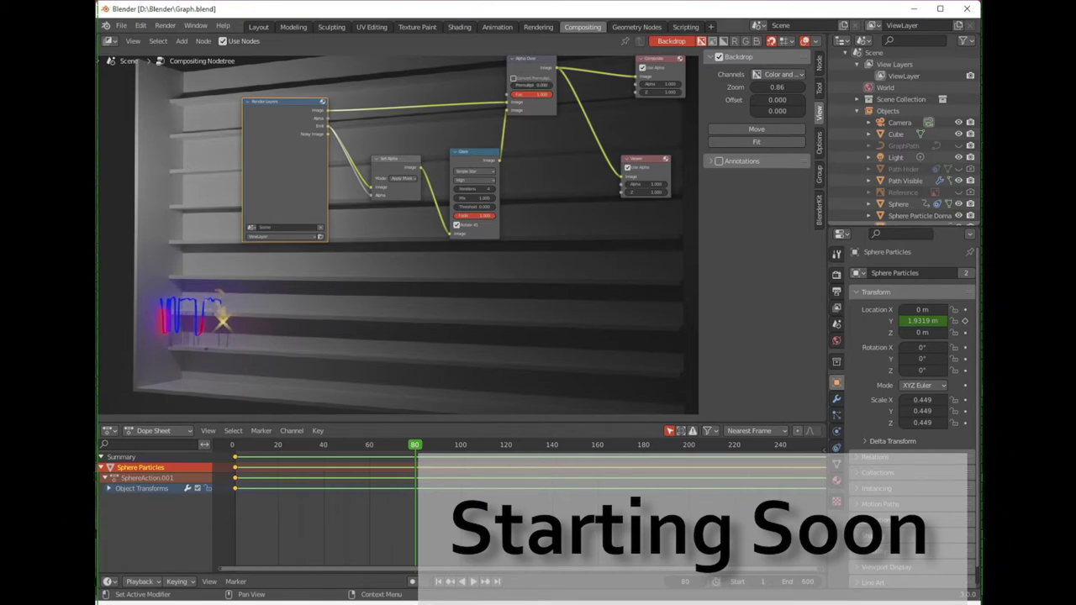
- Switch from Blender to the browser showing Epidemic Sound's Staff Picks track list
key("alt+Tab")
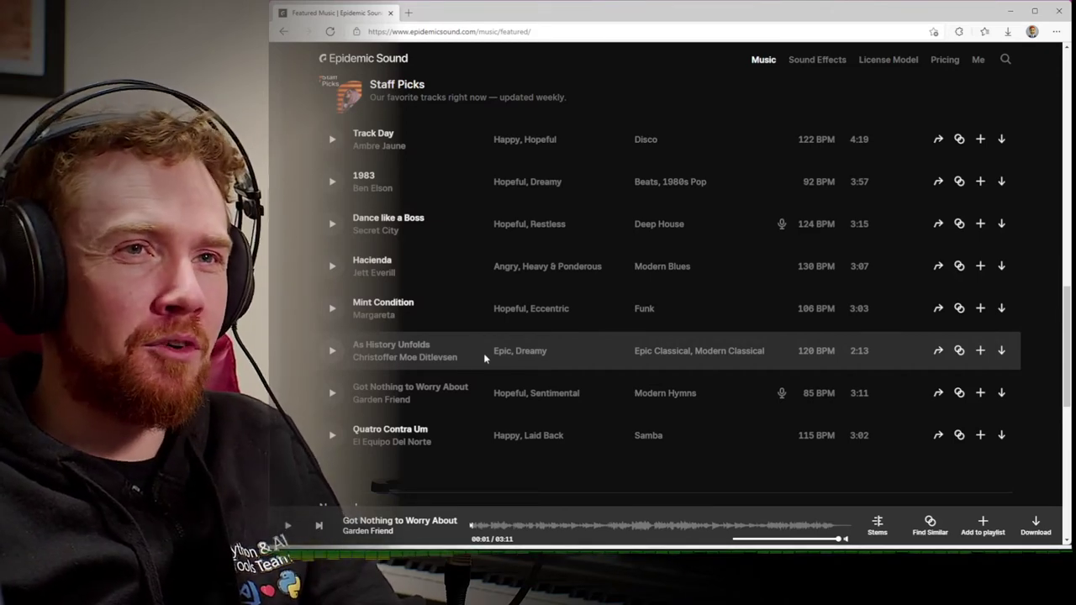
- Open Epidemic Sound's music search page
scroll(297, 359, "up", 3)
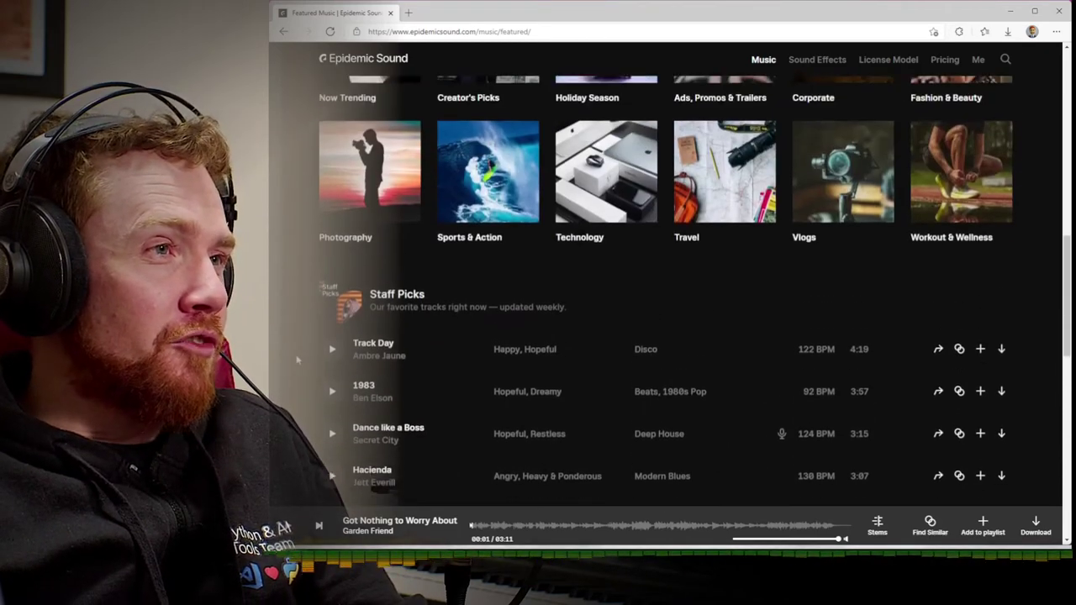
scroll(297, 360, "down", 3)
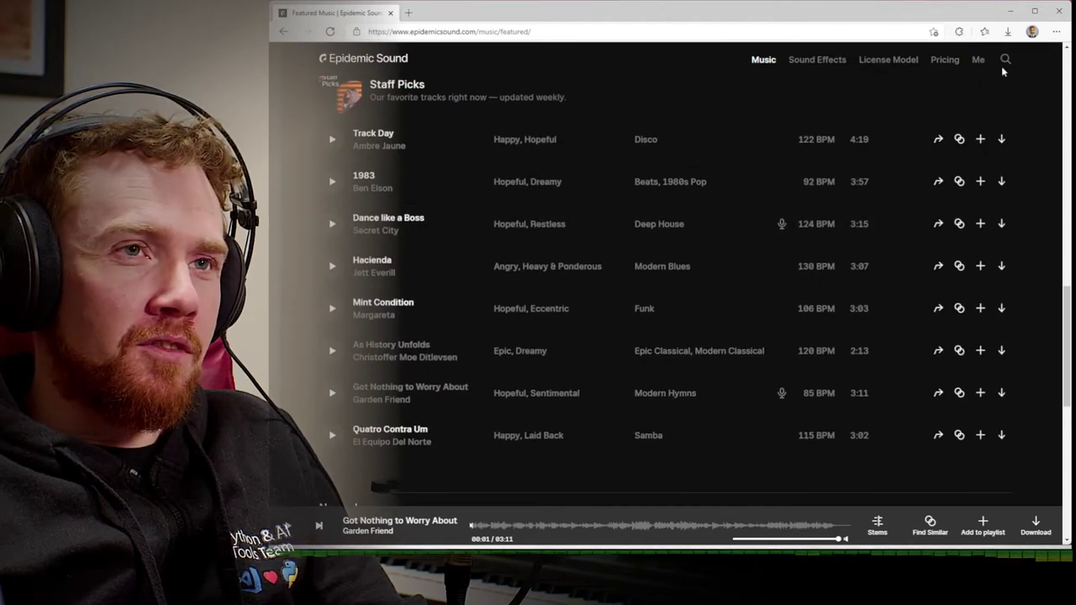
left_click(1006, 62)
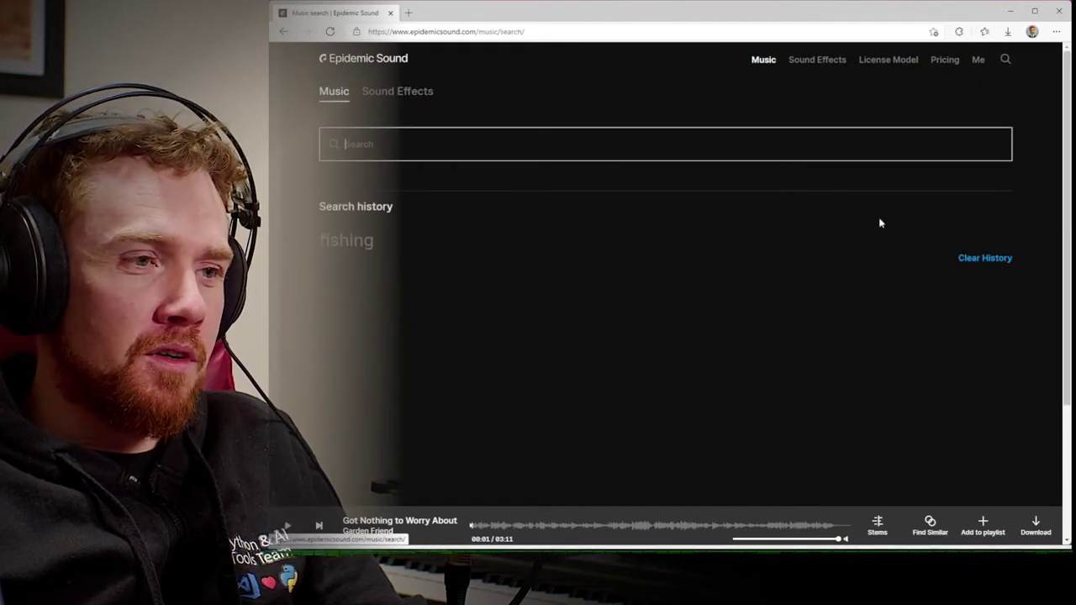
- Lower the Voicemeeter VAIO fader to about -14 dB, then focus the search field for 'chill'
left_click(622, 601)
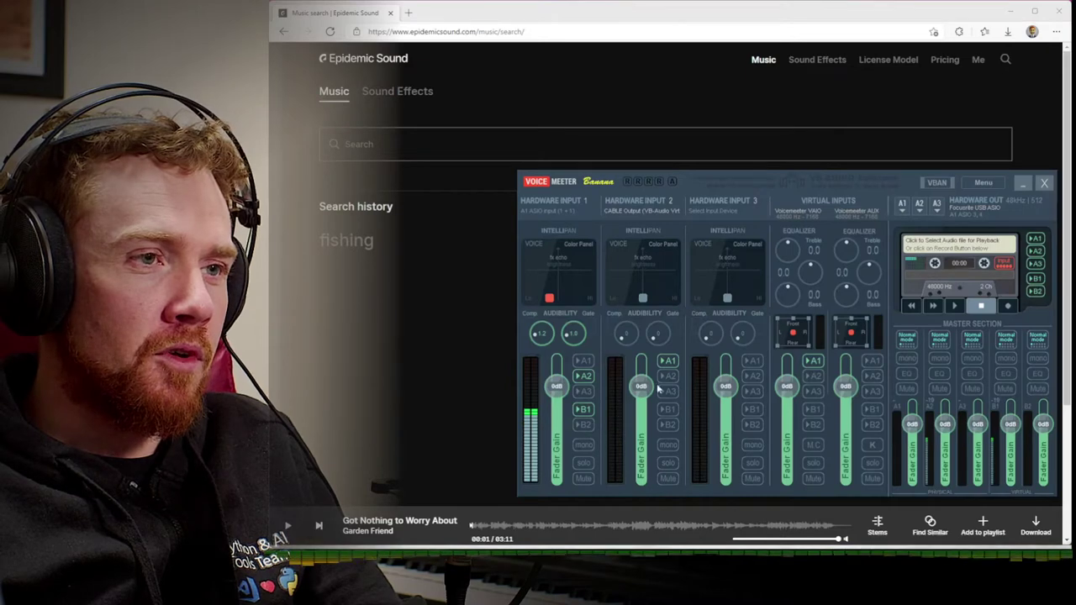
left_click_drag(786, 386, 782, 414)
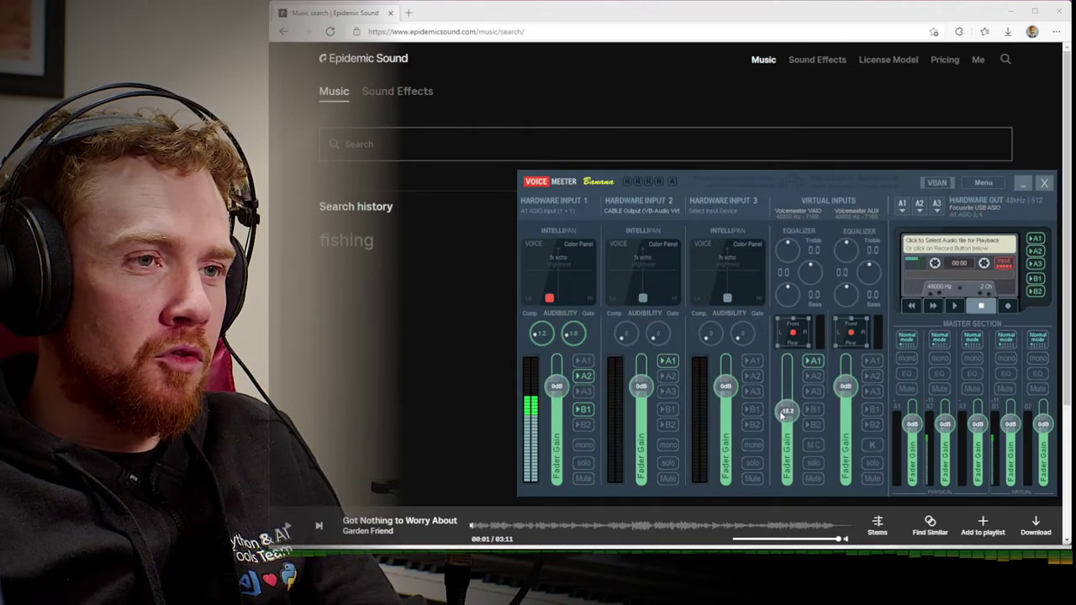
left_click(293, 239)
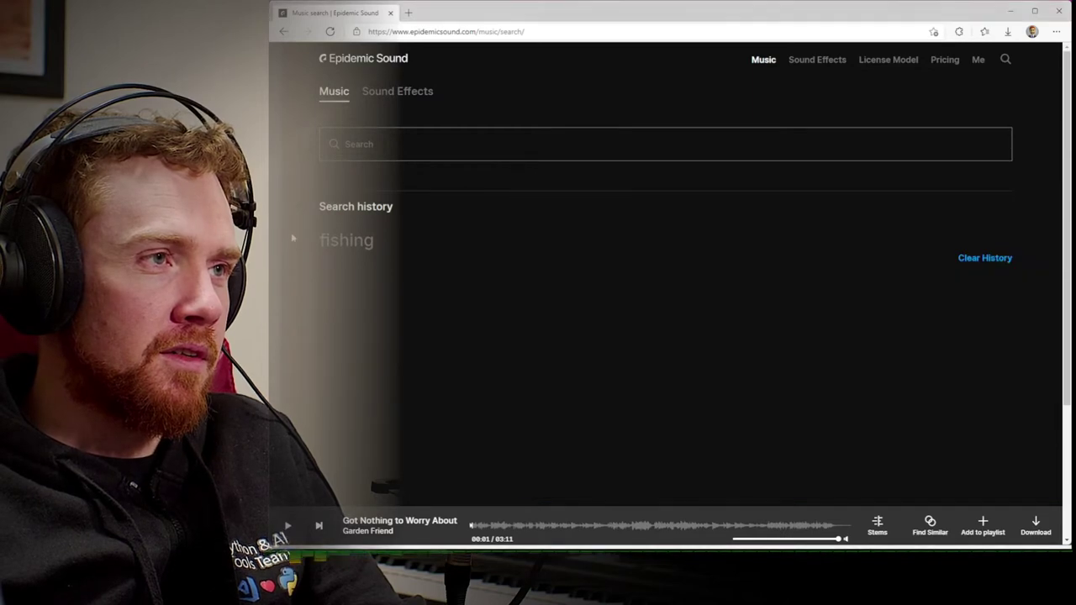
left_click(366, 146)
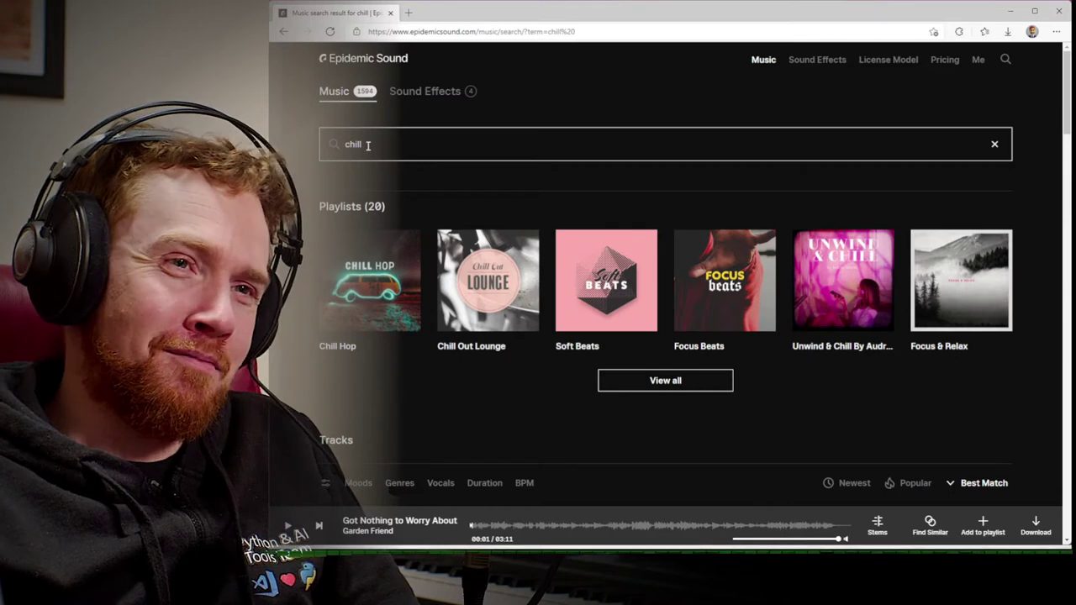
- Open the Focus & Relax playlist, browse its tracks and play 'Dismantle'
left_click(962, 281)
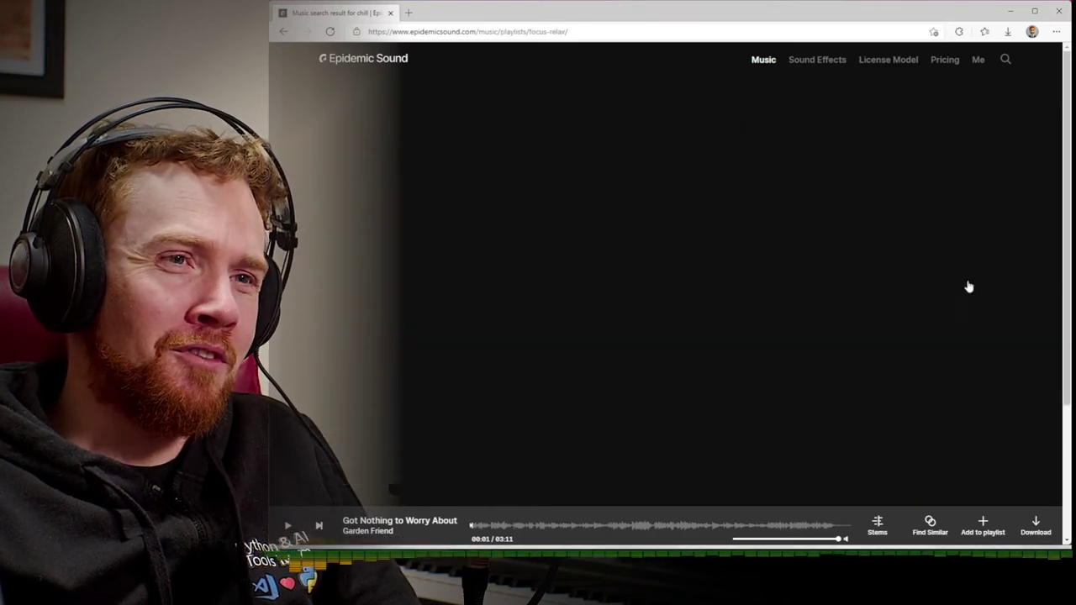
scroll(319, 337, "down", 2)
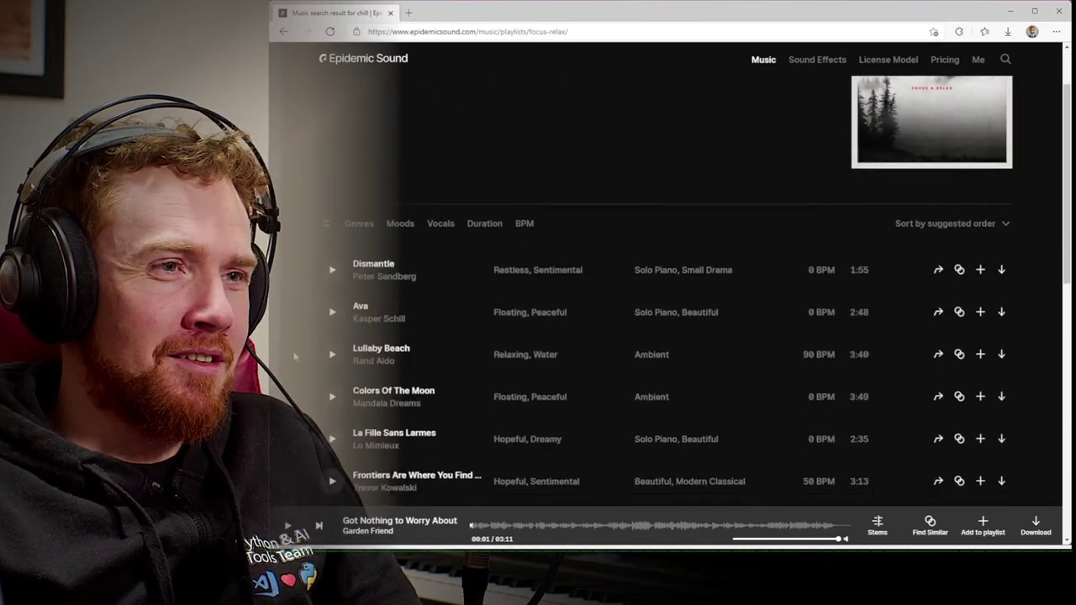
scroll(294, 357, "down", 1)
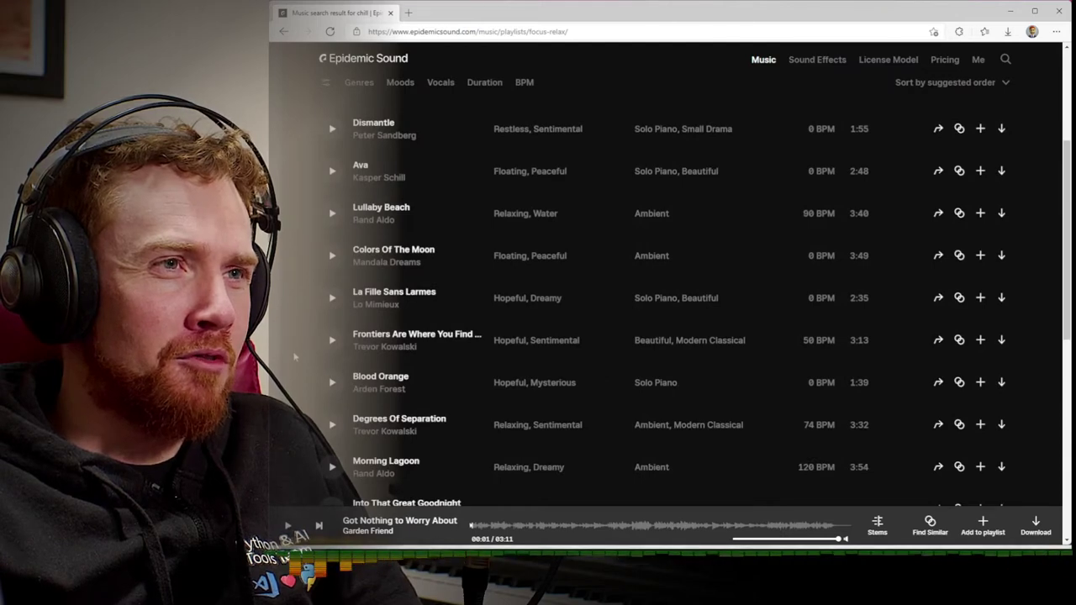
scroll(294, 357, "down", 3)
scroll(294, 357, "up", 4)
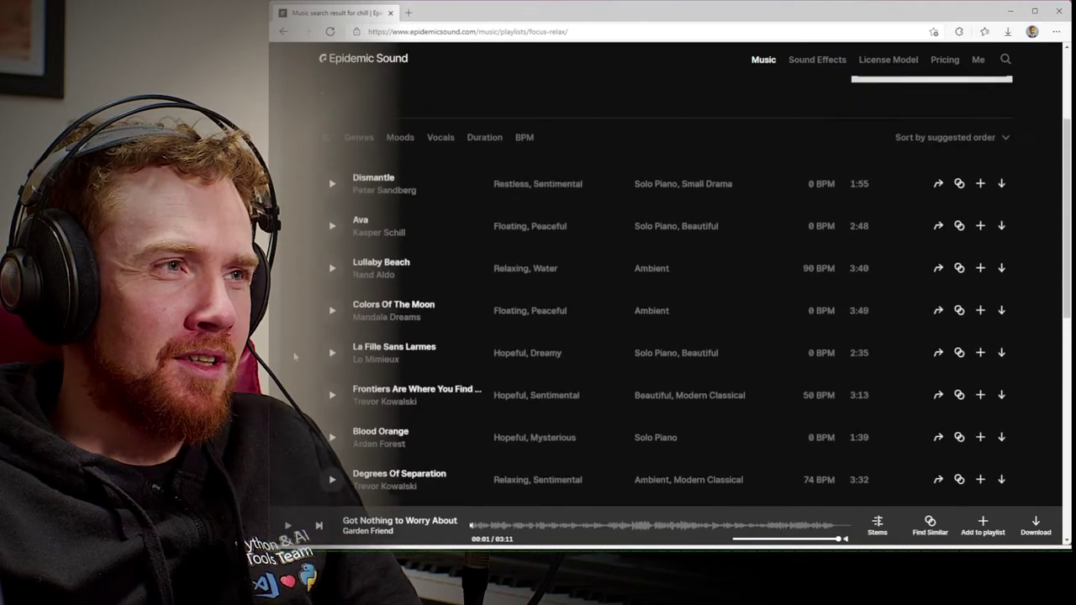
scroll(295, 358, "up", 2)
scroll(294, 358, "down", 6)
scroll(294, 357, "down", 2)
scroll(294, 357, "up", 8)
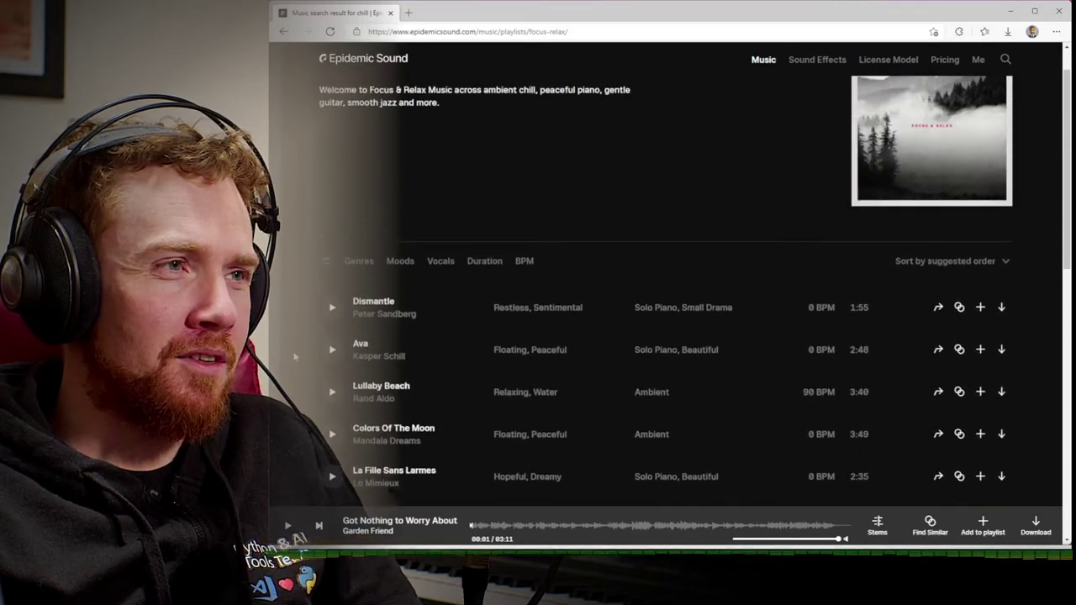
left_click(331, 314)
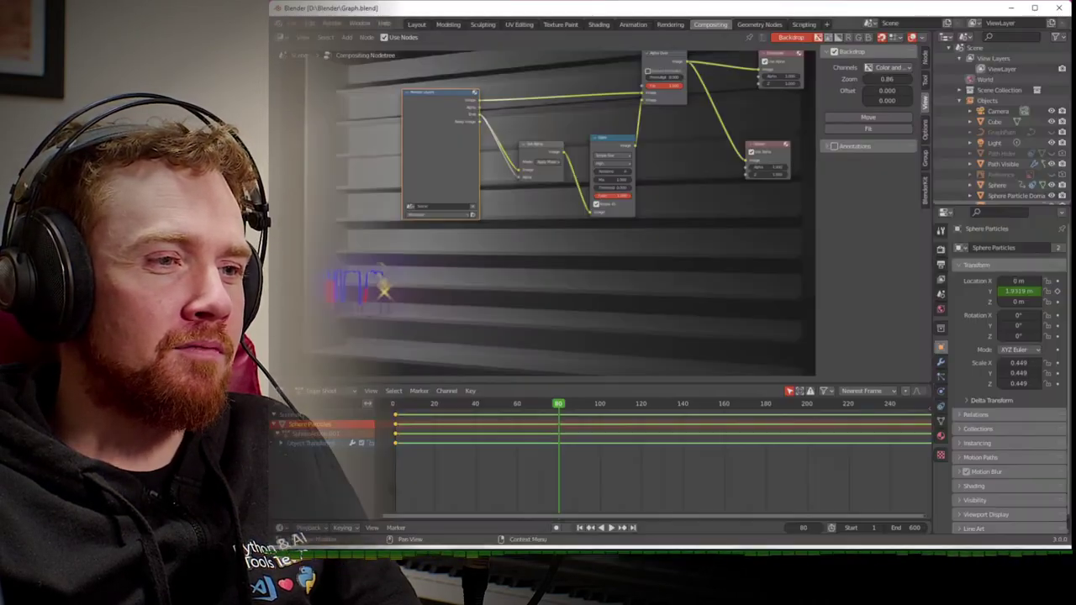
mouse_move(588, 559)
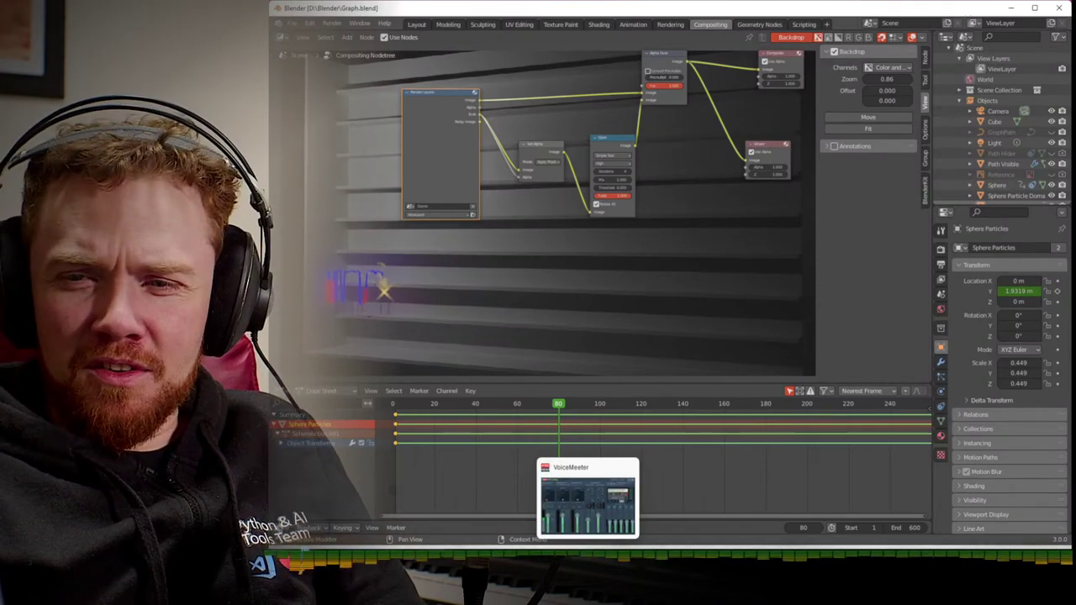
left_click(587, 500)
left_click(538, 504)
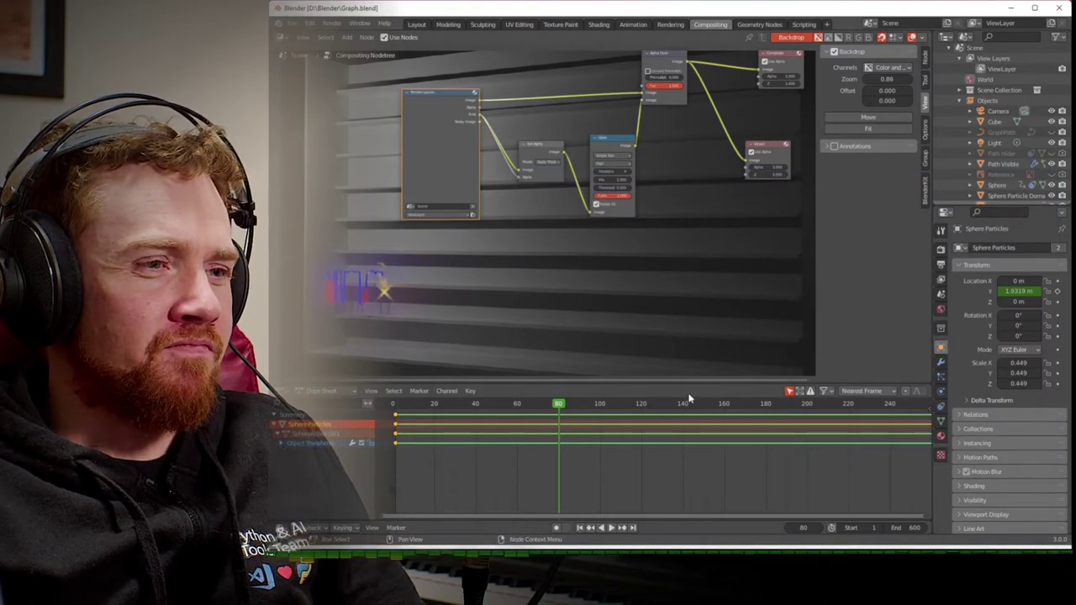
left_click(588, 559)
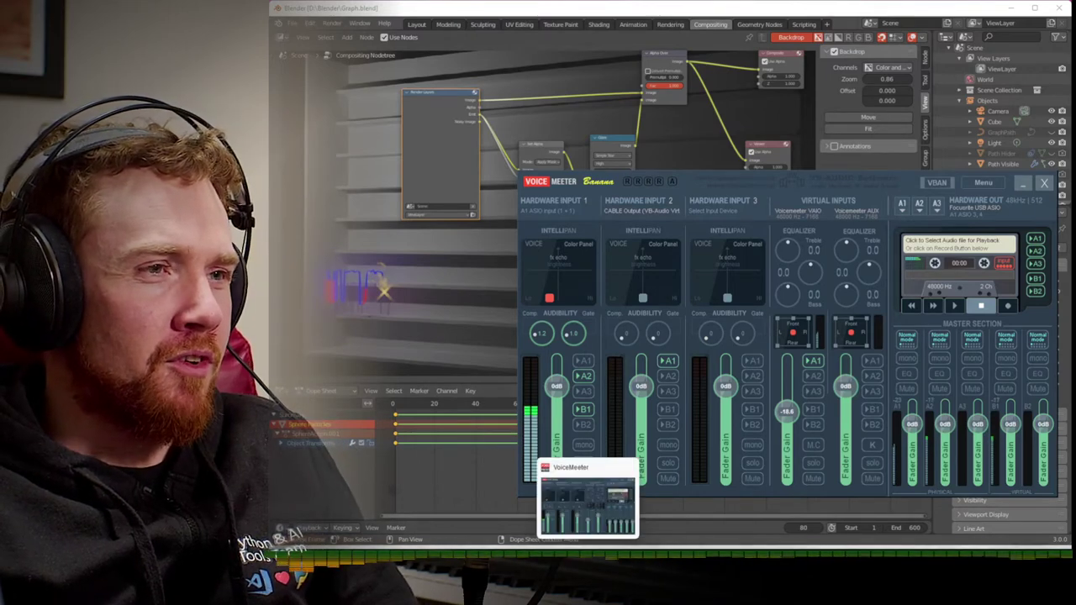
left_click(589, 559)
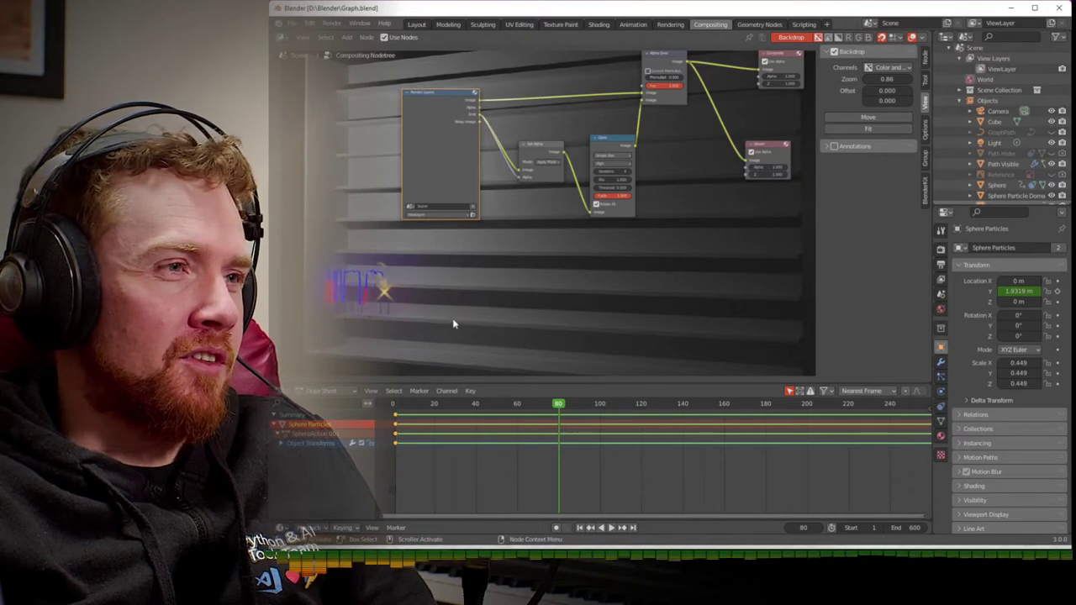
- Shift the compositor backdrop around the Glare node until its offset reads 122, -64
scroll(450, 326, "up", 2)
middle_click_drag(452, 324, 543, 328, "alt")
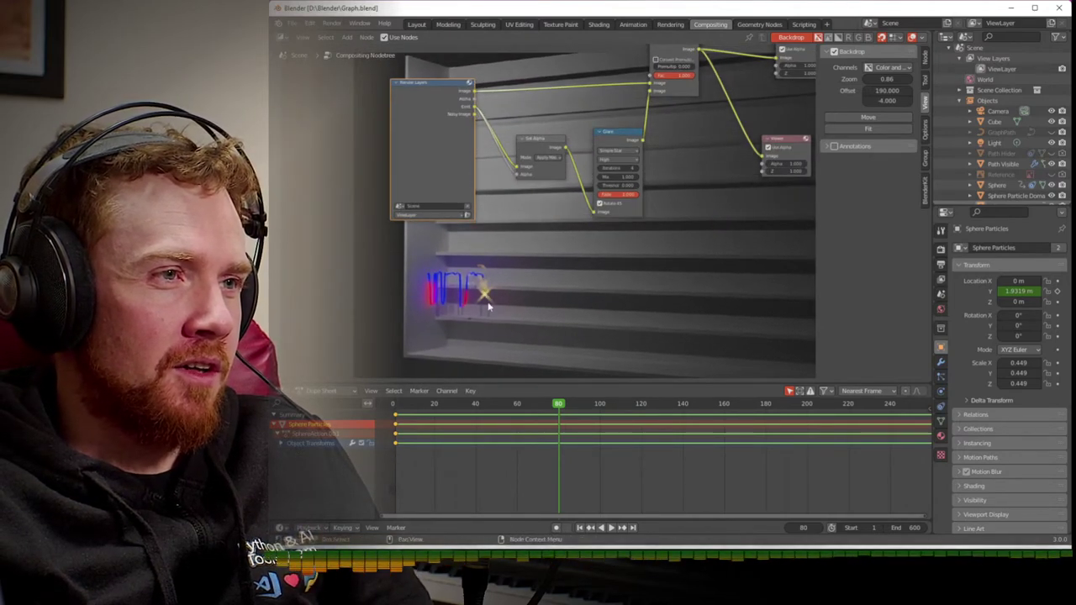
middle_click_drag(603, 282, 580, 305, "alt")
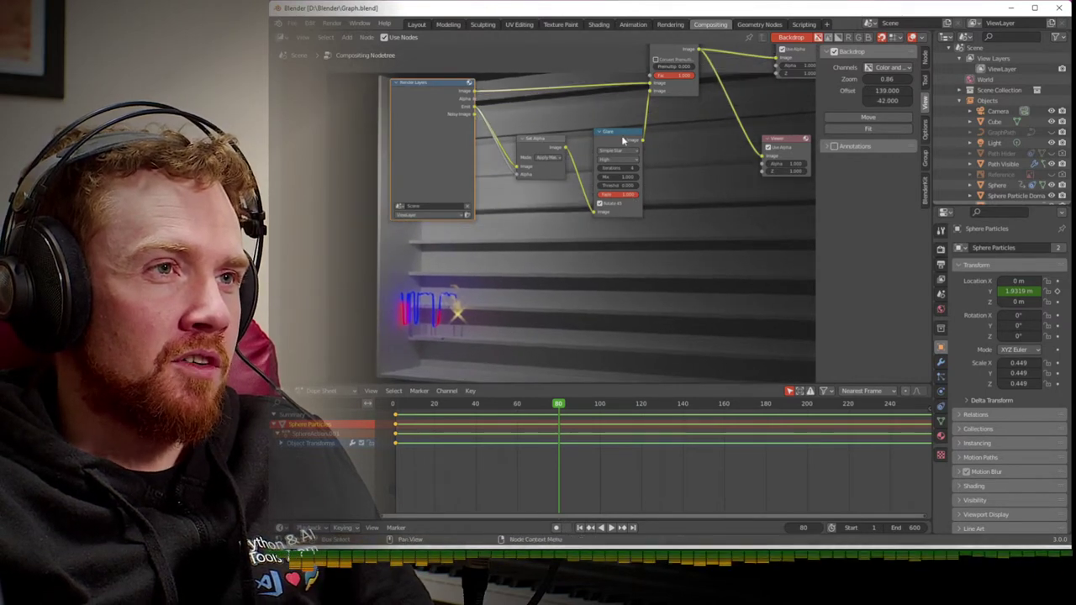
left_click_drag(626, 135, 763, 155)
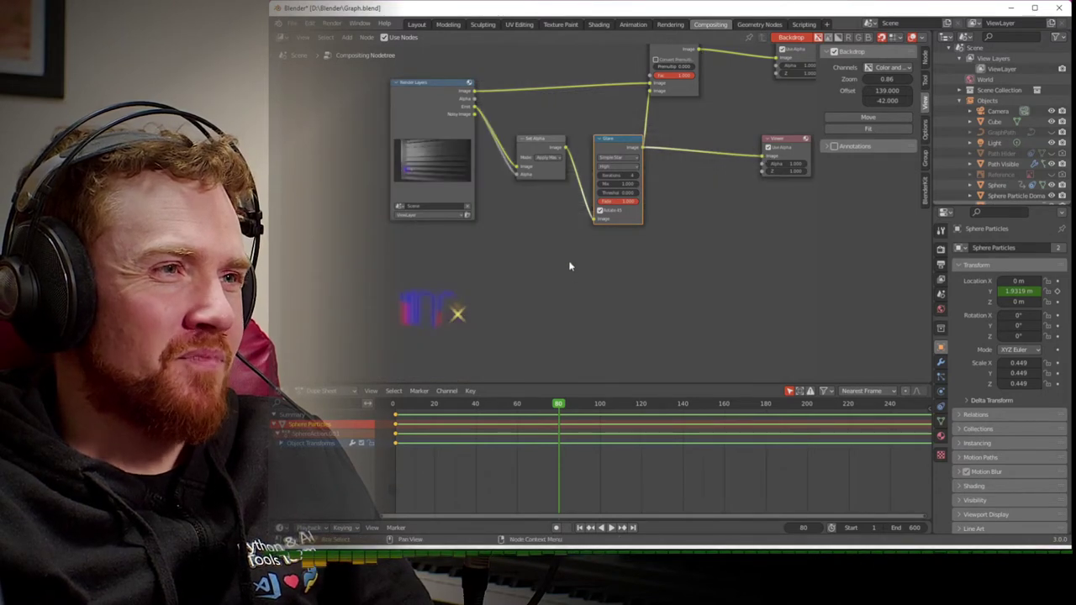
mouse_move(571, 247)
middle_mouse_down("alt")
mouse_move(554, 274)
mouse_move(562, 254)
middle_mouse_up("alt")
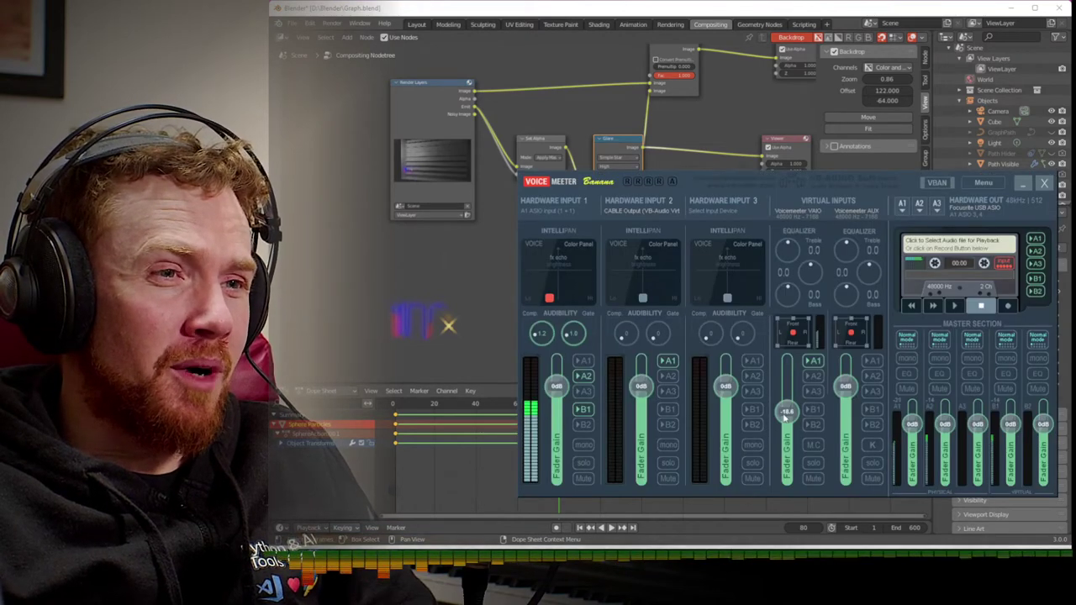
- Turn the VoiceMeeter virtual input fader down to about -19.4 dB and go back to Blender
scroll(784, 419, "down", 2)
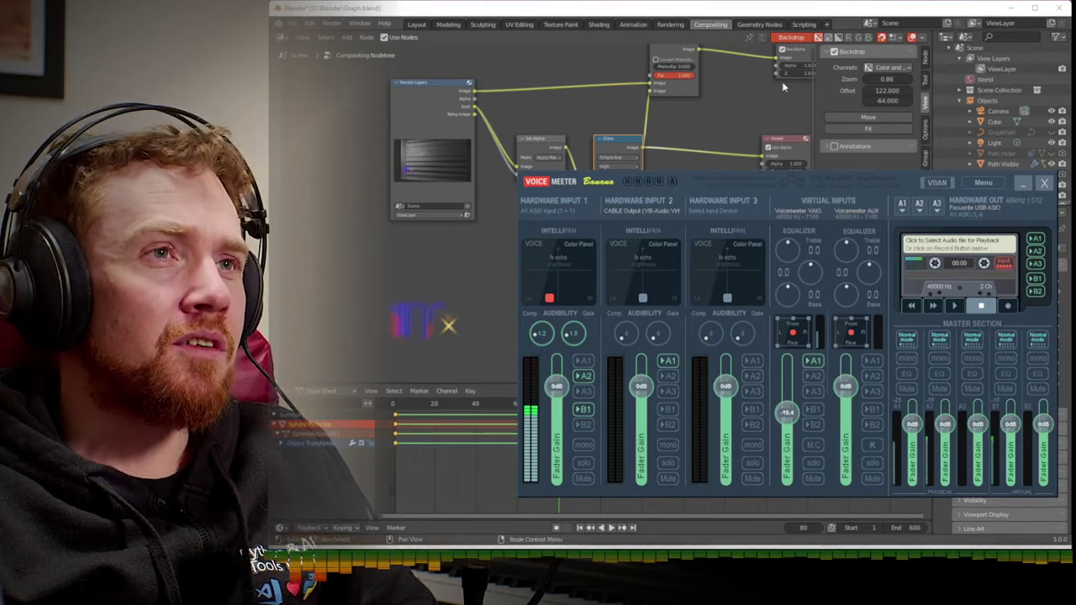
left_click(761, 138)
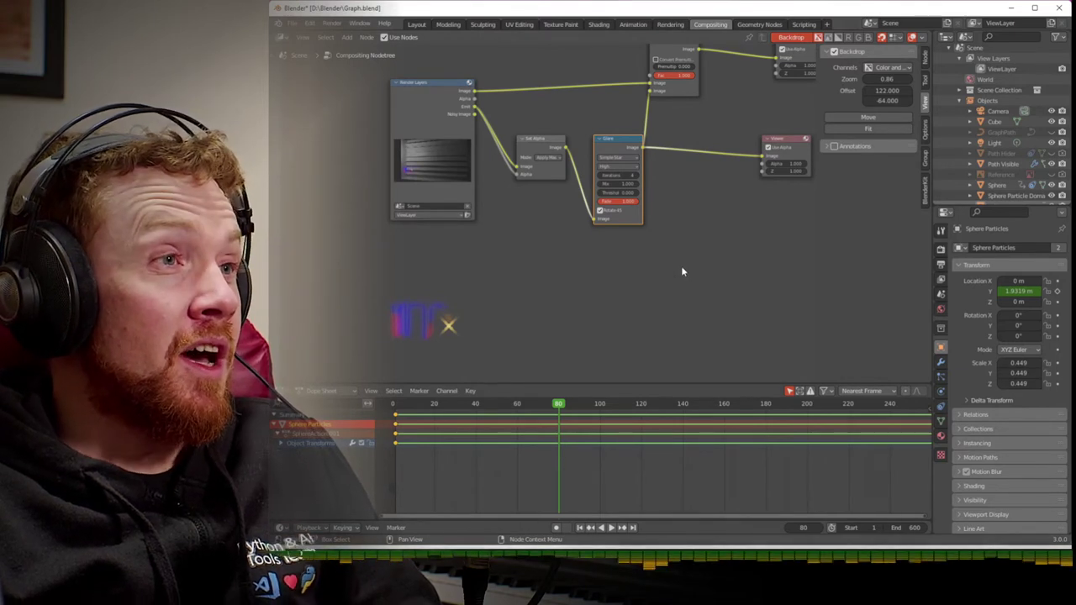
- Cut the Viewer's link, wire Render Layers Image into it, and switch to Rendering
scroll(682, 238, "down", 1)
middle_click_drag(681, 238, 643, 284)
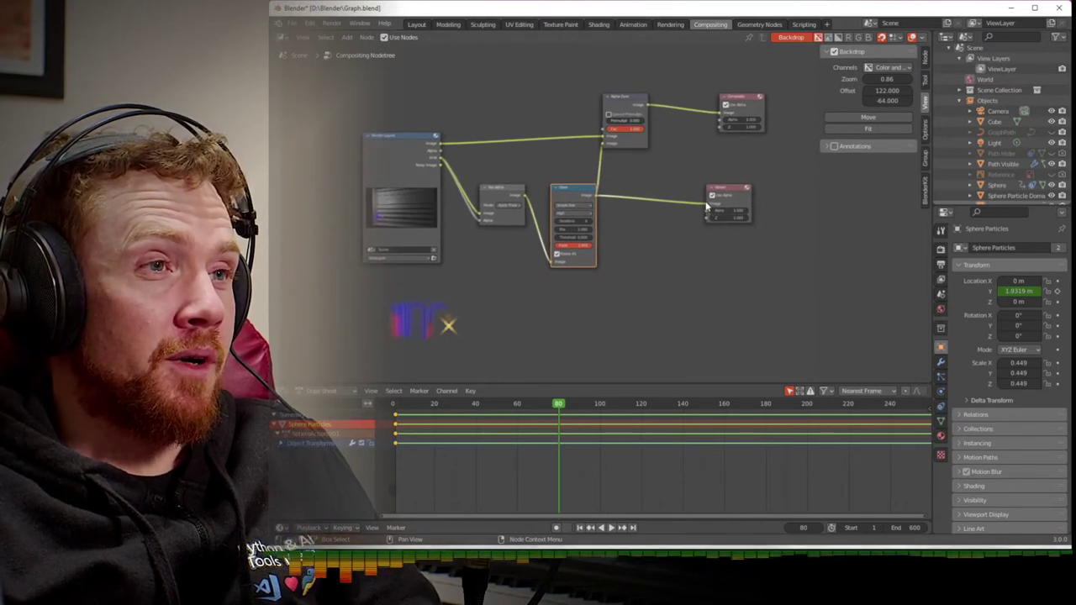
left_click_drag(706, 204, 666, 150)
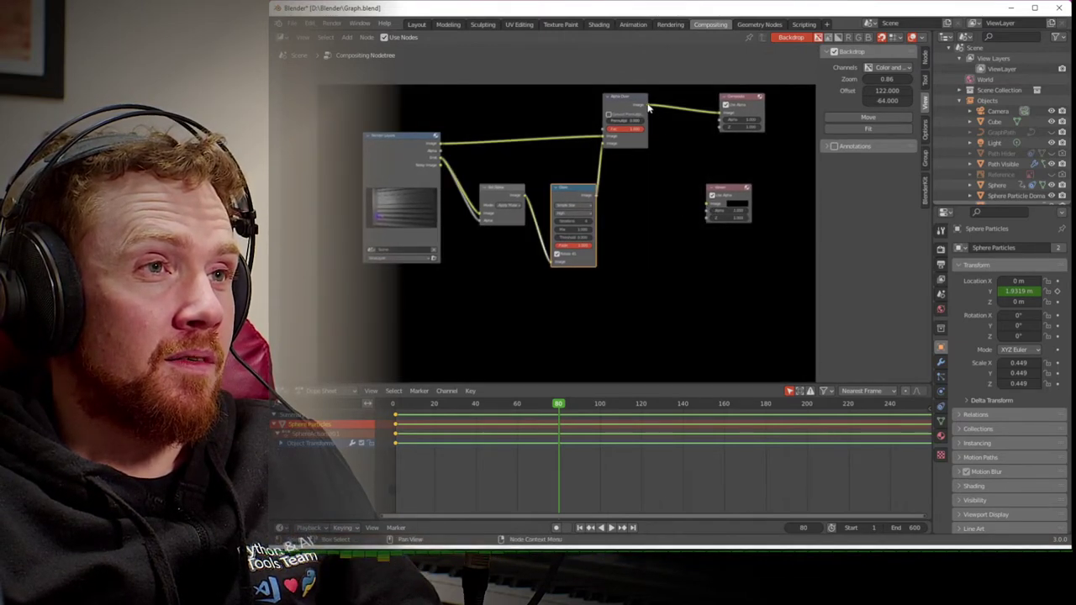
left_click_drag(440, 146, 705, 207)
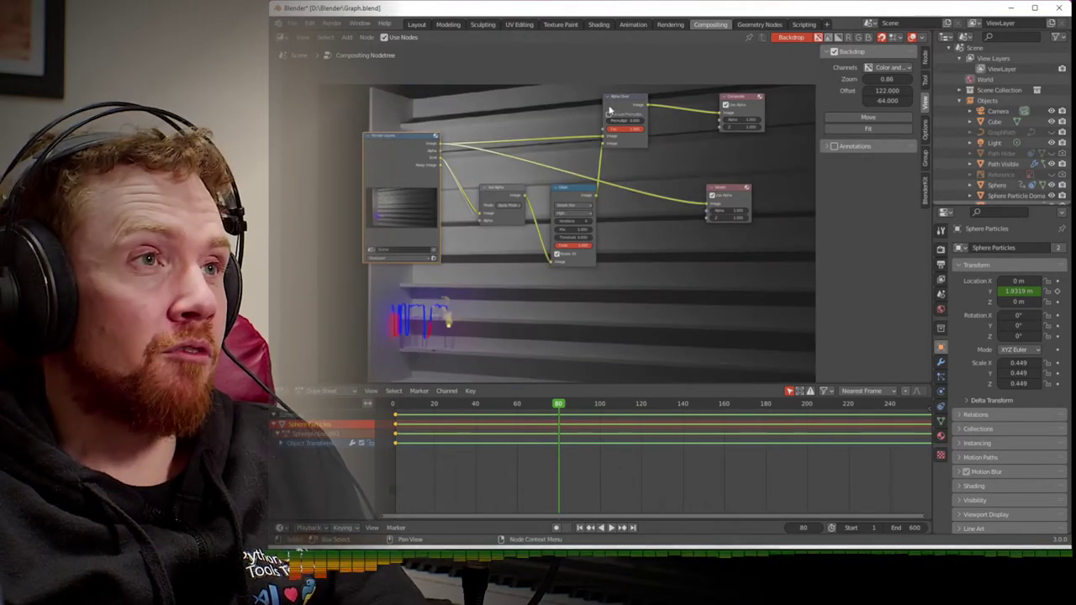
left_click(670, 24)
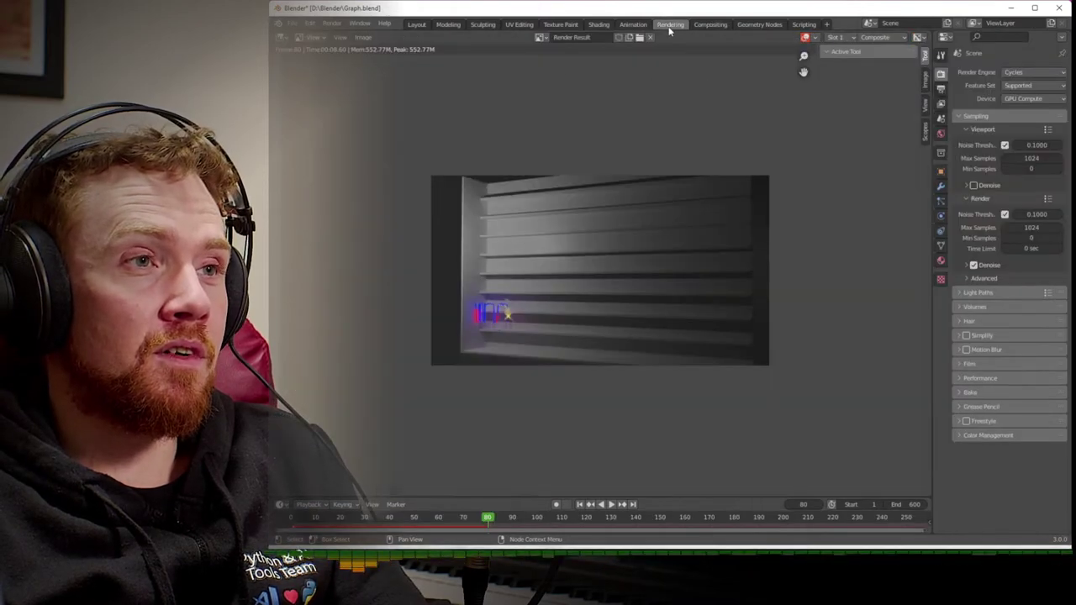
- View the render's Combined, Noisy Image and Emit passes in turn
scroll(664, 276, "up", 2)
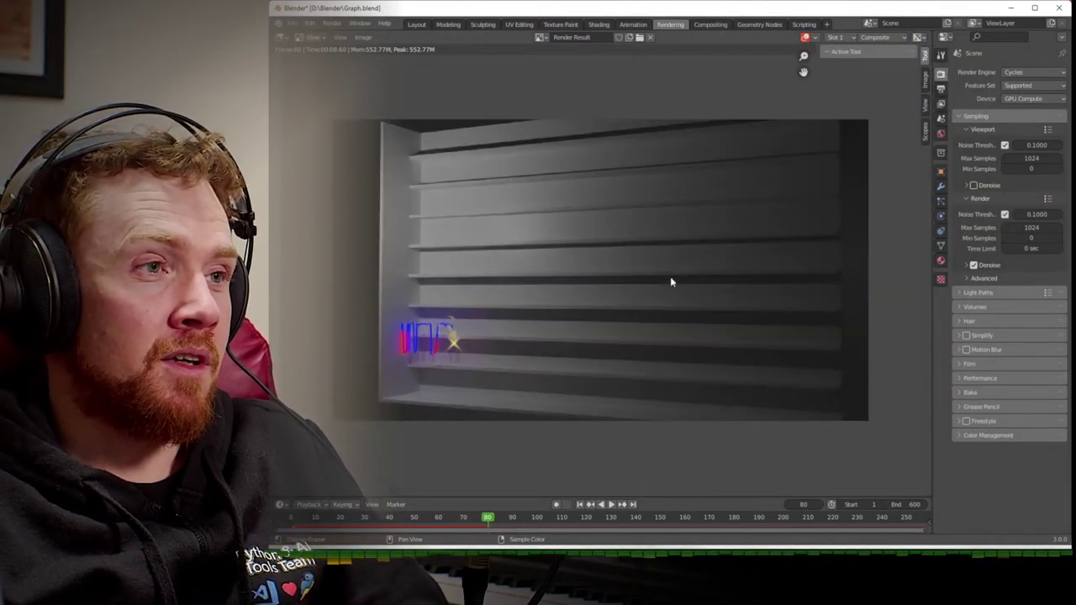
left_click(887, 38)
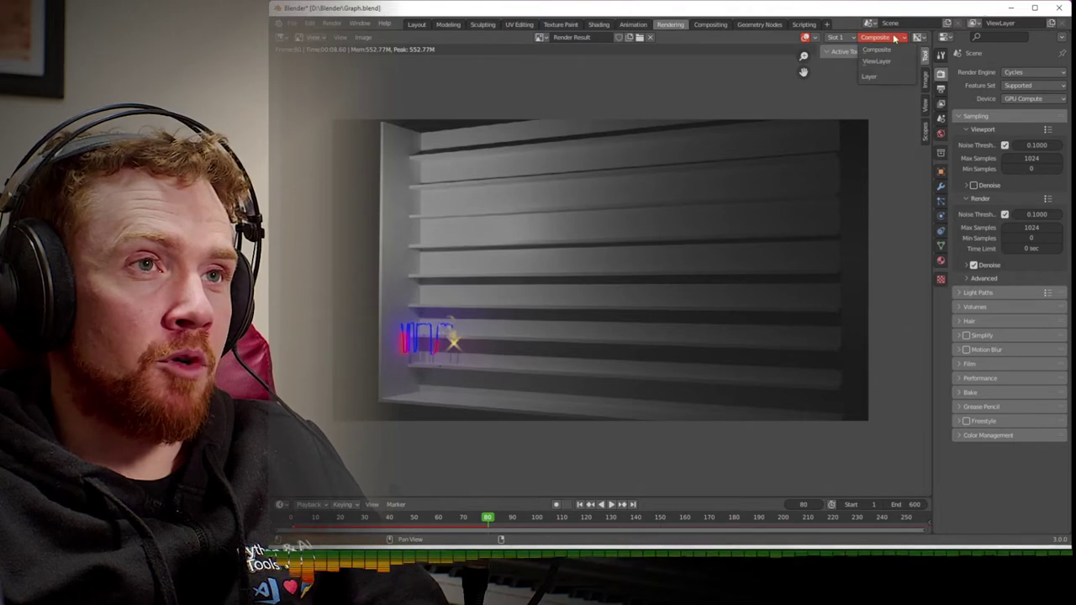
left_click(891, 63)
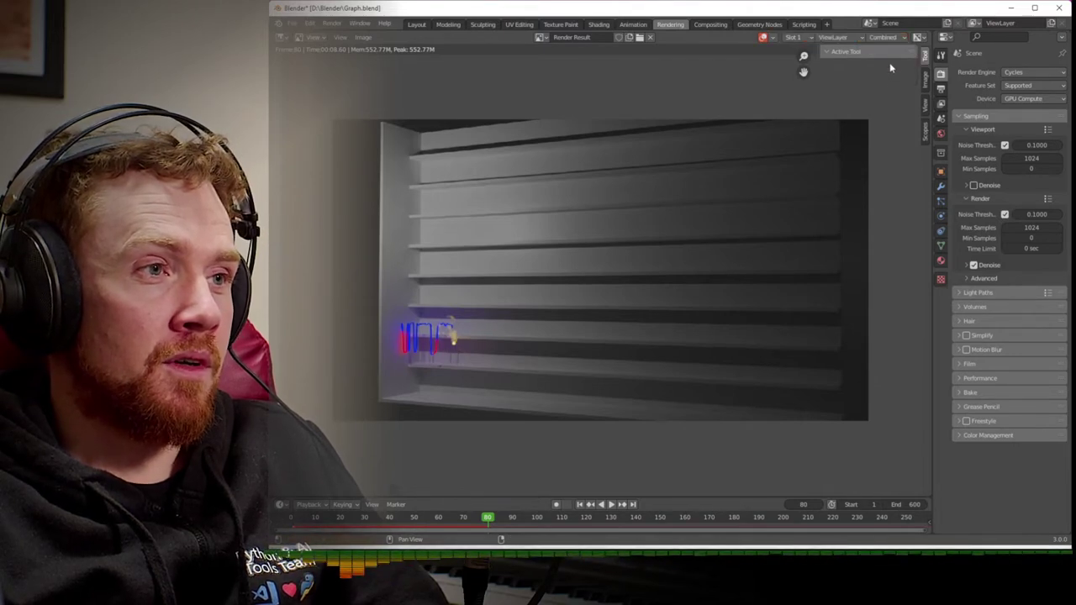
left_click(884, 38)
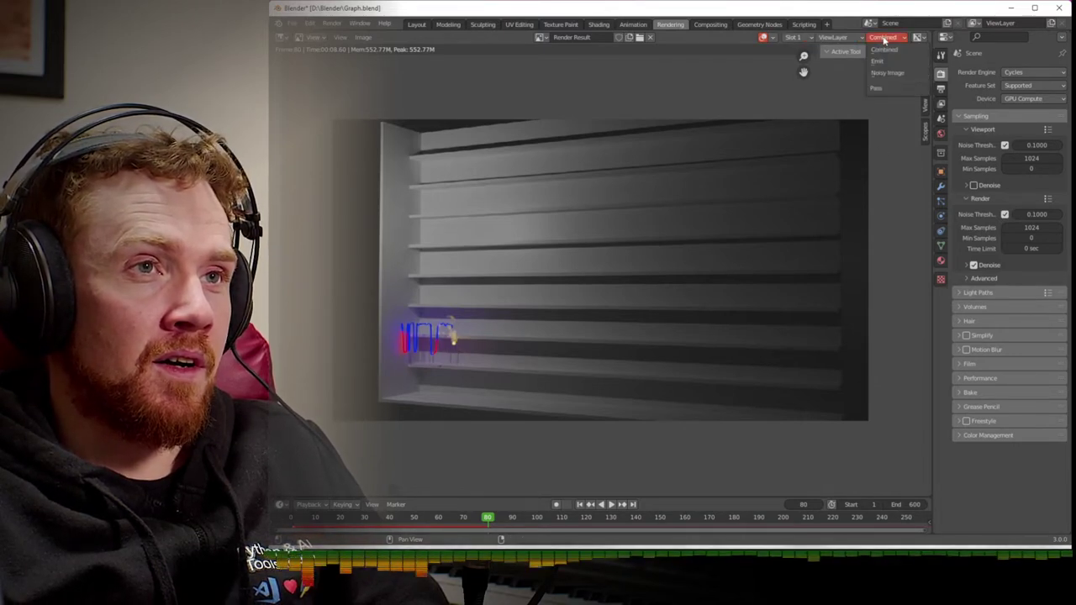
left_click(884, 53)
left_click(883, 38)
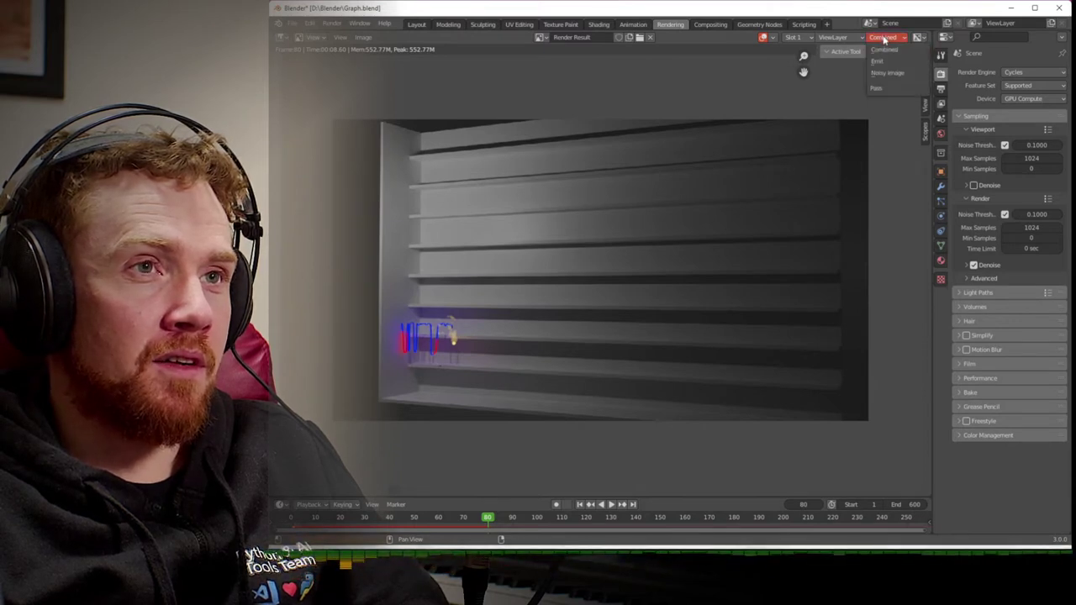
left_click(884, 74)
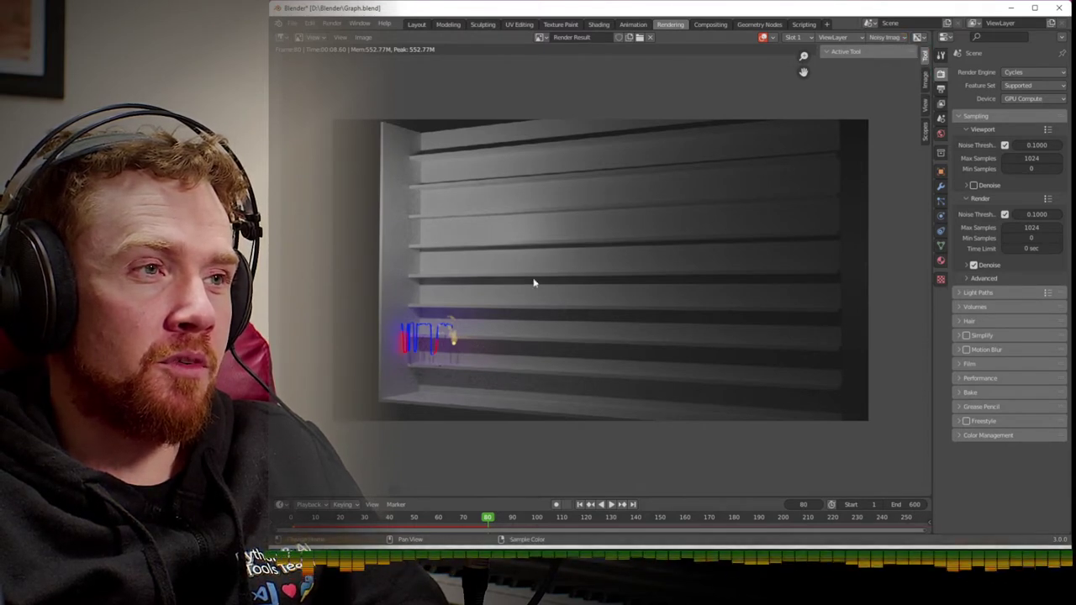
left_click(887, 37)
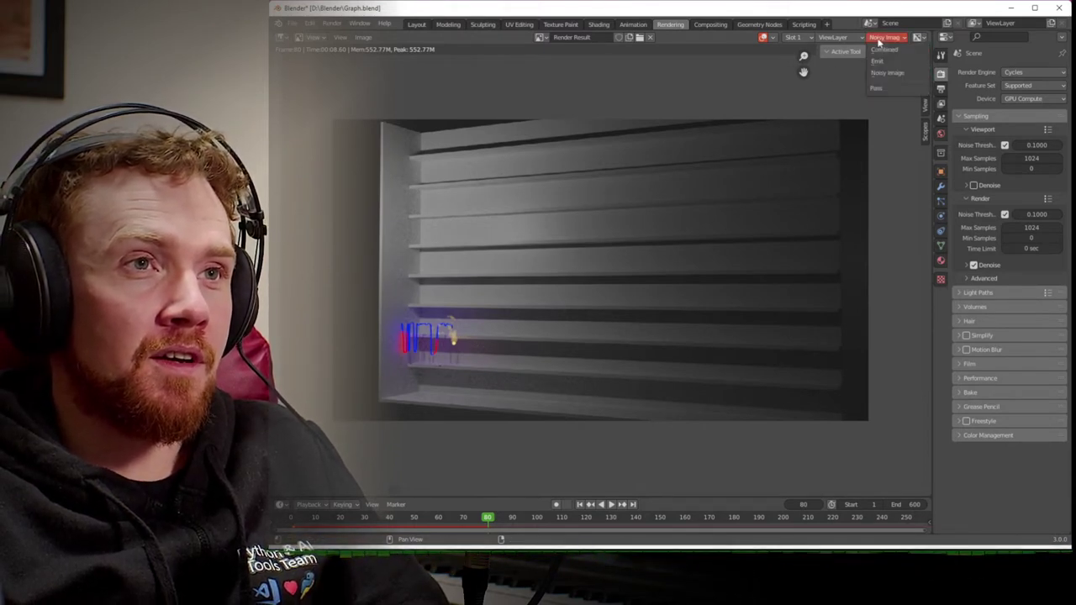
left_click(881, 62)
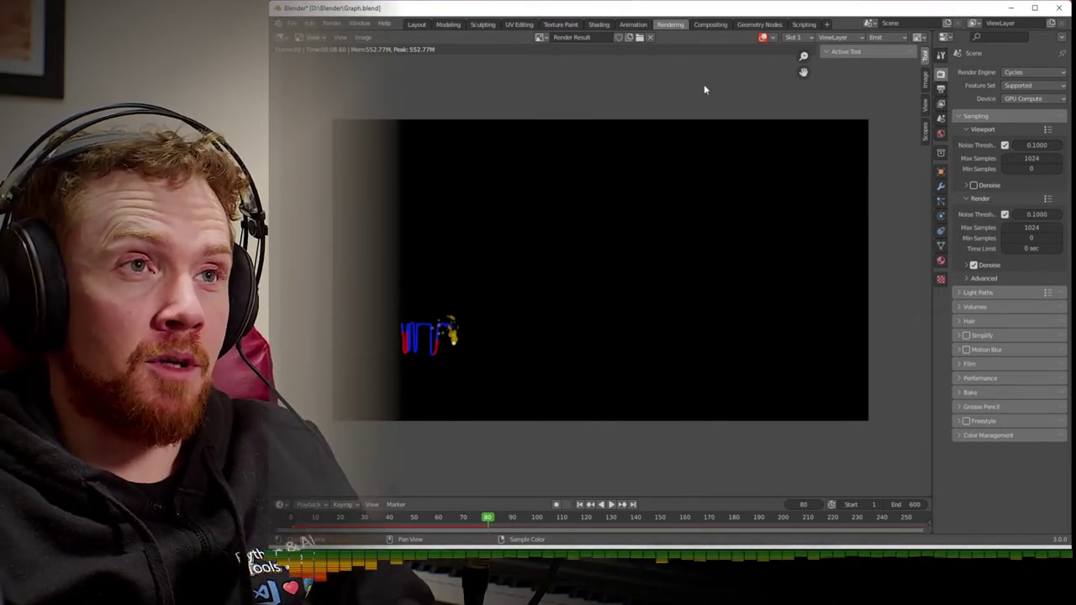
- Return the Render Result to the Composite layer and go to the Compositing workspace
left_click(835, 38)
left_click(850, 52)
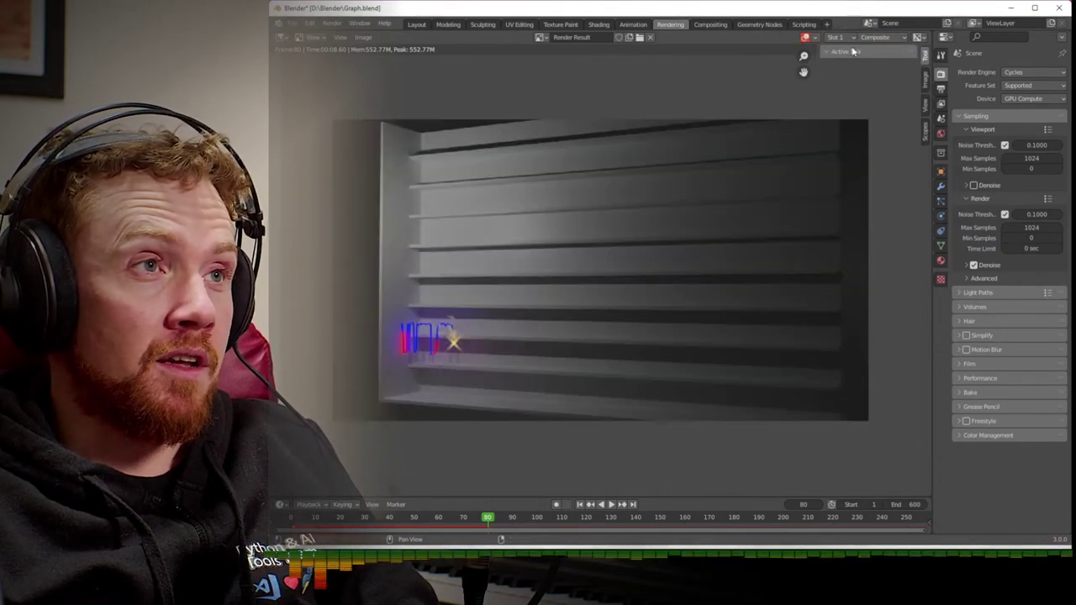
left_click(706, 25)
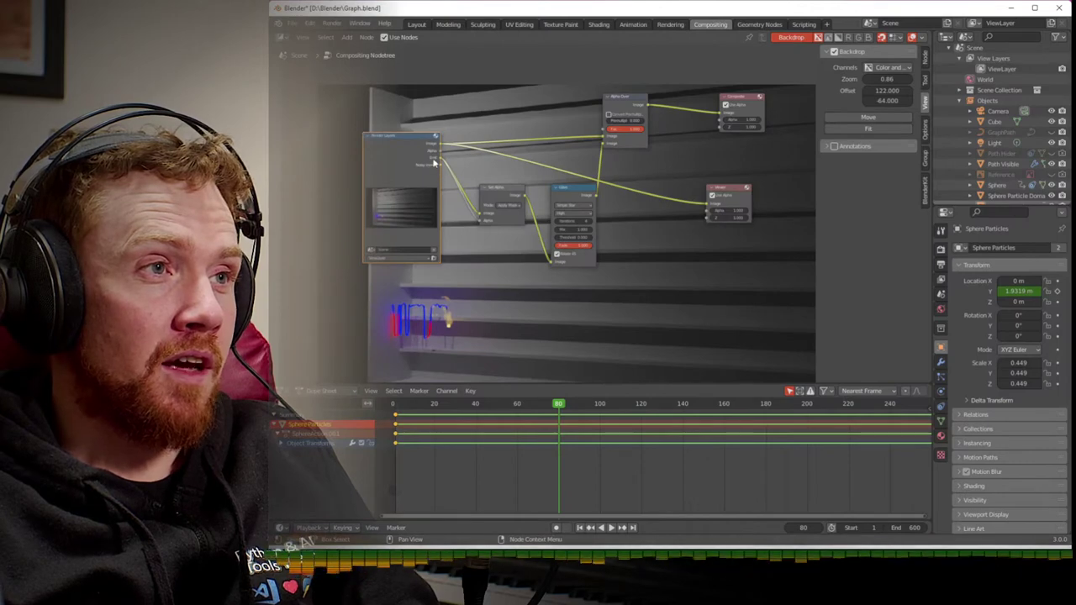
- Nudge the Set Alpha node left and reposition the Glare node
scroll(436, 160, "up", 4)
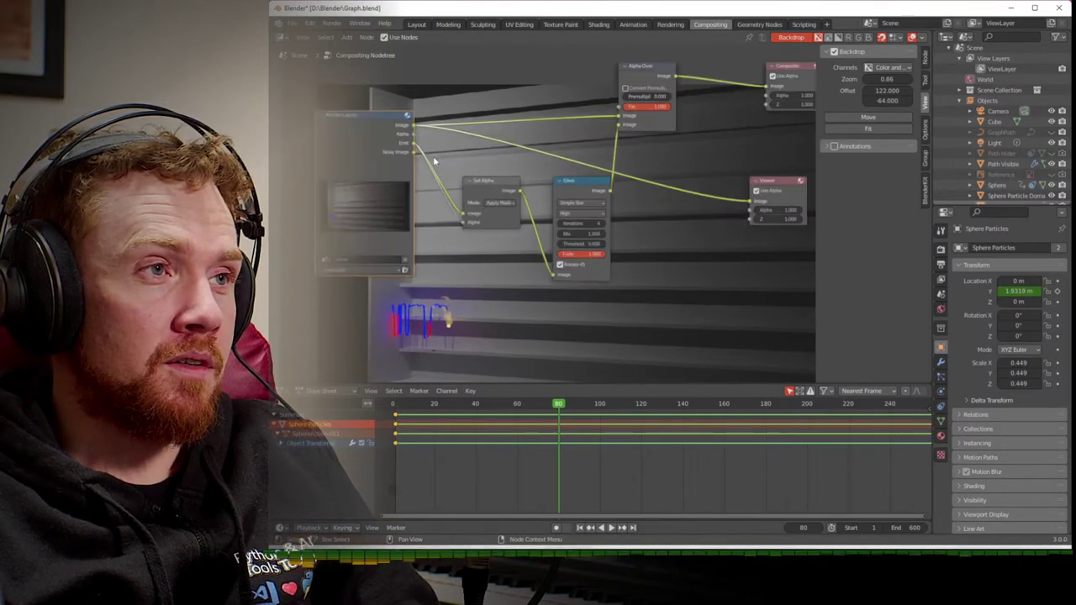
middle_click_drag(428, 228, 437, 240)
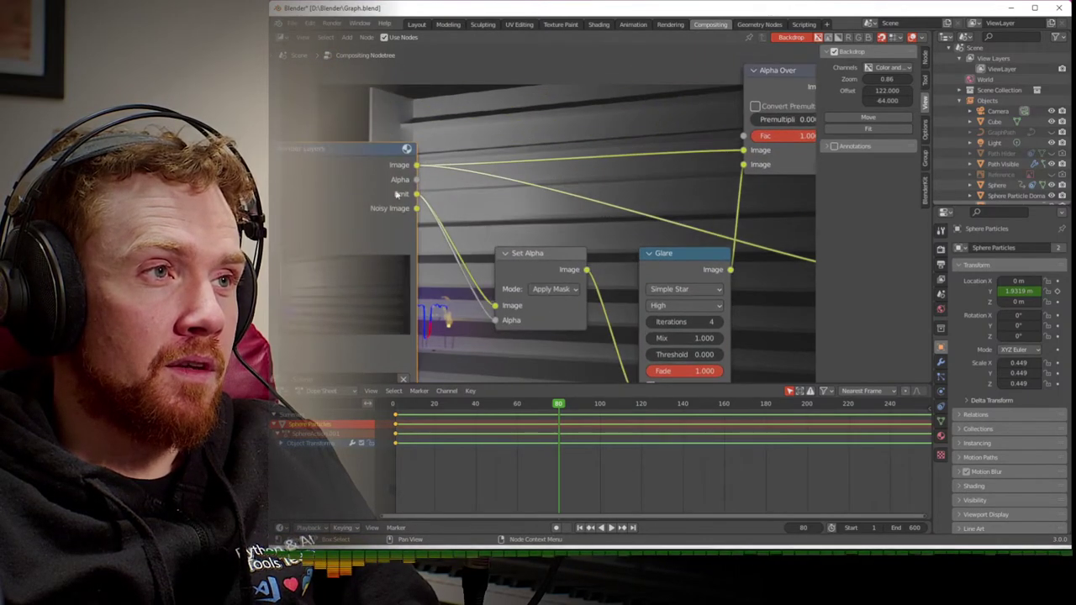
left_click_drag(534, 254, 508, 254)
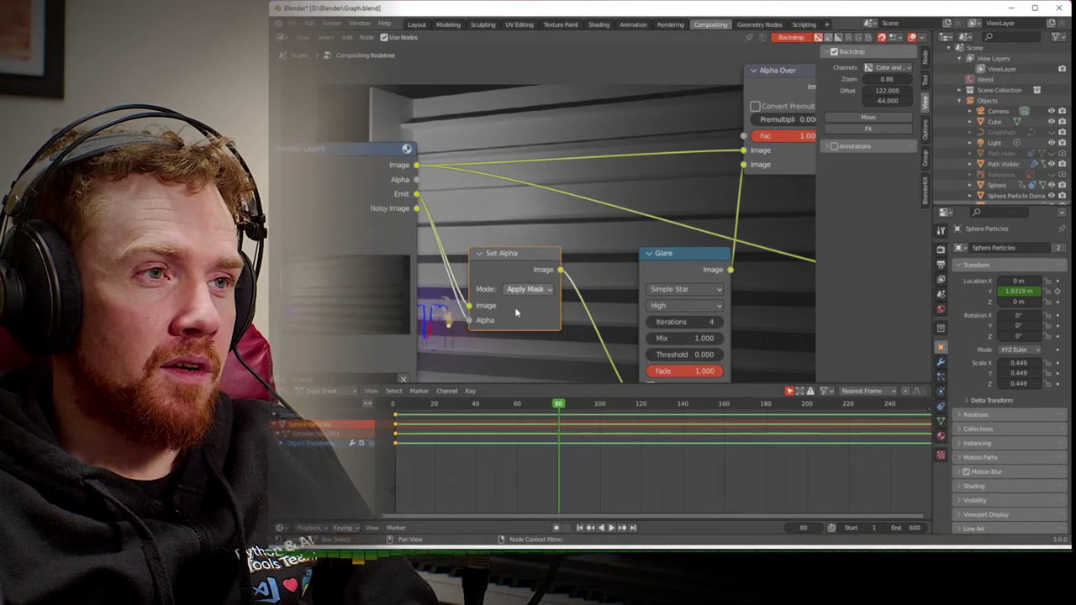
middle_click_drag(584, 351, 459, 275)
left_click(550, 165)
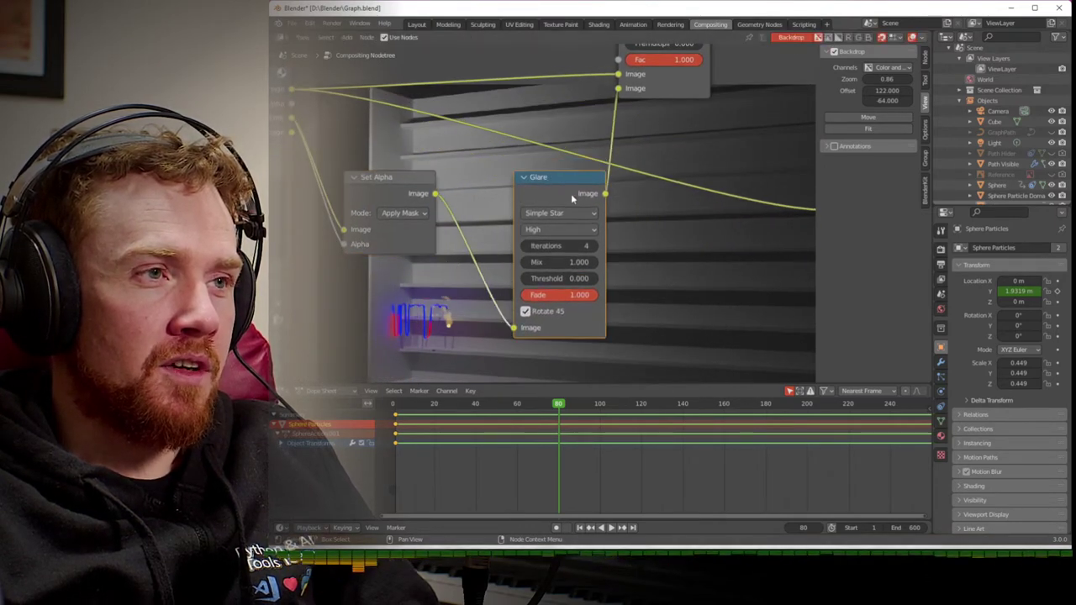
- Preview the Set Alpha, Glare, then Alpha Over outputs in the Viewer node
scroll(661, 231, "down", 2)
left_click_drag(464, 199, 750, 214)
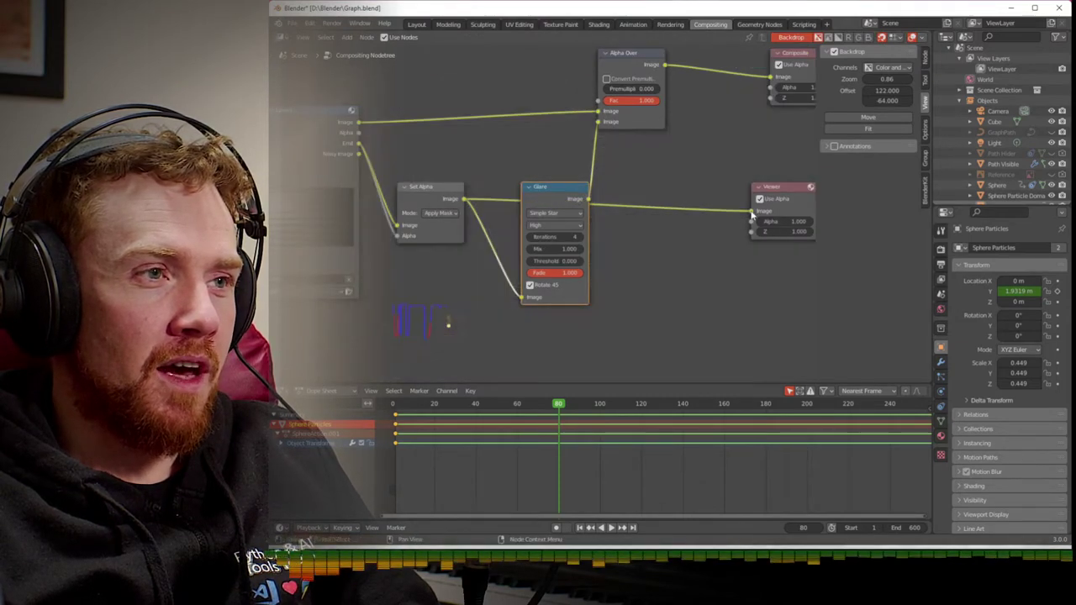
scroll(452, 231, "down", 2)
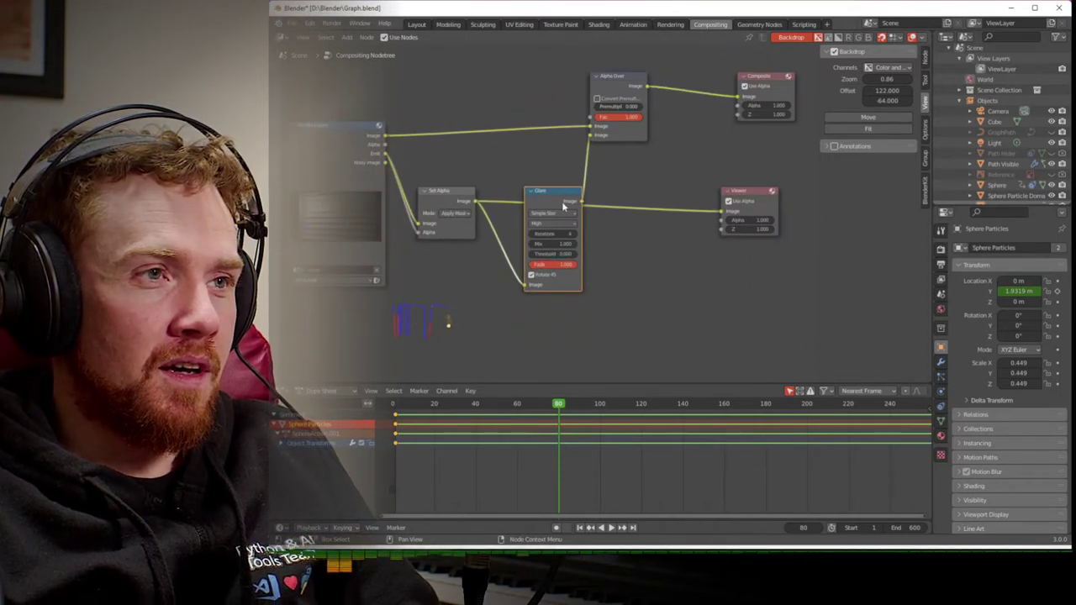
left_click_drag(708, 218, 711, 220)
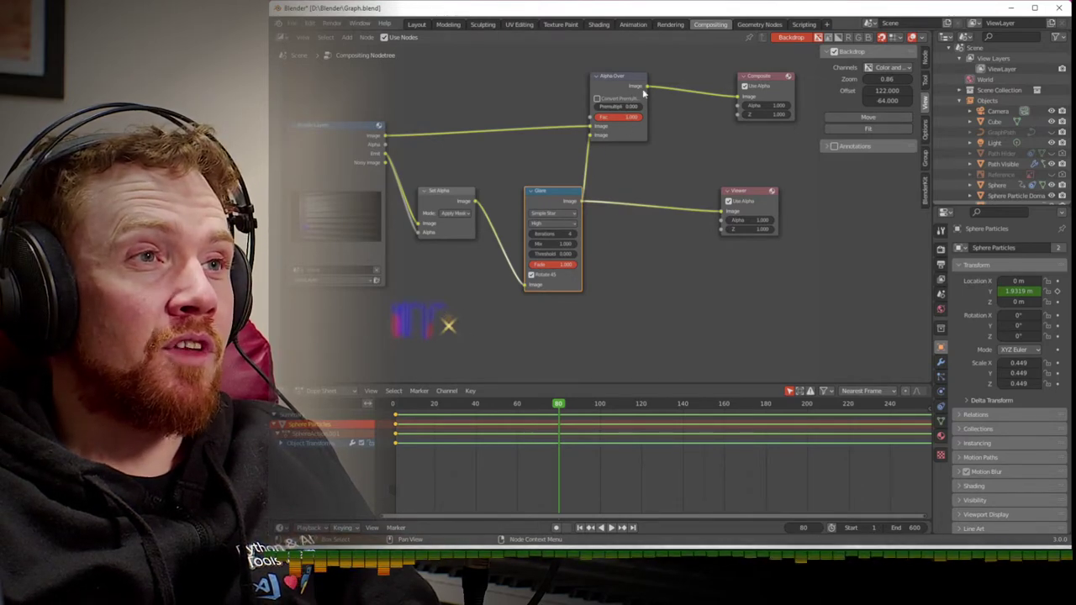
left_click_drag(647, 88, 722, 212)
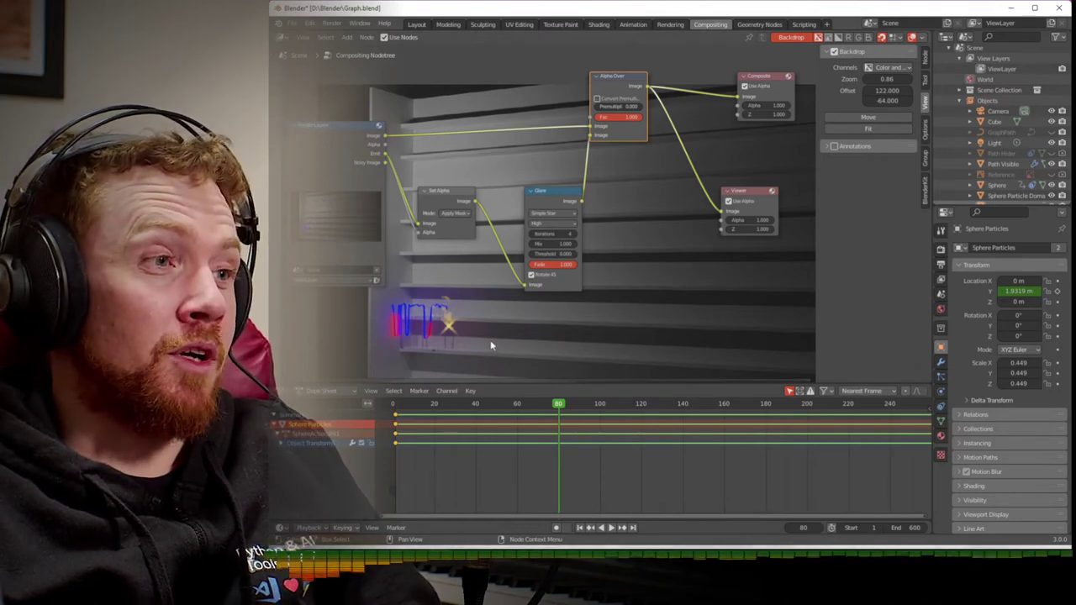
- In the Layout workspace, zoom in on the shelf particle cluster and select GraphPath
left_click(417, 24)
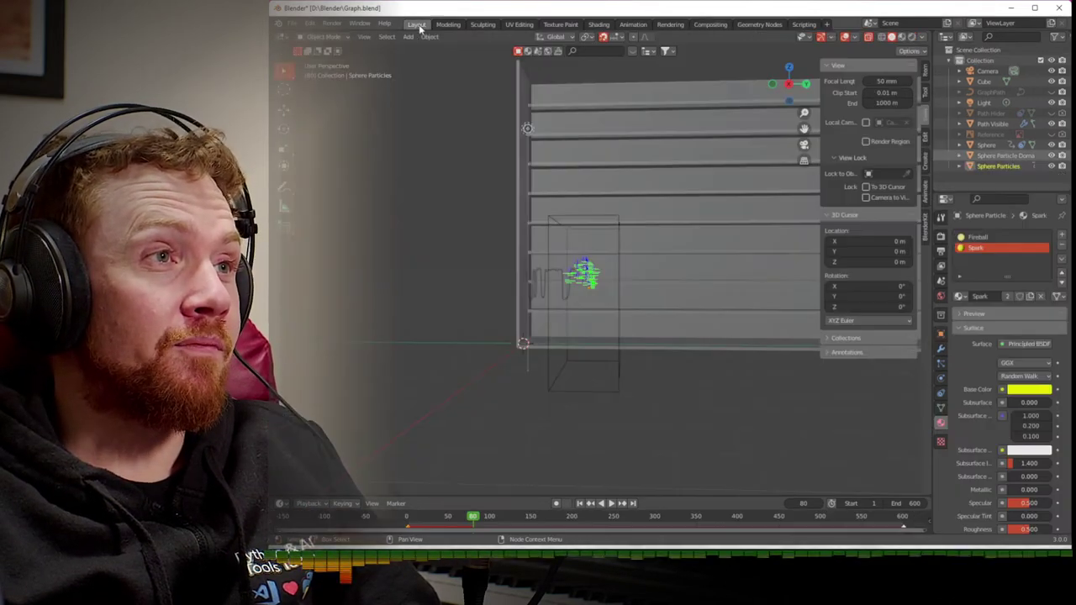
scroll(477, 248, "up", 2)
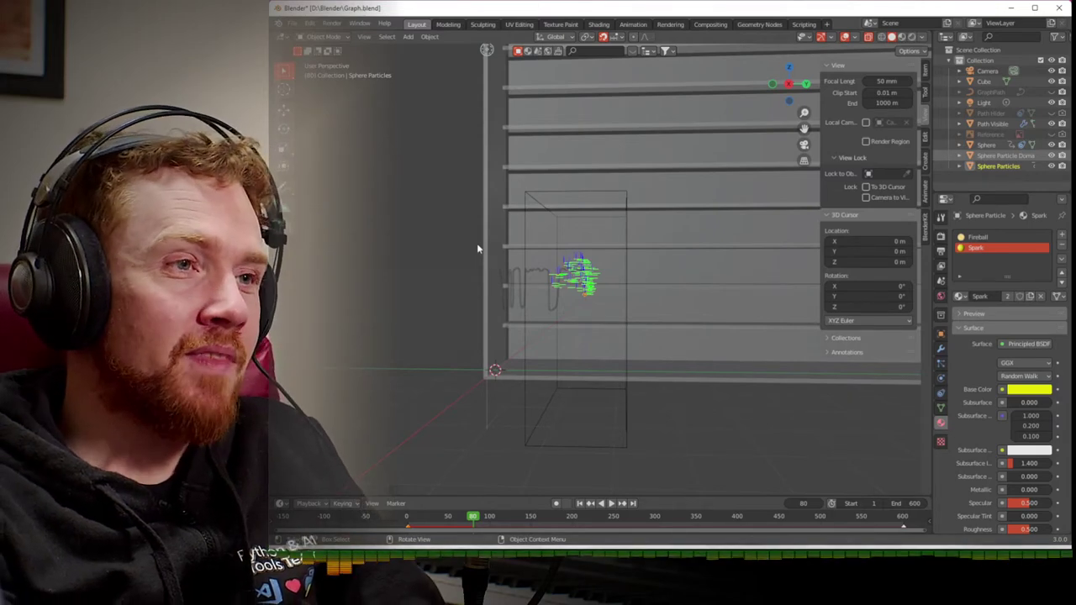
scroll(525, 299, "up", 4)
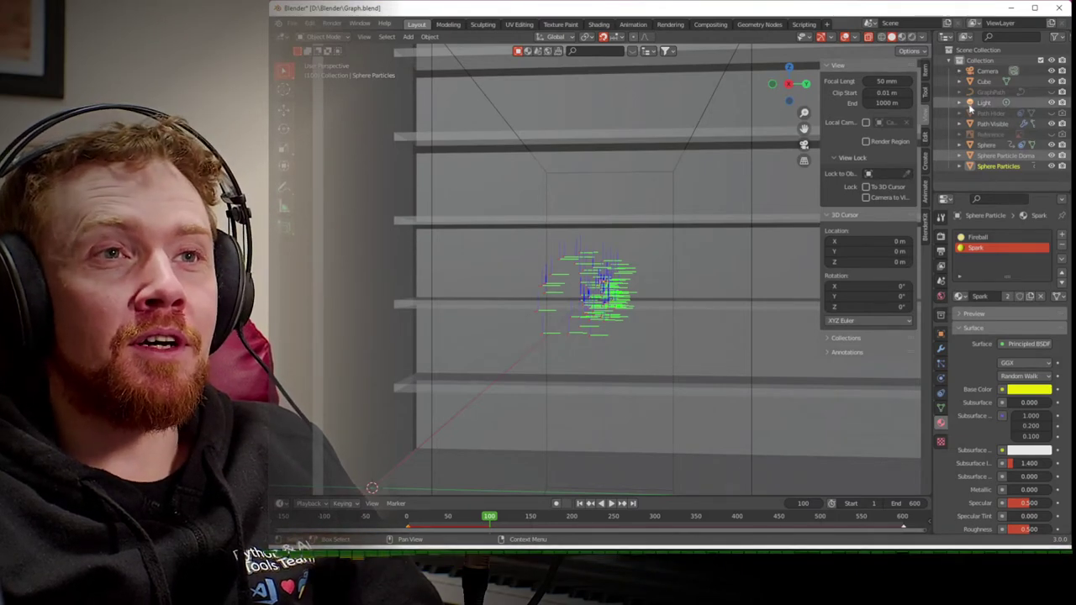
left_click(1019, 93)
- Unhide and select the GraphPath curve, orbiting the view around the shelves
left_click(1051, 92)
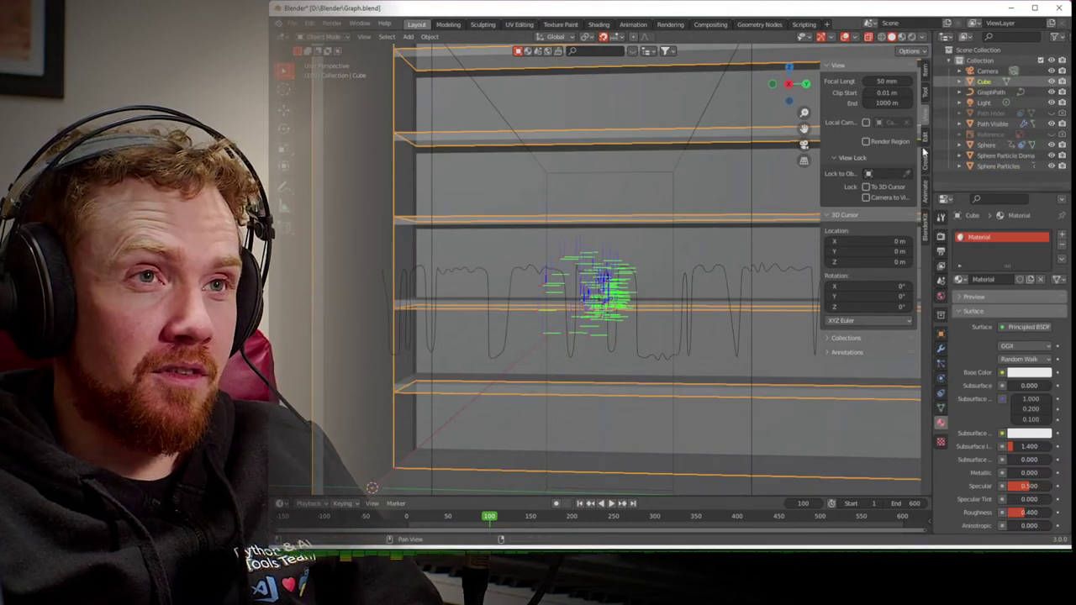
left_click(992, 92)
middle_click_drag(768, 291, 701, 361)
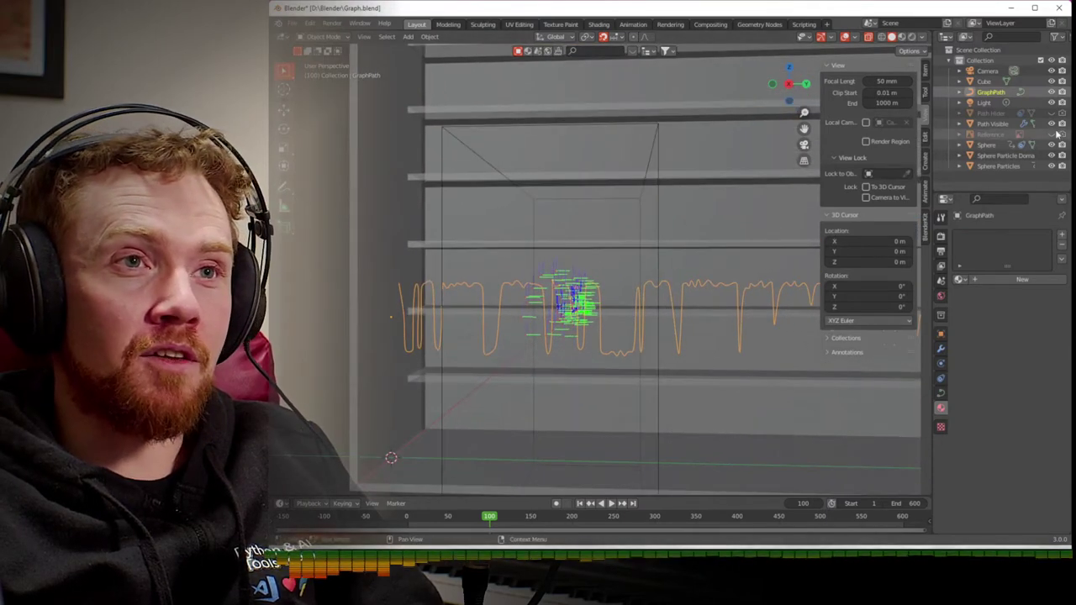
- Unhide the Reference graph image and pan to frame the whole chart
left_click(1051, 135)
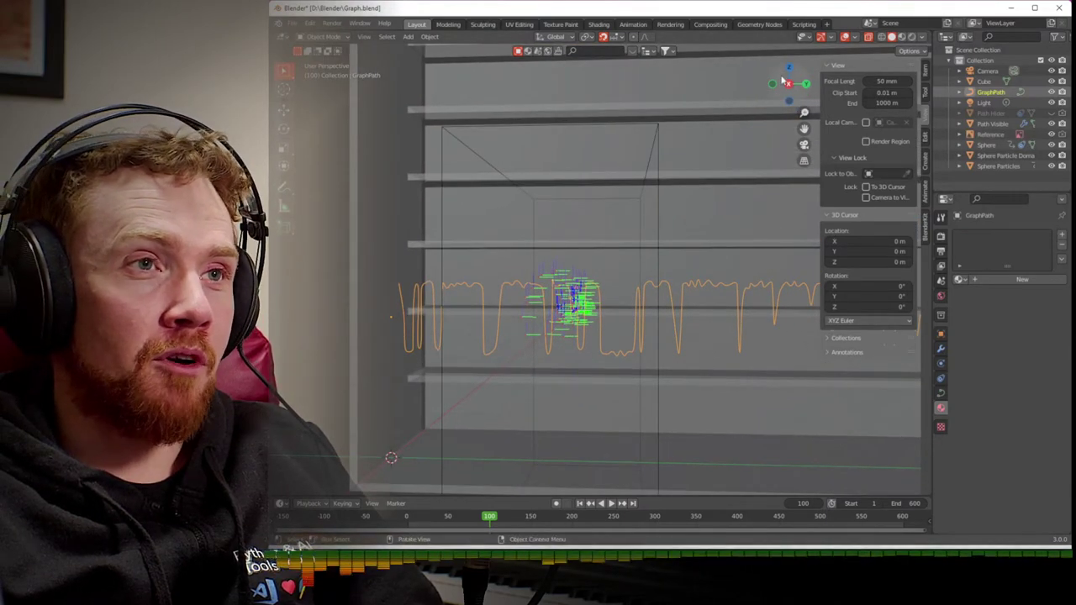
left_click(788, 84)
scroll(617, 269, "down", 5)
middle_click_drag(617, 269, 671, 247, "shift")
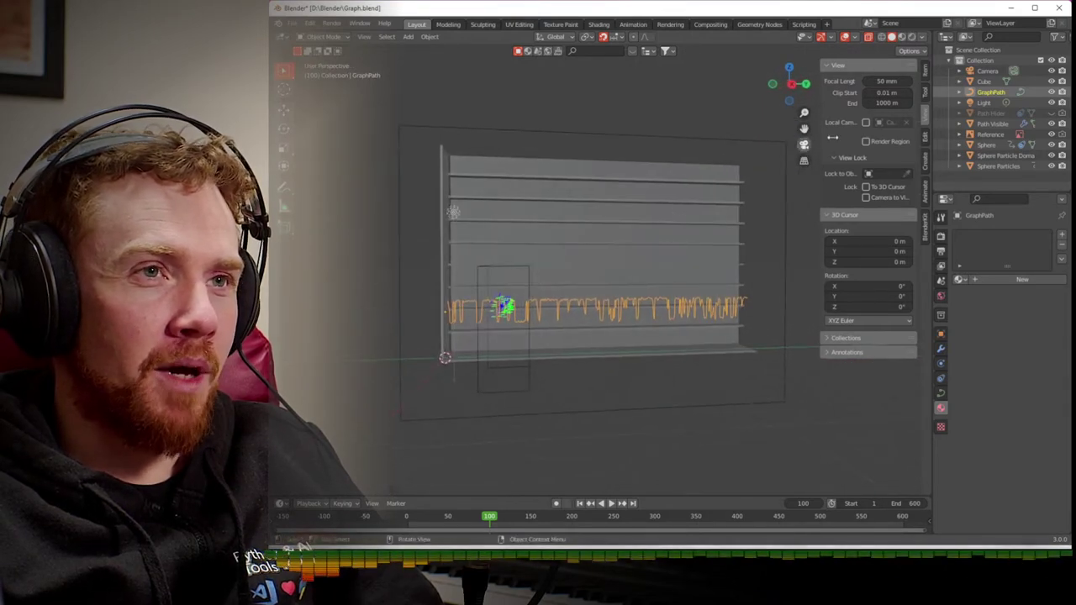
- Switch to an orthographic front view and pan along the GraphPath curve against the reference chart
left_click(789, 85)
scroll(575, 286, "up", 5)
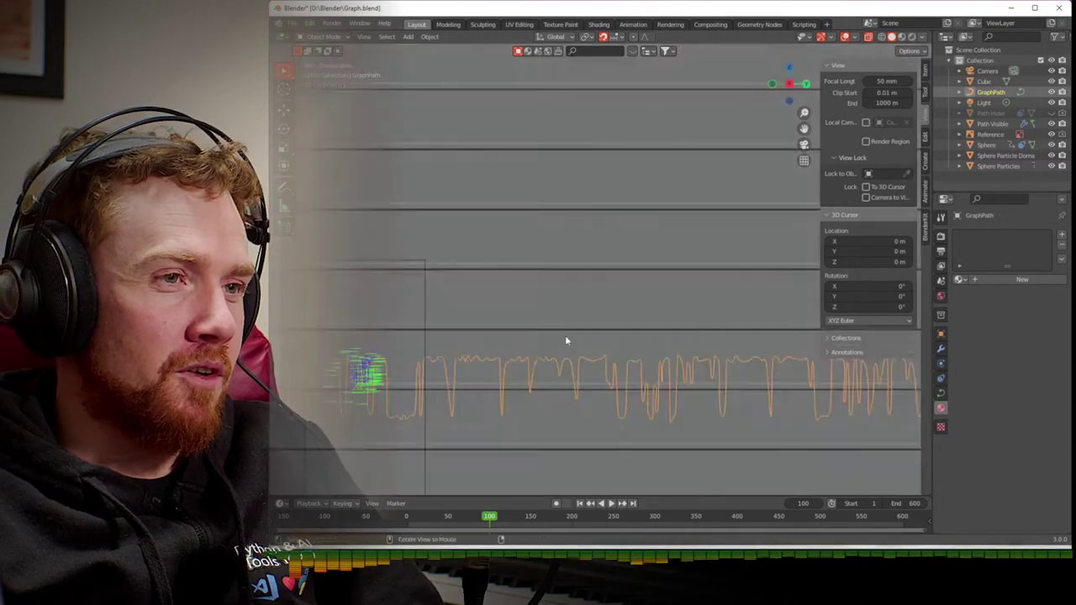
middle_click_drag(565, 335, 605, 335, "alt")
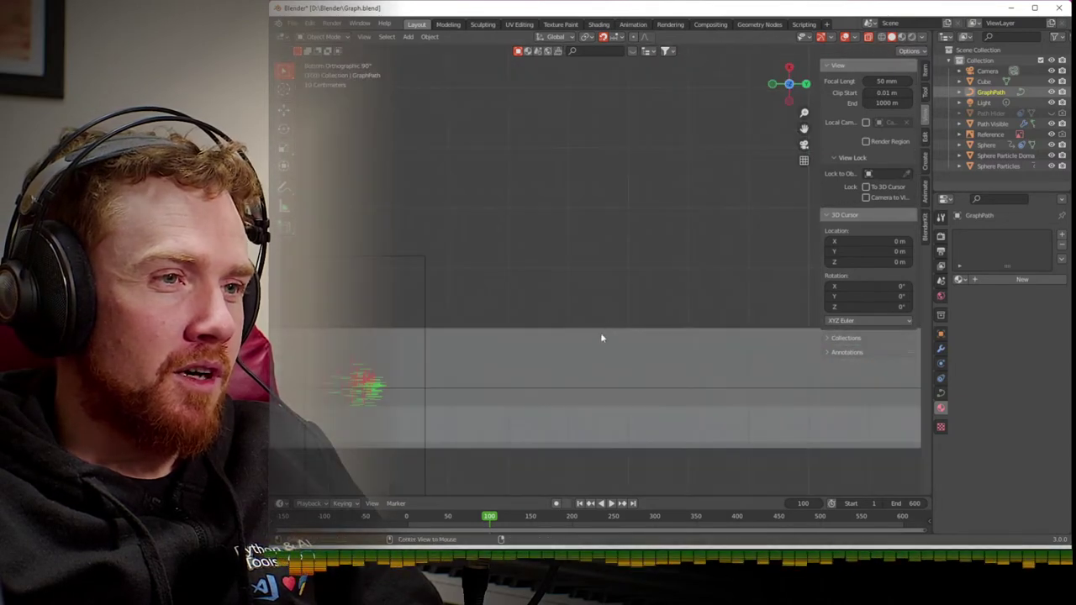
left_click(790, 69)
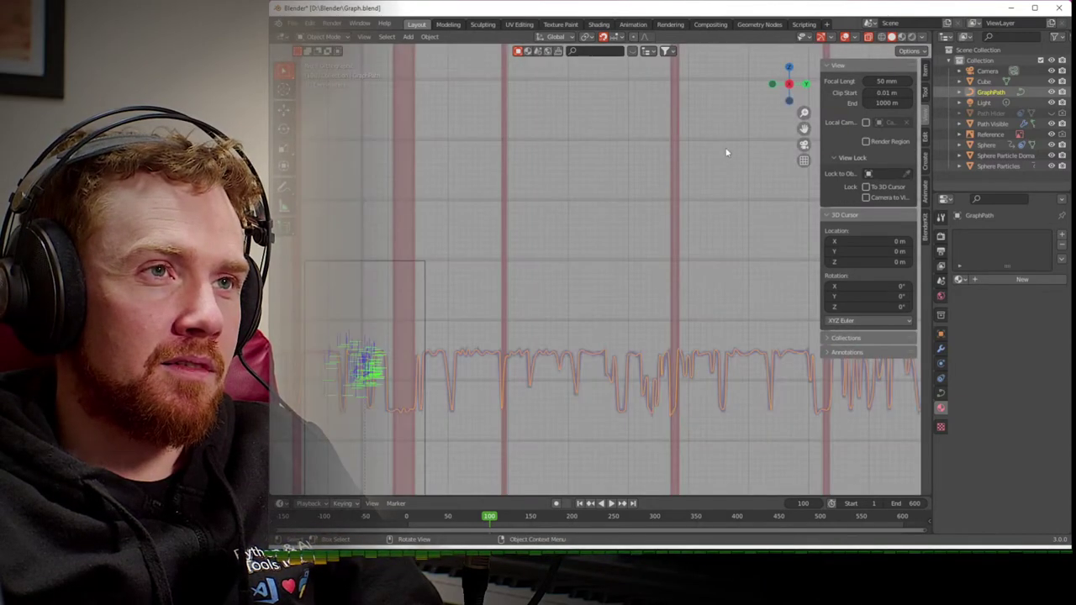
scroll(624, 259, "up", 2)
middle_click_drag(574, 251, 515, 306, "shift")
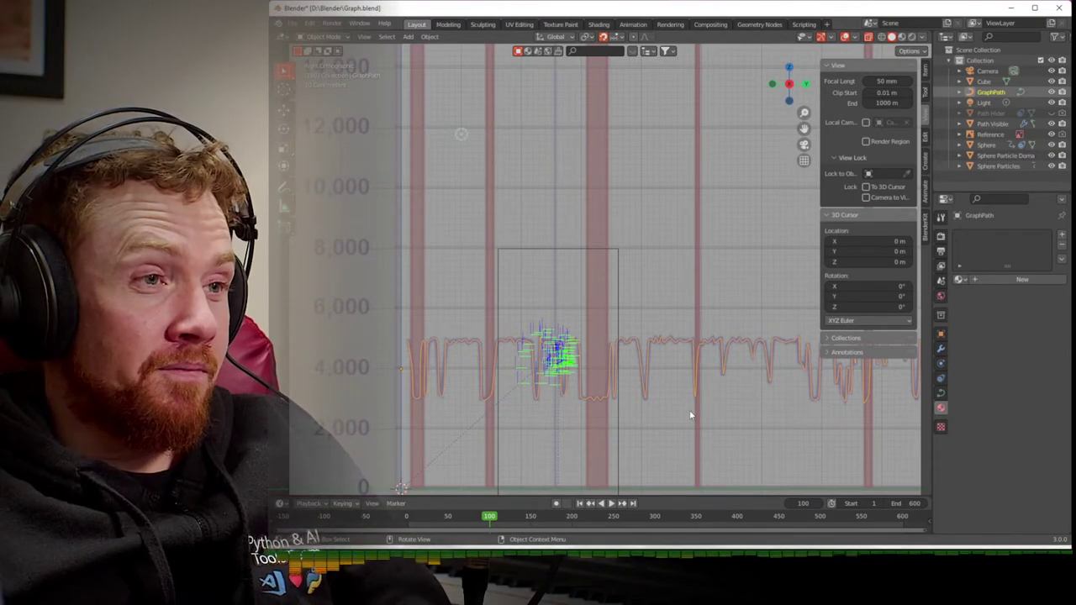
middle_click_drag(727, 421, 635, 405, "shift")
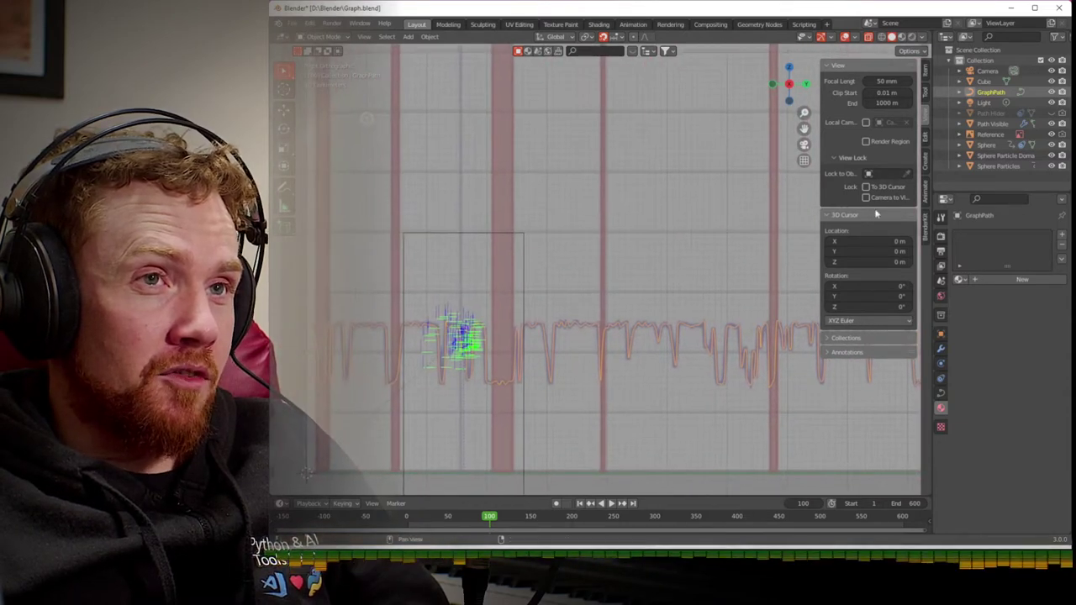
- Hide GraphPath, play the graph animation while orbiting, then hide both particle objects at frame 1
left_click(1052, 93)
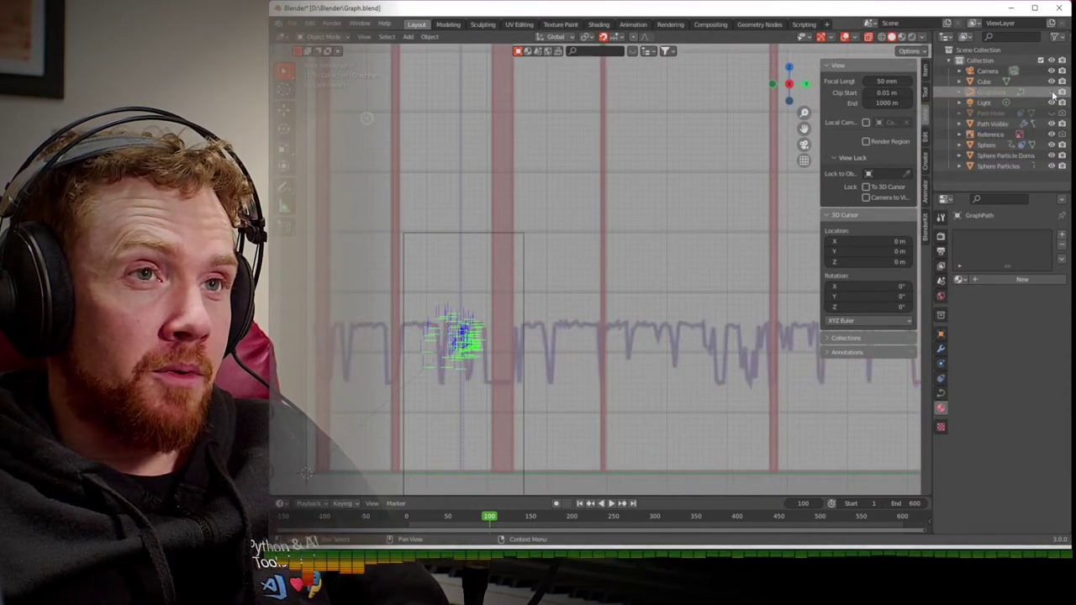
left_click(994, 126)
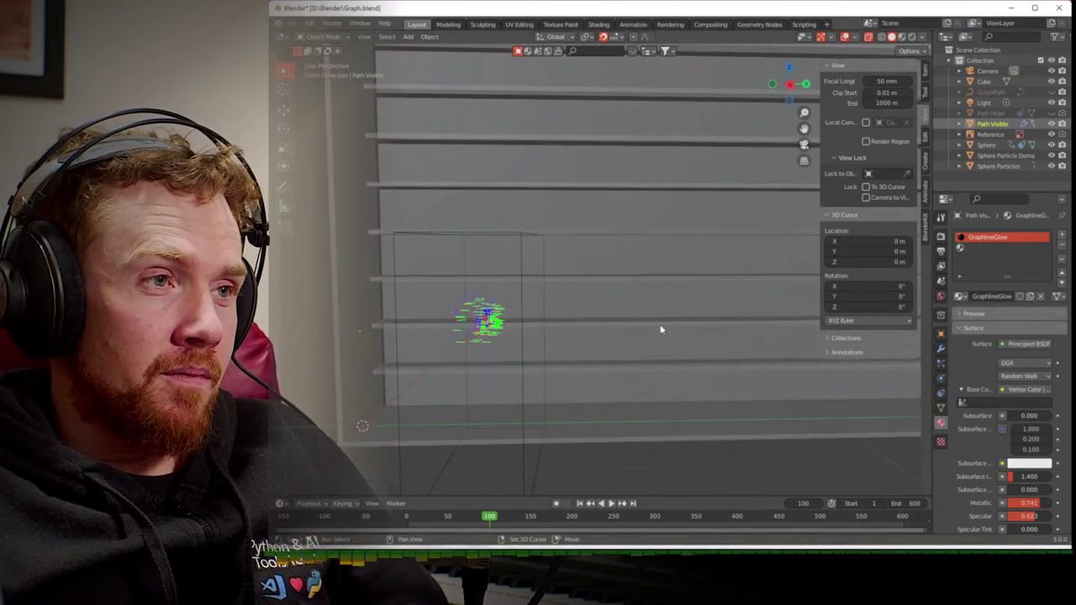
key("shift+Right")
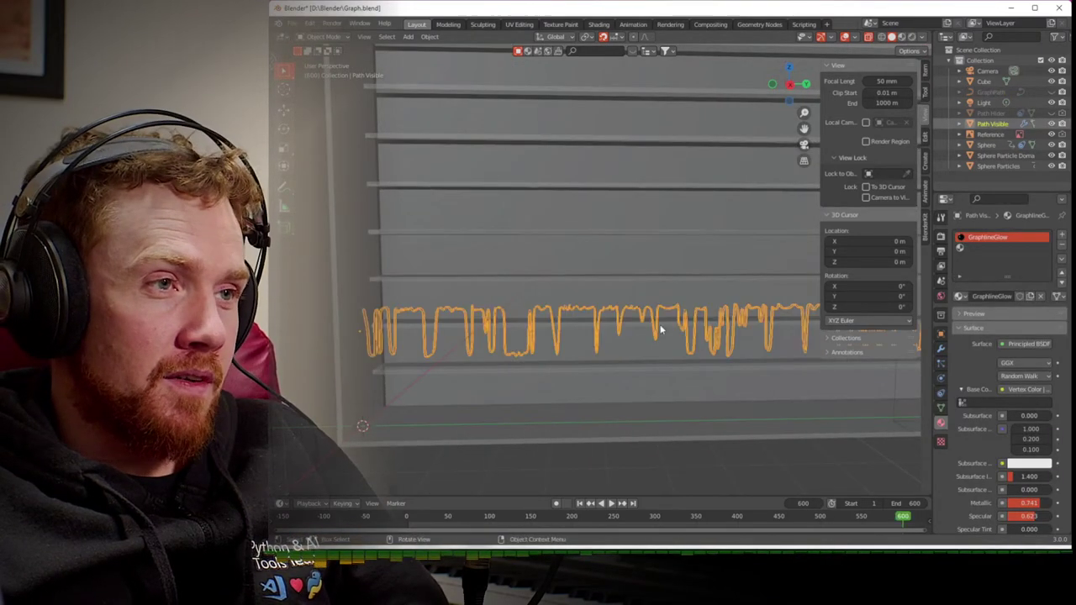
middle_click_drag(675, 384, 636, 408)
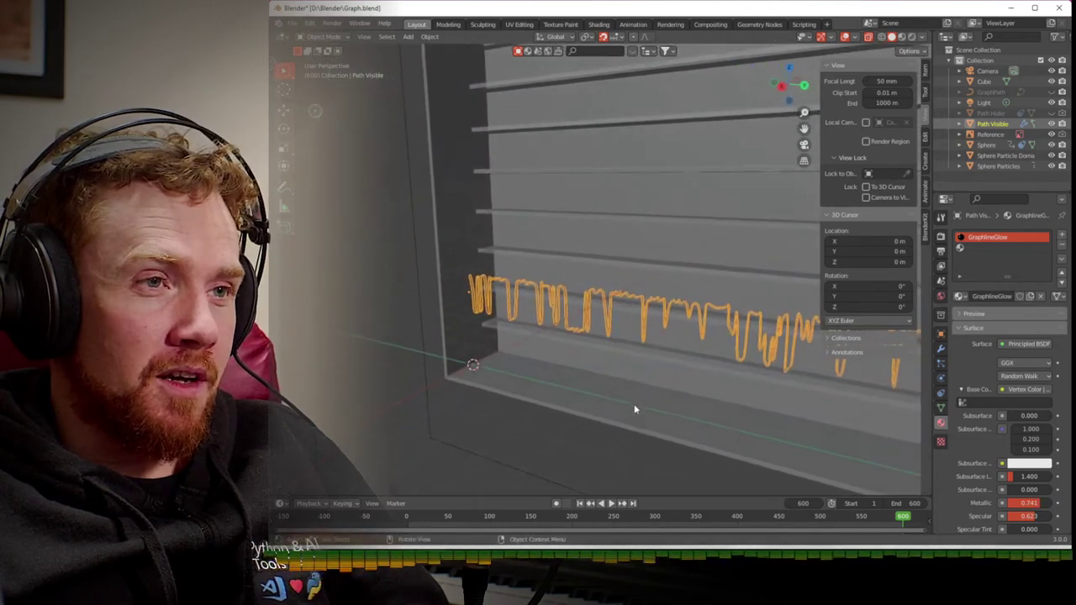
middle_click_drag(685, 379, 756, 413)
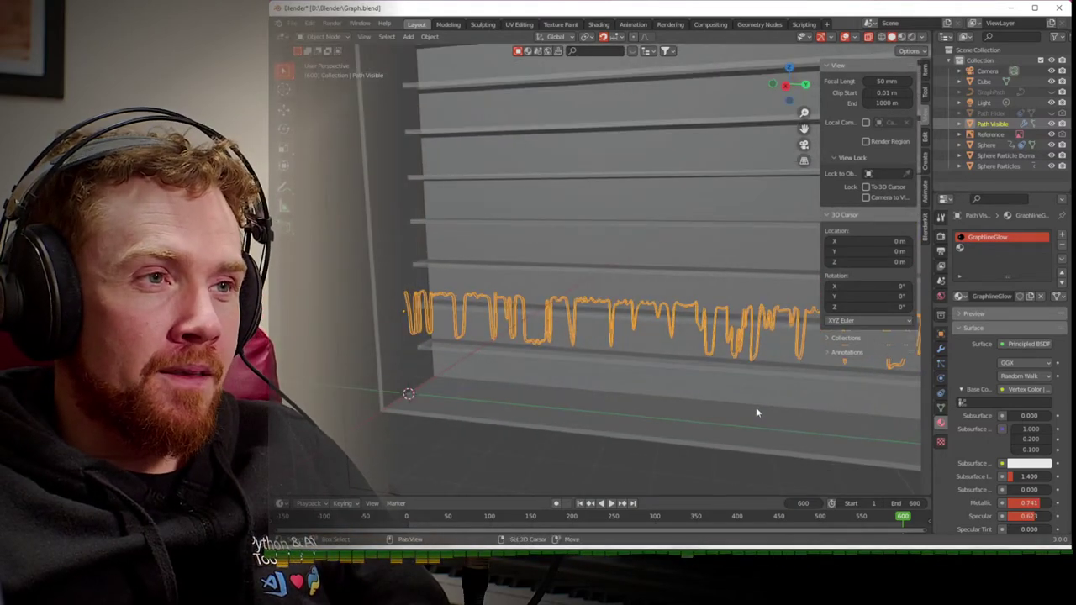
key("shift+Left")
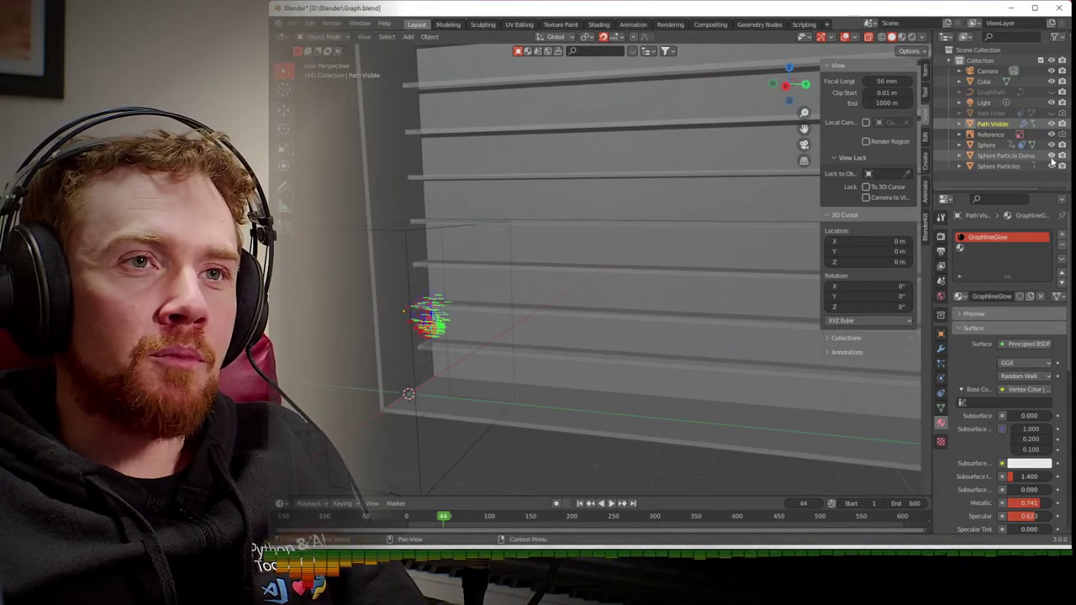
left_click_drag(1051, 155, 1055, 167)
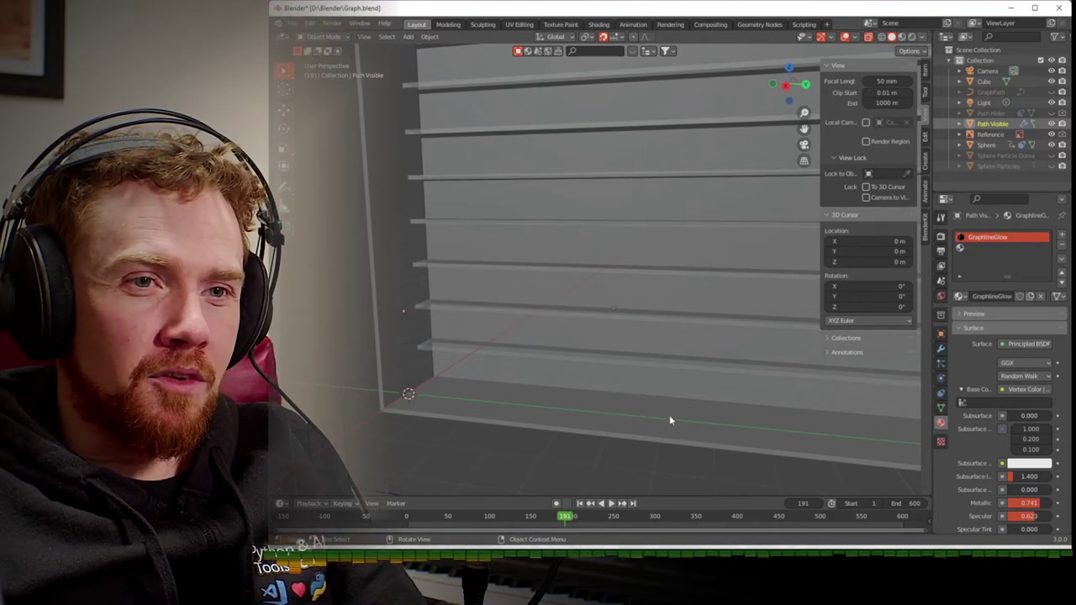
- Lower the VoiceMeeter virtual input to -27.5 dB, then select the Sphere at the graph's tip
key("alt+Tab")
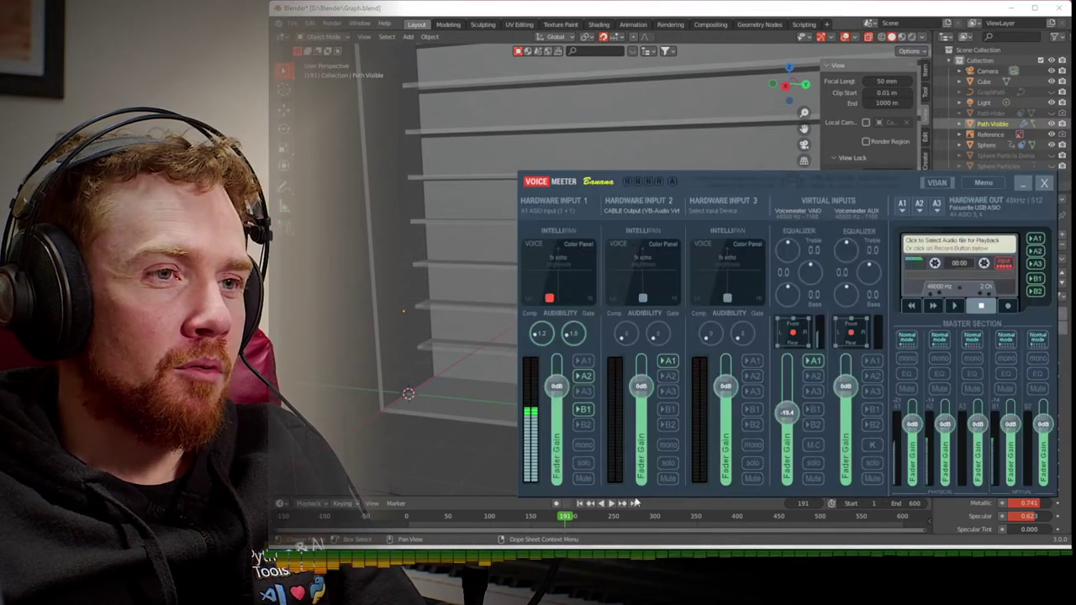
left_click_drag(780, 423, 782, 433)
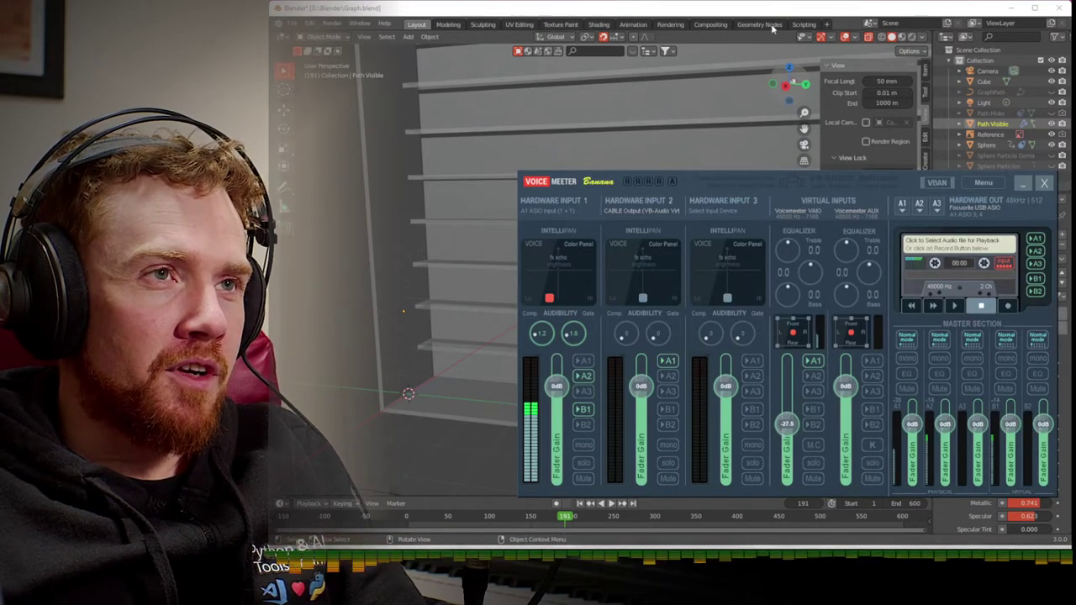
key("alt+Tab")
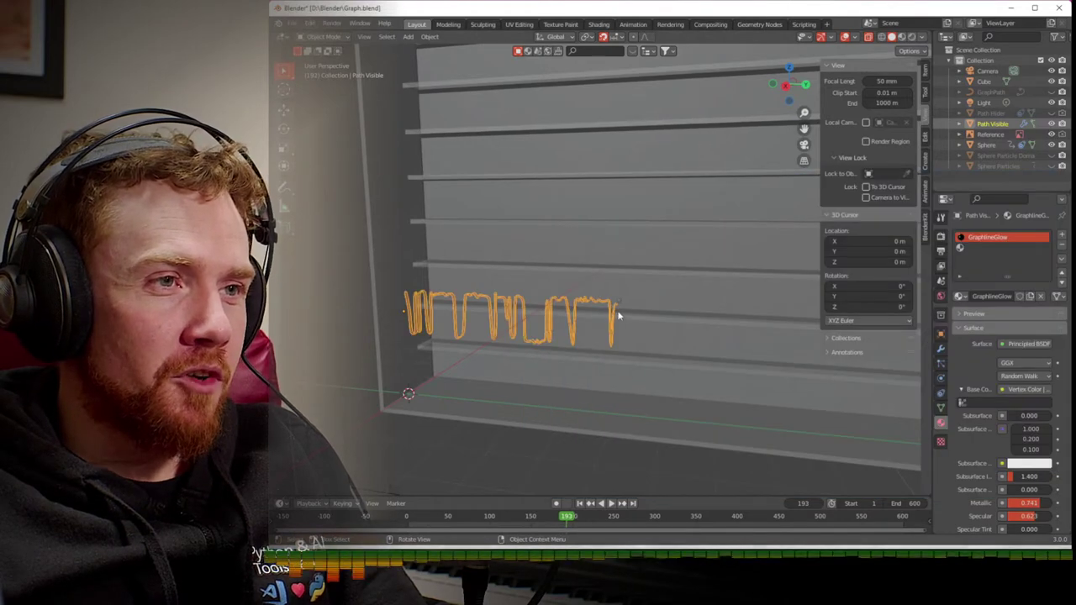
left_click(617, 301)
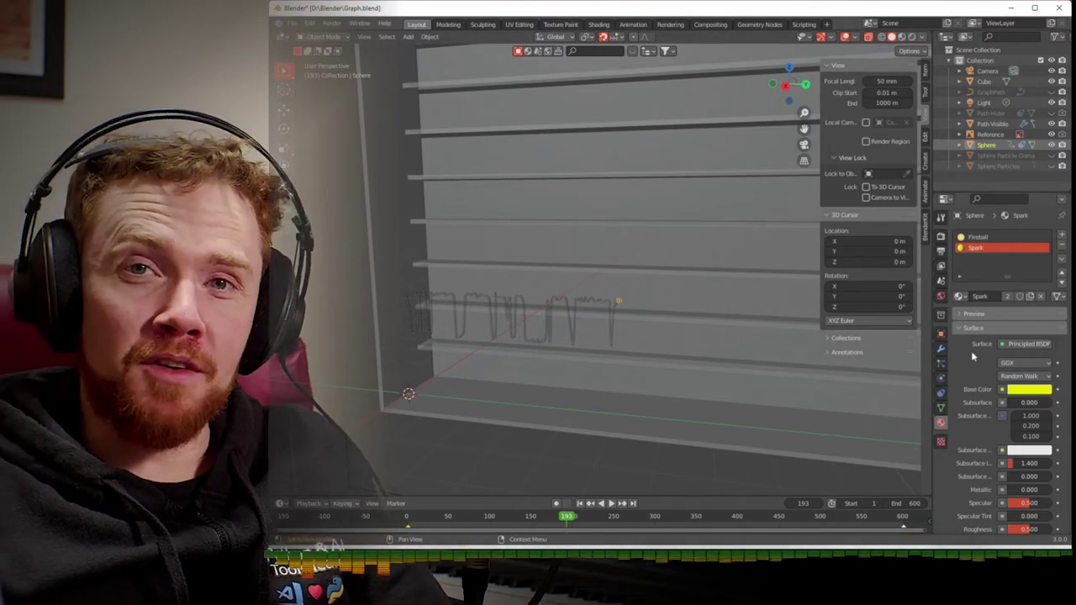
- Zoom in and orbit around the Sphere riding the tip of the graph line
scroll(731, 337, "up", 5)
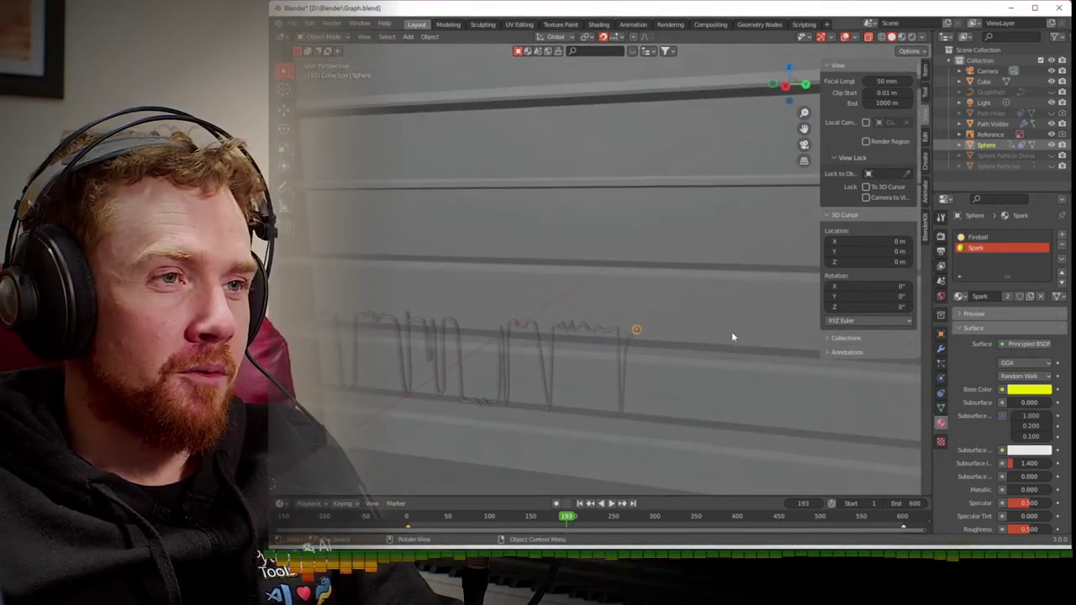
middle_click_drag(731, 373, 630, 255)
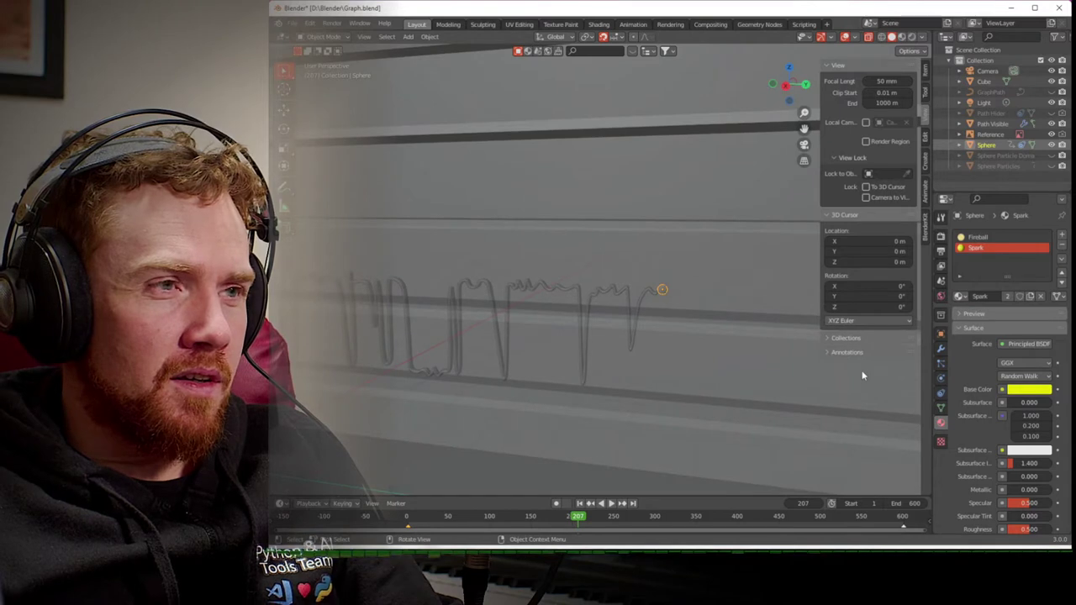
- Show the Sphere's Clamp To GraphPath constraint and browse the Add Object Constraint list without adding
left_click(941, 394)
left_click(1009, 234)
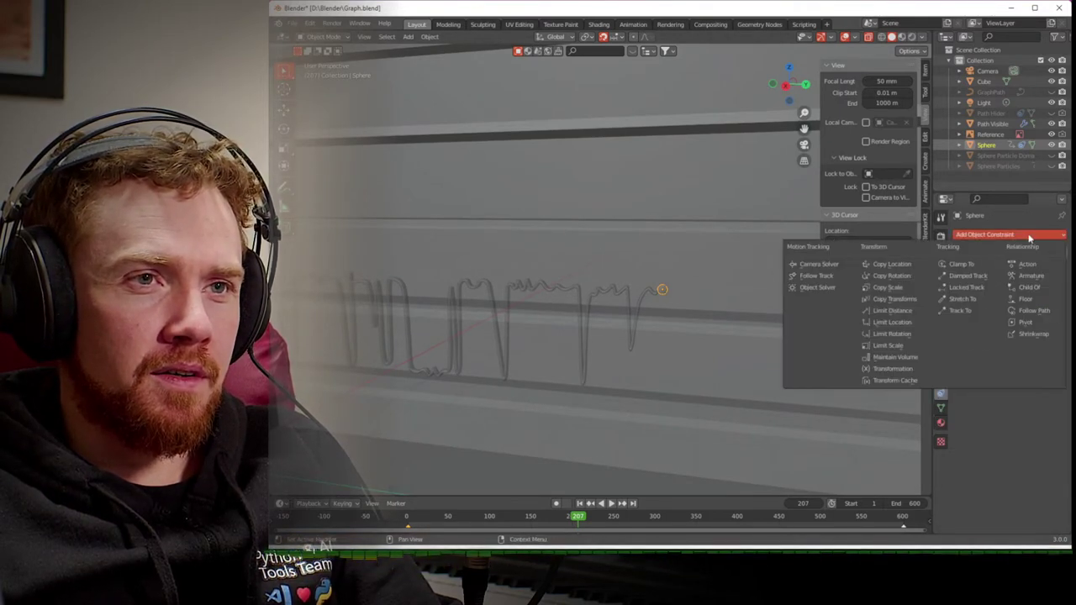
left_click(991, 231)
left_click(992, 235)
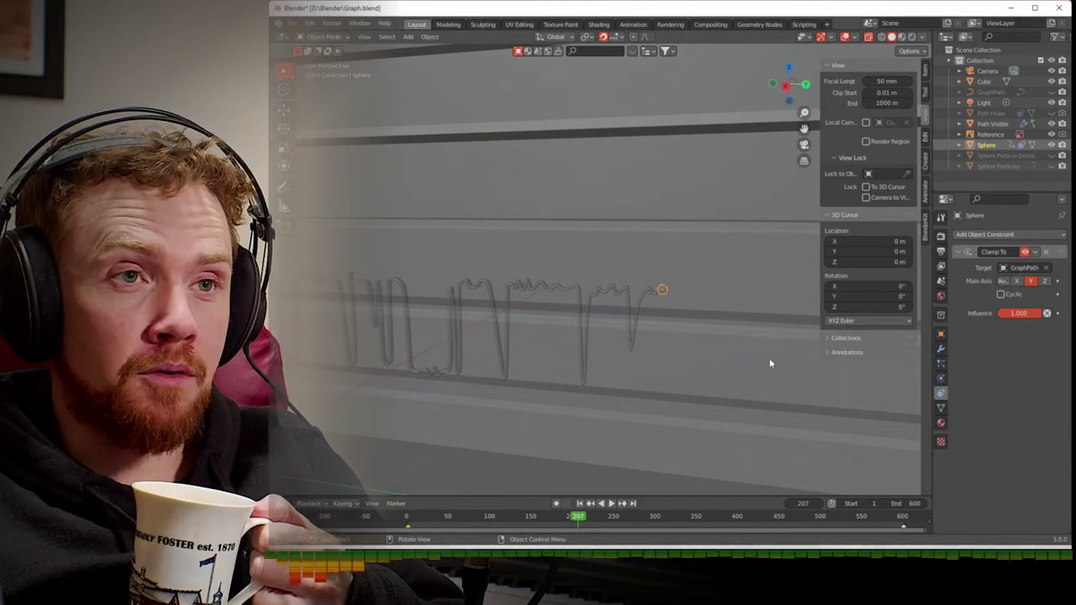
- Change the Sphere's Location Y value, rewind to frame 1, and return to its constraints
left_click(941, 334)
double_click(1018, 278)
key("Return")
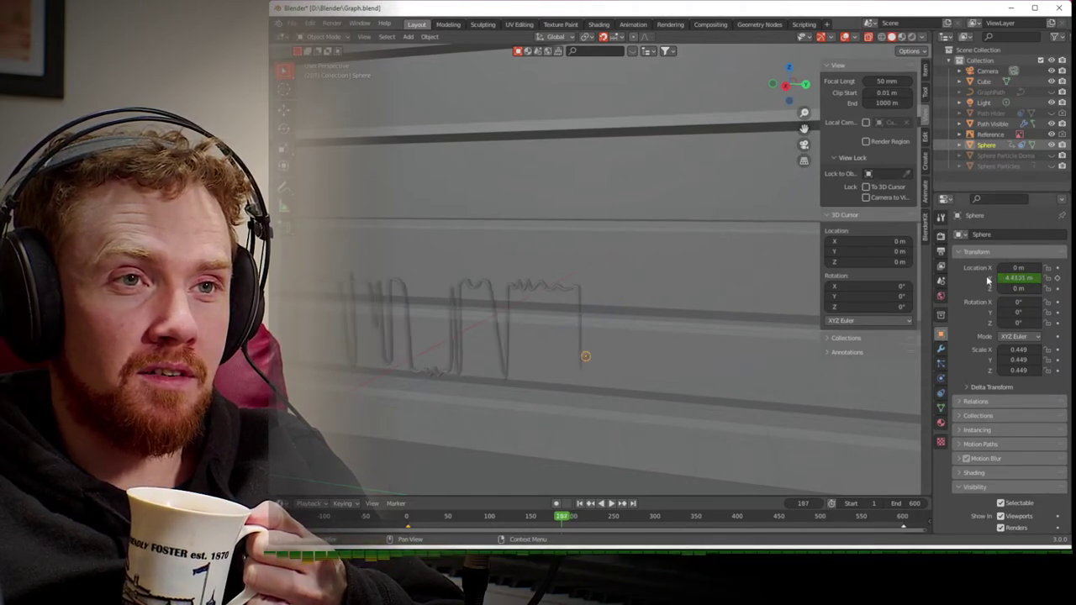
key("shift+Left")
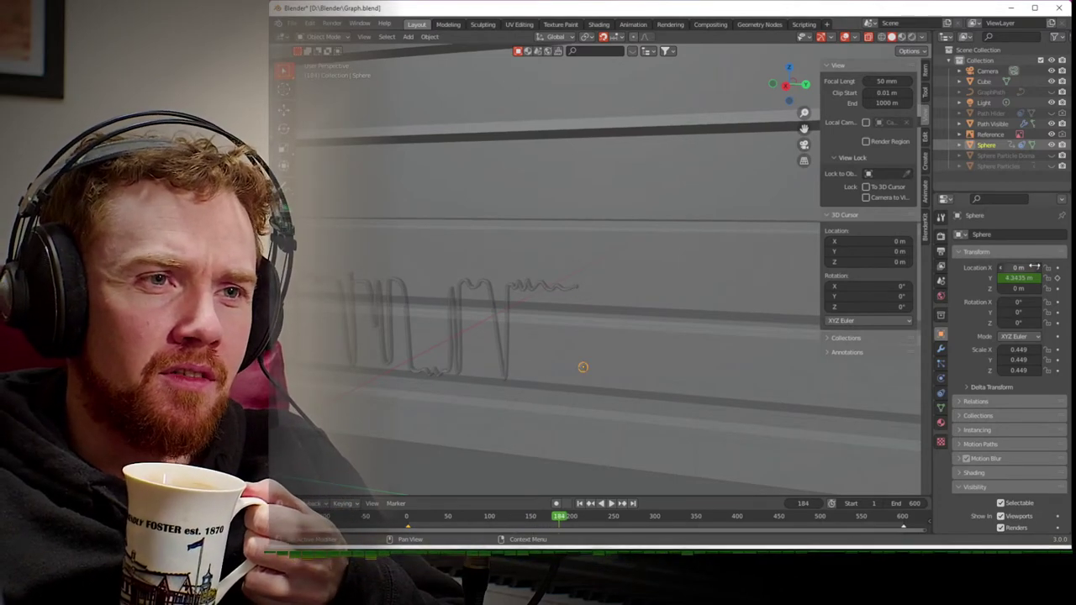
left_click(940, 378)
left_click(942, 393)
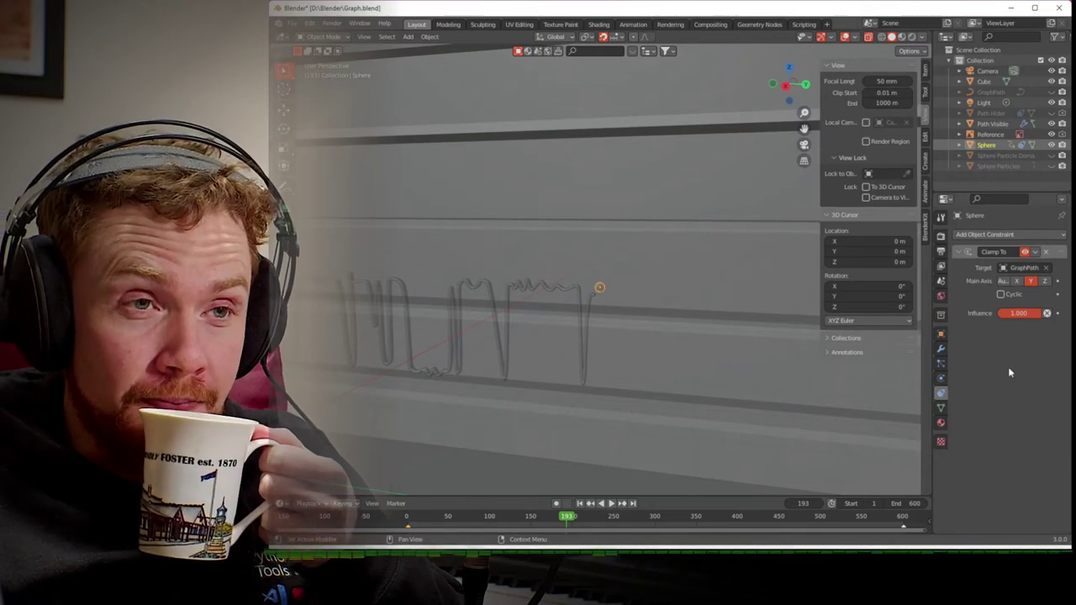
- Unhide the Path Hider box, stop playback, and select the Path Visible curve
middle_click_drag(781, 339, 807, 345)
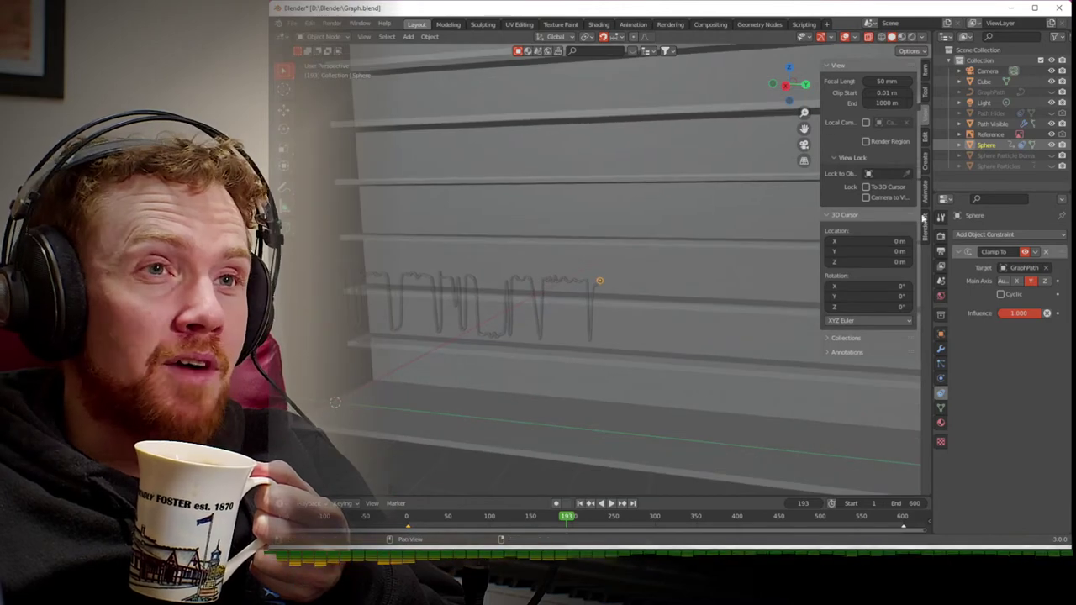
left_click(1051, 112)
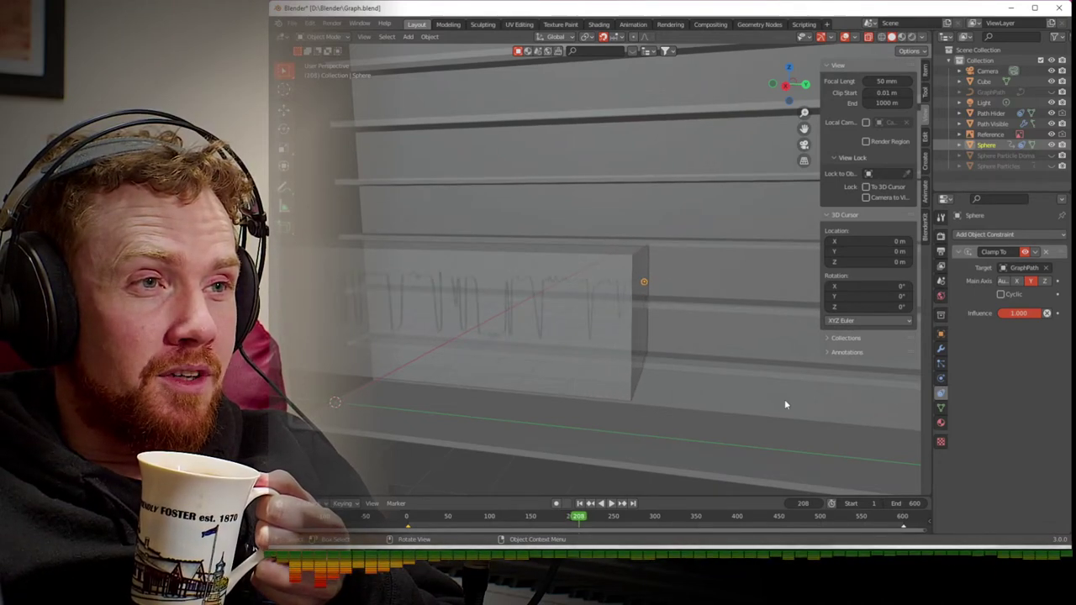
key("space")
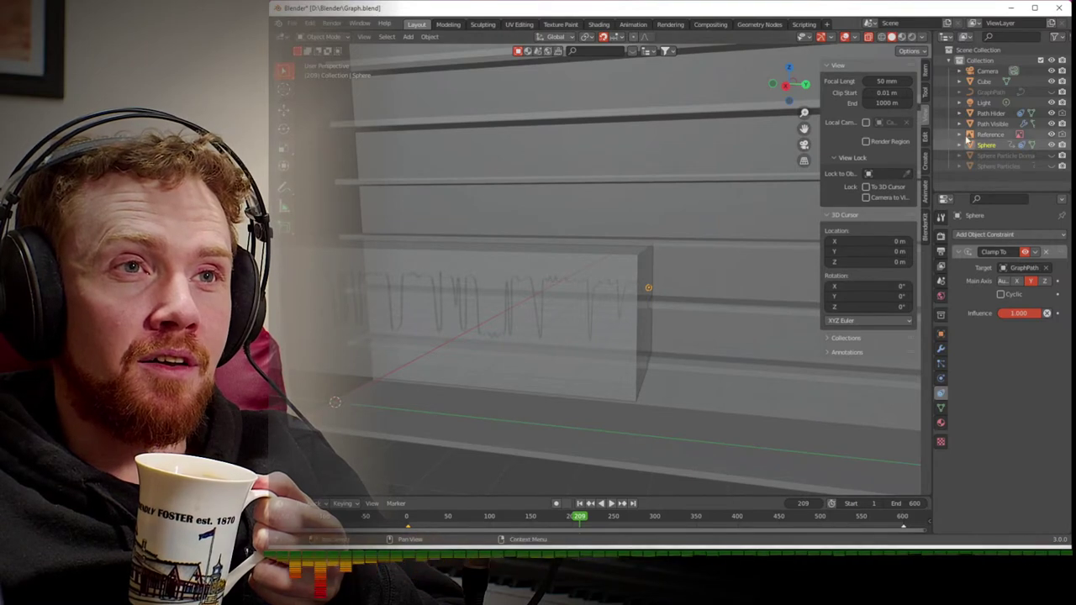
left_click(988, 124)
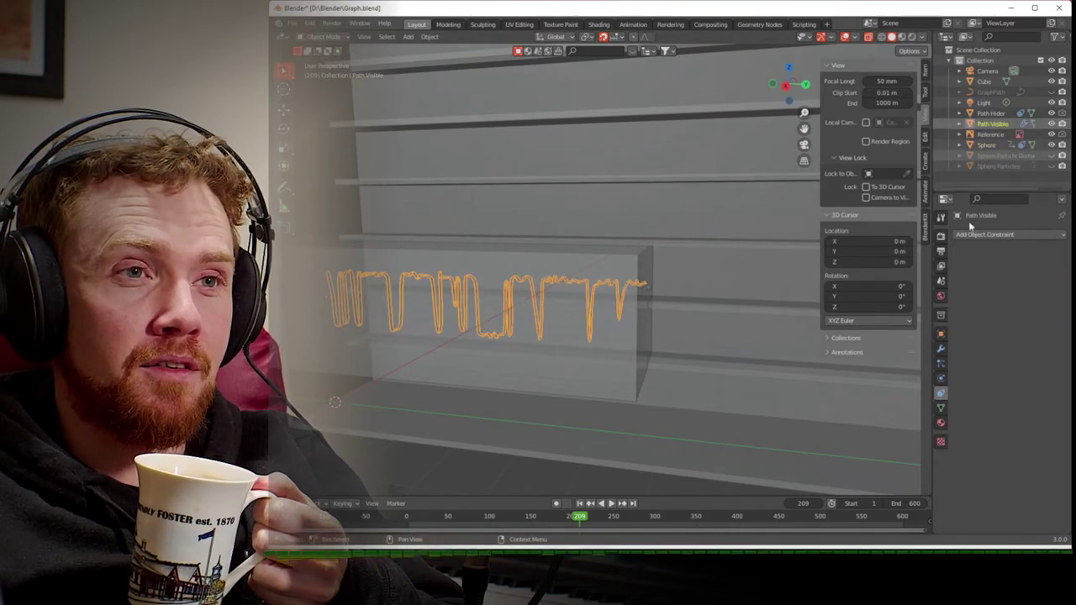
- Enable Self Intersection on Path Visible's Boolean modifier and step forward one frame
left_click(941, 348)
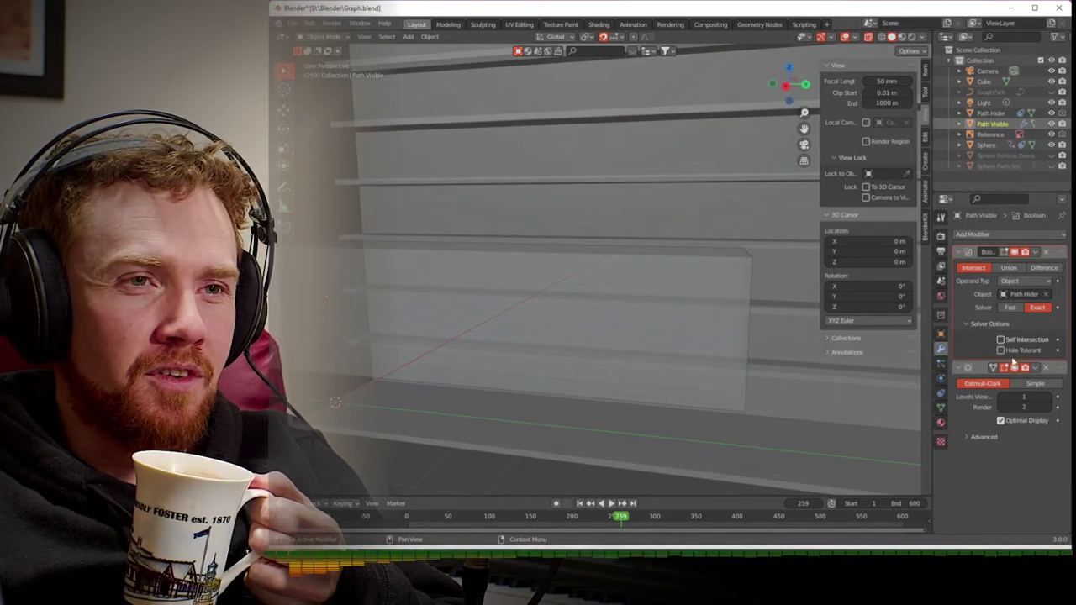
left_click(1001, 340)
left_click(1001, 340)
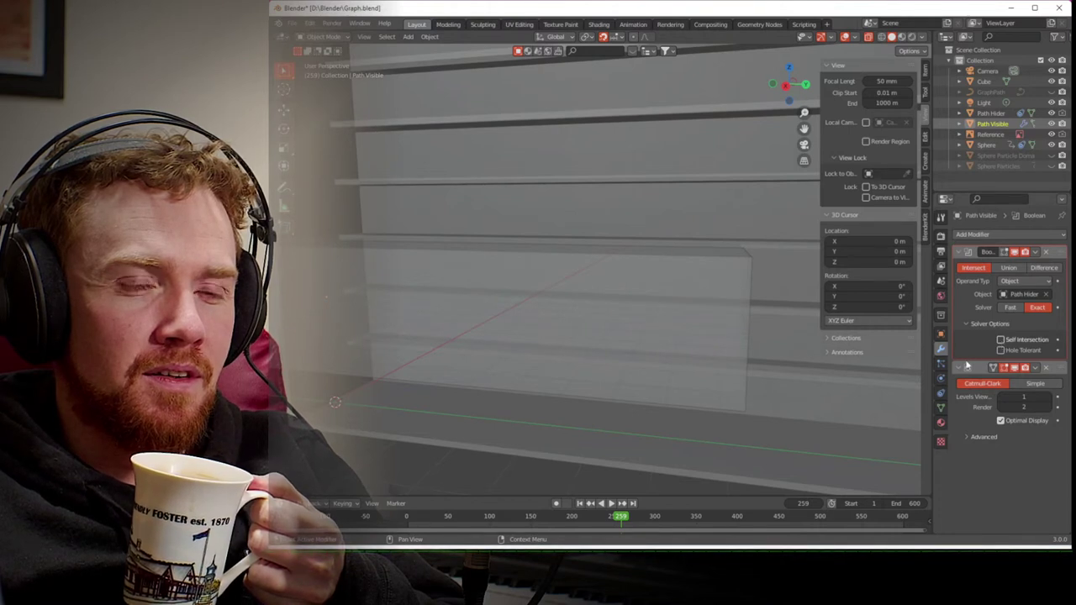
key("ctrl+z")
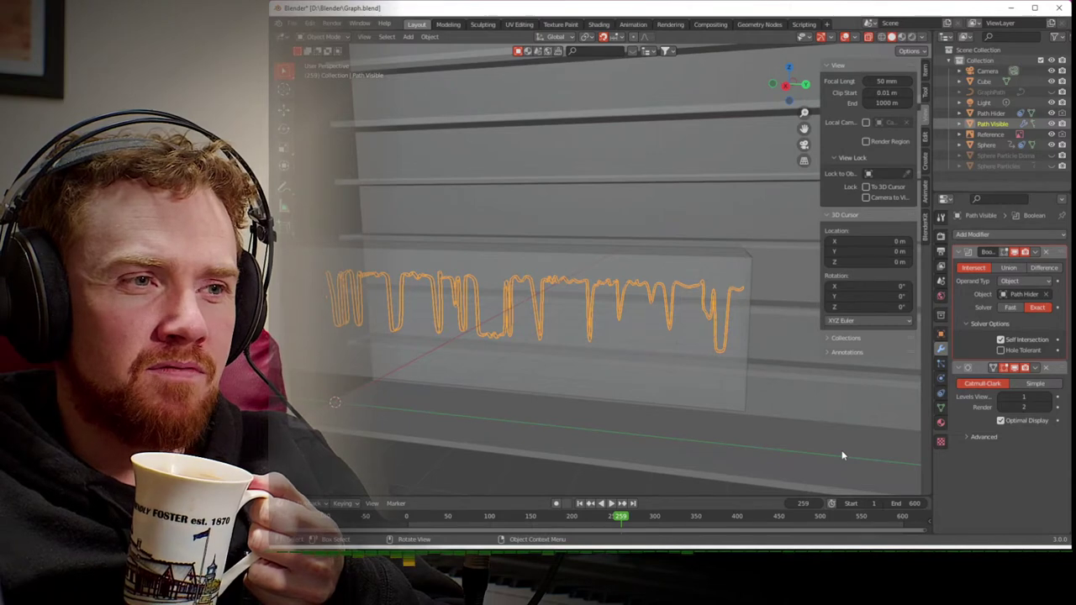
key("Right")
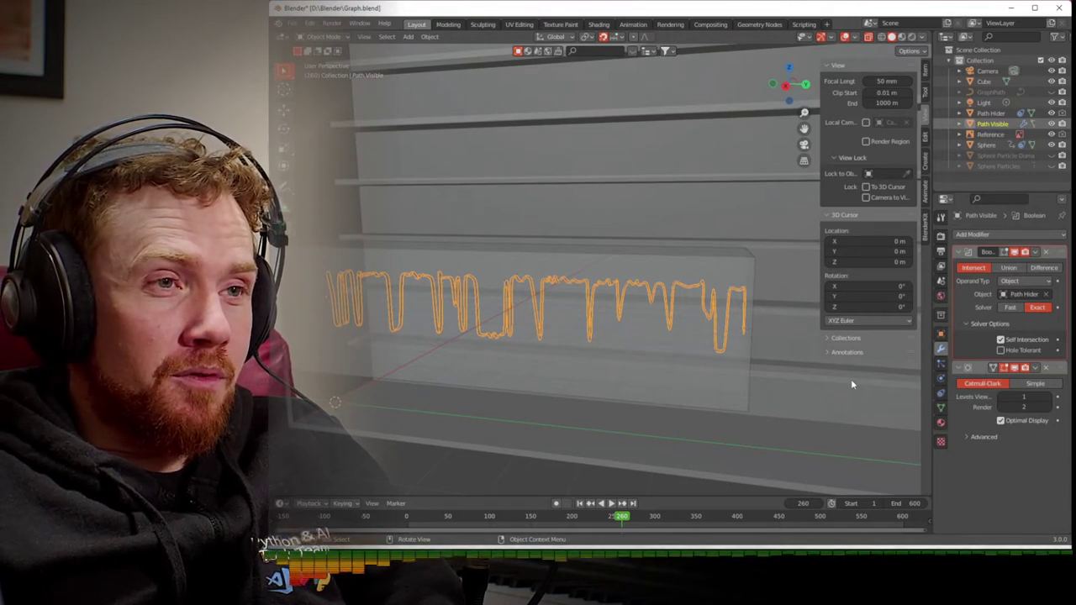
- Untick Self Intersection, step ahead to frame 267, and view the GraphlineGlow material
key("Right")
key("Right")
key("Right")
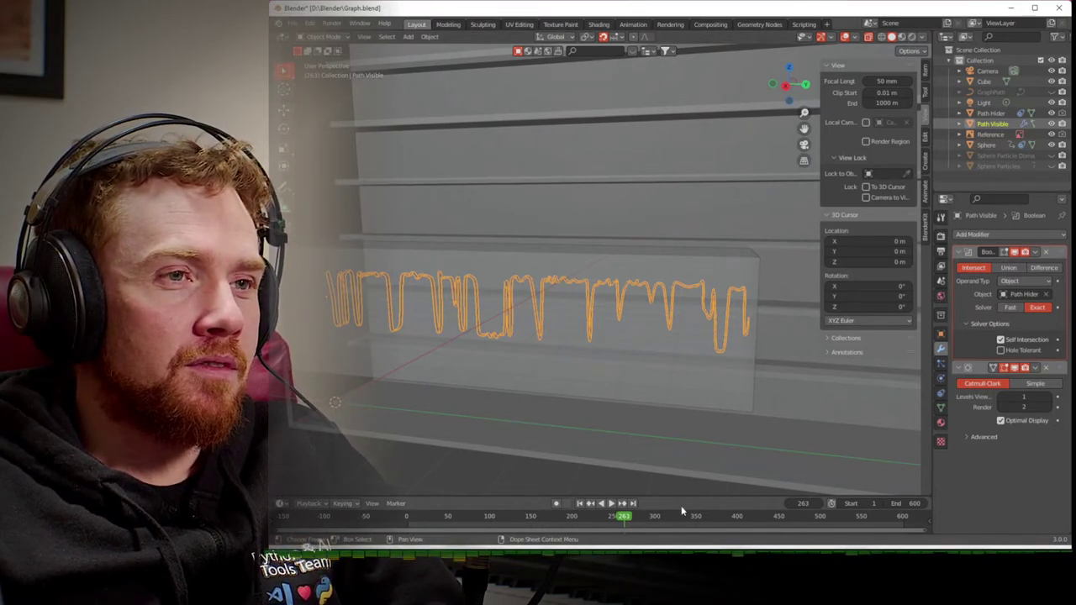
left_click(1003, 341)
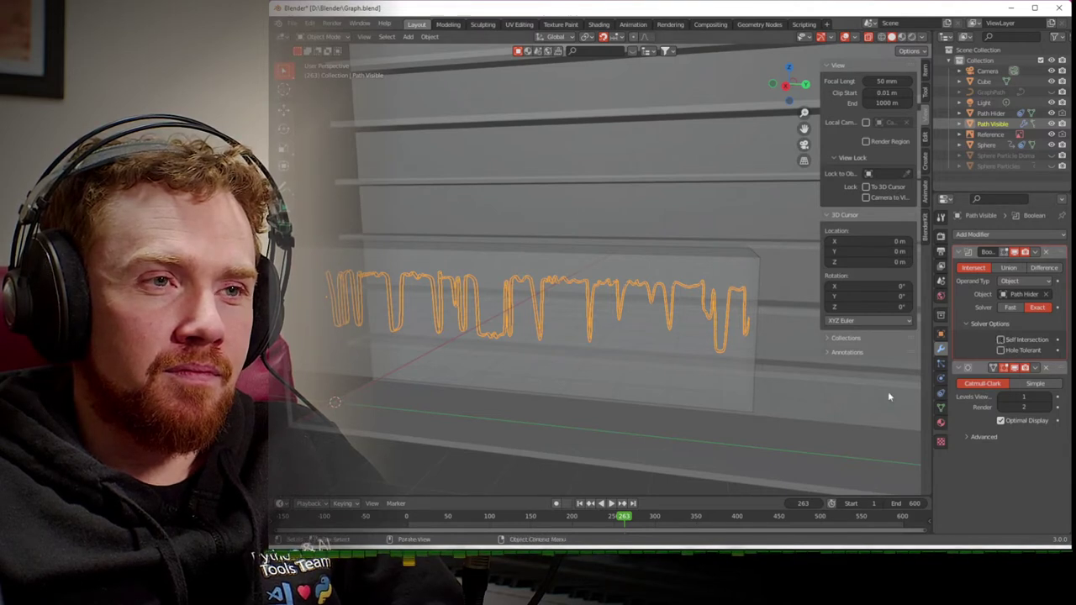
key("Right")
key("Right")
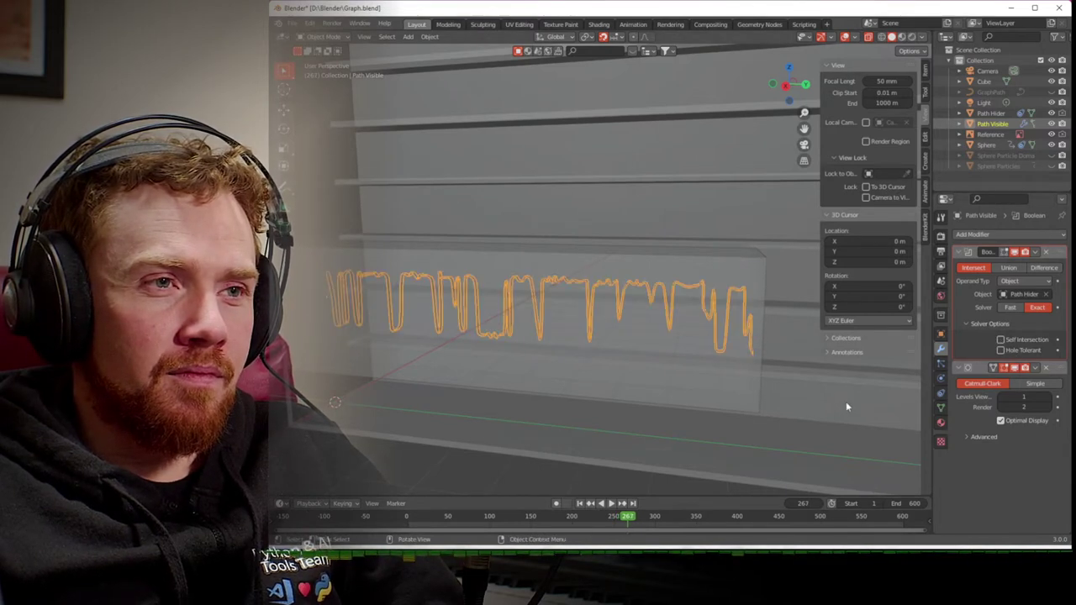
key("Right")
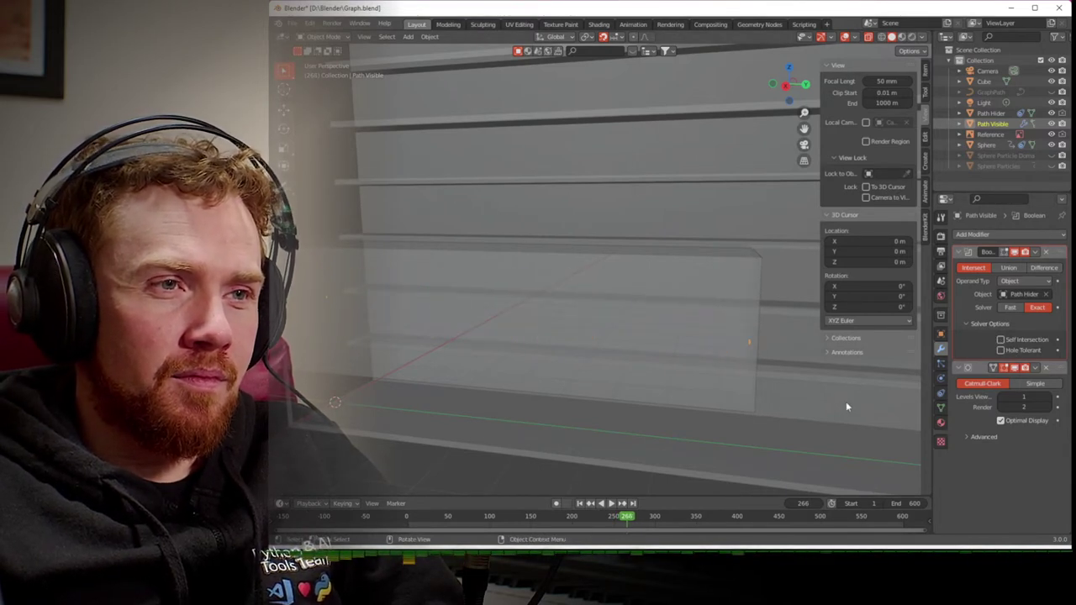
scroll(846, 403, "up", 2)
middle_click_drag(838, 403, 781, 375)
scroll(815, 392, "down", 4)
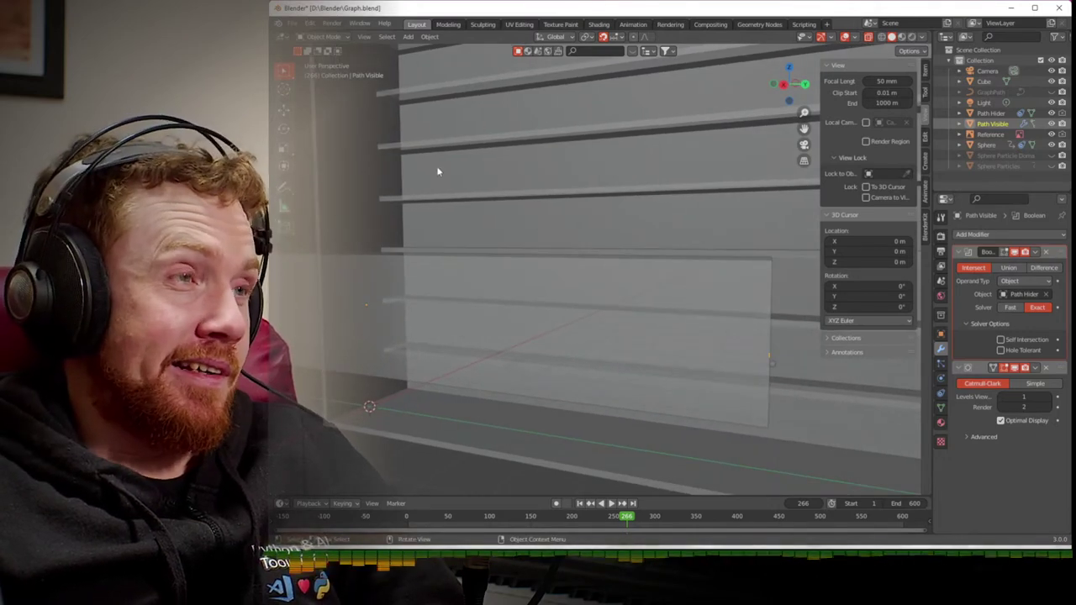
left_click(942, 420)
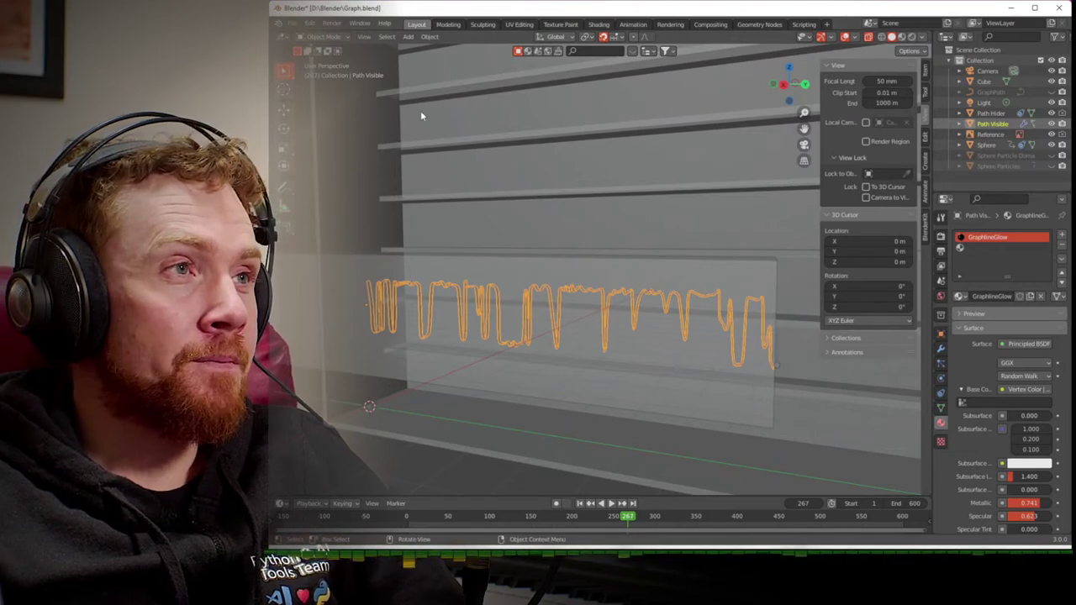
left_click(343, 37)
left_click(336, 84)
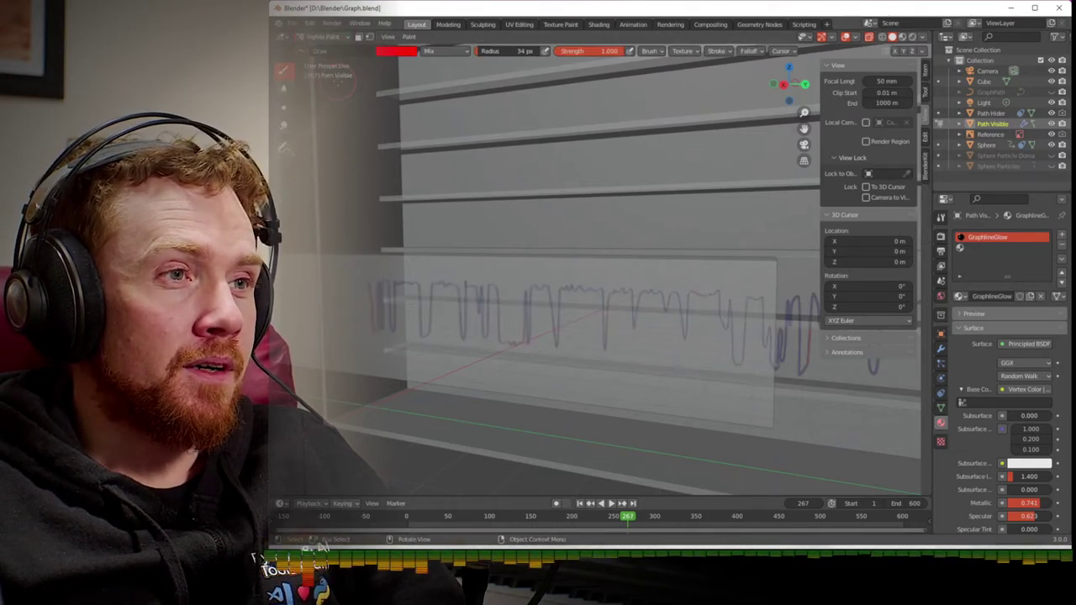
mouse_move(507, 356)
middle_mouse_down()
mouse_move(541, 438)
mouse_move(503, 393)
mouse_move(585, 382)
mouse_move(591, 395)
middle_mouse_up()
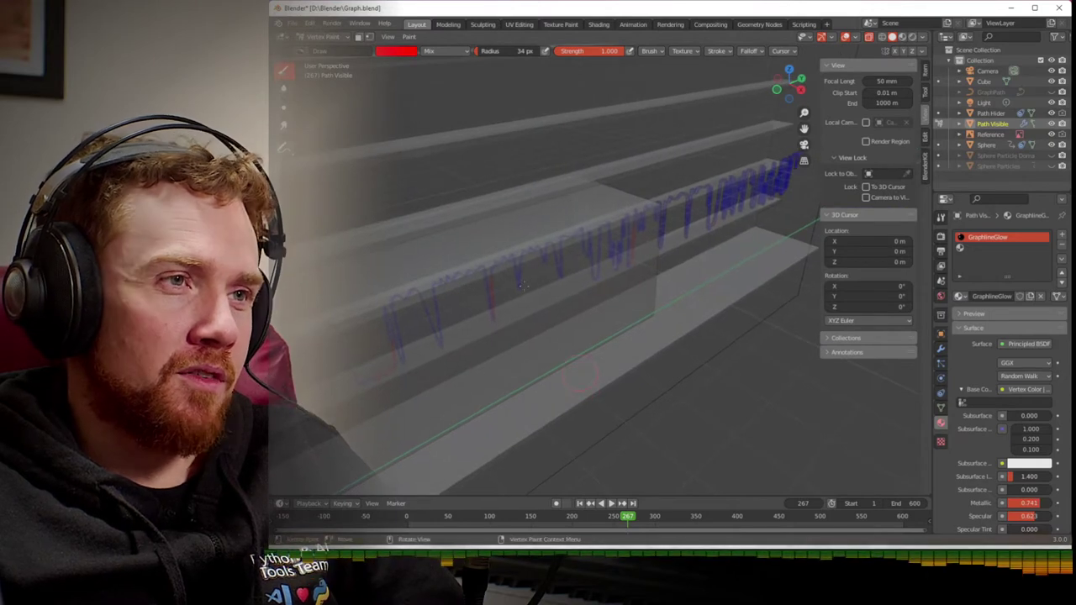
key("ctrl+Tab")
left_click(381, 225)
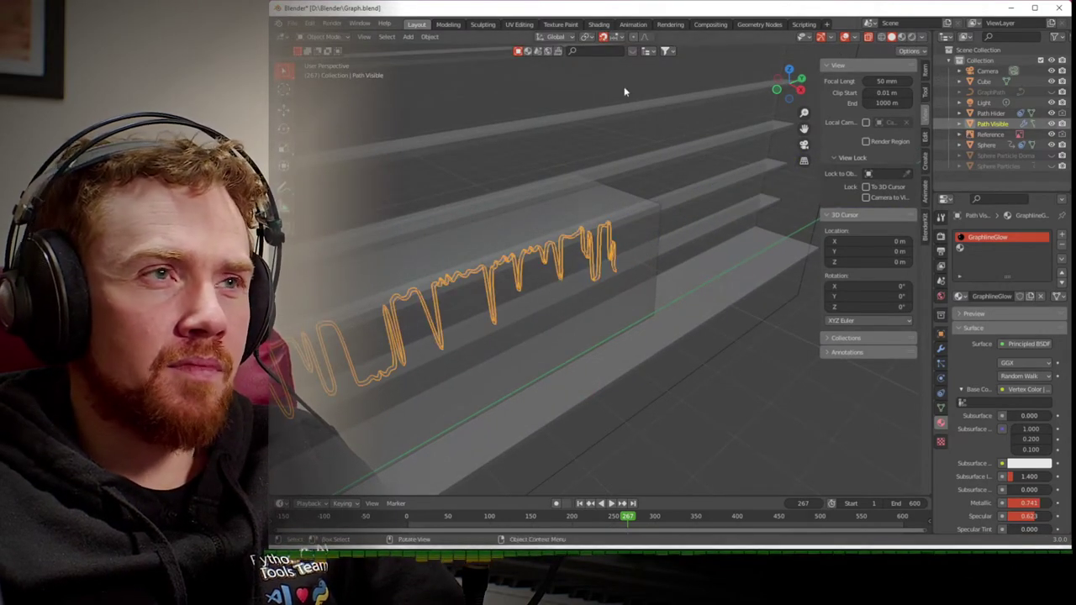
- Open the recent AncalsABus.blend without saving Graph.blend, and delete the default Cube
left_click(292, 23)
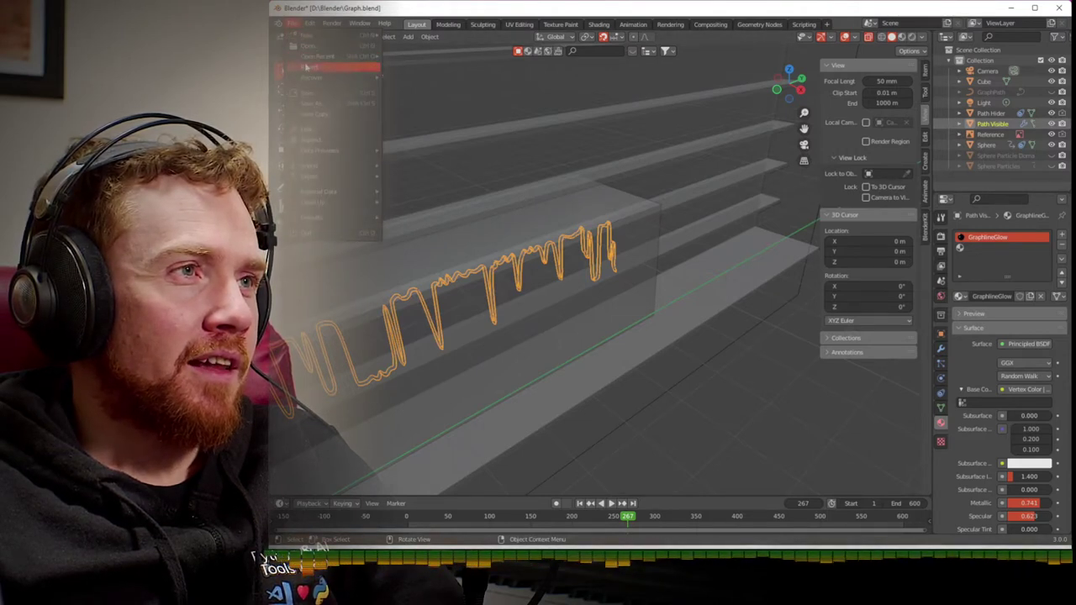
mouse_move(322, 59)
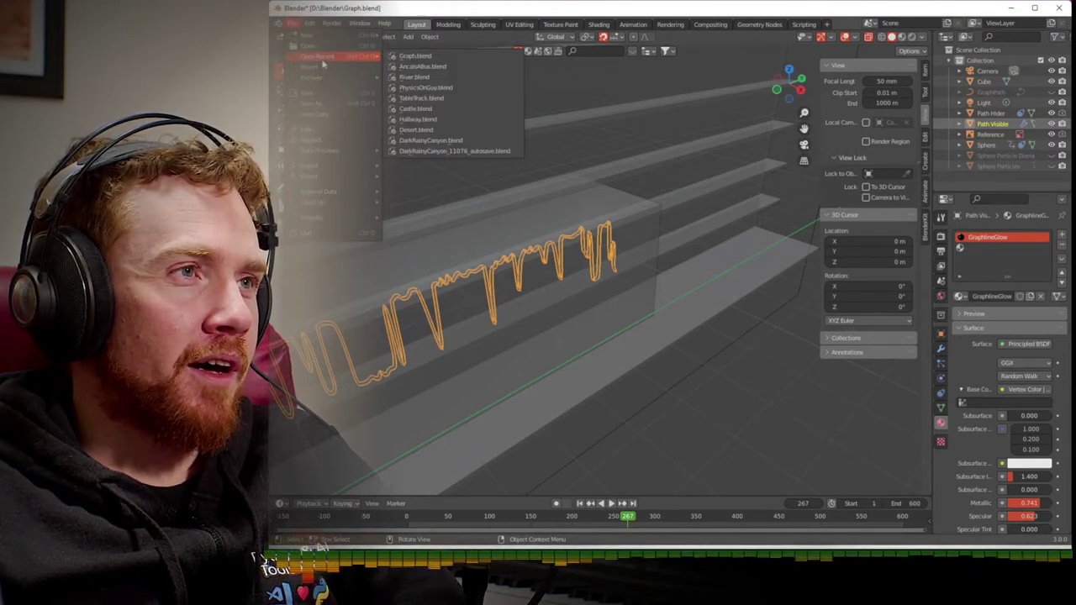
left_click(409, 68)
left_click(680, 297)
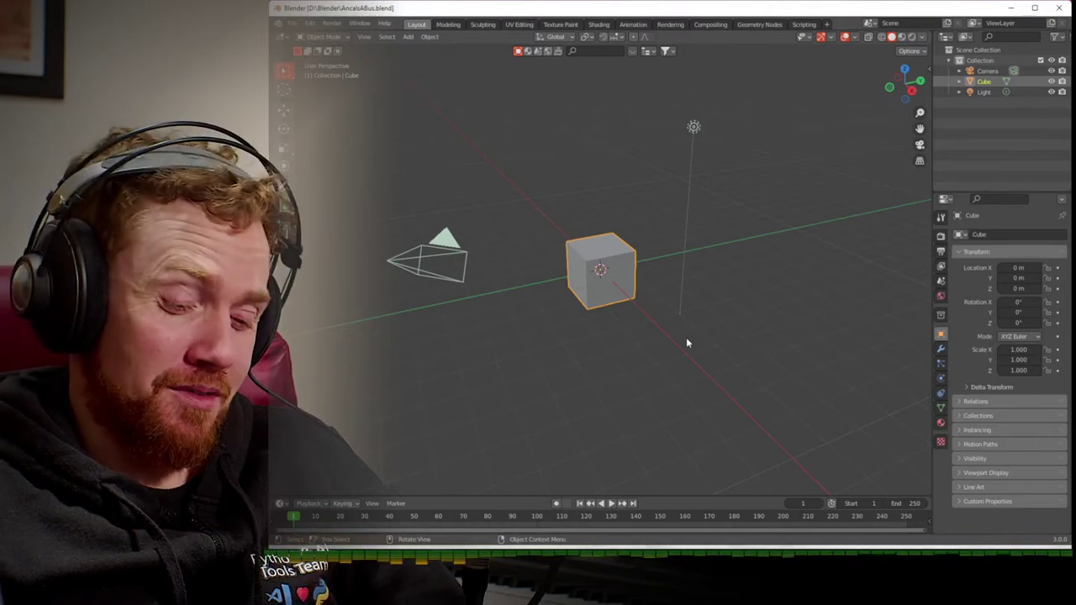
key("Delete")
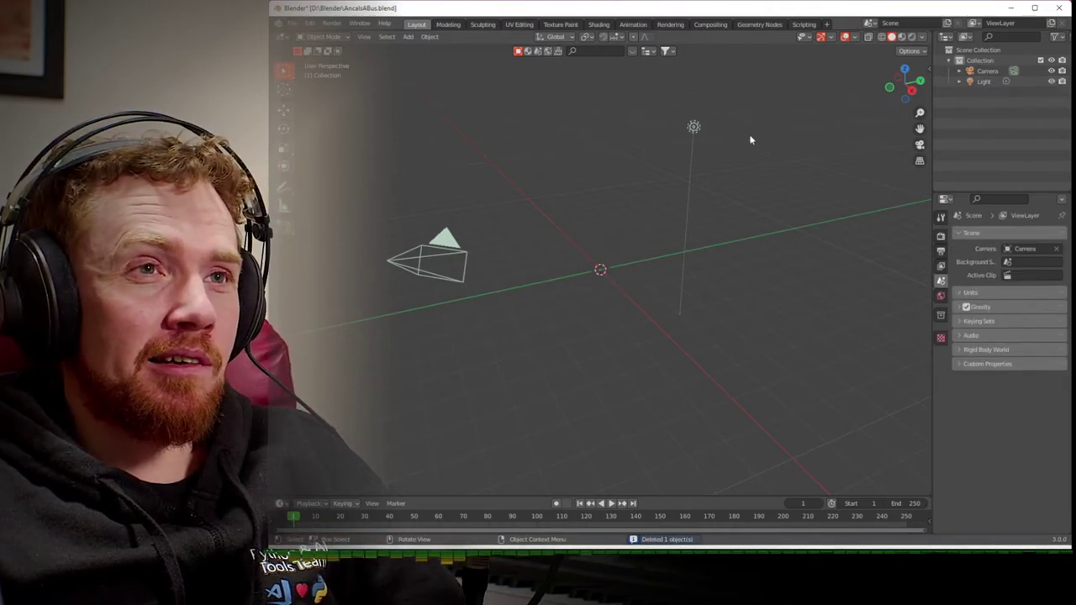
- In Right orthographic view, add Anca_is_A_Bus.png as a reference image
left_click(914, 91)
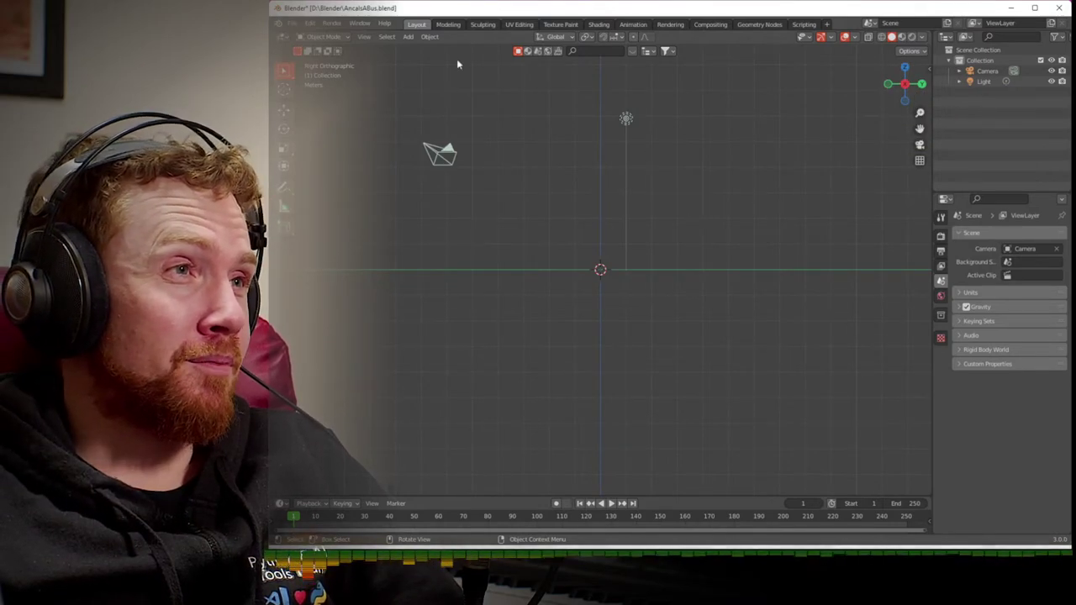
left_click(408, 37)
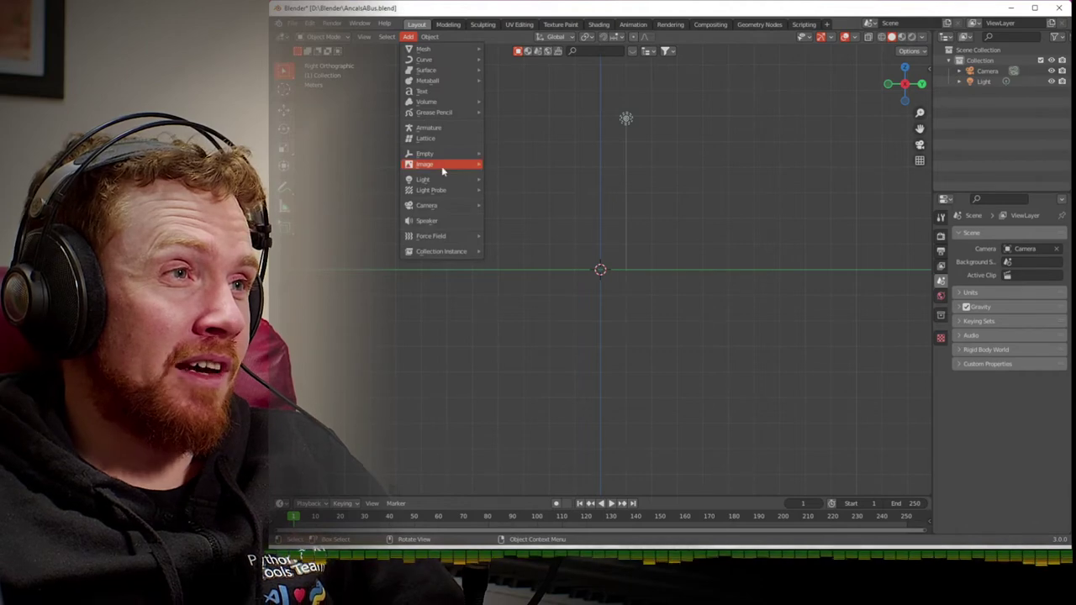
mouse_move(443, 166)
left_click(499, 163)
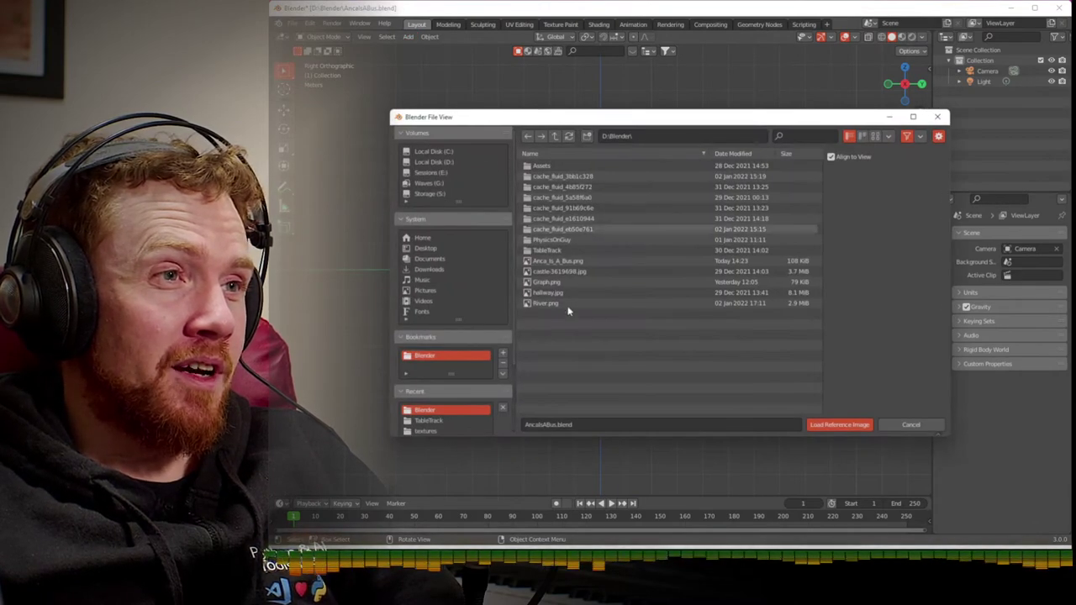
double_click(551, 261)
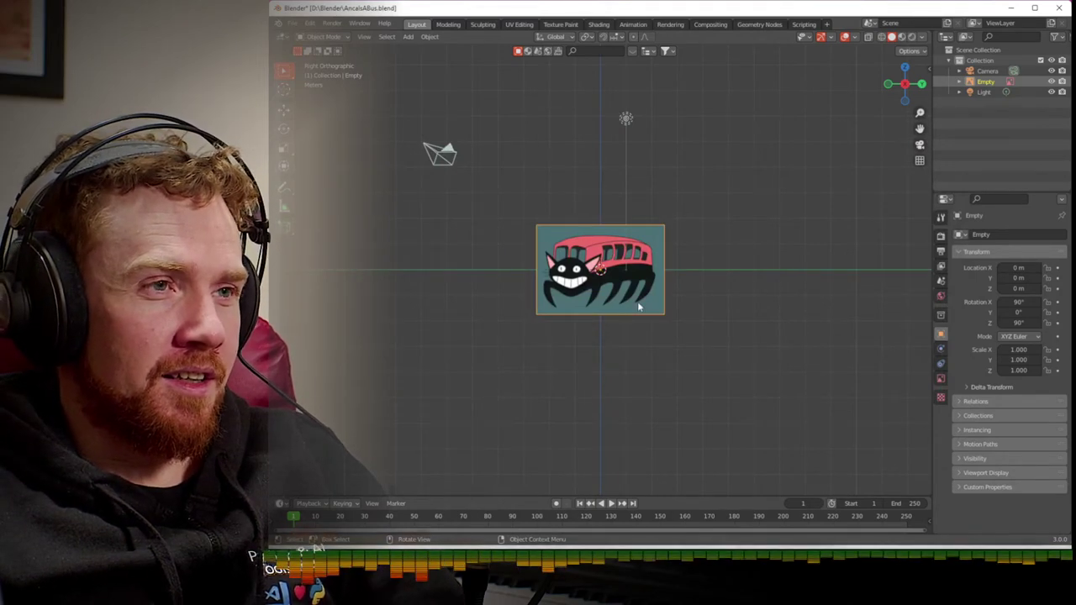
- Scale the reference image up to 3.504 and rotate it to 153° in top view
key("s")
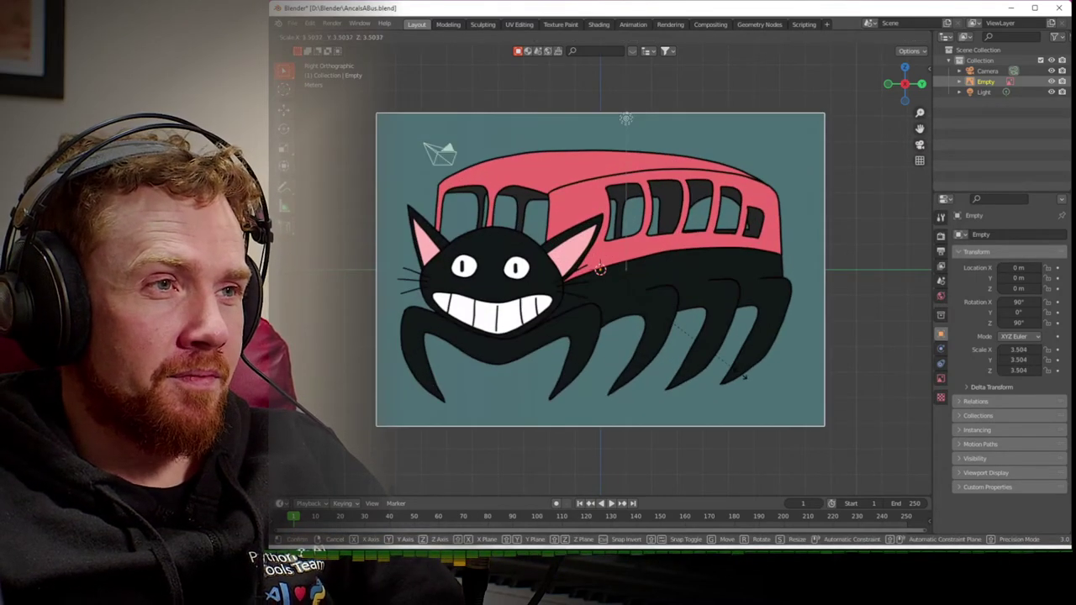
left_click(741, 379)
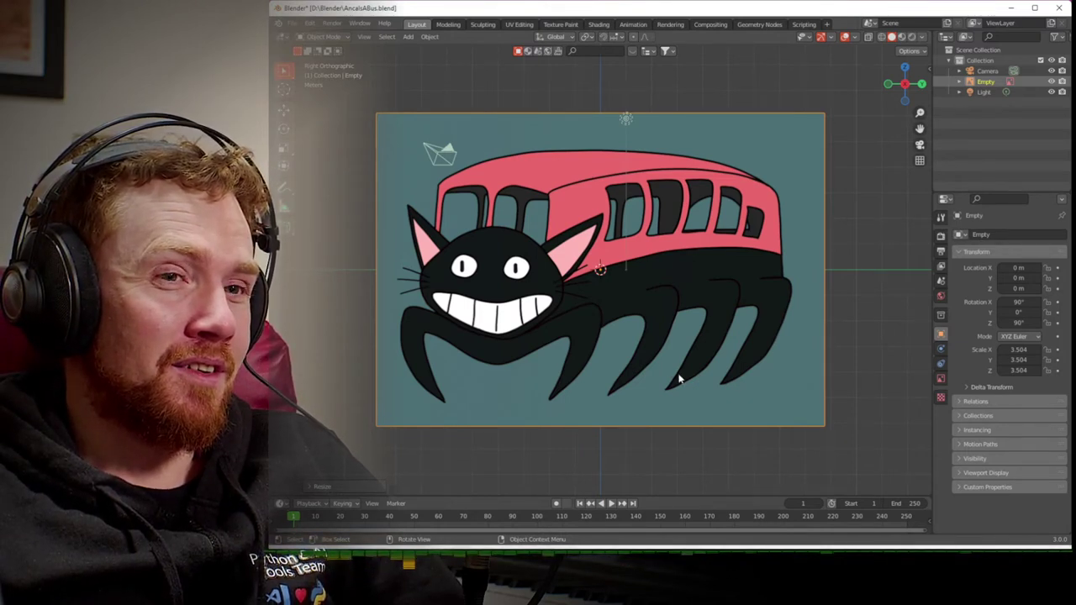
middle_click_drag(678, 378, 771, 384)
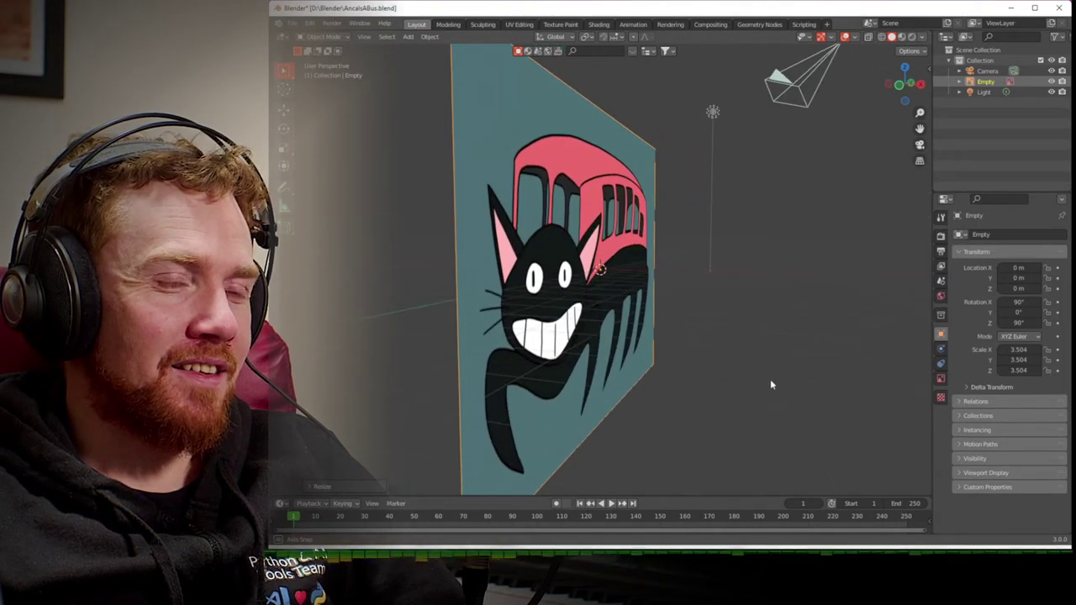
middle_click_drag(771, 381, 759, 386)
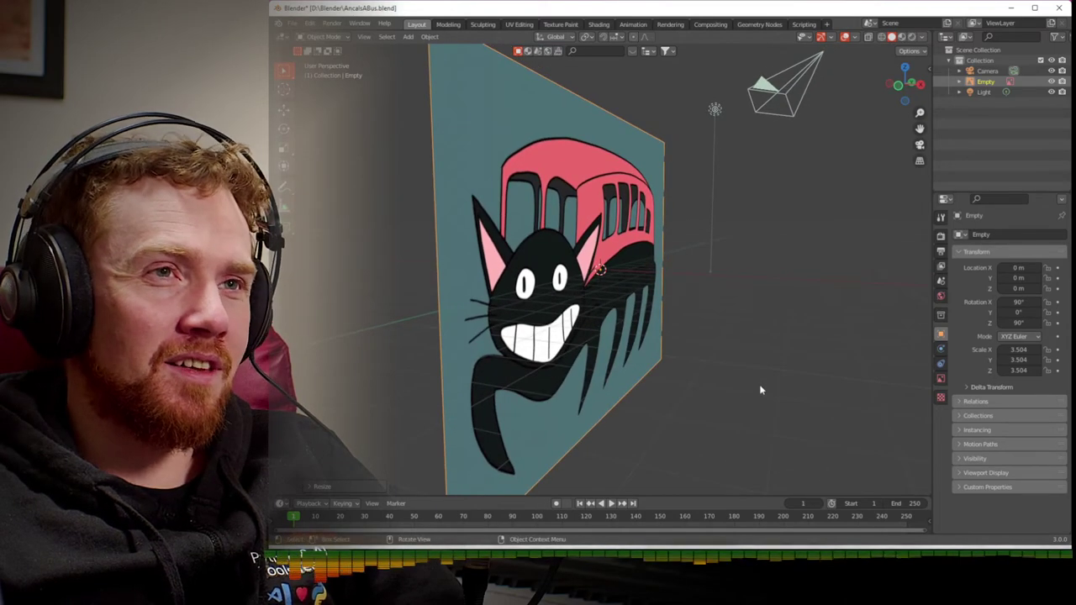
left_click(903, 68)
key("r")
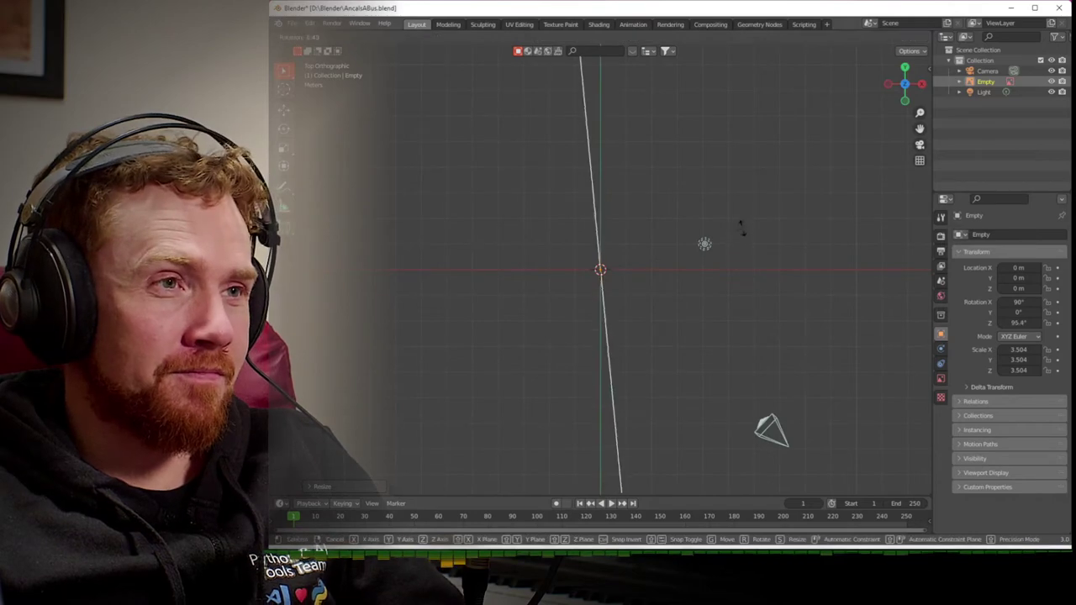
left_click(655, 81)
left_click(921, 84)
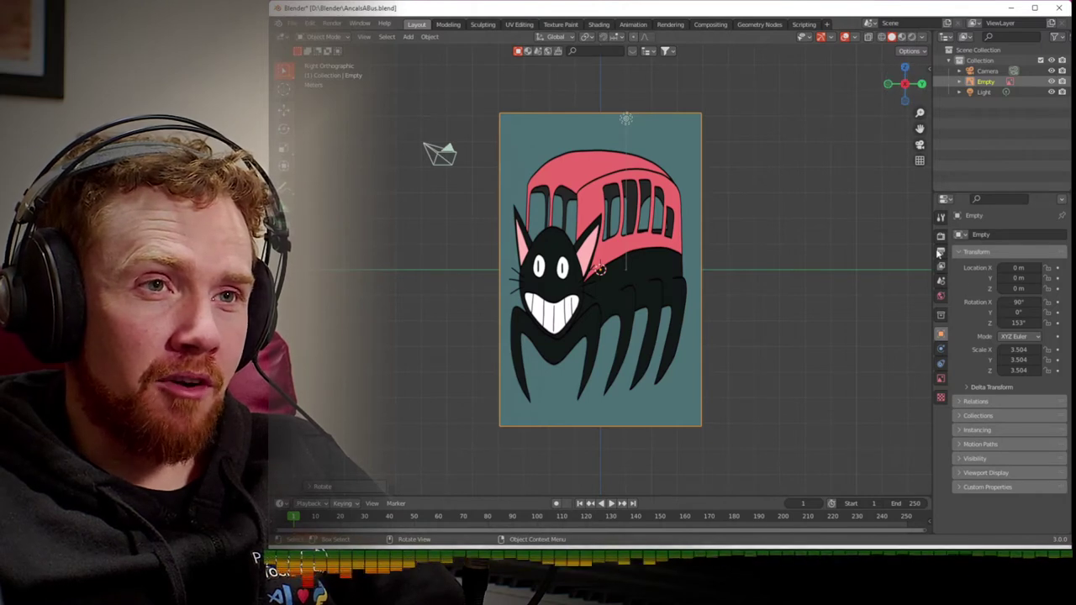
- Set the reference image's Z rotation to 90° to restore its landscape orientation
left_click(1018, 323)
type("90")
key("Return")
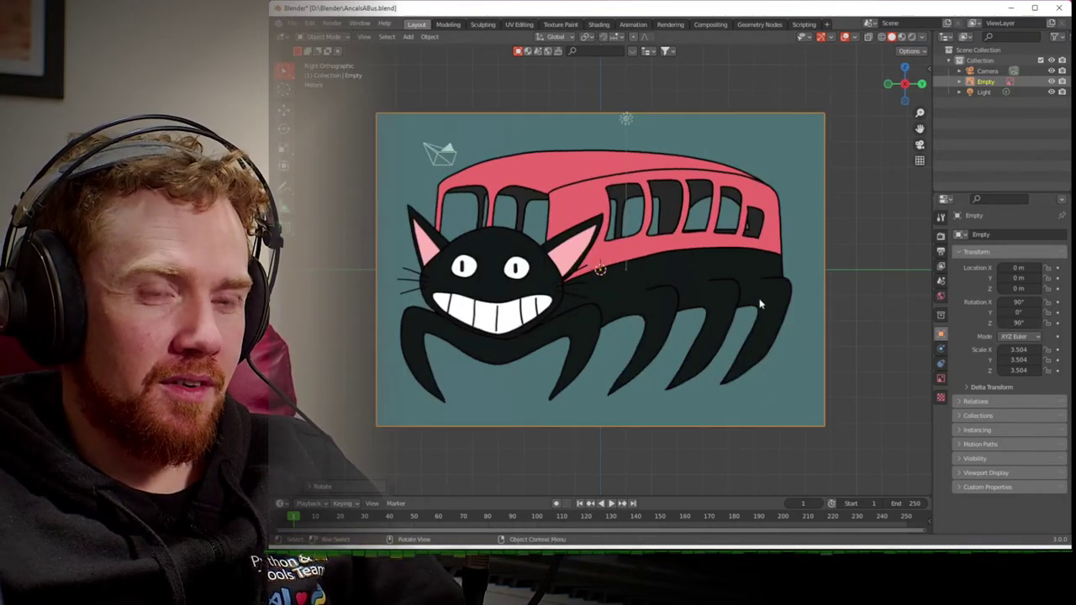
- Shrink the reference image to 1.158 and place it at the upper left
key("m")
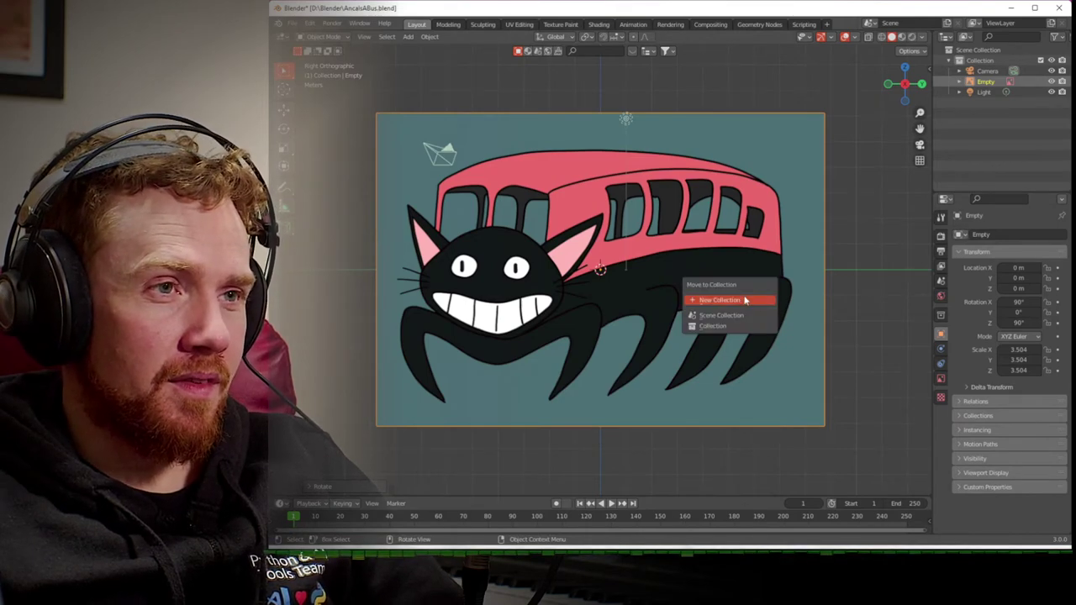
key("Escape")
left_click_drag(744, 300, 652, 258)
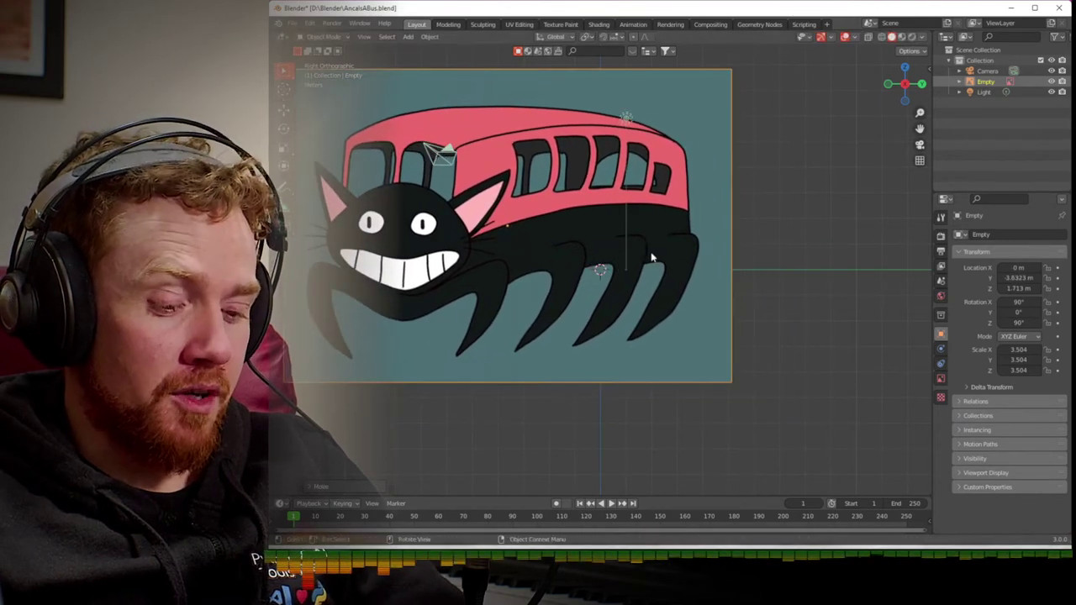
key("s")
left_click(512, 212)
key("g")
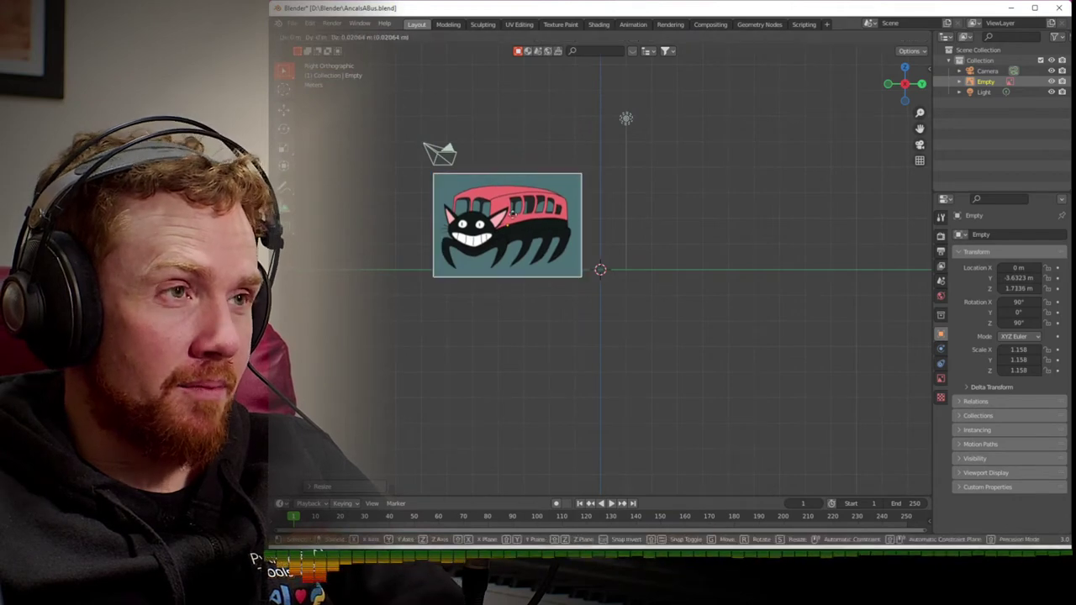
left_click(393, 132)
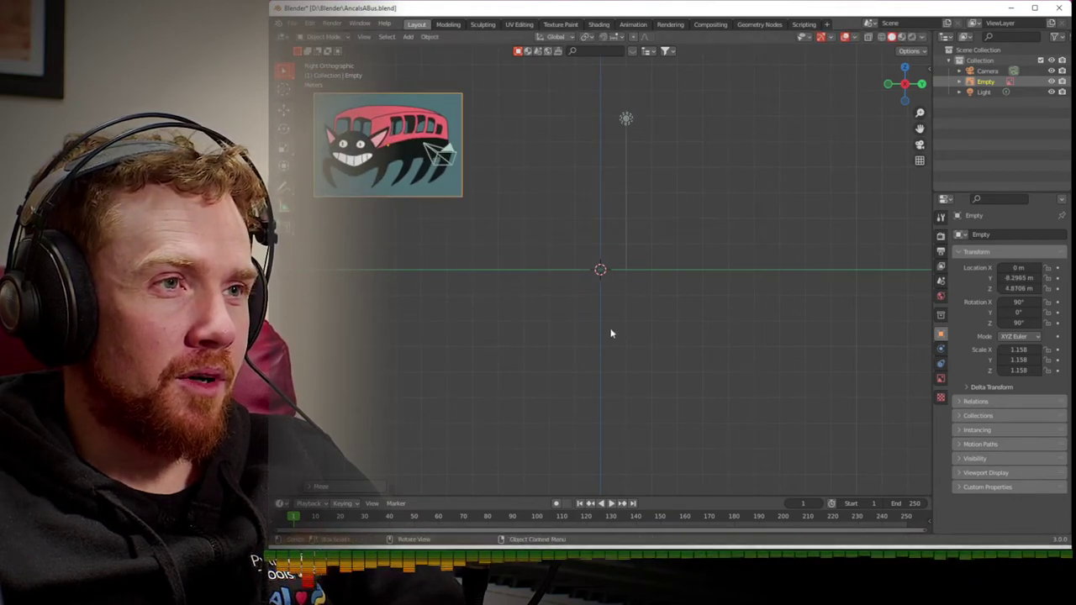
left_click(544, 269)
left_click(406, 37)
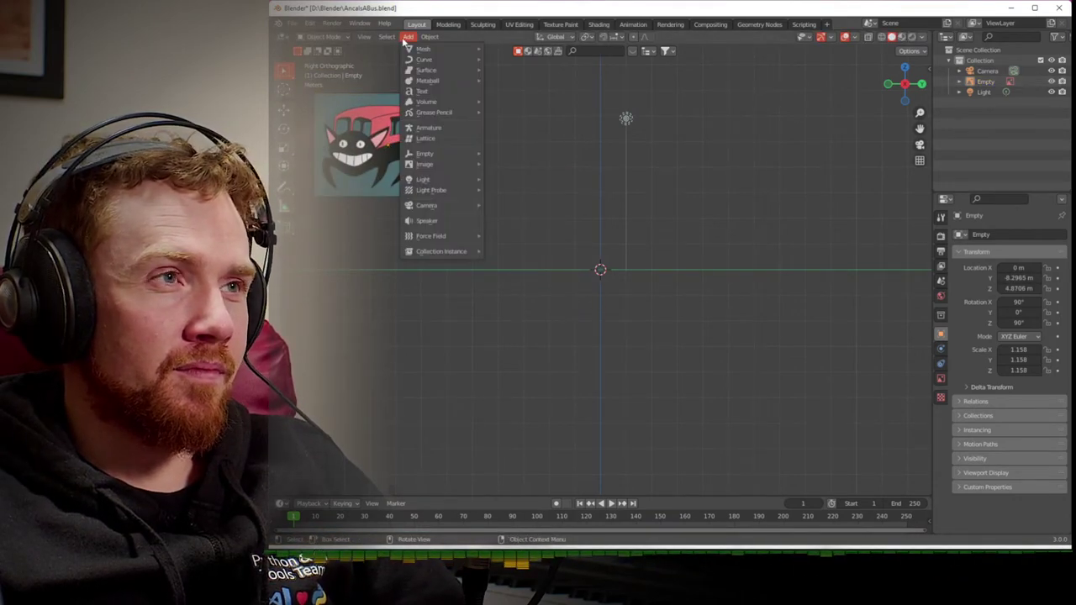
- Create a new collection named Bus
right_click(976, 54)
left_click(978, 55)
double_click(986, 102)
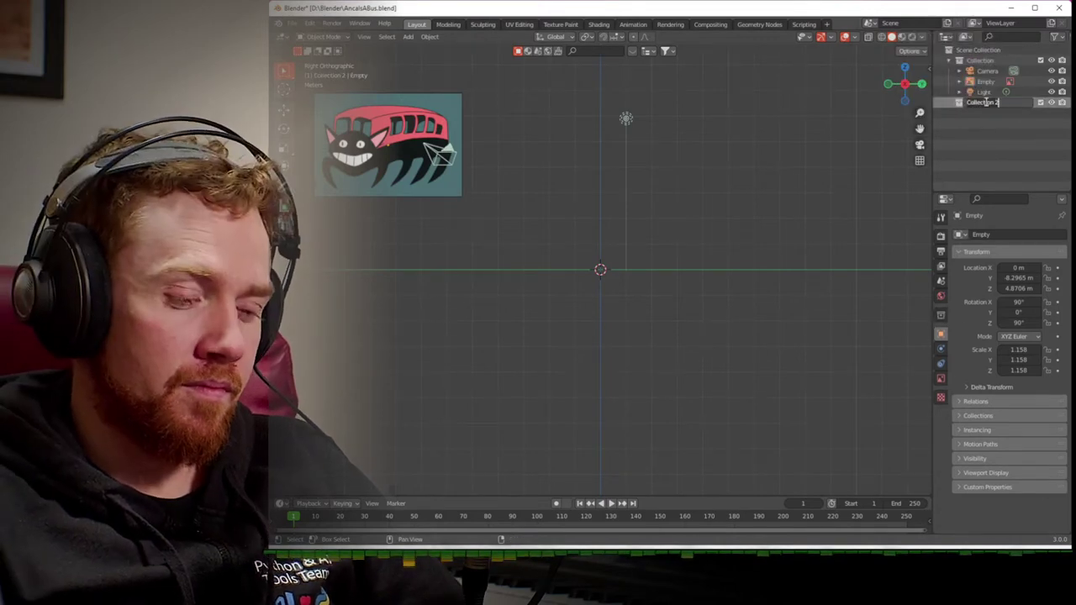
type("Bus")
key("Return")
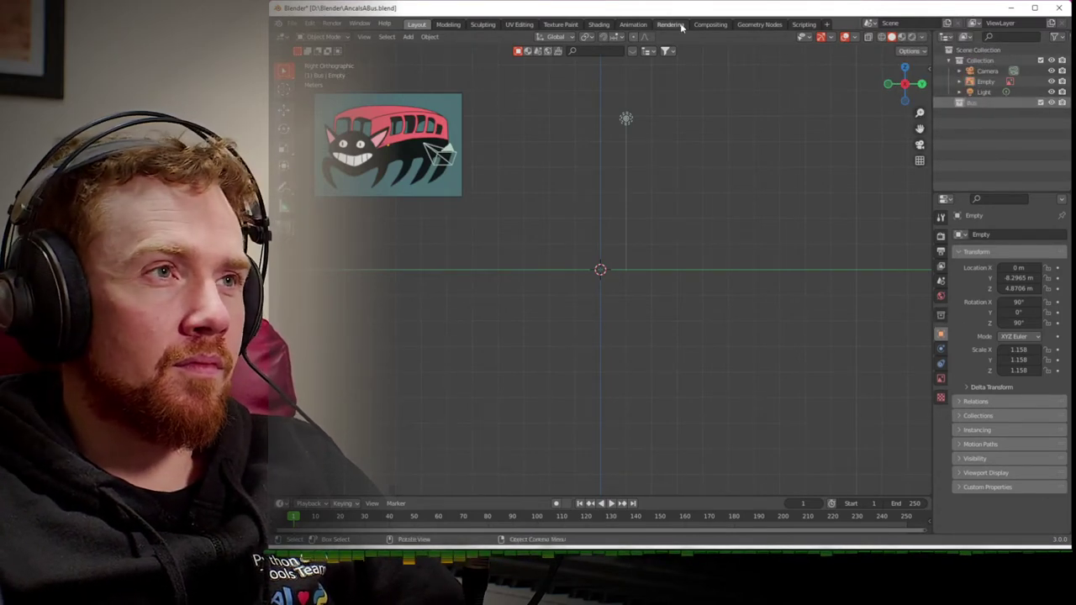
- Add a cube to Bus, raise it 1 m and scale it to 1.9 on Y
left_click(408, 38)
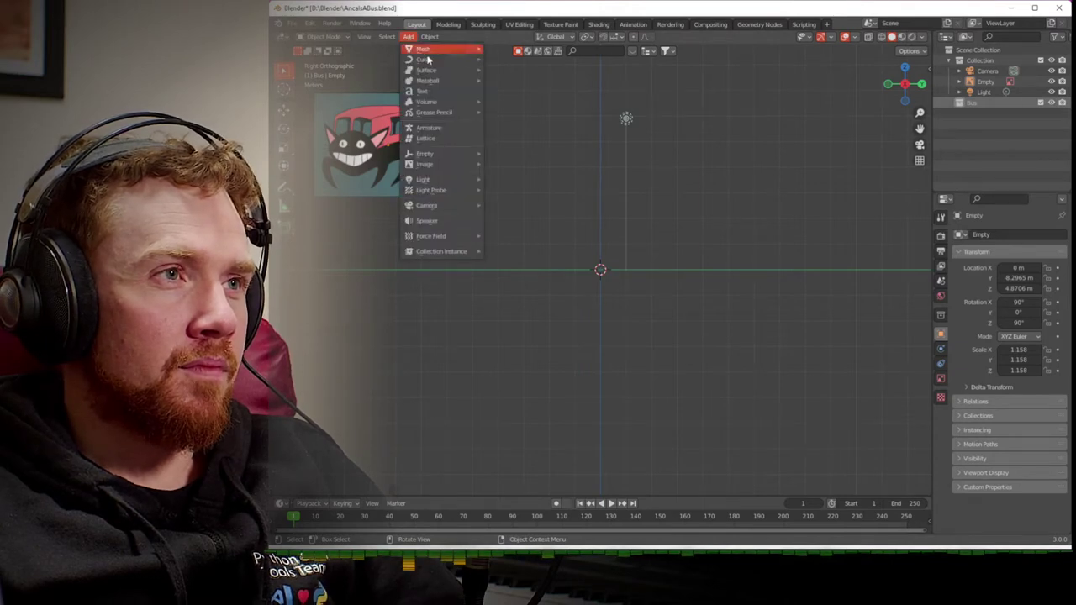
mouse_move(433, 50)
left_click(496, 61)
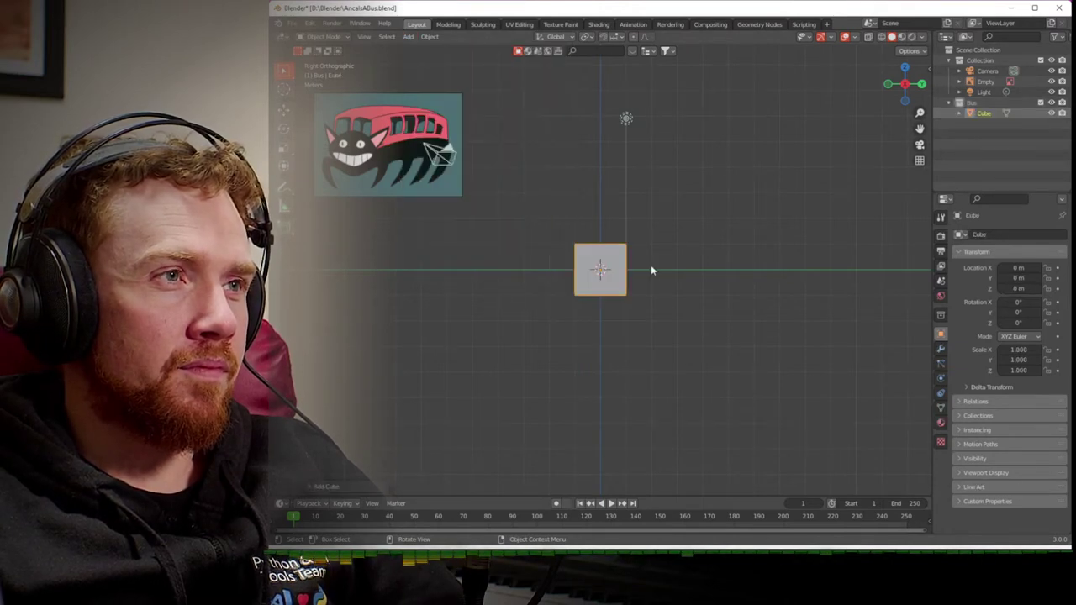
key("g")
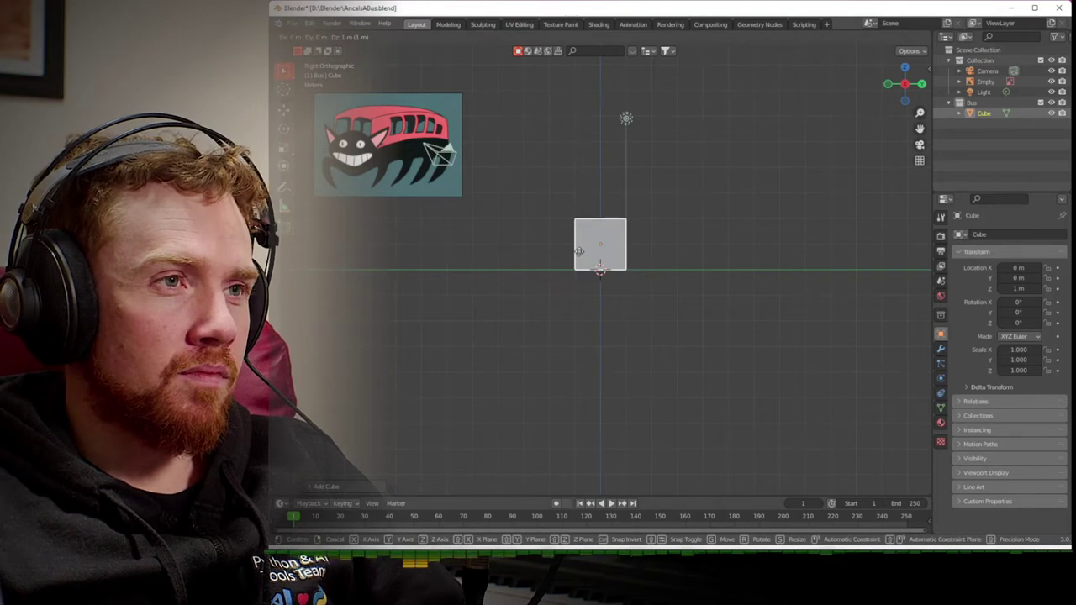
left_click(579, 252)
key("s")
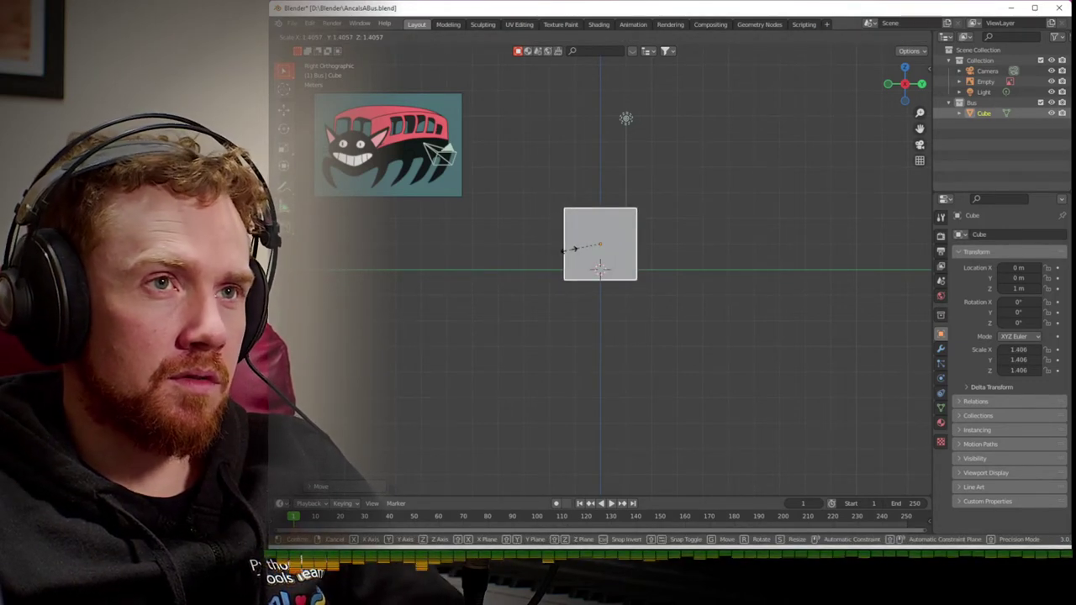
key("y")
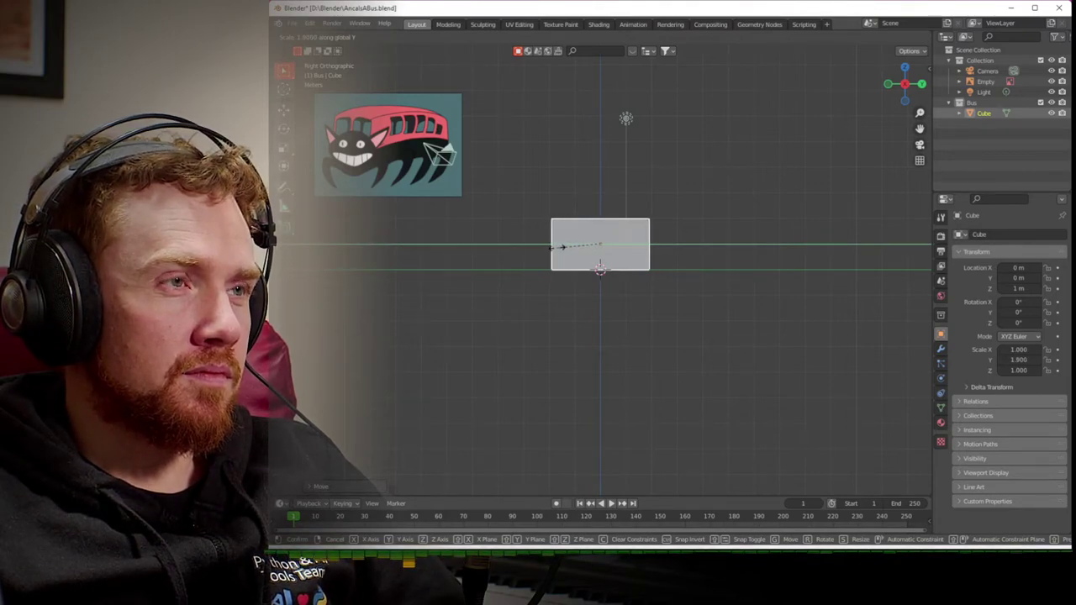
left_click(562, 247)
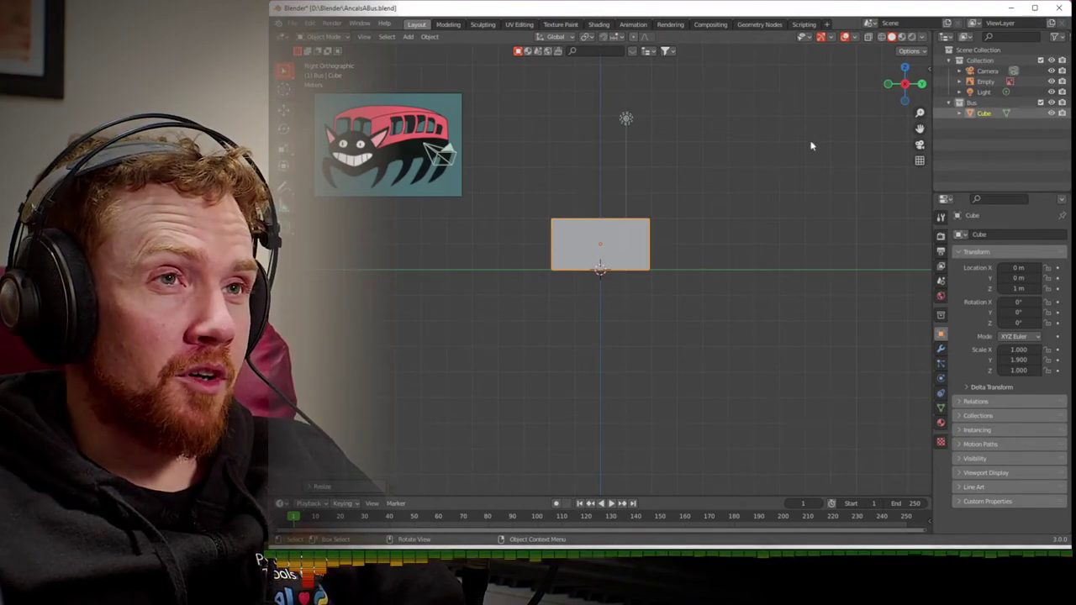
- In Edit Mode, move one end of the box along X to lengthen the body
middle_click_drag(809, 153, 743, 185)
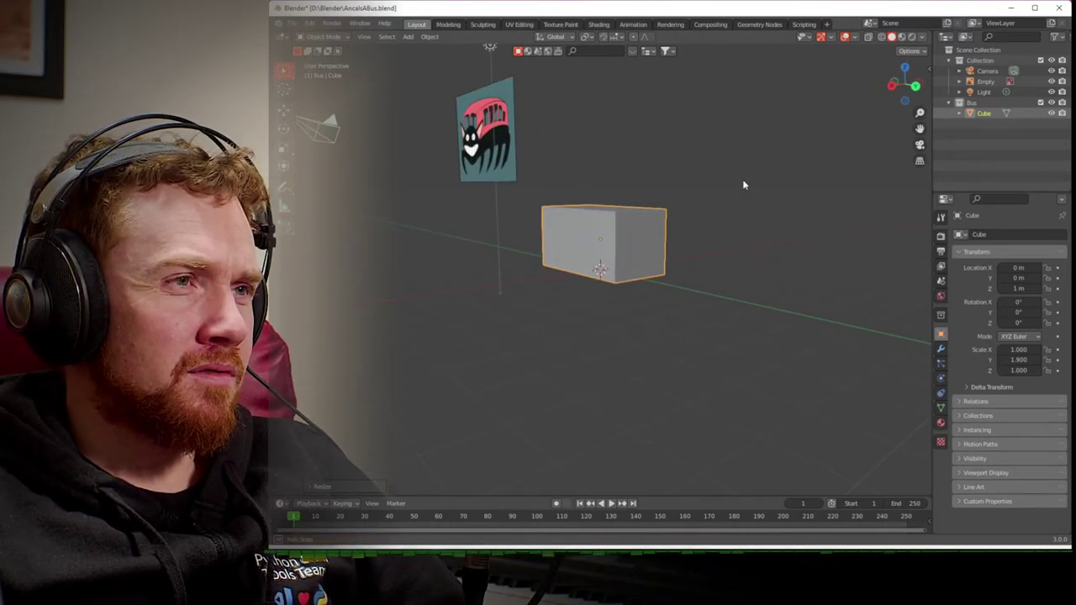
middle_click_drag(743, 185, 685, 182)
key("Tab")
left_click_drag(677, 180, 619, 306)
key("g")
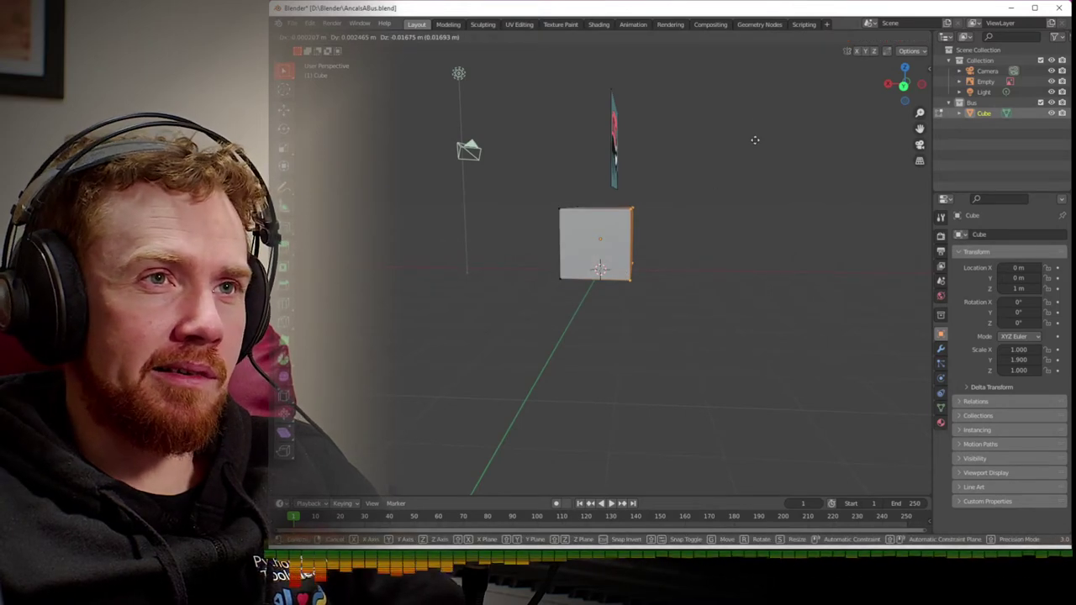
type("x10")
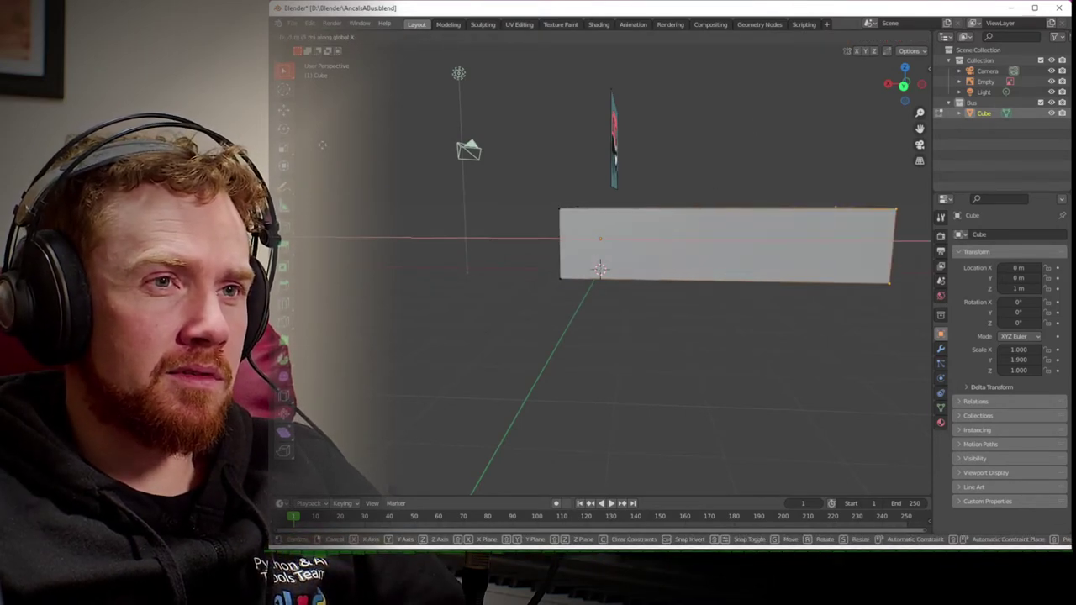
key("BackSpace")
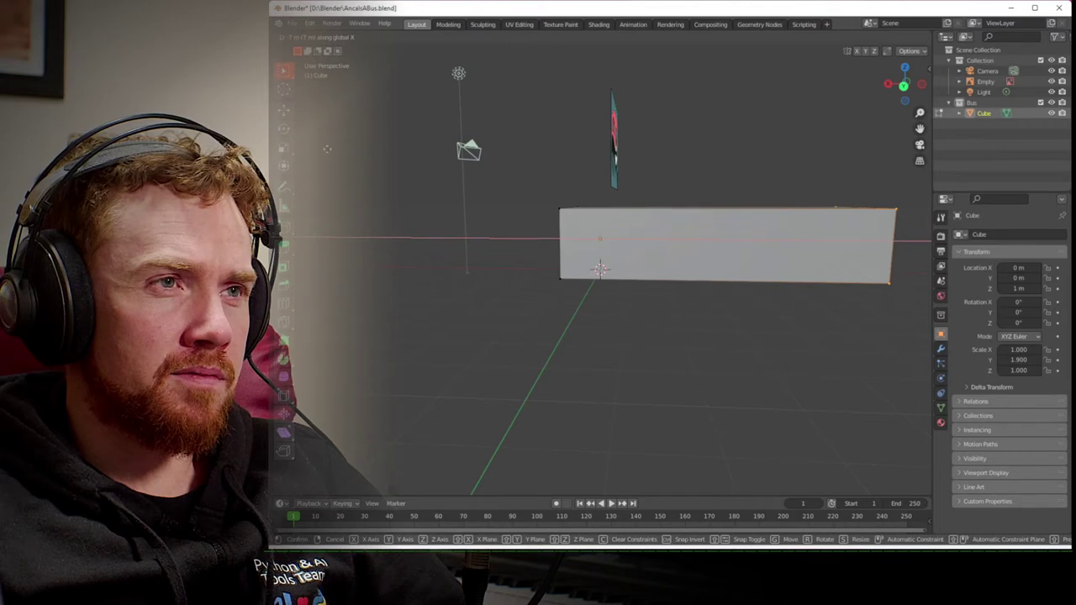
key("Return")
- Delete the extra cube geometry that merged into the body mesh
middle_click_drag(380, 203, 601, 158)
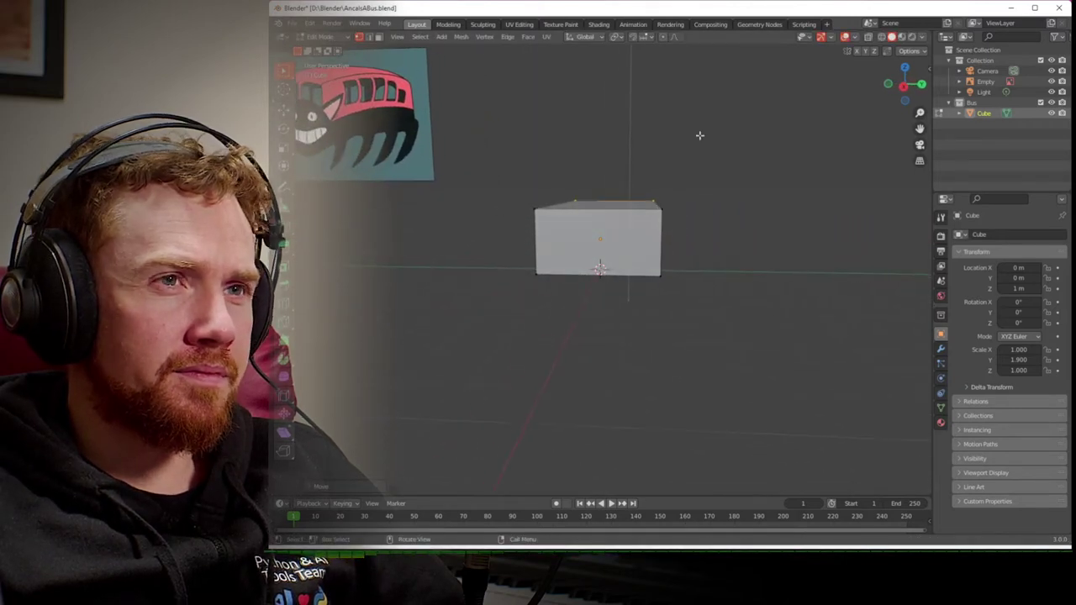
left_click(904, 87)
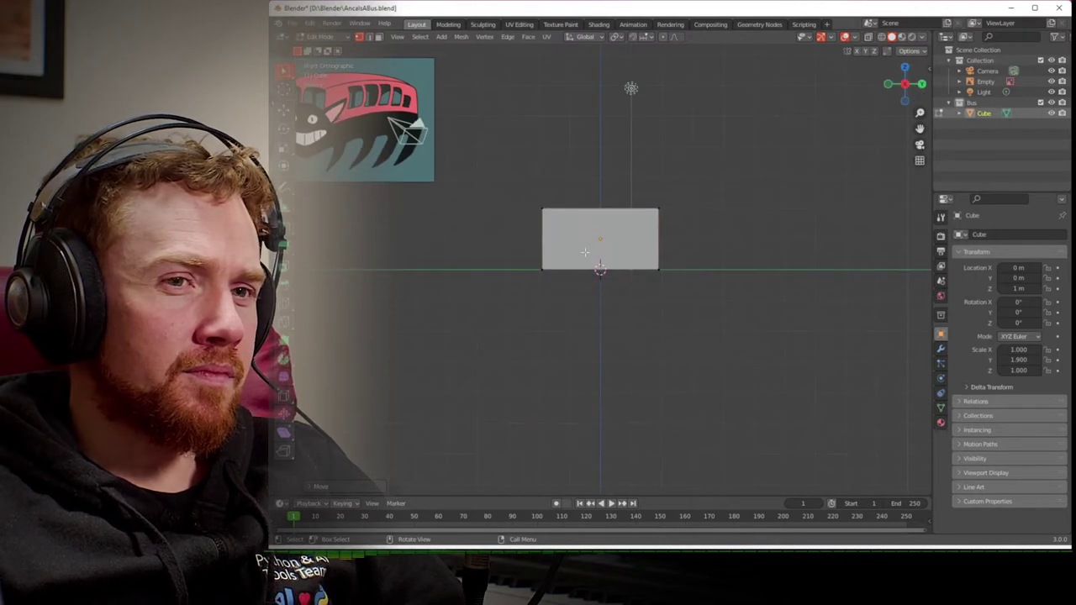
scroll(585, 252, "up", 2)
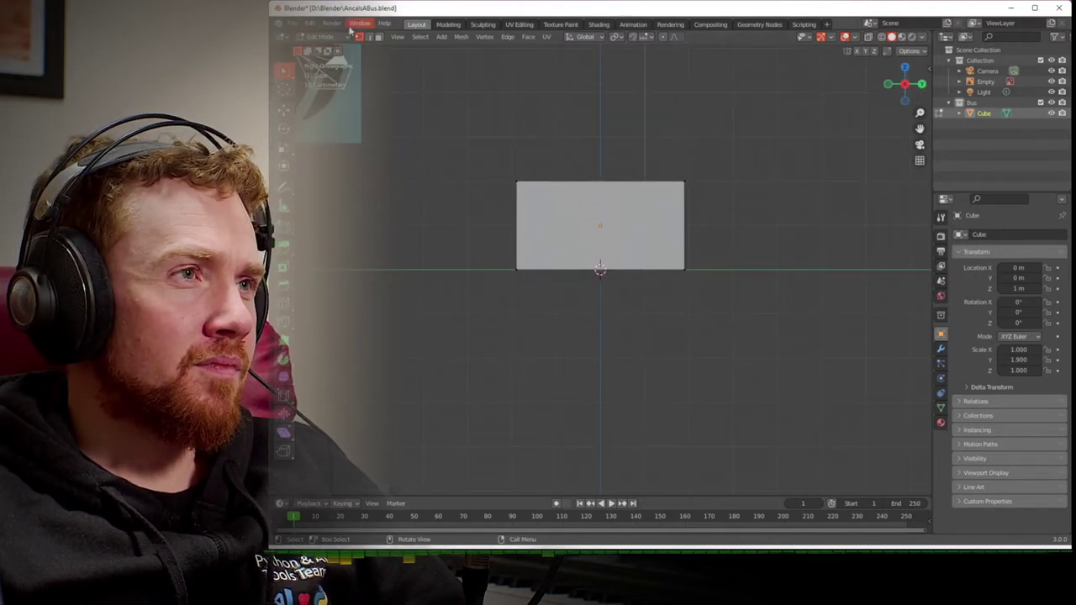
left_click(442, 37)
left_click(455, 60)
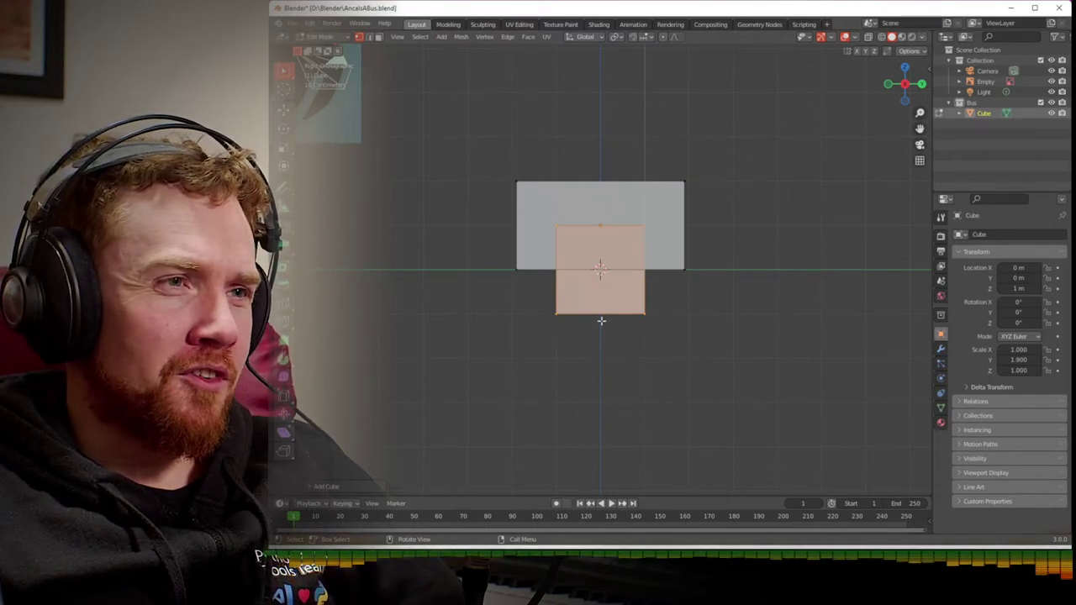
key("Tab")
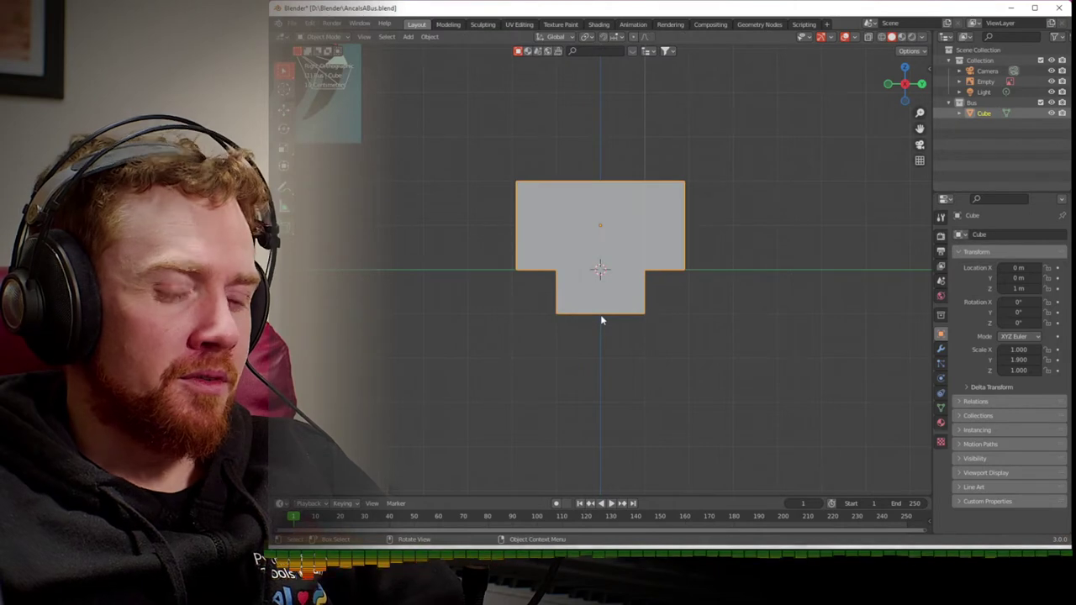
key("Tab")
key("l")
key("x")
left_click(528, 303)
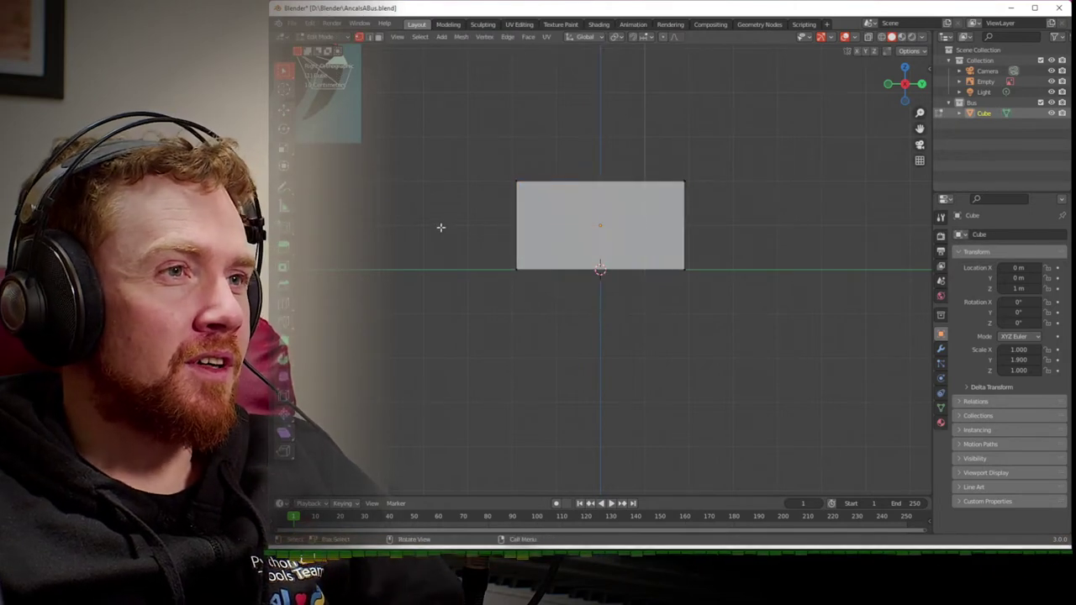
key("Tab")
- Open the Add menu for the next object
left_click(408, 37)
- Add a separate small cube and place it near the body's upper corner
mouse_move(424, 49)
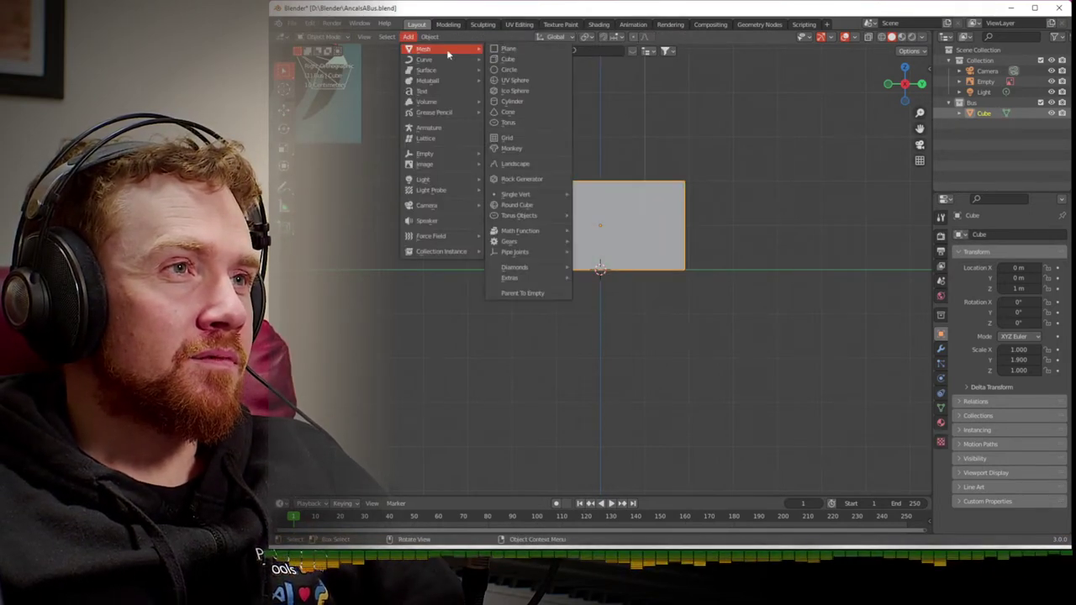
left_click(513, 58)
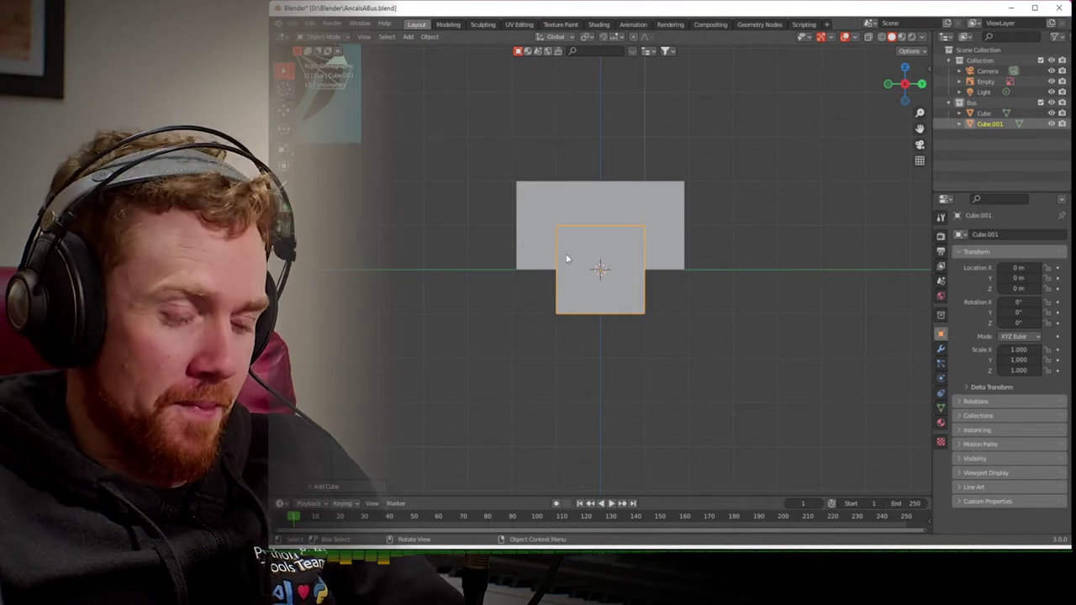
key("s")
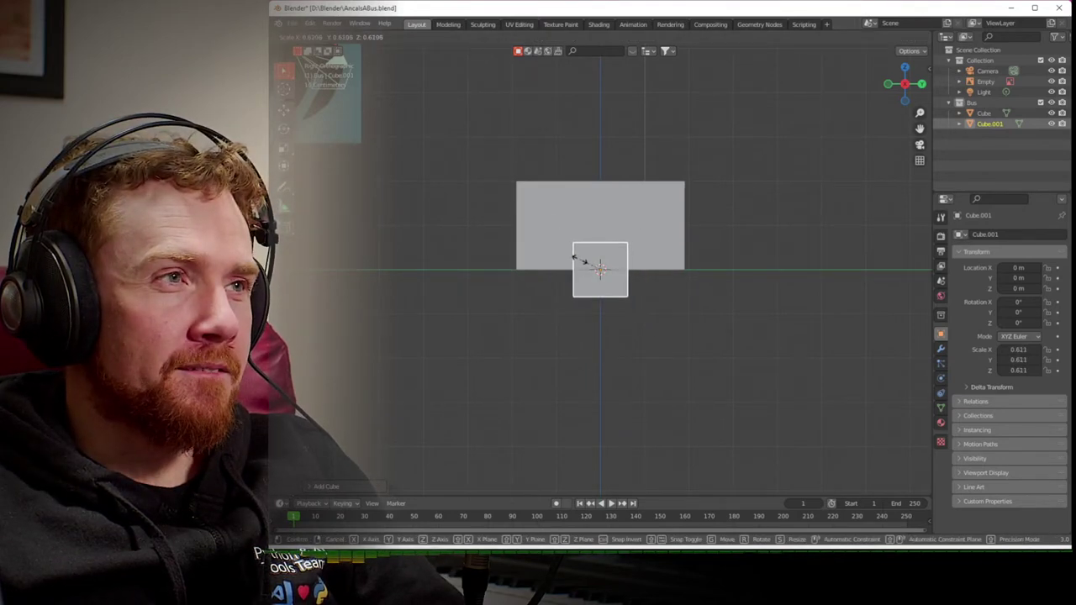
left_click(582, 260)
key("g")
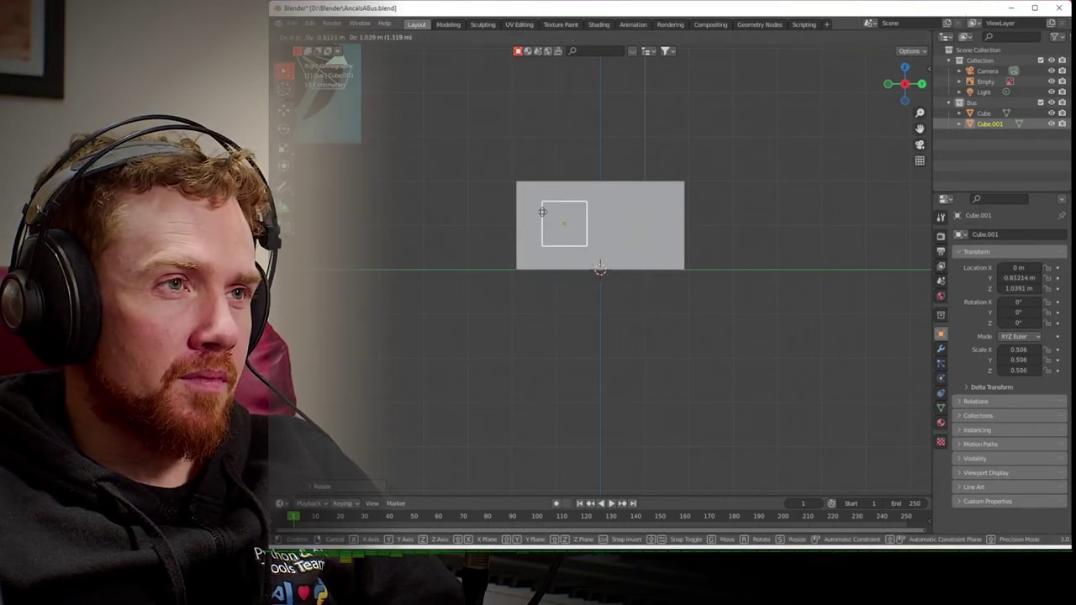
left_click(542, 223)
middle_click_drag(542, 223, 542, 223)
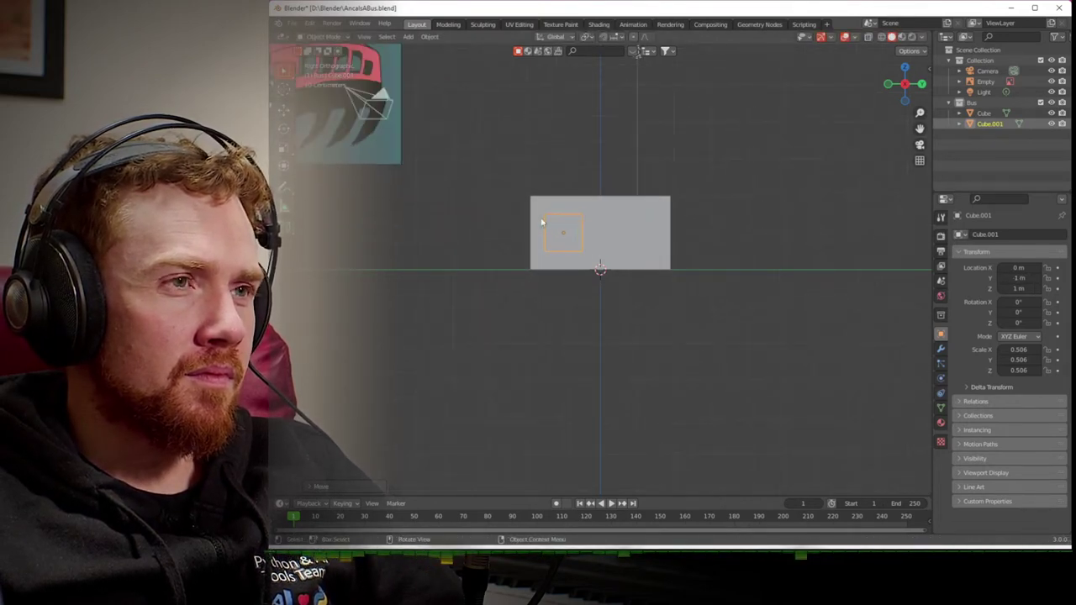
key("s")
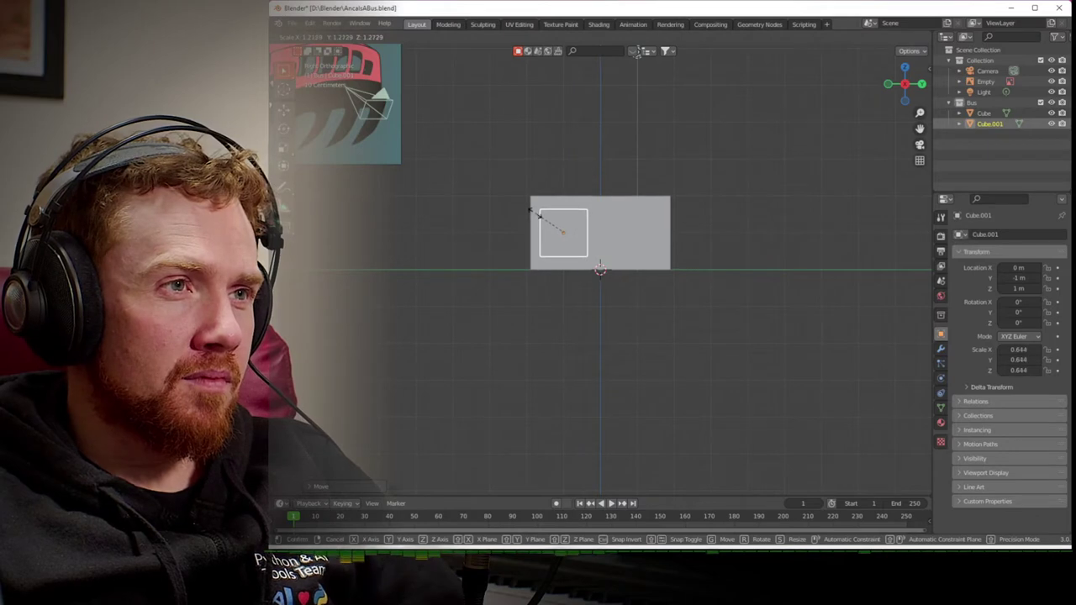
left_click(525, 225)
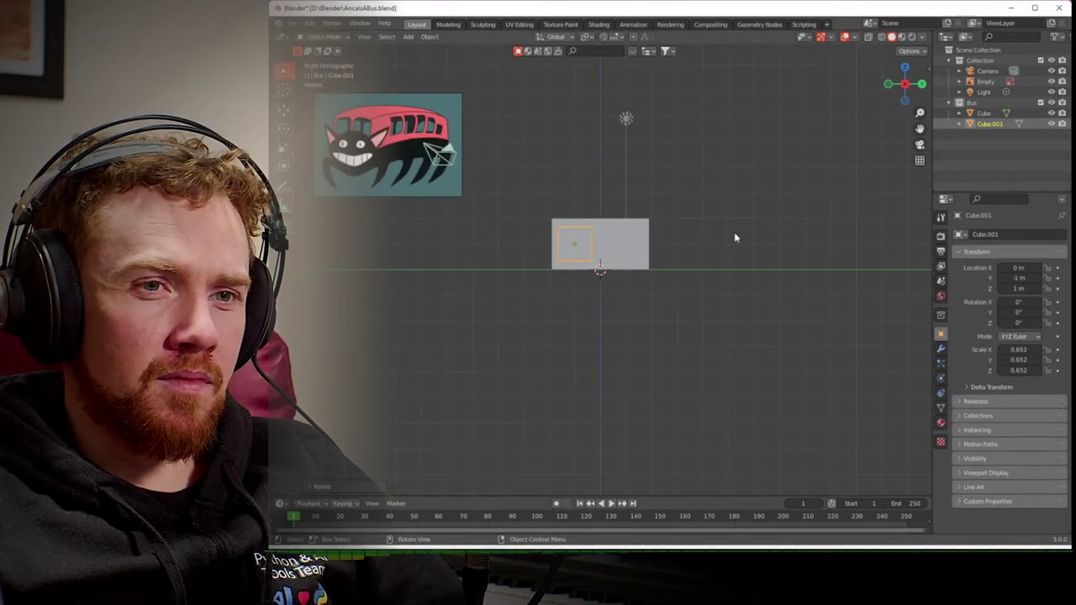
- From the back view with X-ray on, stretch one side of the cutter along X through the body
left_click(922, 85)
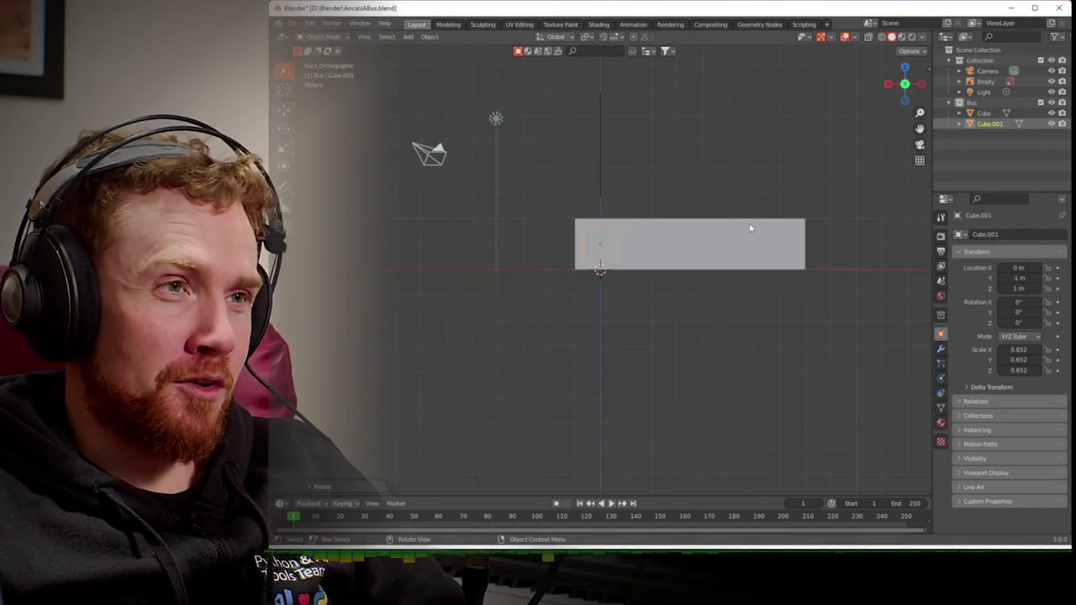
key("g")
left_click(693, 227)
key("Tab")
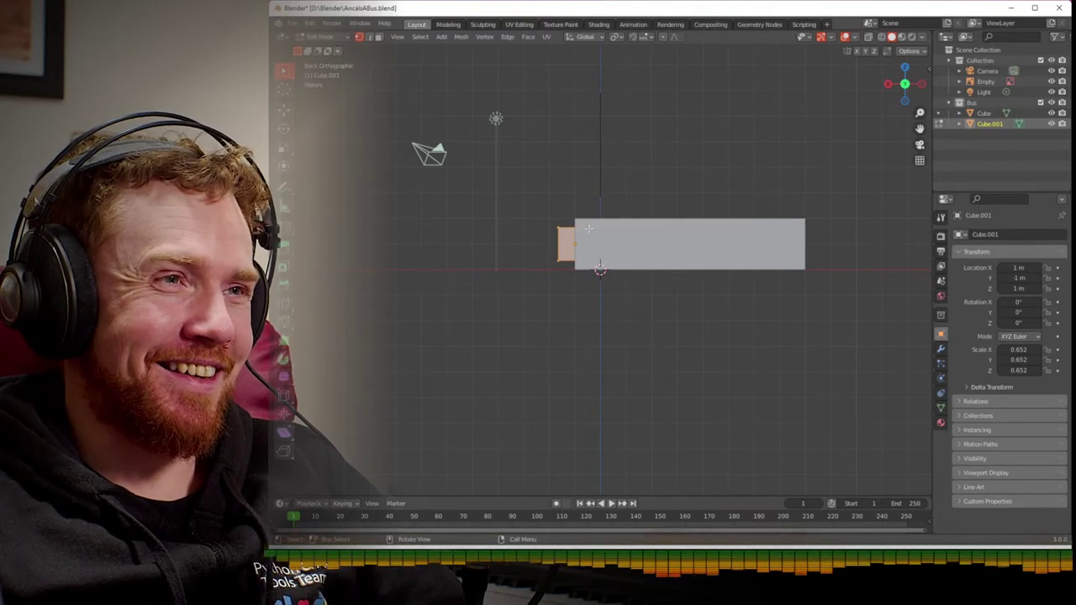
left_click(868, 37)
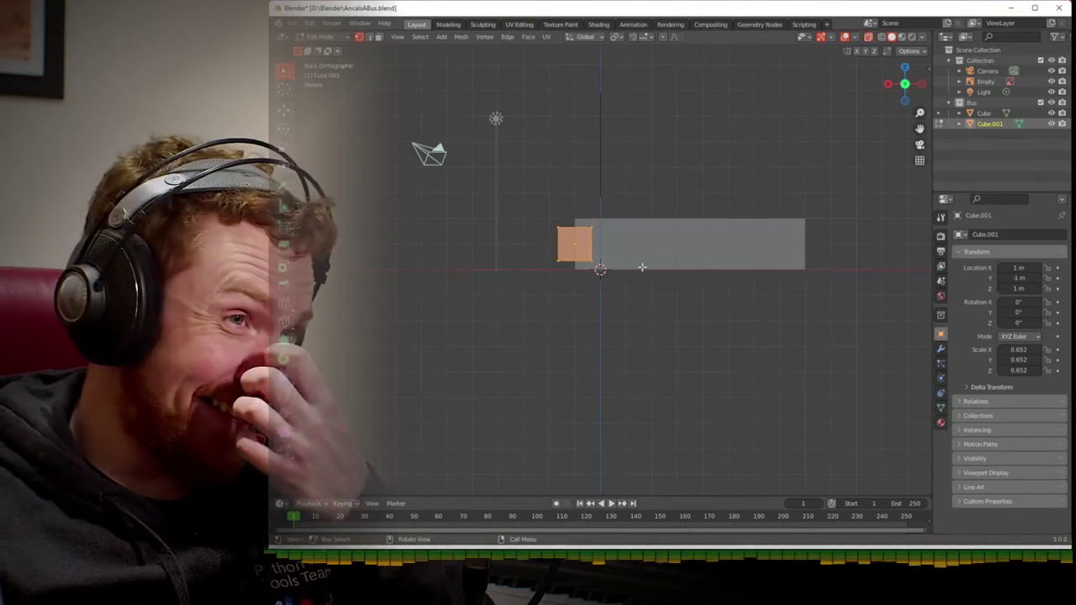
key("Tab")
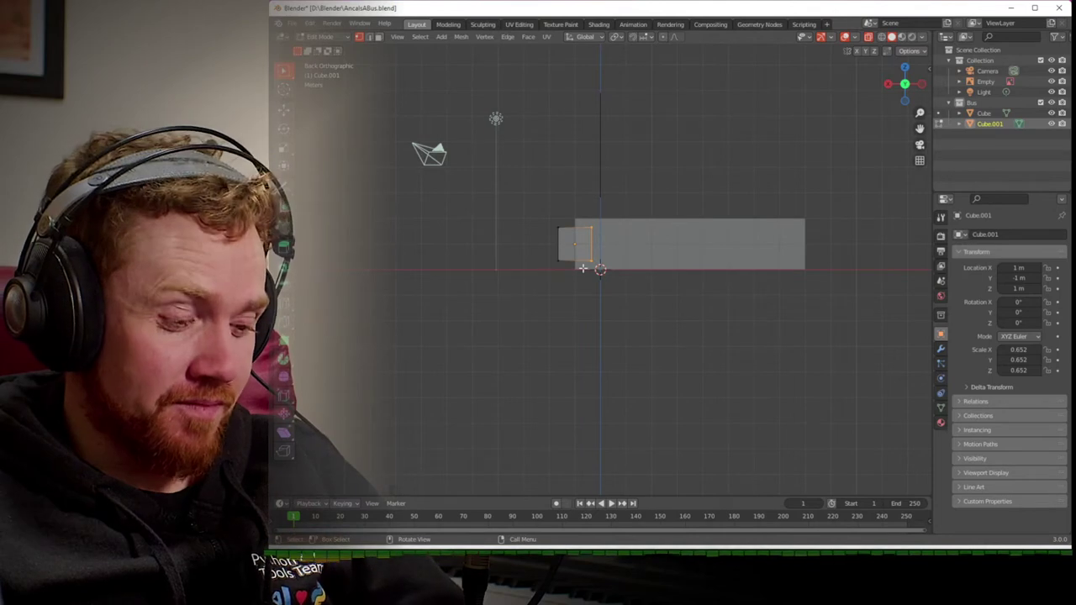
key("g")
key("x")
left_click(822, 271)
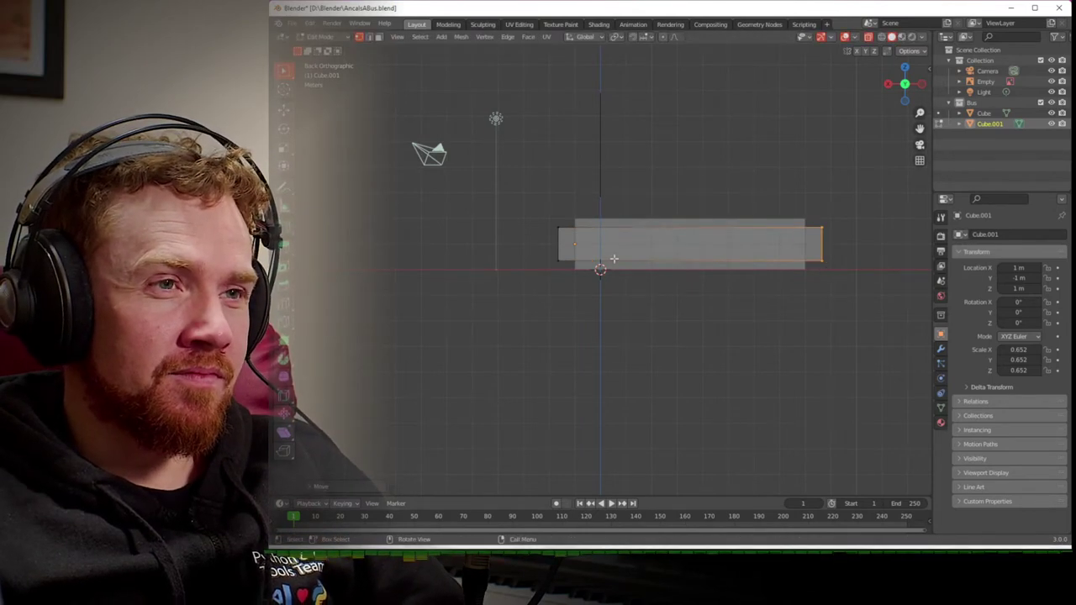
key("Tab")
- Check the cutter passes through the body from the side view and duplicate it
middle_click_drag(600, 241, 683, 243)
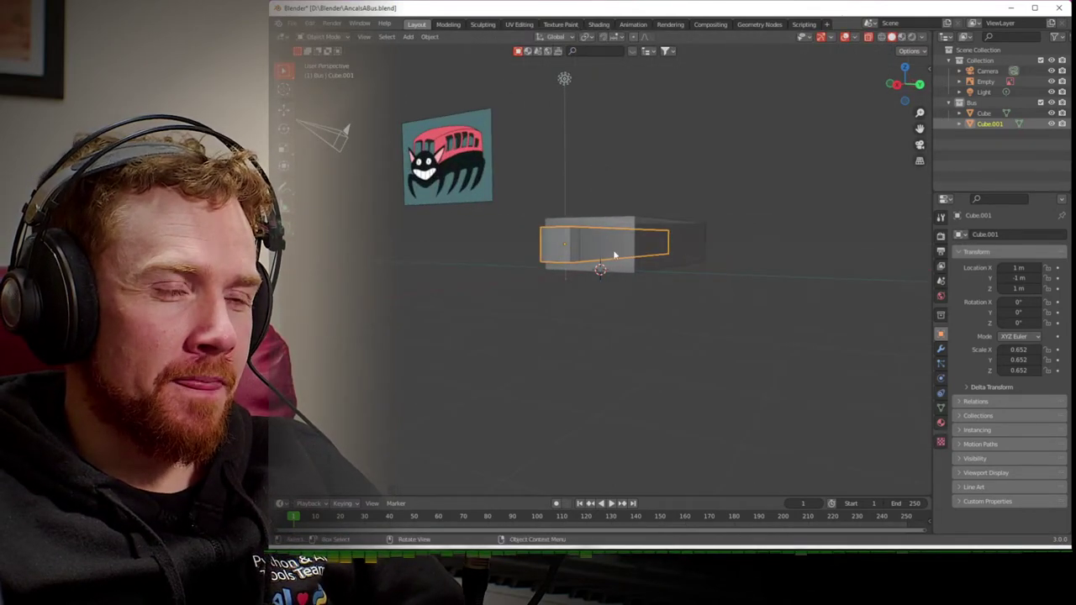
left_click(897, 85)
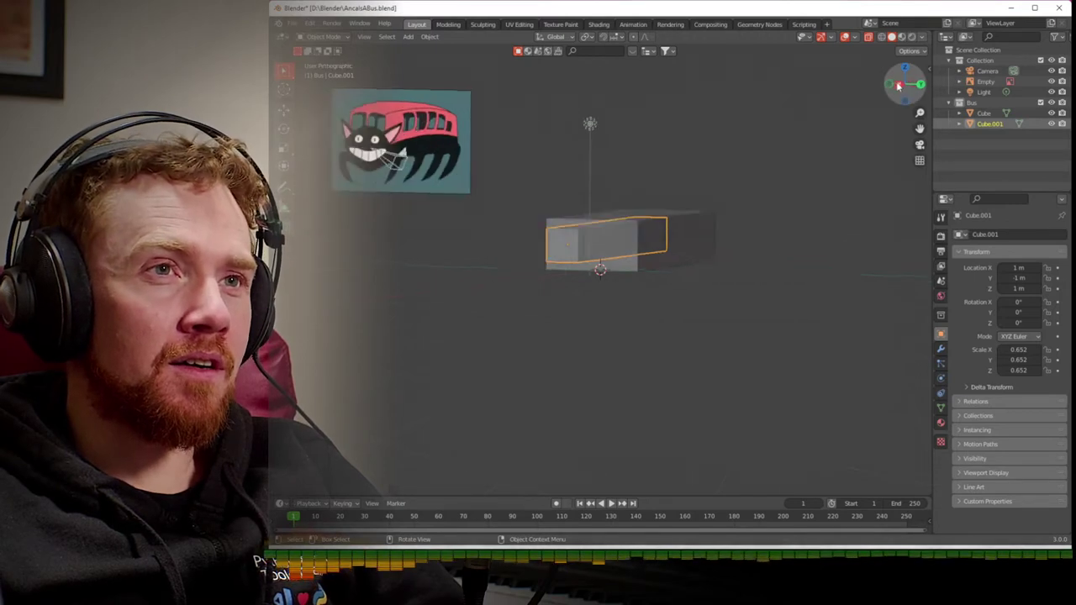
key("shift+d")
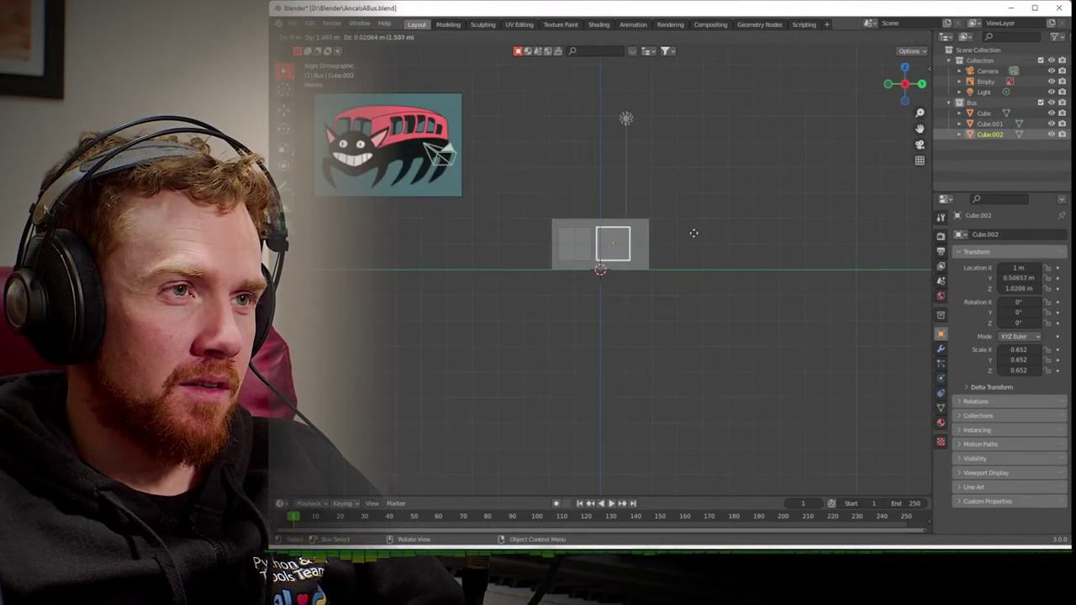
- Place duplicate Cube.002 beside Cube.001, hide both cutters, and select the body Cube
left_click(704, 235)
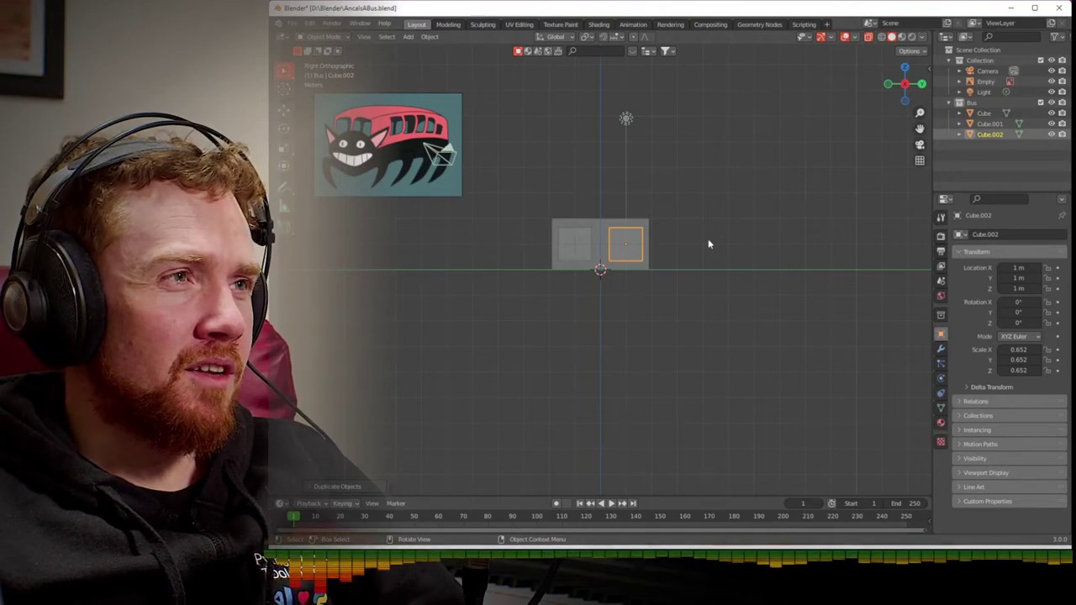
left_click(577, 251)
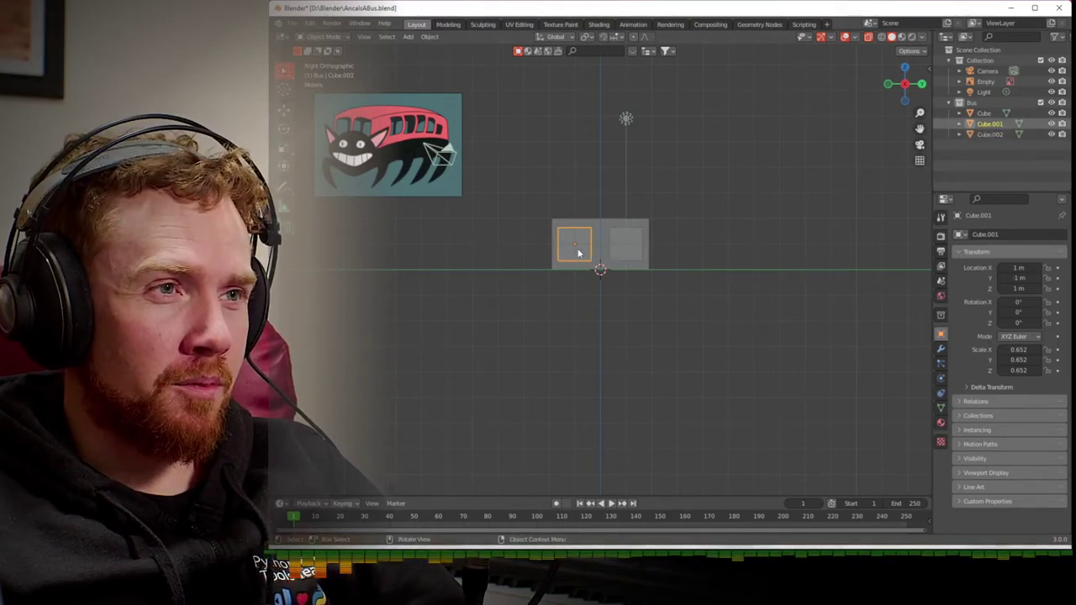
left_click(1052, 124)
left_click(1051, 135)
middle_click_drag(682, 252, 915, 365)
left_click(615, 244)
scroll(796, 248, "up", 2)
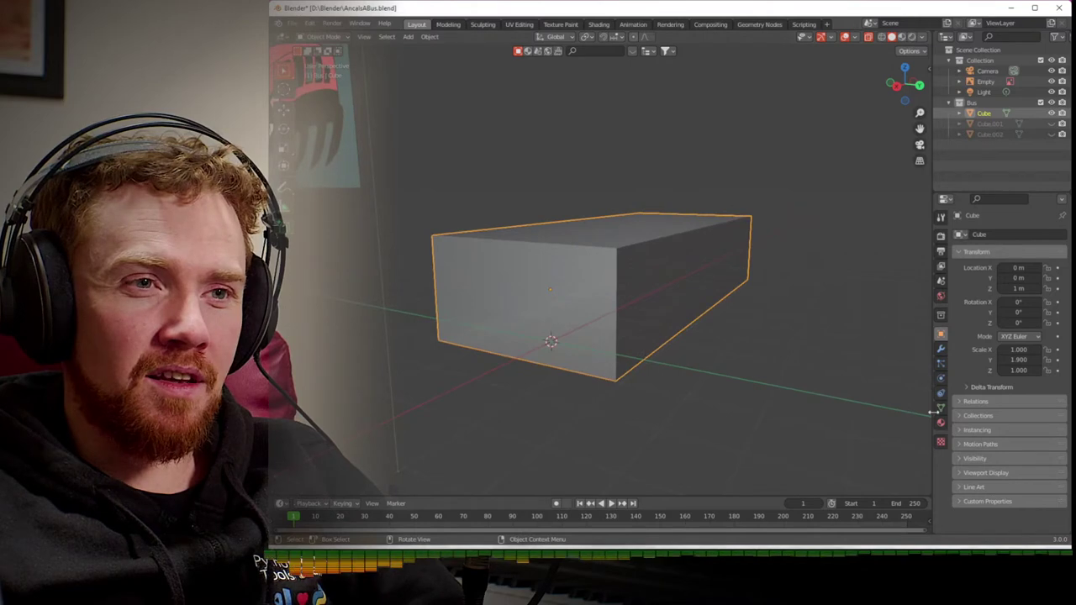
- Add a Solidify modifier to the body with 0.1 m thickness
left_click(941, 348)
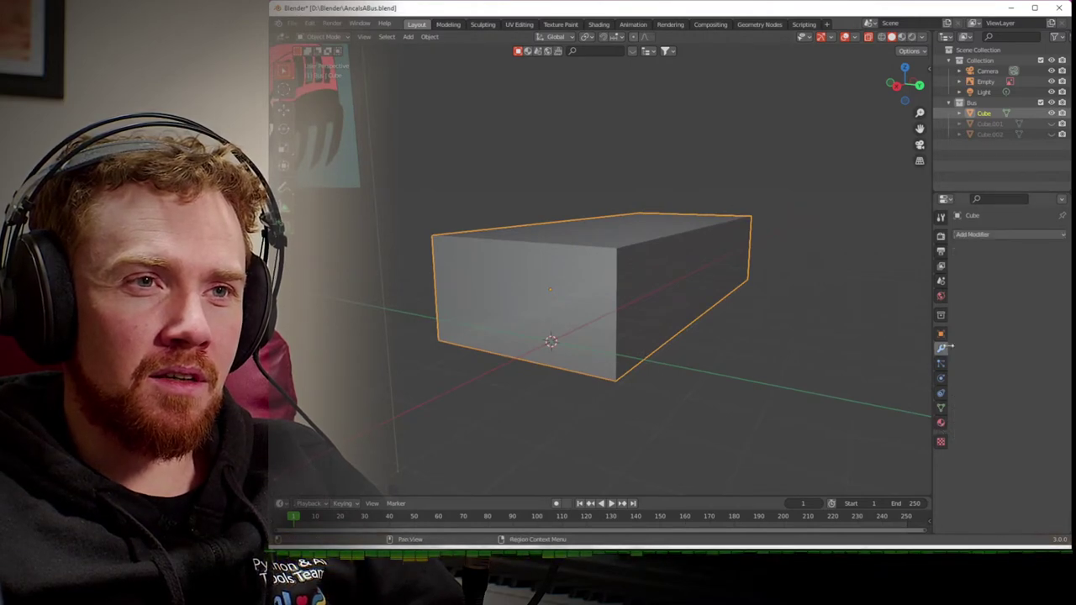
left_click(978, 235)
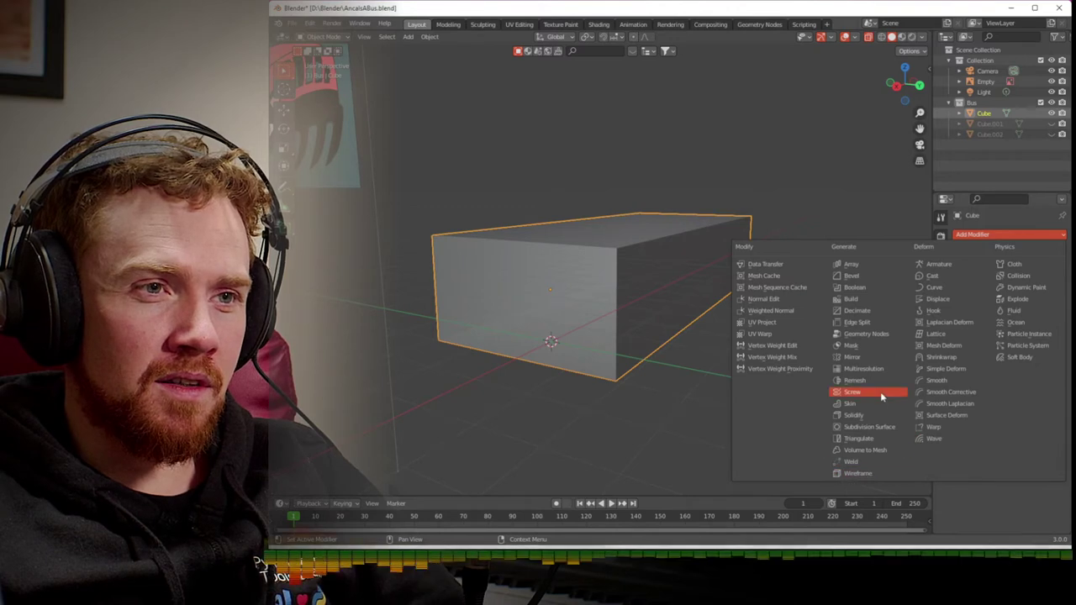
left_click(872, 416)
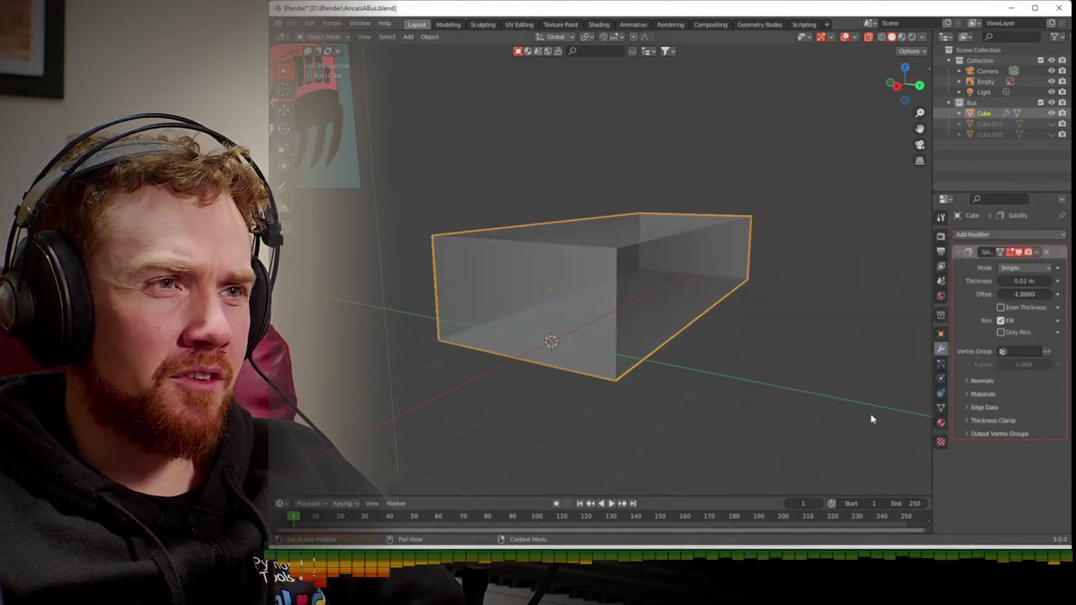
left_click(1049, 281)
left_click(1049, 281)
left_click(1049, 281)
left_click(1049, 282)
left_click(1049, 282)
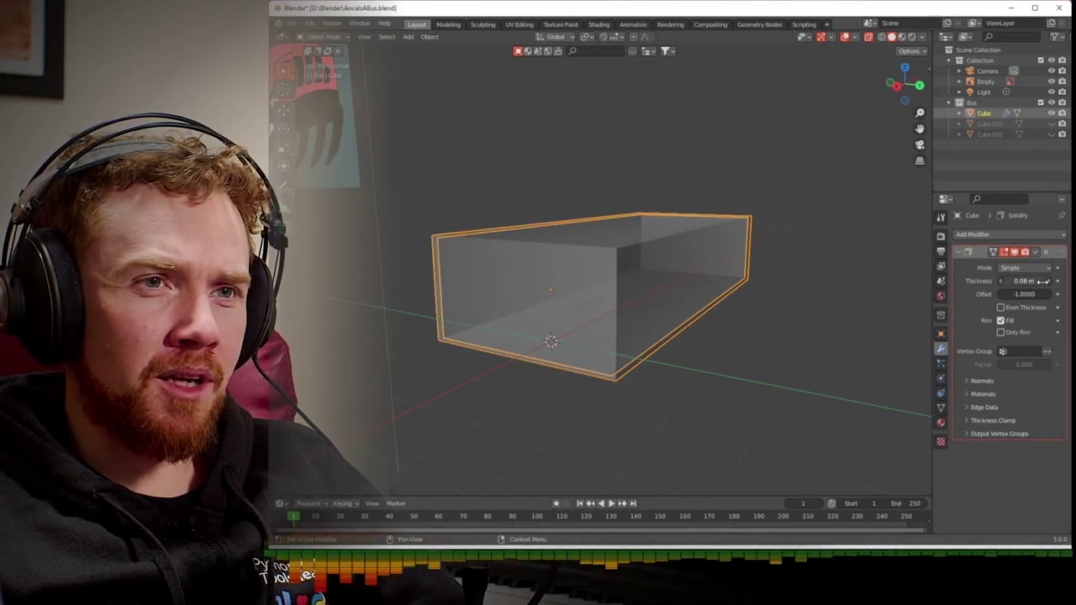
left_click(1049, 281)
- Inspect the hollow box inside and out in rendered shading
middle_click_drag(791, 322, 748, 312)
scroll(749, 312, "up", 5)
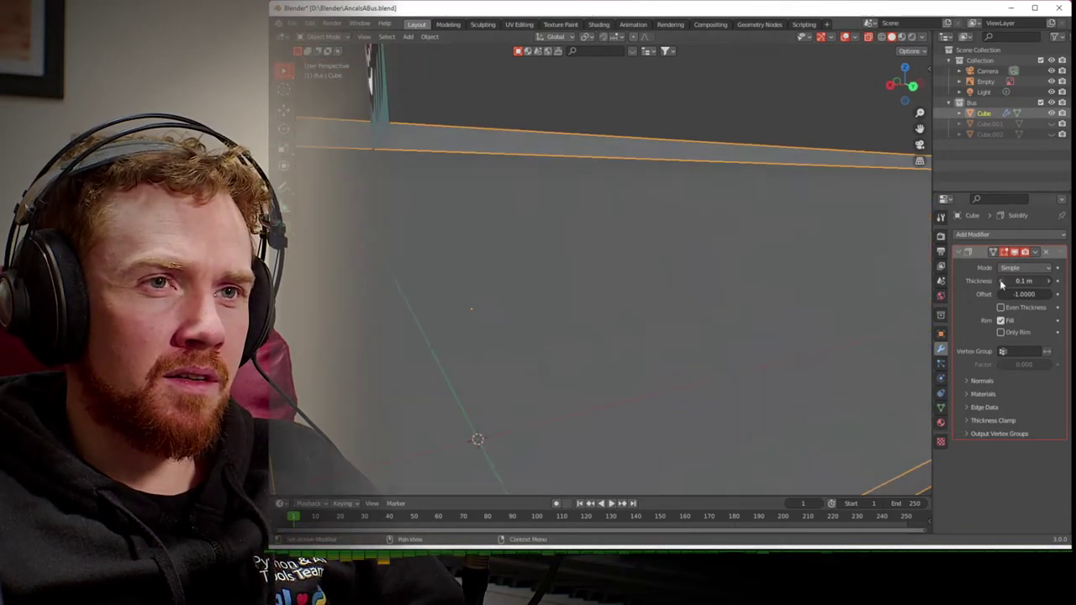
scroll(795, 329, "up", 4)
middle_click_drag(795, 328, 847, 319)
left_click(901, 37)
mouse_move(763, 209)
middle_mouse_down()
mouse_move(689, 252)
mouse_move(745, 240)
middle_mouse_up()
scroll(691, 252, "down", 5)
scroll(747, 242, "up", 5)
scroll(746, 244, "down", 5)
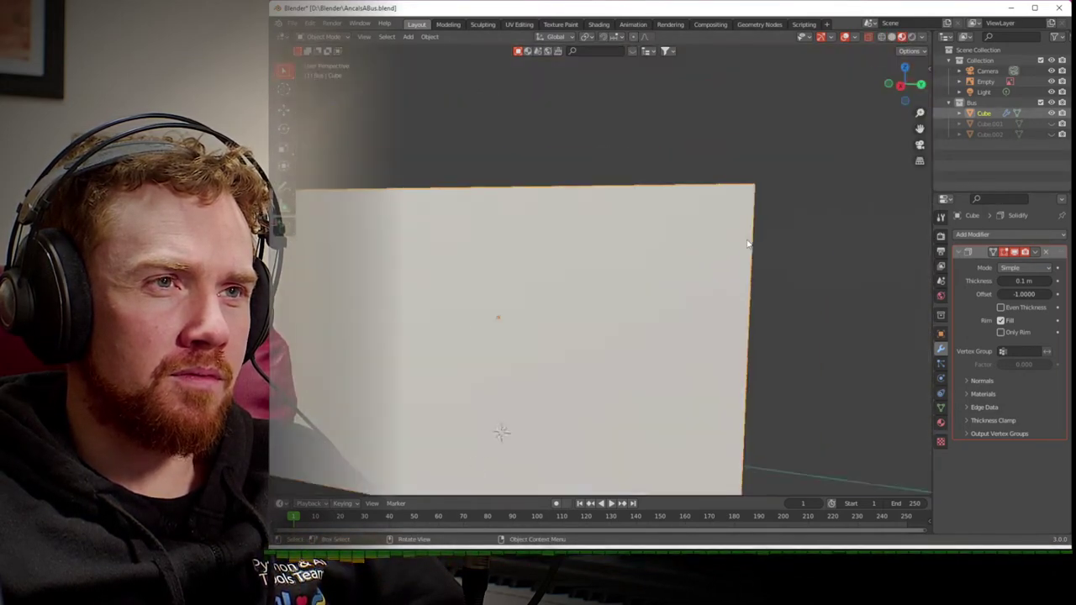
- Apply the Solidify modifier, view from the side in X-ray, and unhide Cube.001 and Cube.002
left_click(1035, 252)
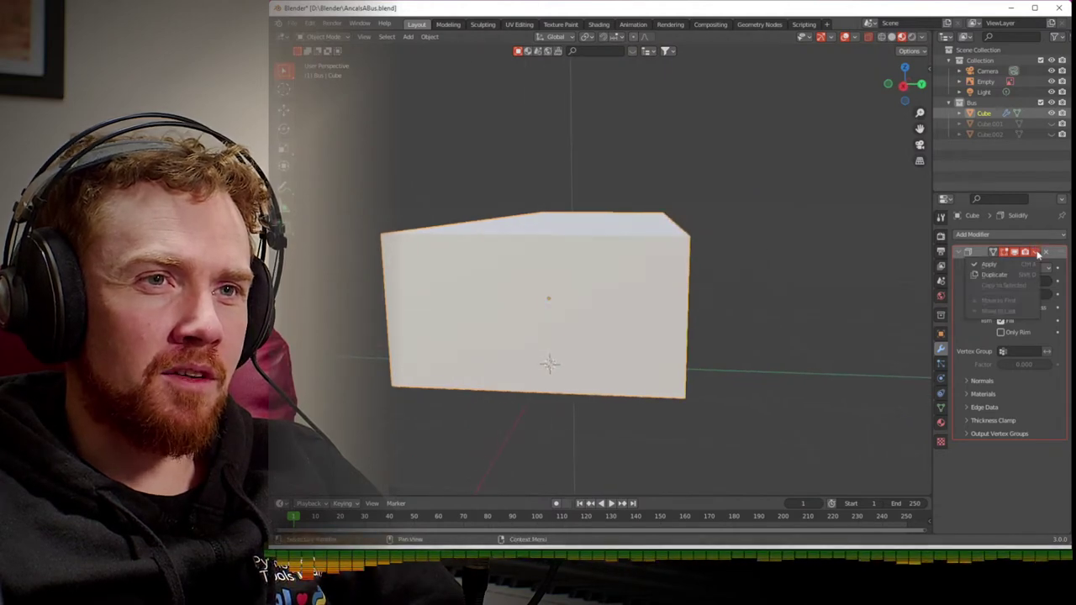
left_click(982, 264)
left_click(891, 37)
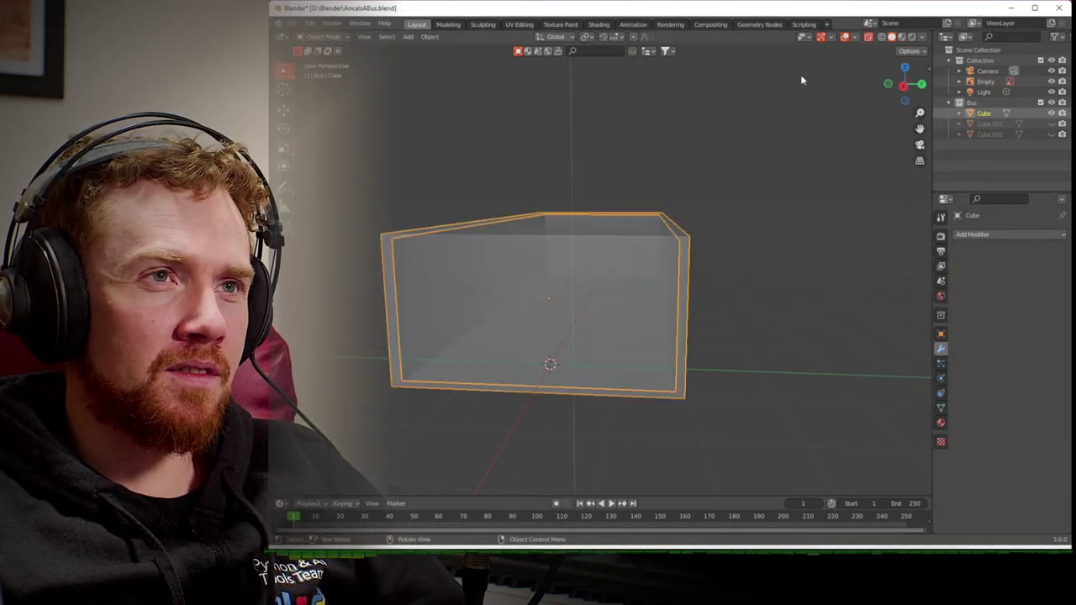
scroll(695, 177, "down", 2)
left_click(904, 88)
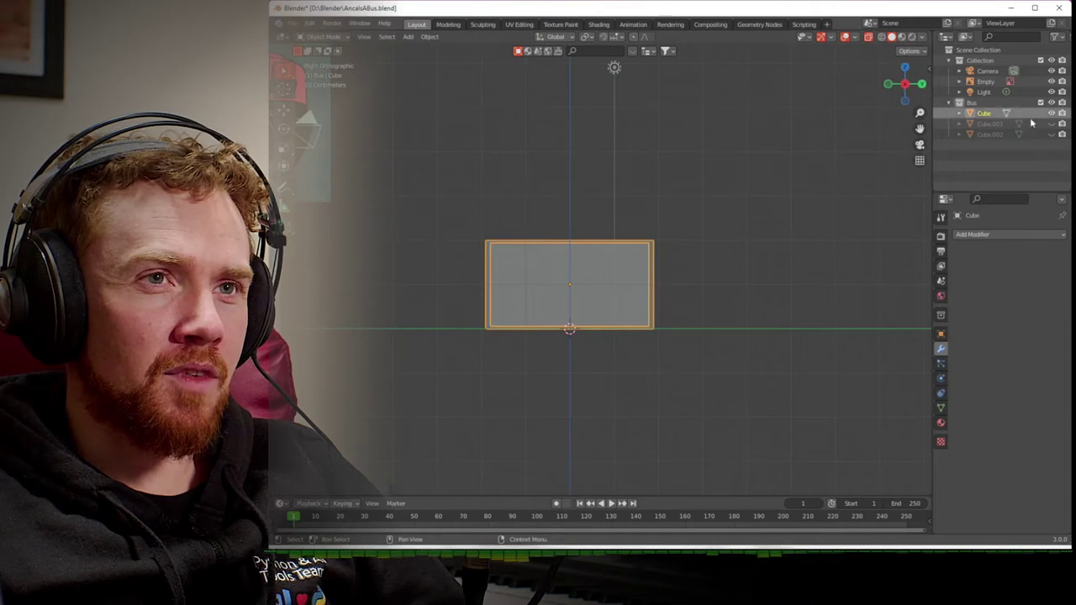
left_click(1050, 124)
left_click(1051, 135)
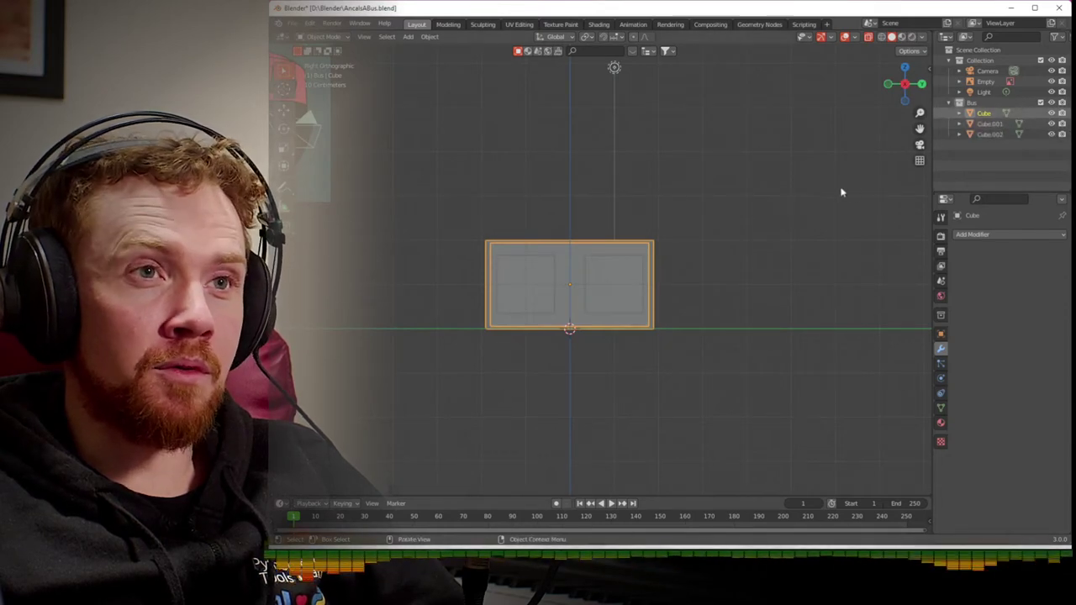
left_click(1007, 235)
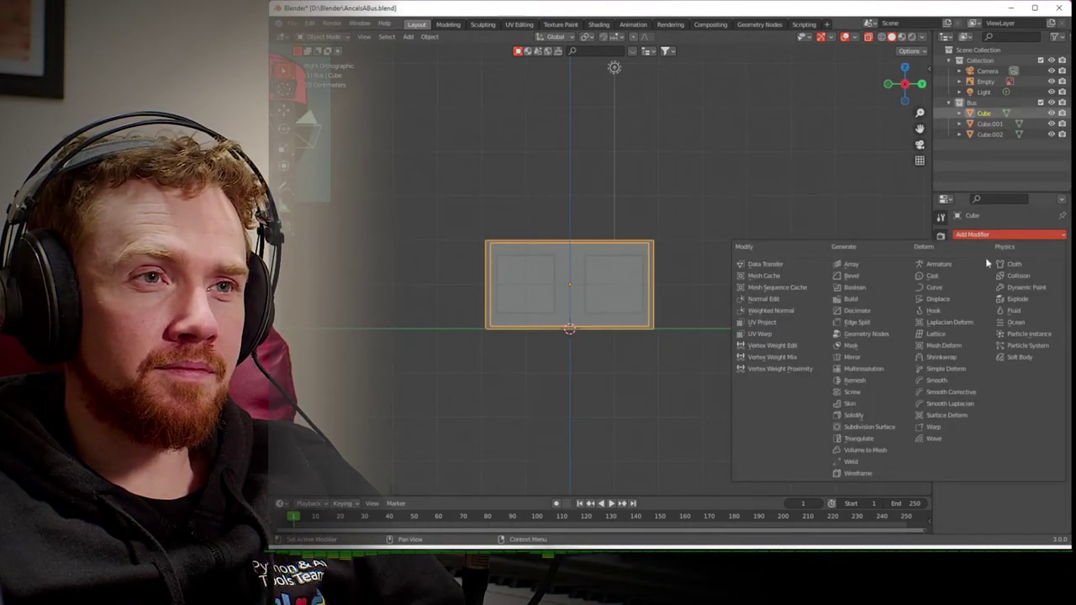
- Add two Boolean modifiers on the body using Cube.001 and Cube.002 as cutters
left_click(863, 292)
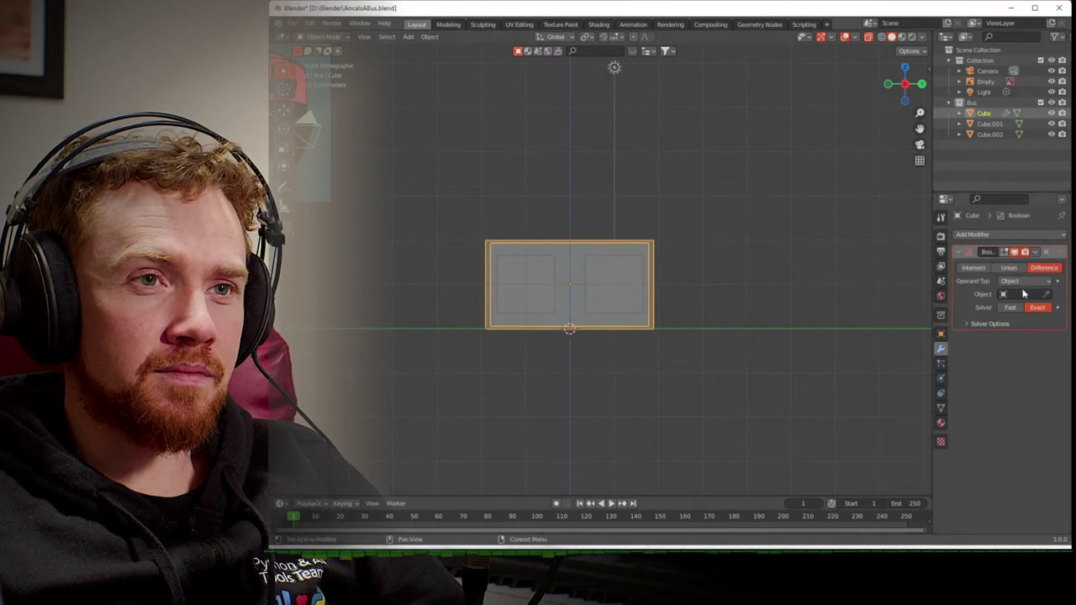
left_click(990, 124)
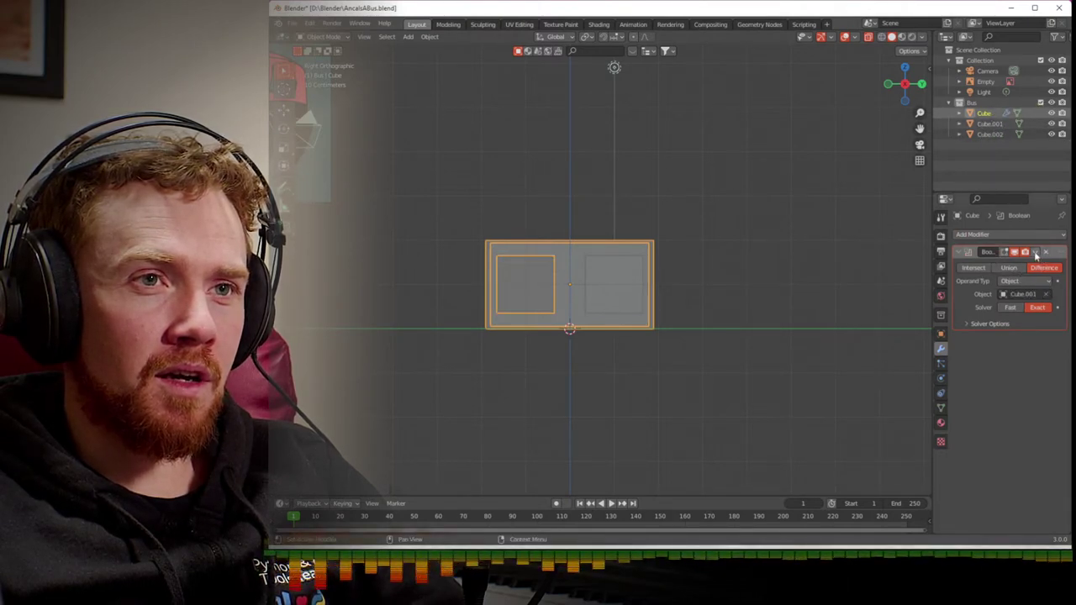
left_click(1009, 234)
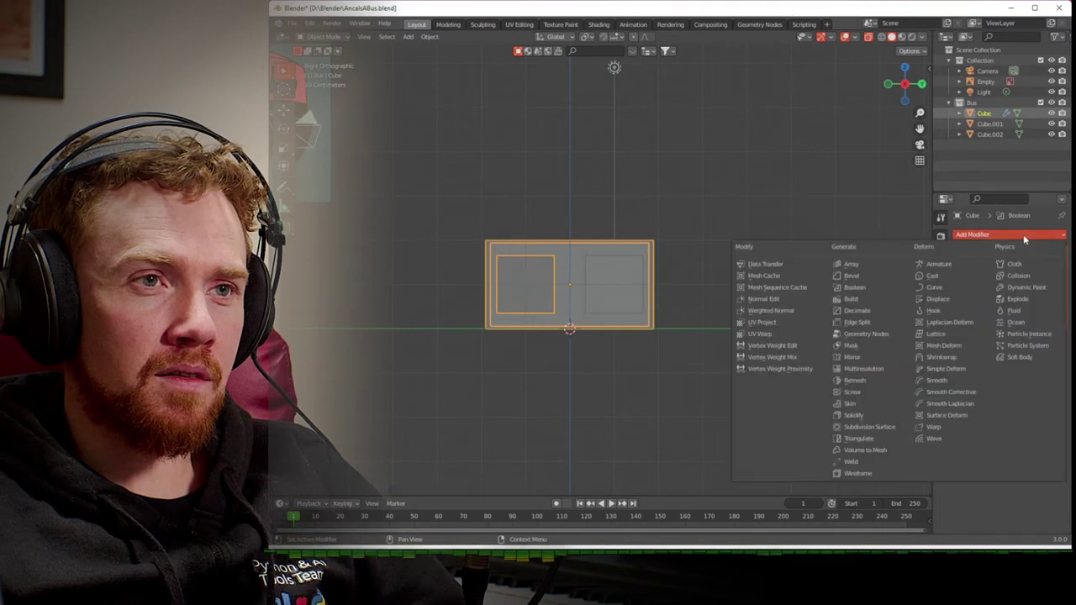
left_click(854, 287)
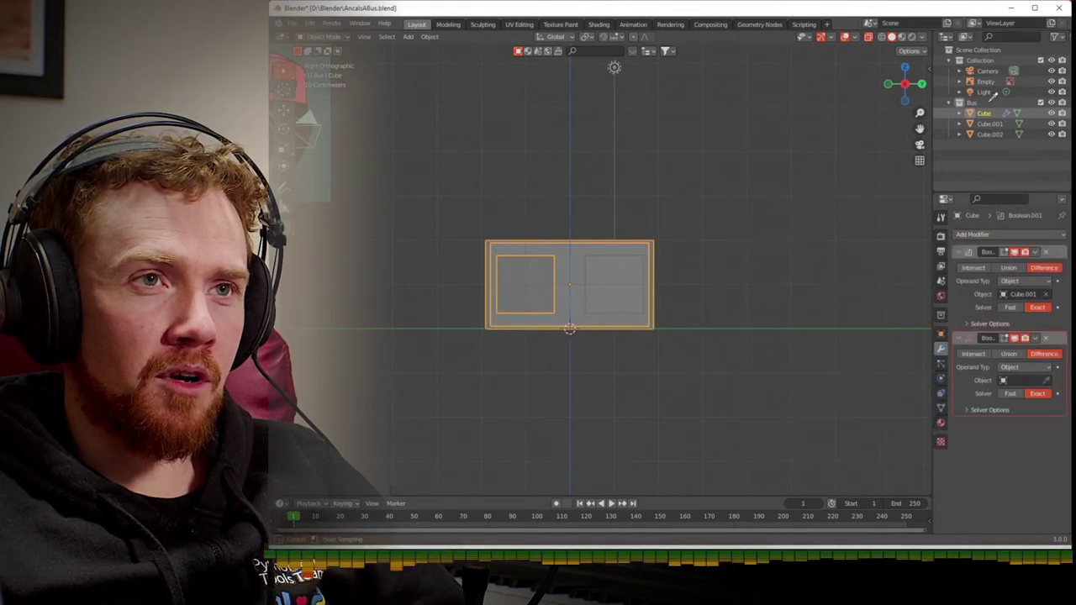
left_click(991, 135)
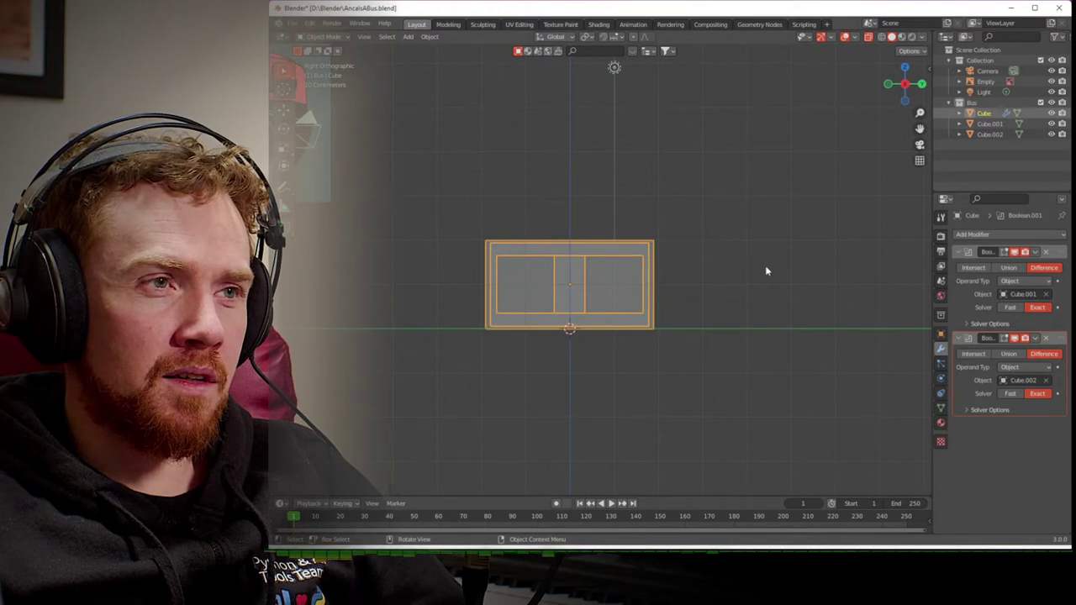
left_click(761, 276)
middle_click_drag(755, 280, 737, 300)
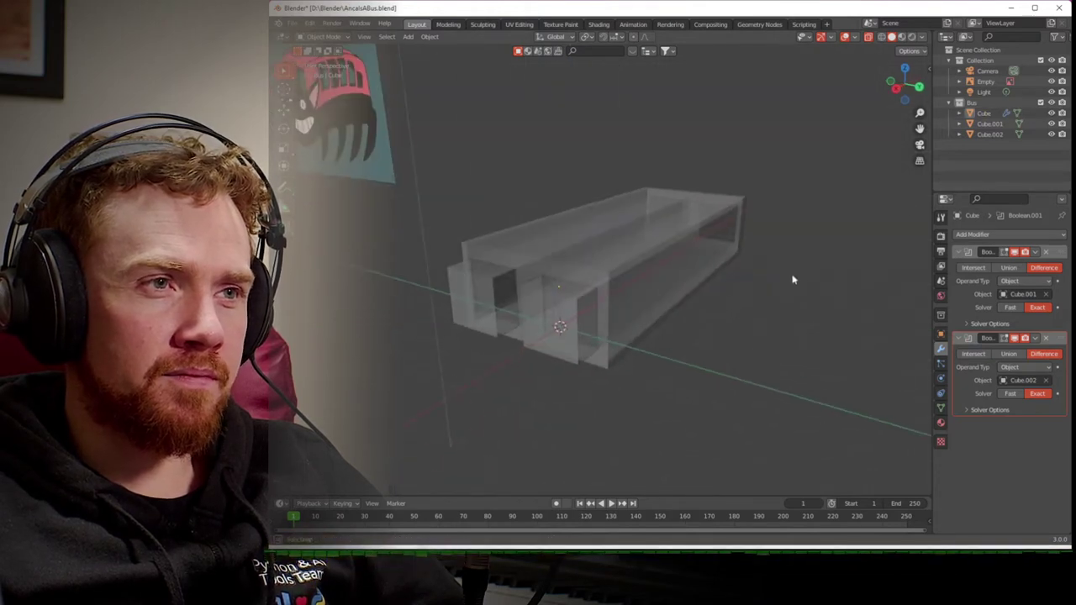
- Hide Cube.001 and Cube.002 and orbit to inspect the cut window holes
left_click(1050, 124)
left_click(1051, 135)
mouse_move(896, 295)
middle_mouse_down()
mouse_move(870, 316)
mouse_move(896, 295)
mouse_move(879, 301)
middle_mouse_up()
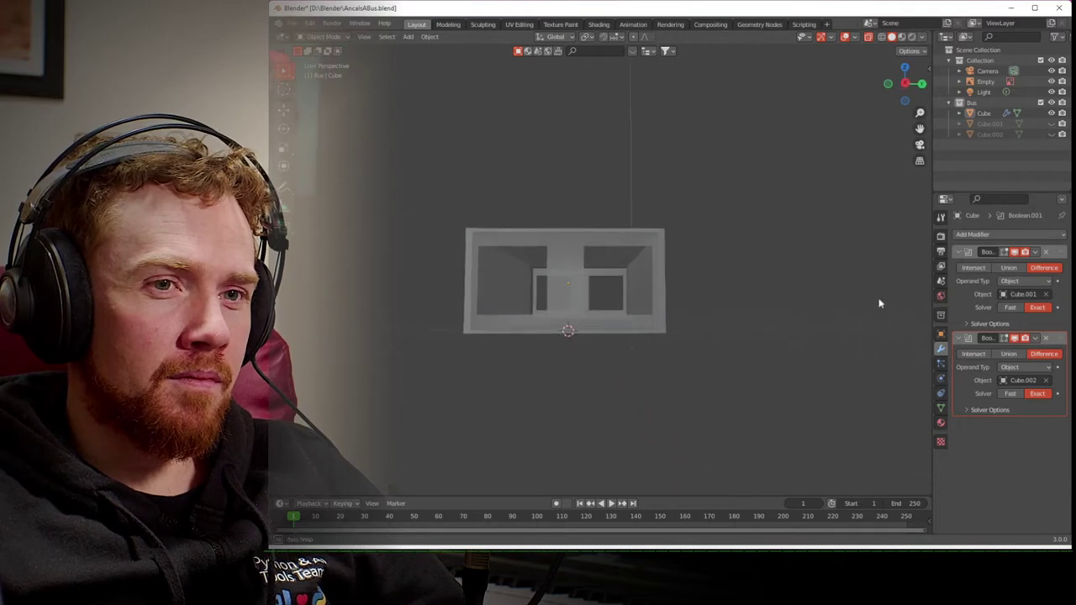
scroll(684, 339, "up", 10)
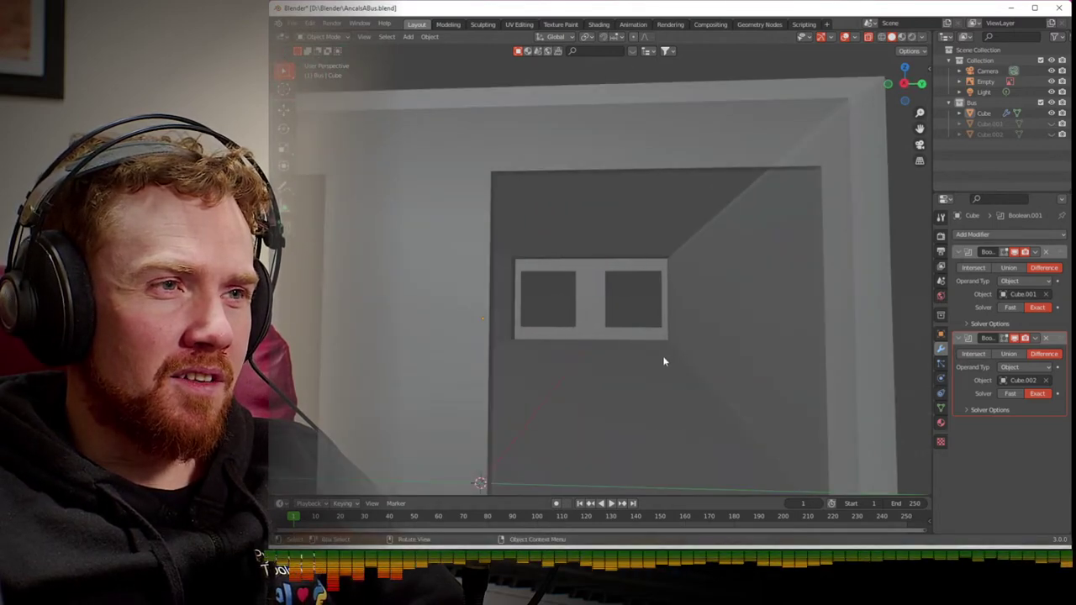
middle_click_drag(665, 360, 649, 370)
scroll(650, 365, "up", 8)
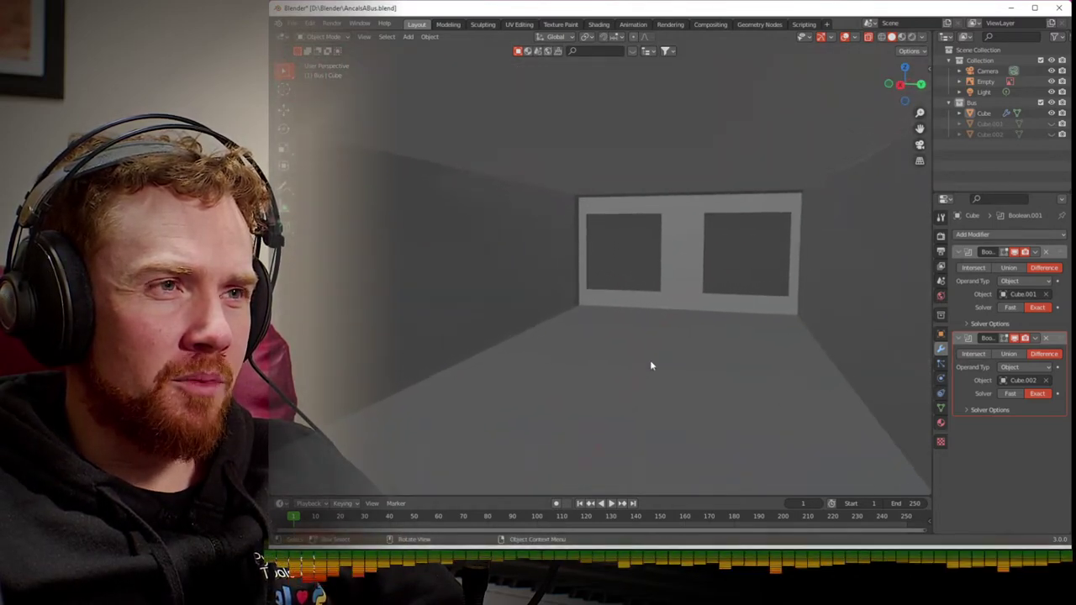
scroll(650, 366, "down", 12)
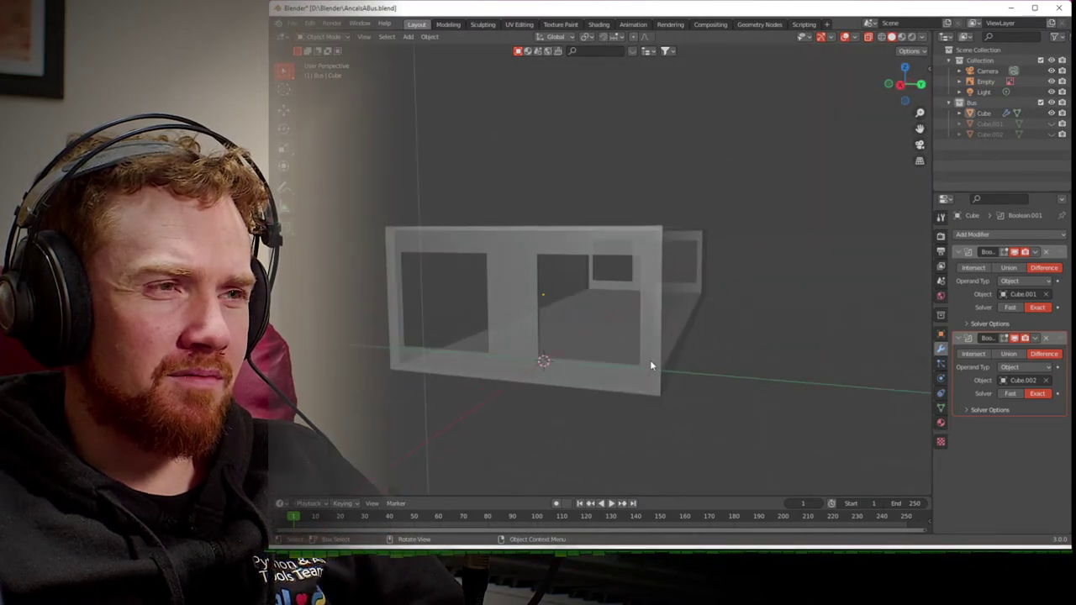
mouse_move(691, 365)
middle_mouse_down()
mouse_move(743, 367)
mouse_move(777, 395)
mouse_move(745, 392)
mouse_move(804, 269)
mouse_move(674, 232)
mouse_move(708, 229)
mouse_move(685, 235)
middle_mouse_up()
- Check the windows in Material Preview shading, then select the Cube.001 cutter
left_click(902, 37)
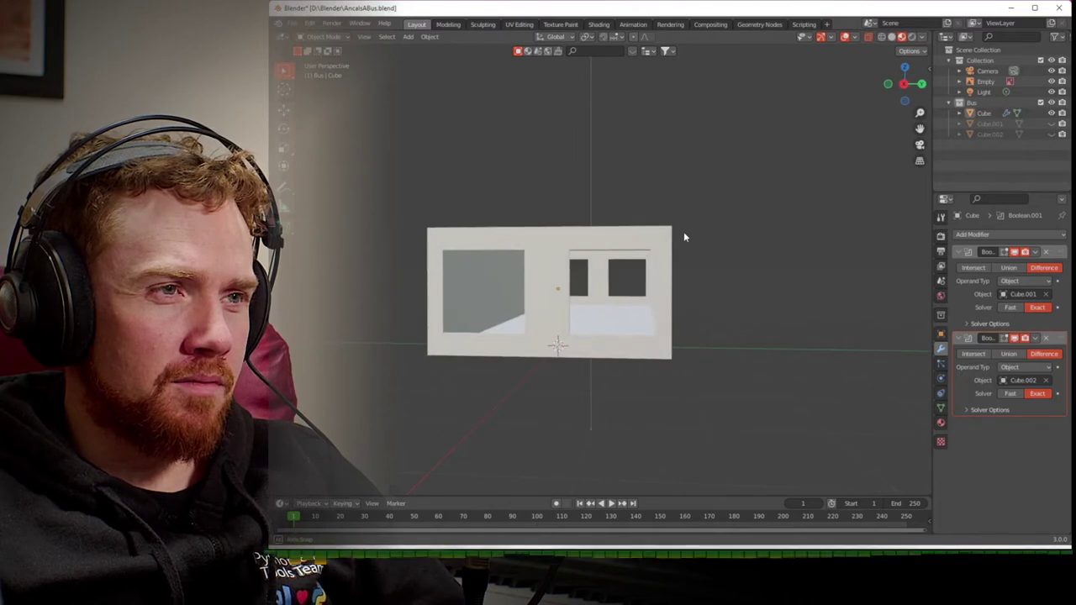
scroll(685, 237, "down", 2)
scroll(685, 238, "down", 2)
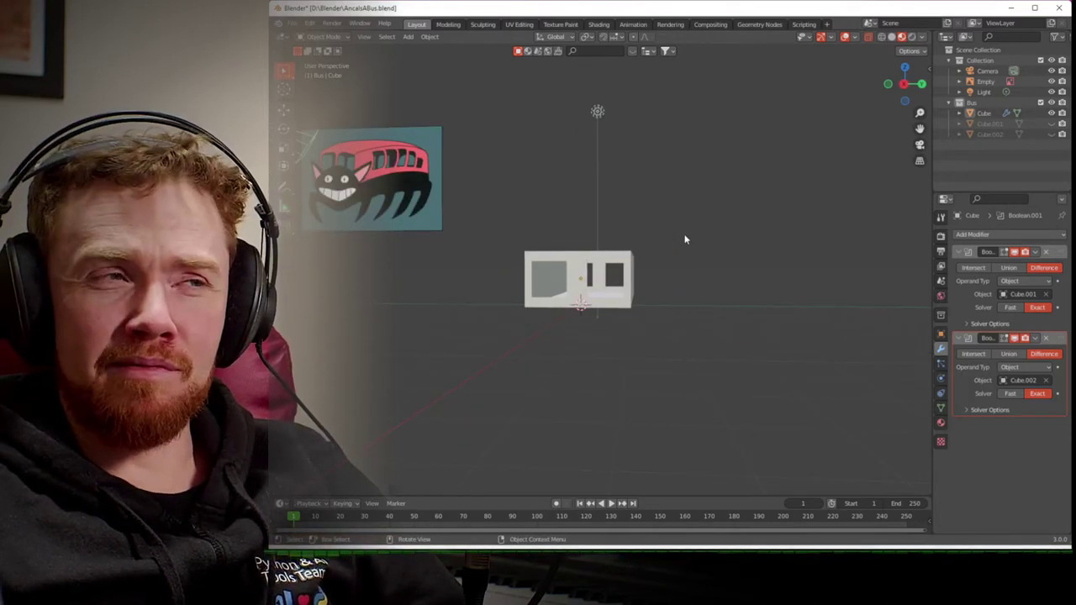
scroll(686, 239, "up", 8)
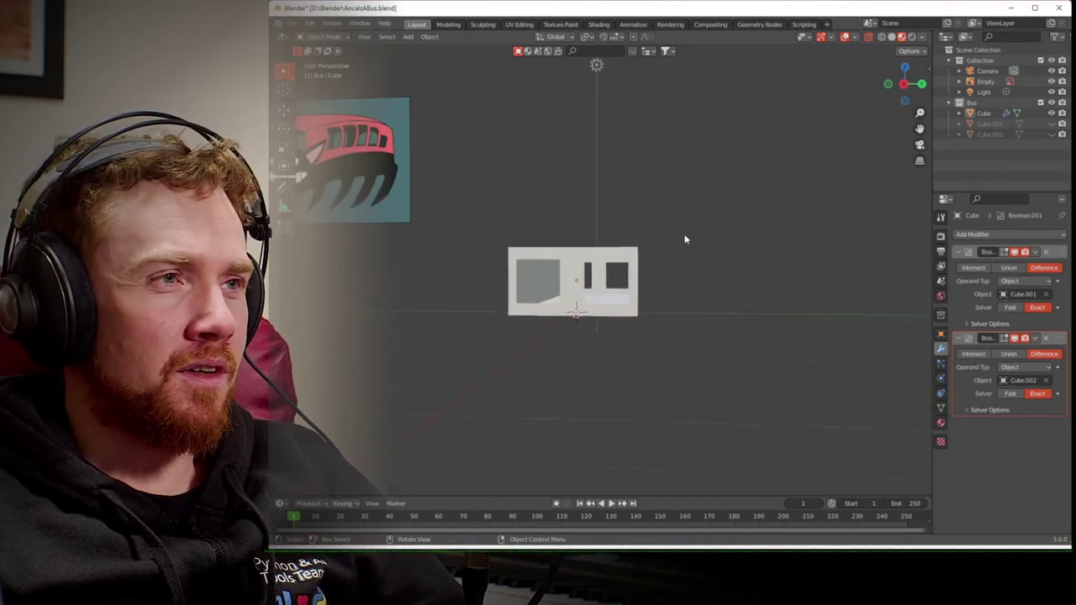
scroll(684, 239, "up", 2)
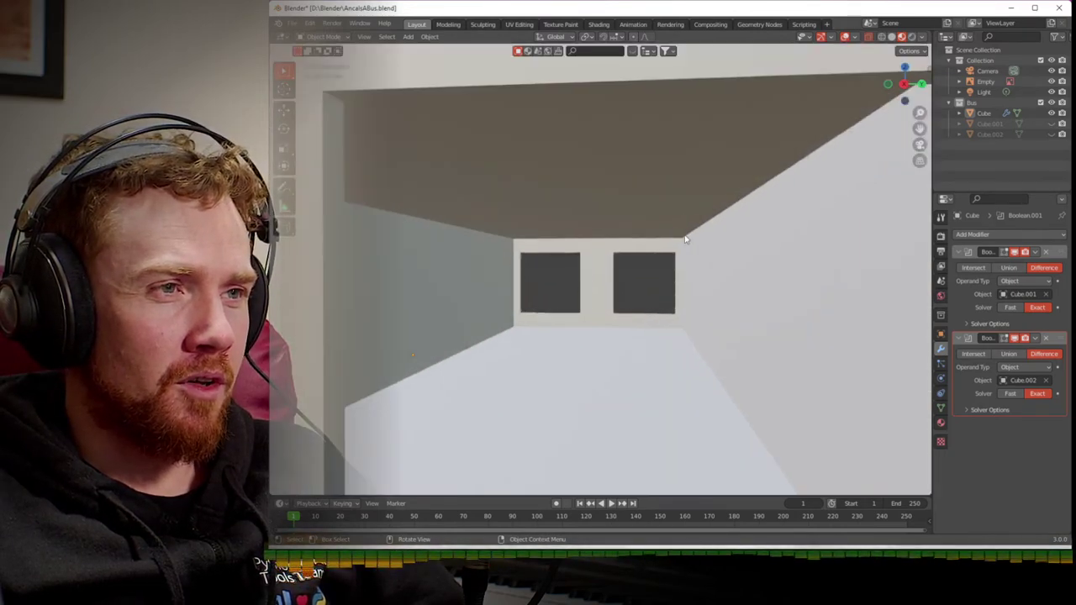
scroll(684, 239, "down", 10)
scroll(685, 239, "down", 3)
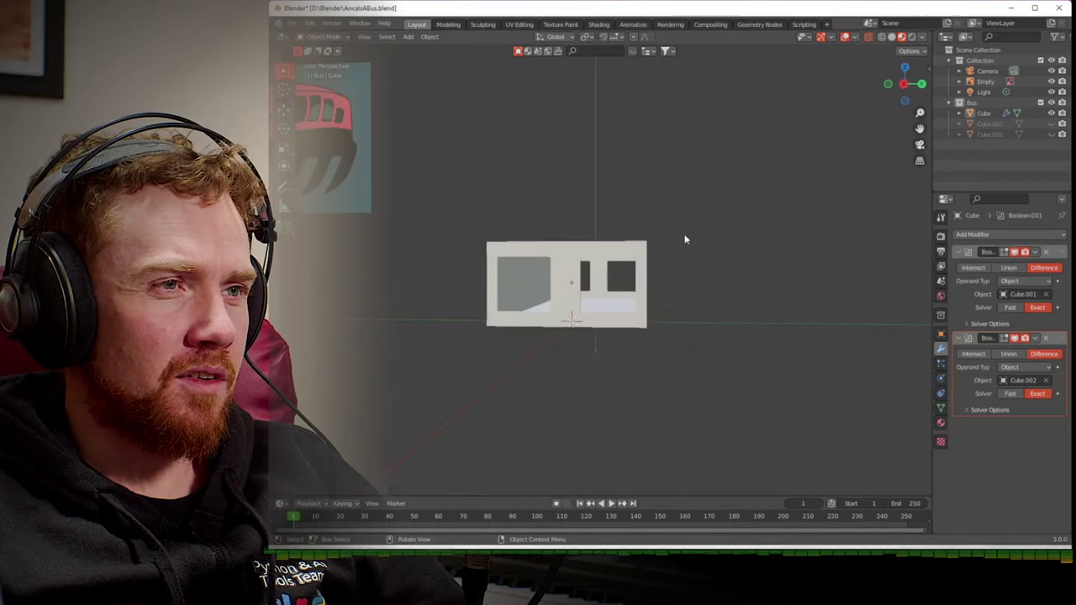
left_click(990, 123)
- Unhide the Cube.001 cutter, view it from the top in see-through solid shading, and select it
left_click(1052, 123)
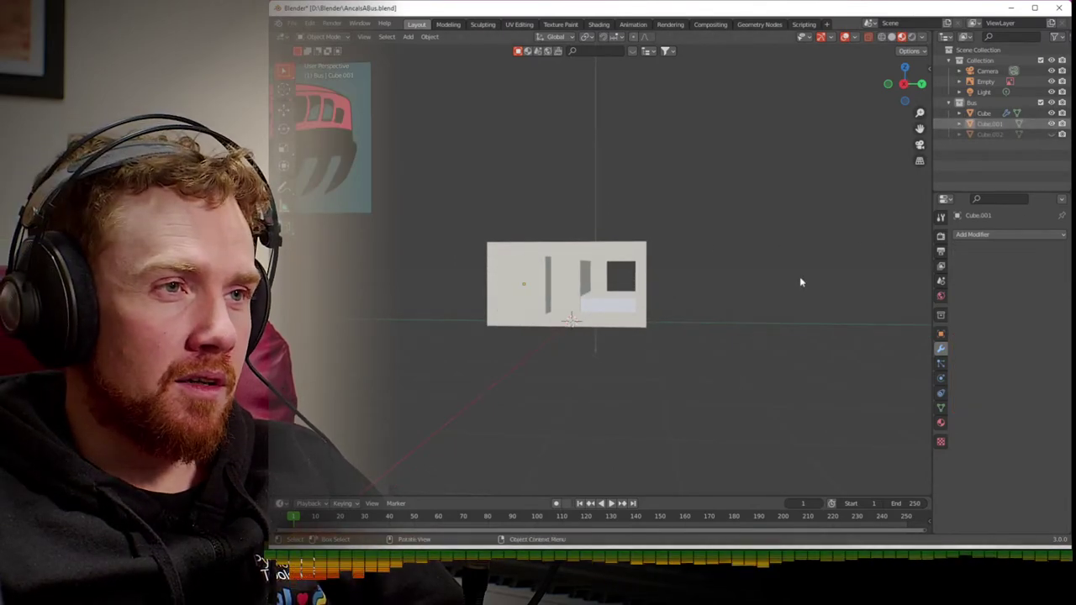
left_click(904, 67)
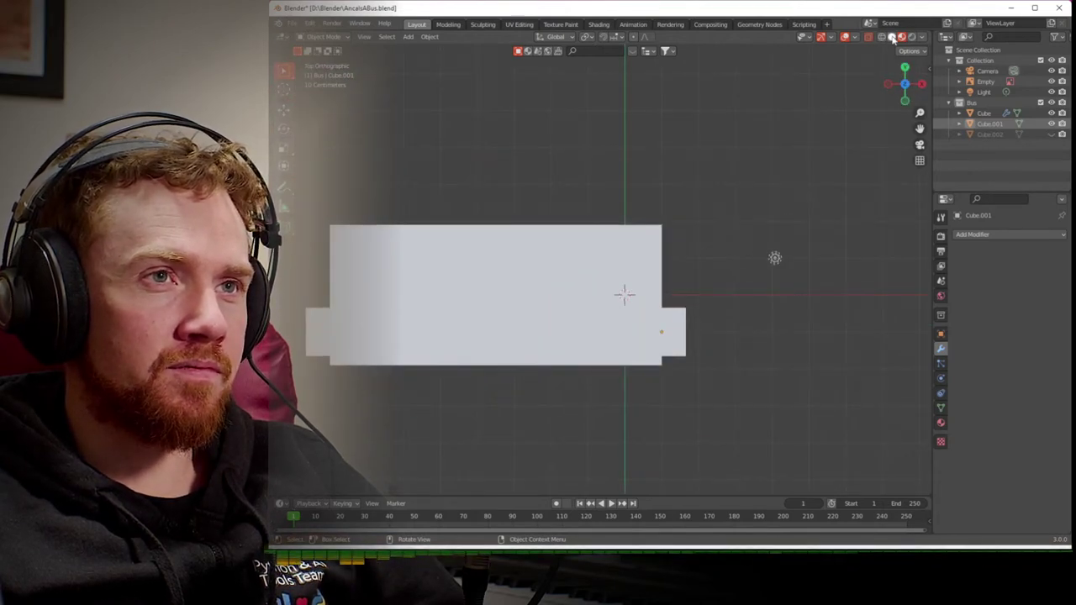
left_click(892, 38)
left_click(339, 336)
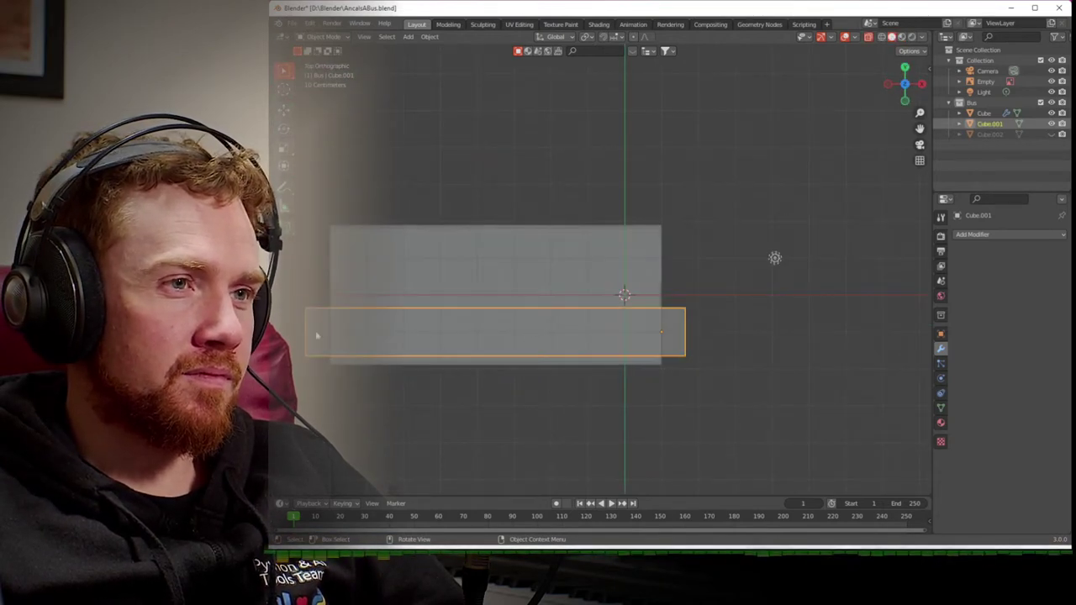
- Raise Cube.001's top-left vertex in Edit Mode, then orbit to check the wedge in perspective
key("Tab")
left_click(306, 311)
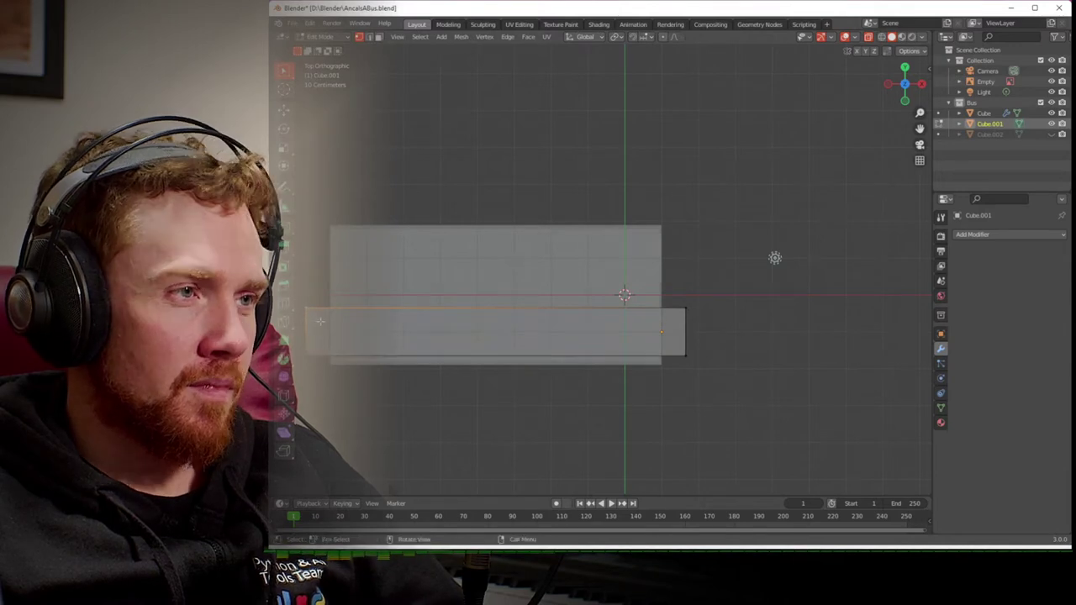
key("g")
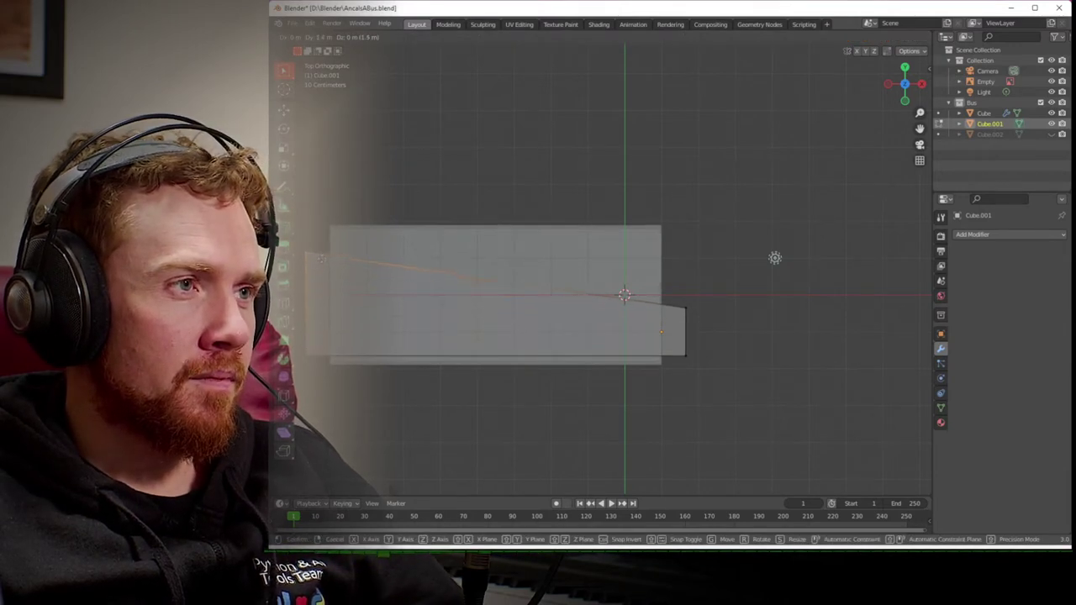
left_click(321, 250)
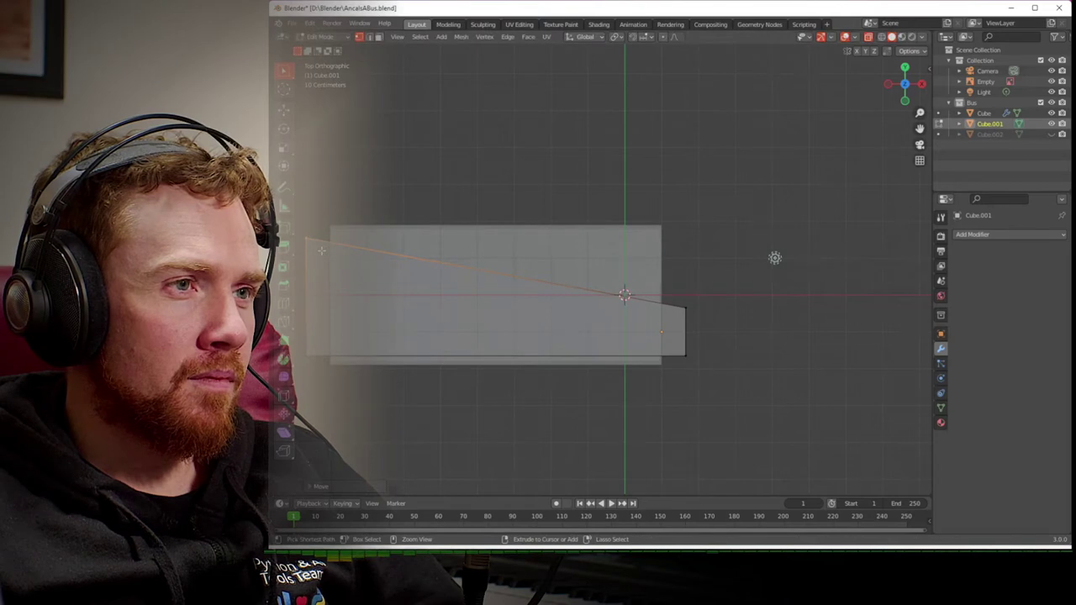
key("Tab")
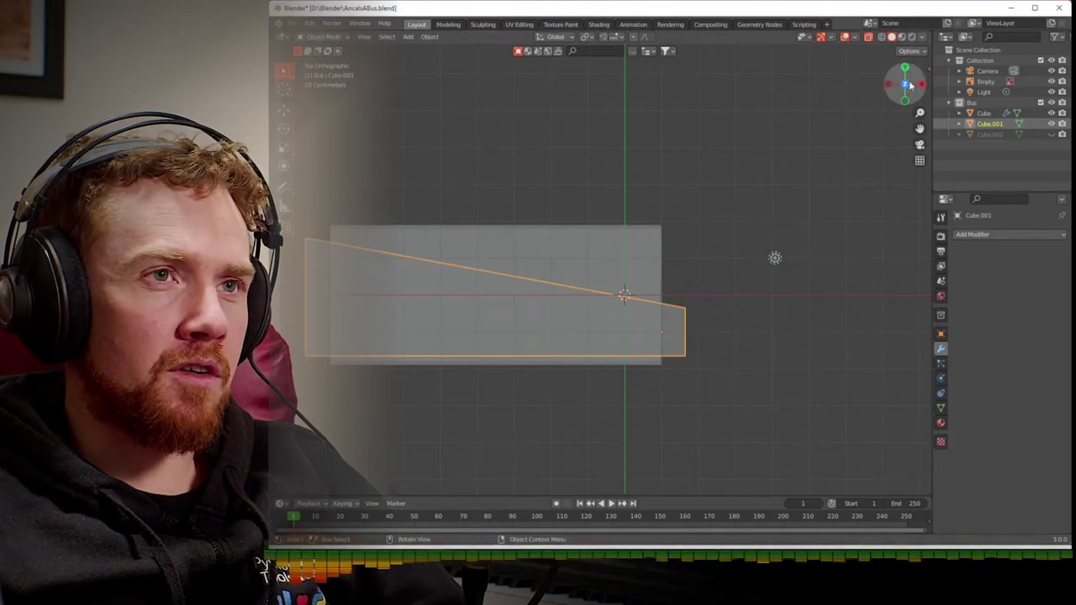
middle_click_drag(800, 221, 680, 144)
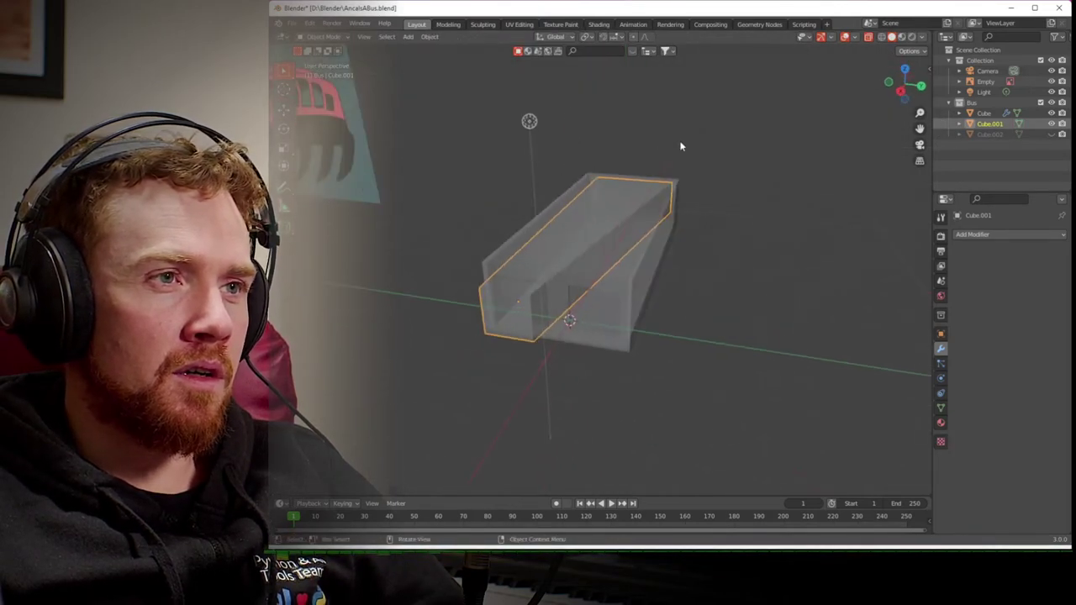
left_click(1051, 124)
mouse_move(860, 252)
middle_mouse_down()
mouse_move(879, 204)
mouse_move(845, 230)
mouse_move(882, 211)
mouse_move(855, 221)
mouse_move(871, 269)
middle_mouse_up()
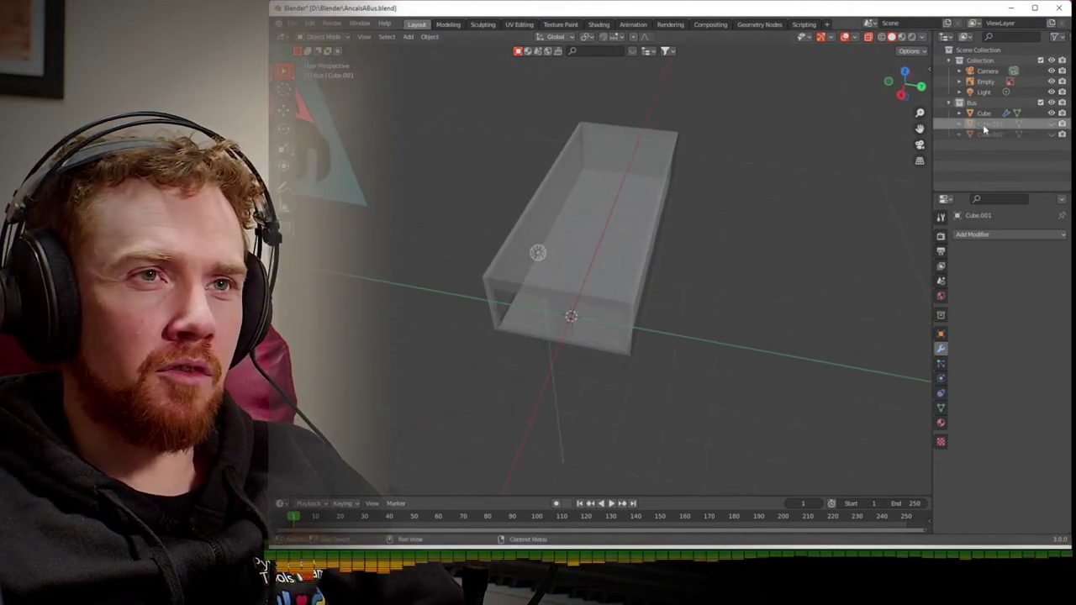
left_click_drag(1051, 124, 1051, 135)
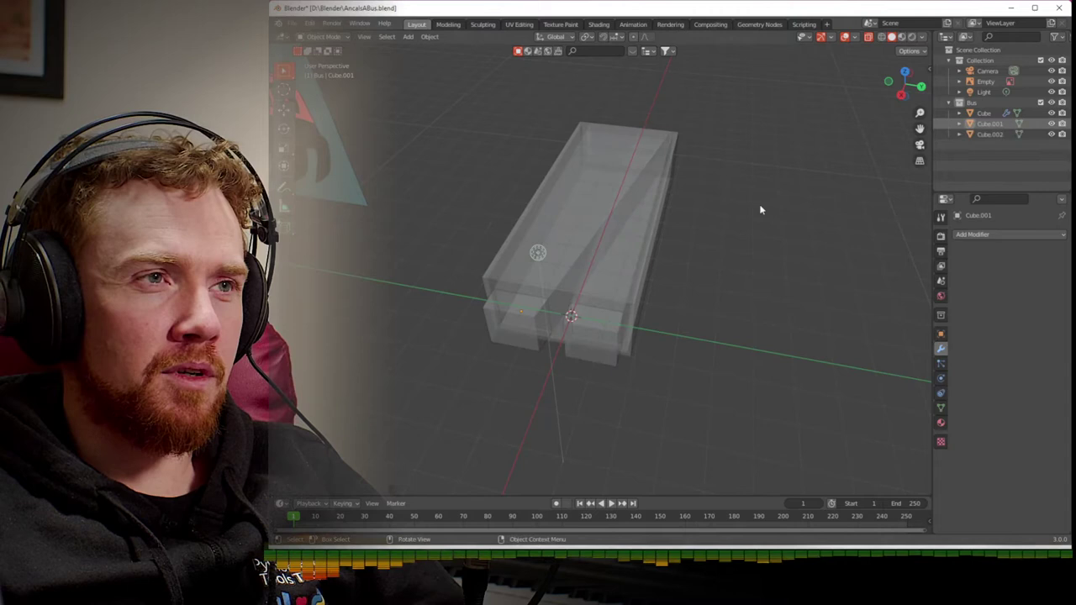
left_click(575, 349)
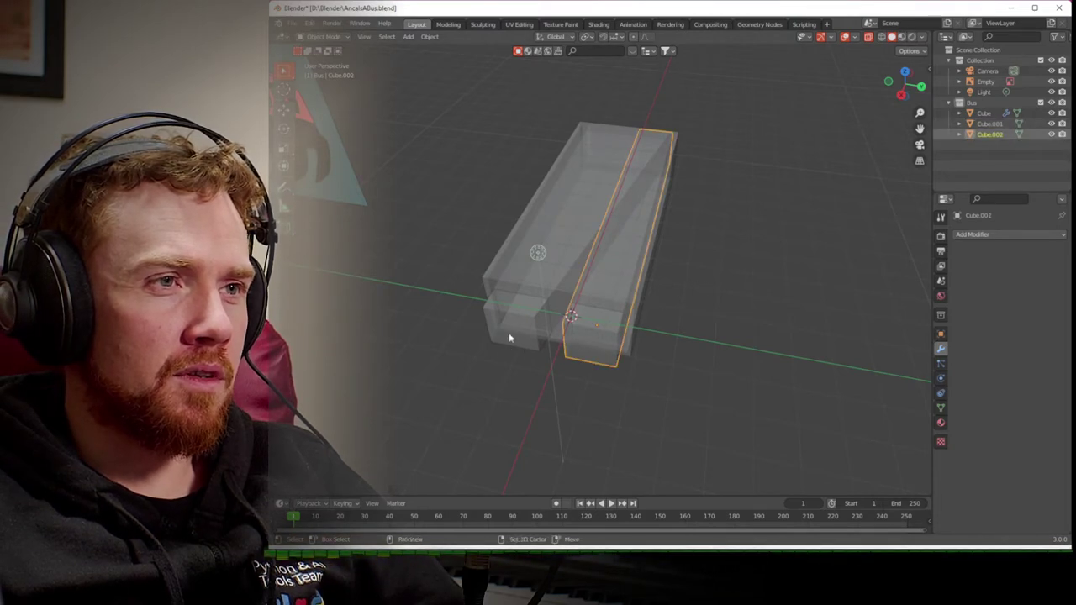
left_click(564, 326, "shift")
left_click(667, 338)
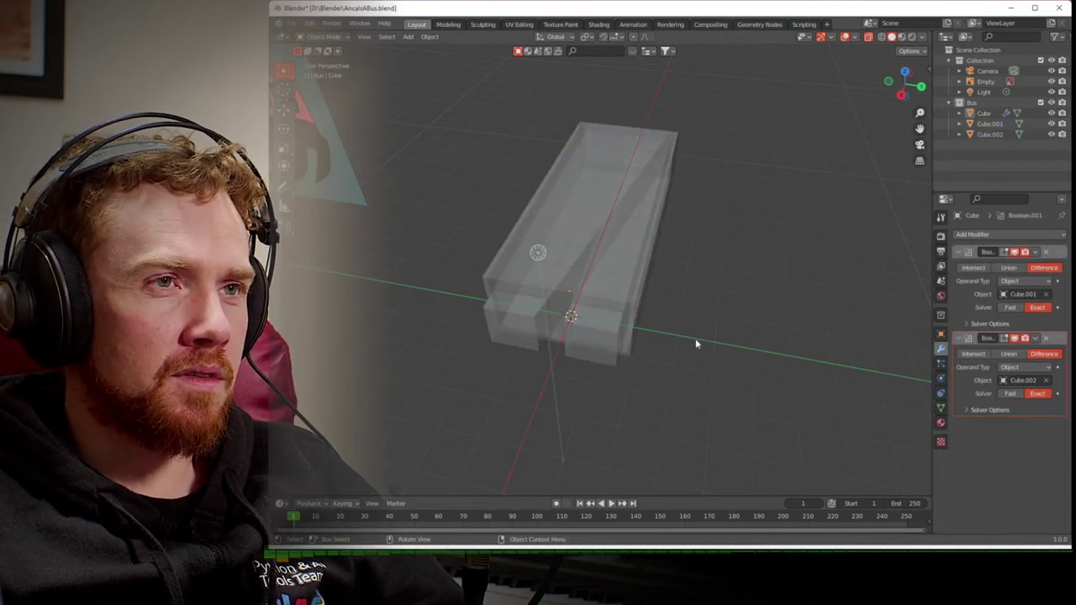
left_click(905, 72)
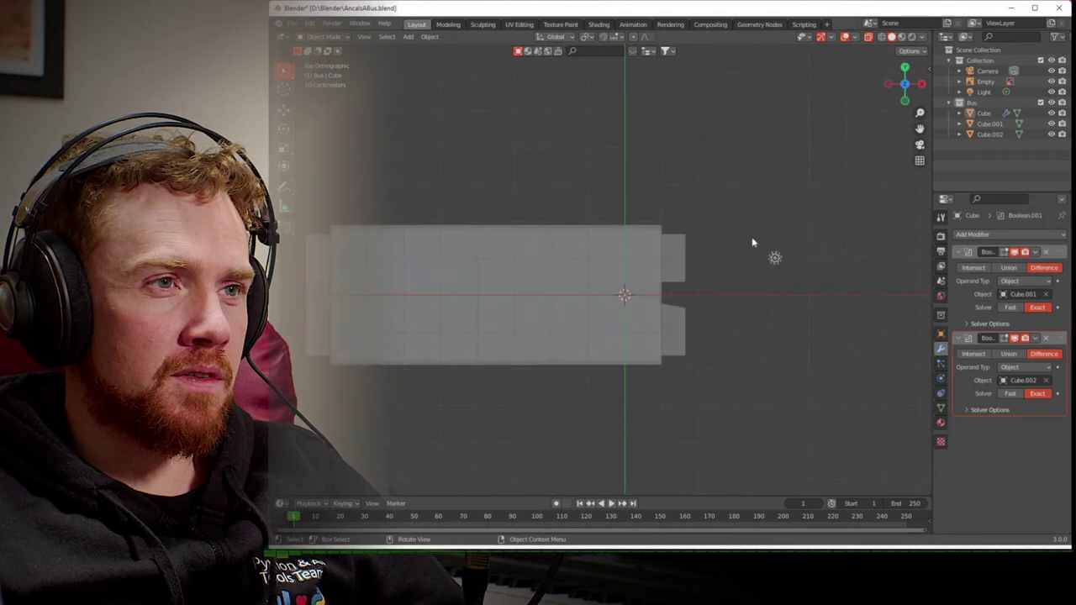
- Move Cube.002's left edge to the right so the cutter starts partway along the body
left_click(673, 260)
key("Tab")
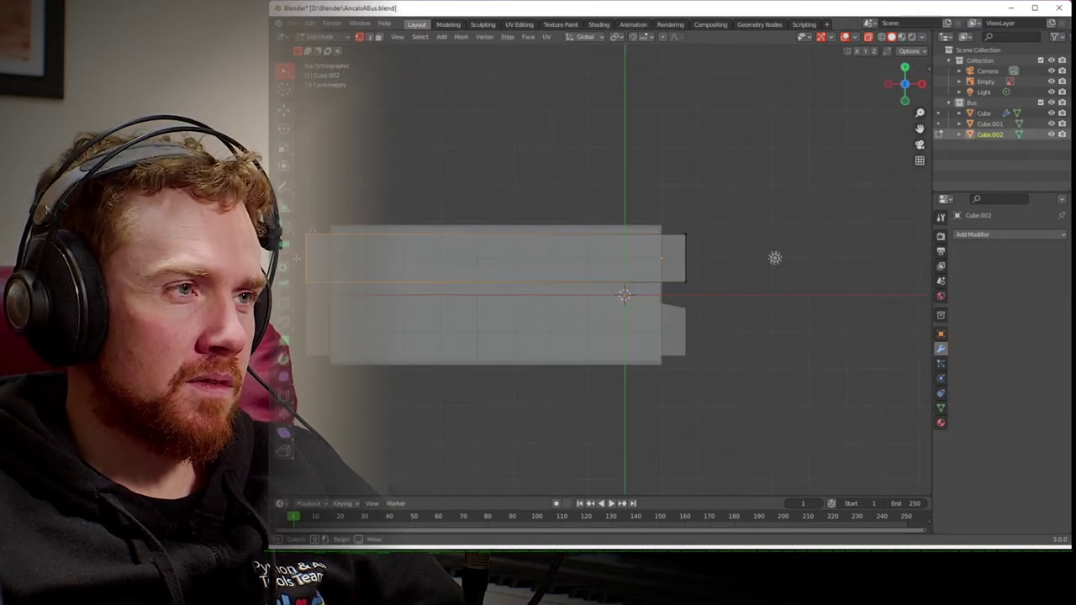
key("g")
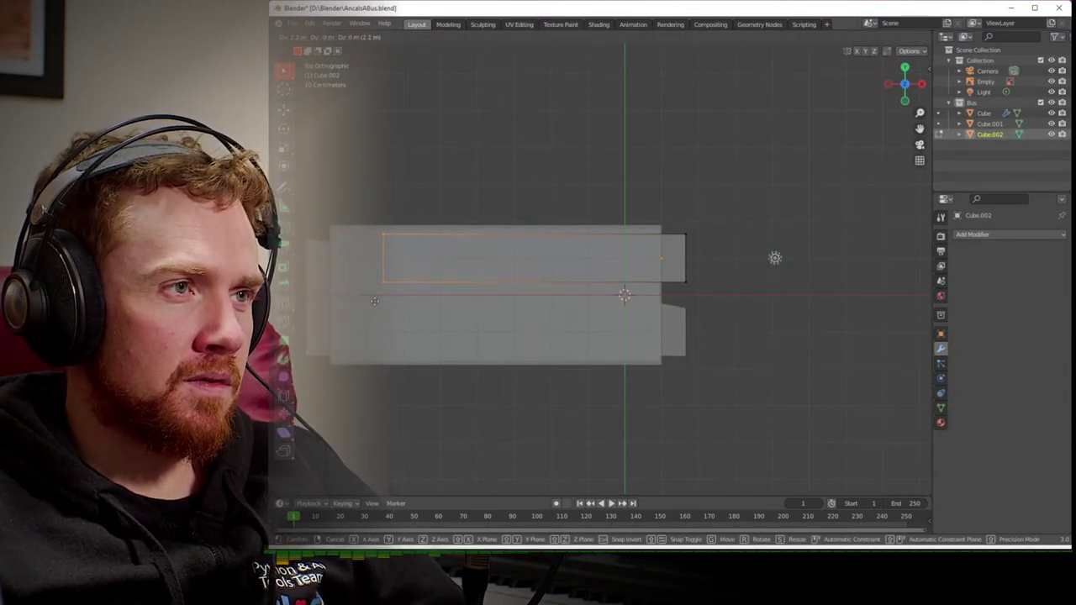
left_click(379, 301)
key("Tab")
- Slide the Cube.001 wedge's left vertices right along X, then deselect the cutter
left_click(669, 328)
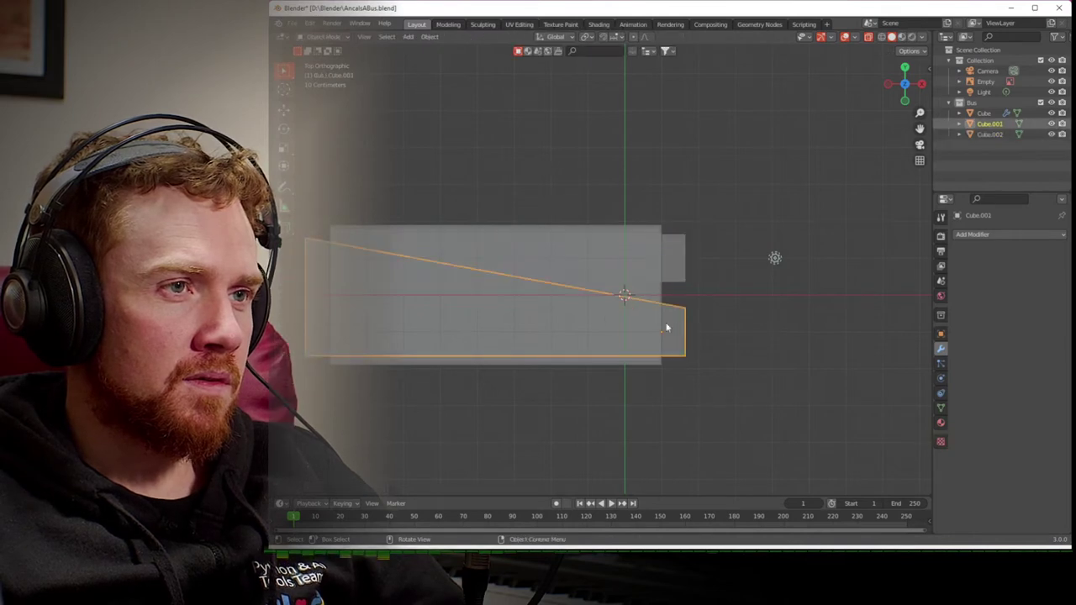
key("Tab")
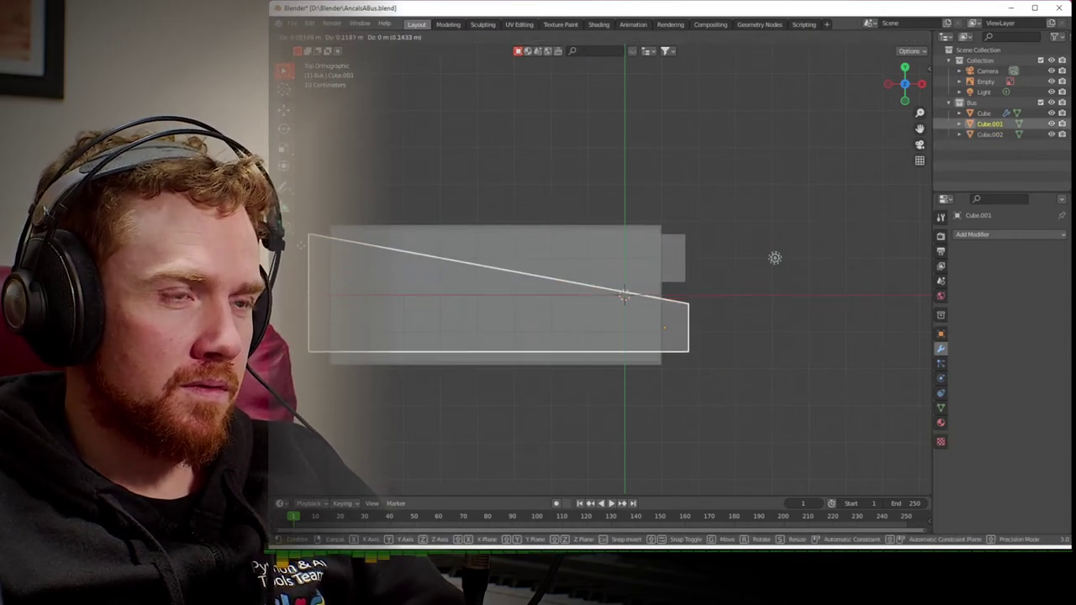
key("Tab")
key("Tab")
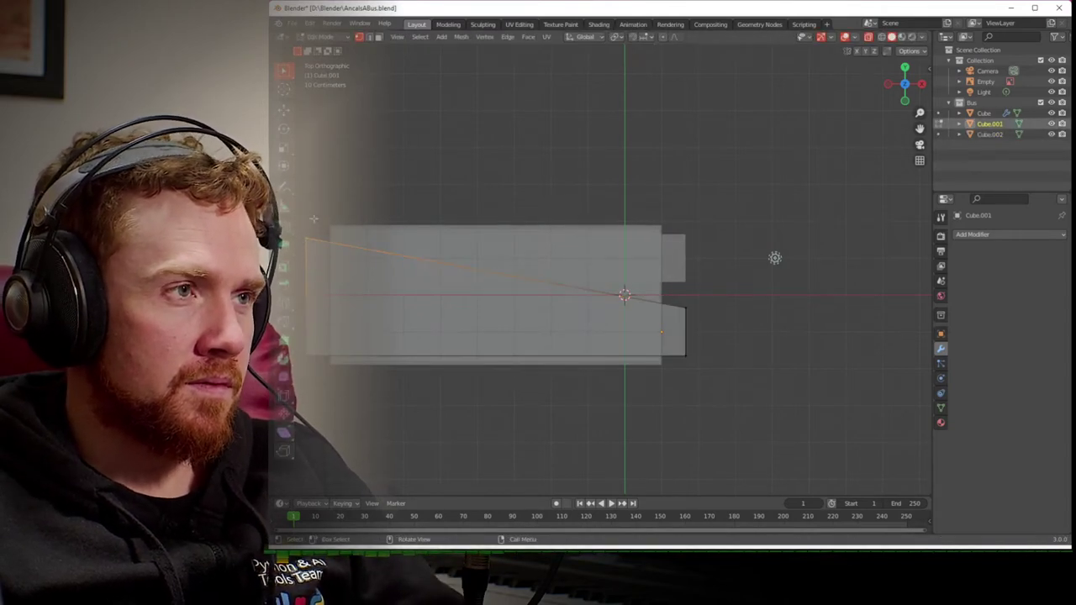
key("g")
key("x")
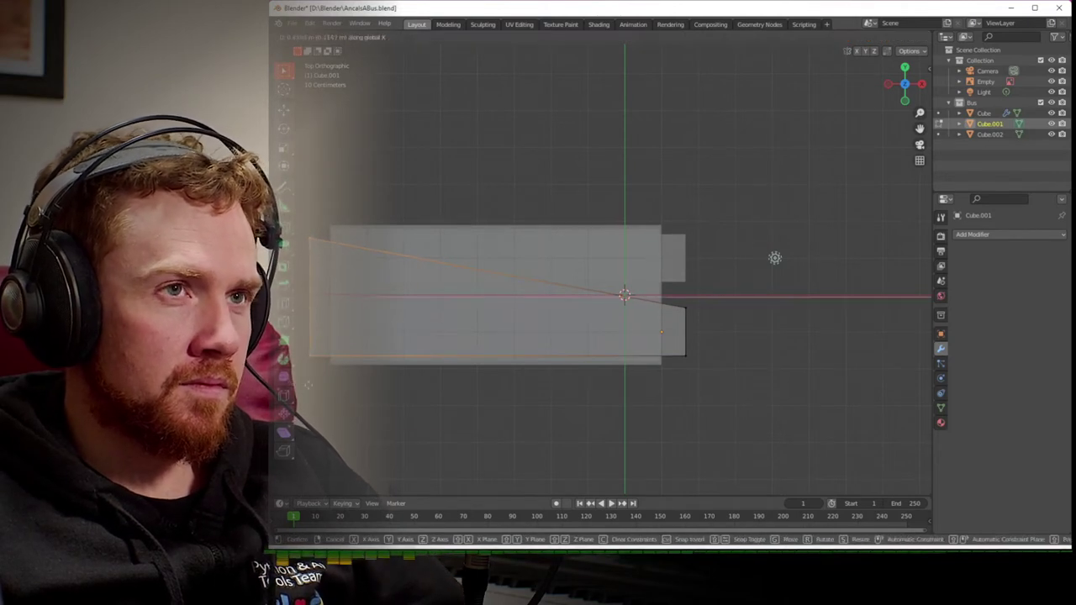
left_click(391, 388)
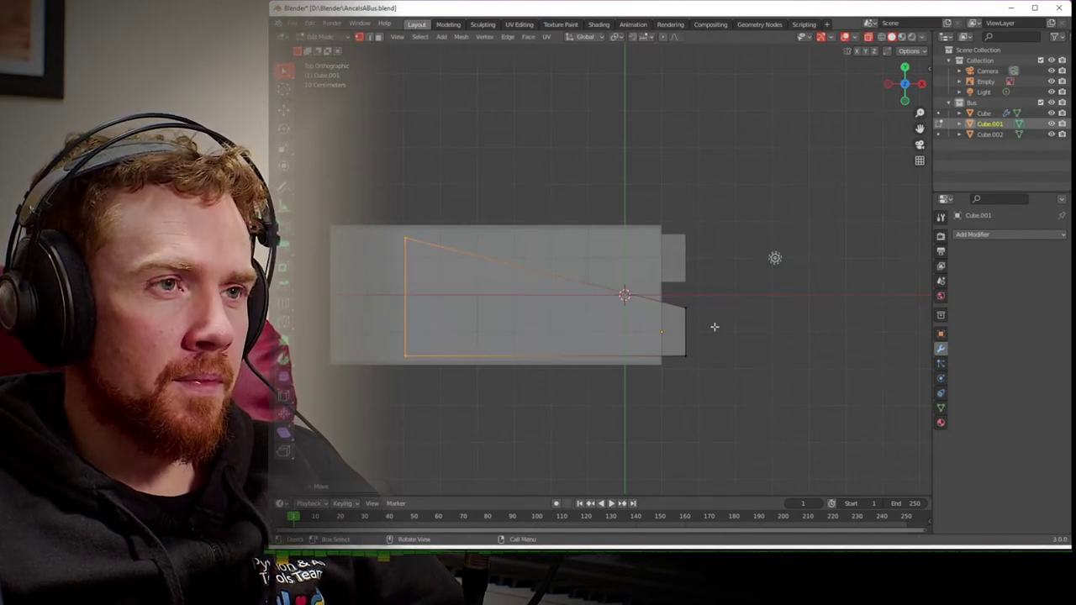
key("Tab")
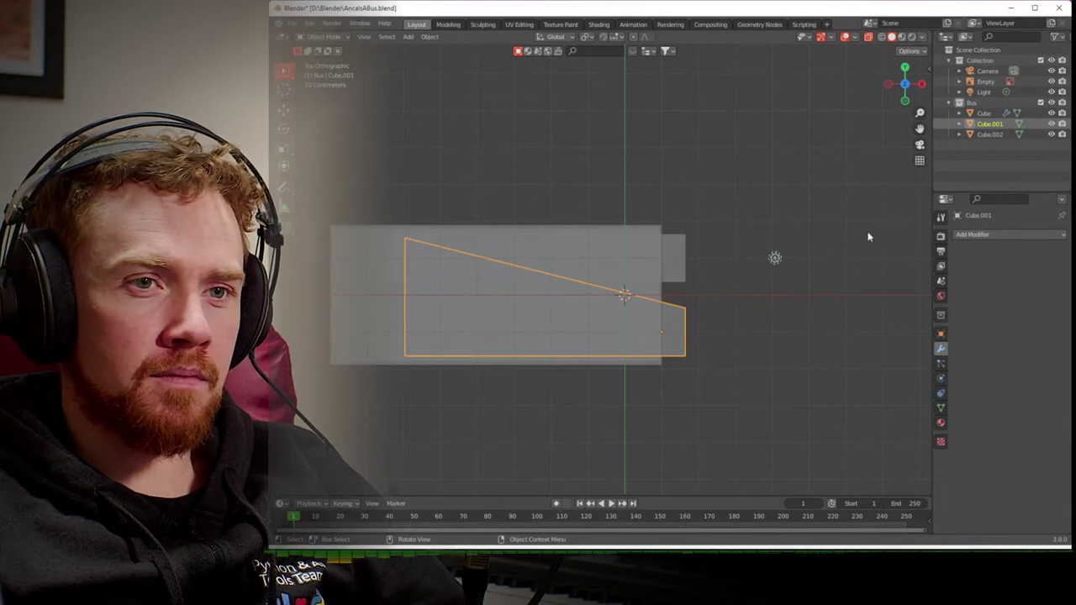
scroll(589, 286, "left", 5, "ctrl")
left_click(409, 257)
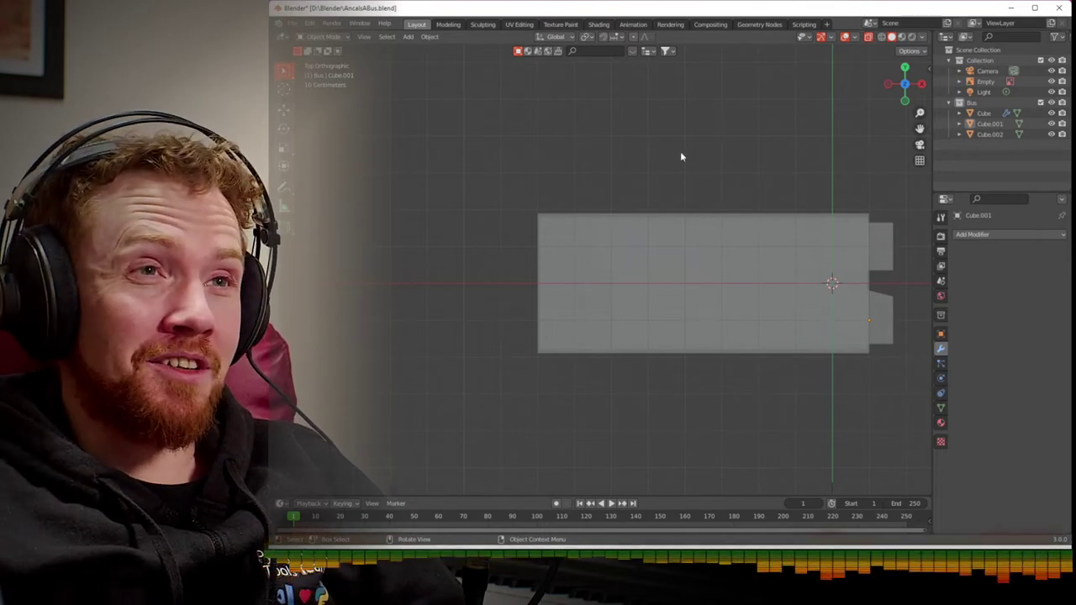
- Hide Cube.001 and Cube.002 in the Outliner and view the hollow body from the front
middle_click_drag(659, 246, 841, 109)
left_click(1051, 124)
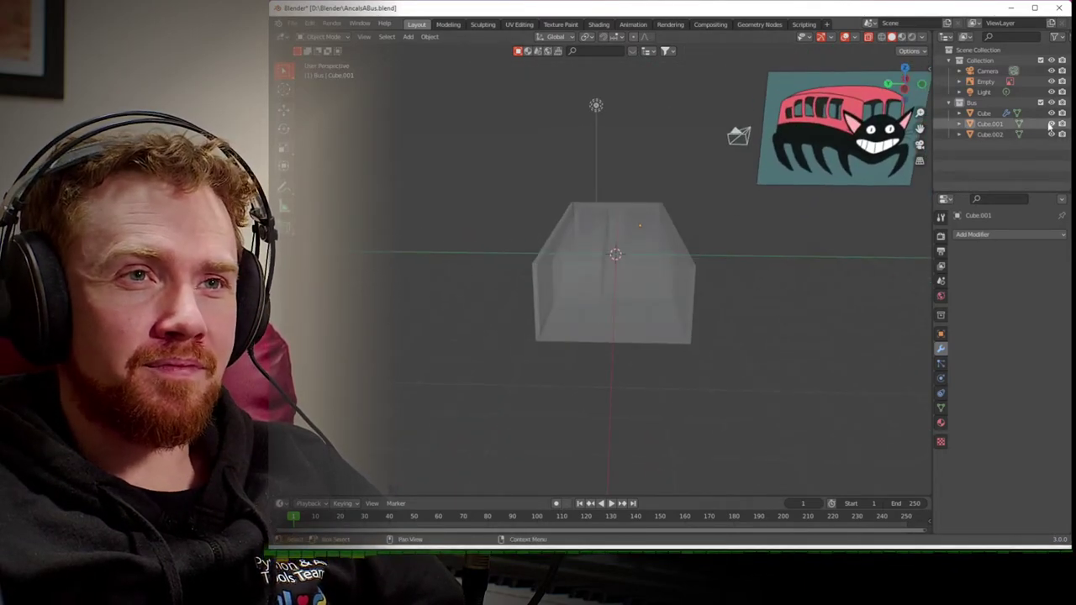
left_click(1051, 135)
mouse_move(812, 252)
middle_mouse_down()
mouse_move(807, 228)
mouse_move(816, 243)
middle_mouse_up()
scroll(814, 233, "up", 4)
scroll(815, 233, "down", 5)
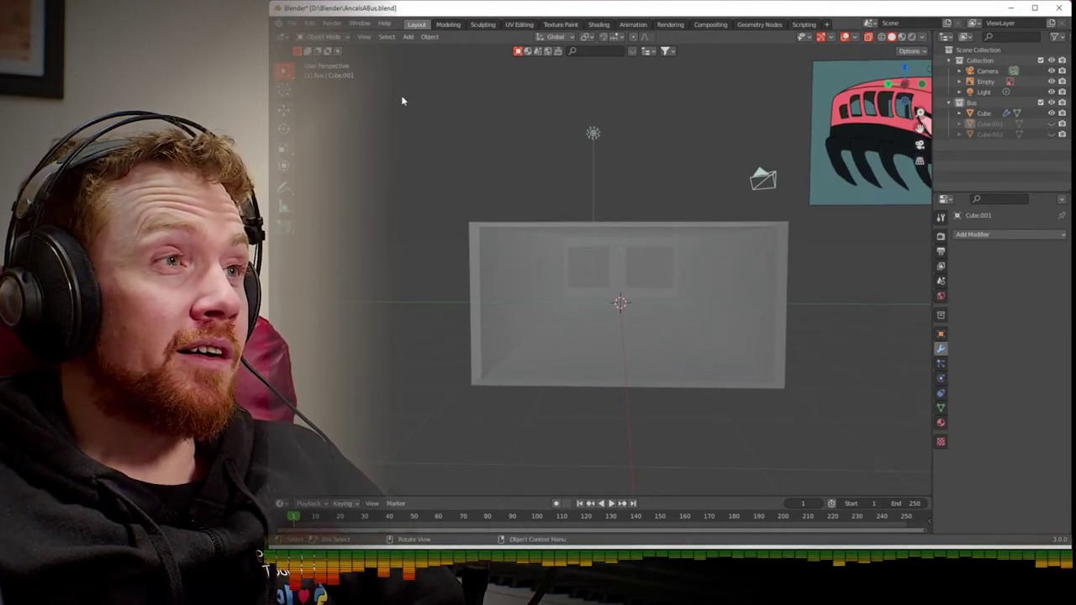
left_click(408, 37)
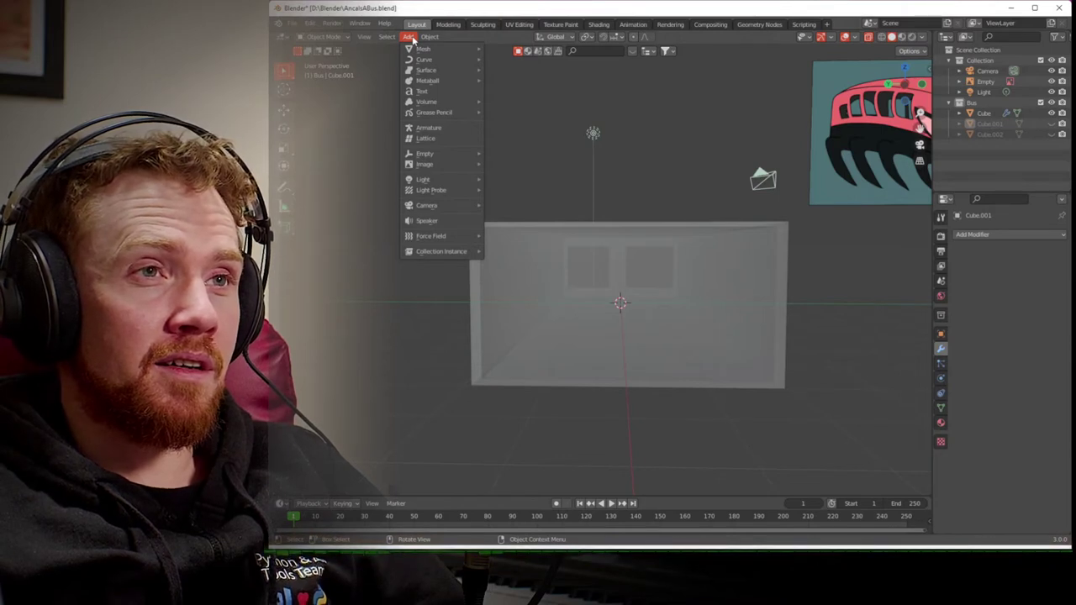
- Add a UV Sphere, slide it along X to the box's end, and raise it along Z
mouse_move(418, 50)
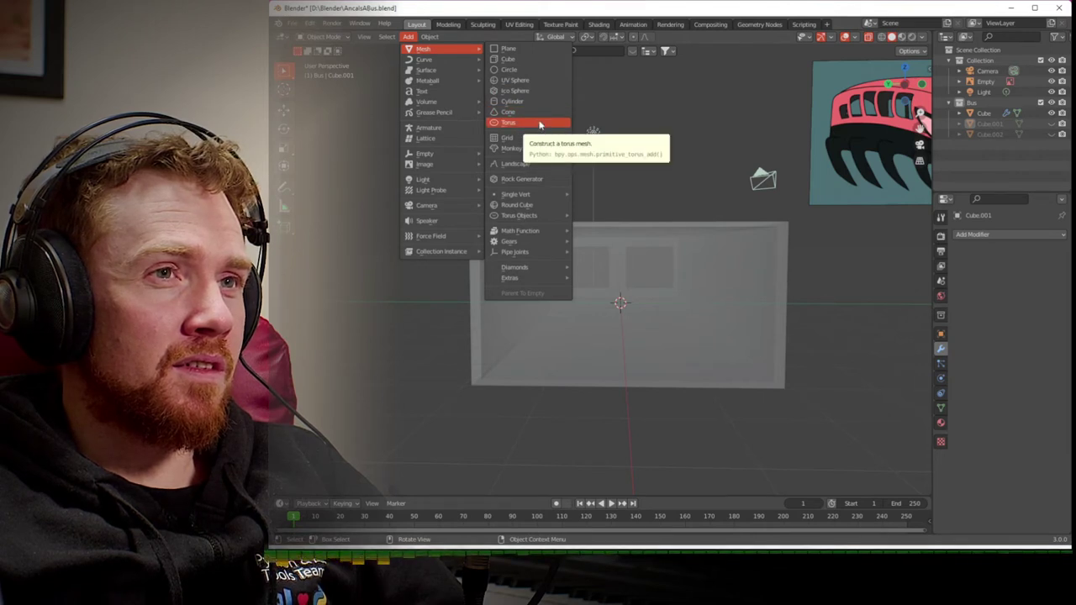
left_click(531, 82)
middle_click_drag(622, 322, 508, 319)
key("g")
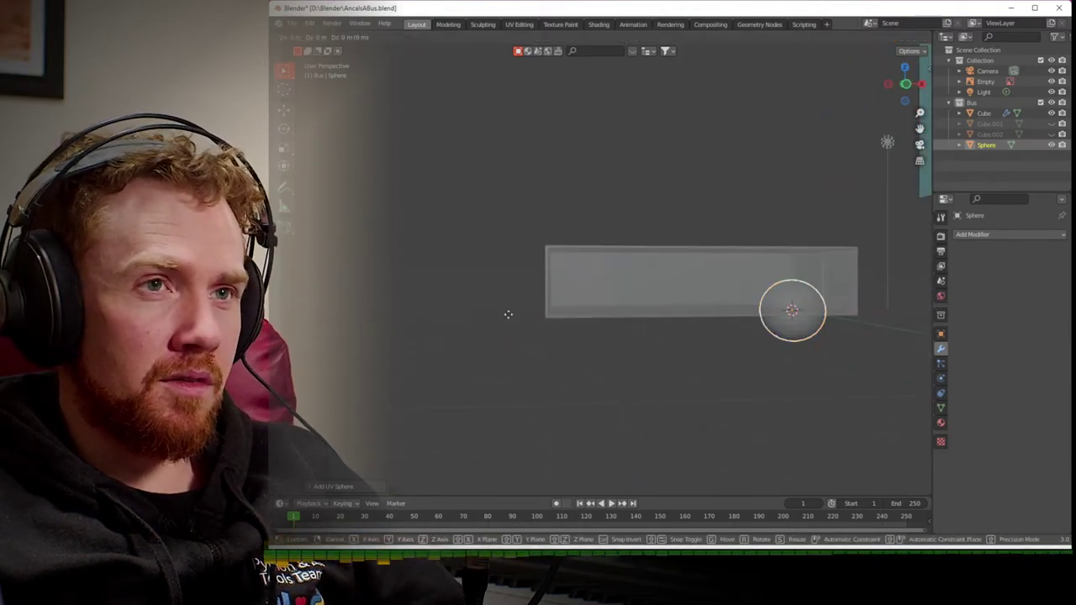
key("x")
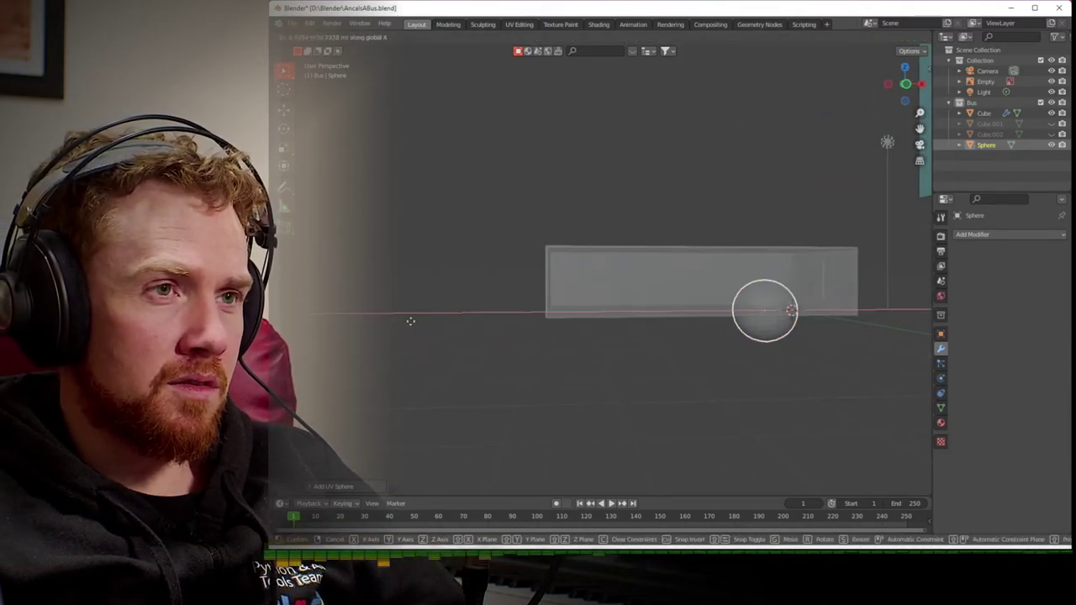
left_click(925, 334)
middle_click_drag(798, 351, 914, 355)
key("g")
key("z")
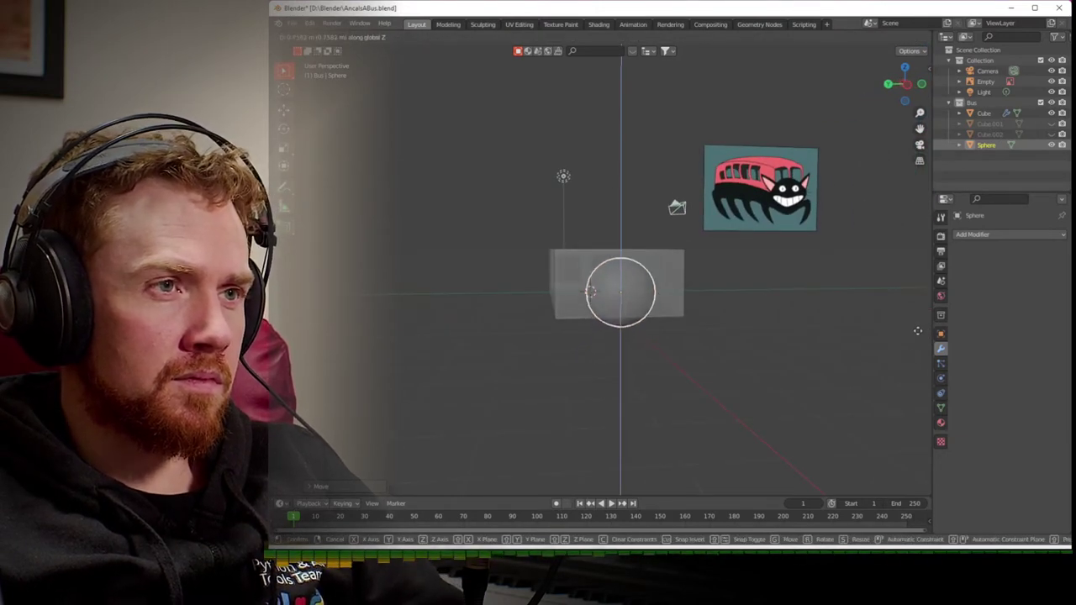
left_click(919, 335)
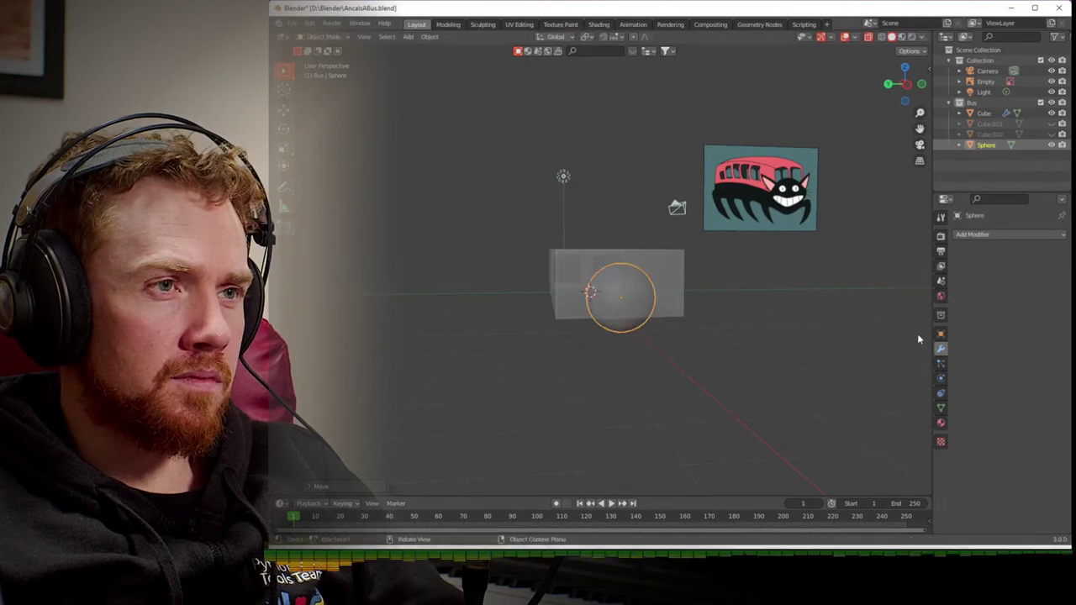
left_click(505, 120)
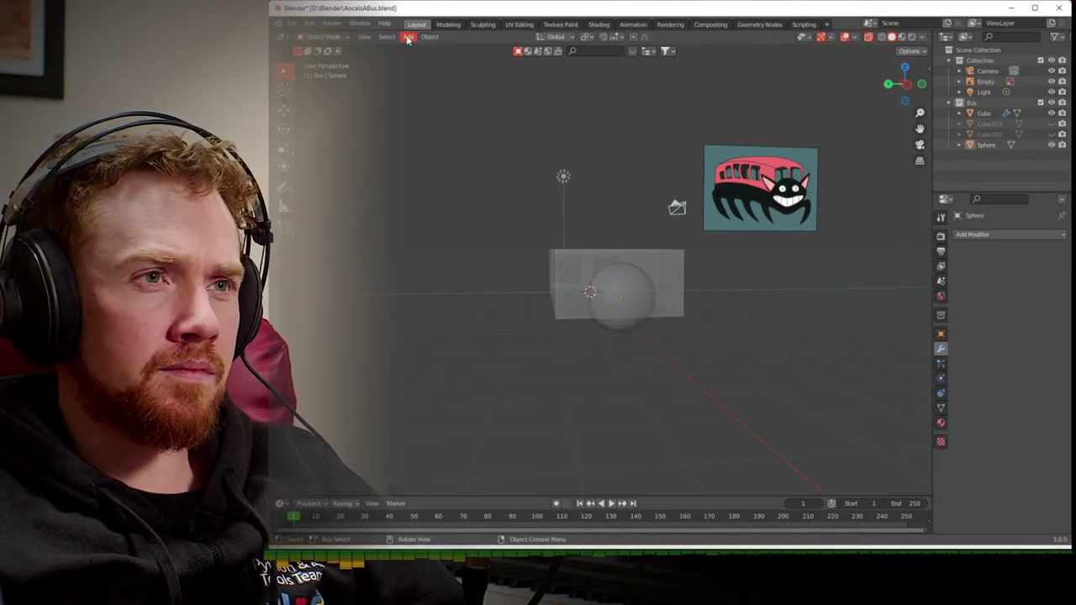
- Add a new cube (Cube.003) and slide it along X to the bus body's front end
left_click(408, 39)
mouse_move(412, 62)
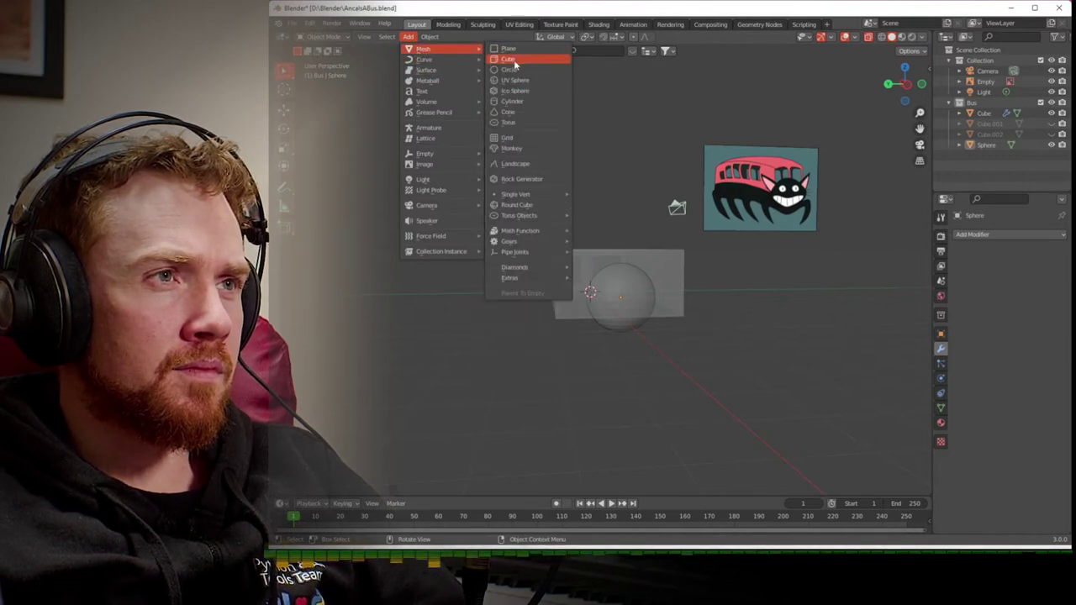
left_click(513, 60)
middle_click_drag(516, 300, 628, 329)
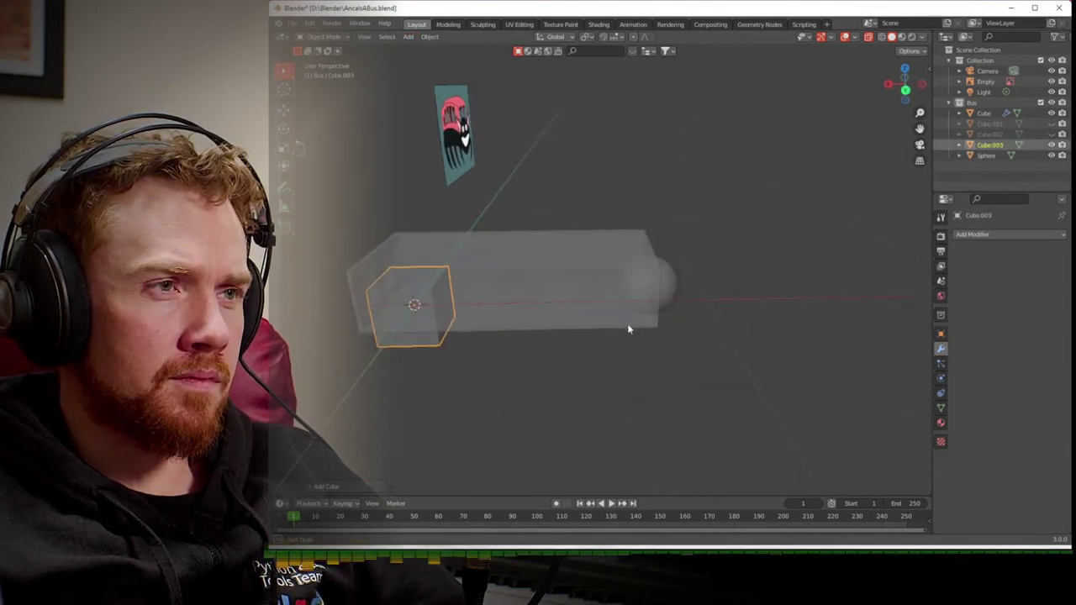
key("g")
key("z")
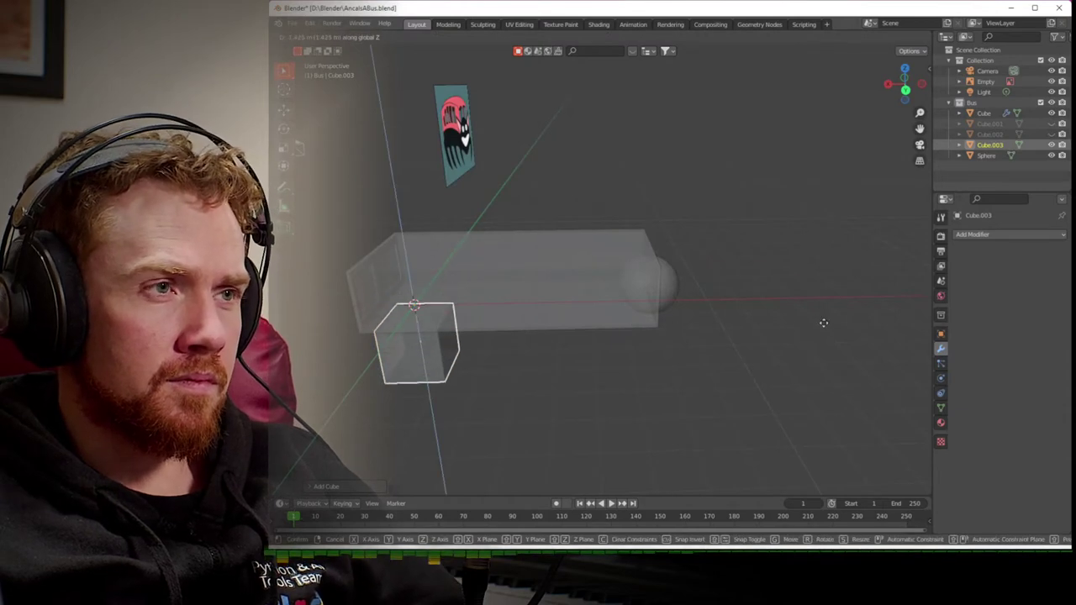
key("x")
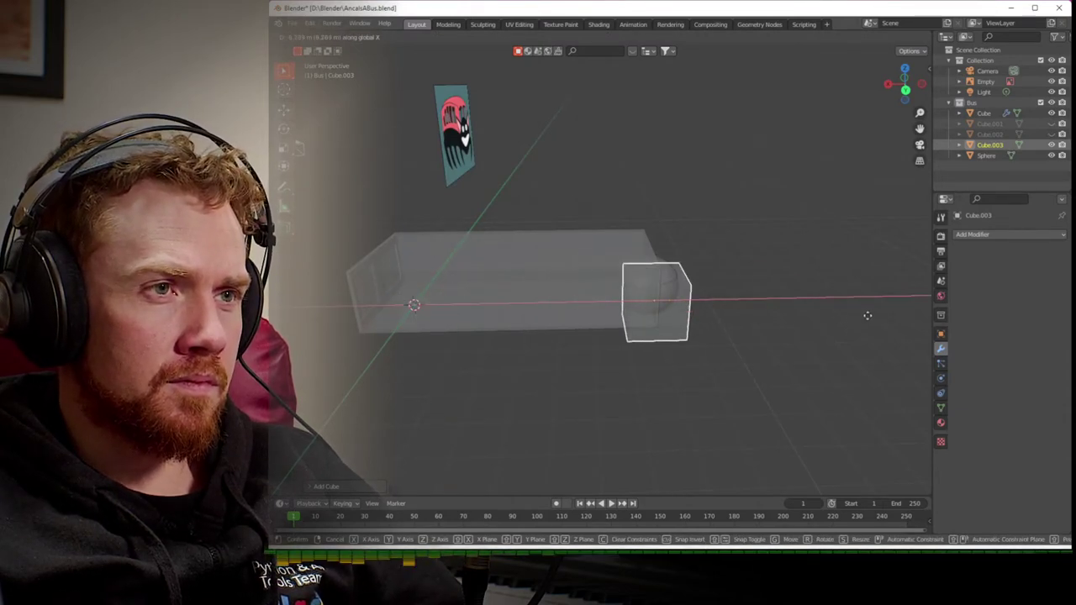
left_click(863, 318)
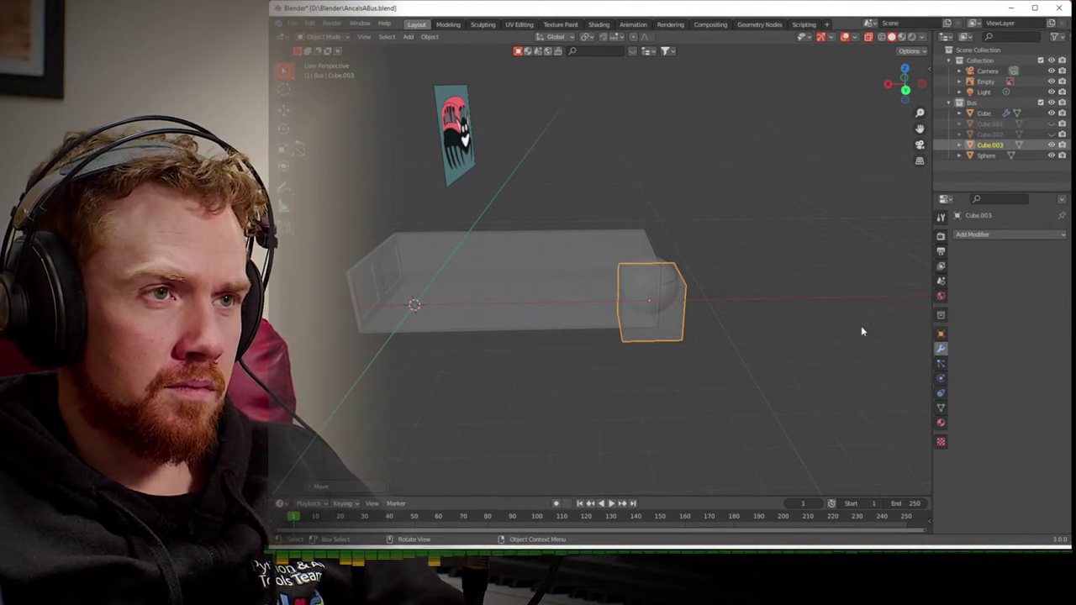
- Lower Cube.003 along Z beneath the sphere and turn the view toward the bus front
key("g")
key("z")
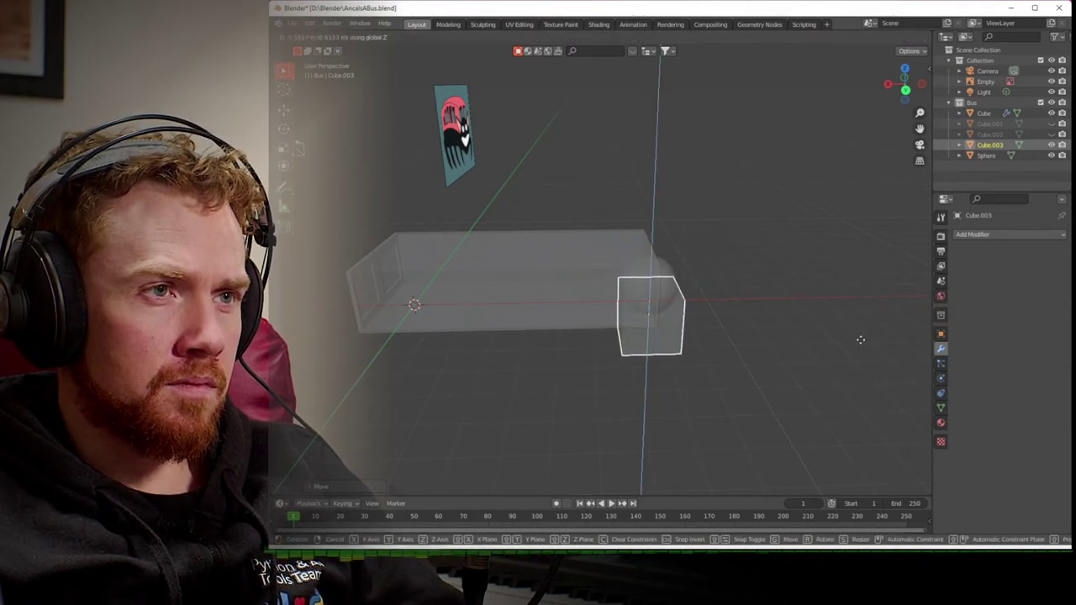
left_click(861, 340)
middle_click_drag(681, 270, 583, 266)
left_click(616, 284)
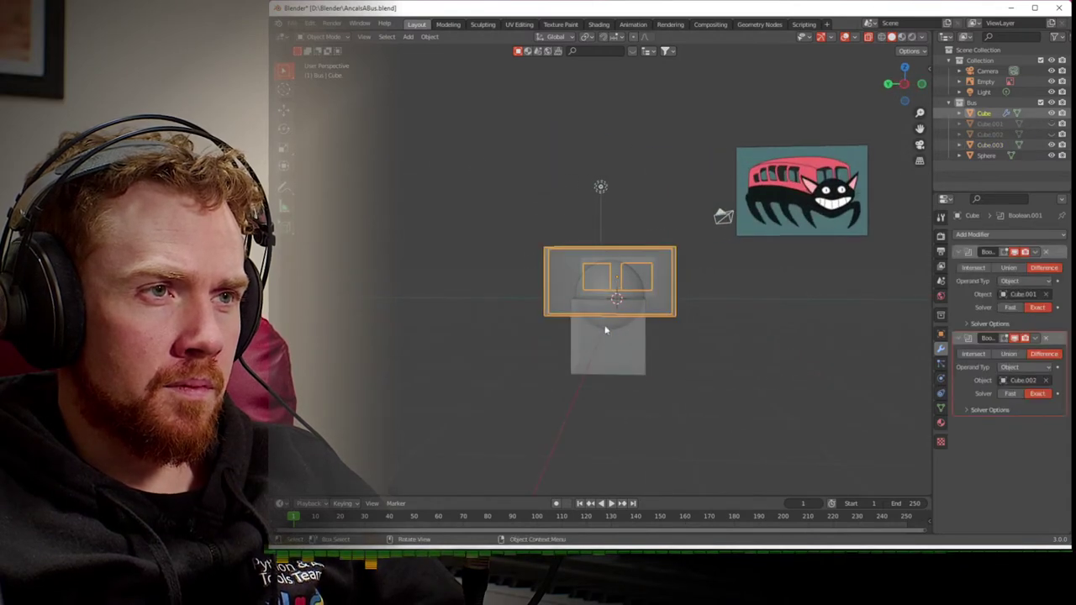
- Try a Boolean Difference between sphere and lower cube, undo and redo it, then switch to solid shading
left_click(597, 318)
left_click(585, 346, "shift")
key("ctrl+shift+b")
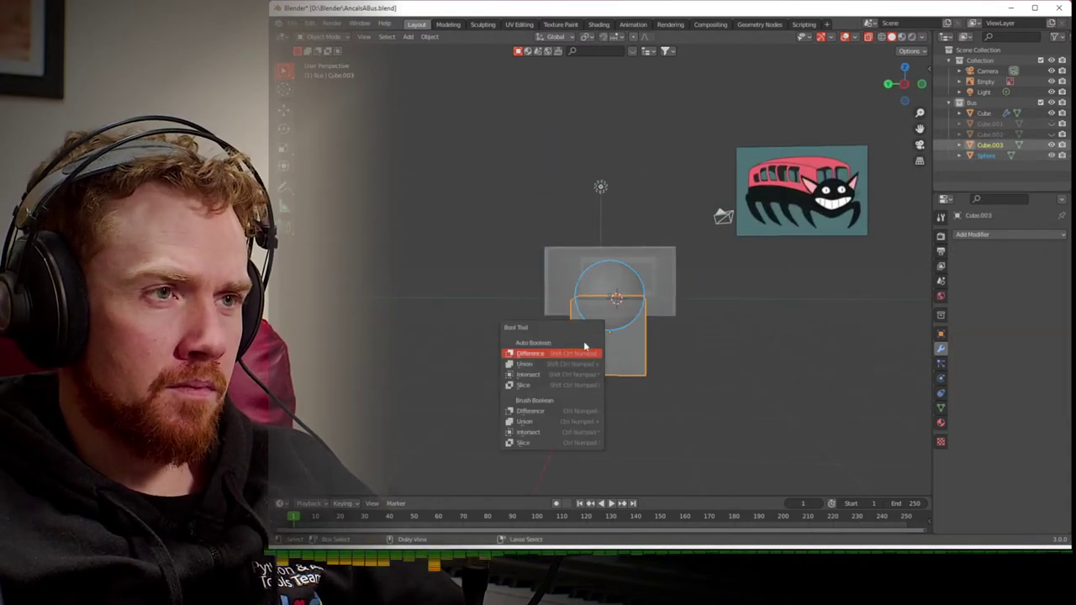
left_click(584, 356)
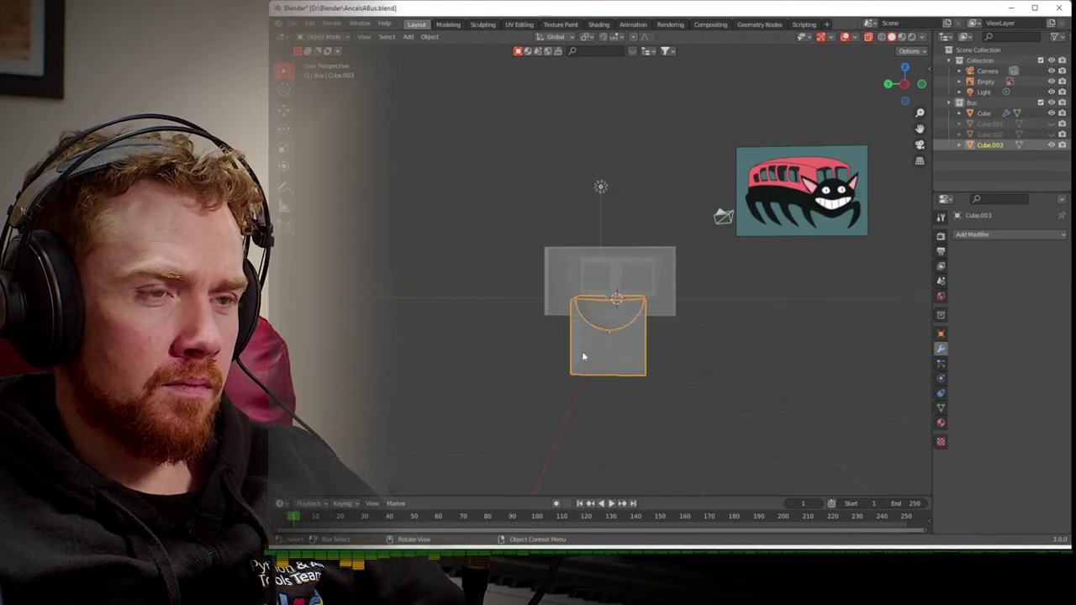
key("ctrl+z")
key("ctrl+z")
key("ctrl+shift+z")
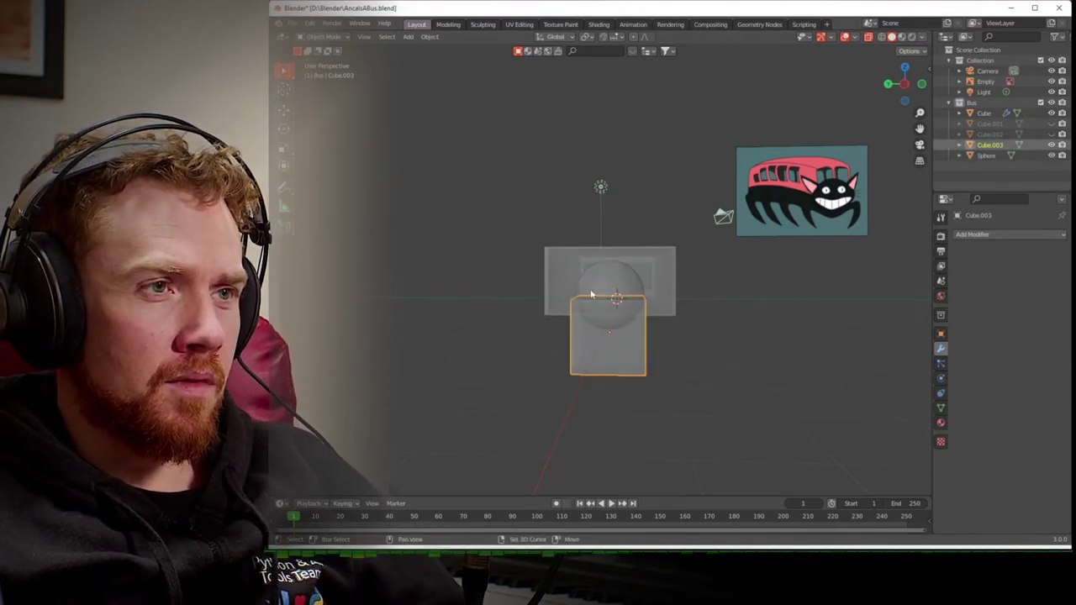
left_click(591, 290)
left_click(545, 331)
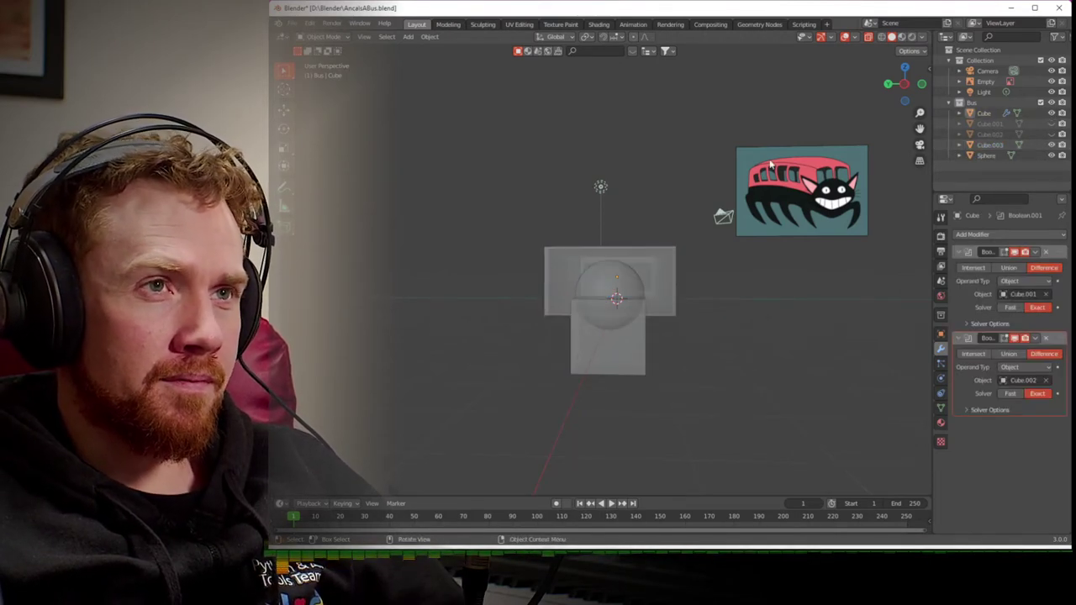
left_click(868, 37)
- Use Cube.003 to cut the sphere down to a half dome
left_click(609, 353)
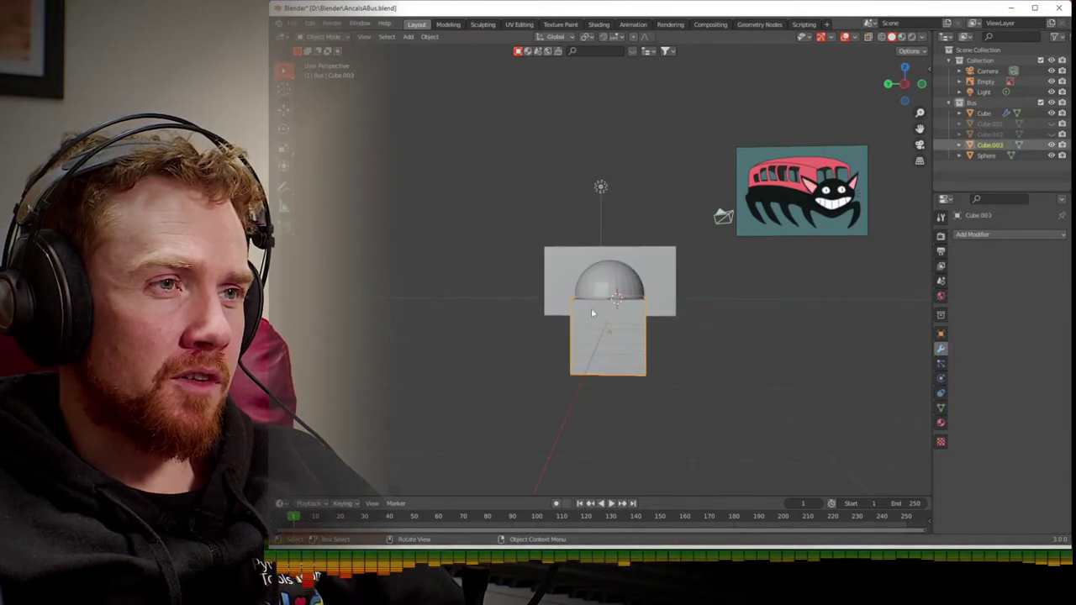
left_click(596, 291, "shift")
right_click(595, 292)
left_click(594, 292)
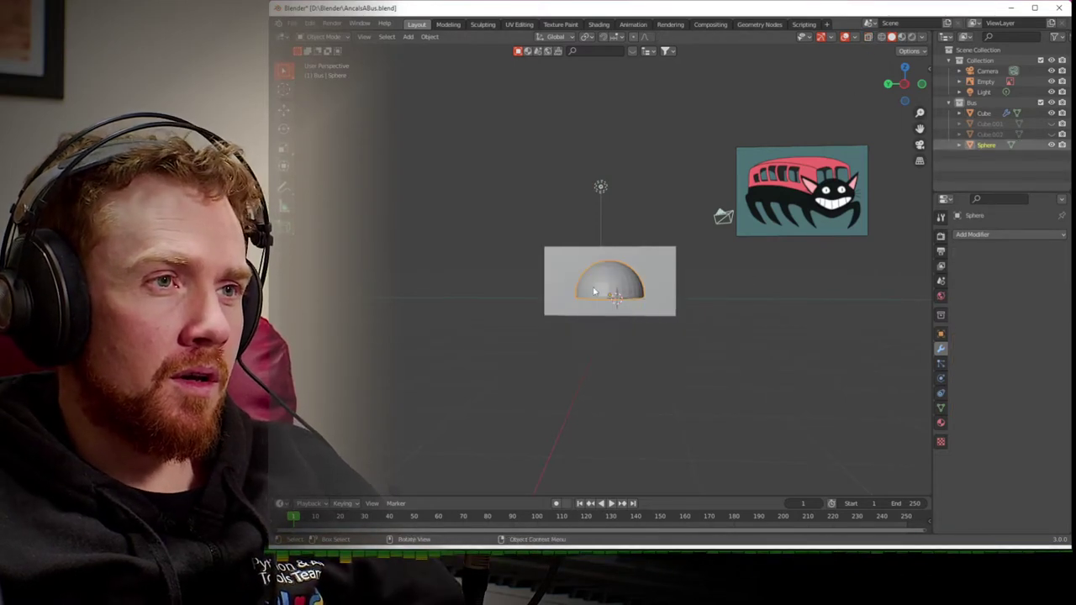
- Subtract the half dome from the bus body with an Auto Boolean Difference and inspect the arch
middle_click_drag(706, 313, 633, 328)
left_click(627, 306)
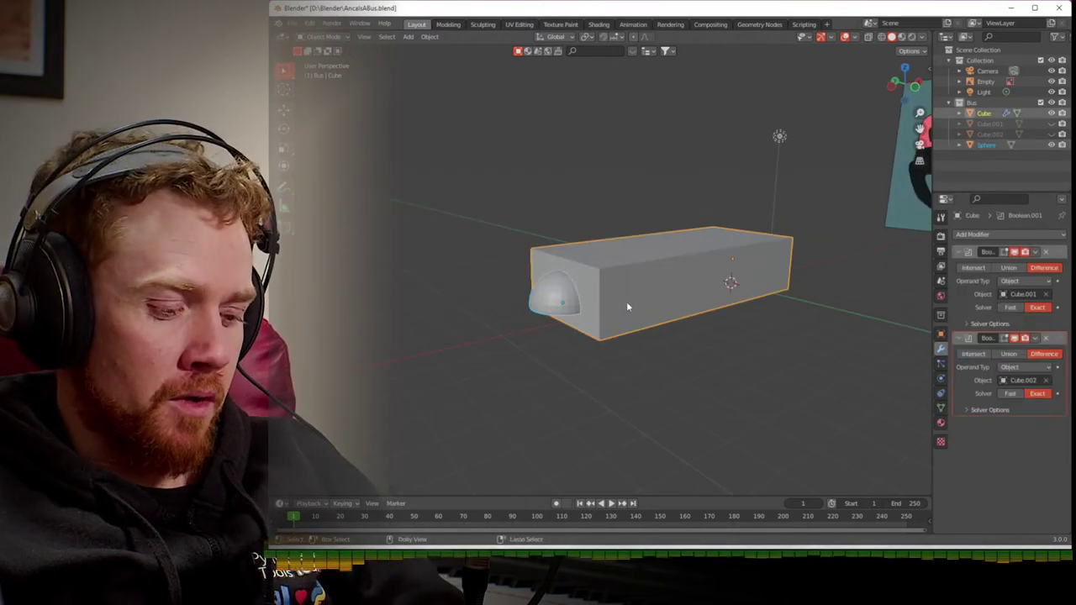
key("ctrl+shift+b")
left_click(627, 304)
middle_click_drag(639, 329, 825, 336)
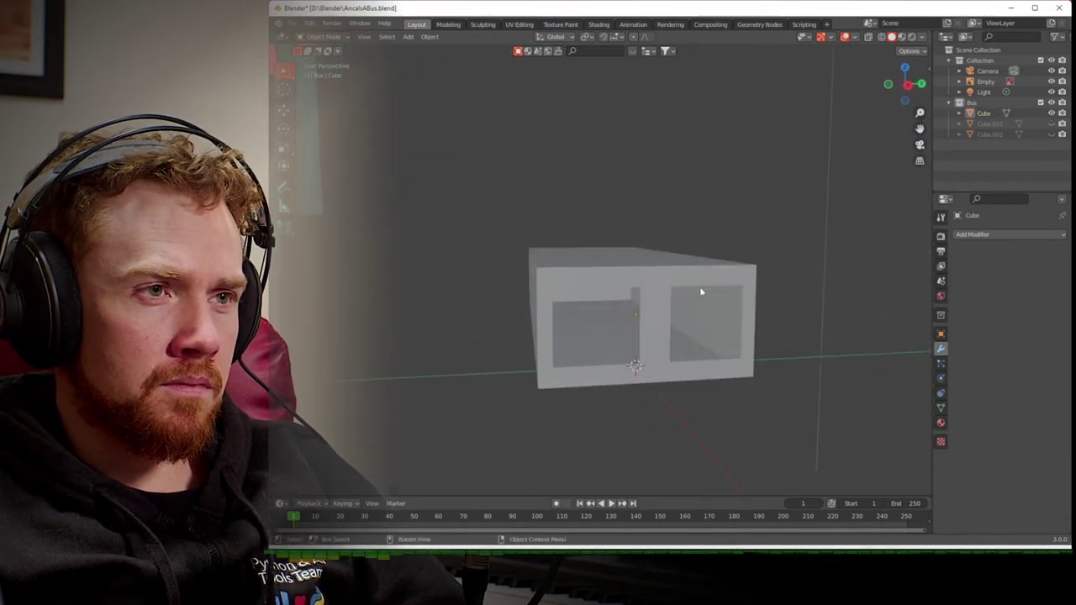
- Select the Cube.001 and Cube.002 window cutters in the Outliner and delete them
left_click(658, 281)
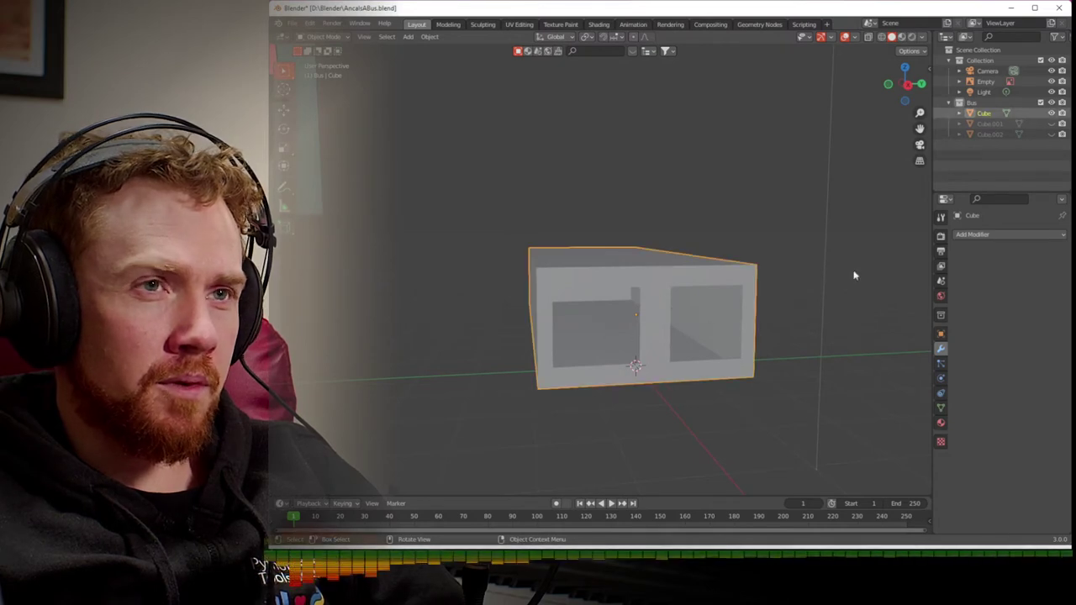
left_click(1051, 124)
left_click(1050, 134)
left_click(1051, 135)
left_click(1051, 123)
left_click_drag(993, 126, 985, 136)
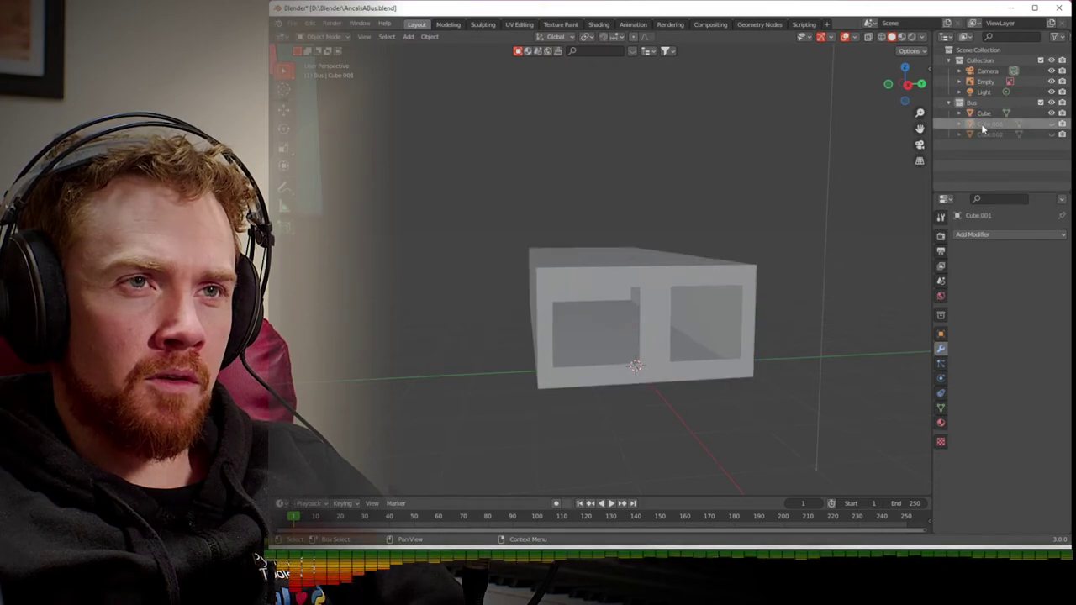
key("Delete")
- Switch to the Back Orthographic view and pan to show the camera and light beside the body
middle_click_drag(776, 317, 651, 353)
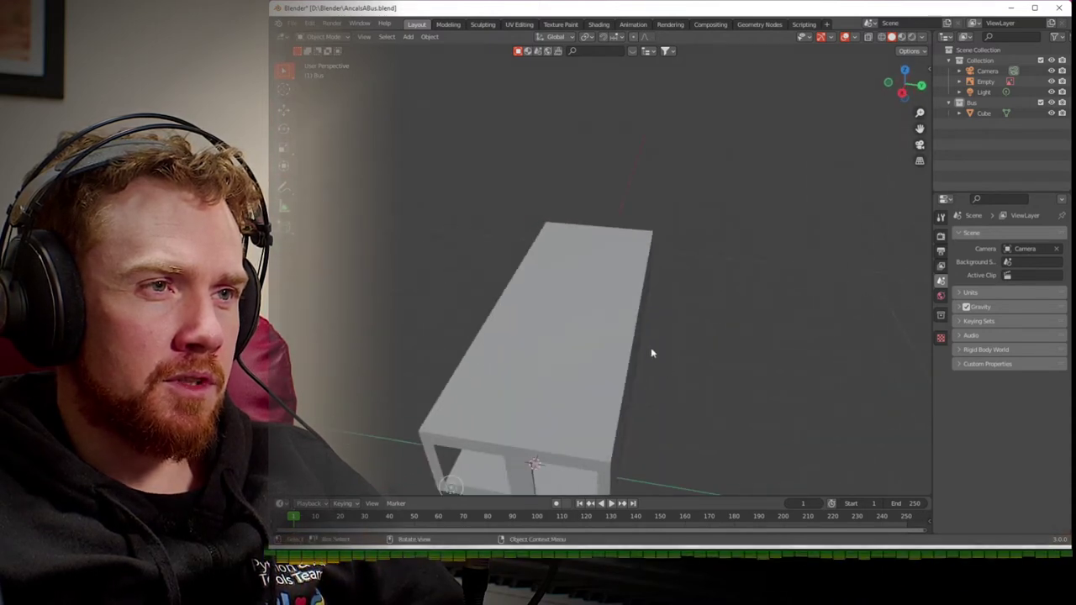
left_click(921, 85)
middle_click_drag(546, 206, 678, 234, "shift")
left_click(409, 38)
mouse_move(441, 48)
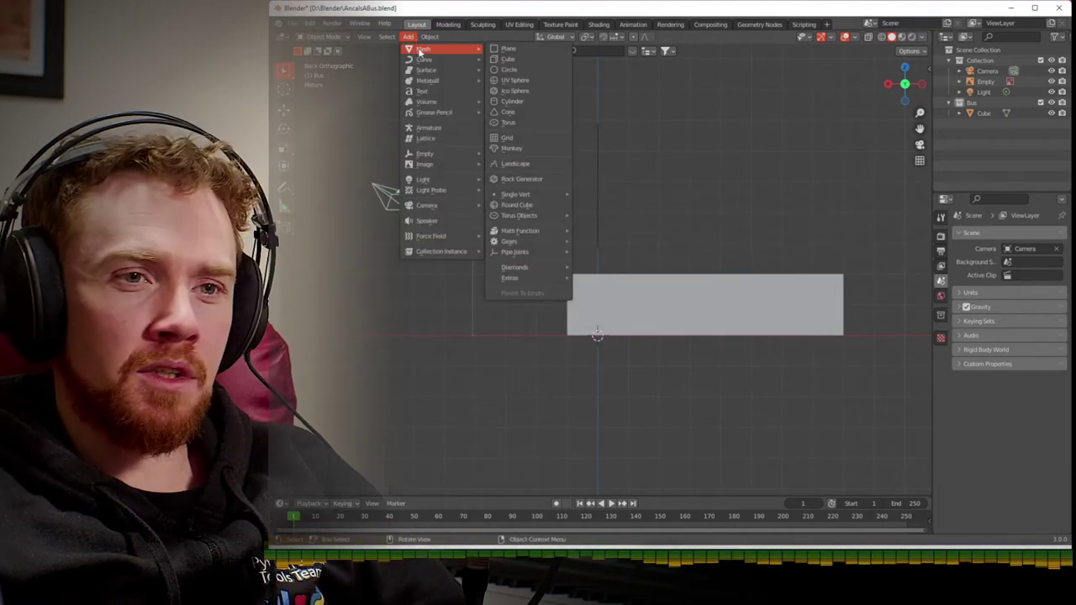
- Add a cube, move it up inside the body, and scale it to 0.6
left_click(501, 59)
key("g")
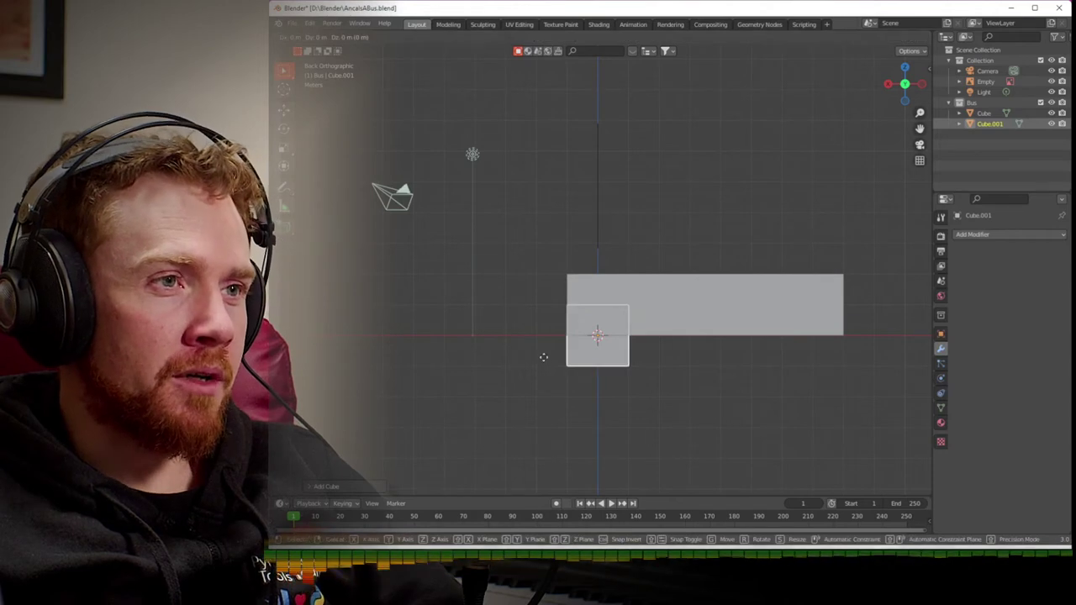
left_click(588, 312)
key("s")
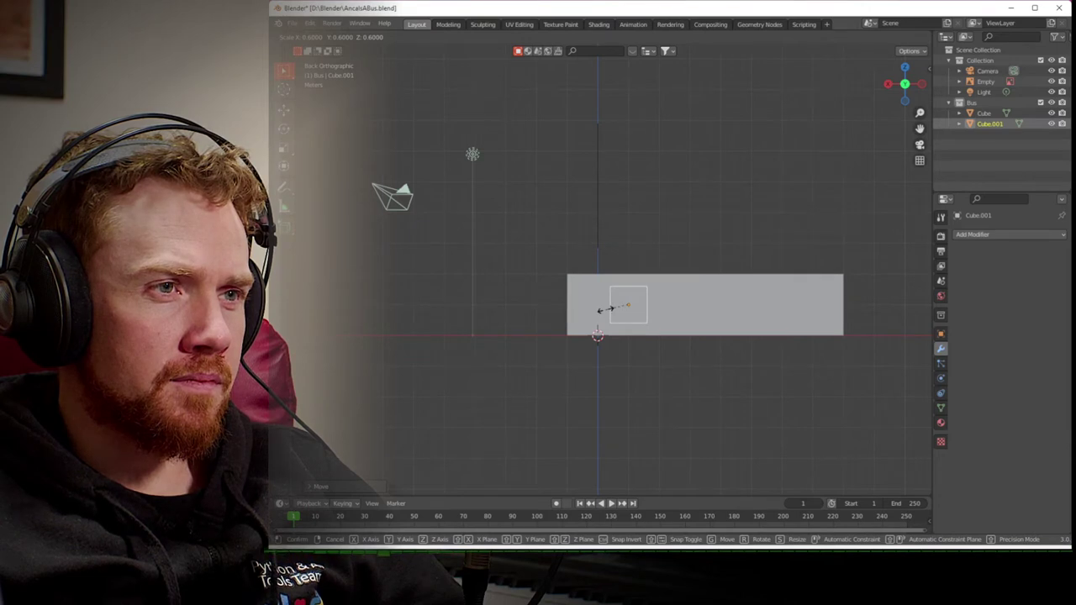
left_click(608, 312)
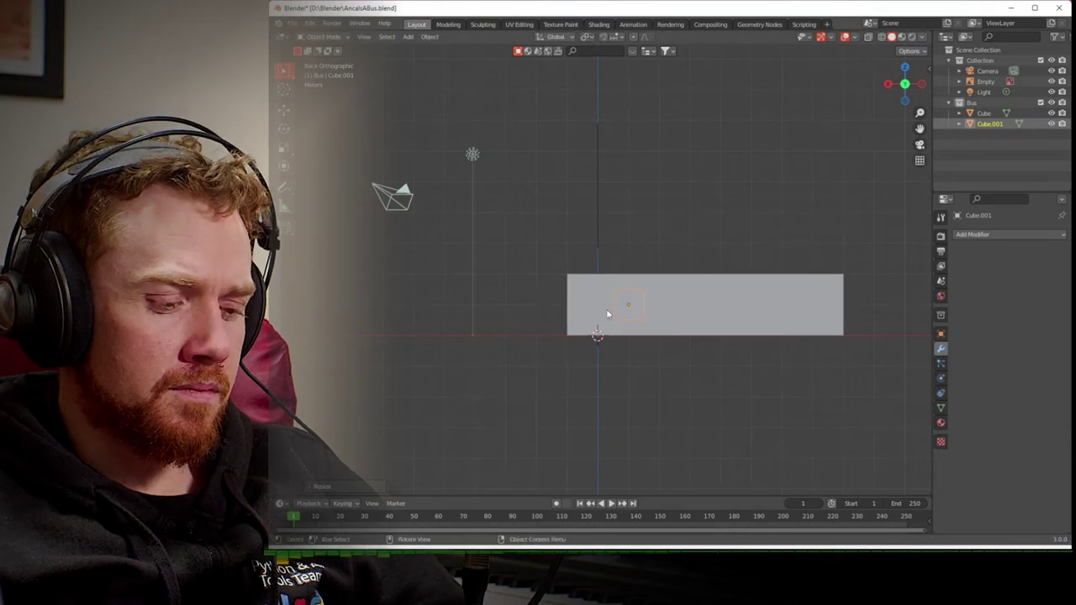
- Duplicate the small cube five times, spacing copies rightward along the bus body
key("shift+d")
left_click(640, 314)
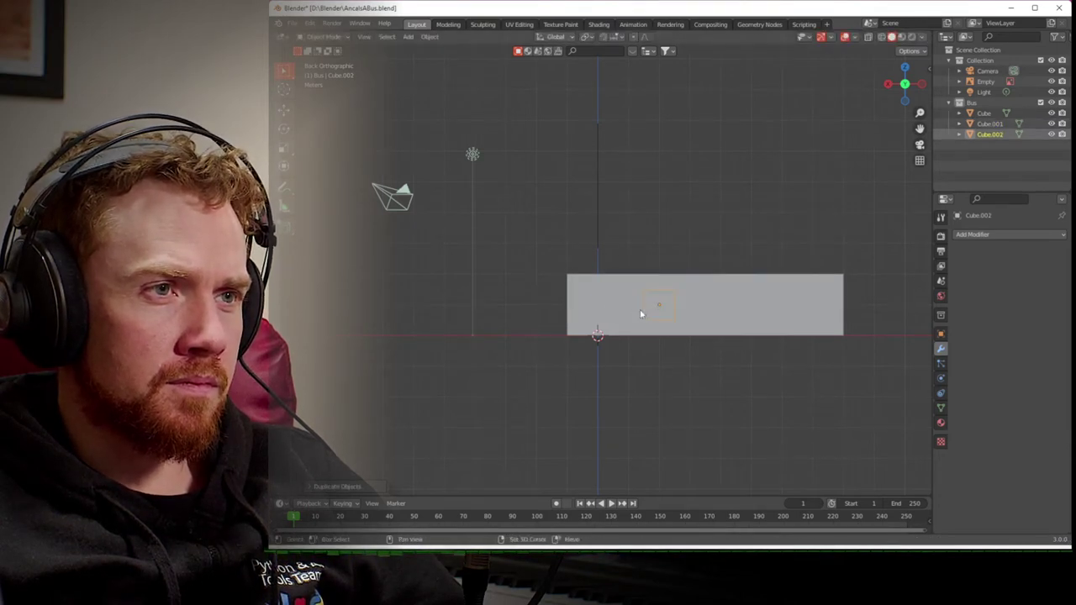
key("shift+d")
left_click(664, 309)
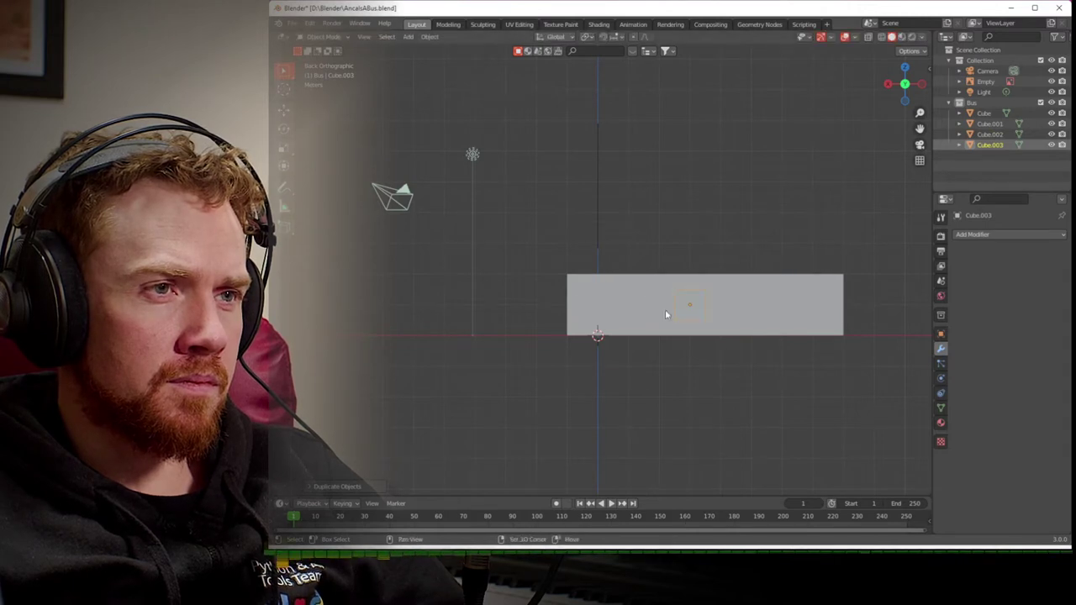
key("shift+d")
left_click(696, 309)
key("shift+d")
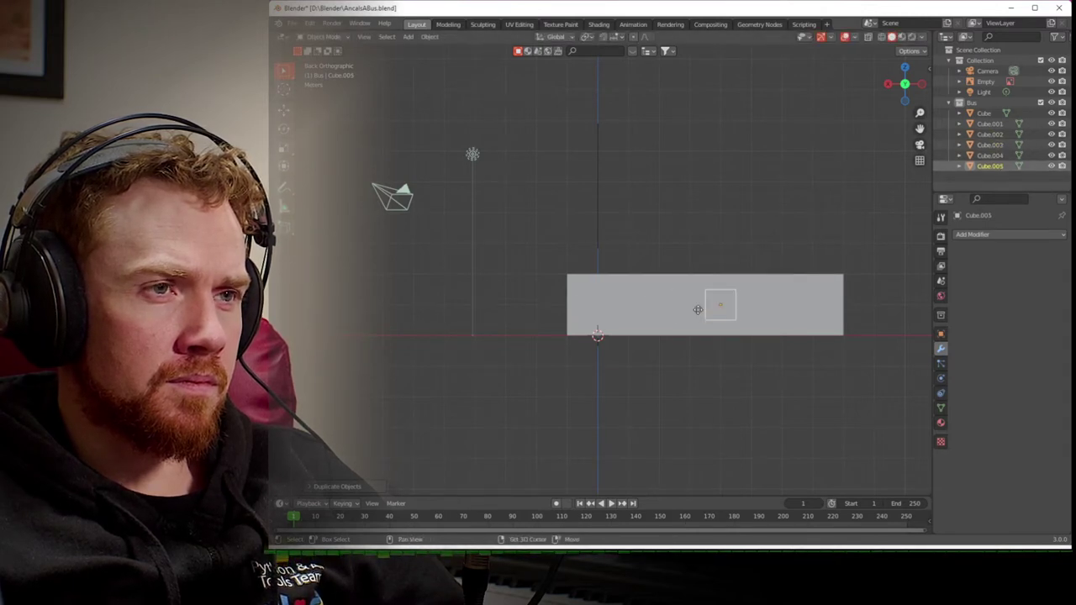
left_click(723, 308)
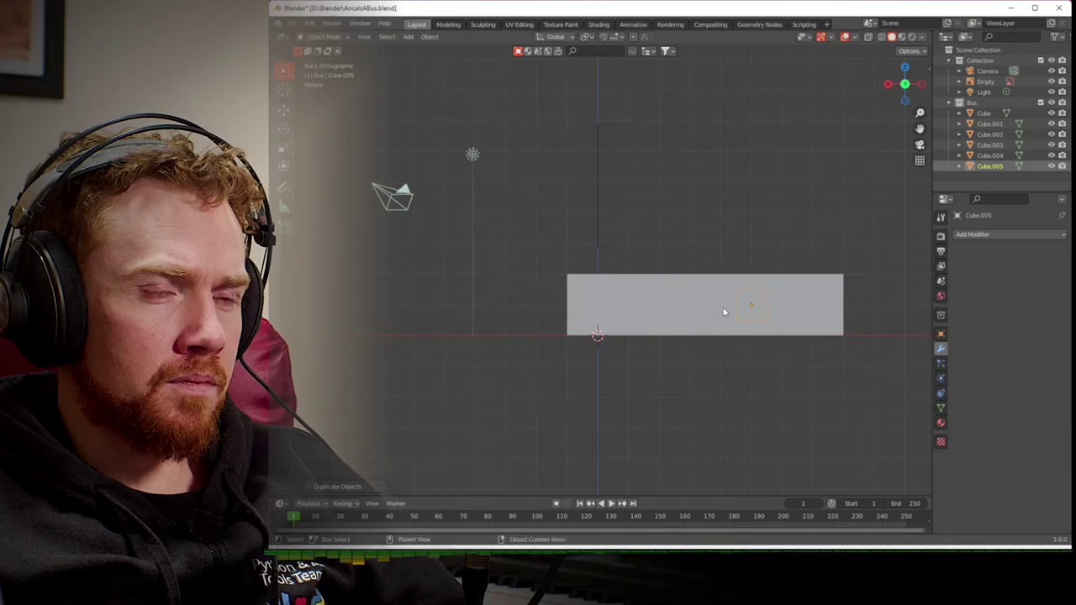
key("shift+d")
left_click(764, 304)
middle_click_drag(759, 322, 834, 305)
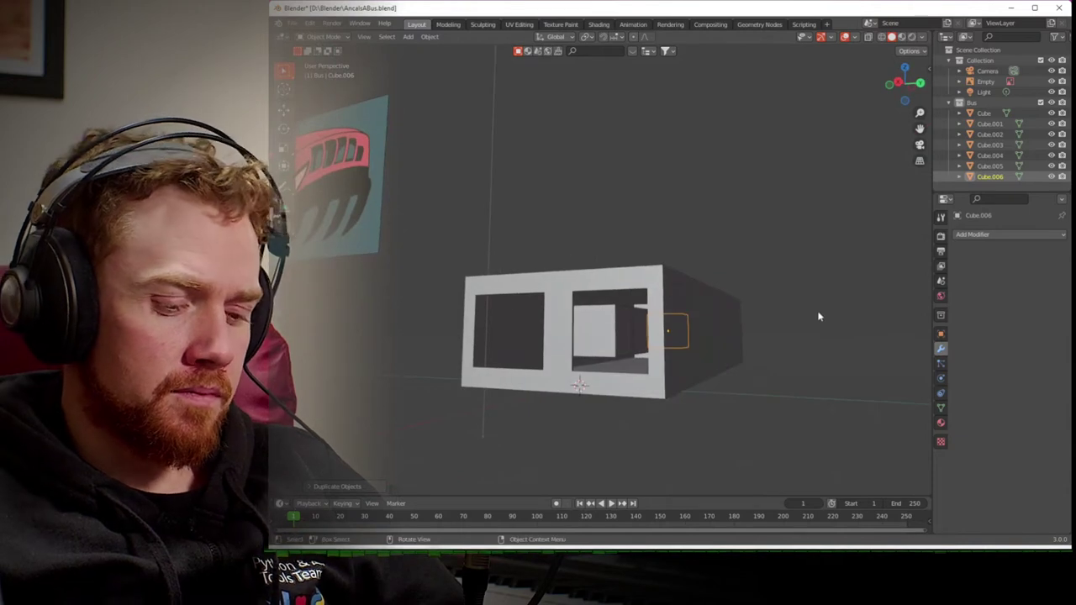
- Undo the duplicates back to a single Cube.001 and start scaling its two side faces
key("ctrl+z")
key("ctrl+z")
key("ctrl+z")
key("ctrl+z")
key("ctrl+z")
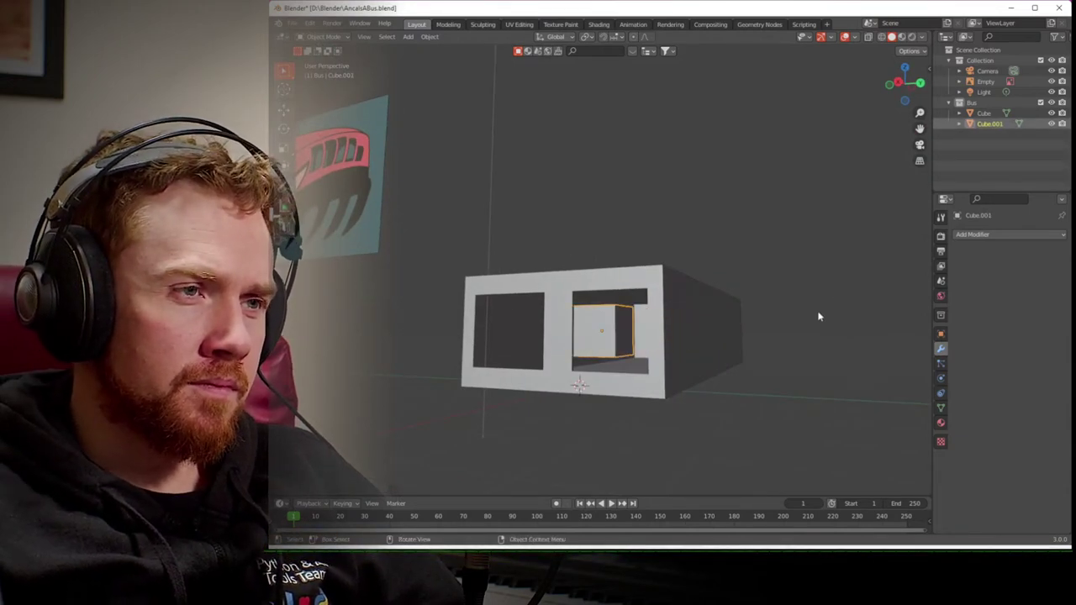
middle_click_drag(817, 314, 639, 353)
key("ctrl+z")
key("ctrl+z")
key("ctrl+z")
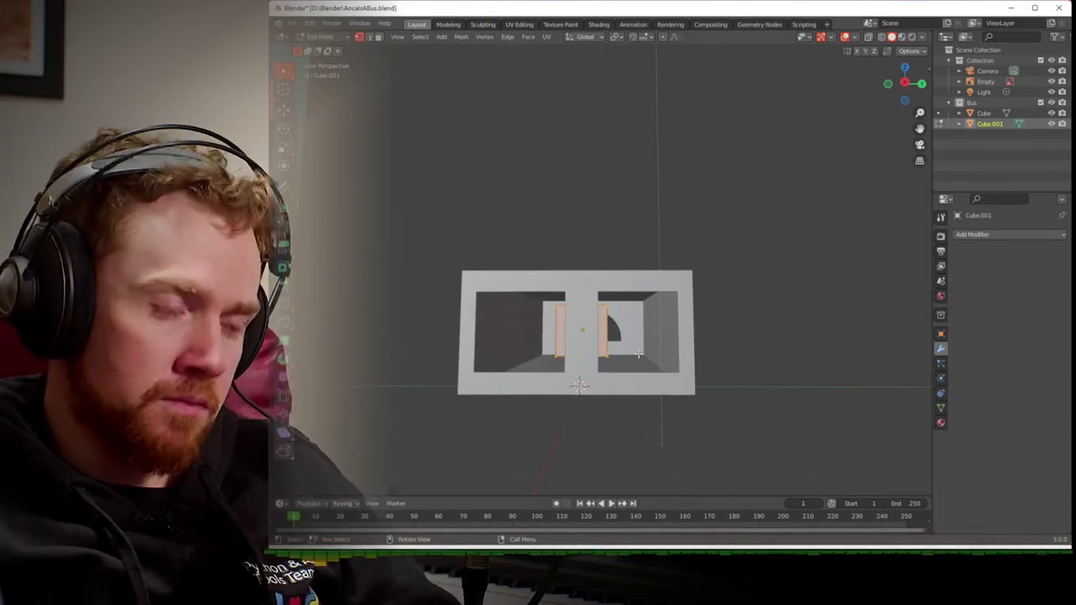
key("s")
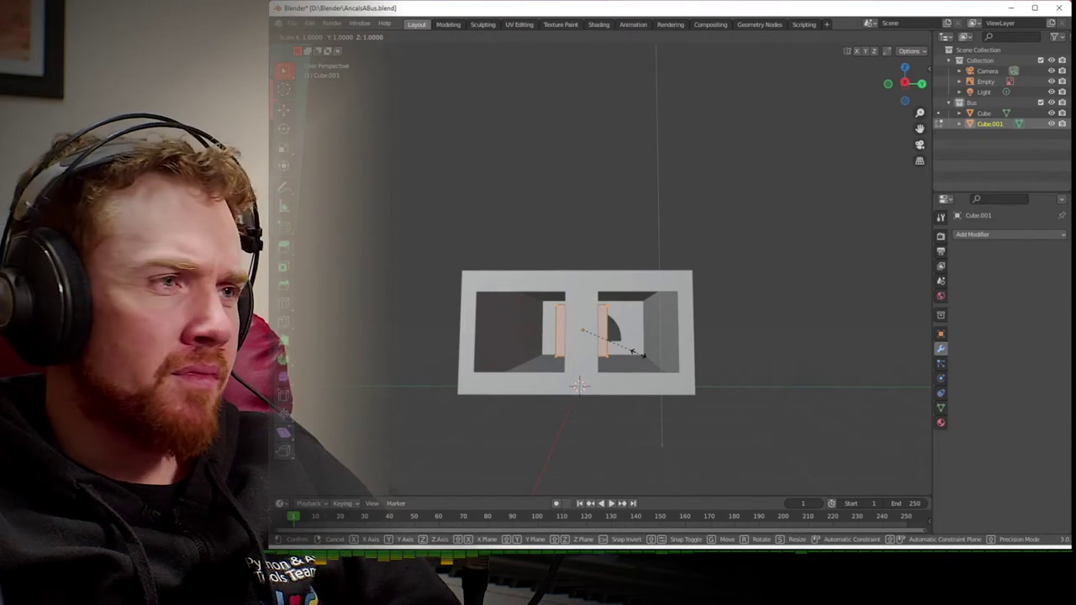
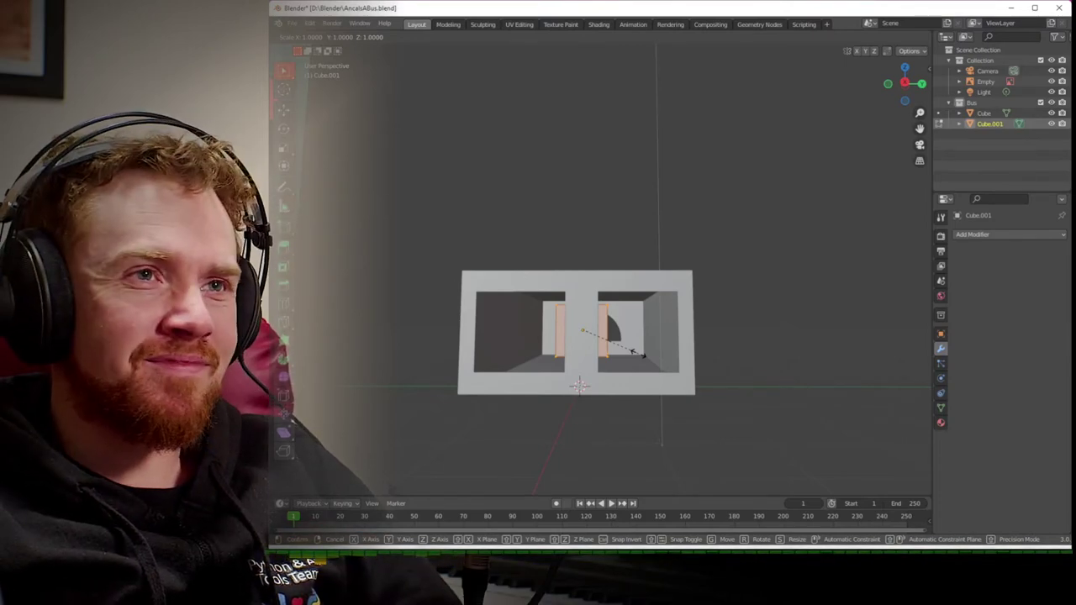
- Stretch Cube.001 along Y through both side walls, checking it in Back Orthographic view
key("y")
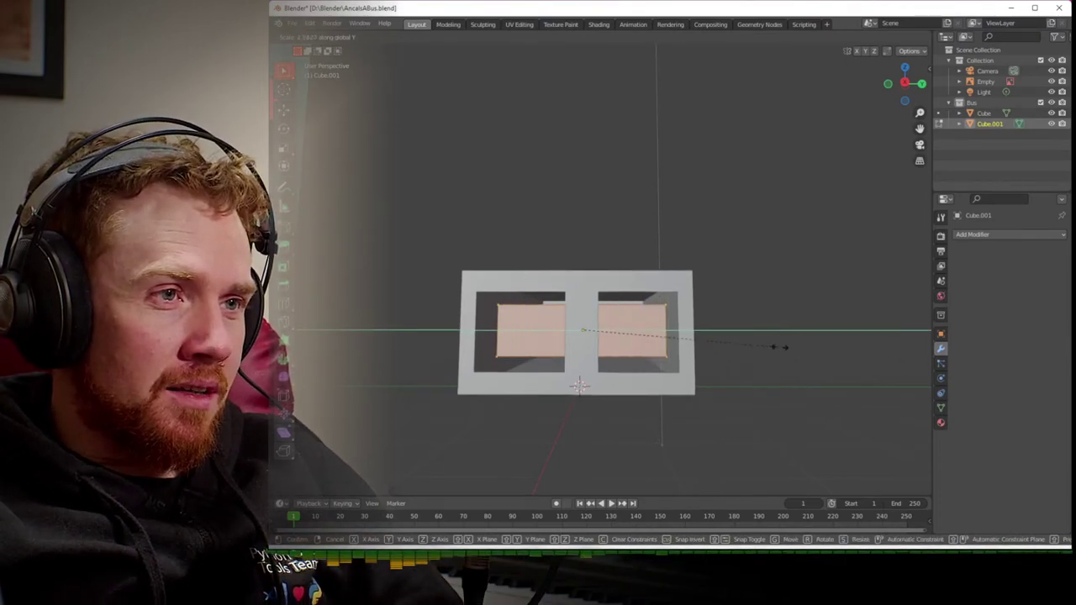
left_click(884, 342)
middle_click_drag(818, 345, 695, 360)
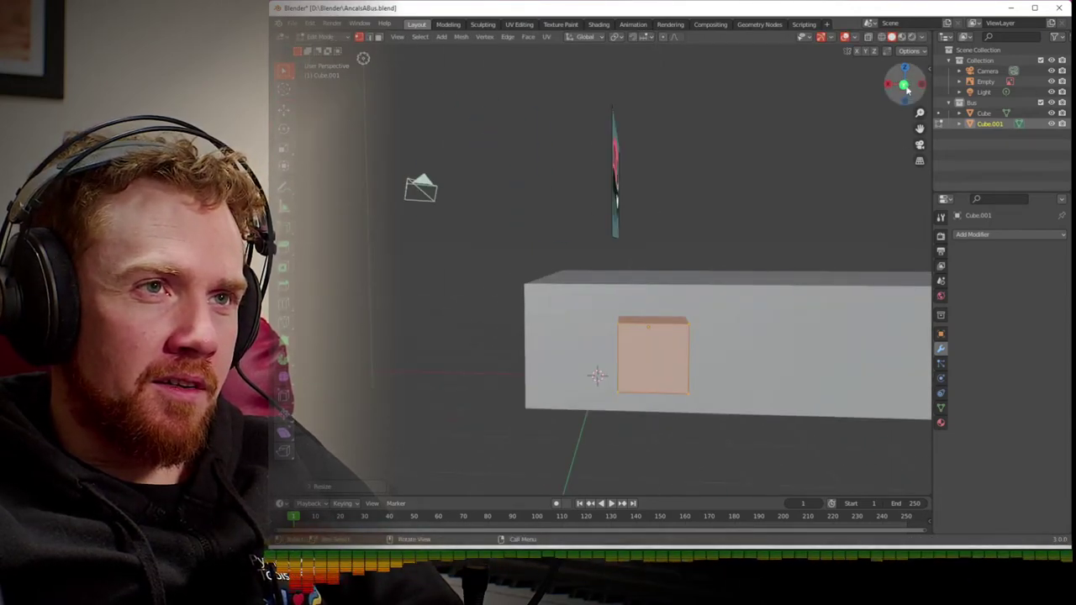
left_click(903, 84)
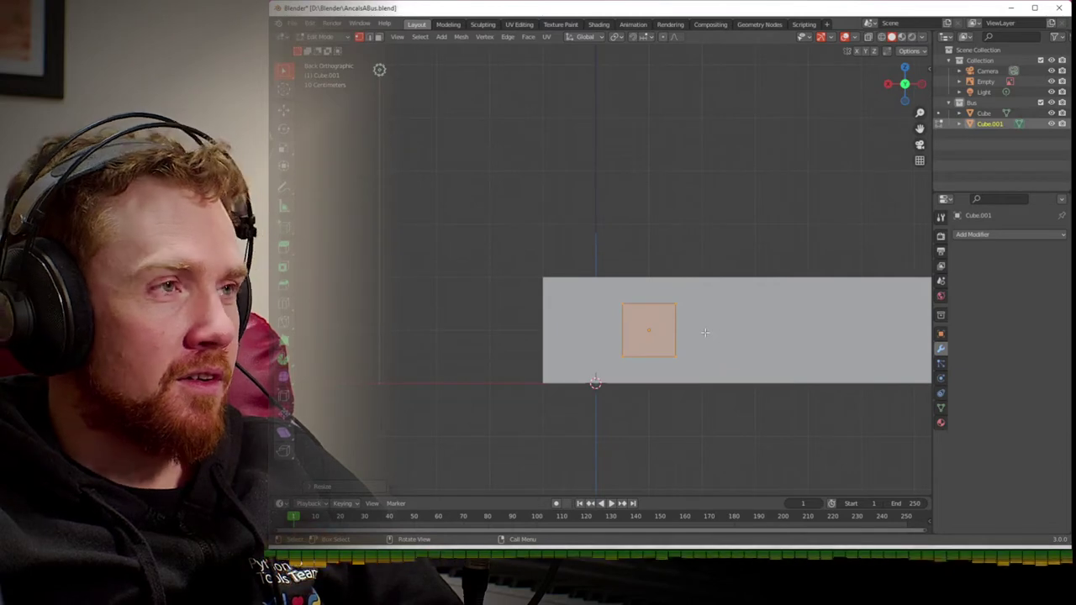
middle_click_drag(704, 335, 594, 305)
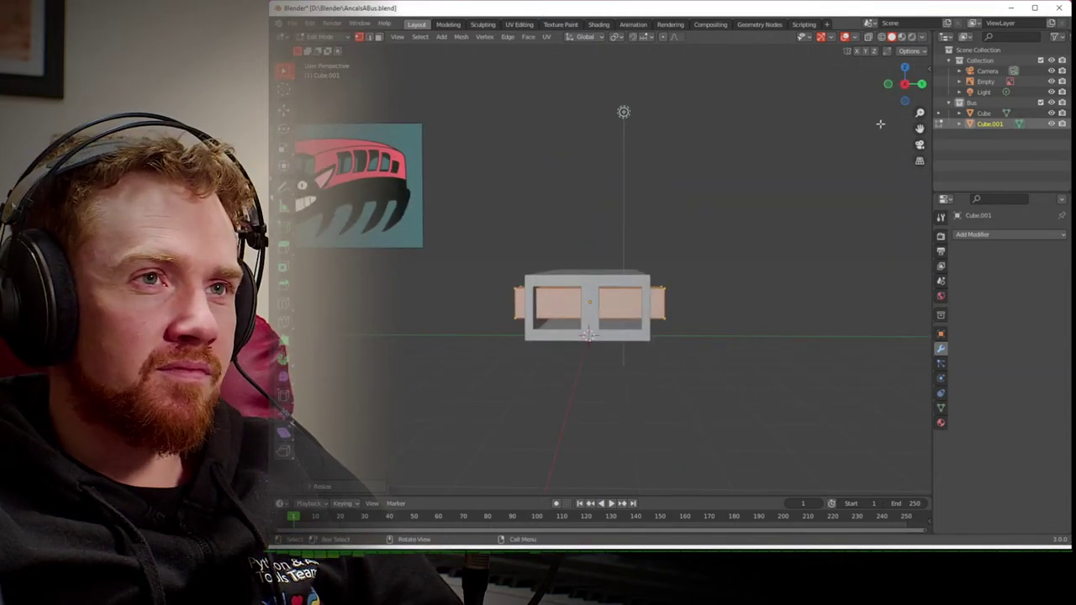
left_click(921, 84)
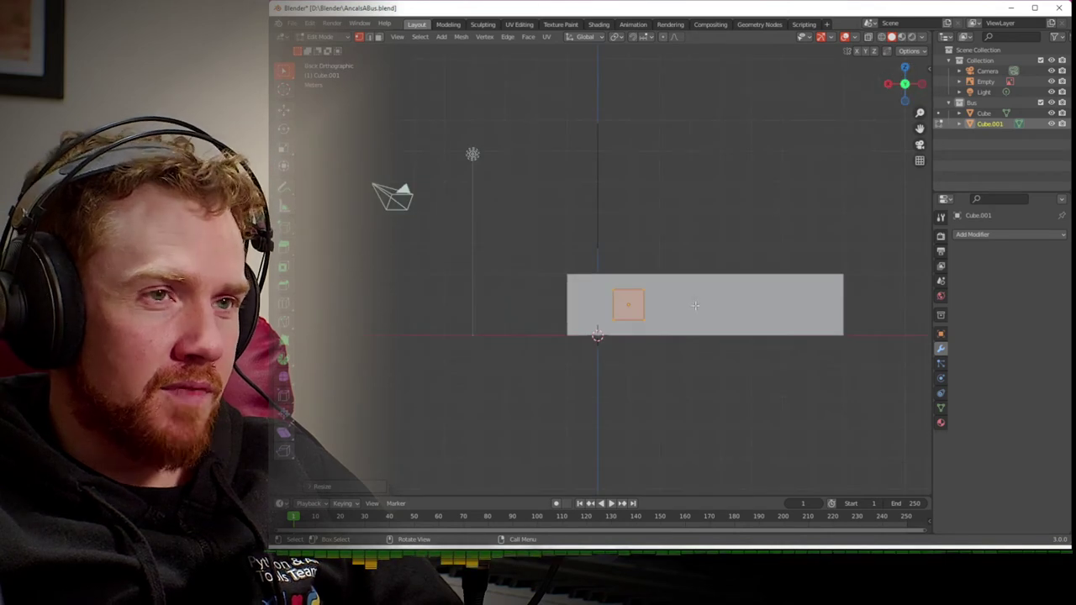
key("Tab")
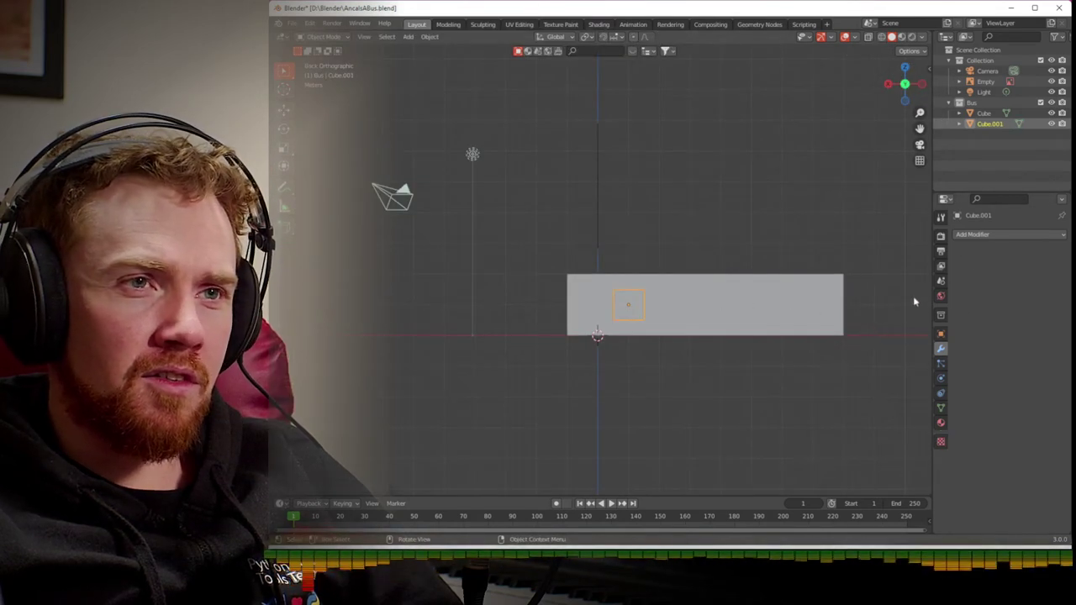
- Add an Array modifier to Cube.001 and try Constant Offset with X distance 2, then 0
left_click(975, 233)
left_click(872, 265)
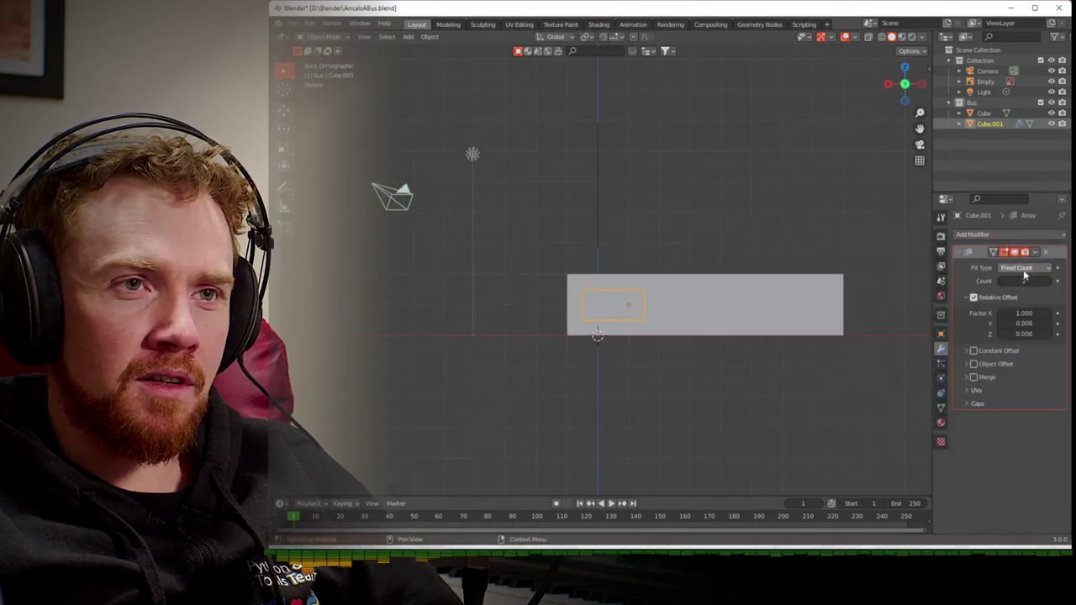
left_click(974, 297)
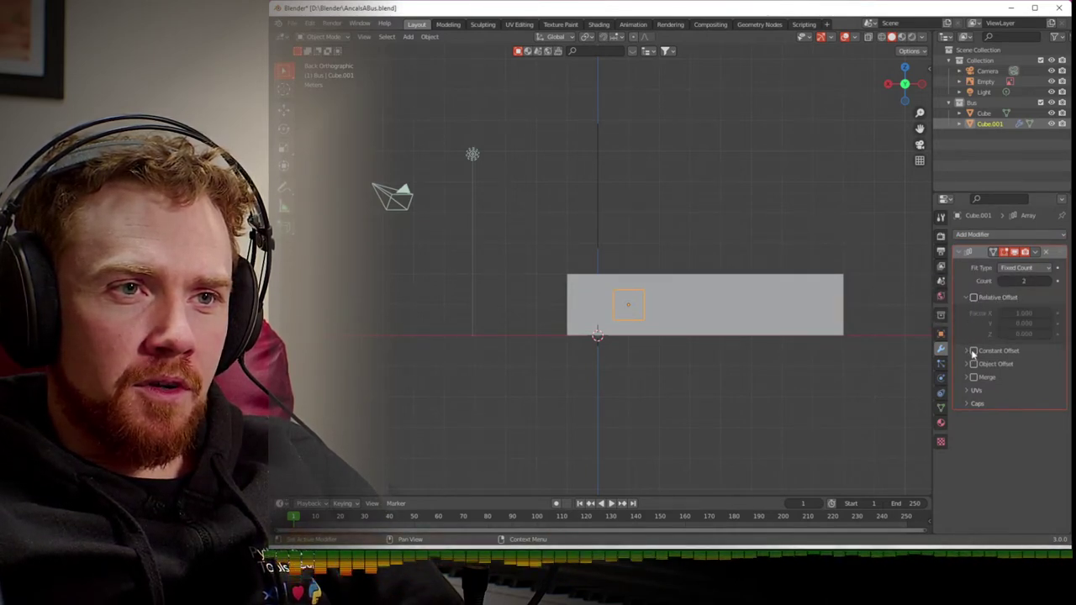
left_click(972, 352)
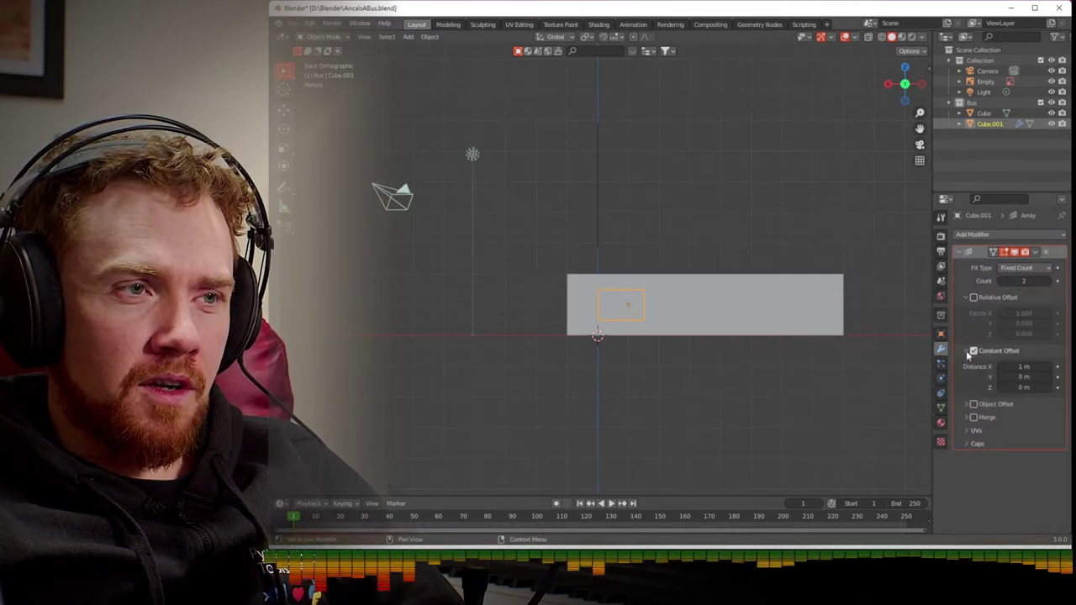
left_click(1024, 366)
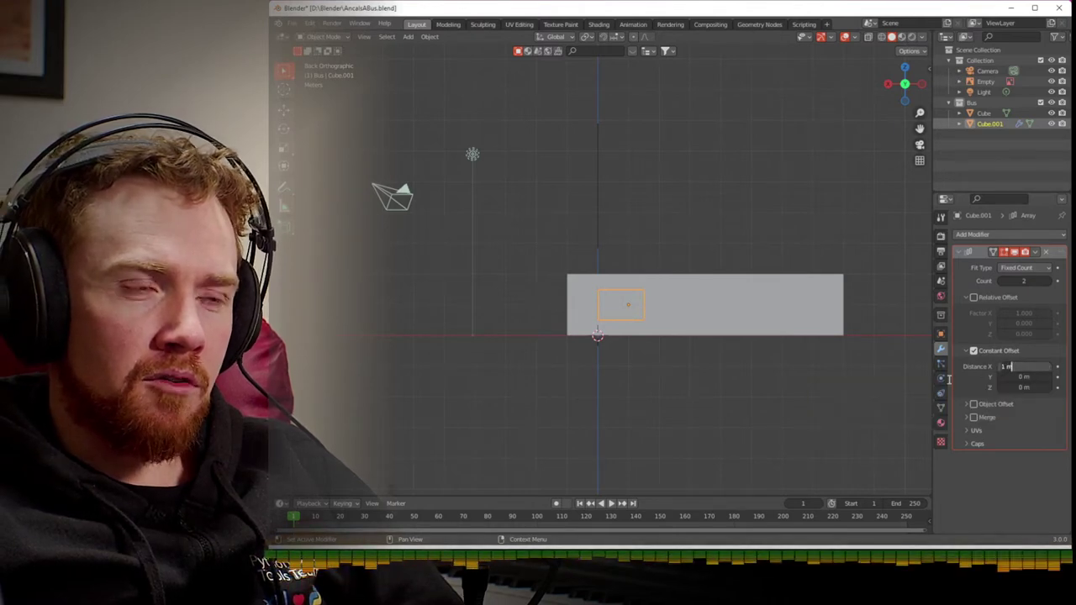
type("2")
key("Return")
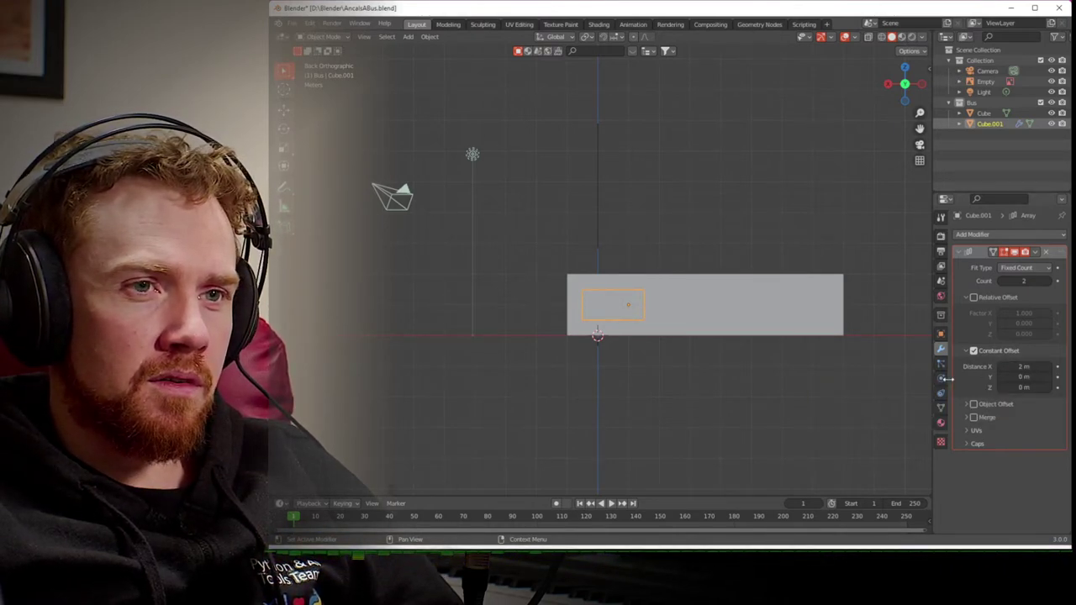
left_click(1015, 367)
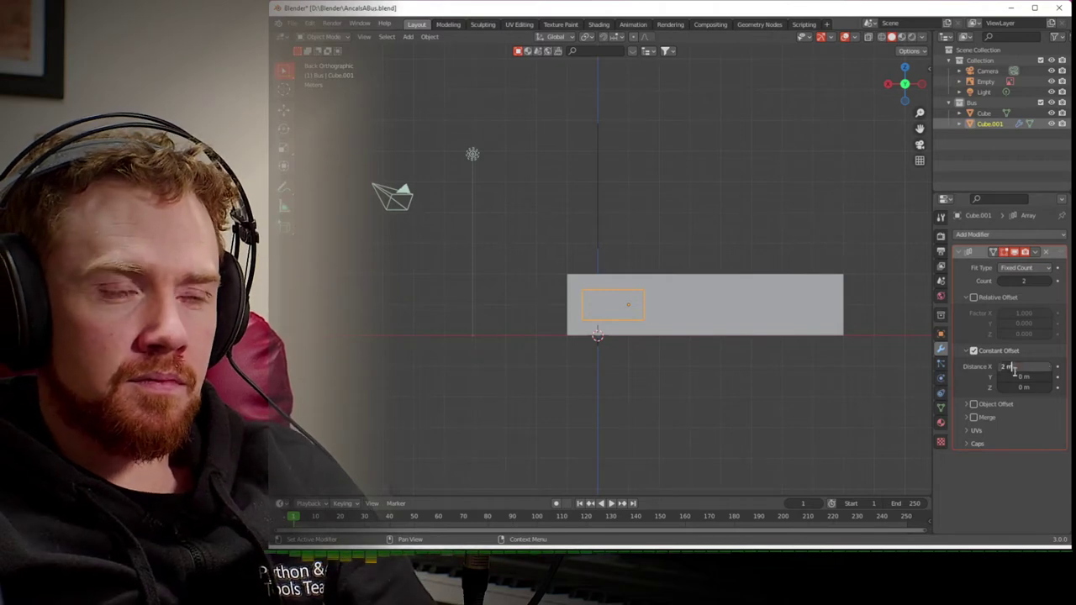
type("0")
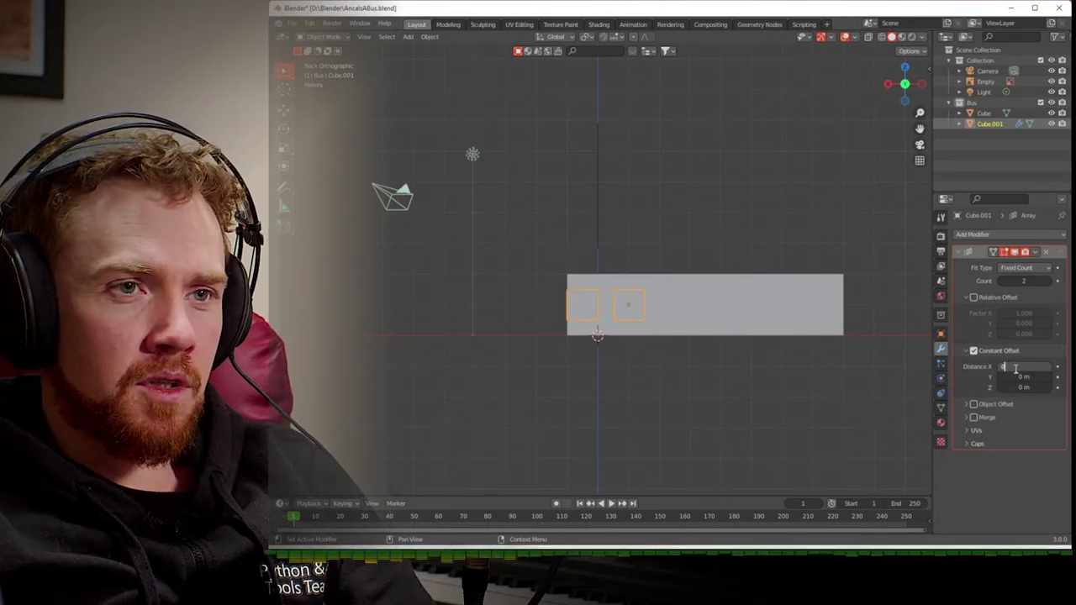
key("Return")
- Switch back to Relative Offset and set Factor X to about -1.4 for five copies
left_click(988, 300)
left_click(980, 352)
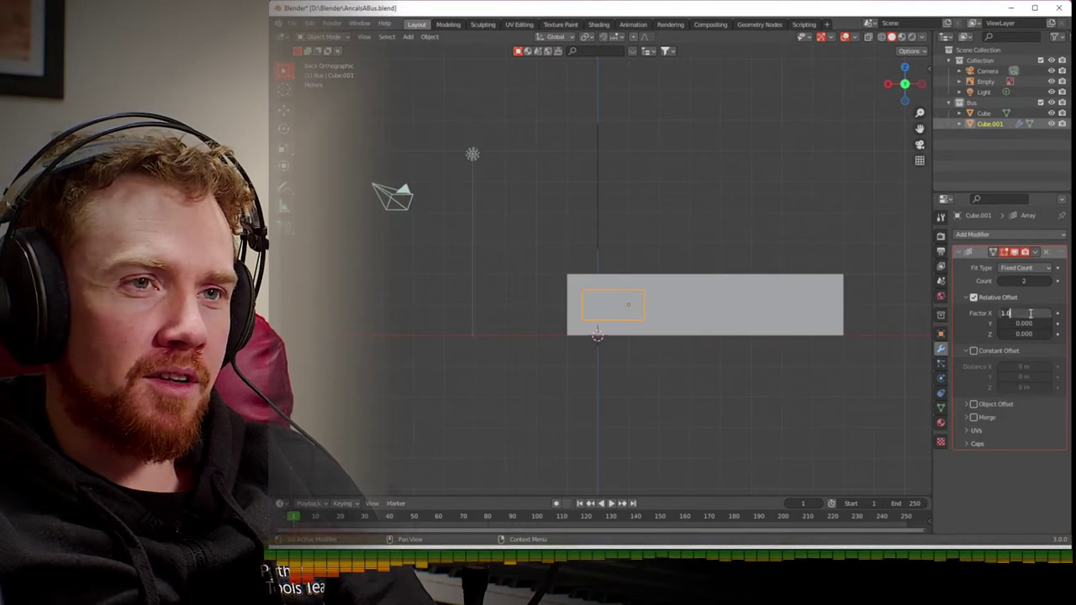
key("Return")
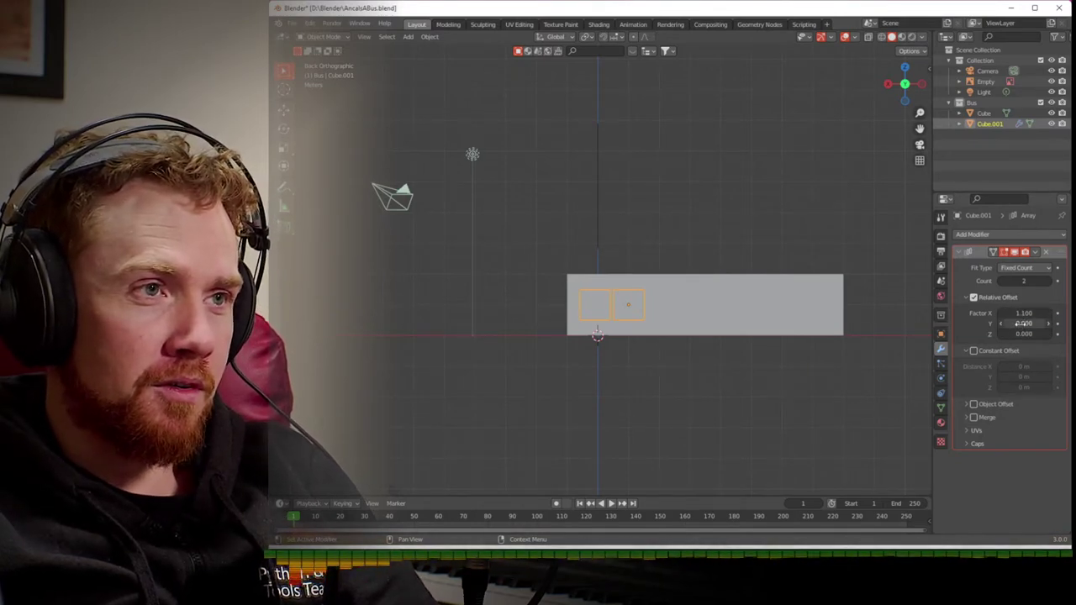
double_click(1024, 312)
type("1.2")
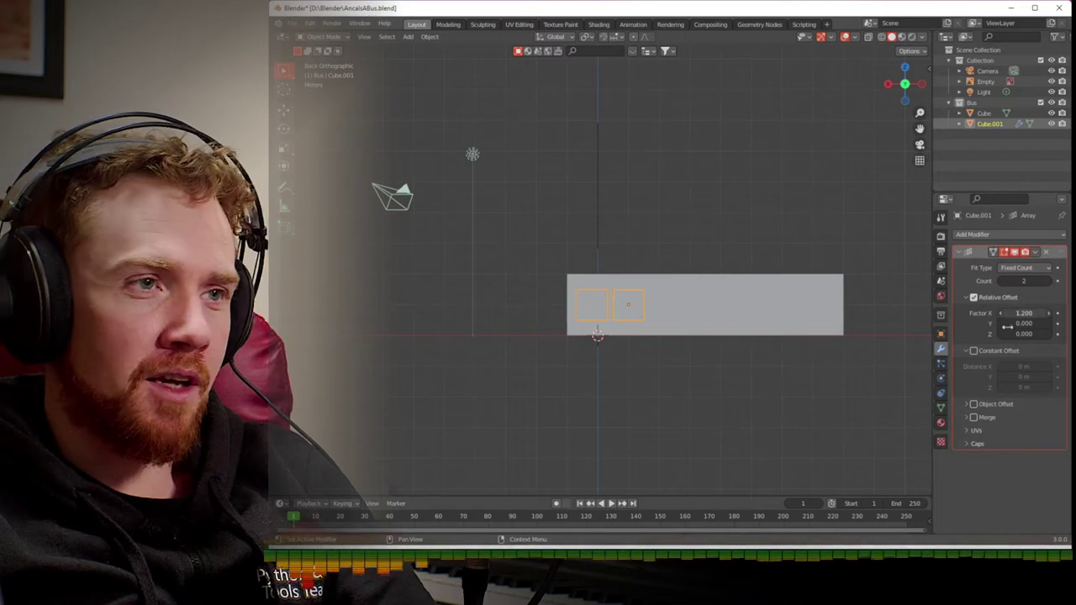
key("Return")
double_click(1000, 312)
type("1.2")
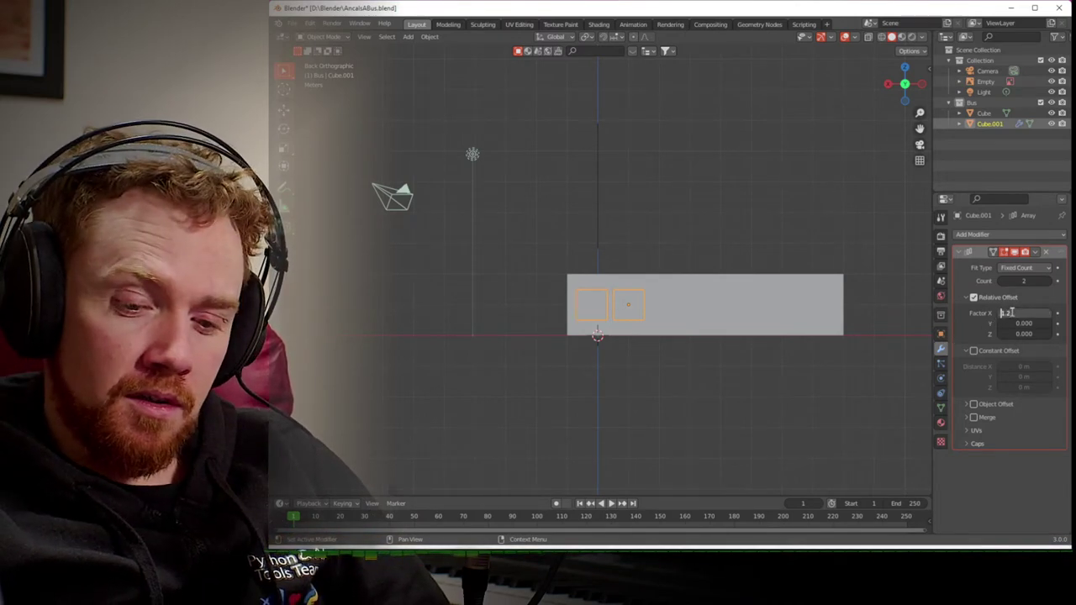
key("Return")
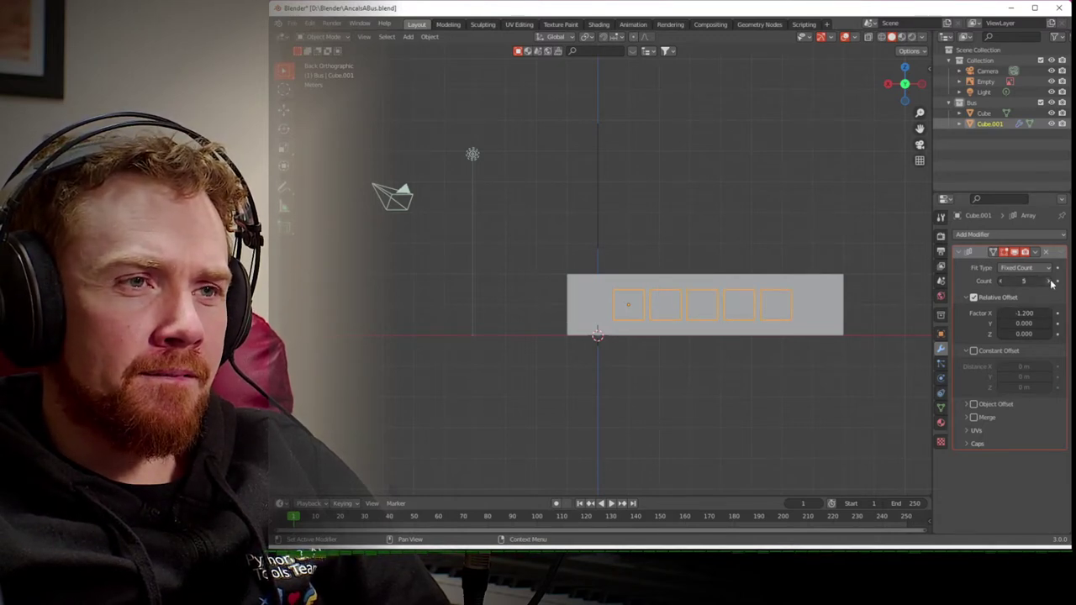
double_click(1024, 313)
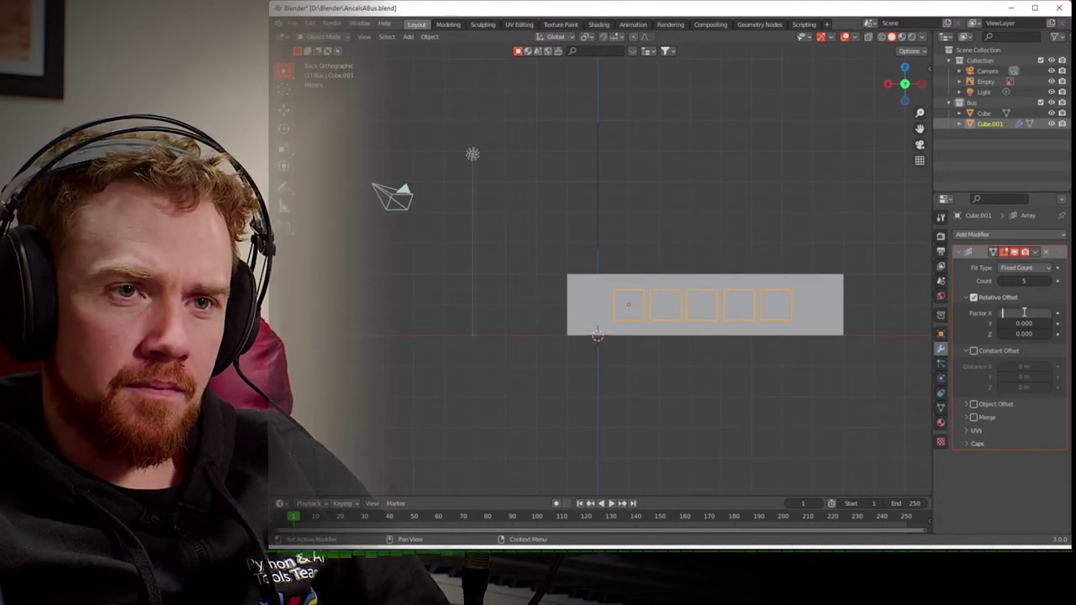
type("1.4")
key("Return")
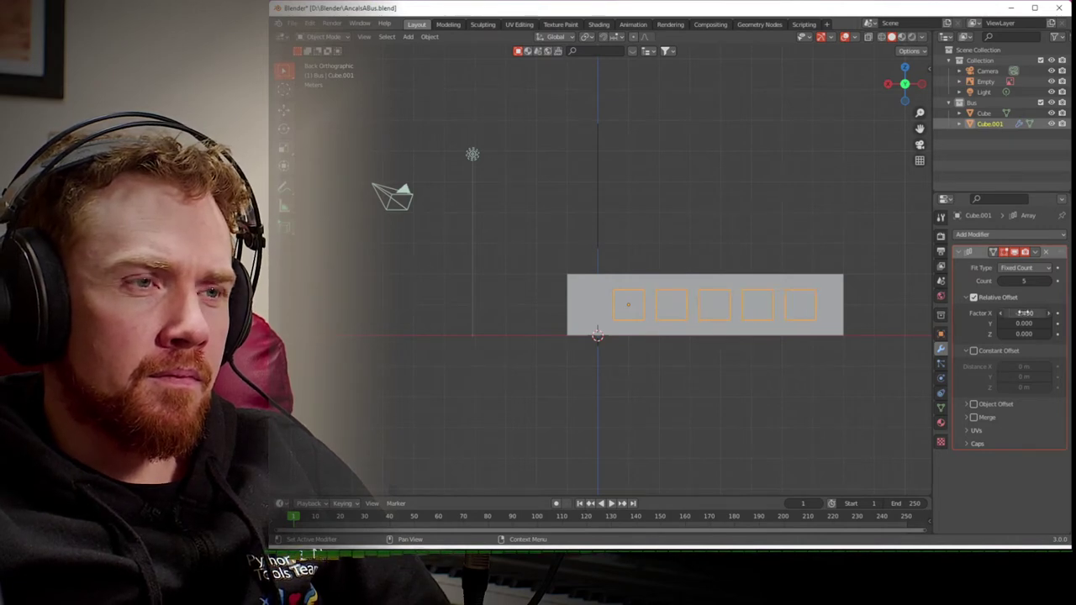
- Scale up the cutting box's selected face in Edit Mode
middle_click_drag(766, 401, 720, 393)
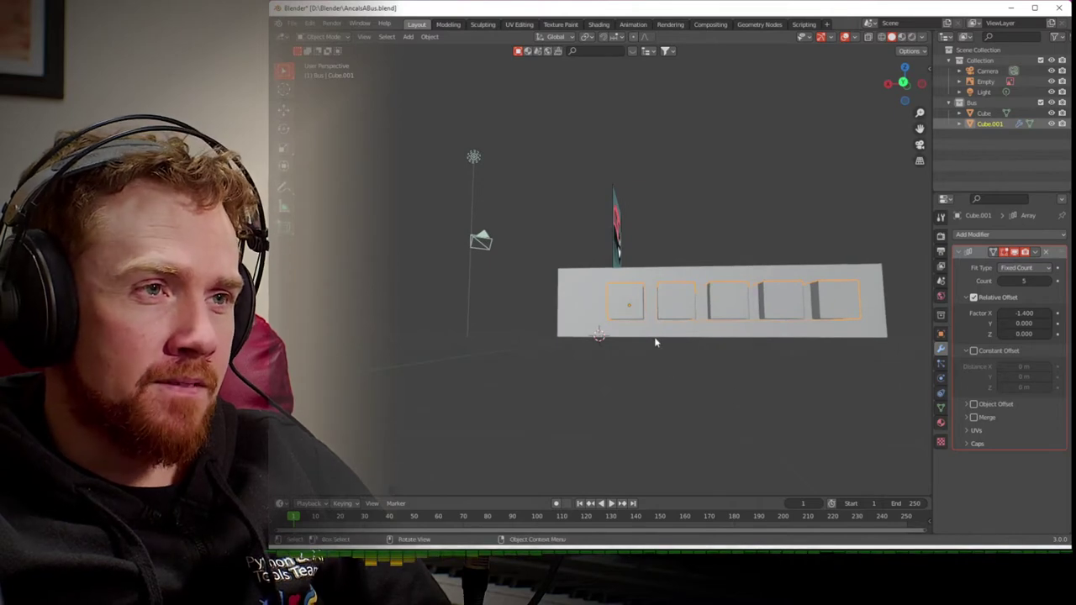
key("Tab")
key("s")
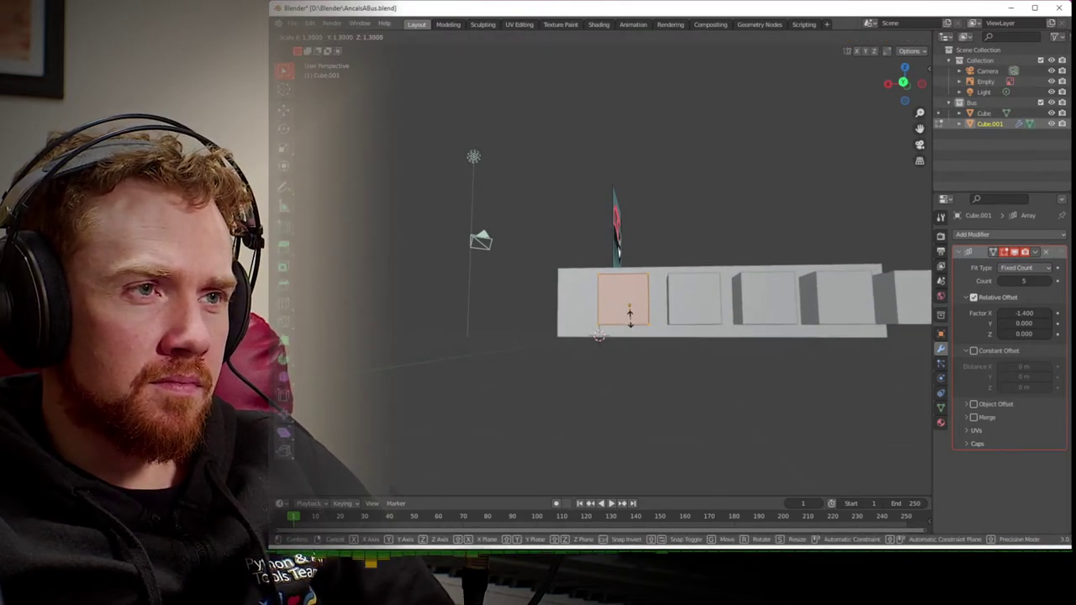
left_click(627, 313)
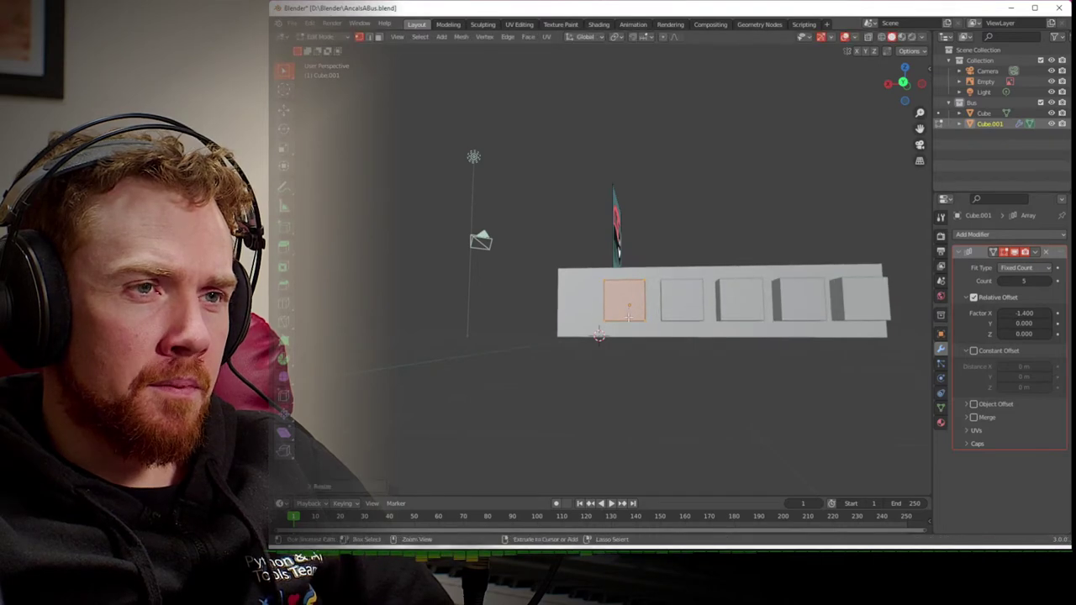
- Set the Array's relative offset Factor X to -1.3
left_click(1019, 312)
key("BackSpace")
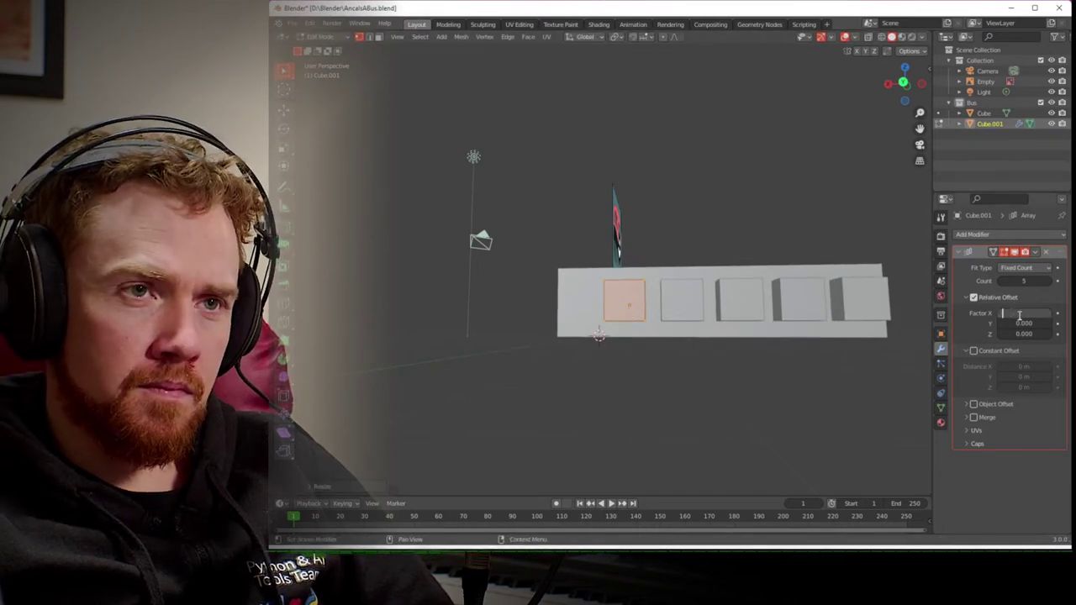
type("-1.3")
key("Return")
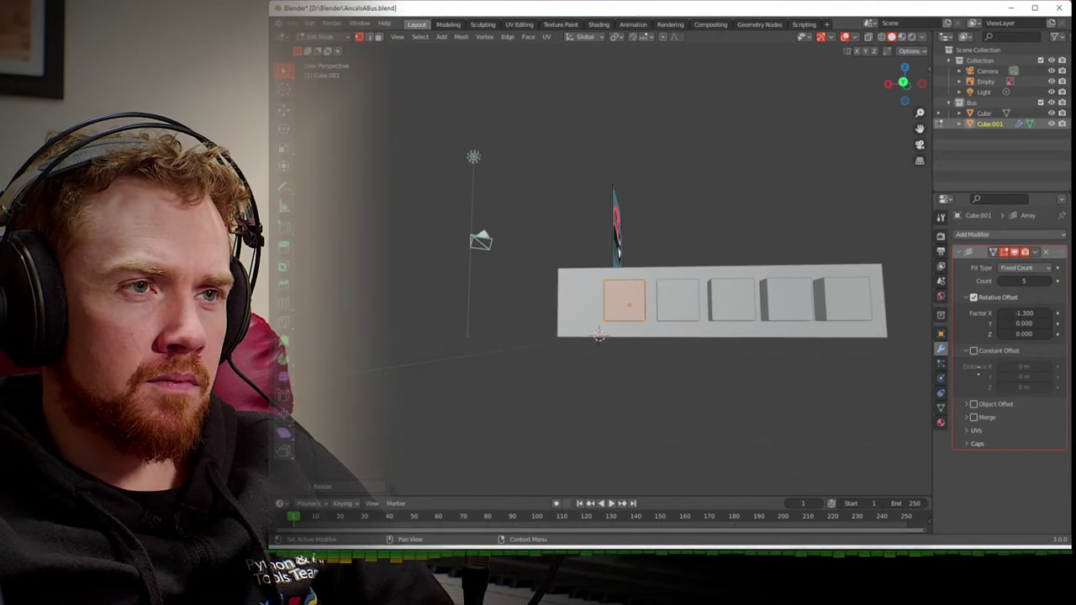
middle_click_drag(901, 382, 809, 385)
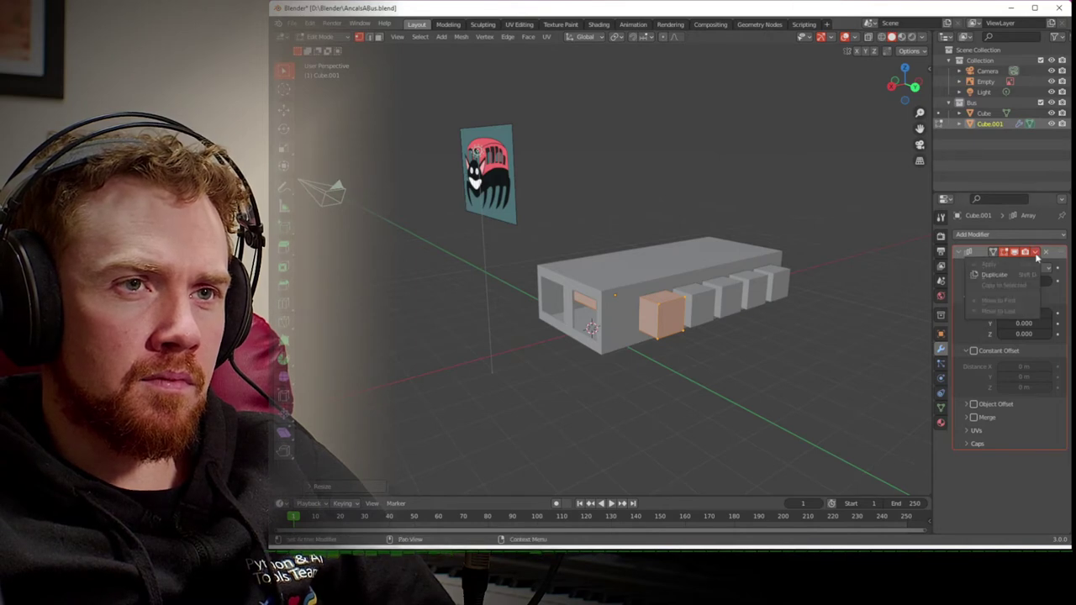
- Apply the Array and subtract the window blocks from the bus body with Auto Boolean Difference
key("Tab")
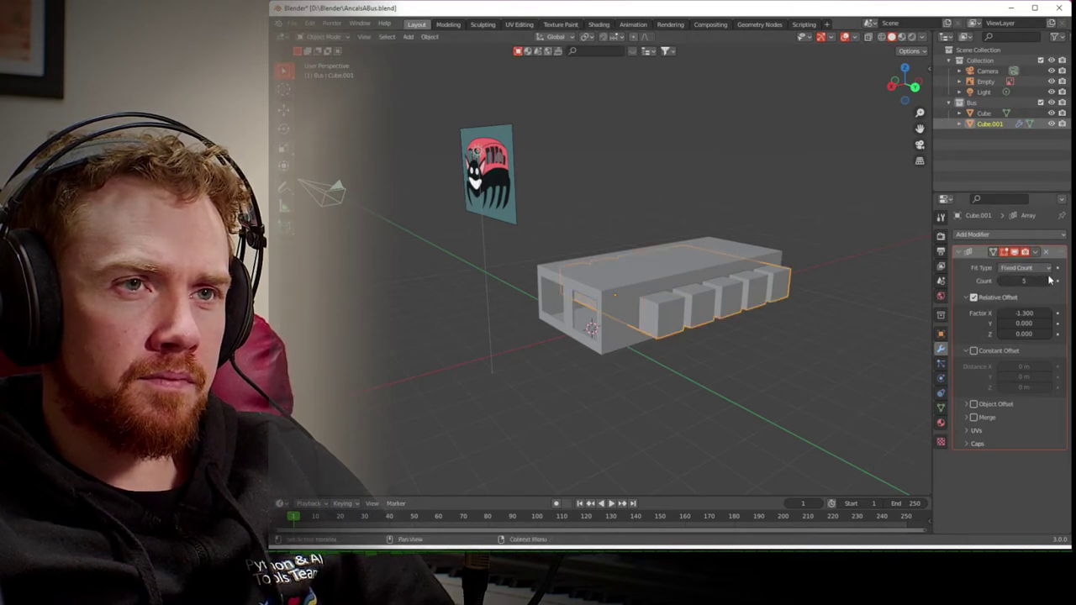
key("ctrl+a")
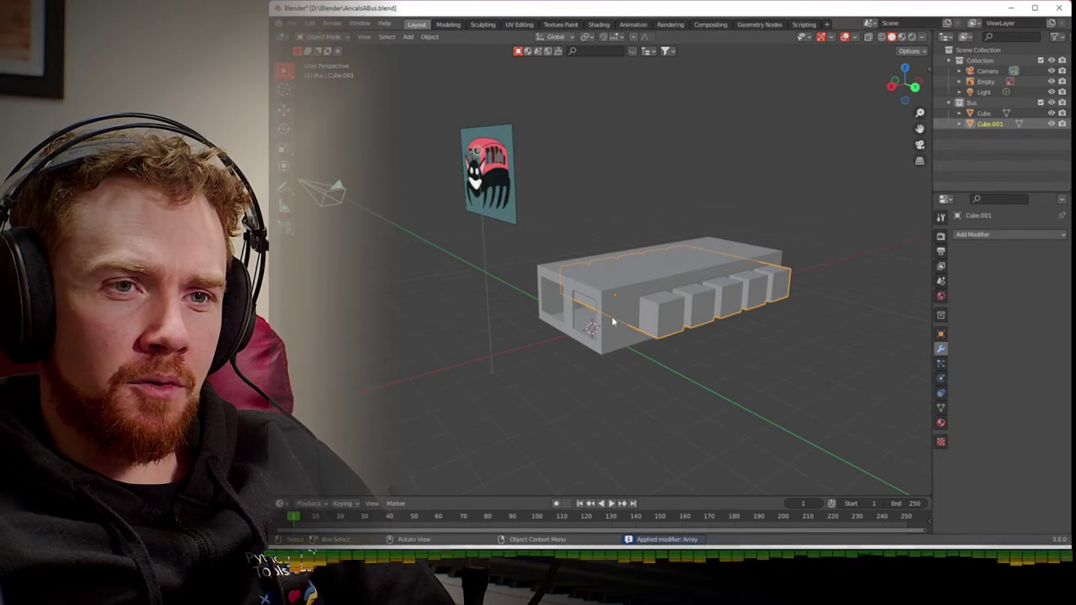
left_click(614, 338, "shift")
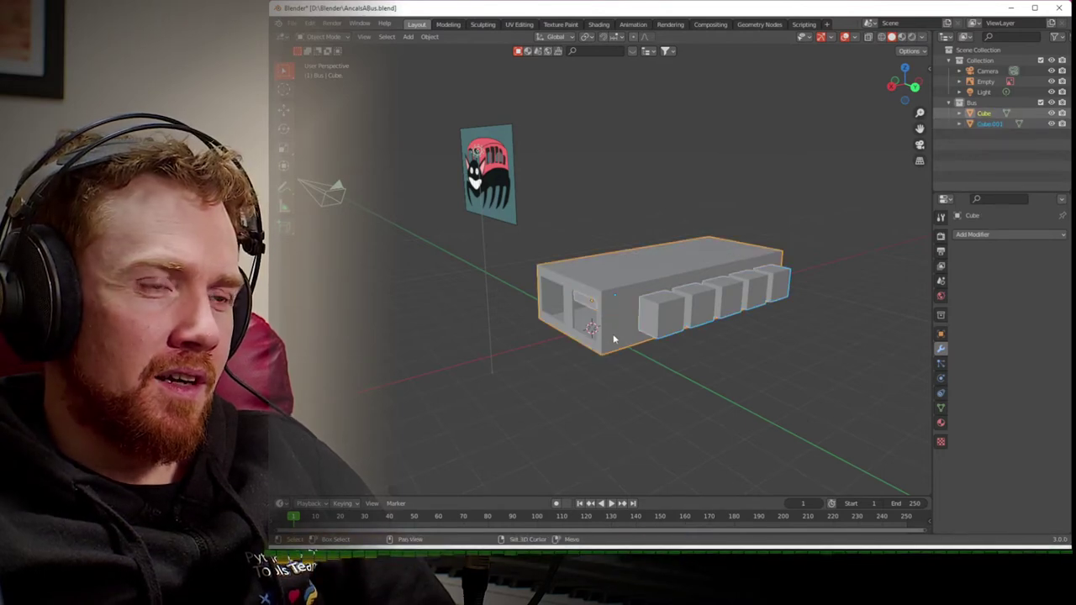
key("ctrl+shift+b")
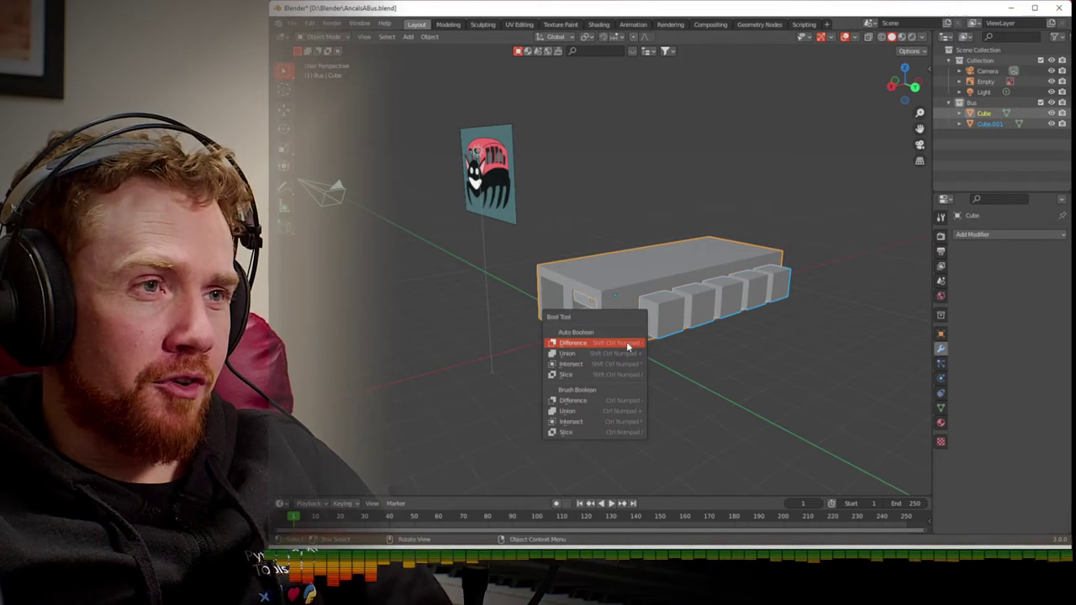
left_click(626, 342)
middle_click_drag(631, 377, 720, 372)
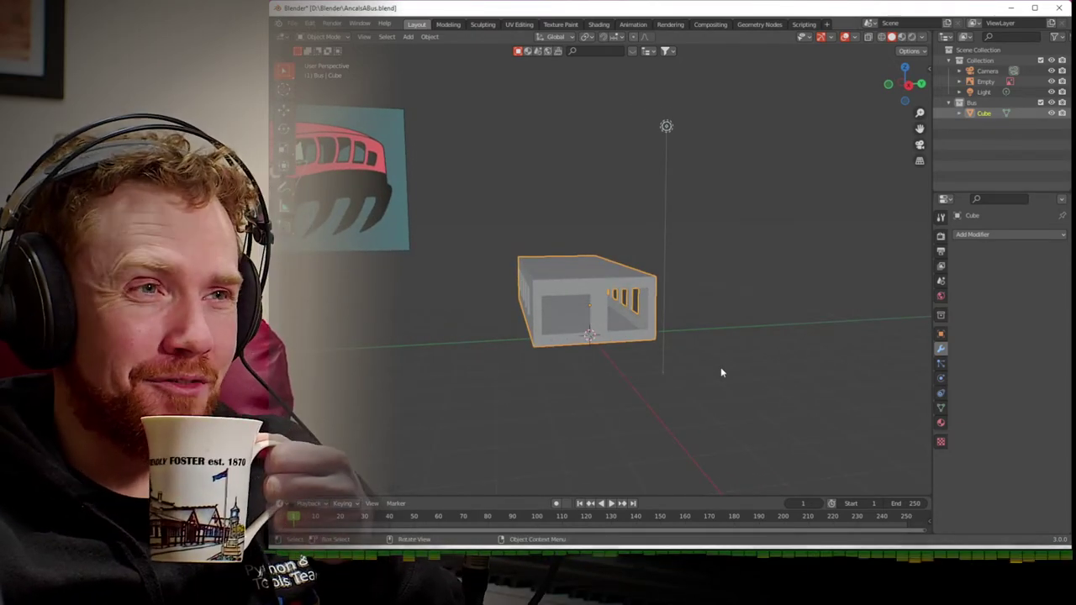
middle_click_drag(687, 384, 660, 377)
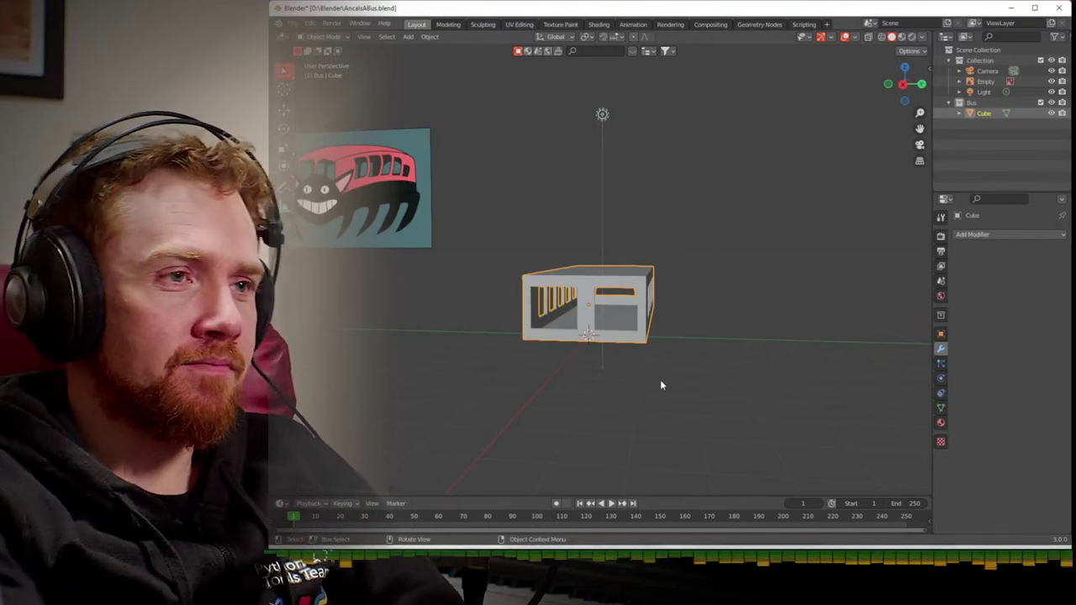
middle_click_drag(574, 377, 544, 381)
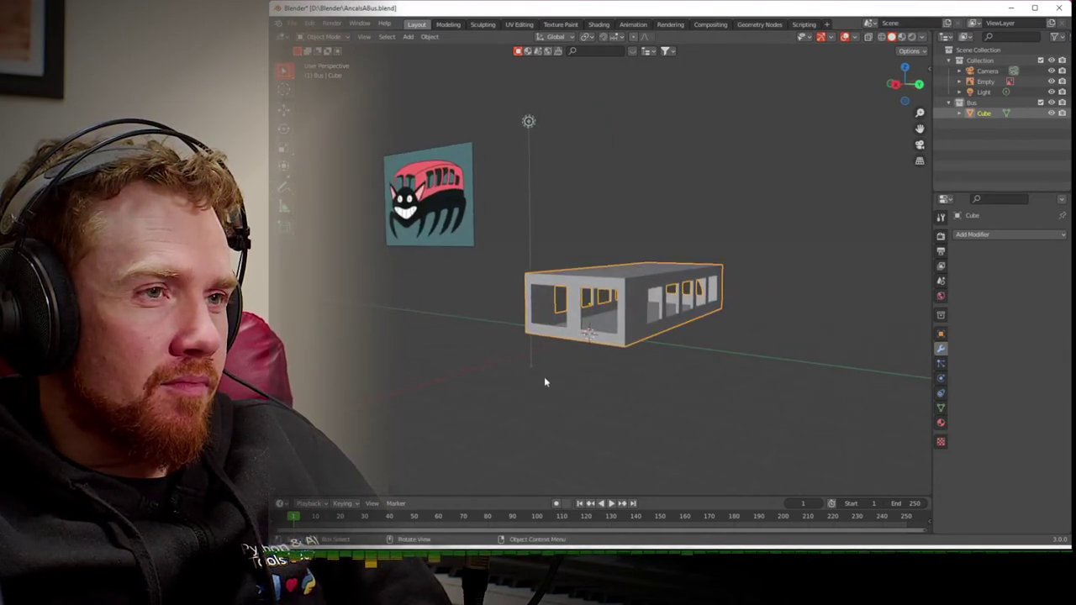
left_click(507, 253)
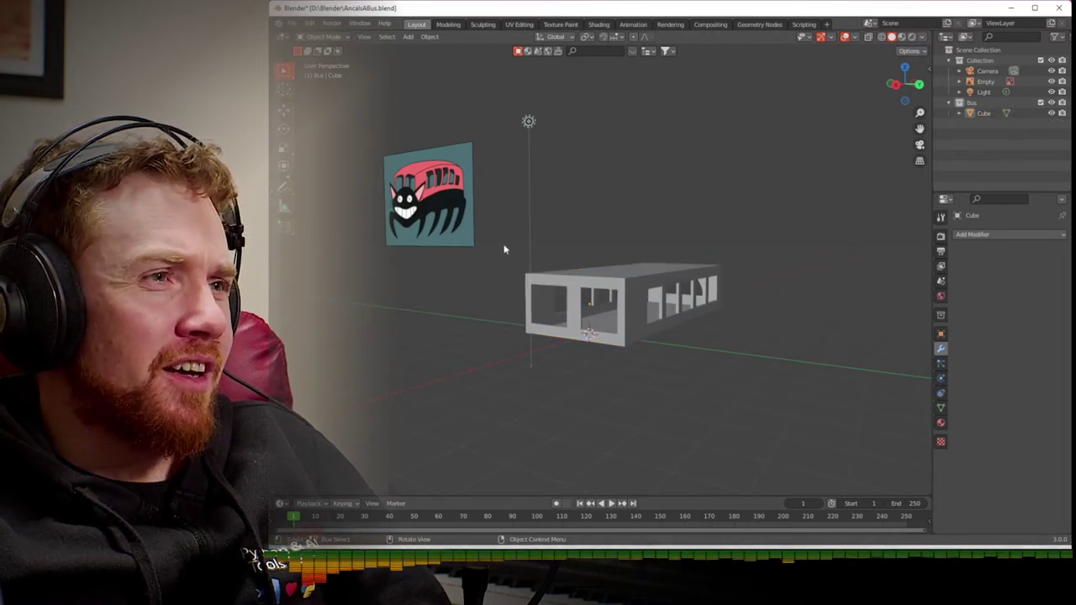
- Add a NURBS Surface patch and move it up above the bus
left_click(409, 37)
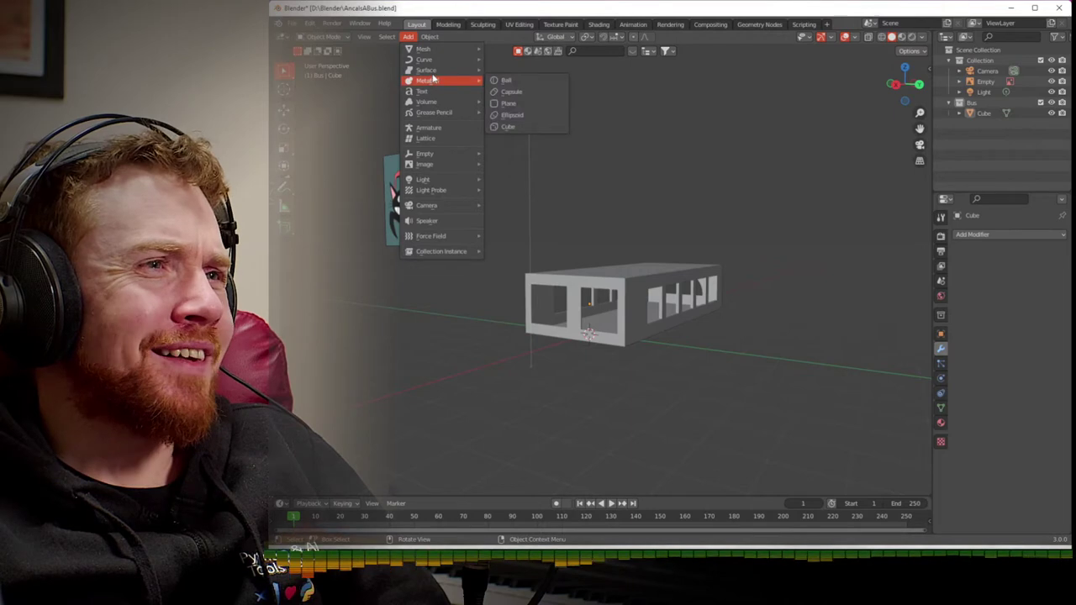
mouse_move(433, 76)
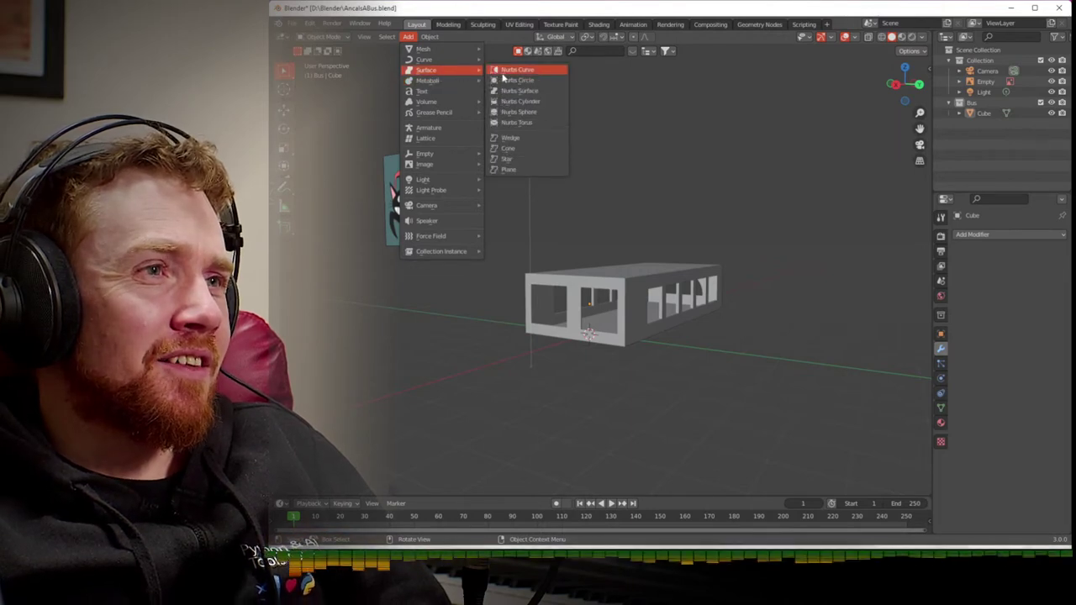
left_click(551, 91)
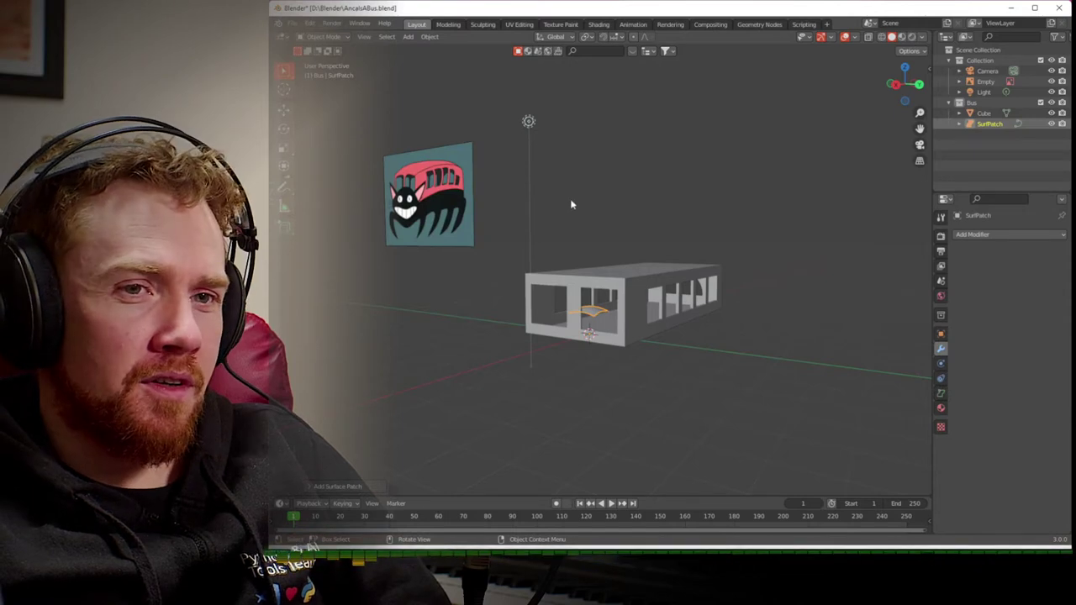
key("Tab")
key("Tab")
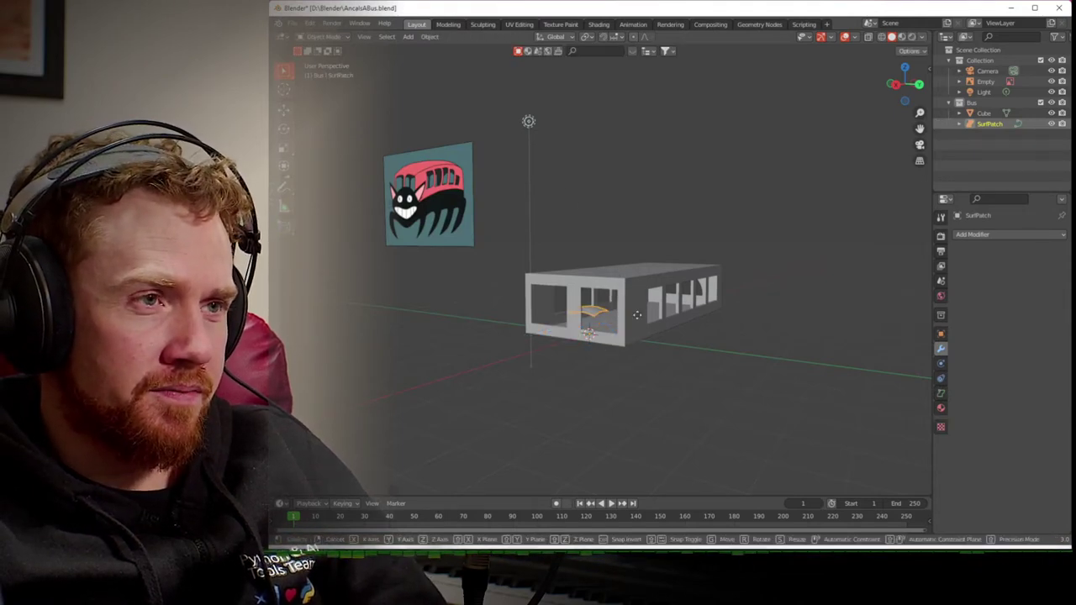
key("g")
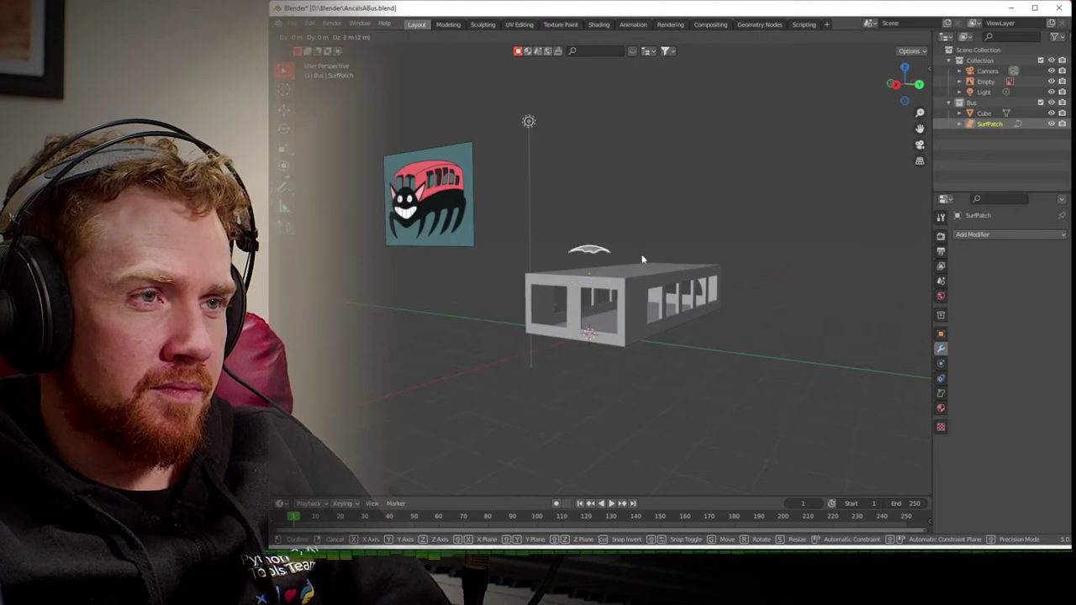
left_click(641, 259)
middle_click_drag(626, 245, 764, 266)
- In top view, move the patch's top control row up and bottom row down
key("Tab")
key("KP_7")
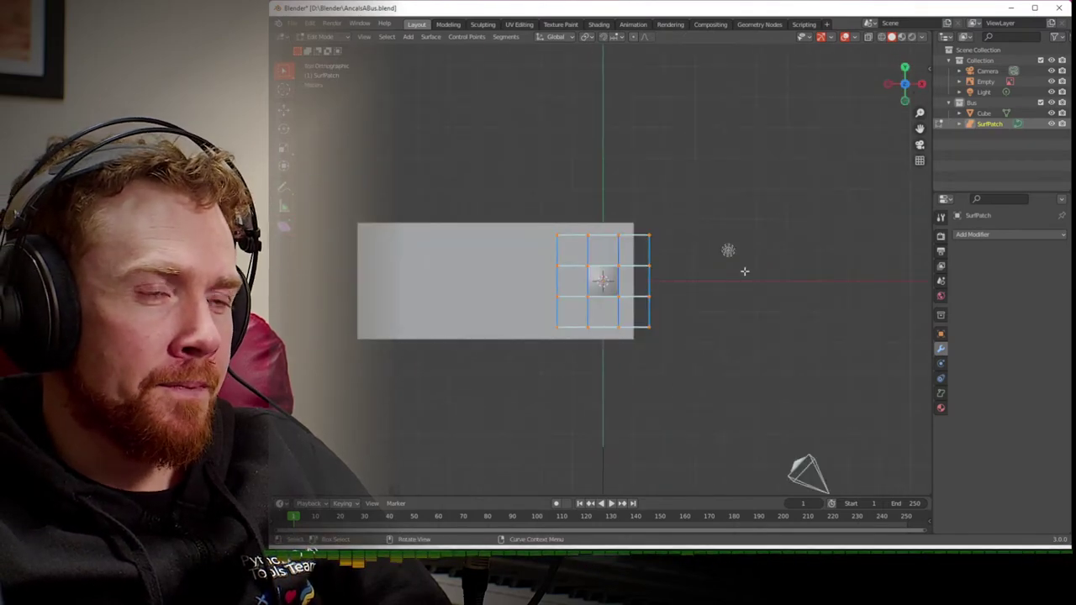
left_click_drag(671, 244, 532, 220)
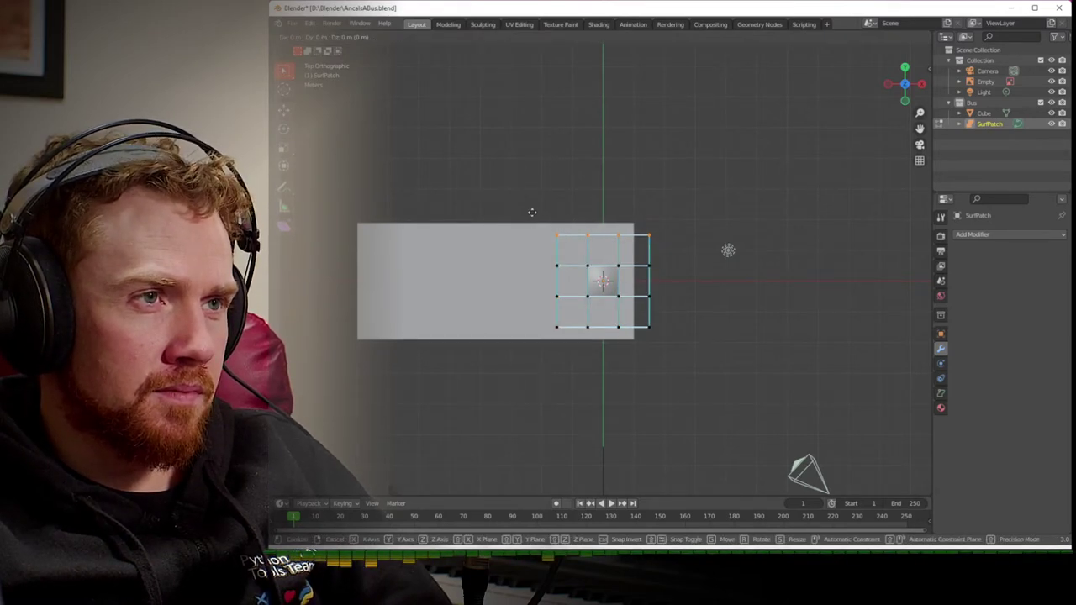
key("Escape")
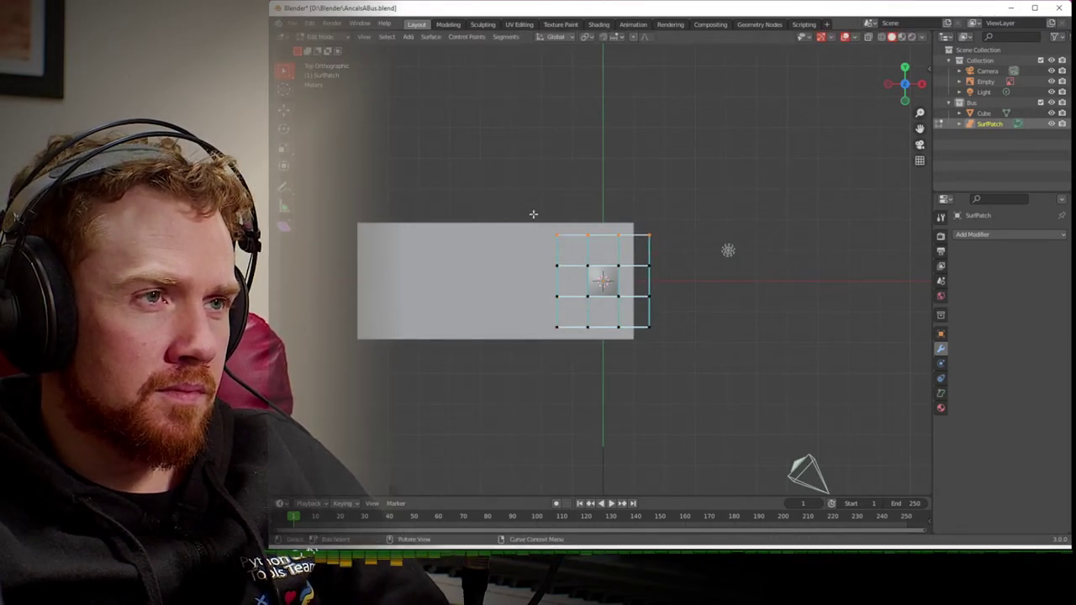
scroll(533, 214, "up", 2)
key("g")
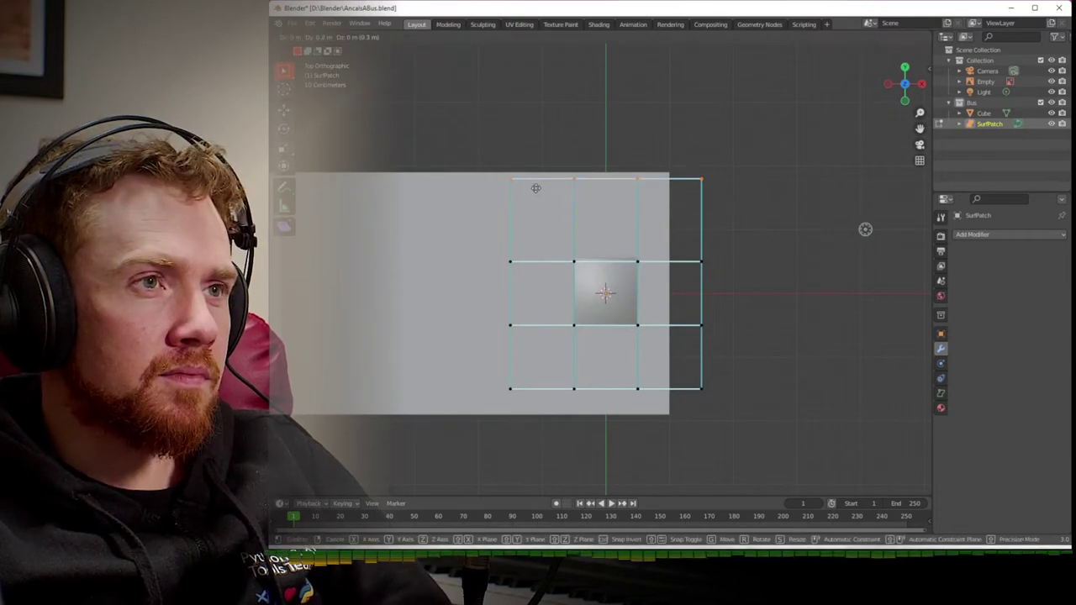
left_click(536, 191)
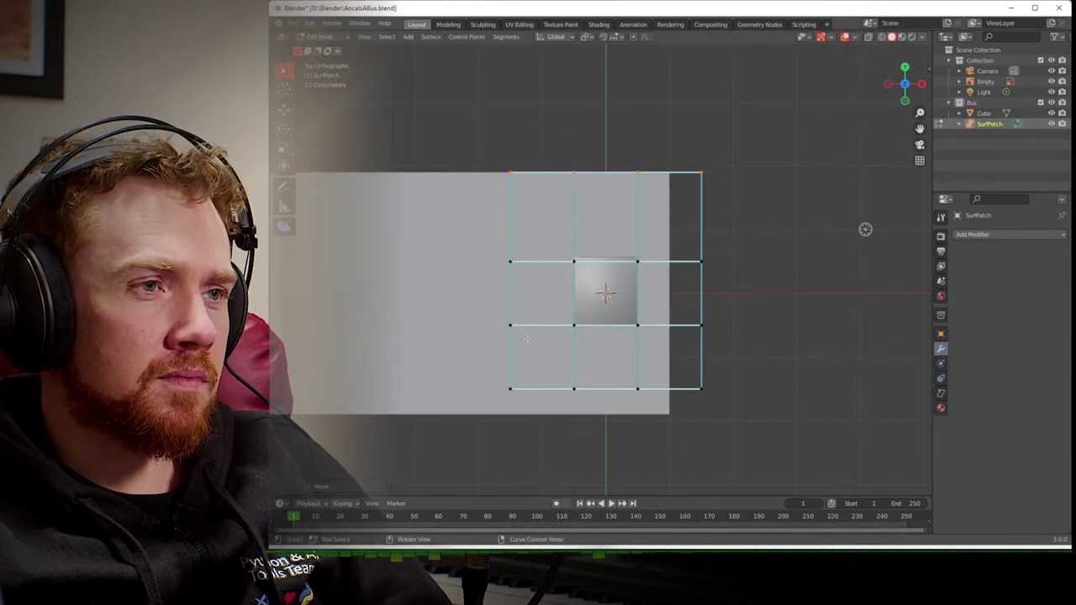
left_click_drag(722, 414, 731, 413)
key("g")
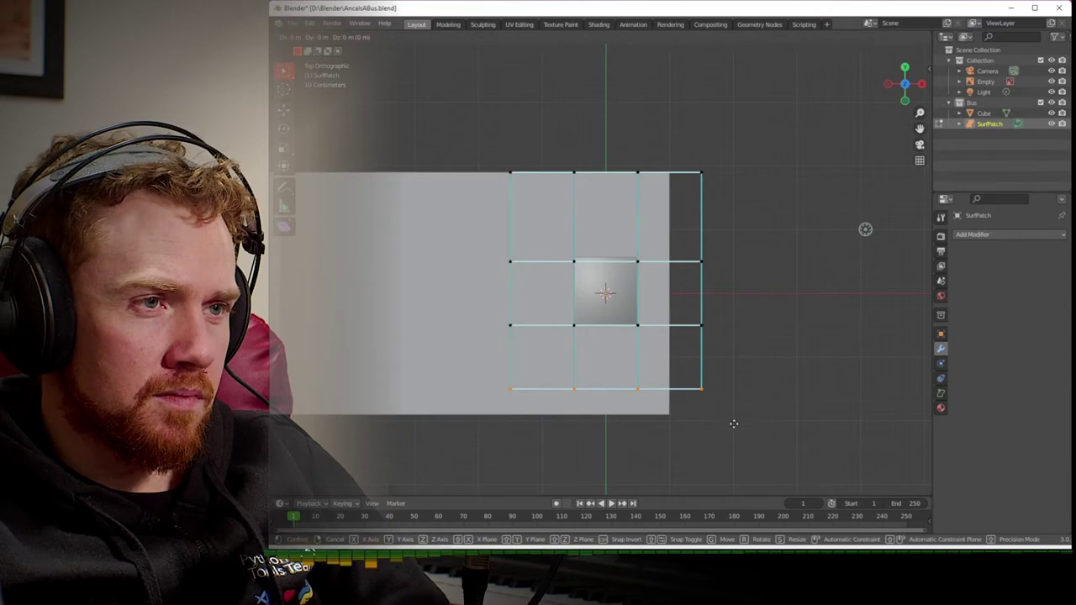
left_click(734, 440)
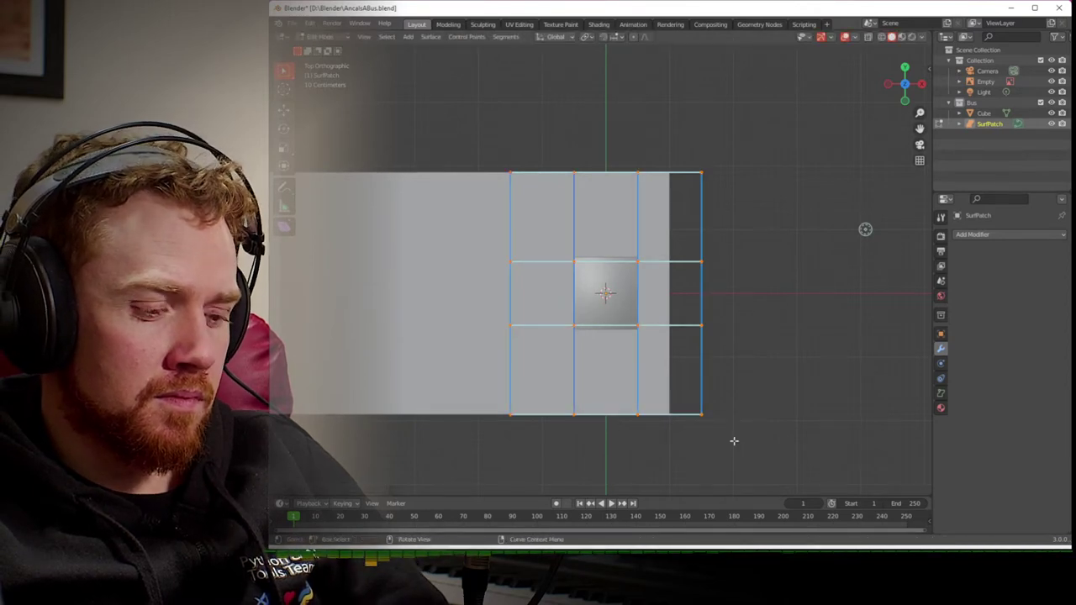
- Move the whole control grid to sit over the bus's right end
key("a")
key("g")
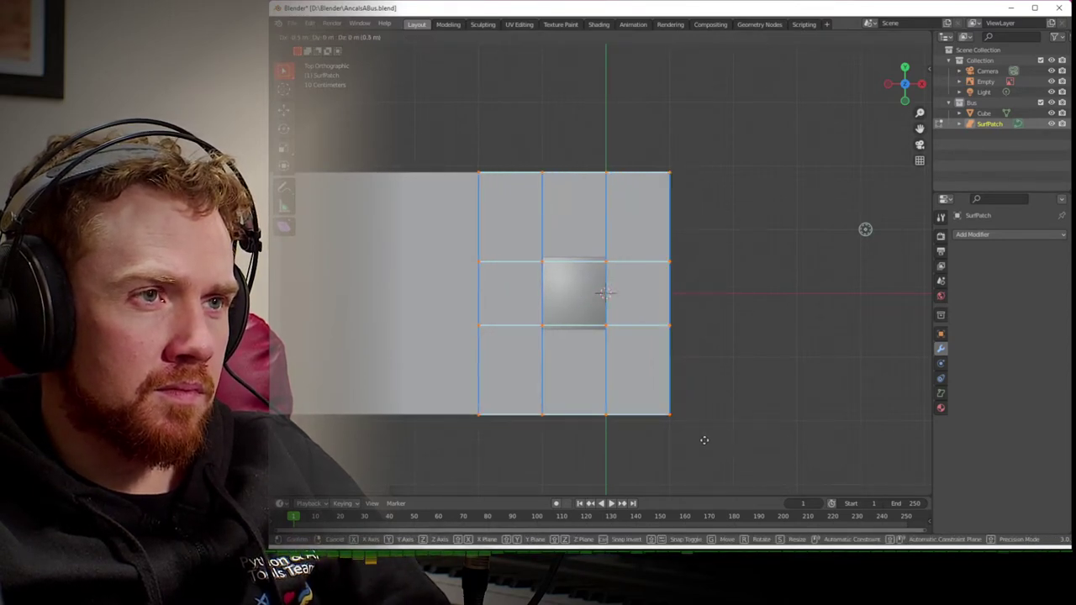
left_click(705, 439)
scroll(705, 439, "down", 2)
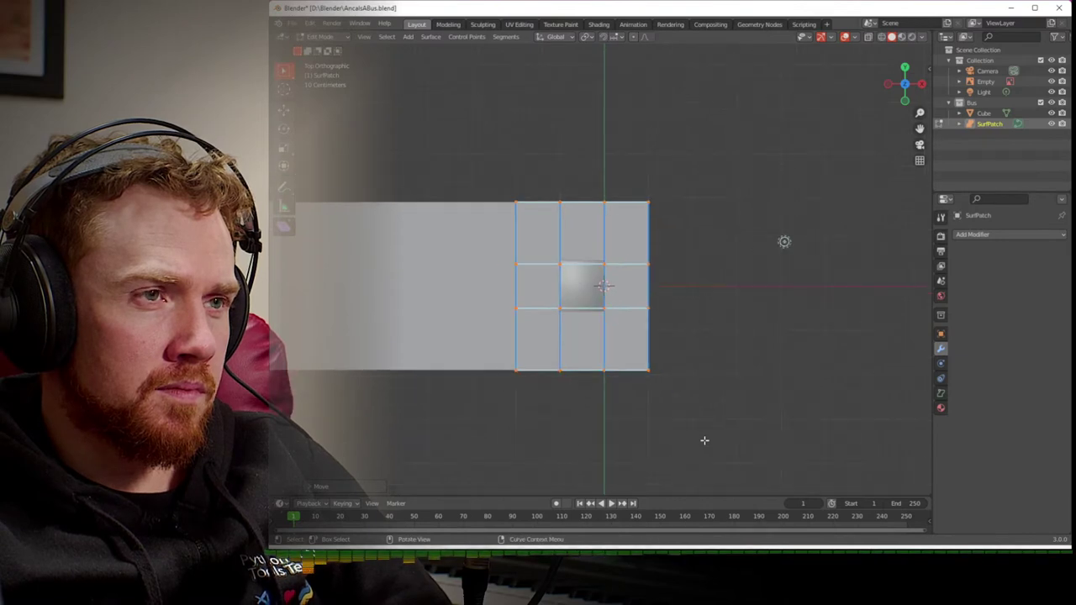
middle_click_drag(683, 437, 781, 432, "shift")
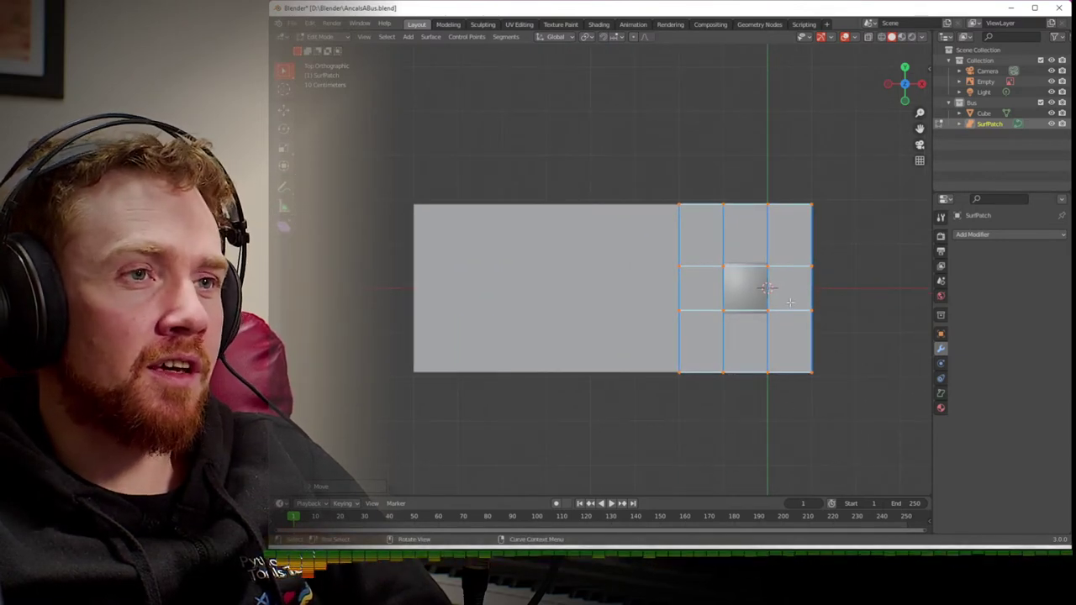
key("g")
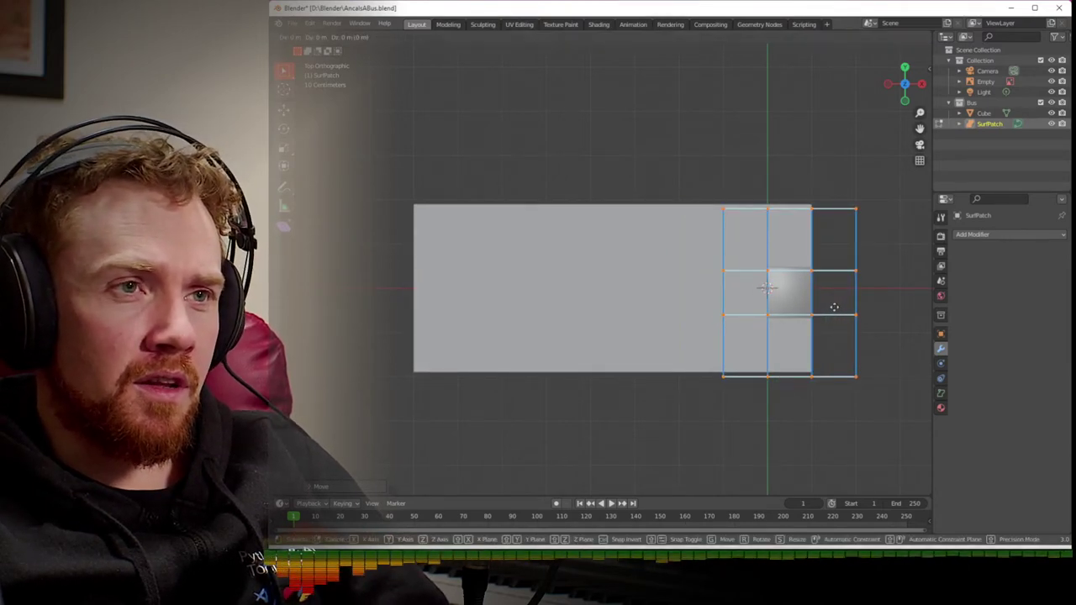
left_click(831, 242)
- Stretch the lower rows and left columns past the bus edges to span the roof
left_click_drag(864, 242, 664, 333)
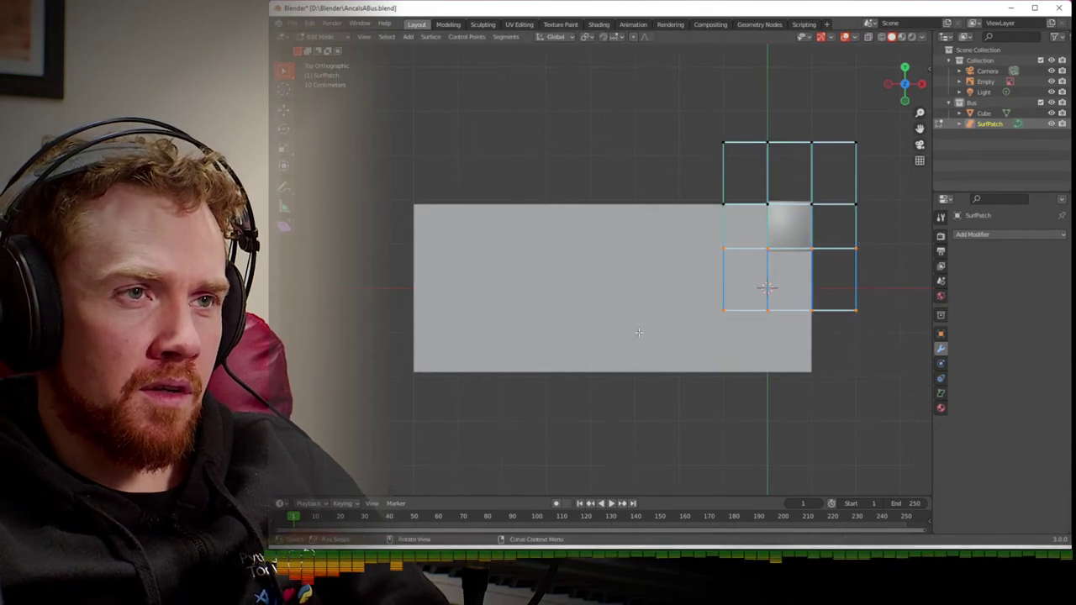
key("g")
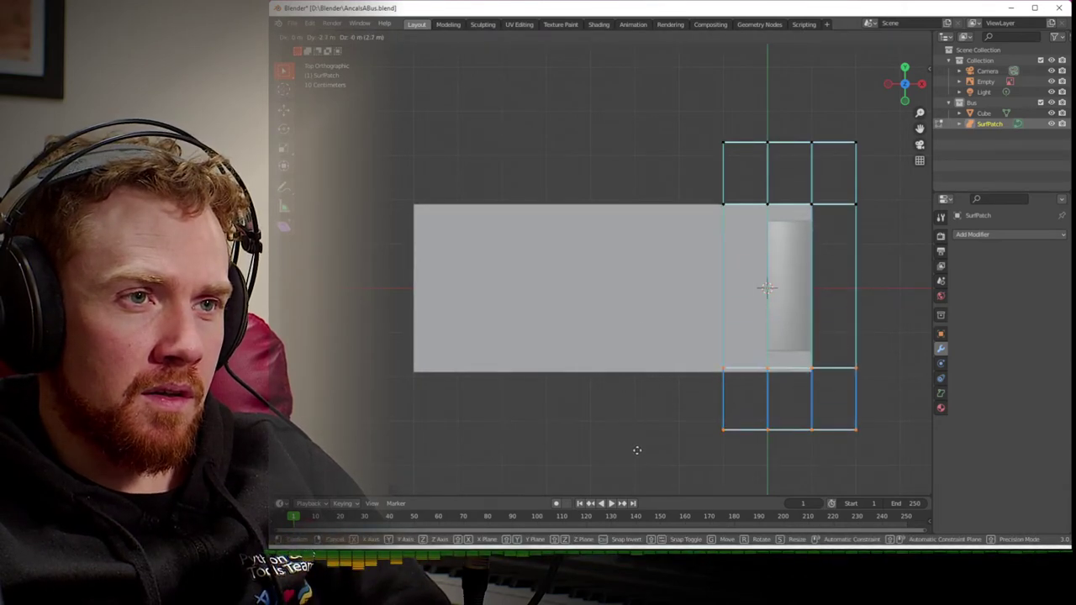
left_click(638, 455)
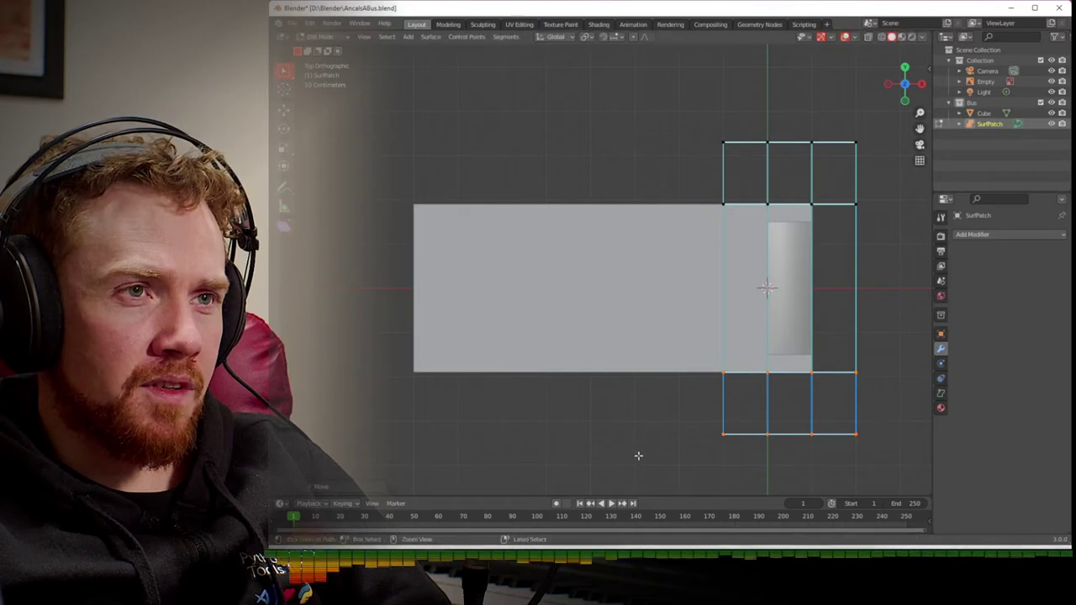
left_click_drag(709, 119, 785, 462)
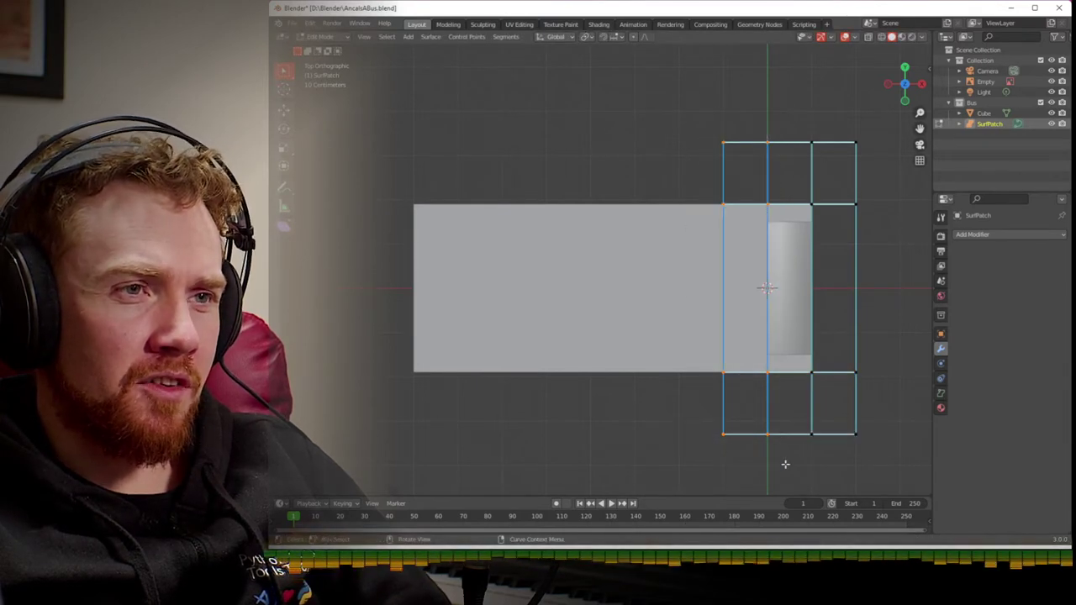
key("g")
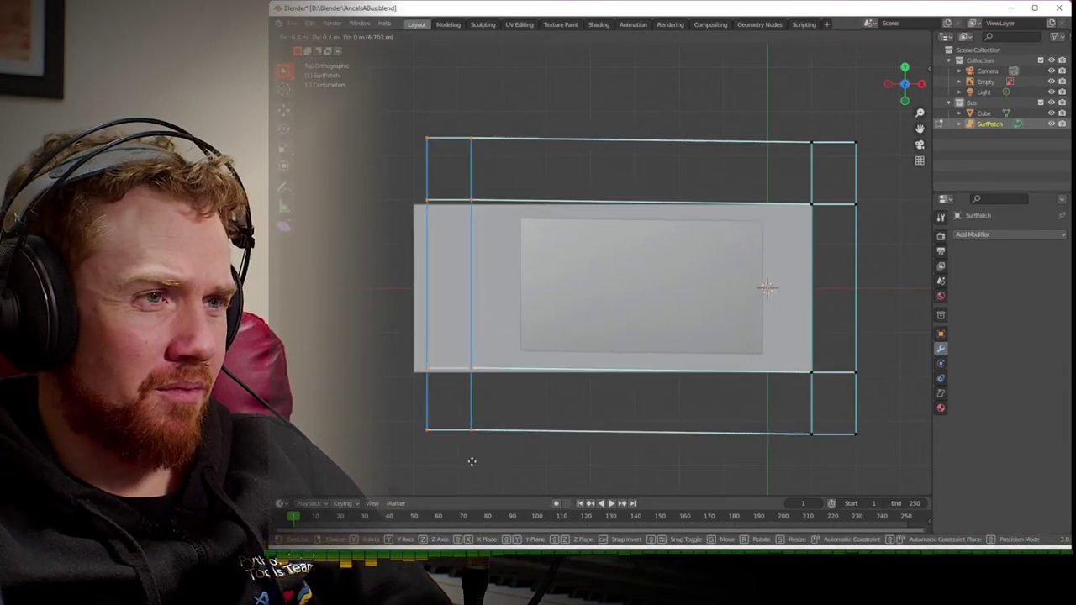
left_click(432, 461)
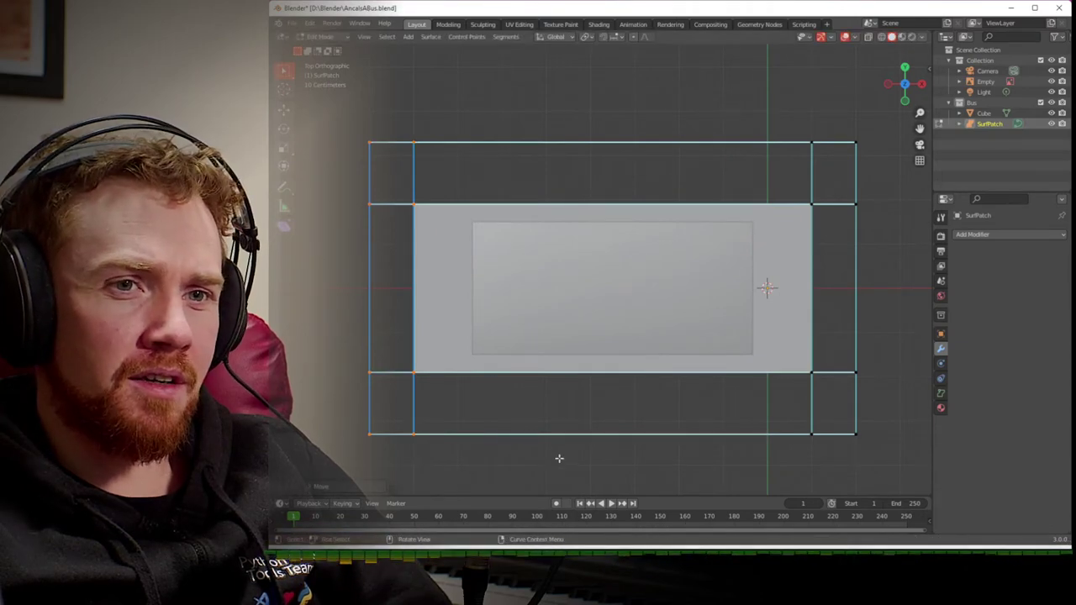
middle_click_drag(553, 461, 592, 325)
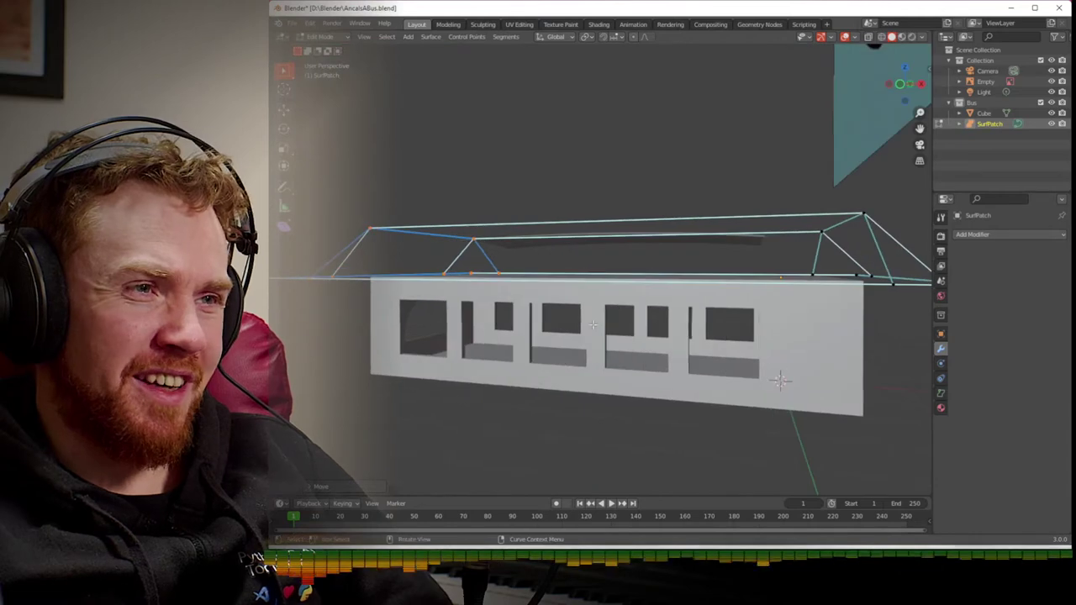
- In side view, lower the patch's control points about 0.7 m onto the bus top
left_click(900, 85)
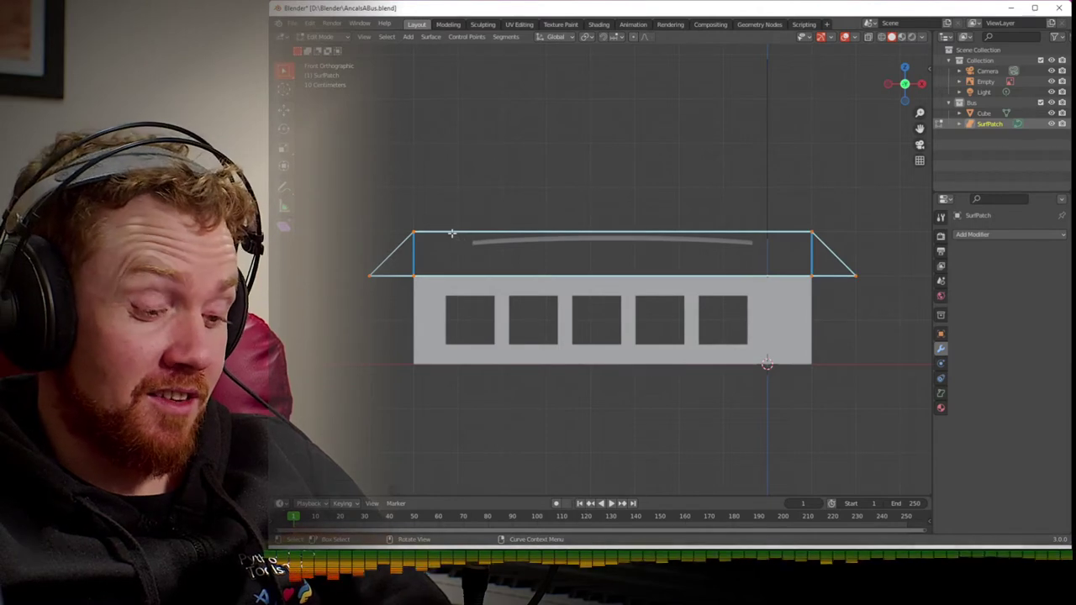
key("g")
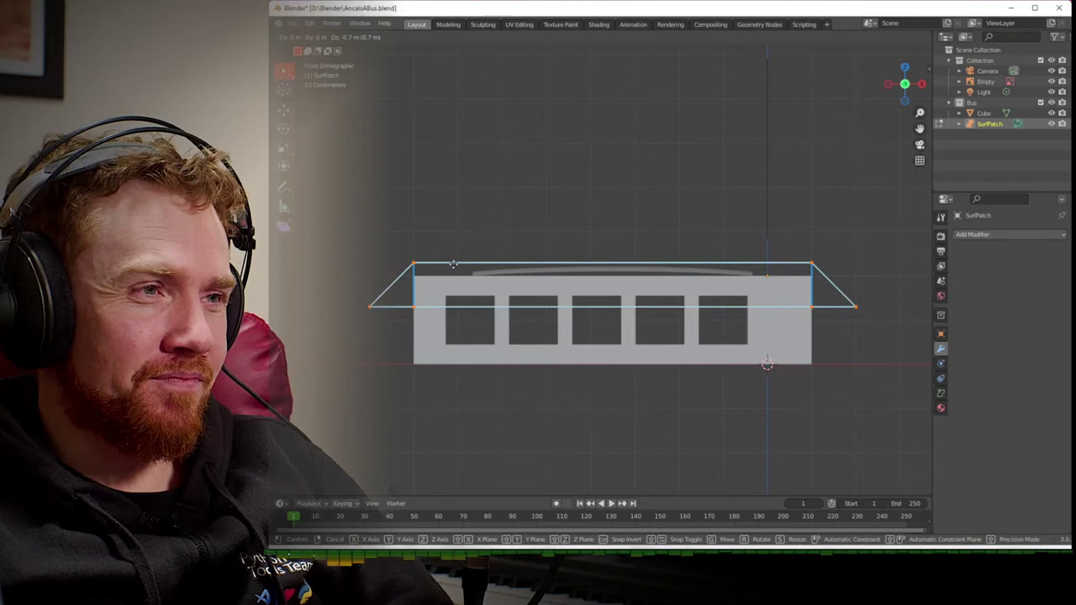
left_click(453, 264)
middle_click_drag(453, 264, 496, 274)
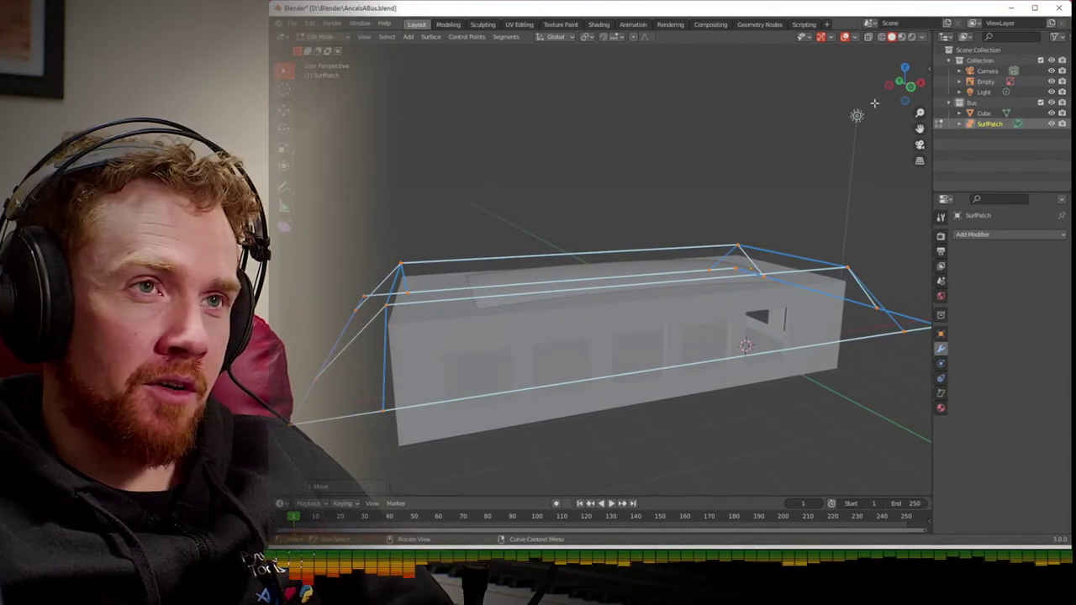
- Check from front view, selecting the cage's left points but cancelling their move
left_click(913, 94)
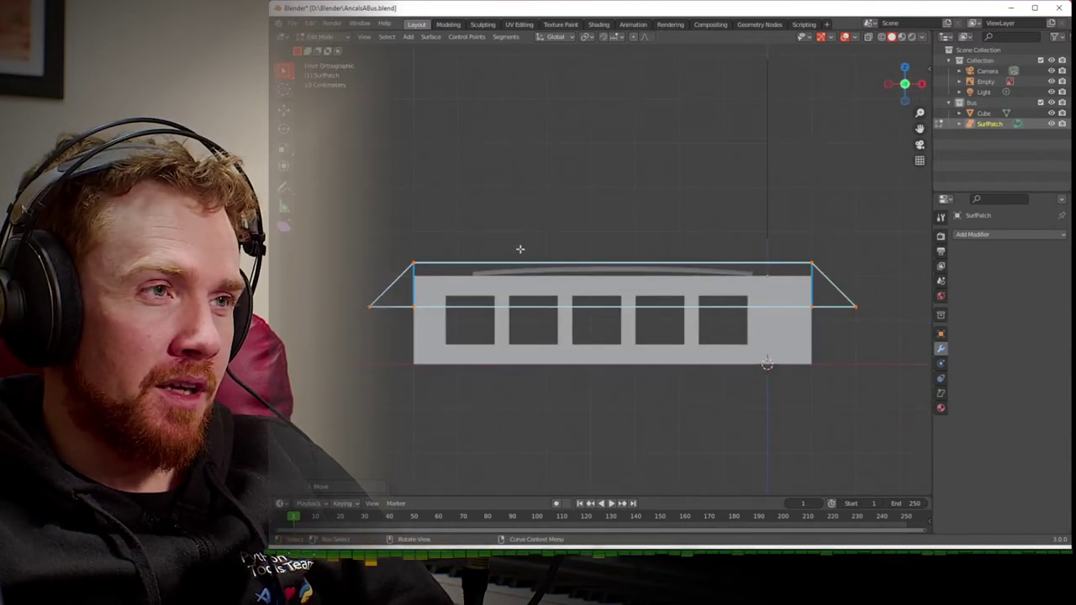
left_click_drag(351, 244, 415, 341)
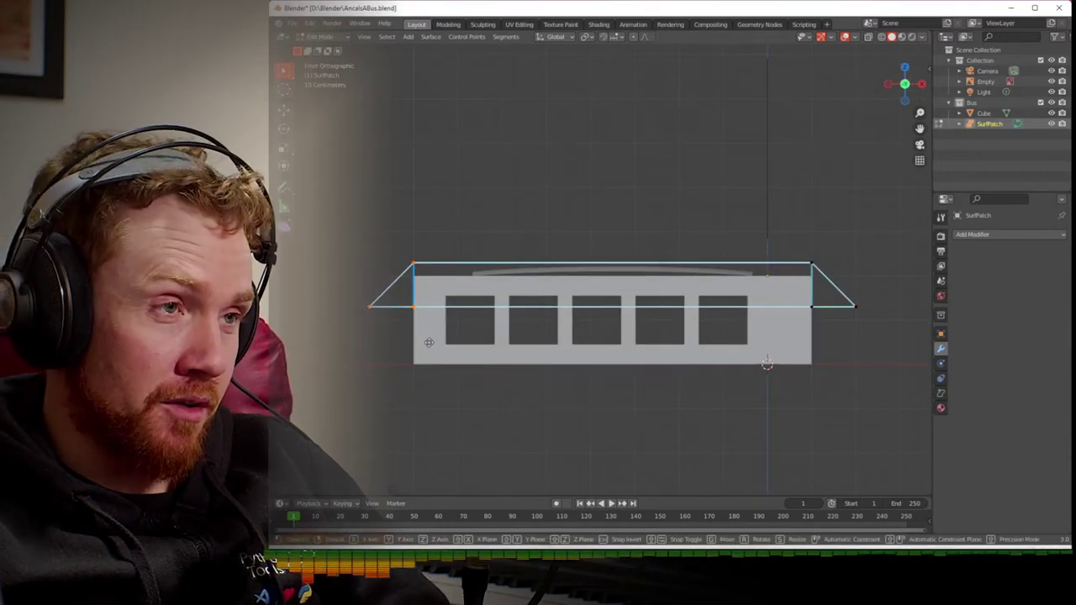
key("g")
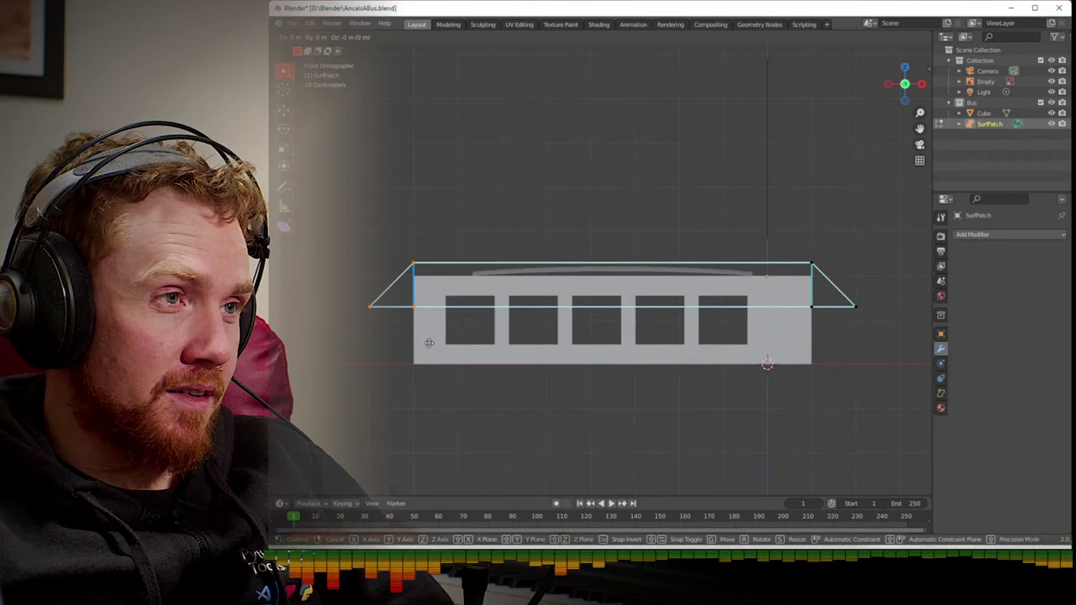
right_click(429, 343)
middle_click_drag(406, 341, 498, 401)
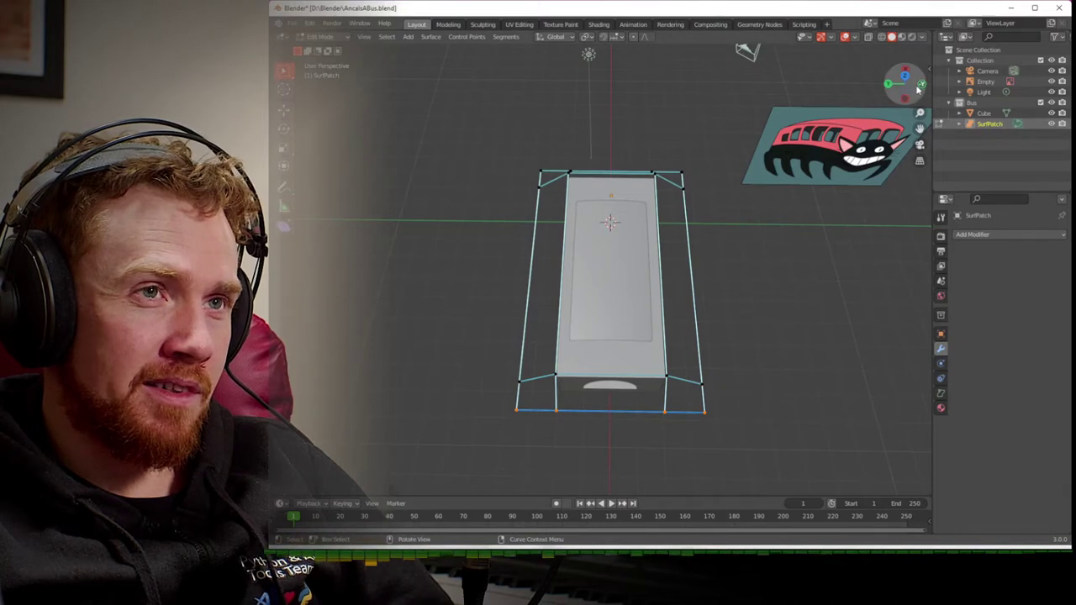
- In Front Orthographic view, extrude new control points outward from both patch ends
left_click(887, 83)
key("g")
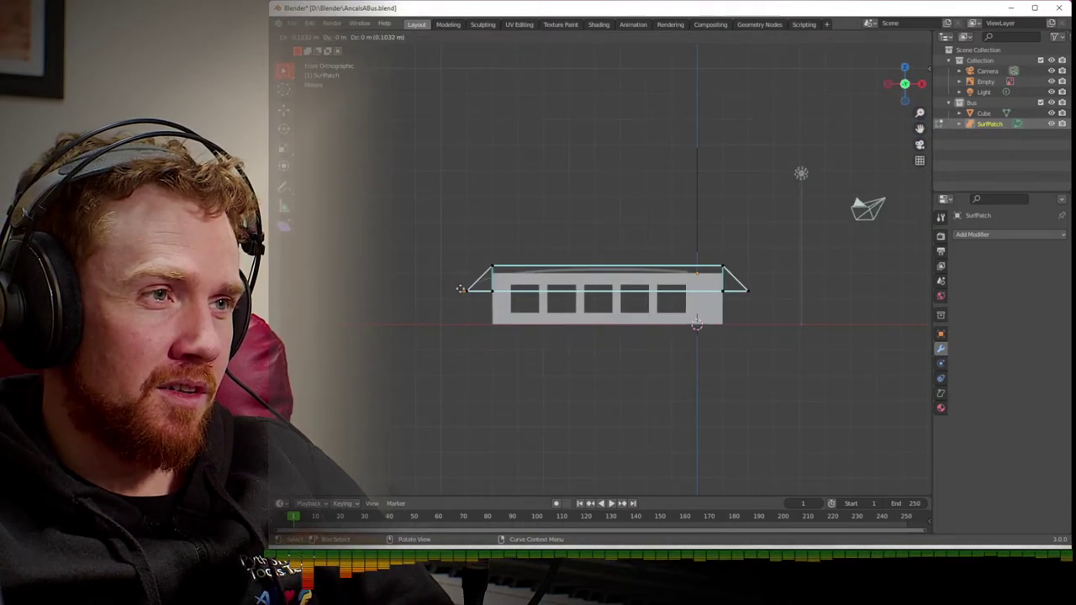
left_click(450, 290)
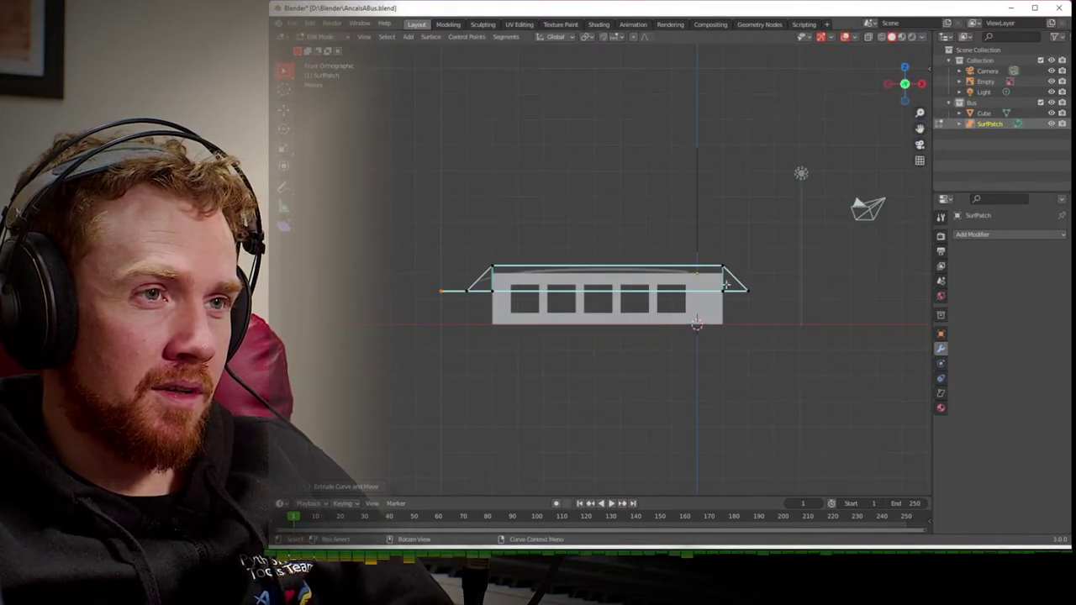
key("e")
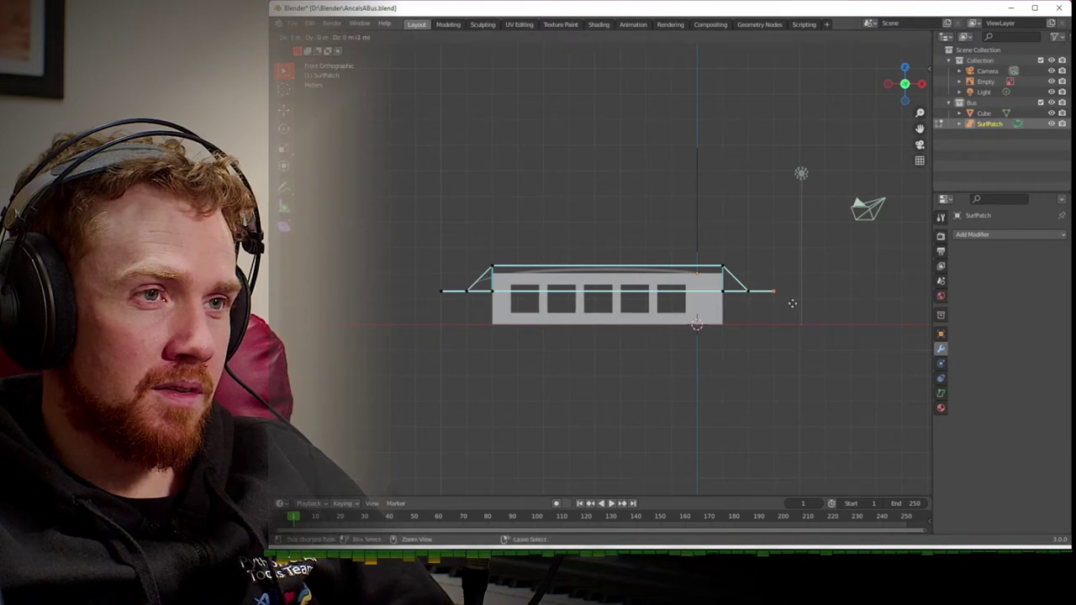
left_click(792, 304)
- In side view, extrude the patch's side points outward to complete the border
left_click(921, 84)
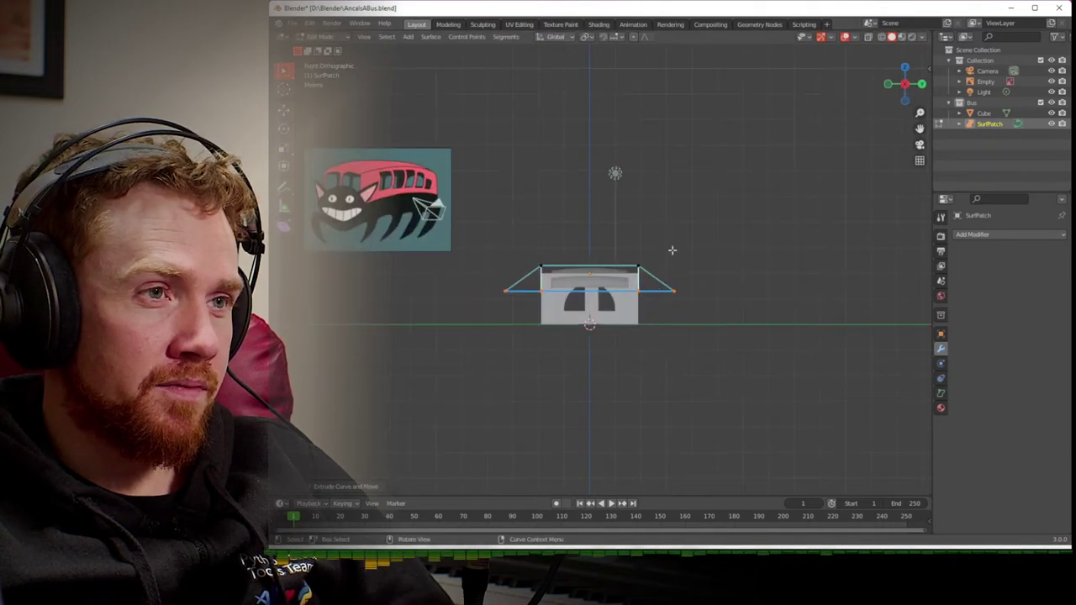
key("e")
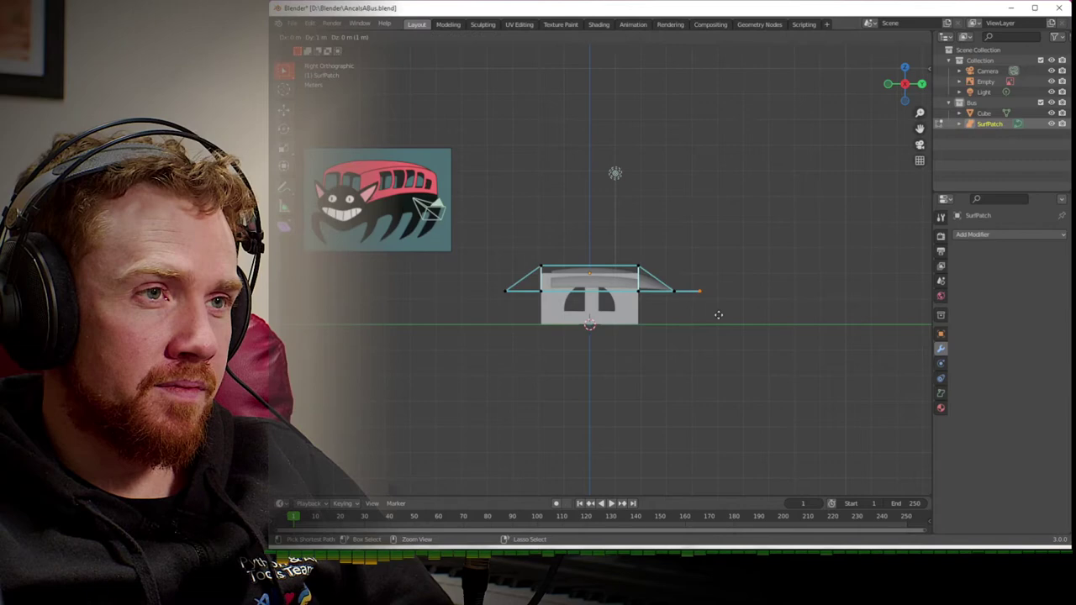
right_click(719, 315)
left_click_drag(488, 286, 530, 314)
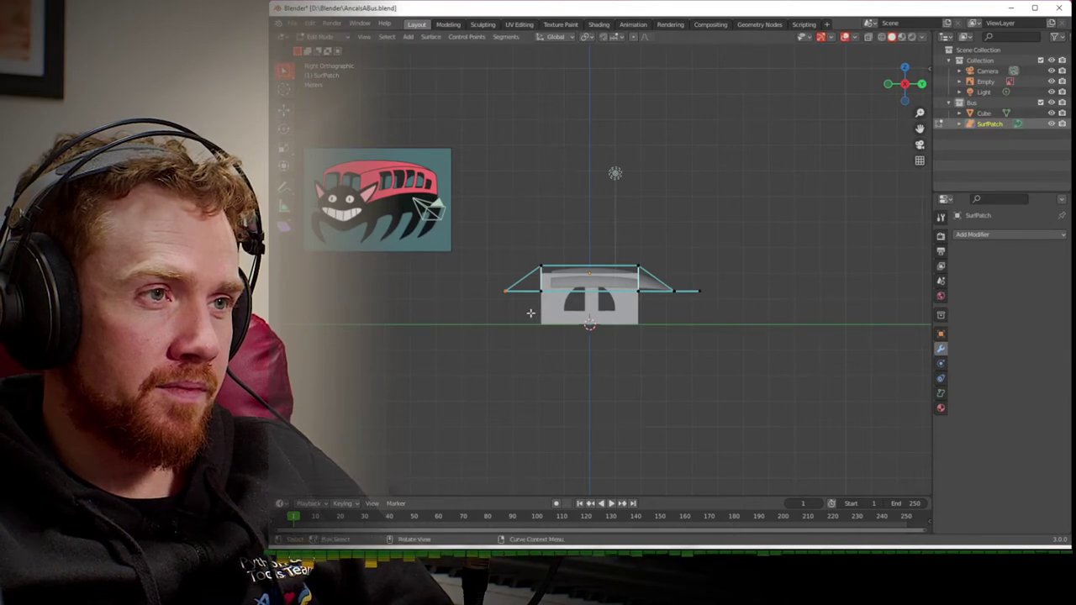
middle_click_drag(499, 307, 793, 439)
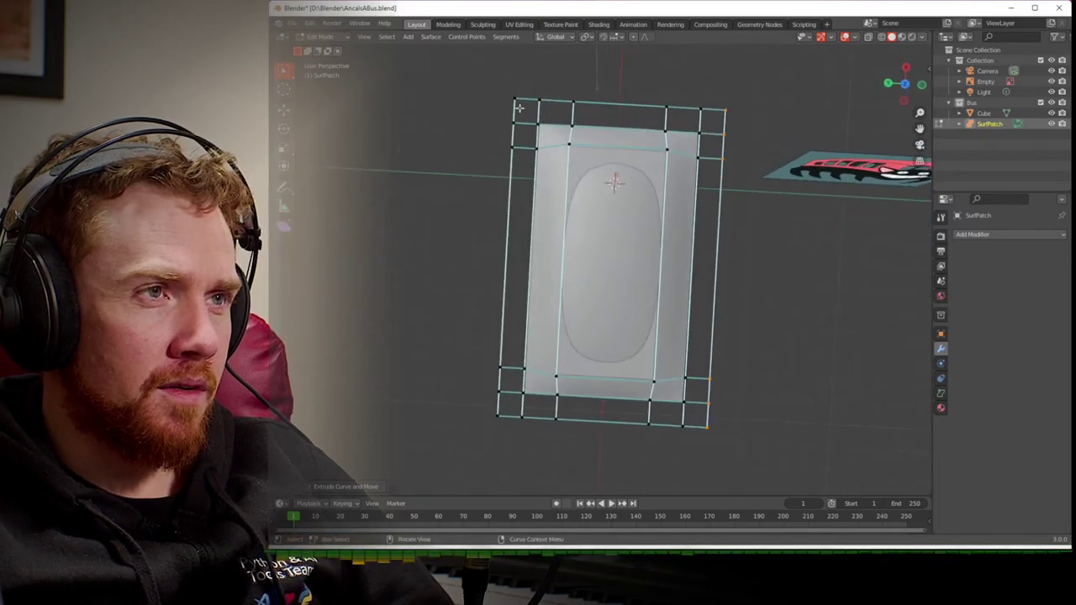
- Box-select the roof patch's inner control points and switch to Top Orthographic view
left_click_drag(525, 116, 712, 141)
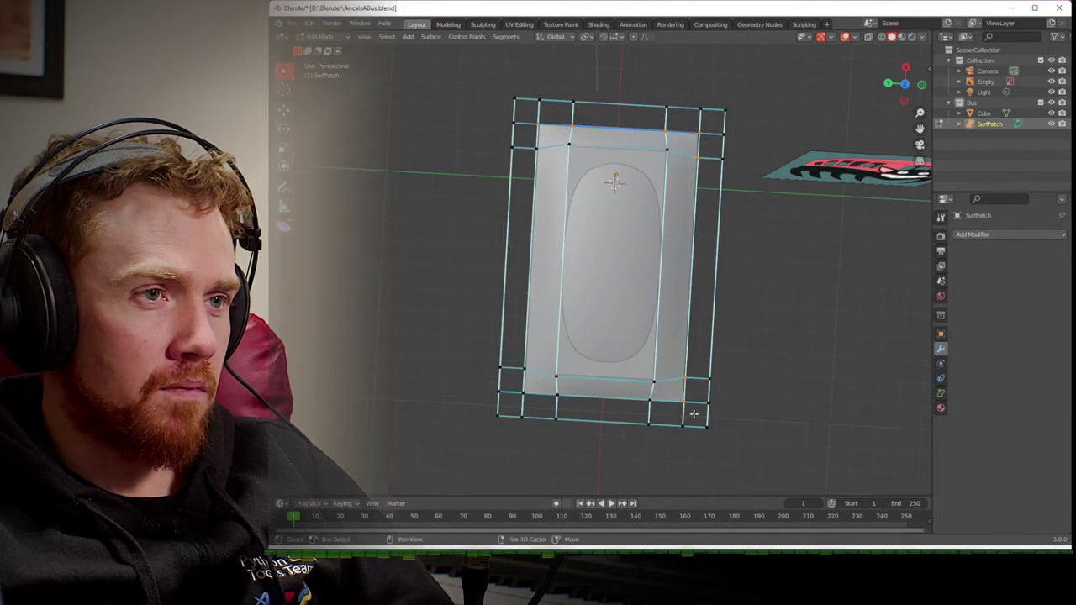
left_click_drag(622, 401, 610, 392, "shift")
left_click_drag(520, 385, 520, 385, "shift")
left_click_drag(532, 317, 532, 317, "shift")
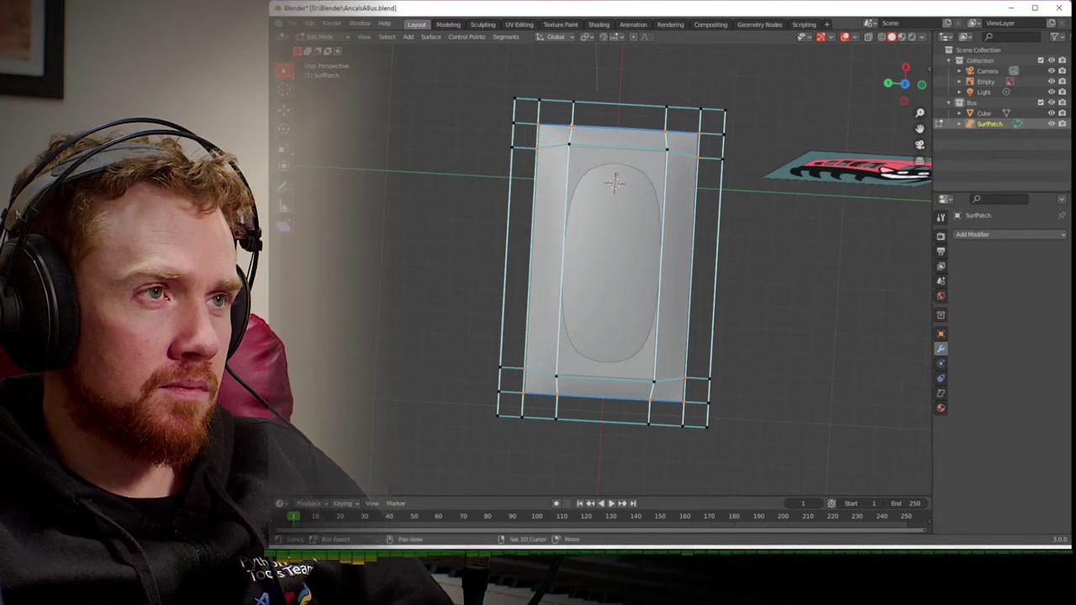
middle_click_drag(706, 222, 691, 105)
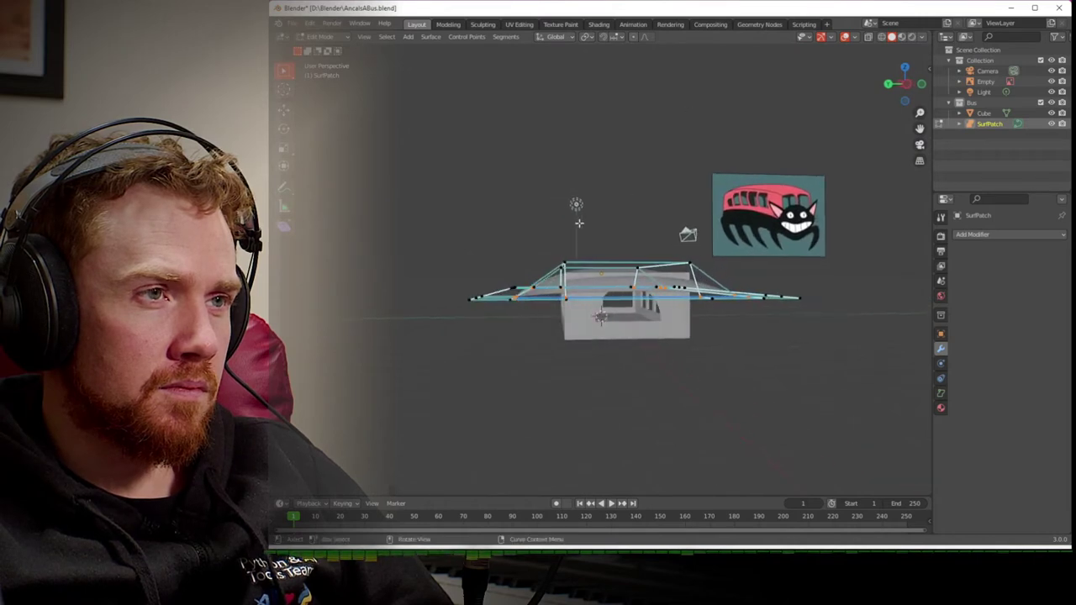
mouse_move(574, 229)
middle_mouse_down()
mouse_move(560, 243)
mouse_move(554, 227)
middle_mouse_up()
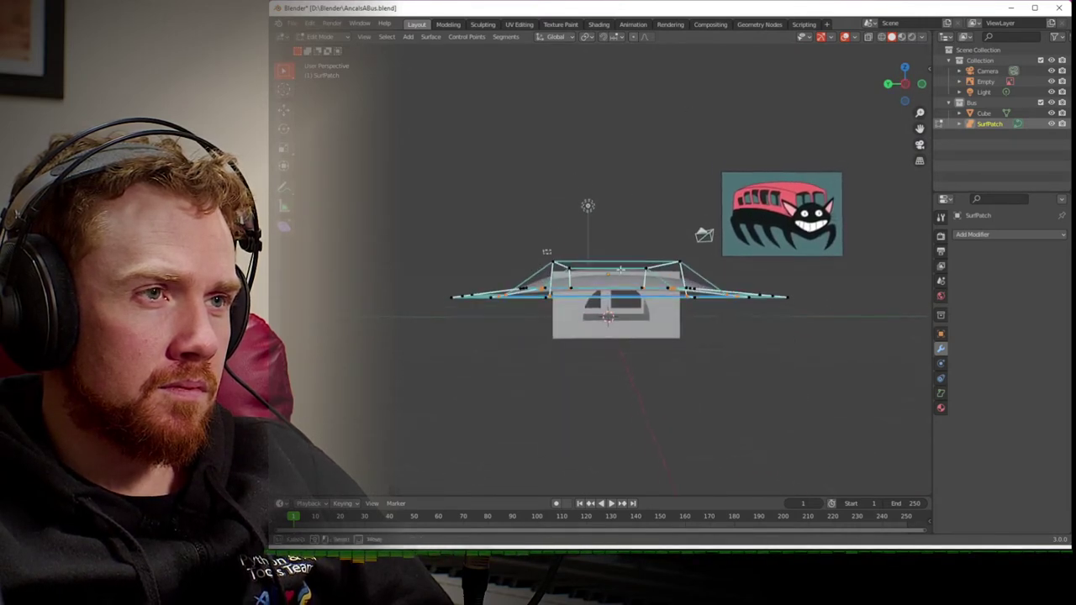
middle_click_drag(708, 276, 715, 353)
left_click_drag(902, 89, 905, 80)
left_click(905, 80)
- Scale the selected inner control points to exactly 0.8 with Ctrl snapping
key("g")
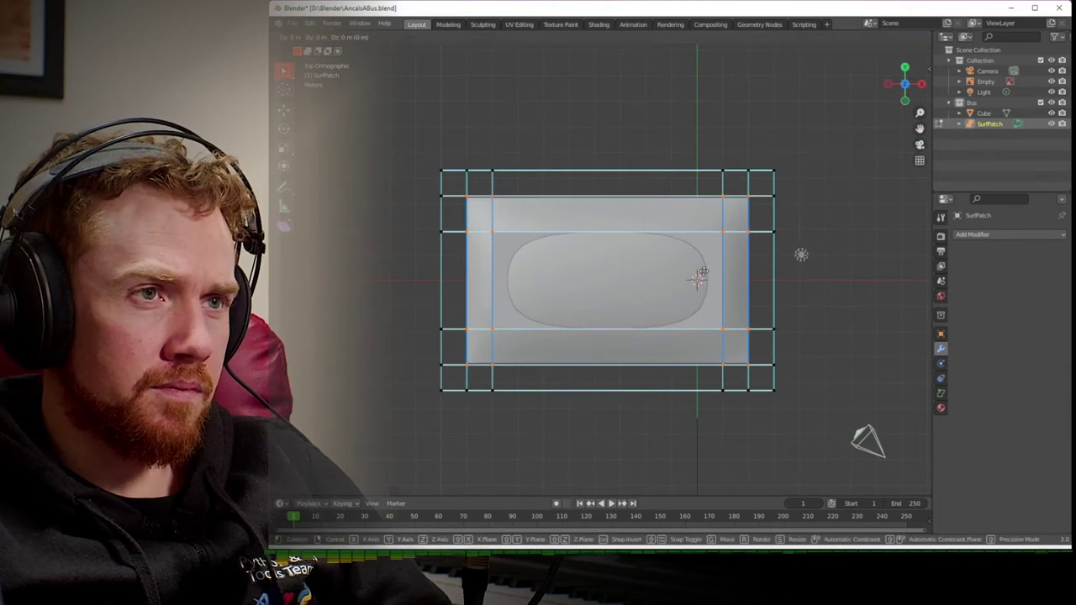
key("z")
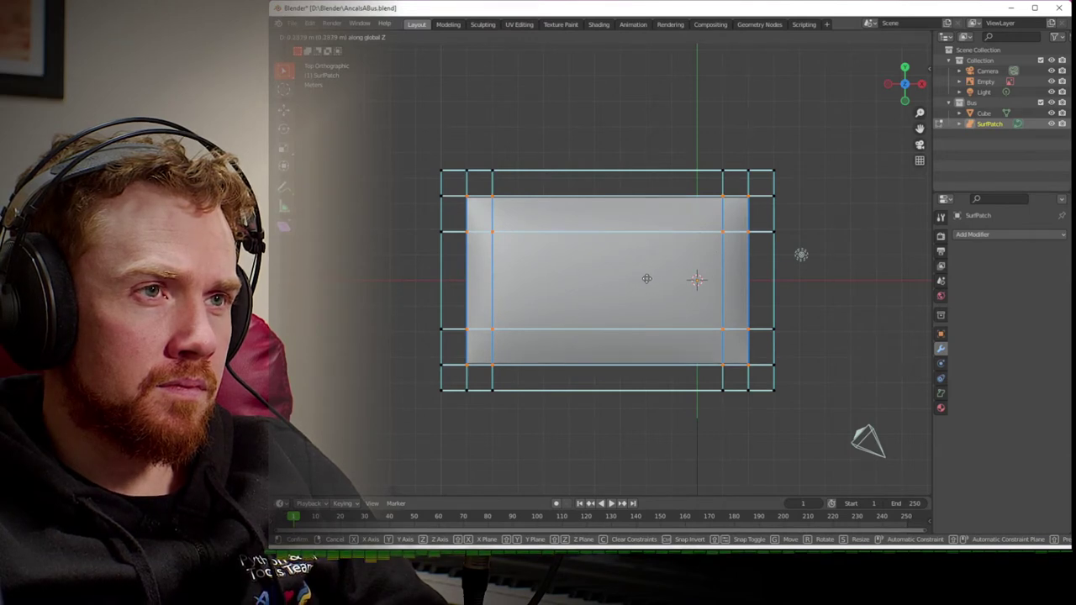
key("s")
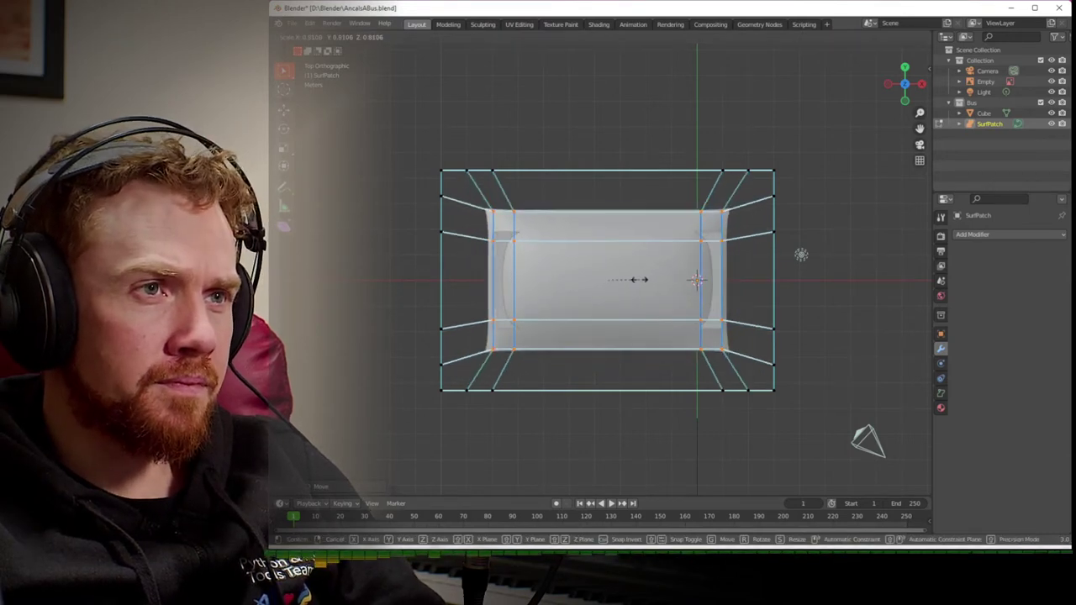
key("ctrl")
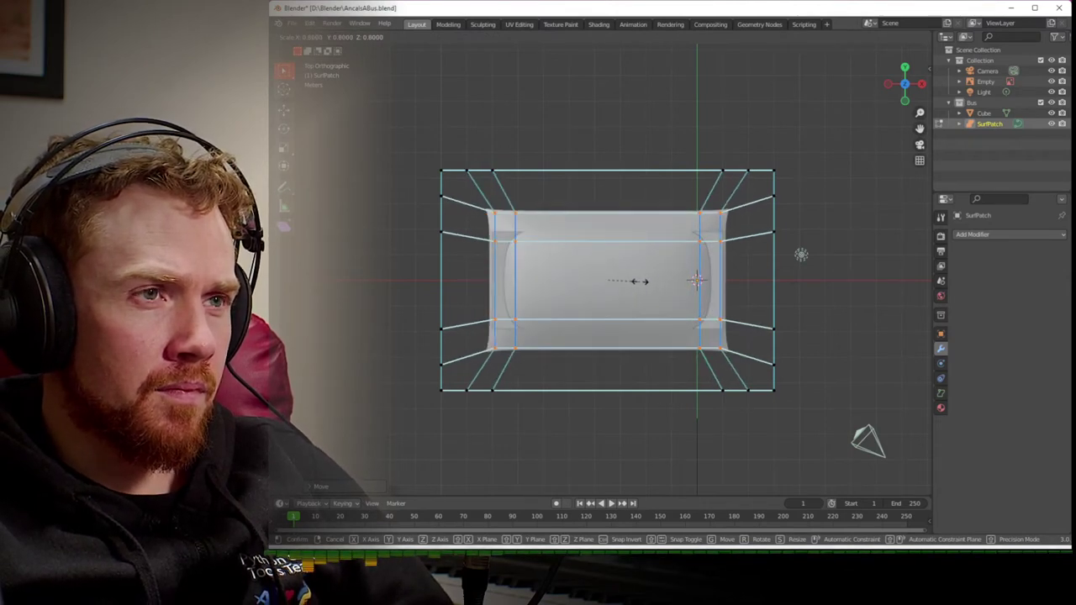
left_click(639, 281)
middle_click_drag(638, 281, 527, 189)
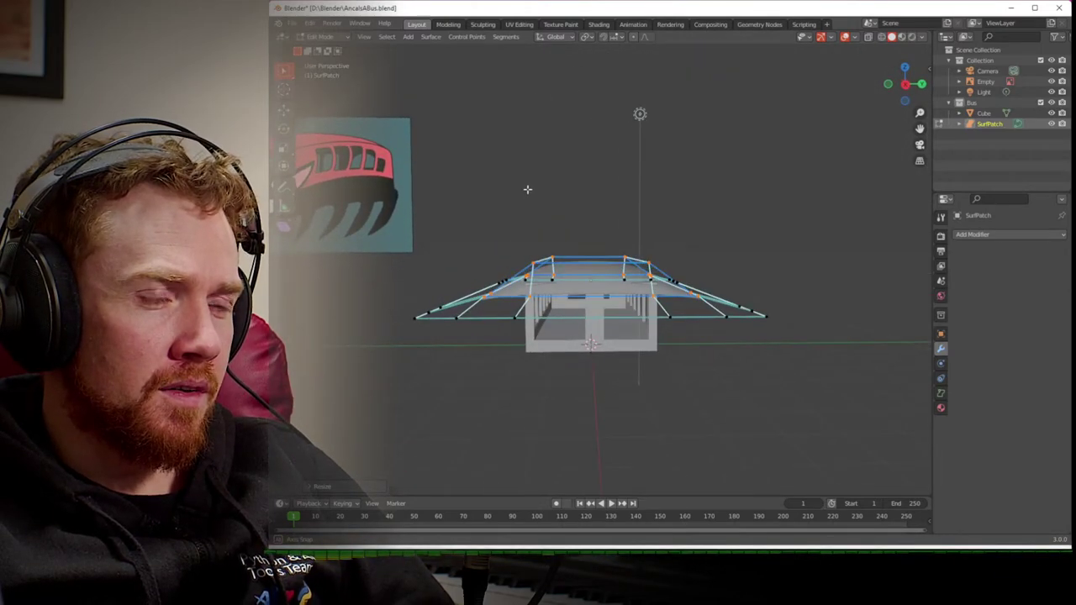
- In Right Orthographic view with X-ray on, move a band of control points along Z
scroll(527, 189, "up", 4)
scroll(528, 190, "down", 2)
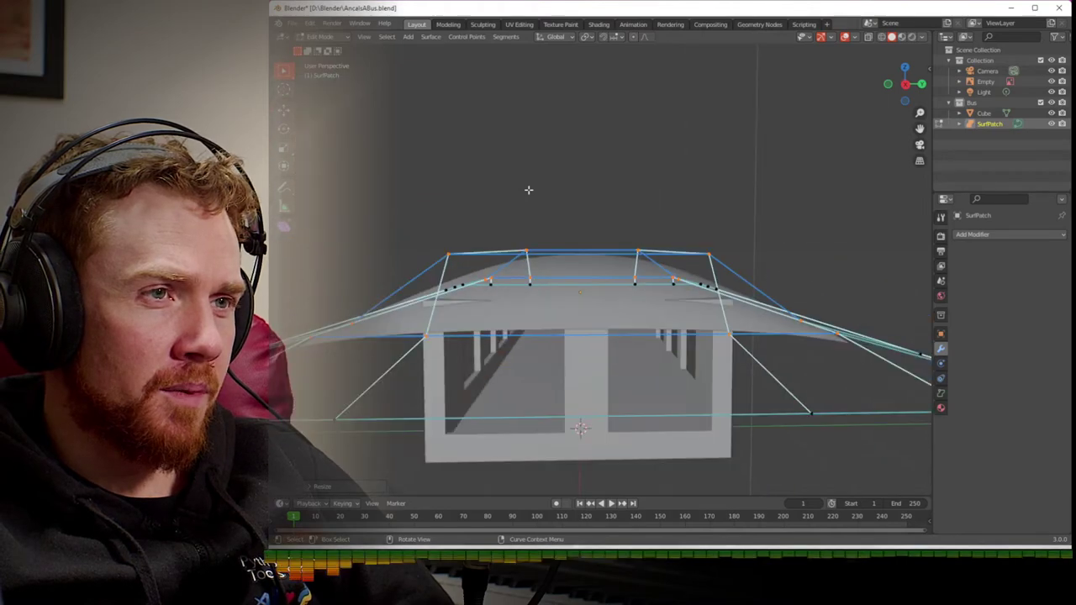
scroll(541, 234, "down", 3)
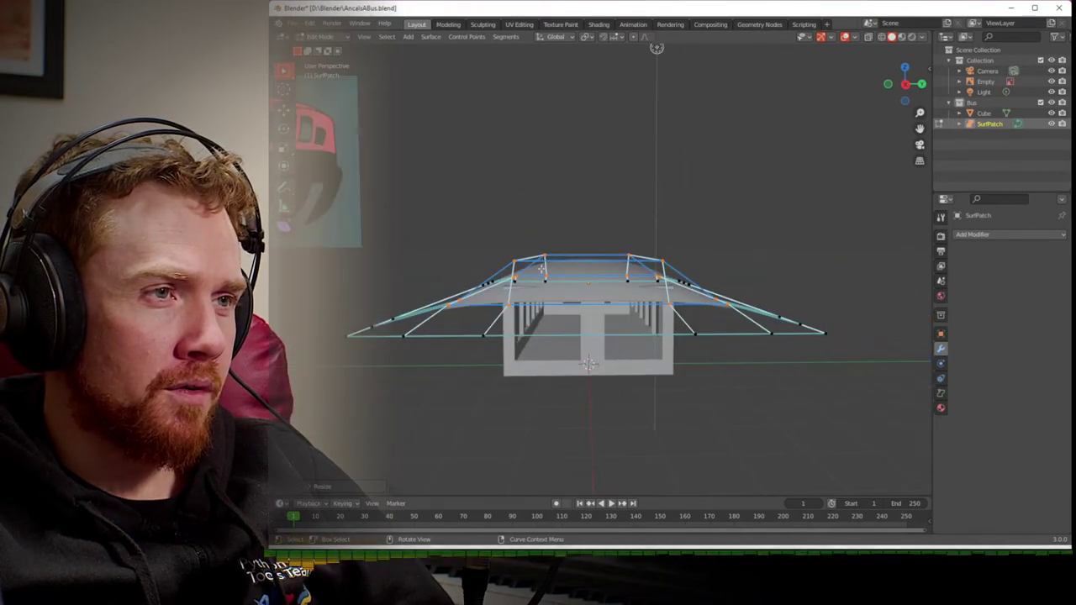
left_click(905, 85)
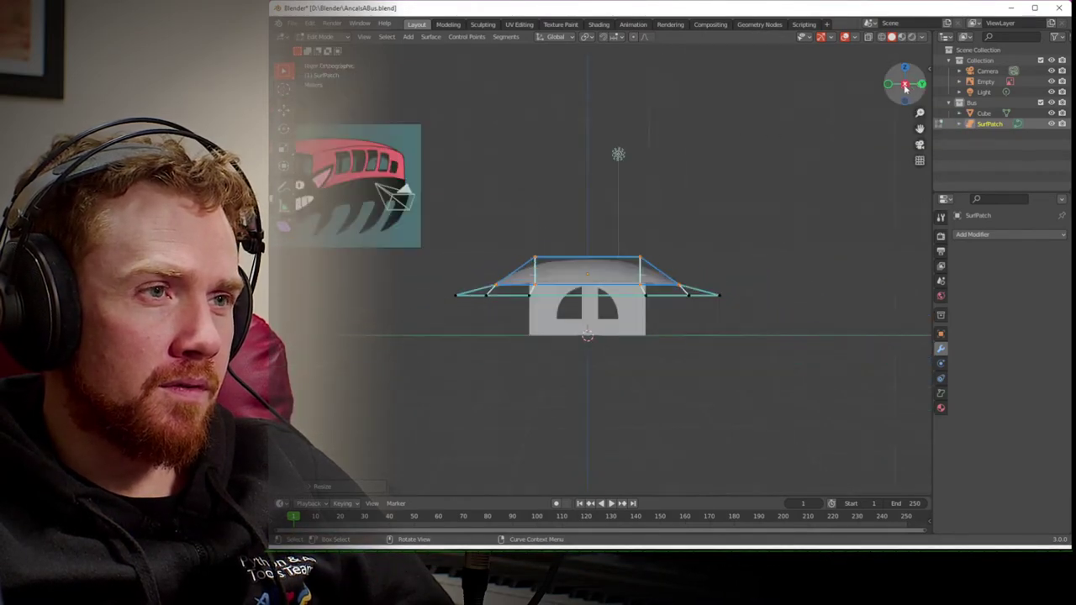
left_click_drag(649, 291, 657, 291)
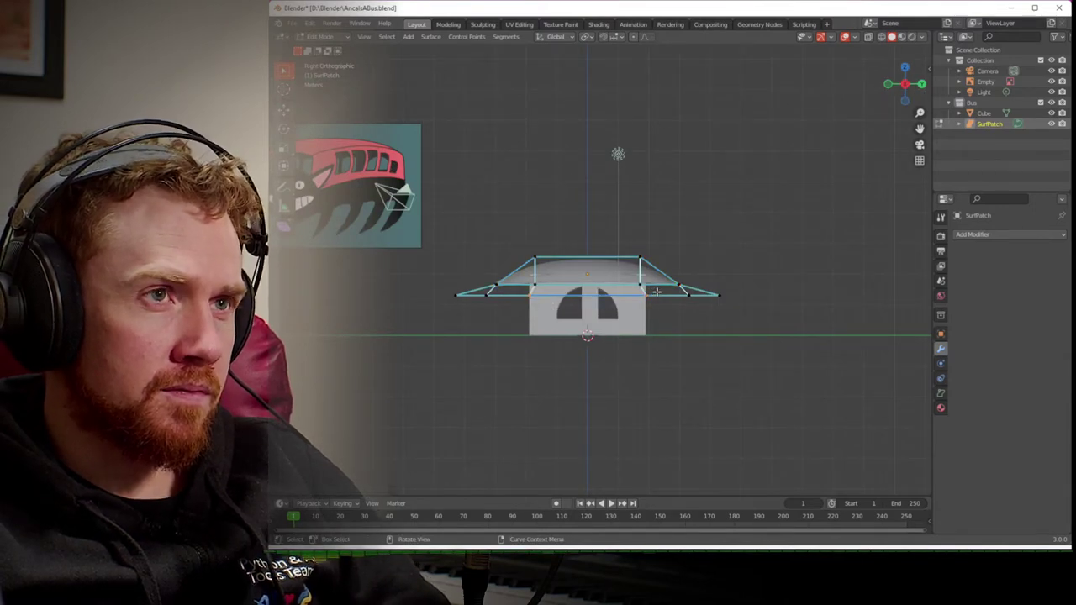
key("alt+z")
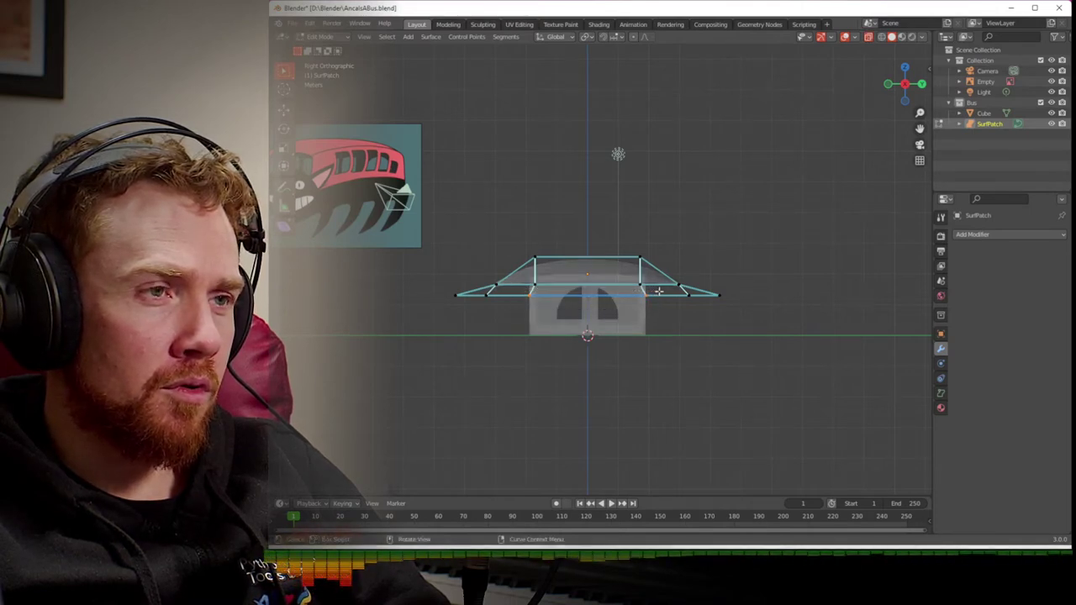
key("g")
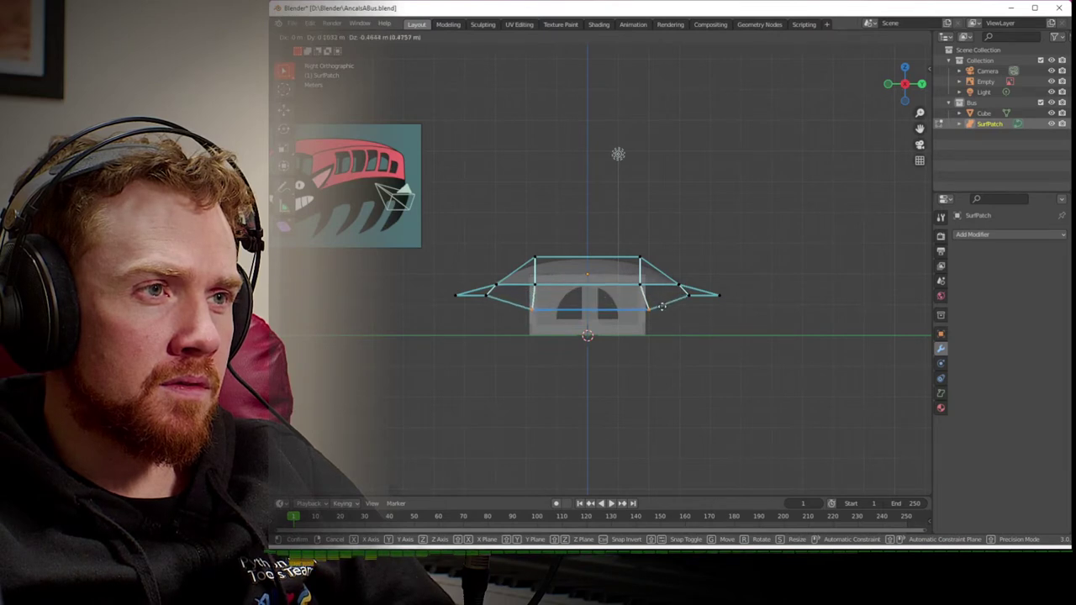
key("z")
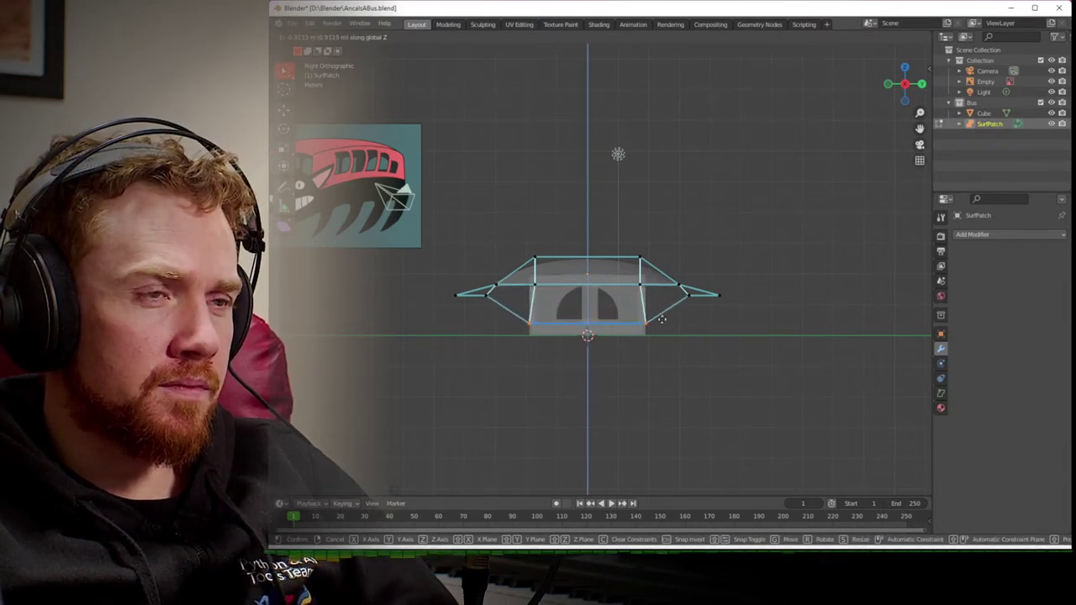
scroll(662, 319, "up", 3)
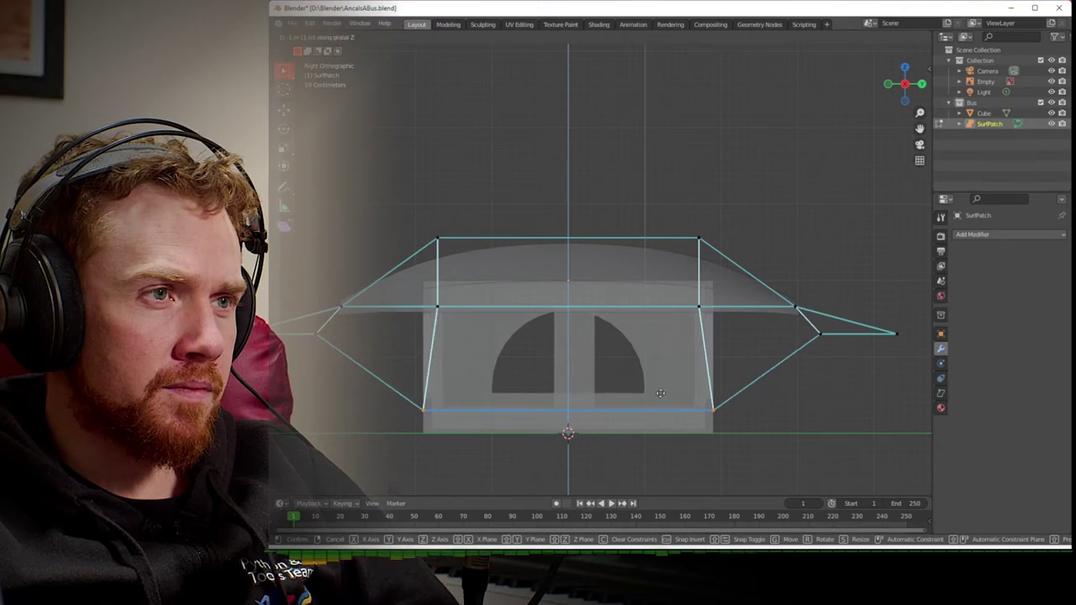
- Confirm the vertical move, then lower the patch's bottom edge along Z in Front view
left_click(661, 393)
middle_click_drag(660, 393, 717, 390)
left_click(903, 95)
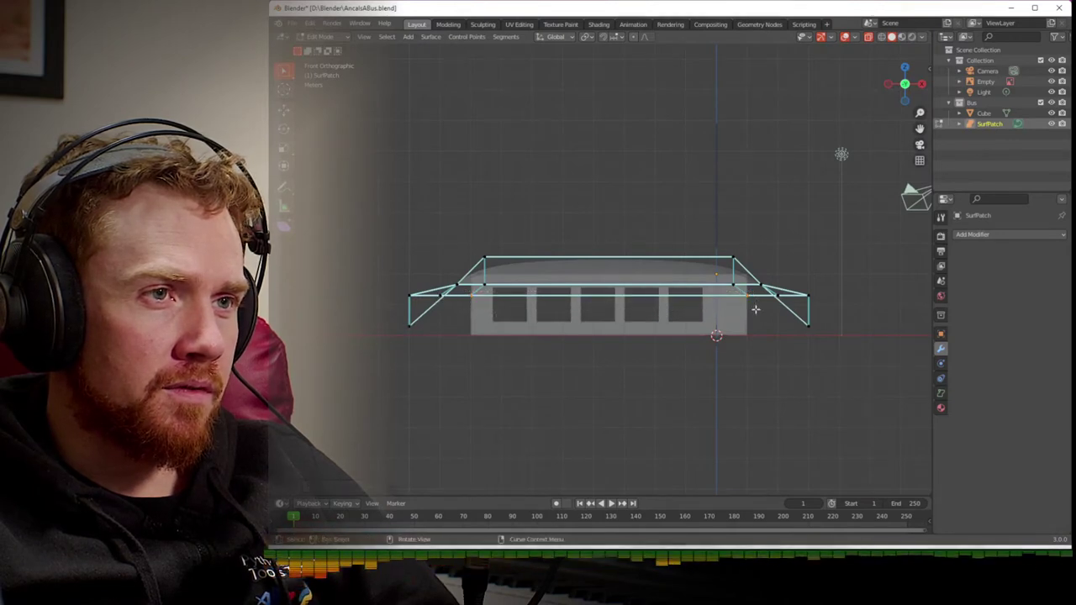
scroll(721, 303, "up", 5)
scroll(720, 303, "down", 2)
key("g")
key("z")
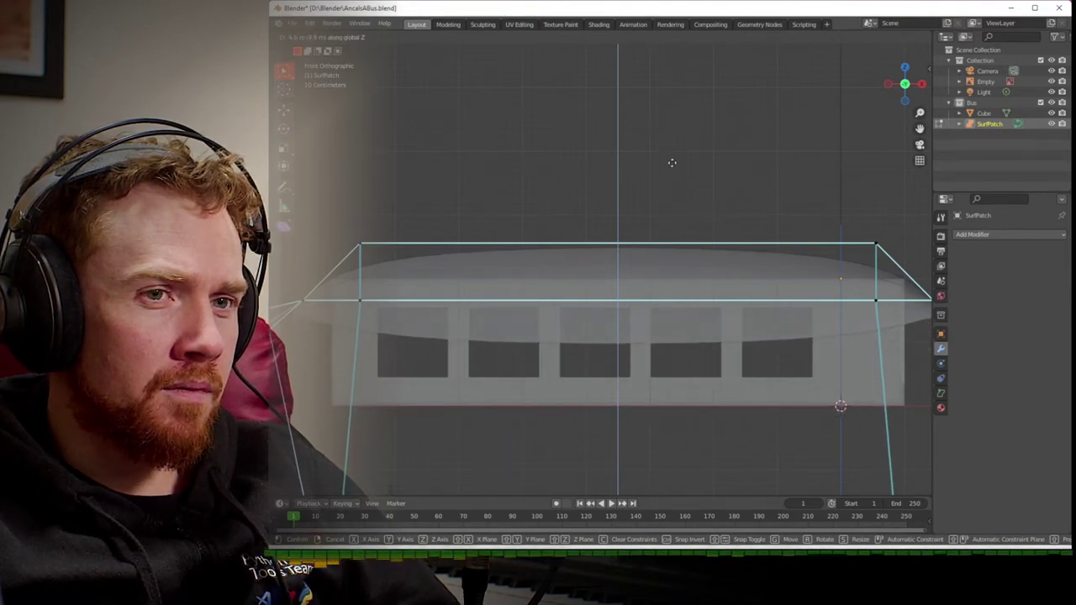
left_click(664, 454)
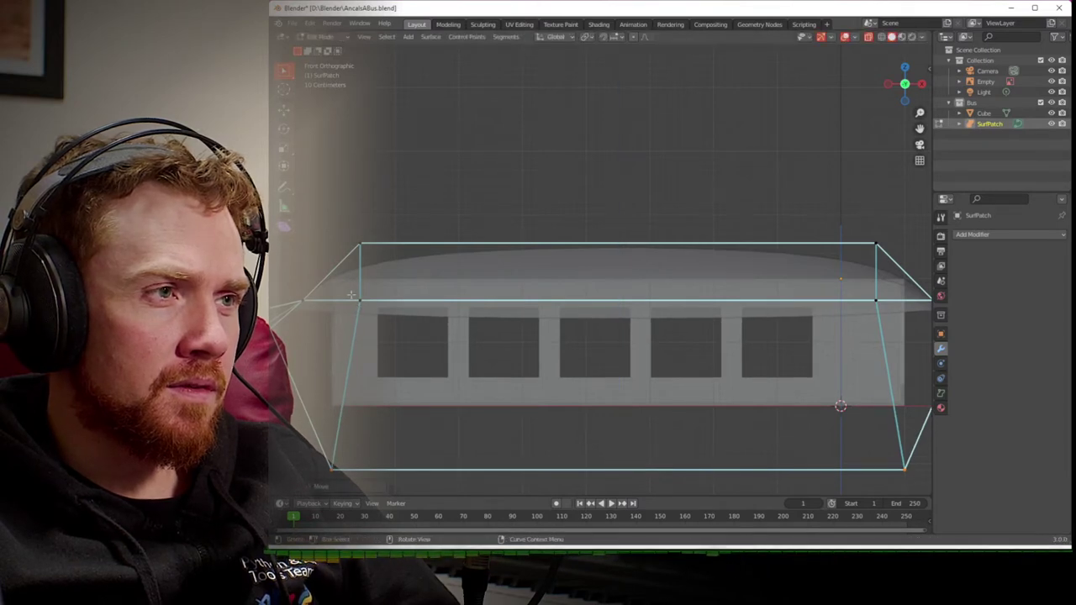
- Lower the right top-front control point along Z and leave Edit Mode
left_click(877, 300)
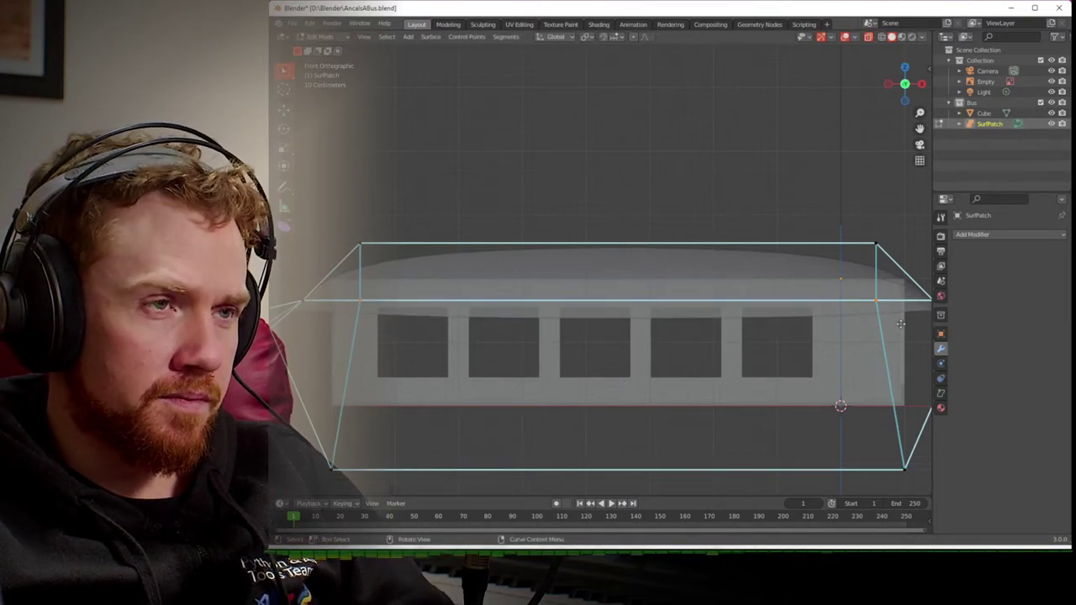
key("g")
key("z")
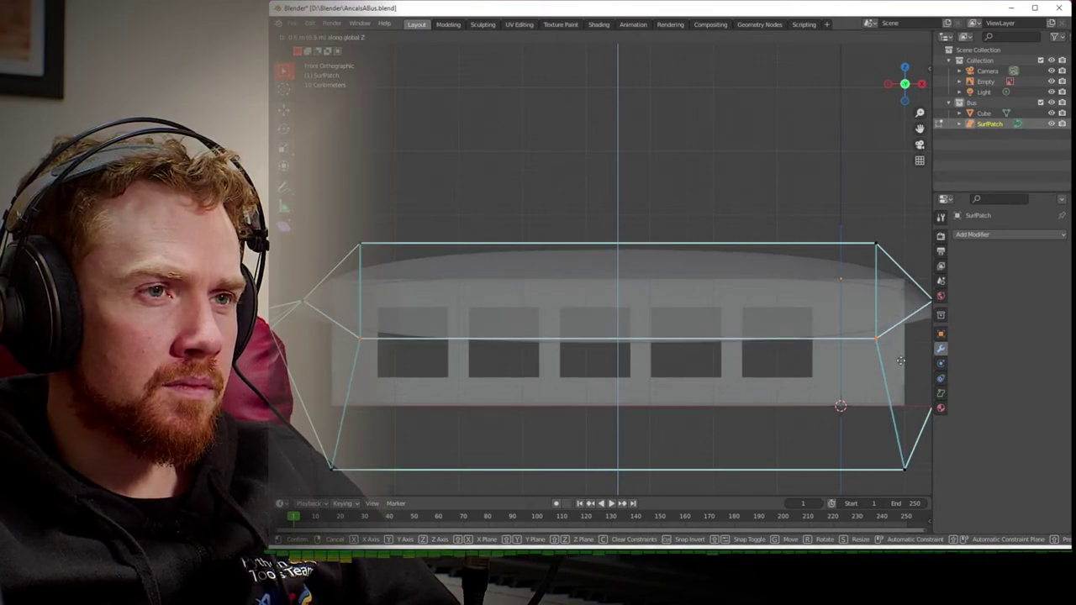
left_click(894, 403)
middle_click_drag(894, 403, 577, 371)
key("Tab")
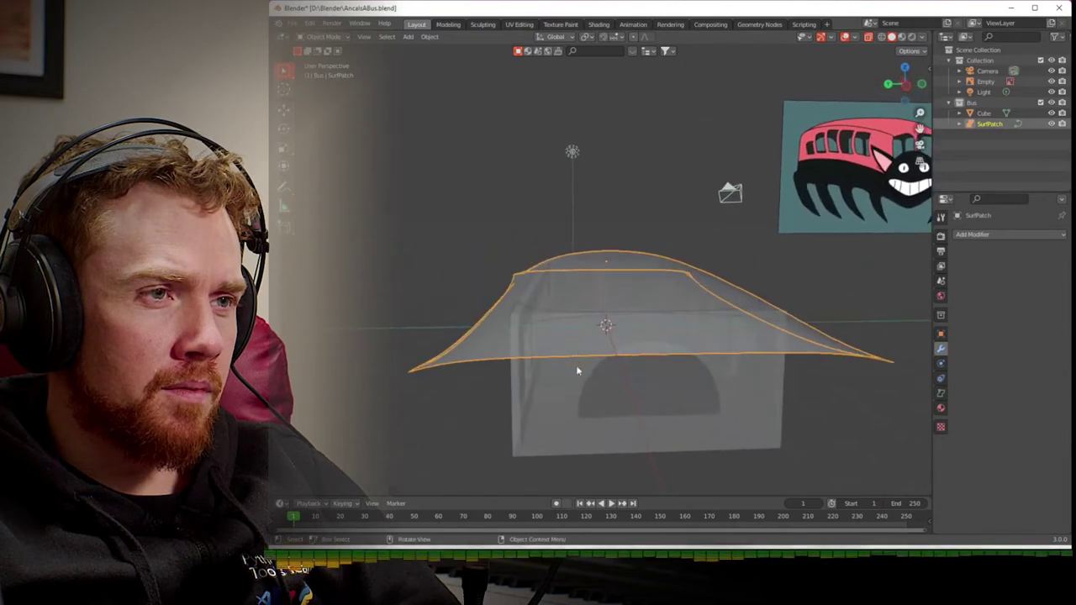
- Box-select the top of the bus body Cube in Edit Mode from the side view
left_click(543, 394)
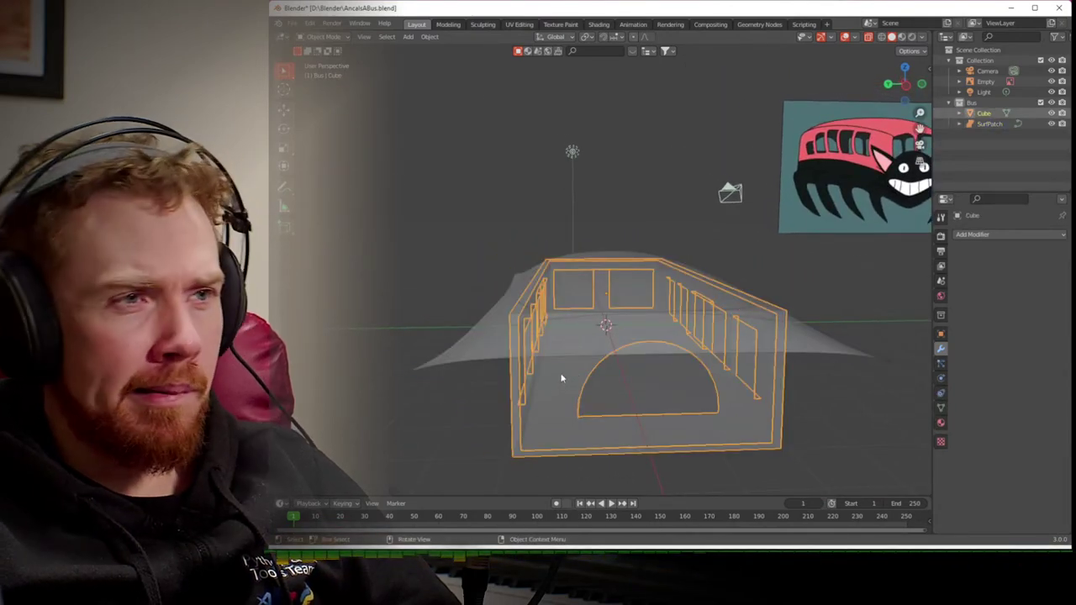
key("Tab")
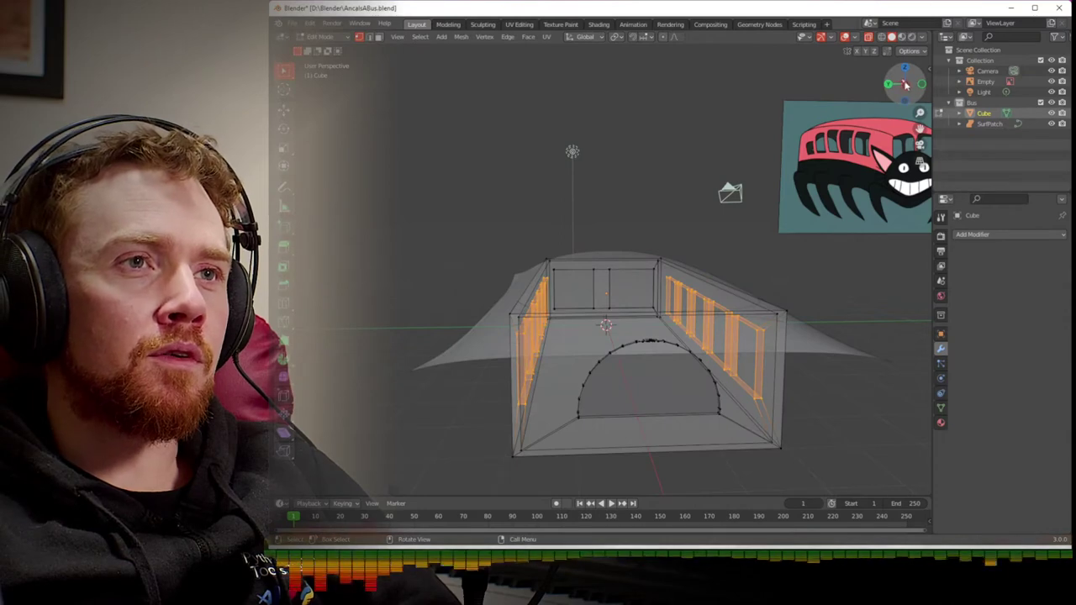
left_click(889, 84)
scroll(522, 264, "up", 4)
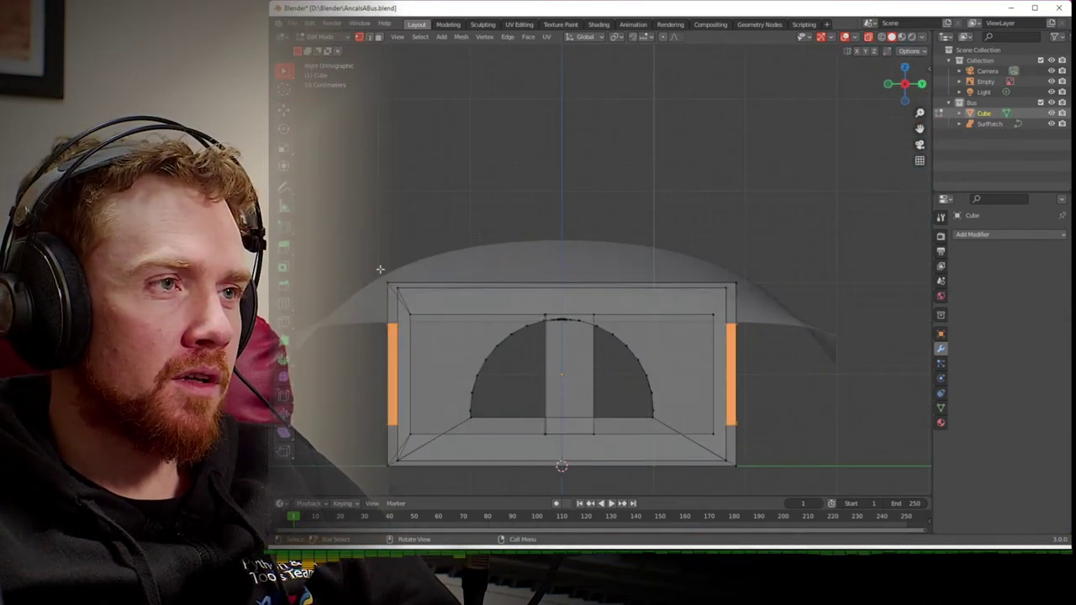
left_click_drag(378, 277, 748, 285)
middle_click_drag(748, 285, 738, 296)
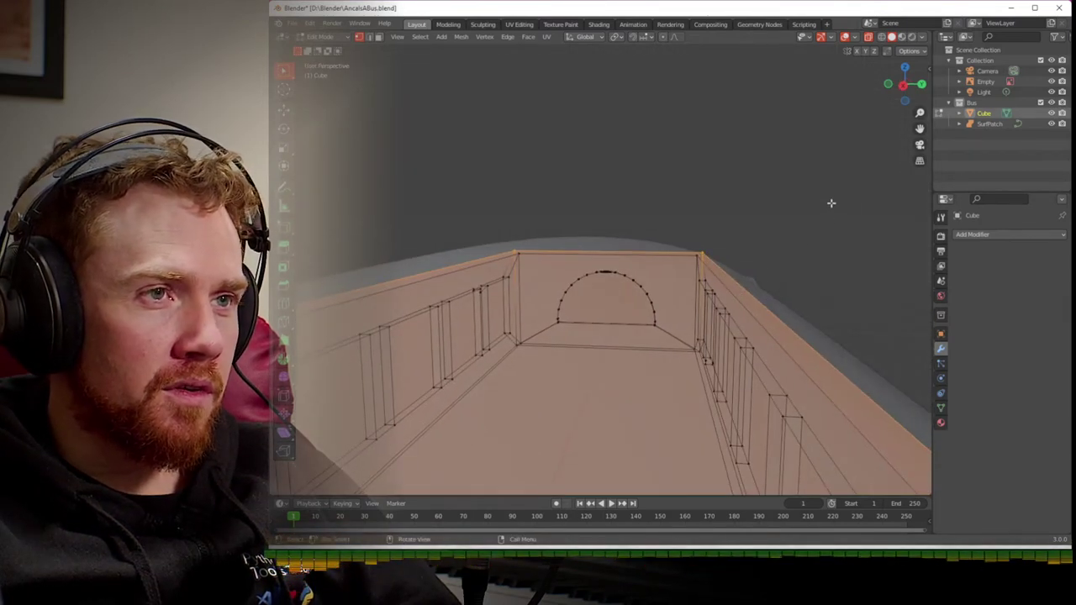
left_click(903, 87)
- Raise the selected top 0.7 m, then return to Object Mode with solid shading
key("g")
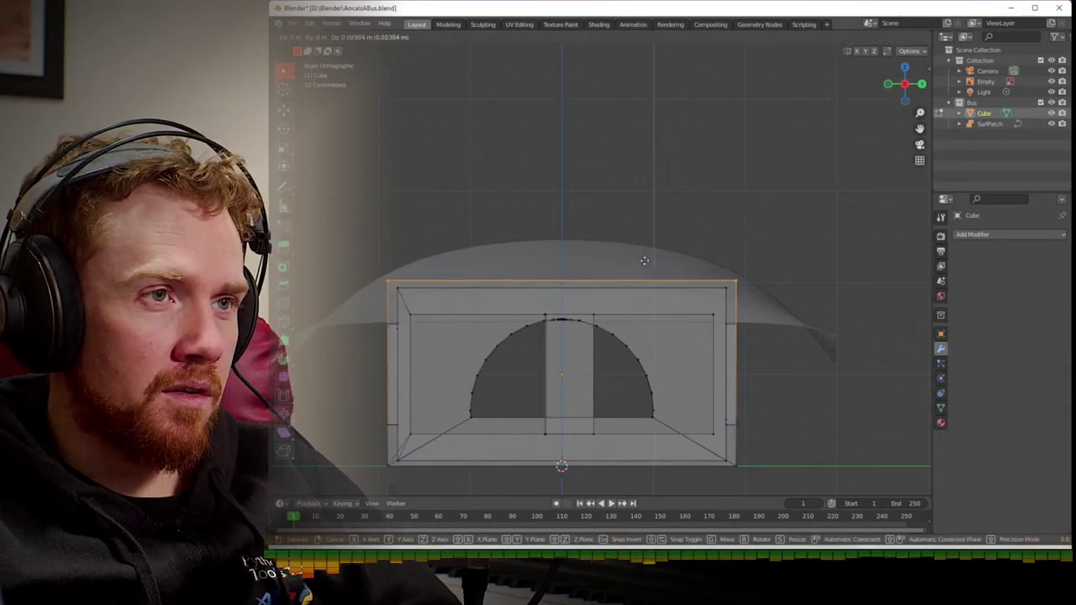
left_click(646, 205)
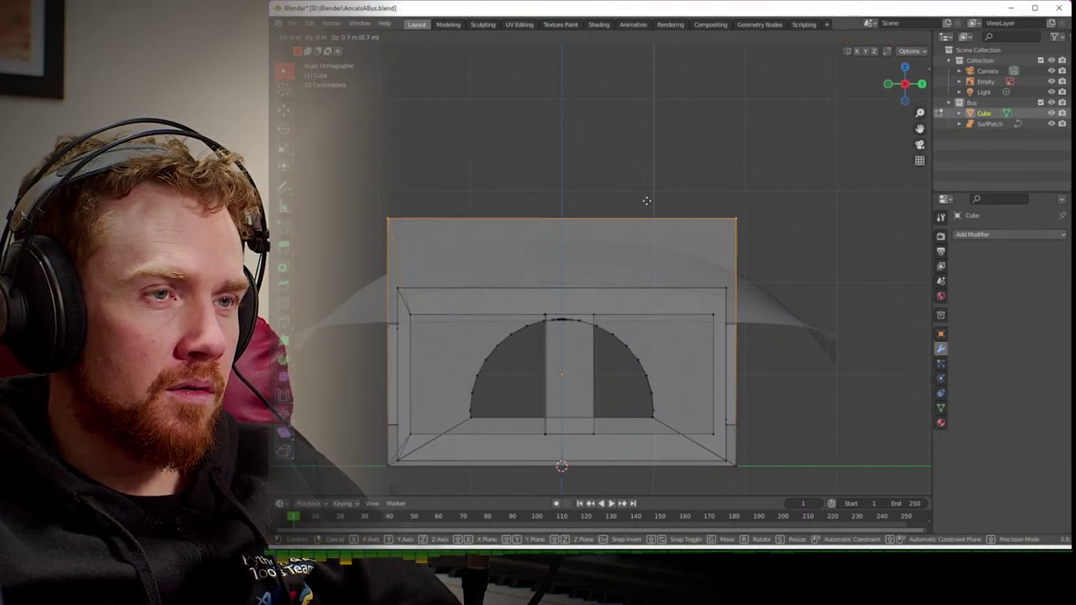
middle_click_drag(644, 201, 602, 232)
scroll(513, 234, "down", 5)
key("Tab")
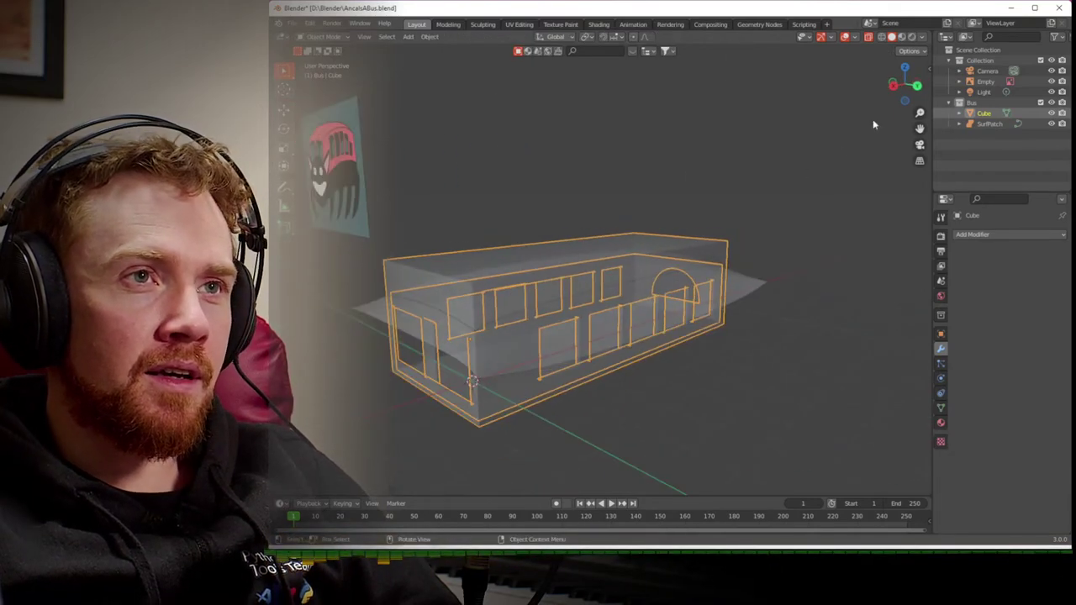
left_click(892, 37)
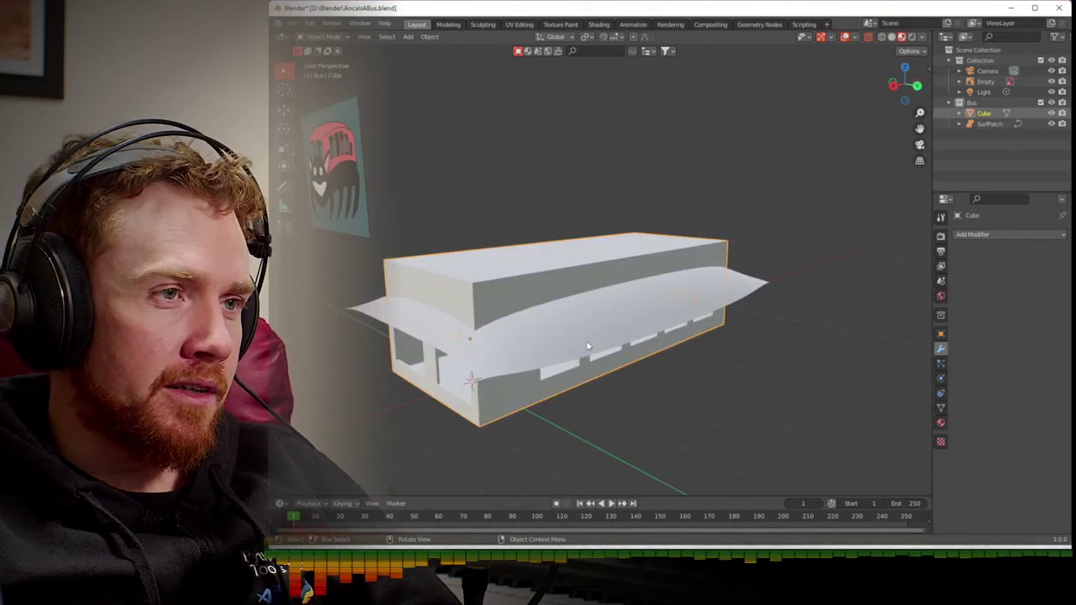
- Select SurfPatch with the Cube for Bool Tool, then reselect SurfPatch alone
left_click(533, 363)
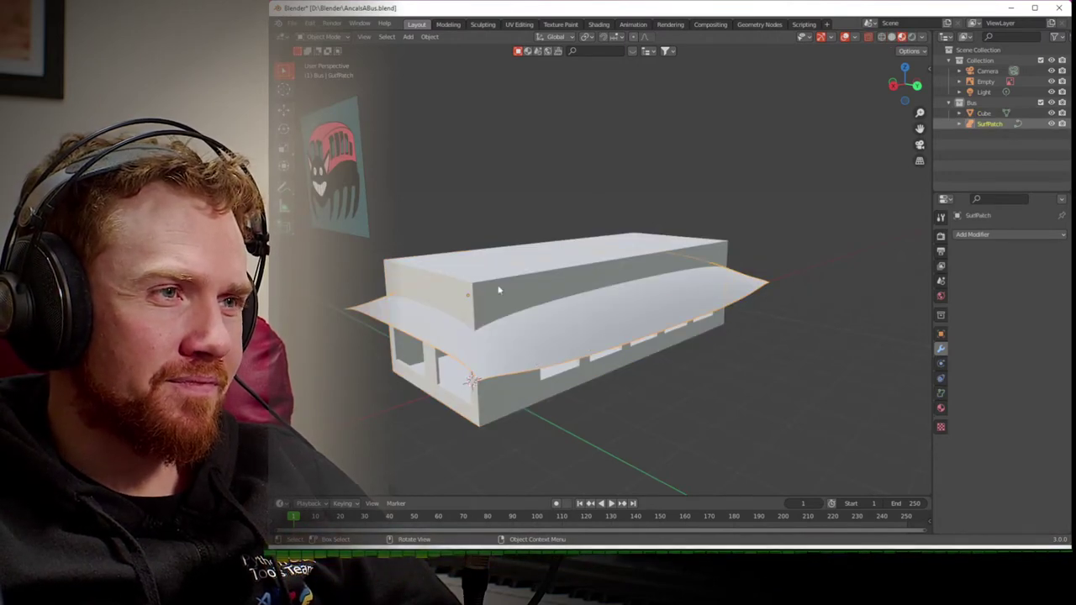
left_click(412, 274, "shift")
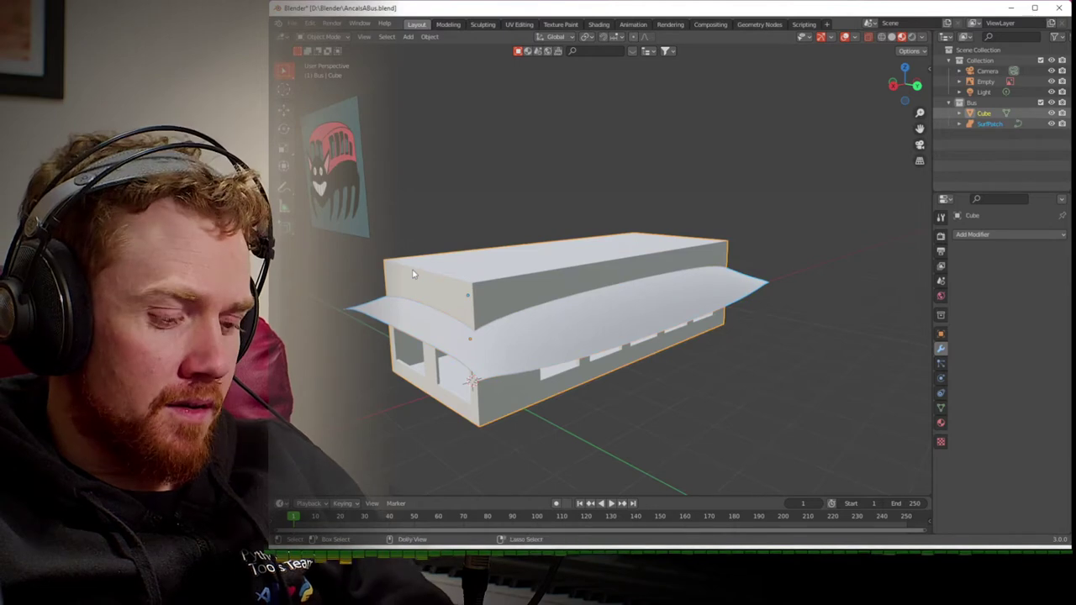
key("ctrl+shift+b")
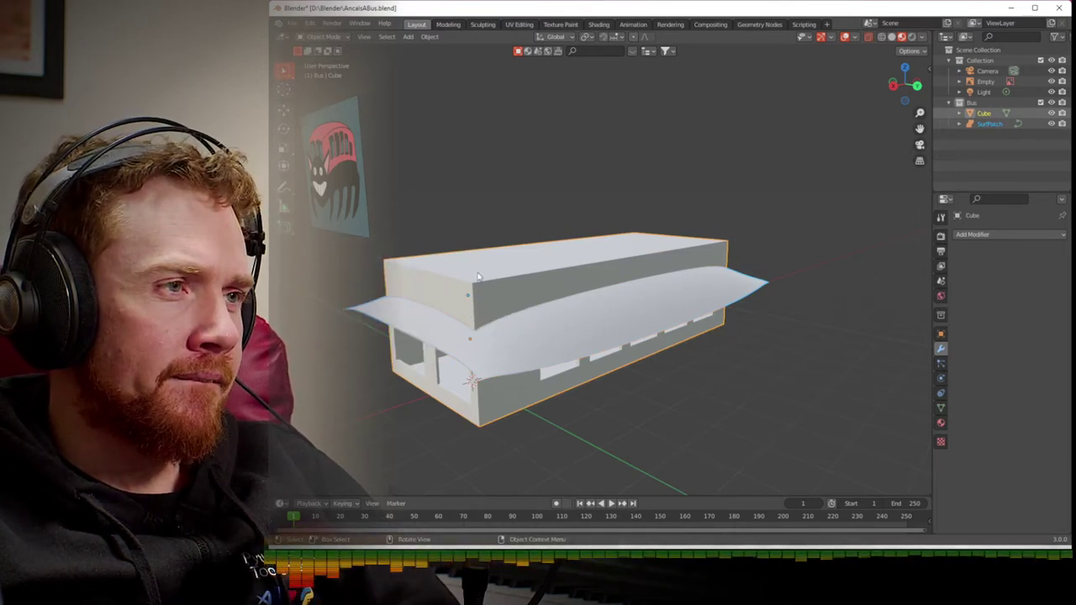
left_click(519, 322)
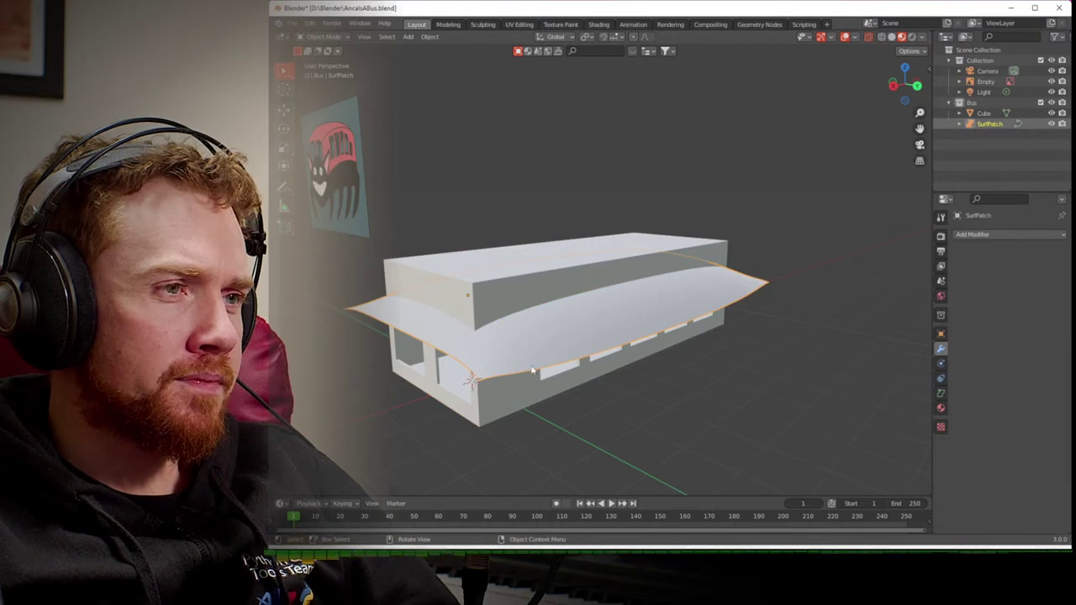
left_click(530, 401)
left_click(532, 340)
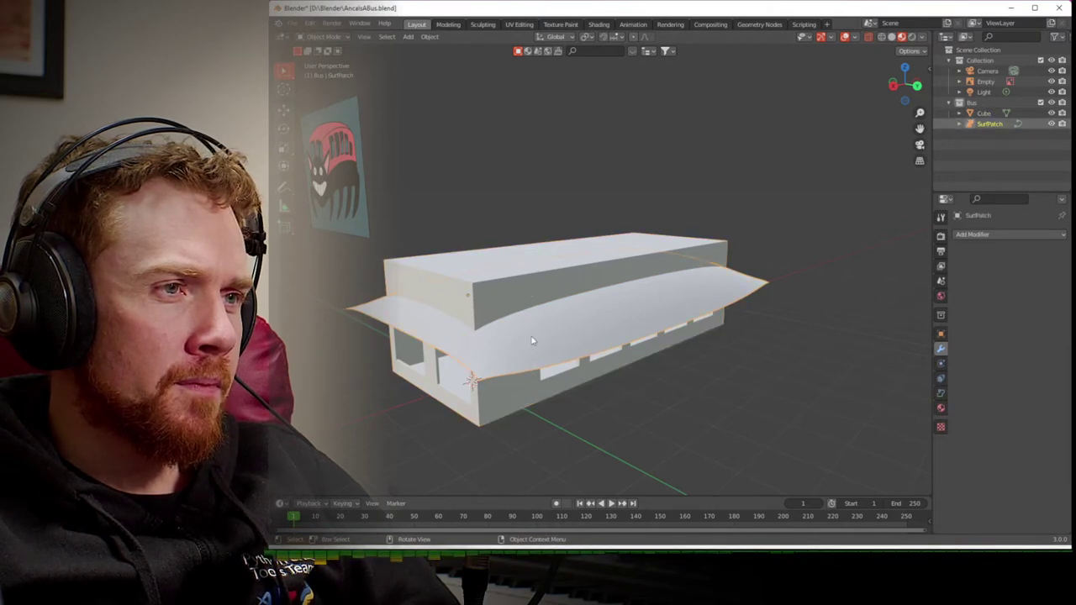
- Browse the Add Modifier and Object menus without adding anything
left_click(979, 234)
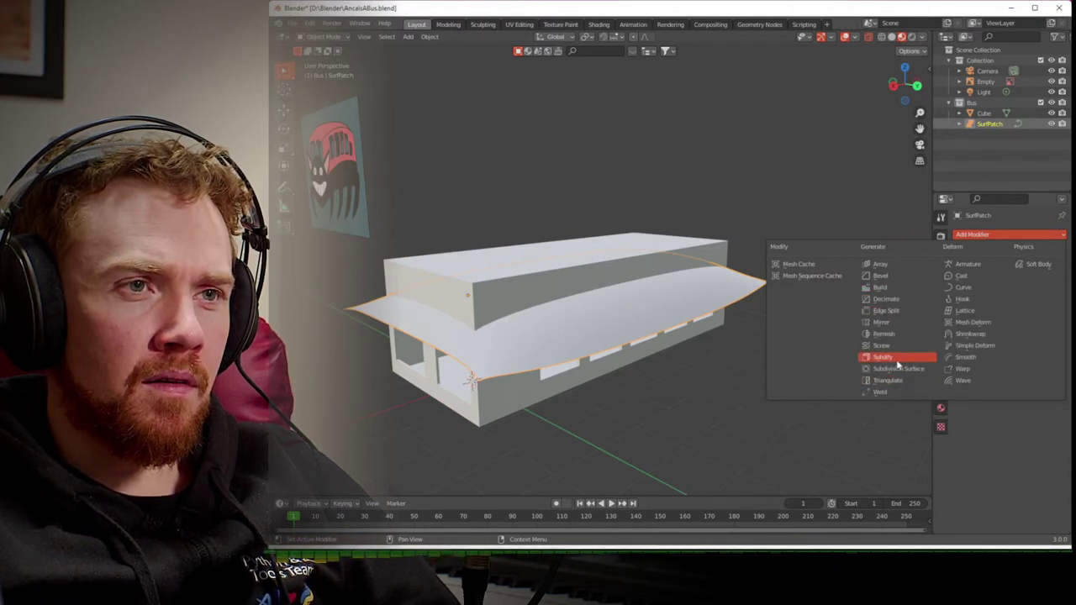
left_click(732, 348)
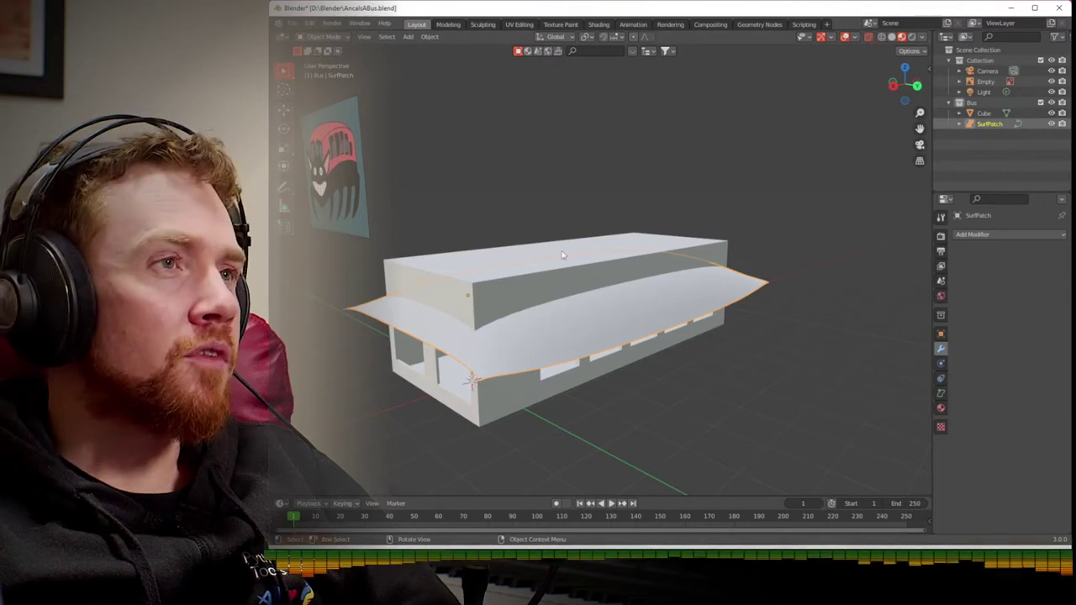
left_click(427, 37)
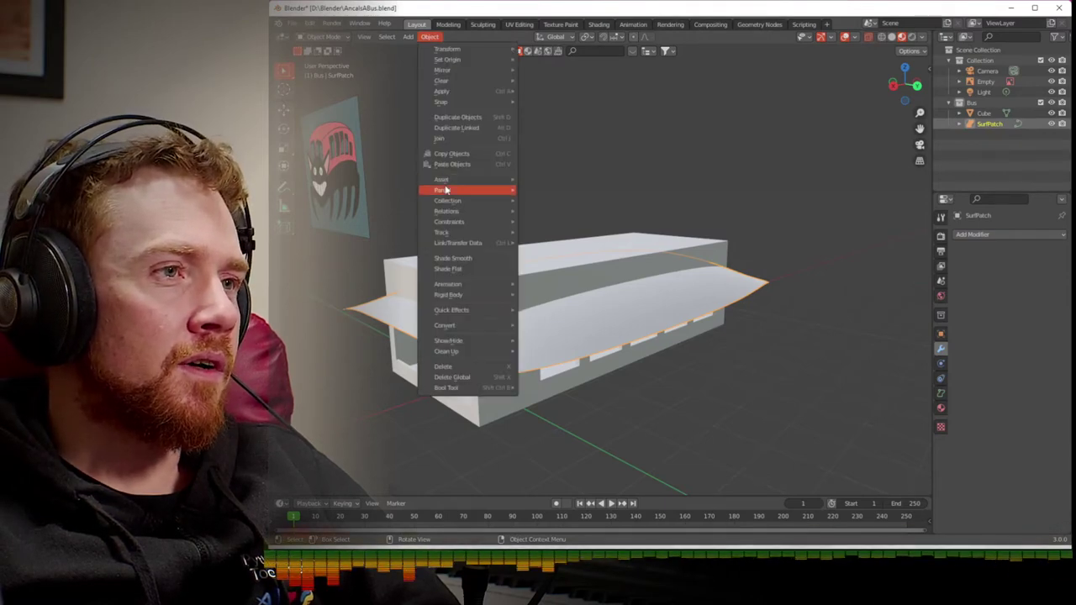
left_click(987, 236)
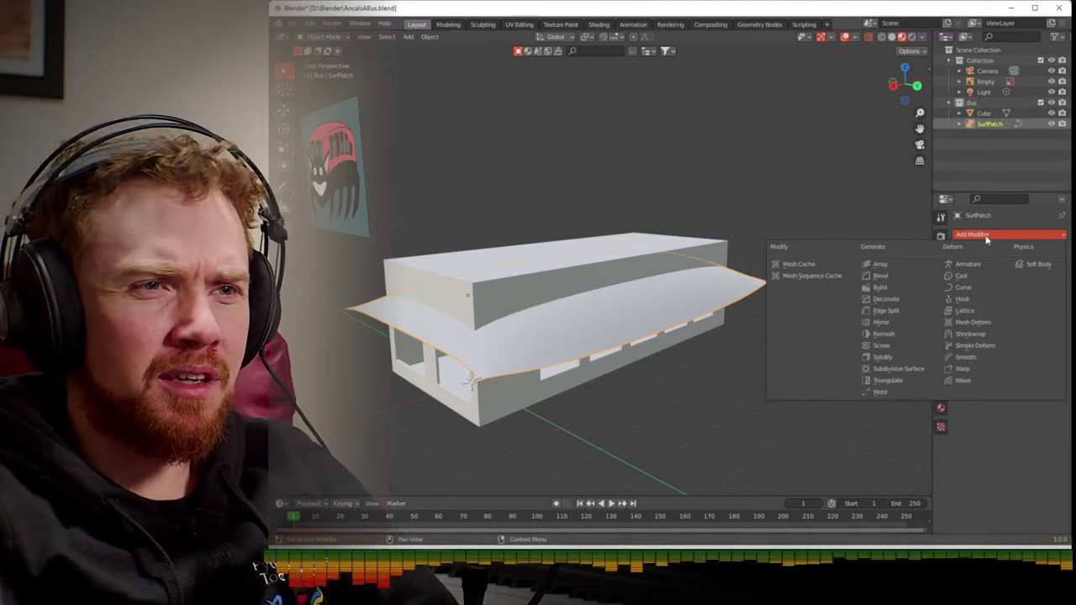
- Convert SurfPatch into a mesh from the Object menu
left_click(409, 37)
mouse_move(430, 37)
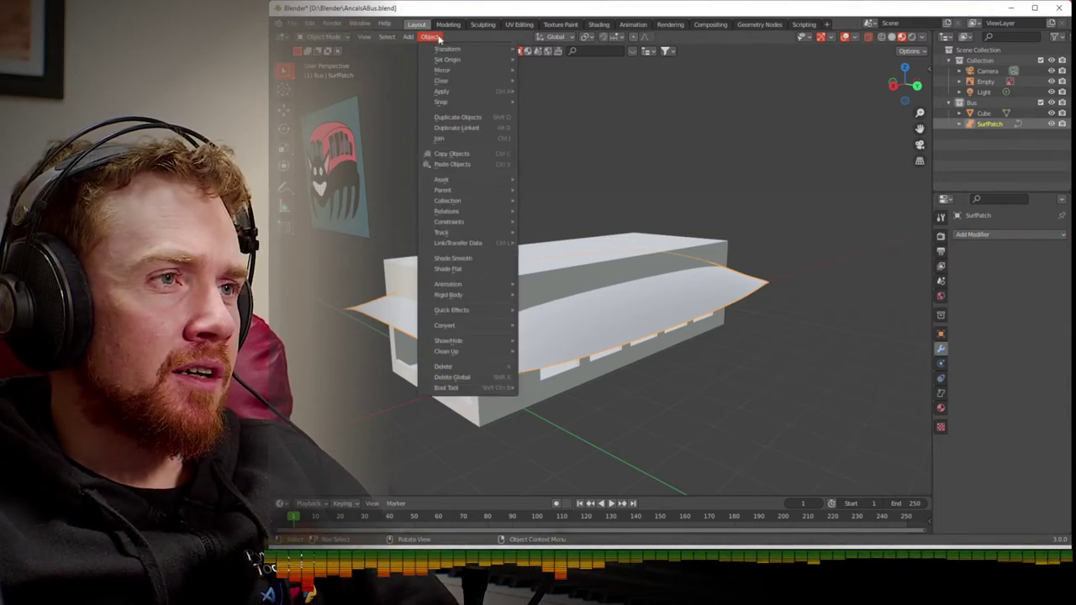
mouse_move(474, 304)
mouse_move(482, 325)
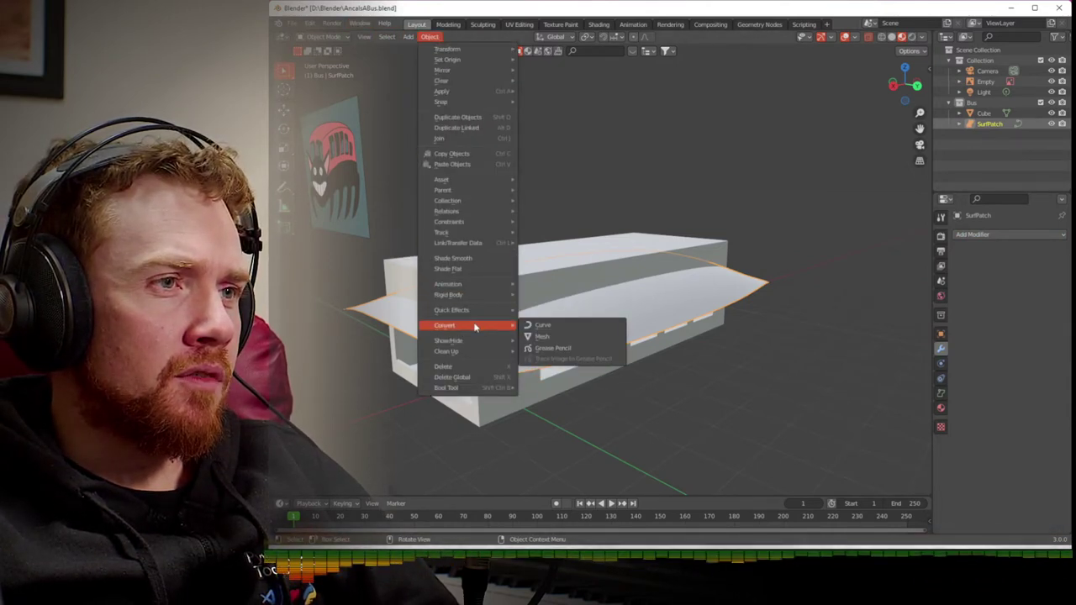
left_click(528, 341)
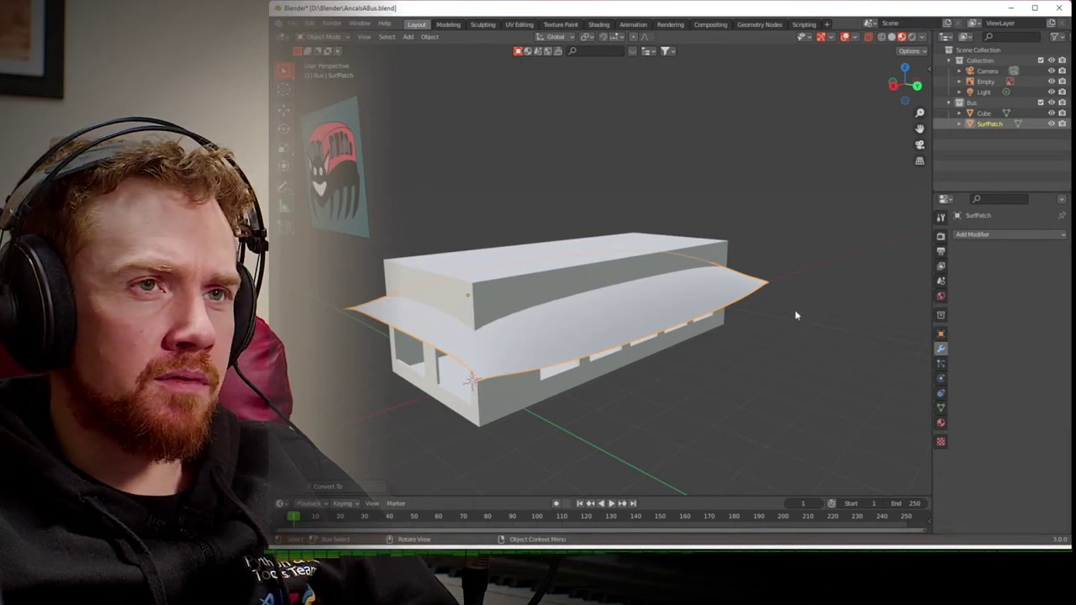
- Apply a Boolean Intersect with the Cube on SurfPatch, then edit the Cube's mesh
left_click(975, 235)
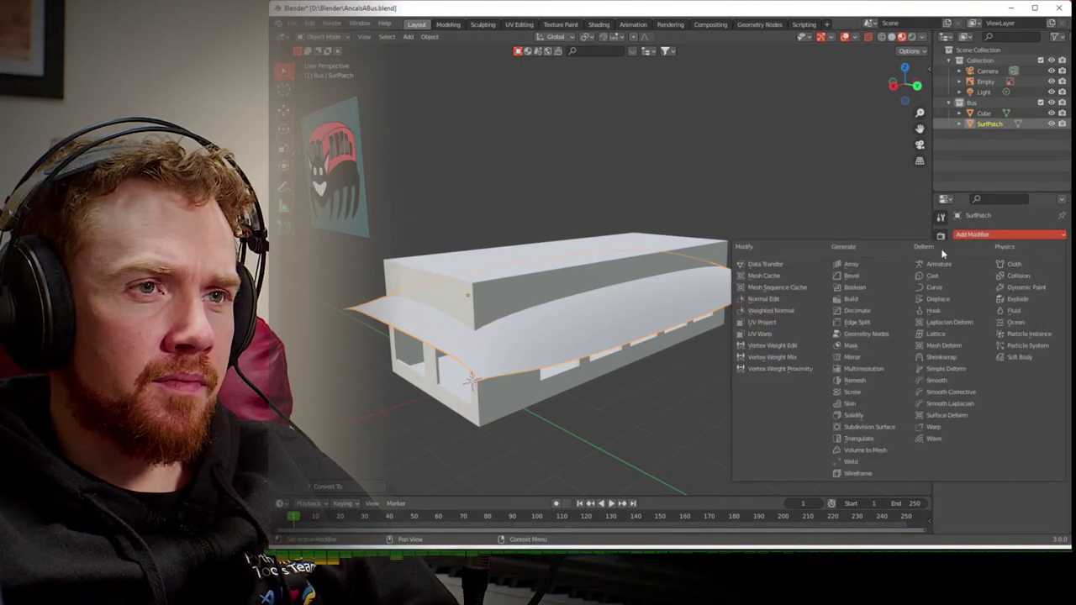
left_click(873, 290)
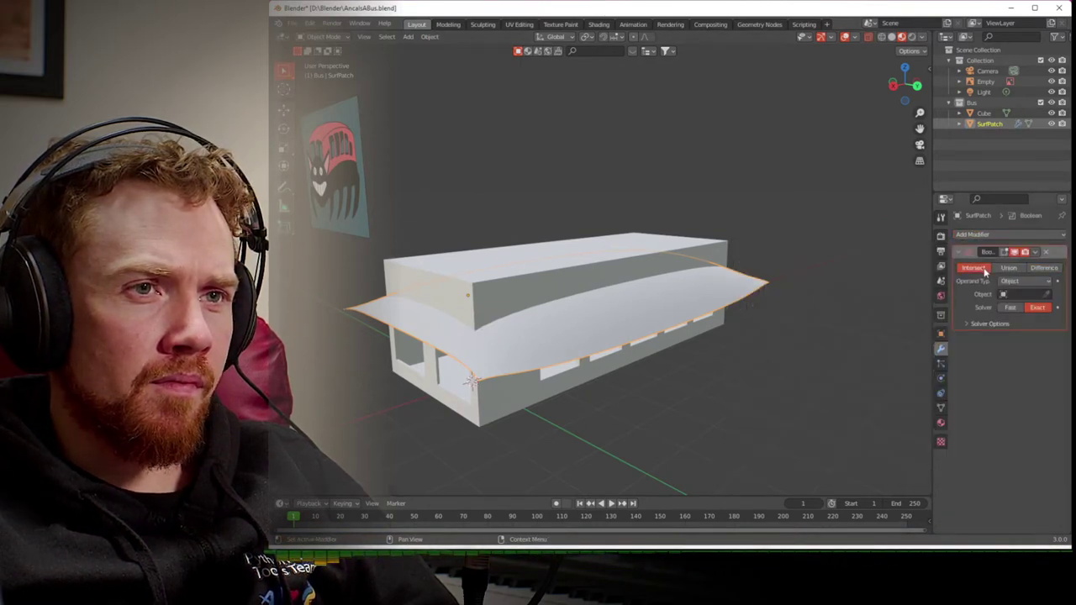
left_click(703, 246)
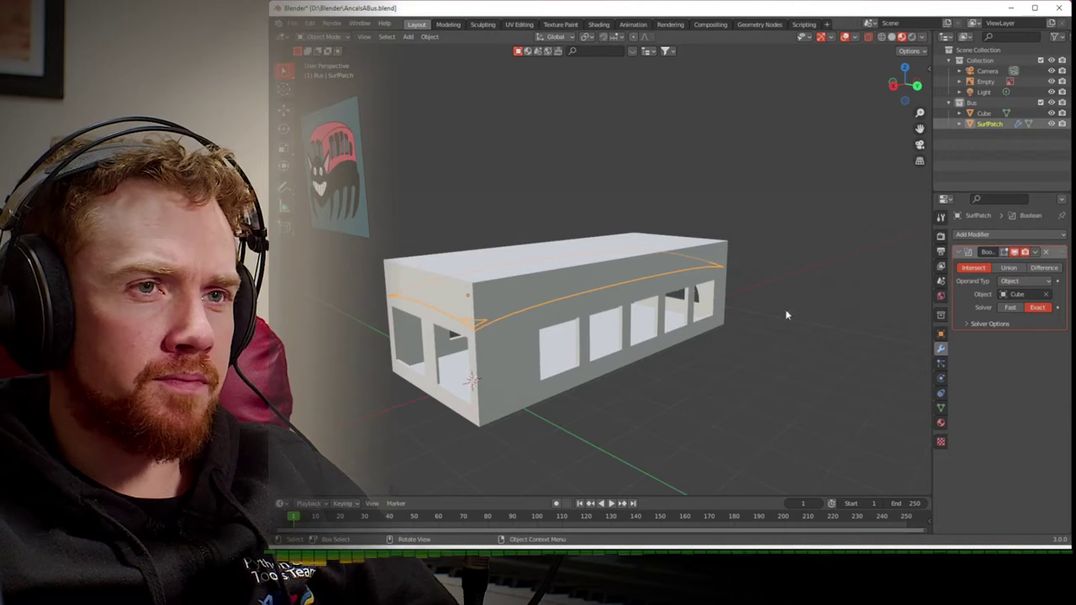
key("ctrl+a")
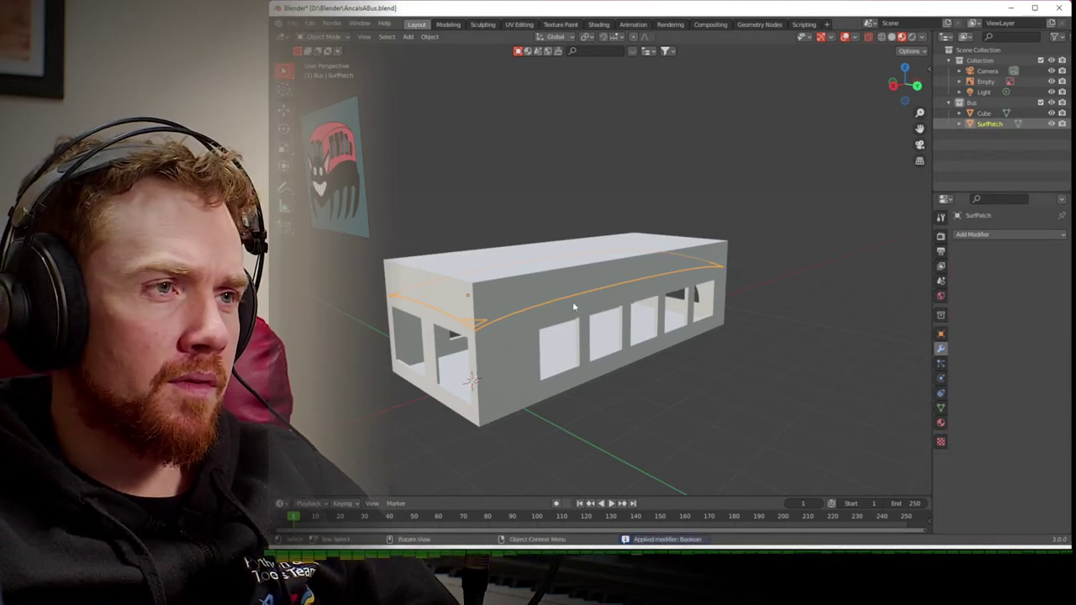
left_click(533, 324)
key("Tab")
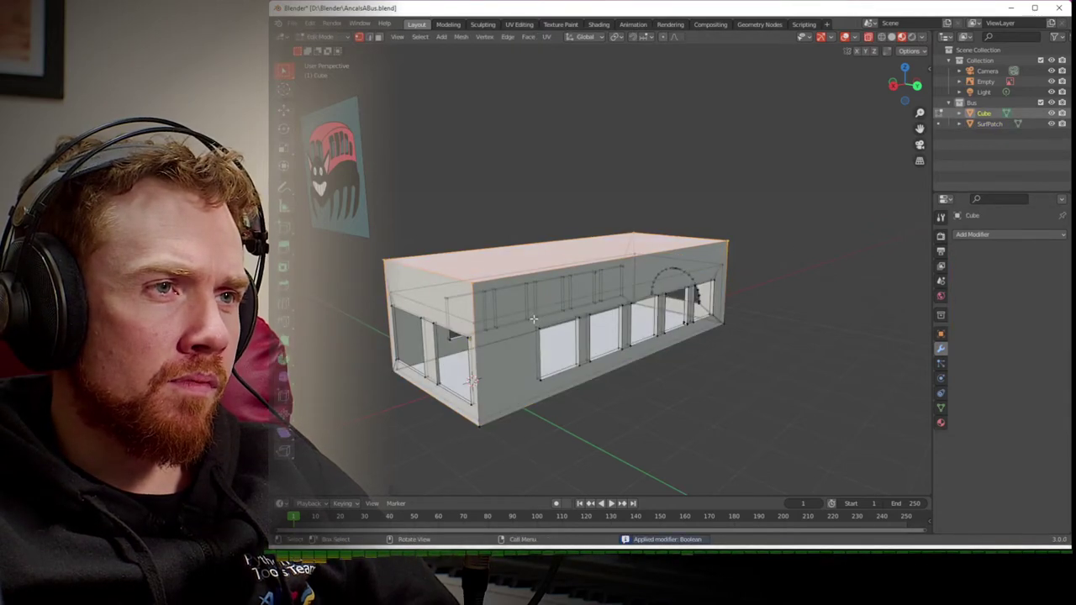
- Lower the bus body's top face along Z and return to Object Mode
key("g")
key("z")
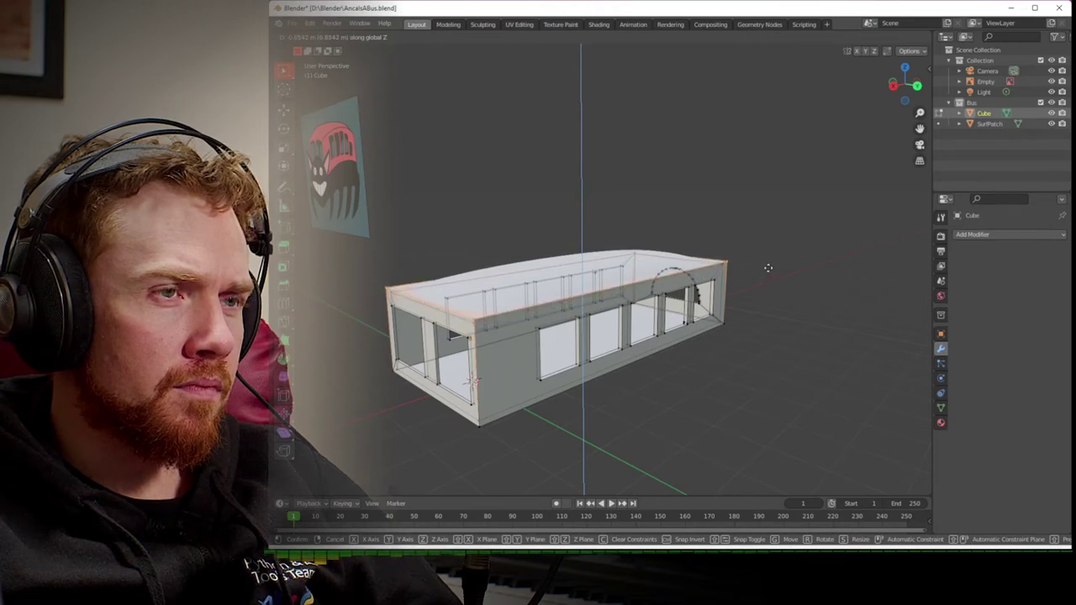
left_click(768, 268)
key("Tab")
- Move the SurfPatch roof down along Z in Right view so it sits on the walls
middle_click_drag(740, 294, 719, 343)
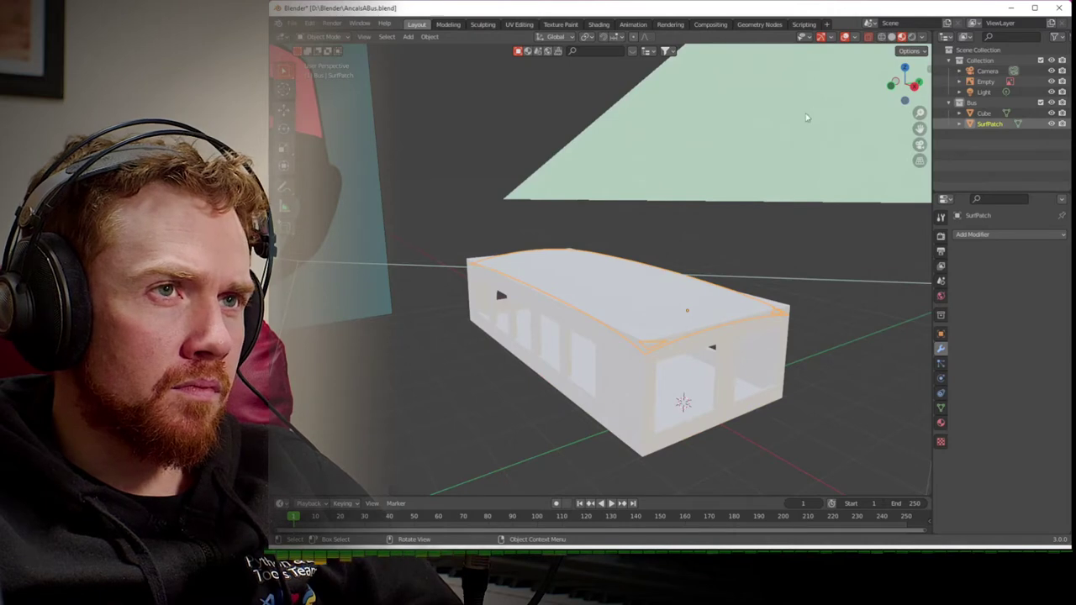
left_click(913, 87)
scroll(716, 203, "up", 1)
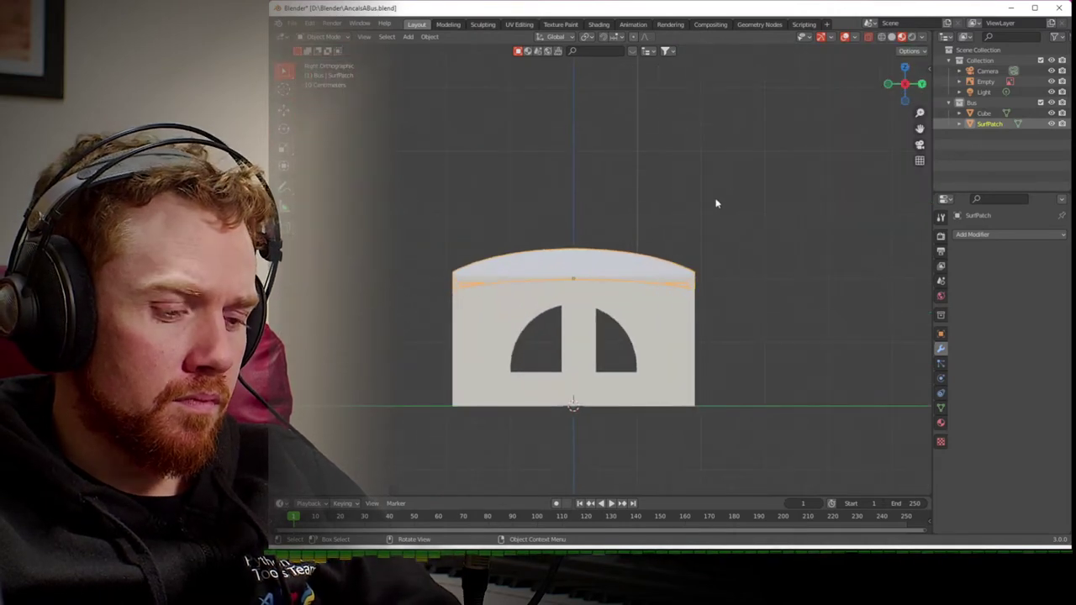
key("g")
key("z")
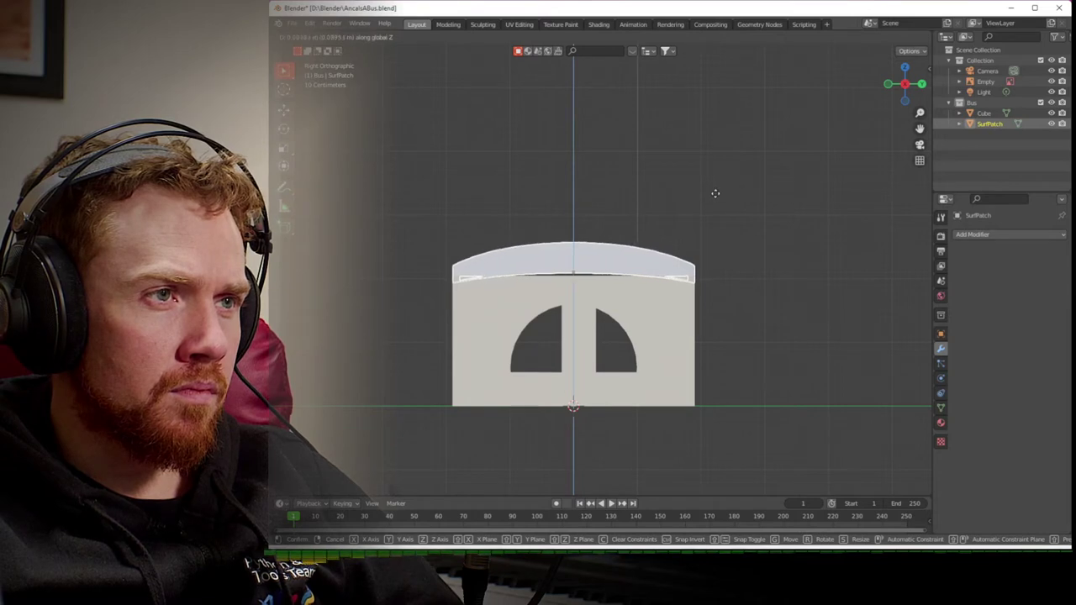
left_click(715, 195)
left_click(737, 240)
middle_click_drag(737, 240, 688, 320)
scroll(807, 308, "down", 6)
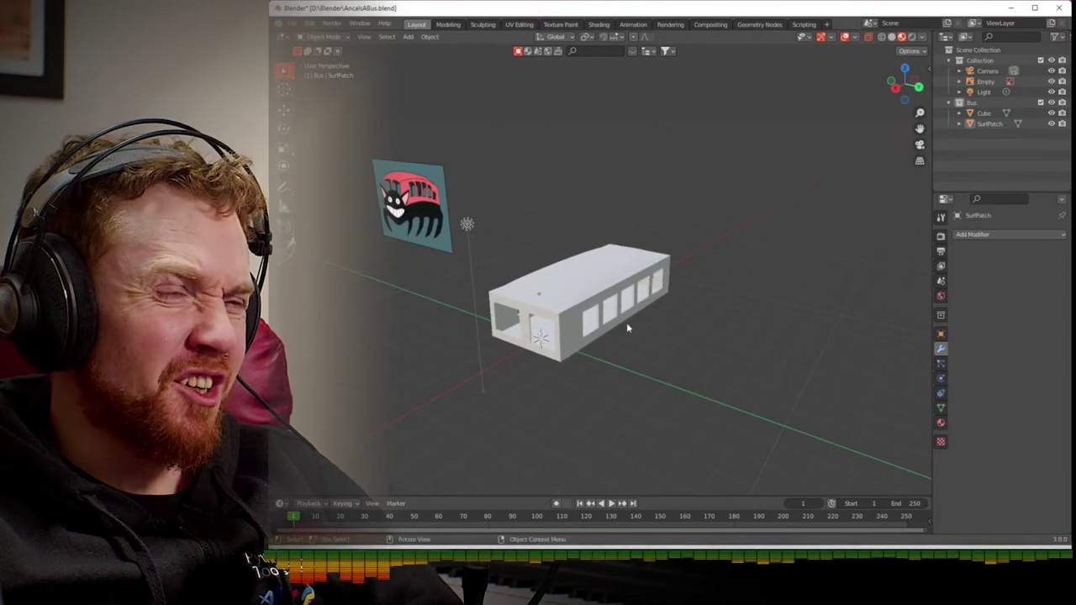
left_click(559, 332)
left_click(565, 293, "shift")
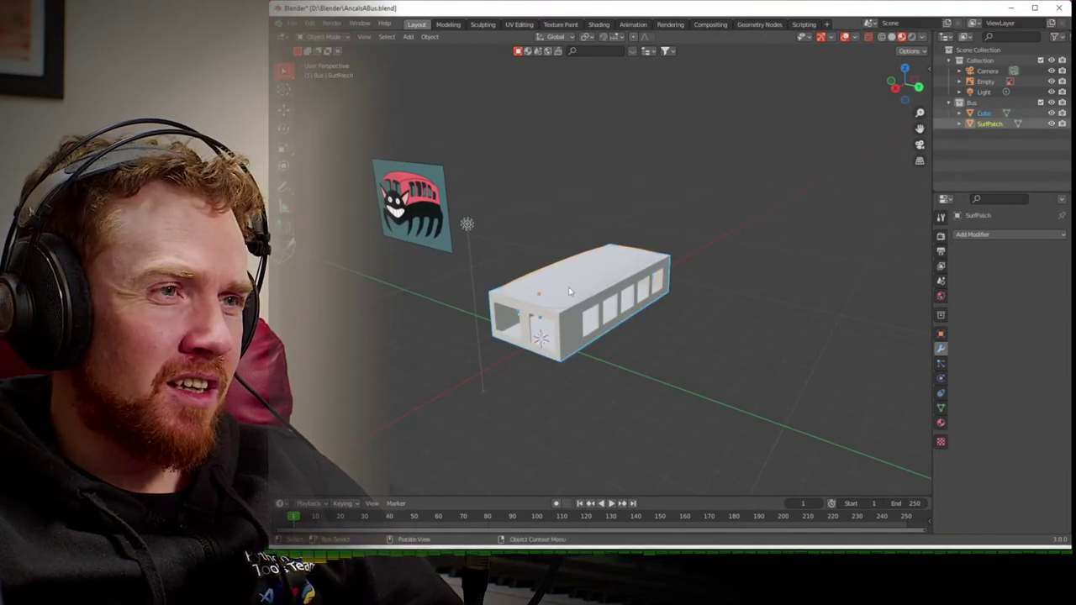
key("ctrl+shift+b")
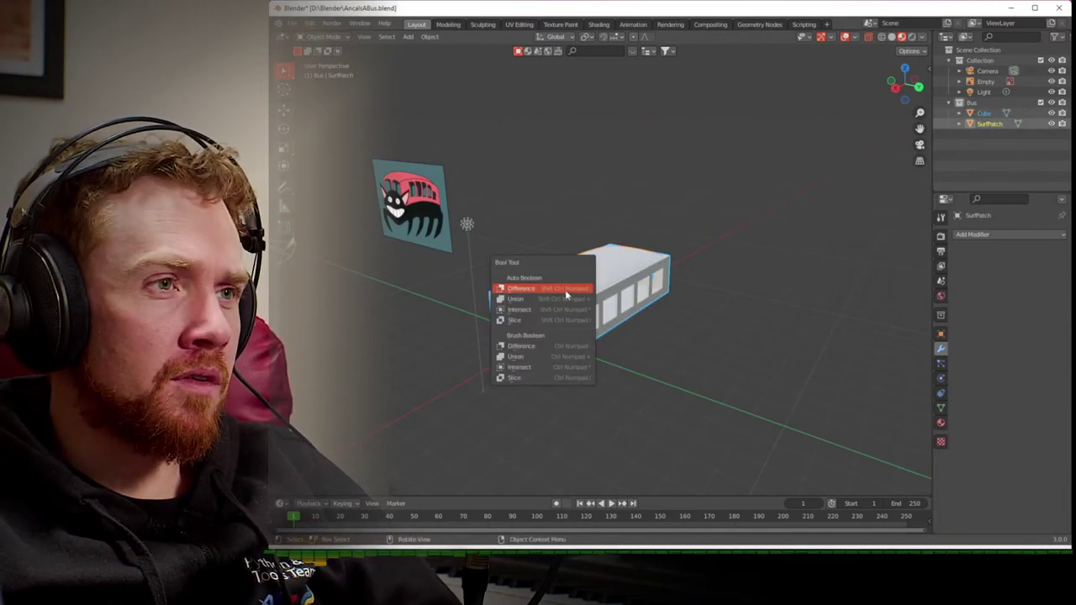
left_click(560, 300)
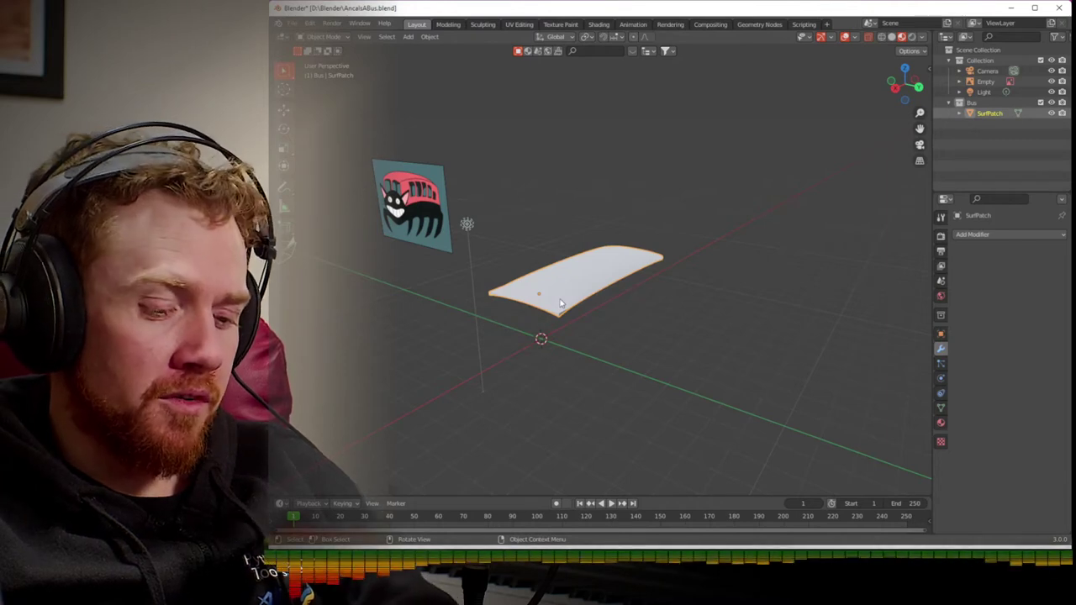
key("ctrl+z")
key("ctrl+shift+b")
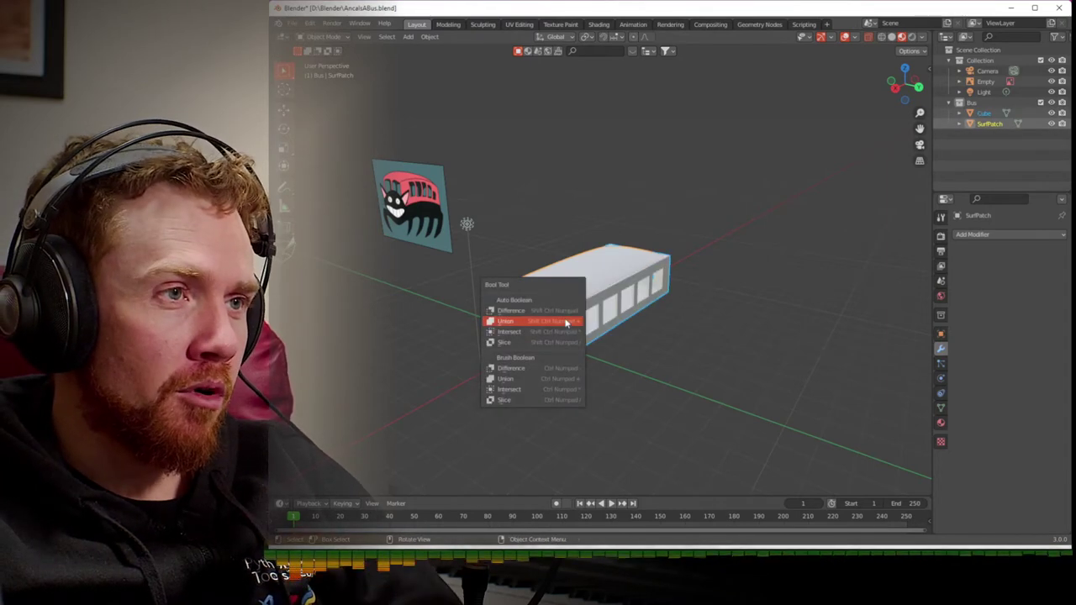
left_click(602, 333)
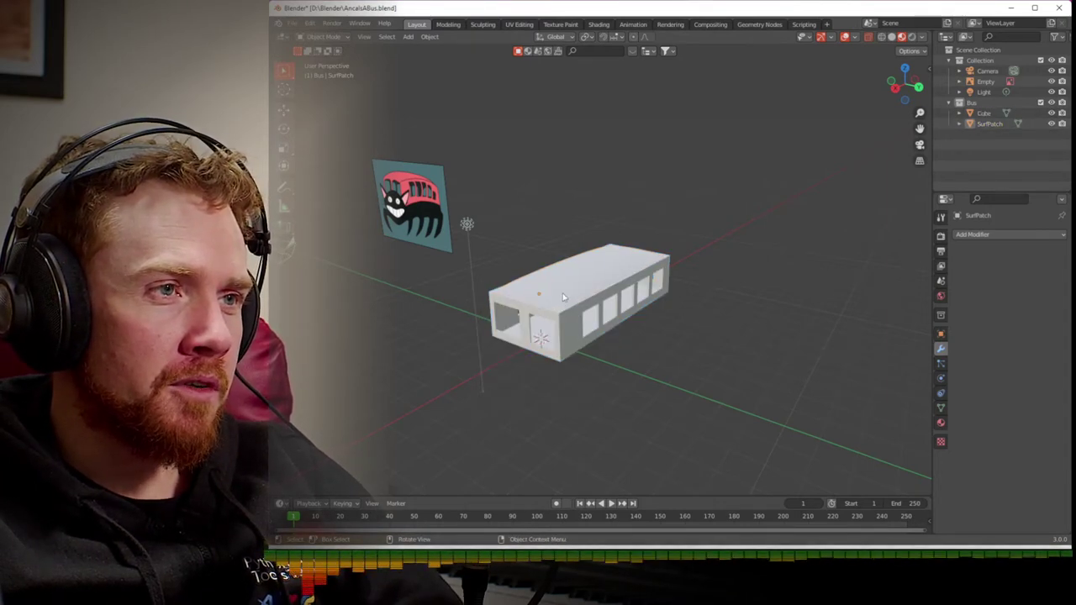
left_click(563, 297)
left_click(564, 336, "shift")
key("ctrl+shift+b")
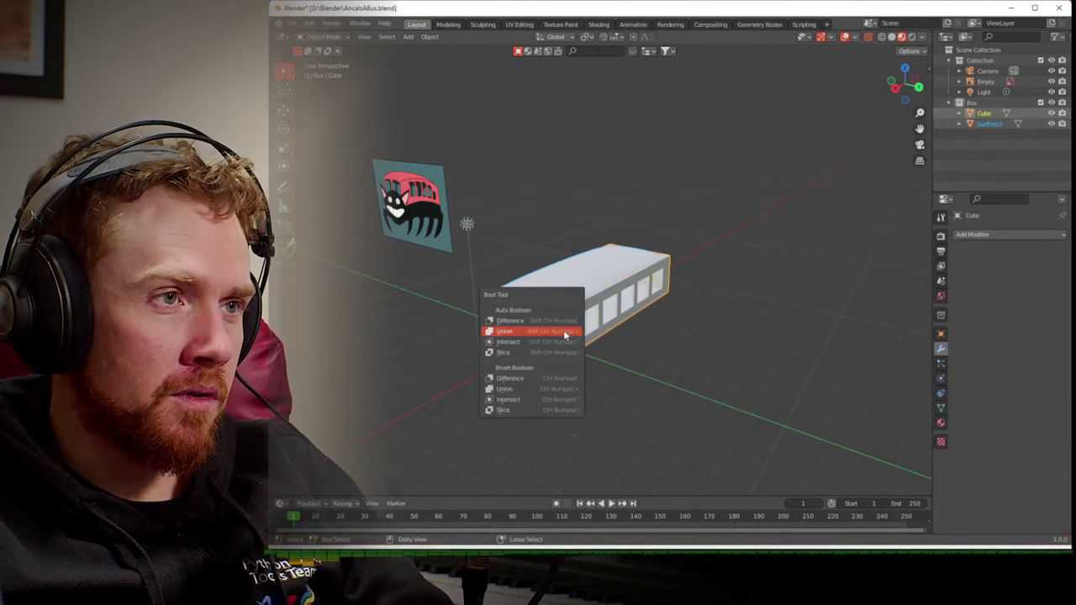
left_click(565, 334)
middle_click_drag(562, 333, 551, 315)
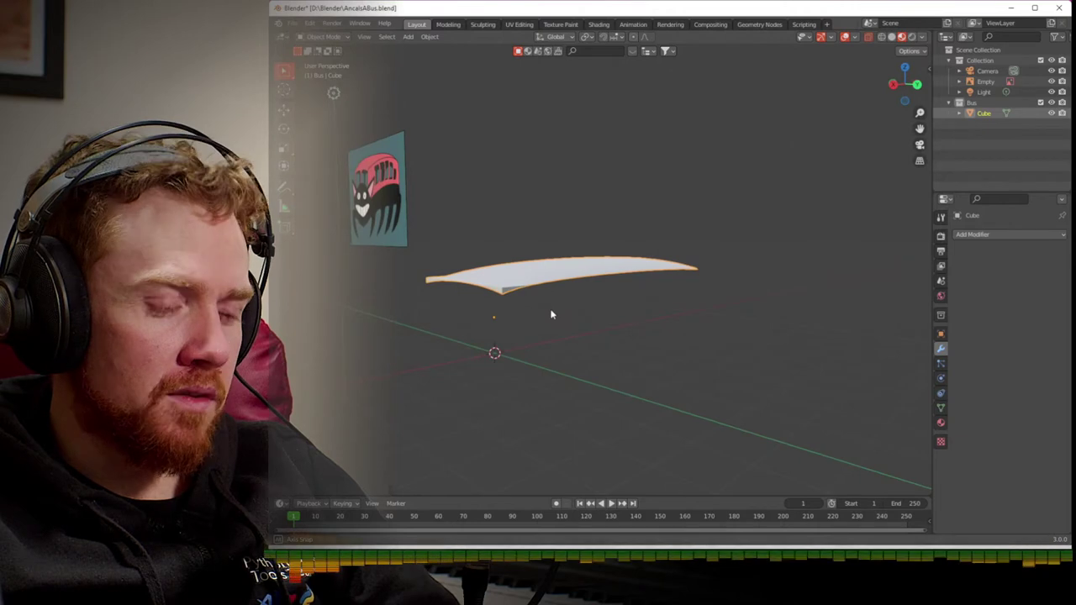
key("ctrl+z")
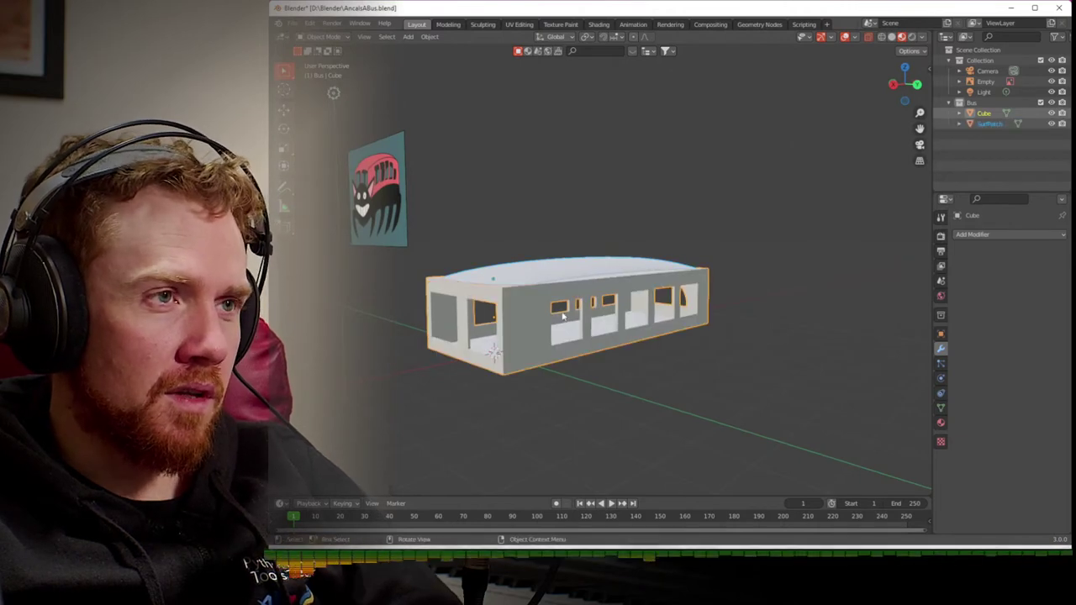
left_click(611, 372)
left_click(527, 260)
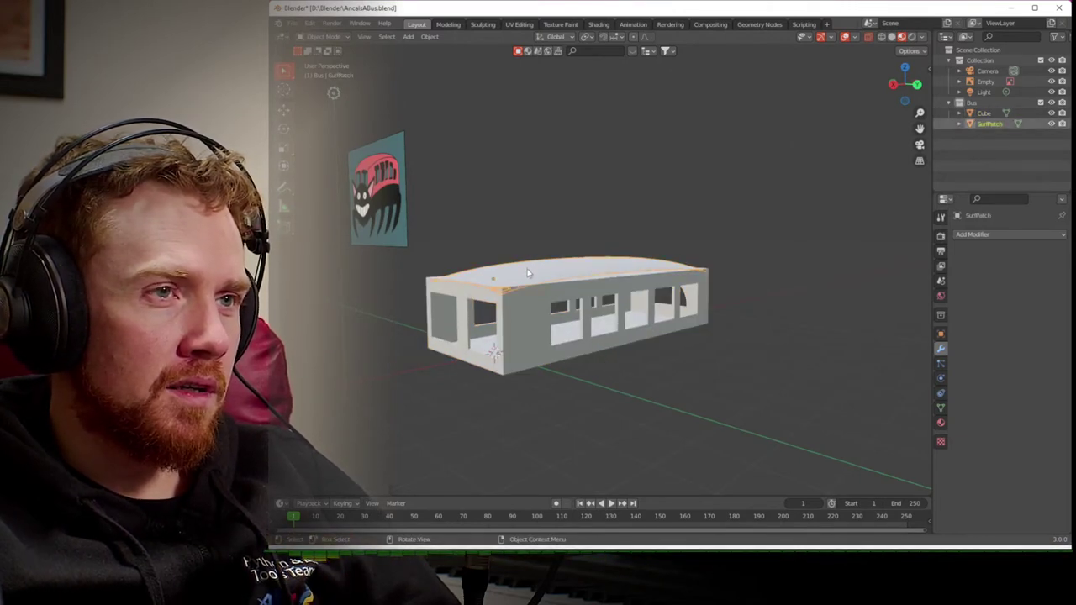
- Add and apply a Solidify modifier with 0.09 m thickness to the roof
left_click(989, 235)
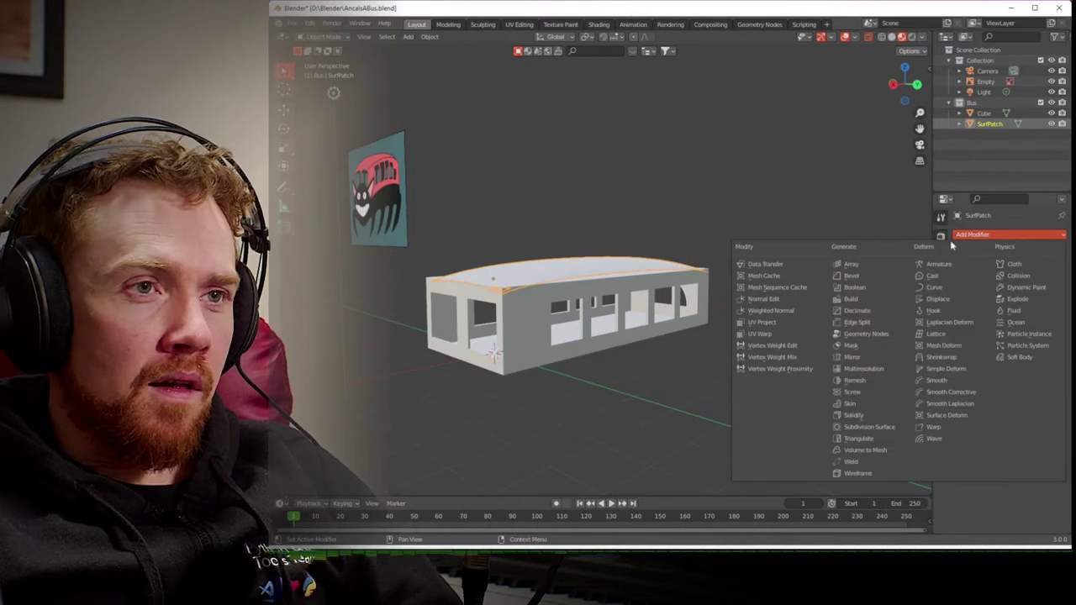
left_click(866, 415)
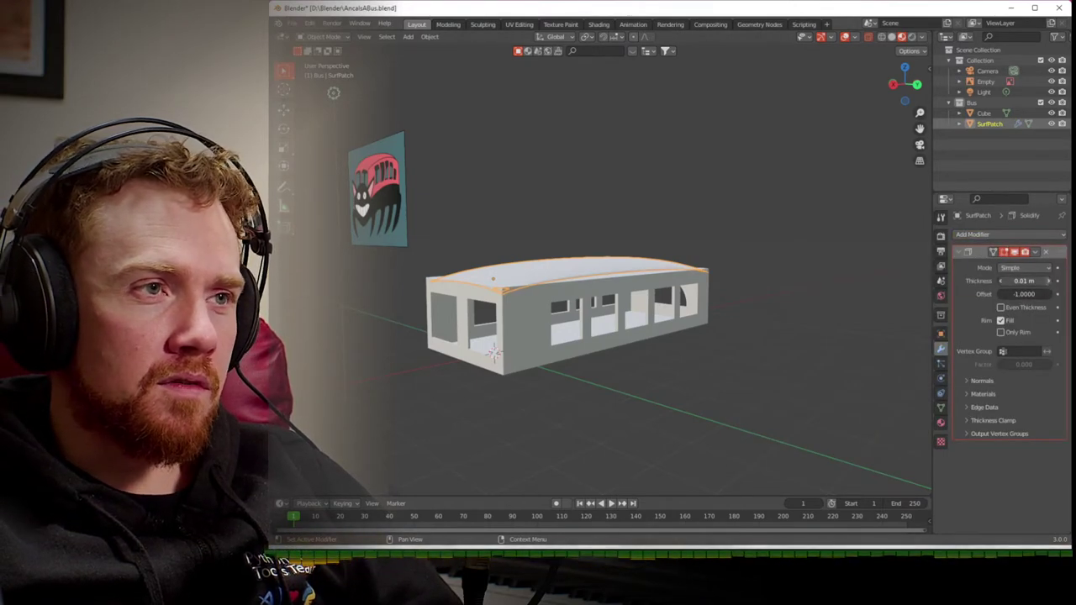
left_click(1049, 282)
left_click(1050, 282)
left_click(1050, 282)
left_click(1050, 281)
left_click(1050, 282)
left_click(1050, 282)
left_click(1050, 282)
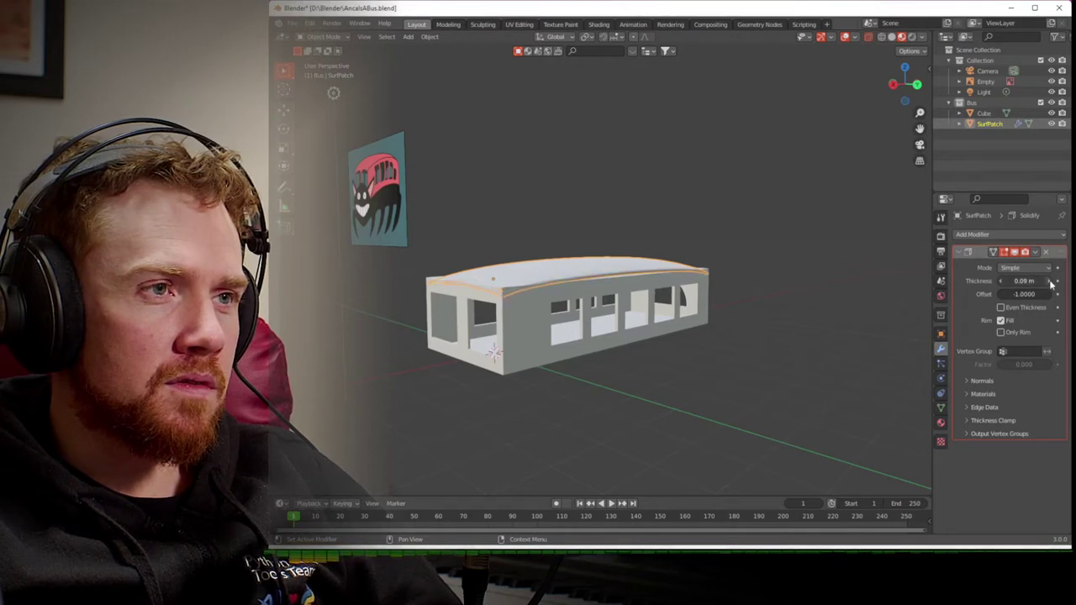
mouse_move(672, 362)
middle_mouse_down()
mouse_move(748, 372)
mouse_move(704, 355)
mouse_move(652, 362)
middle_mouse_up()
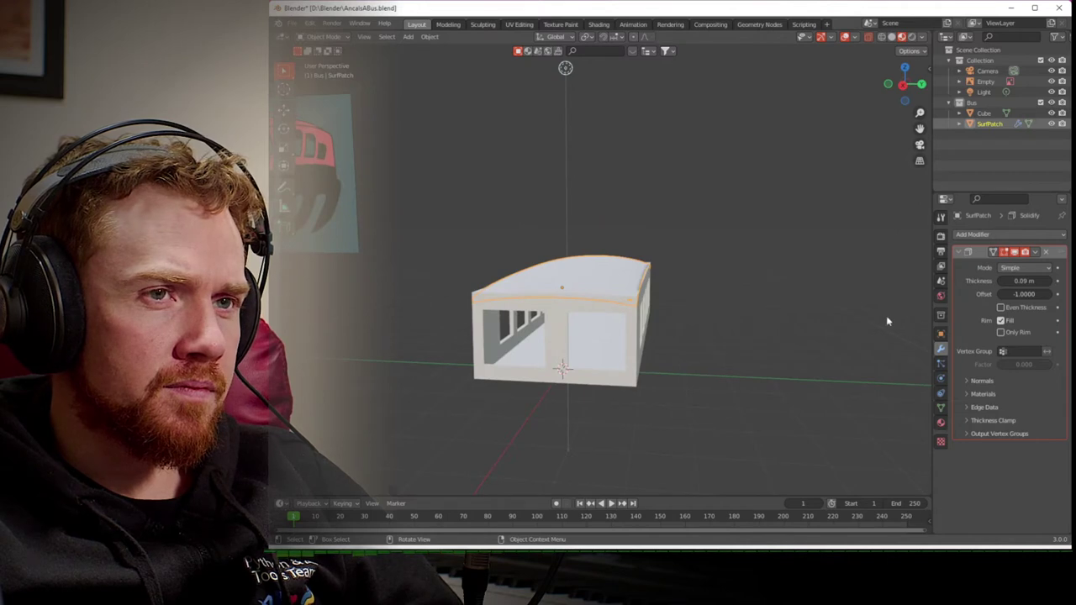
key("ctrl+a")
- Try a Bool Tool Union of roof and bus body, then undo it
left_click(627, 379, "shift")
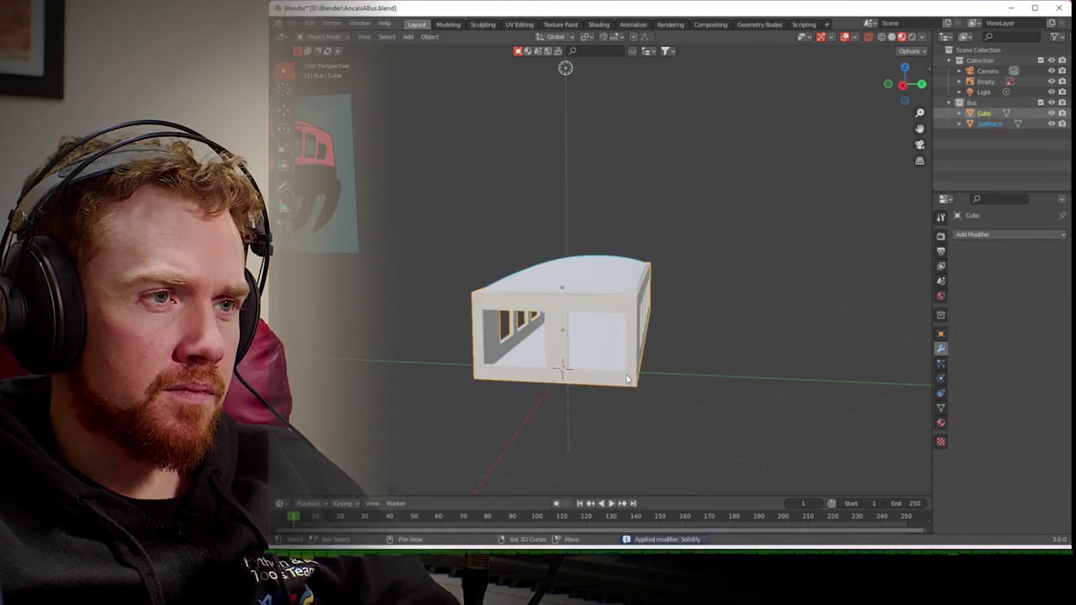
key("ctrl+shift+b")
left_click(628, 379)
middle_click_drag(671, 381, 555, 389)
scroll(555, 368, "up", 5)
key("ctrl+z")
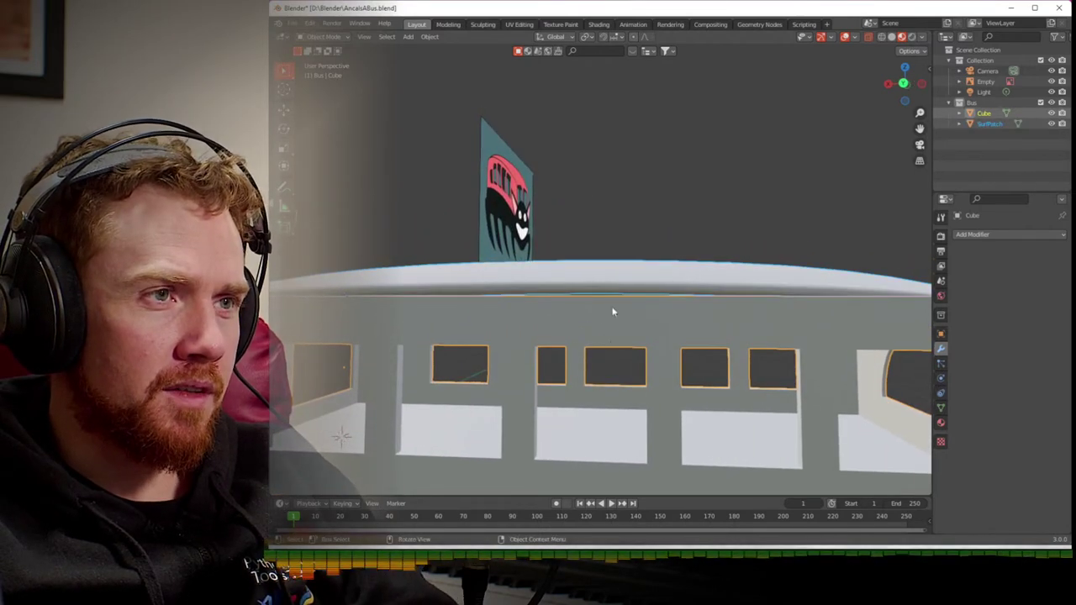
- Select the curved roof and move it along Z
left_click(627, 275)
middle_click_drag(627, 276, 629, 284)
key("g")
key("z")
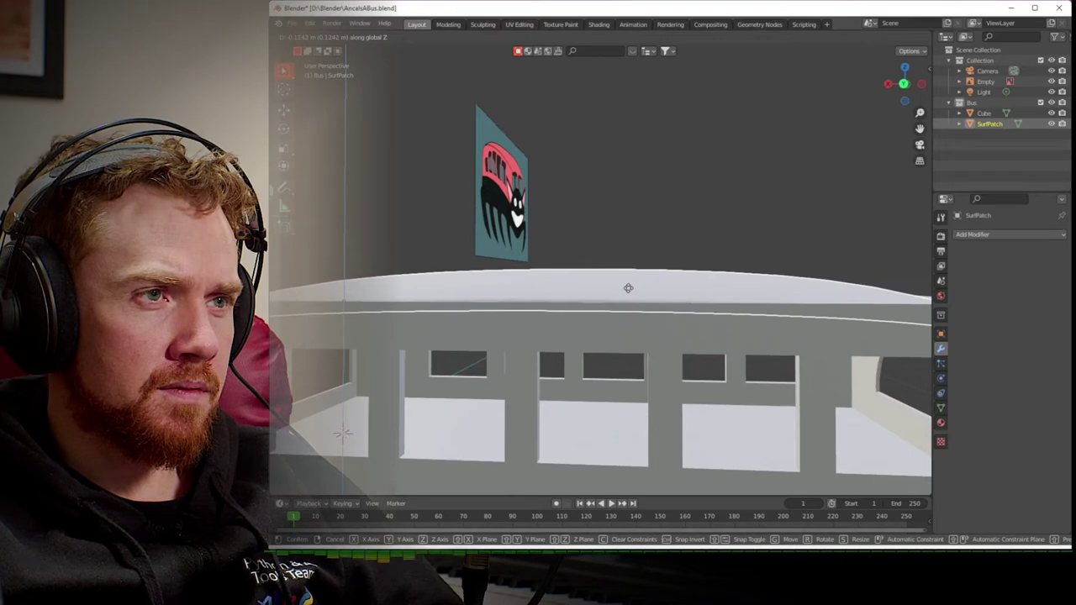
left_click(639, 293)
- Select the bus body and then the roof patch, orbiting around the bus
middle_click_drag(638, 294, 652, 311)
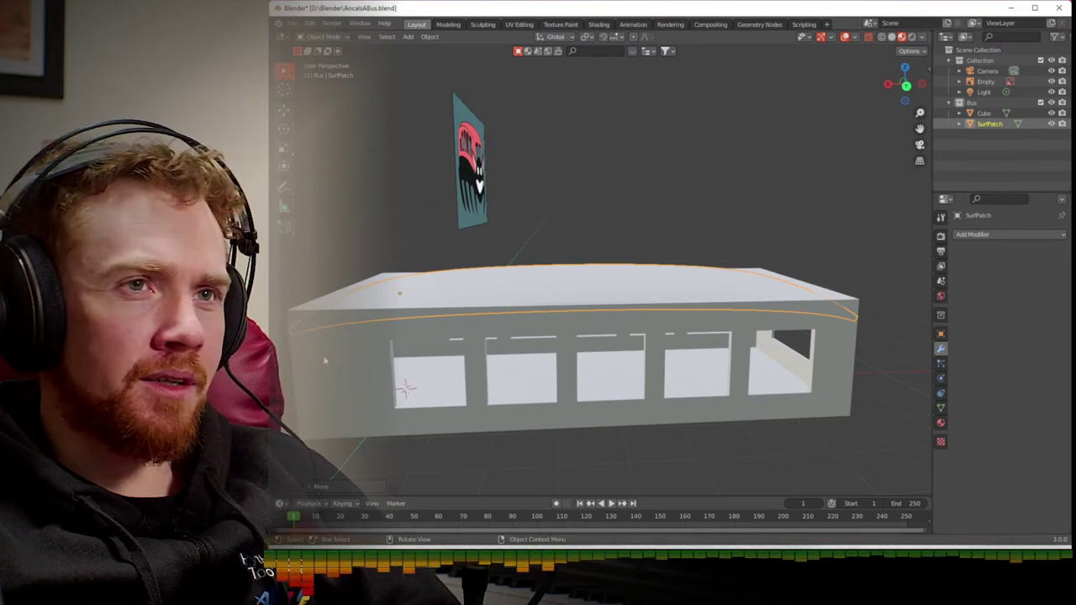
left_click(332, 379)
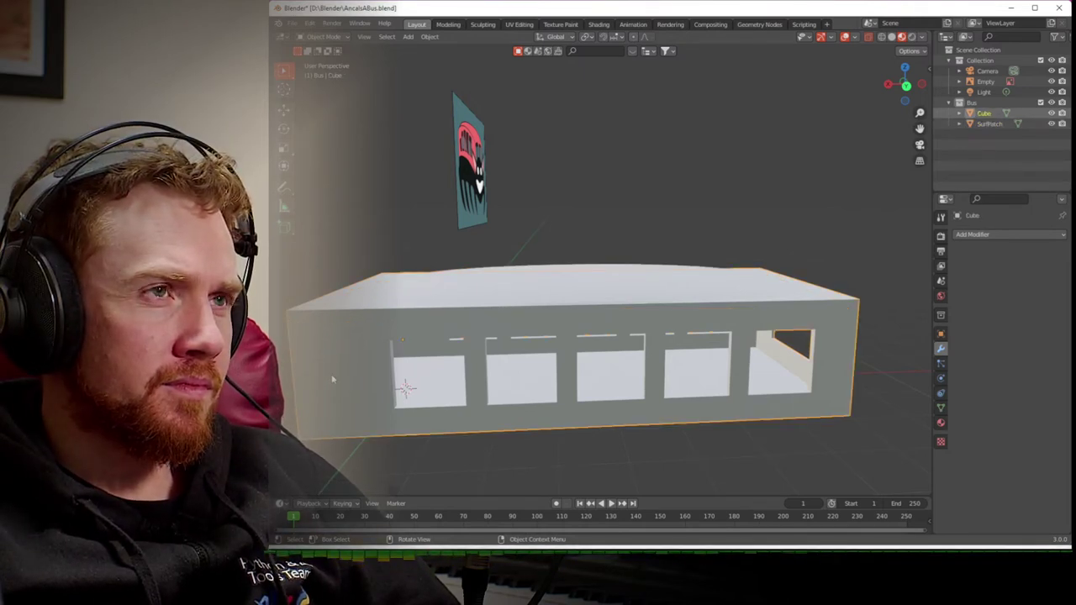
left_click(454, 284)
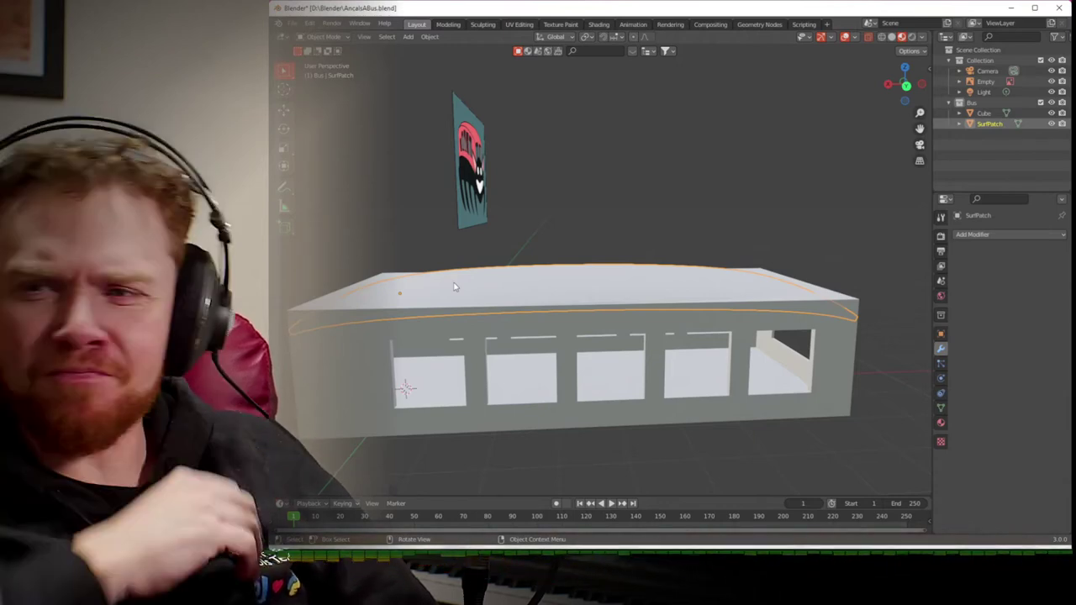
middle_click_drag(414, 273, 770, 75)
- Inspect the domed roof in X-ray and solid shading, then select the Cube
left_click(891, 38)
middle_click_drag(752, 221, 847, 127)
left_click(869, 38)
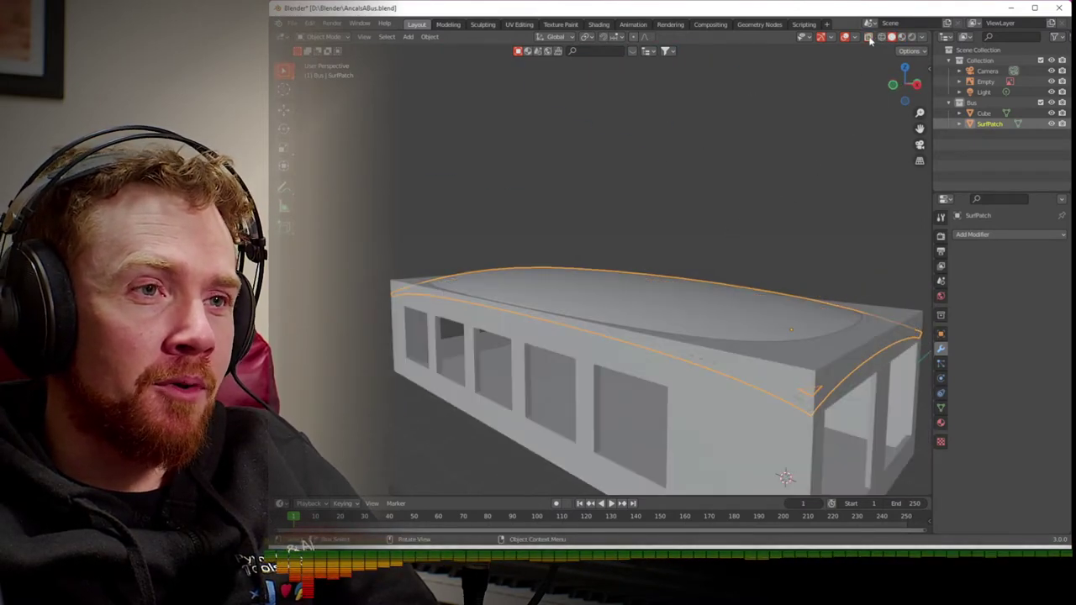
middle_click_drag(811, 263, 685, 239)
scroll(685, 239, "up", 5)
scroll(684, 235, "down", 2)
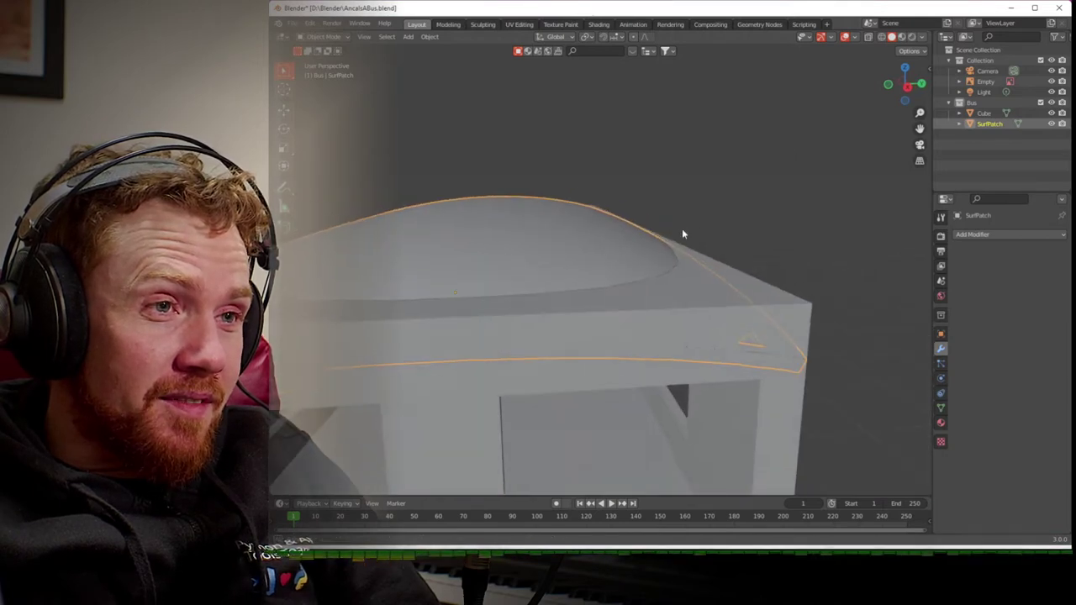
left_click(766, 254)
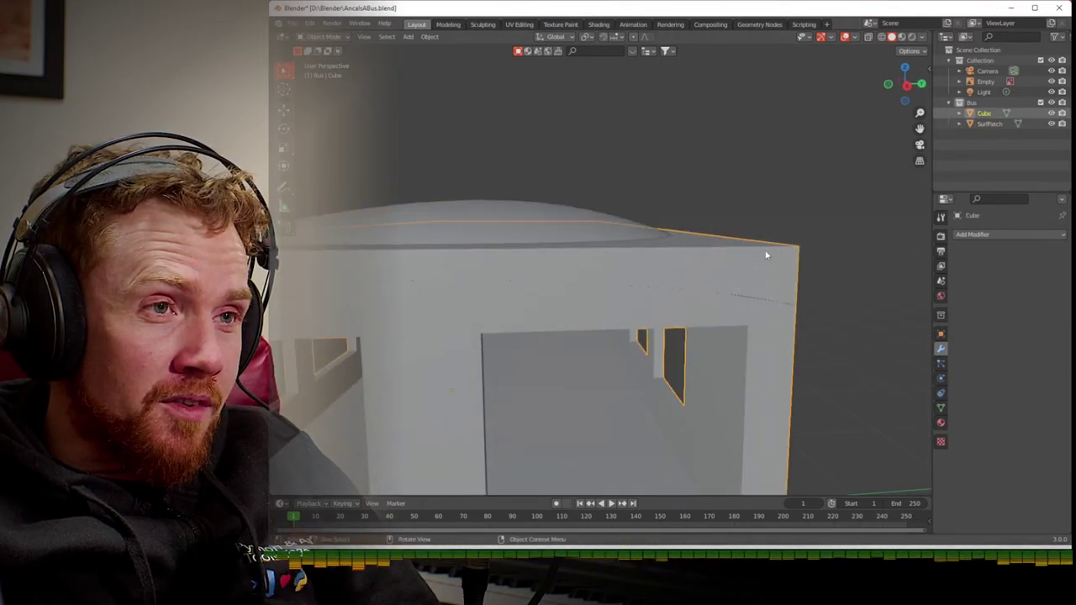
- Lower the bus body's top edge along Z in Edit Mode from the front
key("Tab")
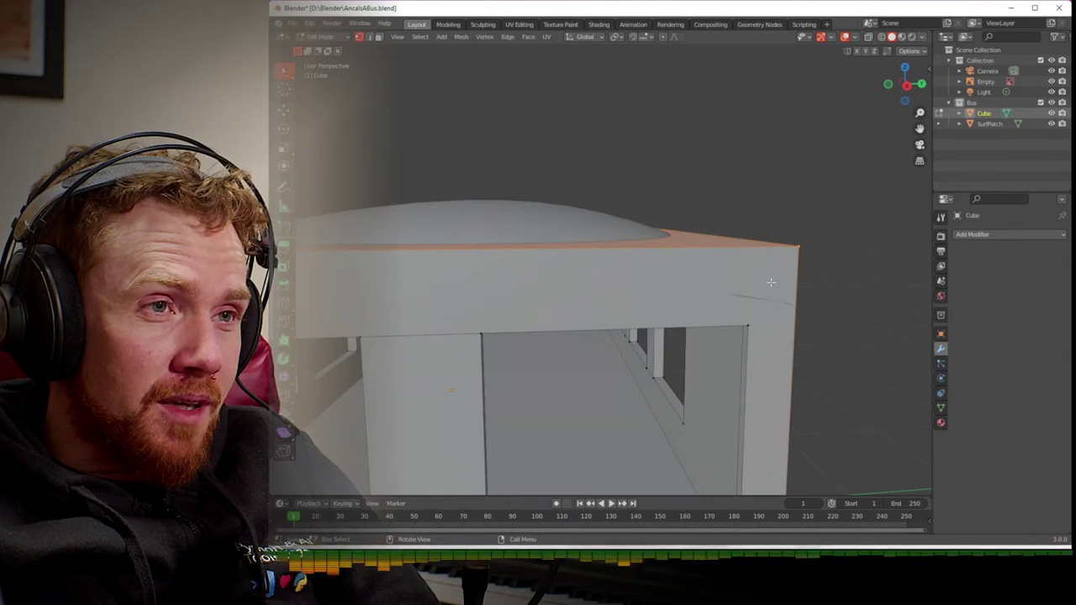
mouse_move(773, 273)
middle_mouse_down()
mouse_move(730, 274)
mouse_move(762, 267)
middle_mouse_up()
scroll(731, 267, "down", 5)
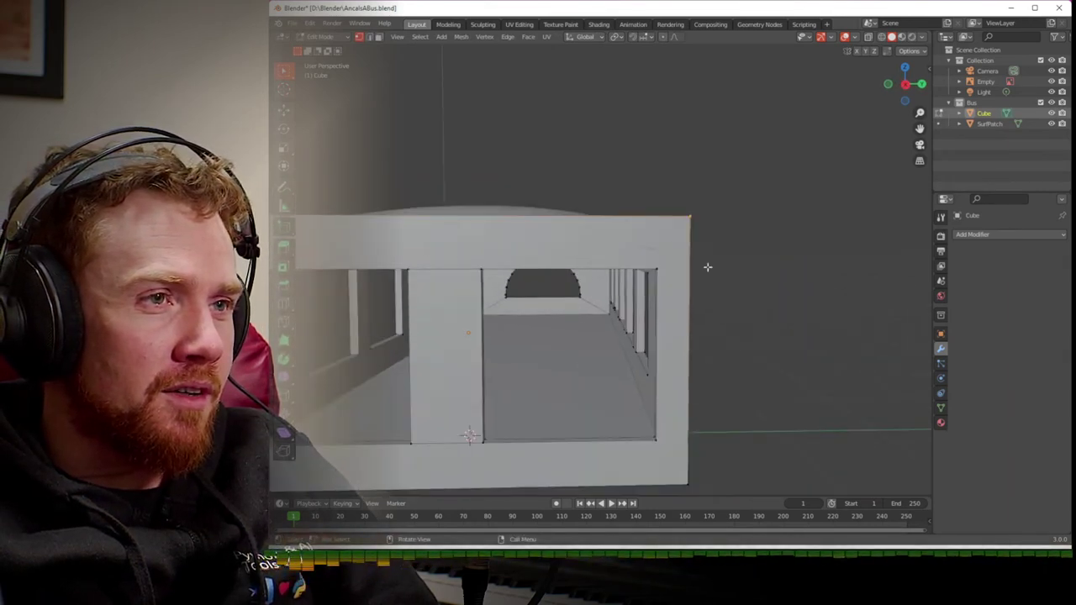
key("g")
key("z")
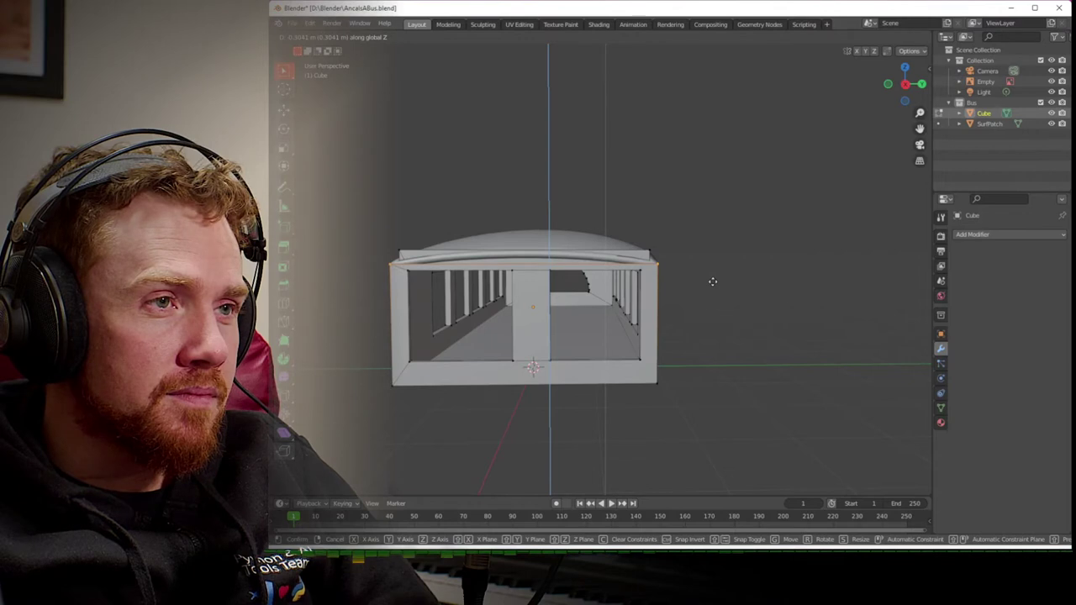
left_click(712, 281)
- Lower the top edge again along Z in Left view, then leave Edit Mode
left_click(905, 84)
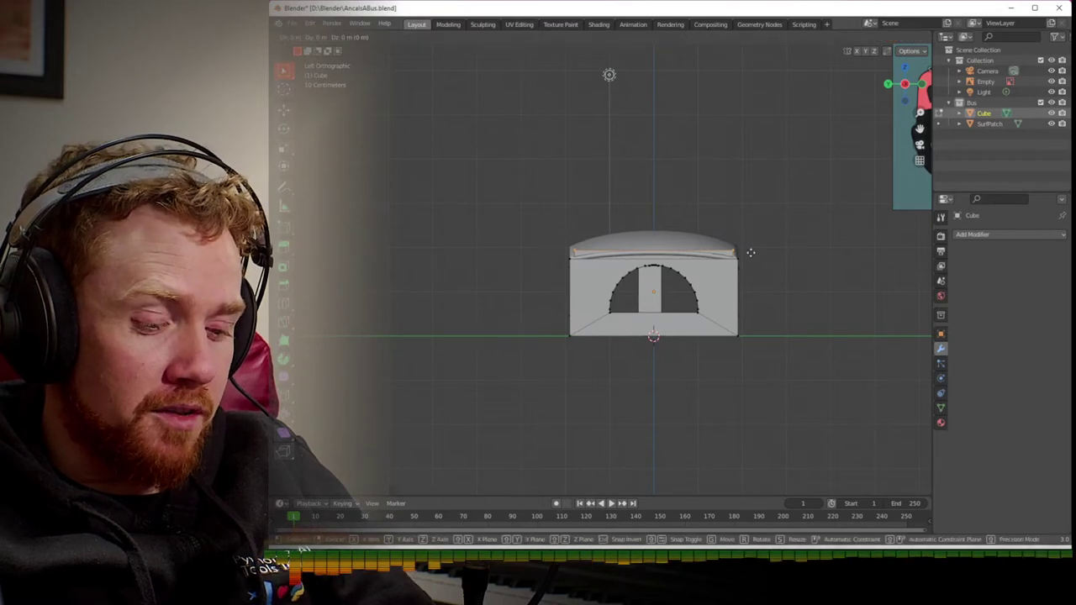
key("g")
key("z")
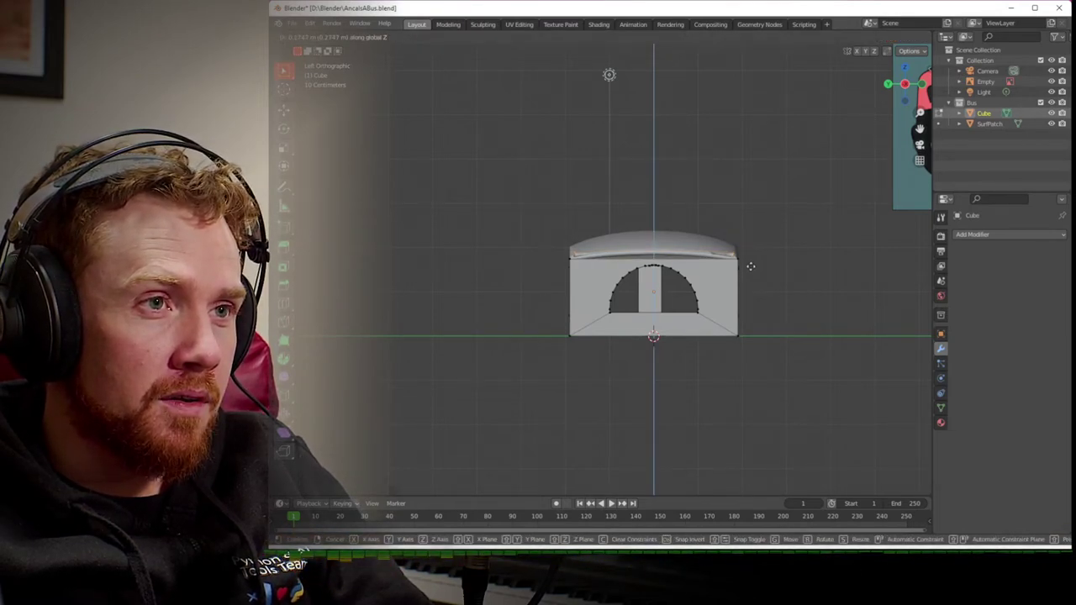
left_click(749, 267)
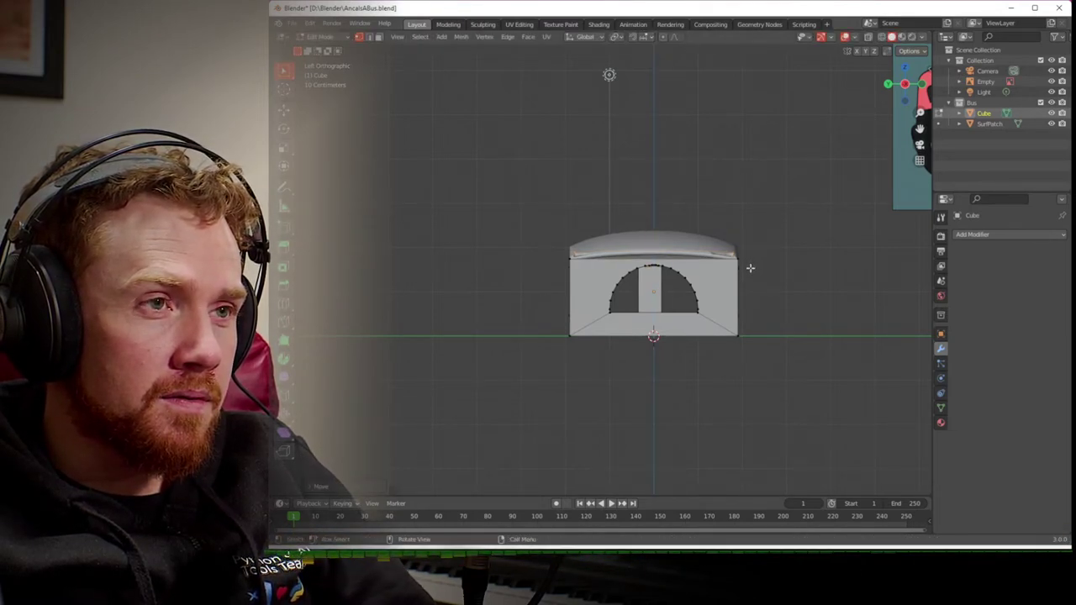
scroll(738, 278, "up", 7)
middle_click_drag(728, 288, 806, 334, "shift")
key("Tab")
scroll(735, 320, "down", 5)
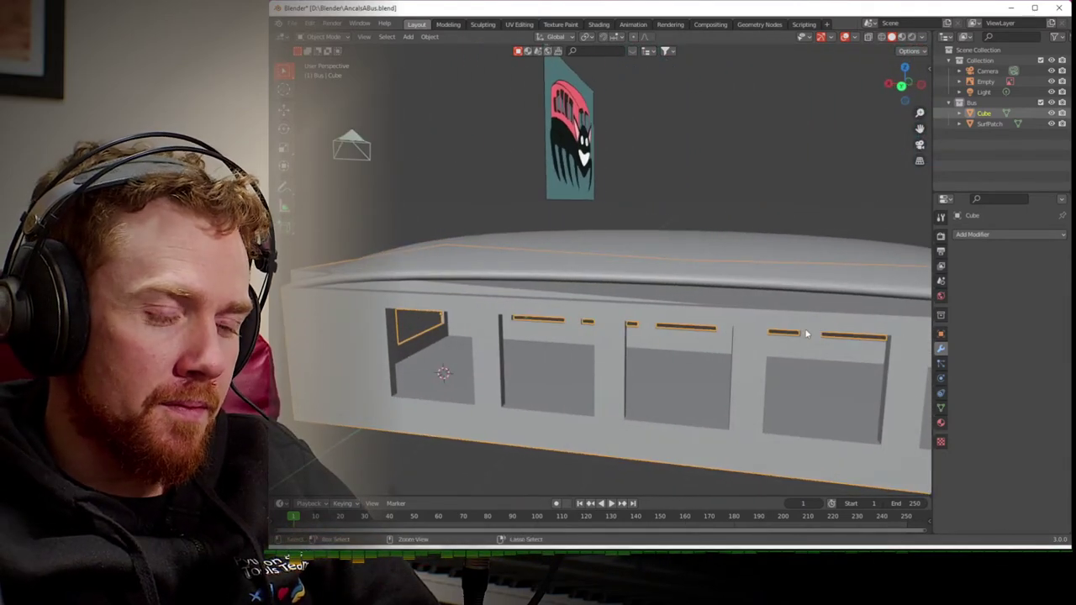
key("Tab")
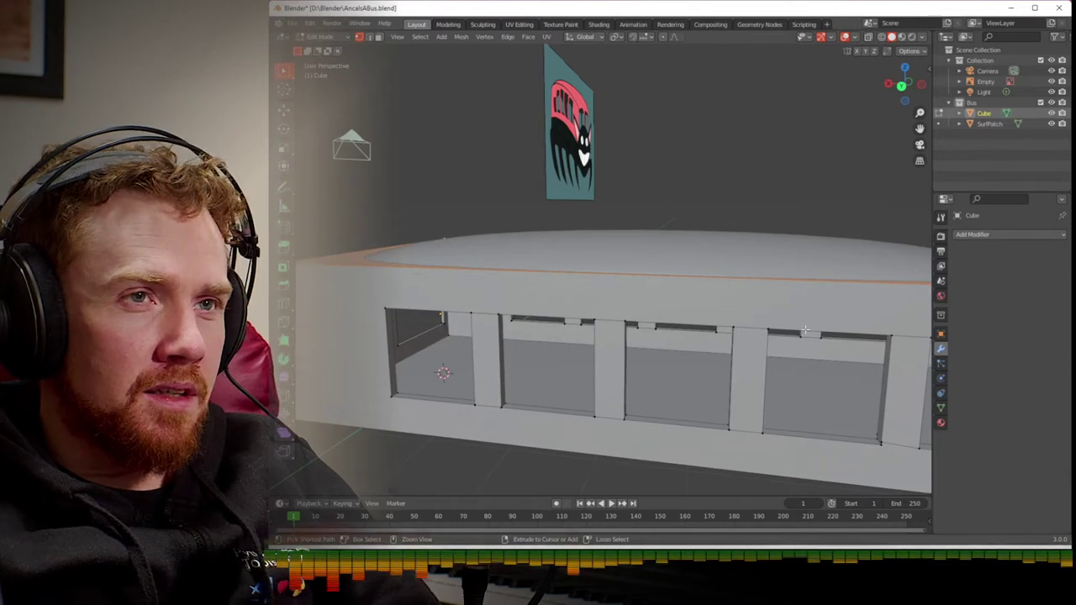
key("Tab")
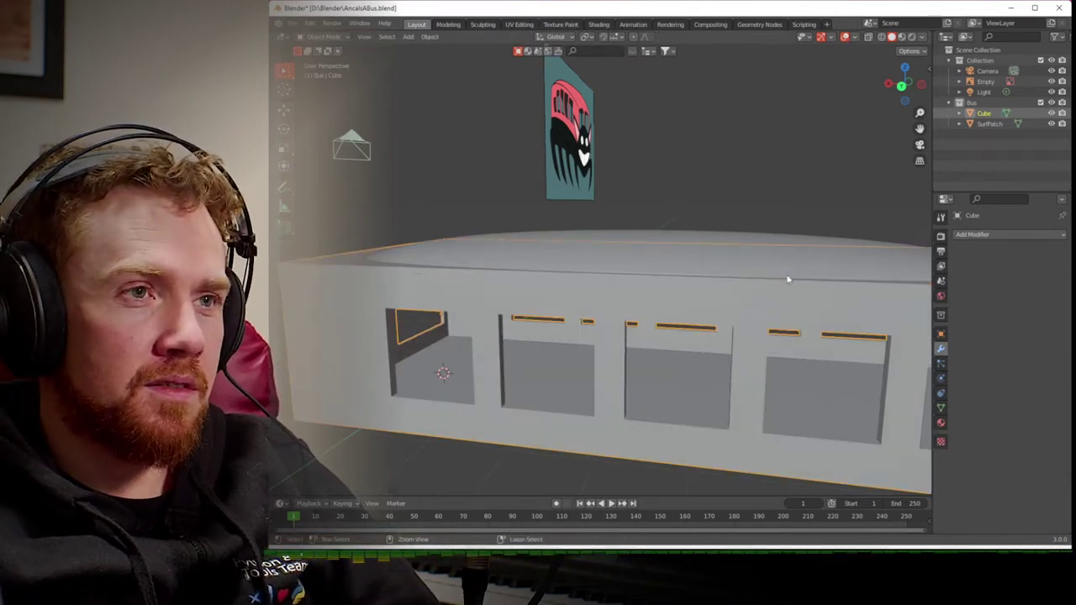
- Delete the SurfPatch roof and check the bus from the Back and Right views
left_click(747, 242)
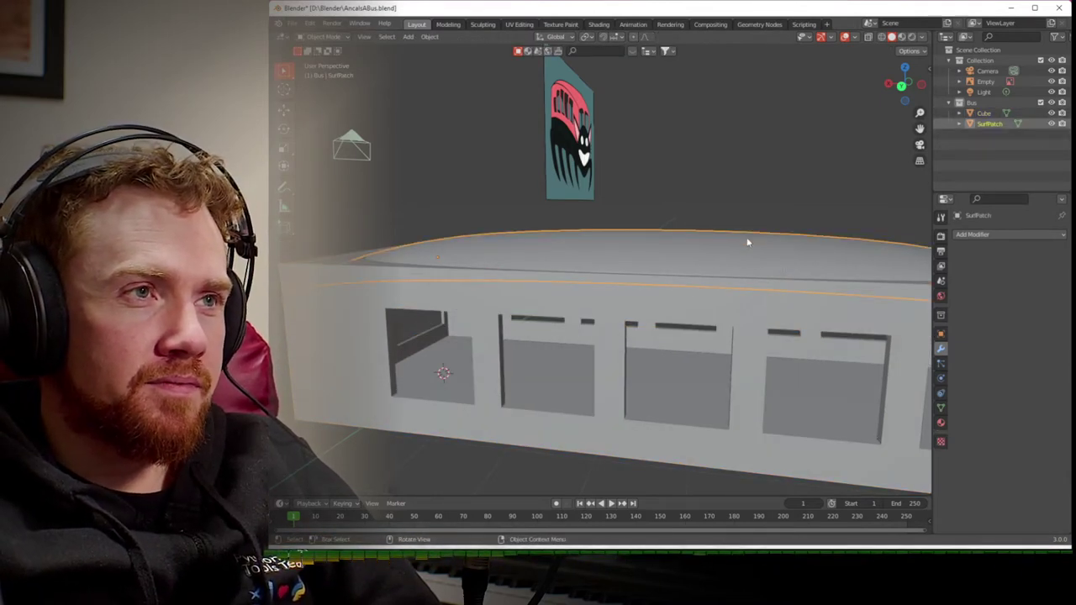
key("Delete")
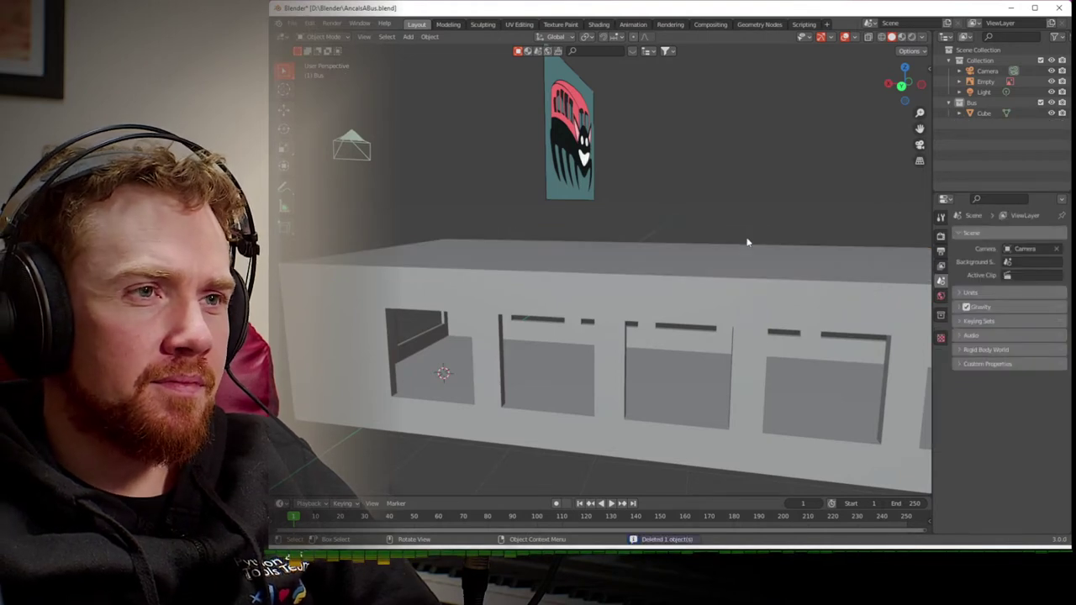
left_click(901, 85)
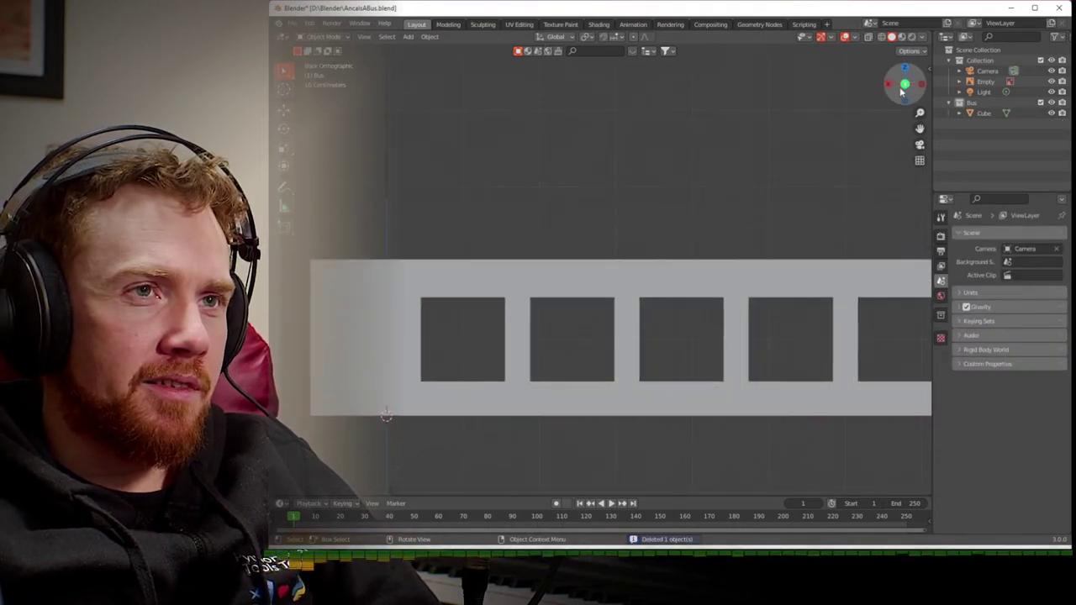
left_click(890, 85)
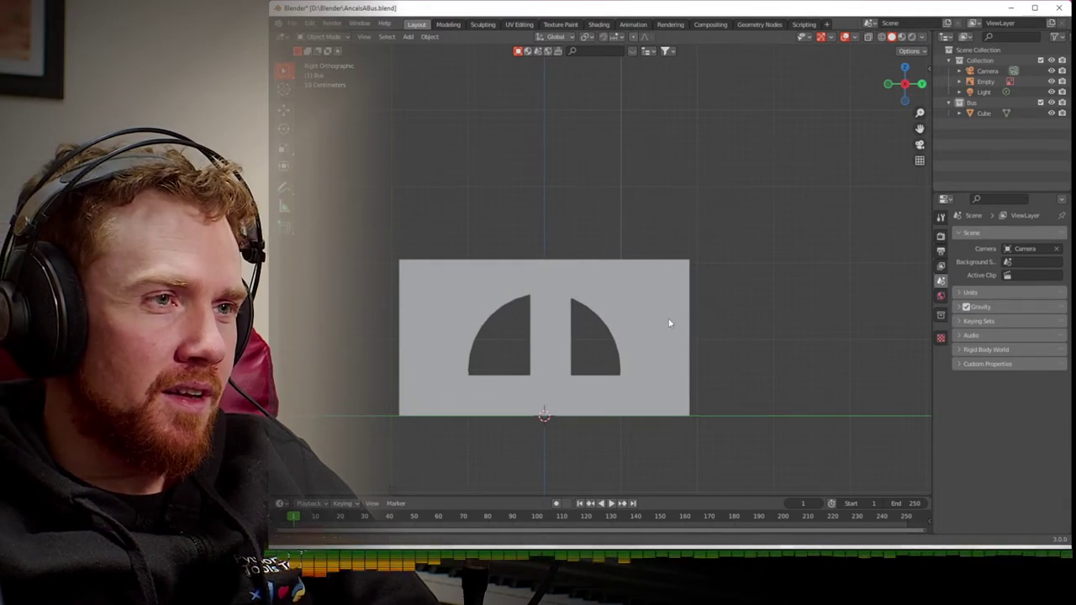
middle_click_drag(663, 323, 735, 316, "shift")
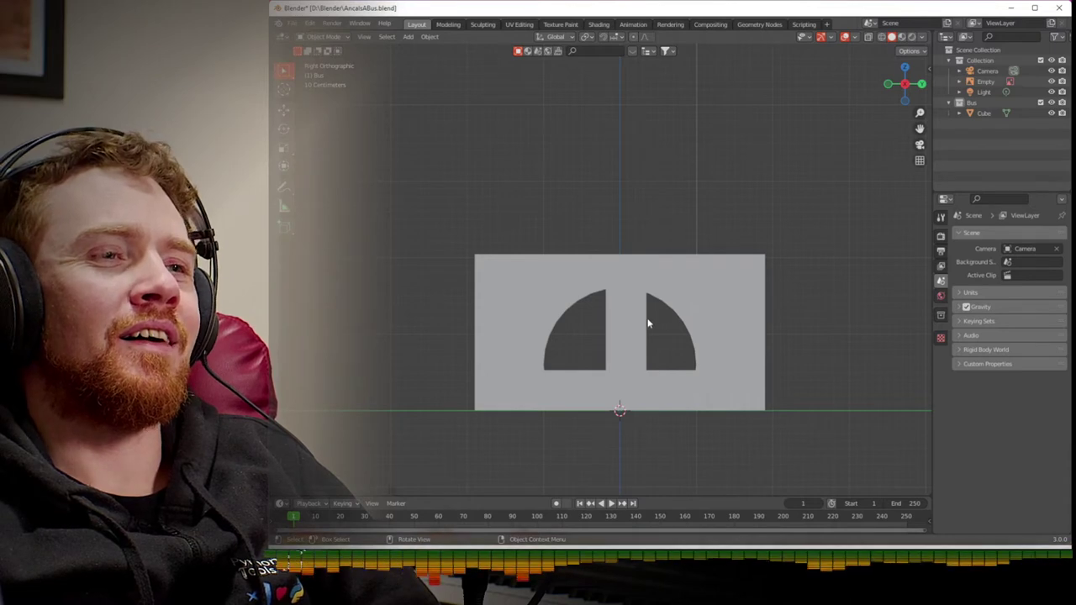
- Switch to Left view and start editing the Cube's mesh
scroll(639, 323, "up", 5)
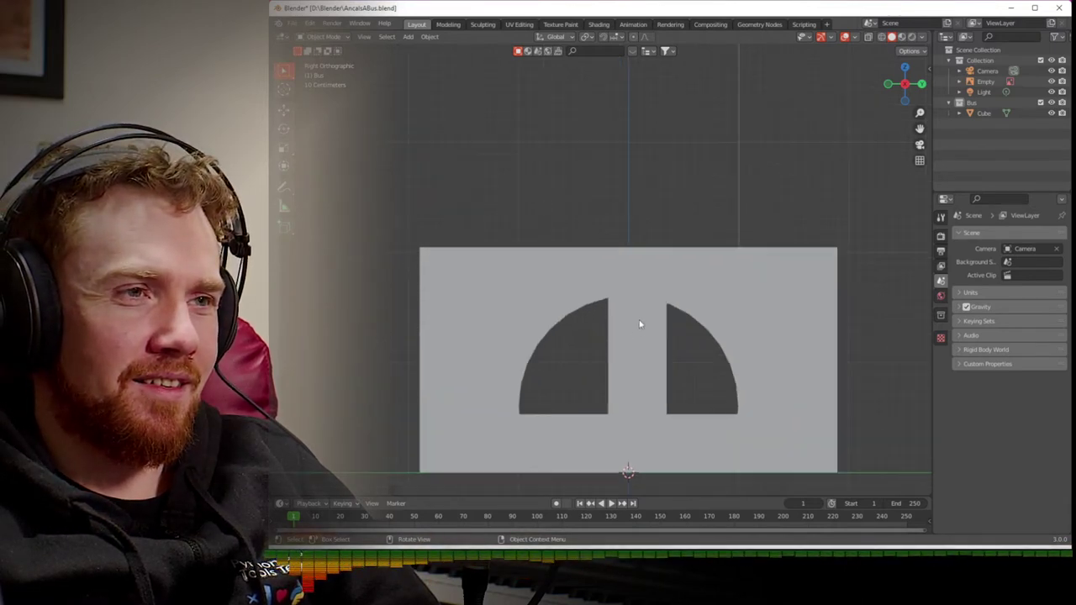
scroll(639, 322, "down", 3)
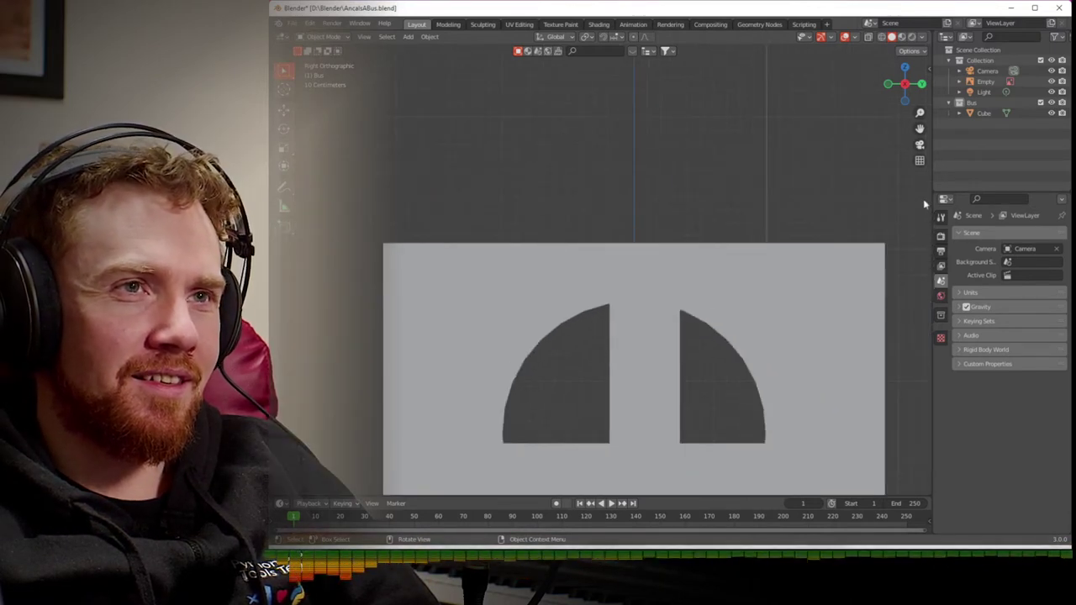
left_click(905, 83)
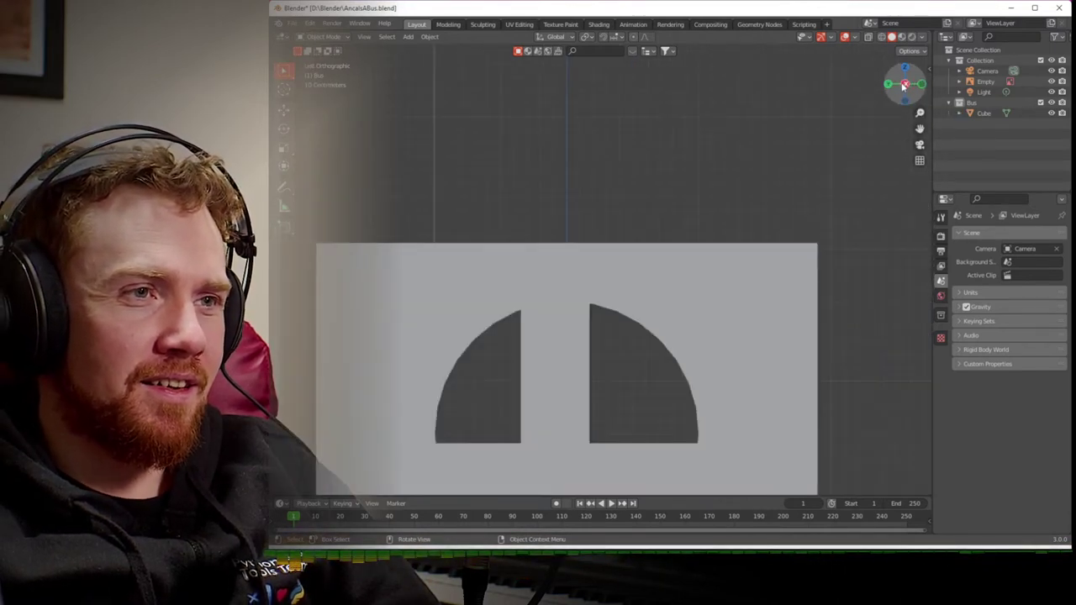
left_click(694, 341)
key("Tab")
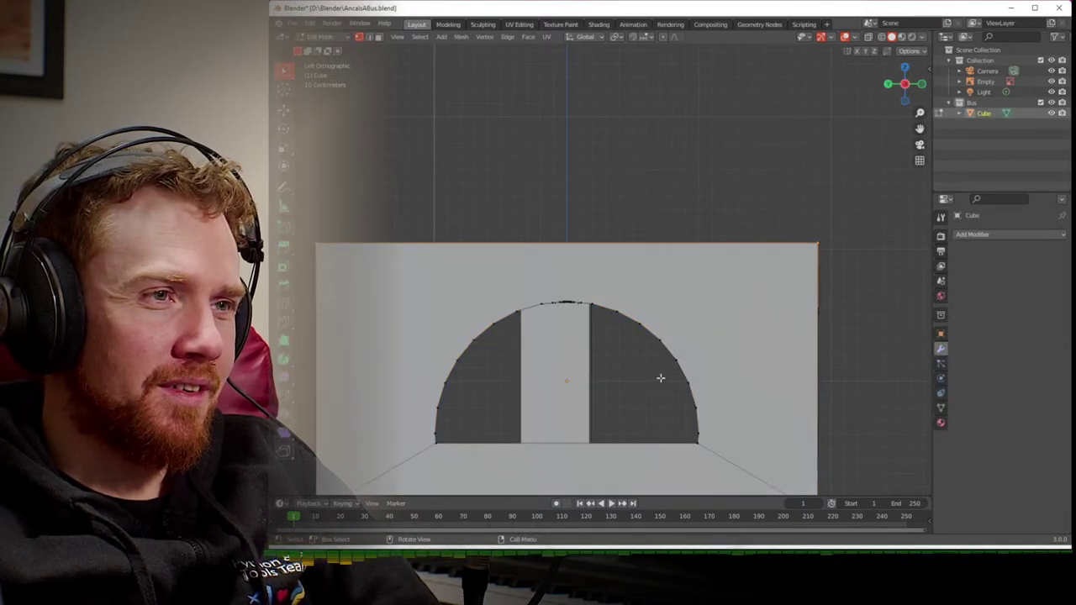
- Select the vertical edge in the centre gap and shift it sideways
middle_click_drag(657, 381, 737, 329, "shift")
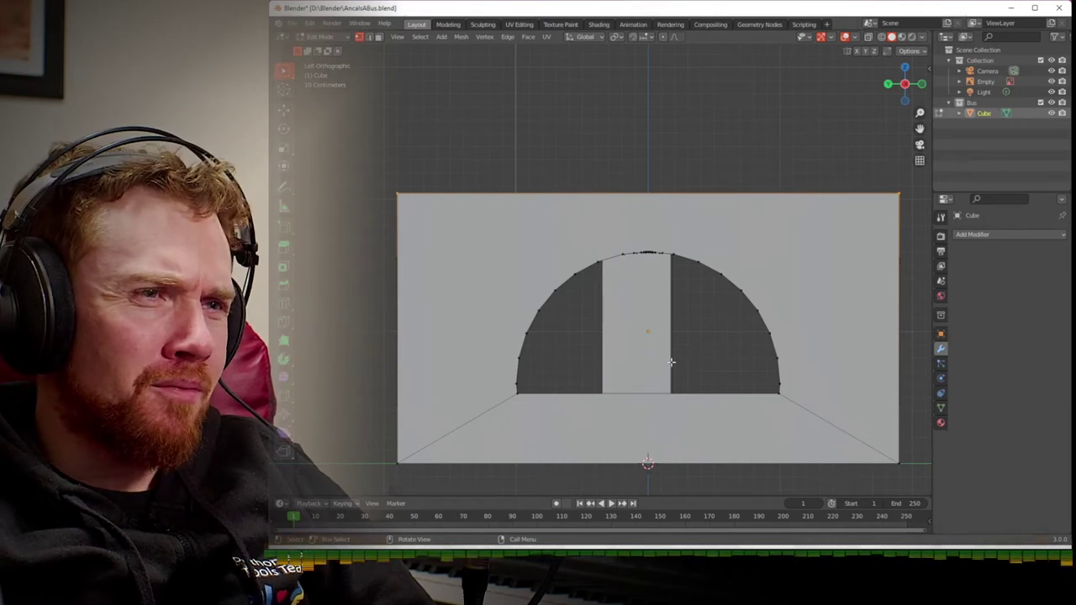
left_click(906, 87)
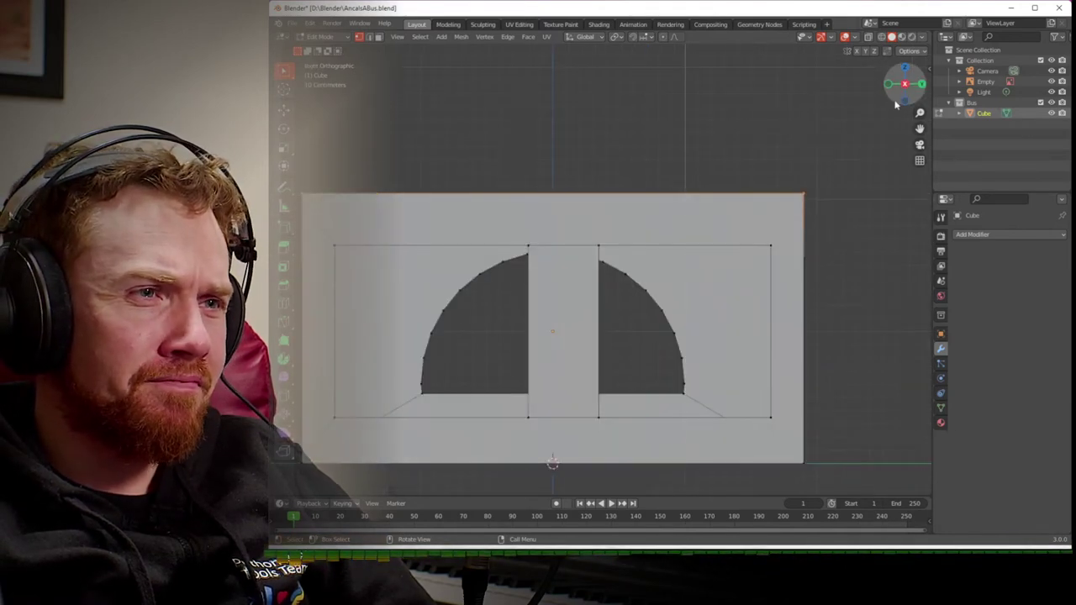
left_click_drag(595, 424, 600, 428)
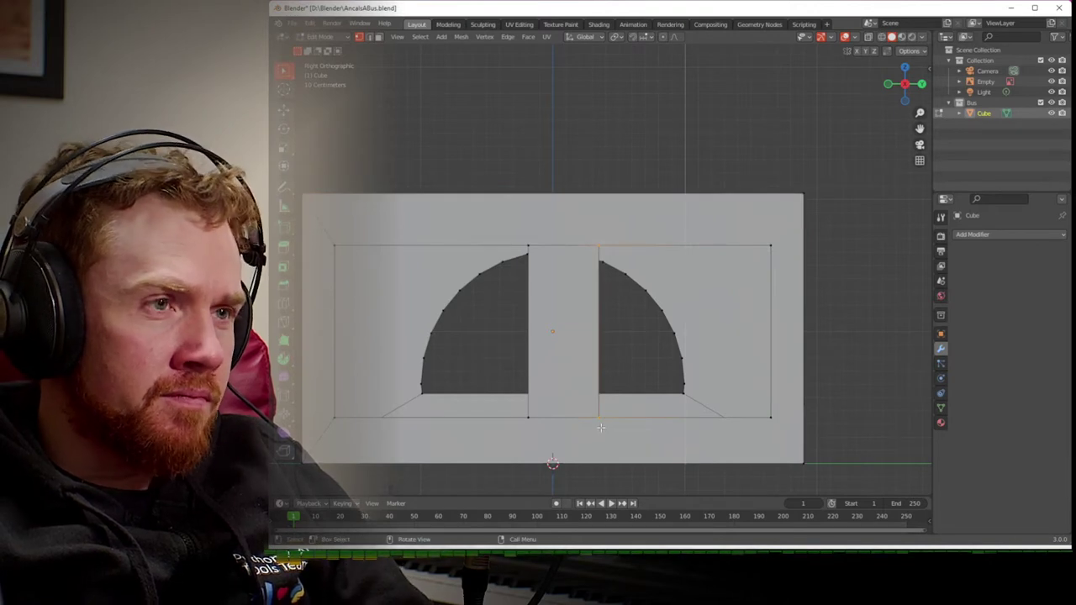
key("g")
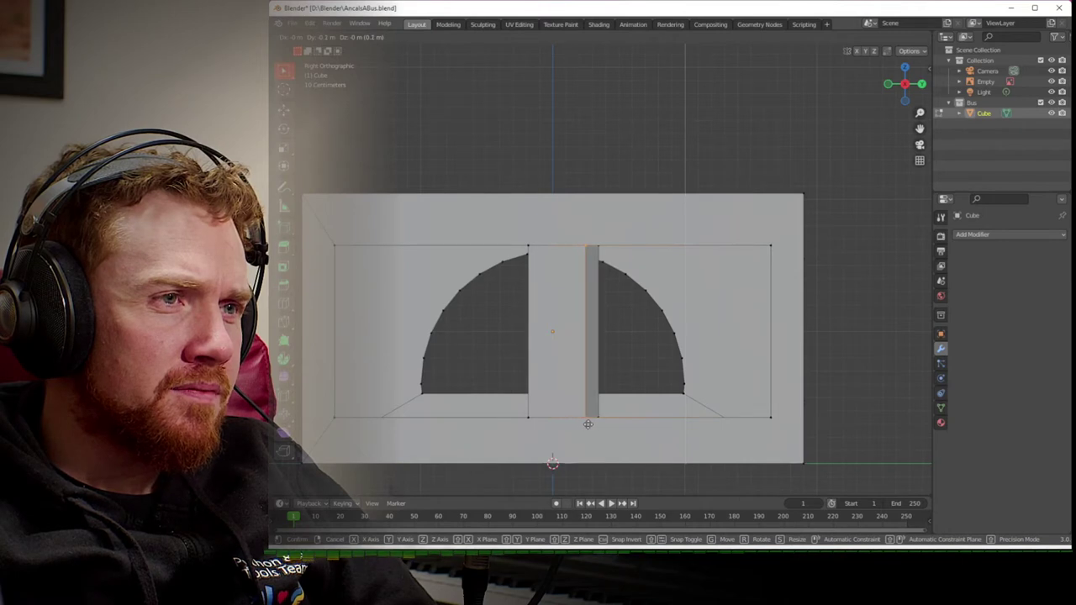
left_click(583, 424)
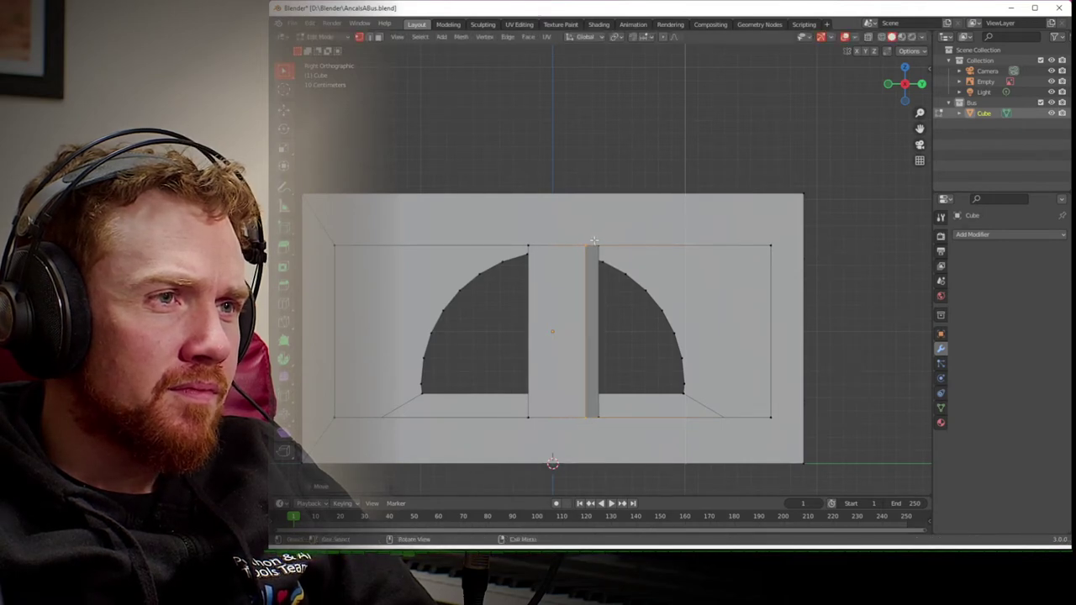
- Close the narrow strip and nudge the centre pillar's left edge slightly right
left_click(599, 431)
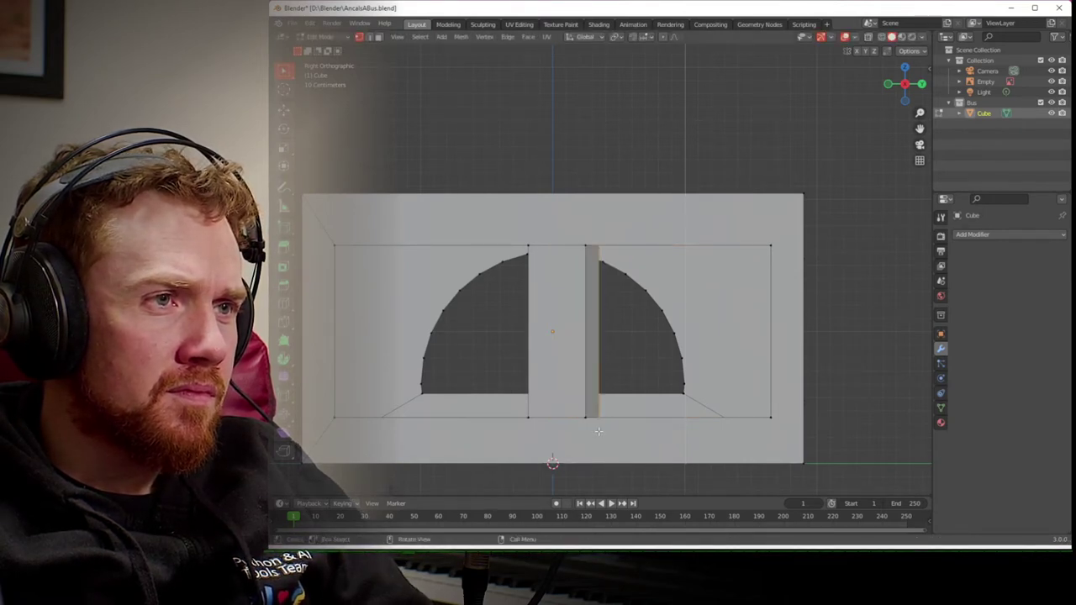
key("g")
left_click(531, 243)
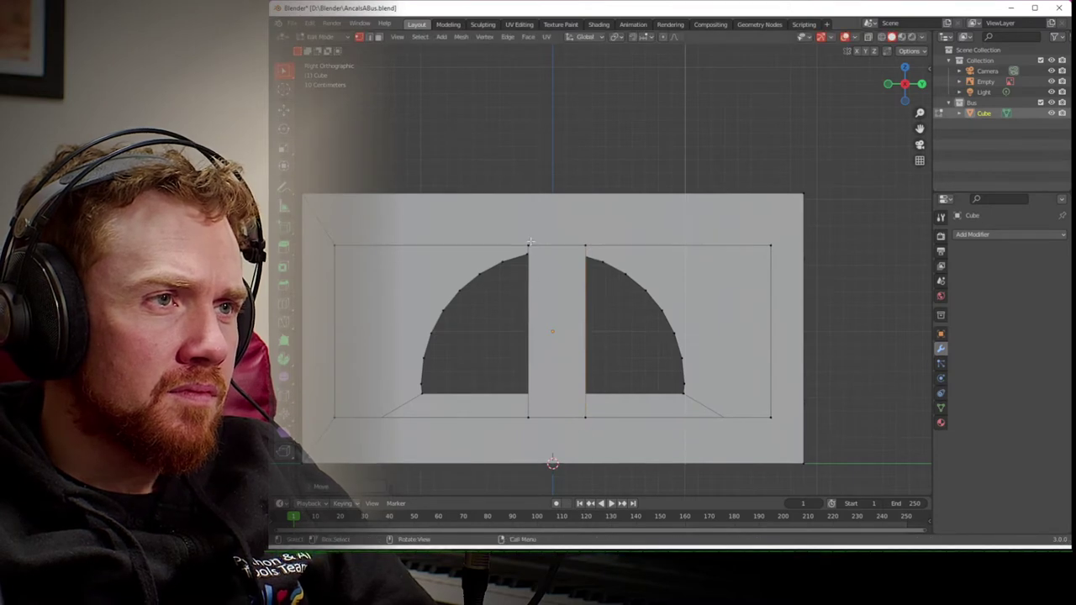
left_click(525, 249)
left_click_drag(525, 249, 532, 394)
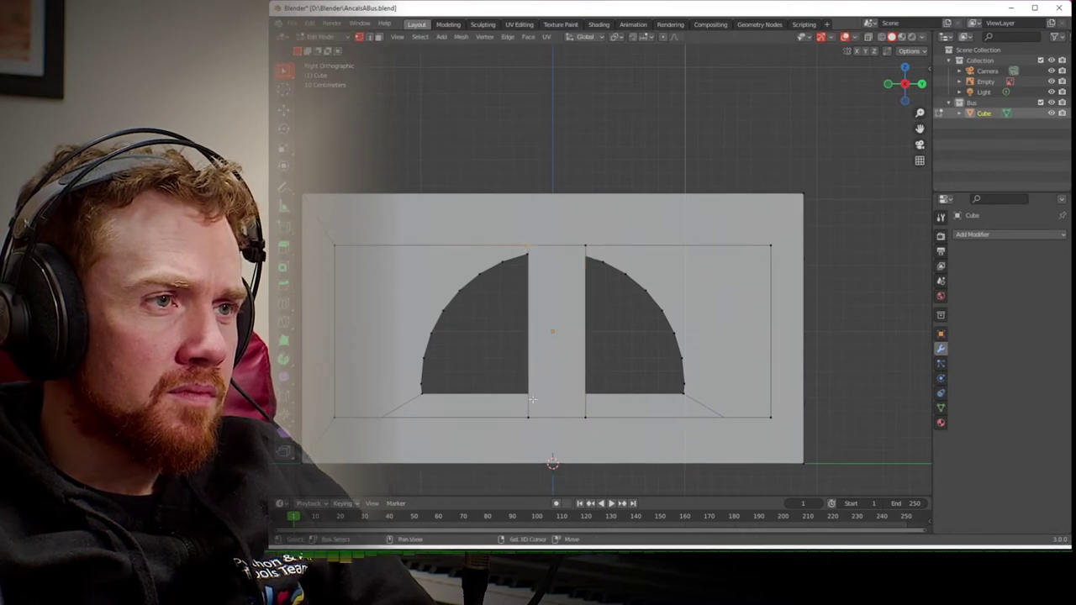
key("g")
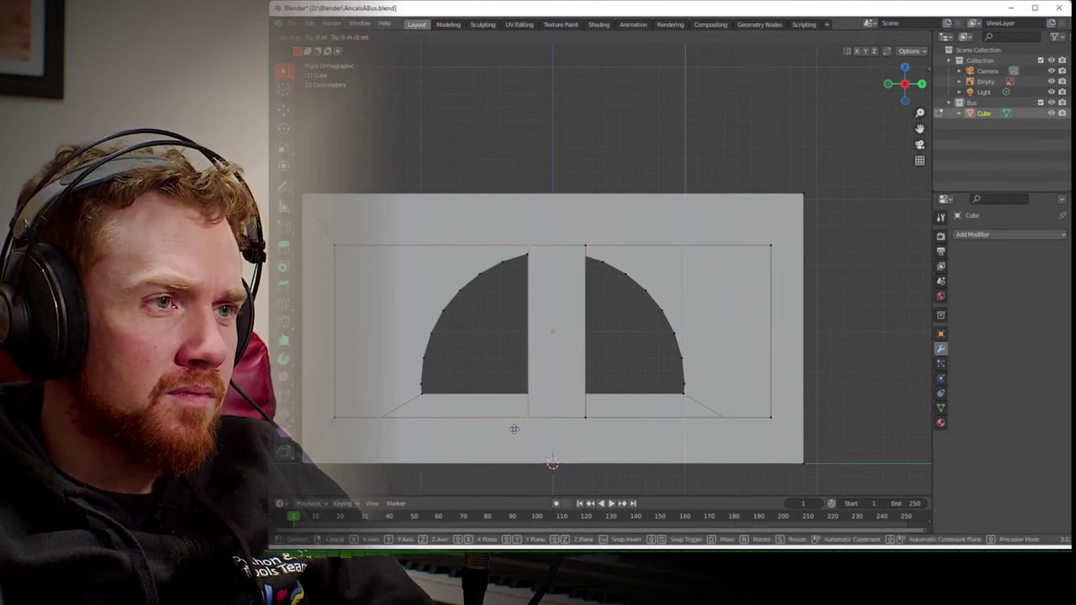
left_click(525, 429)
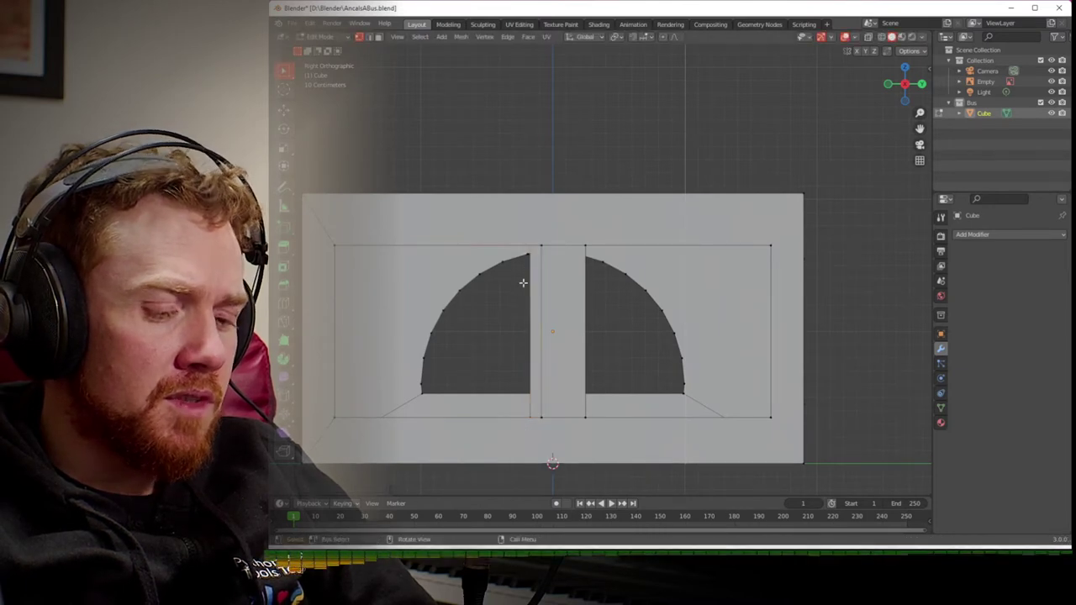
- Frame the arches, cancel a trial edge move, and set snapping to Edge plus Increment
scroll(521, 307, "up", 2)
middle_click_drag(521, 308, 592, 262, "shift")
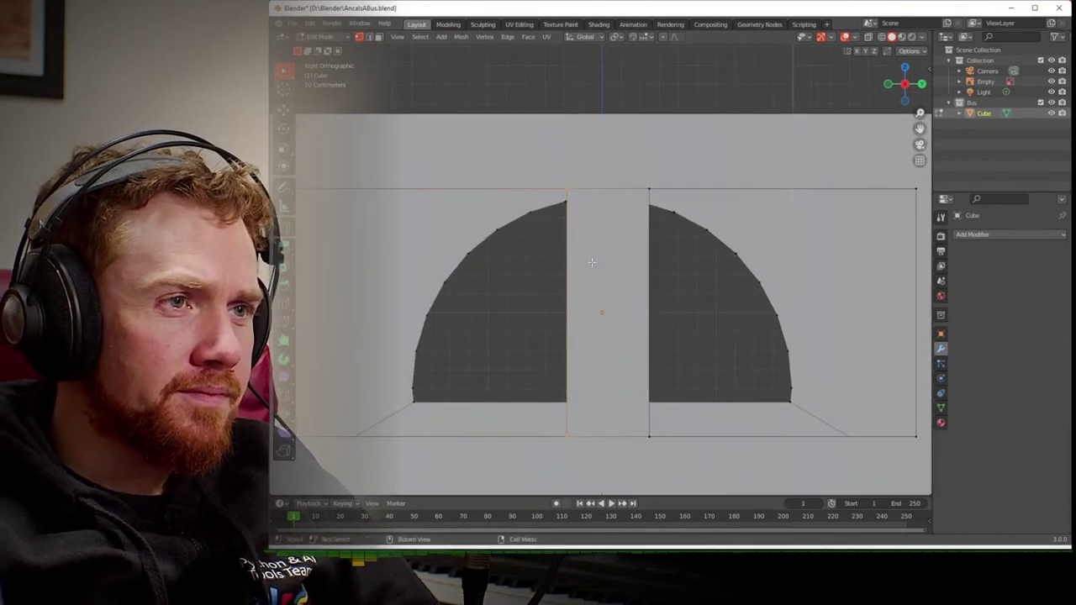
scroll(611, 263, "down", 2, "ctrl")
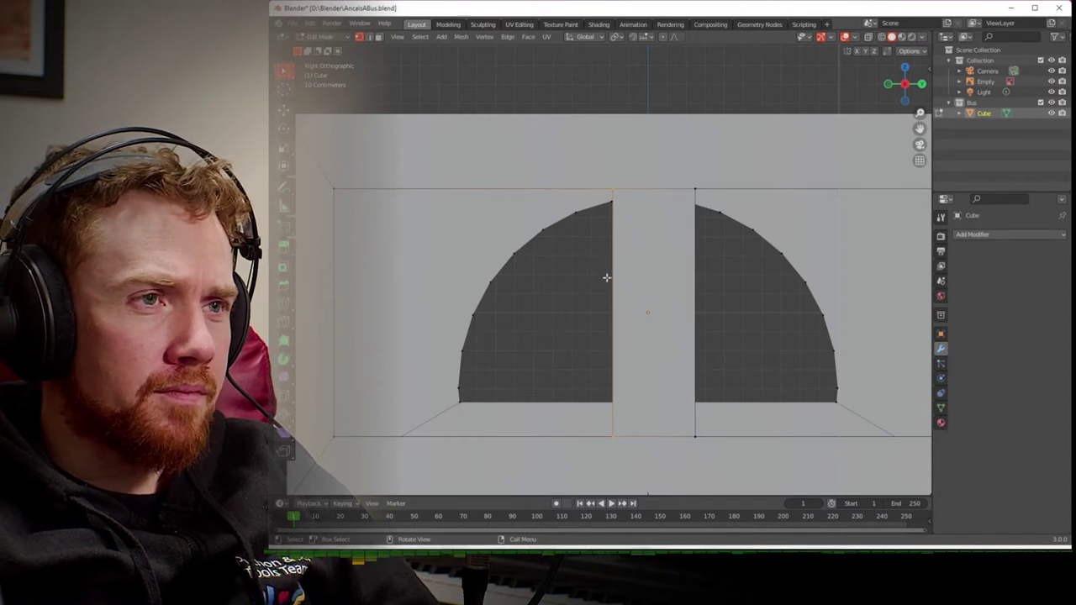
key("g")
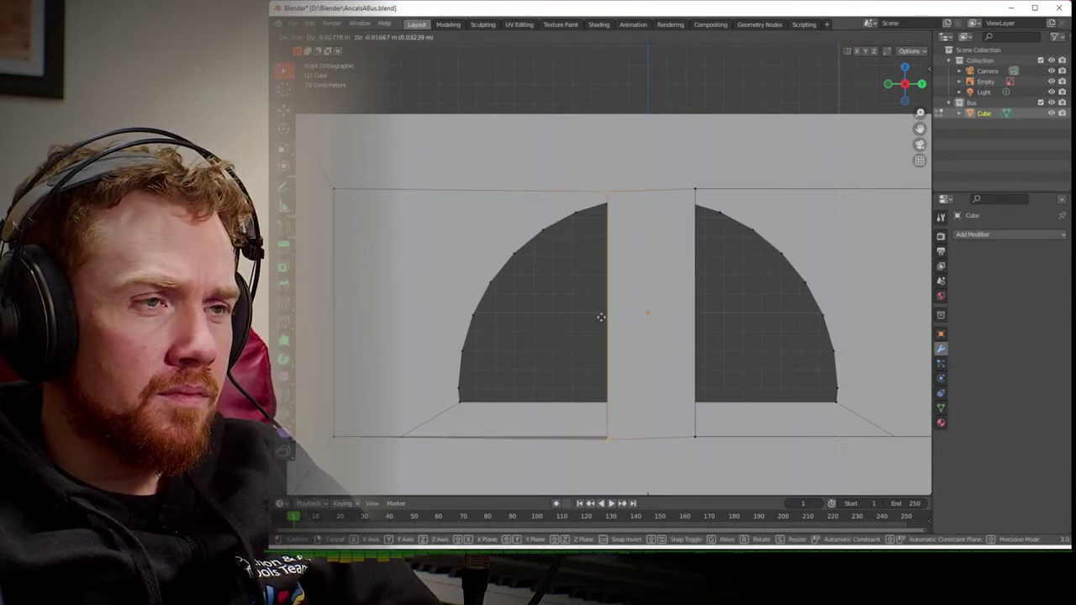
key("Escape")
scroll(601, 316, "up", 3)
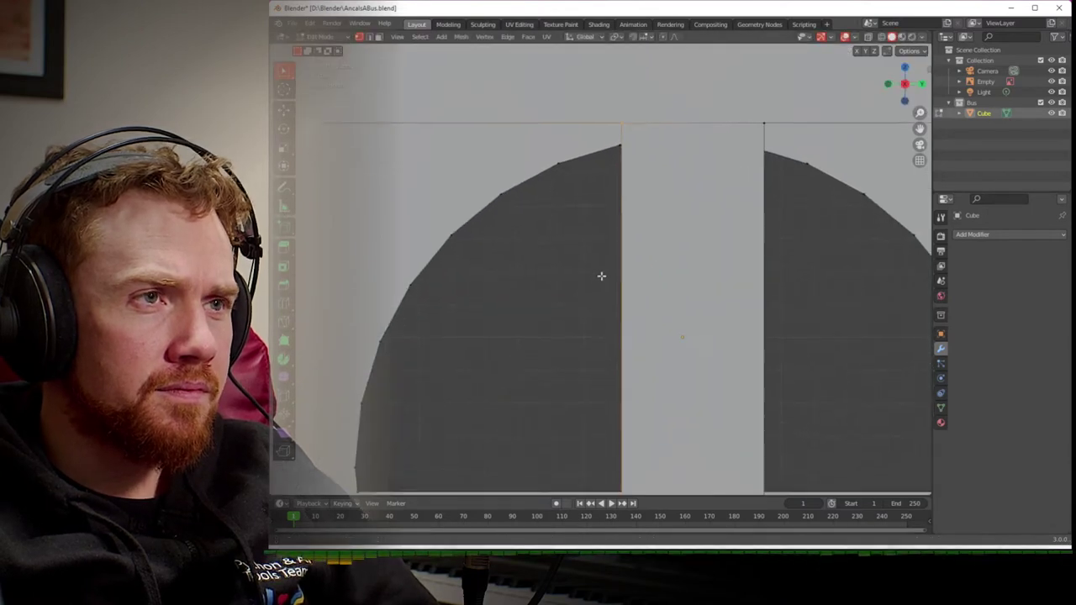
left_click(647, 38)
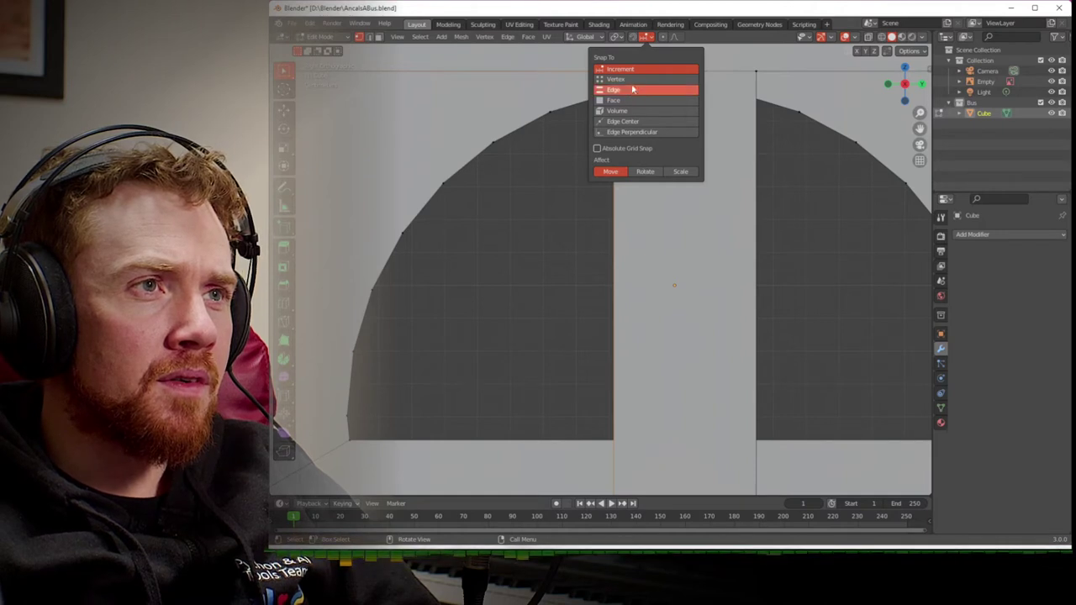
- With snapping on, move the middle pillar's vertical edge 0.1 m along Y
left_click(634, 37)
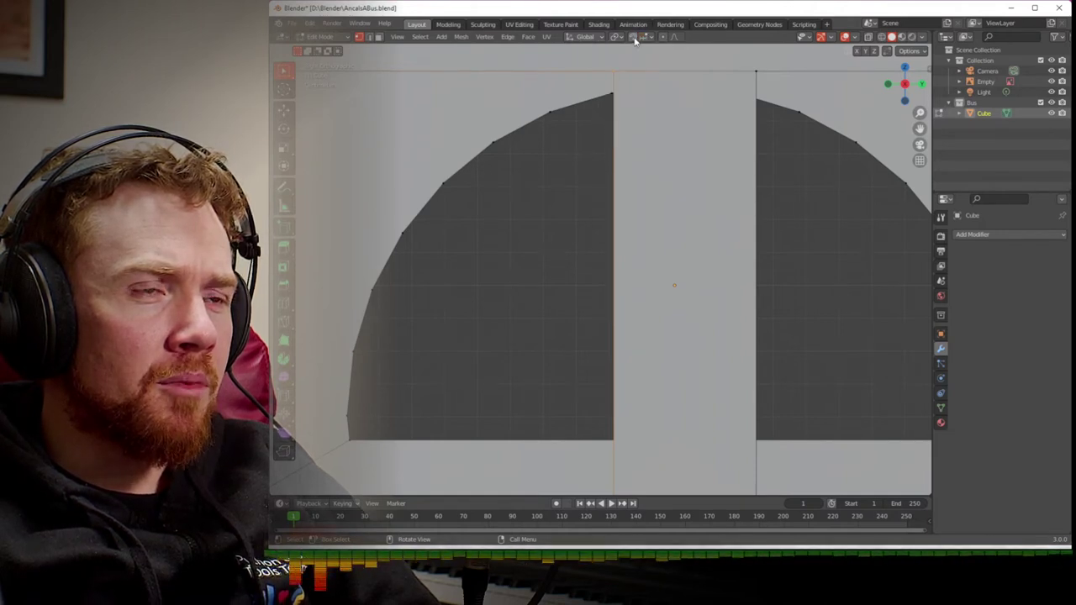
left_click(617, 76)
scroll(614, 428, "down", 1)
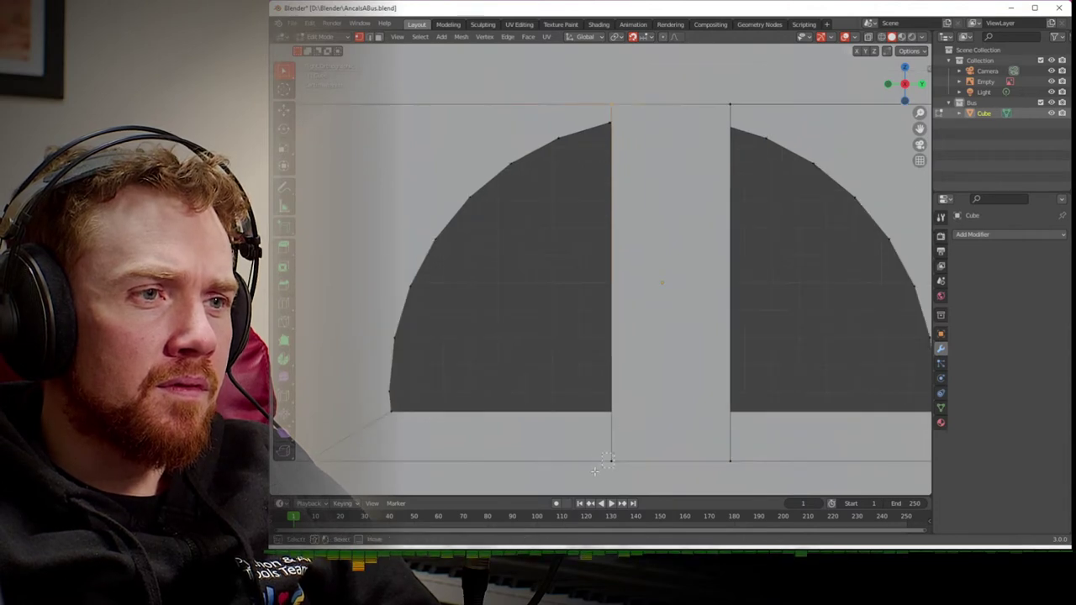
left_click(594, 471, "shift")
key("g")
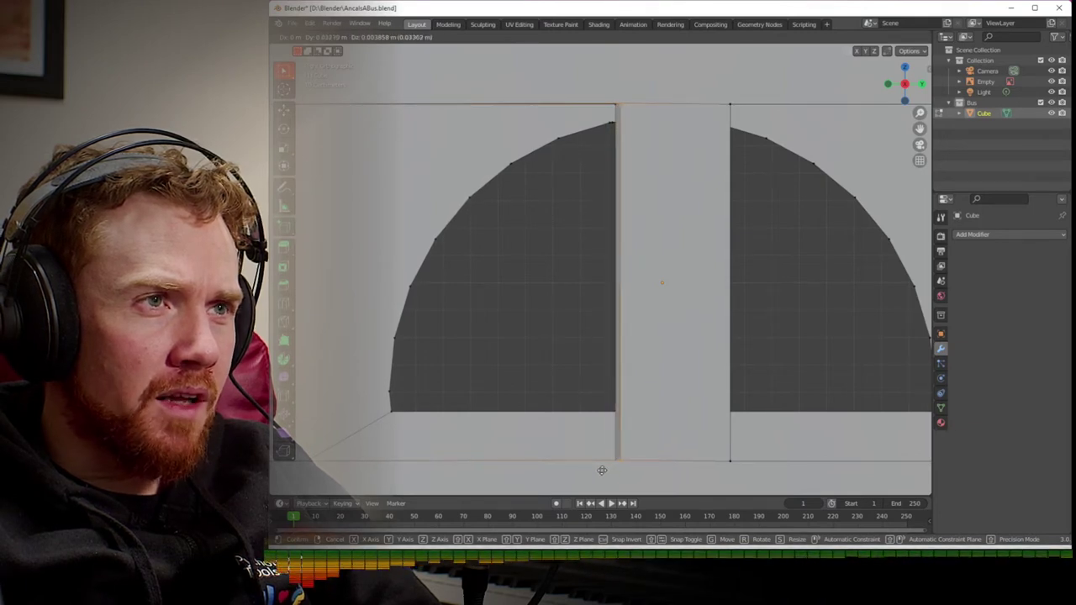
type("0.1")
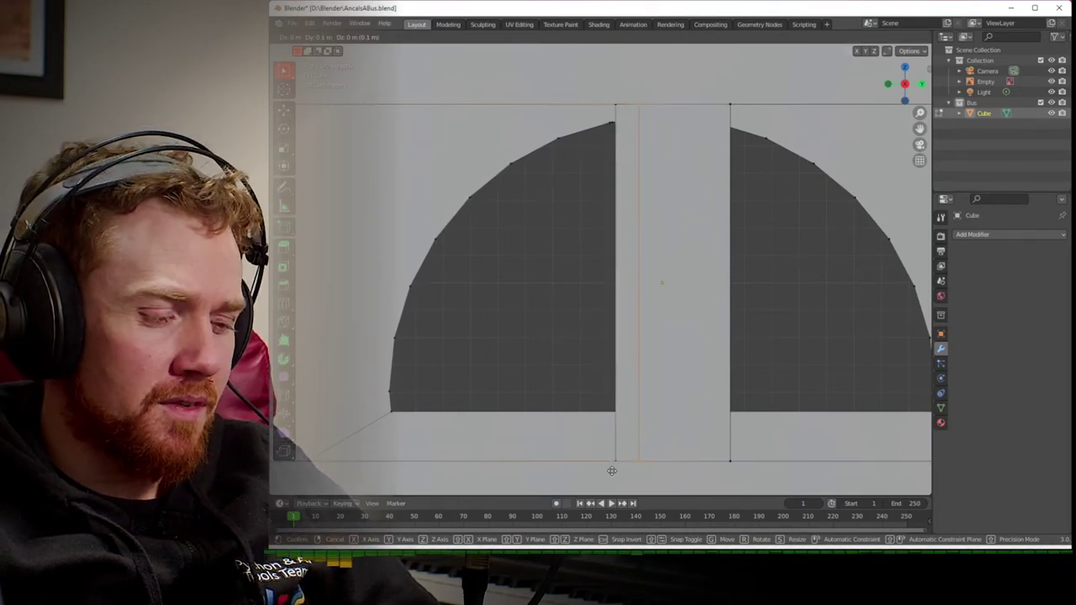
type("y")
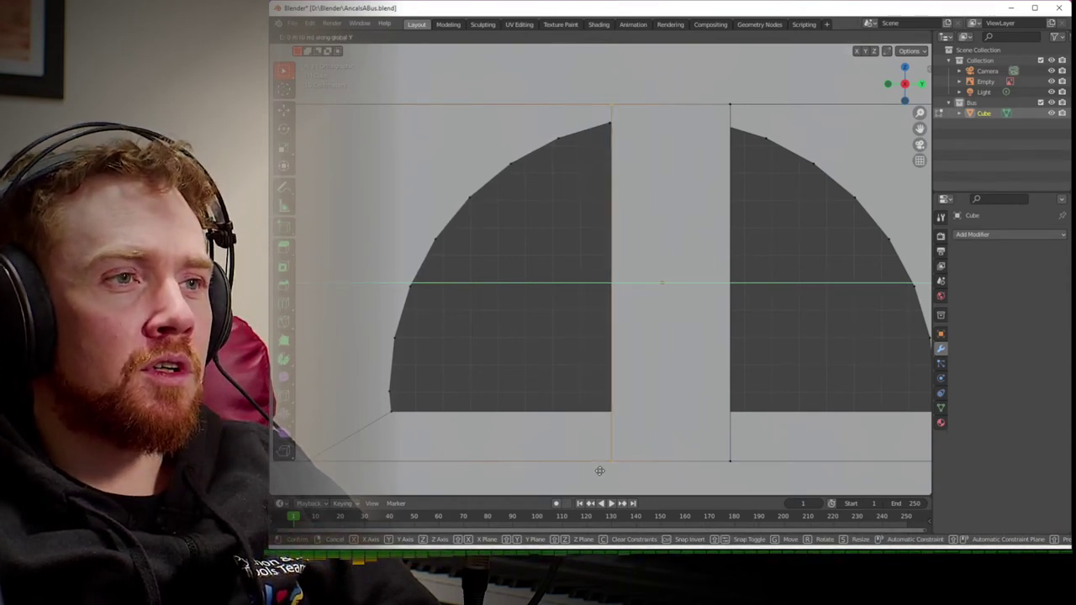
left_click(599, 471)
- Deselect all geometry and return the bus body to Object Mode
scroll(621, 456, "up", 2)
scroll(621, 456, "down", 6)
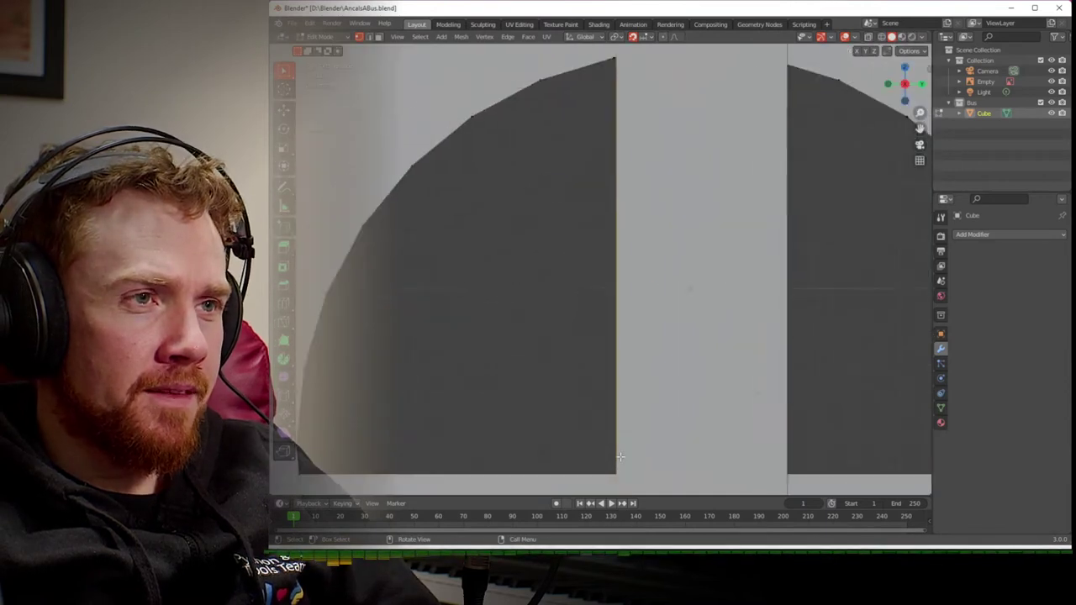
key("alt+a")
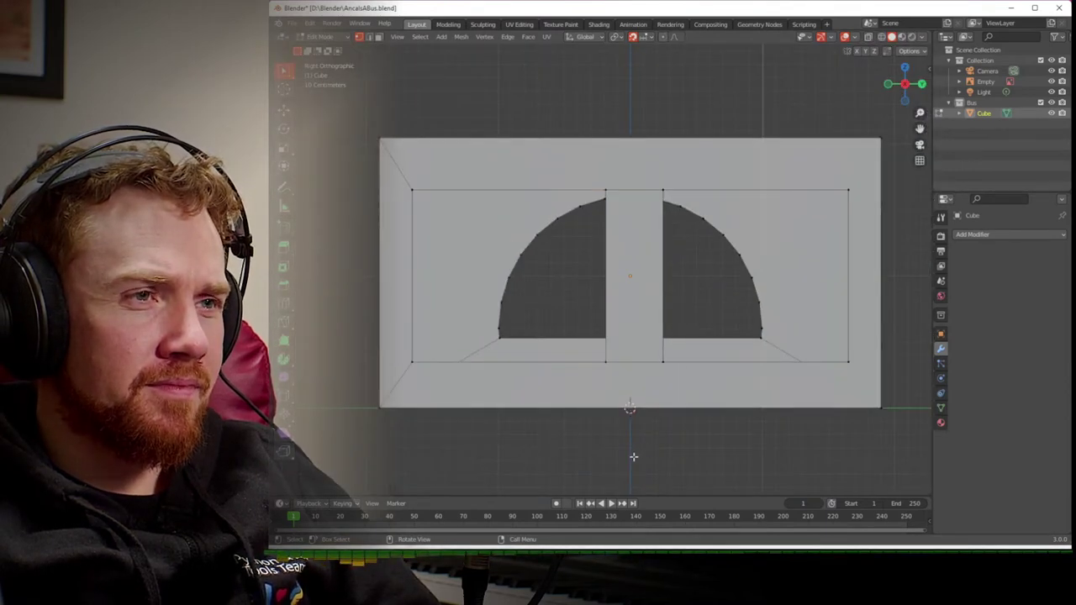
scroll(633, 457, "down", 1)
scroll(633, 456, "up", 1)
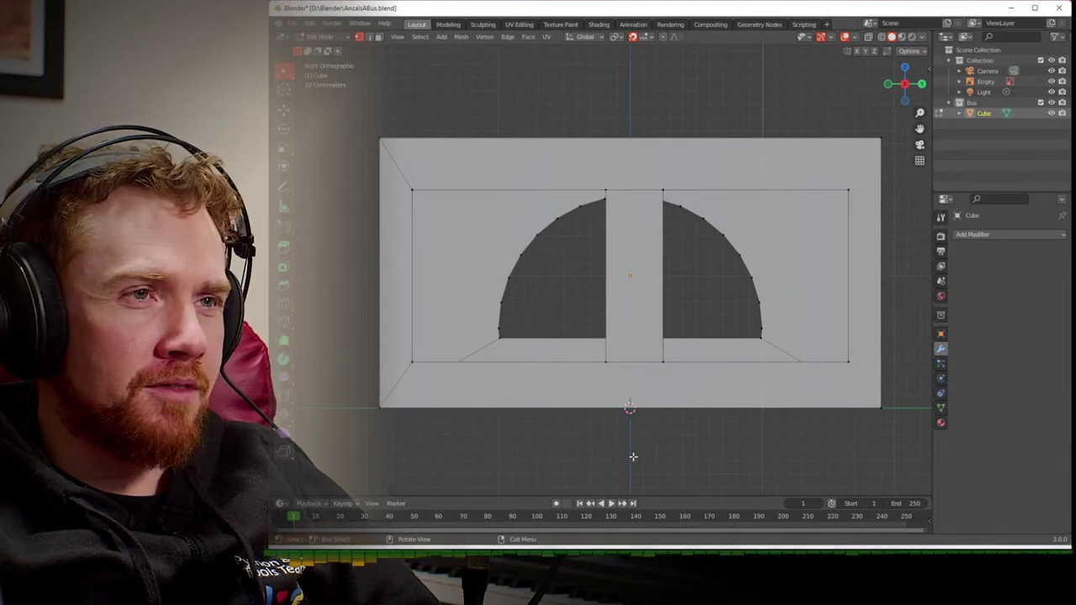
key("Tab")
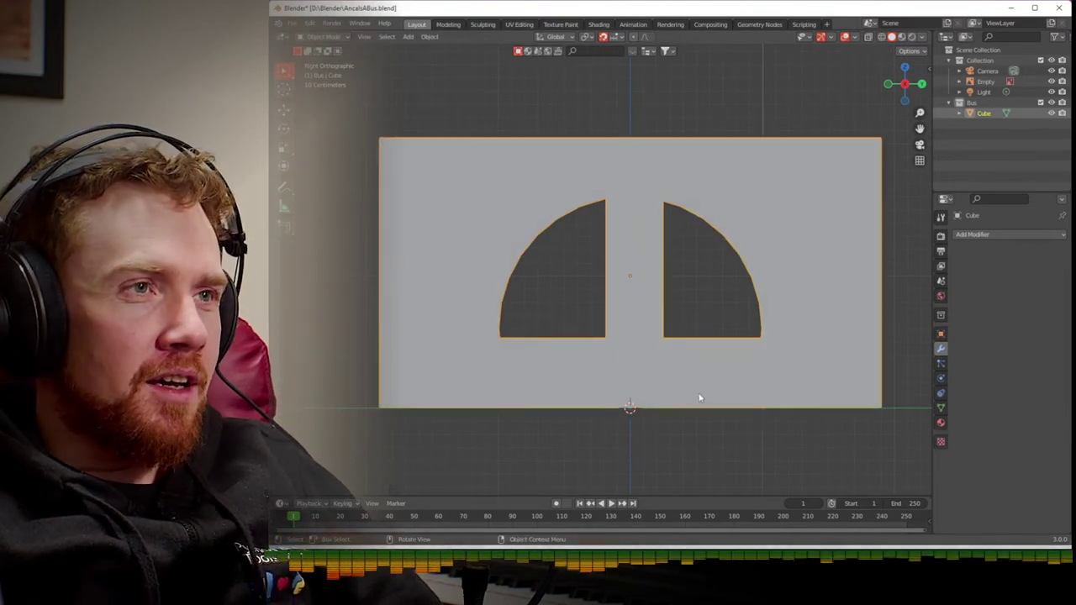
- Mirror the bus body along global Z from the Object menu, then undo the flip
left_click(429, 37)
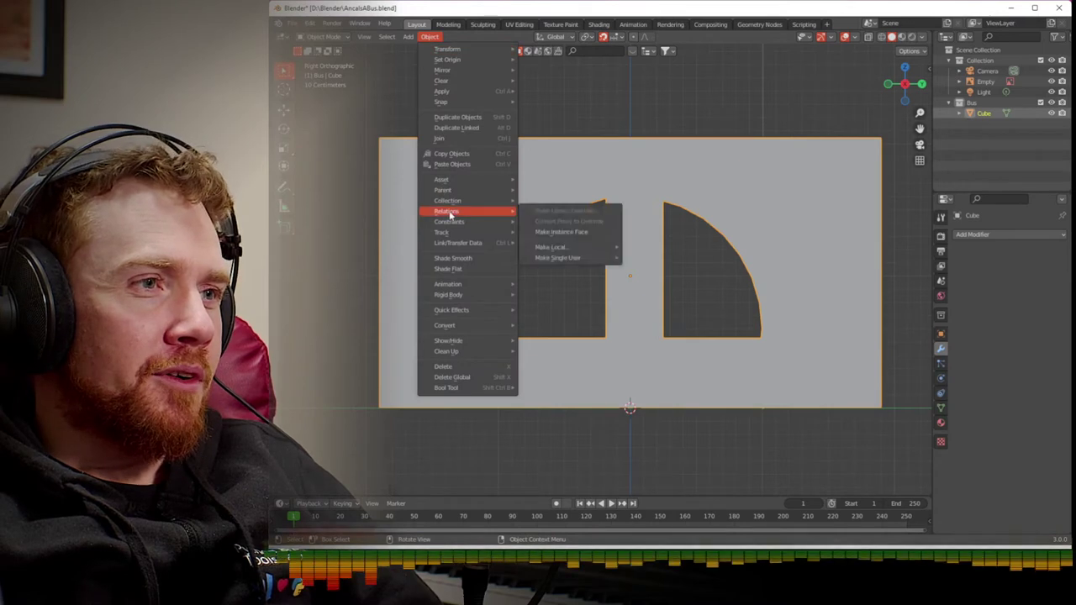
mouse_move(465, 70)
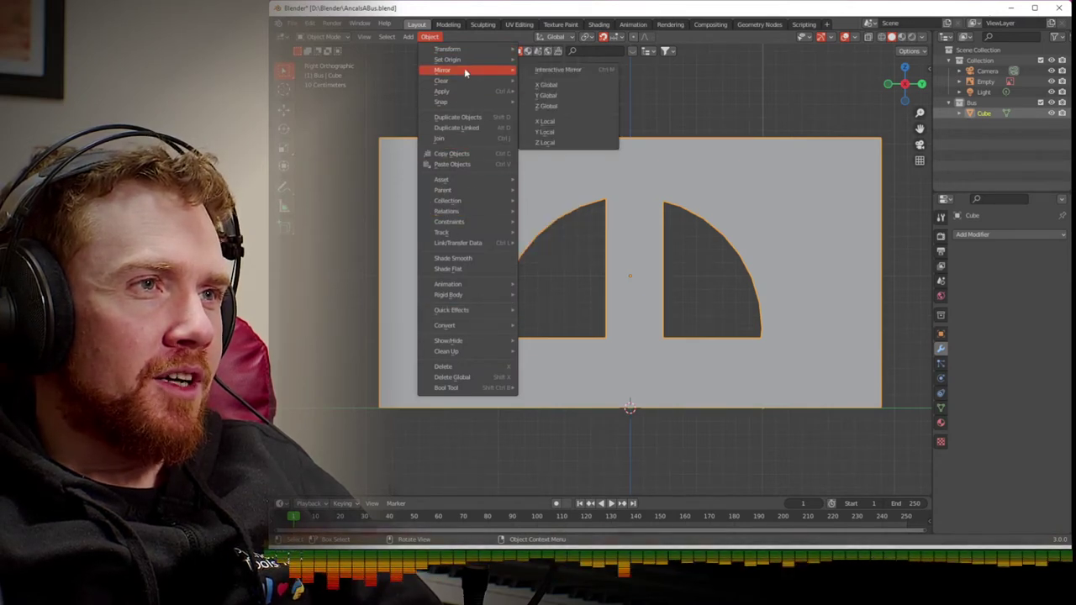
left_click(561, 105)
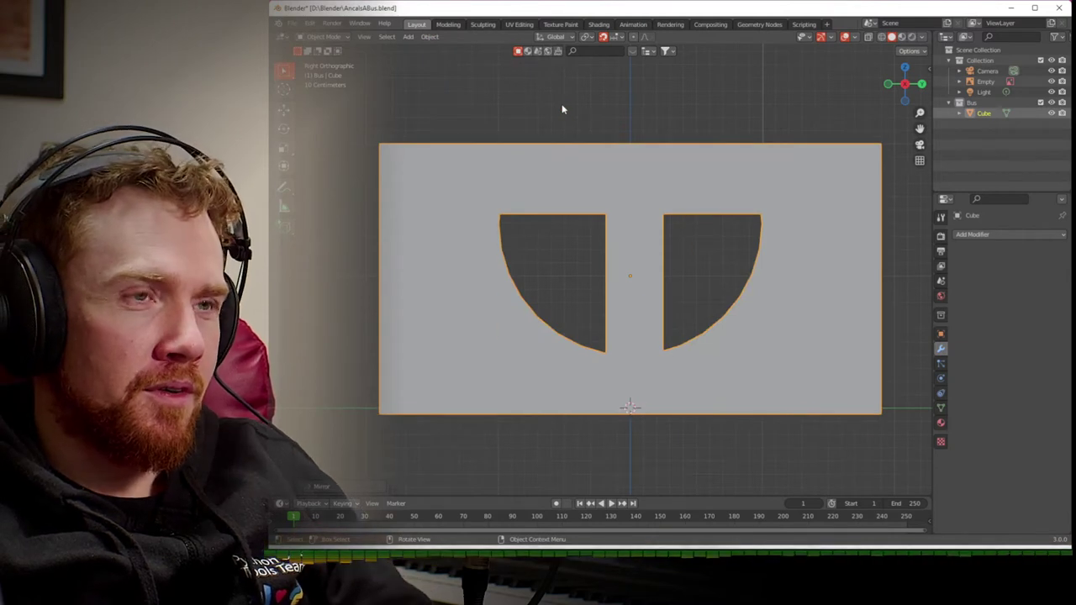
key("ctrl+z")
- Open the Add Modifier list in the Properties panel
left_click(429, 37)
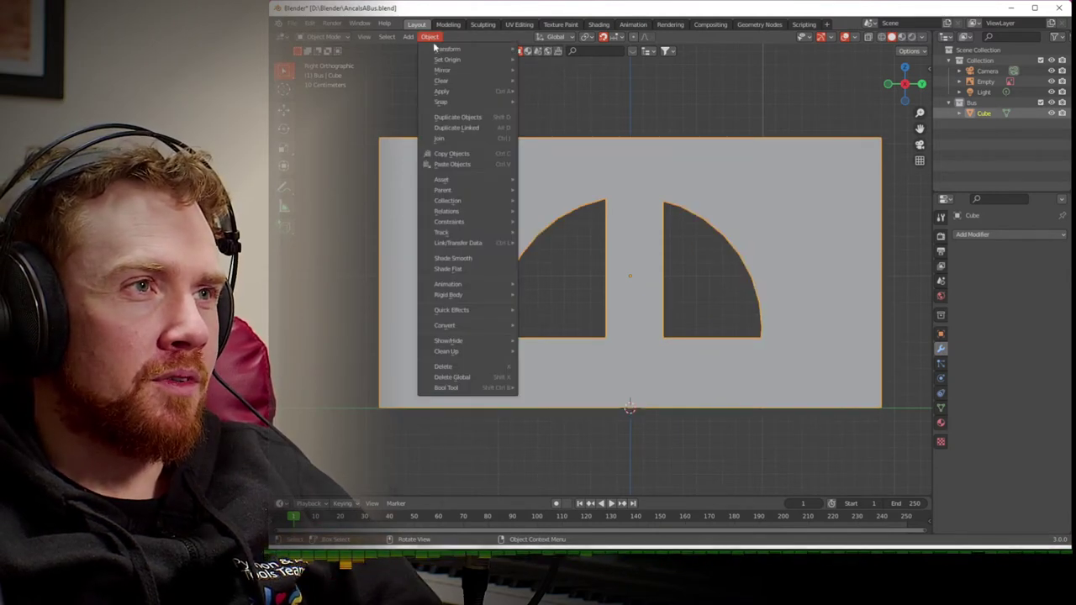
mouse_move(438, 71)
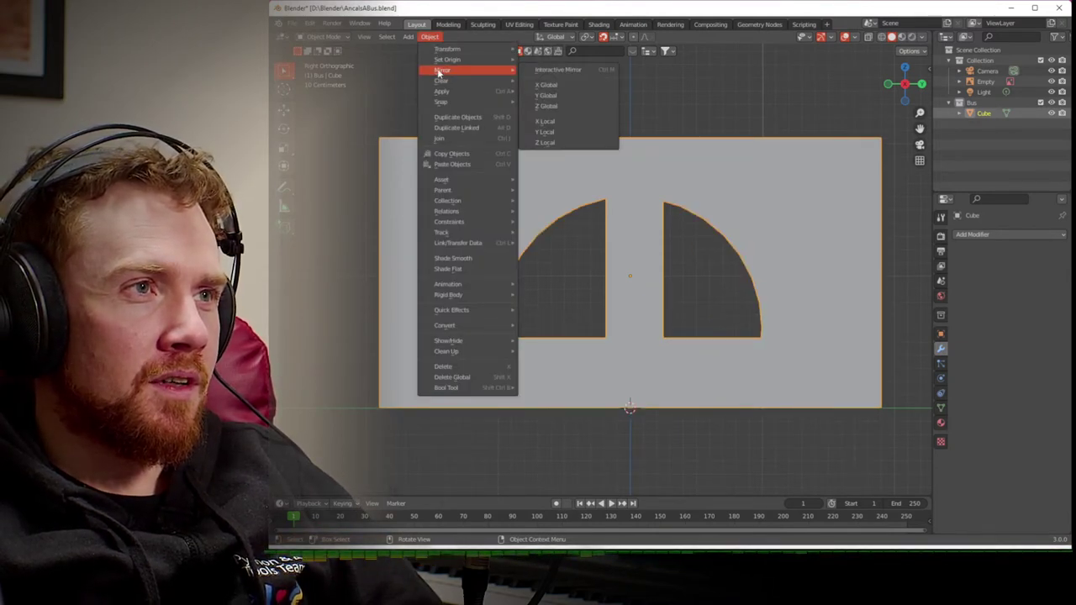
left_click(995, 235)
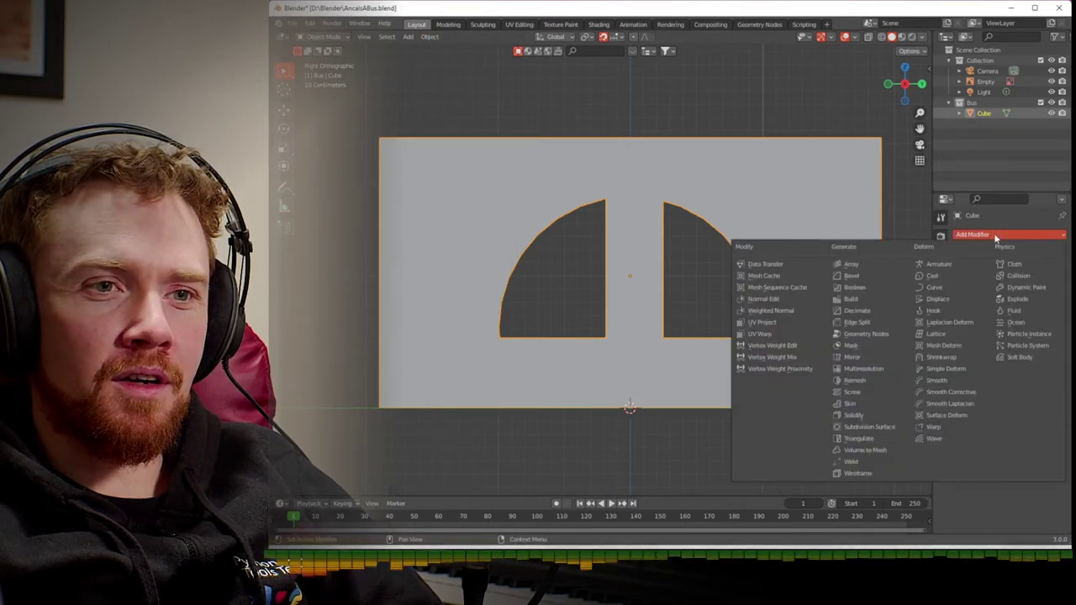
- Add a Mirror modifier with the Y axis enabled and apply it
left_click(852, 359)
left_click(1024, 268)
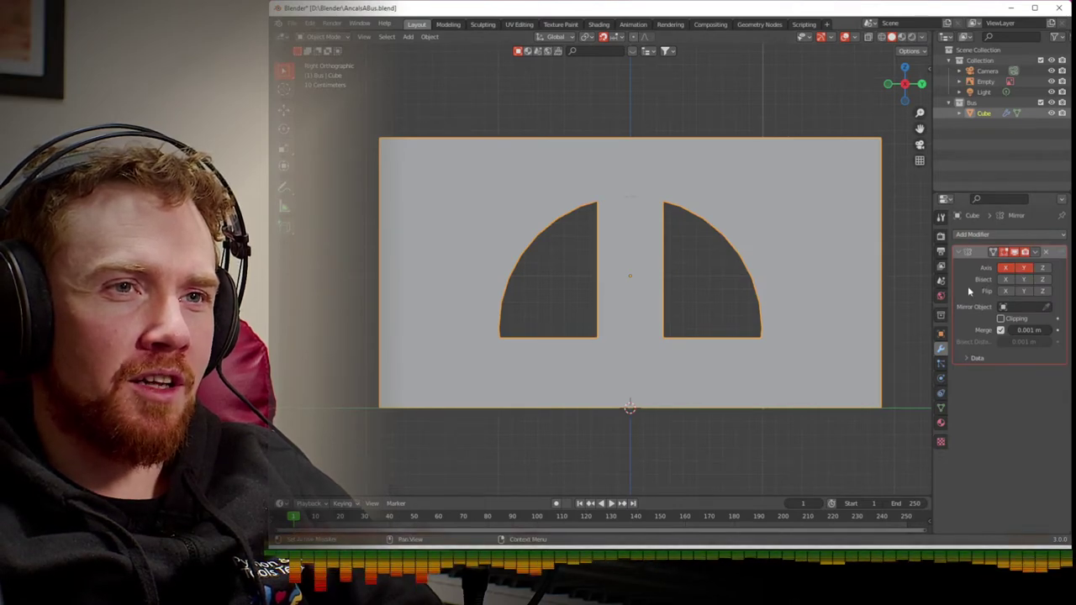
key("ctrl+a")
- Add a second Mirror modifier mirroring only along Y, with X disabled
middle_click_drag(836, 300, 681, 317)
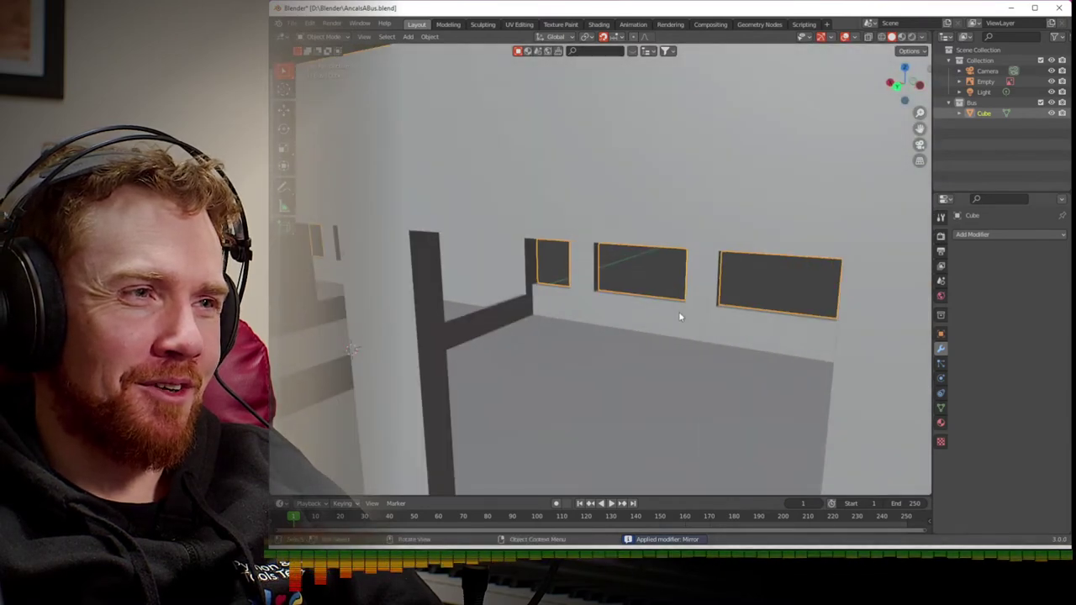
scroll(681, 317, "down", 6)
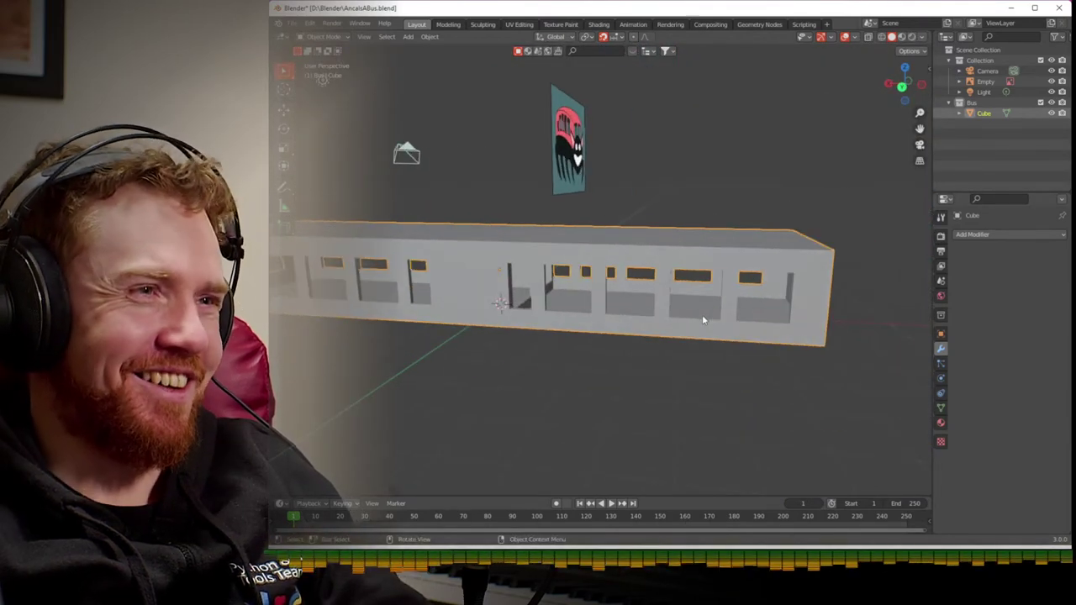
scroll(569, 333, "down", 5)
middle_click_drag(567, 331, 677, 320, "shift")
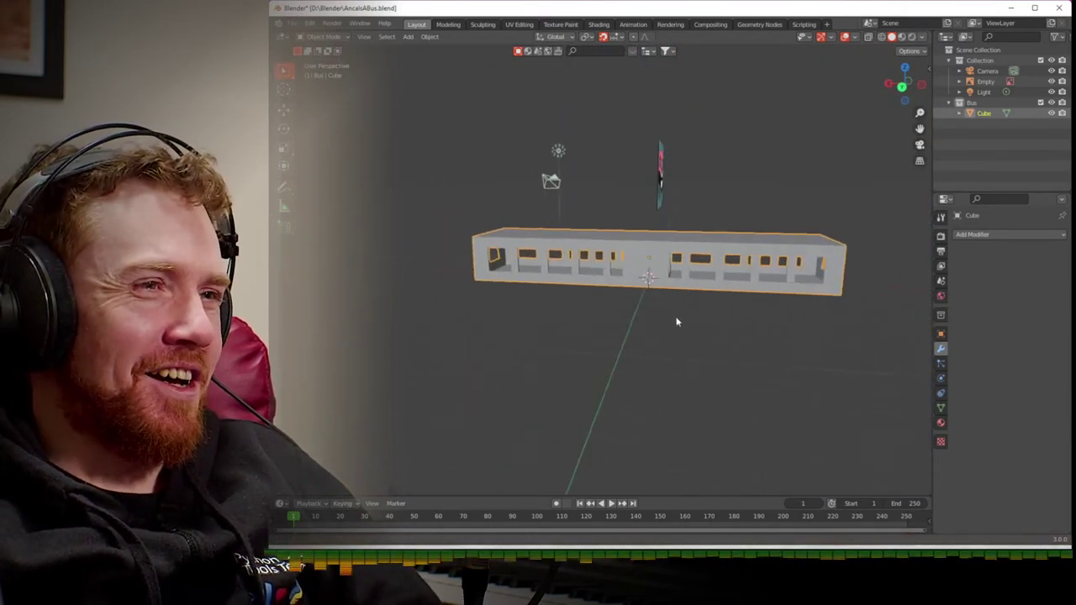
key("ctrl+shift+m")
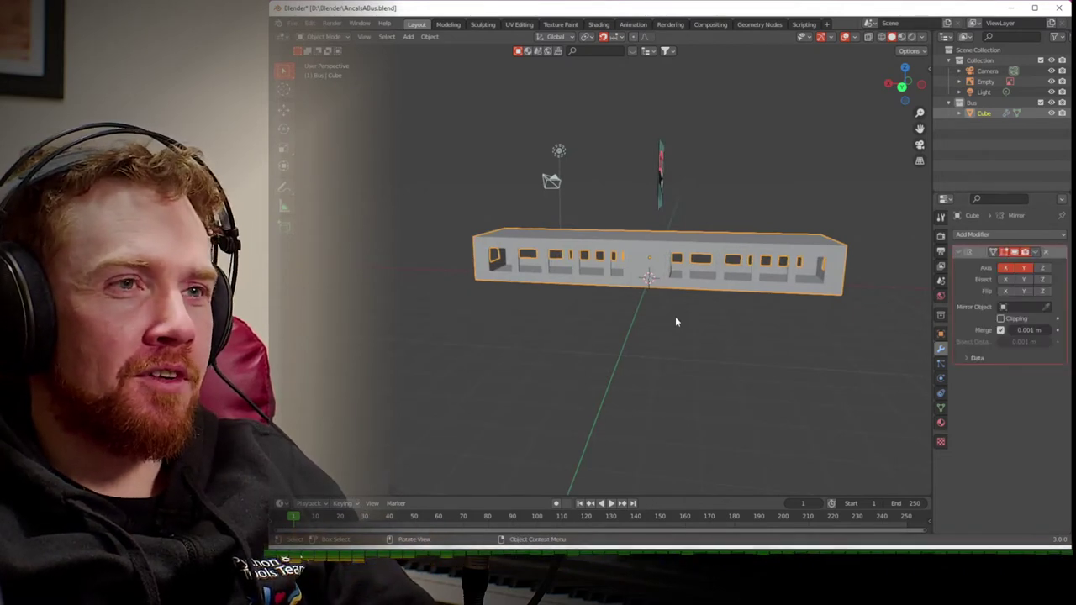
left_click(1006, 269)
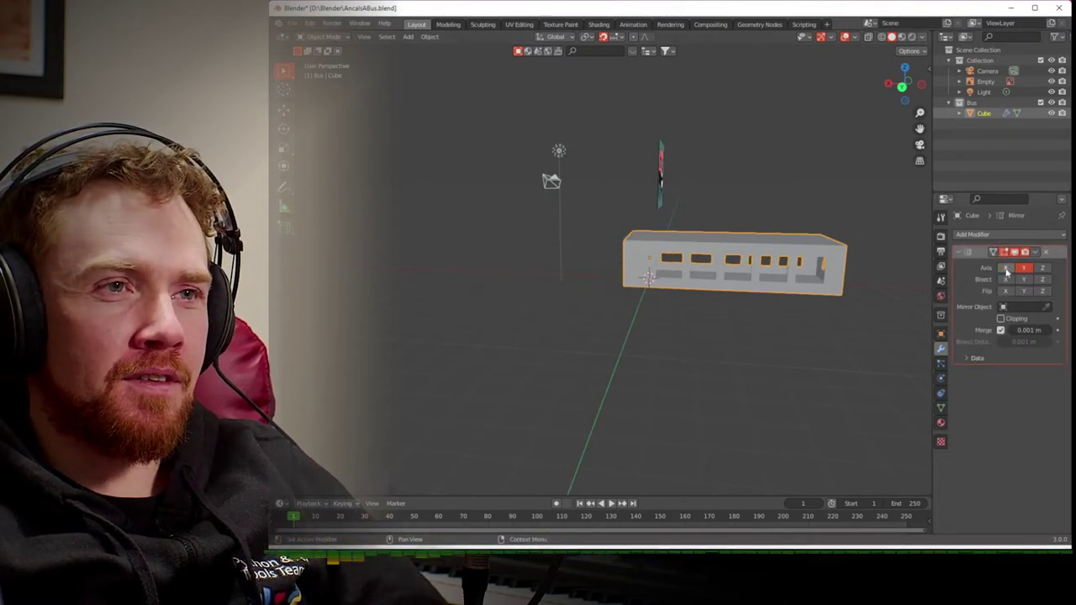
- Apply the second Mirror modifier so the bus body carries no modifiers
middle_click_drag(853, 294, 962, 286)
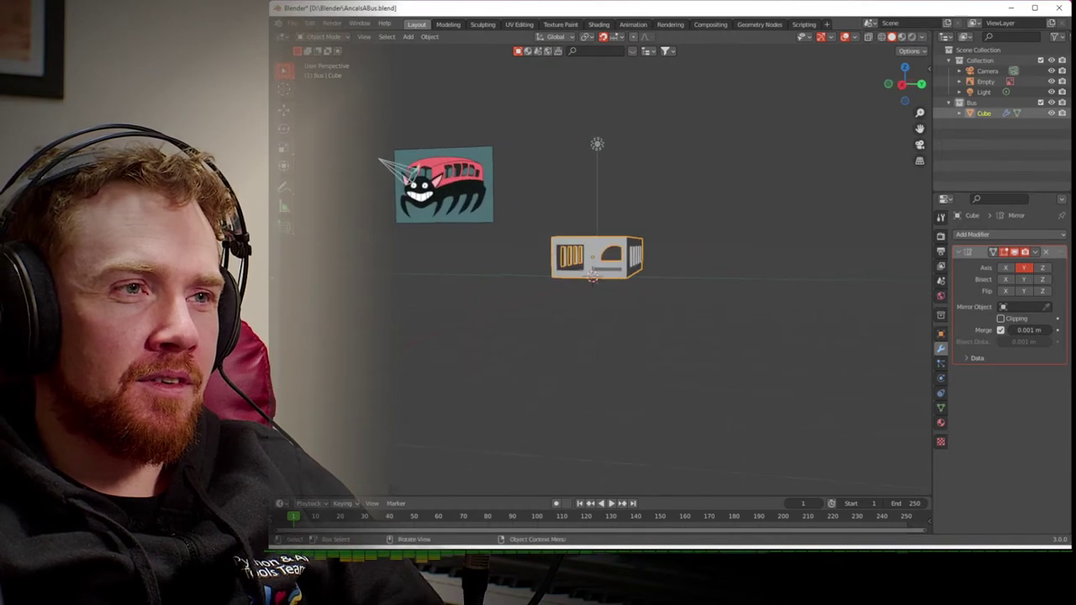
scroll(807, 296, "up", 1)
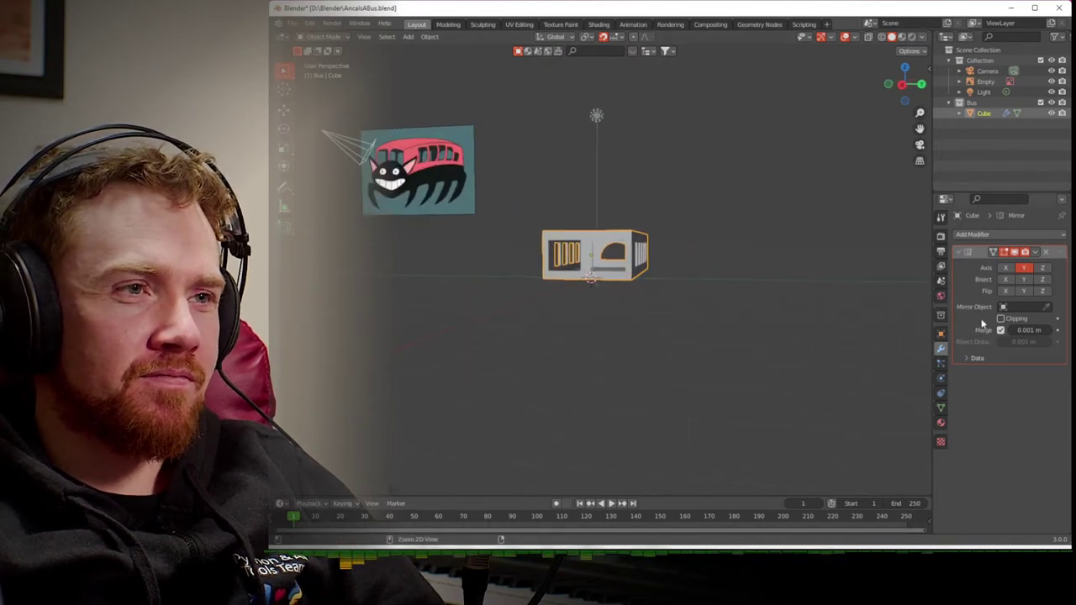
key("ctrl+a")
scroll(594, 300, "up", 3)
middle_click_drag(594, 300, 642, 329)
scroll(642, 330, "down", 5)
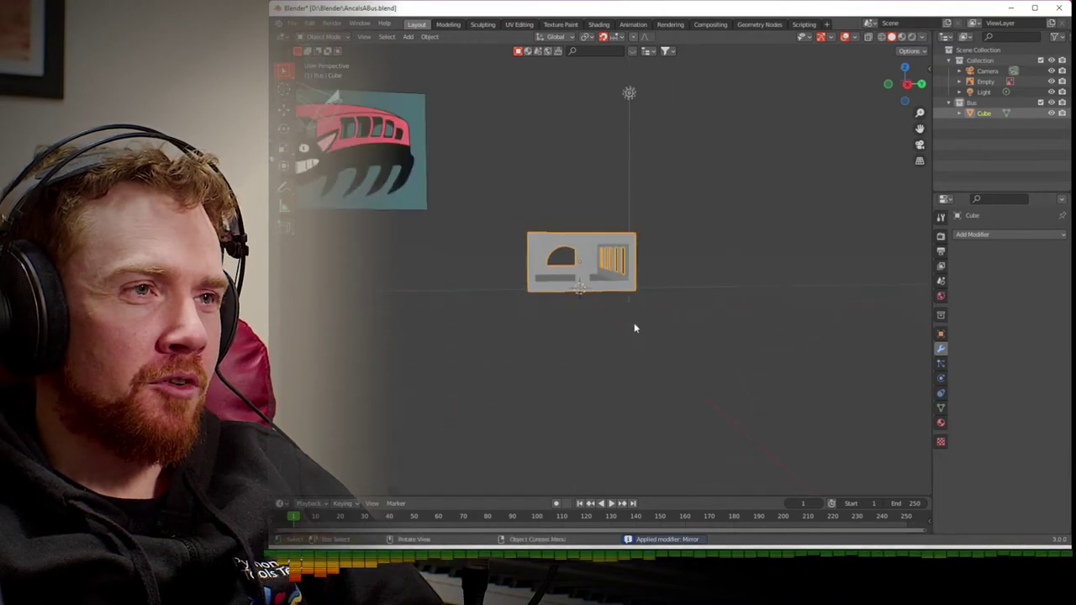
scroll(543, 325, "down", 1)
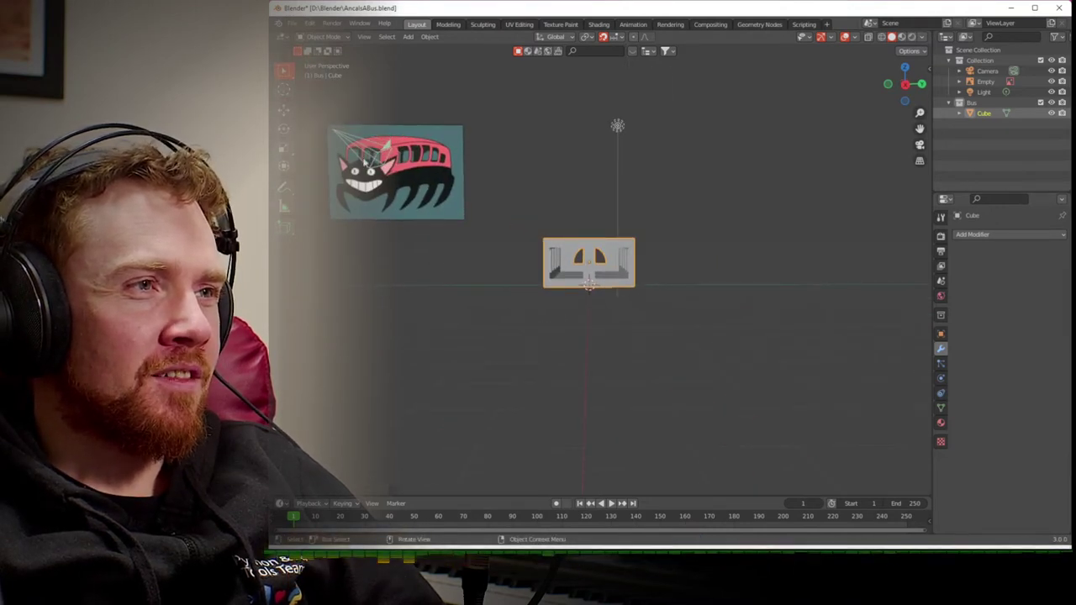
scroll(589, 283, "up", 6)
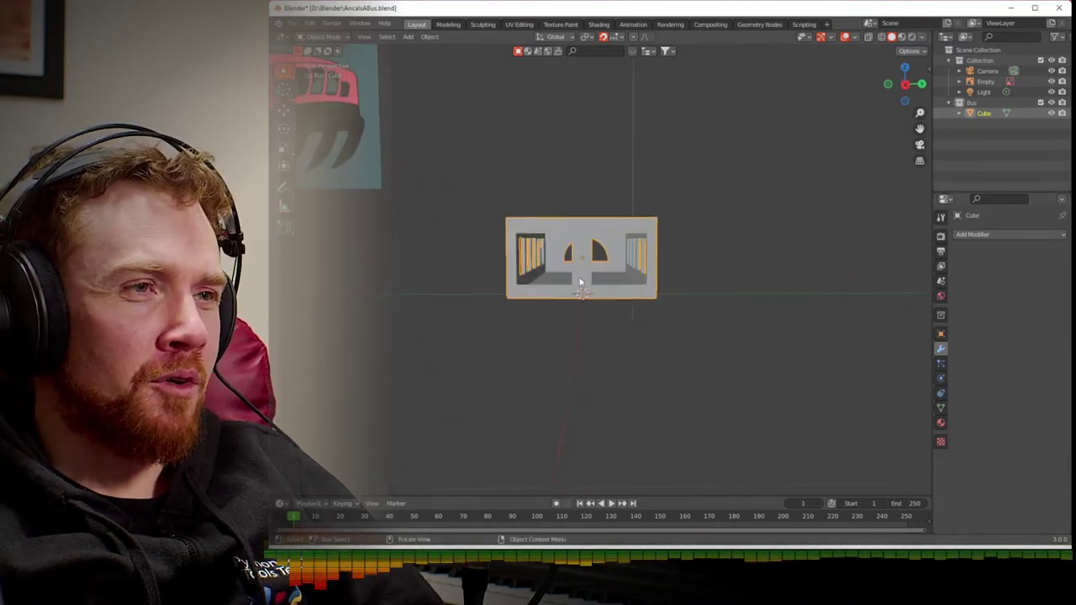
middle_click_drag(580, 281, 560, 284)
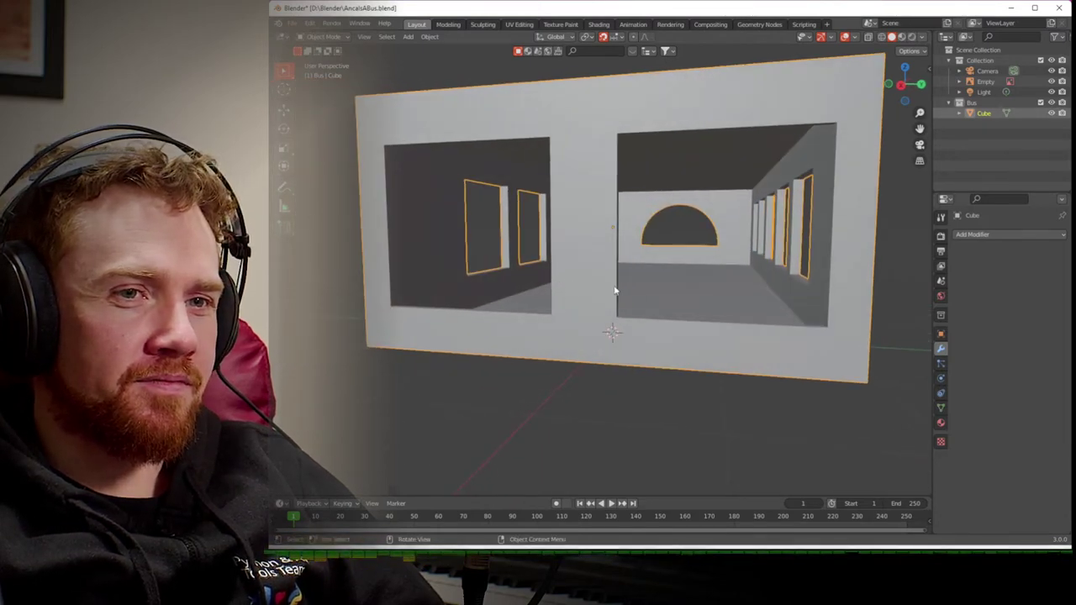
middle_click_drag(616, 291, 662, 307)
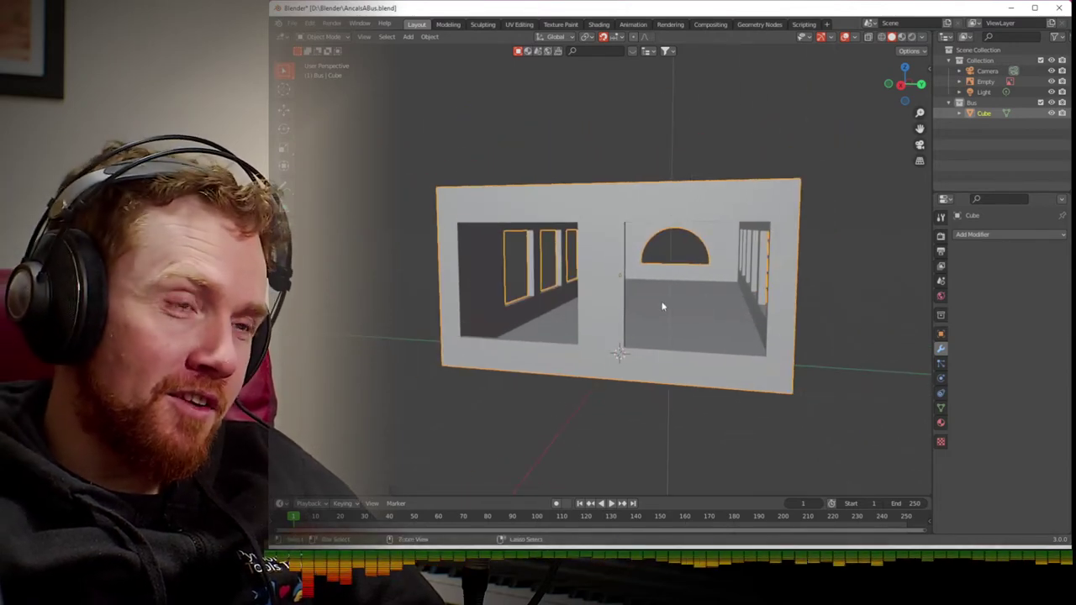
- Save AncaIsABus.blend and switch to Right Orthographic view
key("ctrl+s")
scroll(663, 306, "down", 1)
scroll(662, 307, "down", 1)
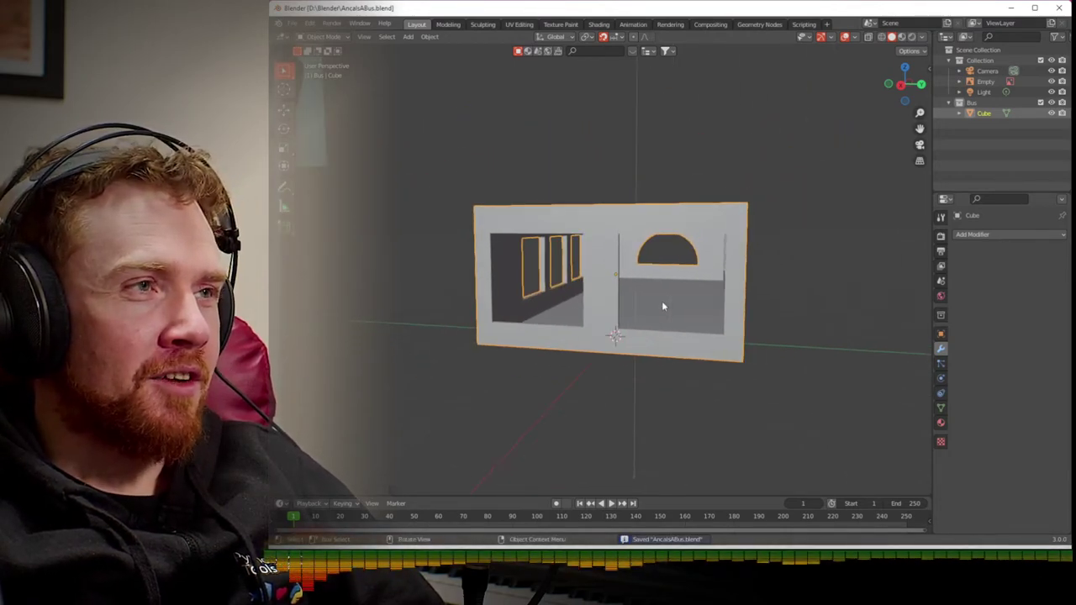
left_click(901, 85)
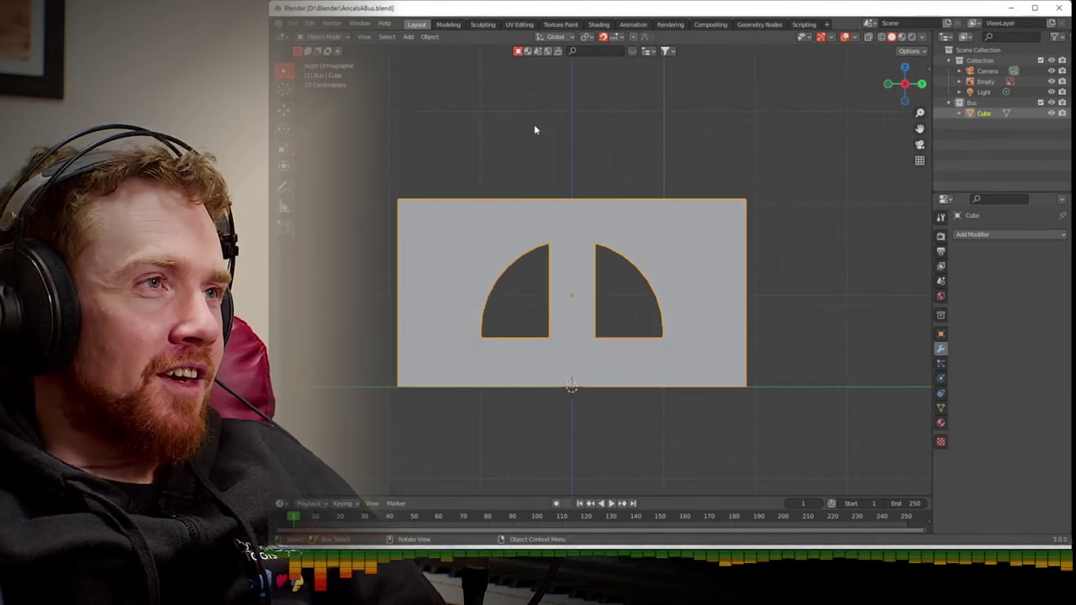
- Add a NURBS Surface patch and raise it about 1.5 m along Z above the bus
left_click(408, 37)
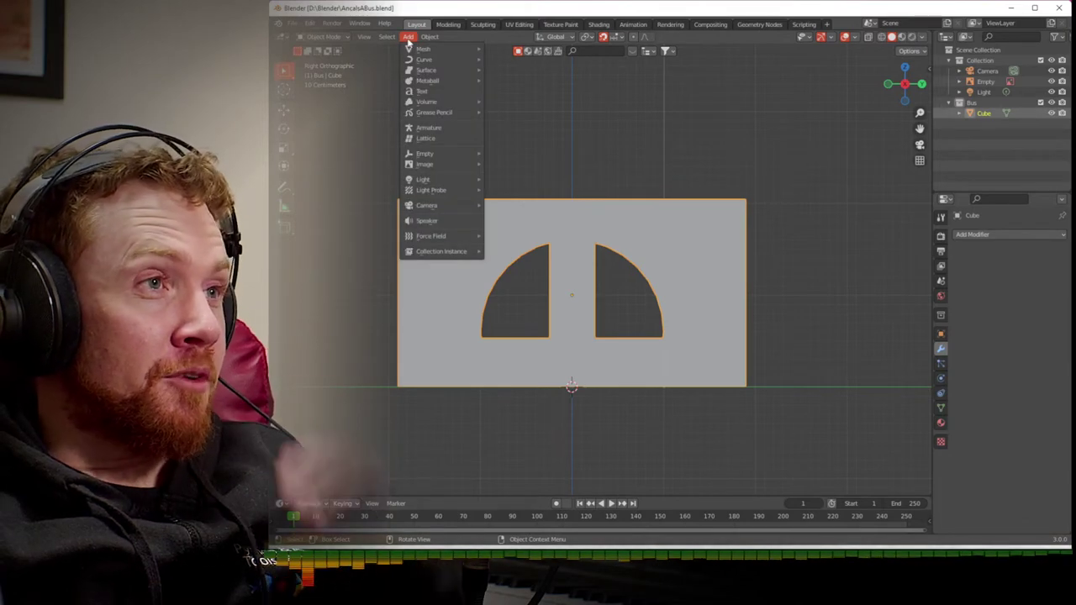
mouse_move(409, 52)
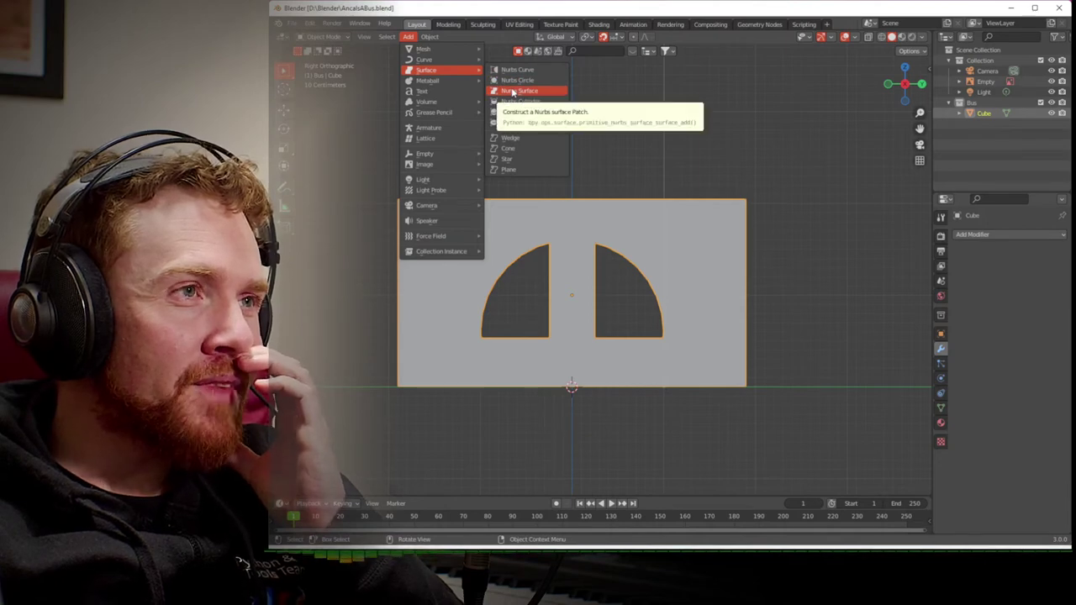
left_click(512, 91)
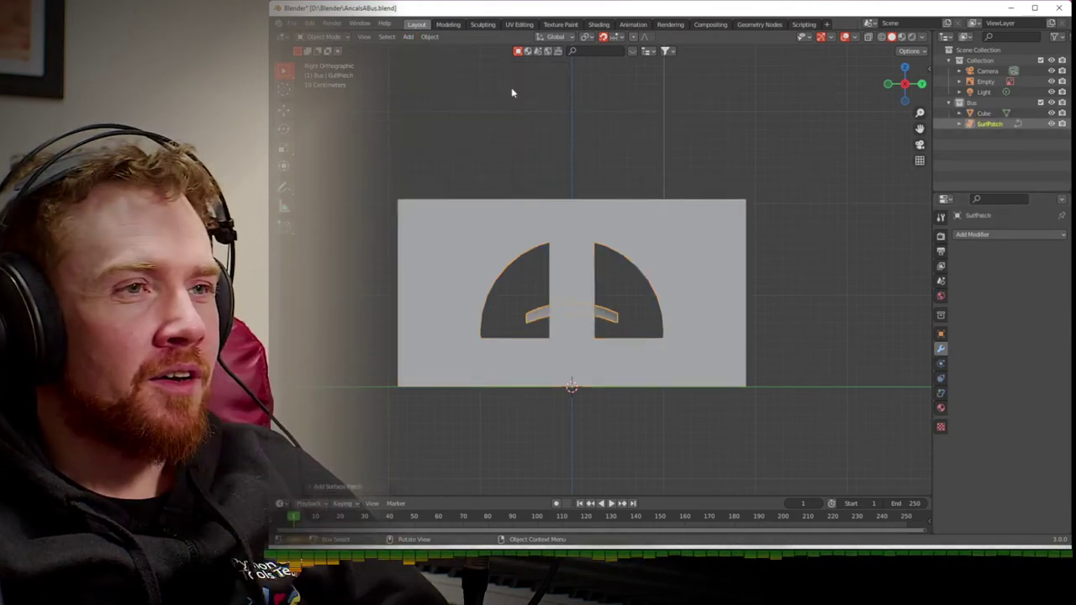
key("g")
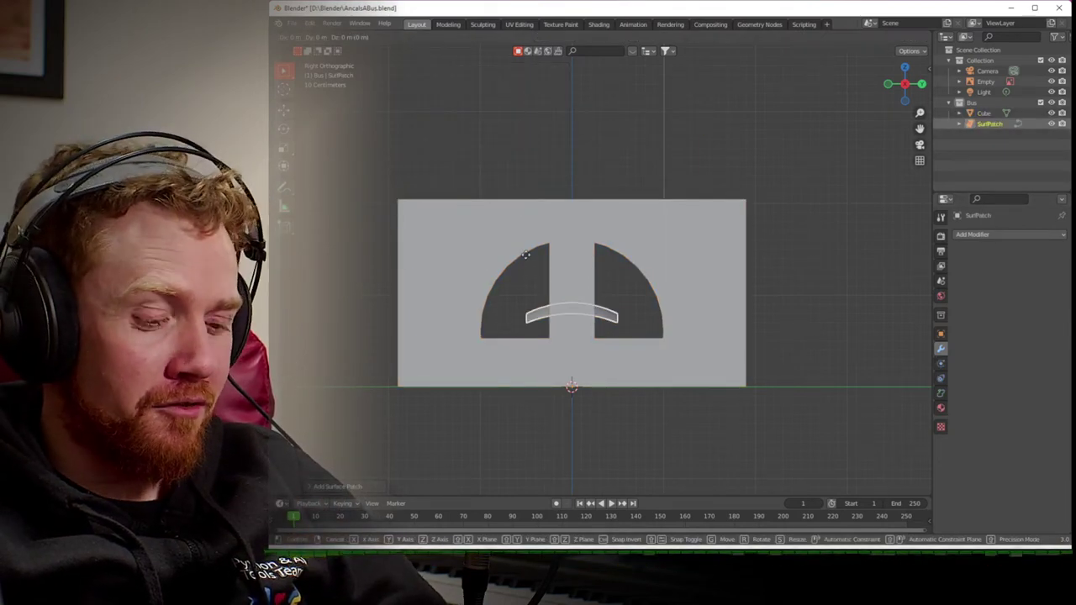
key("z")
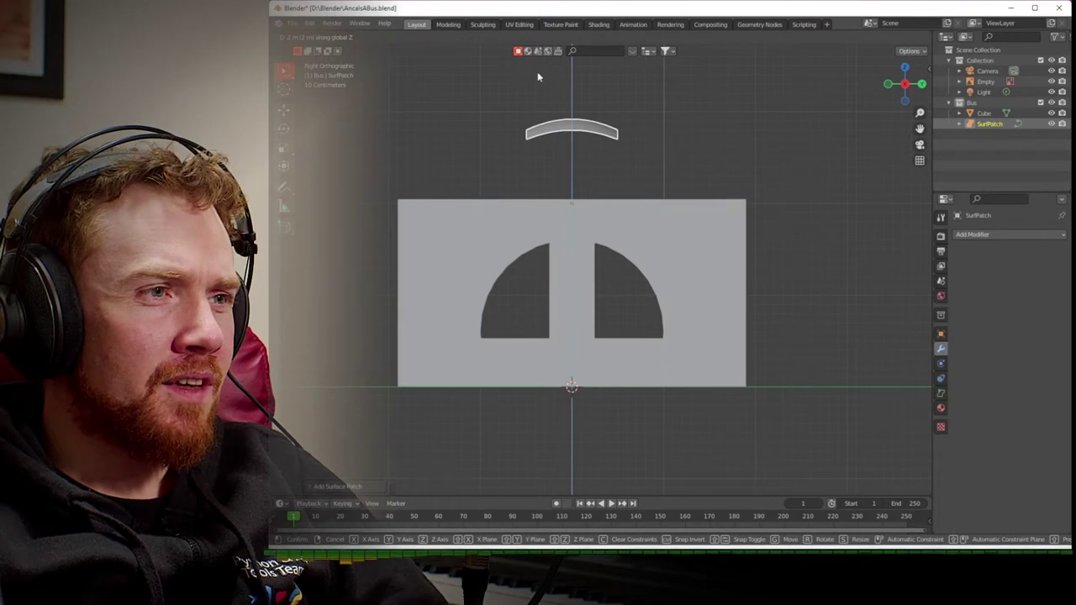
left_click(539, 78)
scroll(543, 107, "up", 3)
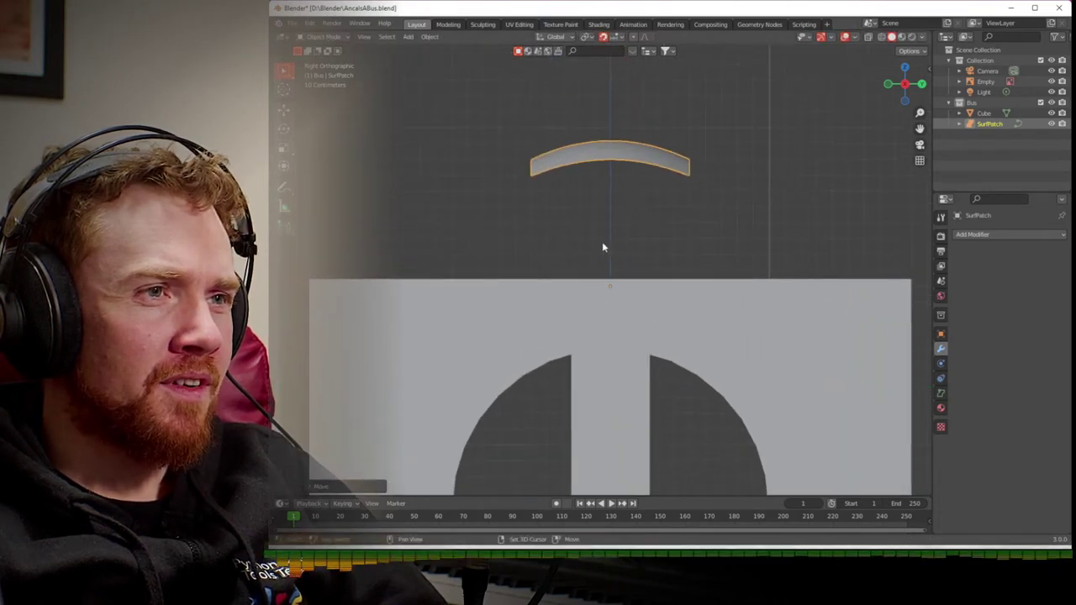
key("Tab")
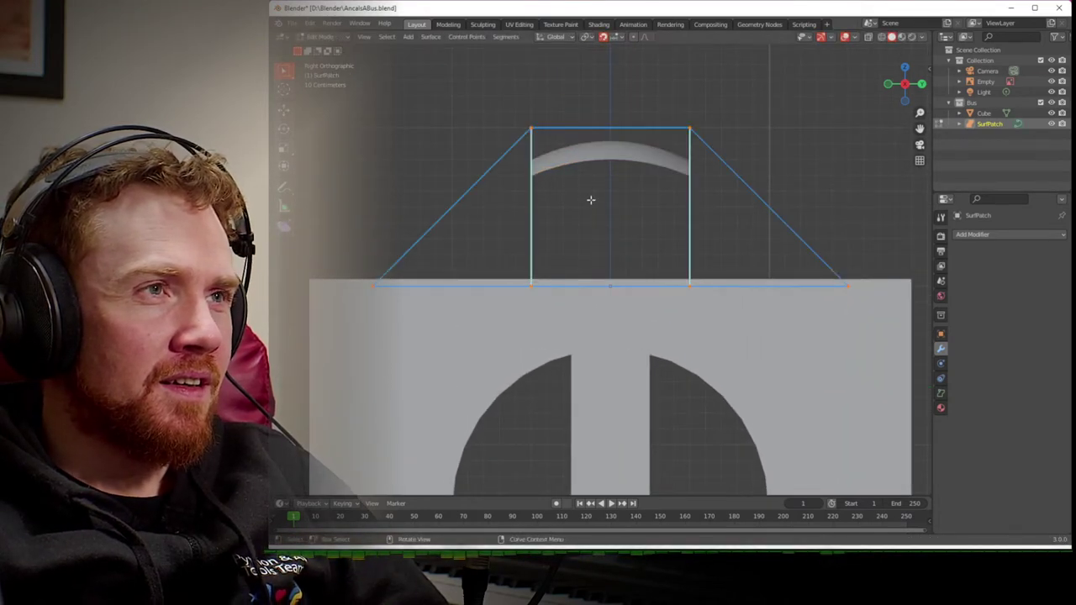
- Turn on X-ray and box-select the patch's bottom row of control points
scroll(590, 199, "down", 1)
scroll(519, 266, "down", 1)
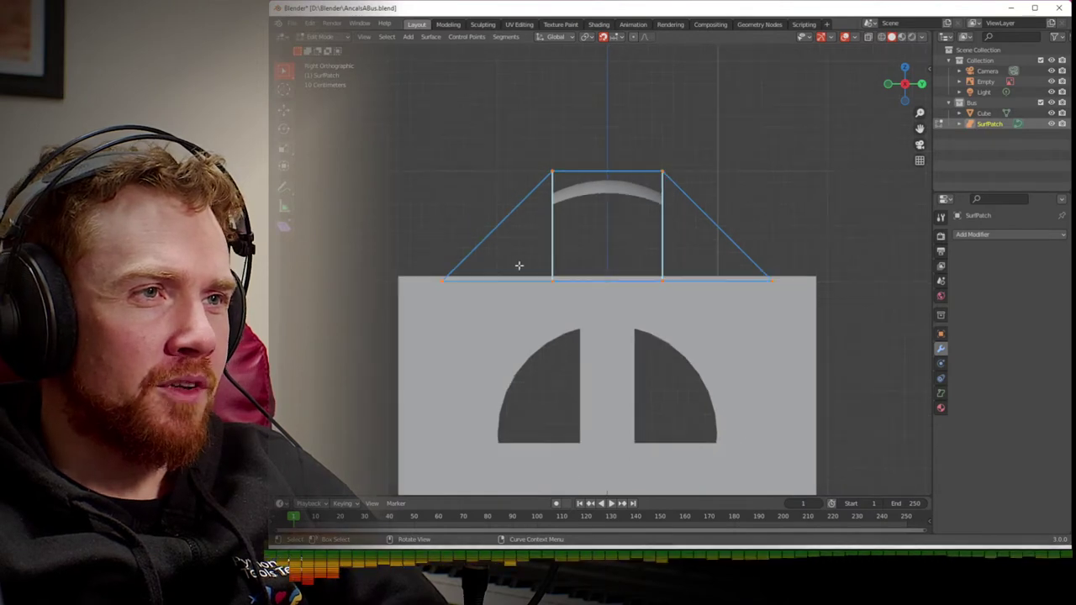
left_click(436, 268)
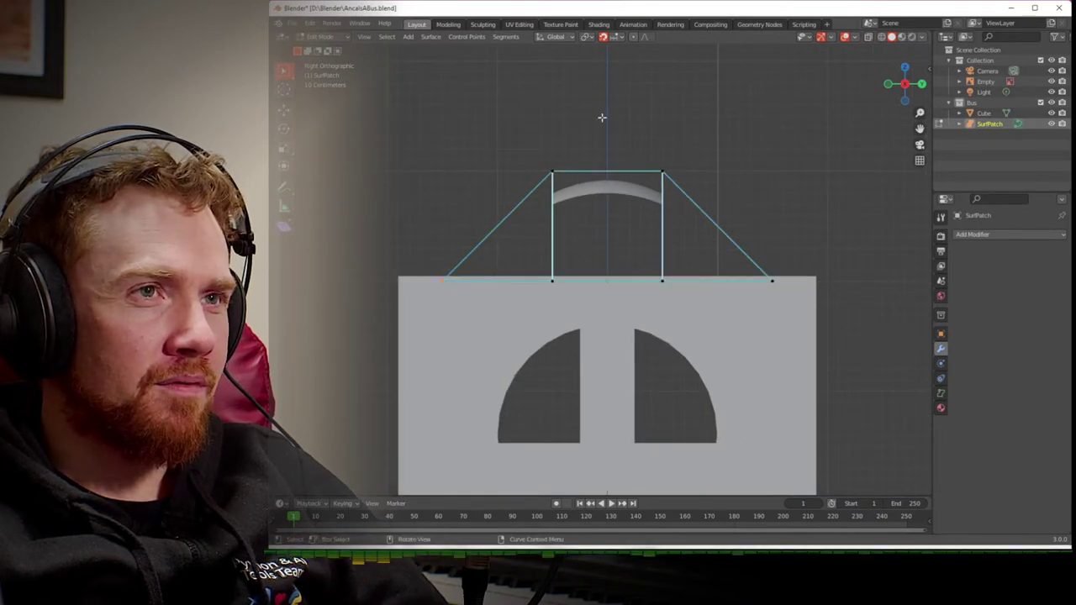
left_click(870, 38)
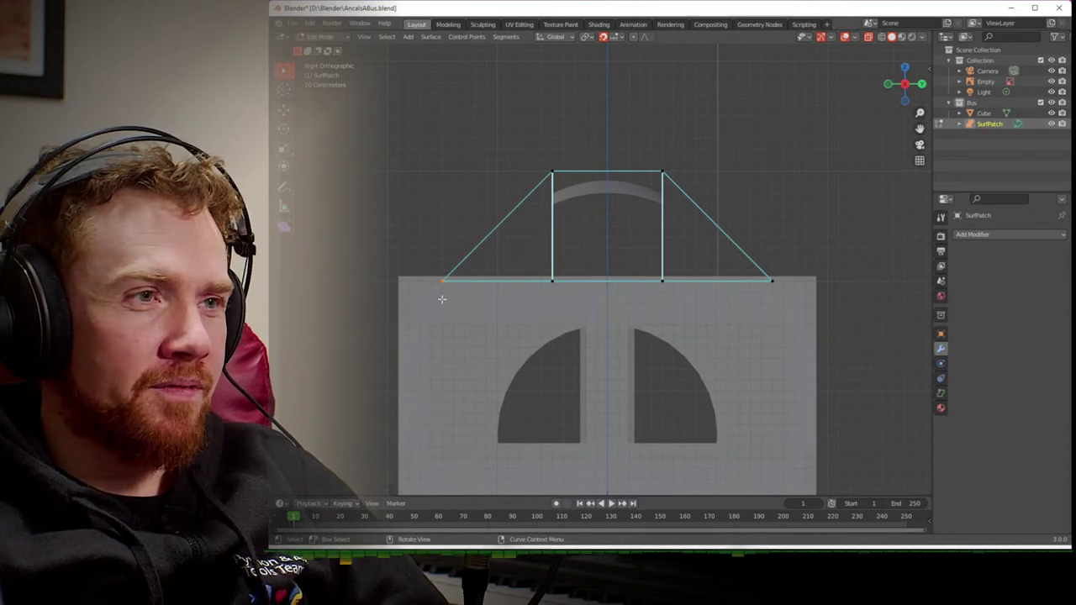
left_click_drag(426, 271, 807, 299)
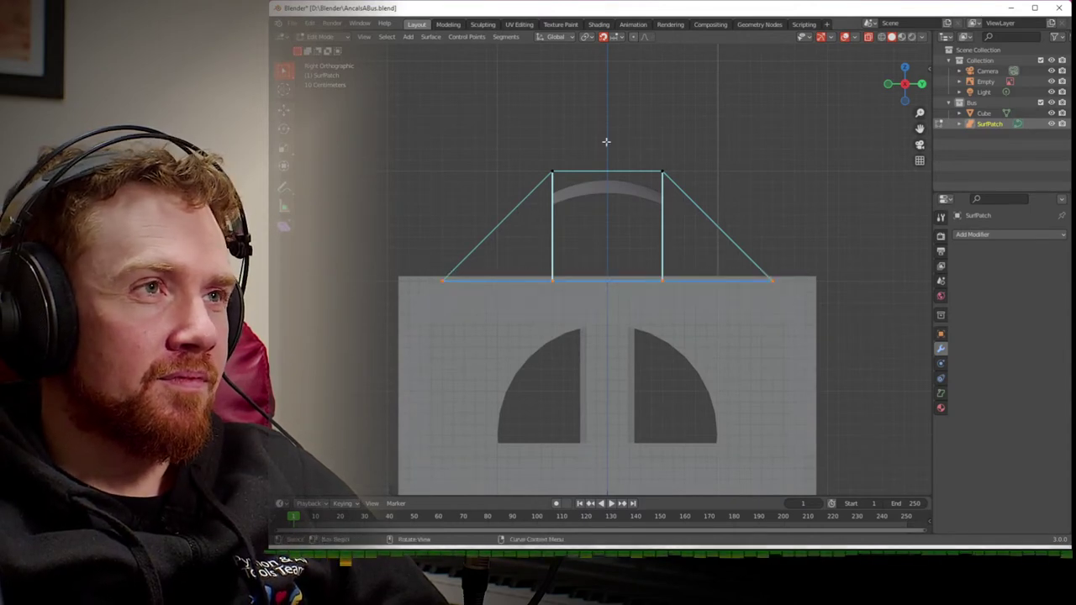
- Browse the Control Points and Surface menus without choosing an operation
left_click(469, 37)
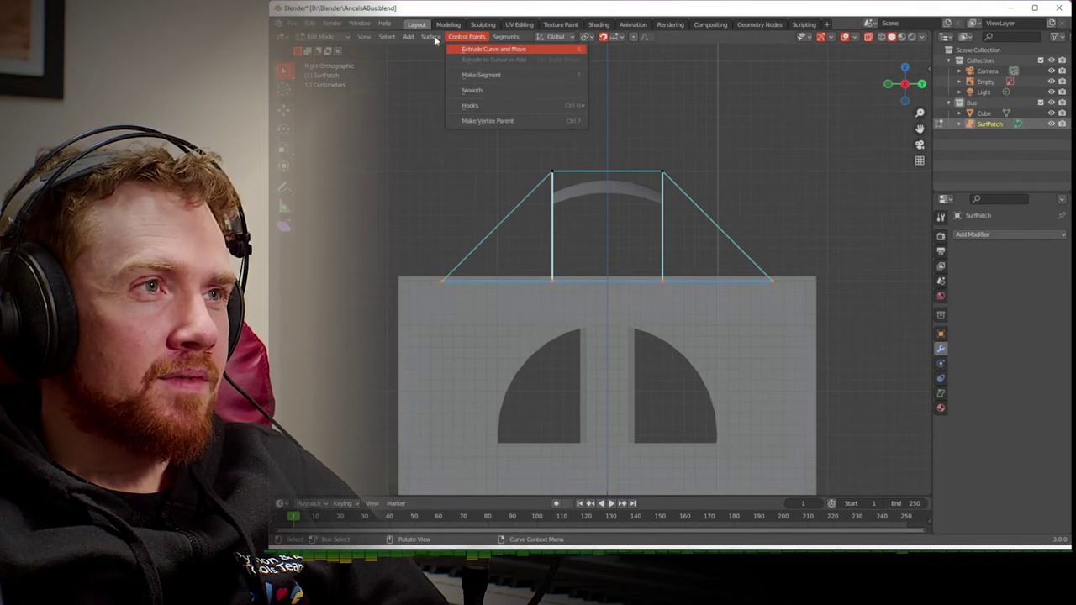
left_click(430, 37)
left_click(431, 37)
mouse_move(502, 37)
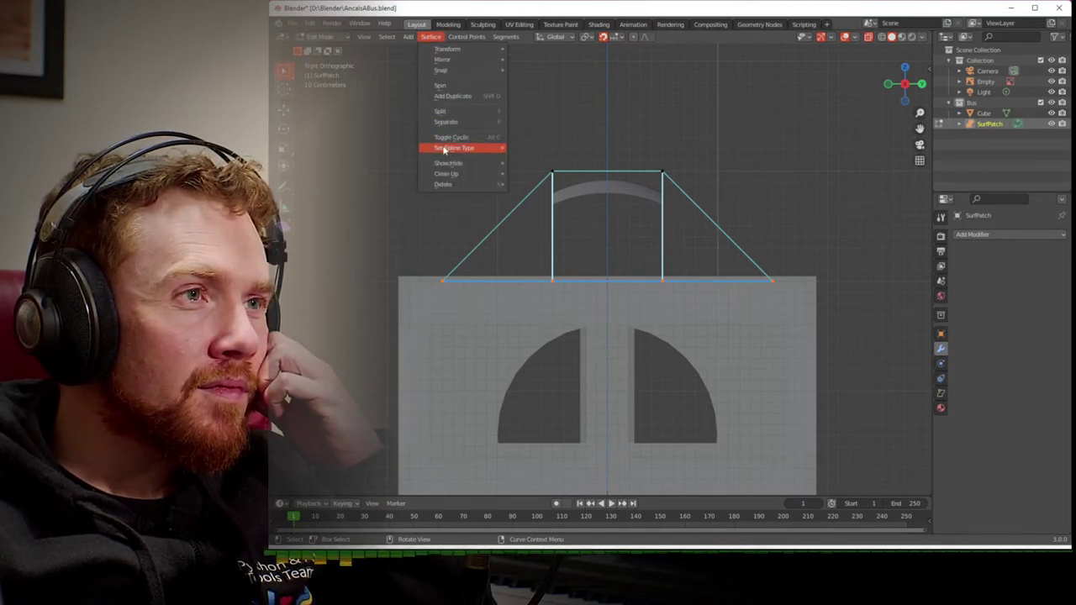
mouse_move(444, 150)
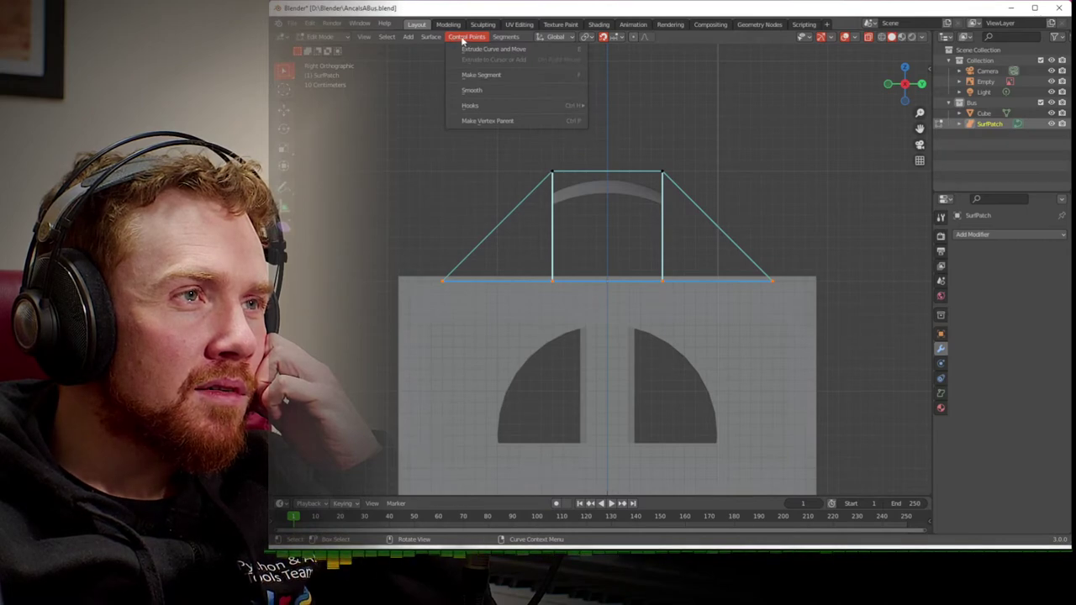
left_click(464, 38)
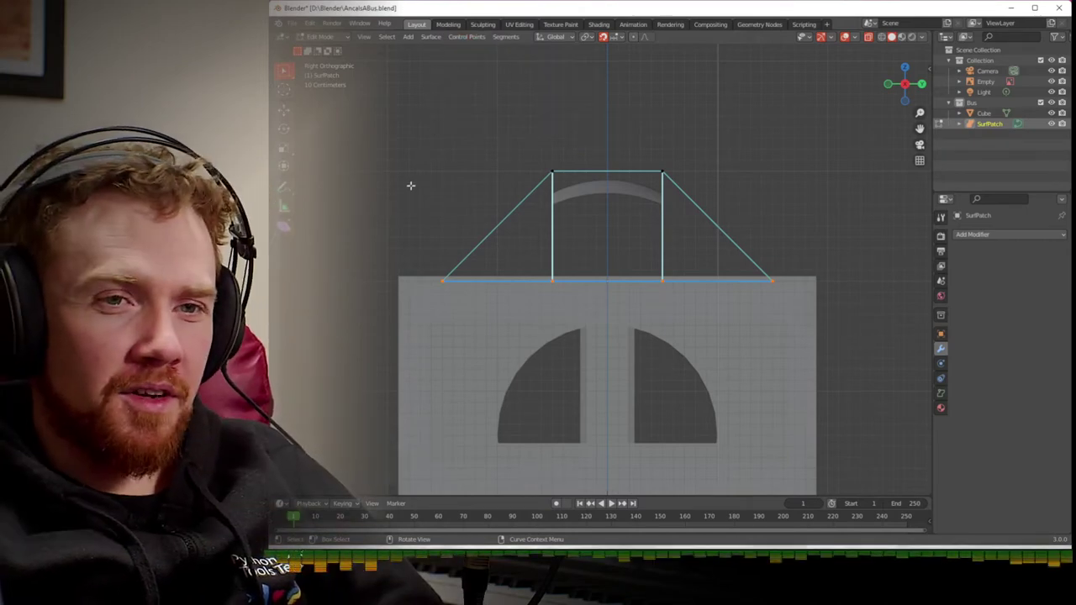
- In Front view, select the patch's left control points and drag them along the bus length
middle_click_drag(410, 187, 750, 194)
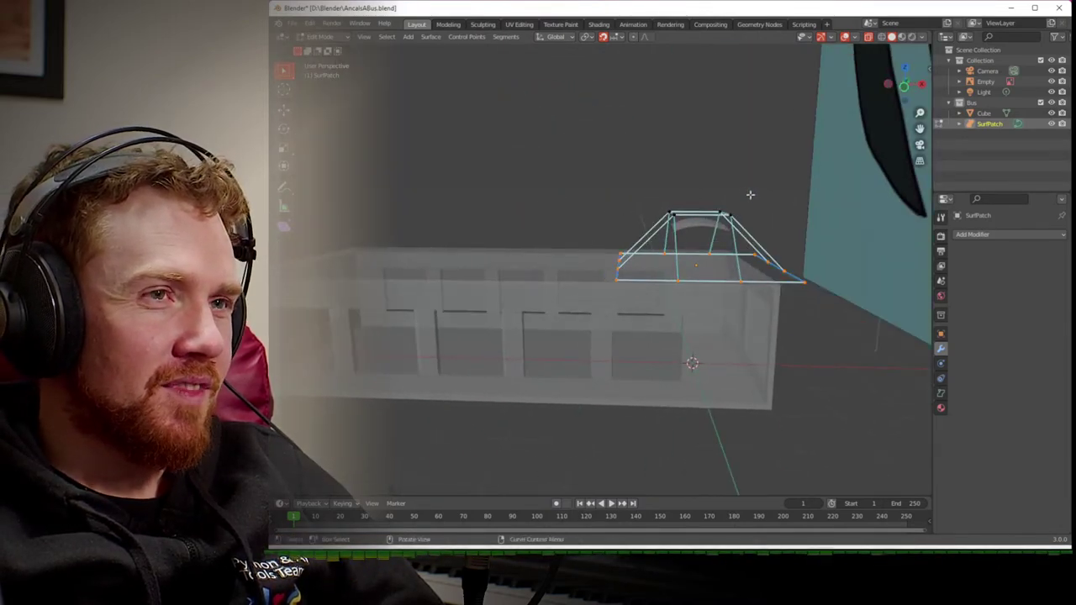
left_click(894, 107)
left_click_drag(605, 196, 680, 279)
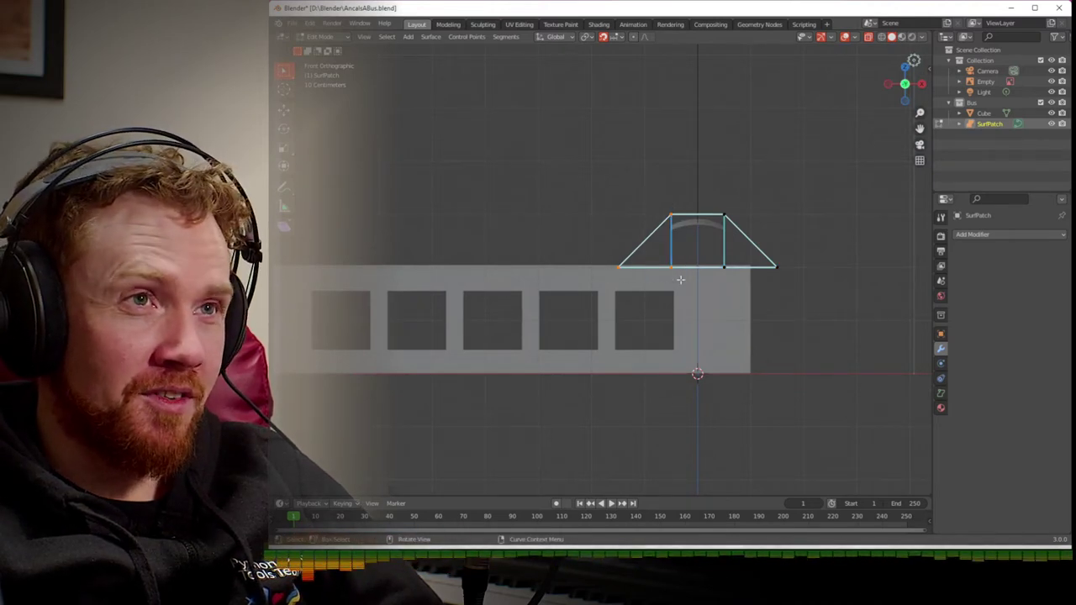
key("g")
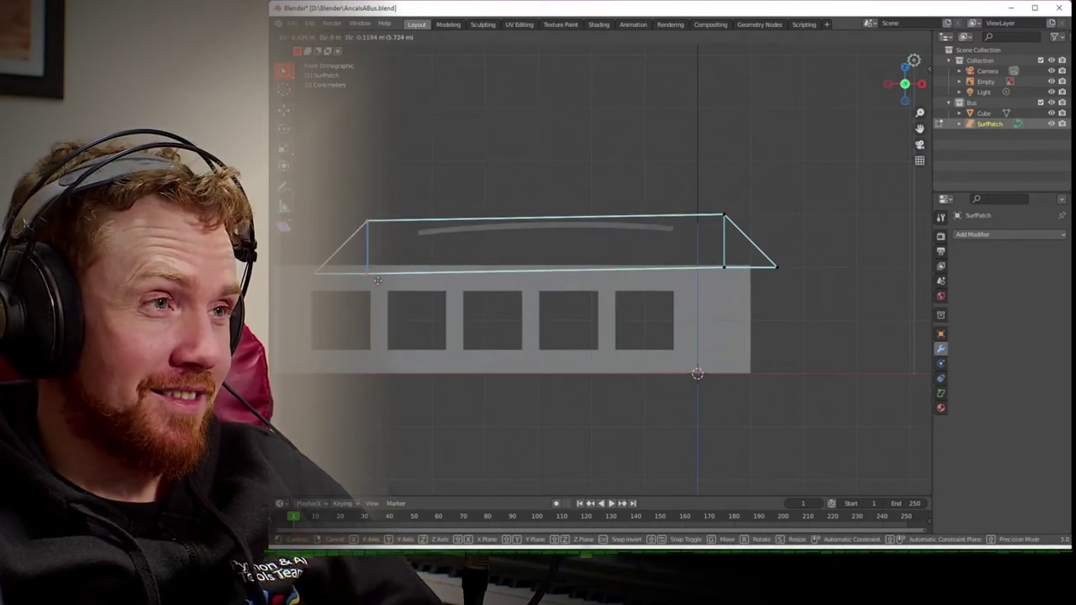
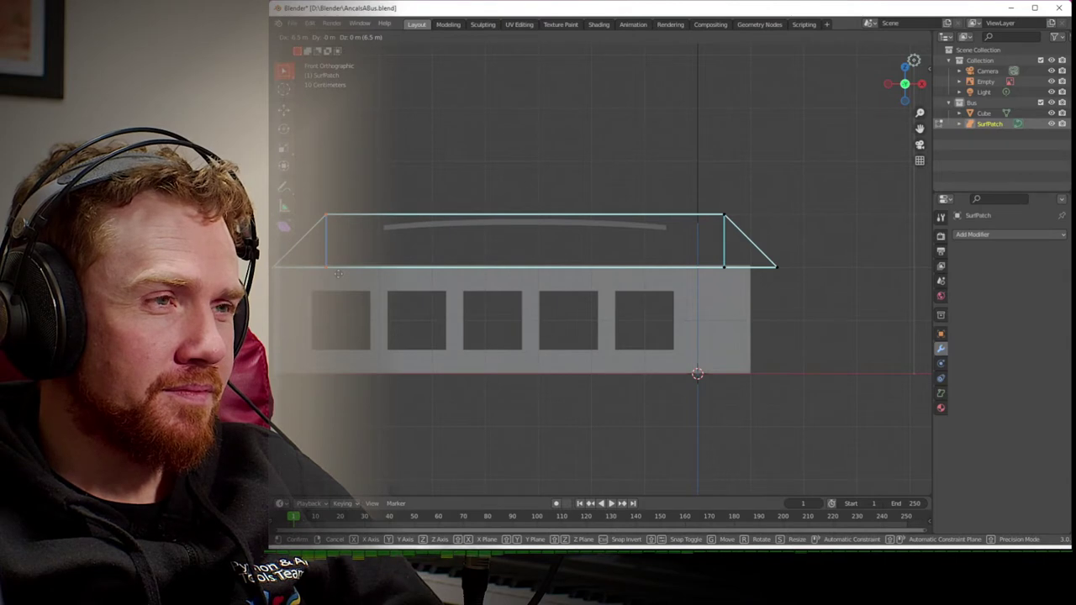
- Delete the surface patch's top vertices, then delete the whole SurfPatch object in Object Mode
left_click(339, 273)
middle_click_drag(383, 279, 406, 289)
scroll(484, 284, "down", 3)
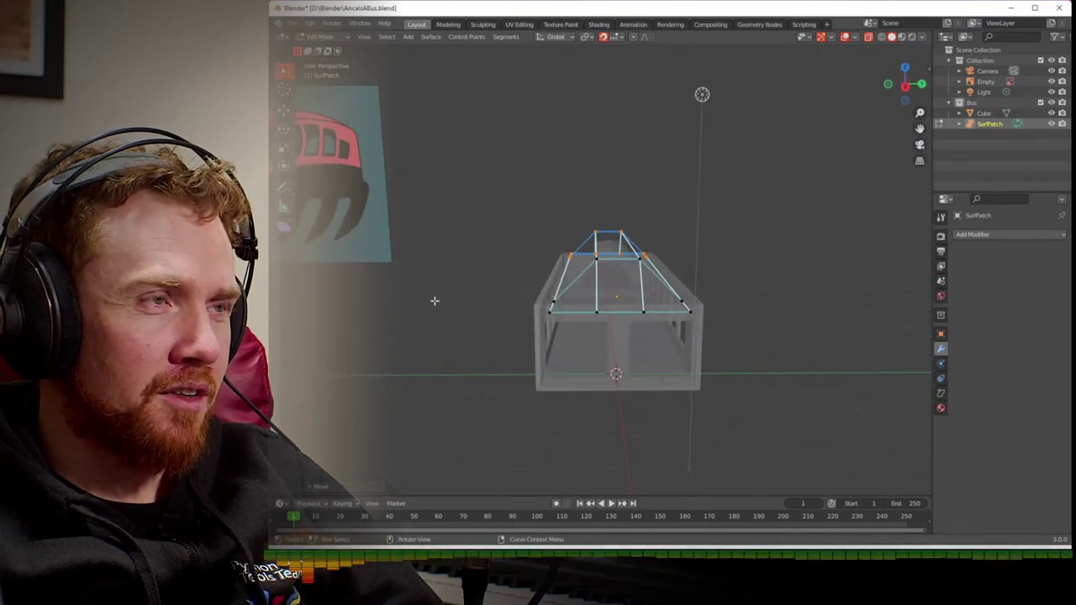
key("x")
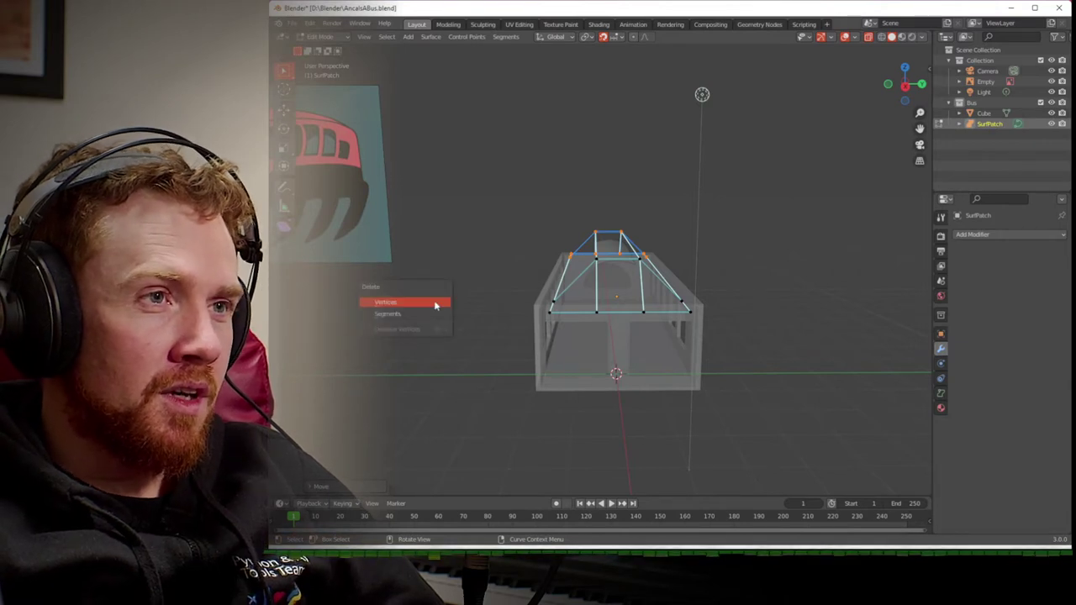
left_click(432, 307)
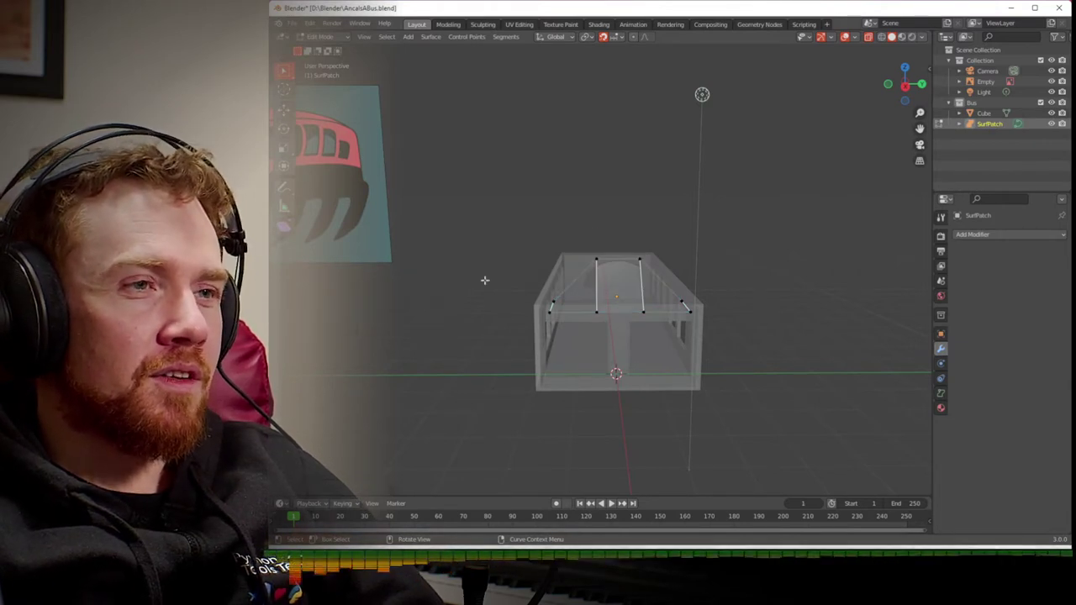
key("Tab")
key("Delete")
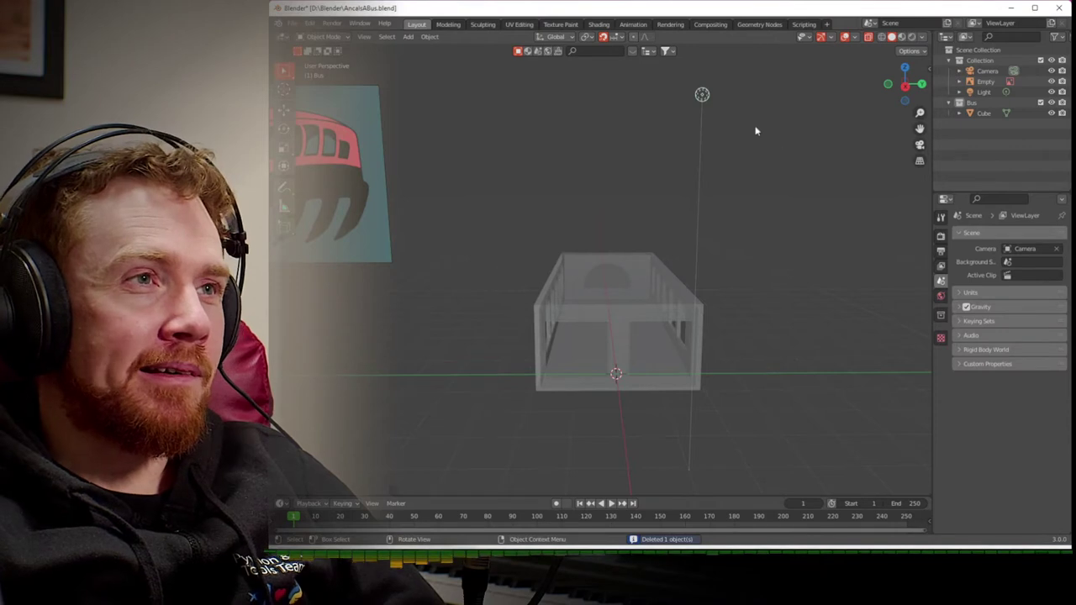
- Add a mesh cylinder at the origin and rotate it 90° around Y
left_click(888, 84)
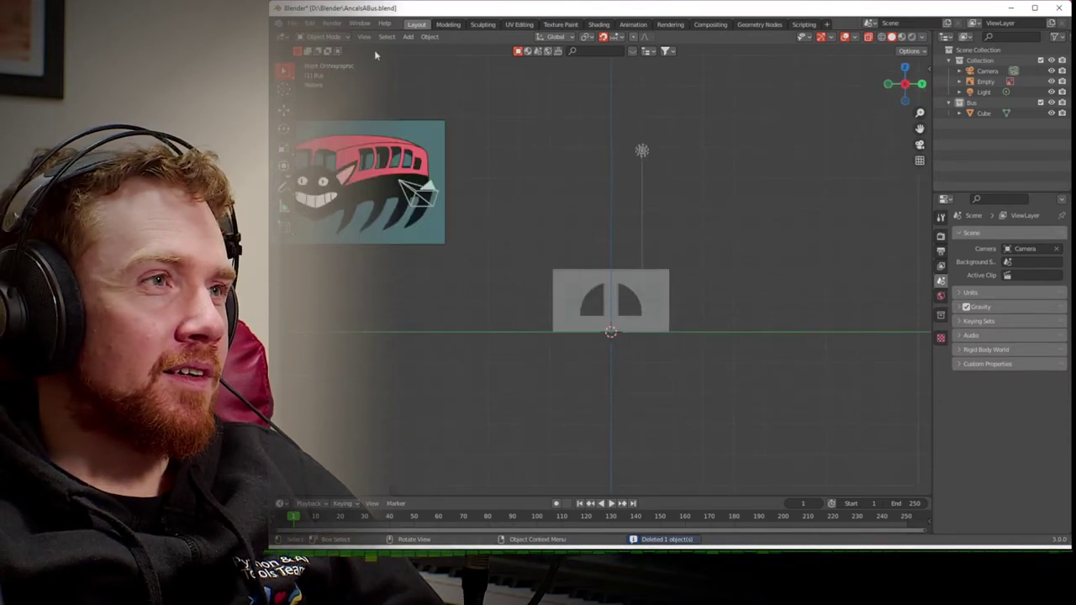
left_click(409, 37)
mouse_move(437, 49)
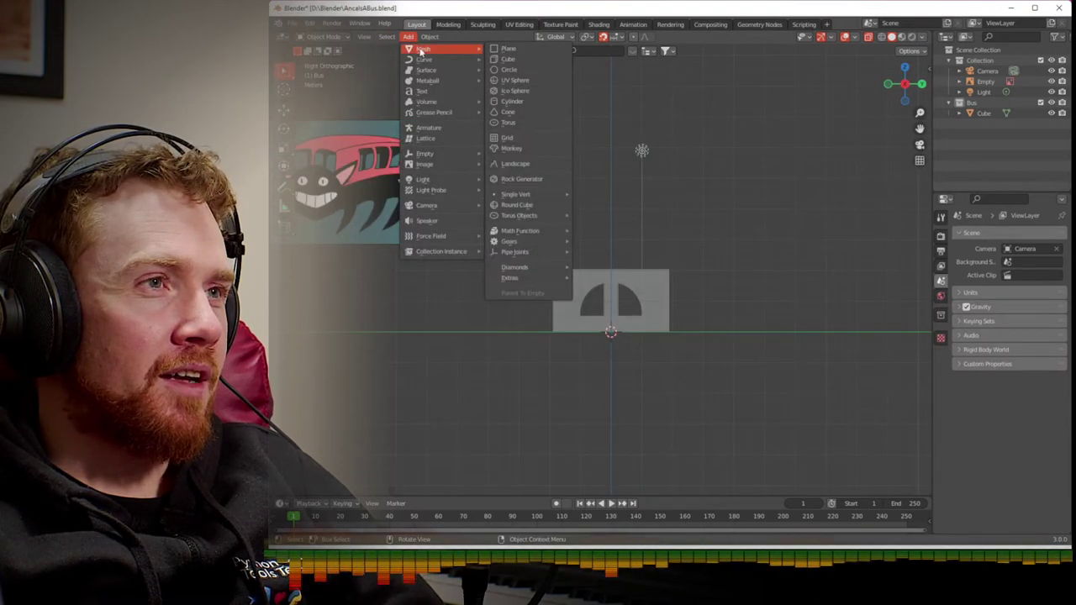
left_click(542, 101)
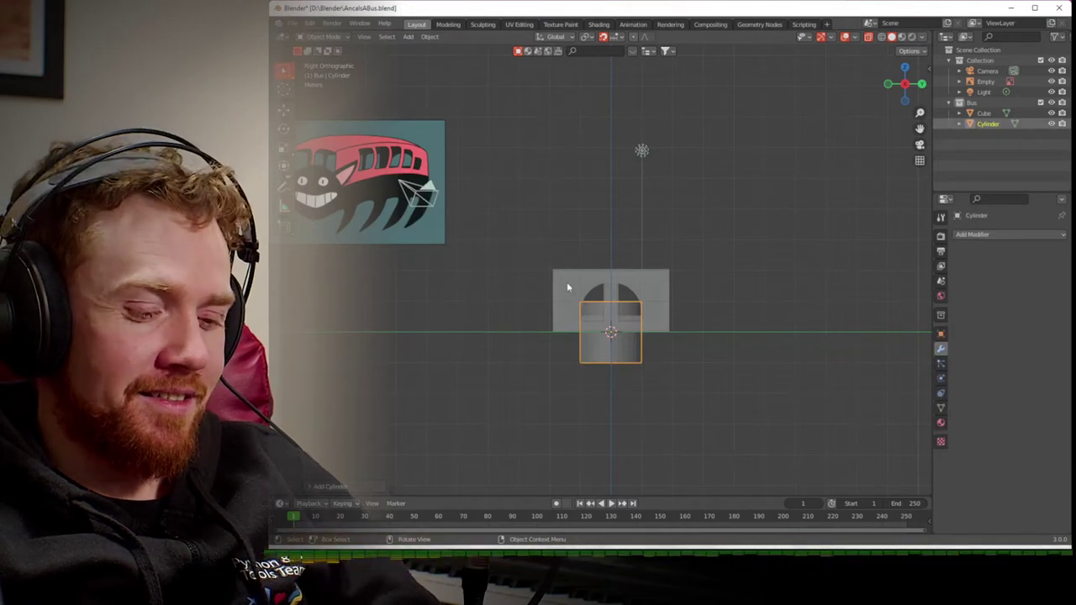
left_click(941, 333)
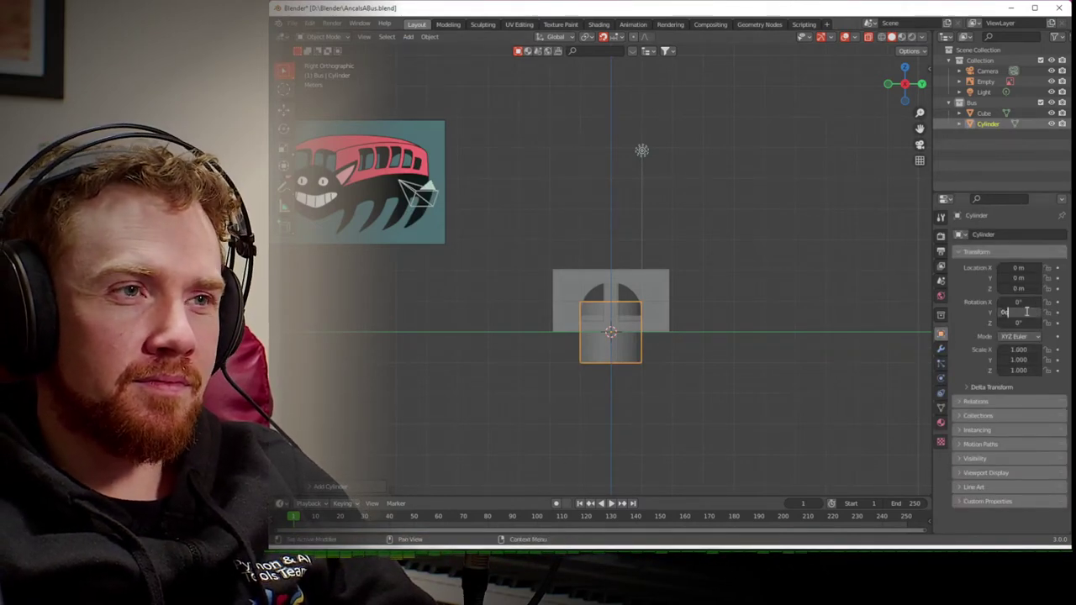
key("Return")
- Raise the cylinder 2 m along Z and scale it to 1.9 along Y
key("g")
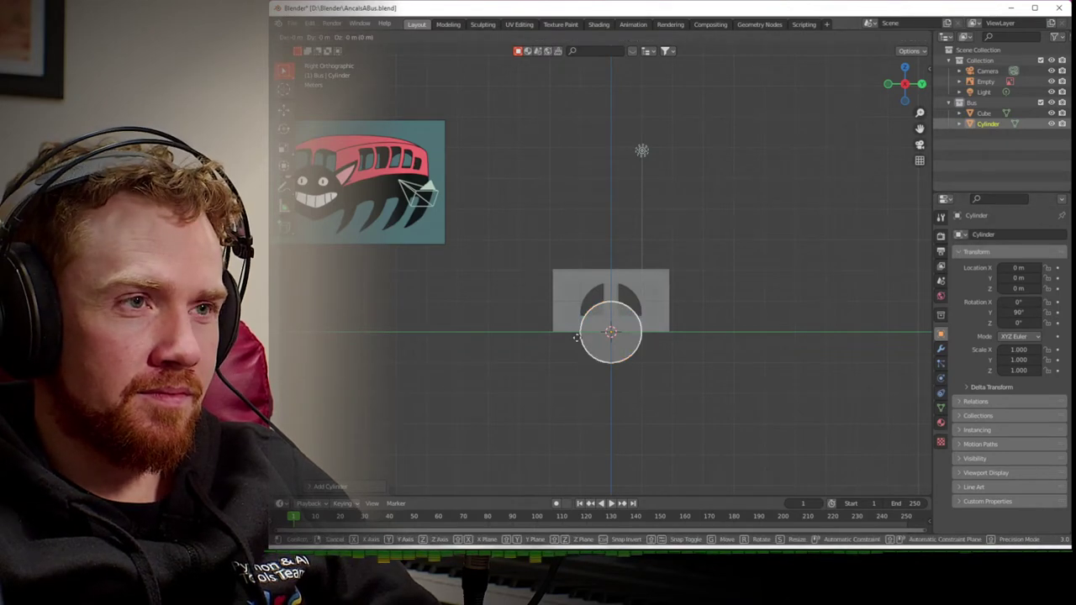
key("z")
left_click(576, 278)
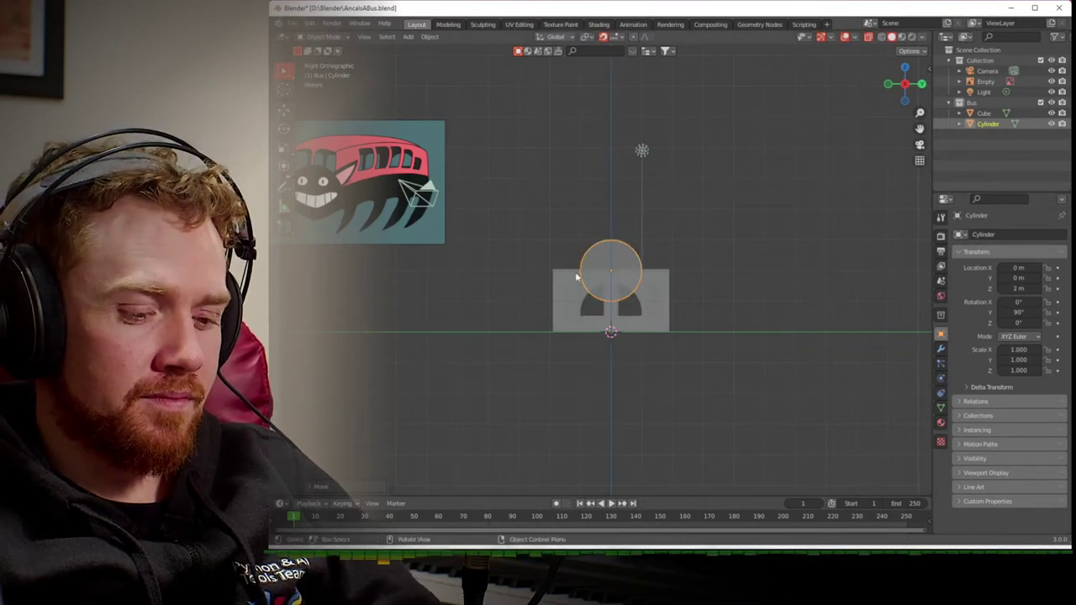
key("s")
key("y")
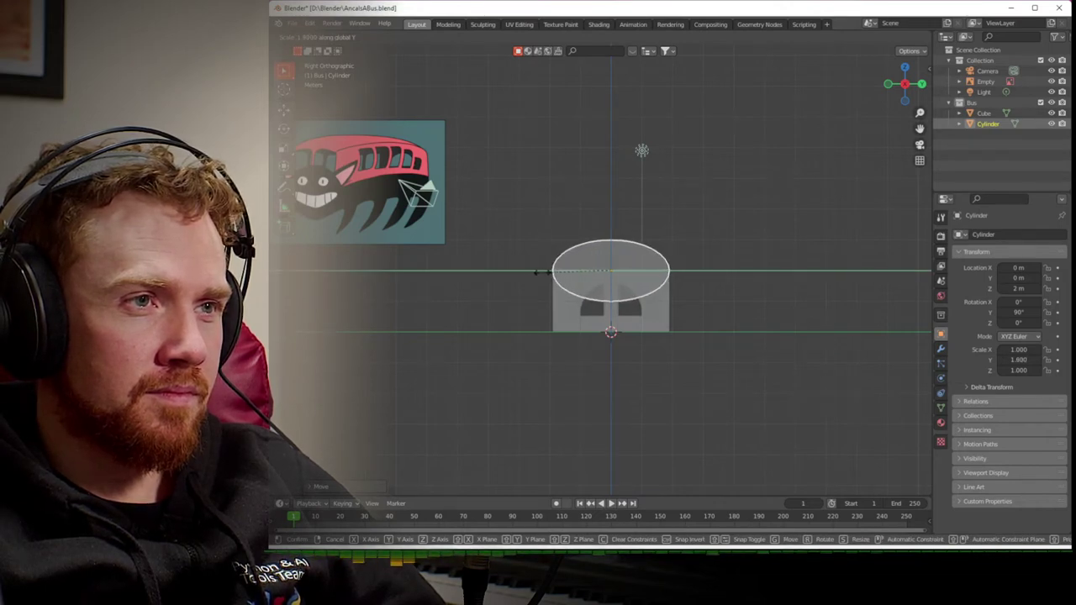
left_click(542, 272)
scroll(542, 278, "up", 6)
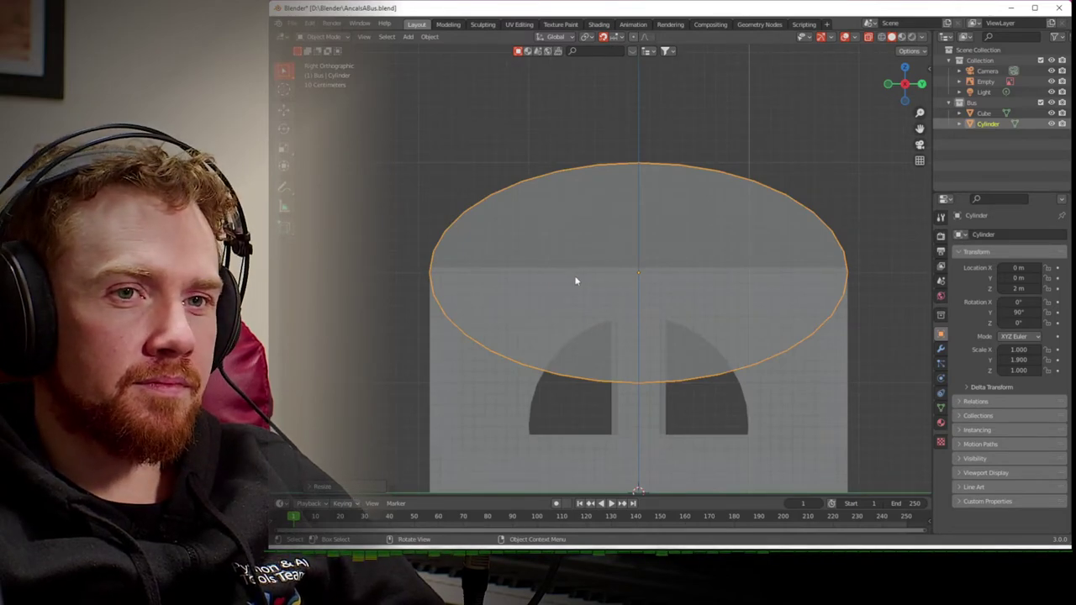
middle_click_drag(589, 284, 491, 298)
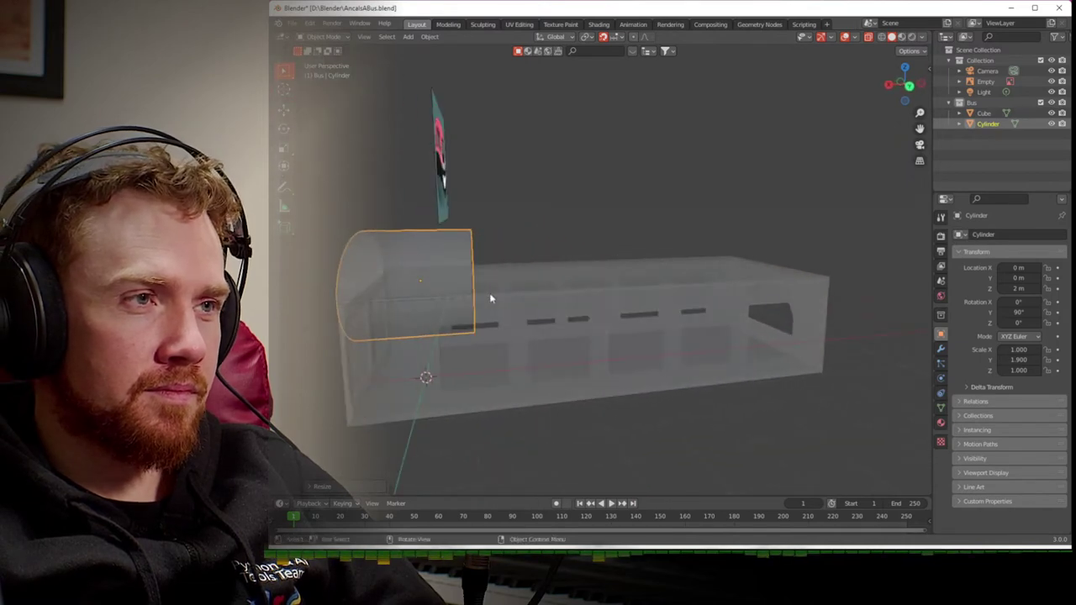
- In Edit Mode, drag the cylinder's end vertices along the bus so it spans the full body length
key("s")
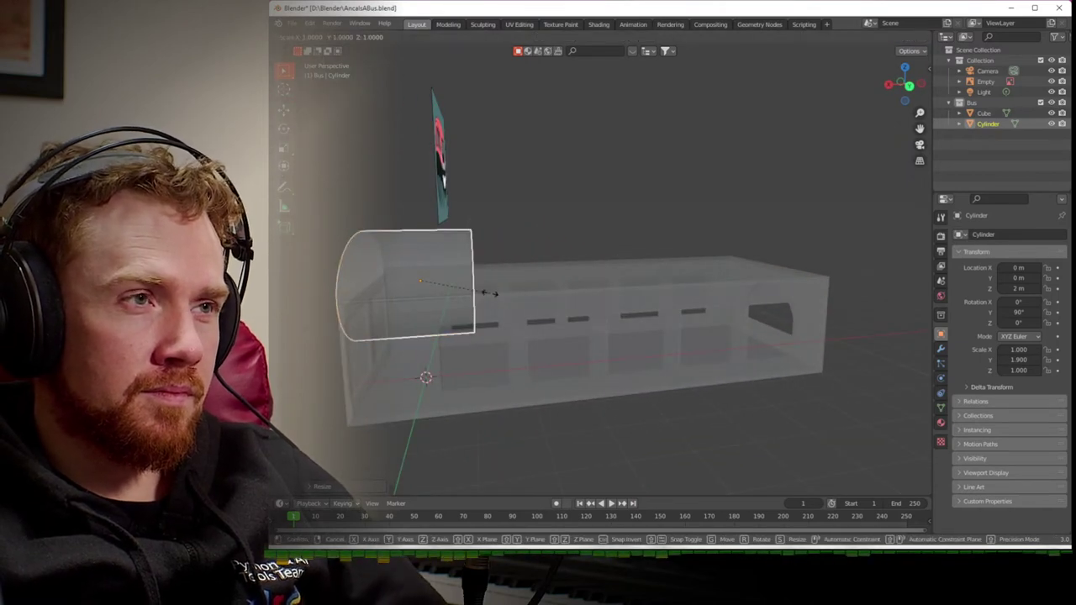
key("Escape")
key("Tab")
left_click_drag(455, 218, 492, 349)
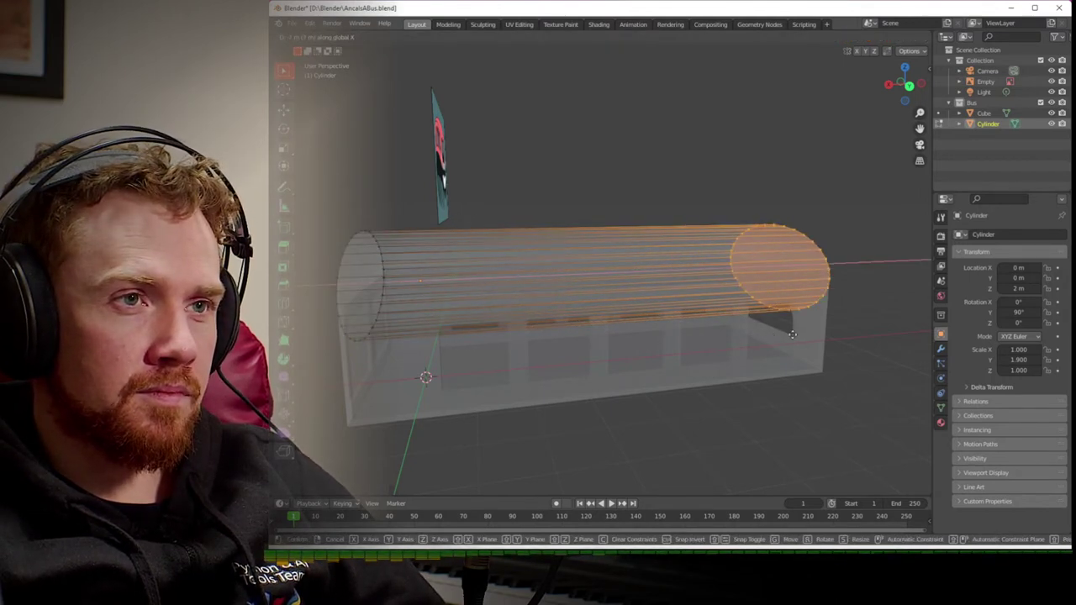
left_click(794, 335)
middle_click_drag(794, 334, 824, 332)
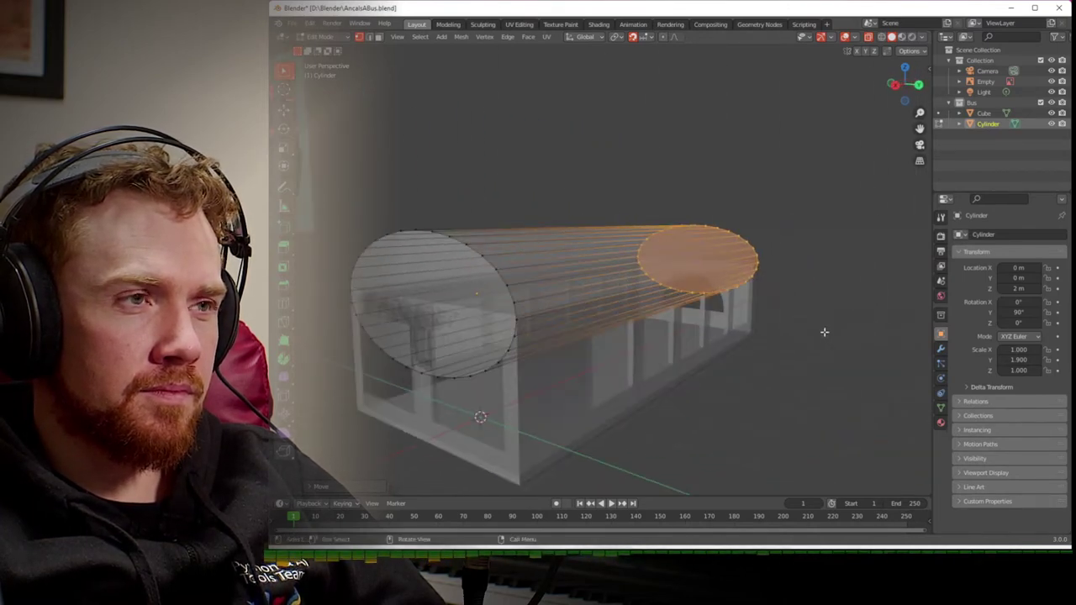
scroll(787, 378, "down", 2)
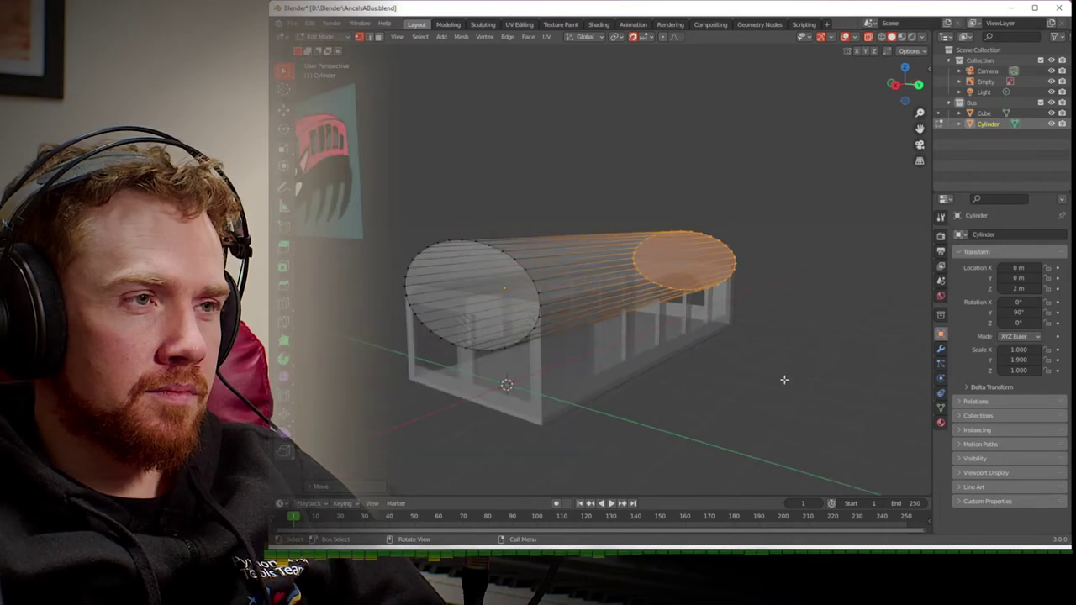
key("Tab")
middle_click_drag(476, 303, 643, 301)
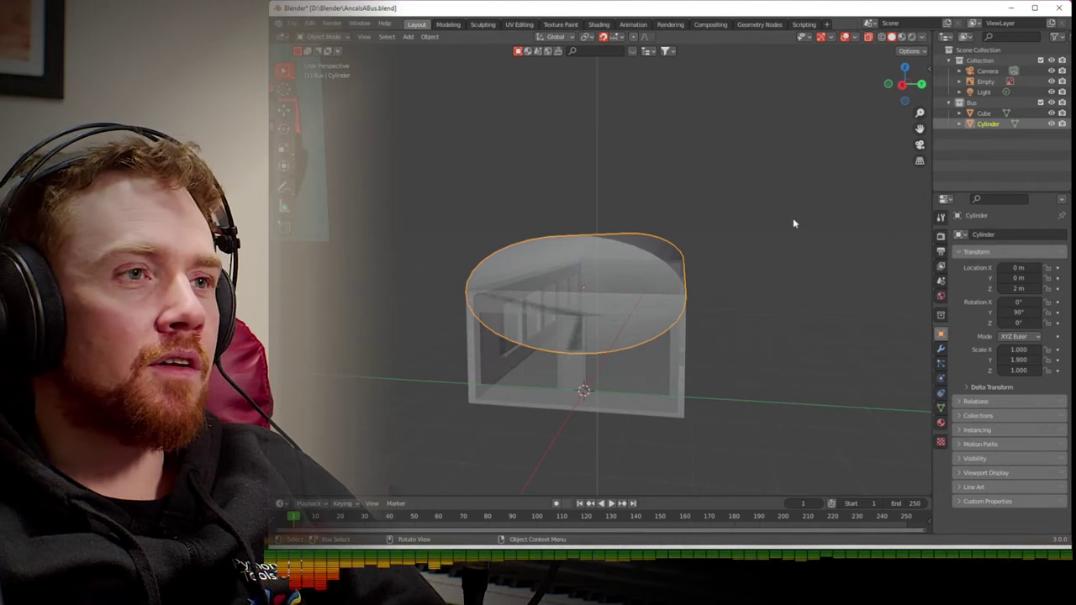
left_click(409, 37)
- Add a cube, raise it 1 m and widen it along Y
mouse_move(425, 52)
left_click(508, 59)
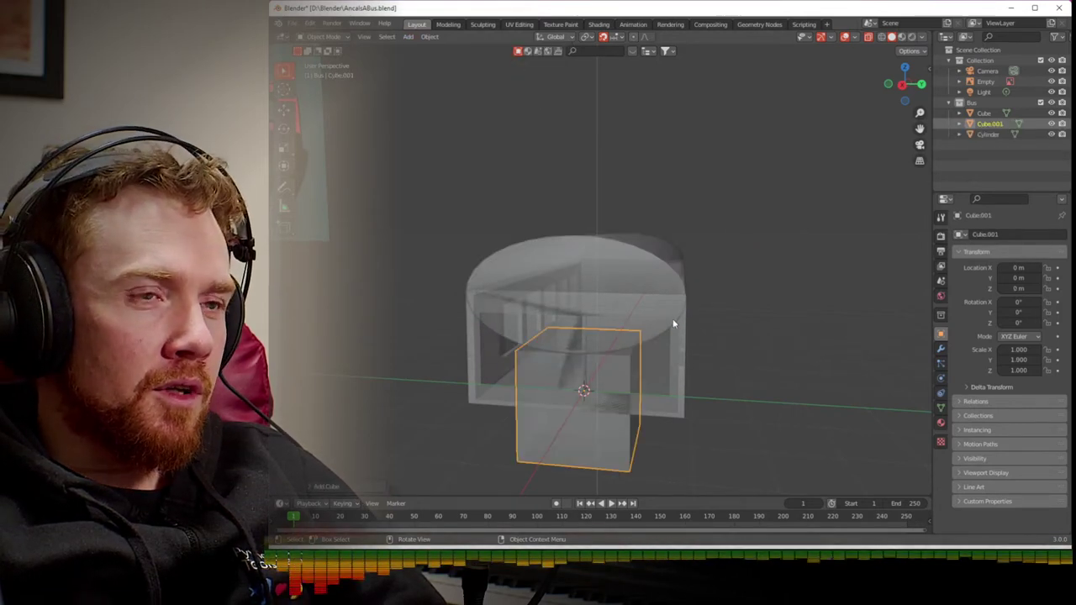
left_click(902, 85)
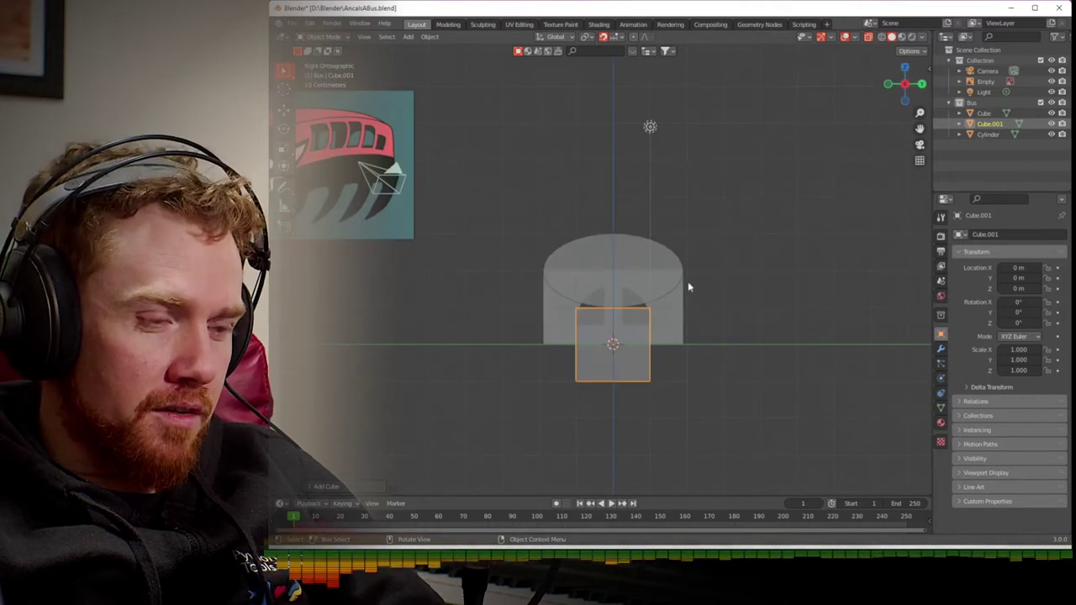
key("g")
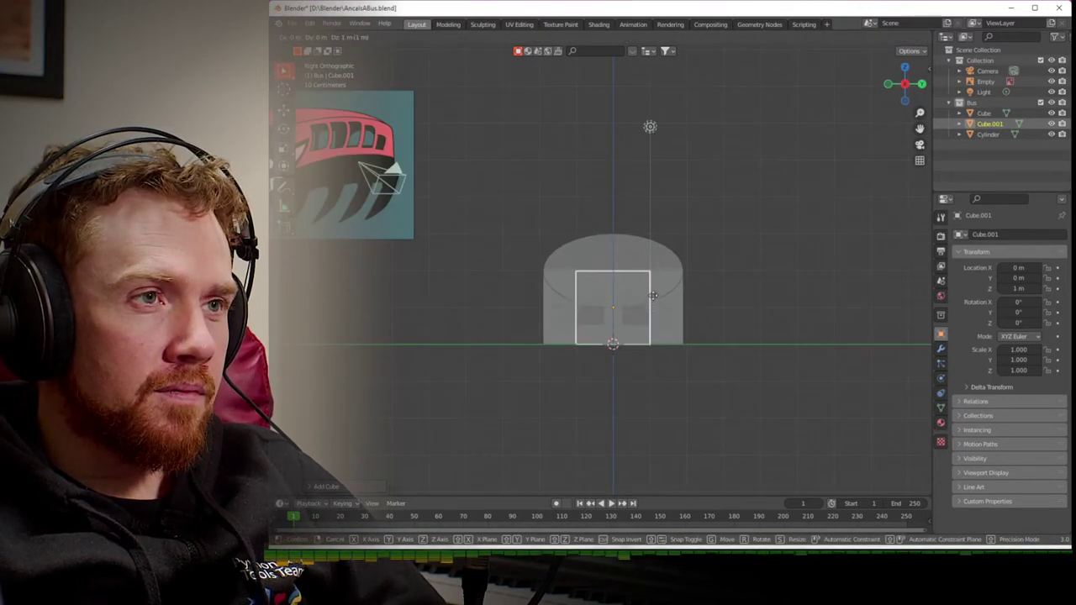
left_click(653, 295)
key("s")
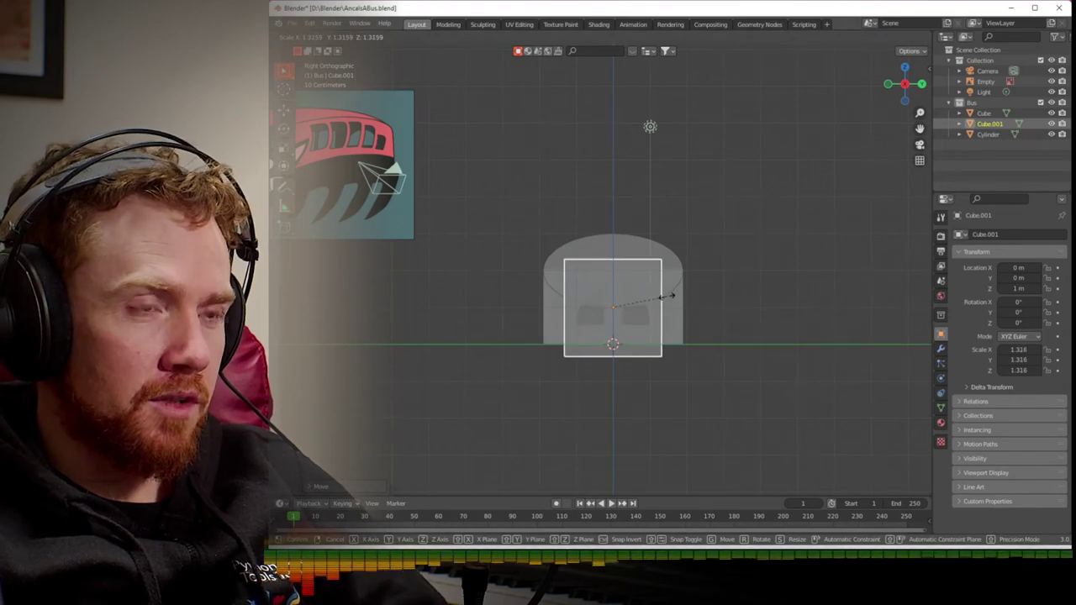
key("y")
left_click(715, 302)
- Stretch the cube along X past the bus length
middle_click_drag(715, 303, 617, 308)
key("s")
key("x")
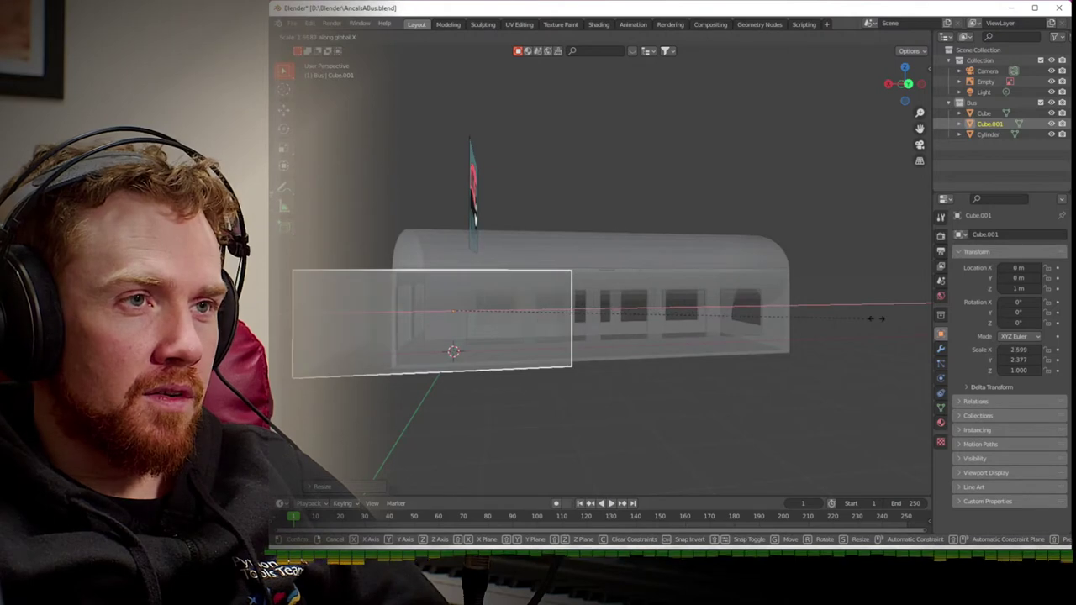
left_click(771, 288)
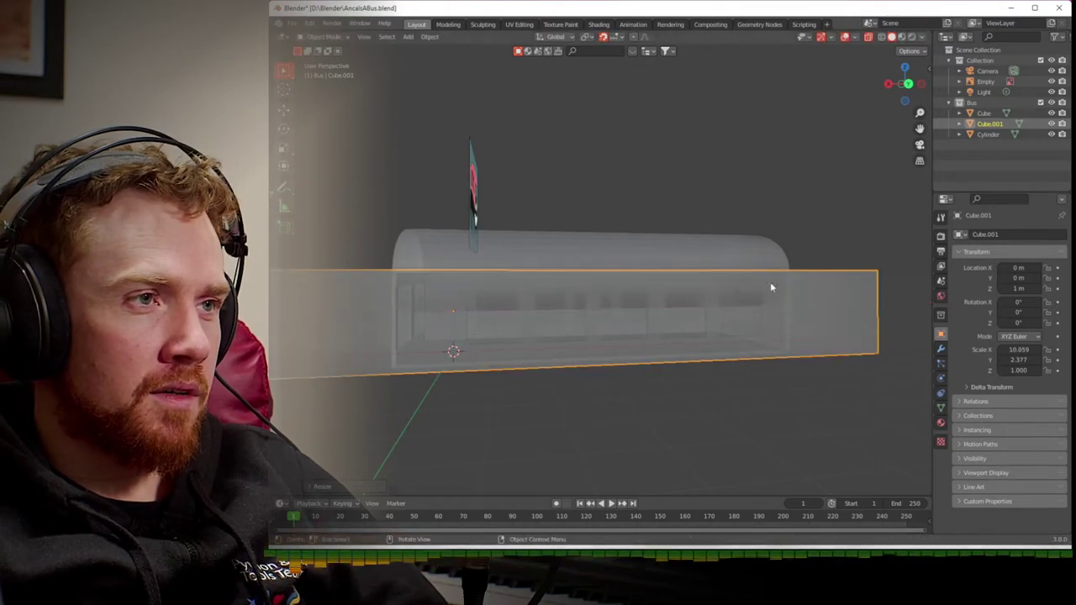
key("Tab")
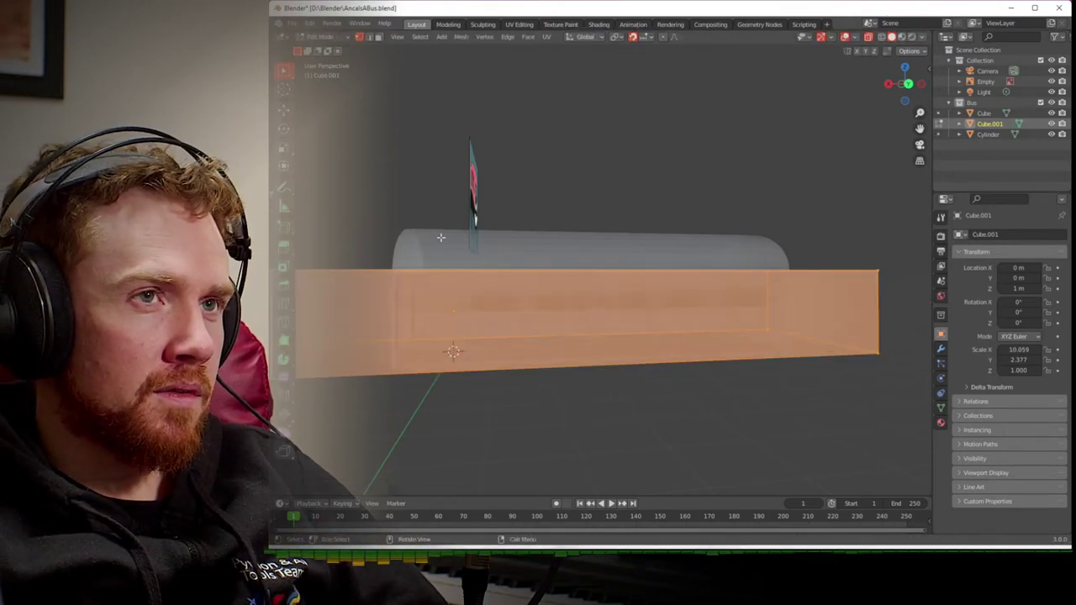
middle_click_drag(400, 234, 542, 258)
key("alt+a")
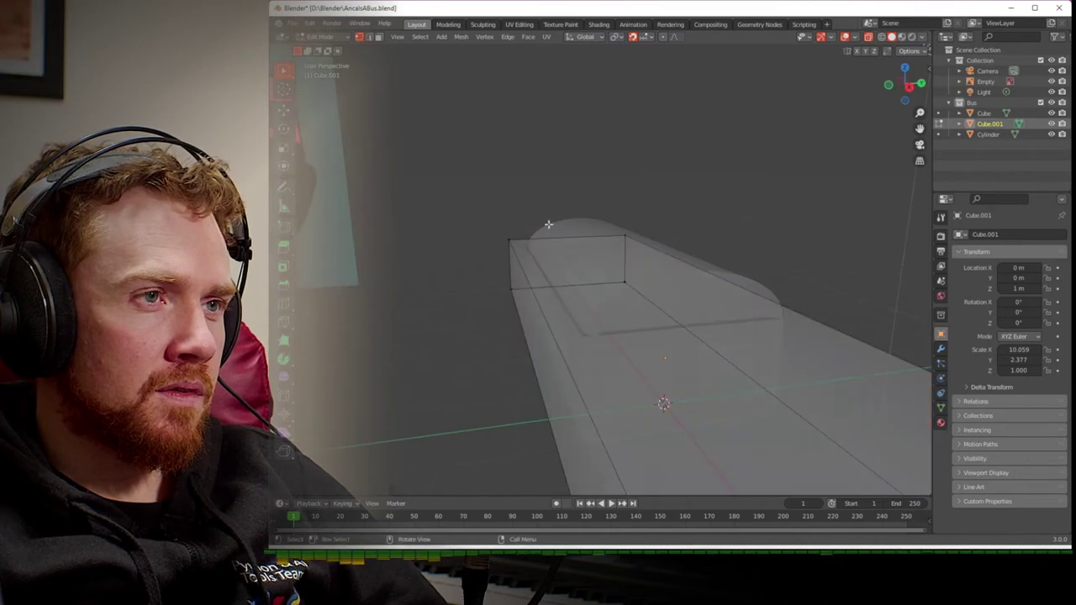
key("Tab")
- Subtract Cube.001 from the Cylinder with a Bool Tool Difference, leaving an arched roof
left_click(672, 261)
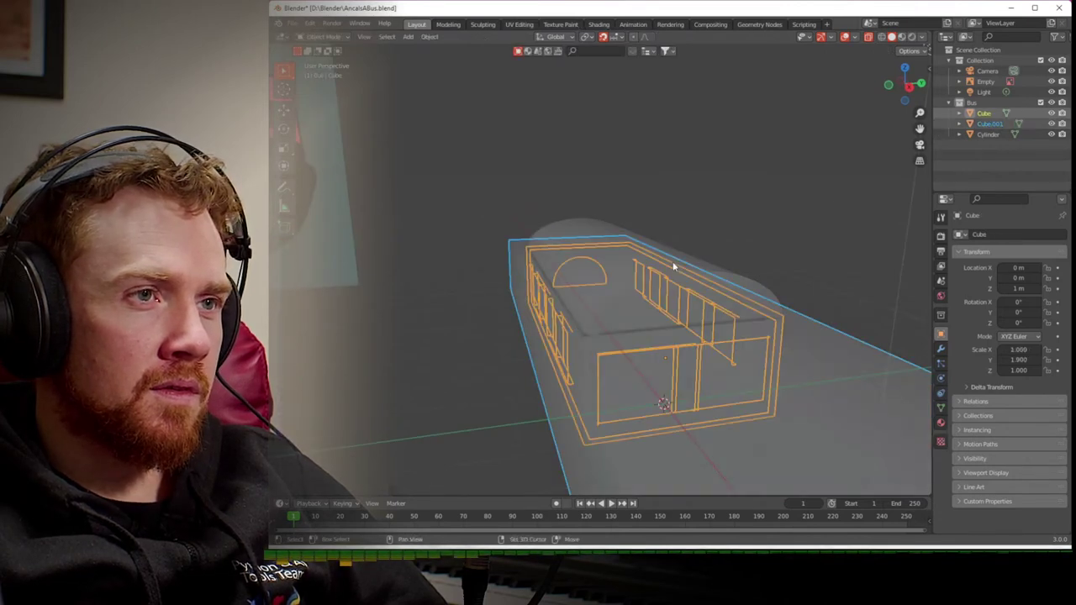
left_click(685, 269)
left_click(853, 311)
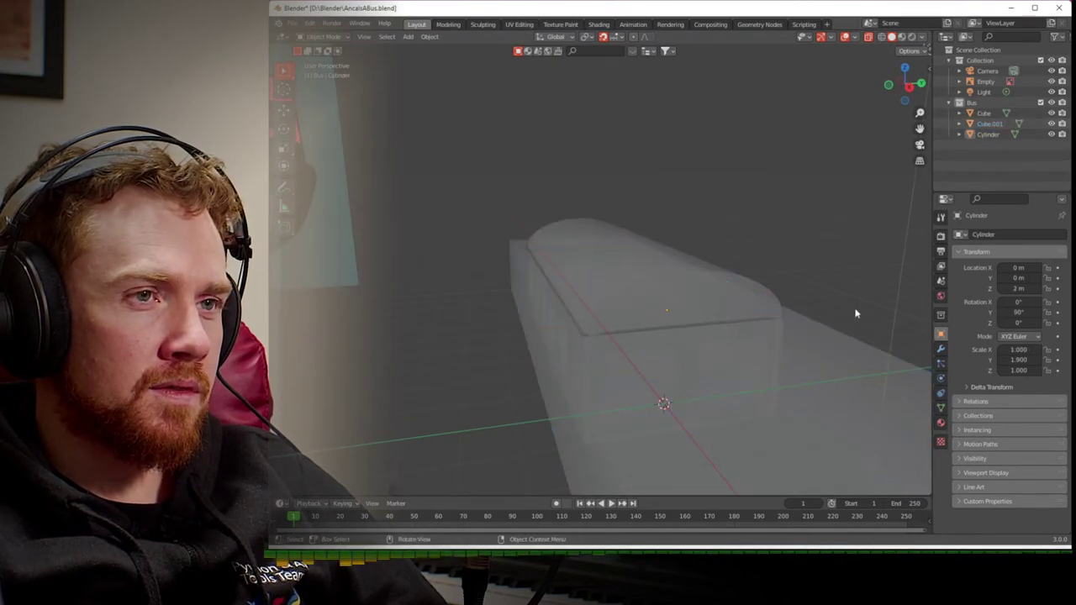
left_click(833, 359)
left_click(763, 294, "shift")
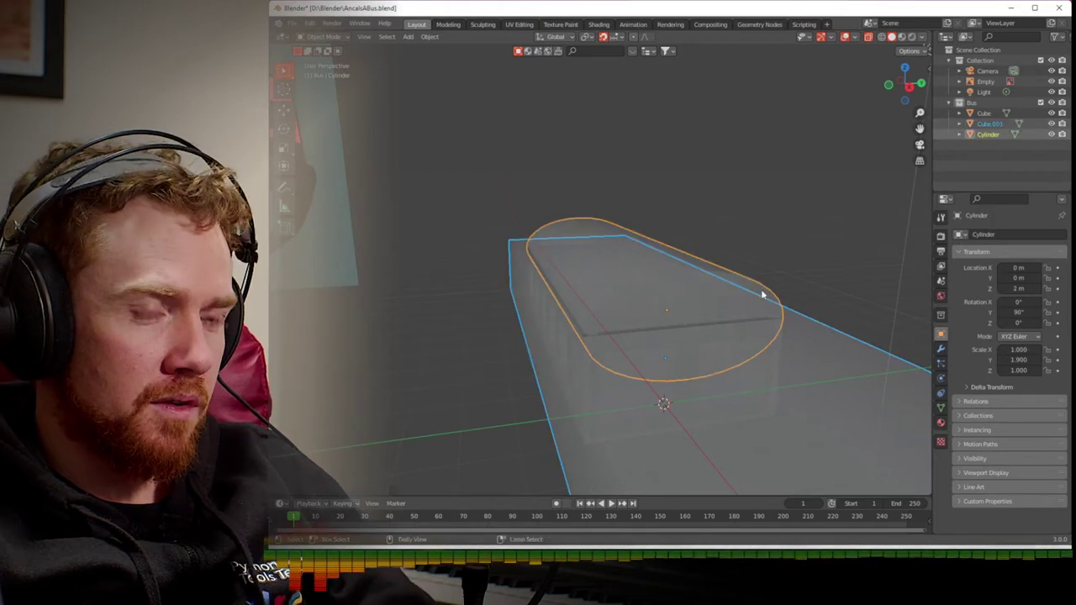
key("ctrl+shift+b")
left_click(757, 280)
middle_click_drag(739, 319, 703, 318)
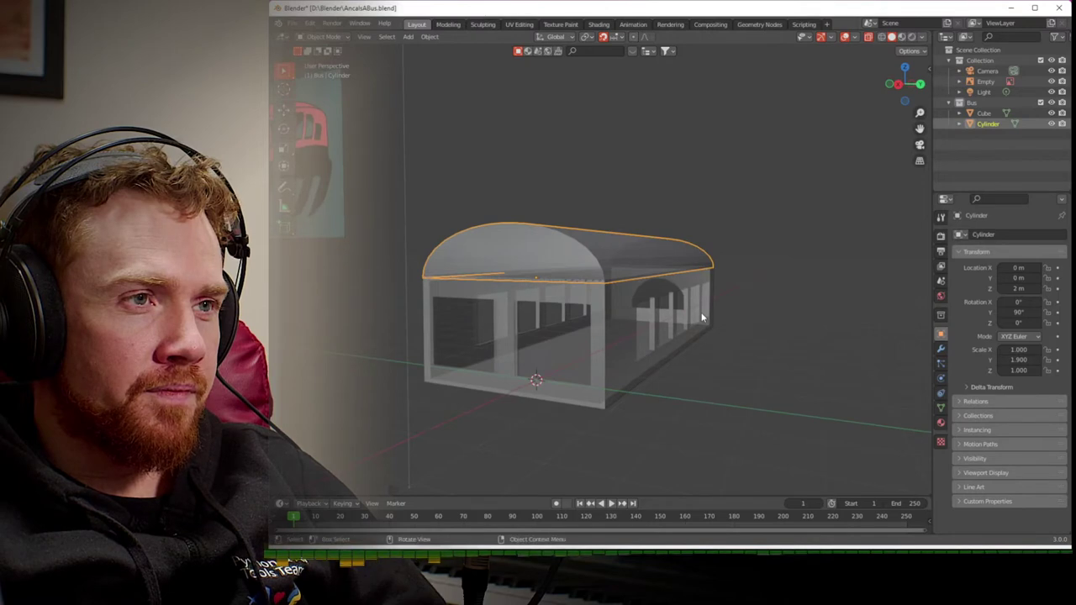
- Union the roof cylinder into the bus Cube with Bool Tool, replacing an undone Join
left_click(612, 322, "shift")
right_click(612, 322)
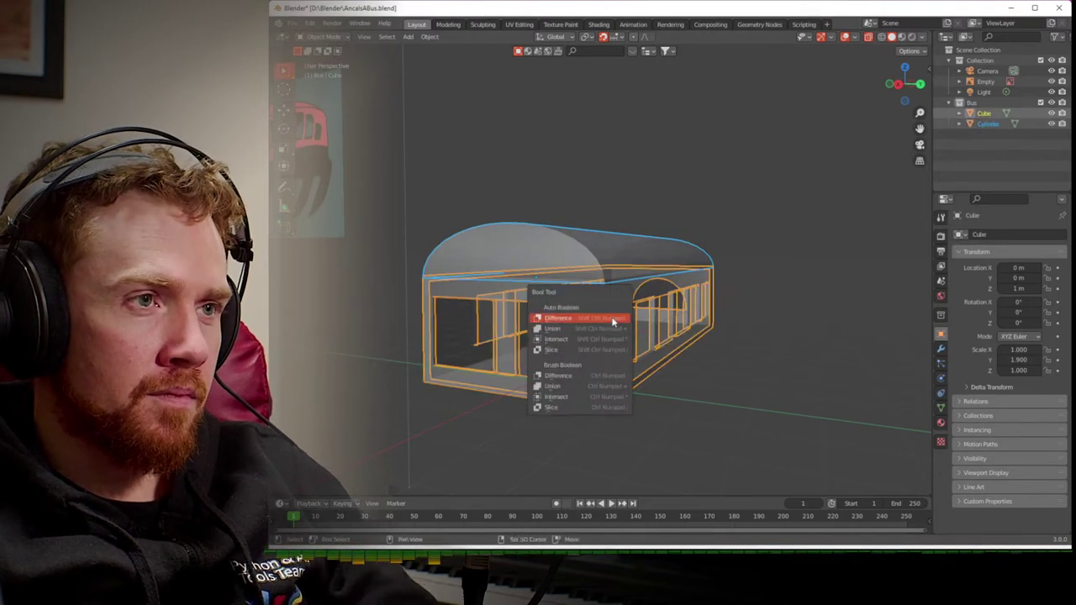
left_click(608, 335)
key("ctrl+z")
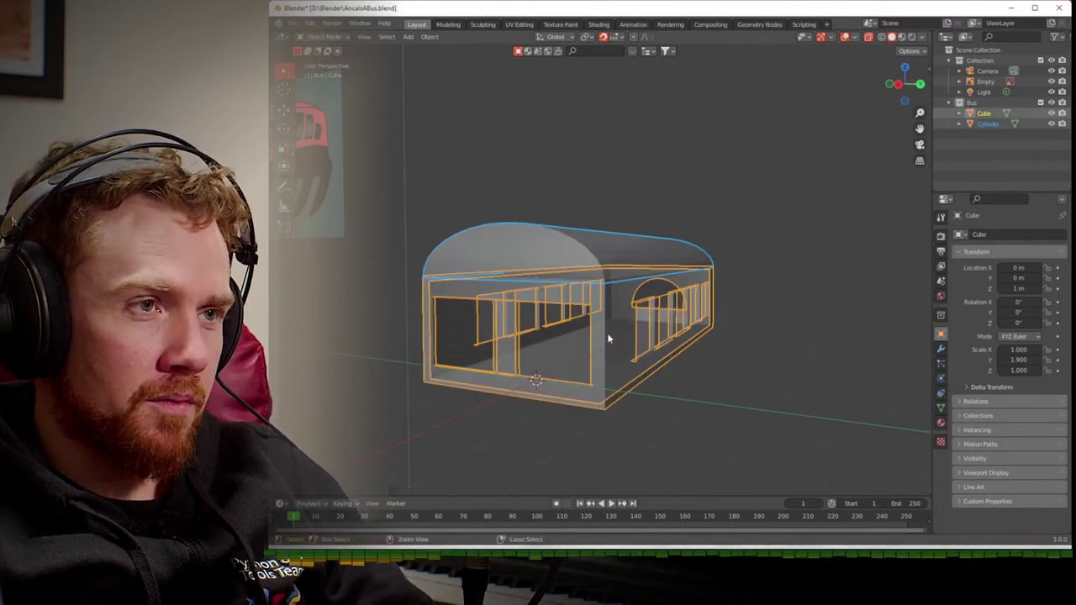
key("ctrl+shift+b")
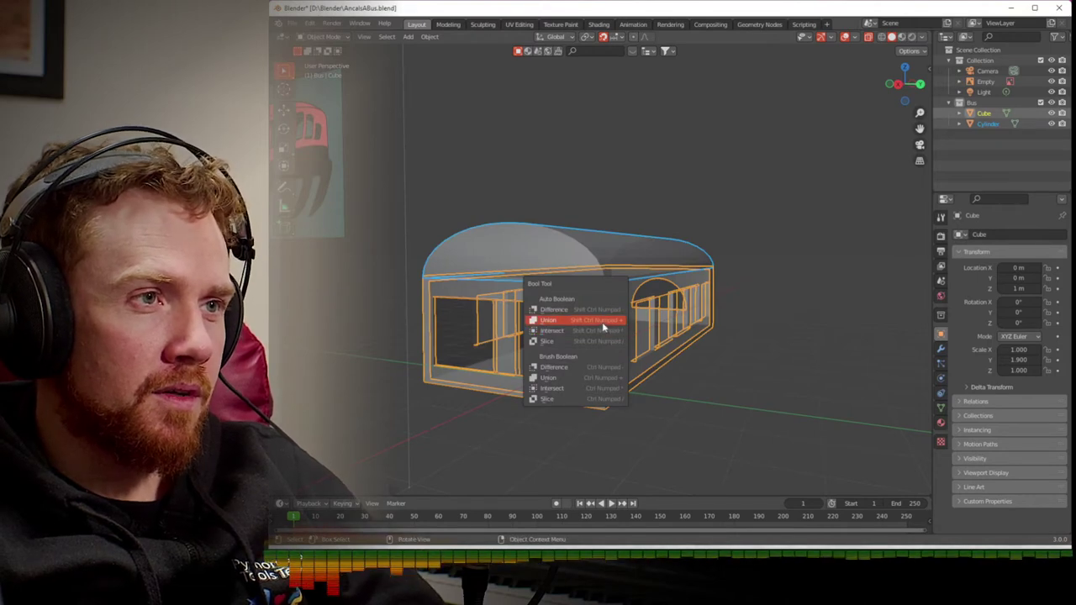
left_click(602, 329)
- Inspect the merged bus in X-ray from several angles
left_click(790, 369)
key("alt+z")
middle_click_drag(728, 381, 639, 368)
left_click(563, 345)
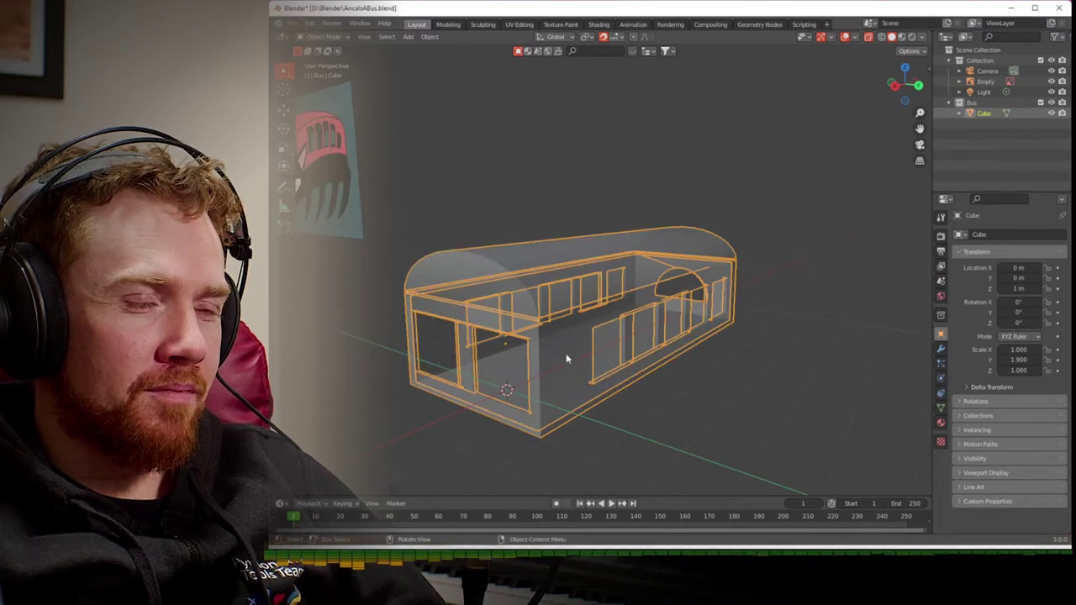
left_click(711, 396)
middle_click_drag(731, 396, 779, 397)
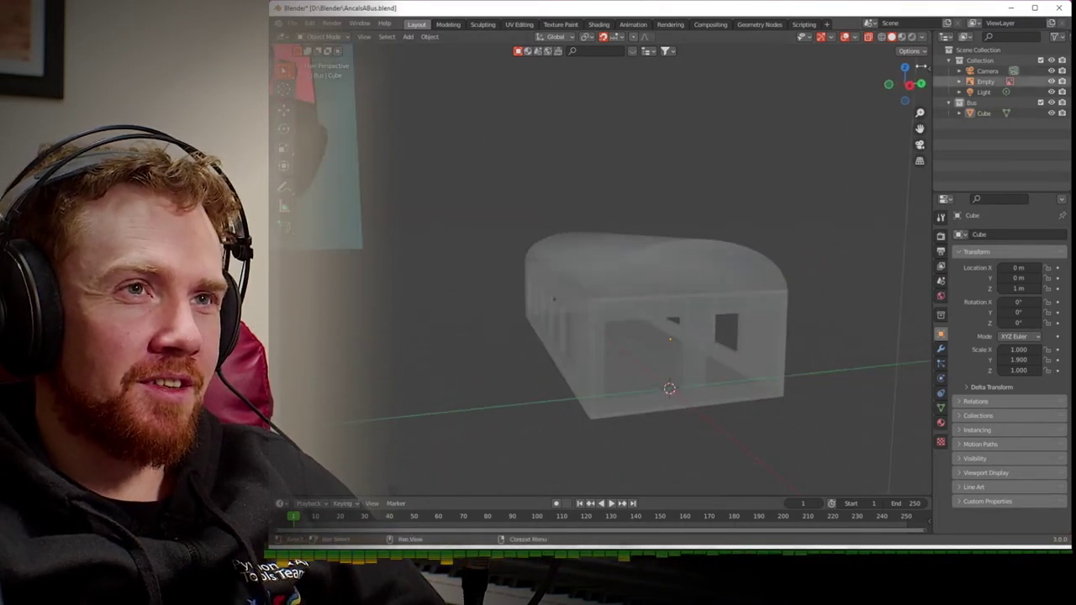
- View the bus in Material Preview and then Rendered shading
left_click(901, 37)
scroll(840, 139, "down", 3)
middle_click_drag(824, 189, 731, 195)
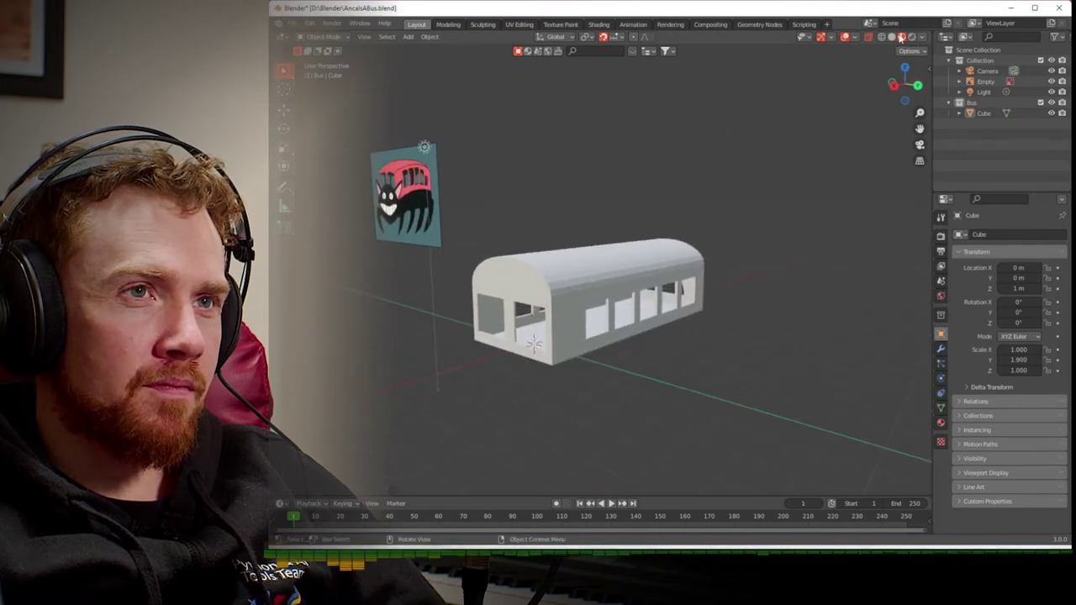
left_click(911, 37)
mouse_move(803, 170)
middle_mouse_down()
mouse_move(783, 190)
mouse_move(756, 183)
mouse_move(847, 190)
middle_mouse_up()
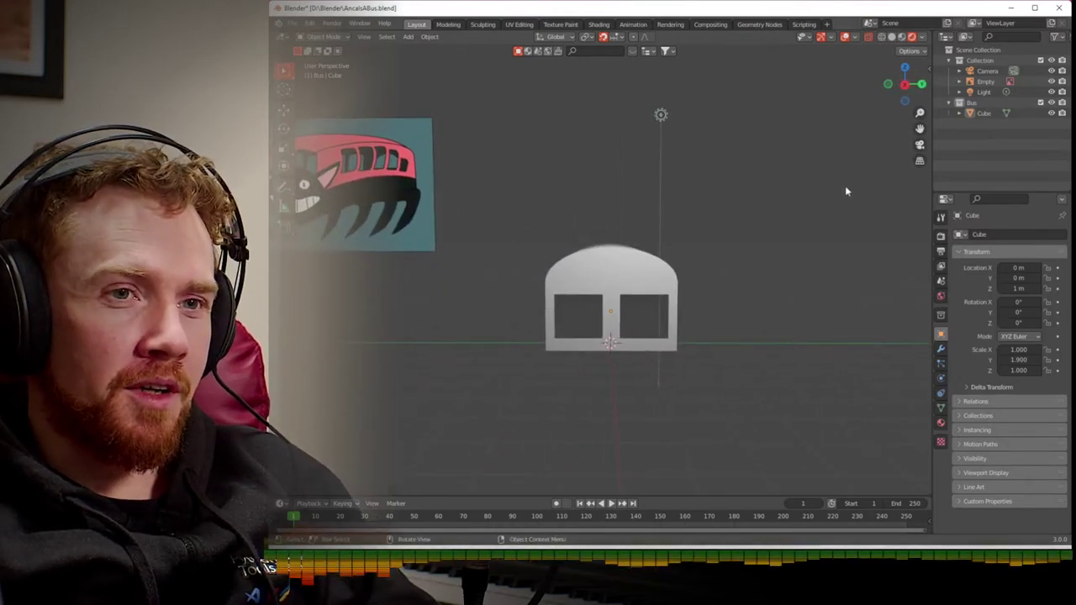
- Undo the boolean union to restore the separate roof cylinder
key("a")
key("alt+a")
key("a")
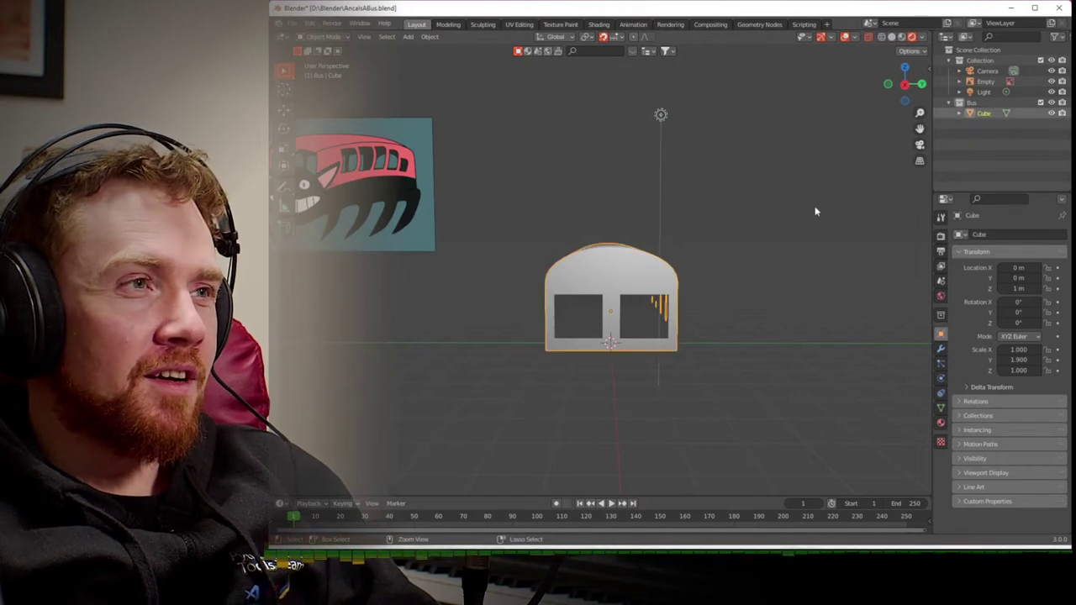
key("ctrl+z")
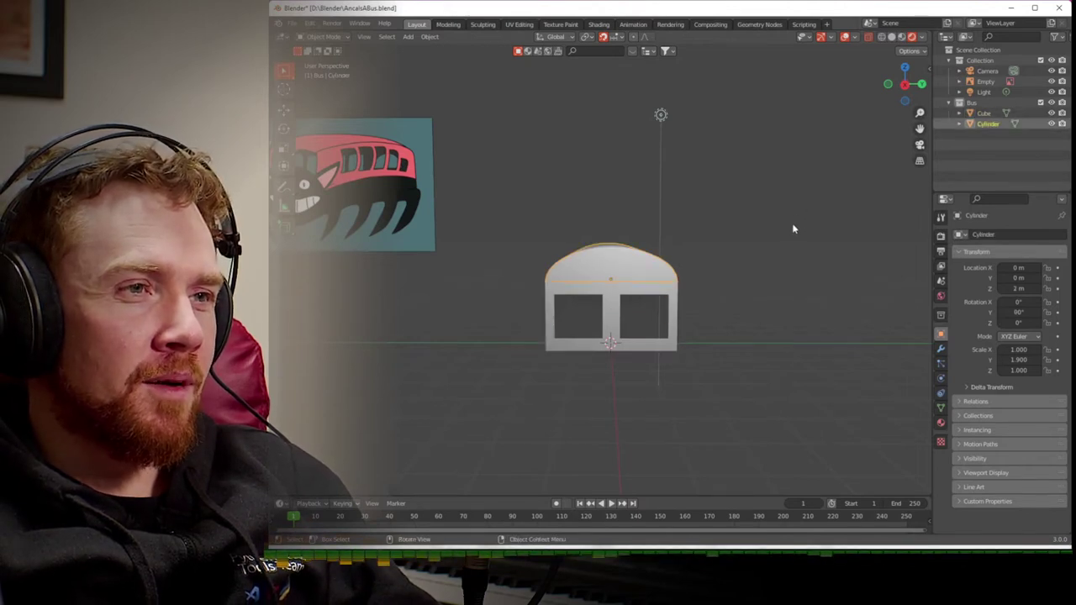
scroll(792, 227, "up", 6)
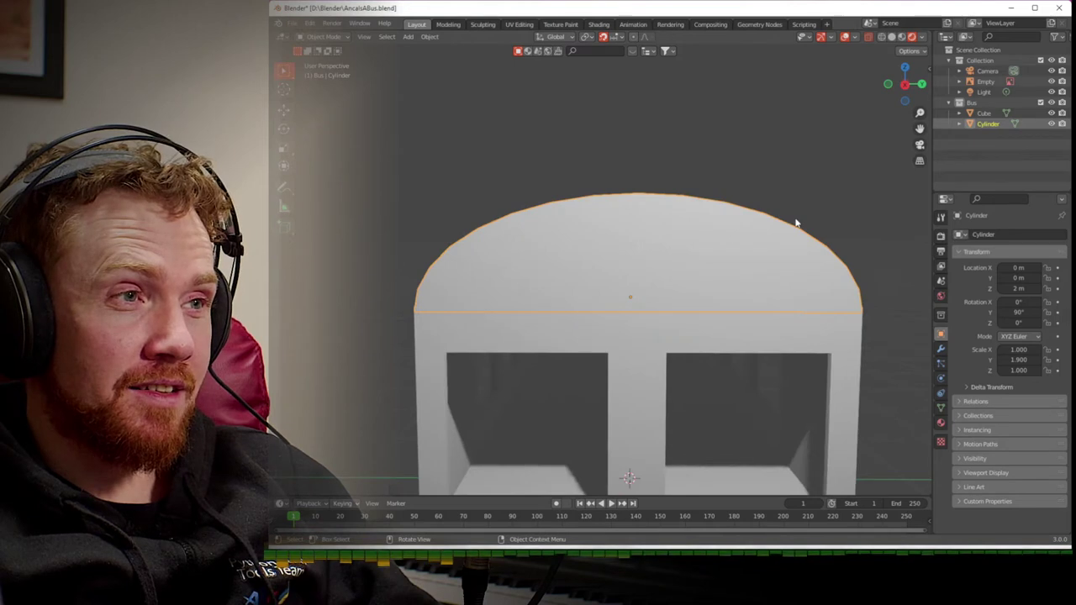
scroll(795, 222, "down", 2)
scroll(795, 222, "up", 1)
- In Right Orthographic view, scale the roof dome down vertically to 0.345 for a lower arch
left_click(905, 86)
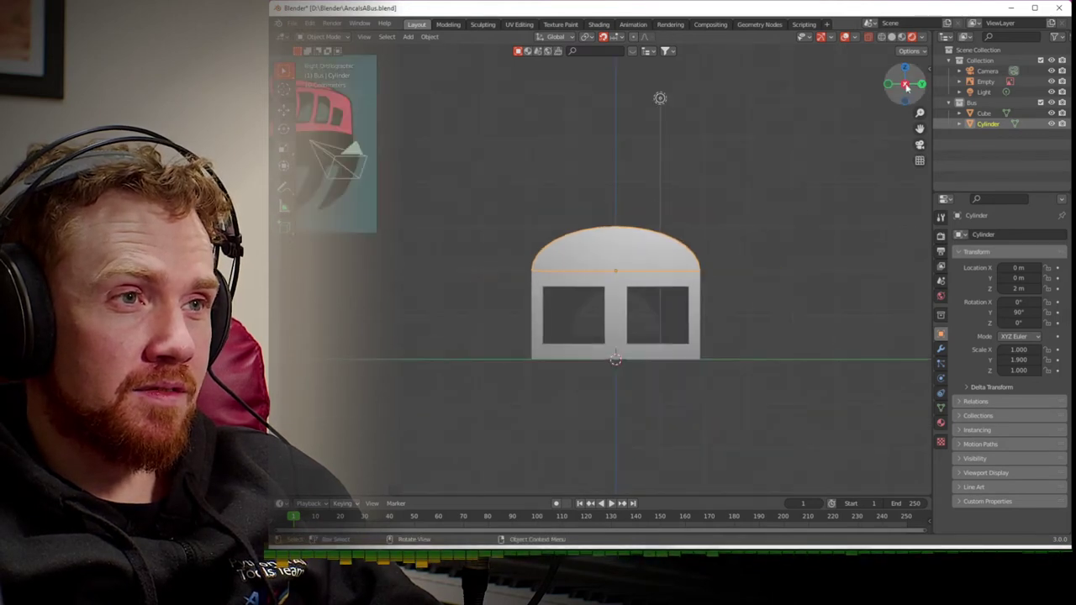
key("s")
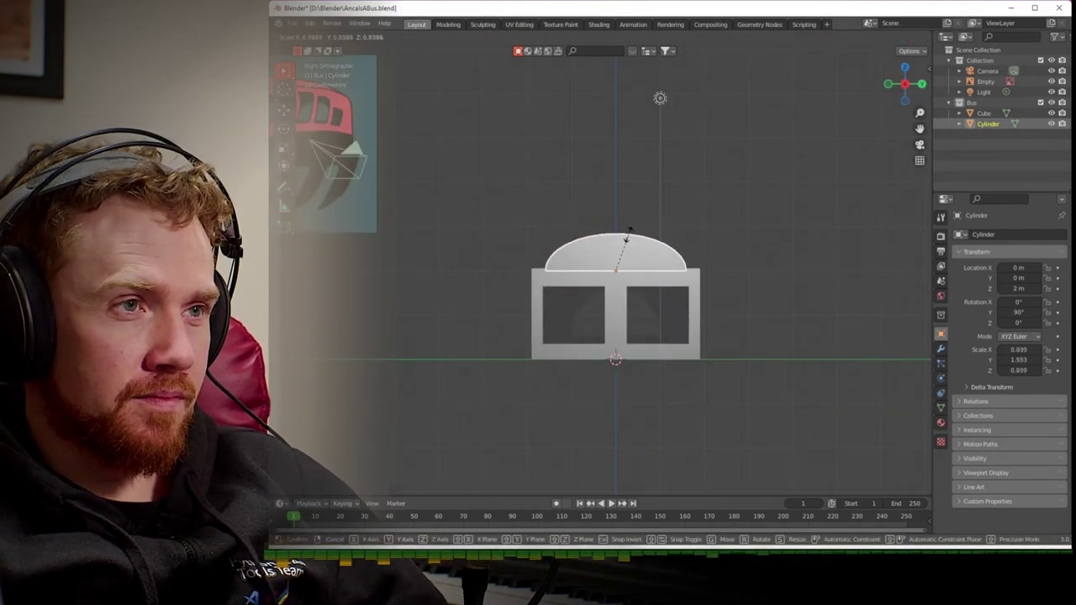
key("z")
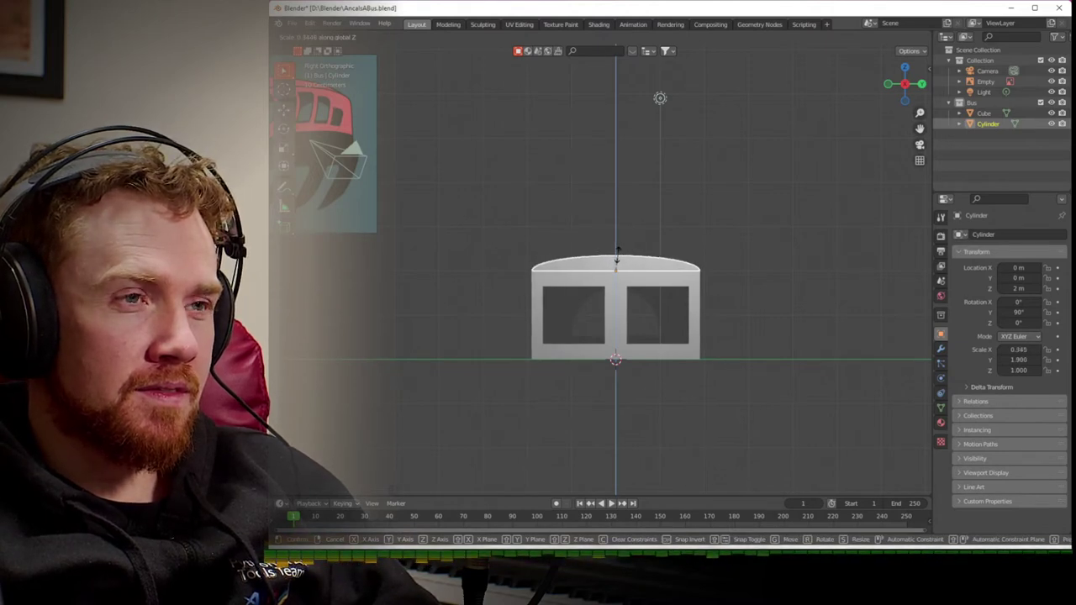
left_click(618, 257)
middle_click_drag(747, 256, 687, 263)
middle_click_drag(519, 322, 565, 323)
- Union the flattened roof into the bus Cube with Bool Tool
left_click(565, 322, "shift")
right_click(565, 323)
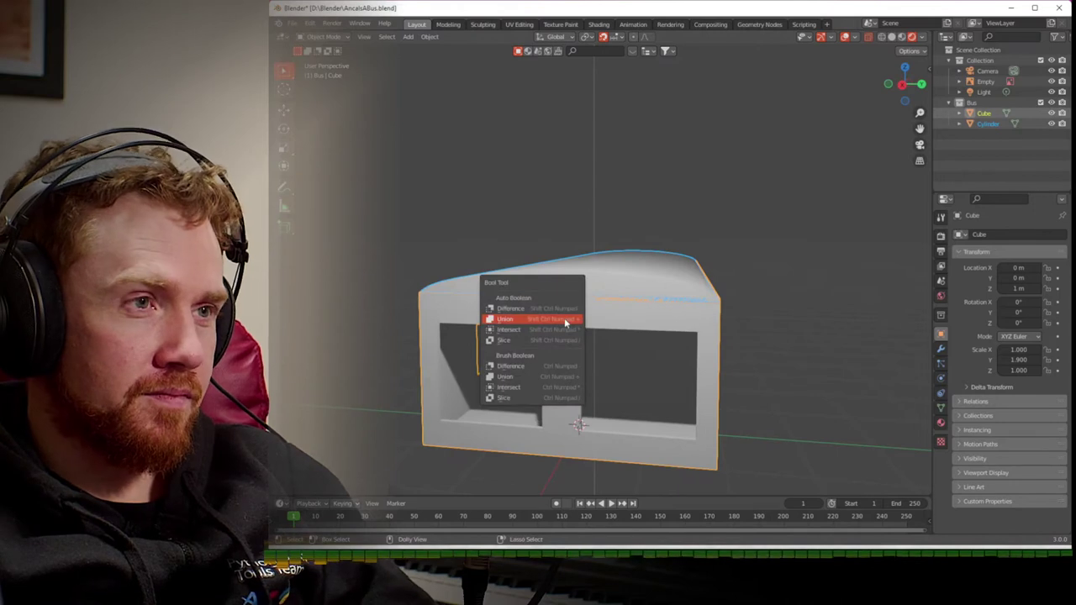
left_click(561, 320)
scroll(745, 308, "down", 3)
middle_click_drag(701, 311, 919, 241)
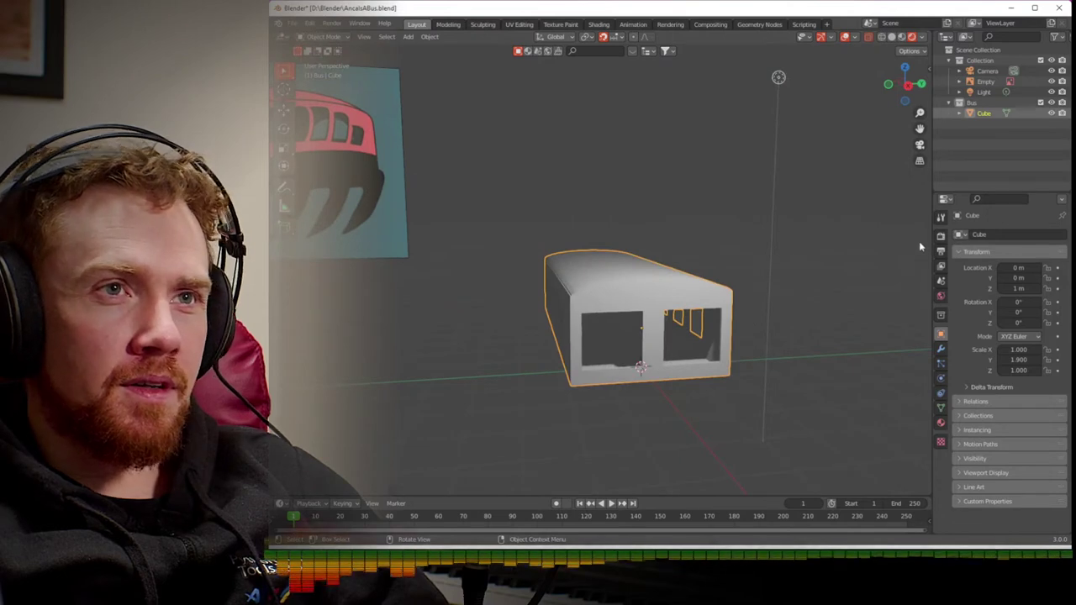
- Delete the old Light and add a 3 Point Lights rig targeting the bus body
left_click(985, 92)
key("x")
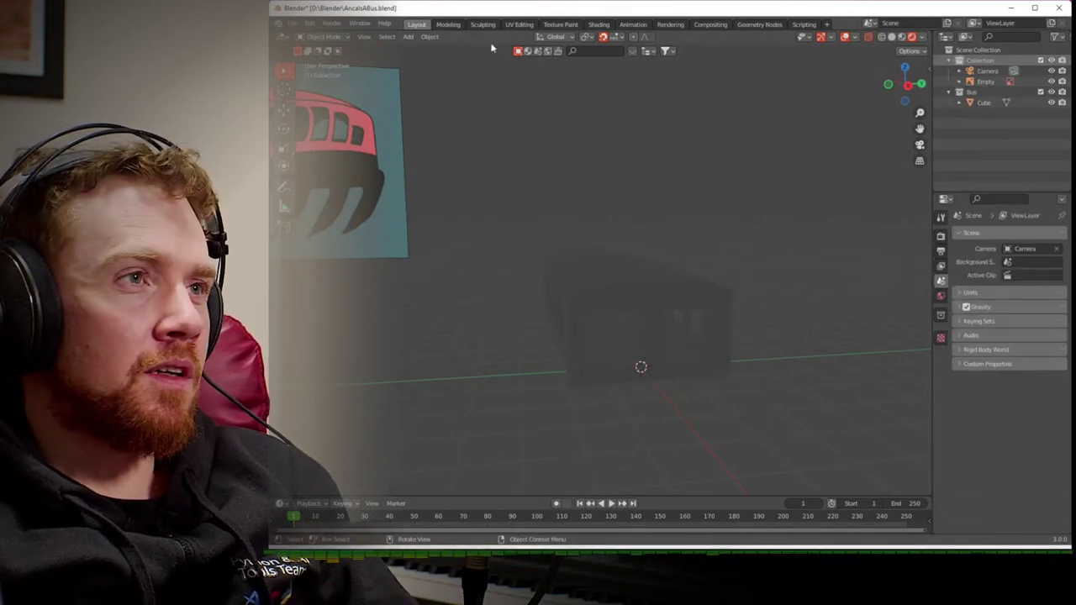
left_click(407, 36)
mouse_move(435, 178)
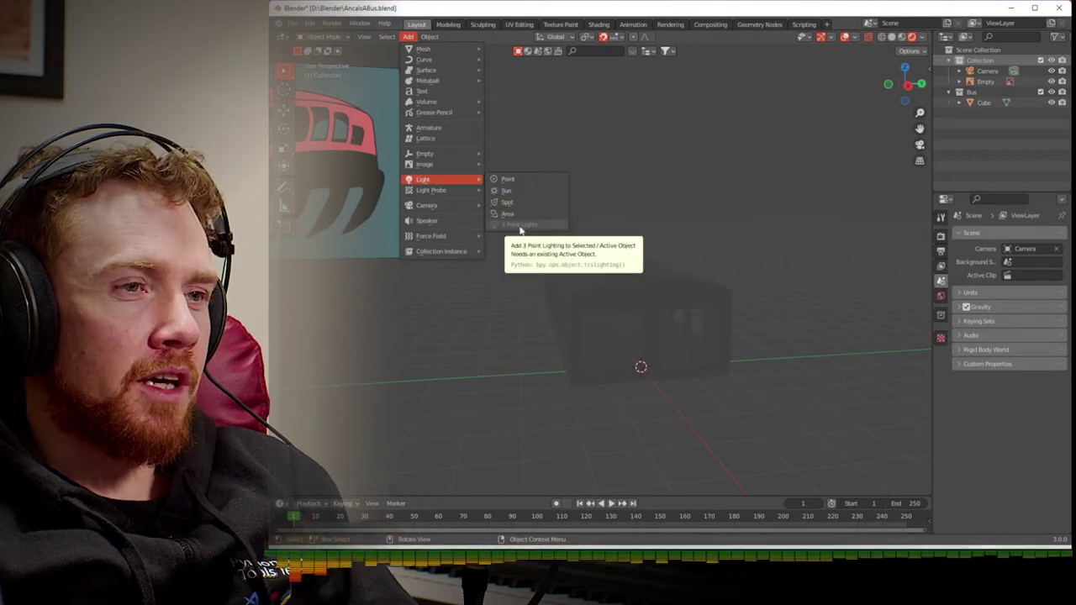
left_click(640, 304)
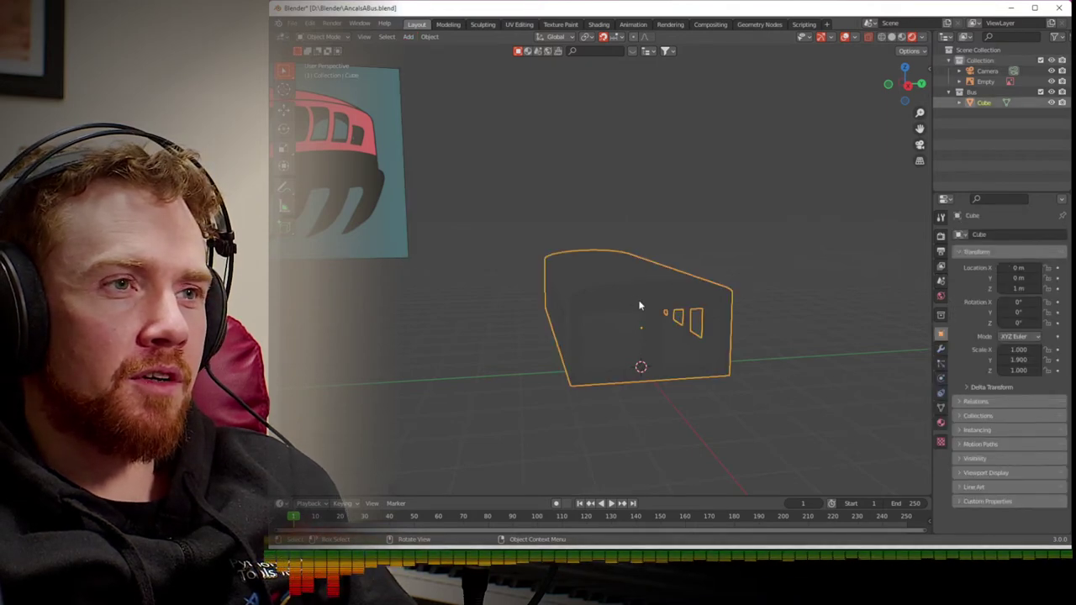
left_click(408, 36)
mouse_move(437, 174)
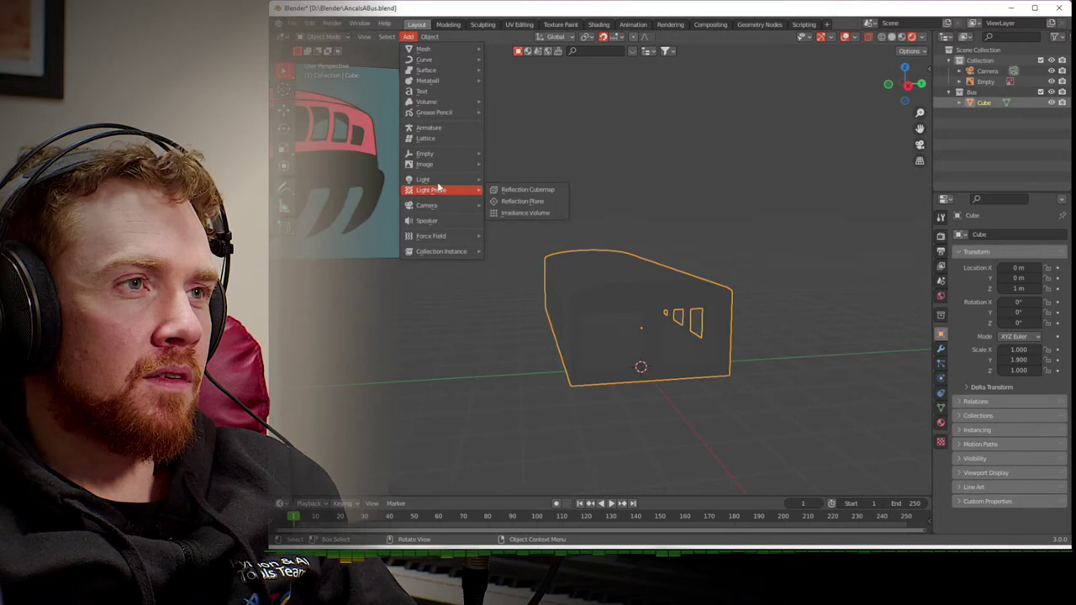
left_click(511, 222)
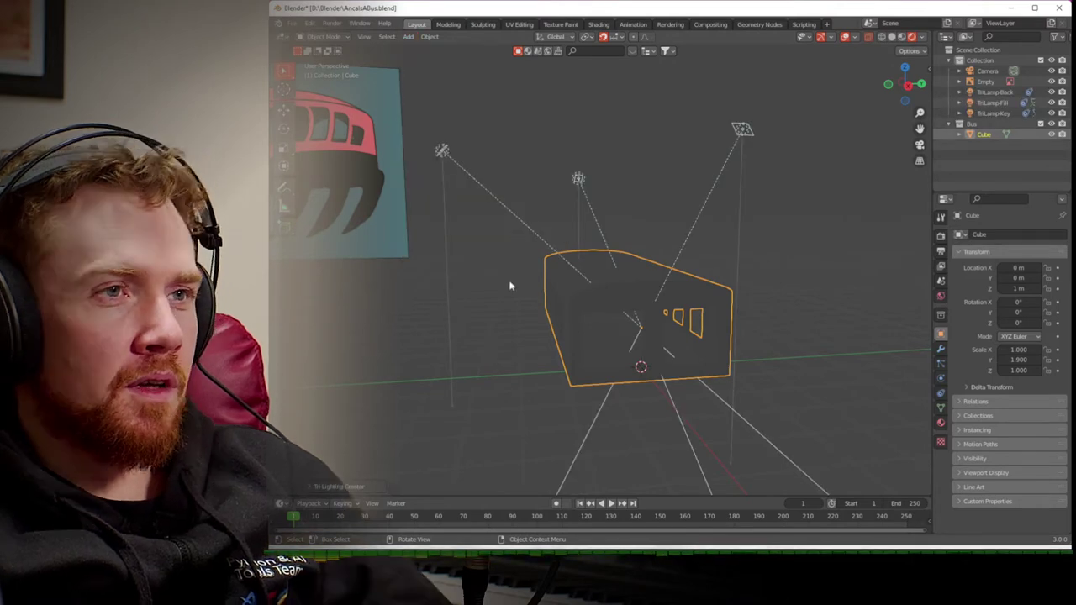
- Set the rig to Height 4.07, Distance 6.9 m, Base Energy 243, and narrow the left light angle
left_click(317, 491)
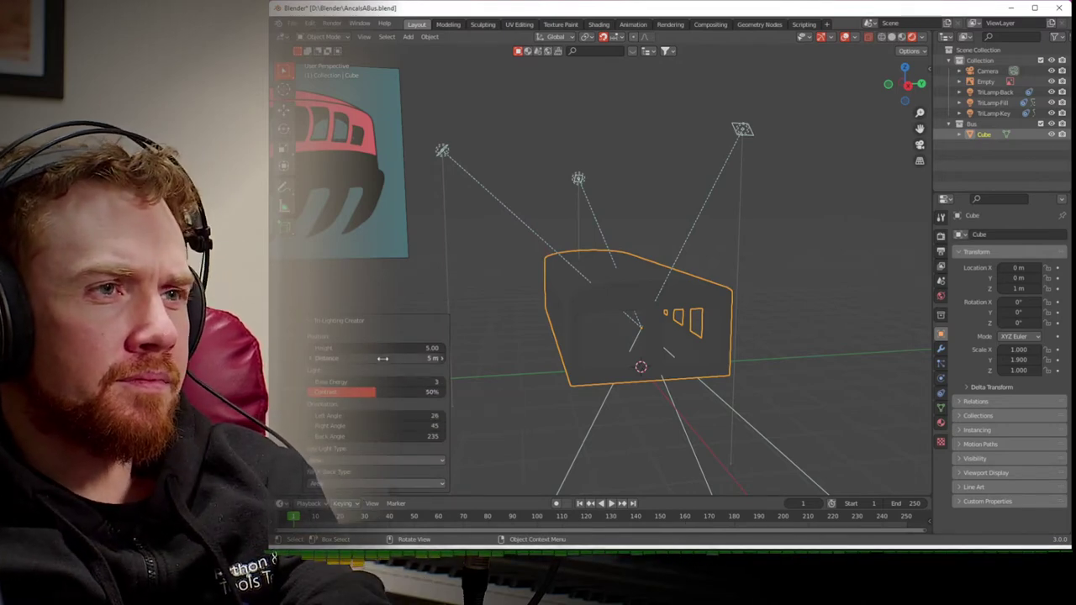
left_click_drag(382, 358, 407, 347)
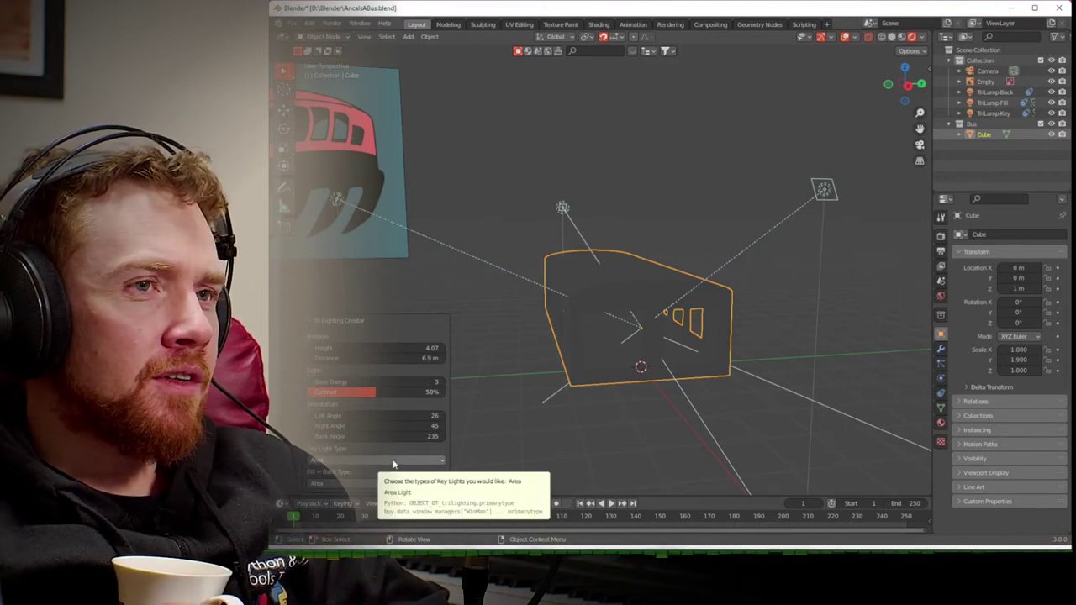
left_click_drag(386, 385, 441, 385)
middle_click_drag(577, 408, 481, 448)
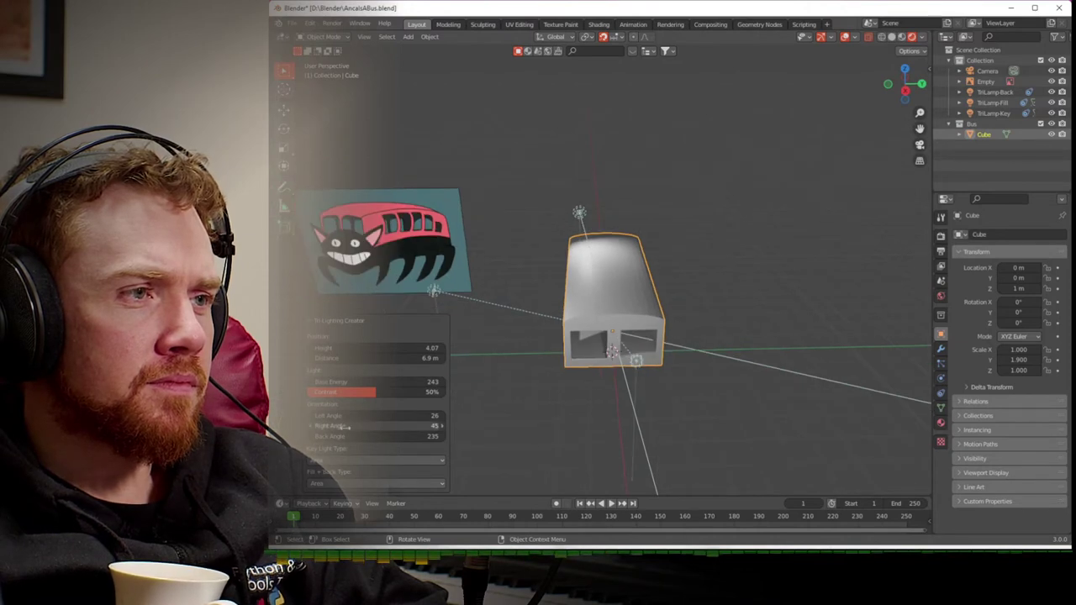
left_click_drag(350, 416, 478, 427)
middle_click_drag(506, 449, 674, 431)
left_click(583, 416)
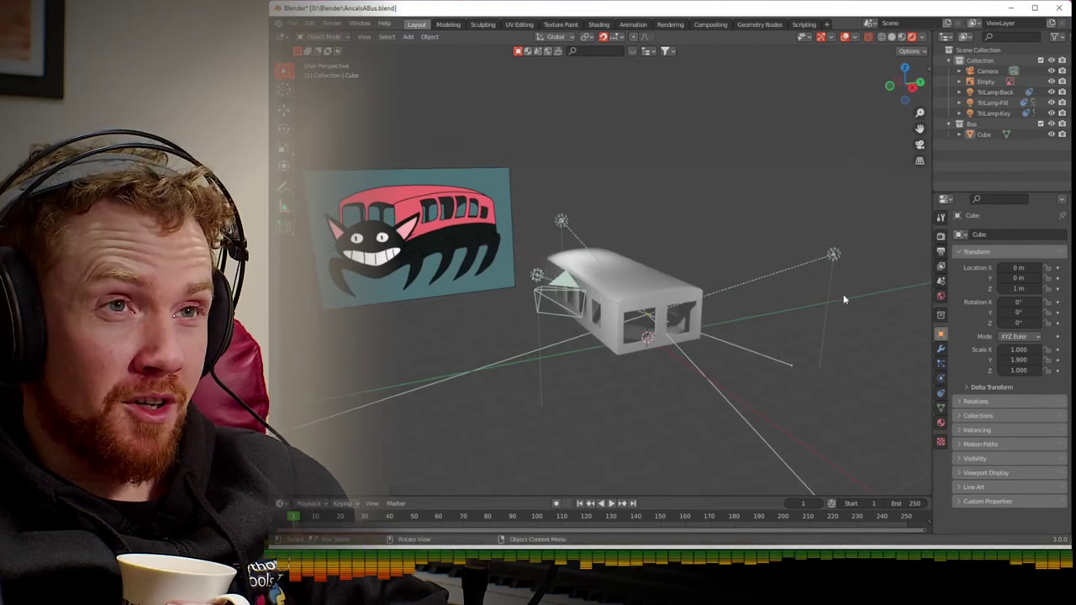
- Rename the bus object RedBit and give it a new material named BusRed
double_click(983, 134)
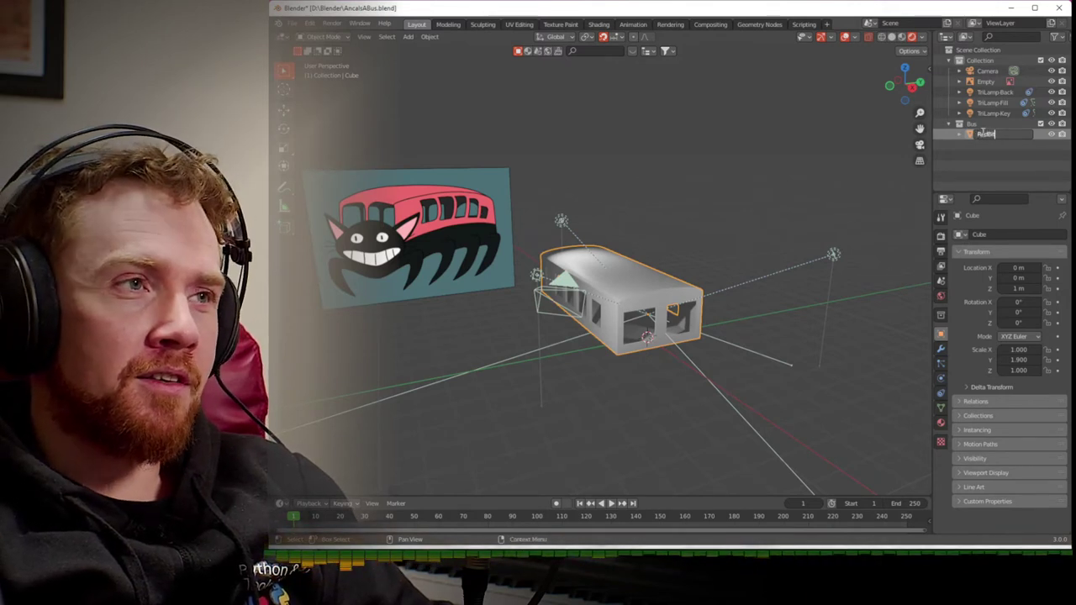
key("Return")
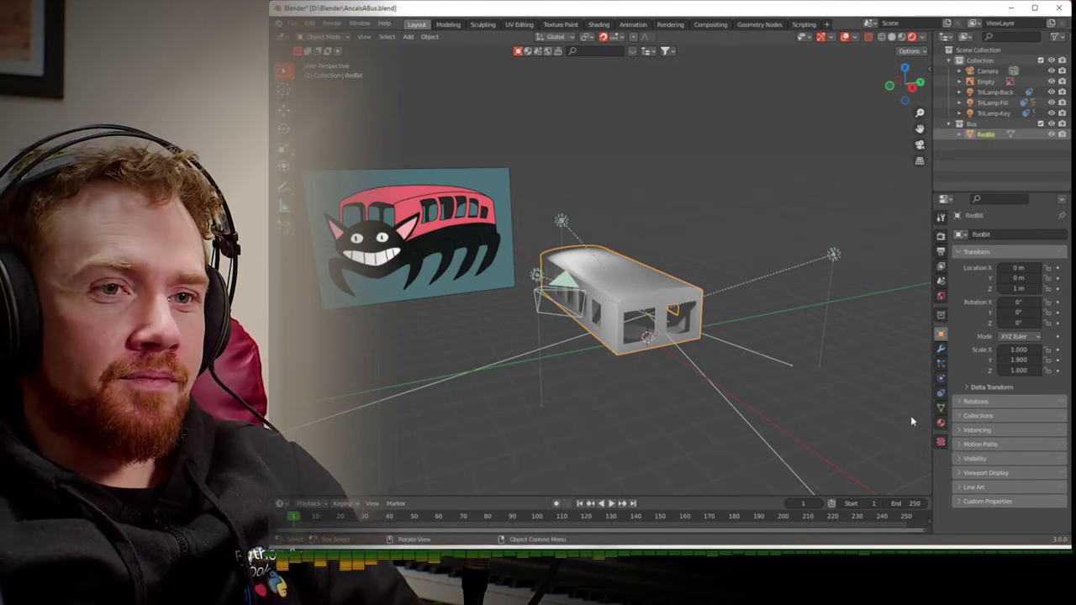
left_click(600, 25)
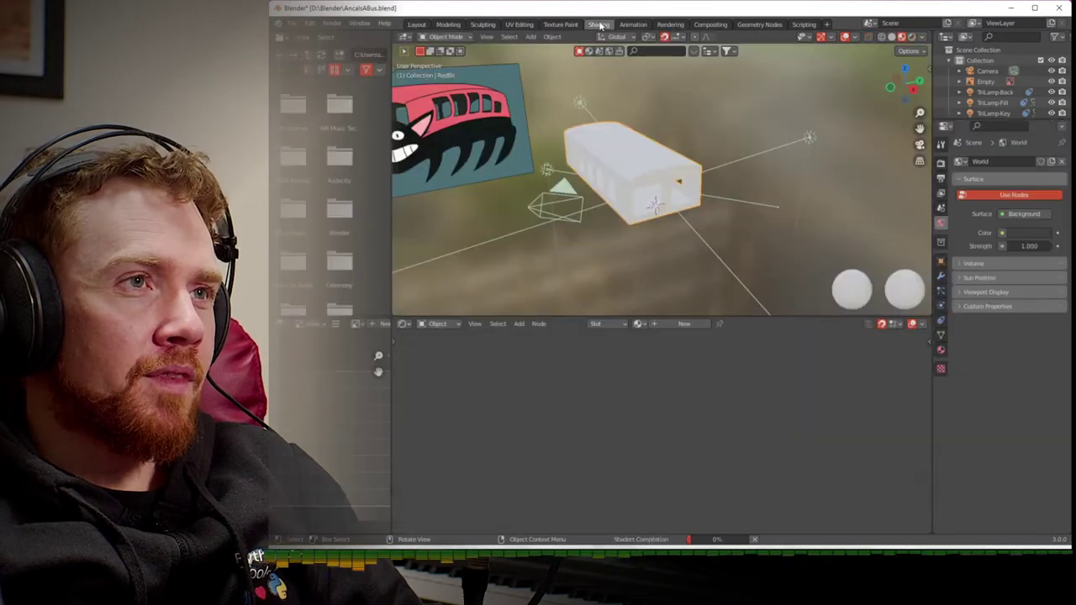
left_click(685, 323)
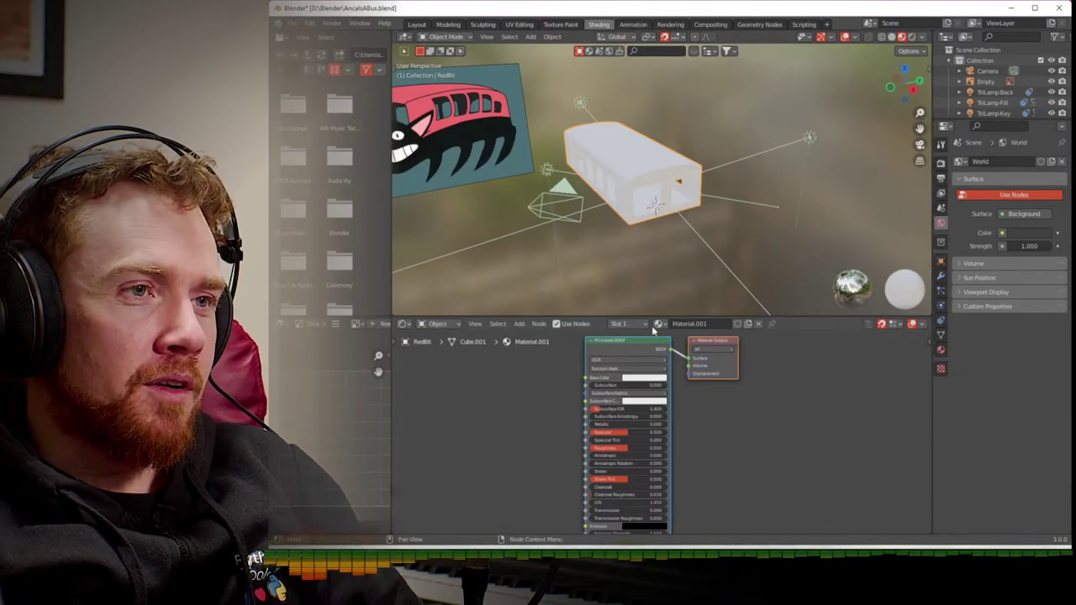
left_click(689, 324)
type("BusR")
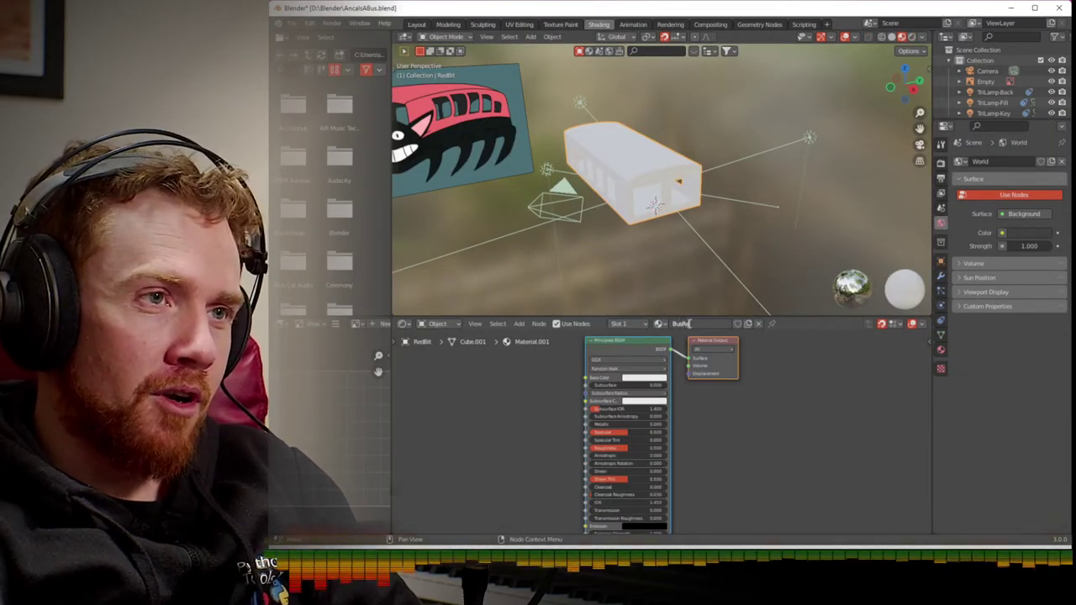
type("ed")
key("Return")
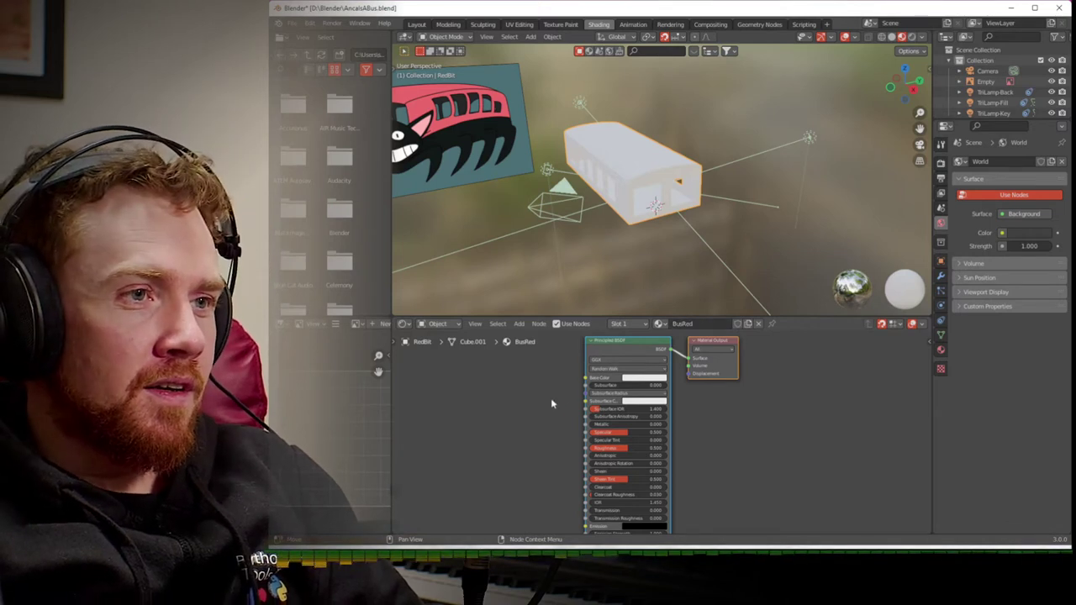
- Eyedrop the Base Color from the reference image, then raise saturation to 1.0 for vivid red
left_click(633, 379)
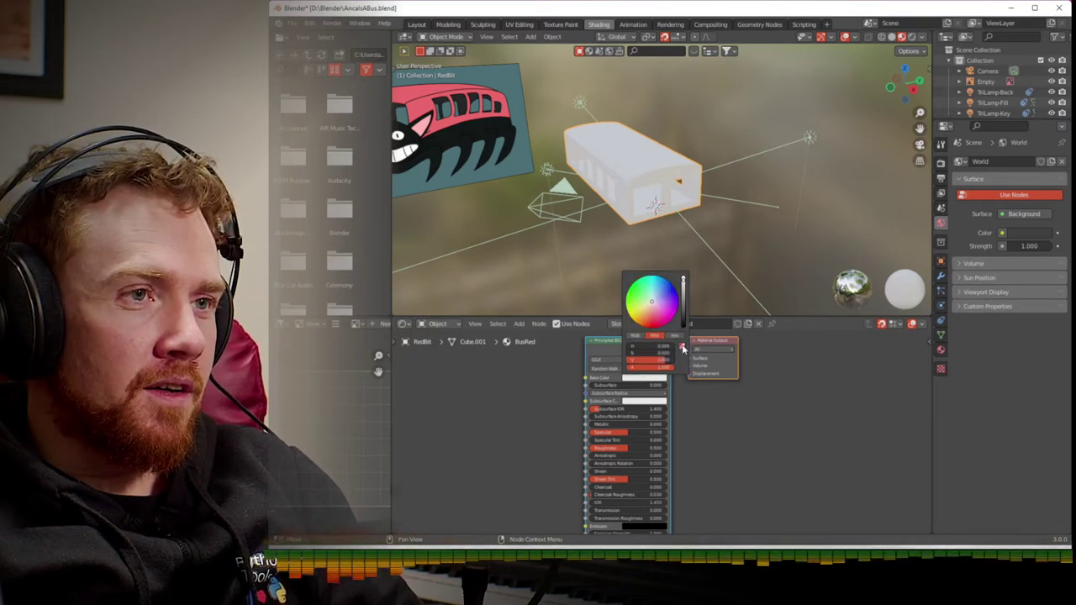
left_click(422, 107)
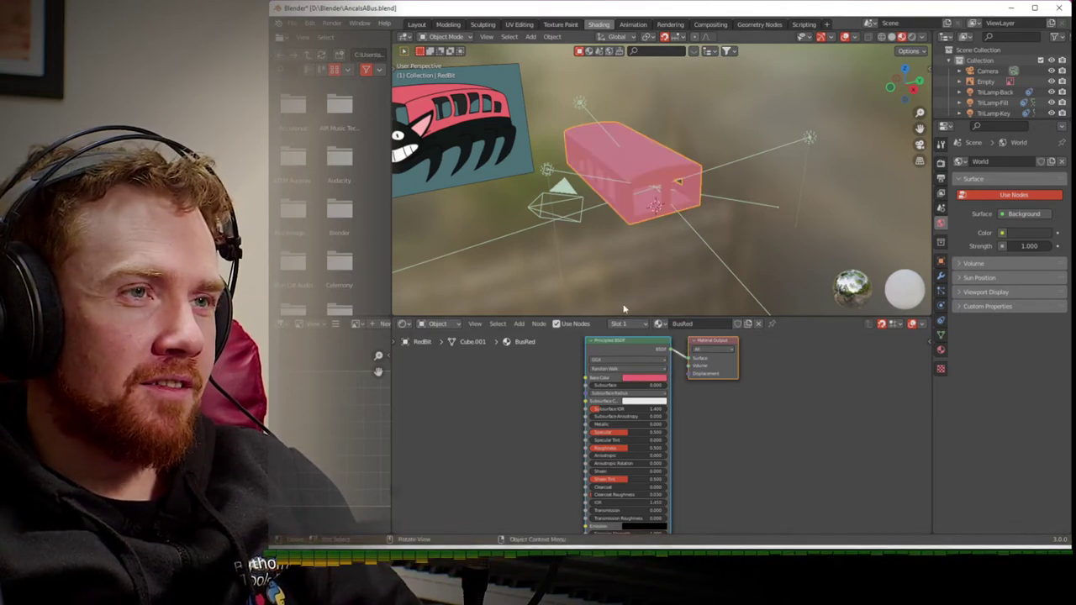
middle_click_drag(623, 219, 597, 214)
scroll(605, 198, "up", 3)
left_click(639, 380)
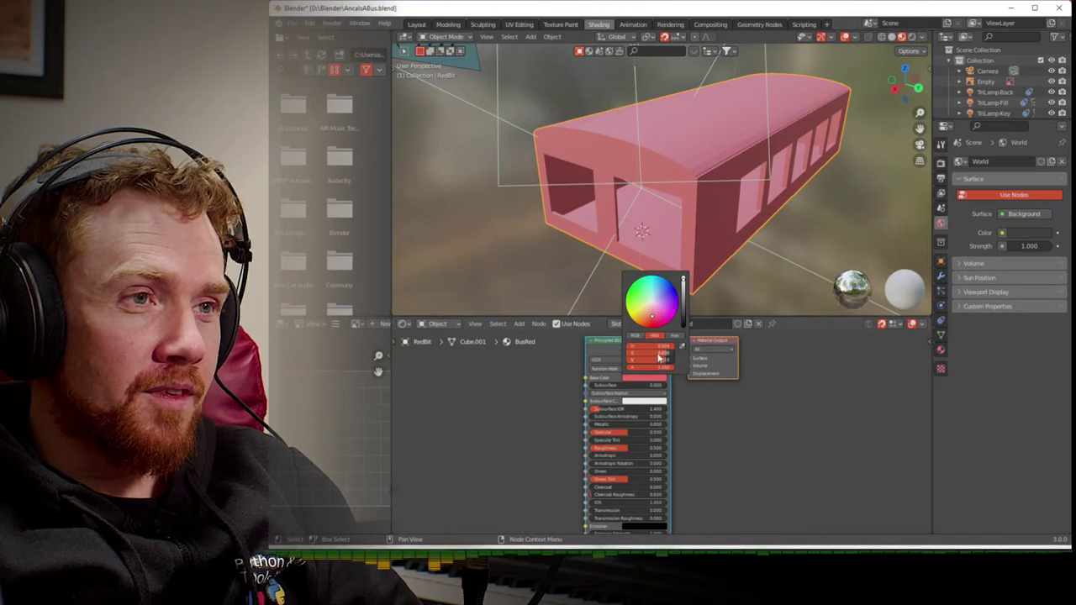
left_click_drag(660, 358, 693, 357)
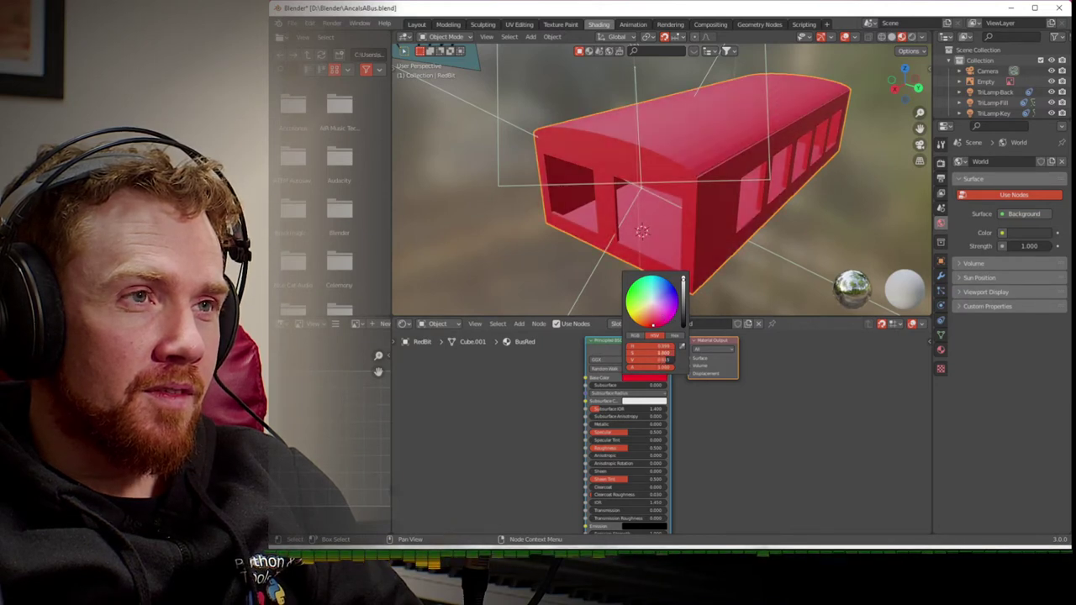
middle_click_drag(574, 259, 595, 232)
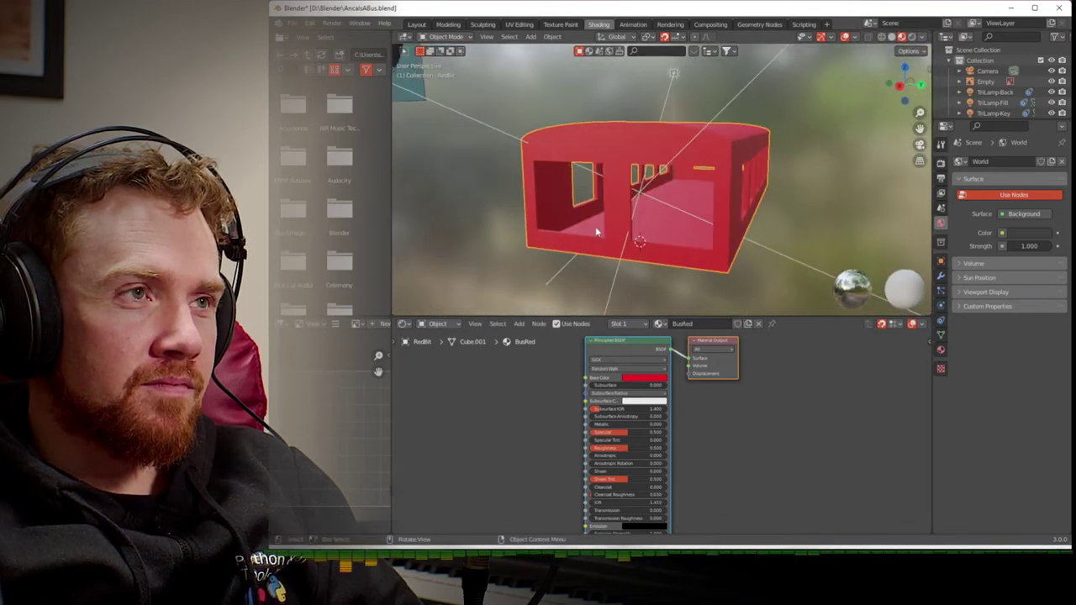
- Raise the BusRed Metallic value slightly and apply Shade Smooth to the bus
scroll(595, 228, "down", 3)
left_click(548, 403)
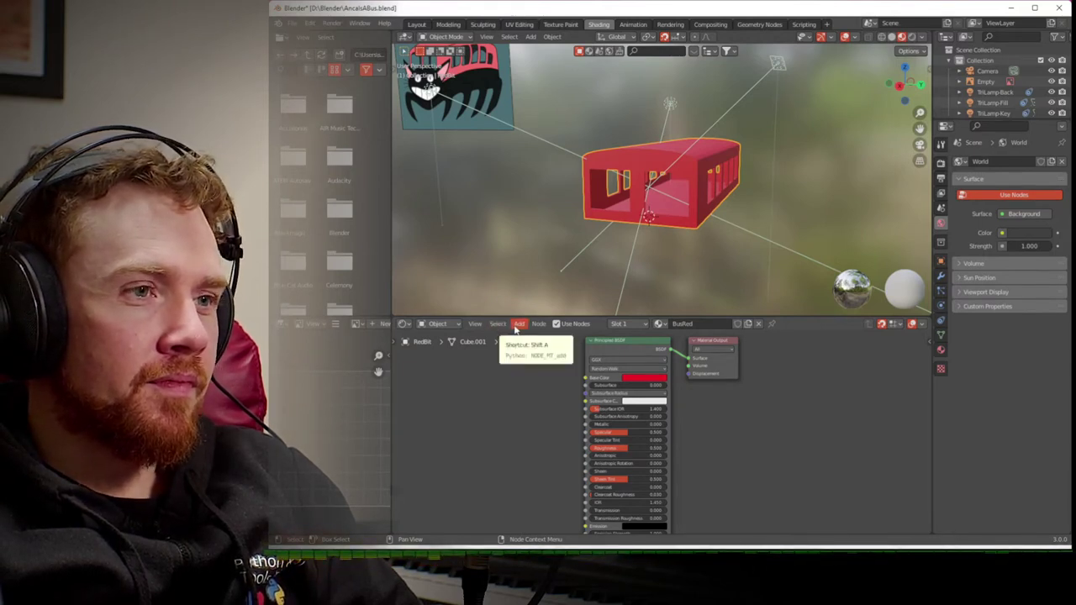
left_click_drag(609, 425, 605, 448)
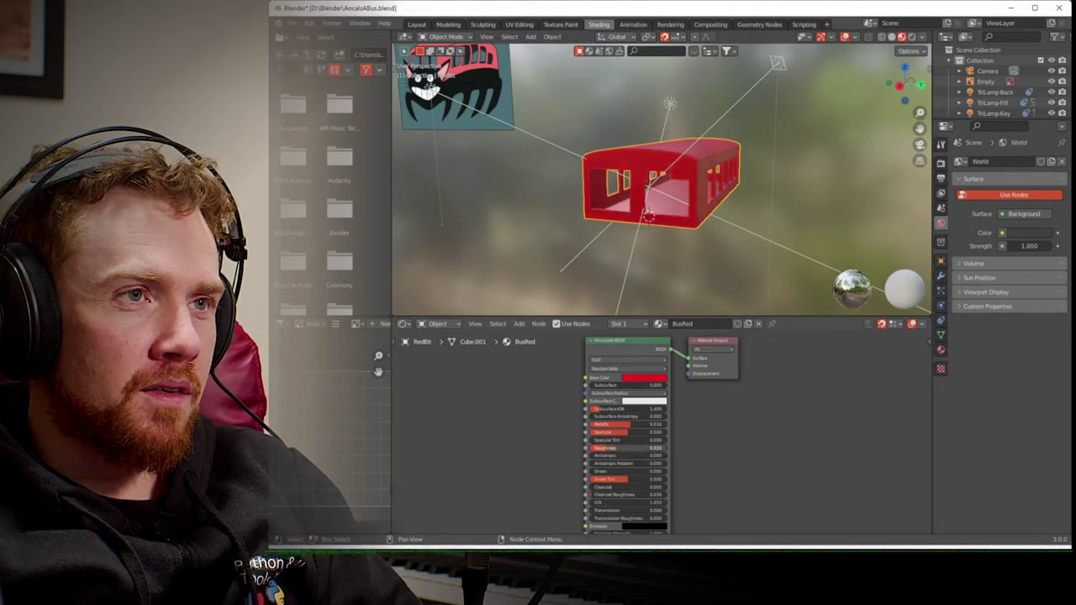
middle_click_drag(689, 266, 588, 147)
left_click(550, 37)
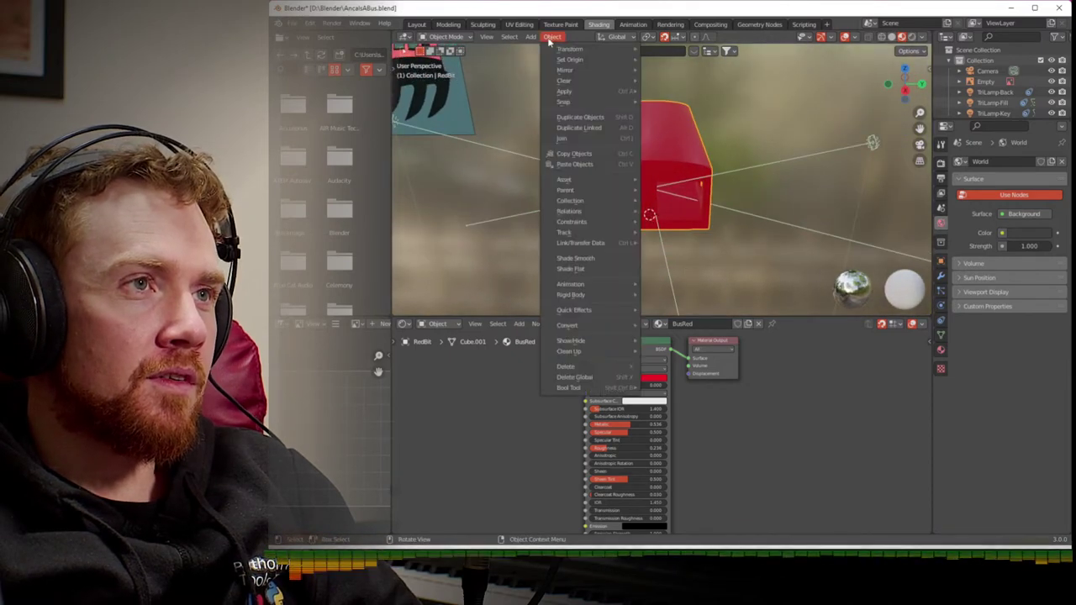
left_click(580, 259)
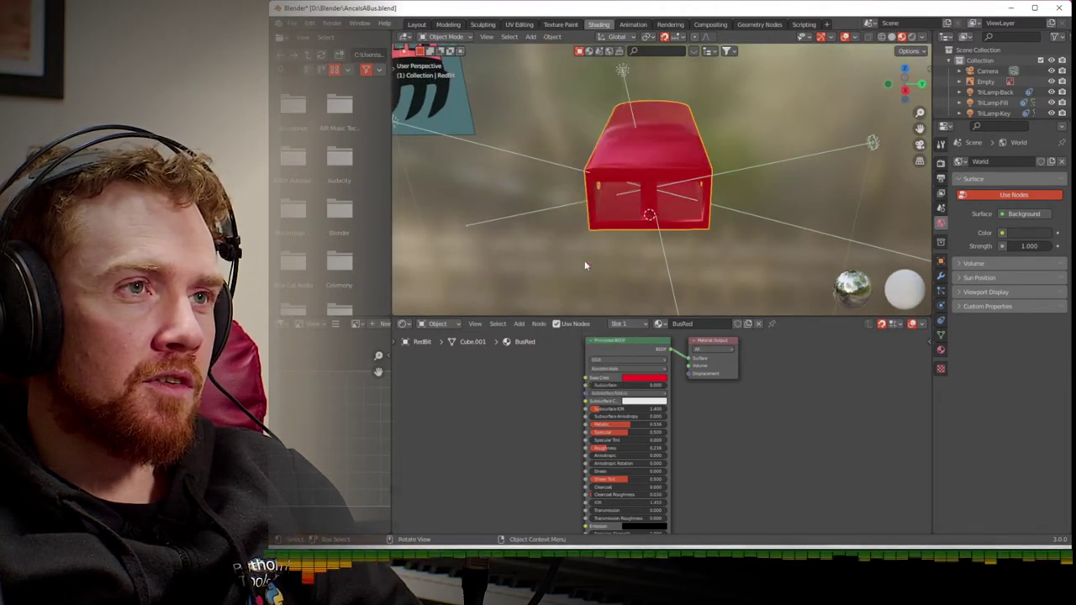
- Fine-tune Metallic and Roughness, then switch to the music website in the browser
middle_click_drag(657, 263, 588, 256)
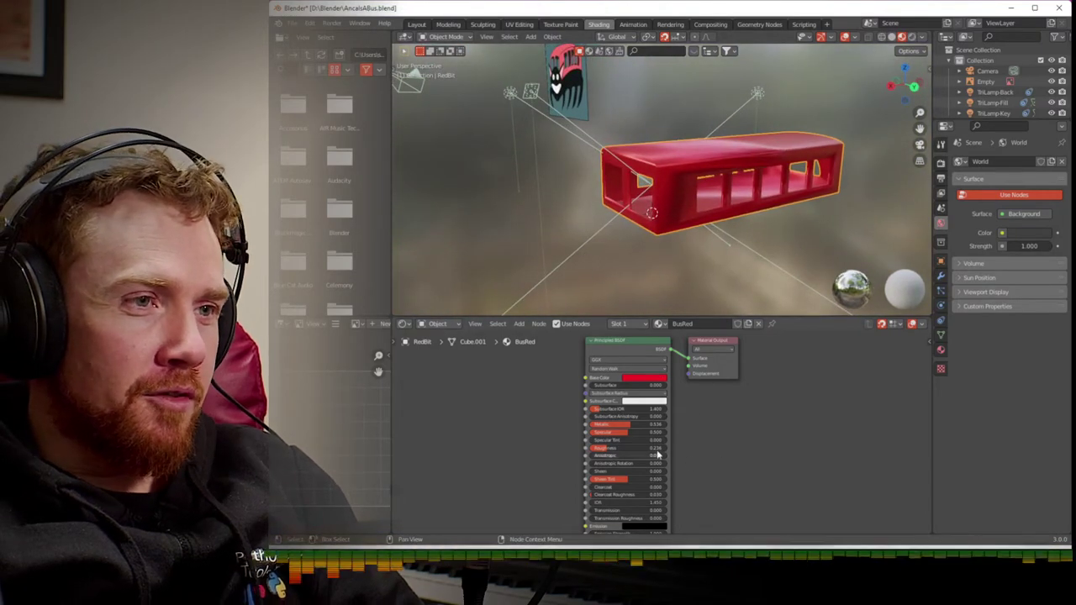
mouse_move(640, 424)
left_mouse_down()
mouse_move(620, 437)
mouse_move(642, 447)
left_mouse_up()
middle_click_drag(668, 290, 667, 254)
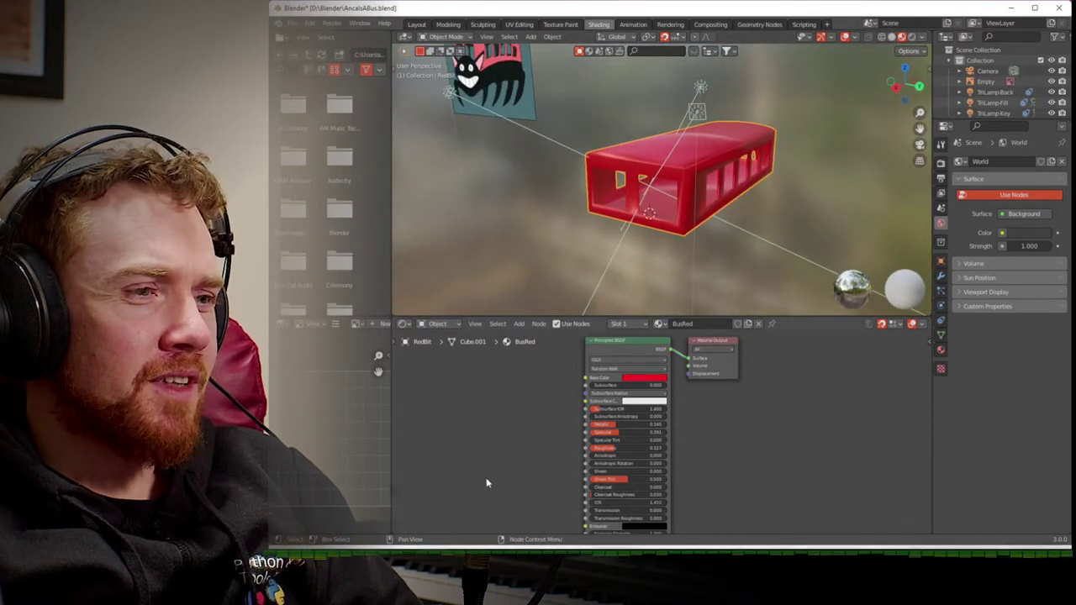
left_click(431, 481)
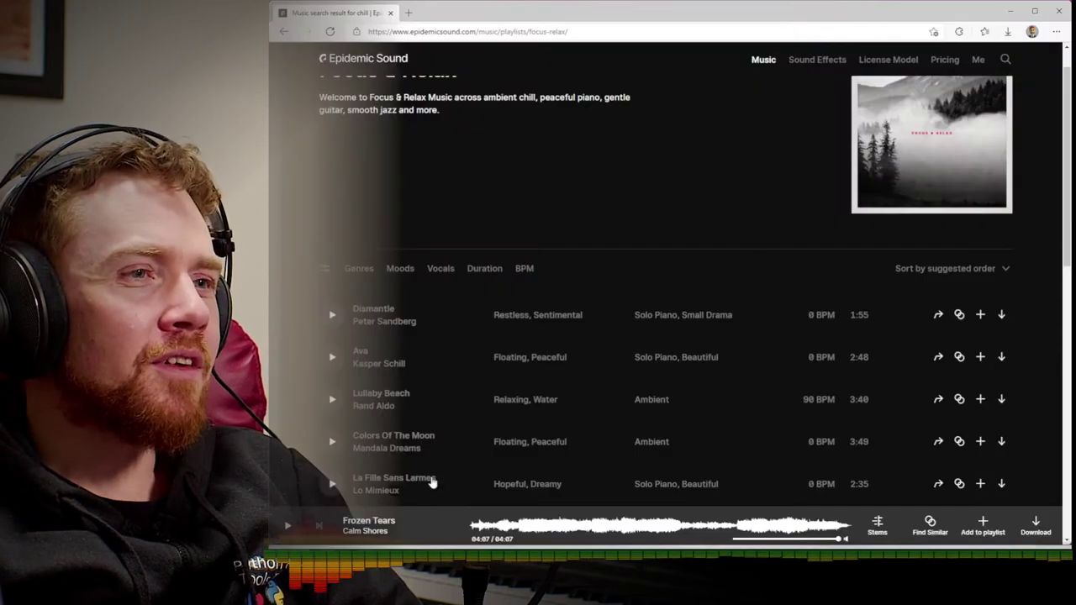
- Play 'The Time' from Epidemic Sound's Beautiful genre list, then minimise the browser
scroll(526, 384, "down", 5)
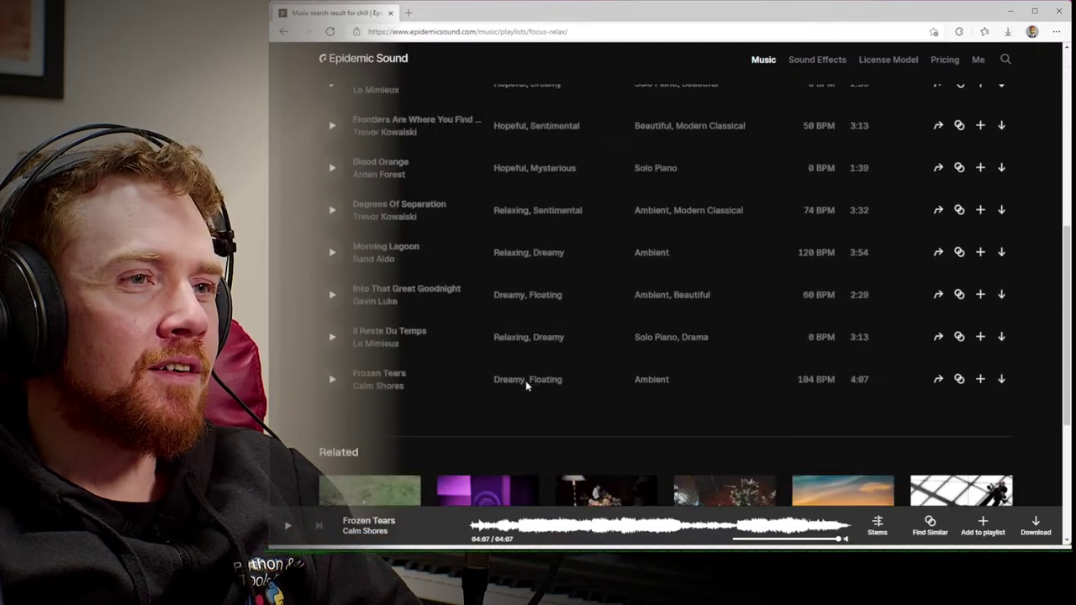
scroll(526, 386, "up", 6)
scroll(533, 379, "down", 3)
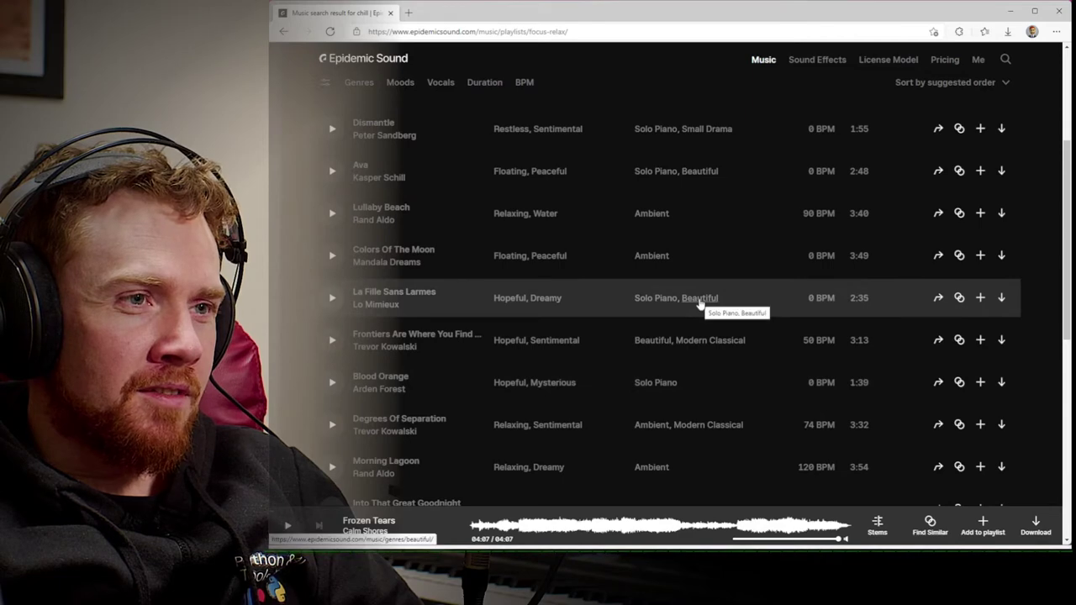
left_click(699, 301)
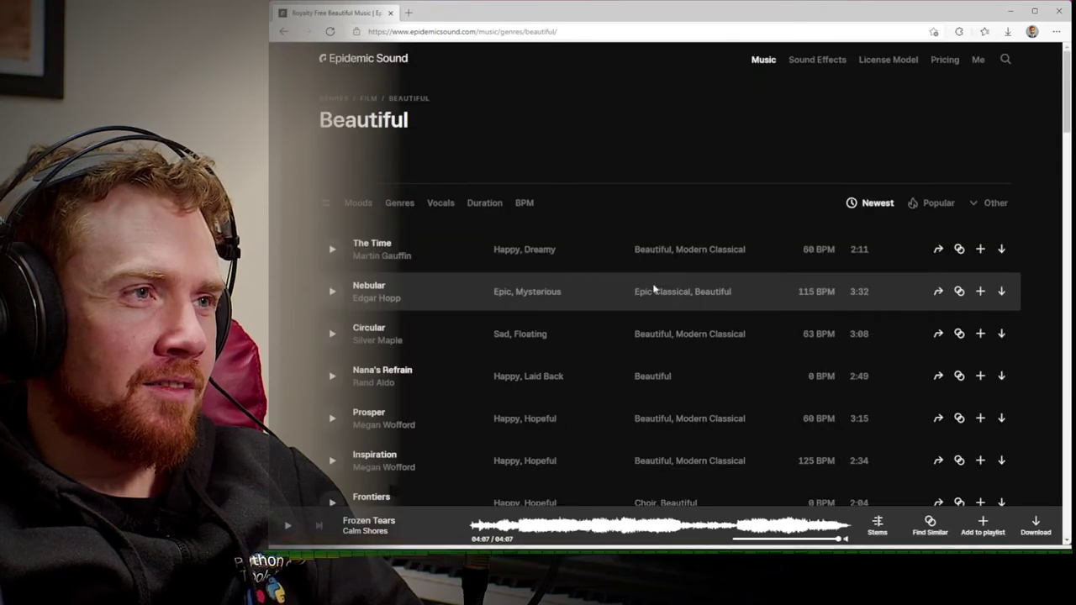
scroll(618, 292, "down", 15)
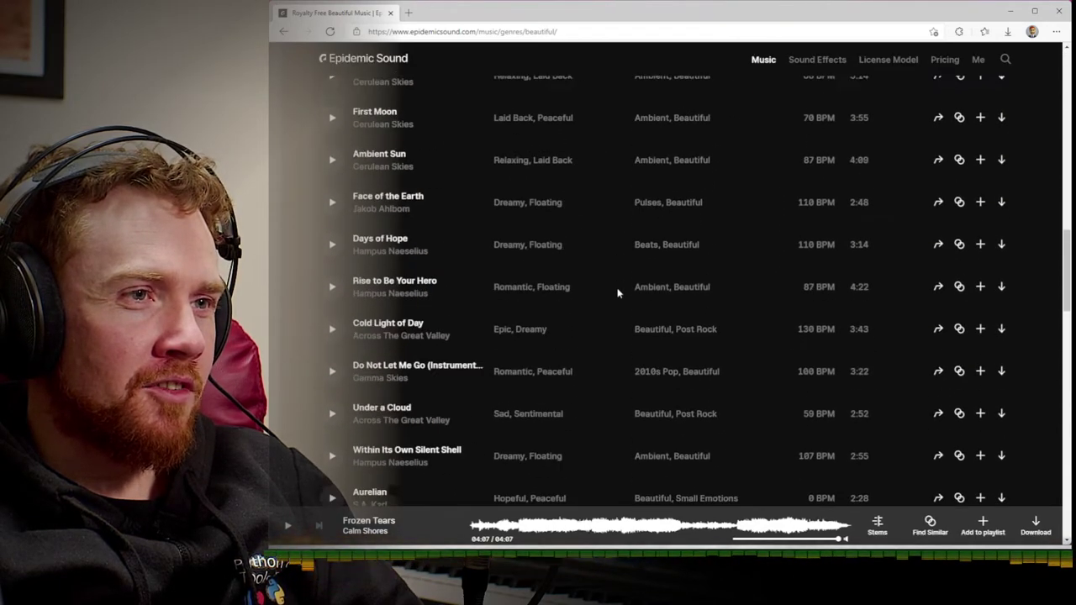
scroll(617, 291, "up", 15)
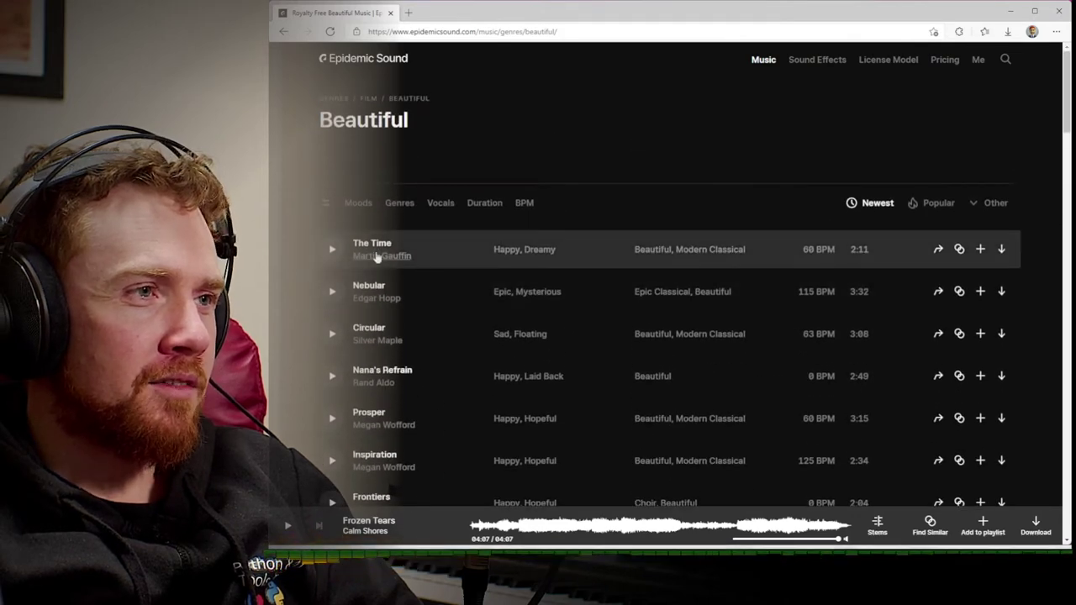
left_click(376, 253)
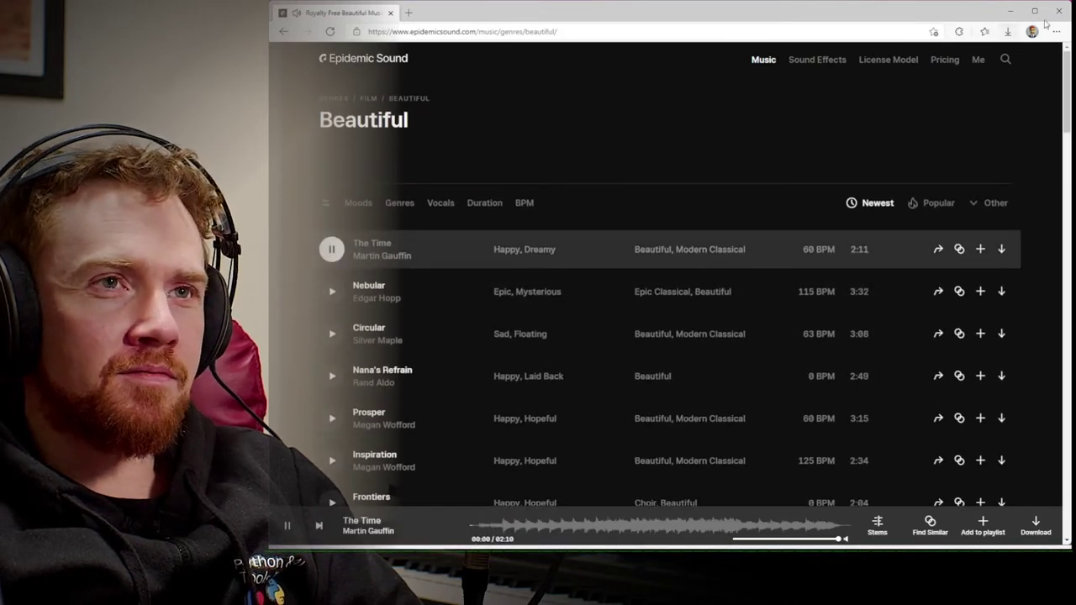
left_click(1010, 11)
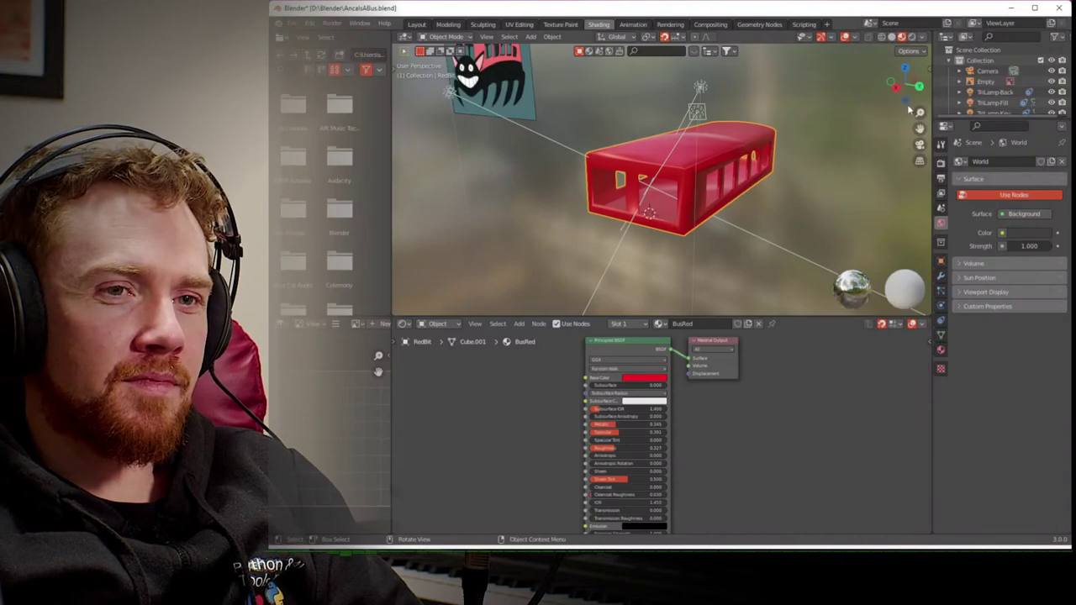
- Alt+Tab back to the Epidemic Sound browser window while 'The Time' keeps playing
key("alt+Tab")
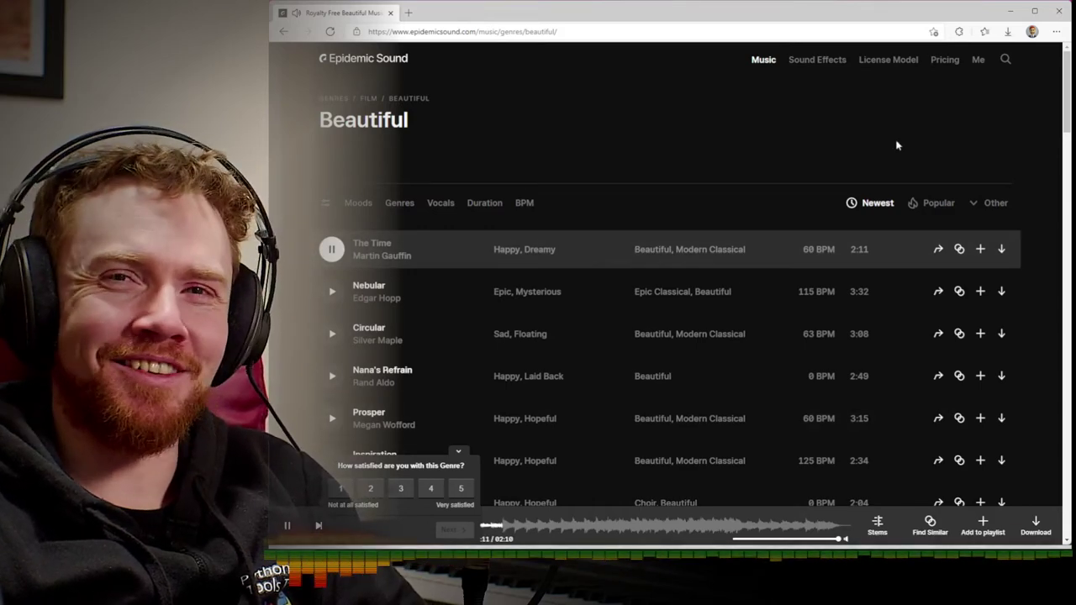
- Minimise the Edge window so the Blender bus scene is in front
left_click(1010, 11)
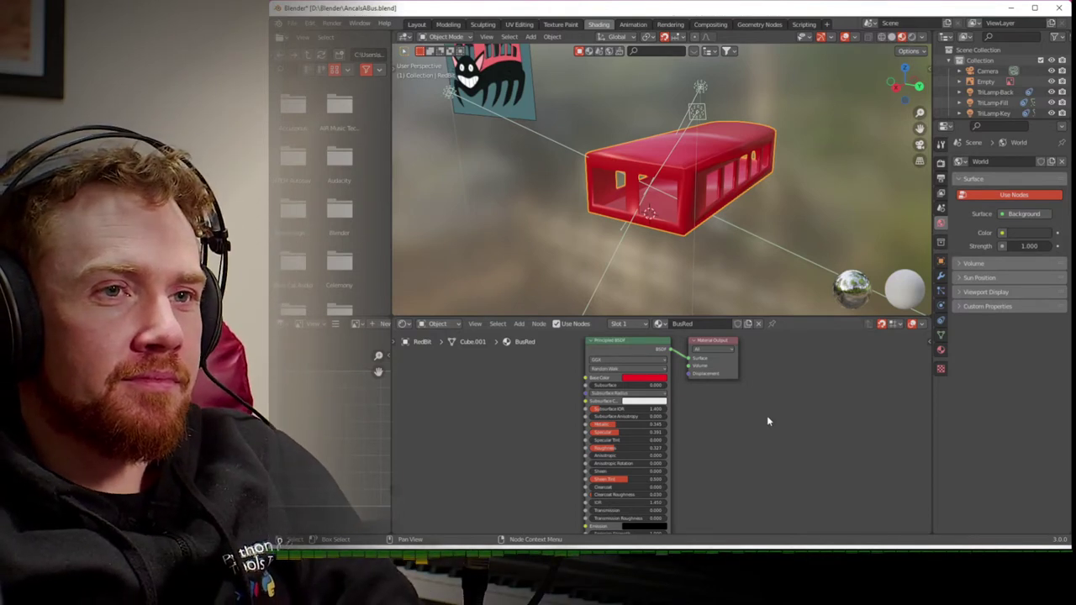
- Add a Voronoi Texture node to the BusRed material and preview the viewport in Rendered shading
left_click(519, 324)
mouse_move(531, 385)
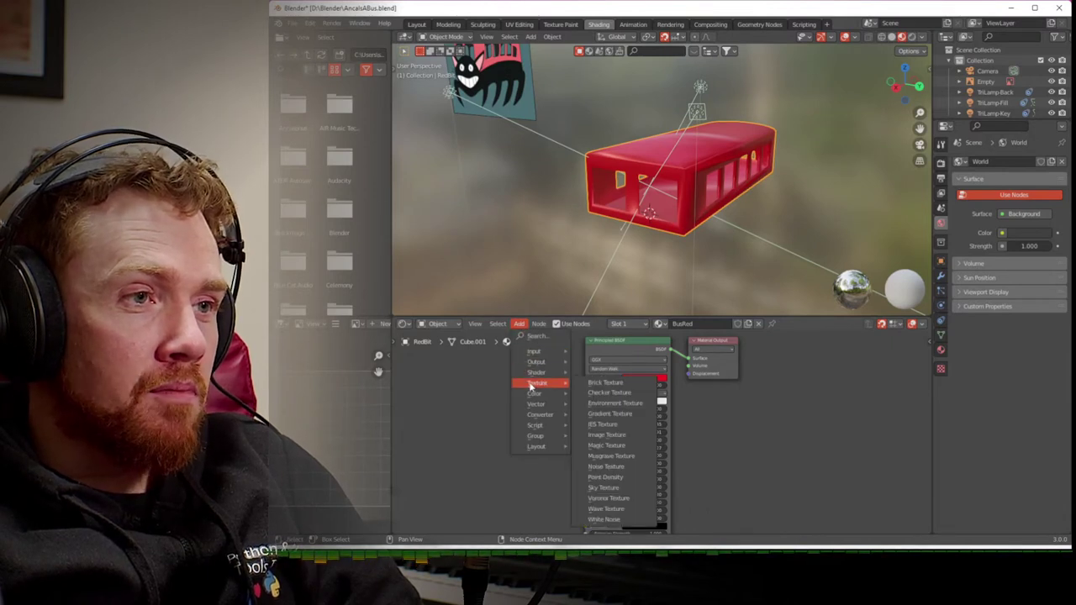
left_click(613, 499)
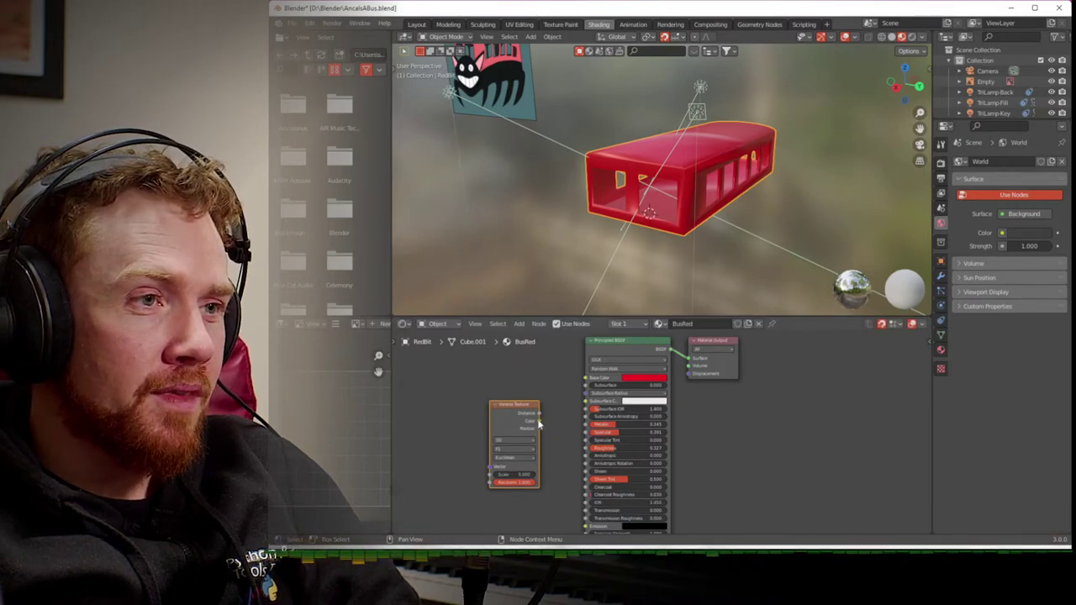
left_click(911, 36)
left_click(941, 180)
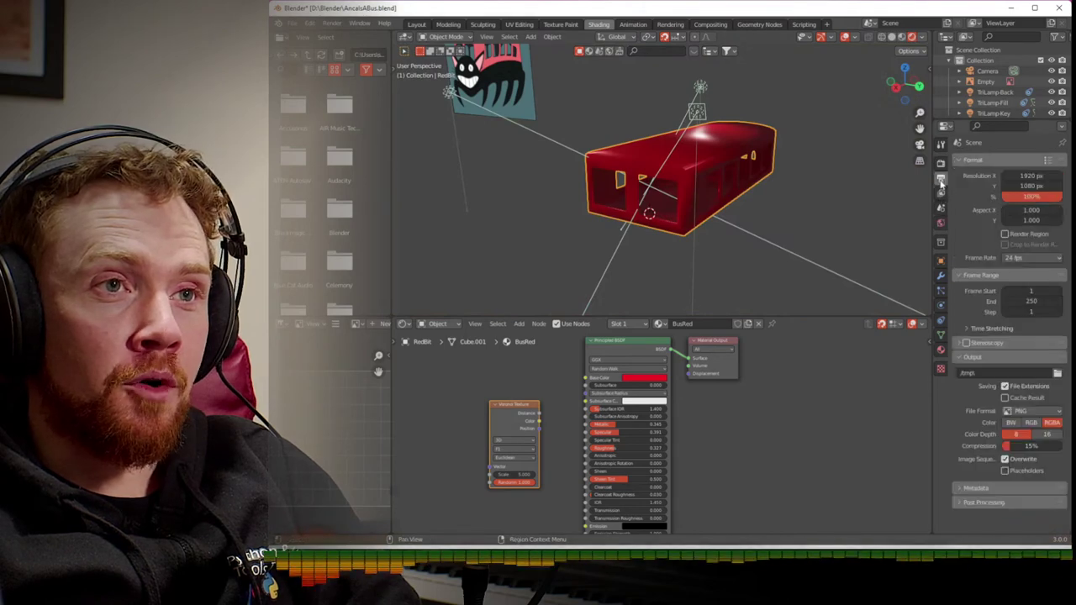
- Switch the render engine to Cycles and orbit to view the rendered bus side
left_click(942, 164)
left_click(1005, 168)
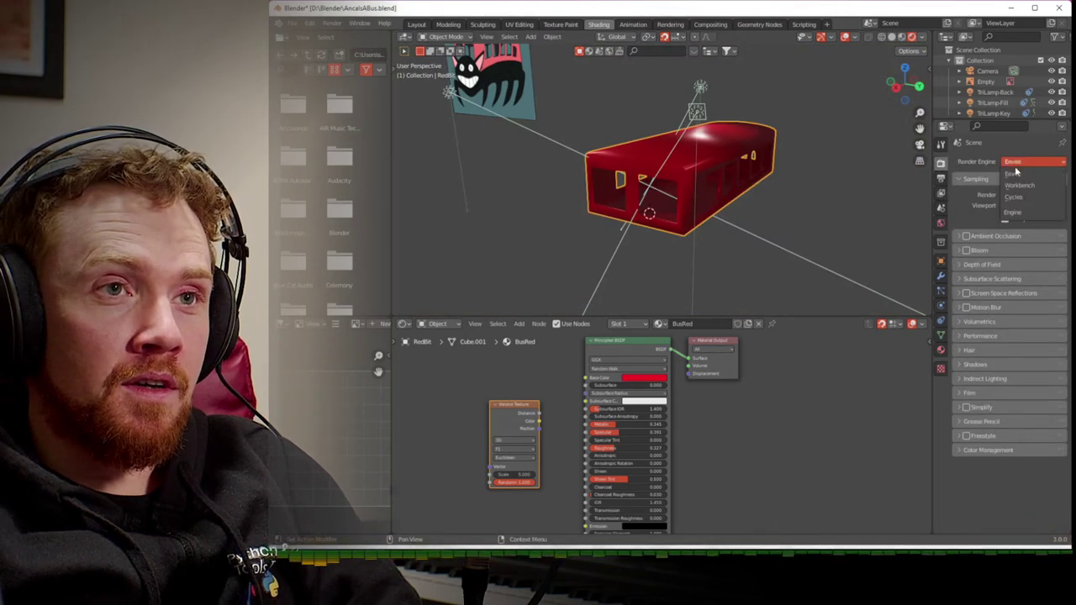
left_click(1025, 193)
mouse_move(777, 211)
middle_mouse_down()
mouse_move(712, 203)
mouse_move(762, 199)
mouse_move(810, 218)
mouse_move(800, 238)
mouse_move(759, 241)
mouse_move(795, 222)
mouse_move(782, 204)
mouse_move(792, 207)
mouse_move(771, 215)
middle_mouse_up()
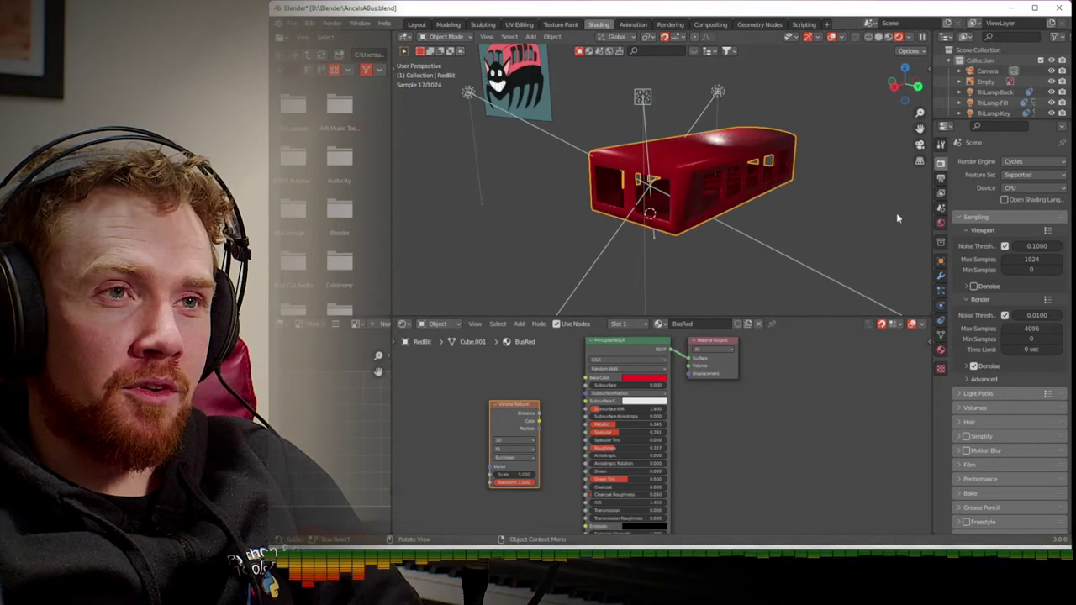
- Set the render engine back to Eevee and move the Voronoi Texture node up-left
left_click(1019, 165)
left_click(1019, 179)
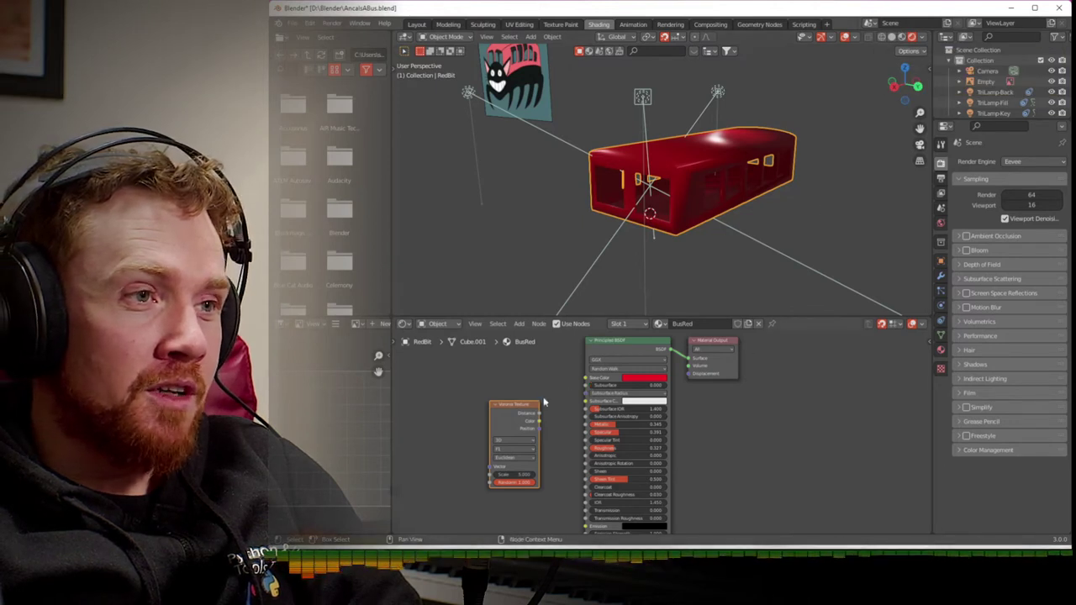
left_click_drag(524, 410, 510, 395)
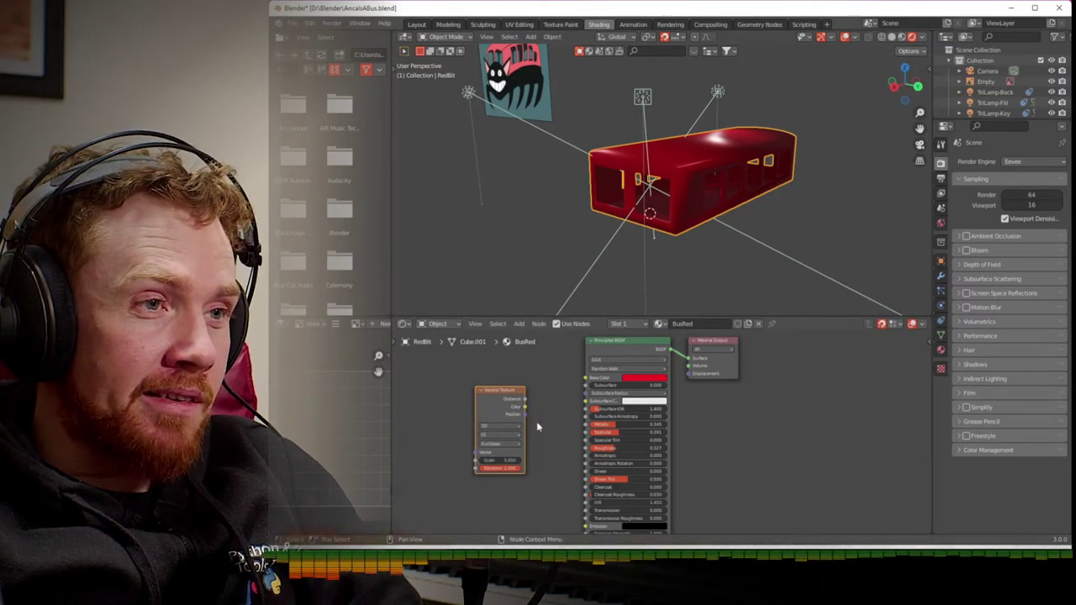
- Shift the texture node left and place a new ColorRamp node in the BusRed tree
left_click_drag(510, 395, 476, 393)
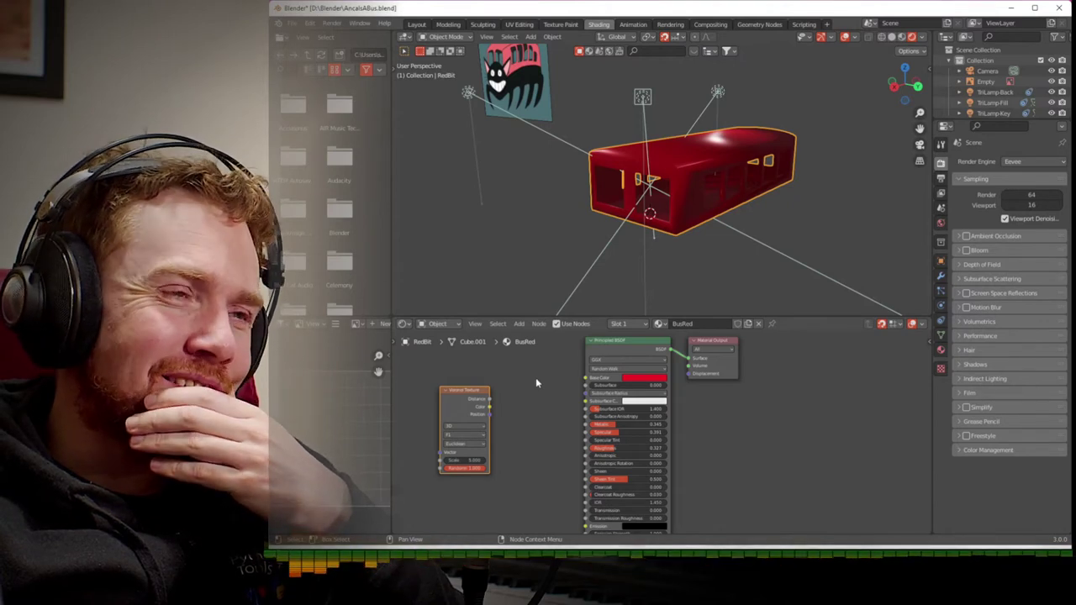
left_click(519, 323)
mouse_move(535, 364)
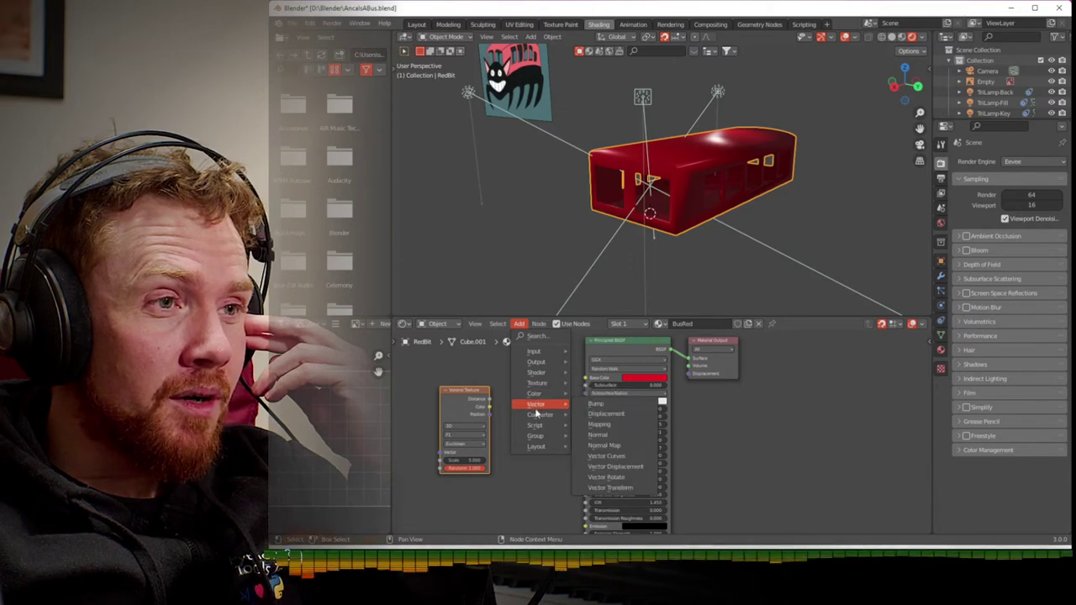
mouse_move(539, 416)
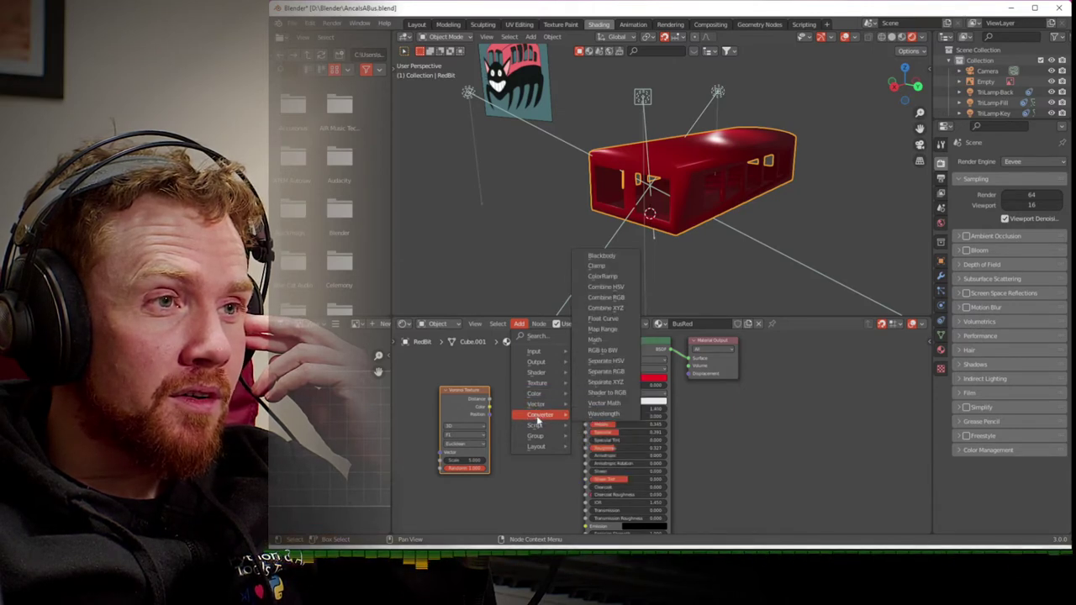
left_click(615, 277)
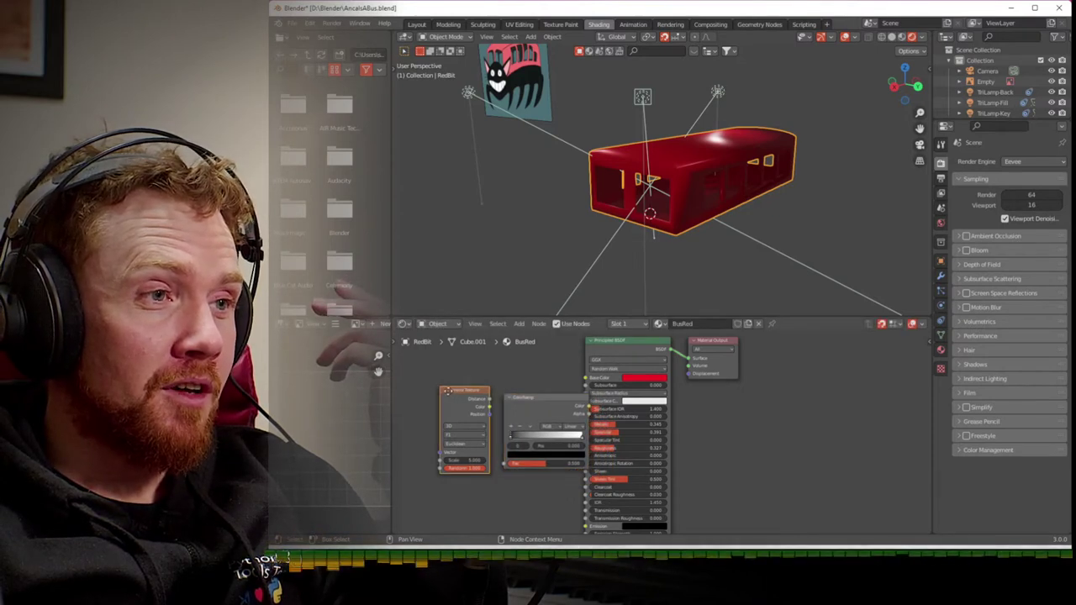
left_click(500, 389)
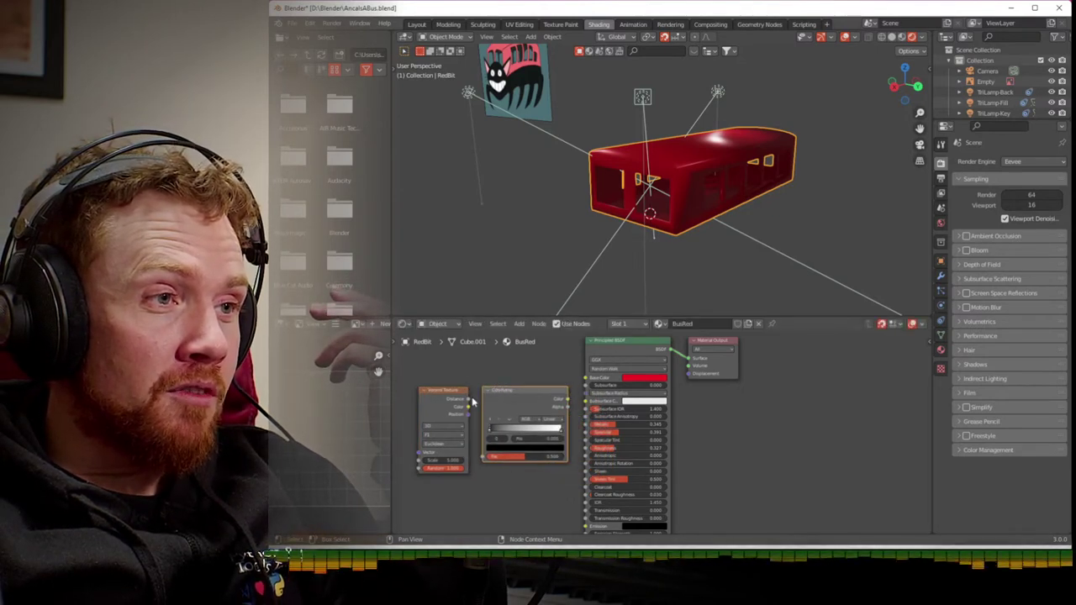
- Link the texture into the ColorRamp, its Color into Base Color, and shift a stop for contrast
left_click_drag(469, 403, 496, 460)
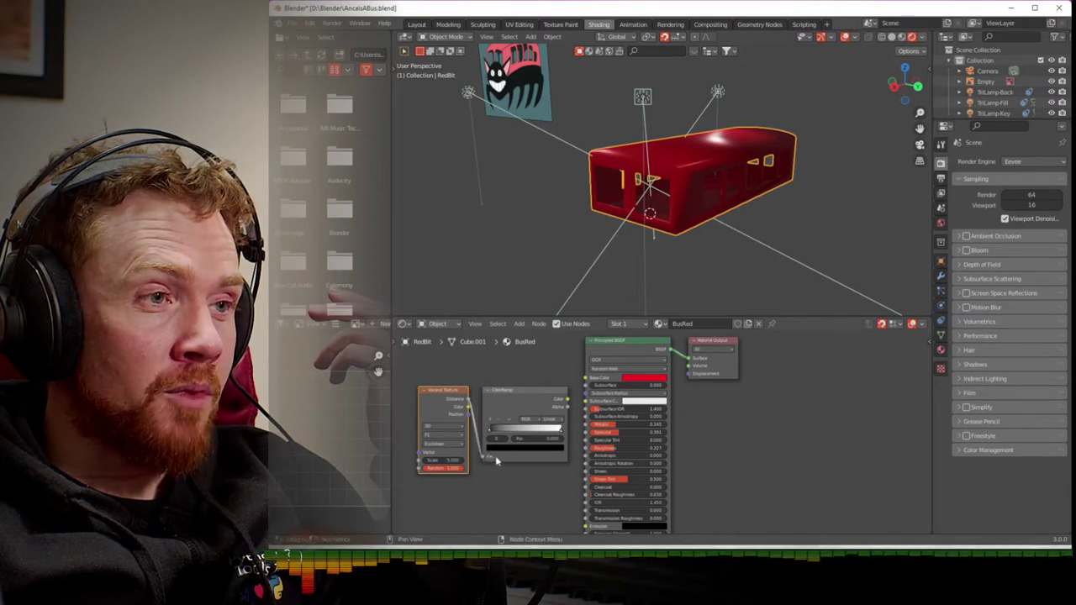
left_click(568, 404)
left_click_drag(590, 380, 590, 380)
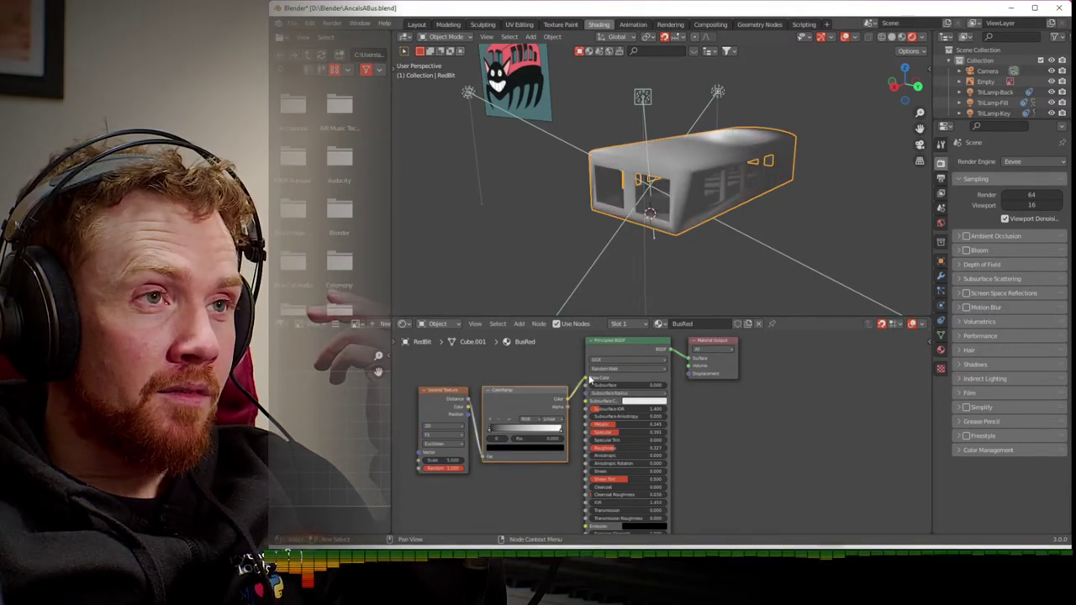
left_click_drag(517, 438, 503, 426)
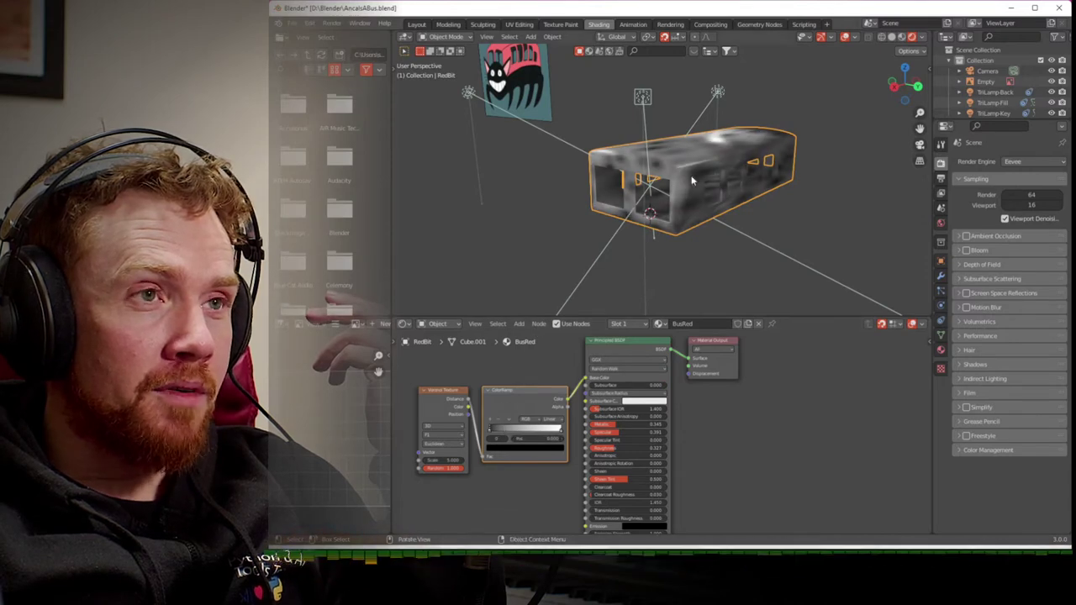
- Turn the dark ColorRamp stop into a full-brightness dark red
scroll(693, 179, "up", 4)
middle_click_drag(694, 172, 664, 202)
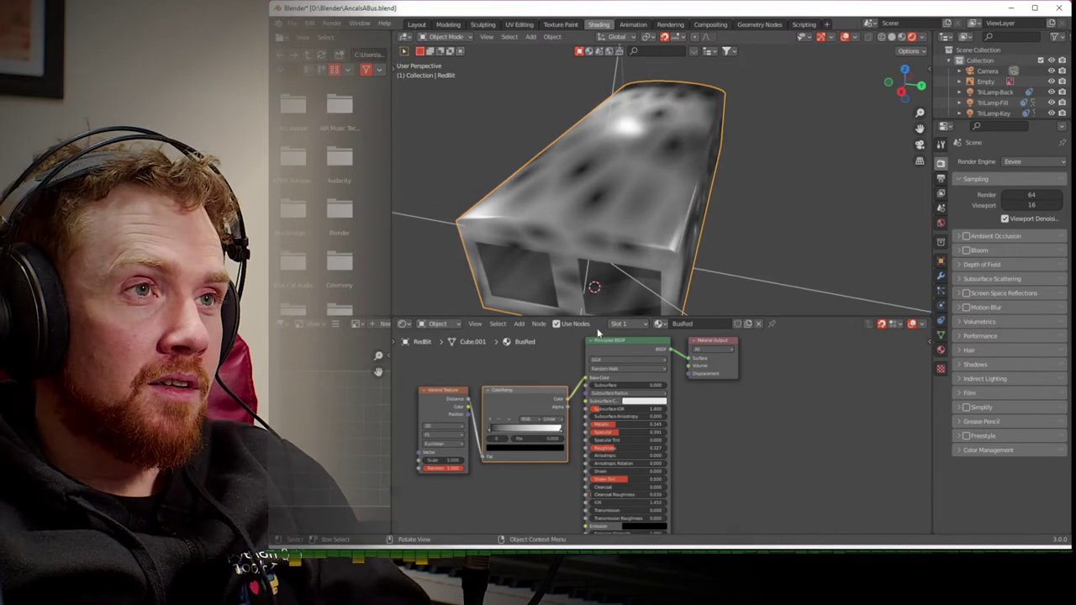
left_click(494, 453)
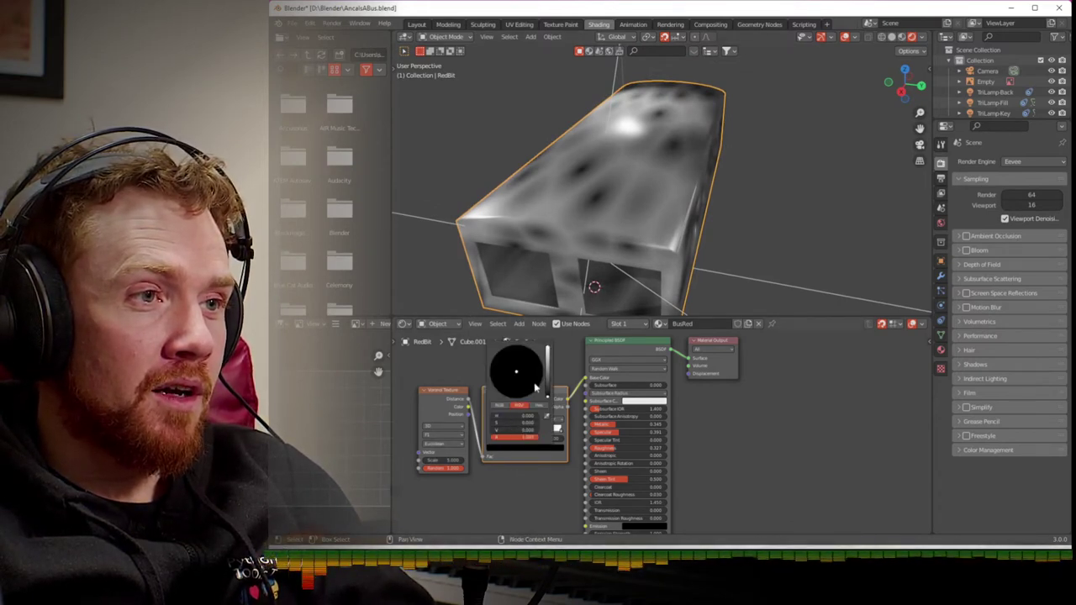
left_click_drag(547, 387, 548, 348)
left_click_drag(531, 384, 548, 361)
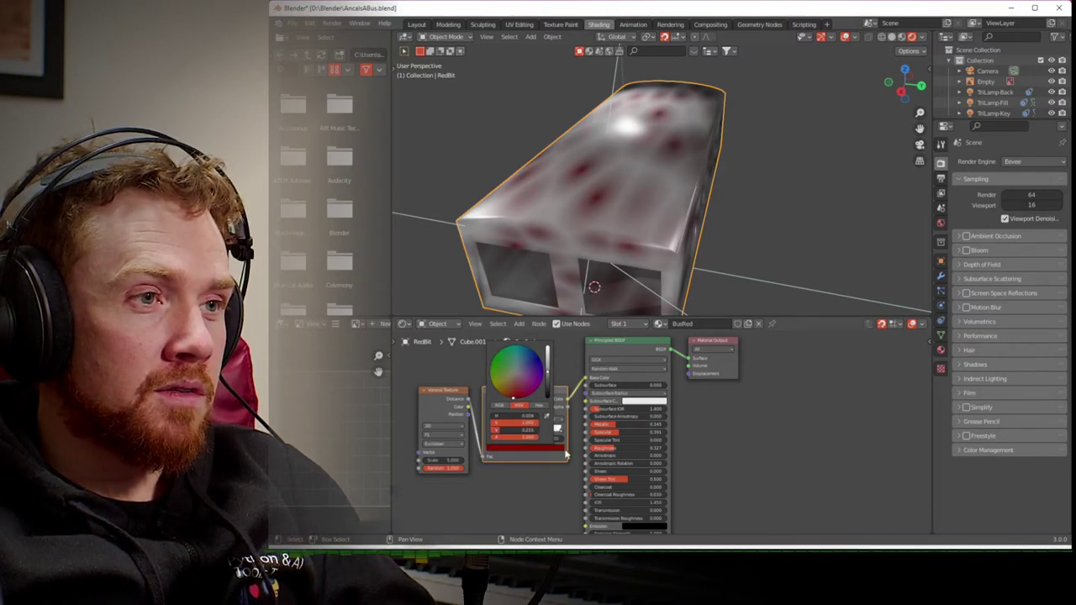
- Change the white stop to orange-red and brighten the dark red stop
left_click(562, 434)
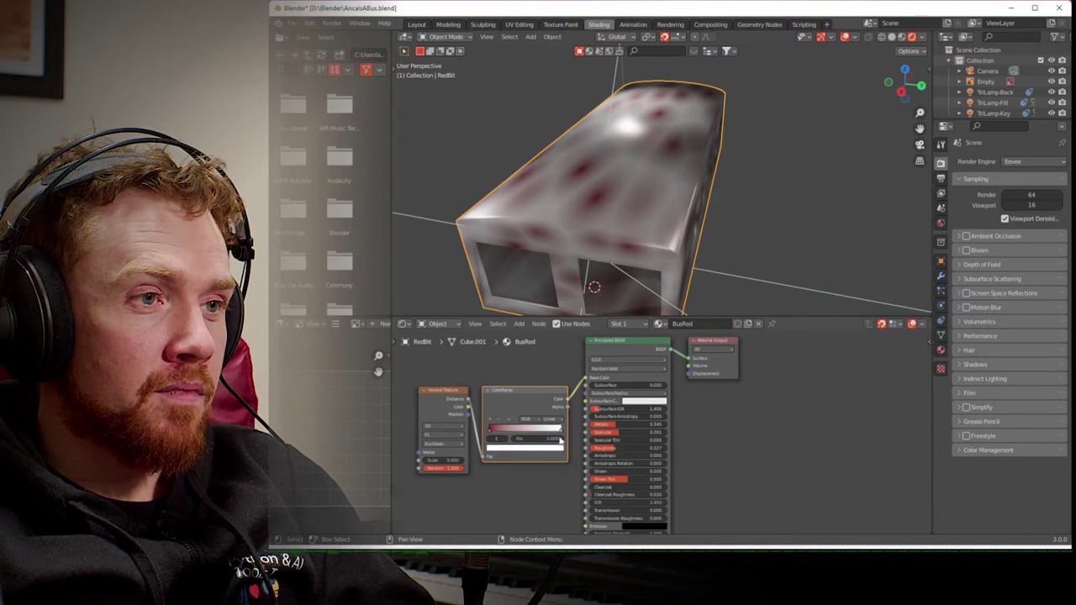
left_click(549, 448)
left_click_drag(514, 385, 510, 390)
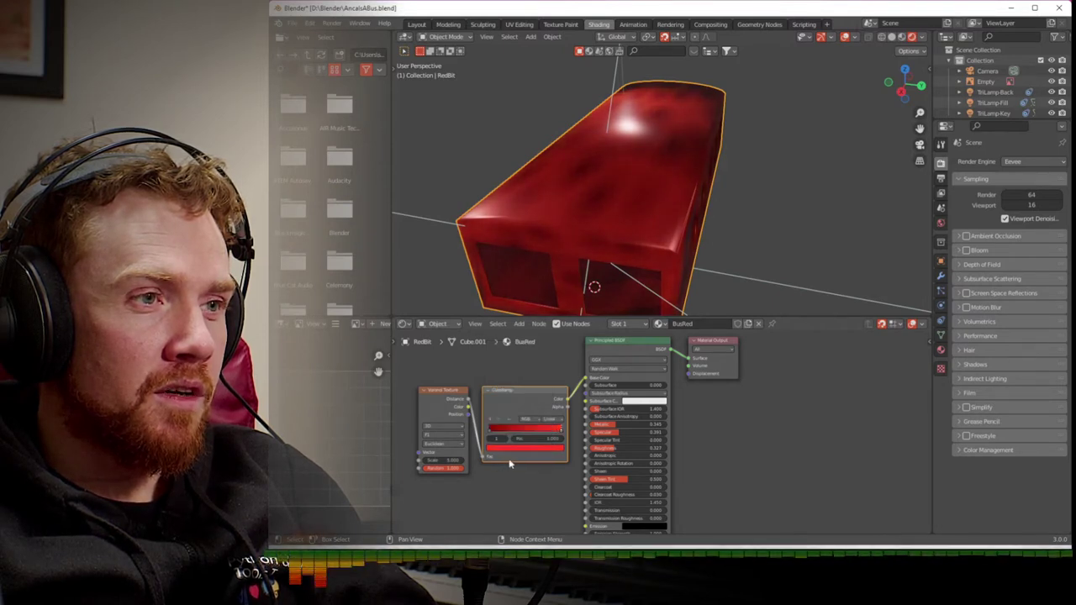
left_click(489, 432)
left_click(506, 448)
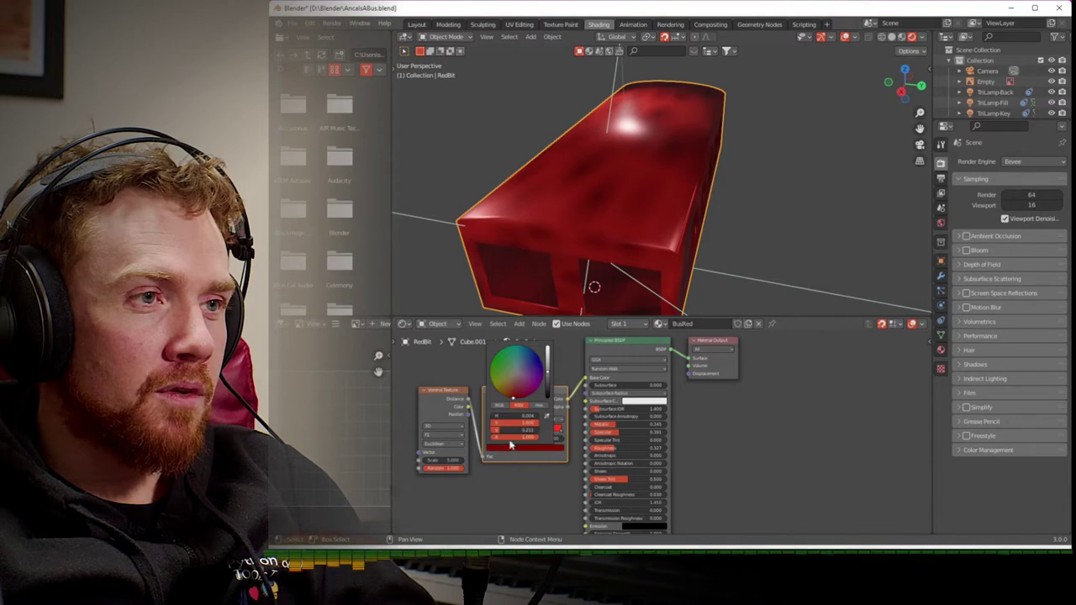
left_click_drag(548, 374, 548, 352)
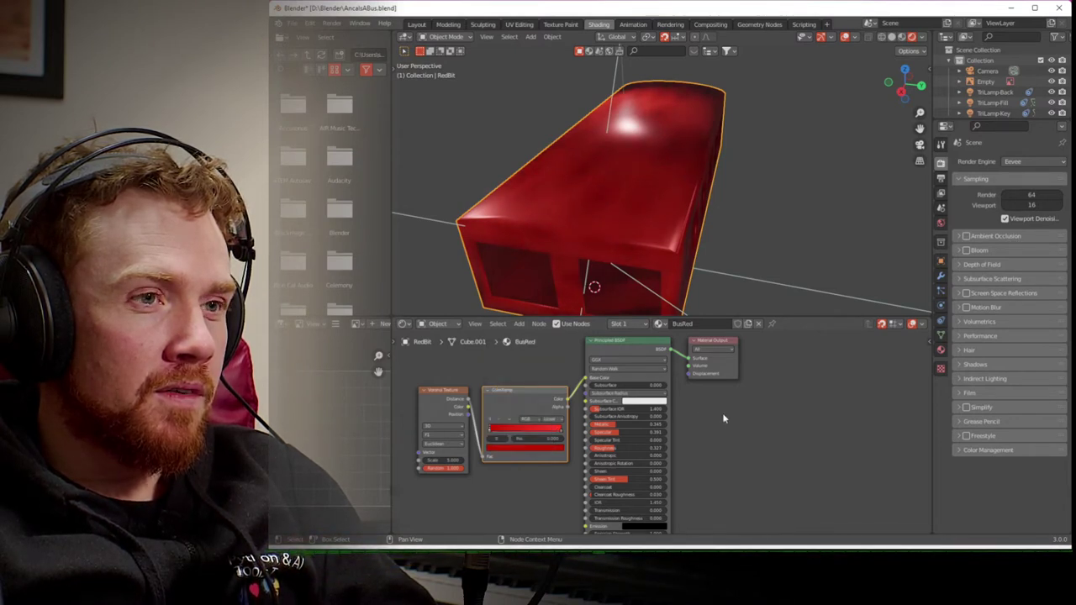
middle_click_drag(678, 231, 717, 193)
scroll(784, 195, "down", 3)
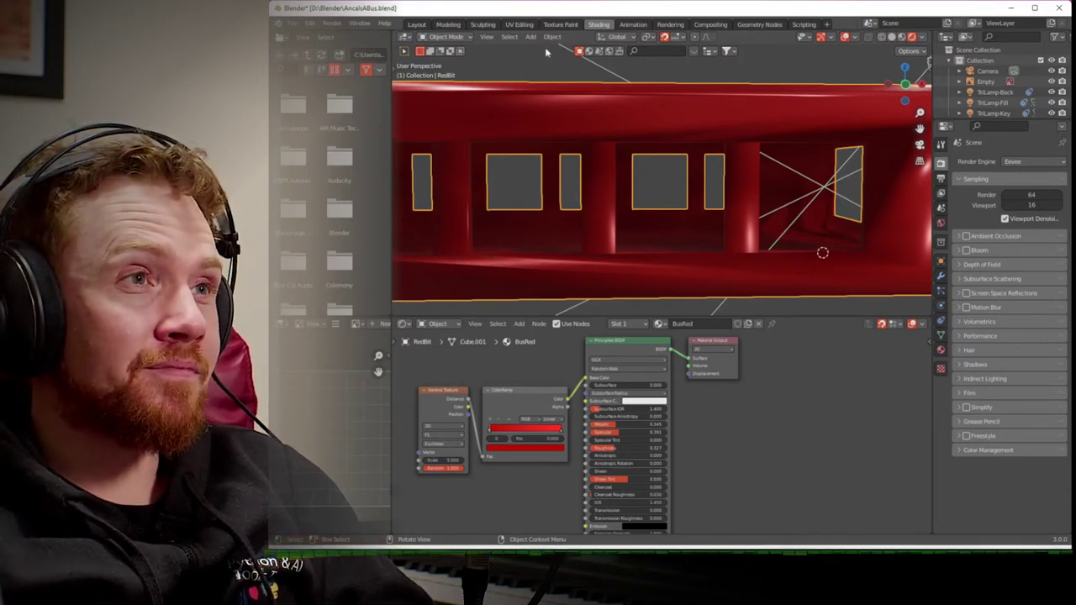
- In the UV Editing workspace, select the whole bus mesh and recalculate its normals outside
left_click(511, 25)
key("a")
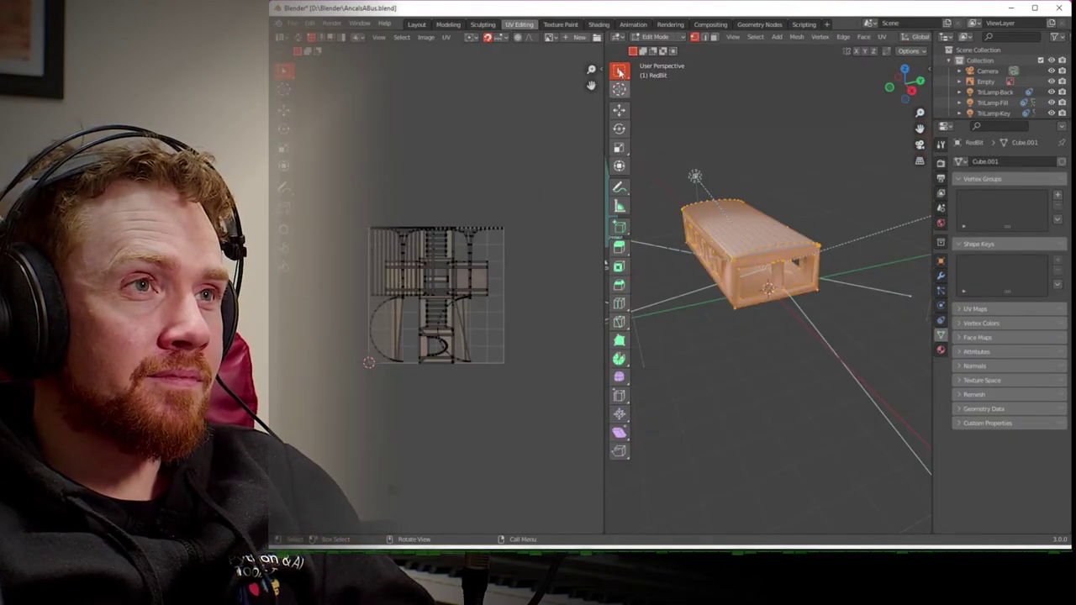
left_click(882, 37)
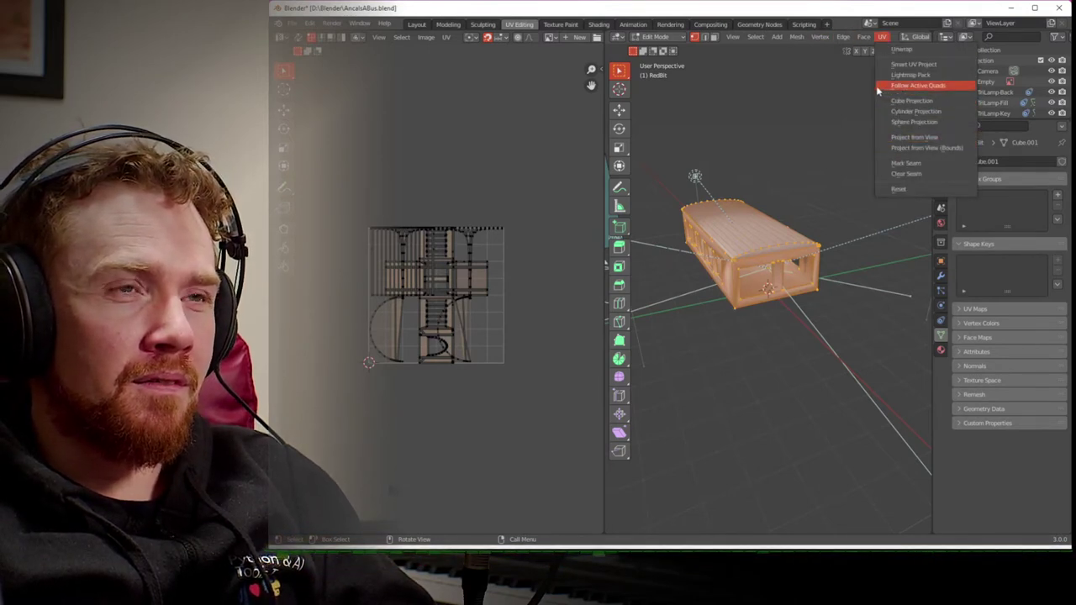
left_click(791, 38)
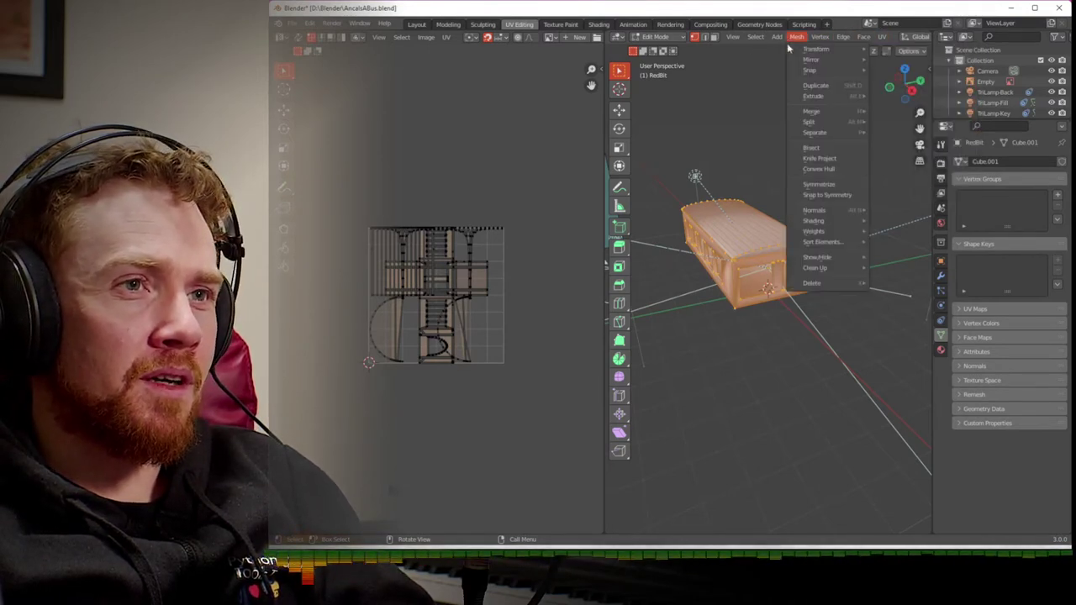
mouse_move(832, 211)
left_click(885, 220)
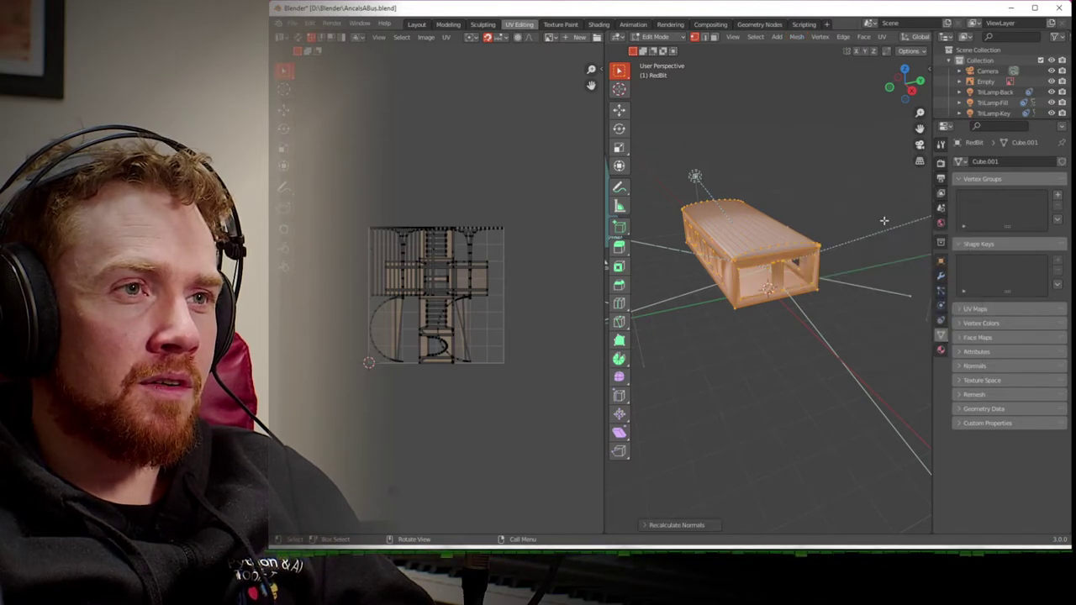
- Return to the Shading workspace, zoom out to the whole bus, and enter Edit Mode
left_click(598, 25)
scroll(621, 162, "down", 5)
middle_click_drag(605, 182, 597, 158)
key("Tab")
key("Tab")
key("Tab")
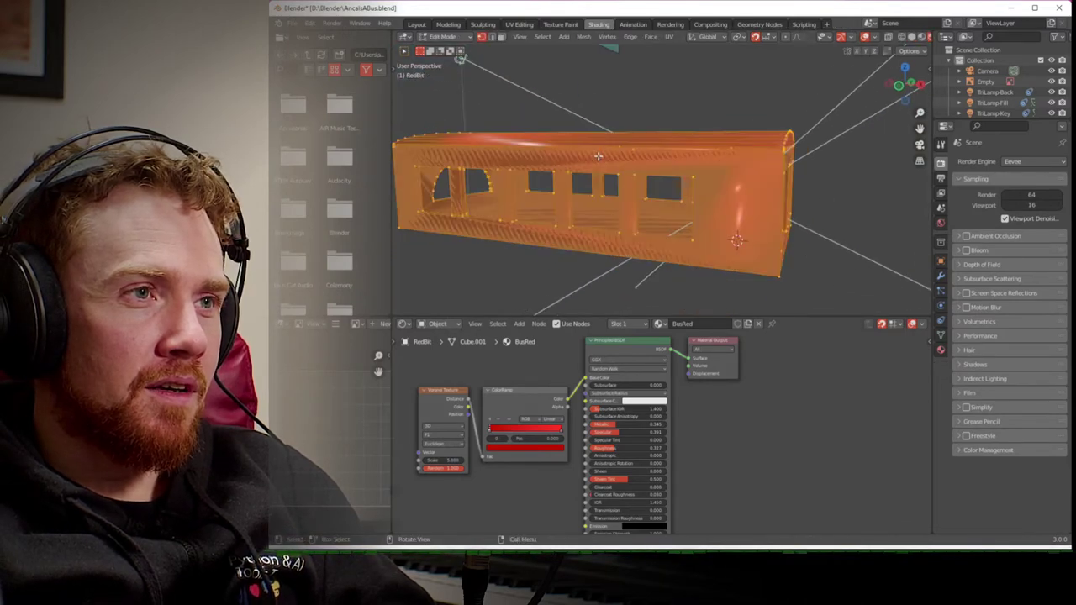
- Switch to solid shading and orbit around the bus to inspect the roof and interior
middle_click_drag(519, 236, 460, 266)
scroll(462, 265, "up", 8)
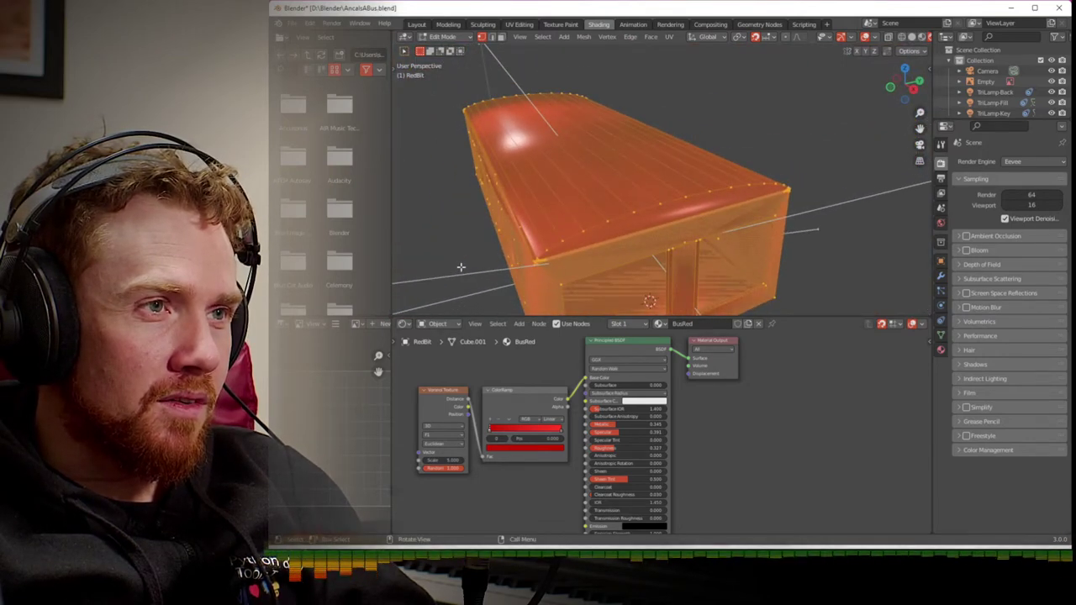
middle_click_drag(556, 168, 602, 209)
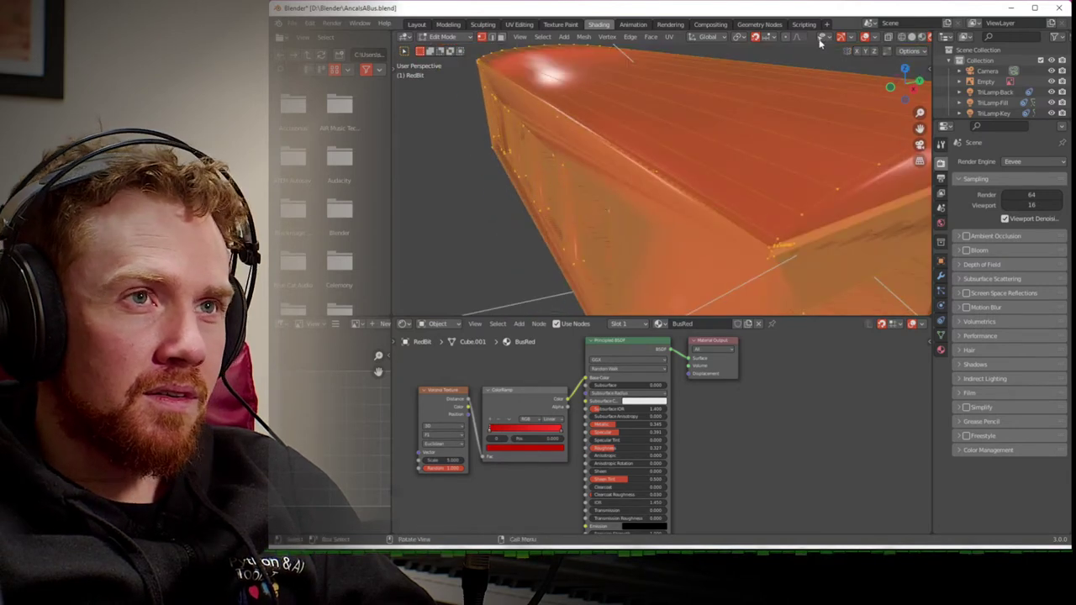
left_click(912, 39)
left_click(904, 39)
left_click(905, 40)
middle_click_drag(742, 120, 819, 101)
scroll(746, 124, "down", 4)
scroll(820, 104, "up", 4)
scroll(807, 109, "up", 4)
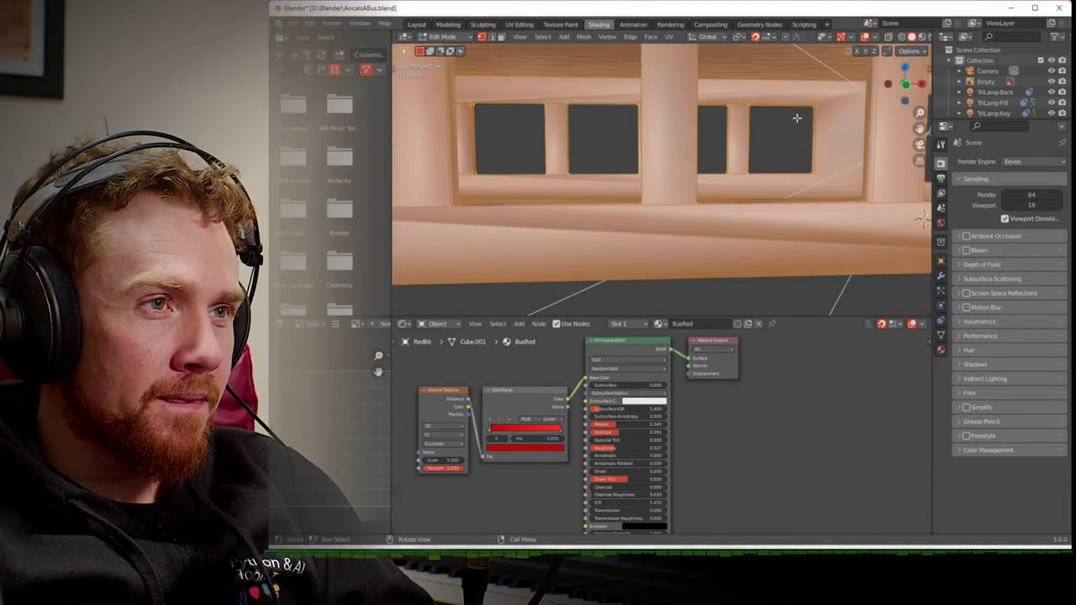
middle_click_drag(798, 115, 660, 170)
scroll(694, 146, "up", 3)
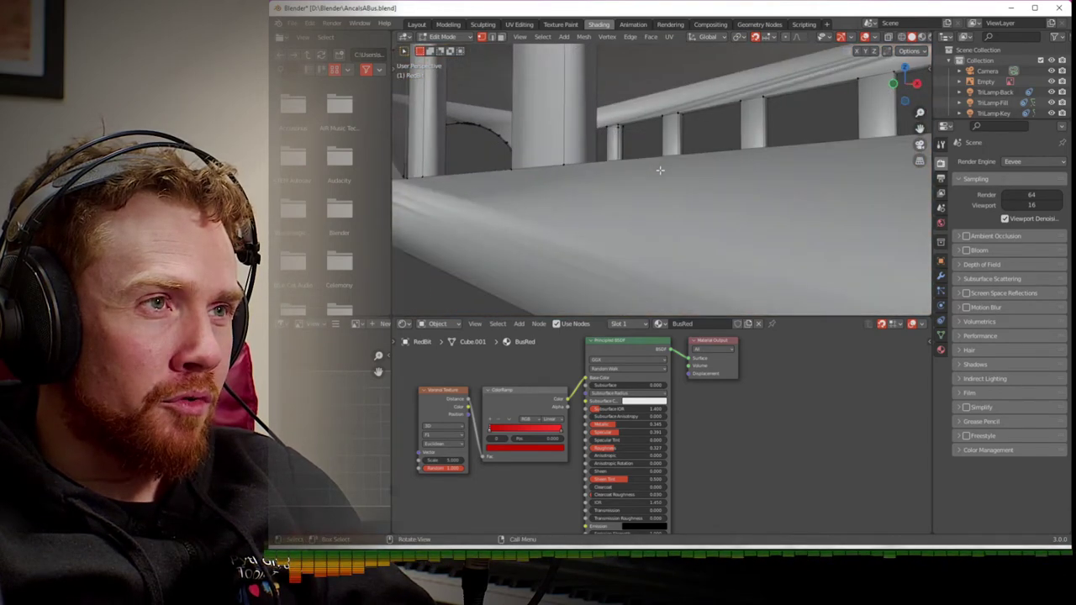
- Show the bus as wireframe, select floor edges and a face, and hide the TriLamp lights
left_click(901, 38)
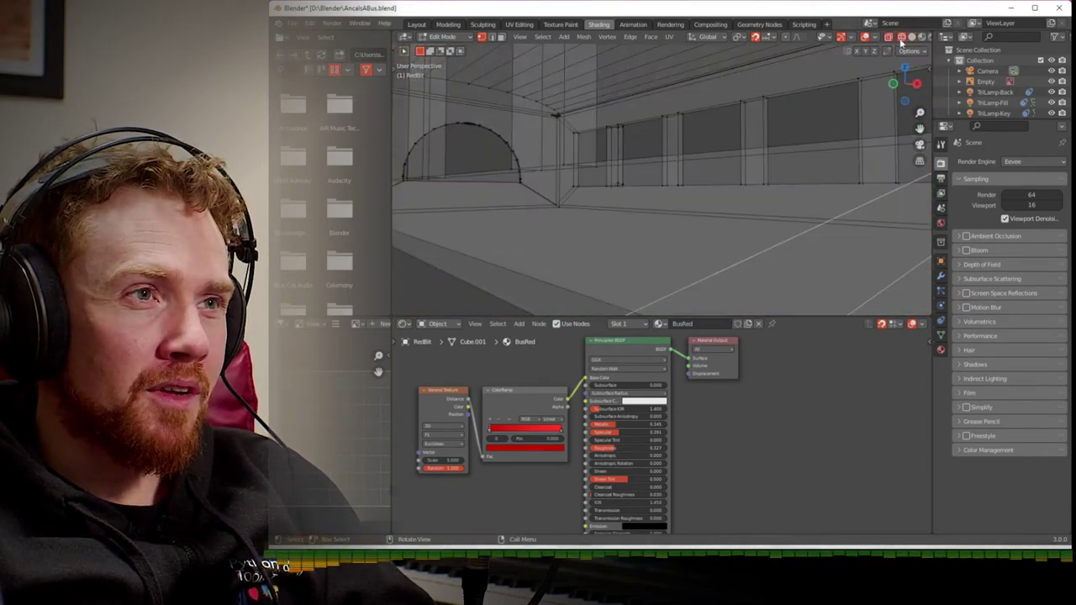
middle_click_drag(750, 162, 781, 220)
left_click(807, 204)
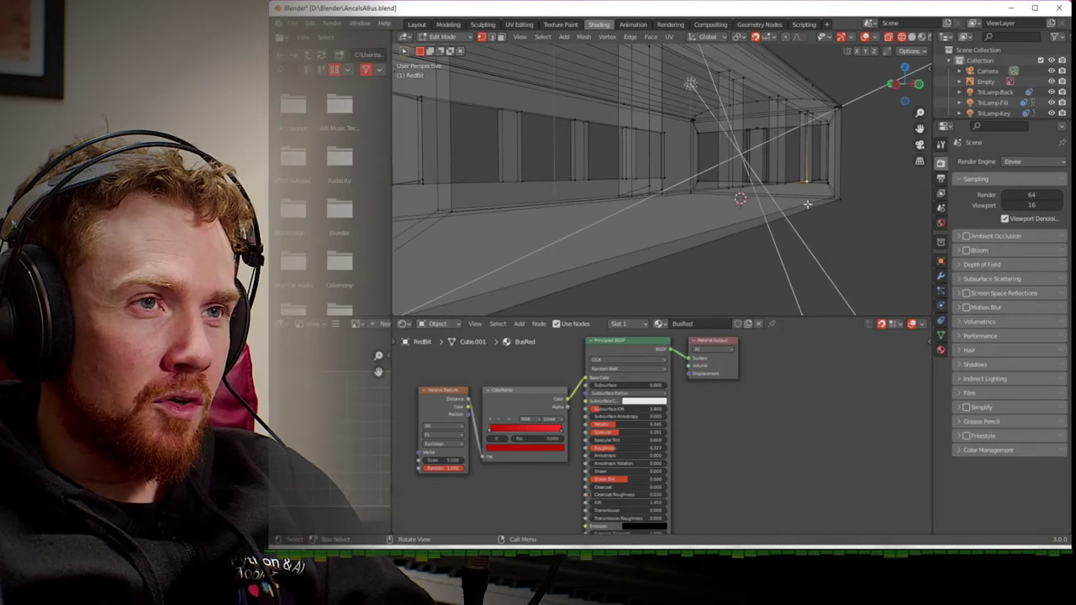
left_click(817, 199)
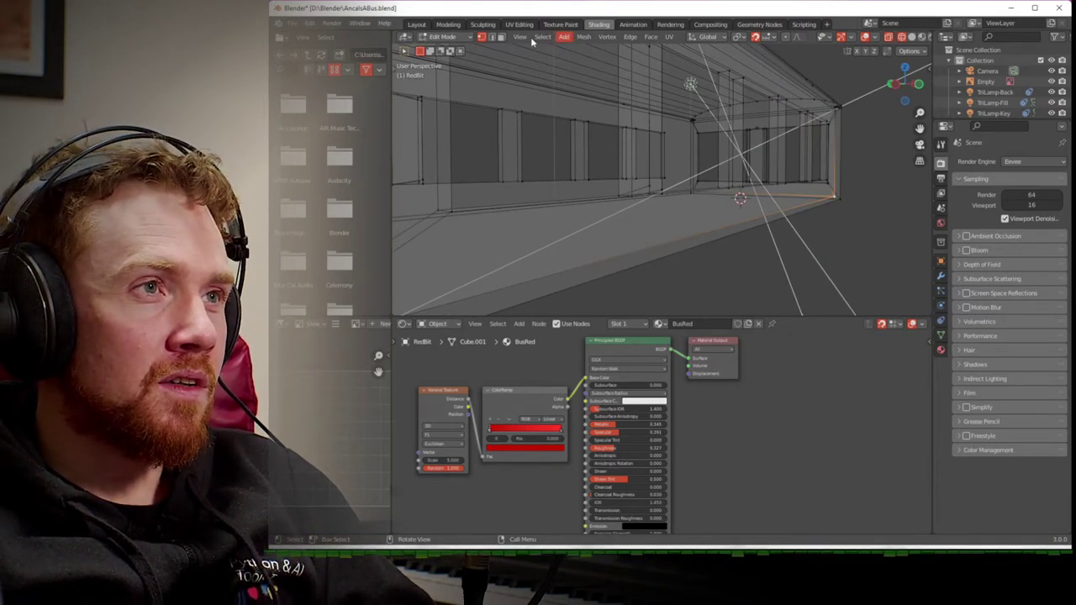
left_click(502, 37)
left_click(742, 209)
middle_click_drag(695, 221, 523, 231)
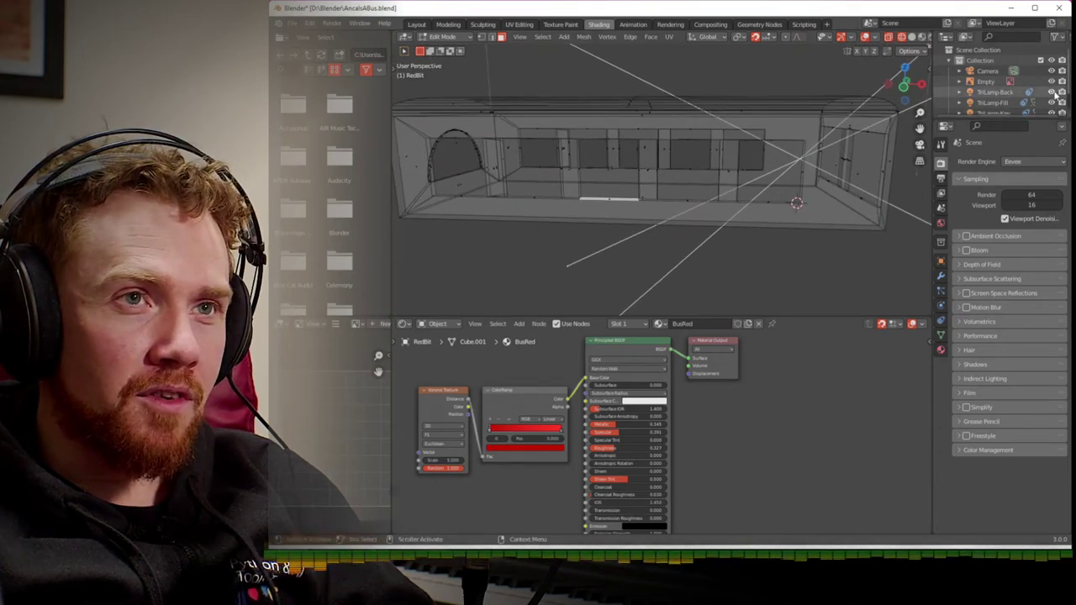
left_click_drag(1051, 91, 1052, 113)
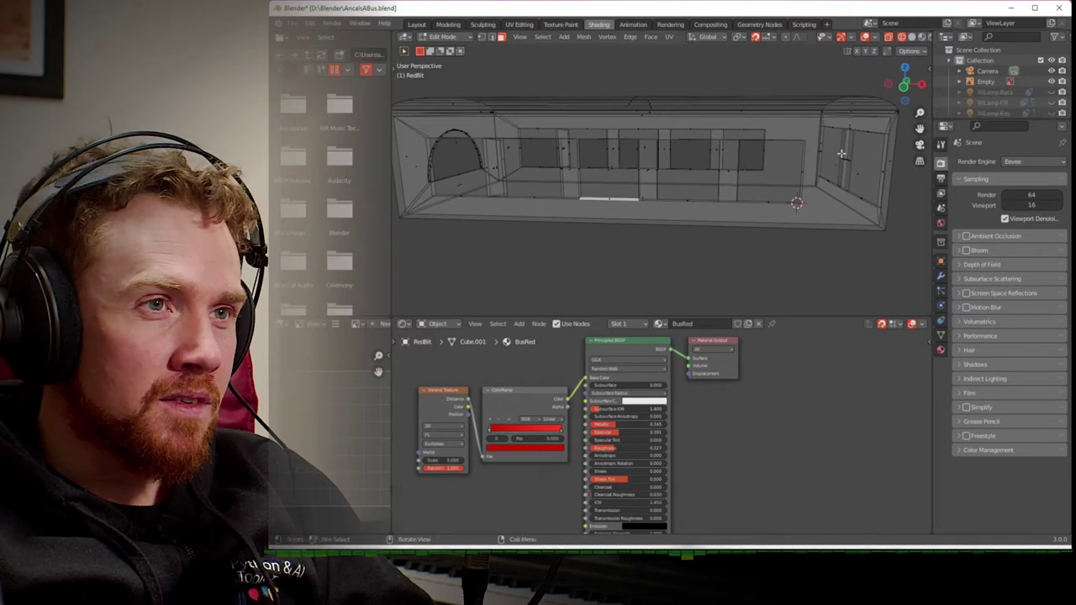
mouse_move(790, 228)
middle_mouse_down()
mouse_move(798, 204)
mouse_move(801, 214)
middle_mouse_up()
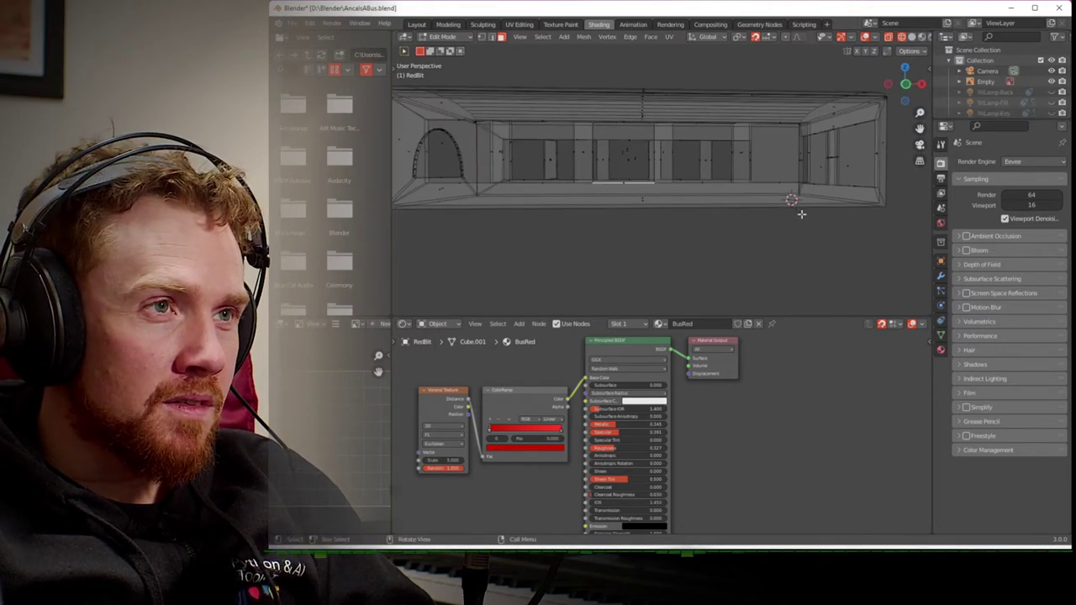
- Select the whole bus mesh, toggle the see-through display, and return to Object Mode
key("a")
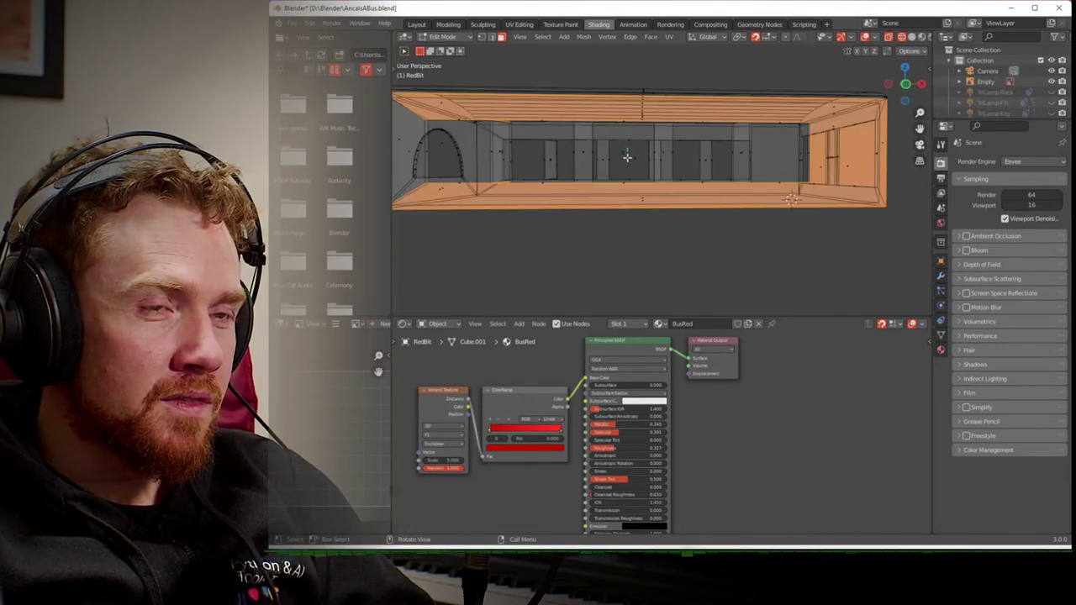
mouse_move(790, 199)
middle_mouse_down()
mouse_move(797, 215)
mouse_move(790, 197)
middle_mouse_up()
key("shift+z")
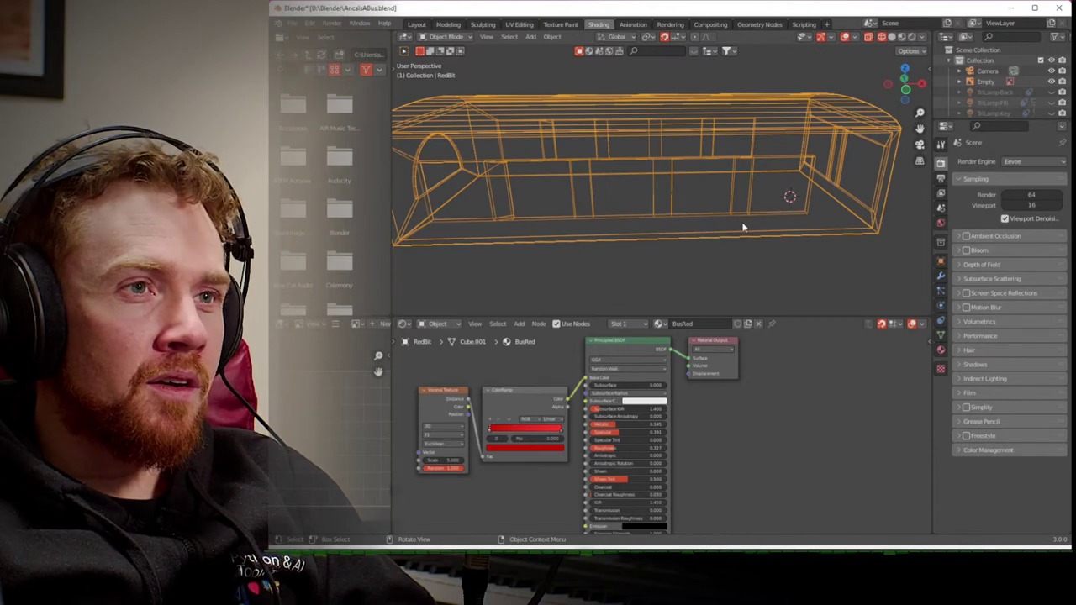
key("shift+z")
key("a")
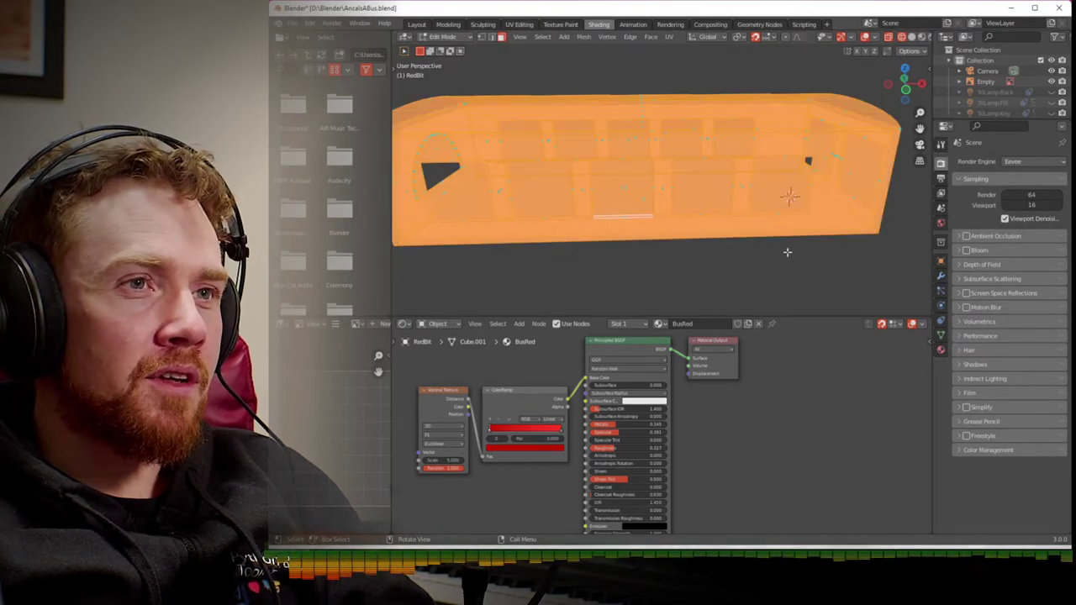
key("Tab")
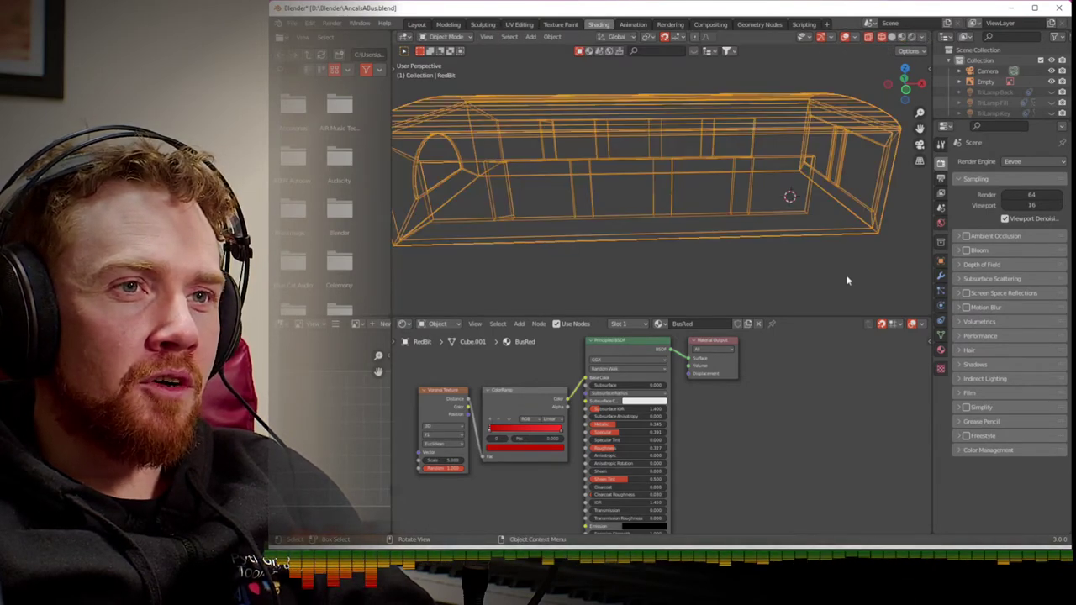
- In the Modeling workspace, add a Triangulate modifier to the bus body
left_click(439, 26)
middle_click_drag(606, 242, 811, 294)
scroll(663, 233, "up", 3)
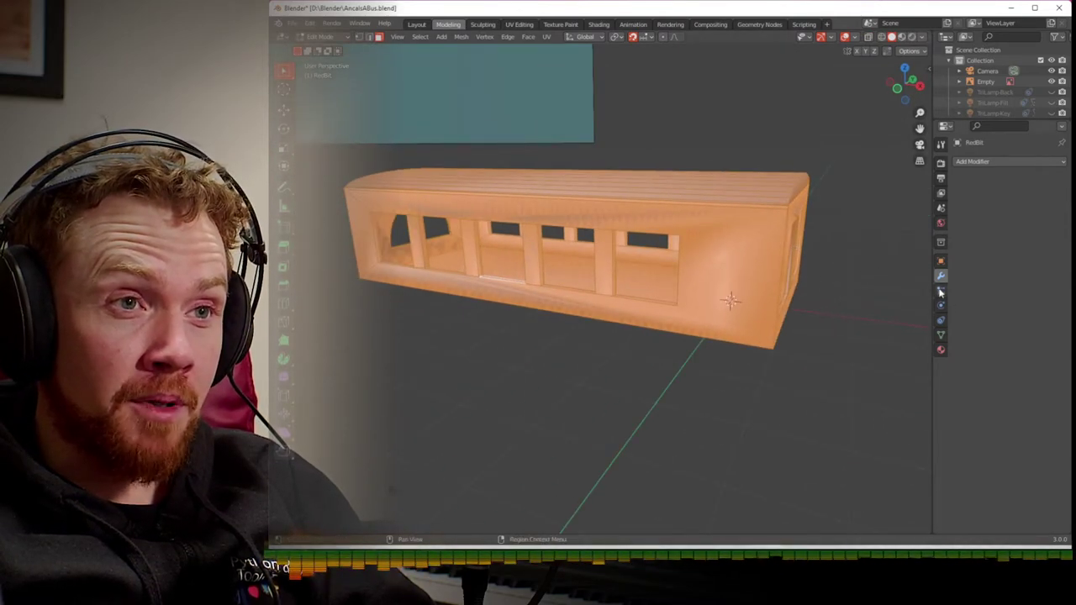
left_click(969, 160)
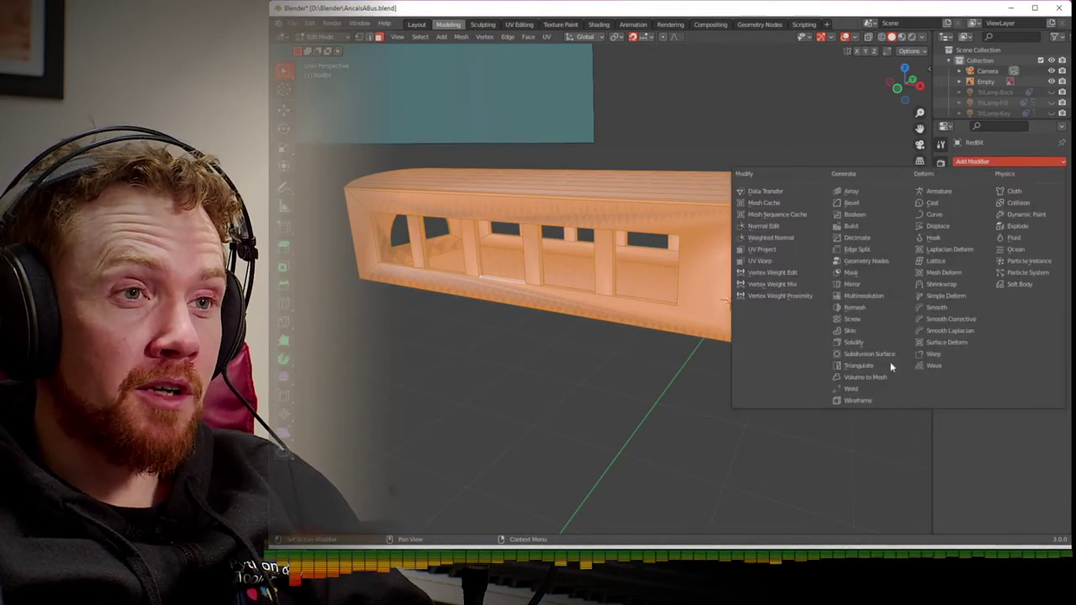
left_click(870, 368)
mouse_move(879, 337)
middle_mouse_down()
mouse_move(852, 339)
mouse_move(776, 288)
mouse_move(878, 335)
middle_mouse_up()
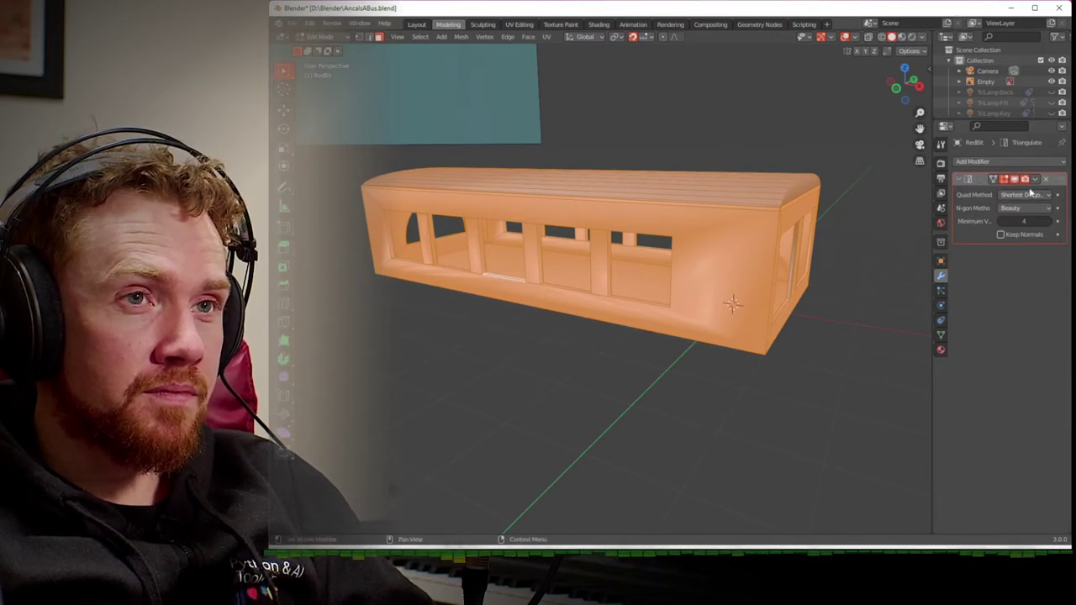
- Untick Keep Normals and apply the Triangulate modifier with Ctrl+A in Object Mode
key("Tab")
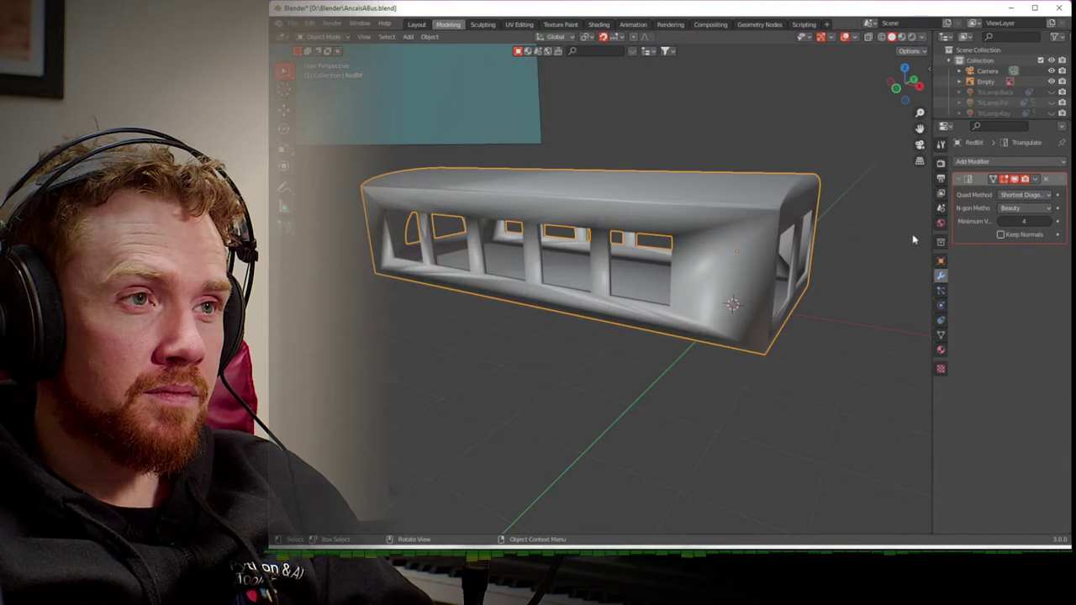
left_click(1004, 236)
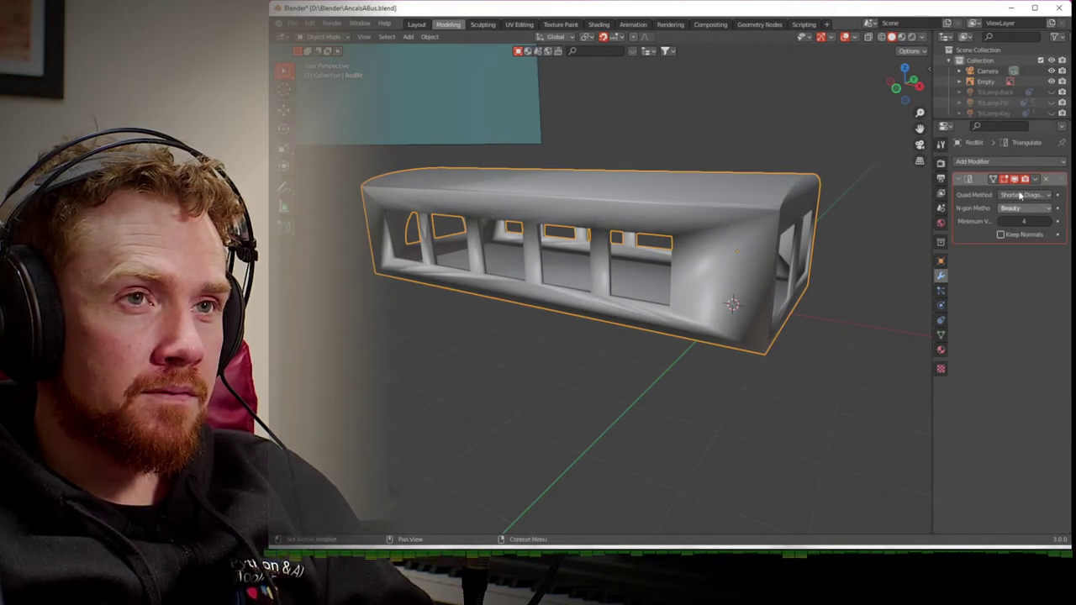
key("ctrl+a")
key("Tab")
middle_click_drag(734, 274, 753, 253)
- Recalculate the bus mesh normals to face outside
scroll(753, 253, "up", 5)
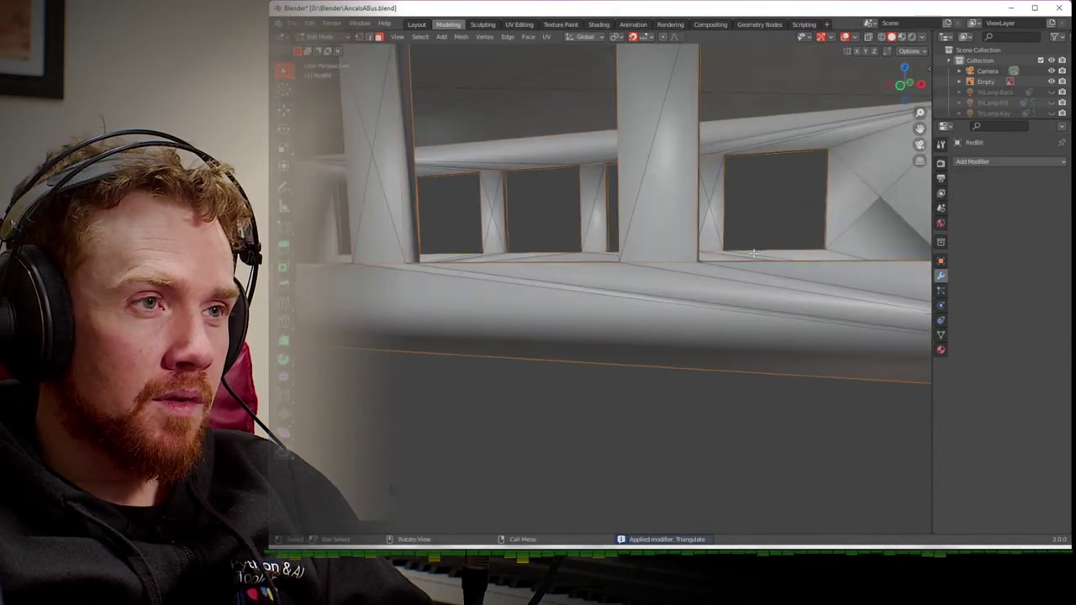
scroll(753, 253, "down", 5)
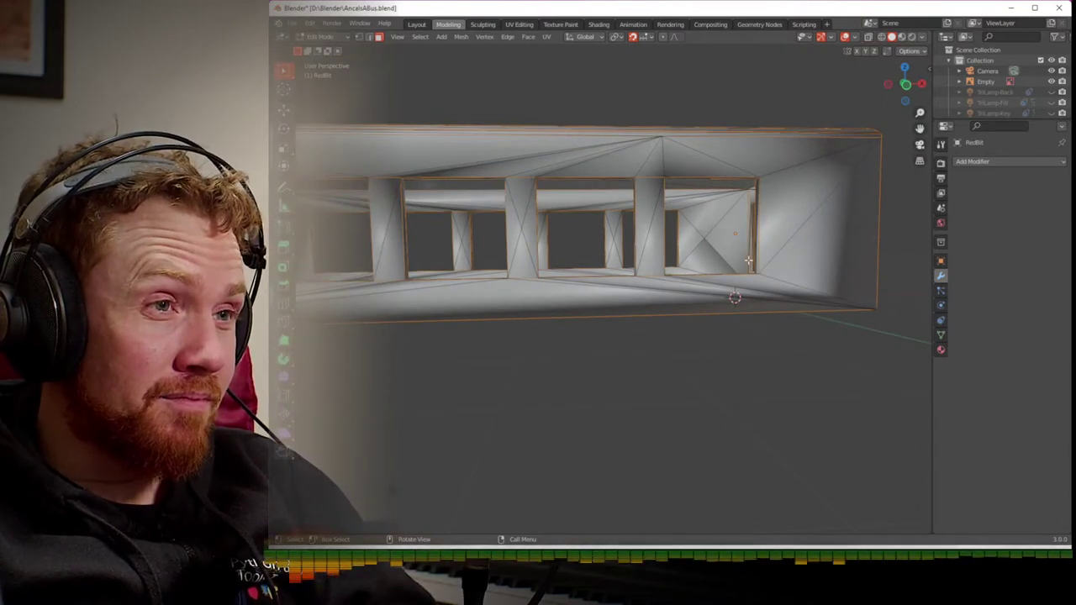
middle_click_drag(748, 262, 712, 269)
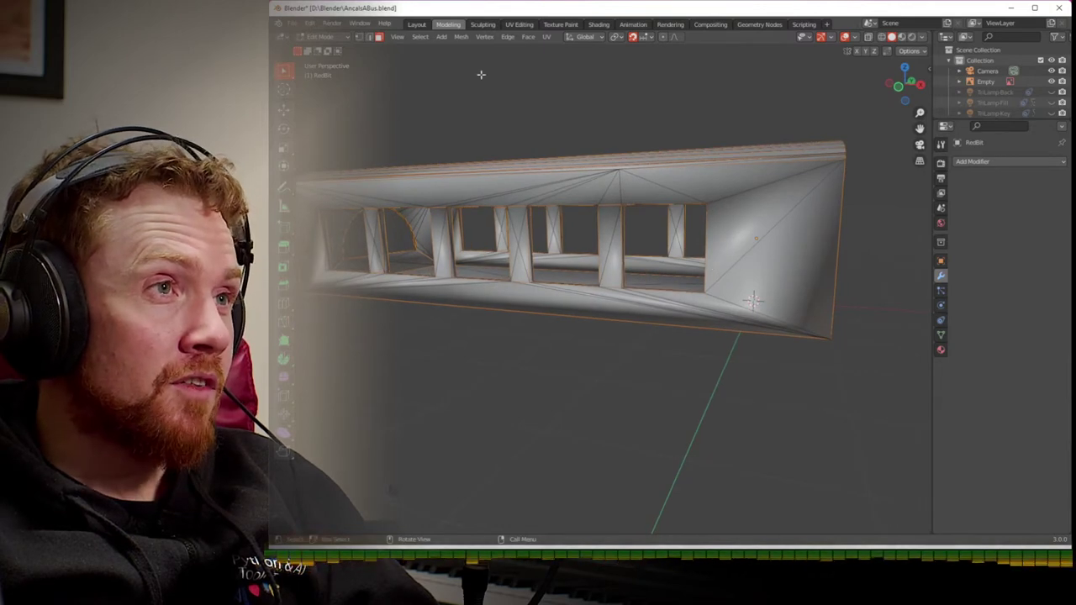
left_click(461, 38)
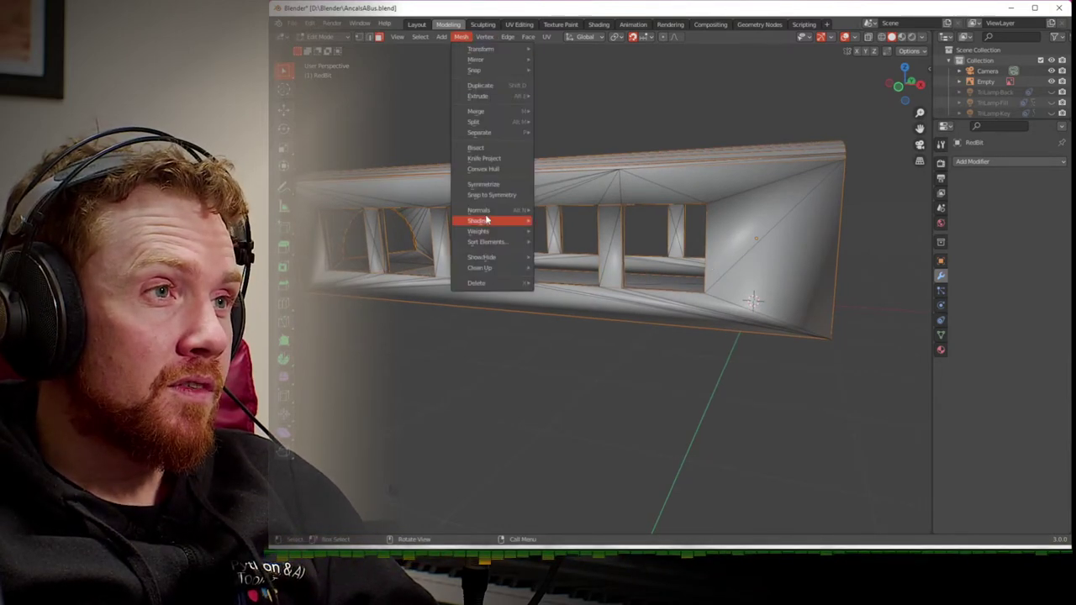
mouse_move(489, 211)
left_click(560, 220)
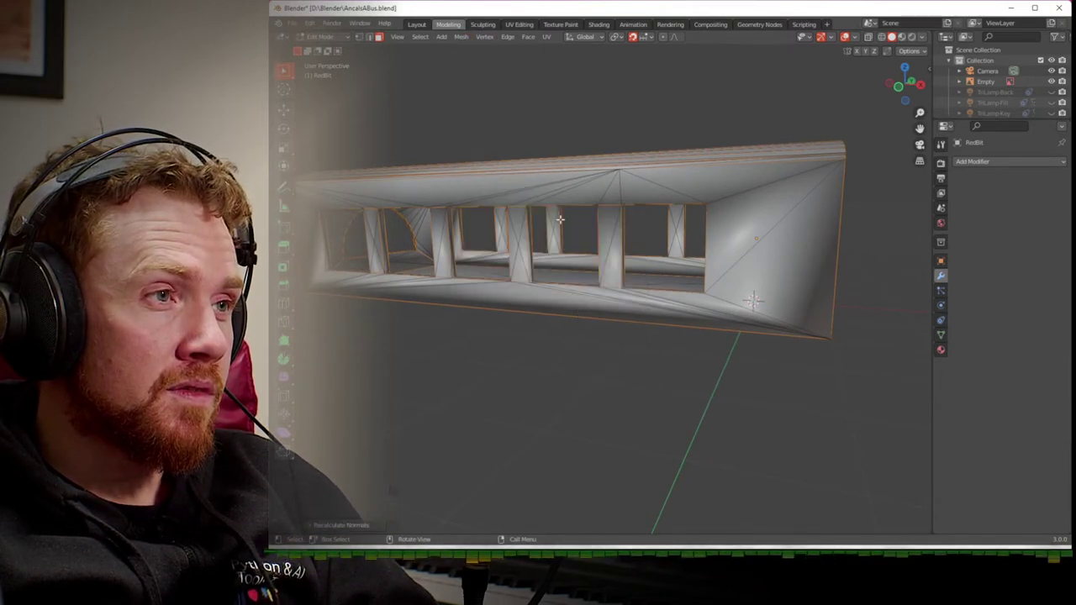
- Set the bus mesh faces to flat shading in Edit Mode
left_click(477, 38)
mouse_move(462, 37)
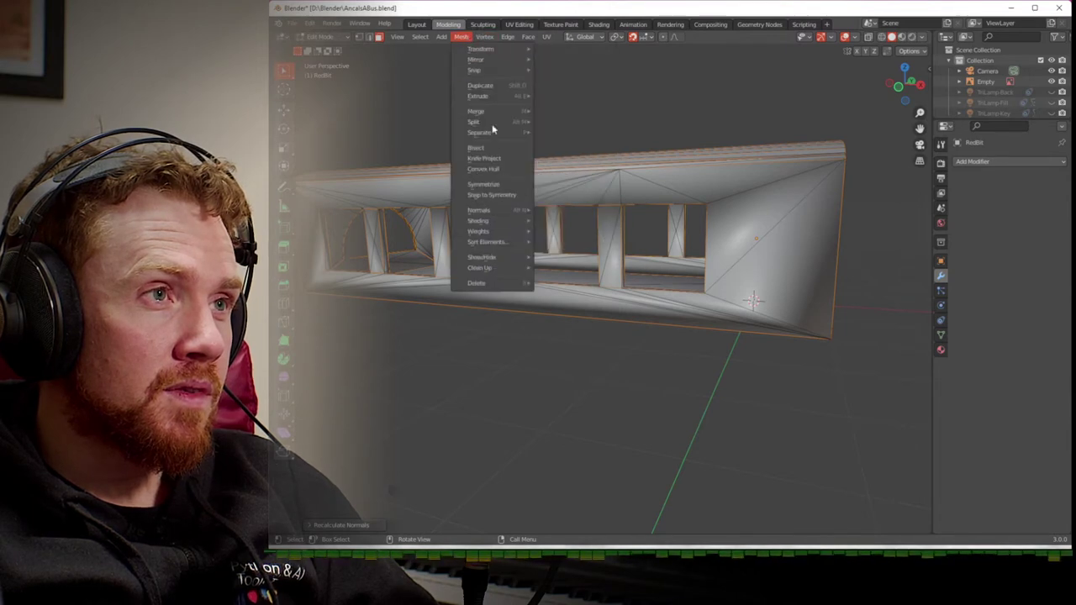
left_click(485, 38)
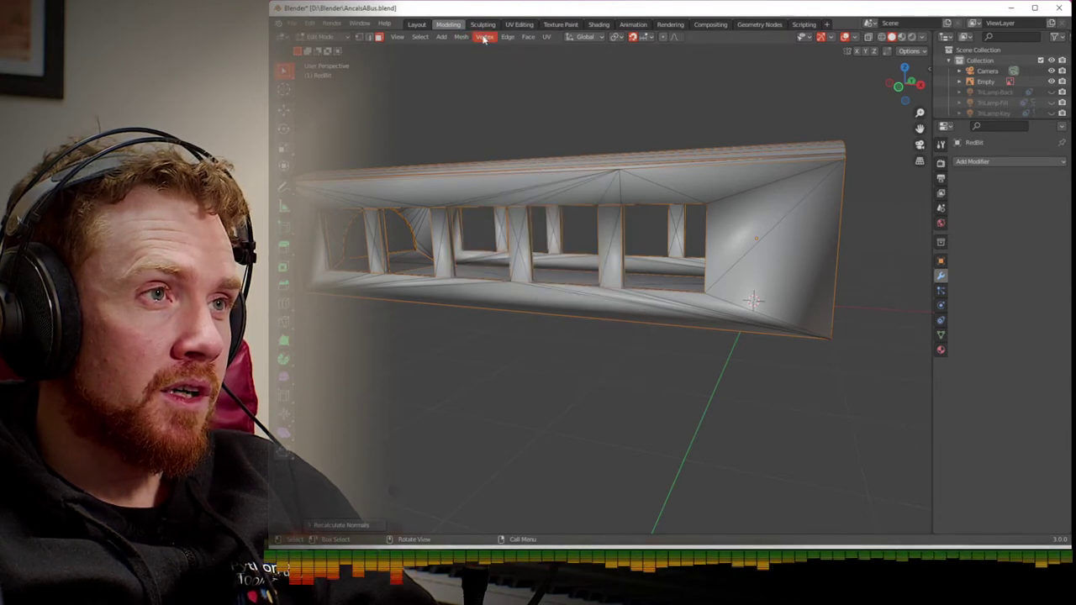
left_click(484, 38)
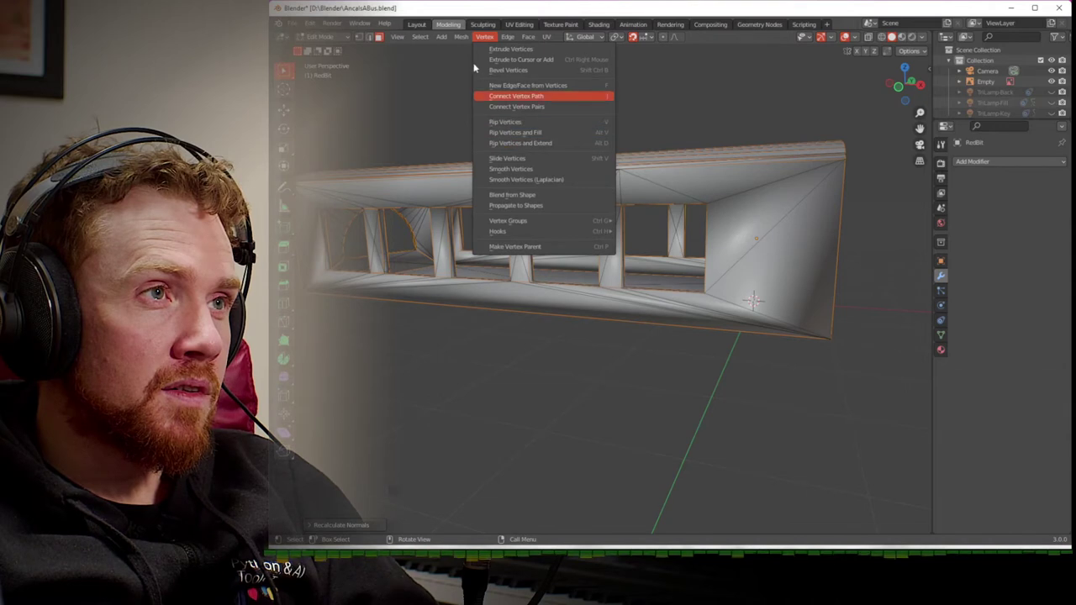
left_click(466, 38)
left_click(468, 38)
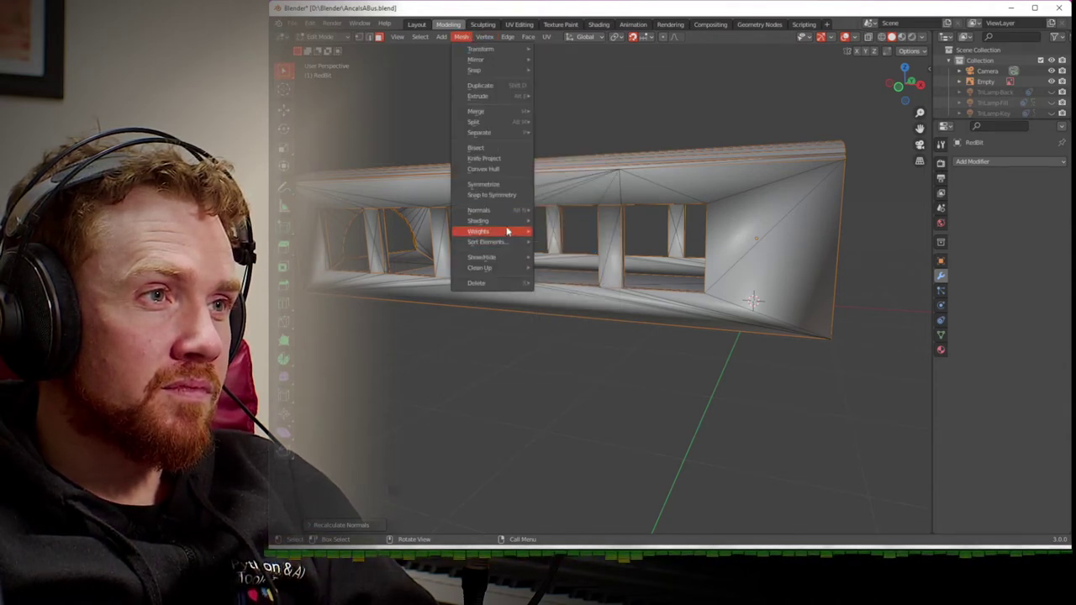
mouse_move(507, 224)
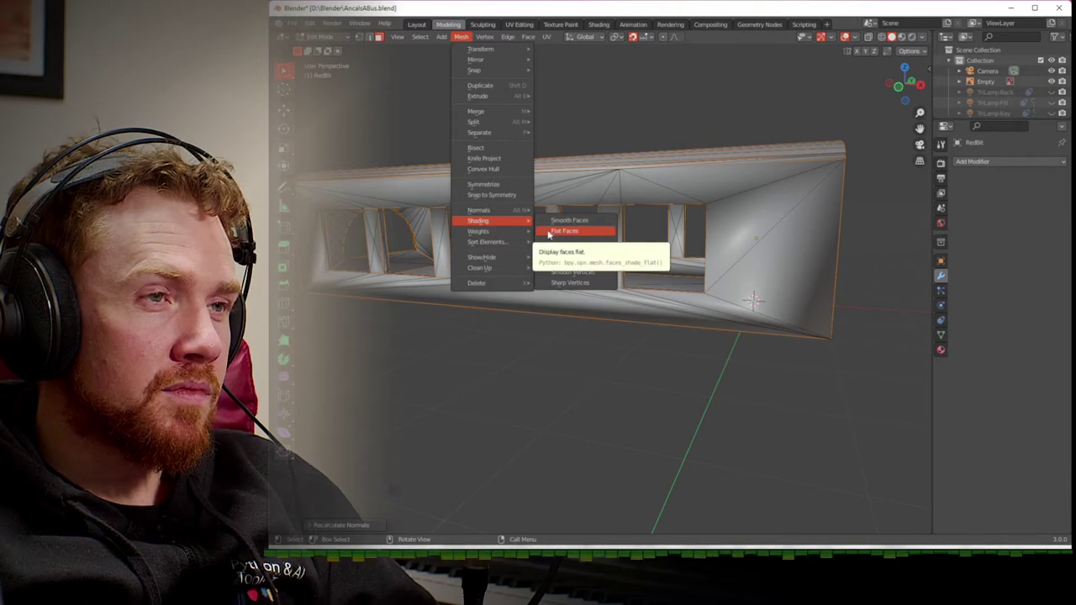
left_click(548, 232)
- Apply Shade Flat to the whole bus object in Object Mode
key("Tab")
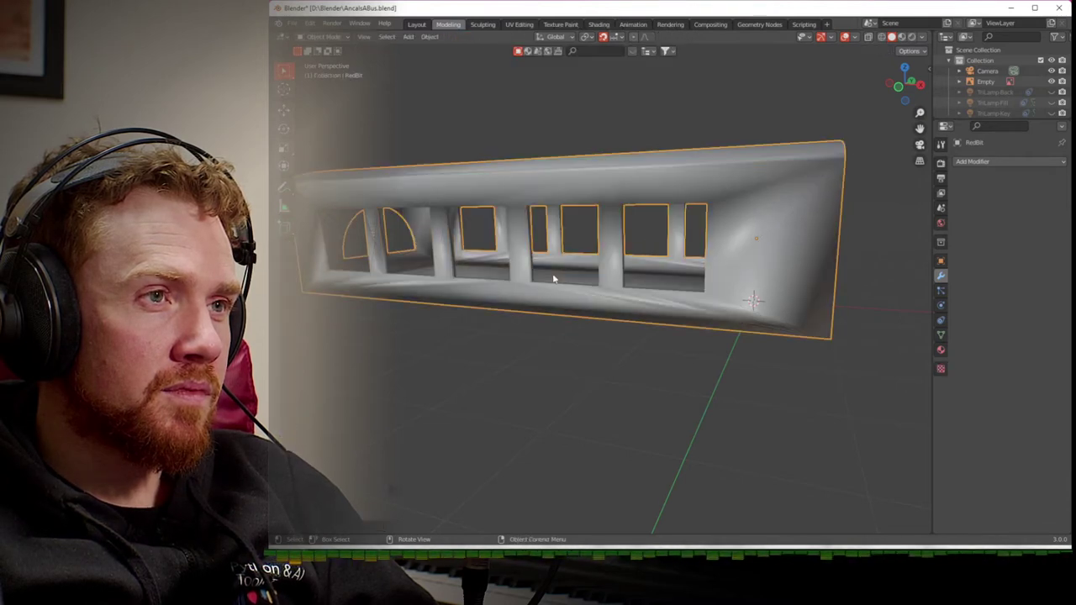
left_click(430, 37)
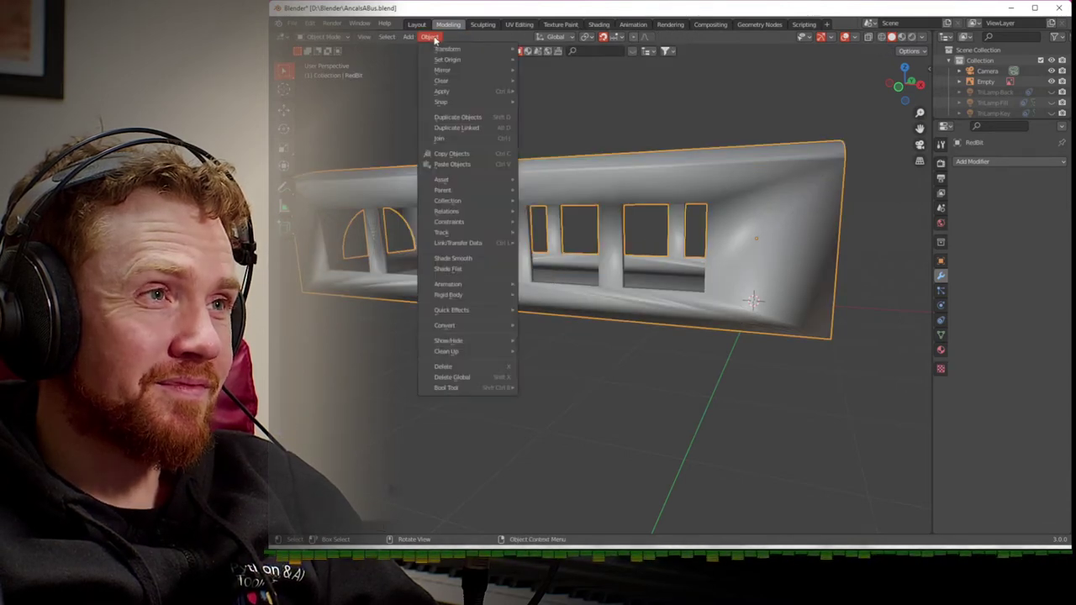
left_click(485, 269)
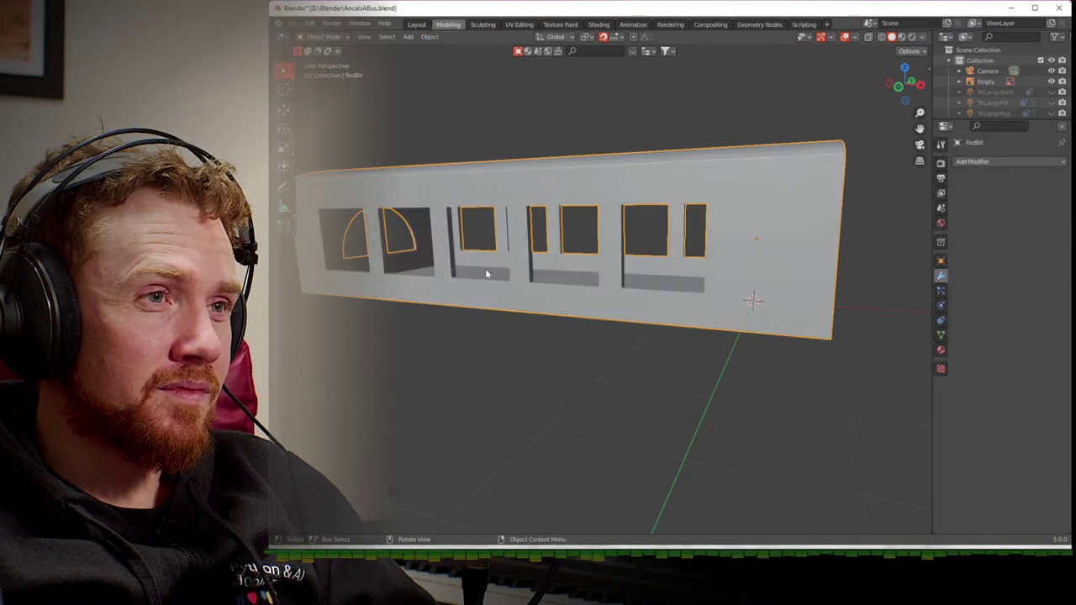
middle_click_drag(498, 360, 469, 400)
scroll(462, 395, "down", 5)
- Re-enter Edit Mode and select the entire bus mesh
key("Tab")
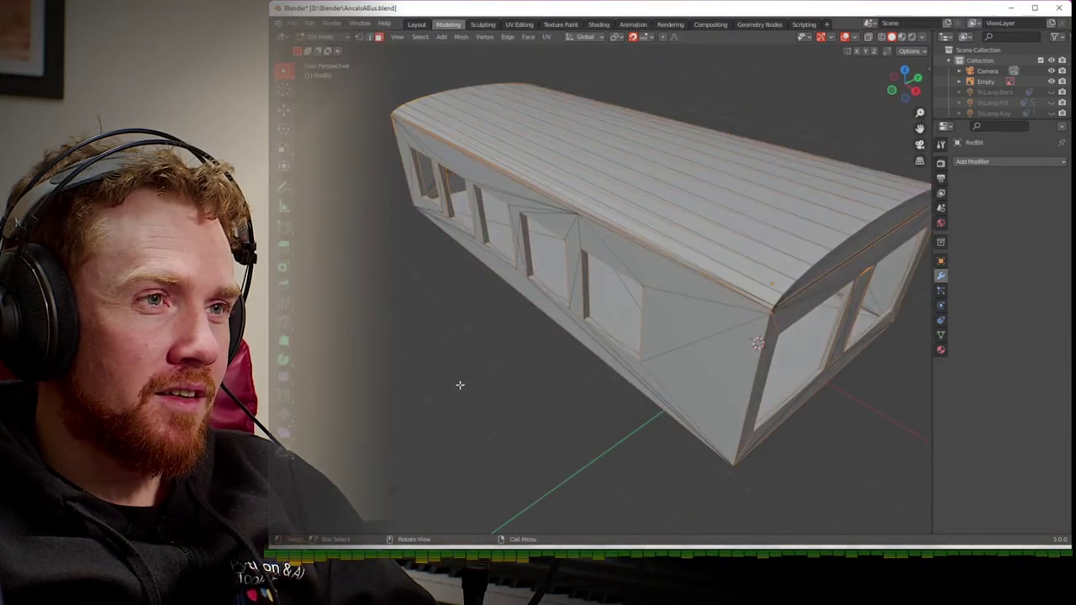
middle_click_drag(484, 374, 529, 321)
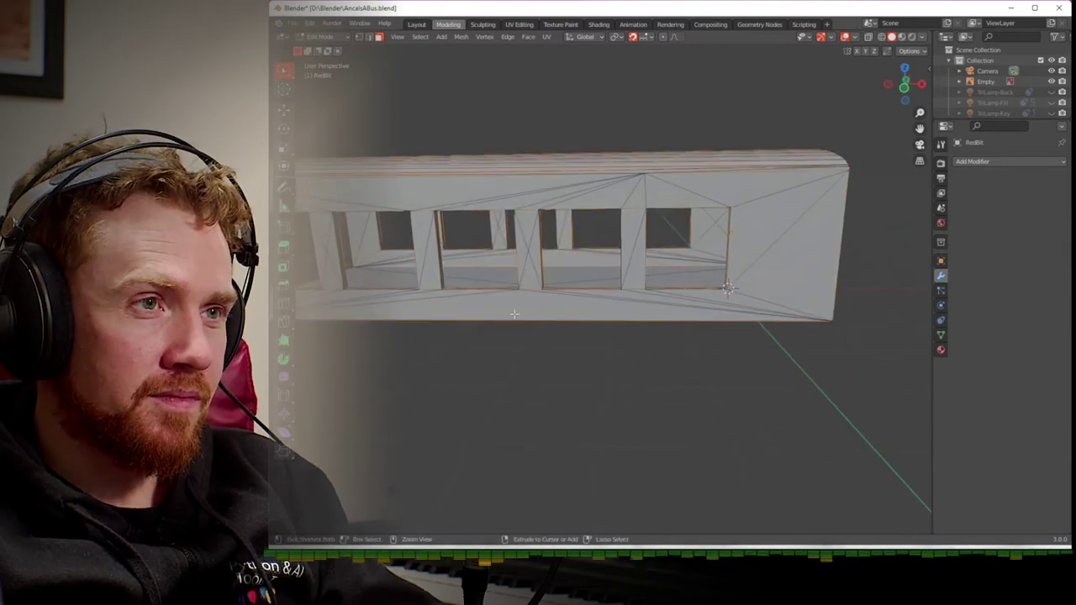
key("a")
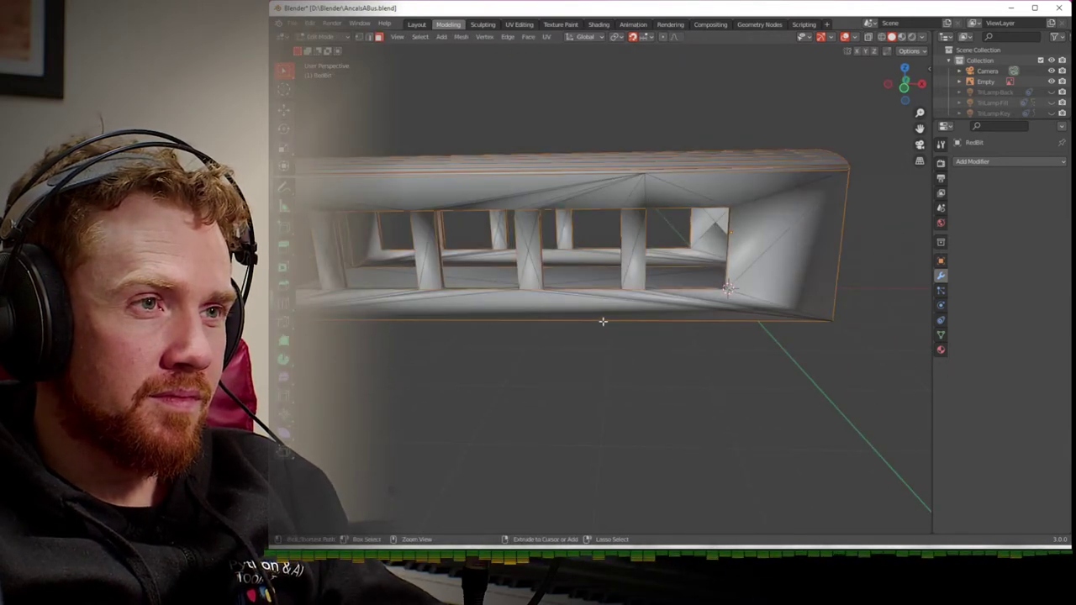
- In Object Mode, try the Triangulate modifier's n-gon methods, starting with Clip
key("Tab")
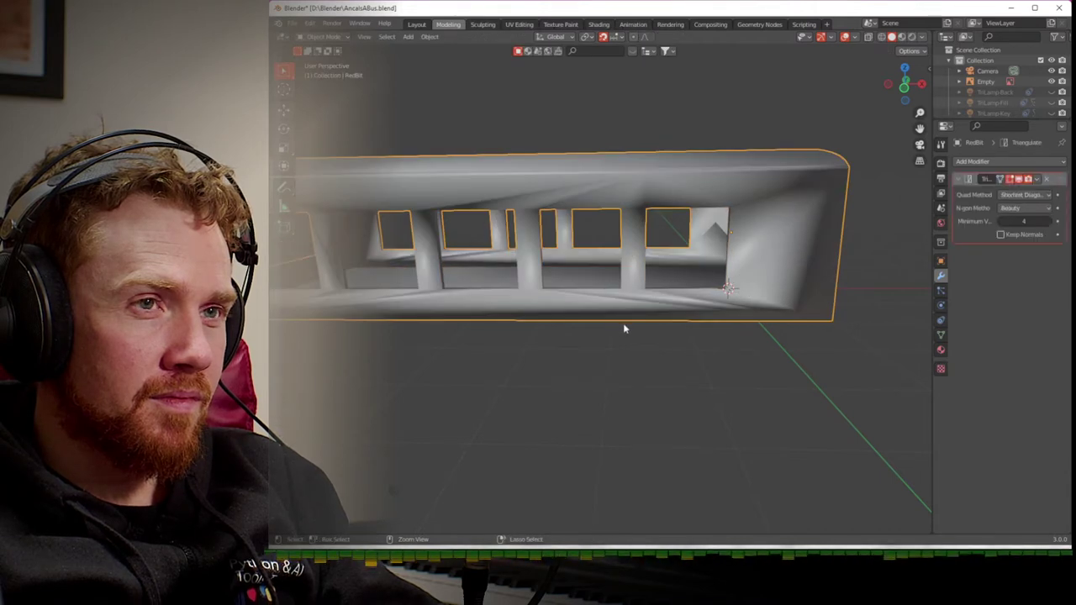
left_click(1018, 207)
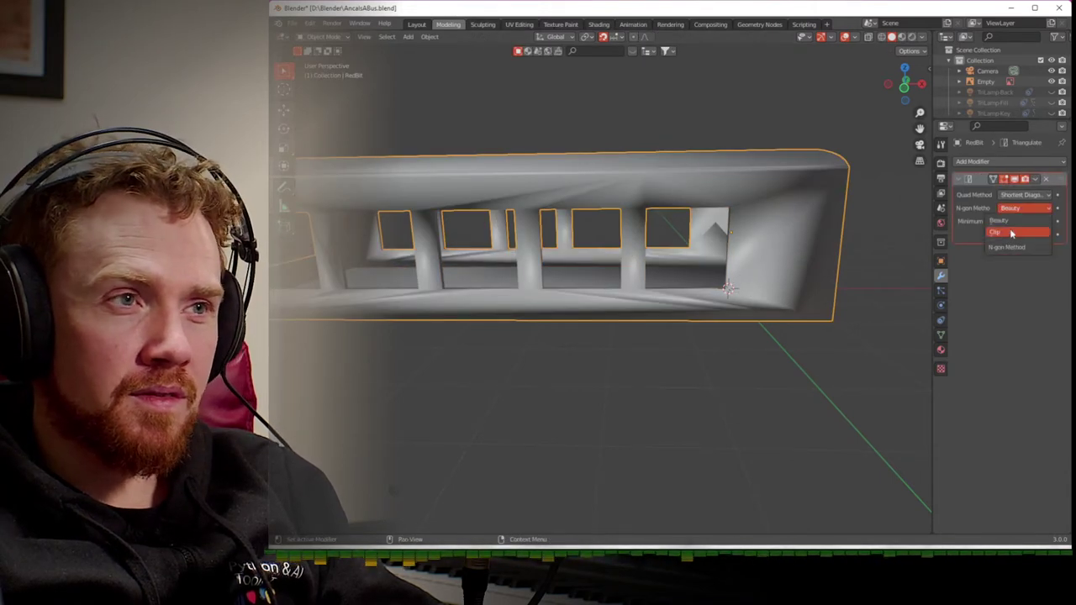
left_click(1011, 232)
left_click(1019, 207)
left_click(1013, 218)
- Compare quad methods Fixed Alternate, Shortest Diagonal, Beauty and Fixed, then delete the Triangulate modifier
left_click(1021, 195)
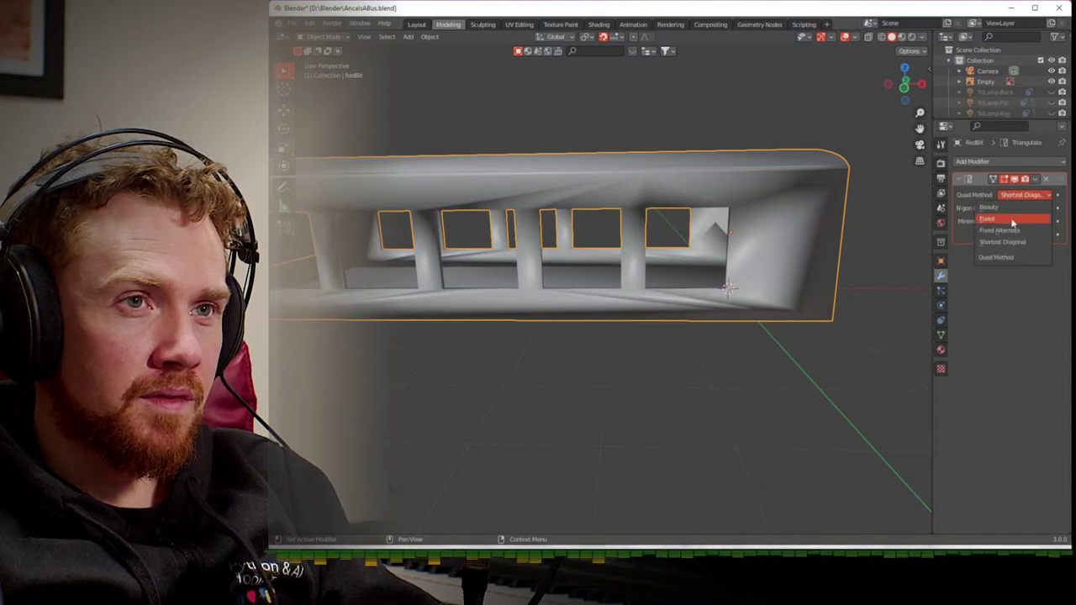
left_click(1009, 230)
left_click(1021, 195)
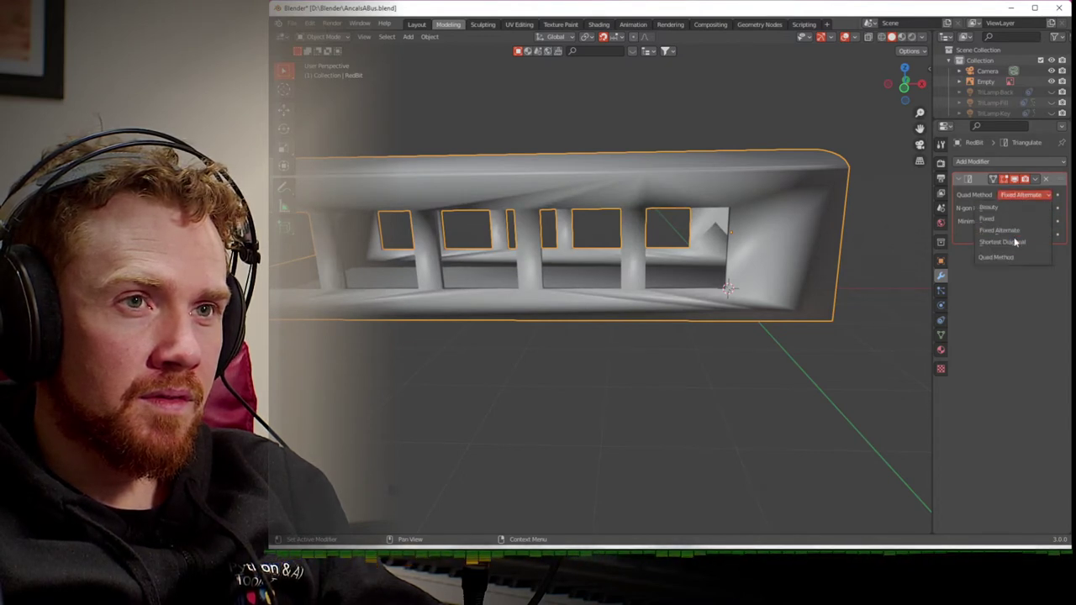
left_click(1017, 244)
left_click(1021, 197)
left_click(1019, 208)
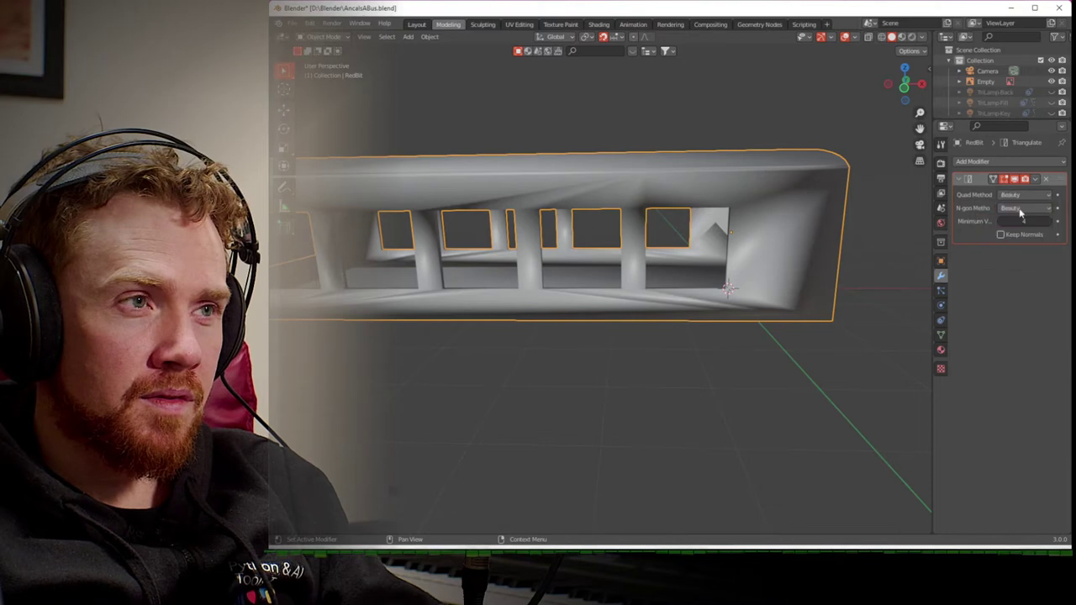
left_click(1021, 195)
left_click(1017, 219)
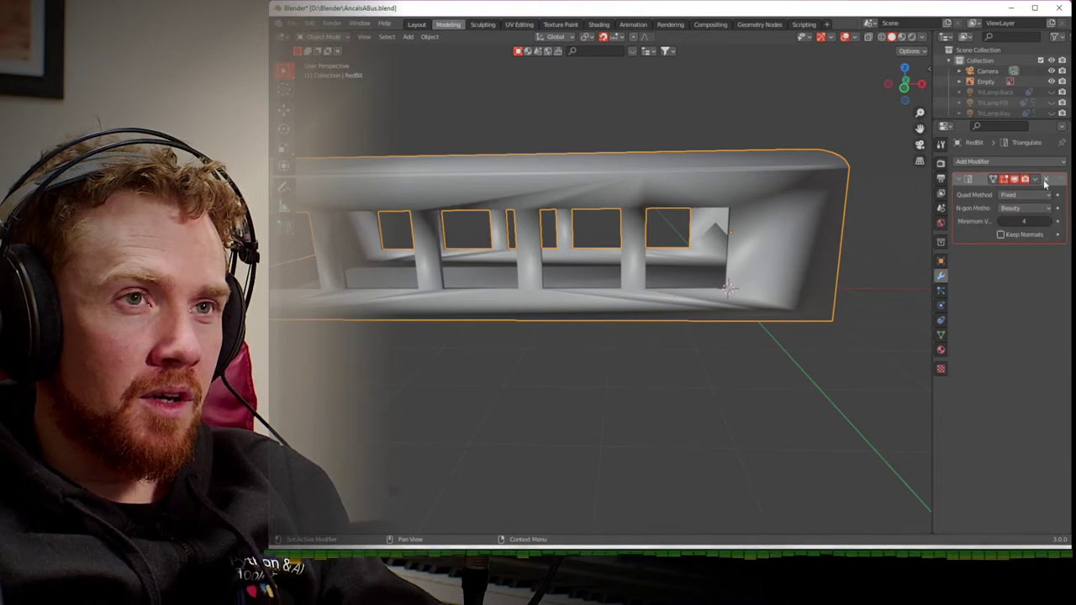
left_click(1045, 178)
left_click(1011, 162)
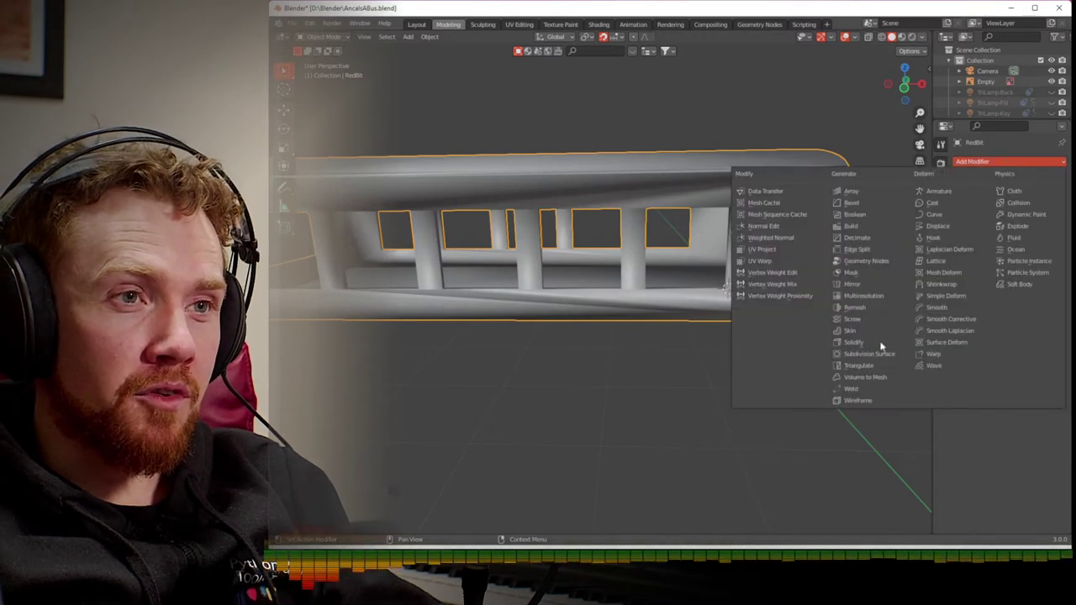
- Add a Remesh modifier and try Sharp, Smooth and Blocks before settling on Voxel mode
left_click(871, 313)
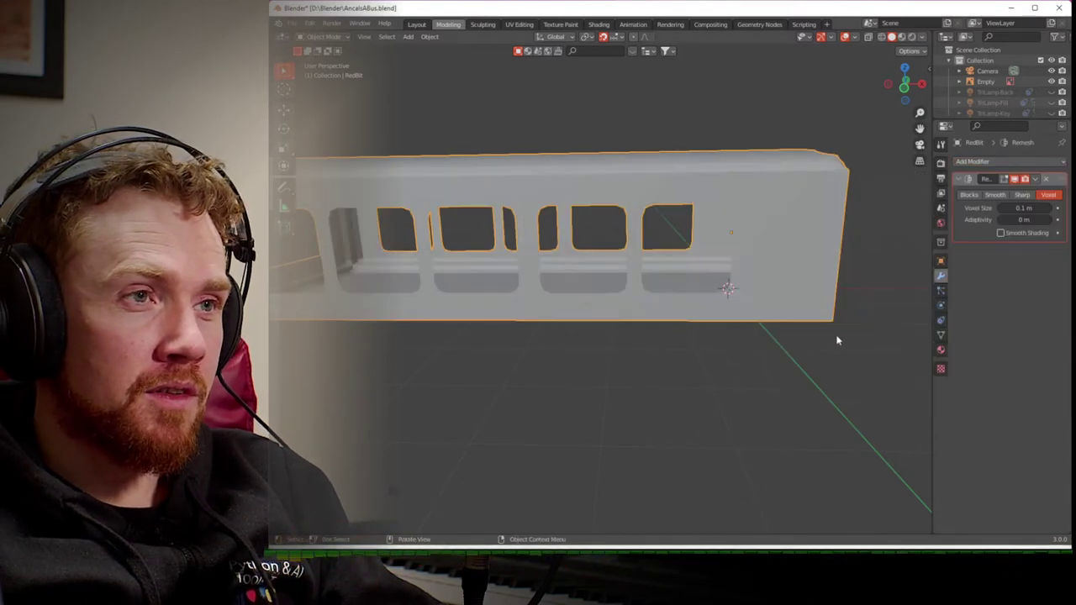
middle_click_drag(785, 353, 774, 330)
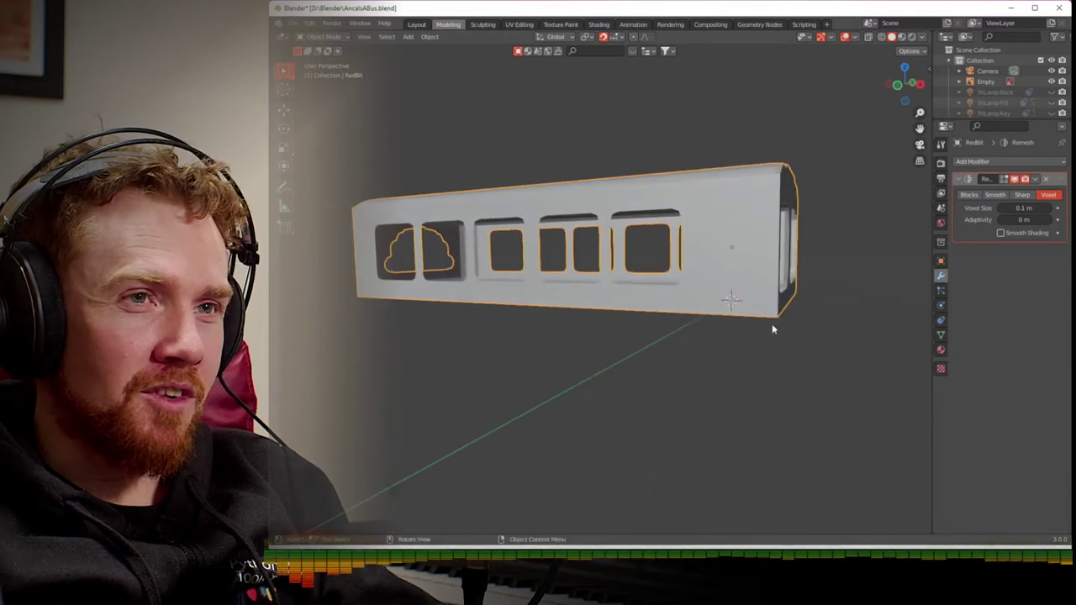
left_click(1022, 194)
left_click(1002, 196)
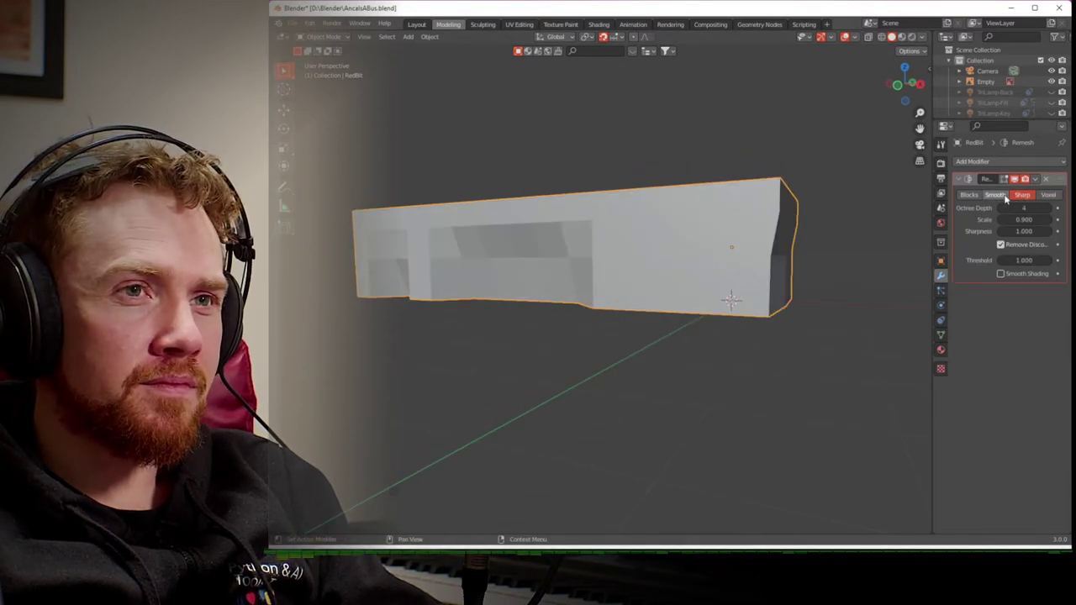
left_click(970, 194)
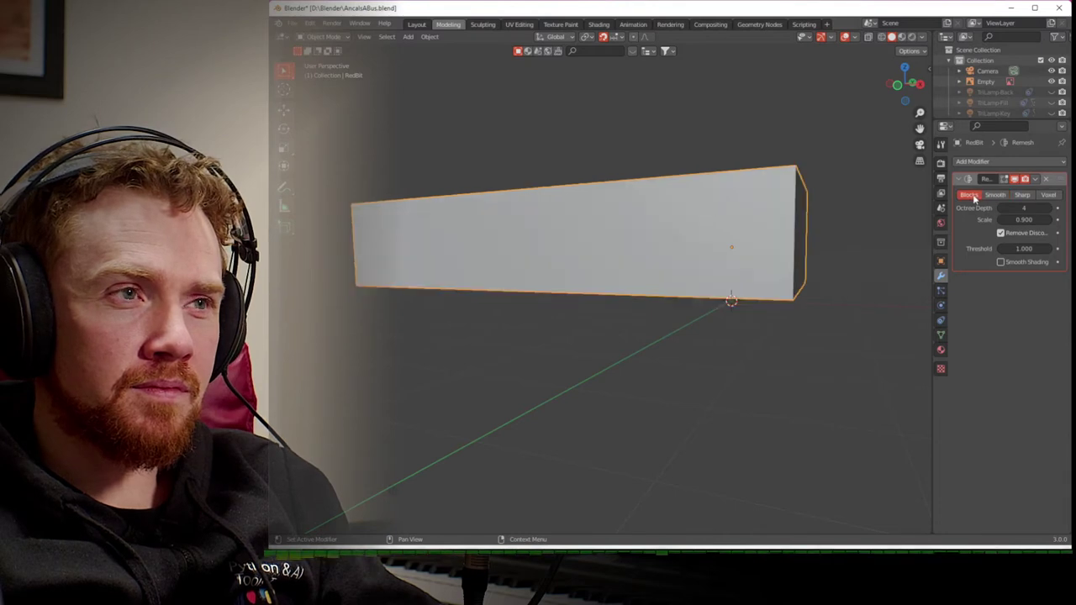
left_click(1047, 194)
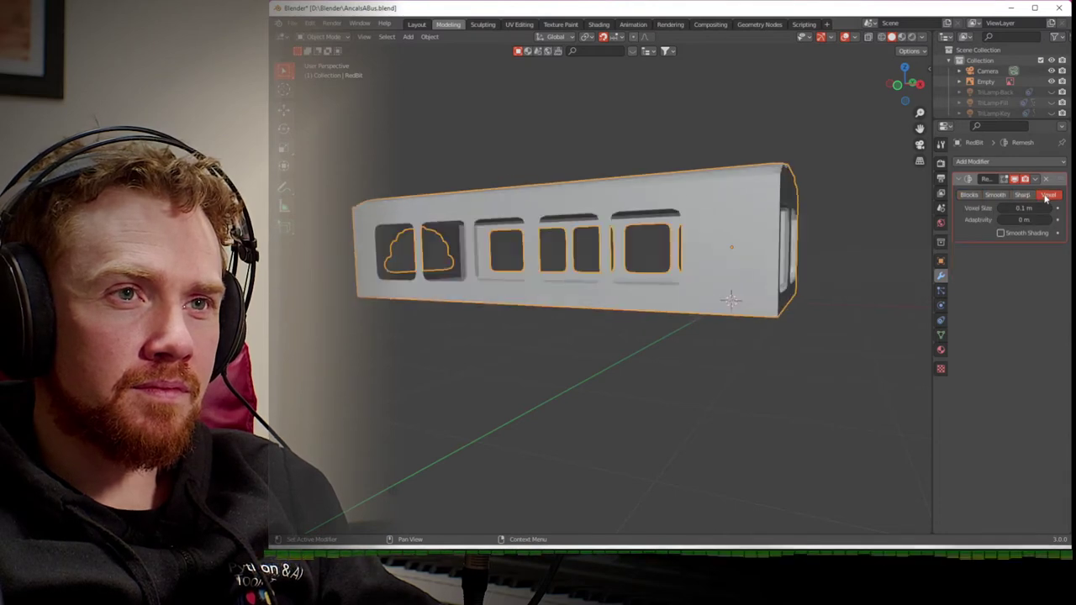
- Lower the Remesh voxel size step by step down to 0.03 m
left_click(1002, 209)
left_click(1001, 210)
left_click(1002, 209)
left_click(1001, 210)
left_click(1001, 209)
left_click(1002, 208)
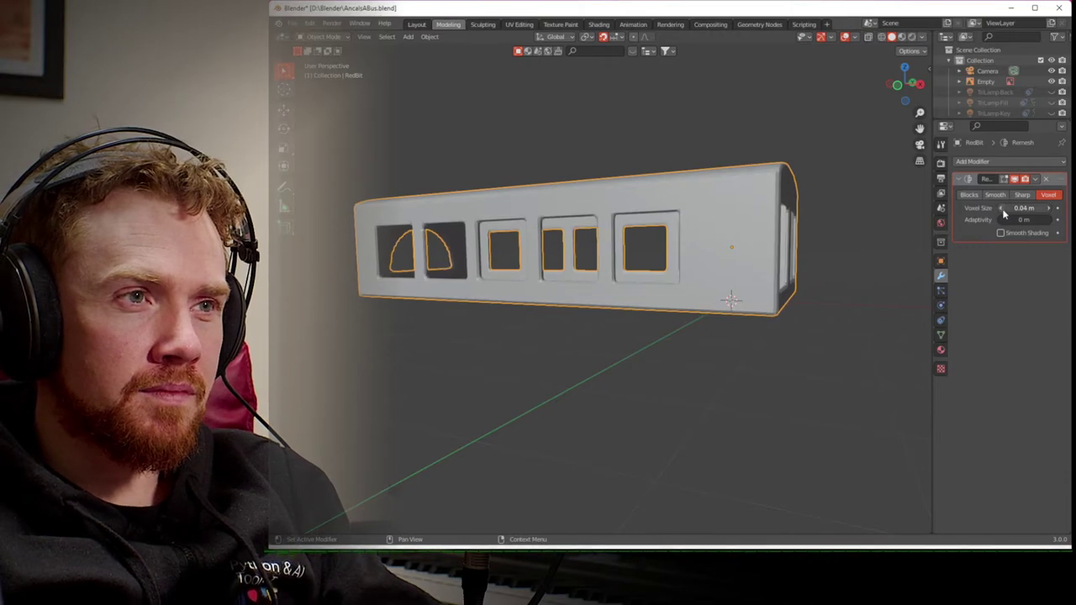
middle_click_drag(864, 250, 751, 257)
scroll(751, 256, "up", 6)
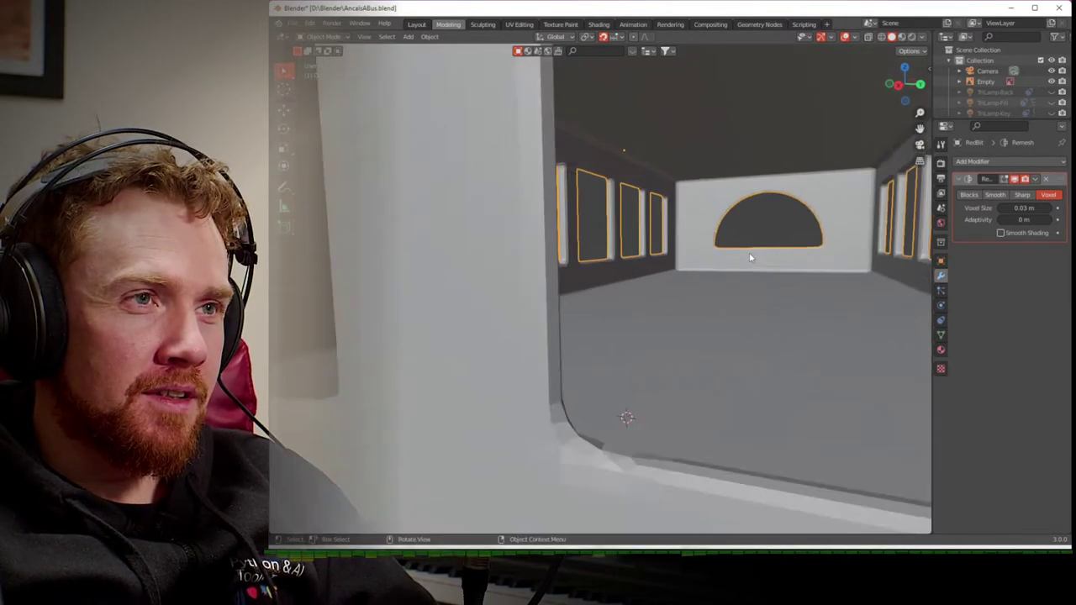
scroll(750, 256, "down", 5)
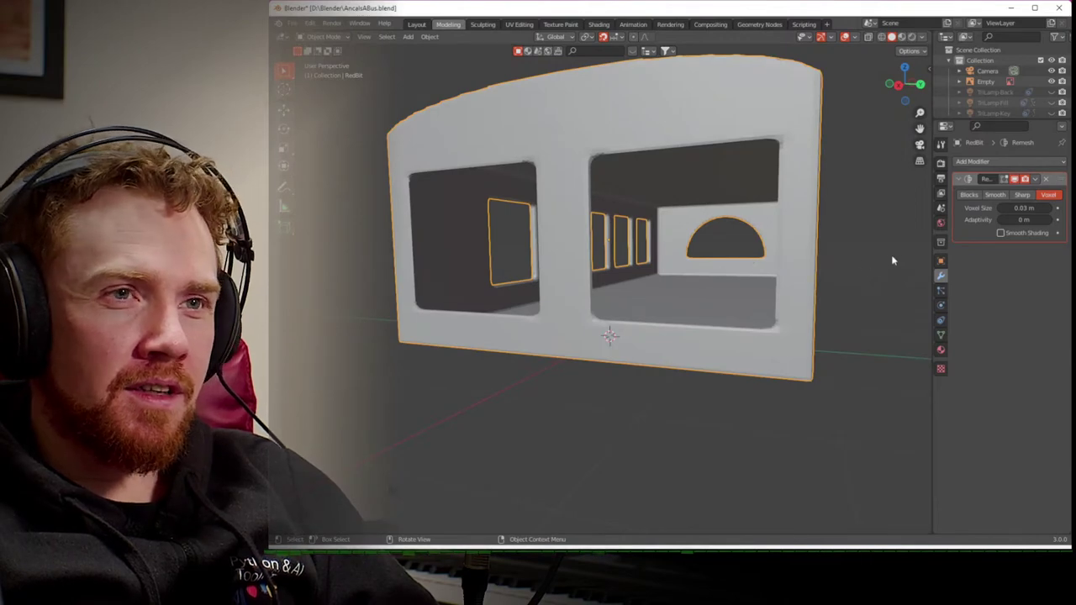
- Enable Remesh smooth shading, apply it with Ctrl+A, and switch to the Shading workspace
left_click(1001, 234)
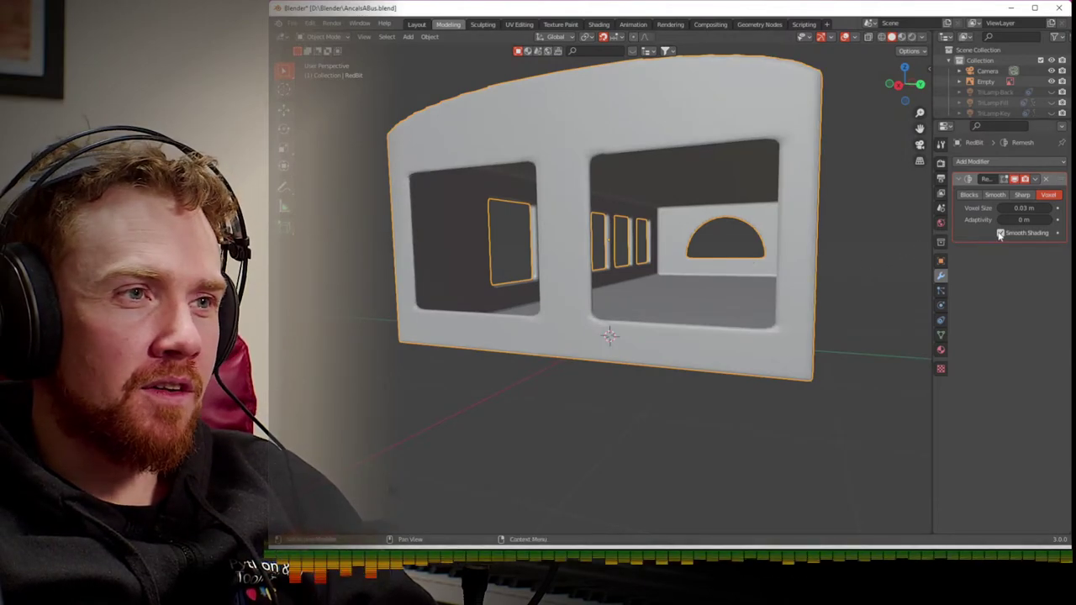
scroll(871, 257, "down", 4)
middle_click_drag(867, 255, 832, 412)
scroll(869, 269, "up", 5)
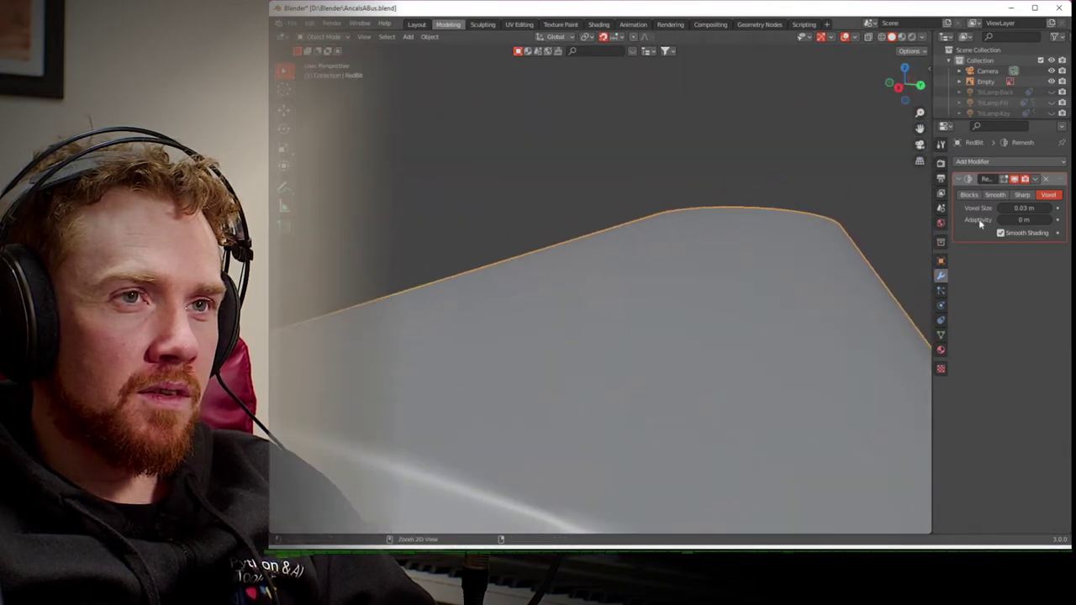
key("ctrl+a")
scroll(823, 300, "down", 5)
mouse_move(824, 301)
middle_mouse_down()
mouse_move(853, 288)
mouse_move(824, 290)
middle_mouse_up()
left_click(598, 24)
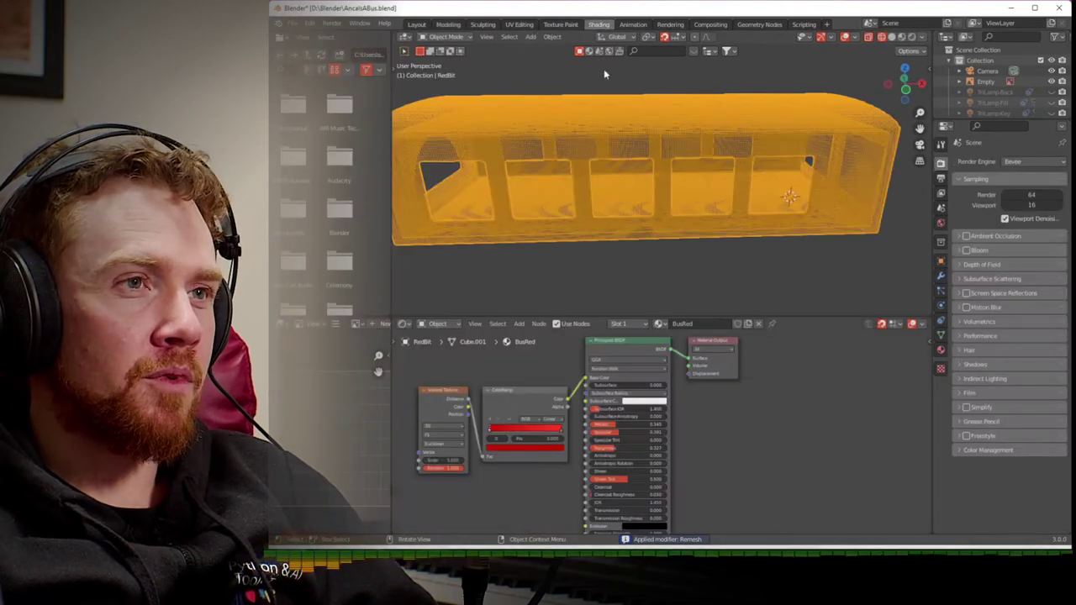
- Reselect the bus and view it in Material Preview with its red material
left_click(829, 255)
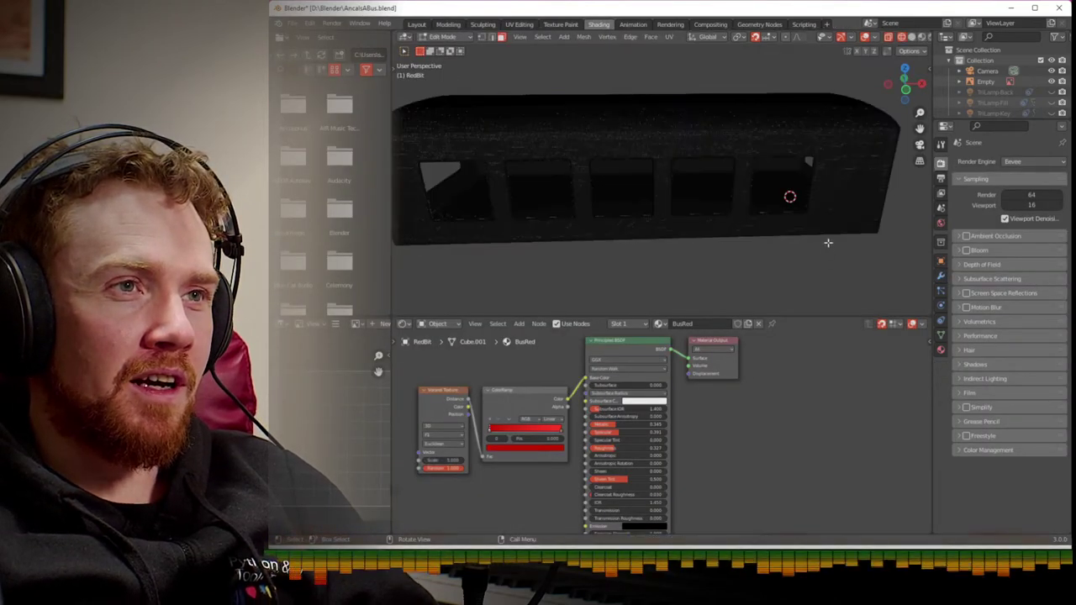
left_click(820, 153)
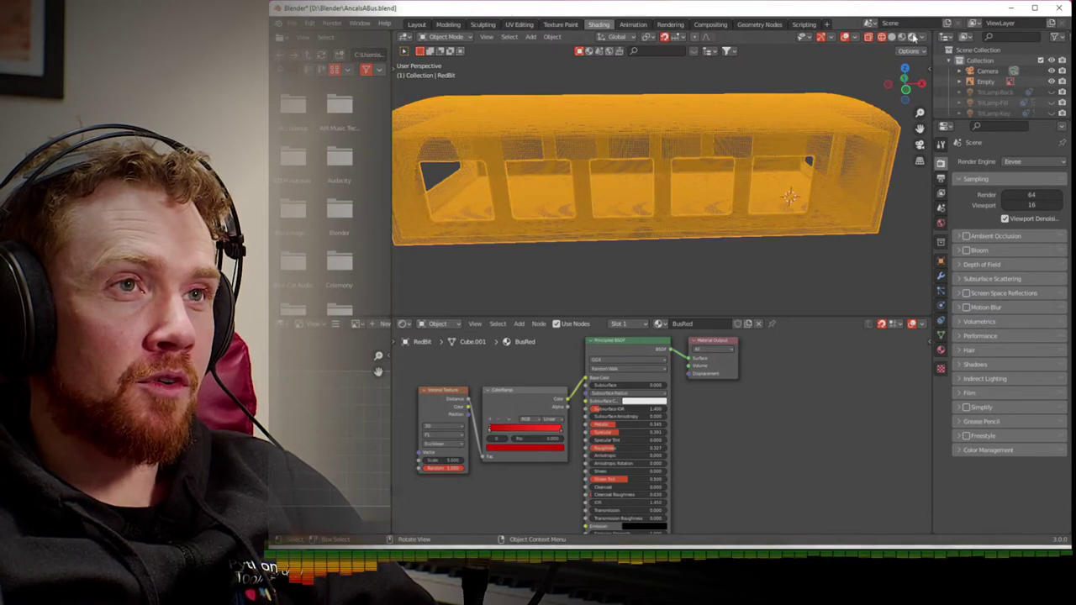
left_click(913, 38)
mouse_move(710, 164)
middle_mouse_down()
mouse_move(779, 164)
mouse_move(833, 146)
mouse_move(616, 160)
mouse_move(580, 143)
middle_mouse_up()
- In Modeling edit mode, select all and recalculate the normals outside
left_click(550, 37)
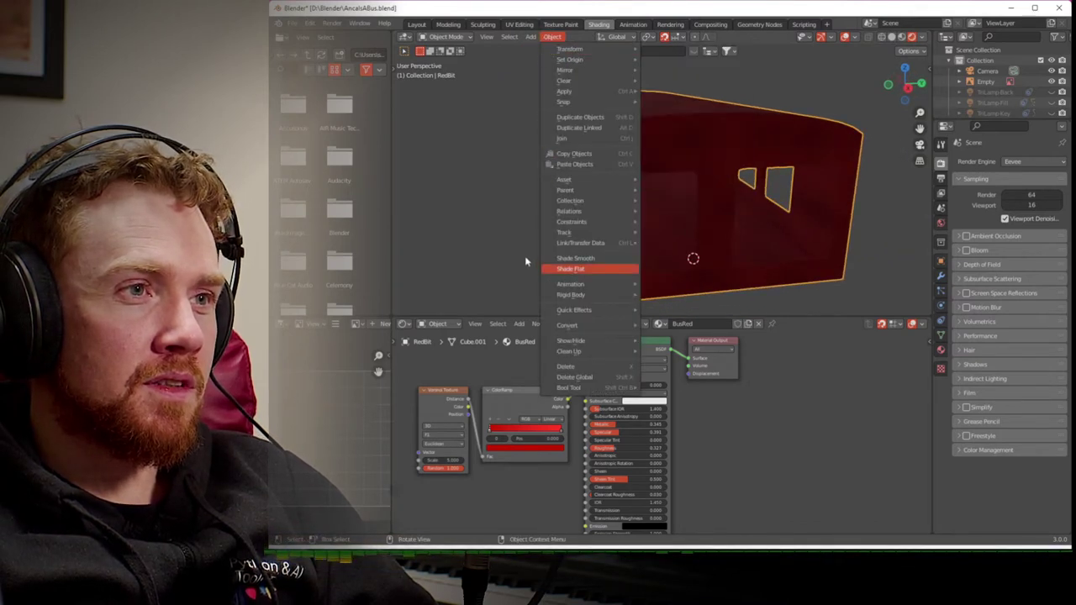
left_click(448, 23)
key("a")
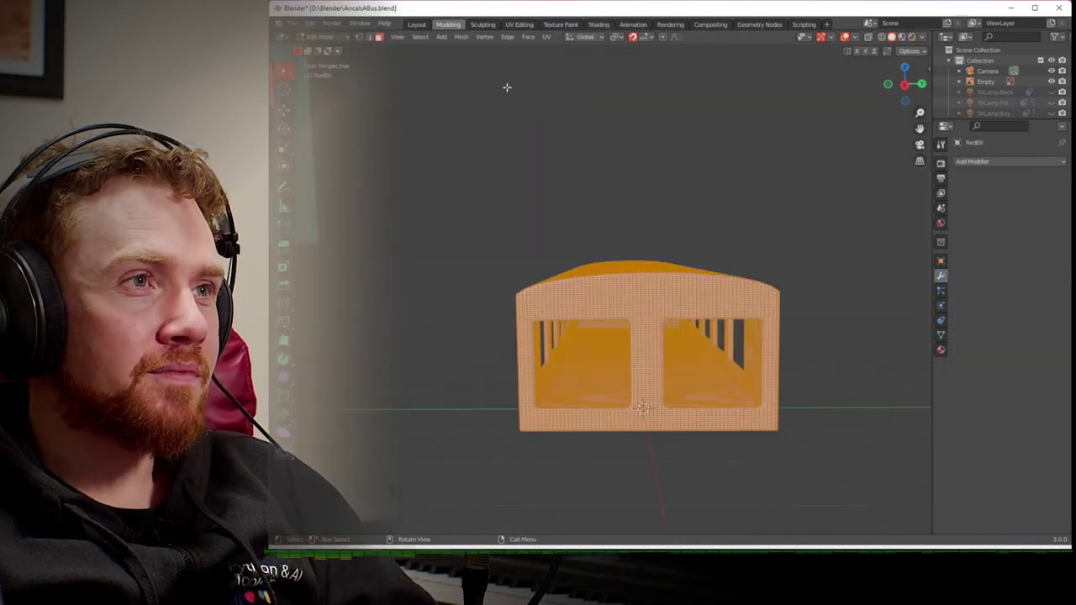
left_click(462, 36)
mouse_move(505, 211)
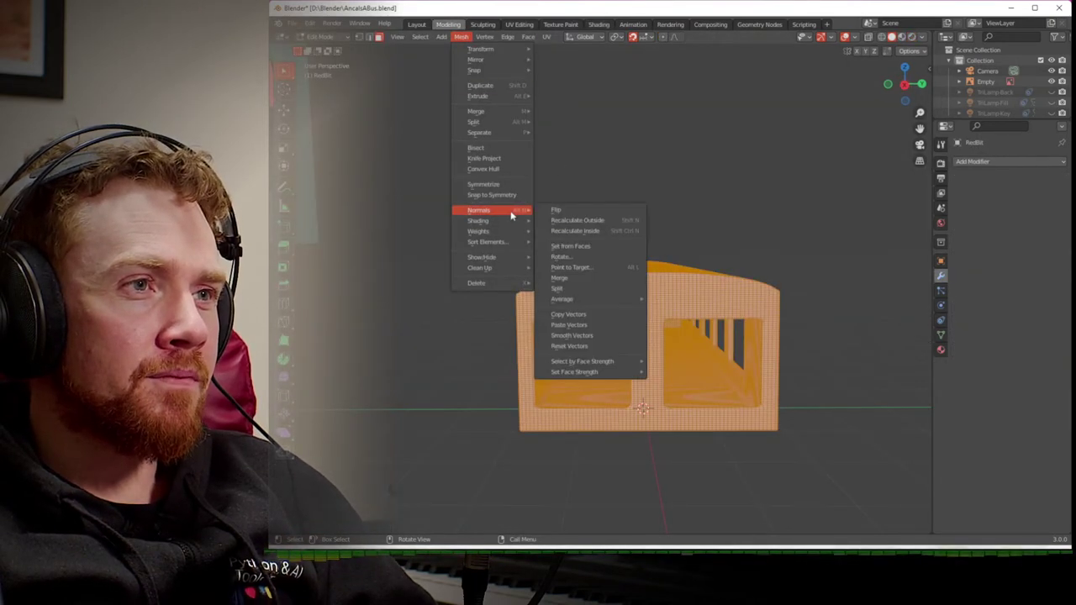
left_click(543, 220)
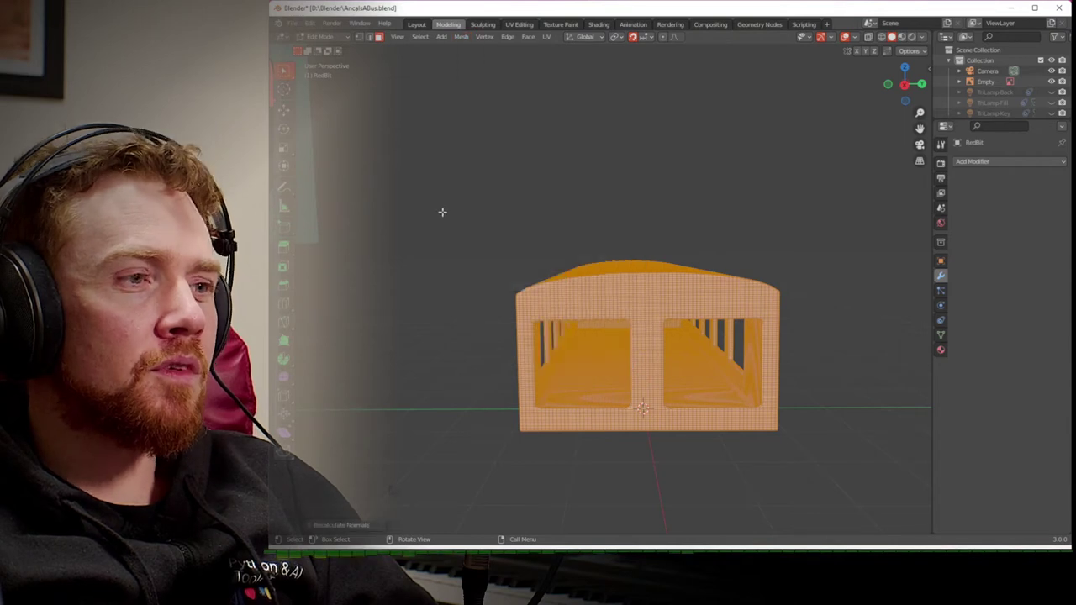
- Back in Shading, unhide the TriLampFill and TriLampKey lamps to light the bus
left_click(598, 24)
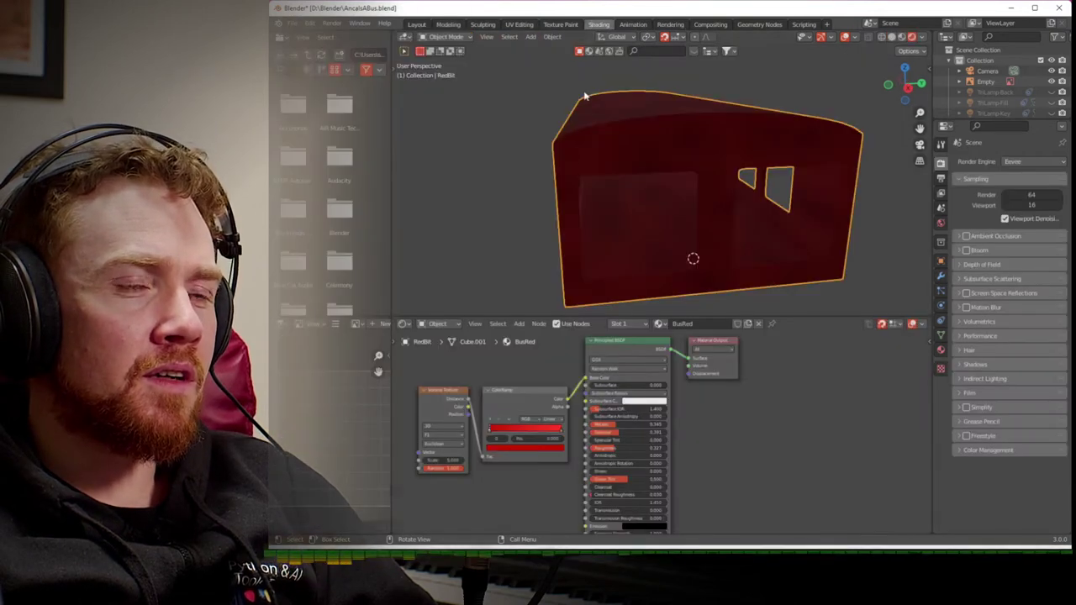
left_click(1051, 92)
left_click(1052, 102)
left_click(1052, 113)
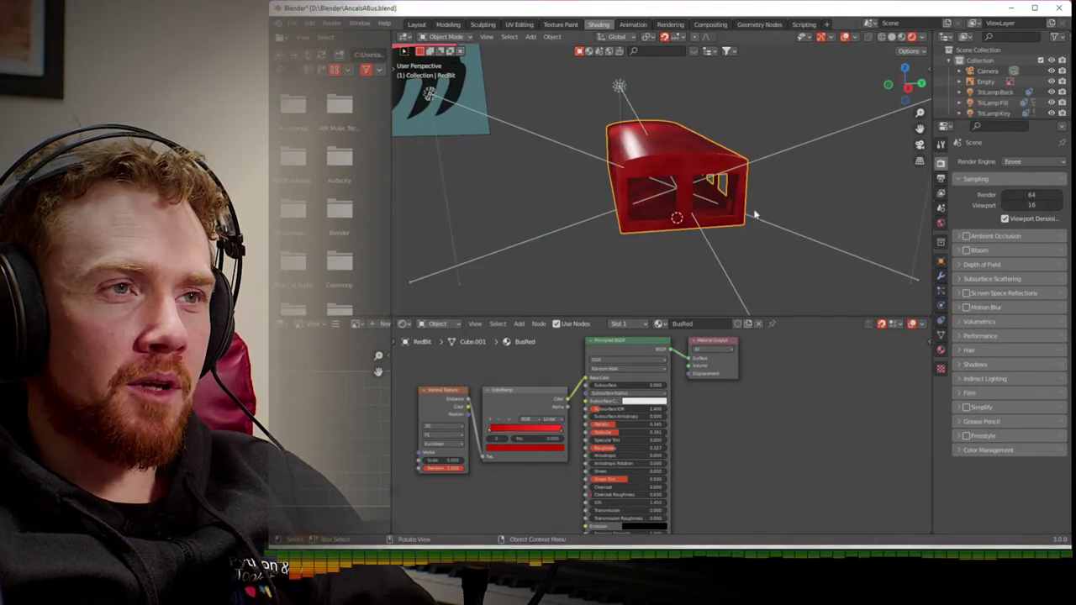
middle_click_drag(738, 210, 780, 223)
scroll(685, 205, "up", 5)
scroll(754, 200, "down", 2)
- Return to the Modeling workspace in Object Mode and open the Add Modifier list
key("Tab")
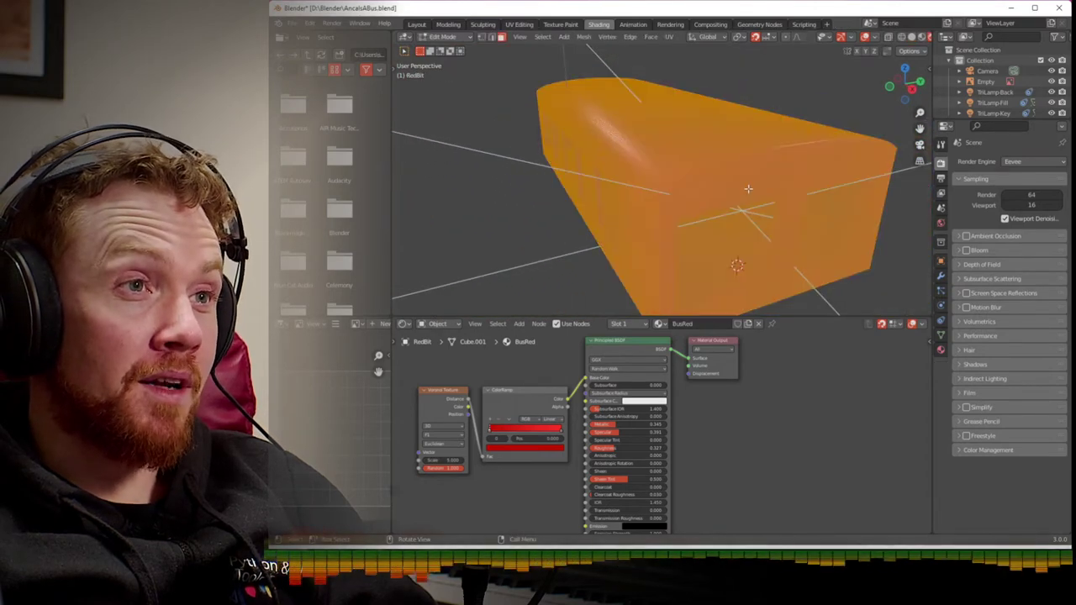
key("Tab")
left_click(448, 25)
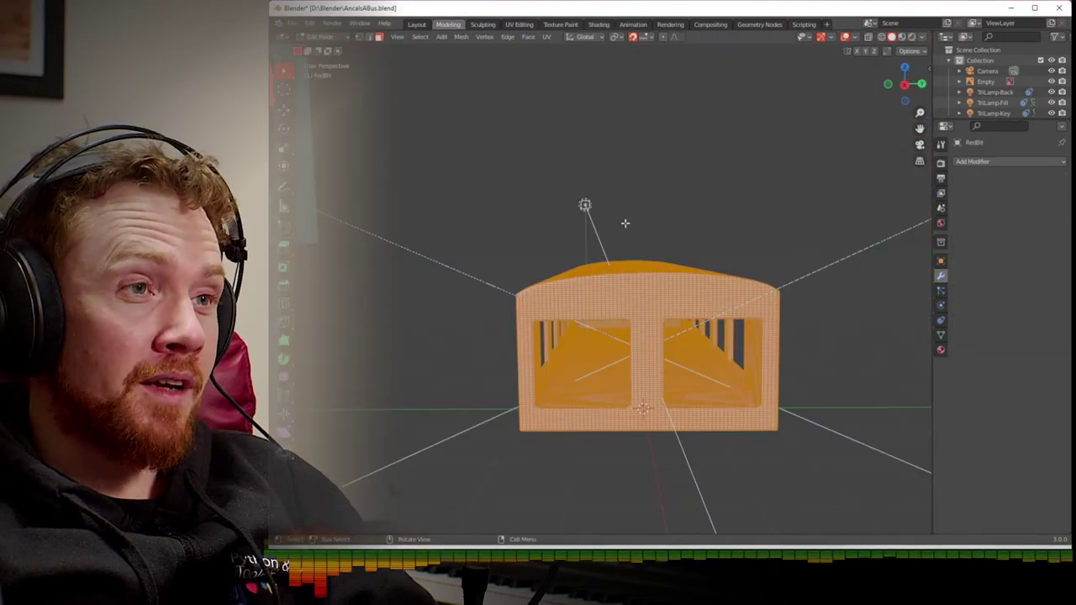
middle_click_drag(633, 235, 711, 230)
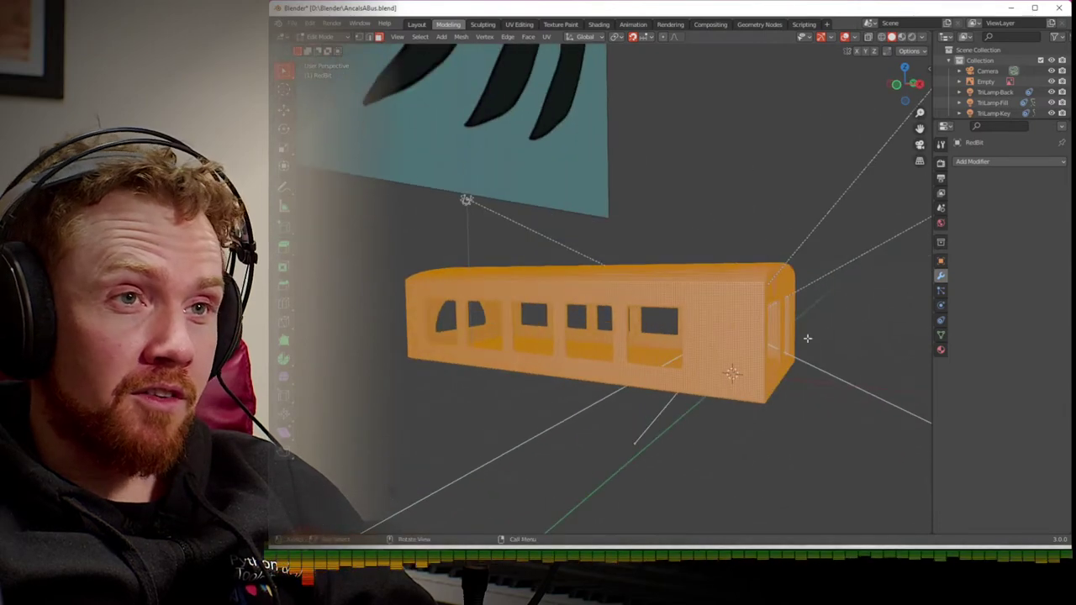
left_click(988, 161)
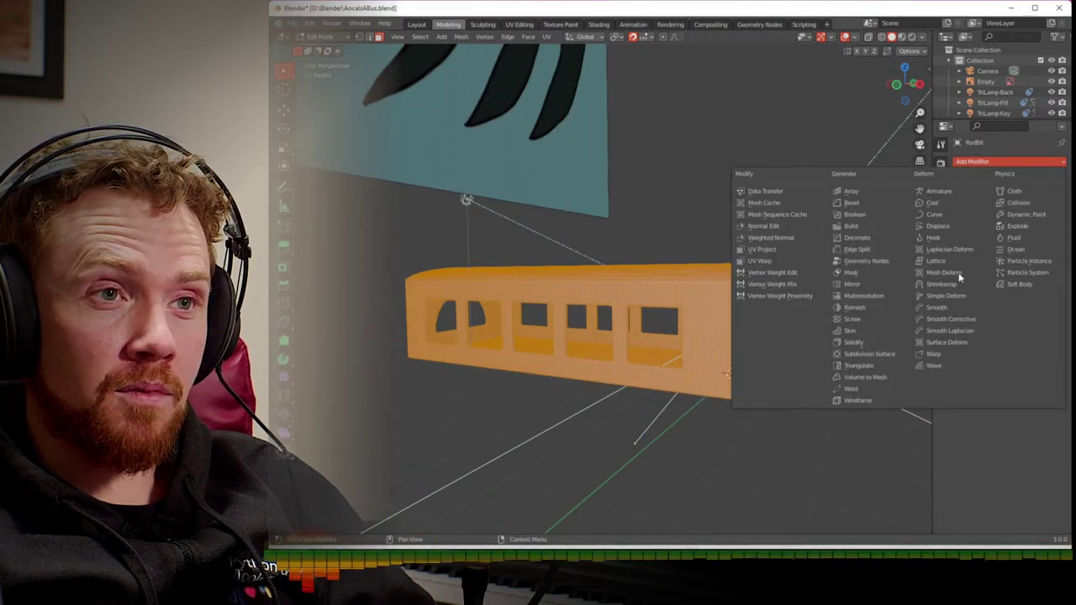
- Add a Decimate modifier to the bus and switch it to Planar mode
left_click(858, 238)
middle_click_drag(876, 280, 882, 354)
scroll(882, 353, "up", 5)
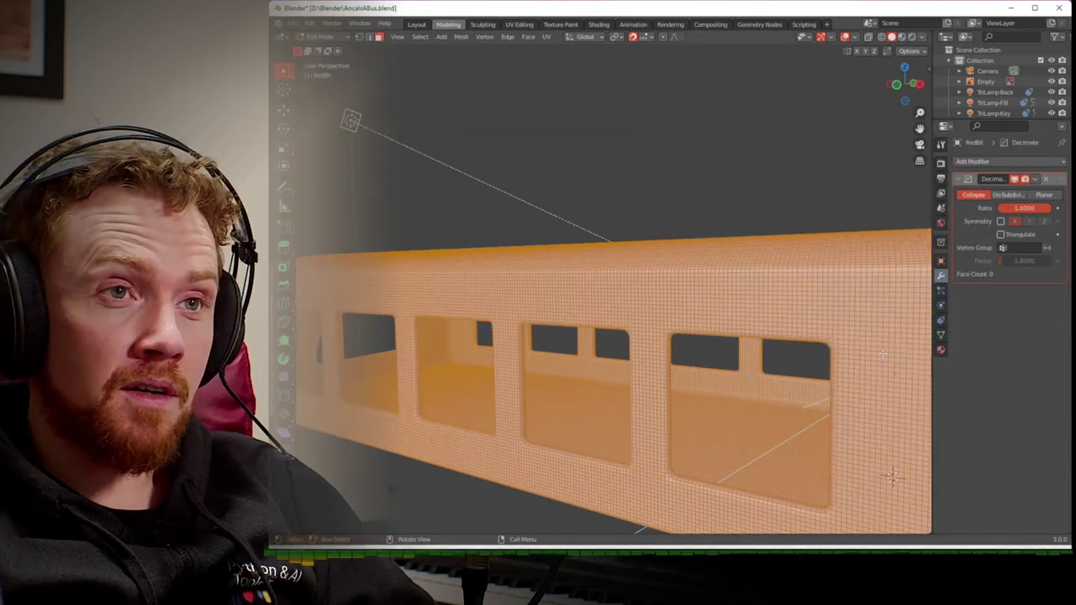
left_click(1042, 195)
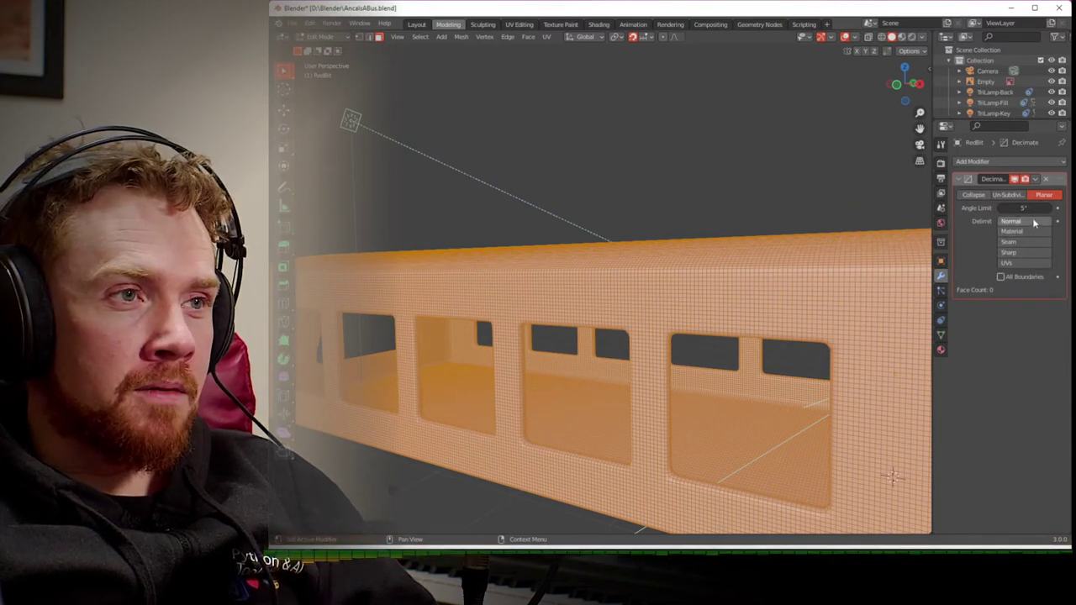
- Raise the Planar angle limit to 5.5°, save the file, then try Un-Subdivide
left_click(1049, 210)
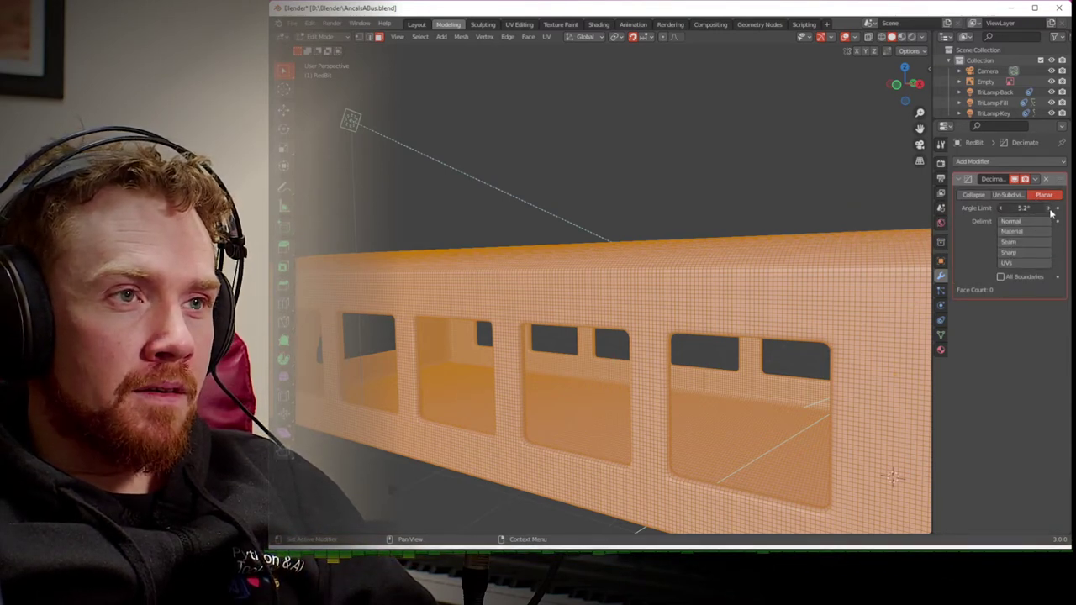
left_click(1049, 209)
left_click(1049, 209)
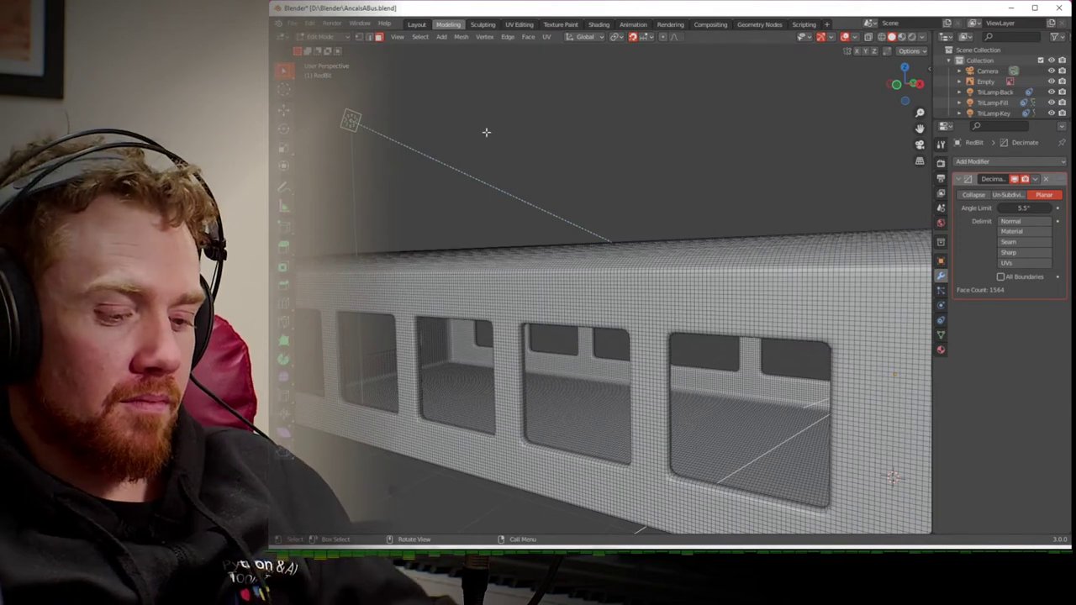
key("ctrl+s")
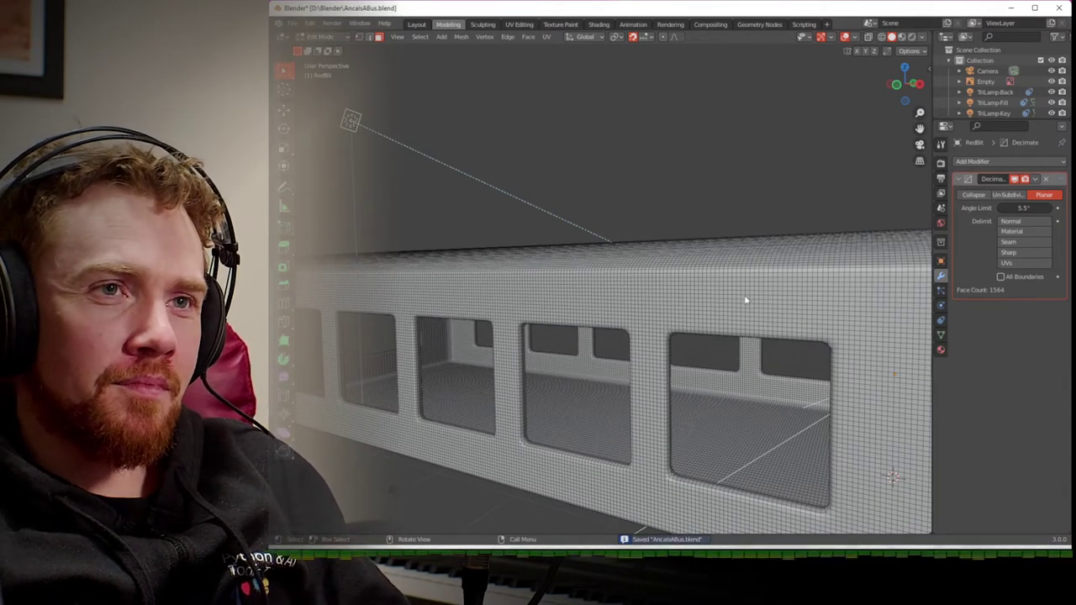
left_click(1009, 195)
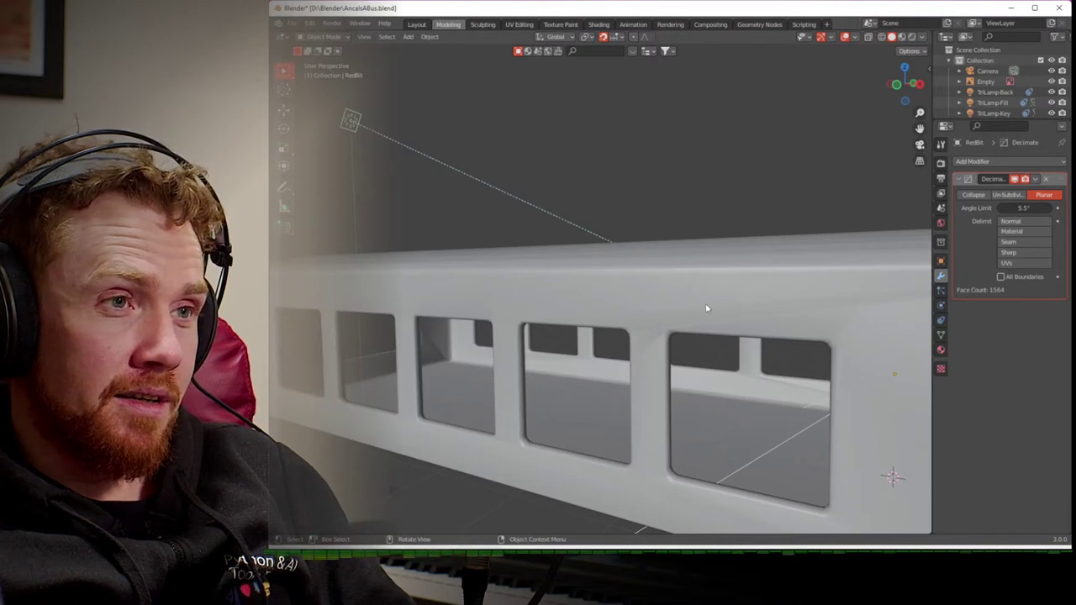
- Select the bus in wireframe view and switch Decimate to Collapse with a lower ratio
left_click(683, 316)
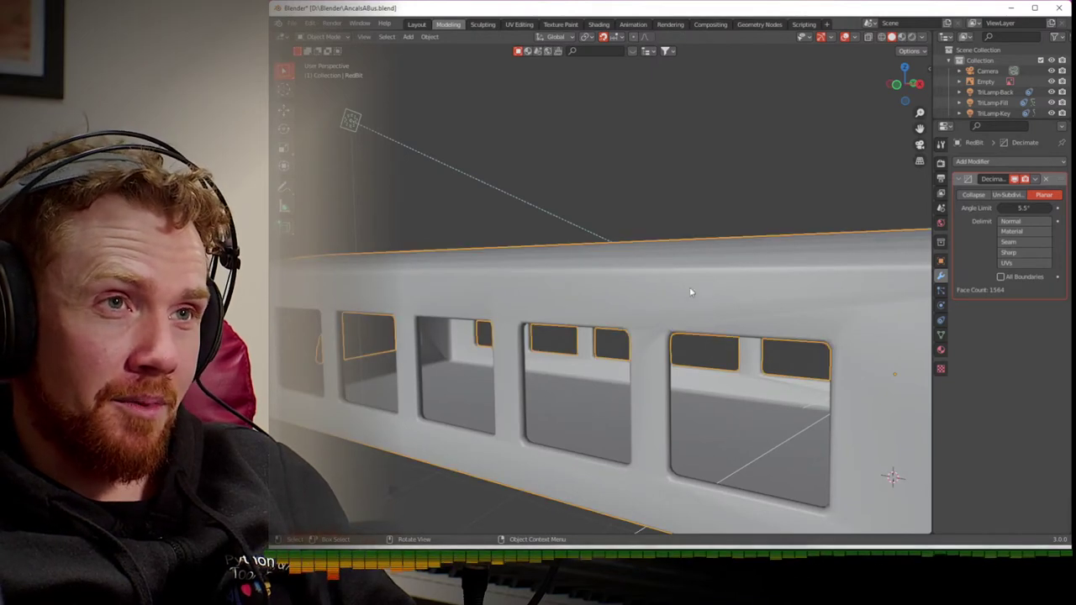
left_click(881, 38)
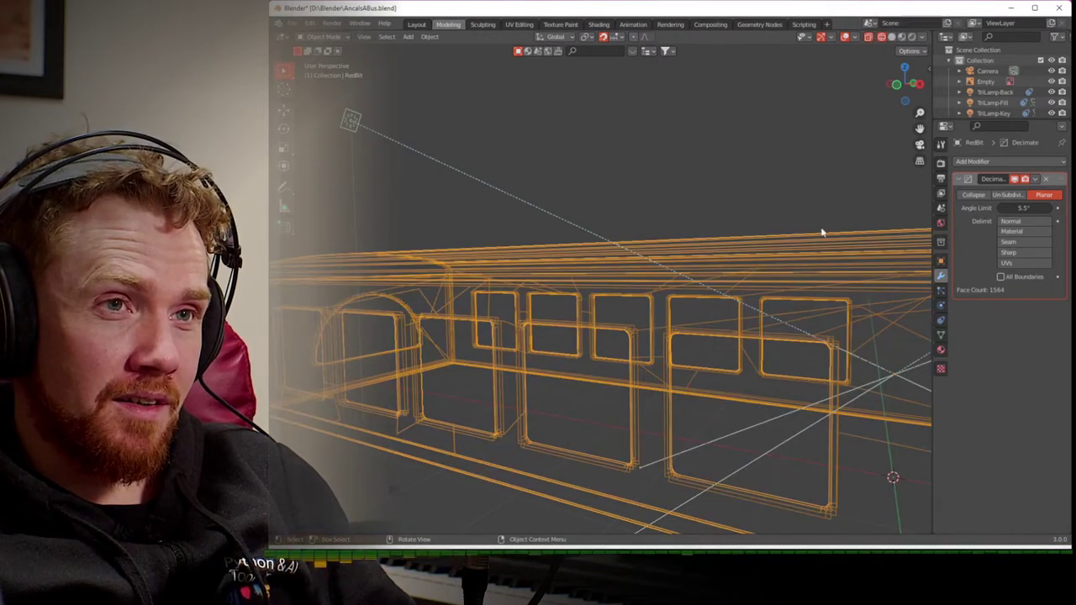
scroll(910, 260, "down", 4)
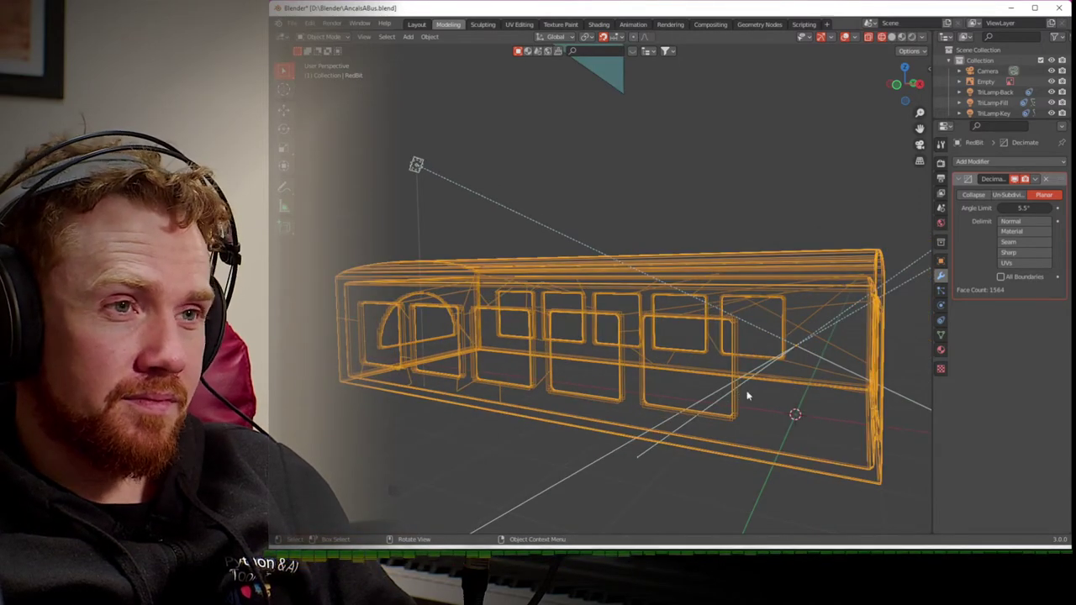
middle_click_drag(785, 388, 895, 295)
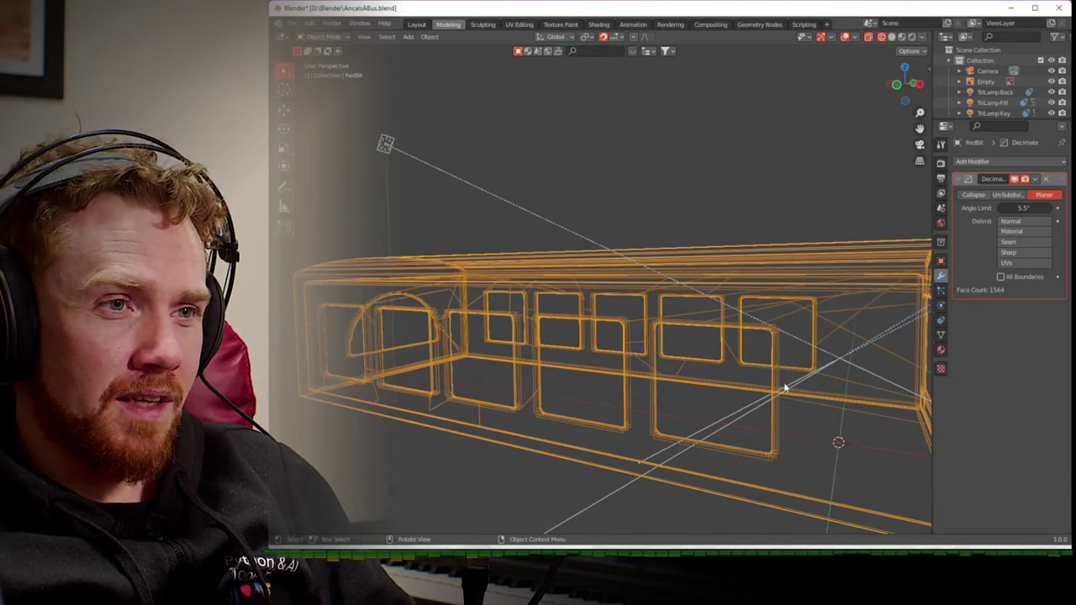
left_click(973, 194)
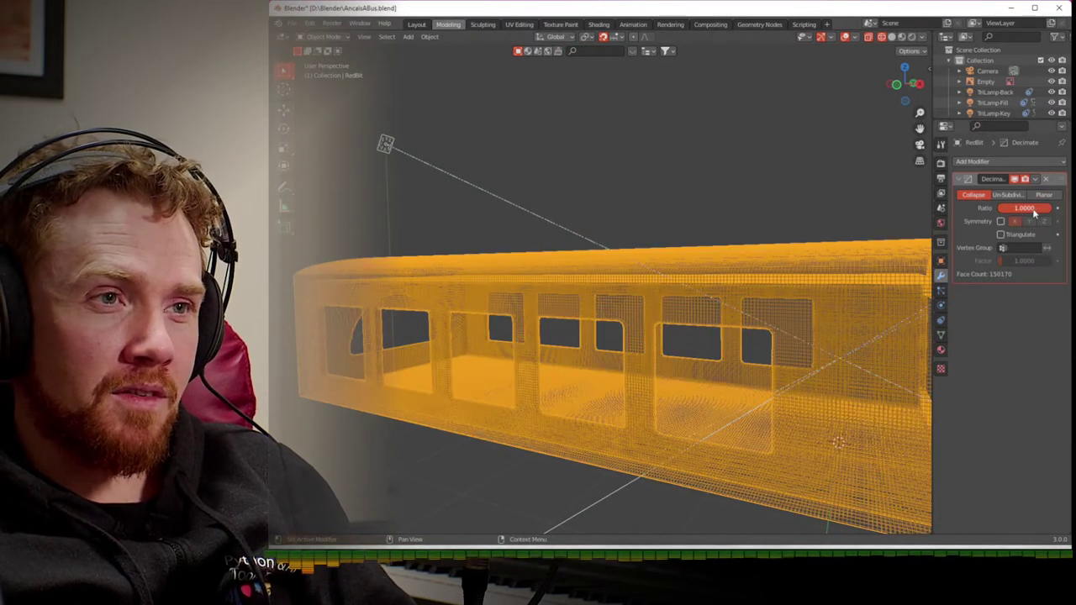
left_click_drag(1023, 207, 1003, 223)
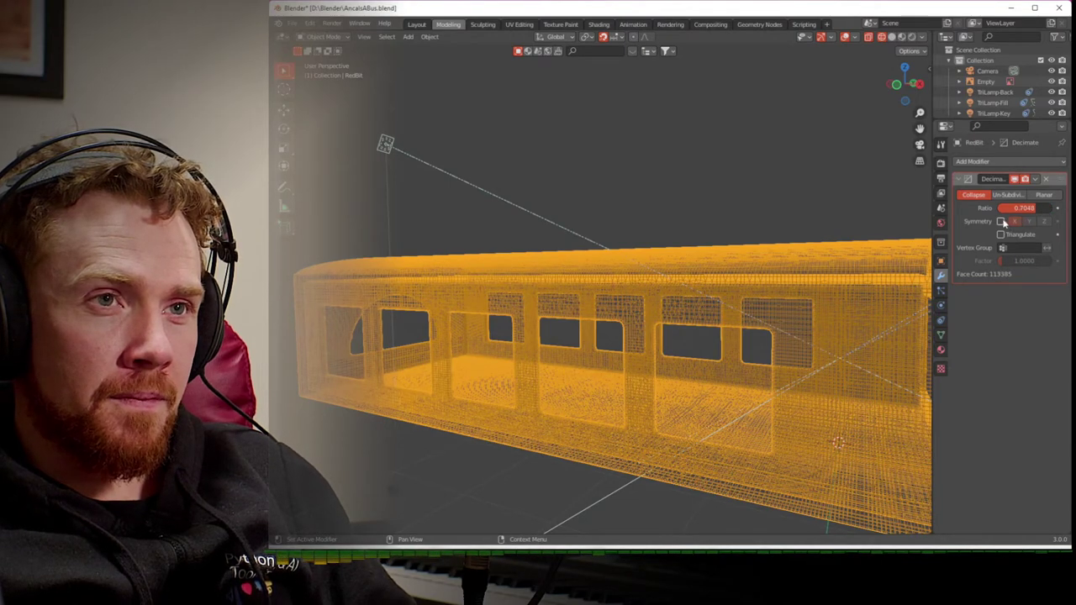
- Enable Y-axis symmetry, leave Triangulate off, and drag the ratio toward zero
left_click(1001, 221)
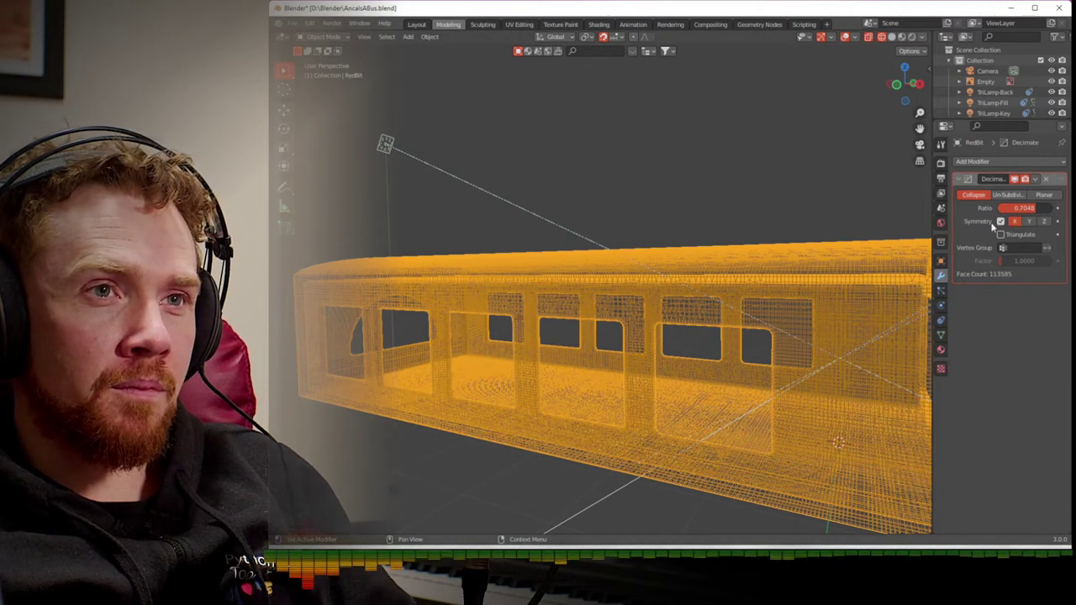
left_click(1029, 221)
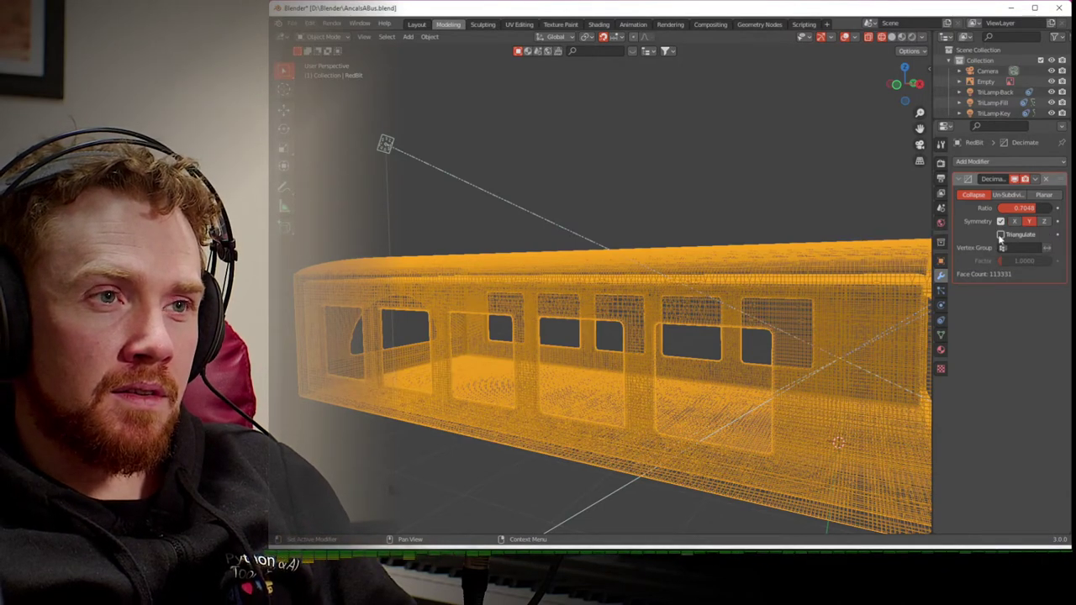
left_click(1000, 235)
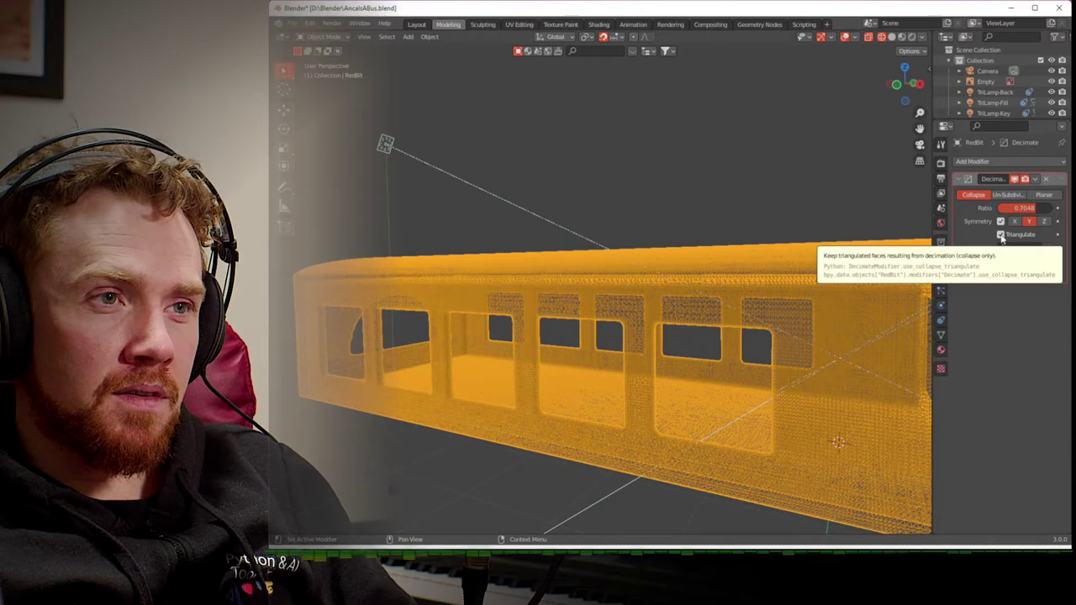
left_click(1031, 236)
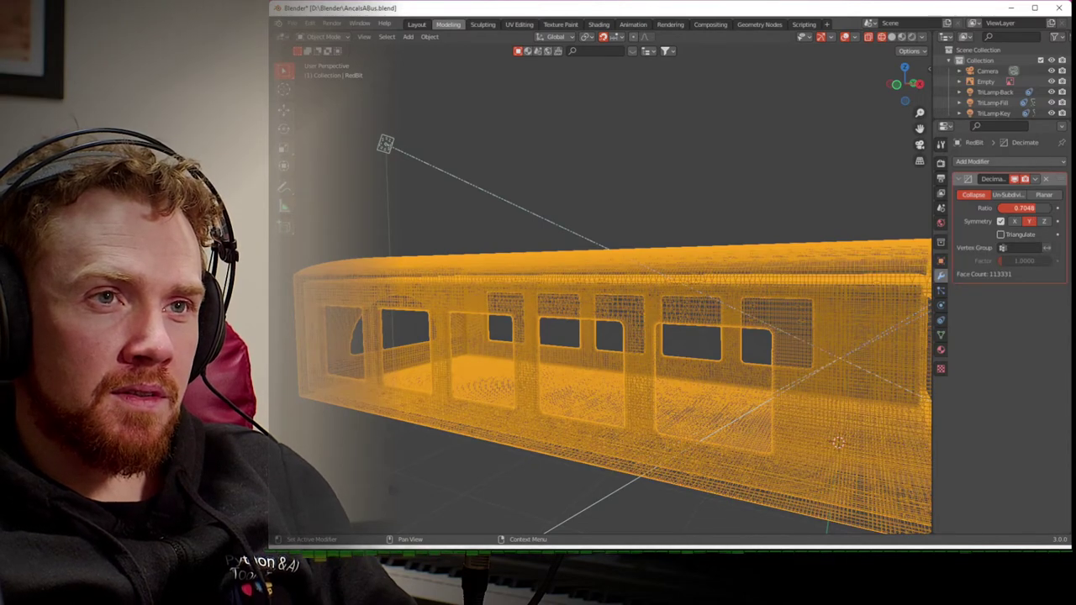
left_click_drag(1026, 208, 981, 211)
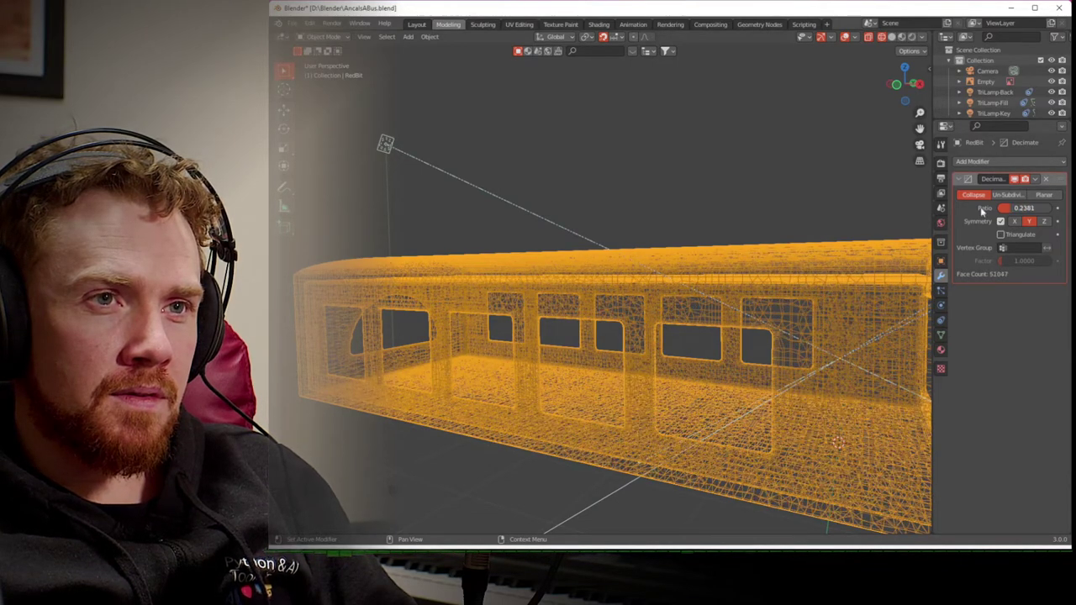
left_click_drag(825, 225, 826, 226)
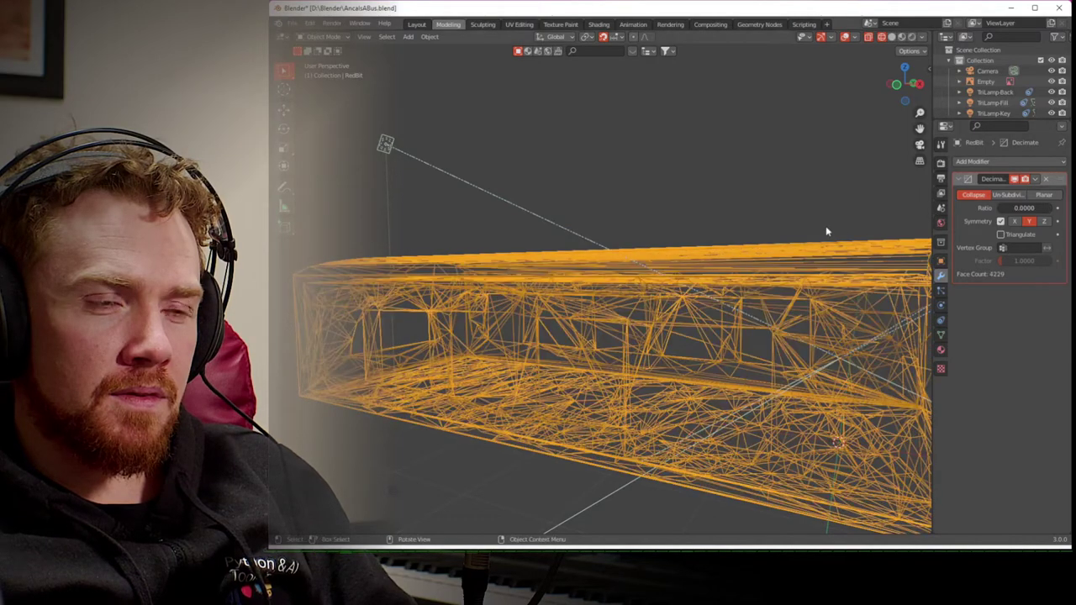
- Return to solid shading and set the Decimate ratio to 0.1
middle_click_drag(846, 231, 779, 235)
scroll(779, 235, "down", 3)
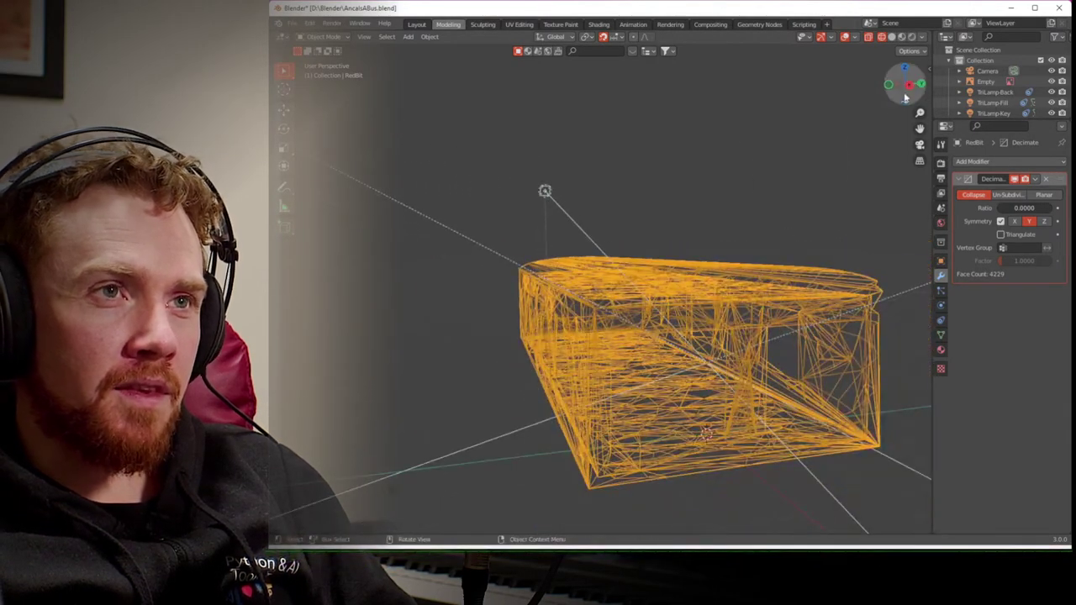
left_click(892, 37)
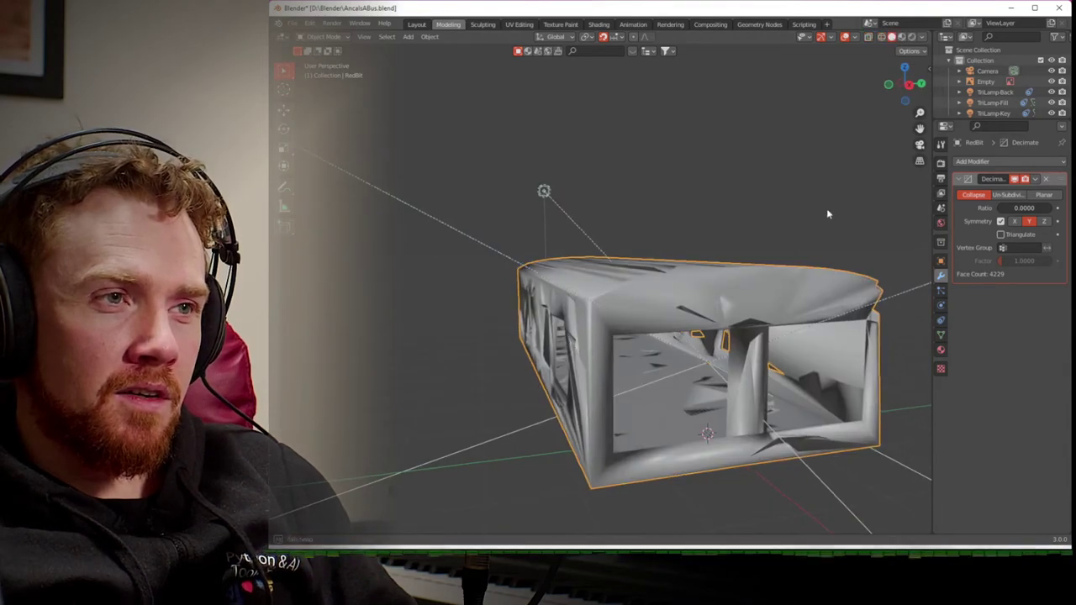
mouse_move(827, 208)
middle_mouse_down()
mouse_move(867, 189)
mouse_move(867, 200)
middle_mouse_up()
left_click(1049, 209)
type(".1")
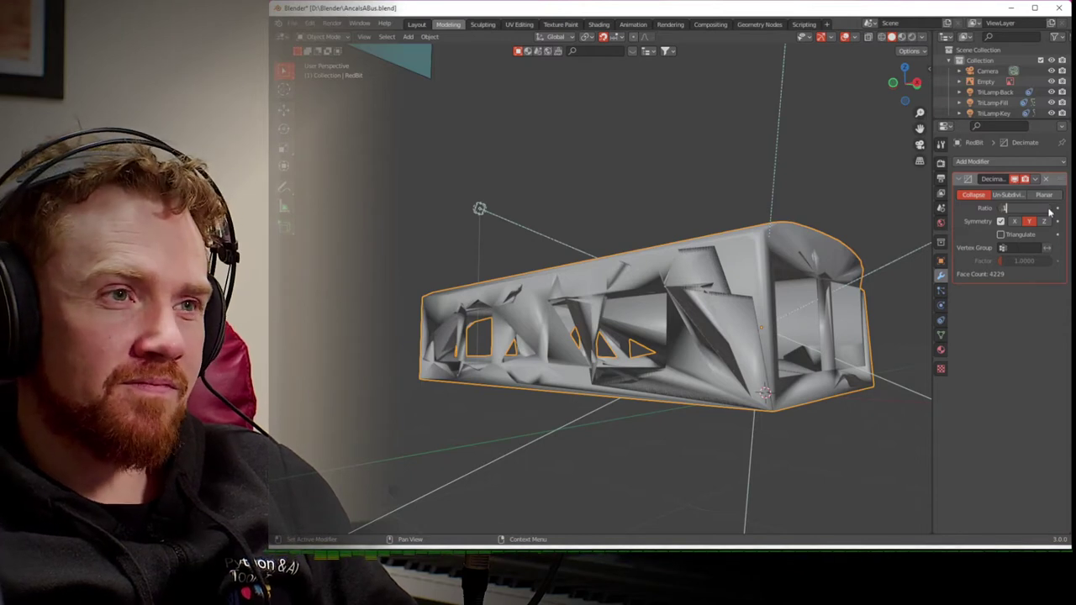
key("Return")
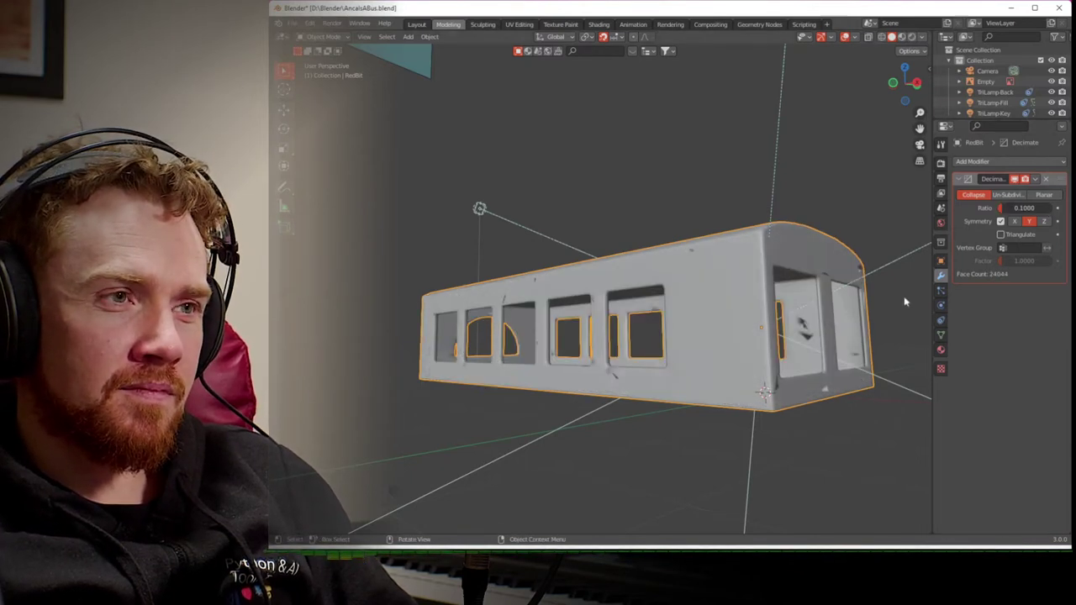
- Set the Decimate ratio to 0.2 and apply the modifier to the mesh
middle_click_drag(906, 300, 892, 317)
left_click(1018, 209)
type(".2")
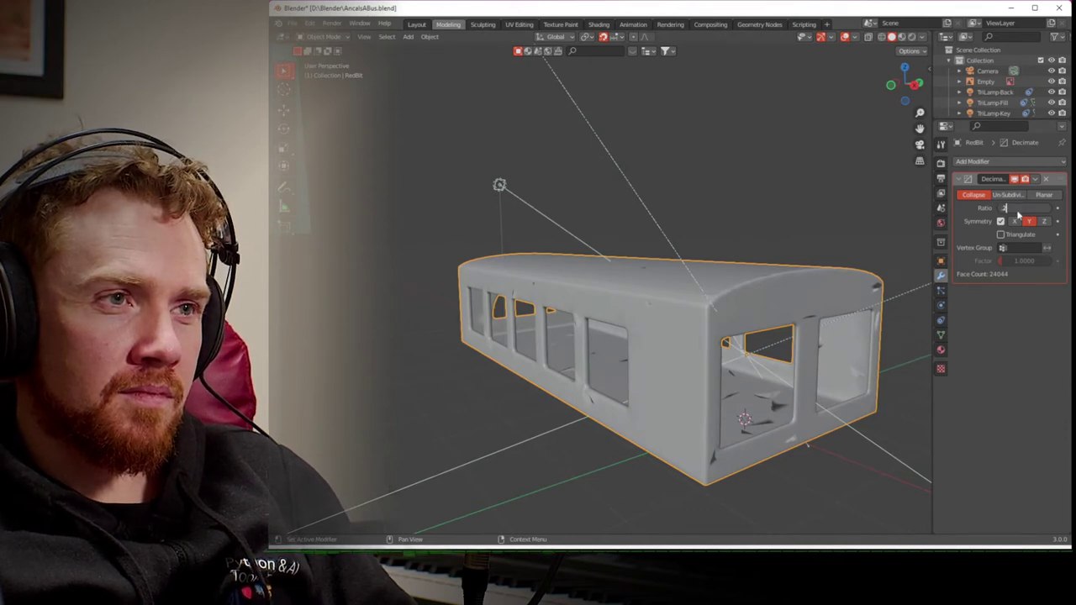
key("Return")
middle_click_drag(784, 301, 760, 300)
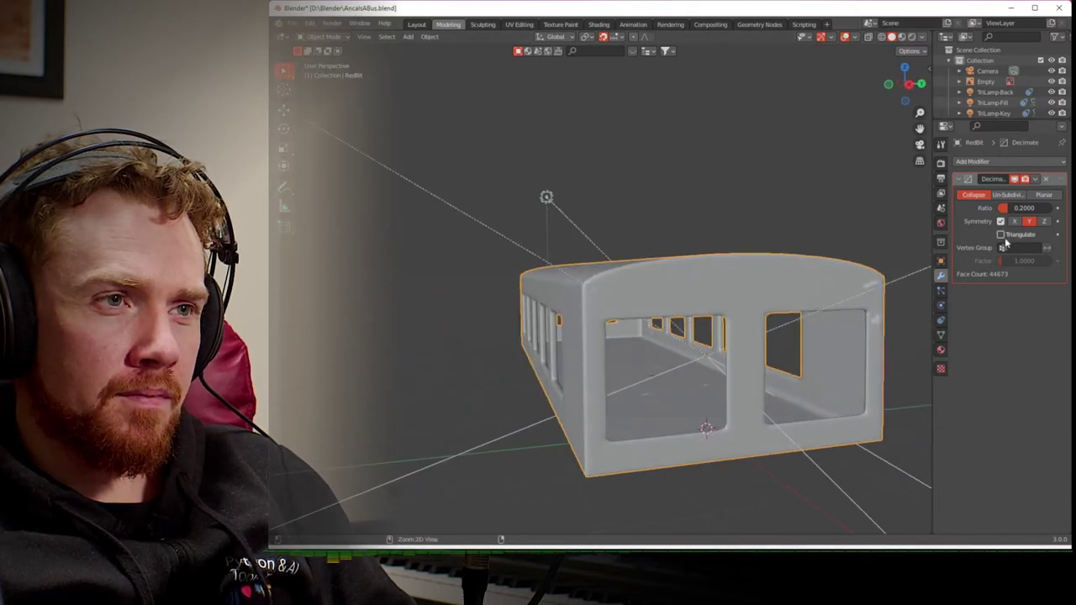
left_click(1045, 179)
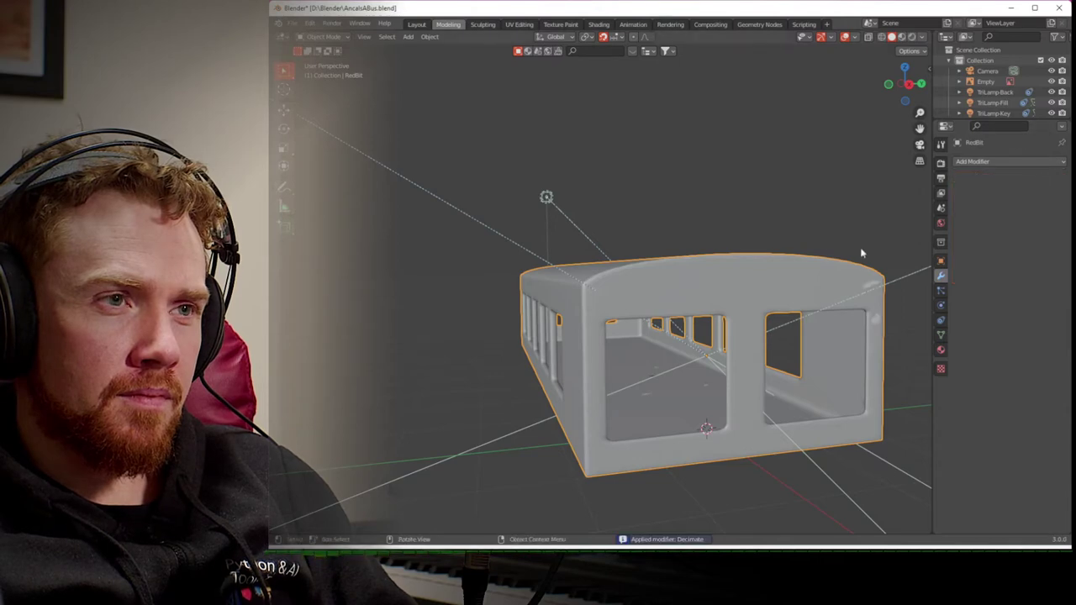
middle_click_drag(791, 316, 740, 307)
- Inspect the decimated mesh in Edit Mode, then save AncalsABus.blend
key("Tab")
scroll(715, 298, "up", 8)
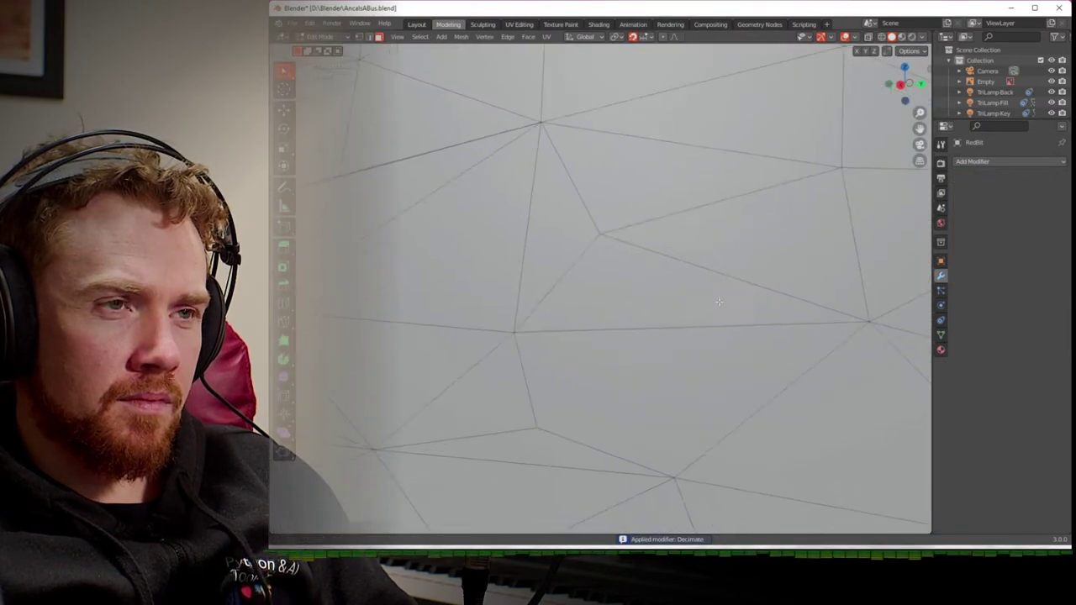
scroll(672, 288, "down", 6)
mouse_move(672, 289)
middle_mouse_down()
mouse_move(702, 322)
mouse_move(649, 272)
mouse_move(670, 286)
middle_mouse_up()
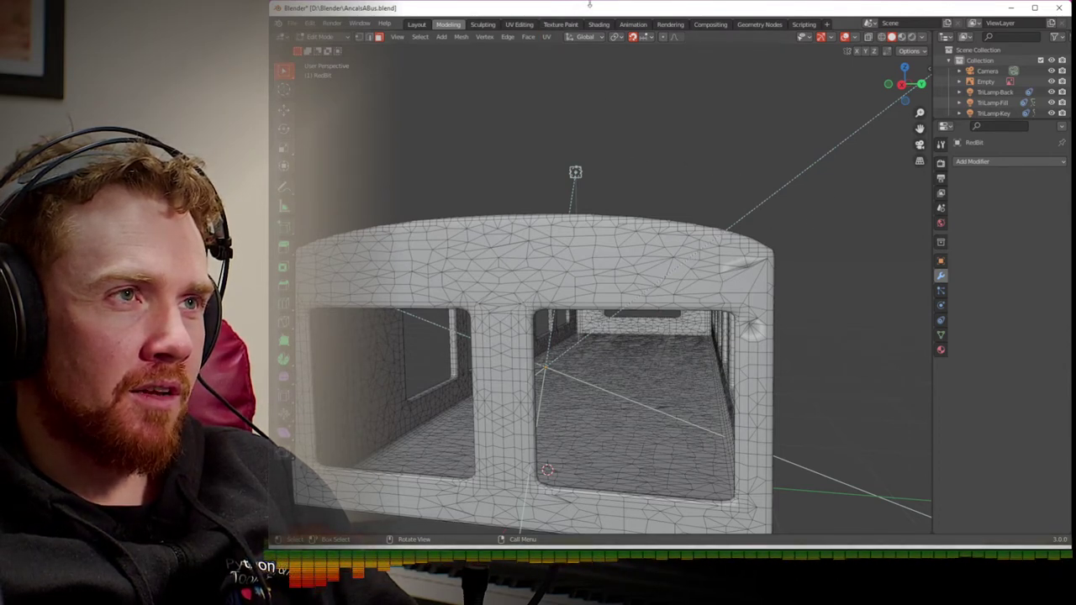
key("ctrl+s")
key("Tab")
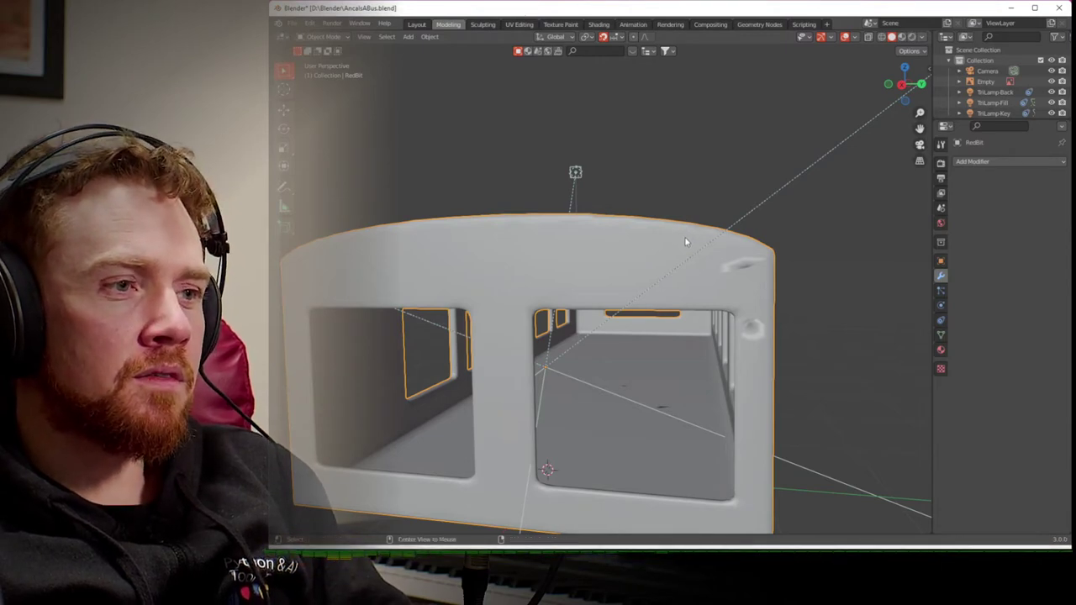
- In Edit Mode, recalculate the bus normals outside with Alt+N
left_click(429, 37)
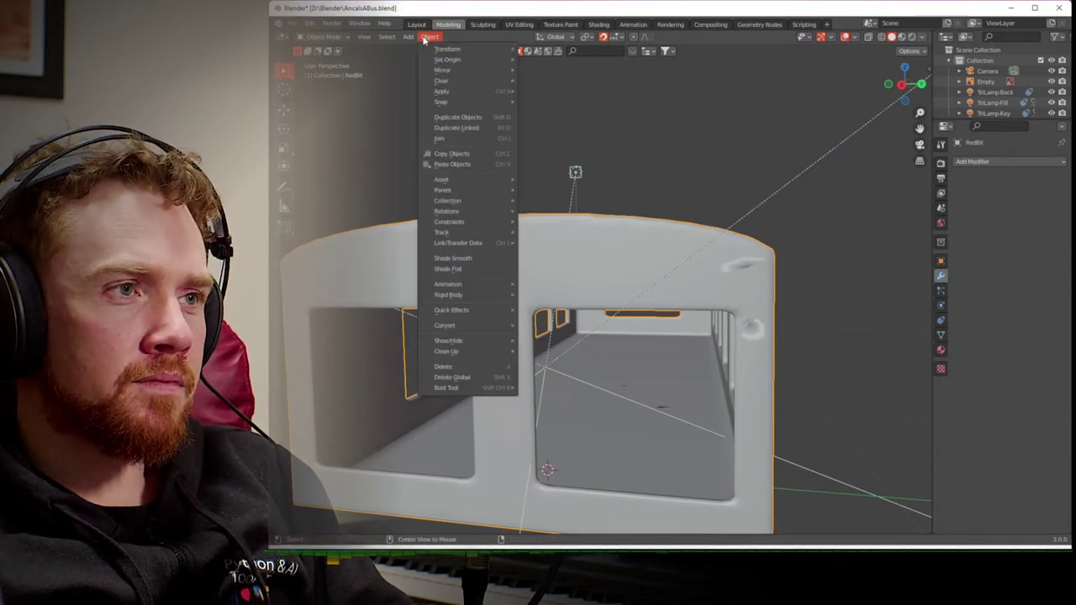
key("Escape")
key("Tab")
key("alt+n")
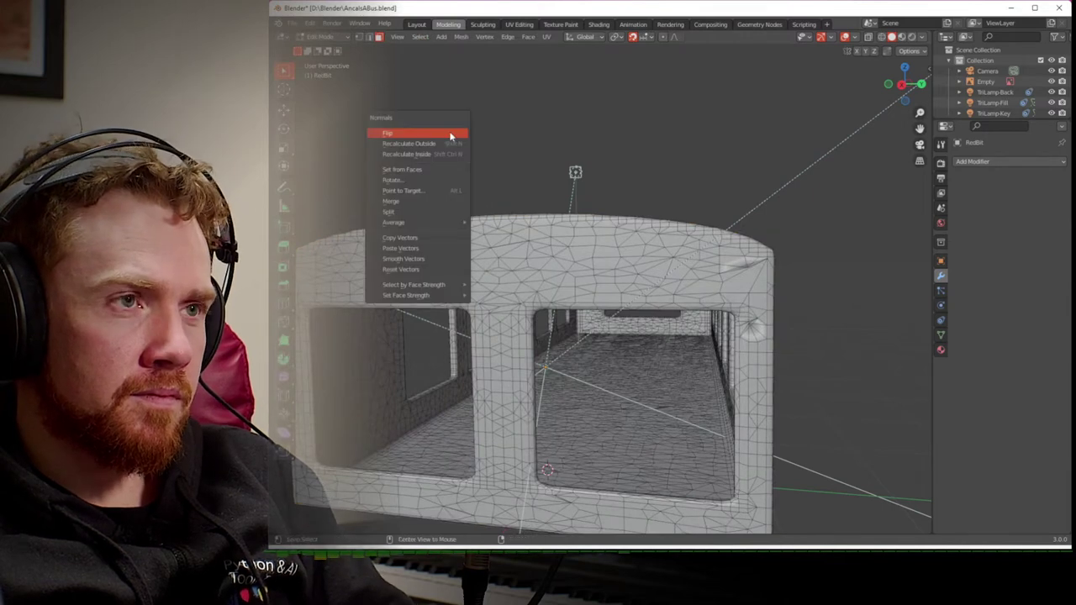
left_click(449, 144)
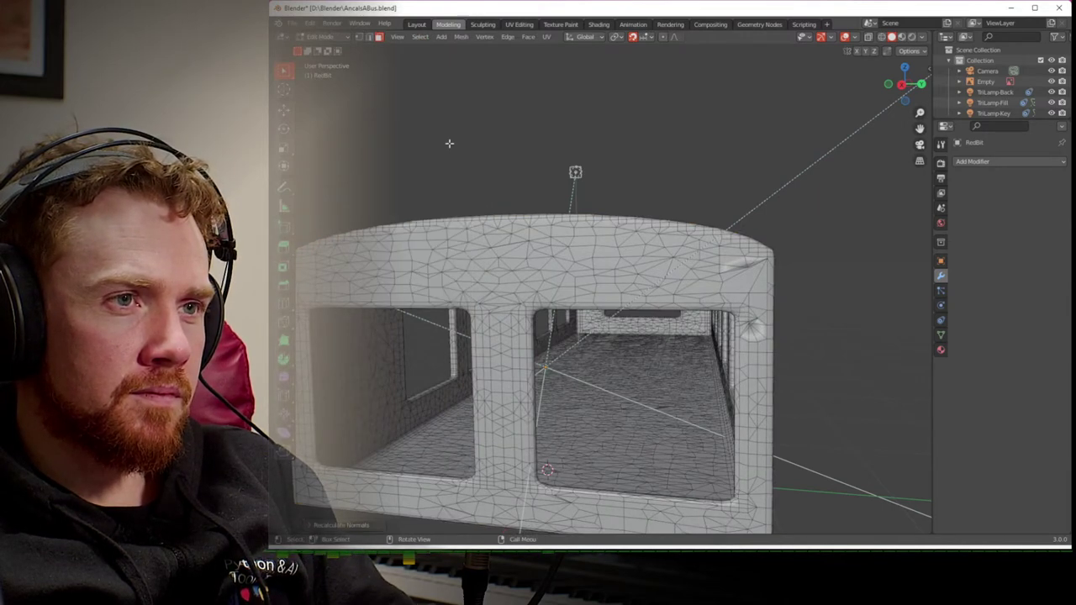
- Return the bus to Object Mode and switch to the Layout workspace
key("alt+n")
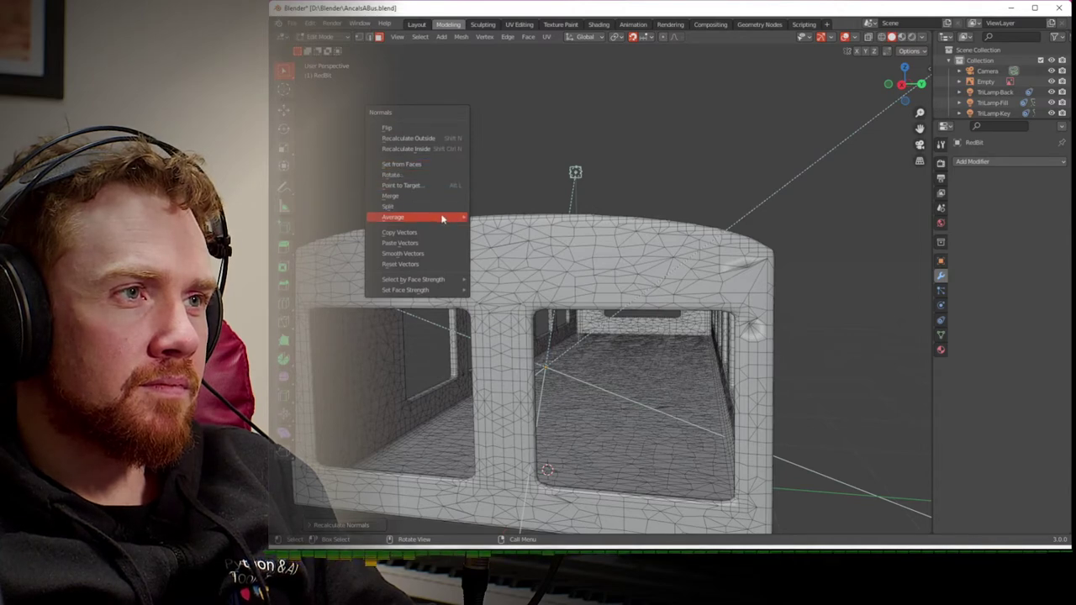
mouse_move(442, 219)
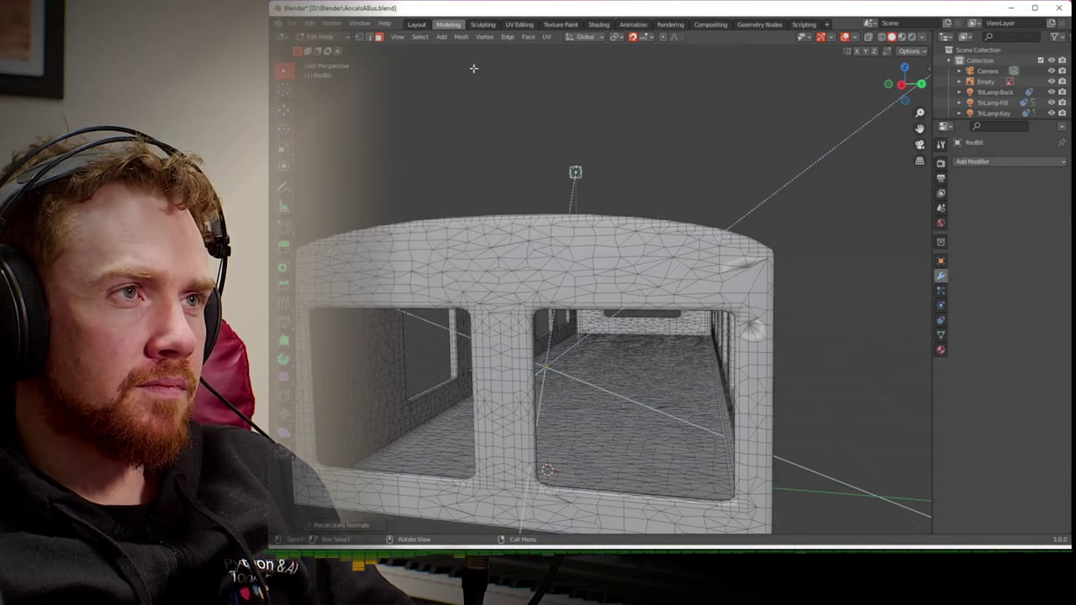
scroll(507, 211, "down", 4)
middle_click_drag(507, 211, 571, 218)
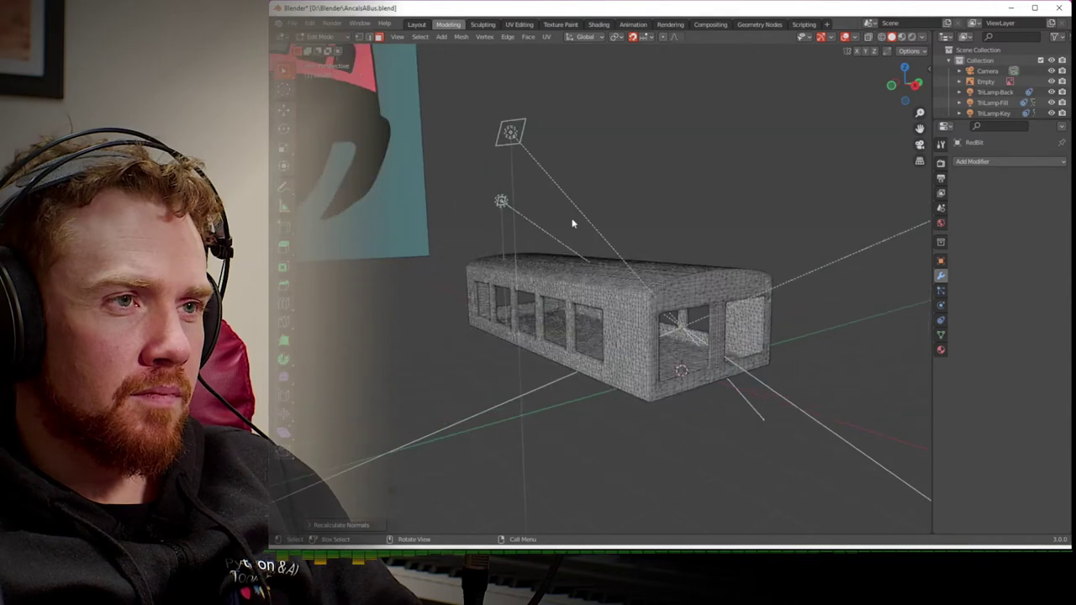
key("Tab")
middle_click_drag(664, 257, 521, 244)
left_click(423, 24)
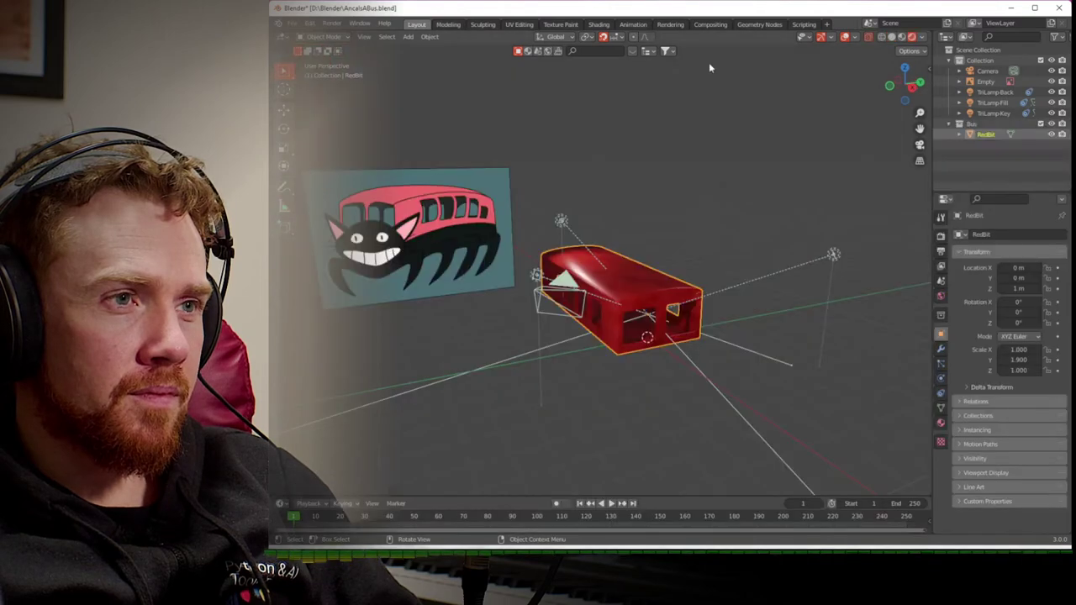
- Deselect the red bus and save the scene to AncalsABus.blend
mouse_move(651, 216)
middle_mouse_down()
mouse_move(530, 200)
mouse_move(655, 196)
middle_mouse_up()
scroll(533, 204, "up", 5)
scroll(654, 192, "down", 4)
left_click(663, 197)
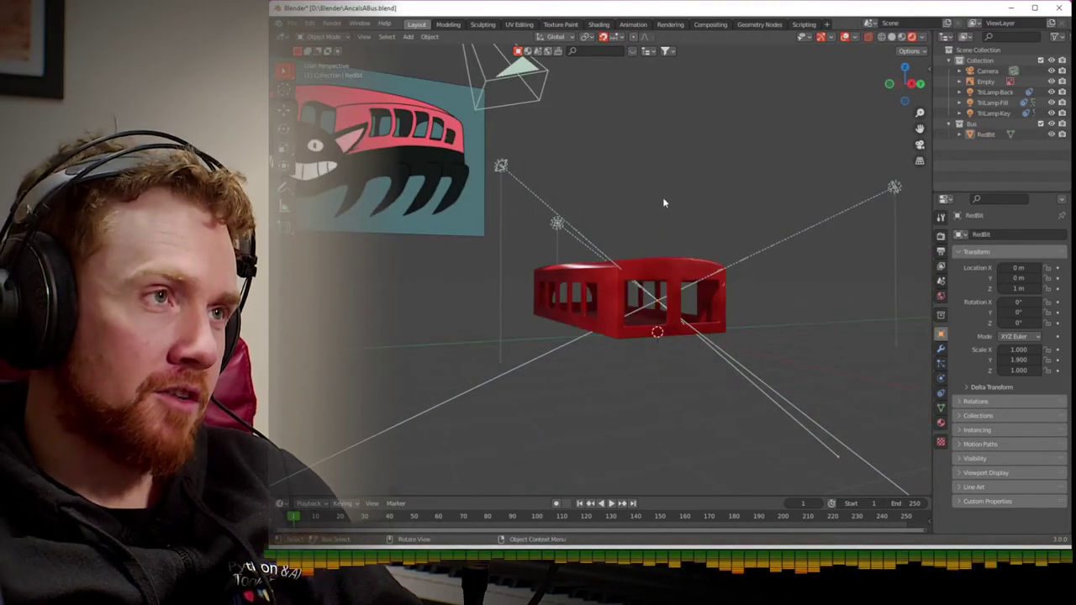
key("ctrl+s")
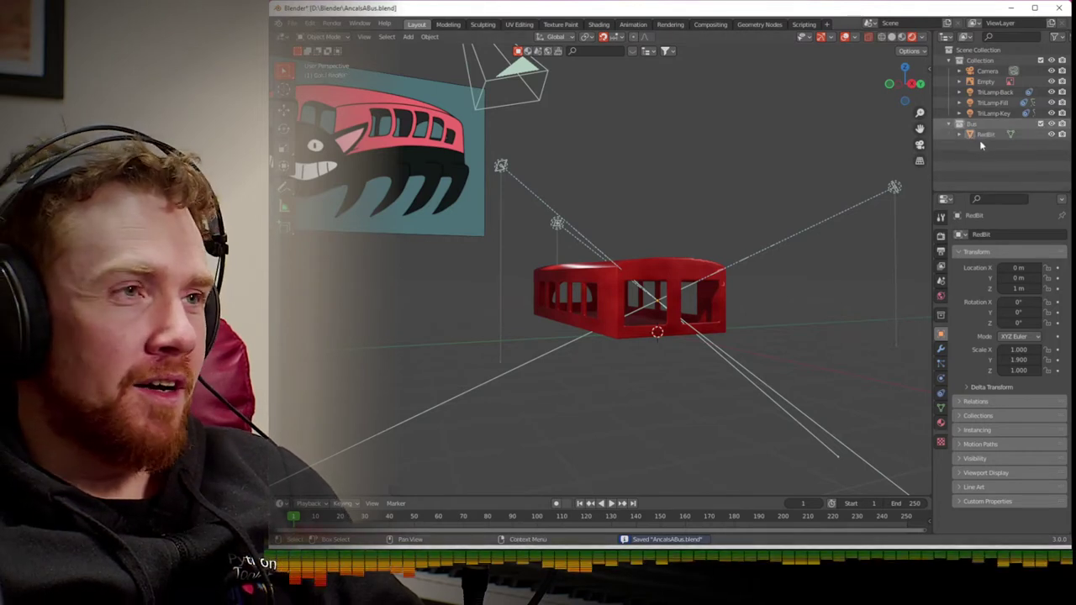
- Orbit the bus through front-on and three-quarter views, ending on a straight right-side view
scroll(673, 217, "down", 2)
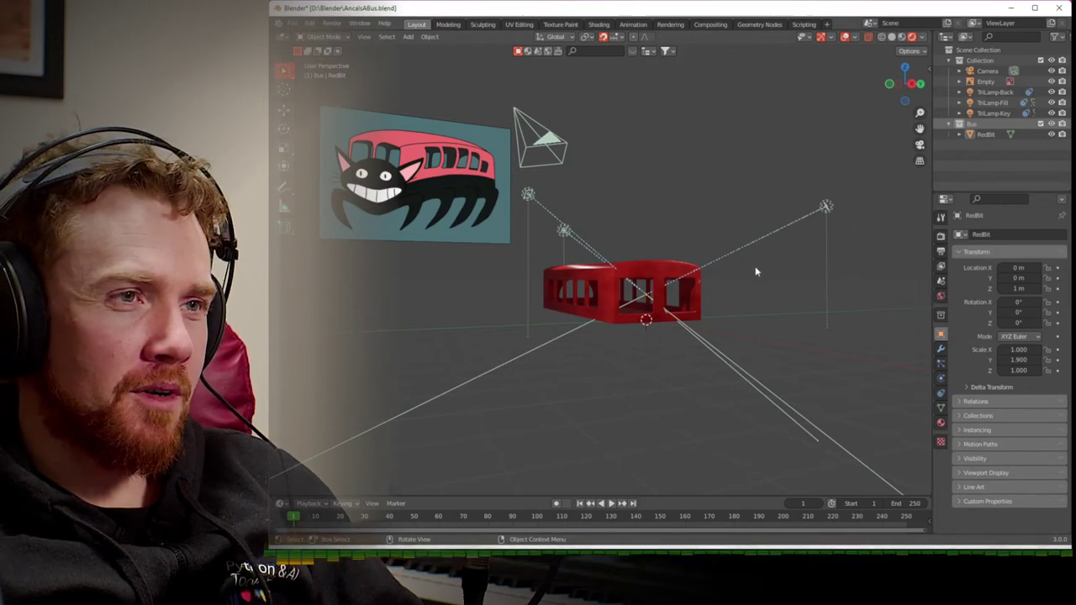
scroll(704, 277, "down", 1)
scroll(704, 277, "up", 10)
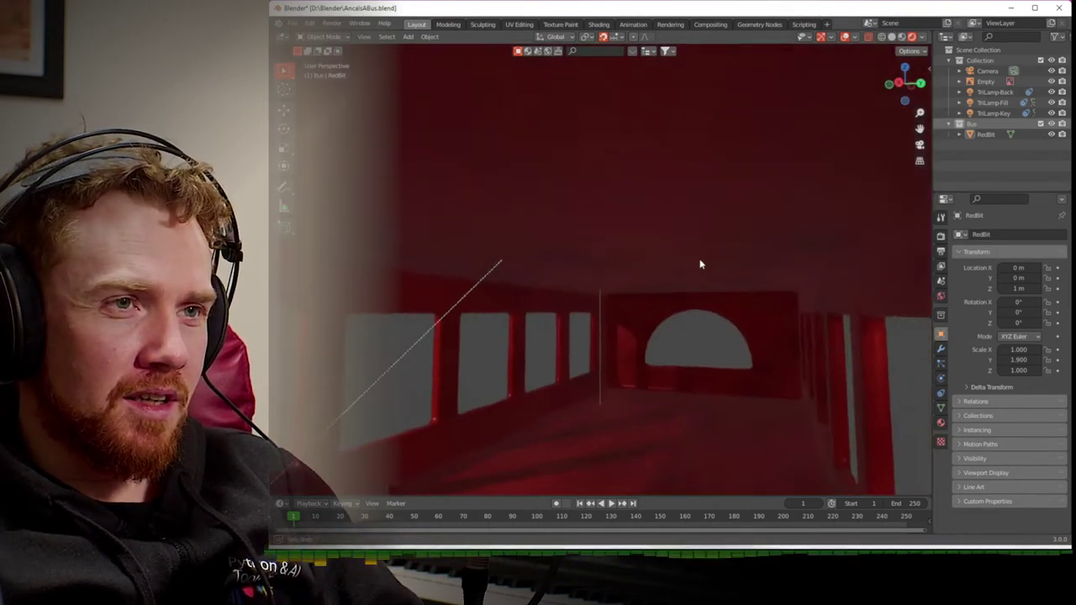
scroll(698, 265, "down", 5)
middle_click_drag(699, 262, 729, 270)
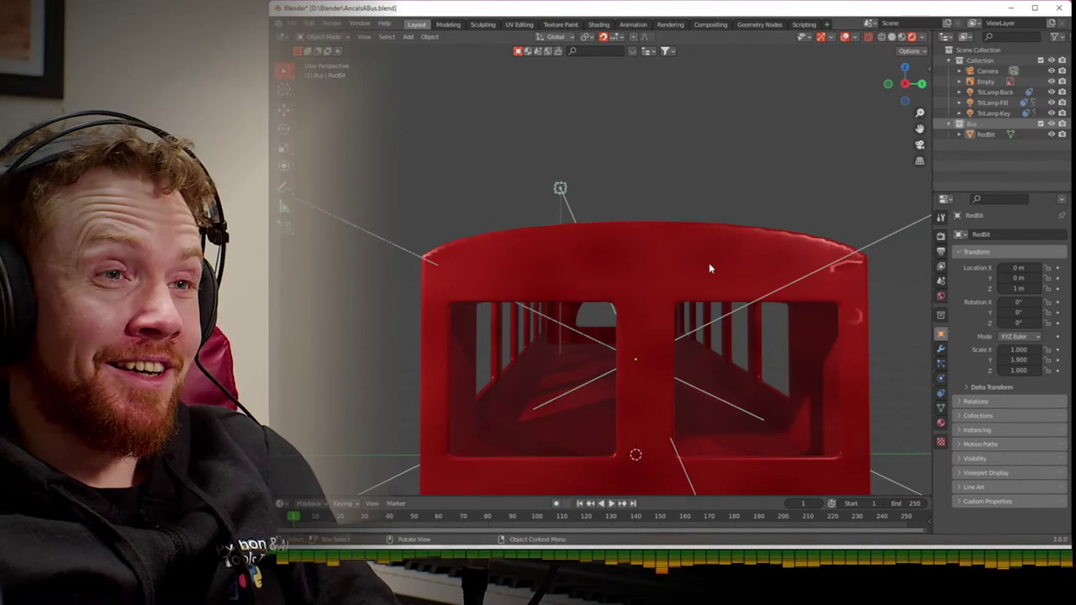
scroll(709, 268, "down", 4)
middle_click_drag(709, 267, 736, 286)
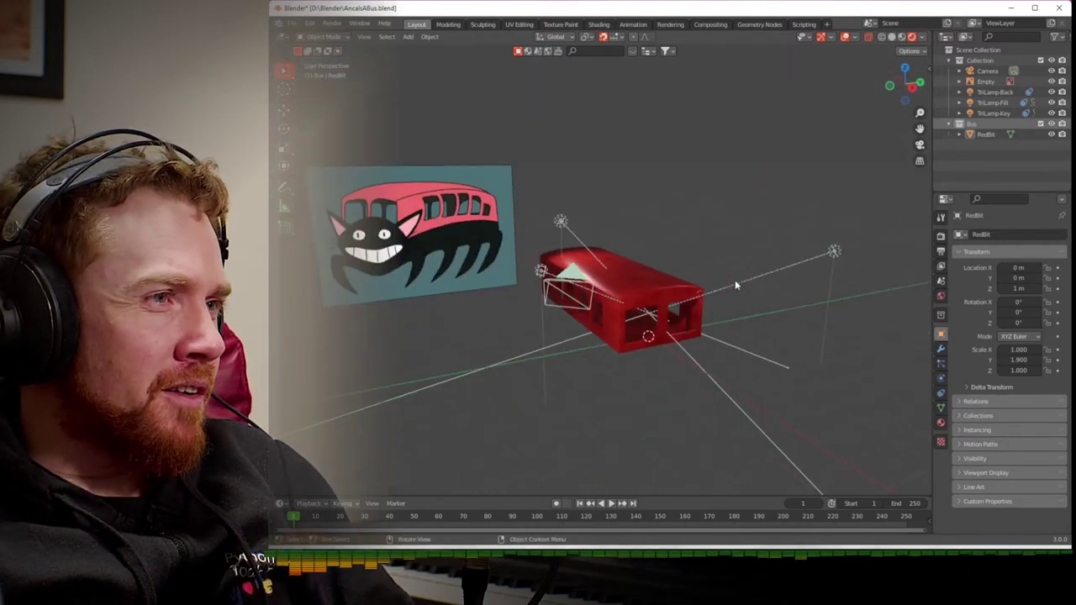
left_click(912, 88)
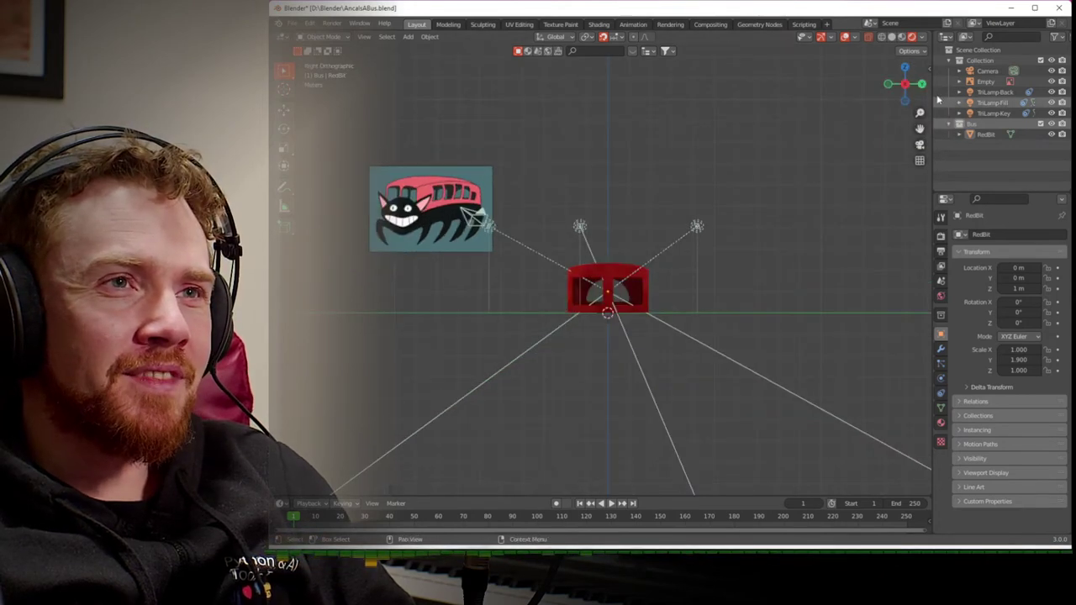
- Switch the viewport to Solid shading, then exclude and re-include the main collection
left_click(892, 37)
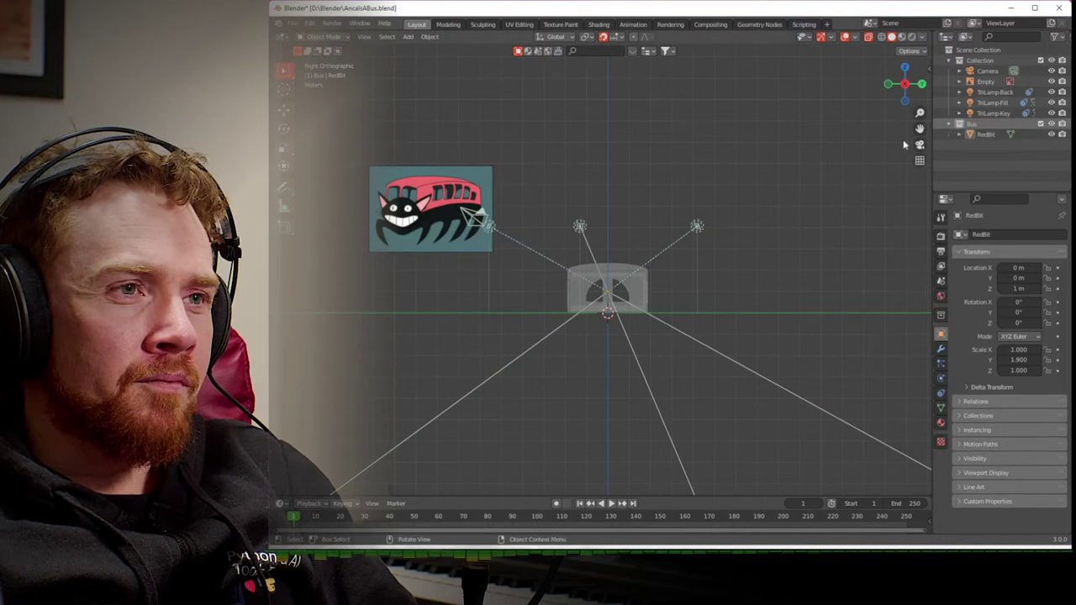
left_click(1042, 61)
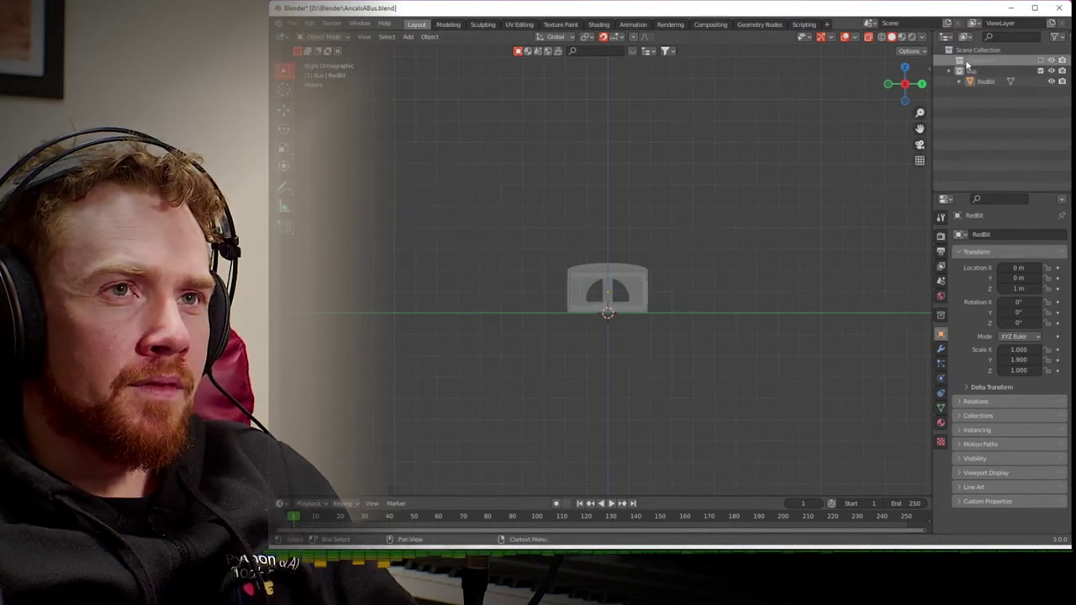
left_click(1041, 60)
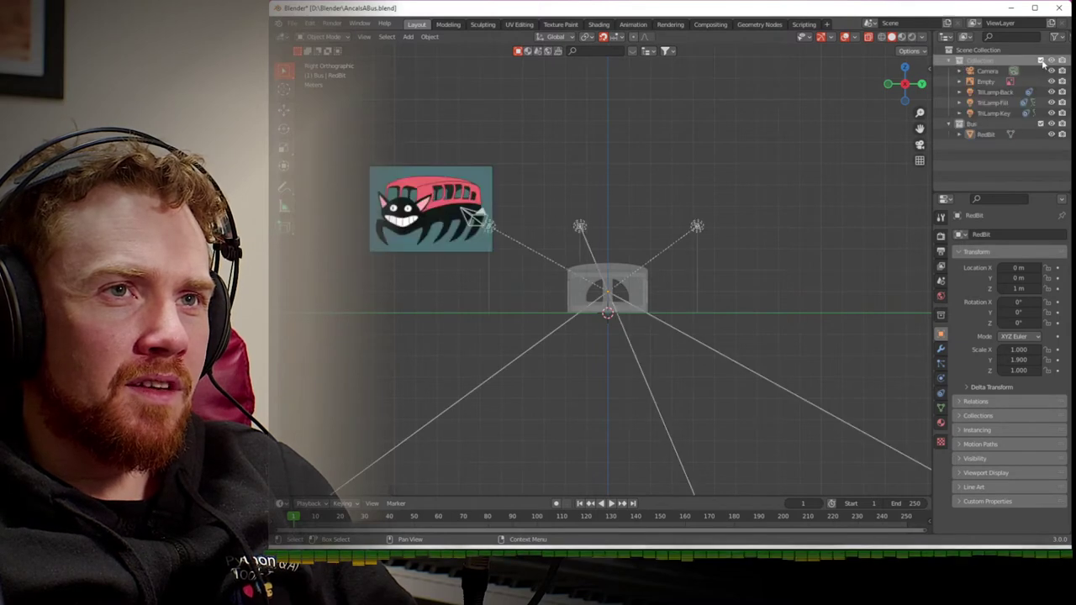
- Inspect TriLamp-Back's visibility and viewport display settings without changing them
left_click(1003, 93)
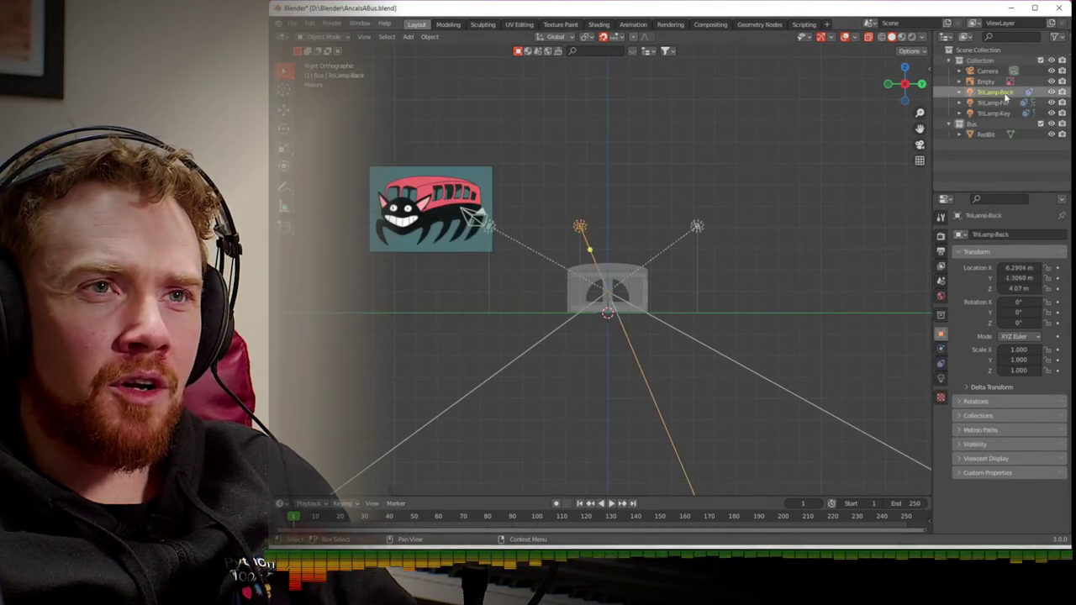
left_click(963, 444)
scroll(958, 451, "down", 1)
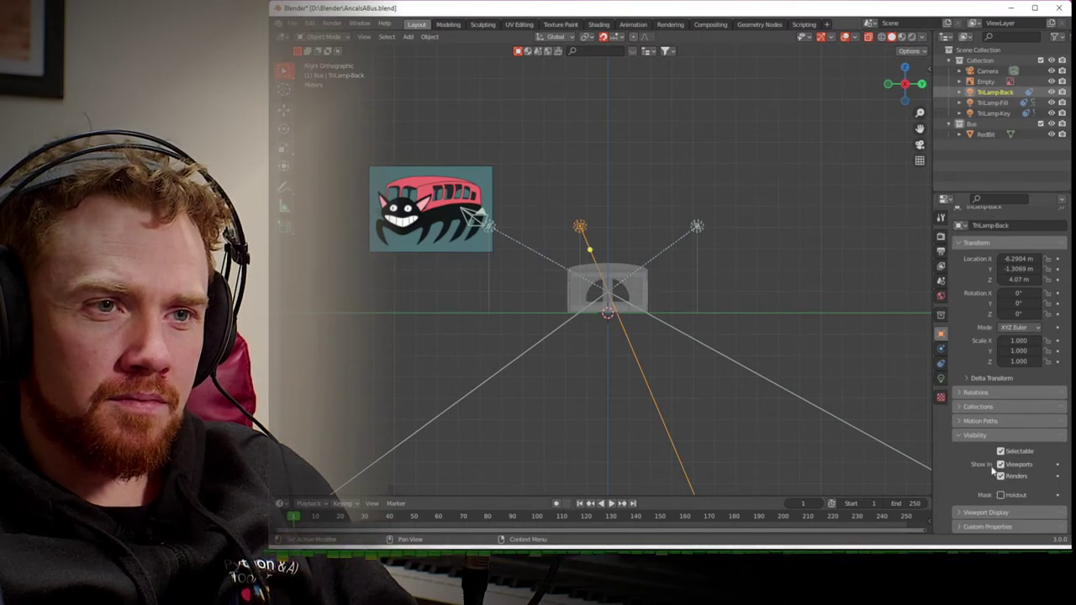
left_click(964, 436)
left_click(961, 457)
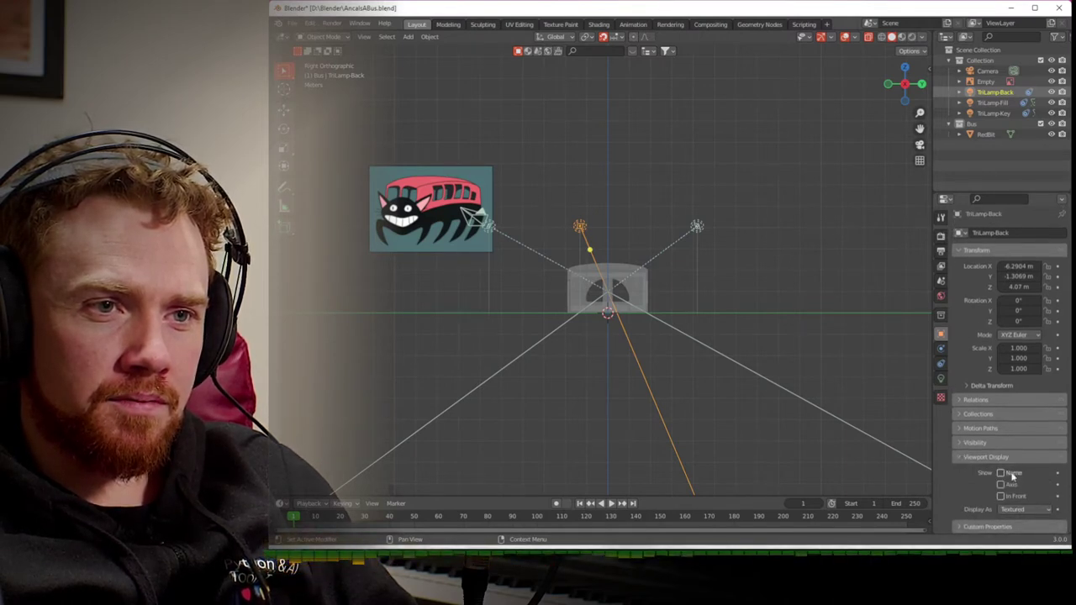
left_click(1020, 510)
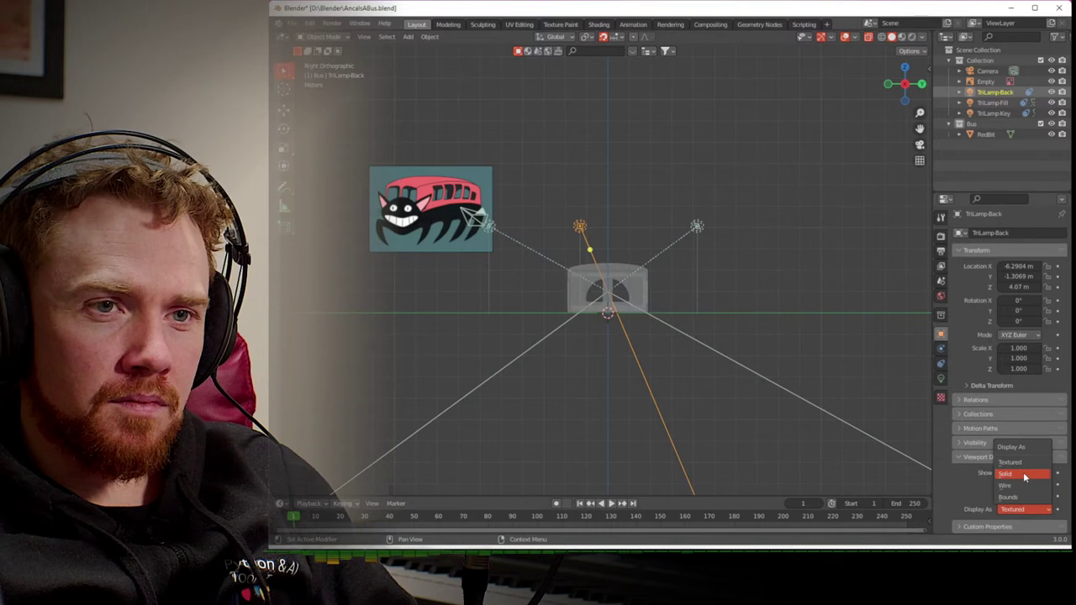
left_click(980, 512)
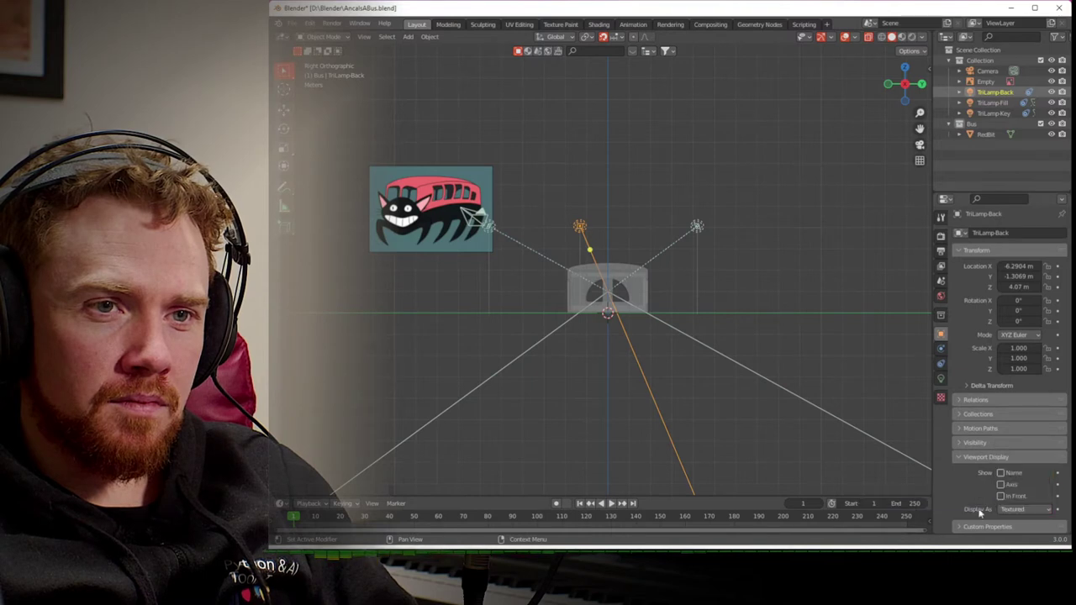
left_click(958, 458)
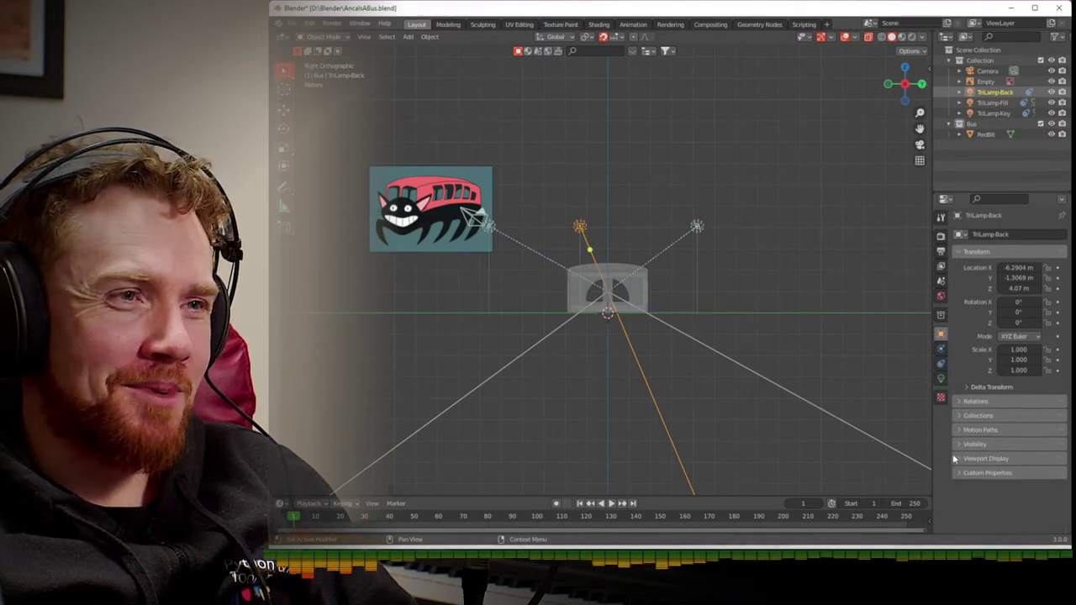
- Deselect the light, orbit around the bus, and return to a straight right-side view
left_click(741, 301)
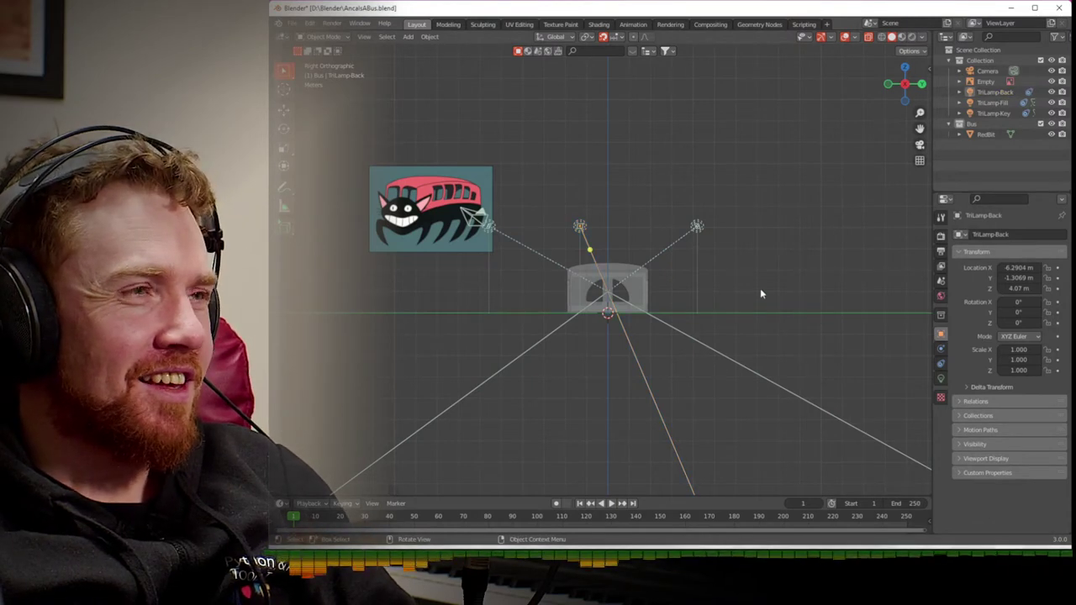
middle_click_drag(825, 198, 744, 258)
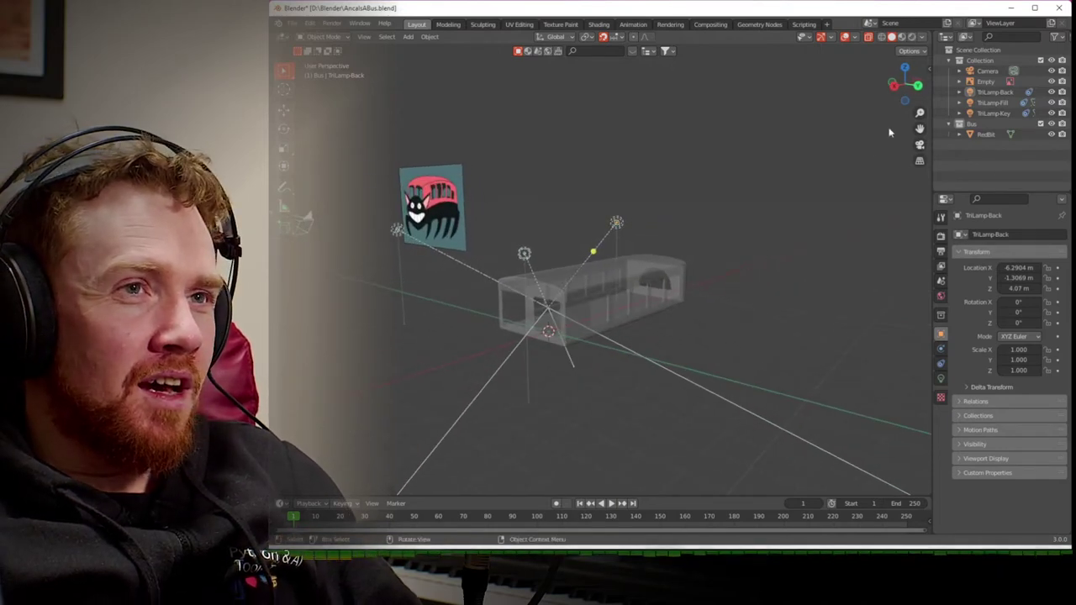
left_click(893, 85)
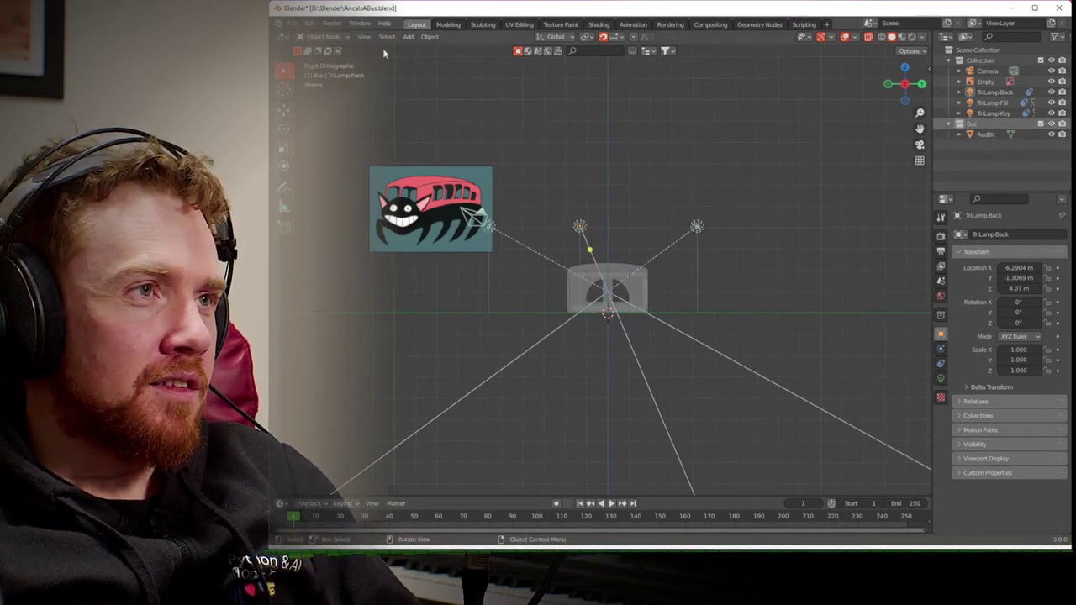
- Add a UV Sphere mesh at the origin beneath the bus
left_click(408, 37)
mouse_move(416, 50)
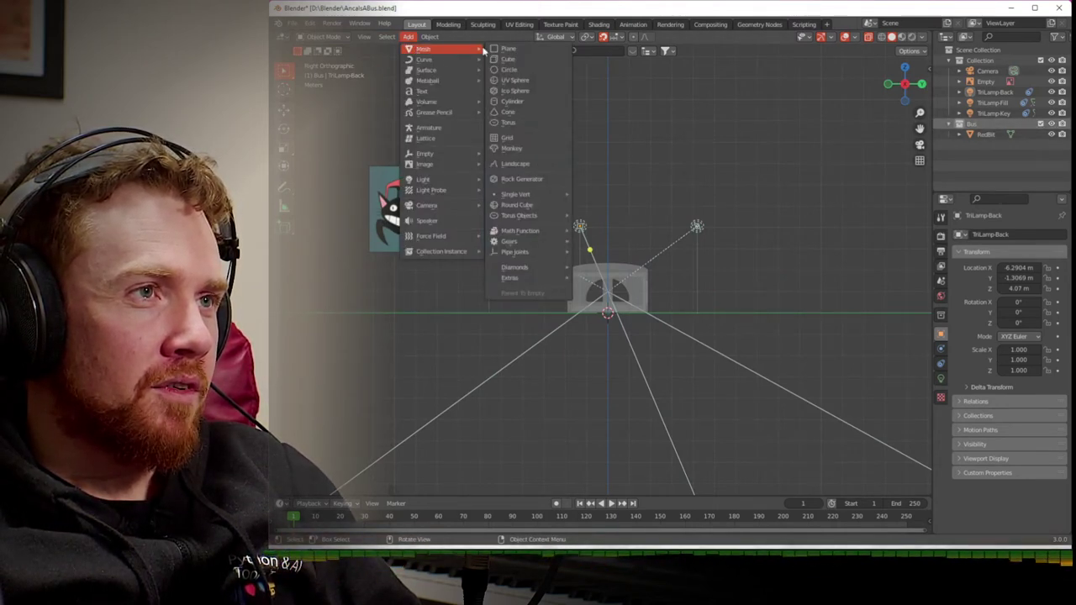
left_click(531, 81)
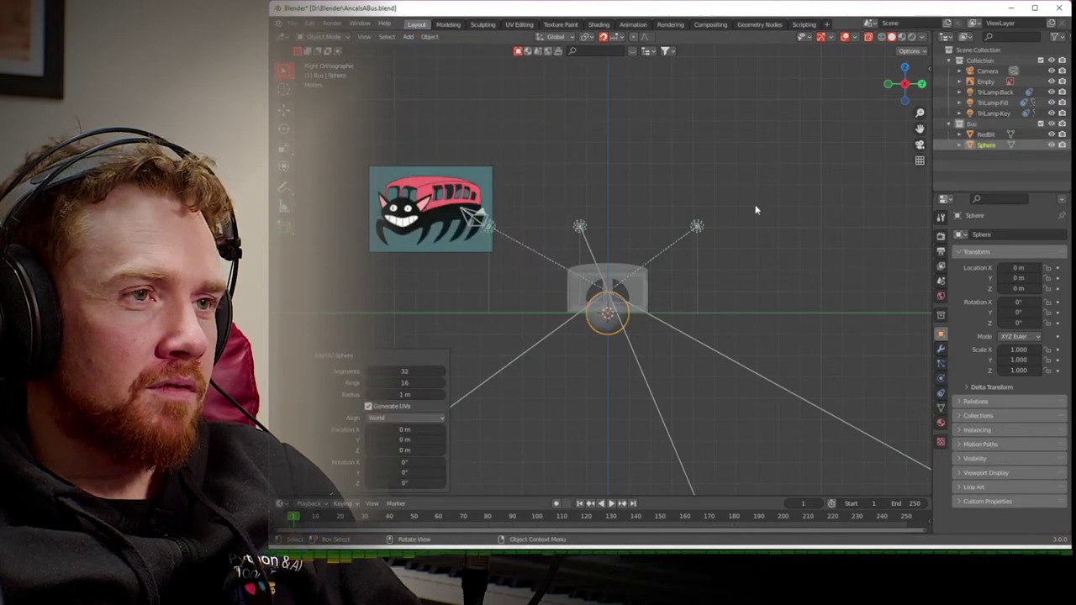
- Check the sphere from the bus's long side and save the blend file
left_click(921, 84)
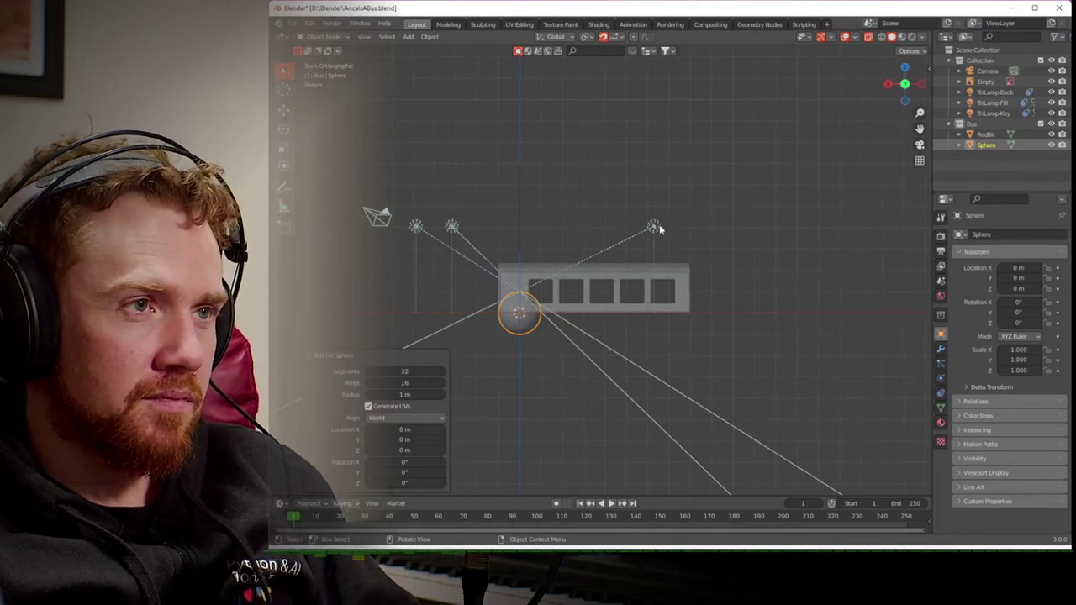
left_click(598, 241)
left_click(521, 331)
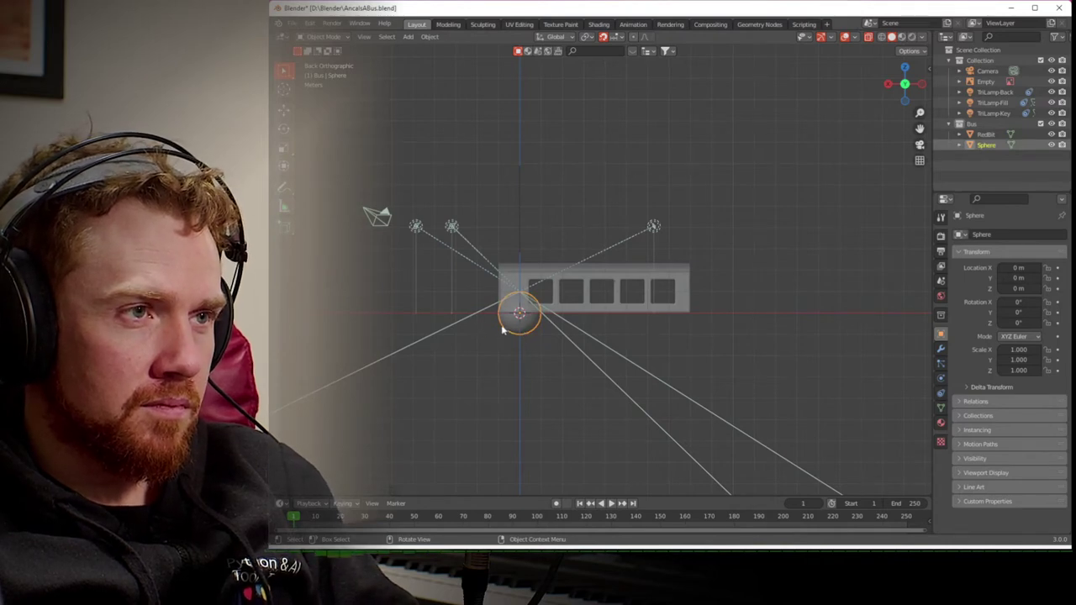
middle_click_drag(521, 329, 916, 147)
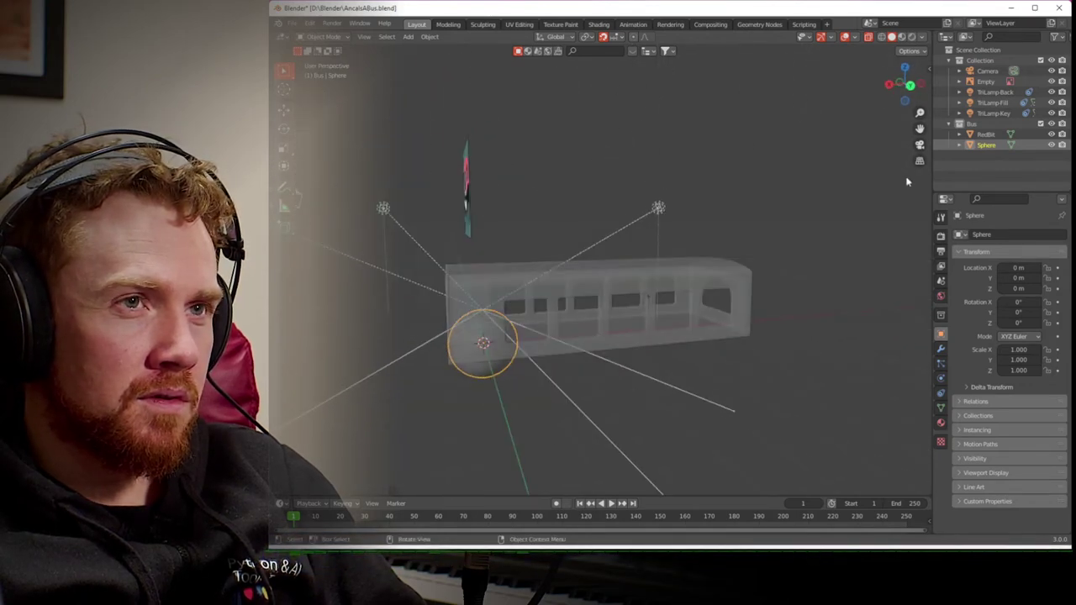
left_click(912, 87)
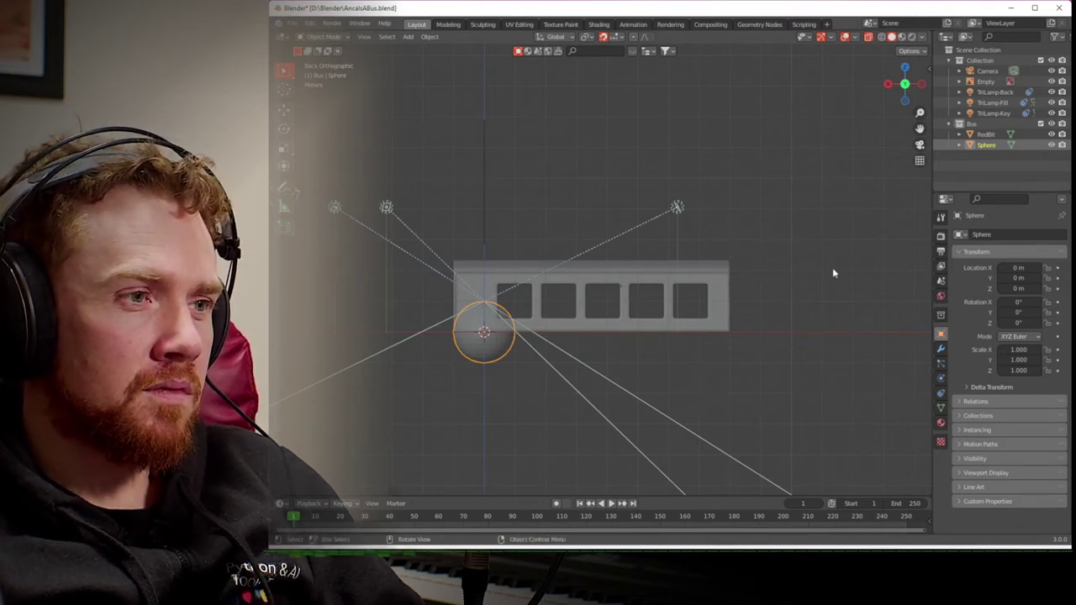
key("ctrl+s")
- Inspect the sphere beneath the bus from a side view, then select the RedBit bus body
middle_click_drag(633, 400, 728, 415)
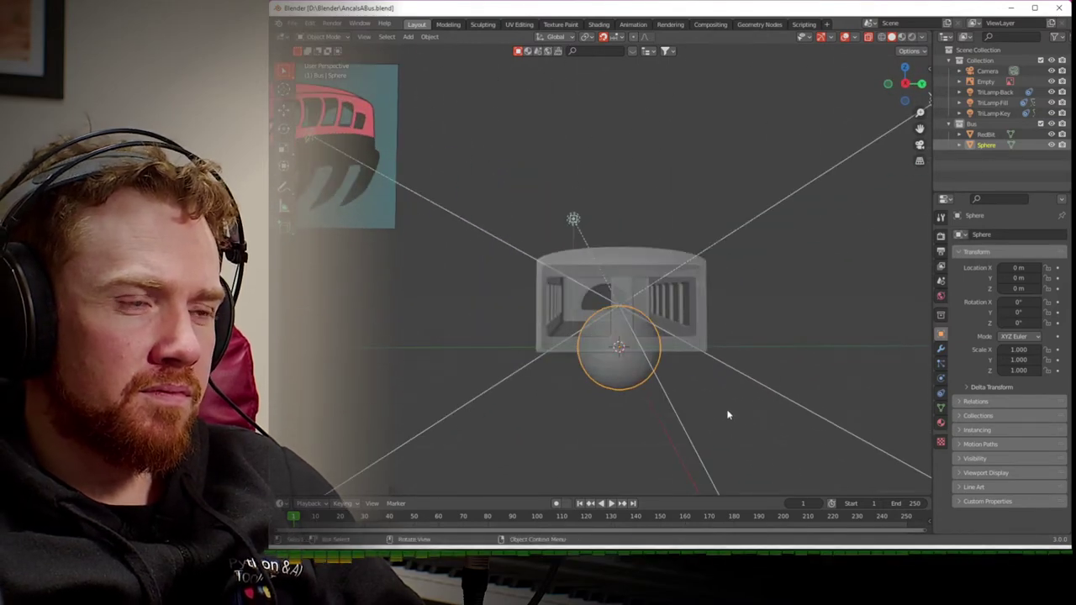
key("alt+Tab")
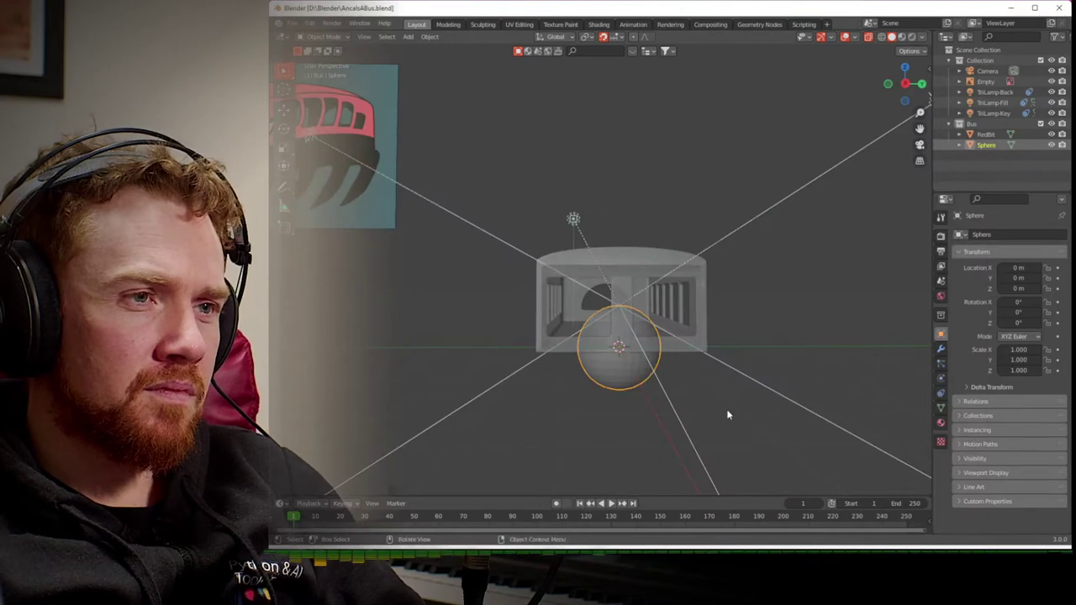
left_click(728, 415)
middle_click_drag(717, 409, 686, 423)
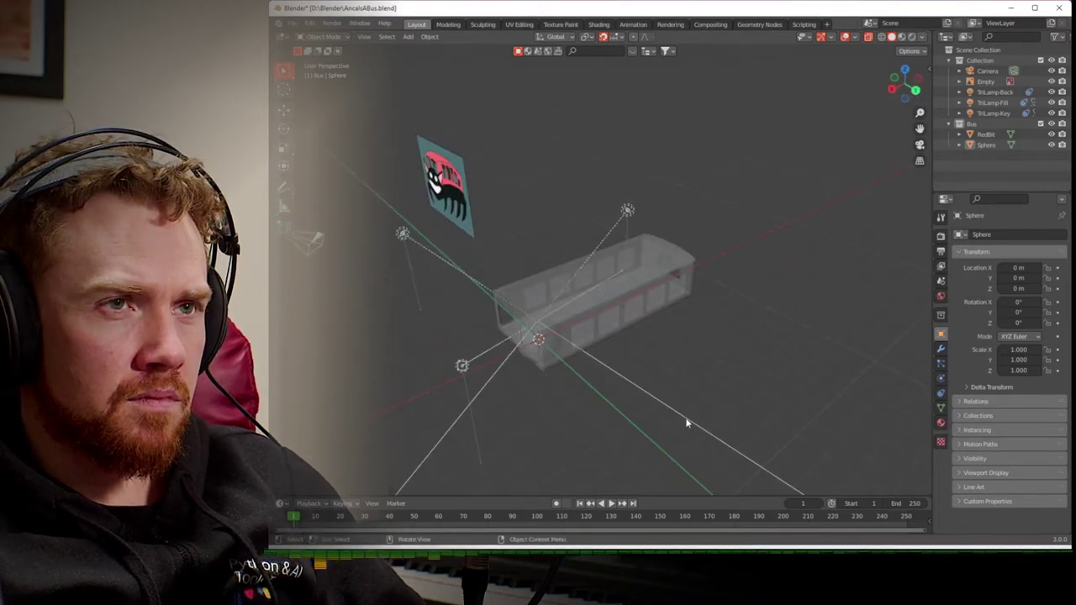
left_click(916, 91)
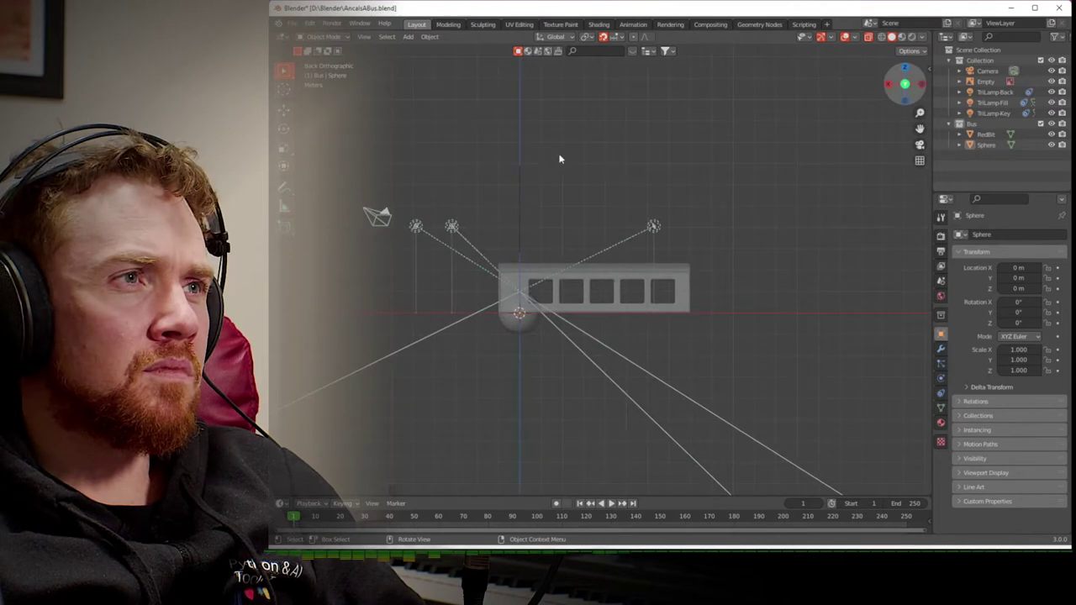
left_click(597, 278)
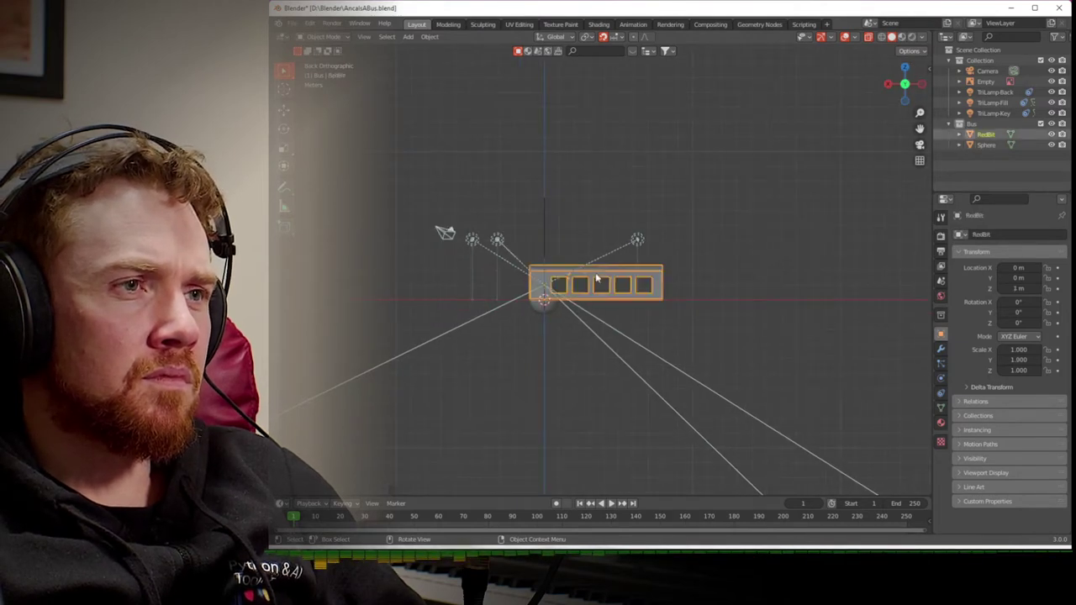
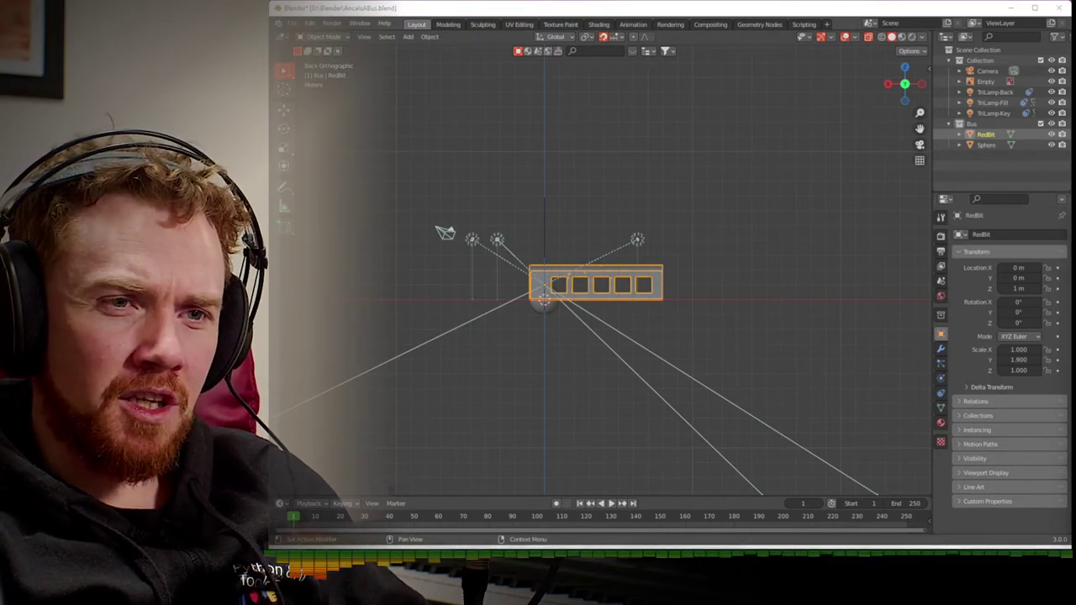
- Deselect the bus body, angle the view, and save AncalsABus.blend
left_click(736, 438)
scroll(607, 406, "up", 6)
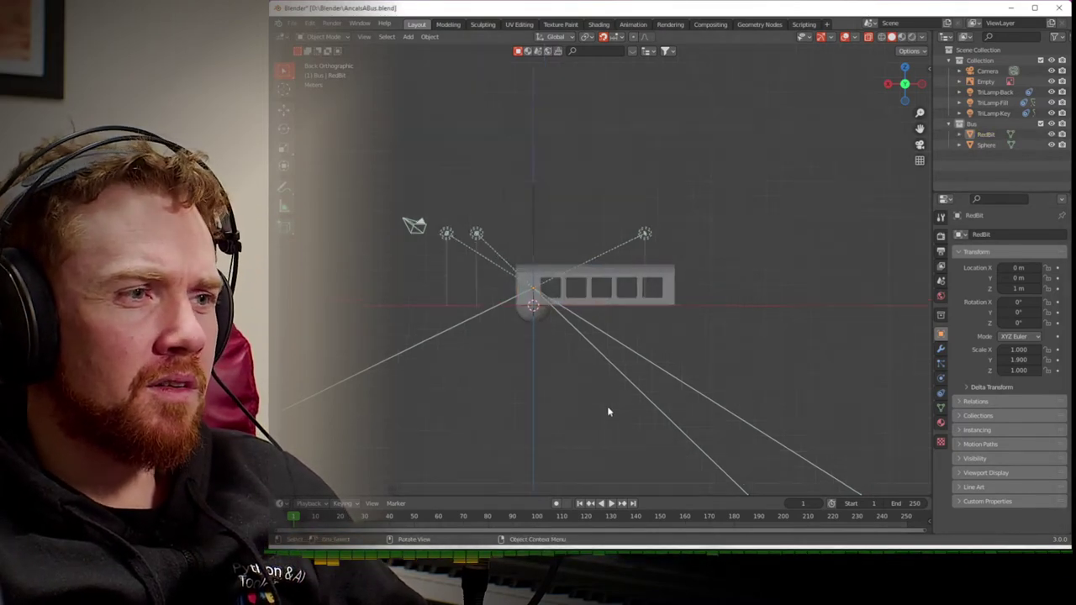
middle_click_drag(608, 410, 737, 381, "shift")
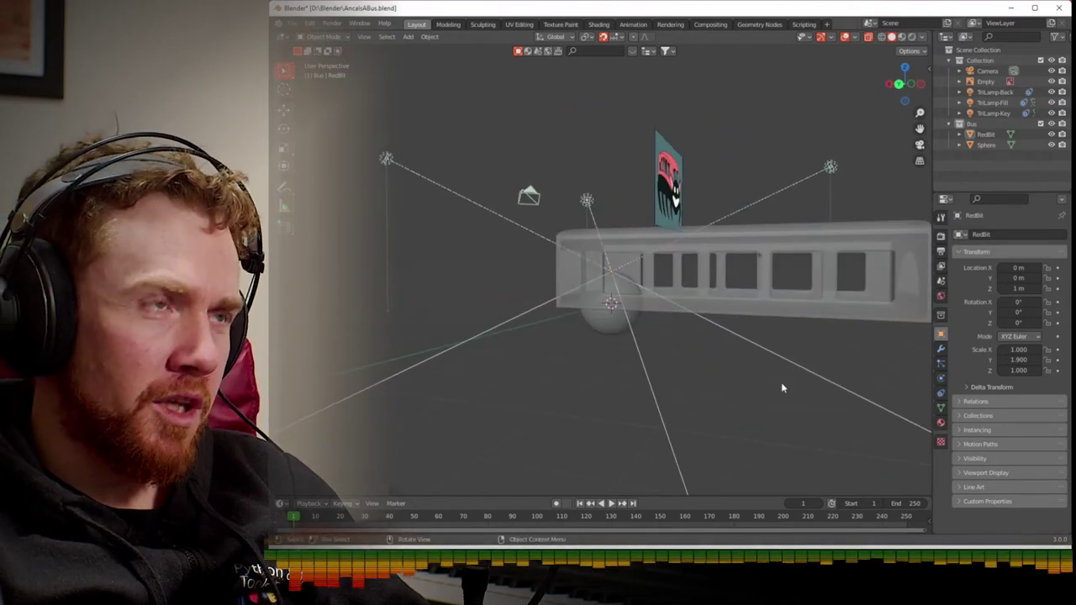
key("ctrl+s")
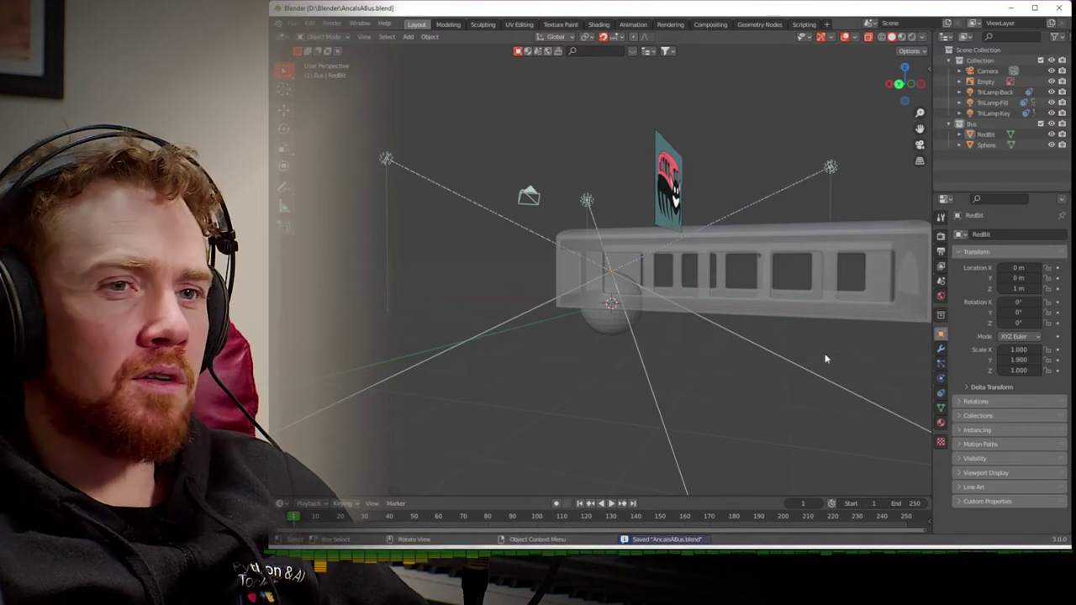
- Select the sphere under the bus and close Blender
scroll(808, 440, "down", 3)
middle_click_drag(807, 440, 629, 339)
left_click(606, 293)
scroll(607, 301, "up", 4)
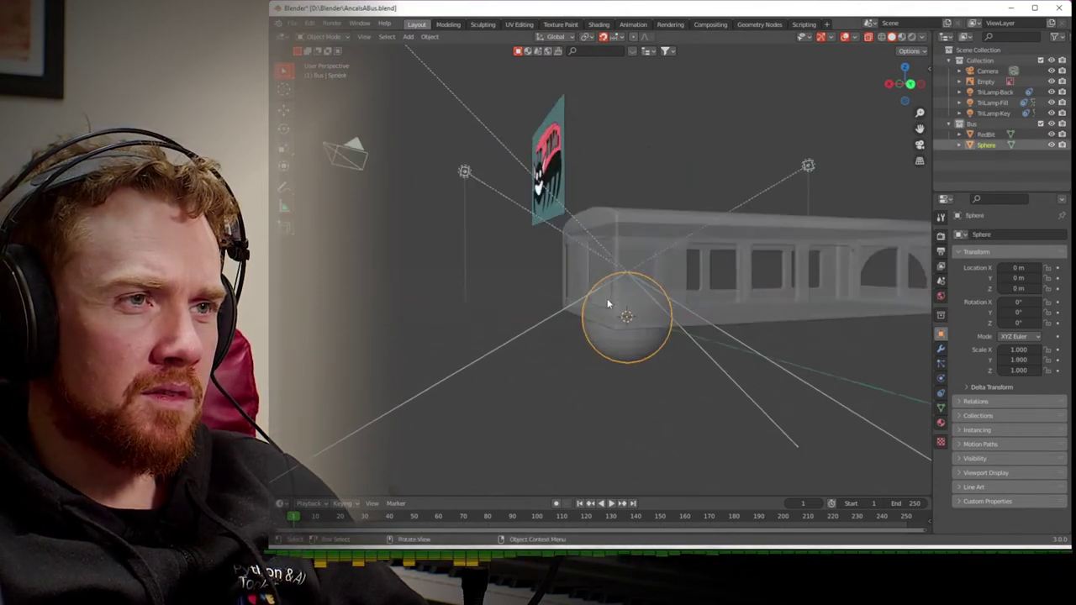
scroll(609, 308, "up", 1)
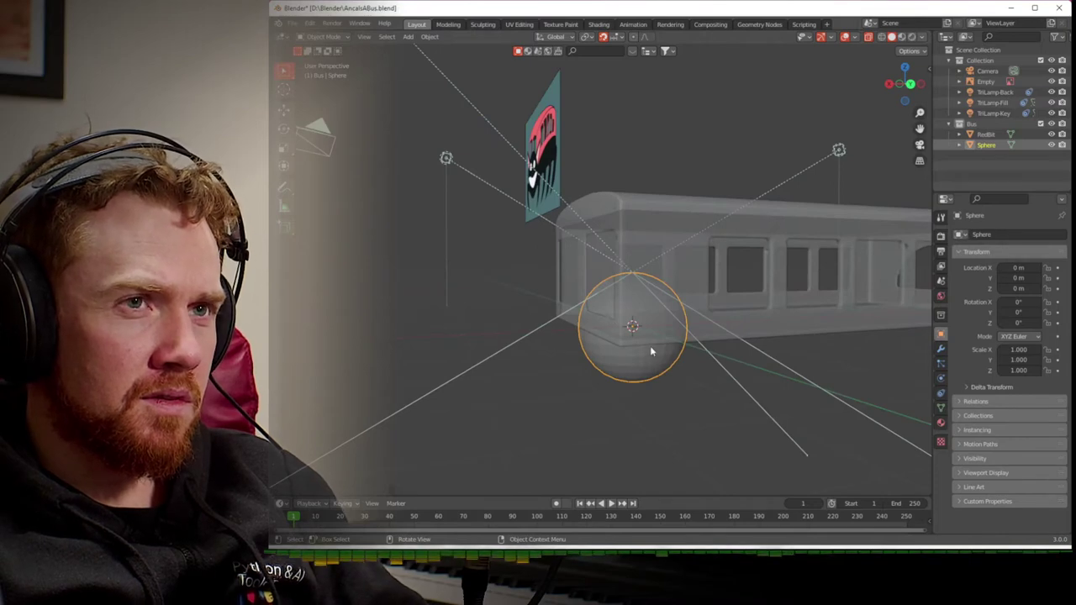
left_click(1058, 7)
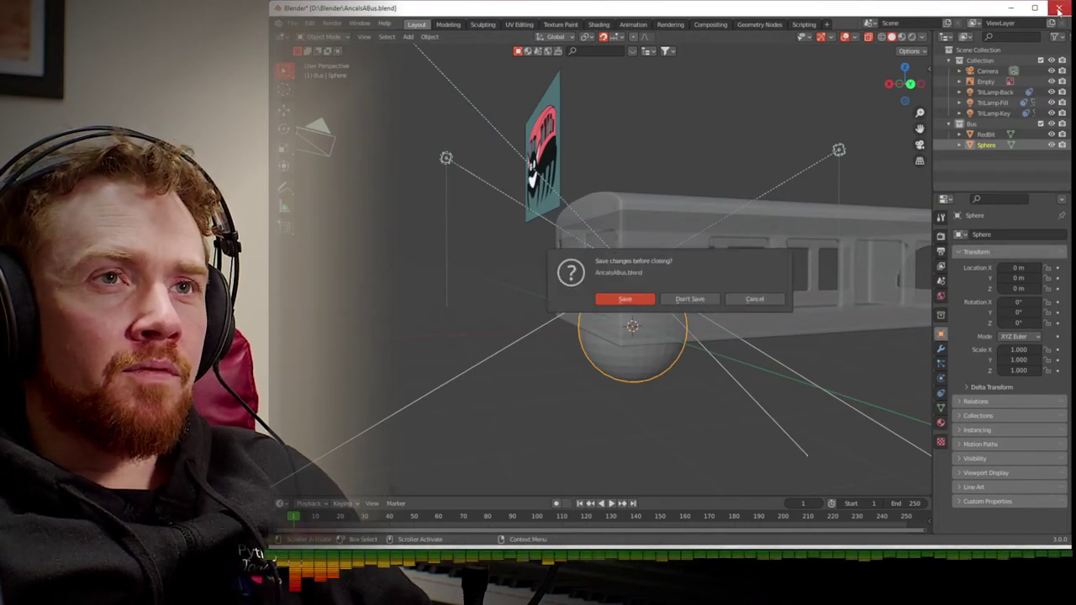
- Save changes on close, relaunch, and reopen AncalsABus.blend from recent files
left_click(639, 301)
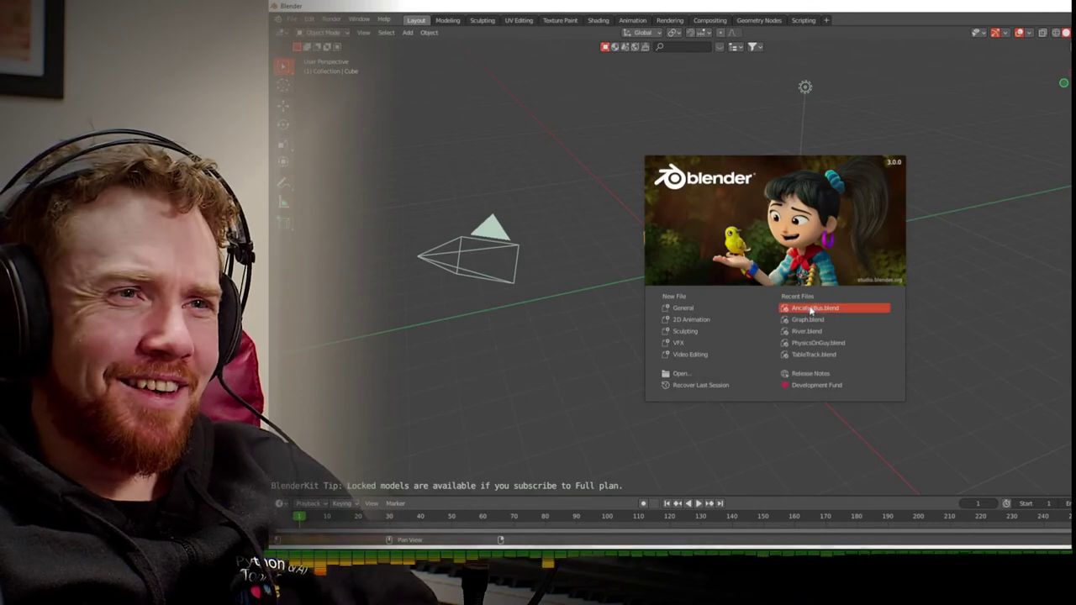
left_click(810, 308)
middle_click_drag(733, 341, 913, 212)
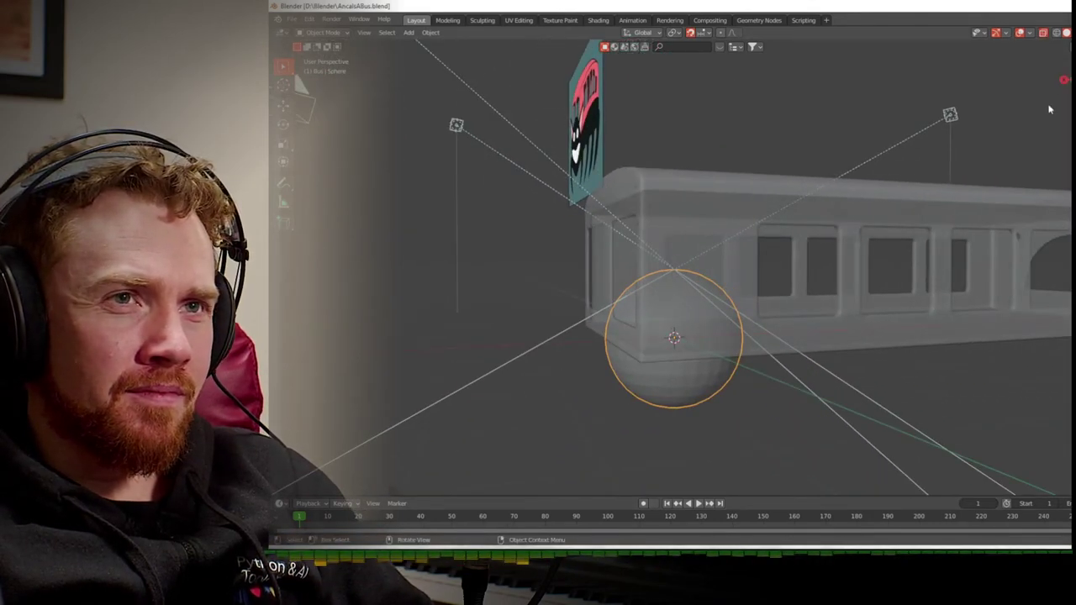
- Move the sphere 2 m along X
key("ctrl+KP_1")
key("g")
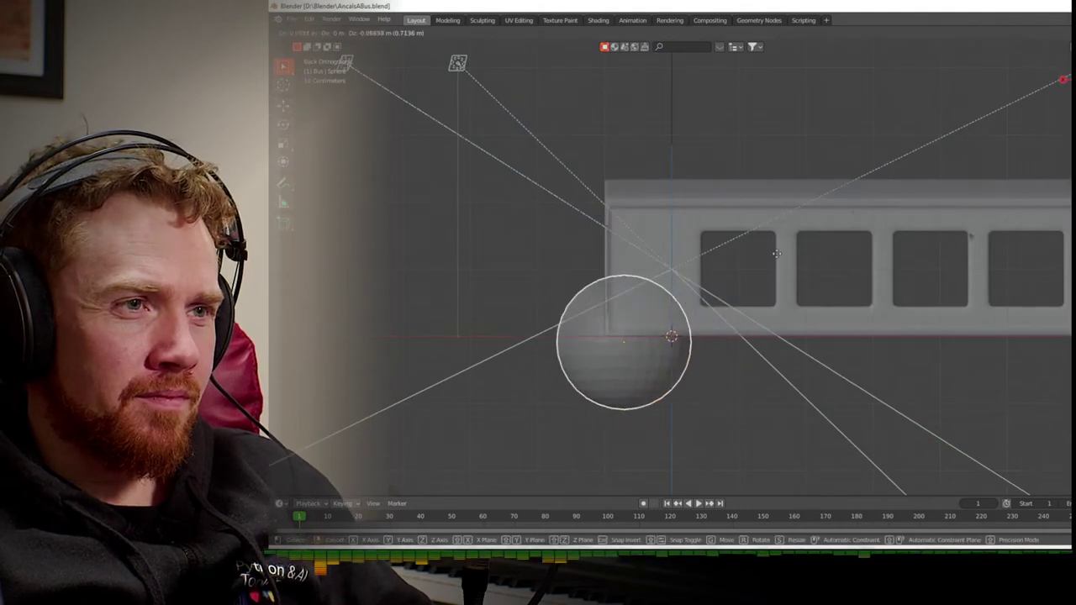
key("z")
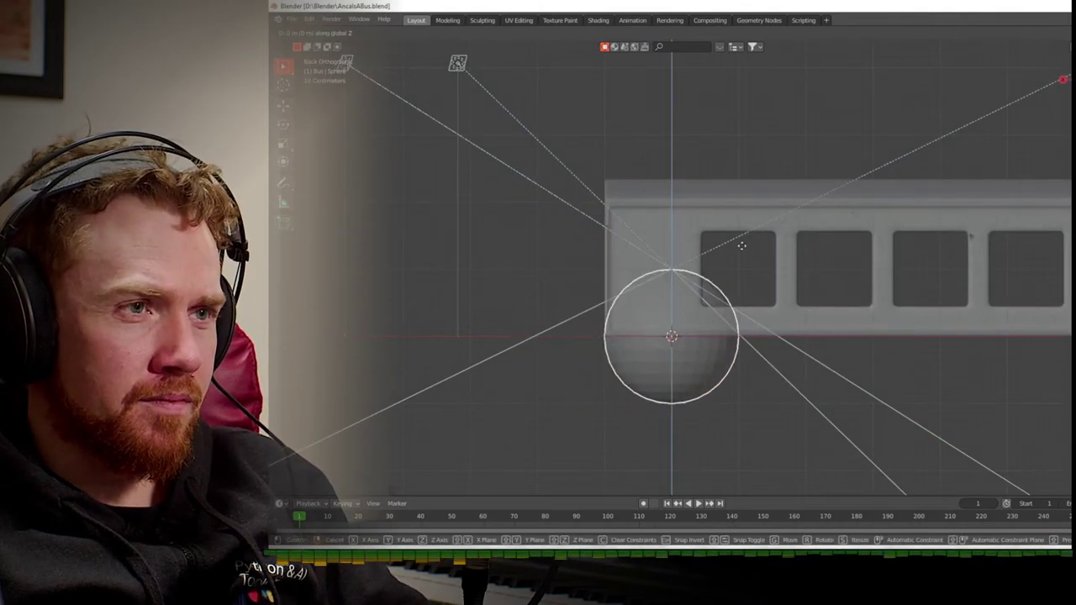
key("x")
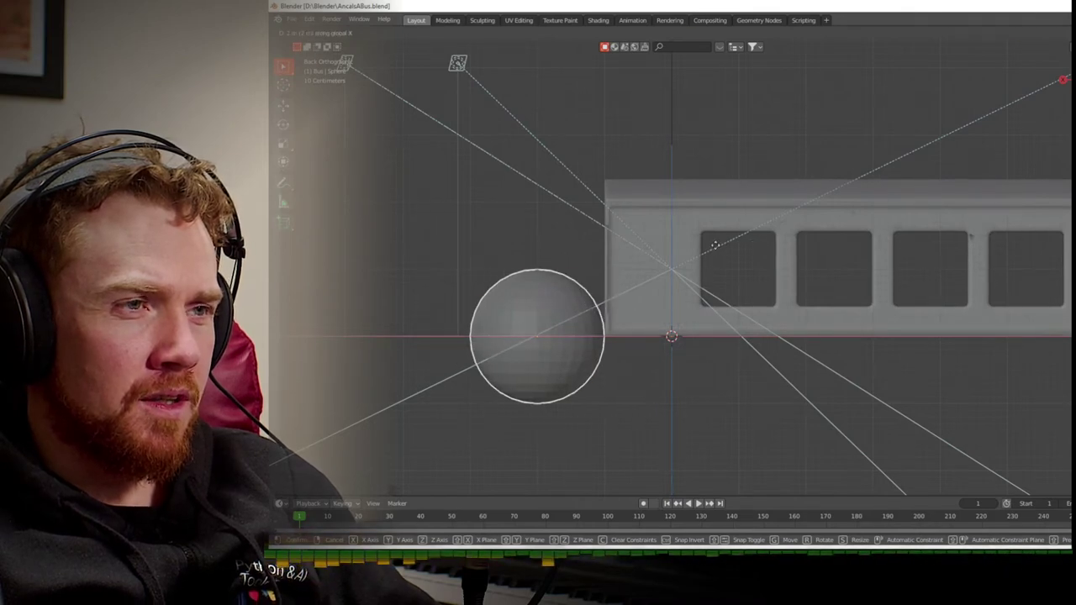
key("Return")
middle_click_drag(764, 221, 880, 228)
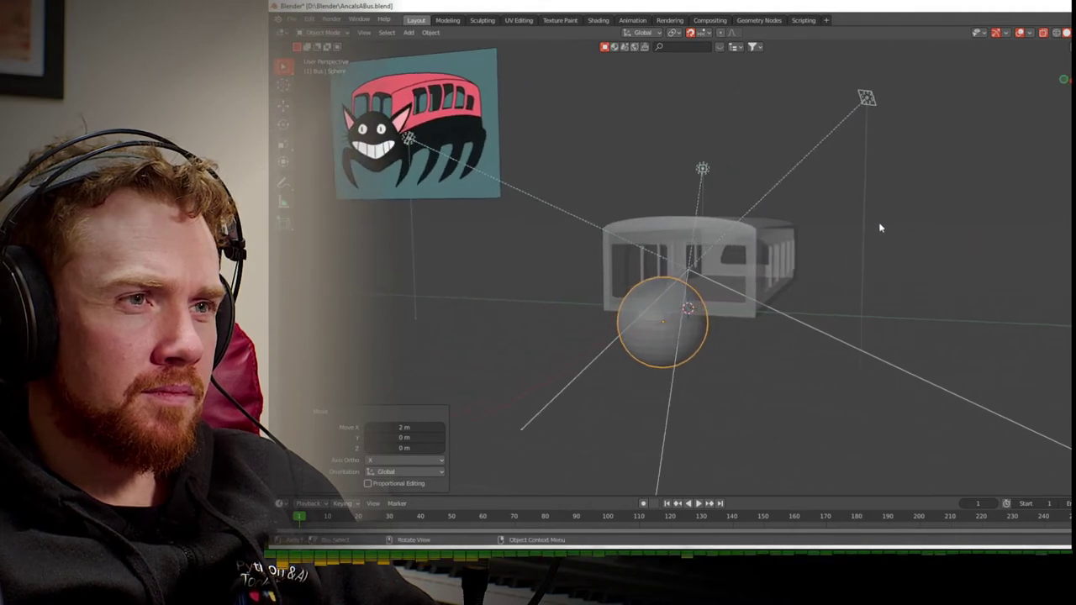
- Scale the sphere 1.8 then 0.8 along Y and 1.1 along Z, giving Y 1.44
key("KP_3")
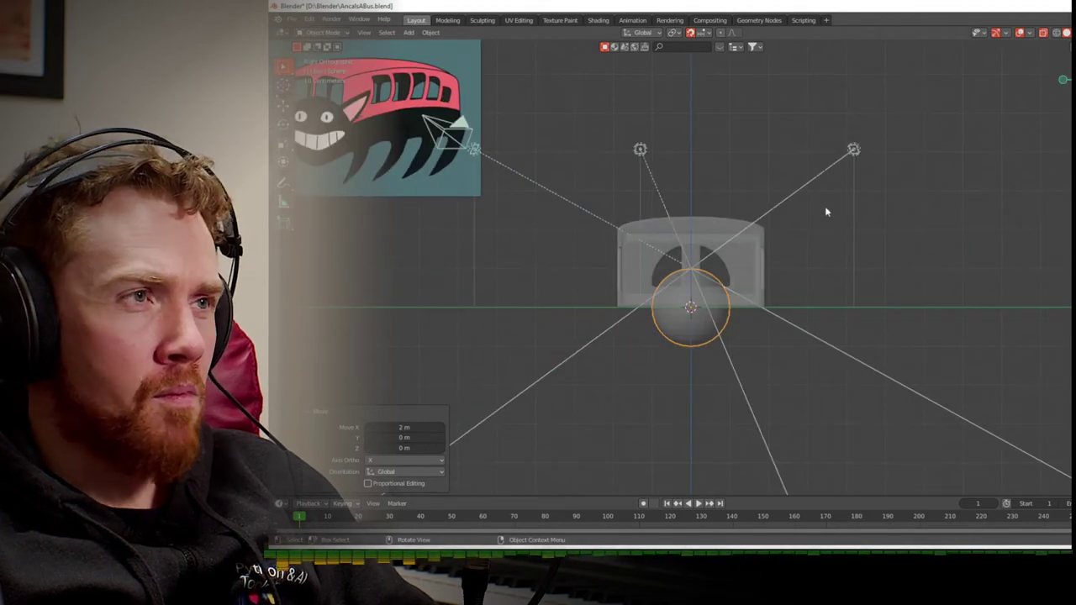
key("s")
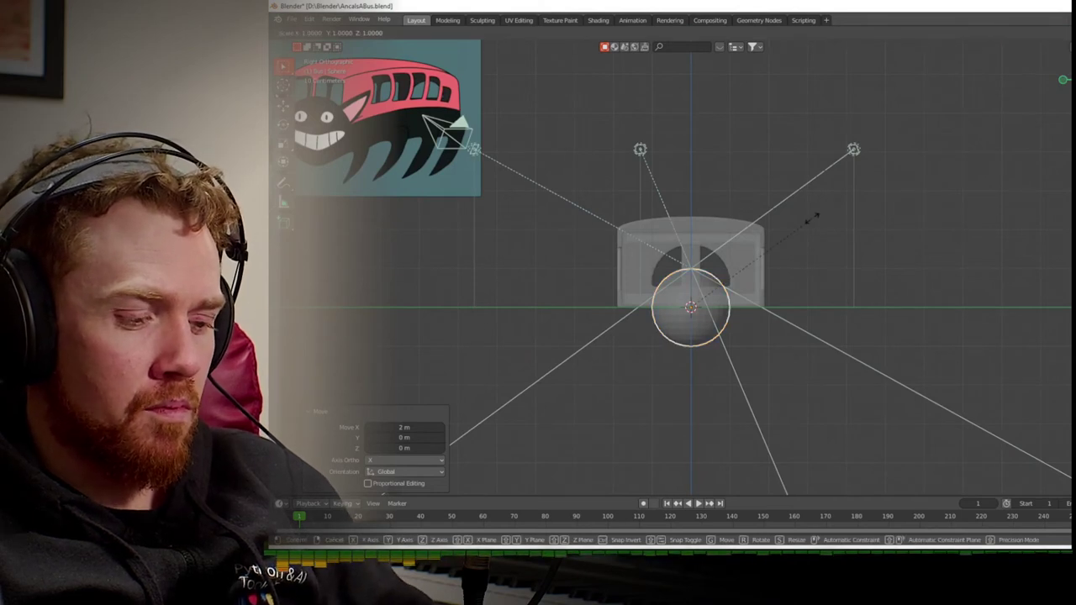
key("y")
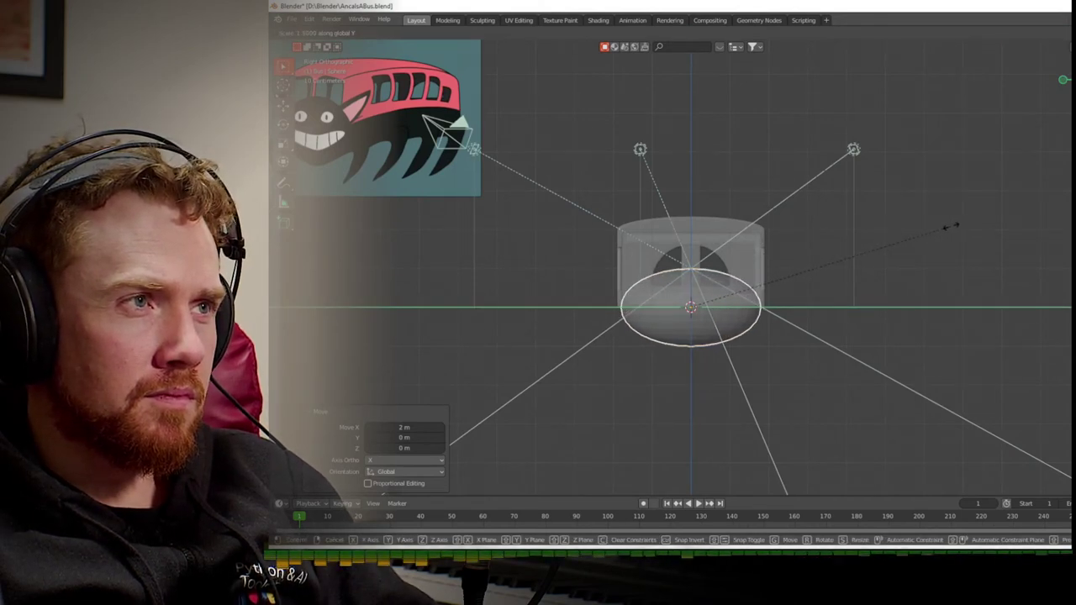
left_click(950, 225)
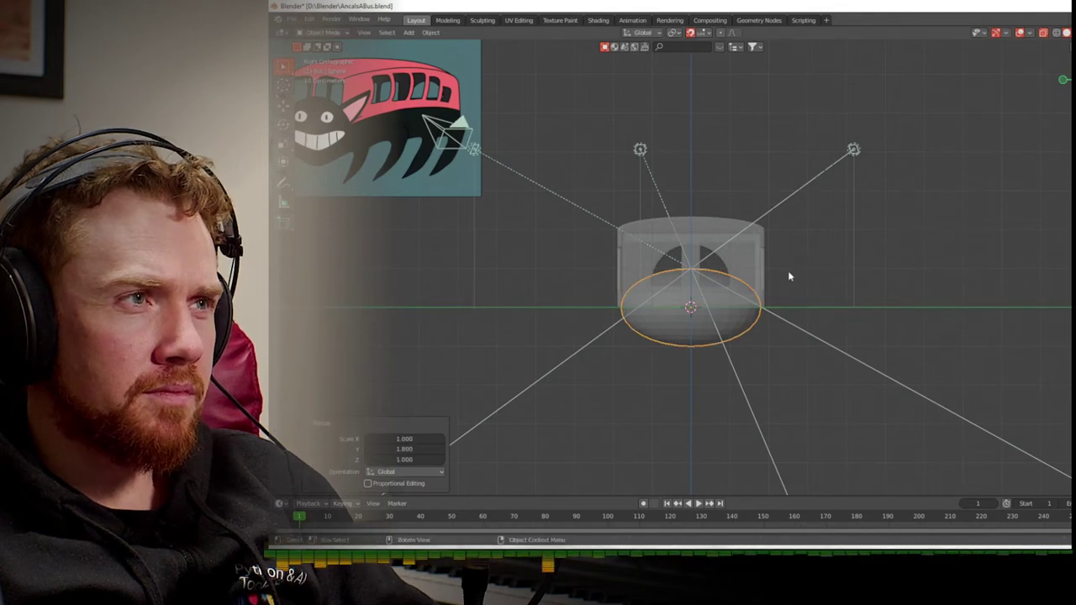
key("s")
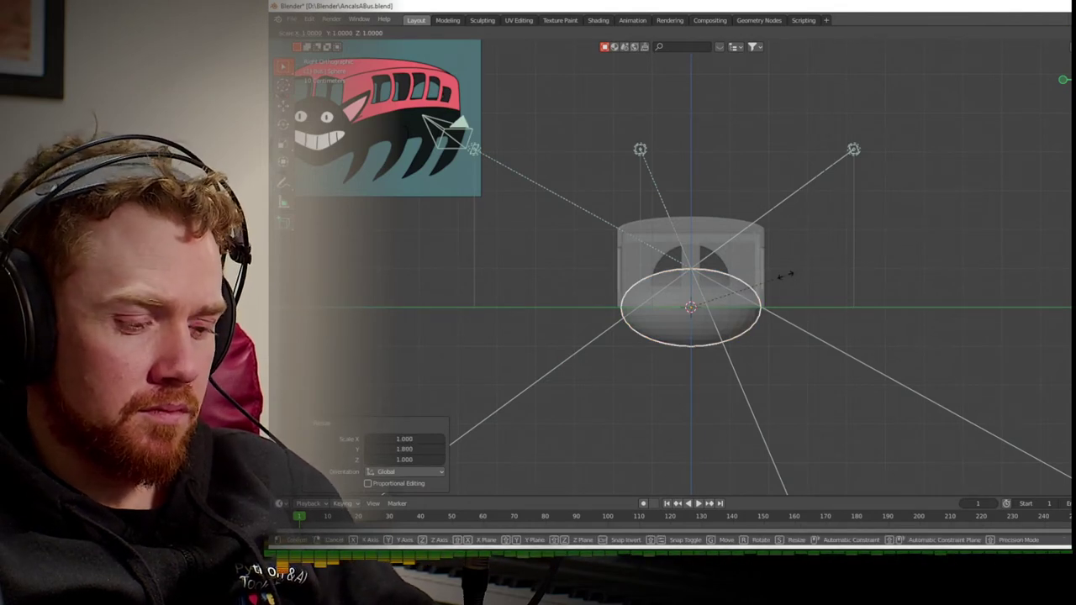
key("z")
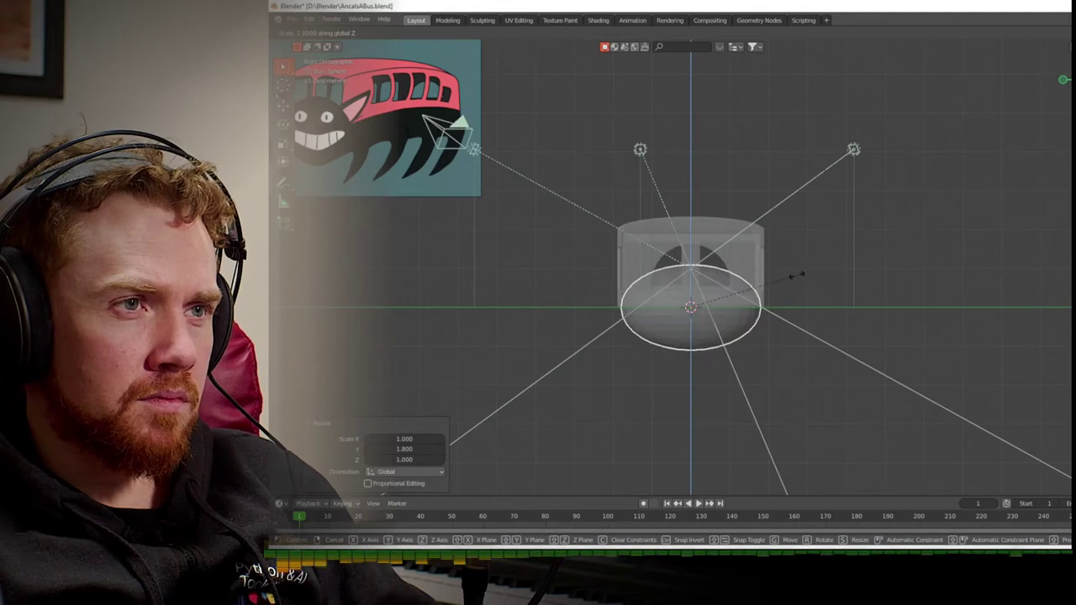
left_click(803, 277)
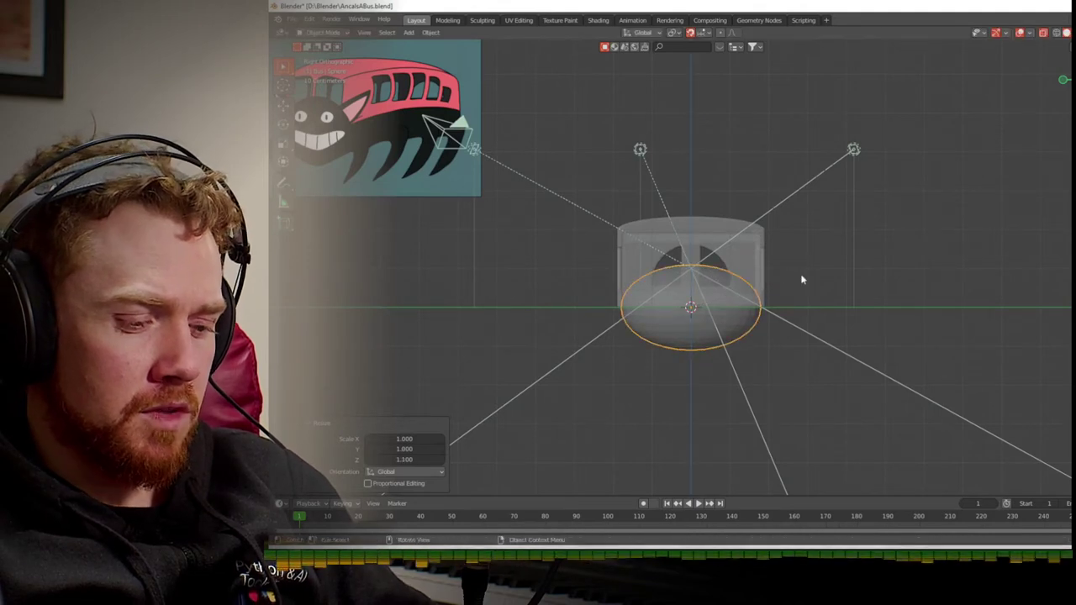
key("s")
key("y")
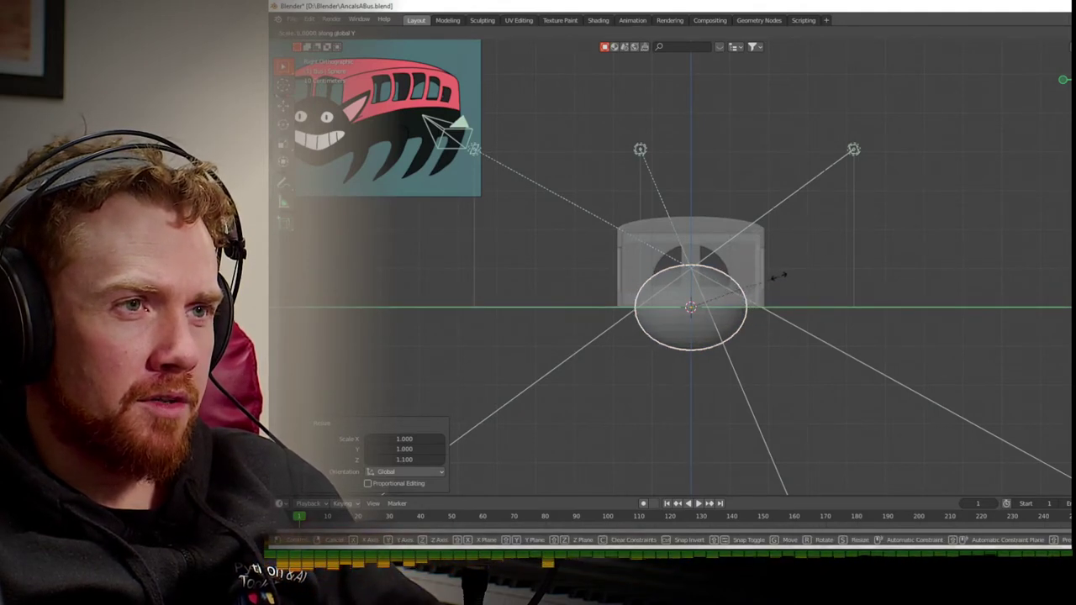
left_click(775, 277)
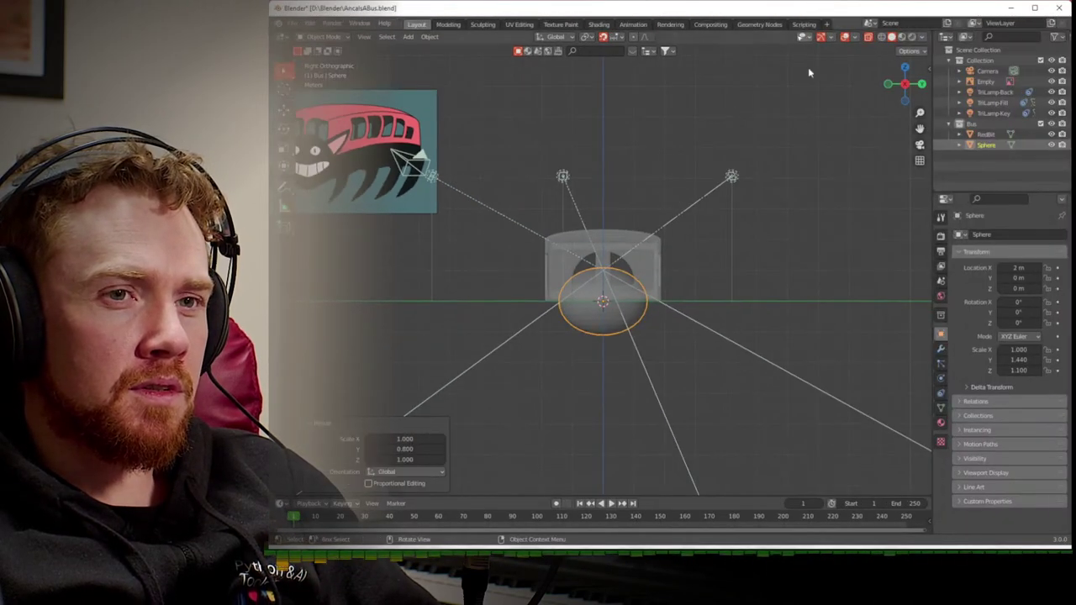
double_click(997, 145)
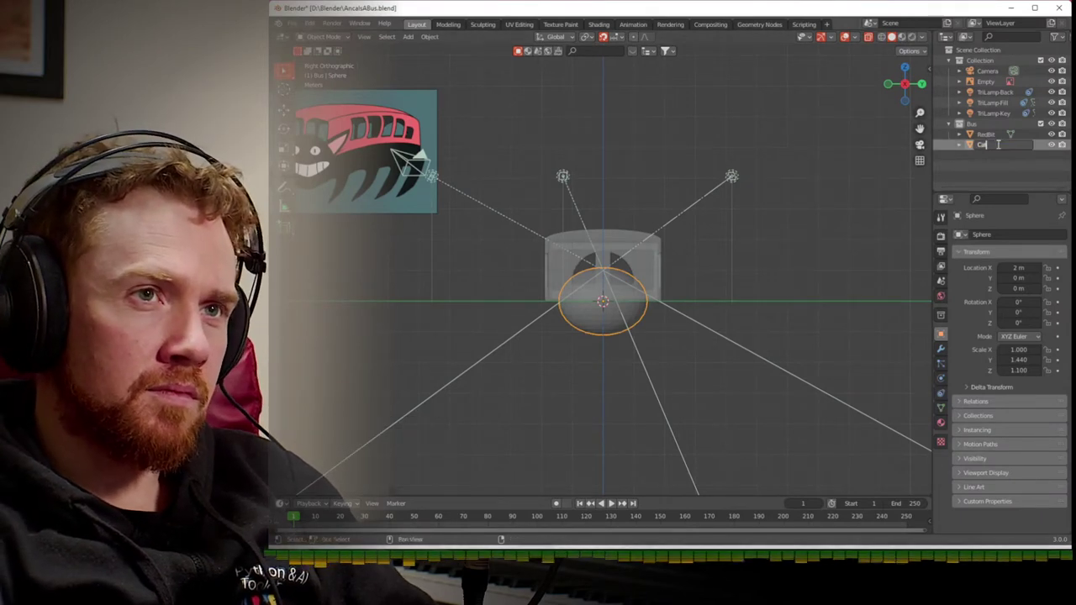
- Name the sphere CatFace, deselect everything, and return to Right Orthographic view
type("CatFace")
key("Return")
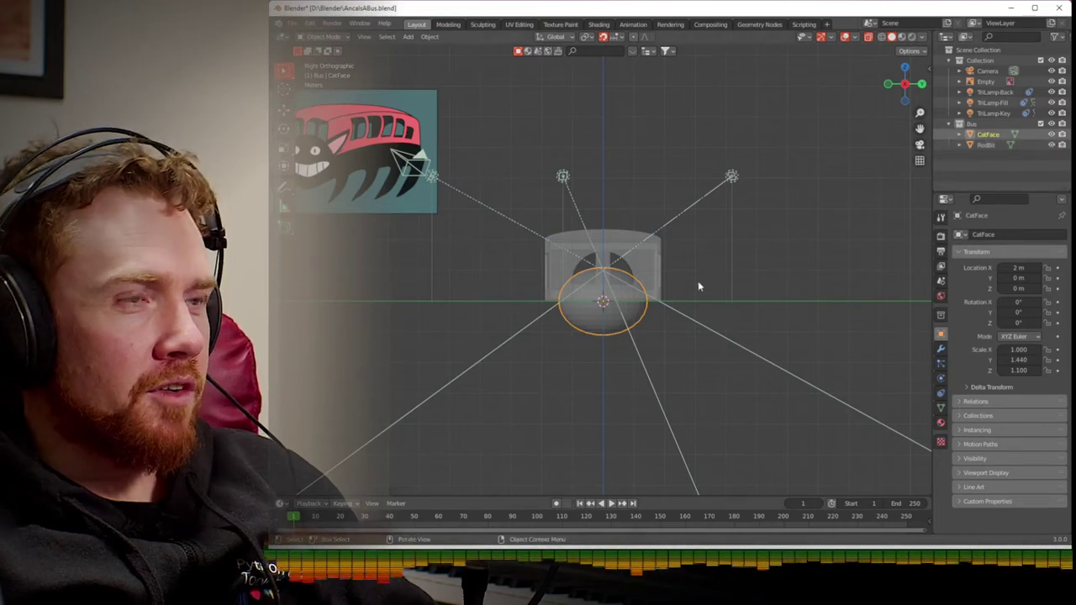
key("alt+a")
mouse_move(666, 354)
middle_mouse_down()
mouse_move(554, 358)
mouse_move(647, 357)
middle_mouse_up()
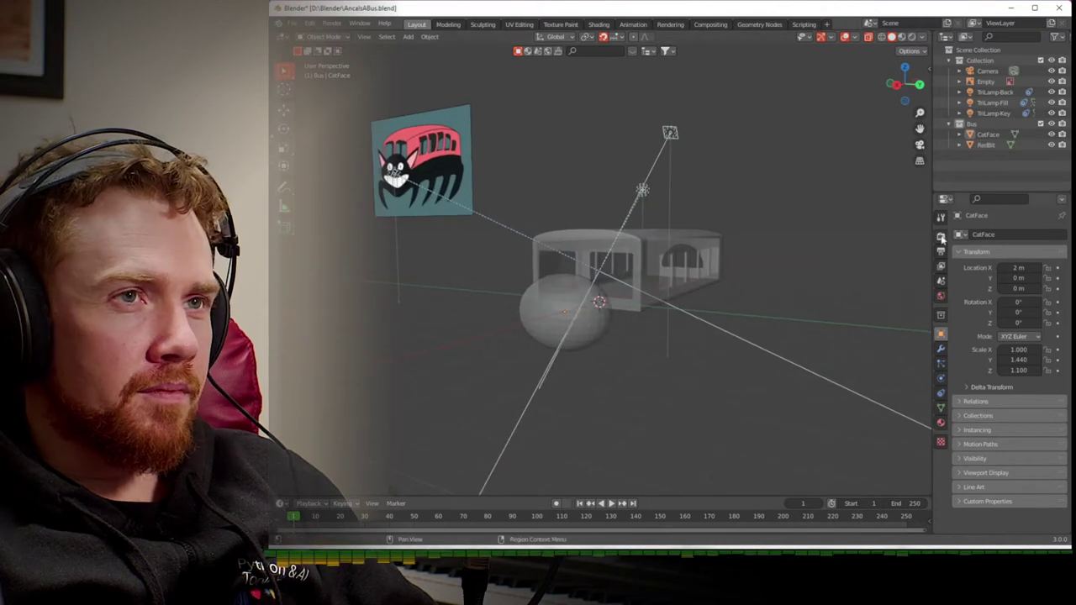
left_click(897, 85)
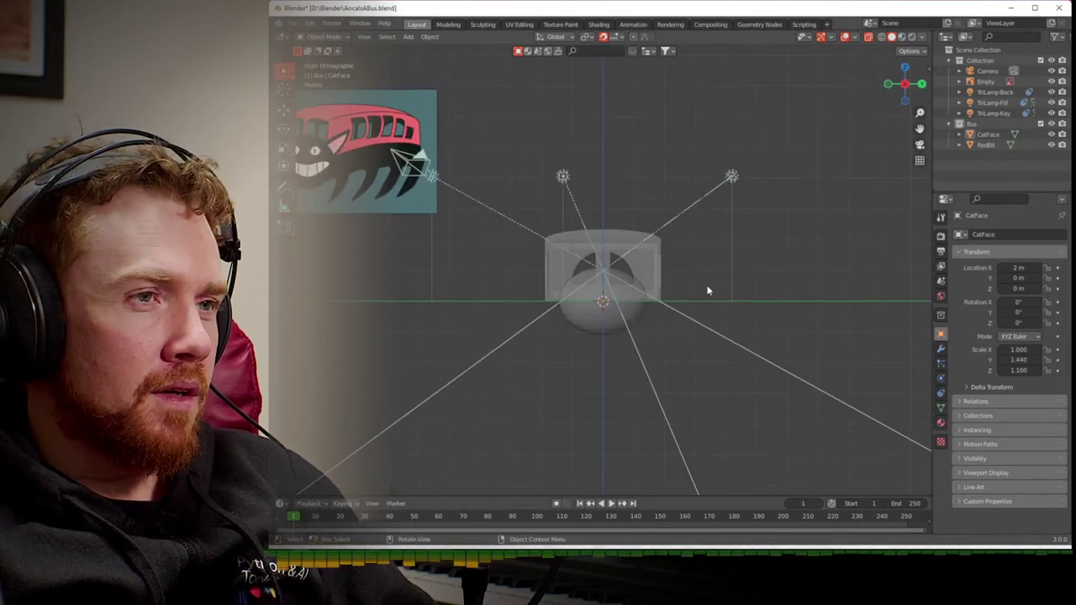
middle_click_drag(555, 347, 648, 358, "shift")
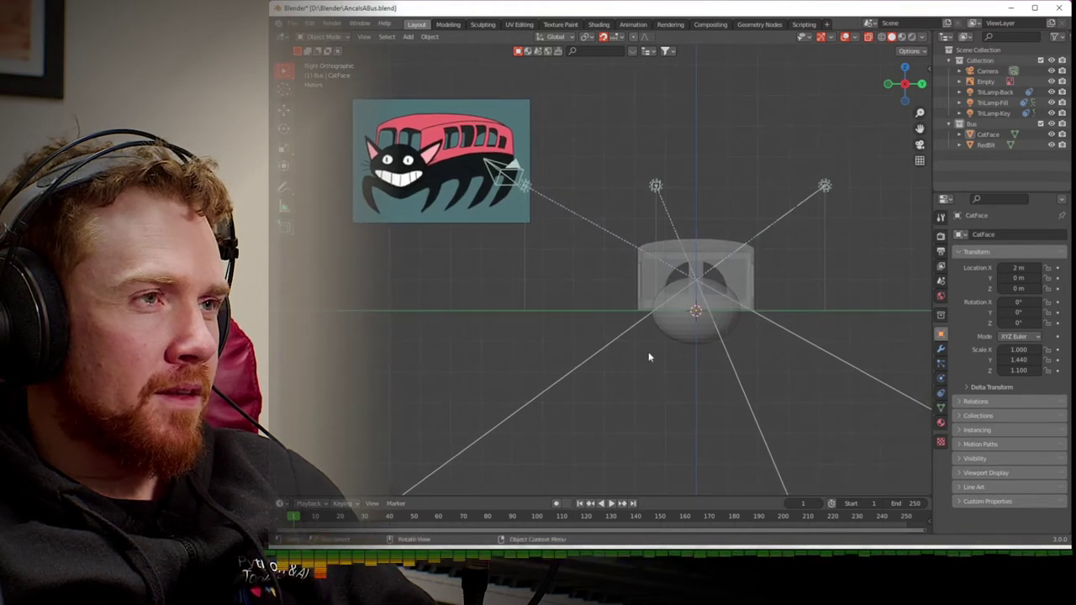
- Add a capsule metaball and place it at X −4 m
left_click(409, 45)
mouse_move(437, 60)
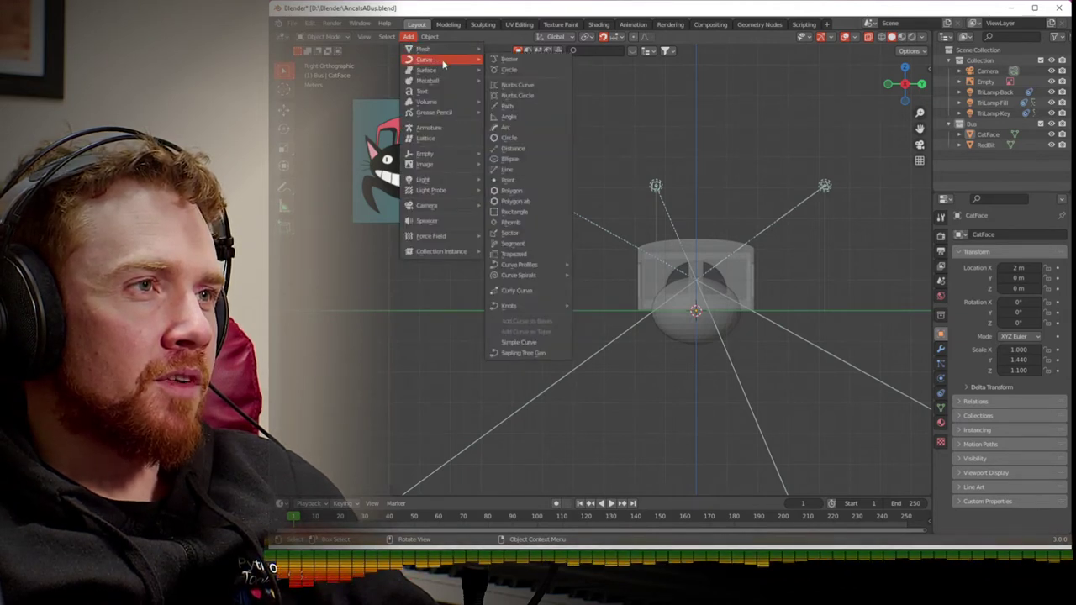
mouse_move(445, 81)
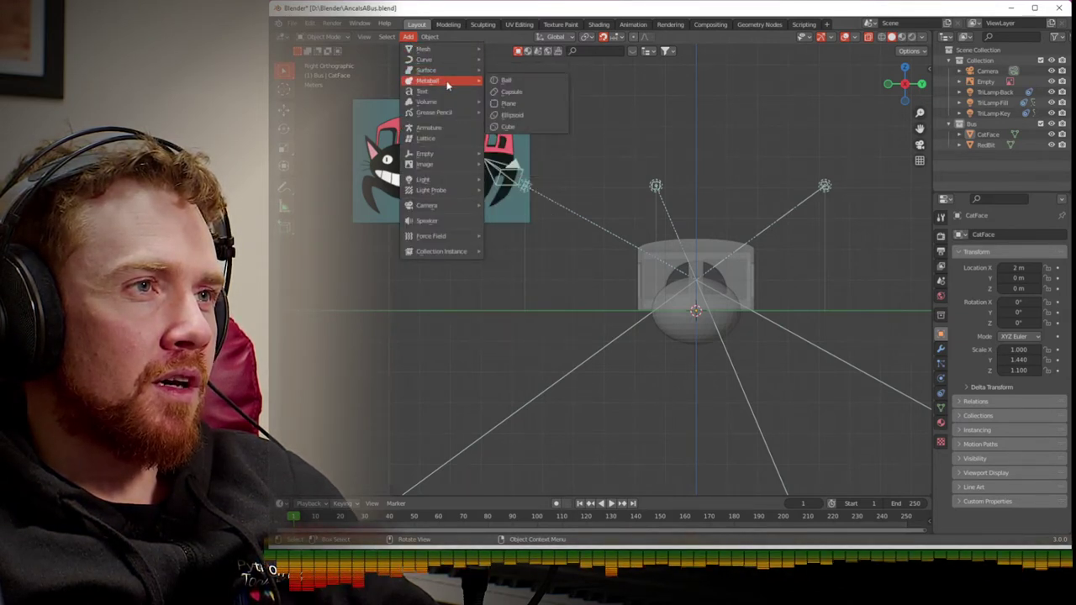
left_click(498, 92)
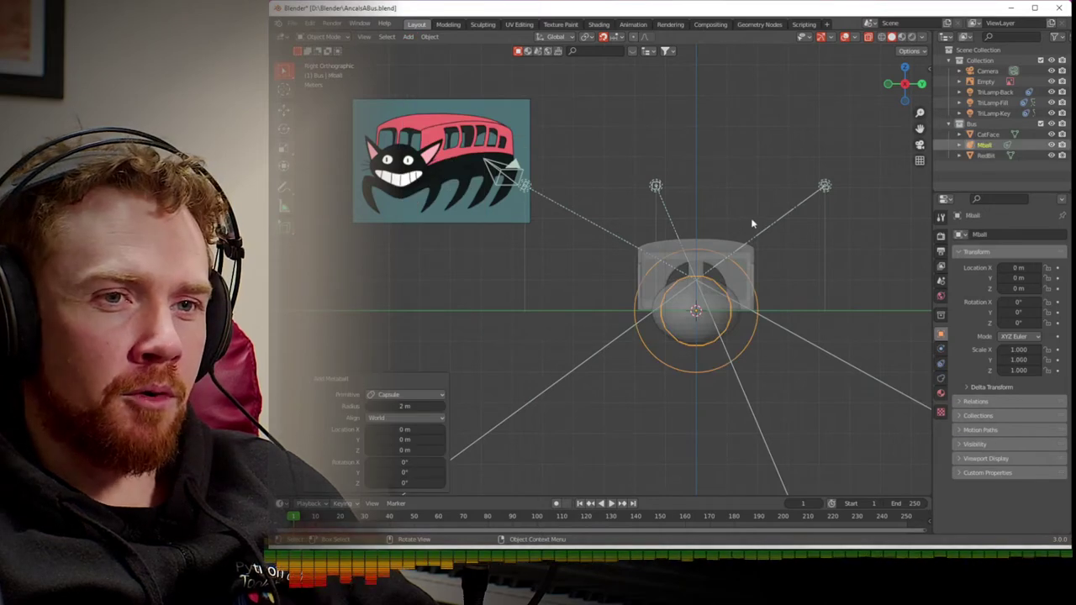
left_click(921, 84)
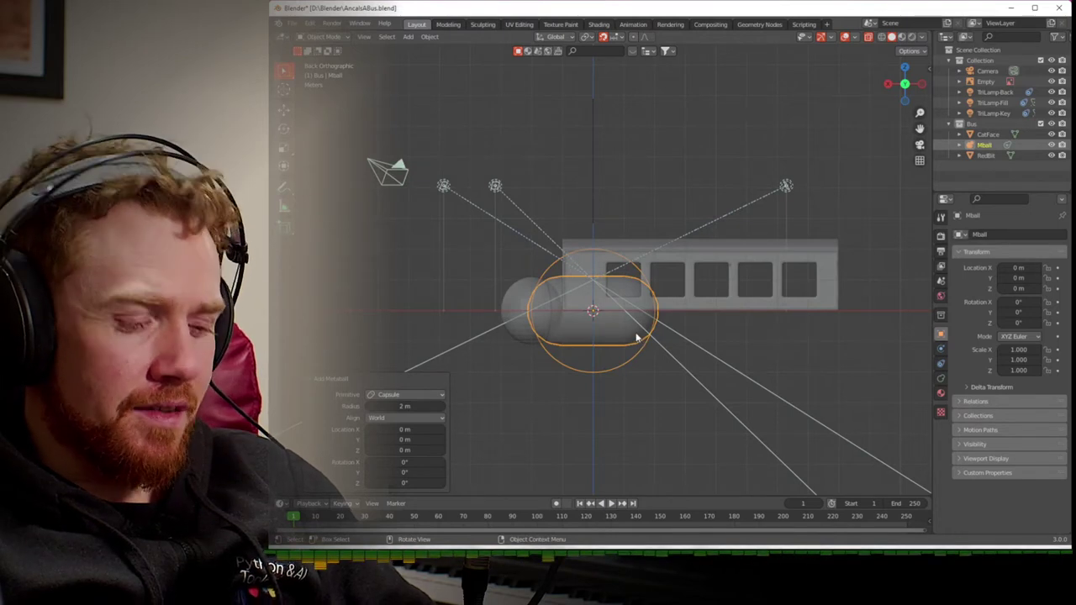
key("g")
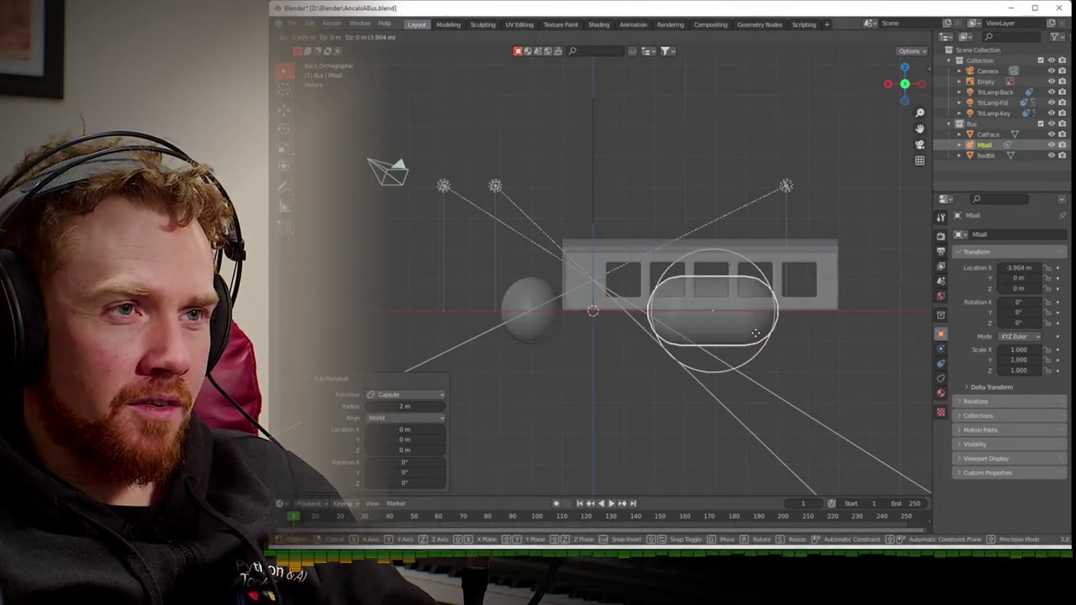
left_click(767, 334)
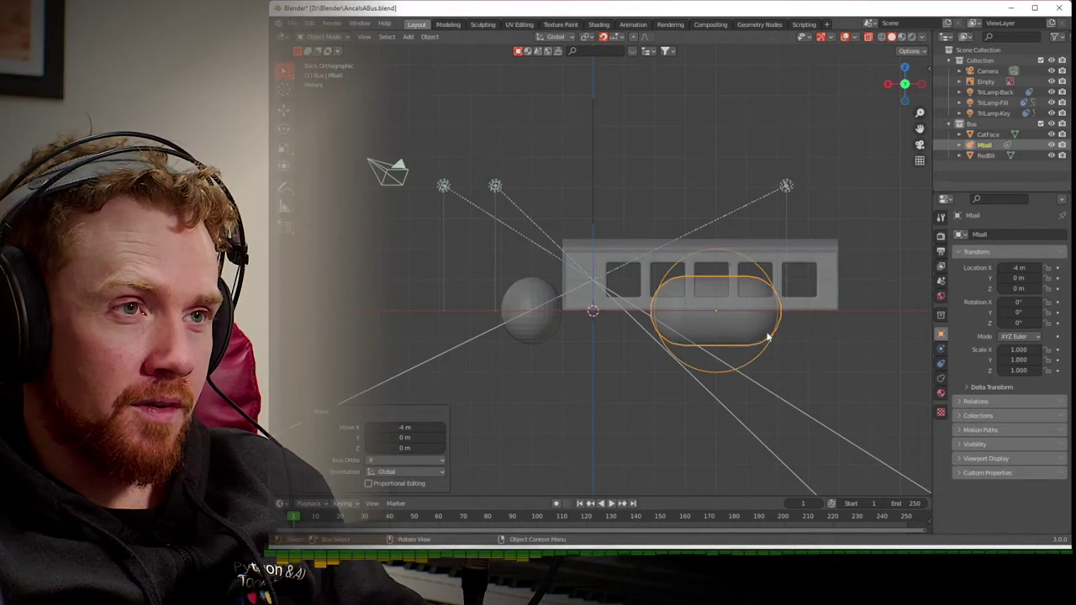
- Stretch the capsule metaball to 3.2 along X
key("s")
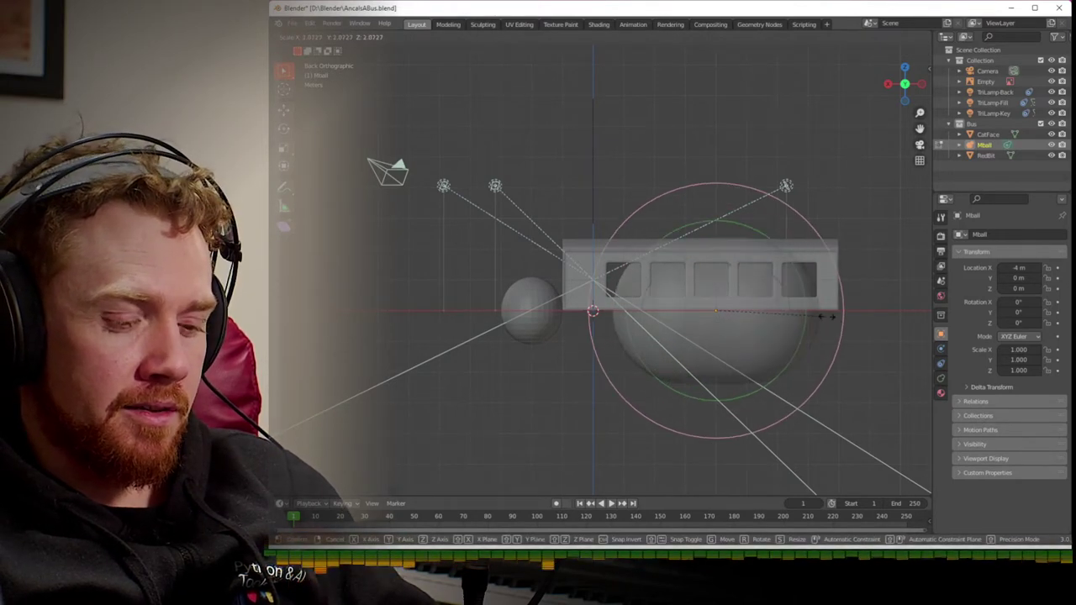
key("z")
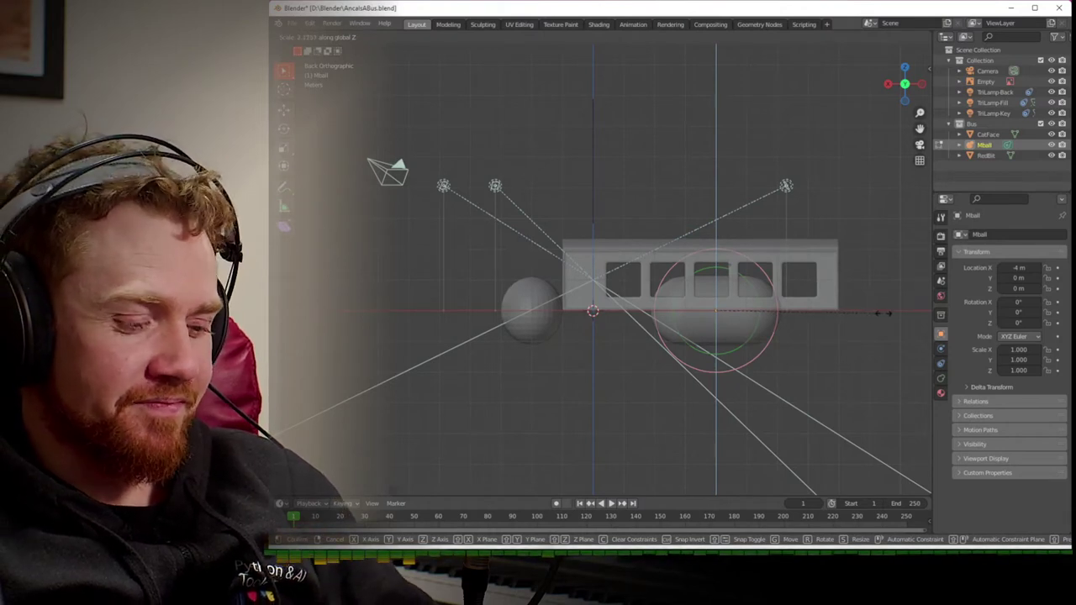
key("x")
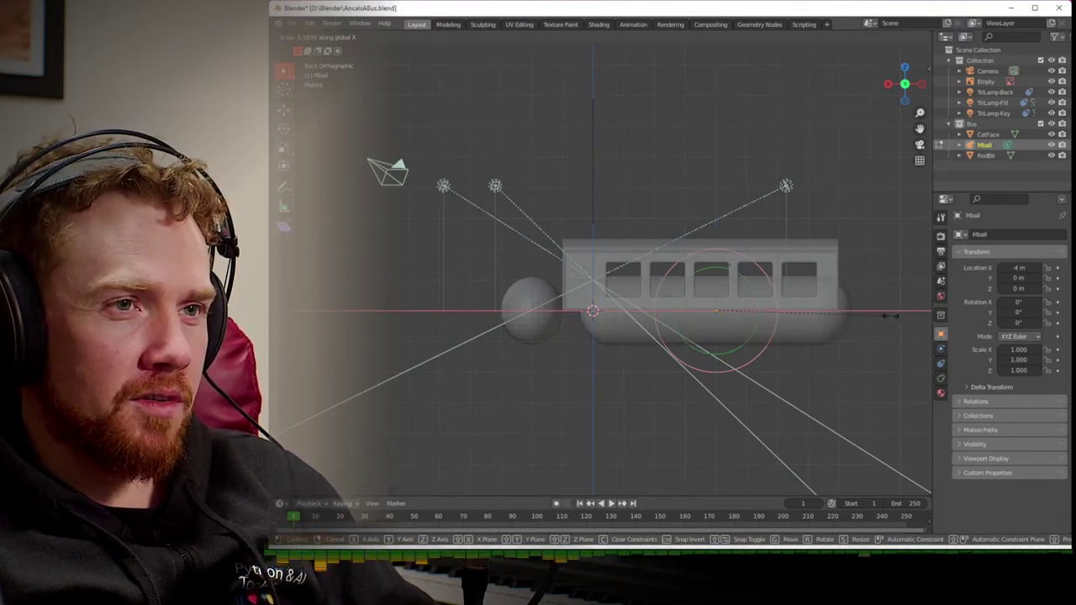
left_click(891, 316)
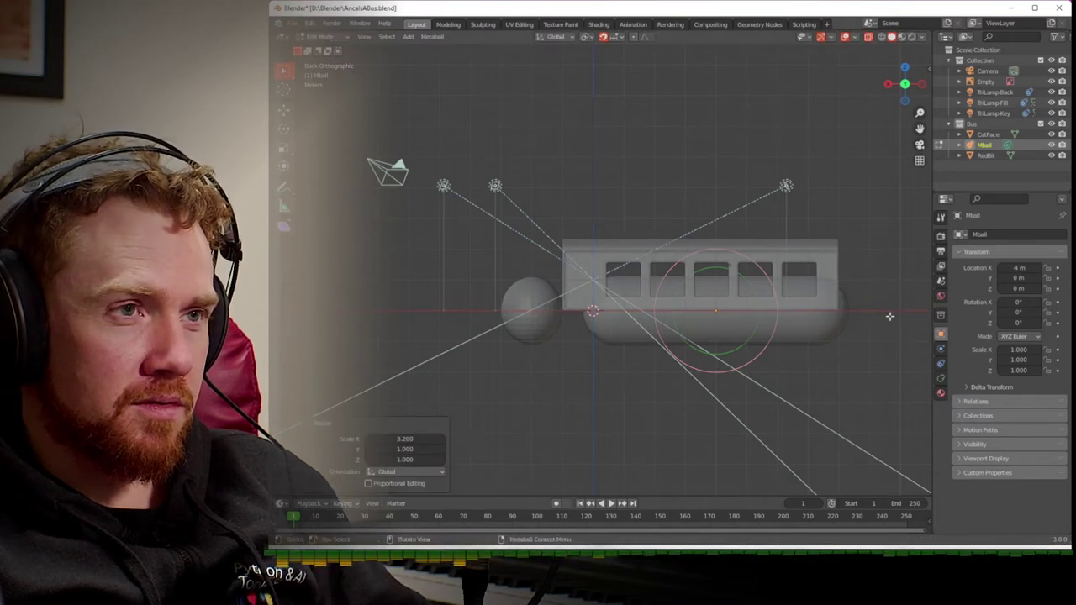
key("g")
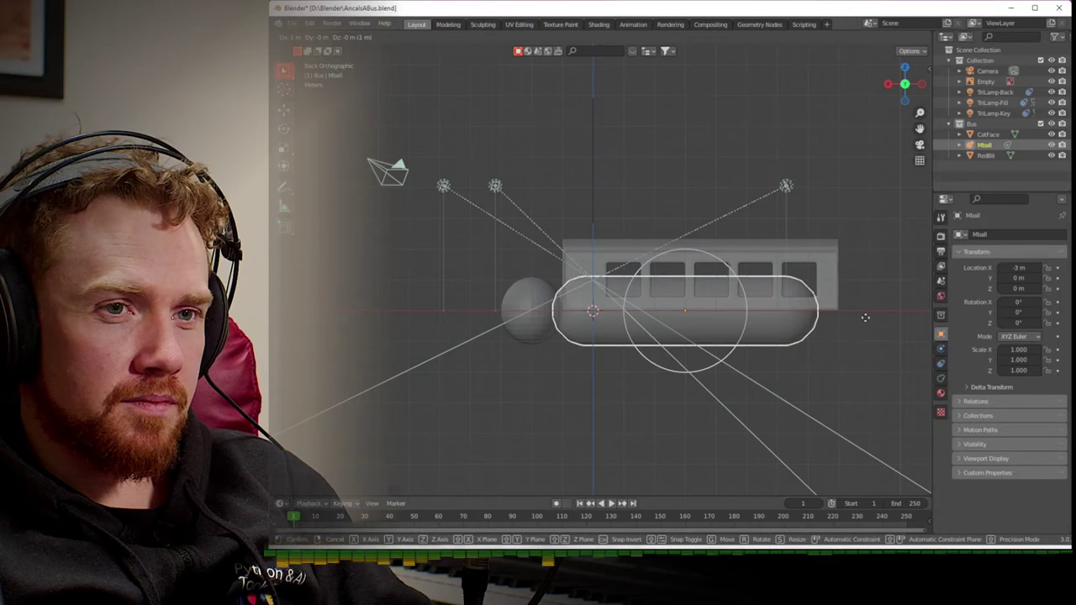
- Place the capsule metaball at X −3 m and view it along X
left_click(865, 317)
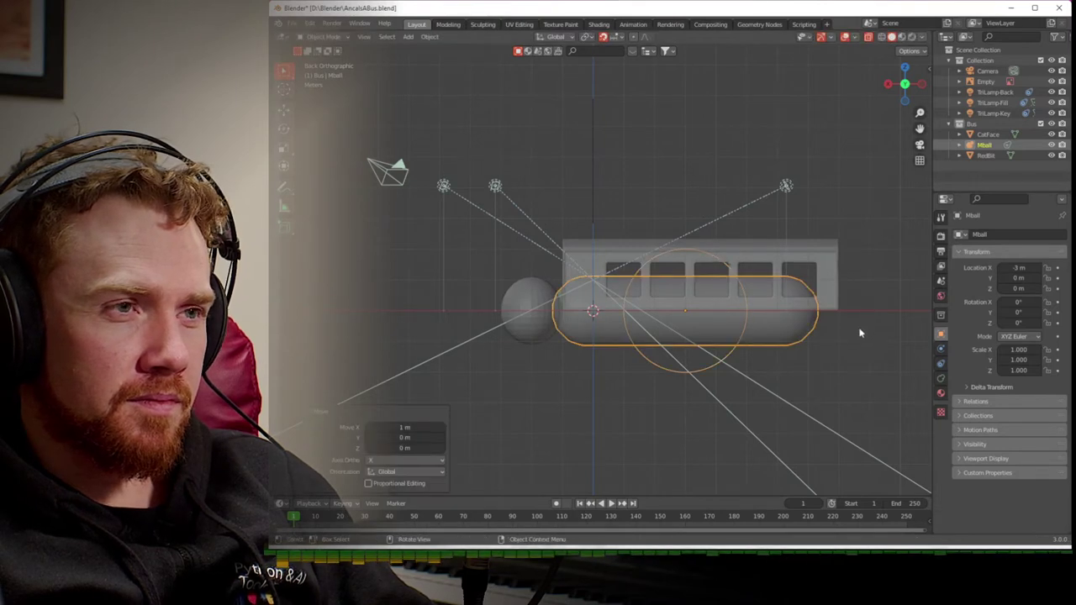
scroll(816, 334, "up", 3)
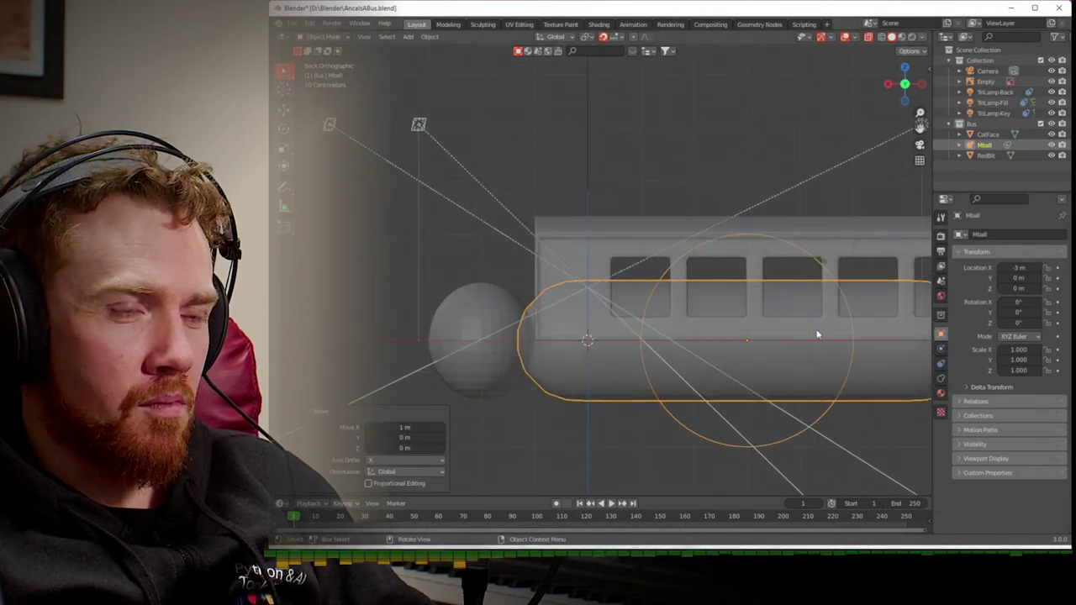
middle_click_drag(823, 340, 875, 257)
scroll(749, 322, "up", 4)
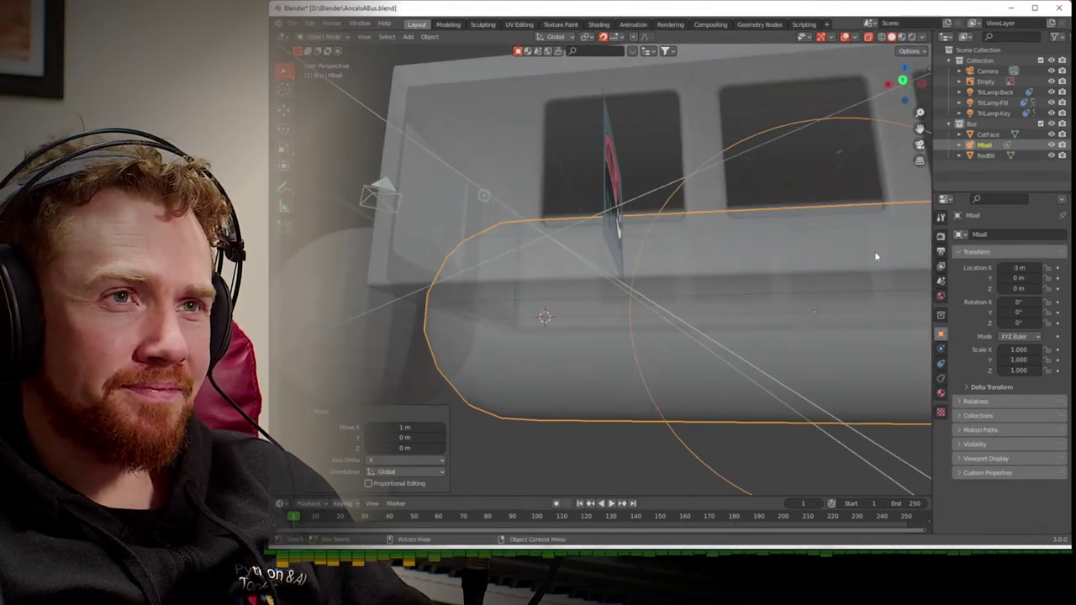
left_click(889, 87)
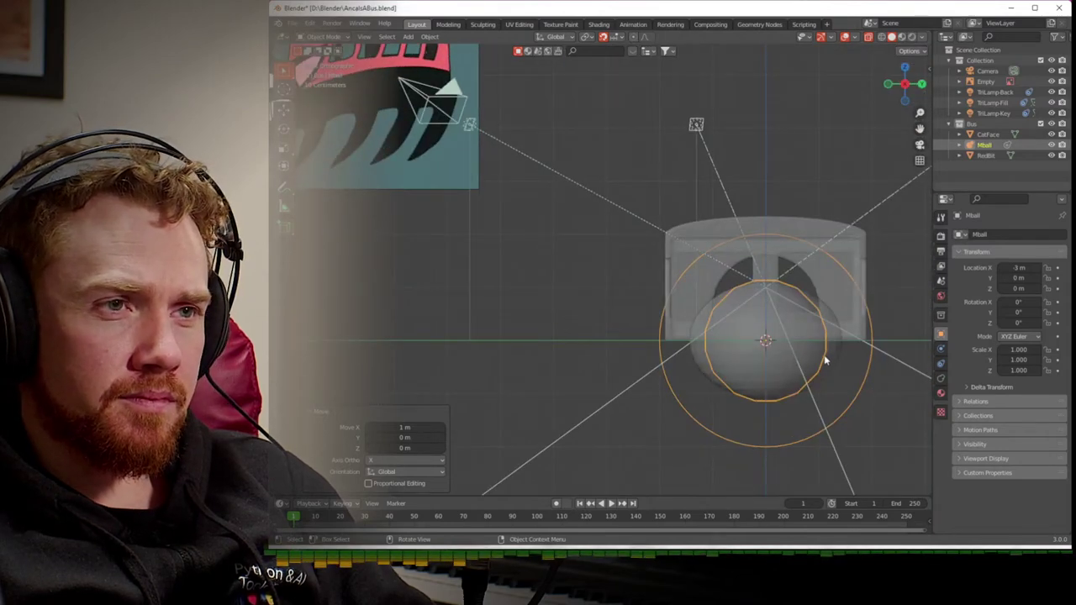
- In Edit Mode, widen the metaball element along Y to 7.321
key("Tab")
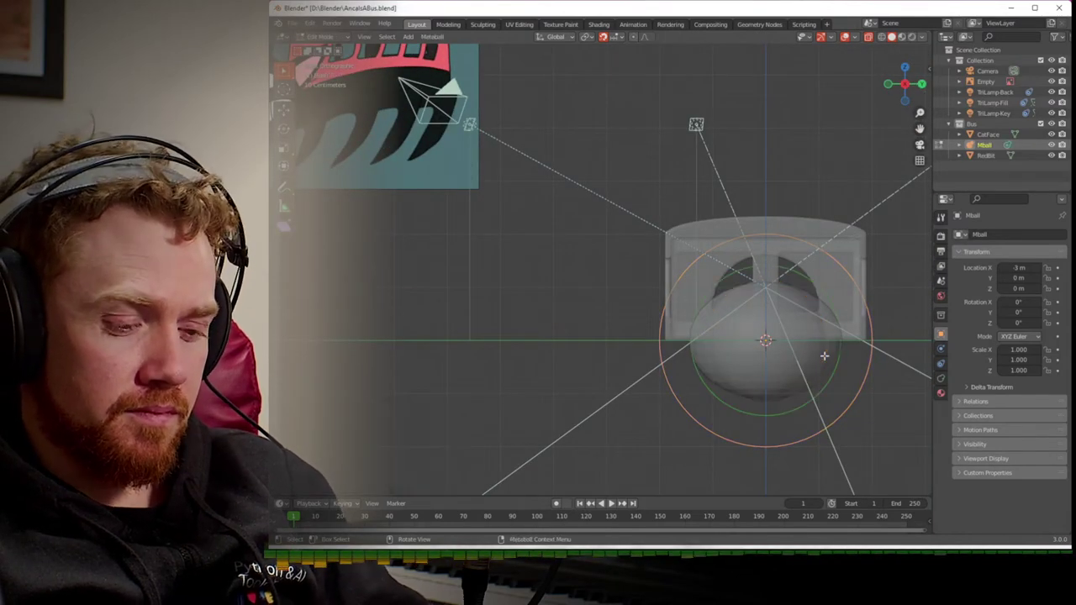
key("s")
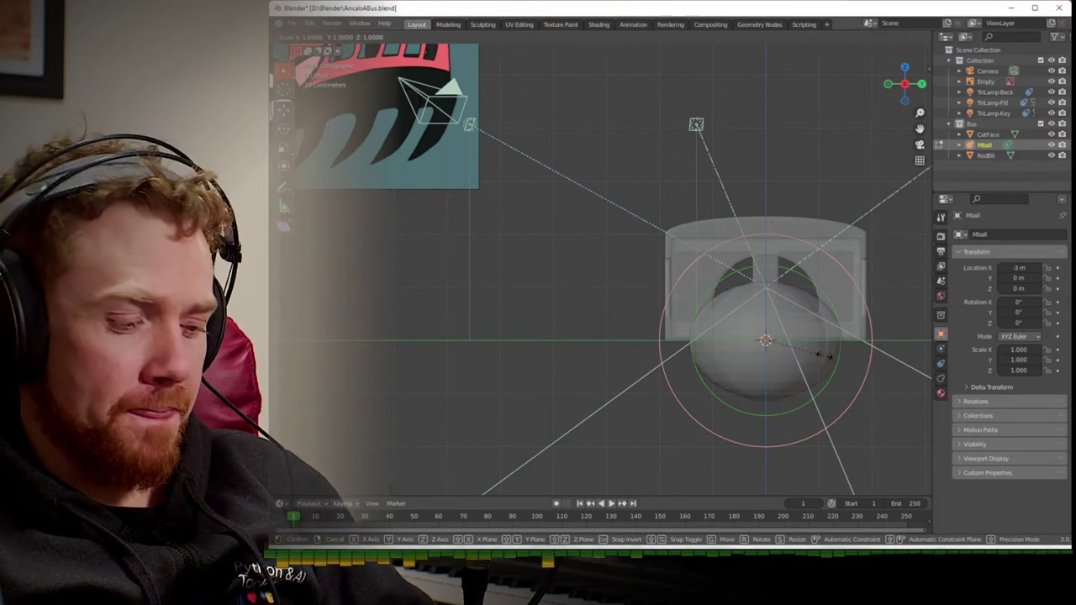
key("y")
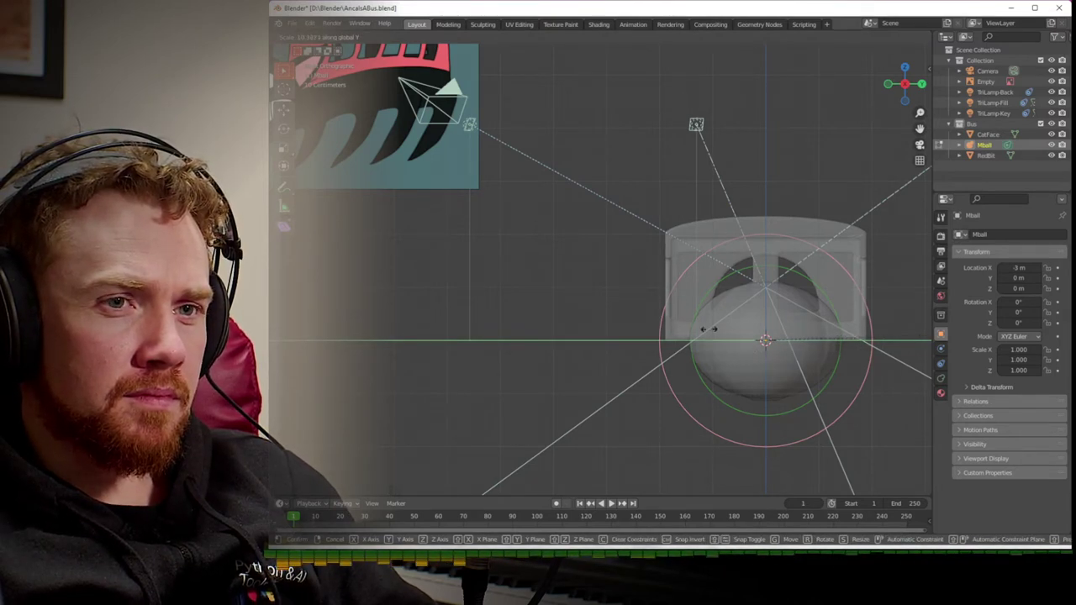
left_click(545, 375)
middle_click_drag(605, 375, 508, 351)
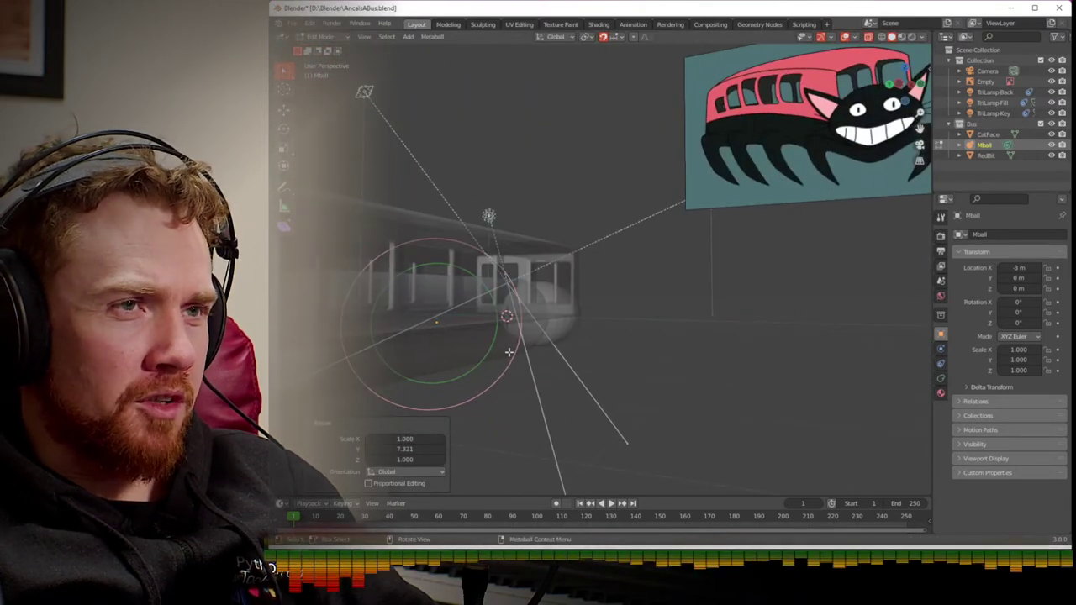
left_click(904, 85)
- Try another resize of the metaball element, then cancel it unchanged
key("s")
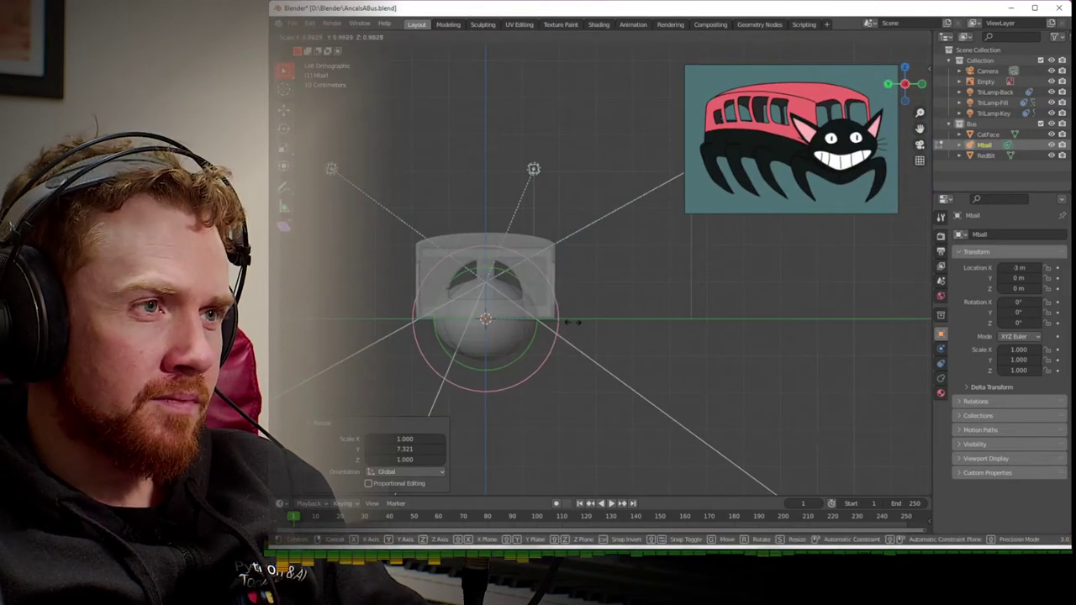
key("y")
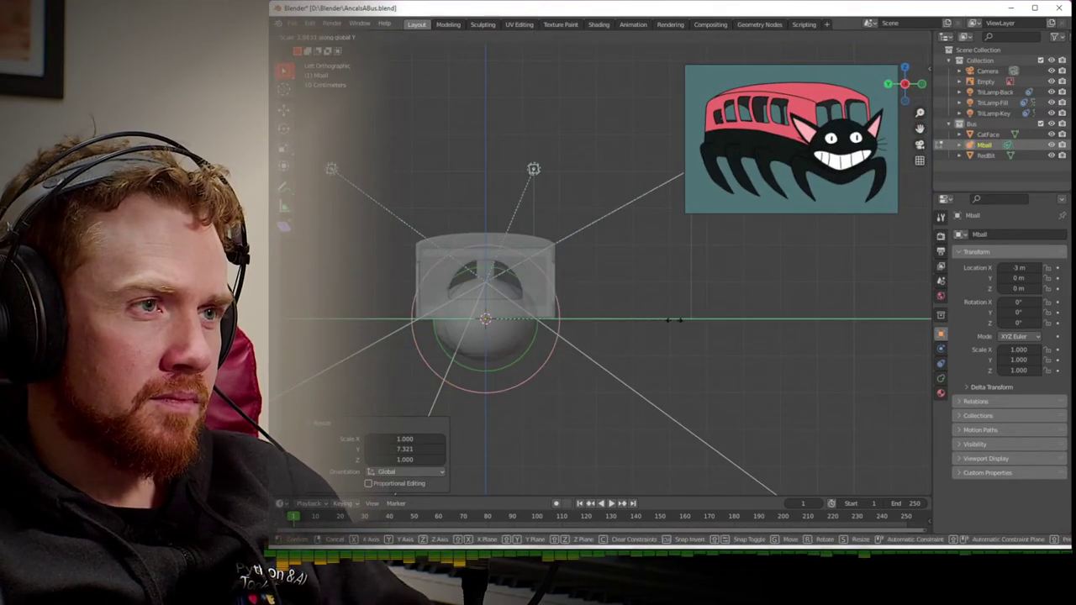
key("x")
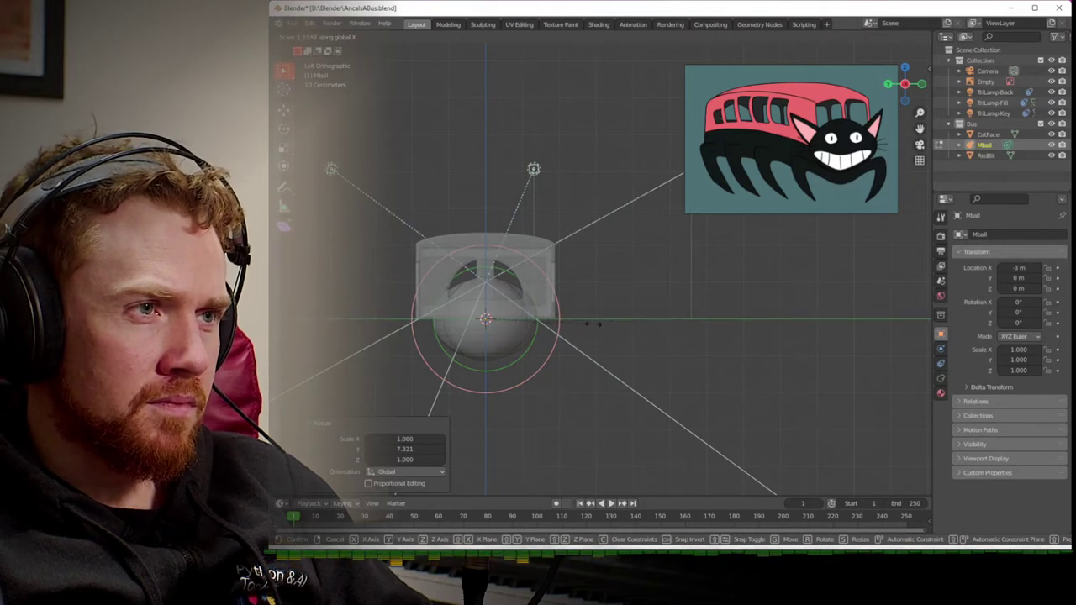
key("z")
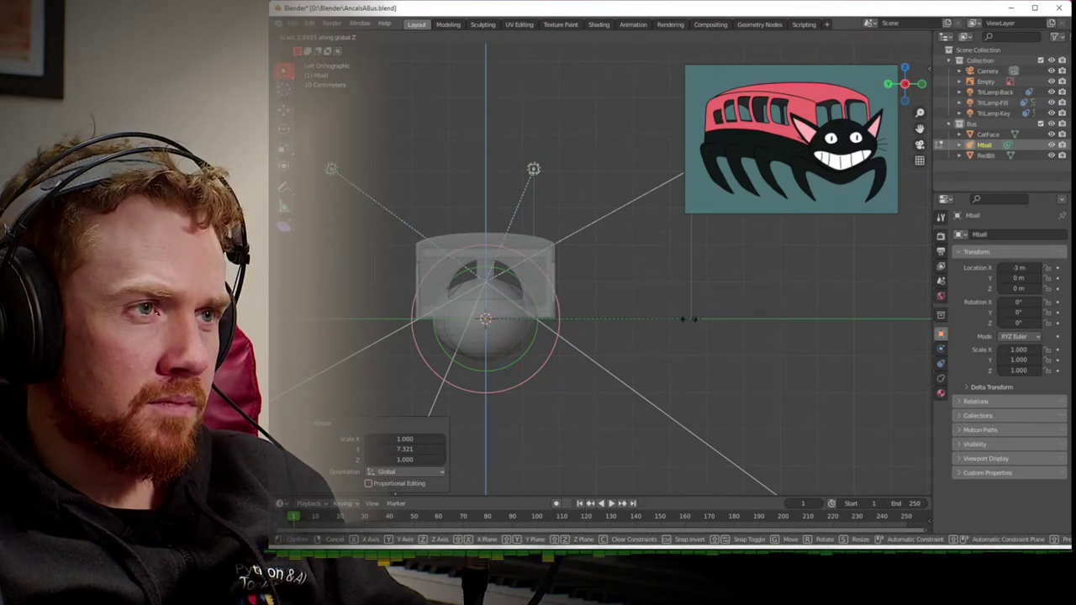
key("y")
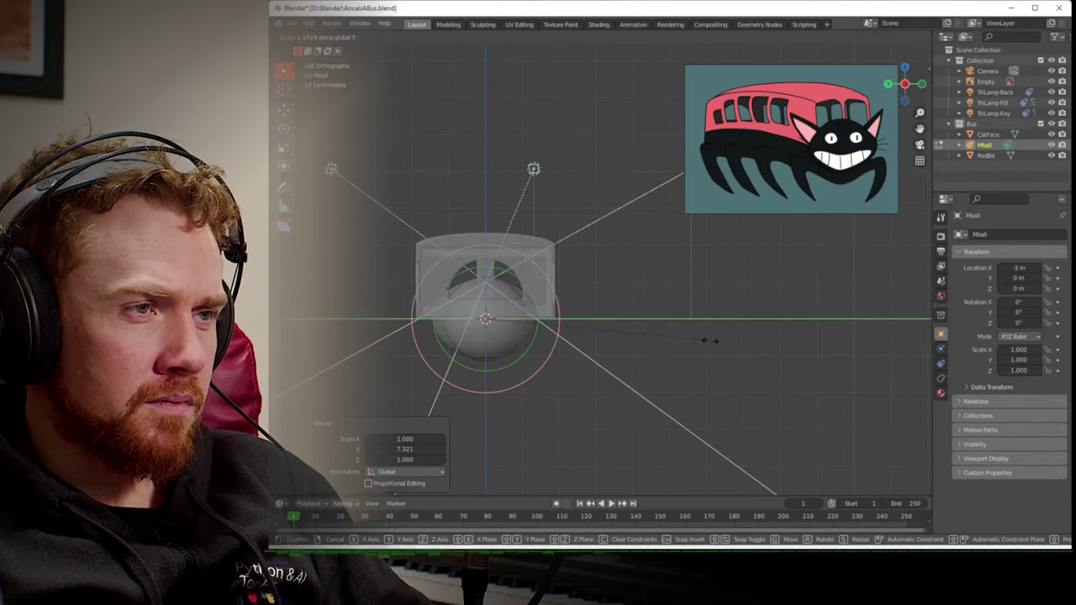
key("Escape")
middle_click_drag(622, 336, 627, 357)
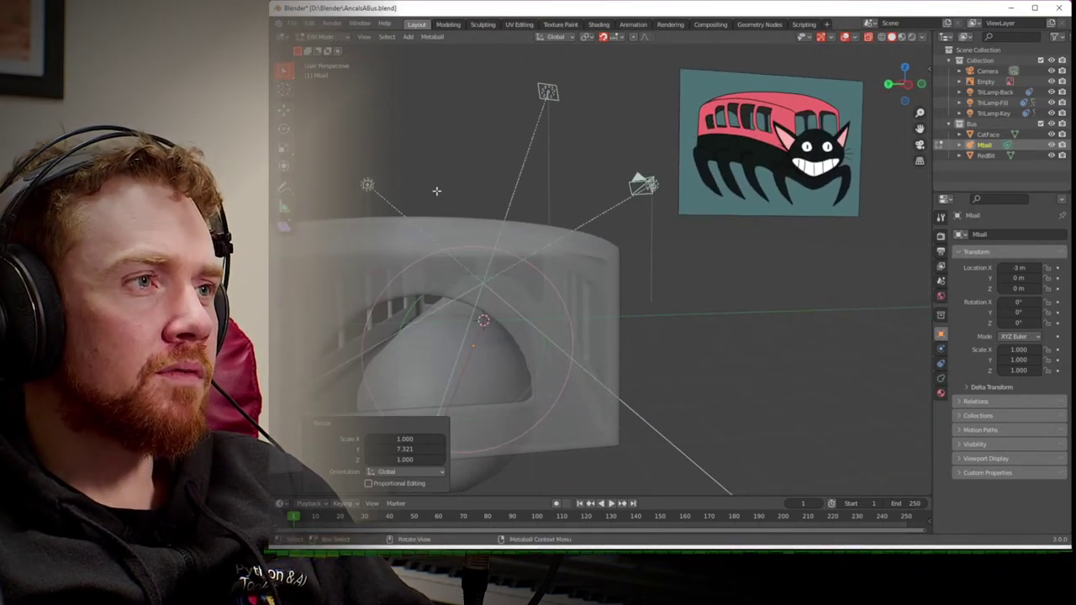
left_click(407, 37)
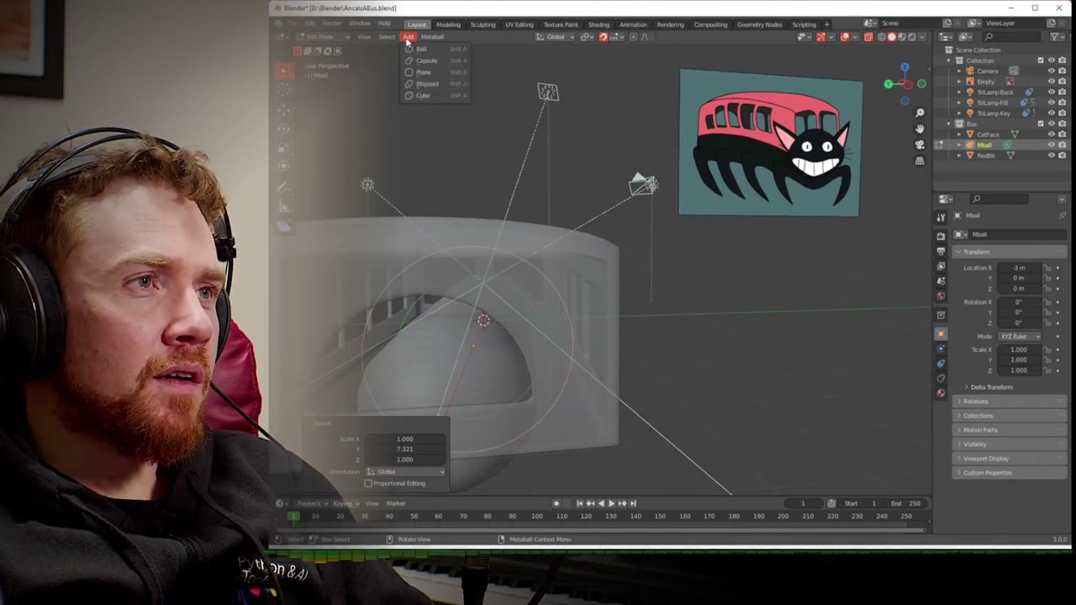
- Add an Ellipsoid metaball element, move it 3 m along X, and scale X to 3.541
left_click(425, 84)
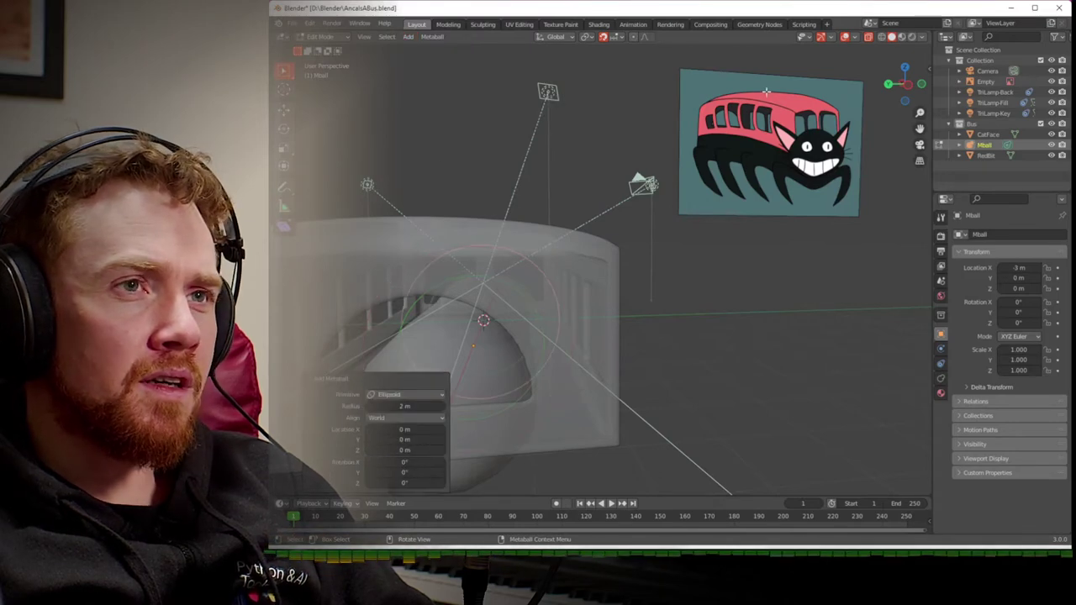
left_click(888, 86)
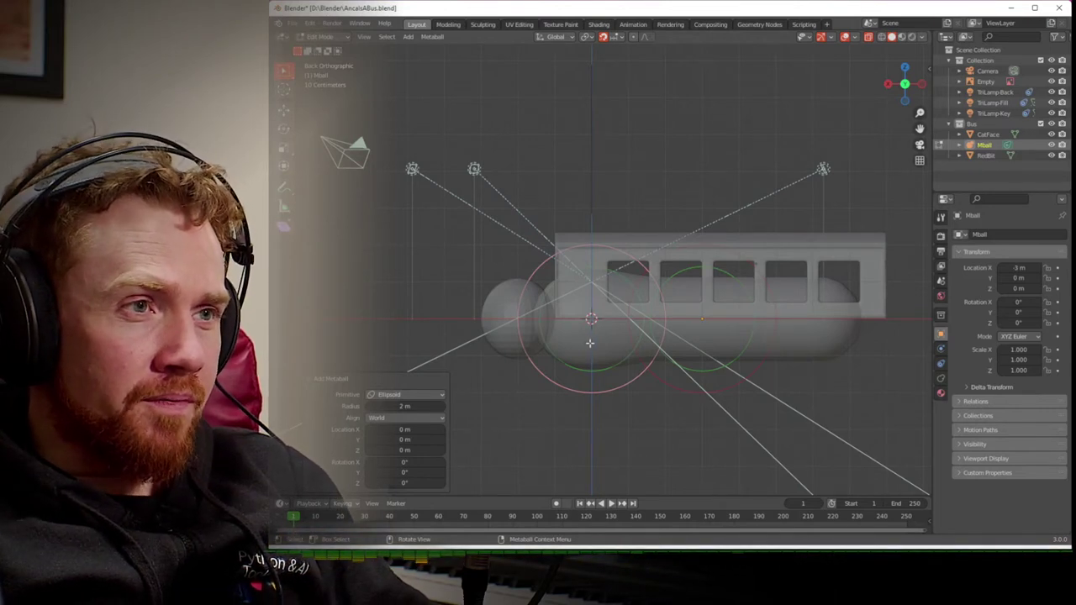
key("g")
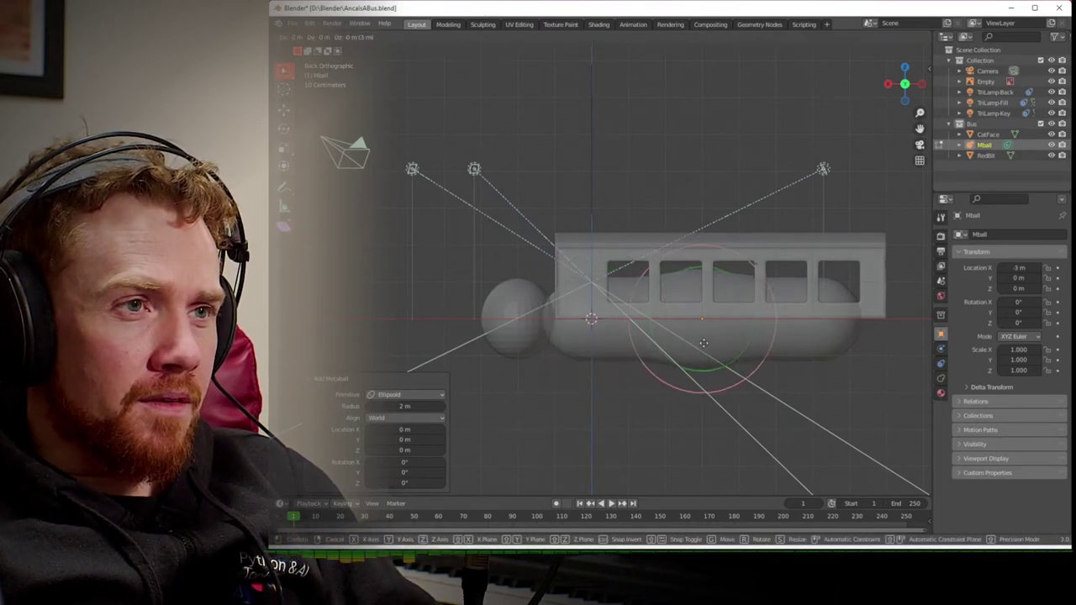
left_click(704, 343)
key("s")
key("x")
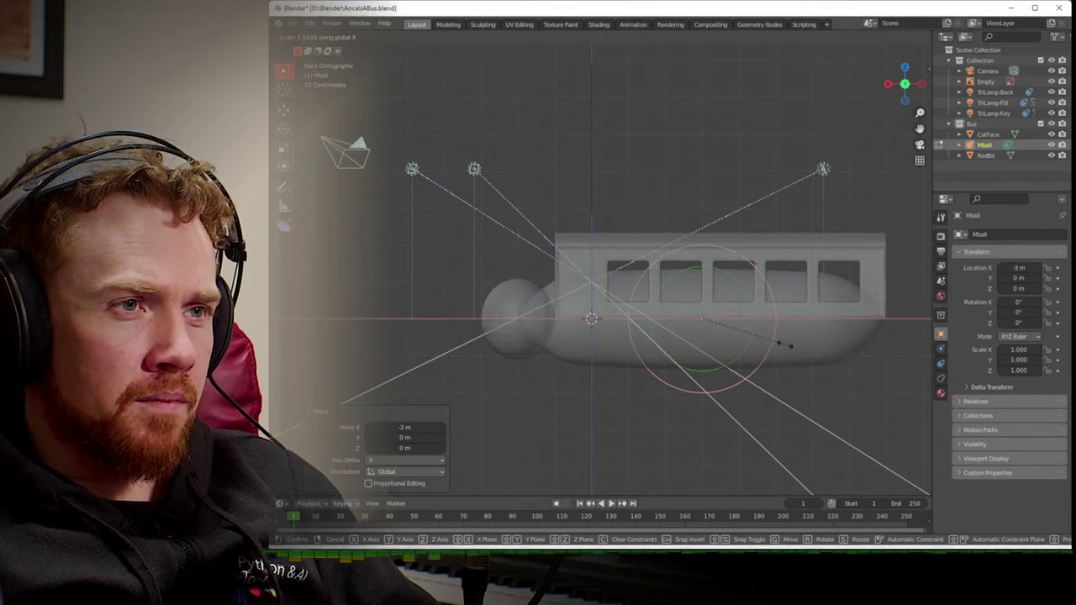
left_click(786, 345)
- Flatten the ellipsoid to 0.378 in Z, widen it to 2.210 in Y, and hide RedBit
middle_click_drag(786, 345, 694, 343)
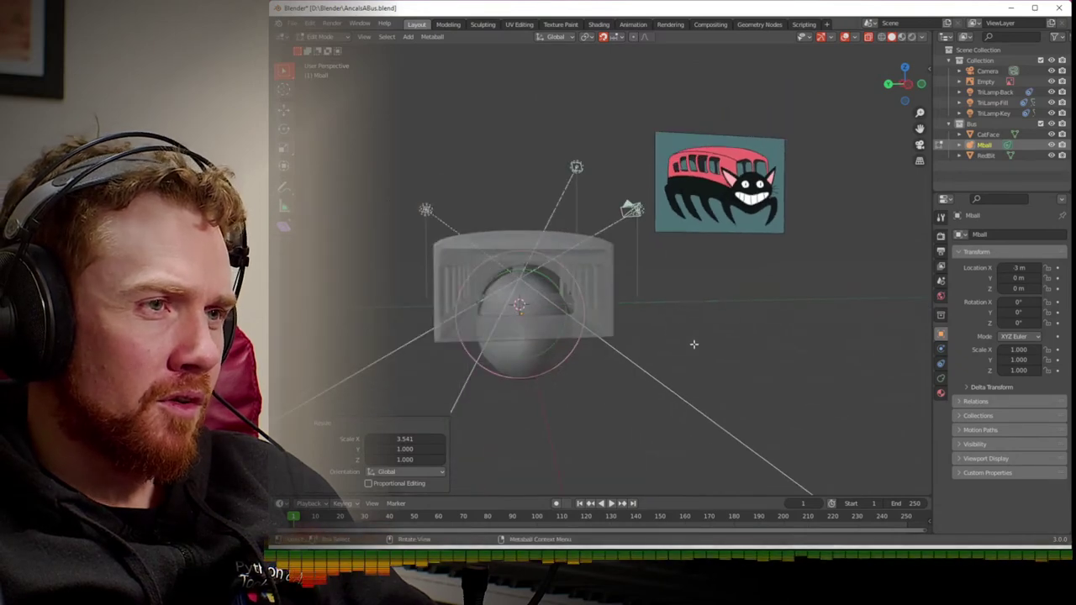
left_click_drag(903, 89, 907, 86)
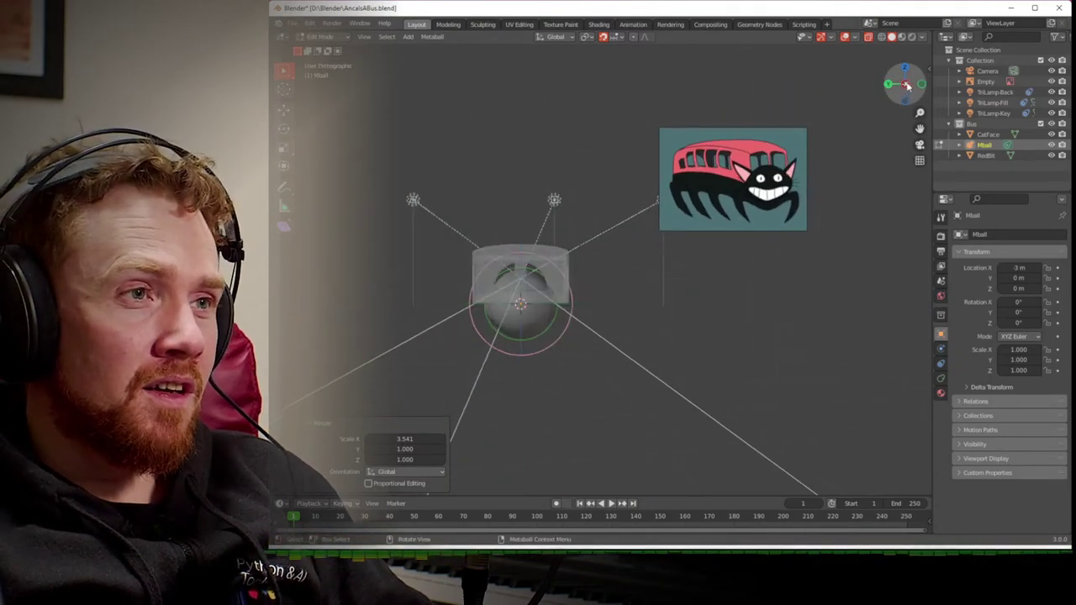
left_click(907, 86)
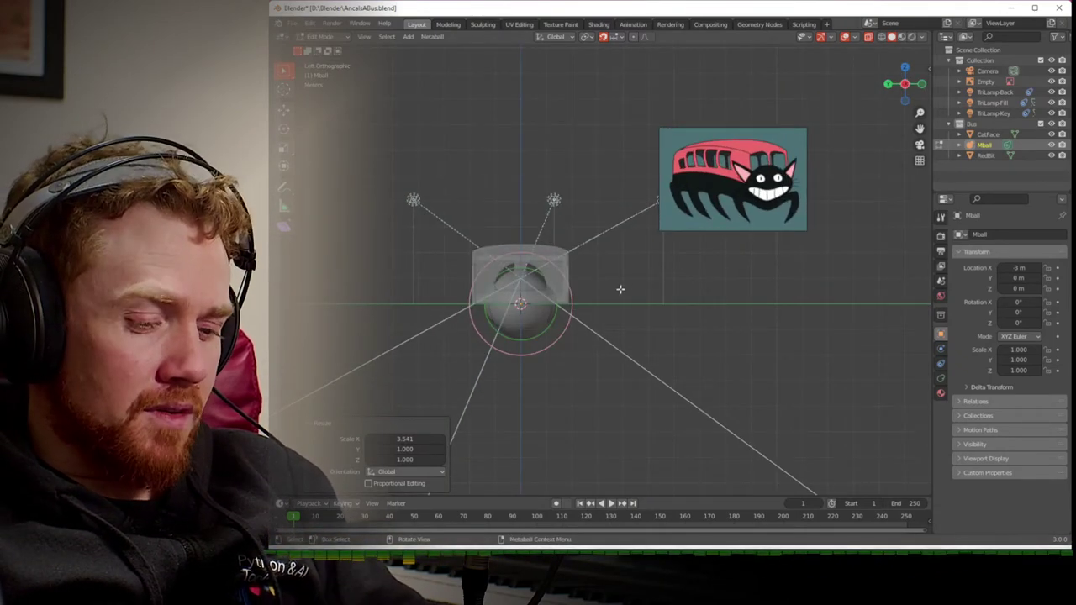
key("s")
key("z")
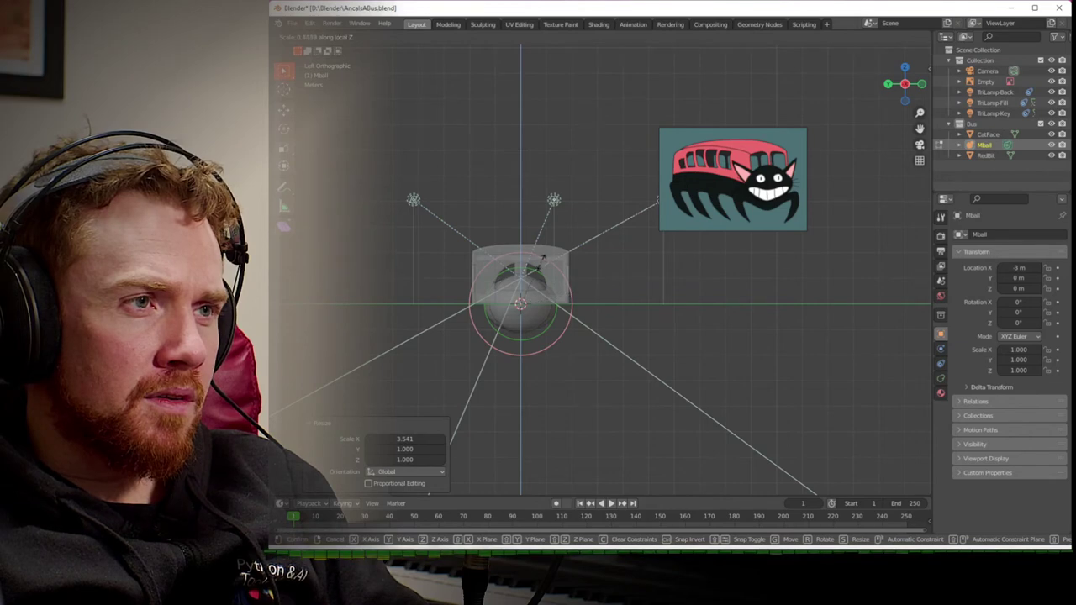
left_click(543, 274)
mouse_move(543, 273)
middle_mouse_down()
mouse_move(572, 287)
mouse_move(558, 284)
middle_mouse_up()
key("s")
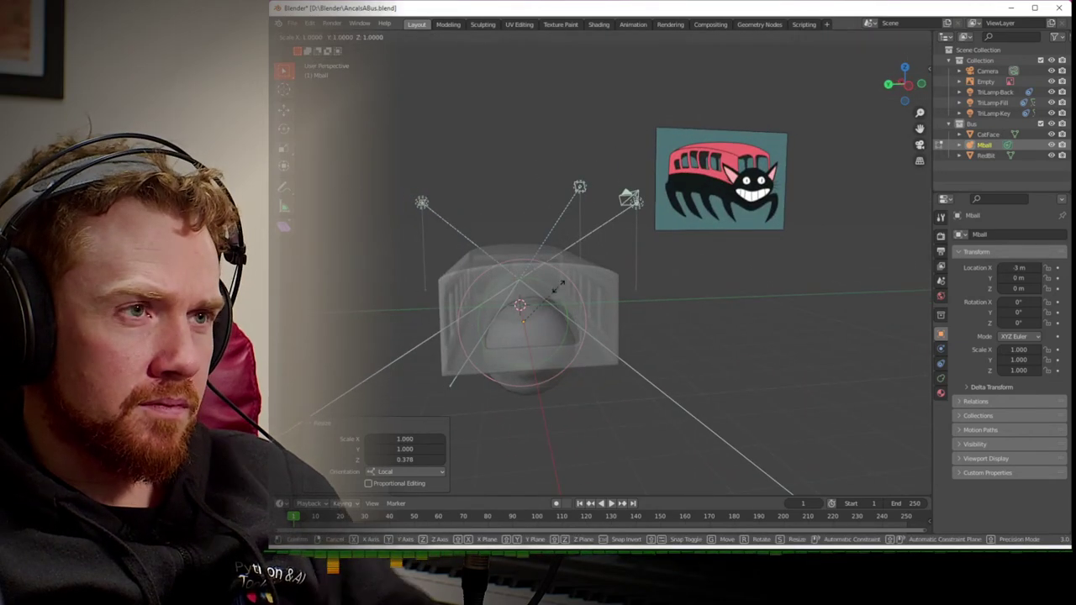
key("y")
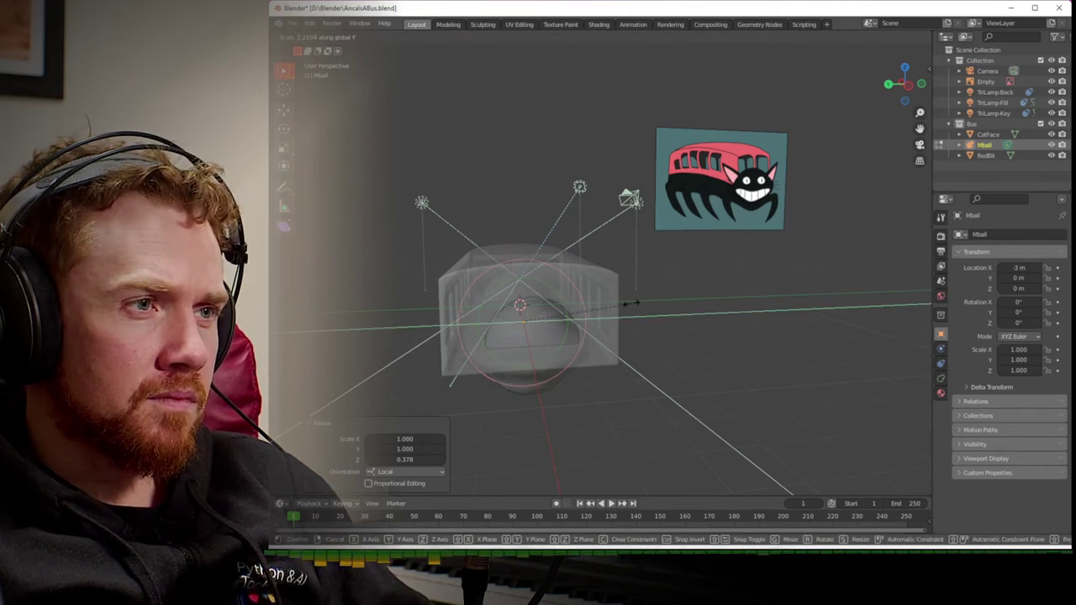
left_click(632, 303)
middle_click_drag(633, 303, 811, 311)
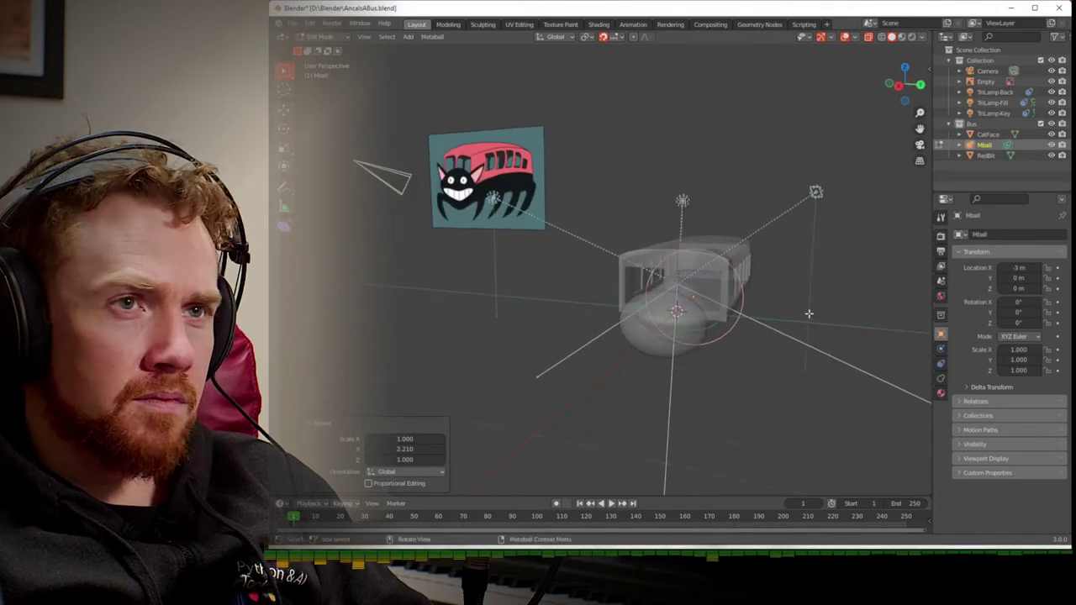
left_click(1052, 157)
- Set the metaball's Influence Threshold to 0.400
middle_click_drag(779, 296, 596, 250)
scroll(717, 315, "up", 4)
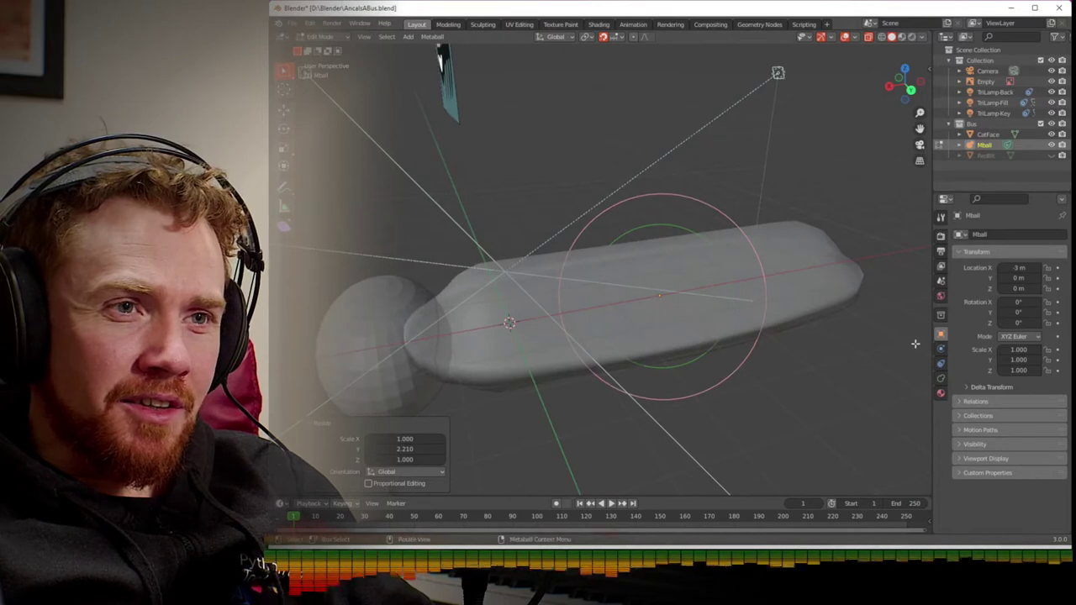
left_click(942, 380)
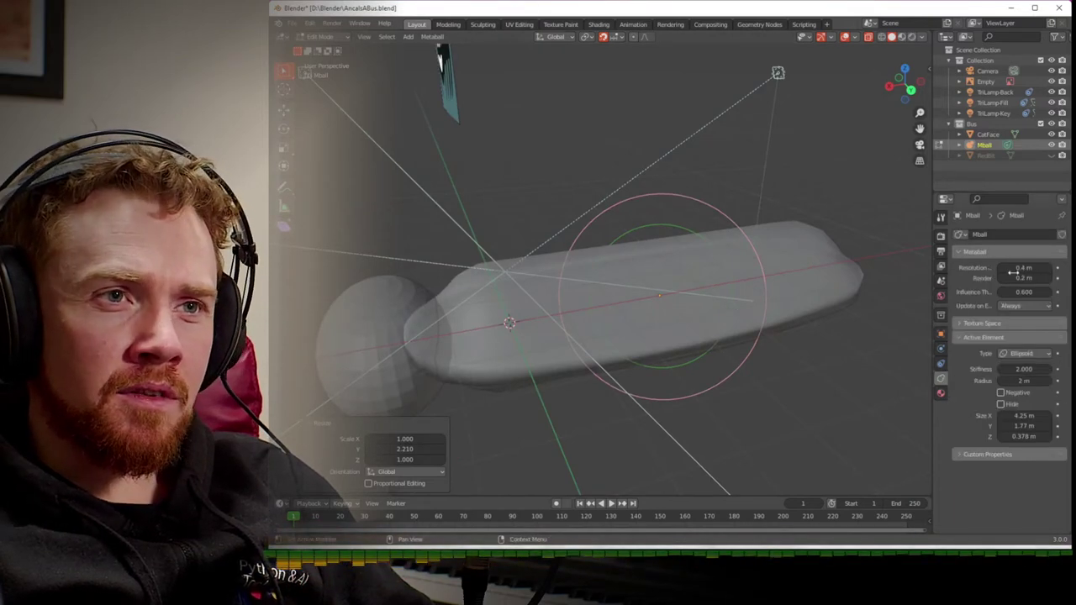
left_click_drag(1024, 291, 1032, 292)
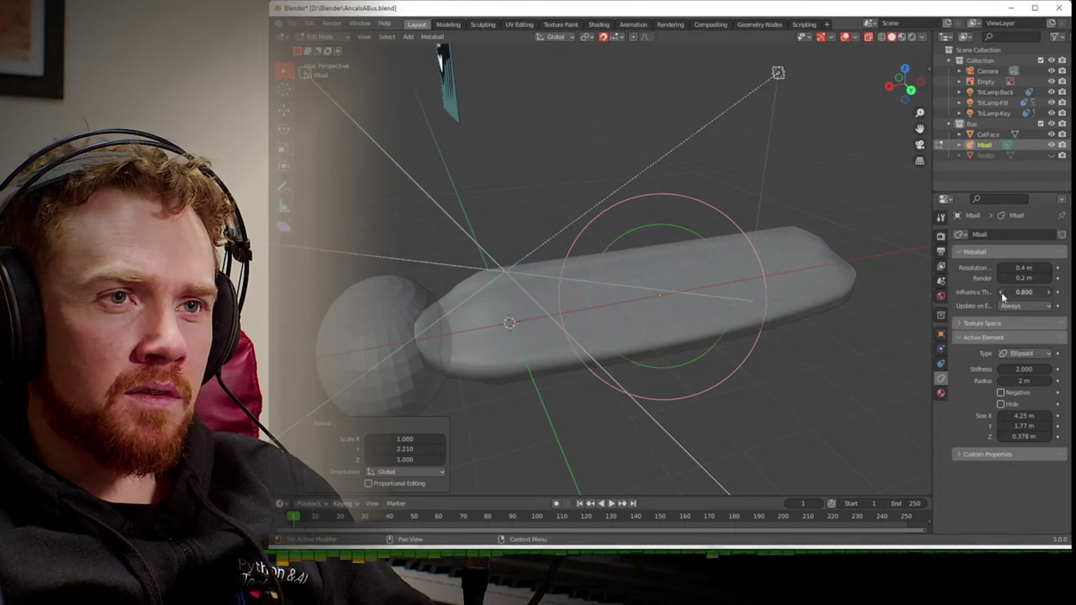
left_click(1001, 292)
left_click(1001, 291)
left_click(1002, 292)
left_click(1001, 292)
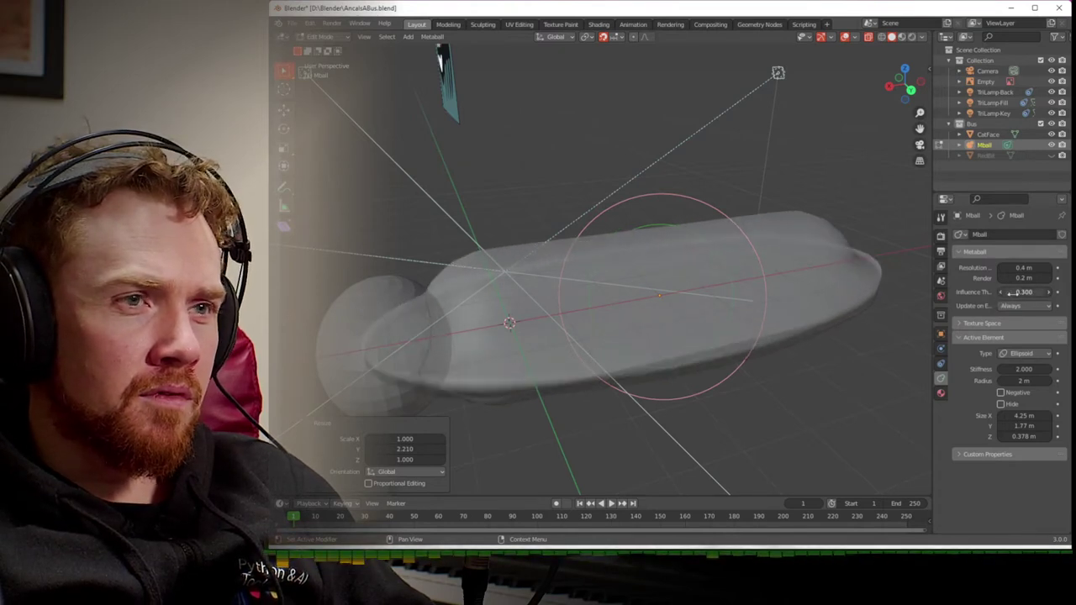
left_click(1053, 293)
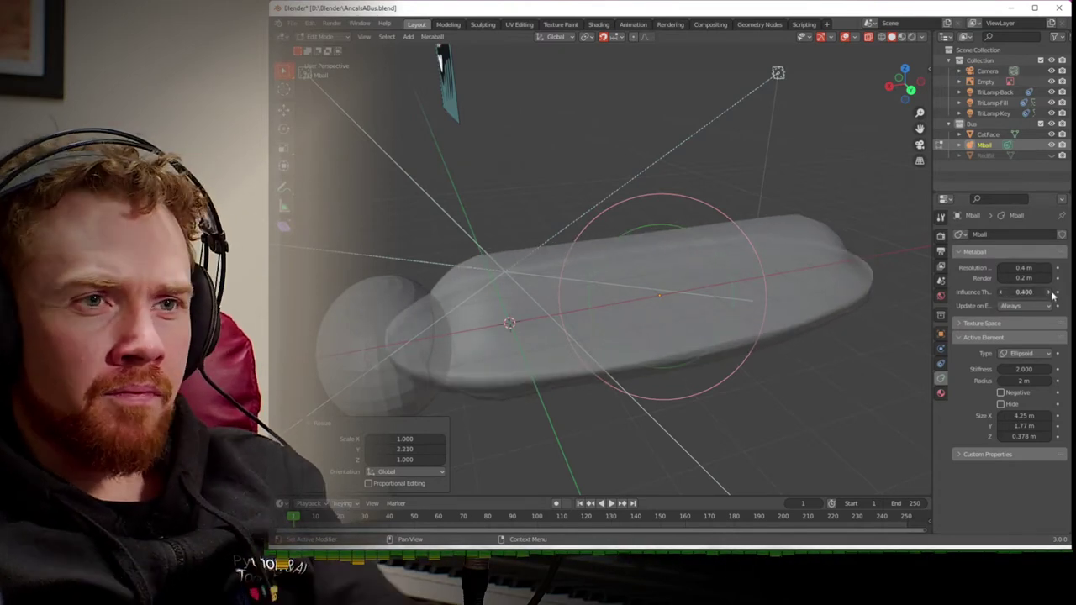
- Lower the ellipsoid element's stiffness and select the capsule element
left_click(1003, 369)
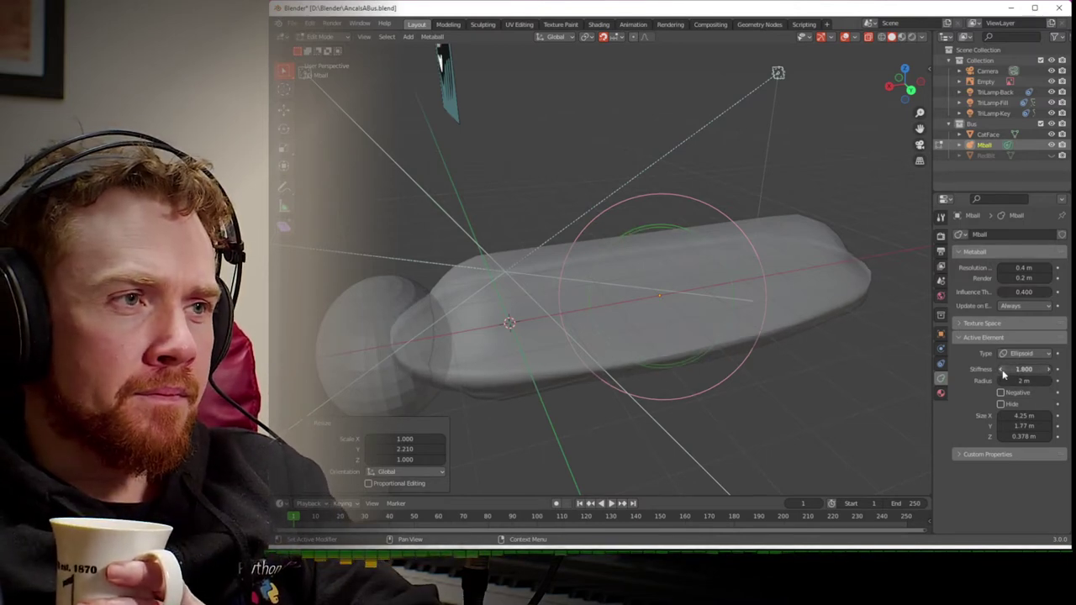
left_click(1003, 369)
left_click(1019, 353)
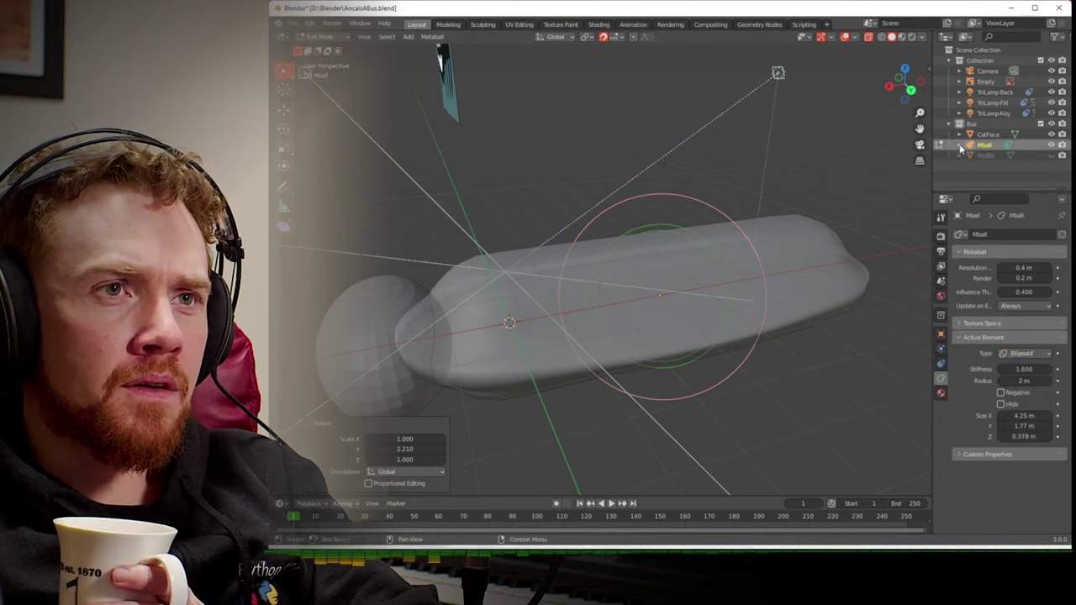
left_click(768, 242)
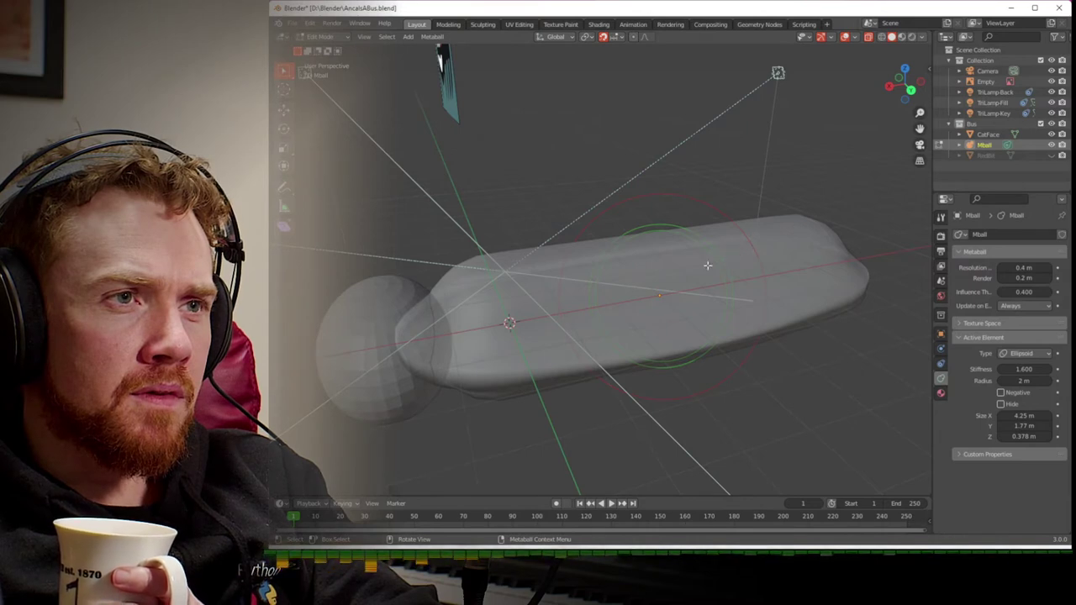
left_click(672, 272)
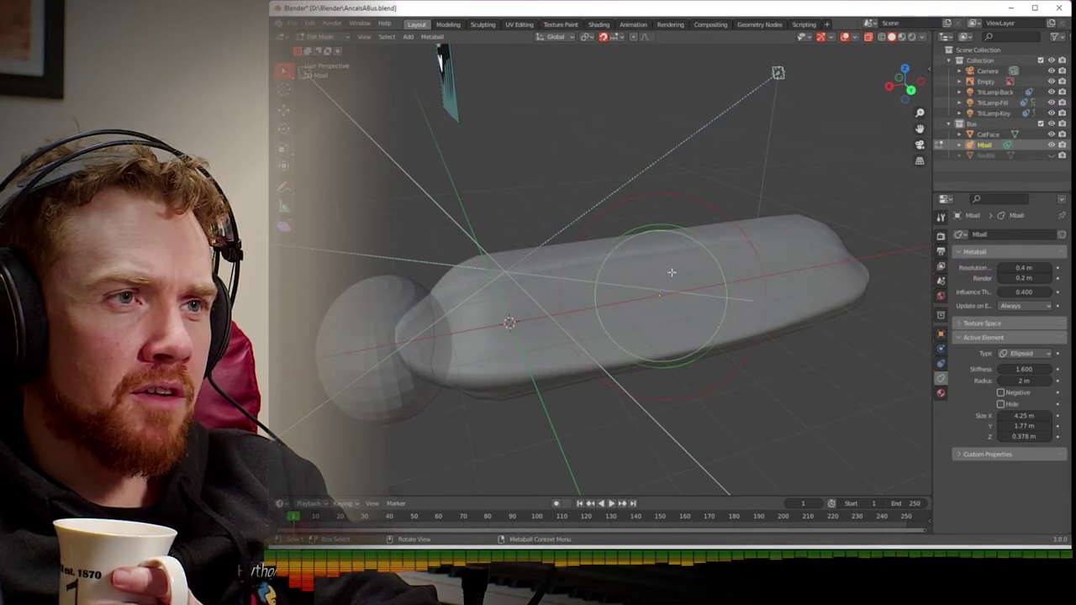
left_click(695, 235)
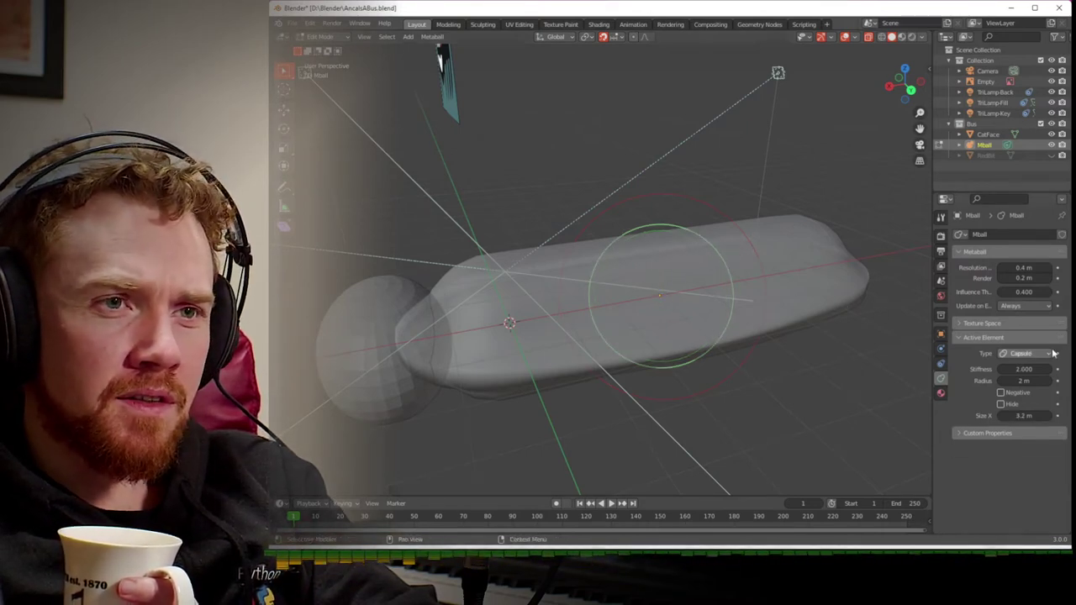
- Soften the capsule element by reducing its stiffness
scroll(1001, 373, "down", 8, "ctrl")
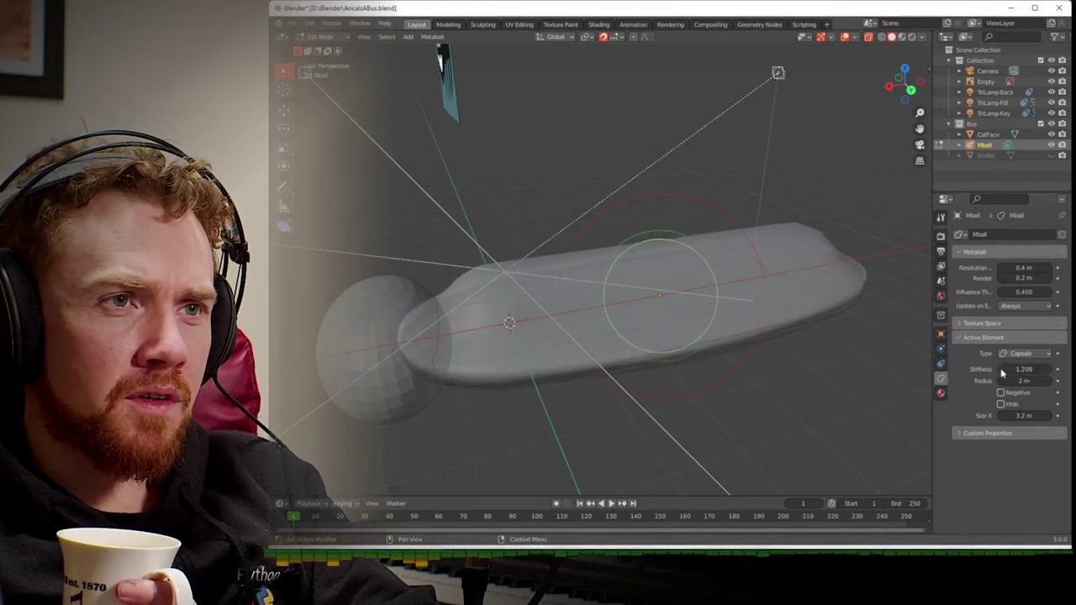
scroll(1001, 373, "up", 5, "ctrl")
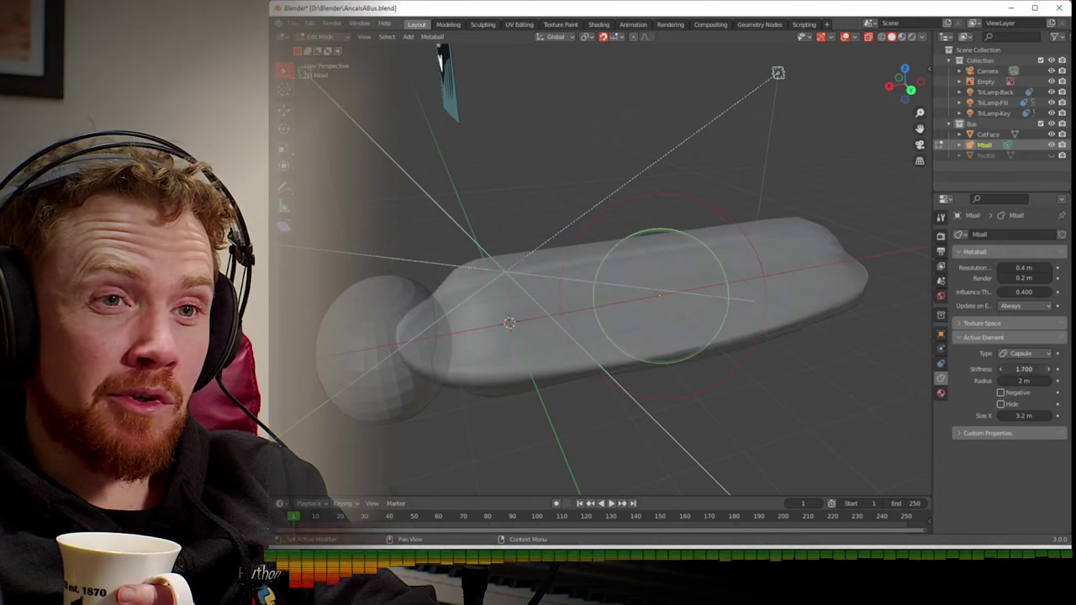
scroll(1001, 373, "up", 6, "ctrl")
scroll(1001, 373, "up", 3, "ctrl")
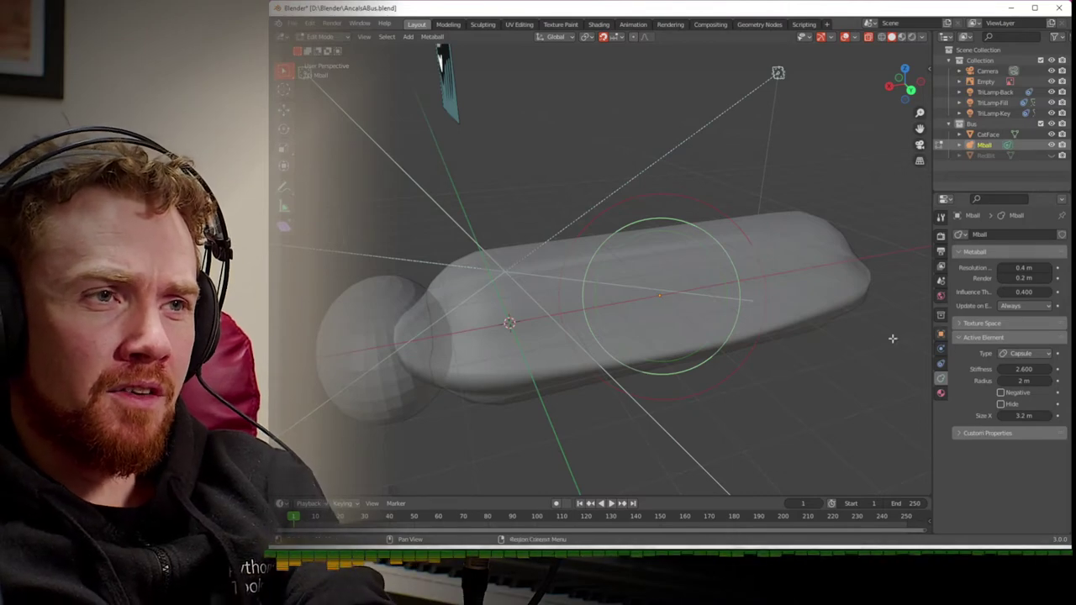
middle_click_drag(787, 330, 826, 322)
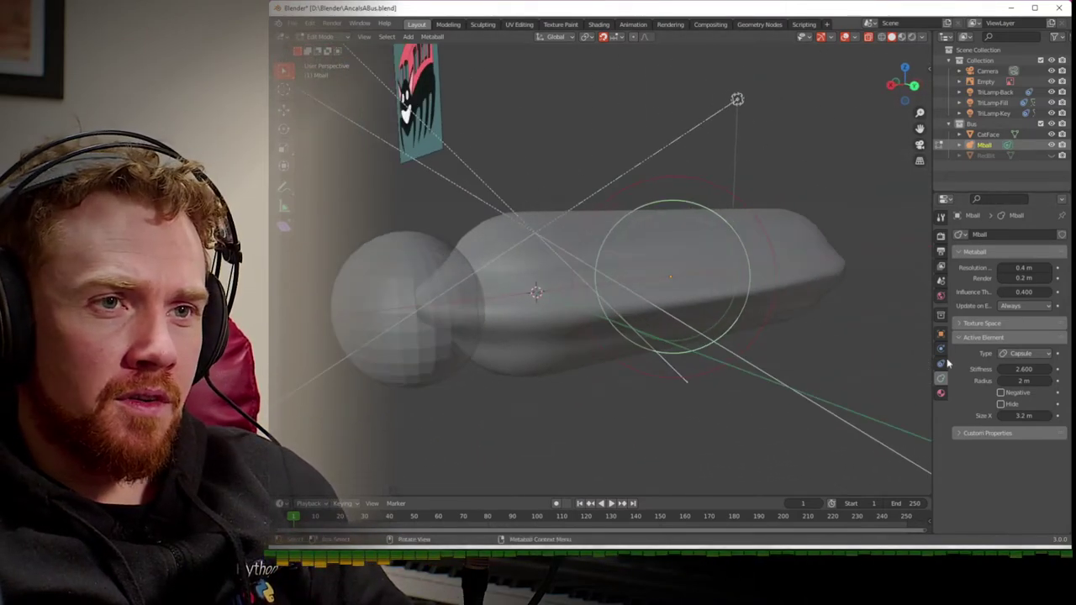
left_click_drag(1001, 373, 933, 373)
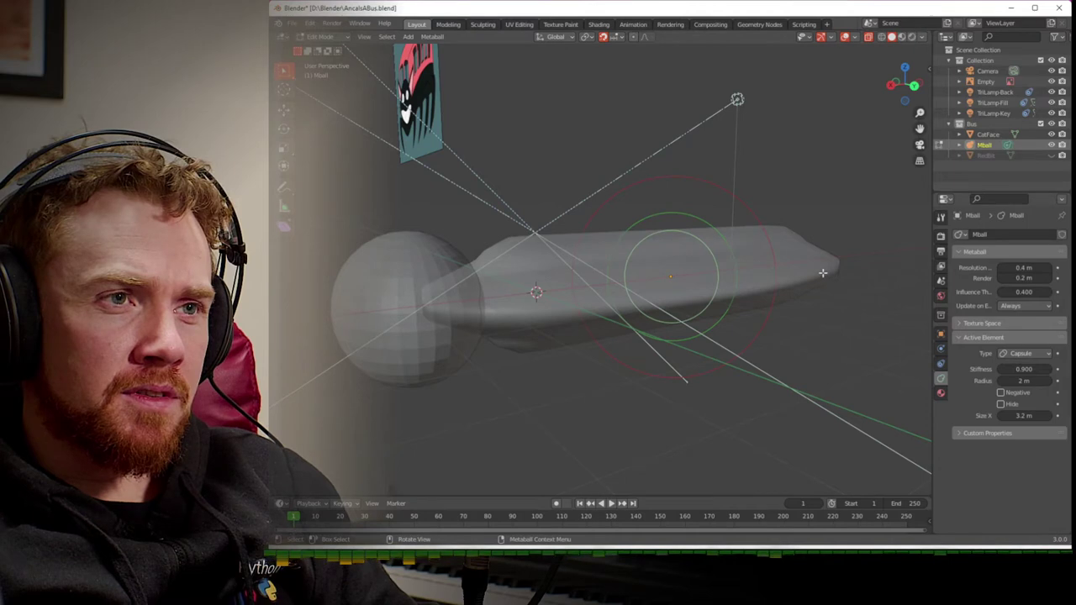
- Set the ellipsoid's stiffness to 2.000 and scale it 1.676 along Z
left_click(736, 283)
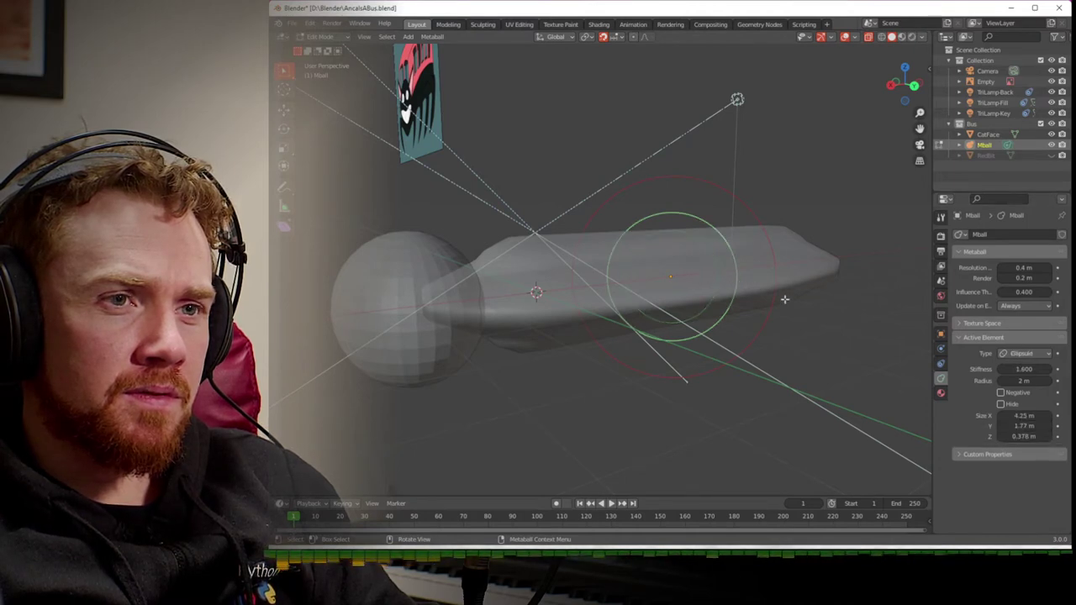
left_click(1050, 370)
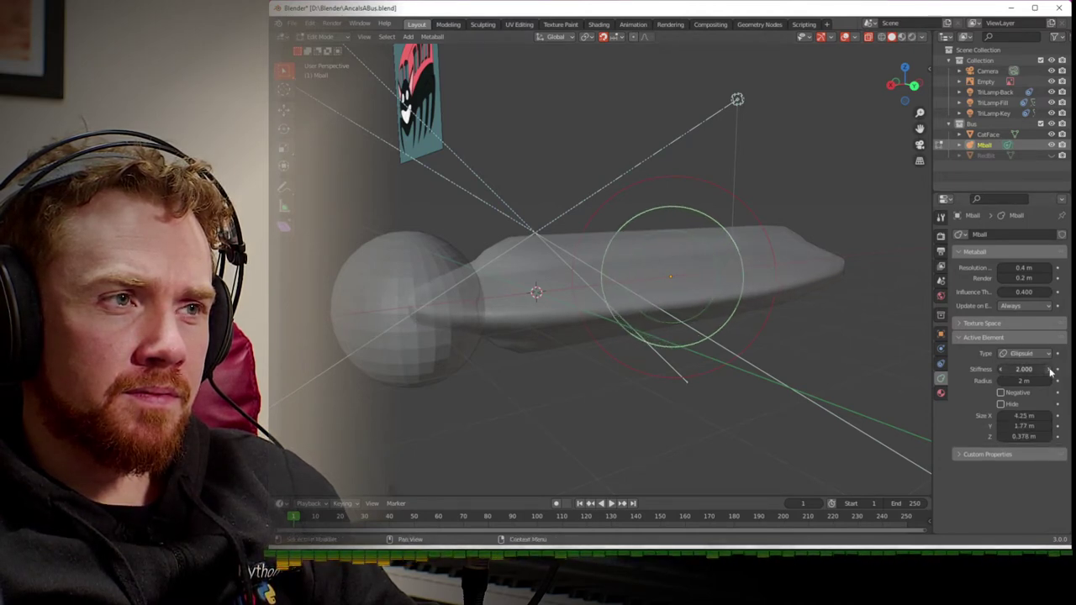
key("s")
key("z")
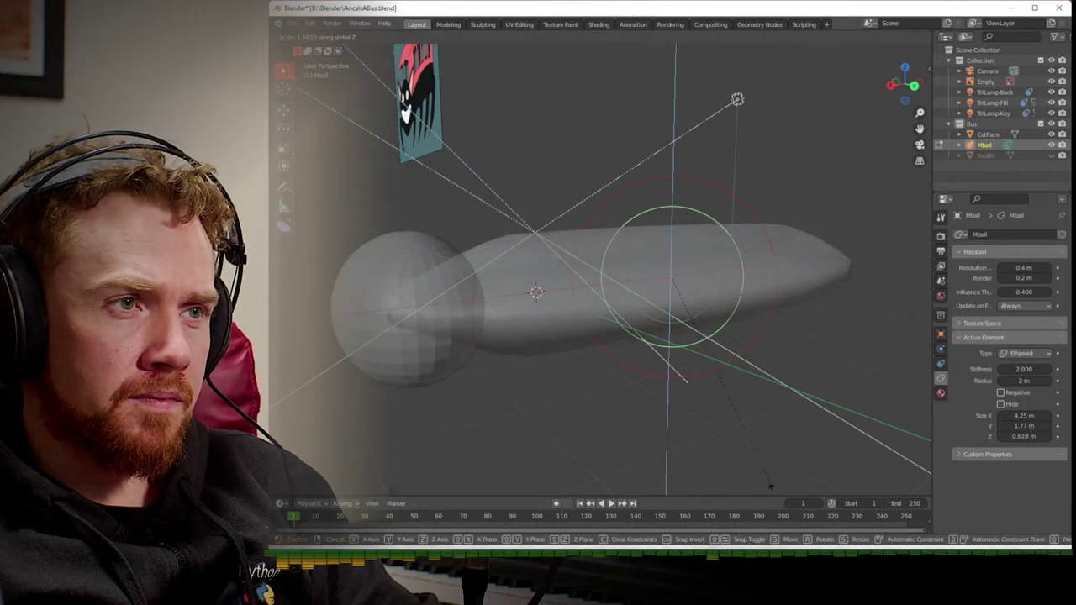
left_click(773, 486)
- Return to Object Mode and raise CatFace 1 m along Z
middle_click_drag(773, 485, 838, 387)
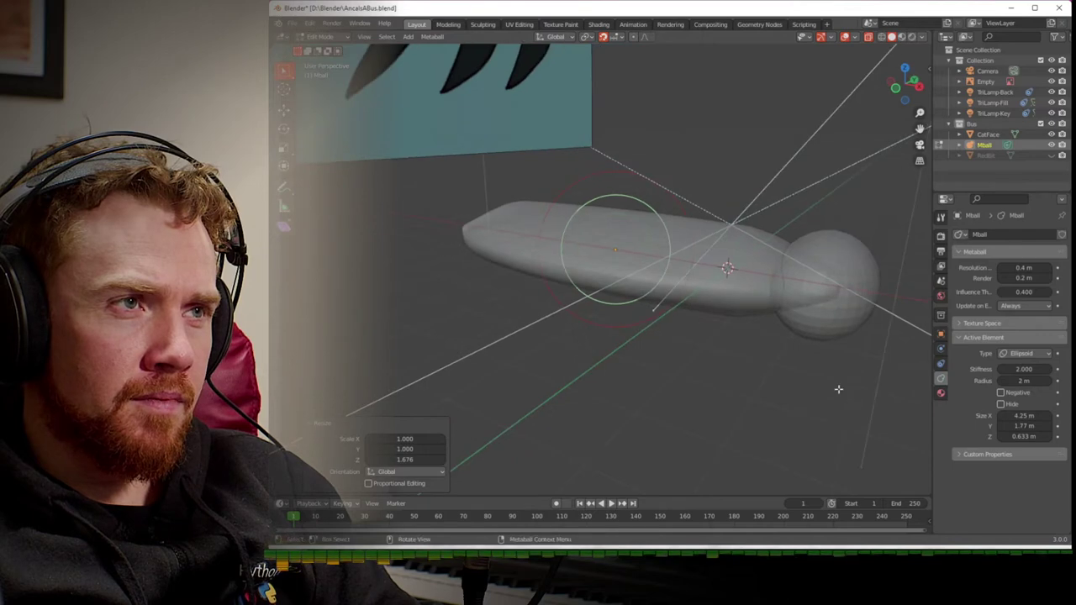
scroll(838, 387, "down", 3)
scroll(838, 389, "up", 4)
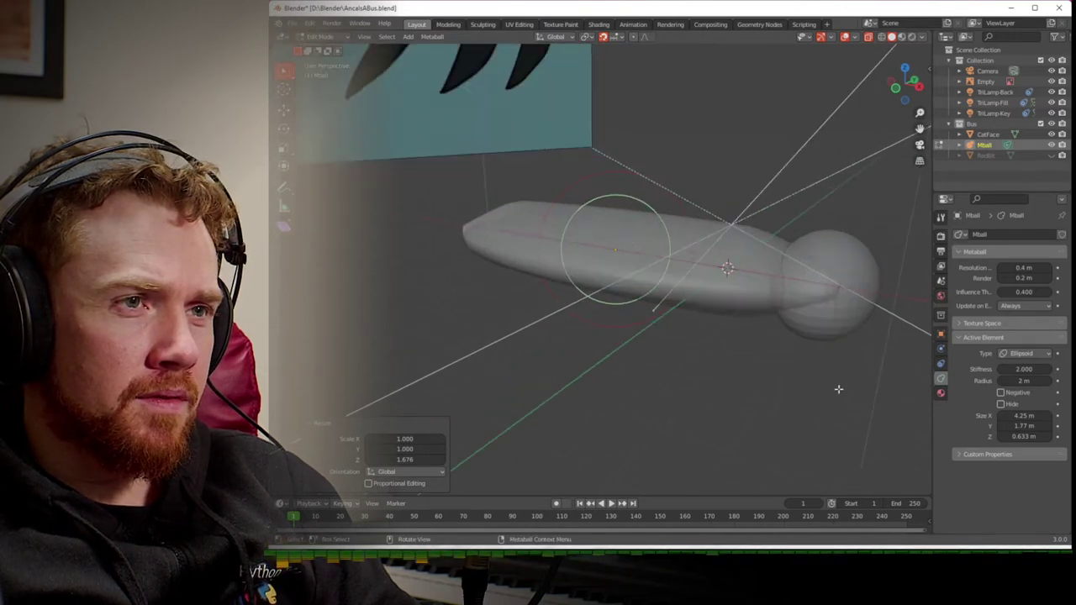
key("Tab")
middle_click_drag(838, 385, 787, 374)
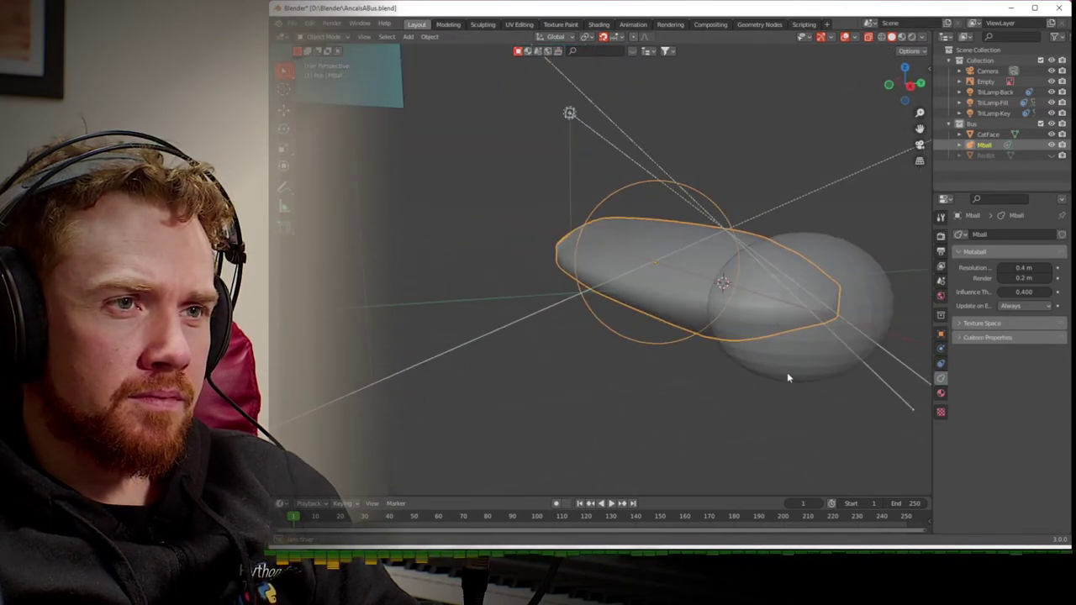
left_click(793, 351)
key("g")
key("z")
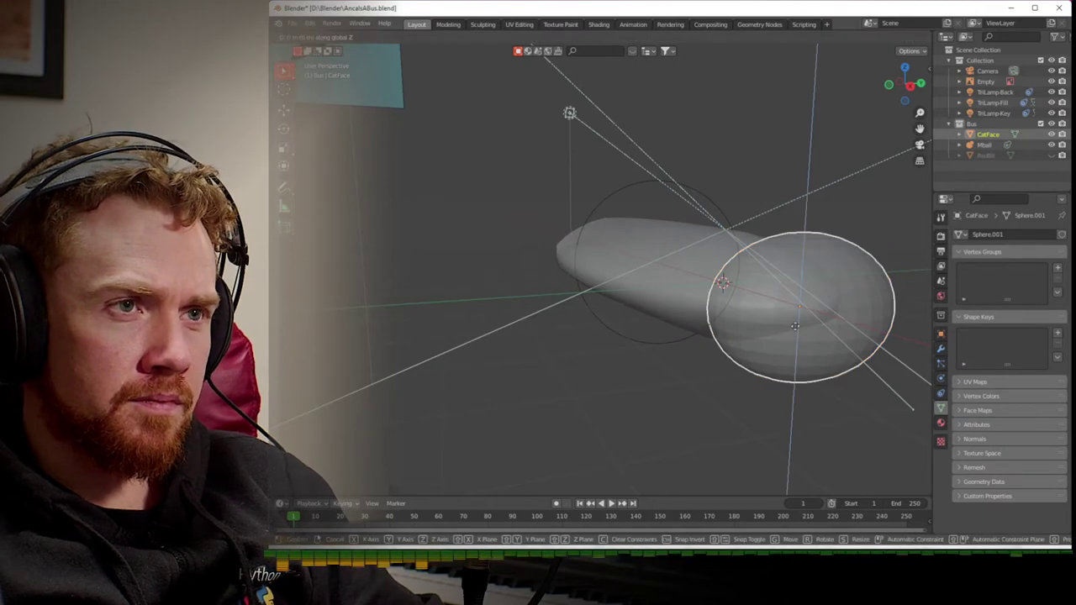
key("1")
key("Return")
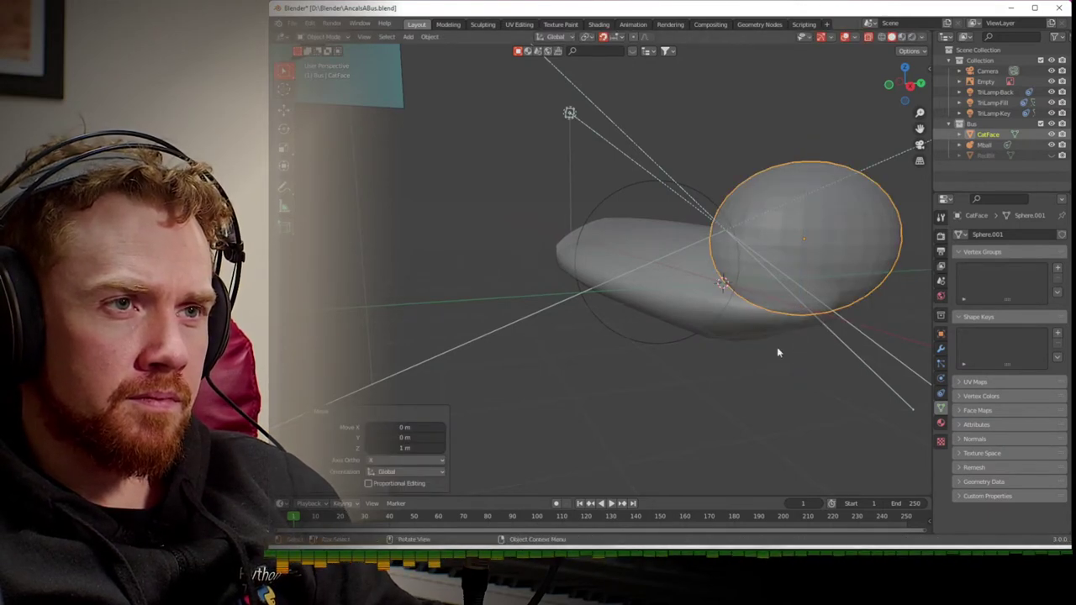
- Unhide the RedBit bus body and lower the metaball body 1 m along Z
left_click_drag(895, 101, 745, 203)
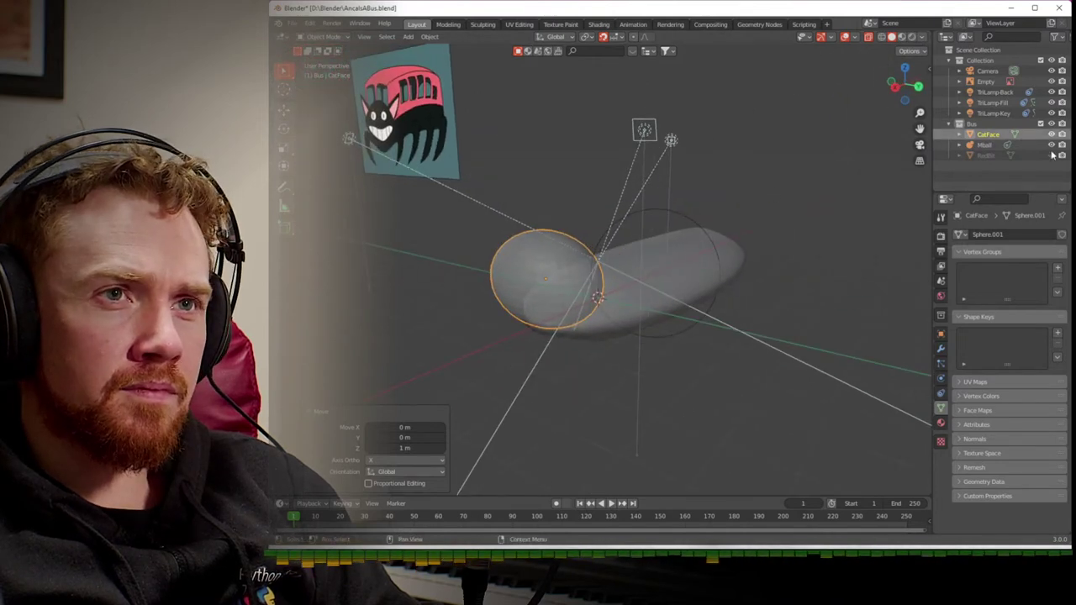
left_click(1051, 154)
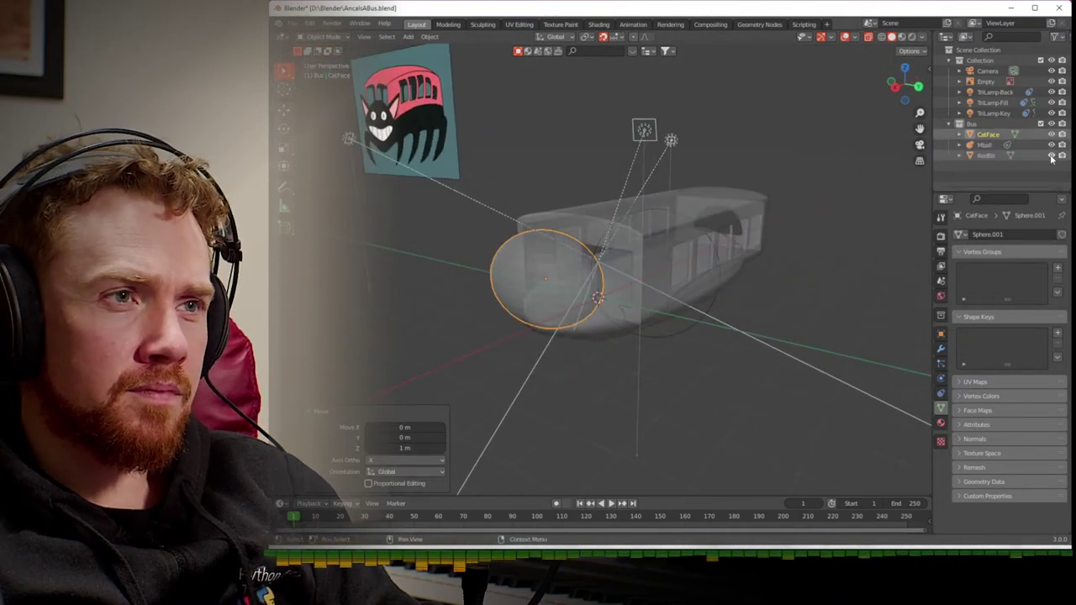
left_click(609, 332)
key("g")
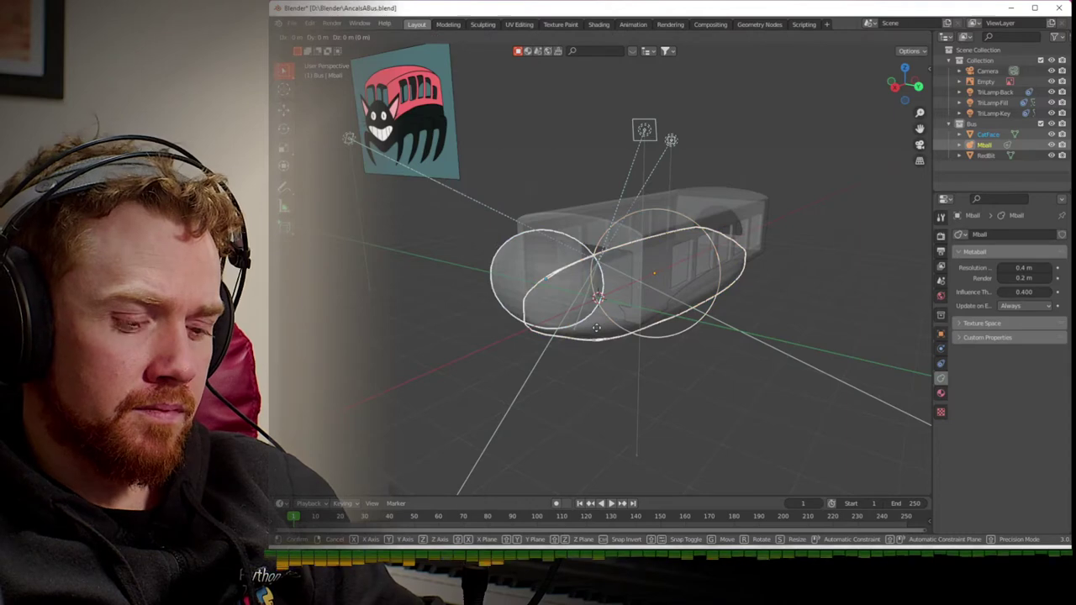
key("z")
left_click(594, 358)
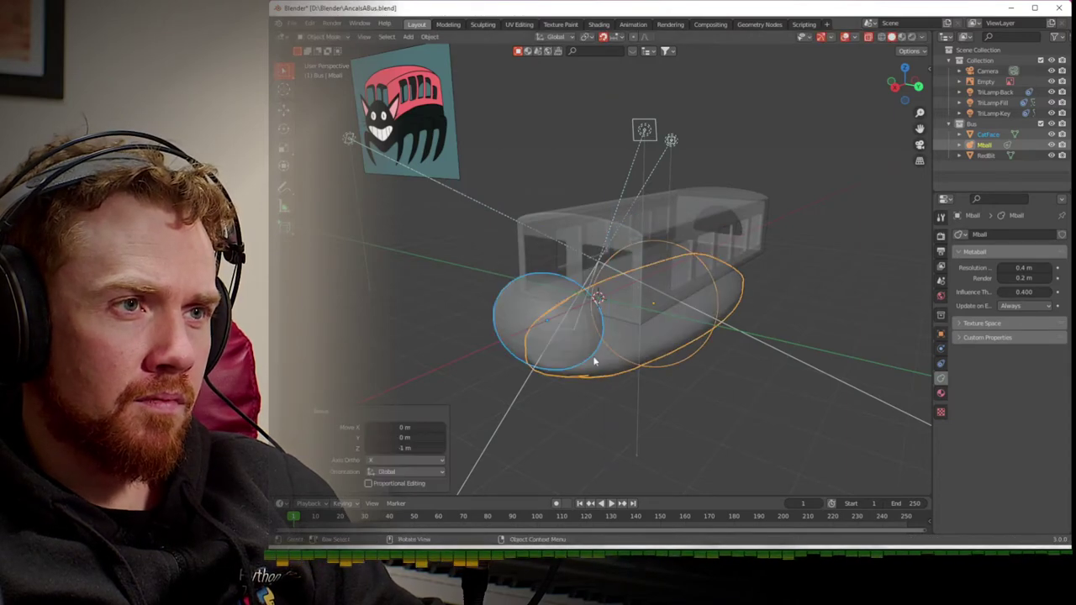
- Clear the selection, snap to the orthographic X view, and select RedBit and CatFace
left_click(636, 407)
middle_click_drag(636, 407, 870, 409)
middle_click_drag(752, 382, 687, 373)
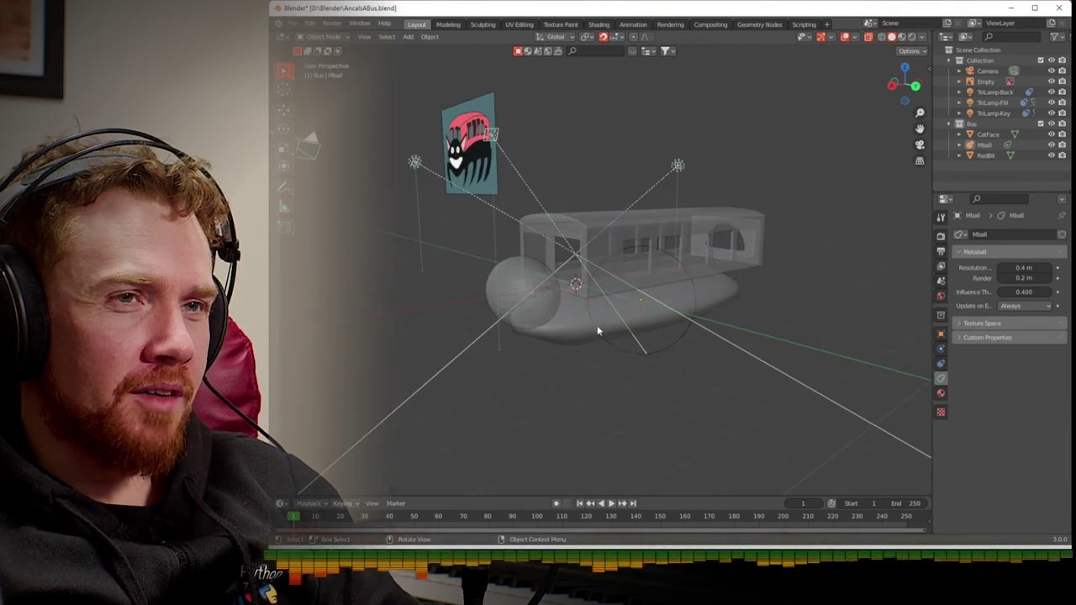
left_click(892, 85)
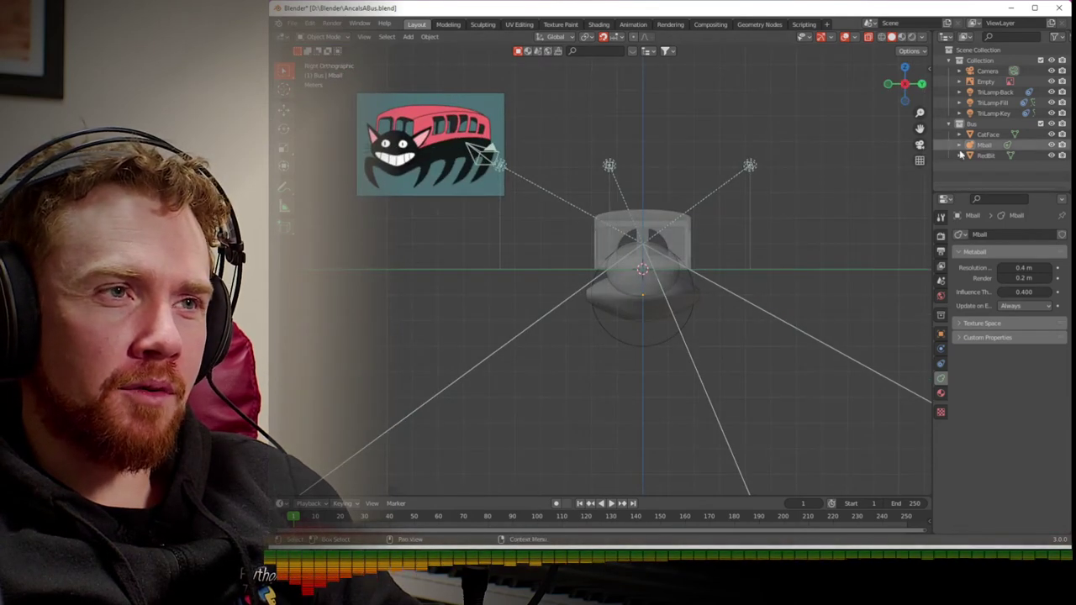
scroll(747, 241, "up", 4)
scroll(711, 276, "down", 2)
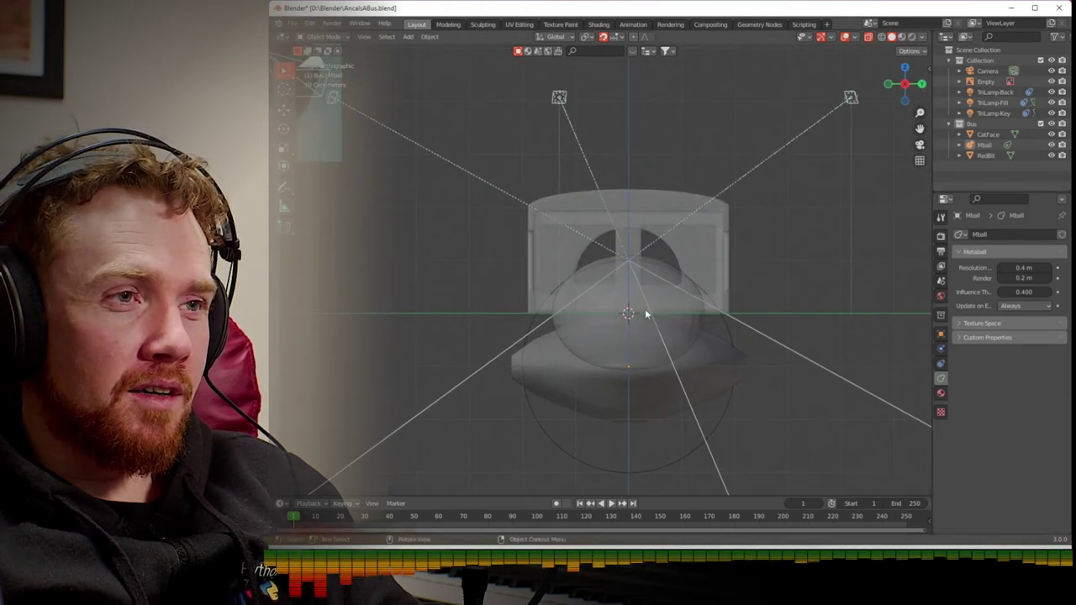
left_click(646, 314)
left_click(645, 328)
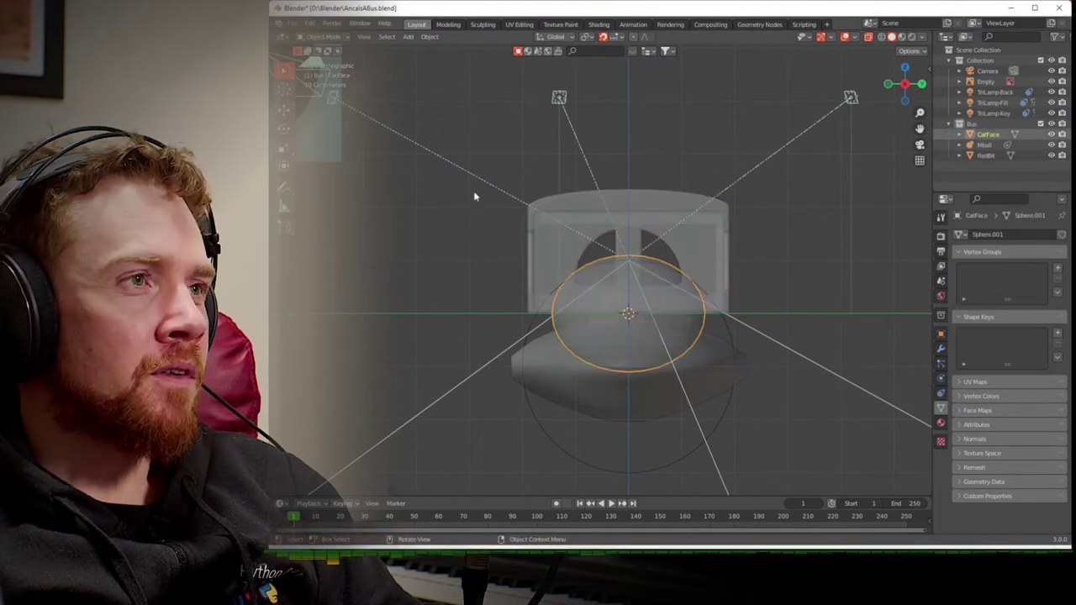
left_click(408, 37)
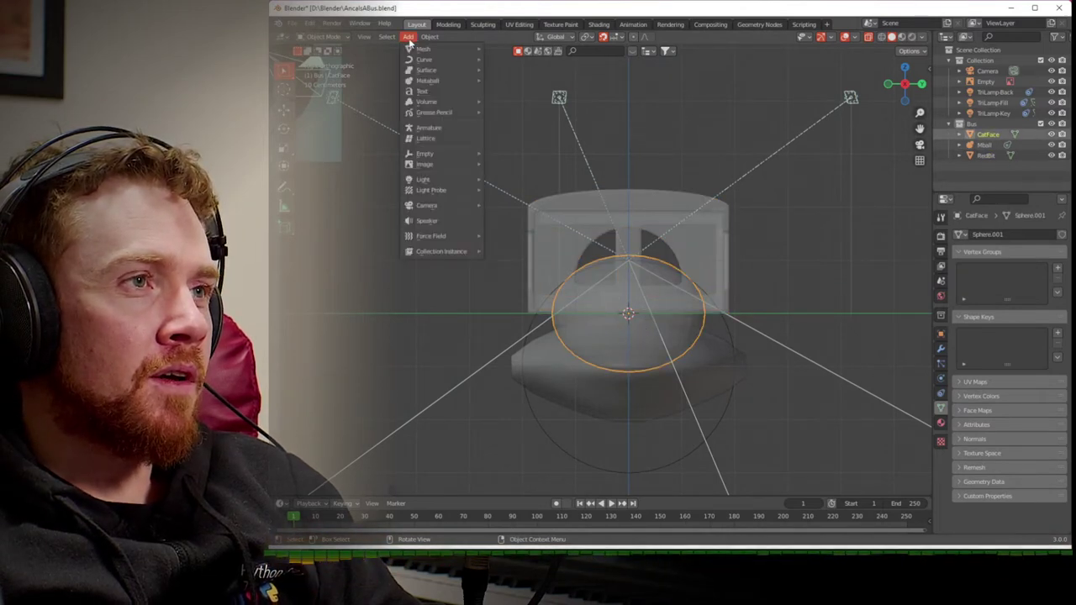
mouse_move(411, 51)
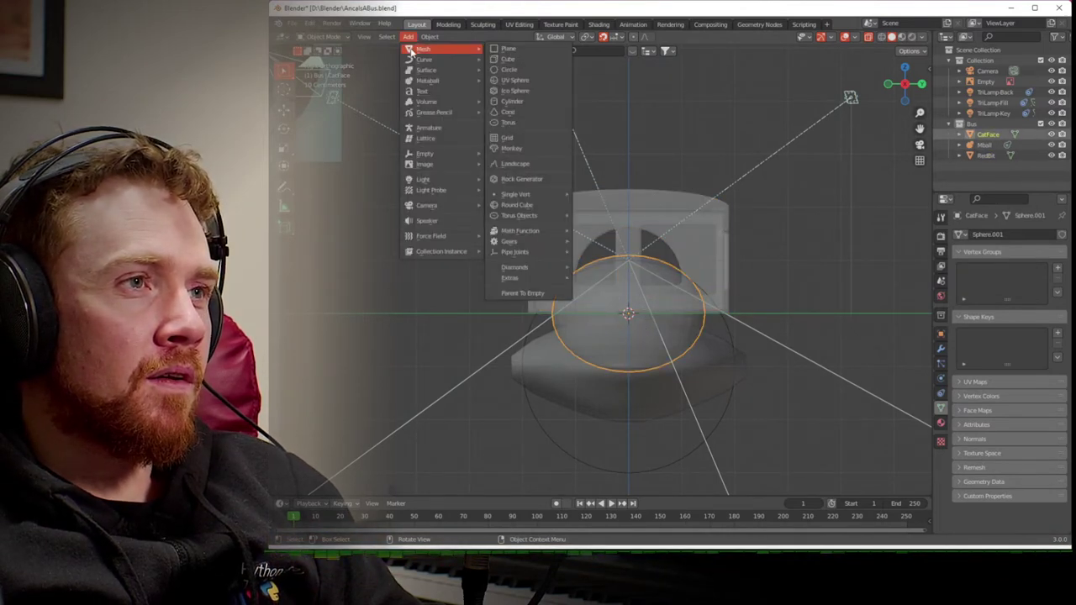
- Add a cone mesh and enter Edit Mode, undoing a trial downward flip
left_click(504, 113)
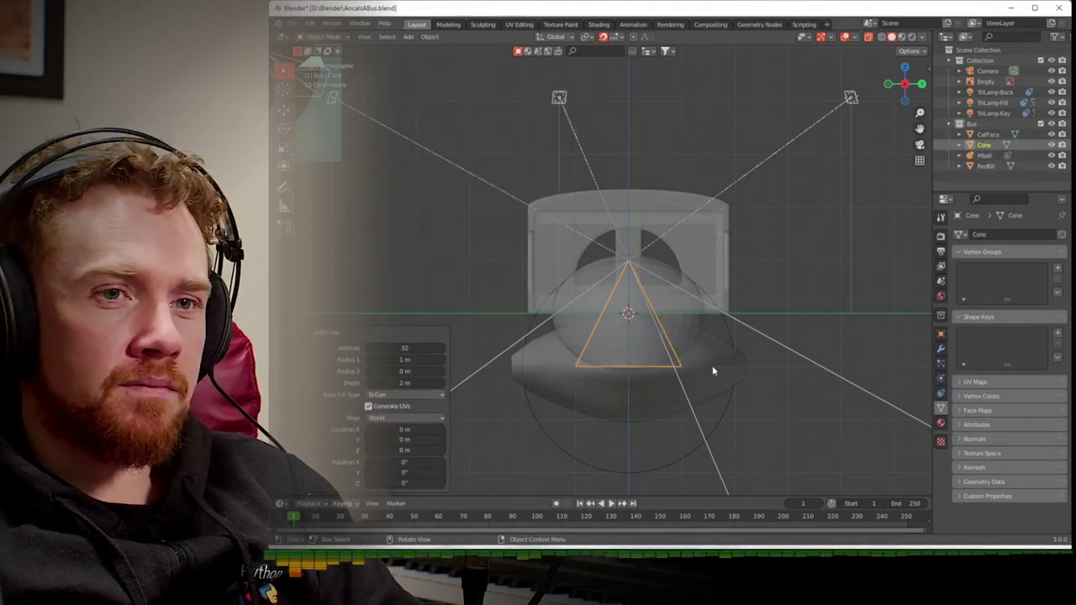
key("Tab")
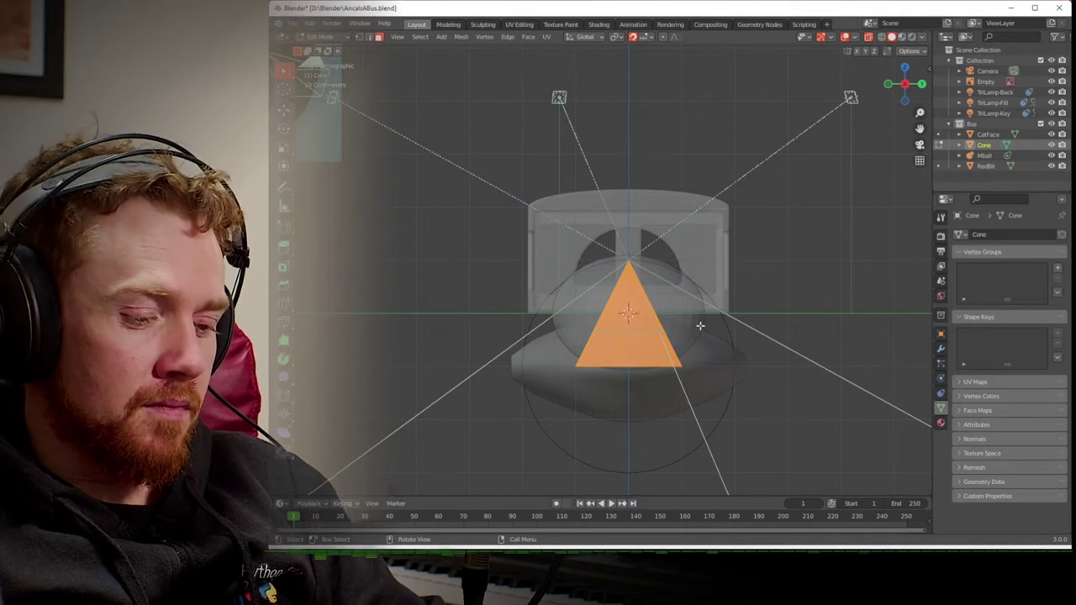
key("r")
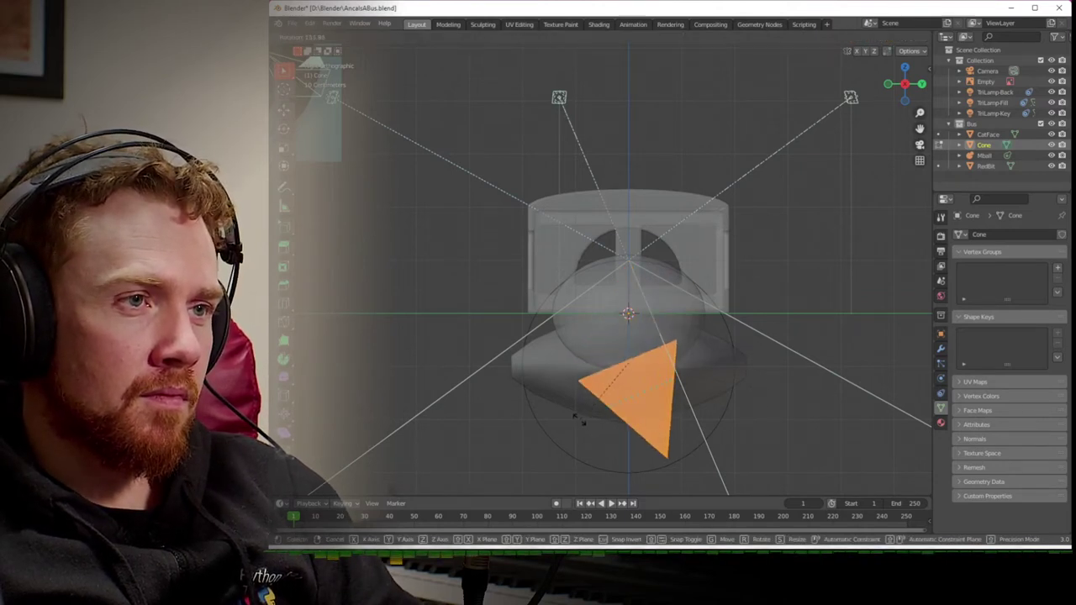
left_click(540, 410)
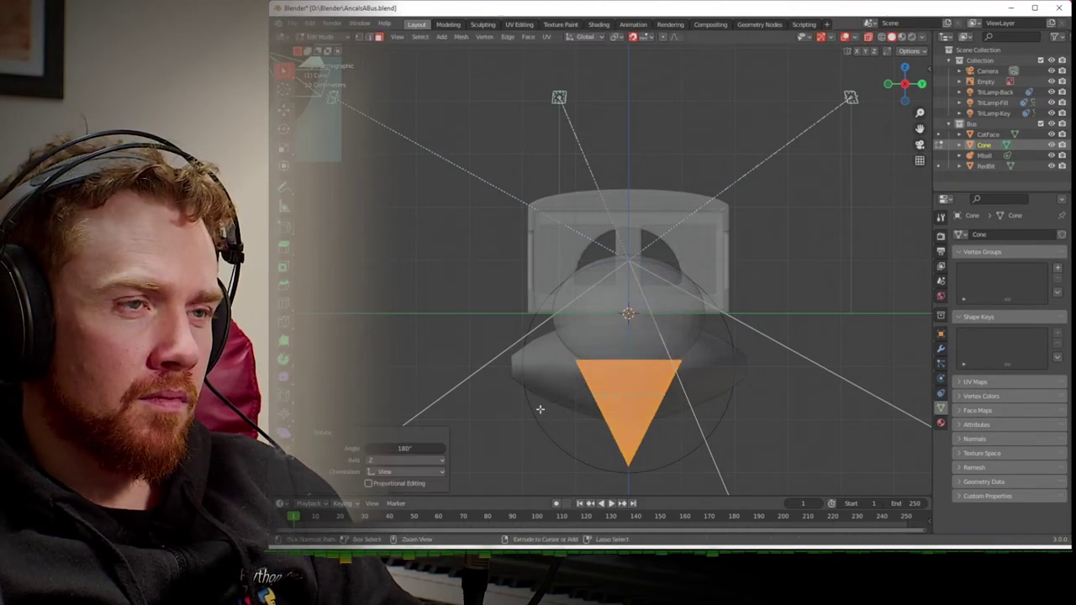
key("ctrl+z")
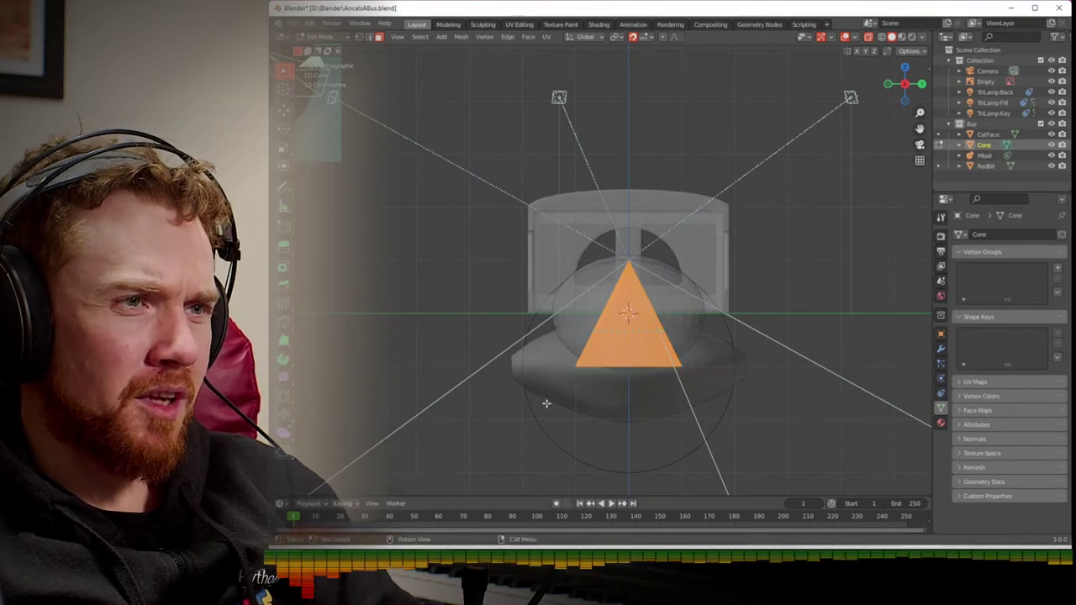
- Narrow the cone along the X axis, checking it from the right-side view
left_click(921, 84)
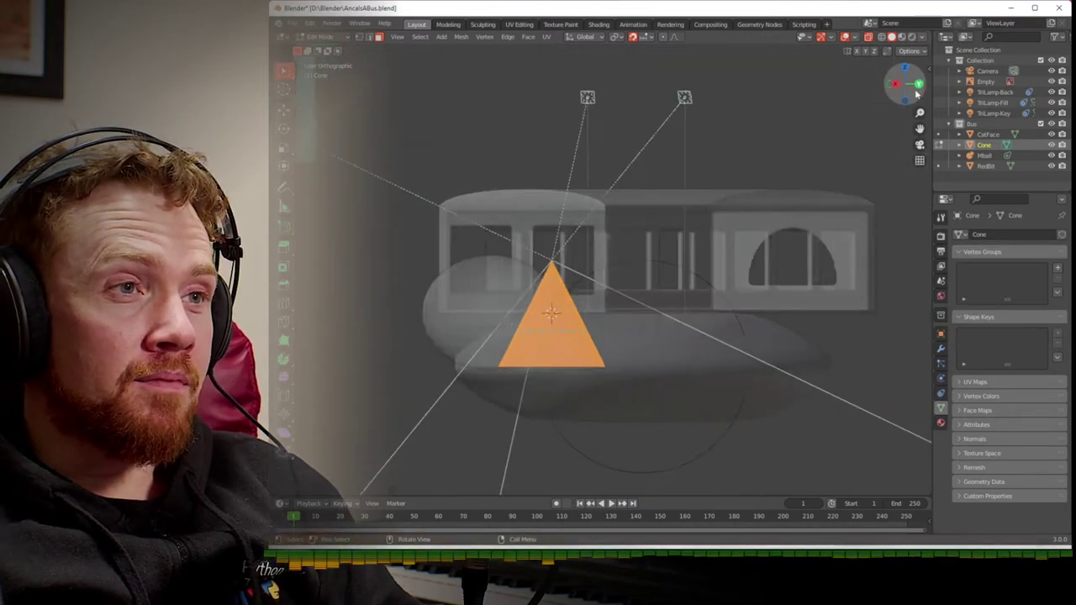
key("s")
key("x")
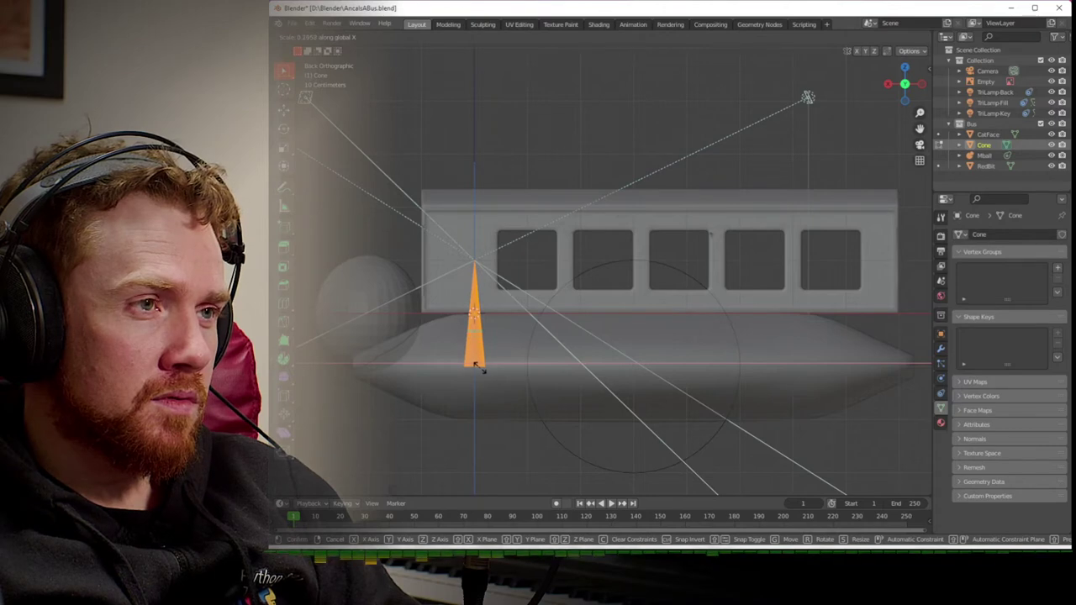
left_click(476, 366)
left_click_drag(903, 87, 799, 137)
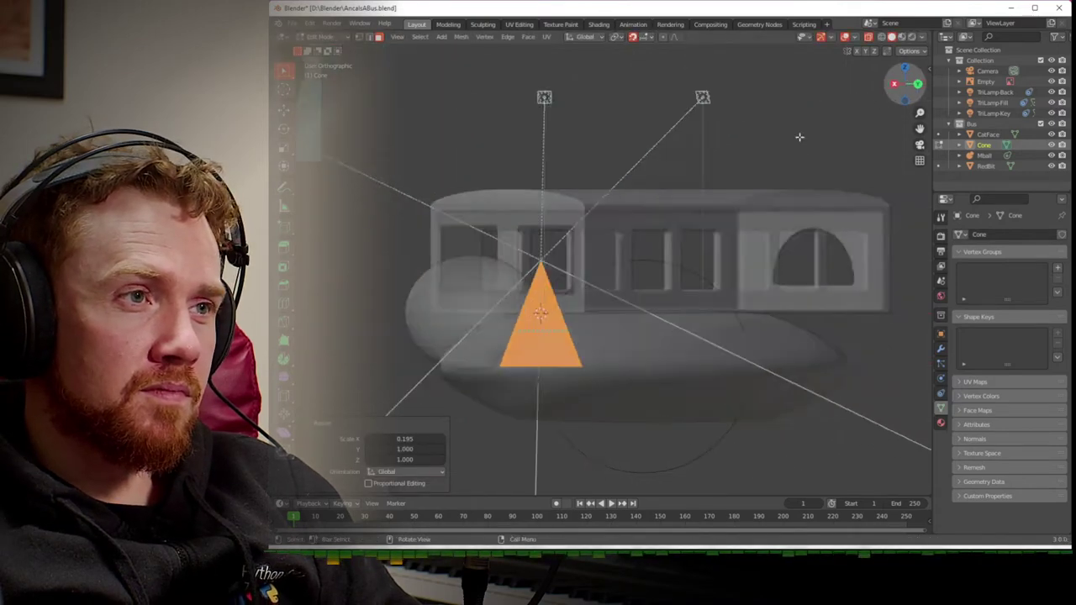
key("KP_3")
scroll(646, 239, "down", 4)
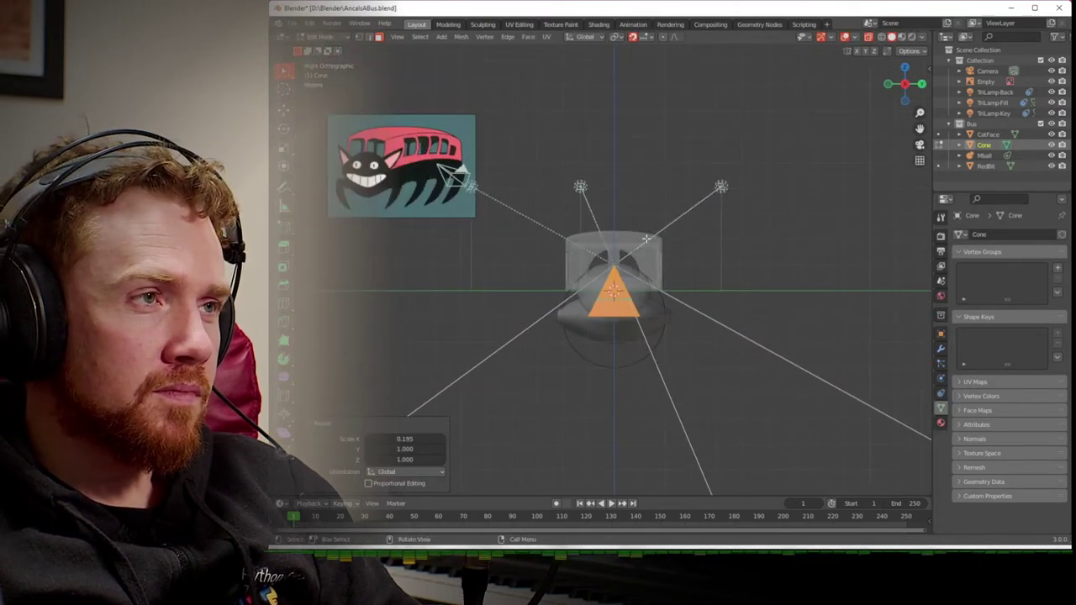
scroll(646, 240, "up", 4)
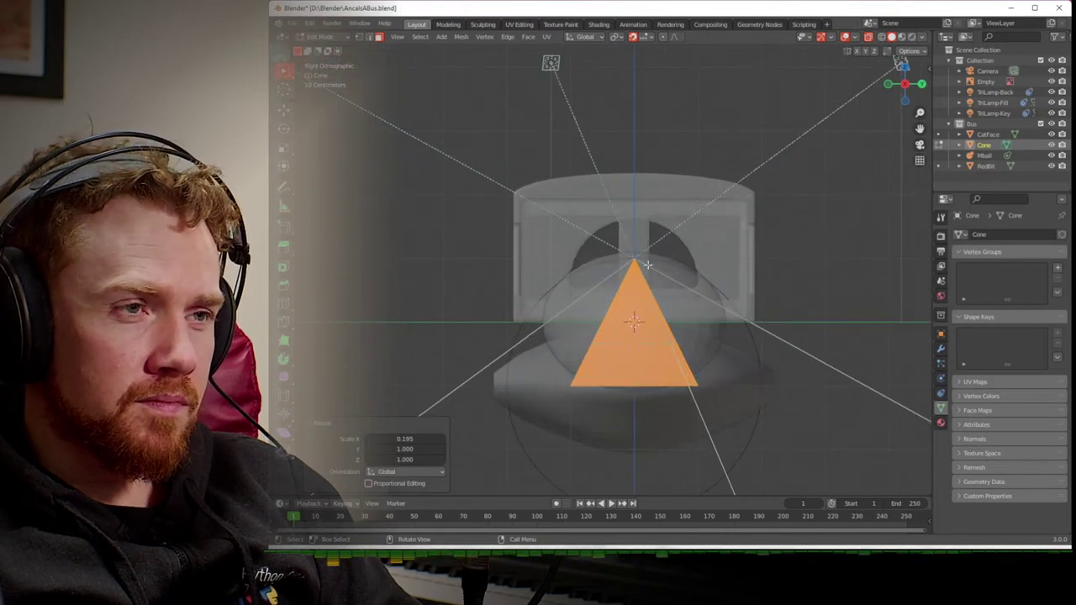
- Raise the cone and shrink it to 0.455 scale
key("Tab")
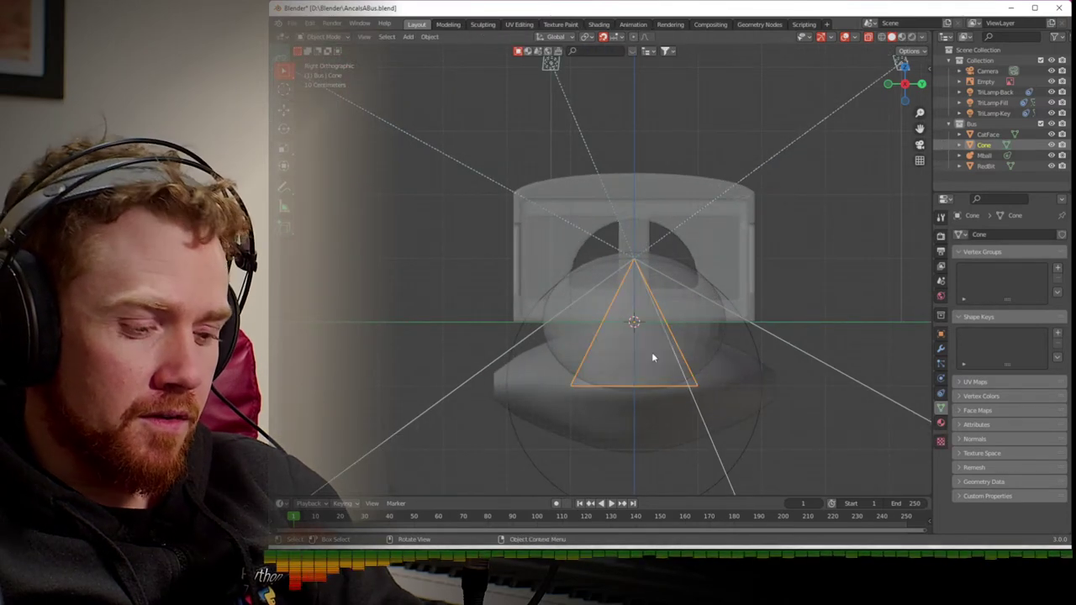
scroll(651, 352, "up", 2)
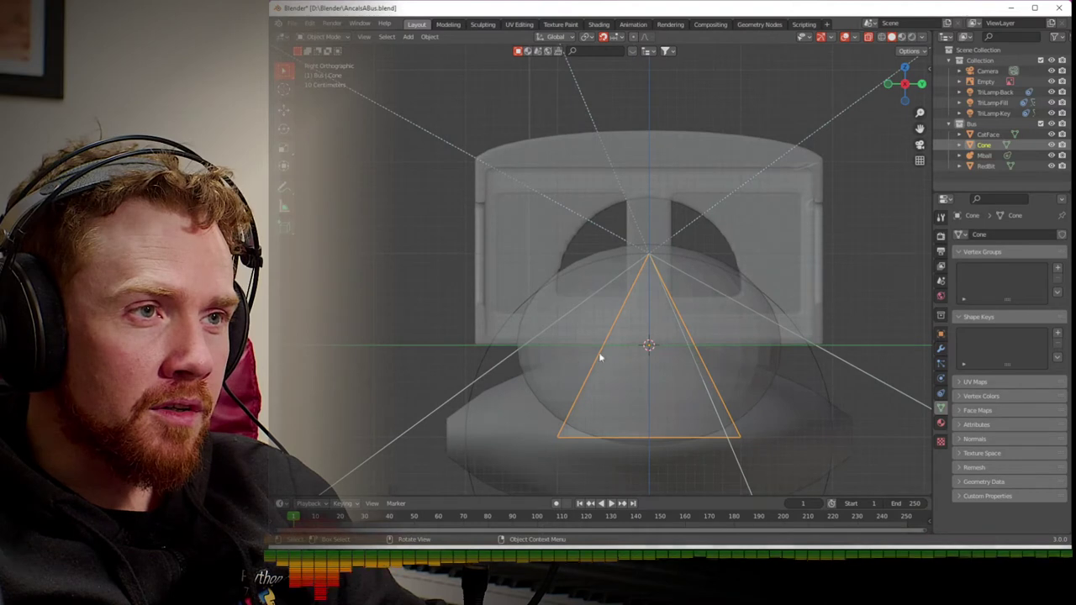
scroll(636, 360, "down", 2)
key("Tab")
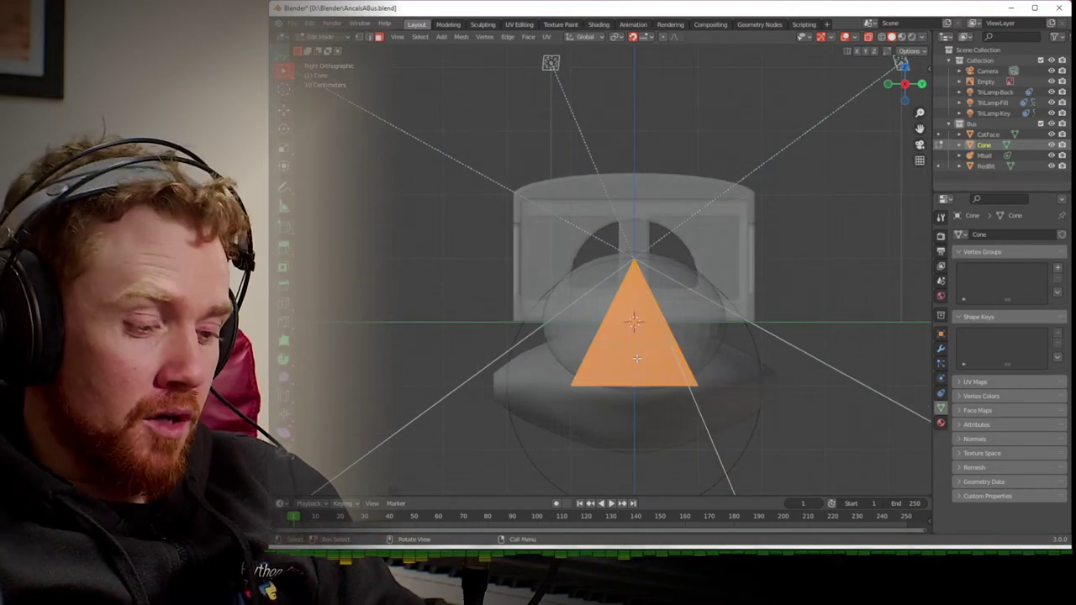
key("g")
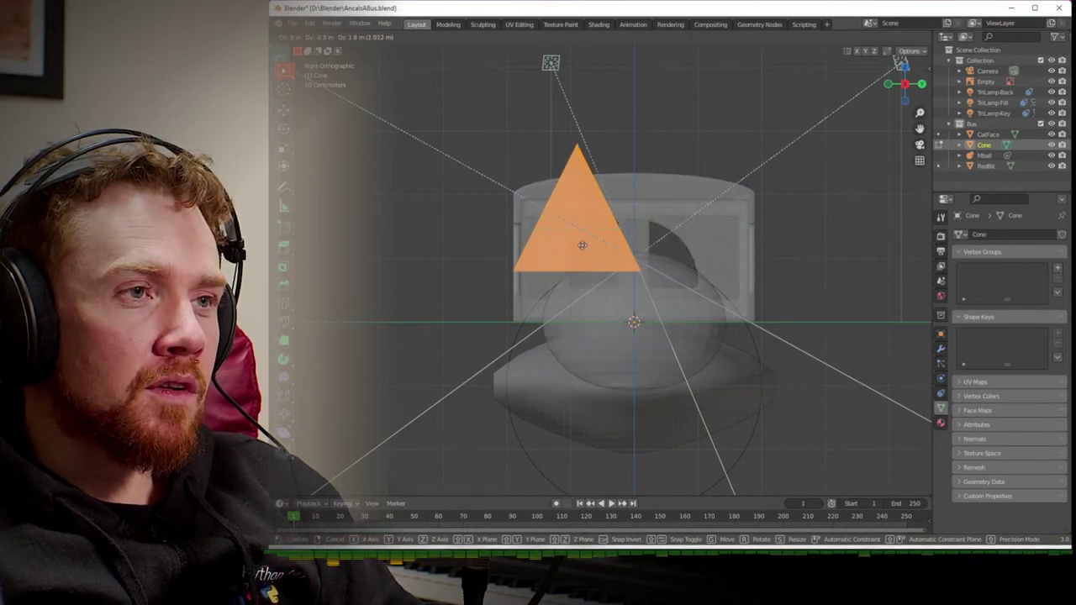
key("s")
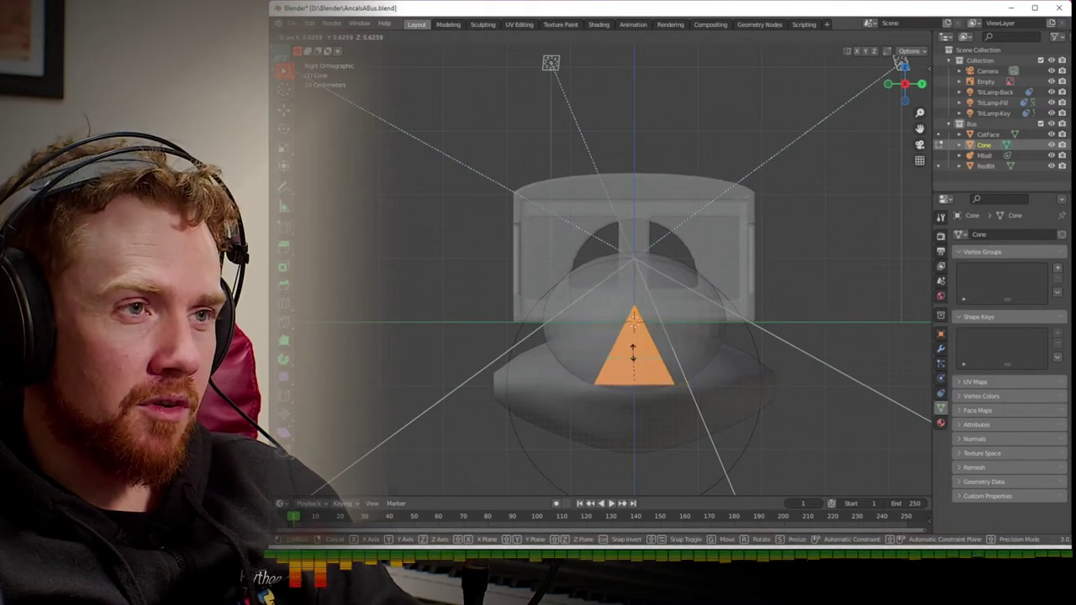
left_click(634, 359)
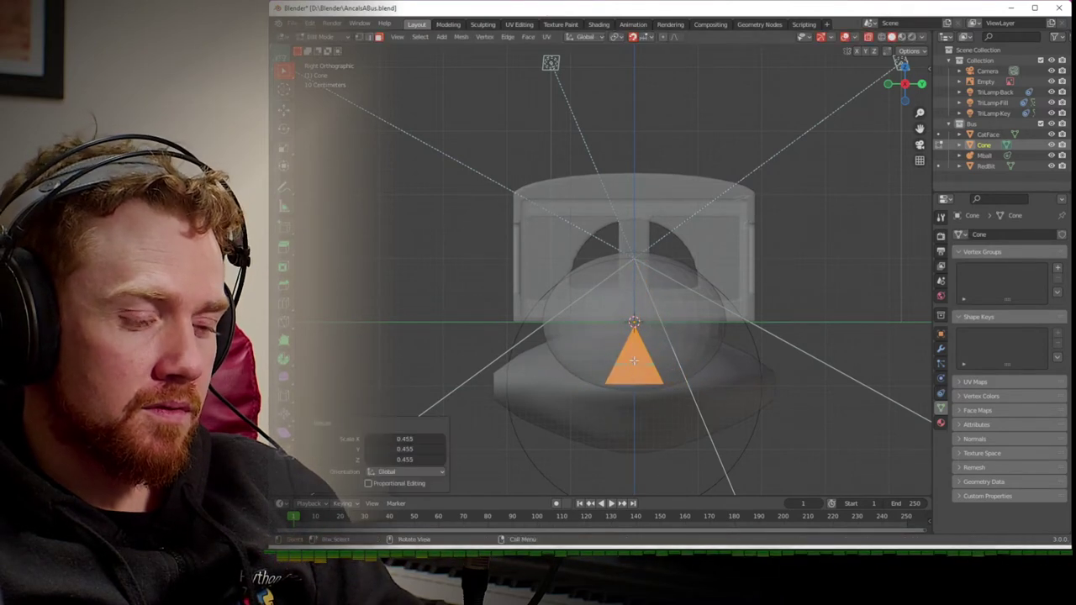
- Place the cone at the face's upper left and tilt it about −33.9°
key("g")
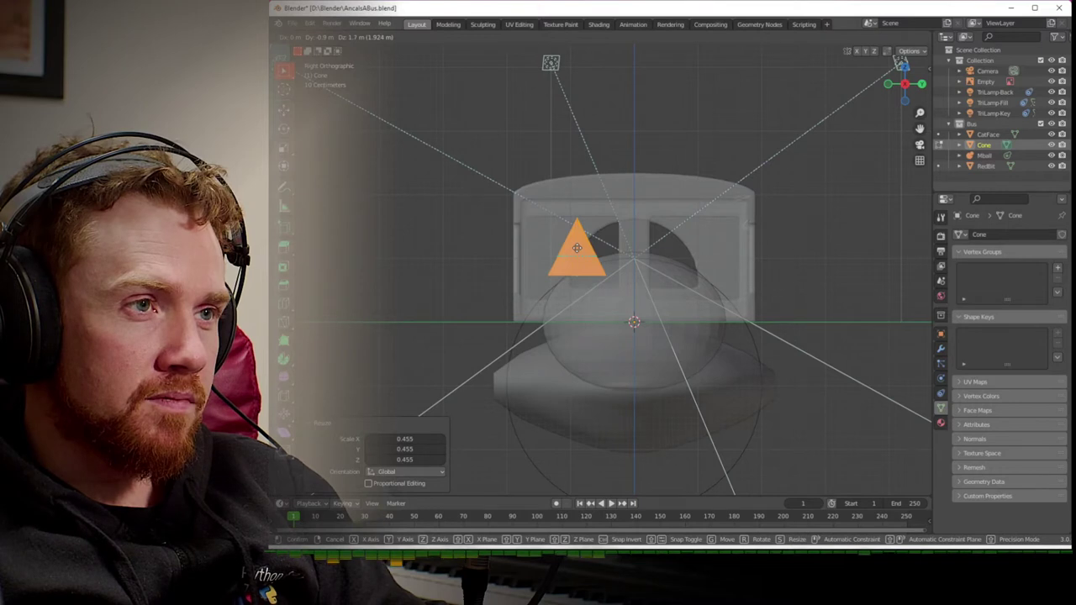
left_click(576, 248)
key("r")
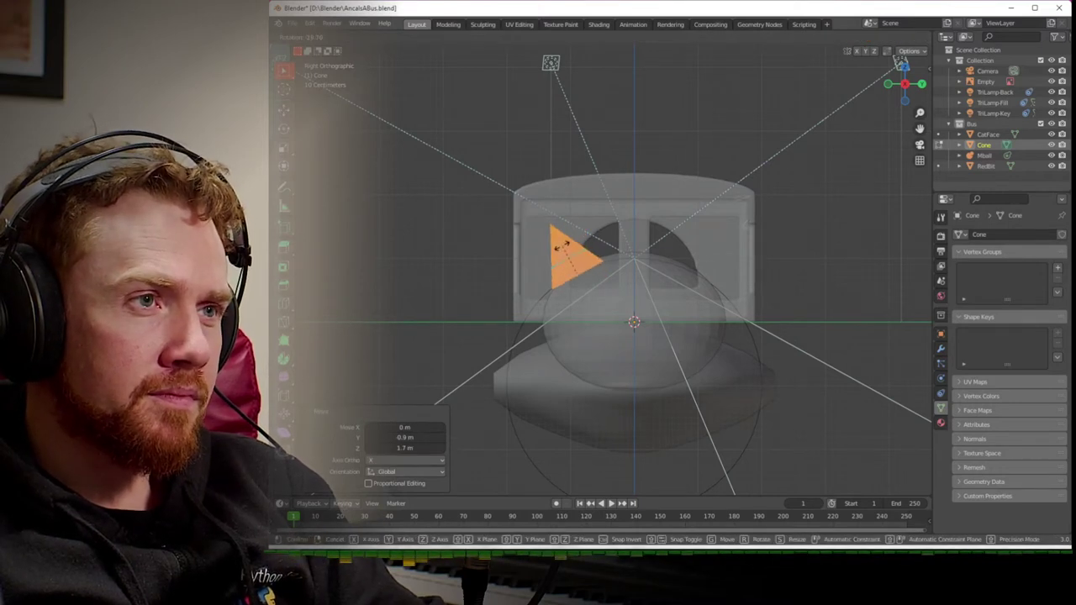
left_click(557, 247)
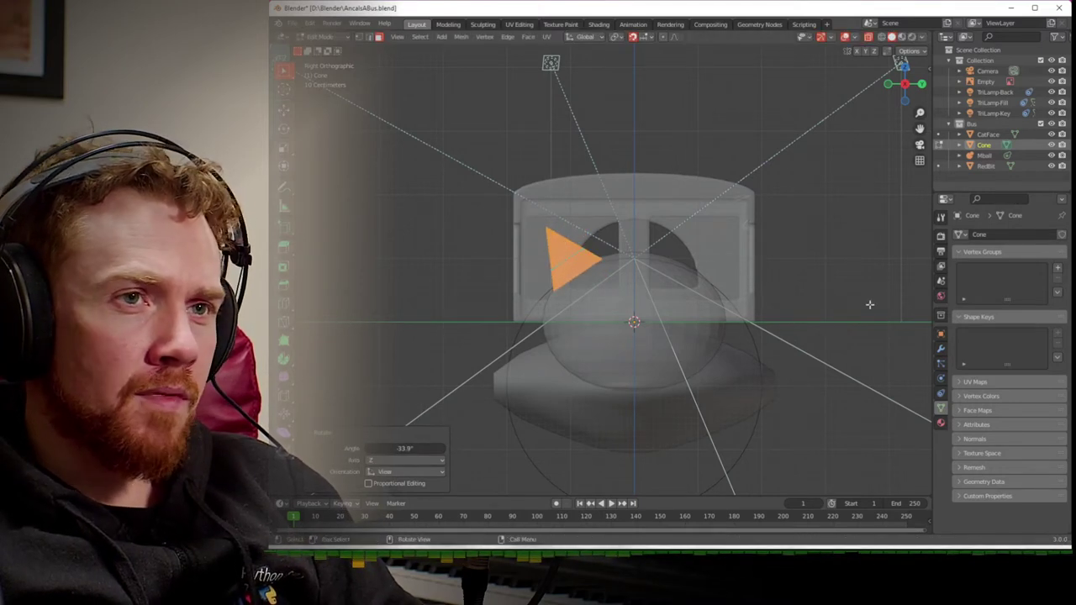
left_click(941, 349)
left_click(977, 236)
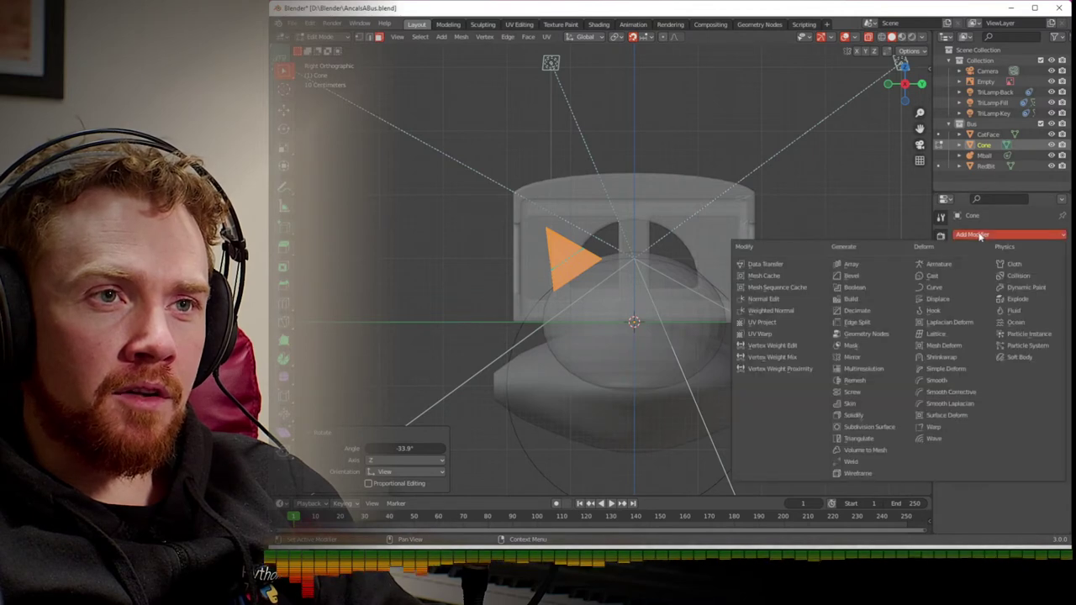
- Add a Mirror modifier on the Y axis only and turn X-ray off
left_click(852, 360)
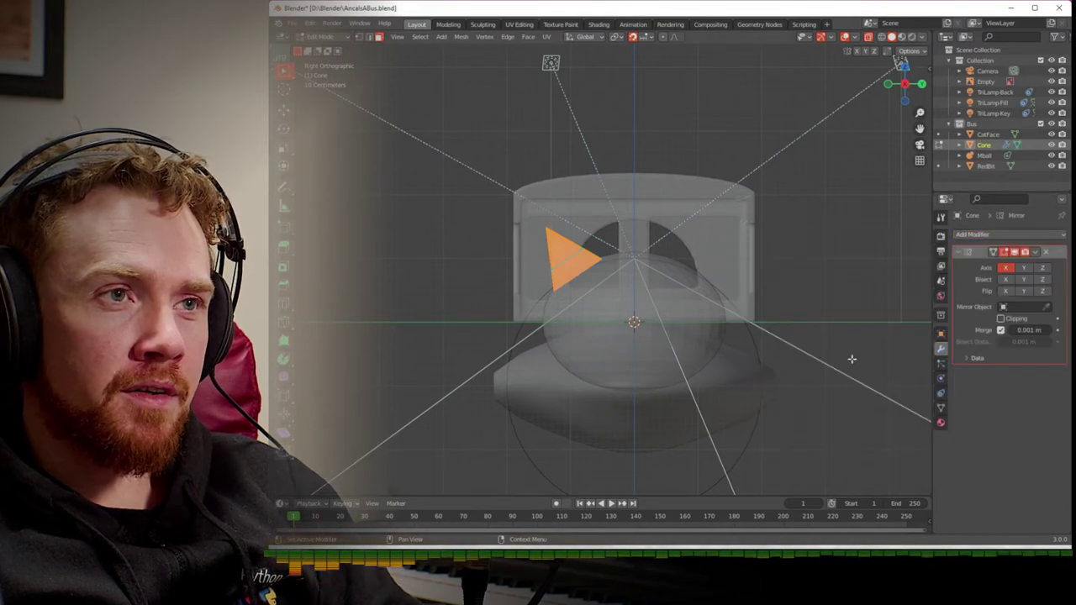
left_click(1023, 267)
left_click(1006, 267)
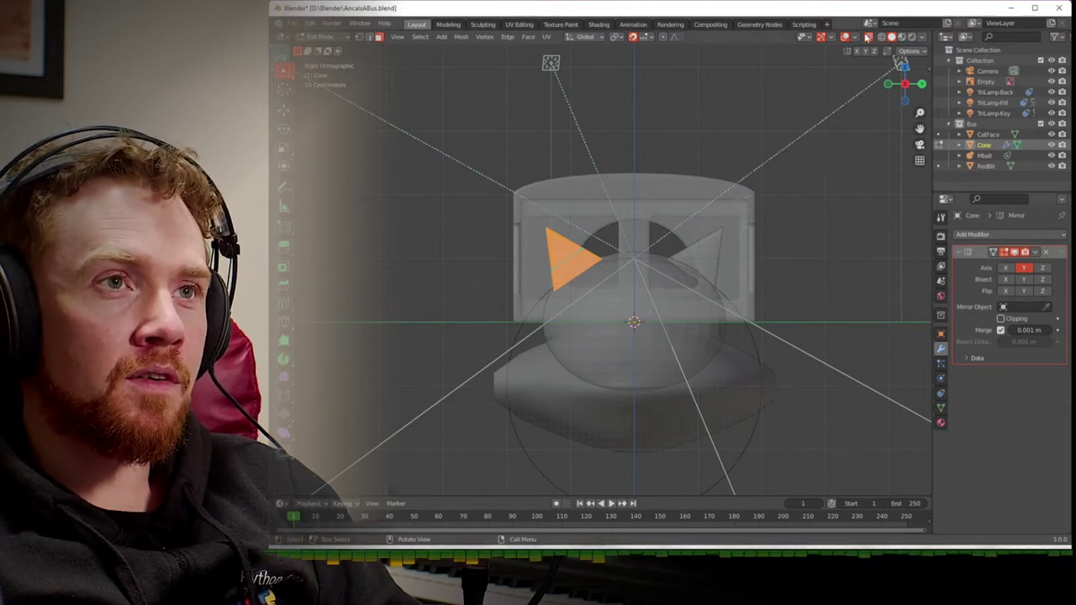
left_click(868, 37)
scroll(738, 273, "down", 3)
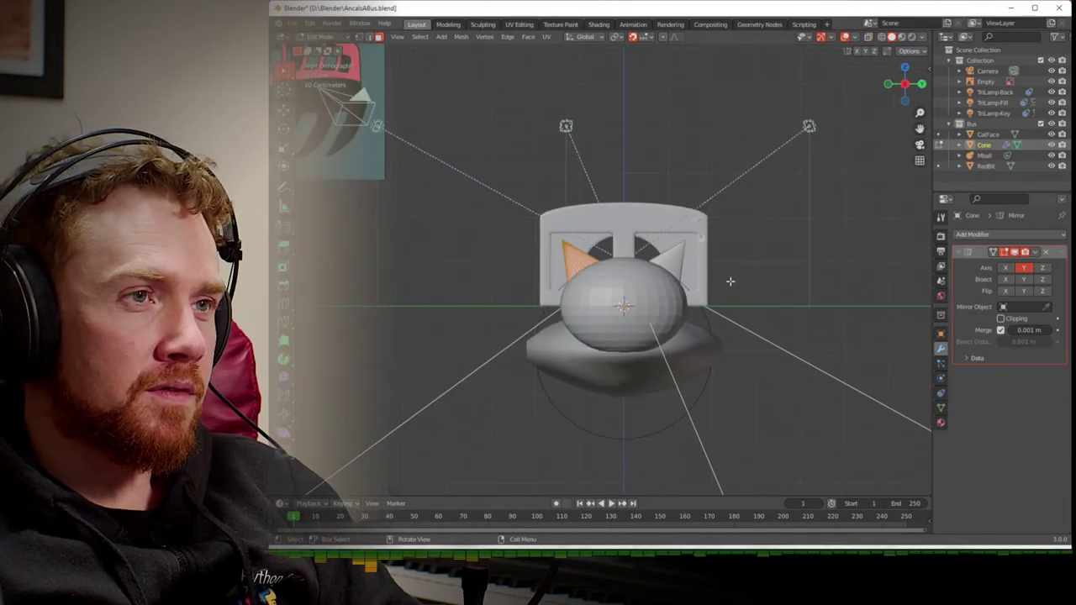
scroll(730, 282, "up", 8)
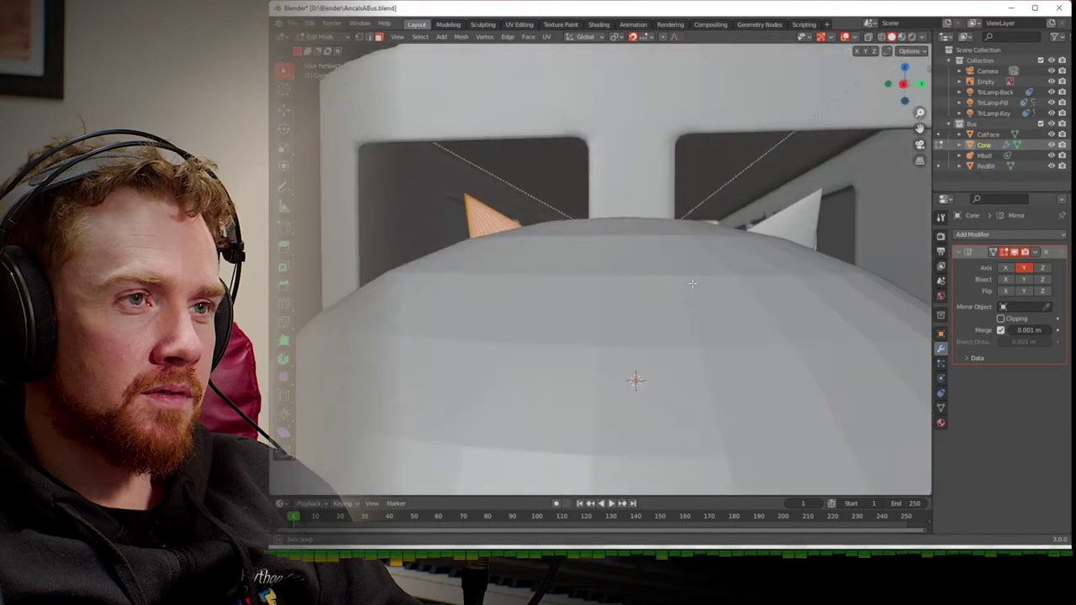
scroll(692, 283, "down", 5)
middle_click_drag(692, 284, 568, 327)
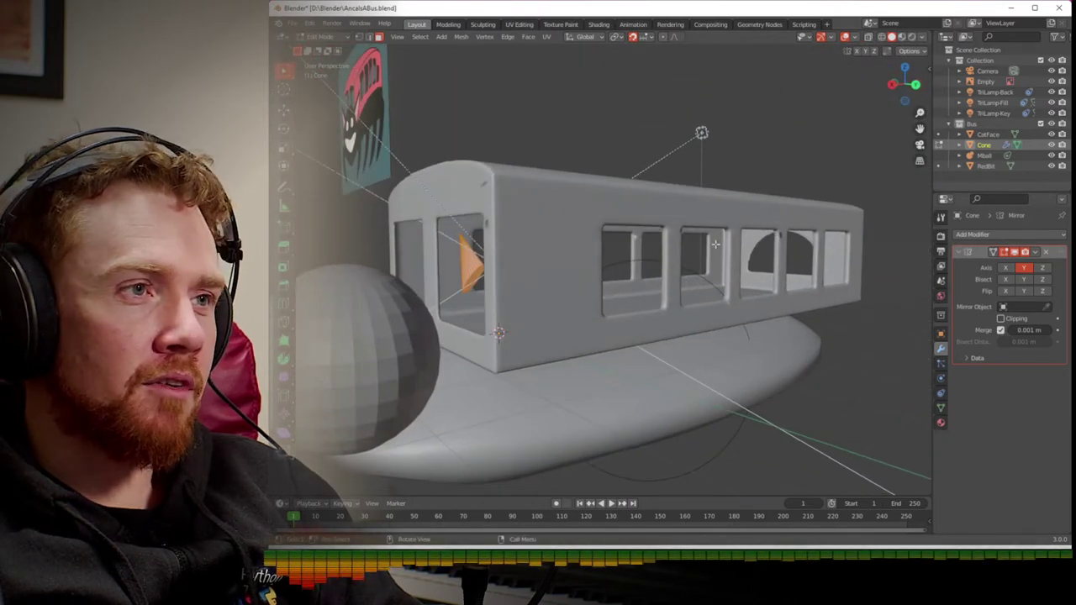
- Move the mirrored ears 2 m along the X axis
key("Tab")
key("g")
key("z")
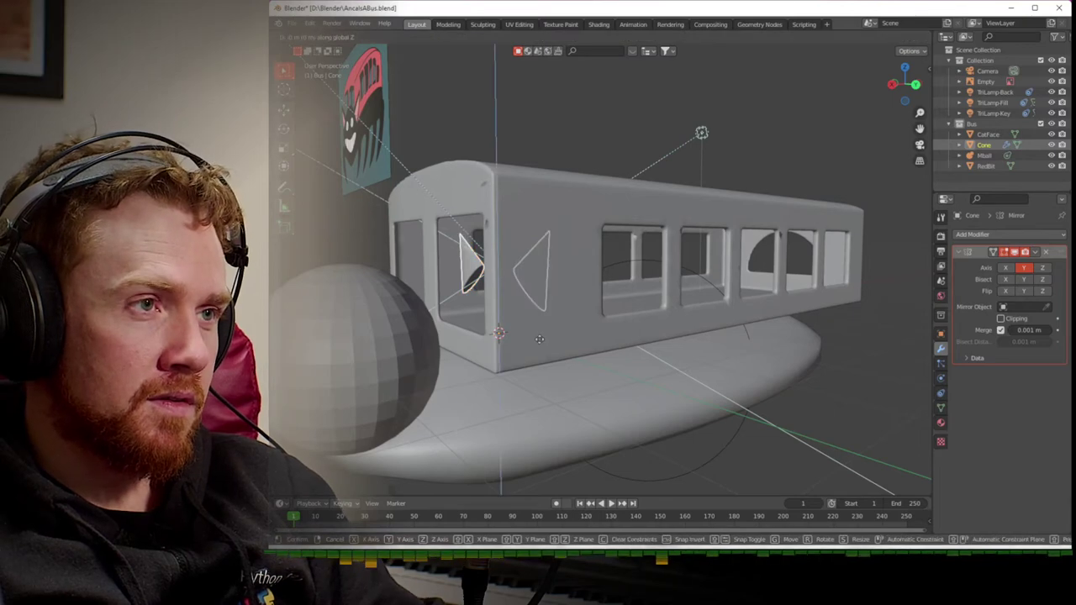
key("x")
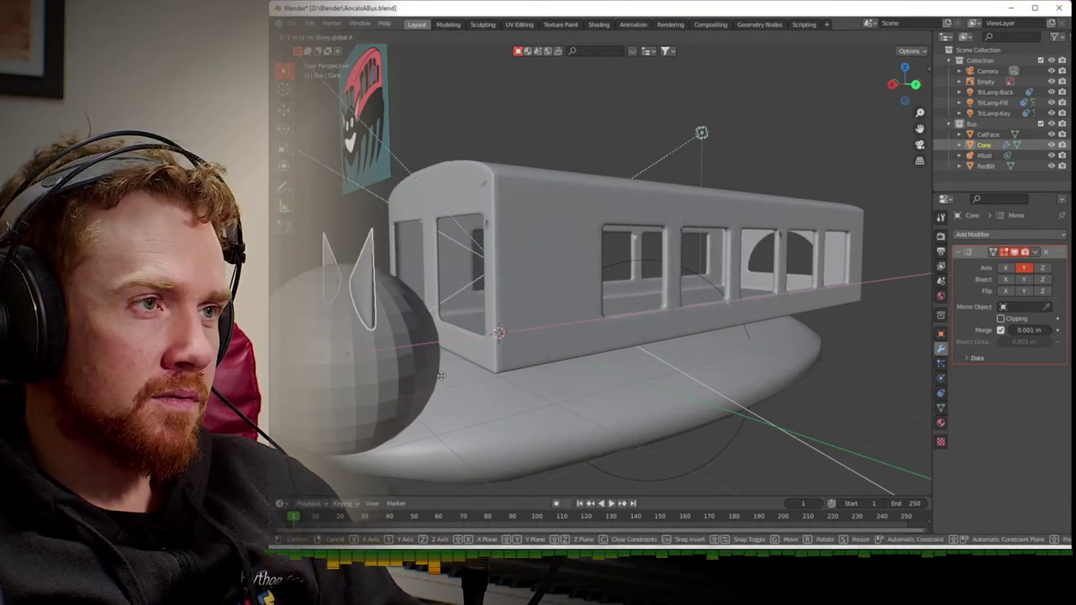
key("Return")
- From a frontal view of the face, add the CatFace sphere to the selection
middle_click_drag(422, 379, 502, 370)
scroll(515, 370, "down", 3)
scroll(502, 370, "down", 2)
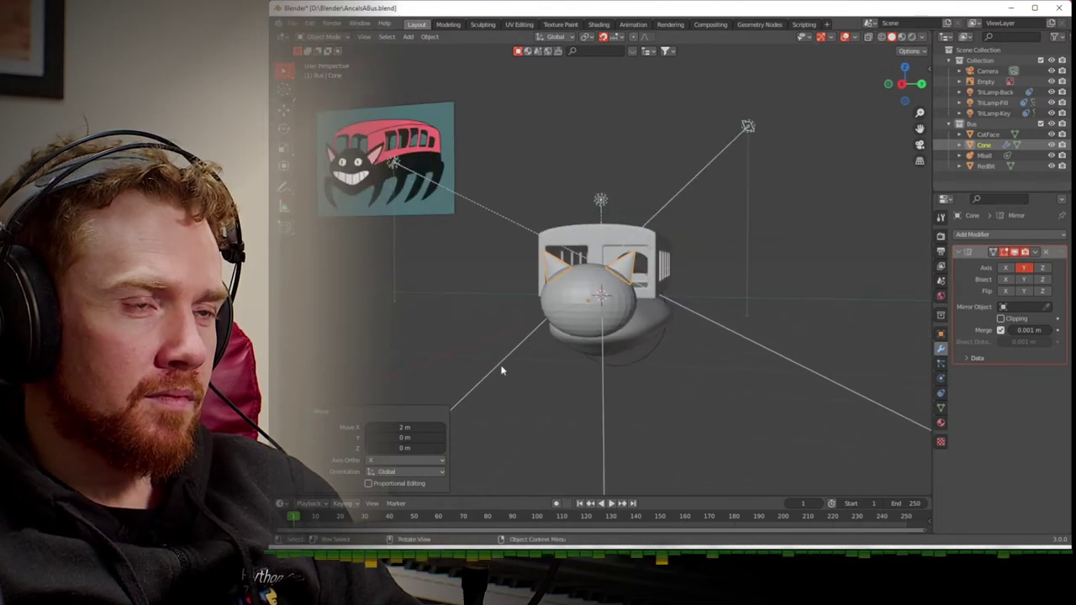
scroll(501, 365, "up", 4)
middle_click_drag(501, 365, 579, 360)
scroll(579, 359, "down", 4)
scroll(579, 359, "up", 7)
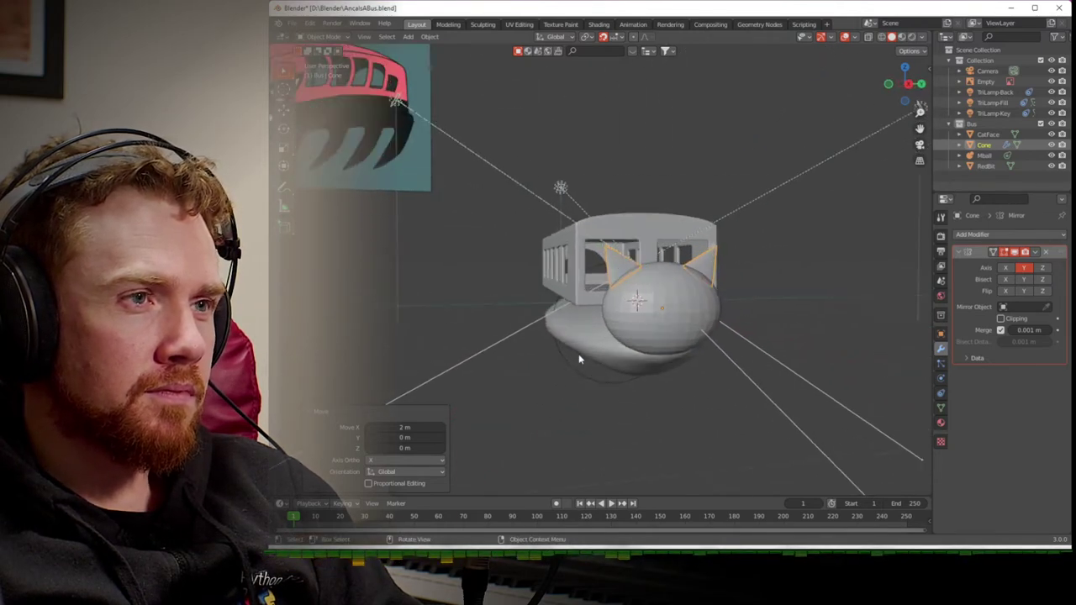
middle_click_drag(578, 356, 553, 359)
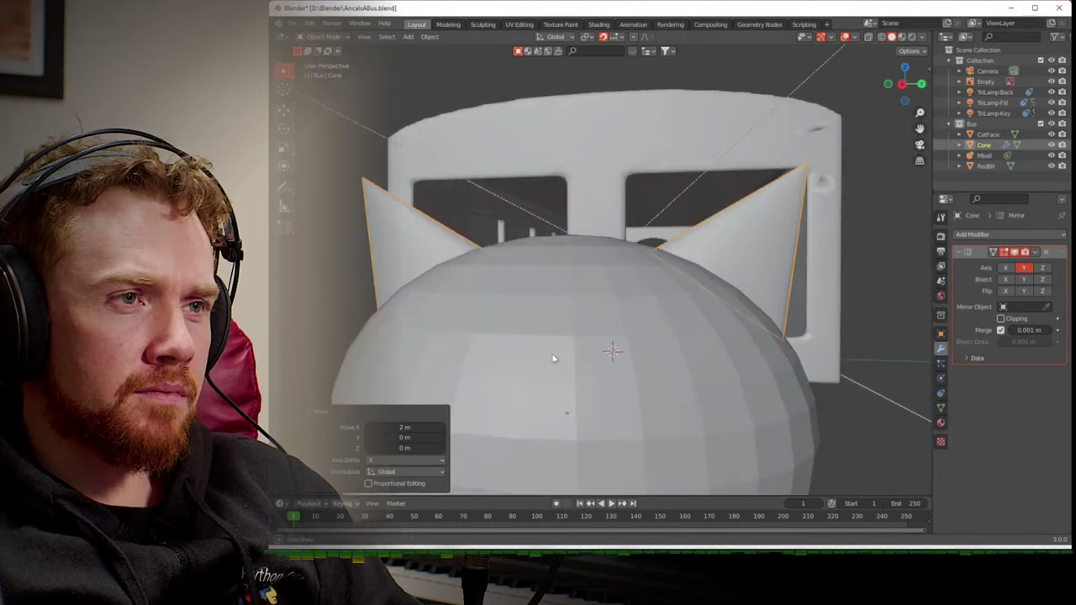
left_click(611, 352, "shift")
scroll(607, 352, "down", 2)
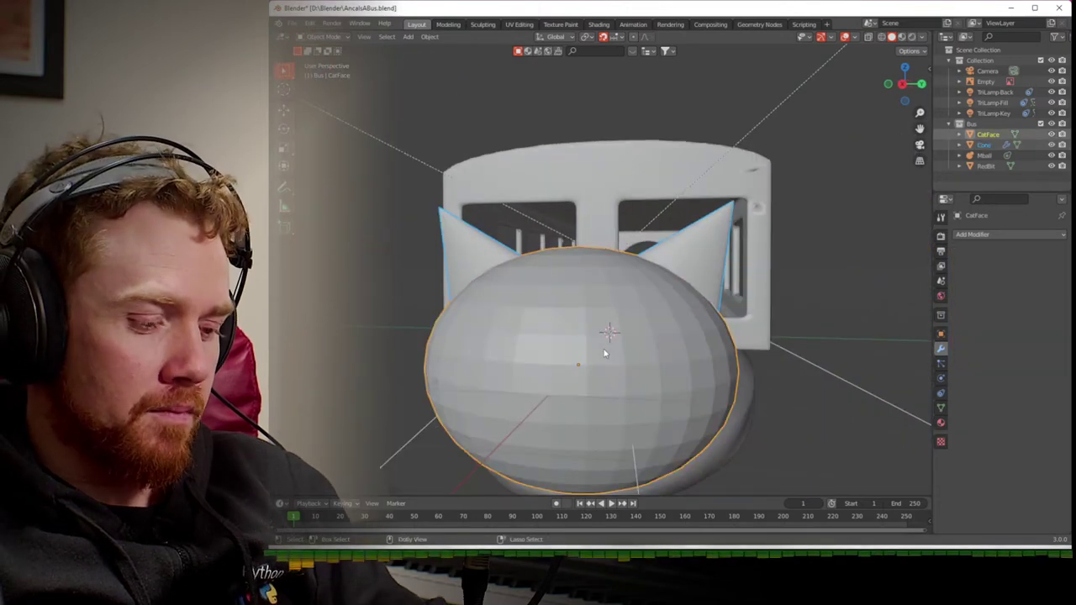
- Union the cone ears into the cat head with the boolean tools
key("ctrl+shift+b")
left_click(595, 371)
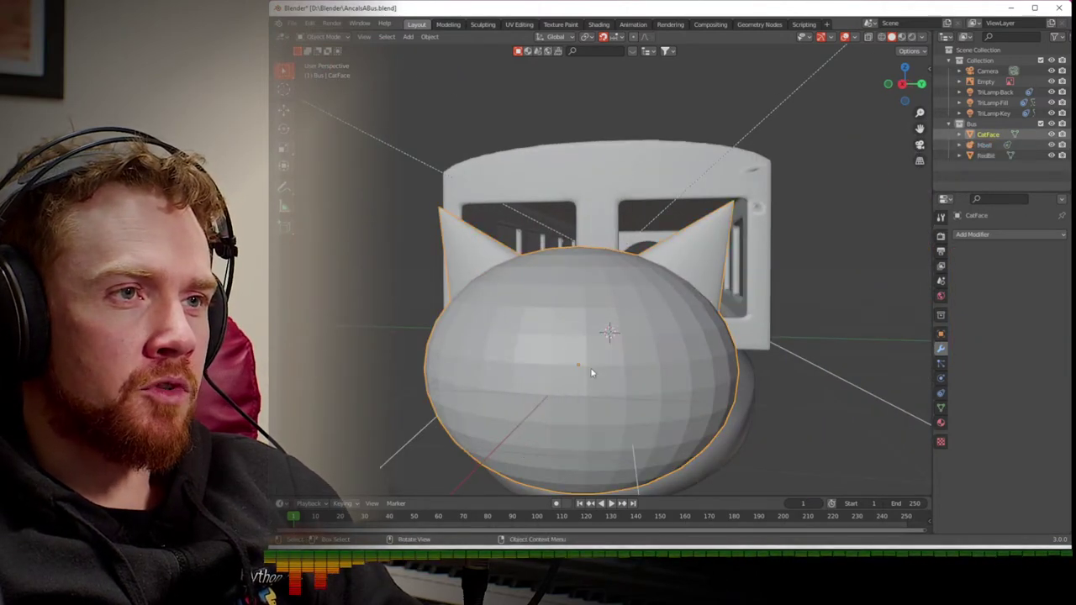
scroll(592, 373, "down", 2)
- Add a Remesh modifier with voxel size 0.03 m and raised adaptivity
left_click(1001, 235)
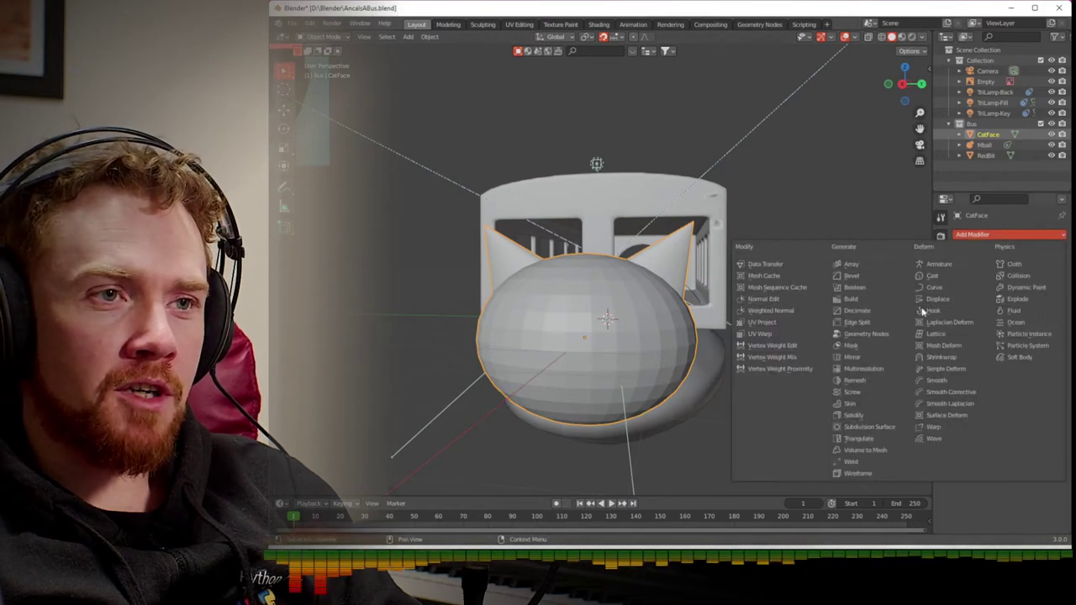
left_click(870, 380)
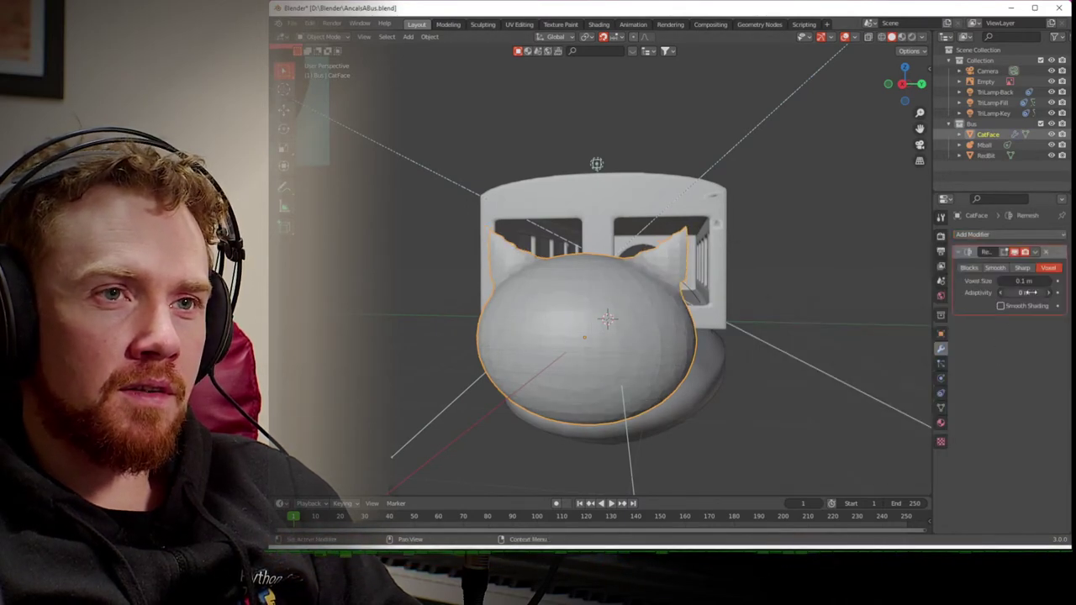
left_click(1000, 282)
left_click(1001, 283)
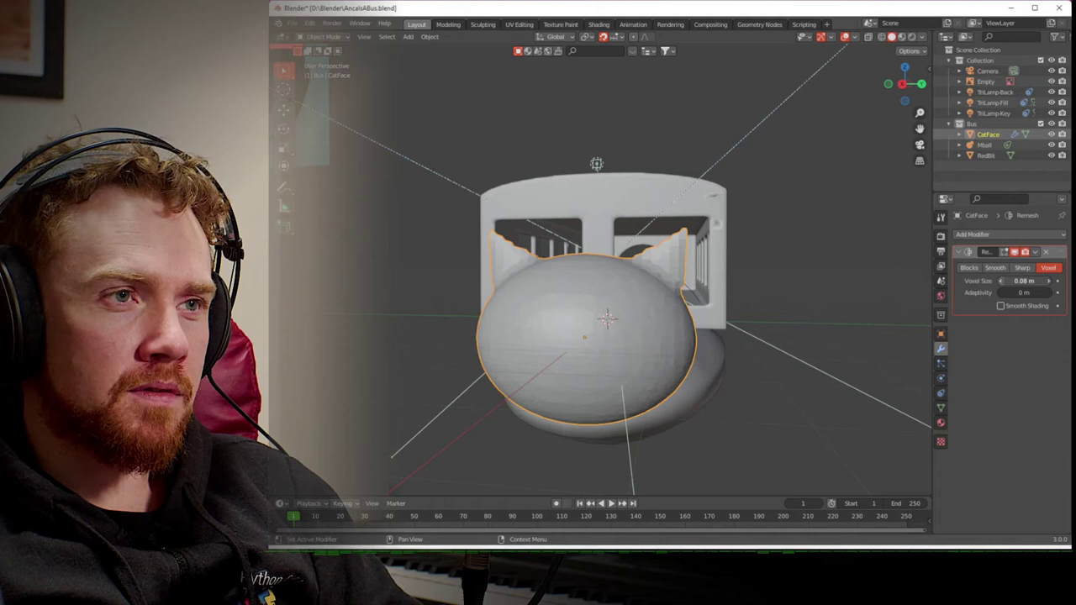
left_click(1001, 282)
left_click(1000, 282)
left_click(1000, 281)
left_click(1000, 281)
left_click(1000, 281)
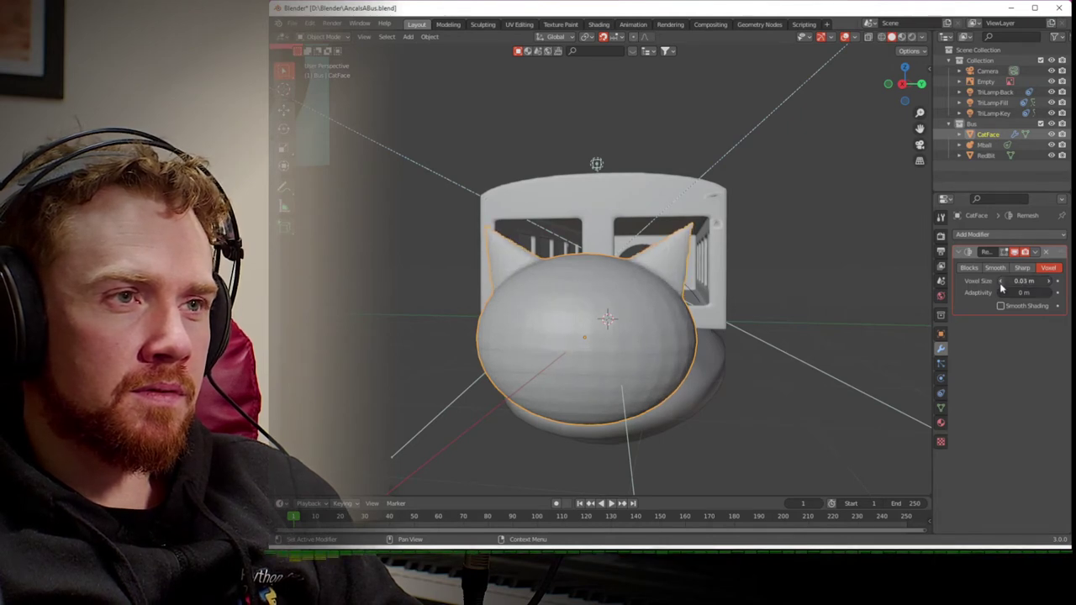
left_click(1050, 294)
left_click(1050, 293)
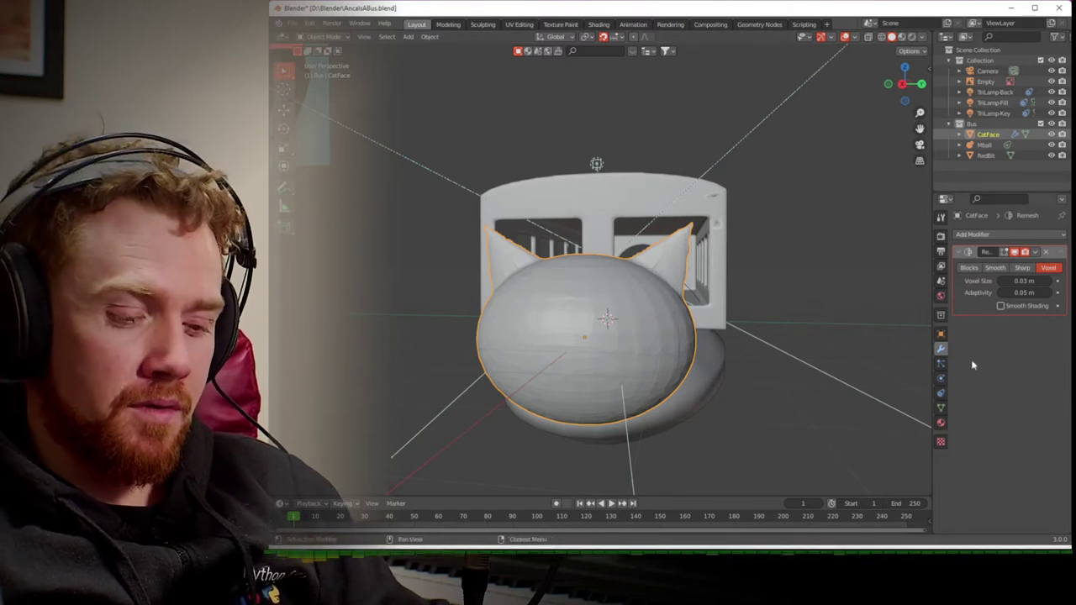
- Undo the Remesh changes and the union to restore the separate Cone
right_click(972, 354)
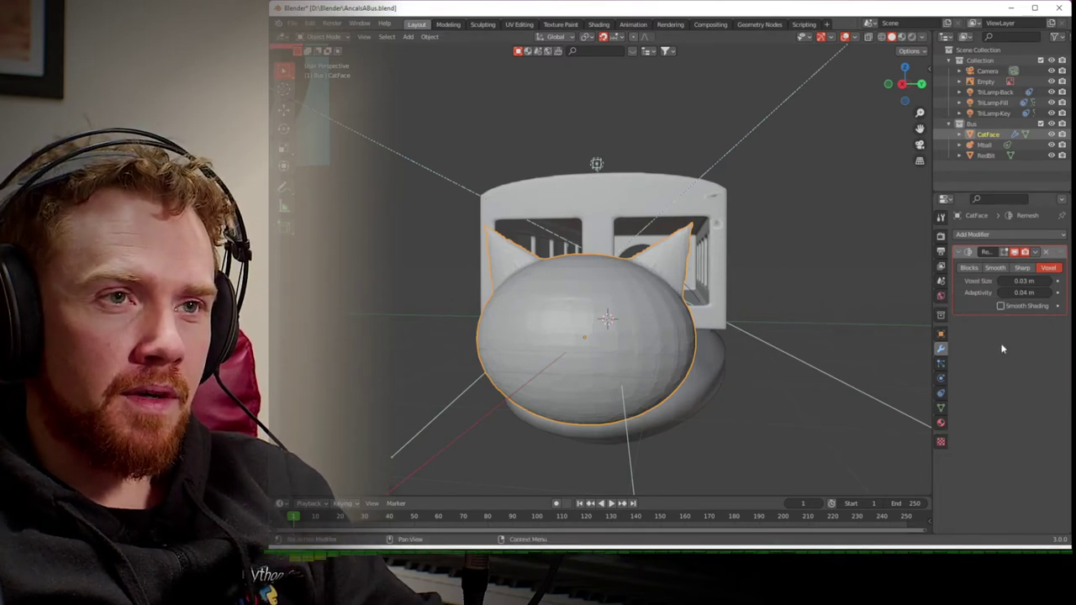
key("ctrl+z")
key("ctrl+z")
key("ctrl+z")
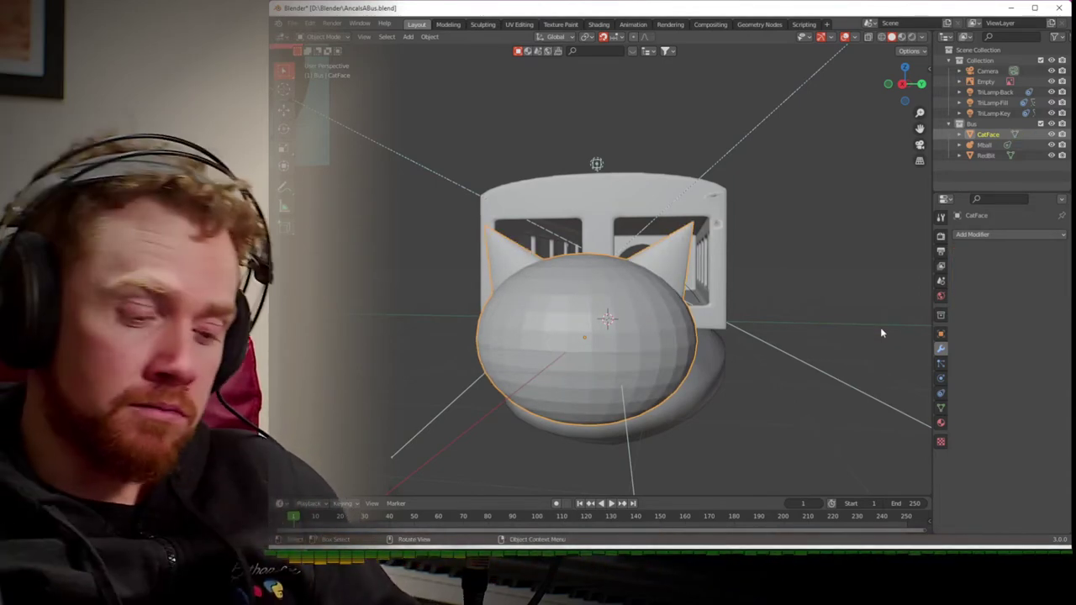
key("ctrl+z")
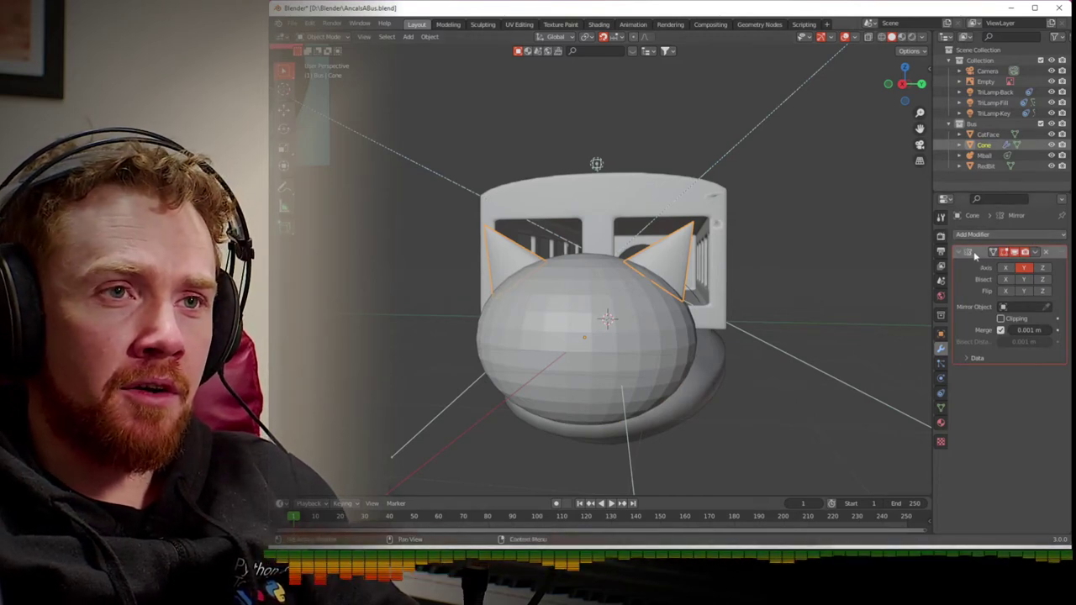
- Check the mirrored ear from a front orthographic view by toggling its visibility
left_click_drag(931, 260, 888, 263)
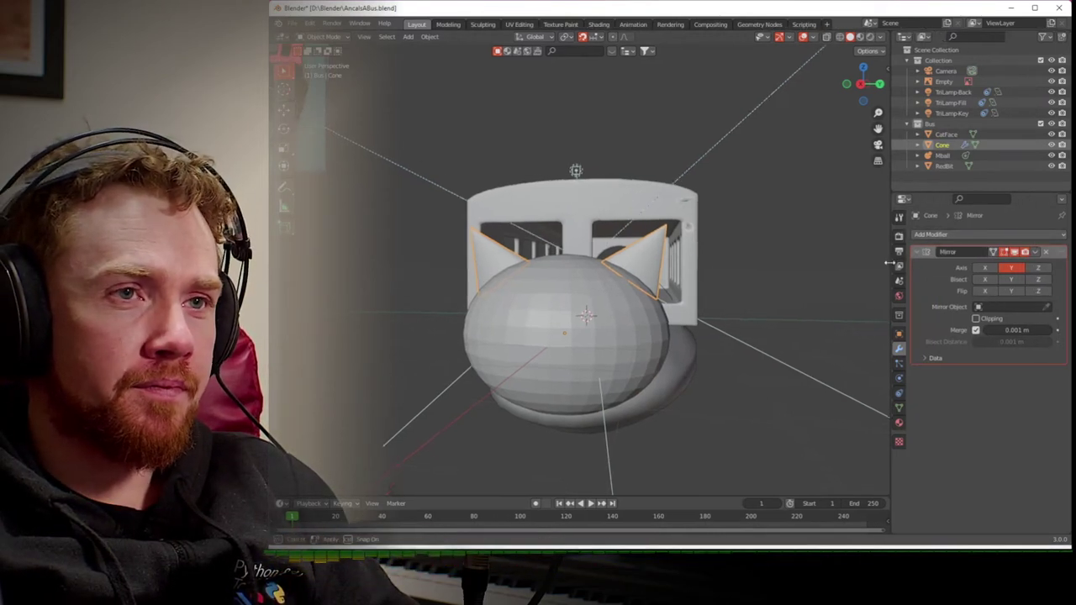
left_click(1014, 252)
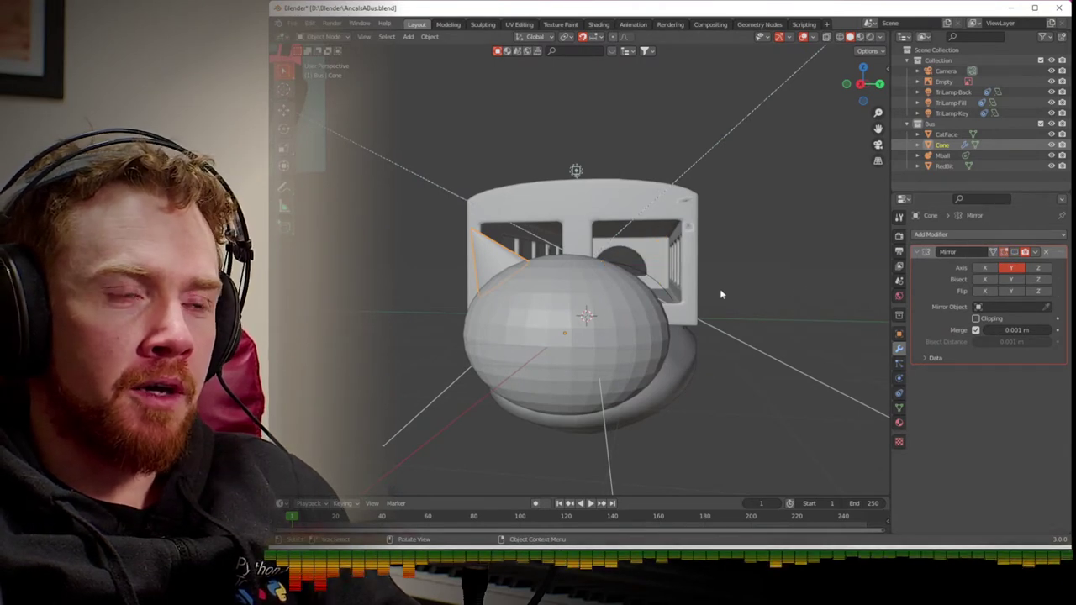
middle_click_drag(589, 319, 701, 279)
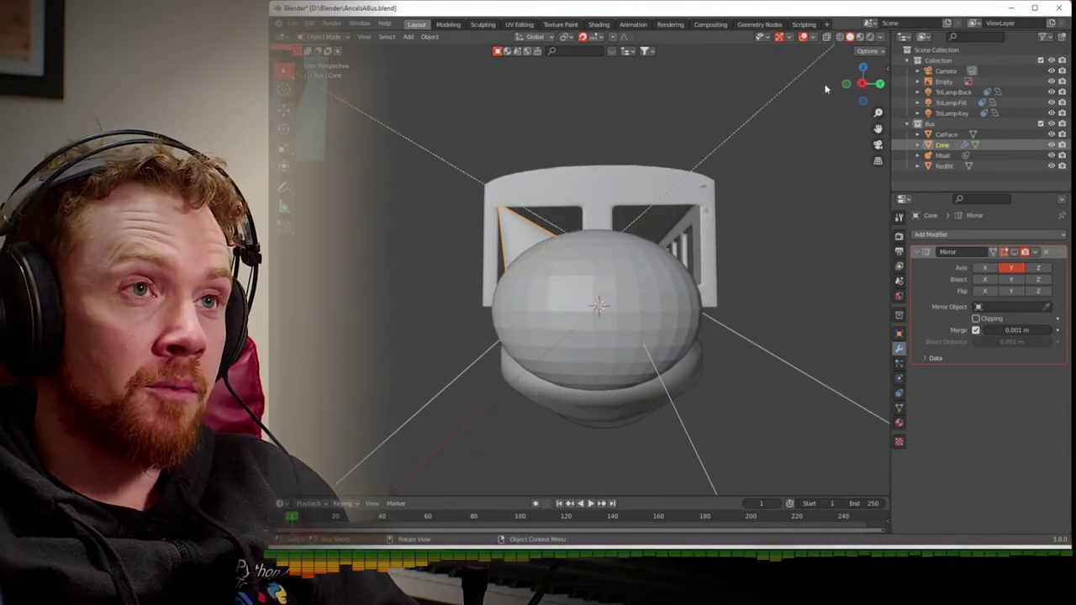
left_click(864, 86)
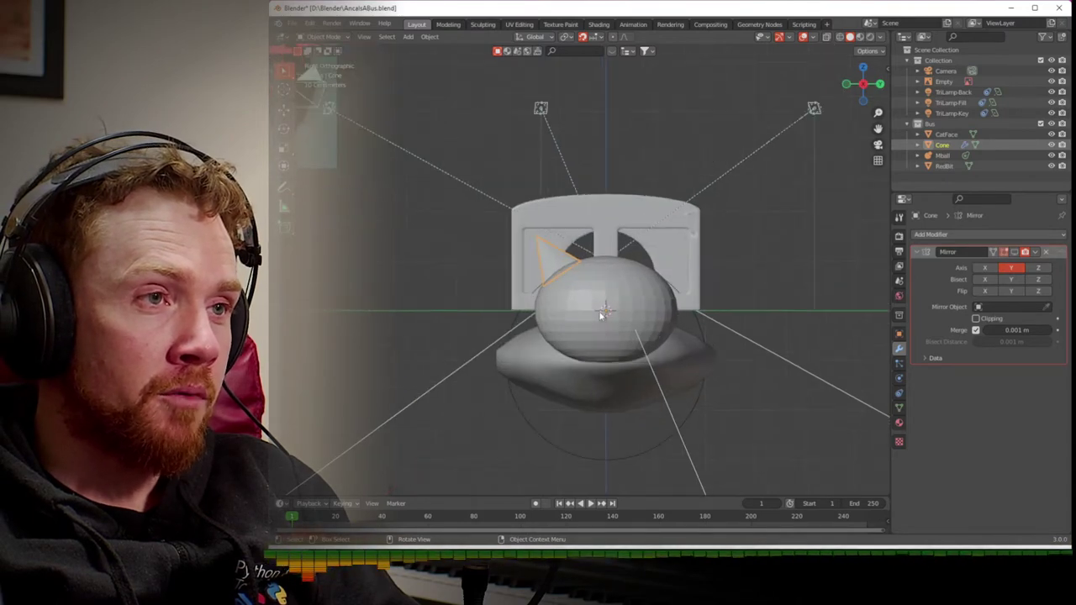
scroll(611, 328, "up", 2)
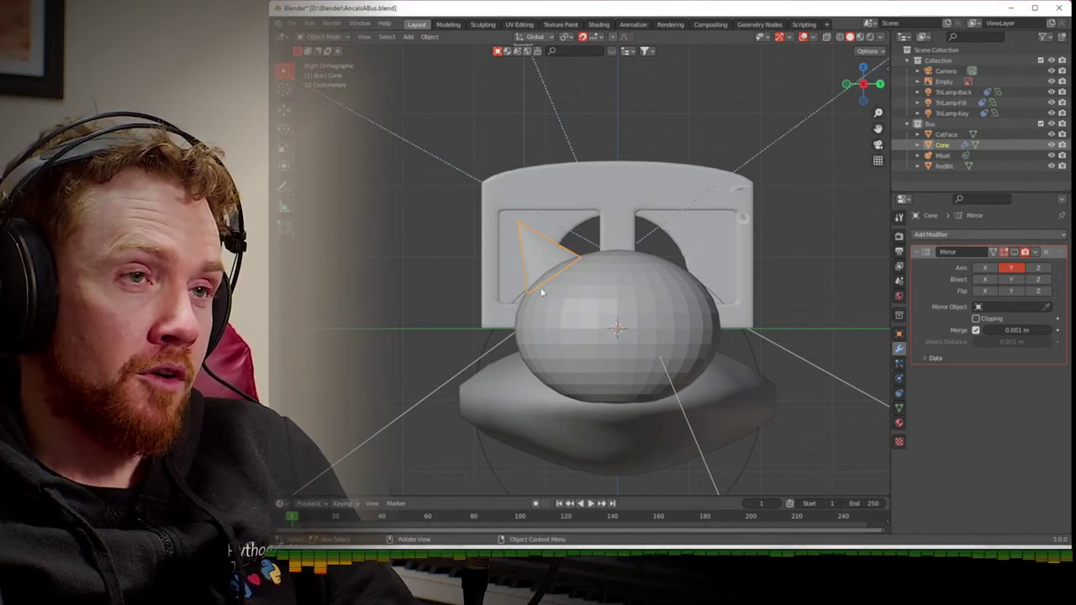
left_click(1013, 252)
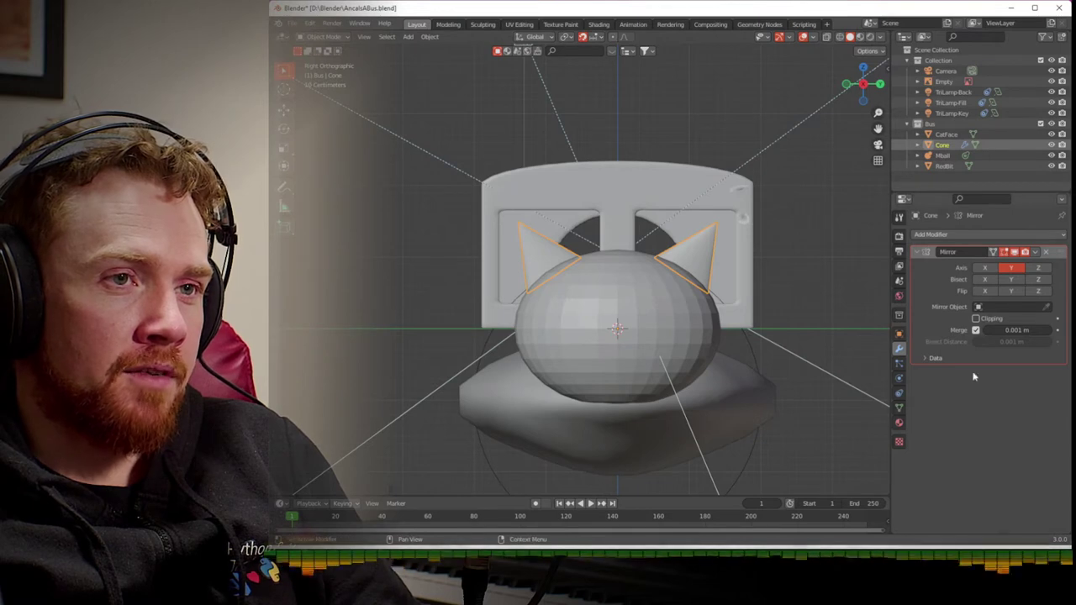
- Select CatFace with the Cone and apply an Auto Boolean Union
left_click(687, 318)
key("ctrl+shift+b")
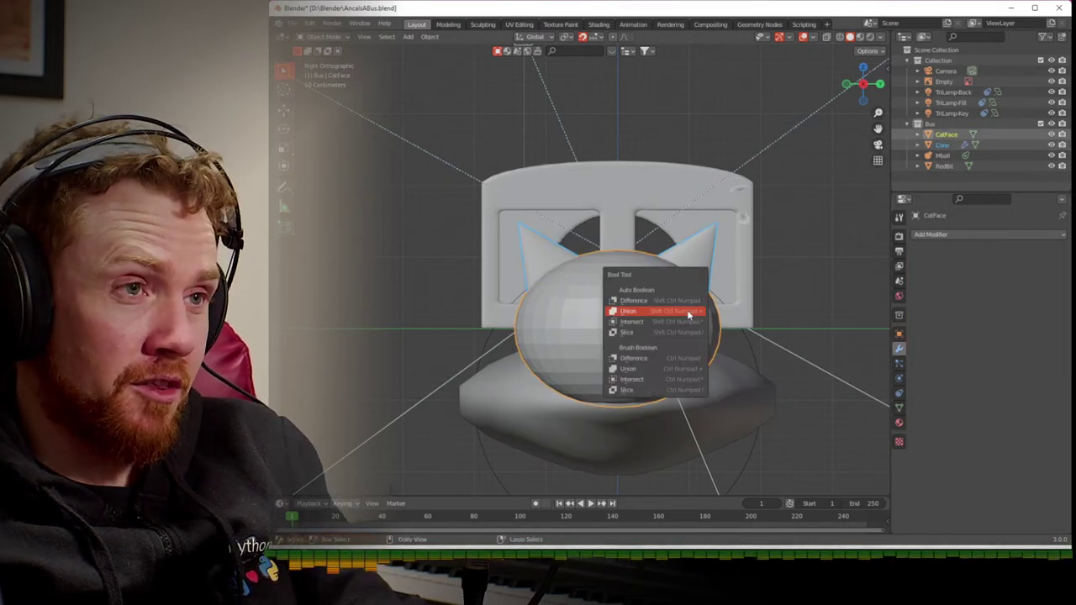
left_click(680, 313)
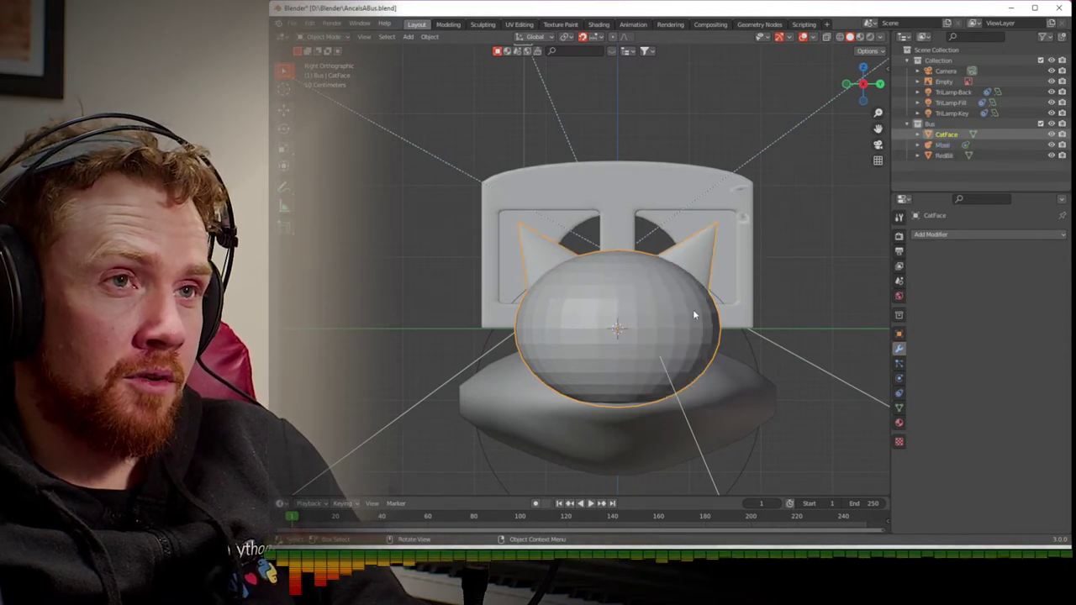
- Add a Remesh modifier to the merged head, keeping Voxel mode
left_click(807, 296)
left_click(694, 317)
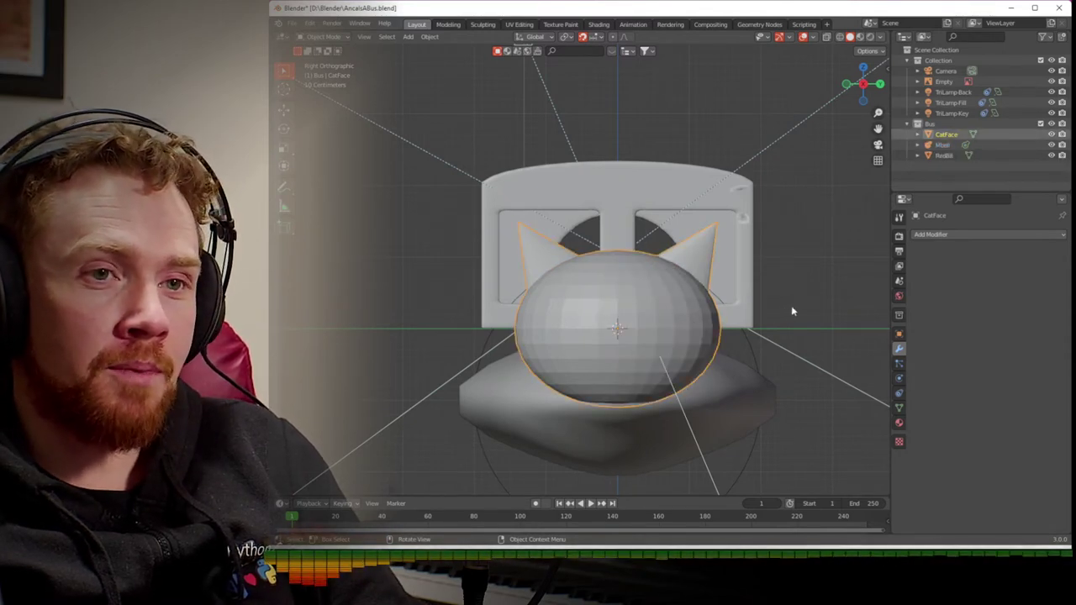
left_click(930, 235)
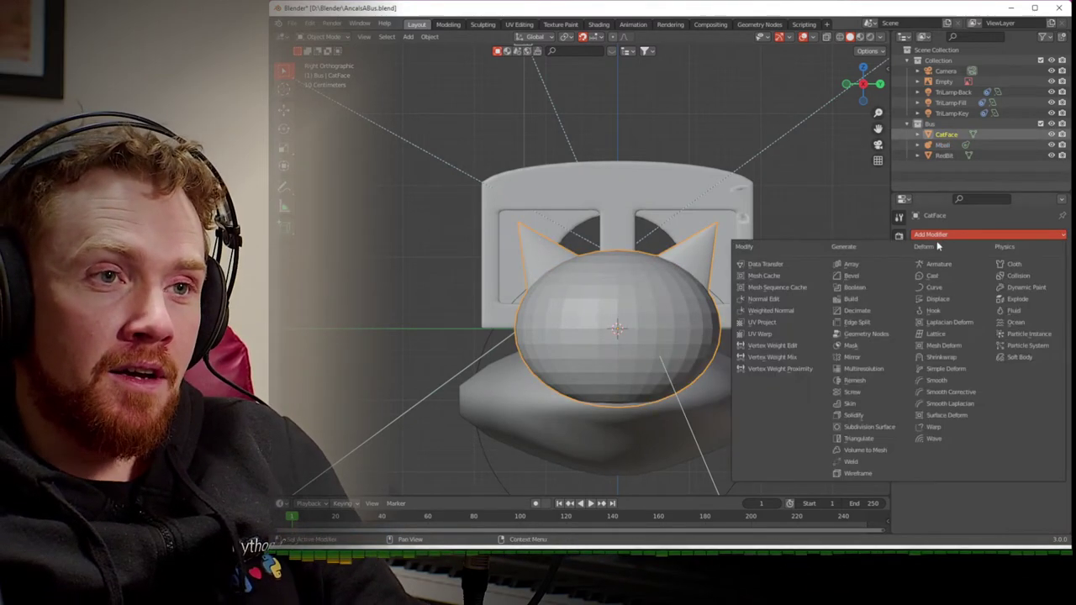
left_click(871, 385)
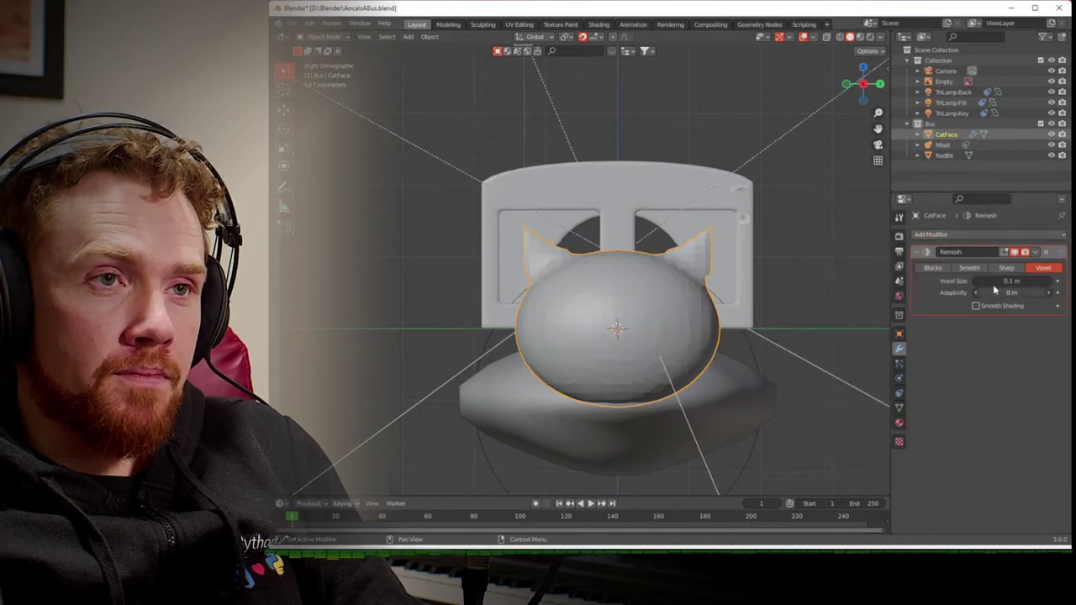
left_click(969, 268)
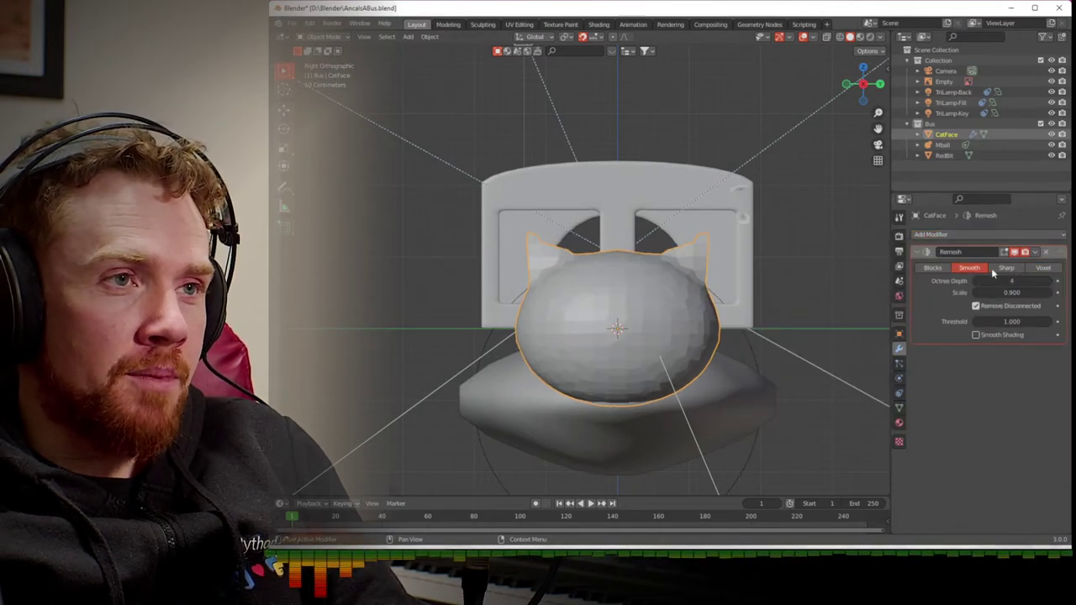
left_click(1006, 268)
left_click(1043, 268)
- Set voxel size to about 0.016 m, adaptivity 0, and enable smooth shading
mouse_move(979, 286)
left_mouse_down()
mouse_move(967, 281)
mouse_move(980, 286)
left_mouse_up()
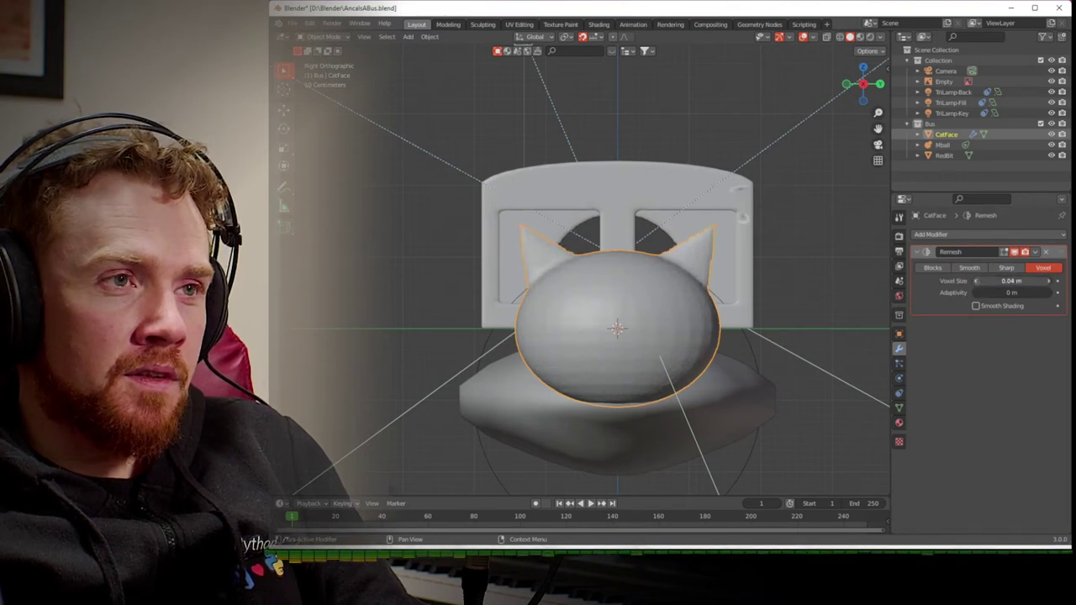
left_click_drag(1044, 293, 1049, 297)
left_click(1012, 307)
middle_click_drag(761, 340, 734, 358)
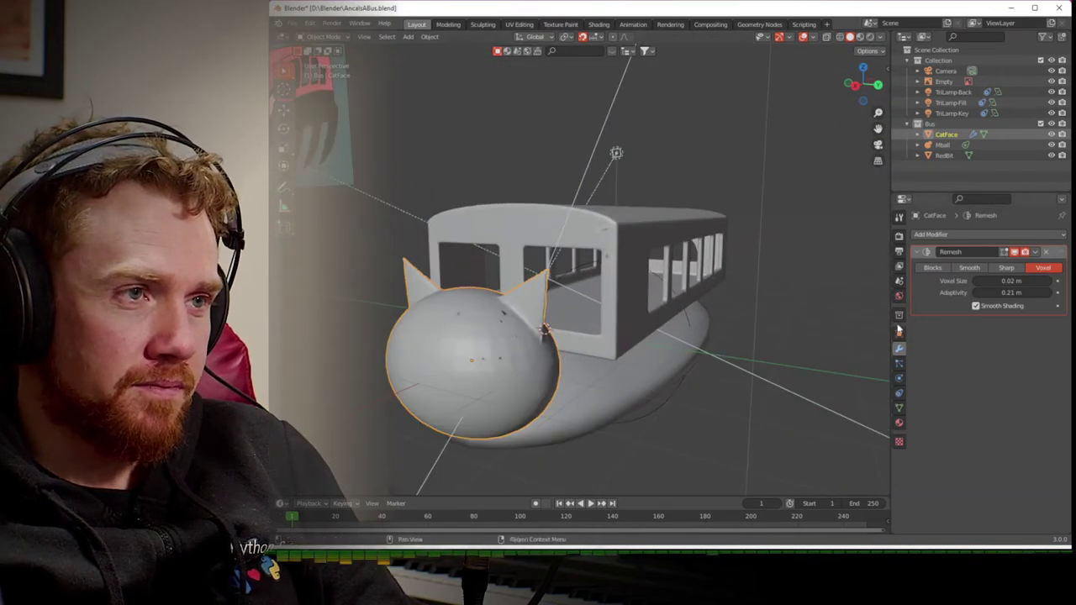
left_click_drag(1012, 292, 1032, 292)
mouse_move(638, 336)
middle_mouse_down()
mouse_move(729, 330)
mouse_move(717, 350)
mouse_move(620, 361)
mouse_move(648, 351)
middle_mouse_up()
mouse_move(1019, 278)
left_mouse_down()
mouse_move(986, 280)
mouse_move(1020, 292)
left_mouse_up()
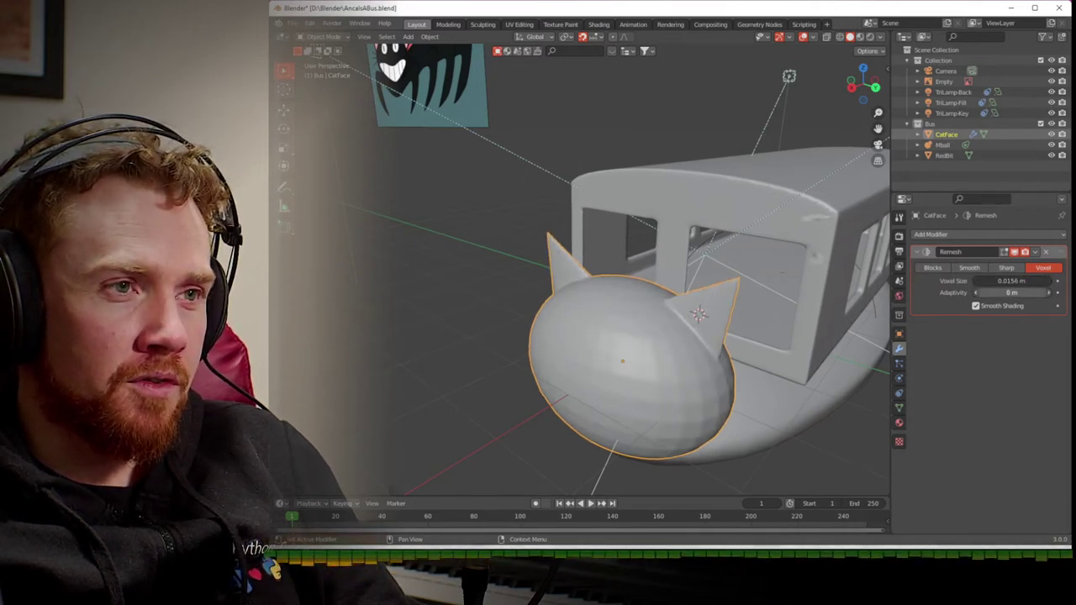
- Switch the CatFace Remesh to Sharp mode with octree depth 4
left_click(1000, 270)
middle_click_drag(787, 354, 767, 353)
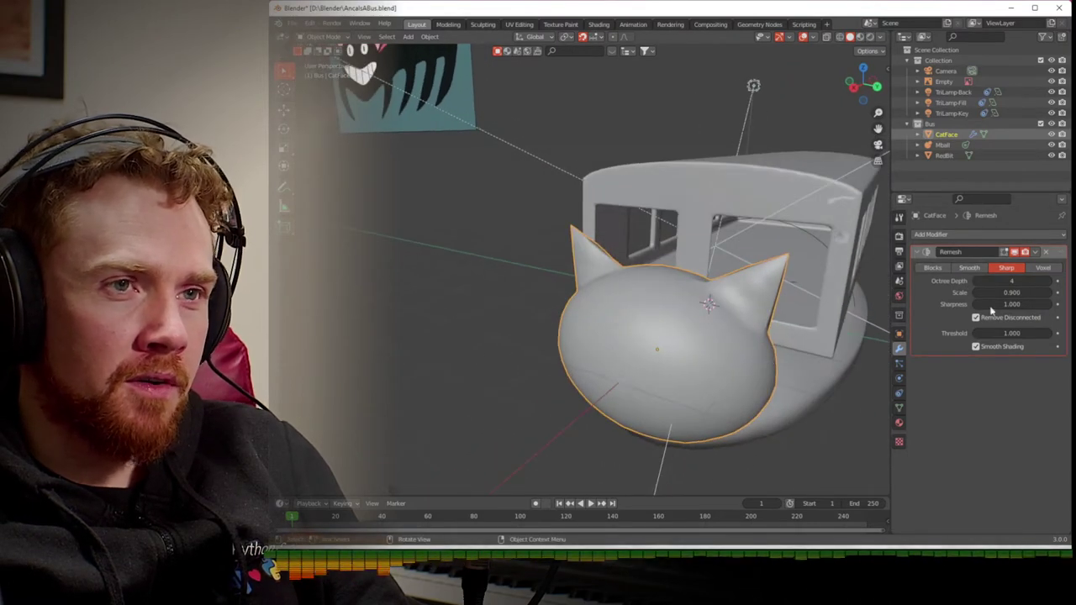
left_click_drag(989, 280, 1015, 274)
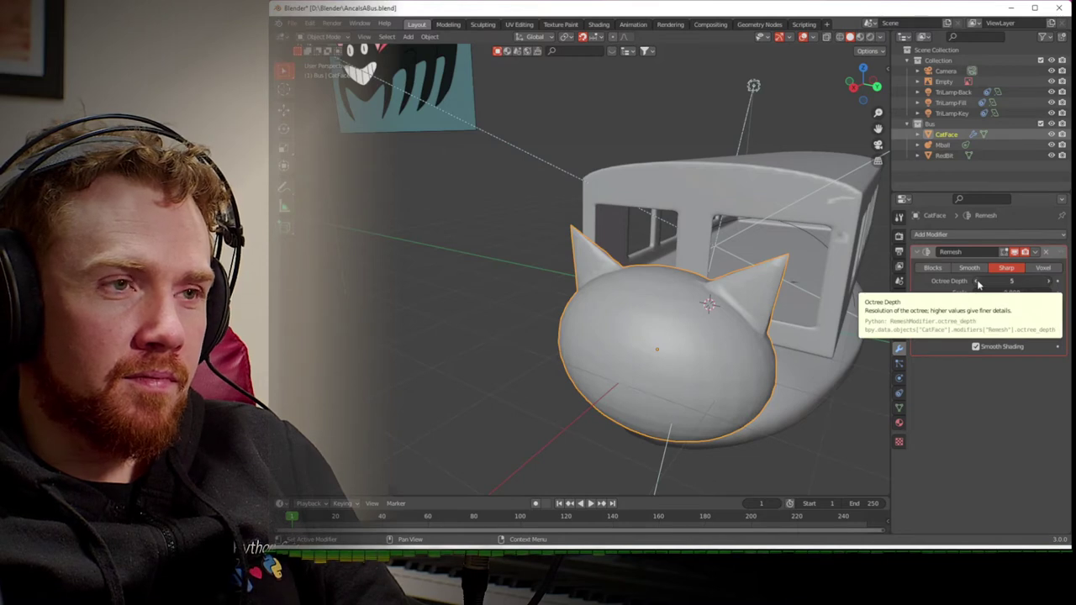
left_click(977, 282)
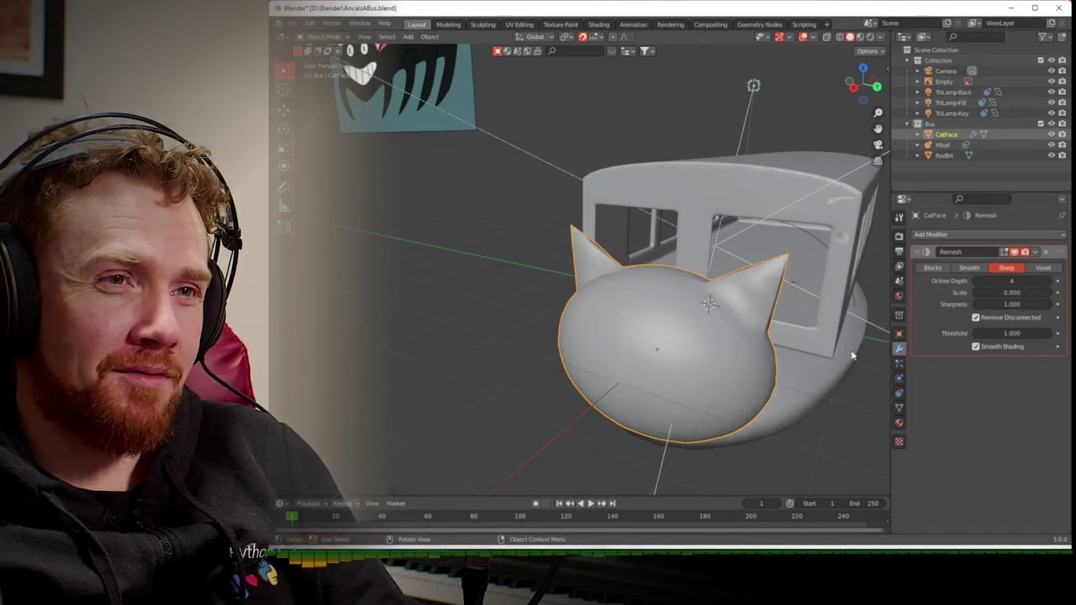
mouse_move(847, 368)
middle_mouse_down()
mouse_move(796, 344)
mouse_move(863, 349)
mouse_move(850, 362)
middle_mouse_up()
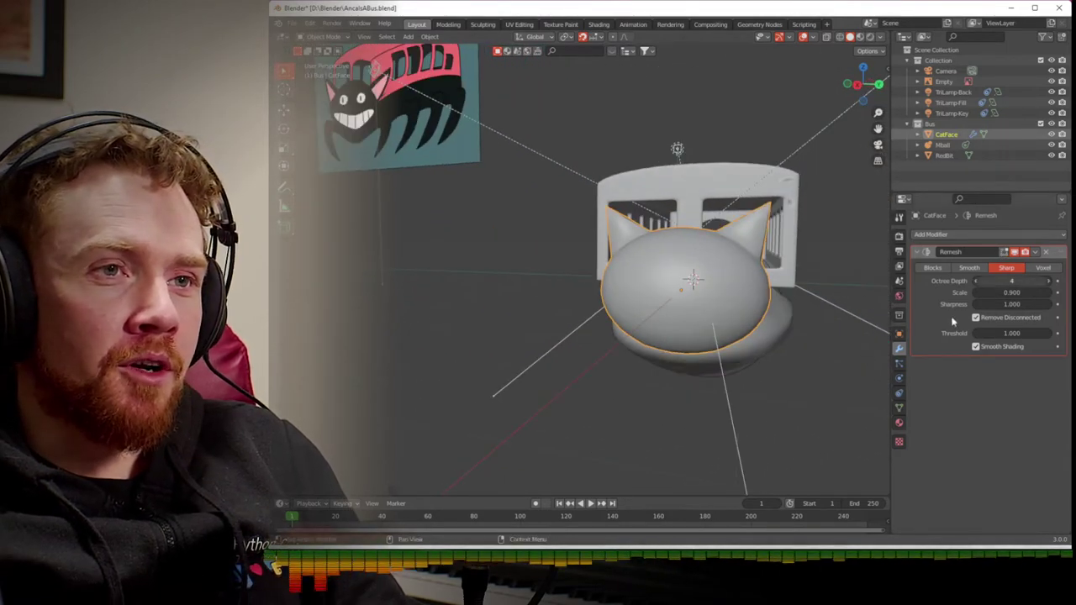
- Apply the Remesh modifier permanently to CatFace
key("ctrl+a")
key("alt+a")
left_click(740, 334)
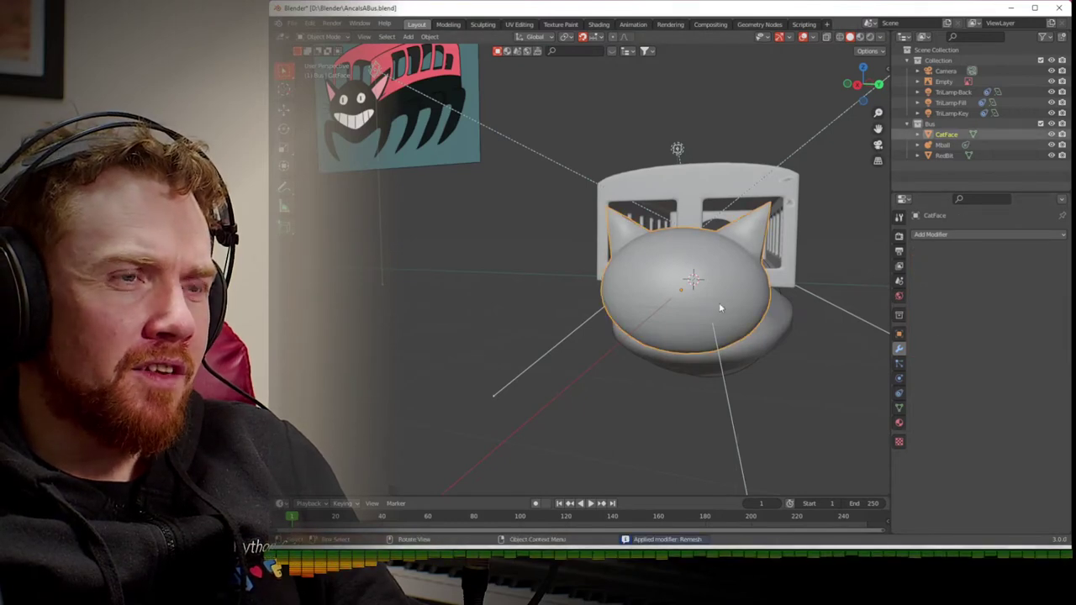
key("Tab")
mouse_move(747, 305)
middle_mouse_down()
mouse_move(669, 324)
mouse_move(734, 317)
middle_mouse_up()
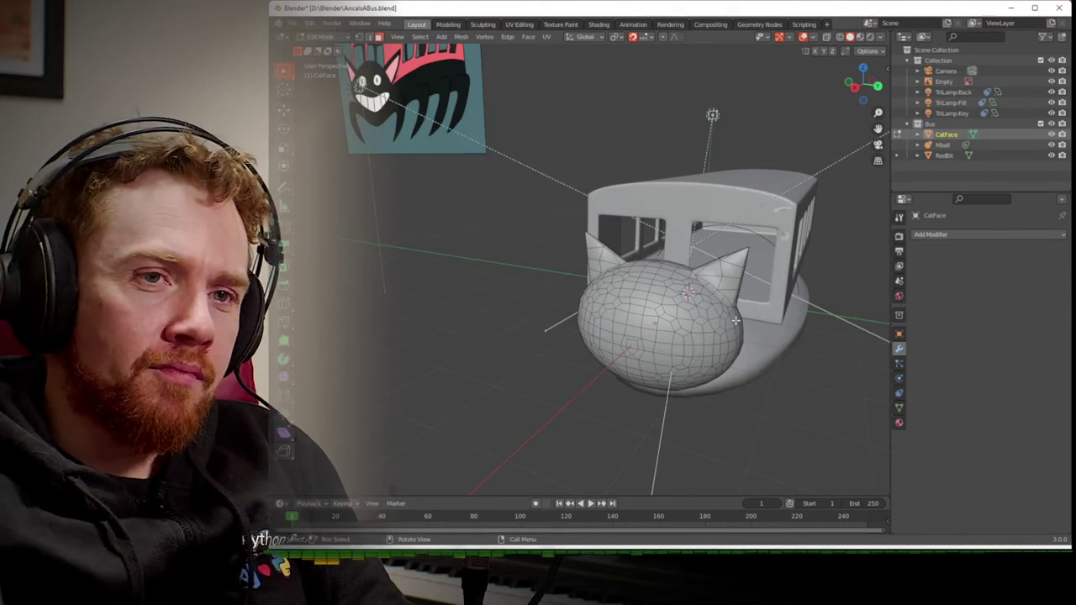
key("Tab")
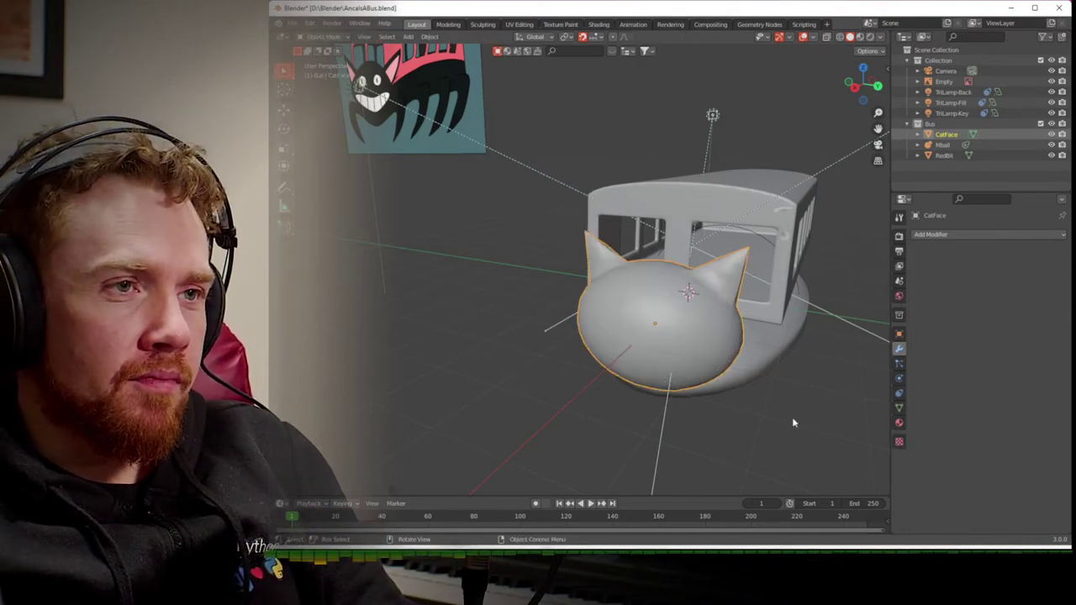
left_click(792, 417)
middle_click_drag(792, 417, 697, 399)
scroll(737, 412, "up", 3)
scroll(739, 413, "down", 3)
middle_click_drag(702, 401, 685, 422)
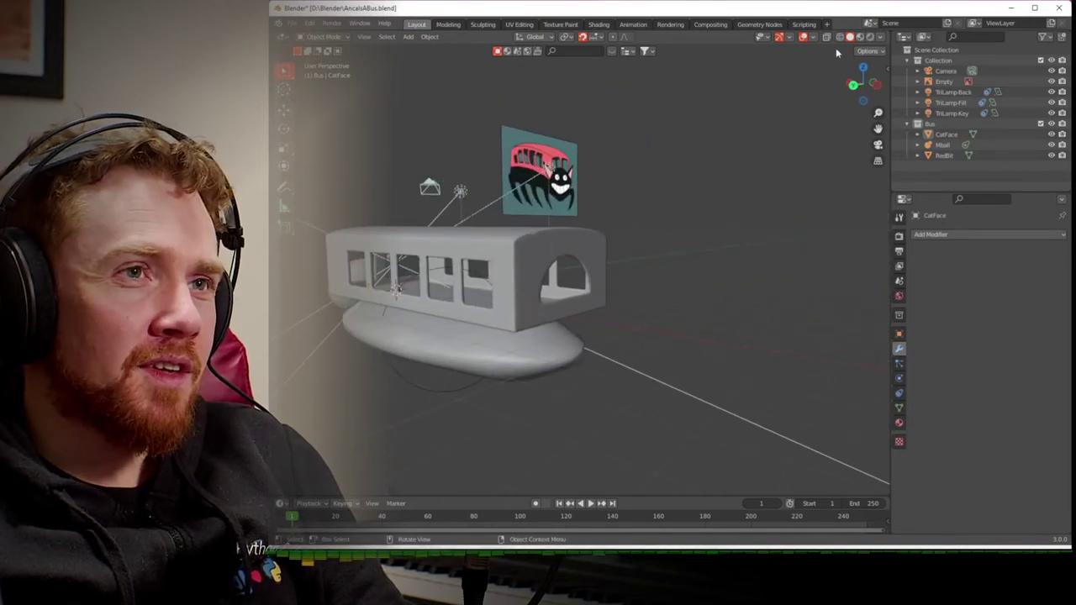
left_click(857, 85)
key("ctrl+s")
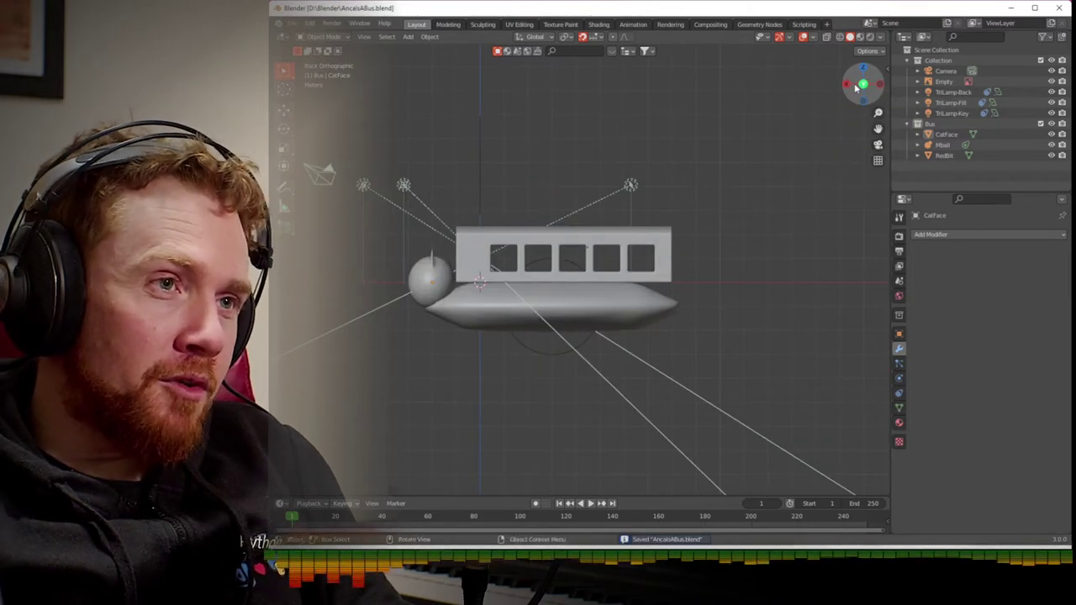
- Add a cylinder scaled to 0.2 and place it right of the bus
left_click(407, 38)
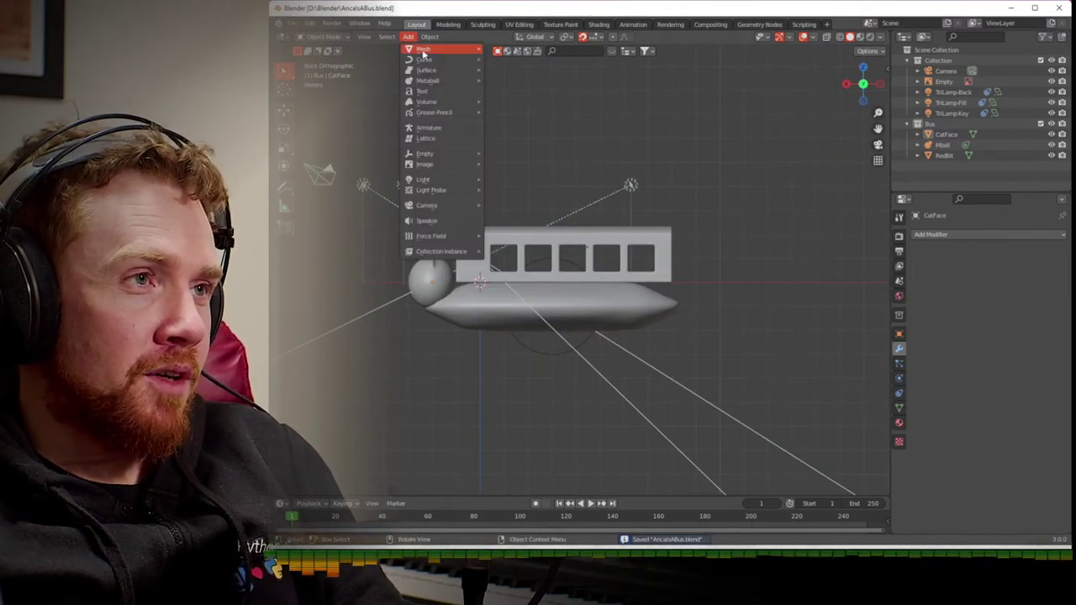
mouse_move(439, 58)
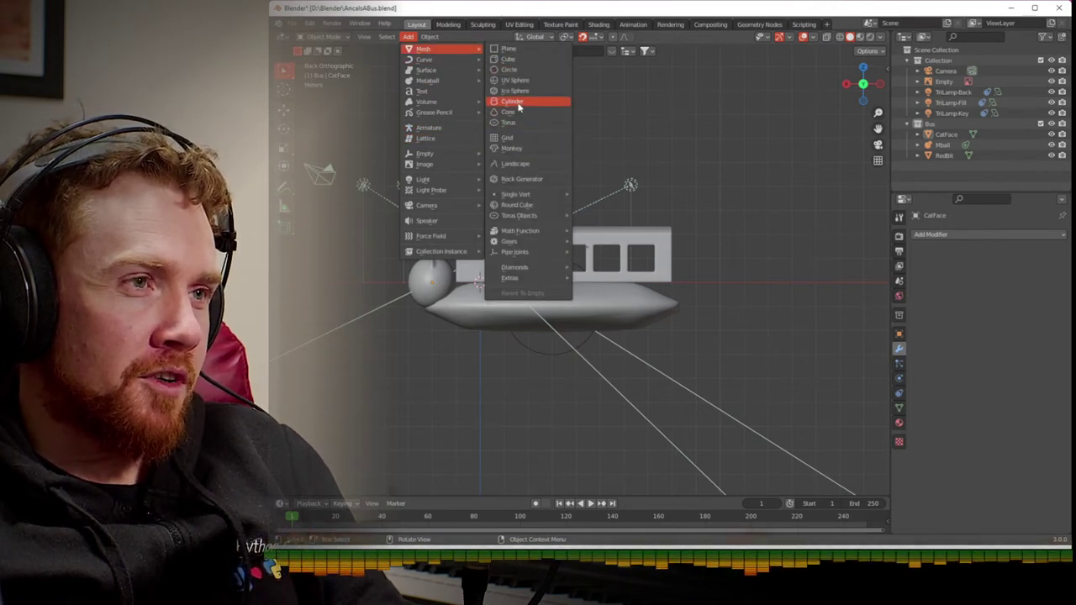
left_click(518, 102)
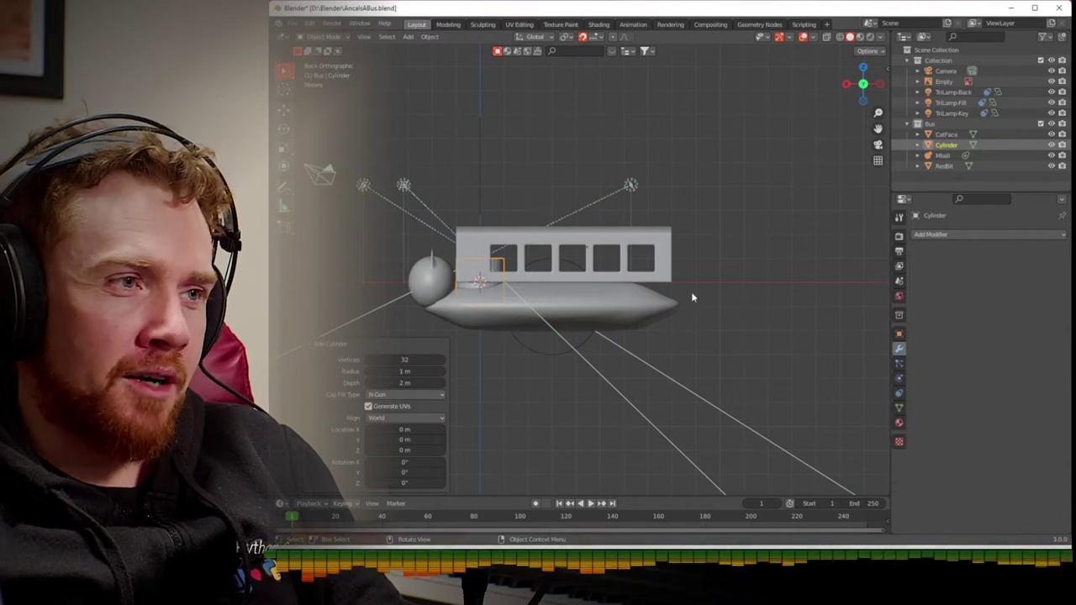
key("s")
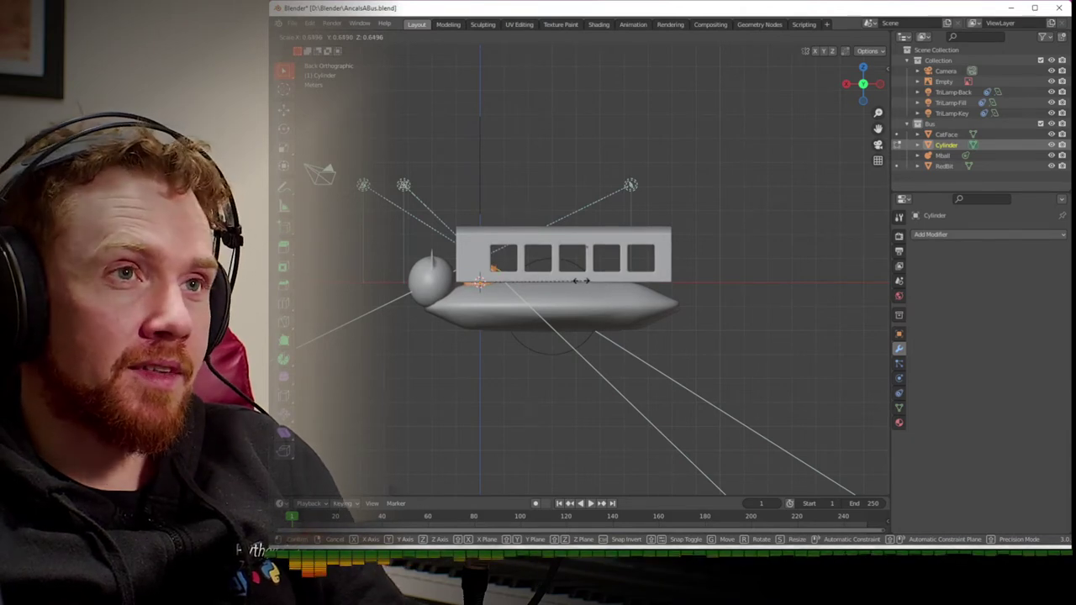
left_click(515, 274)
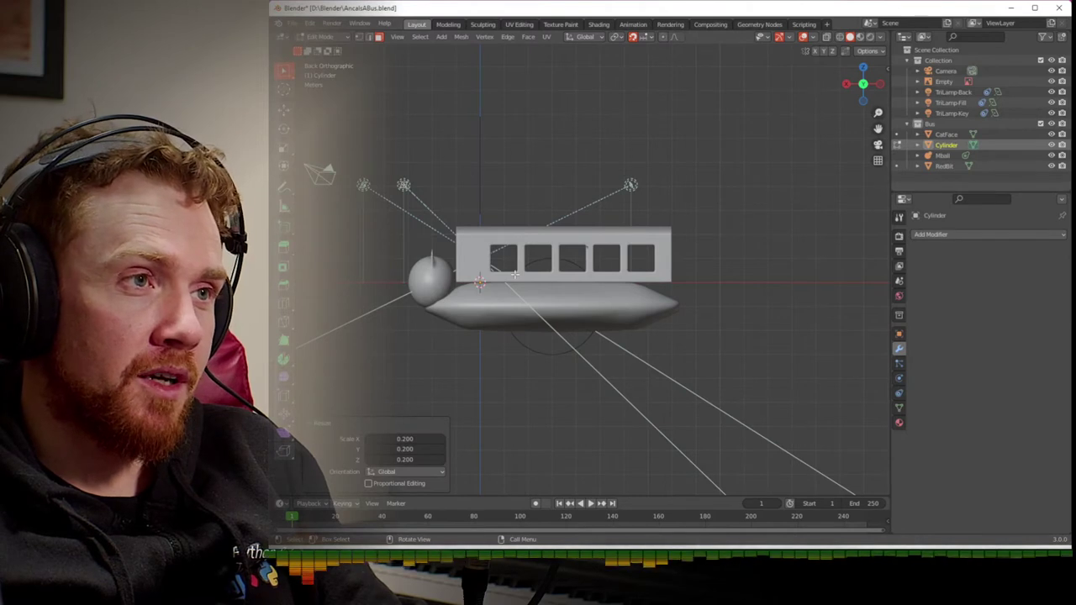
key("g")
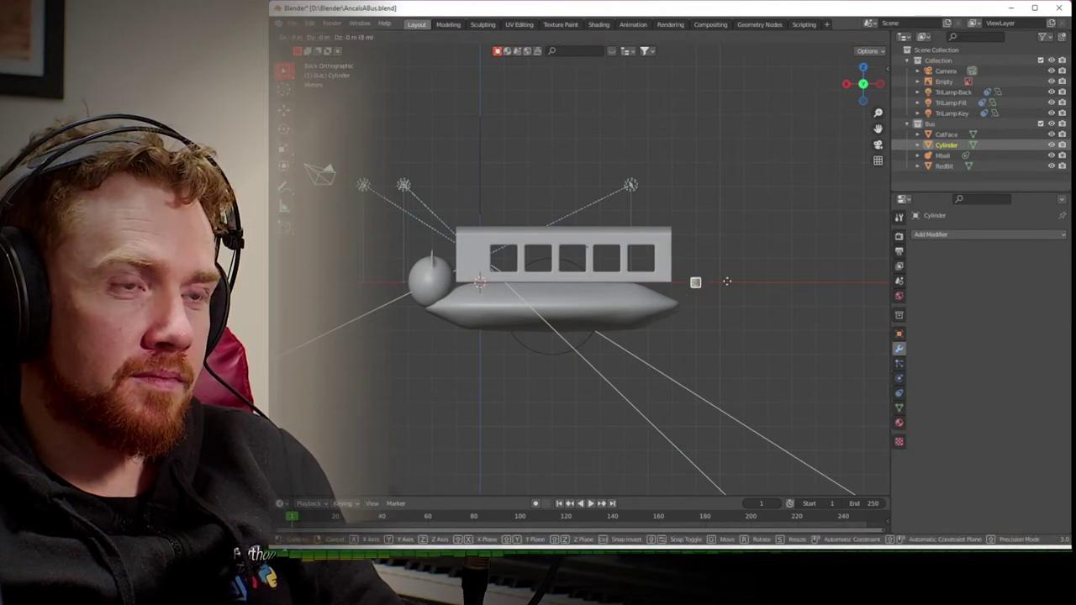
left_click(727, 282)
- Enter Edit Mode on the cylinder with wireframe shading
key("Tab")
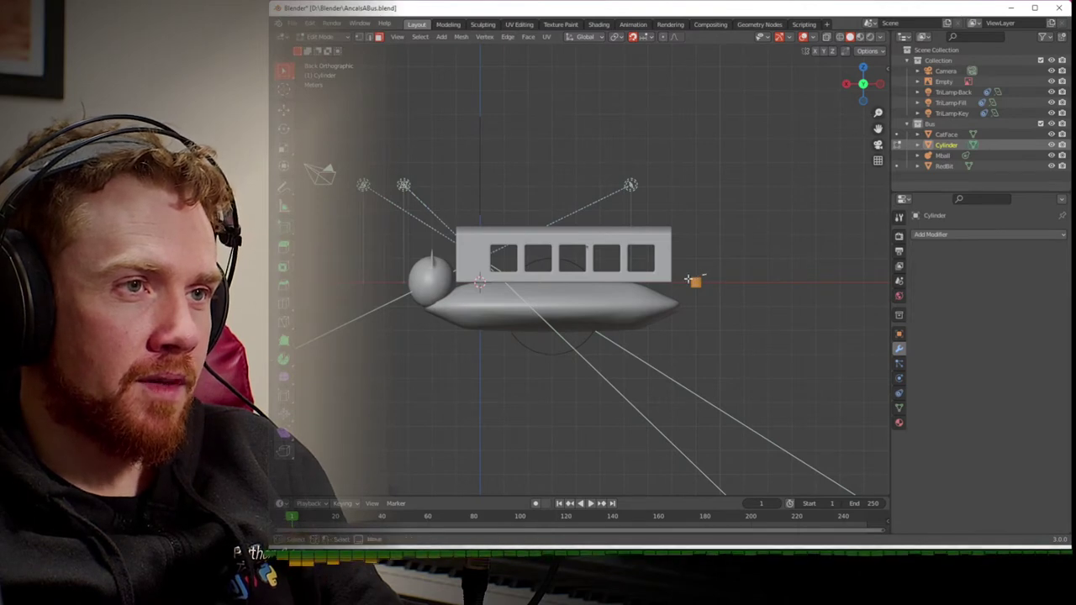
scroll(684, 280, "up", 4)
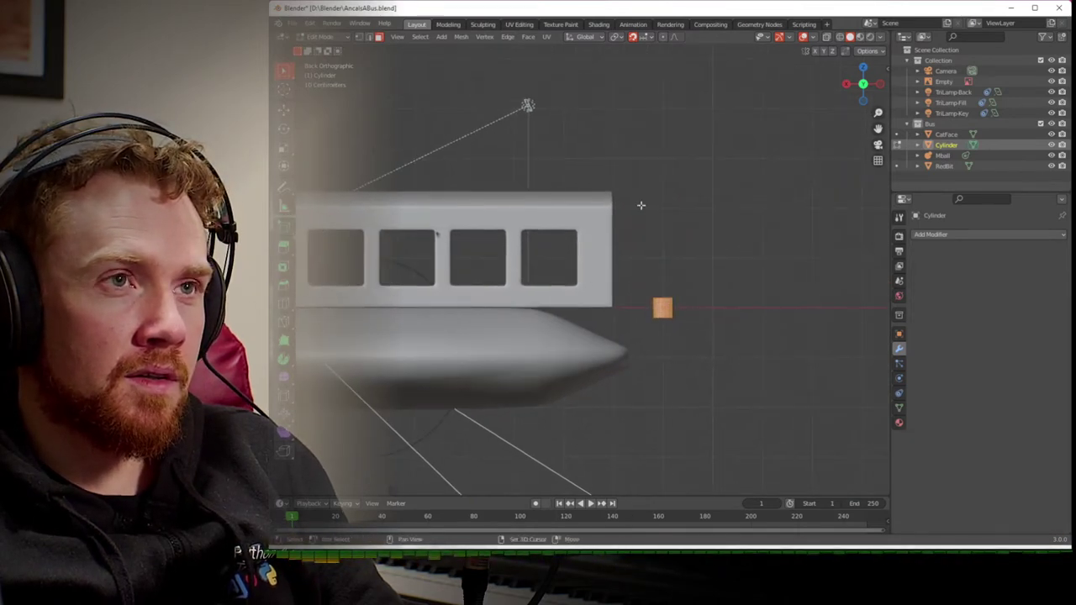
left_click(838, 38)
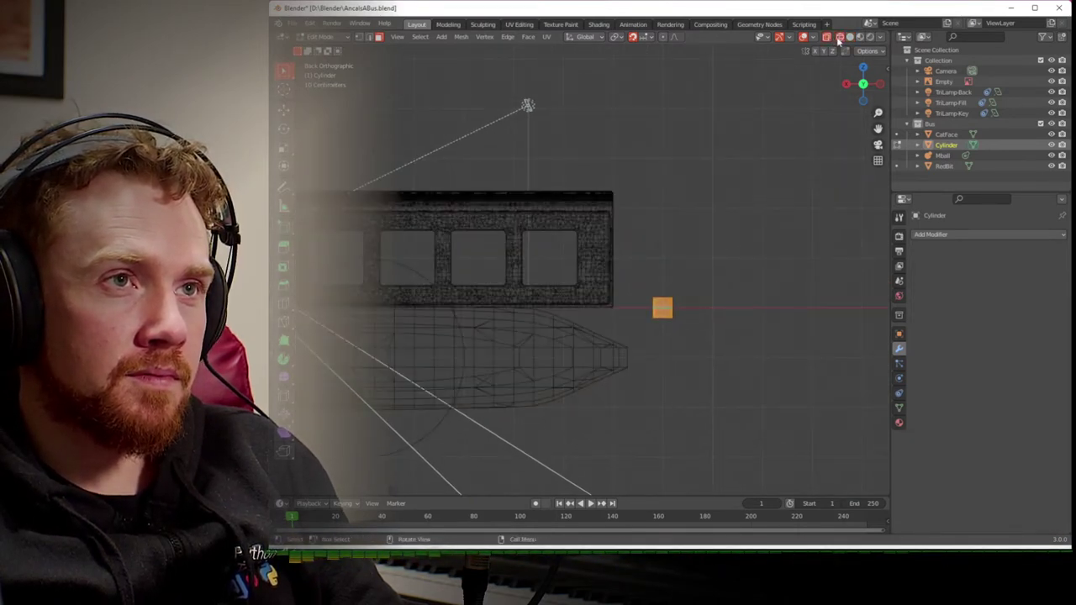
- Select the cylinder's geometry and extrude it upward in repeated 0.3 m sections
left_click(679, 296)
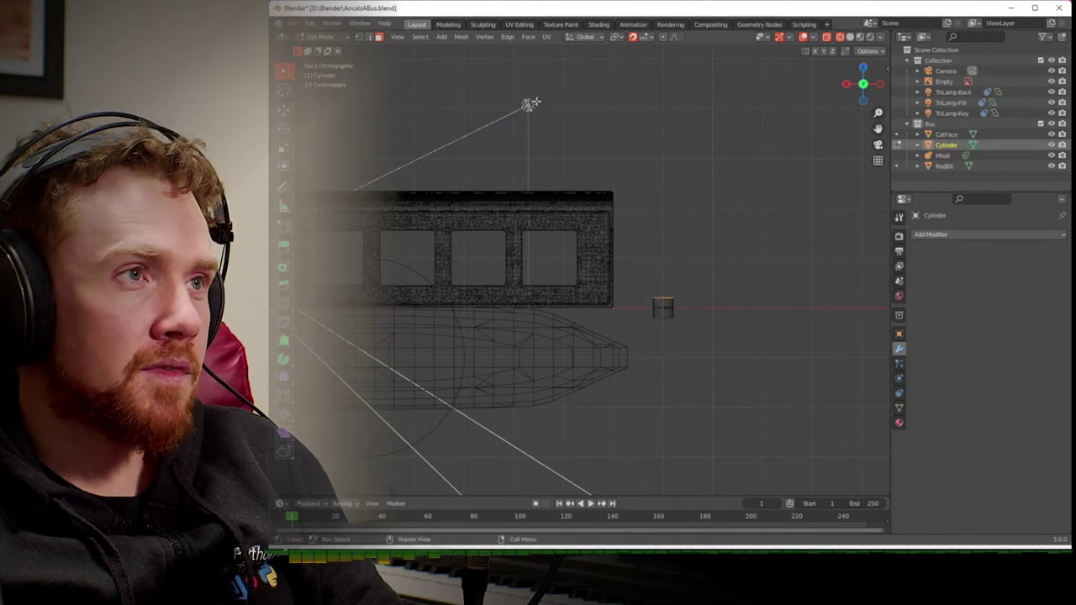
key("a")
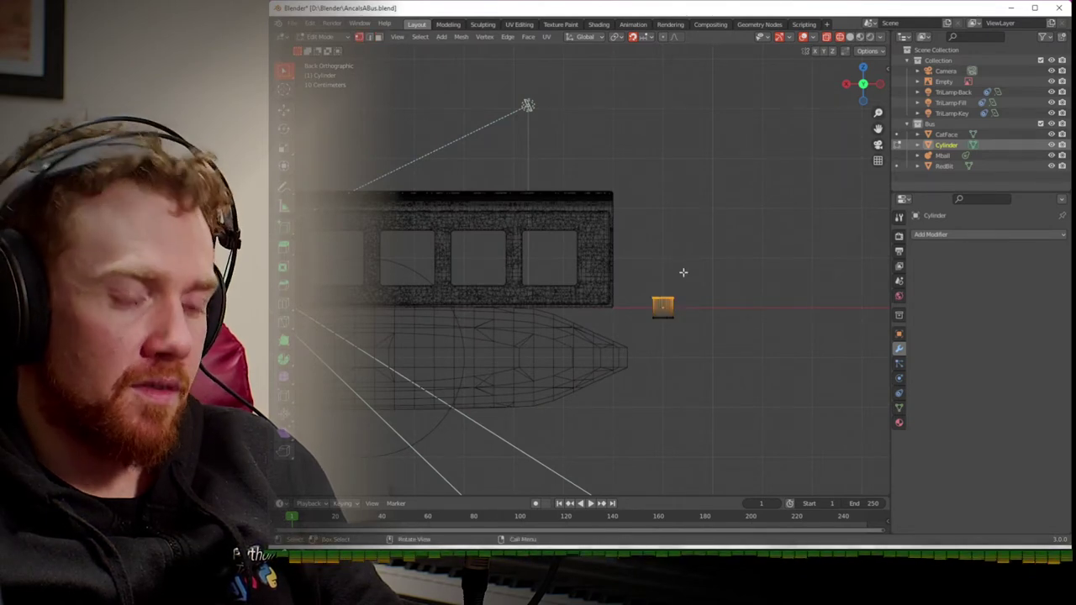
key("e")
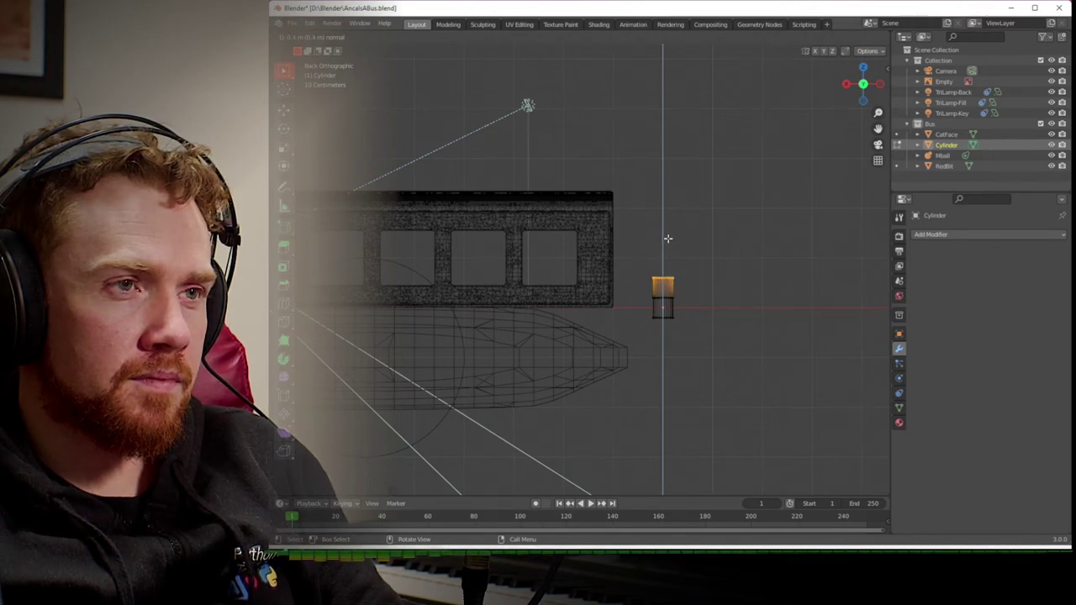
left_click(668, 239)
left_click(669, 210)
key("e")
left_click(670, 182)
key("e")
left_click(670, 173)
key("e")
left_click(673, 159)
key("e")
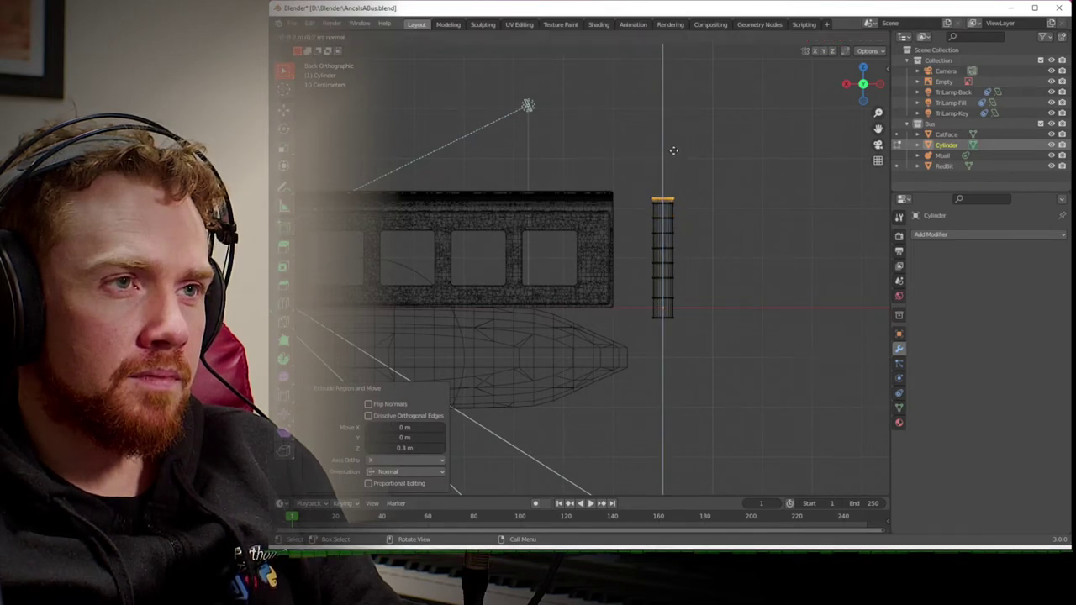
left_click(673, 132)
key("e")
left_click(673, 118)
key("e")
left_click(675, 108)
key("e")
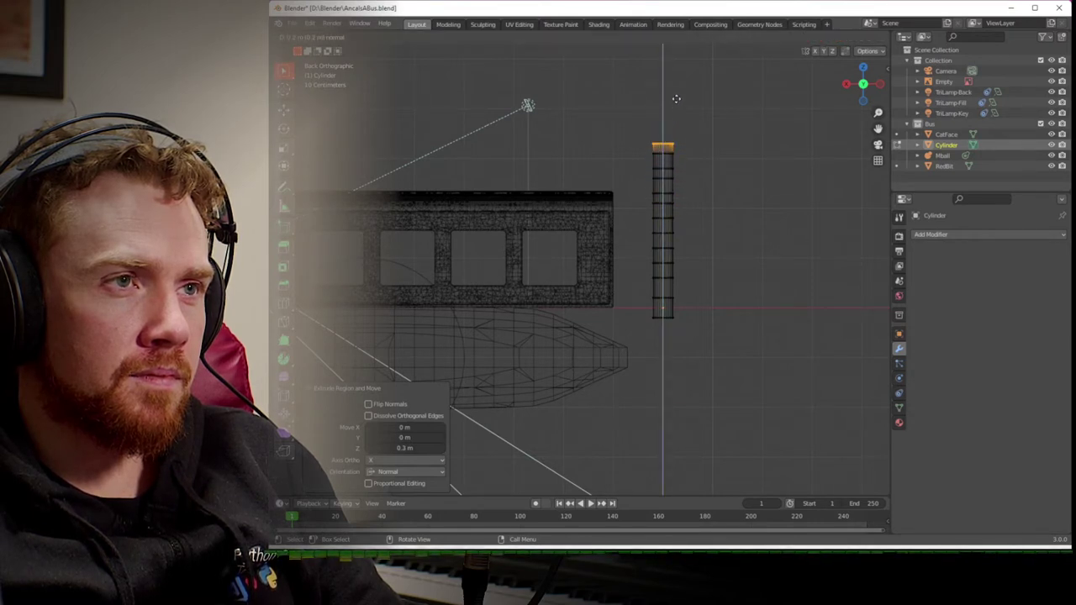
left_click(676, 85)
key("e")
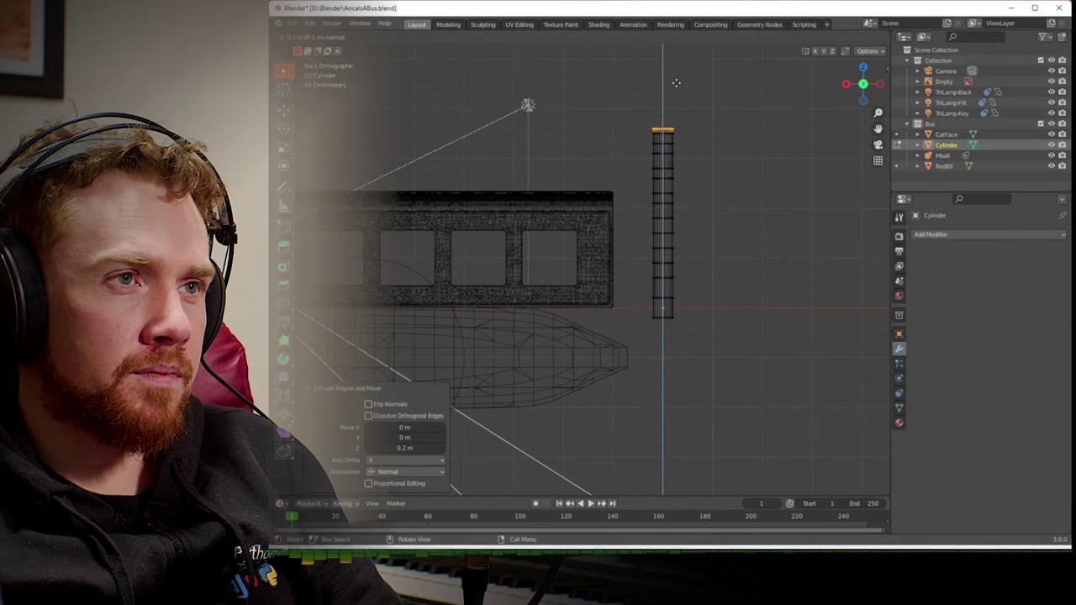
left_click(677, 72)
- Extrude one last section and scale its top down into a tapered tip
key("e")
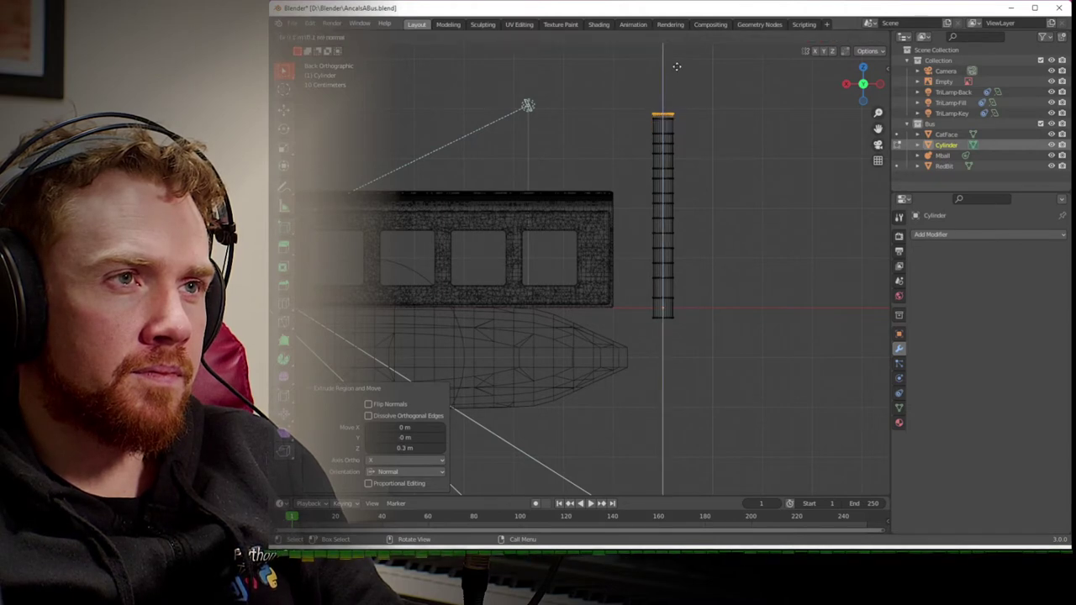
key("s")
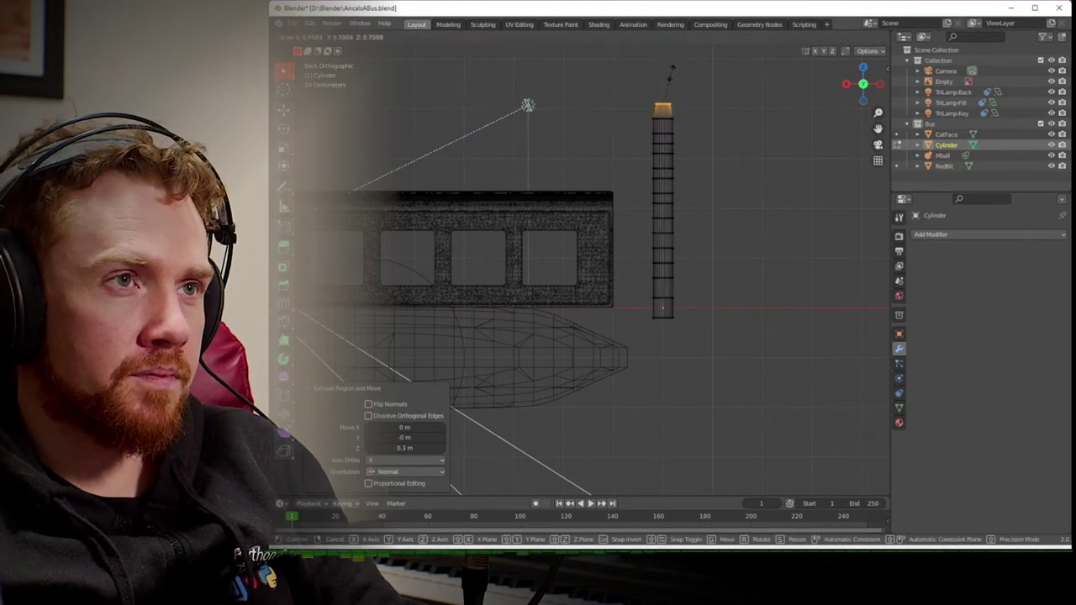
left_click(728, 210)
key("Tab")
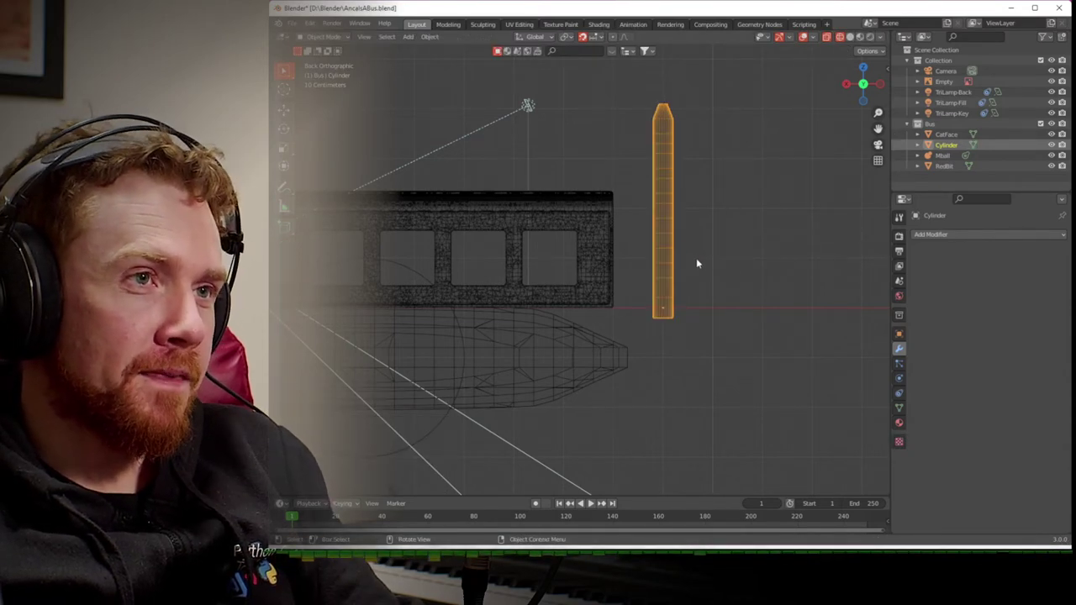
- Switch the viewport to Solid shading and view the bus straight from the back
middle_click_drag(704, 271, 796, 194)
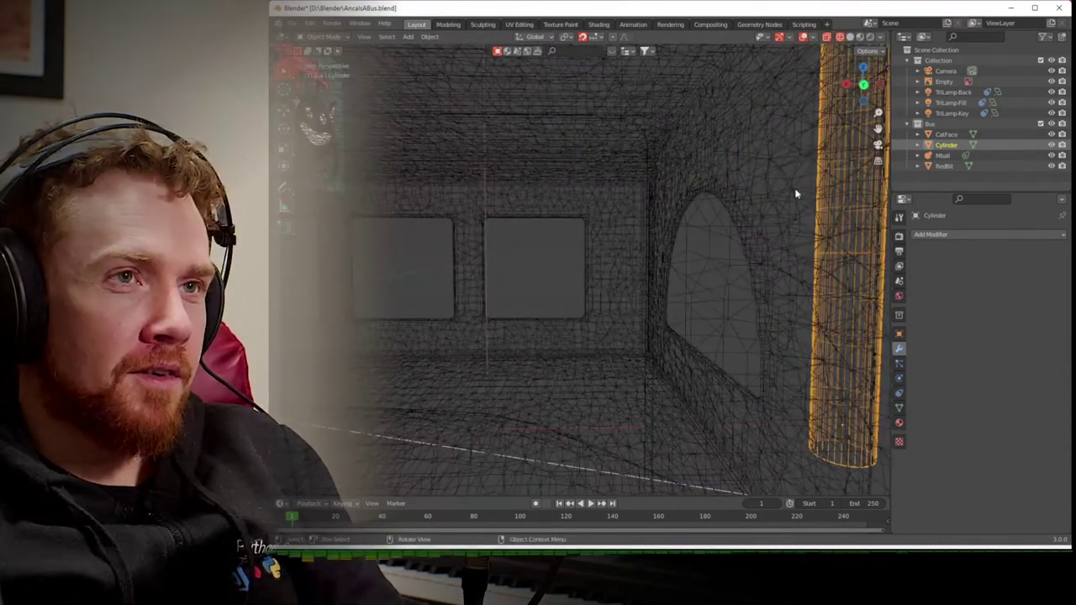
left_click(827, 38)
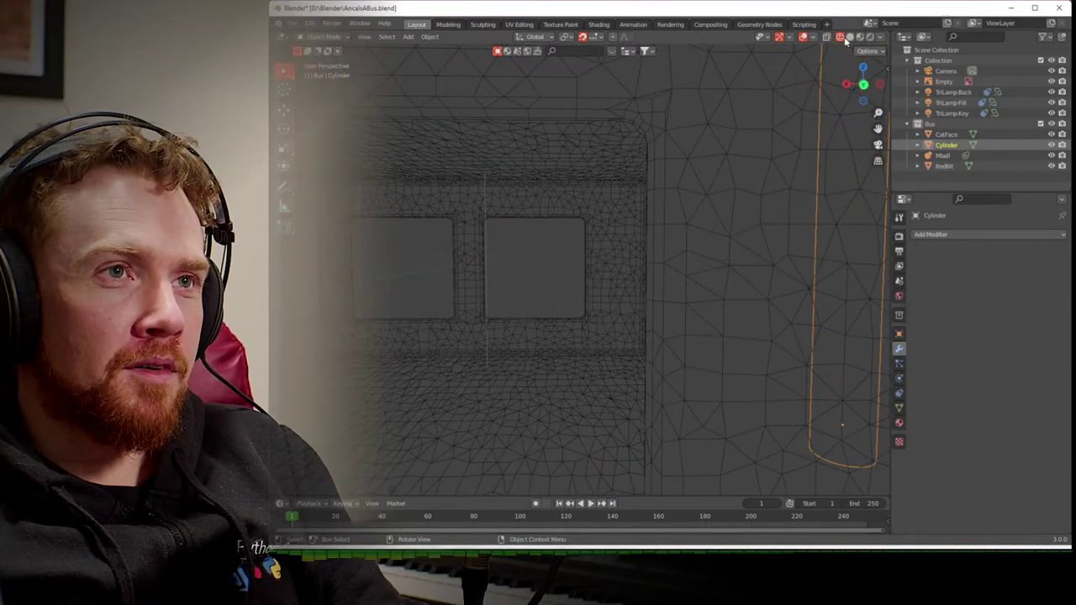
left_click(849, 38)
scroll(795, 139, "down", 10)
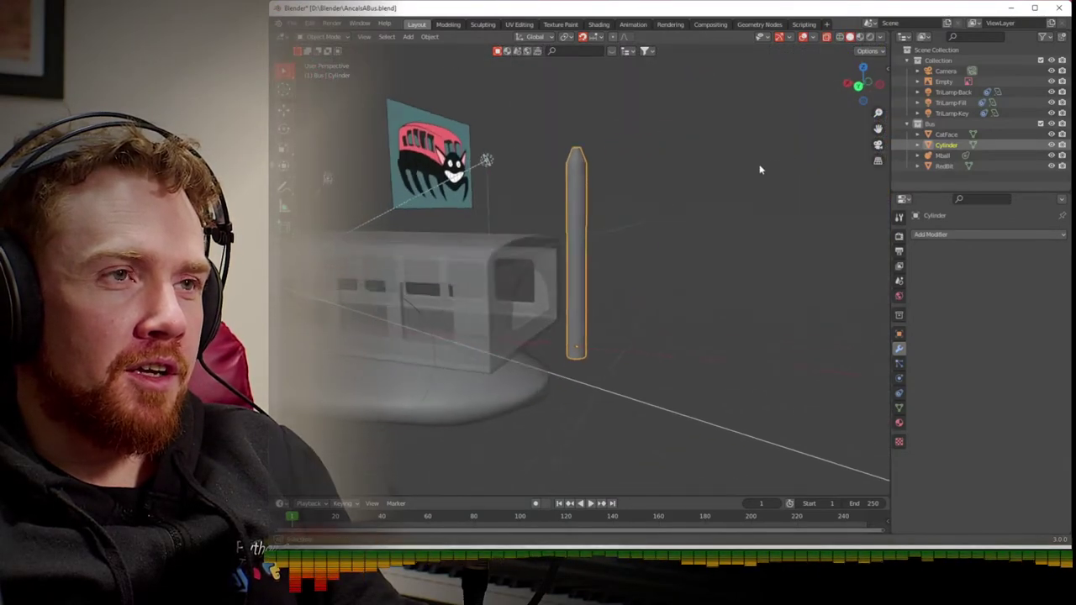
mouse_move(775, 175)
middle_mouse_down()
mouse_move(785, 176)
mouse_move(774, 158)
middle_mouse_up()
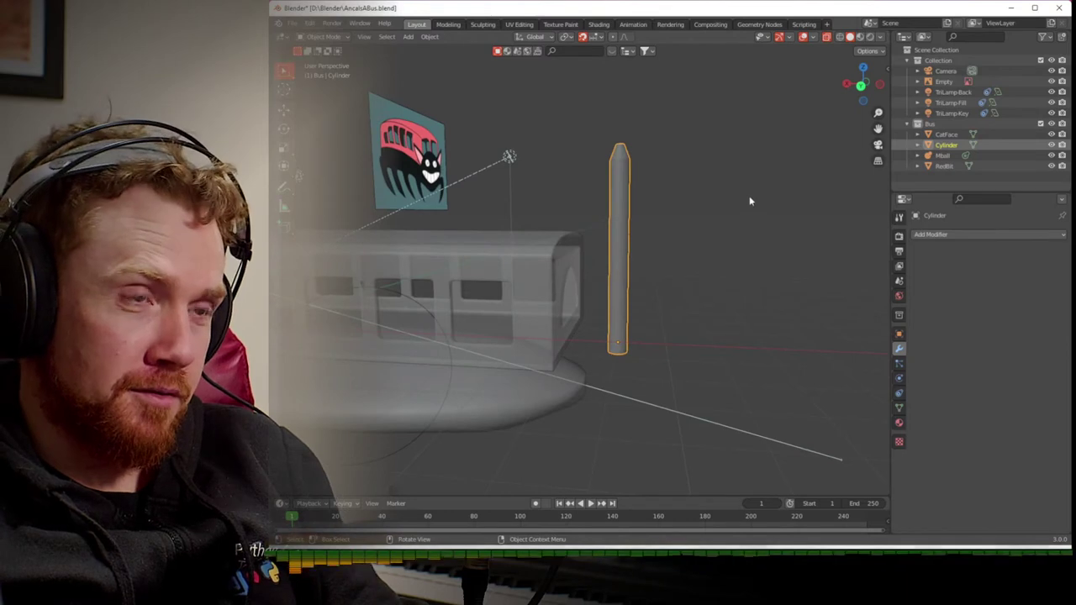
left_click(860, 85)
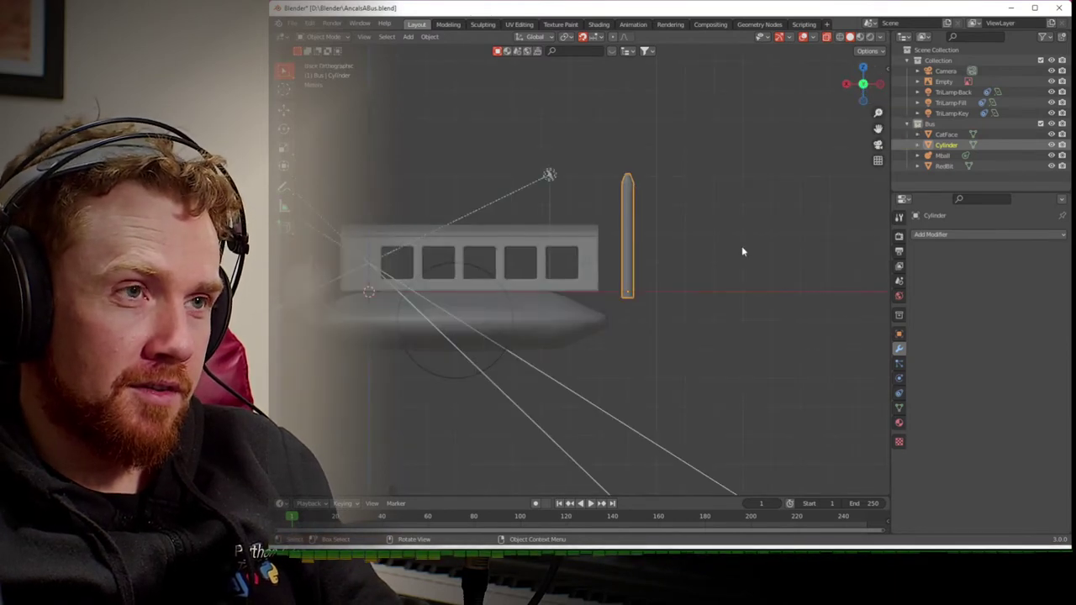
- Move the pole to the bus's rear end, tilt it 35.4°, and save the file
key("g")
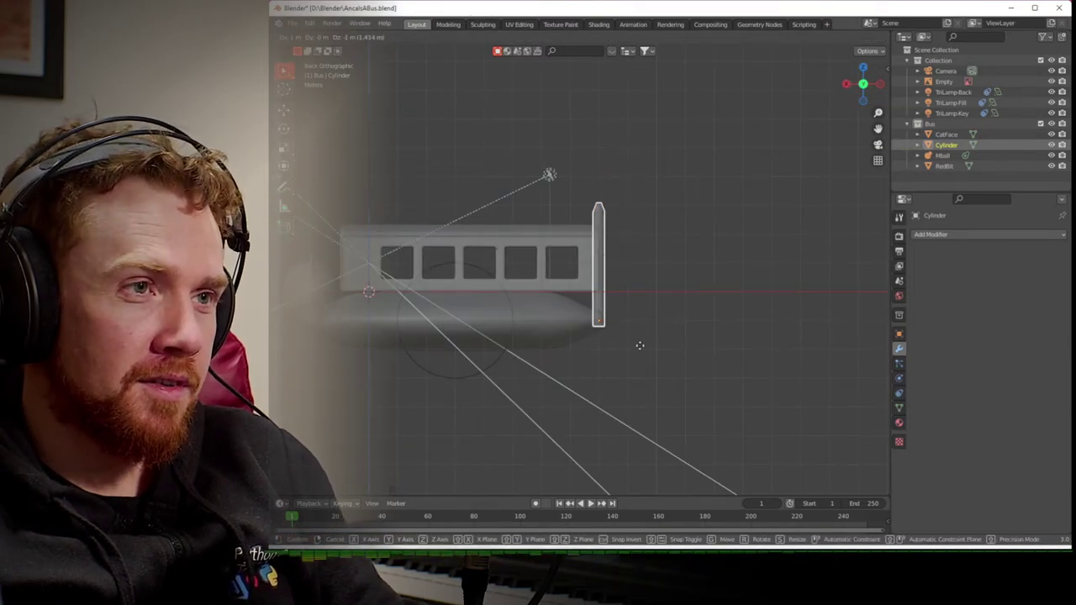
left_click(643, 340)
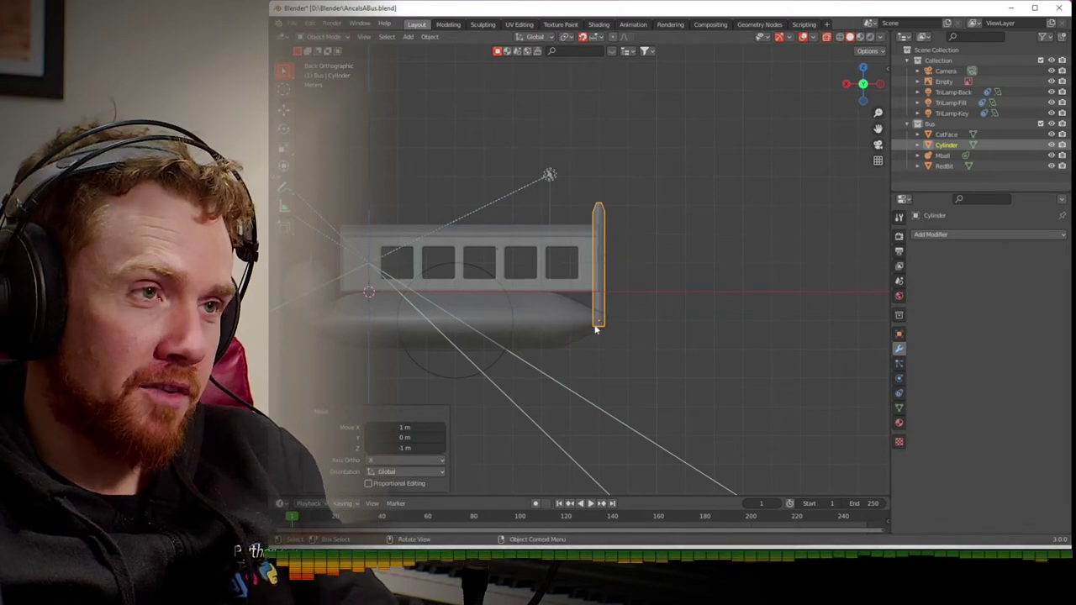
key("r")
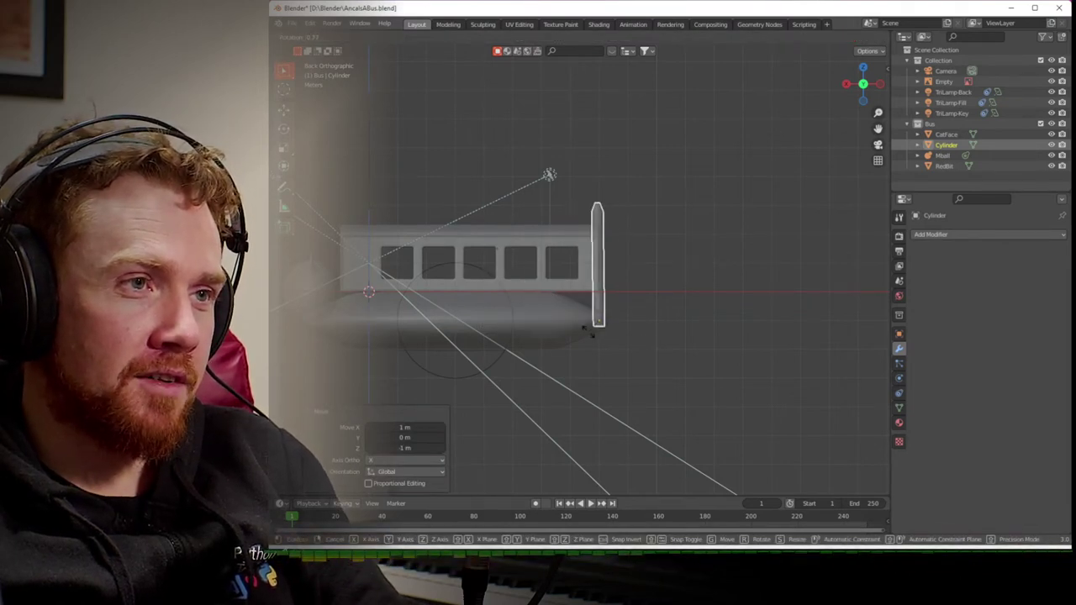
left_click(540, 336)
key("ctrl+s")
scroll(662, 334, "up", 3)
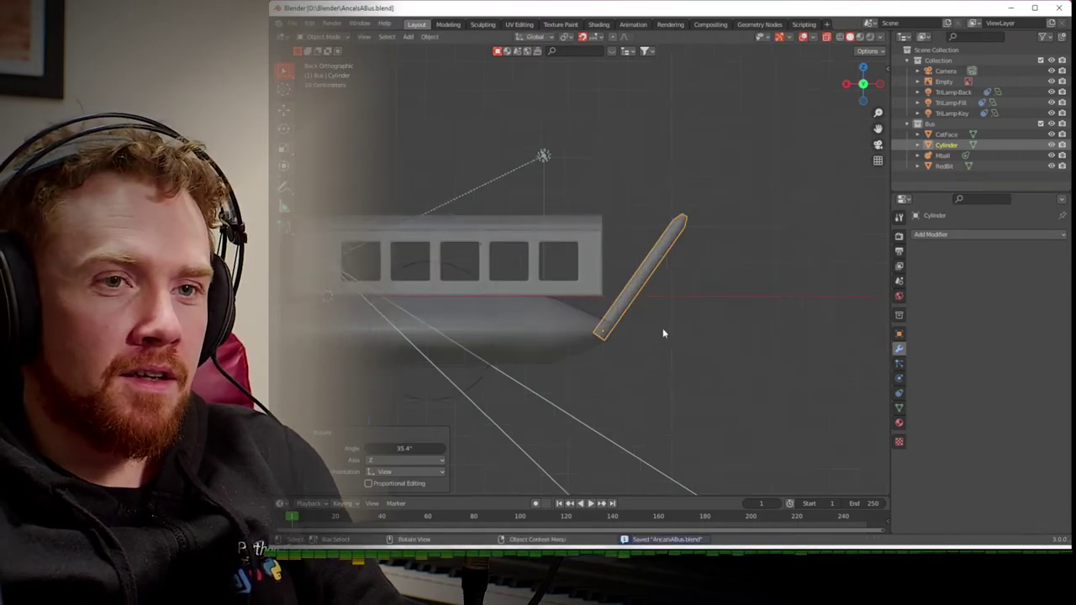
middle_click_drag(663, 324, 664, 295, "shift")
scroll(665, 295, "up", 3)
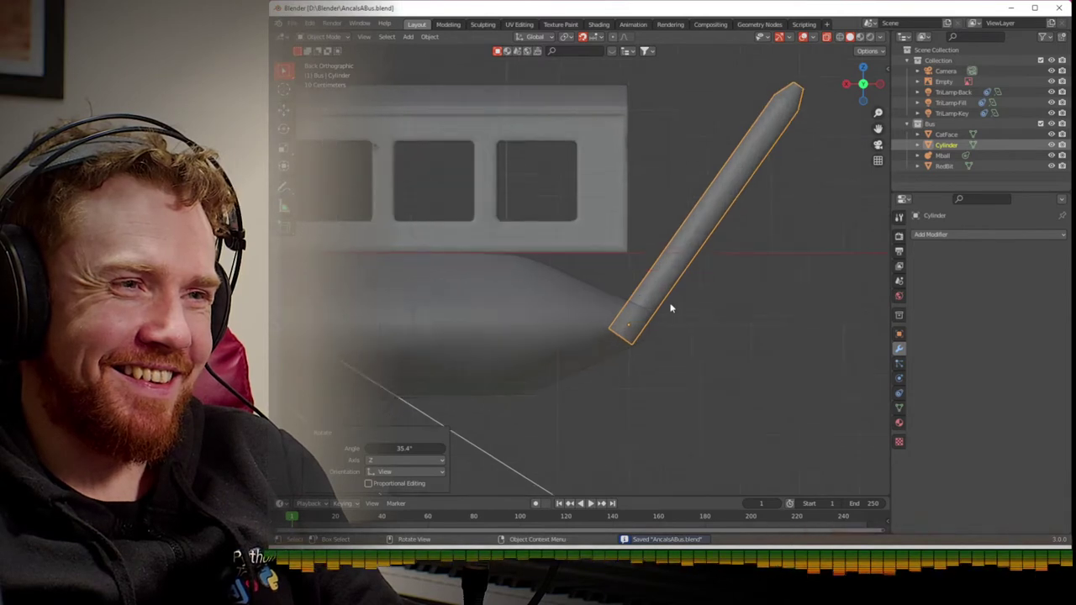
key("Tab")
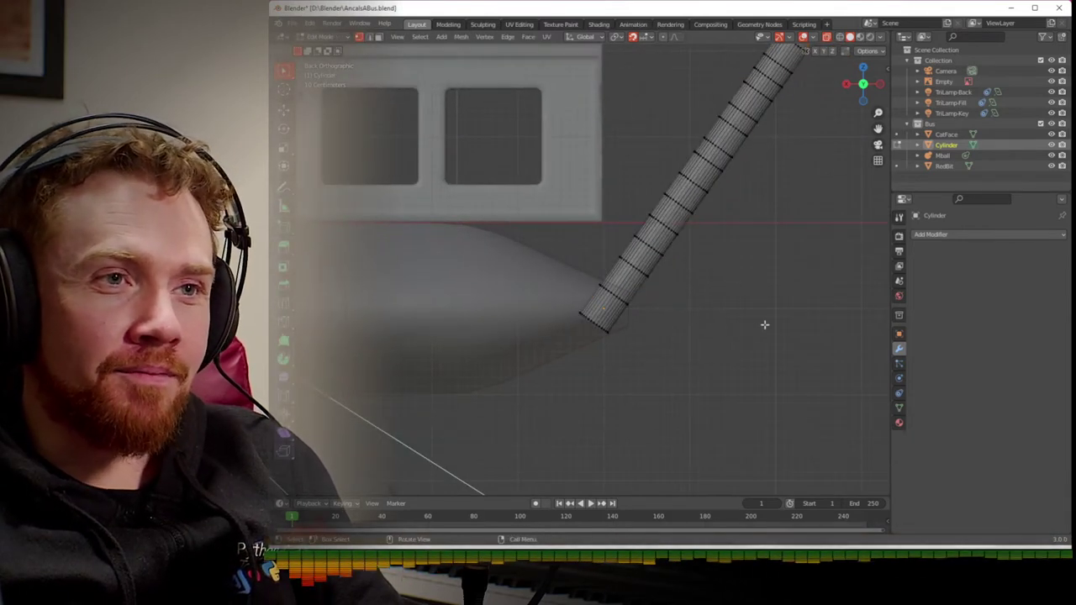
- Assign the pole's lower-end vertex rings to a new vertex group 'Group' and exit Edit Mode
left_click_drag(560, 304, 616, 347)
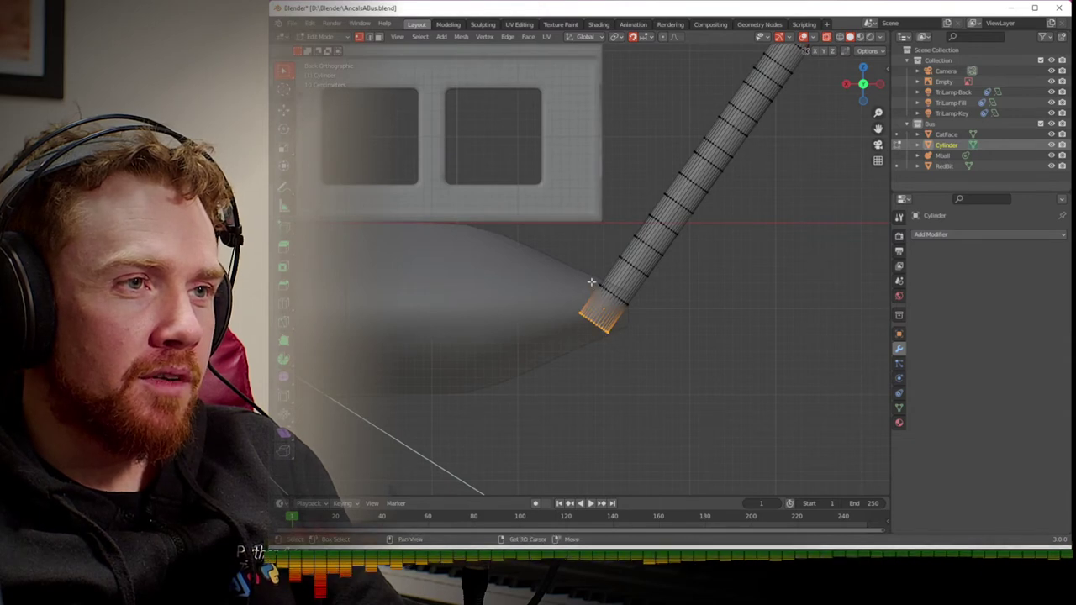
left_click_drag(638, 324, 639, 324)
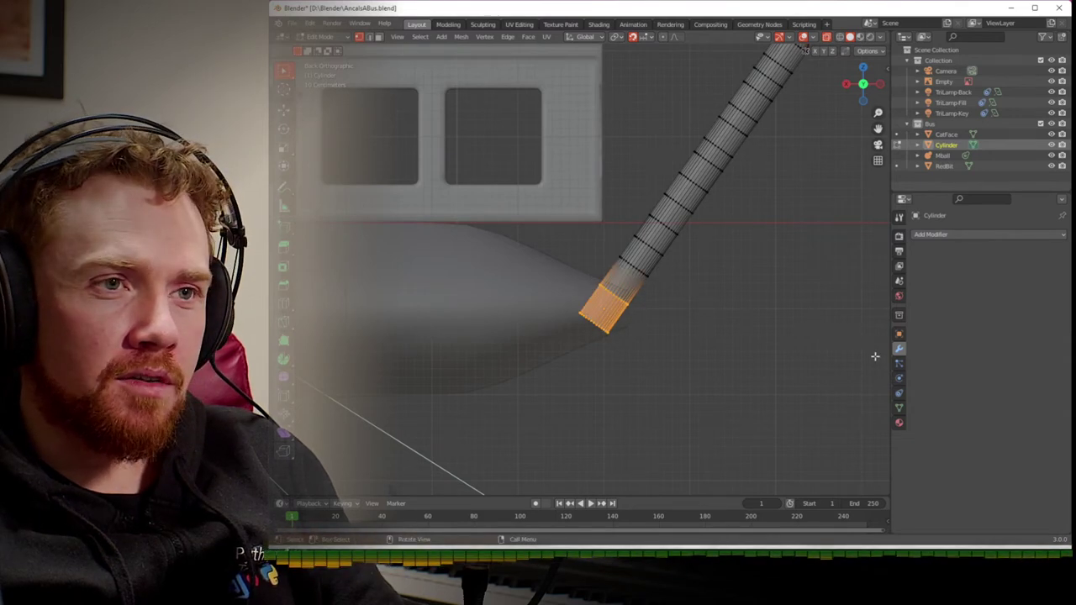
left_click(900, 407)
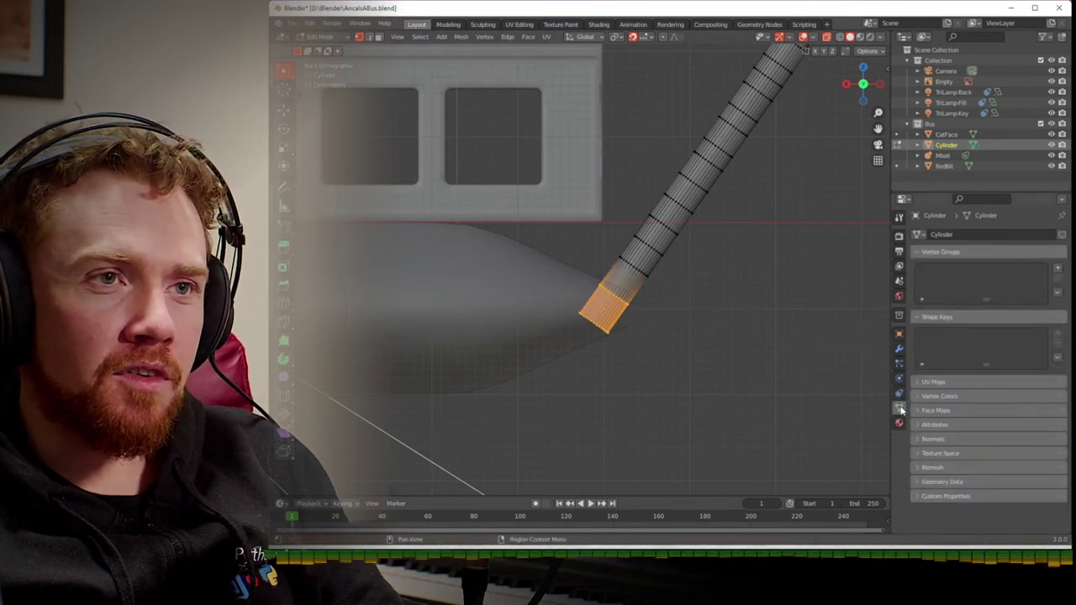
left_click(1058, 269)
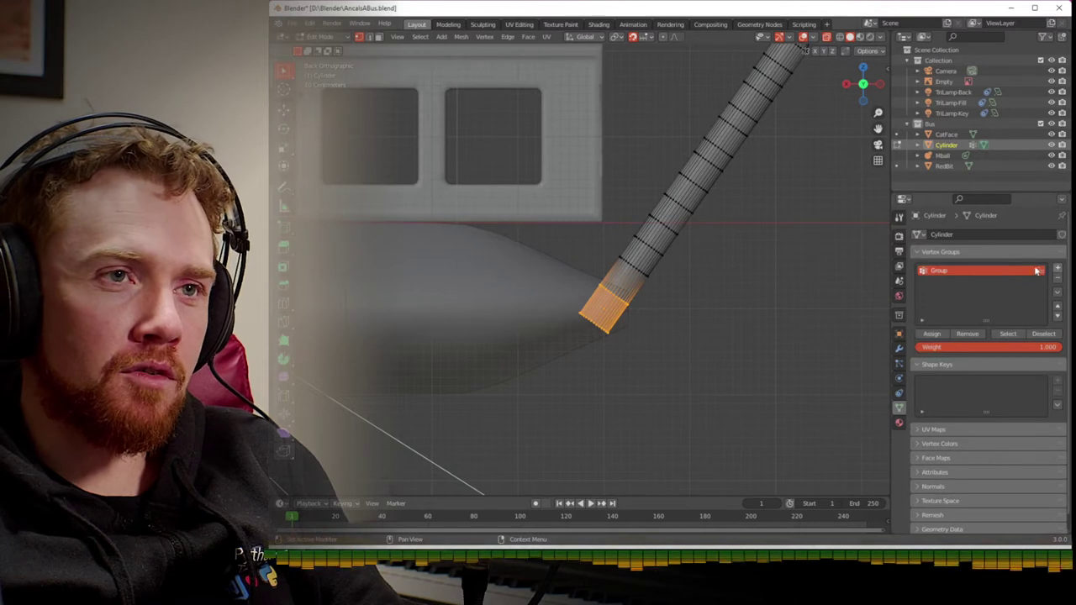
left_click(933, 335)
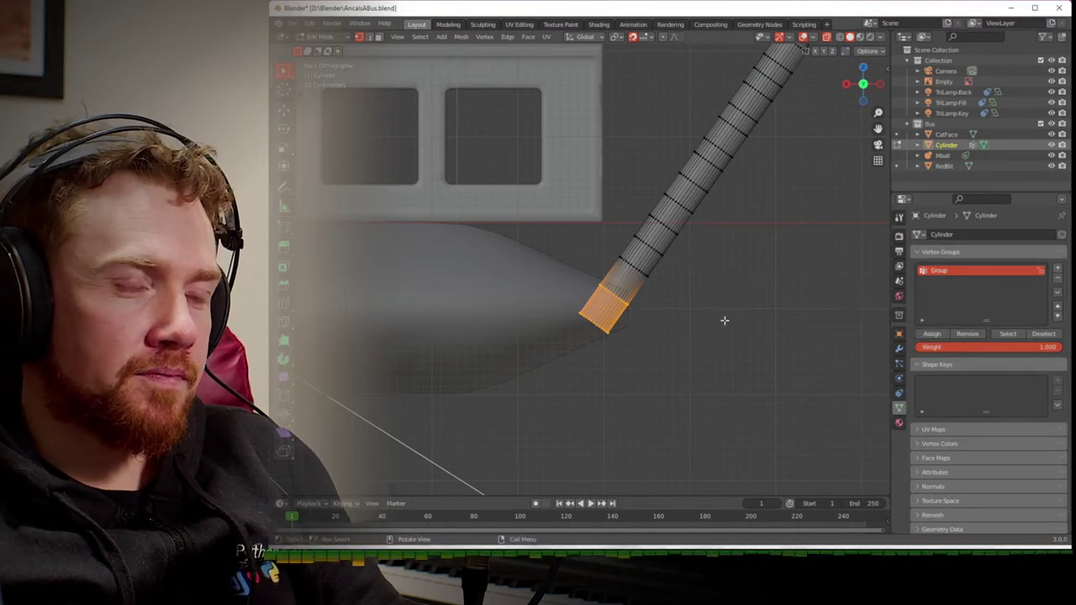
key("Tab")
scroll(728, 320, "down", 2)
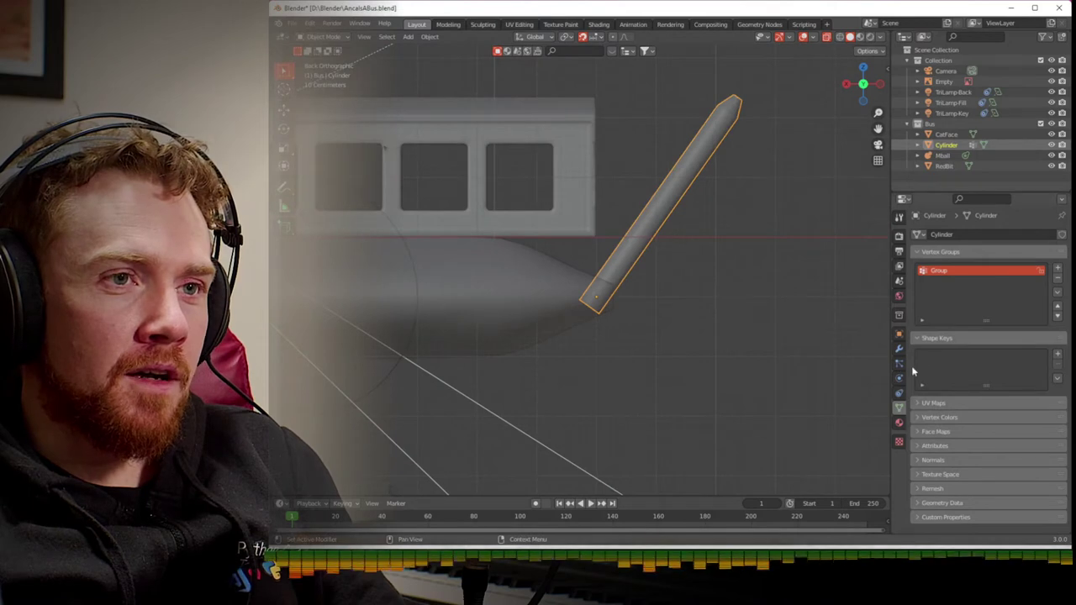
left_click(900, 395)
- Try Soft Body physics on the cylinder, preview it, then replace it with Cloth
left_click(935, 235)
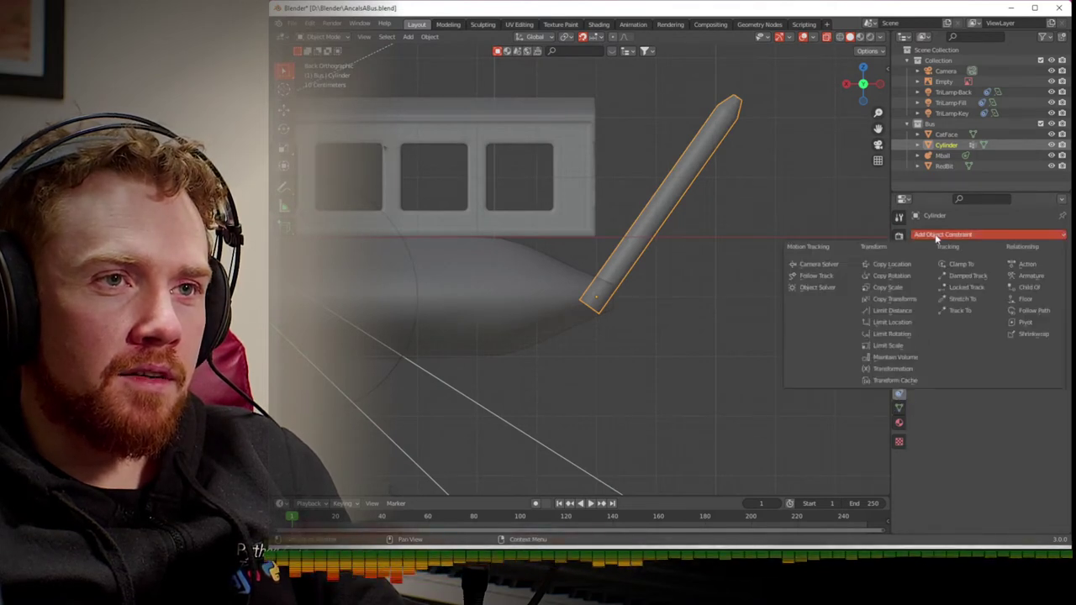
left_click(899, 380)
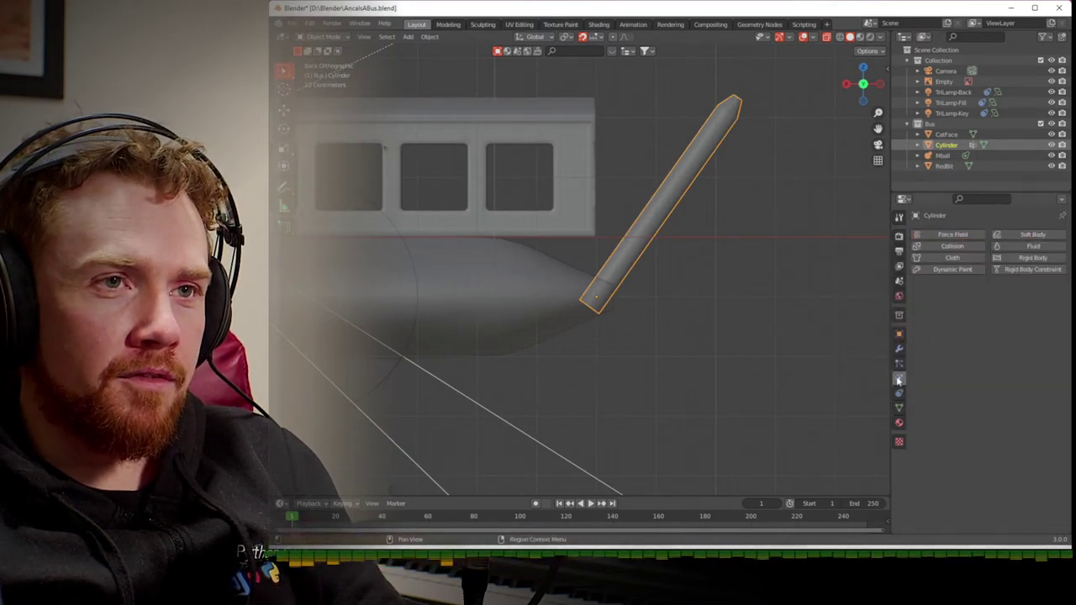
left_click(1015, 236)
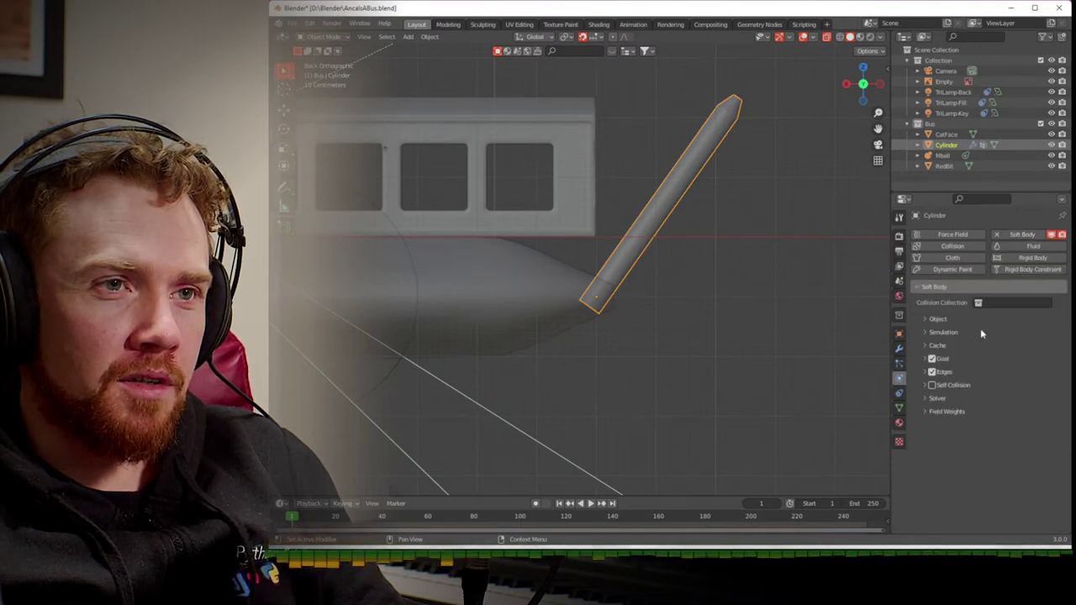
left_click(926, 337)
left_click(927, 337)
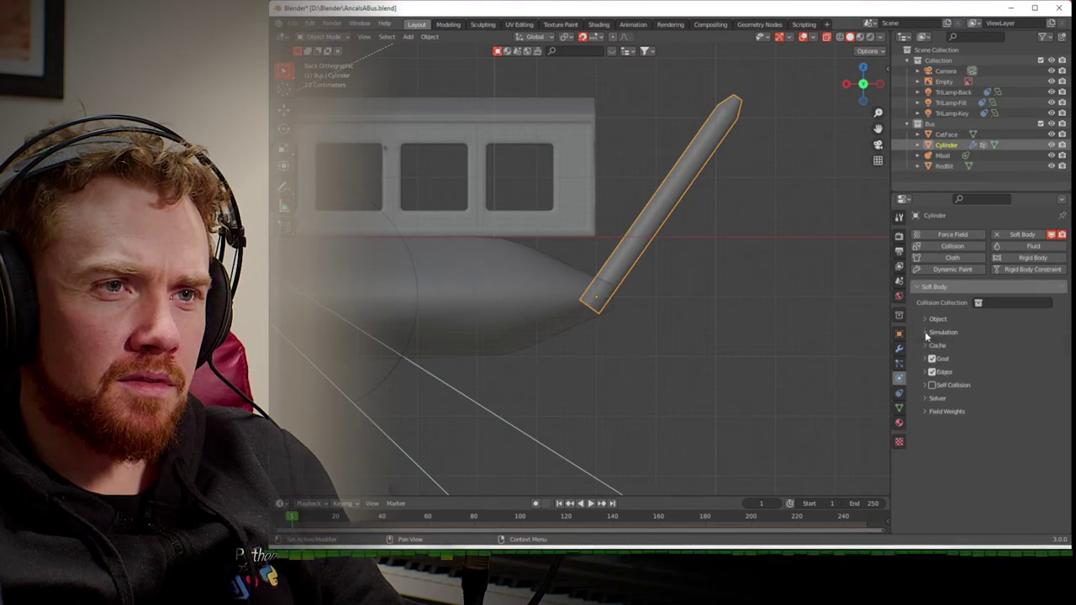
key("space")
left_click(997, 237)
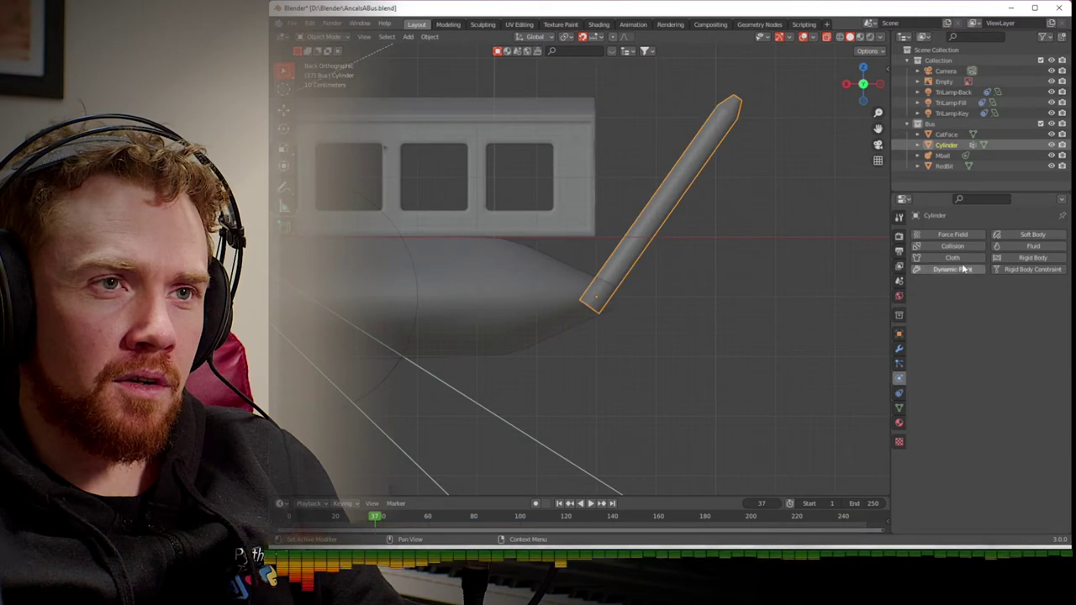
left_click(953, 257)
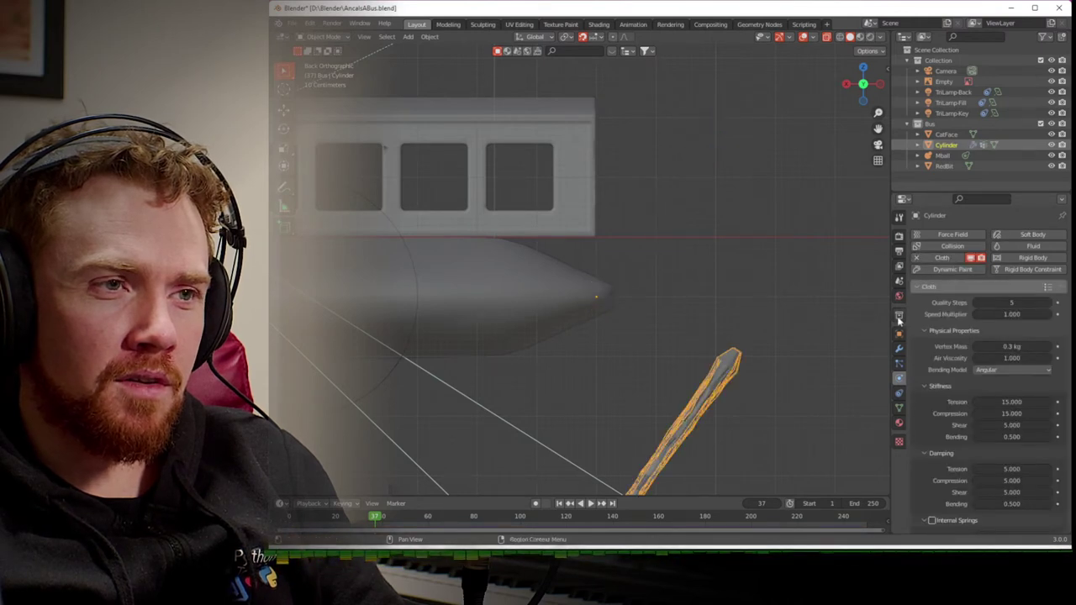
- Rewind to the first frame and enable Internal Springs on the cylinder's cloth
key("shift+Left")
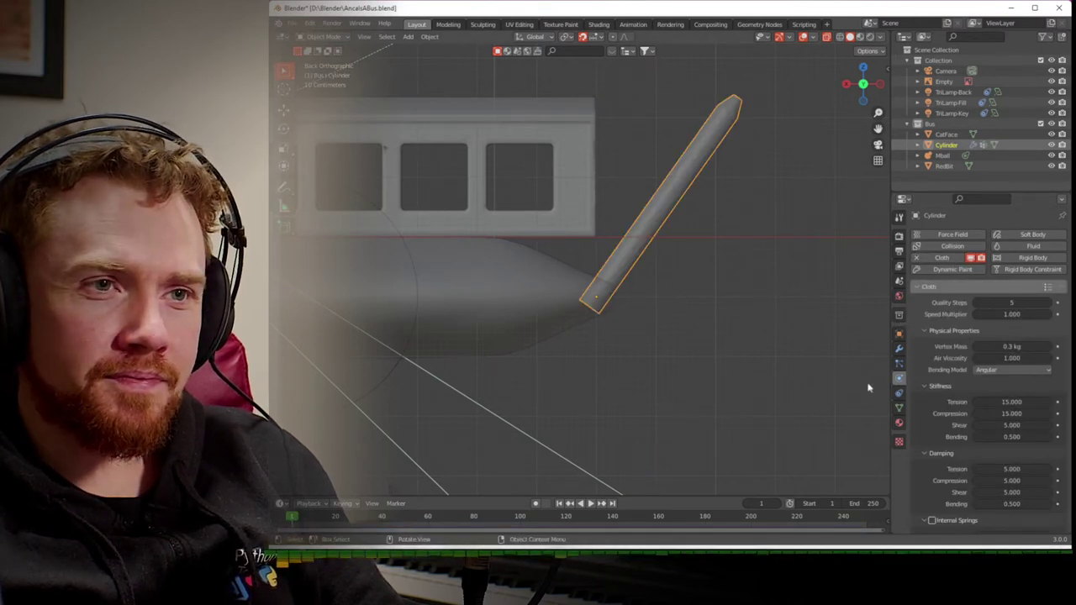
scroll(941, 386, "down", 4)
scroll(921, 407, "down", 4)
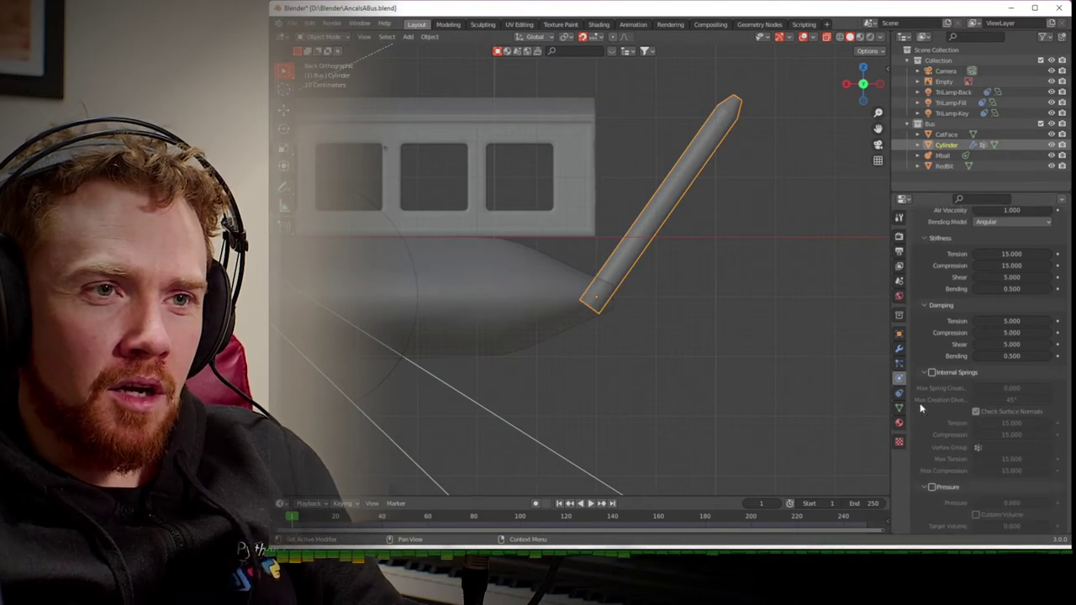
scroll(920, 408, "up", 6)
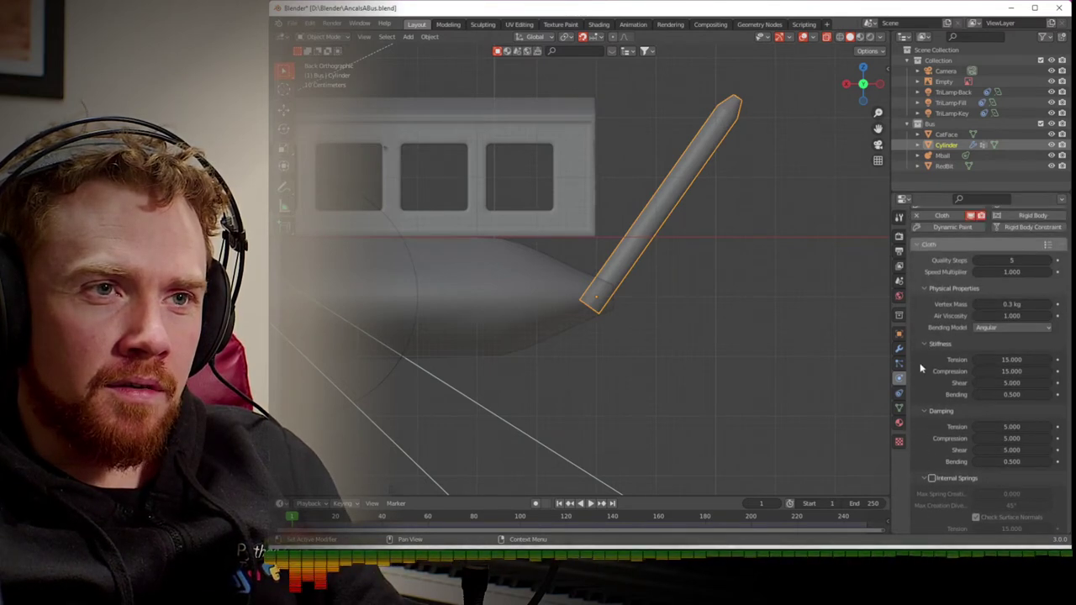
scroll(922, 328, "down", 8)
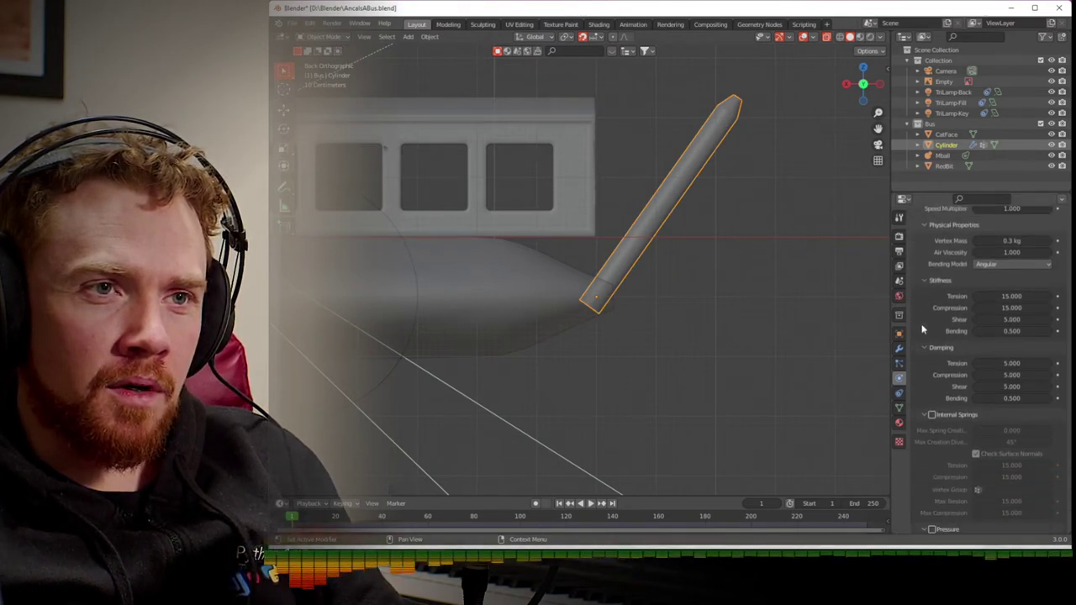
scroll(922, 328, "down", 1)
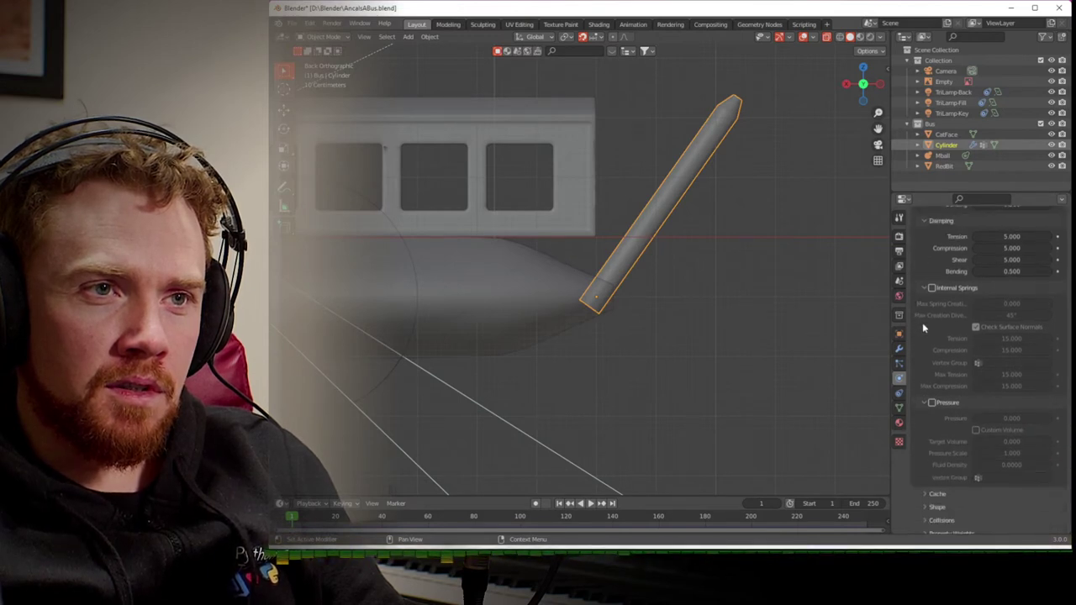
left_click(931, 288)
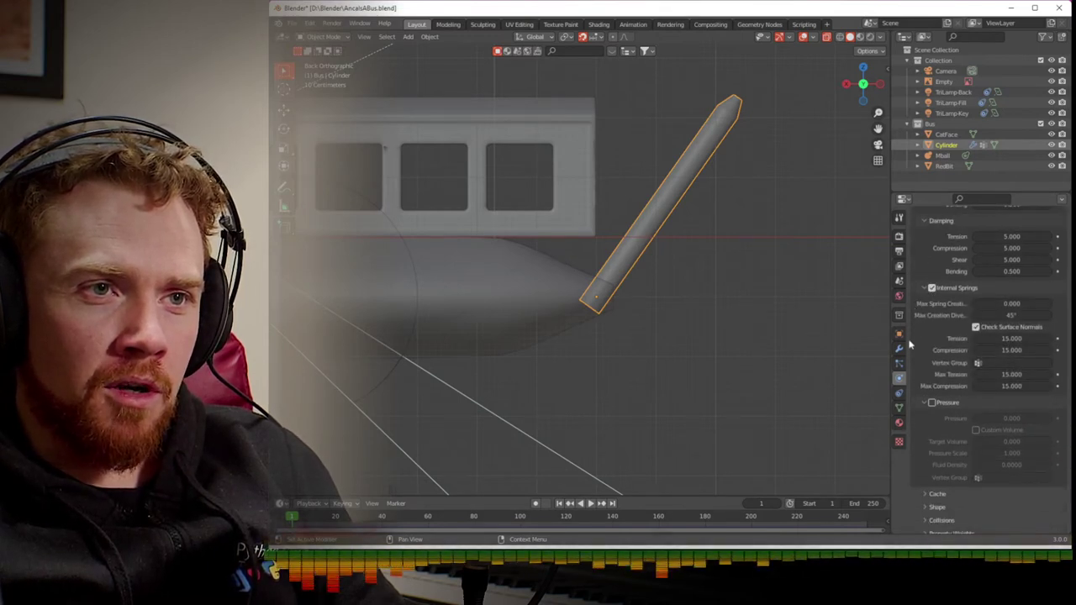
- Set the cloth Shape Pin Group to 'Group', save the file, and play the simulation
scroll(913, 364, "down", 1)
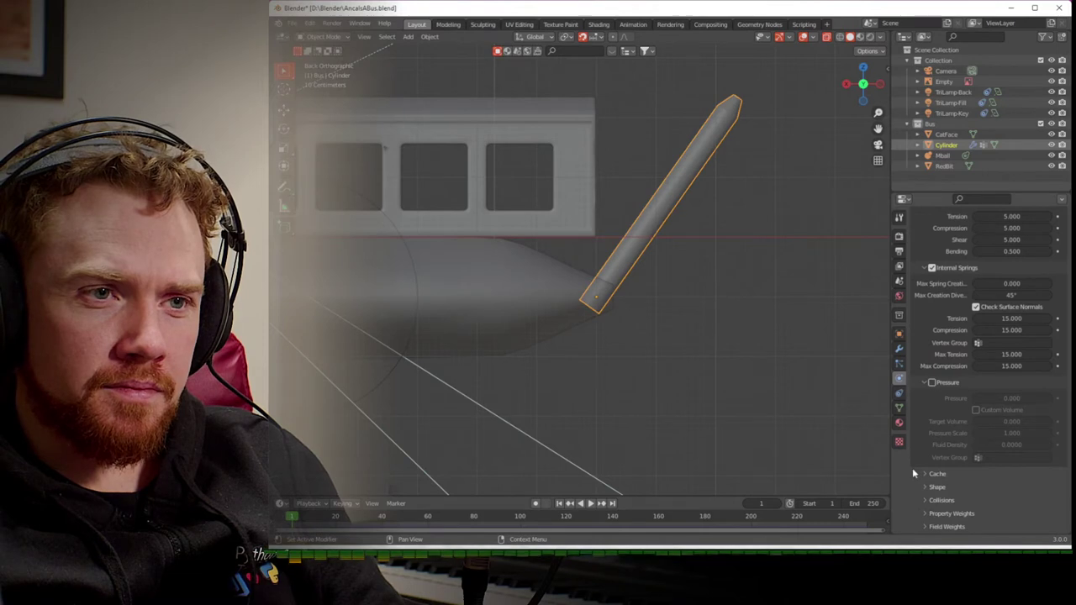
left_click(925, 488)
scroll(922, 491, "down", 2)
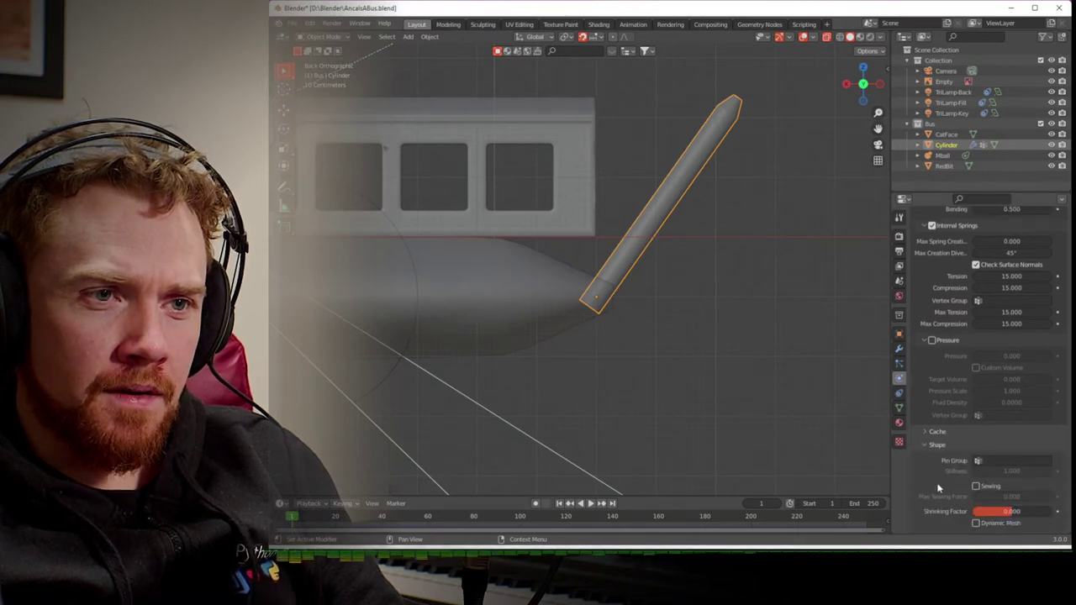
left_click(980, 461)
left_click(962, 350)
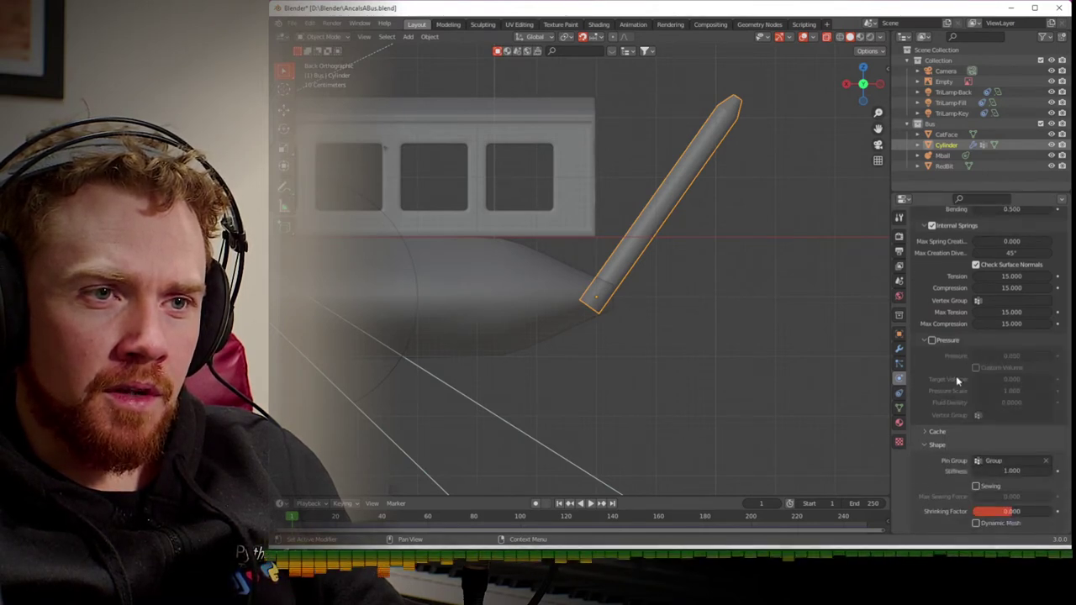
scroll(936, 477, "down", 2)
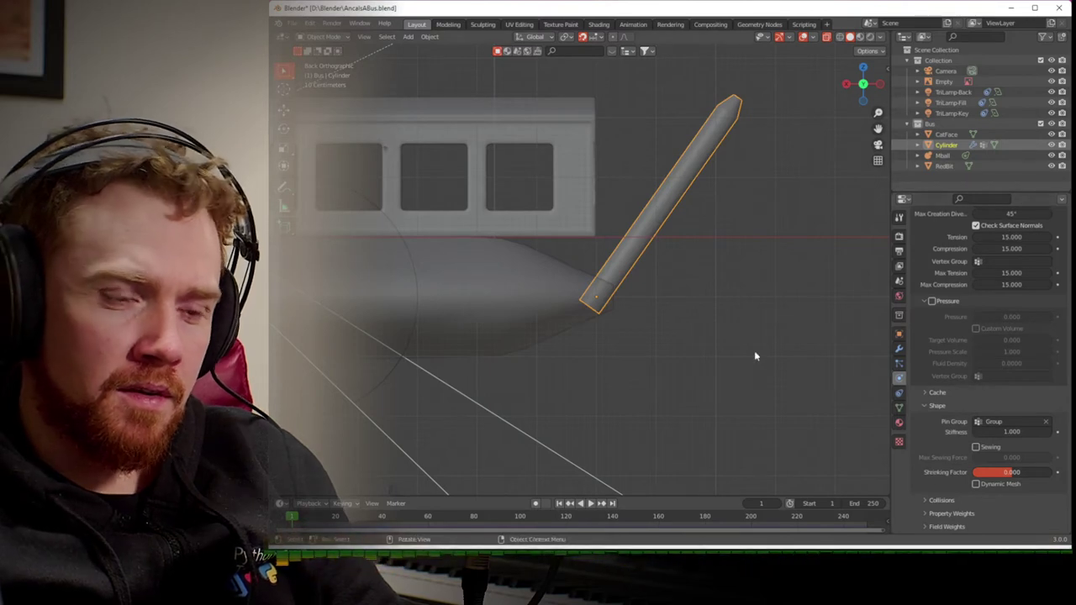
key("ctrl+s")
key("space")
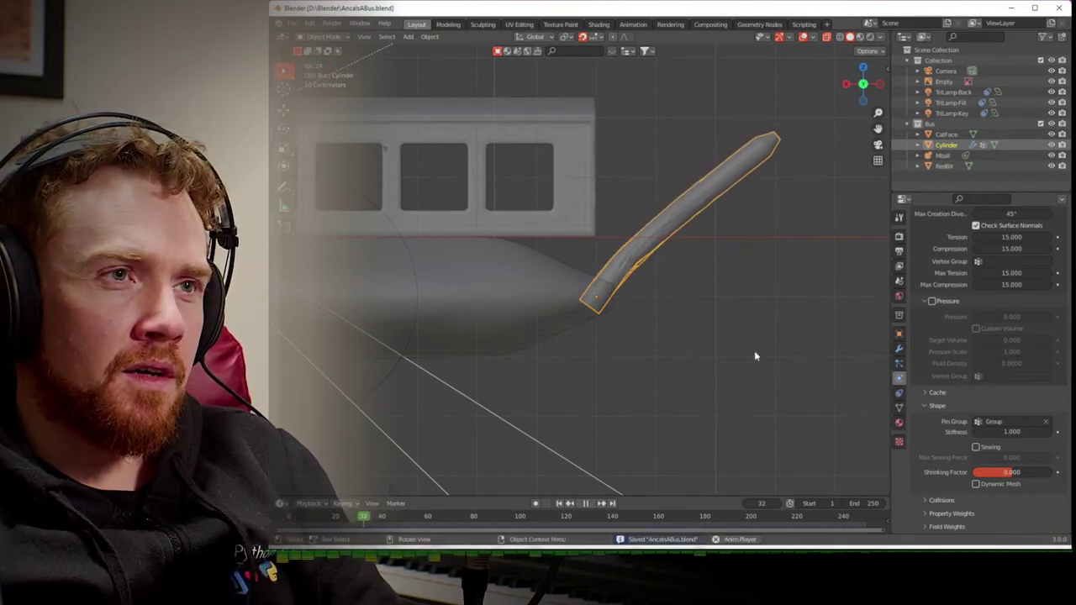
- Lower the internal spring tension toward 2.900, replaying the cloth simulation after each change
key("space")
scroll(966, 385, "up", 6)
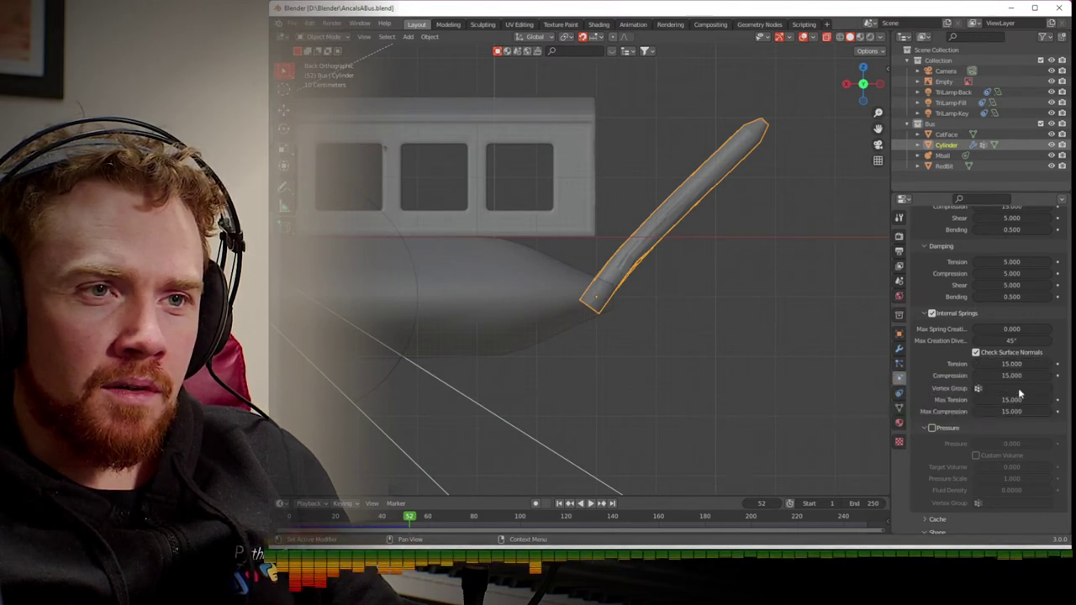
mouse_move(1013, 364)
left_mouse_down()
mouse_move(996, 364)
mouse_move(1016, 376)
mouse_move(996, 376)
left_mouse_up()
key("shift+Left")
key("space")
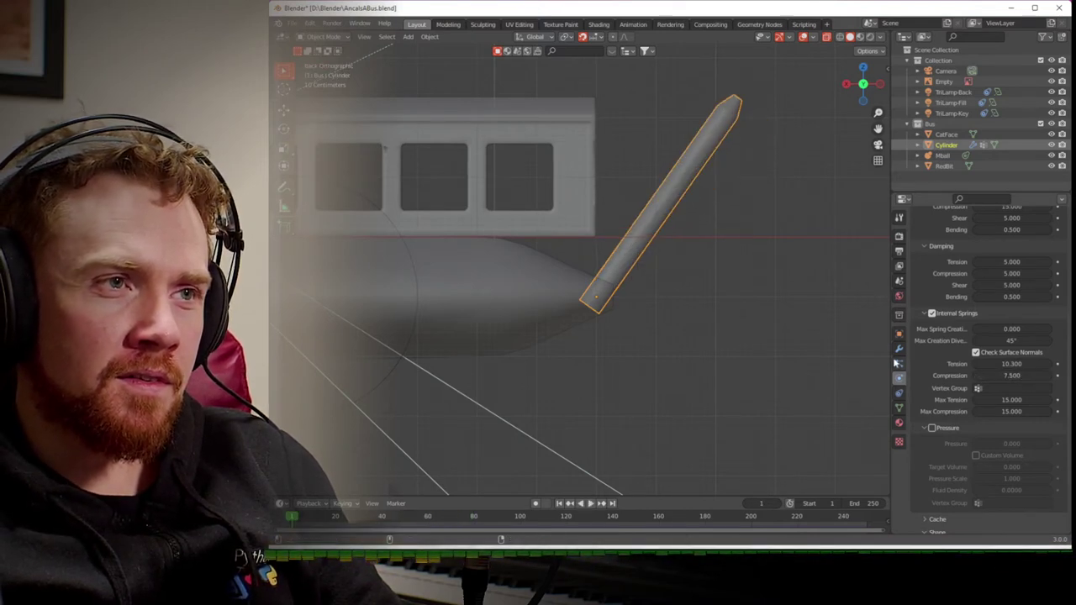
key("space")
left_click_drag(1011, 364, 992, 376)
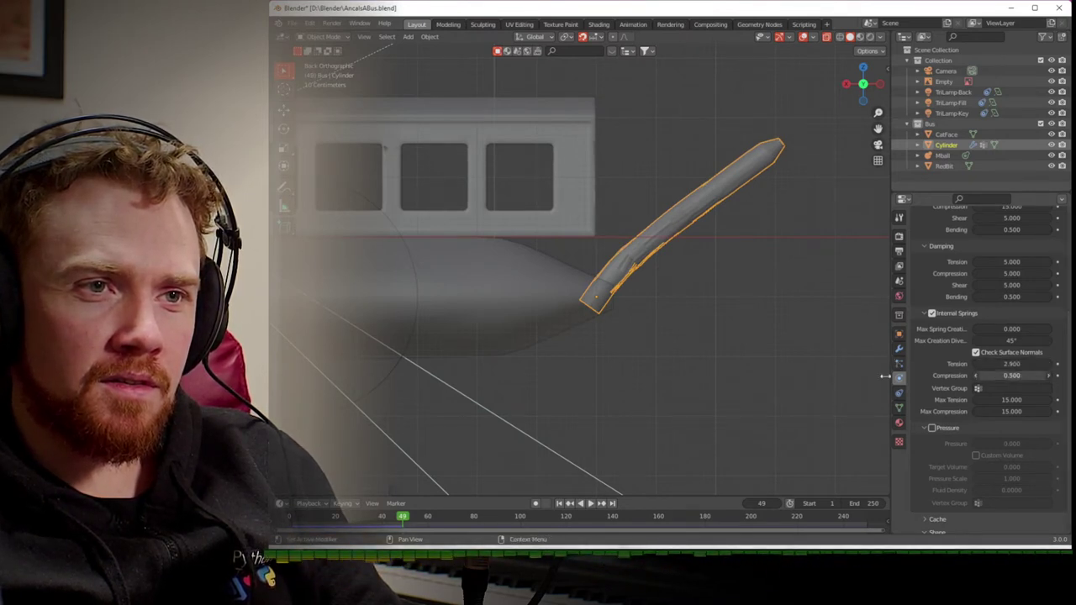
key("shift+Left")
key("space")
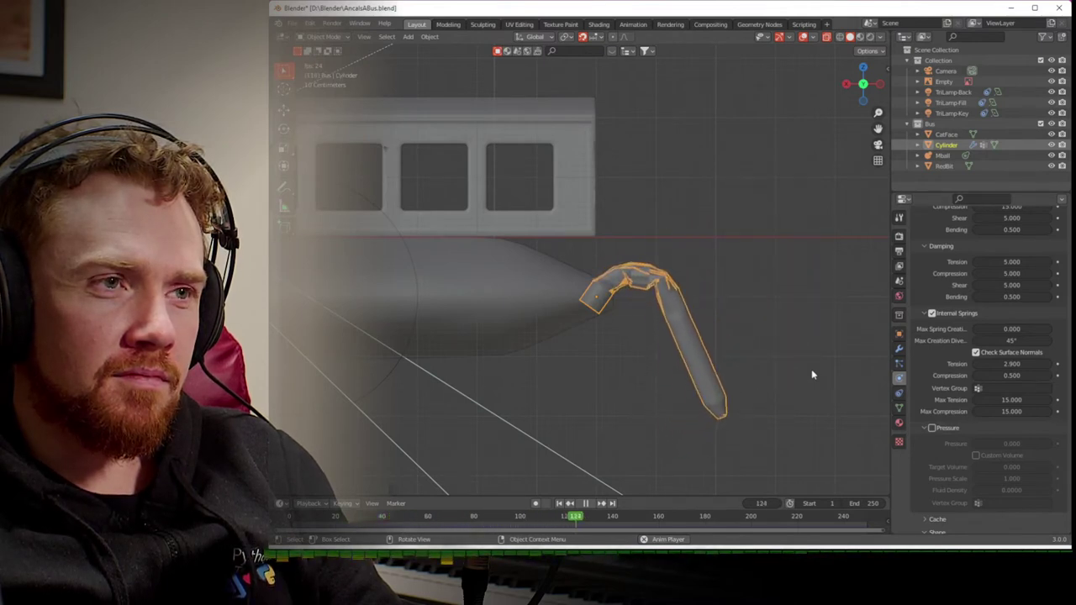
key("space")
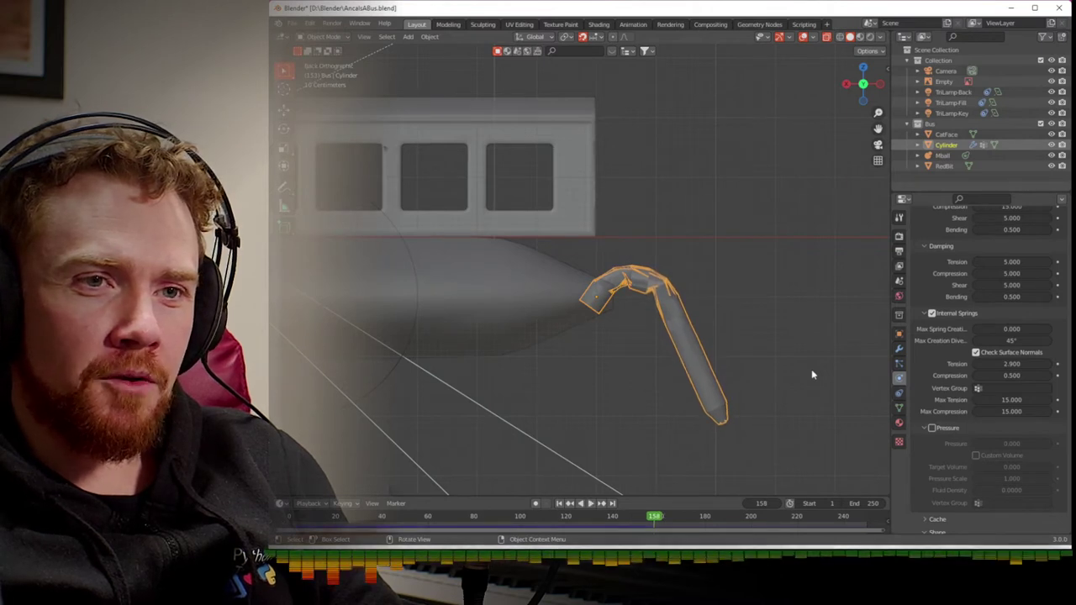
- Drop the internal springs' Max Tension and Max Compression to 4.800 and replay the simulation
left_click_drag(988, 400, 983, 400)
left_click_drag(1009, 412, 984, 412)
key("shift+Left")
key("space")
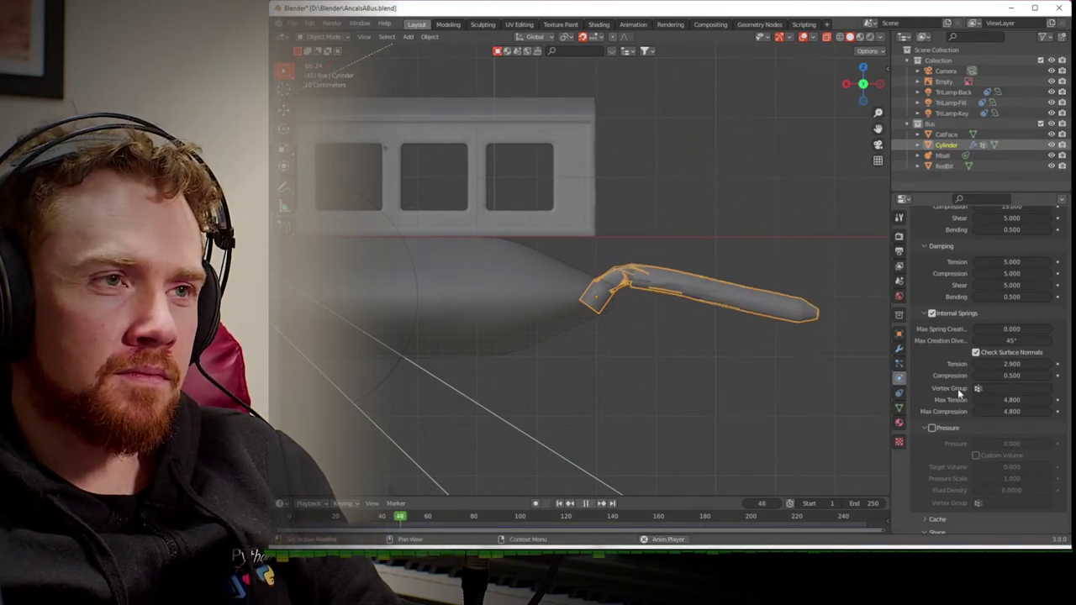
middle_click_drag(826, 359, 812, 379)
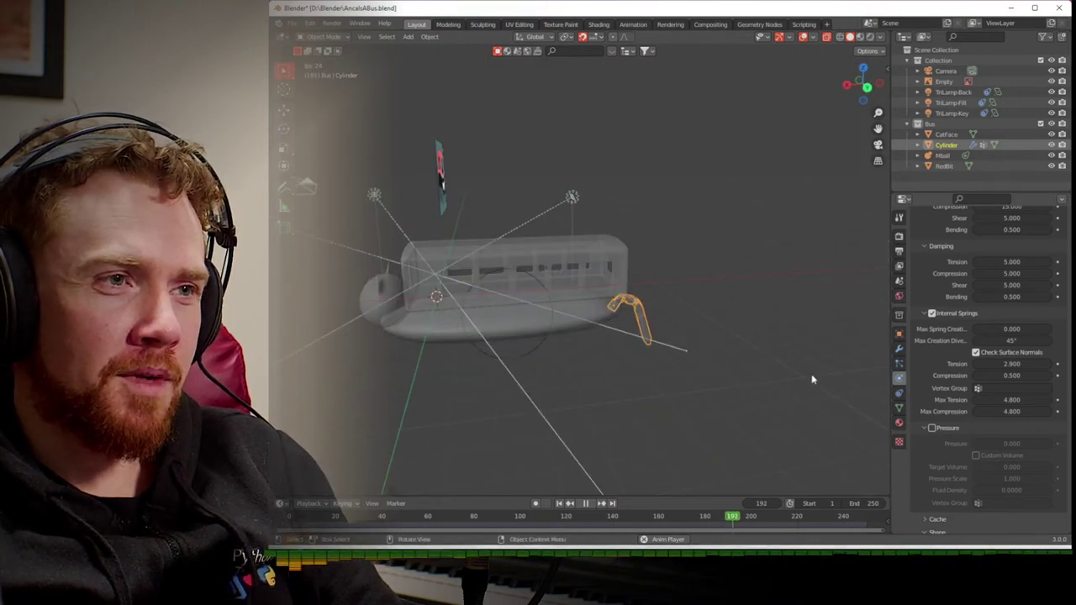
- Reselect the cylinder leg and apply Object > Rigid Body > Apply Transformation
left_click(802, 348)
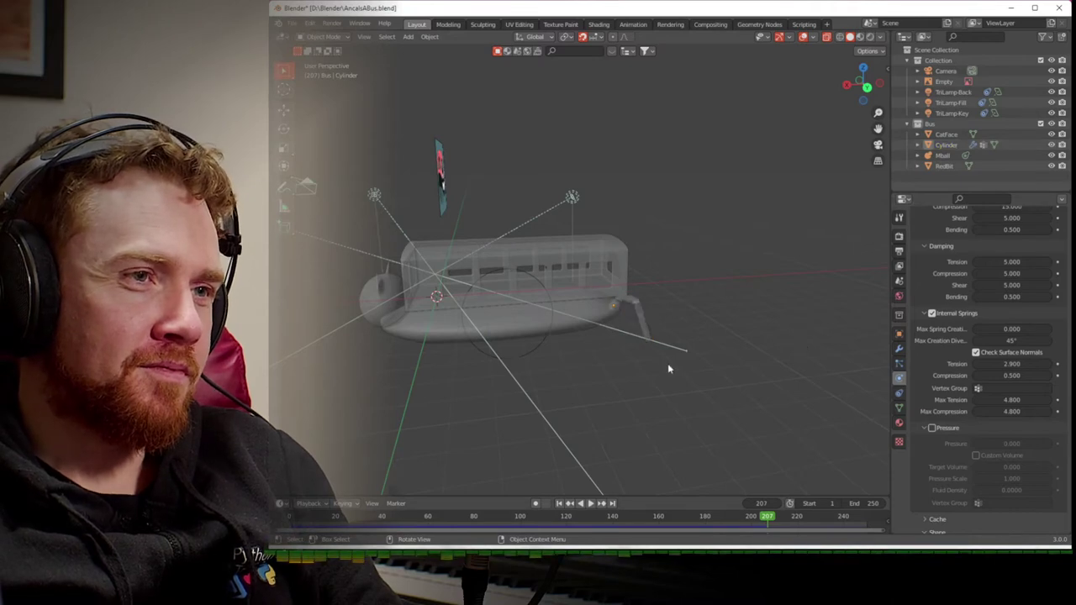
mouse_move(639, 387)
middle_mouse_down()
mouse_move(709, 377)
mouse_move(648, 384)
middle_mouse_up()
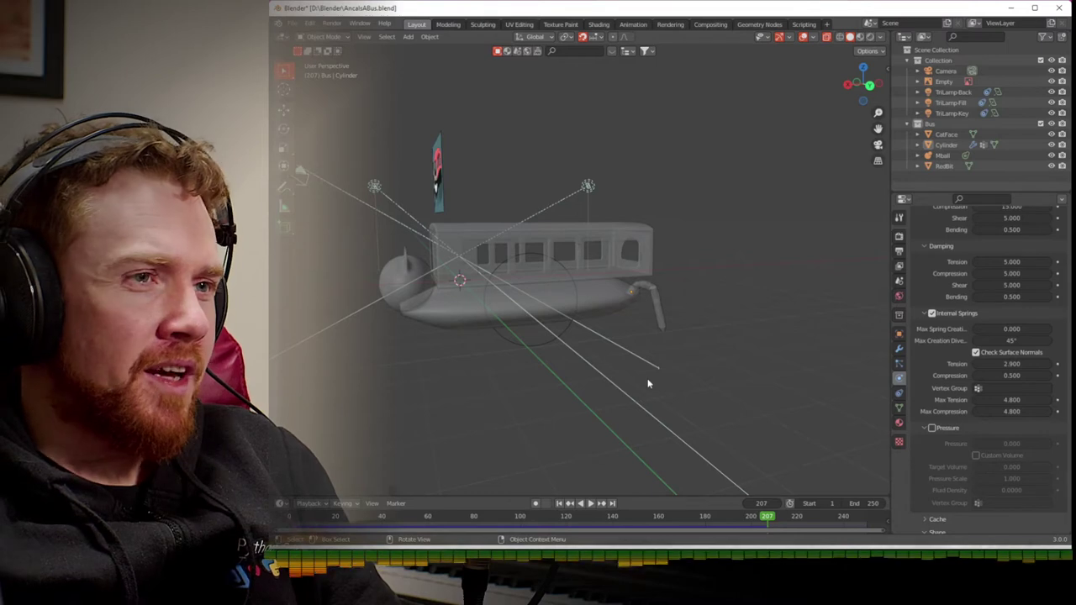
left_click(661, 312)
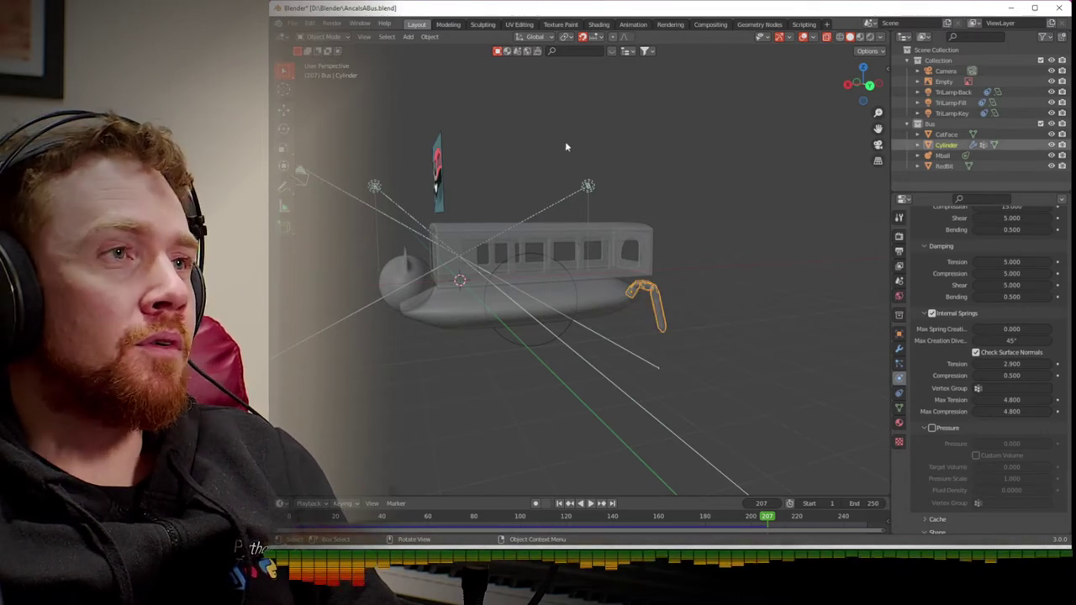
left_click(429, 37)
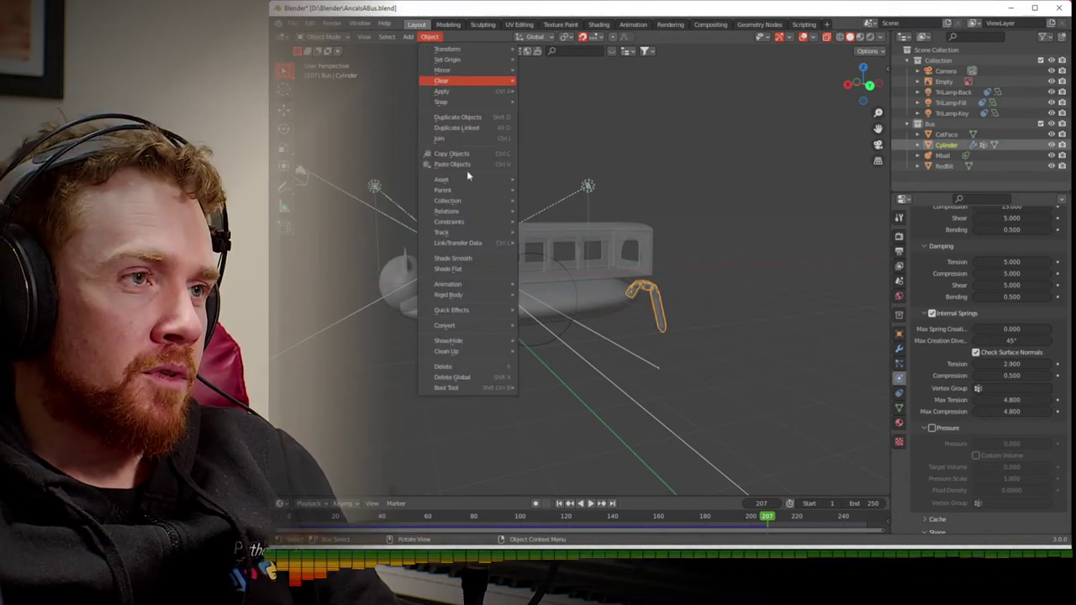
mouse_move(473, 289)
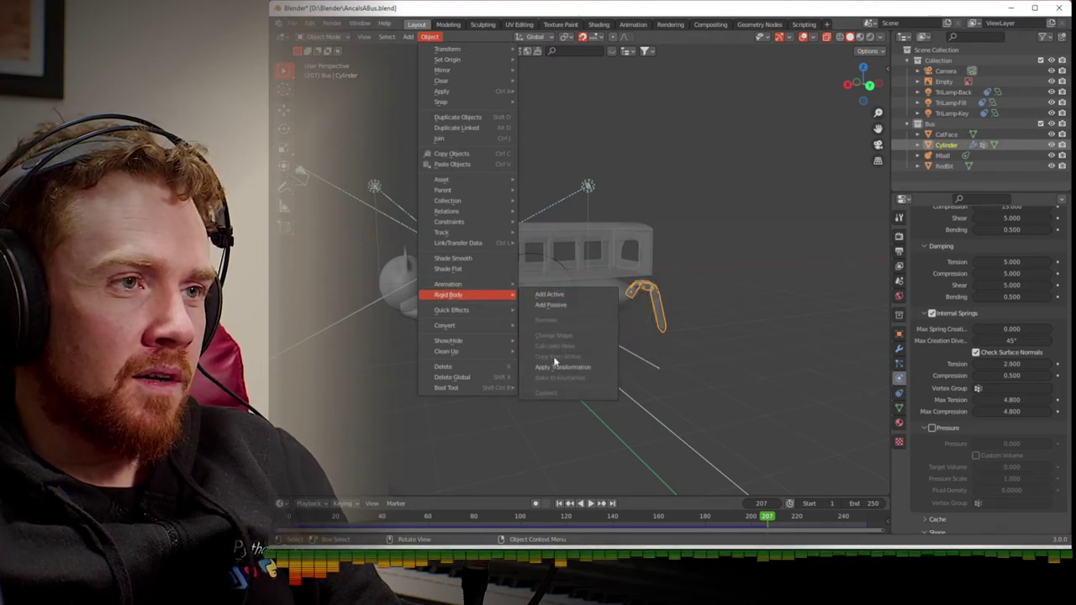
left_click(559, 368)
- Replay the cloth simulation from frame 1, stopping at frame 176, then browse the Add menu
key("shift+Left")
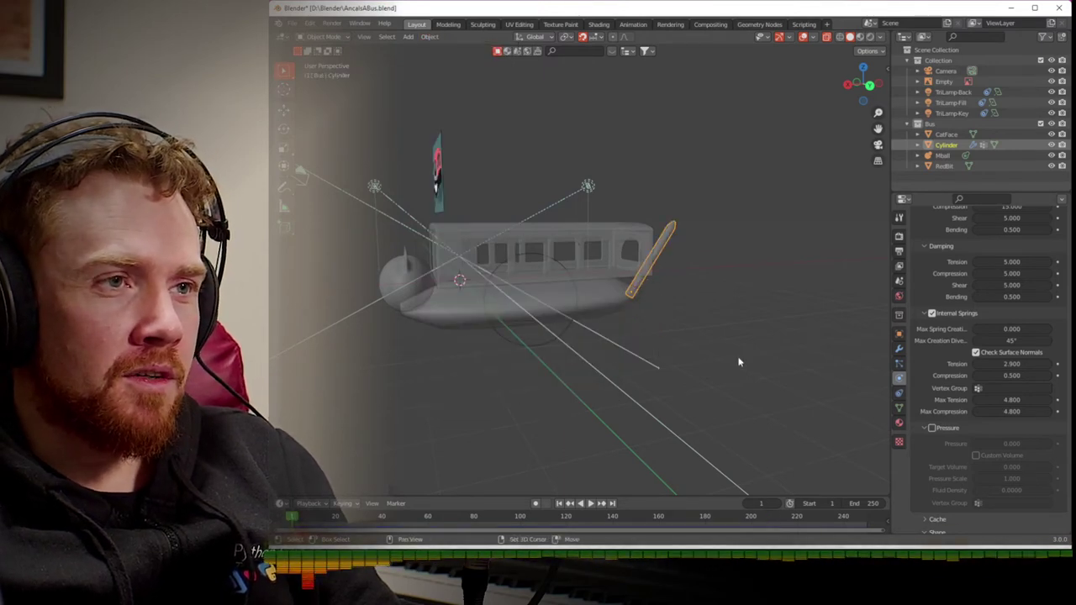
key("space")
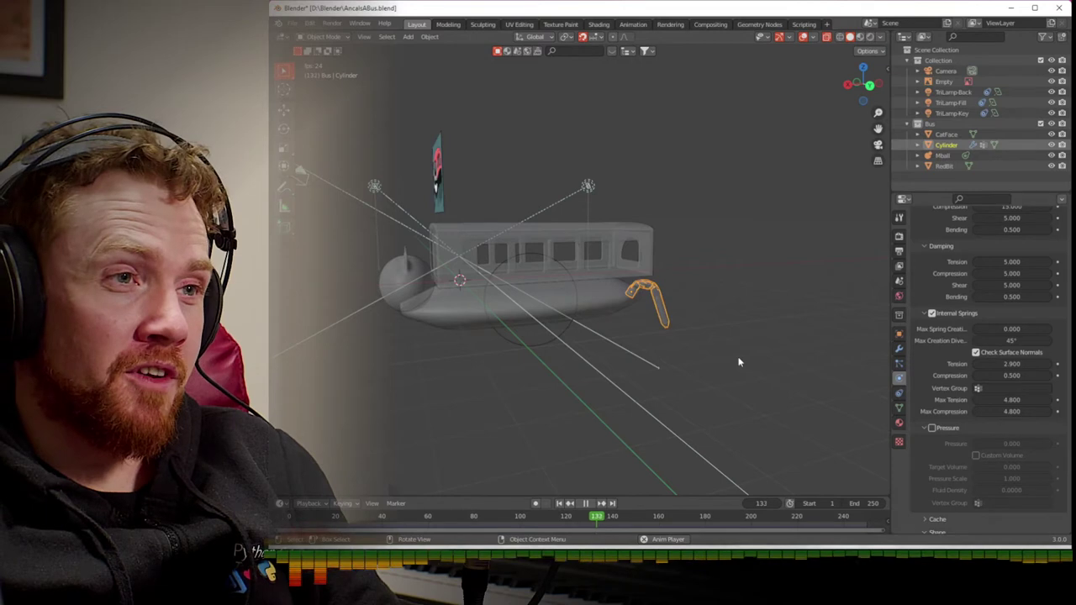
key("space")
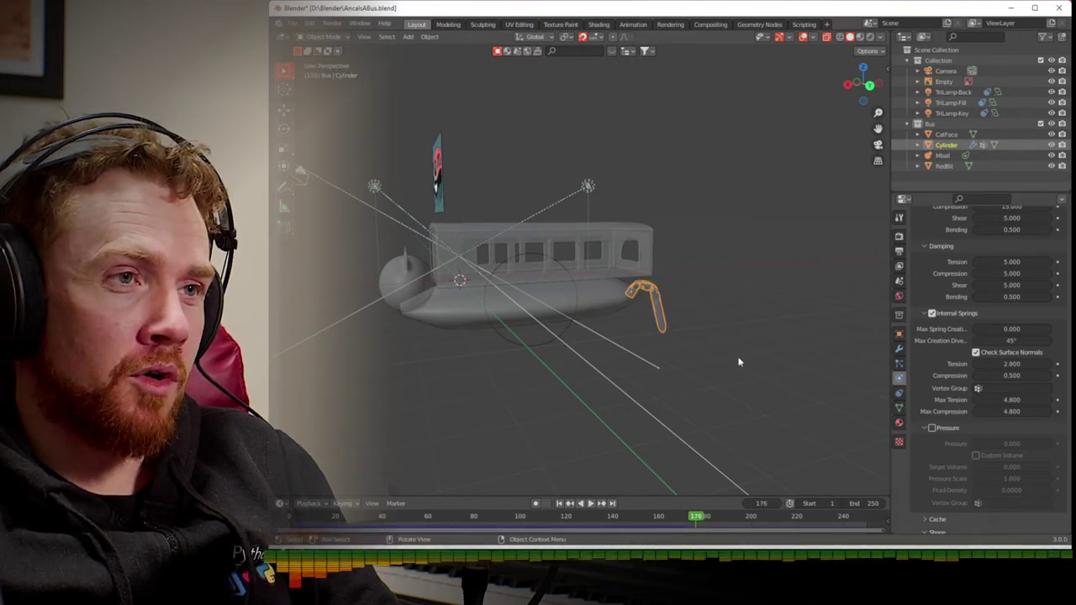
left_click(408, 37)
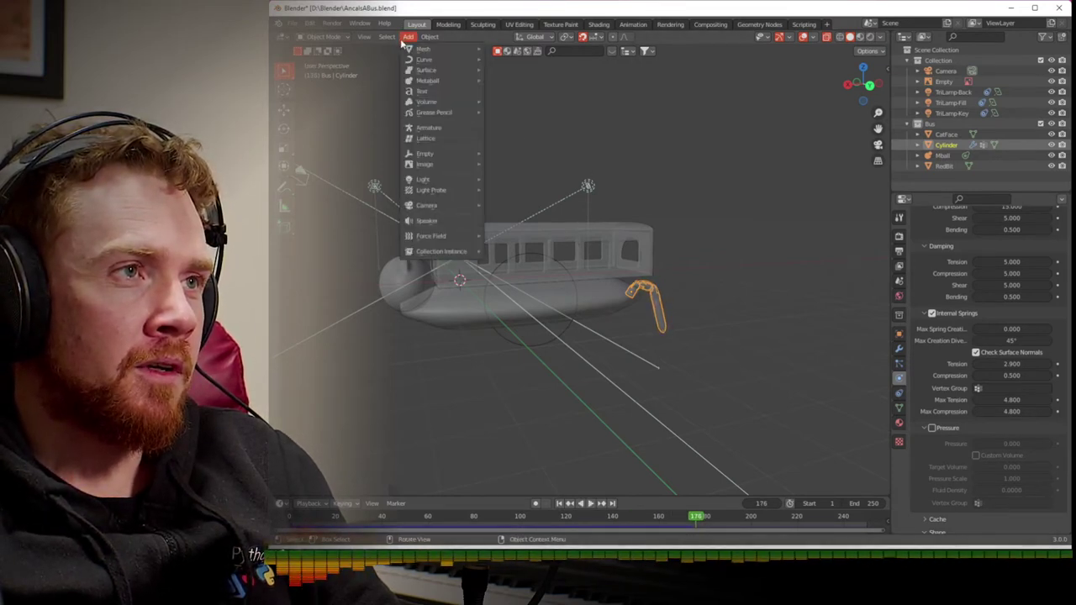
mouse_move(426, 39)
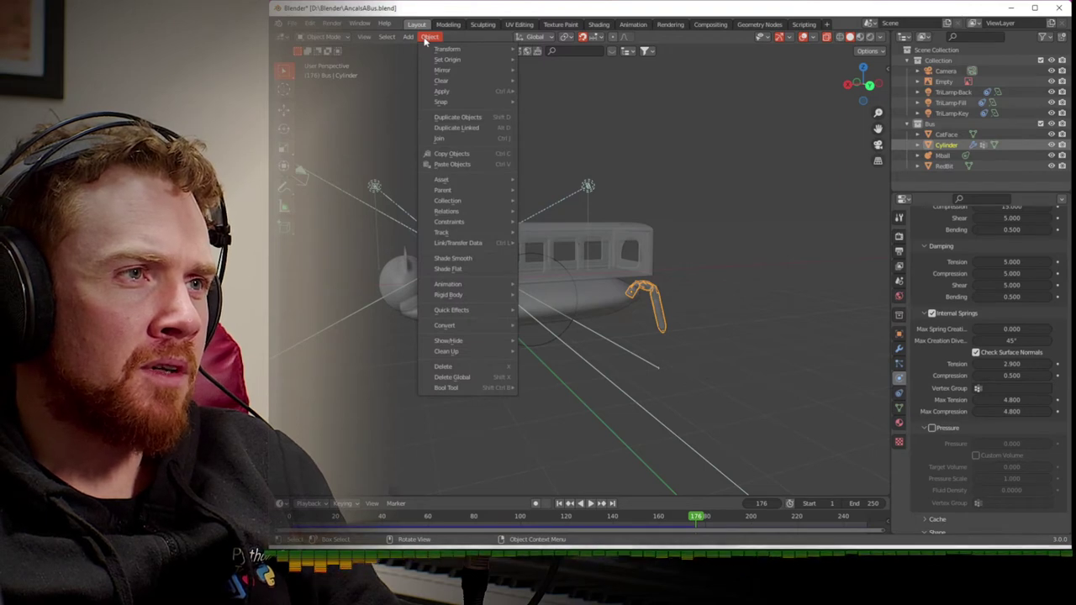
mouse_move(458, 234)
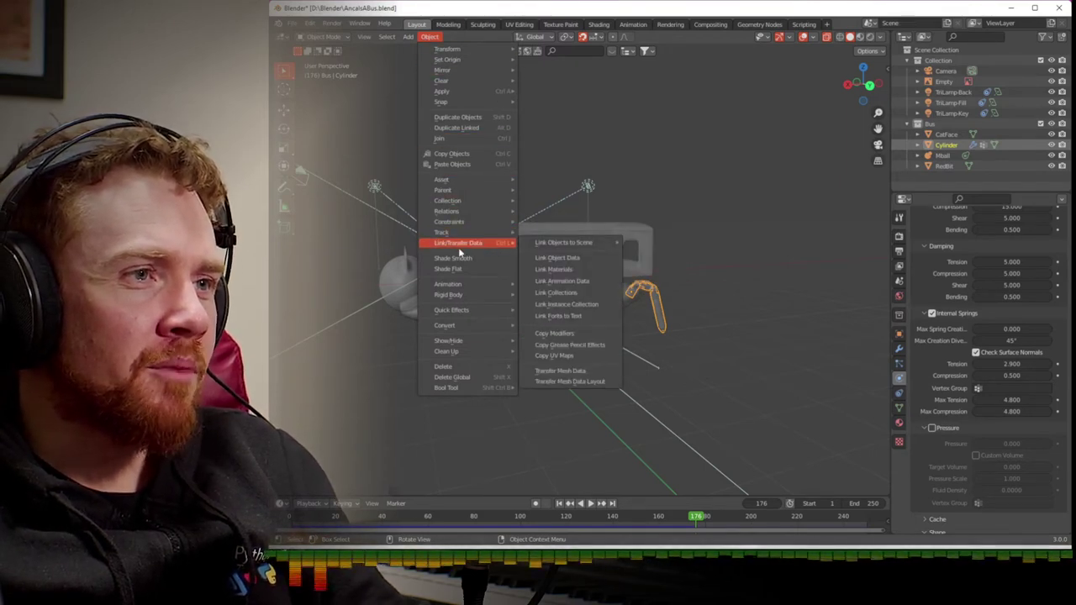
mouse_move(460, 286)
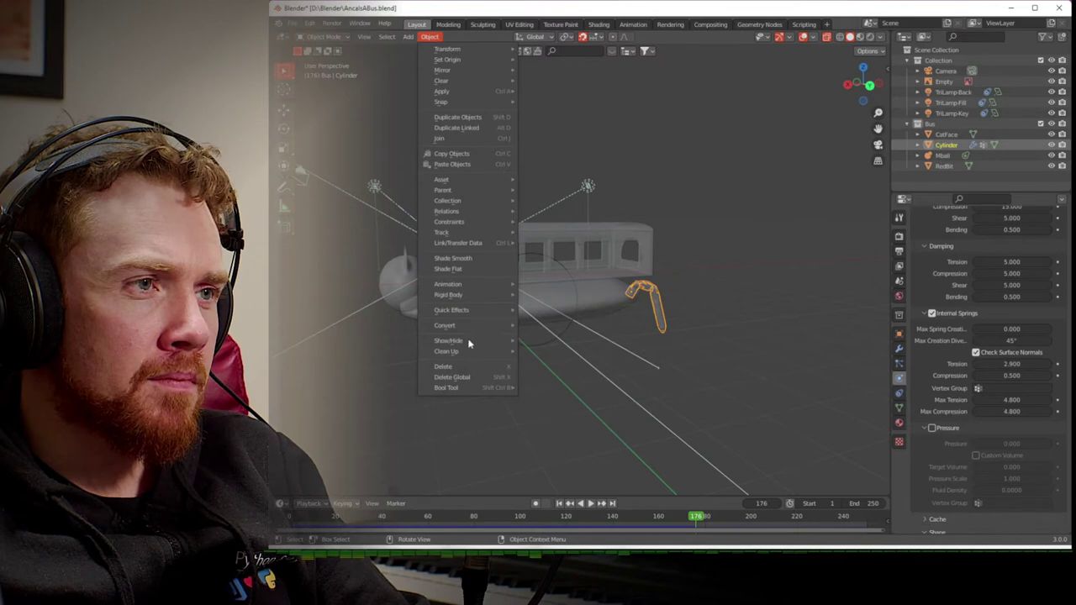
scroll(939, 358, "down", 5)
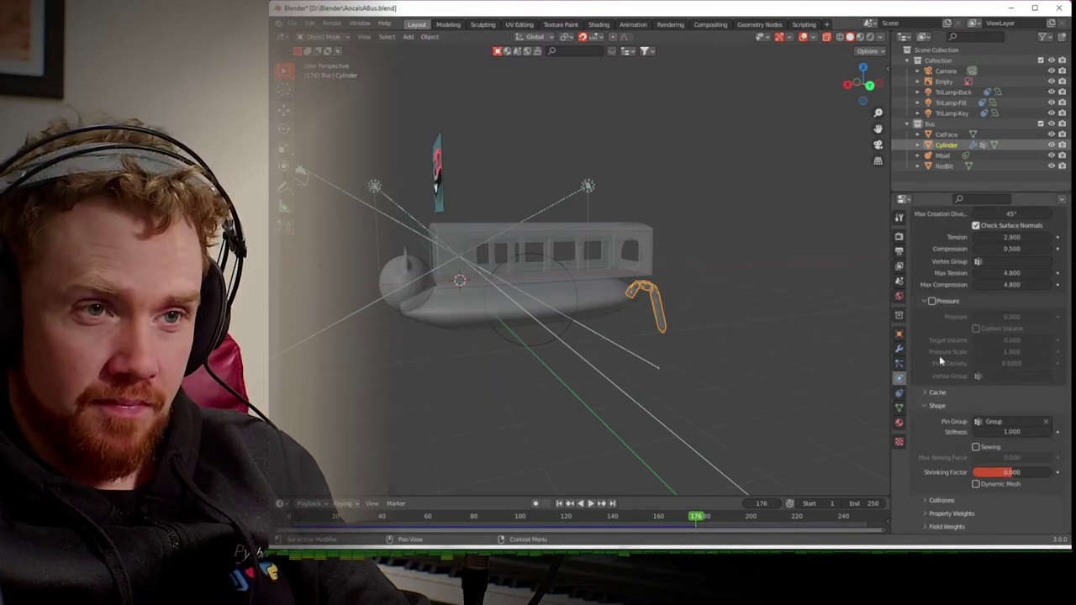
- Inspect the cloth Cache settings, then collapse the Physical Properties, Cache and Shape panels
left_click(932, 394)
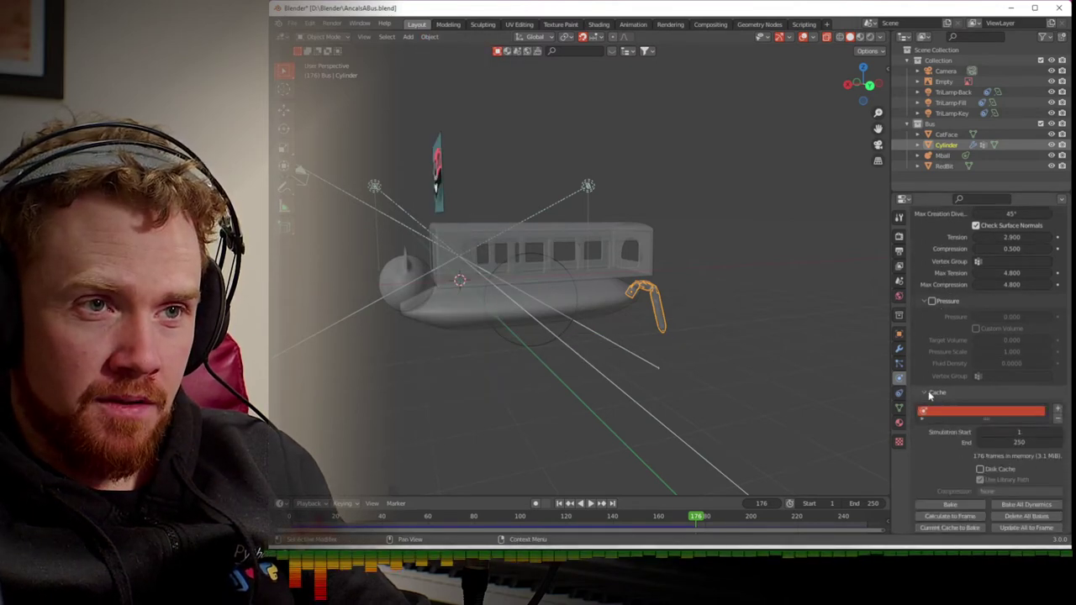
scroll(926, 395, "down", 3)
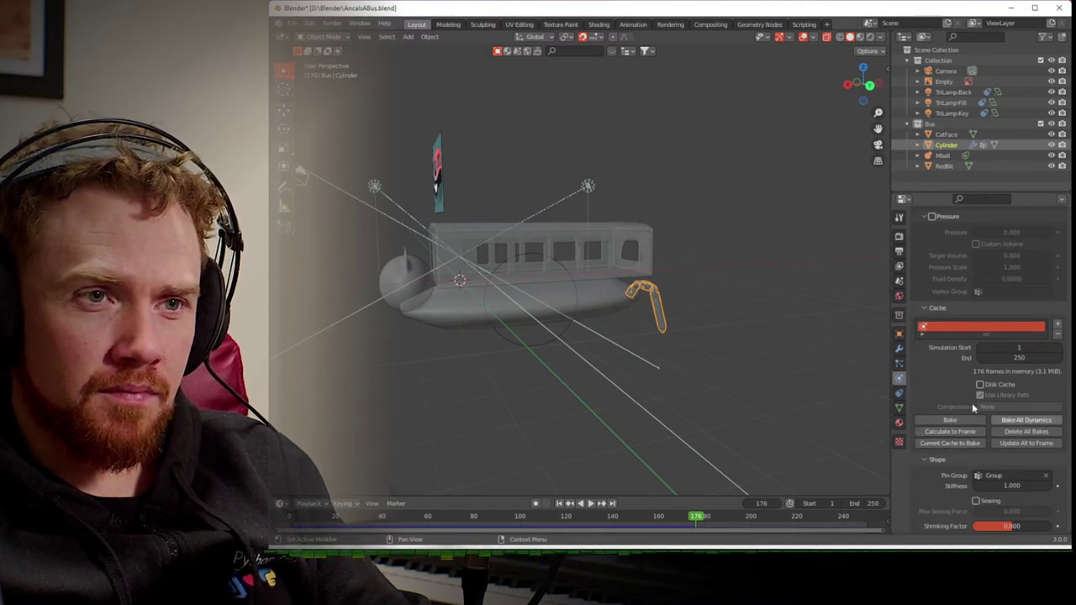
scroll(928, 374, "up", 3)
scroll(929, 380, "up", 15)
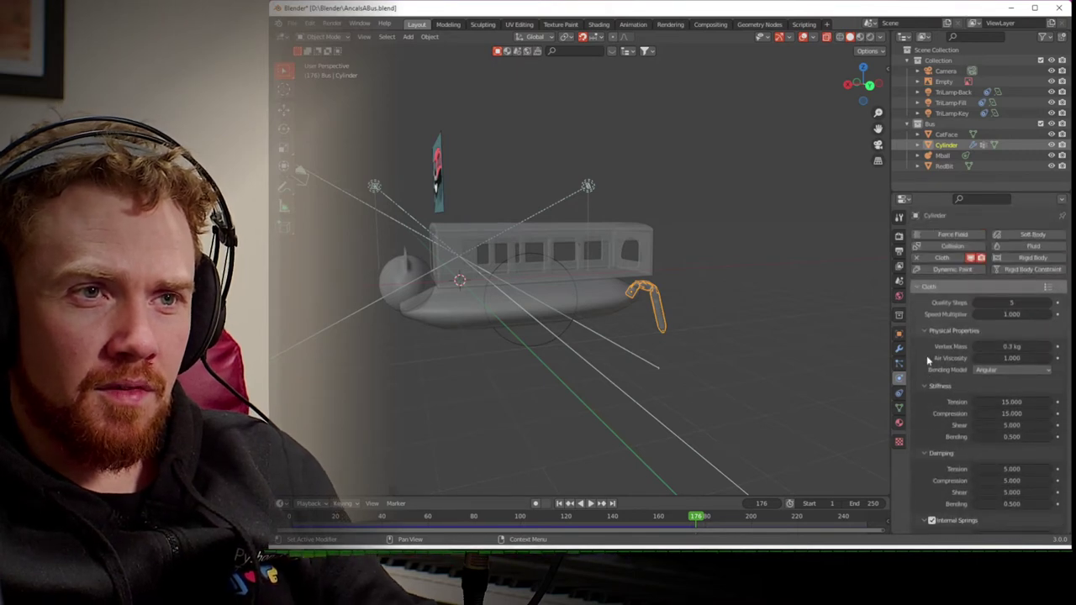
left_click(925, 331)
left_click(925, 345)
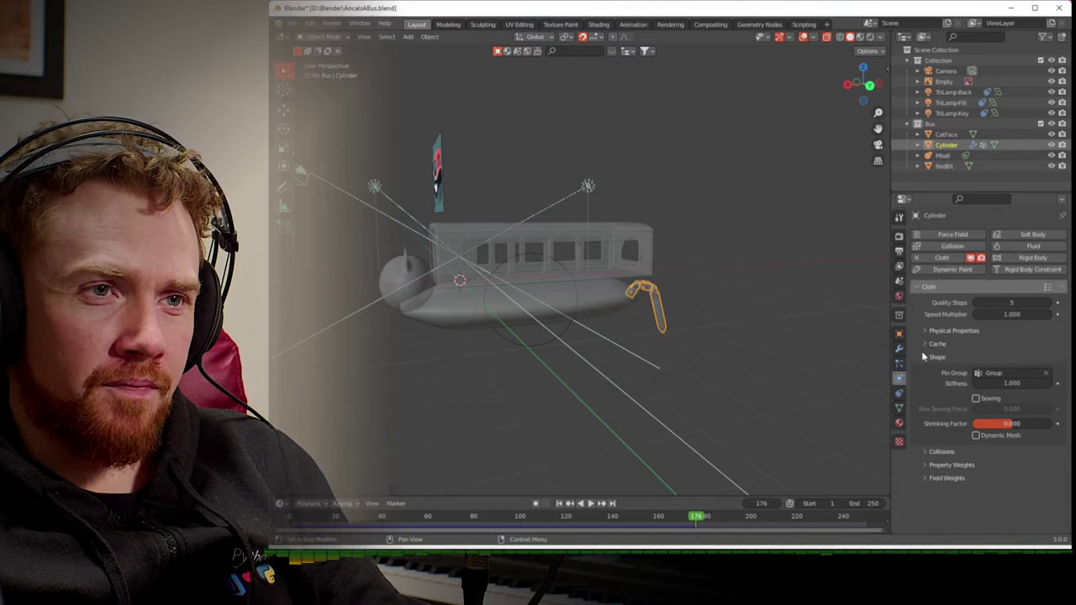
left_click(654, 368)
middle_click_drag(654, 368, 617, 370)
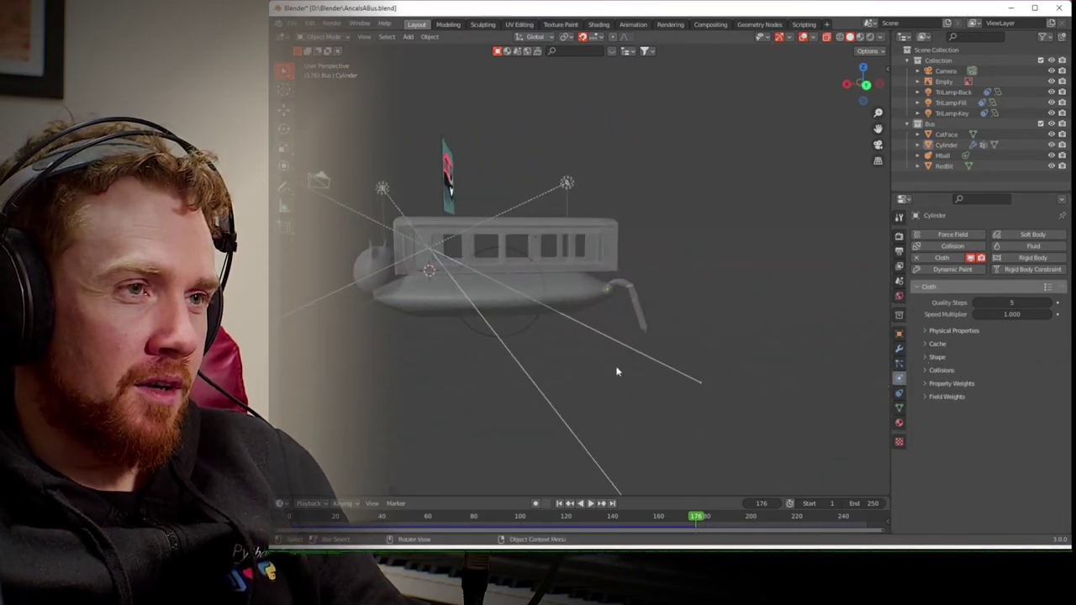
left_click(614, 288)
- Convert the metaball bus hull into a mesh
left_click(571, 296)
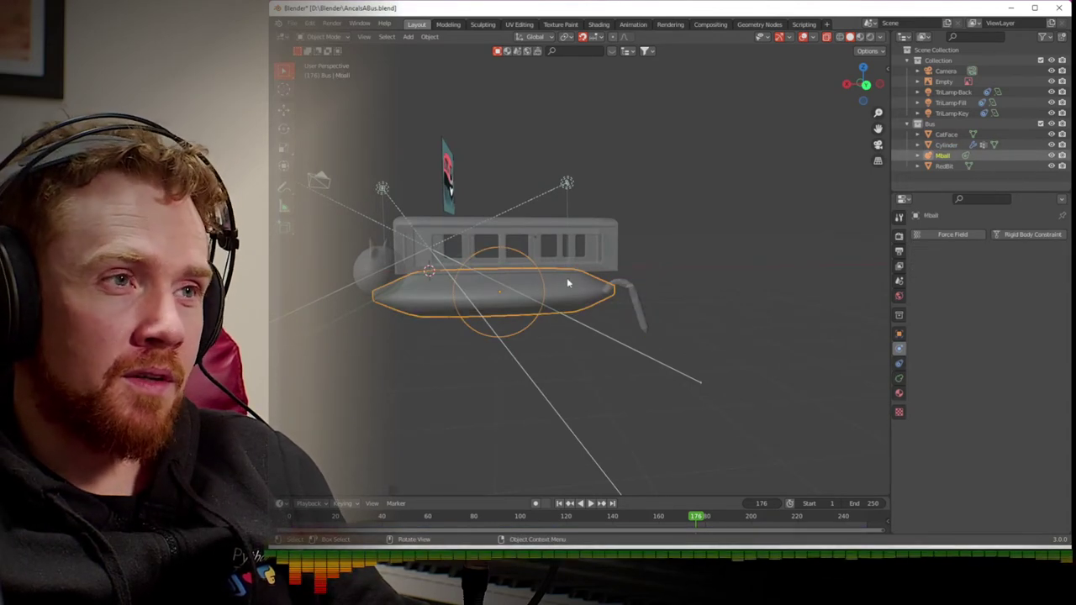
left_click(430, 37)
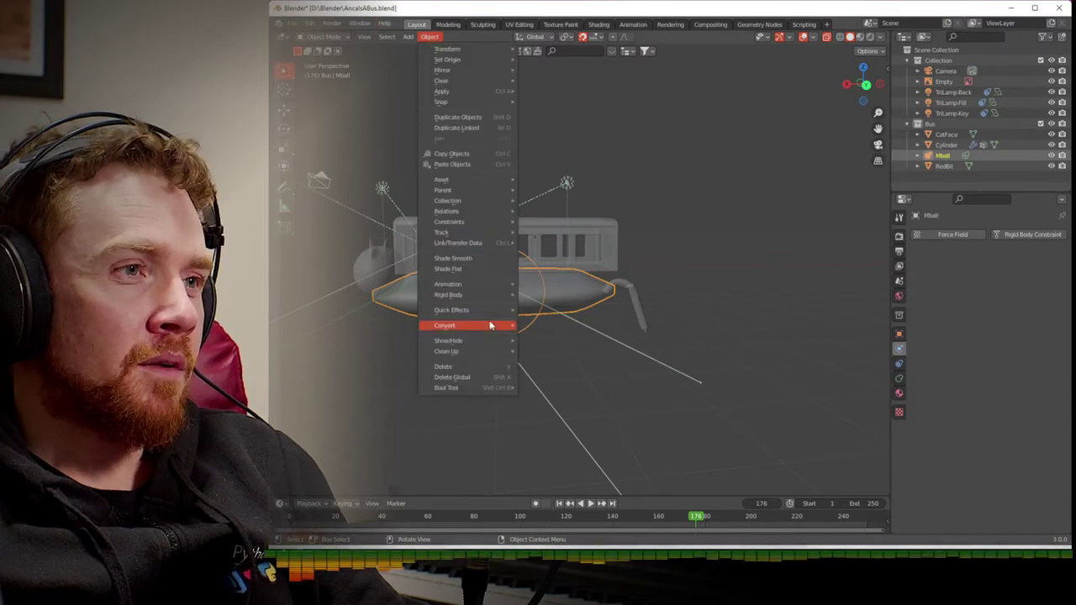
mouse_move(487, 326)
left_click(529, 335)
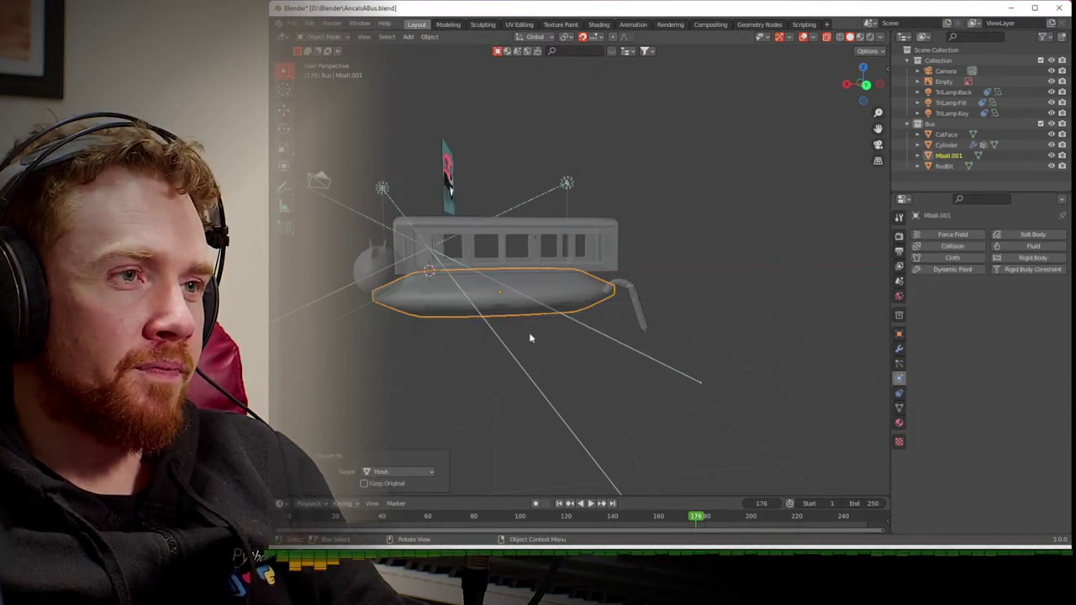
- Parent CatFace, the cylinder leg and the RedBit bus top to the hull, keeping transforms
left_click(376, 283)
left_click(423, 293, "shift")
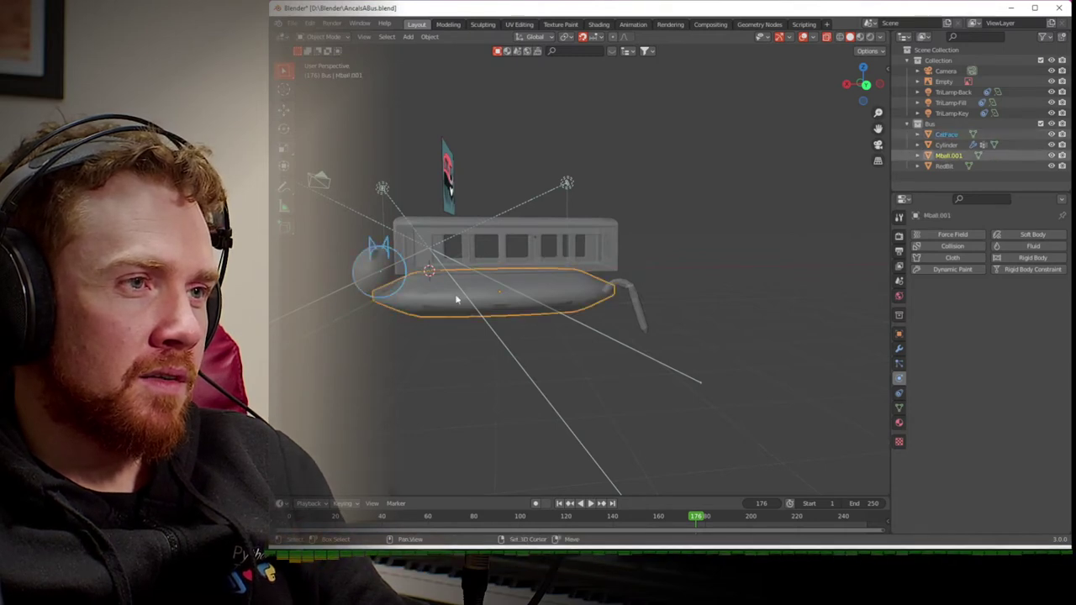
key("ctrl+p")
left_click(457, 306)
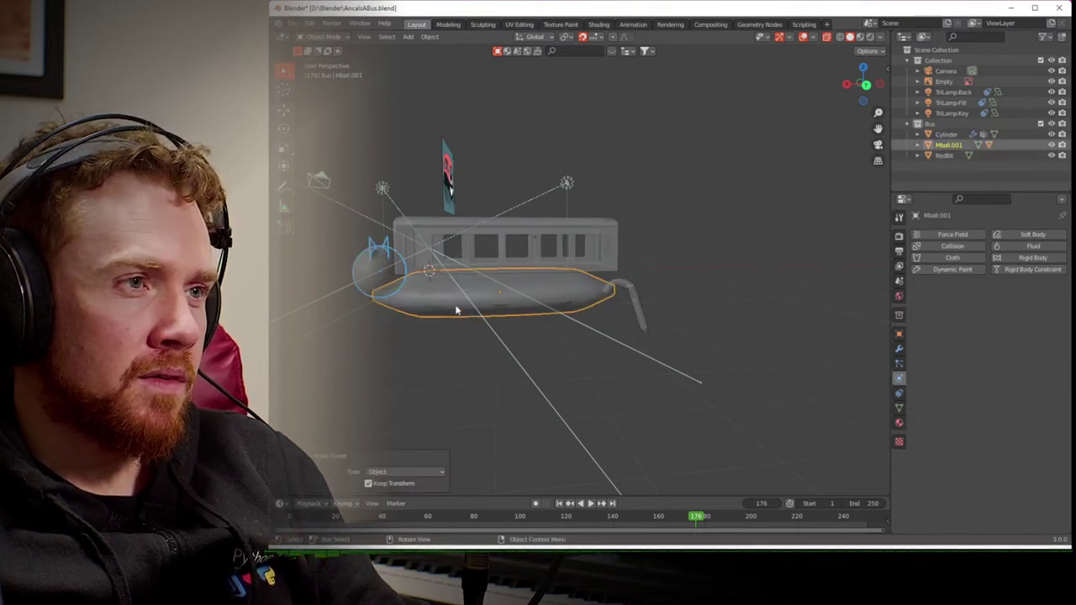
left_click(638, 296)
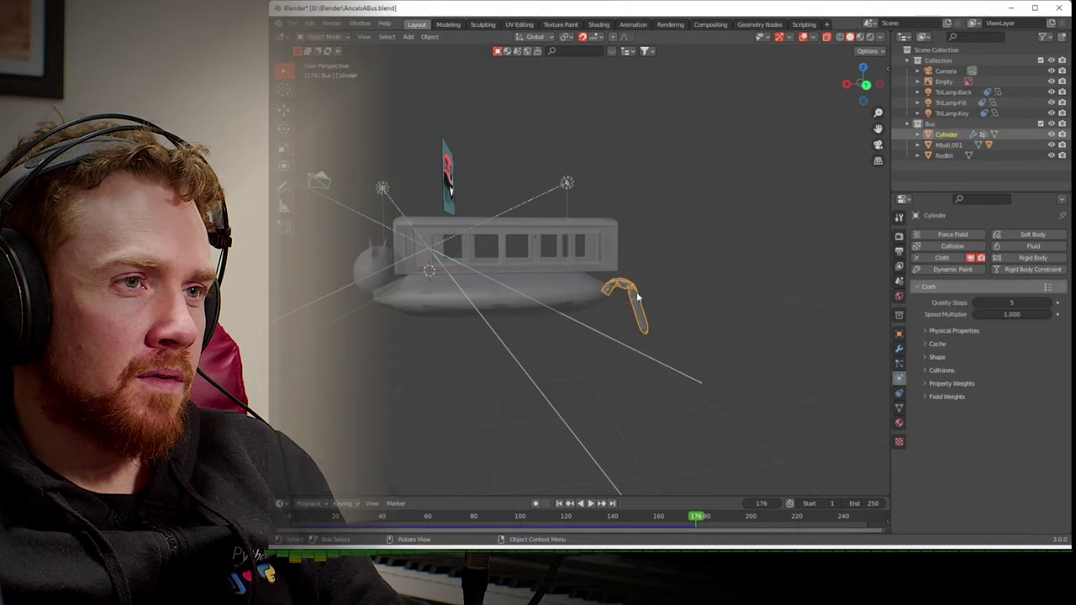
left_click(587, 300, "shift")
key("ctrl+p")
left_click(556, 296)
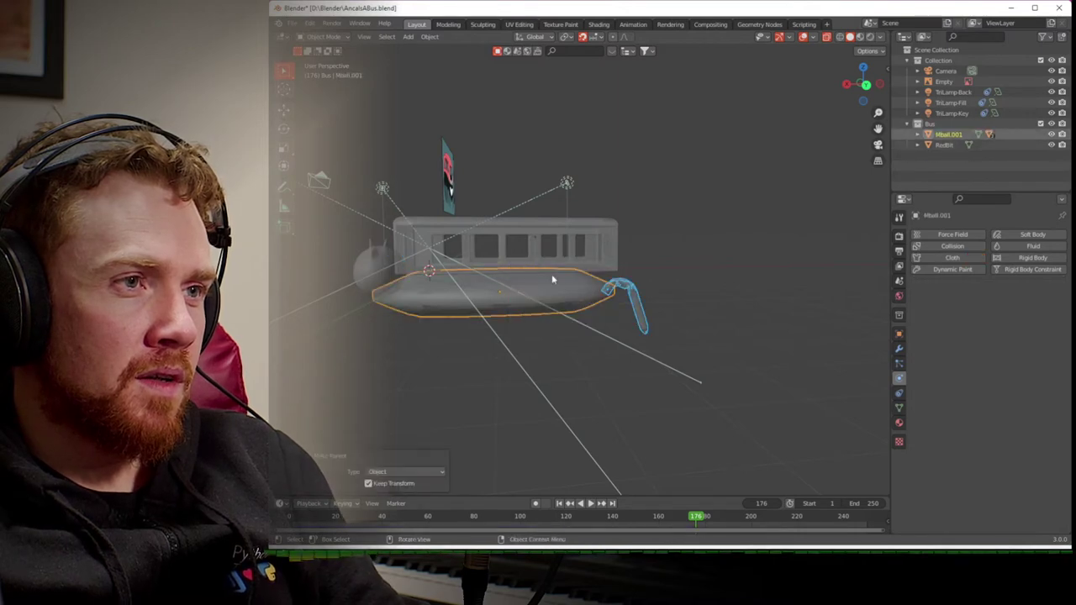
left_click(537, 250)
left_click(528, 299, "shift")
key("ctrl+p")
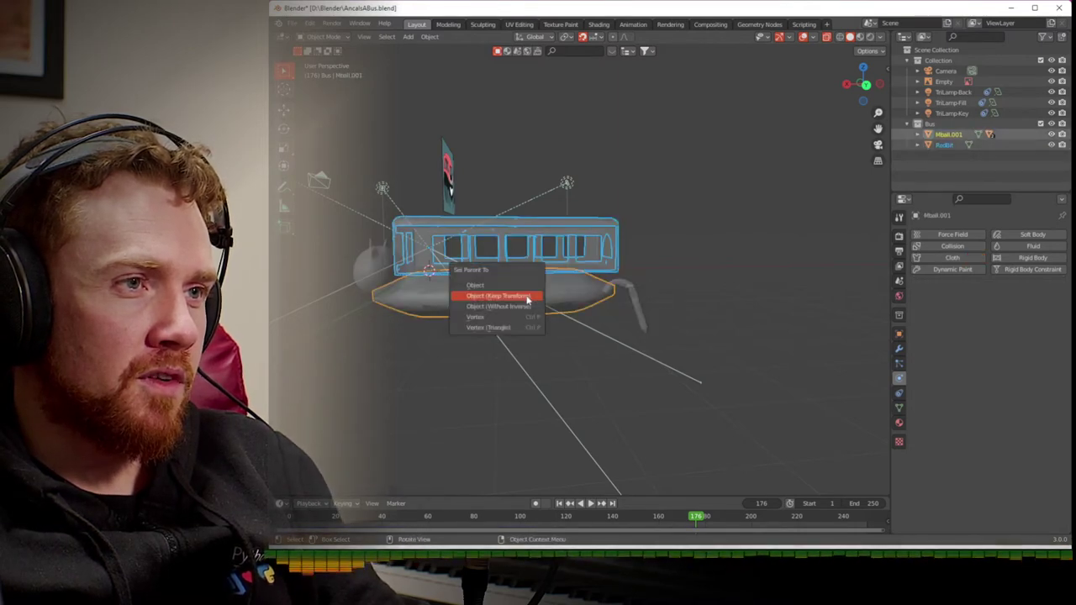
left_click(527, 300)
- Check the children follow the hull, review the hierarchy under Mball.001, and rewind to frame 1
left_click(492, 312)
left_click(432, 367)
left_click(446, 300)
key("g")
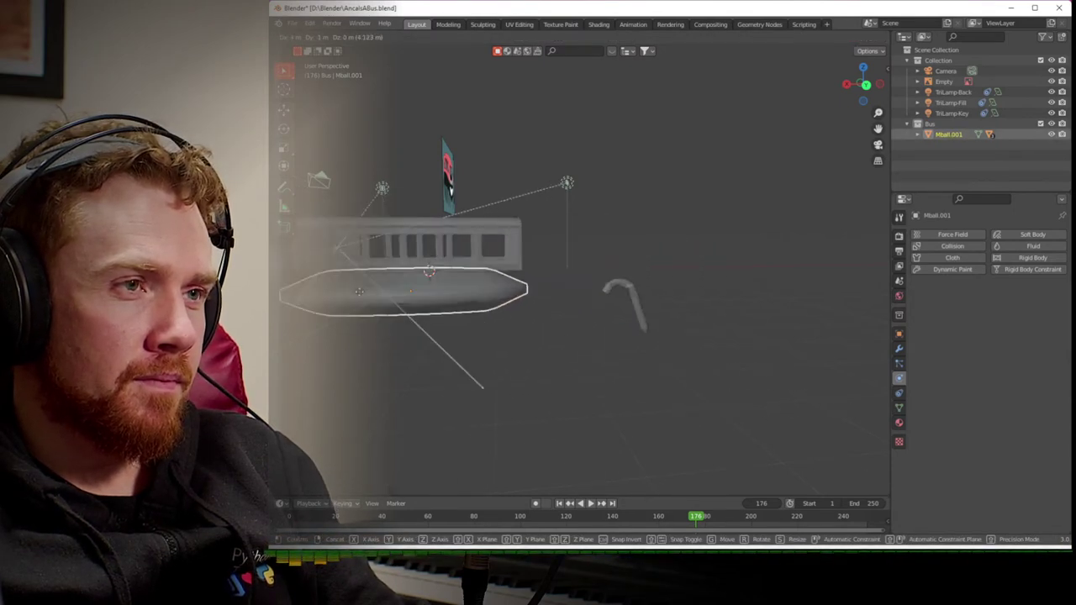
key("Escape")
left_click(641, 308)
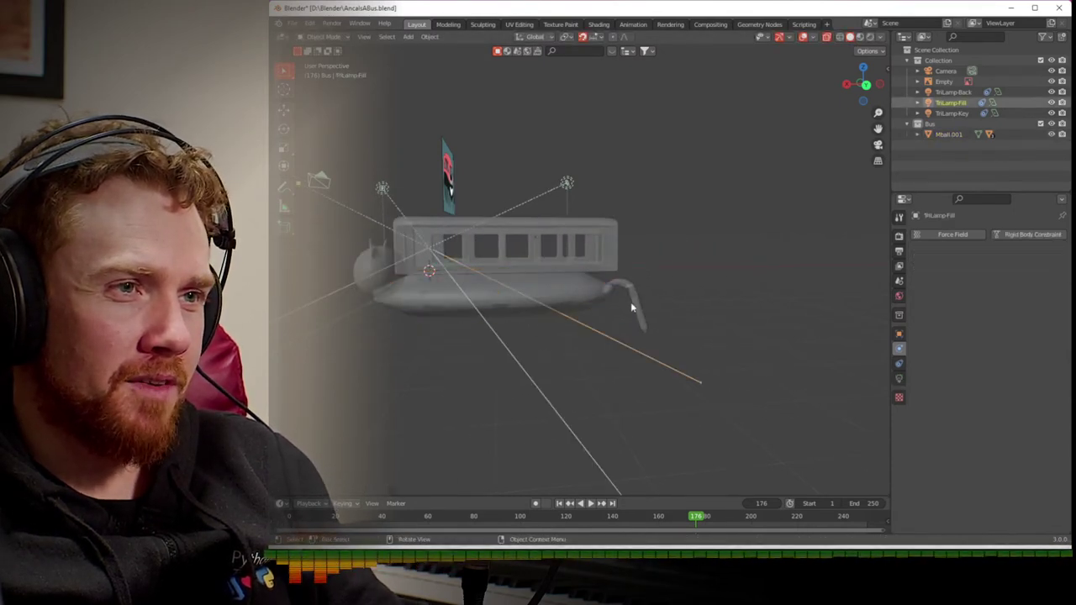
left_click(918, 134)
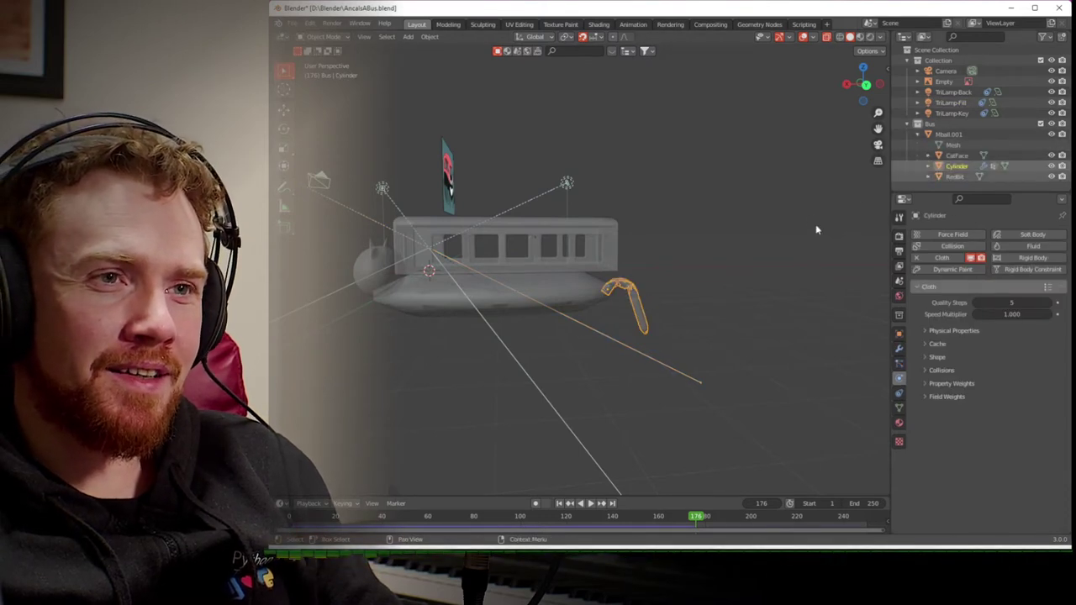
left_click(595, 297)
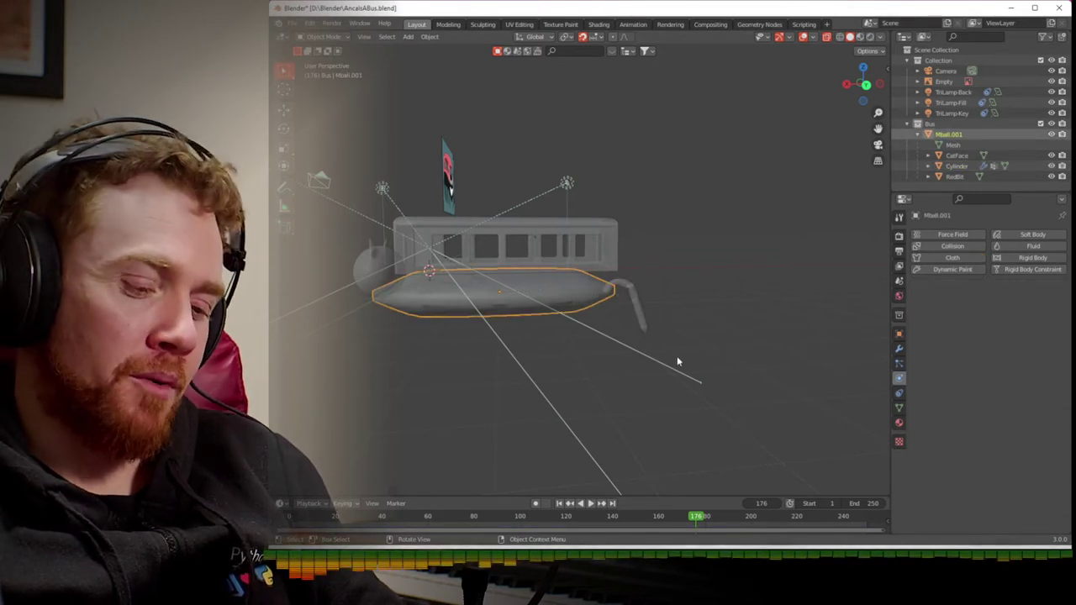
key("shift+Left")
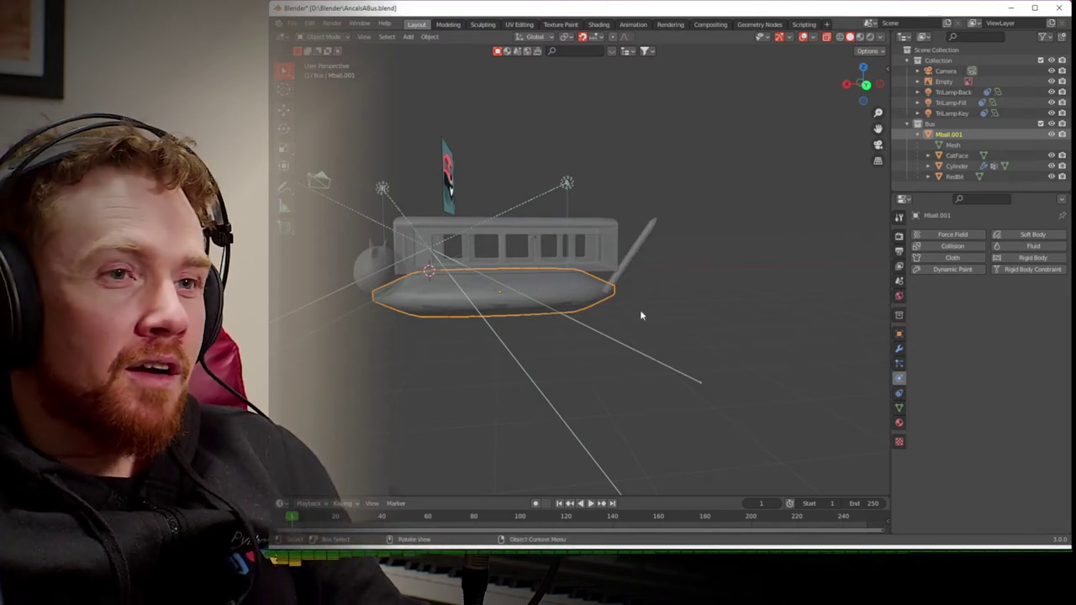
left_click(899, 334)
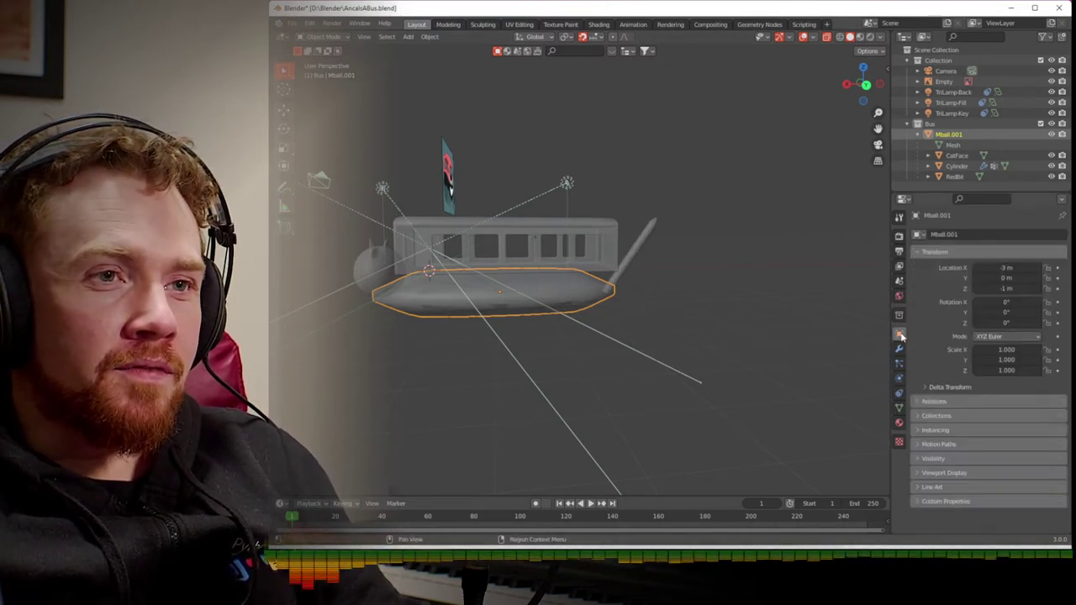
- Set hull Location Y to 0, then keyframe Location X at frame 1 and about 2.2 m at frame 39
double_click(1002, 277)
type("0")
key("Return")
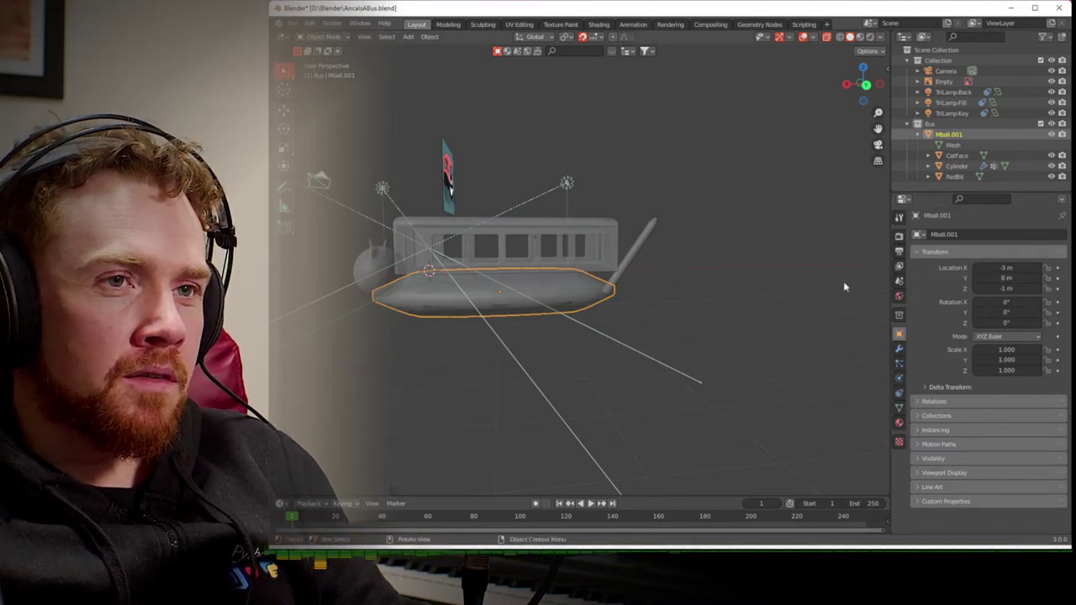
left_click(1056, 267)
key("space")
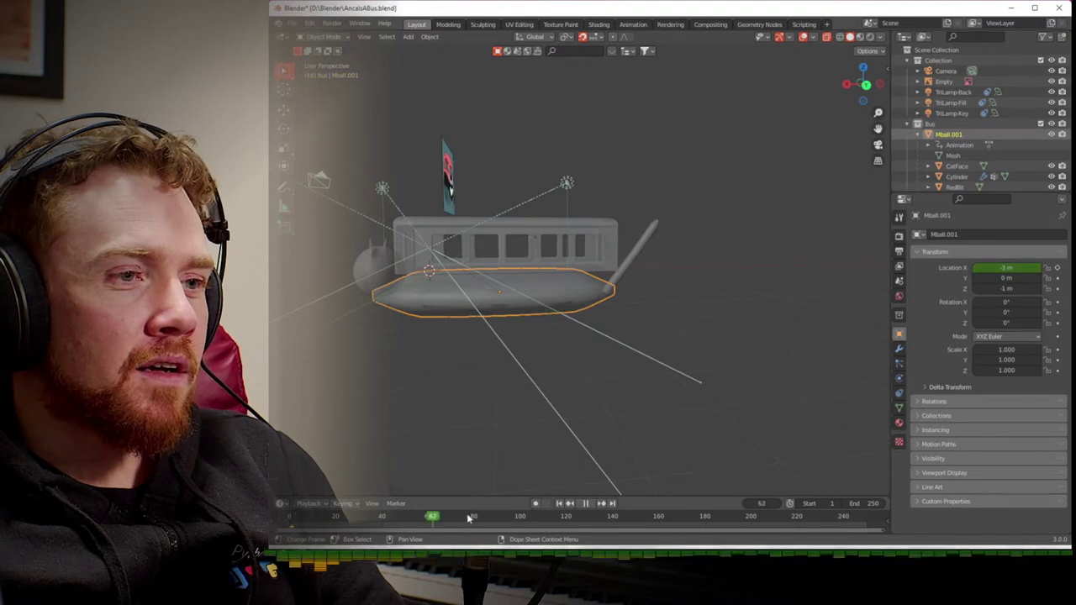
left_click_drag(471, 517, 380, 521)
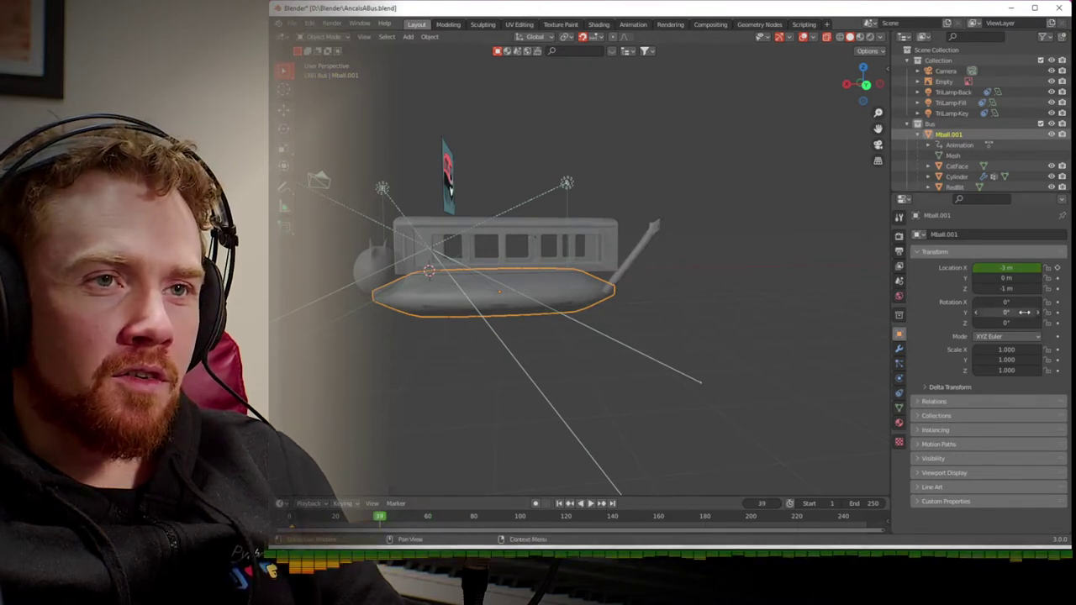
left_click_drag(1006, 268, 1044, 267)
left_click(1057, 267)
- Frame the bus in Material Preview and play back its sliding animation
middle_click_drag(771, 329, 785, 345)
scroll(619, 354, "down", 2)
key("shift+Left")
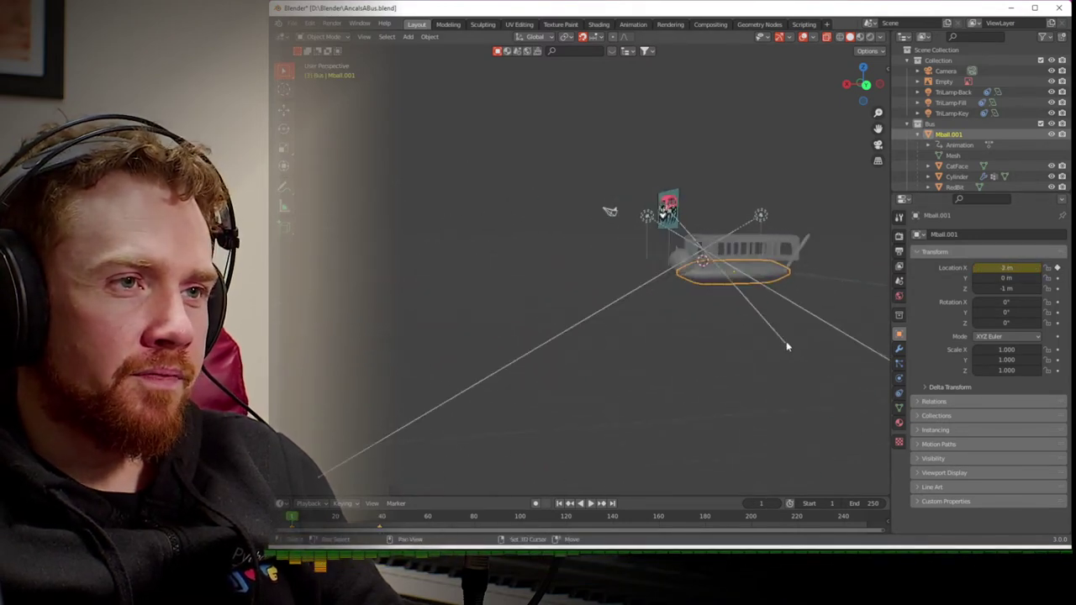
scroll(728, 329, "up", 3)
mouse_move(728, 328)
middle_mouse_down("shift")
mouse_move(533, 384)
mouse_move(555, 303)
middle_mouse_up("shift")
left_click(859, 37)
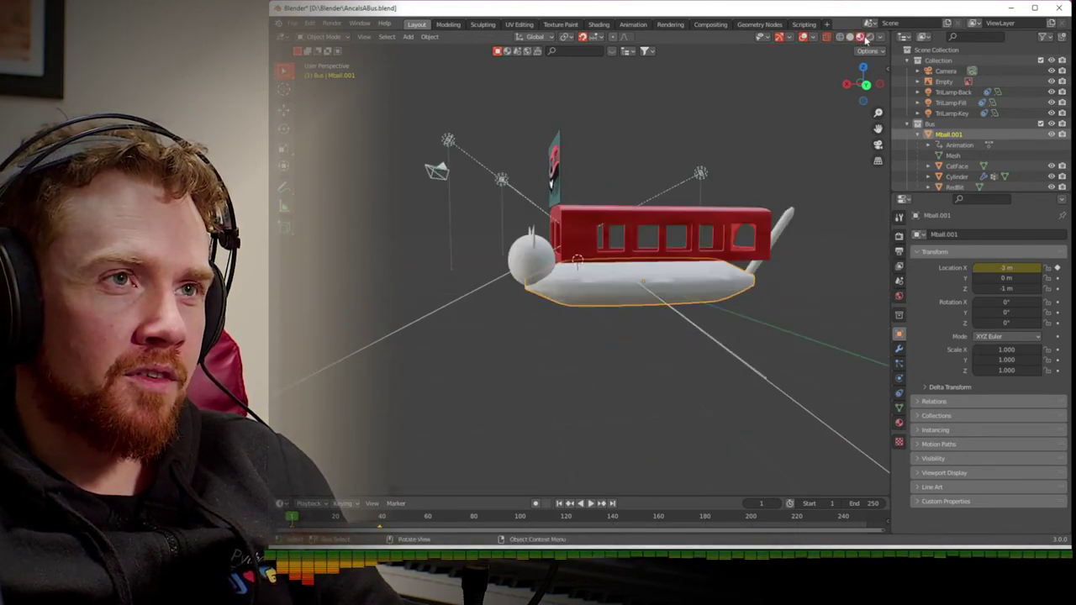
left_click(787, 357)
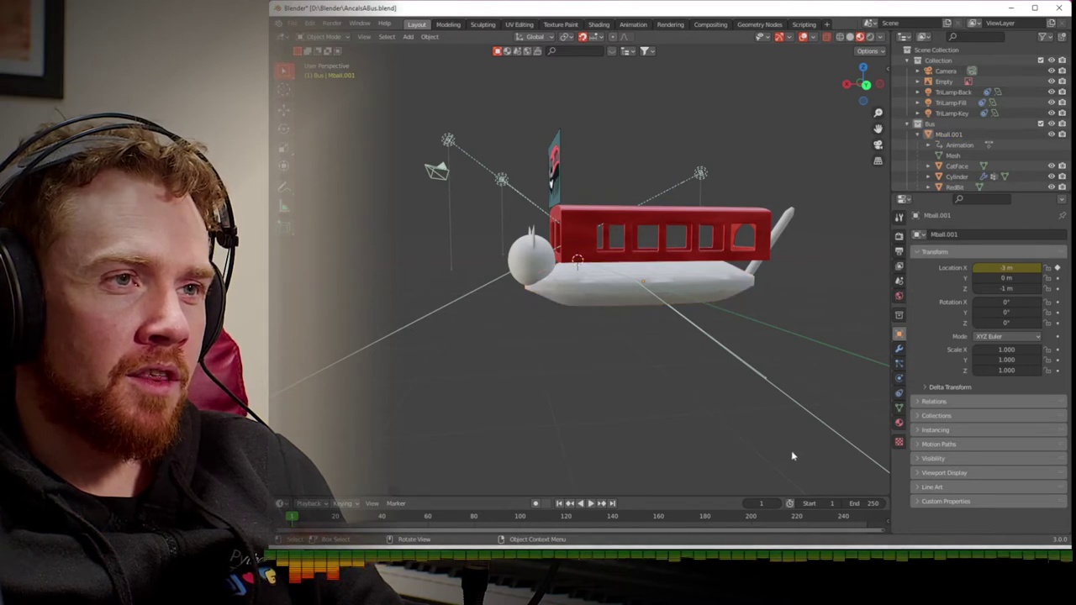
key("space")
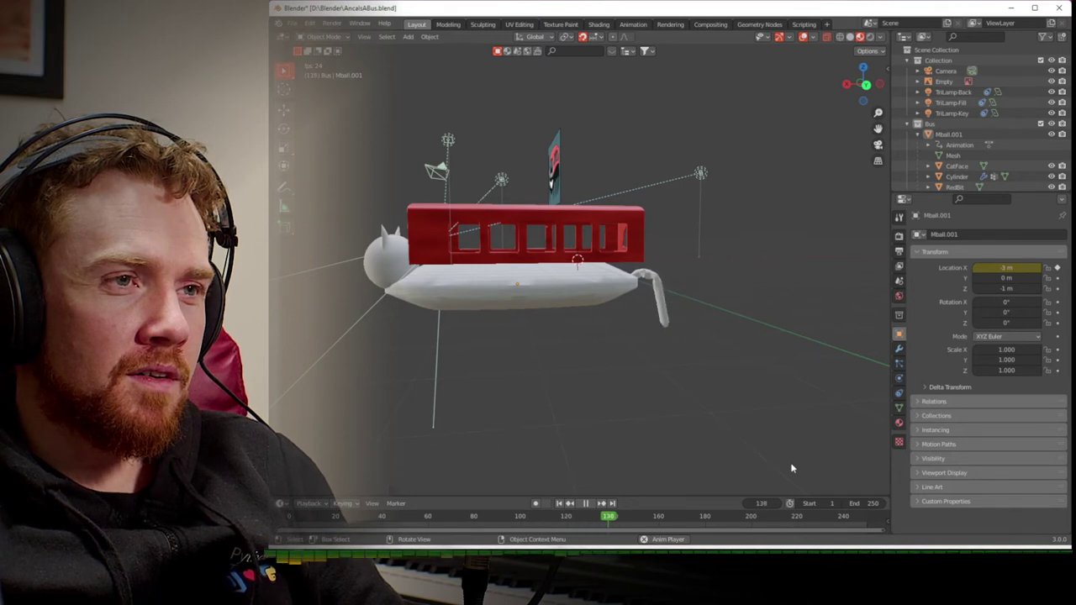
key("shift+Left")
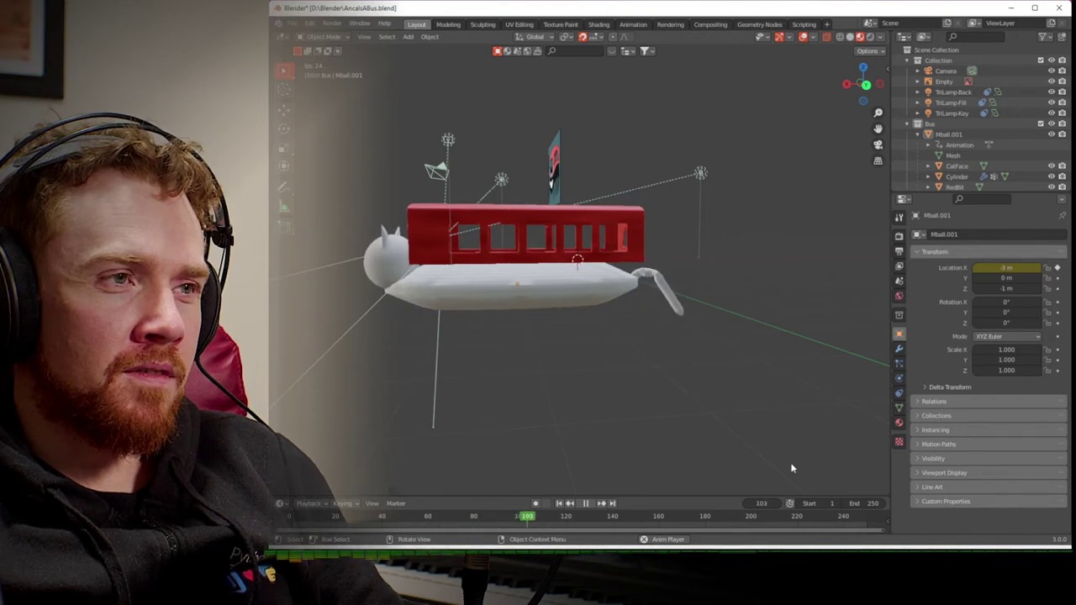
key("space")
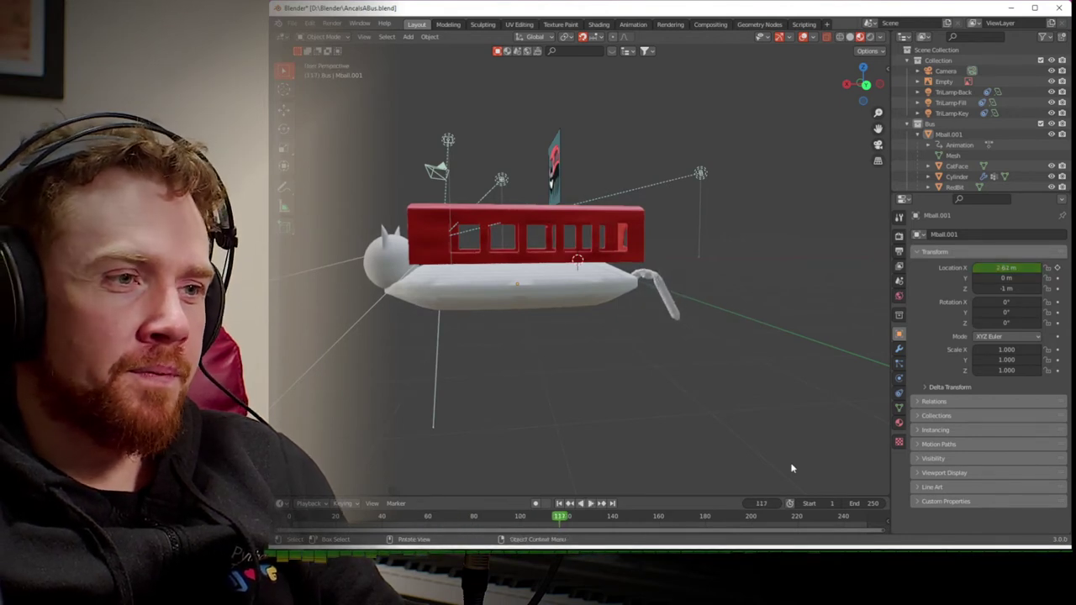
left_click(517, 518)
key("space")
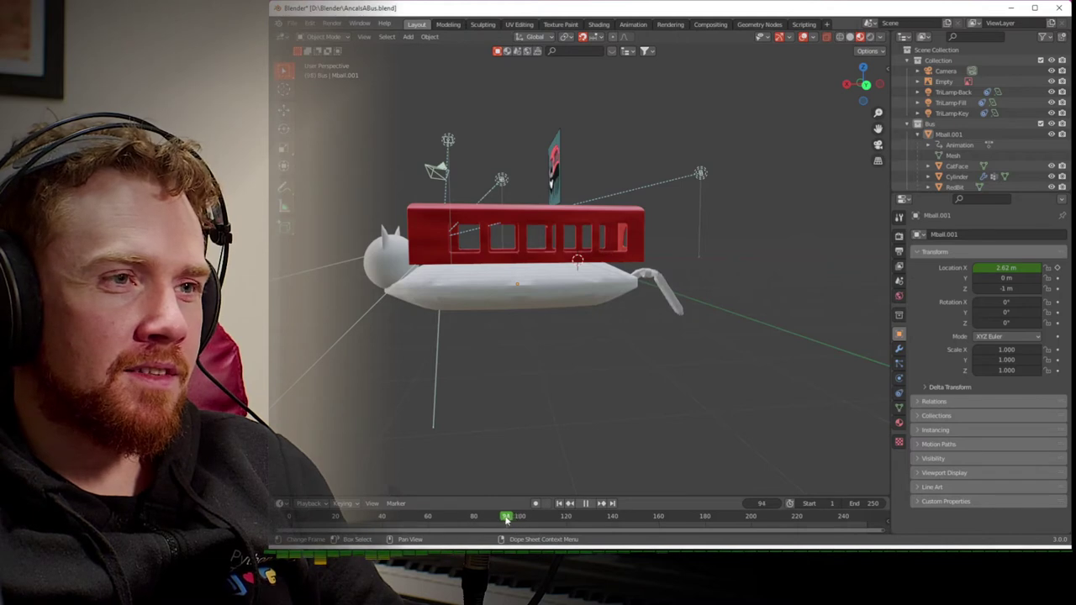
key("space")
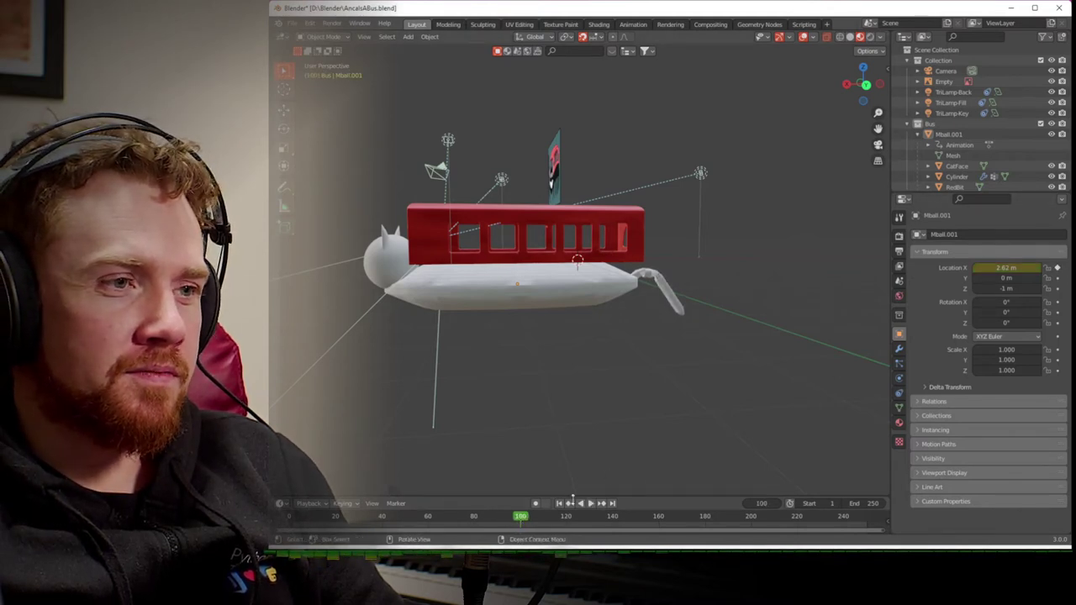
- Keyframe the bus body's Location X at -3 m on frame 150, then rewind to frame 1
left_click_drag(615, 521, 636, 518)
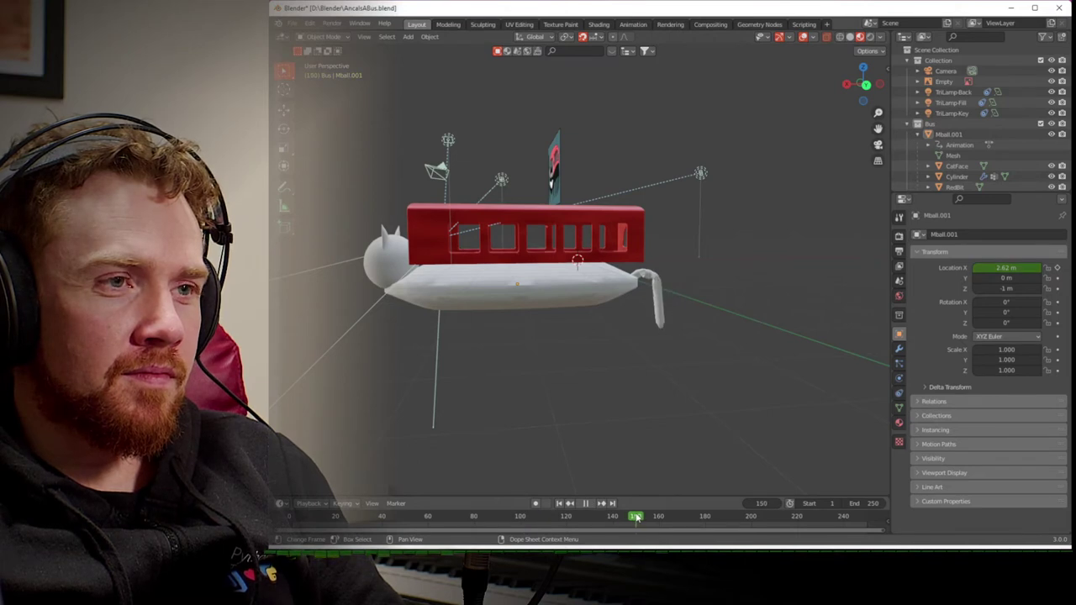
mouse_move(1007, 267)
left_mouse_down()
mouse_move(979, 267)
mouse_move(998, 267)
left_mouse_up()
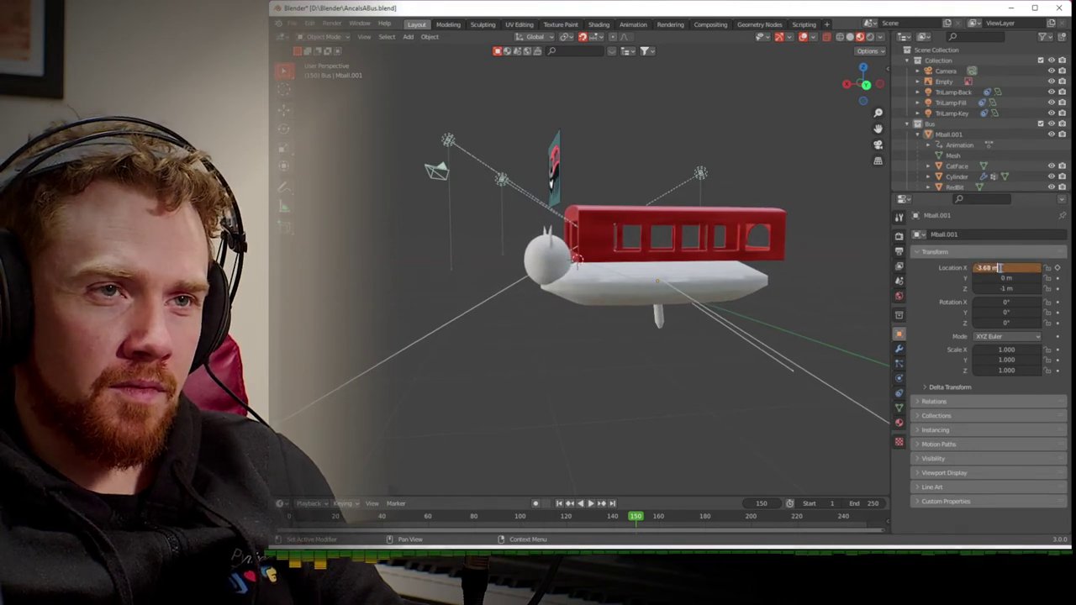
key("Home")
key("ctrl+a")
type("-3")
key("Return")
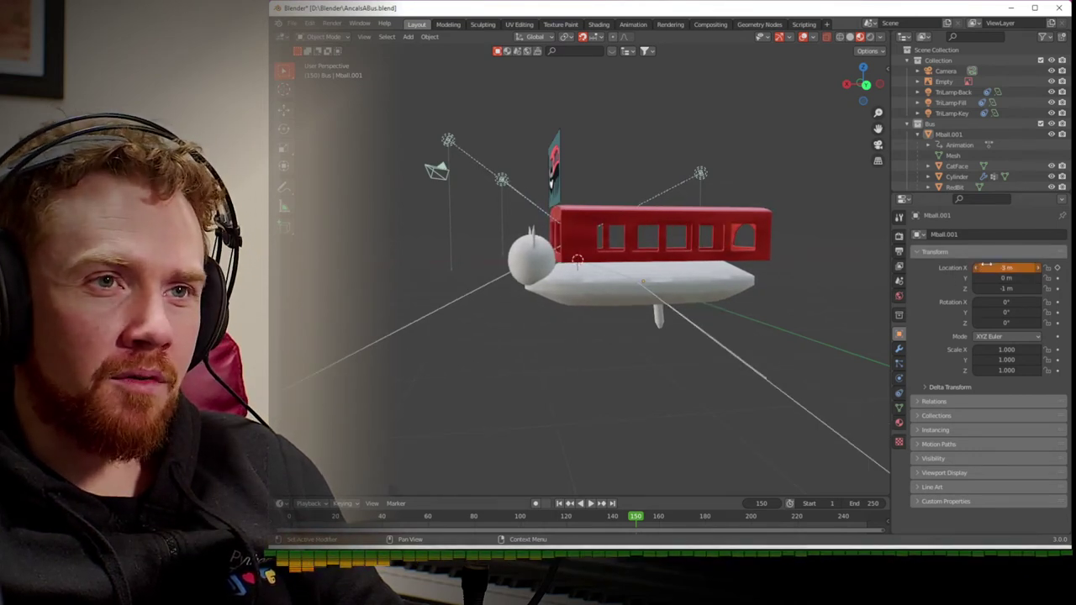
left_click(1057, 267)
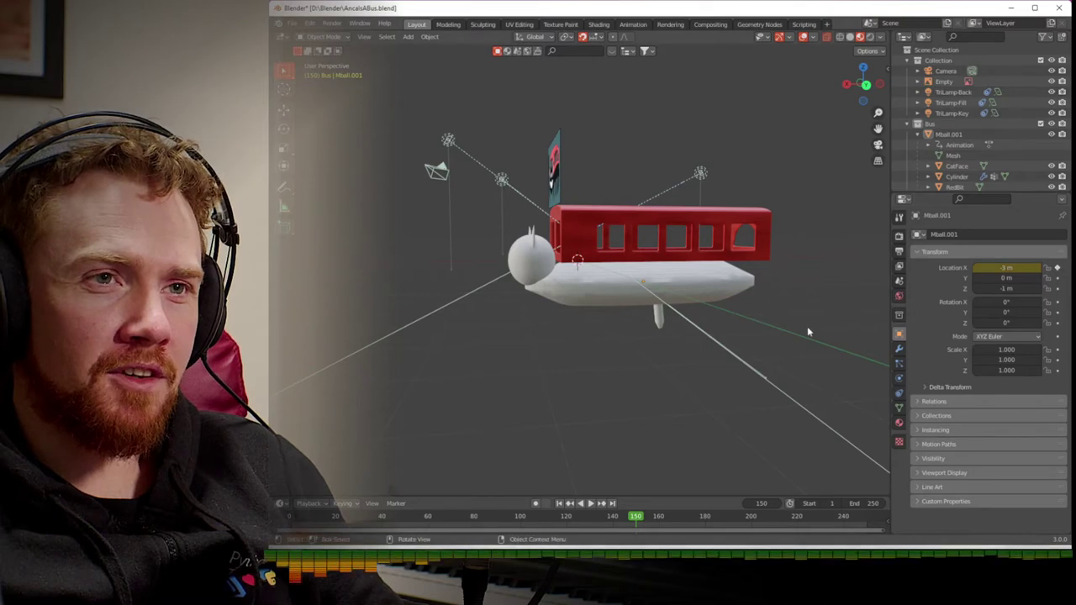
key("shift+Left")
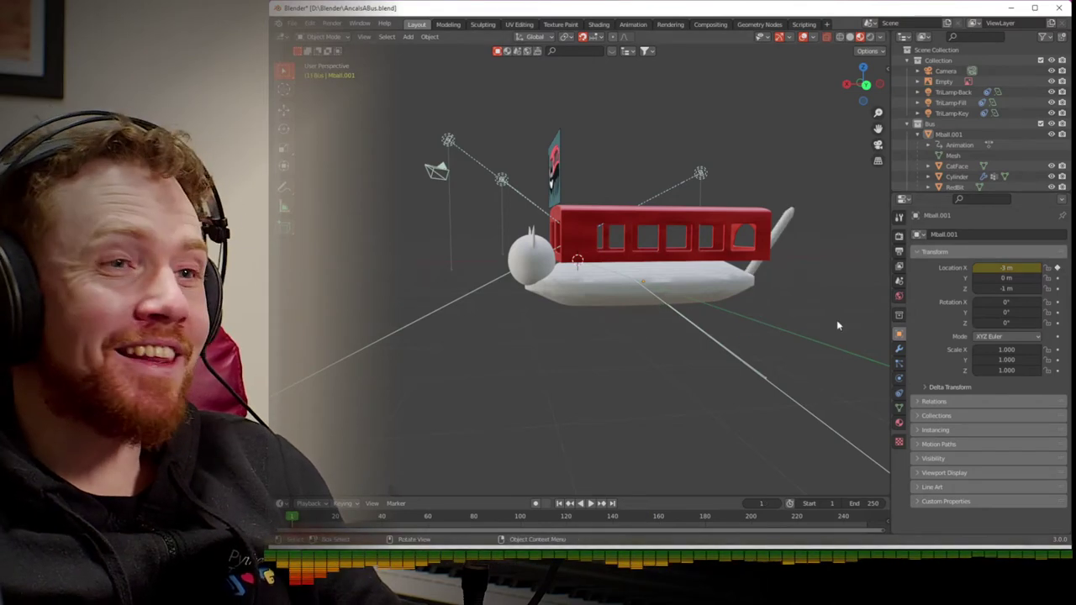
left_click(785, 226)
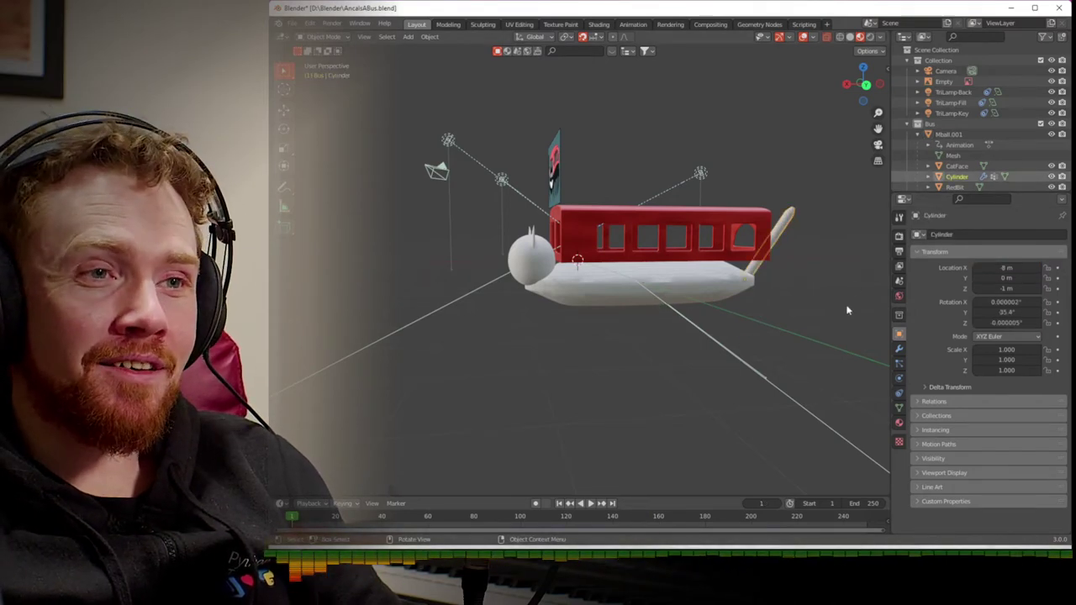
- Set the cylinder's cloth Internal Springs Max Spring Creation length to 2.7
left_click(900, 379)
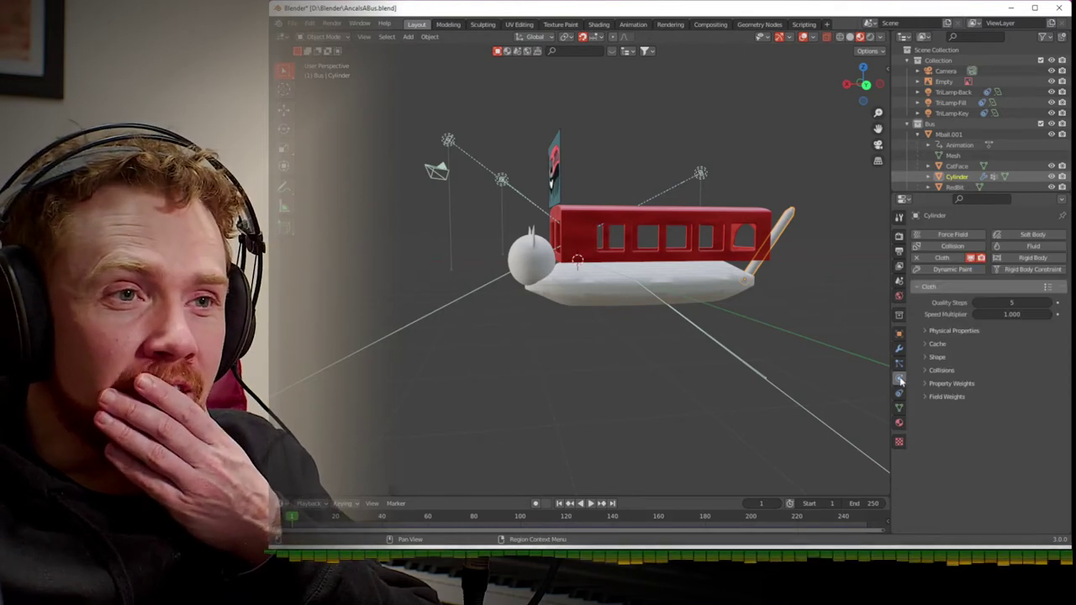
left_click(925, 331)
scroll(913, 365, "down", 2)
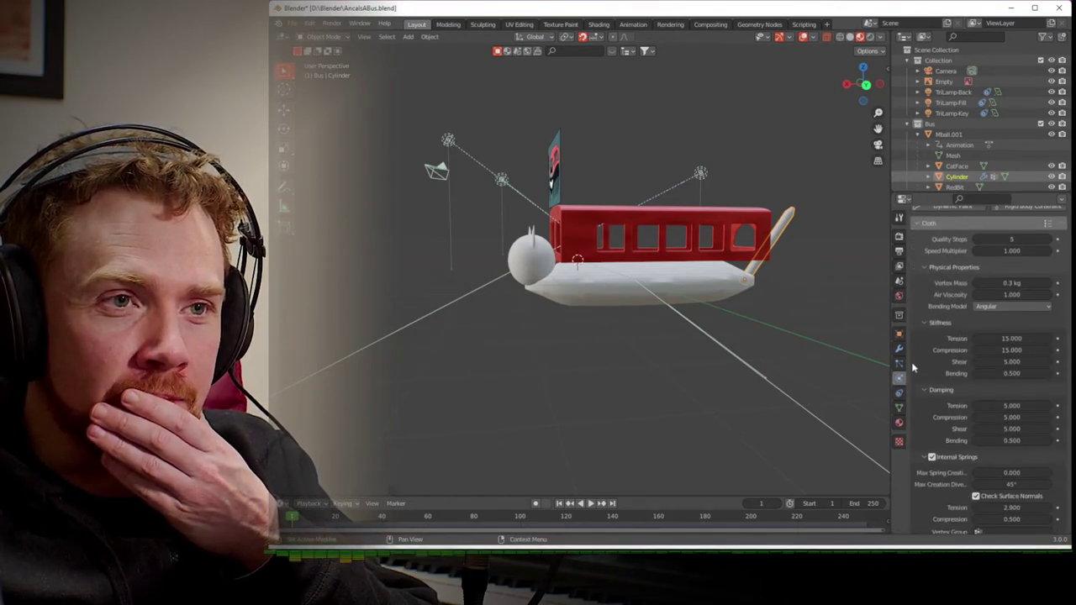
scroll(913, 367, "down", 2)
scroll(913, 367, "down", 2)
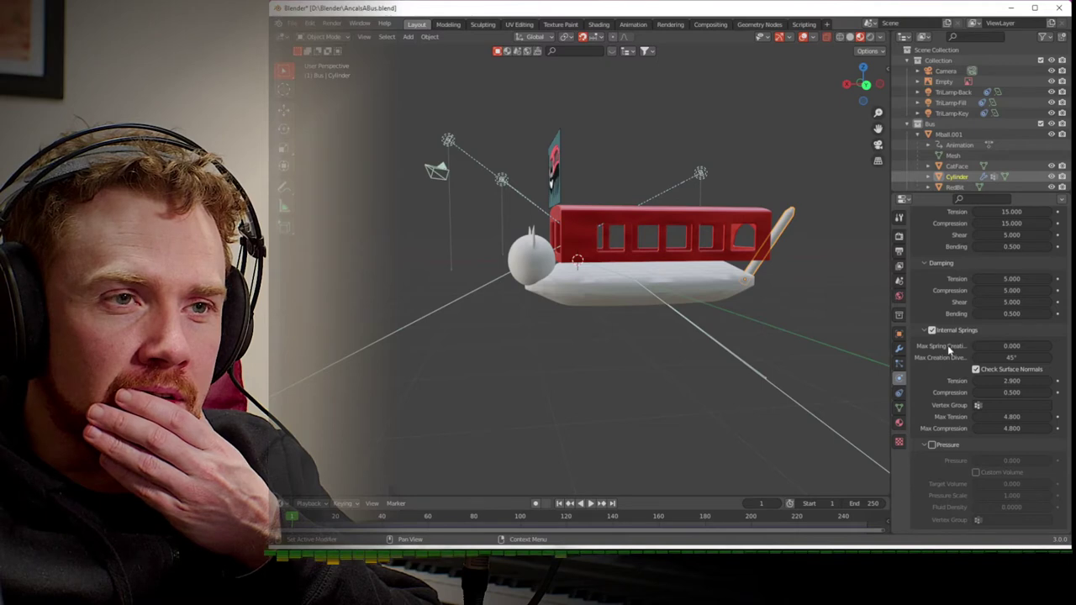
left_click_drag(1012, 345, 1038, 345)
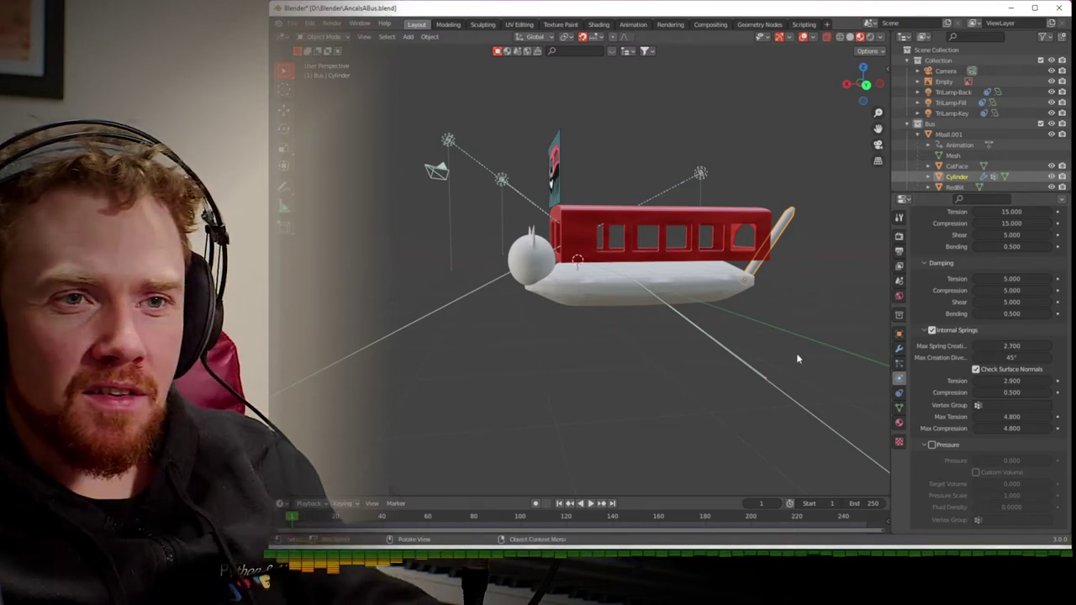
- Play the animation to test the cloth leg, then stop and rewind to the first frame
key("space")
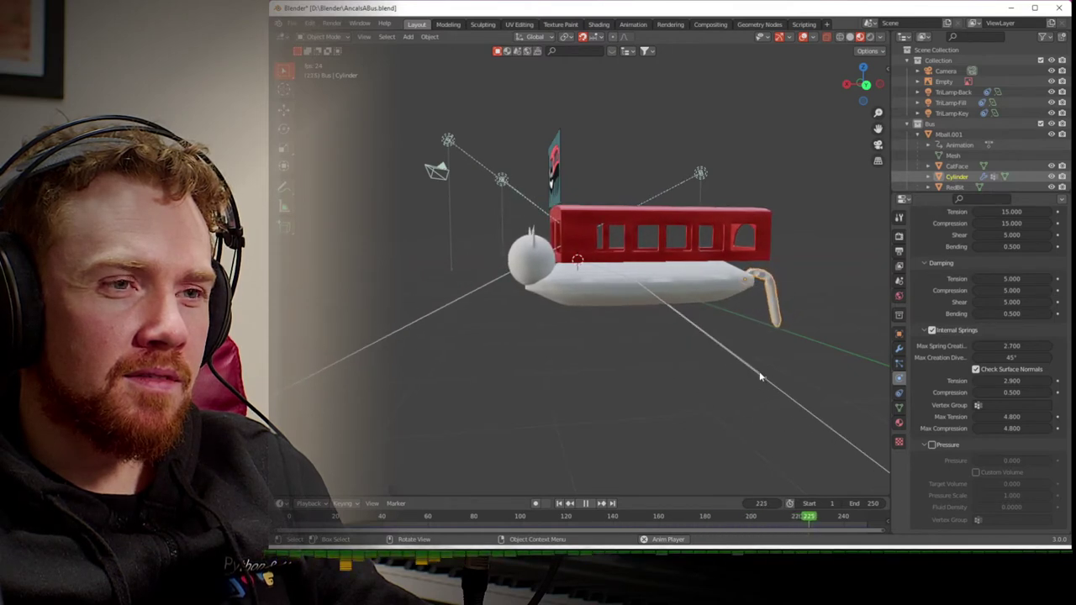
key("space")
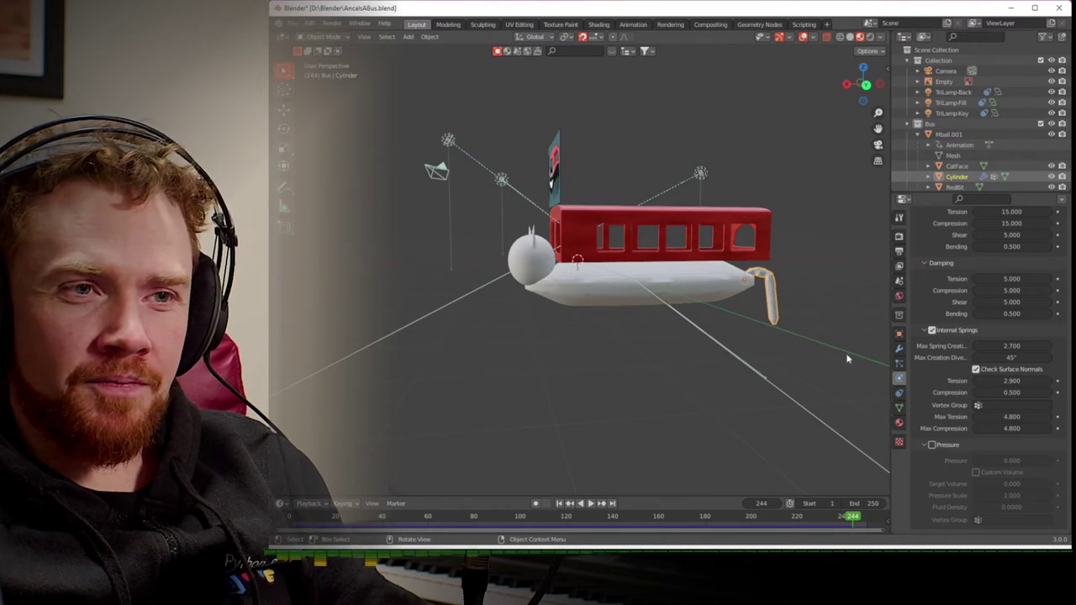
key("shift+Left")
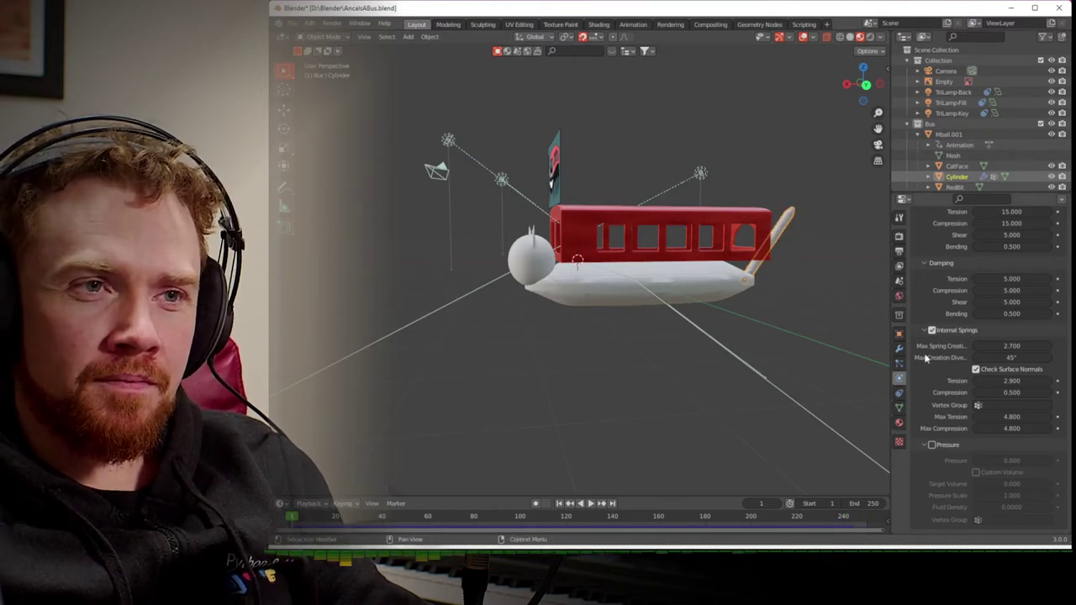
- Enable cloth Pressure and Shape's Dynamic Mesh, save AncalsABus.blend, and play the animation
scroll(950, 420, "down", 3)
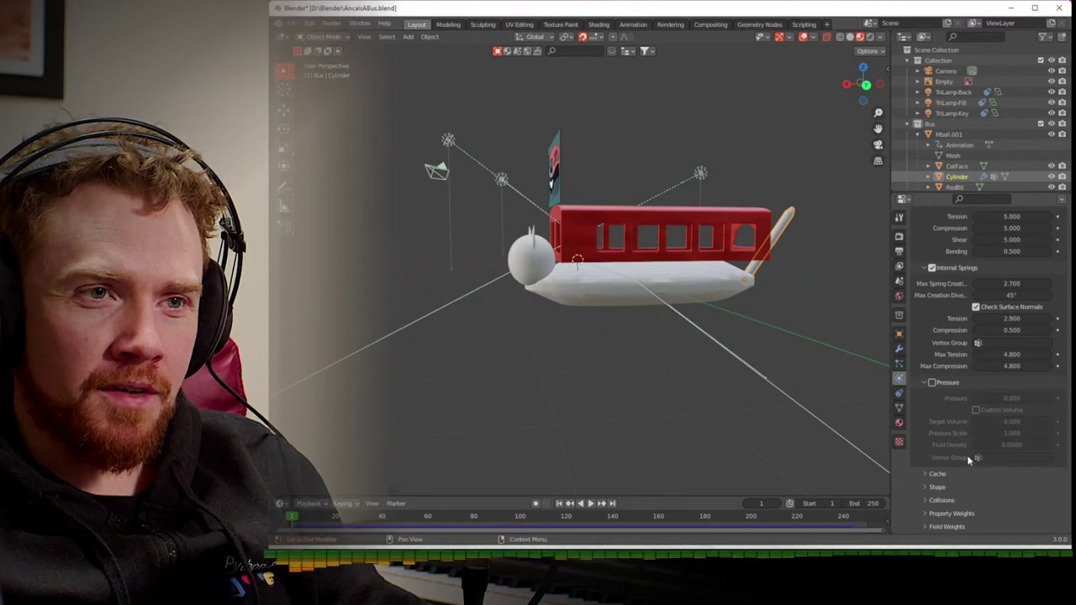
left_click(931, 383)
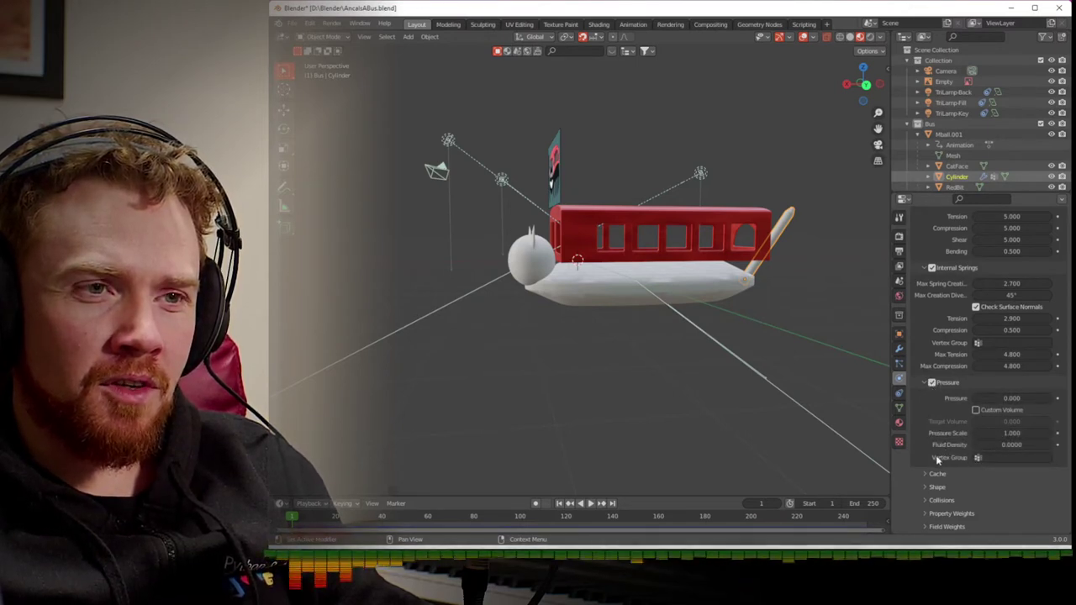
left_click(928, 487)
left_click(924, 487)
scroll(924, 487, "down", 3)
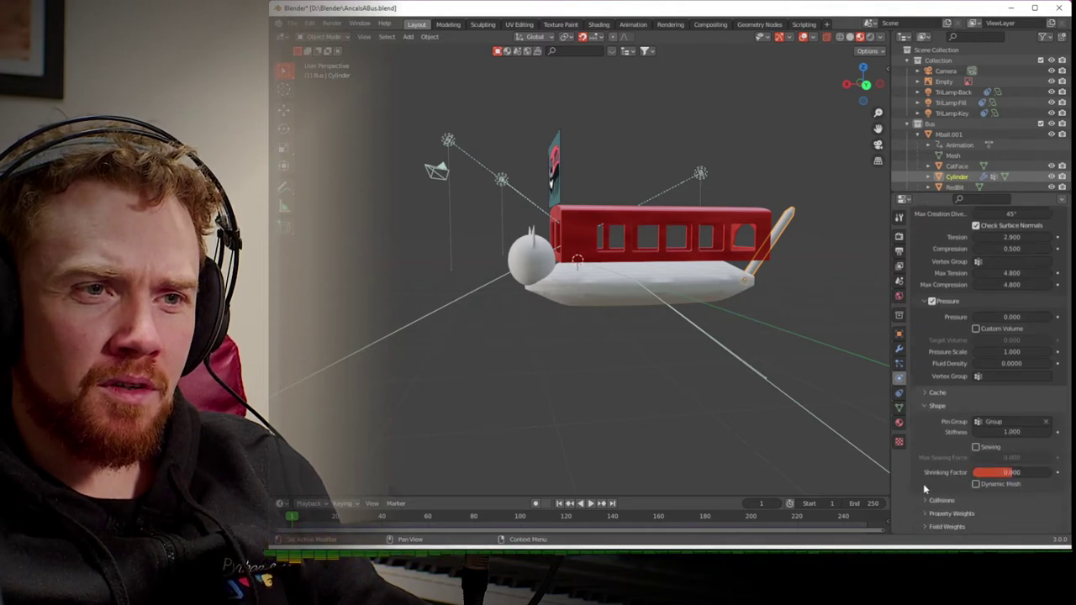
scroll(924, 486, "up", 1)
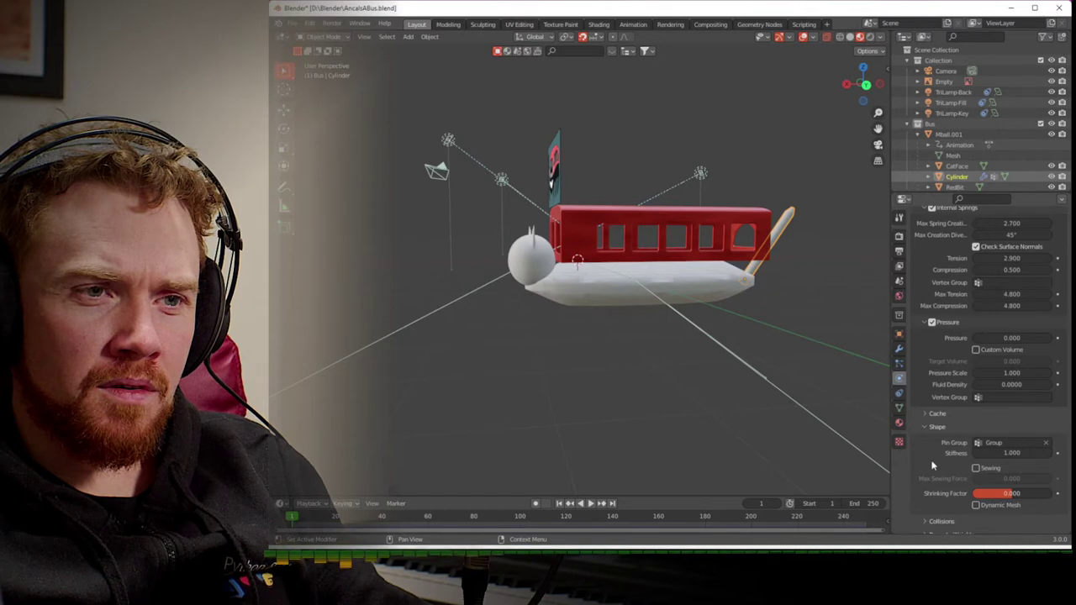
left_click(976, 505)
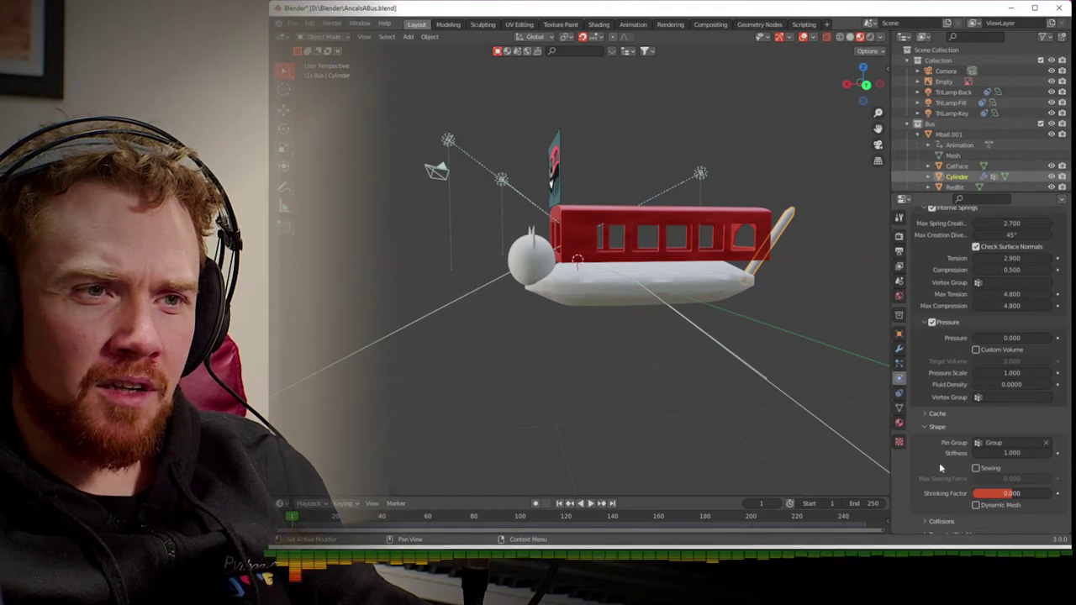
left_click(933, 427)
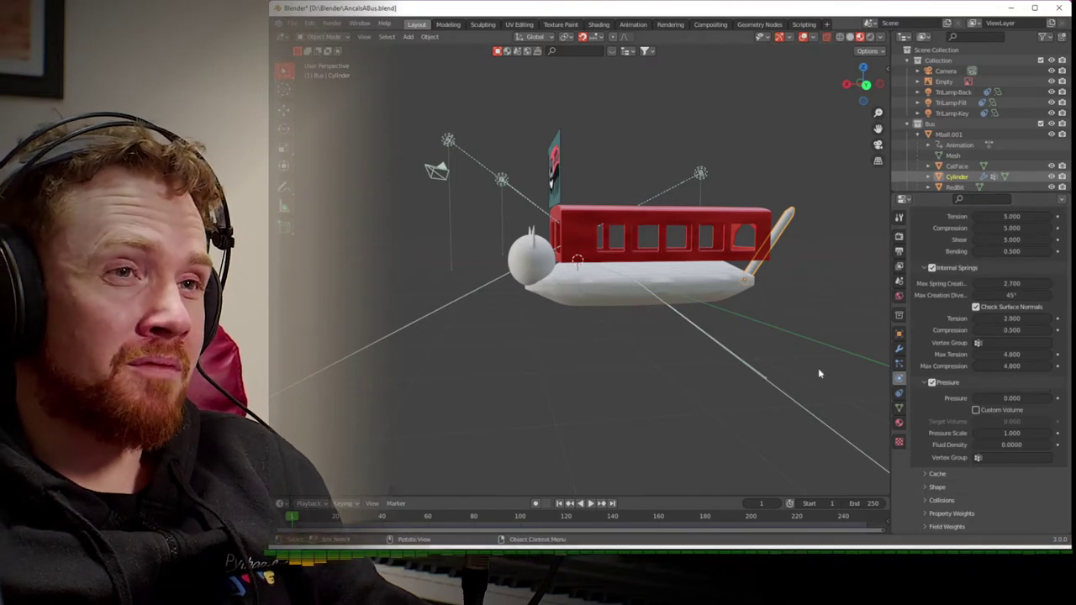
key("ctrl+s")
key("space")
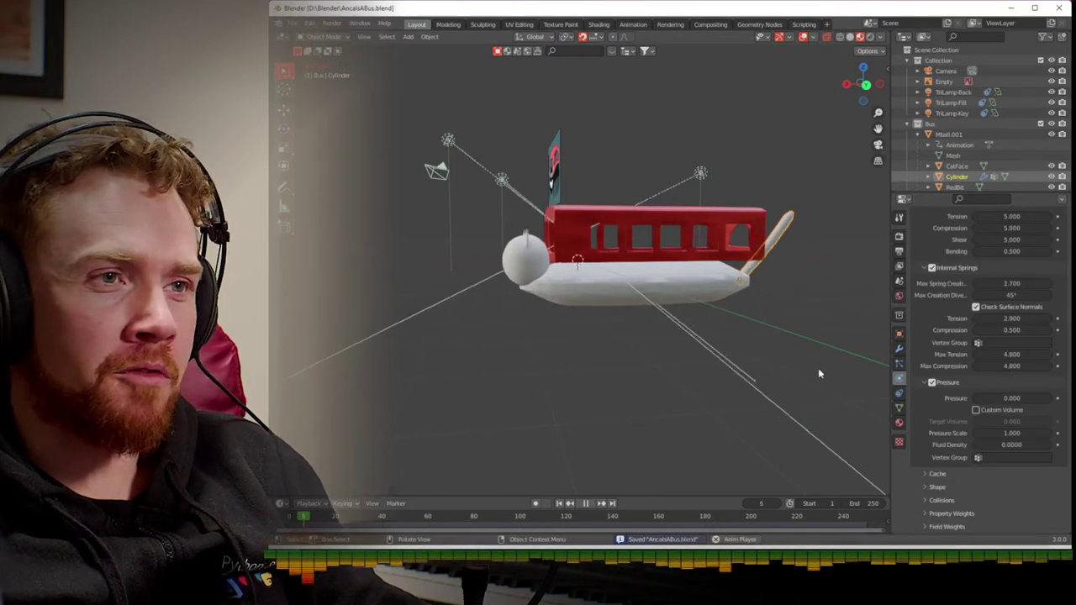
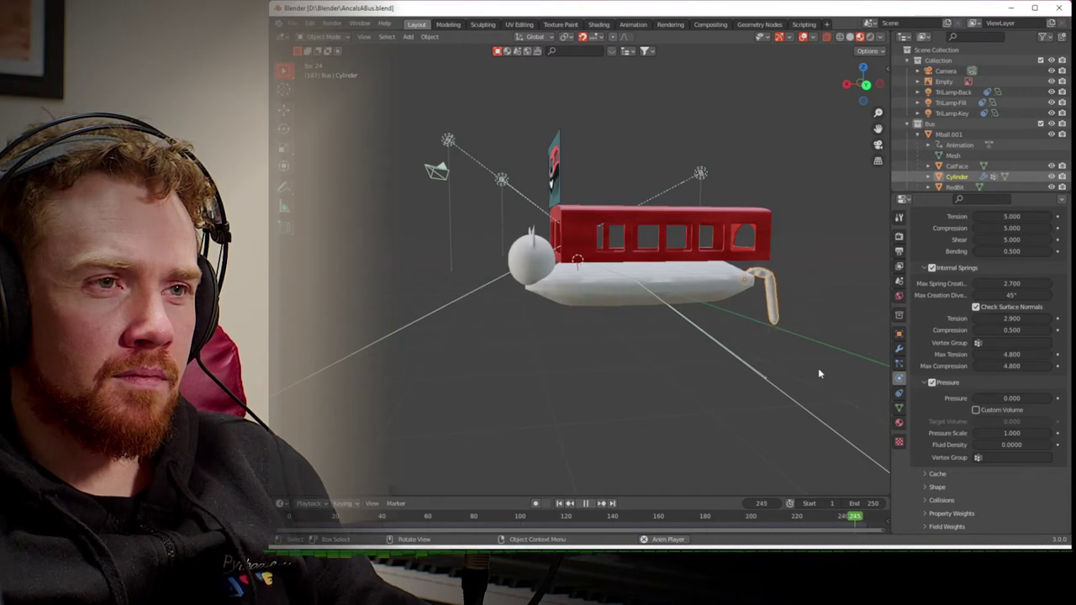
- Stop the cloth simulation playback, rewind to frame 1 and save the blend file
key("space")
key("shift+Left")
key("ctrl+s")
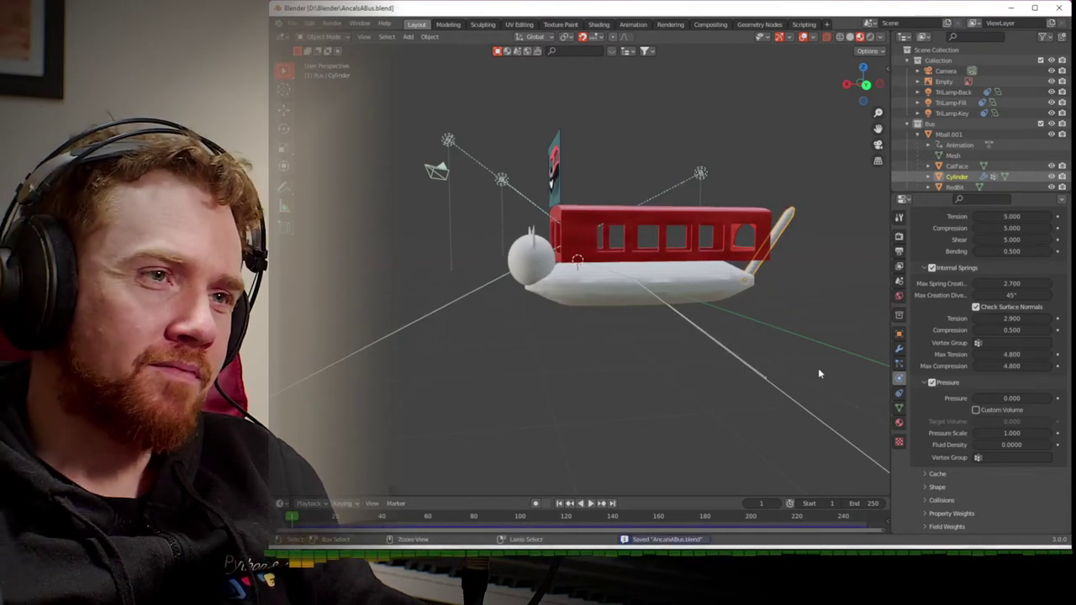
- Frame the cat head from the right side view and select the CatFace object
middle_click_drag(611, 349, 662, 331)
scroll(660, 326, "up", 4)
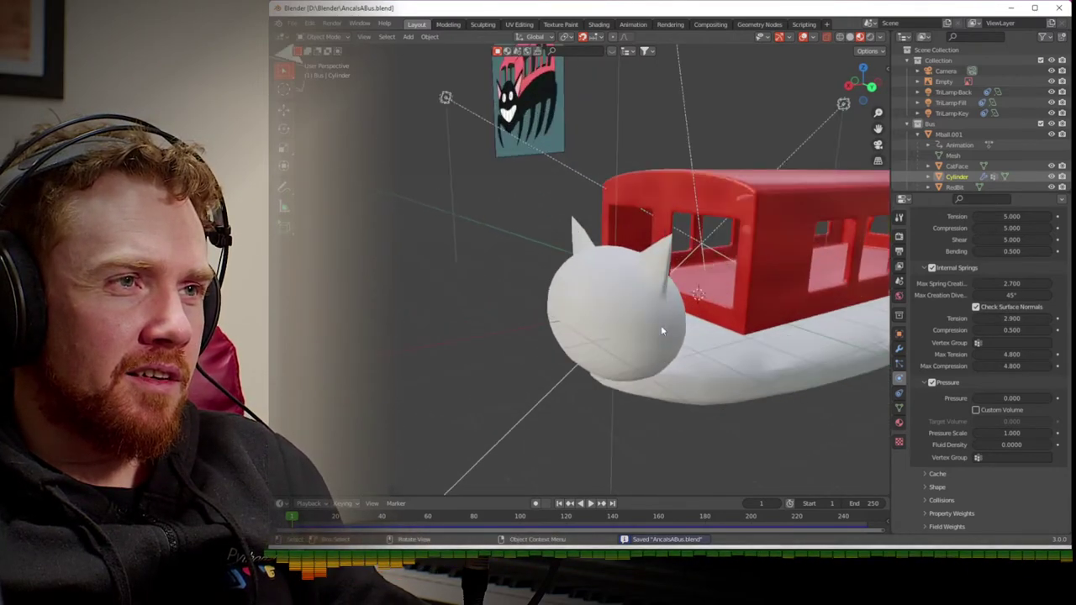
scroll(661, 325, "down", 1)
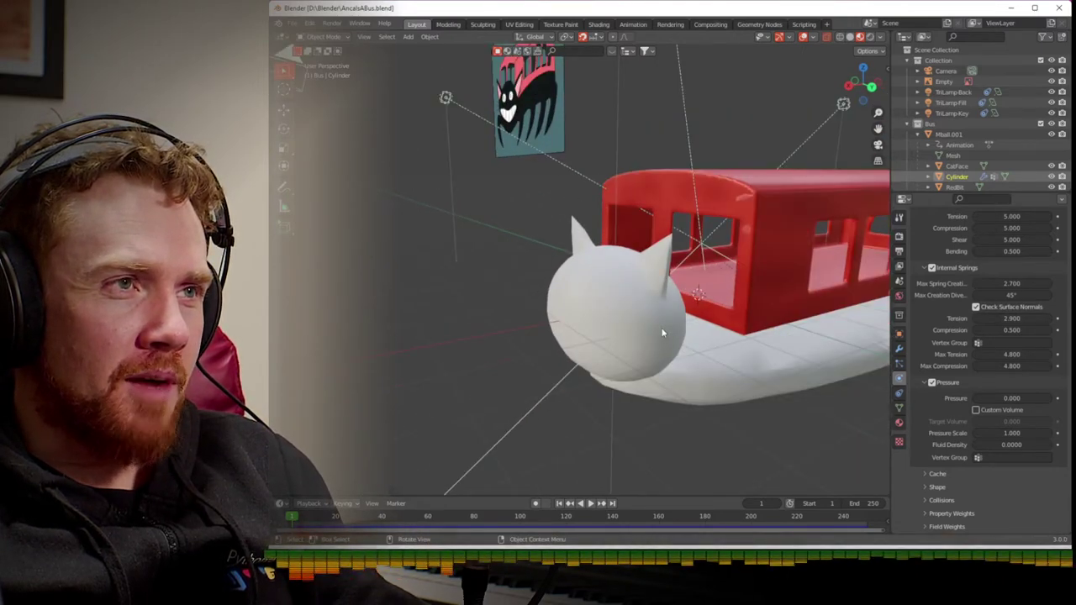
middle_click_drag(672, 333, 711, 322)
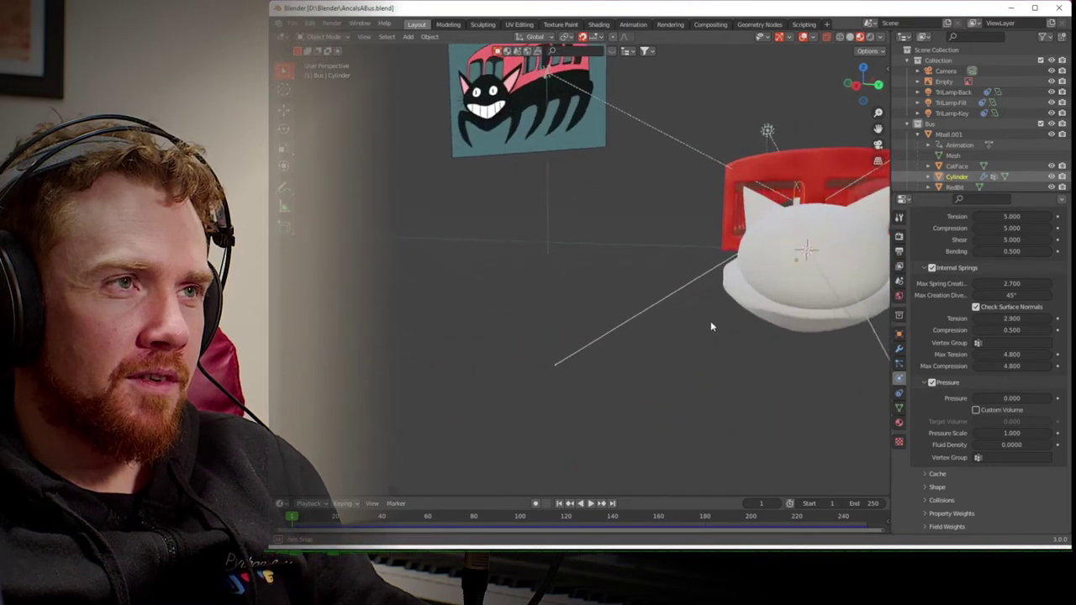
scroll(711, 322, "down", 2)
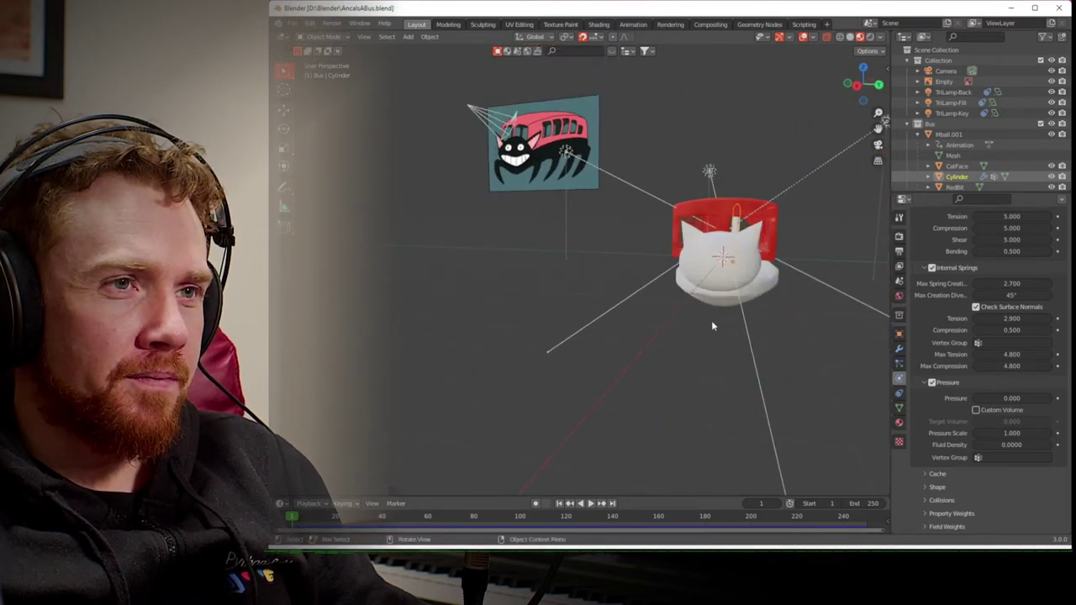
left_click(857, 84)
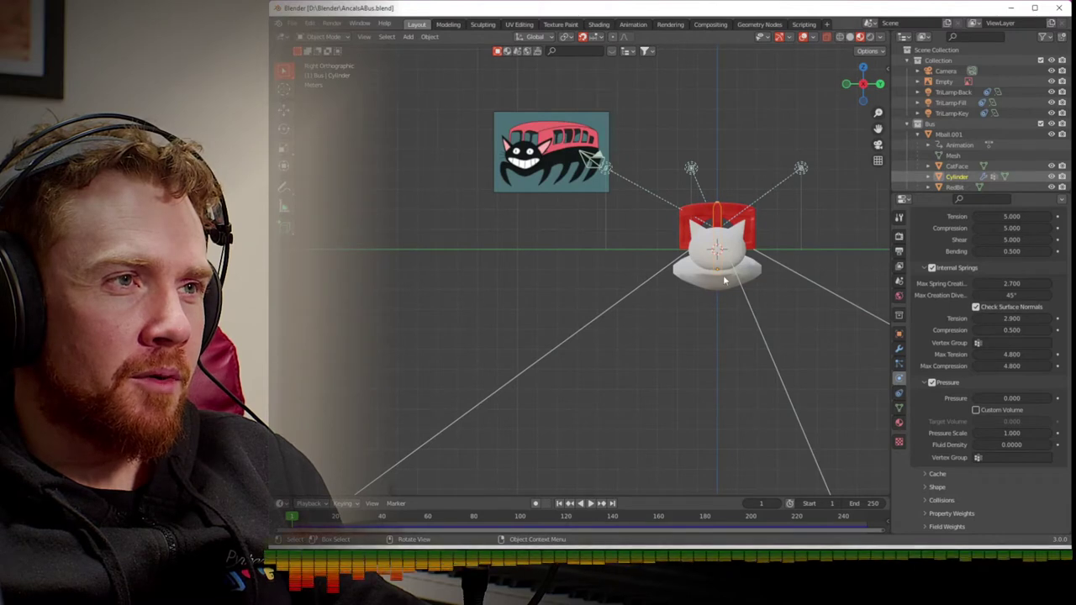
middle_click_drag(622, 245, 464, 298, "shift")
scroll(512, 280, "up", 4)
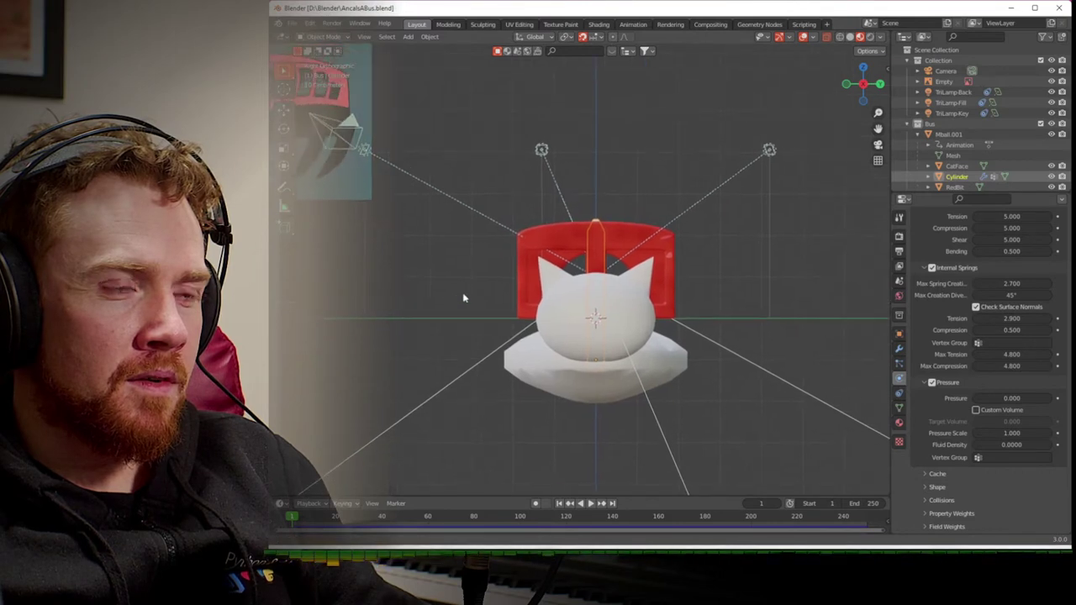
left_click(563, 304)
scroll(532, 211, "down", 2)
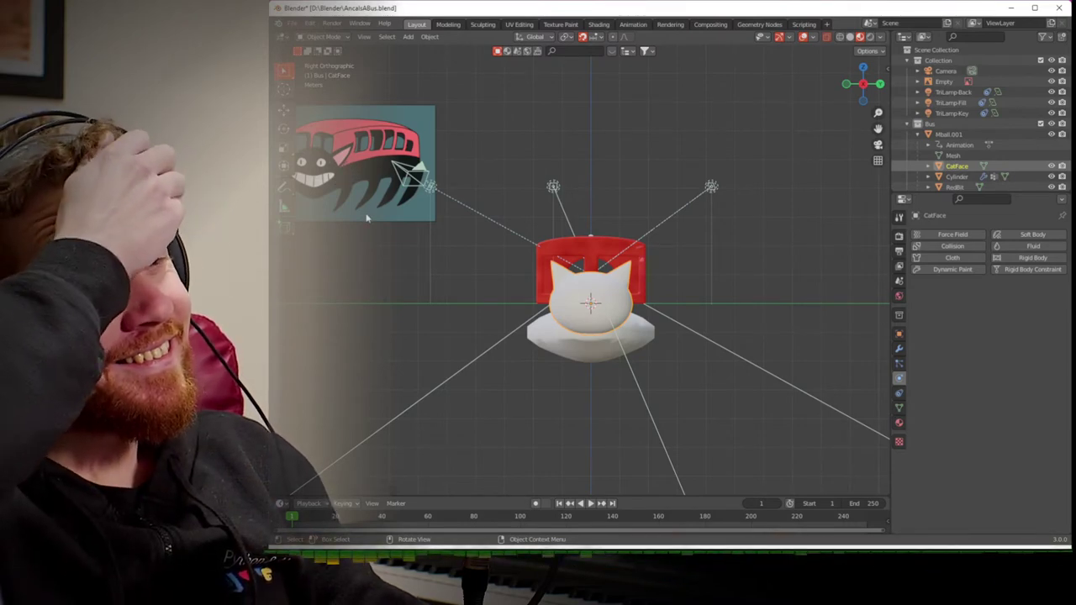
left_click(559, 25)
- In UV Editing, select all CatFace vertices from the side view and unwrap them
left_click(520, 26)
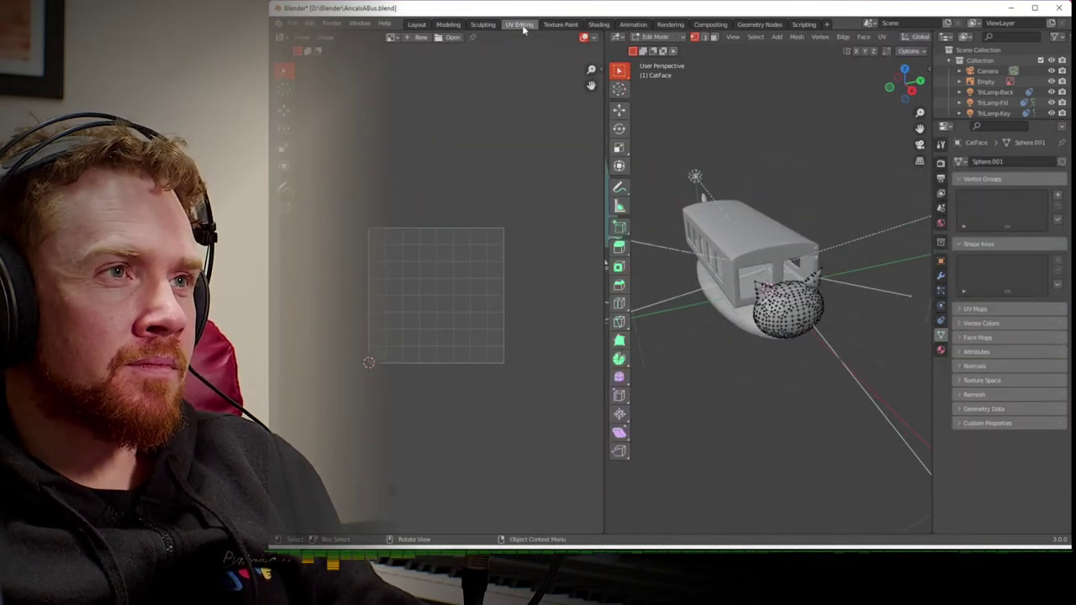
left_click(920, 82)
key("a")
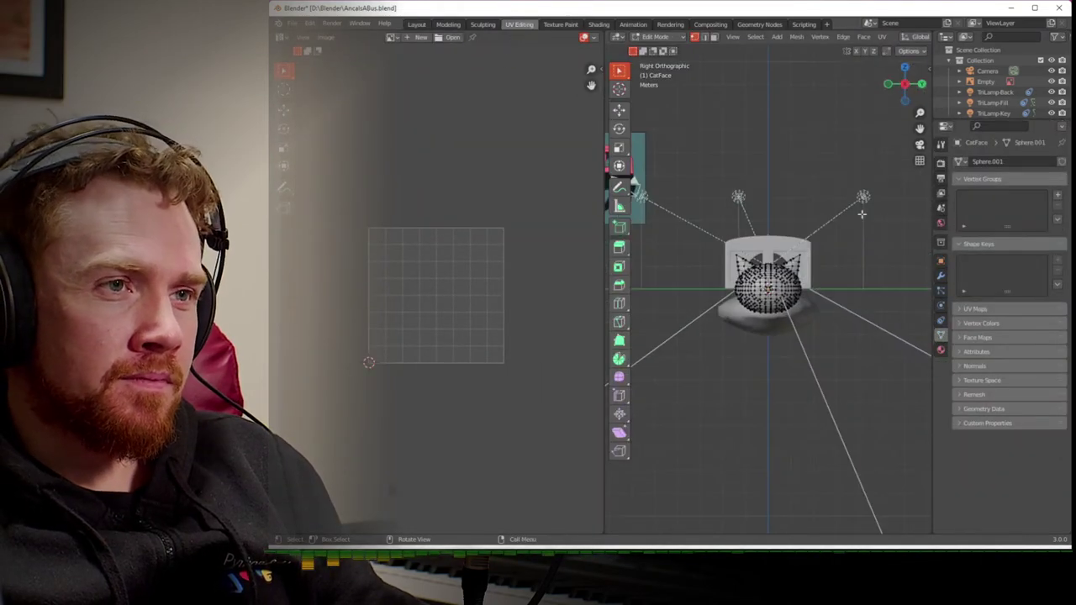
scroll(838, 244, "up", 4)
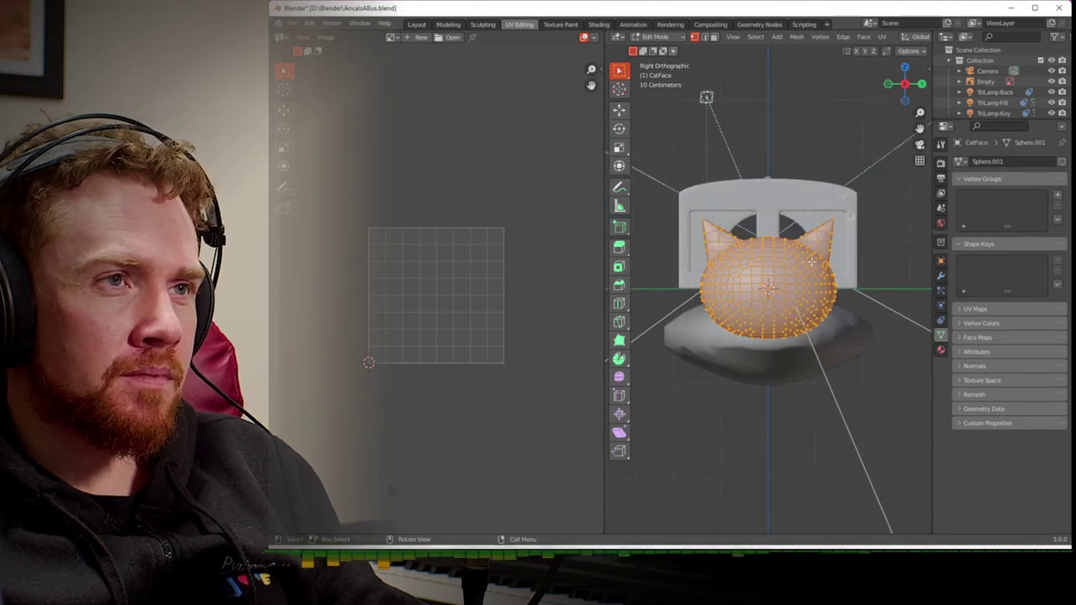
left_click(842, 37)
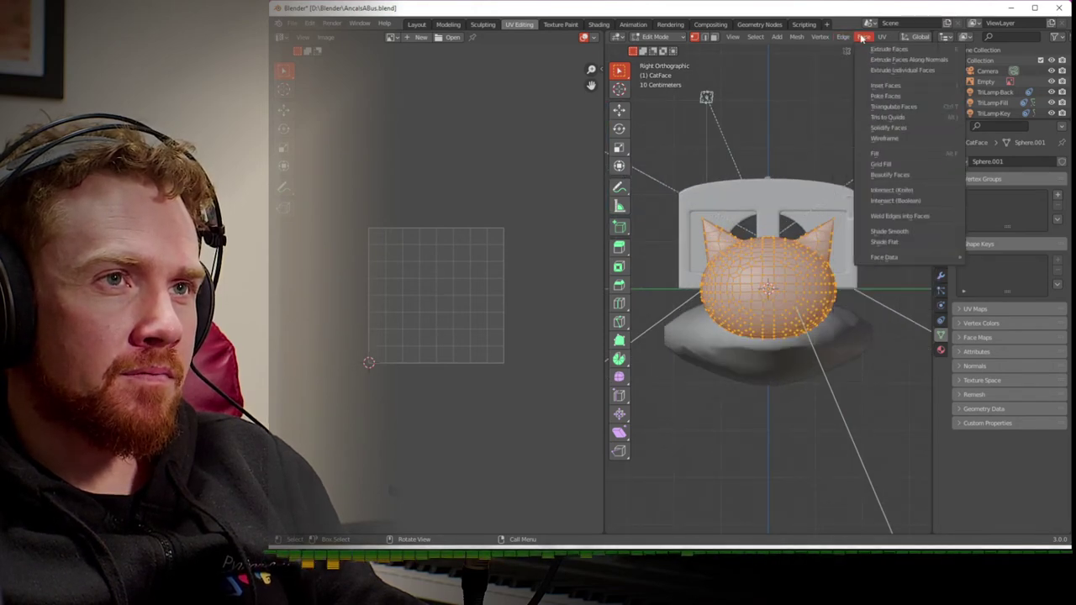
mouse_move(881, 39)
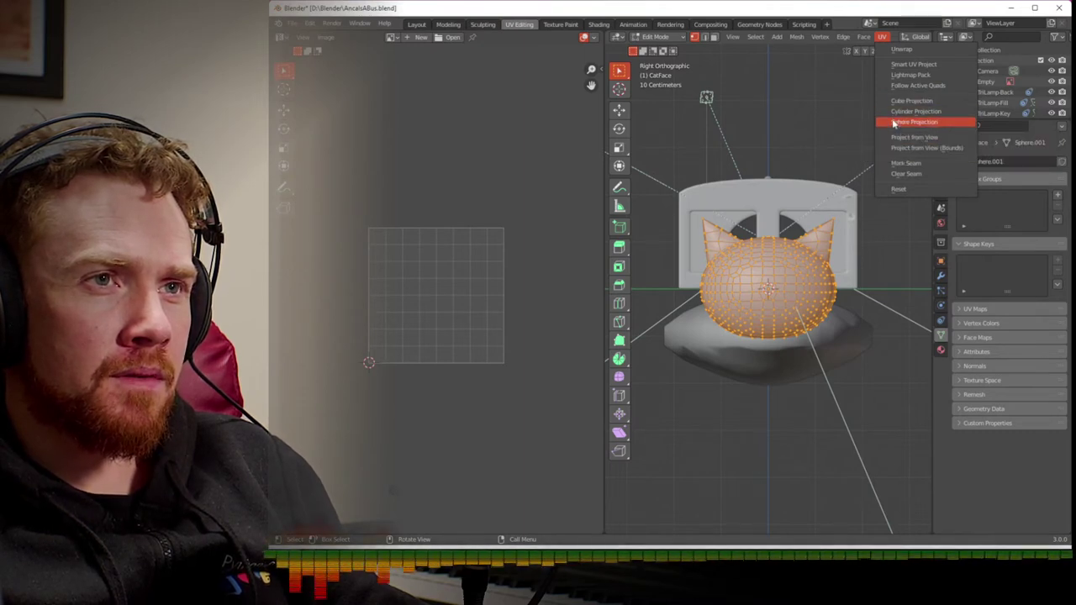
left_click(892, 49)
scroll(508, 310, "up", 5)
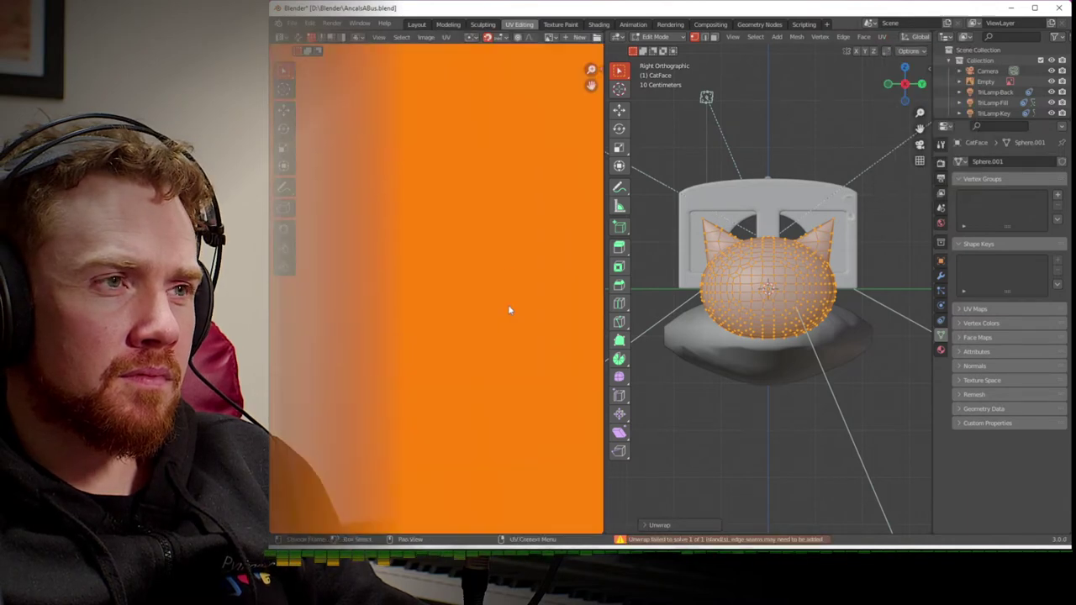
scroll(508, 310, "down", 5)
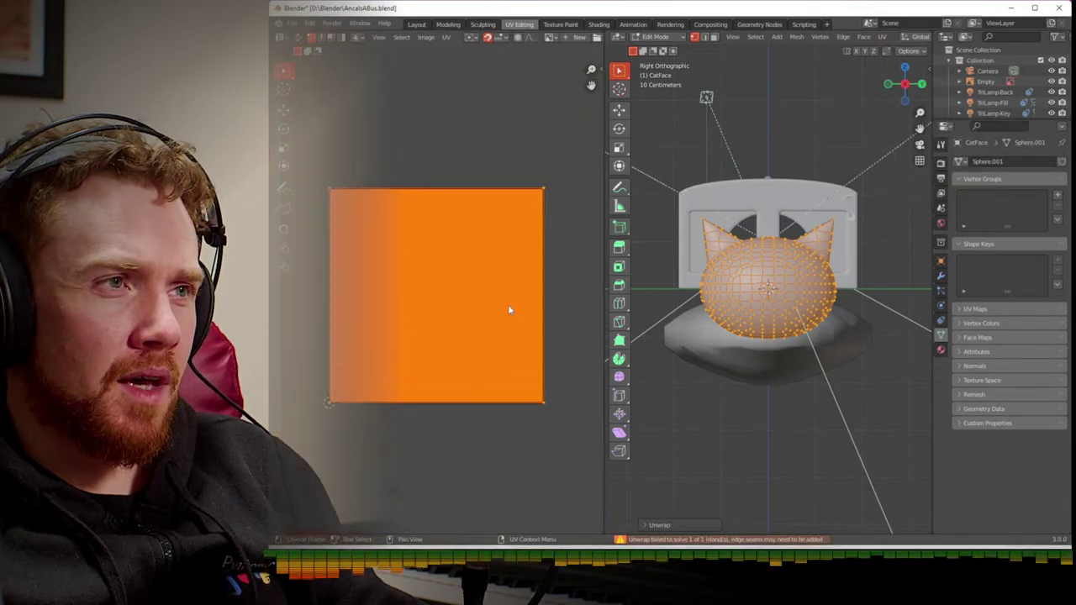
left_click(553, 310)
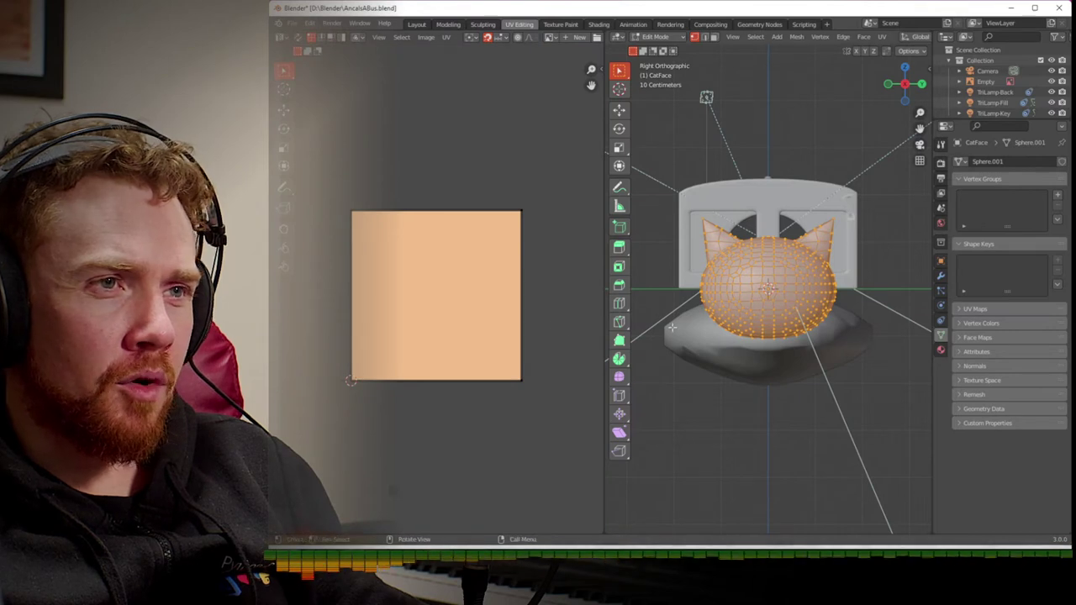
scroll(870, 39, "down", 10)
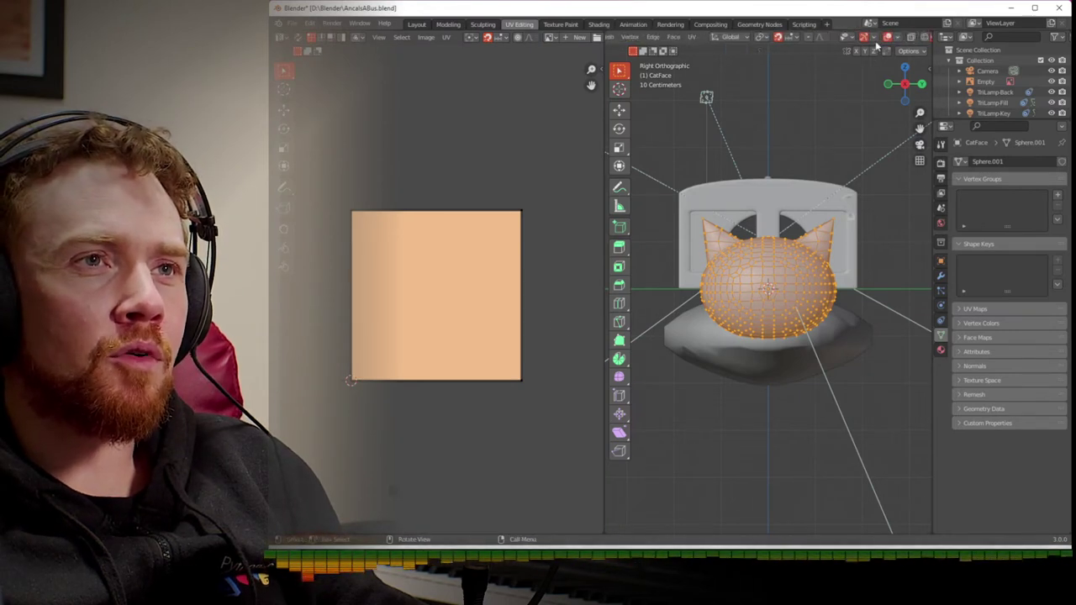
- Reselect all head vertices and apply UV > Project from View
left_click(665, 213)
key("a")
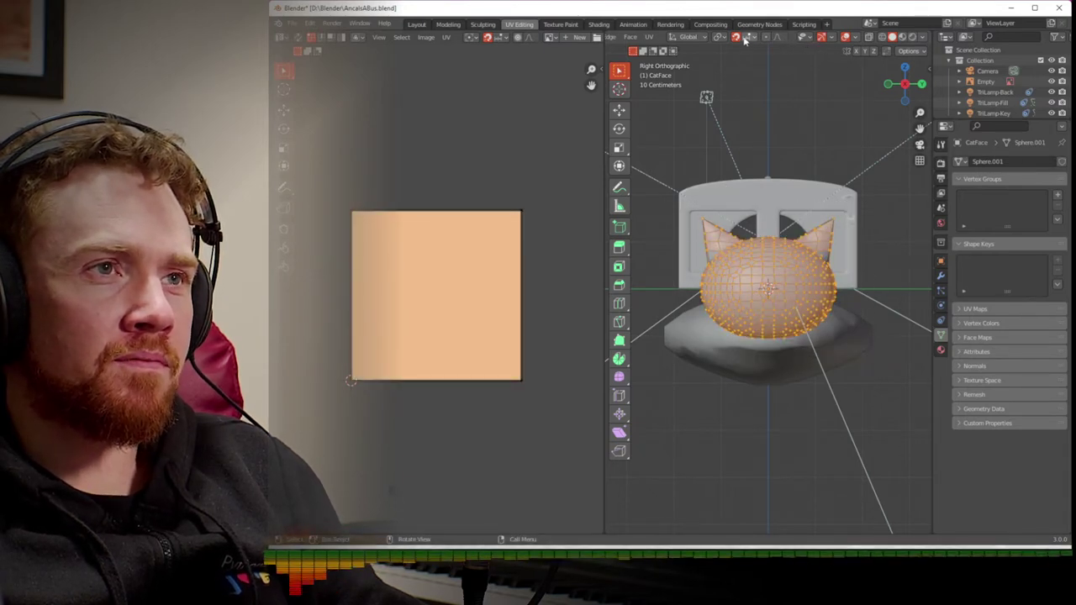
scroll(764, 39, "up", 5)
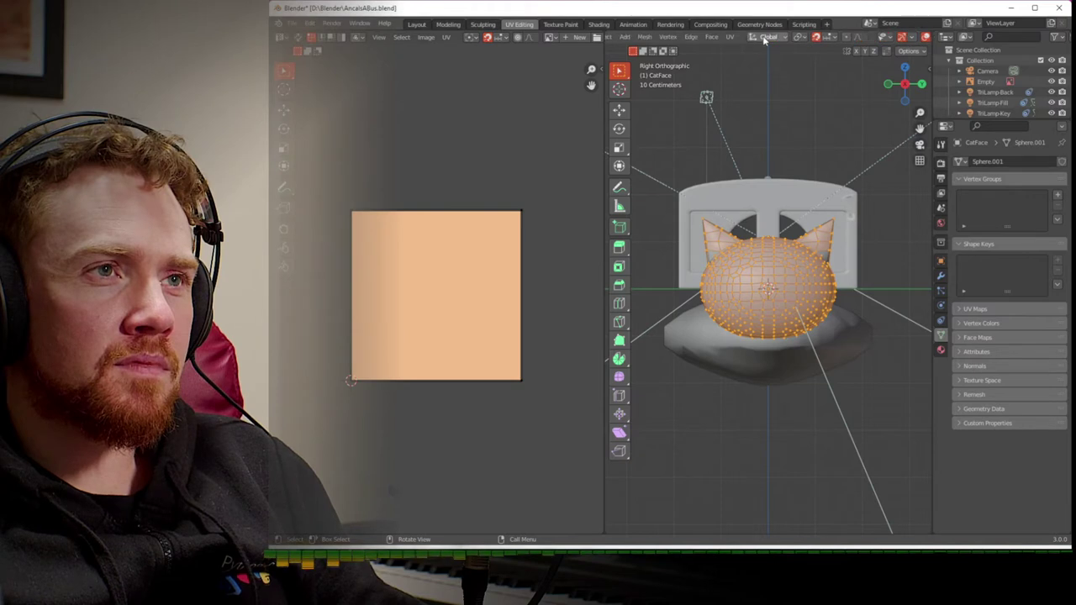
left_click(877, 38)
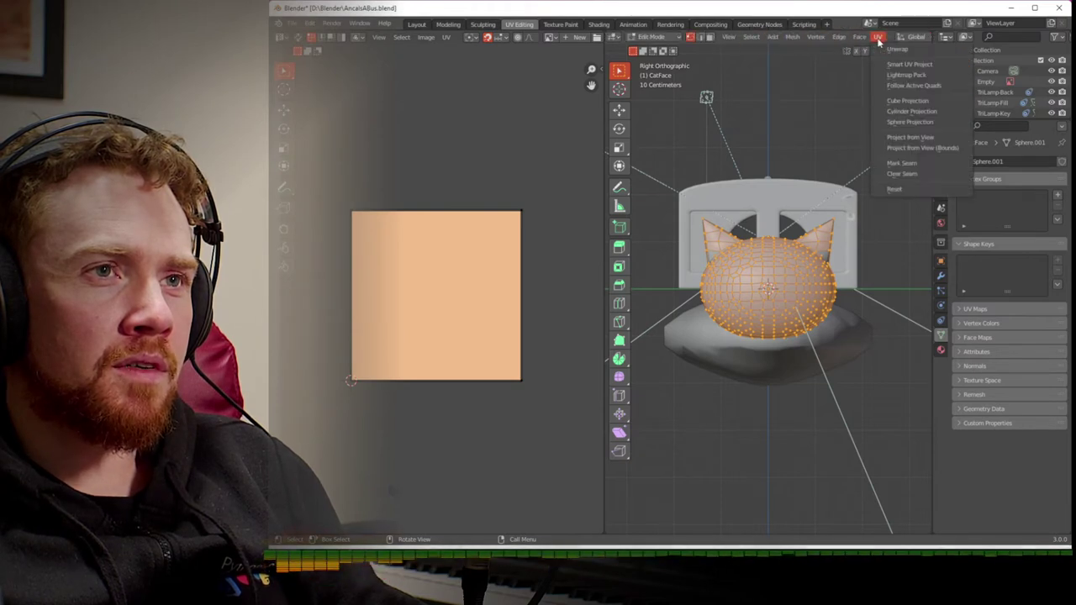
left_click(910, 137)
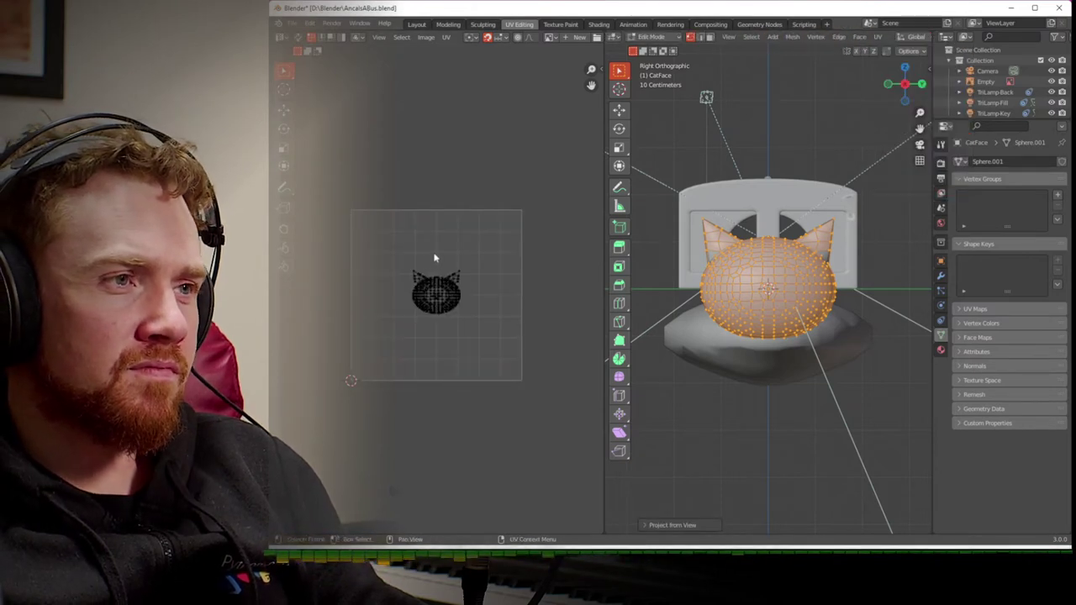
- Move the whole cat UV island to the left in the UV editor
key("a")
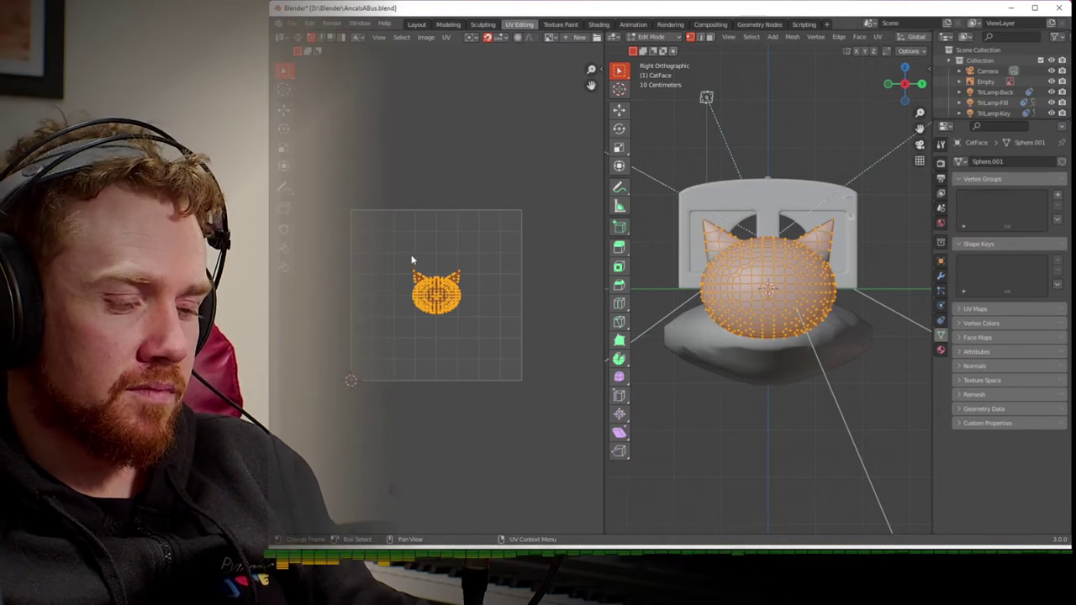
key("g")
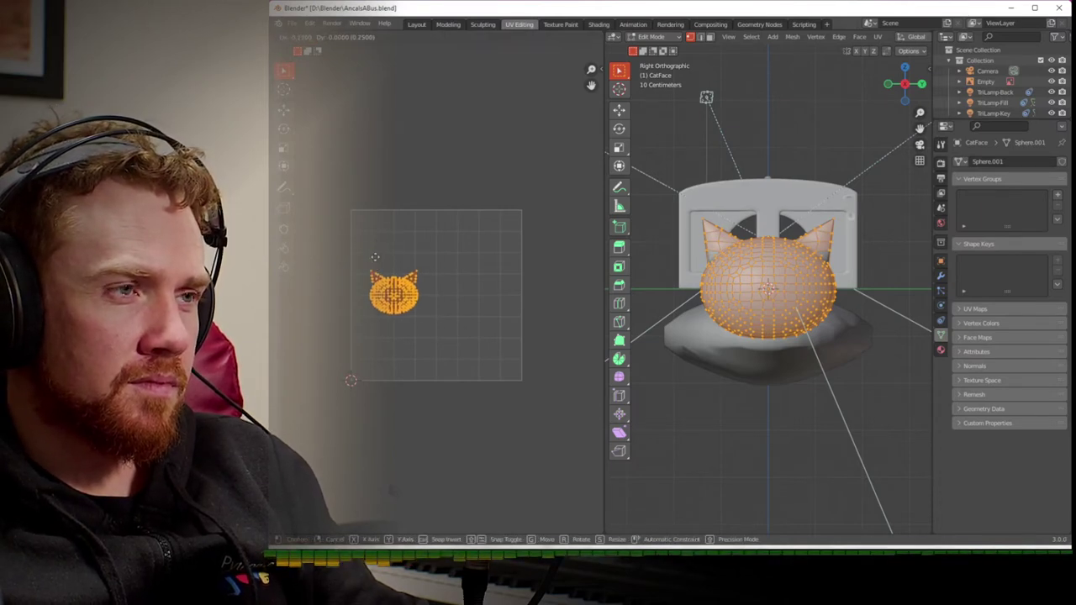
left_click(375, 256)
left_click(437, 167)
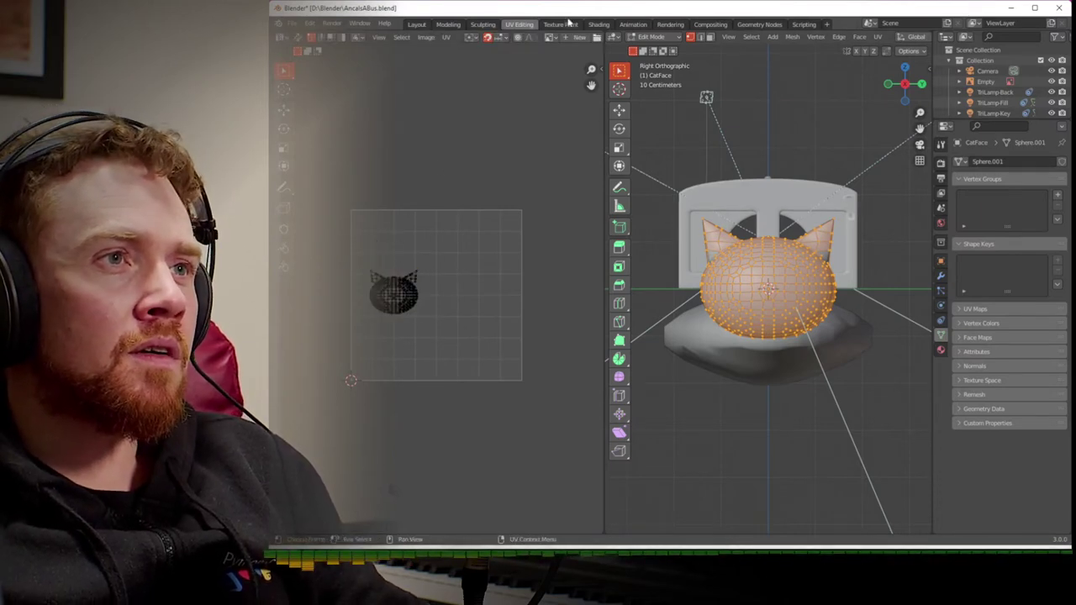
left_click(599, 24)
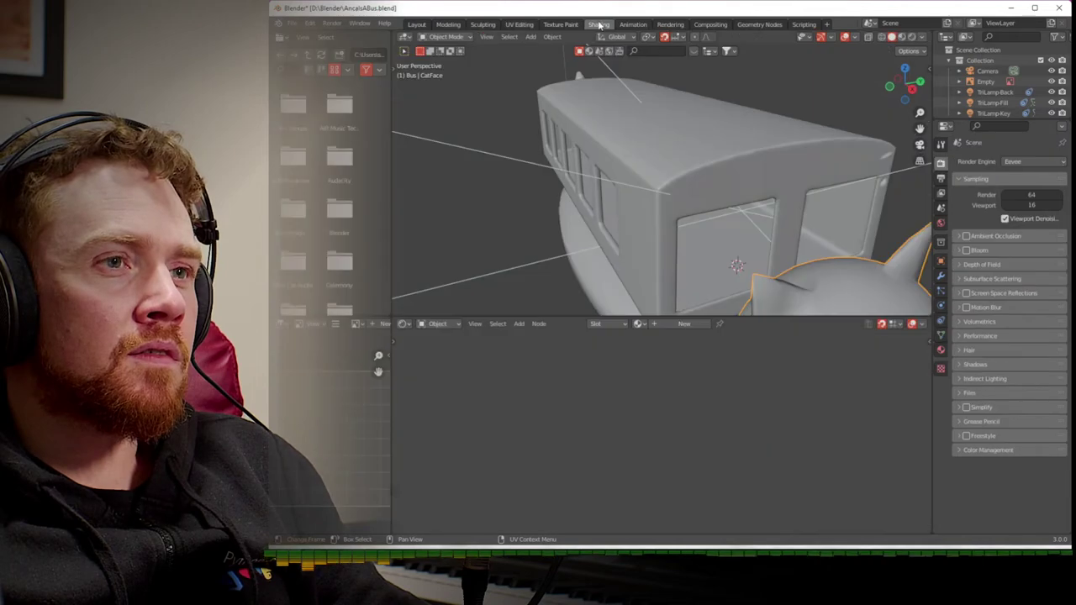
- Create a new material named CatFace and delete its Principled BSDF node
left_click(664, 325)
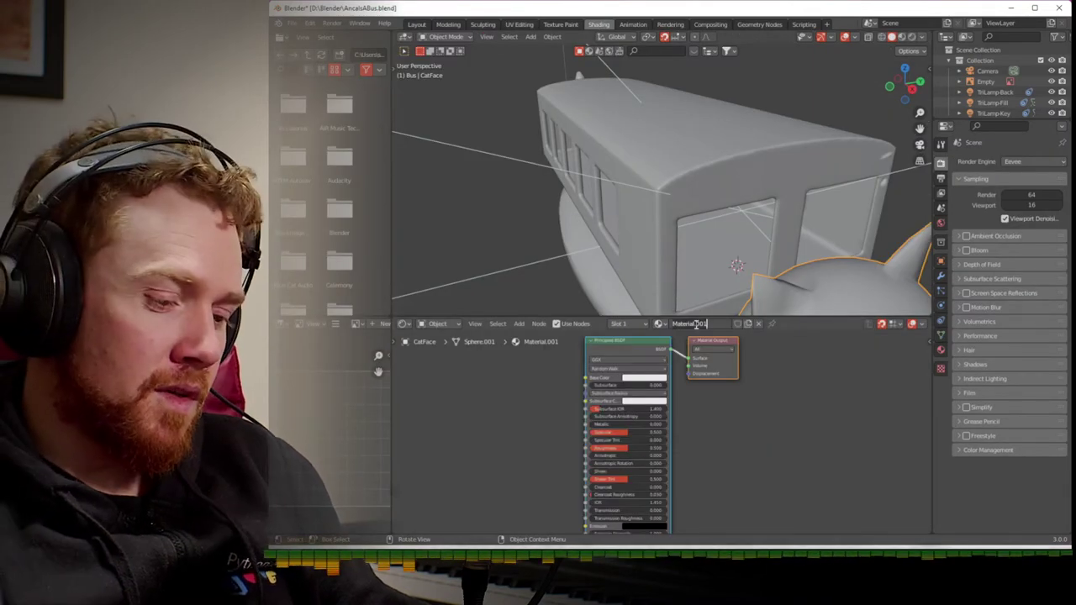
type("CatFace")
key("Return")
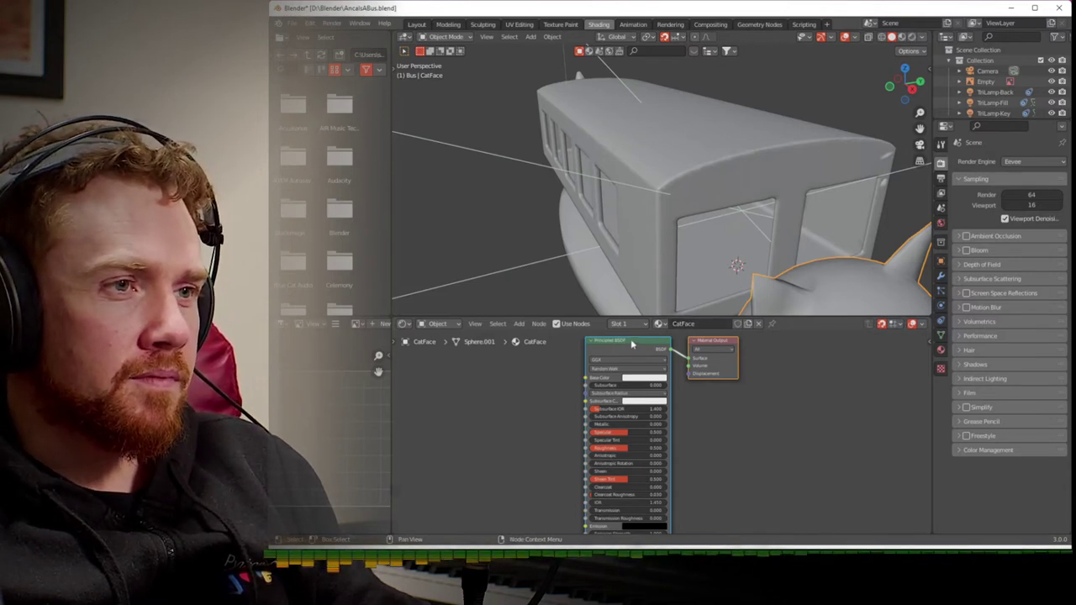
left_click_drag(631, 340, 609, 361)
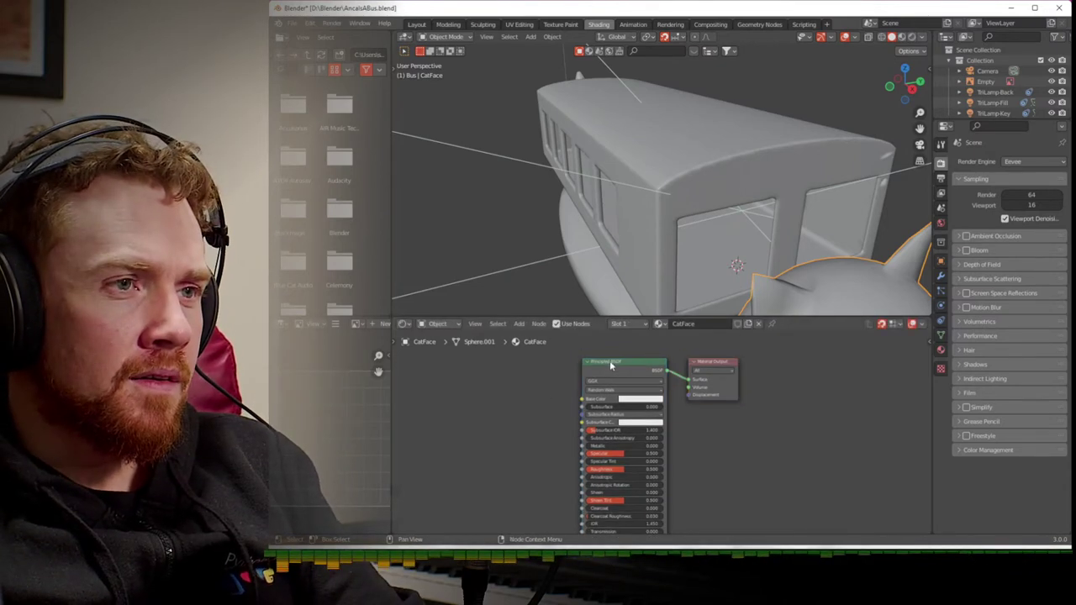
key("Delete")
- Add an Image Texture node loading Anca_Is_A_Bus.png and connect it to the material output
left_click(520, 325)
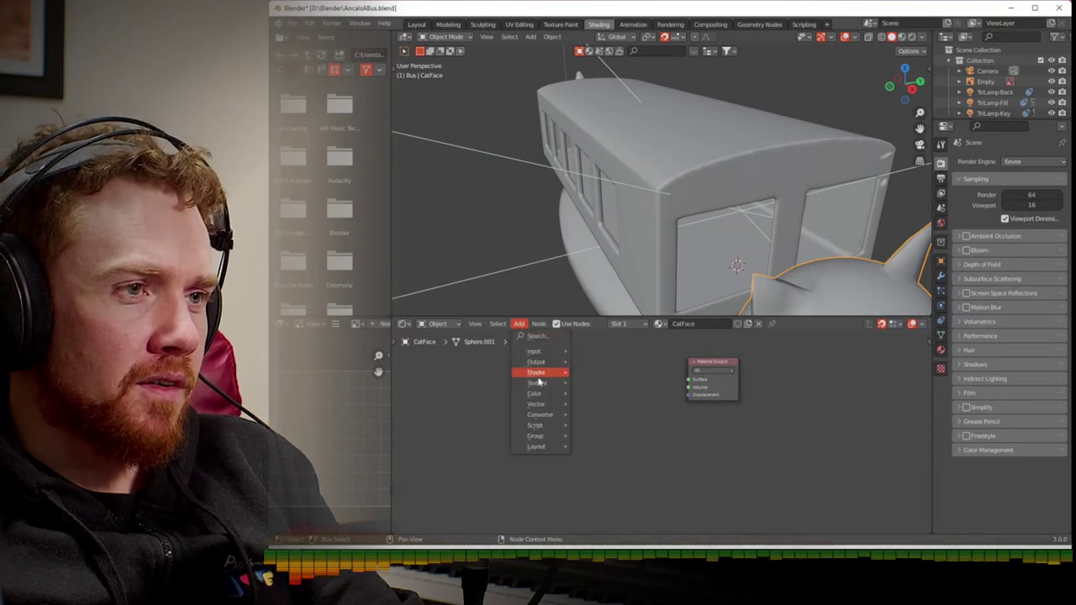
mouse_move(536, 383)
left_click(606, 434)
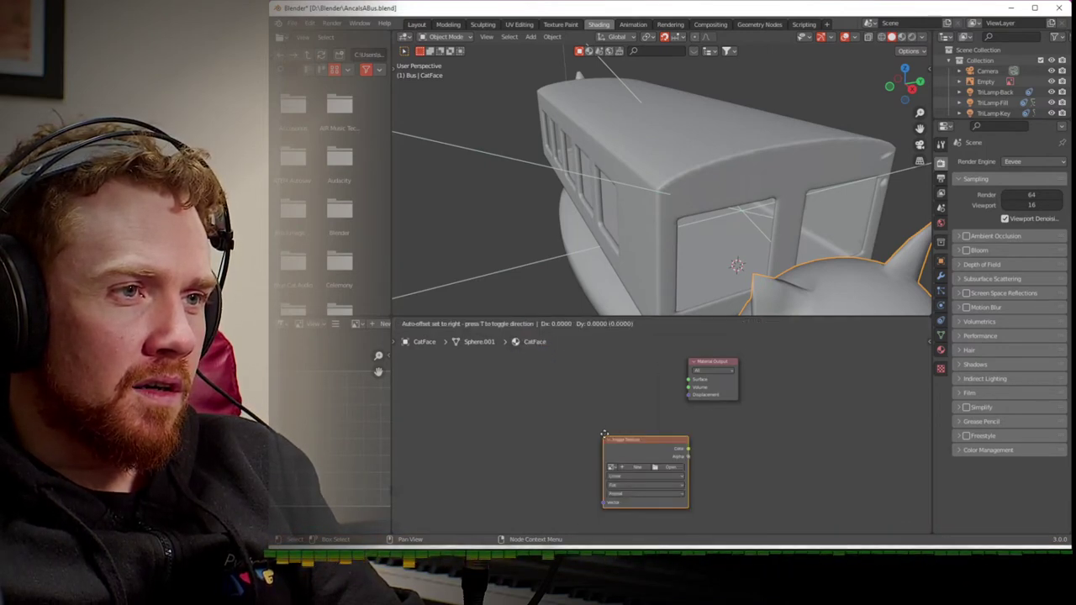
left_click(572, 401)
left_click(541, 409)
left_click(552, 423)
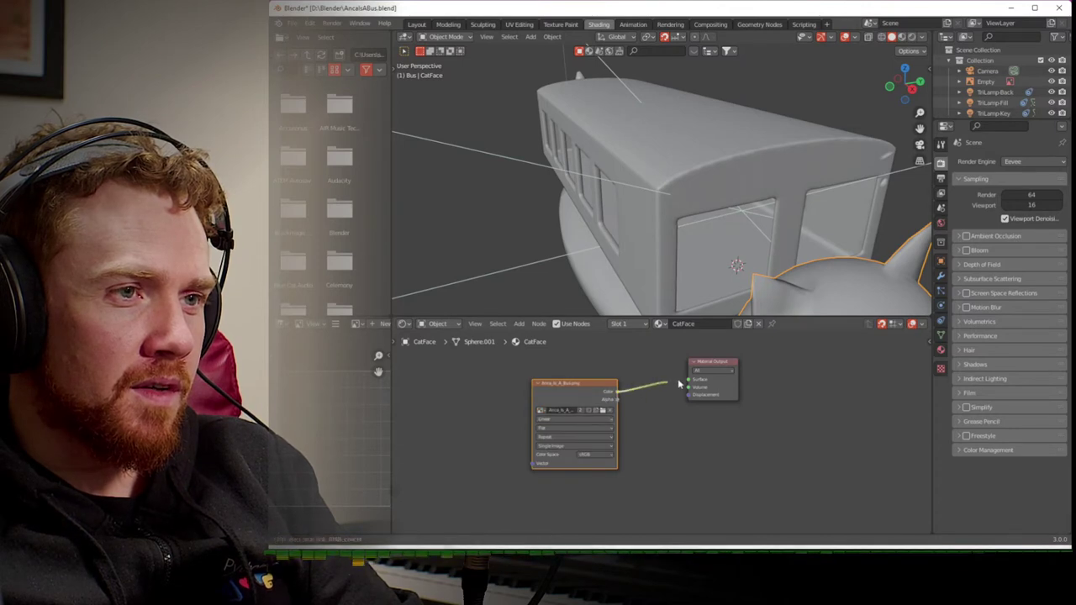
left_click_drag(678, 381, 689, 379)
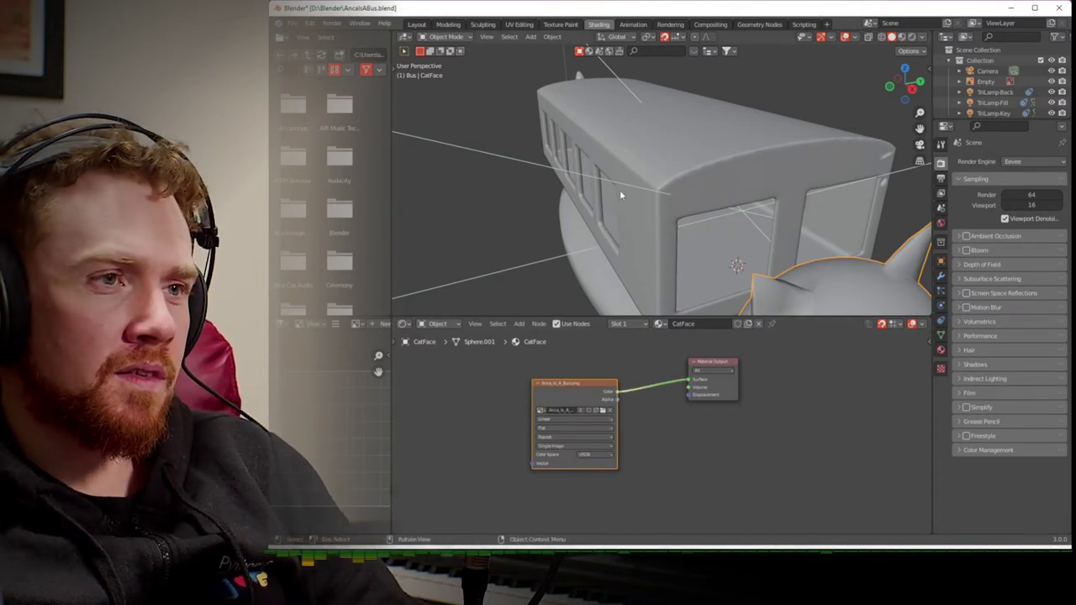
- Check the bus front in Texture Paint, then return to UV Editing
left_click(560, 24)
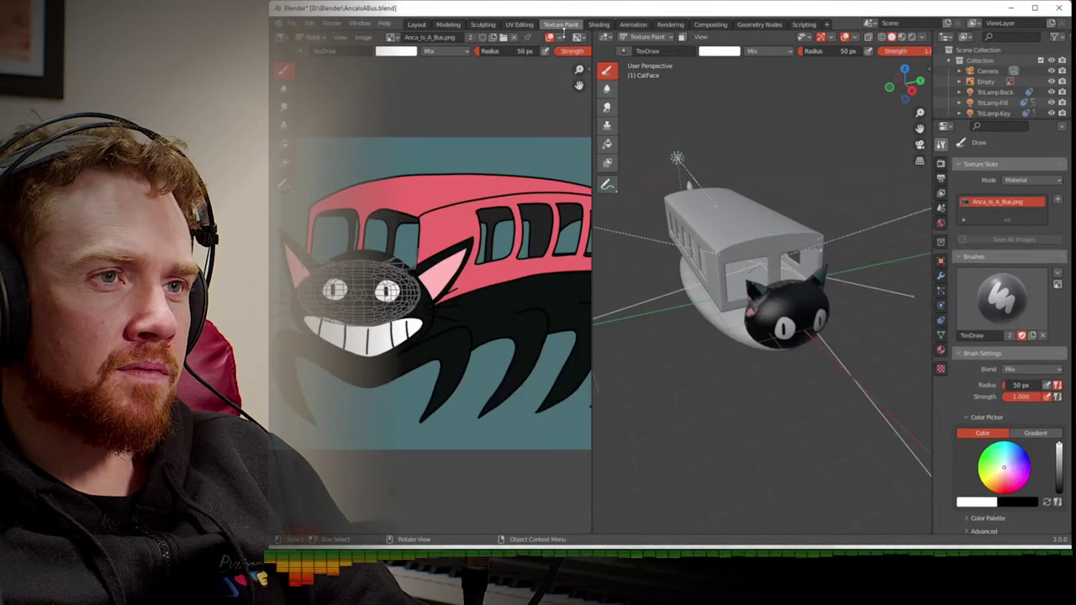
middle_click_drag(751, 372, 711, 329)
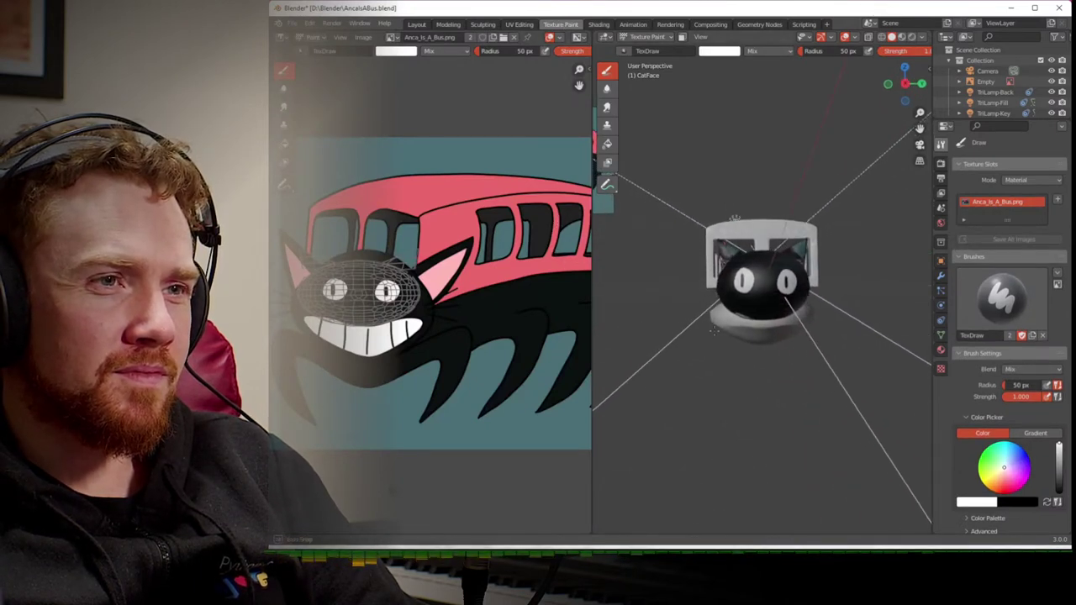
left_click(518, 24)
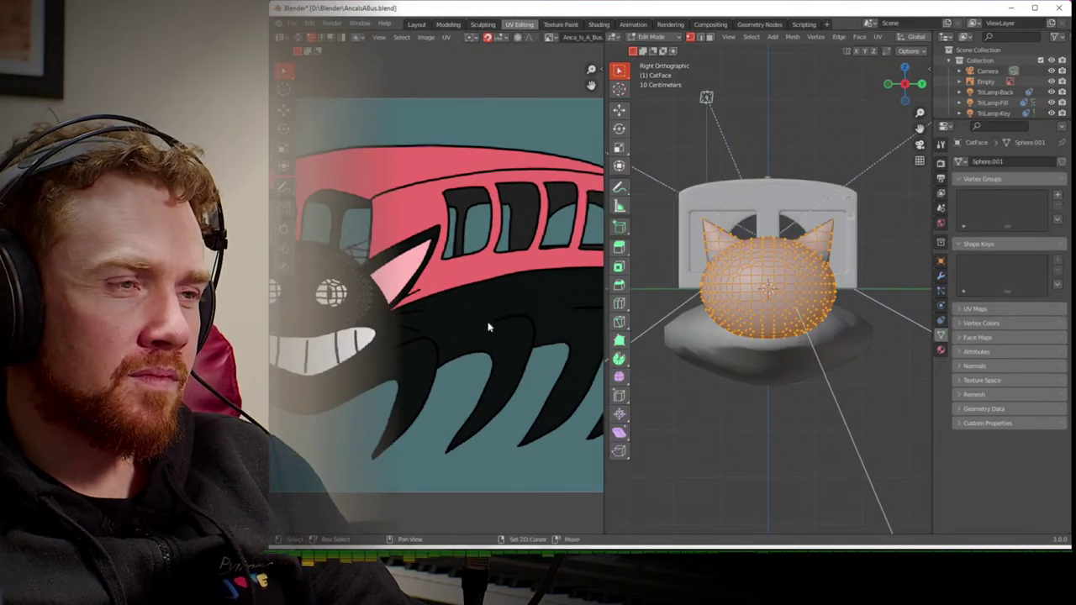
- Scale up the face UVs, move them, and widen them along X
scroll(379, 311, "down", 2)
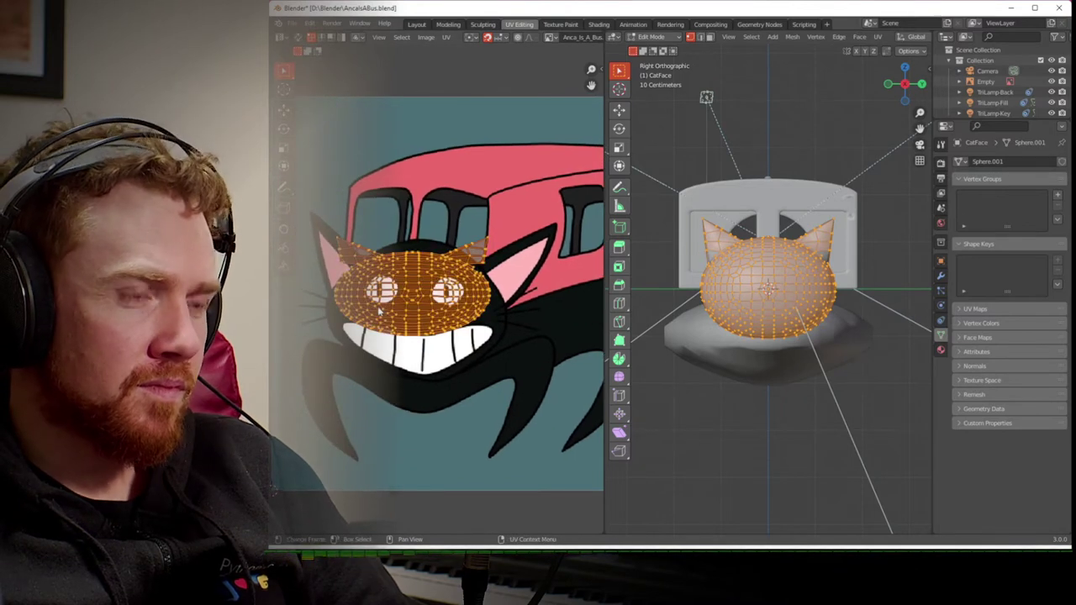
key("s")
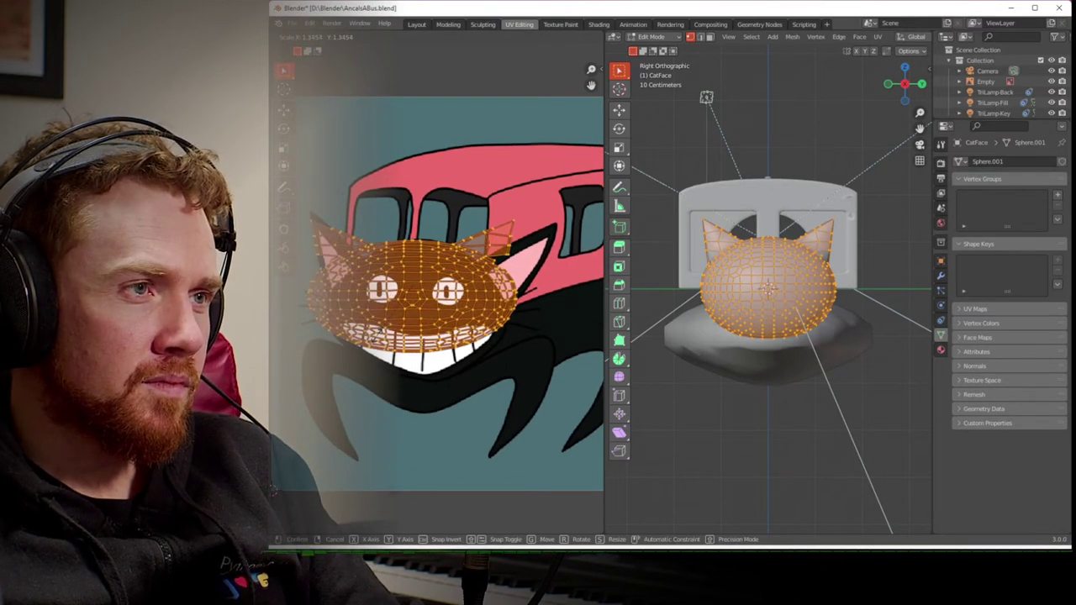
key("Return")
key("g")
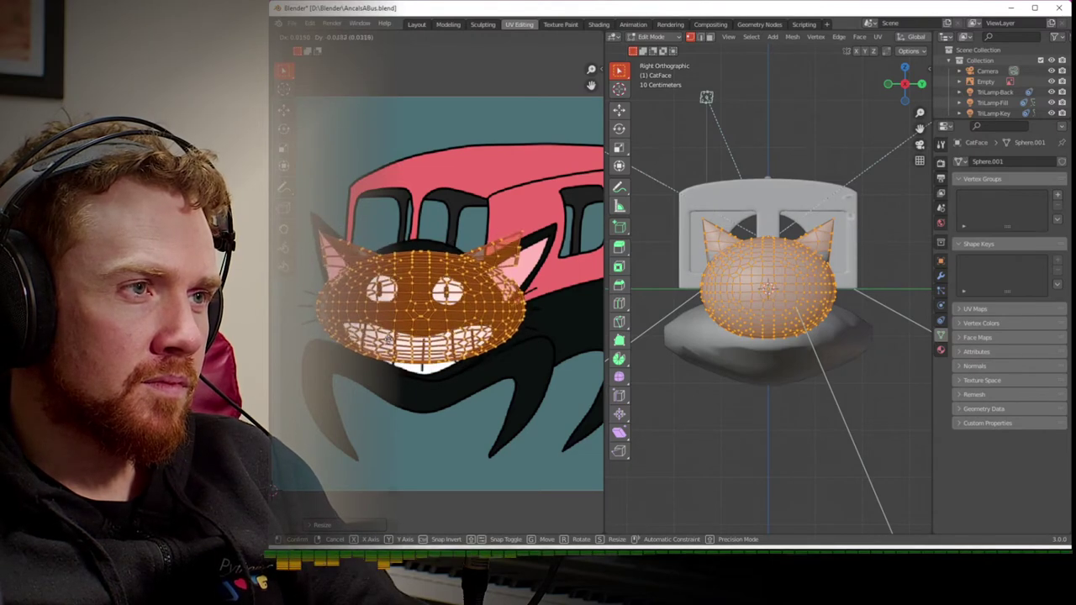
left_click(389, 344)
key("s")
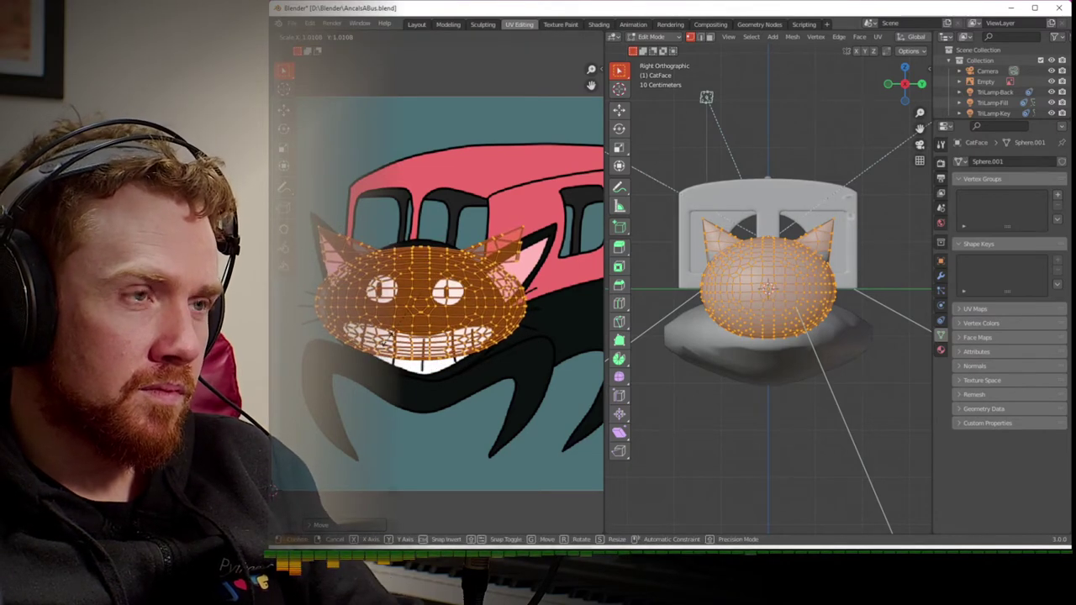
key("x")
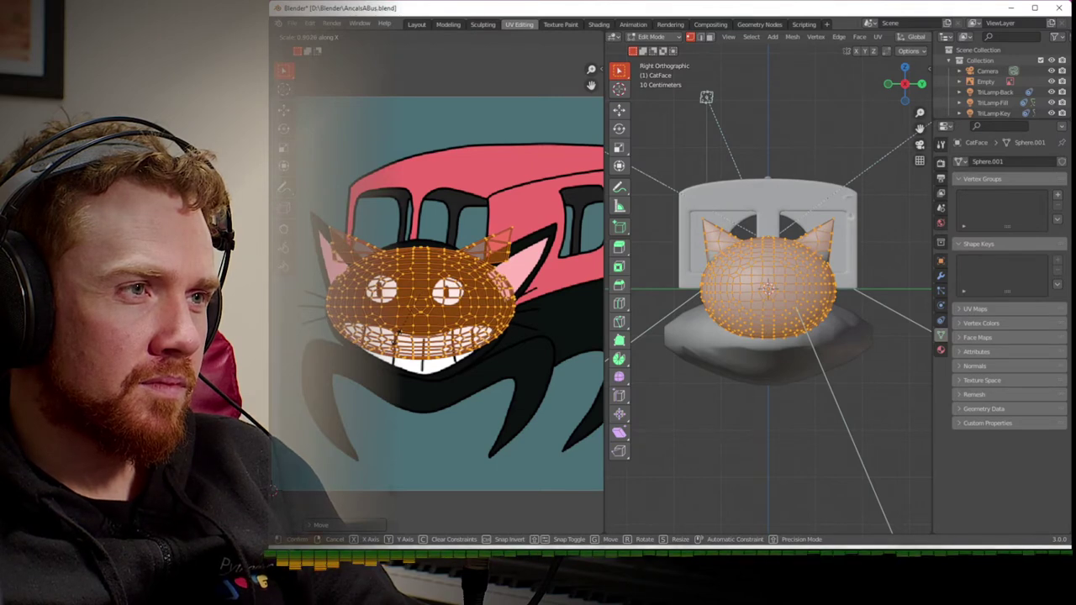
key("Return")
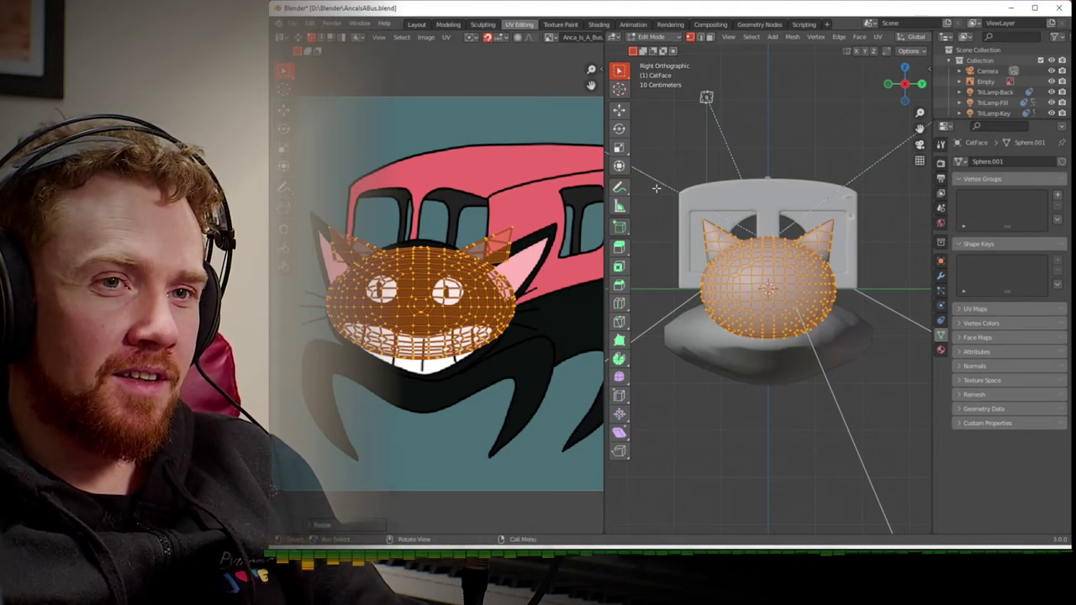
scroll(904, 44, "down", 6)
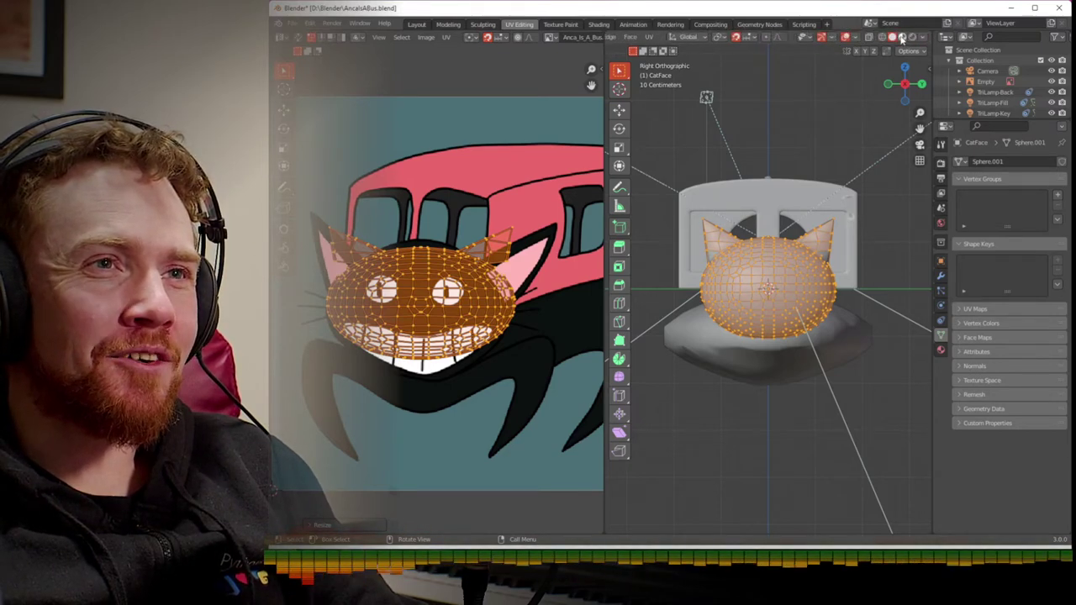
- In Material Preview, stretch the UVs along Y and shift them slightly down to fit the face
left_click(902, 38)
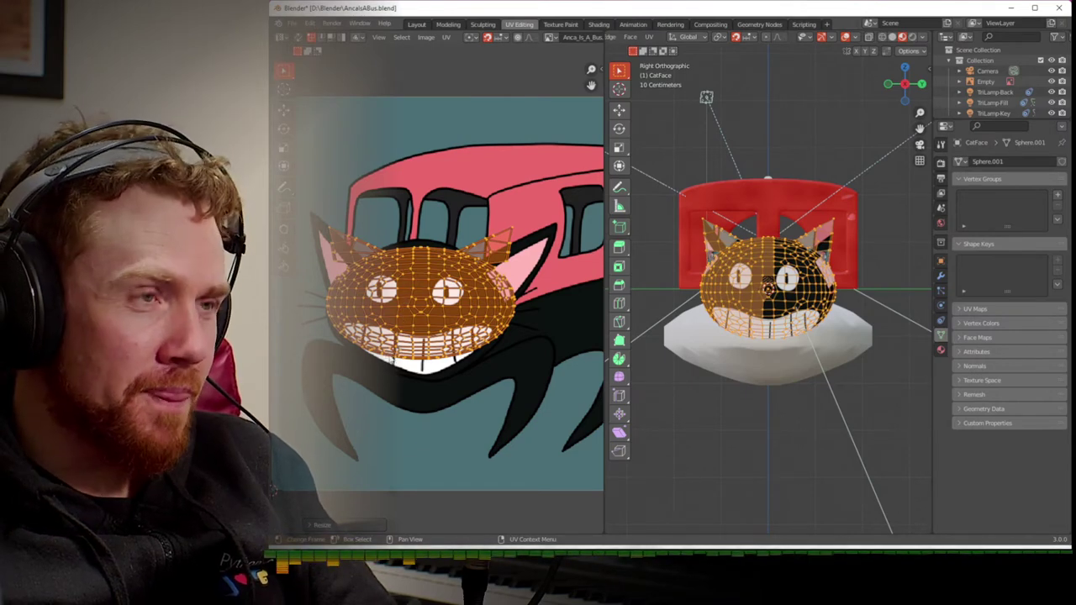
key("s")
key("y")
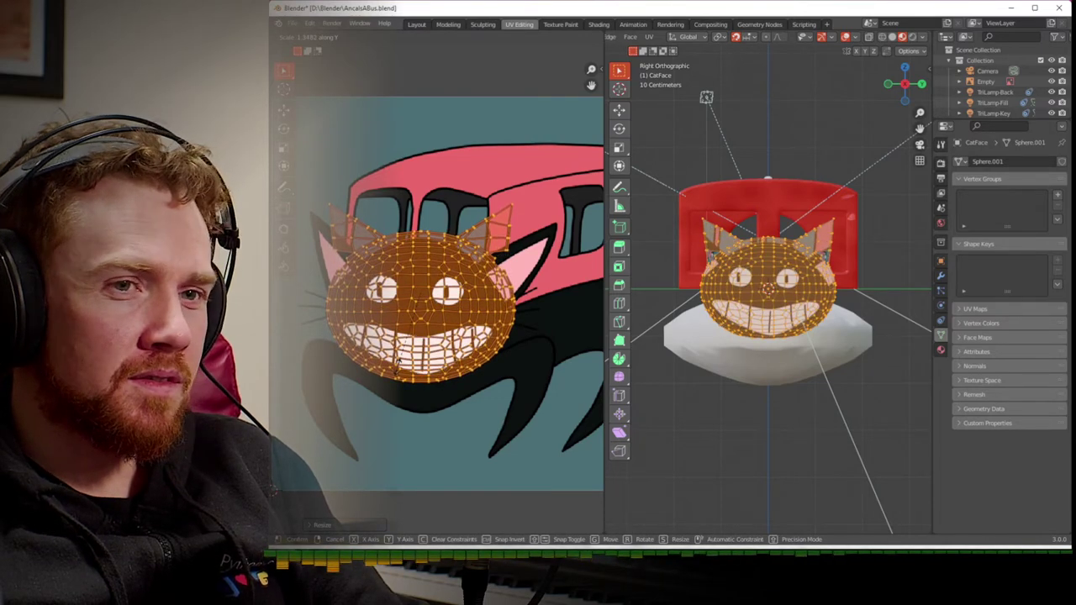
left_click(401, 371)
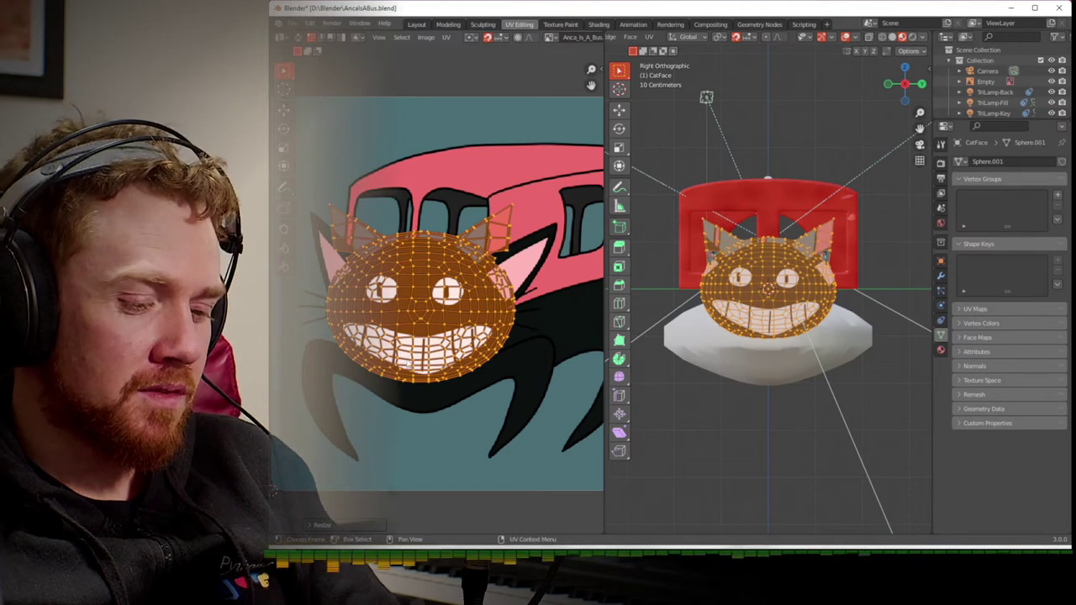
key("s")
key("y")
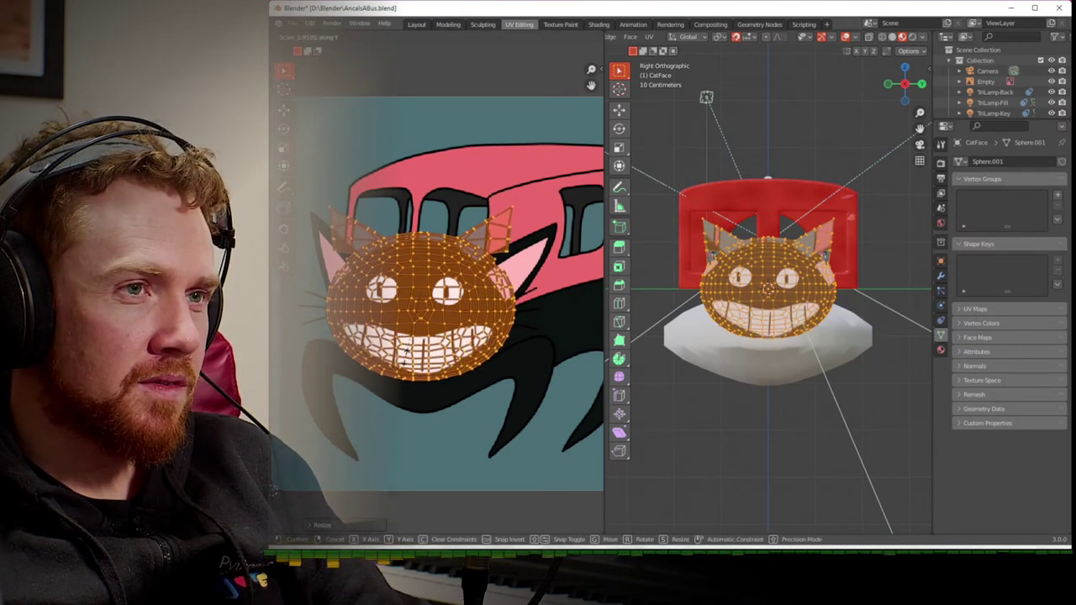
key("g")
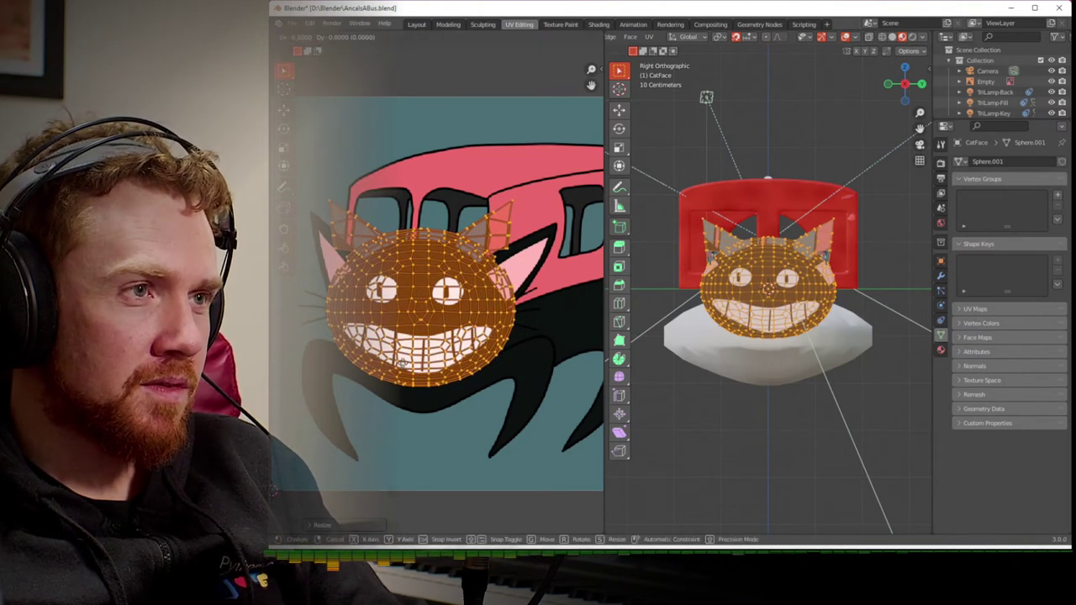
key("y")
key("Return")
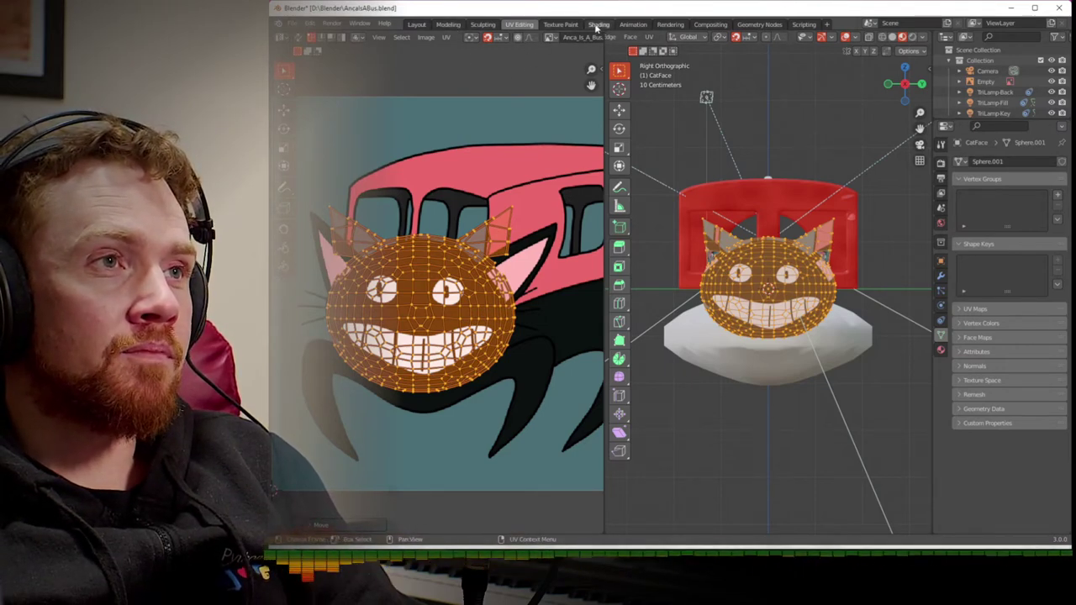
left_click(597, 25)
- Back in Layout, deselect CatFace and inspect the textured head from the right orthographic view
left_click(560, 24)
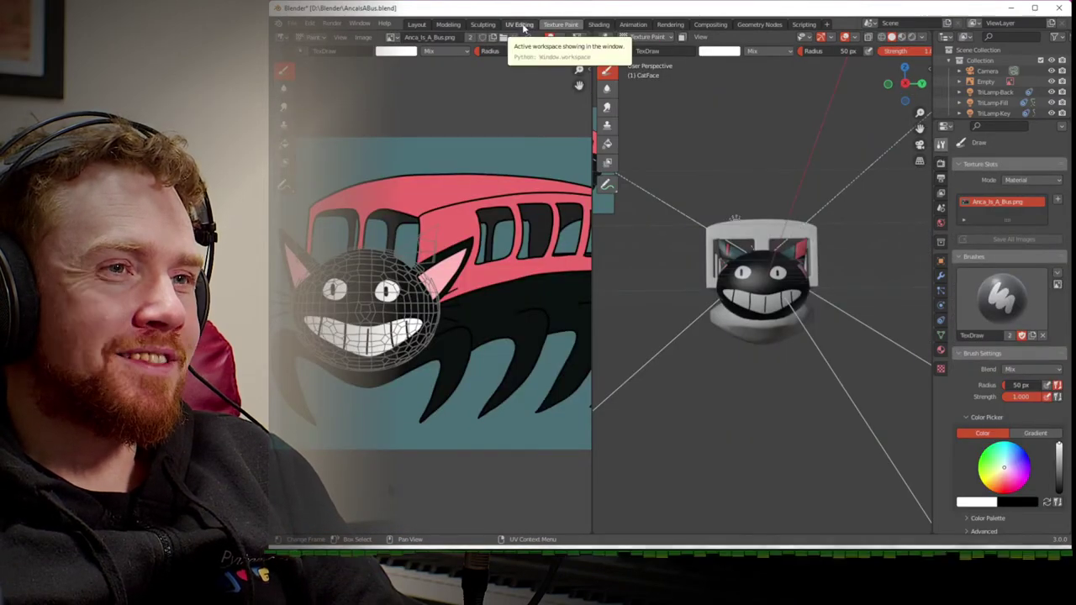
left_click(420, 26)
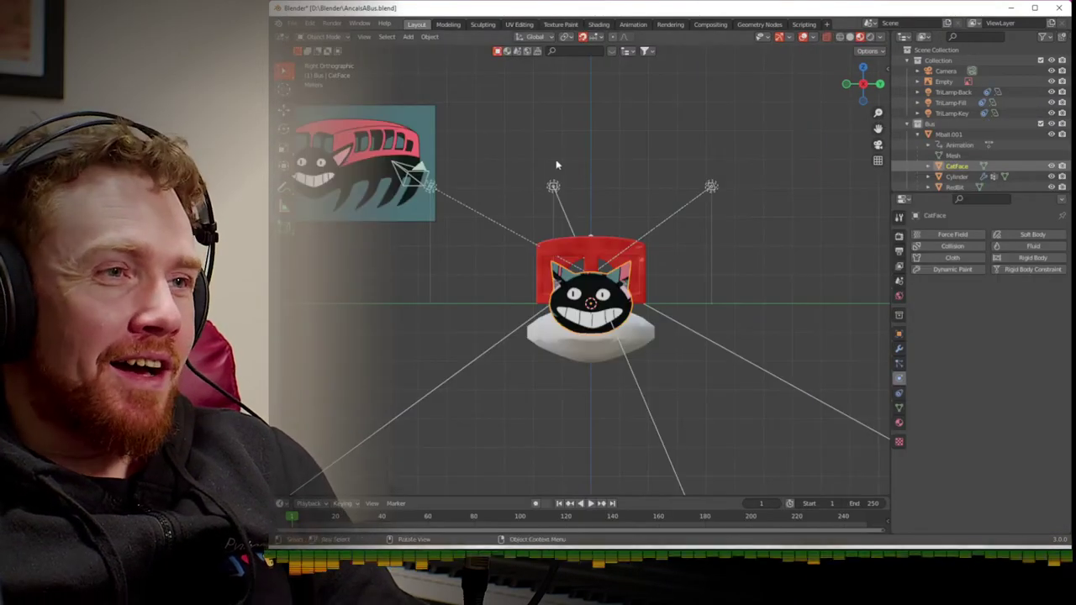
left_click(654, 184)
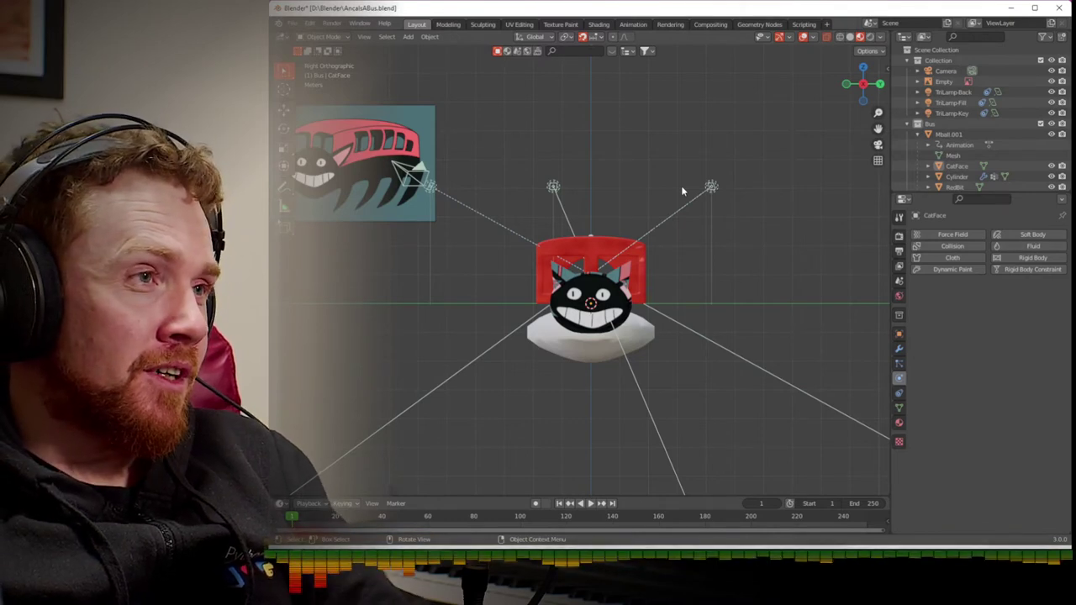
middle_click_drag(685, 246, 644, 253)
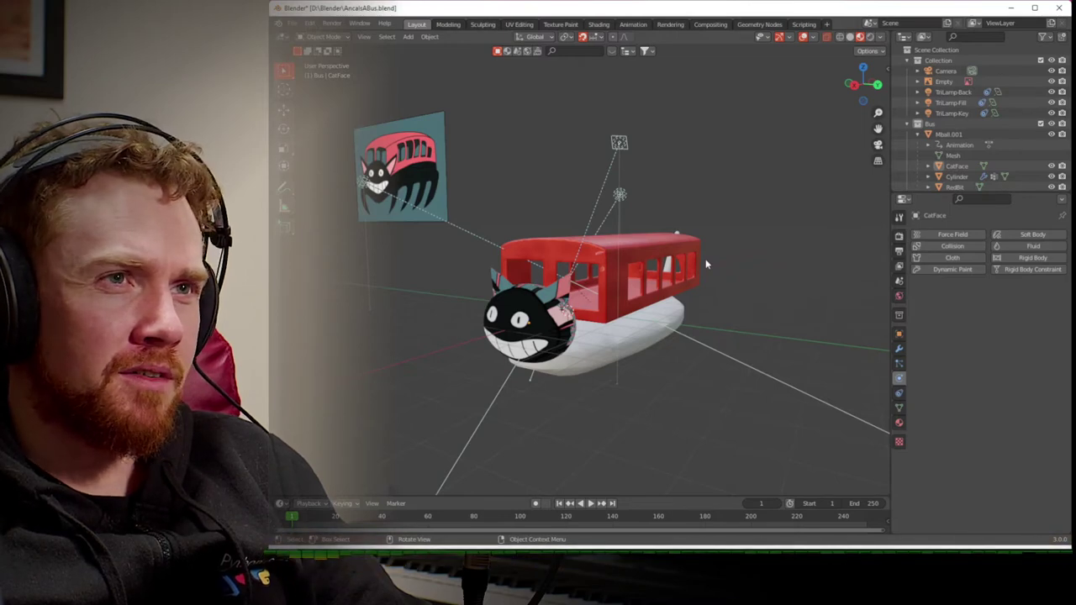
middle_click_drag(706, 265, 736, 254)
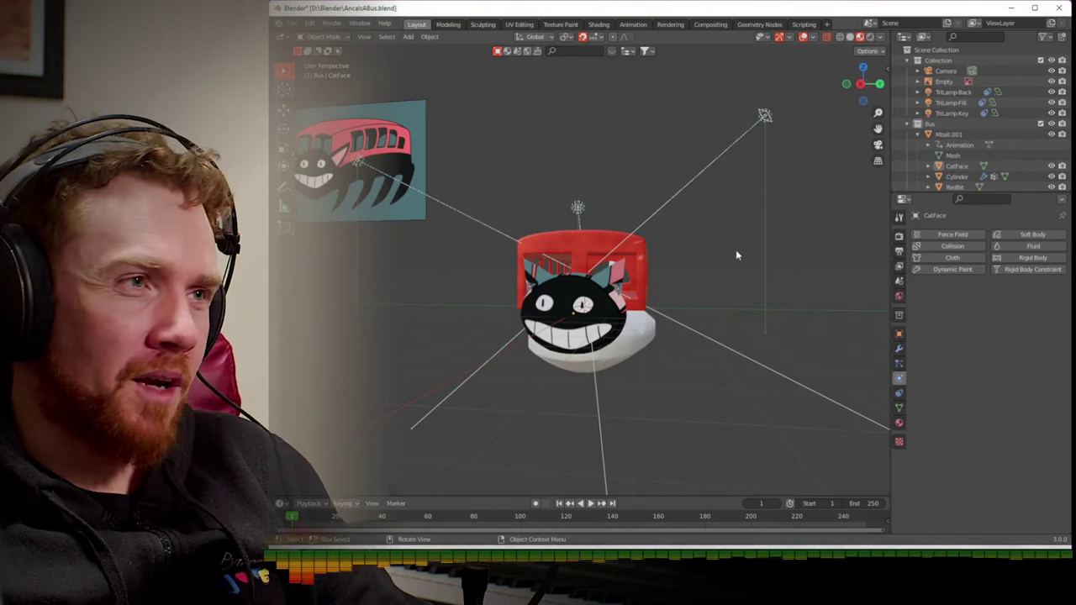
left_click(860, 85)
scroll(679, 321, "up", 4)
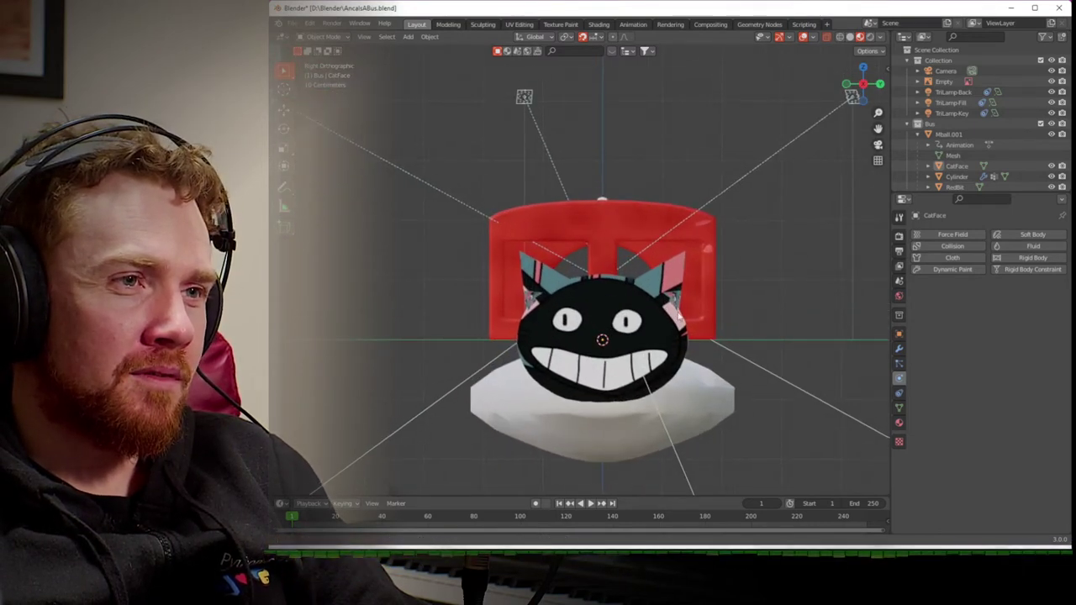
middle_click_drag(672, 325, 683, 305, "shift")
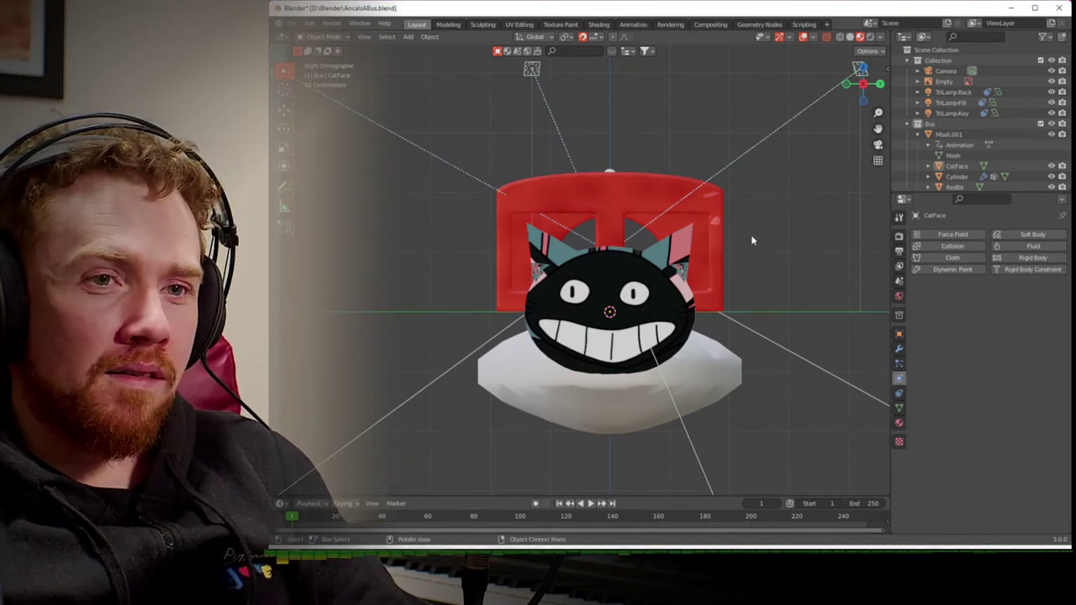
scroll(751, 234, "down", 2)
middle_click_drag(751, 224, 696, 241)
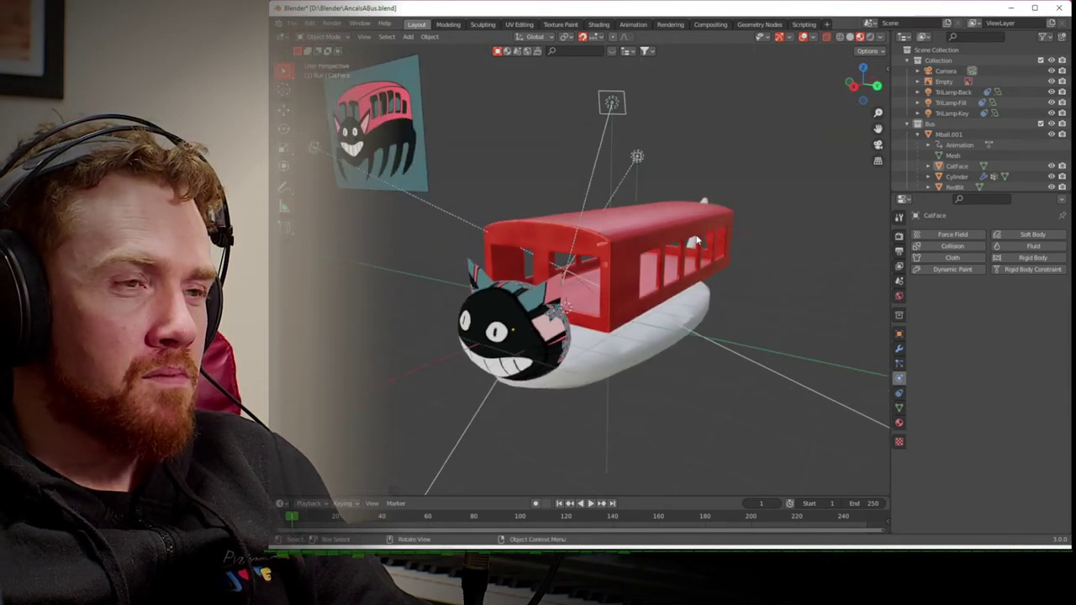
left_click(853, 86)
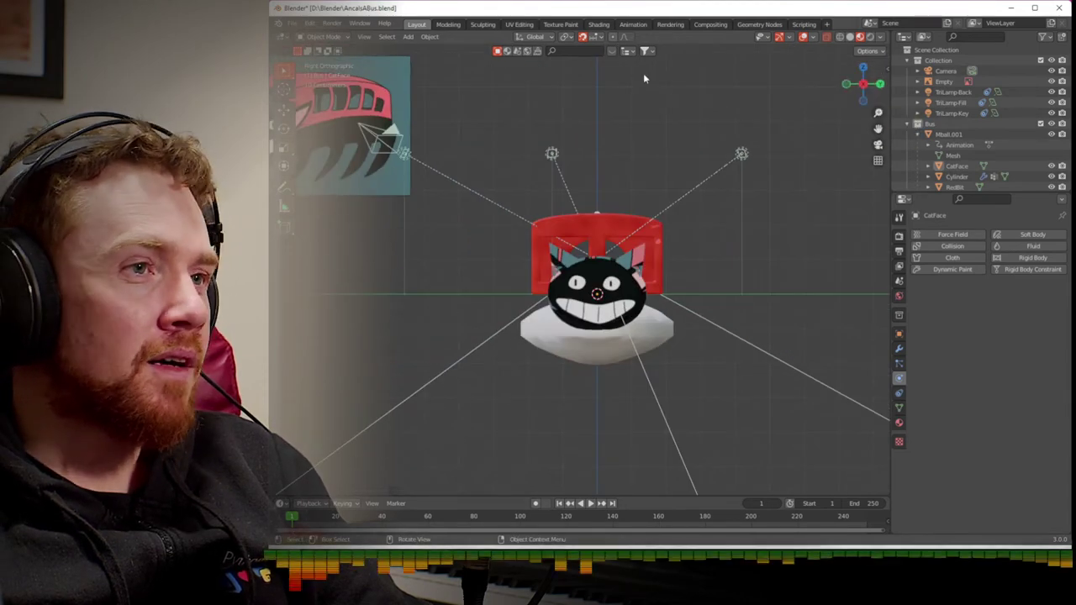
- Add a camera, select Camera.001 and move it 12 m along X (G, x12)
left_click(409, 38)
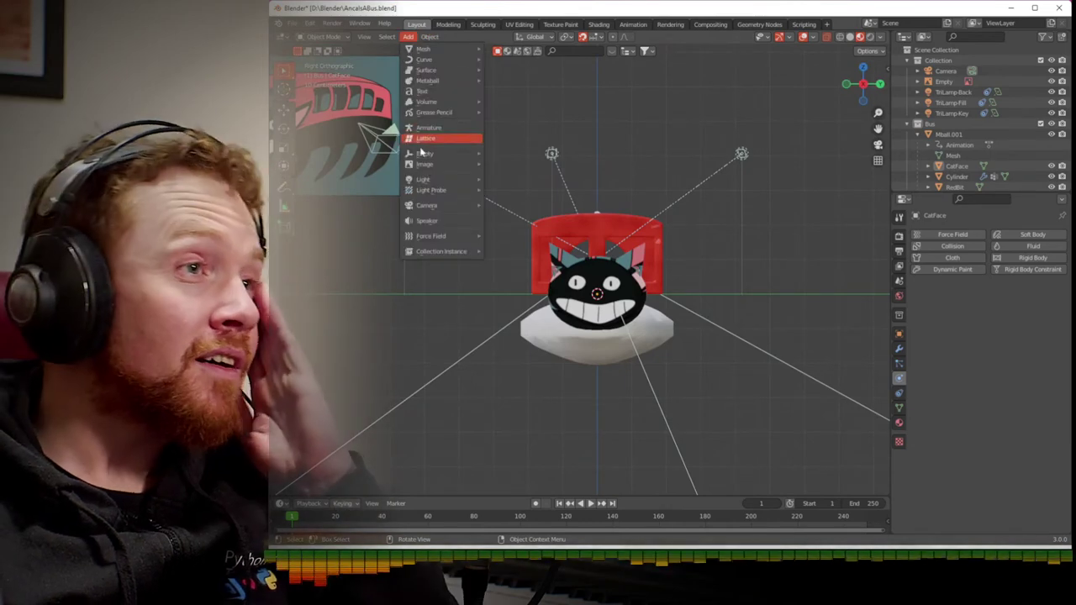
mouse_move(431, 205)
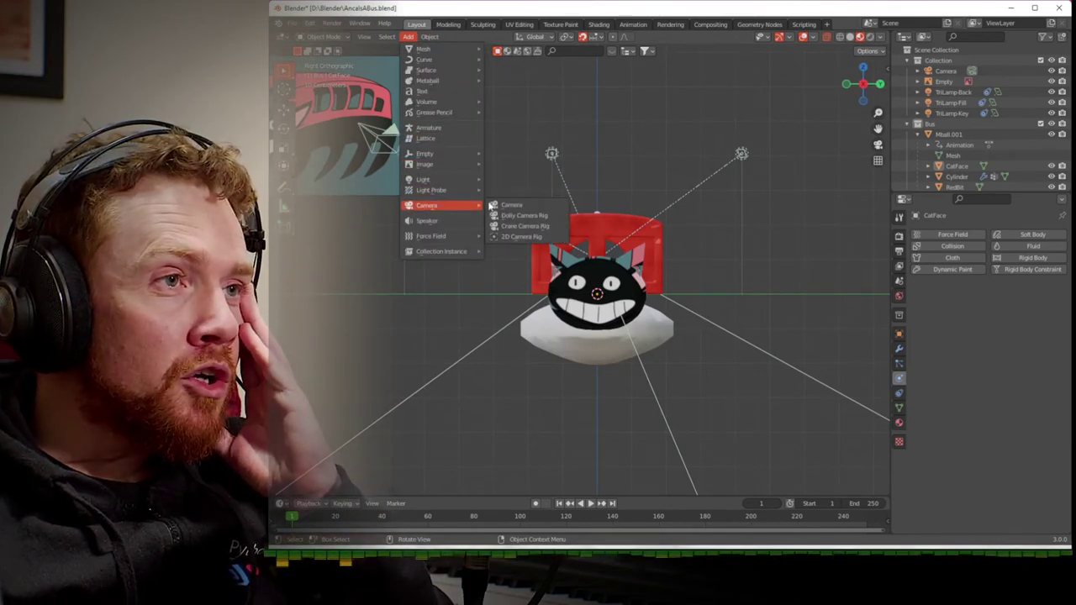
left_click(513, 206)
scroll(732, 235, "down", 3)
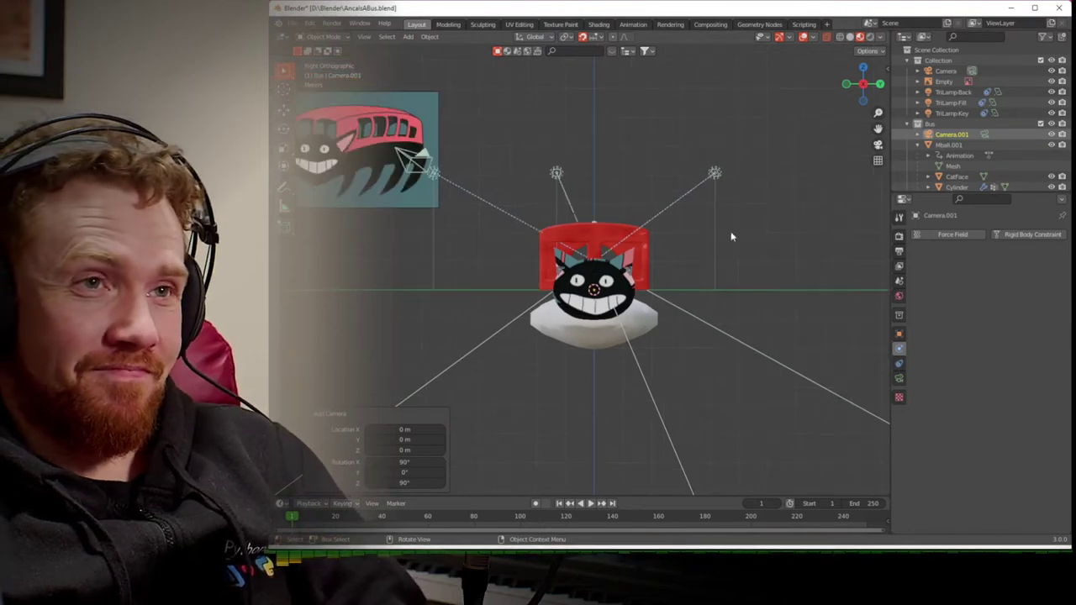
middle_click_drag(800, 227, 698, 245)
left_click(951, 134)
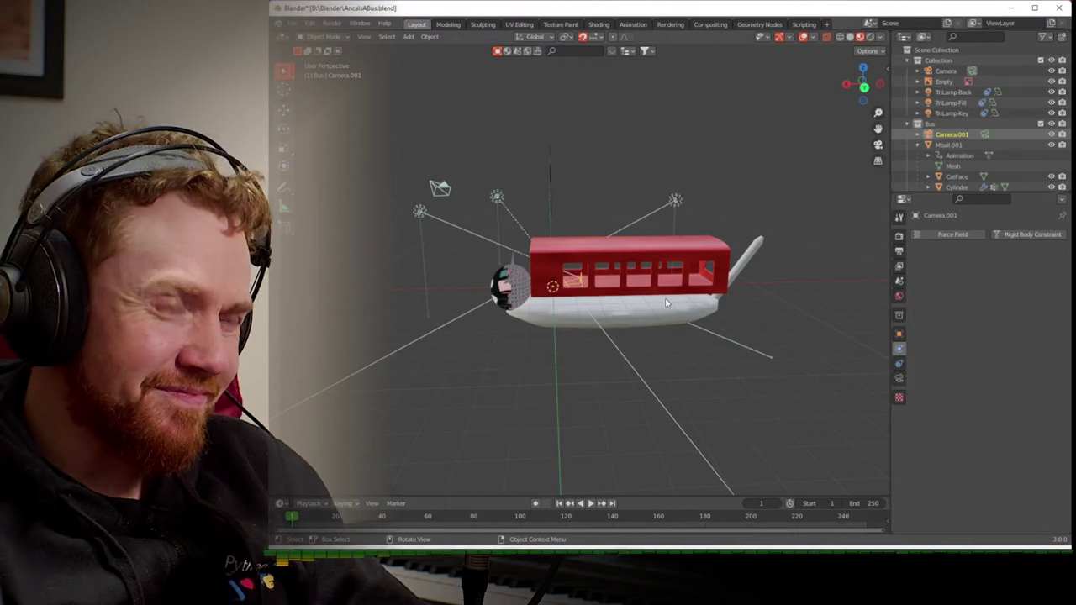
key("g")
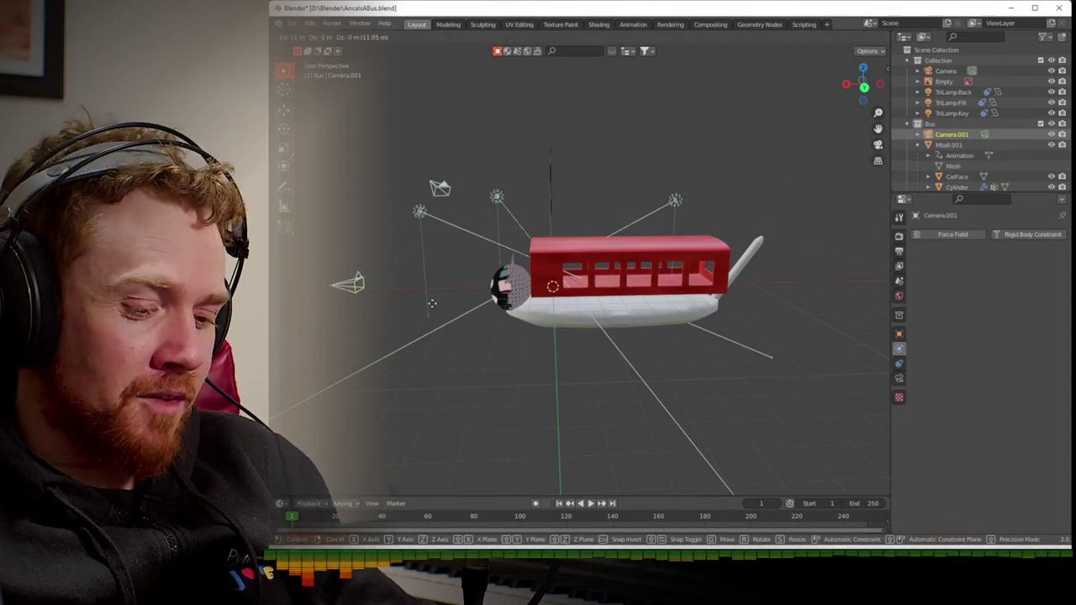
type("x12")
key("Return")
middle_click_drag(407, 304, 523, 309)
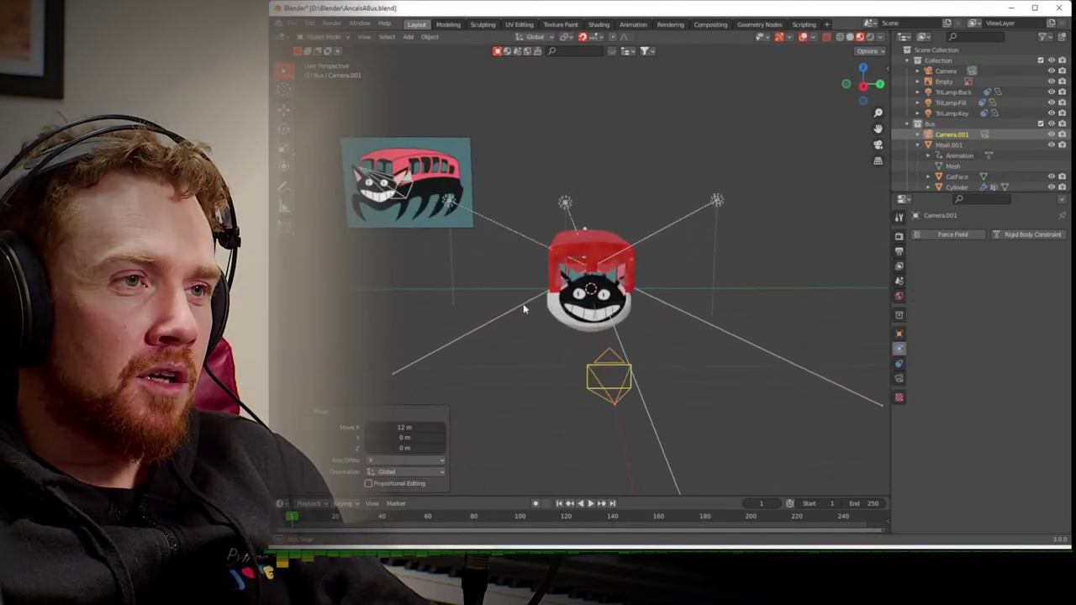
- Rename Camera.001 in the Outliner to 'Texture Projector'
double_click(953, 134)
scroll(952, 136, "down", 1)
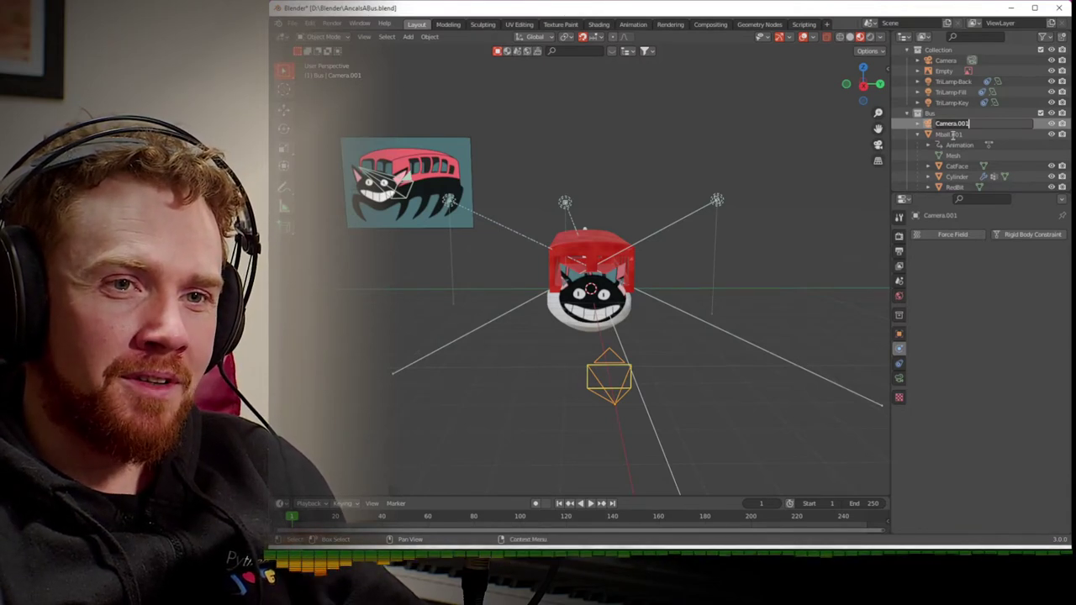
type("Te")
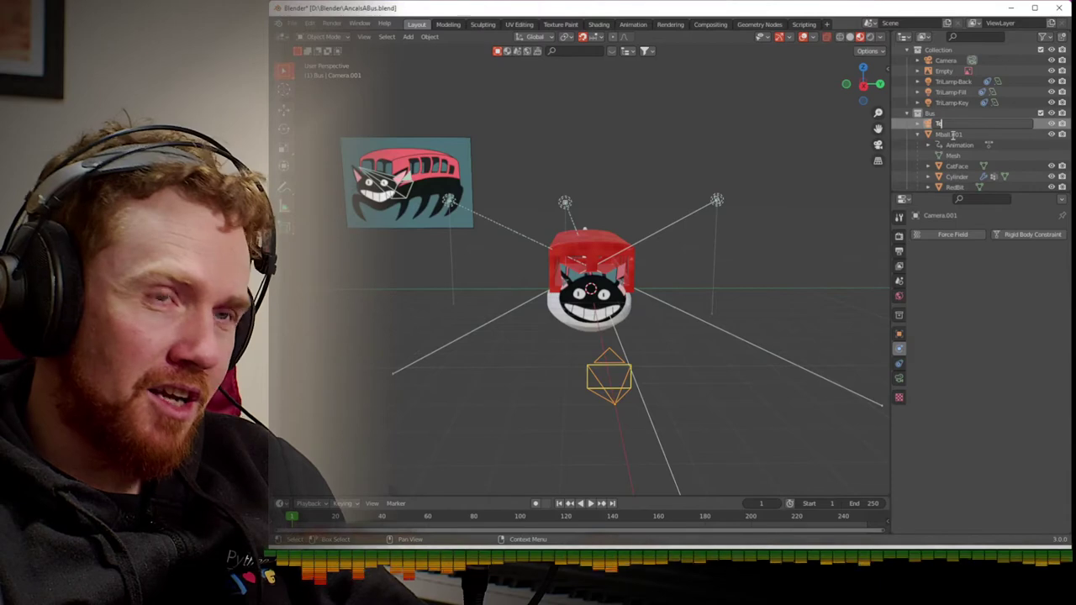
type("xture")
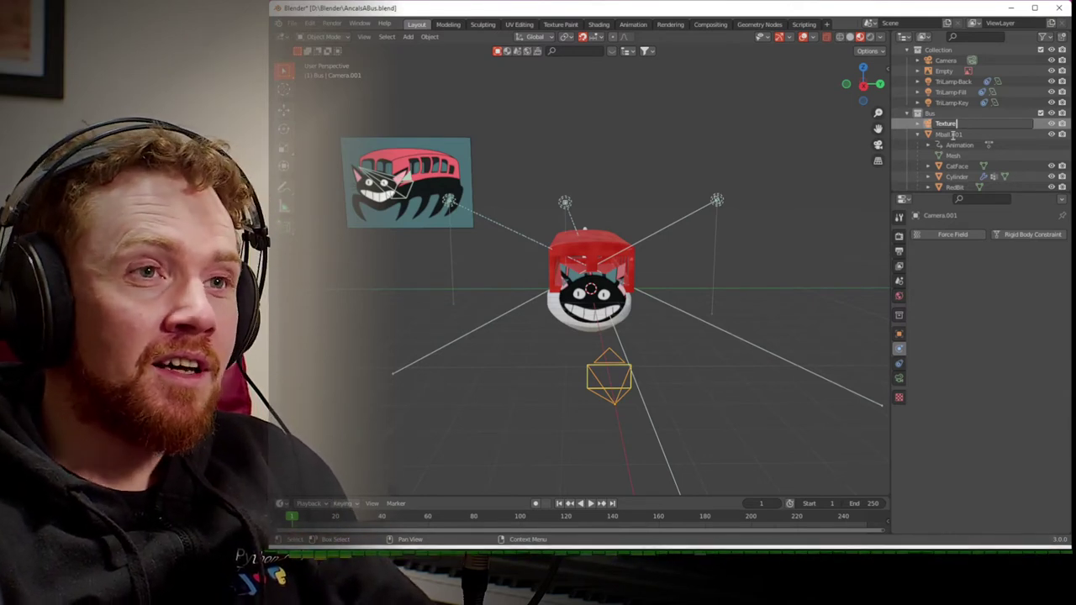
type("Projector")
key("Return")
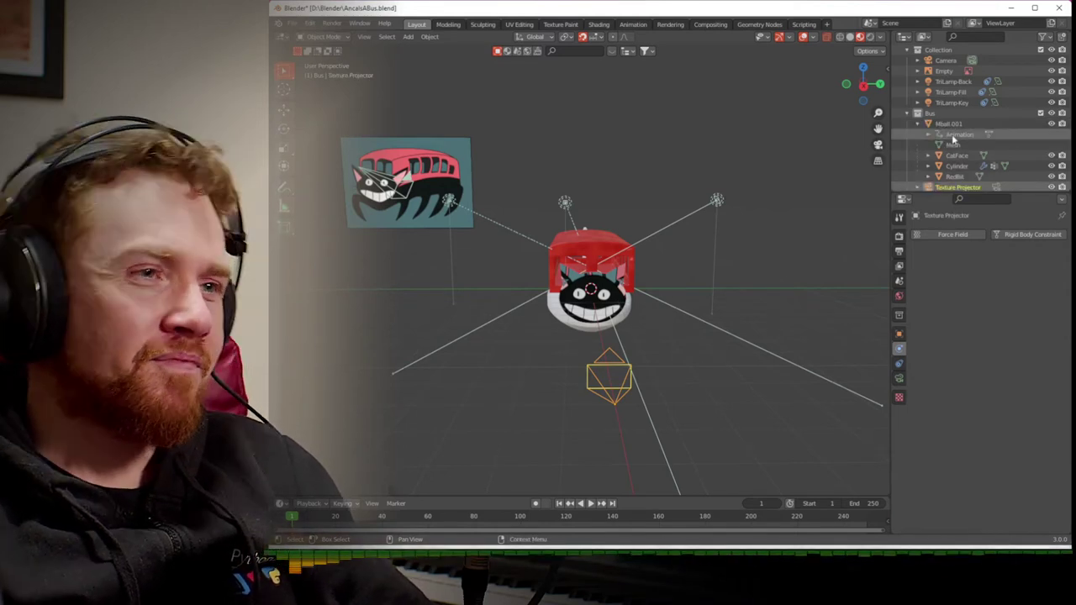
left_click(610, 300)
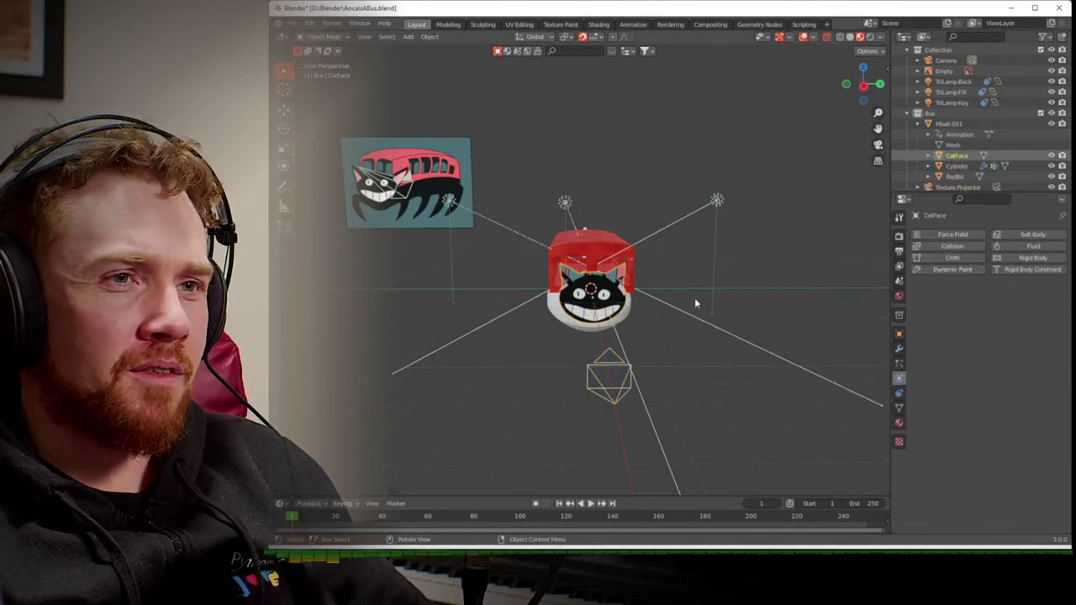
- Give CatFace a UV Project modifier with Texture Projector as its projector object
left_click(899, 350)
left_click(932, 237)
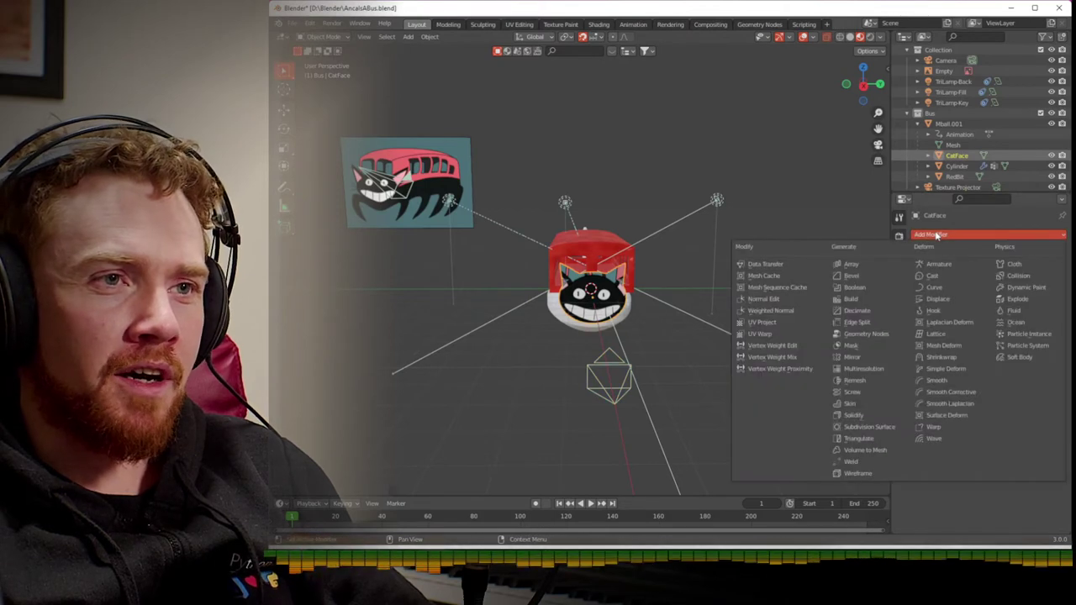
left_click(790, 324)
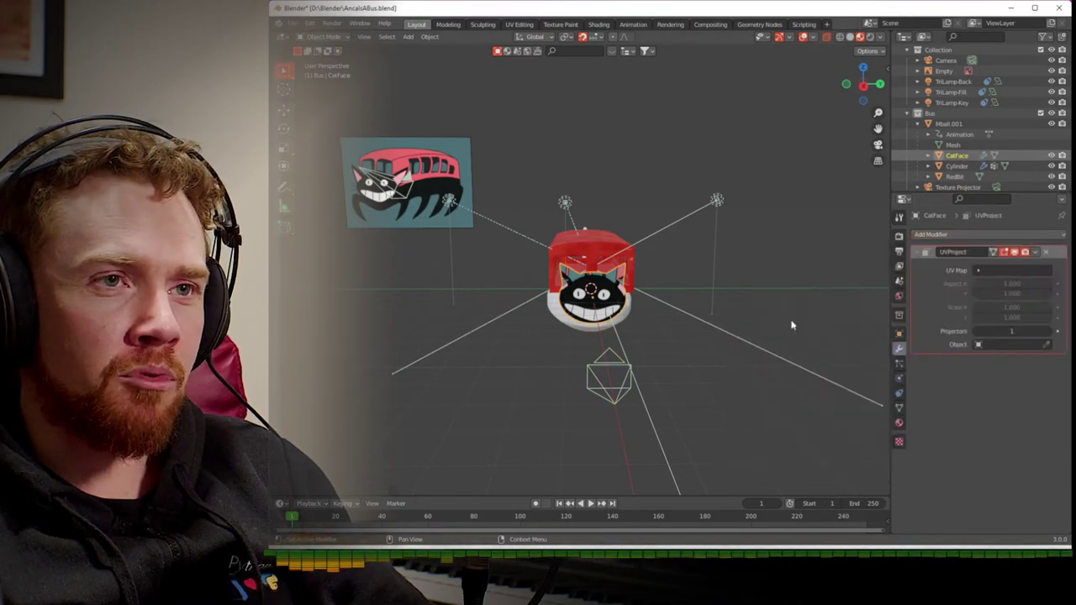
left_click(1005, 344)
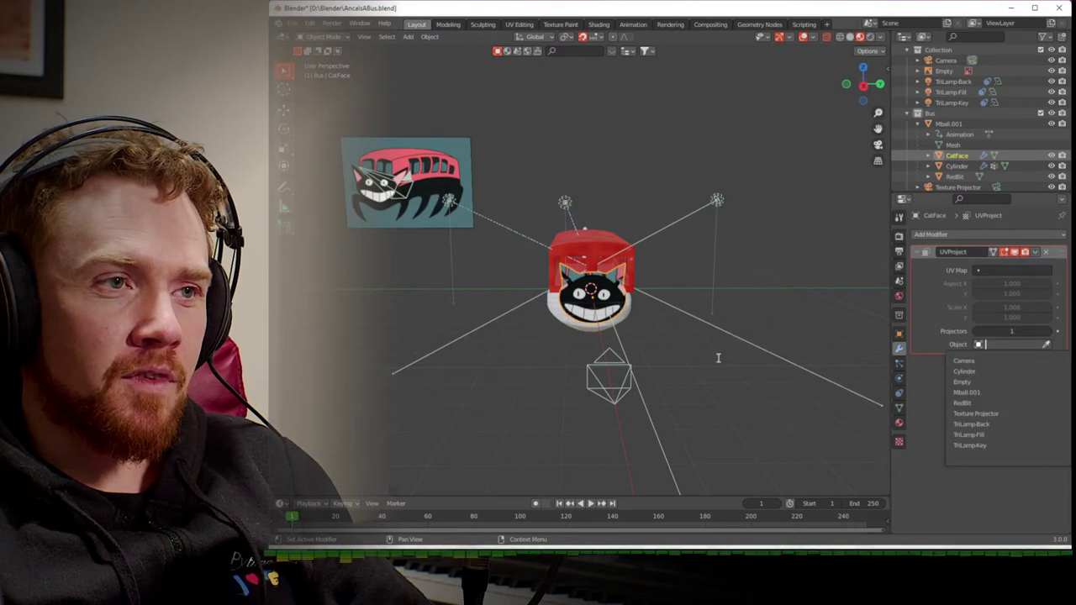
left_click(999, 414)
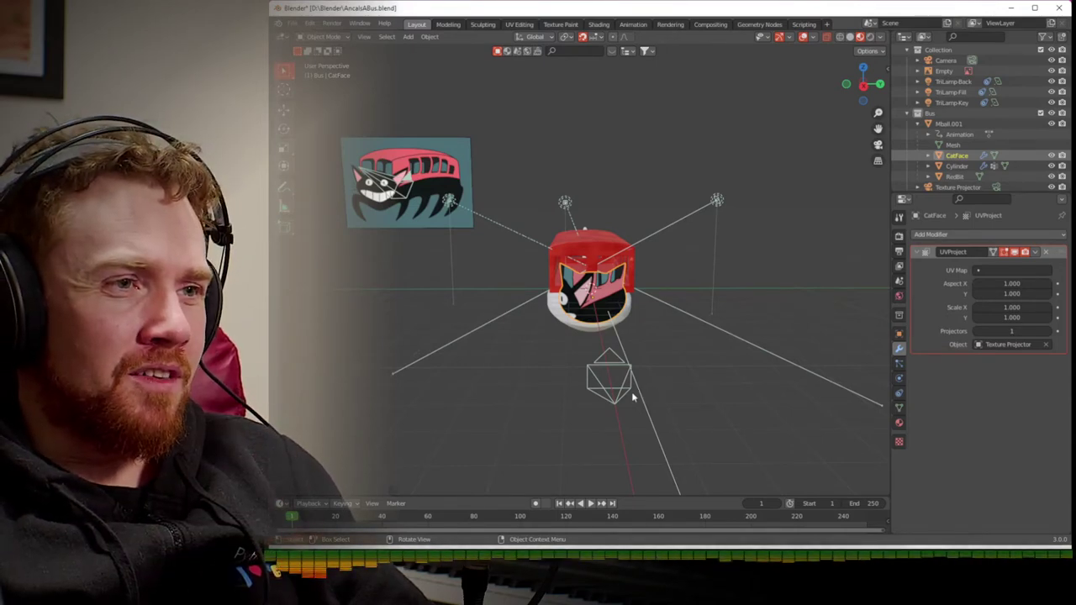
- Select the Texture Projector camera and make it the active view camera
left_click(611, 404)
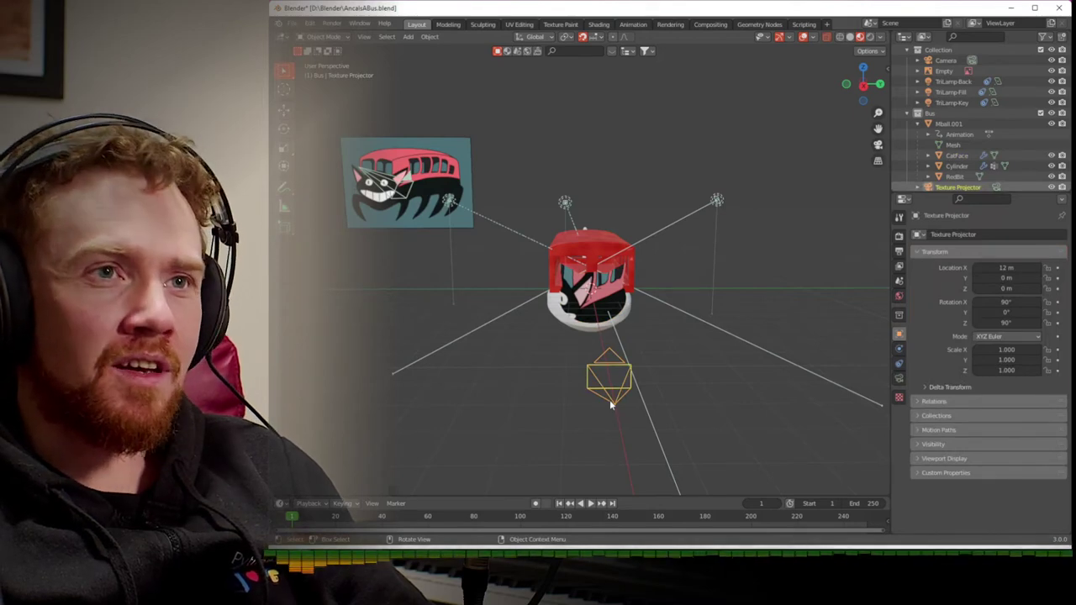
left_click(996, 186)
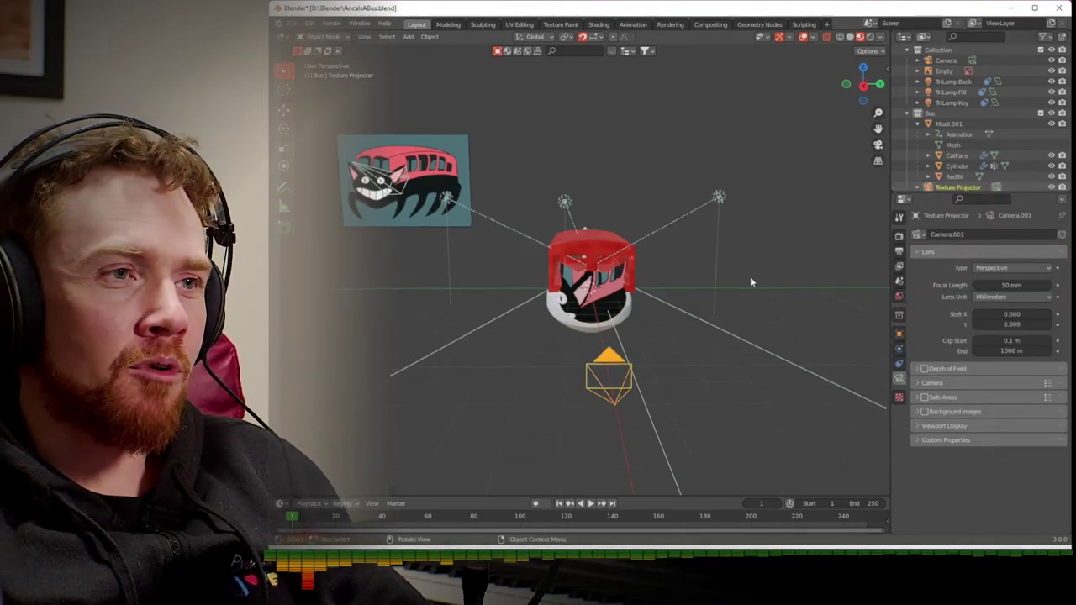
key("ctrl+KP_0")
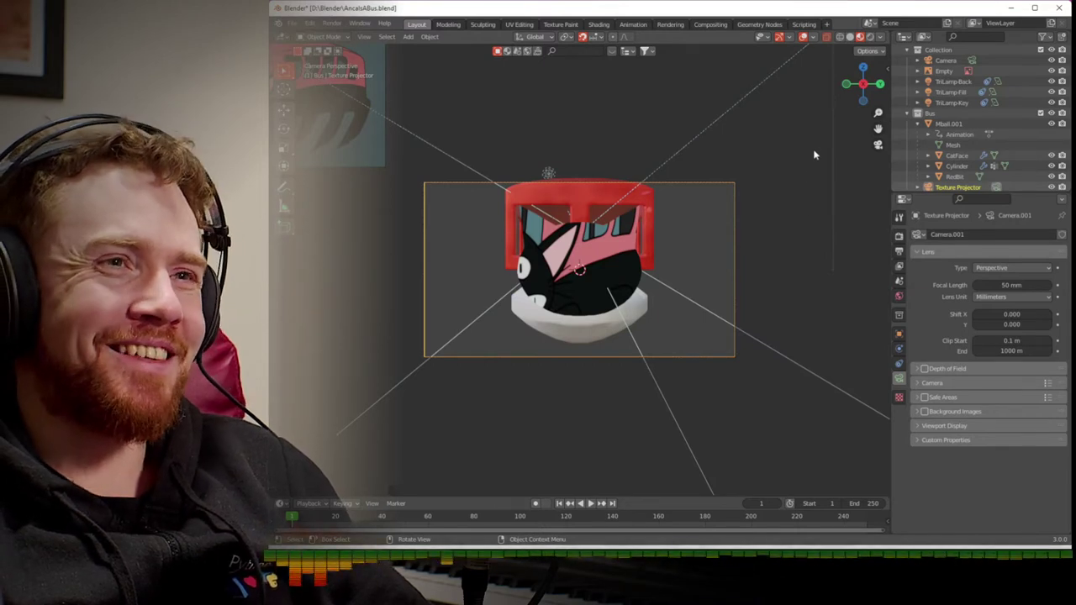
- Enable Camera to View and aim Texture Projector so the cat artwork aligns on the head
left_click(888, 70)
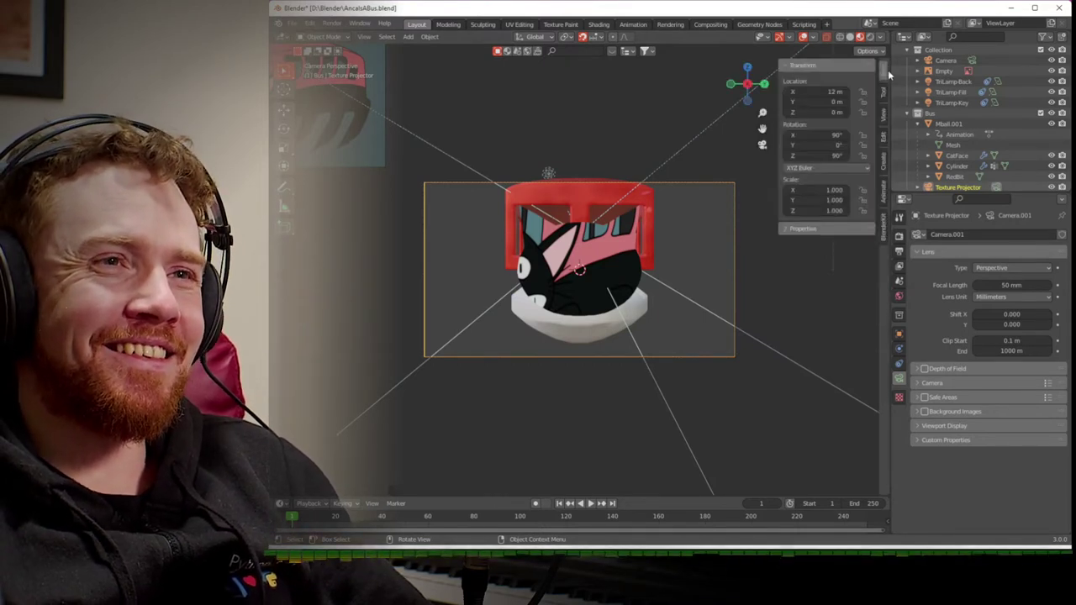
left_click(883, 123)
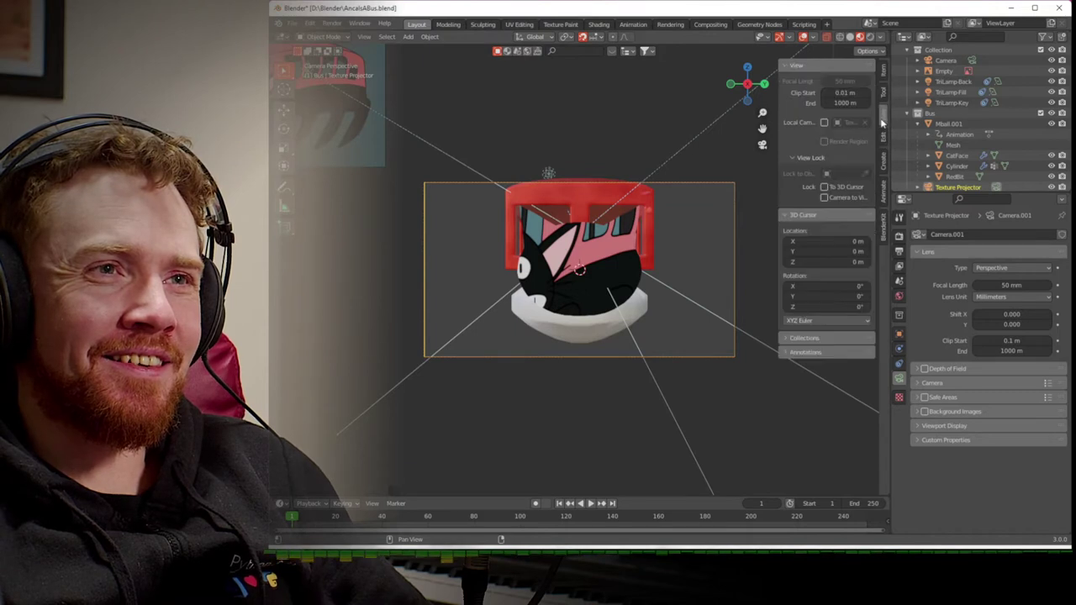
left_click(825, 197)
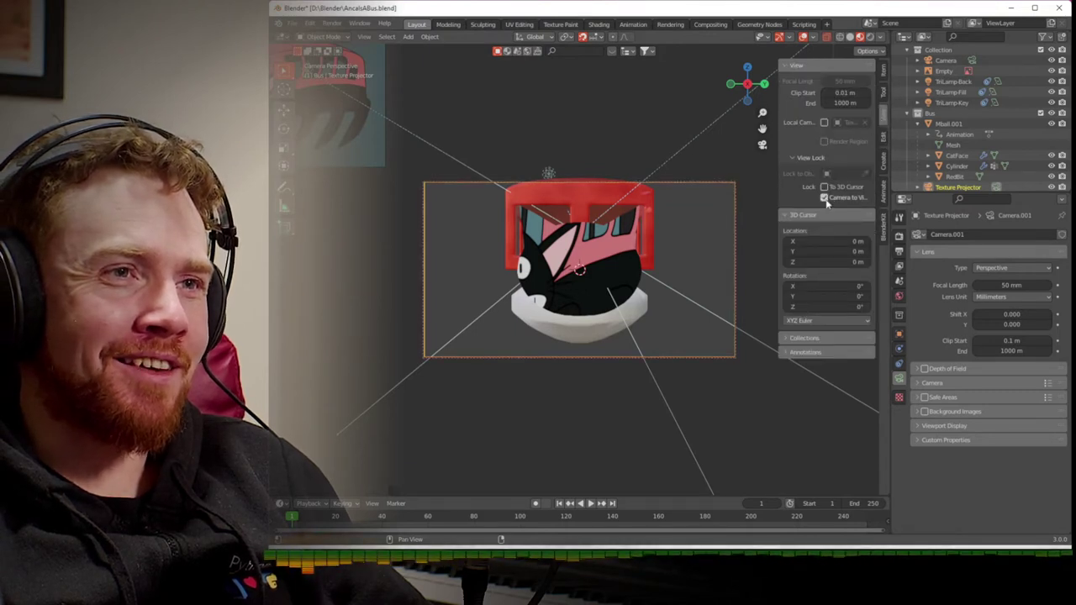
middle_click_drag(667, 288, 575, 307)
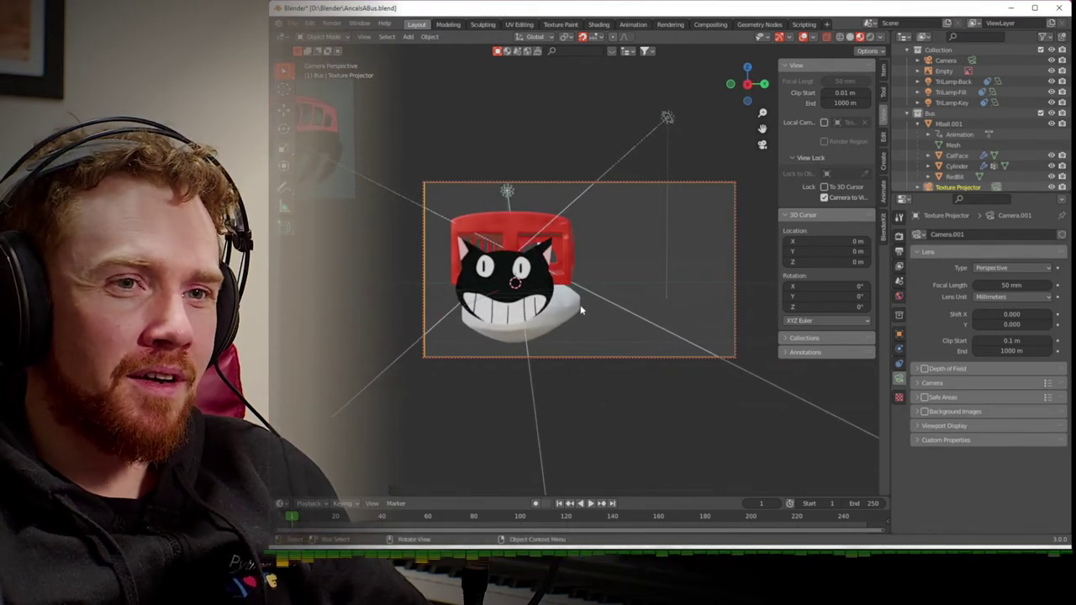
middle_click_drag(580, 309, 597, 309)
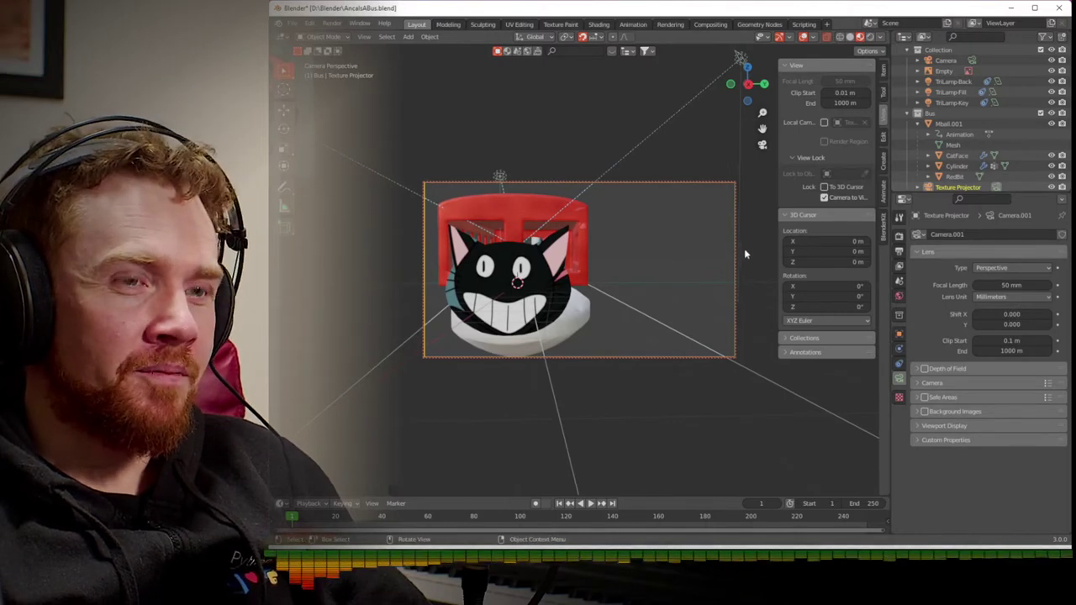
key("KP_0")
middle_click_drag(700, 312, 675, 314)
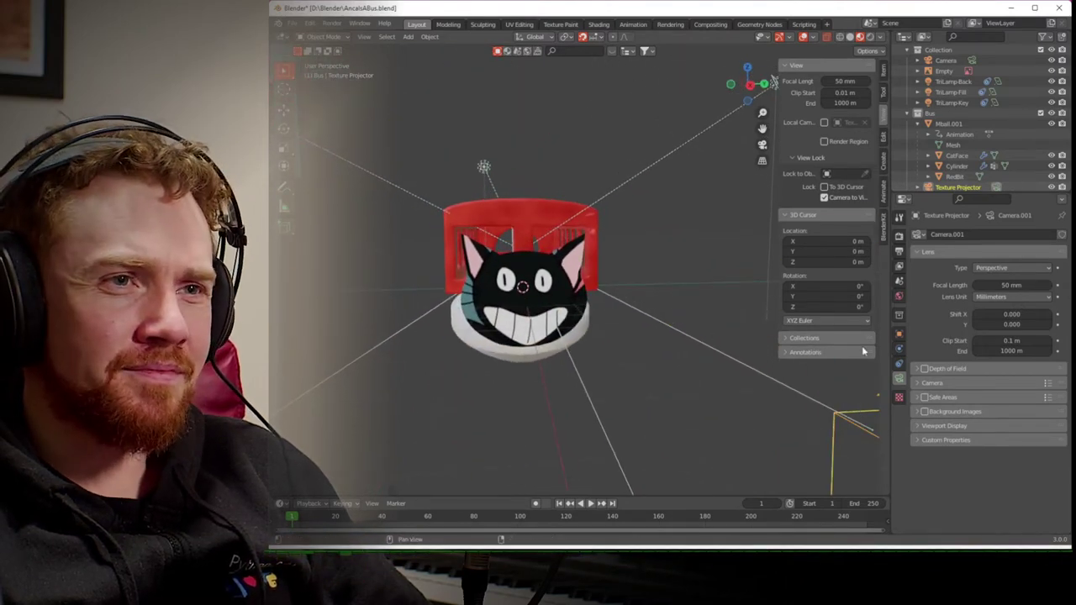
- Select CatFace and bring up its modifier properties
left_click(546, 324)
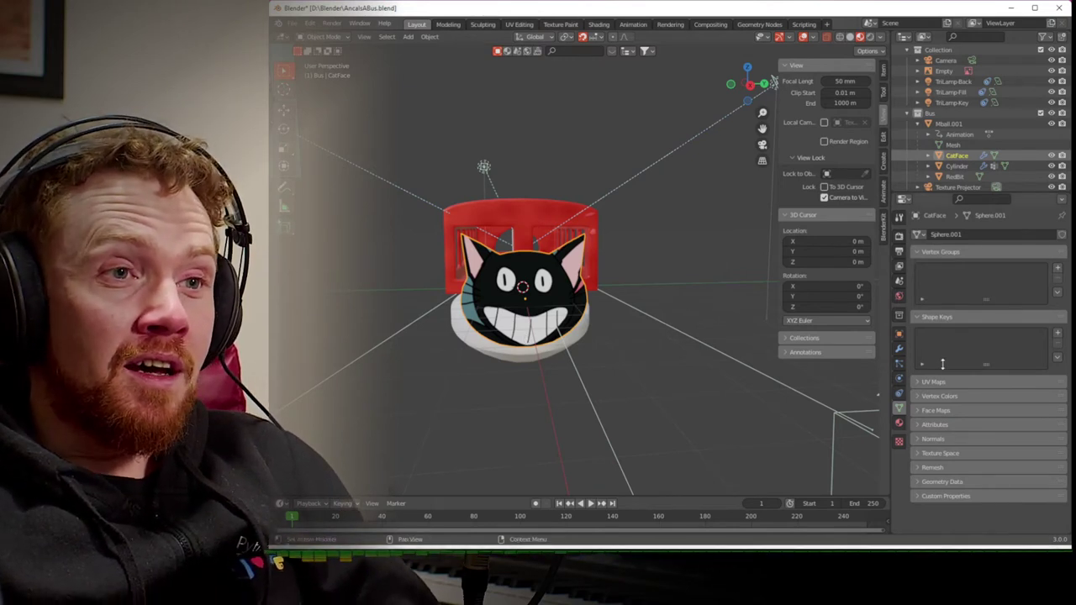
left_click(900, 348)
- Apply CatFace's UV Project modifier, then select all its vertices in the UV Editing workspace
key("ctrl+a")
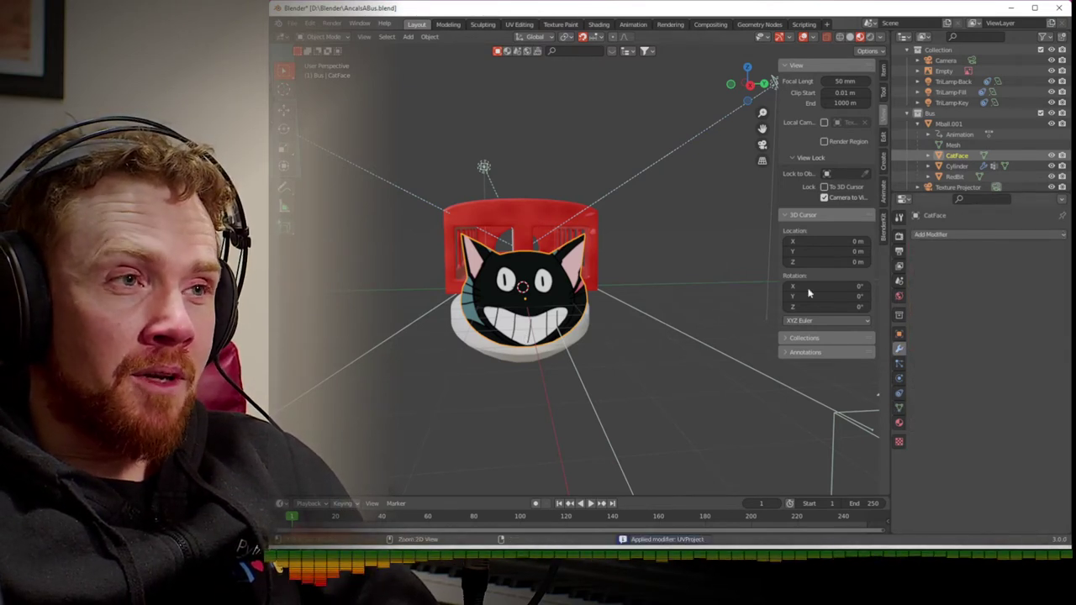
left_click(518, 25)
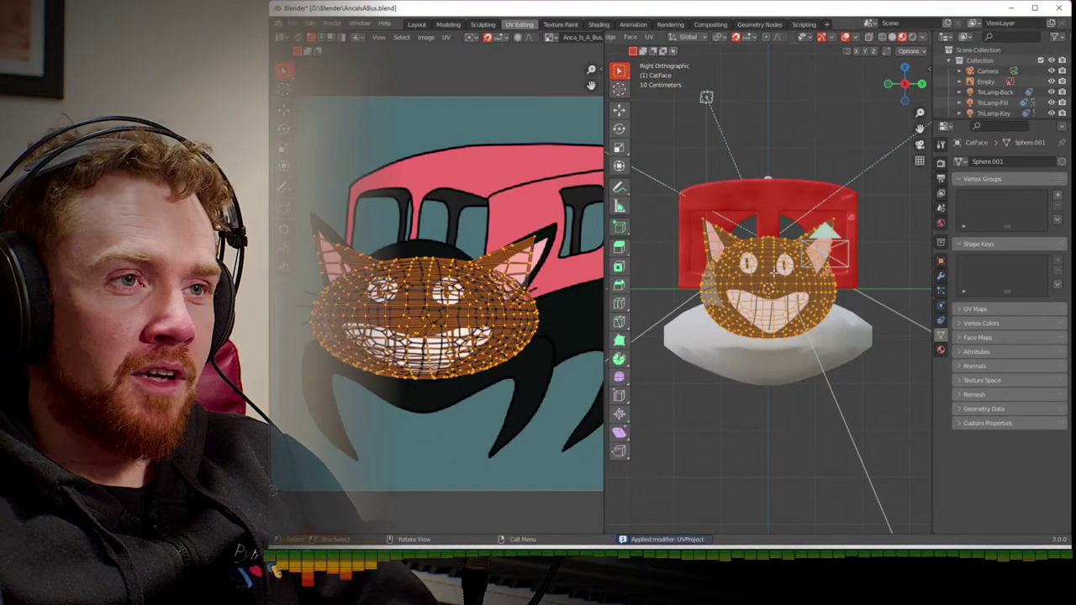
key("alt+a")
left_click_drag(677, 202, 894, 391)
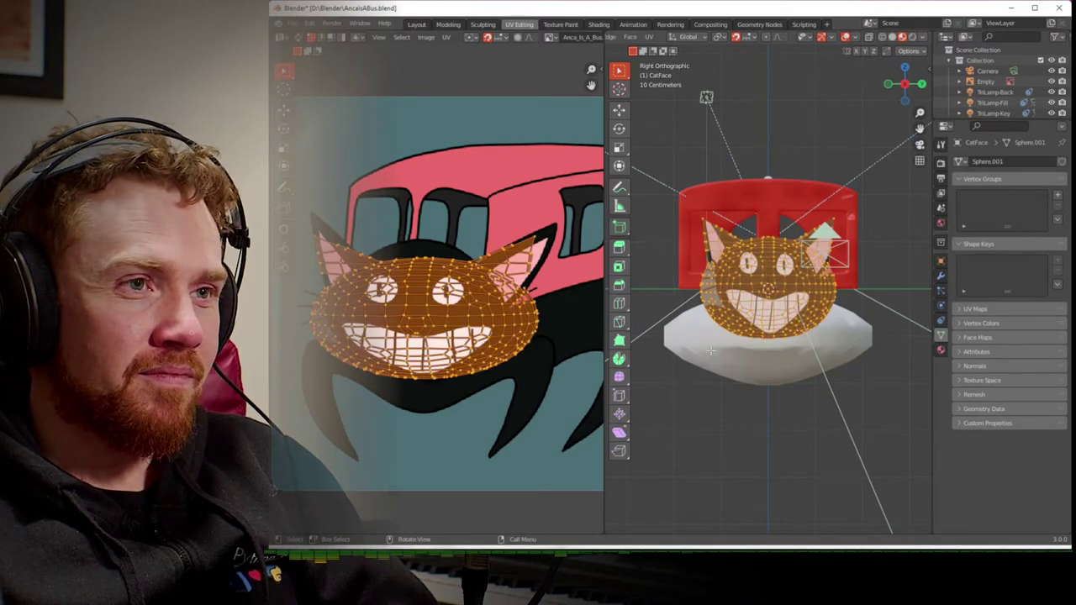
scroll(535, 355, "up", 1)
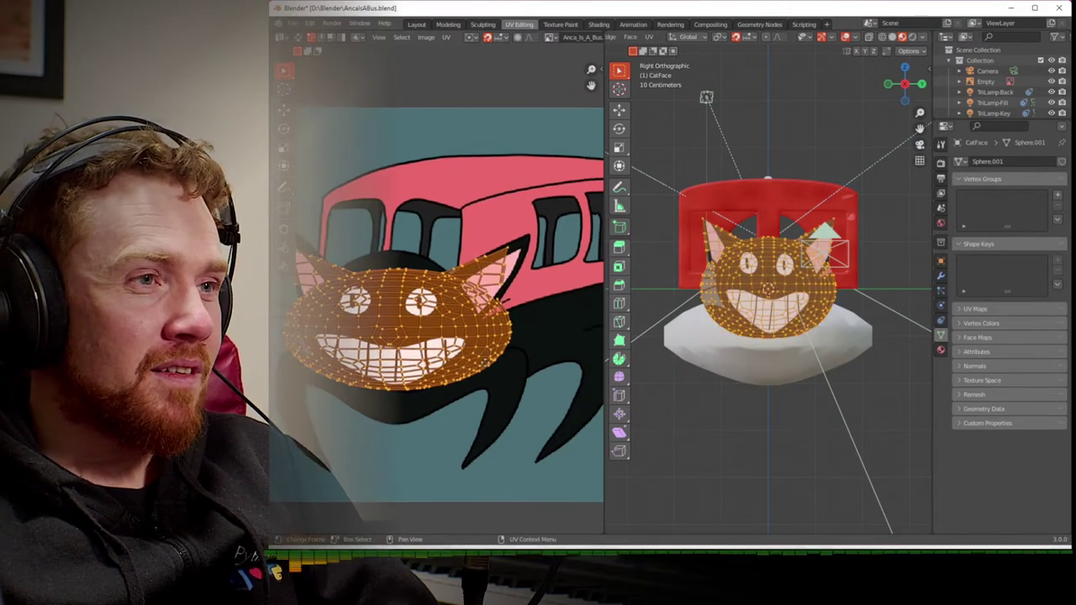
mouse_move(727, 354)
middle_mouse_down()
mouse_move(661, 372)
mouse_move(732, 363)
middle_mouse_up()
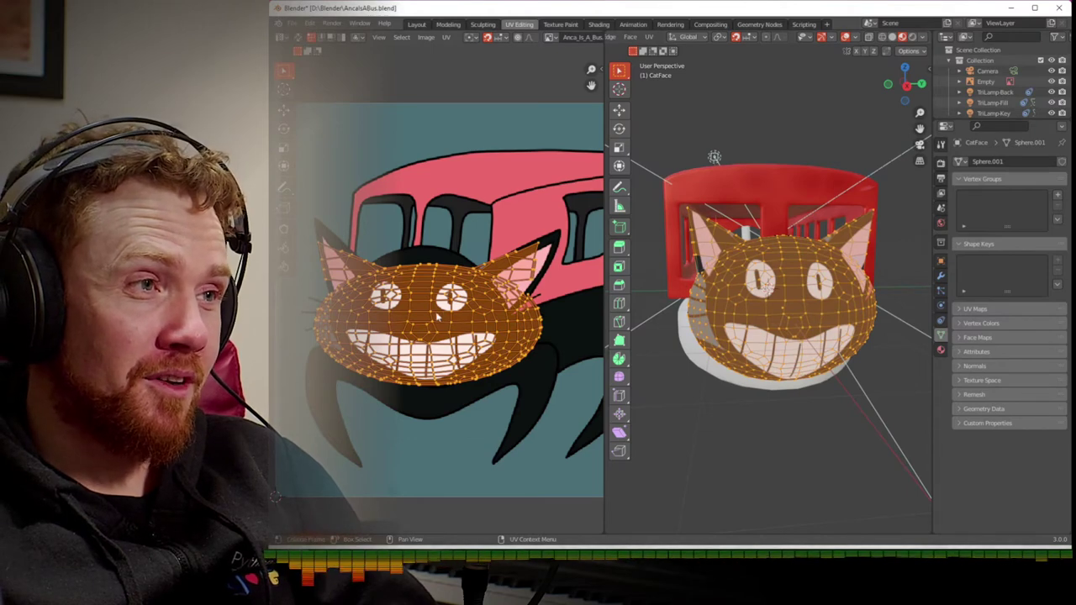
scroll(437, 315, "up", 4)
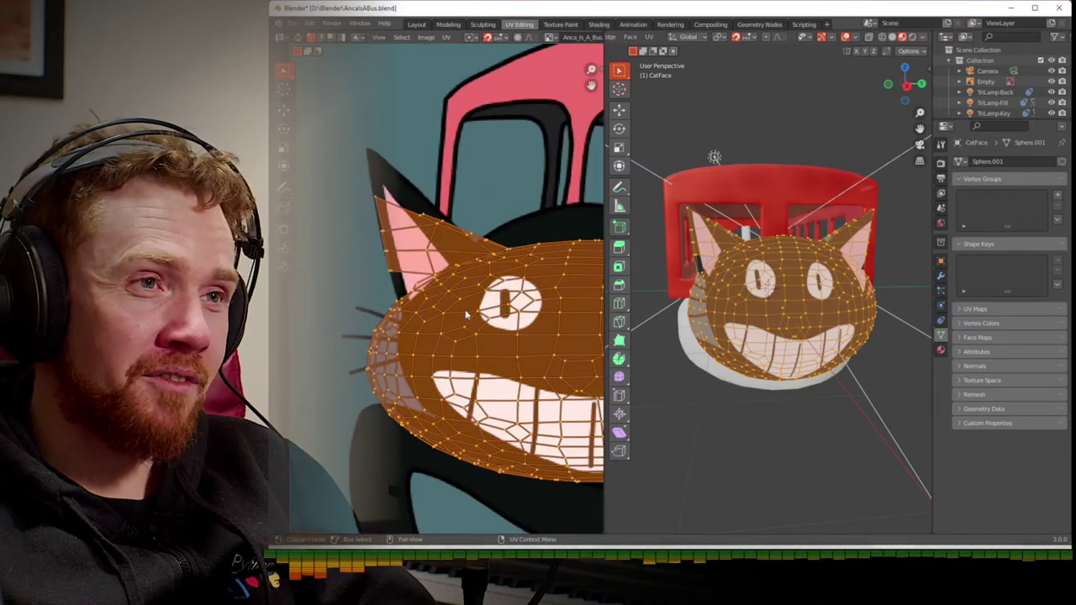
middle_click_drag(674, 291, 759, 301)
scroll(763, 293, "up", 6)
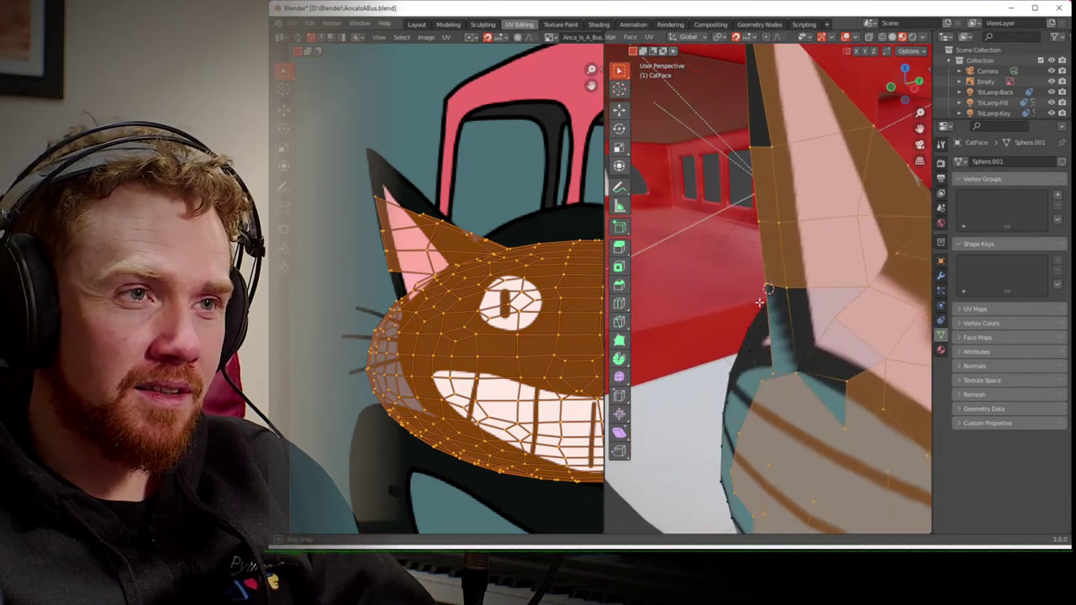
left_click(801, 373, "shift")
middle_click_drag(810, 368, 718, 365)
scroll(805, 371, "down", 8)
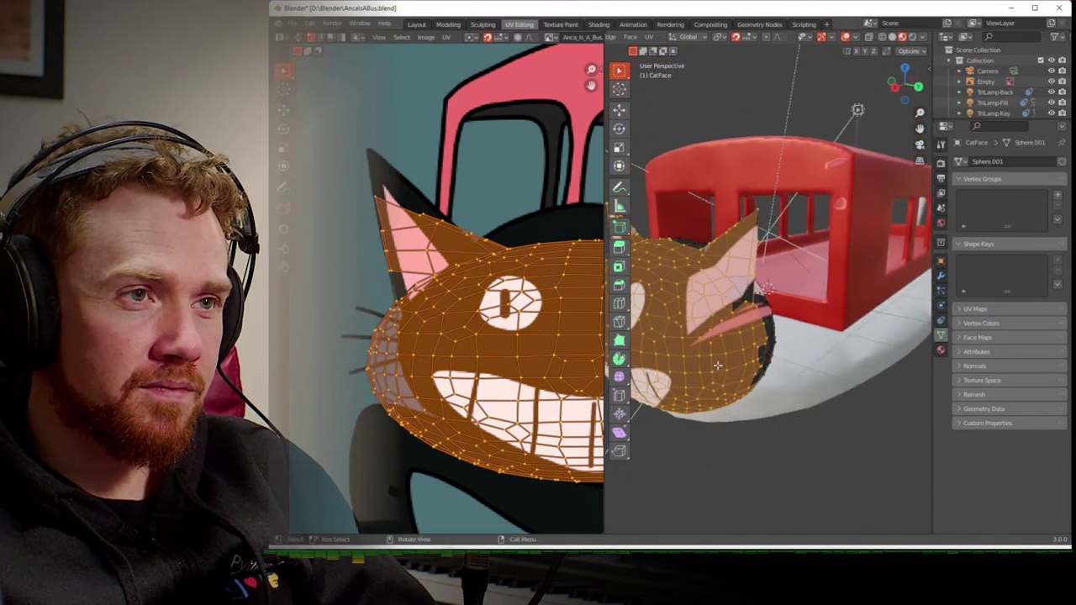
scroll(717, 365, "up", 4)
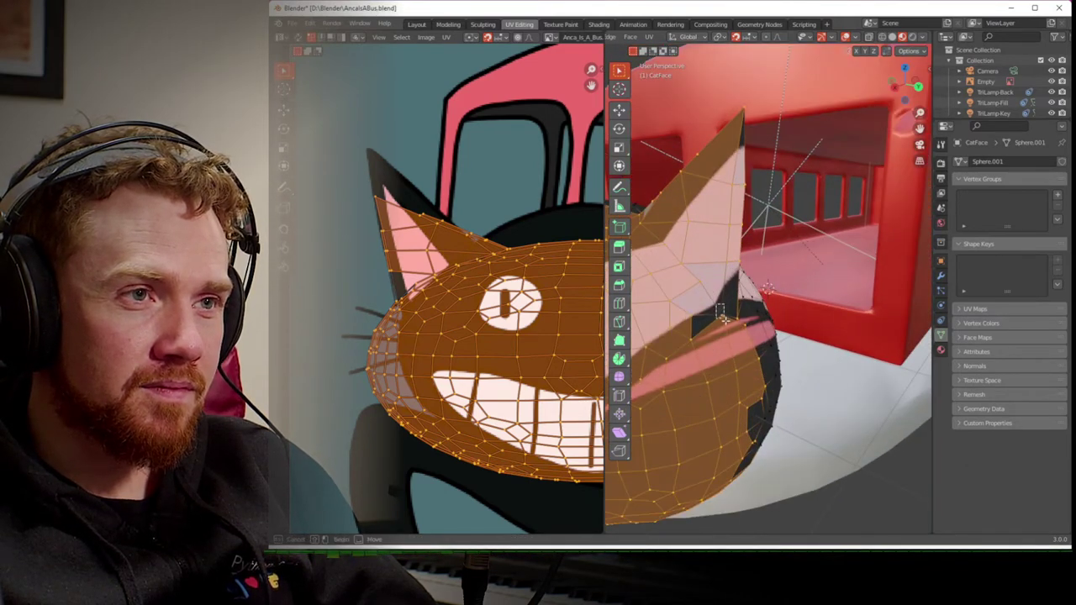
left_click_drag(725, 318, 724, 320)
middle_click_drag(725, 323, 718, 319)
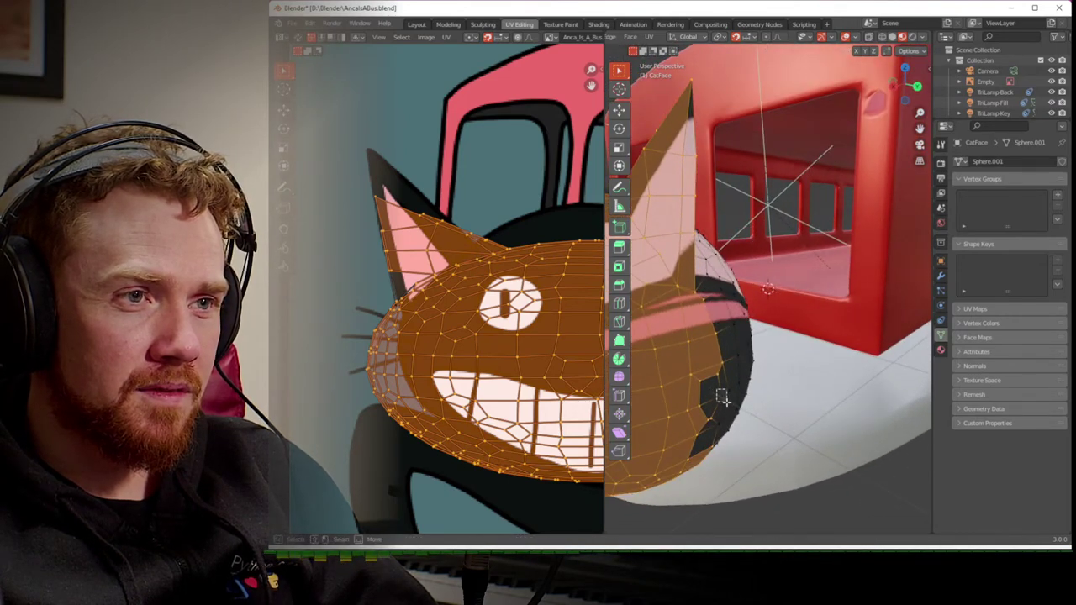
left_click_drag(722, 400, 721, 408)
middle_click_drag(711, 440, 700, 418)
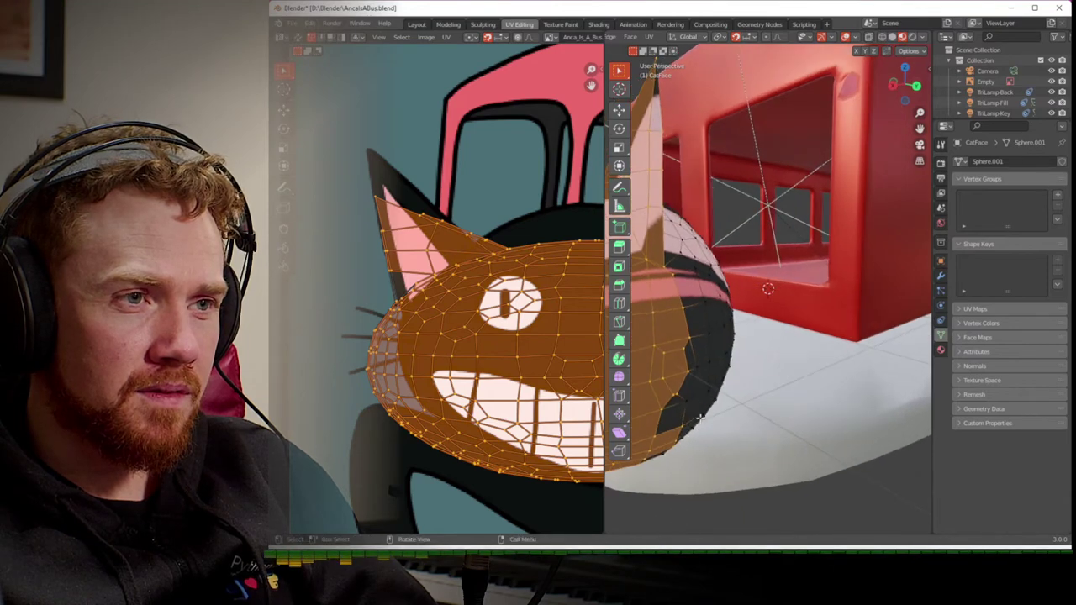
left_click_drag(680, 396, 681, 391)
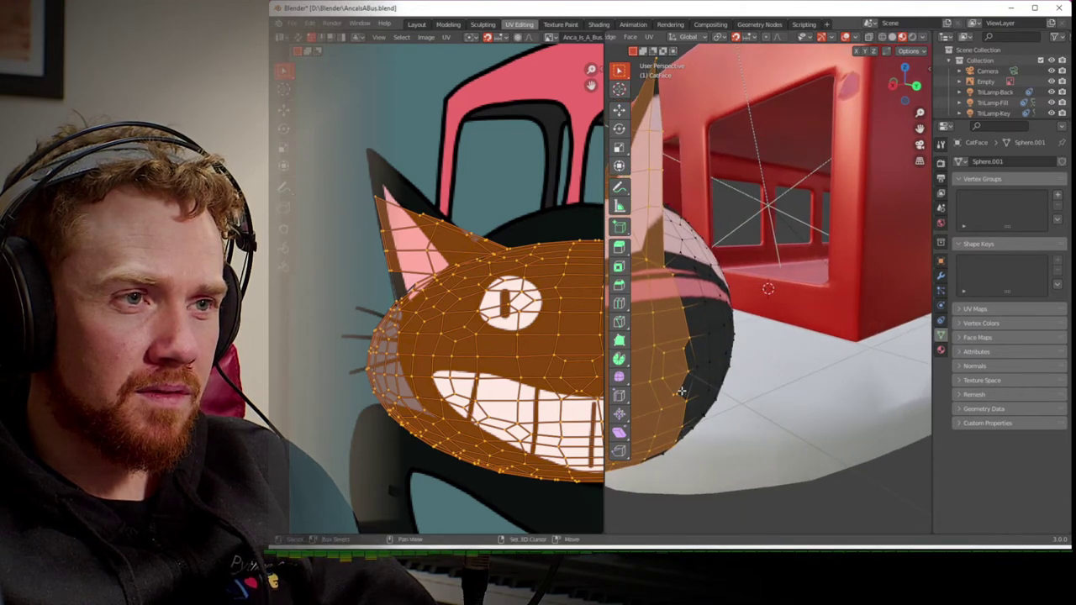
middle_click_drag(662, 411, 673, 364)
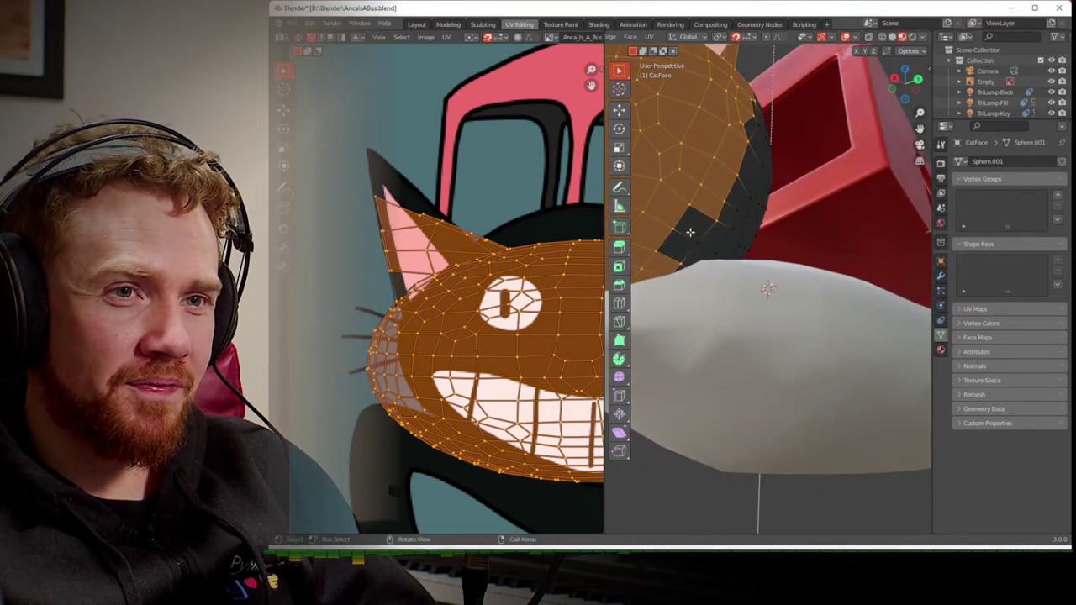
middle_click_drag(677, 264, 785, 330)
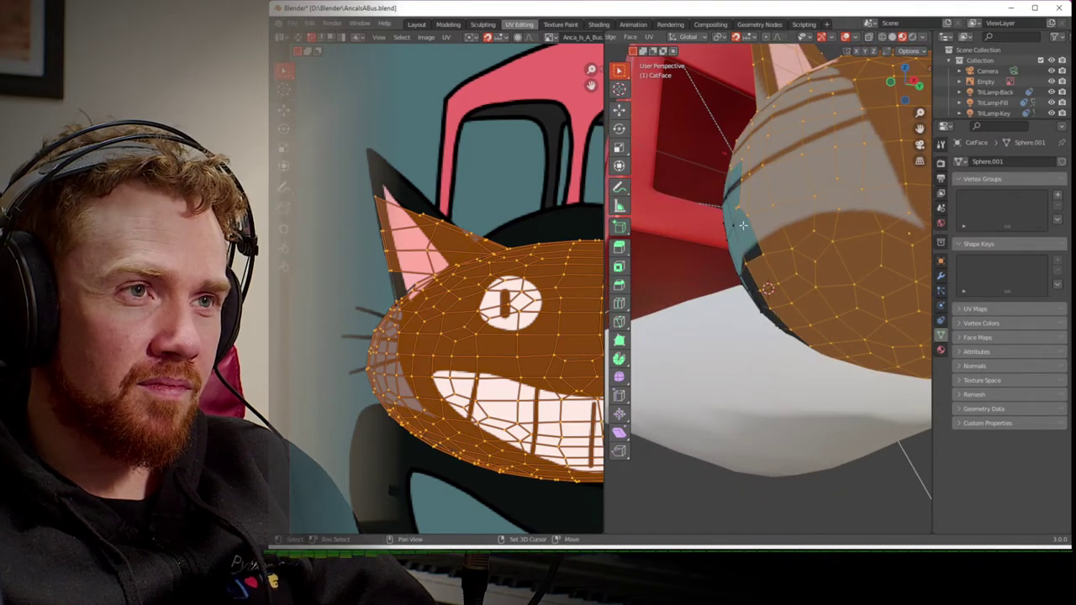
middle_click_drag(729, 228, 877, 318)
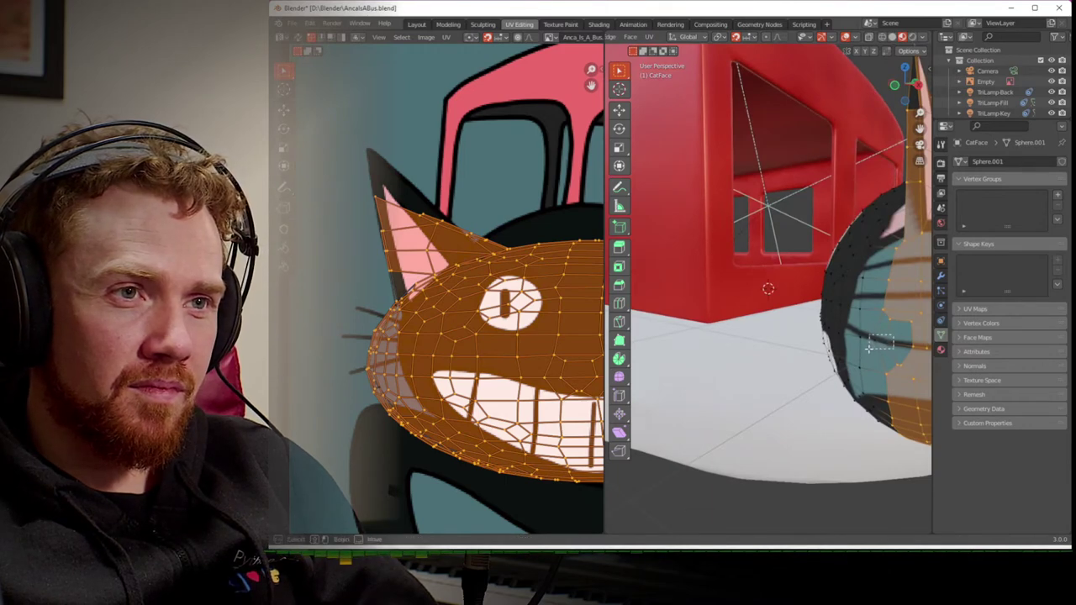
middle_click_drag(870, 348, 904, 374)
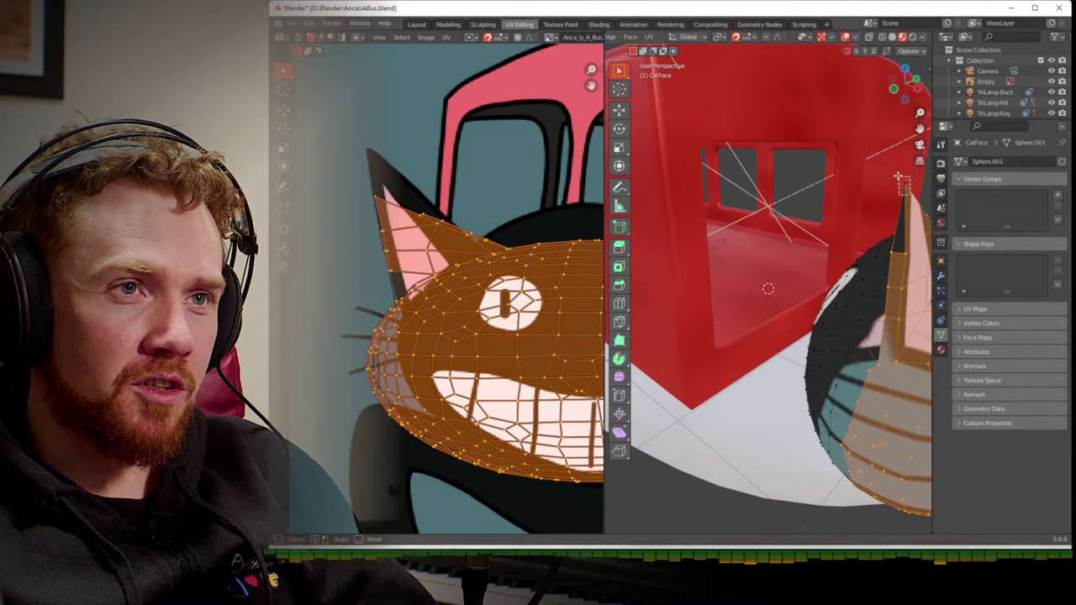
middle_click_drag(903, 234, 783, 281)
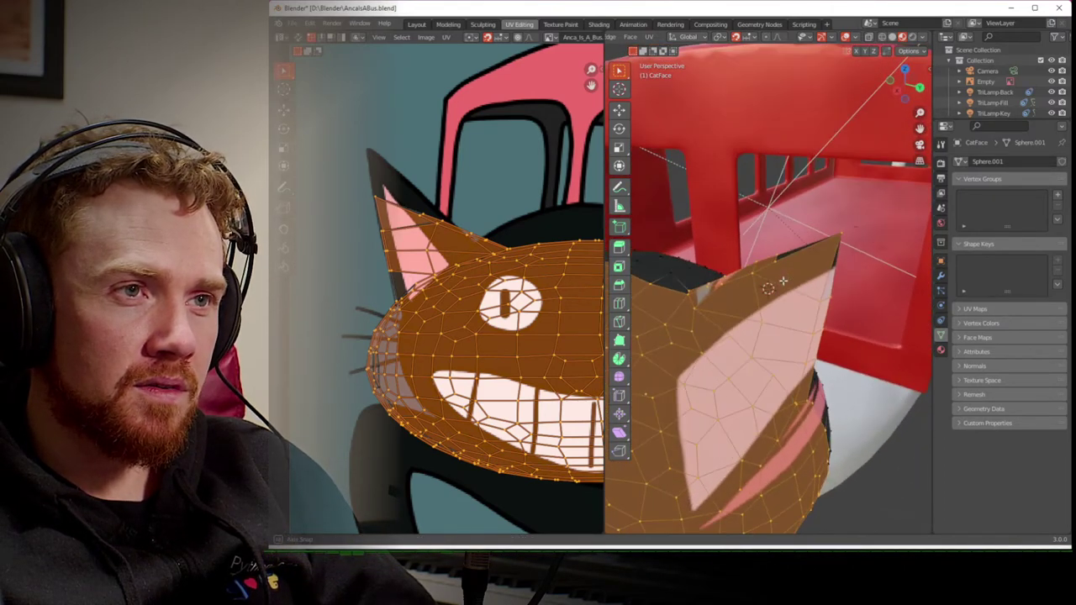
middle_click_drag(850, 249, 806, 226)
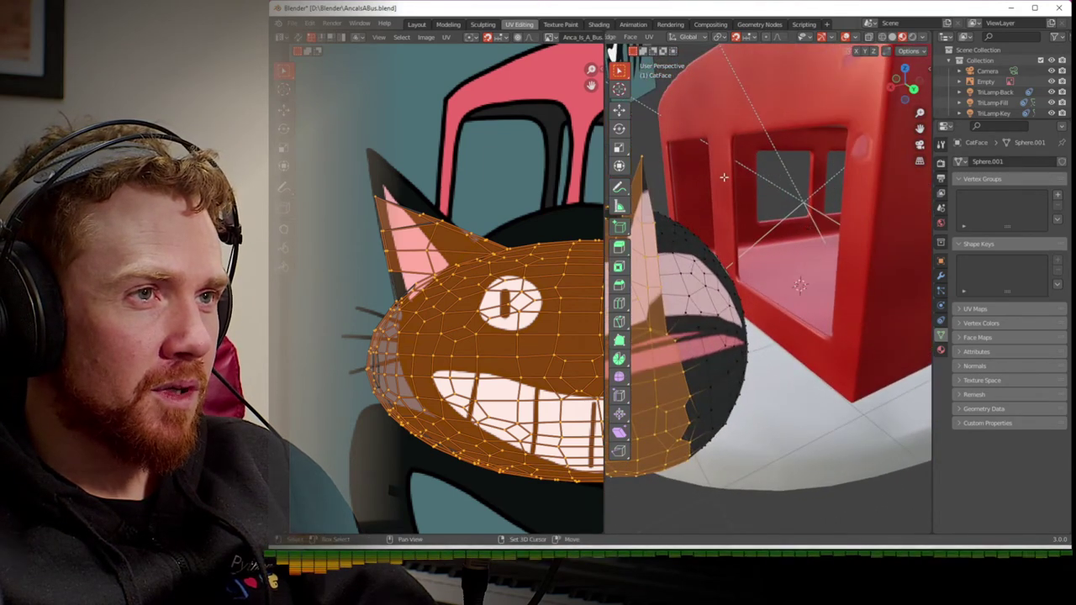
middle_click_drag(724, 177, 729, 254)
scroll(757, 196, "up", 4)
scroll(730, 254, "down", 1)
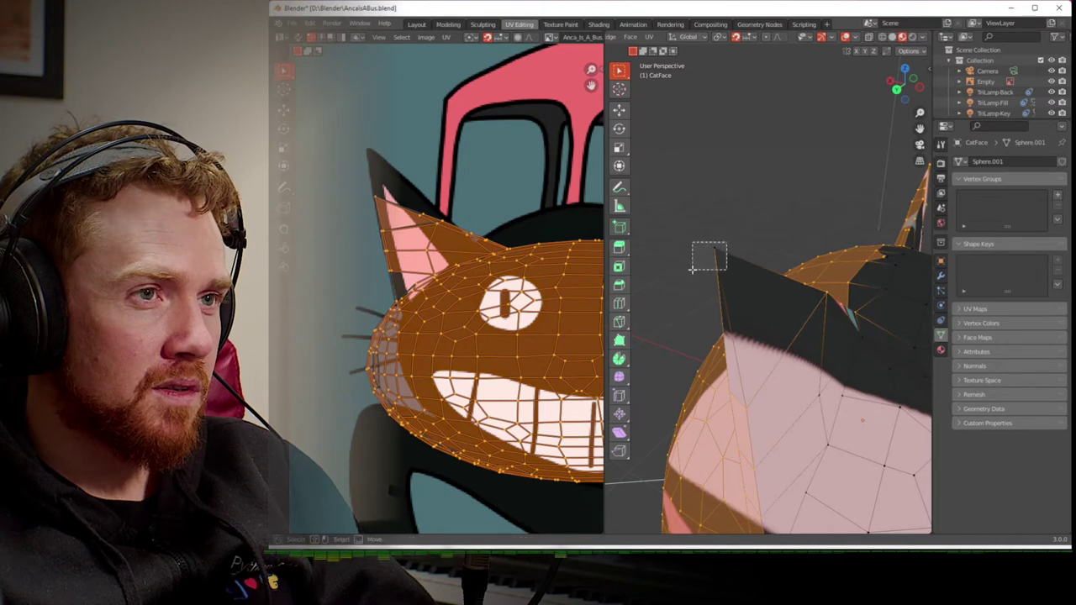
key("c")
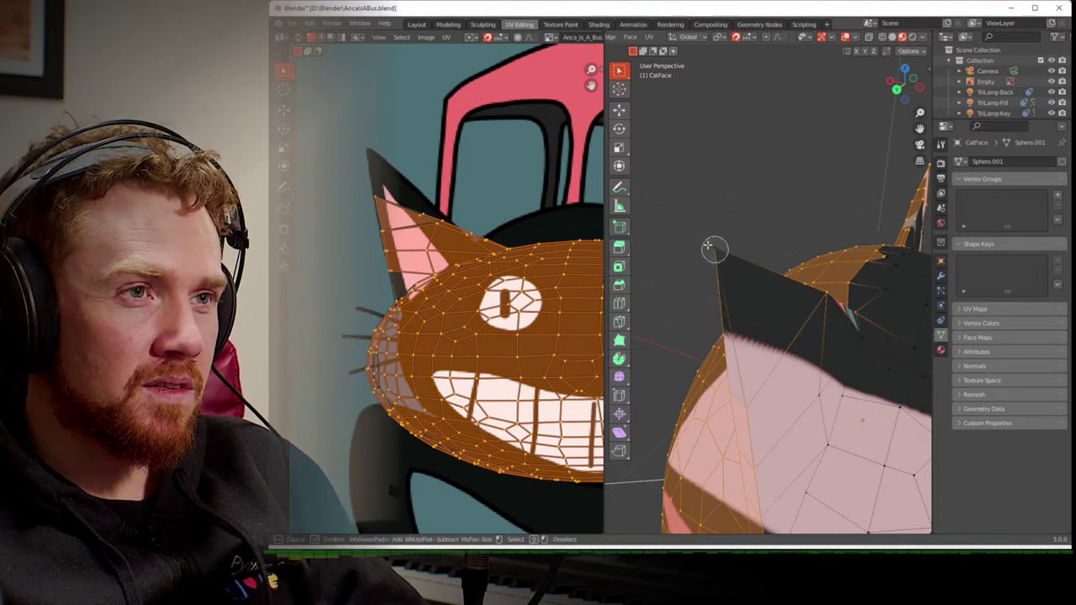
scroll(723, 251, "up", 3)
left_click(723, 251)
right_click(724, 252)
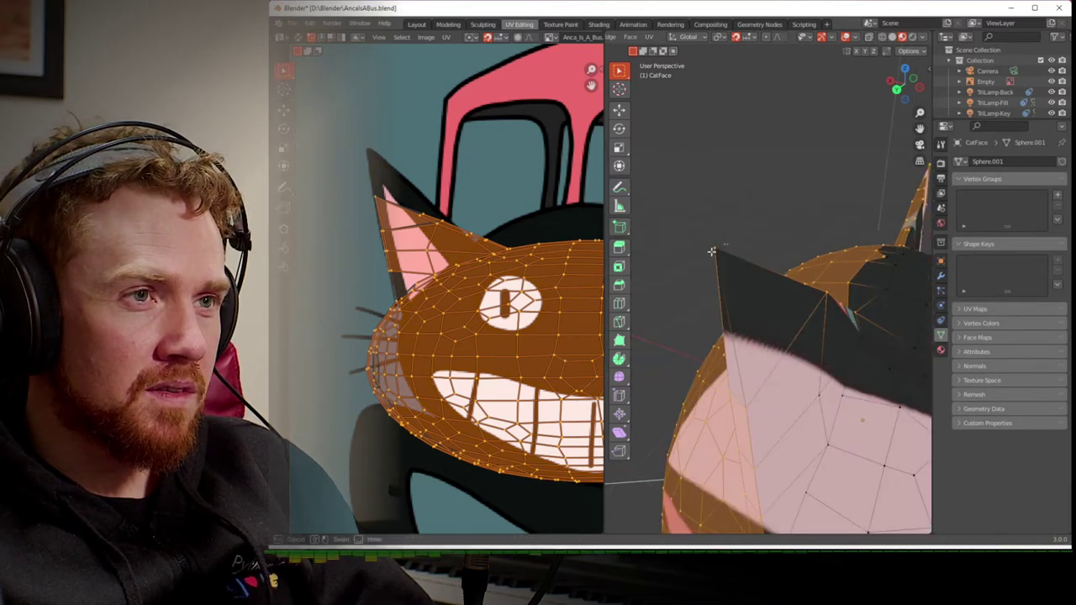
scroll(700, 257, "up", 2)
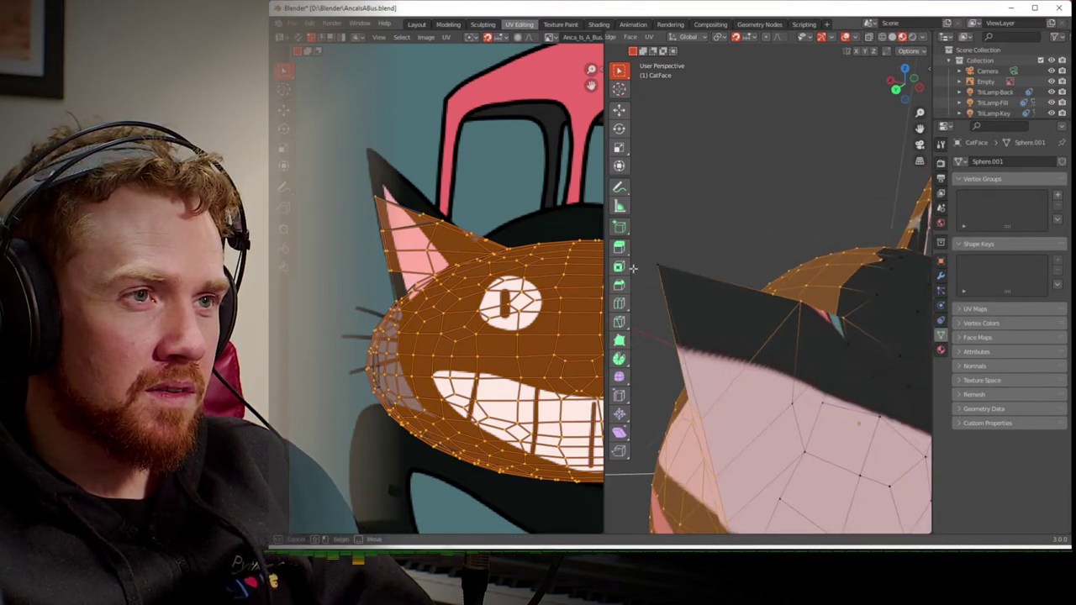
middle_click_drag(664, 269, 670, 115)
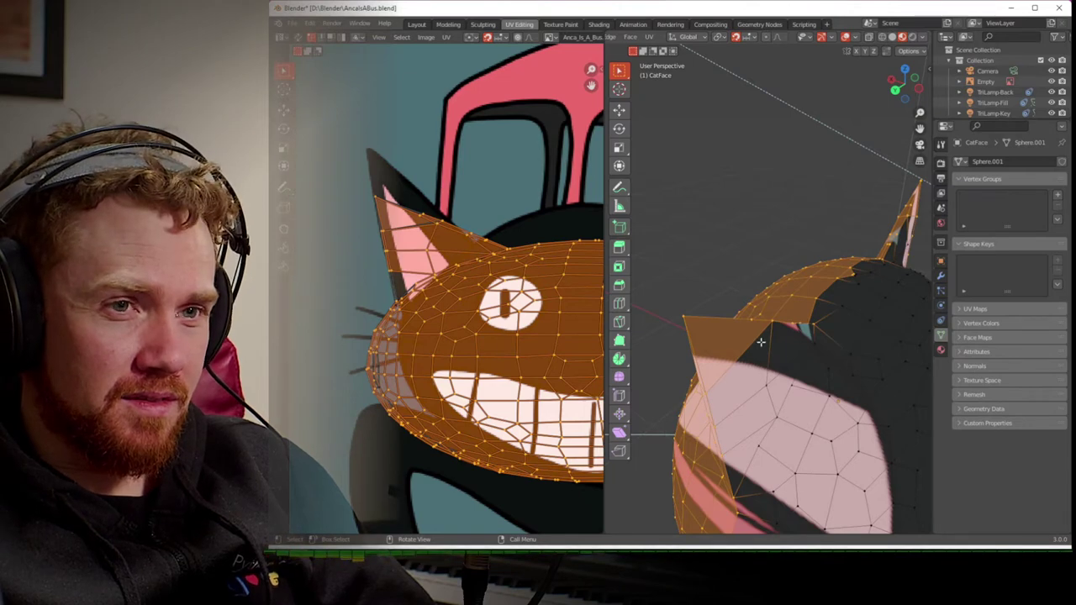
middle_click_drag(758, 345, 888, 135)
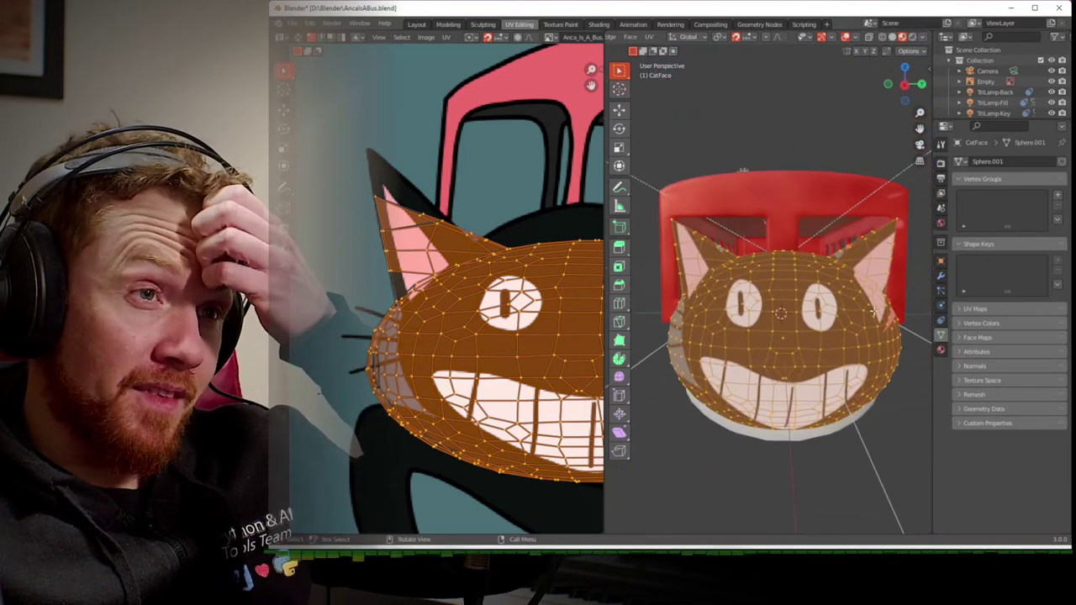
- Reproject CatFace's UVs with Project from View from the Right Orthographic view
left_click(904, 84)
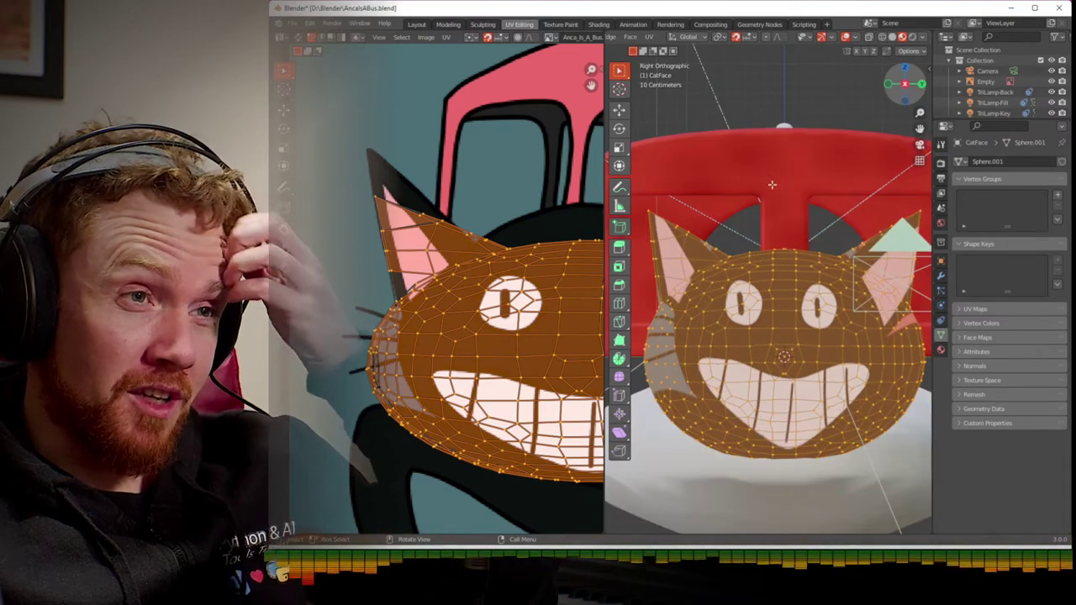
scroll(437, 286, "down", 3)
scroll(403, 305, "up", 2)
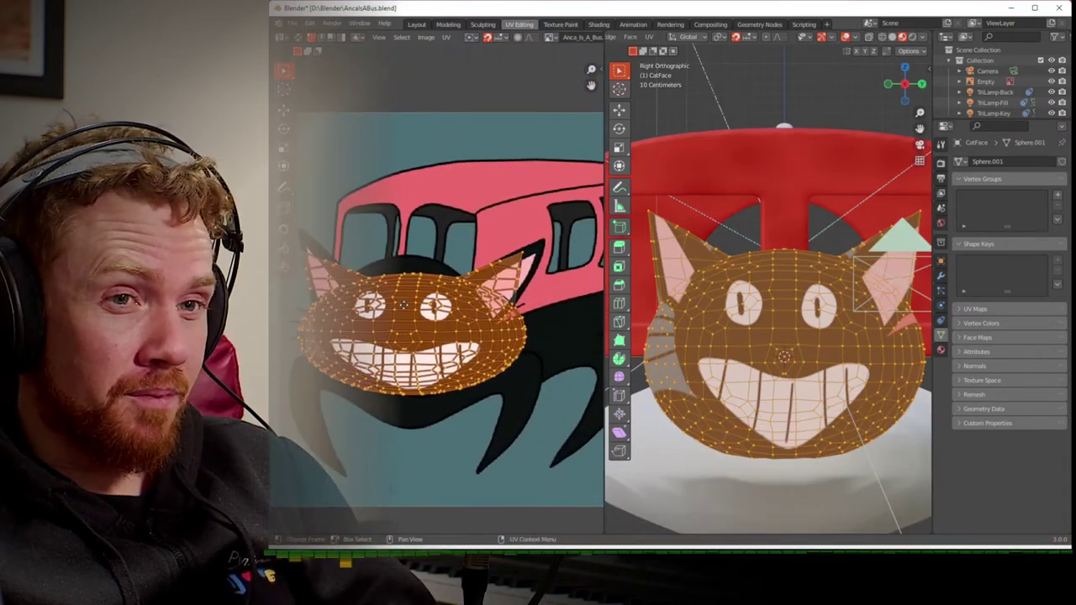
middle_click_drag(403, 305, 415, 303)
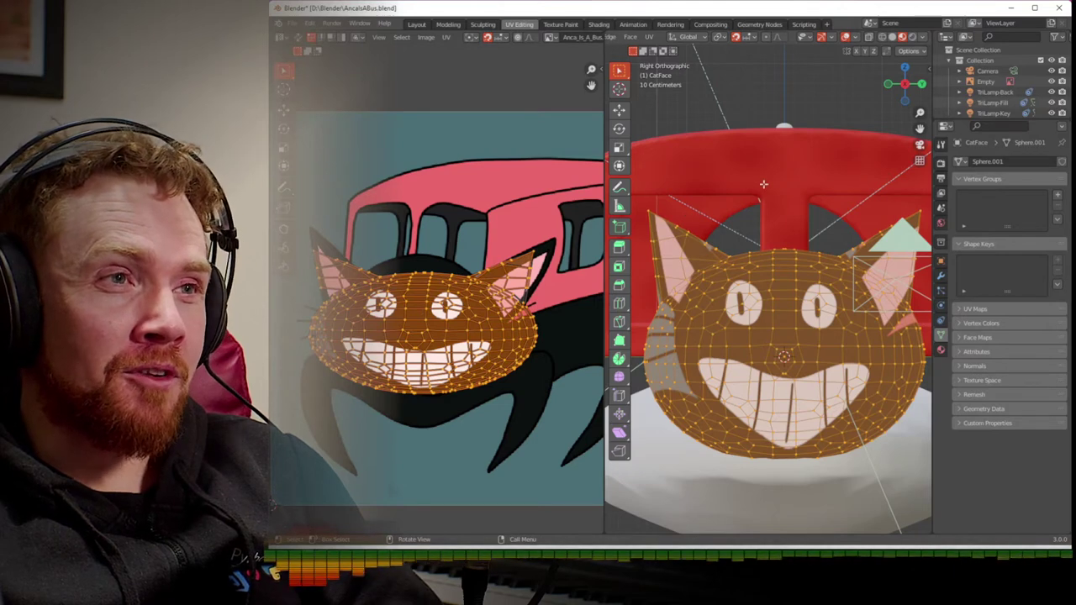
left_click(649, 37)
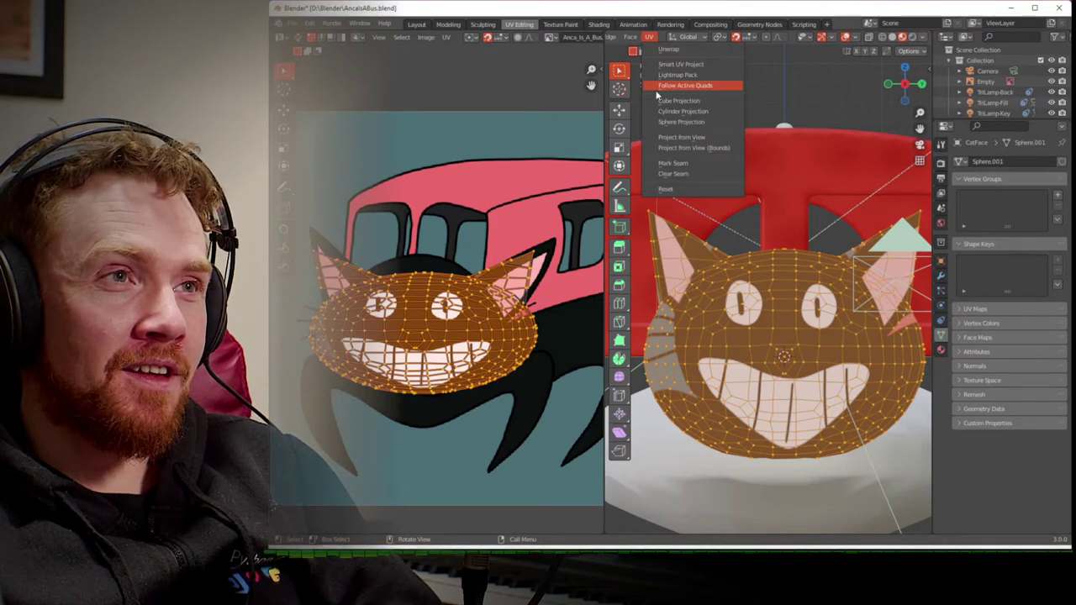
left_click(677, 137)
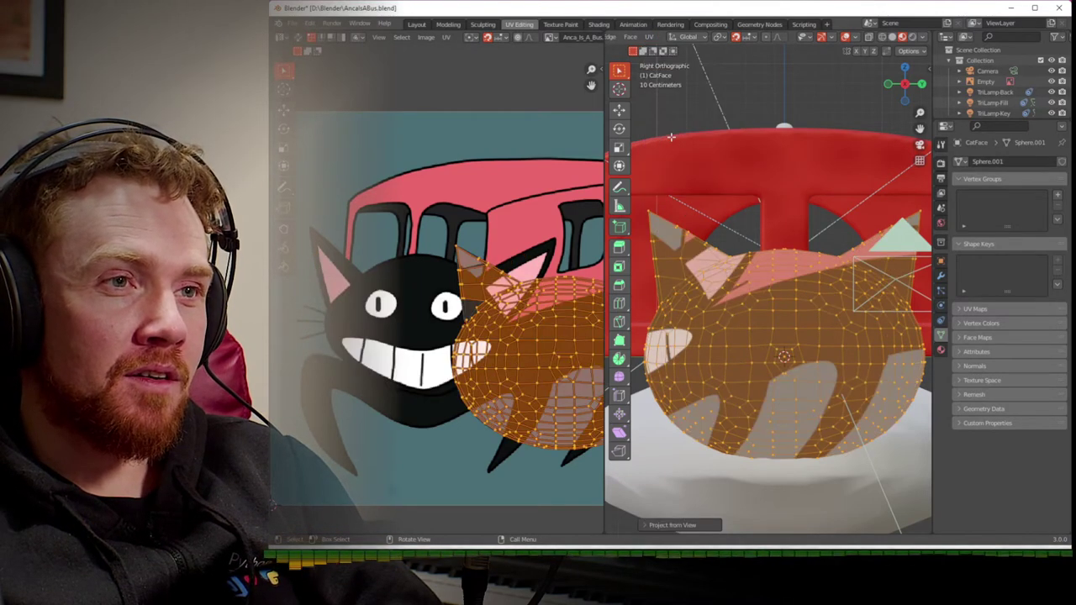
- Move and scale the UV island so it sits over the drawn cat face
key("g")
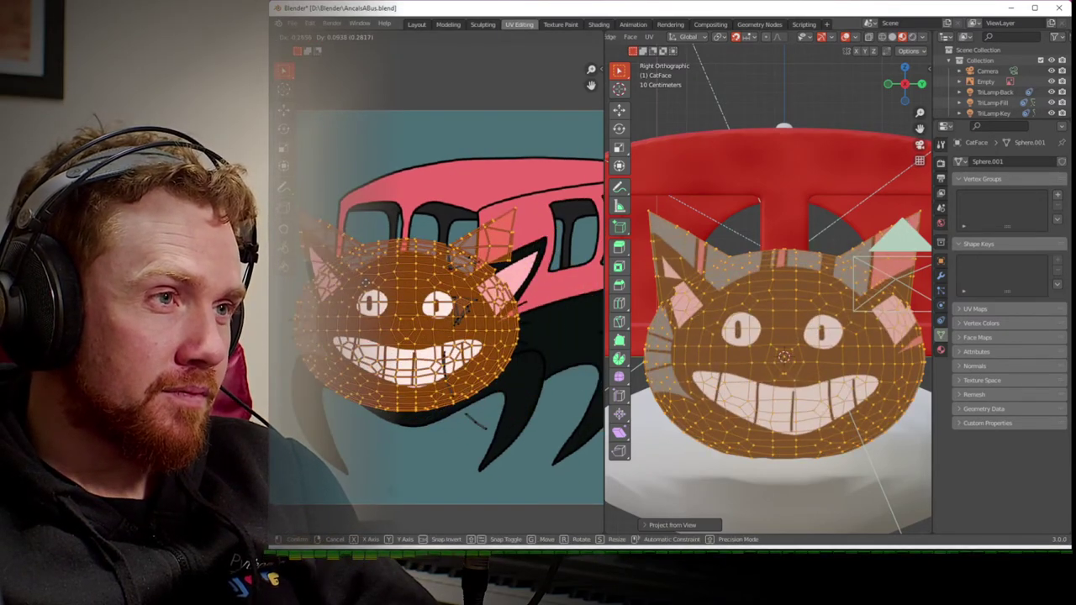
key("Return")
key("s")
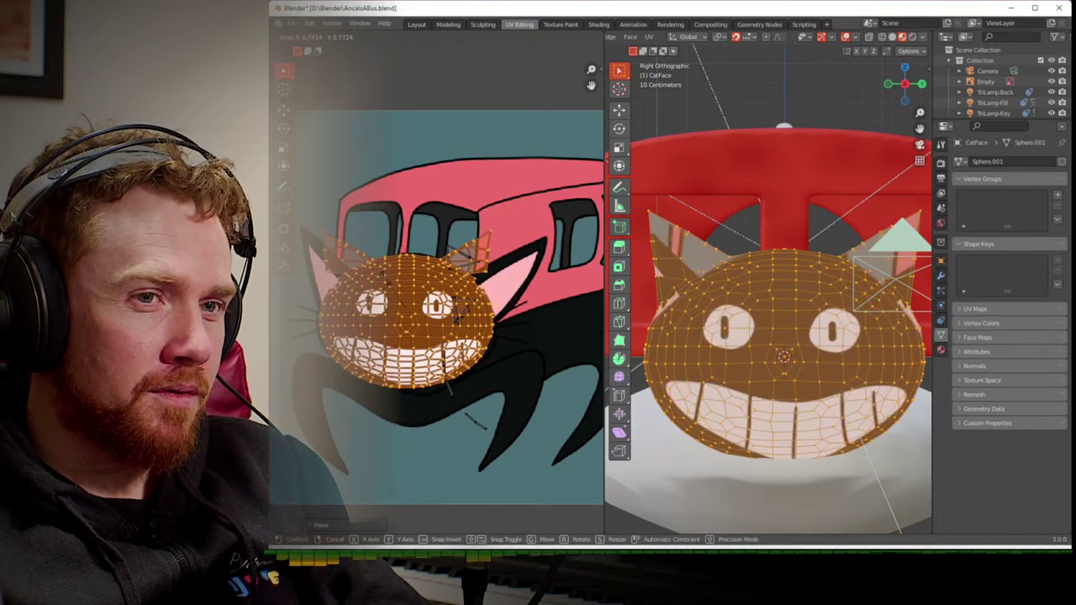
key("Return")
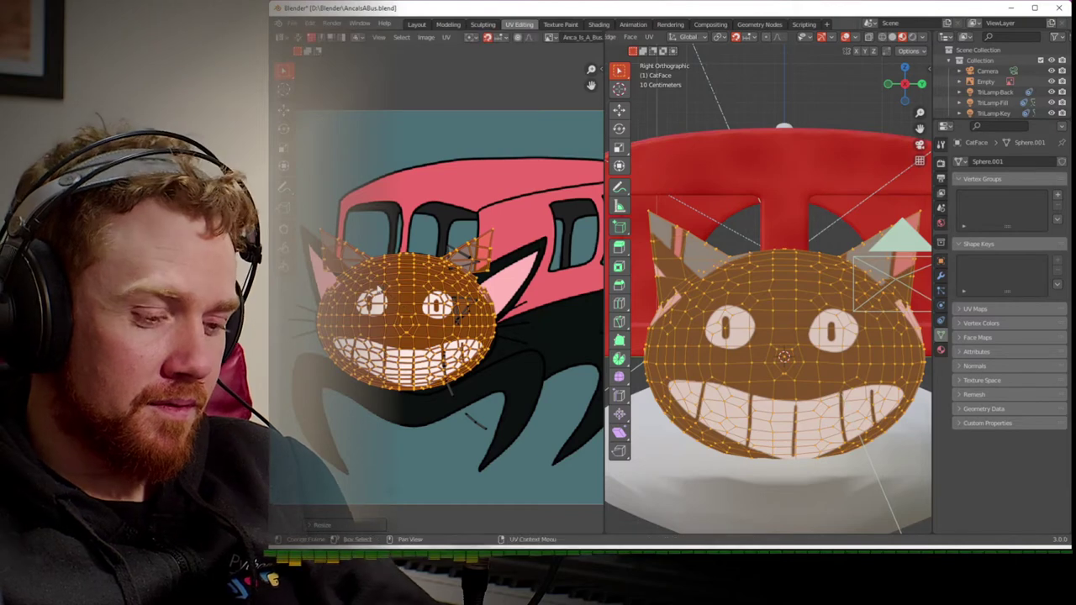
key("g")
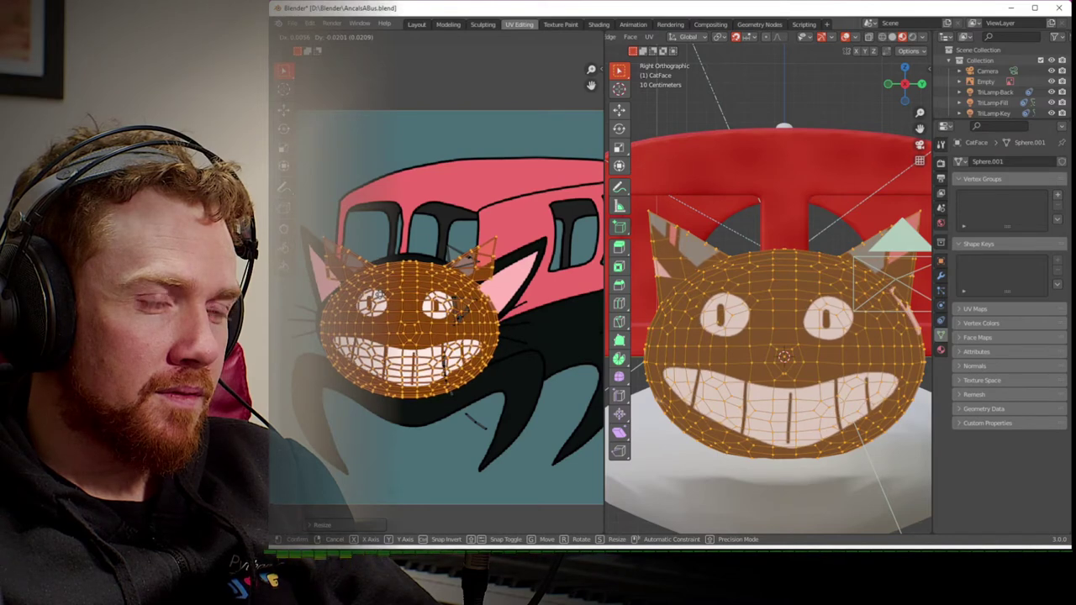
key("Return")
middle_click_drag(306, 229, 343, 240)
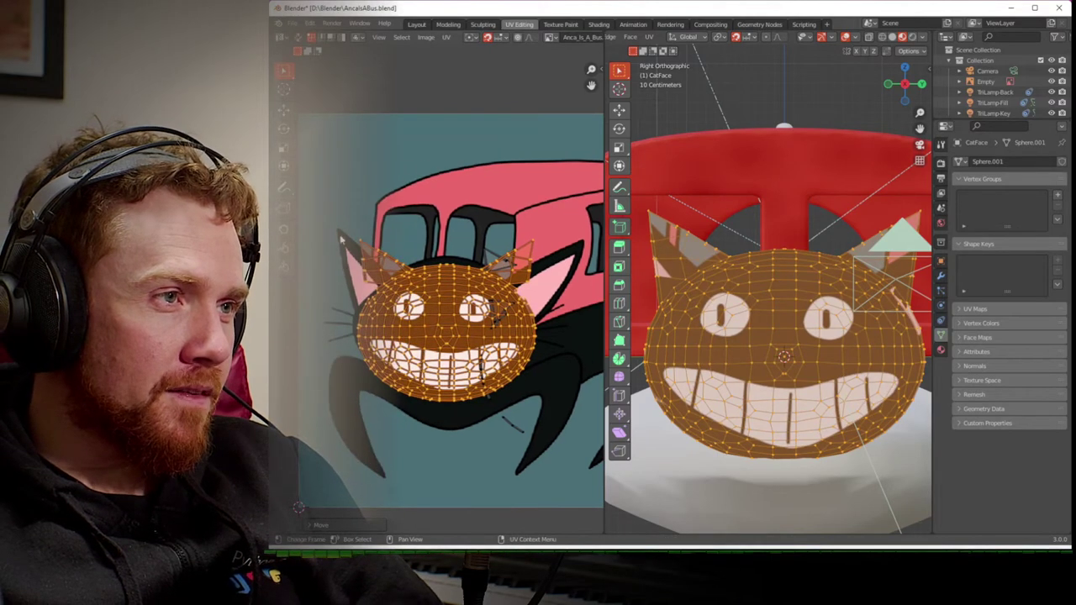
key("alt+a")
- Select the left ear UVs, move them, and rotate them about 17 degrees
left_click_drag(402, 268, 417, 271)
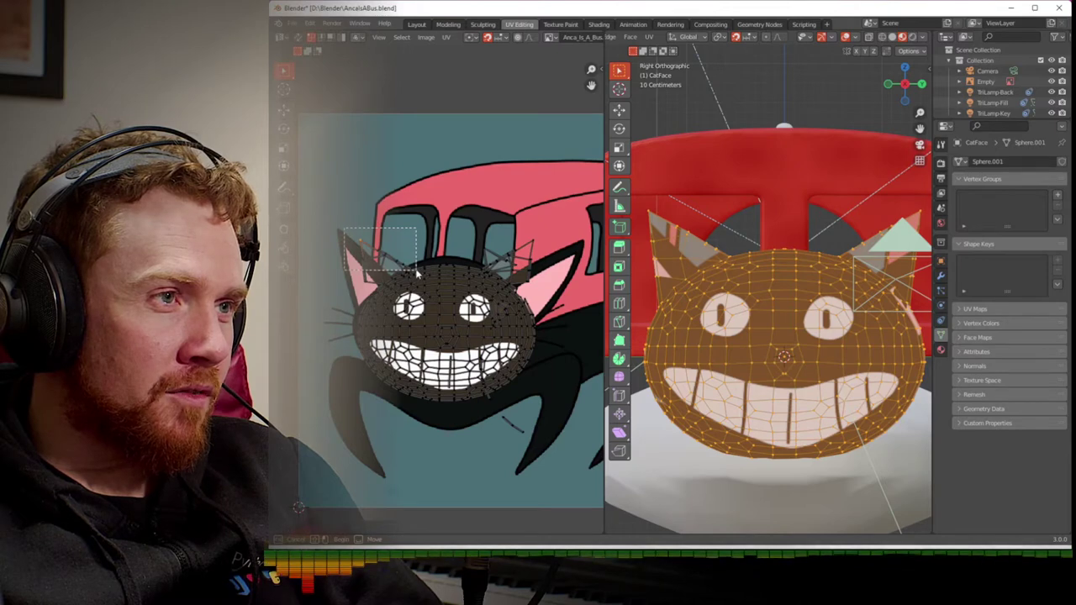
left_click_drag(414, 271, 412, 273)
scroll(405, 278, "up", 1)
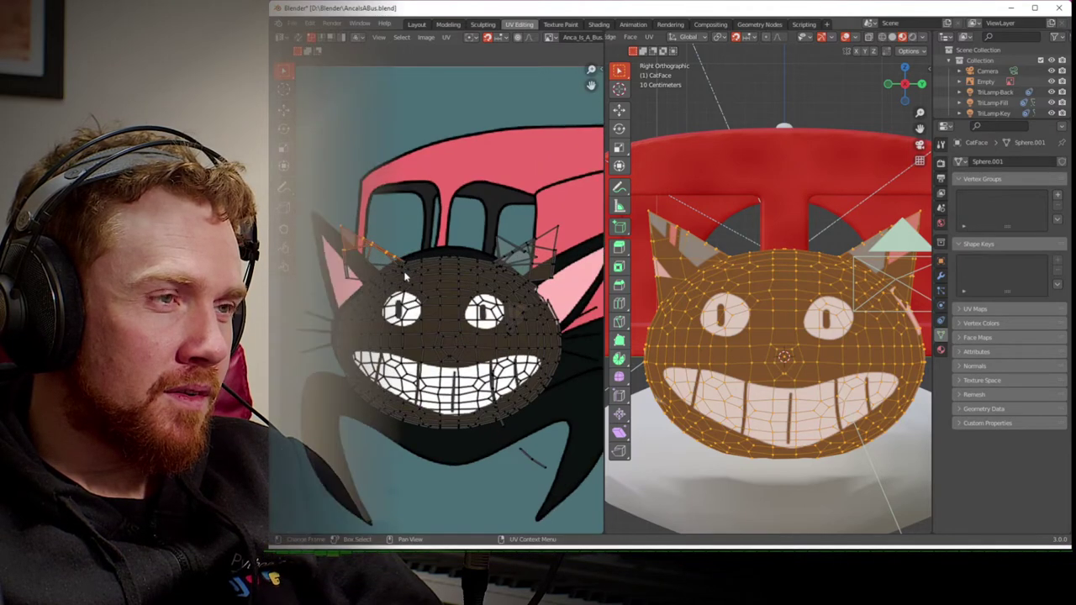
middle_click_drag(411, 271, 446, 276)
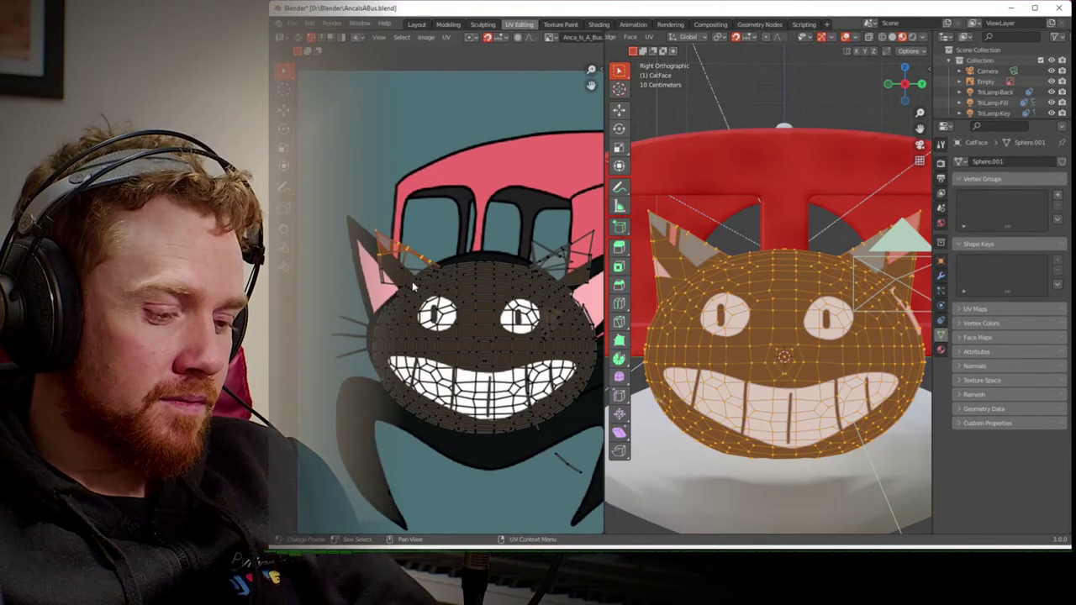
key("g")
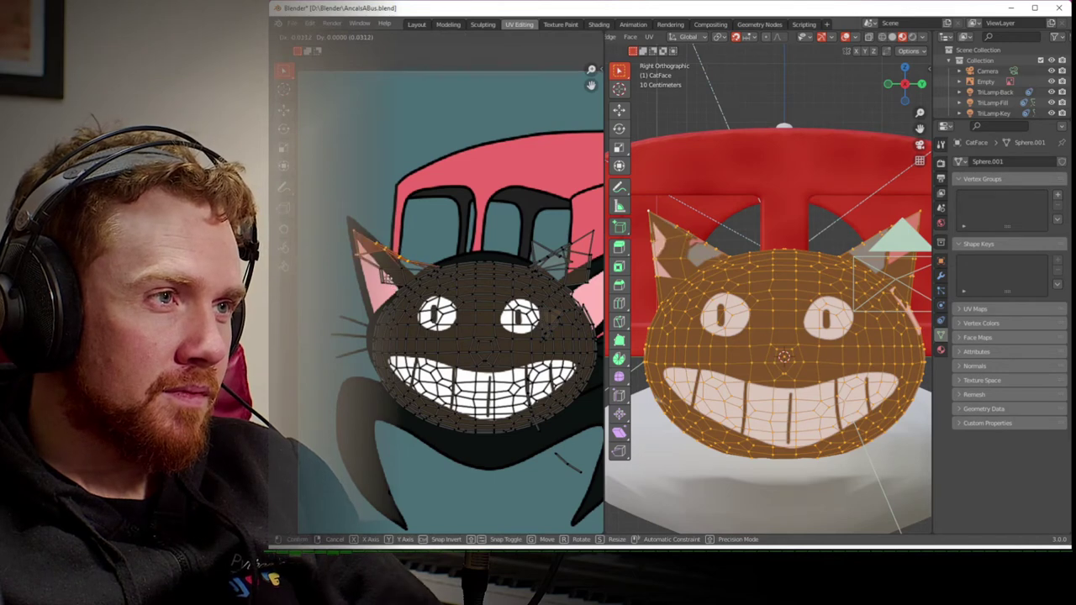
key("Return")
key("r")
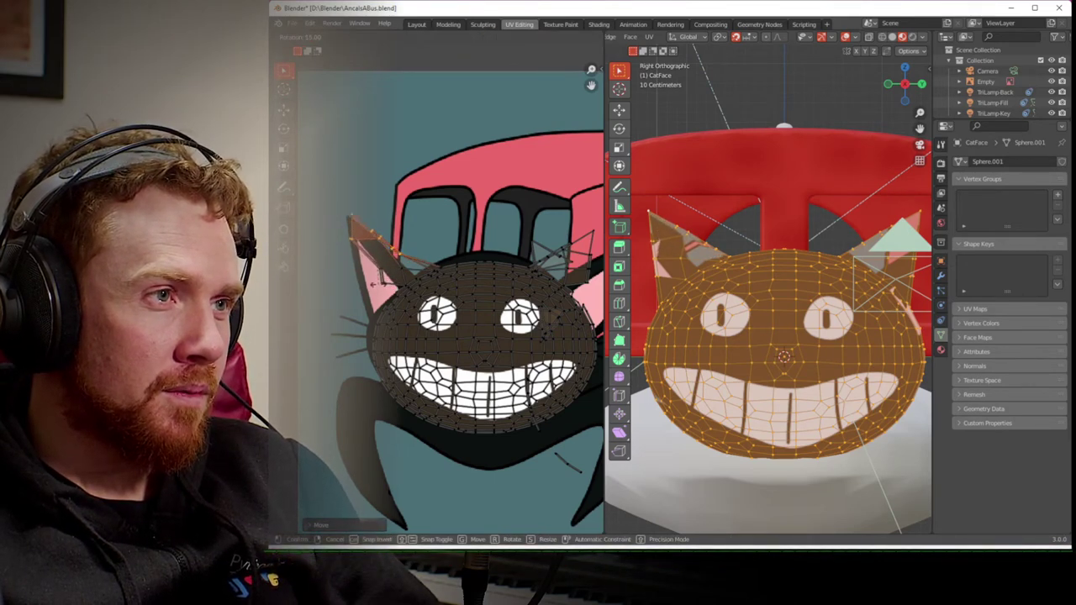
key("Return")
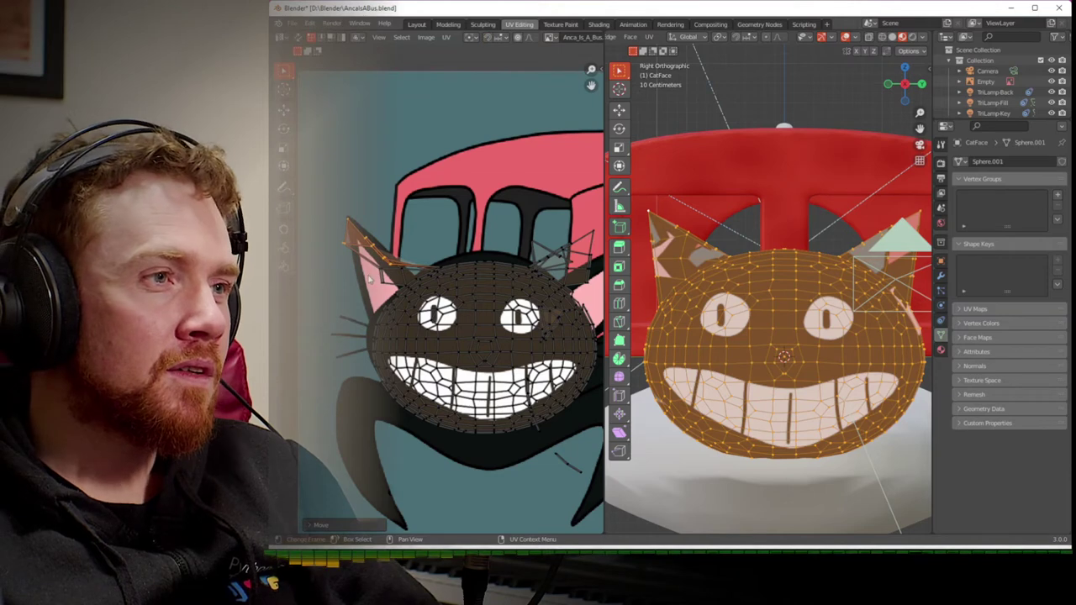
- Circle-select the ear UVs and nudge them in several moves onto the drawn ear
key("c")
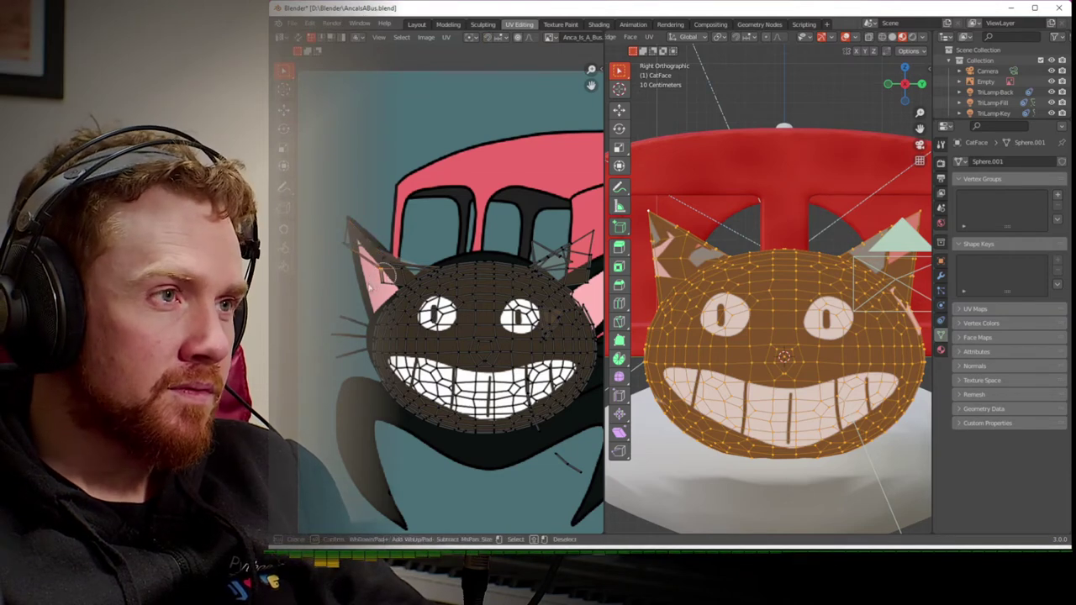
key("g")
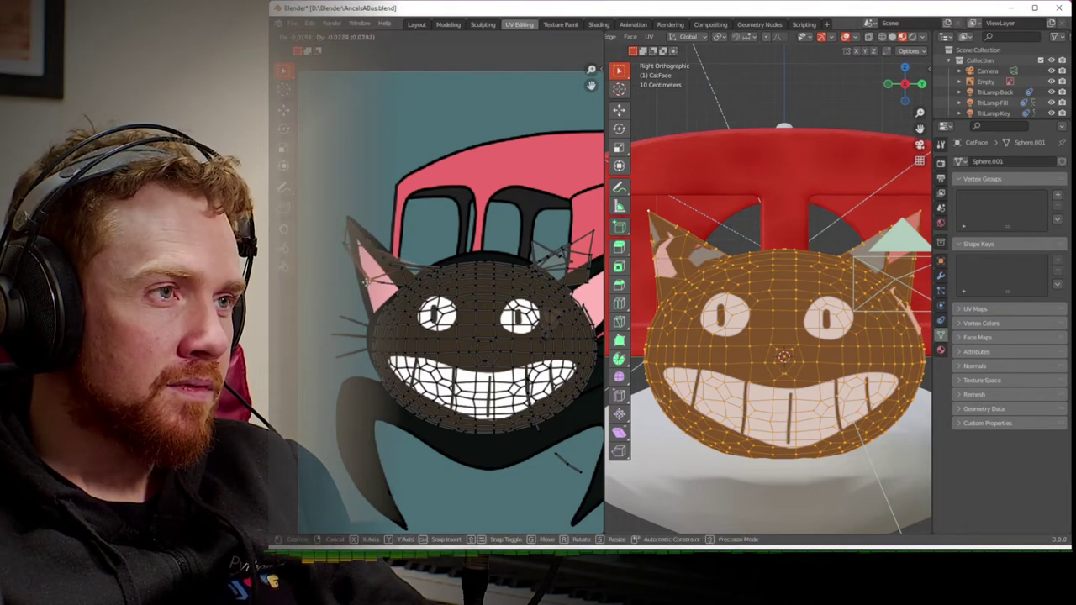
left_click(361, 274)
key("g")
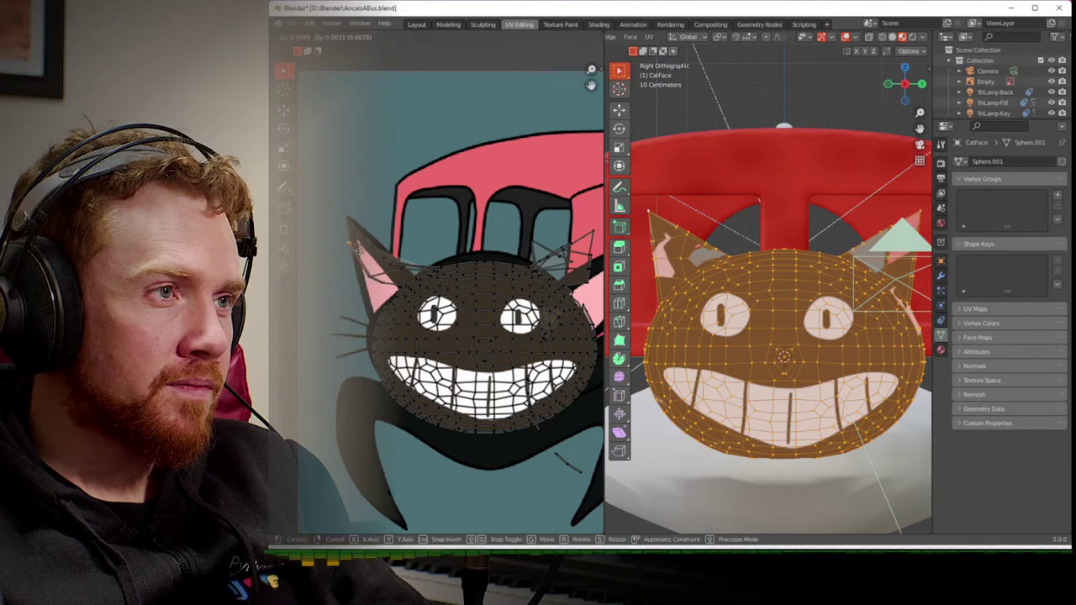
left_click(360, 252)
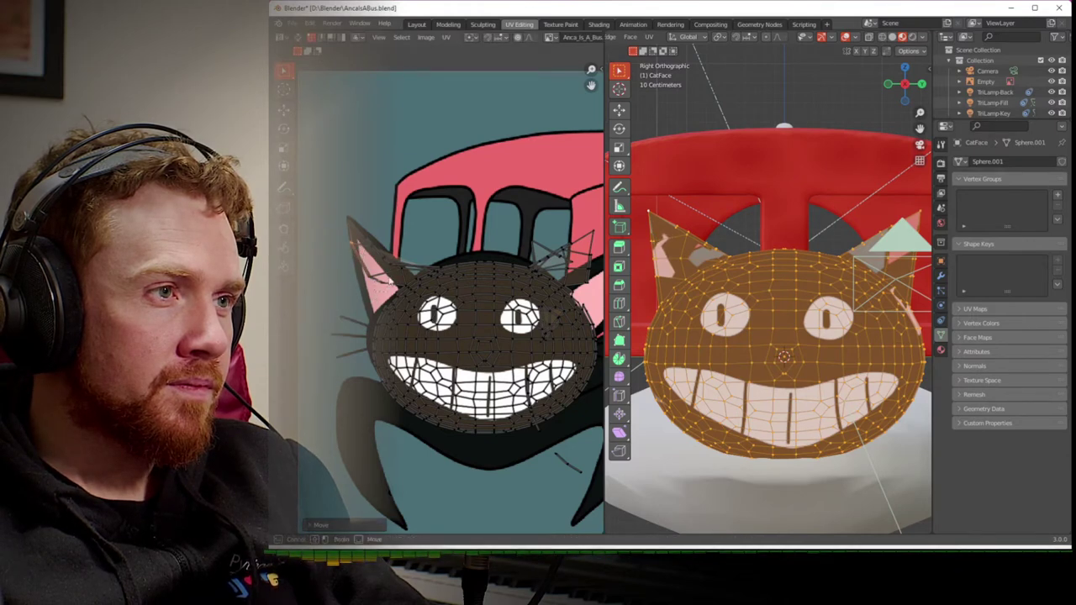
key("g")
left_click(374, 285)
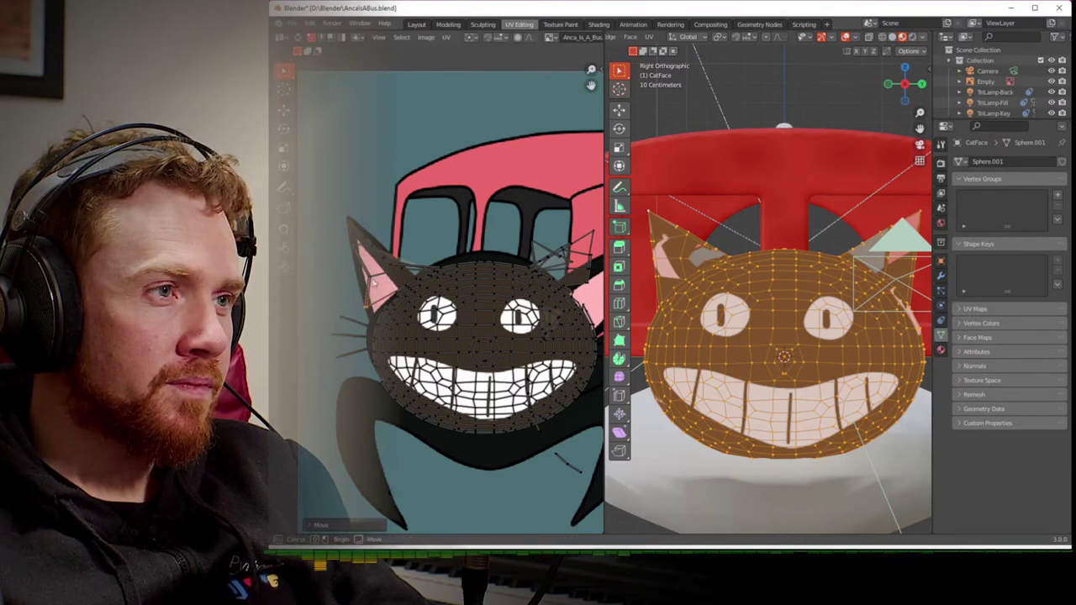
key("g")
left_click(367, 284)
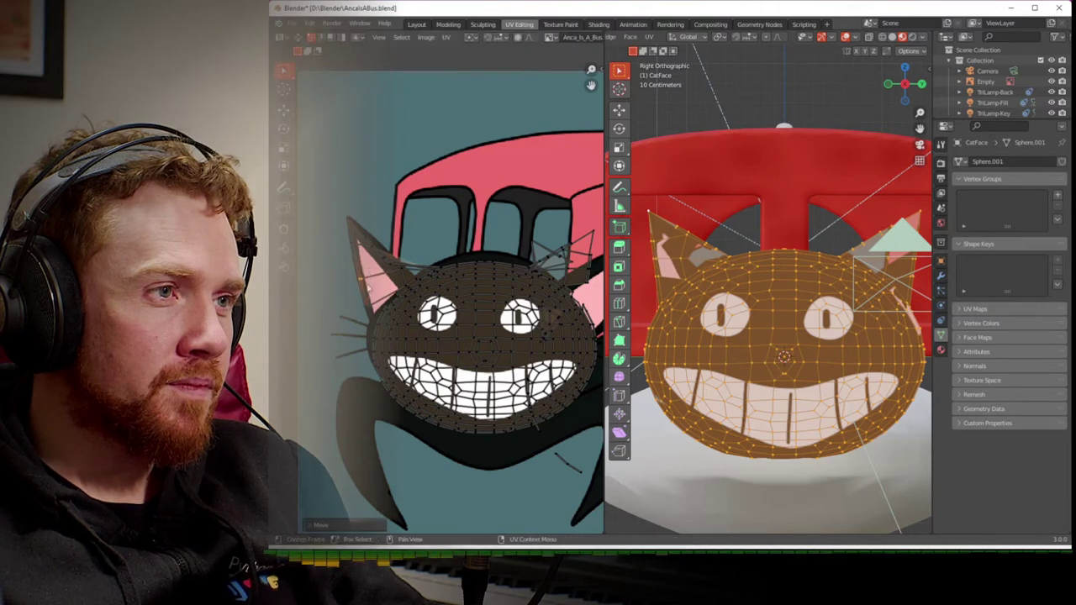
scroll(389, 290, "up", 6)
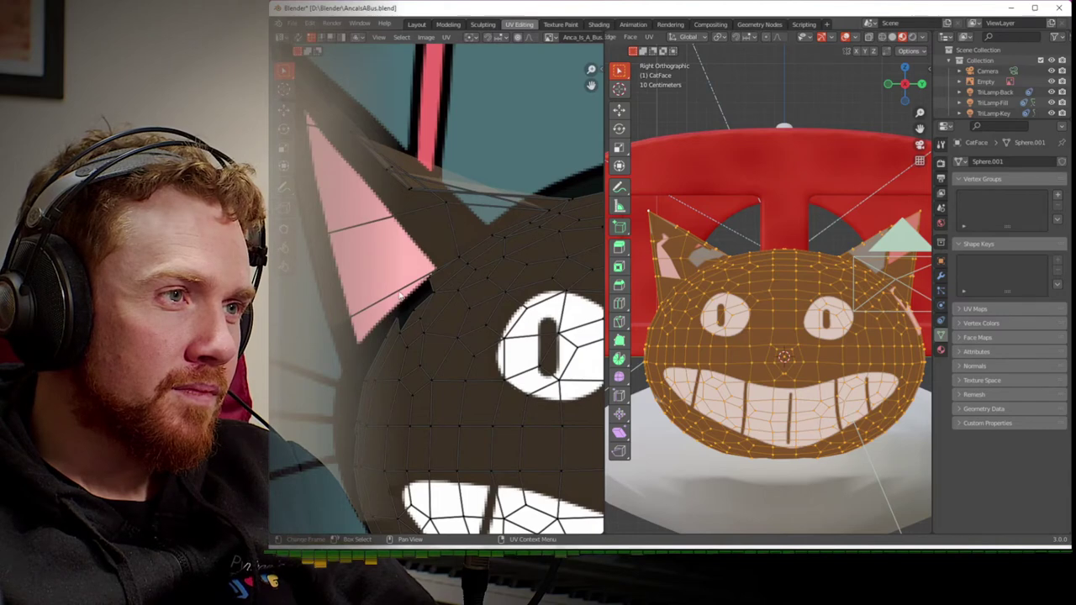
- Select the ear-tip UV vertex and move it down and to the left
left_click(452, 265)
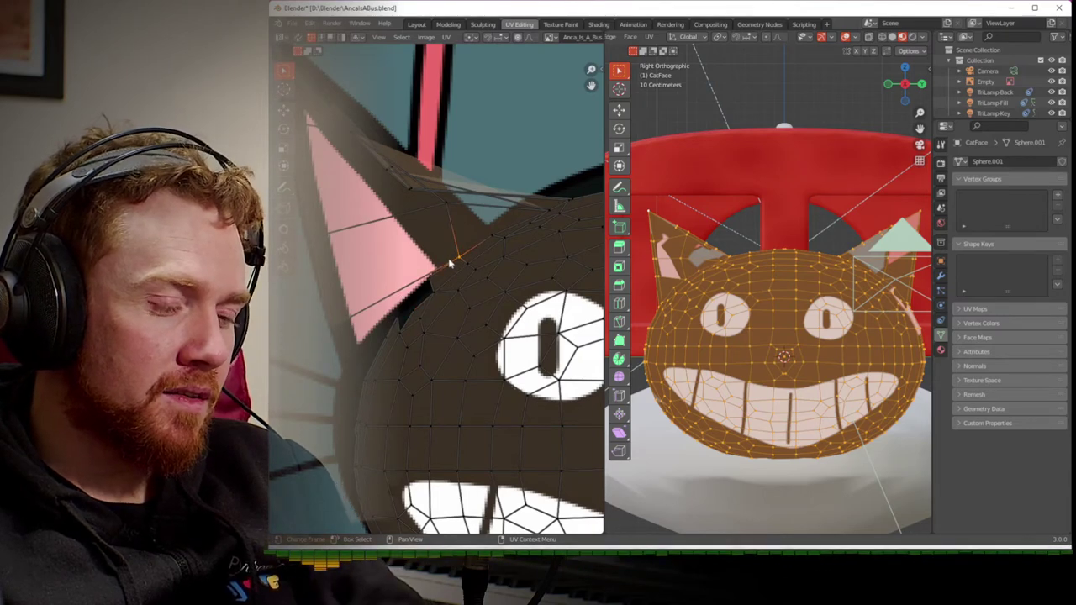
key("c")
key("Escape")
key("g")
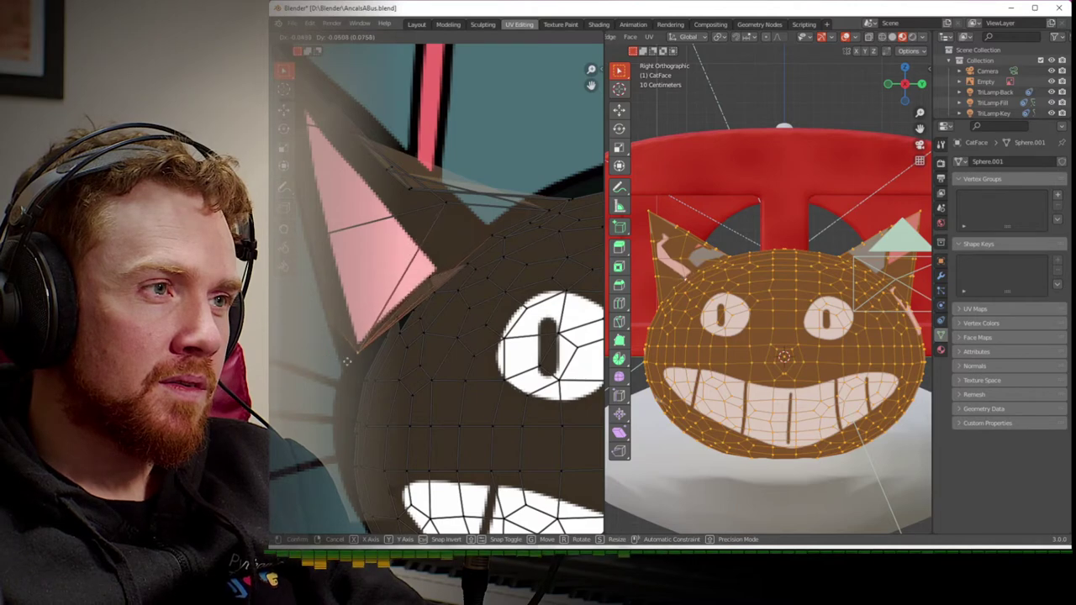
left_click(345, 370)
scroll(381, 316, "down", 1)
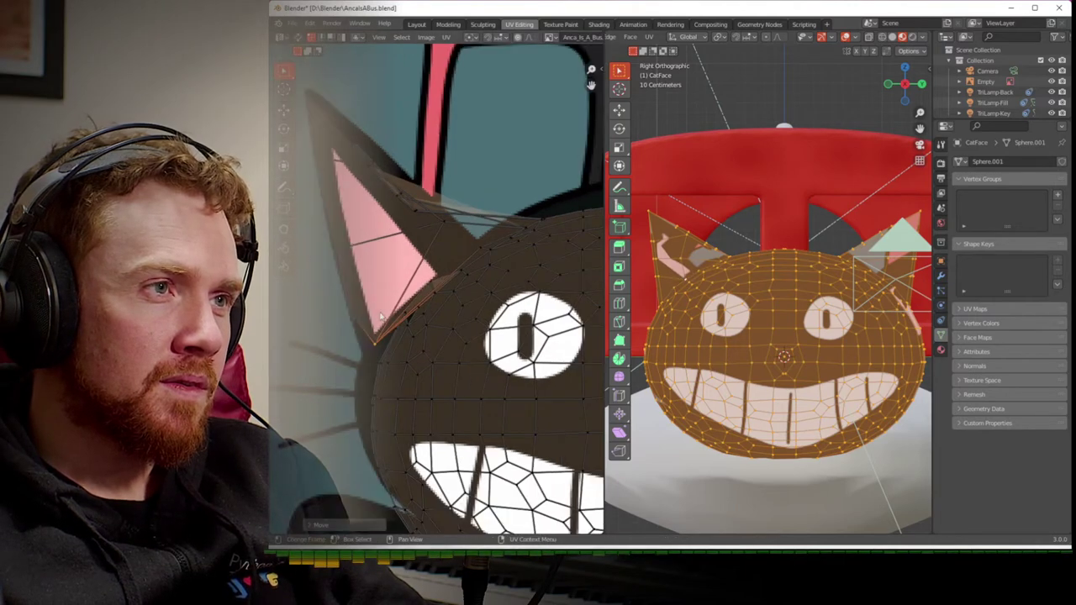
key("g")
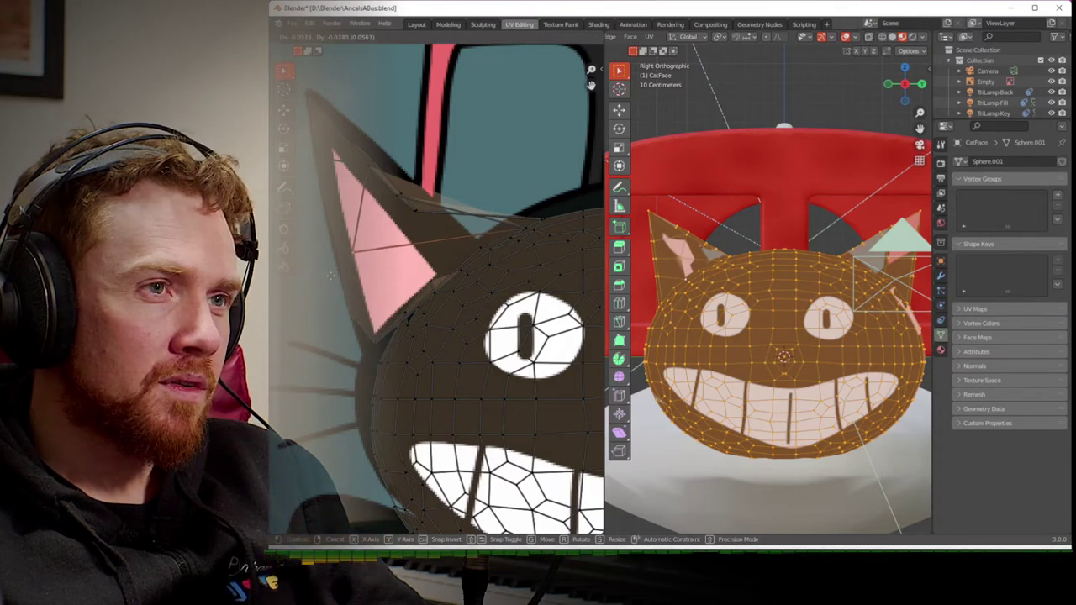
left_click(341, 272)
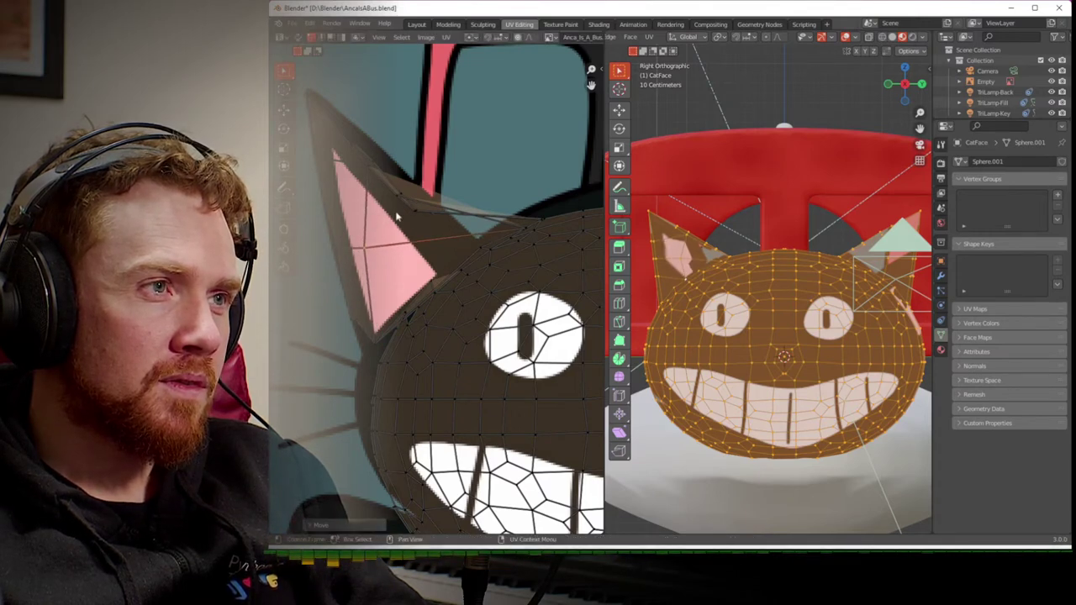
- Select the UV edge across the ear and fine-tune the tip's position to match the pink ear
left_click(409, 186)
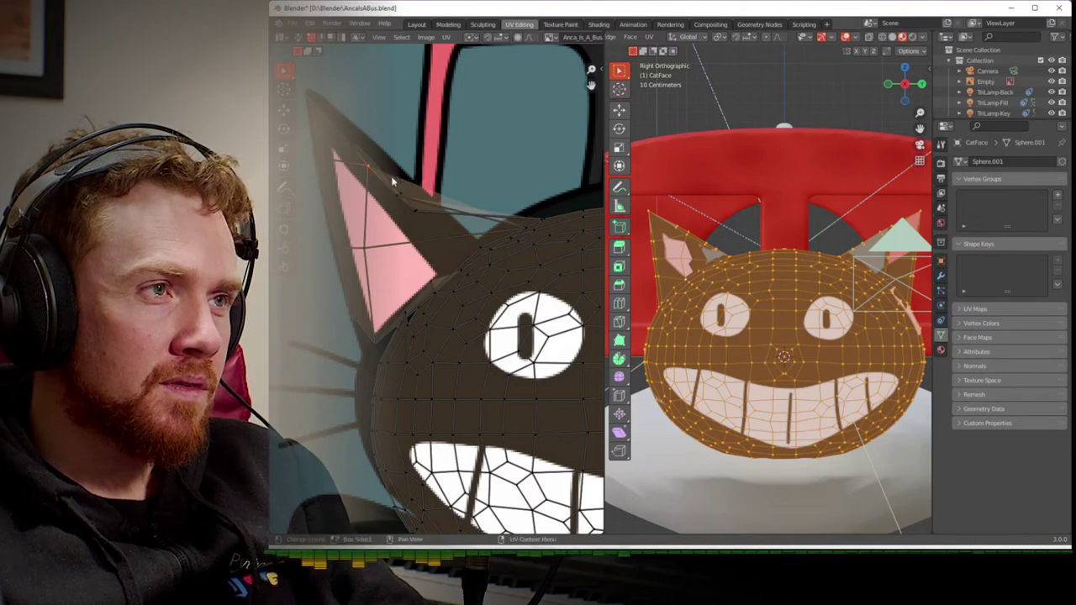
left_click(415, 212)
key("g")
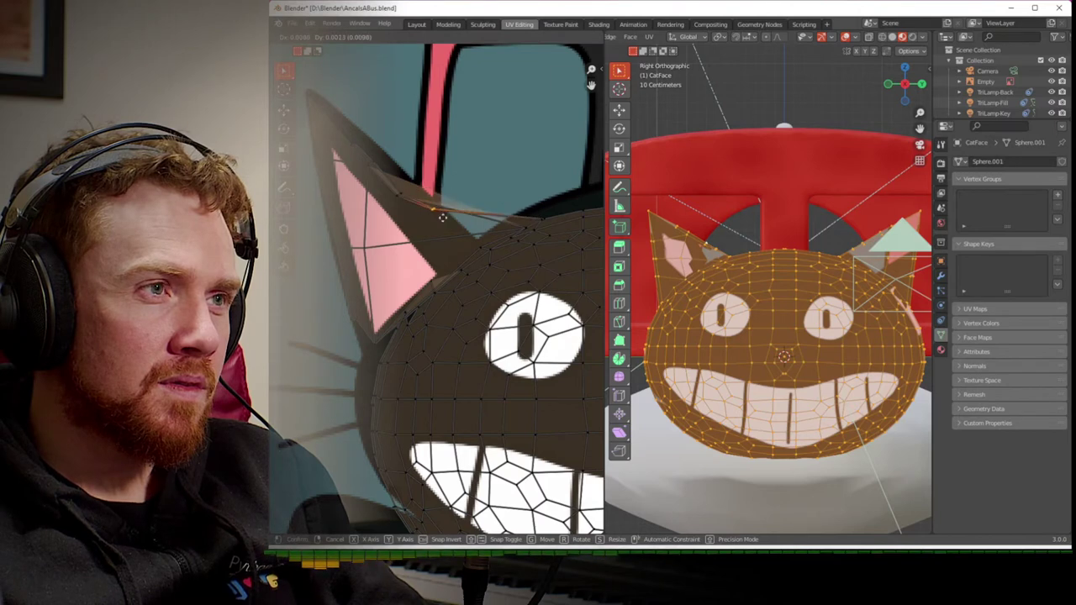
left_click(458, 216)
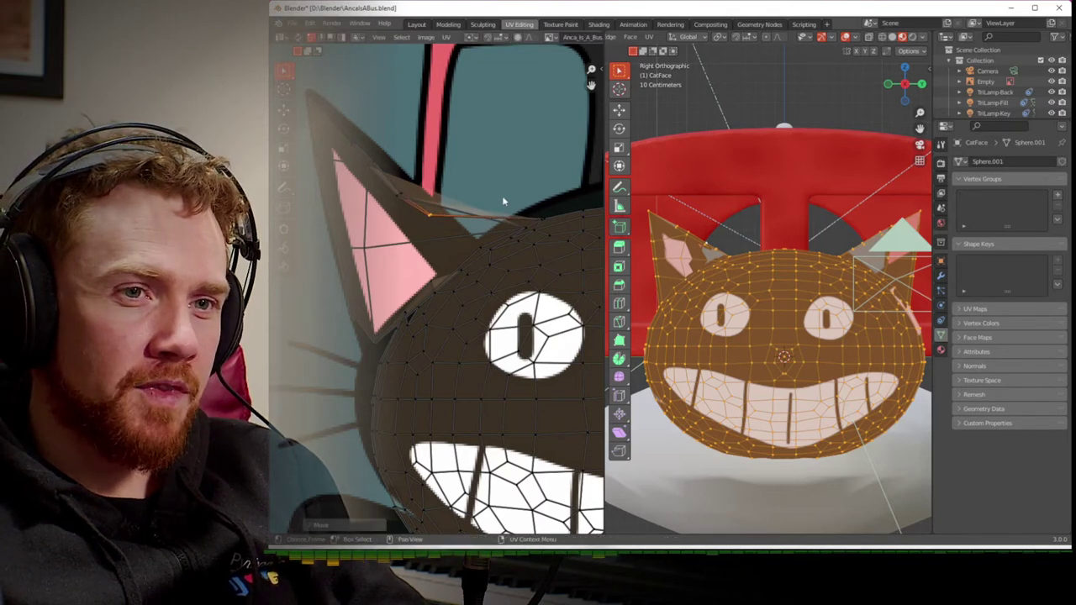
left_click(541, 220)
key("g")
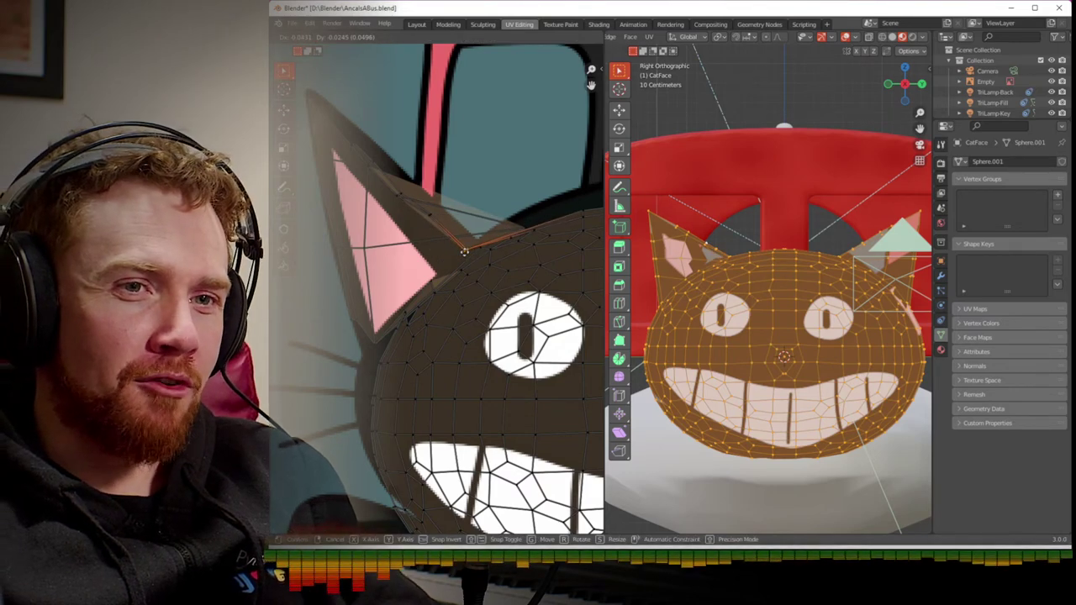
left_click_drag(467, 247, 465, 246)
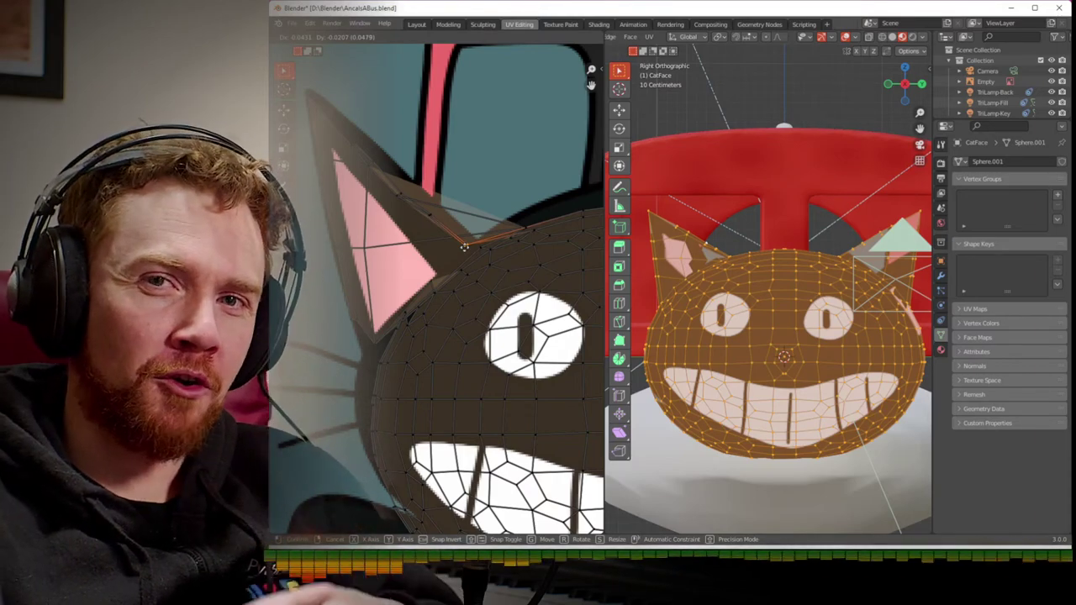
left_click_drag(462, 249, 460, 252)
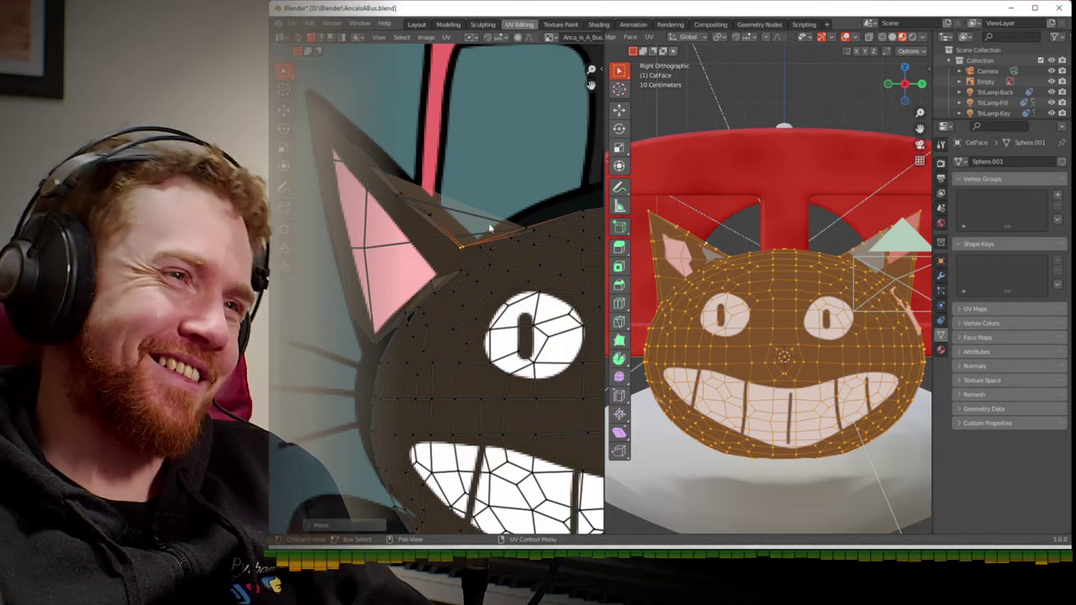
left_click(527, 237)
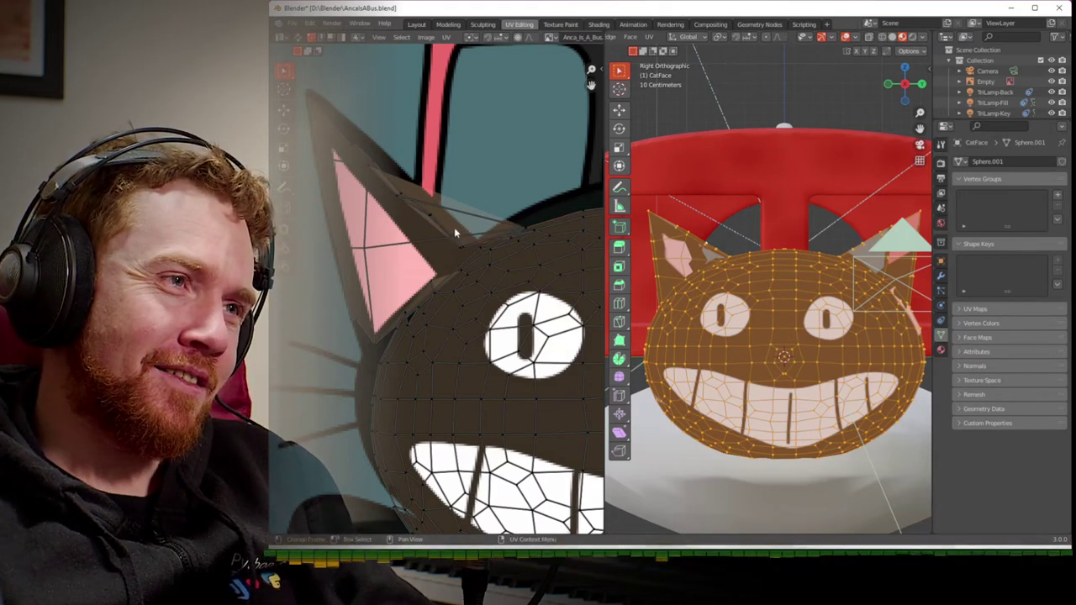
- Scale the left ear's UVs down to about 0.175 and return CatFace to Object Mode
scroll(454, 227, "down", 6)
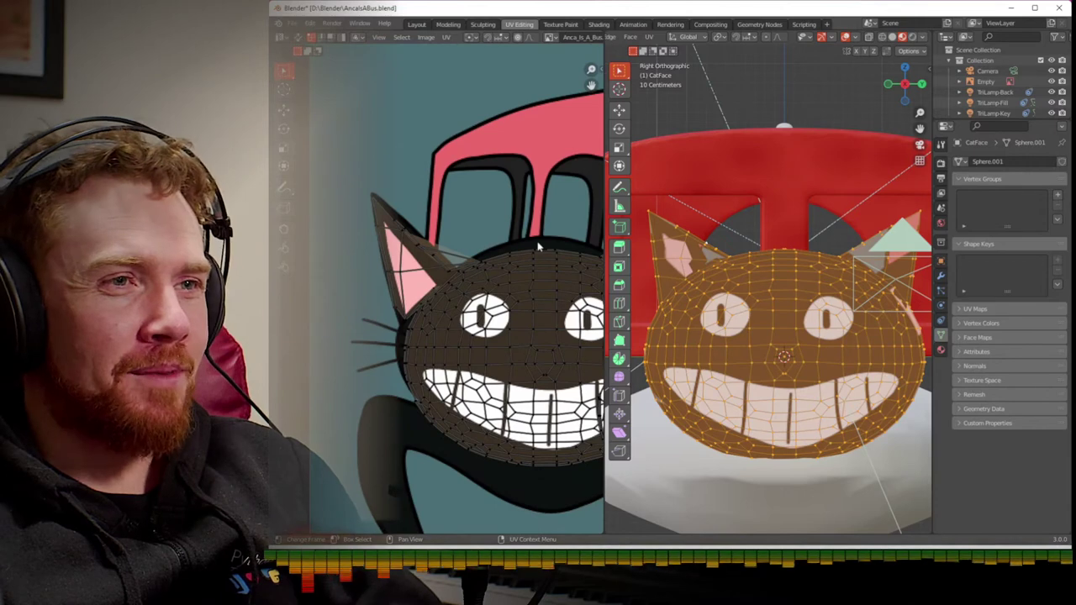
scroll(539, 243, "down", 2)
scroll(540, 243, "up", 1)
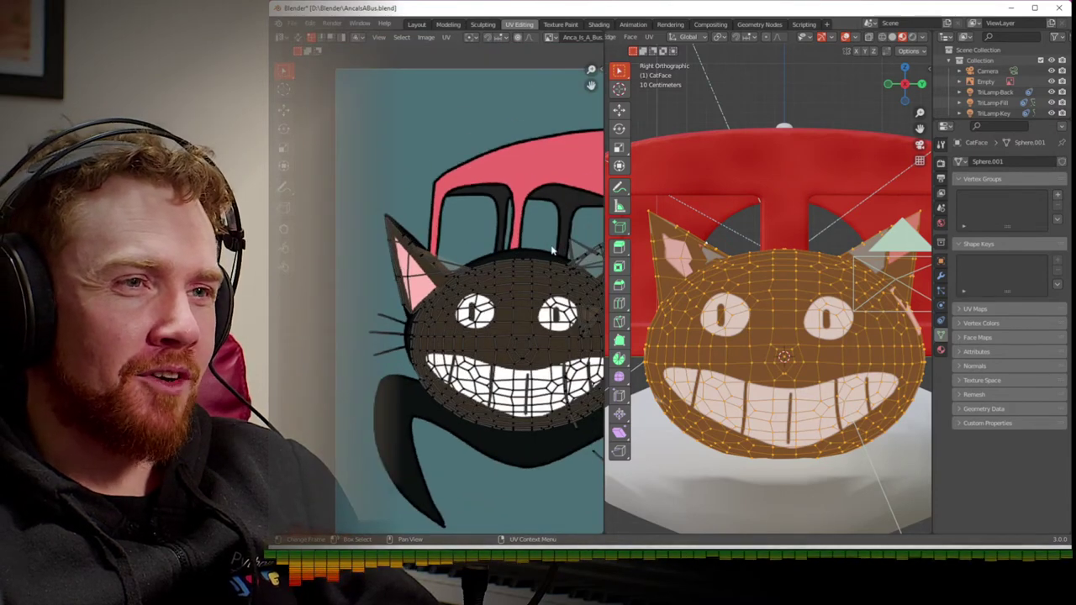
middle_click_drag(549, 262, 519, 248)
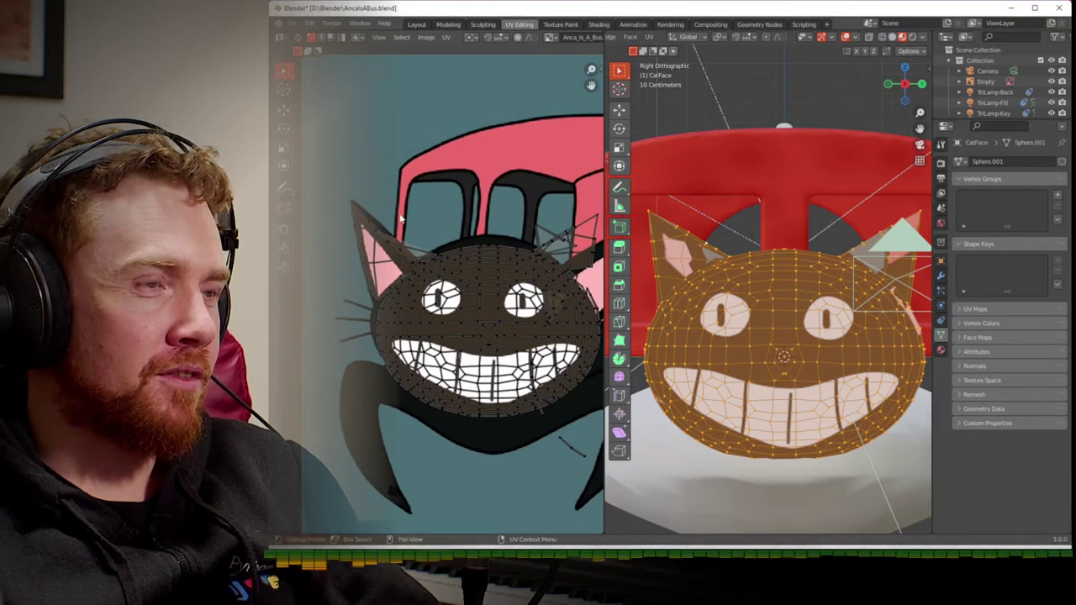
left_click_drag(401, 251, 412, 267)
key("g")
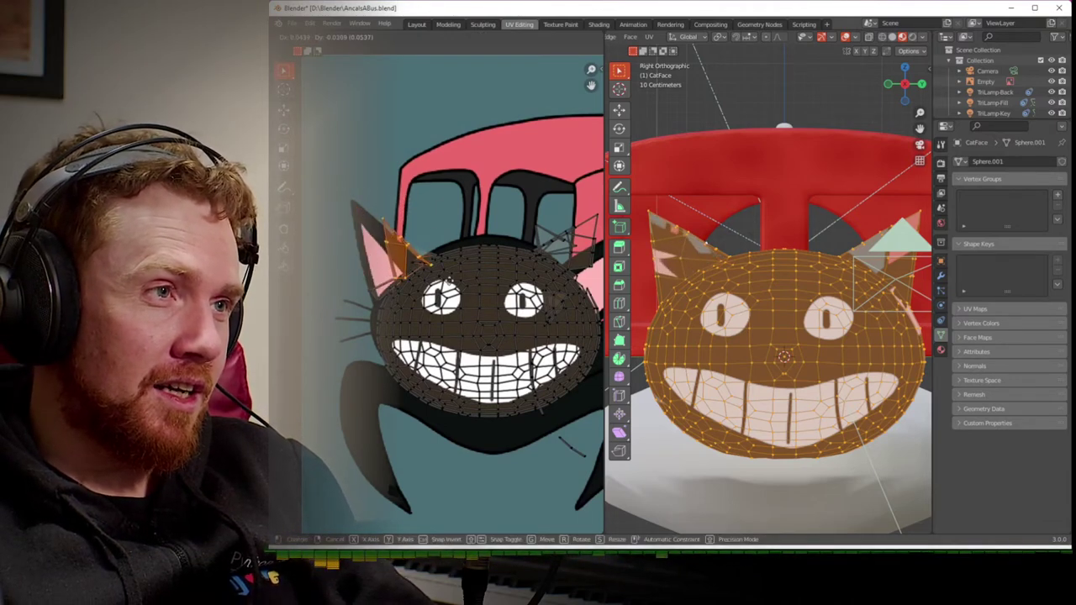
key("s")
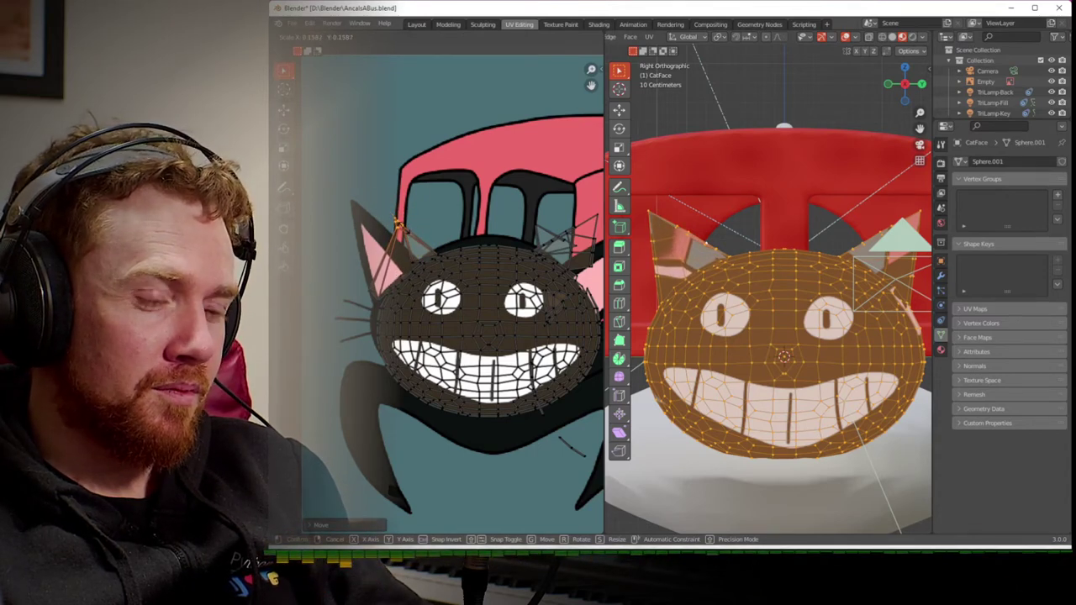
left_click(455, 263)
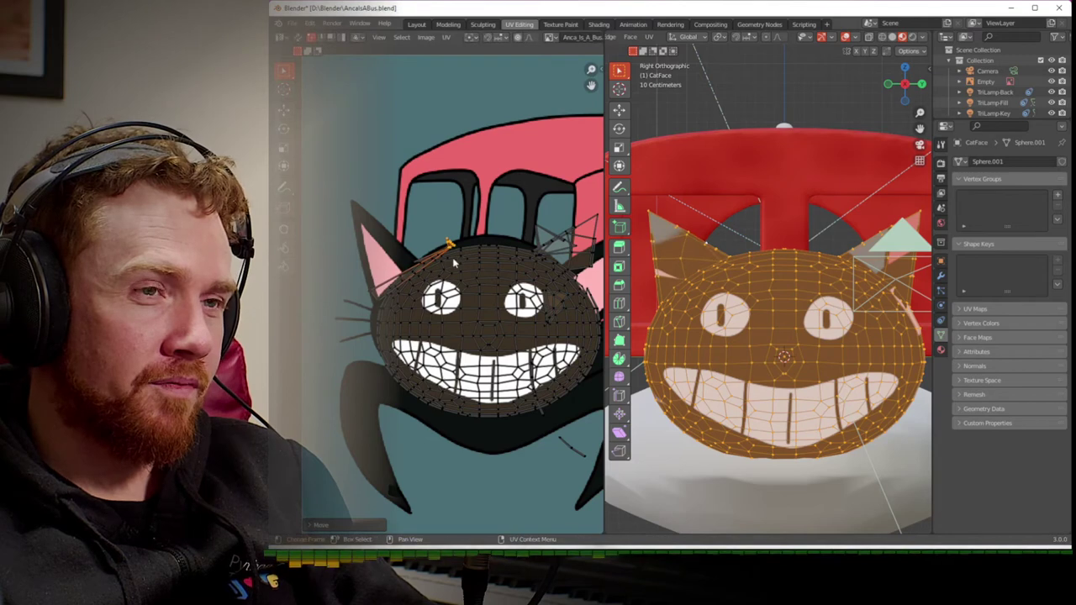
key("Tab")
scroll(455, 257, "down", 1)
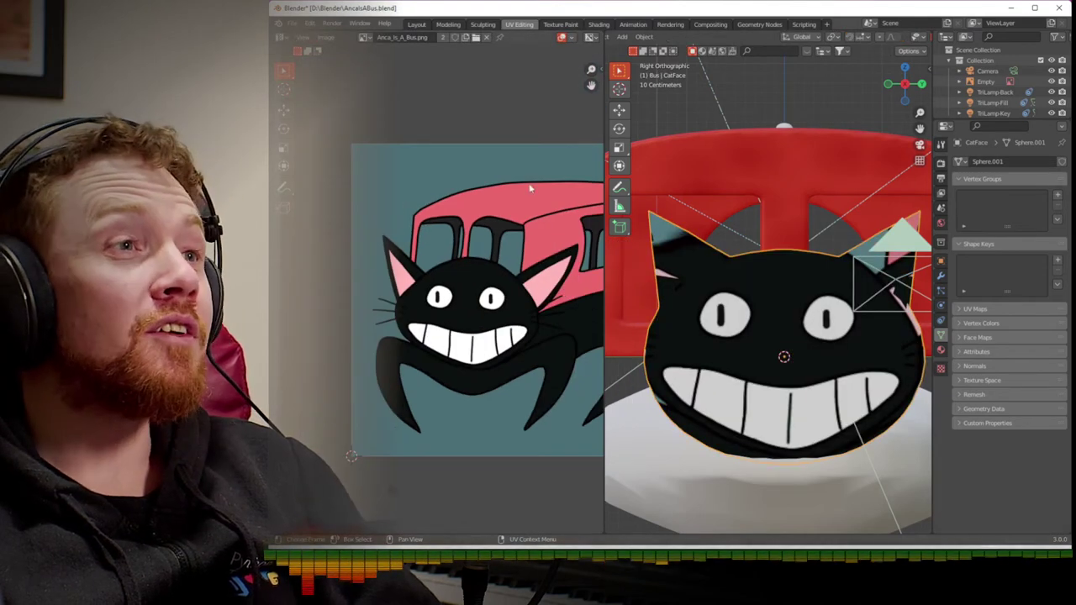
- Go back to the Layout workspace, reselect CatFace, and show its Material Properties
left_click(417, 24)
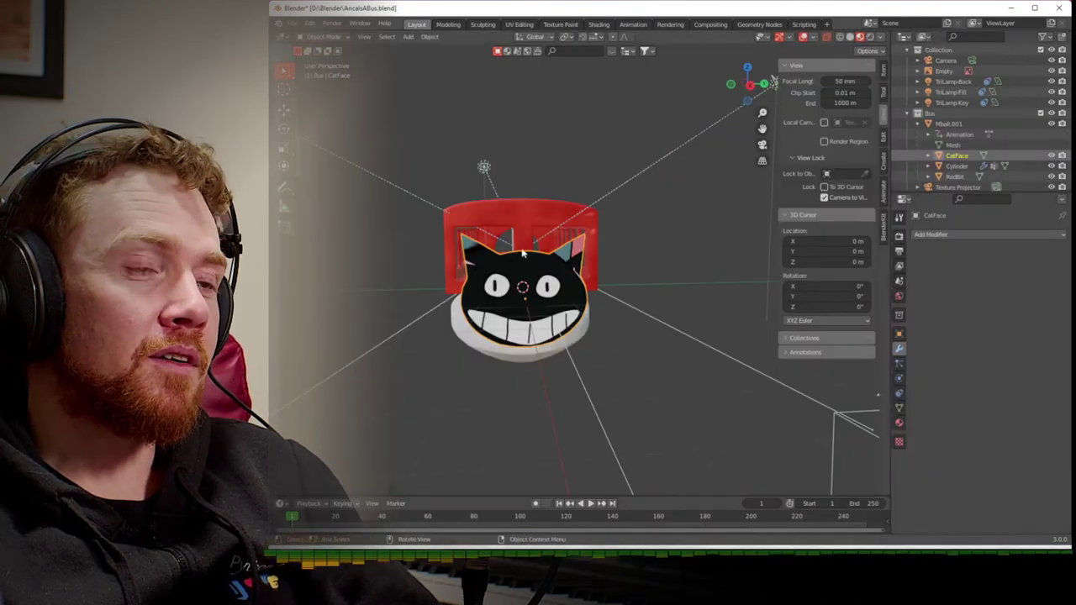
left_click(563, 334)
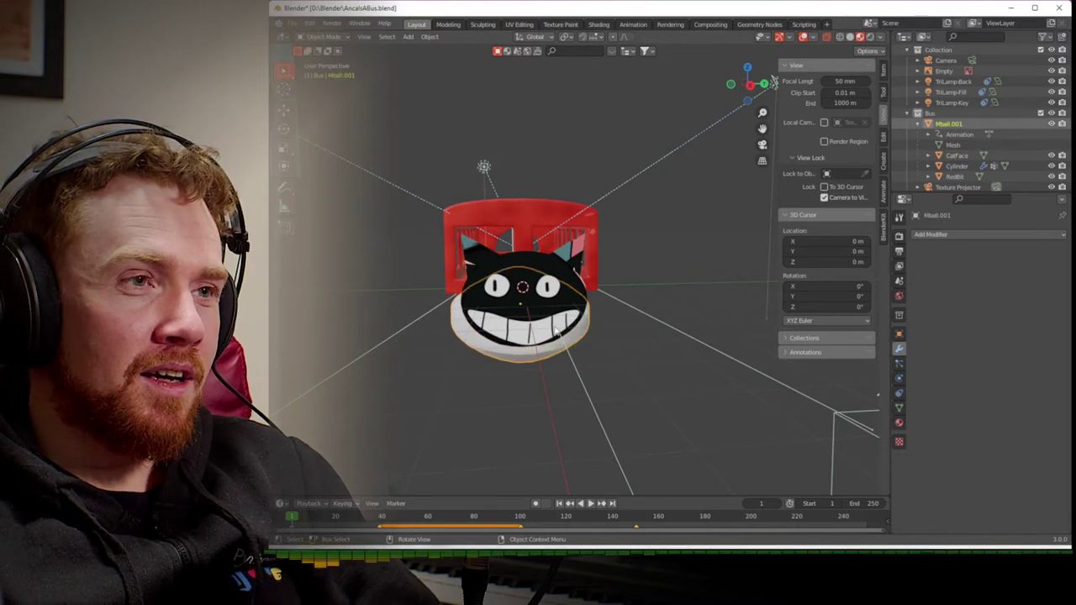
left_click(550, 270)
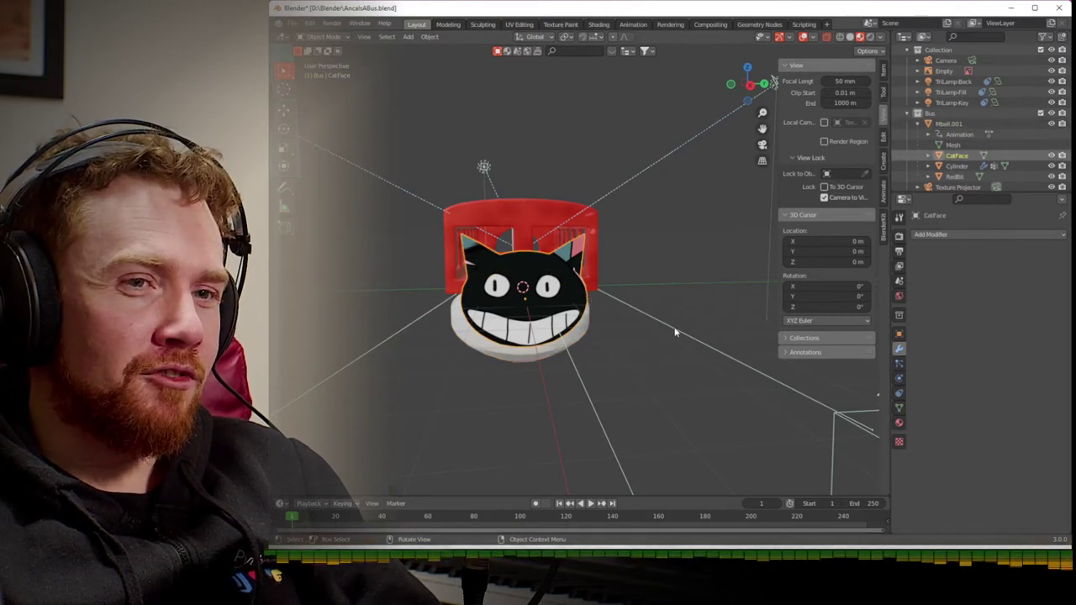
left_click(899, 423)
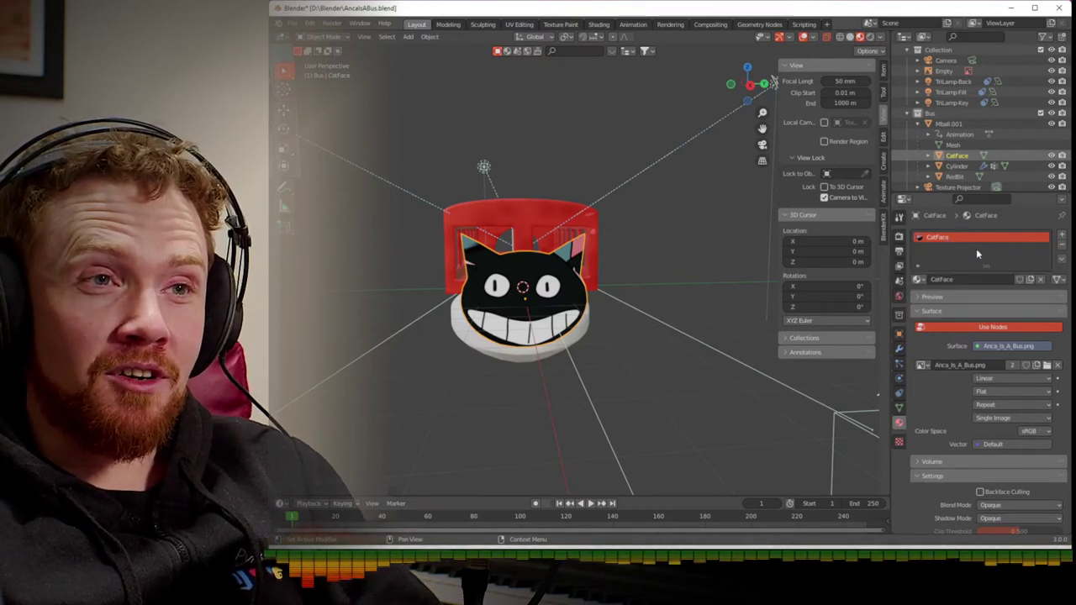
- Add a second material slot on CatFace with a new material named CatHead
left_click(1061, 236)
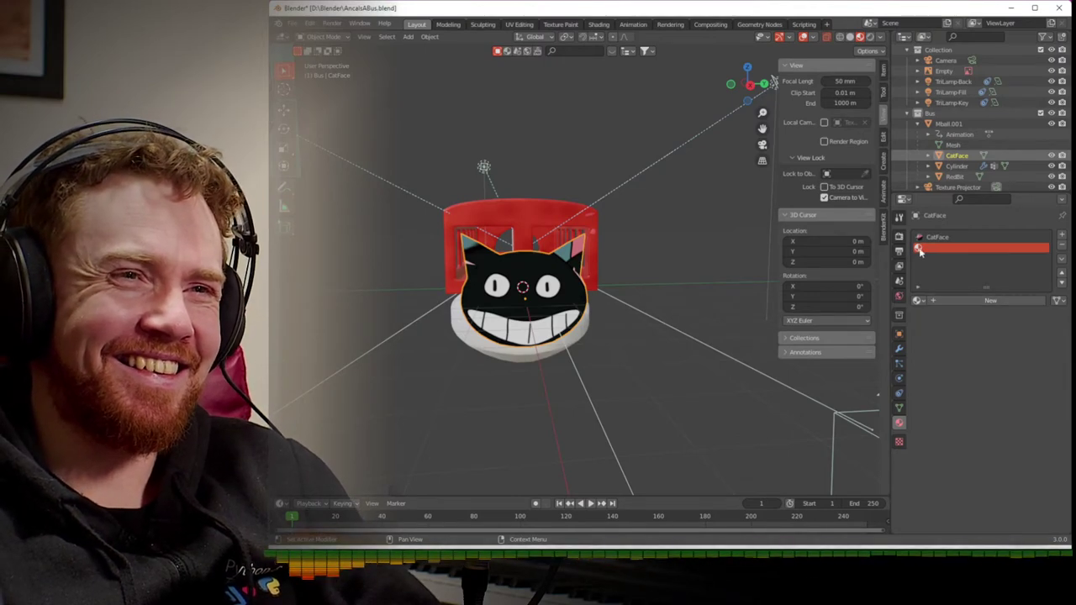
left_click(939, 303)
left_click(953, 300)
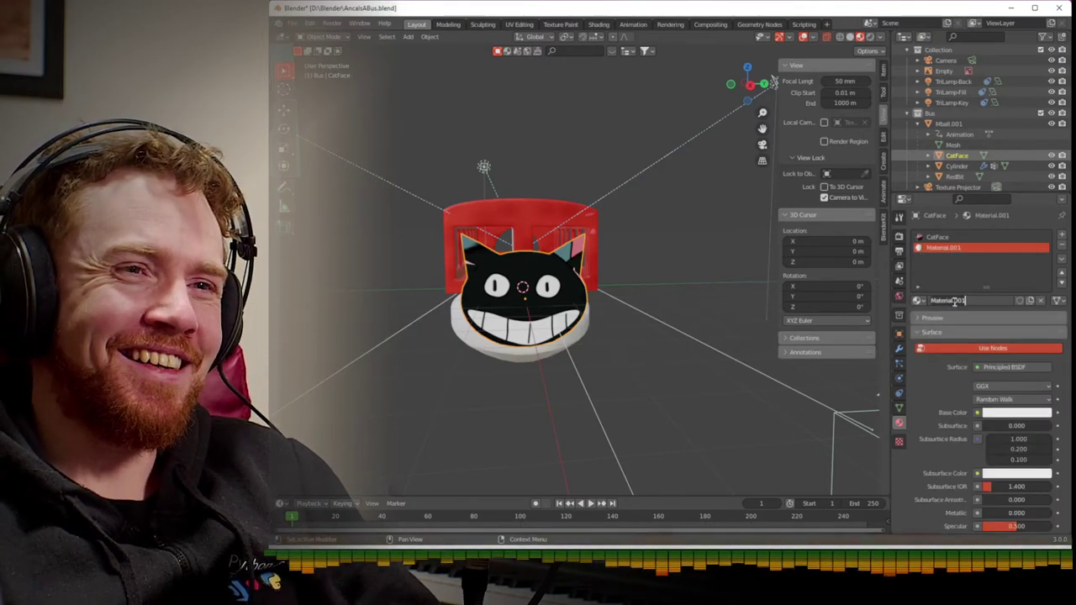
type("Cat")
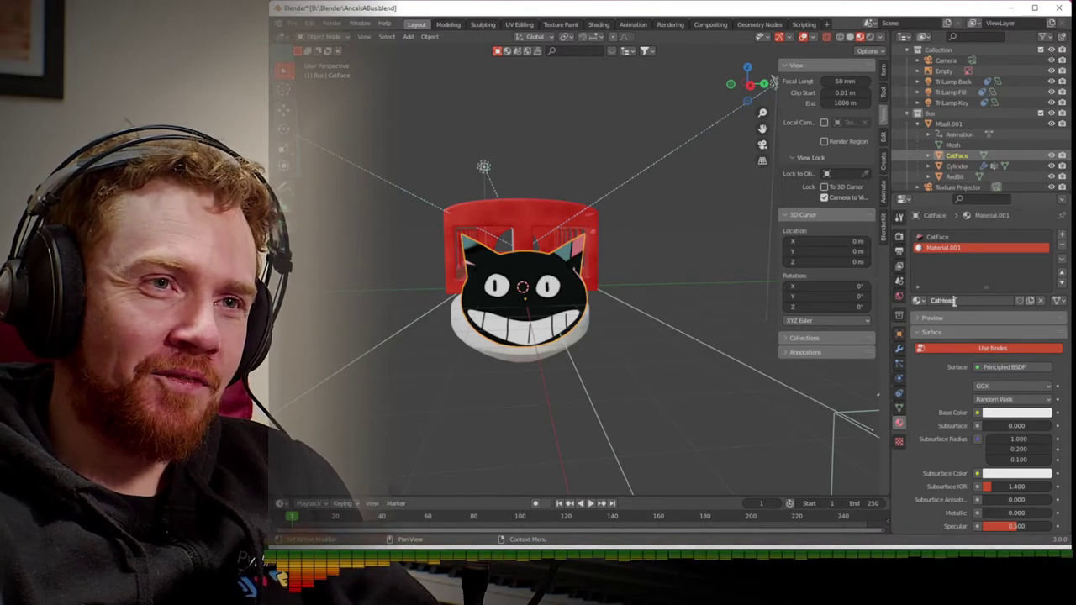
type("Head")
key("Return")
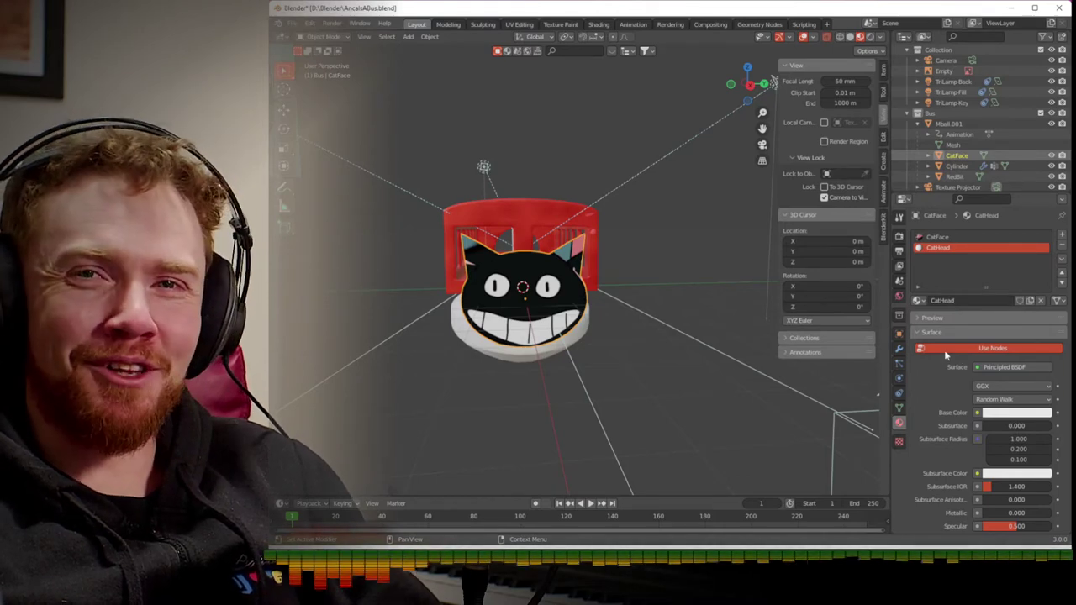
- Set CatHead's base colour to magenta and enter Edit Mode on CatFace
scroll(928, 374, "down", 1)
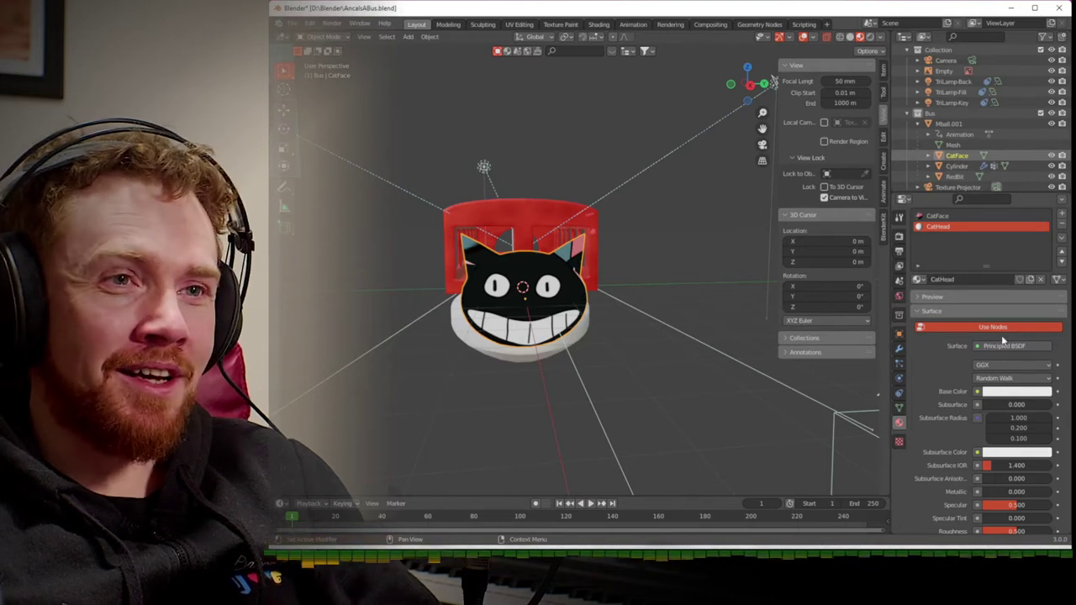
left_click(1007, 392)
left_click_drag(972, 290, 1024, 294)
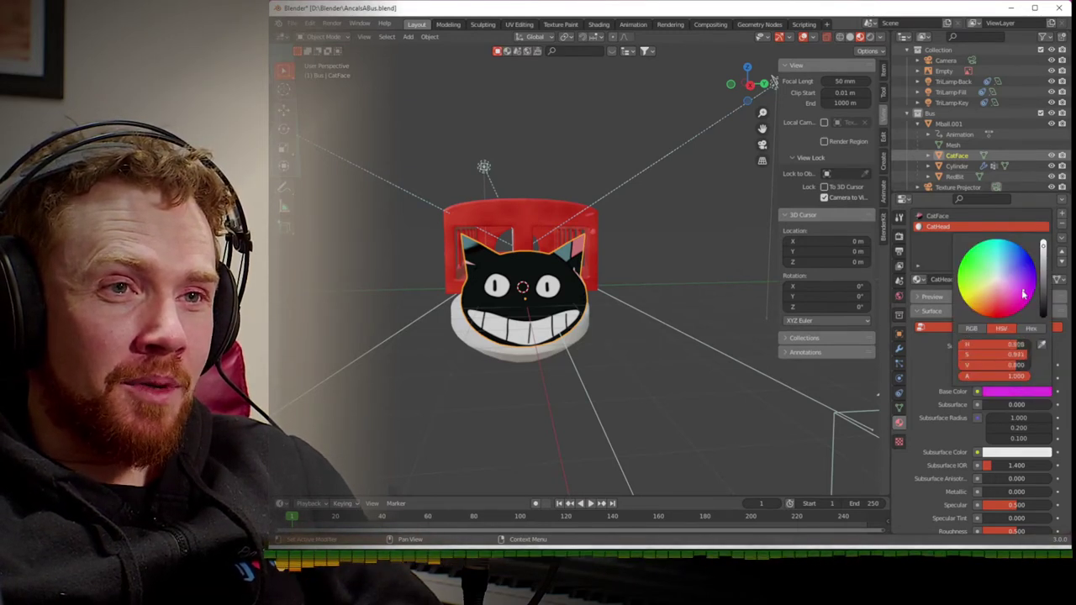
middle_click_drag(534, 310, 596, 311)
scroll(563, 304, "up", 4)
key("Tab")
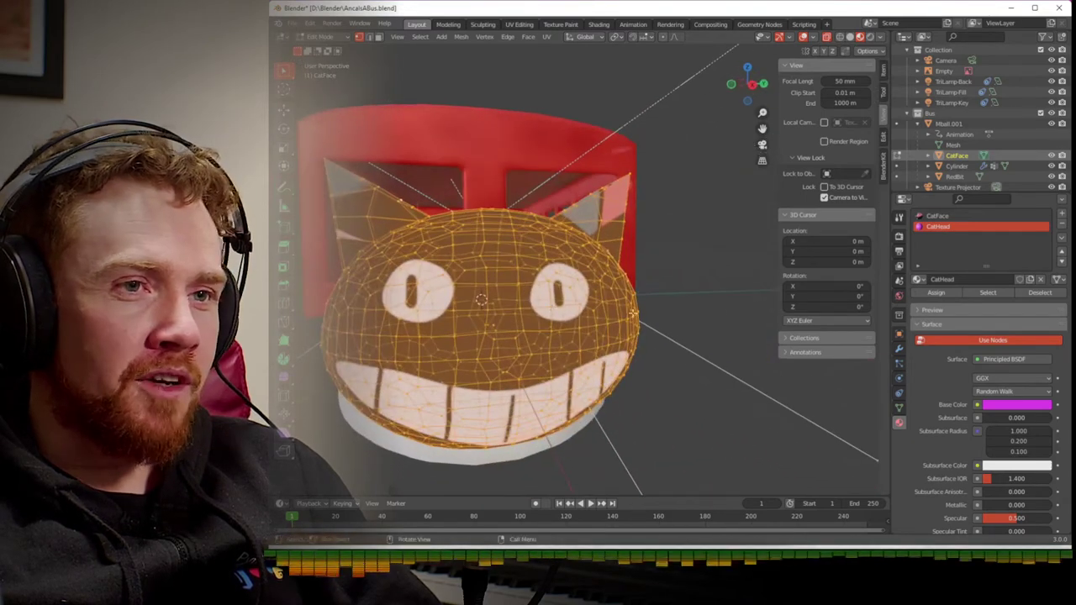
- Assign CatHead to the whole head mesh, turn off X-ray, and frame the head
left_click(935, 292)
middle_click_drag(575, 329, 586, 330)
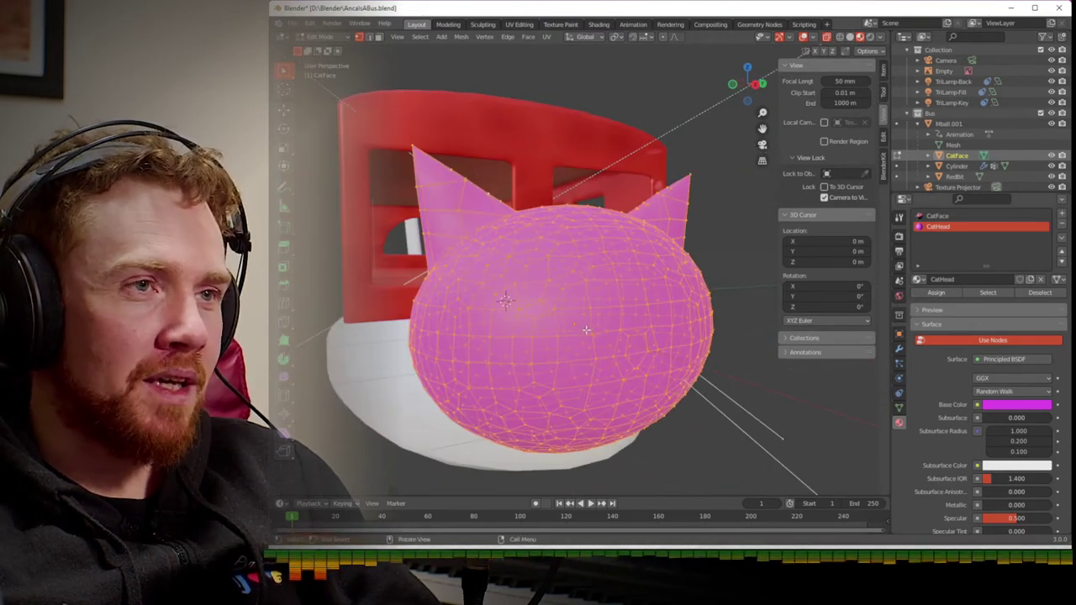
left_click(829, 39)
middle_click_drag(618, 155, 636, 170)
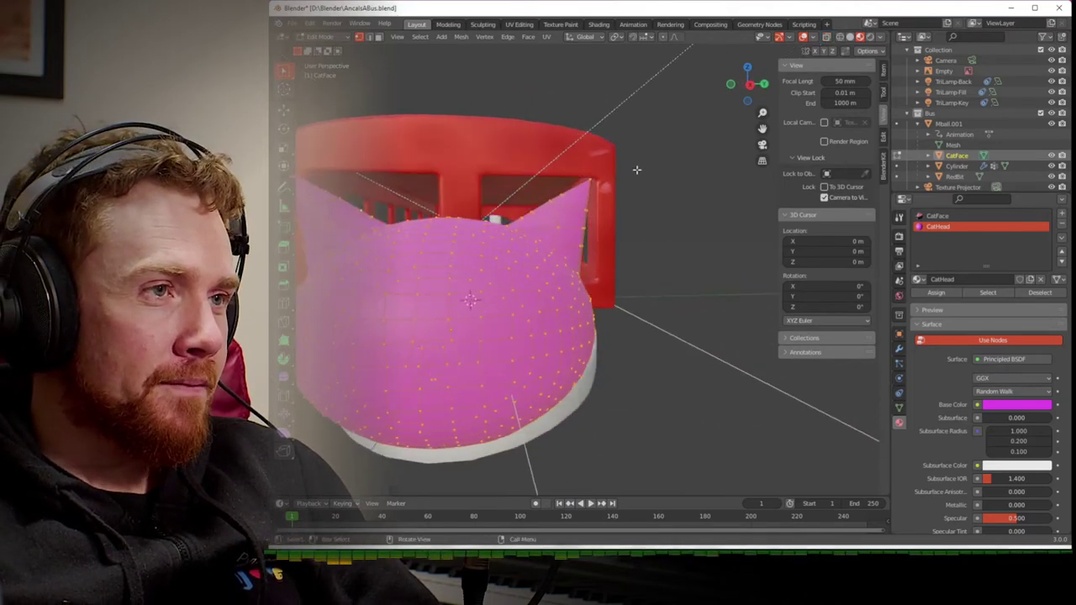
key("KP_Decimal")
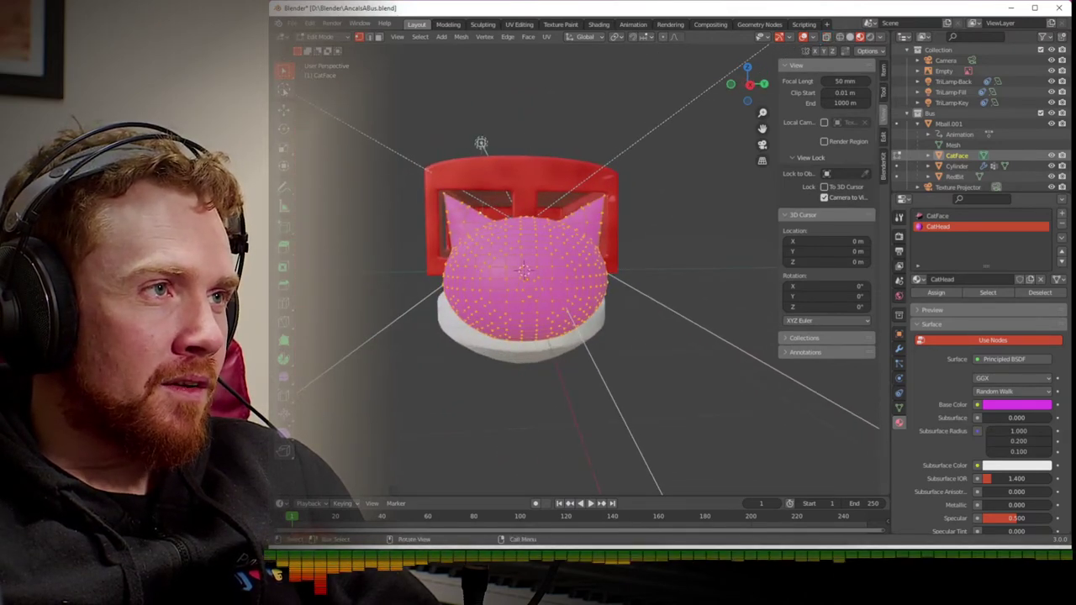
- Switch to circle selection and brush-select the vertices across the head's front
left_click(285, 71)
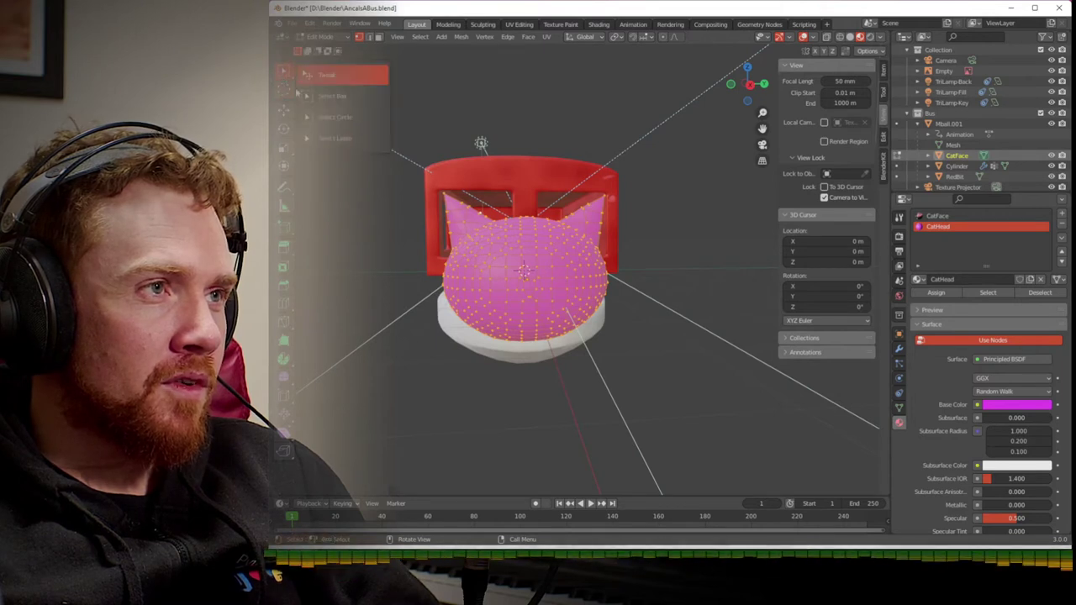
left_click(335, 117)
mouse_move(366, 199)
left_mouse_down()
mouse_move(472, 267)
mouse_move(501, 242)
mouse_move(558, 243)
mouse_move(586, 286)
mouse_move(548, 314)
mouse_move(518, 315)
mouse_move(467, 284)
left_mouse_up()
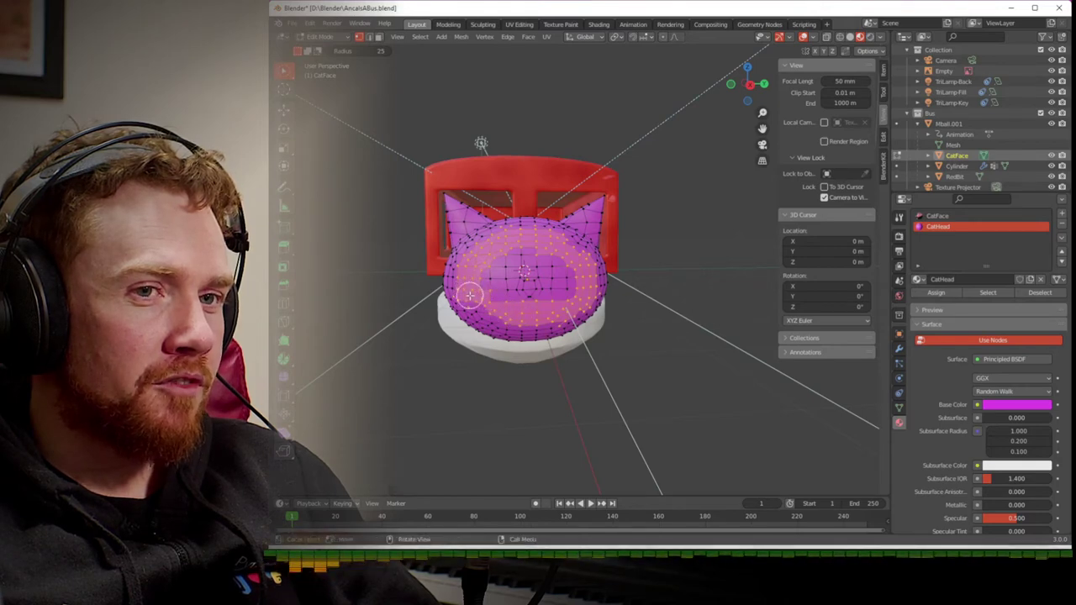
scroll(469, 294, "down", 4)
middle_click_drag(468, 295, 446, 298)
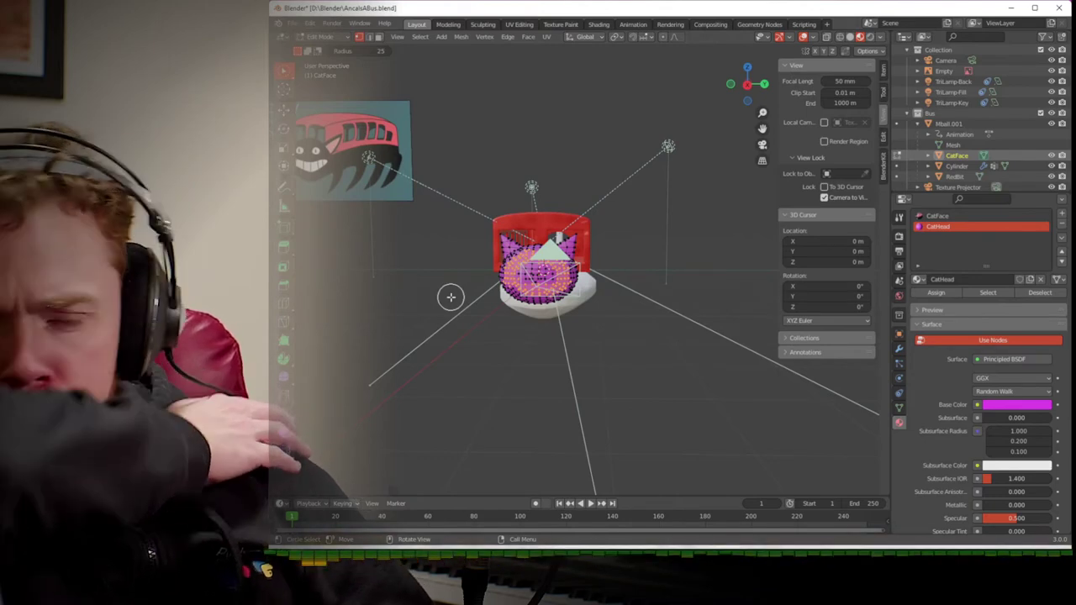
scroll(449, 295, "up", 6)
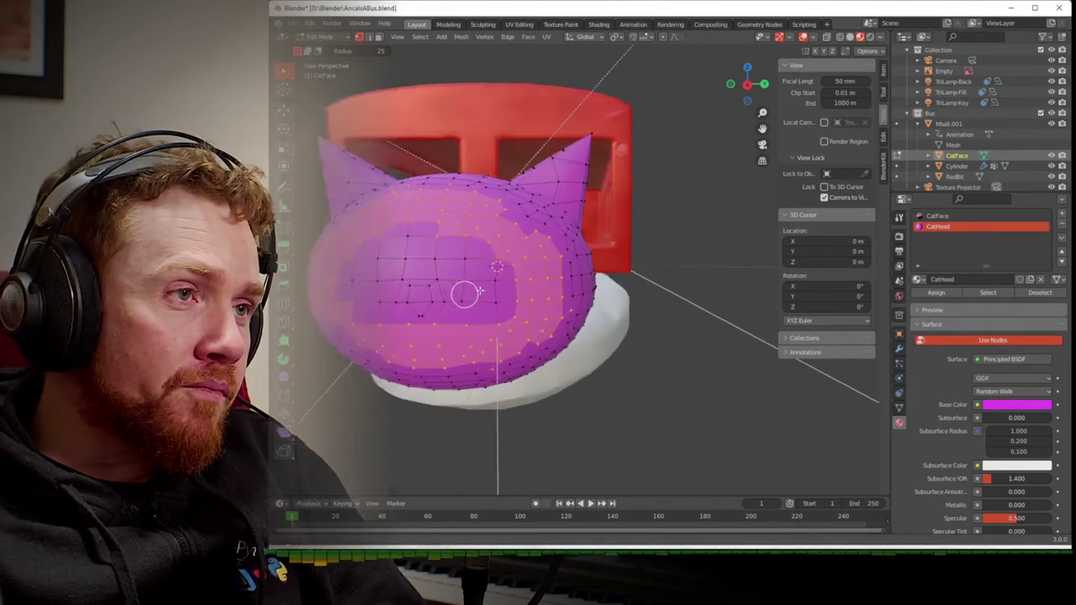
middle_click_drag(479, 291, 504, 284)
left_click_drag(433, 244, 454, 231)
middle_click_drag(454, 231, 458, 245)
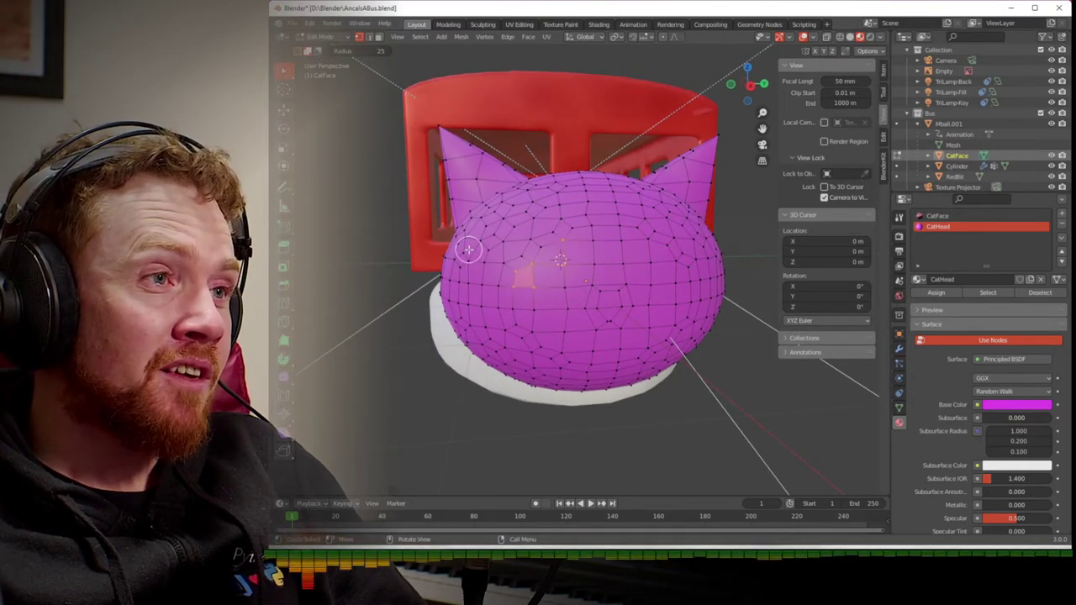
mouse_move(475, 252)
left_mouse_down()
mouse_move(539, 206)
mouse_move(502, 217)
mouse_move(493, 260)
mouse_move(483, 278)
mouse_move(476, 264)
mouse_move(469, 294)
mouse_move(489, 338)
mouse_move(532, 362)
mouse_move(512, 327)
mouse_move(504, 344)
mouse_move(520, 349)
mouse_move(499, 313)
mouse_move(507, 269)
left_mouse_up()
mouse_move(525, 323)
left_mouse_down()
mouse_move(565, 340)
mouse_move(545, 358)
mouse_move(545, 375)
mouse_move(599, 367)
mouse_move(564, 310)
mouse_move(527, 299)
mouse_move(559, 297)
mouse_move(562, 273)
mouse_move(527, 253)
mouse_move(541, 217)
mouse_move(523, 196)
mouse_move(573, 189)
mouse_move(597, 190)
mouse_move(558, 218)
mouse_move(586, 235)
mouse_move(617, 187)
mouse_move(647, 208)
mouse_move(628, 236)
mouse_move(603, 230)
mouse_move(634, 235)
mouse_move(606, 265)
mouse_move(583, 266)
mouse_move(603, 352)
mouse_move(623, 349)
mouse_move(612, 315)
mouse_move(629, 285)
mouse_move(625, 274)
mouse_move(631, 306)
mouse_move(612, 370)
mouse_move(637, 363)
mouse_move(653, 286)
left_mouse_up()
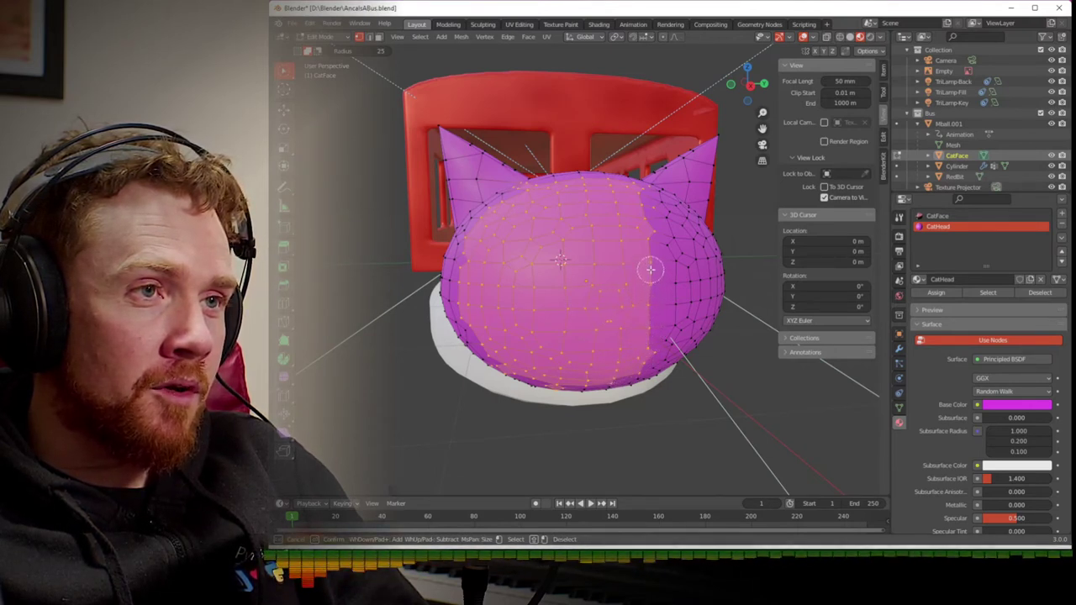
- Assign the CatFace material to the selected front faces and the head's purple right side
right_click(651, 269)
left_click(937, 216)
left_click(937, 292)
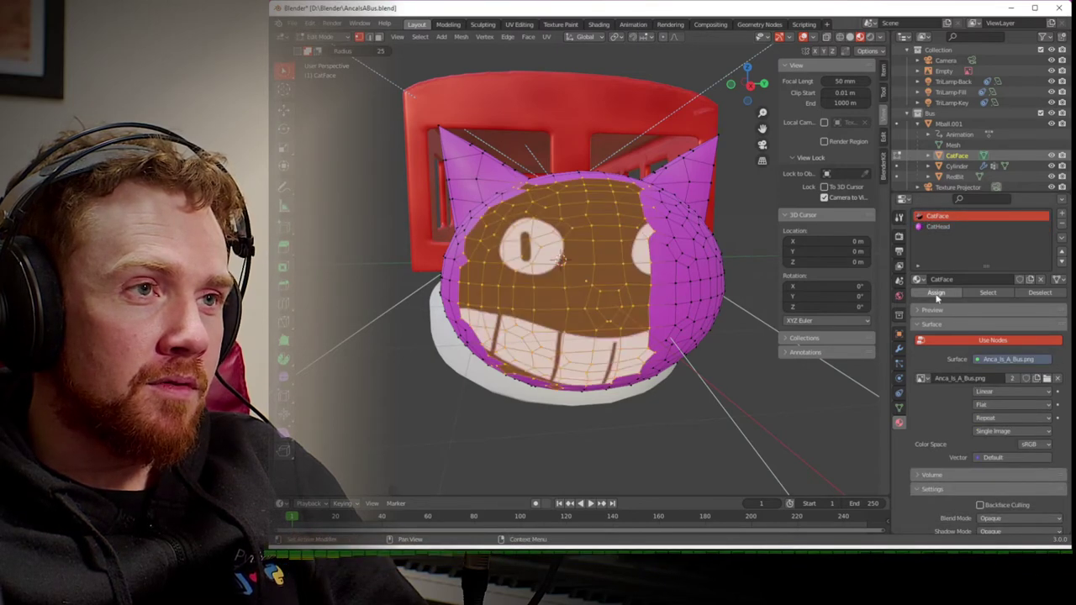
middle_click_drag(650, 286, 520, 253)
key("c")
mouse_move(520, 254)
left_mouse_down()
mouse_move(514, 217)
mouse_move(552, 241)
mouse_move(562, 263)
mouse_move(531, 269)
mouse_move(505, 241)
mouse_move(520, 262)
mouse_move(503, 280)
mouse_move(488, 265)
mouse_move(515, 317)
mouse_move(502, 388)
mouse_move(540, 373)
mouse_move(571, 327)
mouse_move(560, 274)
mouse_move(545, 271)
mouse_move(544, 348)
mouse_move(529, 298)
left_mouse_up()
right_click(536, 305)
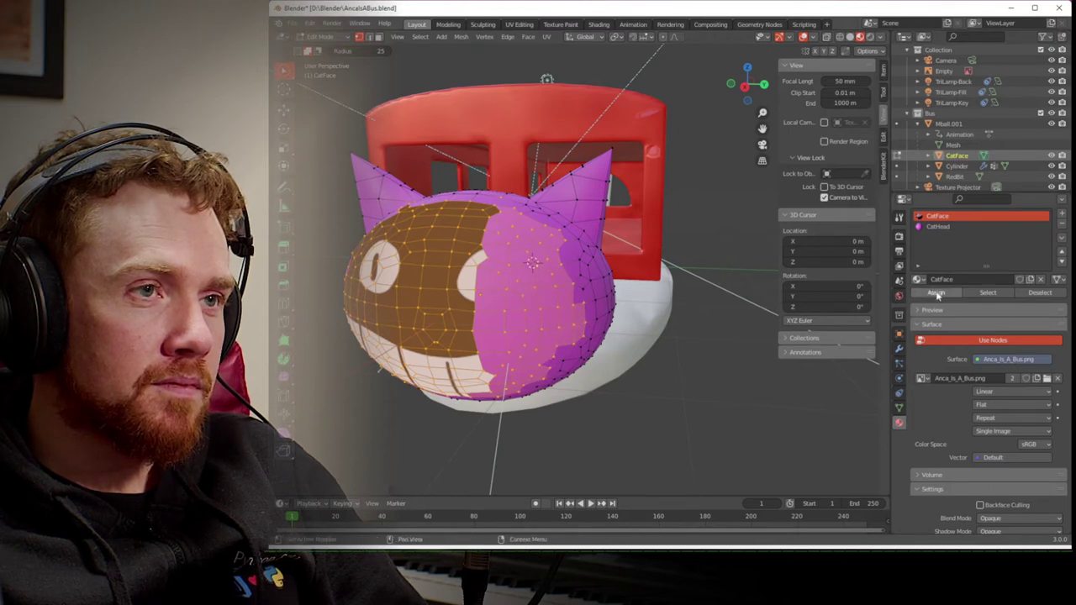
left_click(936, 293)
- Brush-select the mouth's right corner and lower edge and assign them CatFace too
middle_click_drag(612, 340, 597, 323)
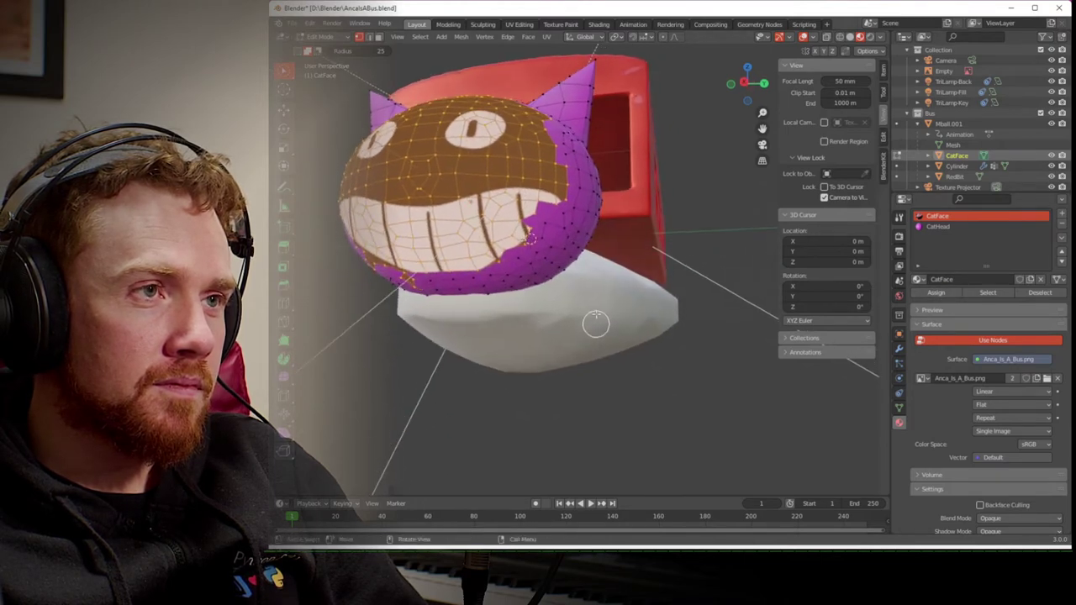
key("c")
mouse_move(548, 217)
left_mouse_down()
mouse_move(530, 251)
mouse_move(555, 219)
mouse_move(511, 263)
mouse_move(421, 281)
left_mouse_up()
key("Escape")
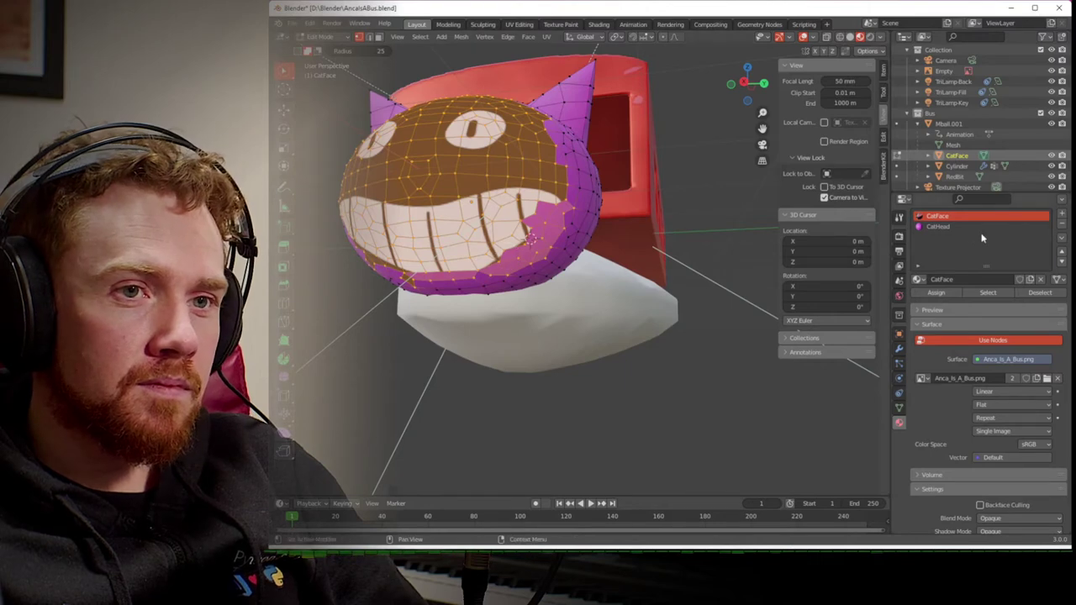
left_click(938, 293)
key("c")
middle_click_drag(512, 286, 528, 267)
mouse_move(601, 227)
left_mouse_down()
mouse_move(487, 216)
mouse_move(440, 159)
left_mouse_up()
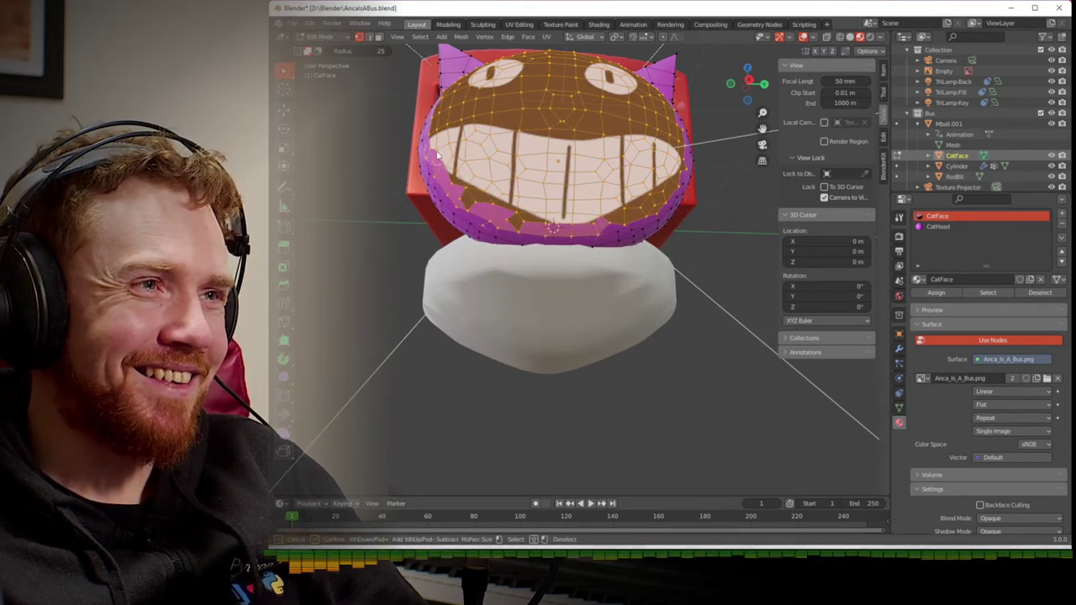
right_click(756, 185)
left_click(933, 293)
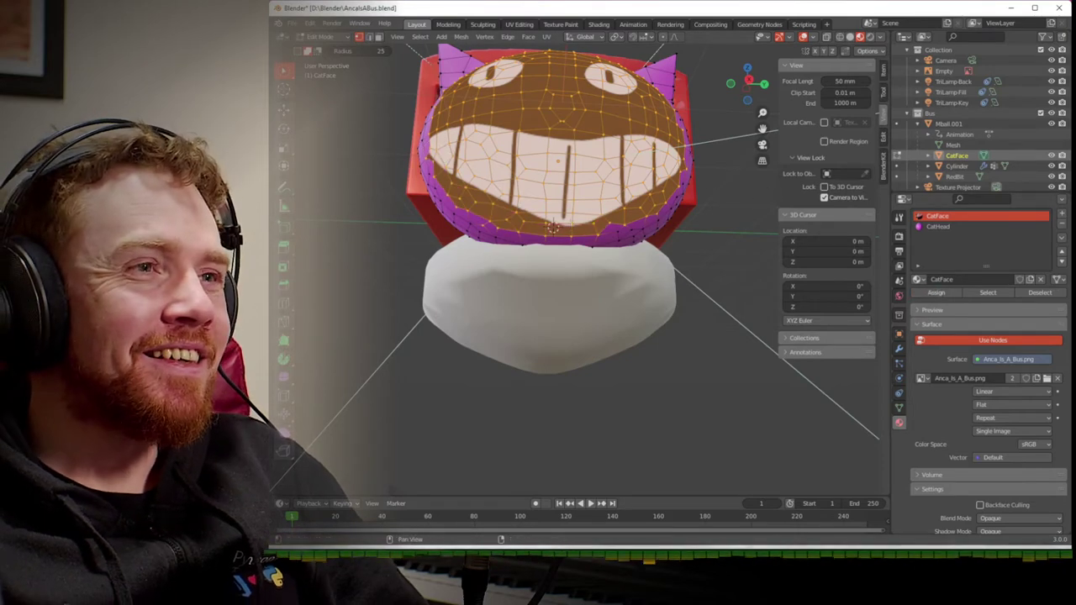
- Return to Object Mode, frame the textured cat face, and select the CatHead slot
key("c")
middle_click_drag(635, 216, 672, 227)
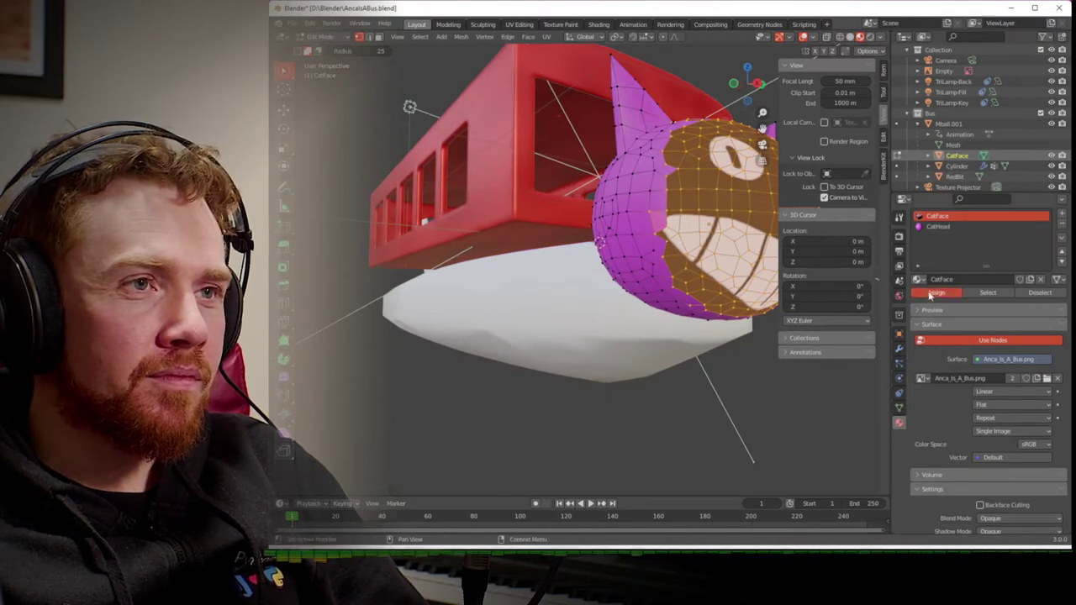
middle_click_drag(744, 244, 591, 326)
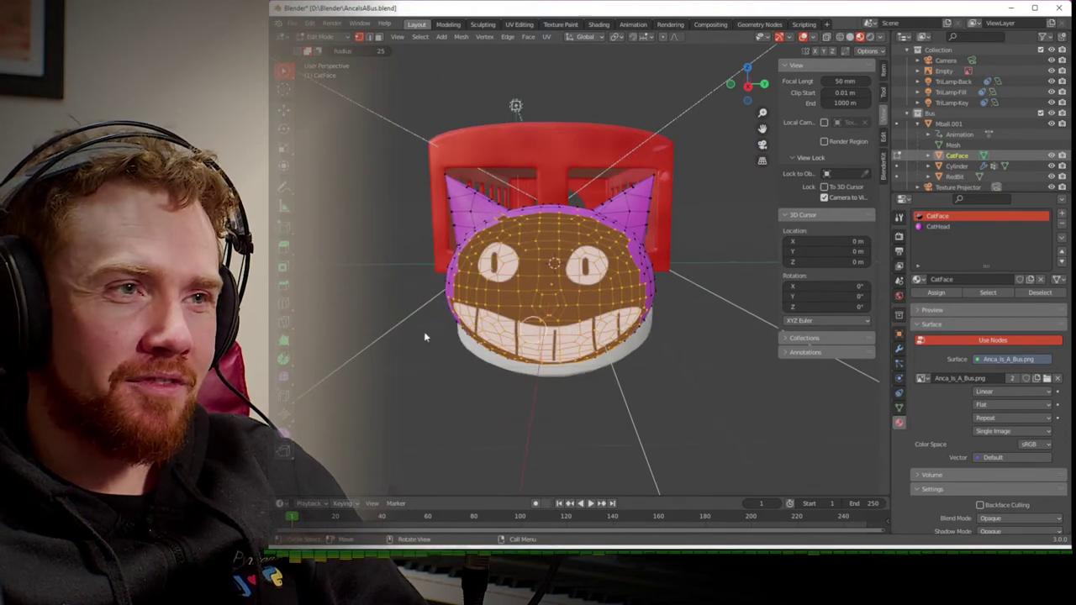
key("Tab")
key("KP_Decimal")
middle_click_drag(380, 286, 387, 299, "shift")
left_click(953, 227)
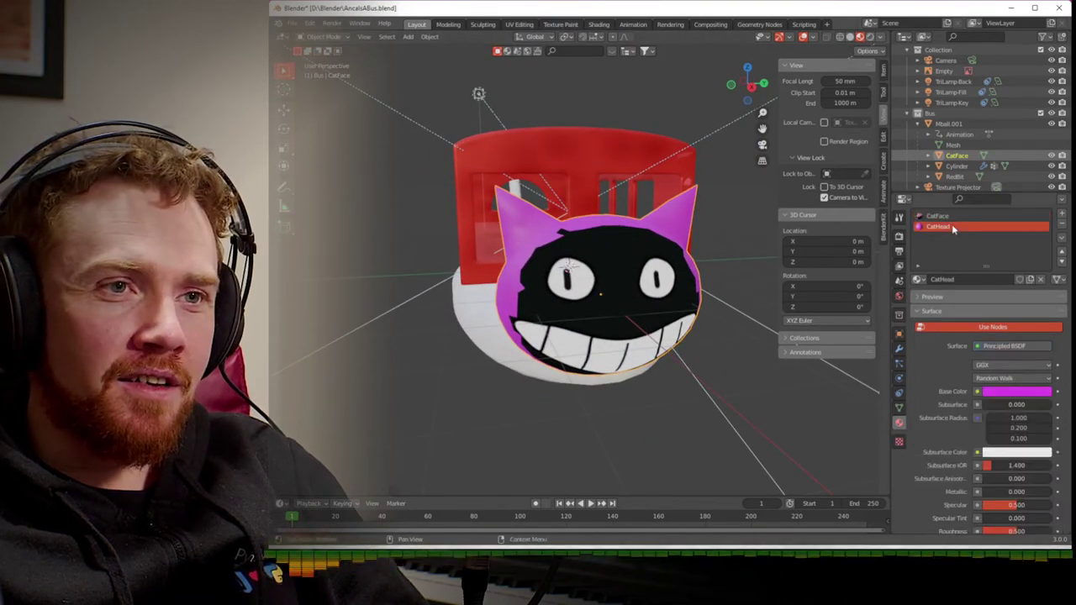
- Drag CatHead's base colour value to 0 for black and inspect the head
left_click(998, 392)
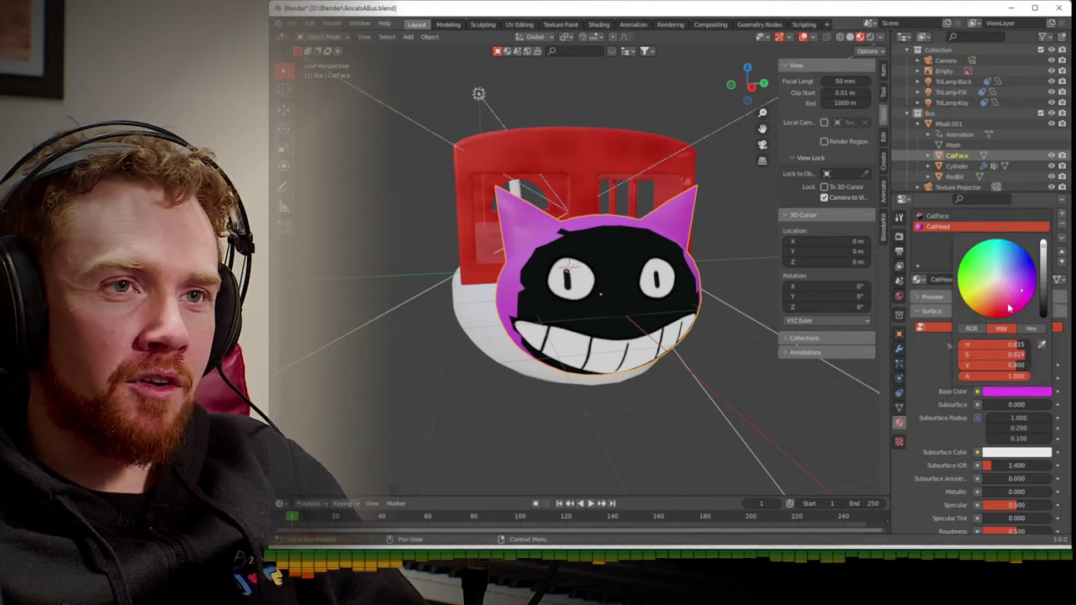
left_click_drag(1040, 298, 1043, 316)
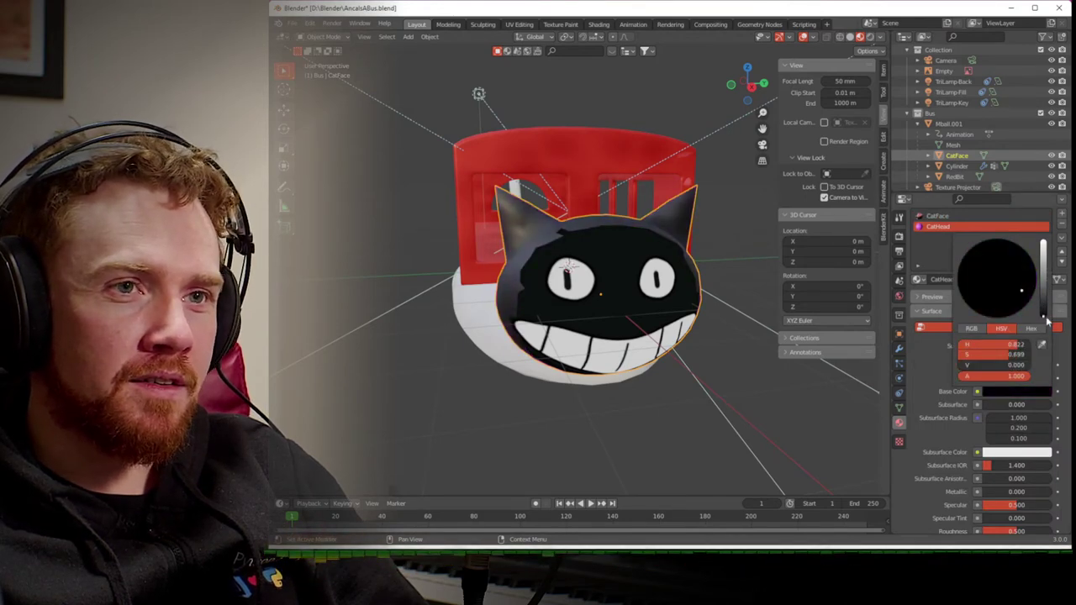
mouse_move(699, 406)
middle_mouse_down()
mouse_move(685, 410)
mouse_move(742, 415)
mouse_move(689, 397)
mouse_move(715, 403)
middle_mouse_up()
scroll(728, 401, "up", 4)
scroll(715, 403, "down", 3)
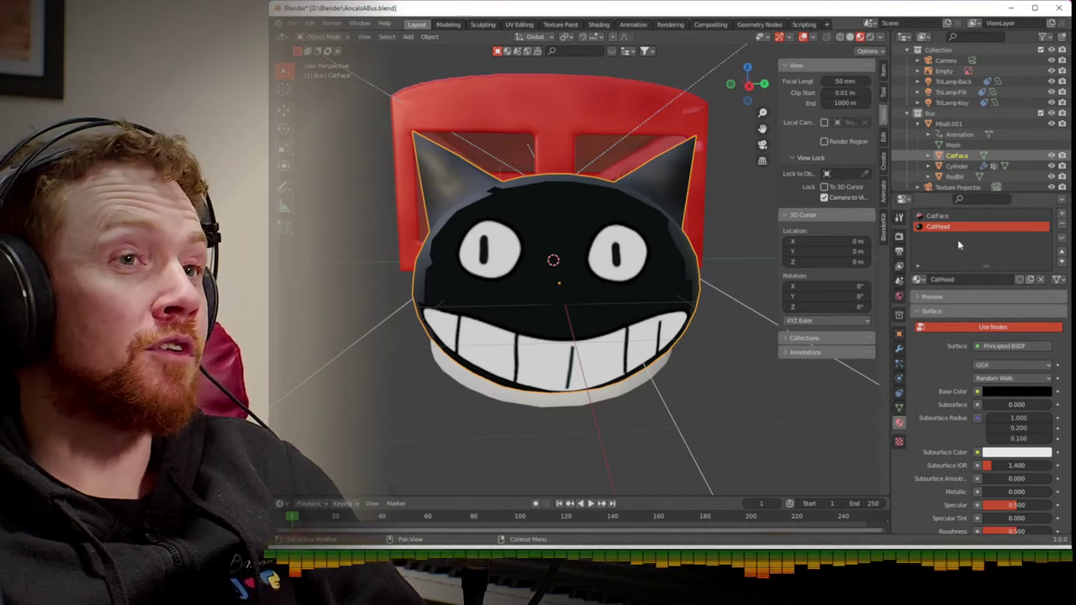
left_click(950, 217)
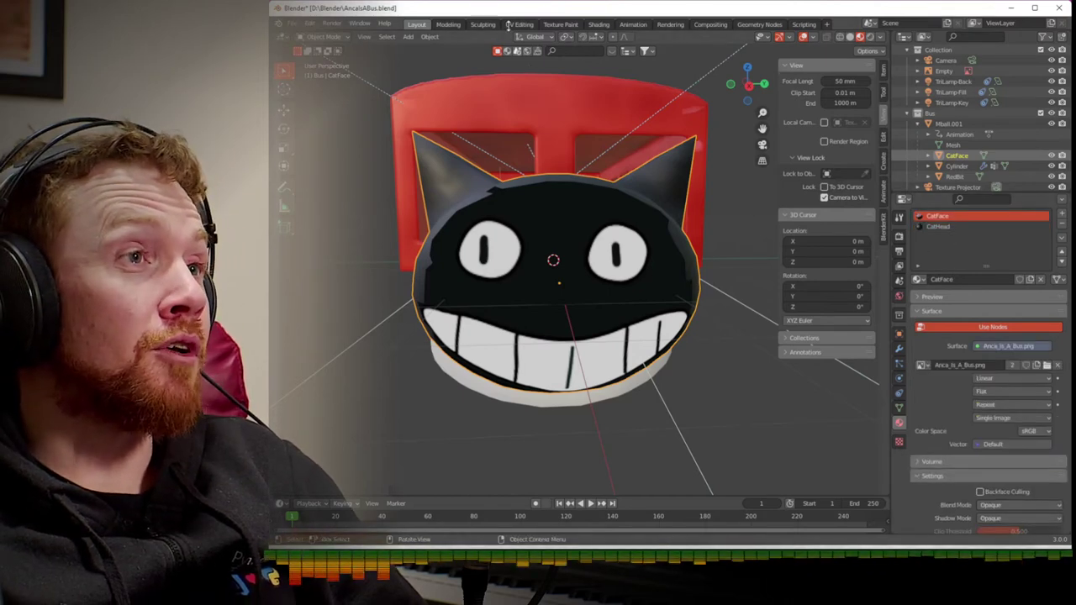
- Show CatFace's node tree in the Shading workspace with Material Preview, spreading the existing nodes apart
left_click(596, 24)
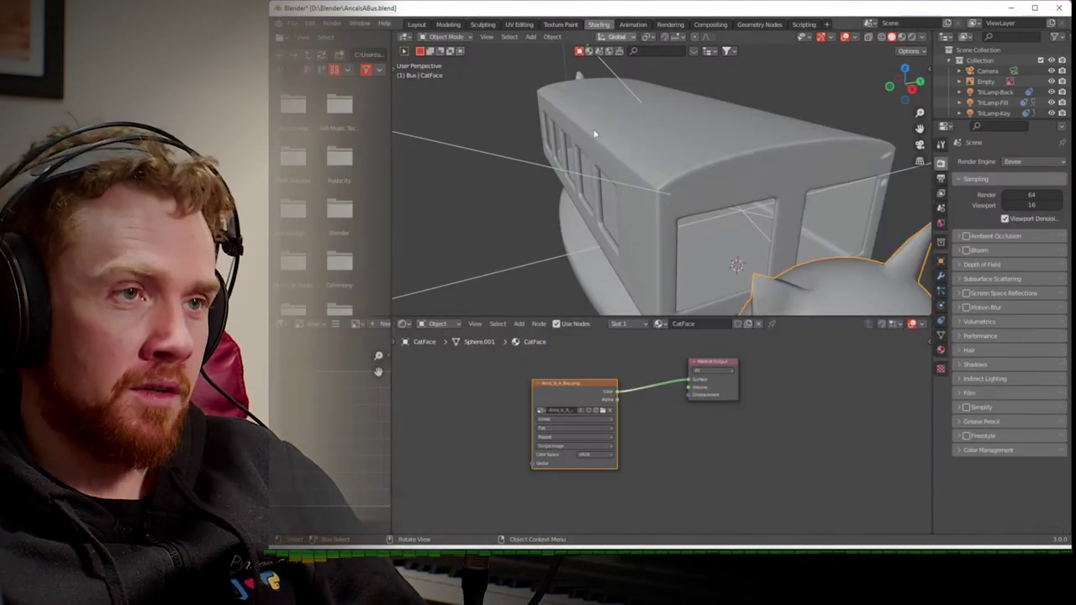
middle_click_drag(701, 257, 670, 243)
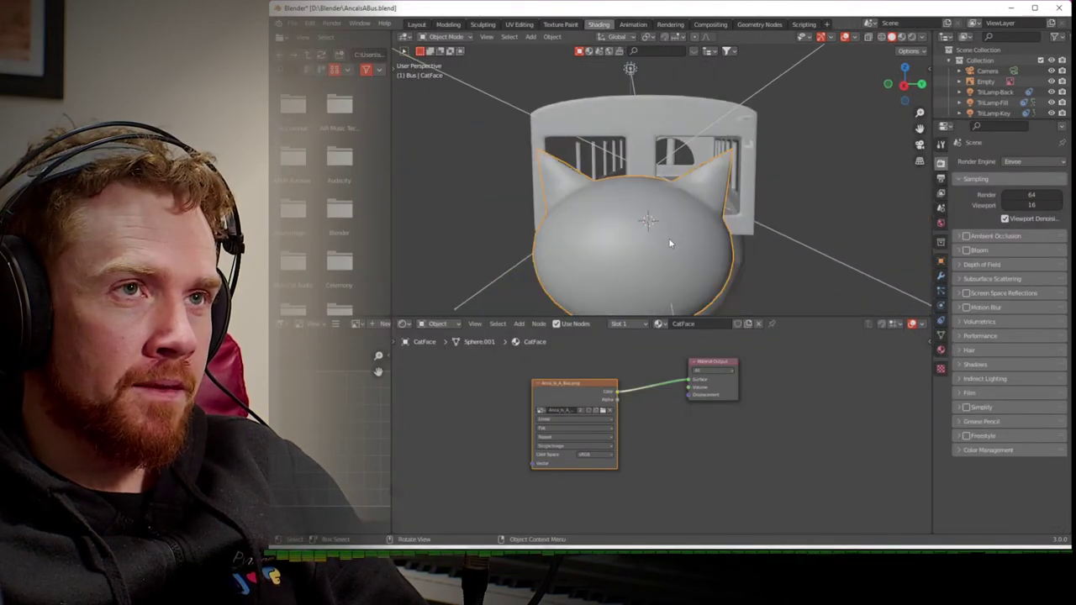
left_click(901, 37)
middle_click_drag(747, 198, 727, 332)
left_click_drag(716, 361, 778, 378)
left_click_drag(570, 387, 515, 389)
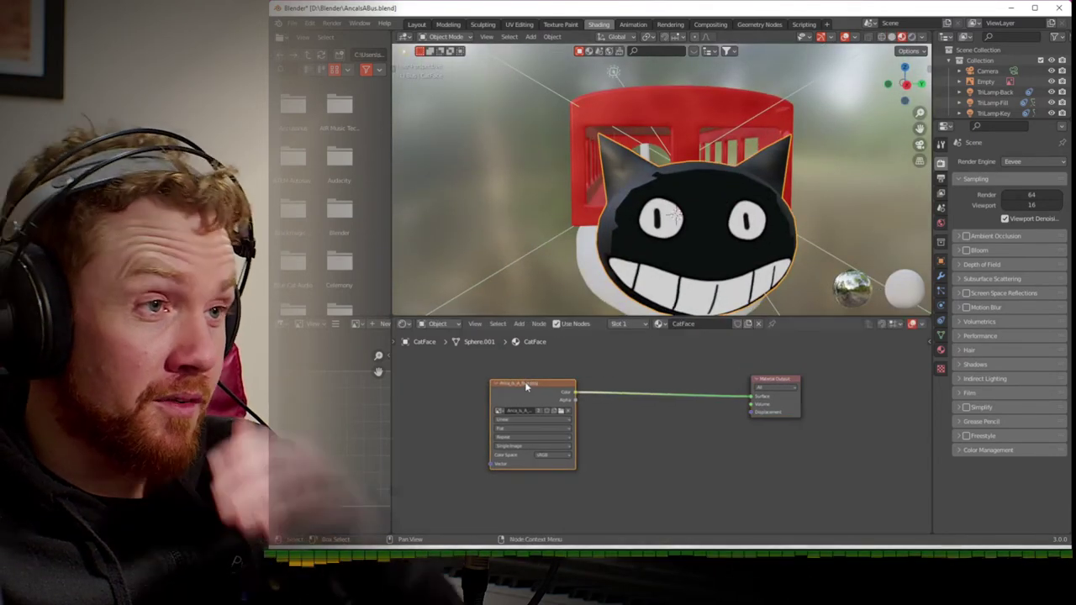
- Add a Principled BSDF node with a black base colour between the image texture and Material Output
left_click(519, 323)
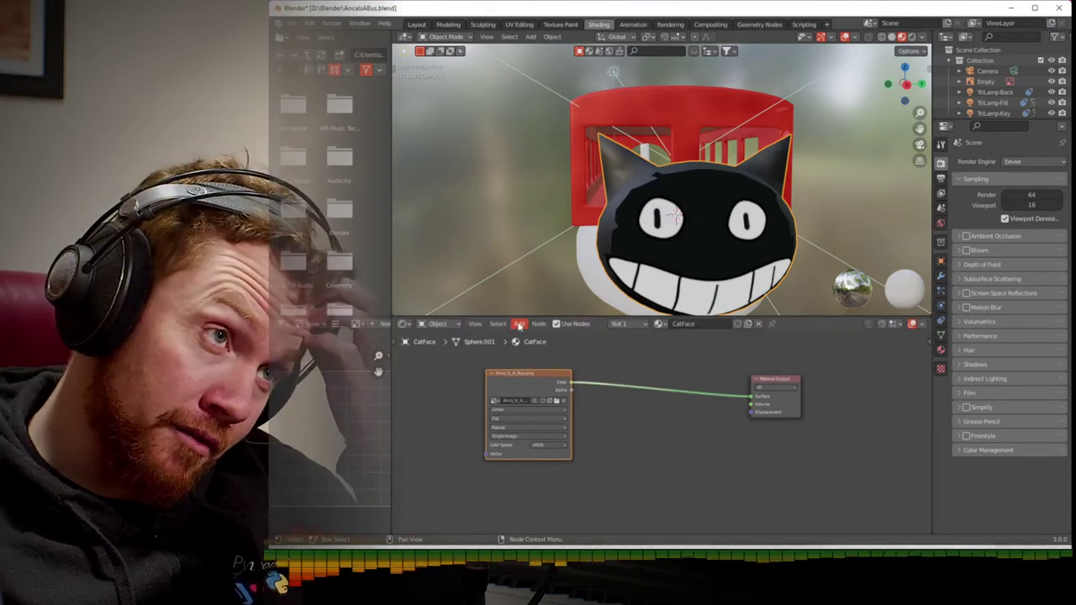
mouse_move(535, 353)
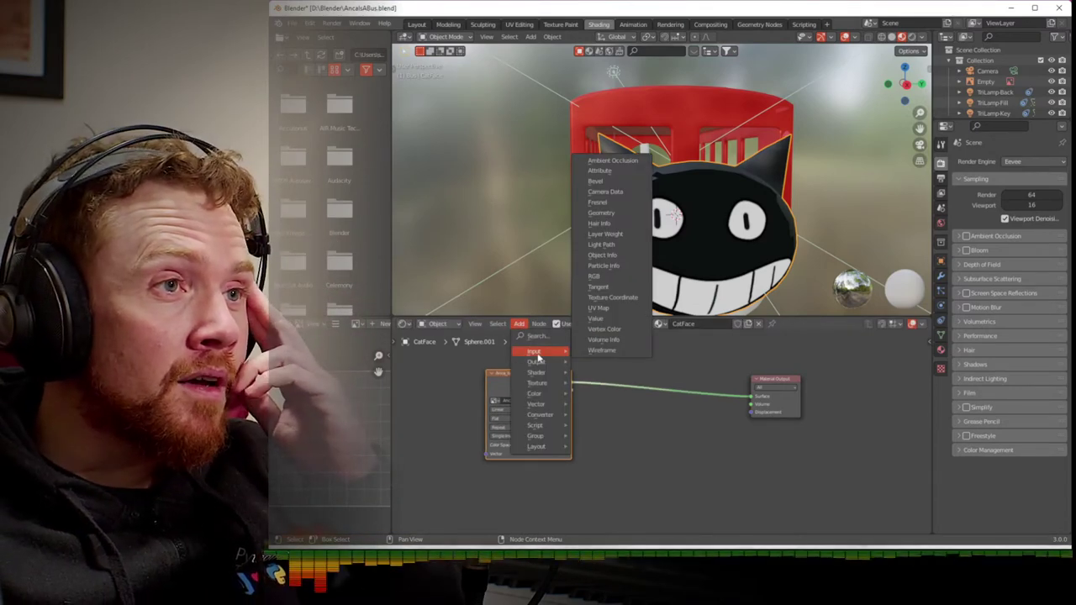
mouse_move(539, 374)
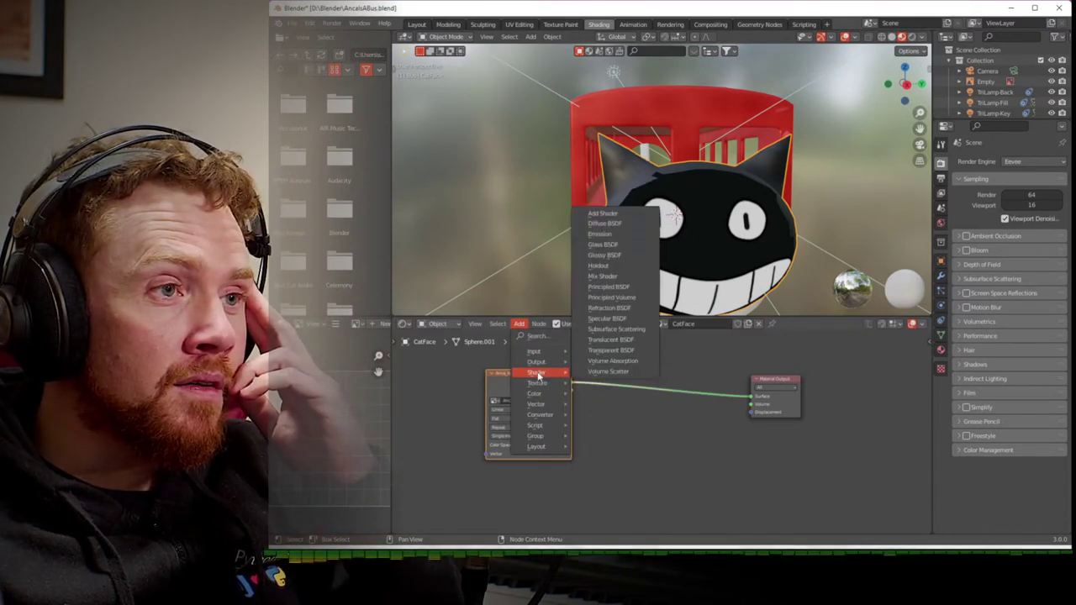
left_click(608, 286)
left_click(607, 433)
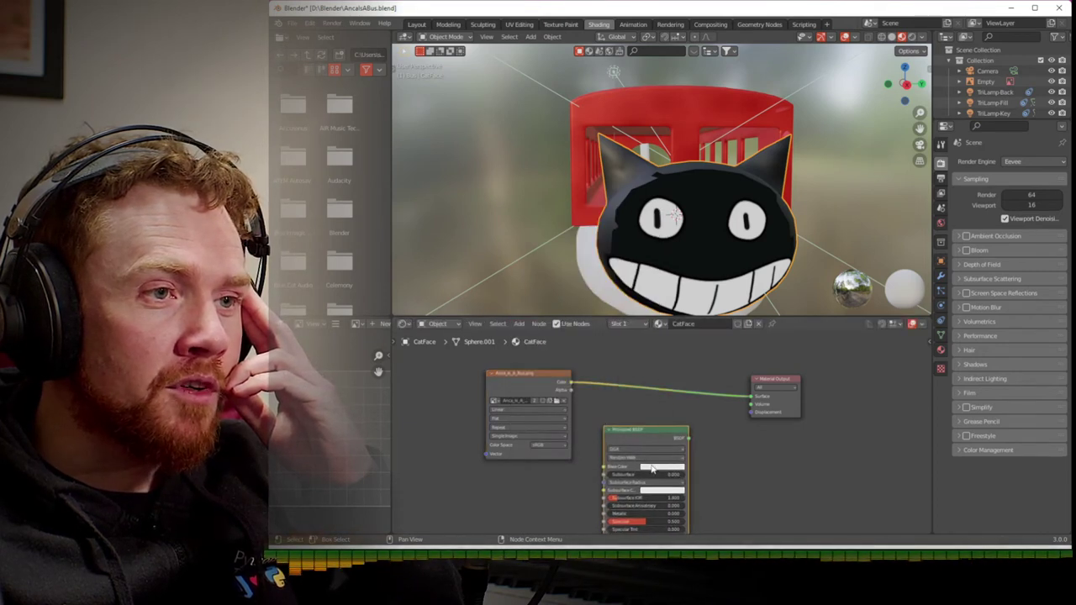
left_click(656, 467)
left_click_drag(704, 409, 729, 425)
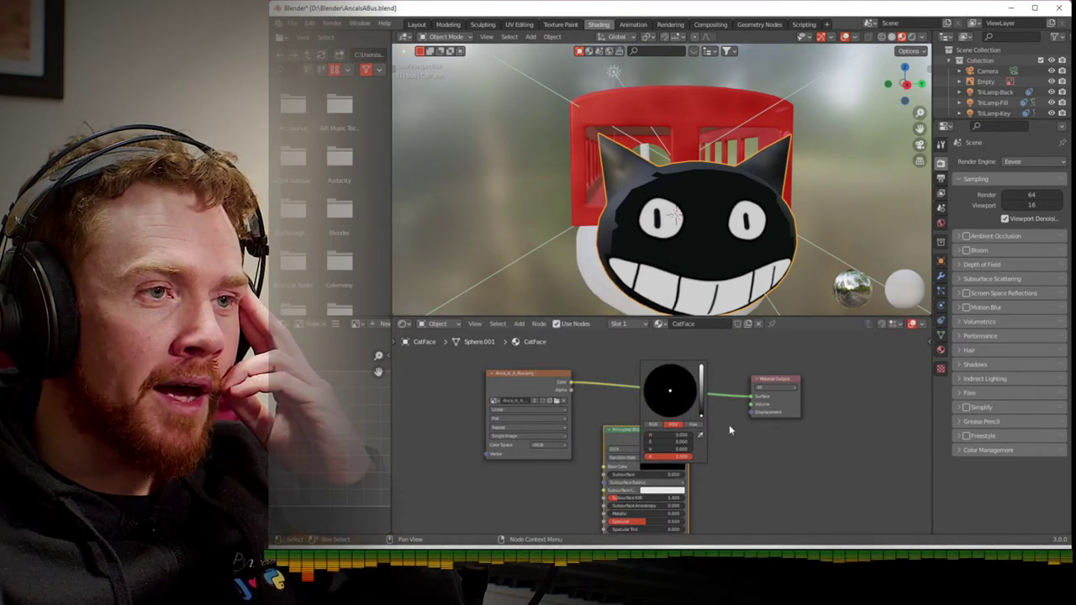
left_click_drag(781, 381, 816, 376)
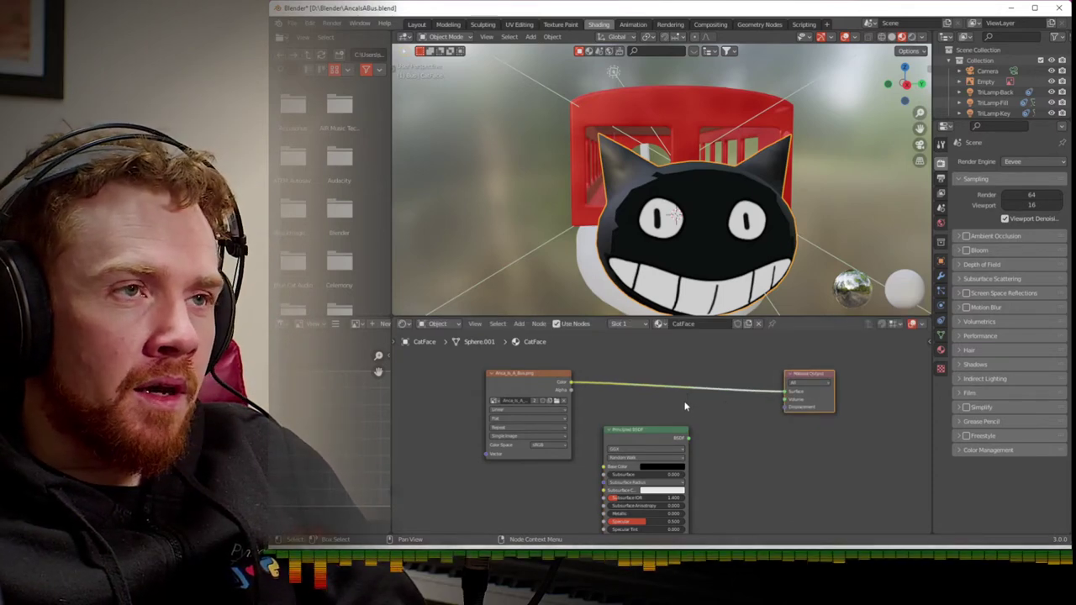
left_click_drag(663, 430, 646, 409)
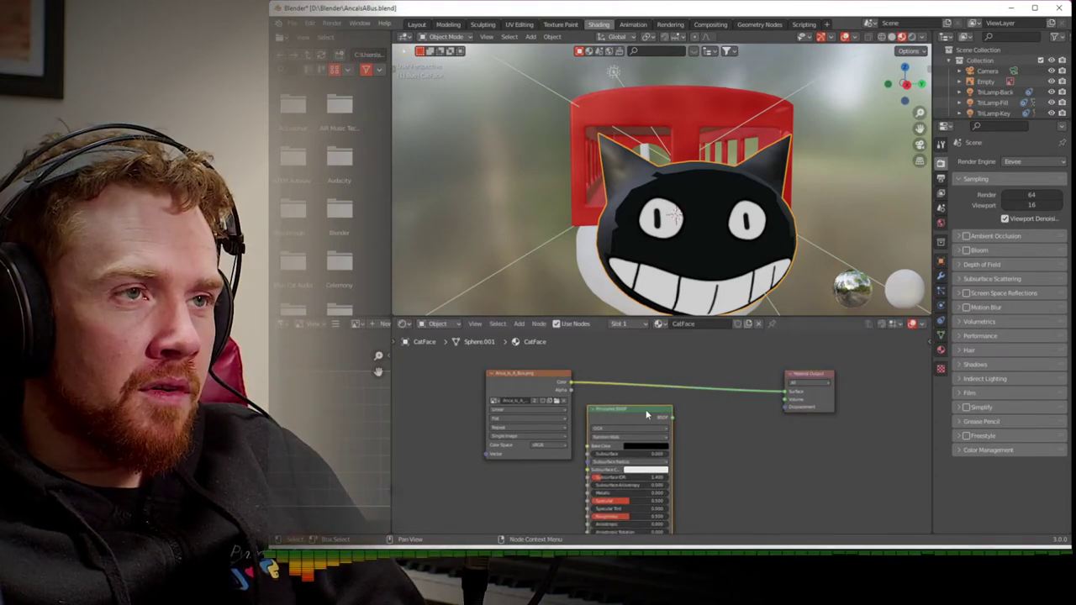
- Wire the image texture into the BSDF Base Color and the BSDF into Material Output Surface
left_click_drag(619, 407, 677, 423)
left_click_drag(786, 395, 646, 461)
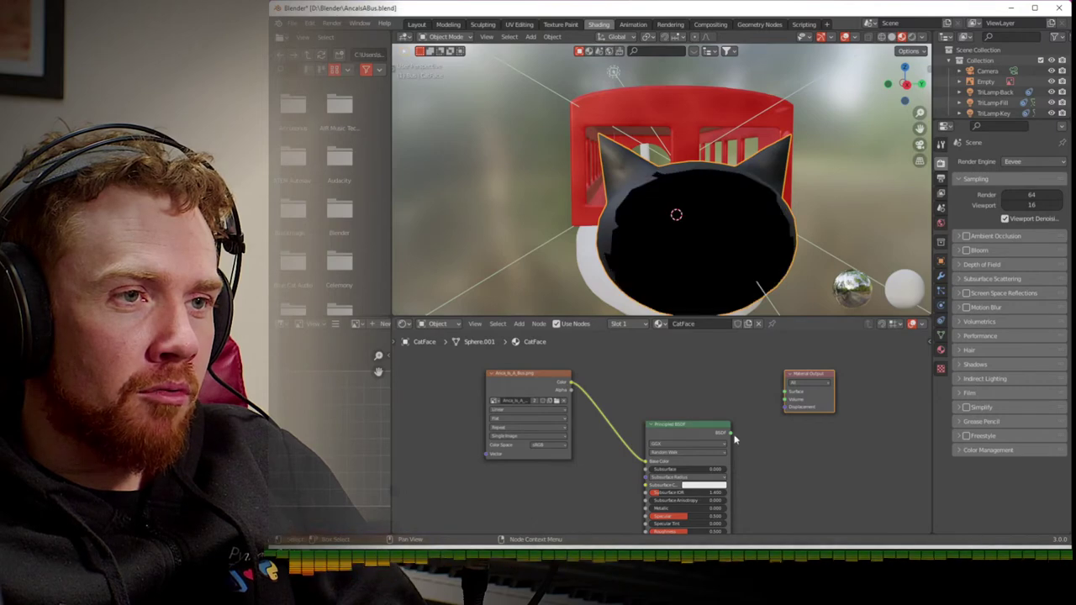
left_click_drag(784, 393, 785, 393)
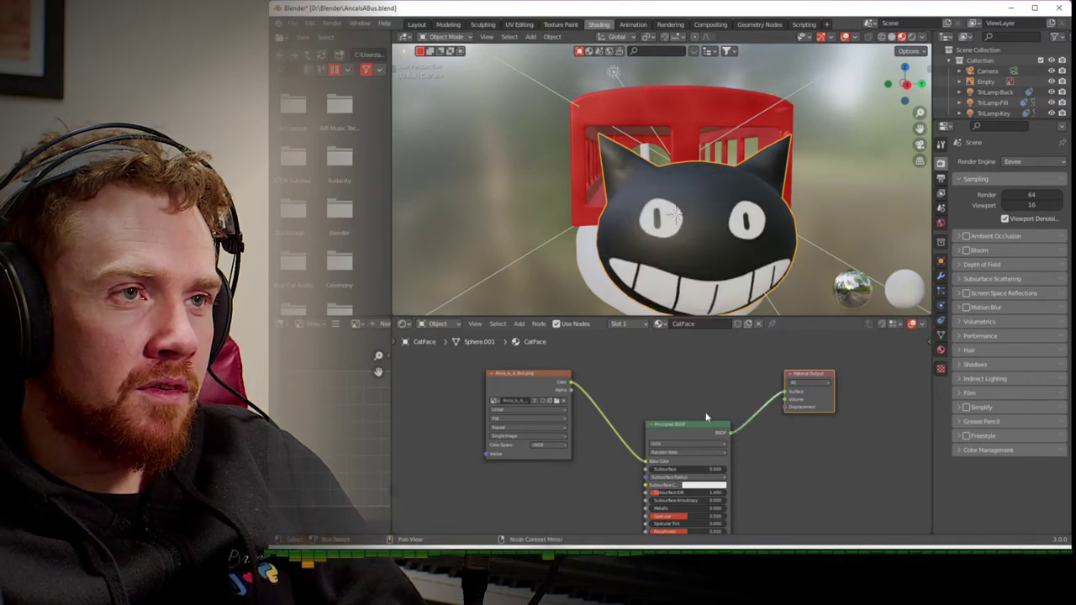
- Move the CatFace Principled BSDF up and set its roughness to 1.000
mouse_move(704, 263)
middle_mouse_down()
mouse_move(646, 251)
mouse_move(675, 281)
mouse_move(731, 259)
mouse_move(712, 255)
middle_mouse_up()
left_click_drag(689, 425, 682, 383)
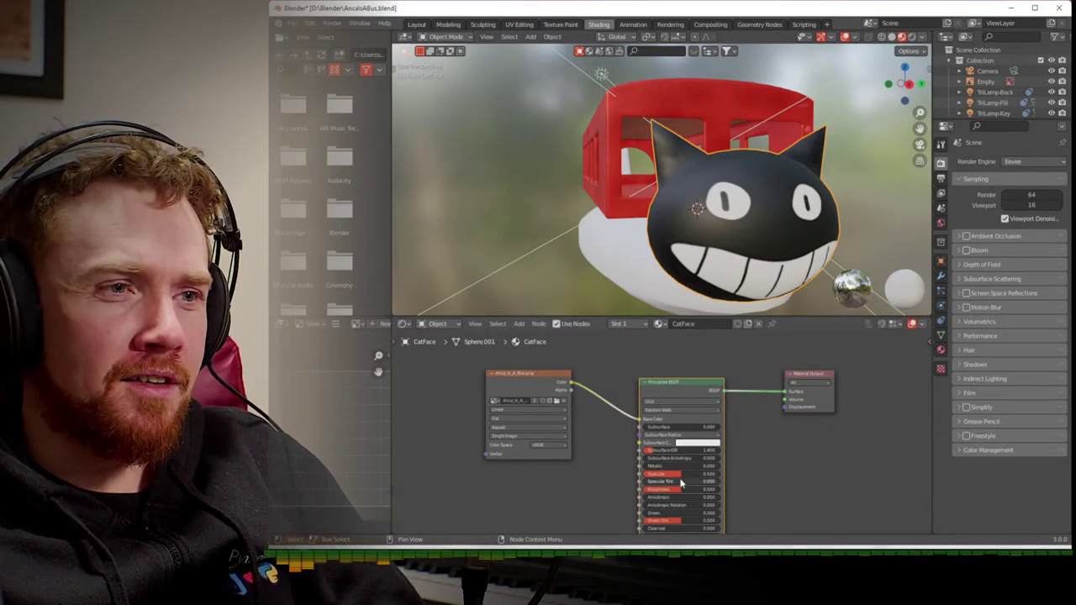
left_click_drag(671, 495, 714, 494)
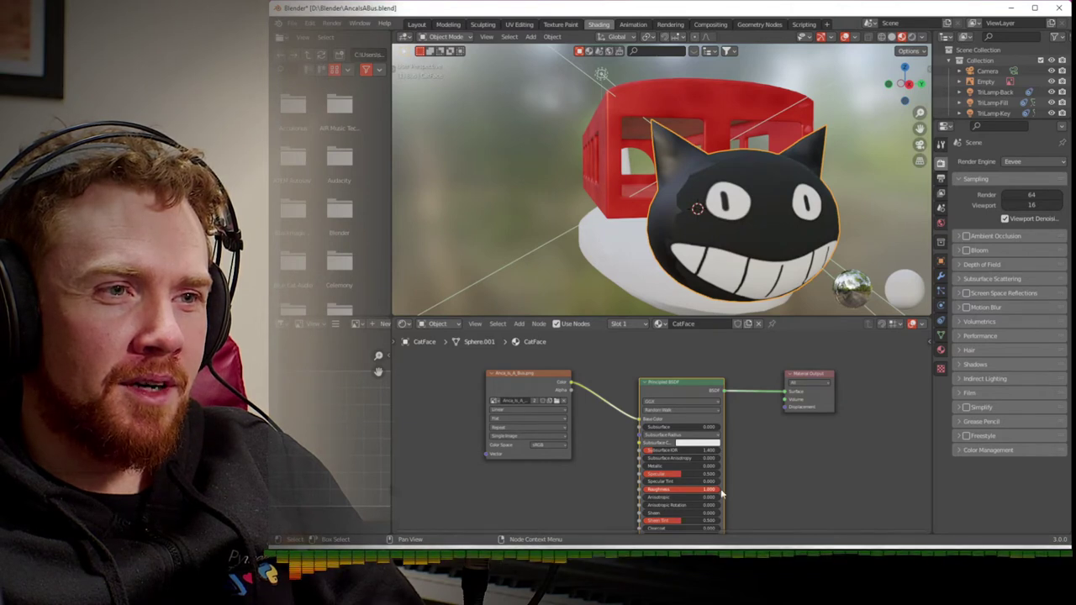
left_click(659, 324)
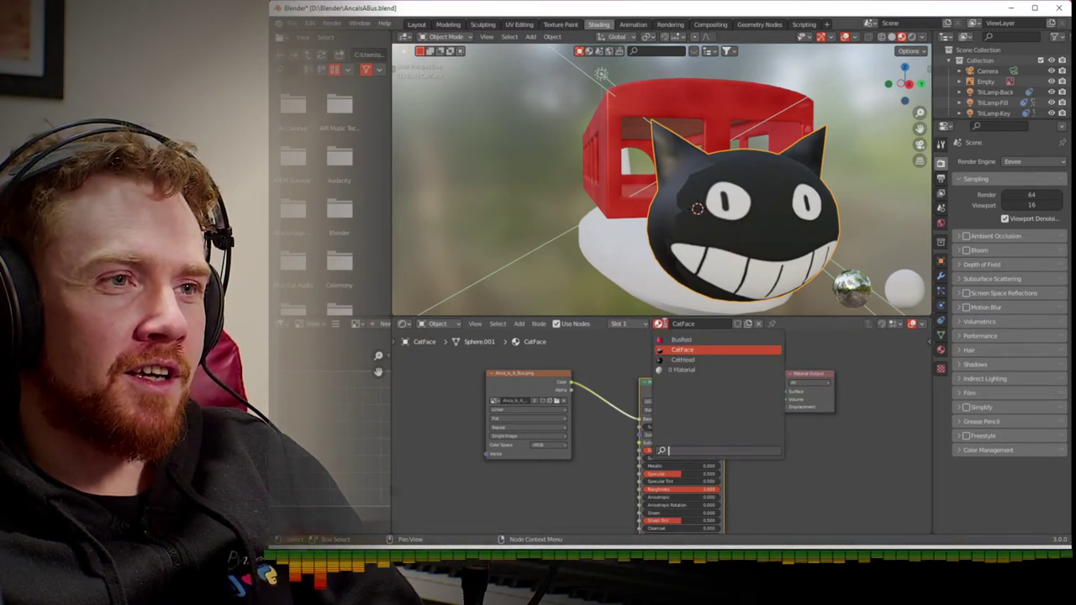
- Select the CatHead material slot and set its Principled BSDF roughness to 1.000
left_click(682, 360)
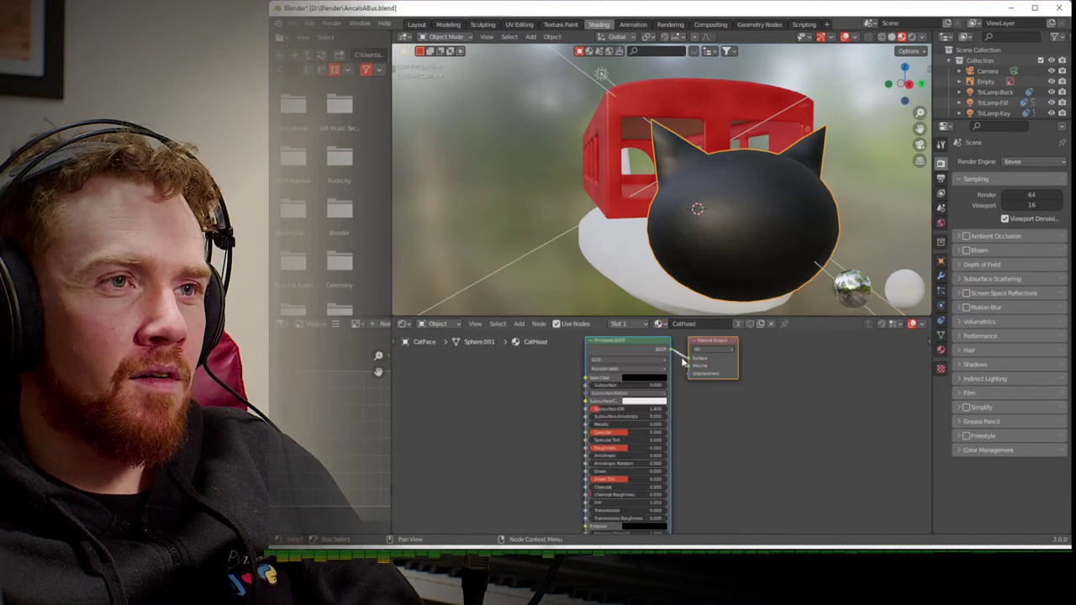
left_click(659, 324)
left_click(677, 343)
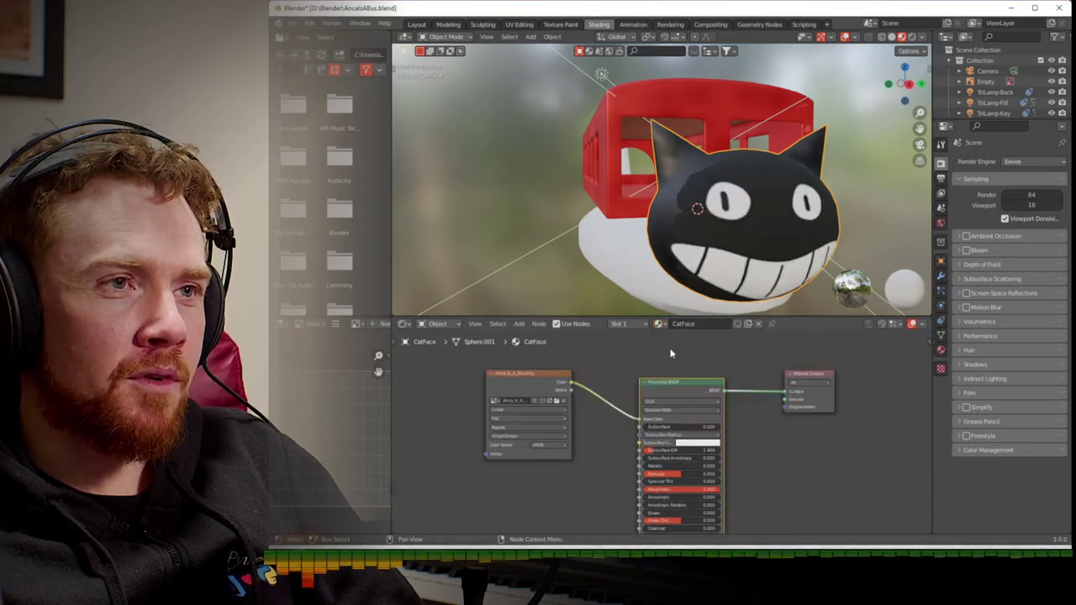
left_click(626, 325)
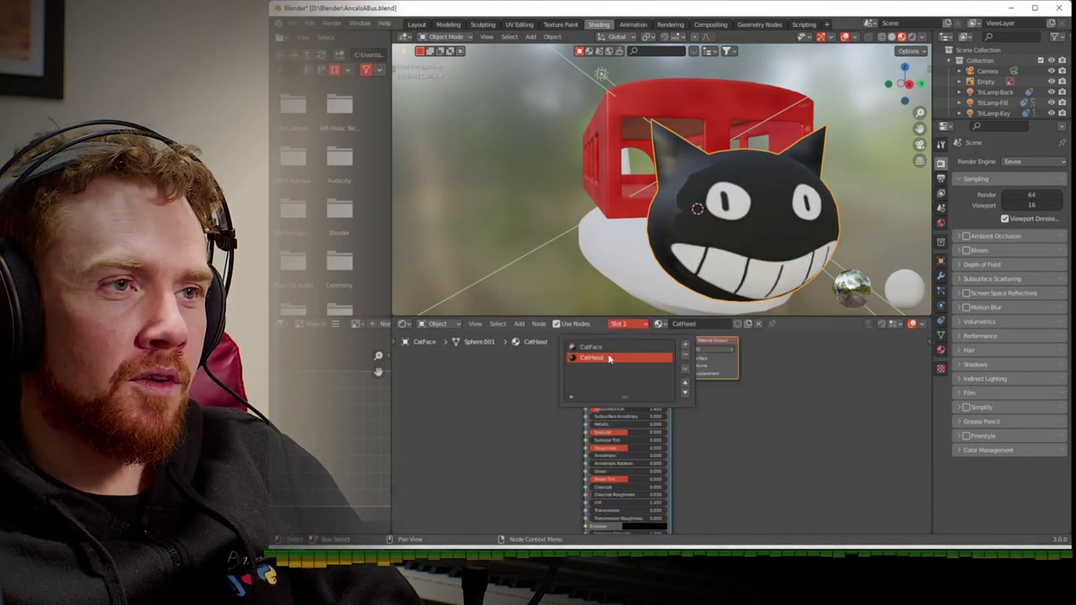
left_click(611, 359)
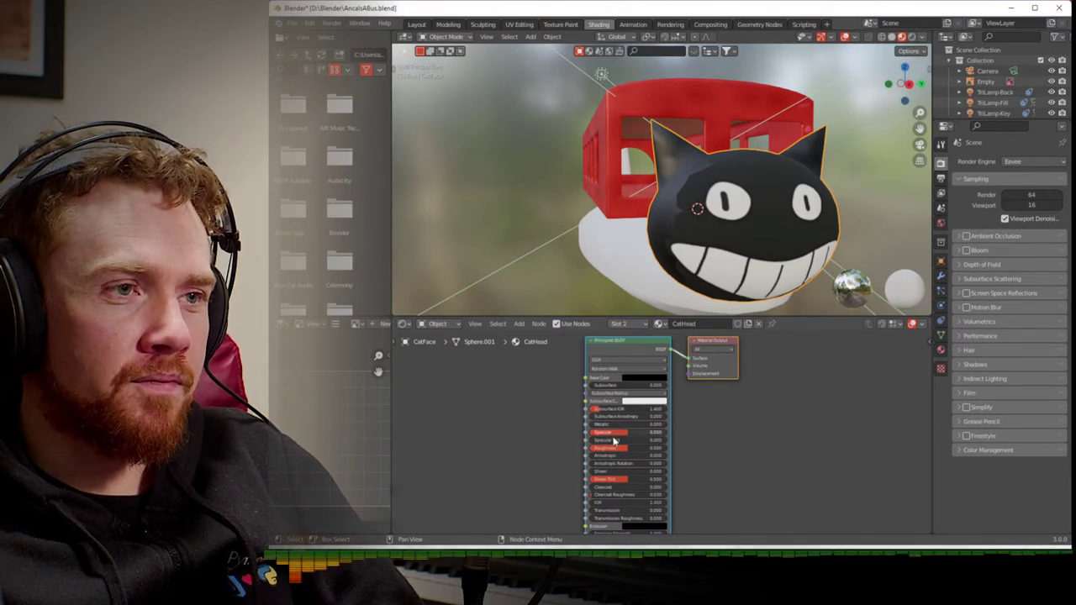
left_click_drag(616, 448, 669, 452)
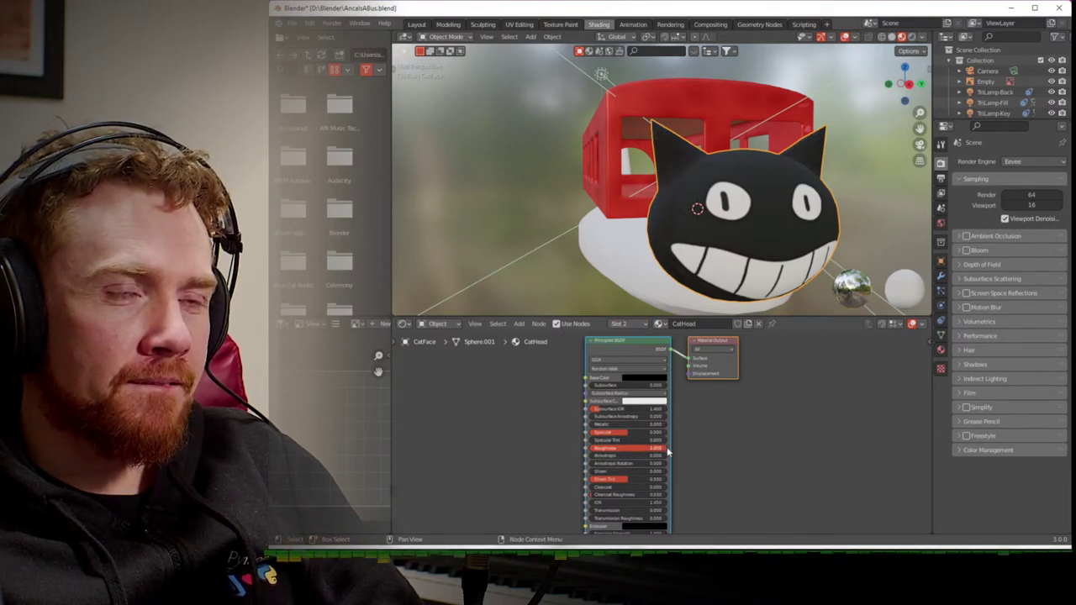
middle_click_drag(801, 265, 555, 284)
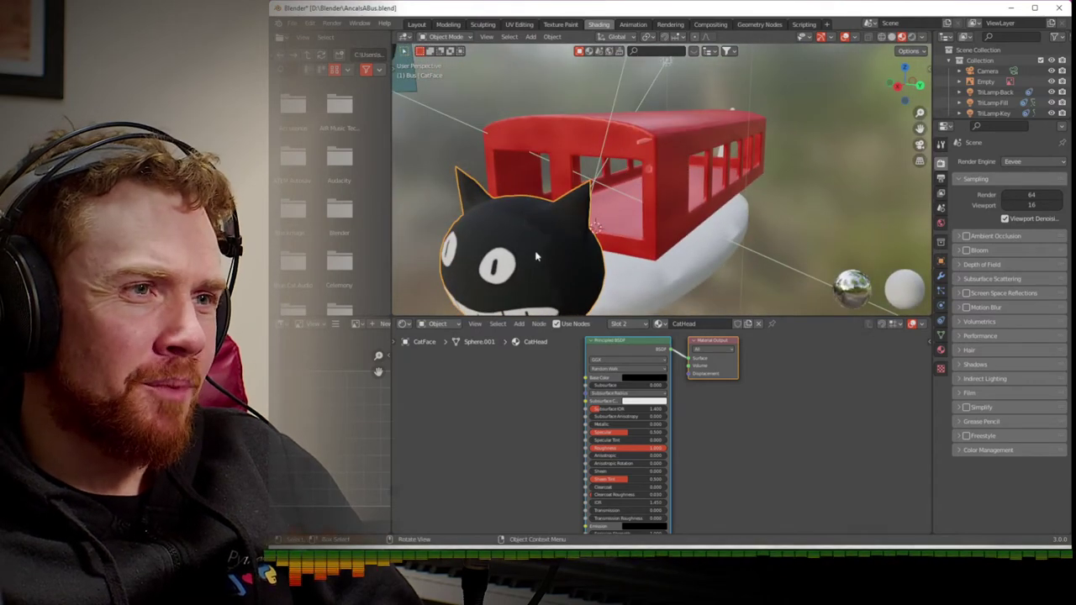
left_click(641, 326)
- Drop an RGB Curves node onto CatFace's texture-to-BSDF link and pull its curve down
left_click(620, 347)
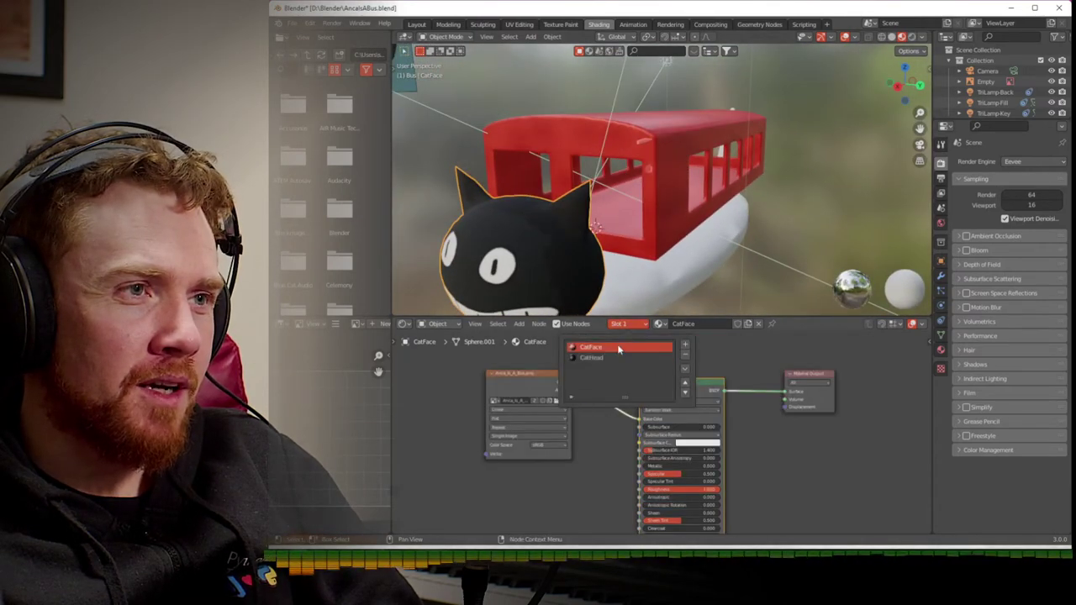
left_click_drag(521, 370, 472, 373)
left_click(519, 325)
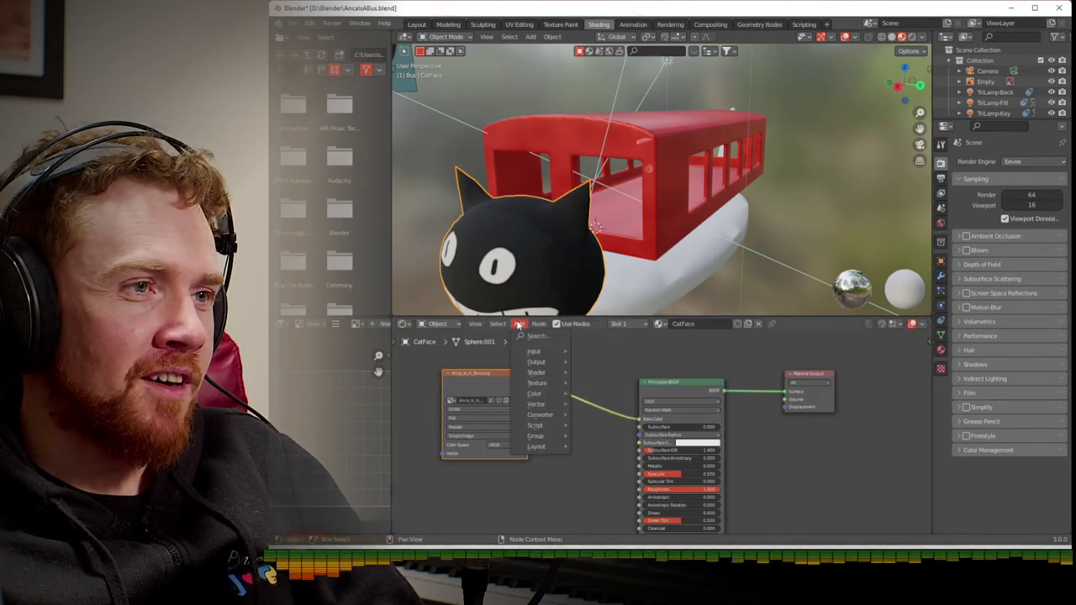
mouse_move(542, 416)
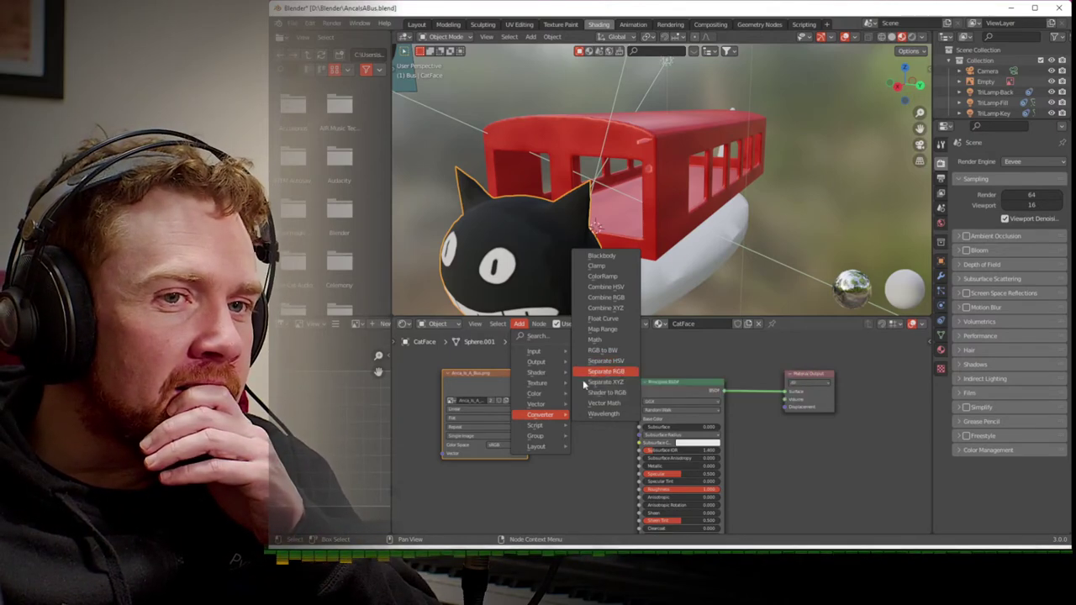
mouse_move(564, 395)
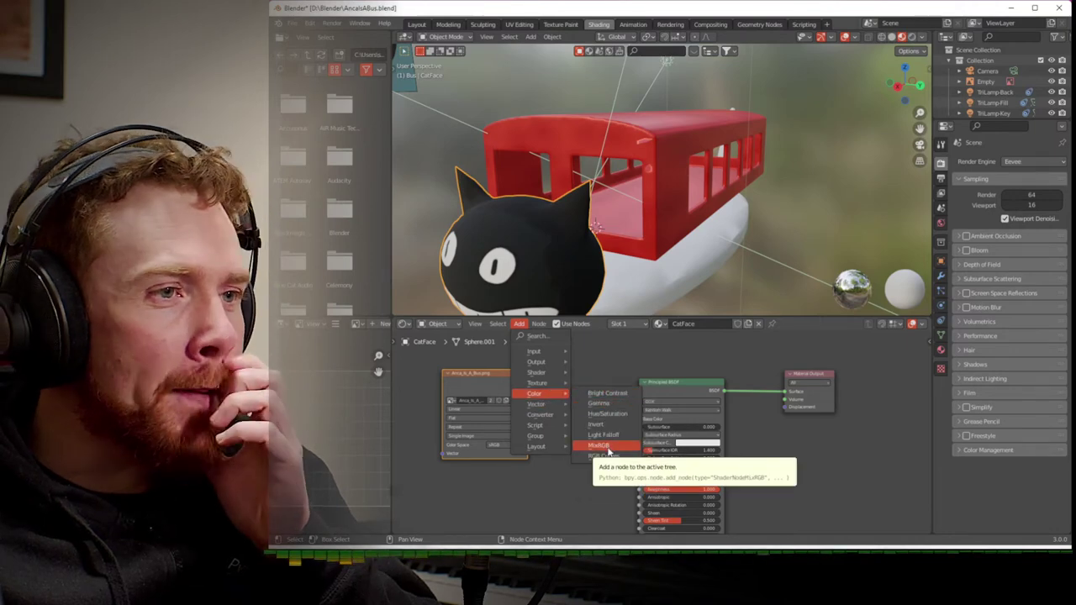
left_click(604, 456)
left_click(567, 393)
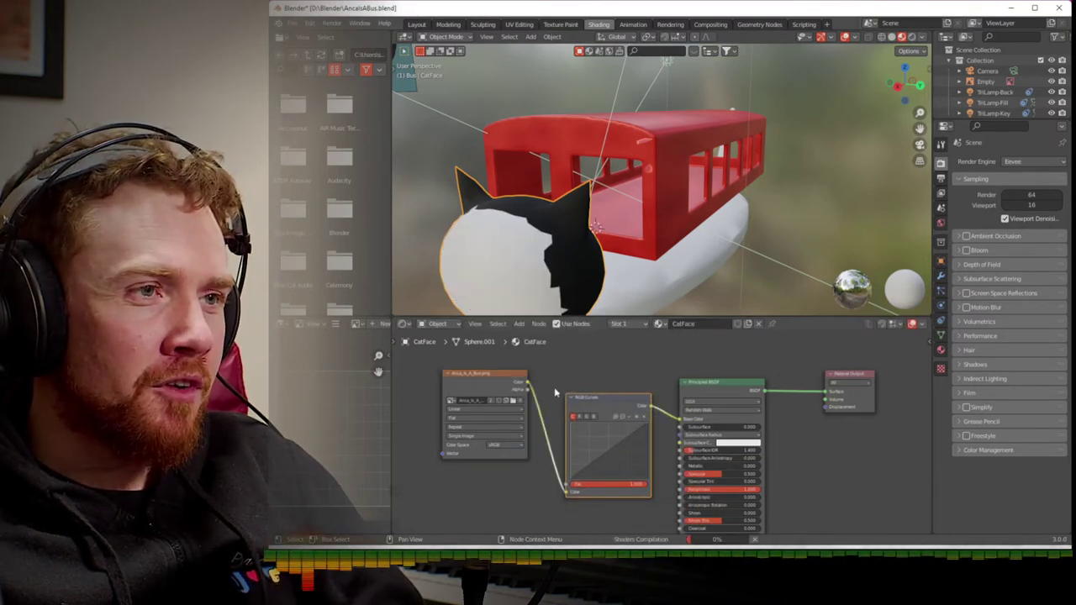
left_click_drag(585, 395, 579, 391)
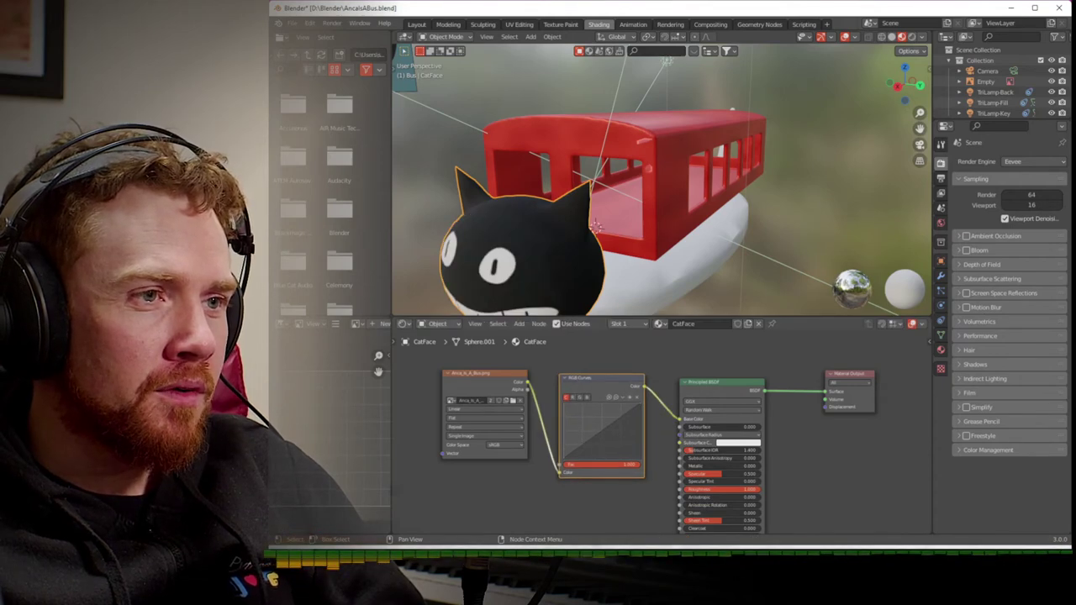
left_click_drag(598, 435, 598, 463)
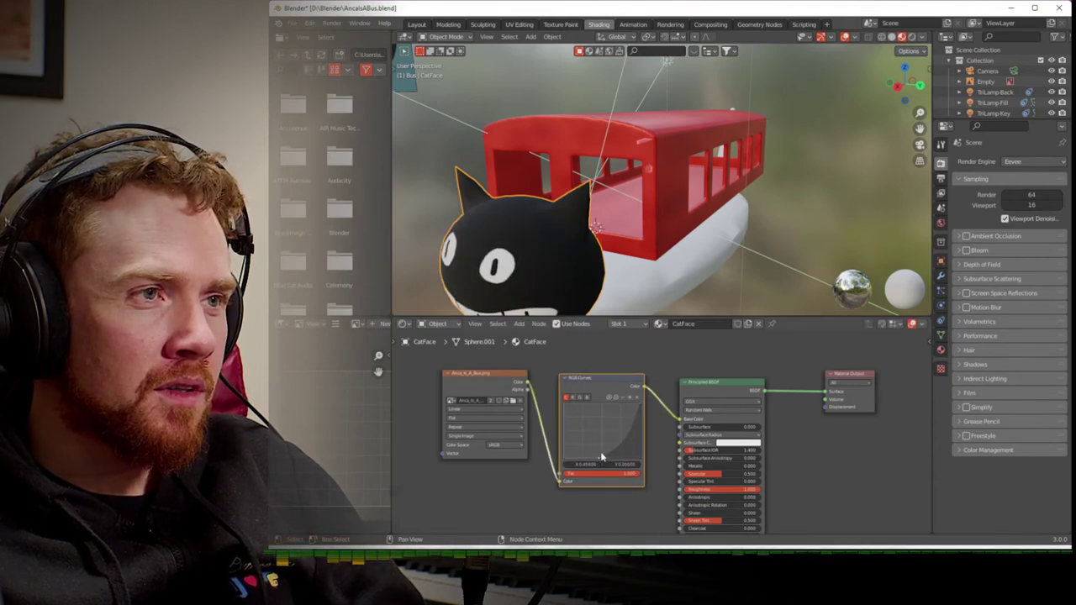
middle_click_drag(532, 268, 613, 245)
left_click(648, 280)
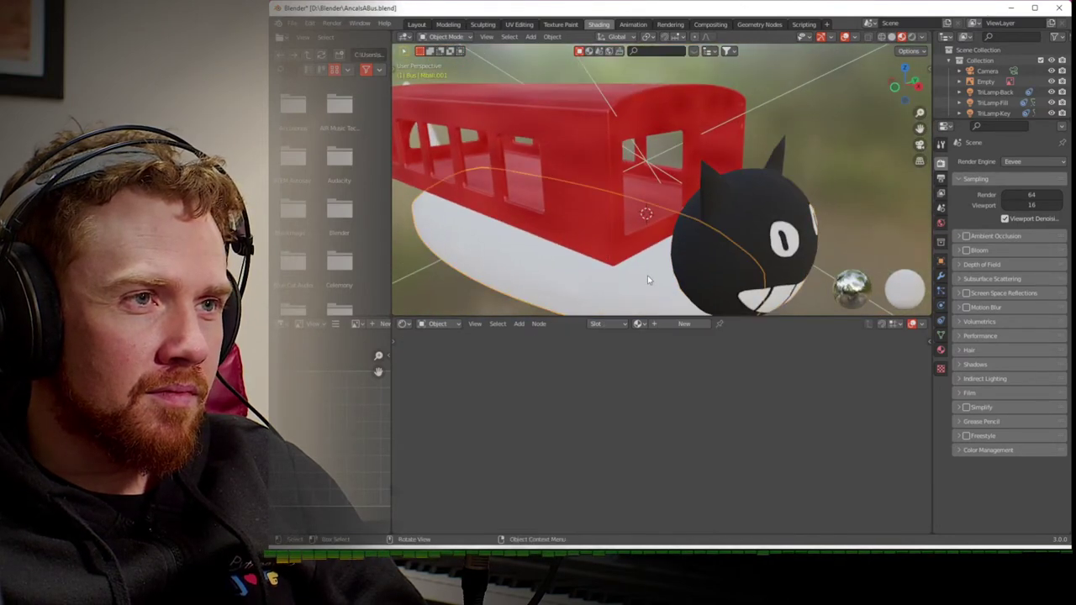
- Assign the CatHead material to the cylinder at the bus front
left_click(638, 324)
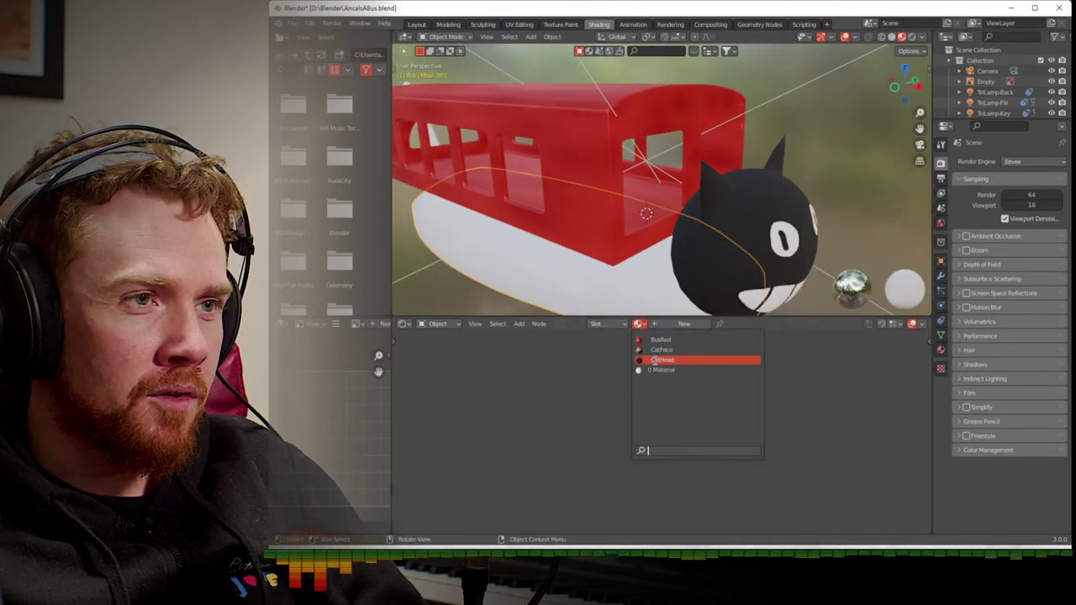
left_click(654, 360)
middle_click_drag(626, 271, 607, 221)
scroll(510, 271, "up", 3)
left_click(623, 214)
left_click(637, 326)
left_click(650, 362)
middle_click_drag(527, 308, 672, 294)
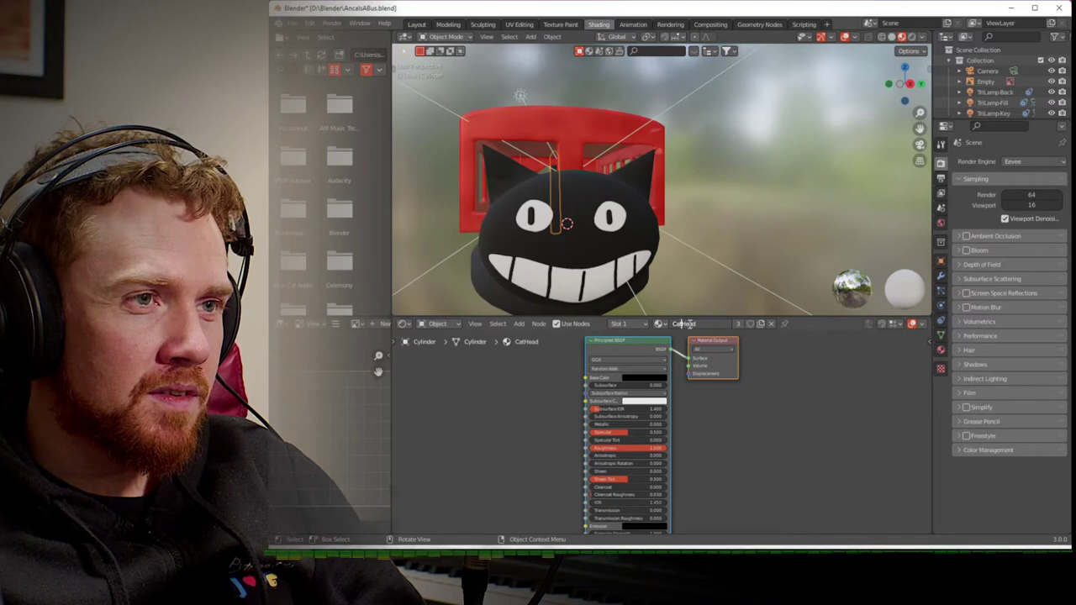
- Rename the cylinder's material to CatBody and save the .blend file
key("BackSpace")
key("BackSpace")
key("BackSpace")
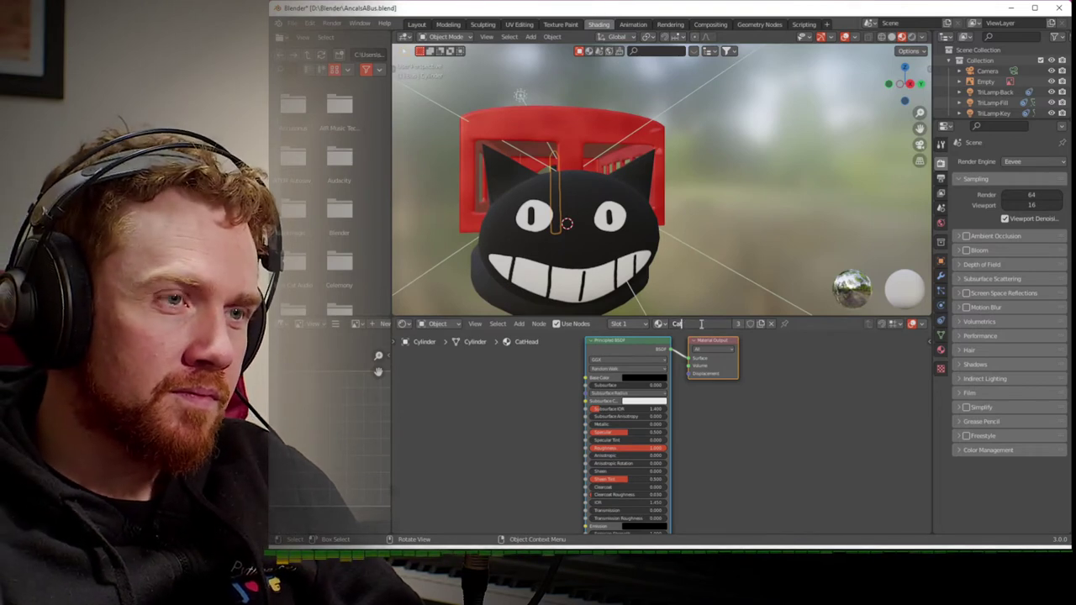
type("Body")
key("Return")
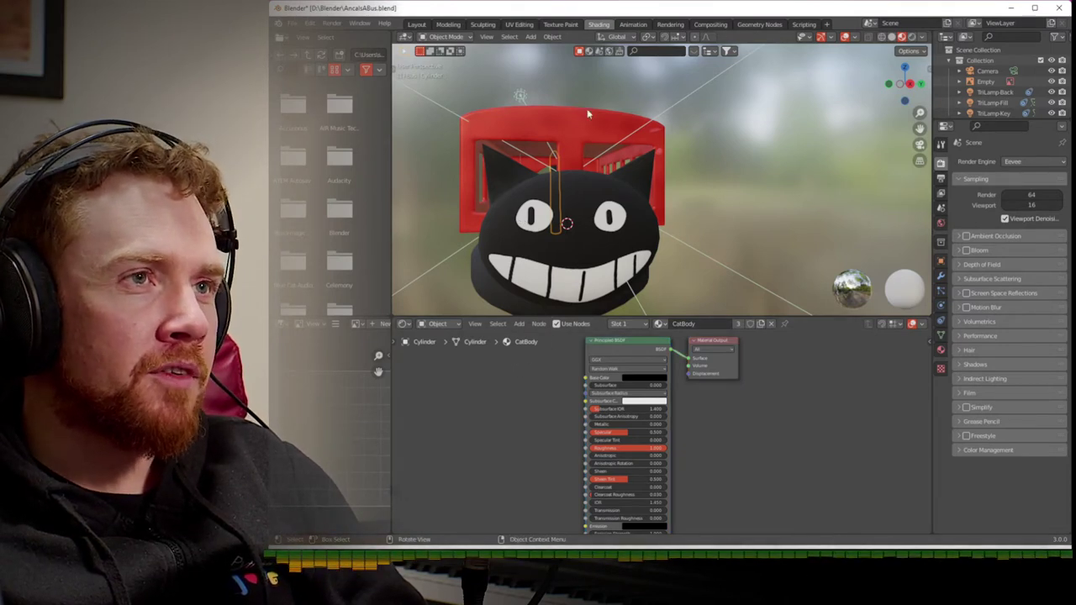
key("ctrl+s")
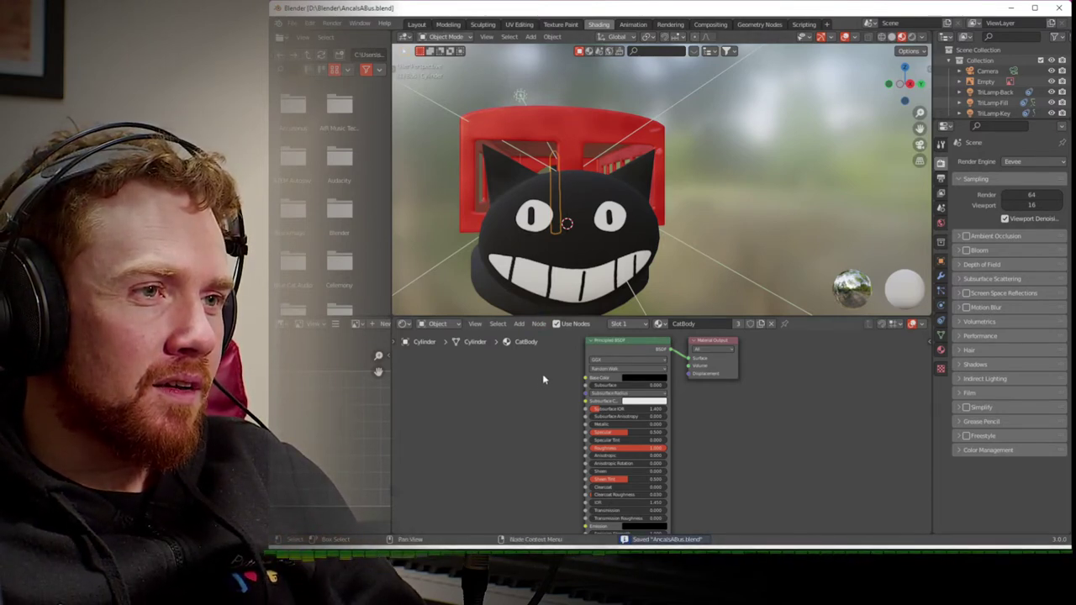
- Plug a Vertex Color node into CatBody's Base Color from the Material properties and tidy it
right_click(624, 383)
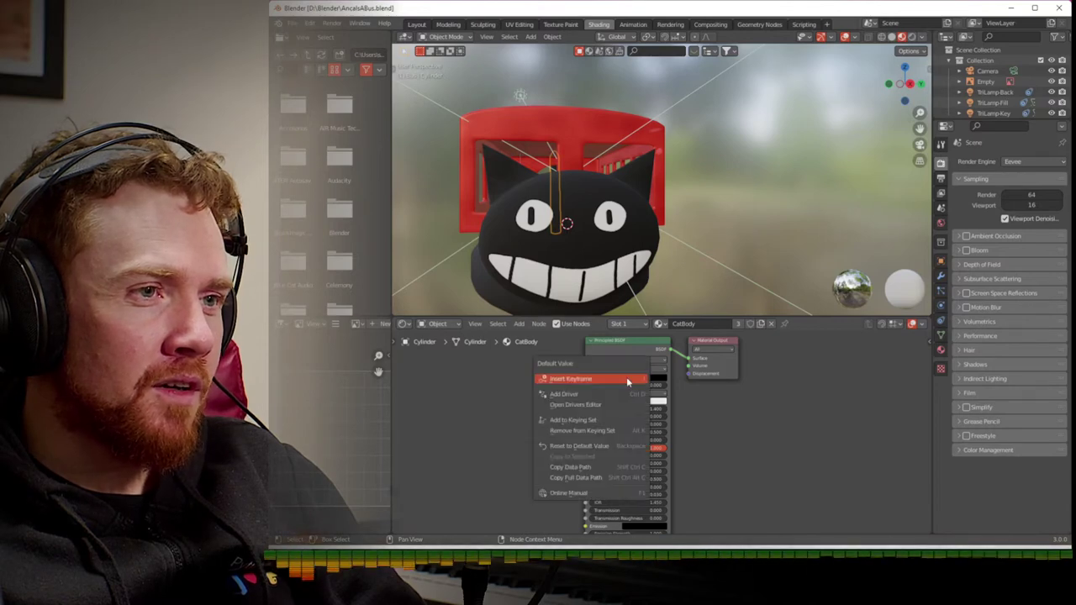
left_click(940, 349)
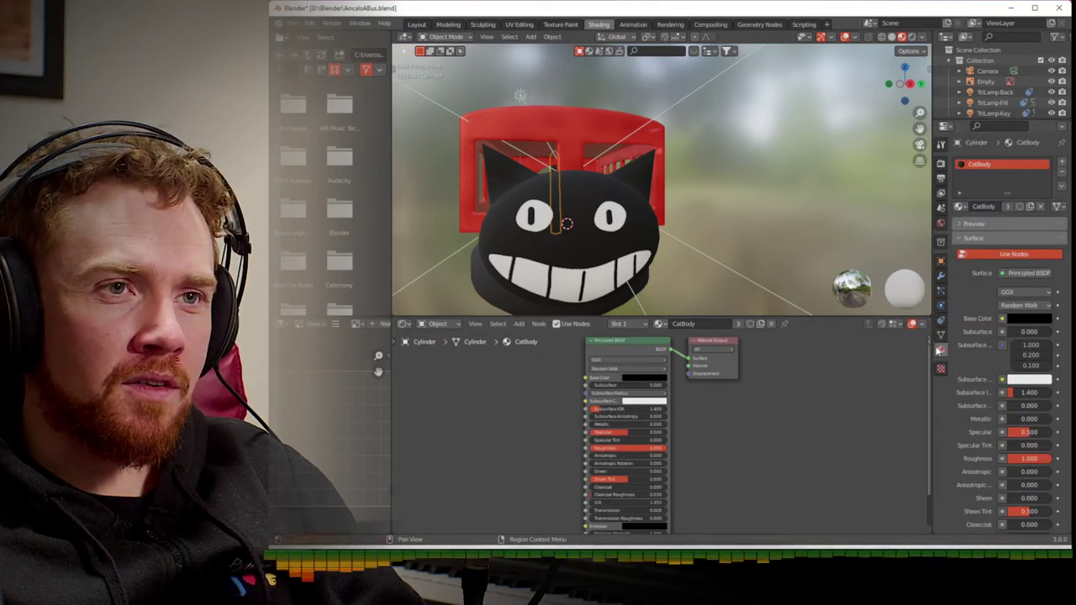
left_click(1002, 319)
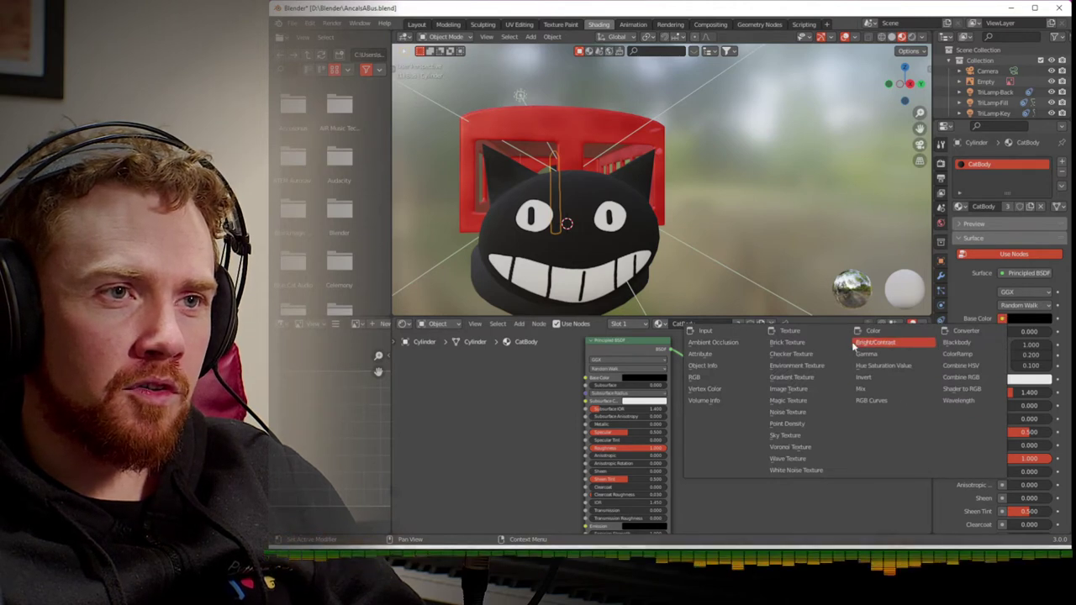
left_click(713, 390)
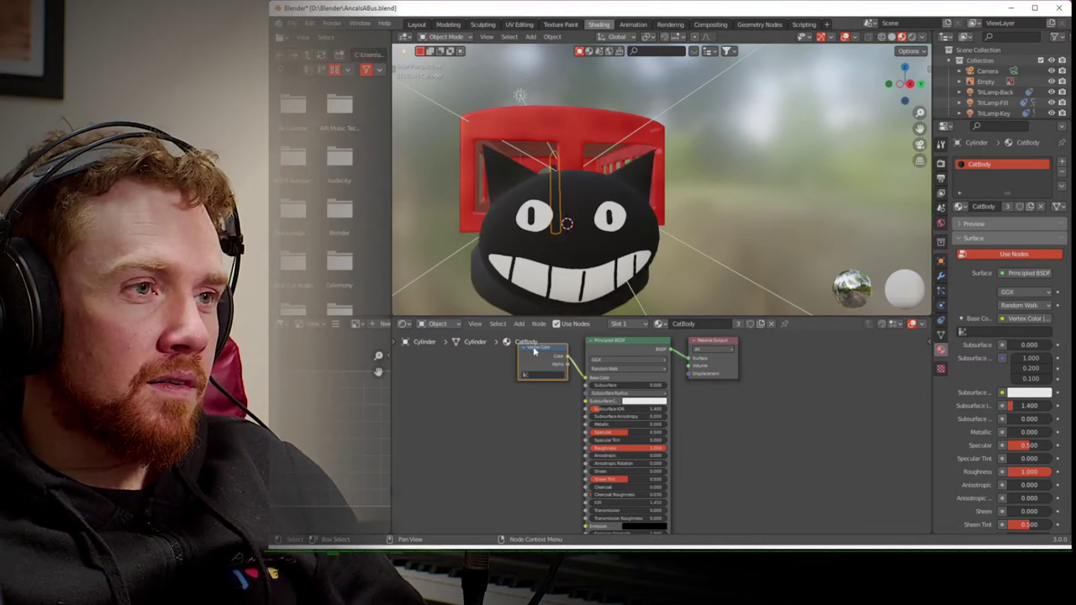
left_click_drag(534, 351, 507, 391)
left_click(445, 435)
mouse_move(528, 244)
middle_mouse_down()
mouse_move(573, 260)
mouse_move(542, 246)
middle_mouse_up()
scroll(573, 259, "down", 4)
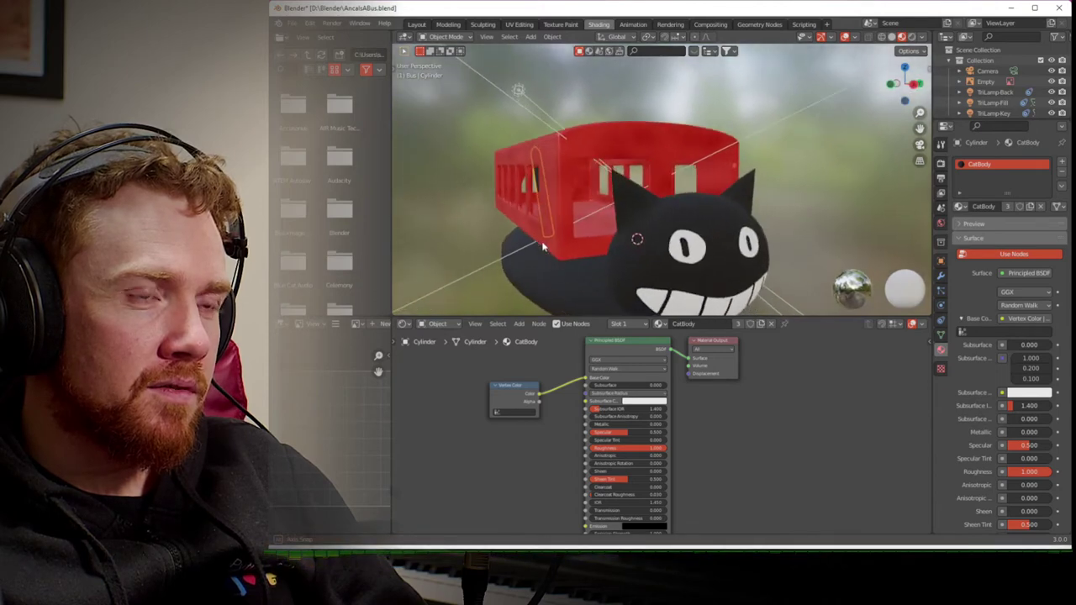
scroll(586, 267, "up", 3)
left_click(610, 229)
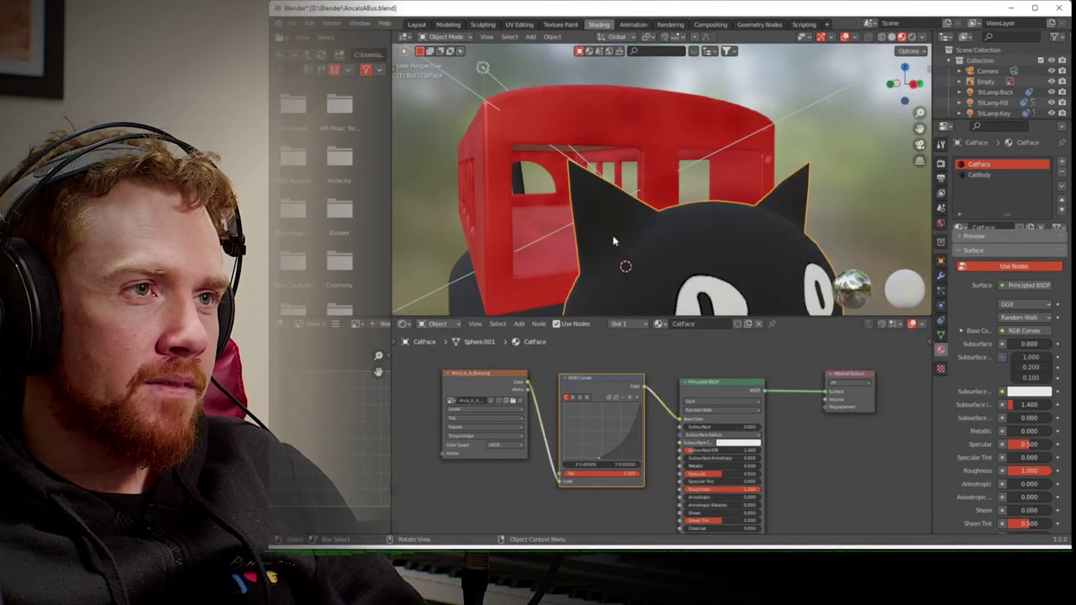
- In the Layout workspace, frame the scene and put the cat face into Vertex Paint mode
left_click(417, 24)
middle_click_drag(525, 202, 536, 197)
scroll(536, 197, "up", 3)
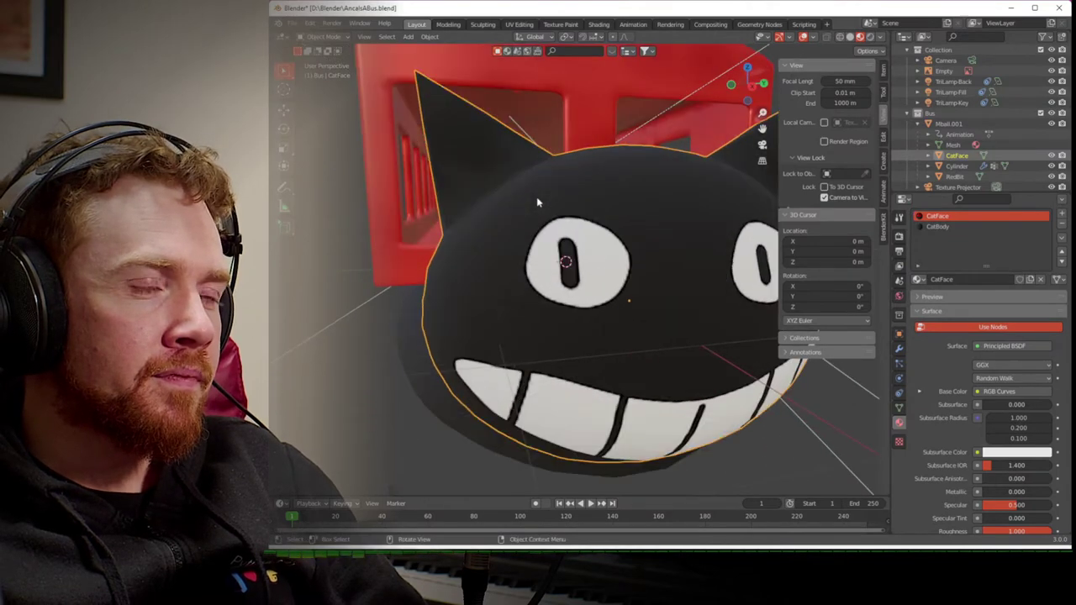
key("Home")
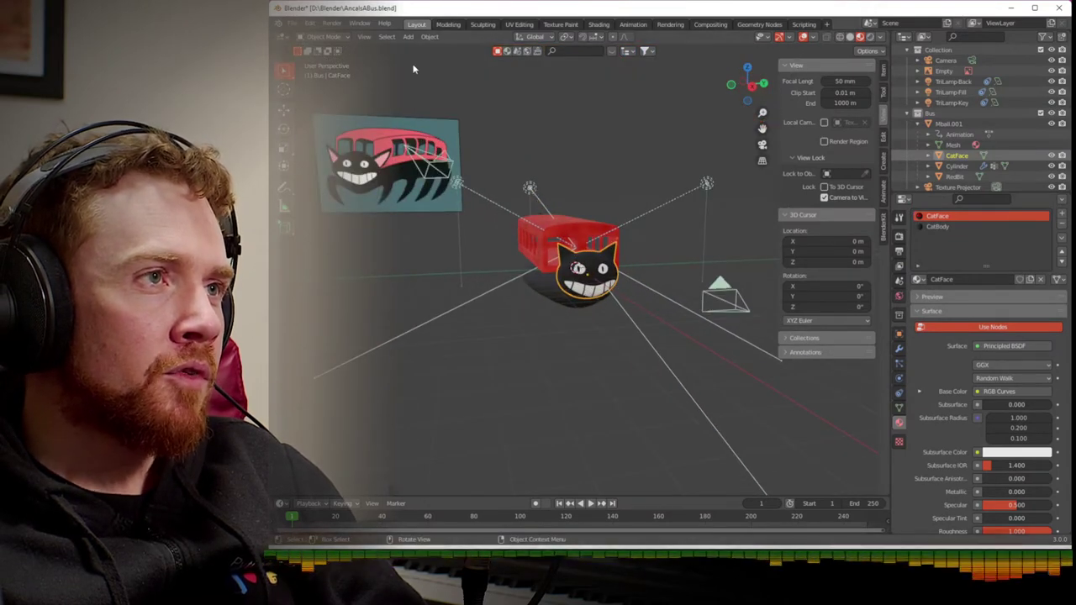
key("ctrl+Tab")
left_click(412, 34)
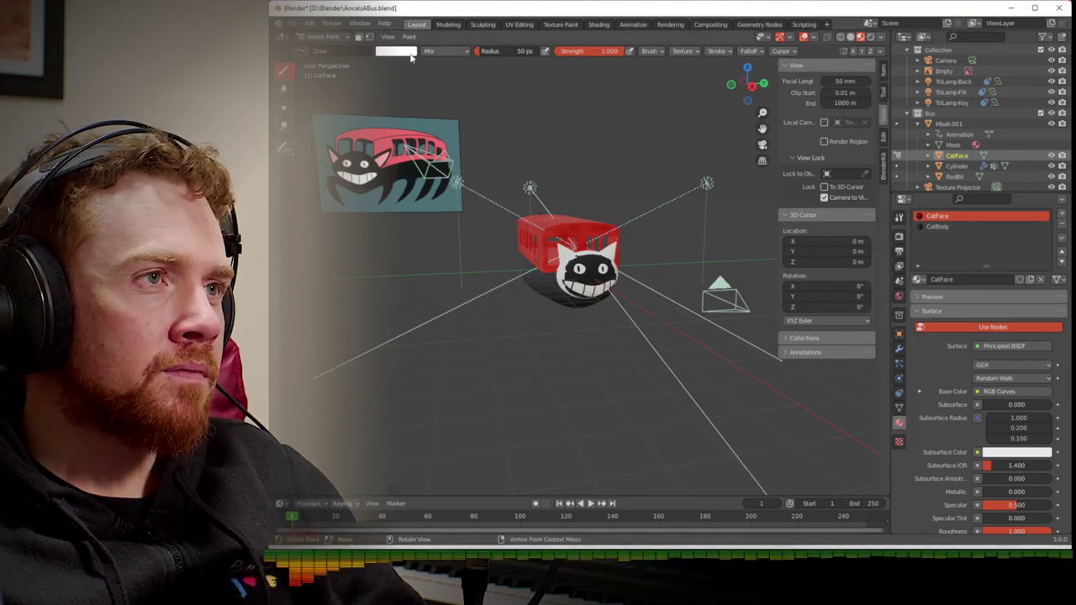
- Sample pink with the brush eyedropper and paint a soft pink smear on the white ear
left_click(407, 51)
left_click(465, 168)
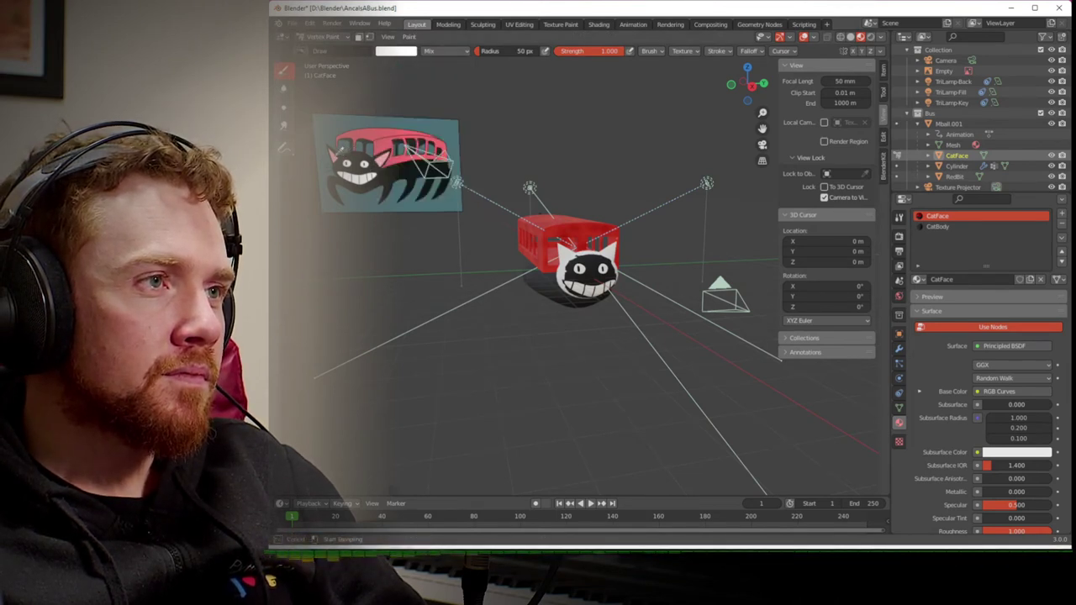
left_click(395, 138)
scroll(546, 236, "up", 12)
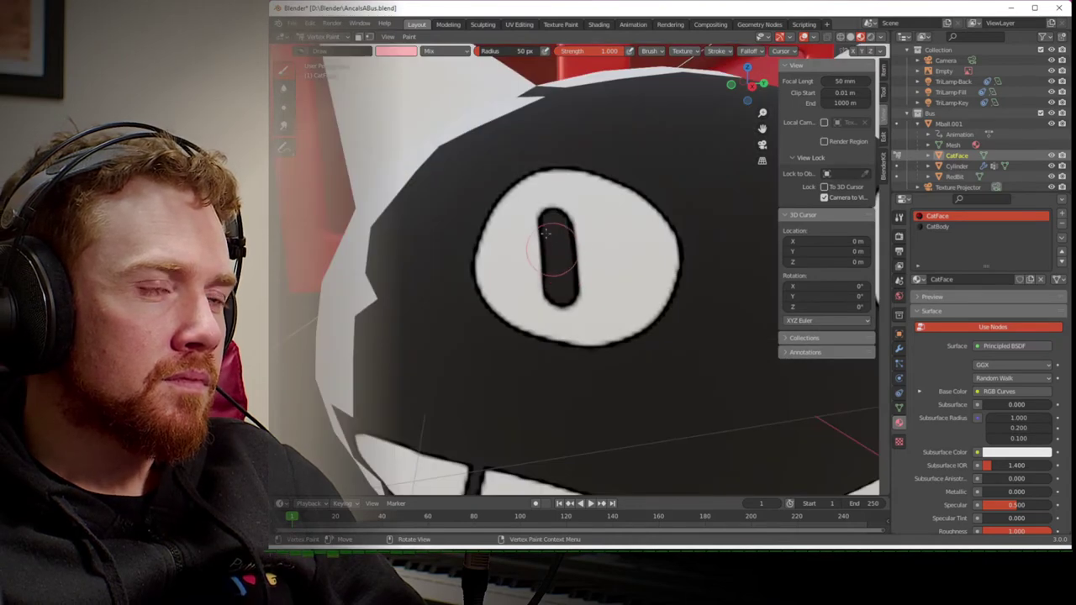
middle_click_drag(545, 235, 606, 333)
middle_click_drag(603, 338, 572, 276, "shift")
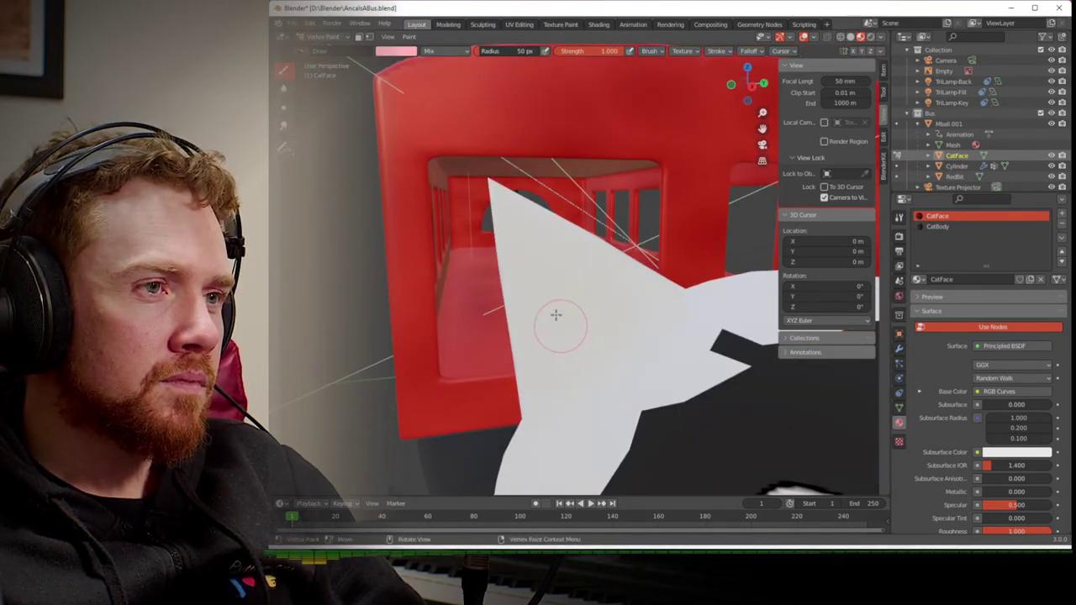
left_click_drag(574, 294, 605, 312)
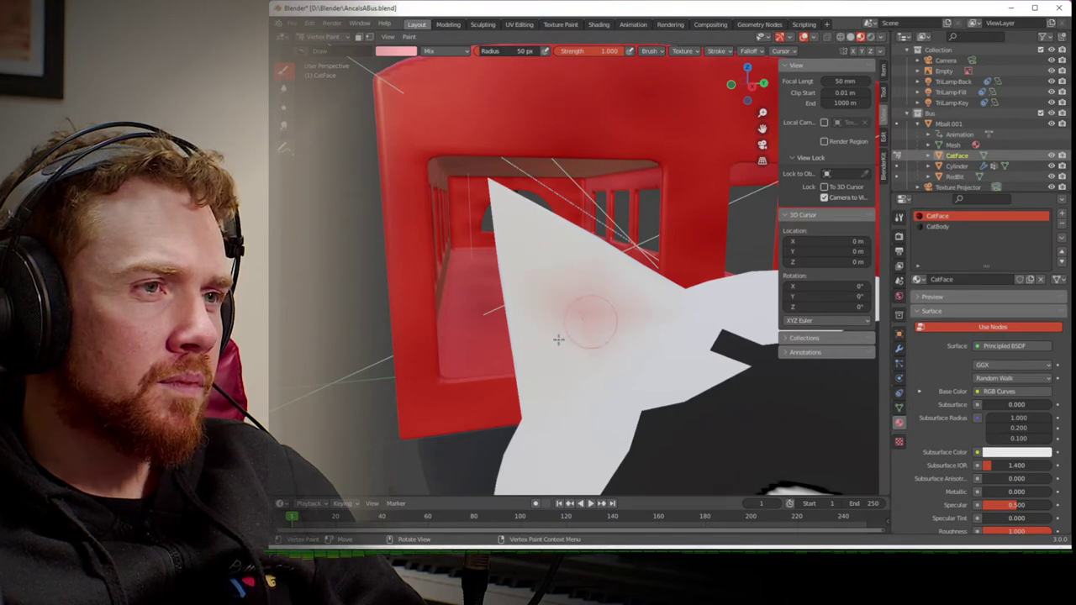
- Show the model as wireframe, enter Edit Mode on the cat face, then go to Sculpting
left_click(839, 37)
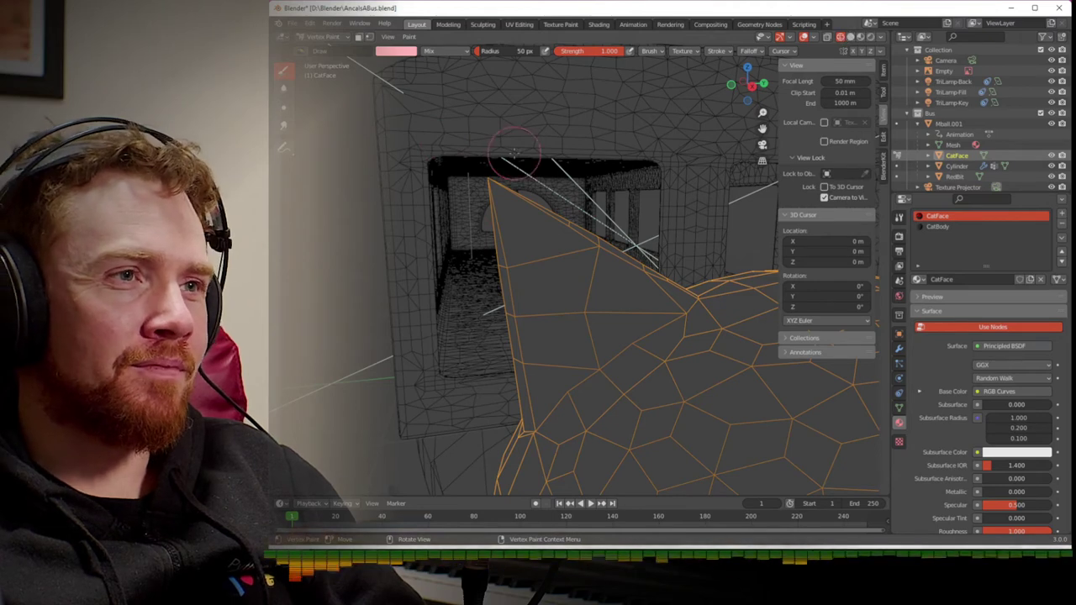
key("Tab")
middle_click_drag(491, 216, 490, 217)
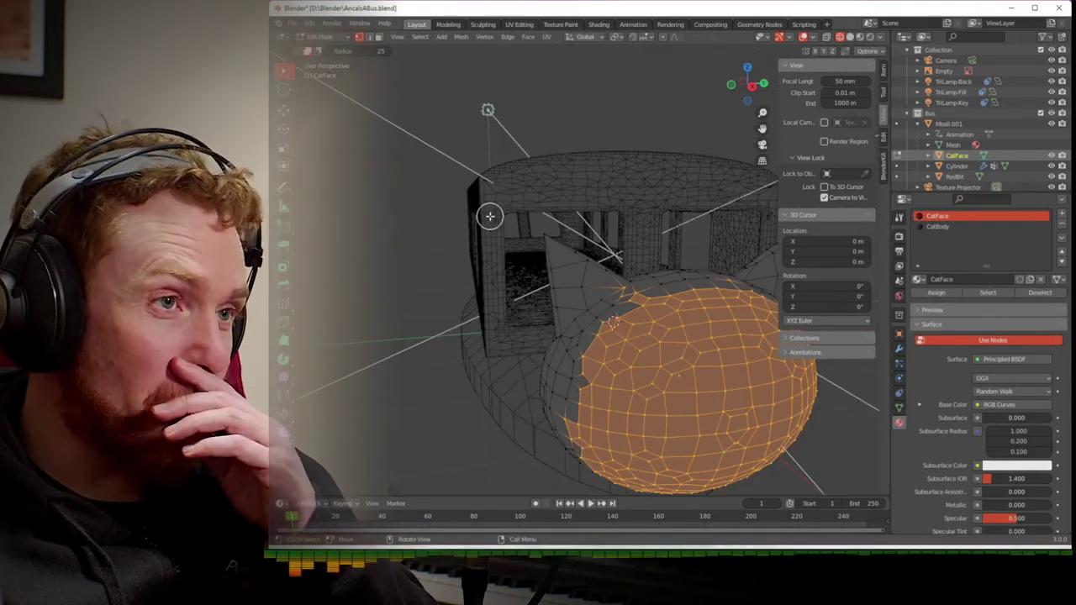
left_click(483, 26)
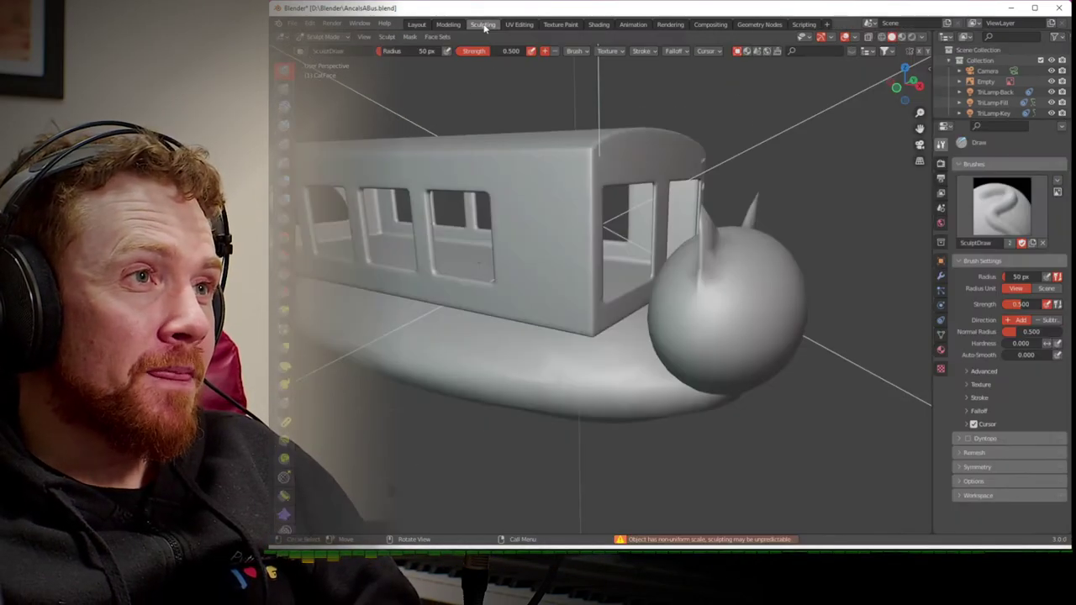
- View the bus from the front, trying wireframe shading before returning to solid
mouse_move(669, 268)
middle_mouse_down()
mouse_move(580, 256)
mouse_move(622, 252)
middle_mouse_up()
scroll(579, 252, "up", 3)
scroll(588, 264, "down", 2)
left_click(881, 38)
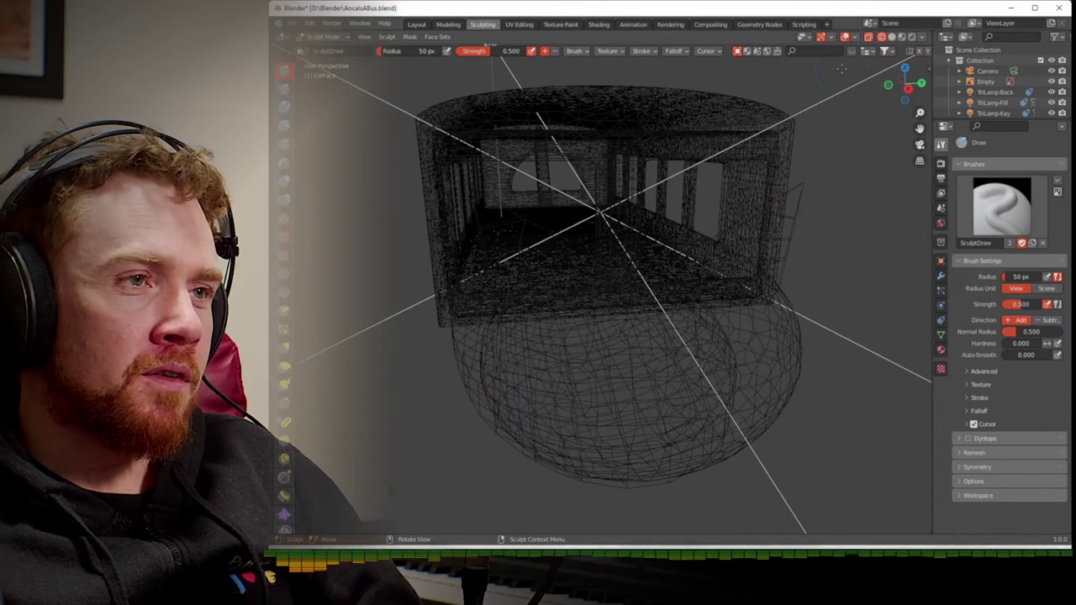
left_click(891, 38)
scroll(1009, 93, "down", 5)
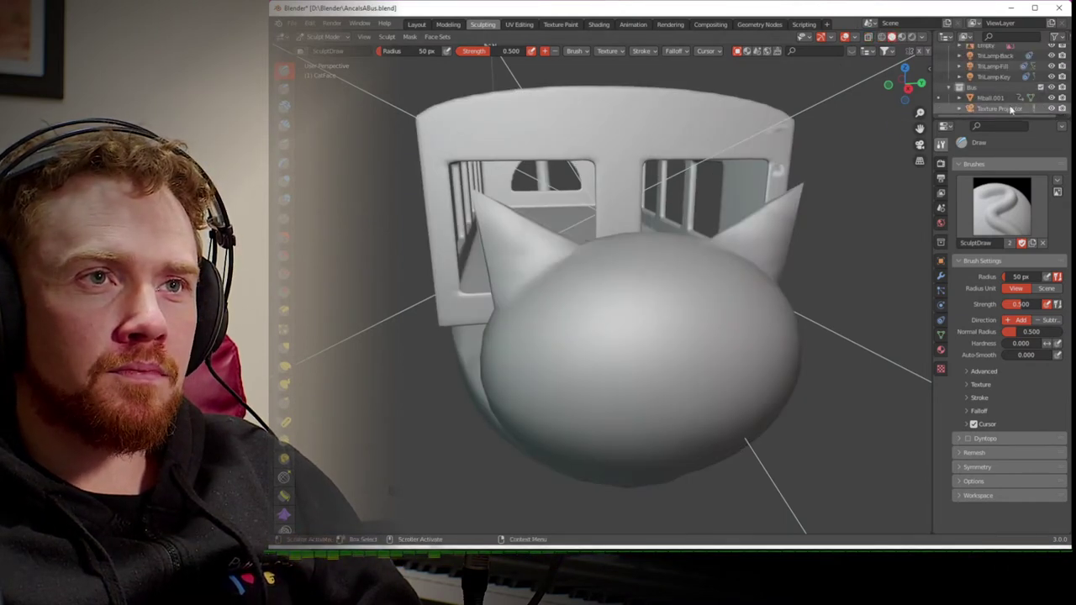
- Expand Mball.001 in the outliner and hide the Cylinder and Redbit bus pieces
left_click(961, 98)
scroll(1000, 101, "down", 3)
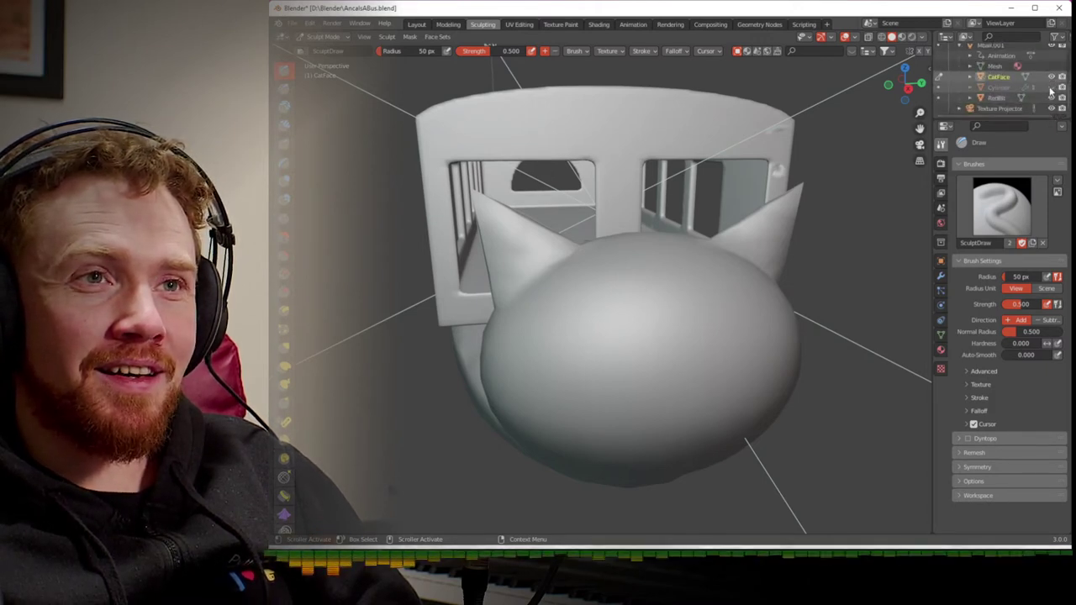
left_click(1051, 87)
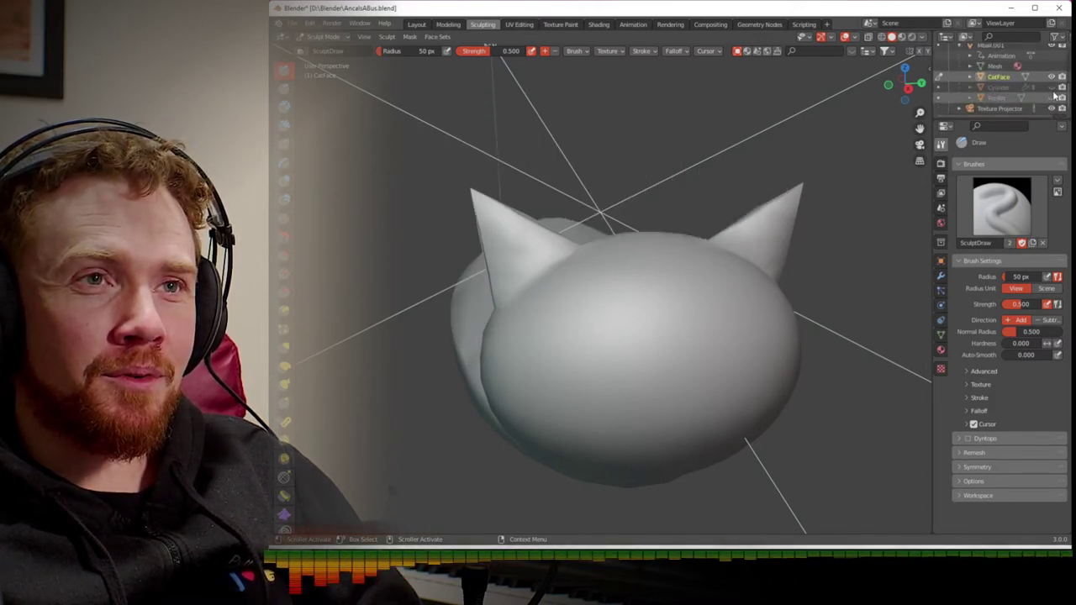
left_click(972, 78)
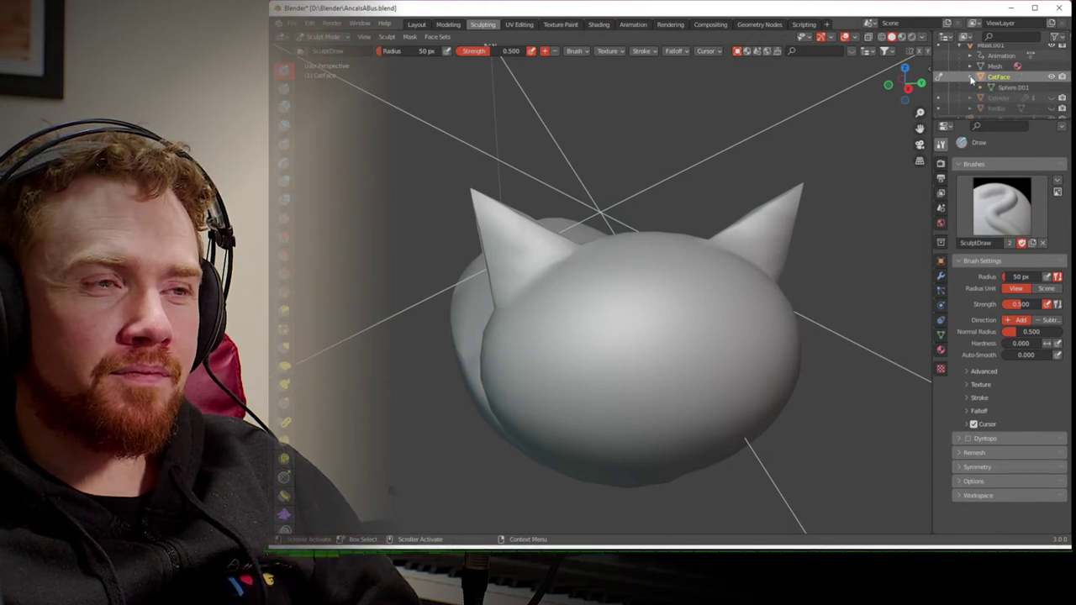
left_click(971, 77)
middle_click_drag(803, 171, 824, 252)
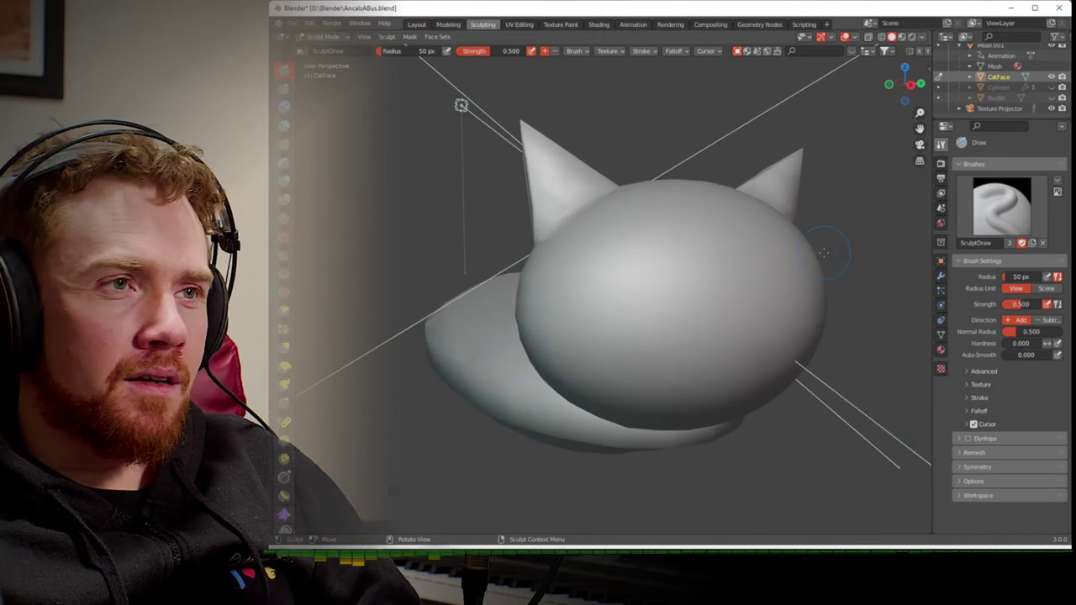
- Pick the Fill/Deepen sculpt brush, then switch to the Box Mask tool
key("shift+space")
left_click(381, 185)
key("shift+space")
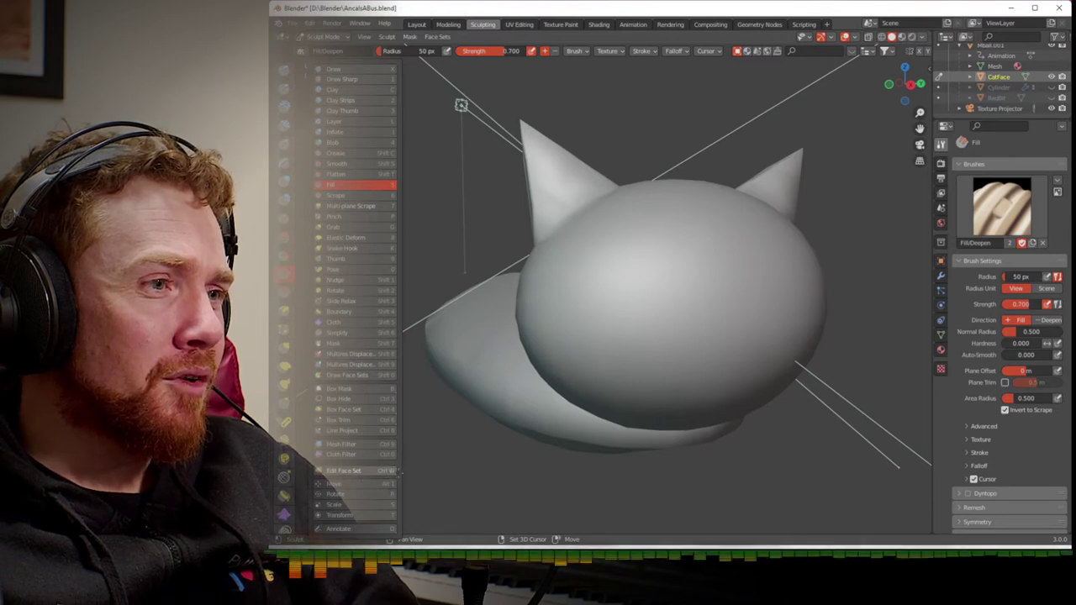
left_click(343, 389)
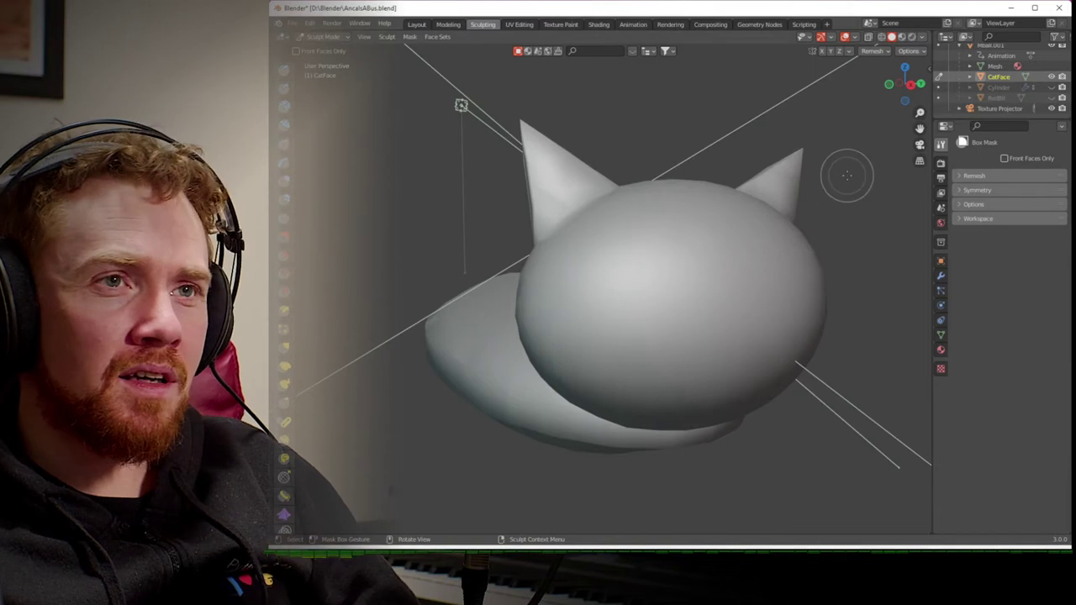
- Draw a box mask over the cat head's left ear
middle_click_drag(739, 173, 710, 184)
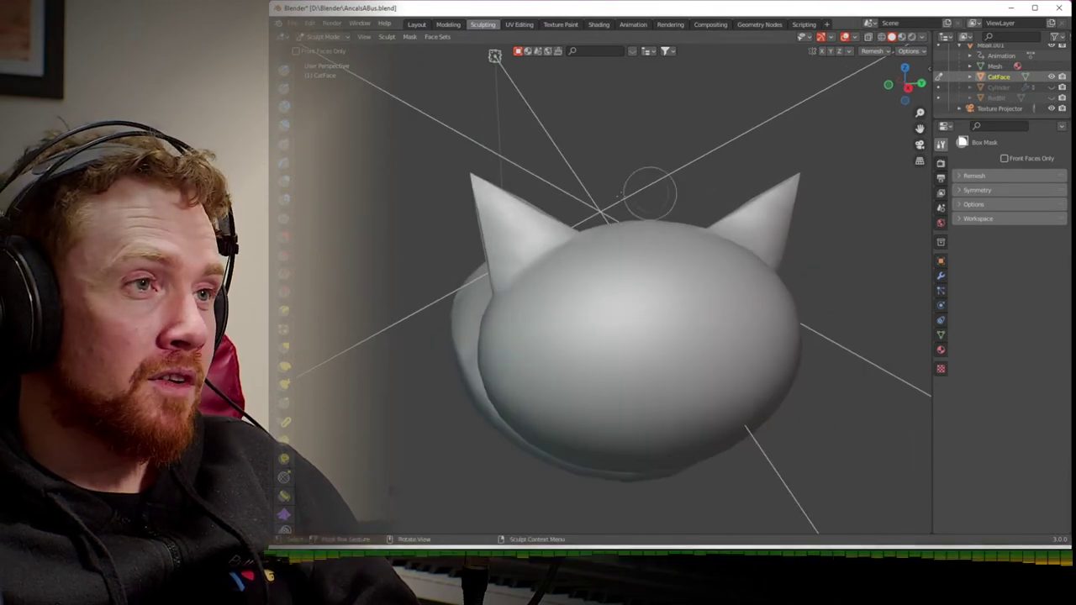
middle_click_drag(543, 196, 540, 175)
left_click_drag(476, 157, 535, 182)
left_click_drag(428, 112, 571, 185)
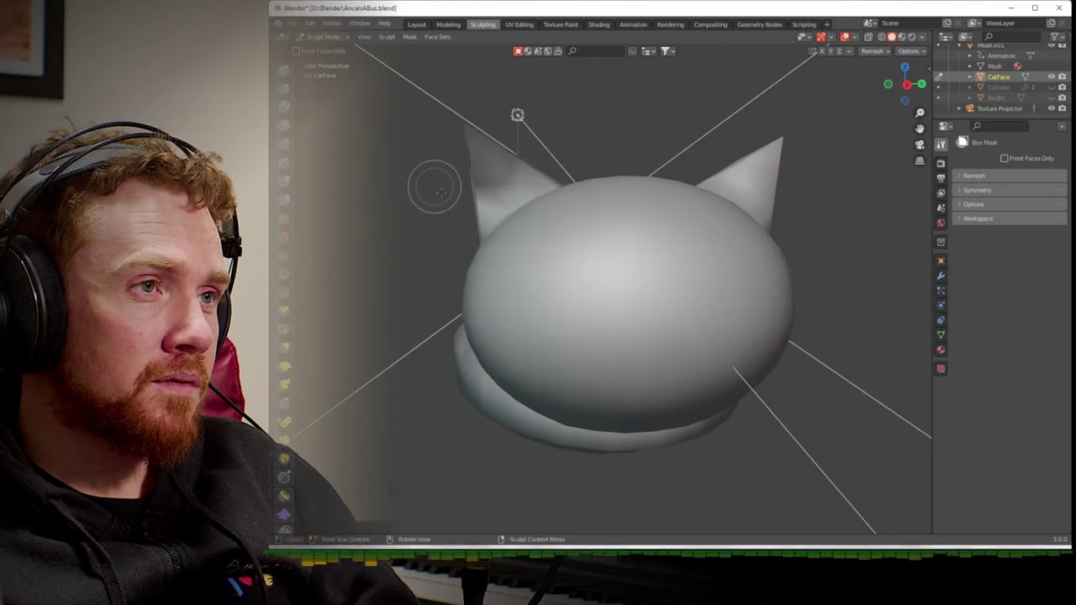
middle_click_drag(432, 179, 463, 207)
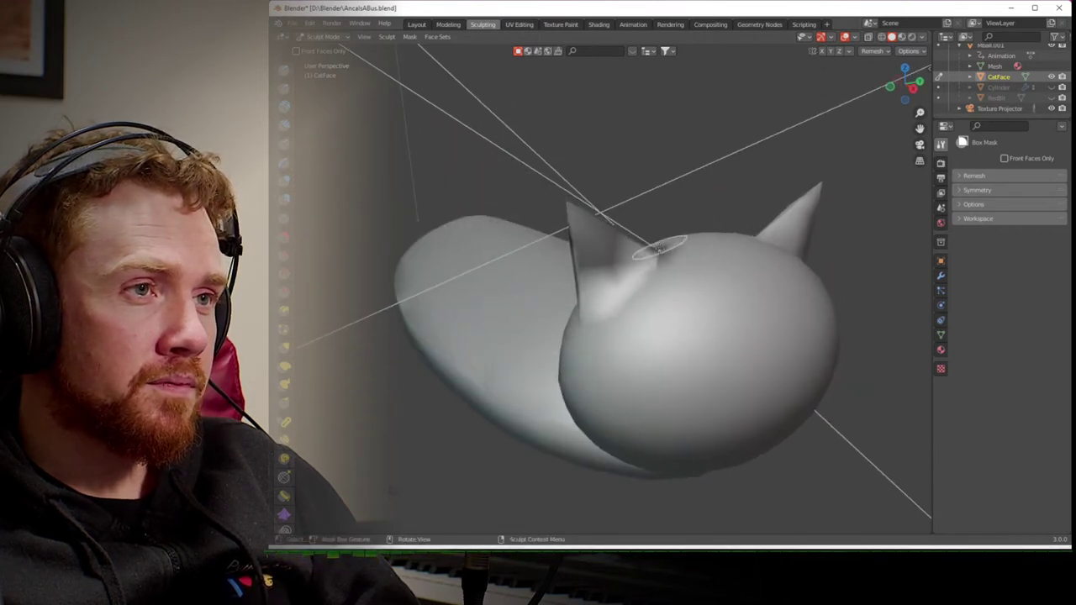
- Switch to the Mask brush and paint mask over the base of the left ear
key("shift+space")
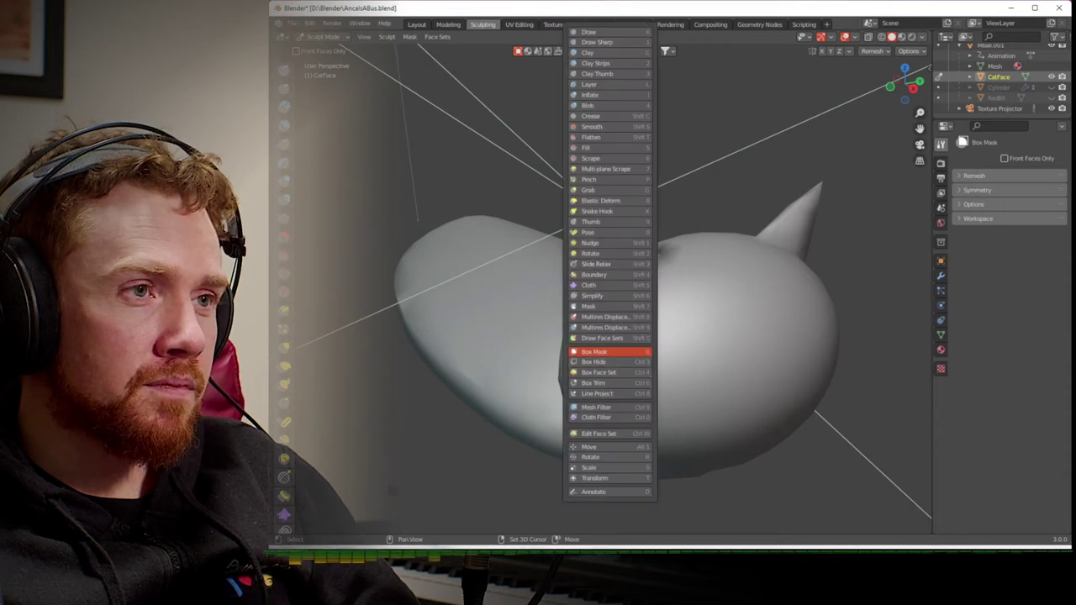
left_click(598, 306)
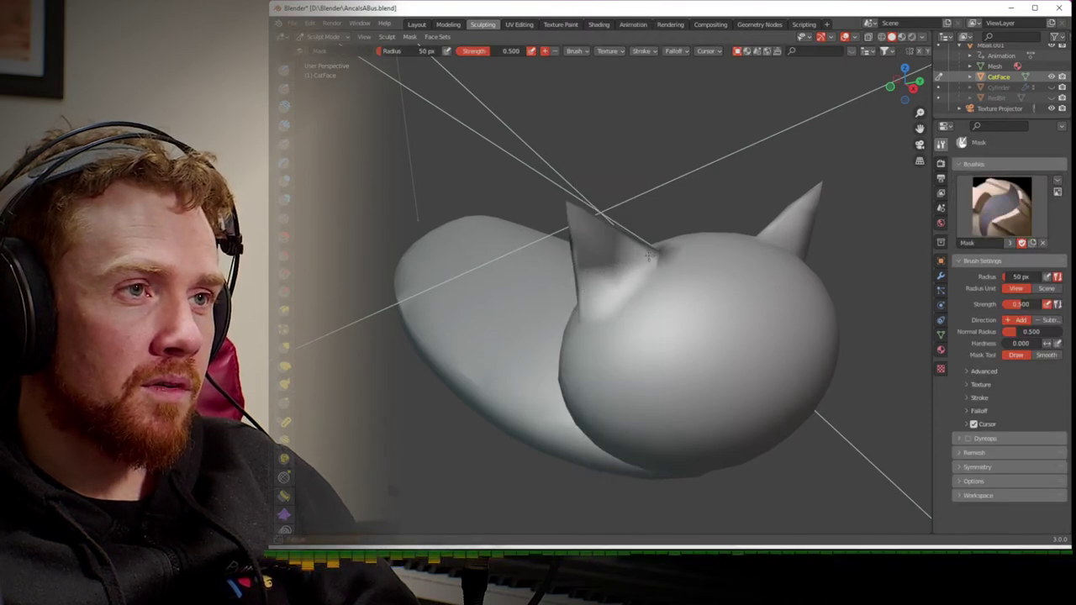
mouse_move(648, 257)
left_mouse_down()
mouse_move(595, 303)
mouse_move(615, 264)
mouse_move(595, 284)
mouse_move(629, 281)
left_mouse_up()
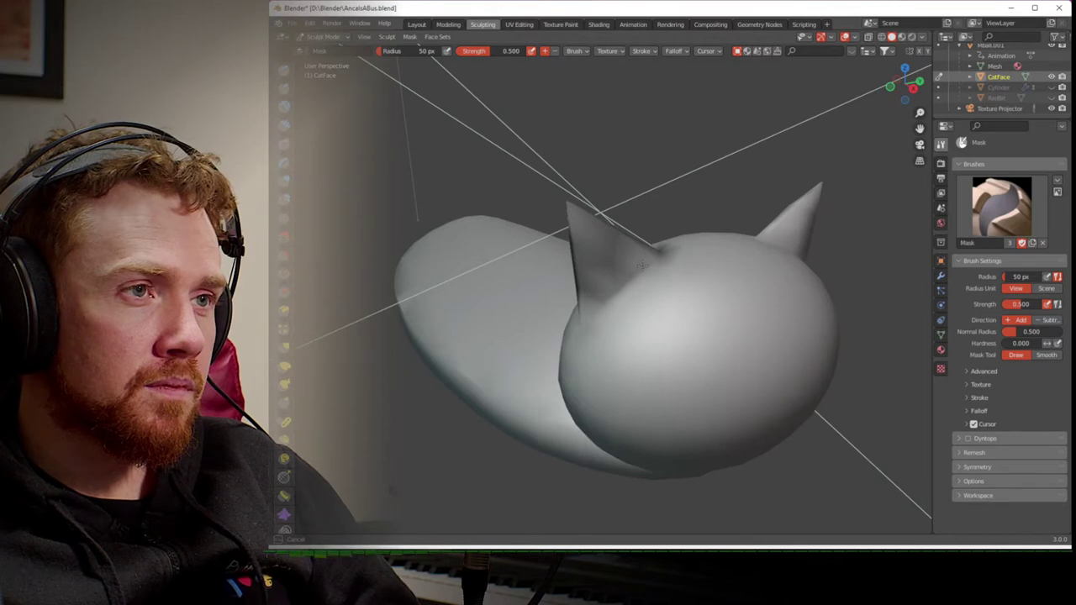
- Paint mask strokes down and over the right ear
middle_click_drag(645, 252, 504, 320)
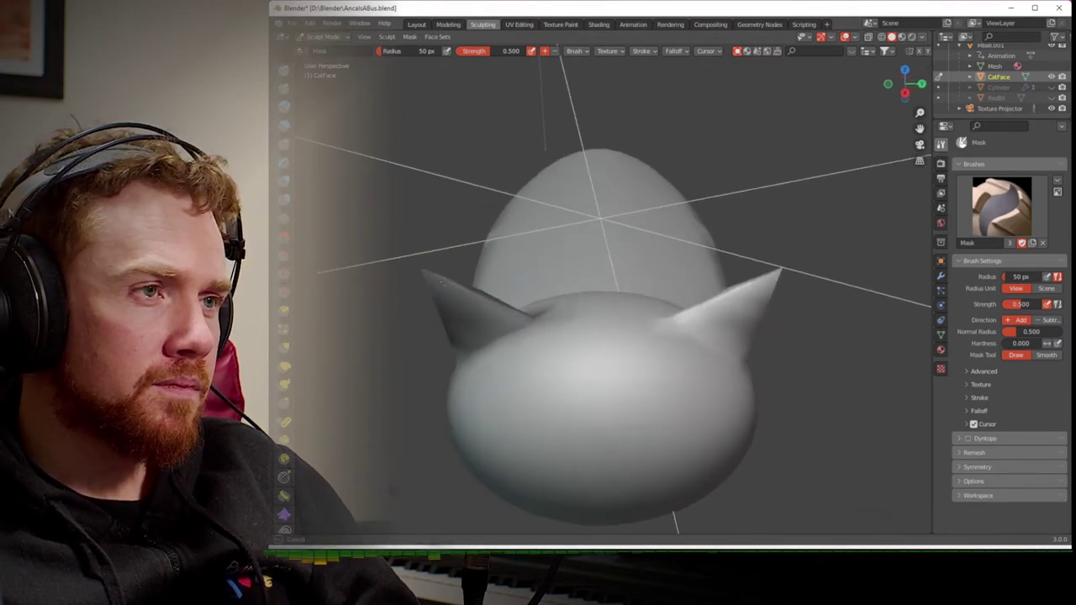
middle_click_drag(433, 282, 473, 260)
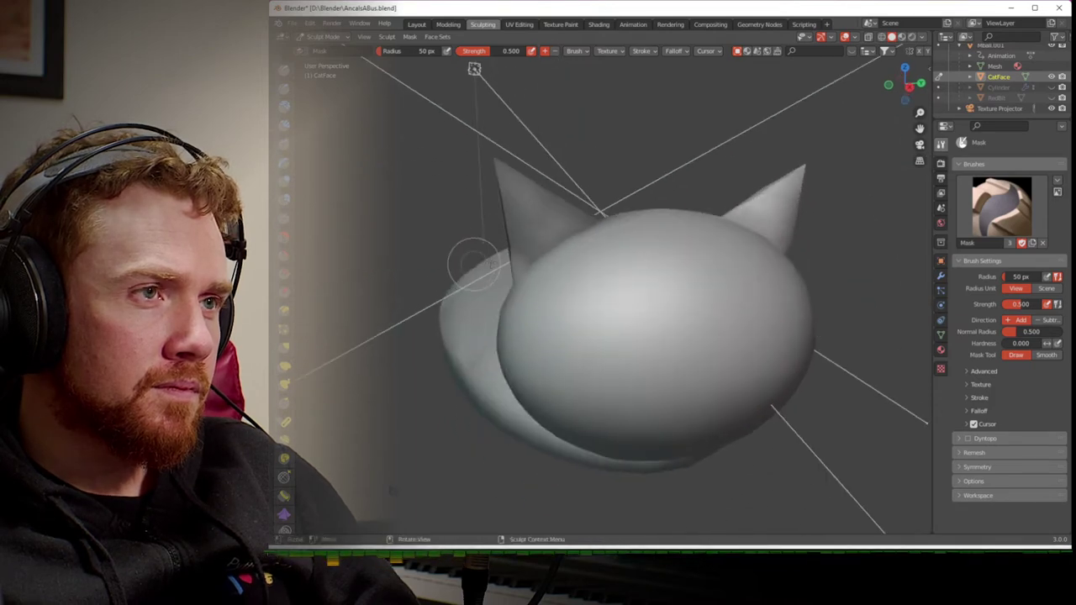
scroll(523, 238, "up", 5)
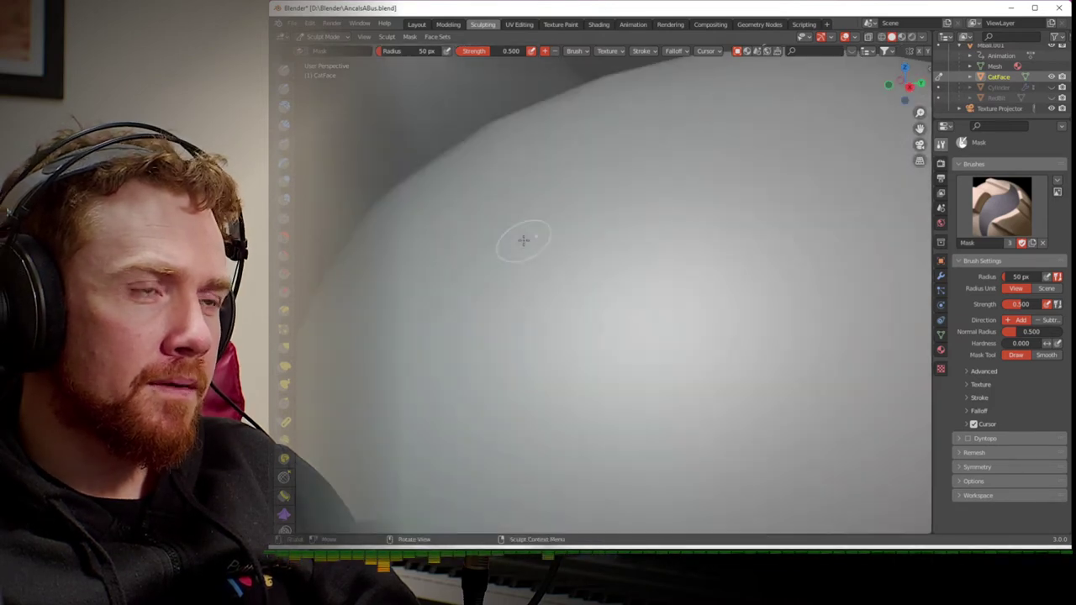
scroll(523, 238, "down", 2)
middle_click_drag(523, 238, 564, 250)
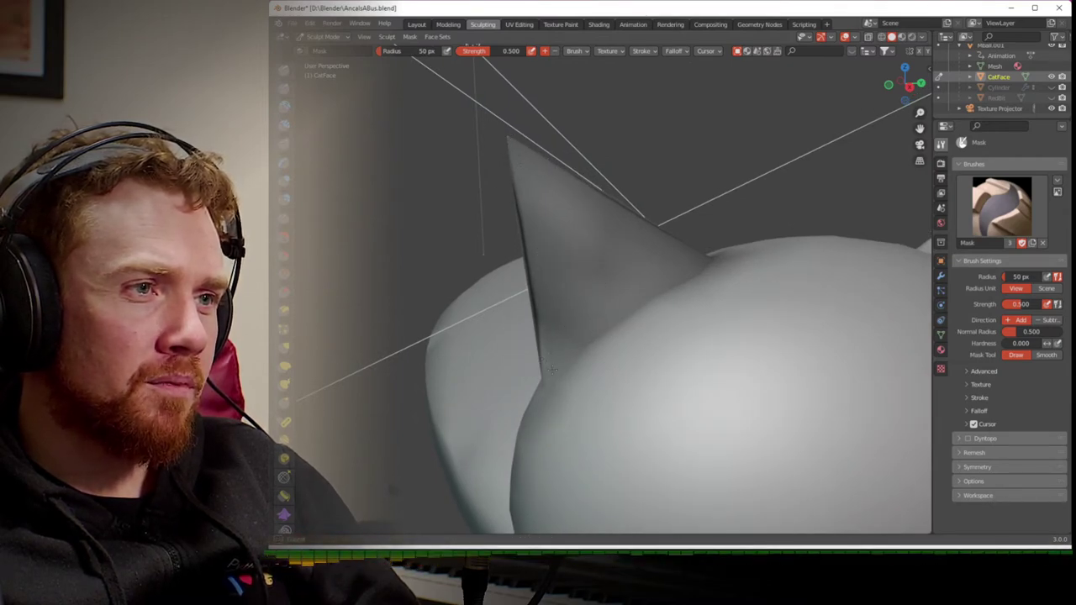
scroll(549, 374, "down", 5)
middle_click_drag(548, 375, 757, 277)
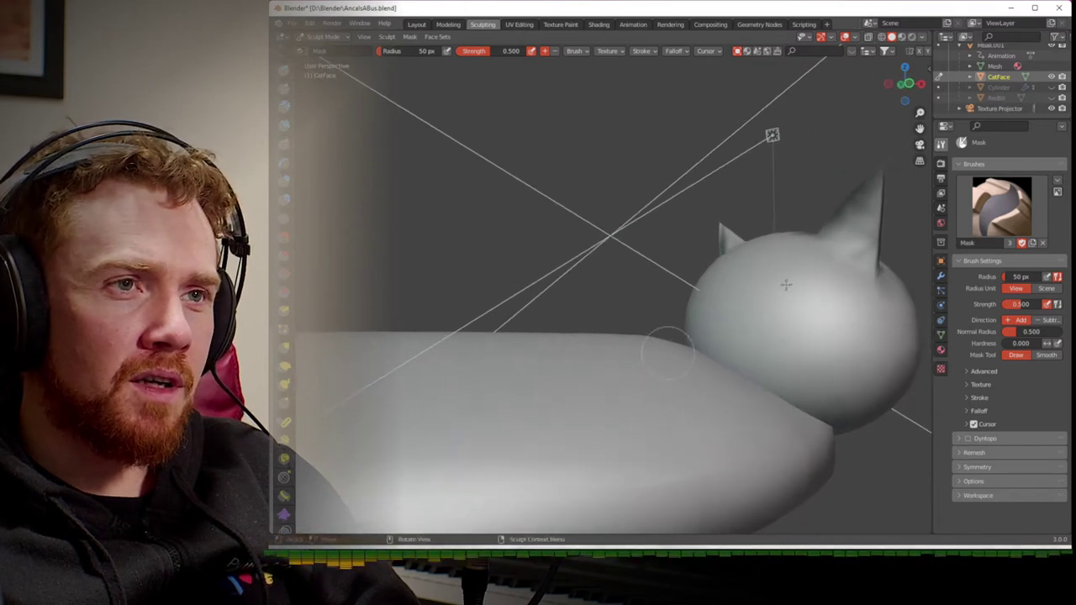
left_click_drag(863, 239, 871, 282)
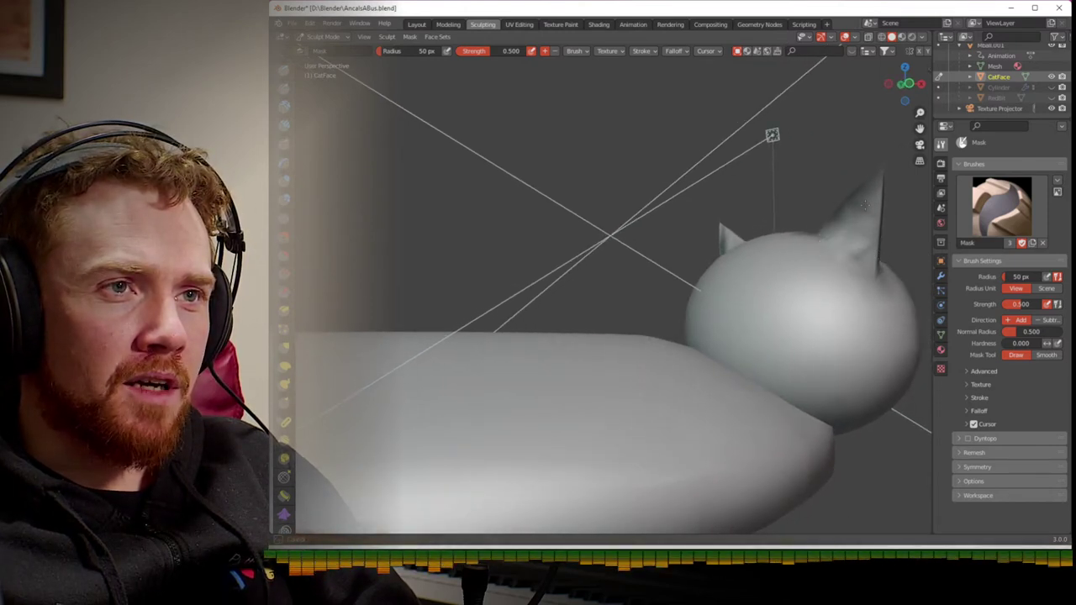
left_click_drag(864, 190, 864, 205)
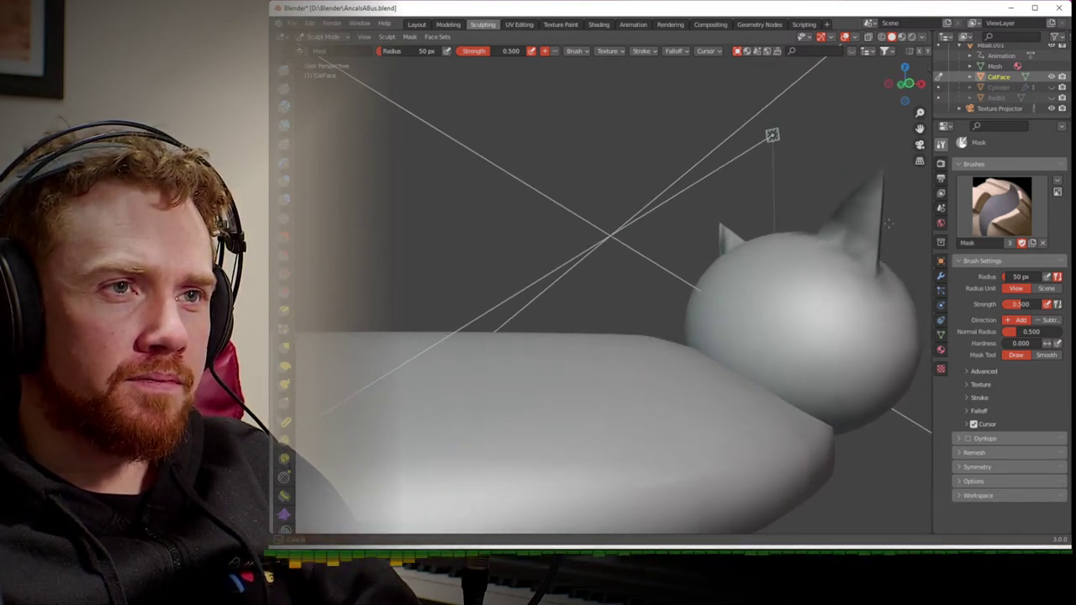
middle_click_drag(877, 228, 854, 257)
mouse_move(714, 244)
middle_mouse_down()
mouse_move(675, 226)
mouse_move(627, 268)
middle_mouse_up()
key("b")
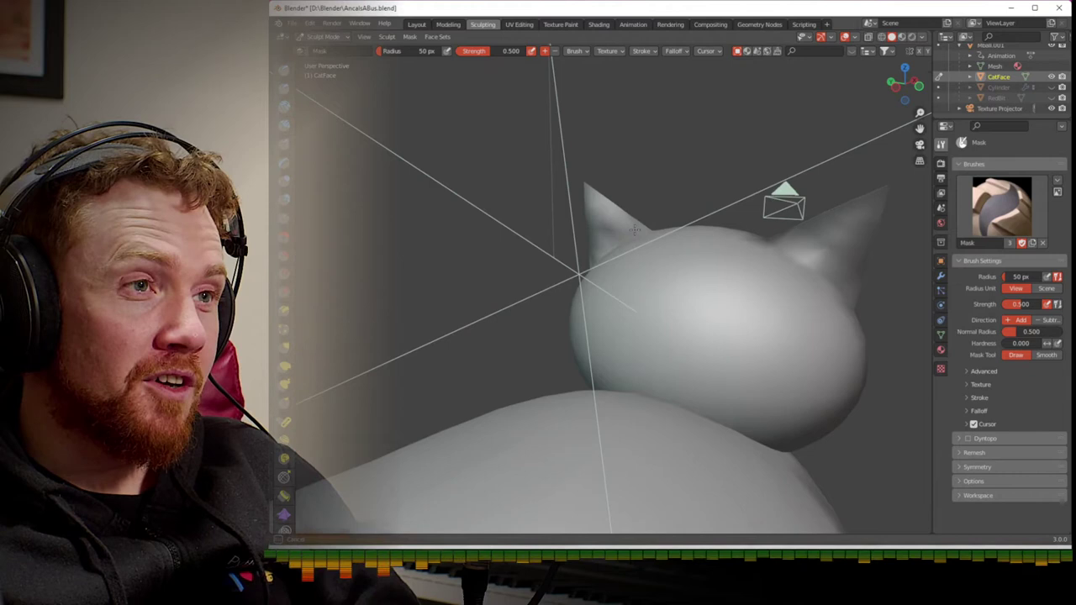
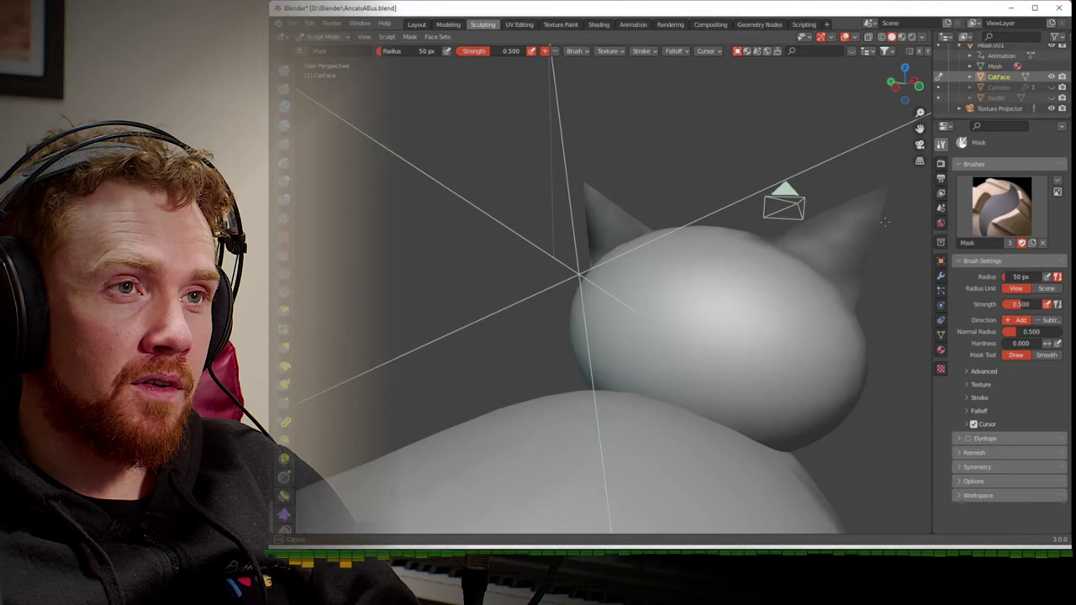
- Raise the Mask brush strength to 1.000 and mask the base of the right ear
mouse_move(870, 224)
middle_mouse_down()
mouse_move(669, 228)
mouse_move(726, 247)
middle_mouse_up()
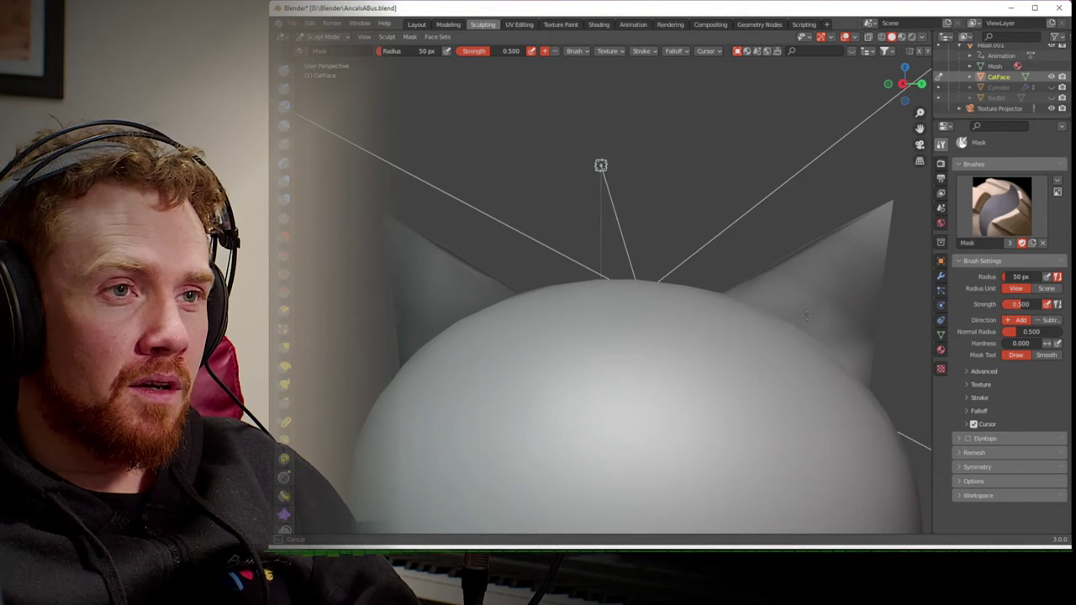
scroll(808, 315, "down", 3)
left_click_drag(1015, 309, 1042, 308)
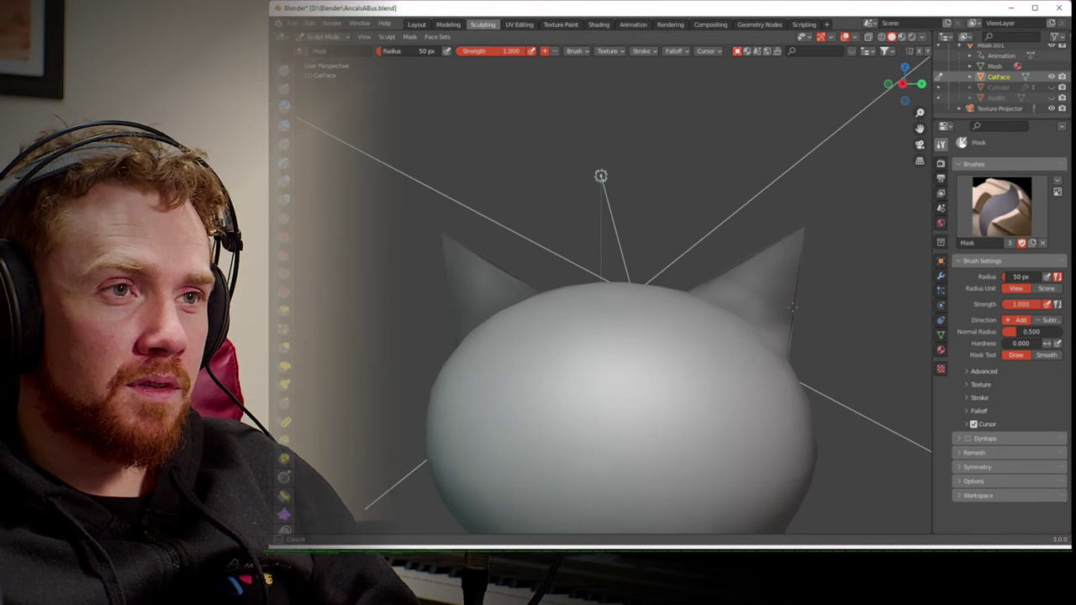
left_click_drag(792, 307, 767, 318)
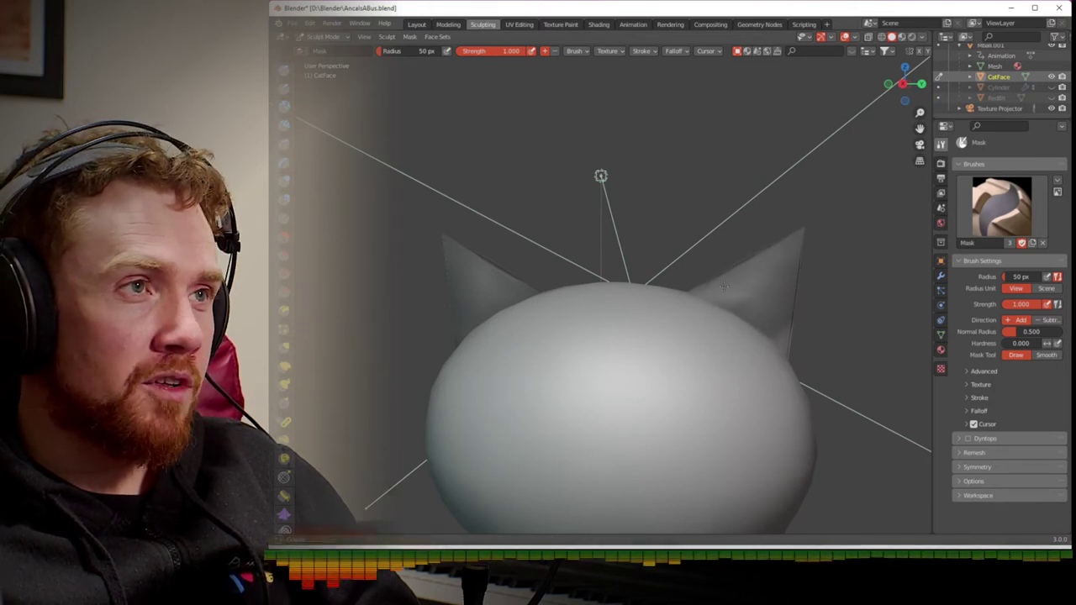
- Orbit the masked head from above, below and the front, then bring up the sculpt brush list
scroll(759, 286, "down", 2)
middle_click_drag(754, 286, 710, 363)
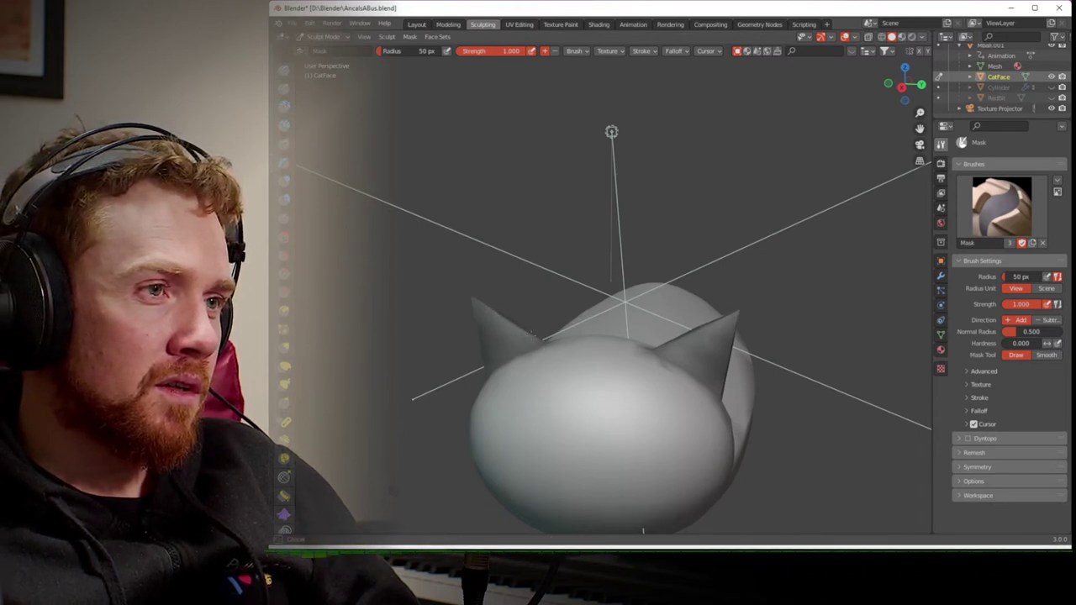
middle_click_drag(532, 335, 576, 307)
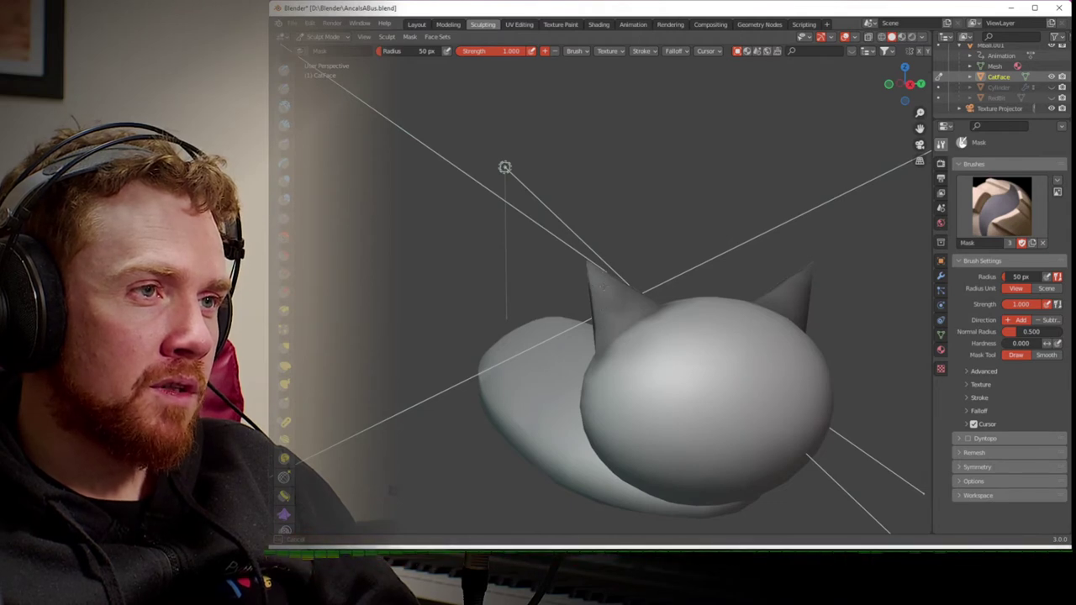
middle_click_drag(700, 283, 768, 230)
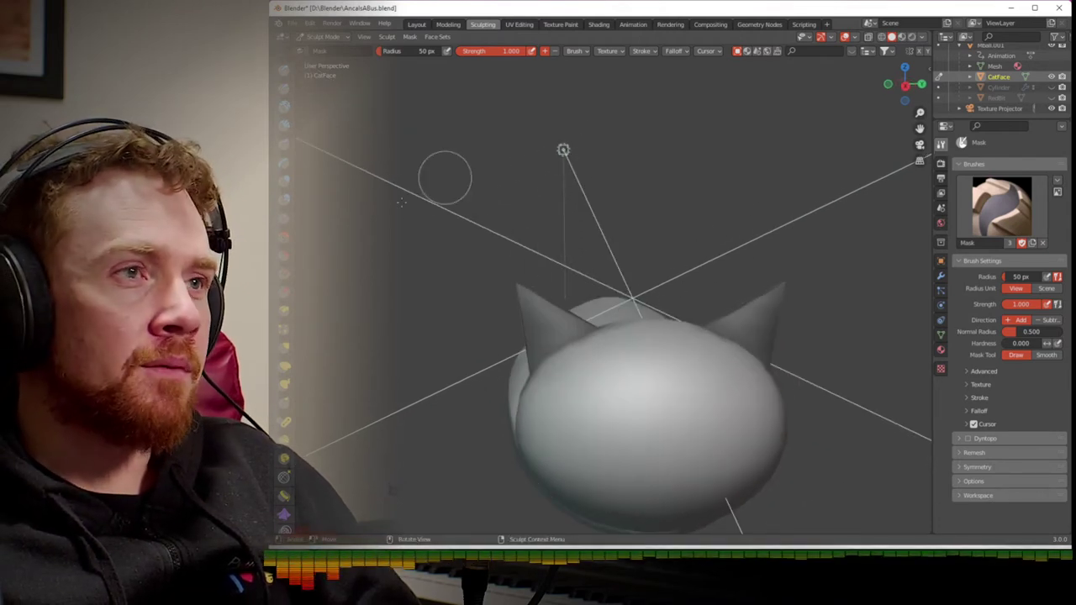
key("shift+space")
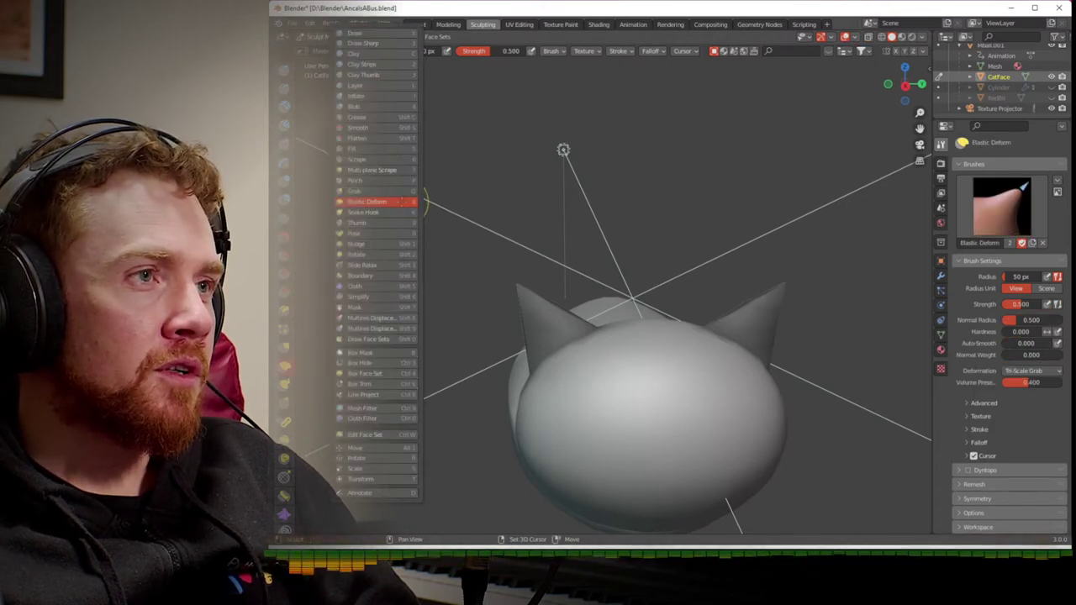
- Switch to the Draw brush and enable Dyntopo, accepting the warning and expanding its settings
left_click(374, 33)
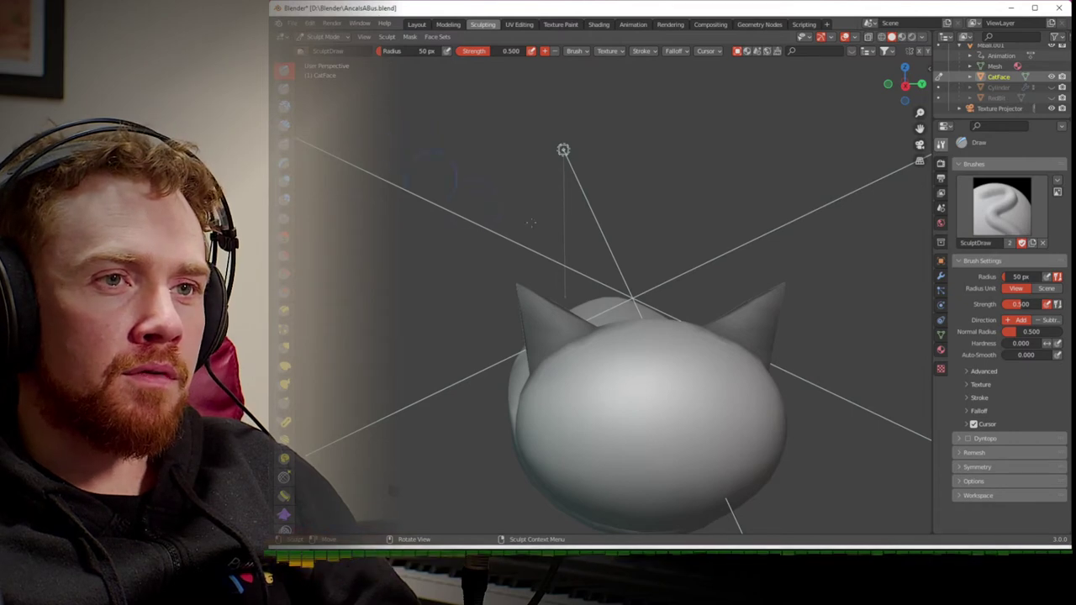
left_click(968, 439)
left_click(935, 468)
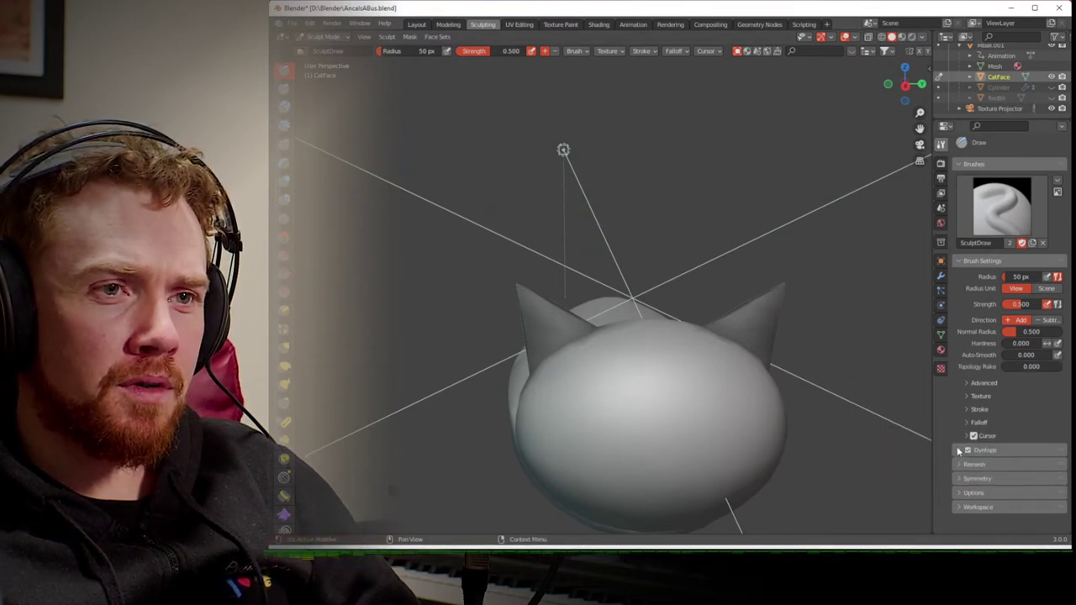
left_click(958, 451)
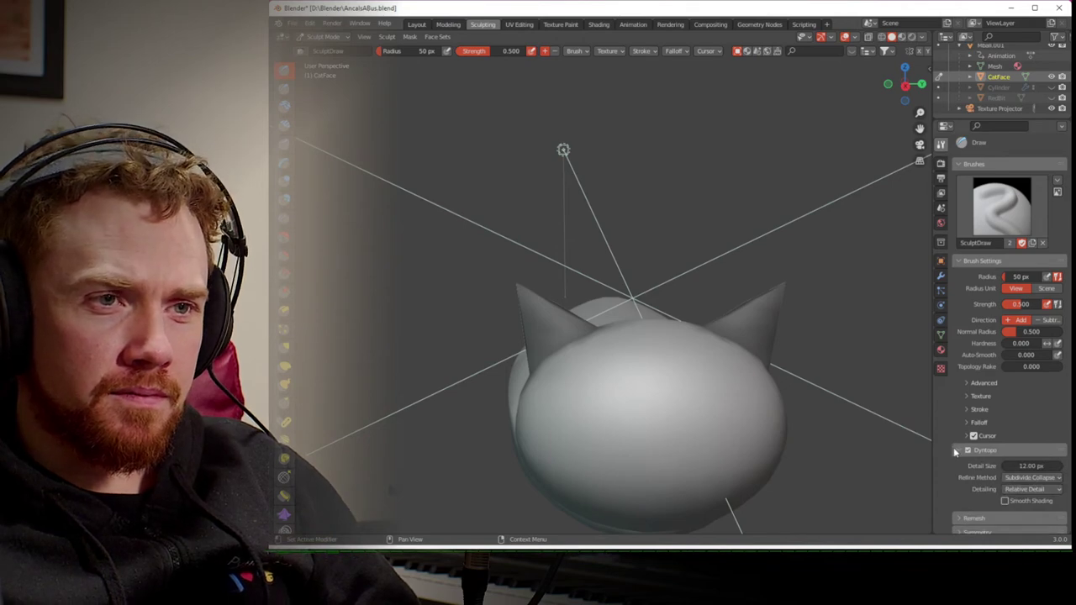
- View the head in Rendered shading showing its grinning face texture, with Dyntopo turned off
middle_click_drag(689, 336, 671, 378)
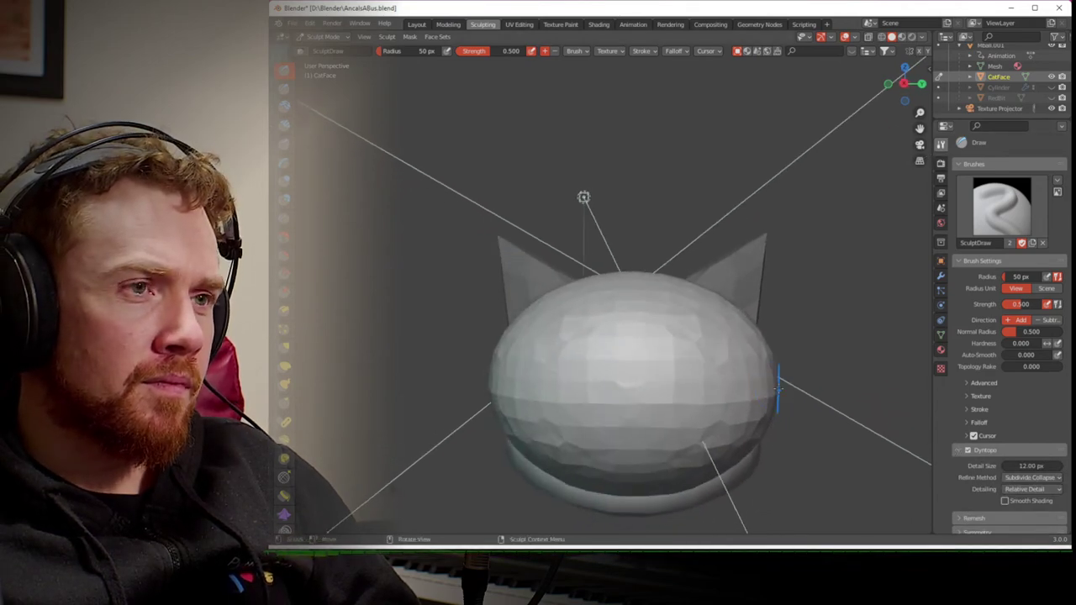
scroll(635, 375, "up", 5)
scroll(634, 376, "down", 4)
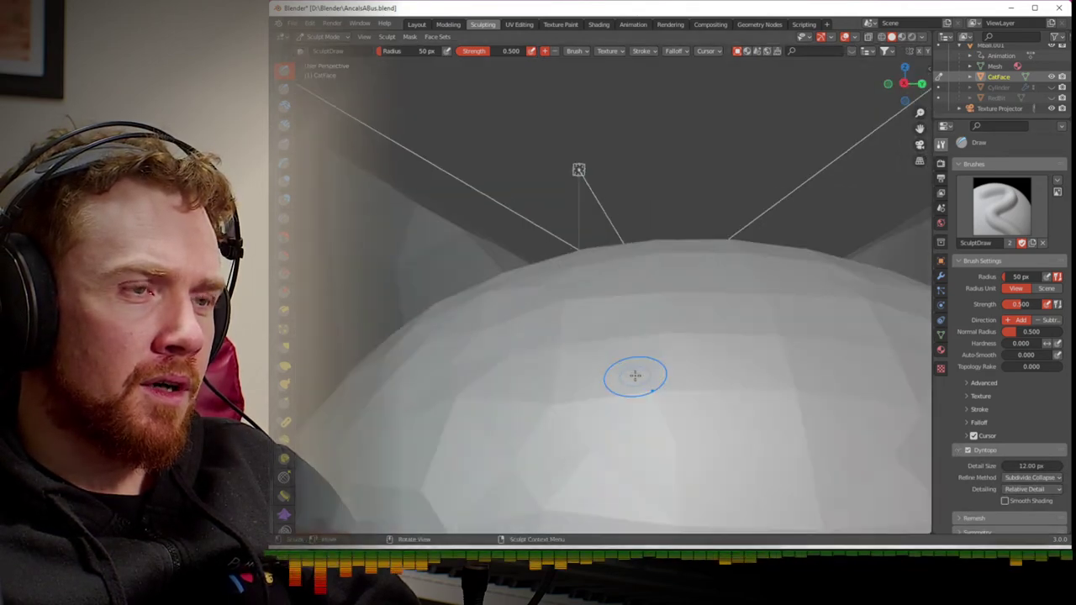
left_click(912, 38)
scroll(773, 229, "down", 3)
scroll(774, 229, "up", 2)
scroll(773, 229, "down", 5)
key("ctrl+d")
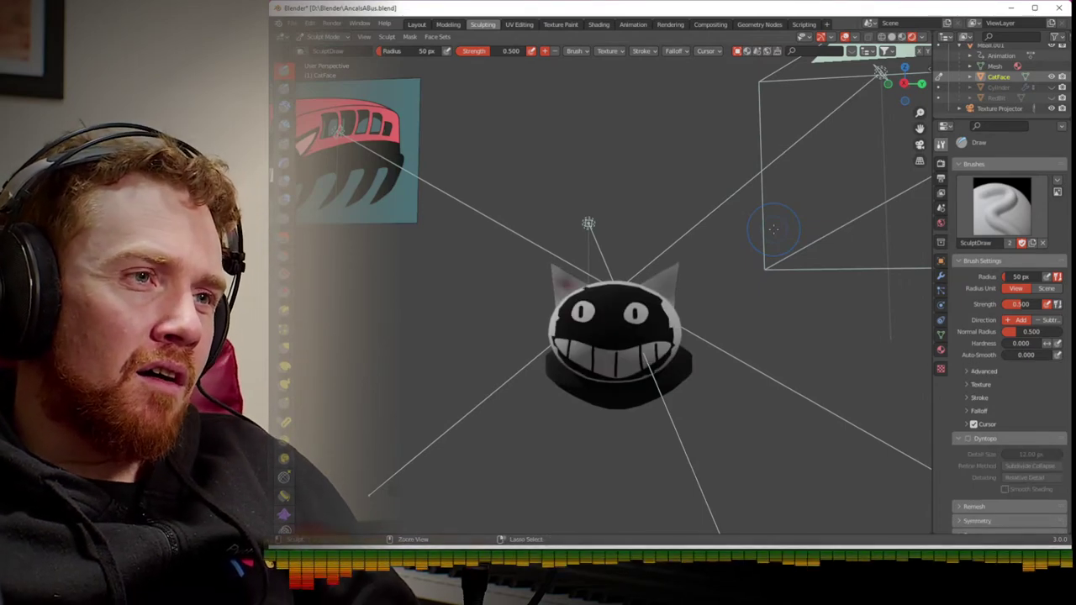
- In Layout, edit the CatFace mesh in Material Preview, zoomed on the left ear with the Knife tool
left_click(417, 23)
mouse_move(560, 247)
middle_mouse_down()
mouse_move(543, 238)
mouse_move(544, 260)
middle_mouse_up()
key("Tab")
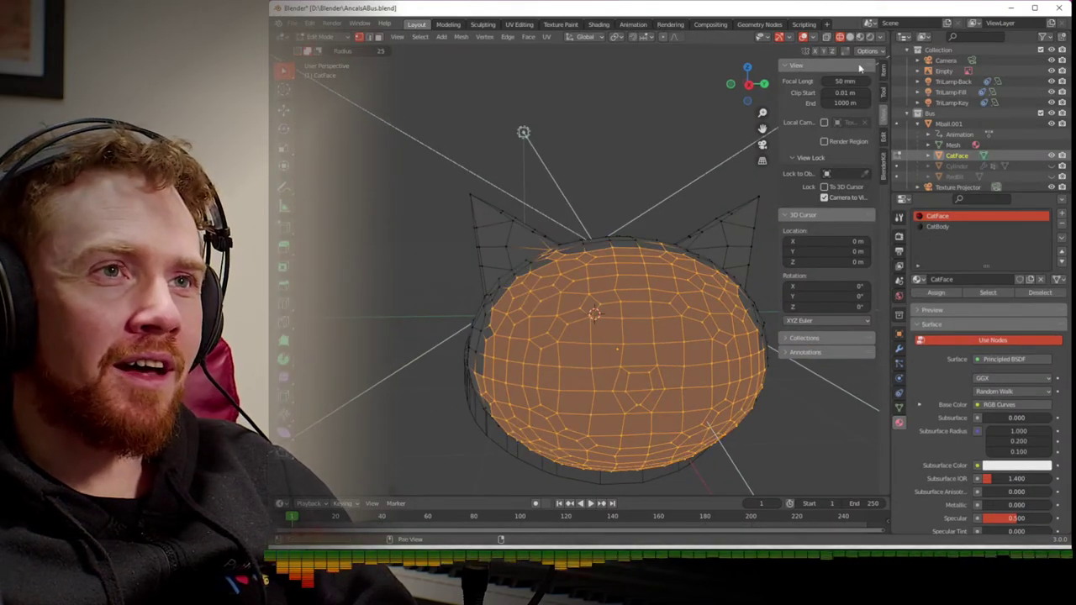
left_click(870, 37)
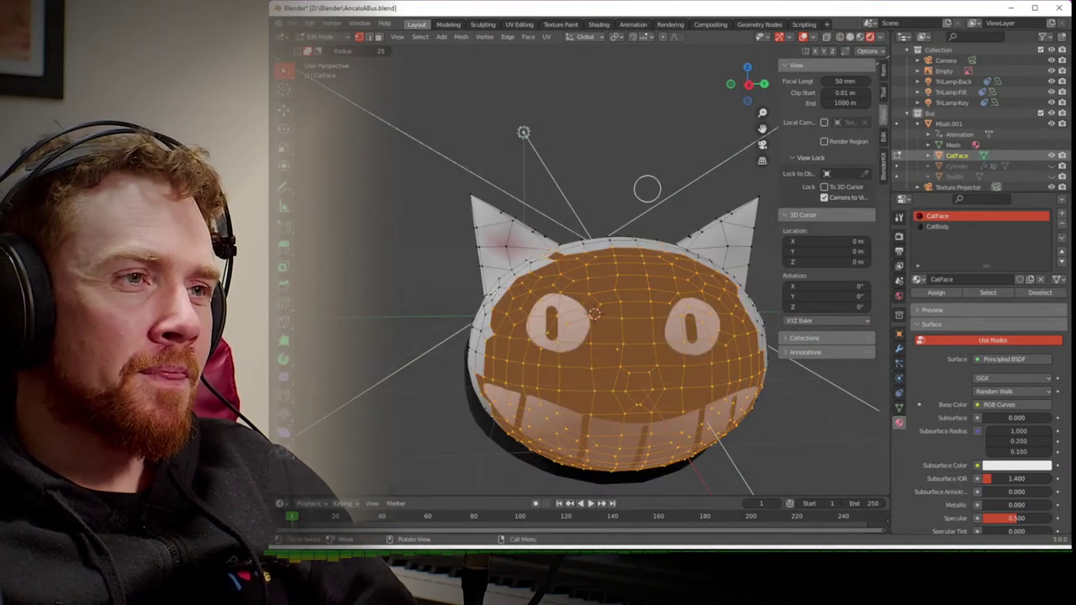
scroll(487, 302, "up", 8)
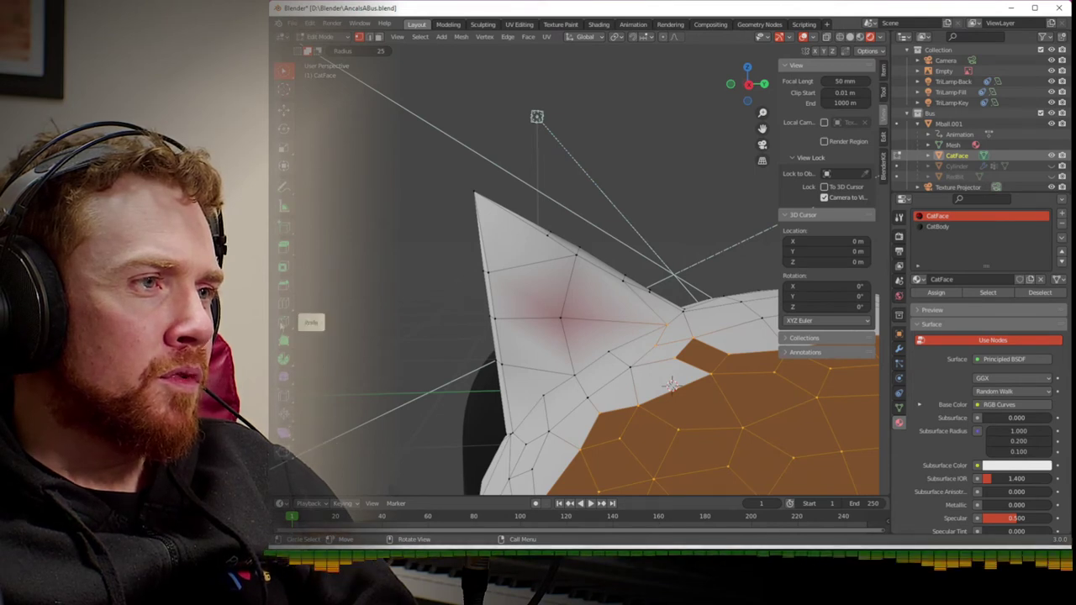
left_click(284, 323)
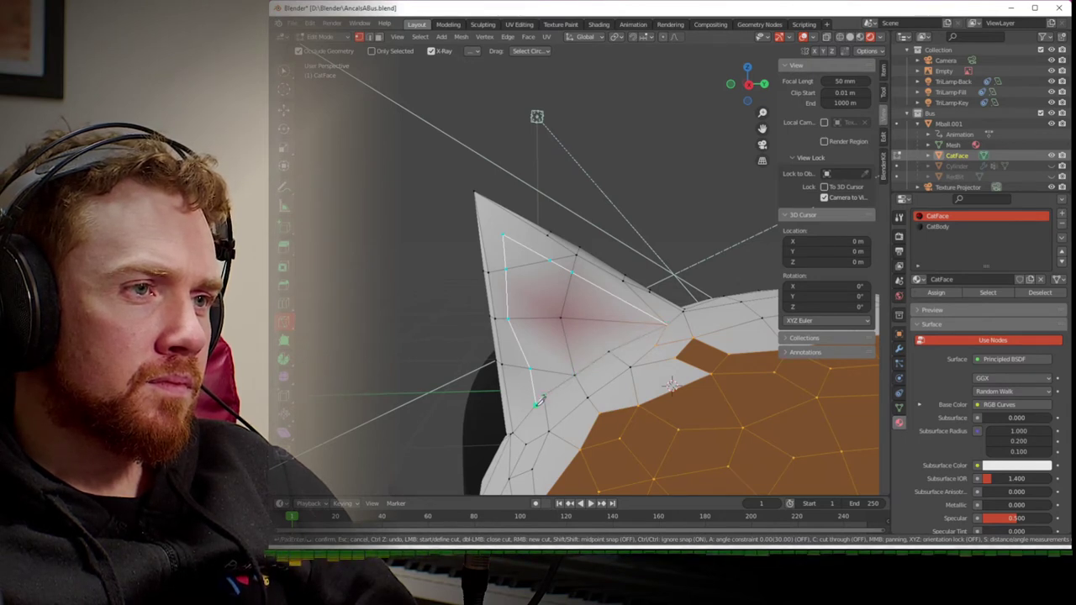
- Confirm the inner-ear triangle cut and move its new vertices using circle selection
key("Return")
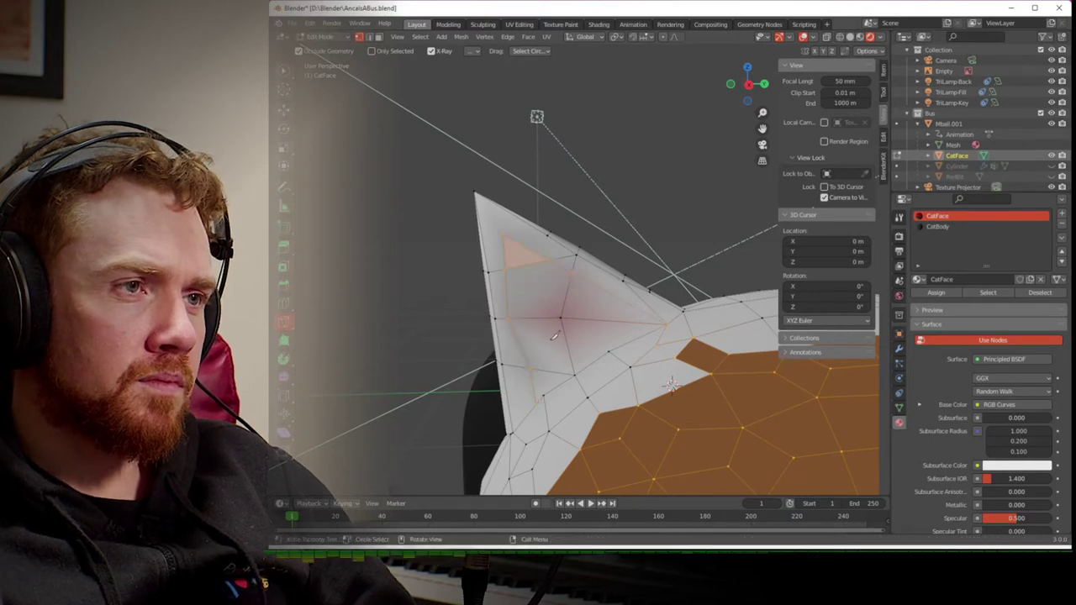
key("Tab")
key("Tab")
key("shift+space")
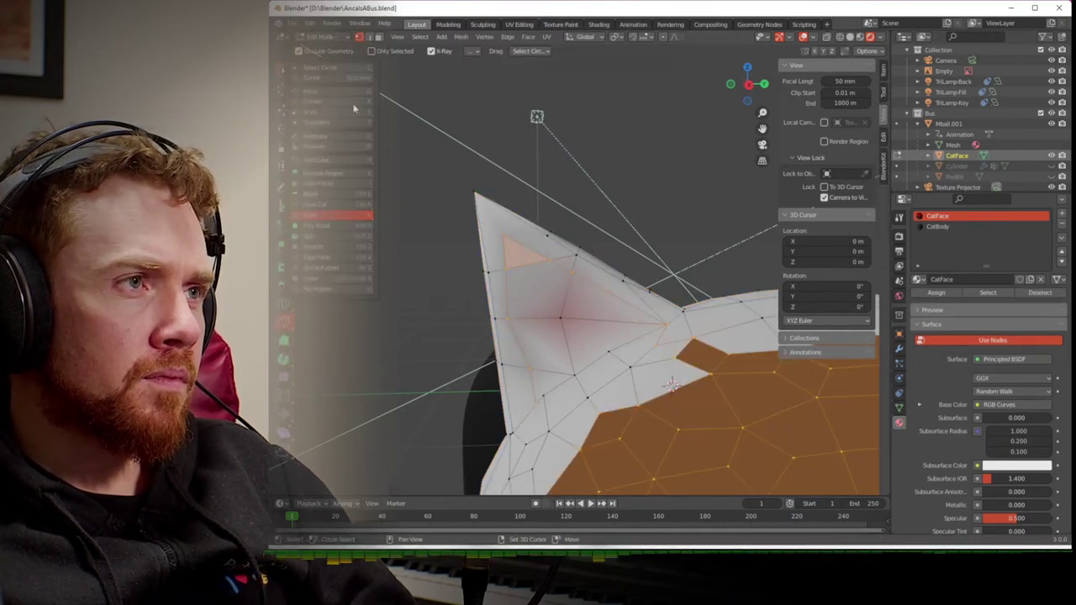
left_click(340, 68)
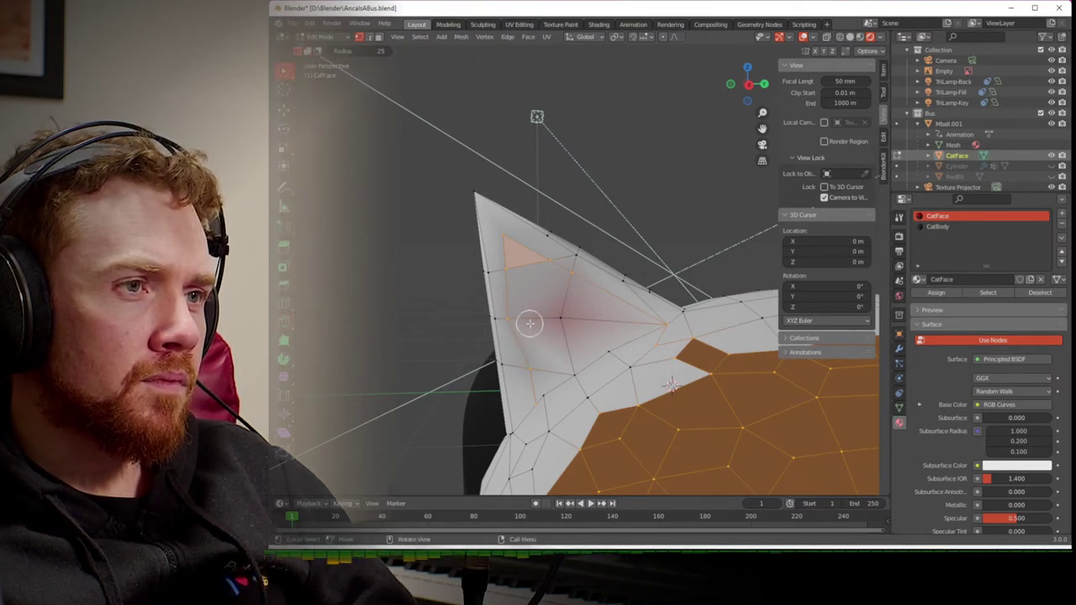
key("alt+a")
key("g")
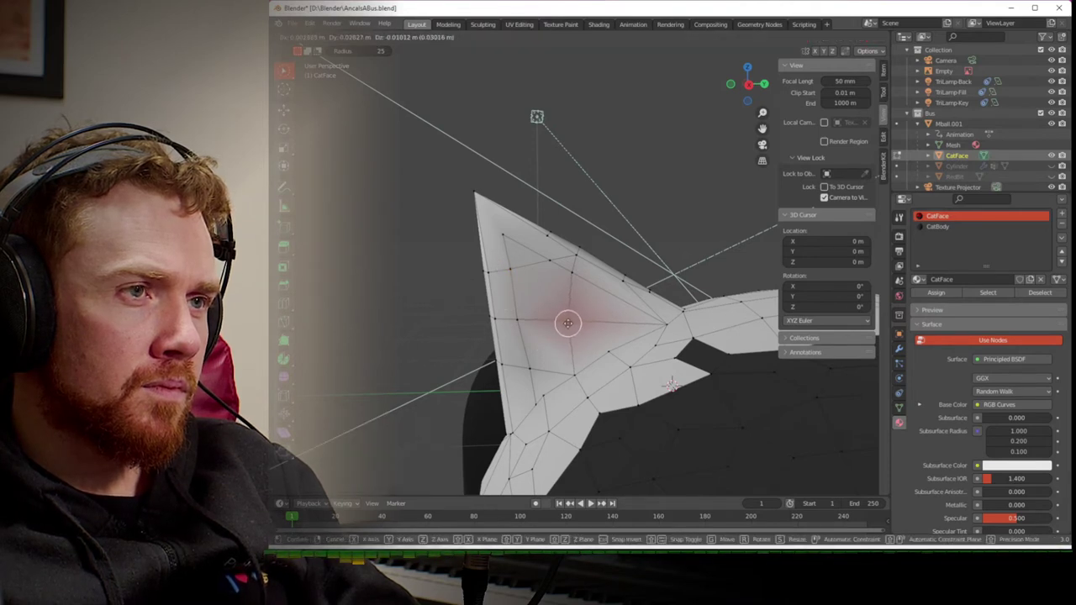
left_click(565, 321)
- Return CatFace to Object Mode and switch it to Vertex Paint mode
key("Tab")
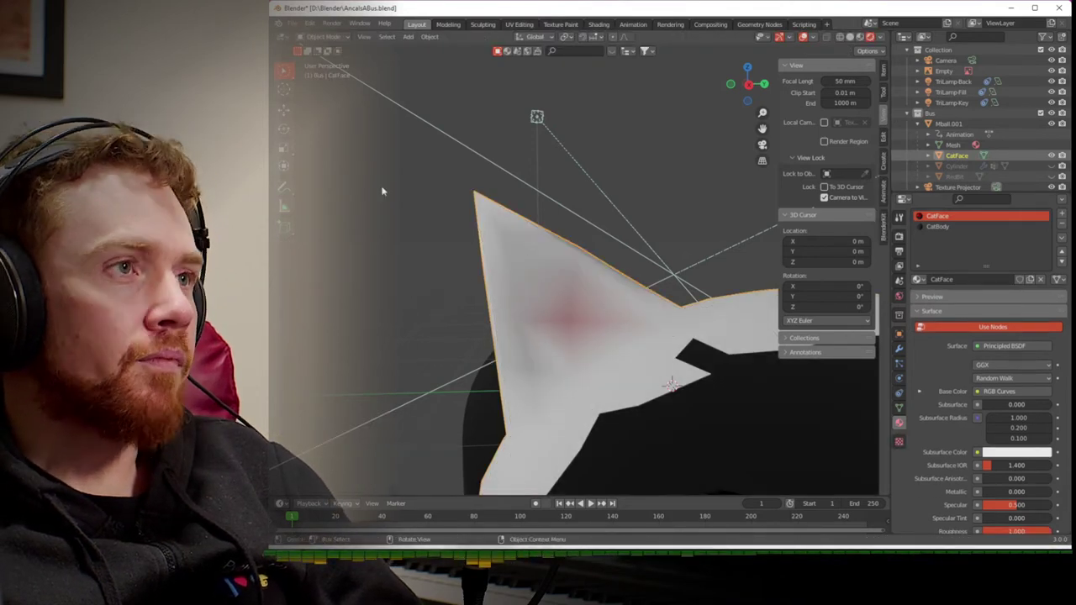
key("ctrl+Tab")
left_click(393, 131)
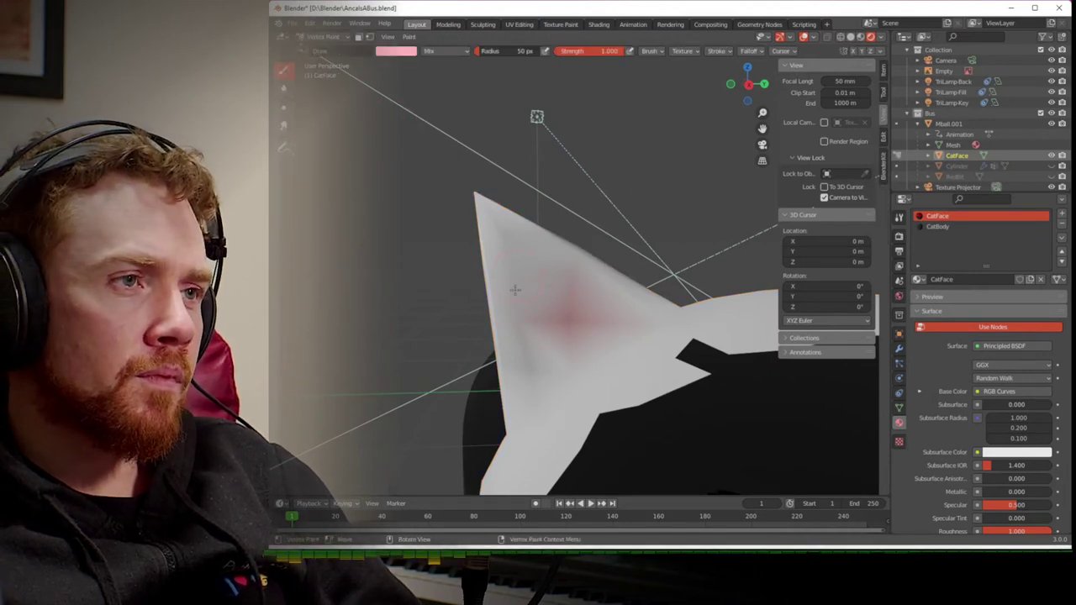
- Paint pink over the ear's inner triangle, checking it in X-ray and wireframe before returning to solid shading
mouse_move(530, 274)
left_mouse_down()
mouse_move(539, 359)
mouse_move(523, 268)
left_mouse_up()
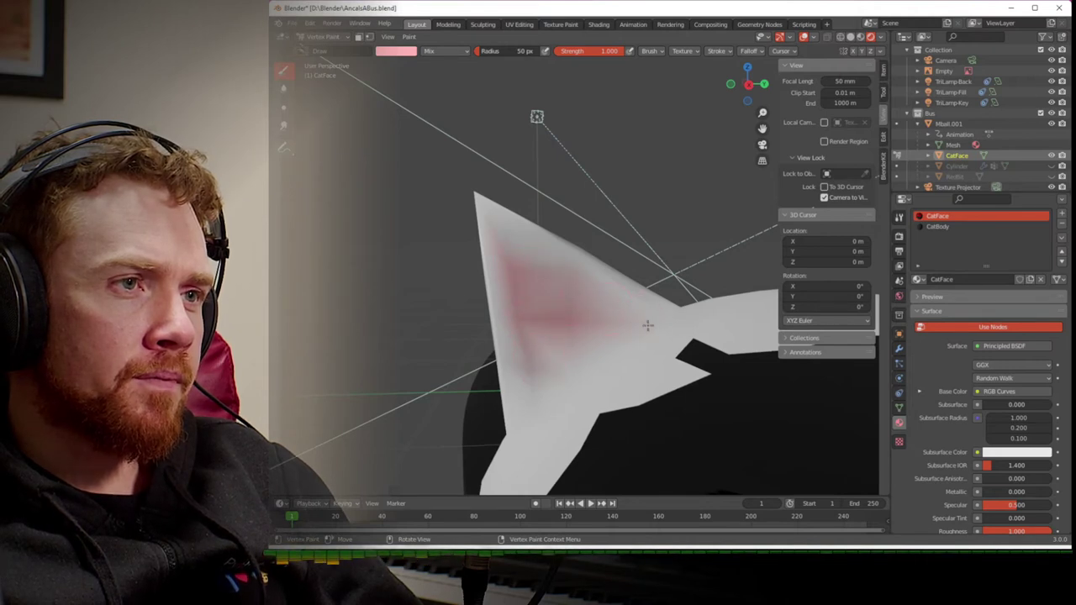
mouse_move(563, 370)
left_mouse_down()
mouse_move(590, 339)
mouse_move(574, 371)
mouse_move(568, 359)
mouse_move(558, 372)
left_mouse_up()
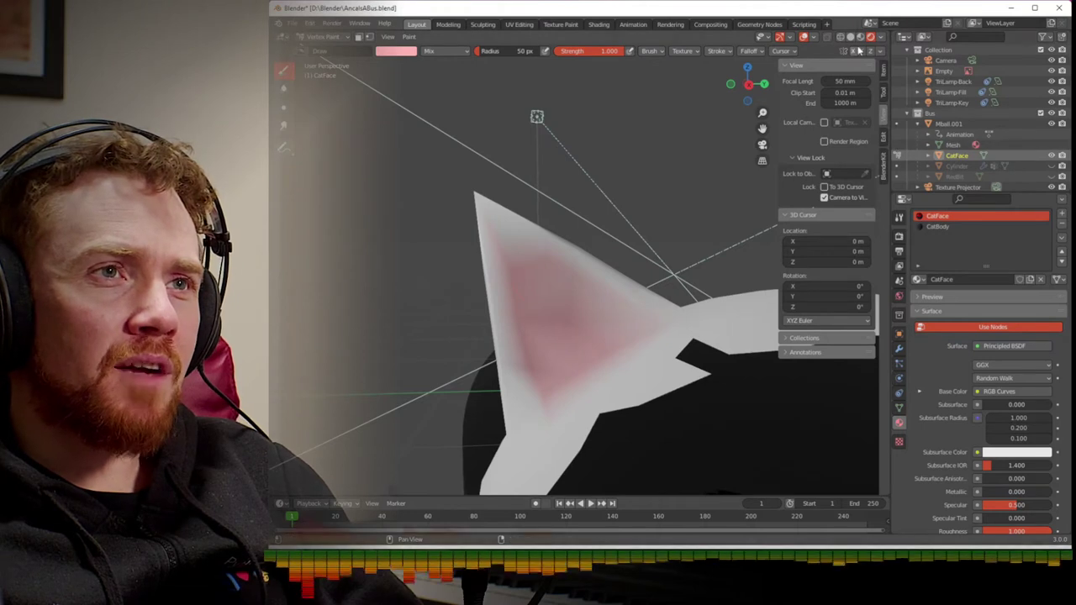
left_click(850, 39)
left_click(840, 39)
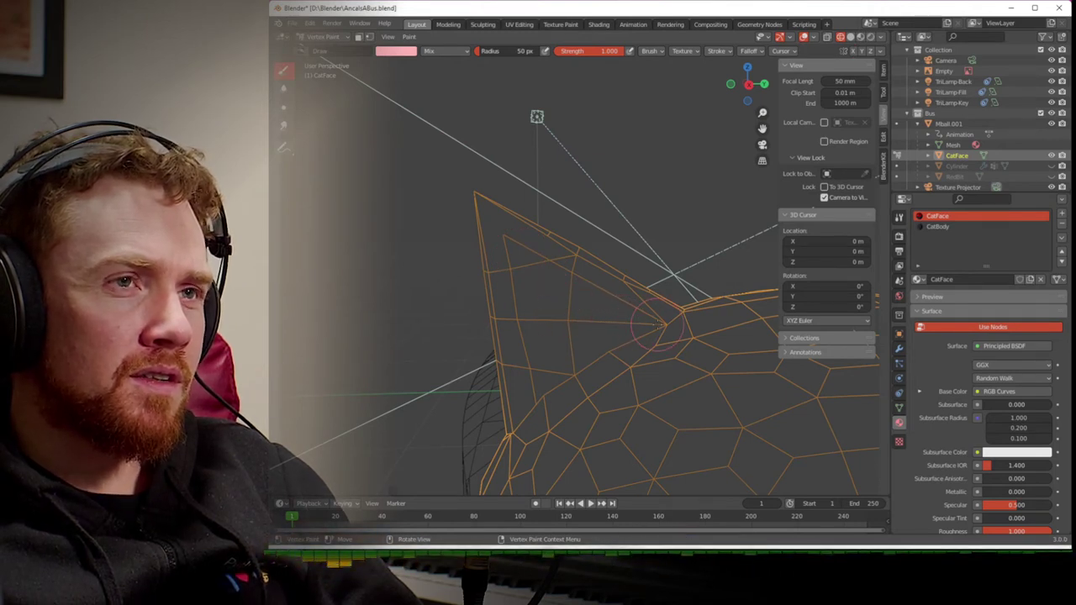
left_click(868, 39)
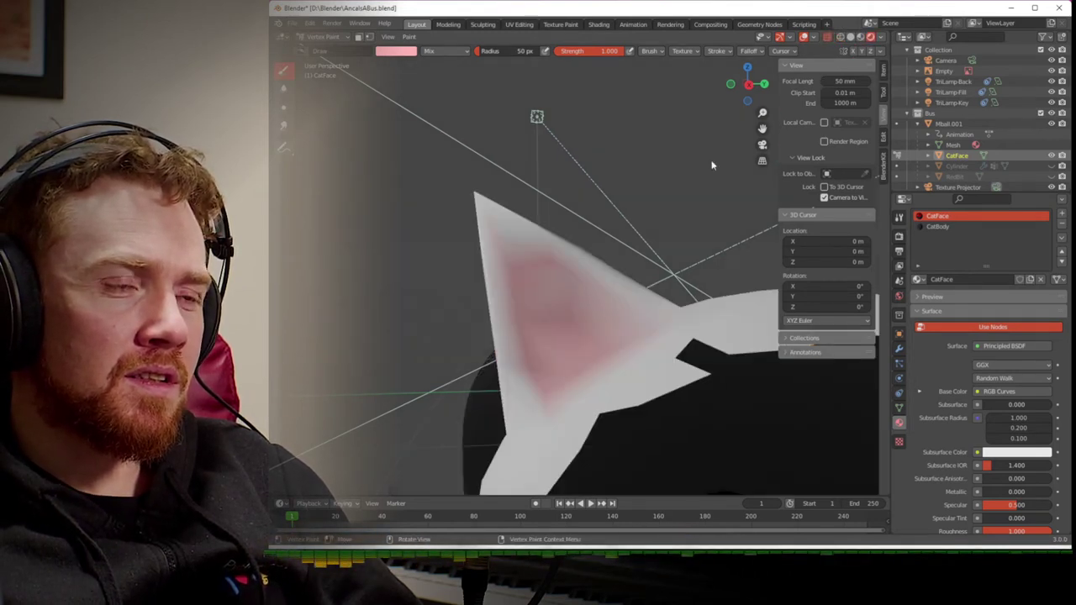
- Set the brush colour to black, darken the pink patch's edges, and enlarge the brush to 145 px
left_click(395, 53)
left_click_drag(464, 130, 465, 141)
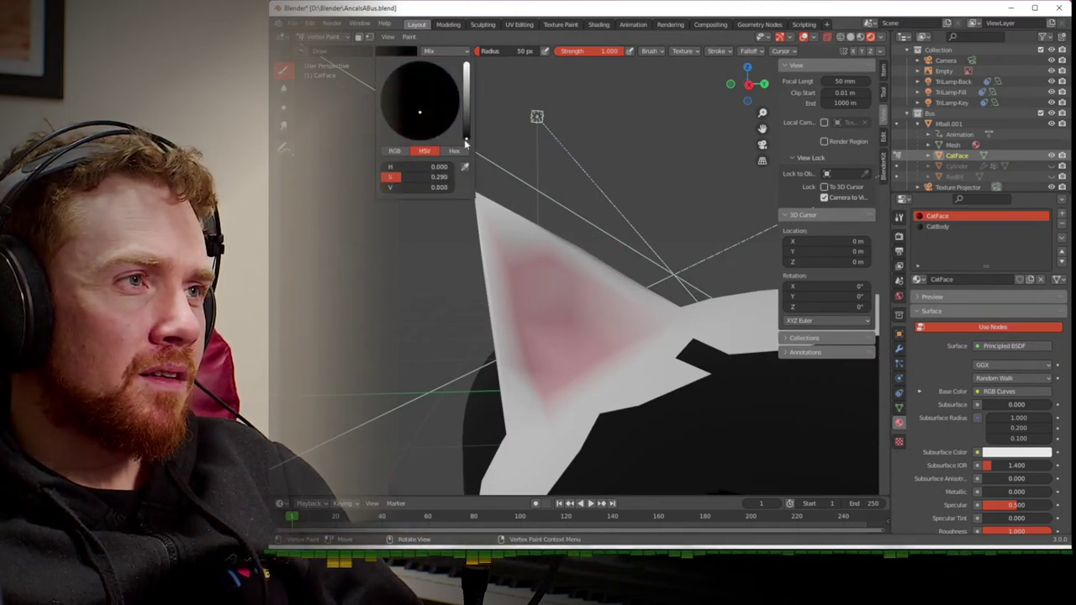
mouse_move(509, 288)
left_mouse_down()
mouse_move(491, 228)
mouse_move(526, 353)
left_mouse_up()
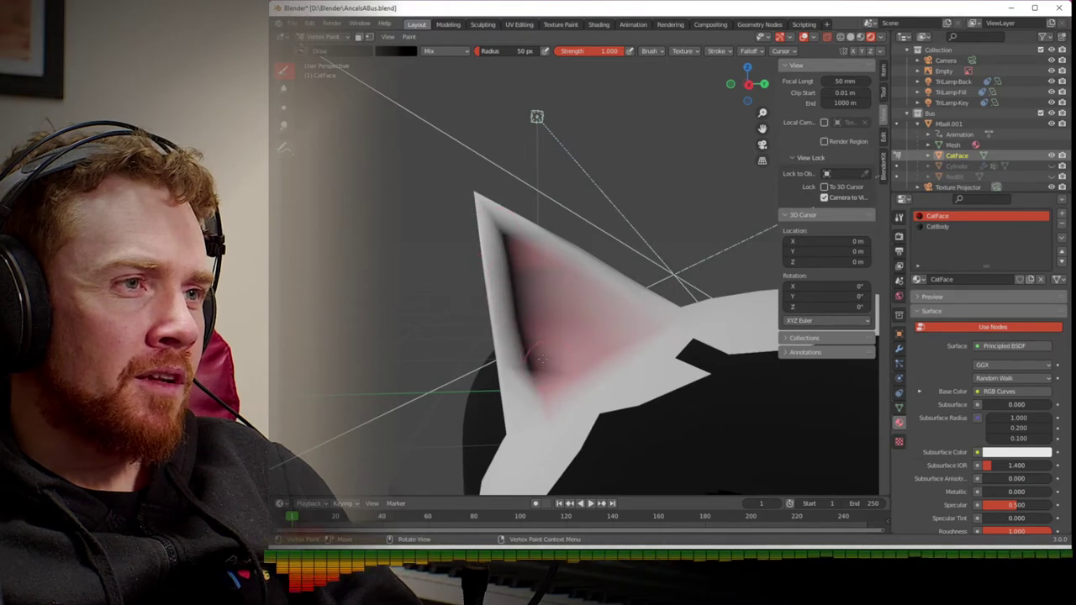
scroll(530, 340, "down", 8)
middle_click_drag(548, 343, 612, 222)
key("f")
left_click(494, 221)
left_click_drag(514, 267, 518, 266)
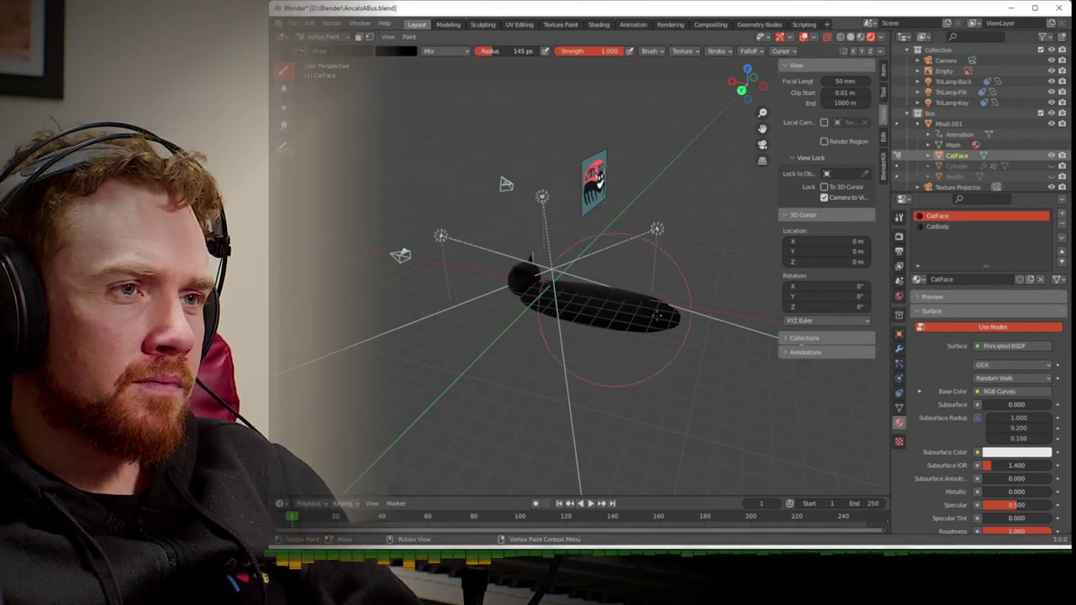
- Orbit around the cat bus to a front view of the cat's face
middle_click_drag(653, 316, 462, 307)
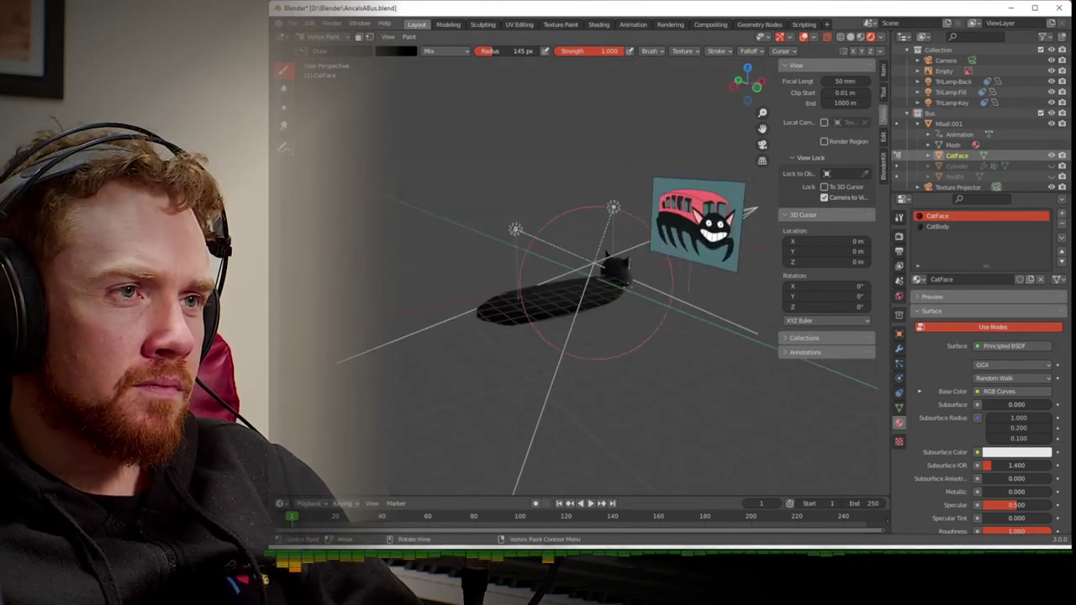
middle_click_drag(633, 272, 577, 241)
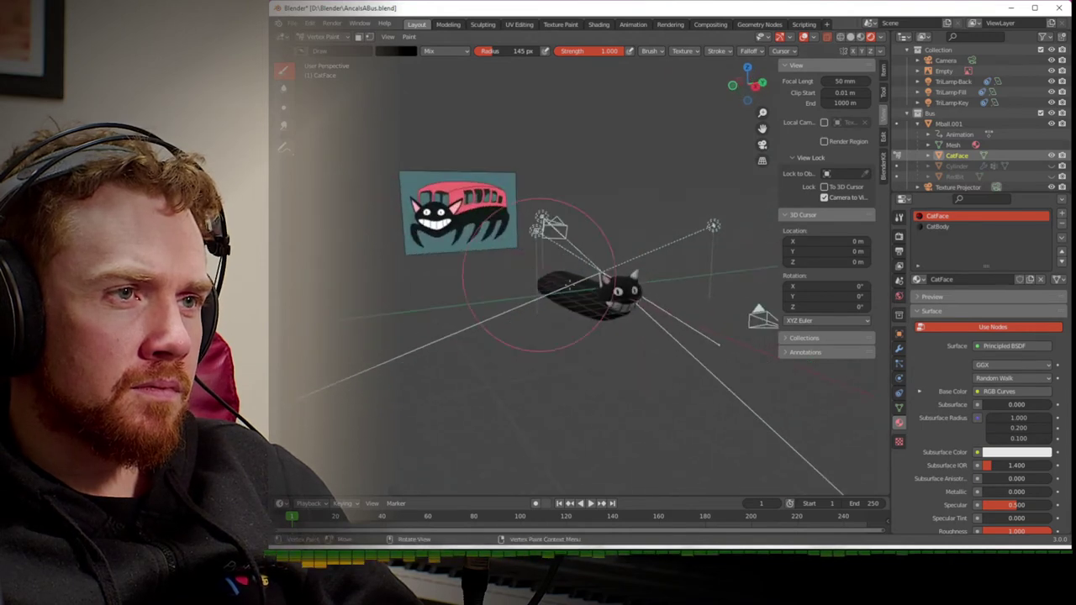
mouse_move(619, 283)
middle_mouse_down()
mouse_move(588, 288)
mouse_move(589, 302)
middle_mouse_up()
scroll(588, 299, "up", 5)
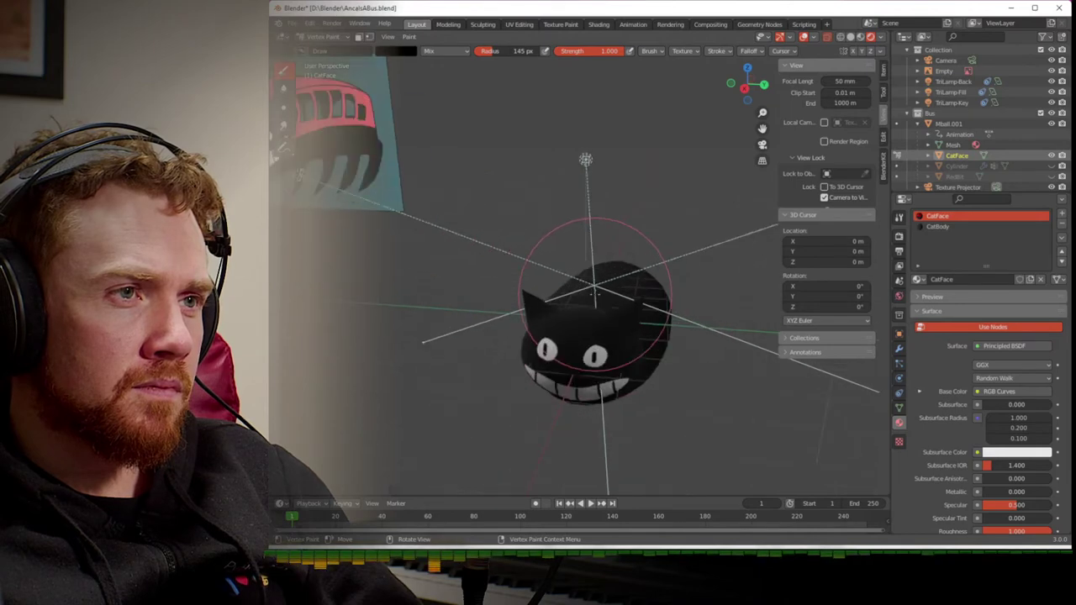
mouse_move(600, 338)
middle_mouse_down()
mouse_move(624, 271)
mouse_move(609, 239)
middle_mouse_up()
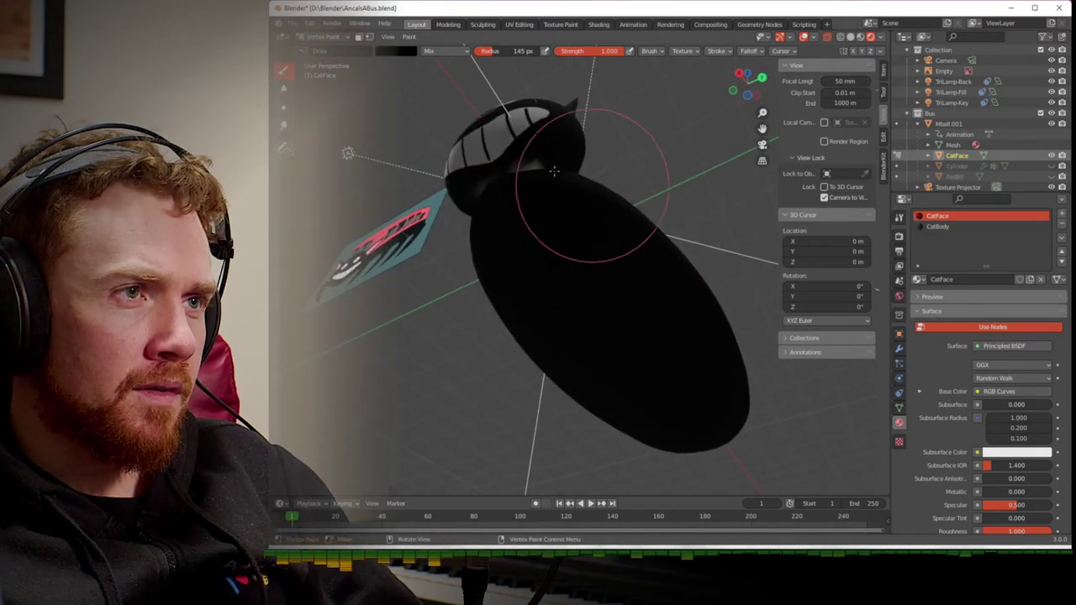
middle_click_drag(543, 160, 564, 289)
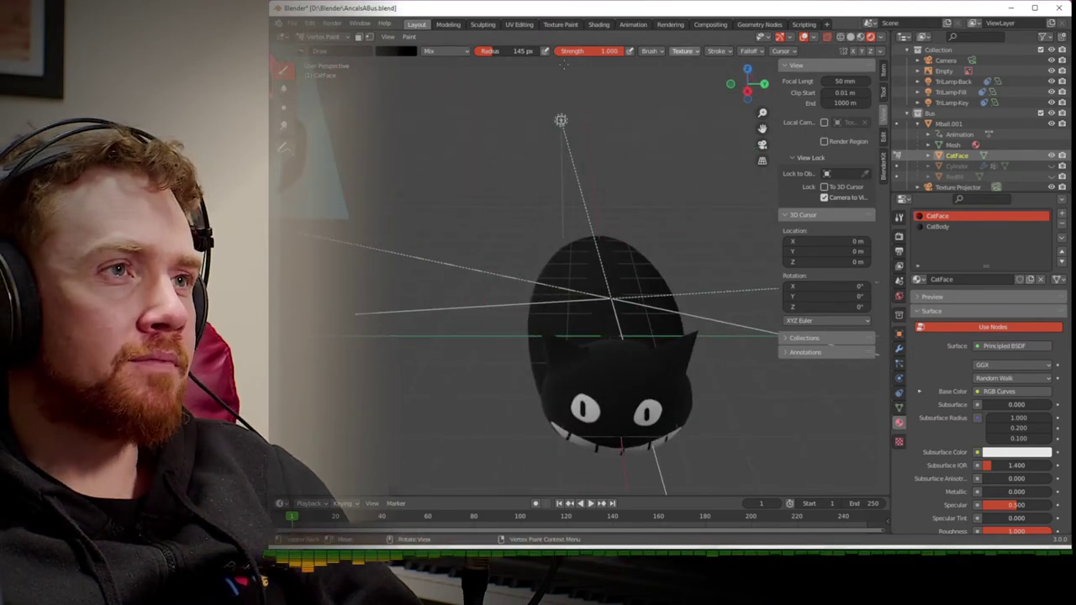
- Sample pink from the reference image as the brush colour and put CatFace into Edit Mode
left_click(381, 52)
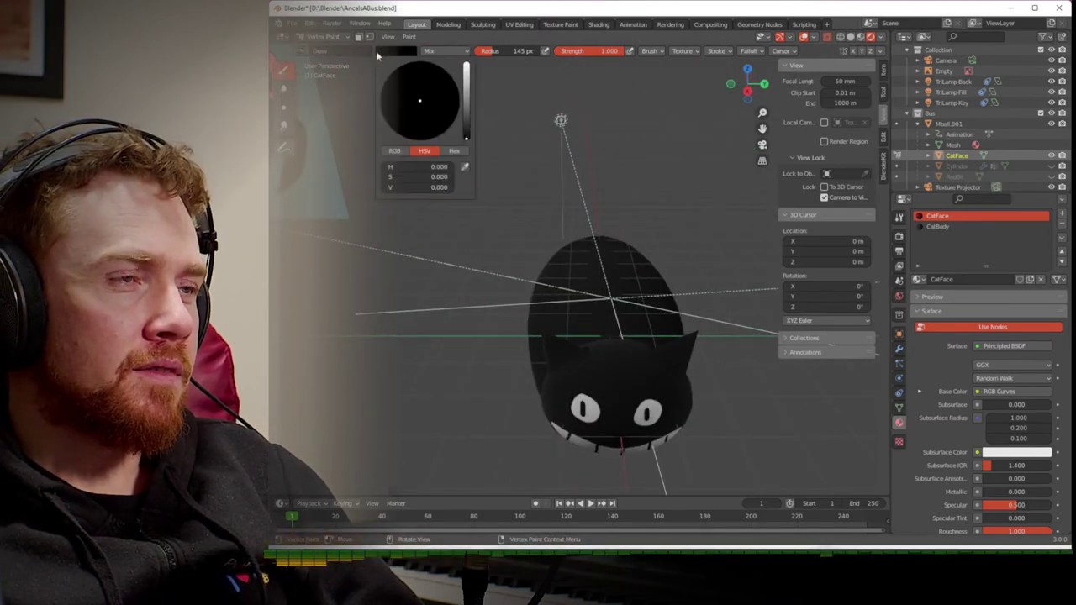
middle_click_drag(354, 118, 516, 171)
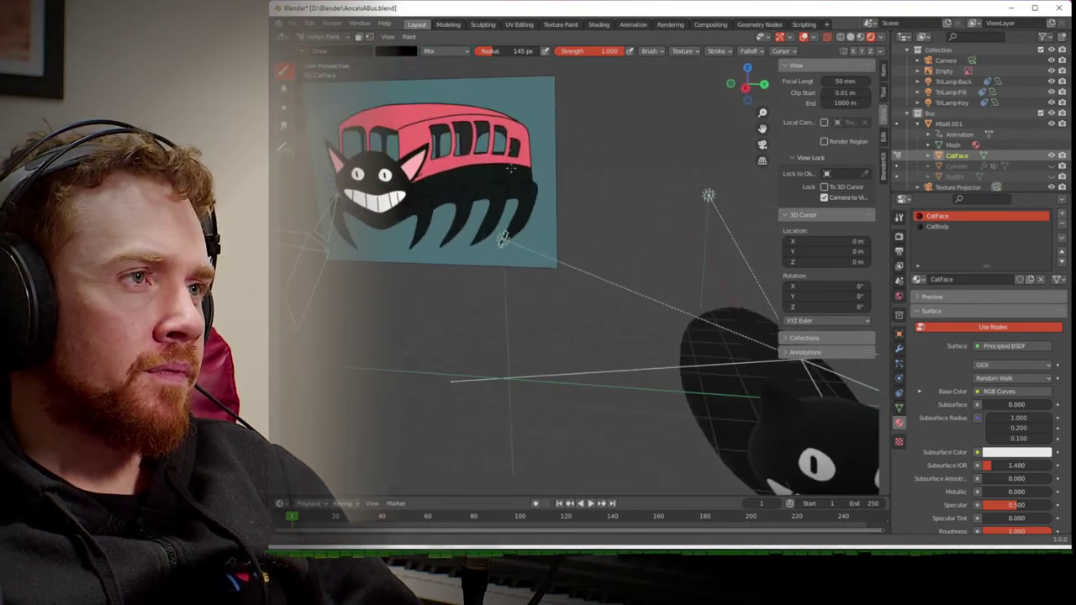
left_click(399, 54)
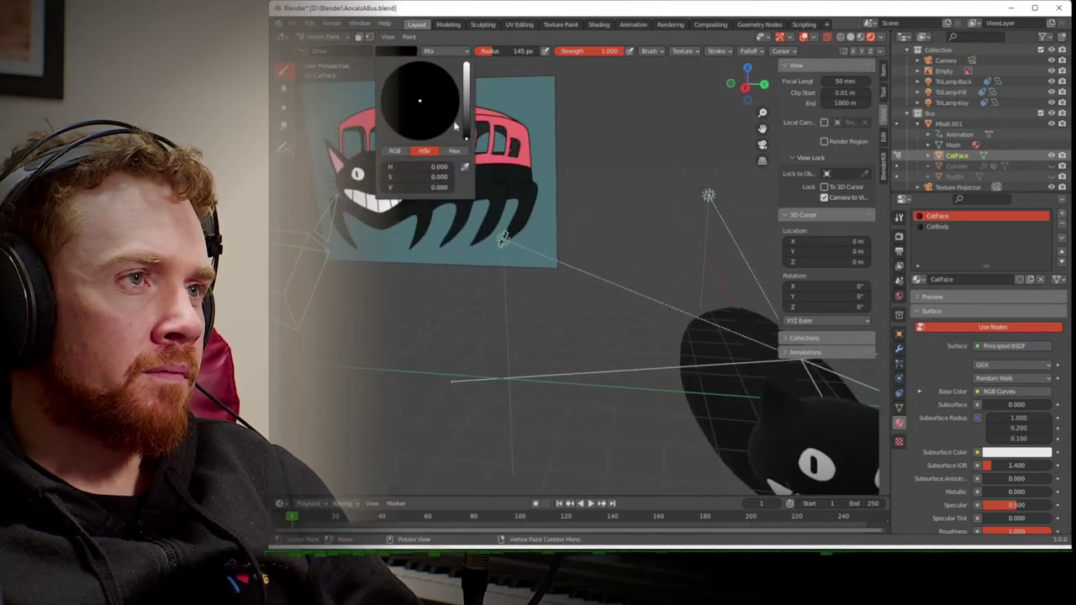
left_click(467, 167)
left_click(503, 239)
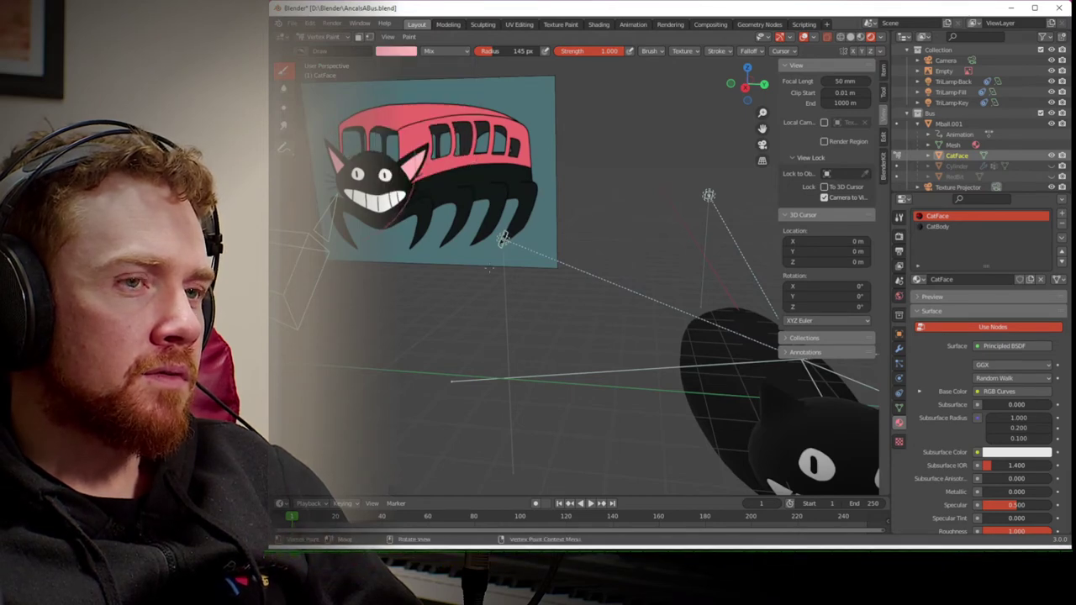
key("Tab")
middle_click_drag(732, 425, 639, 368)
- Knife-cut a triangle into the ear through points at its base, tip and right corner
scroll(692, 365, "up", 8)
scroll(692, 365, "down", 4)
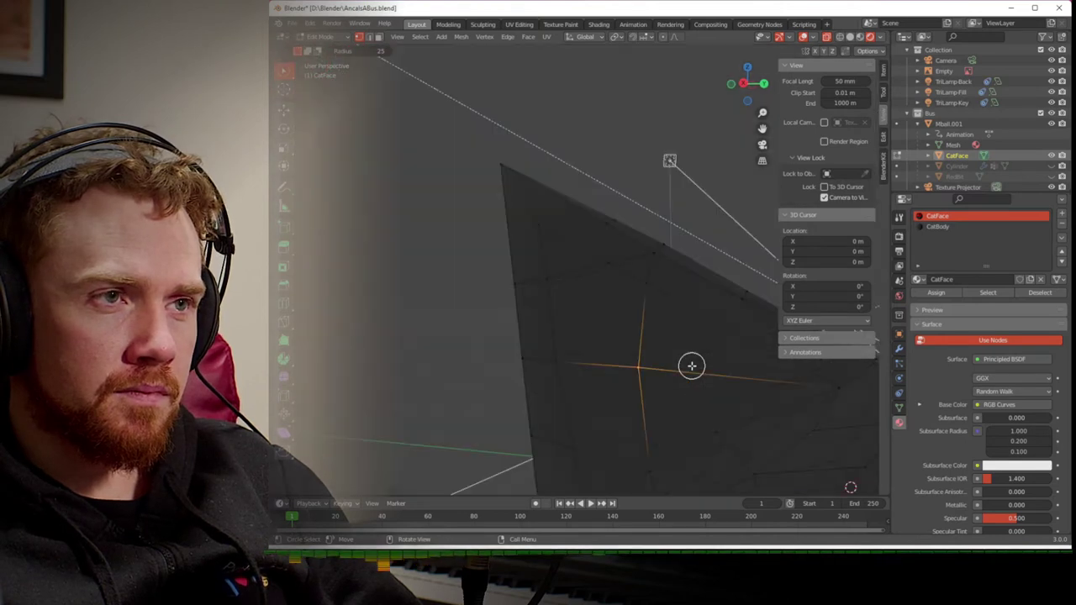
middle_click_drag(692, 365, 712, 367)
scroll(713, 370, "down", 2)
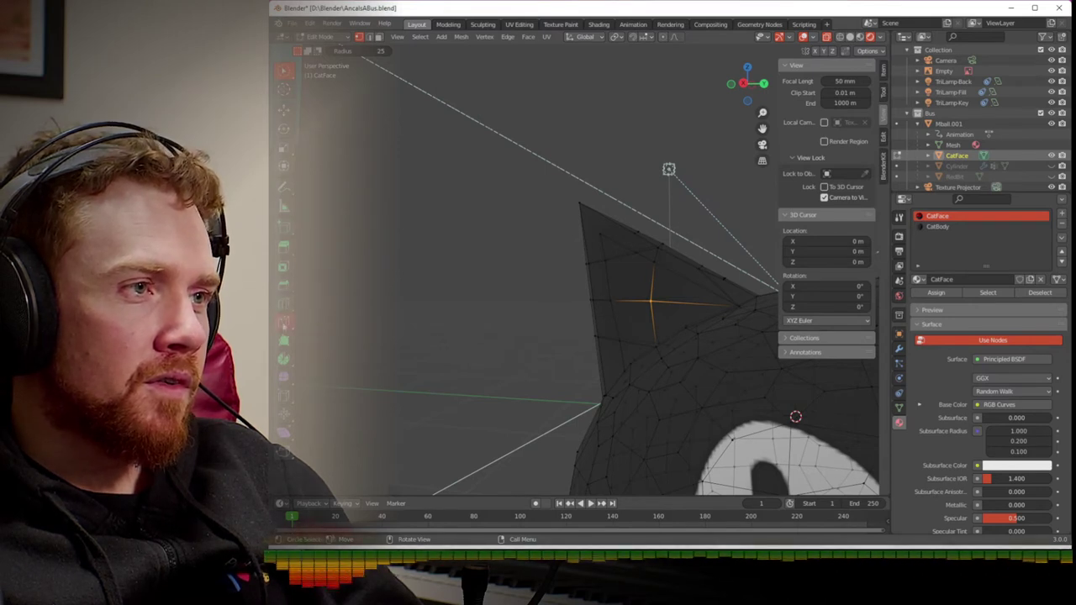
left_click(284, 320)
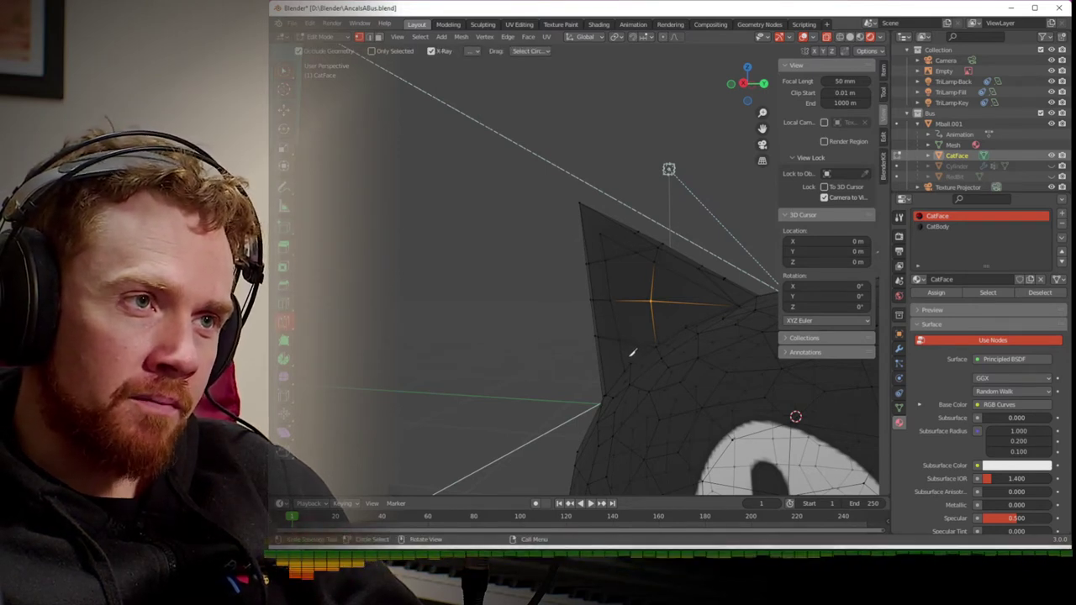
left_click(623, 359)
left_click(626, 342)
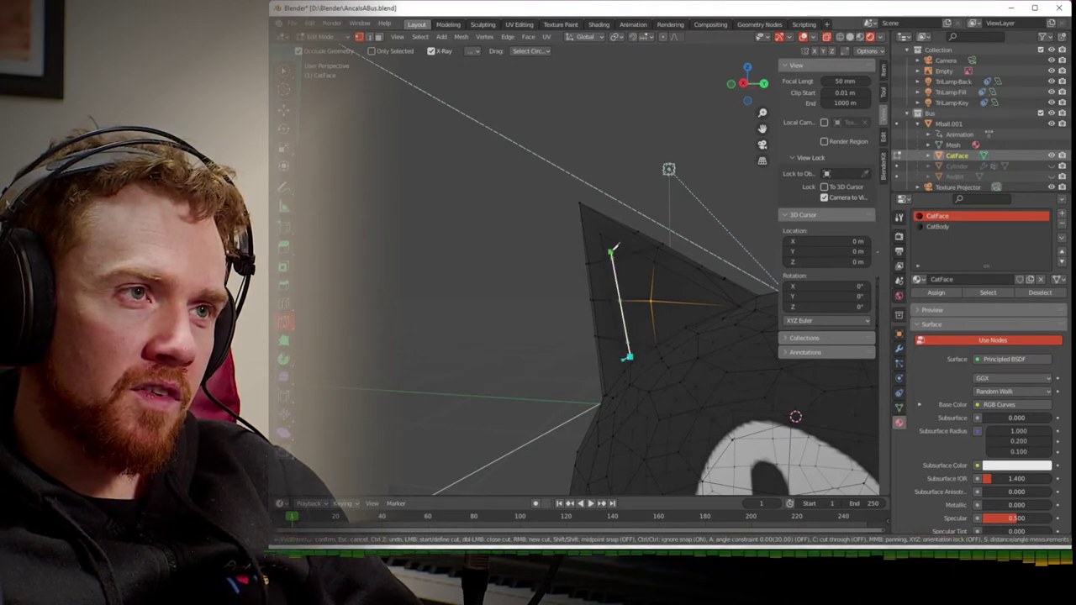
left_click(610, 246)
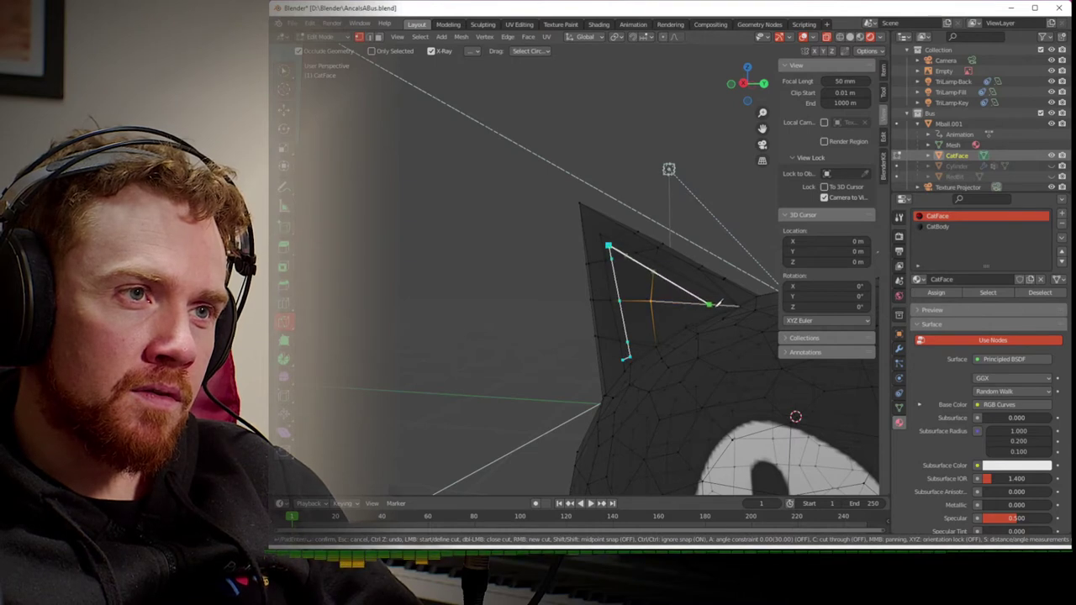
left_click(723, 305)
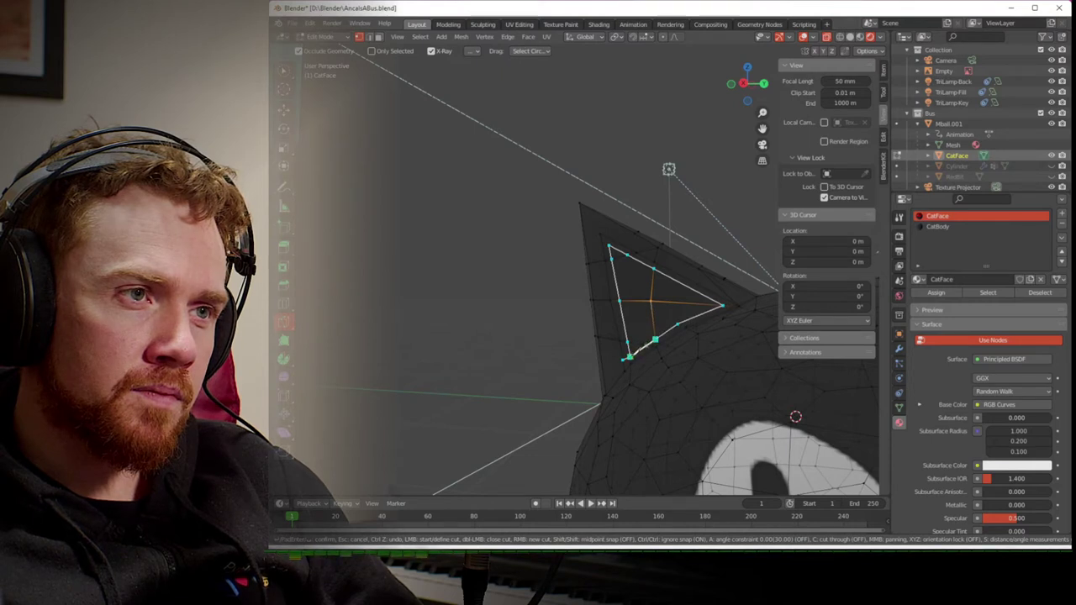
key("Return")
middle_click_drag(671, 280, 493, 291)
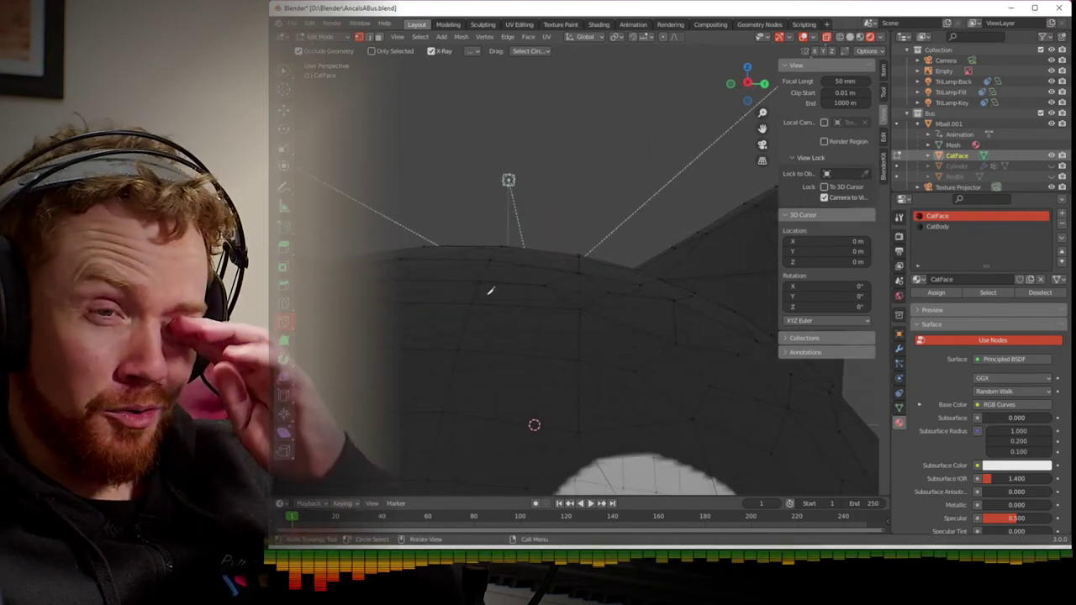
middle_click_drag(613, 282, 474, 309)
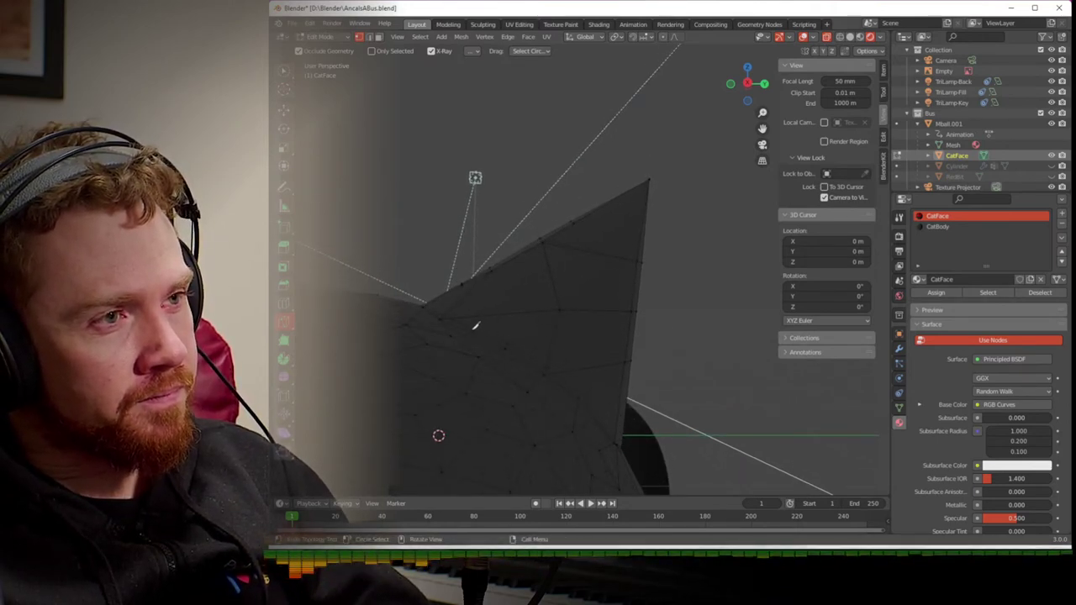
- Knife-cut a line from the ear's base up to its tip and down to the lower corner
left_click(455, 325)
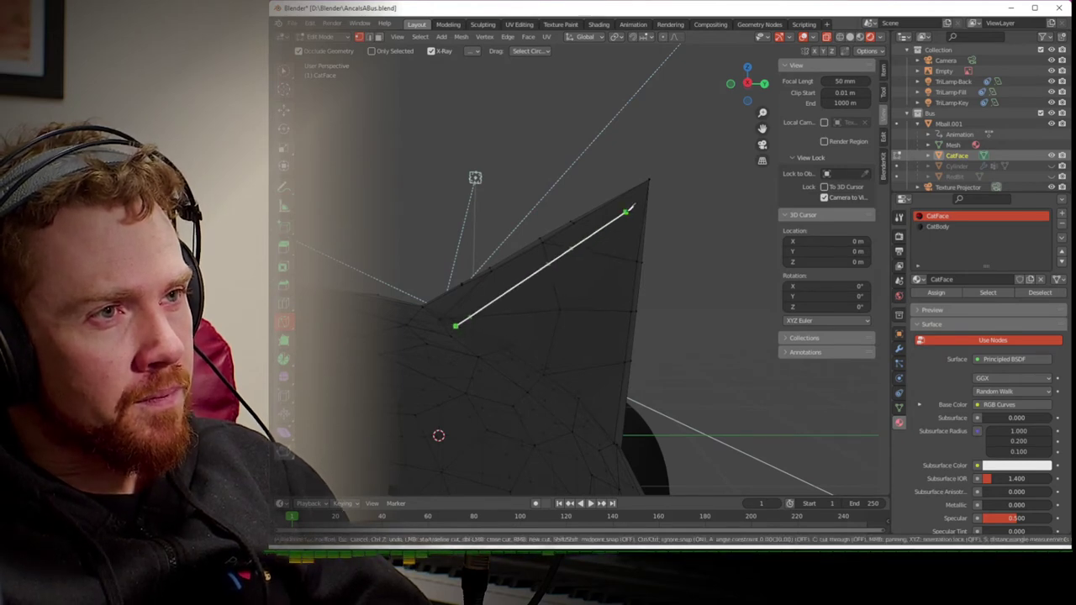
left_click(626, 212)
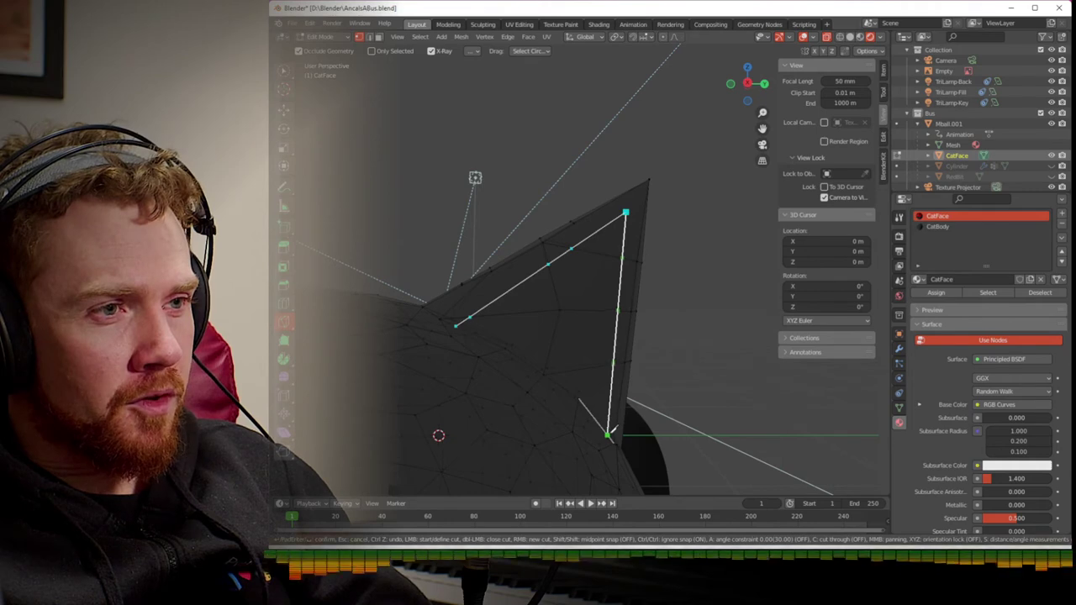
left_click(608, 433)
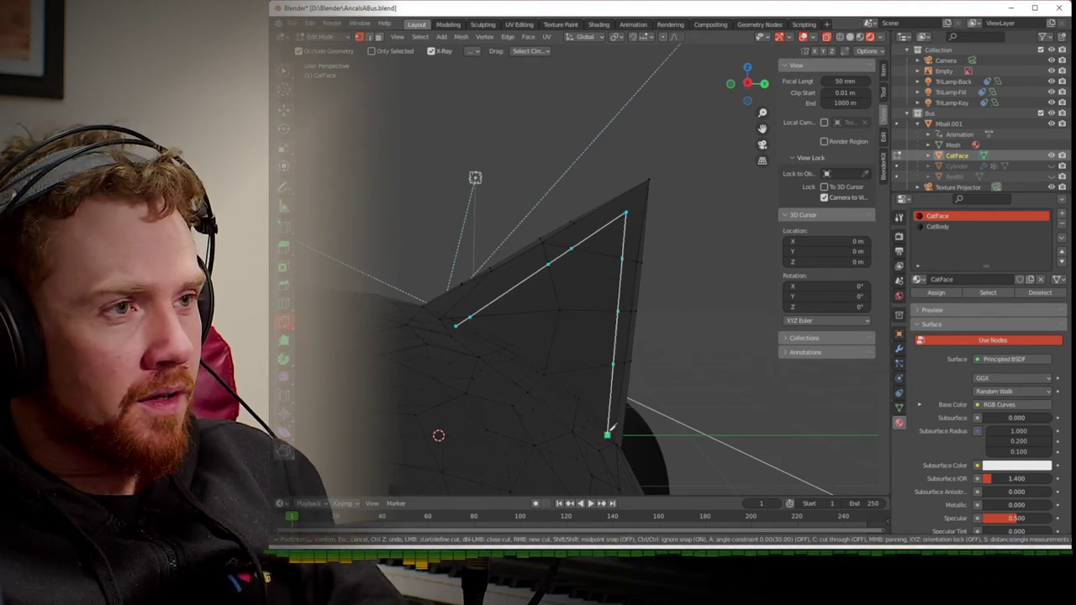
key("Return")
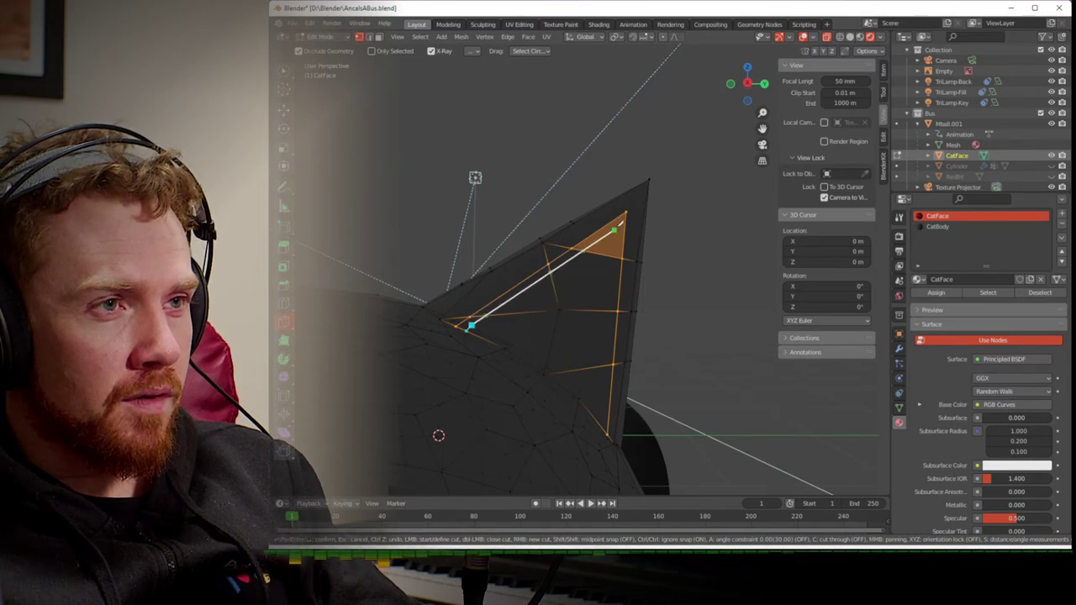
- Cut a second edge from the triangle's top to bottom corner, check it, then enter Vertex Paint
left_click(619, 225)
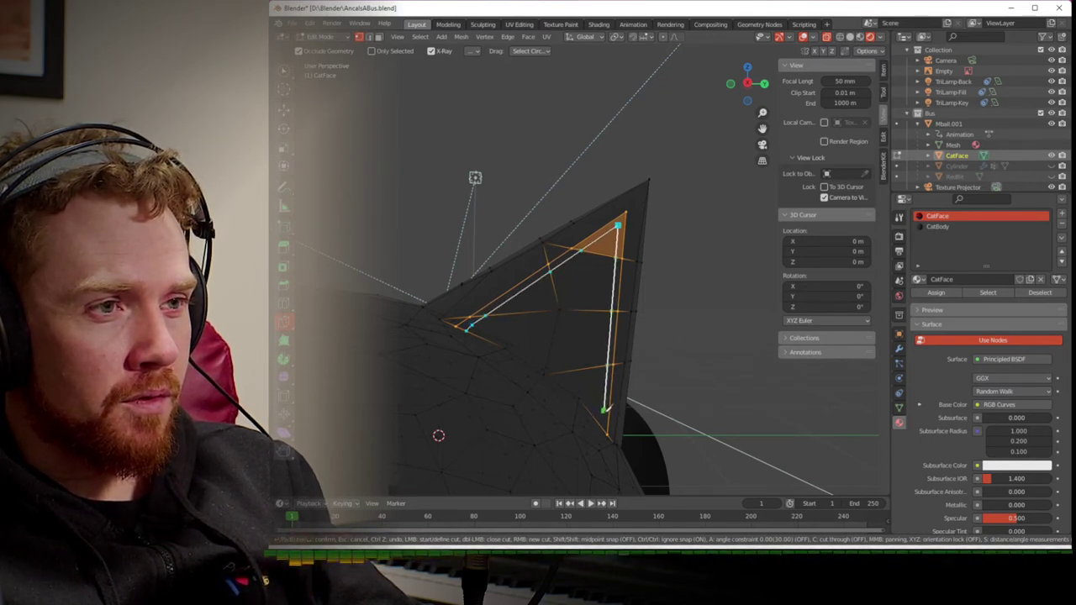
left_click(604, 415)
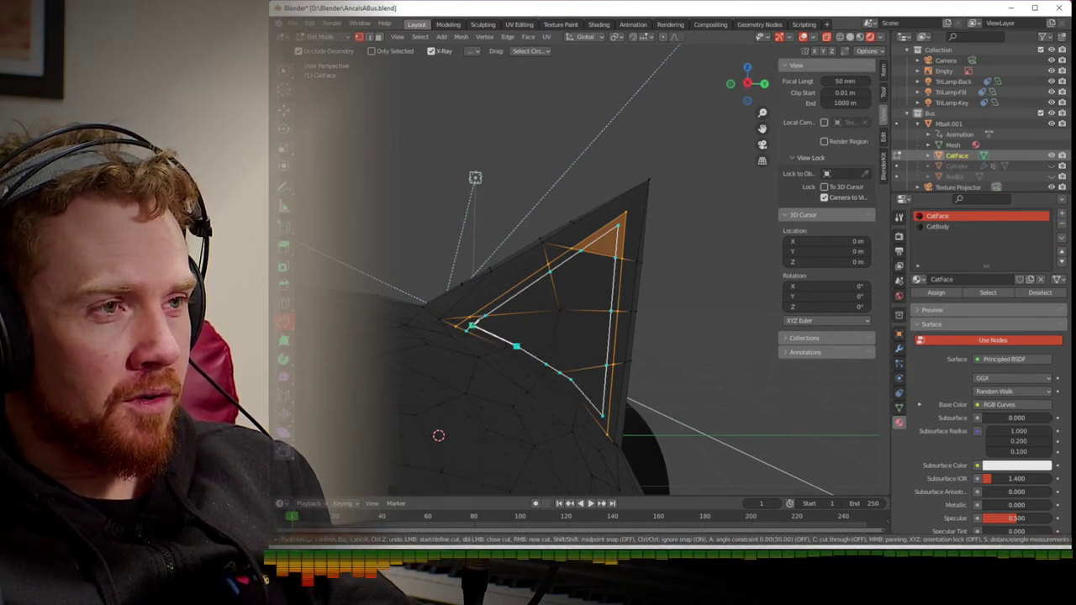
key("Return")
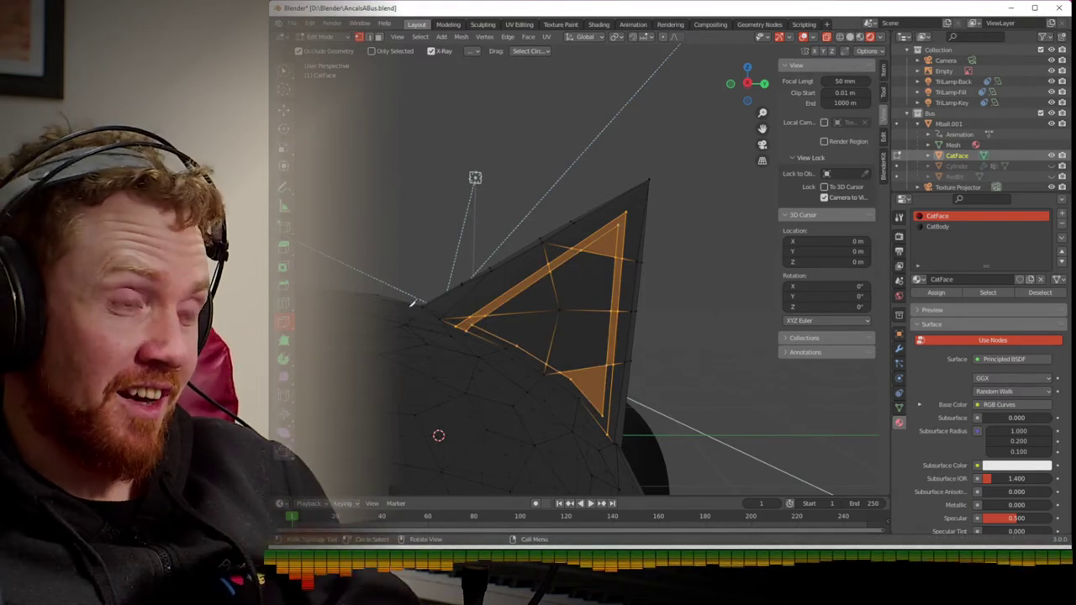
middle_click_drag(412, 303, 467, 277)
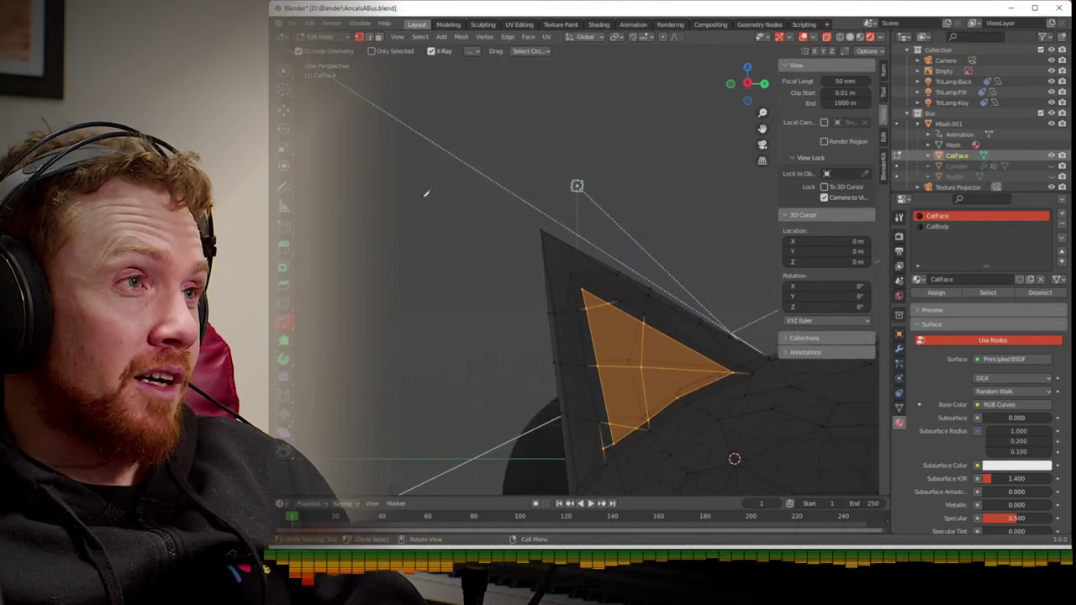
mouse_move(399, 150)
middle_mouse_down()
mouse_move(378, 138)
mouse_move(385, 151)
middle_mouse_up()
key("ctrl+Tab")
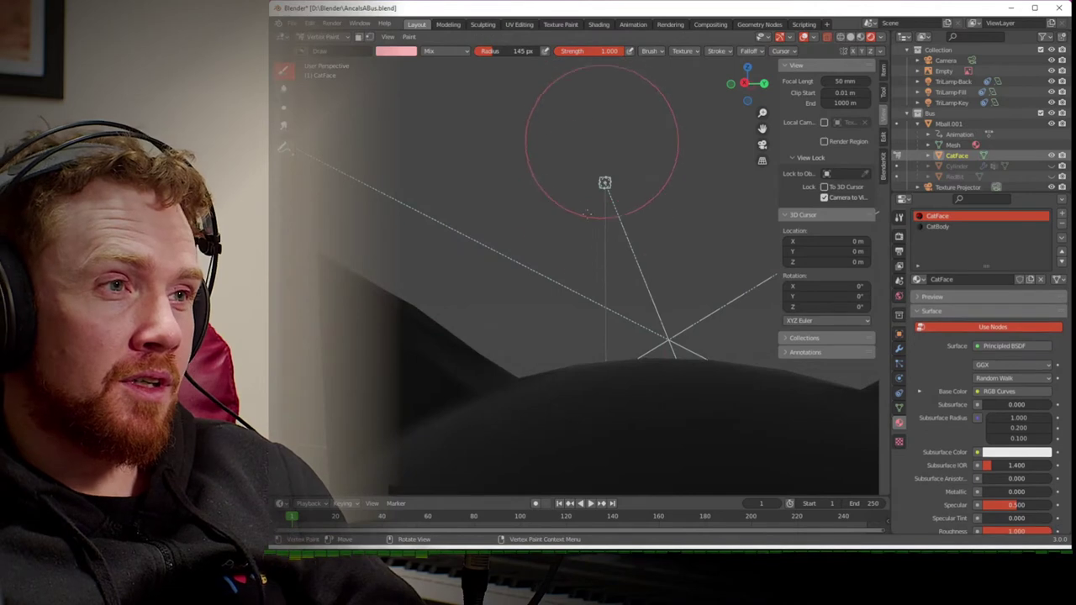
- Undo an oversized stroke, shrink the brush radius to 18 px, and paint the inner ear pink
mouse_move(474, 331)
middle_mouse_down()
mouse_move(507, 320)
mouse_move(510, 343)
middle_mouse_up()
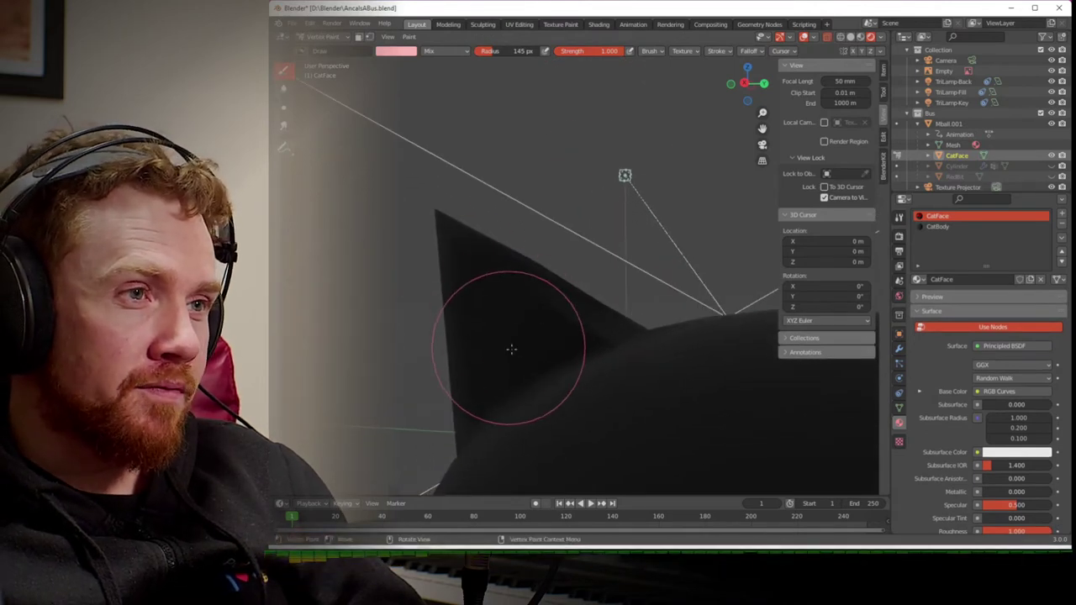
left_click_drag(512, 348, 503, 324)
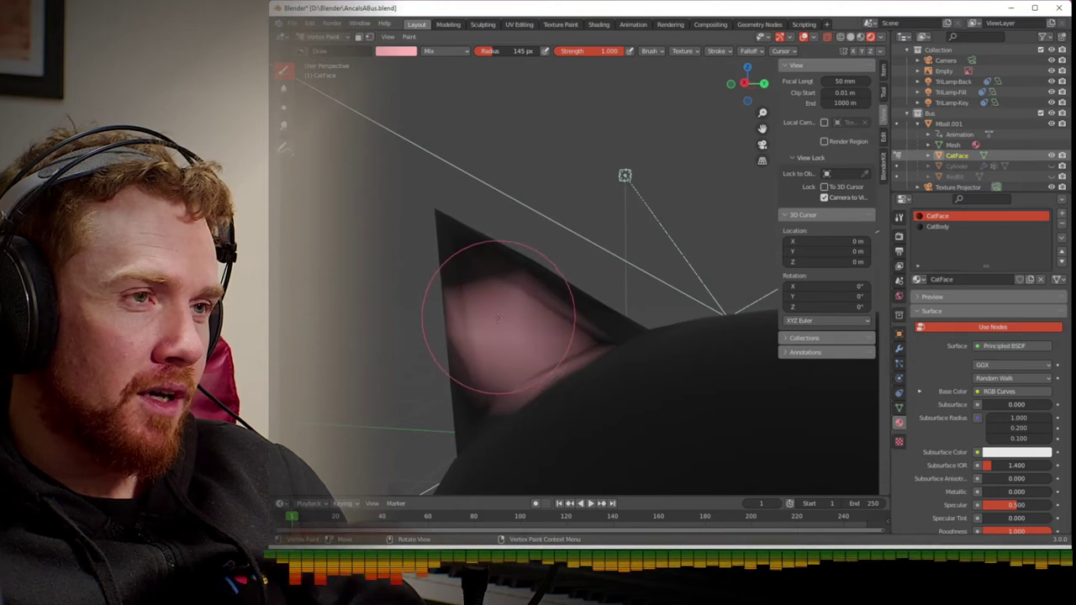
key("ctrl+z")
key("ctrl+z")
key("ctrl+z")
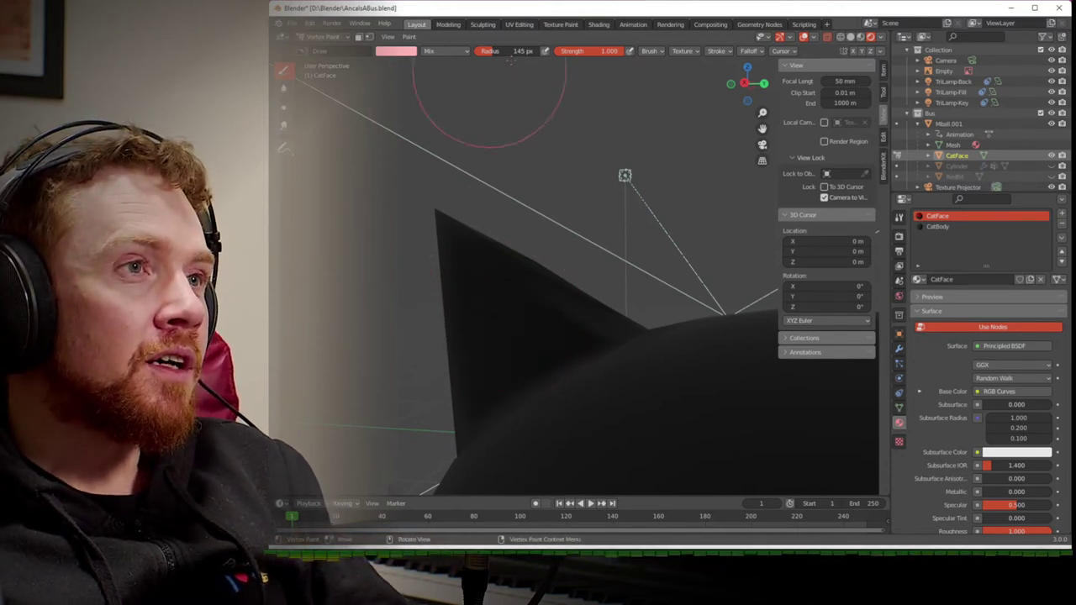
left_click_drag(516, 51, 507, 50)
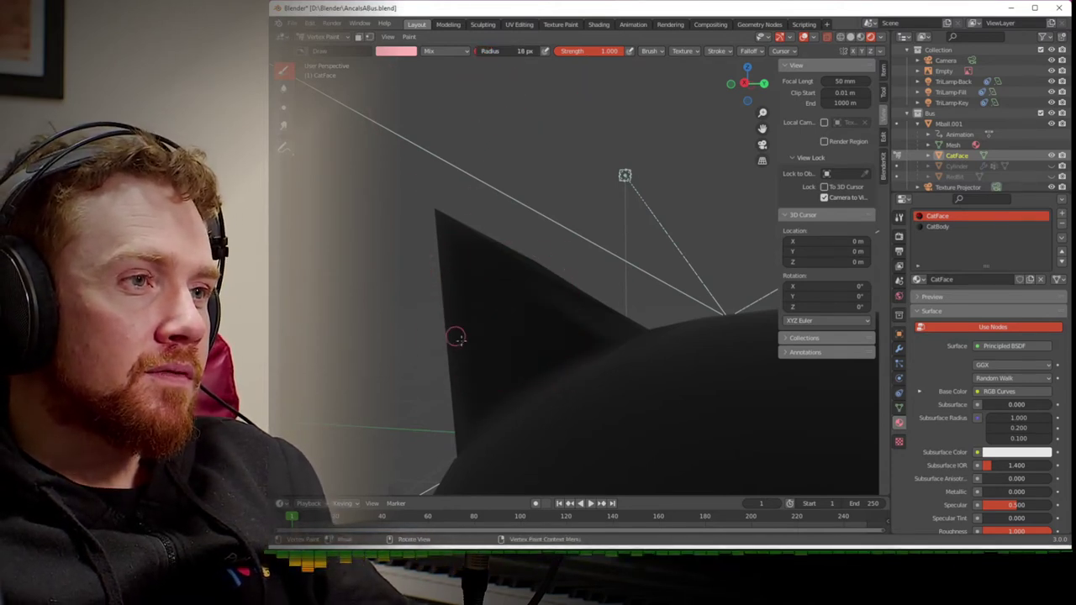
mouse_move(538, 333)
left_mouse_down()
mouse_move(490, 298)
mouse_move(515, 300)
mouse_move(479, 279)
left_mouse_up()
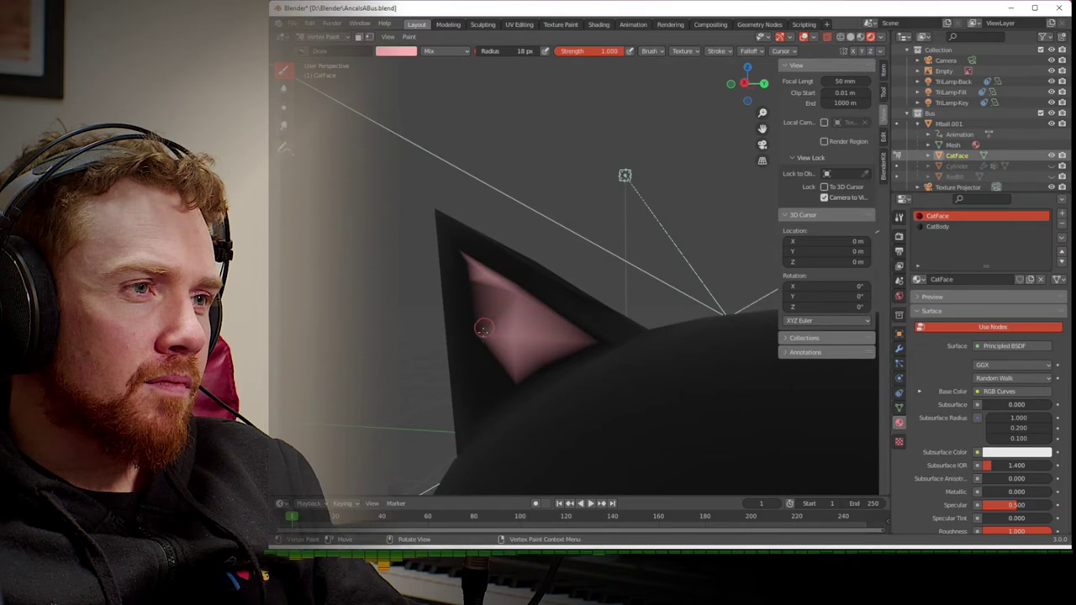
left_click_drag(483, 328, 481, 341)
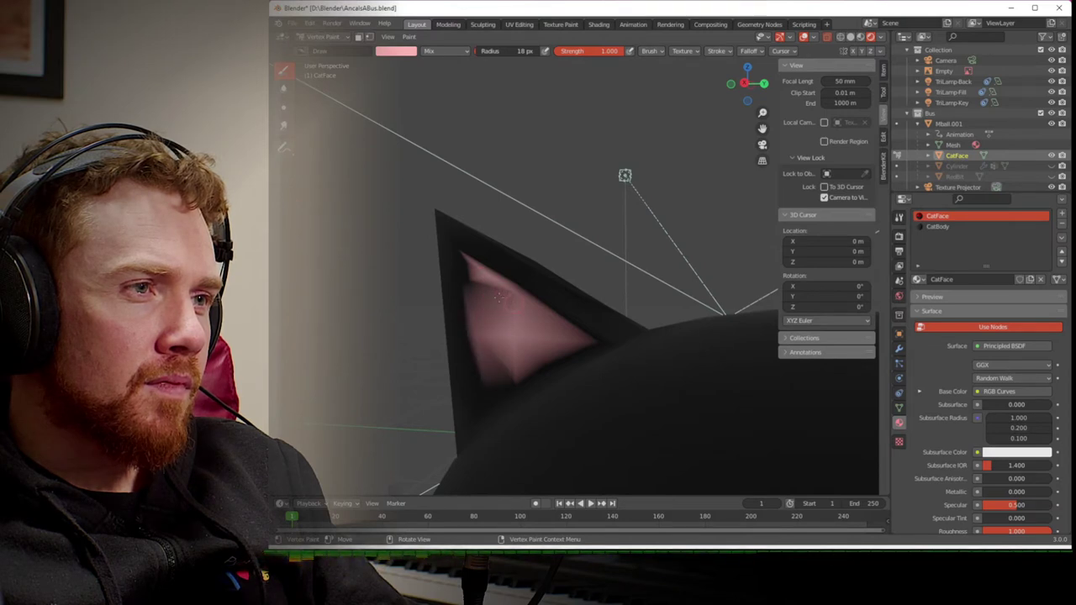
mouse_move(477, 289)
left_mouse_down()
mouse_move(472, 280)
mouse_move(491, 340)
mouse_move(484, 397)
mouse_move(490, 390)
left_mouse_up()
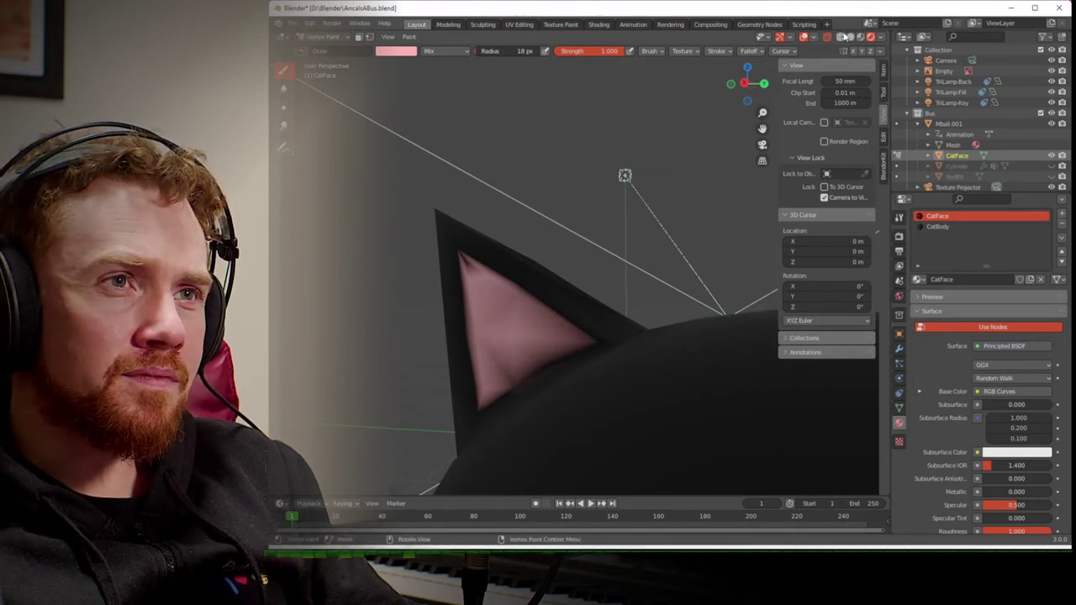
- Check the ear in wireframe, then touch up pink along the lower edge and near the tip
left_click(839, 37)
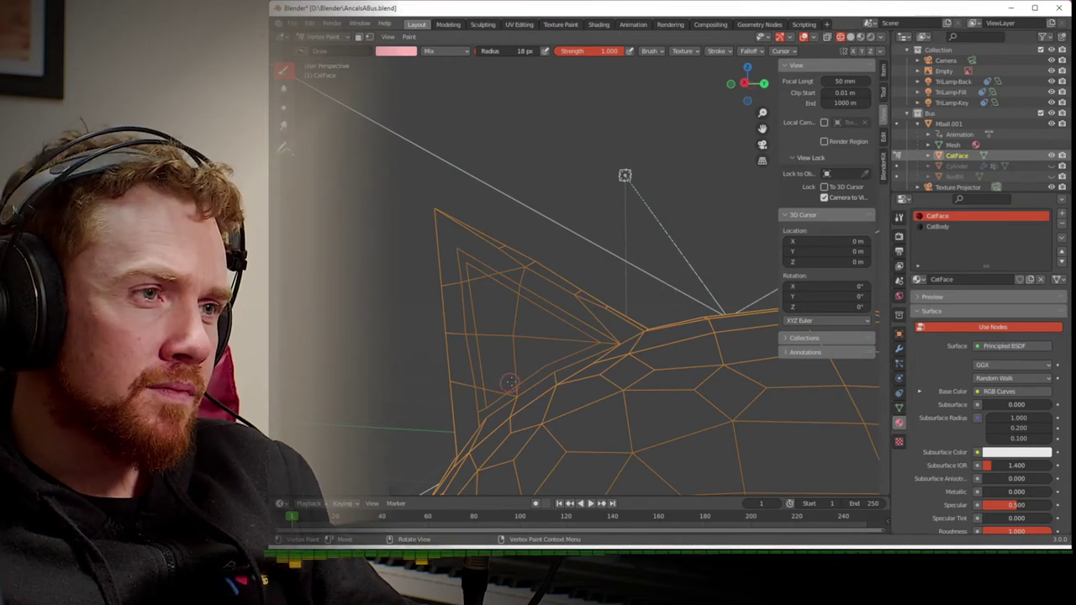
left_click(859, 37)
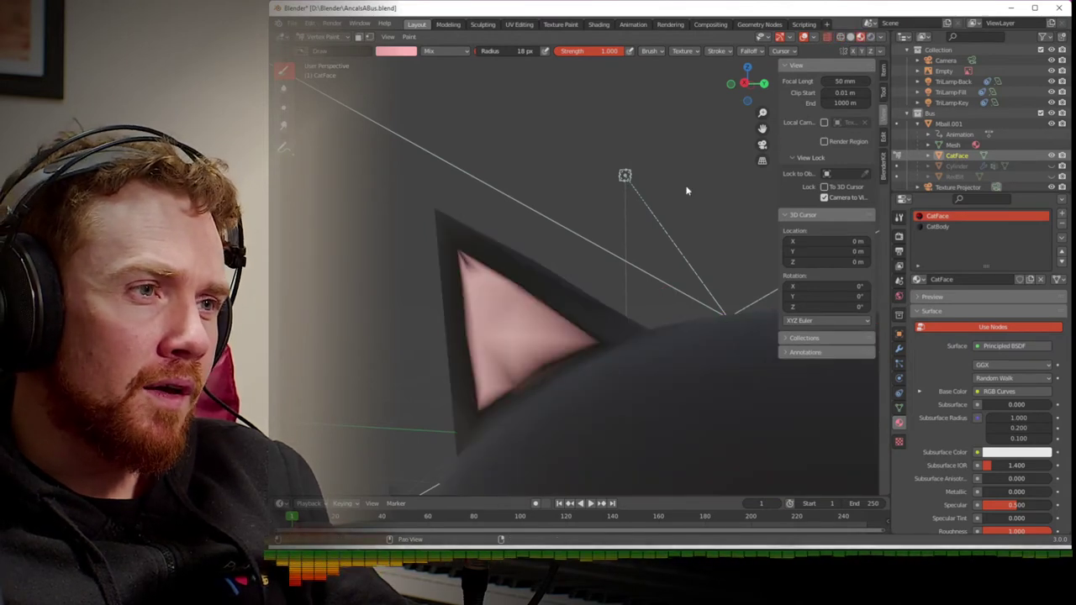
mouse_move(515, 377)
left_mouse_down()
mouse_move(508, 387)
mouse_move(542, 360)
mouse_move(532, 357)
left_mouse_up()
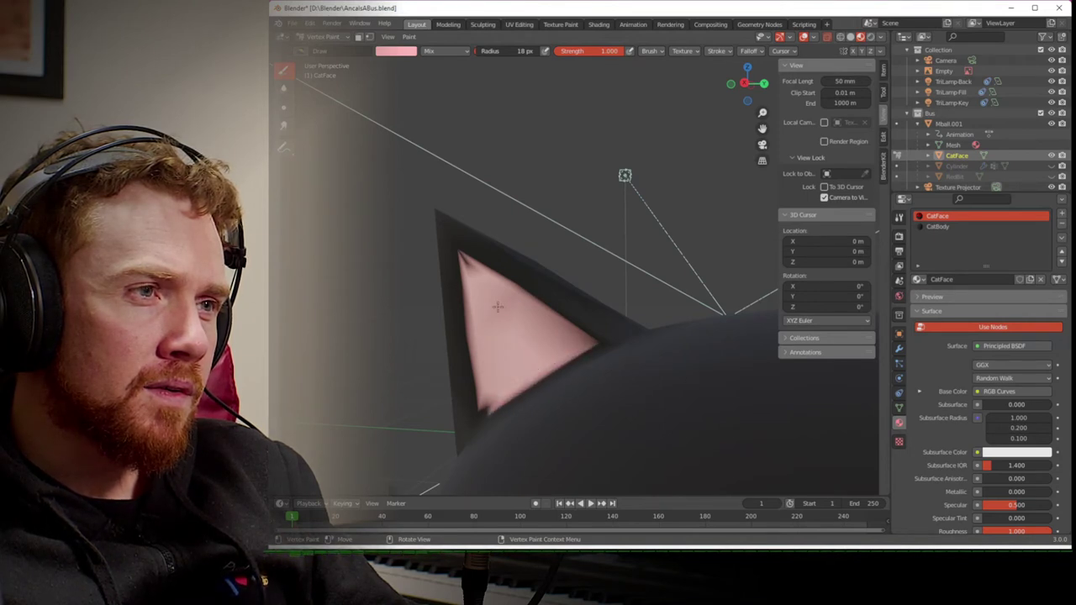
scroll(467, 266, "up", 5)
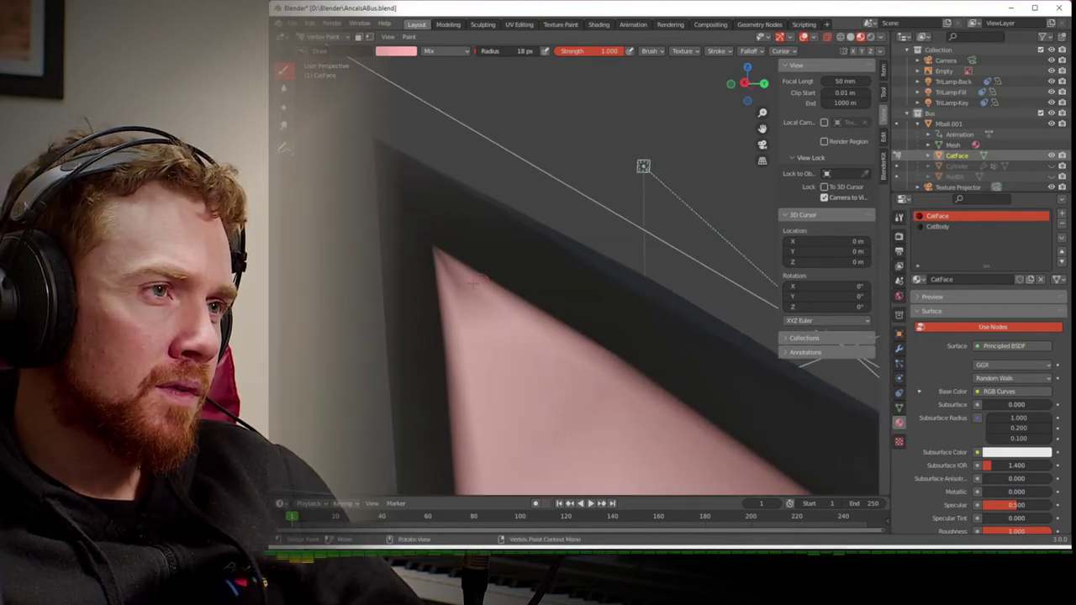
left_click_drag(484, 275, 435, 262)
scroll(458, 290, "down", 5)
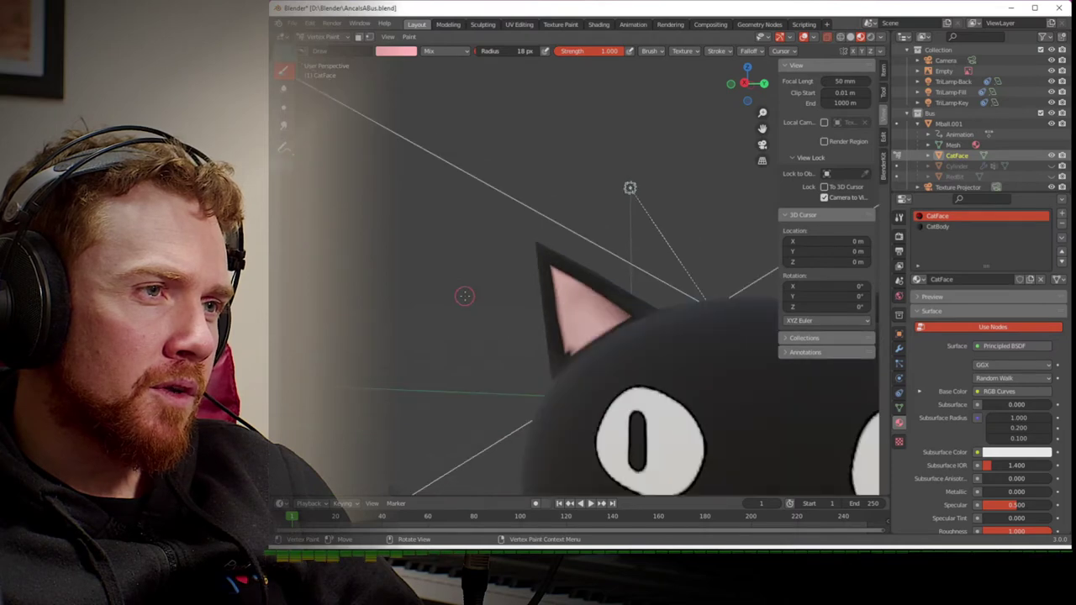
- Zoom out and orbit the view toward the cat head's other ear
scroll(554, 340, "up", 5)
scroll(565, 319, "up", 5)
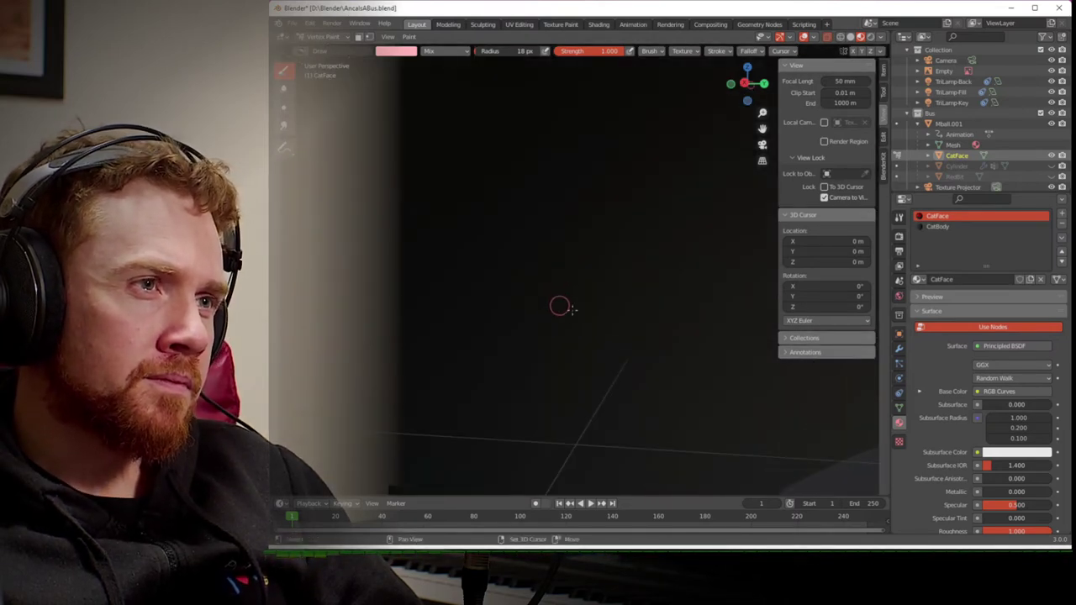
scroll(563, 262, "down", 5)
scroll(566, 265, "up", 3)
scroll(565, 266, "down", 4)
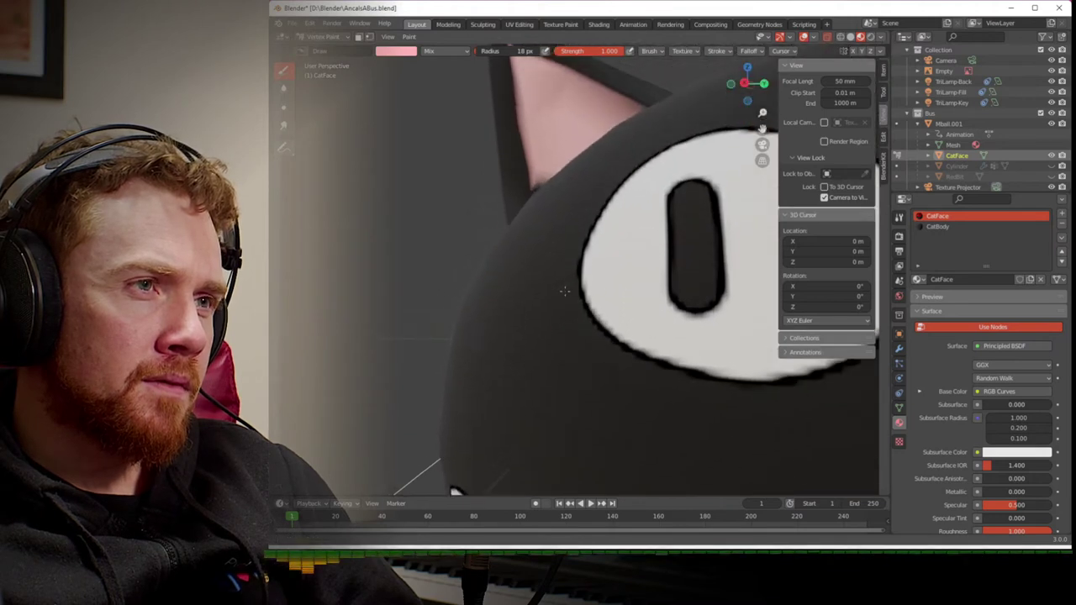
scroll(561, 261, "up", 4)
scroll(562, 261, "down", 4)
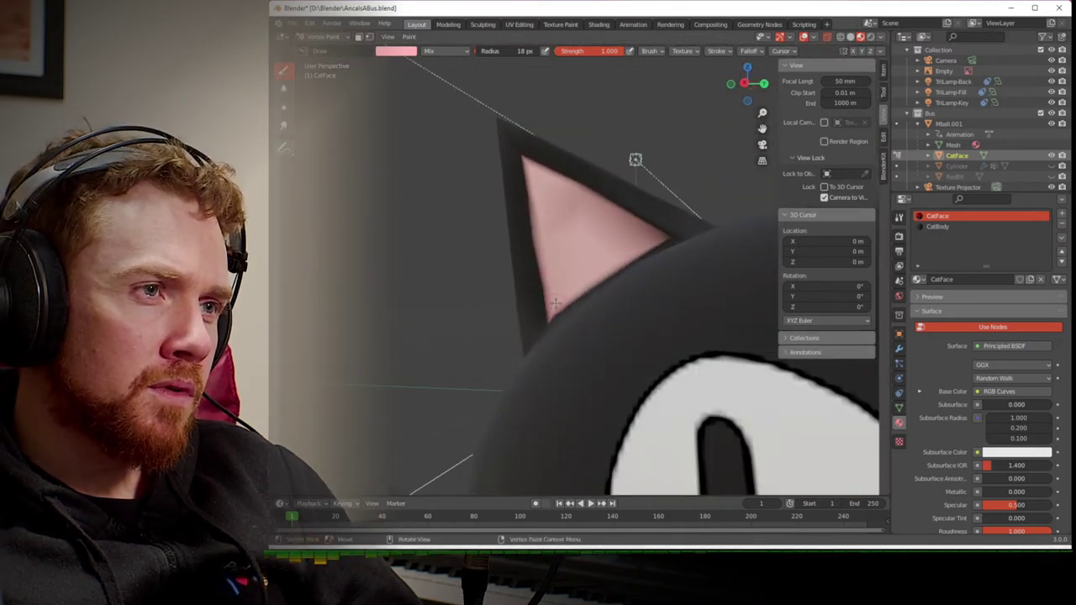
scroll(602, 252, "down", 2)
scroll(602, 251, "down", 3)
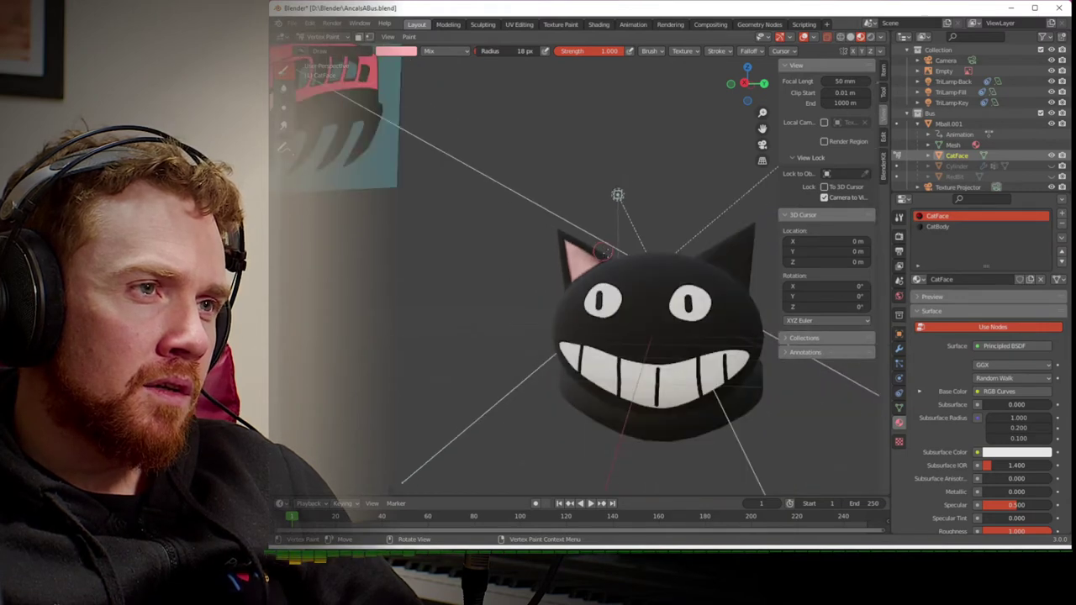
middle_click_drag(659, 271, 636, 288)
scroll(680, 292, "up", 4)
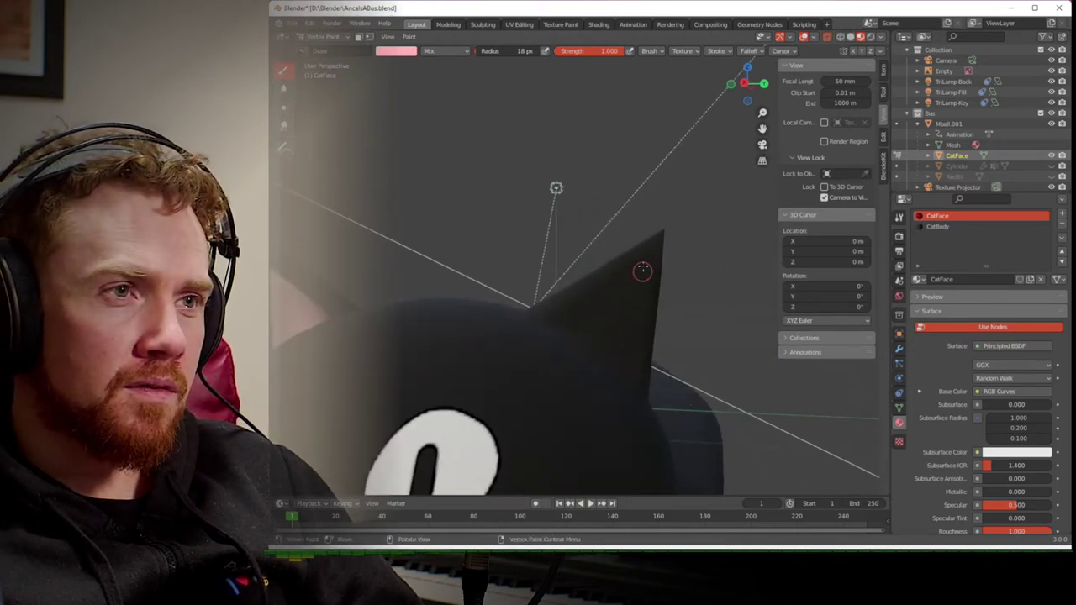
- Paint the second ear's inner triangle pink from the tip down along its lower edge
mouse_move(643, 266)
left_mouse_down()
mouse_move(600, 317)
mouse_move(624, 329)
mouse_move(638, 311)
mouse_move(624, 370)
mouse_move(629, 346)
left_mouse_up()
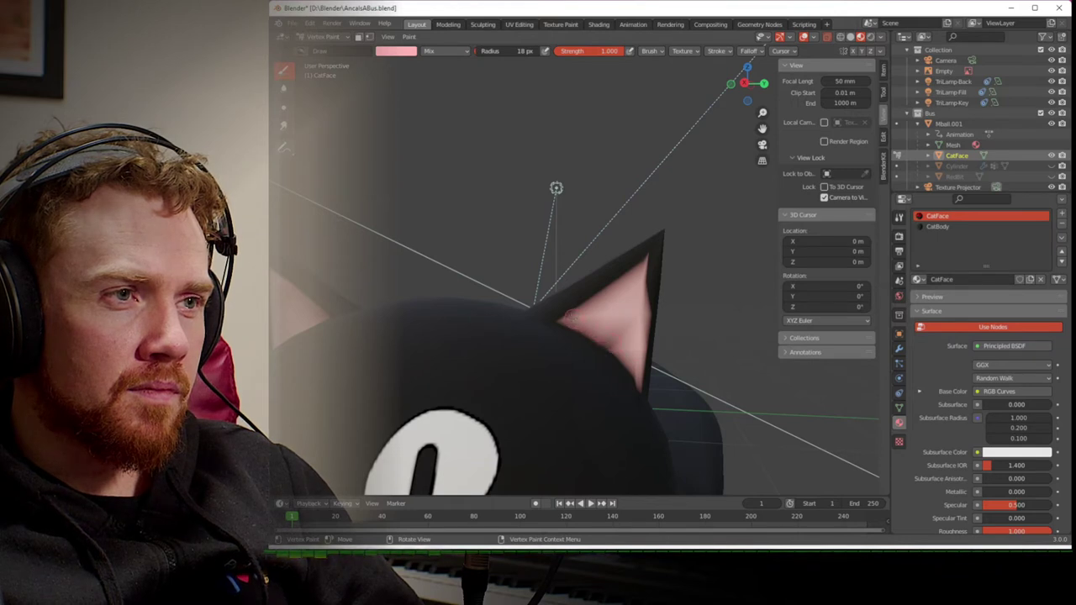
left_click_drag(566, 318, 634, 273)
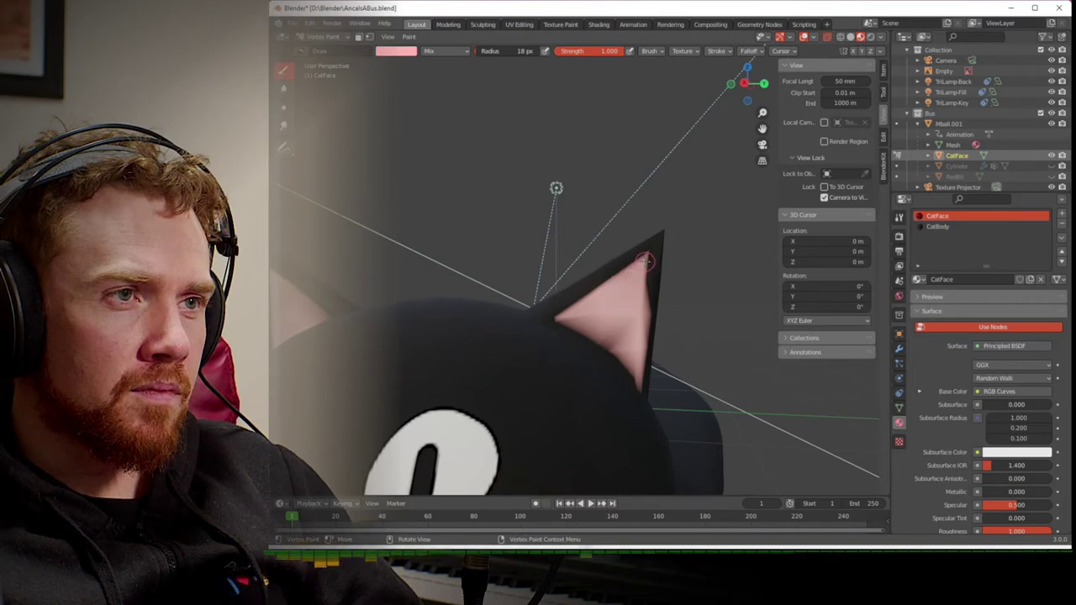
left_click_drag(644, 263, 641, 295)
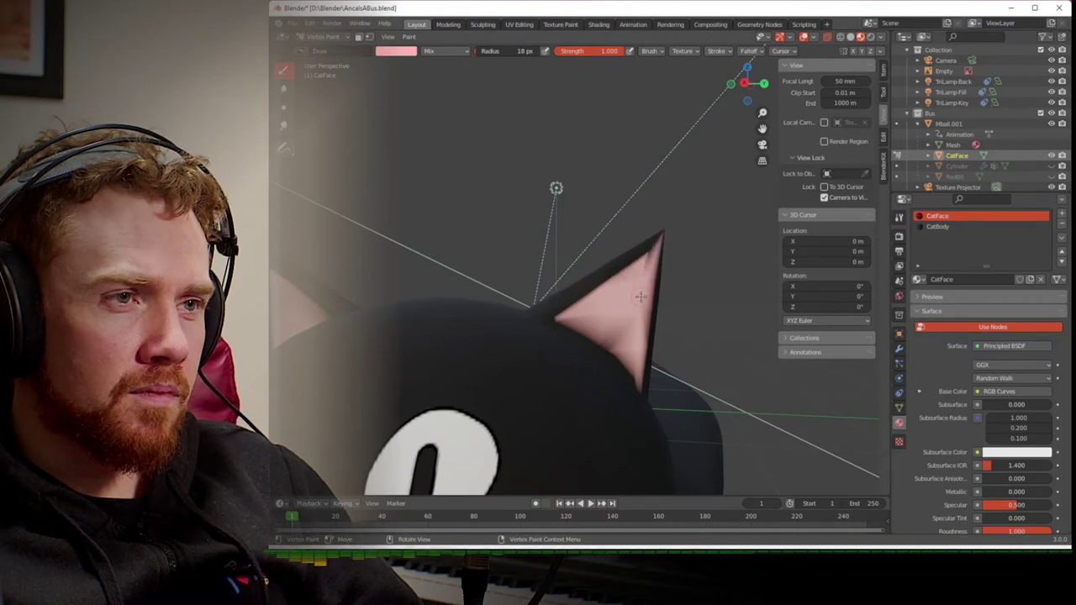
scroll(640, 297, "down", 8)
mouse_move(648, 300)
middle_mouse_down()
mouse_move(632, 297)
mouse_move(675, 274)
mouse_move(642, 295)
middle_mouse_up()
scroll(670, 276, "up", 6)
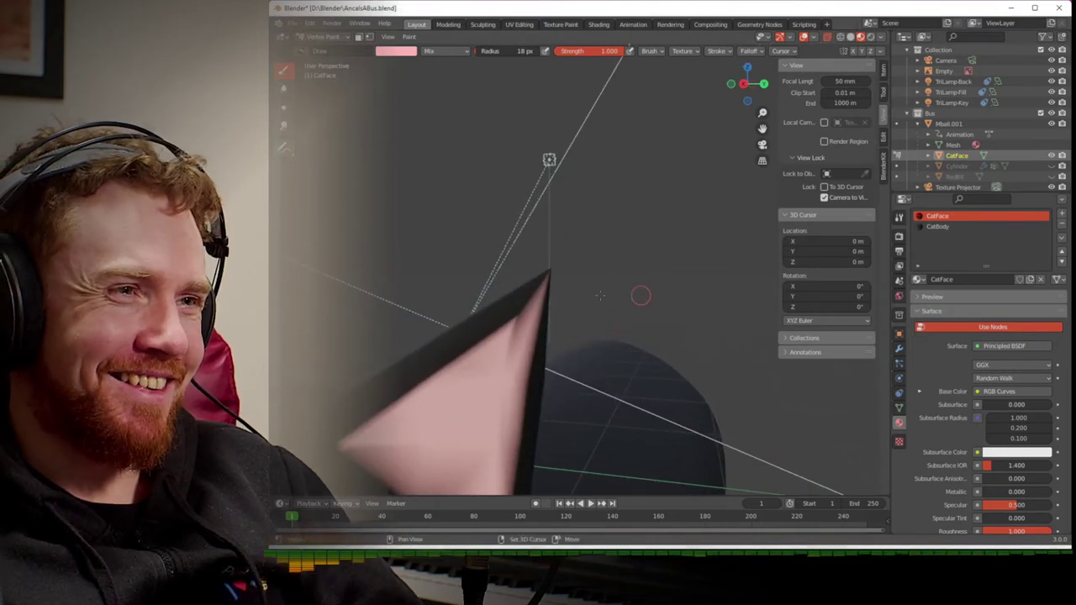
- Set the vertex paint brush colour to black and inspect the pink ear from several angles
left_click(403, 52)
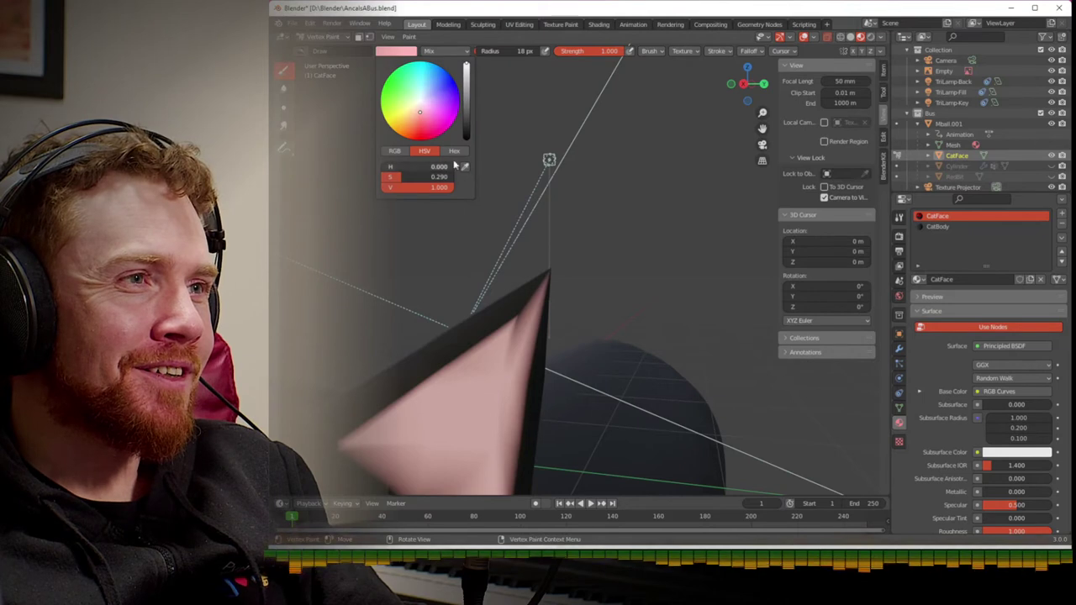
left_click(466, 141)
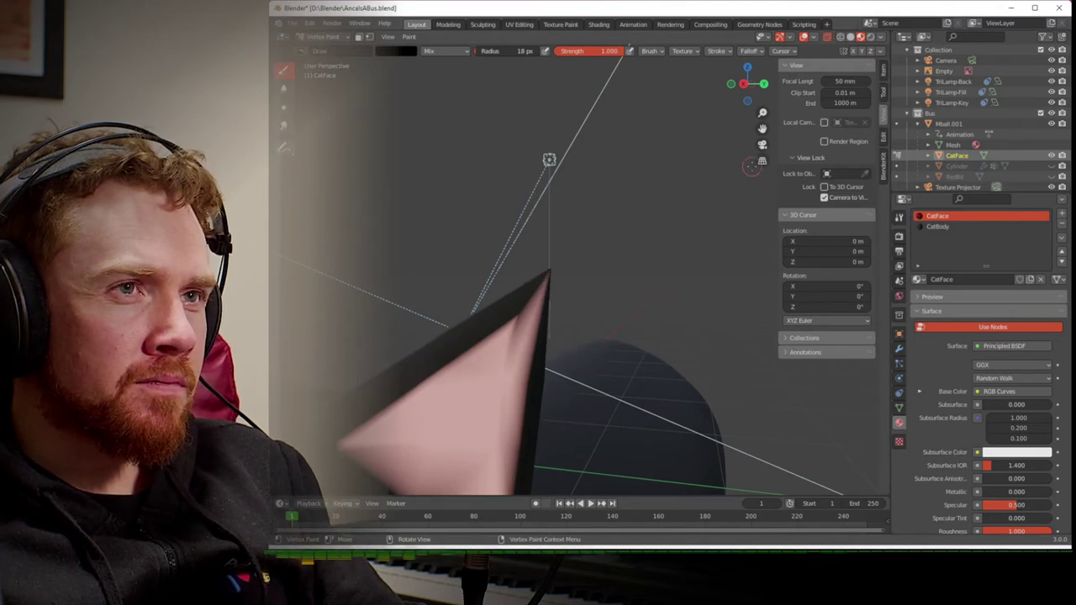
left_click(839, 37)
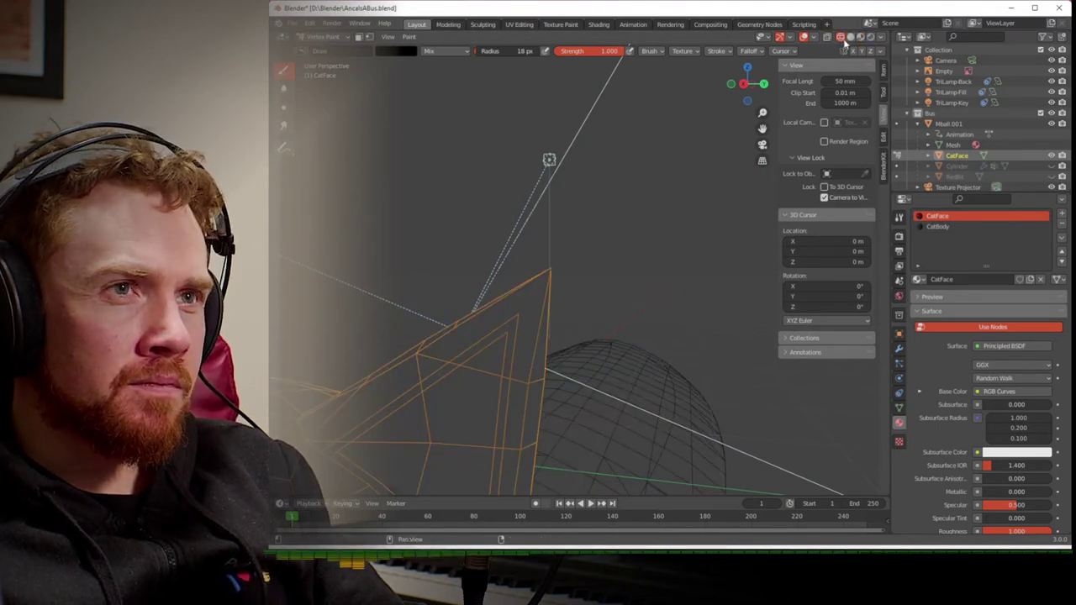
left_click(859, 37)
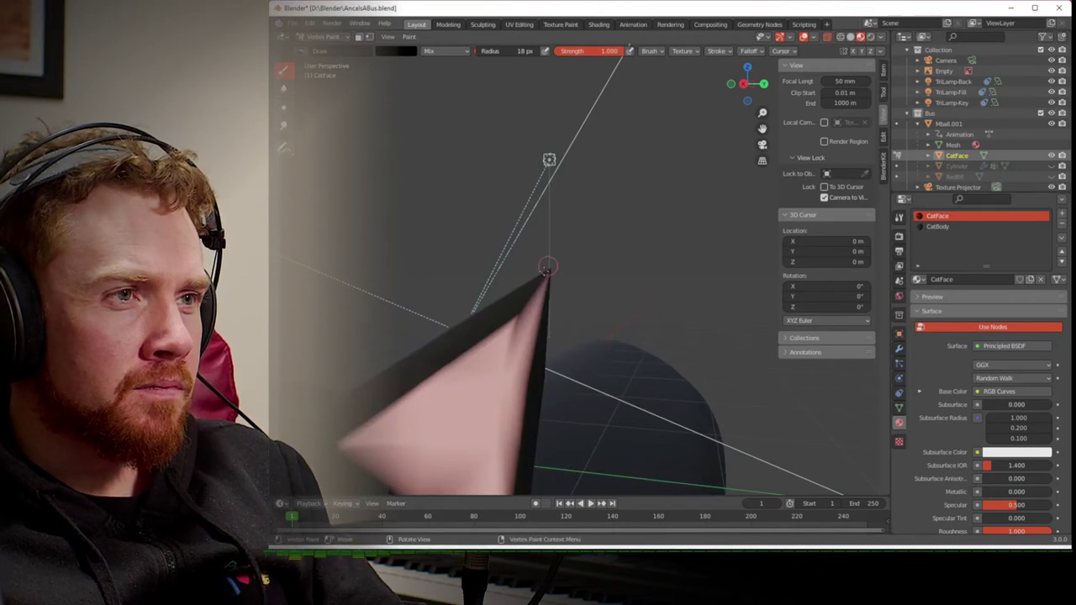
middle_click_drag(545, 293, 518, 293)
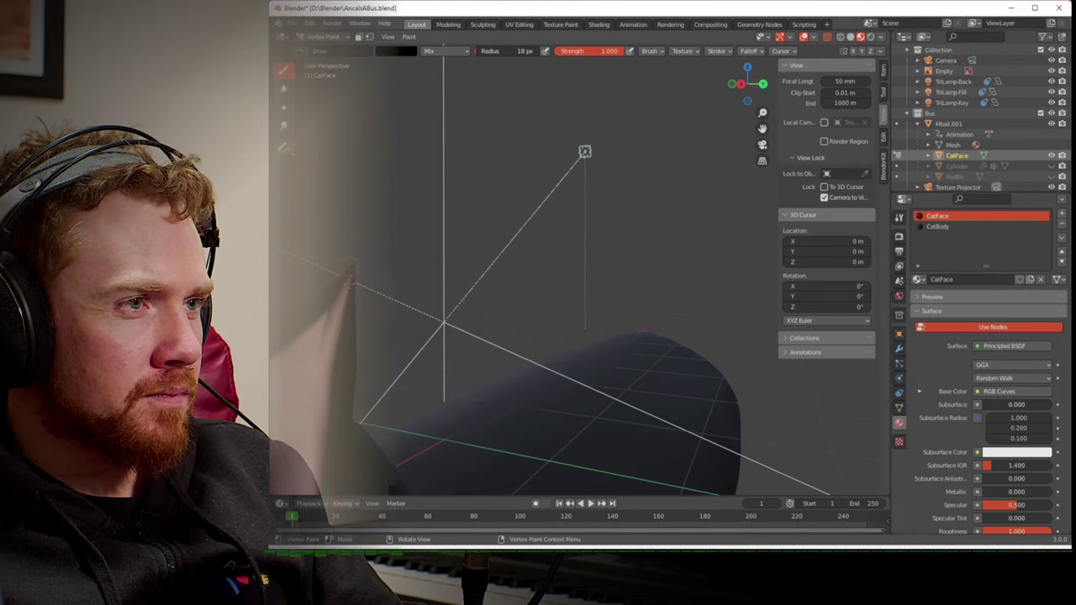
middle_click_drag(518, 293, 445, 276)
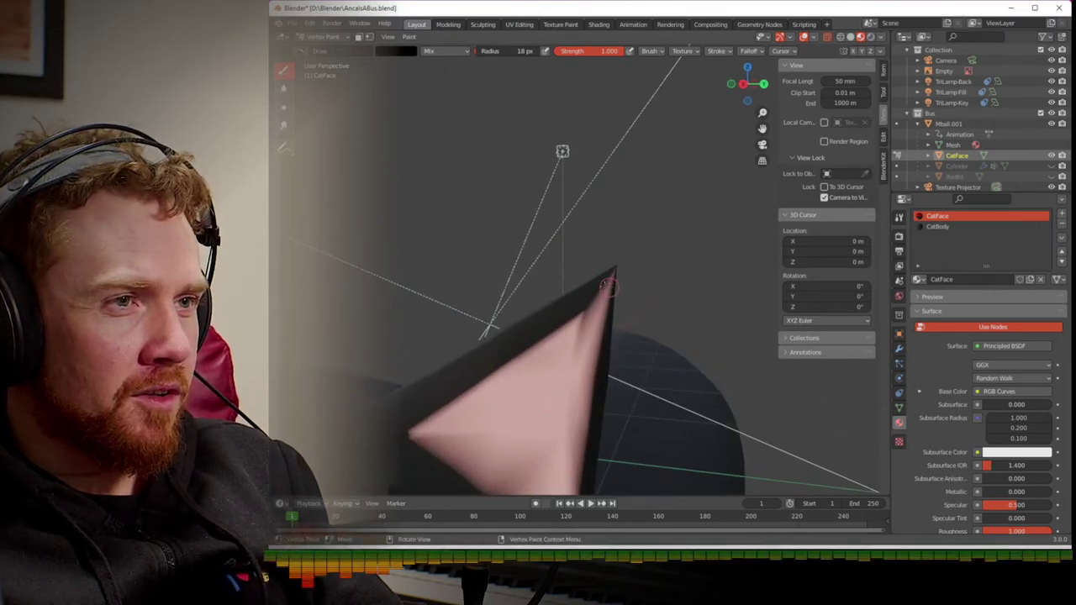
middle_click_drag(603, 280, 528, 292)
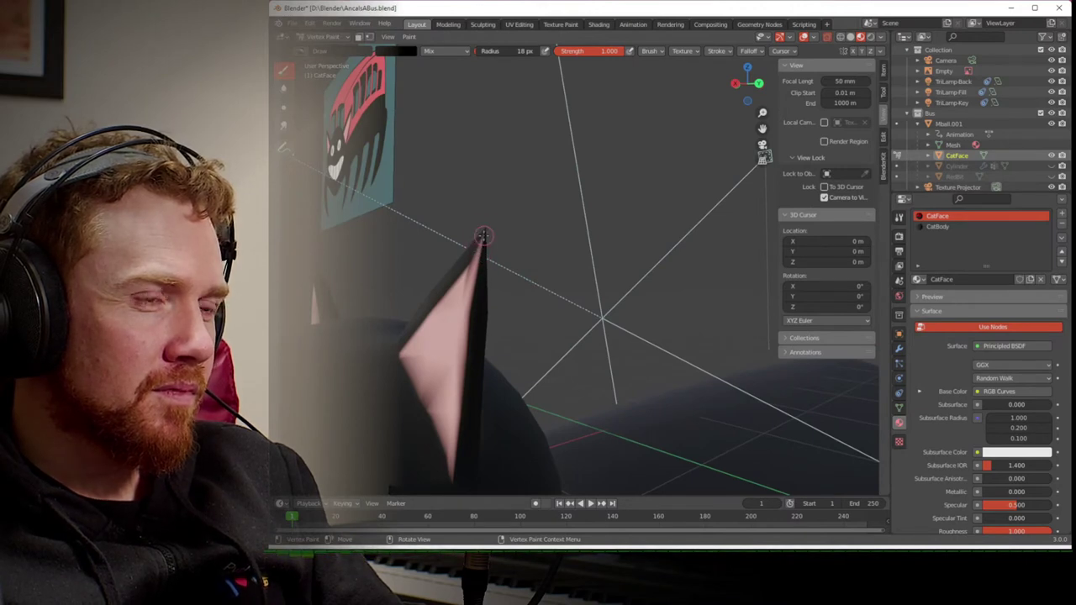
middle_click_drag(485, 240, 512, 243)
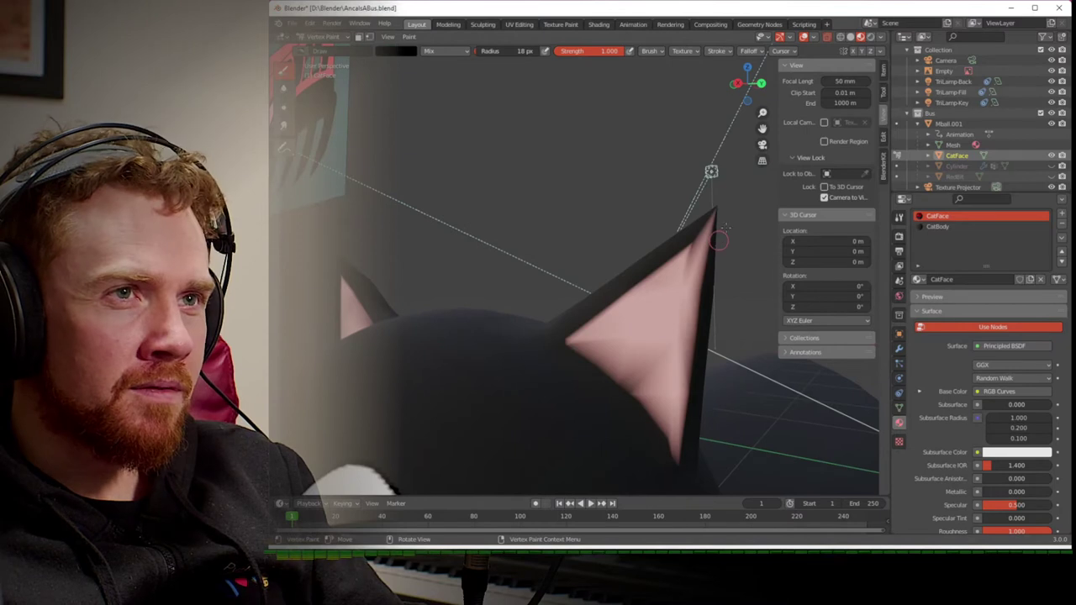
- Paint a black stroke along the ear's edge, then check it in wireframe
left_click(840, 37)
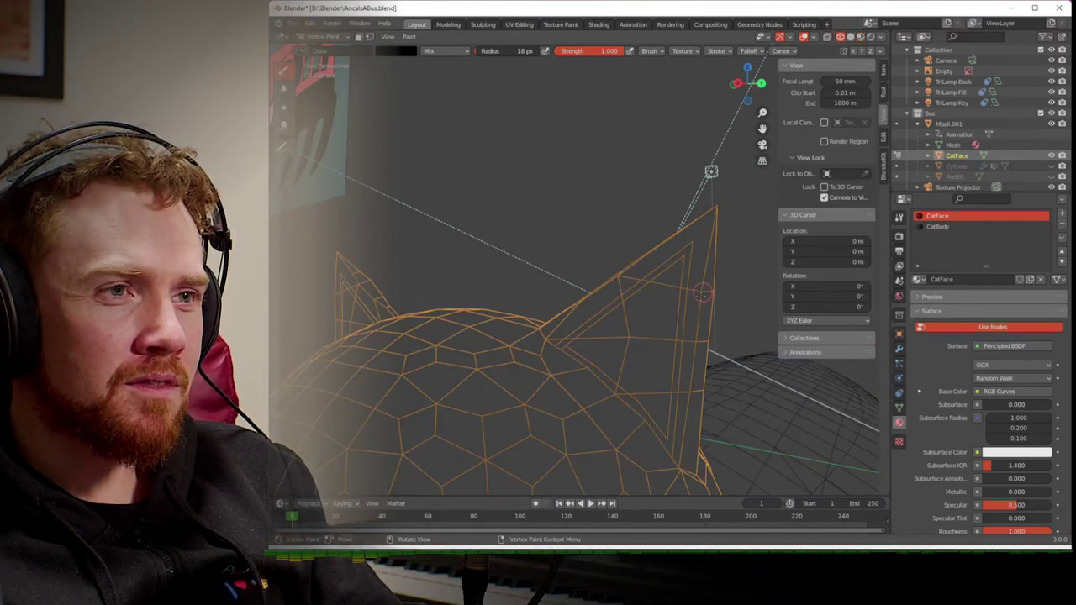
left_click(859, 38)
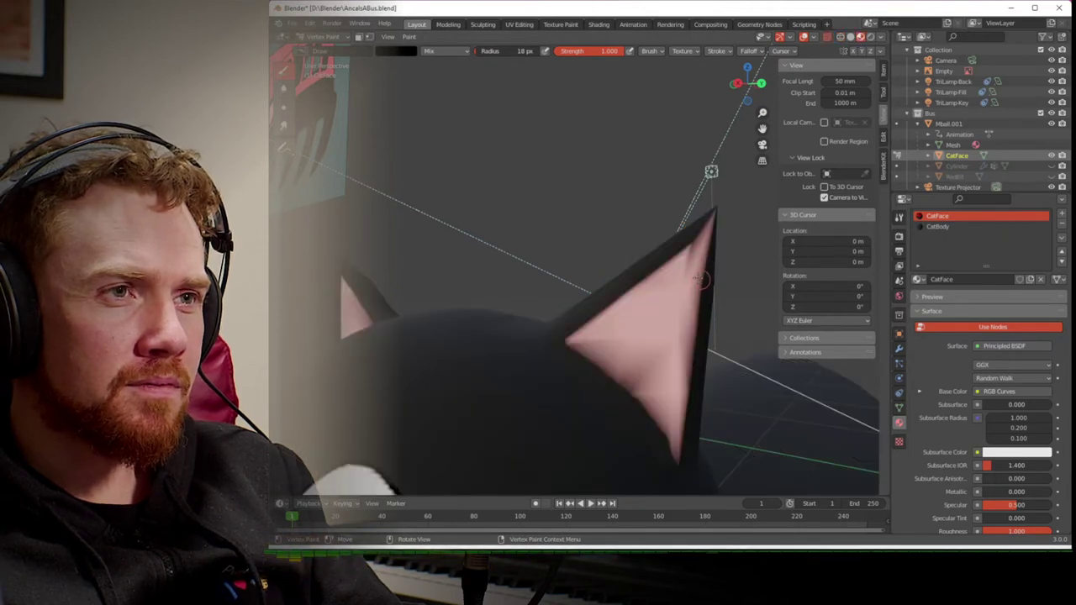
mouse_move(693, 274)
left_mouse_down()
mouse_move(699, 252)
mouse_move(689, 292)
left_mouse_up()
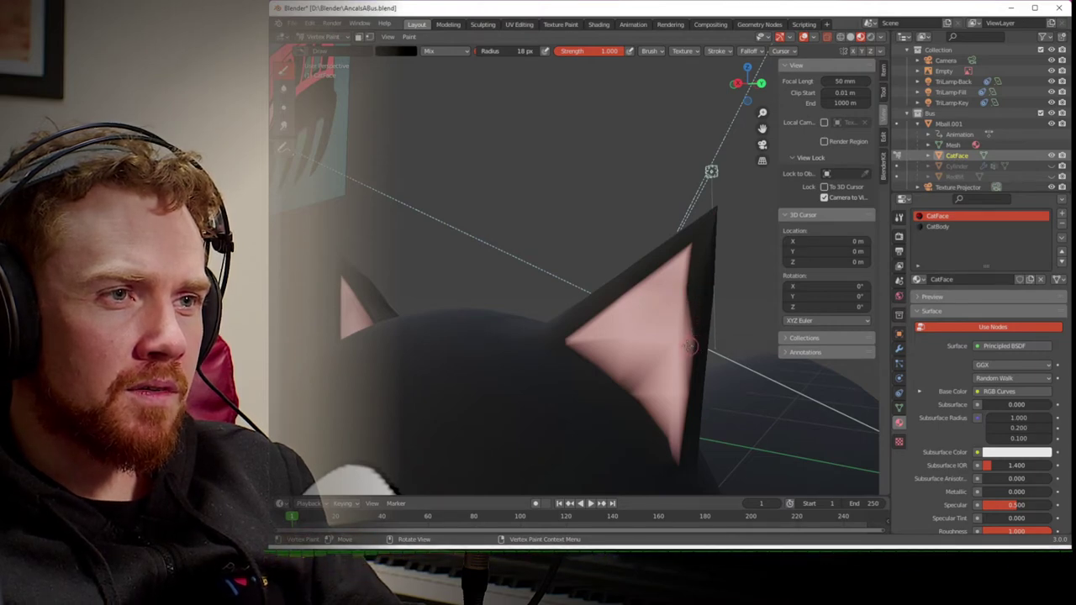
scroll(697, 332, "down", 8)
middle_click_drag(697, 335, 699, 341)
scroll(698, 342, "up", 10)
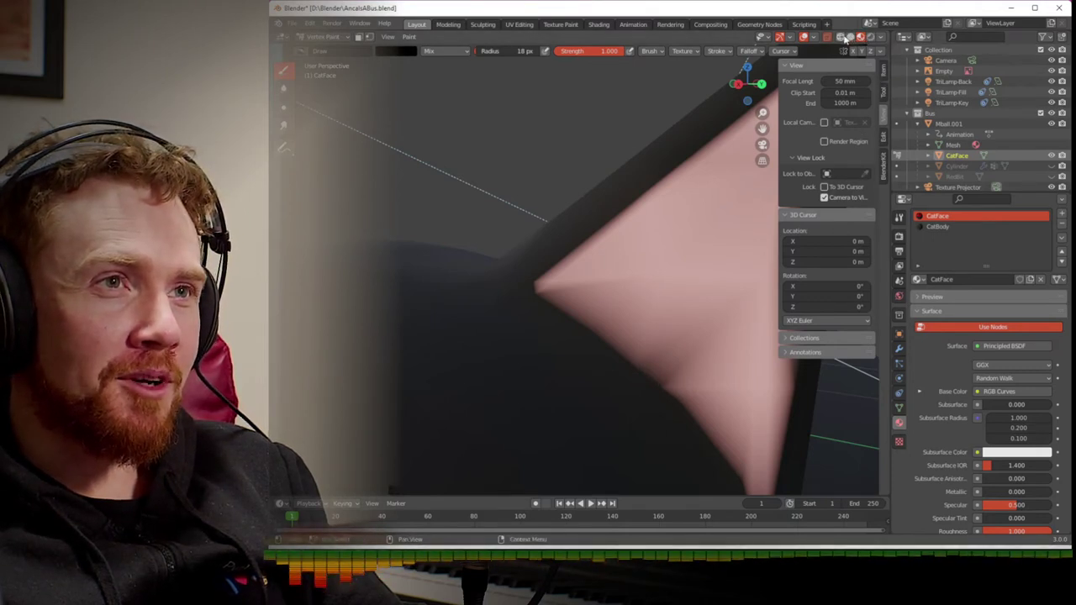
left_click(843, 37)
left_click(860, 38)
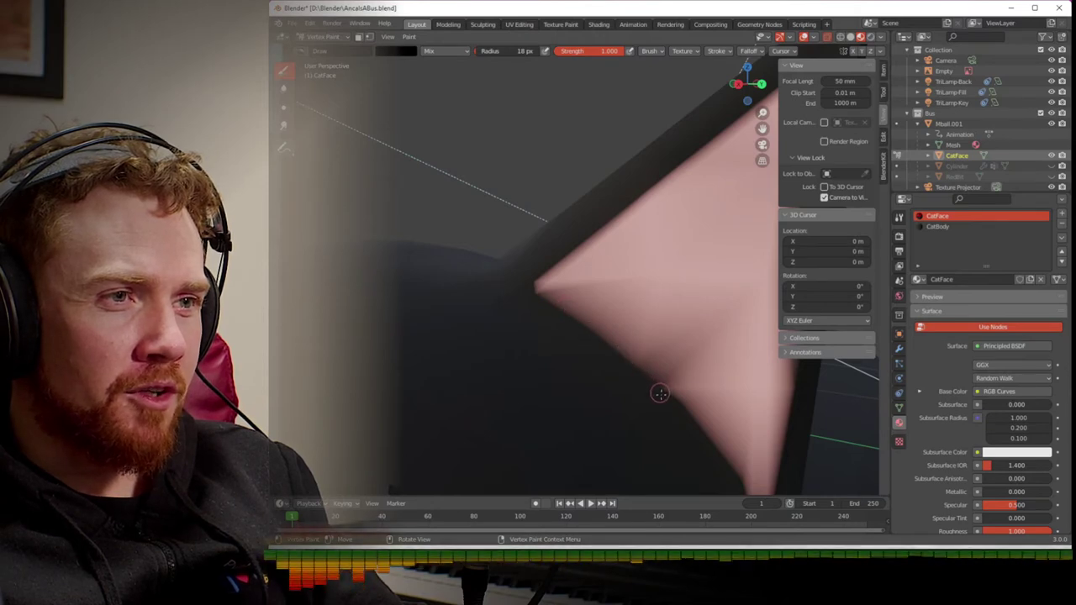
scroll(639, 357, "down", 8)
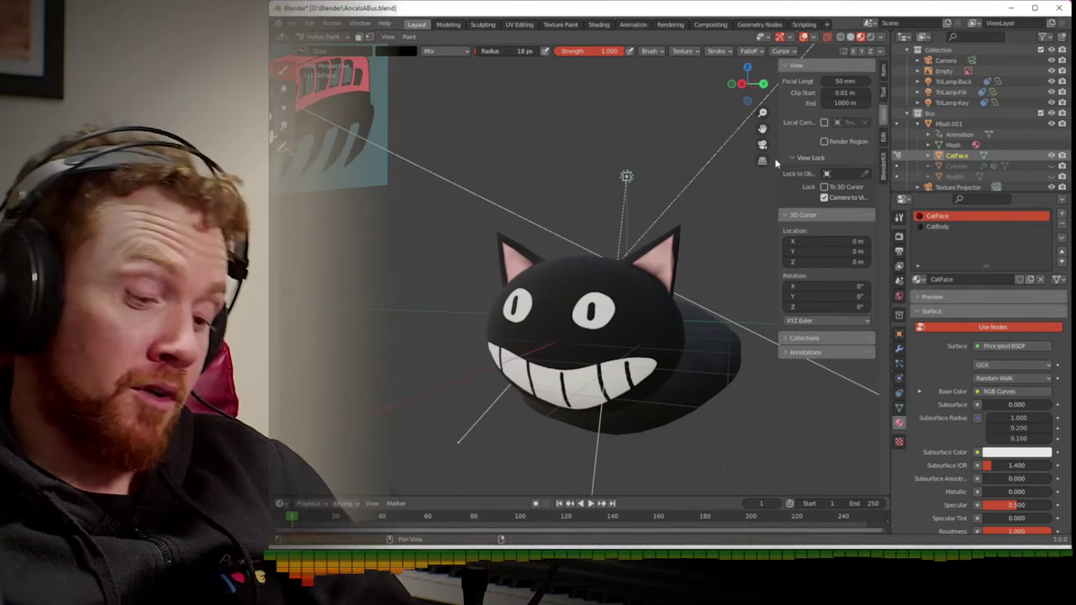
- Take the cat face out of Vertex Paint back to Object Mode via Edit Mode and the mode pie
middle_click_drag(579, 246, 656, 249)
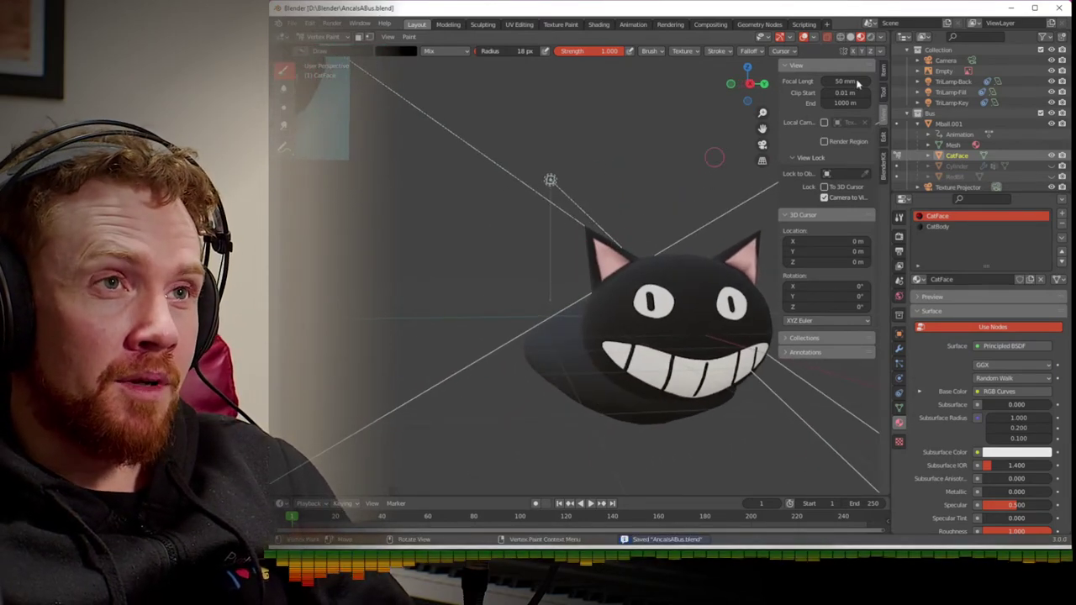
left_click(840, 38)
left_click(850, 38)
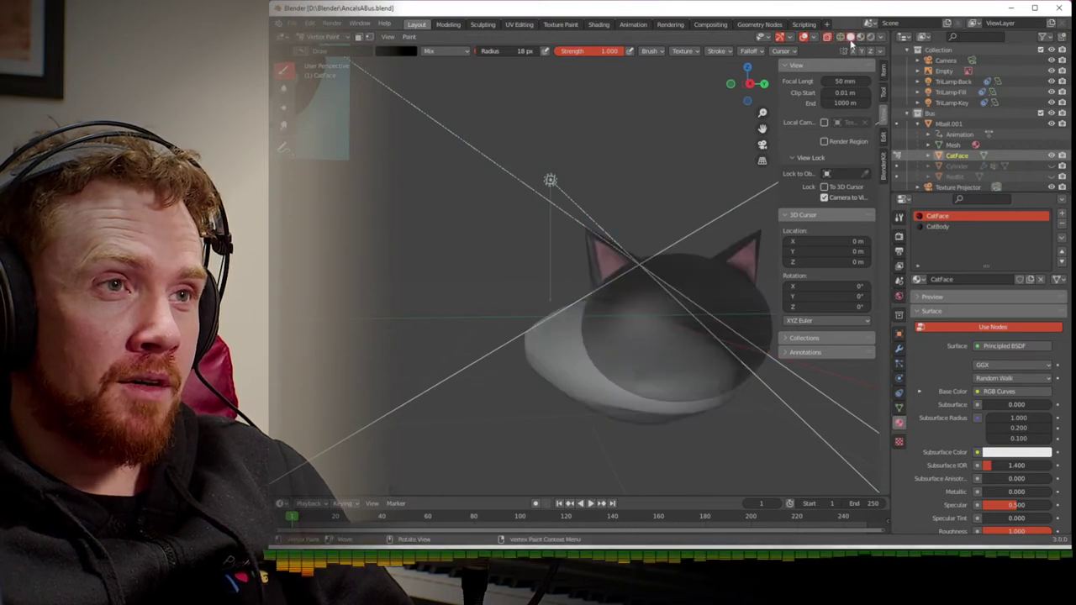
middle_click_drag(614, 242, 546, 244)
key("Tab")
key("Tab")
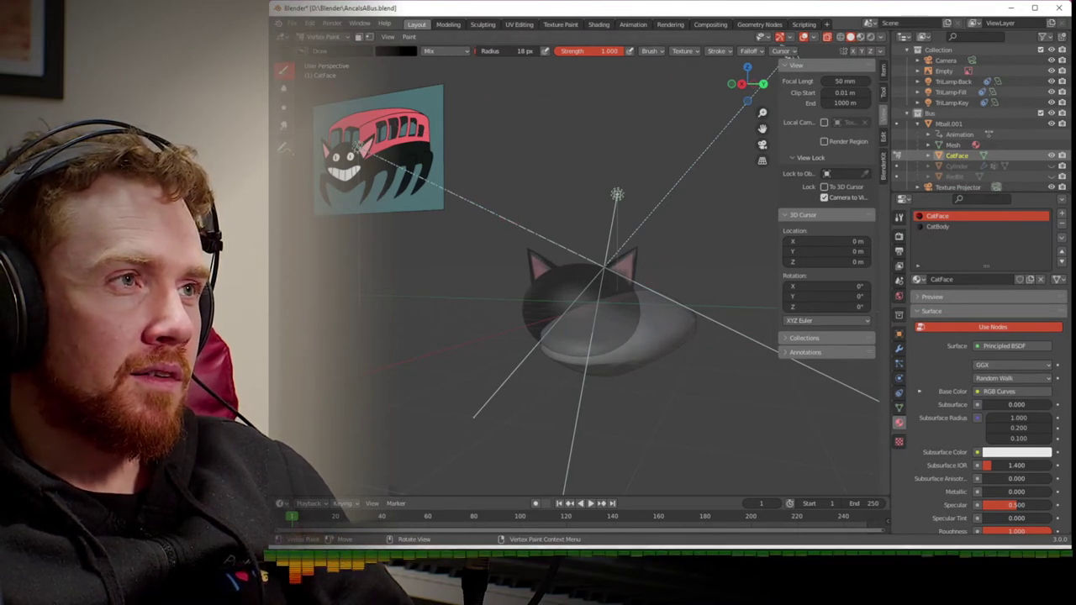
key("Tab")
key("ctrl+Tab")
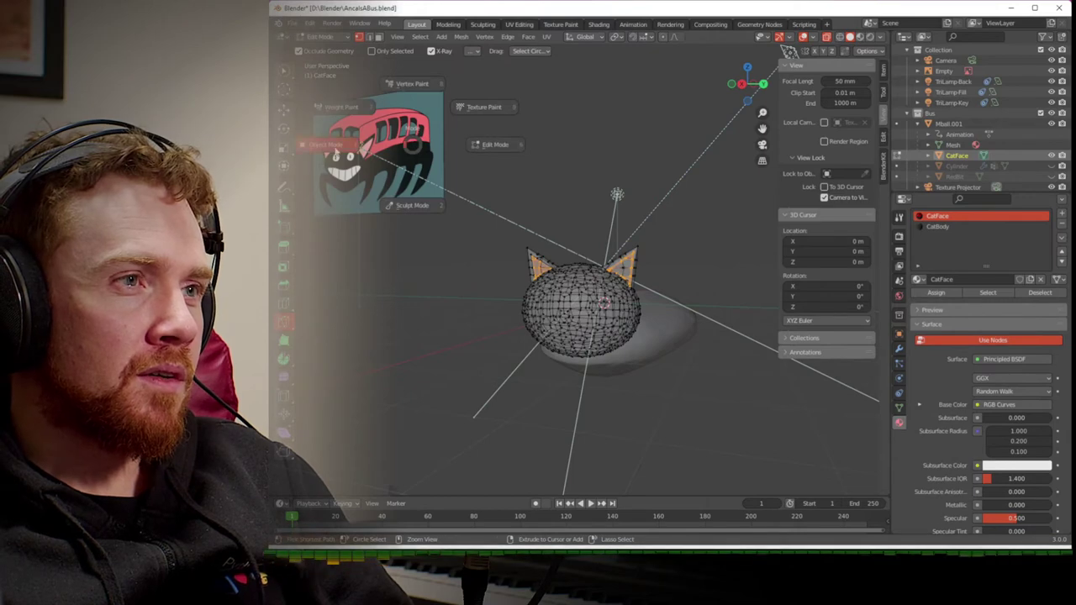
left_click(625, 347)
- Select the CatBody object and bring up the interaction mode pie
left_click(663, 335)
middle_click_drag(663, 334, 569, 279)
key("ctrl+Tab")
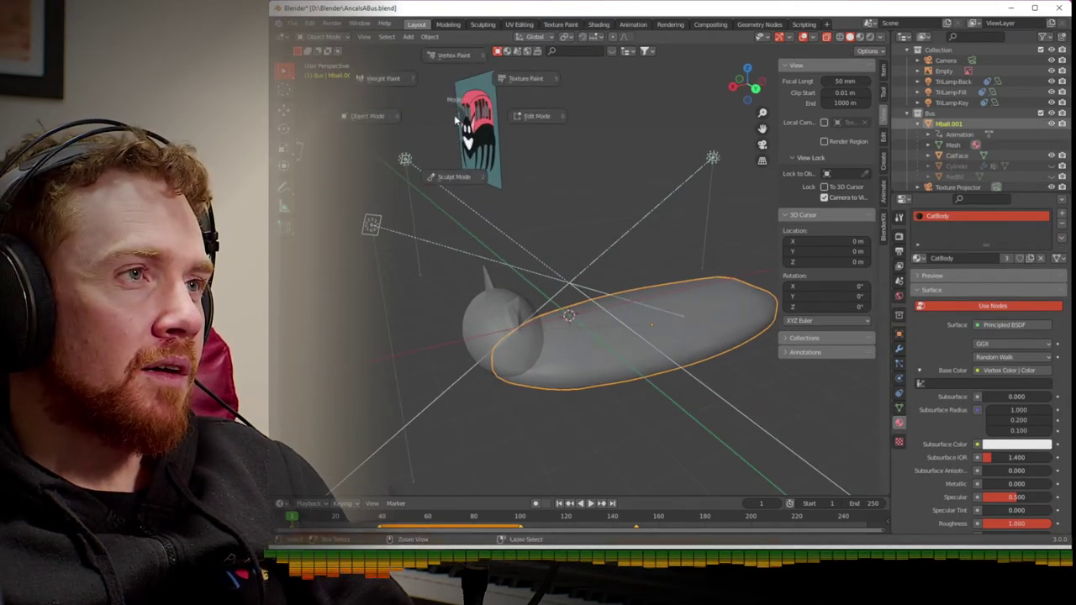
- Put the cat body in Vertex Paint, raise brush radius to 335 px, and paint it black
left_click(438, 48)
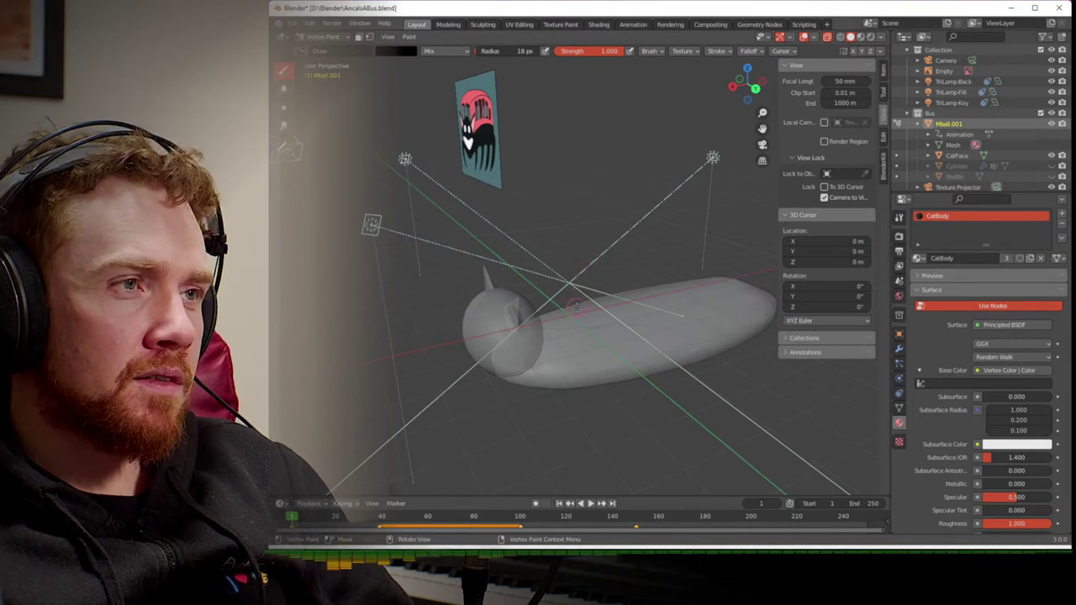
left_click_drag(492, 51, 522, 50)
mouse_move(552, 301)
left_mouse_down()
mouse_move(583, 288)
mouse_move(740, 293)
mouse_move(664, 290)
mouse_move(589, 323)
mouse_move(619, 307)
left_mouse_up()
middle_click_drag(619, 308, 593, 265)
mouse_move(593, 264)
left_mouse_down()
mouse_move(539, 288)
mouse_move(694, 258)
mouse_move(533, 269)
mouse_move(629, 231)
mouse_move(478, 278)
mouse_move(557, 318)
mouse_move(549, 344)
mouse_move(608, 318)
mouse_move(825, 268)
mouse_move(568, 257)
left_mouse_up()
middle_click_drag(568, 256, 361, 275)
mouse_move(361, 276)
left_mouse_down()
mouse_move(492, 250)
mouse_move(588, 348)
mouse_move(588, 335)
mouse_move(420, 316)
mouse_move(314, 256)
left_mouse_up()
middle_click_drag(314, 256, 707, 214)
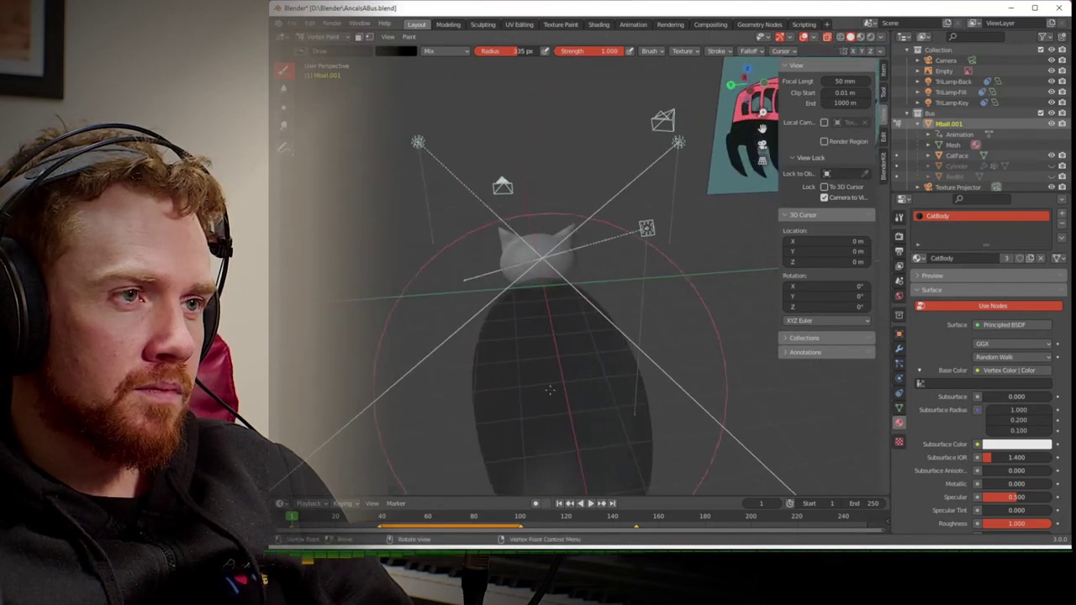
- Check the black body mesh in Edit Mode, then unhide the Cylinder object
key("Tab")
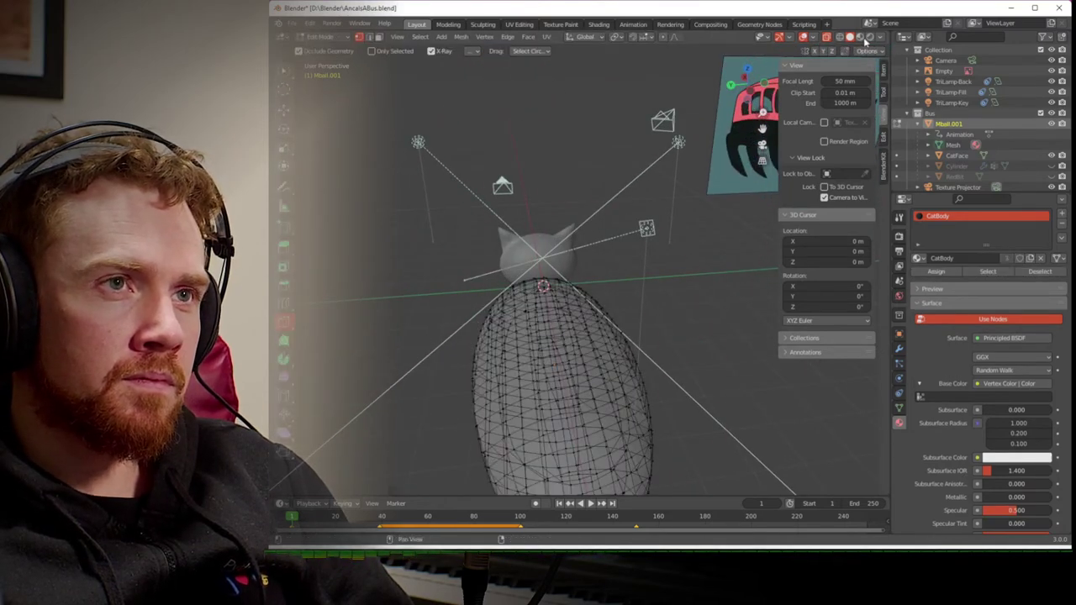
key("Tab")
mouse_move(622, 277)
middle_mouse_down()
mouse_move(682, 268)
mouse_move(538, 56)
mouse_move(504, 47)
middle_mouse_up()
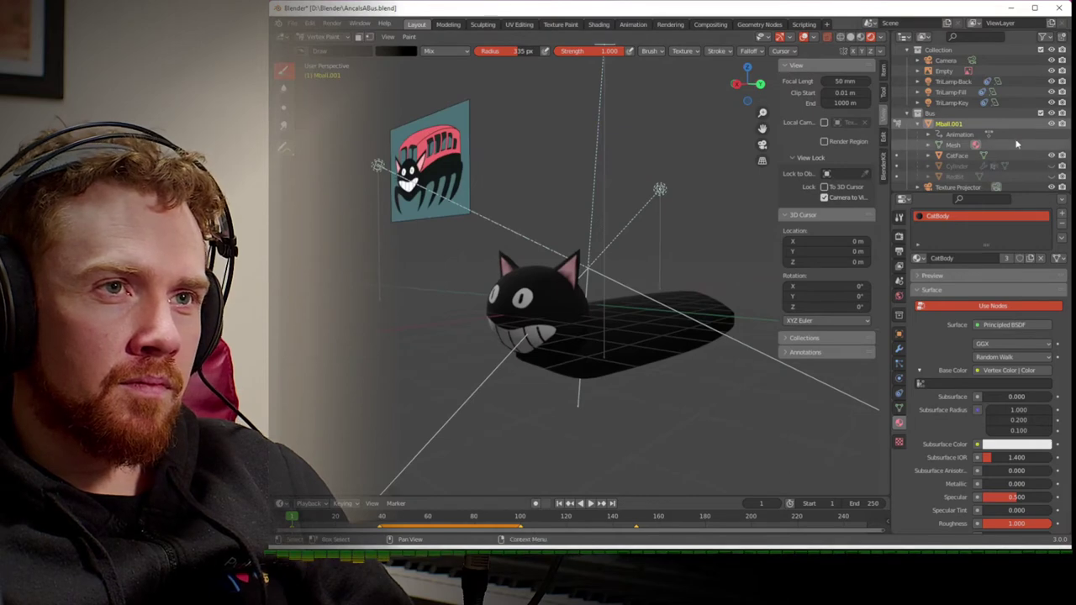
left_click(1051, 166)
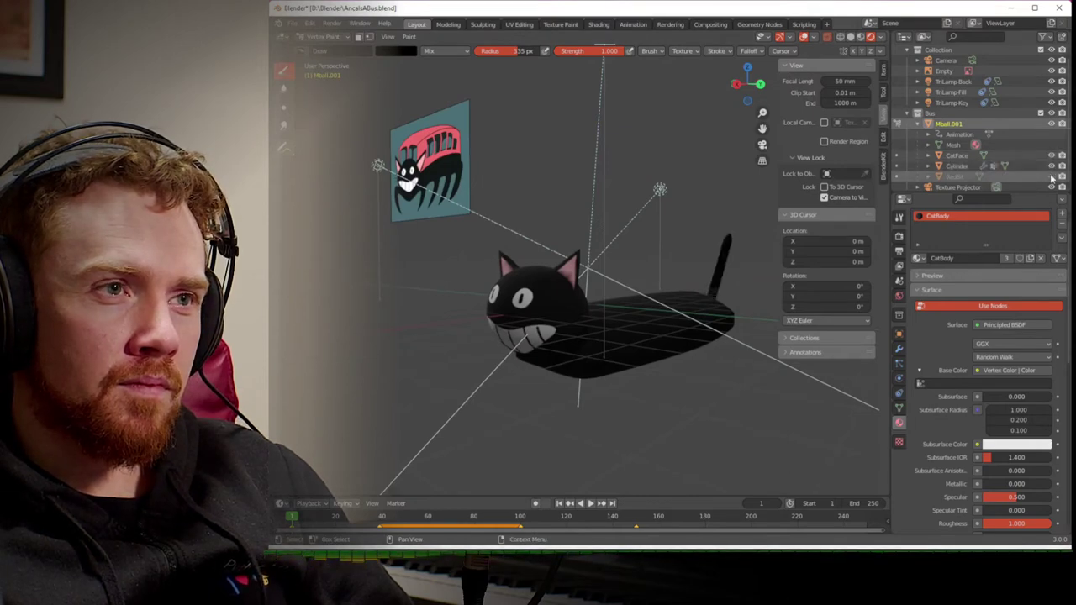
- Unhide RedBit, select the Cylinder, and put it into Vertex Paint mode
left_click(1051, 177)
middle_click_drag(701, 265, 655, 326)
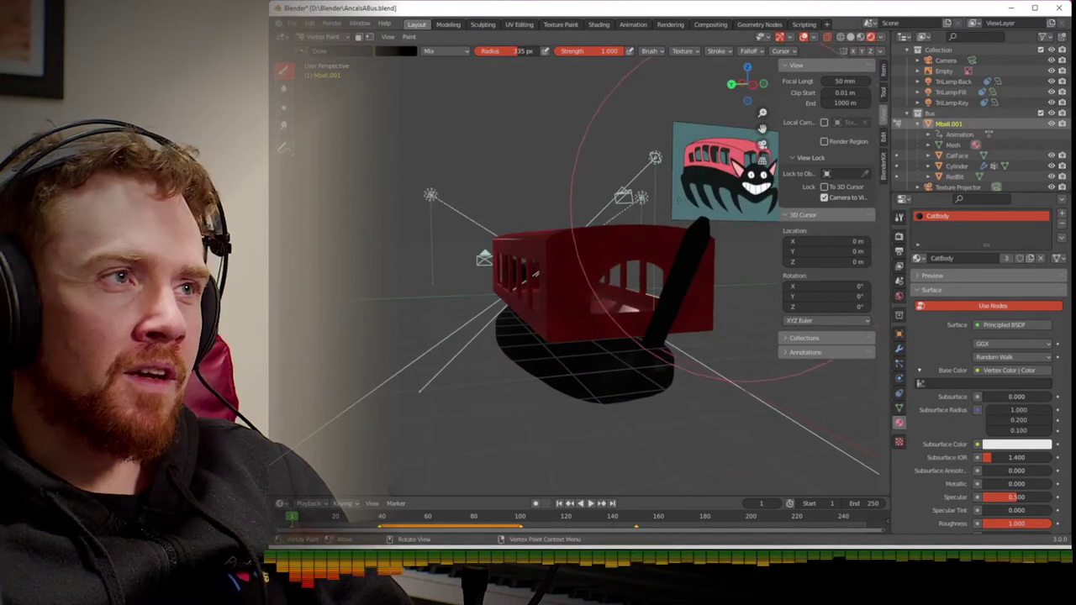
key("ctrl+Tab")
left_click(309, 144)
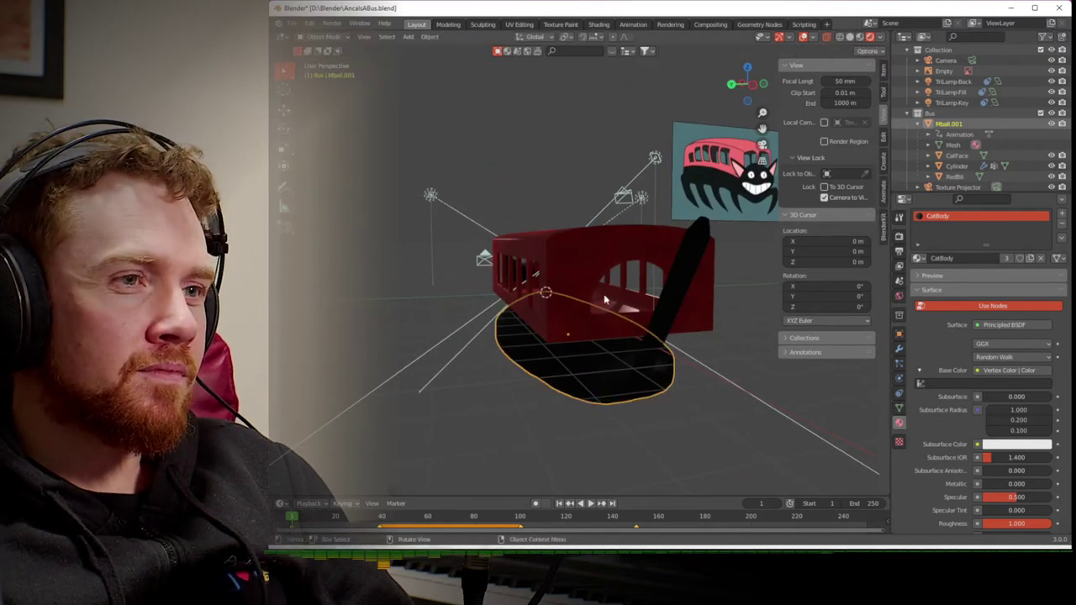
left_click(680, 290)
key("ctrl+Tab")
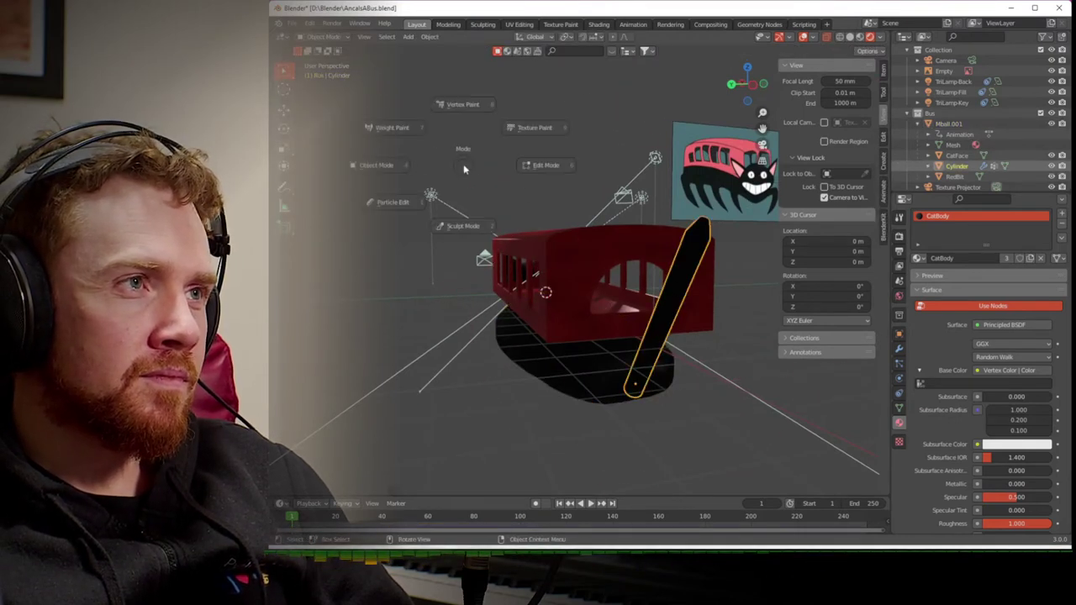
left_click(463, 115)
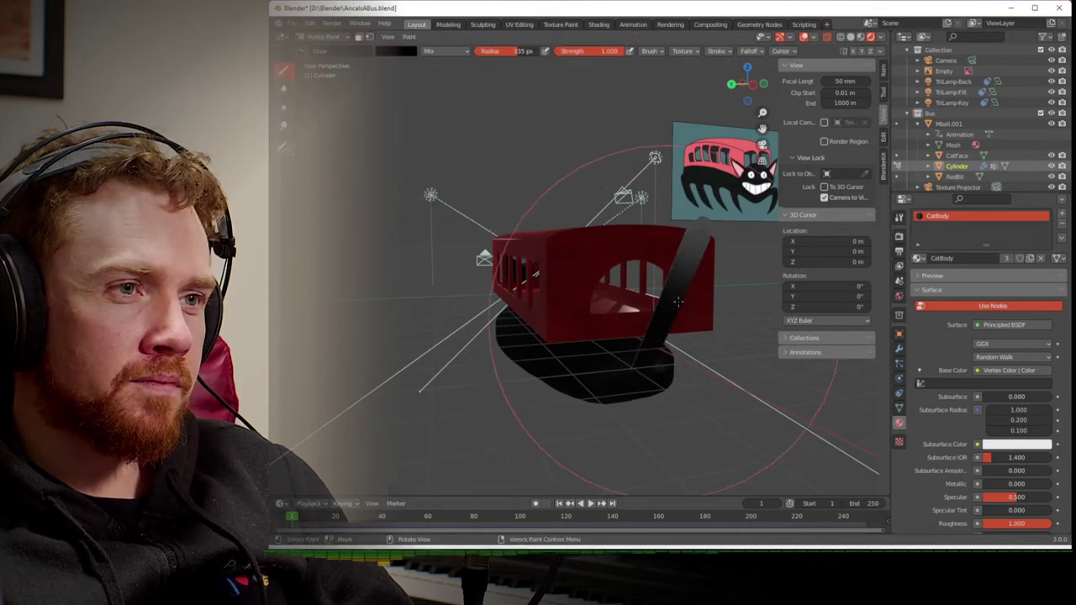
- Orbit to an upright three-quarter view of the bus and shrink the brush radius to 74 px
middle_click_drag(630, 244, 548, 381)
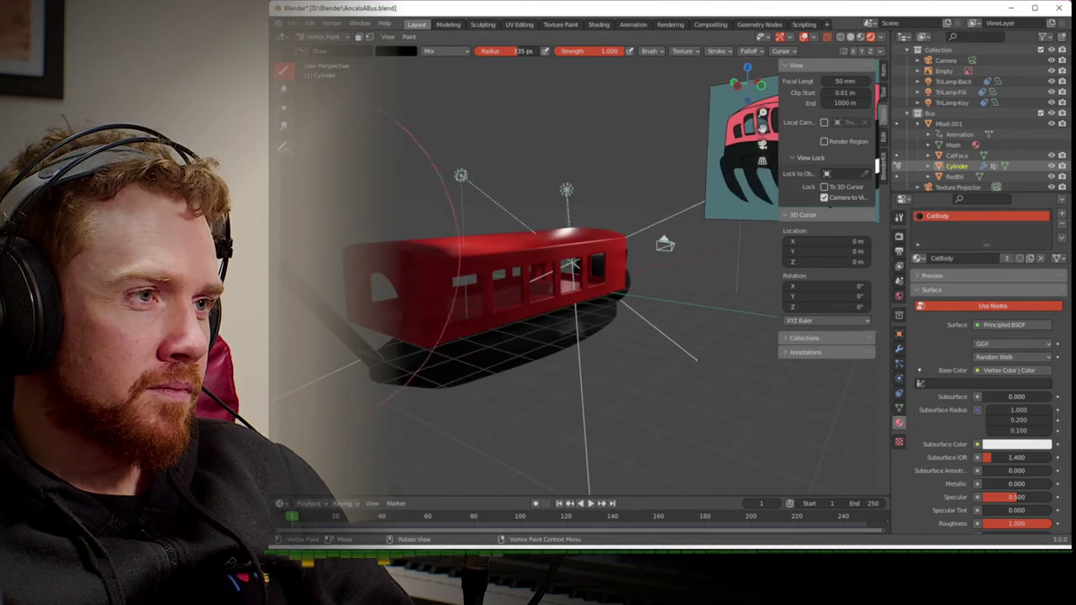
mouse_move(385, 361)
middle_mouse_down()
mouse_move(597, 414)
mouse_move(596, 488)
mouse_move(592, 437)
middle_mouse_up()
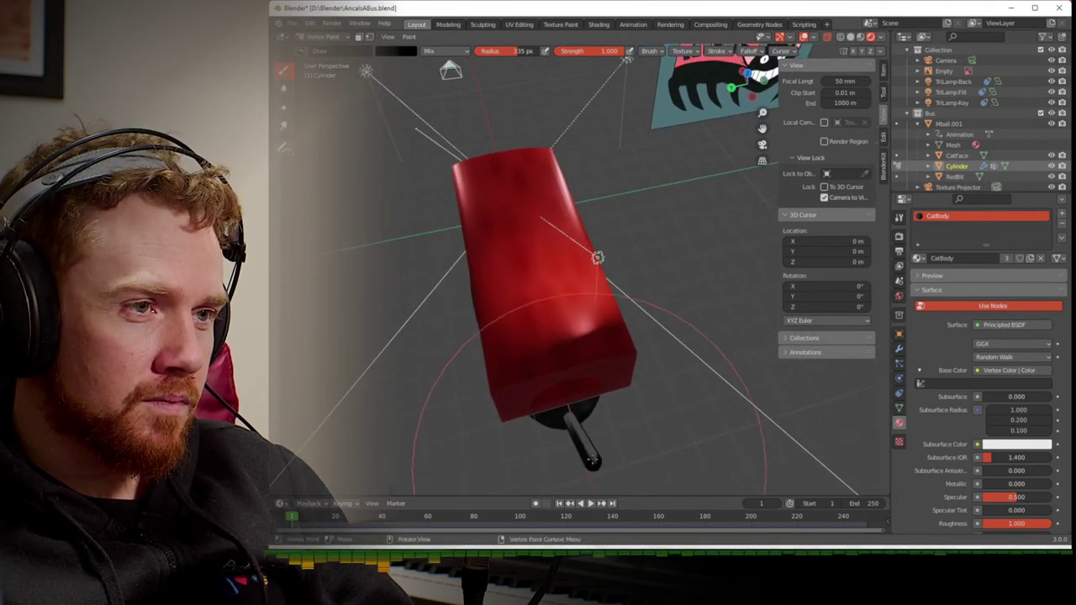
mouse_move(588, 431)
middle_mouse_down()
mouse_move(517, 406)
mouse_move(527, 473)
mouse_move(620, 190)
mouse_move(647, 336)
middle_mouse_up()
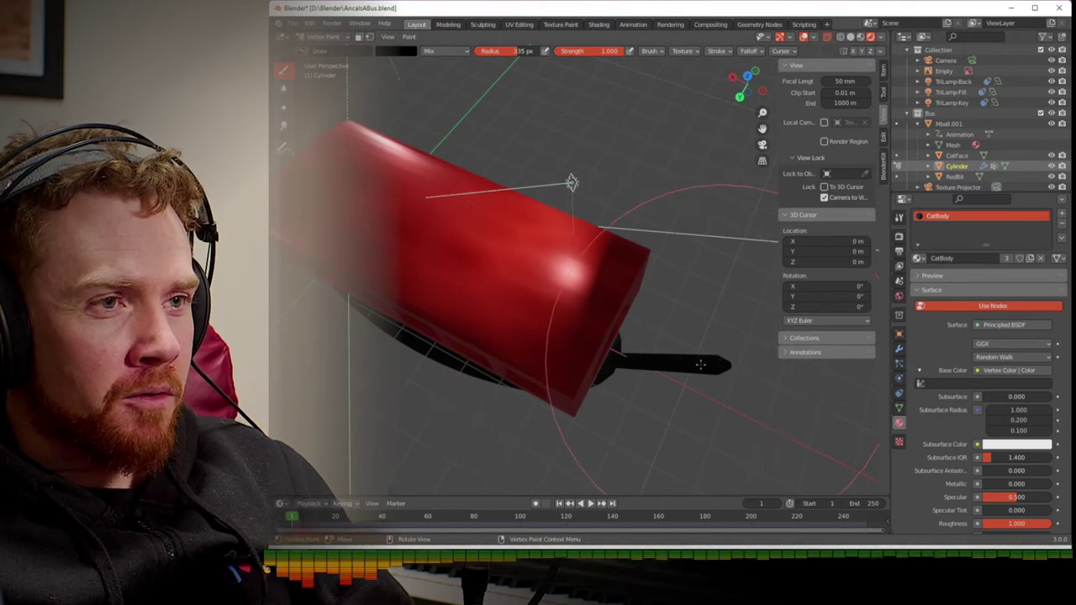
middle_click_drag(709, 367, 589, 289)
scroll(546, 290, "down", 3)
left_click_drag(521, 50, 487, 50)
mouse_move(444, 204)
middle_mouse_down()
mouse_move(432, 204)
mouse_move(401, 301)
middle_mouse_up()
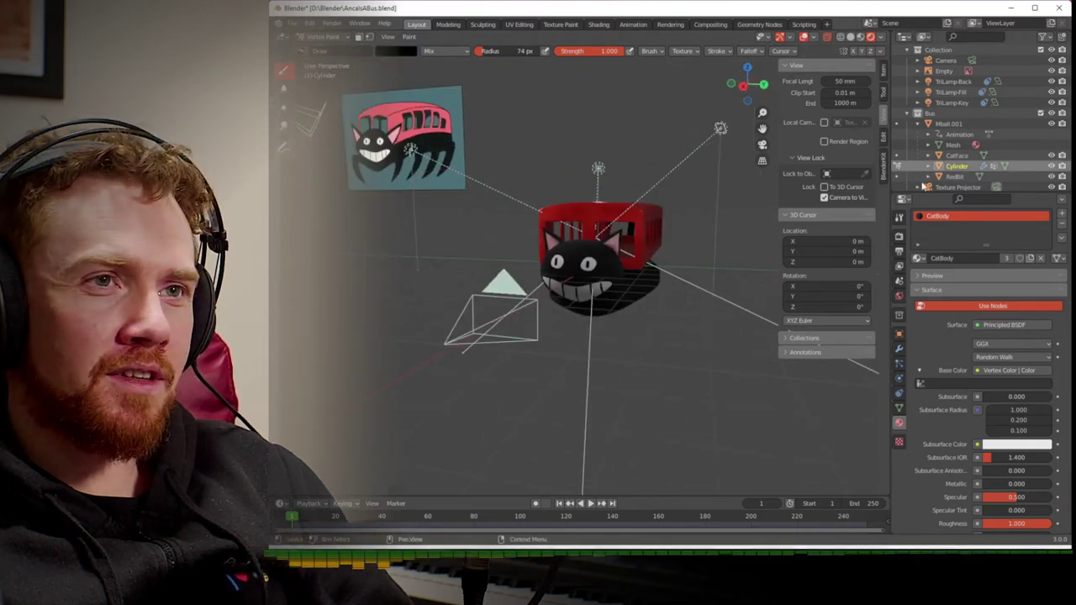
- Delete the Texture Projector object and save the file
left_click(945, 187)
key("x")
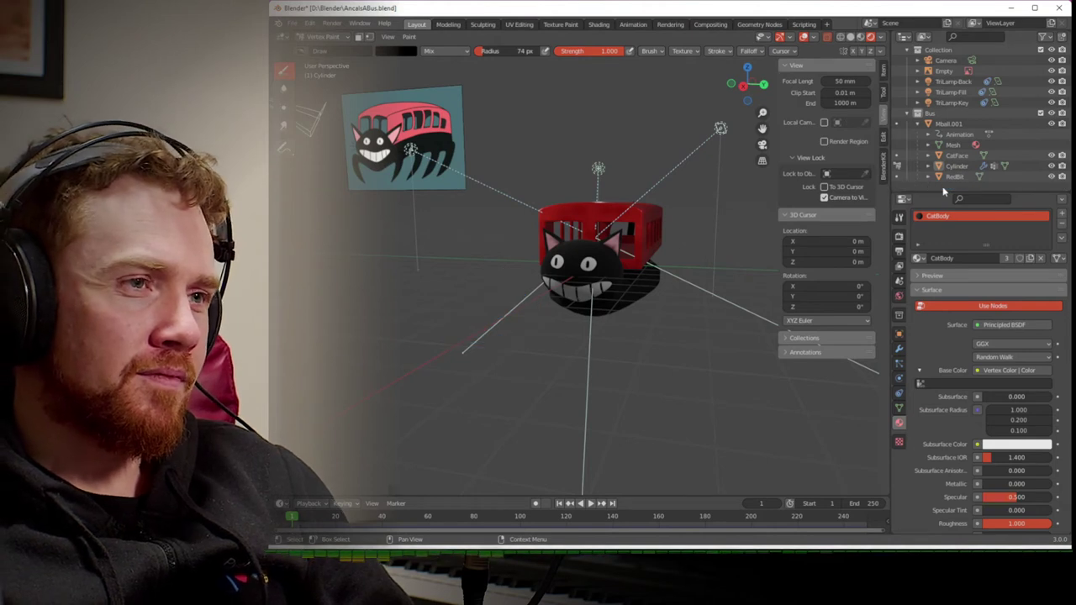
key("ctrl+s")
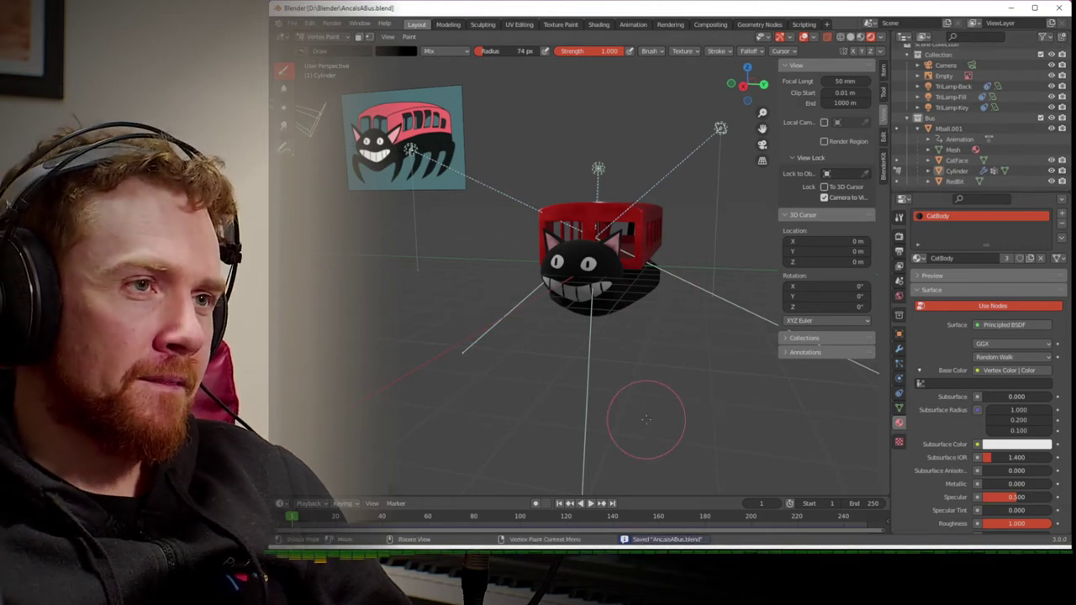
- Enter Material Preview camera view and turn the camera to face the cat-bus frontally
left_click(859, 38)
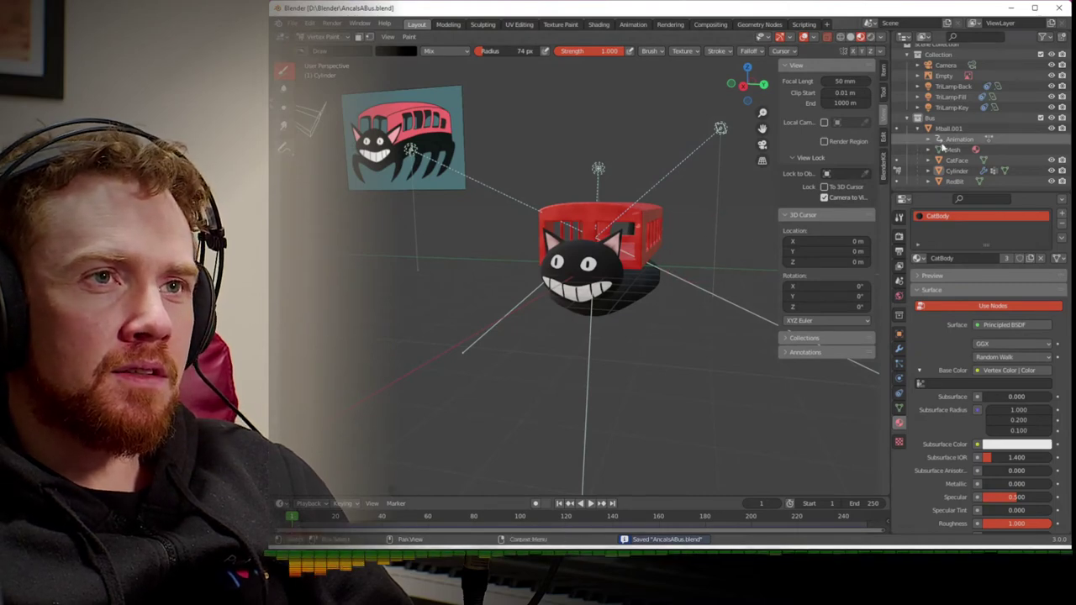
key("KP_0")
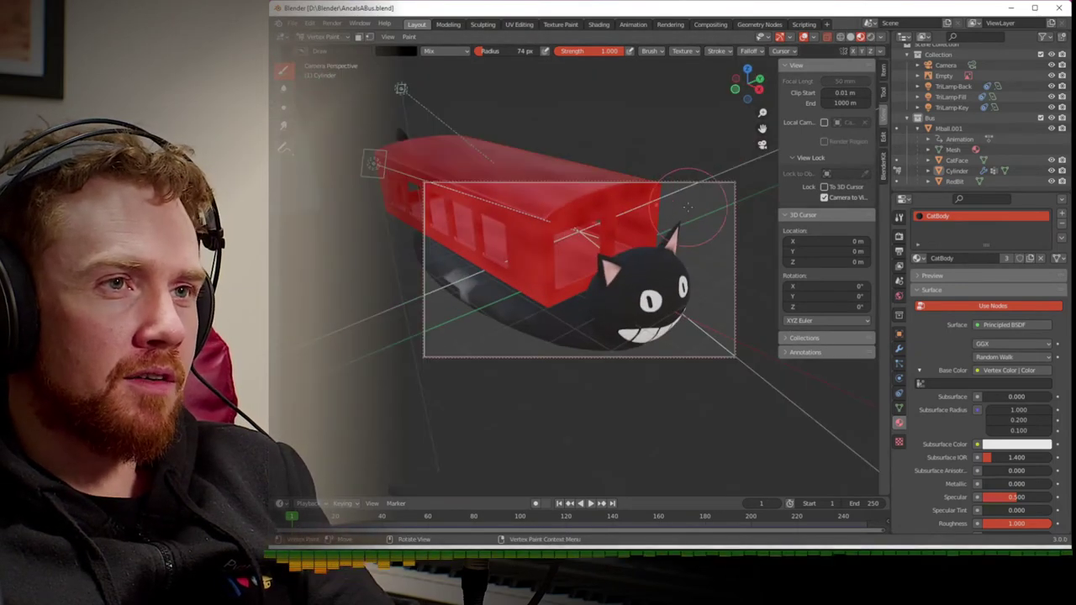
mouse_move(710, 284)
middle_mouse_down()
mouse_move(683, 264)
mouse_move(662, 265)
mouse_move(683, 294)
middle_mouse_up()
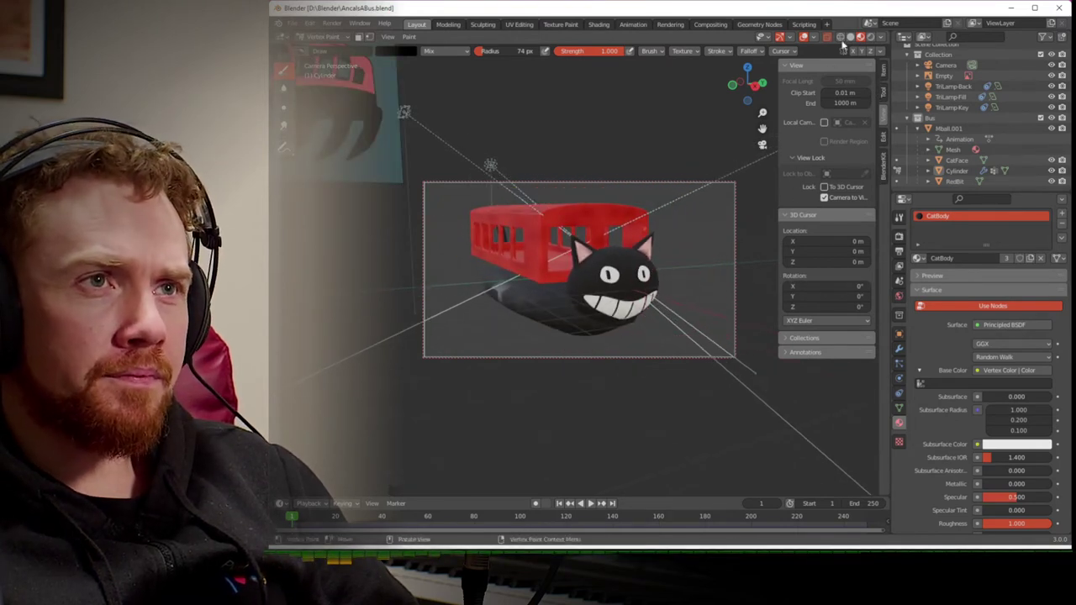
middle_click_drag(697, 192, 666, 237)
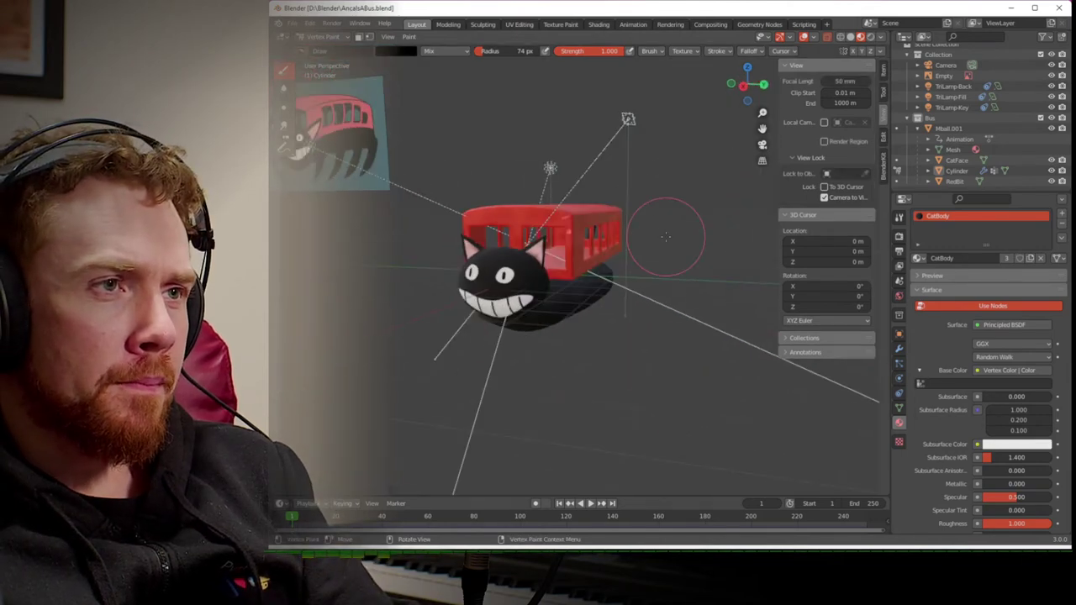
- Turn off Lock Camera to View, return the bus body to Object Mode, and save
key("KP_0")
left_click(824, 196)
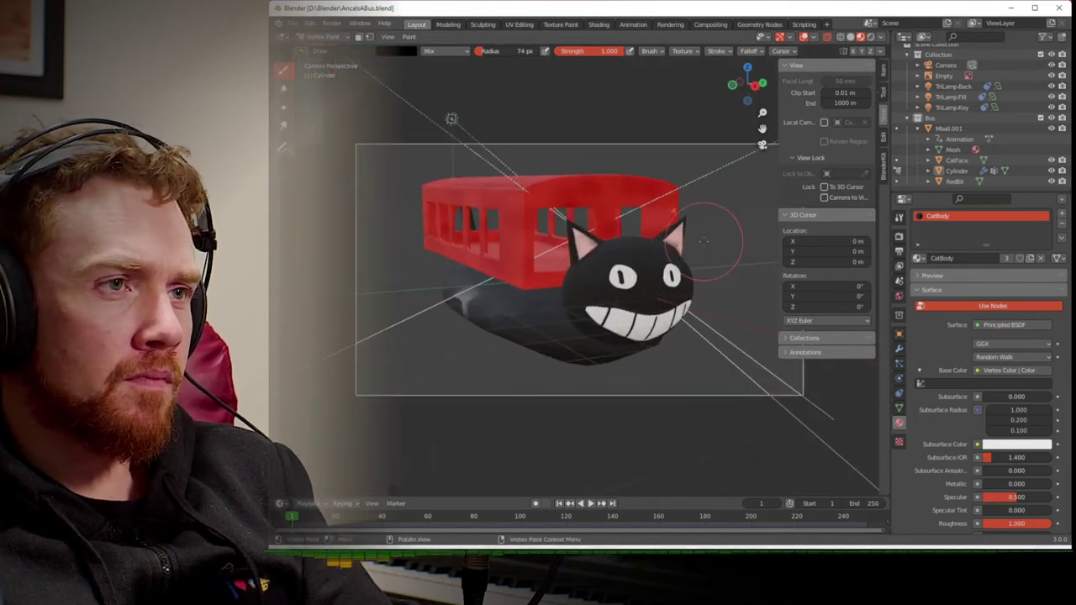
scroll(703, 241, "up", 2)
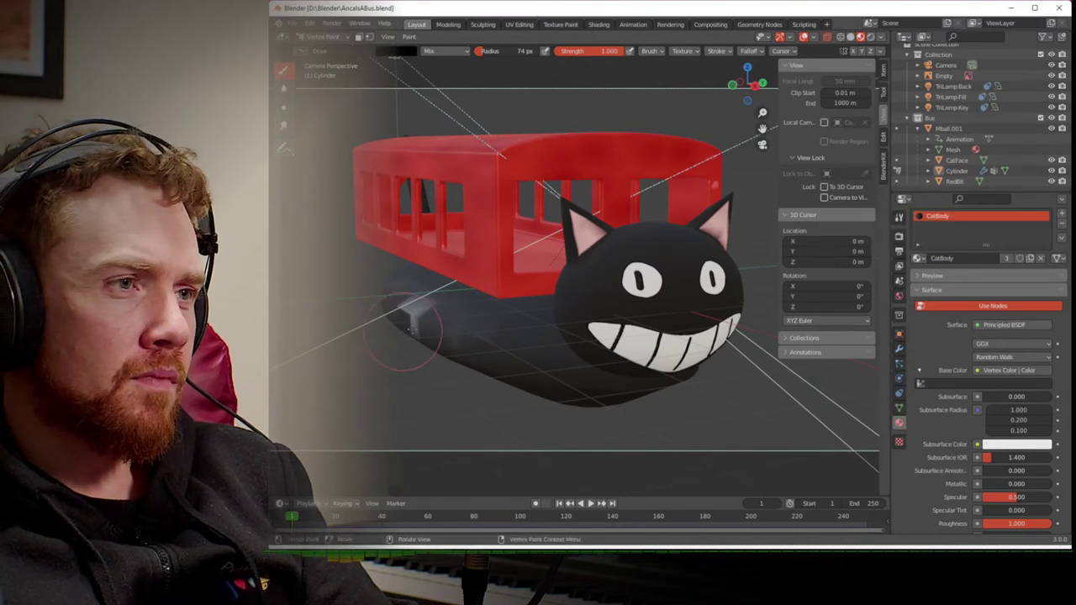
key("ctrl+Tab")
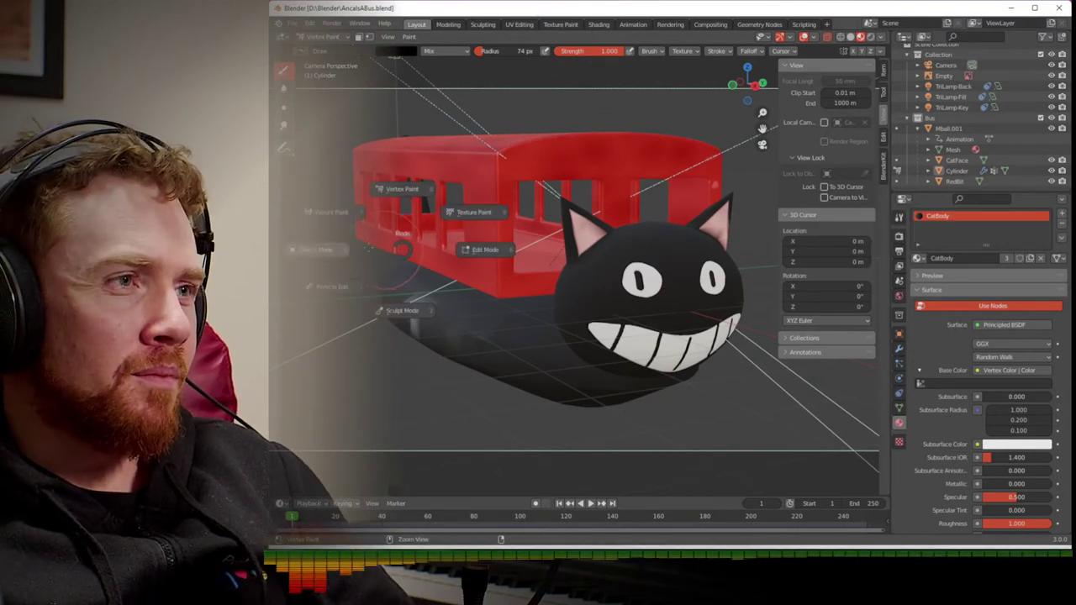
left_click(419, 310)
left_click(419, 311)
key("ctrl+Tab")
left_click(422, 304)
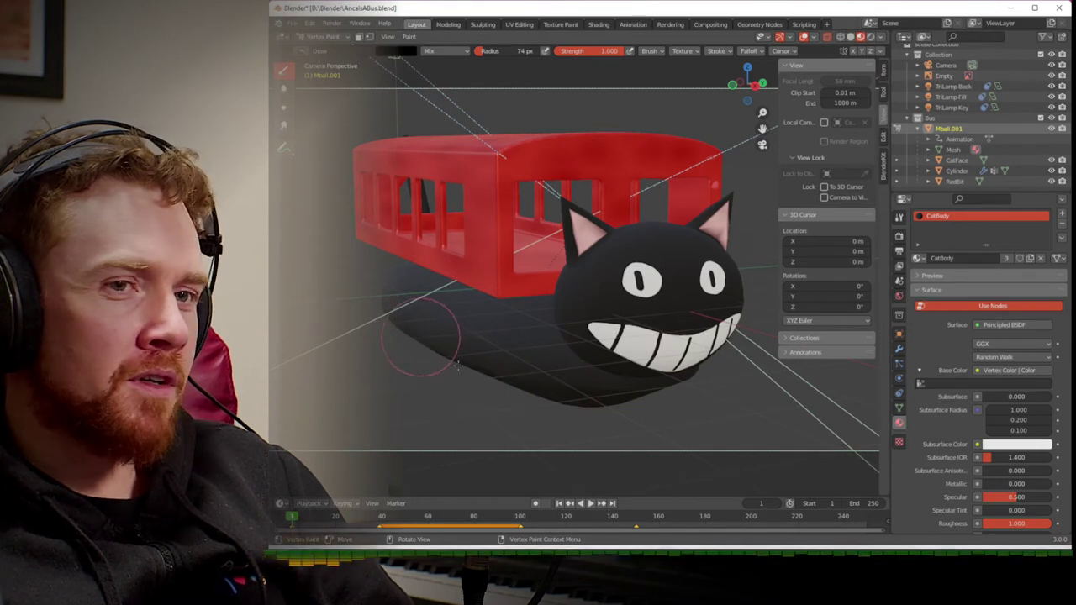
key("ctrl+Tab")
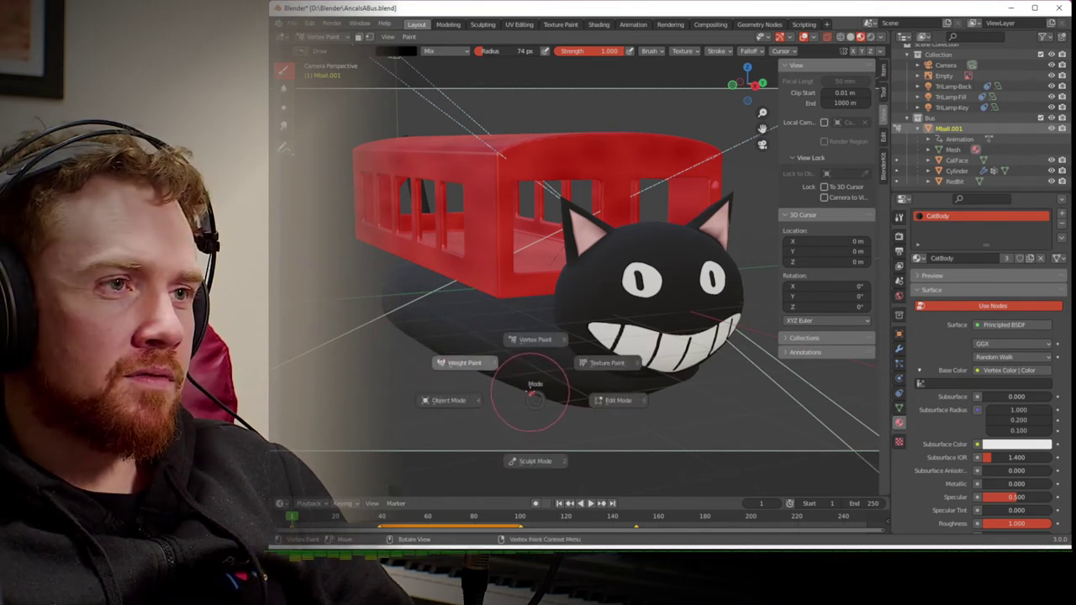
left_click(466, 407)
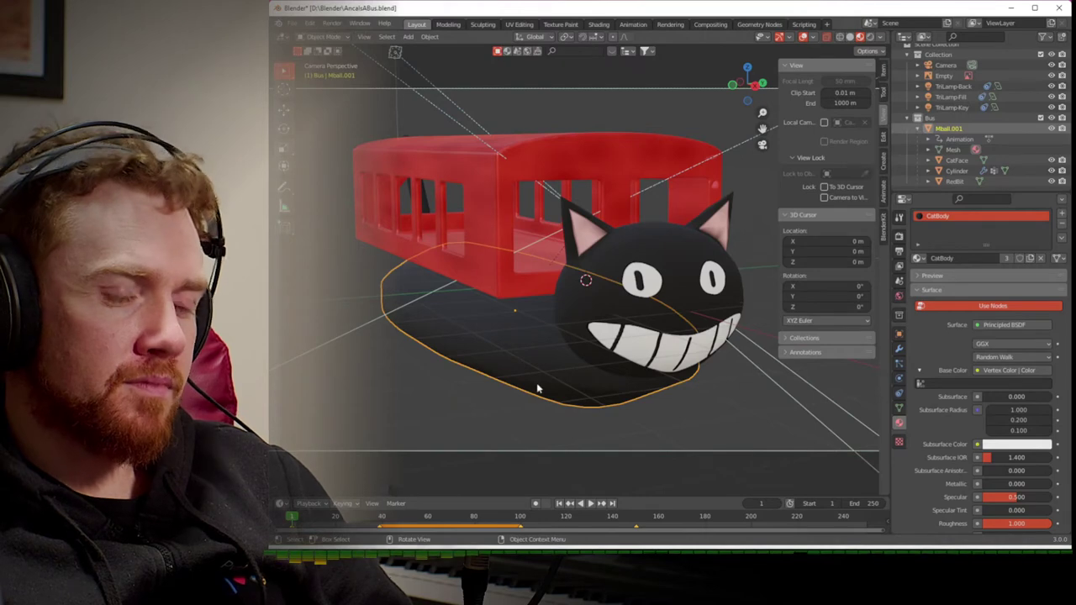
key("ctrl+s")
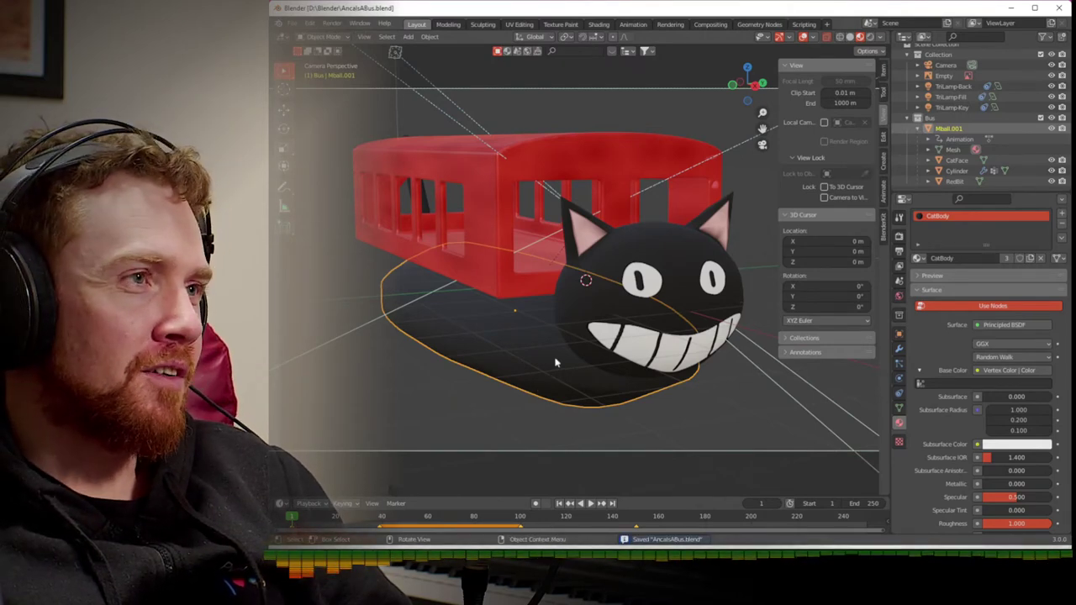
- Leave camera view, hide the N sidebar, and orbit around the cat-bus
key("KP_0")
middle_click_drag(555, 364, 664, 338)
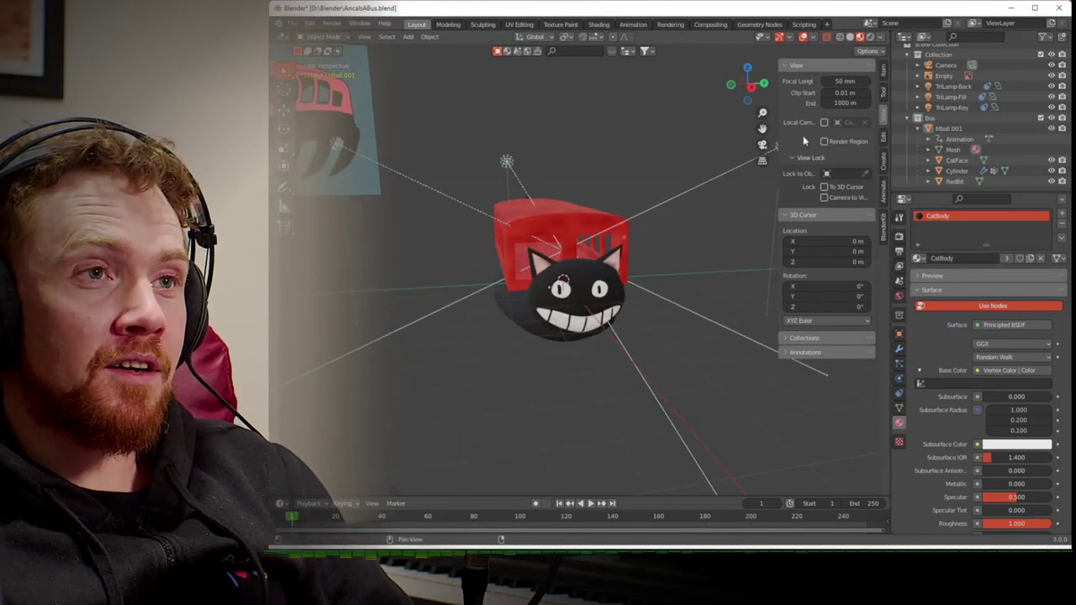
key("n")
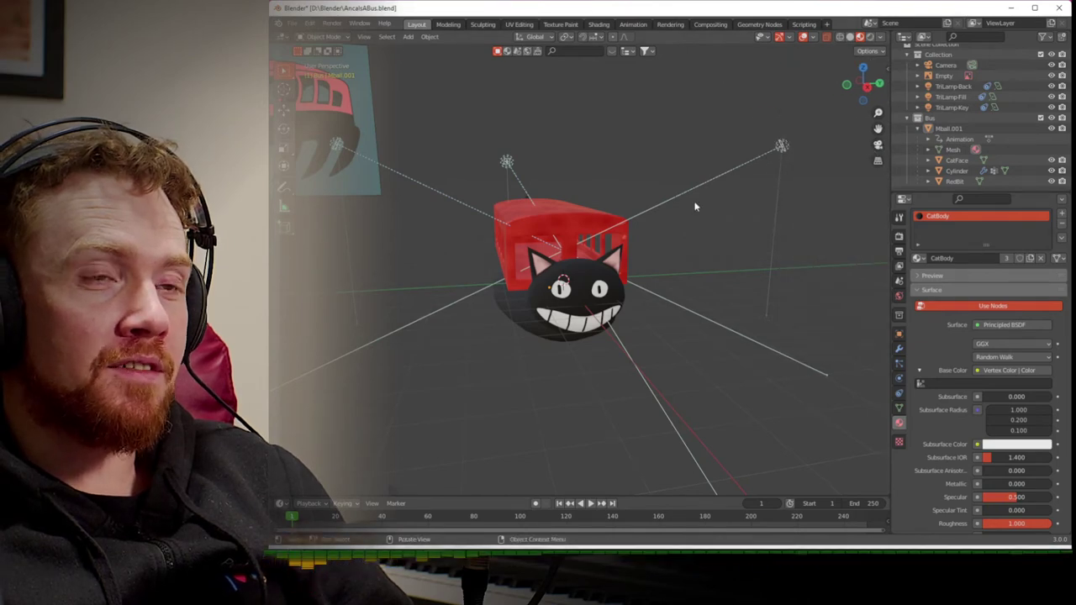
middle_click_drag(660, 322, 666, 320)
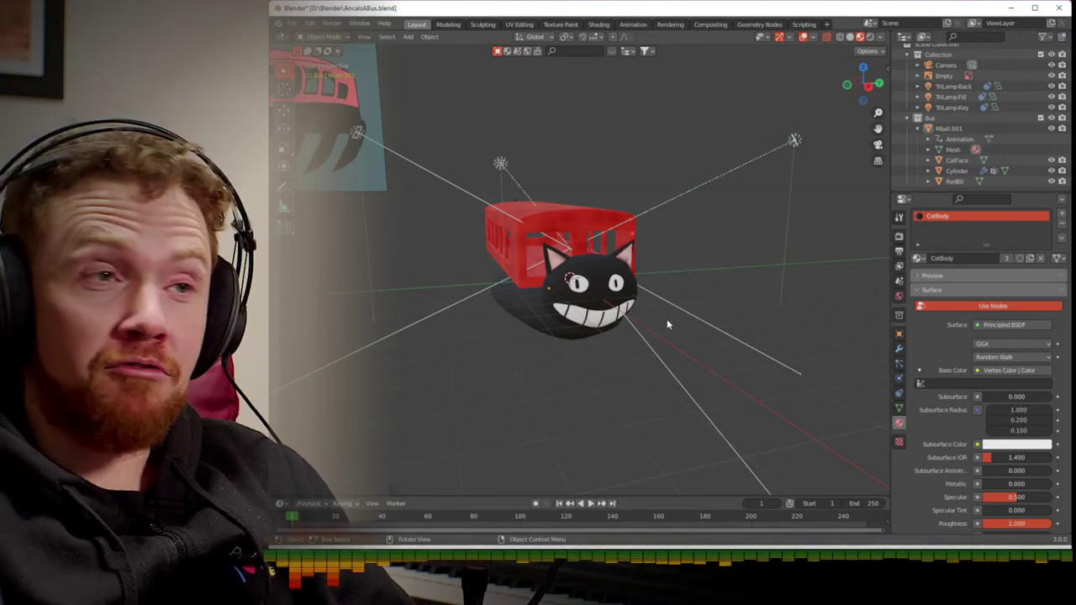
middle_click_drag(666, 319, 603, 313)
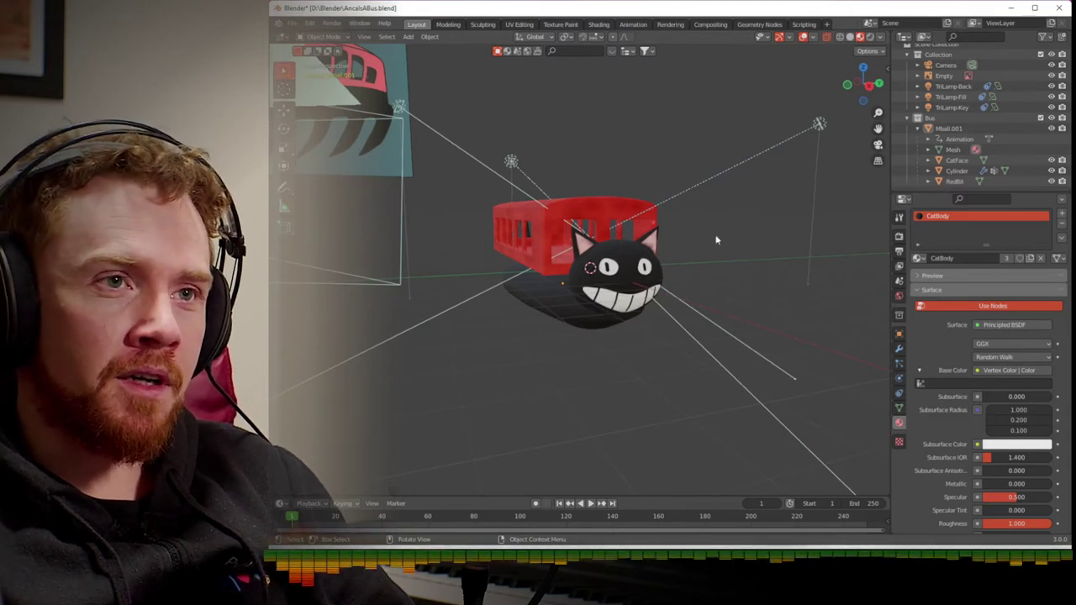
- Set the Render Engine to Cycles, save the file, and start an F12 render
left_click(900, 334)
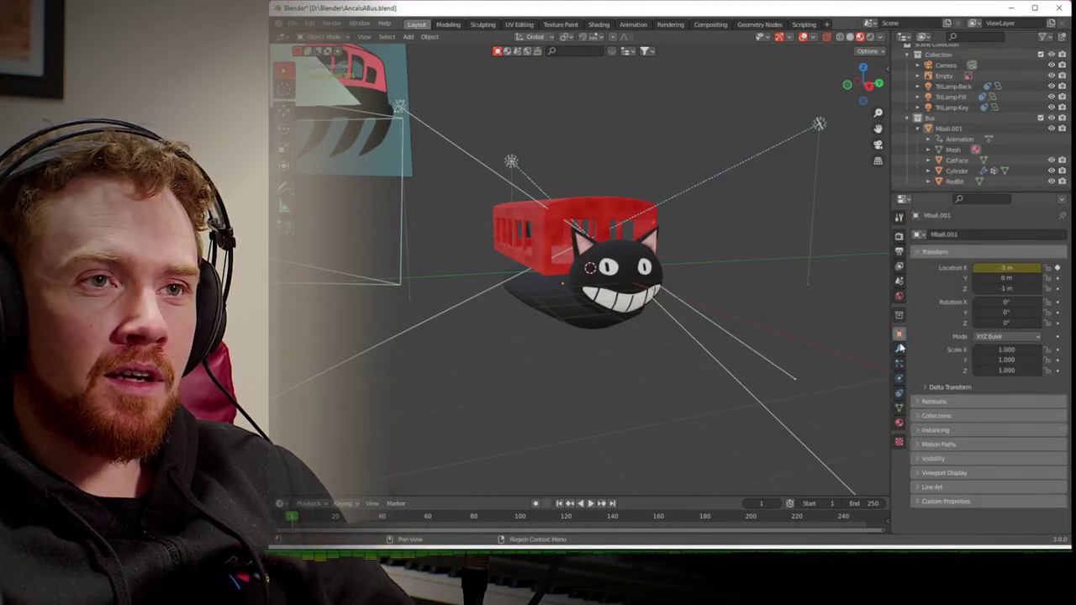
left_click(900, 348)
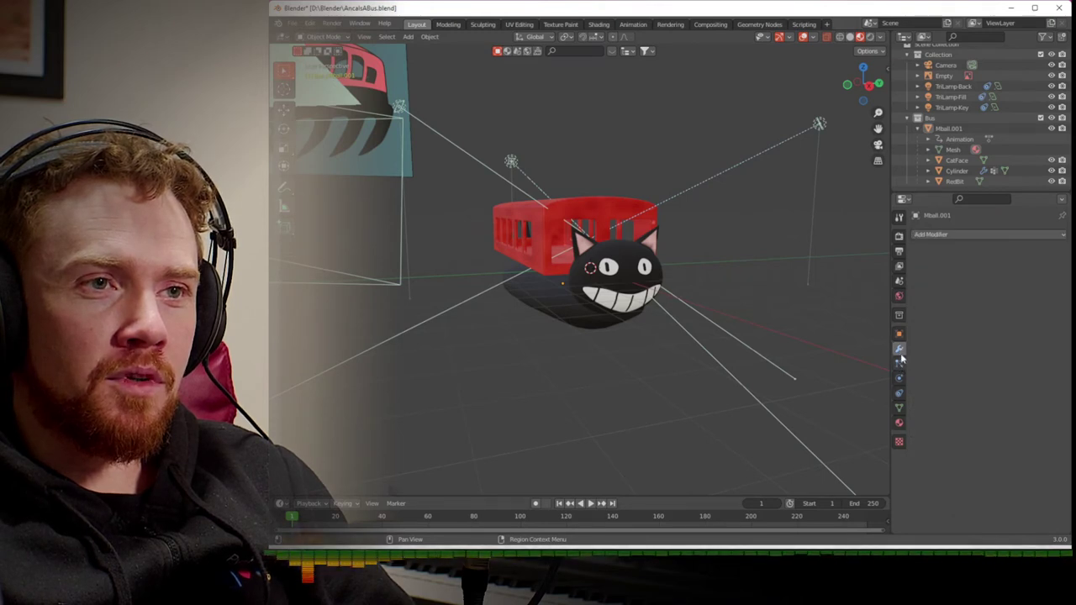
left_click(898, 253)
left_click(899, 236)
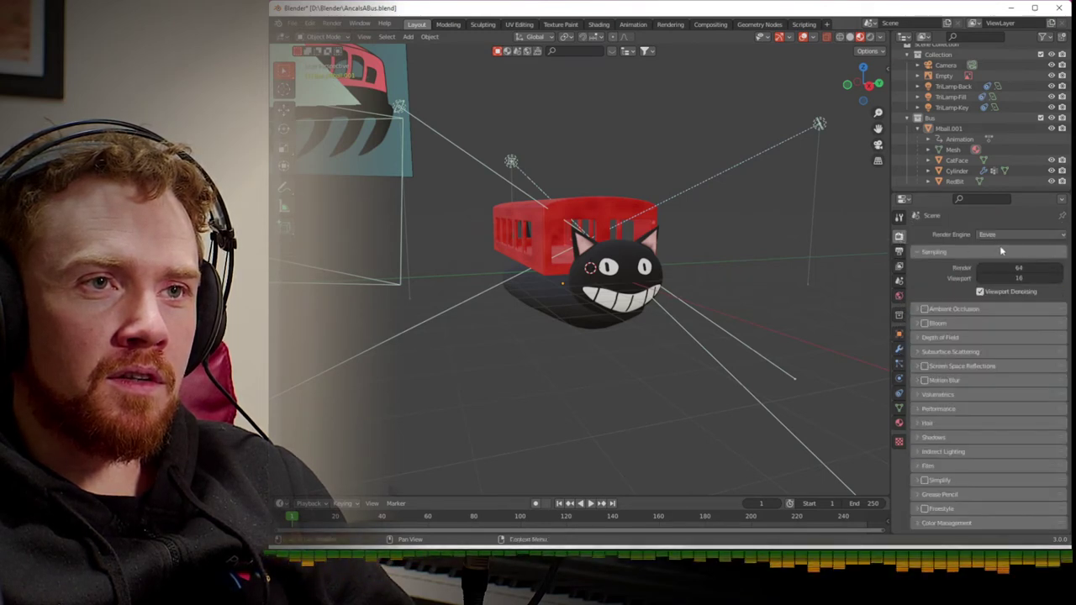
left_click(1008, 234)
left_click(1005, 271)
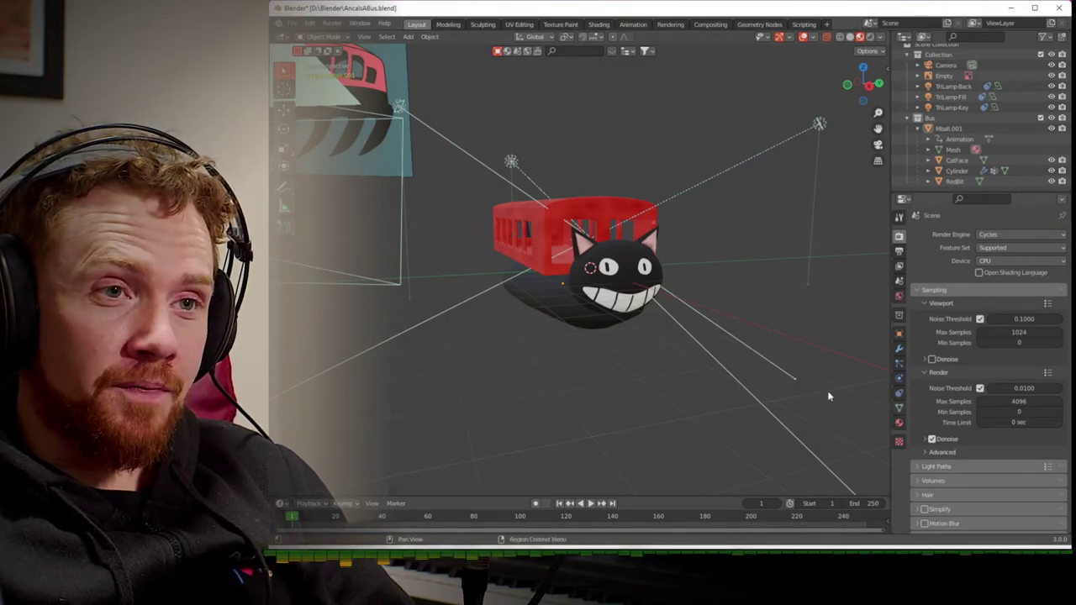
key("ctrl+s")
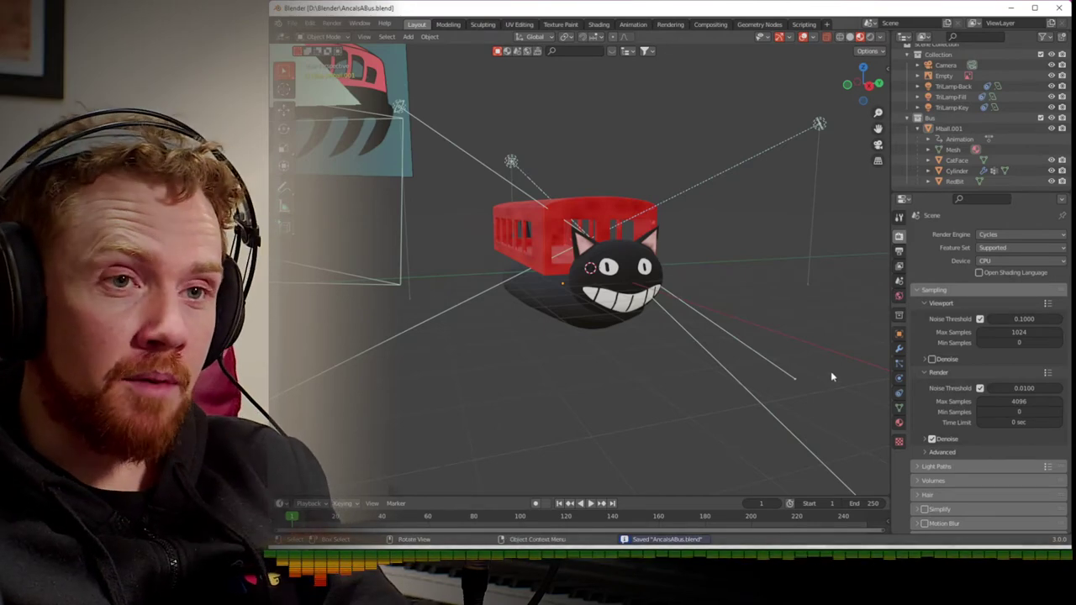
key("F12")
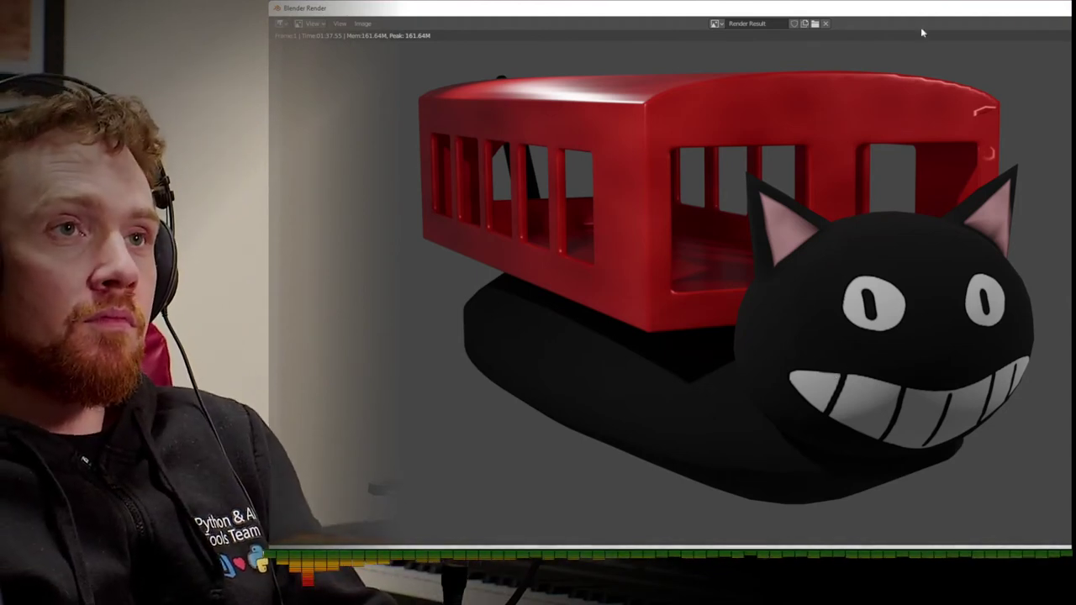
- Maximise the Blender Render window to inspect the cat-bus image, then close it
left_click(896, 7)
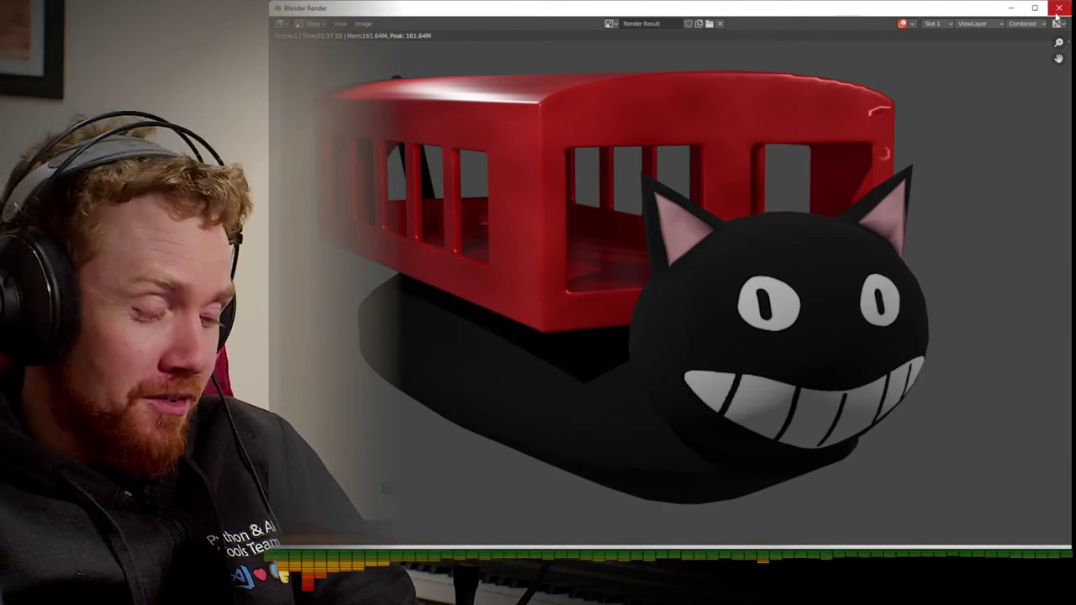
left_click(1058, 10)
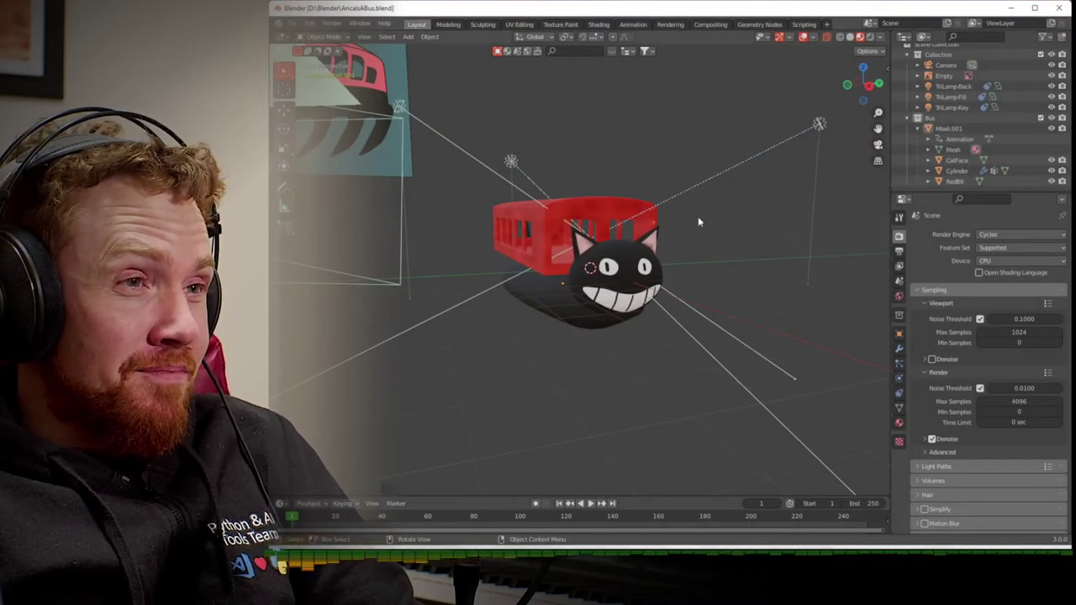
- Snap to front orthographic view in X-ray solid shading and select the metaball body
scroll(698, 222, "up", 5)
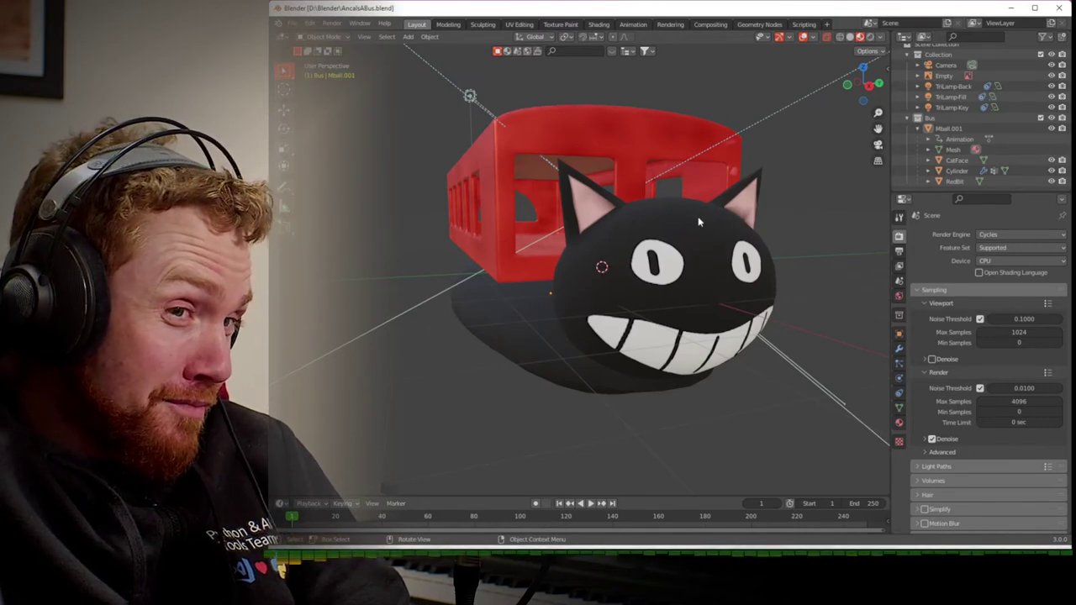
mouse_move(698, 216)
middle_mouse_down()
mouse_move(665, 216)
mouse_move(698, 215)
middle_mouse_up()
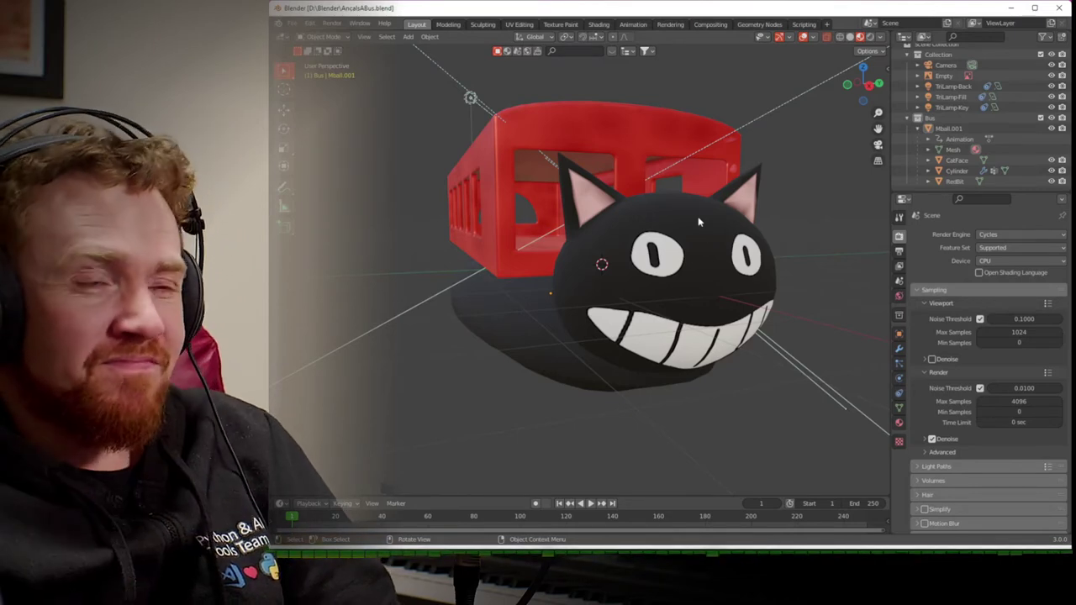
mouse_move(697, 216)
middle_mouse_down()
mouse_move(670, 225)
mouse_move(626, 214)
mouse_move(630, 224)
mouse_move(714, 216)
middle_mouse_up()
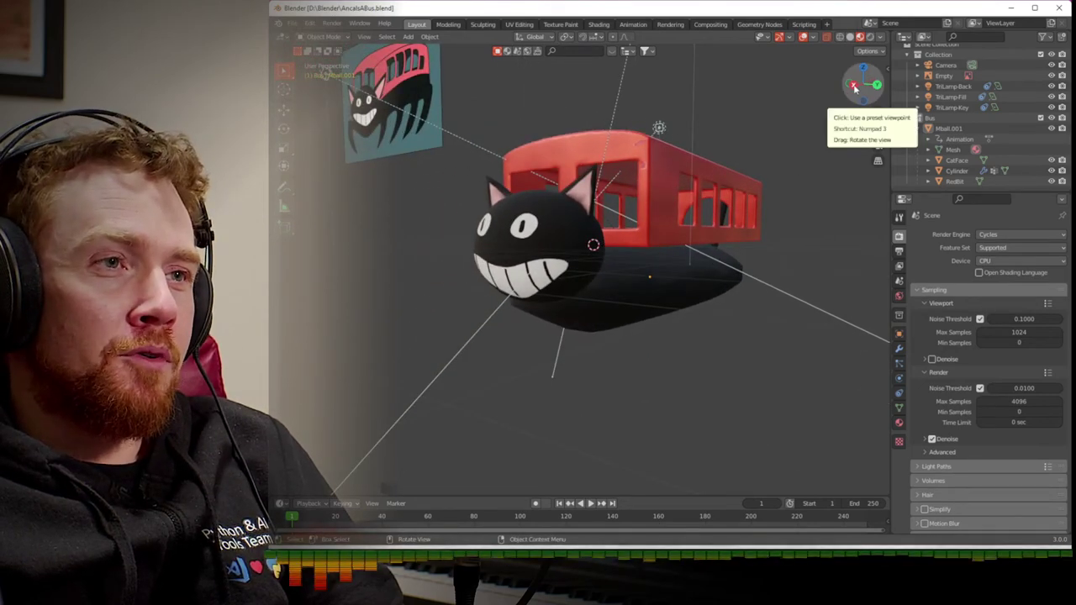
left_click(852, 91)
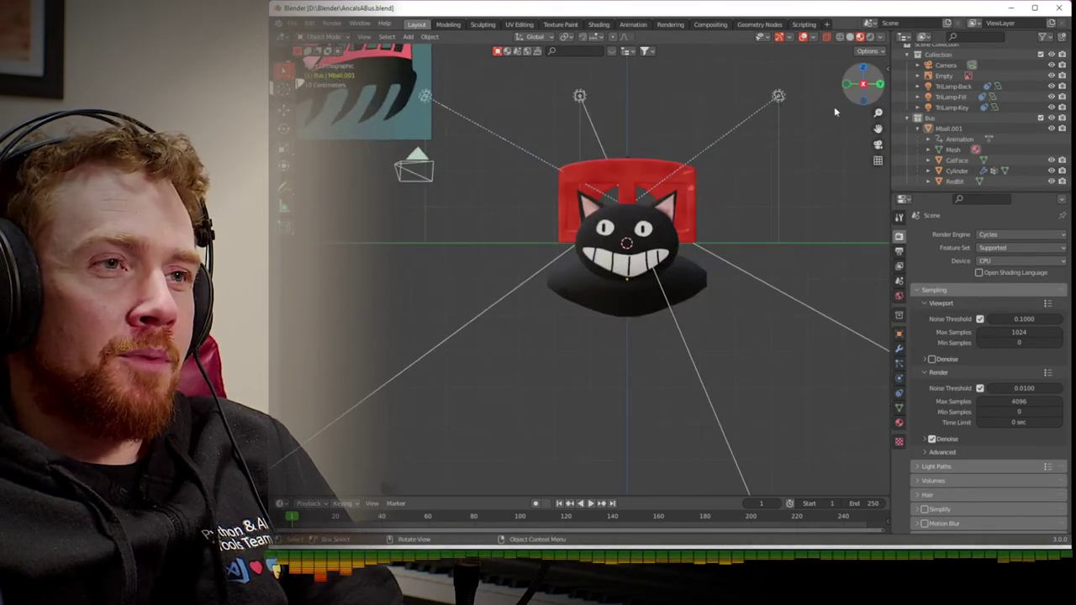
left_click(850, 38)
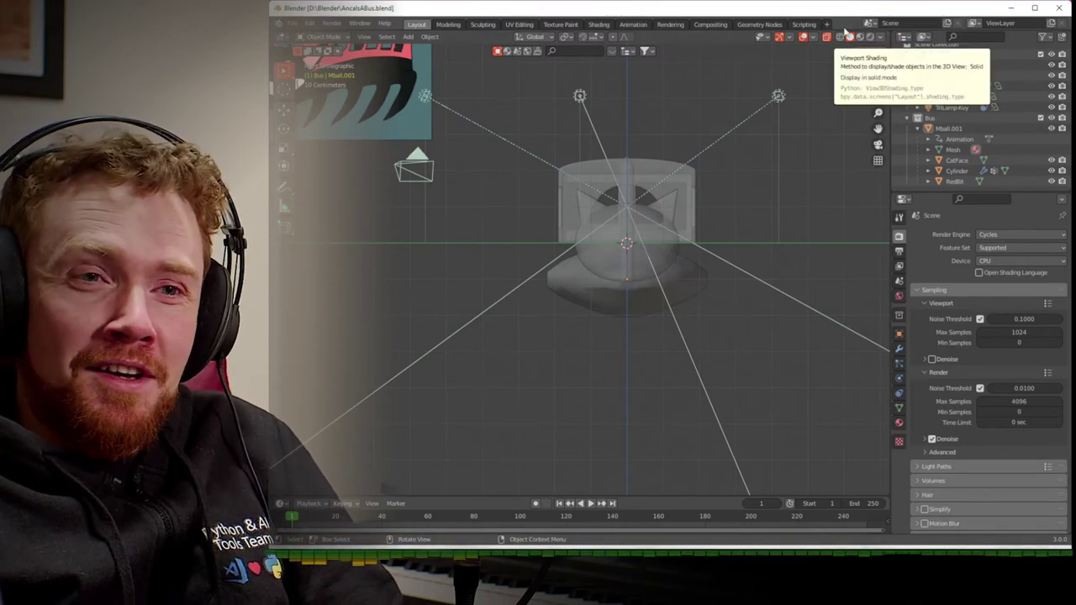
left_click(679, 277)
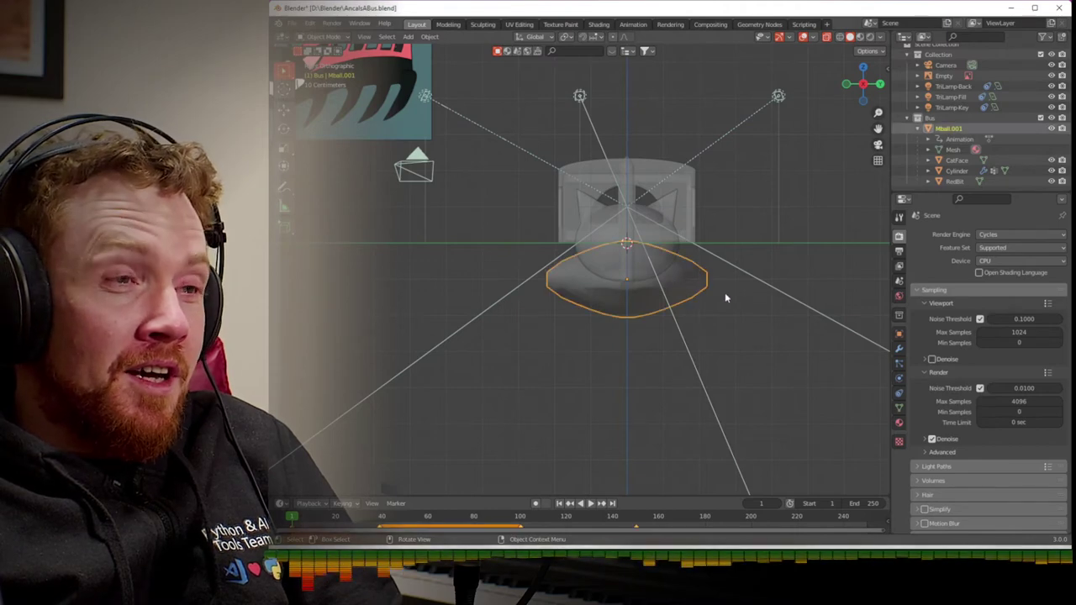
- Stretch the metaball bus body vertically by scaling all its elements along Z in Edit Mode
middle_click_drag(730, 296, 598, 298)
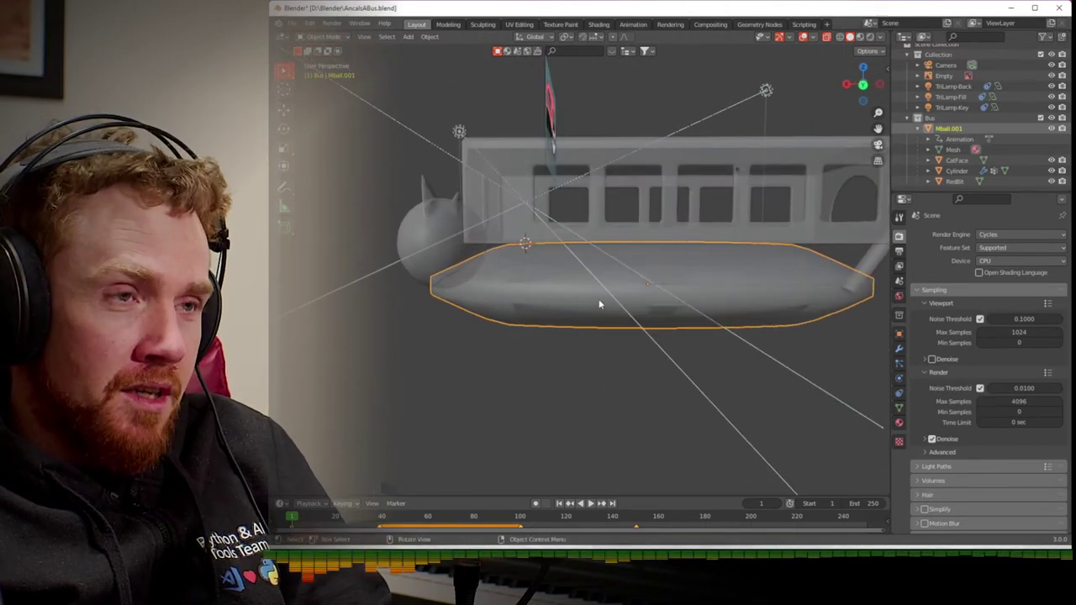
key("s")
left_click(600, 295)
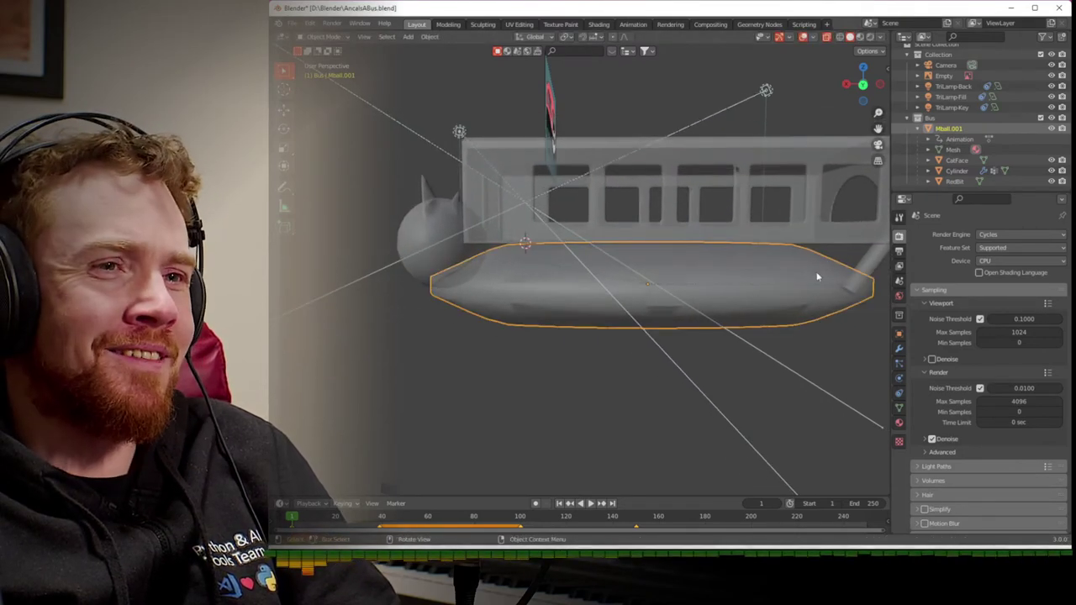
left_click(899, 334)
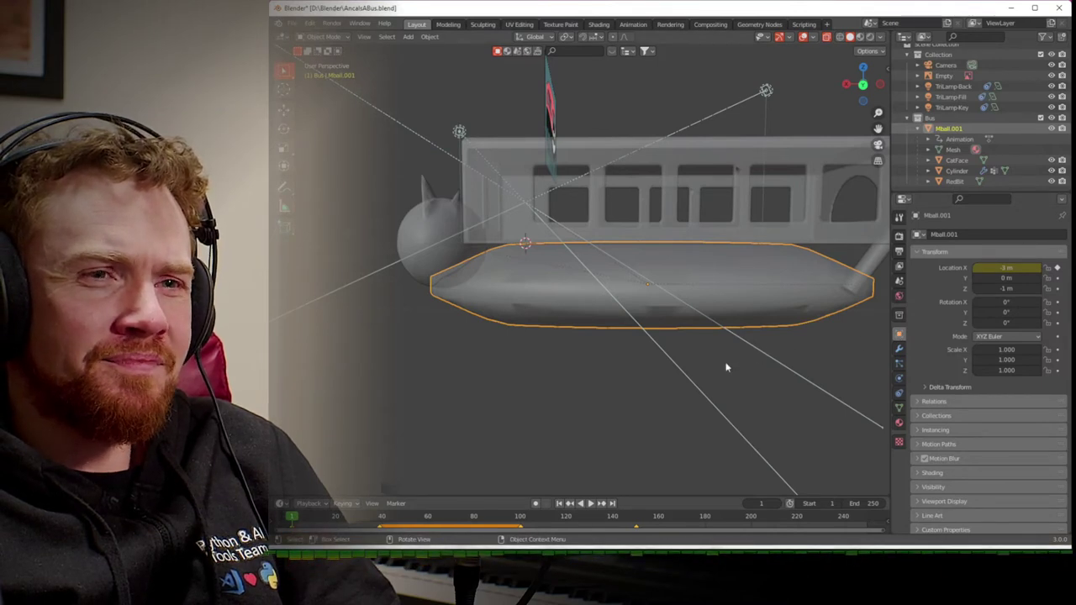
key("Tab")
key("a")
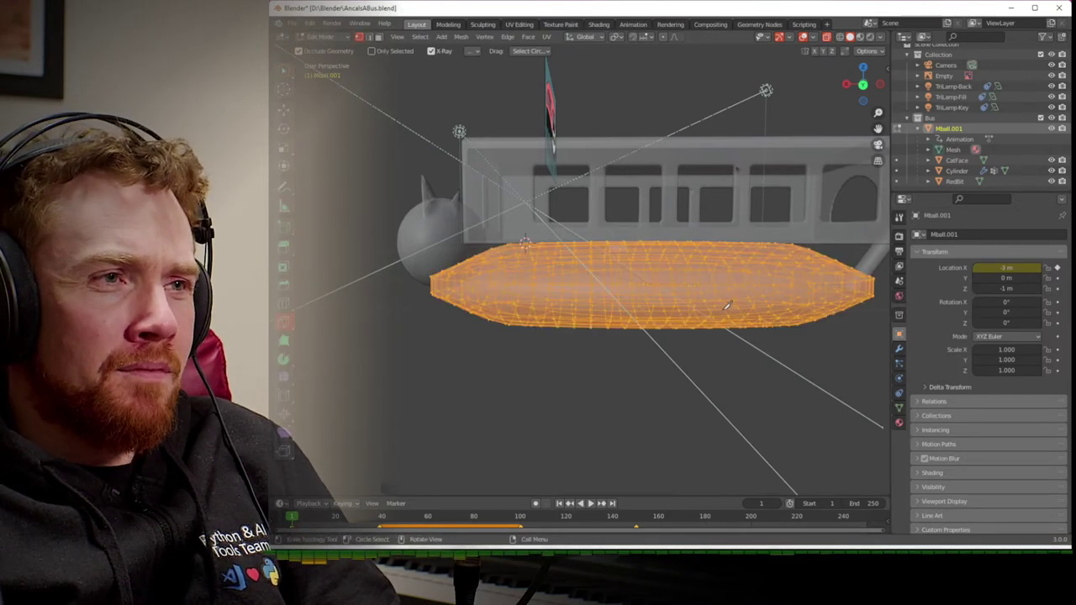
key("s")
key("z")
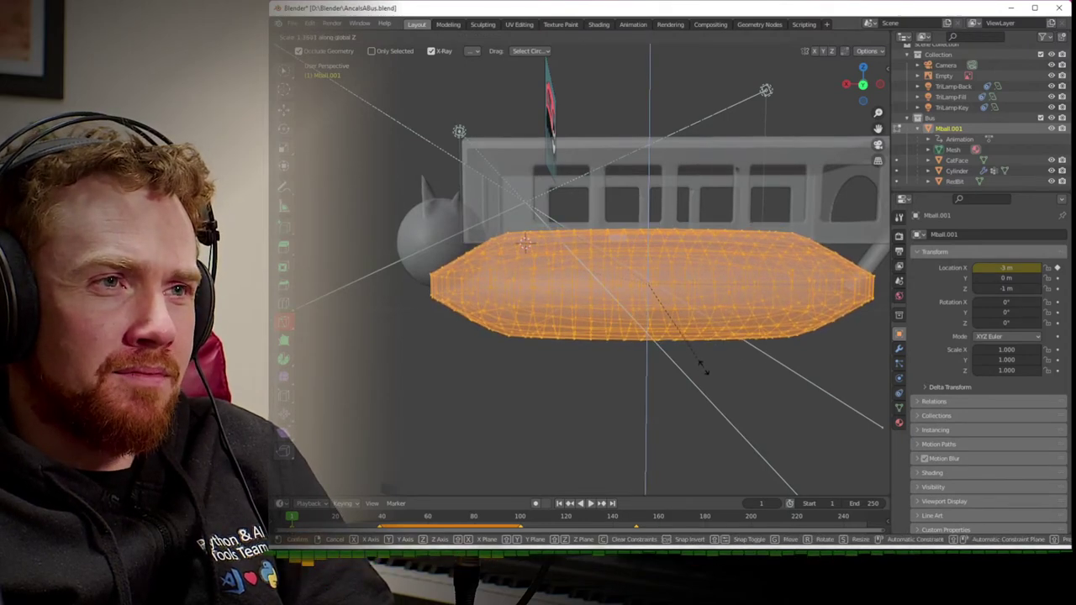
left_click(709, 361)
middle_click_drag(708, 361, 816, 354)
key("Tab")
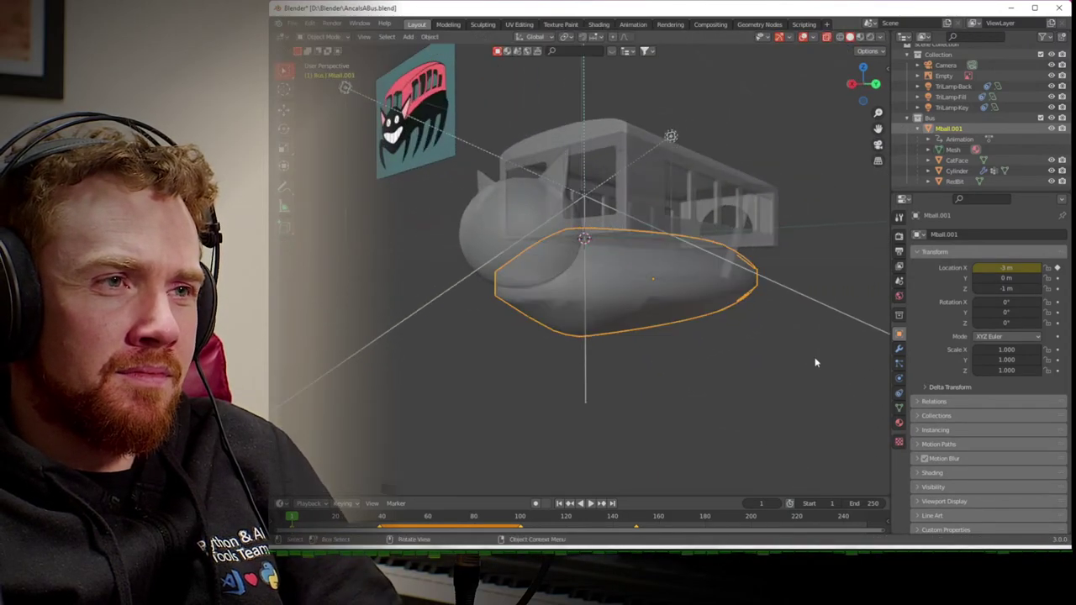
- Show the cat-bus in Material Preview shading from a straight front view
left_click(860, 38)
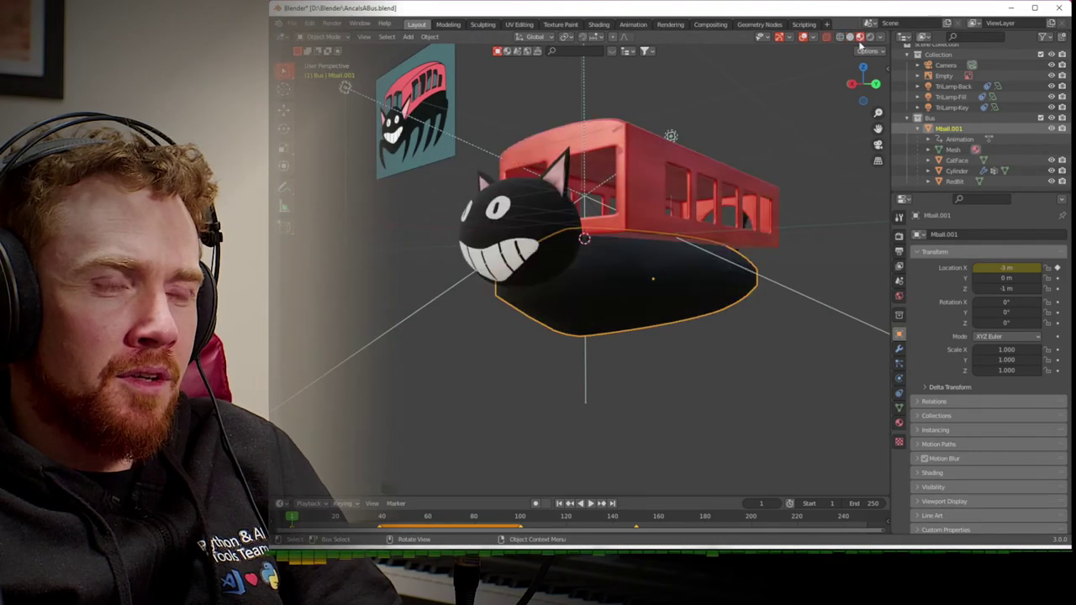
mouse_move(749, 196)
middle_mouse_down()
mouse_move(835, 200)
mouse_move(794, 205)
mouse_move(791, 195)
middle_mouse_up()
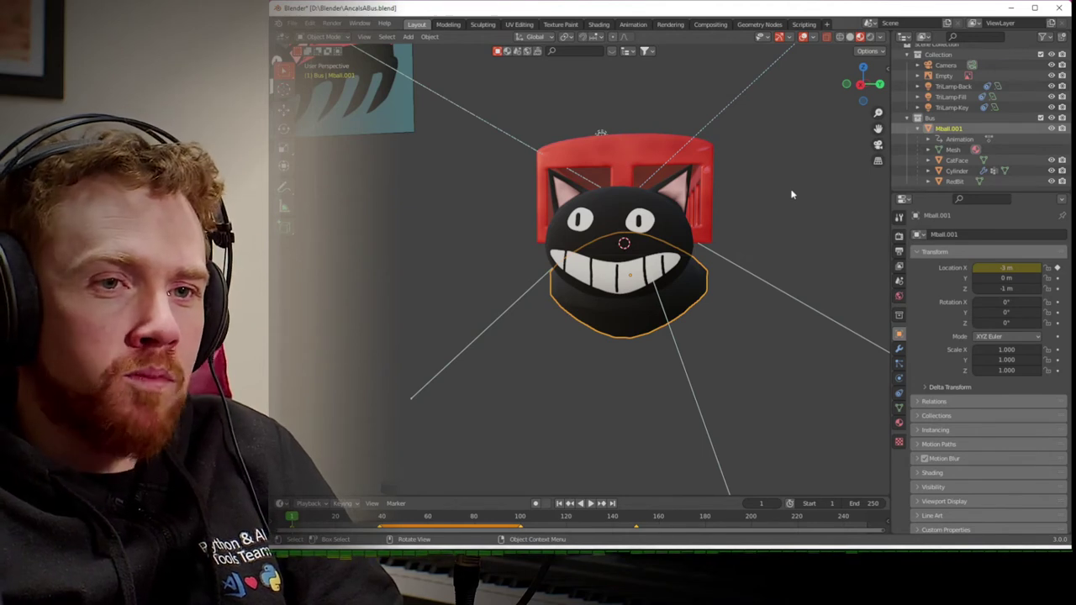
middle_click_drag(623, 295, 559, 206)
left_click(493, 185)
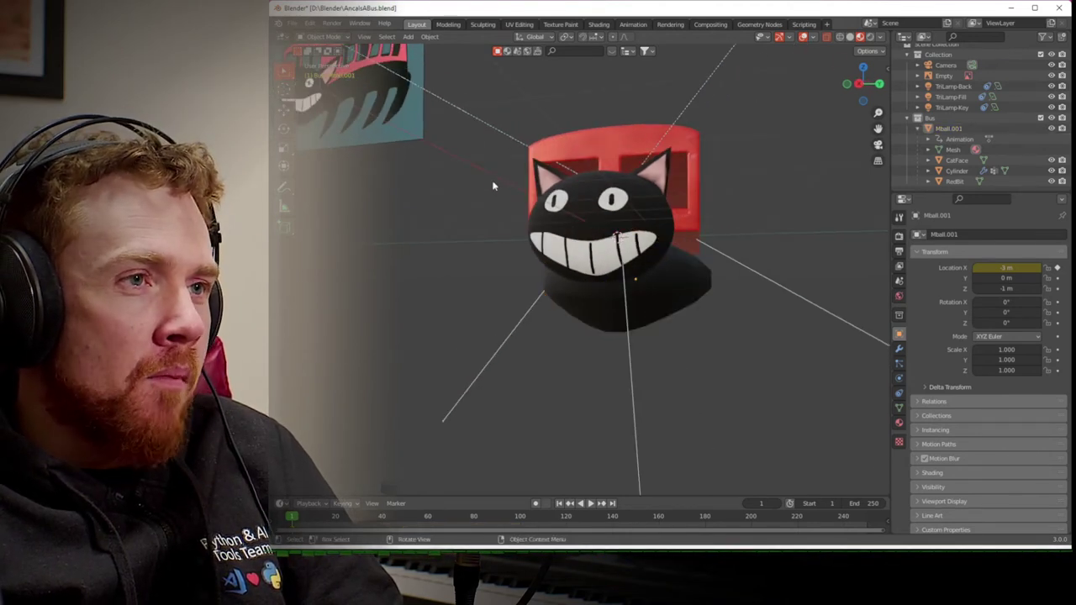
left_click(849, 87)
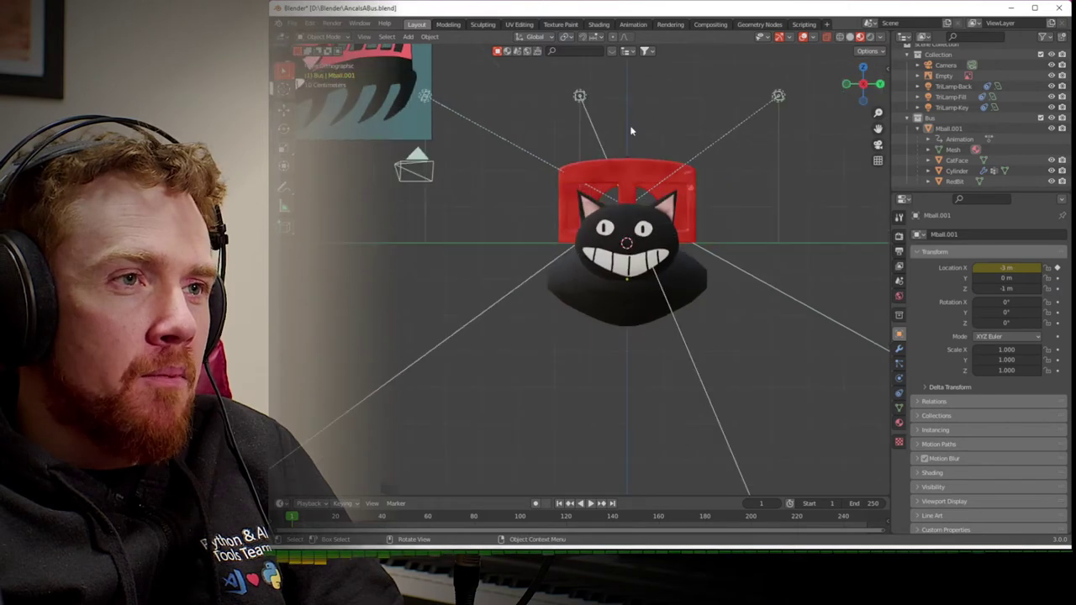
left_click(407, 37)
mouse_move(416, 50)
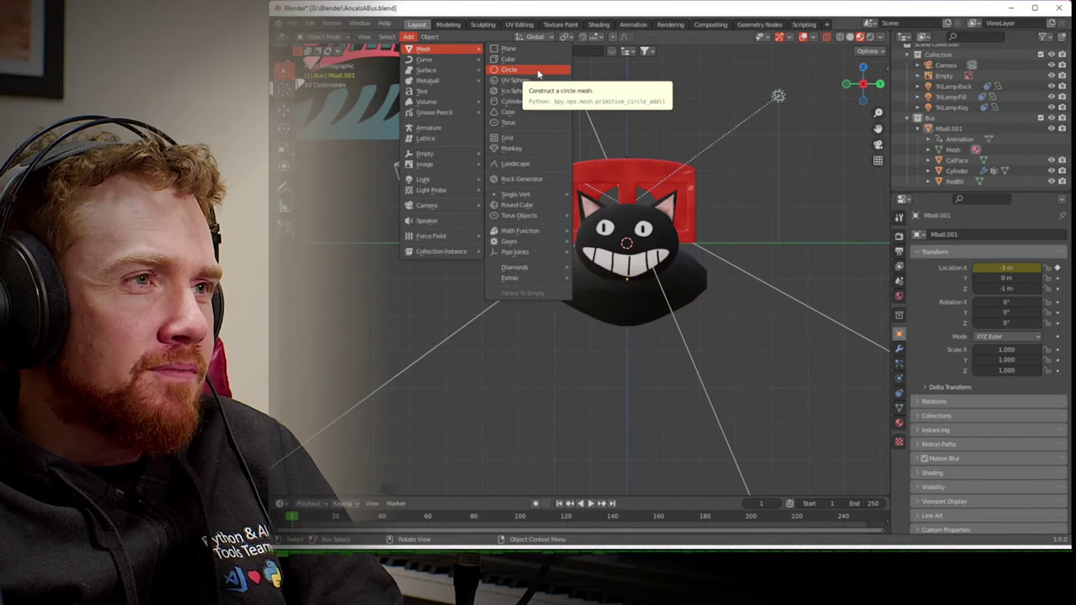
- Add a NURBS surface cylinder and lower it to Z -1 m
mouse_move(437, 73)
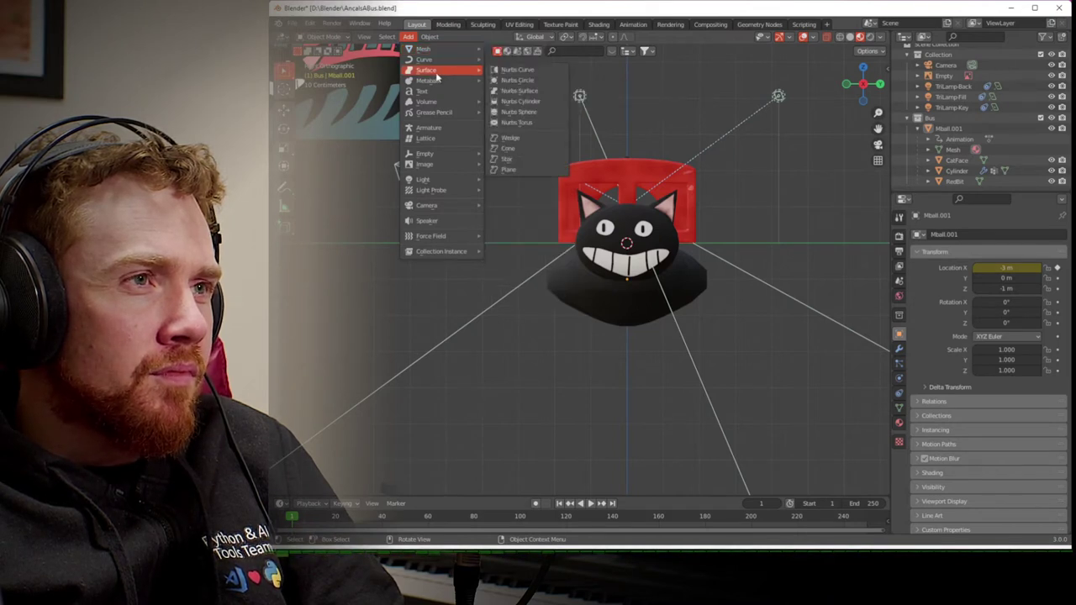
left_click(519, 102)
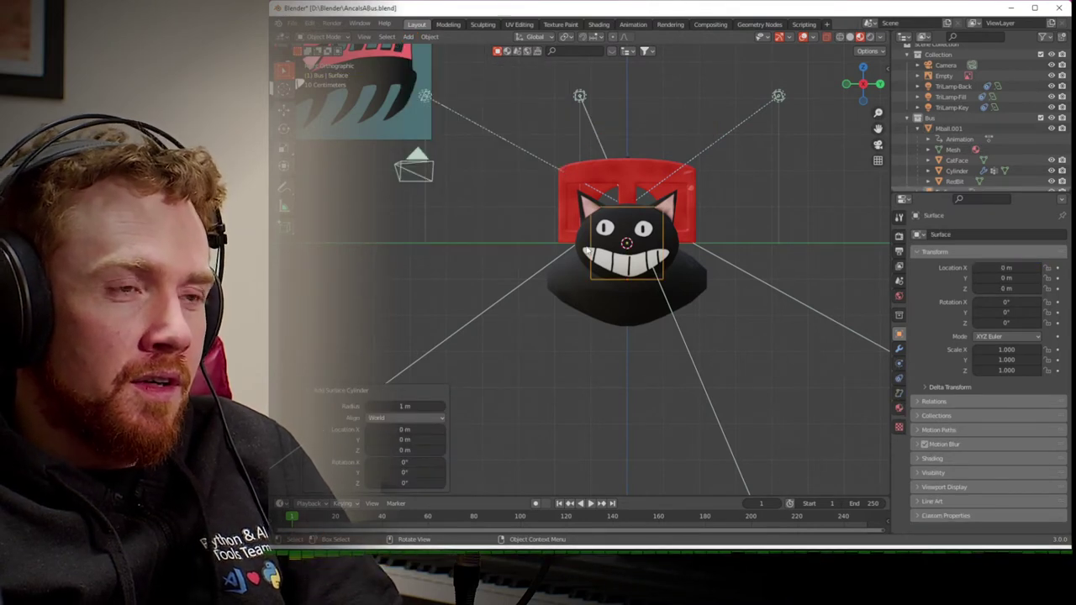
key("g")
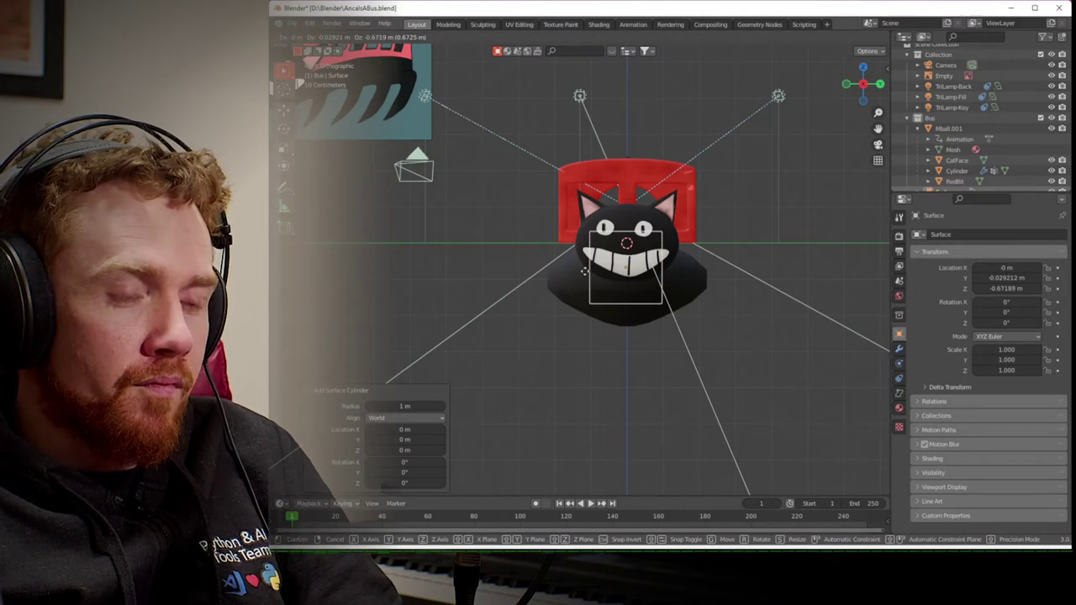
key("z")
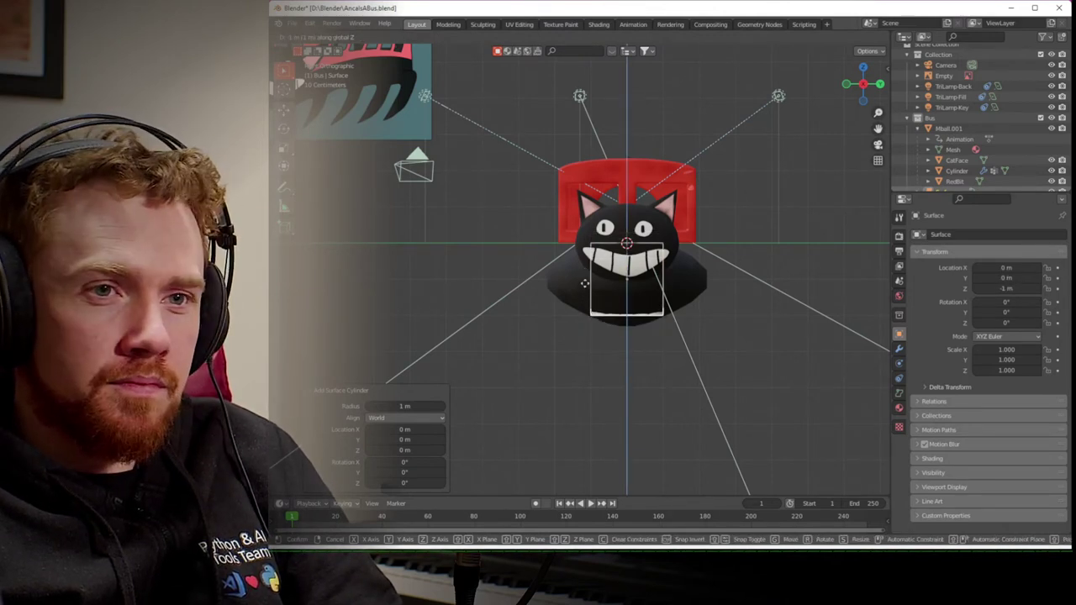
key("Return")
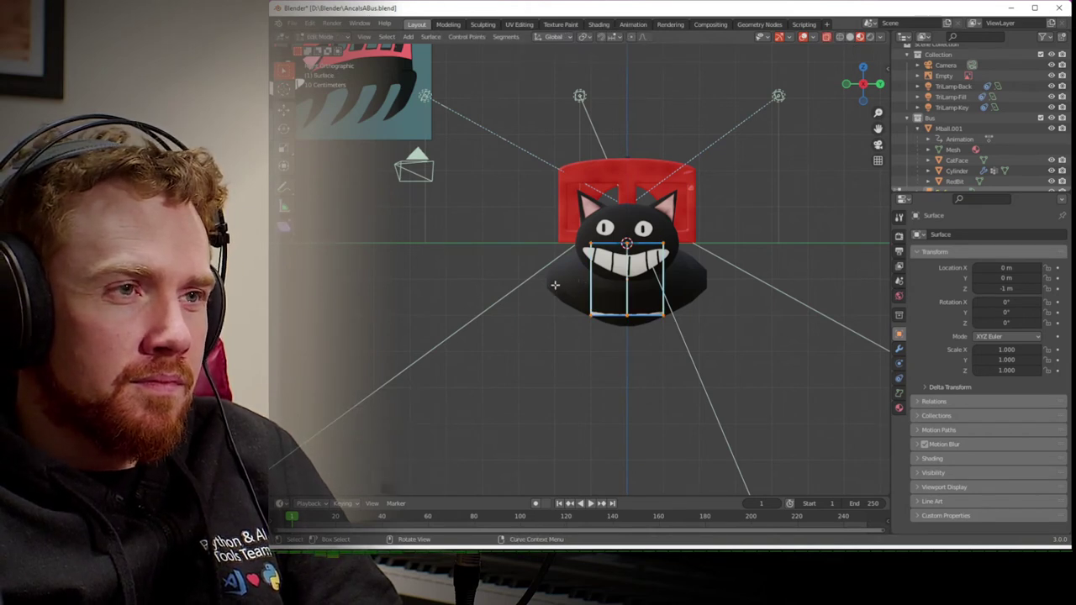
- Start moving the cylinder's control points sideways along the Y axis
key("g")
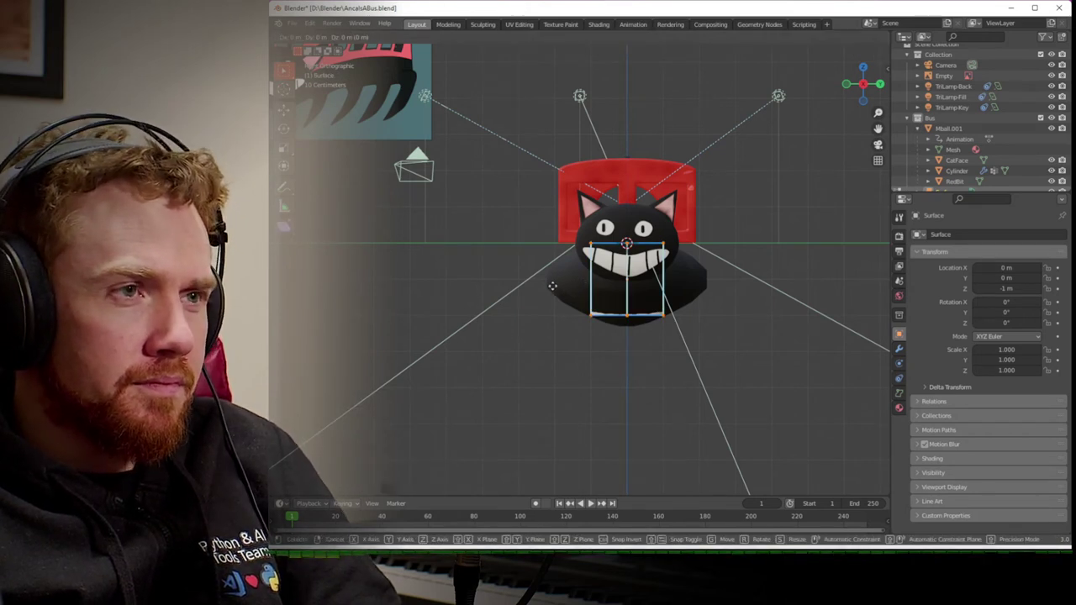
key("x")
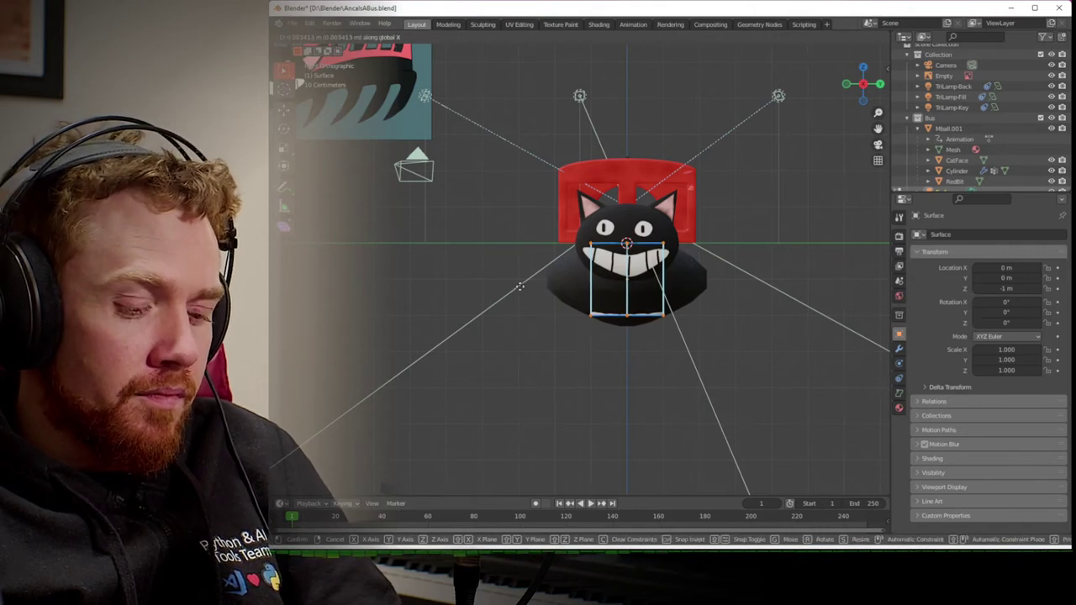
key("y")
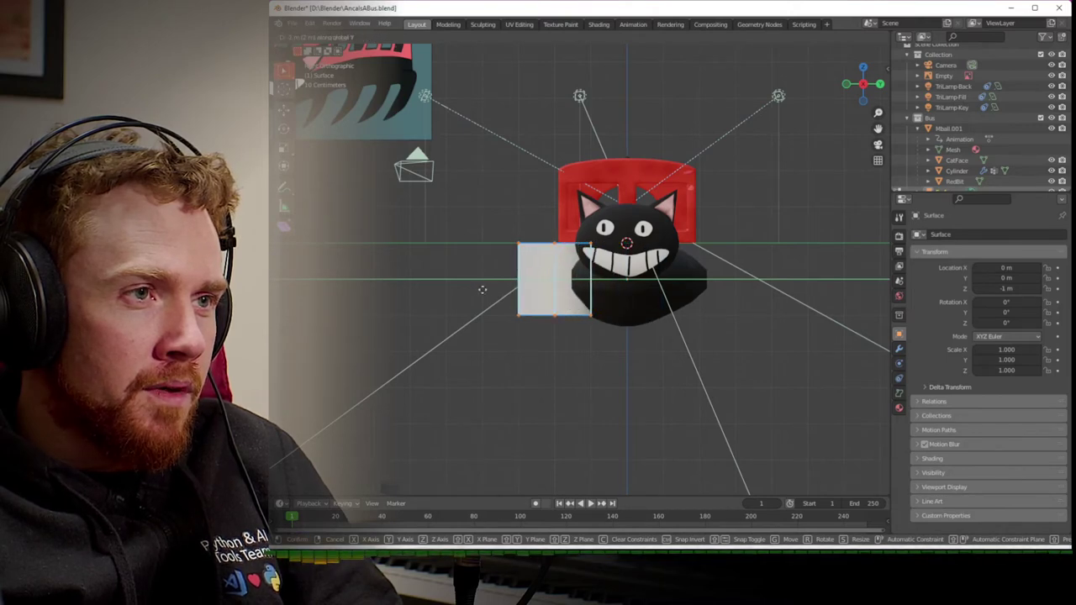
- Place the points beside the cat head, then lower the cylinder's points along Z in front view
left_click(479, 290)
key("Tab")
middle_click_drag(480, 291, 554, 337)
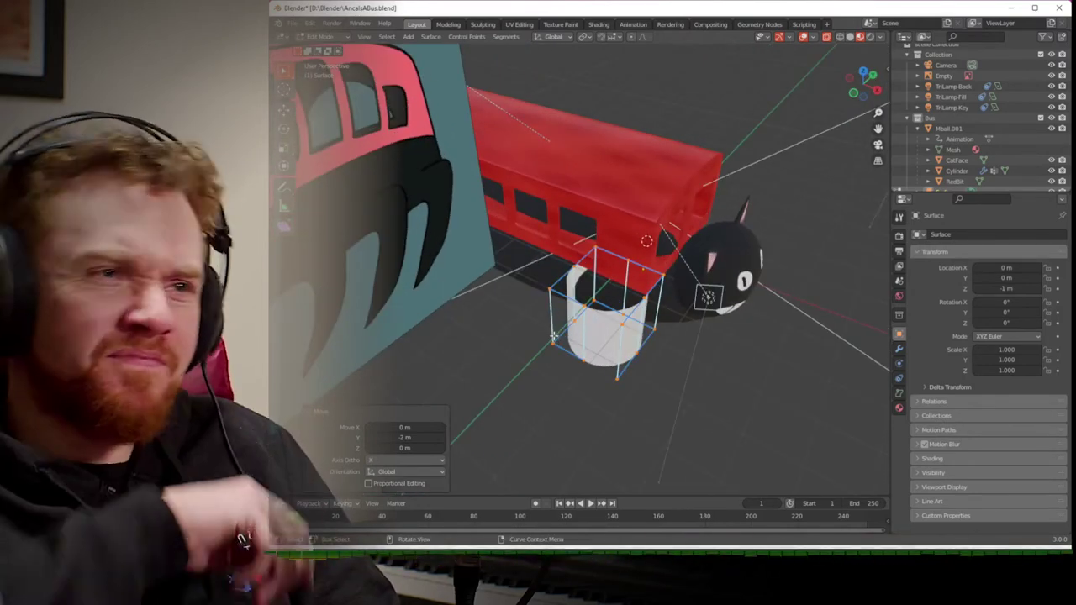
middle_click_drag(553, 336, 765, 188)
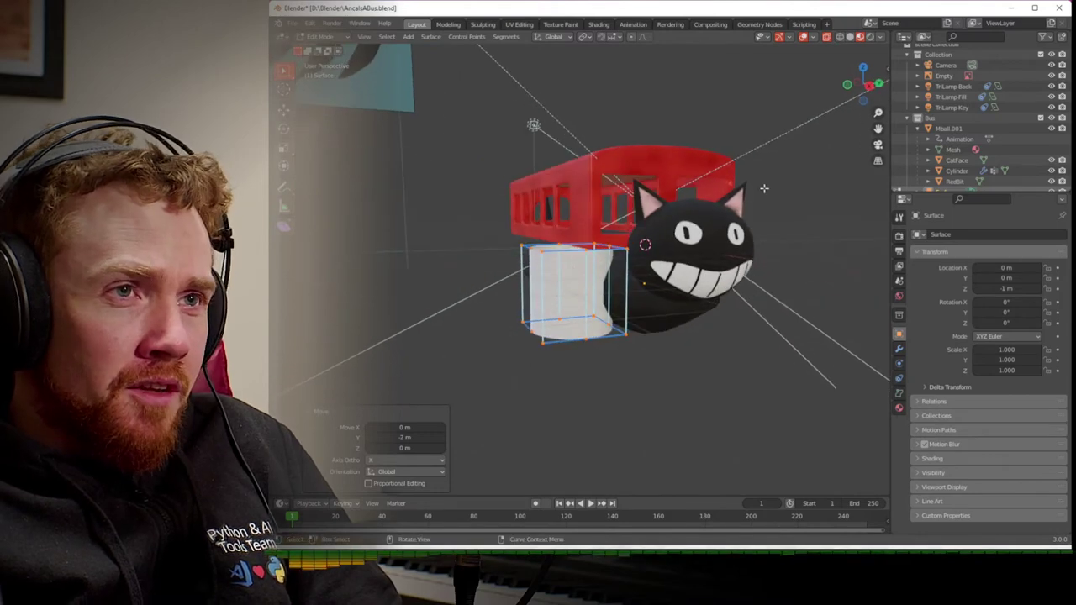
left_click(874, 89)
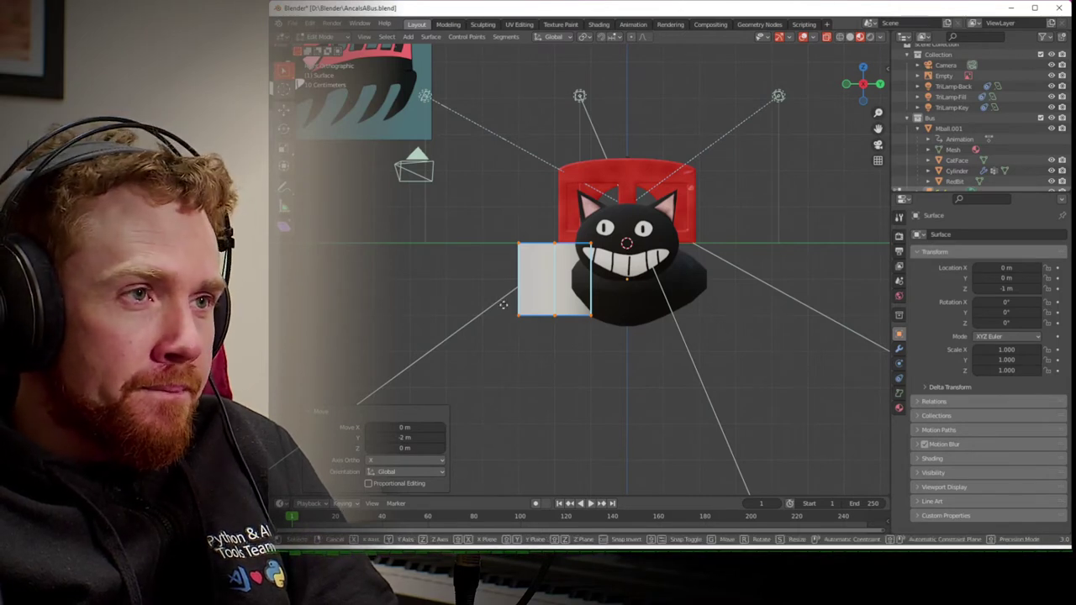
key("z")
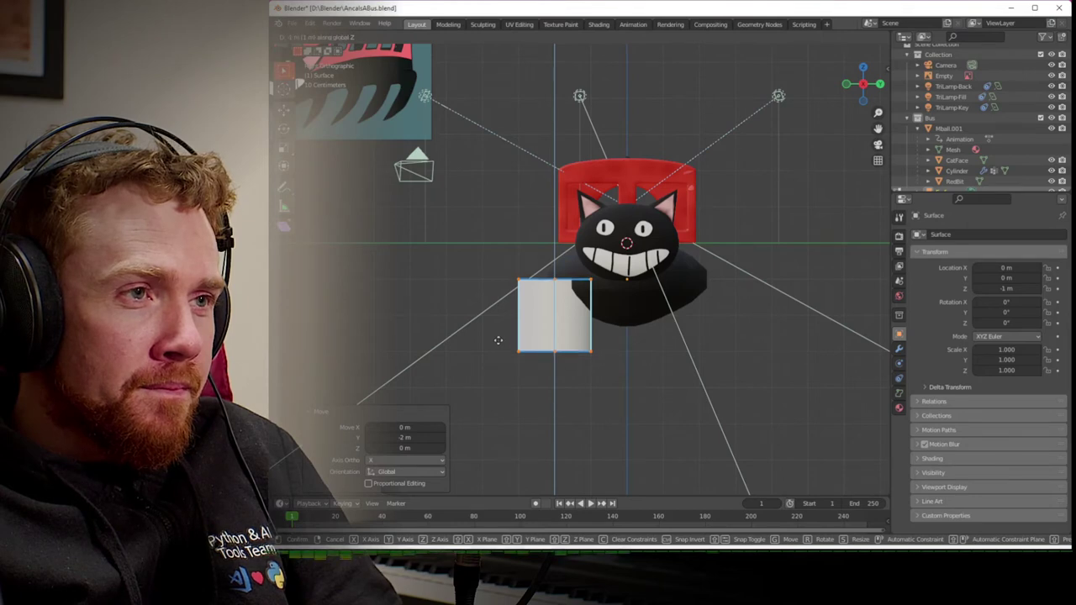
left_click(498, 340)
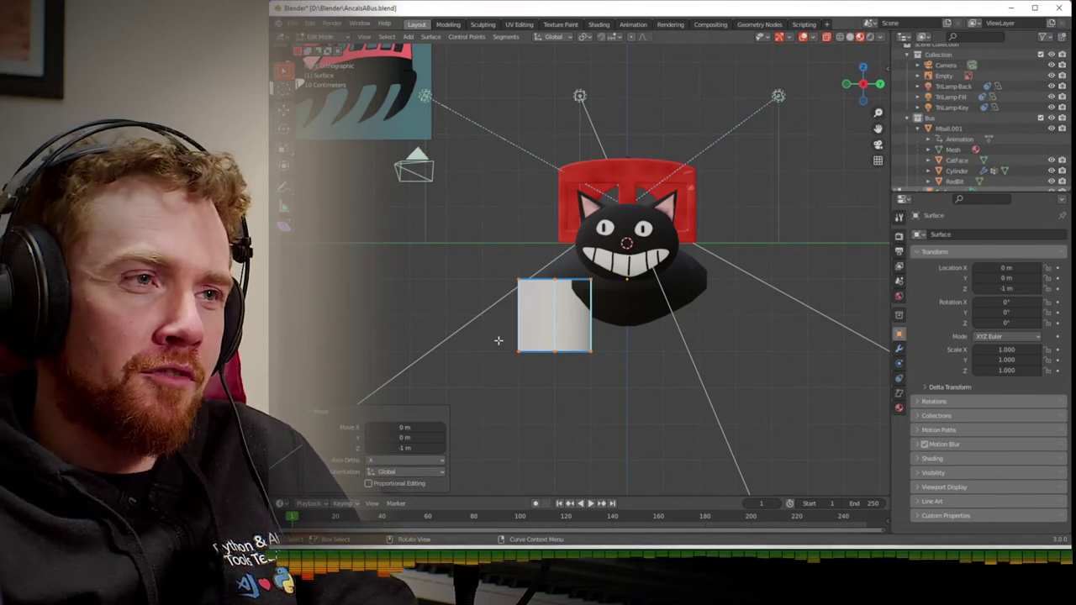
- Box-select the tube's bottom row of control points and drag them down to lengthen it
middle_click_drag(497, 303, 514, 321)
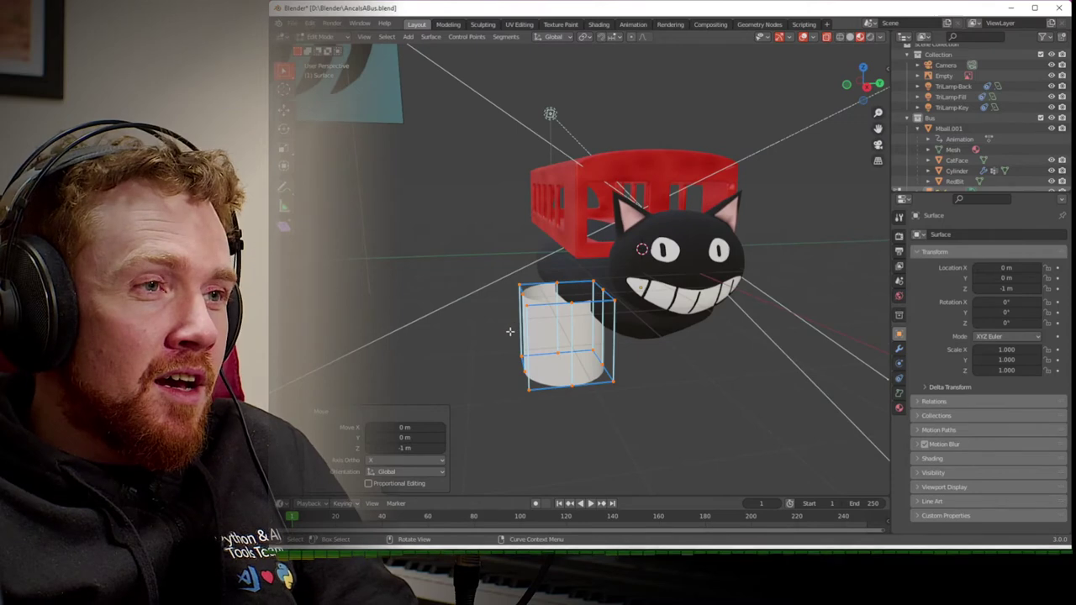
middle_click_drag(614, 318, 601, 296)
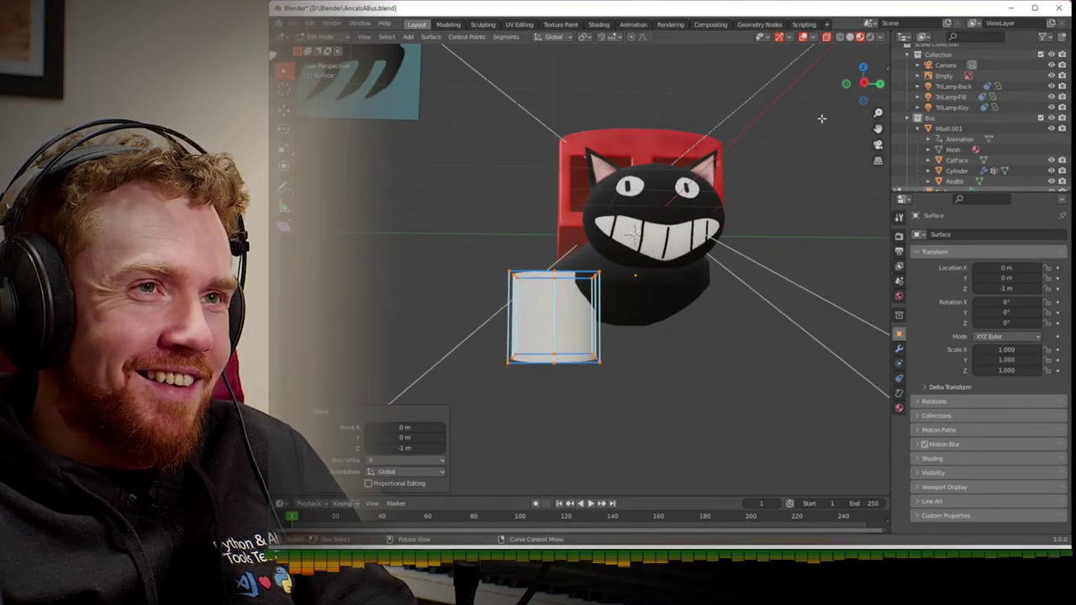
left_click(866, 89)
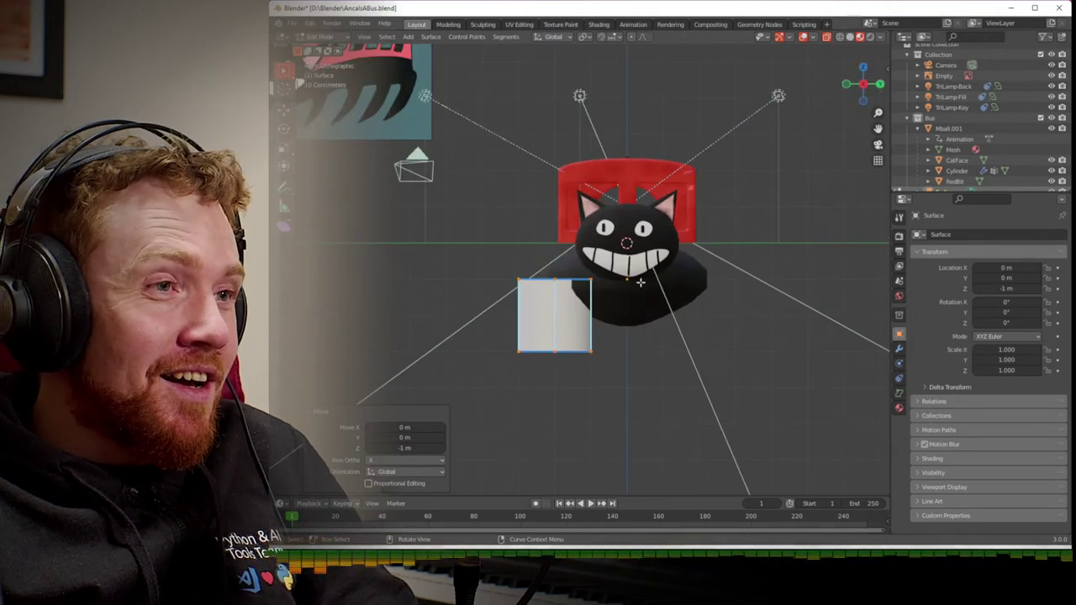
left_click(507, 347)
left_click_drag(504, 346, 616, 360)
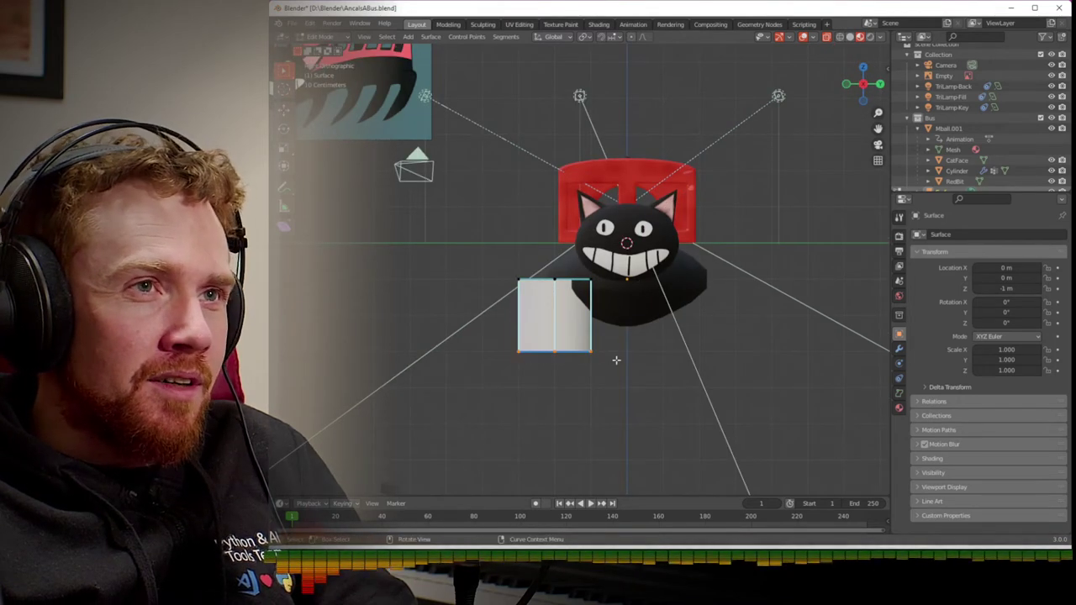
key("g")
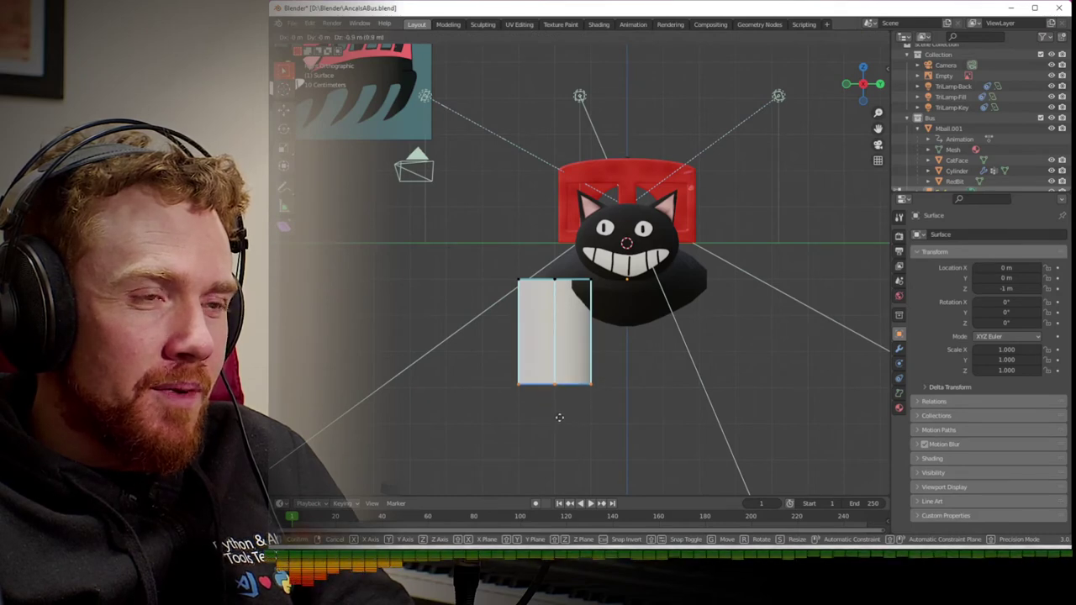
left_click(559, 418)
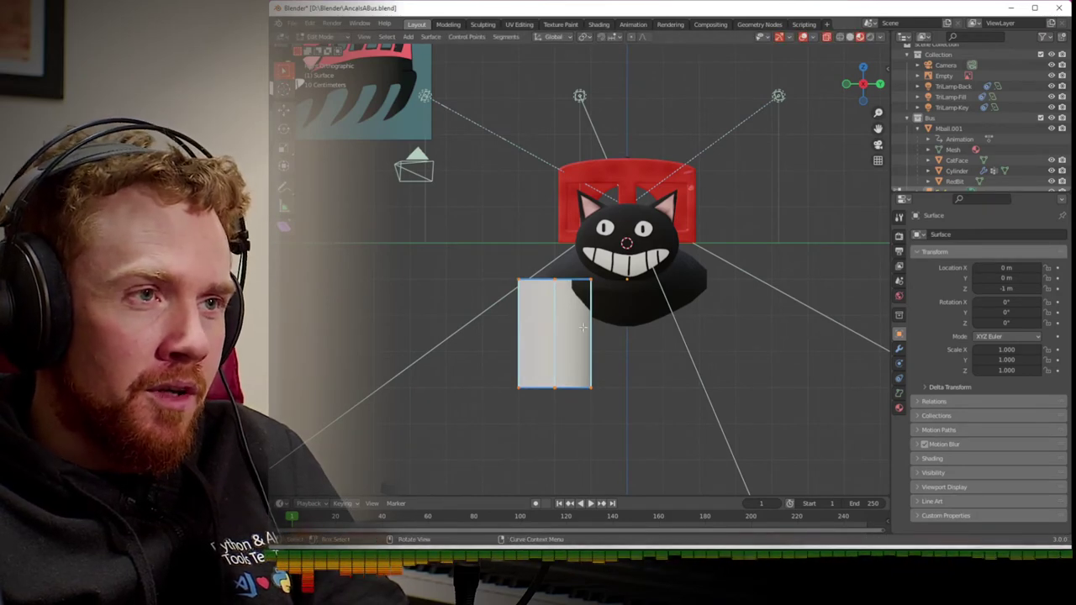
- From top view, scale the tube down to 0.6, then readjust it to 0.7
left_click(860, 64)
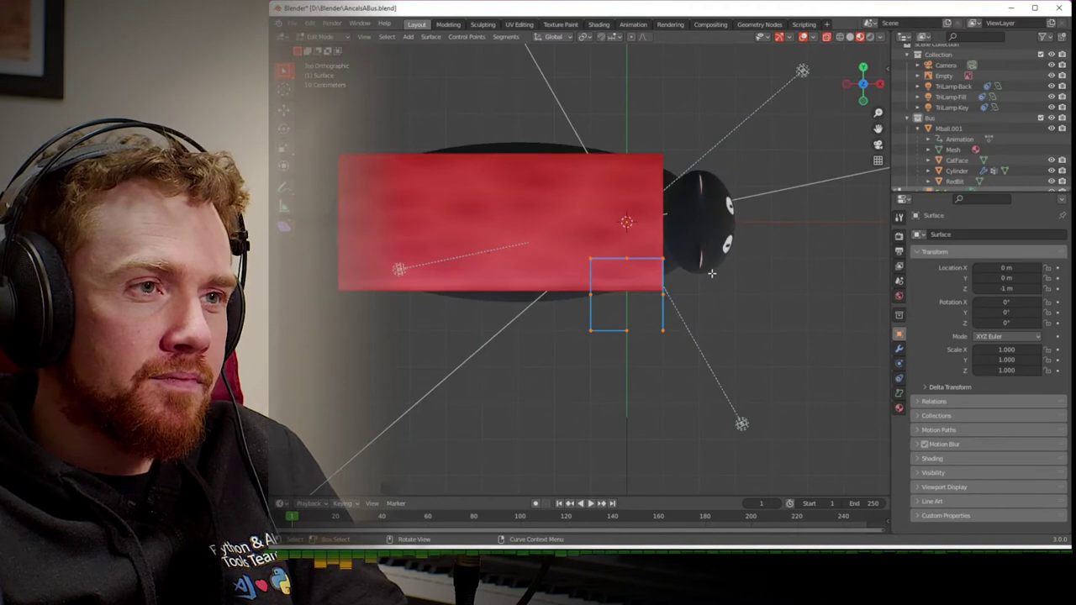
key("s")
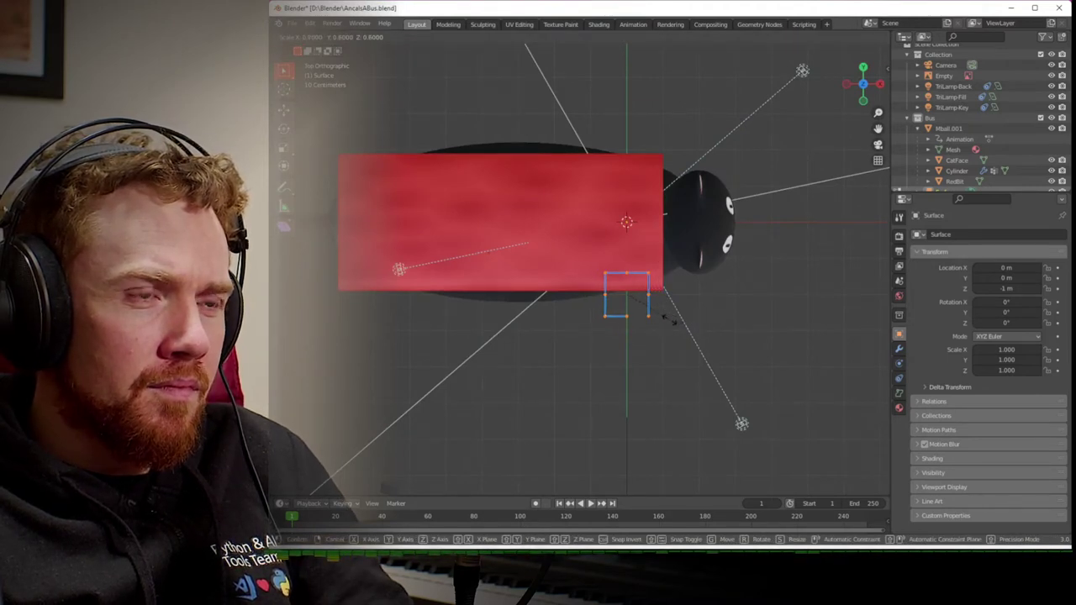
left_click(668, 319)
middle_click_drag(668, 319, 542, 287)
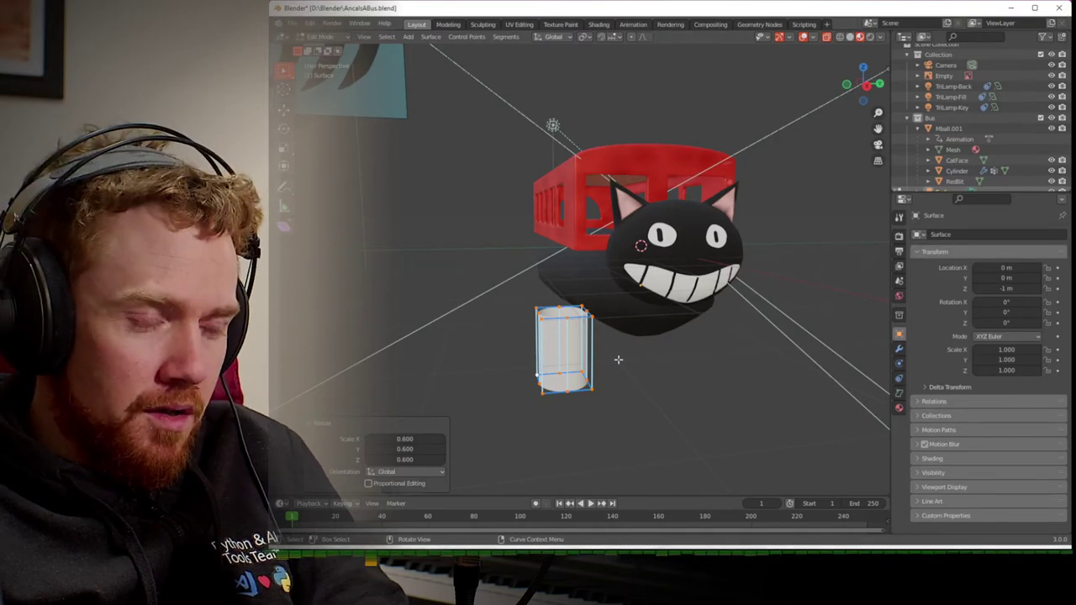
left_click(861, 70)
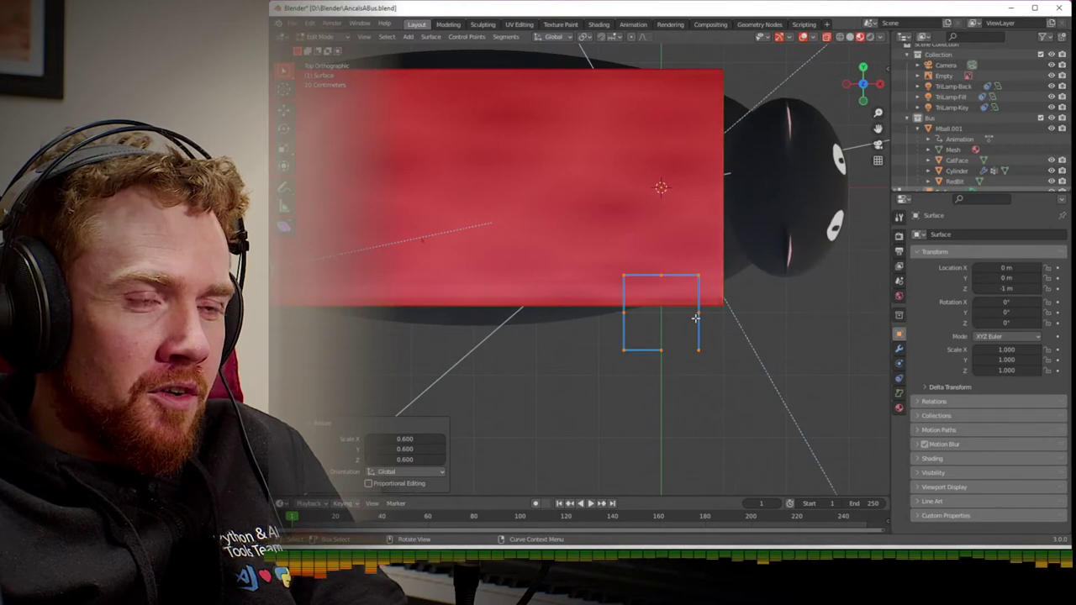
scroll(690, 337, "up", 1)
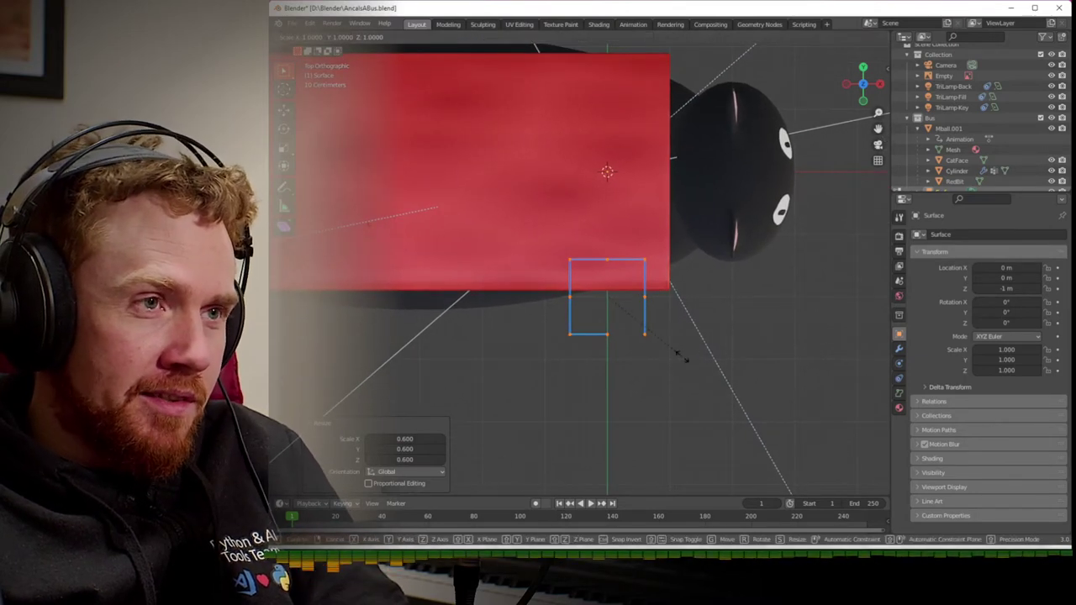
key("s")
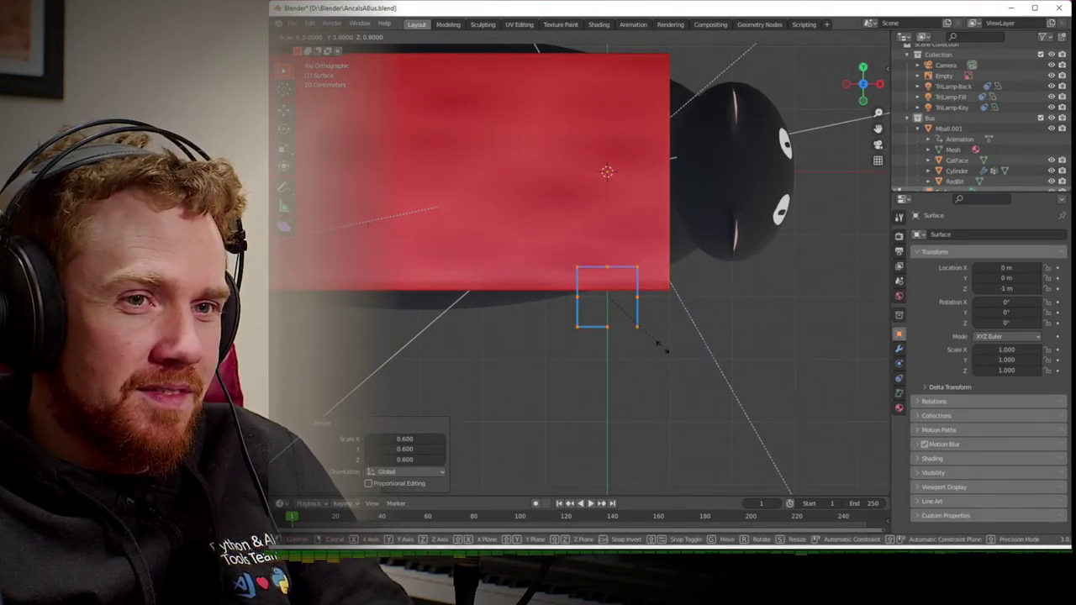
left_click(654, 343)
middle_click_drag(654, 343, 567, 232)
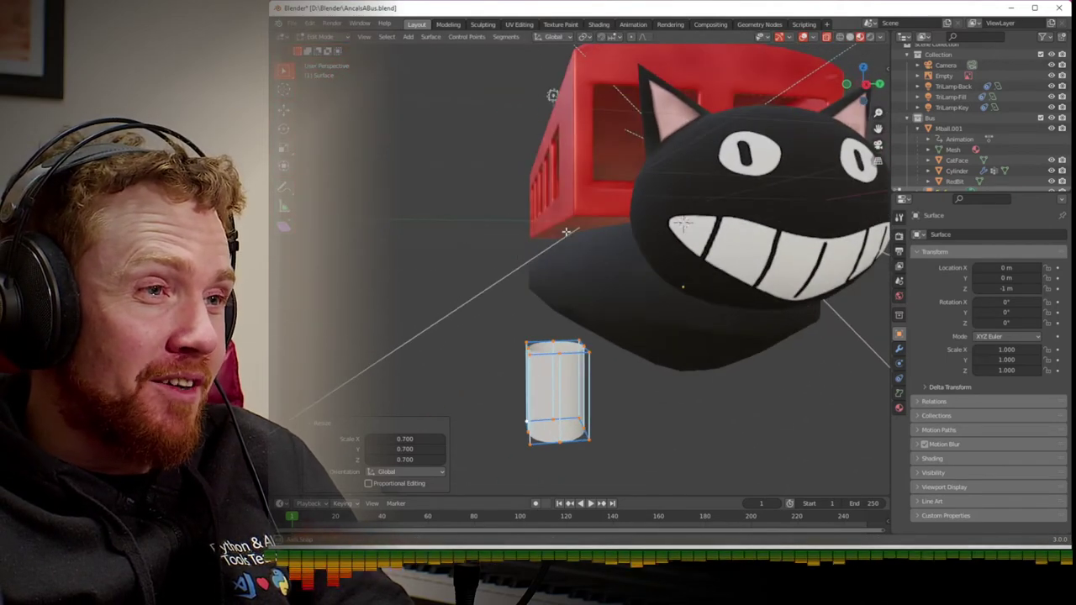
- Select the tube's top edge and raise it 0.4 m, abandoning a rotation attempt
left_click(864, 85)
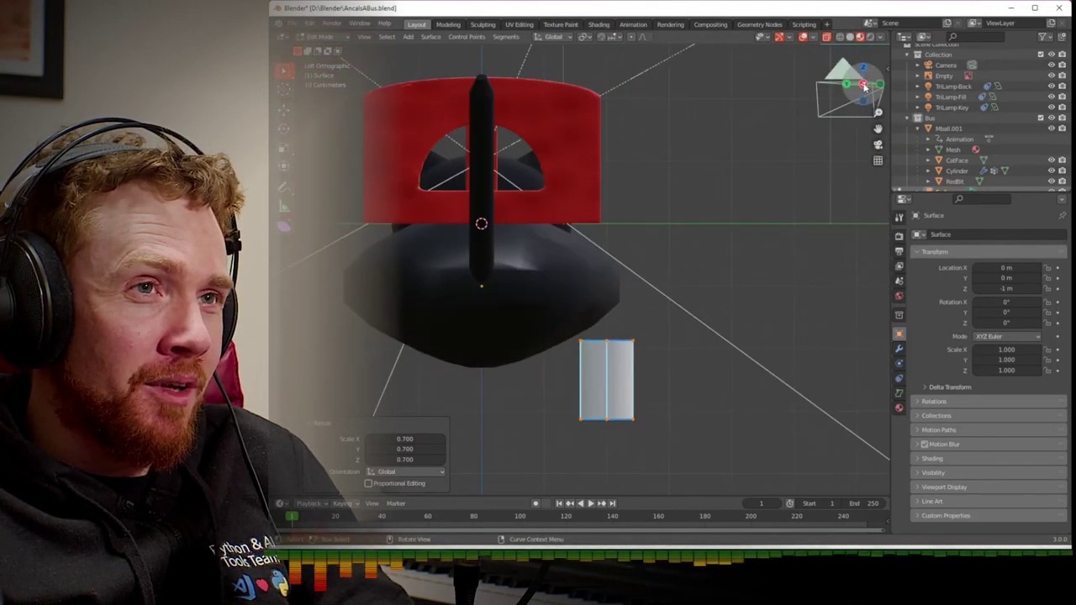
left_click(863, 85)
left_click_drag(509, 335, 628, 351)
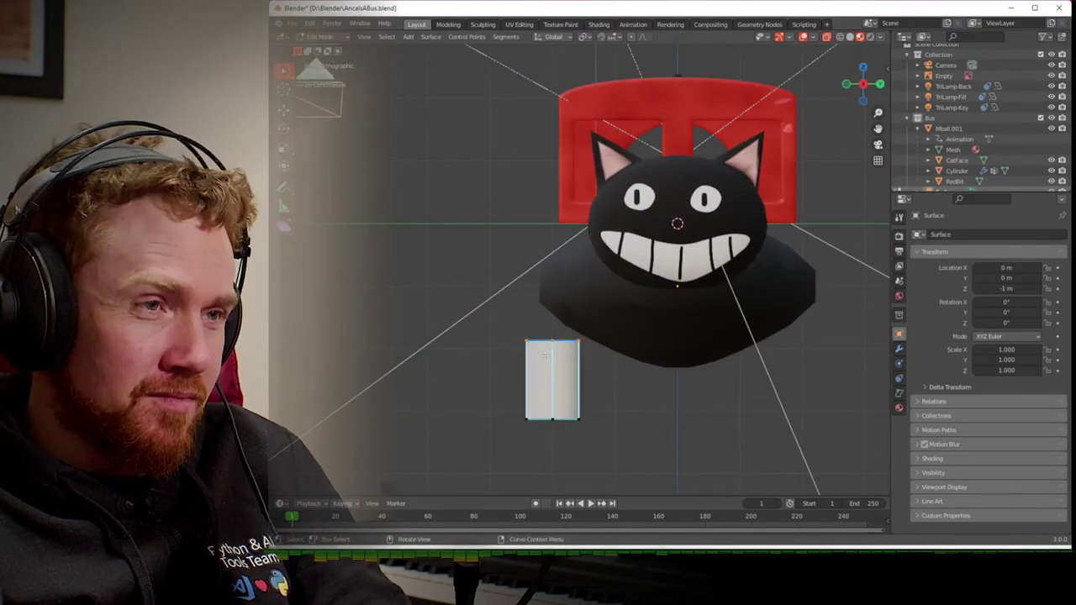
key("g")
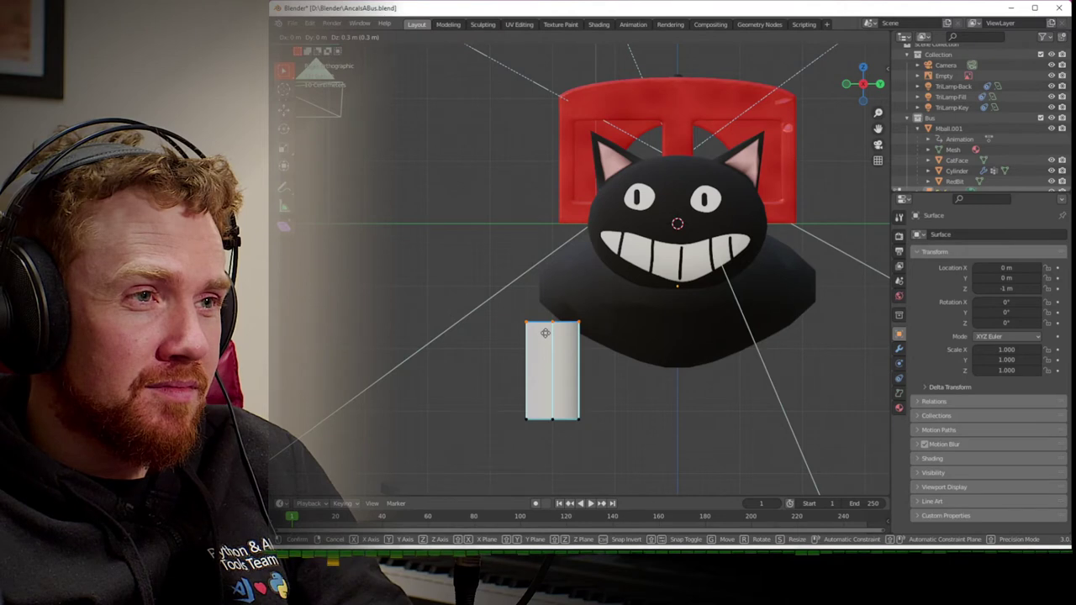
left_click(545, 332)
key("r")
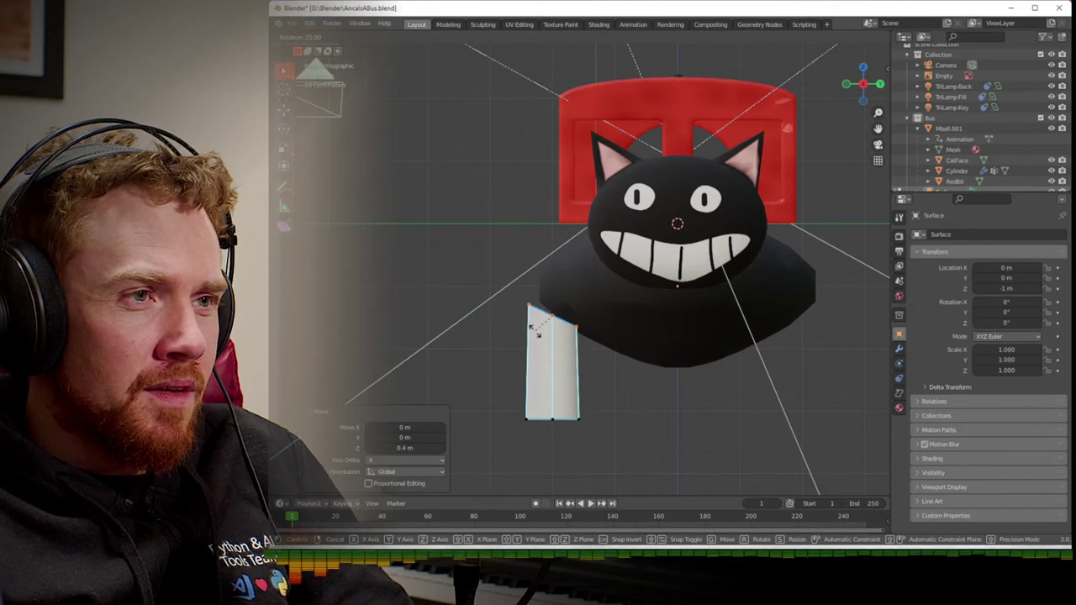
right_click(532, 328)
- In right orthographic view, tilt the tube 38.3° and move it under the body
key("KP_3")
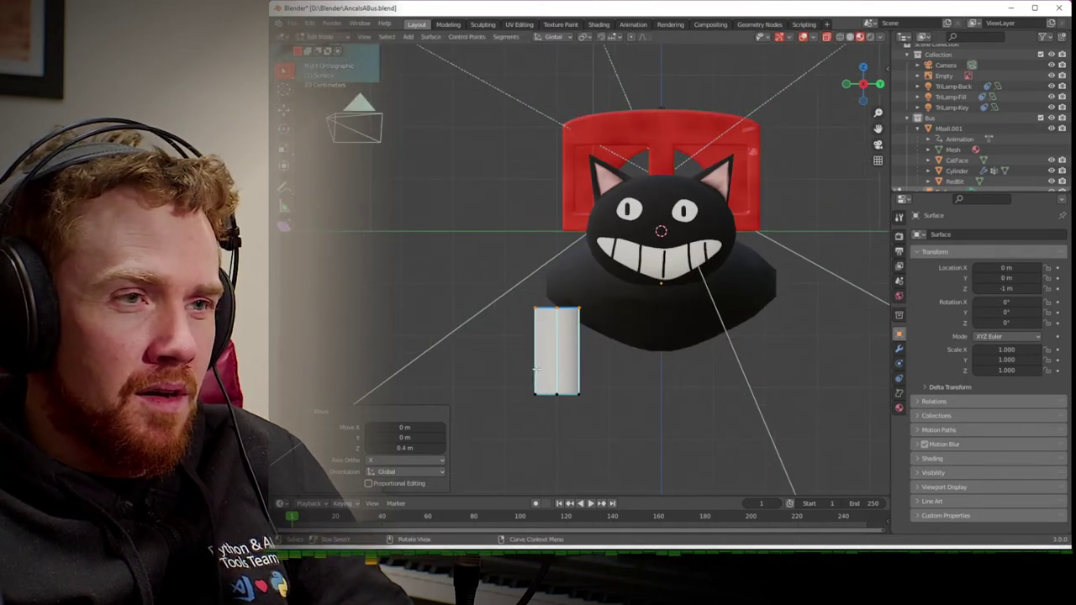
key("s")
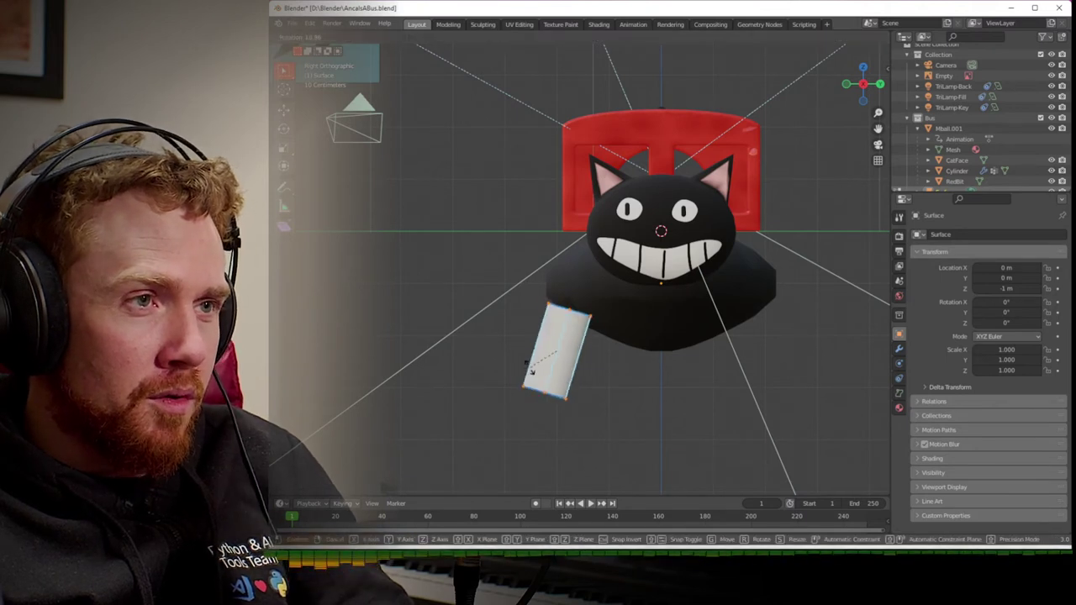
left_click(526, 360)
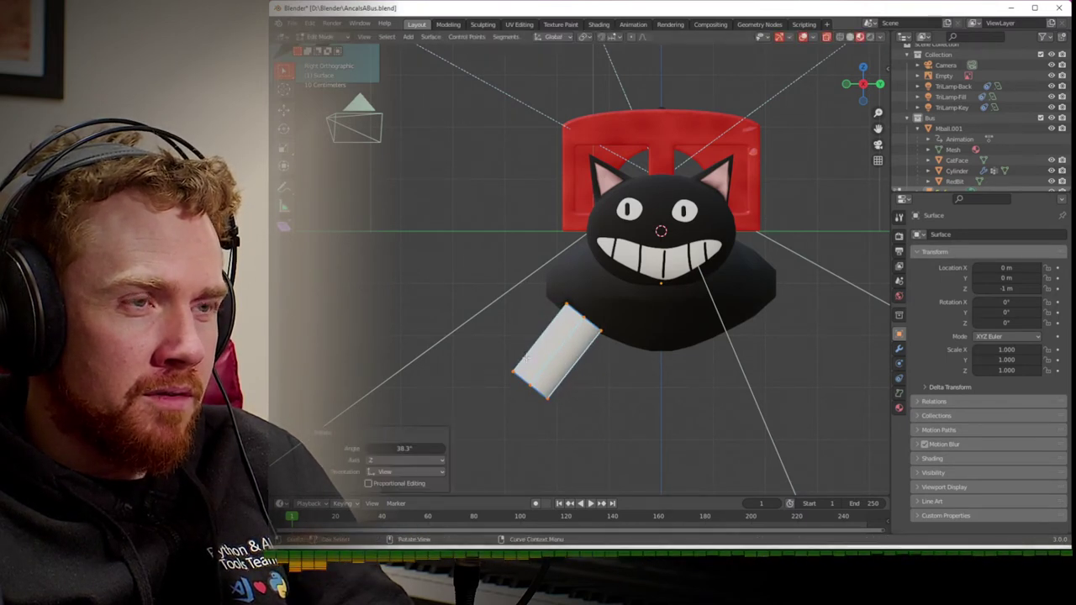
key("g")
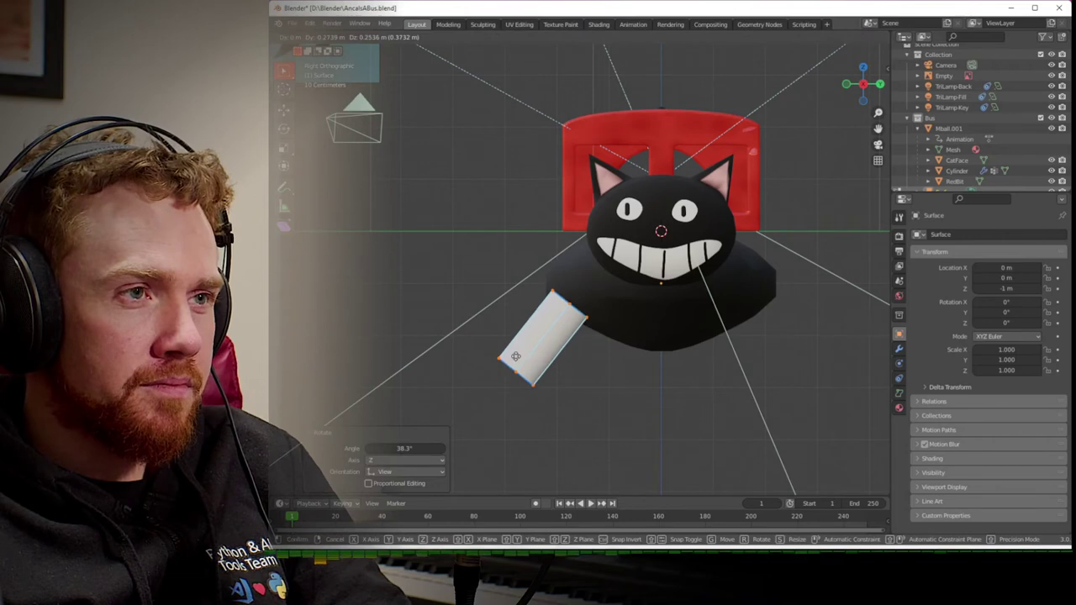
left_click(538, 349)
- Leave Edit Mode and check the tube's placement from the front and right views
key("Tab")
middle_click_drag(538, 349, 625, 367)
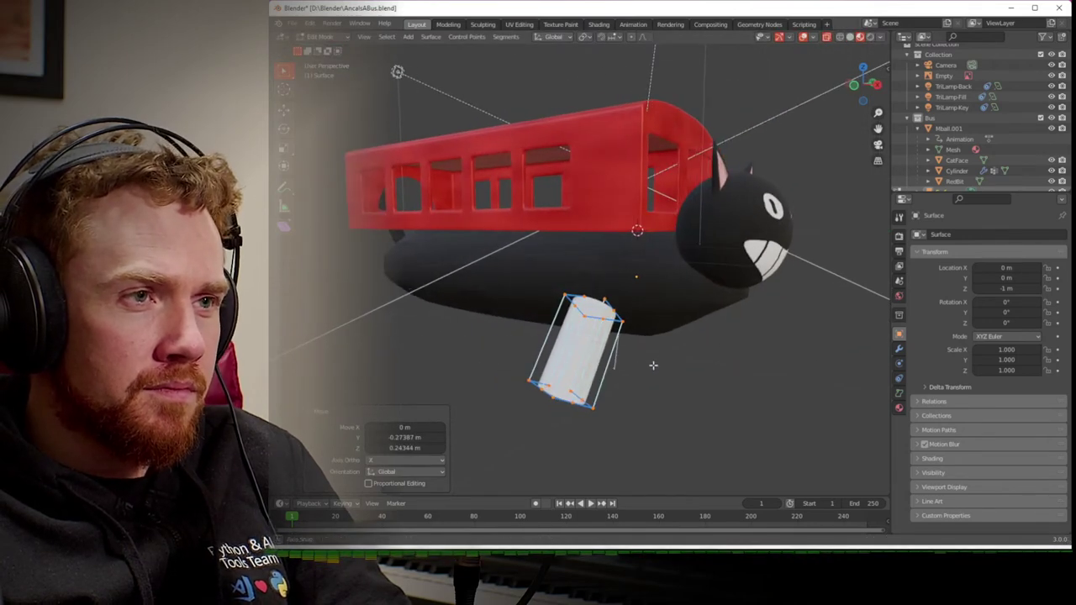
left_click(856, 85)
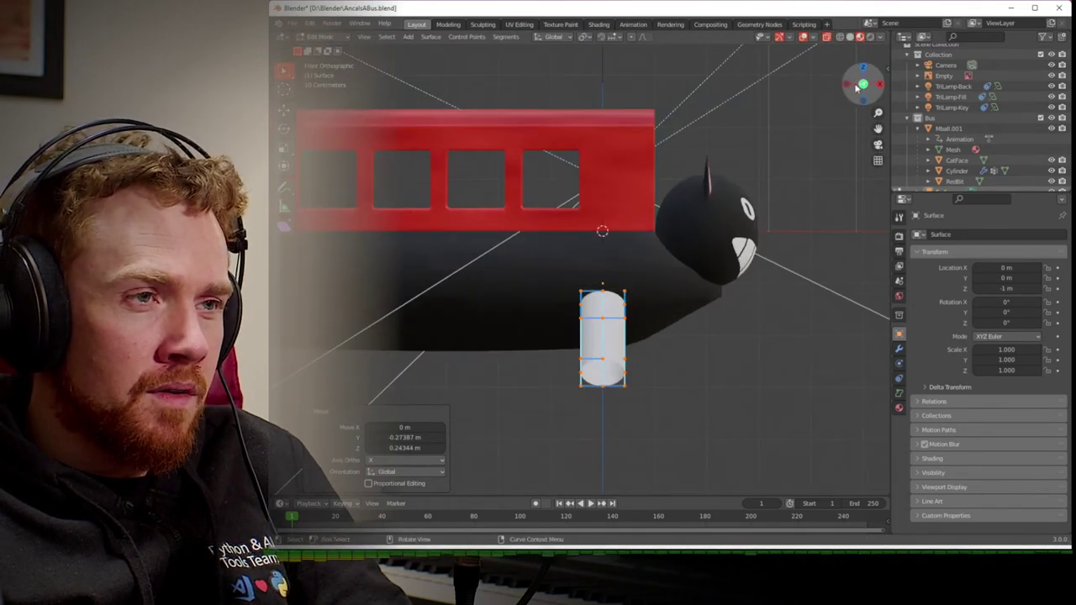
left_click(861, 89)
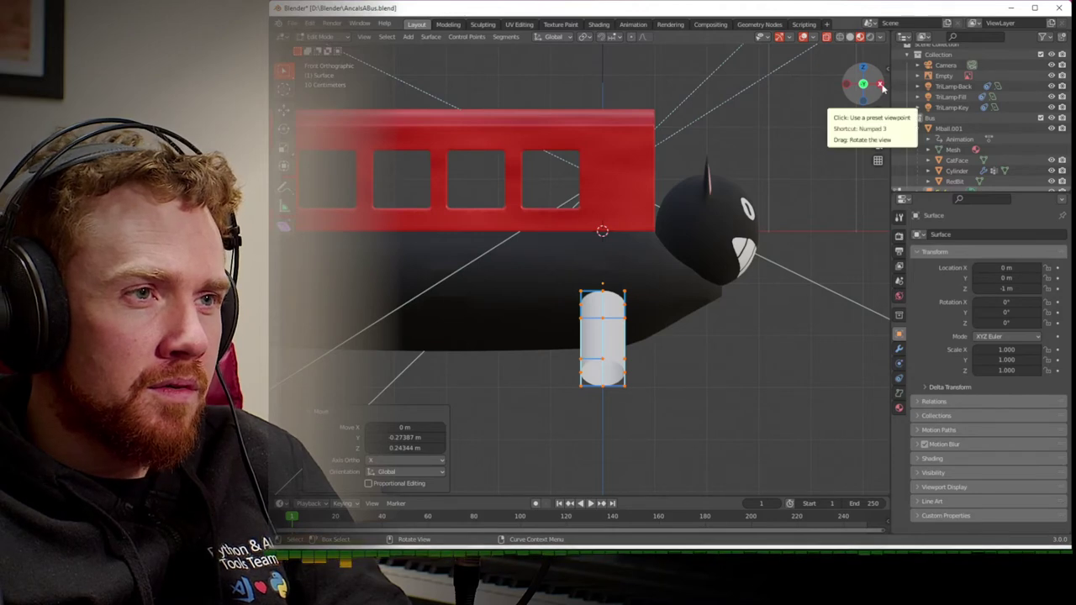
left_click(879, 85)
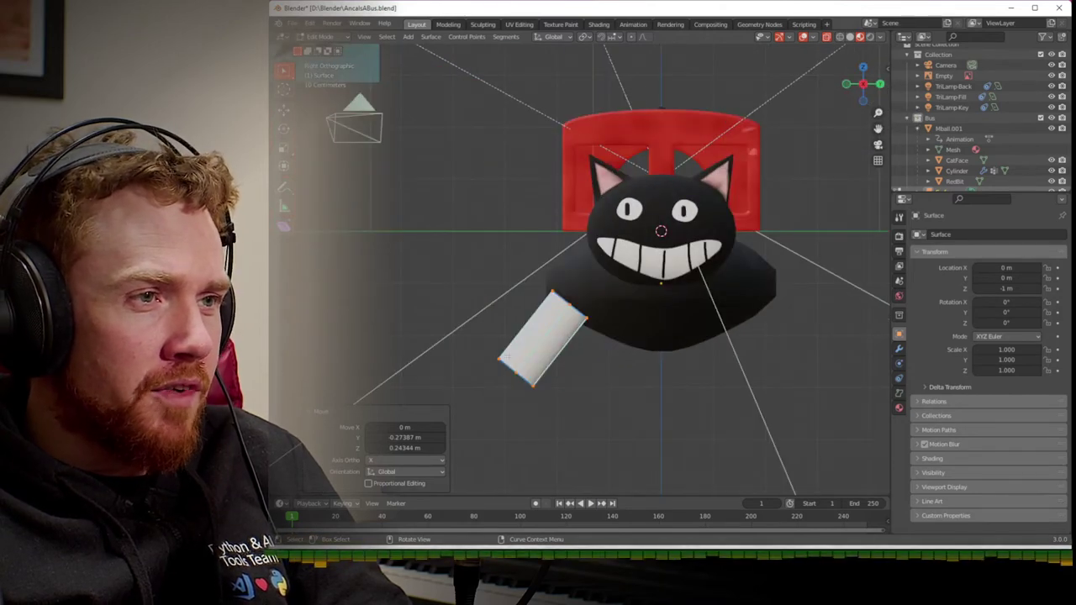
left_click(553, 411)
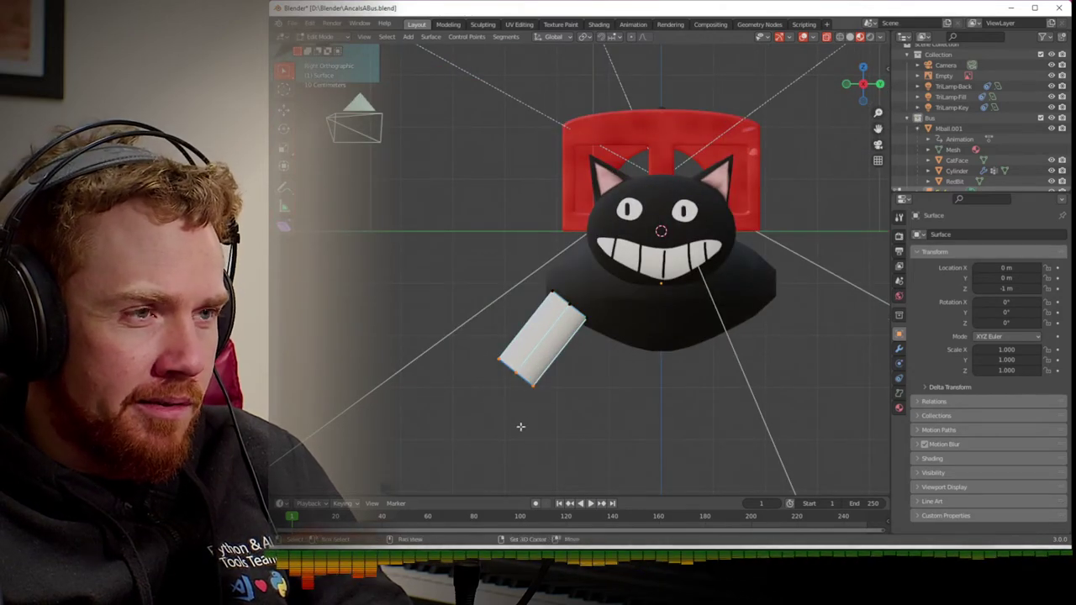
middle_click_drag(520, 427, 546, 356, "shift")
- Extrude two new leg segments, rotating them -38.1° and -26.7°
key("e")
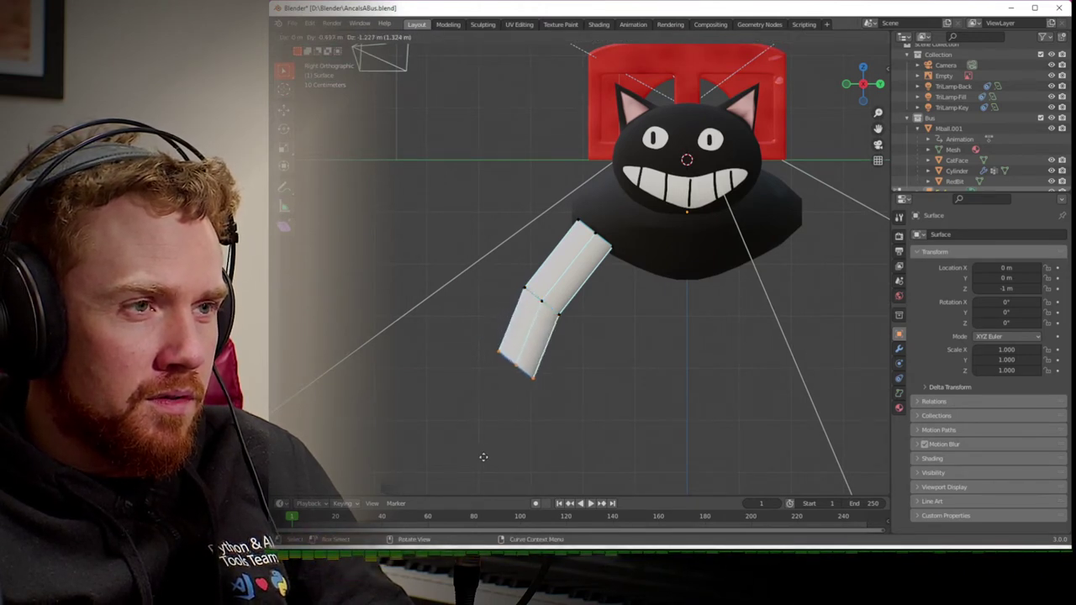
left_click(482, 452)
key("r")
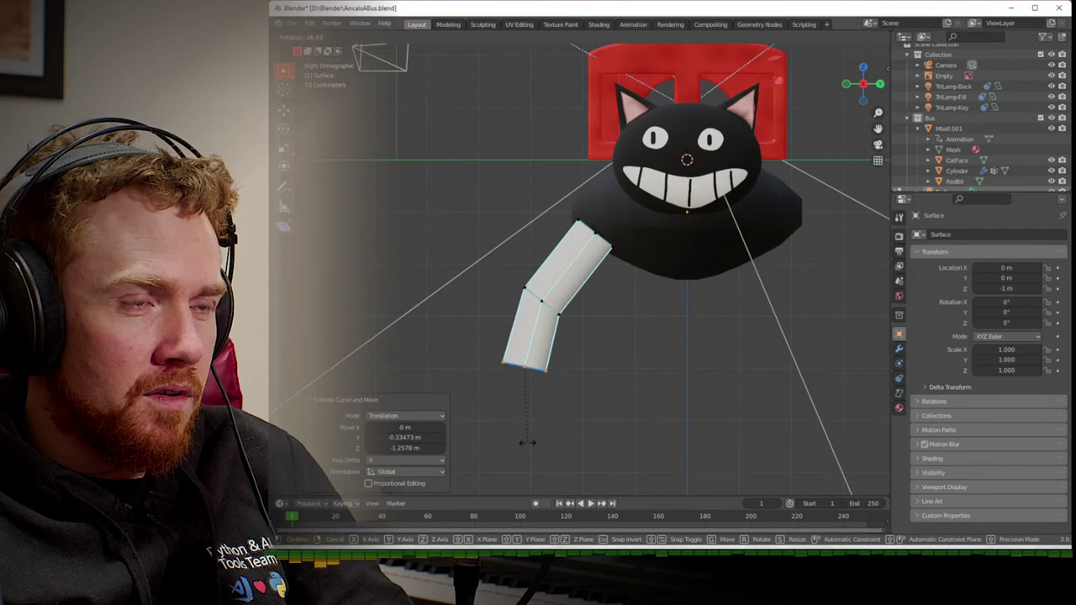
left_click(542, 437)
key("e")
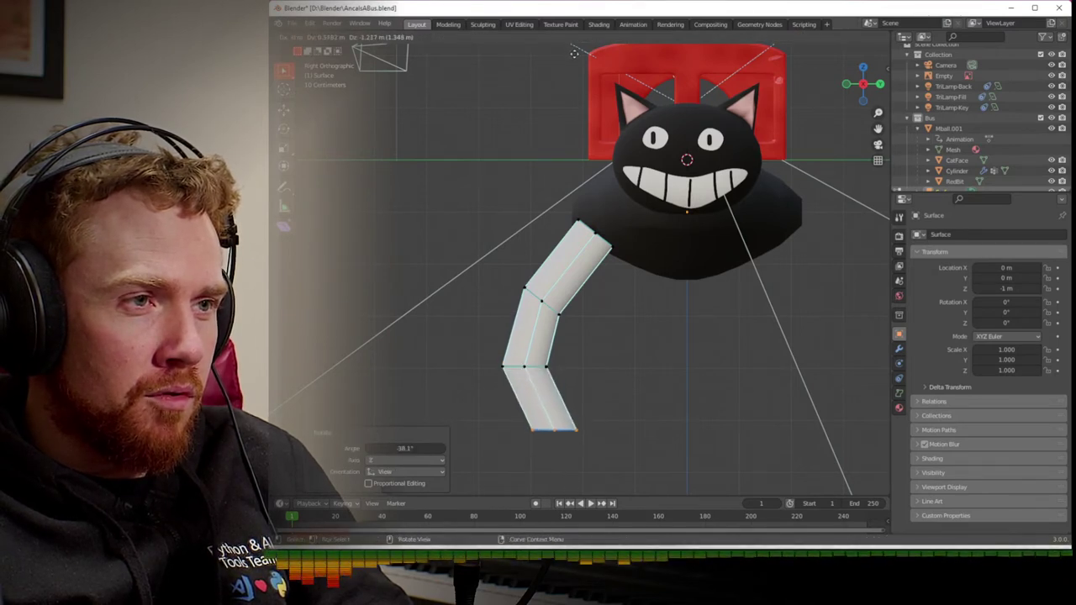
left_click(570, 85)
key("r")
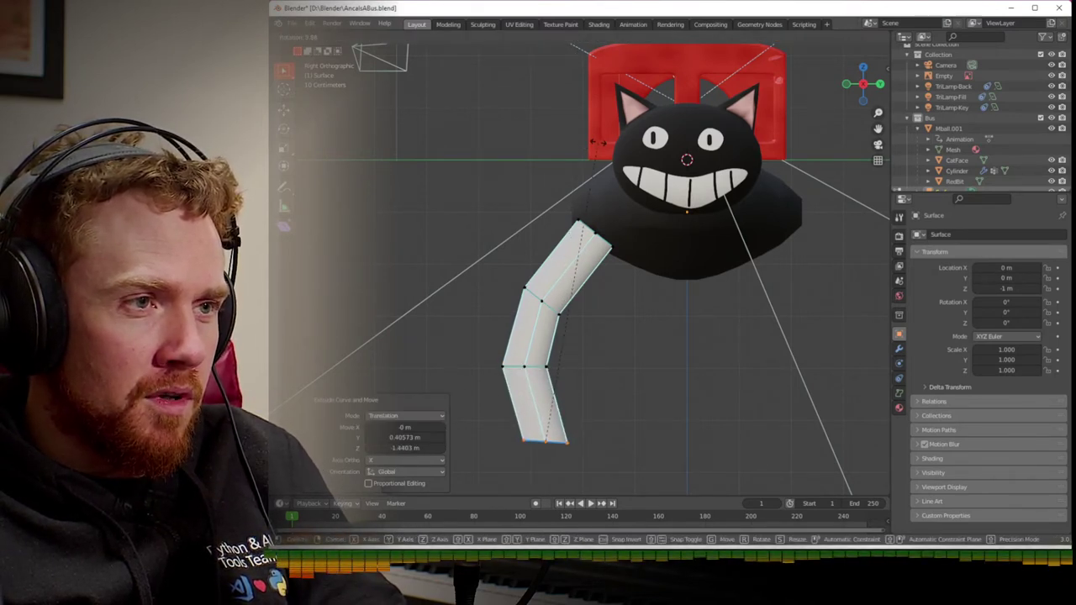
left_click(445, 169)
- Select all the leg's points and begin rotating the leg up and to the left
scroll(443, 170, "down", 3)
scroll(501, 203, "down", 2)
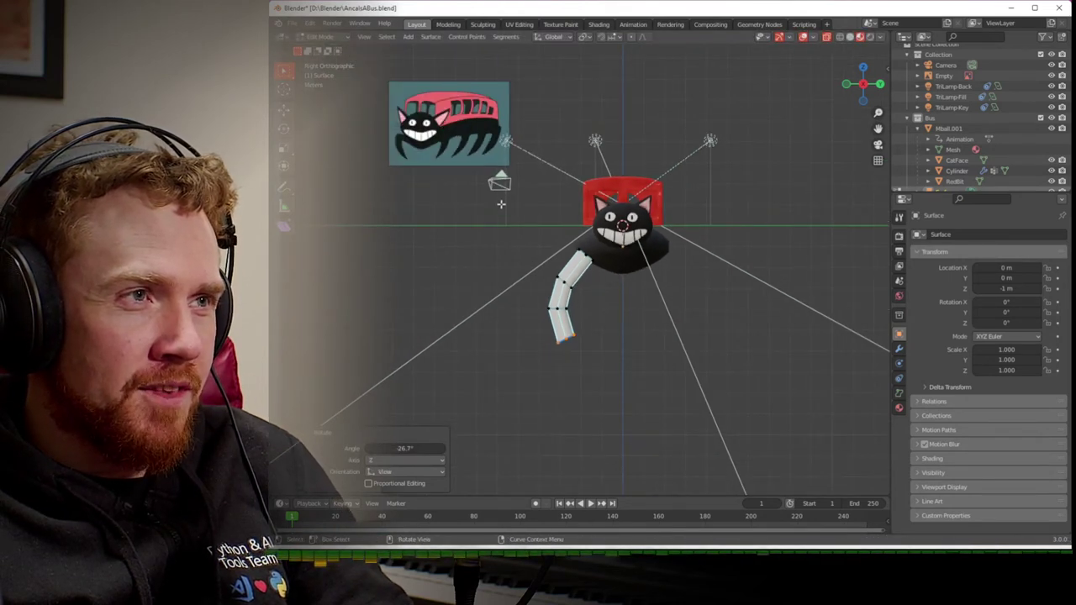
scroll(501, 203, "up", 2)
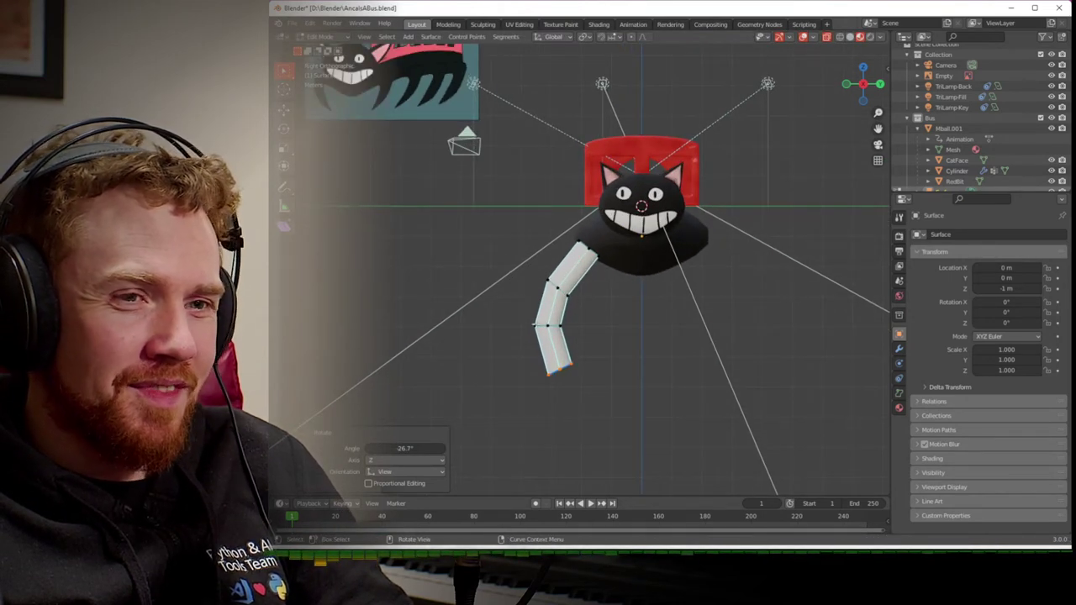
key("a")
key("r")
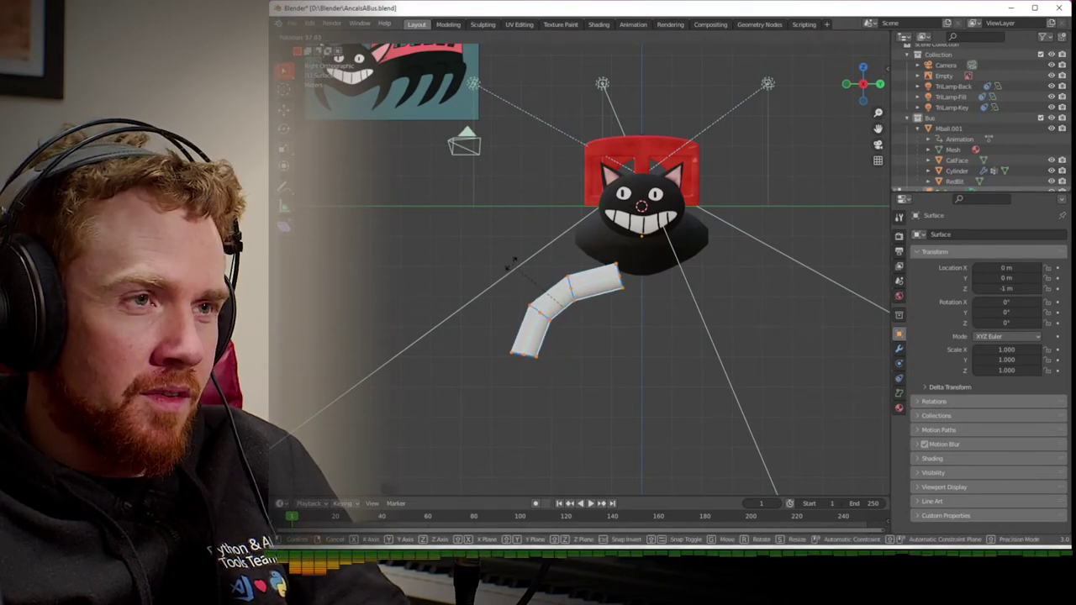
- Rotate and move the leg up and to the left, then view it from the right orthographically
left_click(528, 279)
key("g")
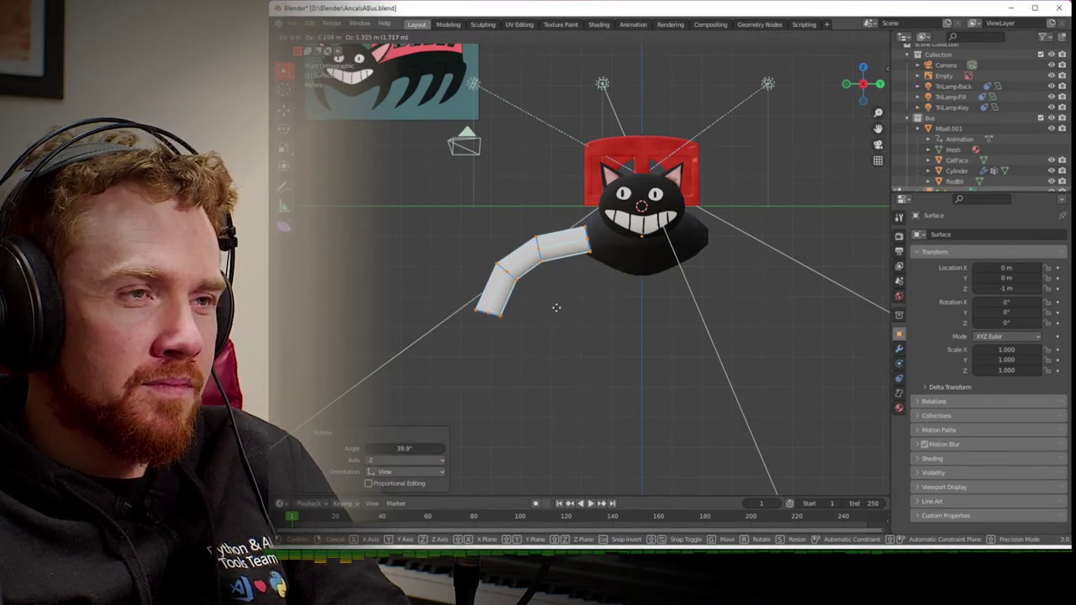
left_click(555, 307)
middle_click_drag(555, 308, 762, 224)
scroll(644, 338, "up", 5)
key("KP_5")
left_click(861, 84)
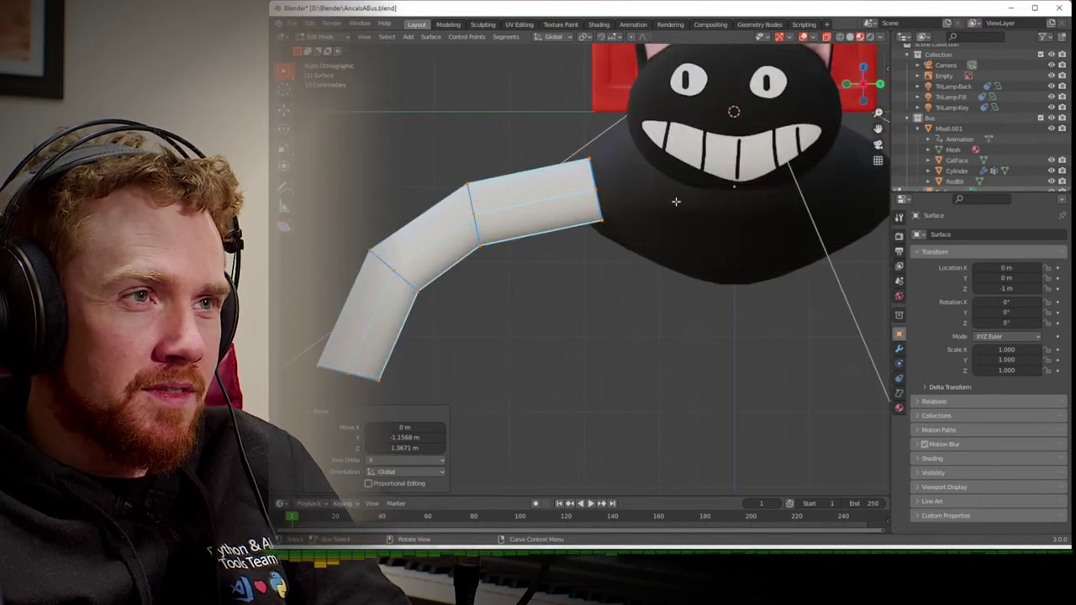
- Move and rotate the leg's end points, lowering the leg end
key("g")
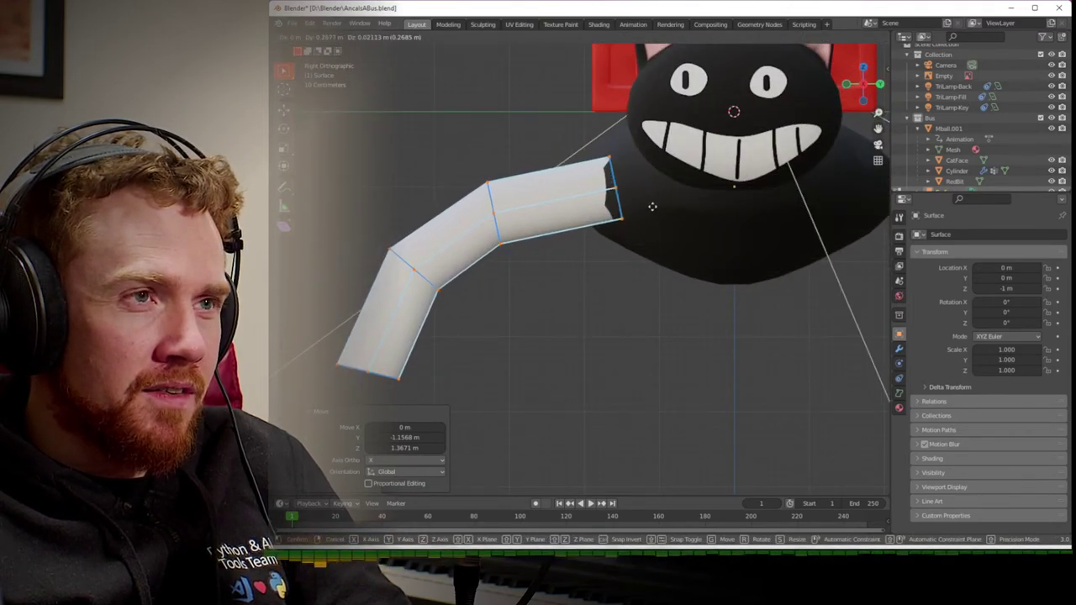
left_click(649, 206)
scroll(568, 306, "down", 6)
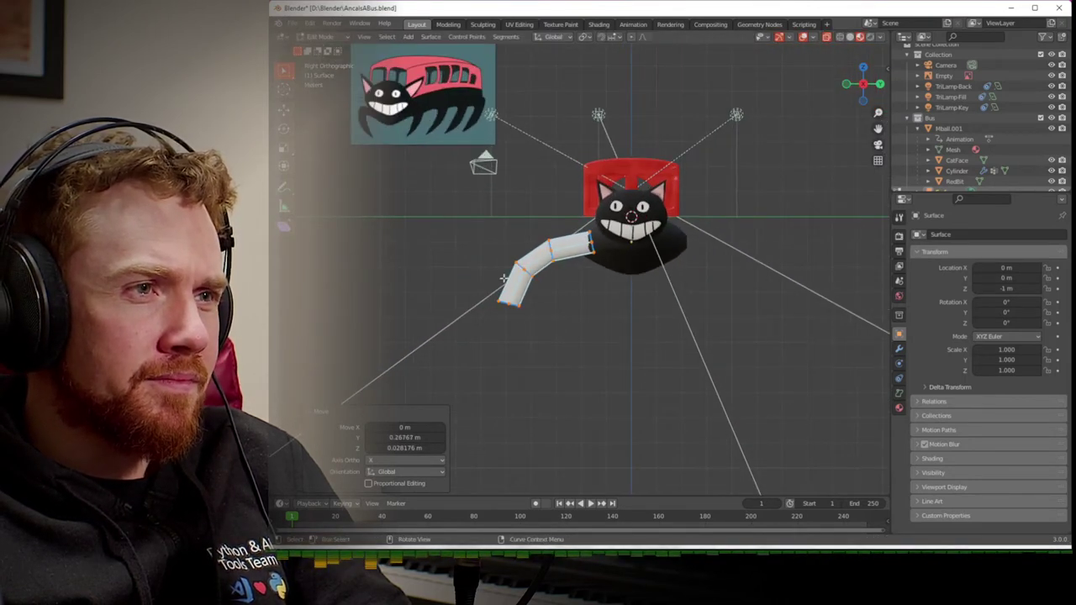
key("r")
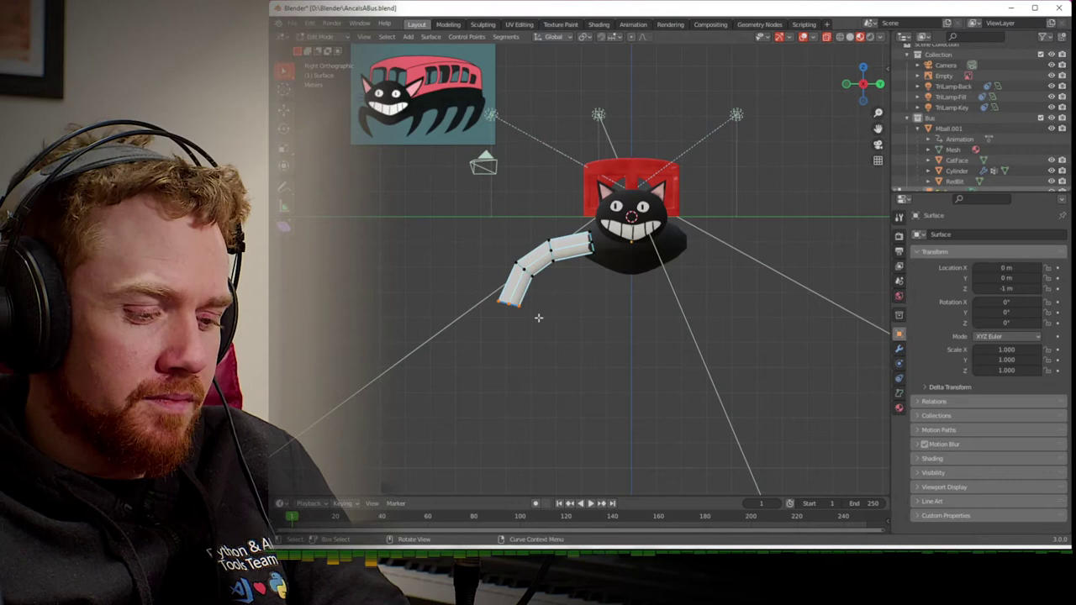
left_click(561, 307)
key("g")
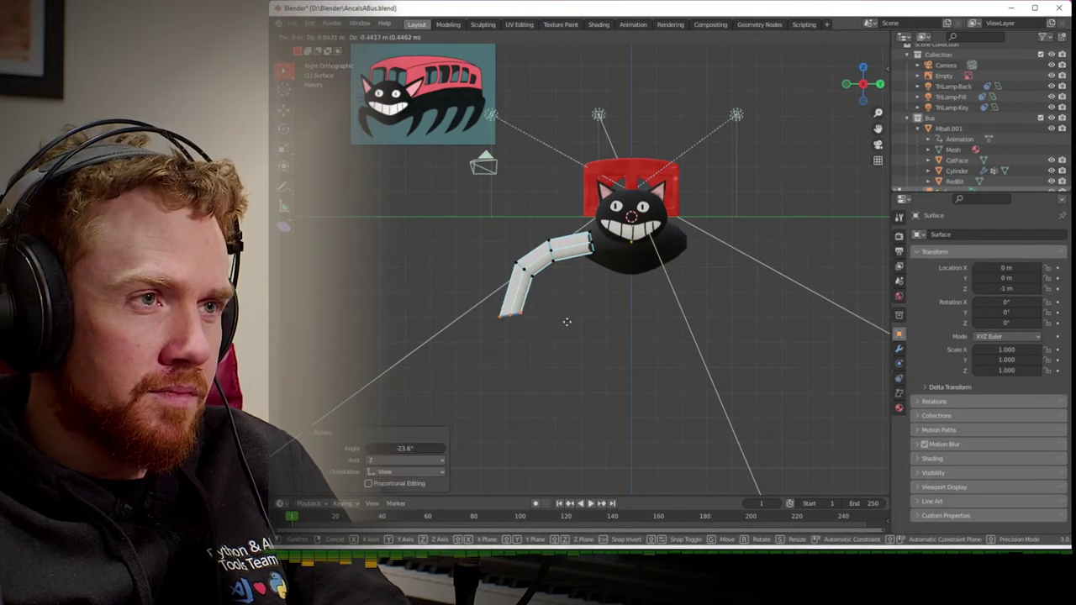
left_click(570, 321)
- Rotate and shift the leg's elbow points to bend the leg
left_click(505, 262)
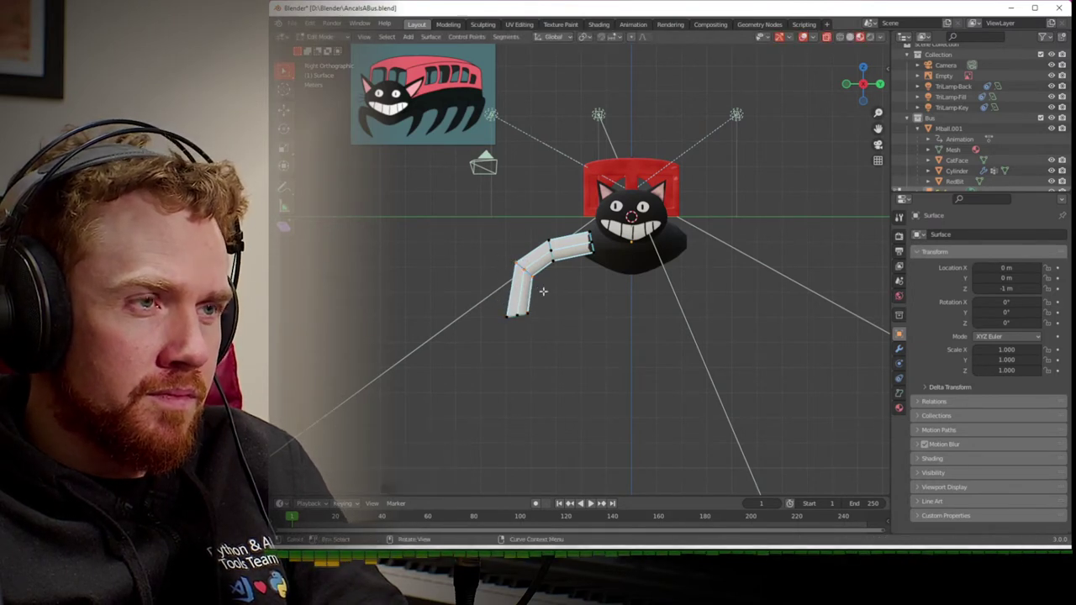
key("r")
left_click(547, 291)
key("g")
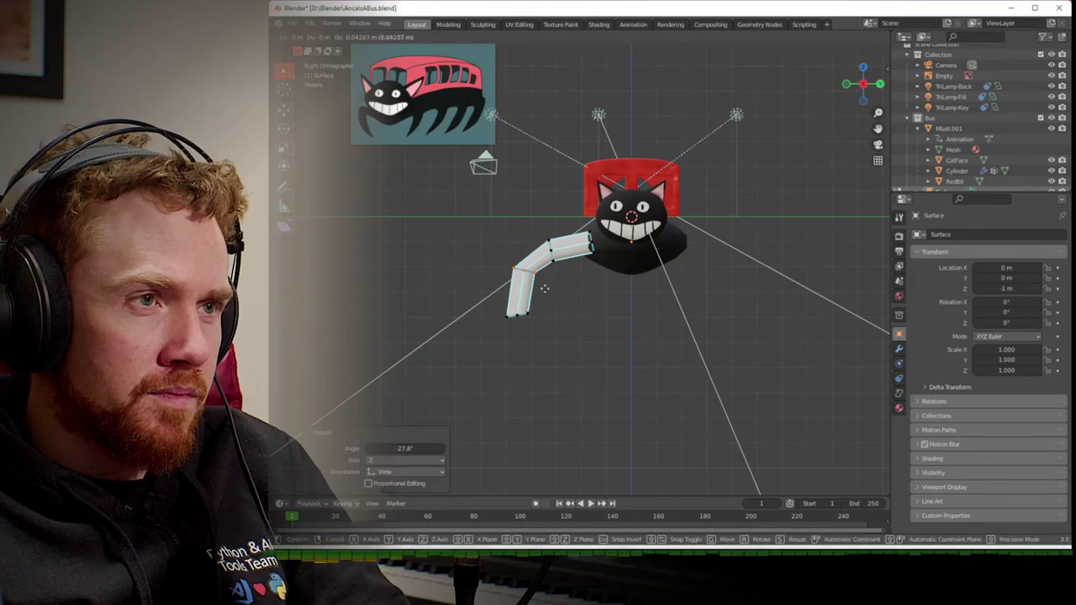
left_click(547, 299)
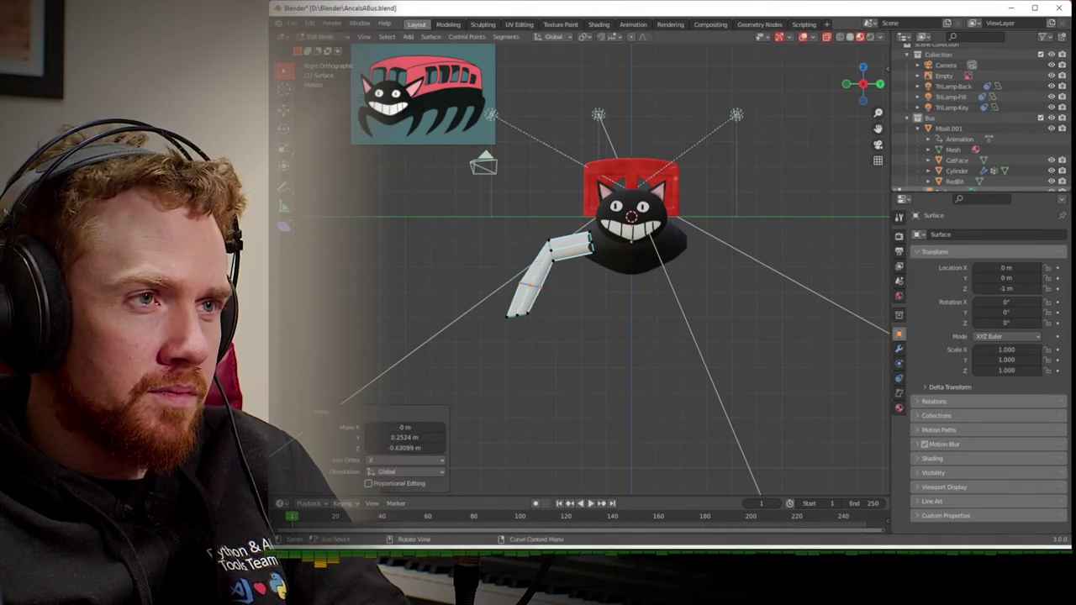
left_click(545, 241)
key("g")
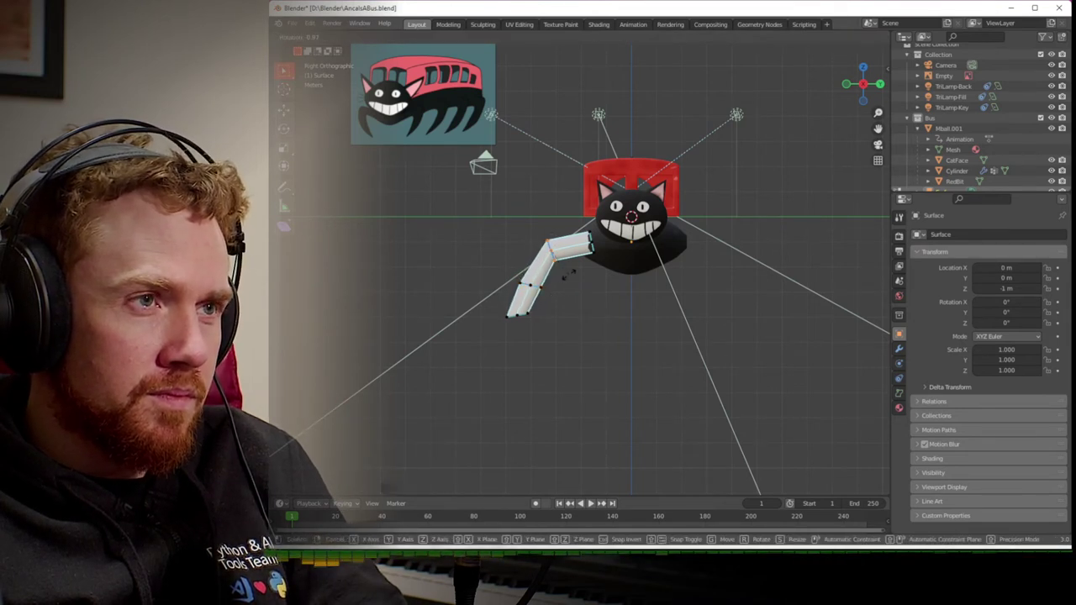
left_click(572, 277)
key("g")
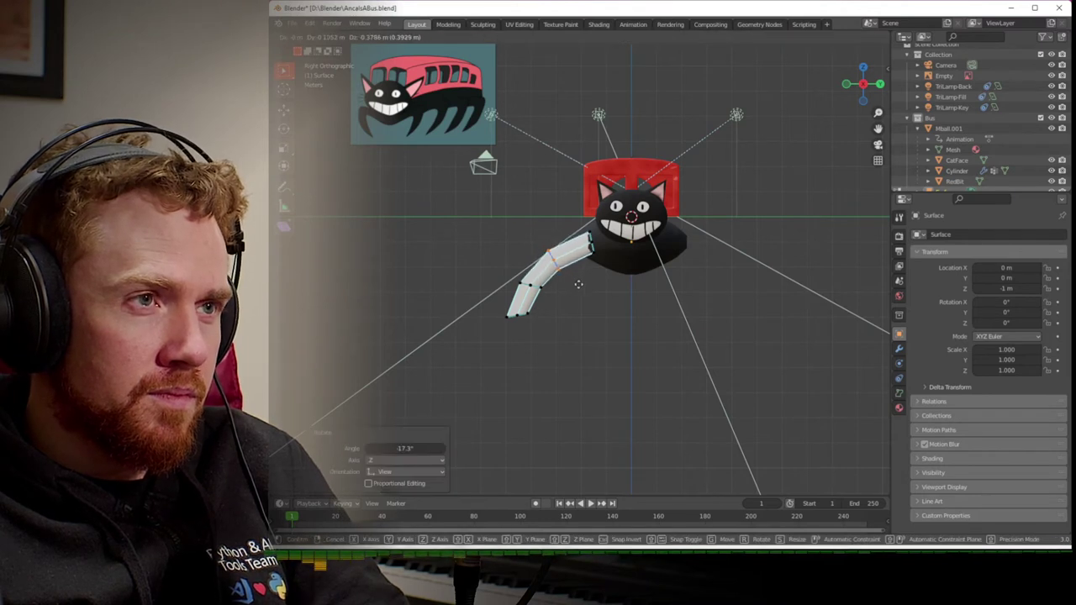
left_click(579, 284)
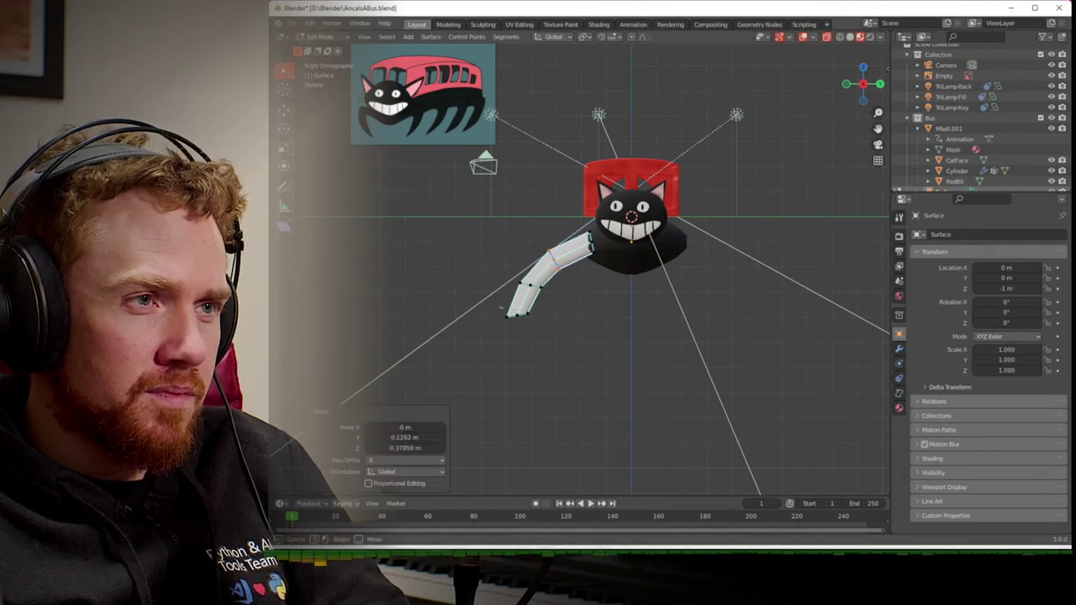
- Move the leg's end and another control point, then rotate them 10.9°
left_click(505, 310)
key("g")
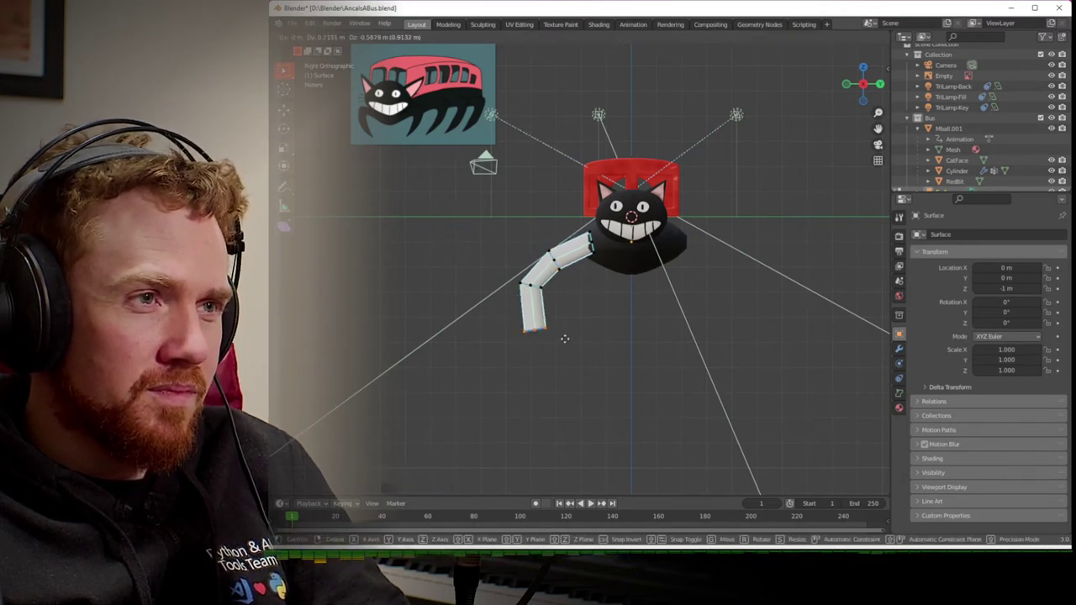
left_click(570, 341)
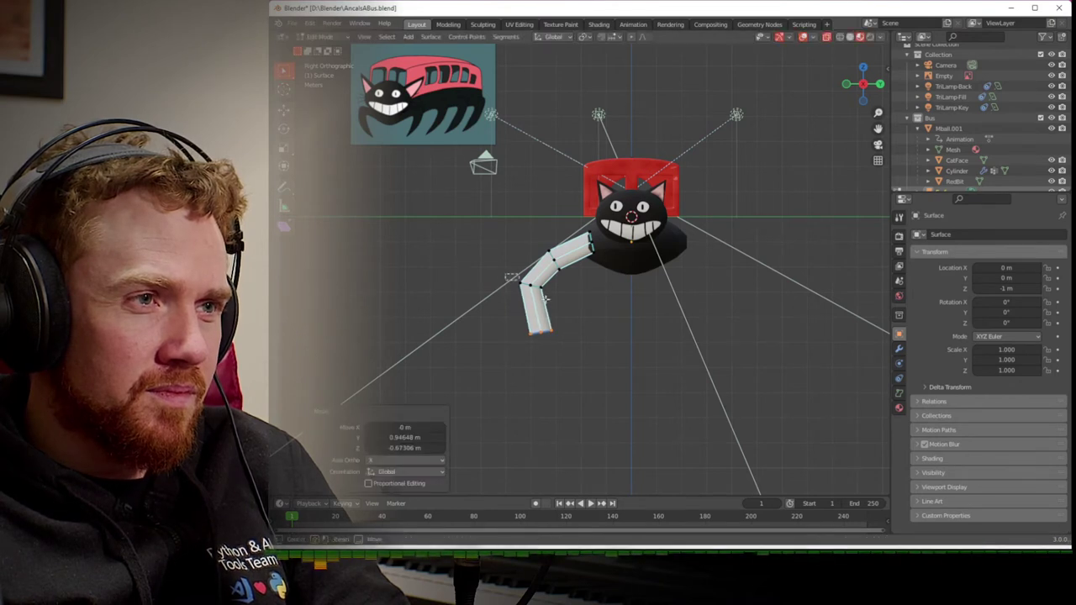
left_click(508, 276)
key("g")
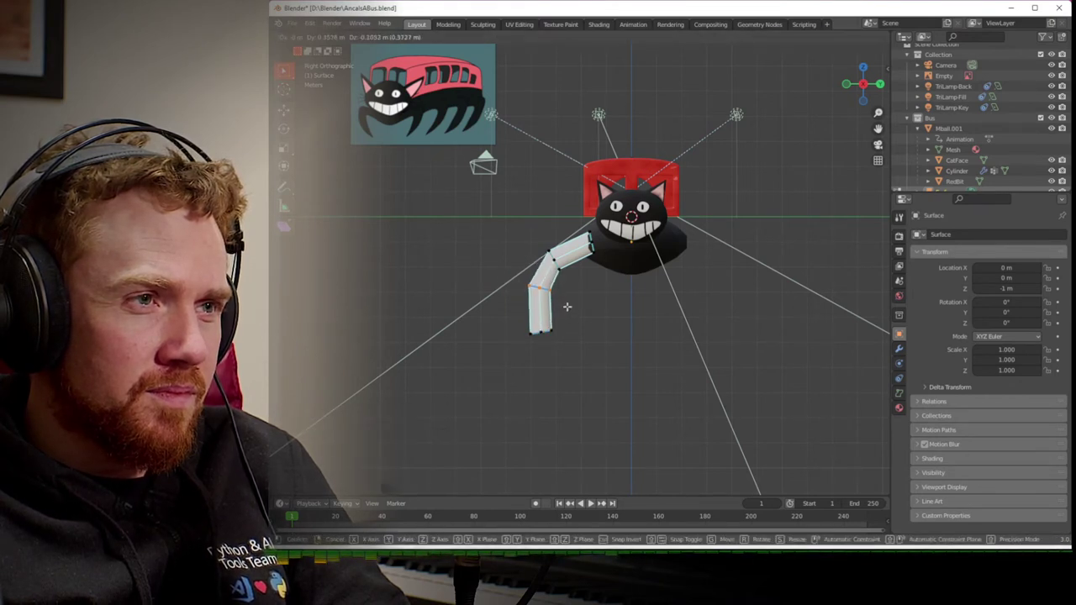
left_click(566, 306)
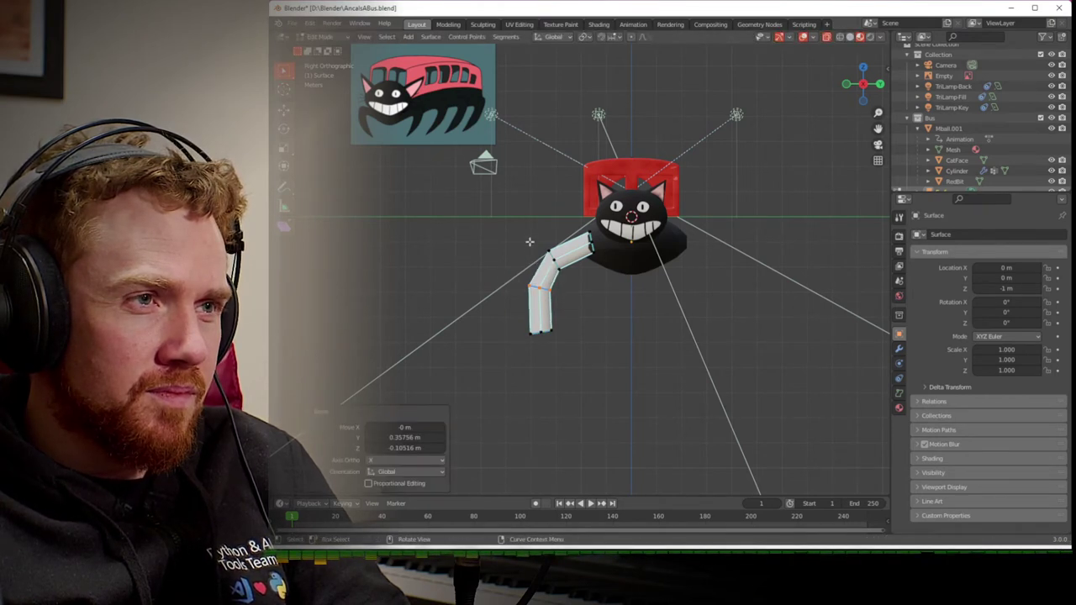
key("r")
left_click(564, 282)
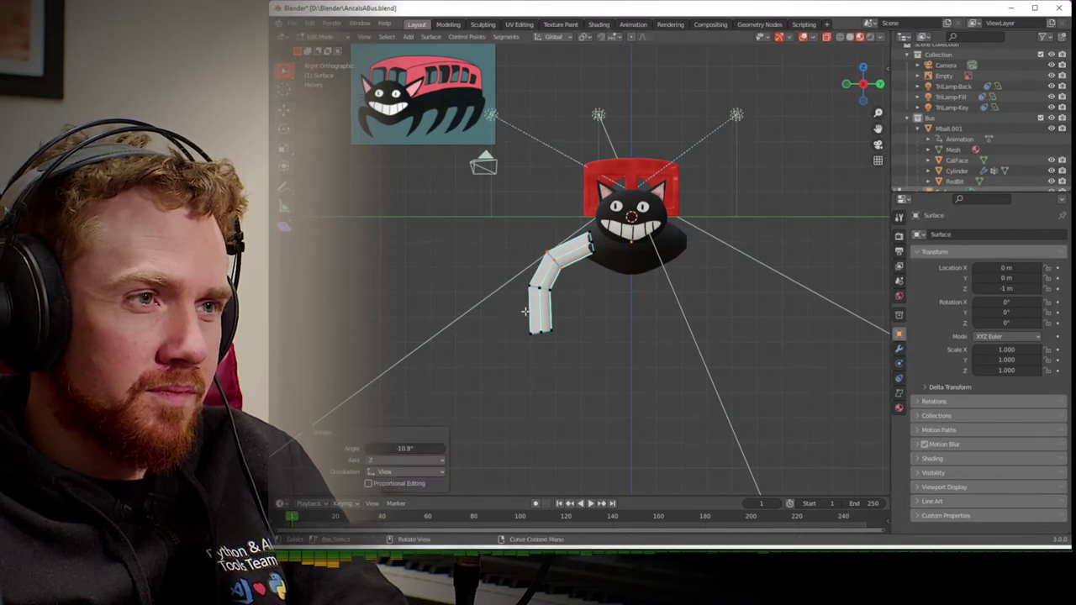
- Box-select the leg's bottom control points and move them into place
left_click_drag(520, 315, 569, 345)
key("g")
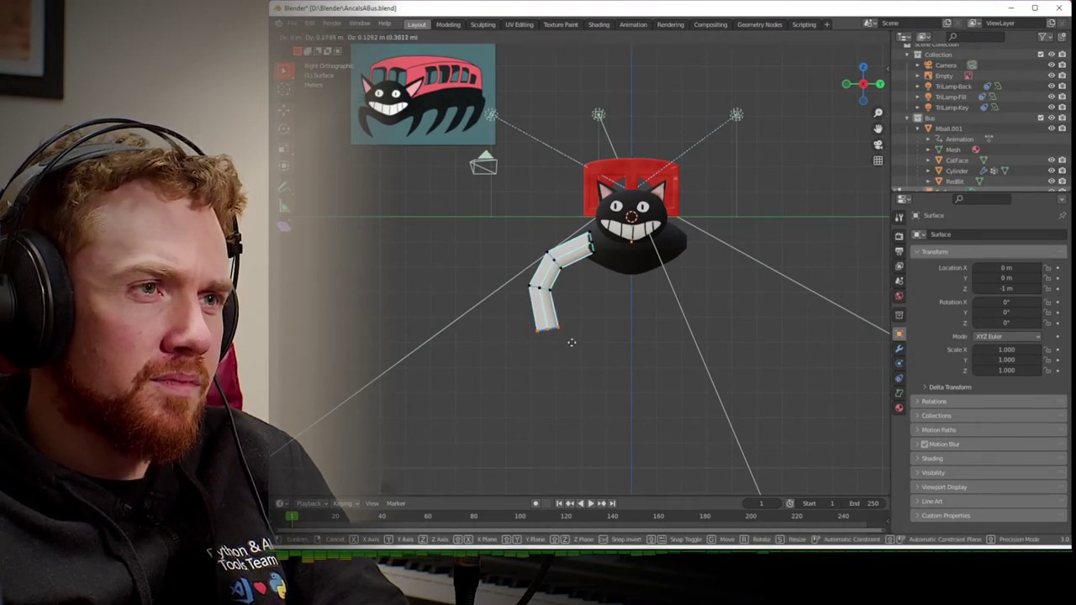
left_click(573, 341)
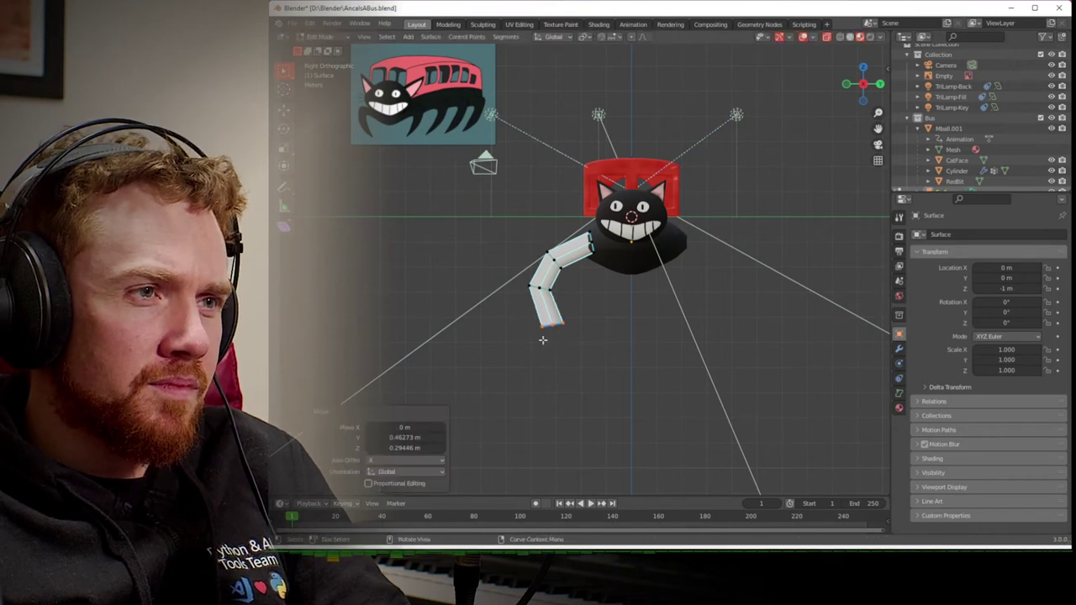
scroll(537, 322, "up", 3)
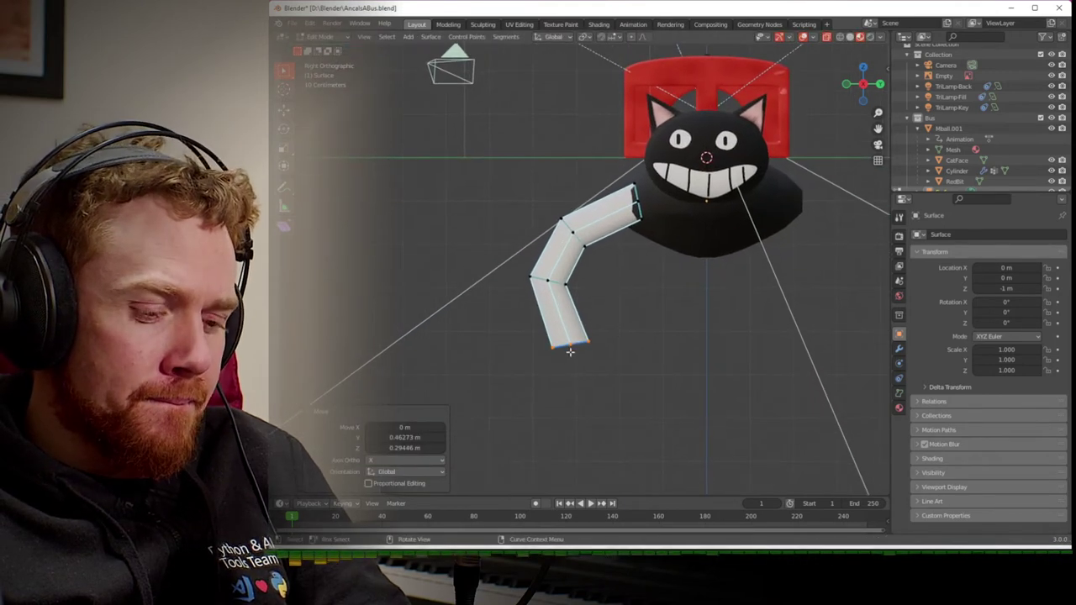
- Extrude a new tip segment, scale it to 0.302, and return to Object Mode
key("g")
key("e")
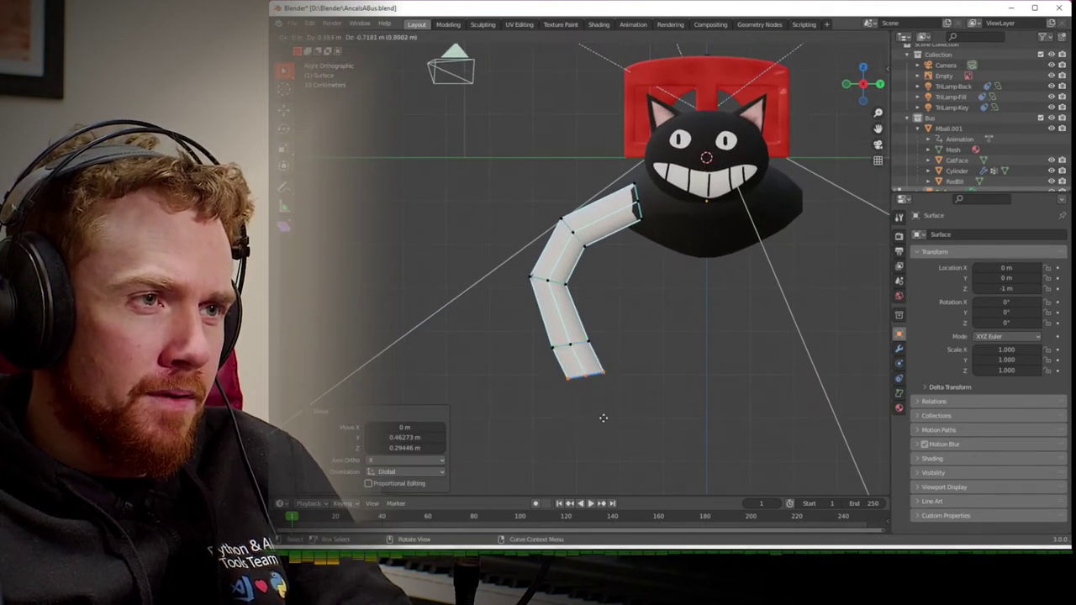
left_click(603, 418)
key("s")
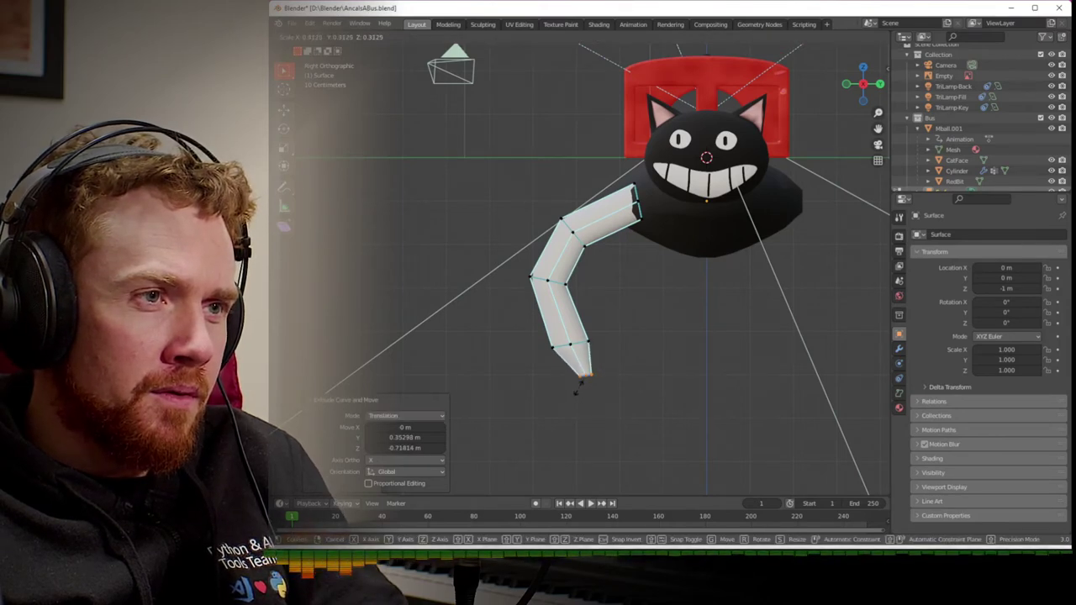
left_click(579, 390)
middle_click_drag(581, 384, 673, 409)
scroll(694, 419, "up", 4)
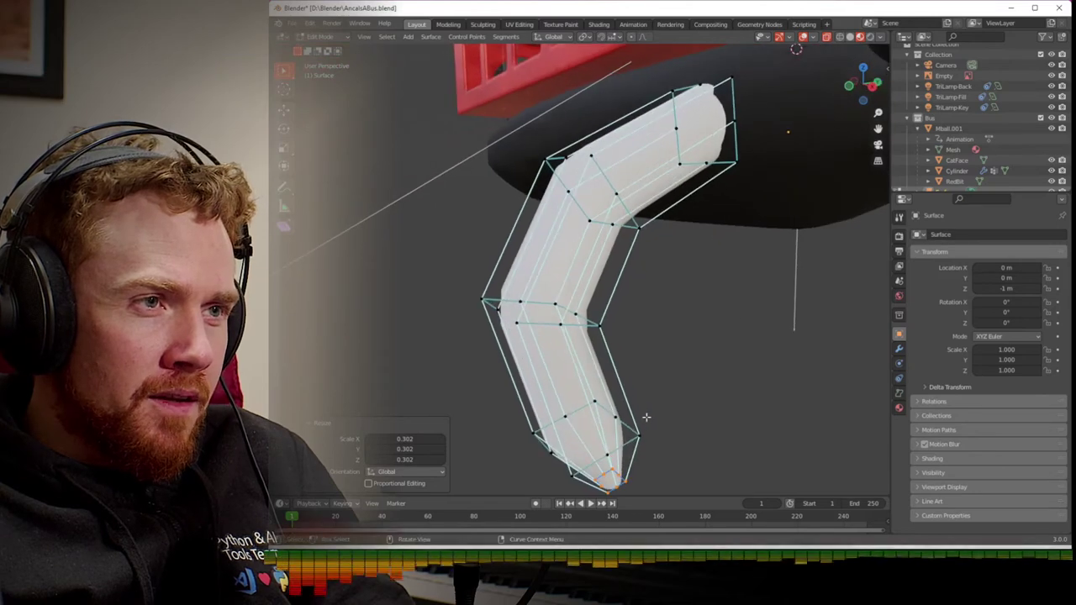
key("Tab")
scroll(664, 403, "down", 4)
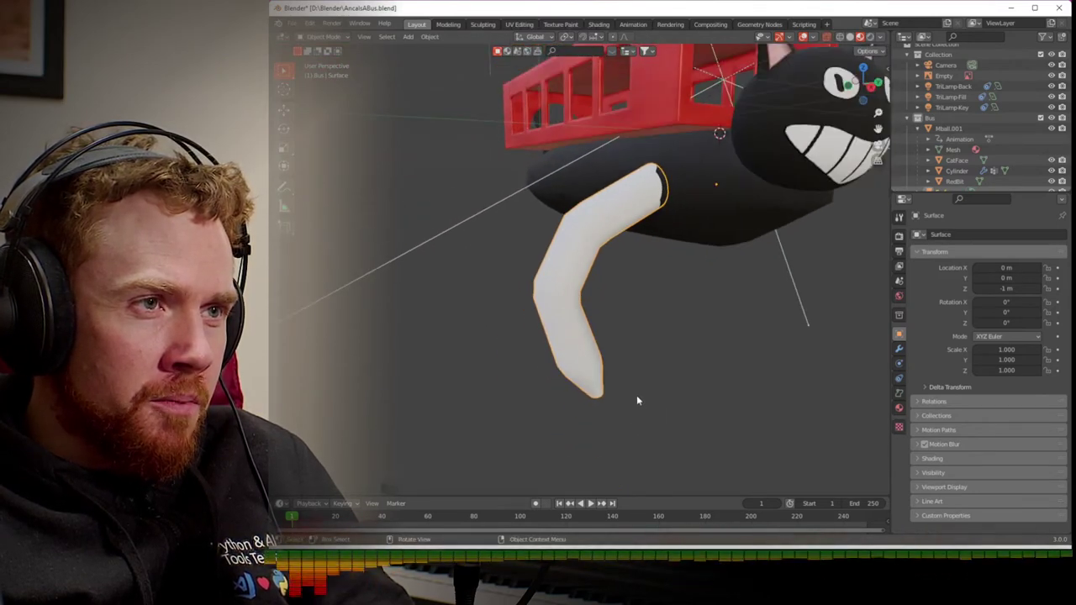
- In wireframe view, test Resolution Preview U and V and leave both at 5
left_click(849, 37)
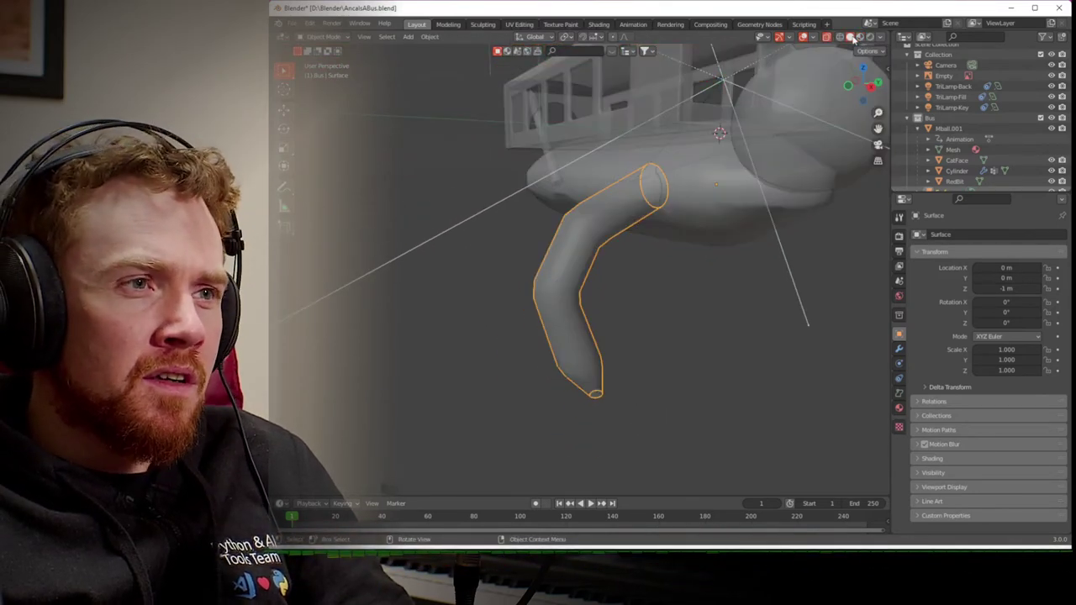
left_click(839, 38)
middle_click_drag(716, 221, 646, 225)
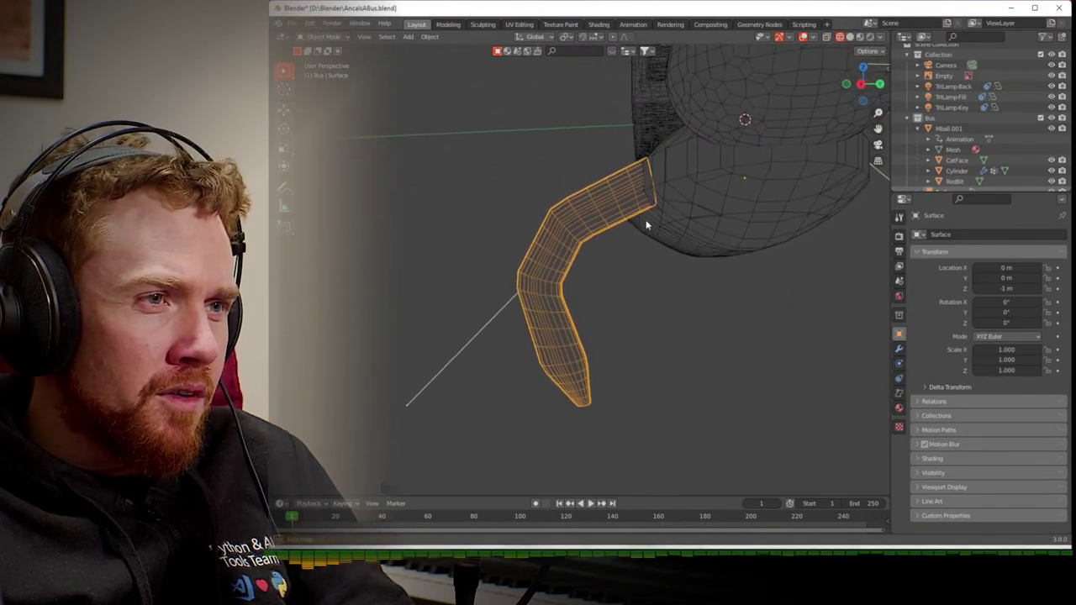
left_click(898, 392)
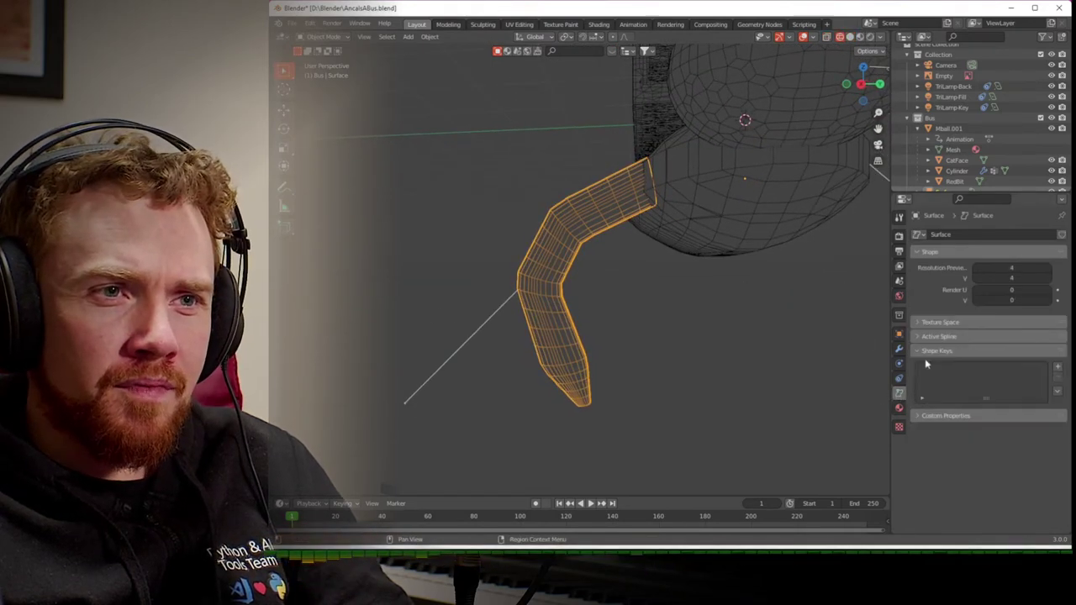
left_click(1047, 268)
left_click(1047, 269)
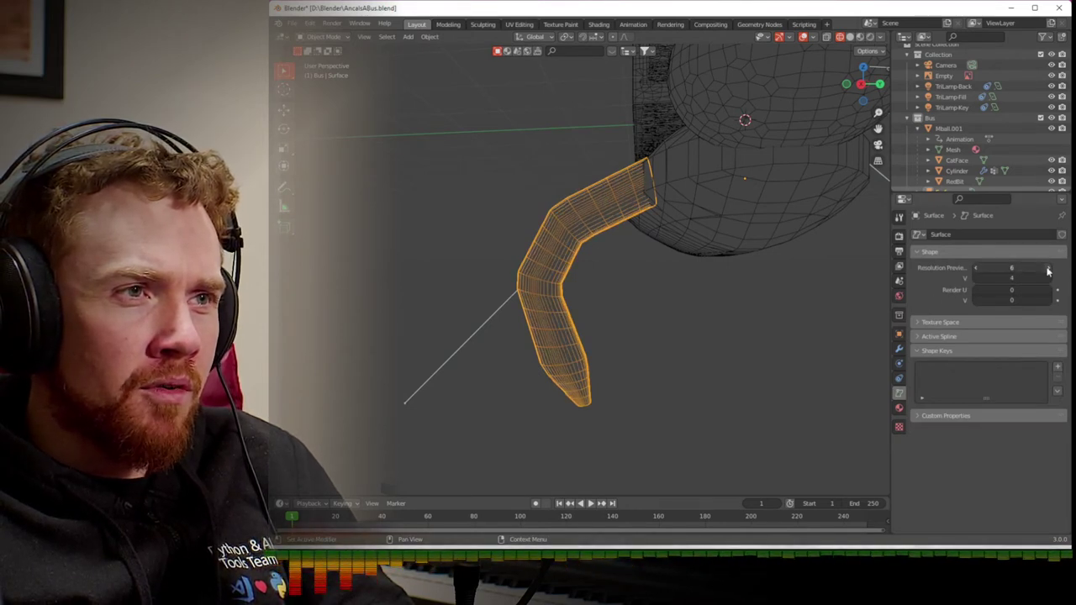
left_click(980, 268)
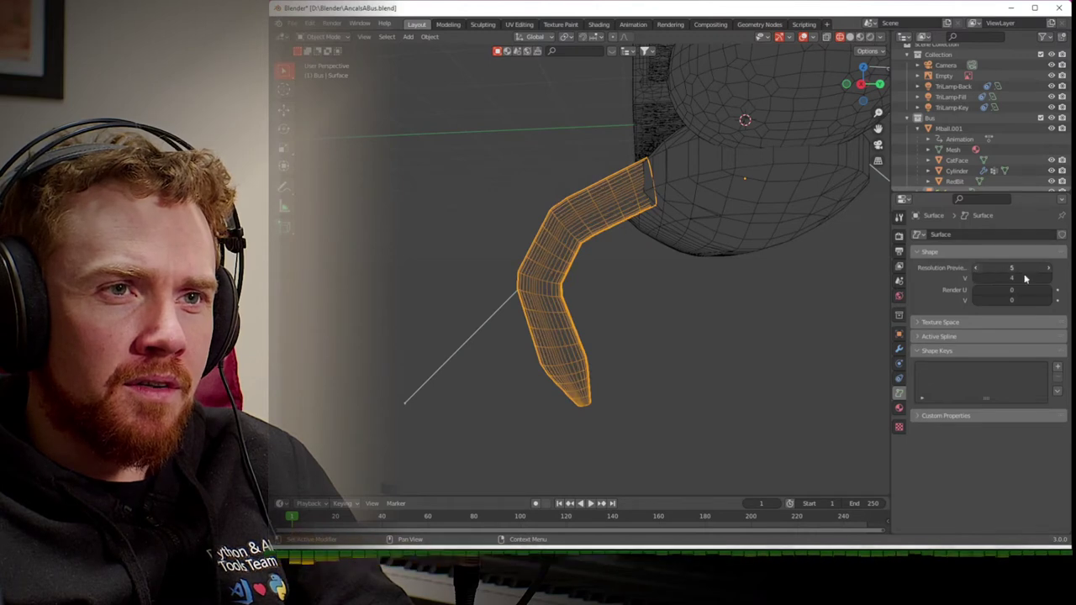
left_click(1048, 279)
left_click(1048, 279)
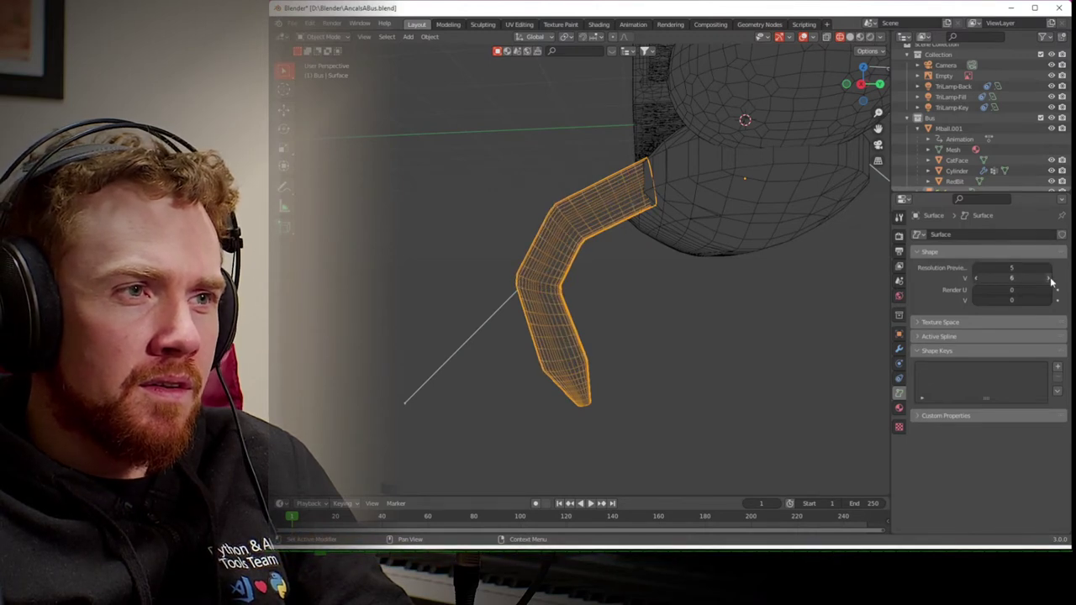
left_click(976, 278)
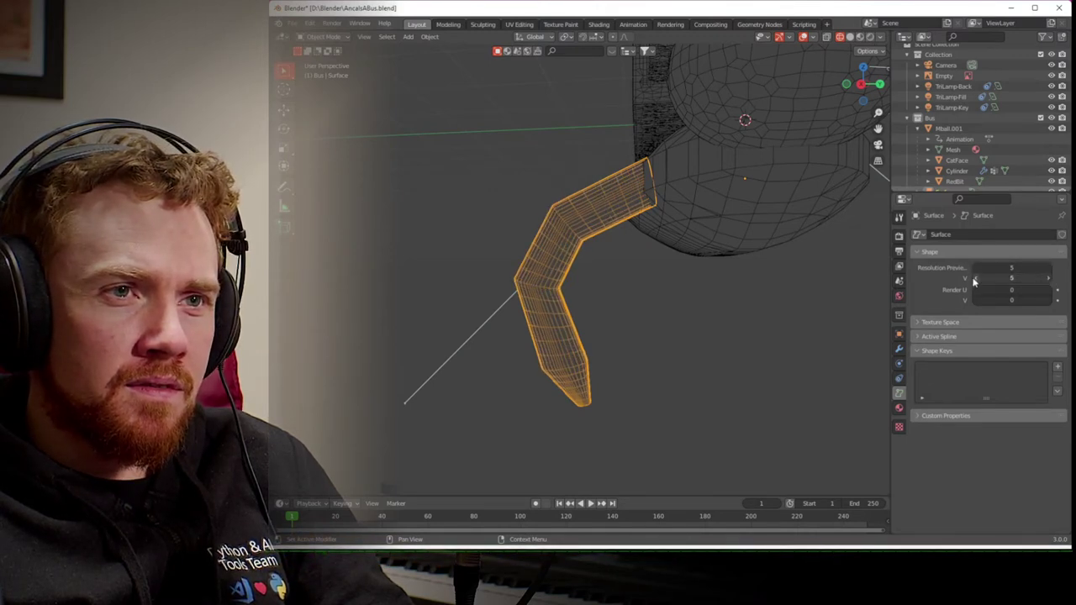
- Raise the active spline's Order V to 3 so the leg bends smoothly
left_click(920, 336)
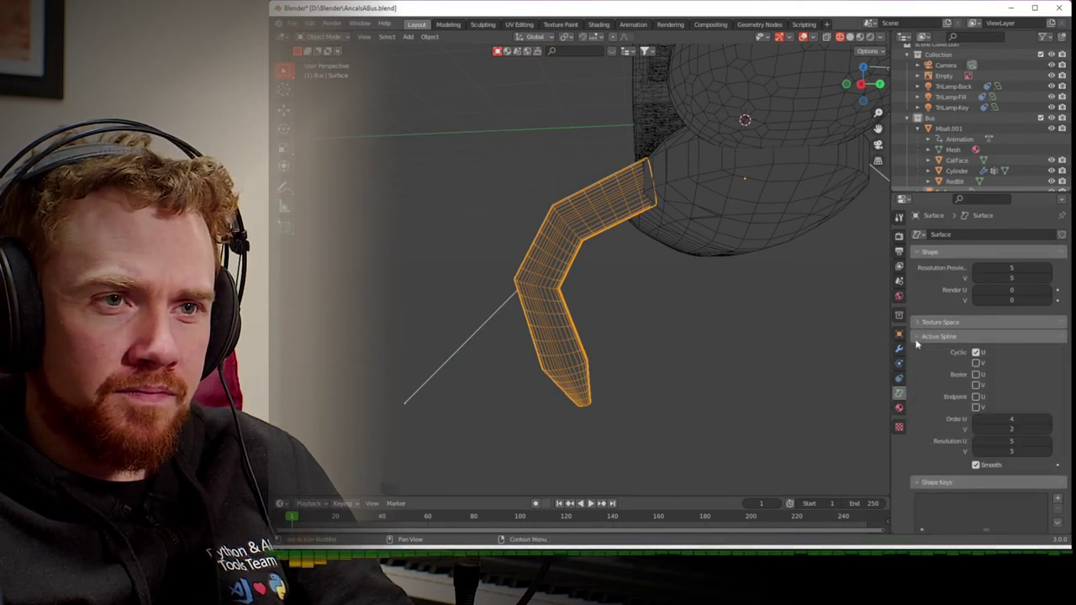
left_click(1049, 430)
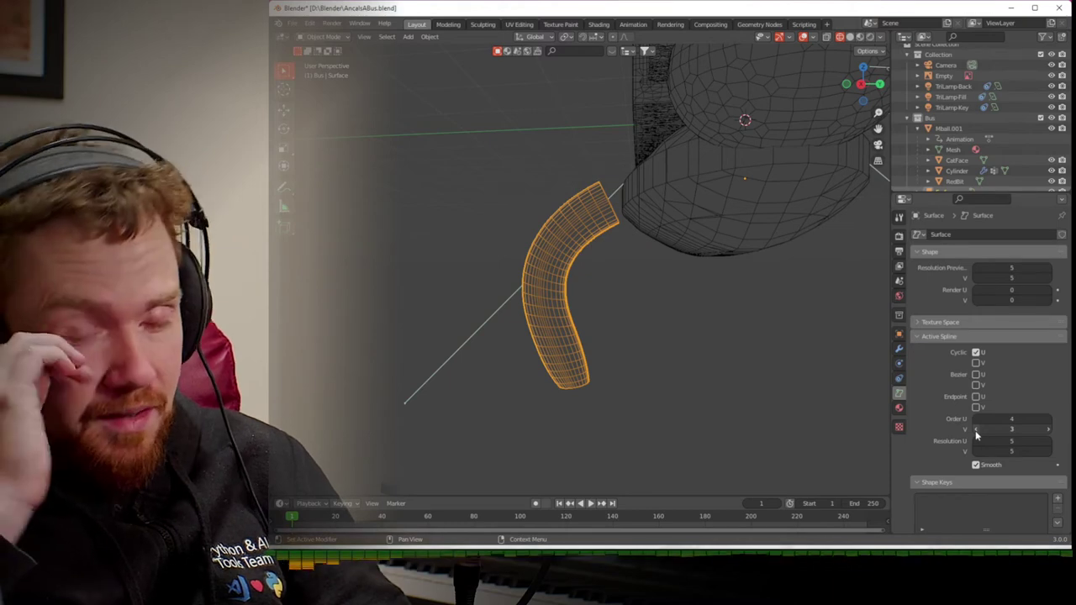
left_click(975, 429)
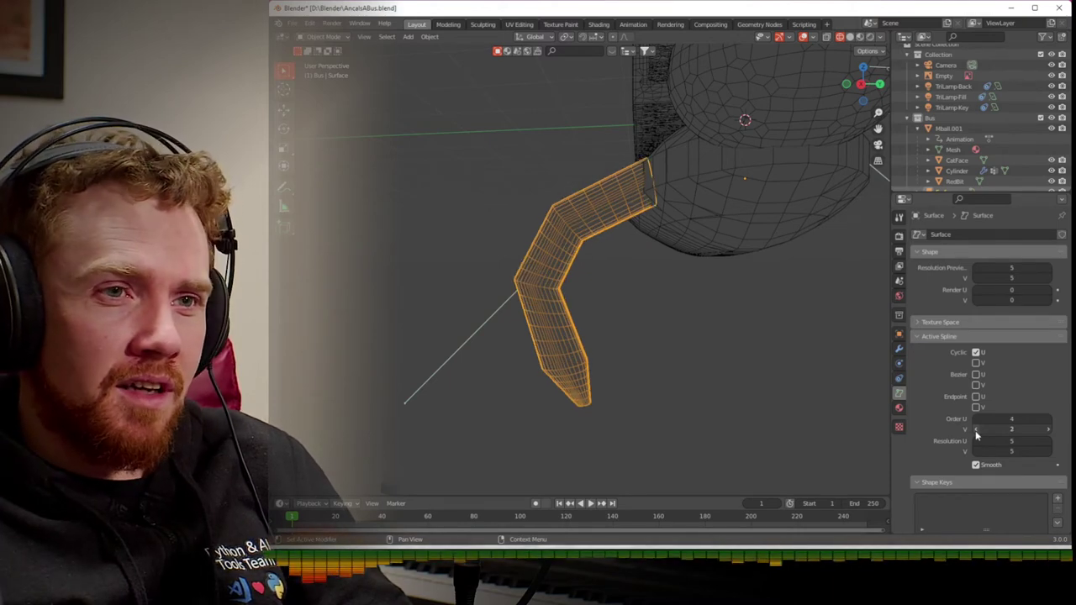
left_click(1051, 431)
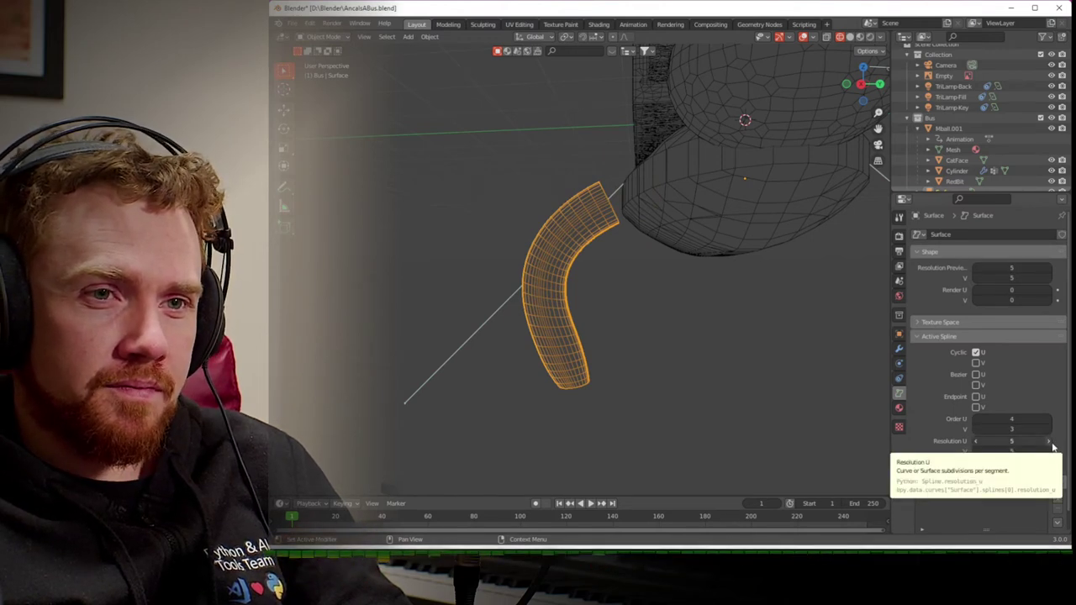
- Try denser Resolution U and V values, returning both to 5
left_click(1049, 442)
left_click(1049, 442)
left_click(976, 442)
left_click(977, 442)
left_click(1048, 452)
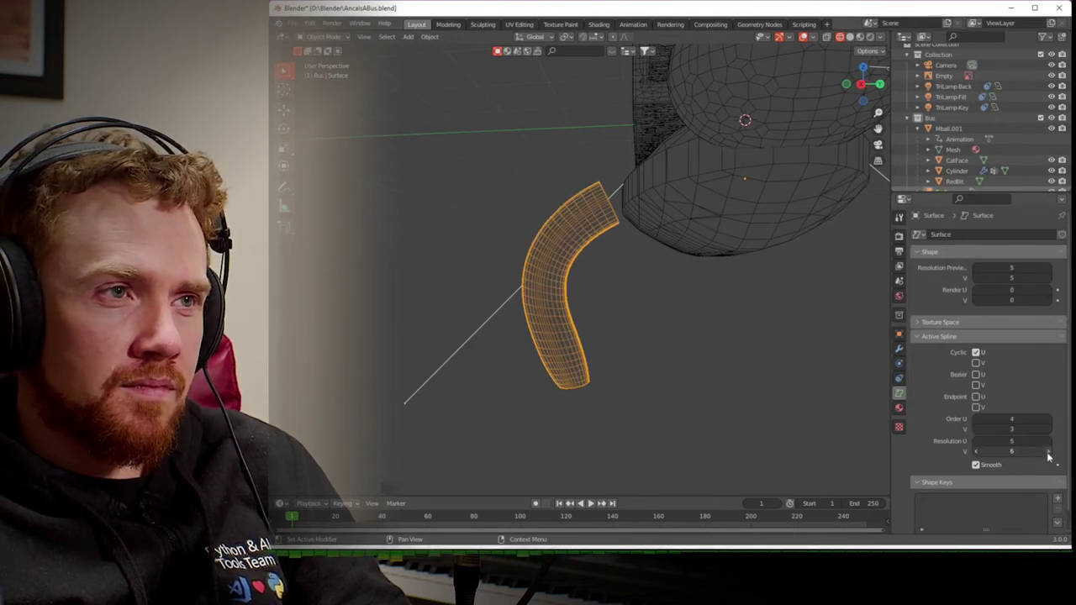
left_click(975, 453)
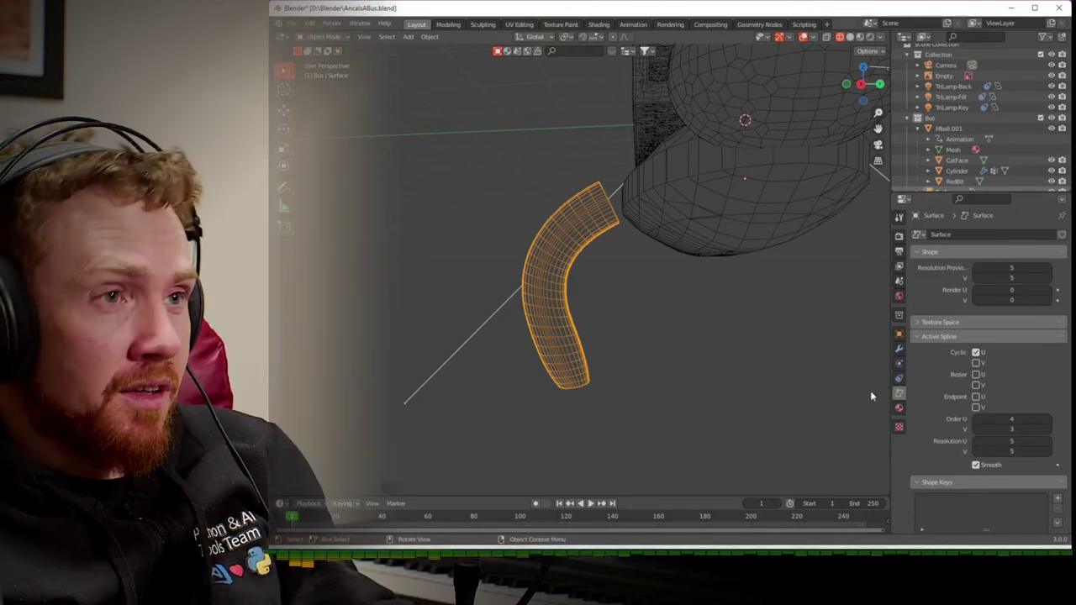
- In Edit Mode, box-select the ring of control points at the leg's top end
key("Tab")
left_click(664, 252)
left_click(639, 145)
left_click_drag(678, 234, 691, 248)
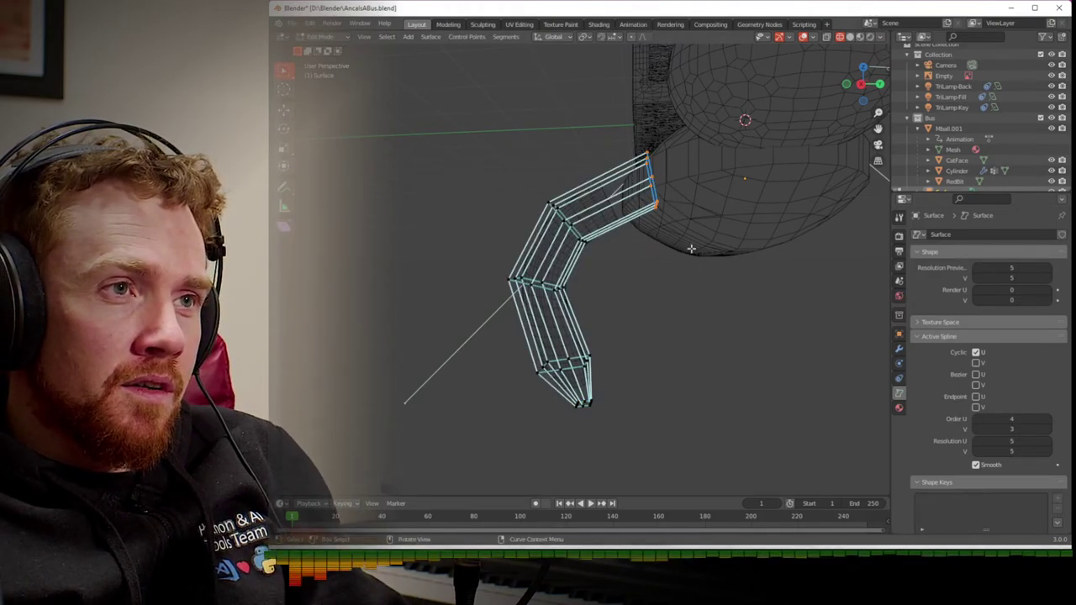
- Try lower U and V orders on the leg, then restore U order 4 and V order 3
left_click(975, 419)
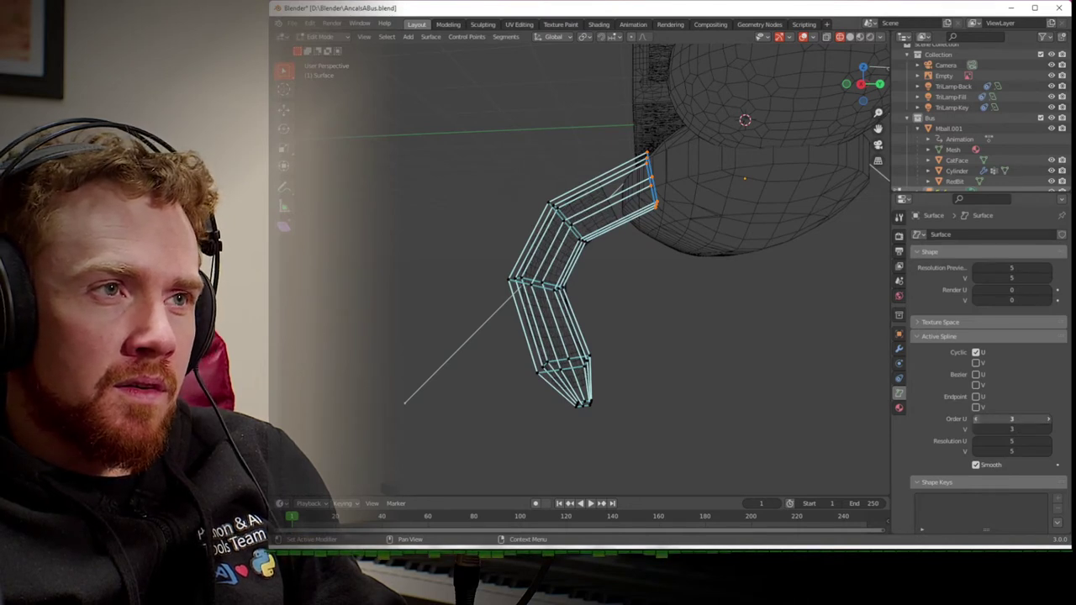
left_click(1048, 419)
left_click(975, 430)
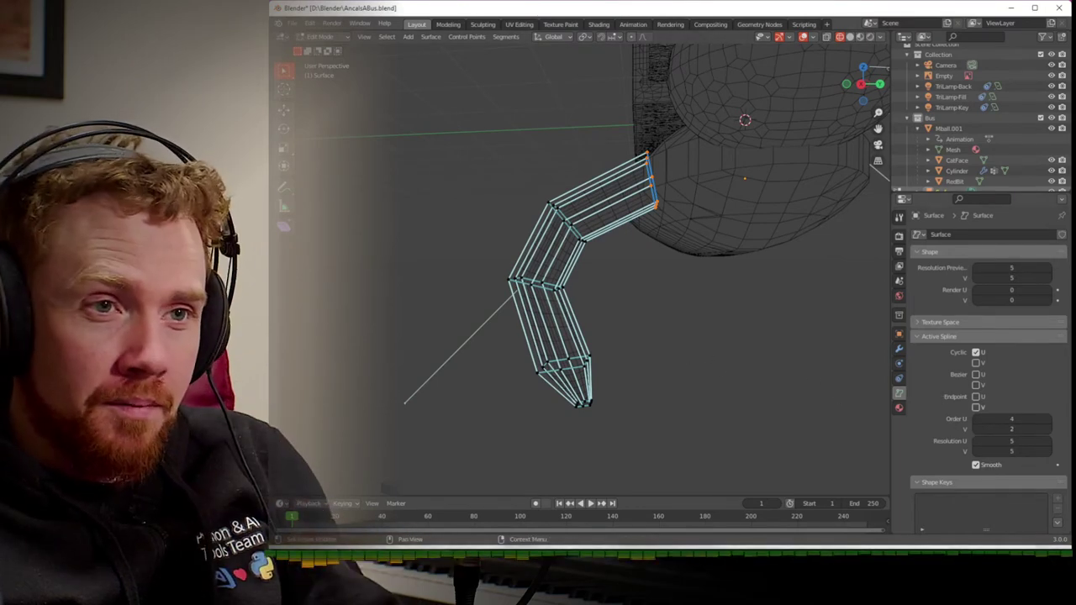
left_click(1050, 431)
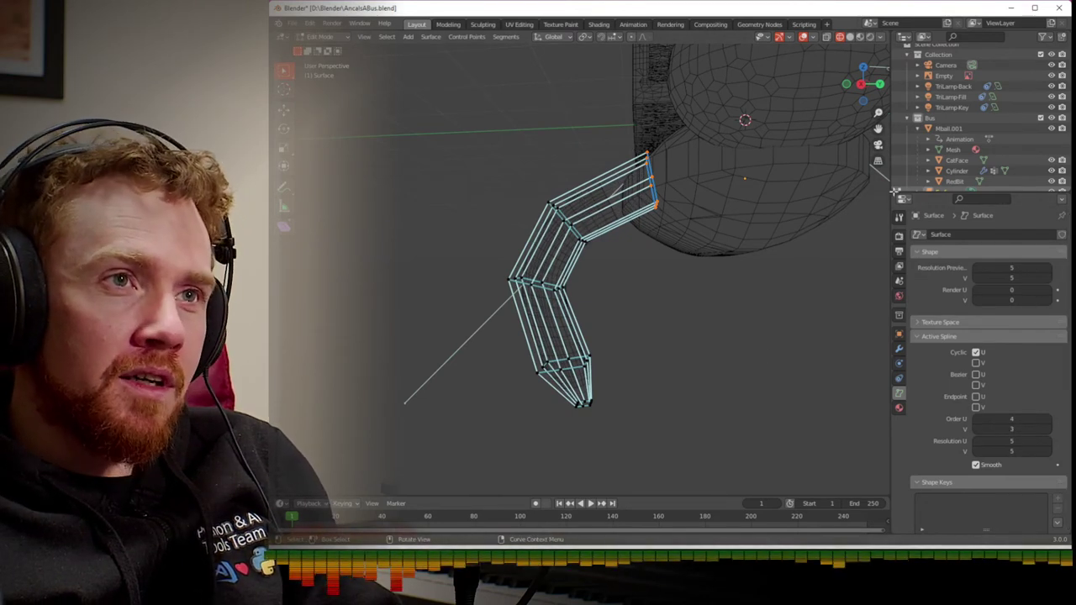
- In Right view, move the top-end points up and left, then add a section into the bus body
left_click(859, 85)
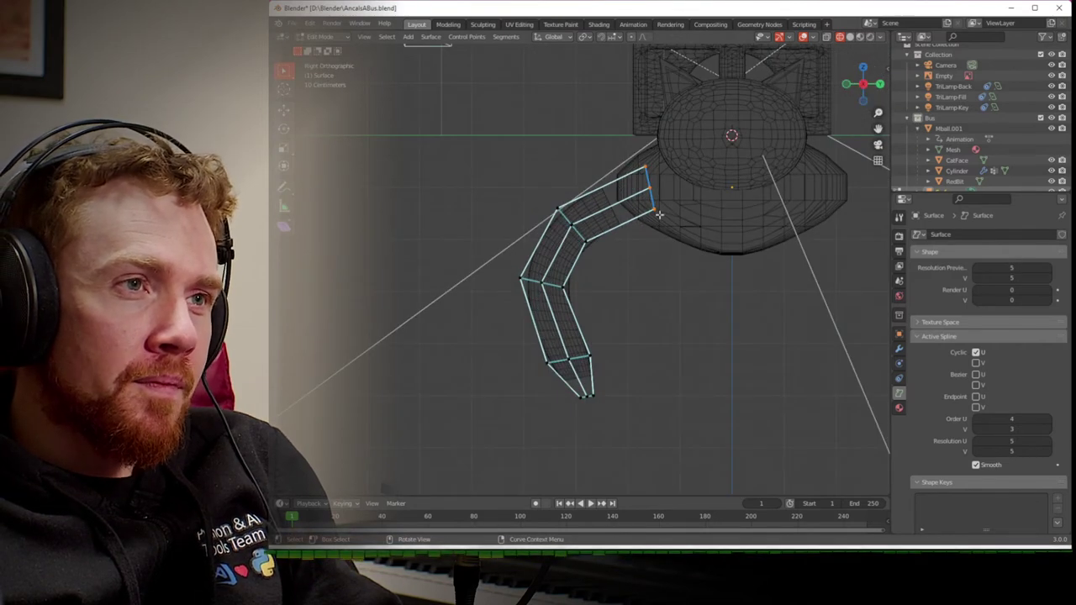
key("g")
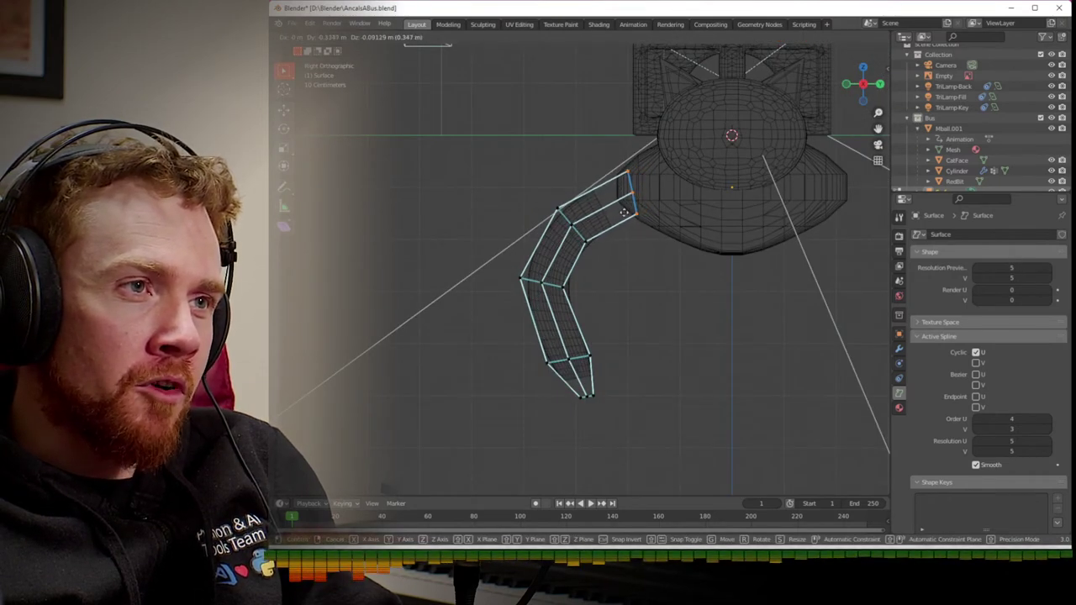
left_click(579, 212)
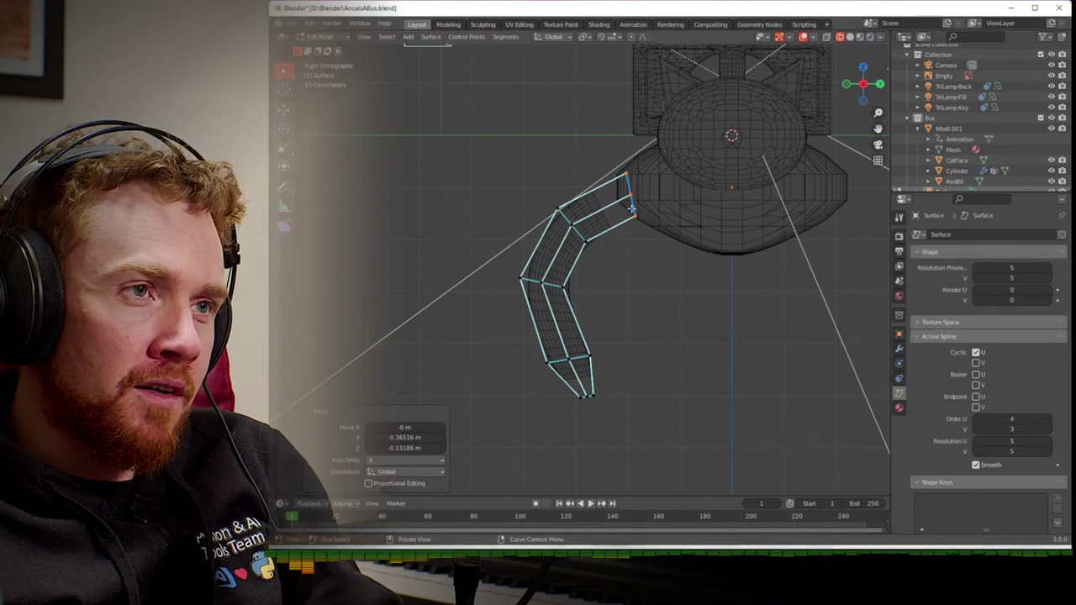
key("g")
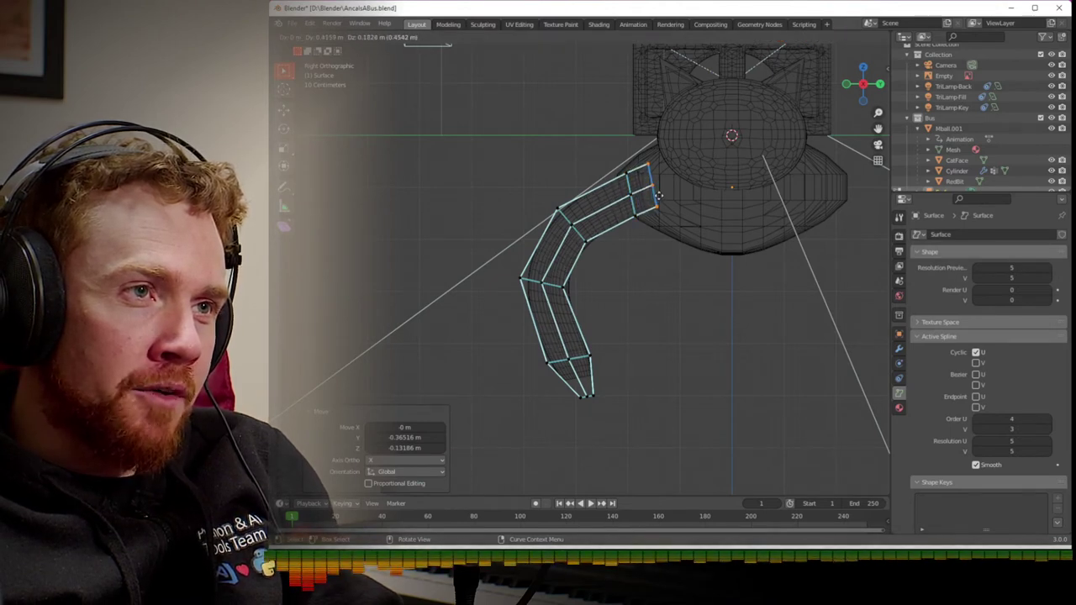
left_click(659, 196)
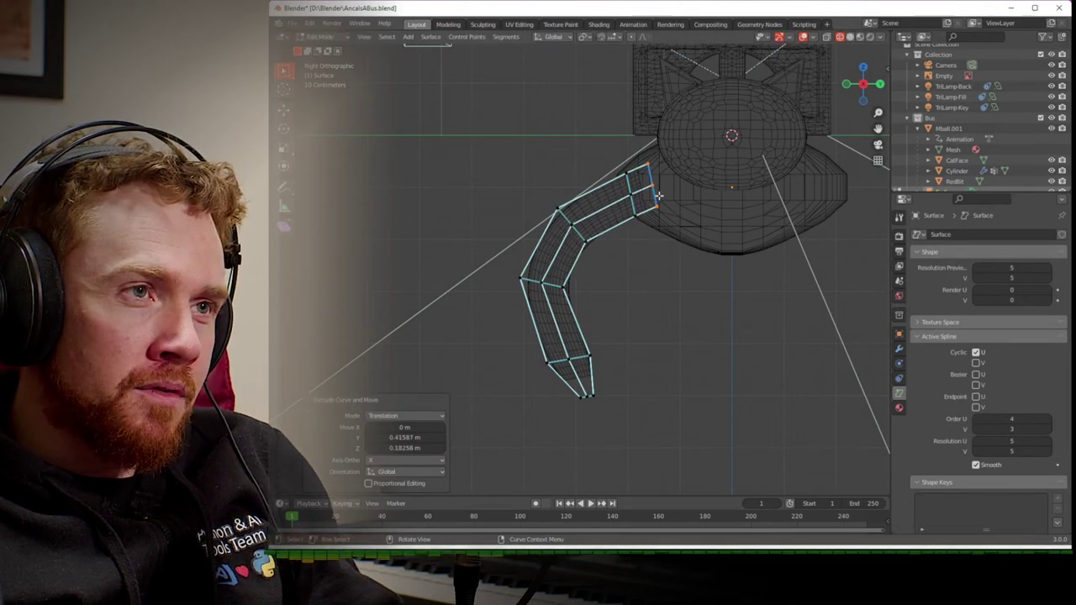
- Retest lower orders, keep U order 4 and V order 3, and select the leg's tip points
left_click(976, 419)
left_click(976, 419)
left_click(1048, 419)
left_click(1048, 419)
left_click(977, 432)
left_click(1048, 429)
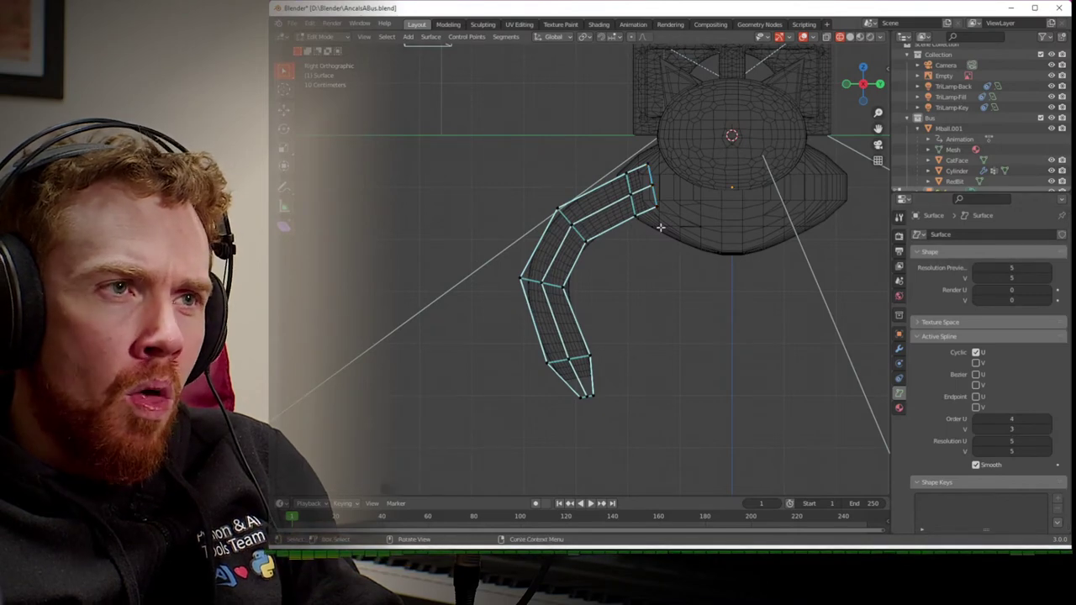
left_click_drag(666, 211, 644, 156)
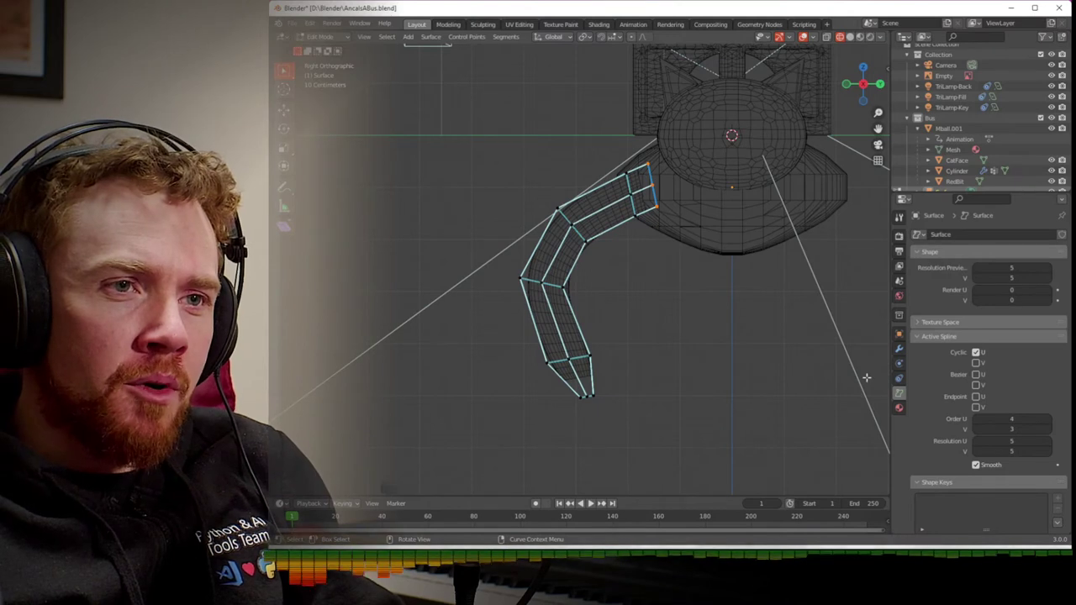
- Enable Endpoint V so the leg surface reaches its end points in a tapered tip
left_click(976, 408)
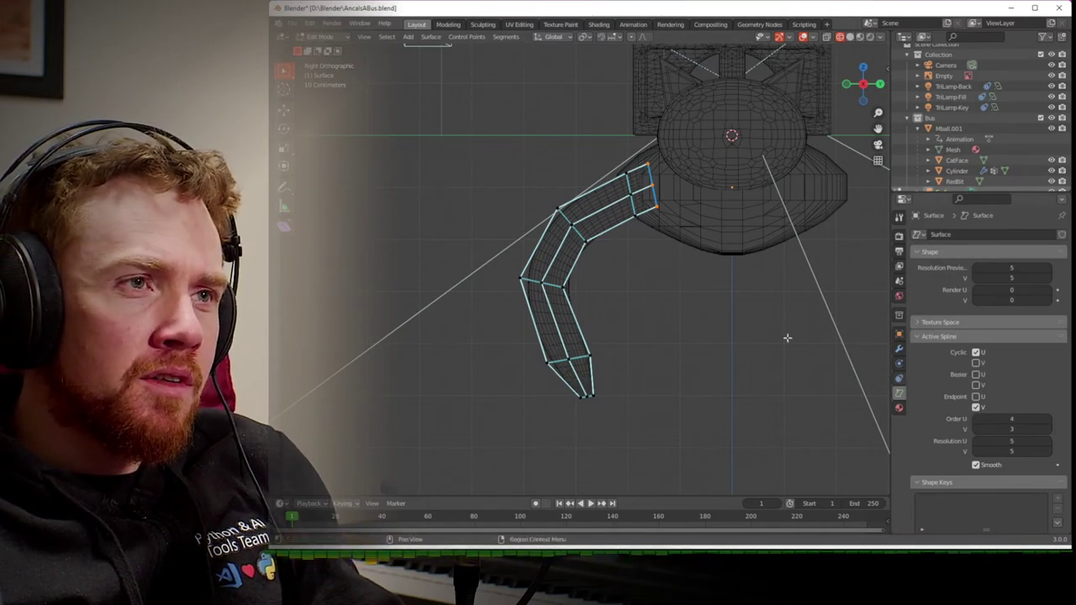
left_click(976, 407)
left_click(976, 408)
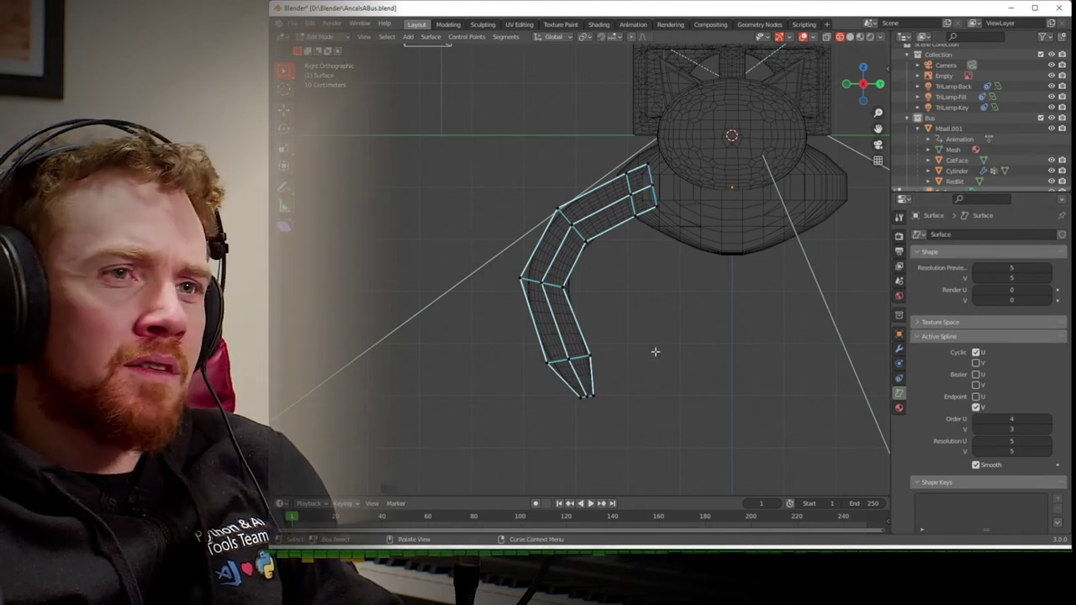
- Collapse the Active Spline panel and return to Object Mode to view the finished leg
left_click(918, 323)
left_click(918, 323)
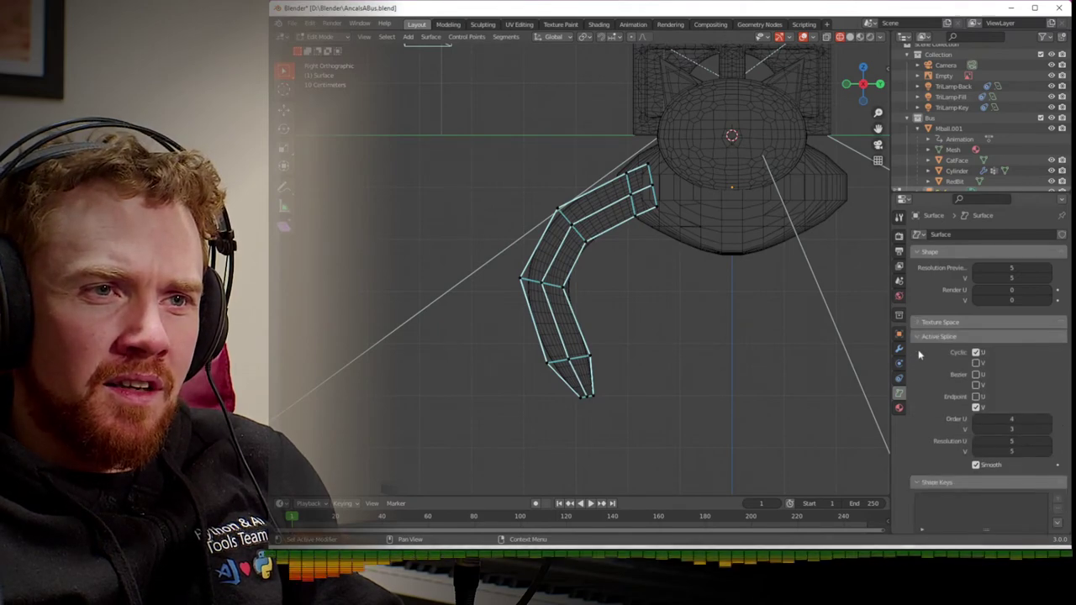
left_click(919, 337)
key("Tab")
mouse_move(644, 356)
middle_mouse_down()
mouse_move(671, 355)
mouse_move(697, 390)
mouse_move(617, 365)
mouse_move(632, 368)
middle_mouse_up()
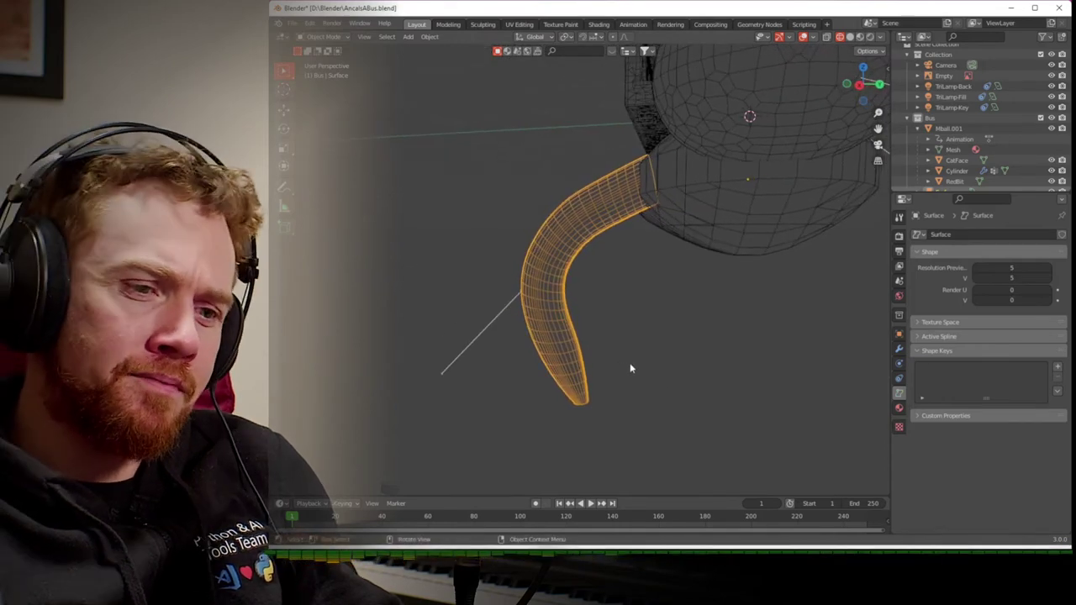
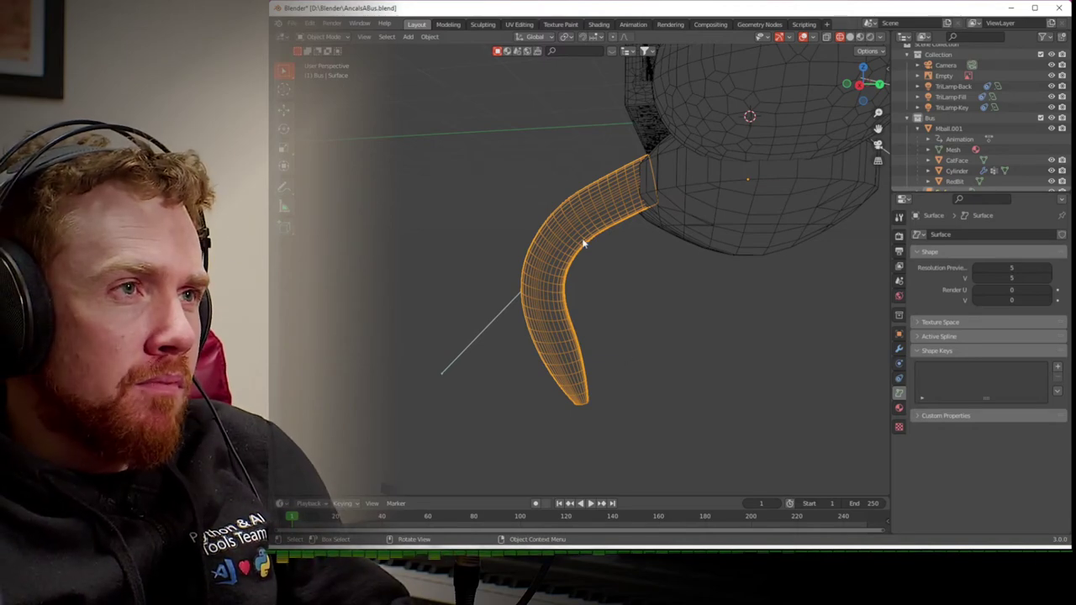
- Switch to Right Orthographic view and hide the curved tail surface so only the bus body shows
key("g")
middle_click_drag(544, 174, 577, 179)
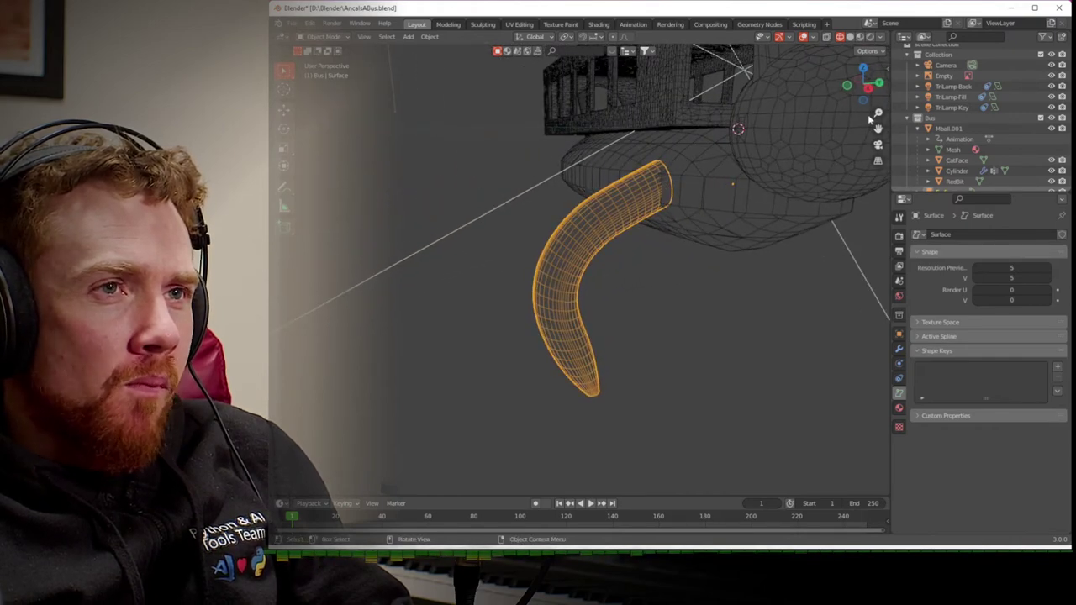
left_click(871, 89)
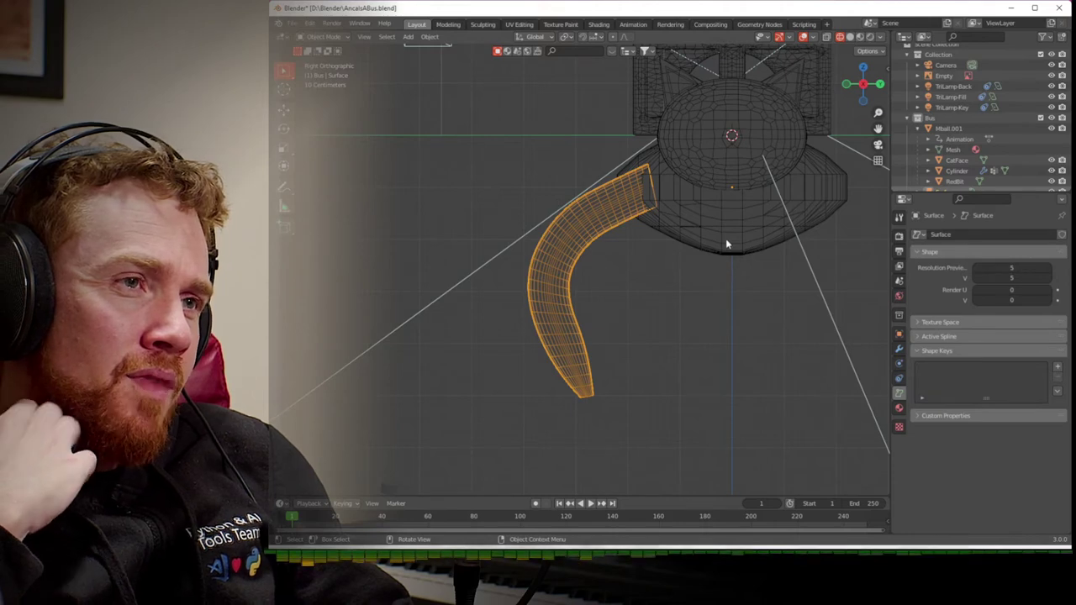
left_click(551, 276, "shift")
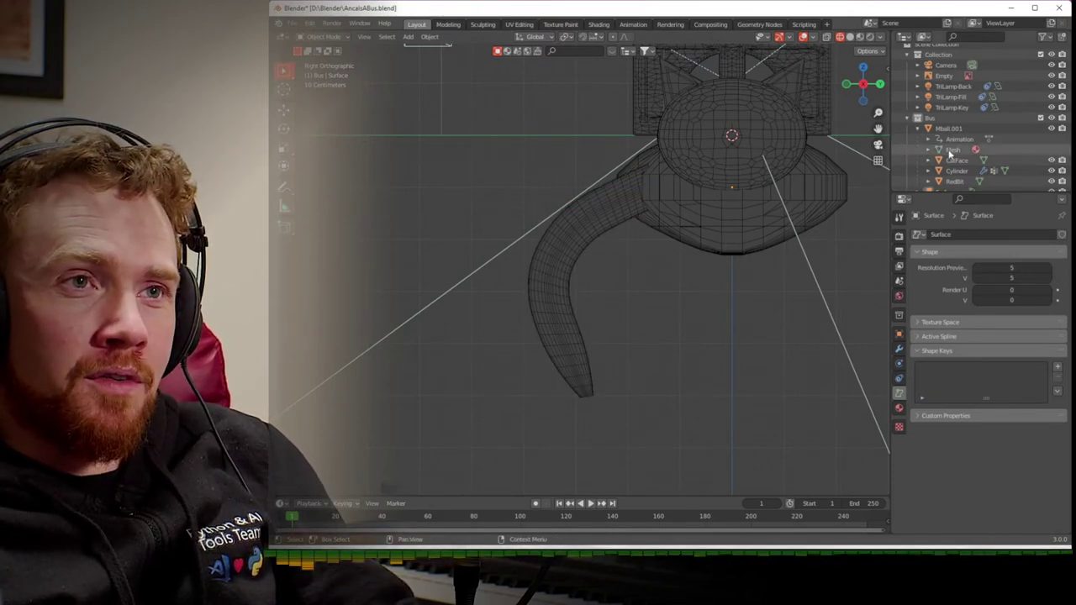
scroll(967, 159, "down", 1)
left_click(1051, 182)
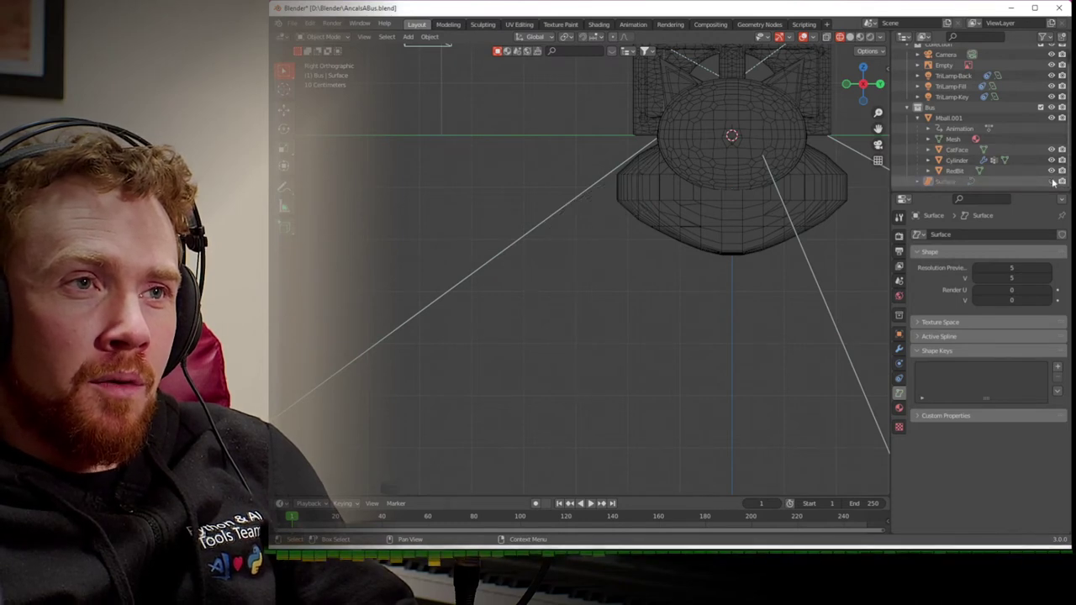
middle_click_drag(788, 240, 748, 269)
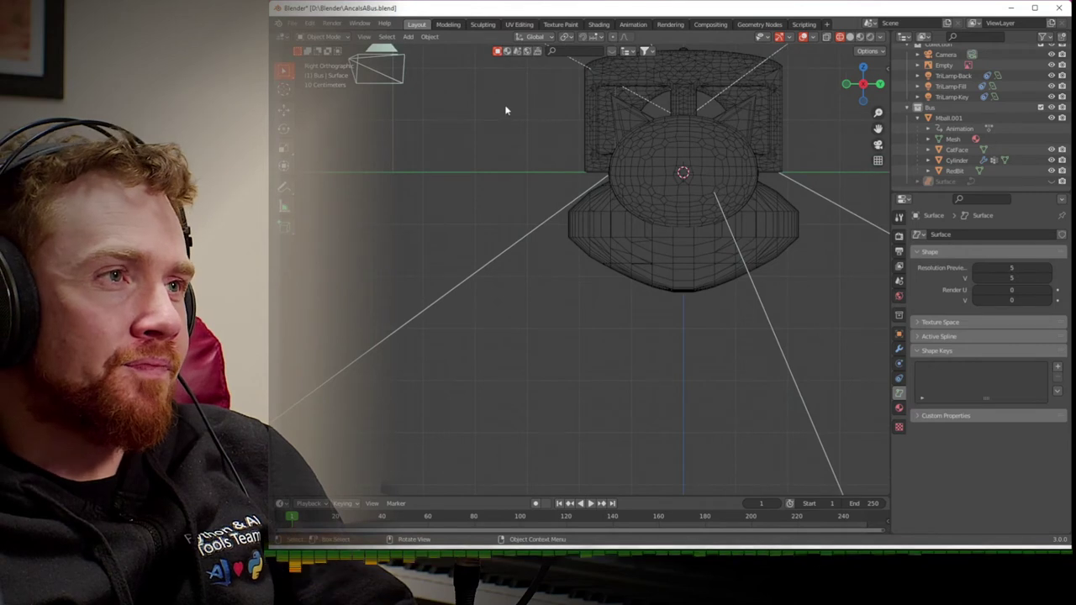
- Add an armature and lower it 1 m along Z
left_click(408, 37)
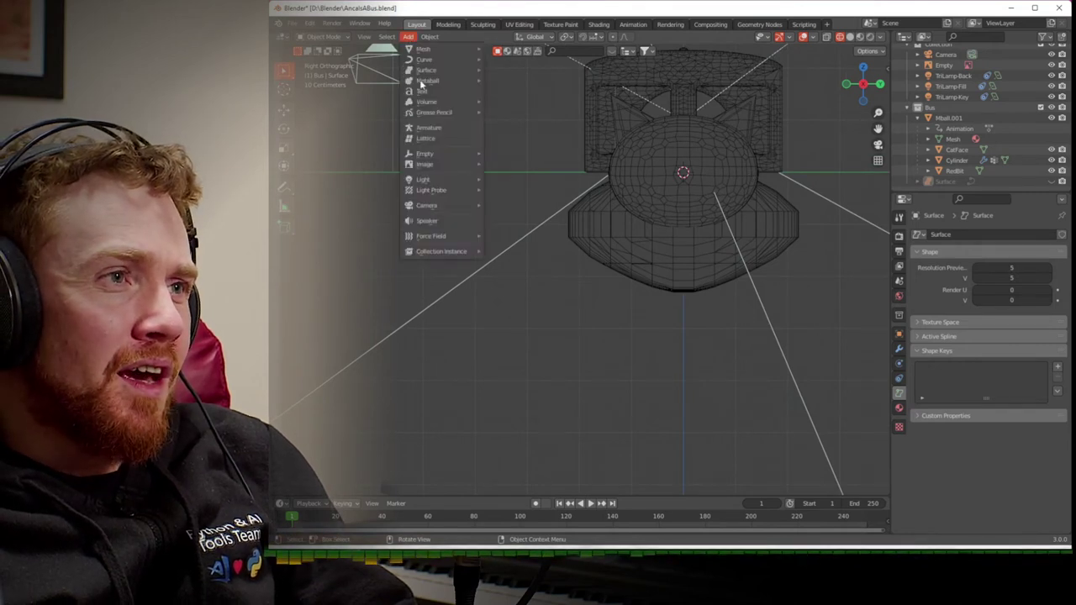
left_click(435, 130)
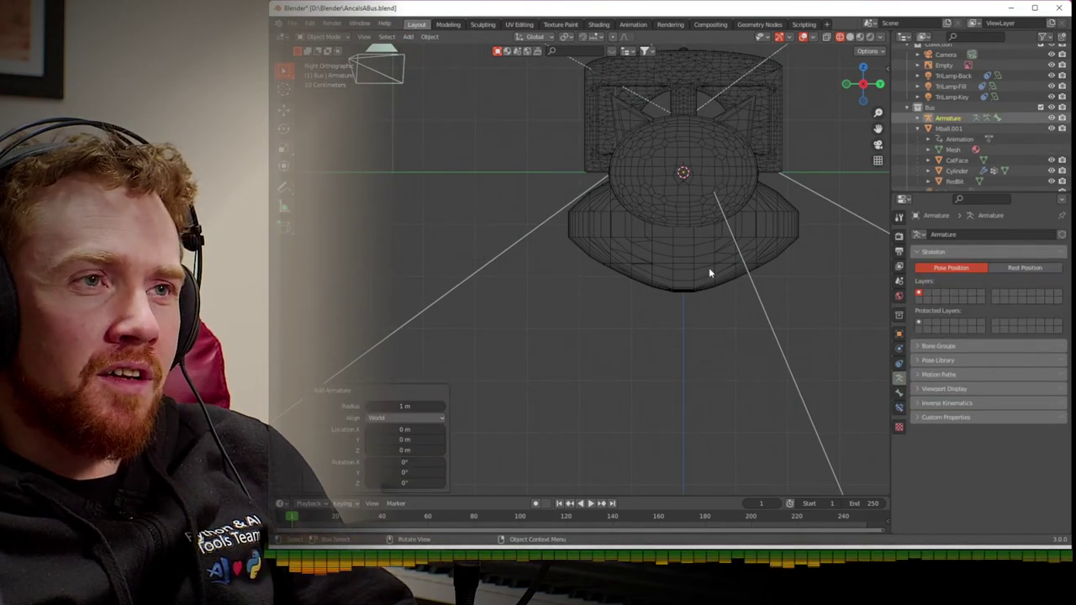
scroll(708, 267, "down", 5)
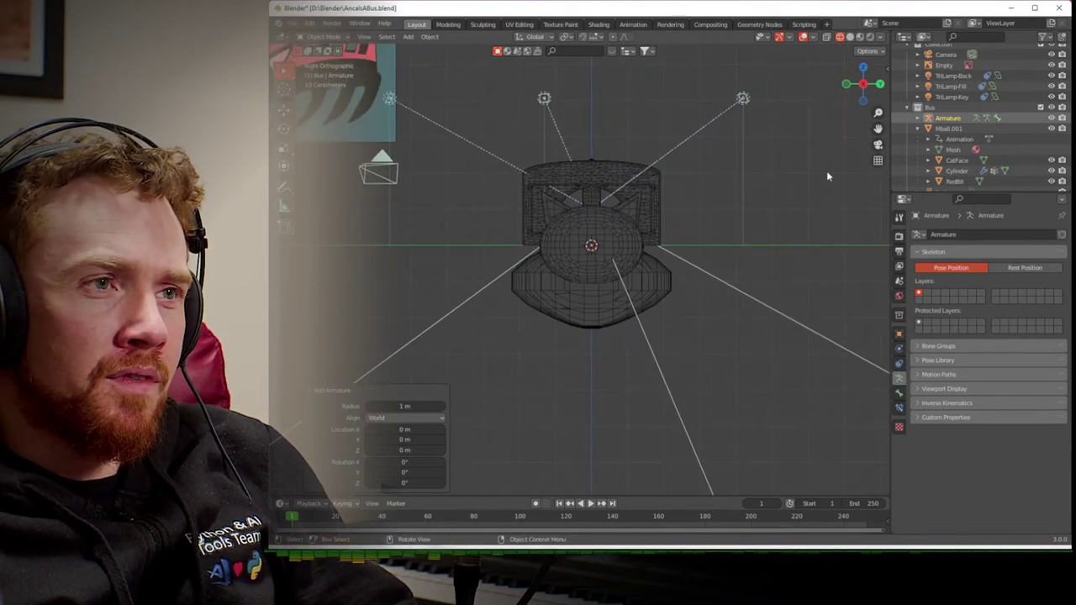
left_click(948, 118)
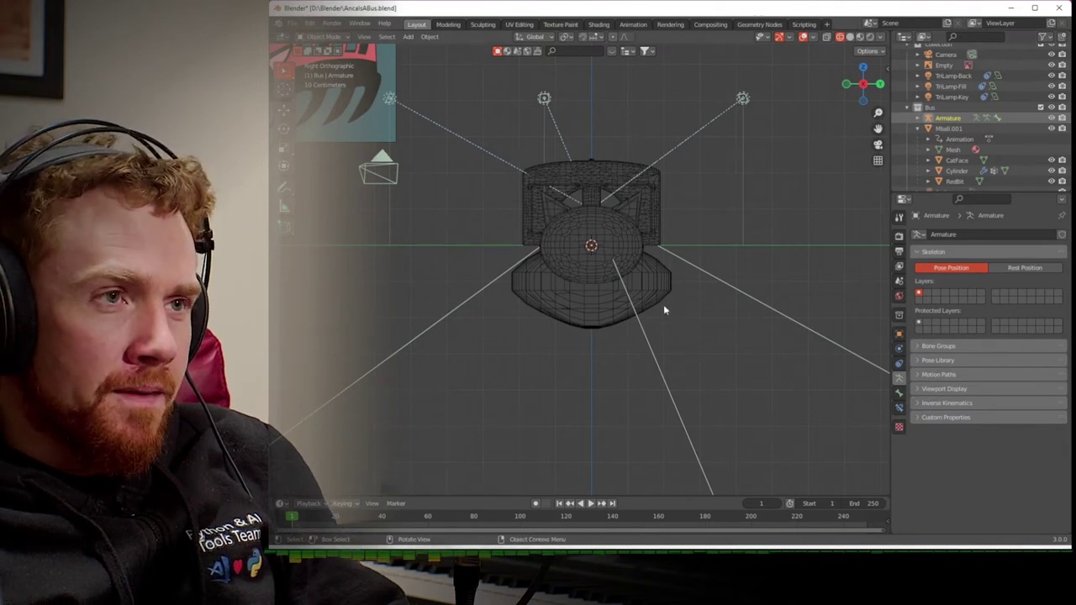
key("g")
key("z")
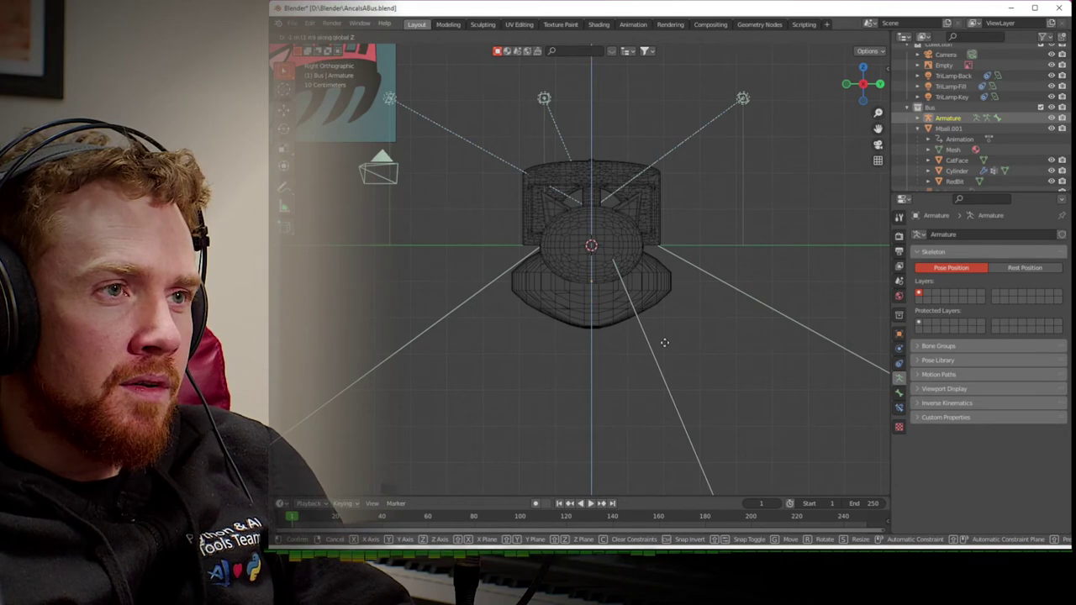
key("Return")
- Check front and right views, deselect all, and add a new bone in Edit Mode
scroll(644, 334, "up", 4)
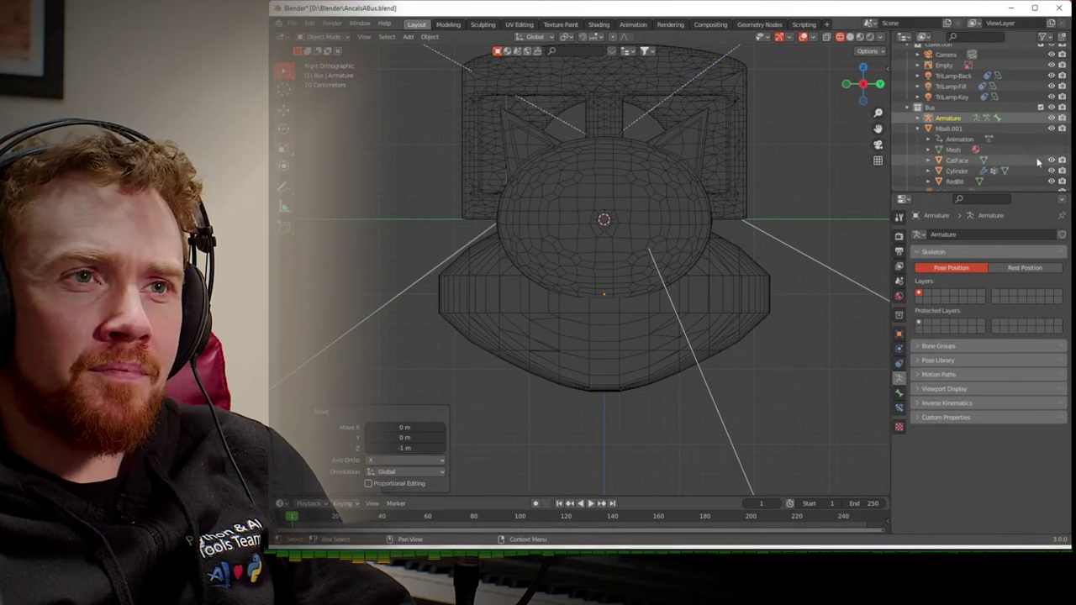
left_click(847, 87)
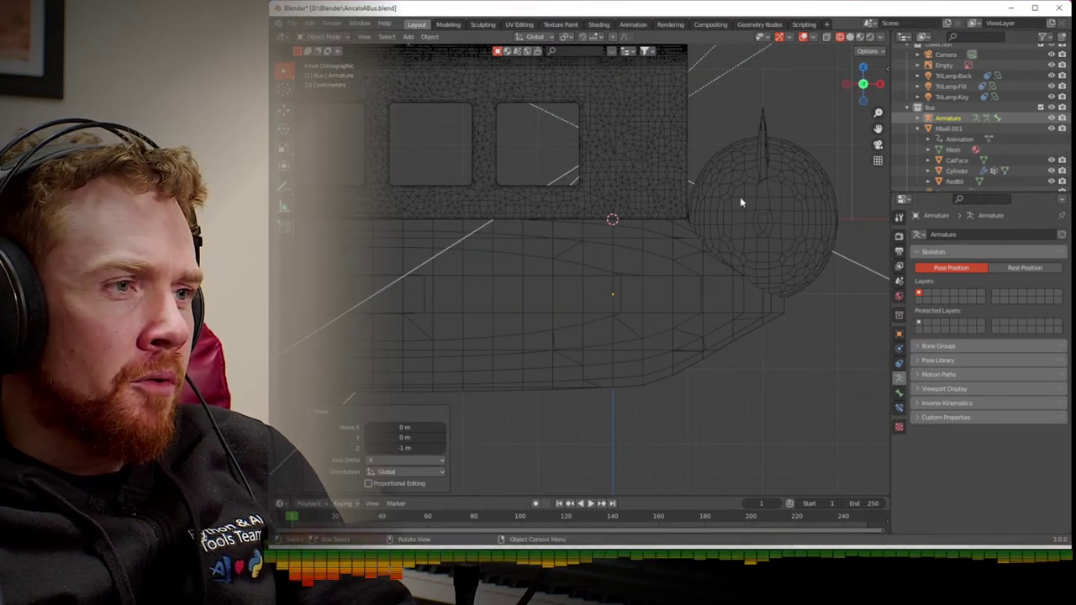
left_click(880, 85)
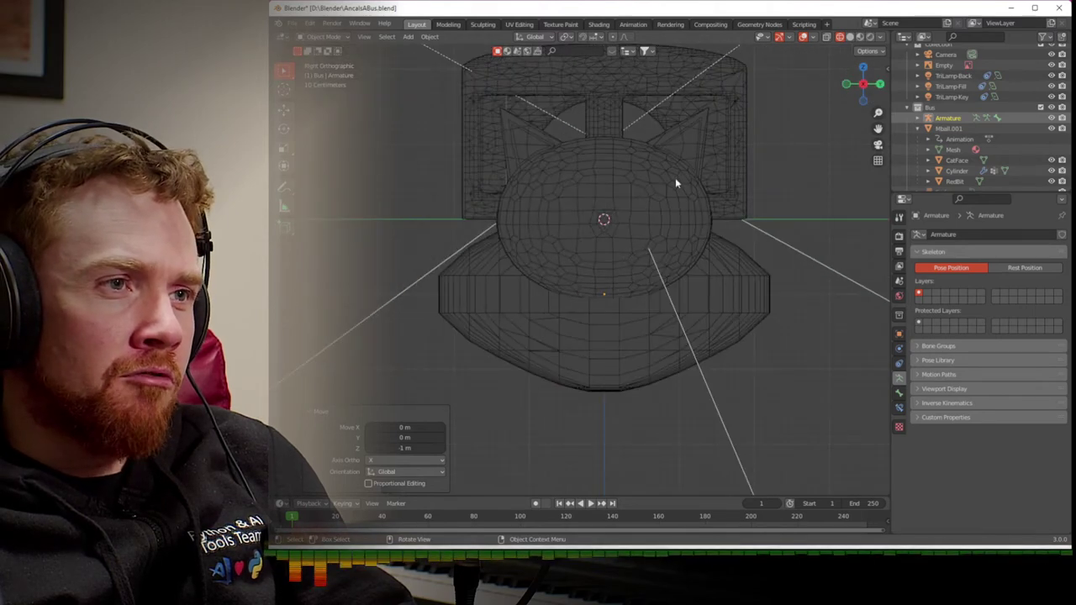
right_click(578, 303)
key("Escape")
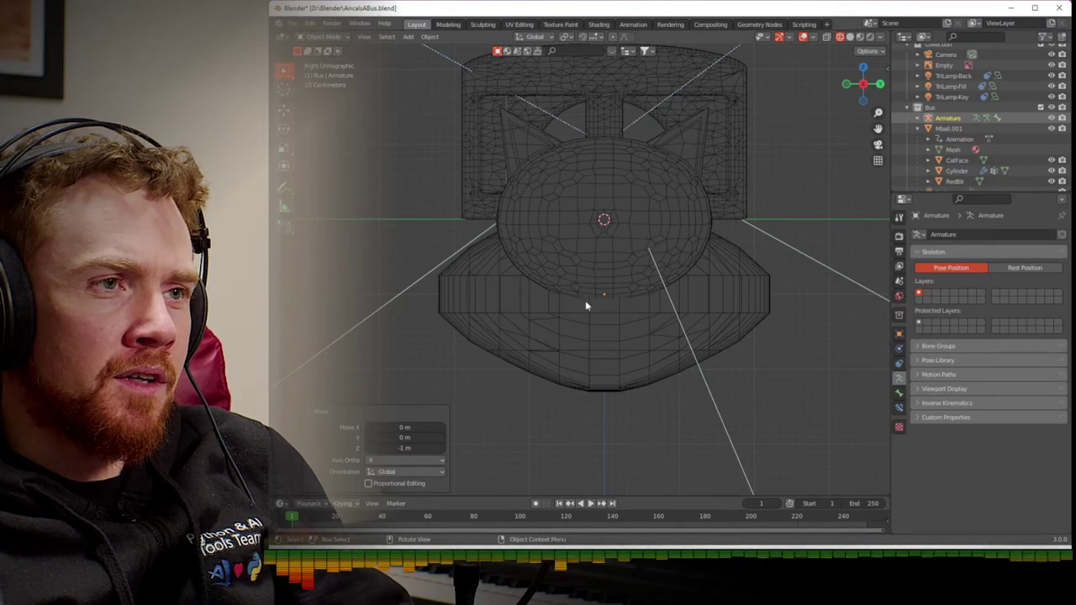
key("a")
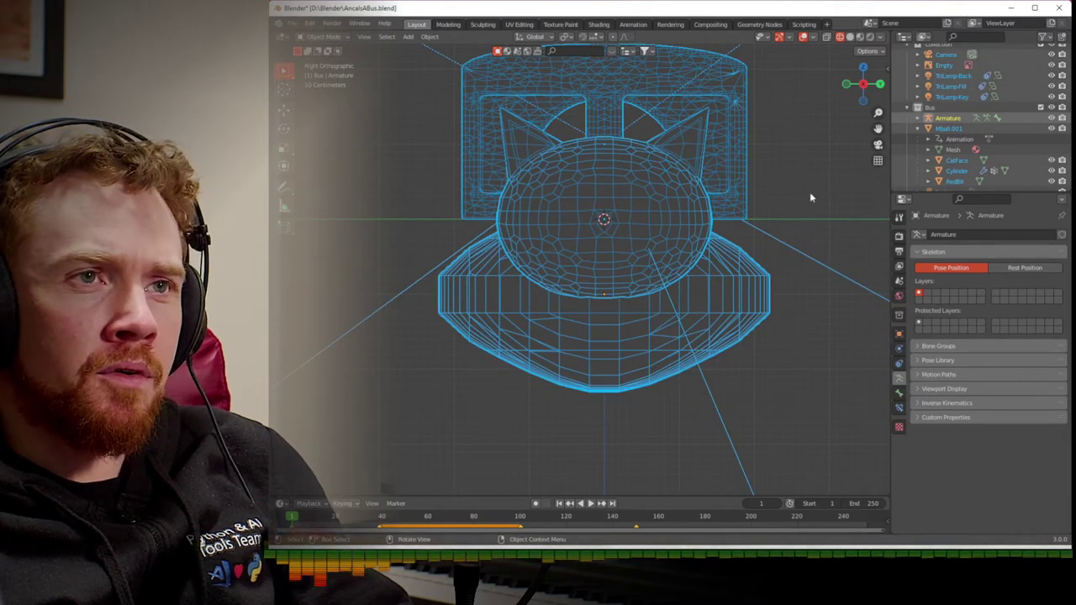
key("alt+a")
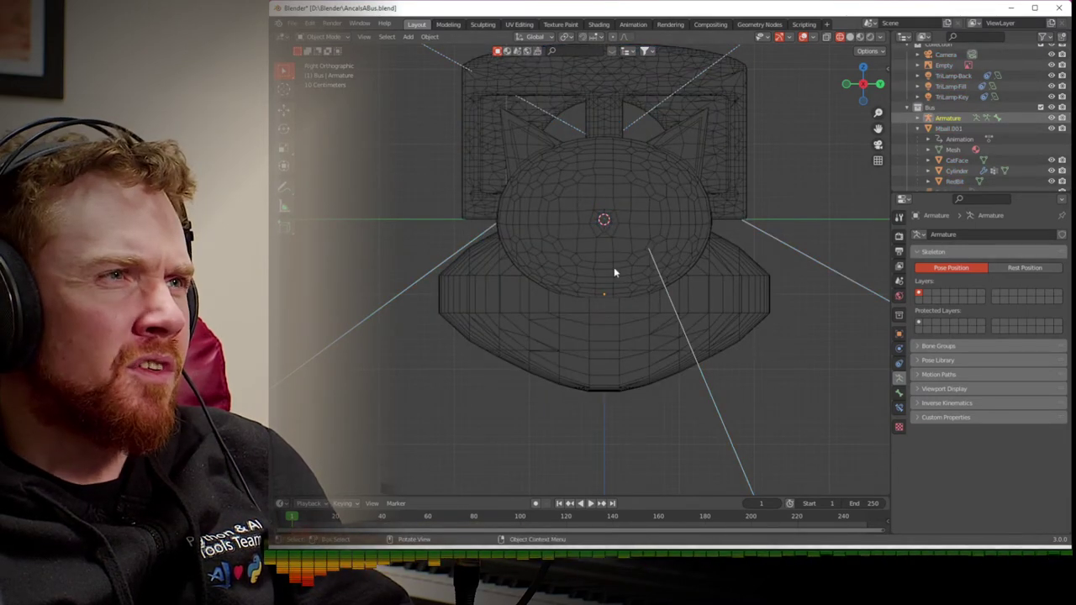
key("Tab")
key("shift+a")
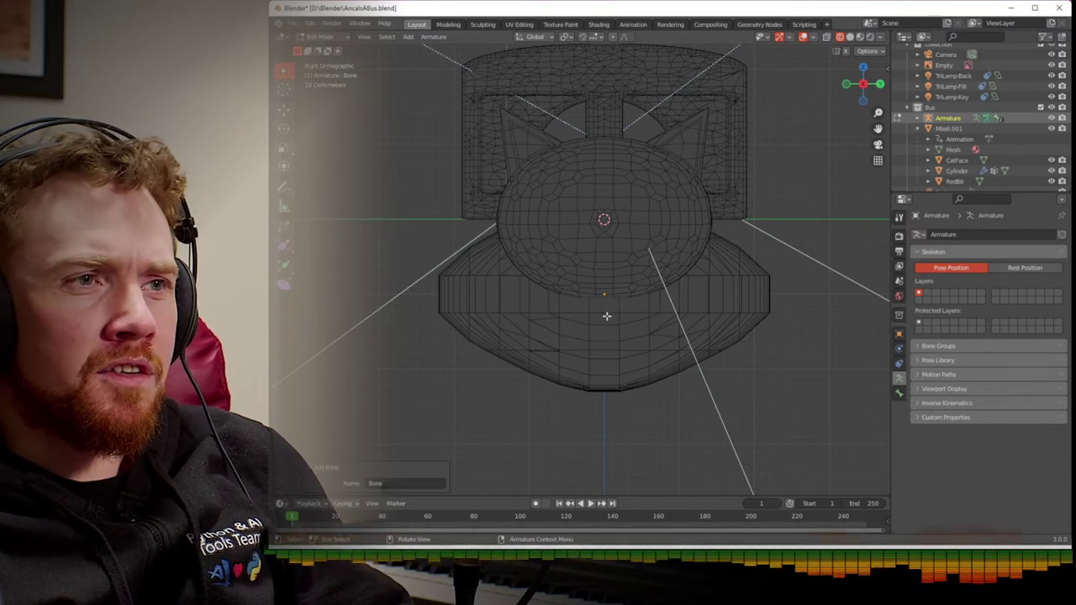
- Expand the Armature in the Outliner and select its first bone, Bone
scroll(606, 315, "down", 3)
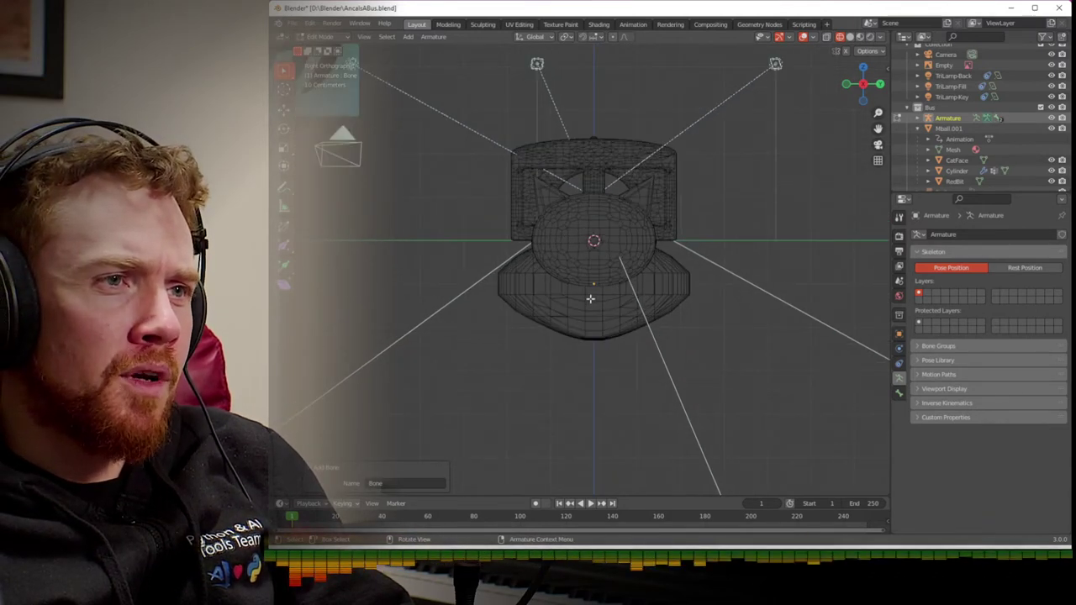
scroll(589, 300, "up", 1)
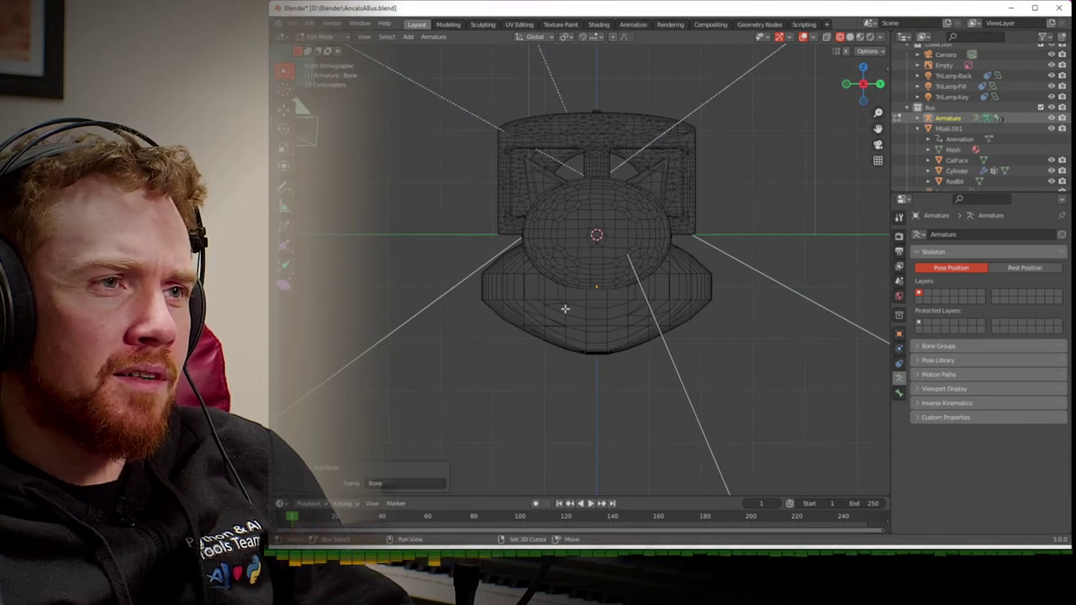
scroll(664, 282, "up", 1)
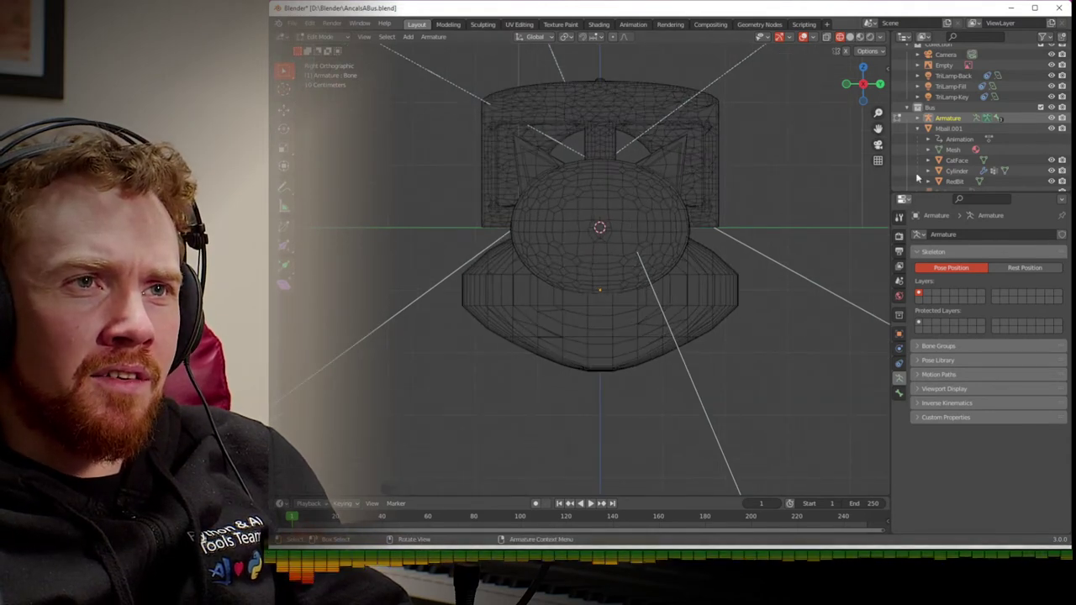
left_click(918, 118)
left_click(928, 128)
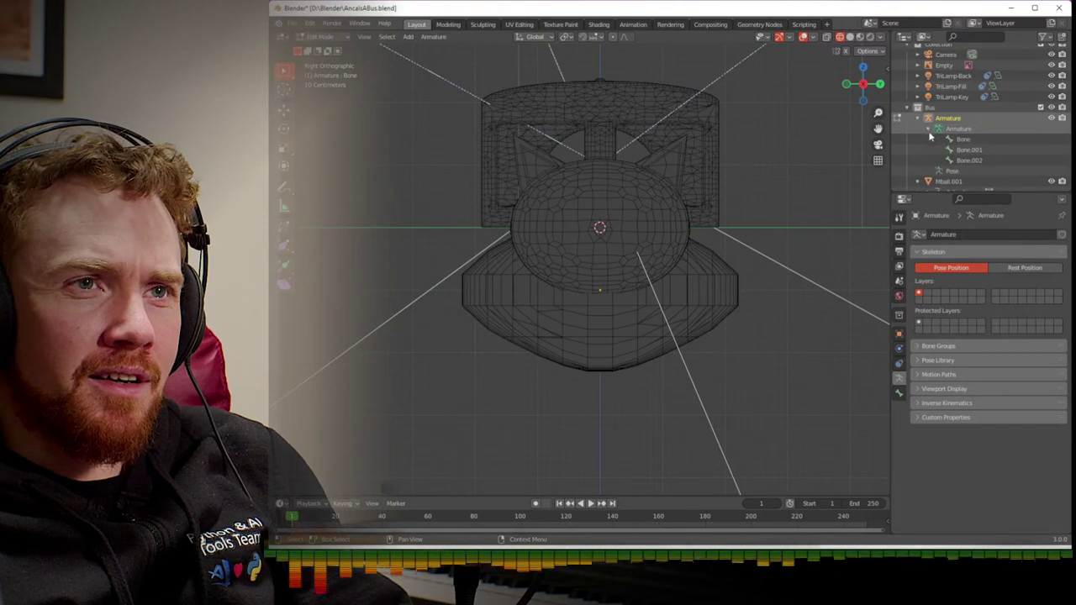
left_click(964, 160)
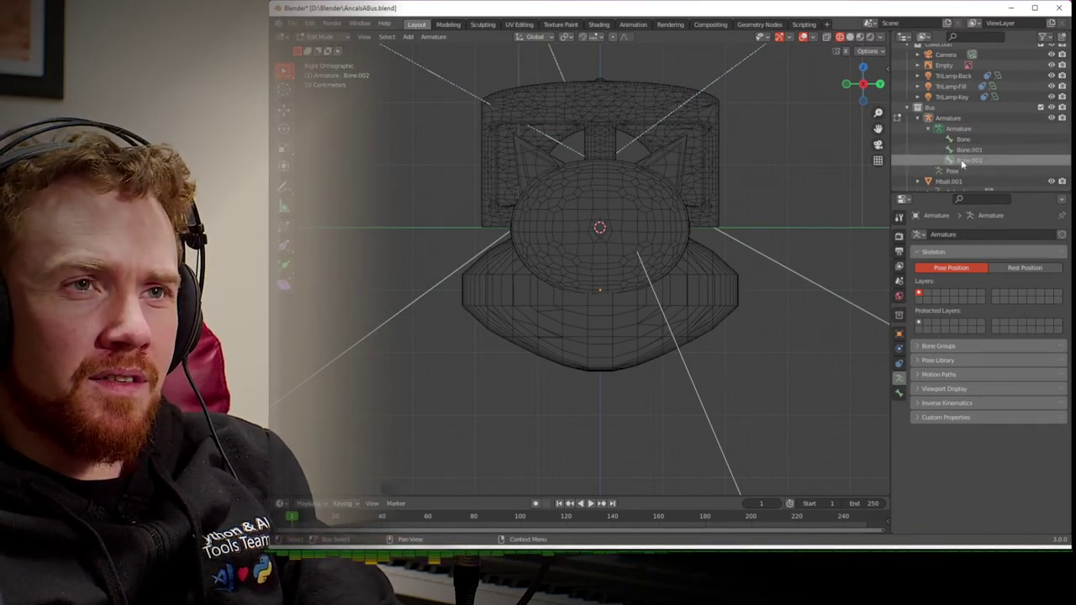
left_click(966, 149)
left_click(963, 140)
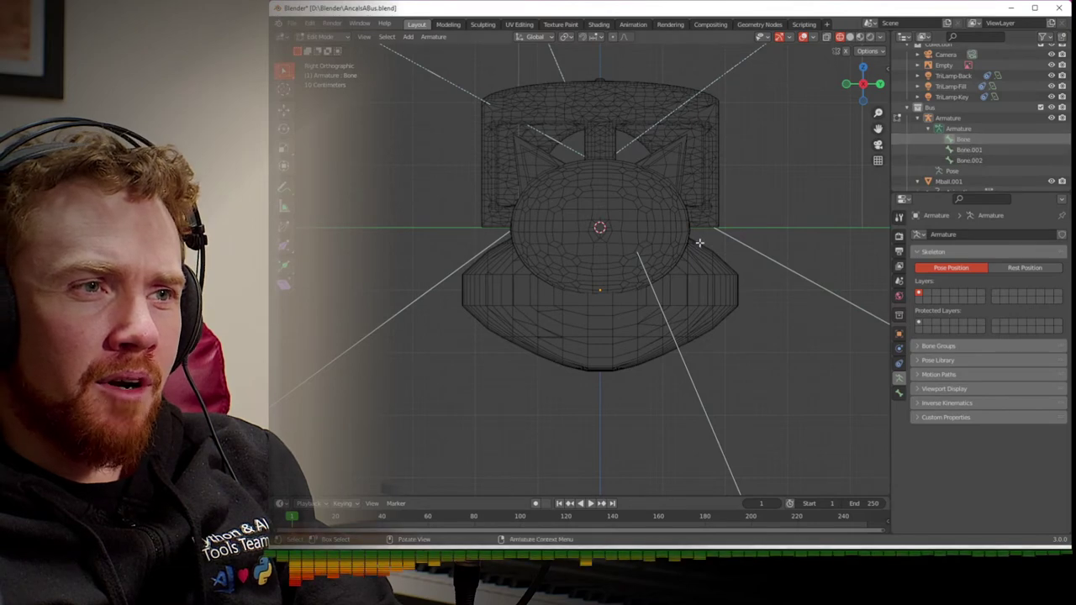
- Set Bone's tail Z to 1 m in the Bone properties
scroll(700, 243, "down", 15)
scroll(700, 243, "up", 18)
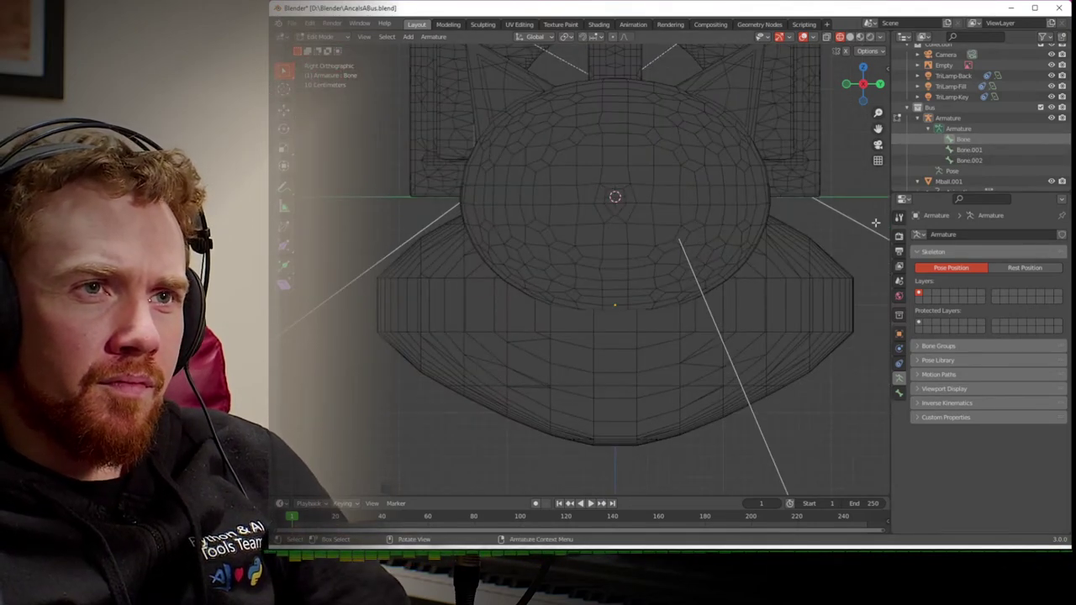
left_click(949, 140)
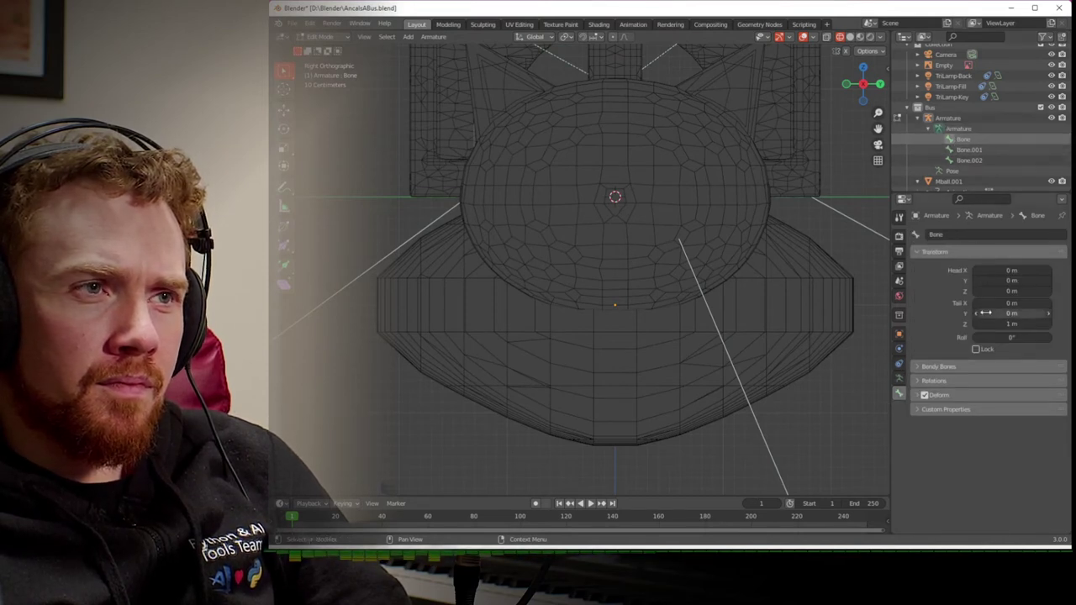
left_click(1009, 324)
type("1")
key("Return")
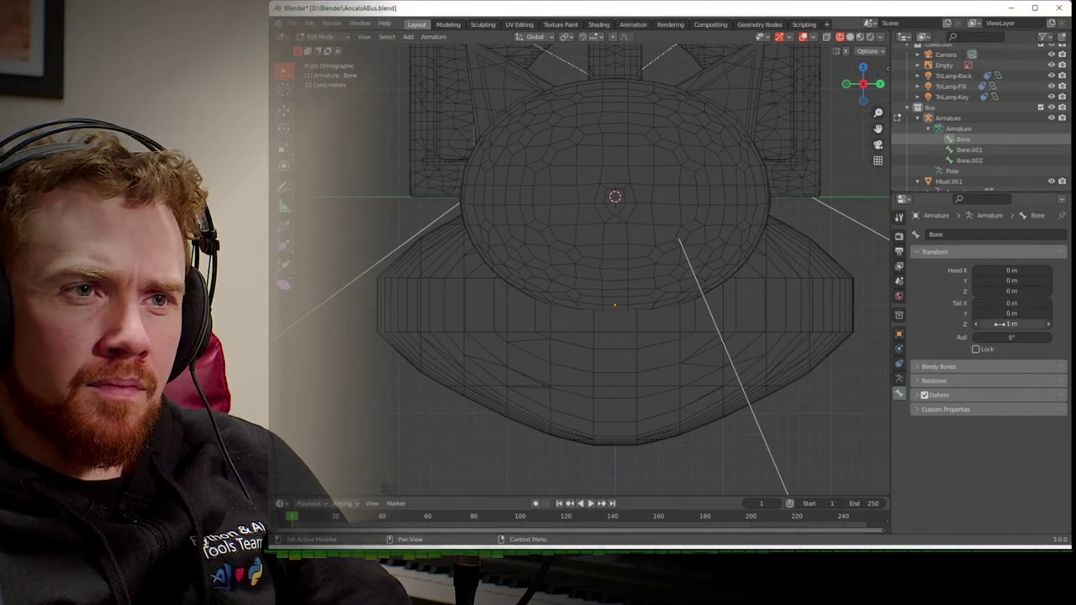
- Turn on X-ray and snap to Right view to see the bone inside the bus
middle_click_drag(844, 333, 769, 356)
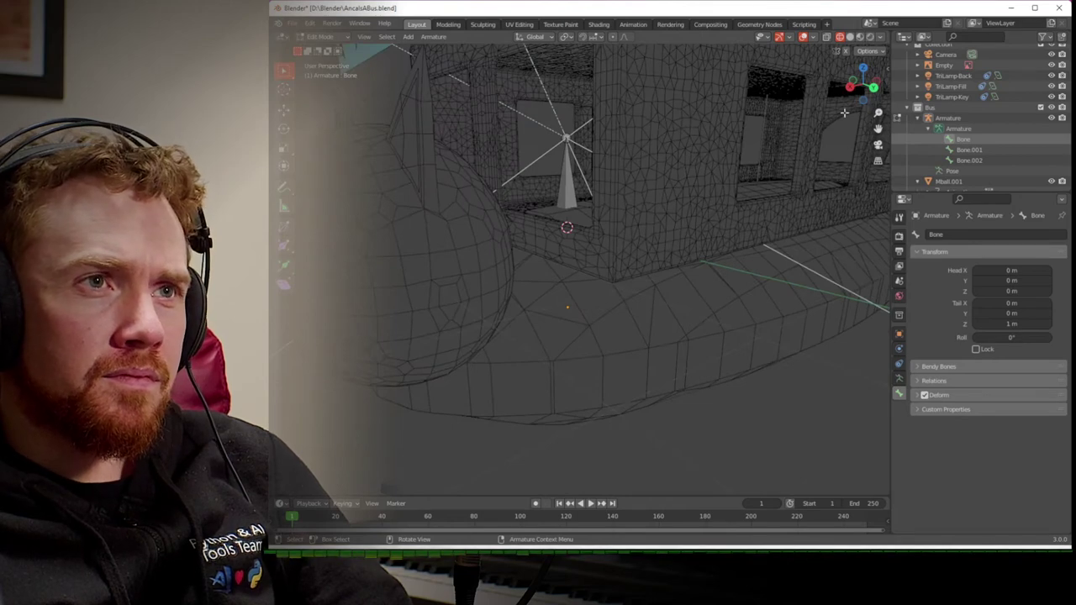
left_click(827, 39)
middle_click_drag(765, 145, 853, 95)
left_click(857, 92)
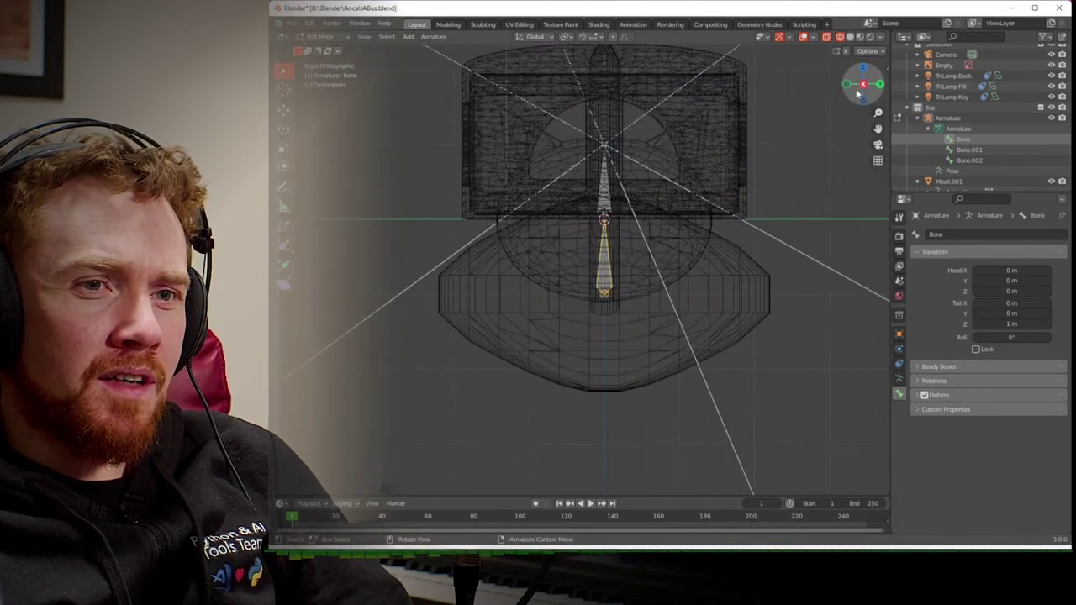
scroll(651, 257, "up", 2)
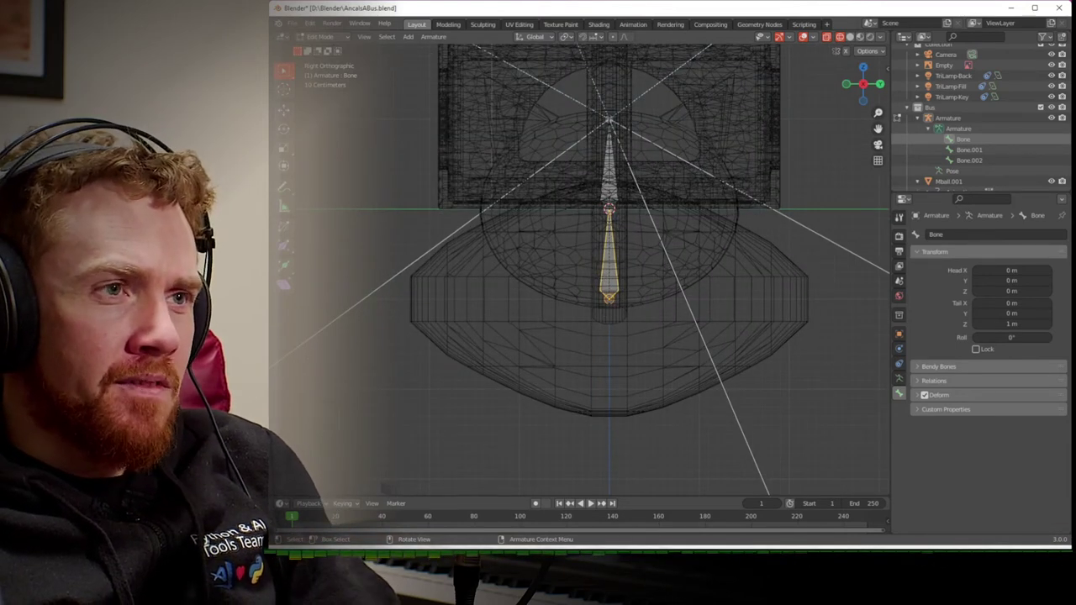
key("r")
key("Escape")
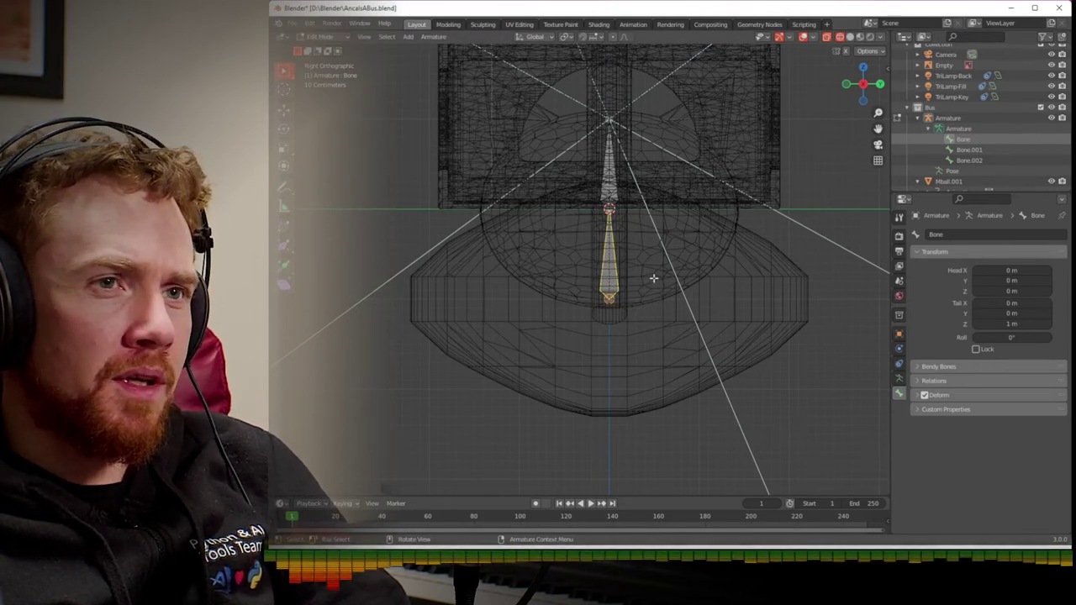
left_click(967, 149)
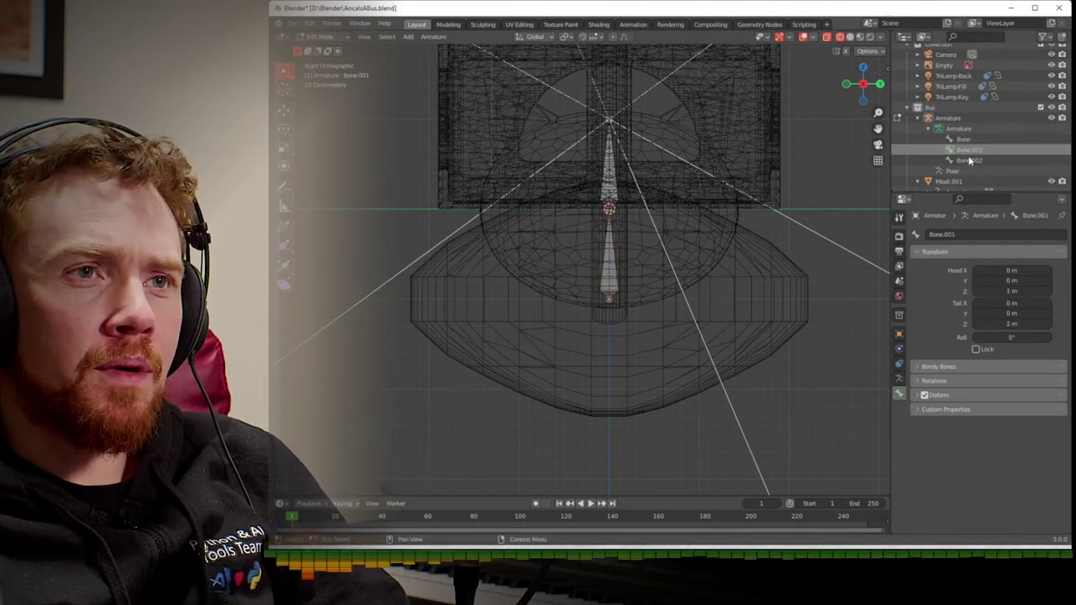
- Delete the extra bones Bone.001 and Bone.002
left_click(968, 160)
left_click(967, 151)
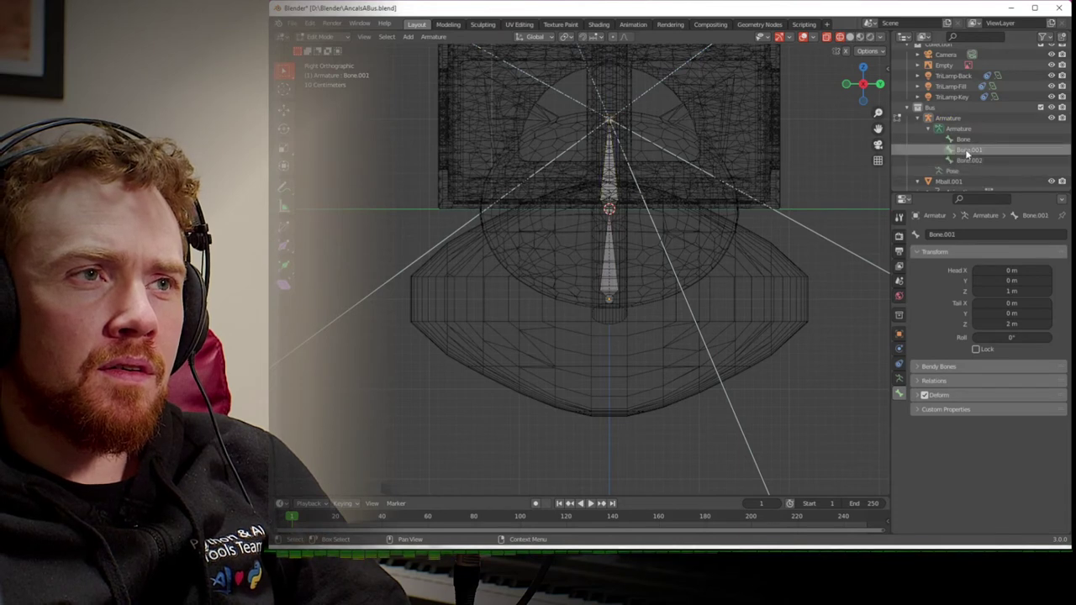
right_click(968, 152)
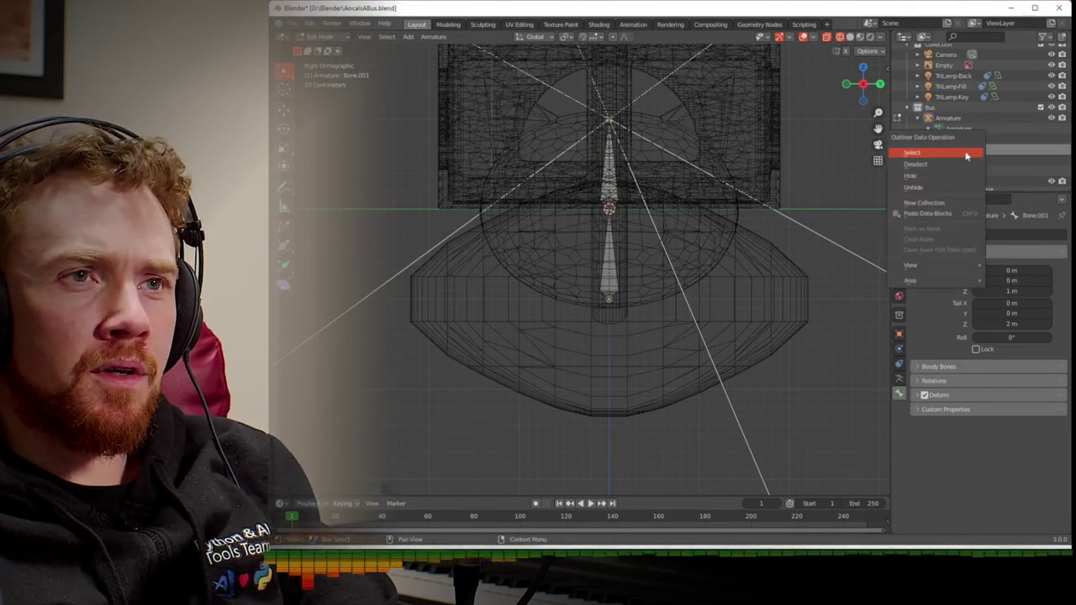
left_click(974, 157)
key("x")
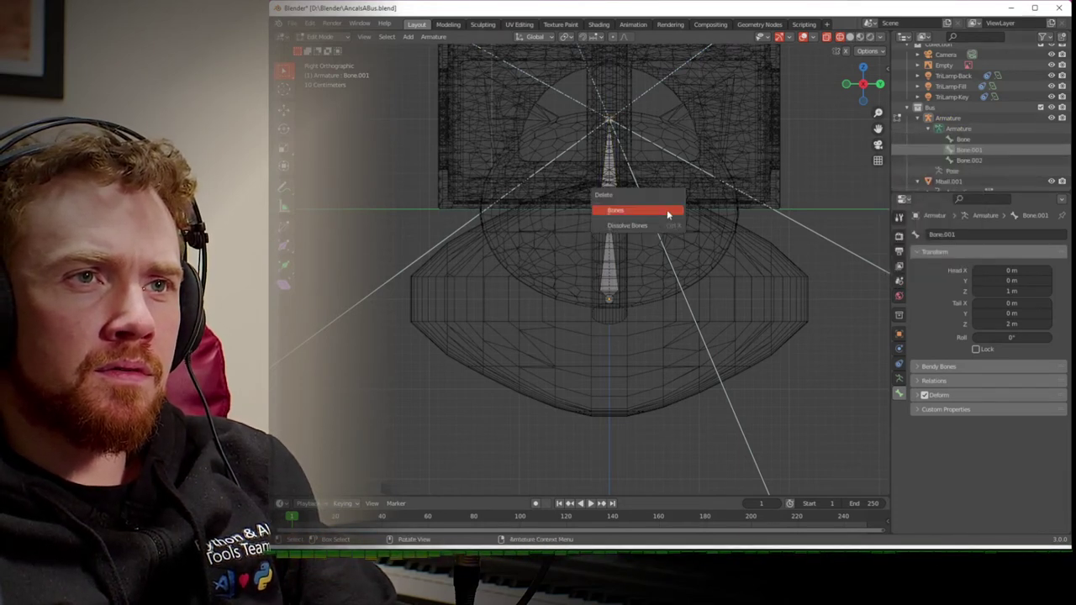
left_click(671, 212)
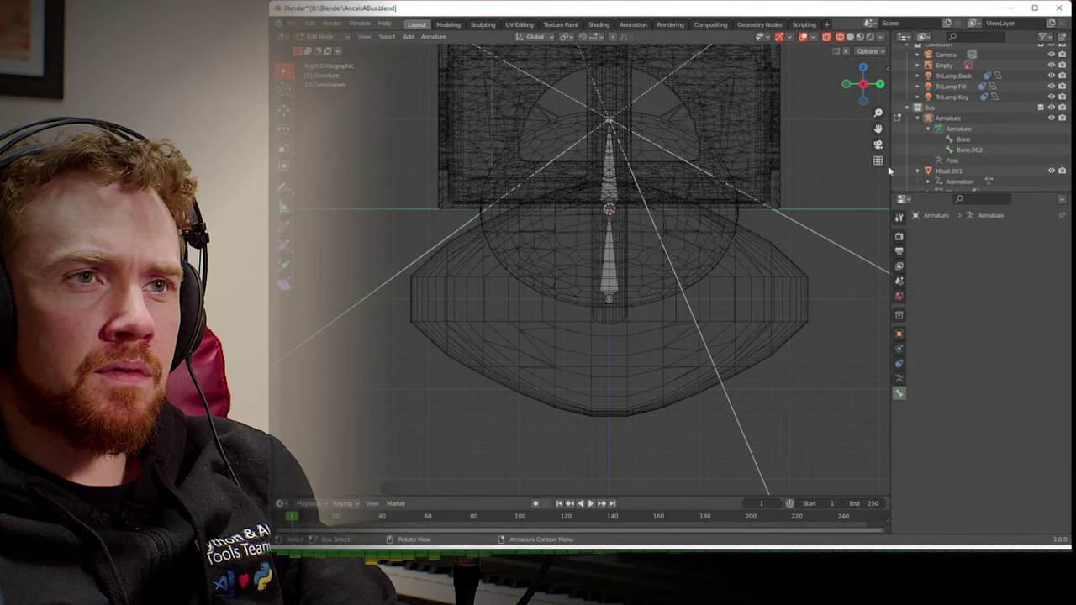
left_click(967, 151)
key("x")
left_click(712, 199)
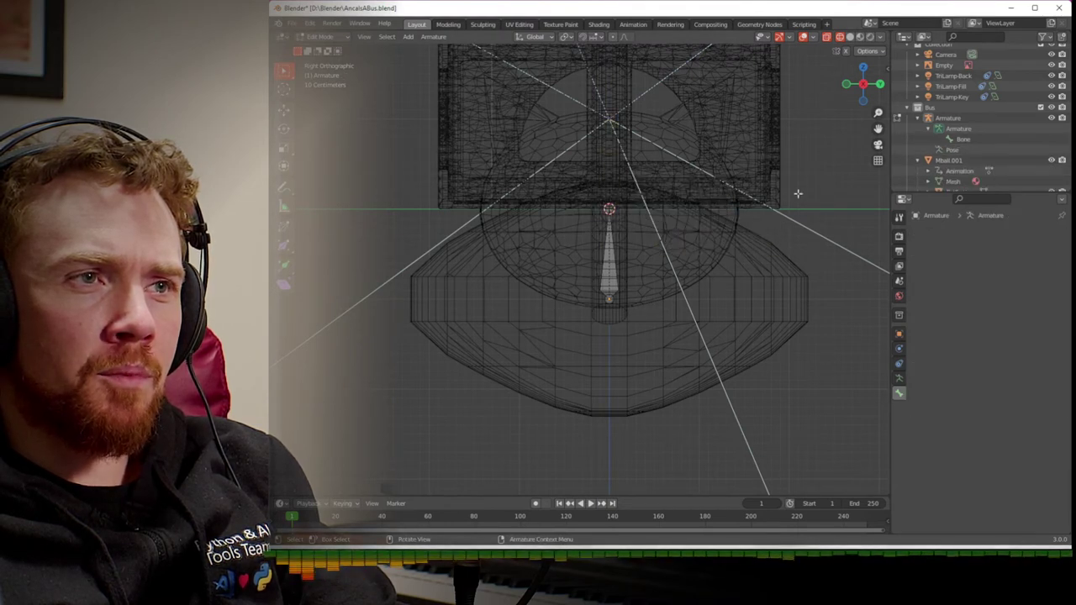
- Select the remaining Bone and confirm its Relations parent is left empty
left_click(964, 138)
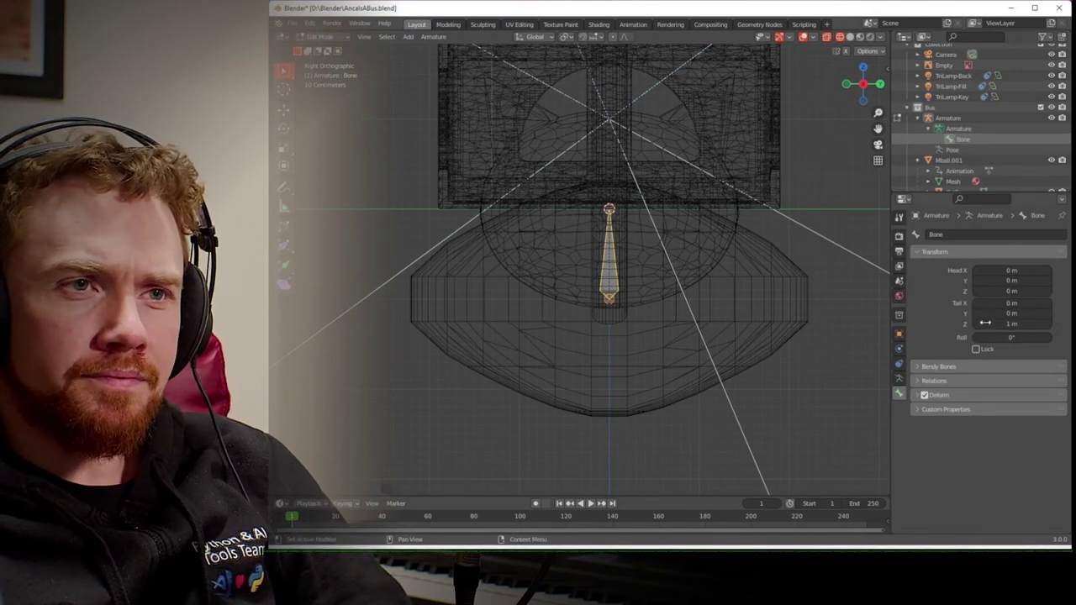
left_click(935, 380)
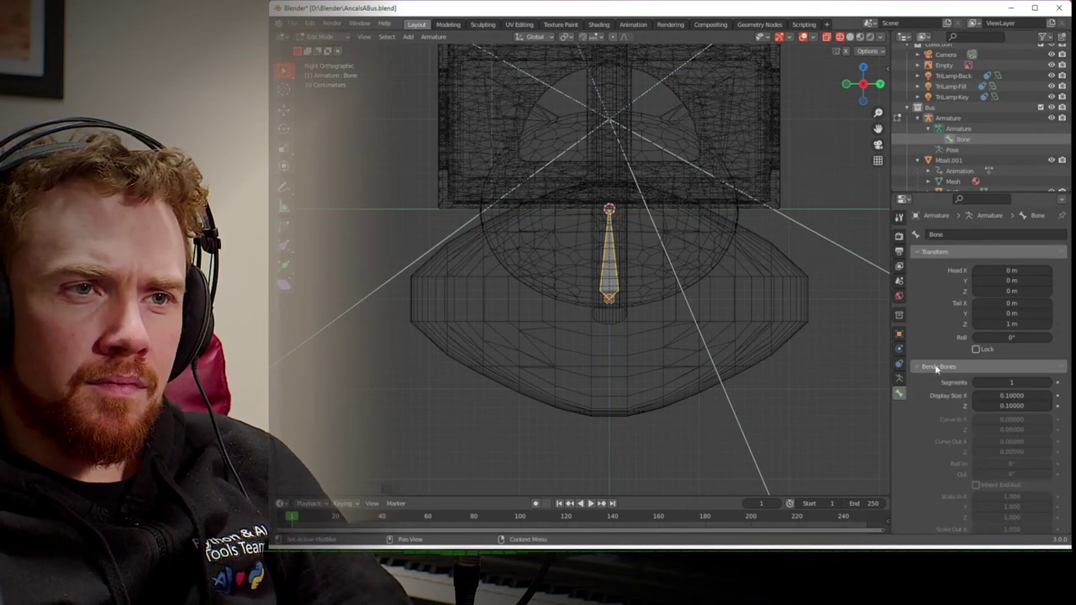
left_click(982, 421)
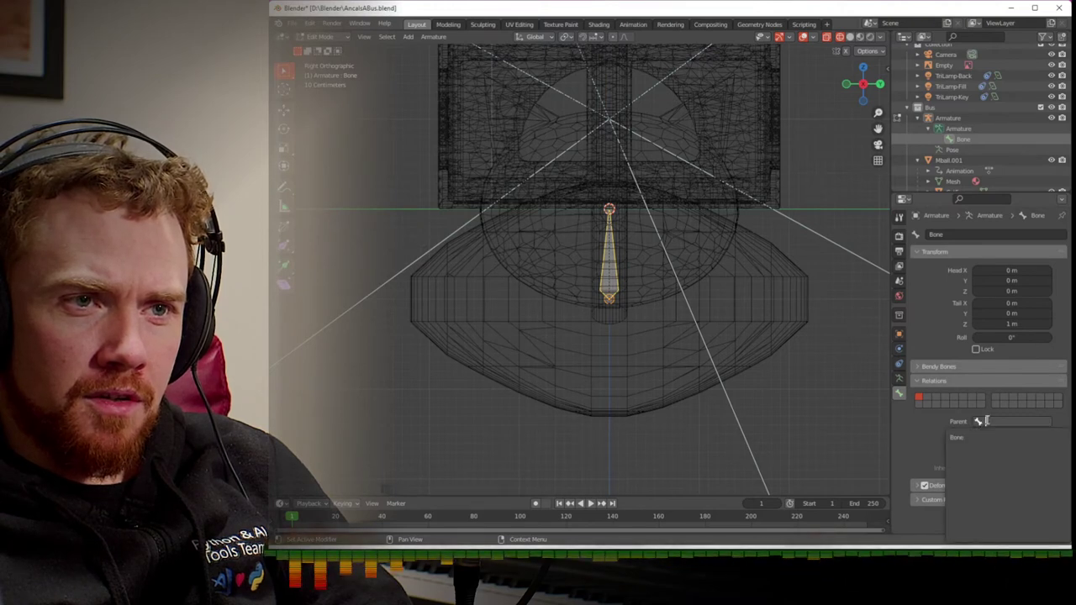
key("Escape")
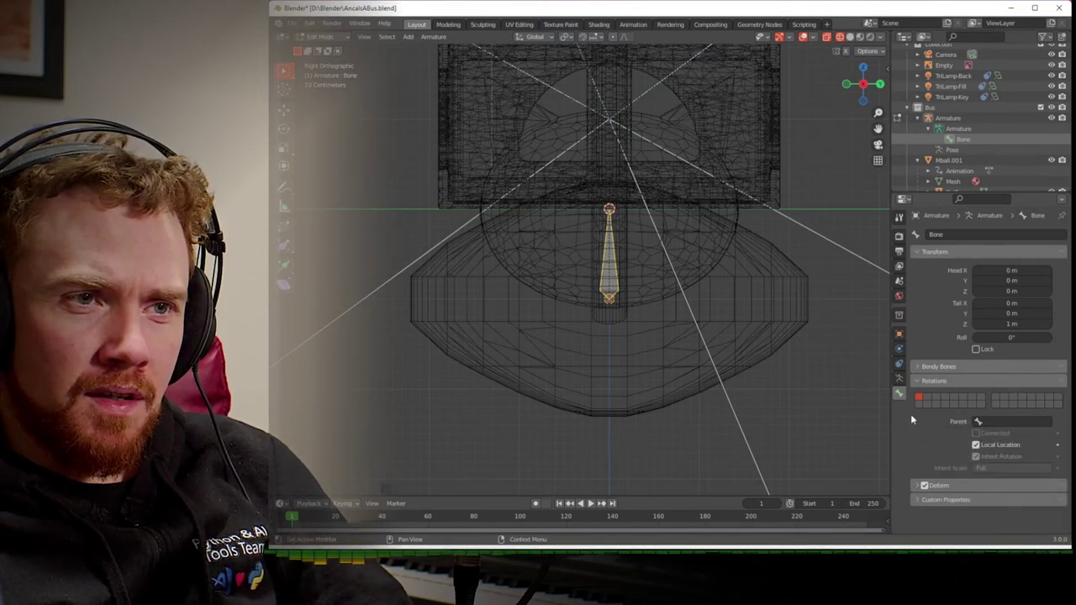
key("r")
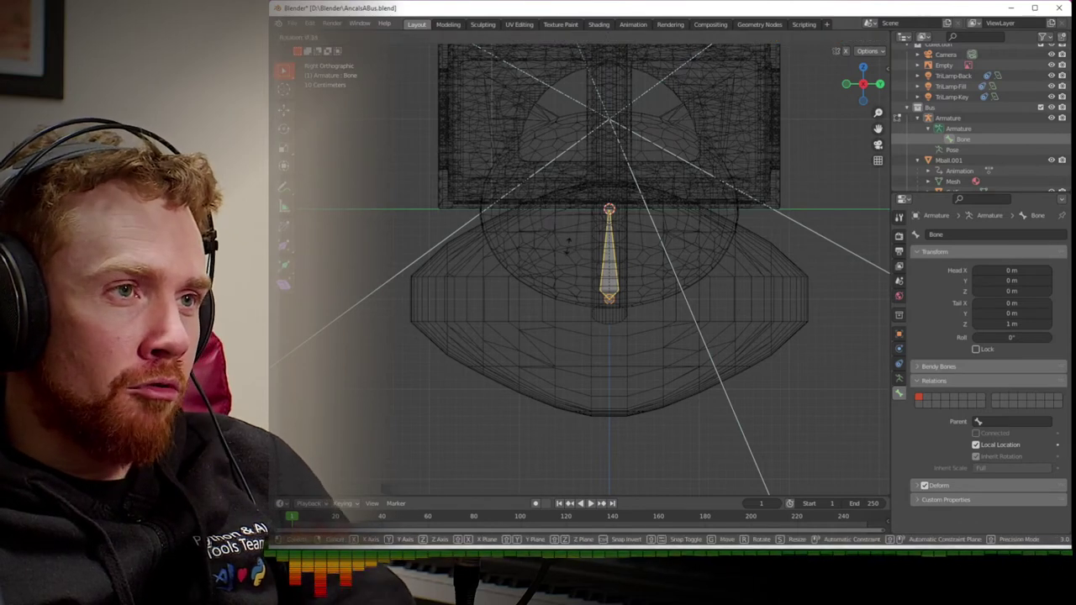
- Rotate Bone to lie sideways and move it toward the body's left edge
left_click(608, 267)
key("g")
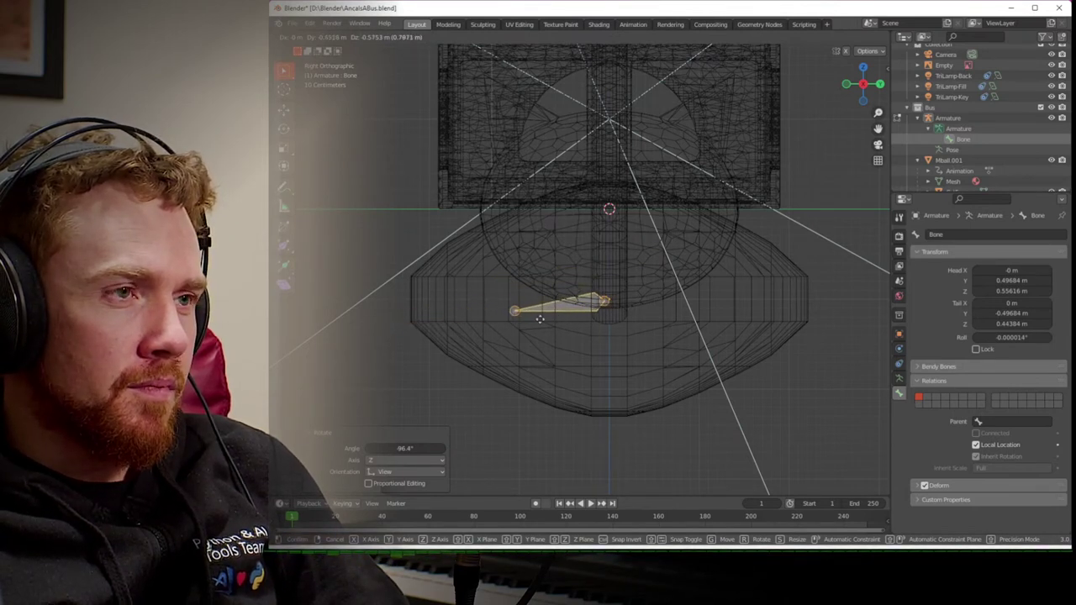
left_click(456, 319)
middle_click_drag(456, 319, 498, 323)
left_click(873, 88)
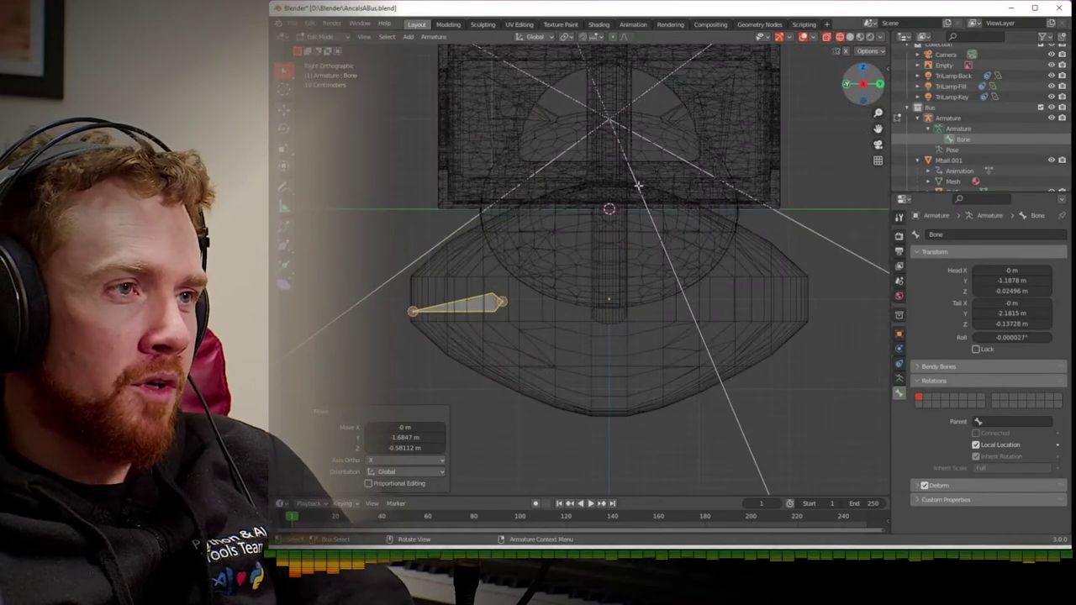
middle_click_drag(518, 310, 593, 288, "shift")
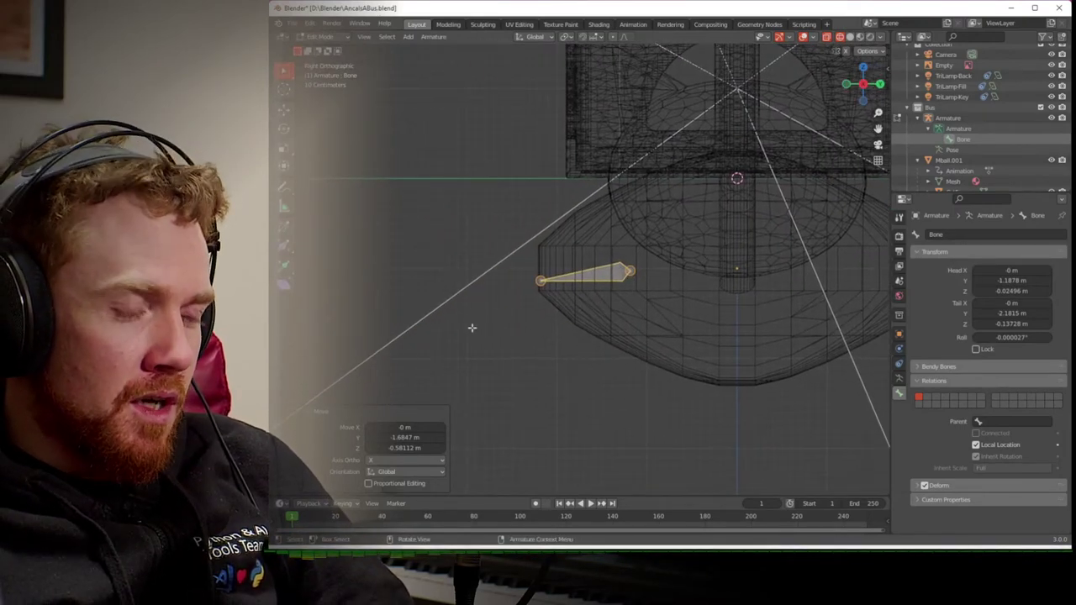
- Add a new bone, Bone.001, and connect it as a child of Bone
key("shift+a")
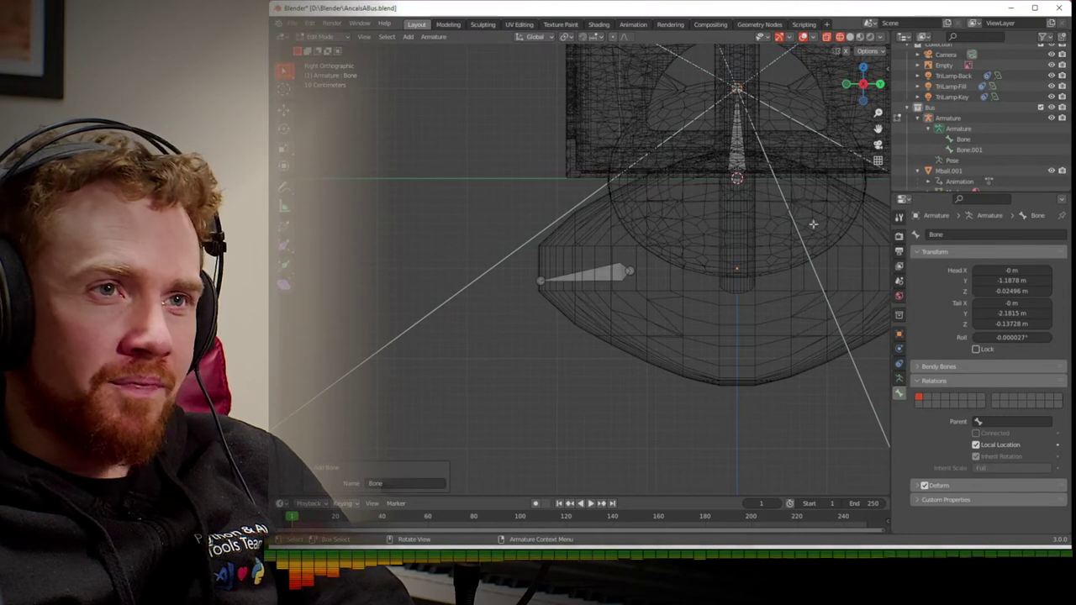
left_click(961, 148)
left_click(961, 139, "ctrl")
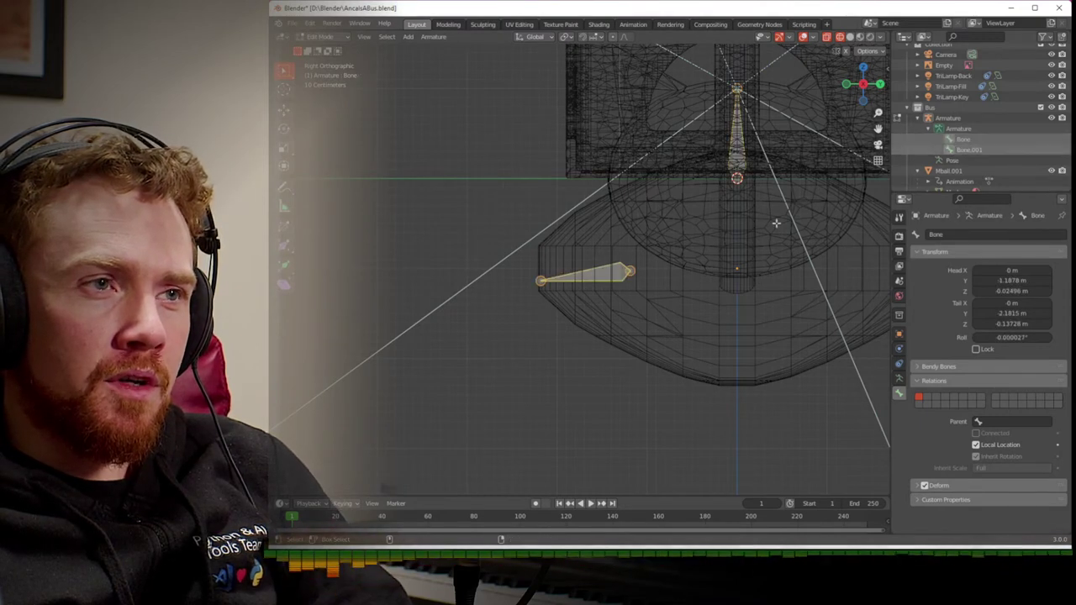
key("ctrl+p")
left_click(740, 243)
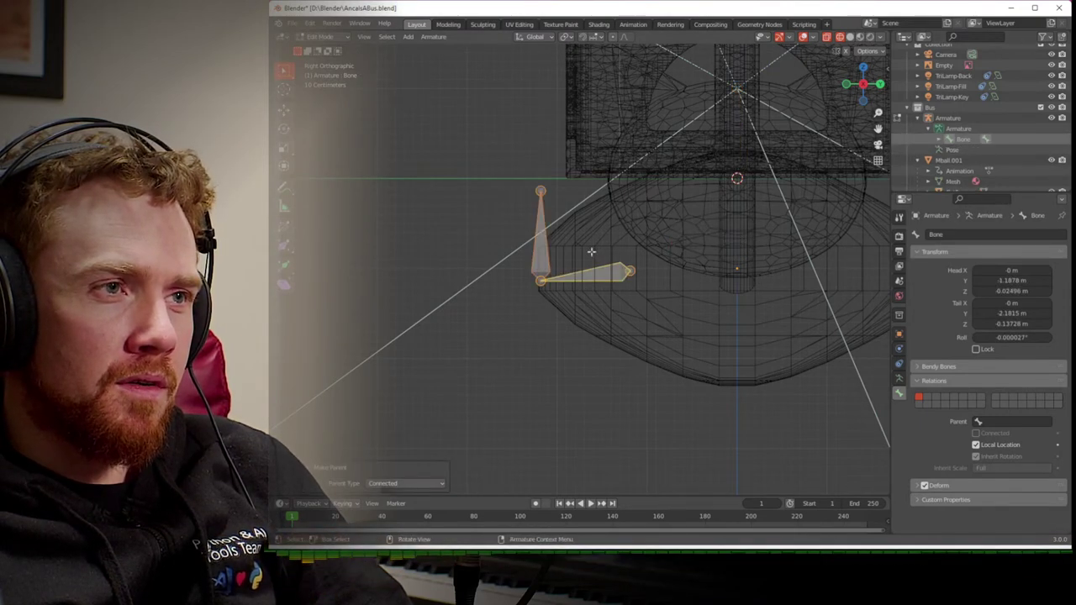
- Tilt Bone.001 about -109° down-left, reposition it, and add another bone
left_click(540, 255)
key("r")
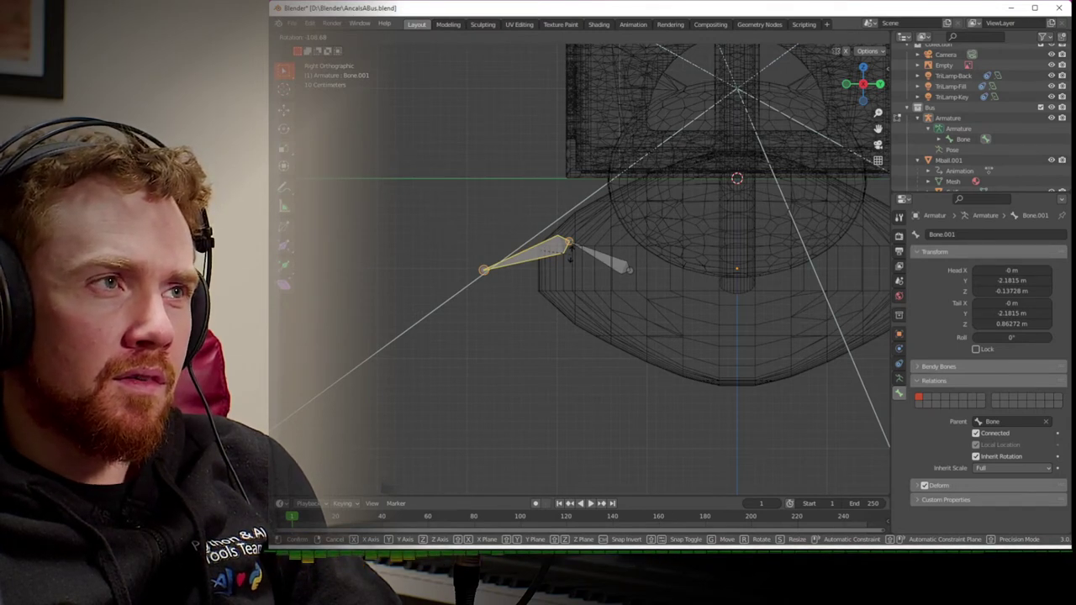
left_click(569, 253)
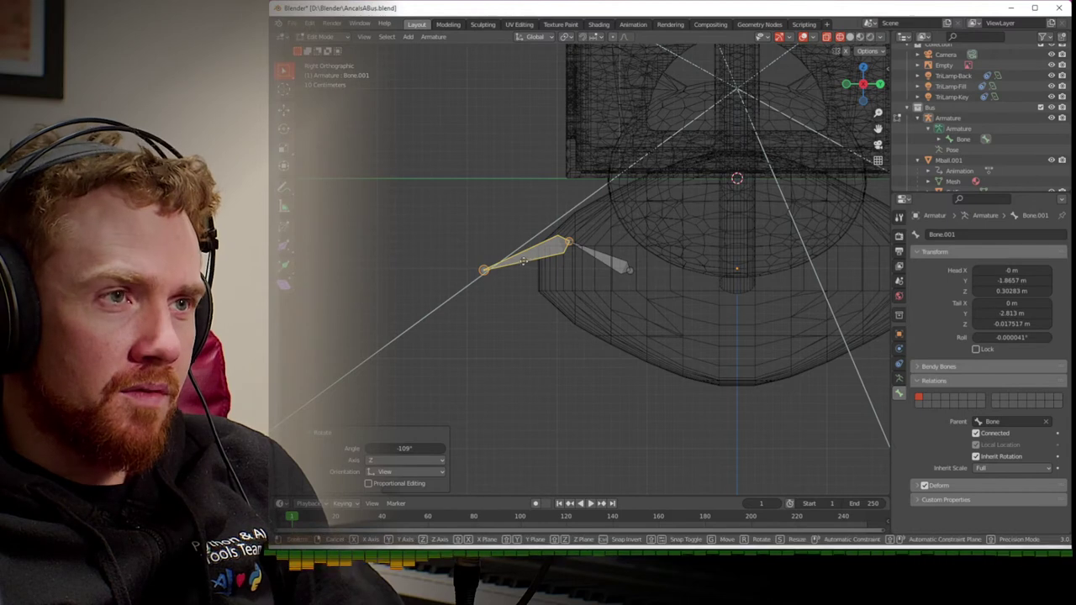
key("g")
left_click(499, 294)
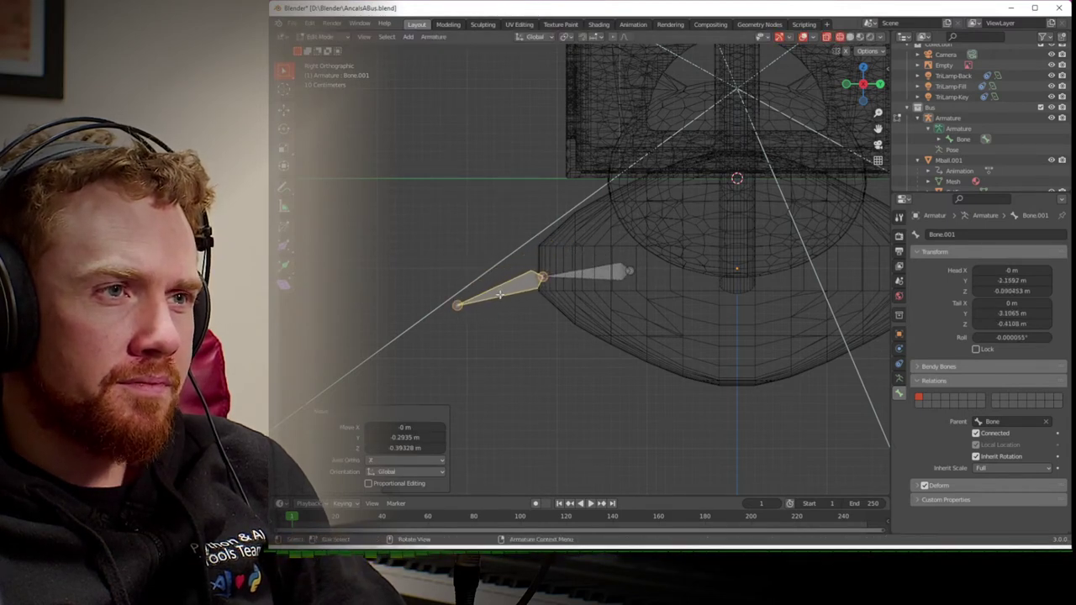
key("shift+a")
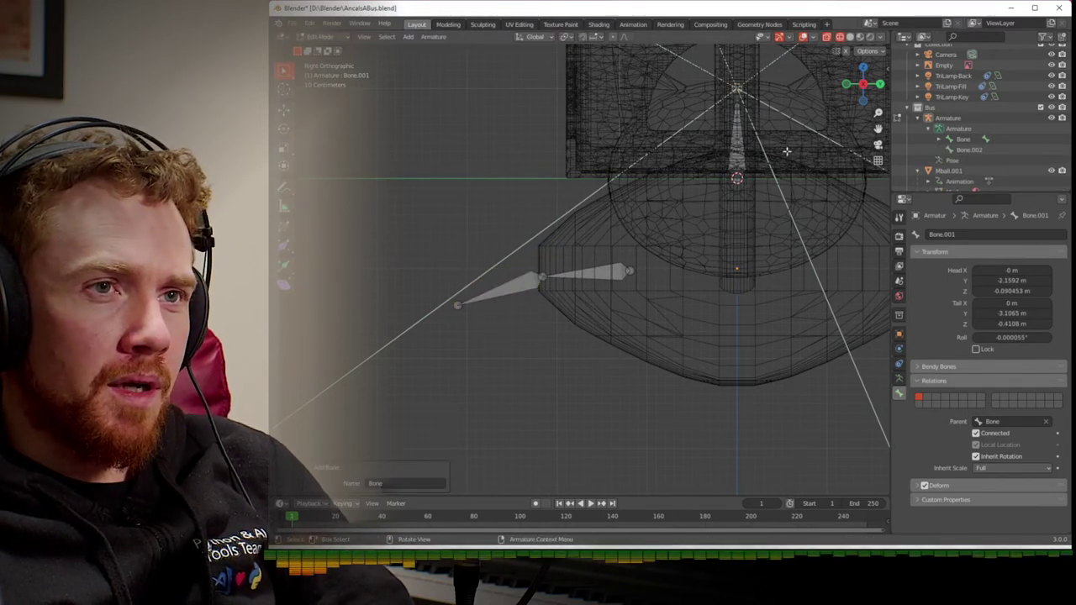
- Connect the new Bone.002 as a child of Bone.001
left_click(959, 150)
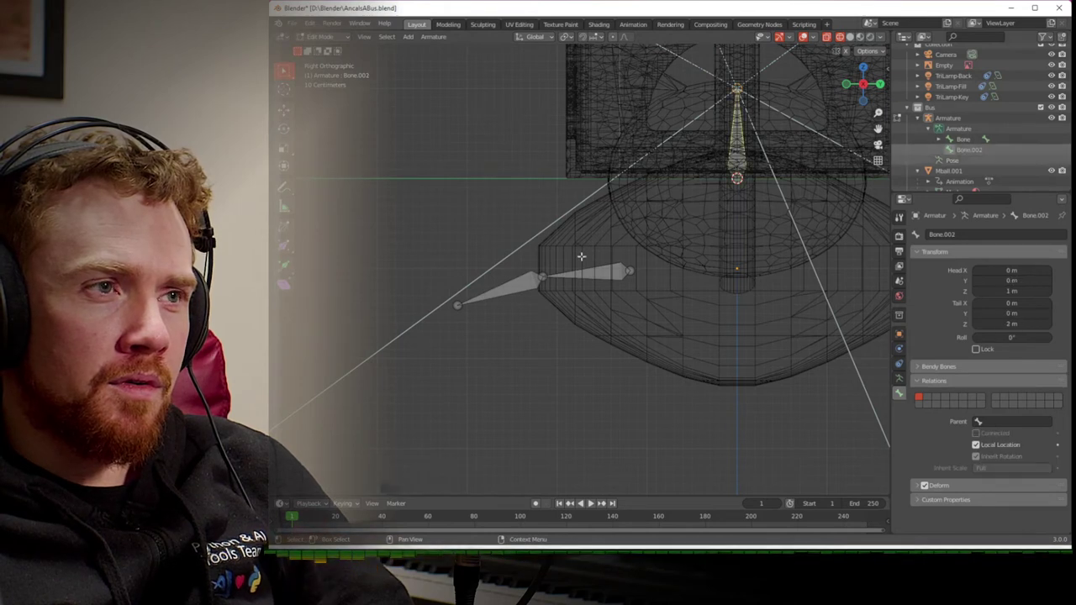
left_click(508, 290, "shift")
key("ctrl+p")
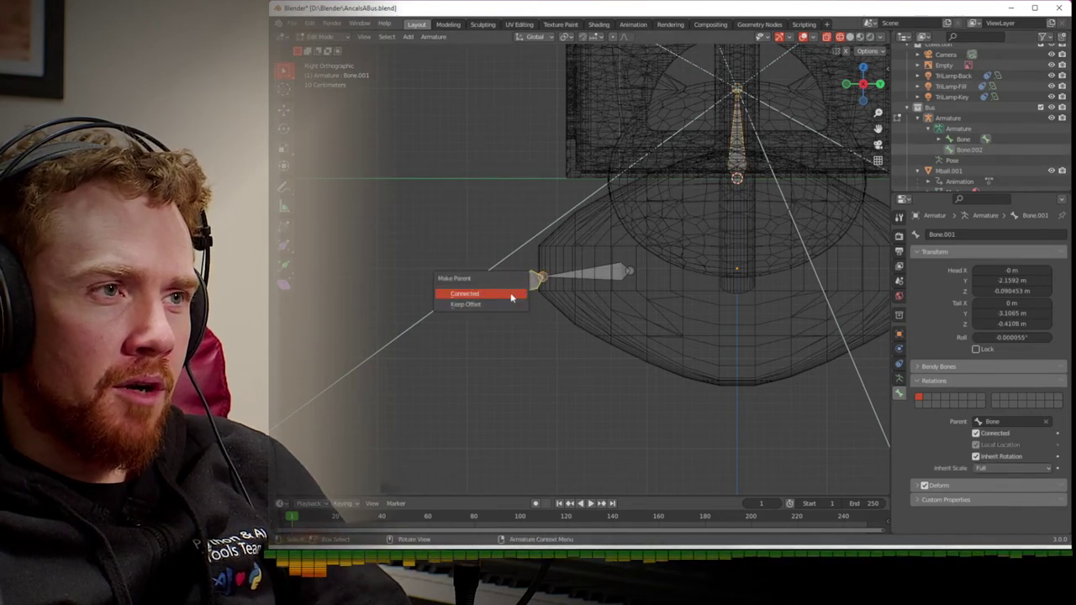
left_click(509, 294)
- Rotate and move Bone.002 so it hangs vertically below Bone.001
left_click(456, 265)
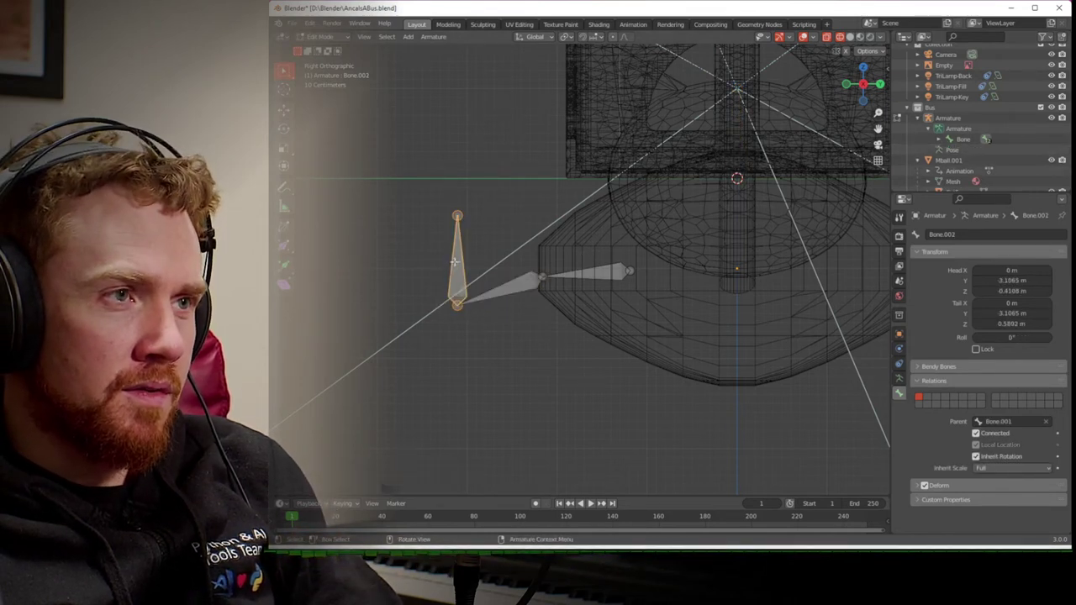
key("r")
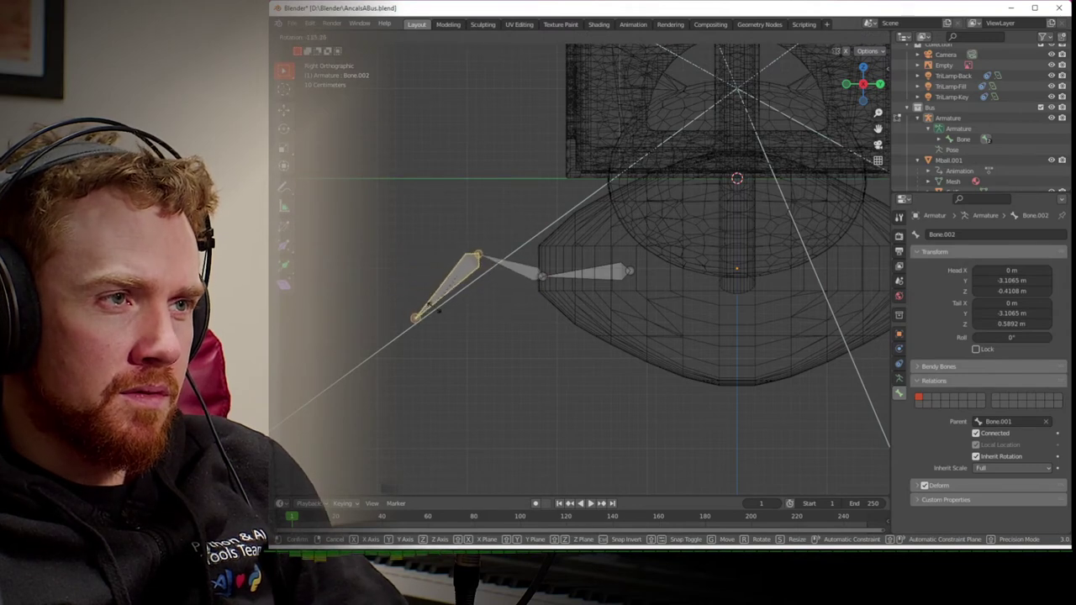
left_click(427, 329)
key("g")
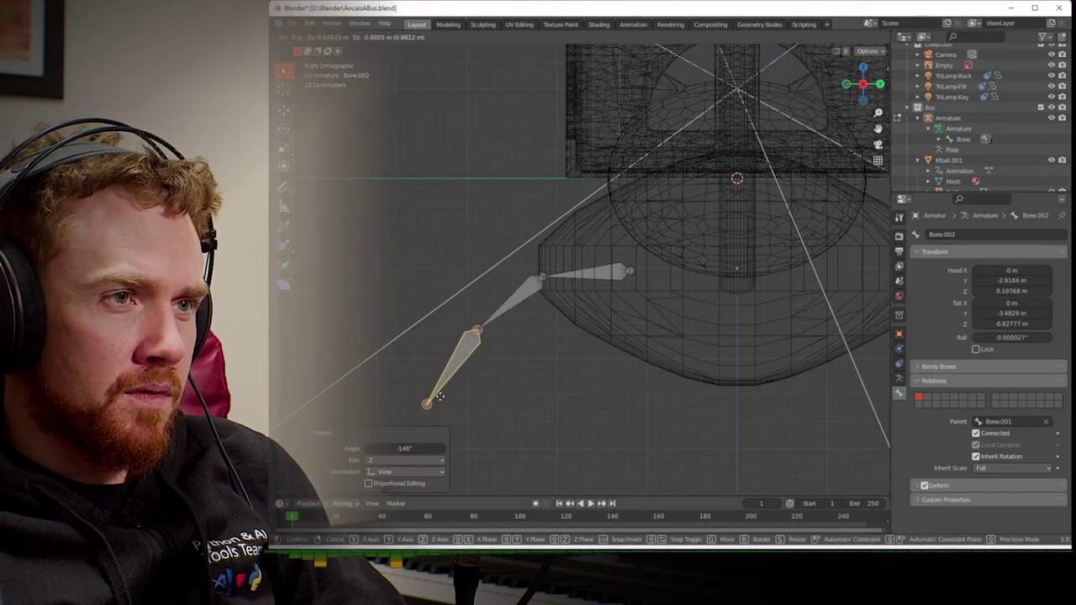
left_click(450, 397)
key("r")
left_click(471, 397)
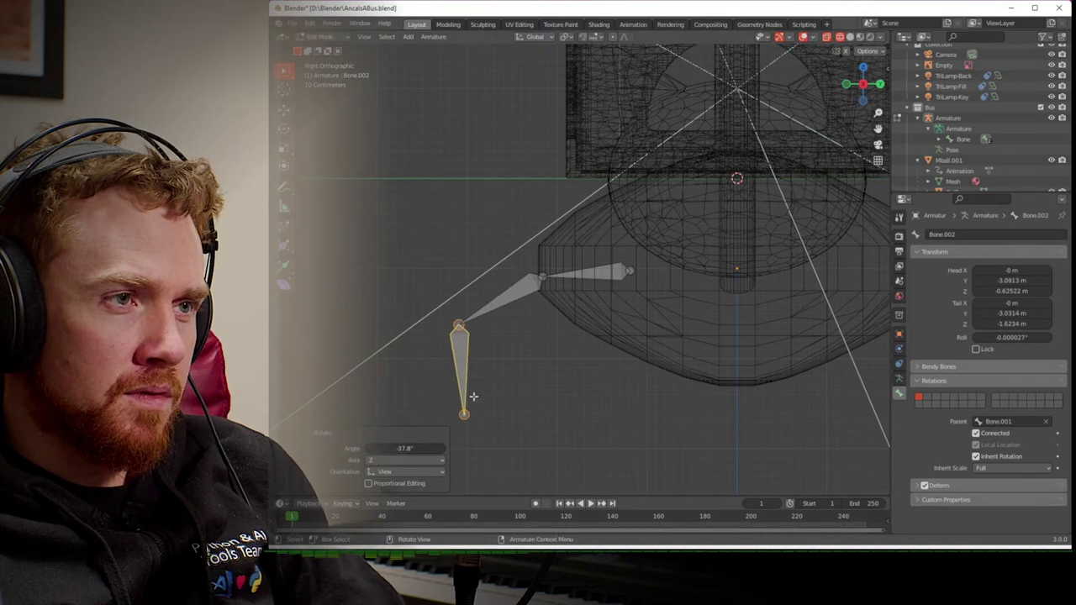
key("g")
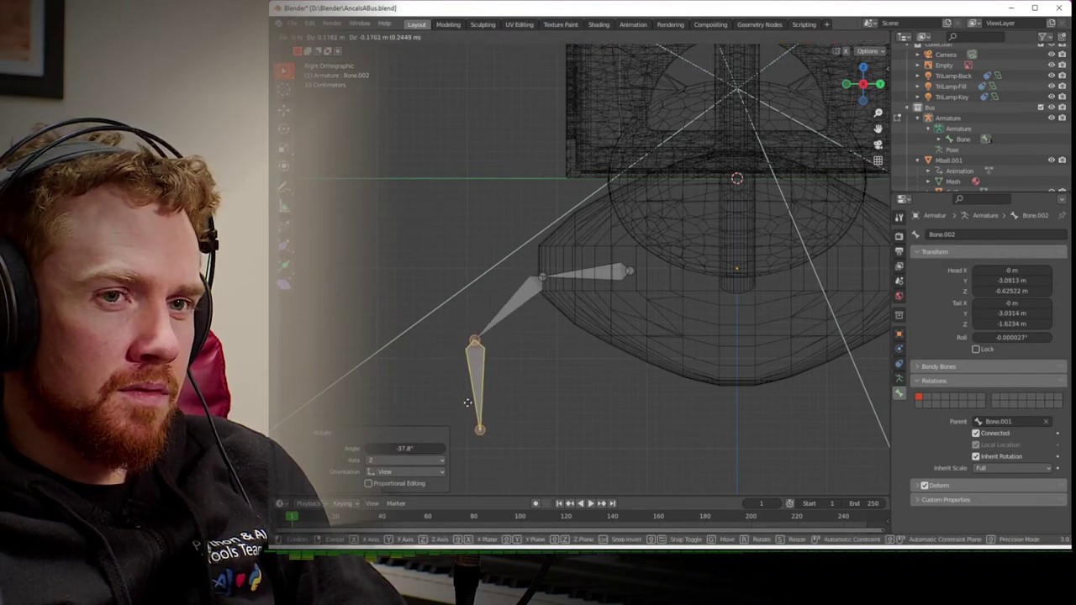
left_click(468, 403)
scroll(494, 400, "down", 1)
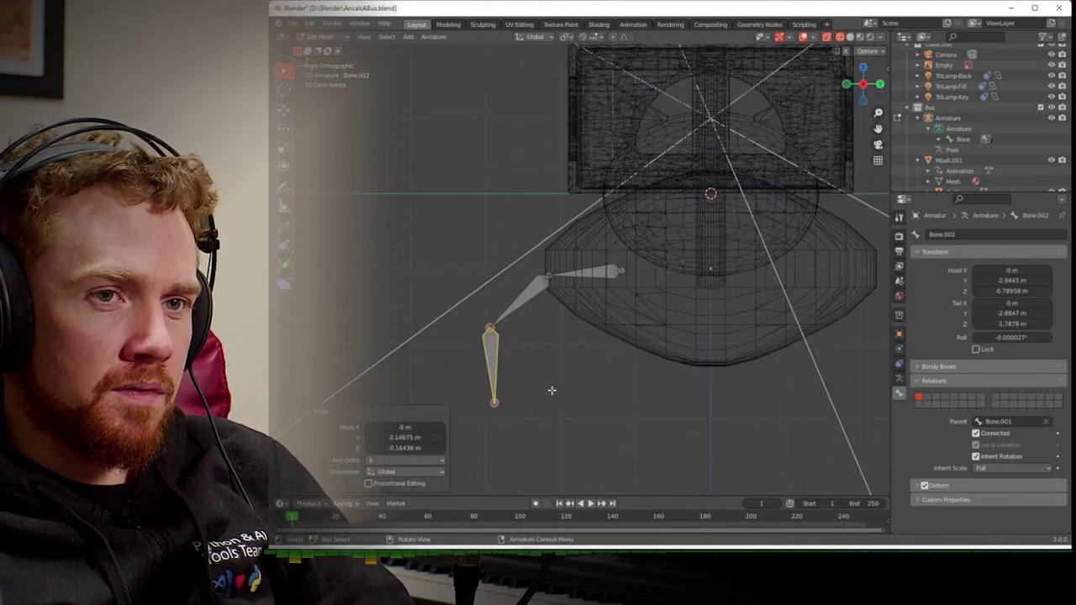
- Add Bone.003 connected to Bone.002, rotate it 155°, lower it, and return to Object Mode
key("shift+a")
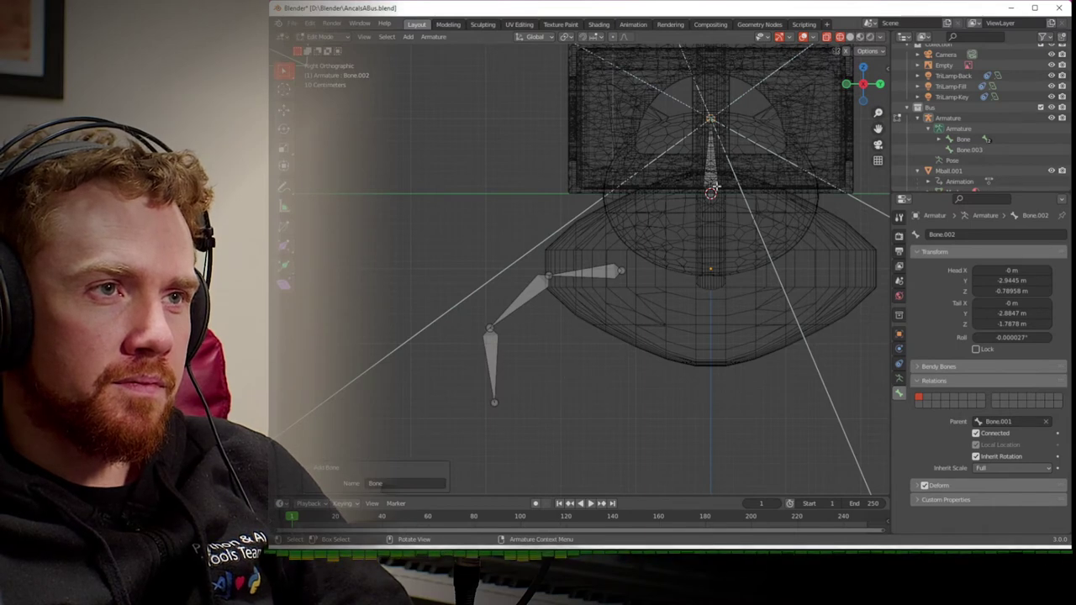
left_click(490, 349, "shift")
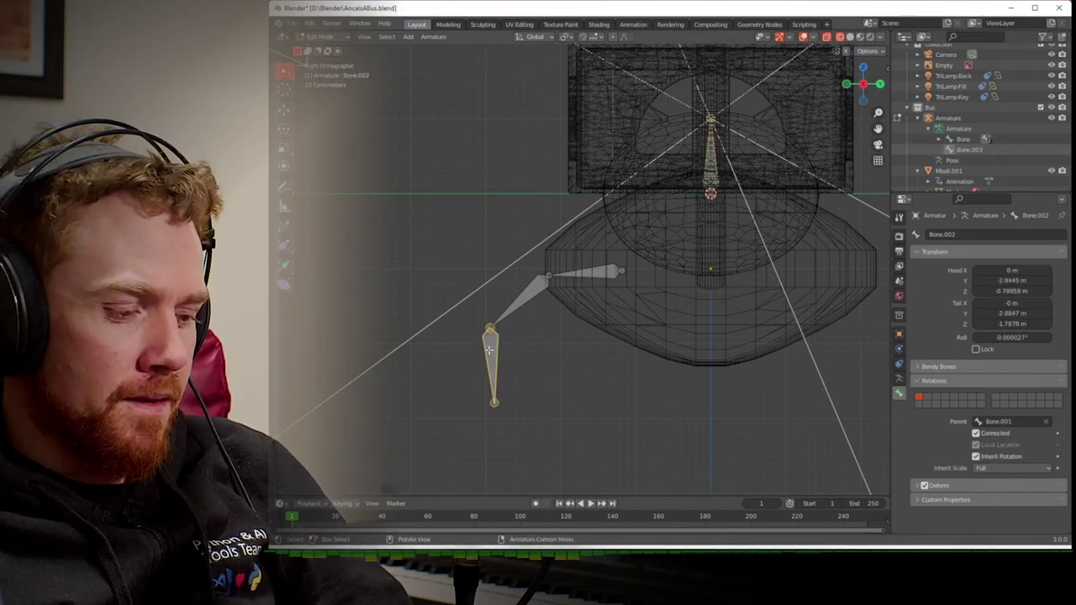
key("ctrl+p")
left_click(489, 351)
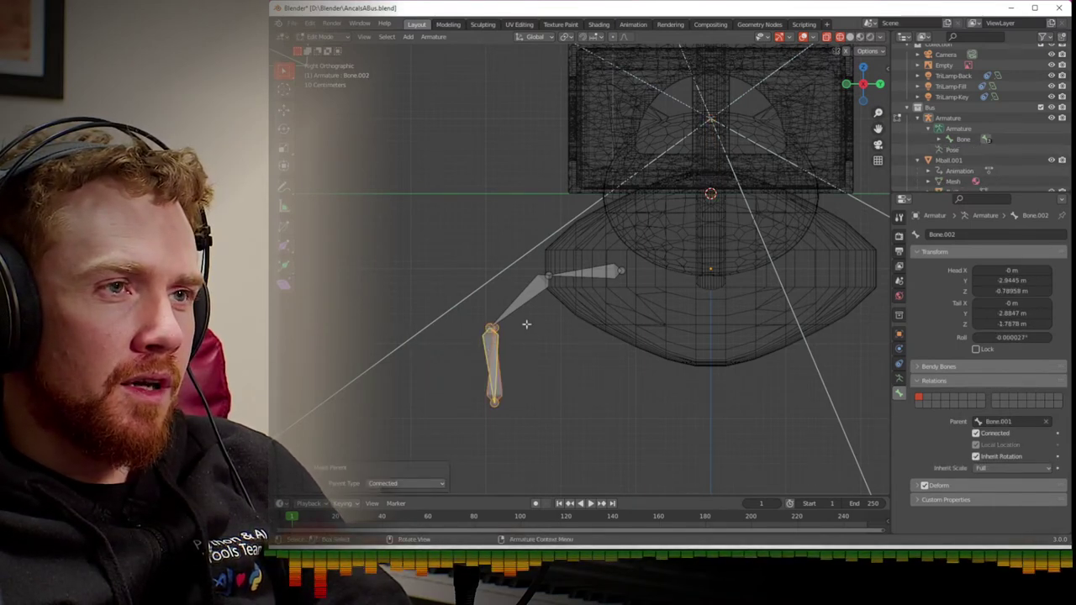
left_click(497, 390)
key("r")
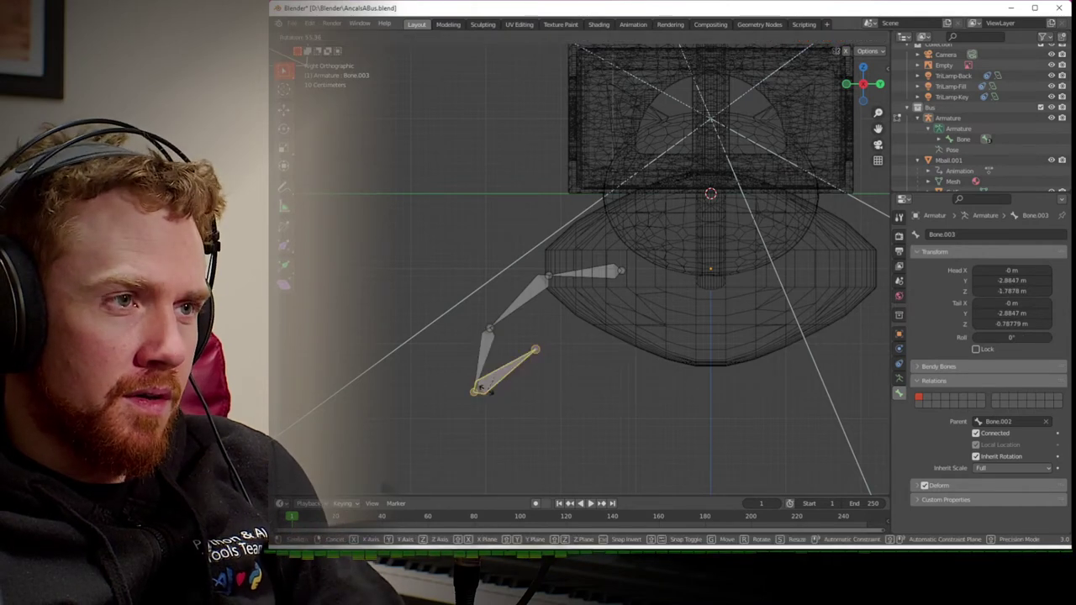
left_click(462, 354)
key("g")
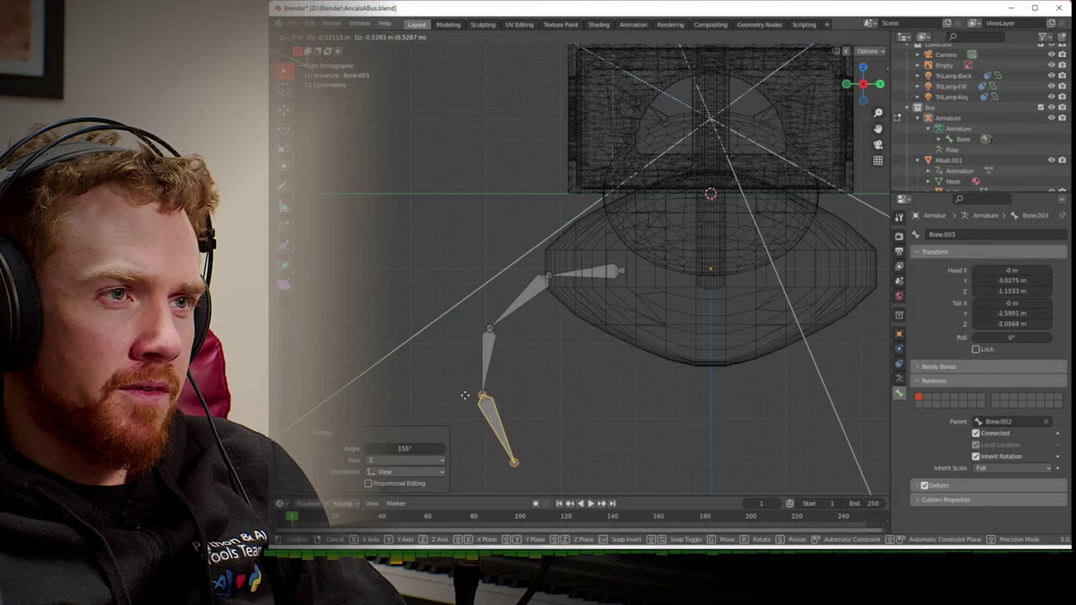
left_click(463, 395)
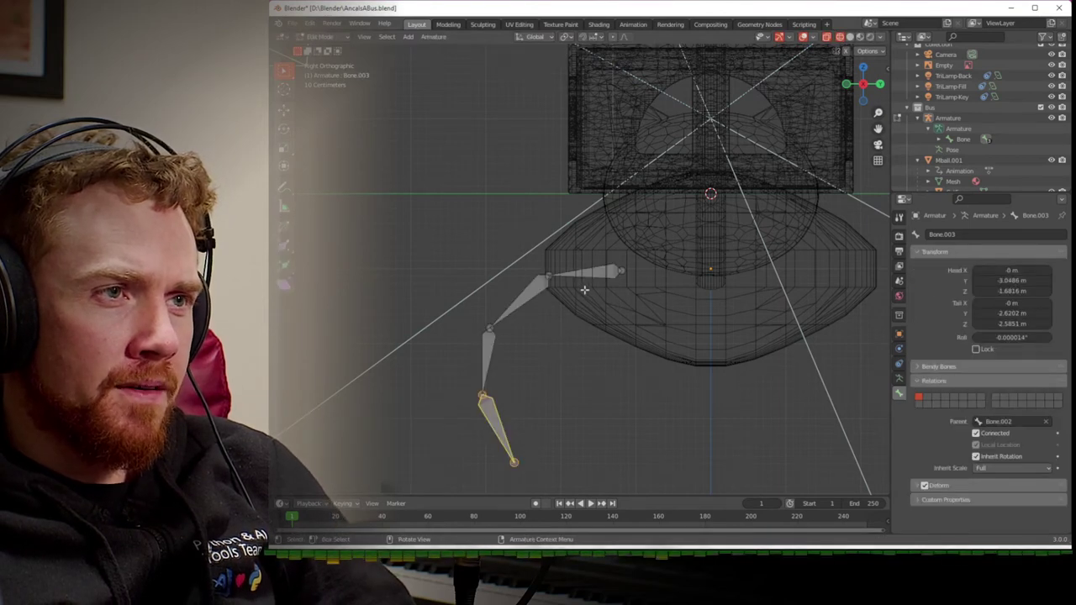
key("Tab")
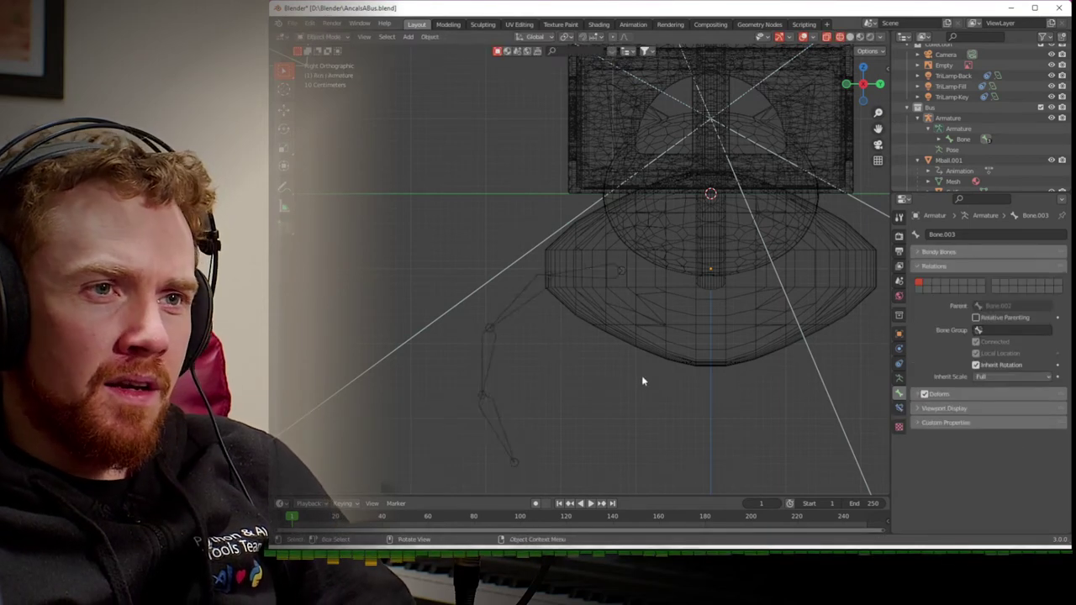
- Browse the Properties tabs and settle on the Object tab showing location Z at -1 m
left_click(900, 350)
left_click(898, 363)
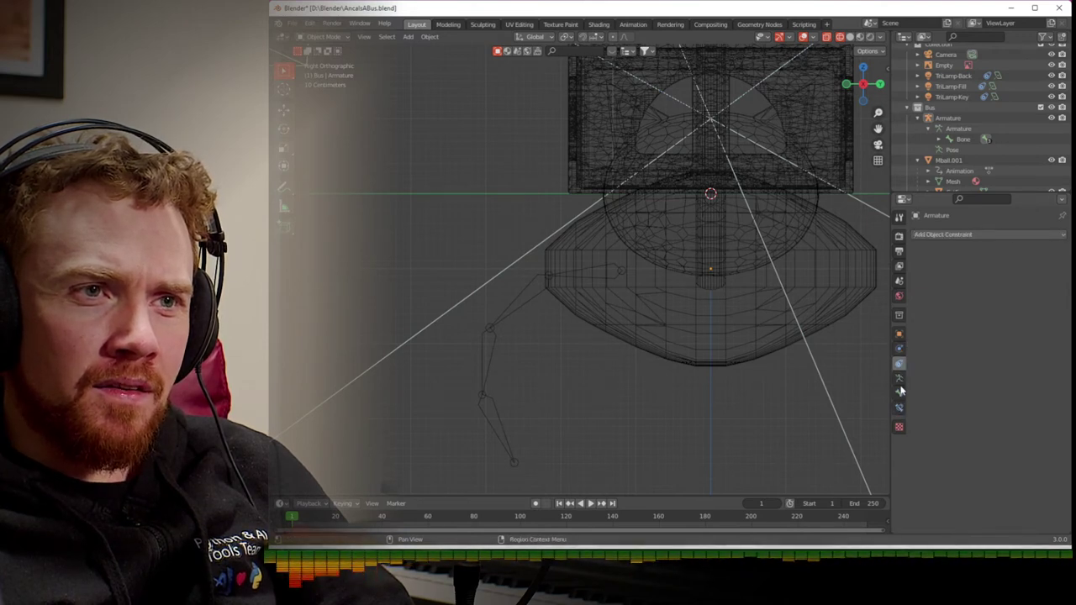
left_click(900, 335)
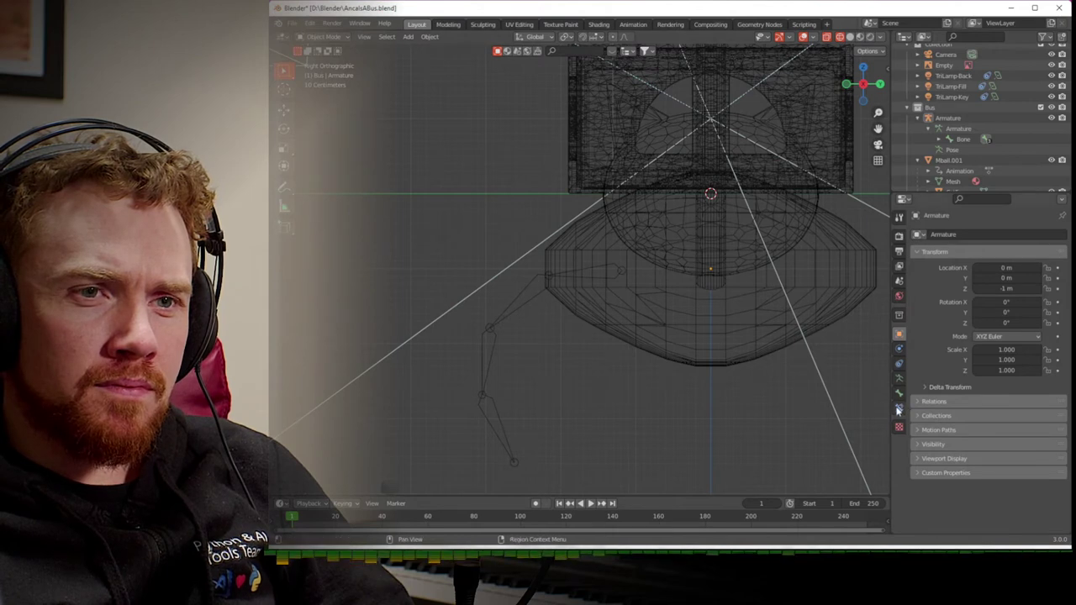
left_click(899, 395)
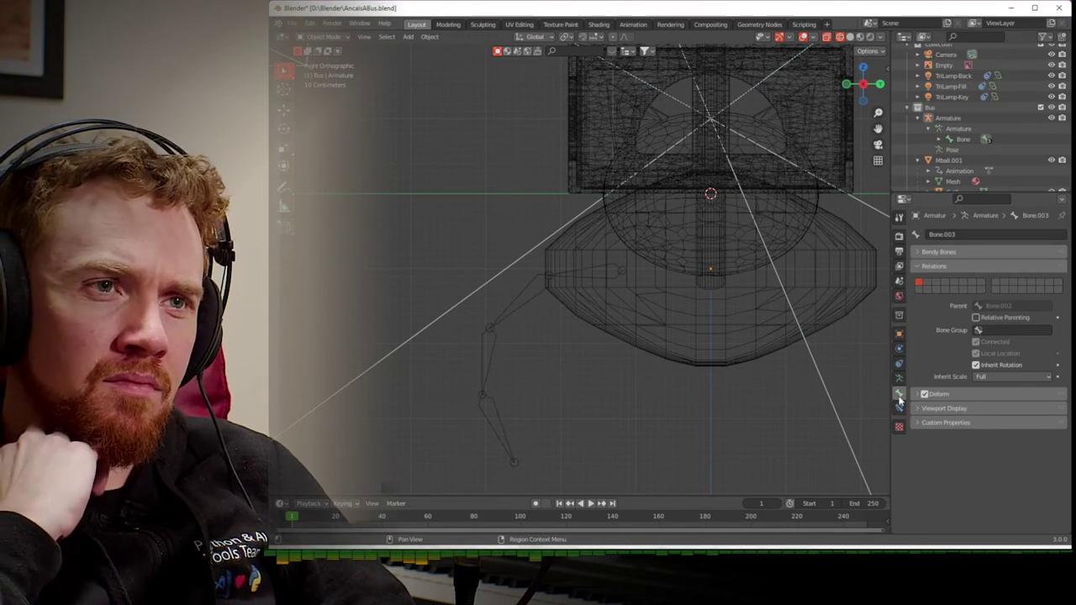
left_click(899, 381)
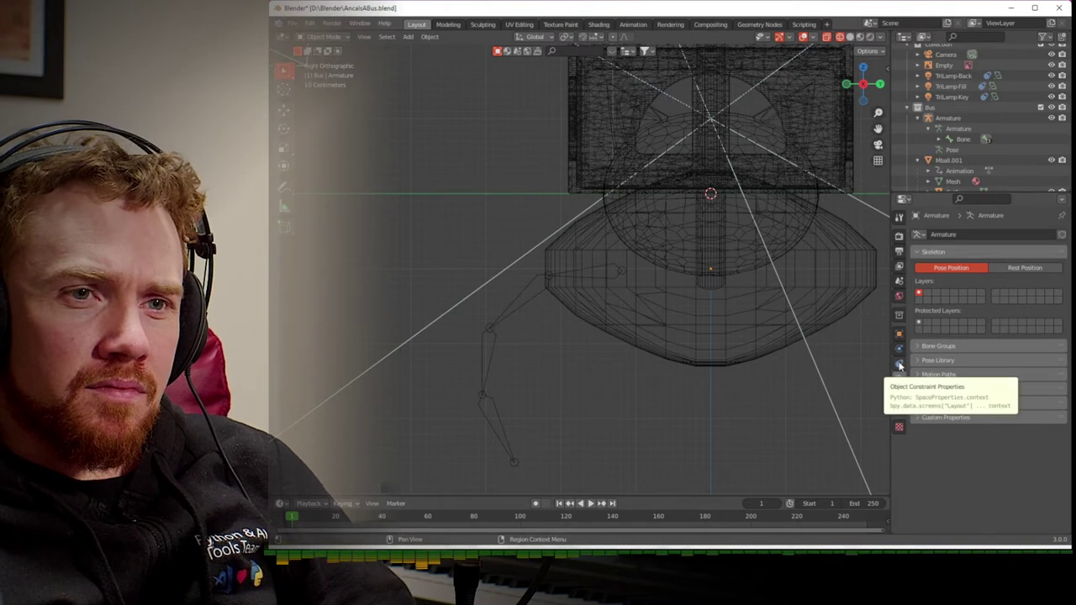
left_click(900, 348)
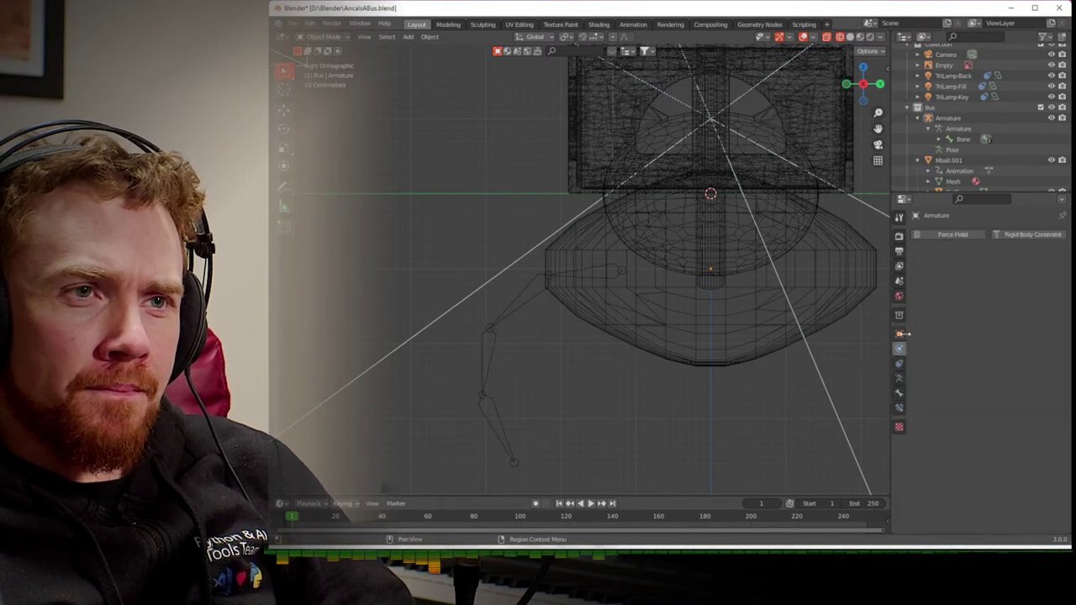
left_click(899, 335)
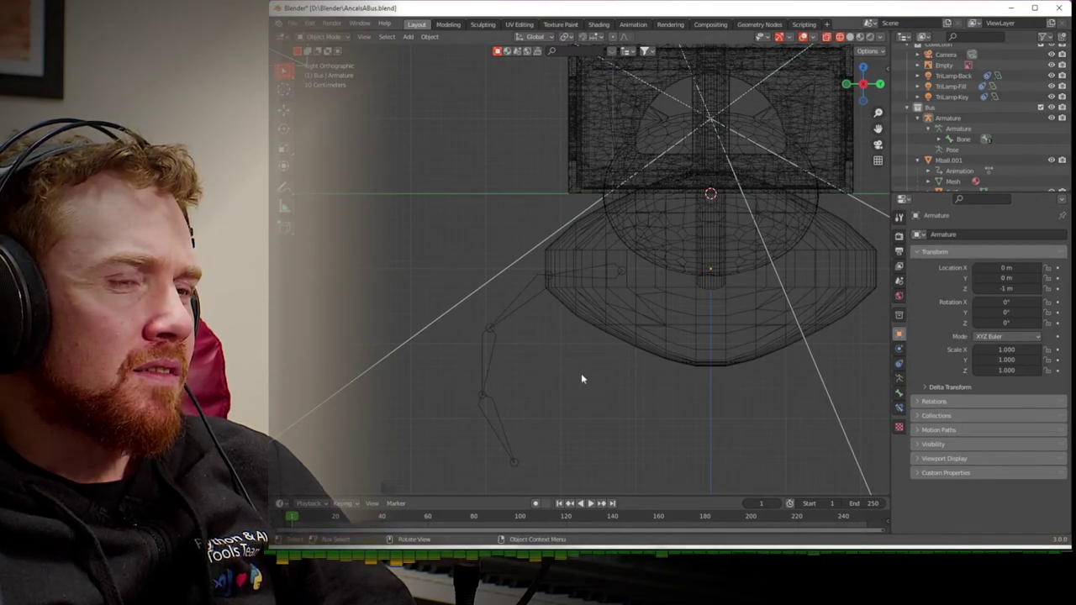
left_click(589, 278)
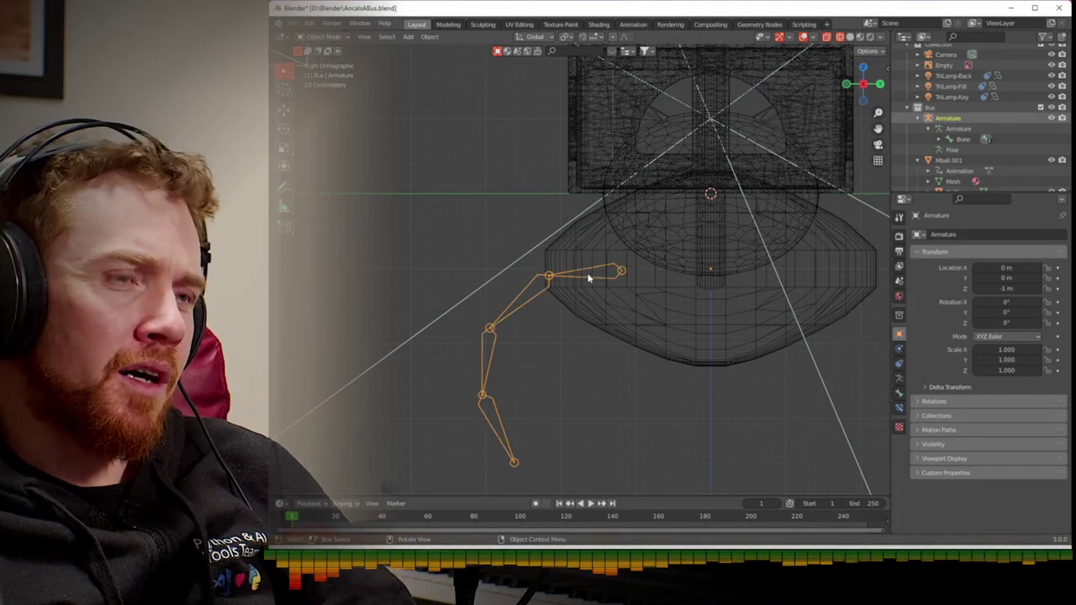
- Try selecting leg bones in Pose Mode, then go back to Object Mode
key("ctrl+Tab")
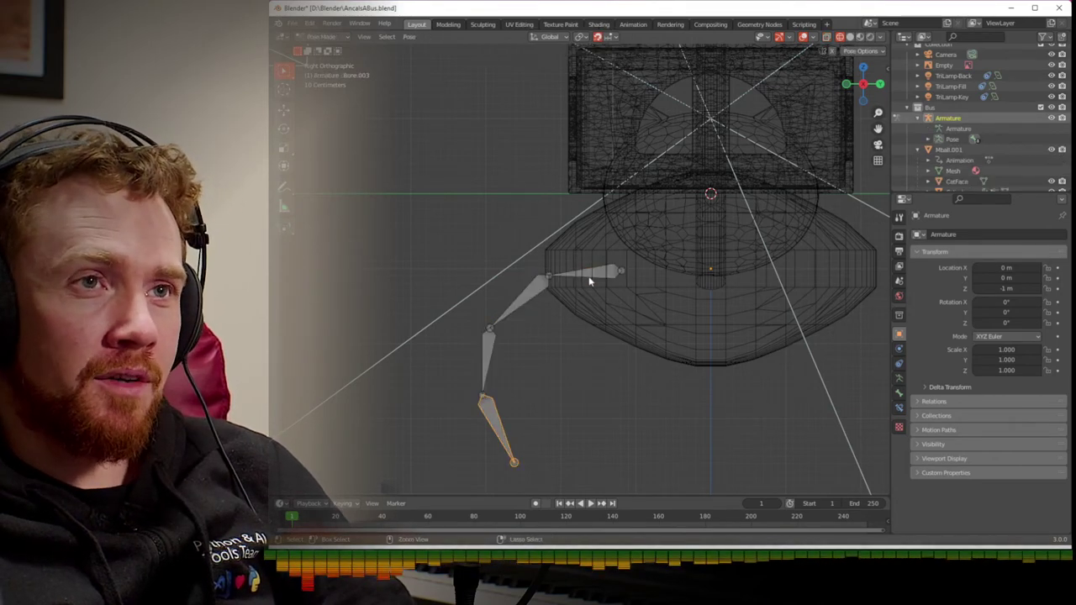
key("l")
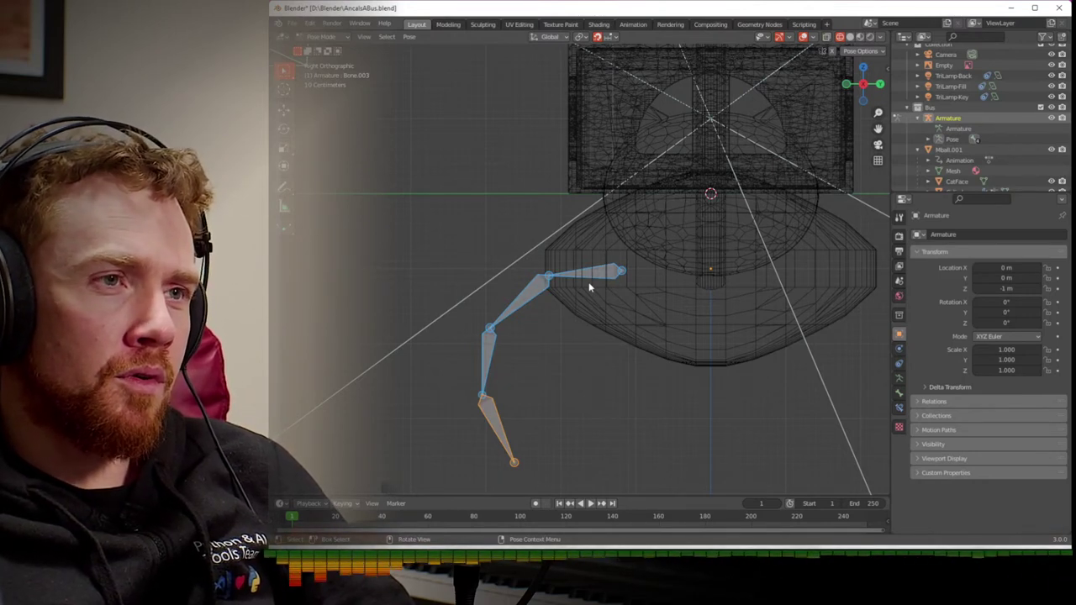
left_click(532, 301)
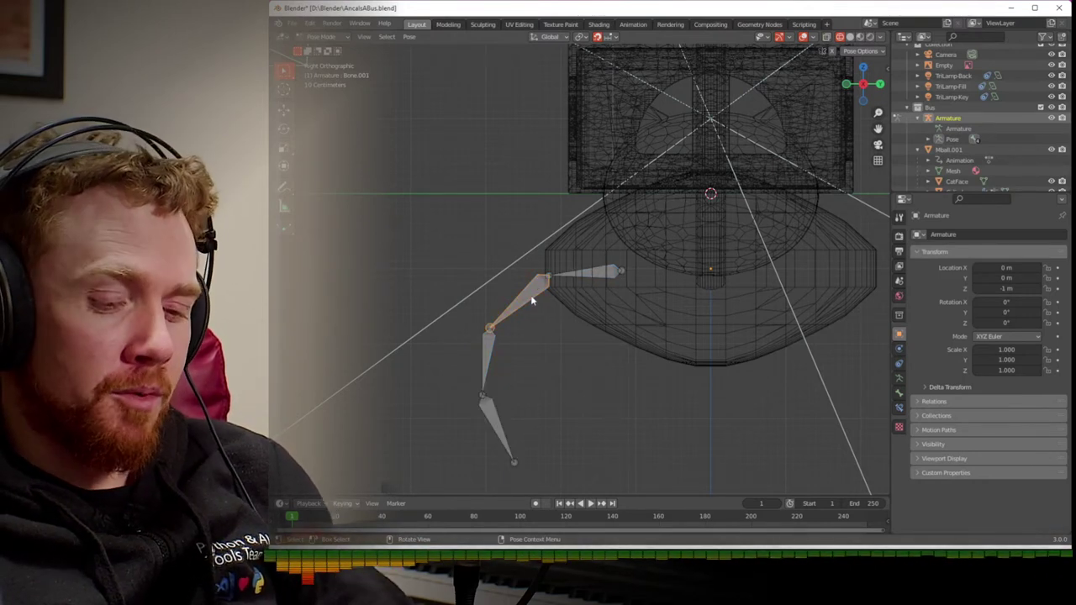
left_click(486, 414)
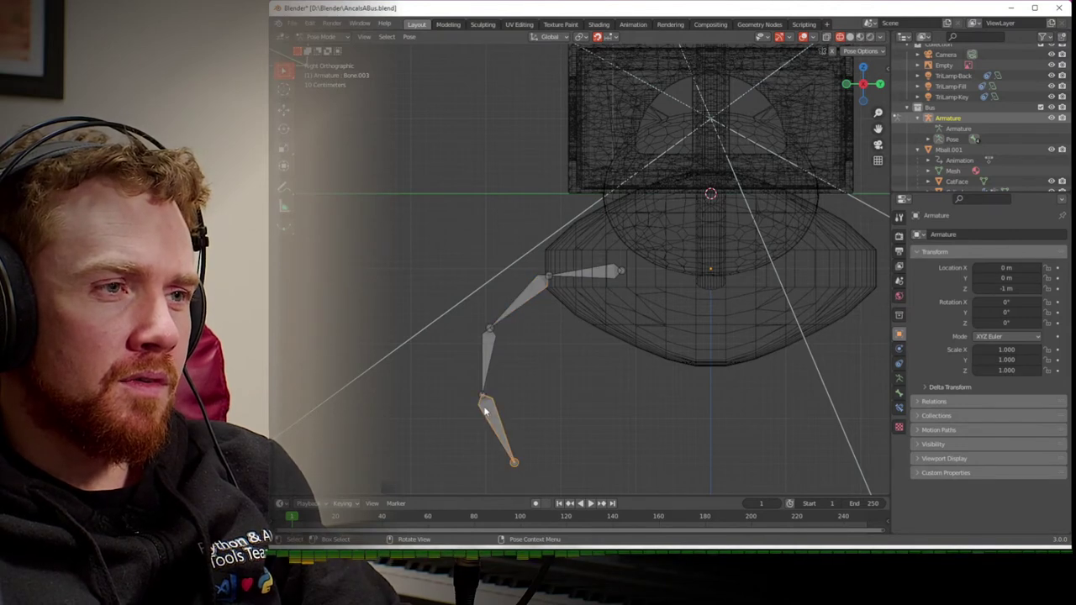
right_click(485, 412)
left_click(517, 398)
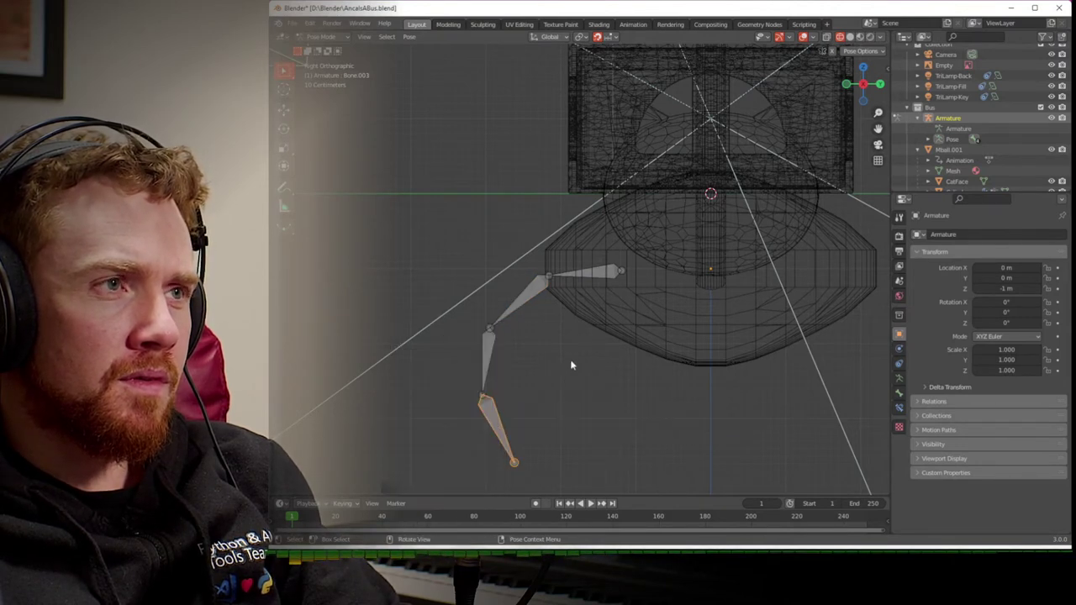
left_click(568, 355)
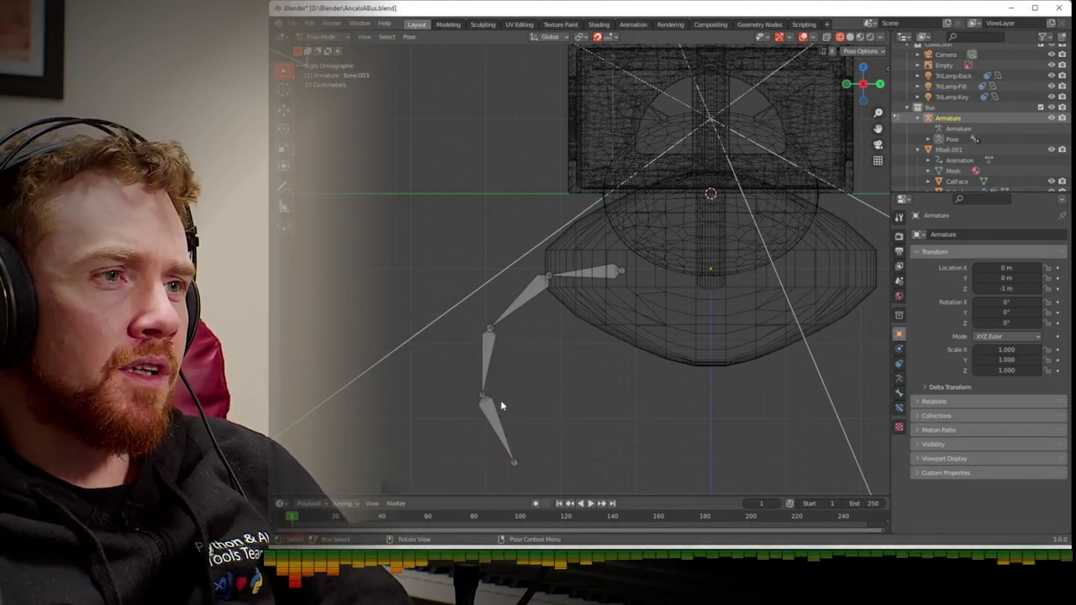
key("ctrl+Tab")
key("ctrl+Tab")
key("ctrl+Tab")
key("ctrl+Tab")
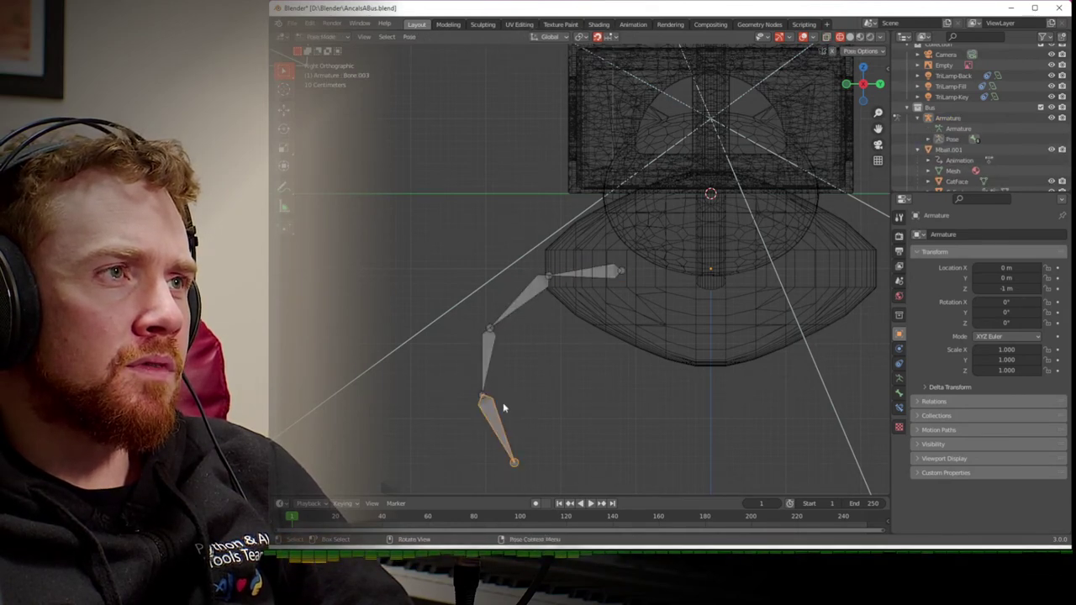
- Select all four leg bones in Edit Mode and delete them
key("Tab")
key("a")
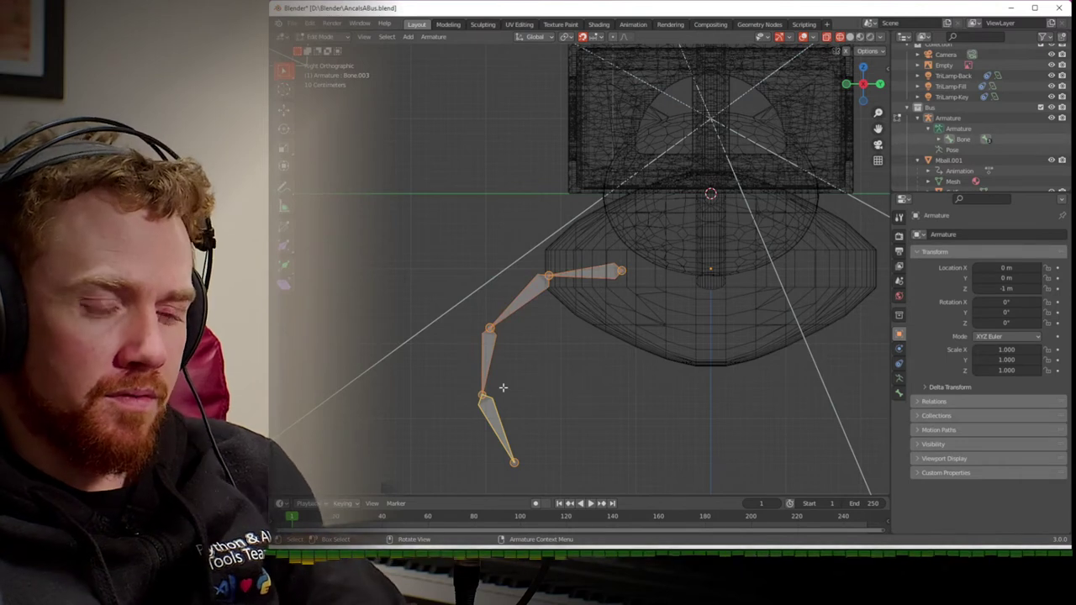
key("x")
left_click(503, 388)
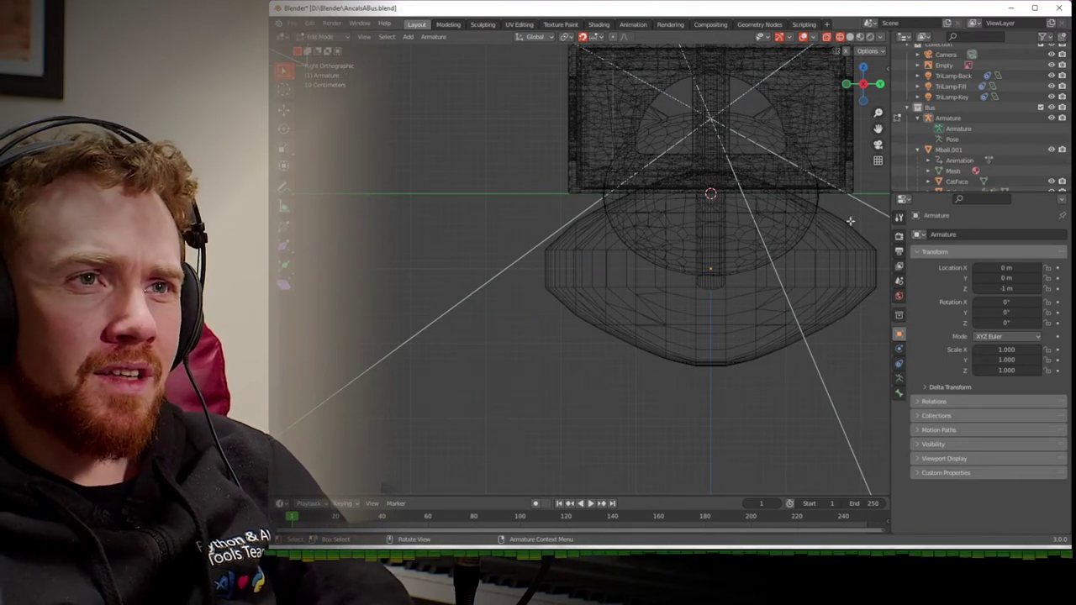
- Add Bone and Bone.001, connect Bone.001 to Bone, and add a third bone, Bone.002
key("shift+a")
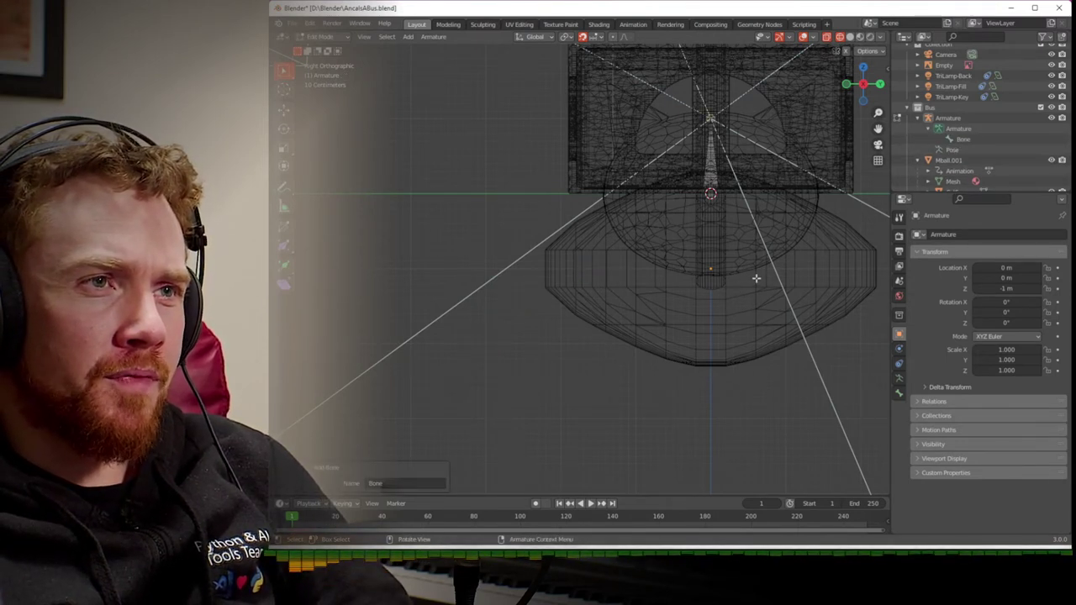
key("shift+a")
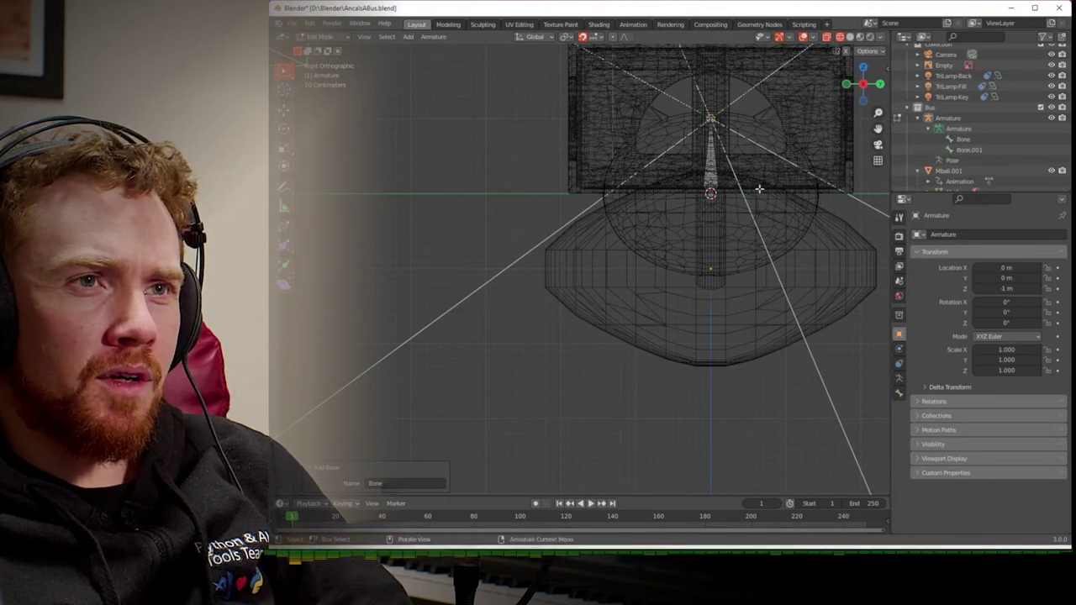
left_click(963, 141)
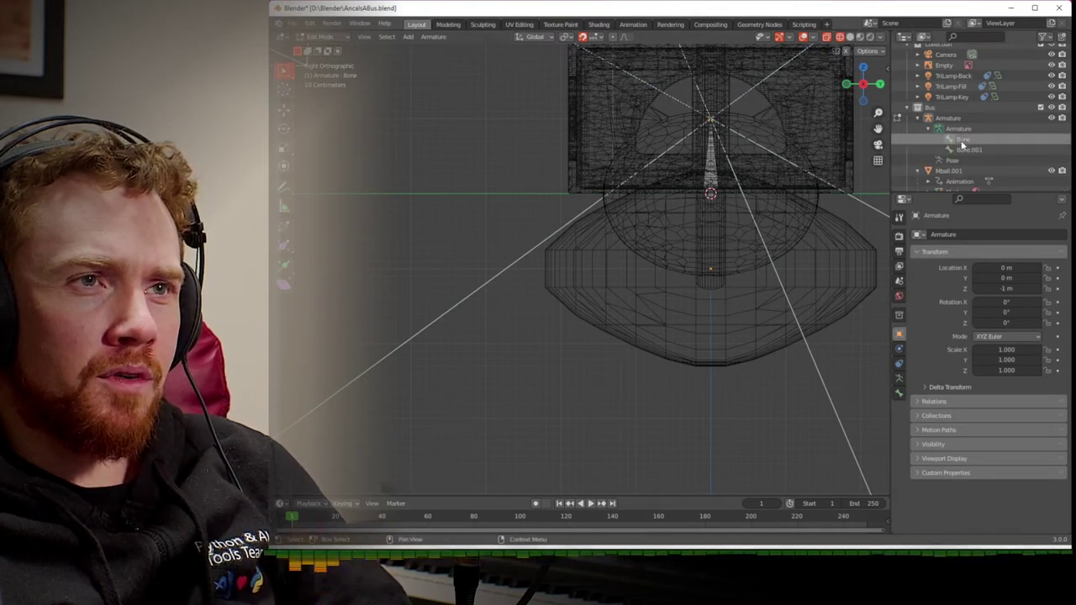
left_click(967, 149, "ctrl")
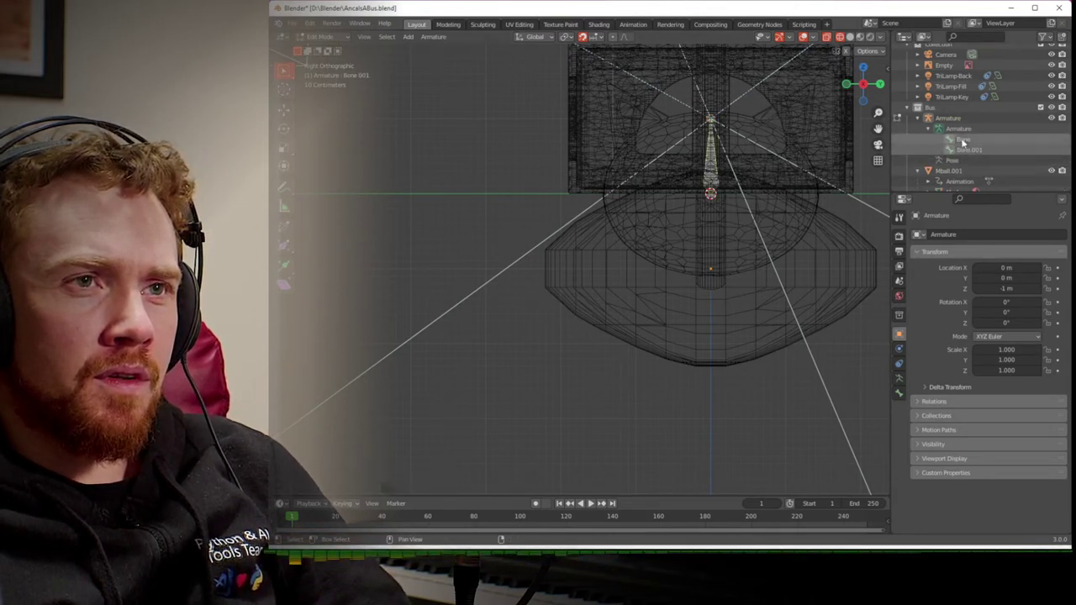
key("ctrl+p")
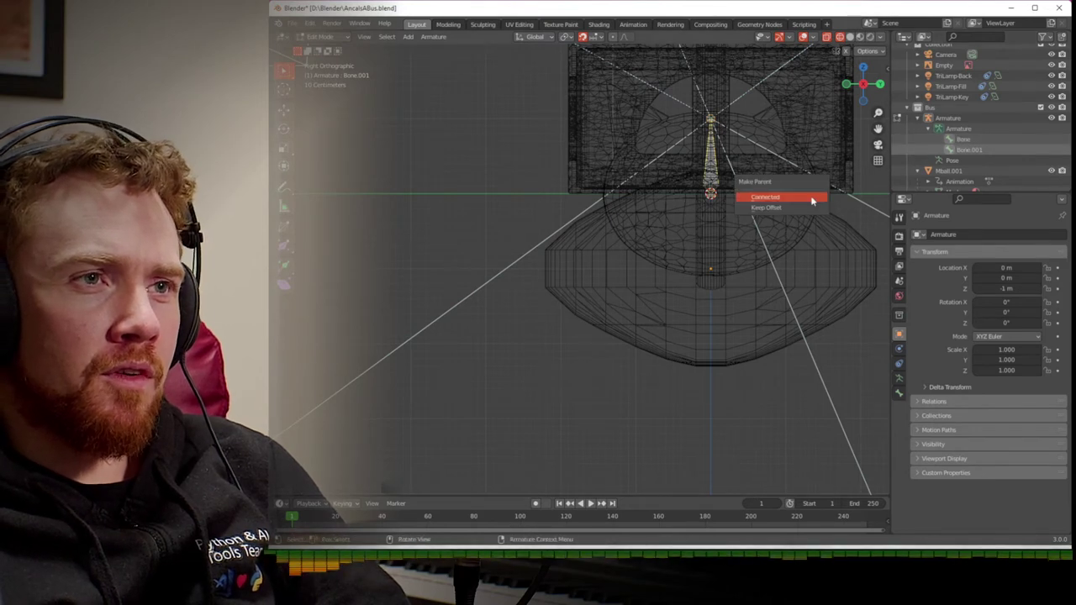
left_click(811, 196)
scroll(812, 196, "down", 3)
middle_click_drag(800, 149, 737, 209)
key("shift+a")
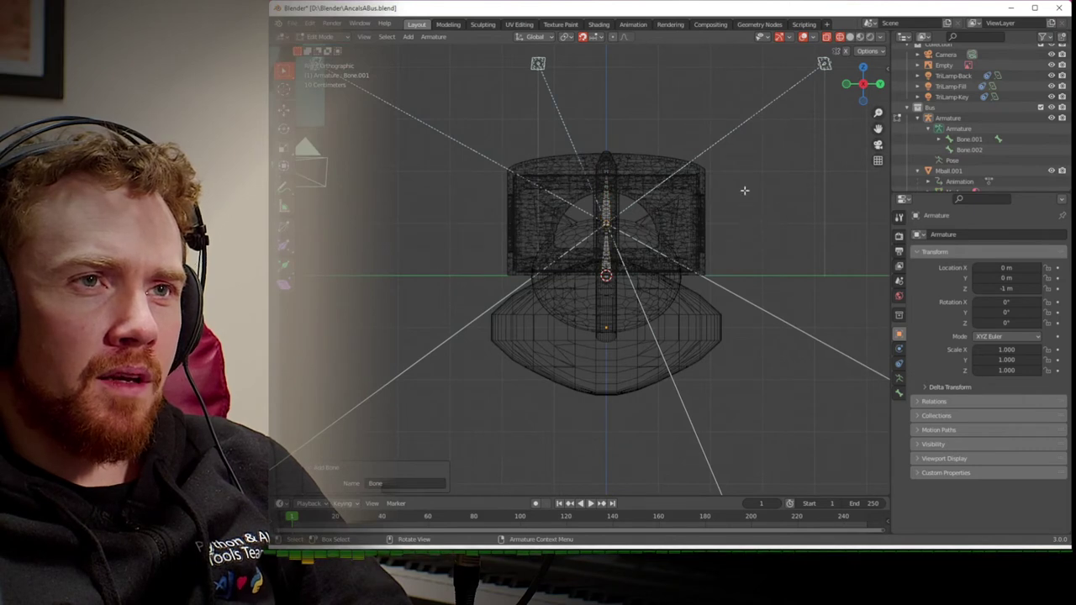
- Expand the bone list and connect the selected bones to Bone.001
left_click(941, 140)
left_click(954, 149)
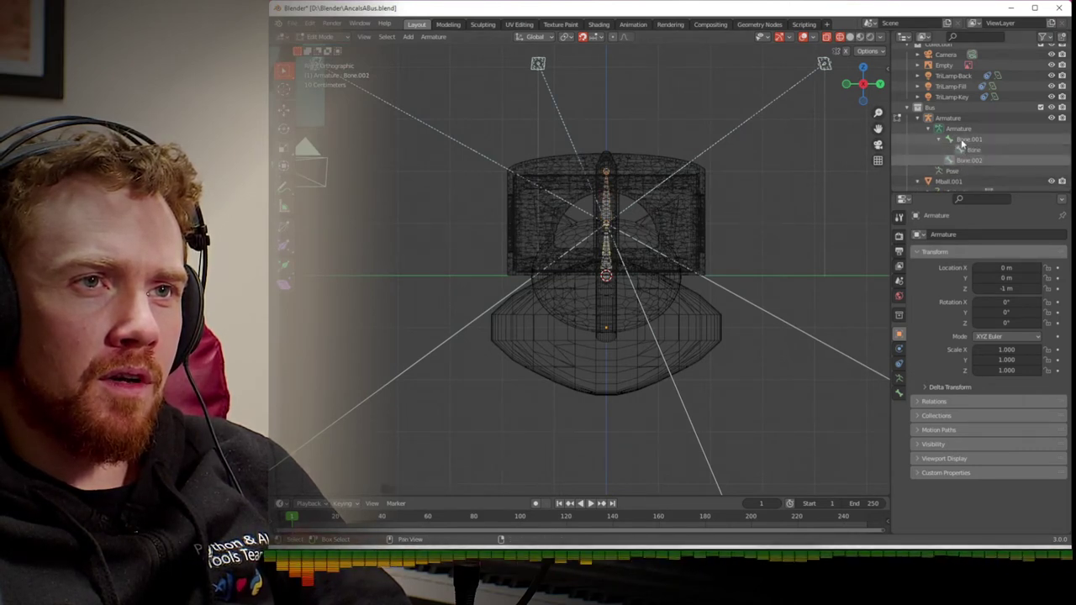
left_click(963, 140, "ctrl")
key("ctrl+p")
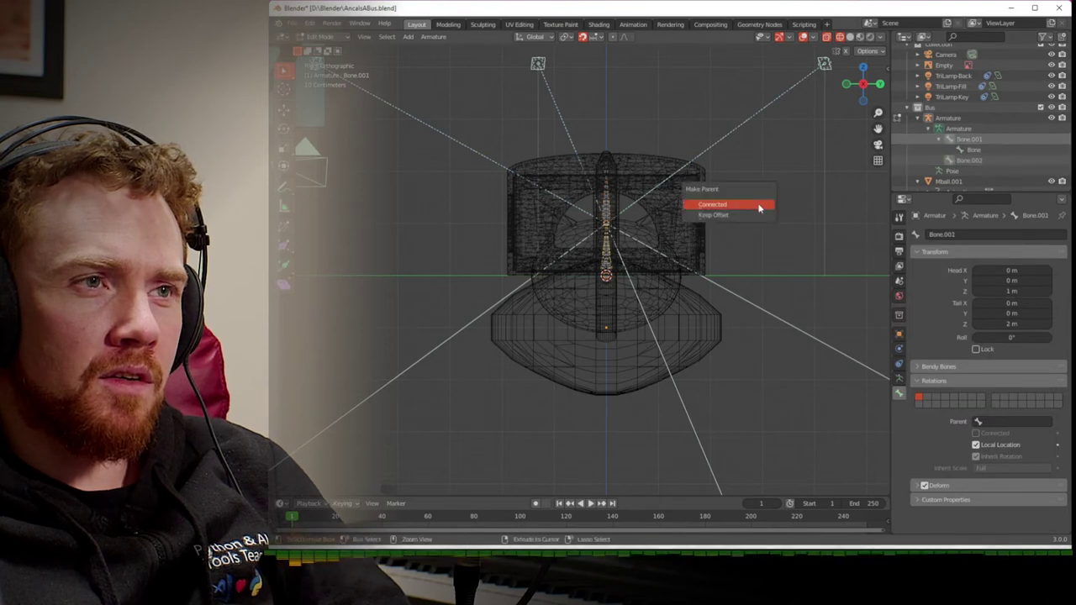
left_click(759, 206)
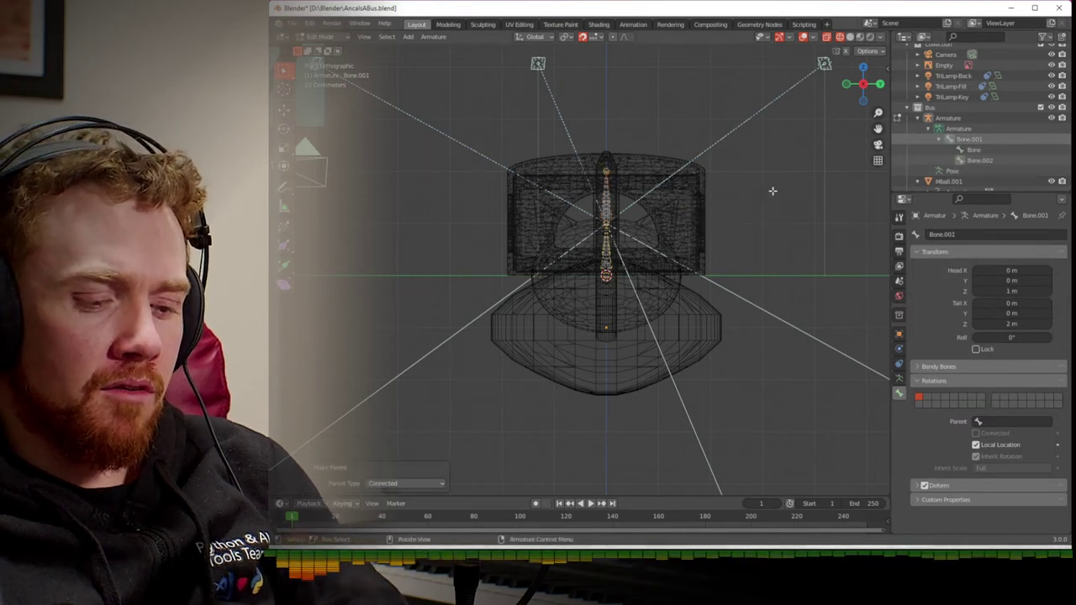
- Undo three times to remove Bone.002, then connect Bone.001 as a child of Bone
key("ctrl+z")
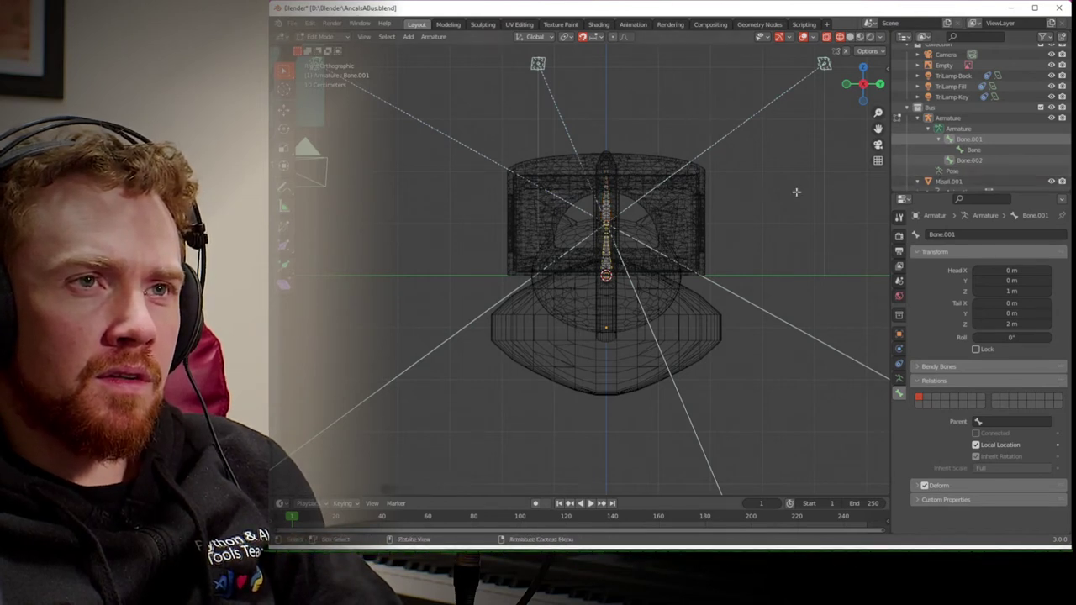
key("ctrl+z")
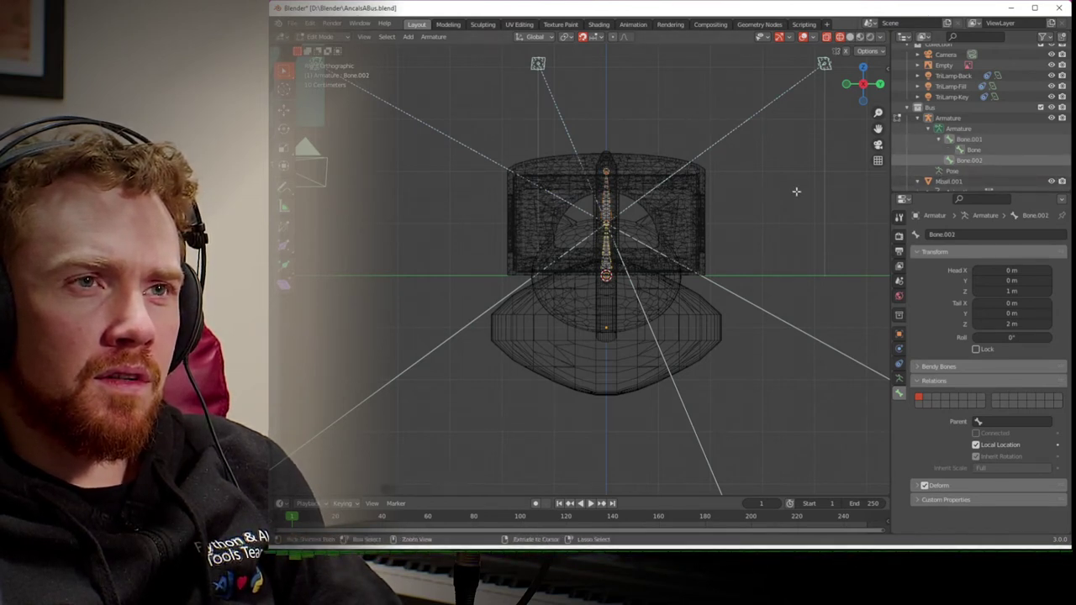
key("ctrl+z")
key("ctrl+z")
key("ctrl+z")
key("ctrl+z")
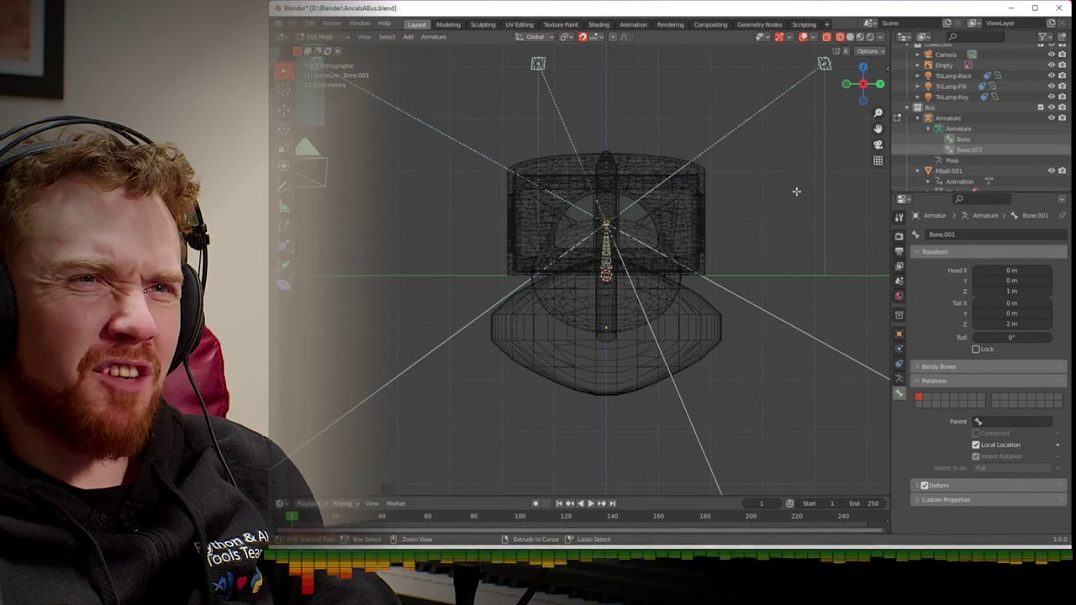
left_click(961, 140)
key("ctrl+p")
left_click(778, 215)
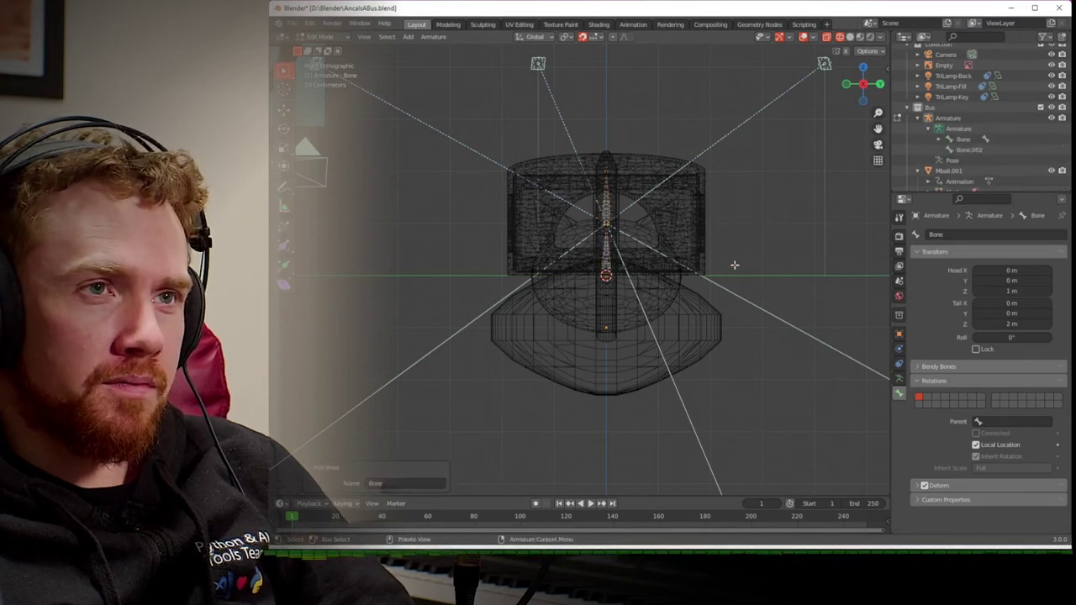
- Connect Bone.001 to Bone, then connect Bone.002 to its parent bone
left_click(950, 150)
key("ctrl+p")
left_click(812, 196)
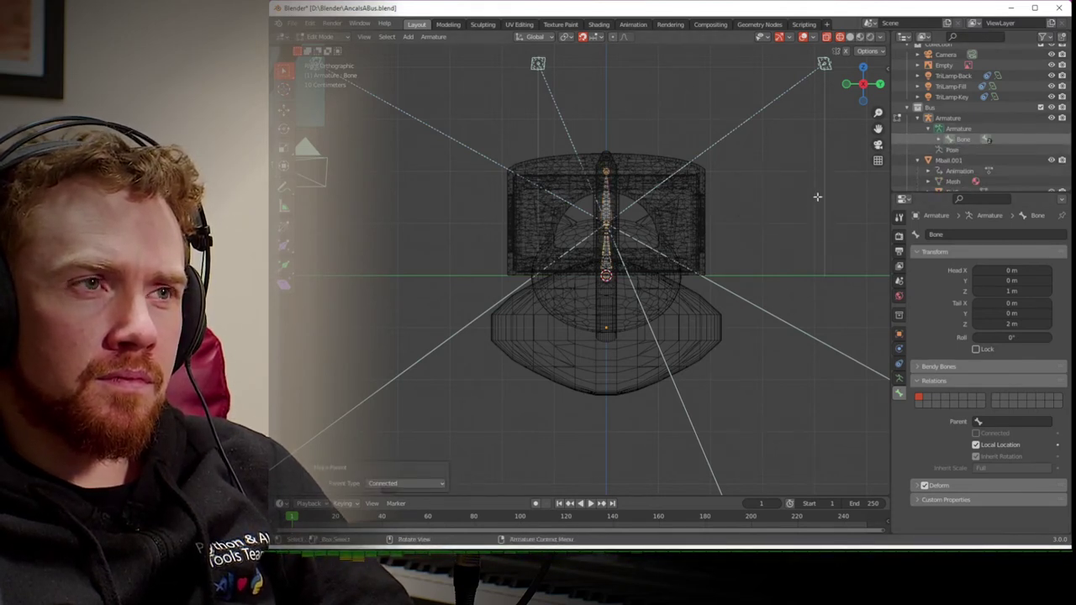
left_click(934, 143)
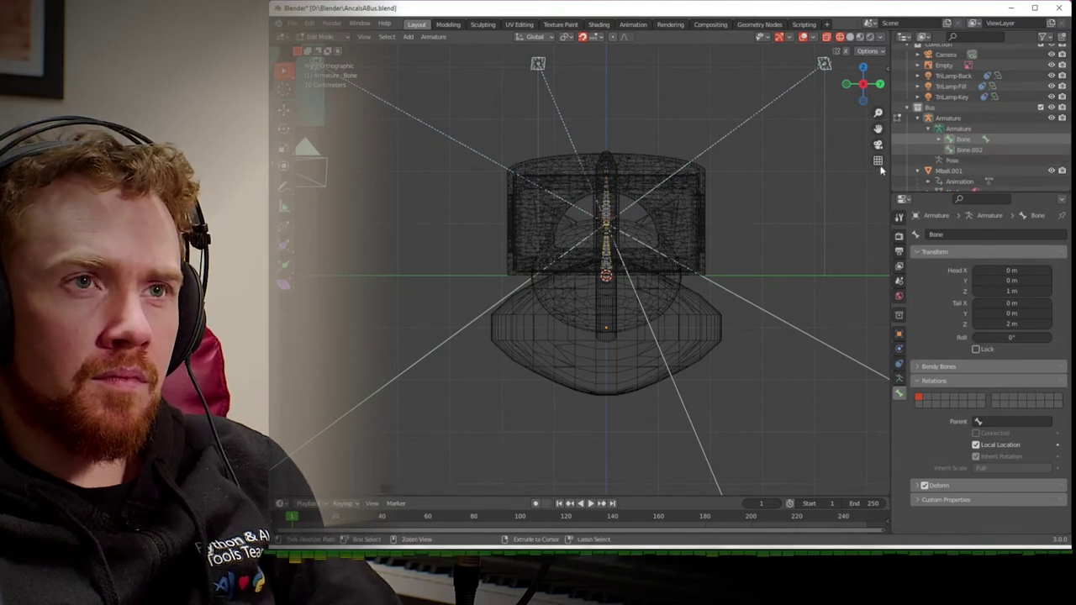
left_click(940, 141)
left_click(967, 150)
left_click(967, 160, "ctrl")
key("ctrl+p")
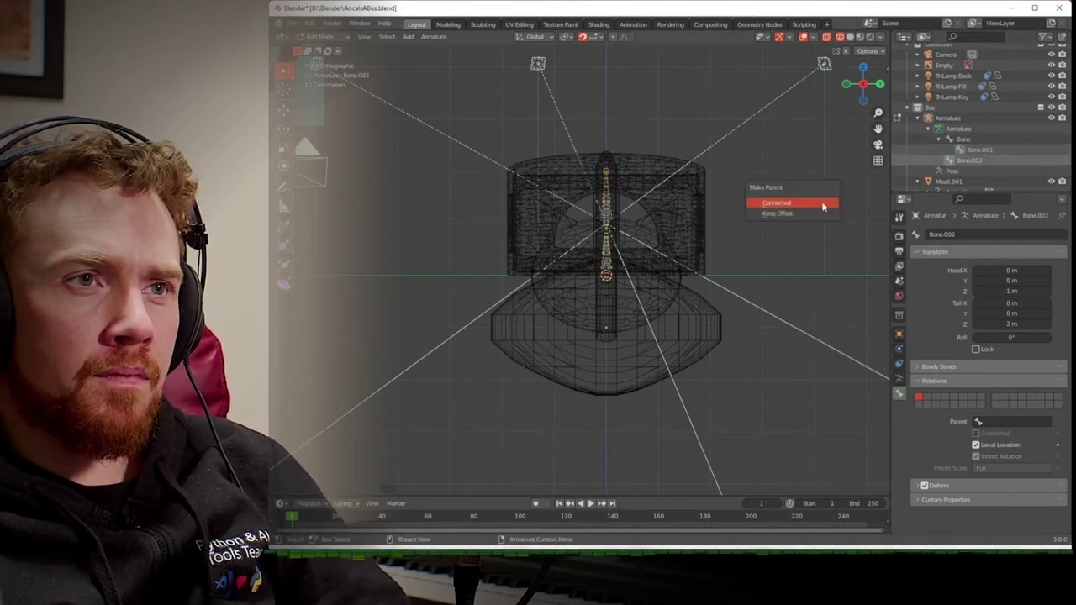
left_click(823, 206)
- Make Bone.002 a connected child of Bone.001
left_click(939, 150)
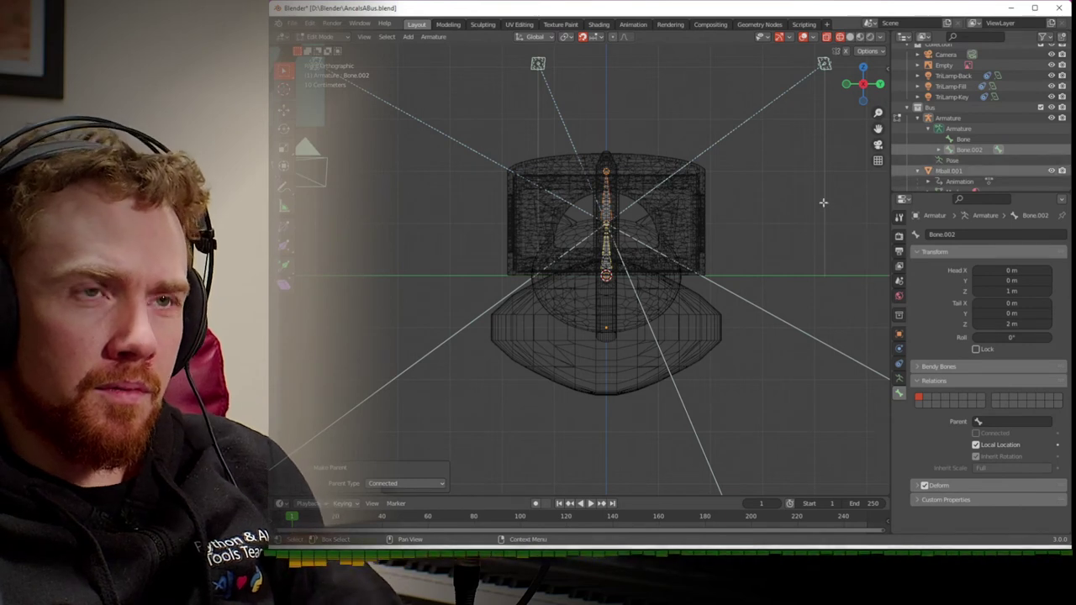
left_click(967, 160)
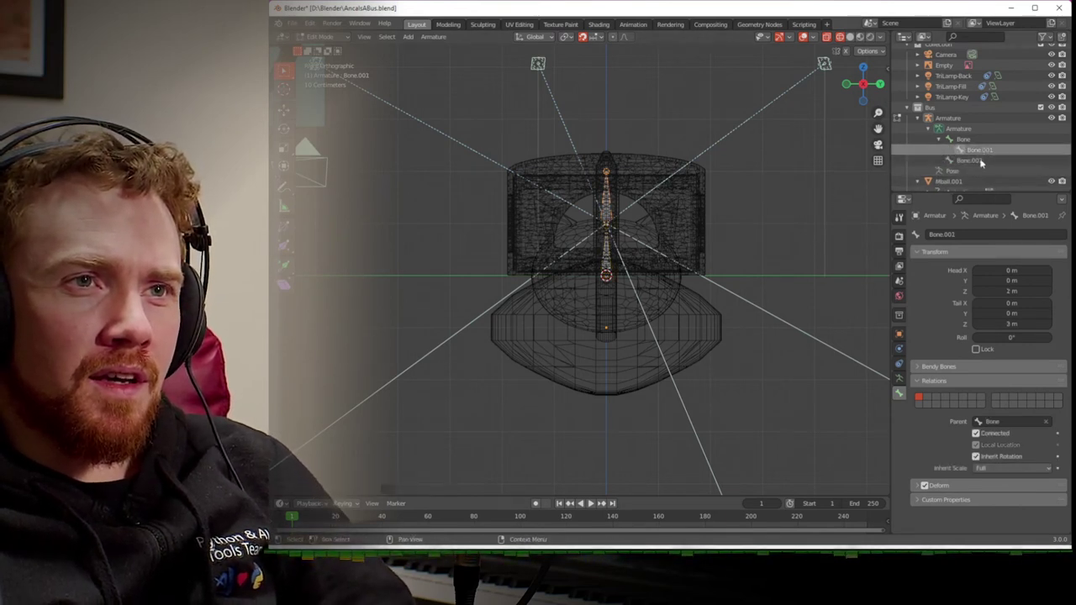
left_click(978, 149, "ctrl")
key("ctrl+p")
left_click(819, 212)
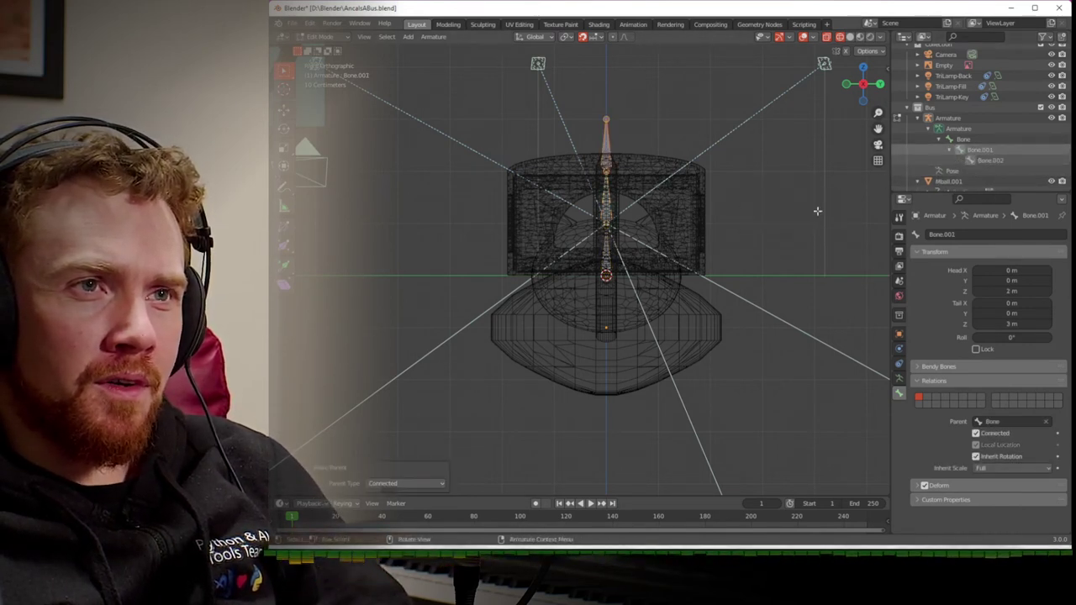
- Add a new bone, Bone.003, and connect it on top of Bone.002
key("shift+a")
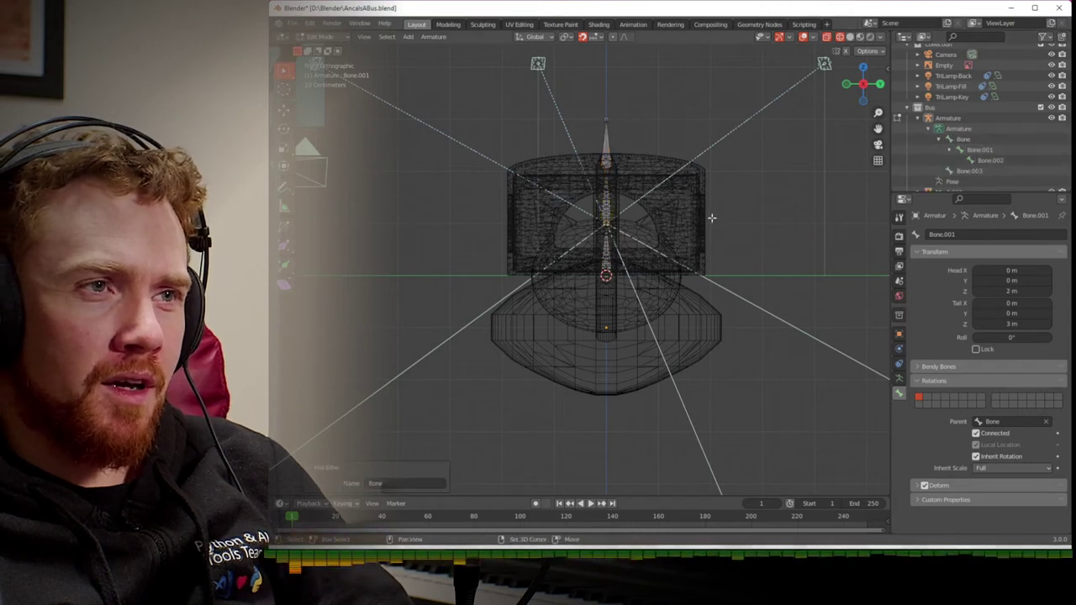
left_click(989, 159, "ctrl")
key("ctrl+p")
left_click(770, 216)
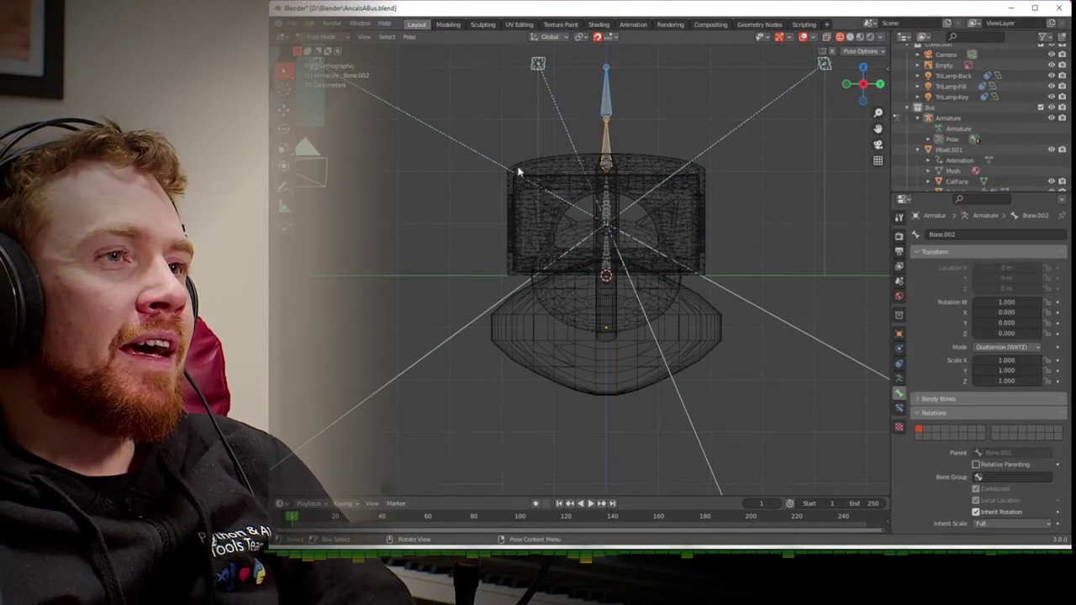
- Return to Object Mode and add a 1 m NURBS surface cylinder at the world origin
key("Tab")
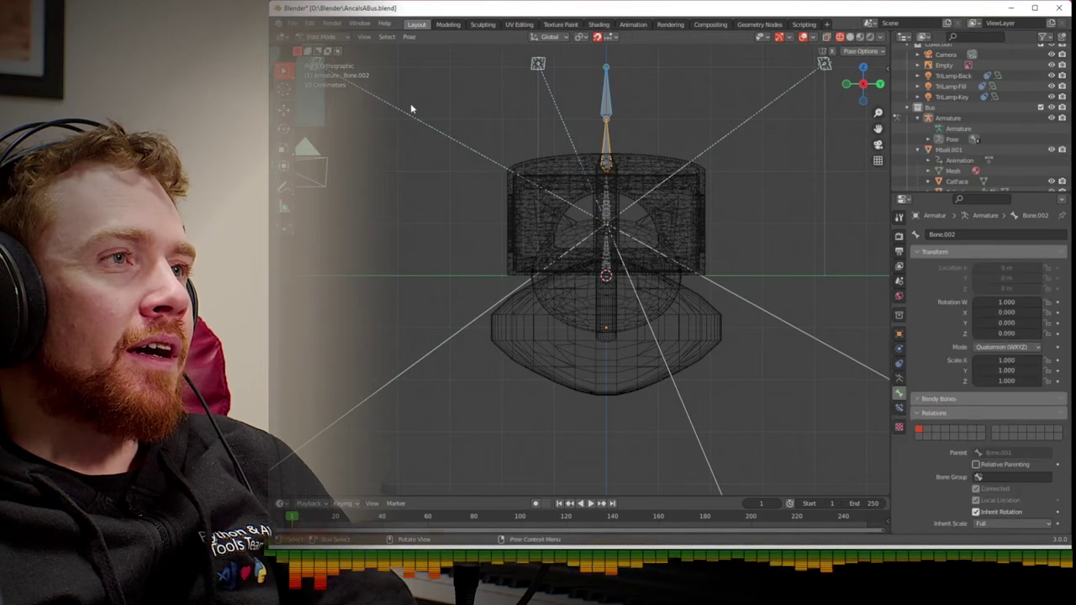
left_click(407, 37)
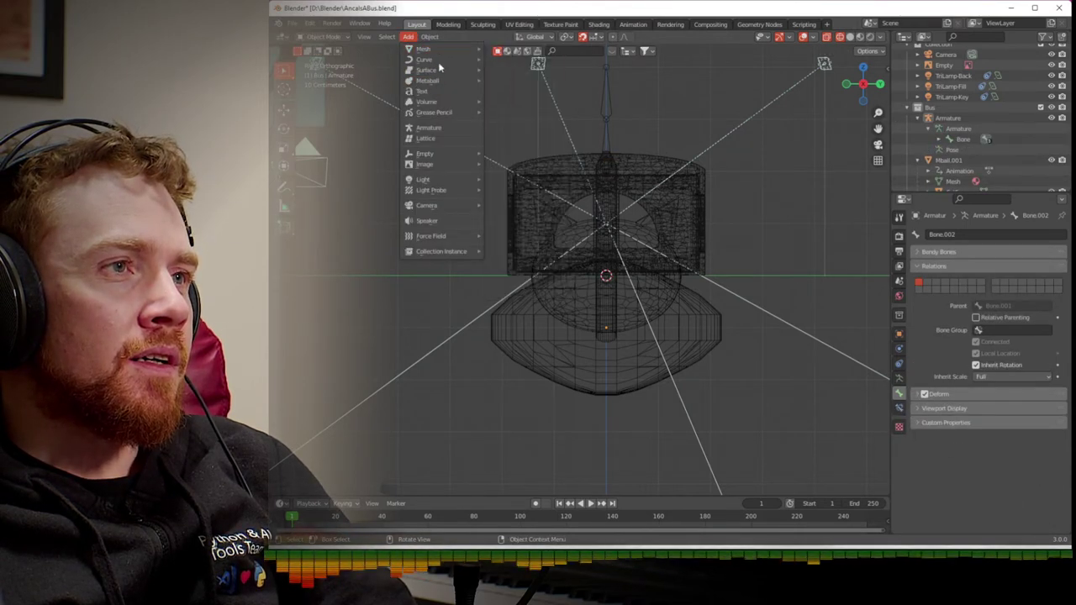
mouse_move(438, 53)
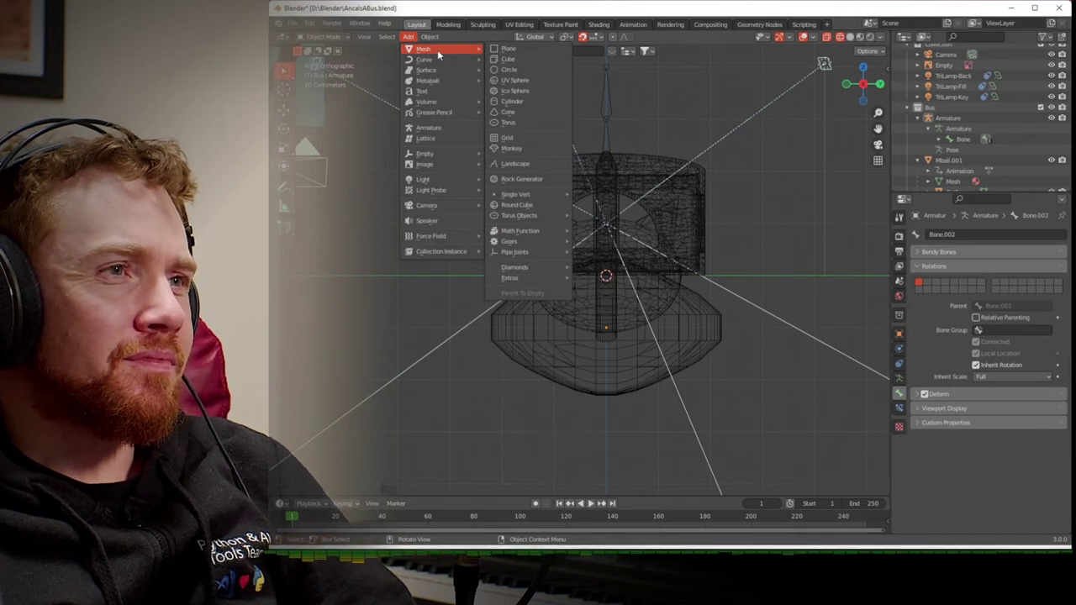
mouse_move(442, 71)
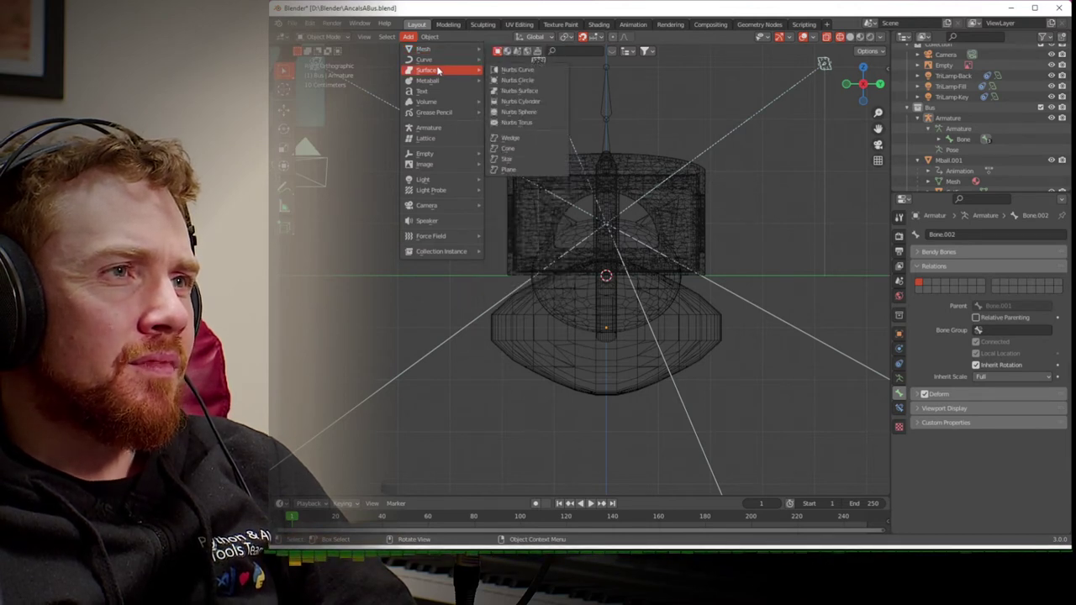
left_click(518, 100)
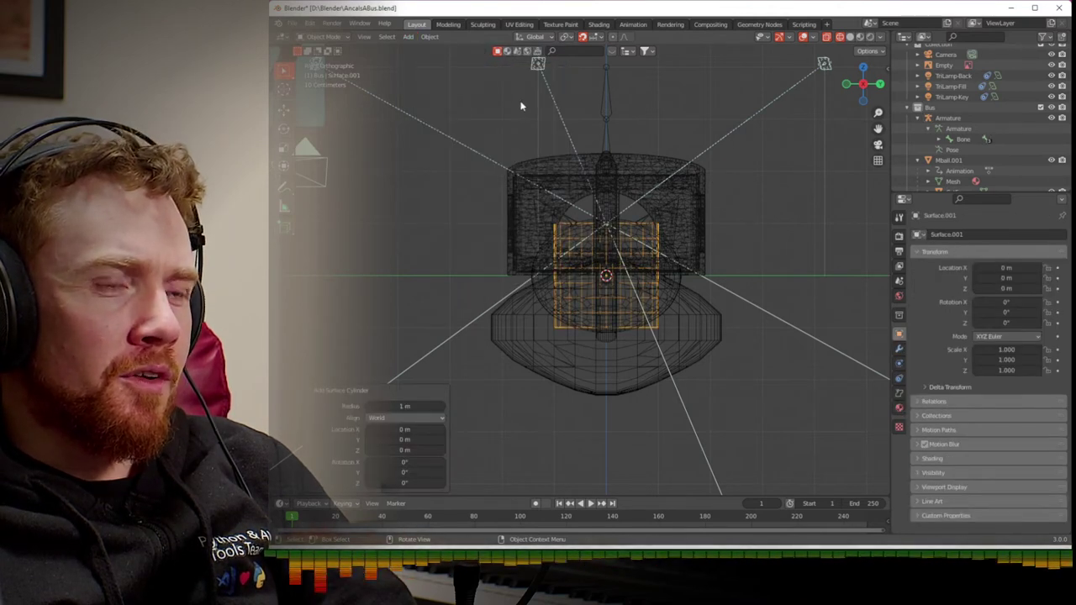
- In Edit Mode, scale the cylinder's hull to 0.359 and raise it 0.4 m along Z
key("Tab")
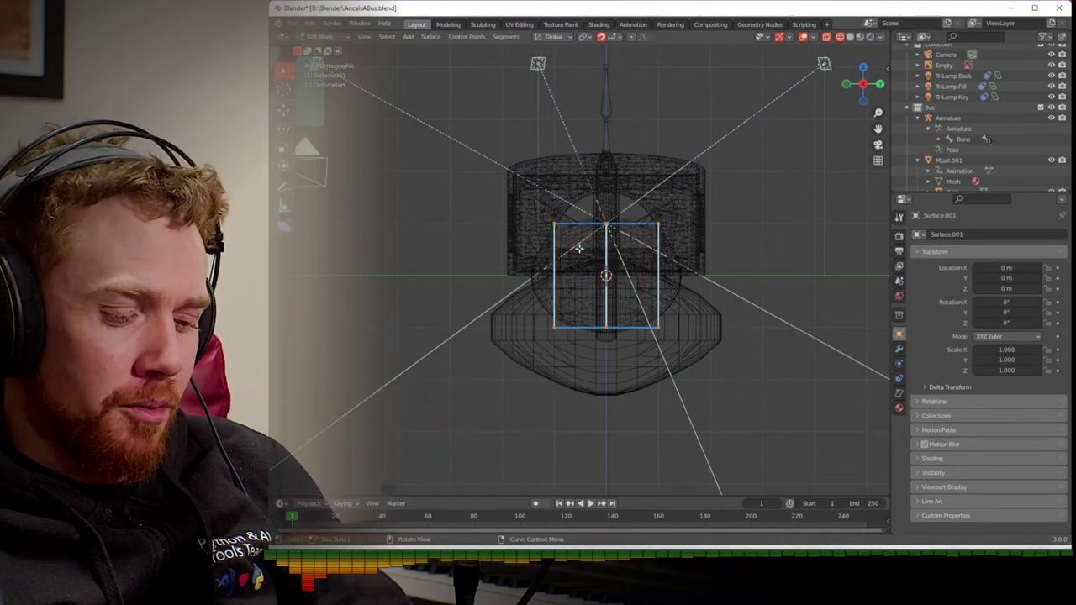
key("s")
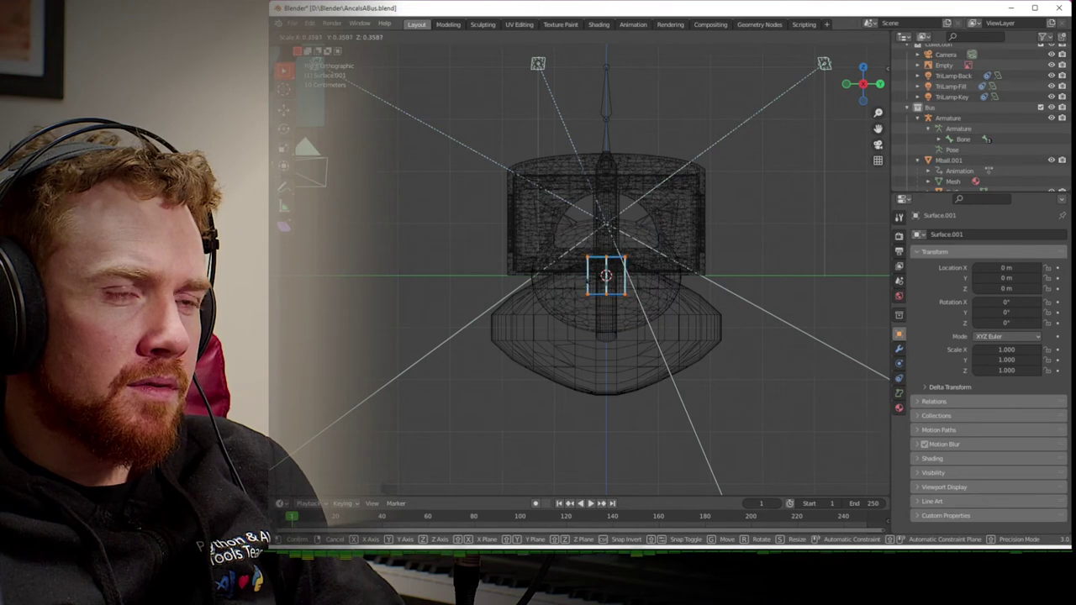
left_click(594, 280)
key("g")
key("z")
key("Return")
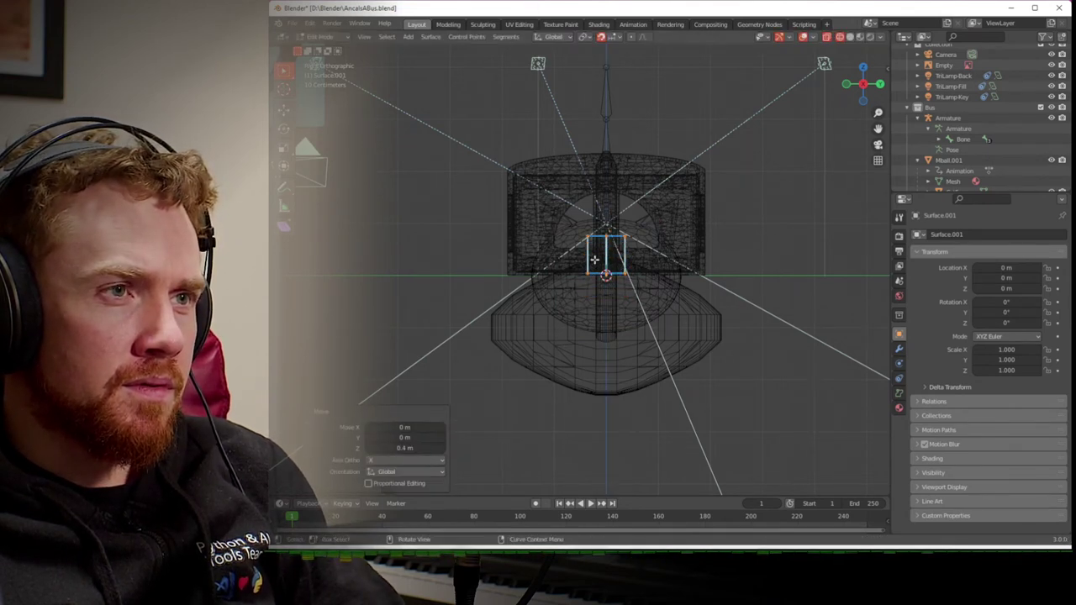
- Select the top control points and start moving them upward along Z
left_click(598, 229)
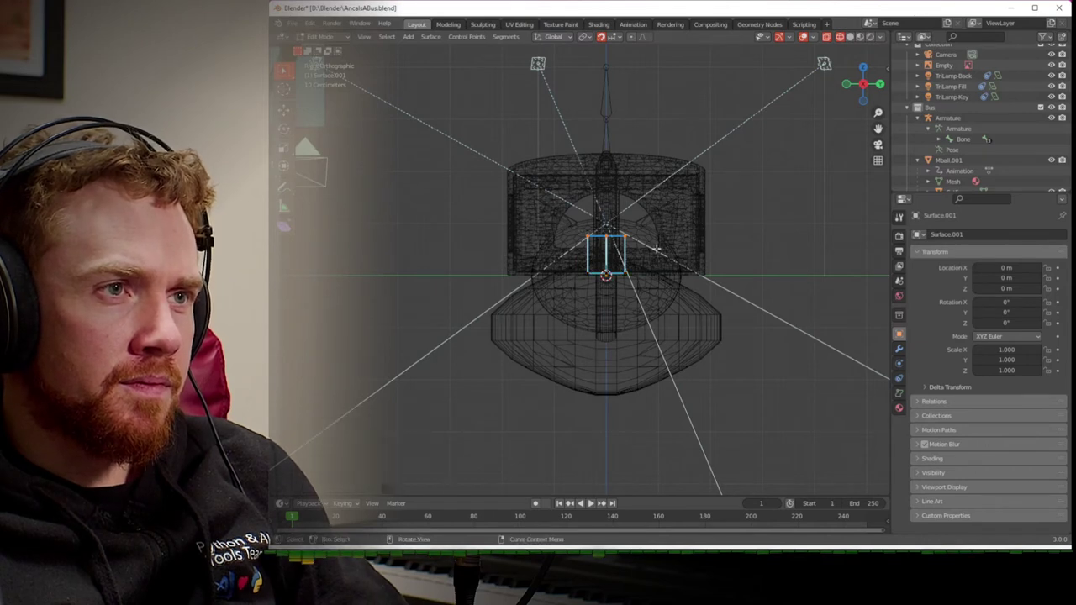
key("g")
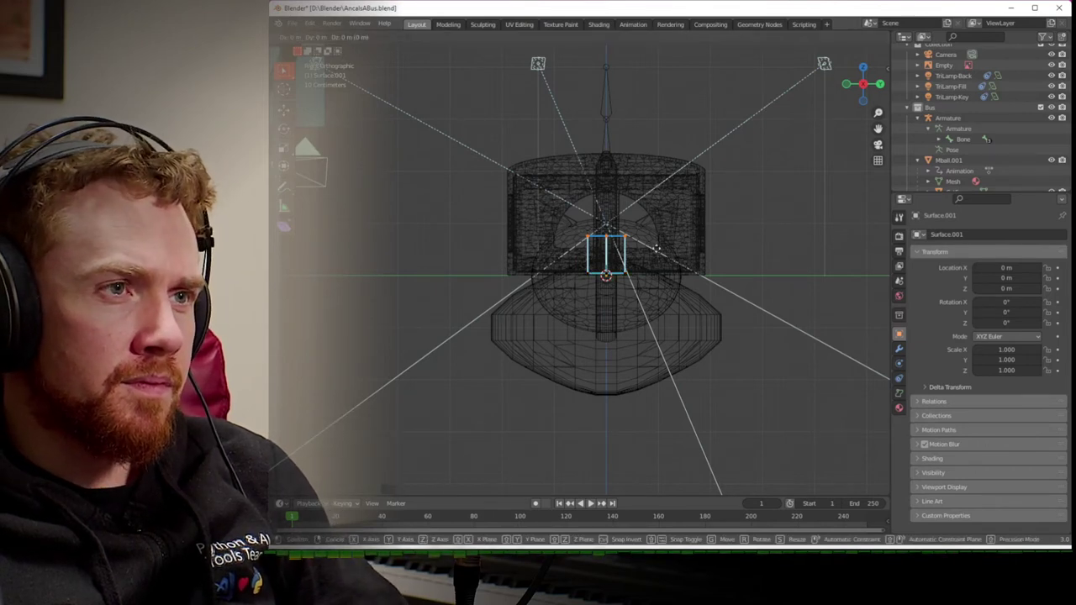
key("Escape")
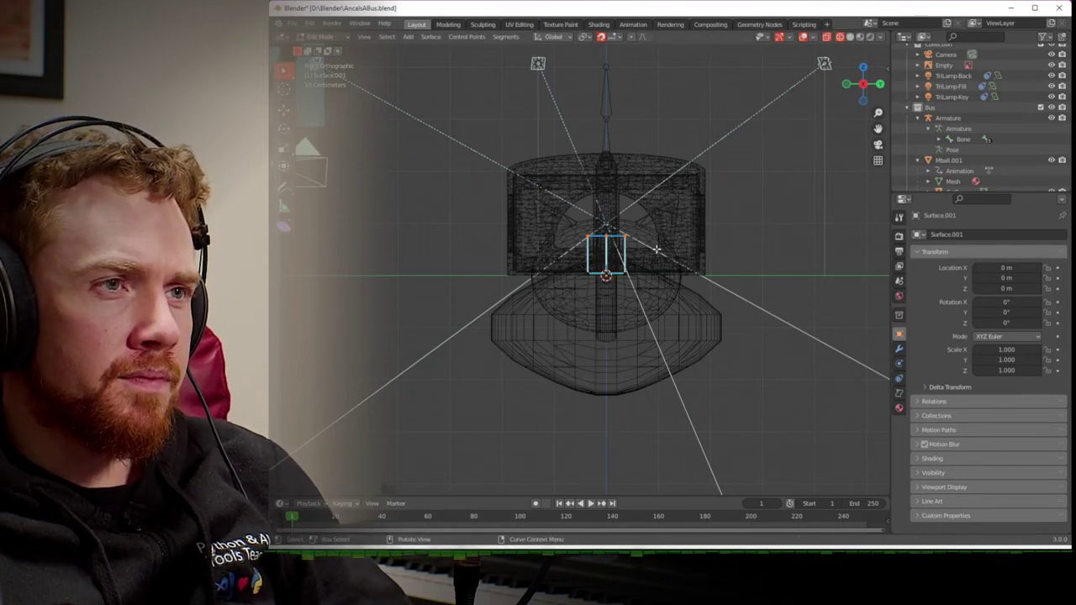
key("g")
key("z")
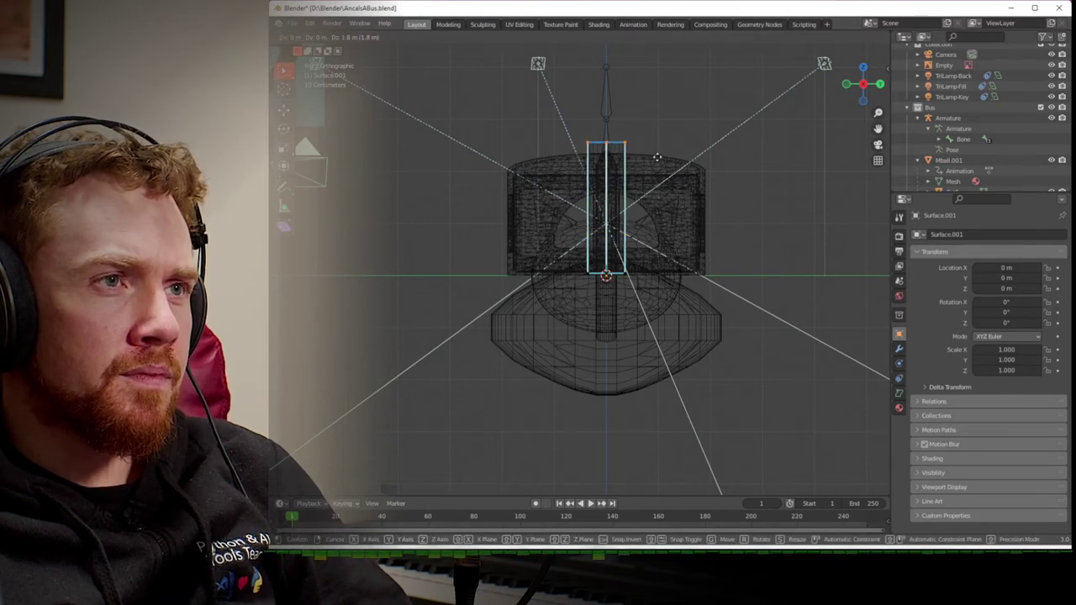
- Raise the top points 3.3 m, extrude them up 0.4 m and taper them to 0.359
left_click(655, 76)
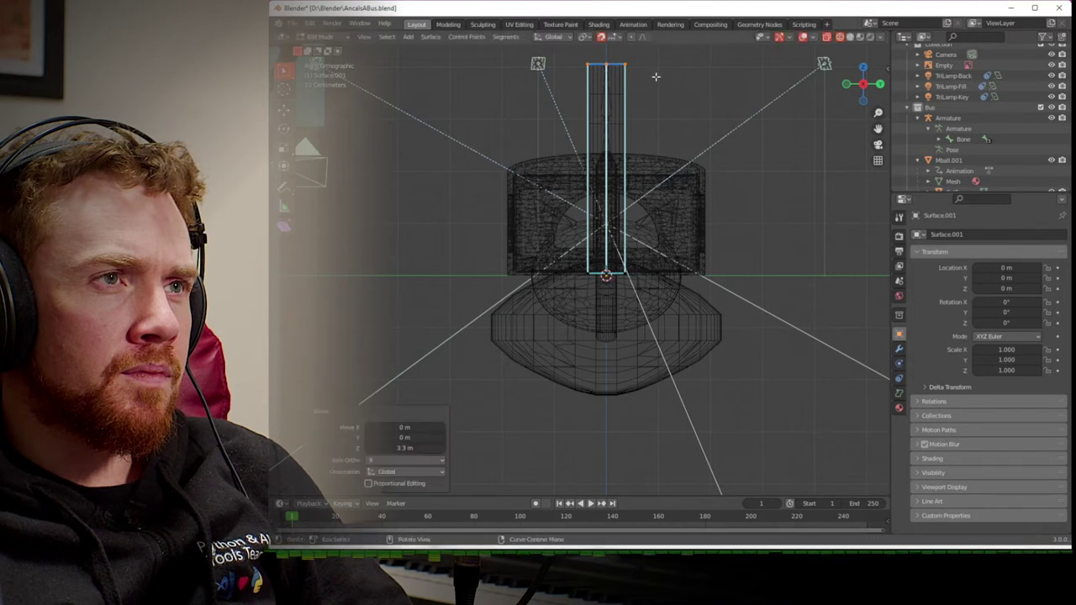
key("e")
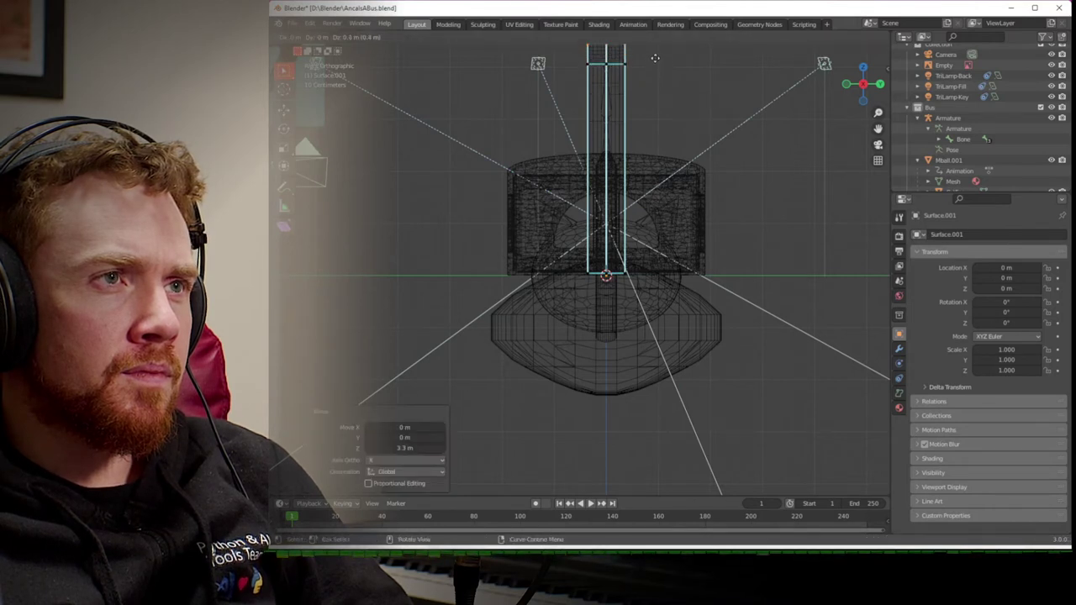
left_click(656, 58)
key("s")
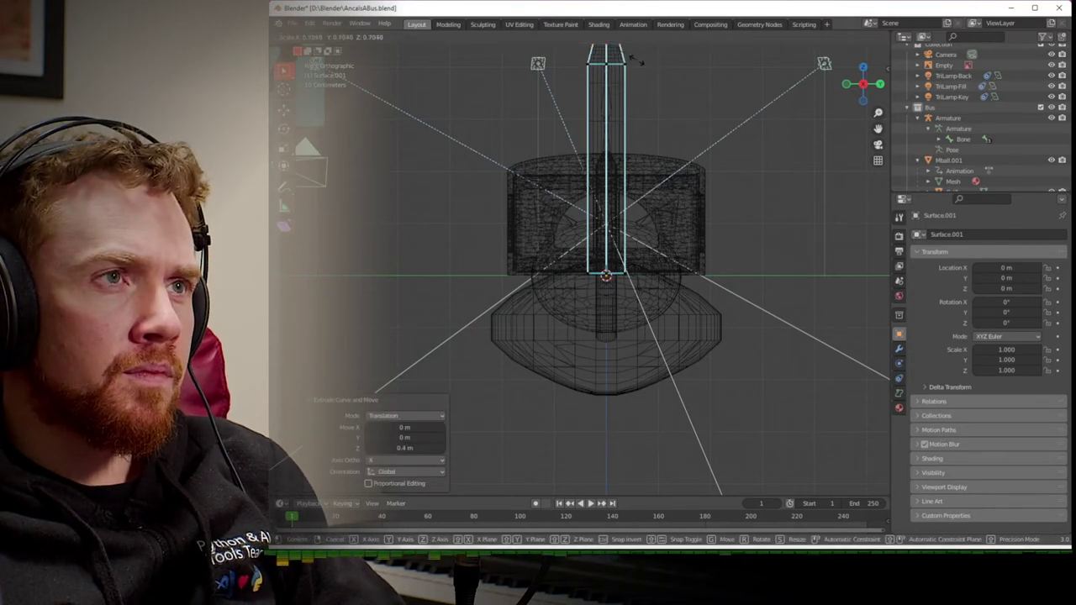
left_click(615, 60)
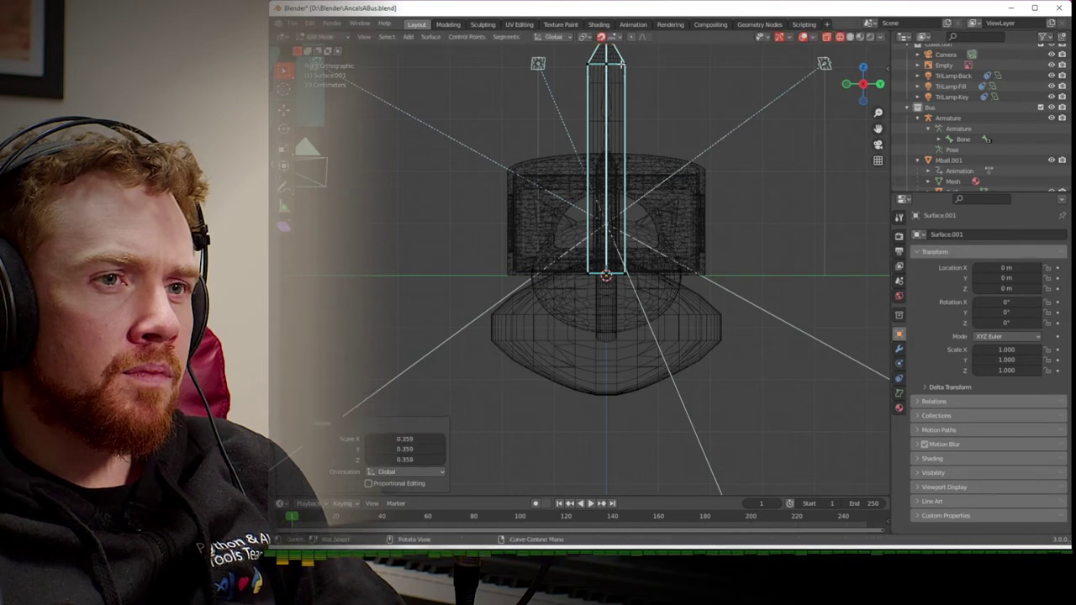
- Select the bottom points, move them down 0.3 m and widen them to 1.413
middle_click_drag(697, 92, 695, 161, "shift")
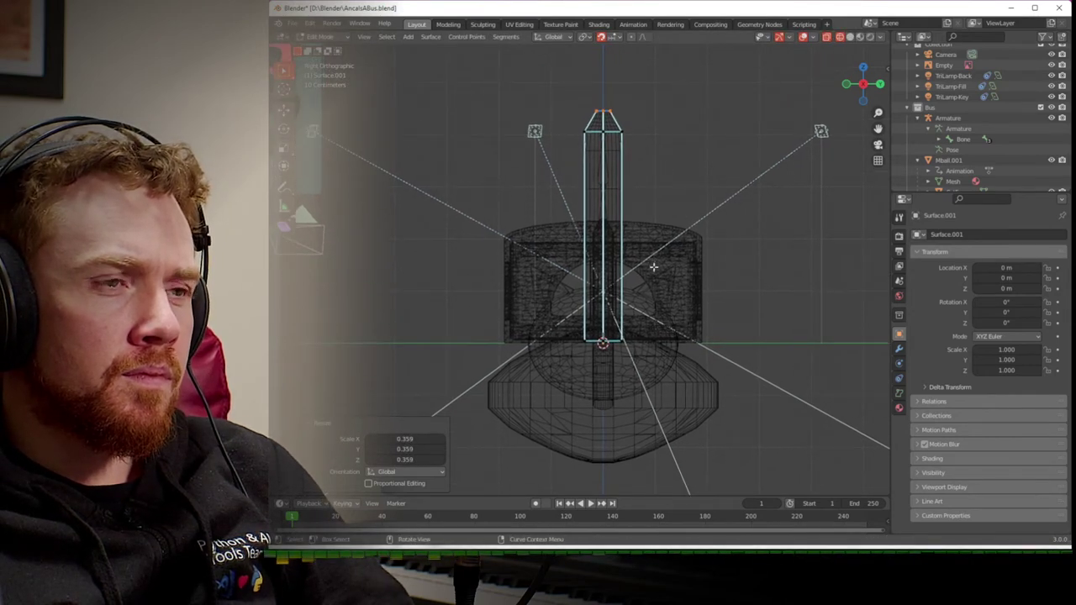
left_click_drag(575, 333, 623, 354)
key("g")
left_click(642, 362)
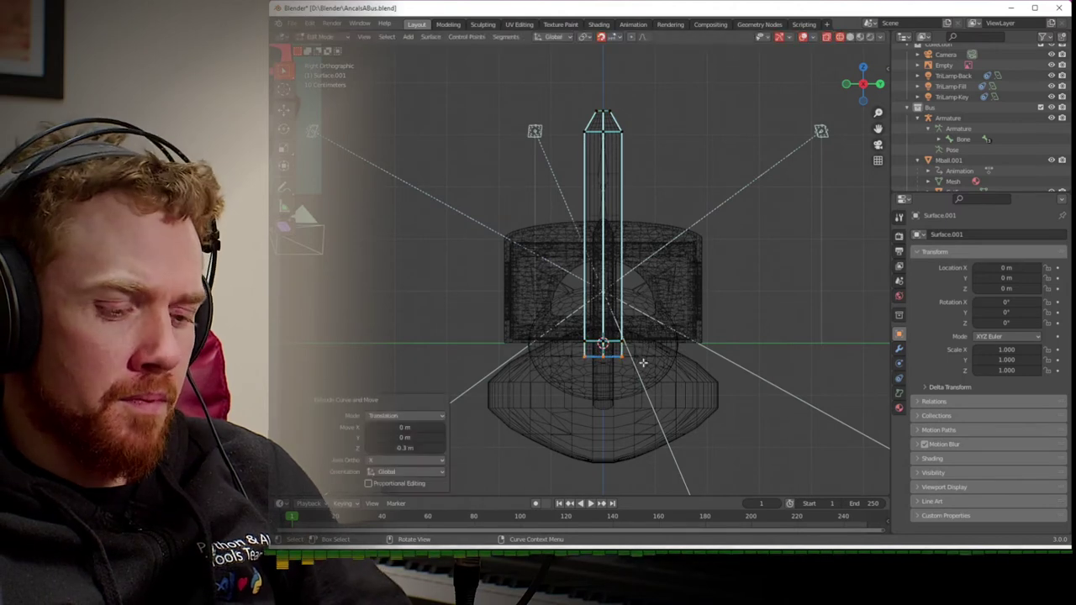
key("s")
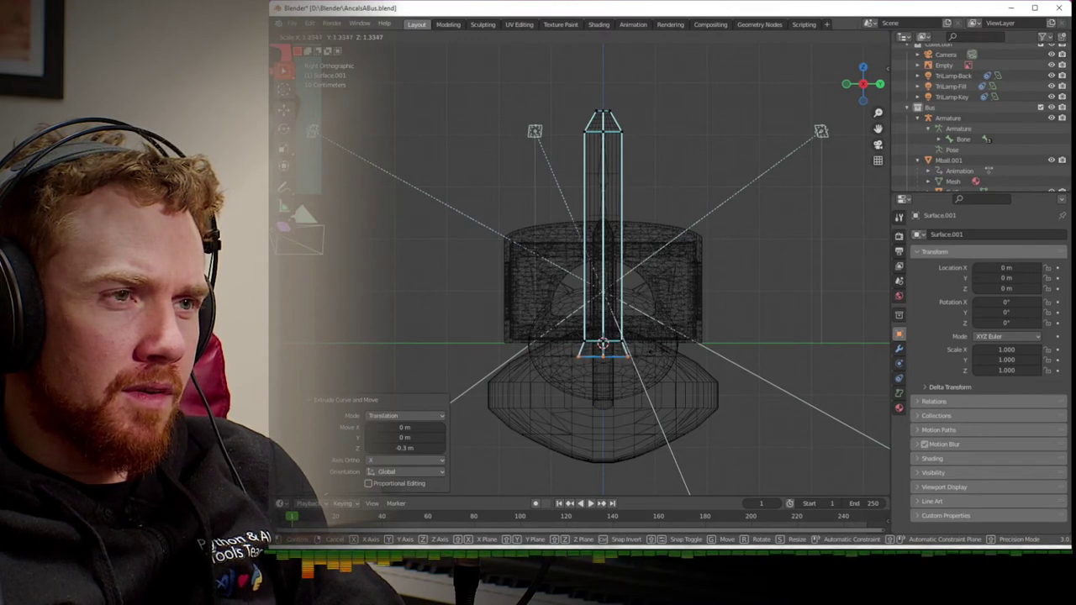
left_click(603, 343)
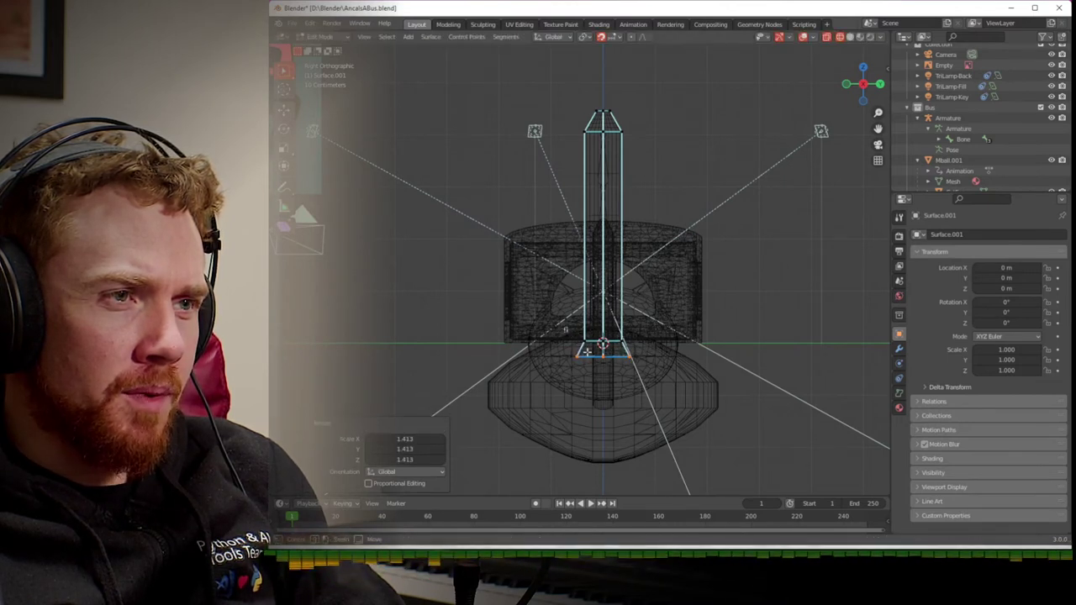
key("g")
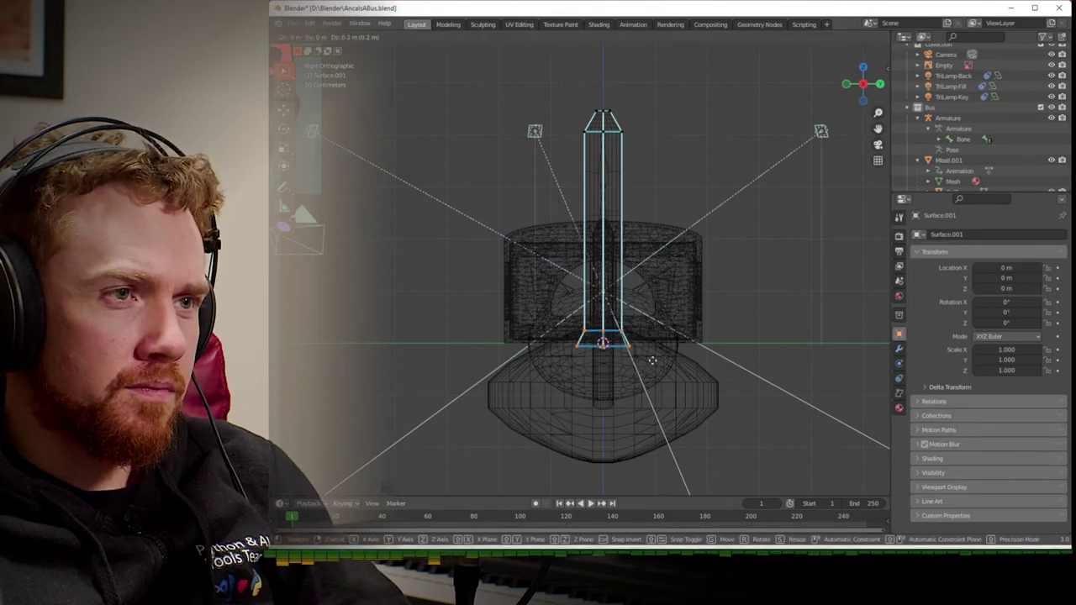
left_click(653, 355)
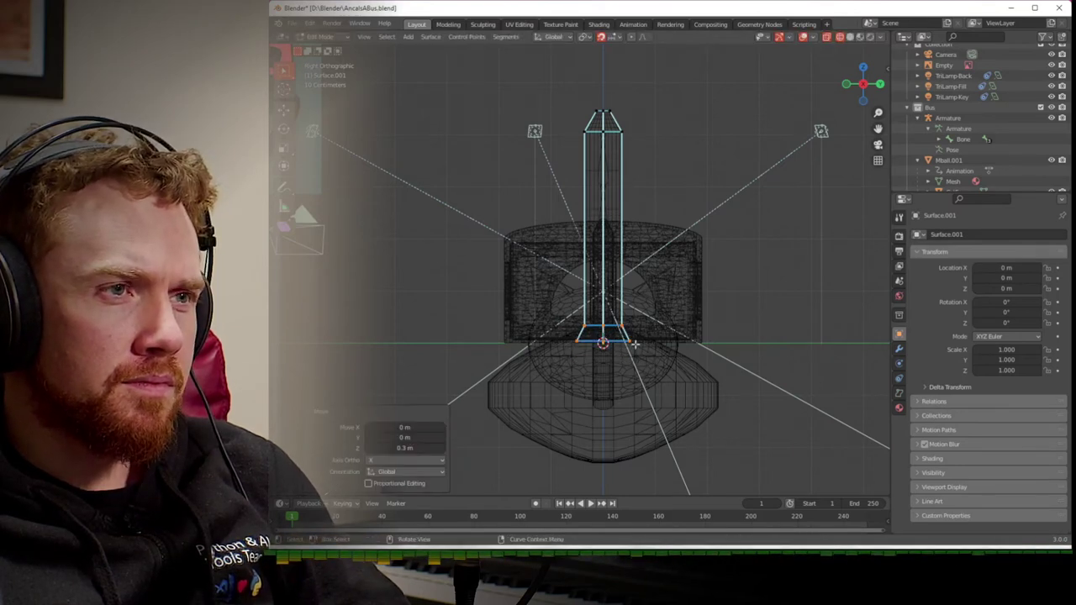
- Switch the viewport to solid shading and orbit around the bus to inspect the tower
middle_click_drag(785, 143, 938, 173)
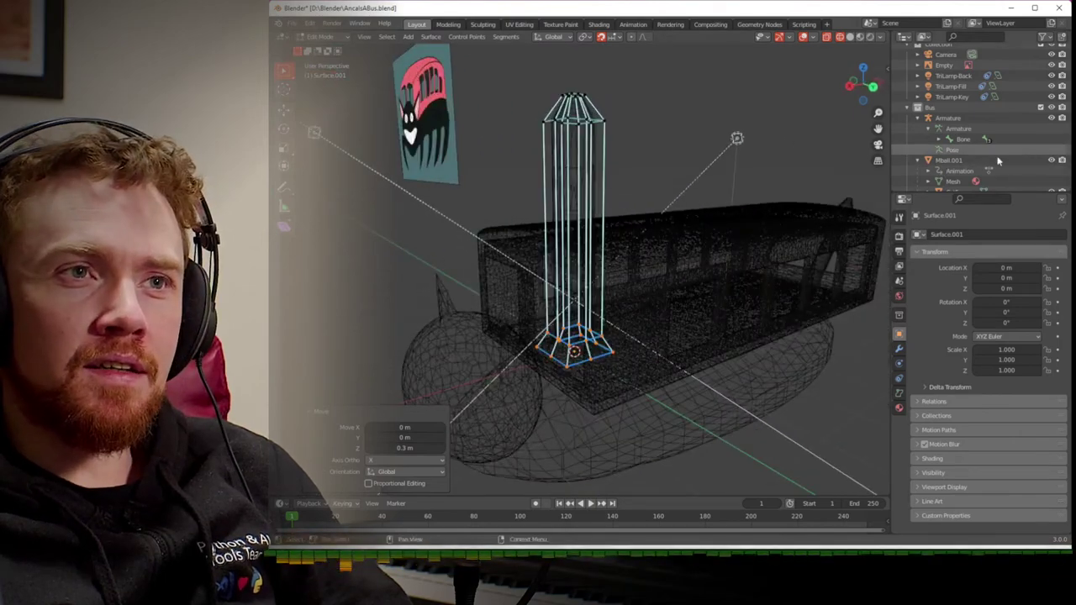
middle_click_drag(777, 207, 809, 210)
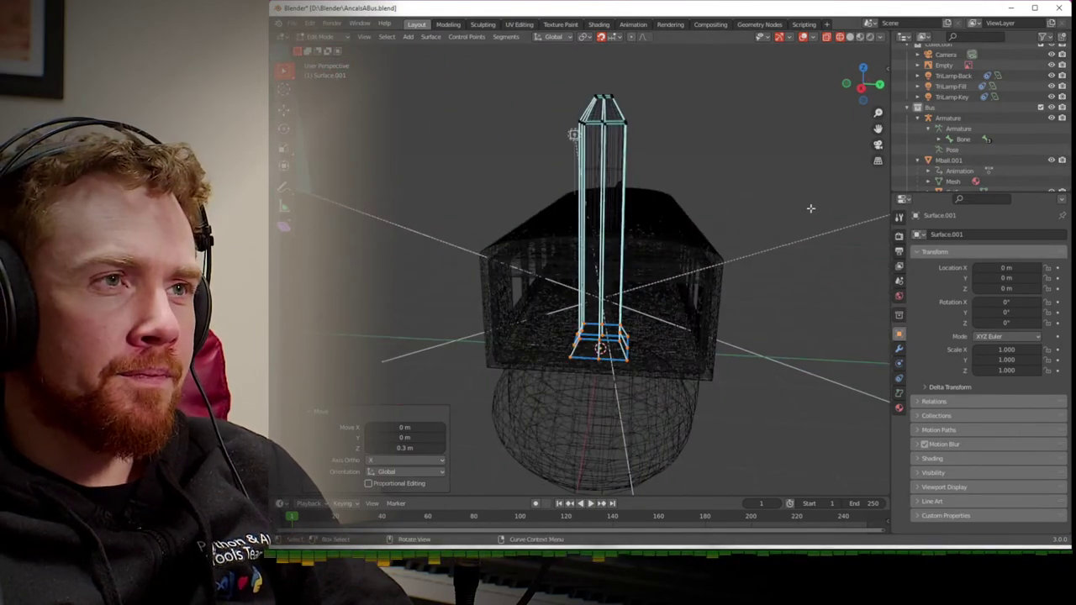
left_click(850, 37)
middle_click_drag(802, 181, 698, 189)
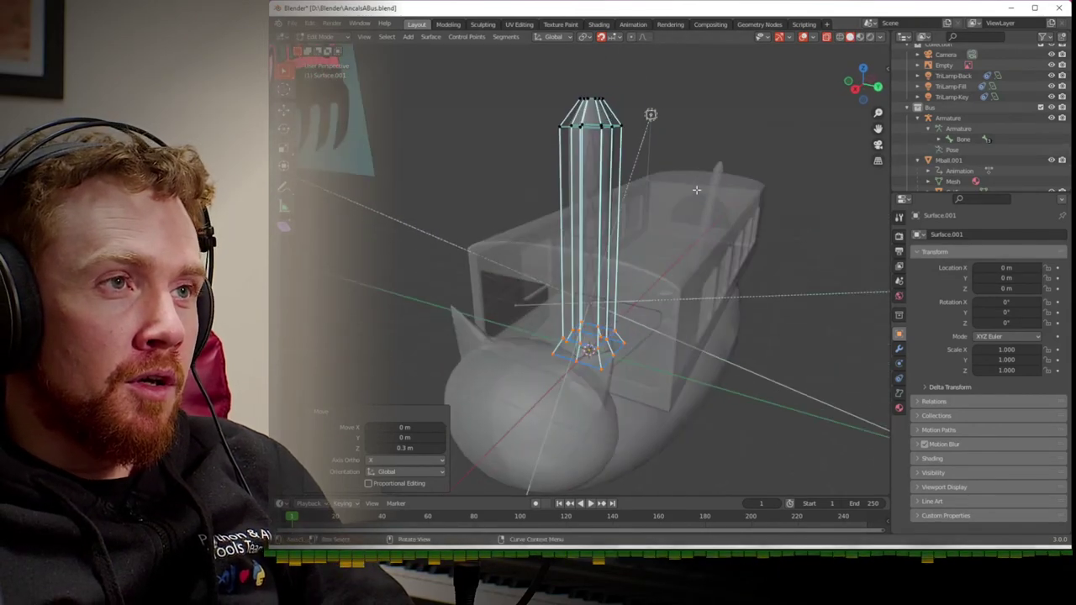
scroll(698, 189, "up", 5)
scroll(639, 348, "down", 2)
middle_click_drag(625, 322, 864, 422)
left_click(899, 393)
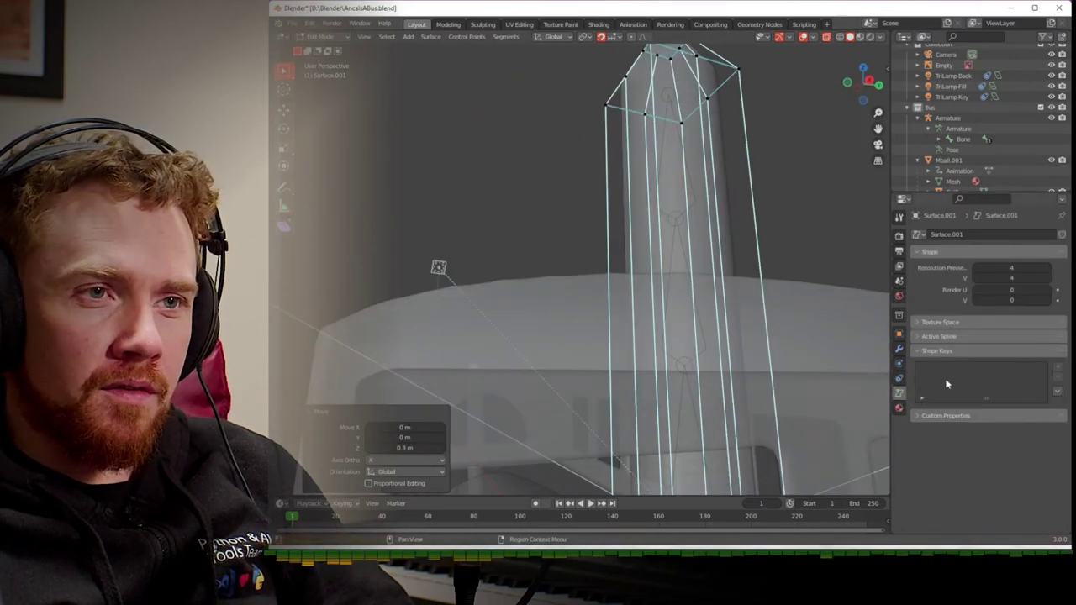
- In Active Spline settings, set Order U to 6 and Order V to 3
left_click(959, 325)
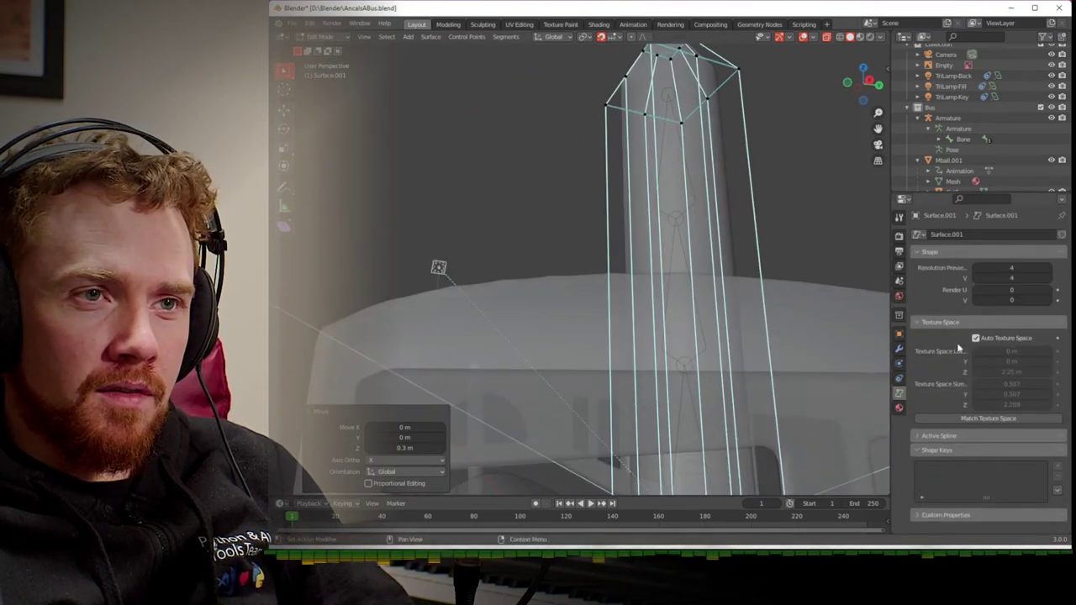
left_click(950, 322)
left_click(956, 337)
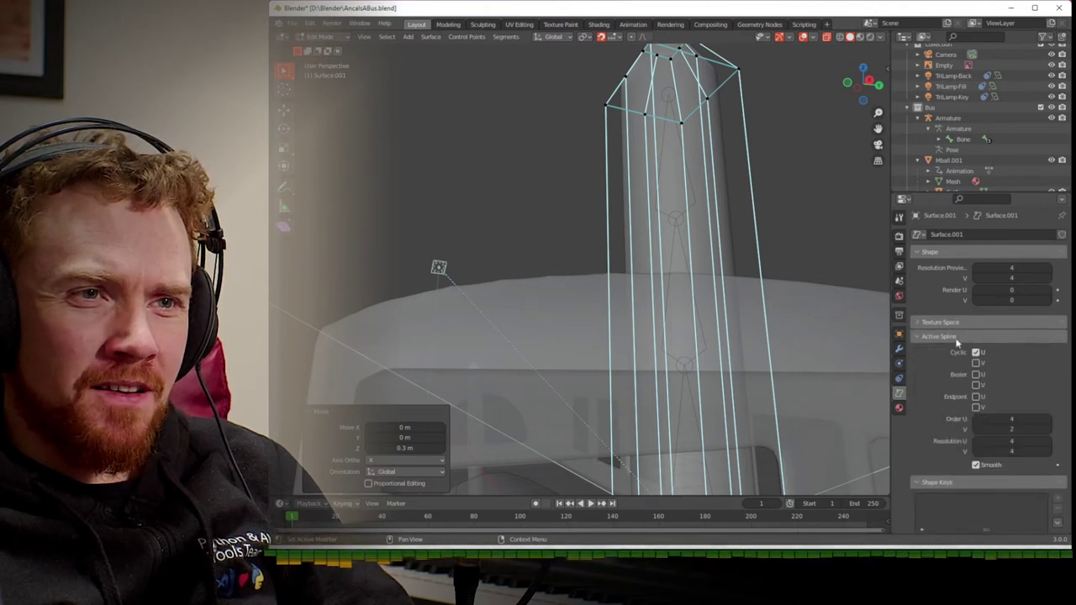
left_click(1048, 420)
left_click(1048, 419)
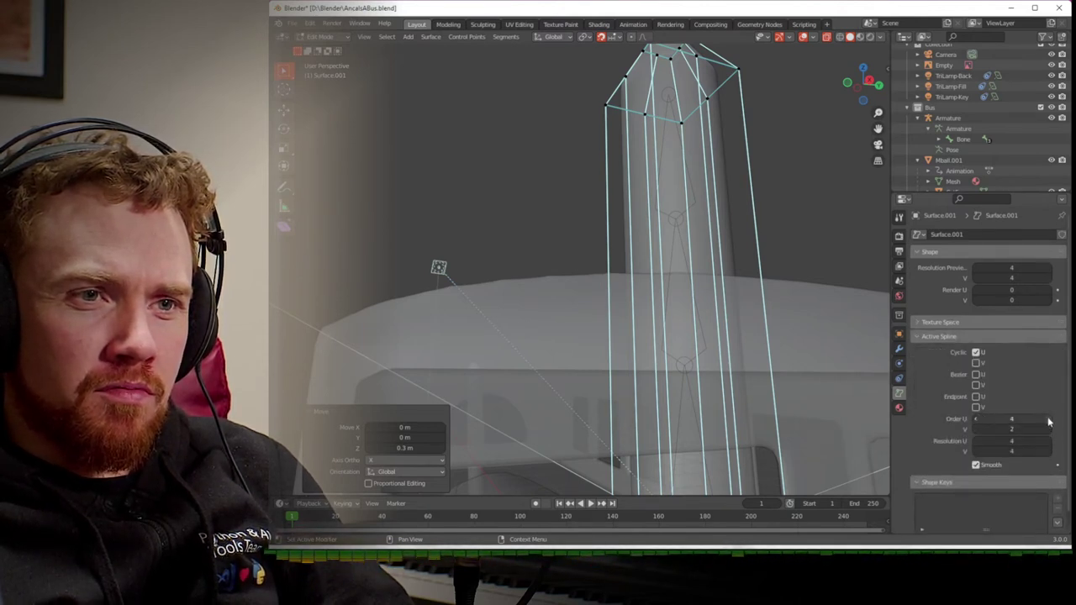
left_click(1048, 429)
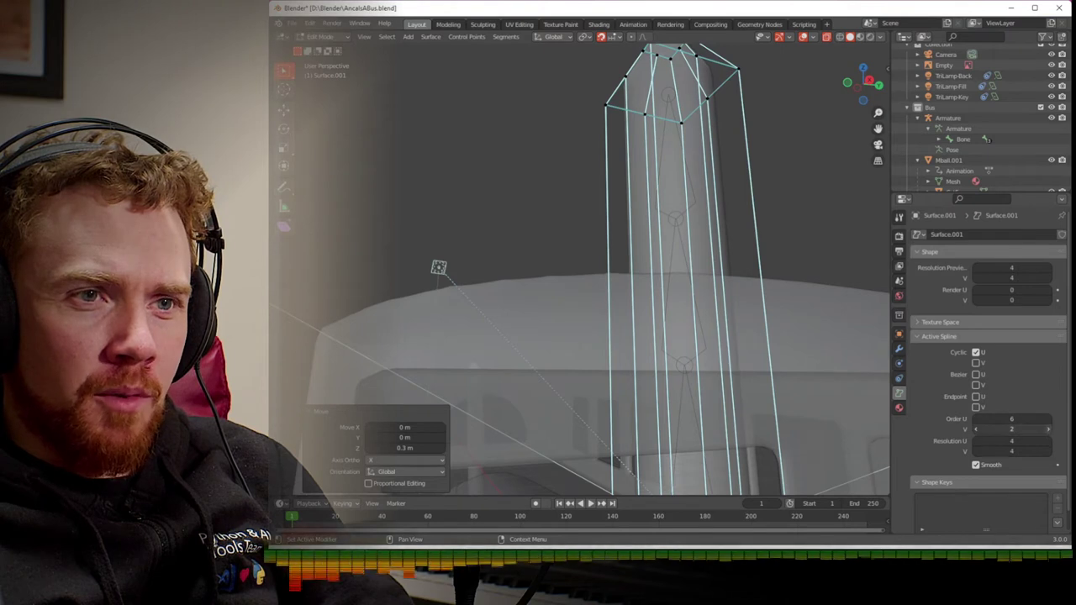
left_click(1048, 430)
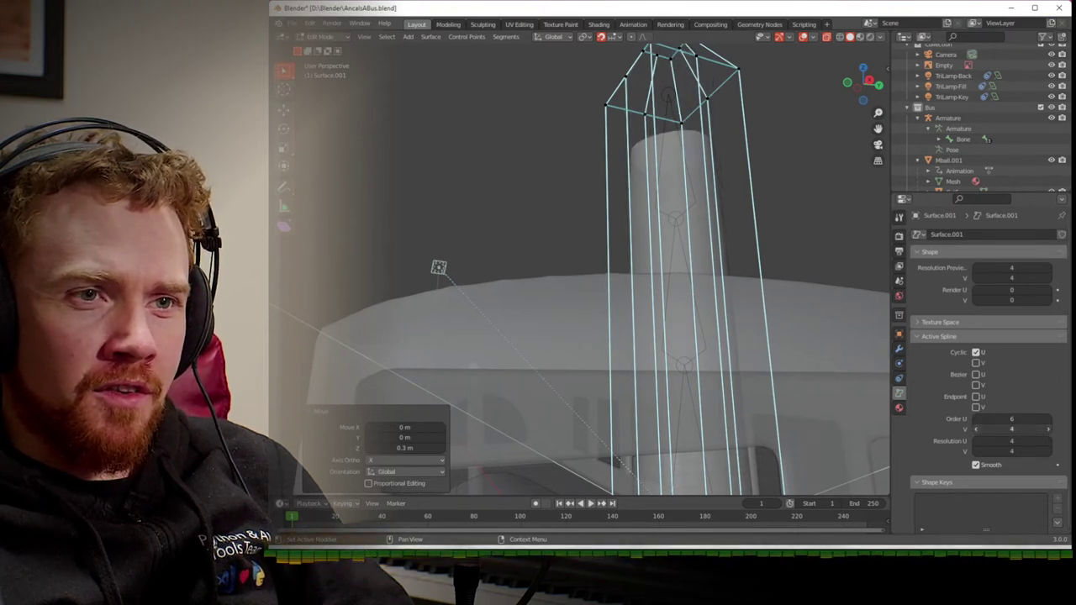
left_click(976, 429)
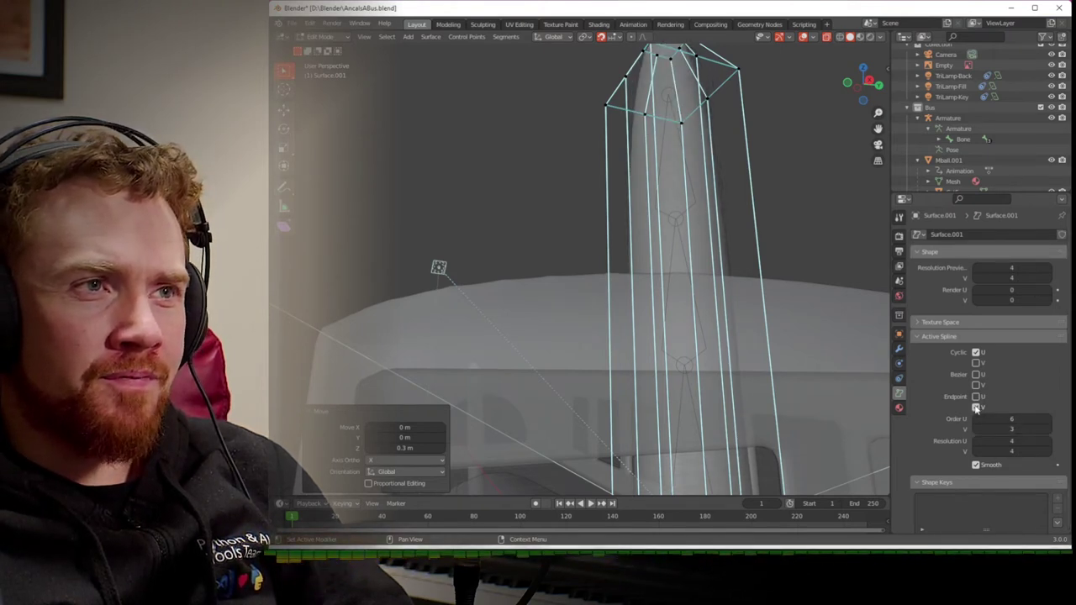
- Orbit and frame the tower's base to inspect the smoothed surface
middle_click_drag(772, 377, 737, 372)
scroll(736, 390, "down", 4)
scroll(738, 373, "up", 4)
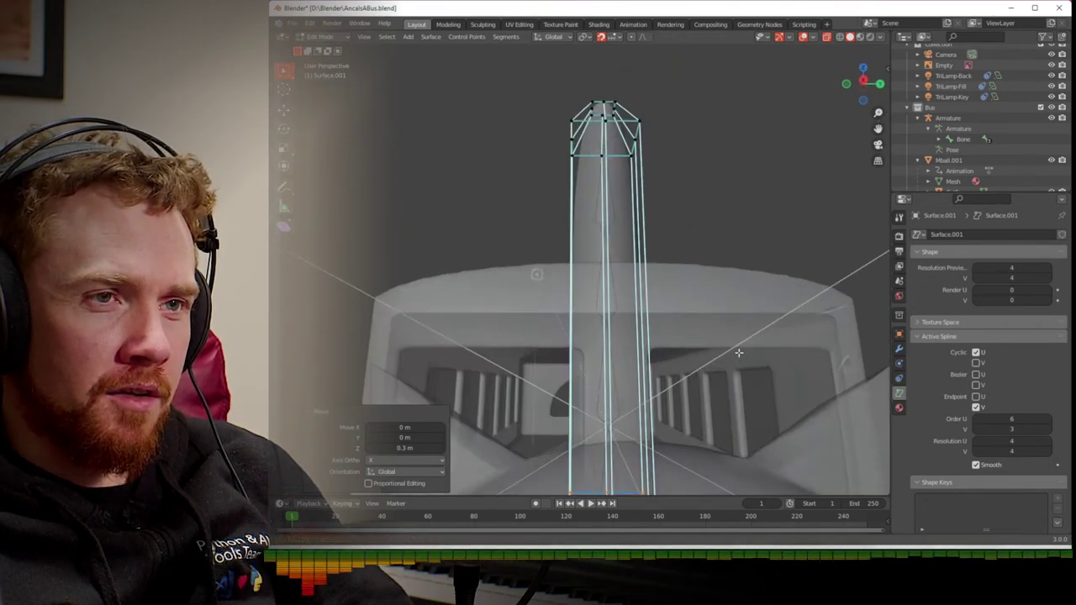
key("KP_Decimal")
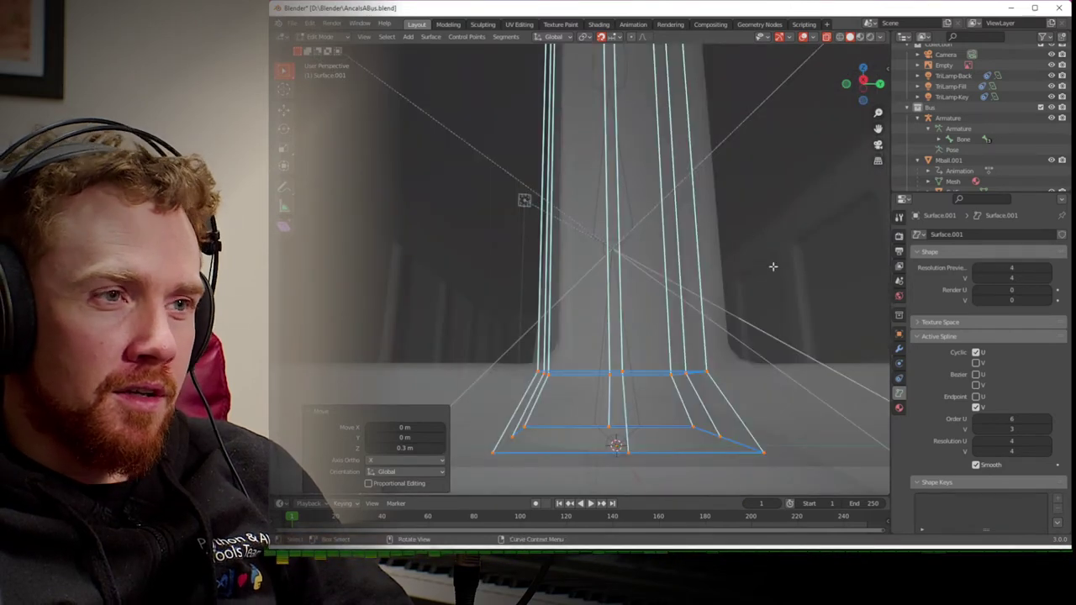
middle_click_drag(771, 266, 756, 311)
scroll(756, 310, "down", 10)
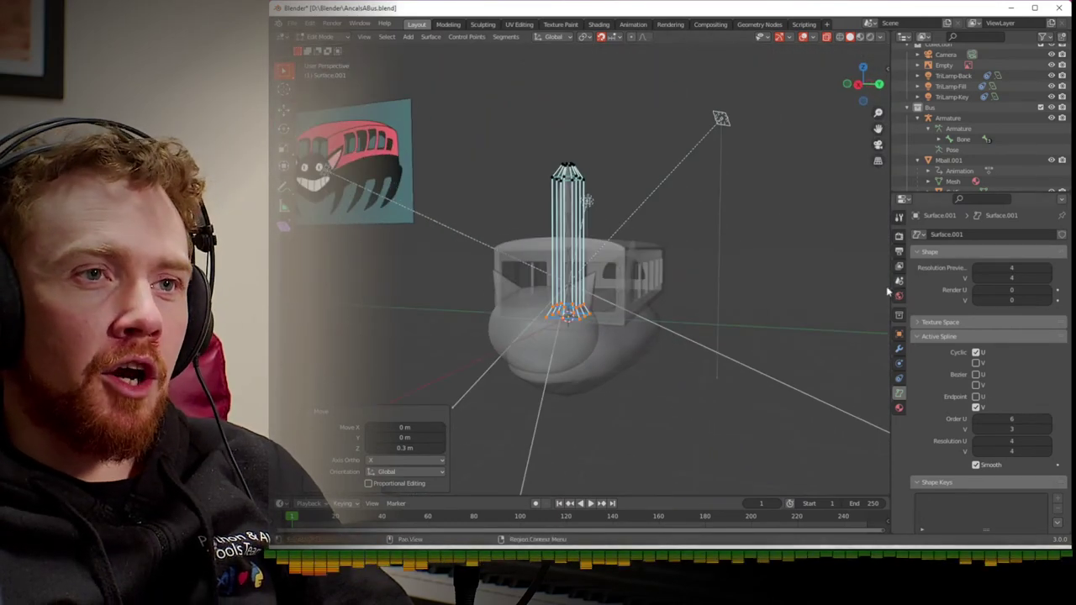
scroll(977, 160, "down", 3)
right_click(954, 180)
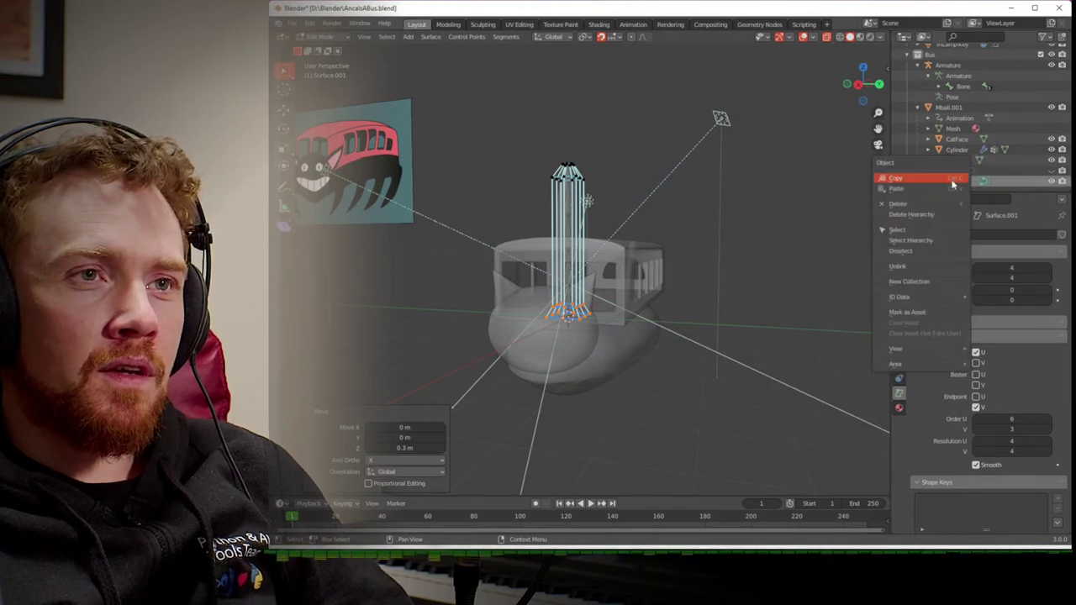
- Back in Object Mode, convert the Surface.001 tower into a mesh
key("Tab")
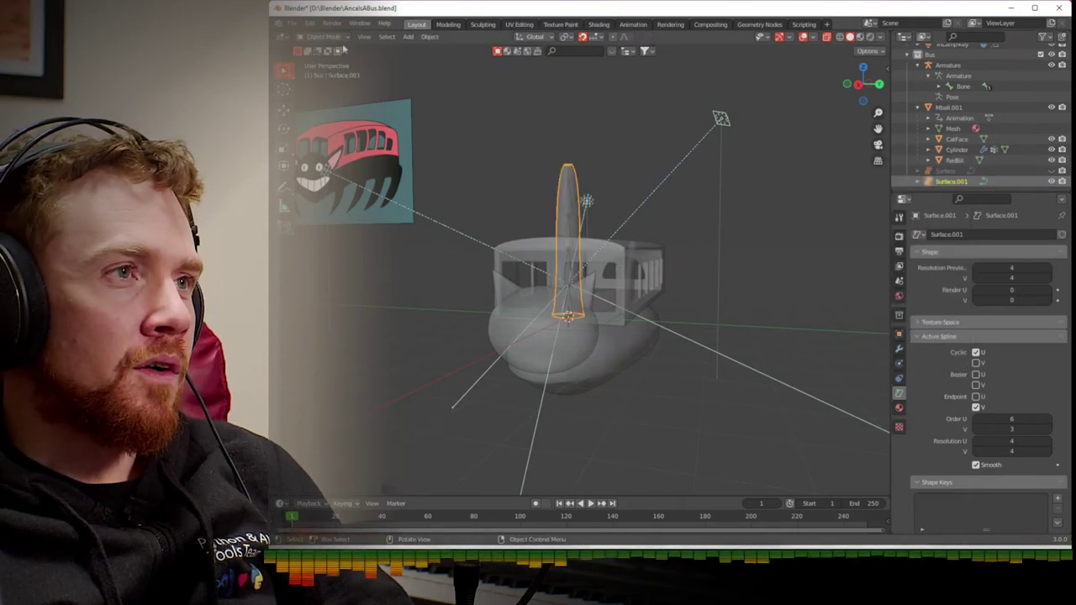
left_click(408, 37)
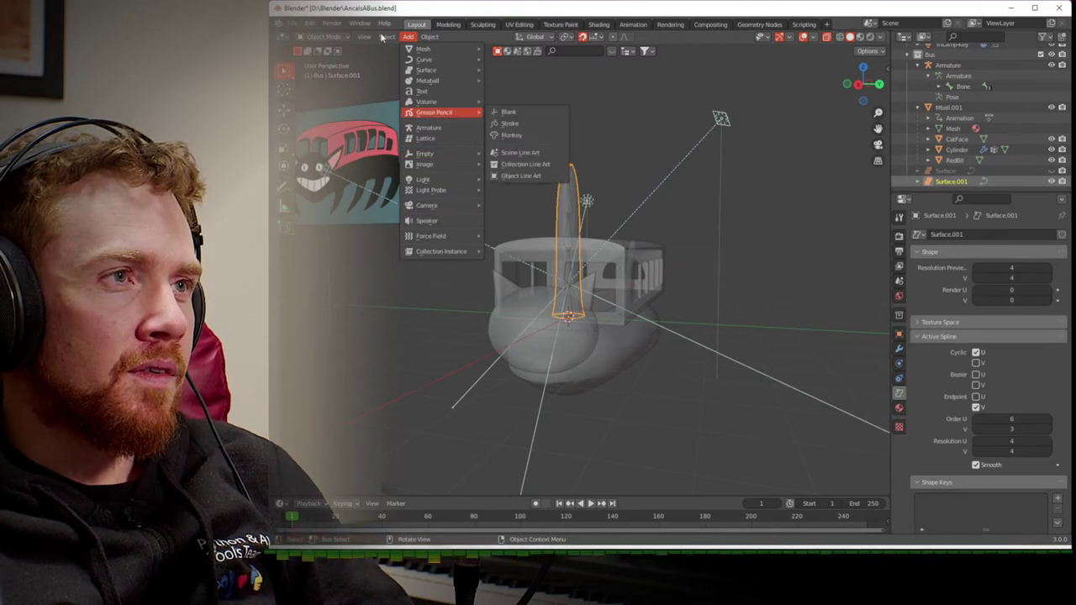
mouse_move(433, 38)
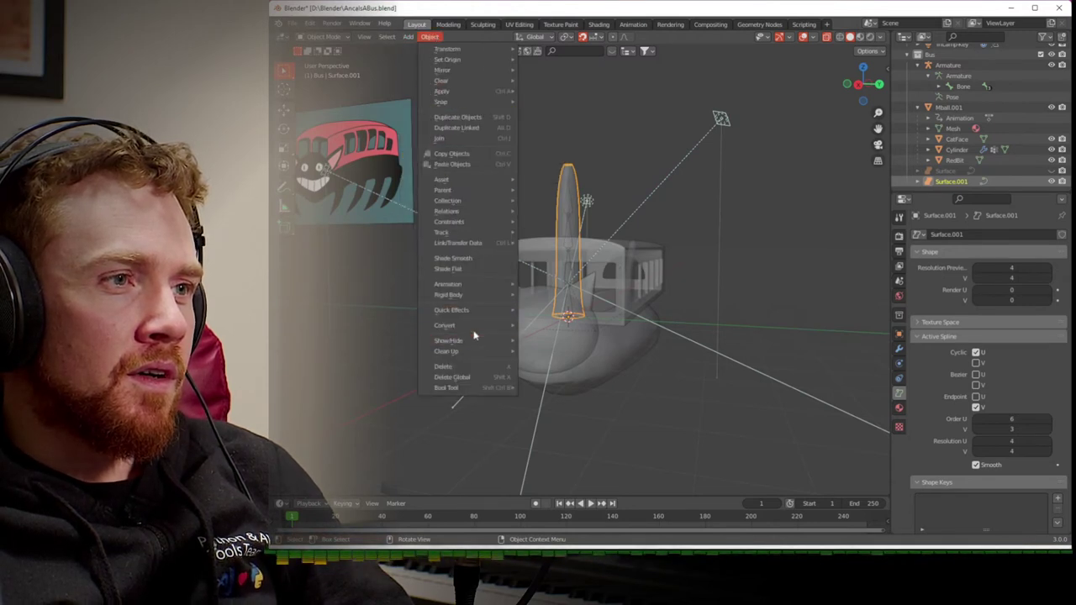
mouse_move(476, 328)
left_click(542, 335)
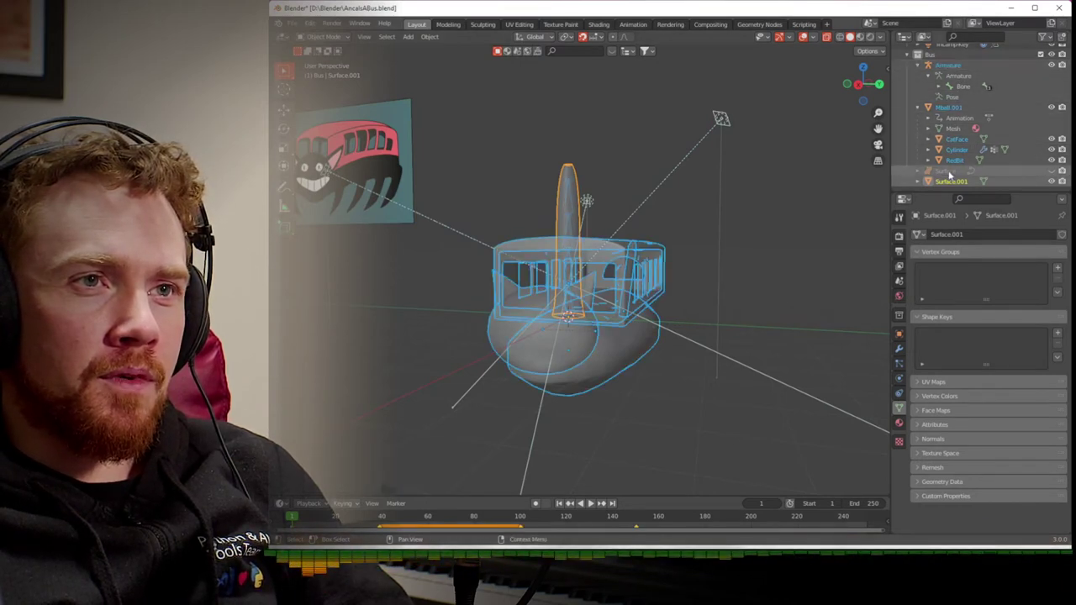
- Parent Surface.001 to the Armature with automatic weights
left_click(948, 172)
left_click(949, 182)
left_click(947, 65, "ctrl")
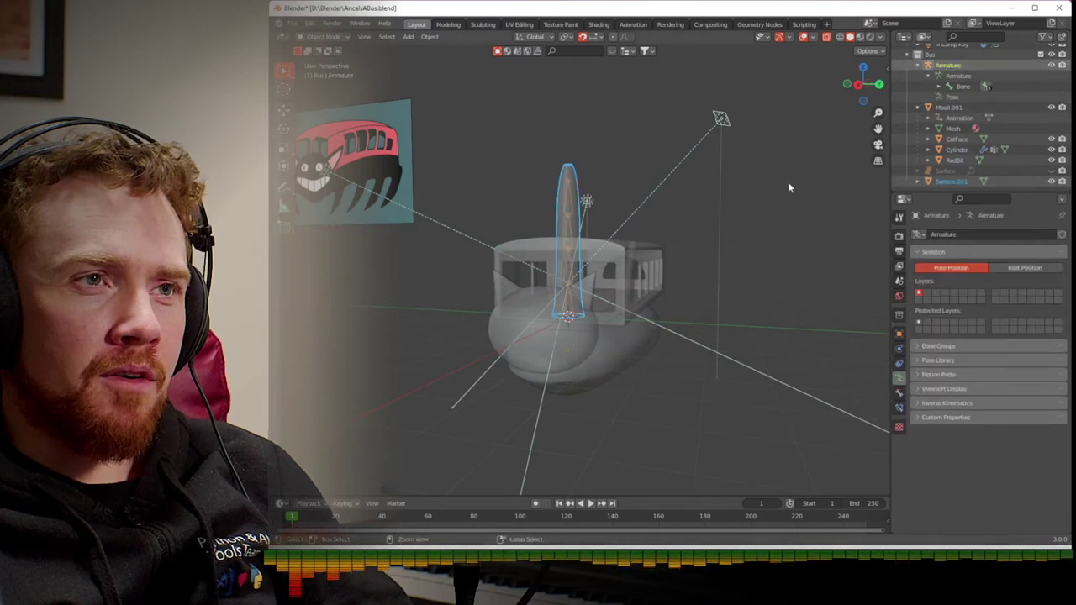
key("ctrl+p")
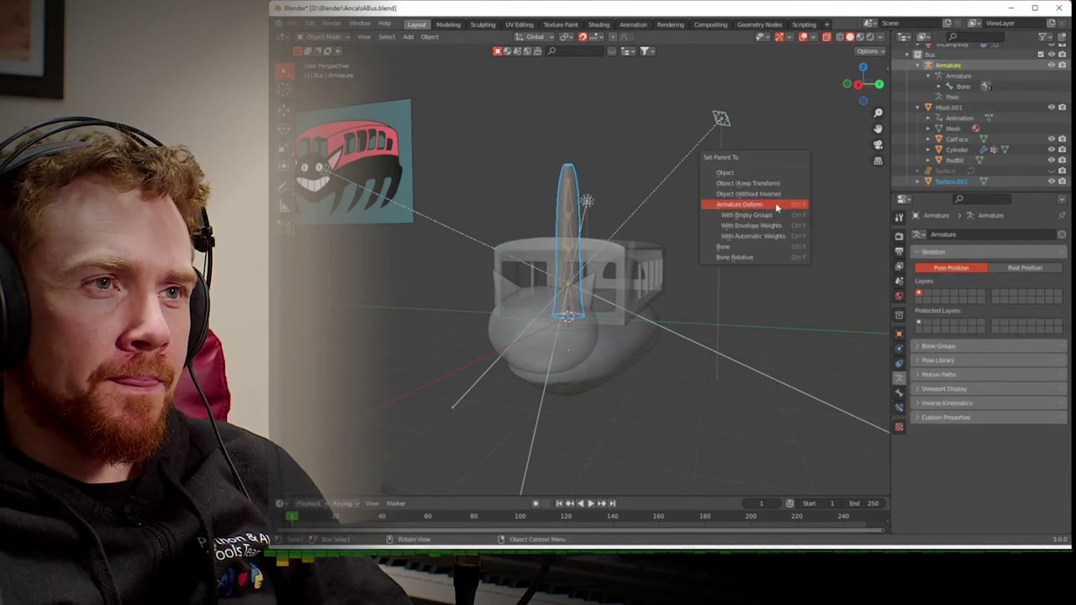
left_click(777, 237)
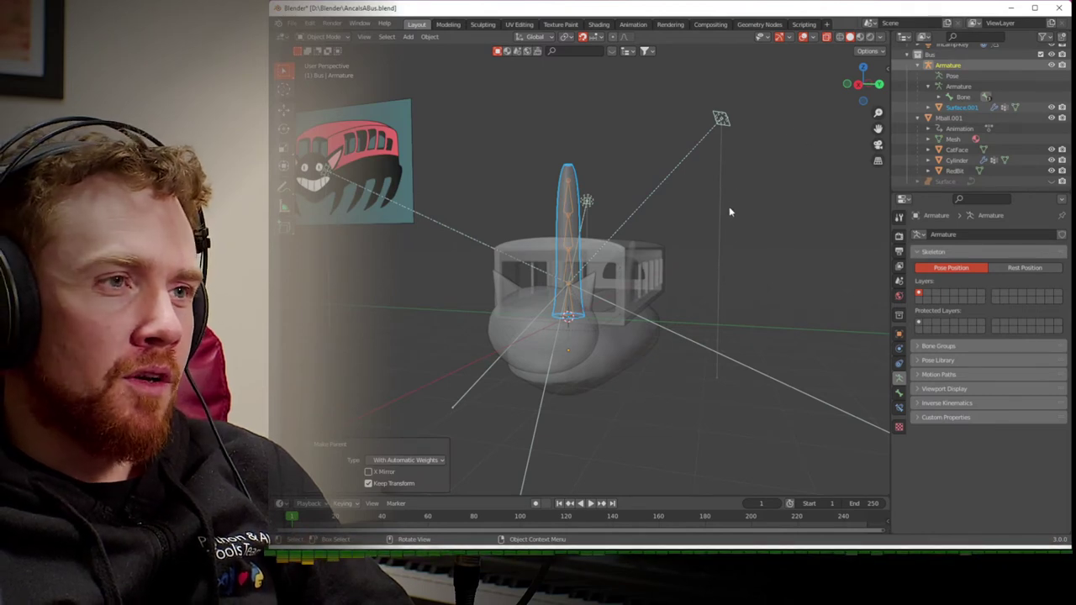
- Hide Mball.001, CatFace, Cylinder and RedBit, and turn off X-ray display
left_click(1051, 119)
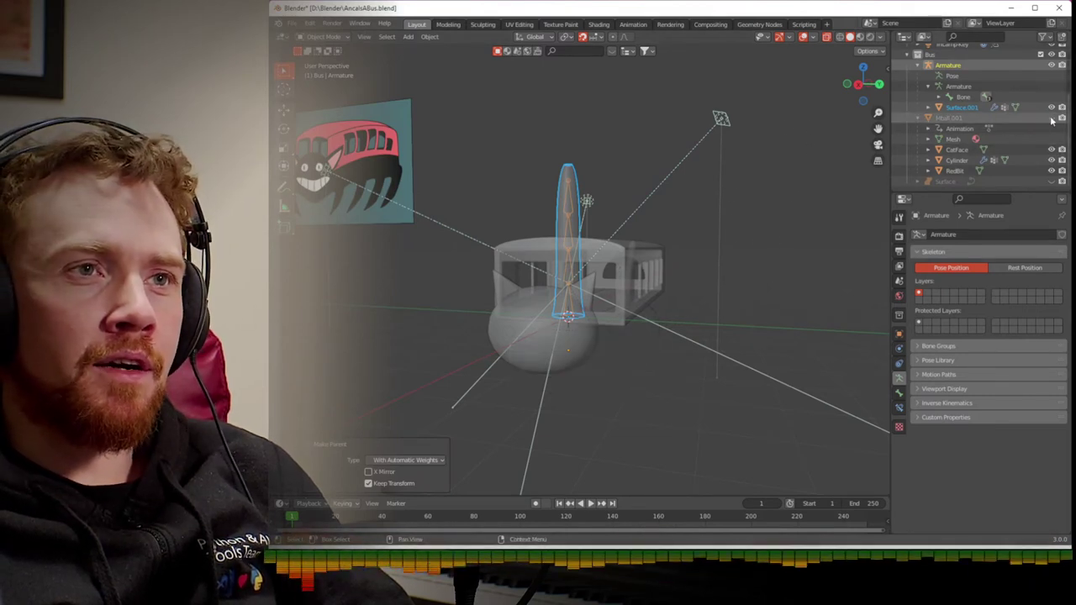
left_click(1051, 149)
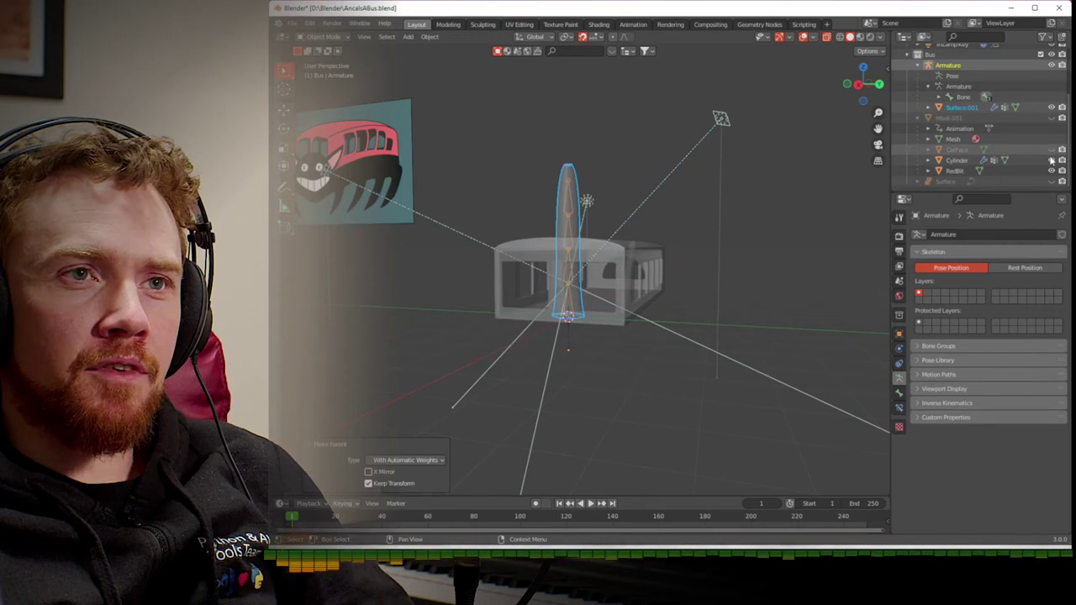
left_click(1050, 160)
left_click(1051, 170)
middle_click_drag(845, 160, 728, 241)
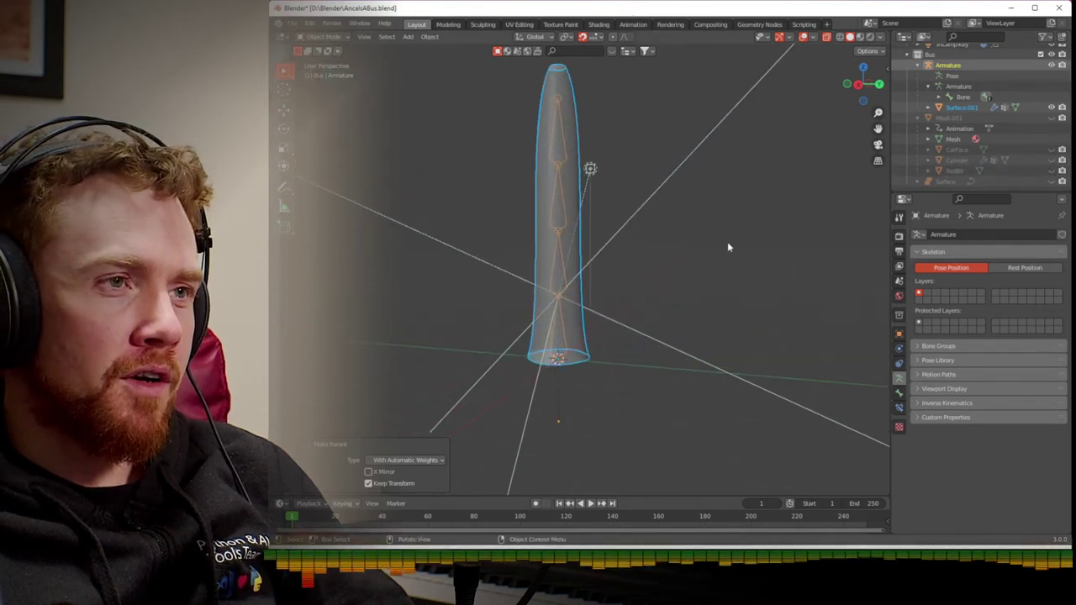
left_click(828, 38)
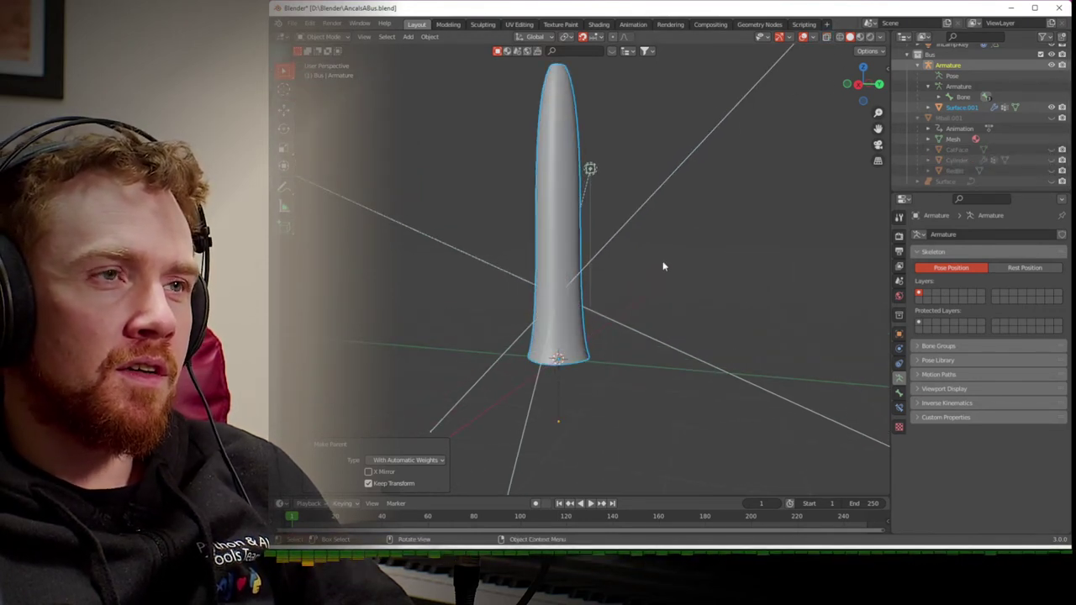
key("Tab")
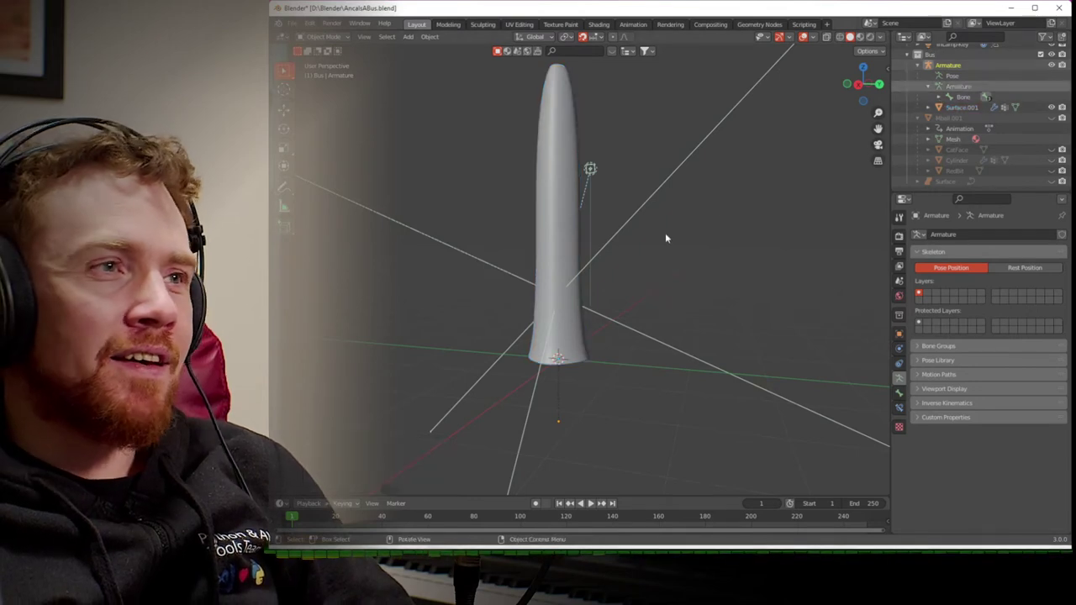
- In Pose Mode, rotate Bone.001 and Bone.003 so the leg mesh bends over
key("ctrl+Tab")
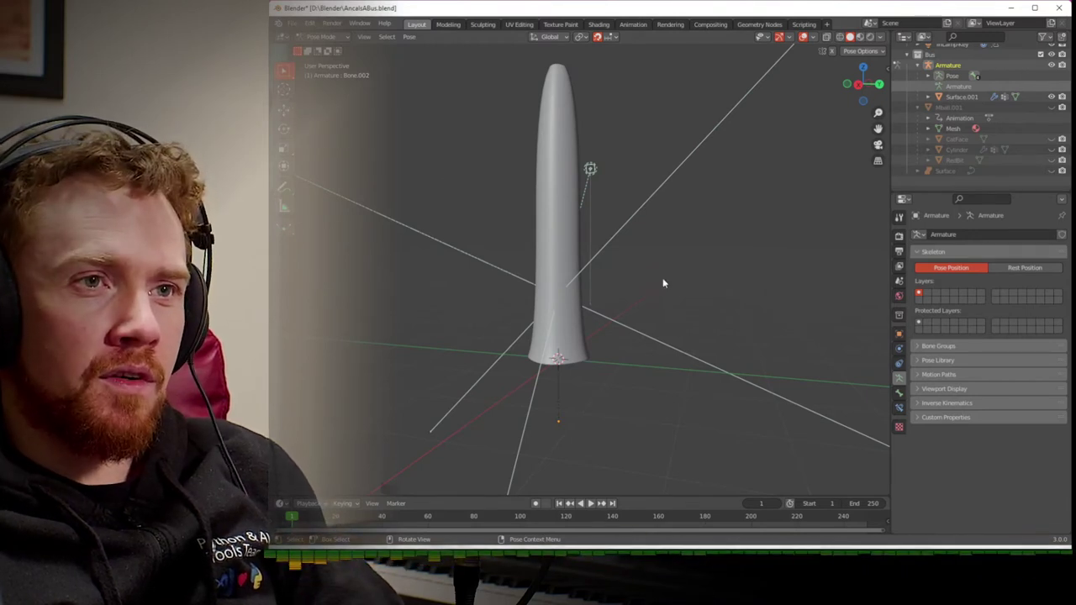
key("r")
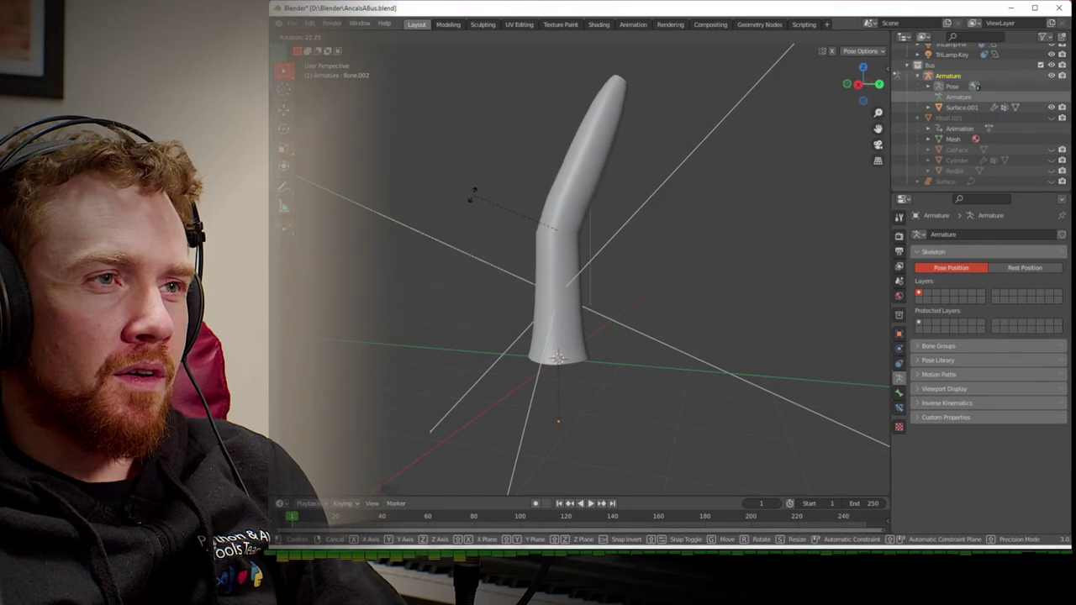
left_click(492, 178)
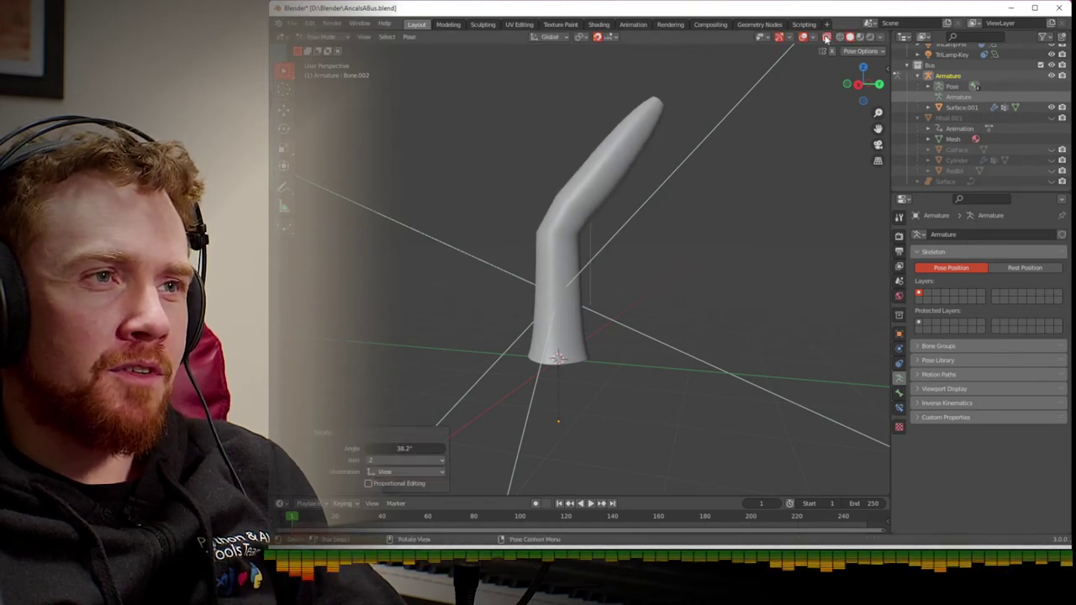
left_click(826, 37)
left_click(560, 279)
key("r")
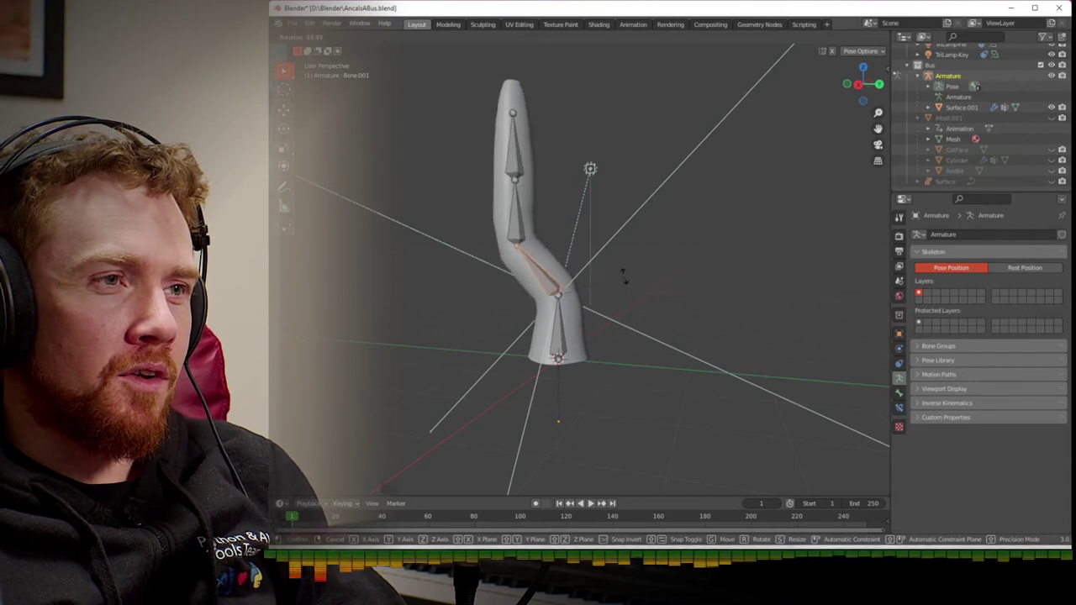
left_click(602, 286)
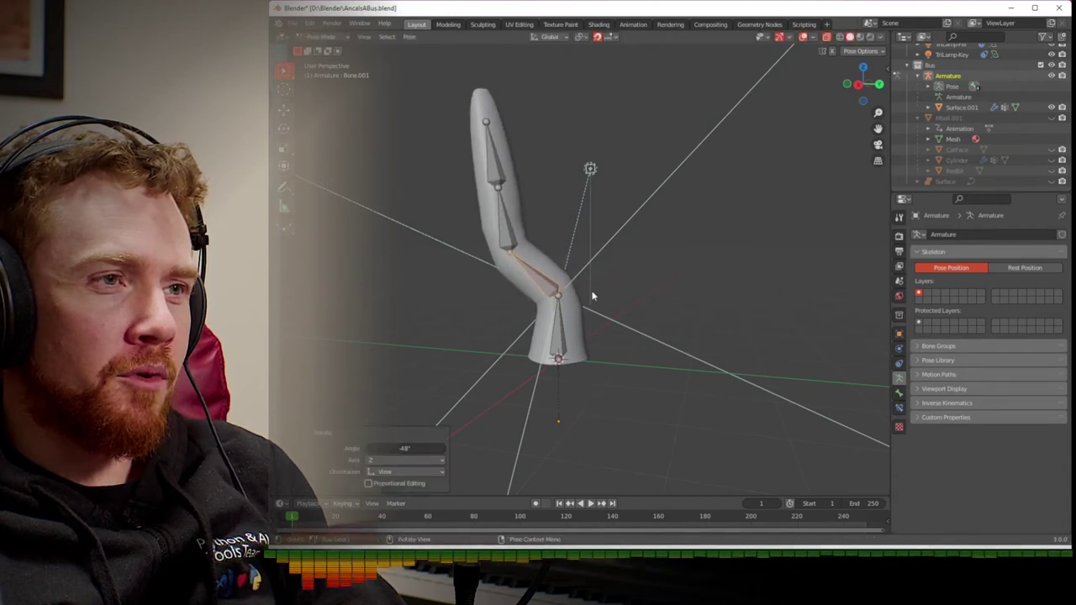
left_click(497, 183)
key("r")
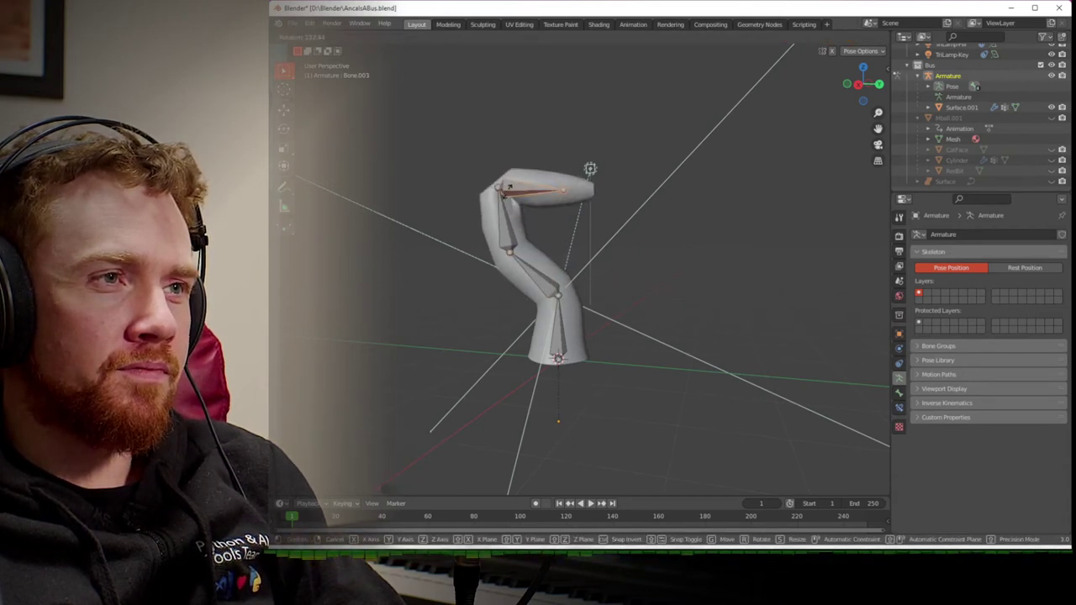
left_click(721, 202)
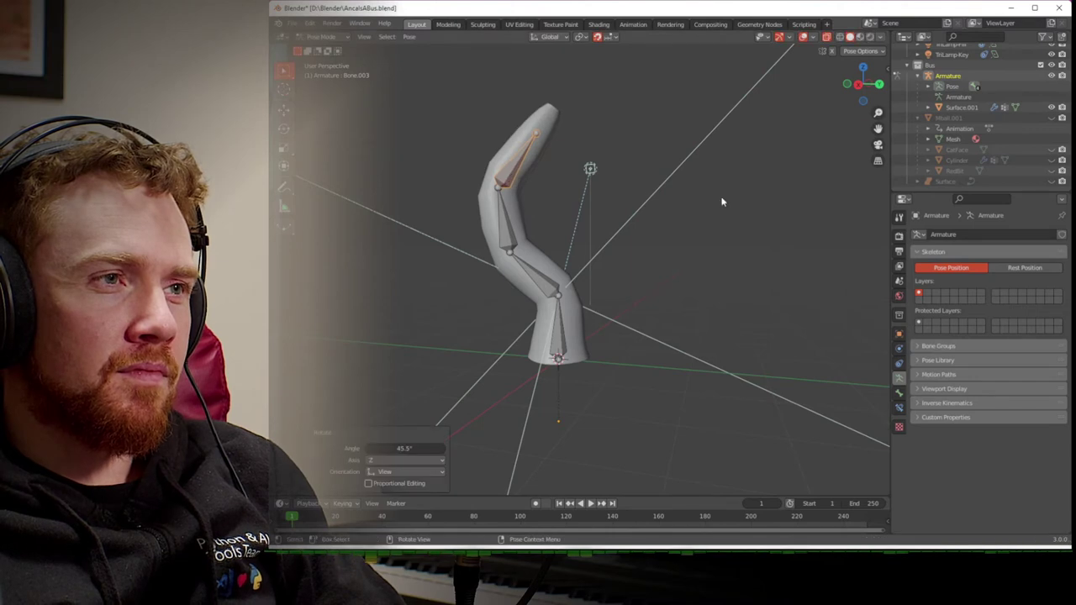
- Toggle between Rest Position and Pose Position to compare the straight and bent leg
left_click(1009, 267)
left_click(958, 267)
left_click(1041, 267)
left_click(953, 268)
left_click(1025, 268)
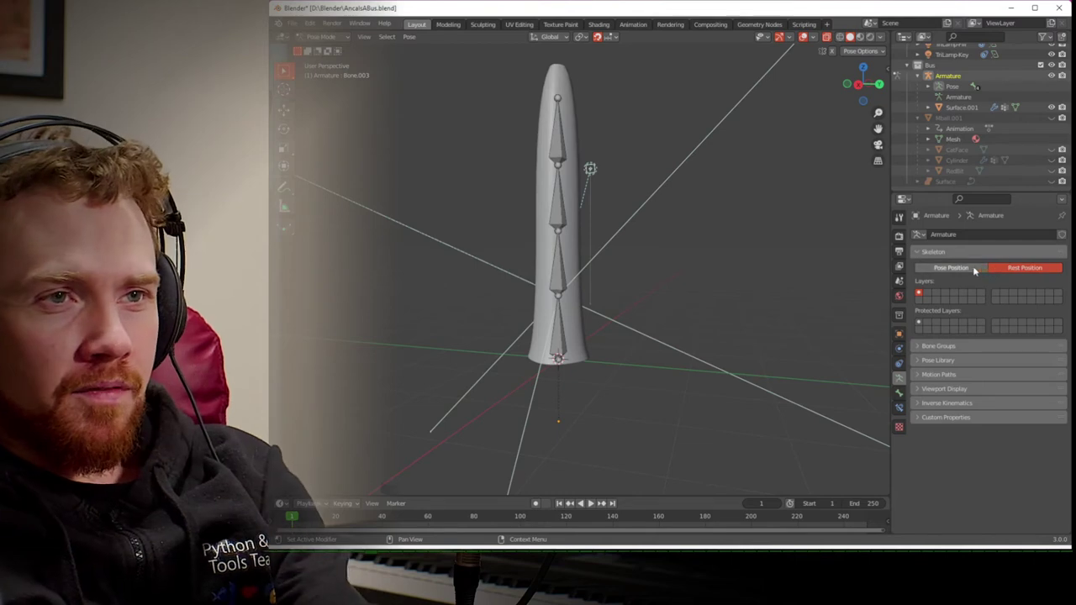
left_click(973, 269)
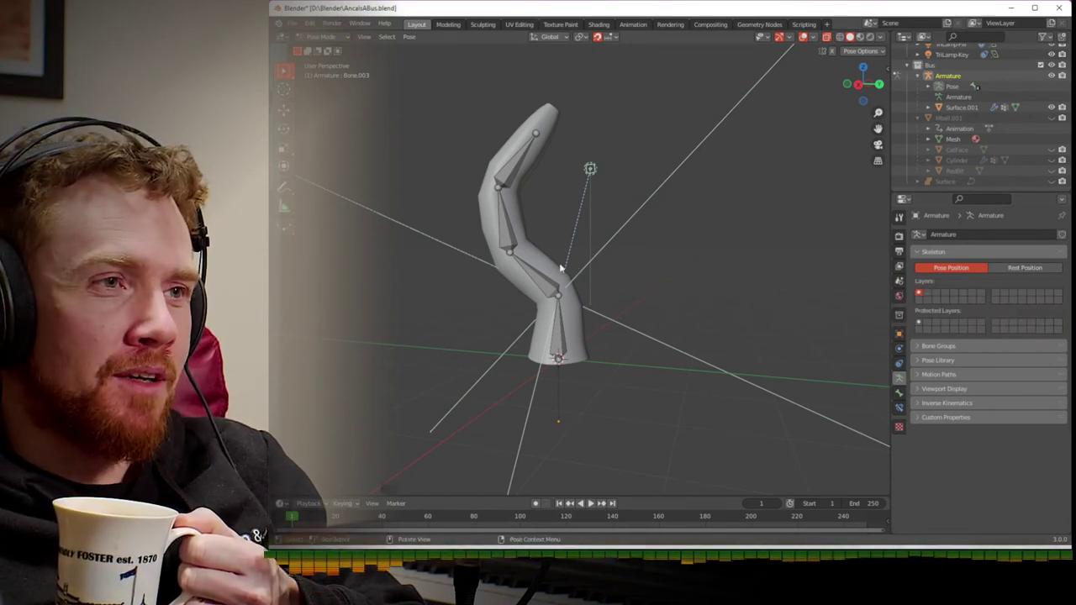
- Show the bent leg in wireframe from the front orthographic view
left_click(840, 38)
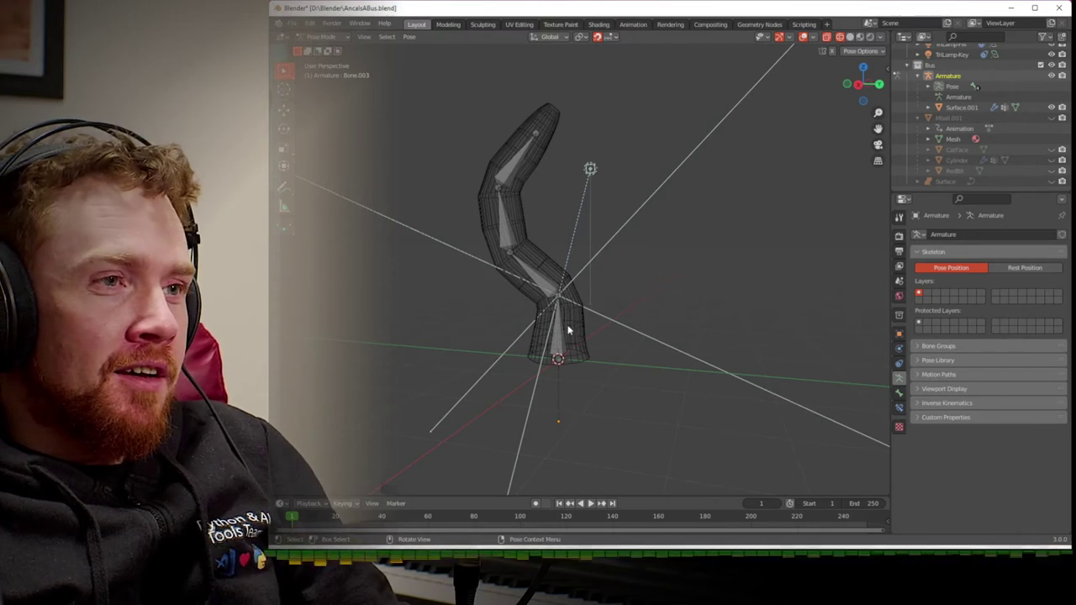
scroll(563, 350, "down", 2)
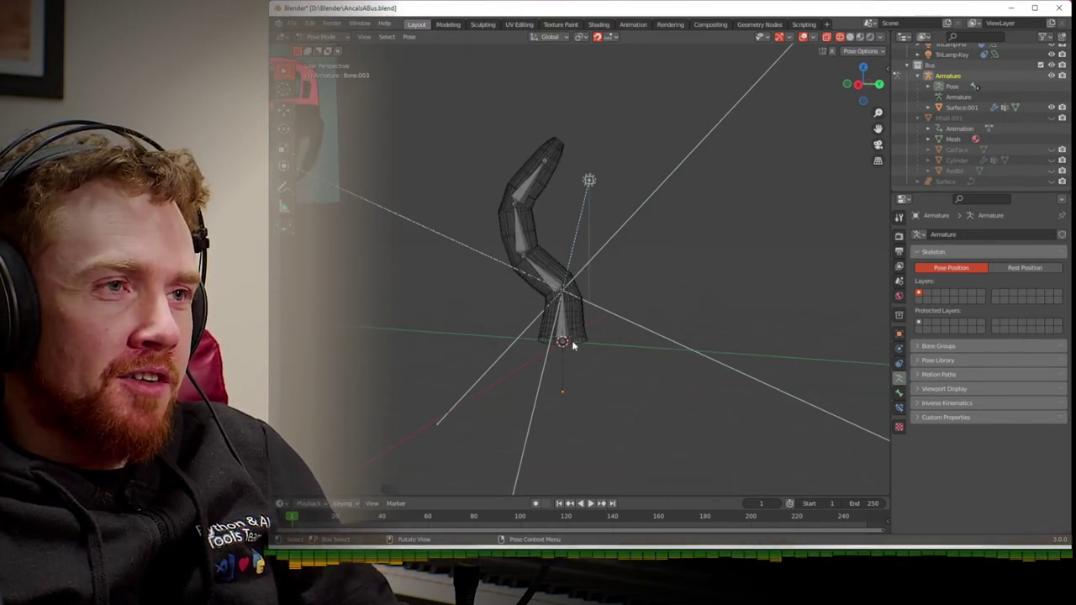
left_click(846, 84)
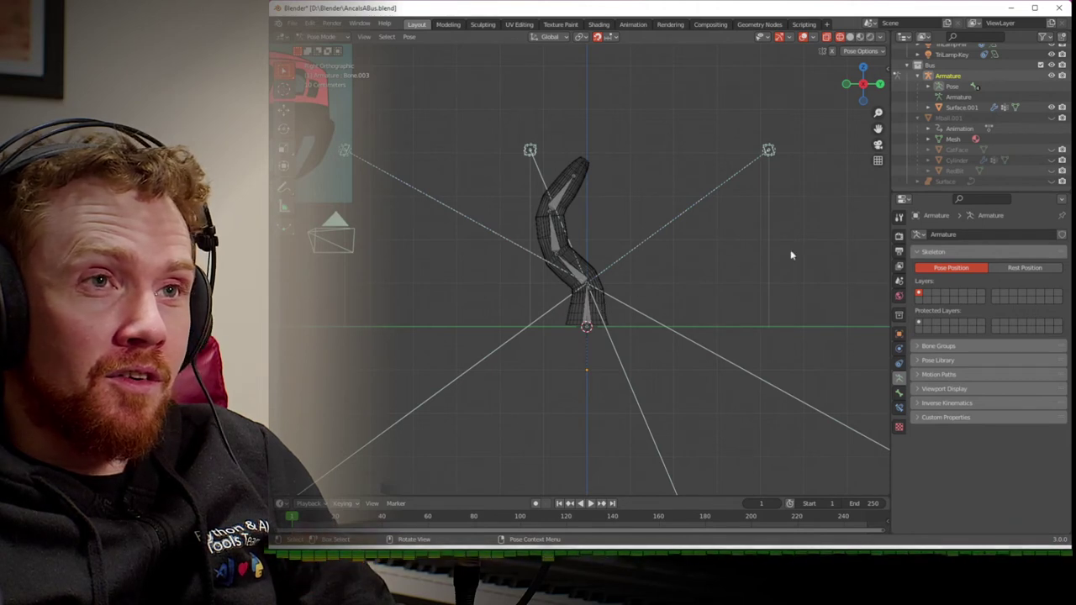
key("alt+r")
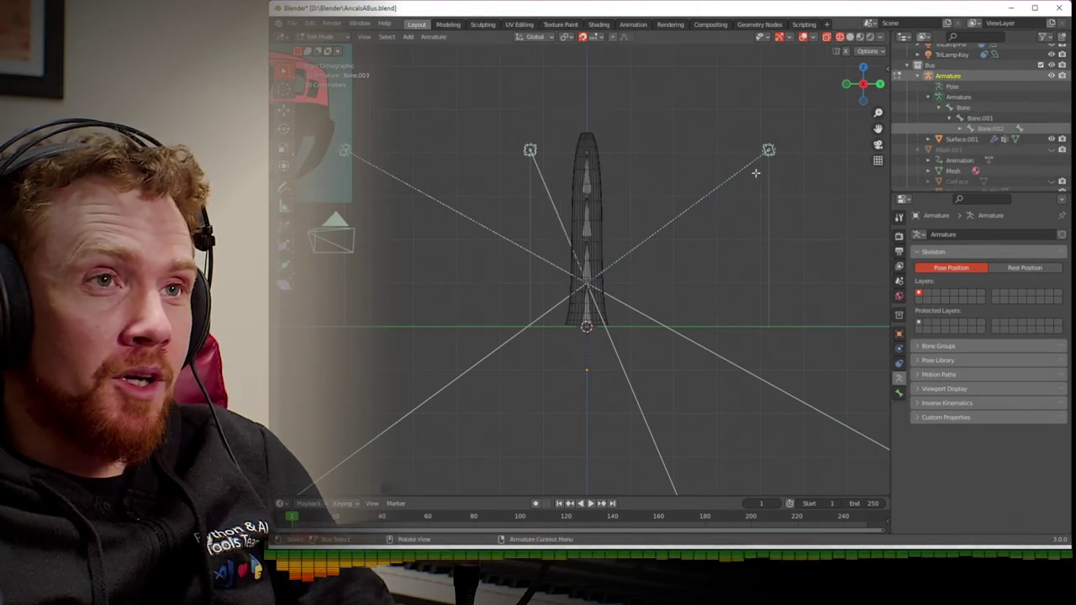
- Return to Object Mode, select the leg mesh Surface.001 and restore solid shading
key("ctrl+z")
key("ctrl+Tab")
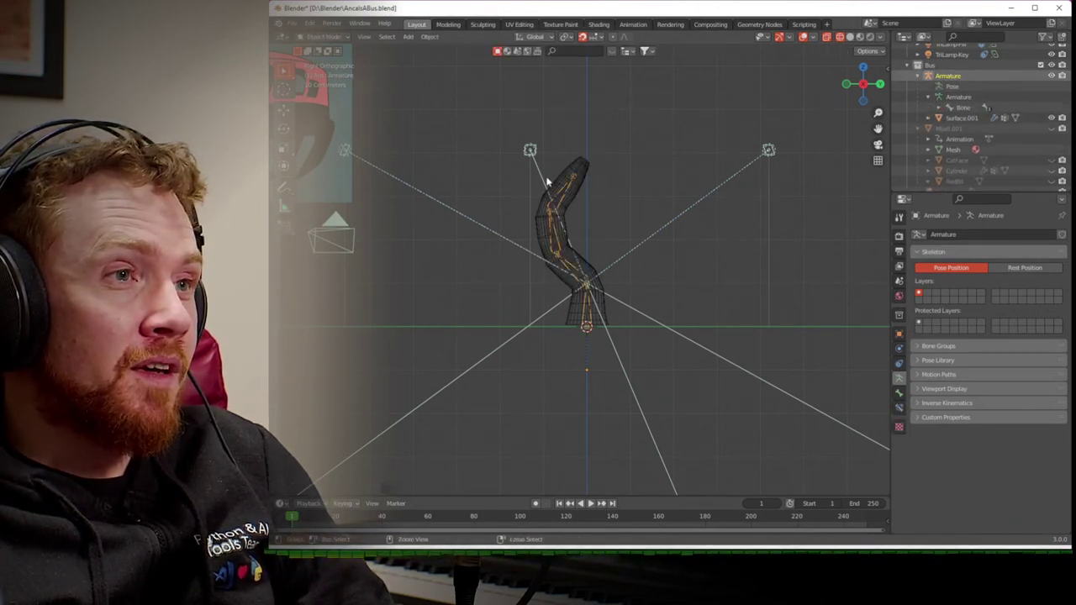
left_click(604, 293)
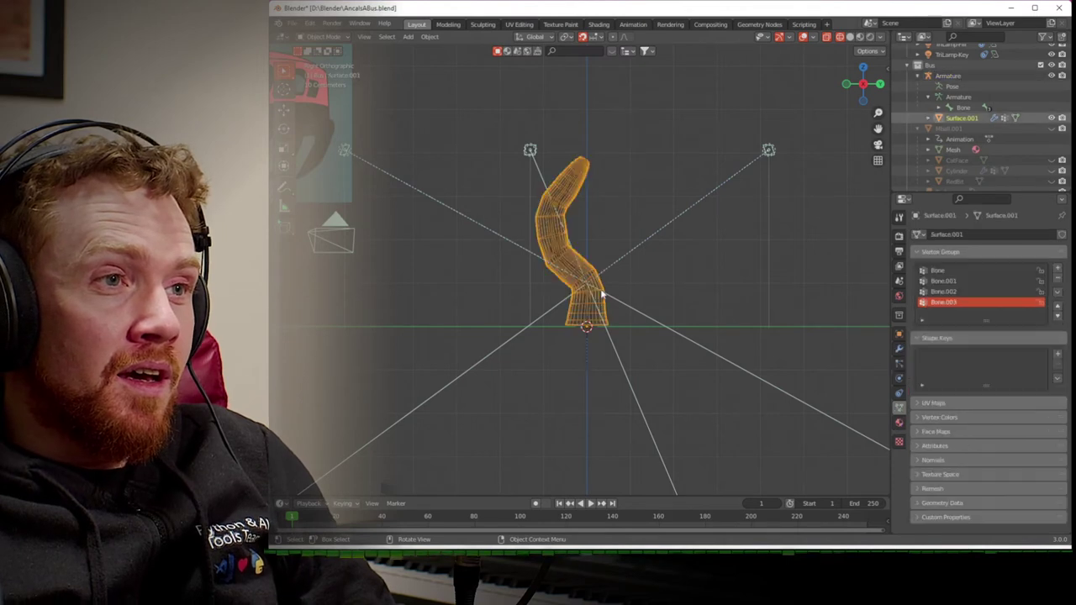
left_click(849, 37)
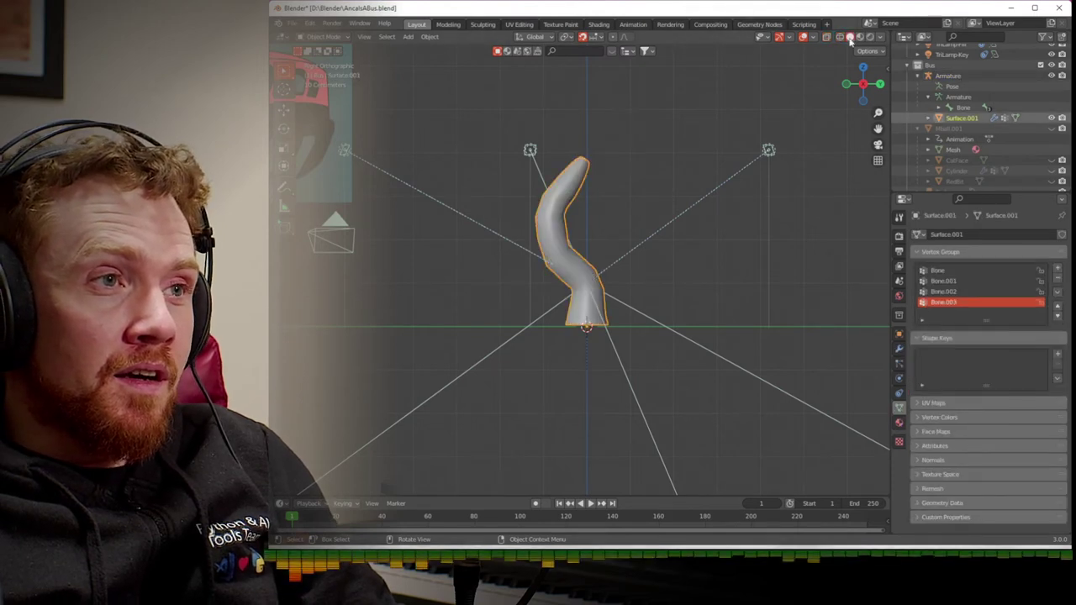
- Check the Bone to Bone.003 vertex groups, make Bone active, and enter Weight Paint mode
left_click(960, 270)
left_click(958, 292)
left_click(960, 302)
left_click(960, 291)
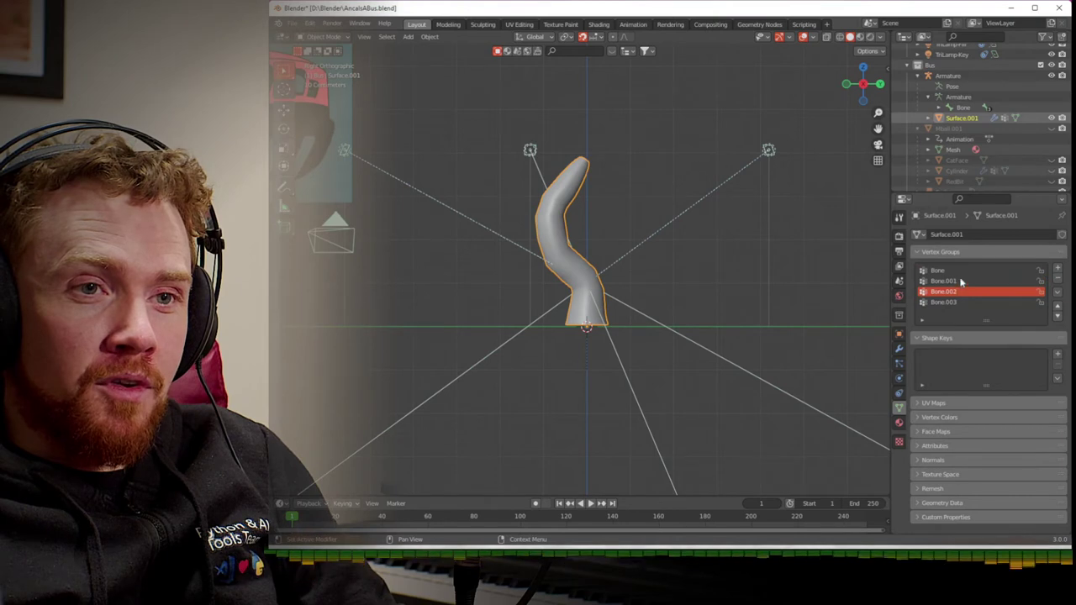
left_click(961, 281)
left_click(962, 271)
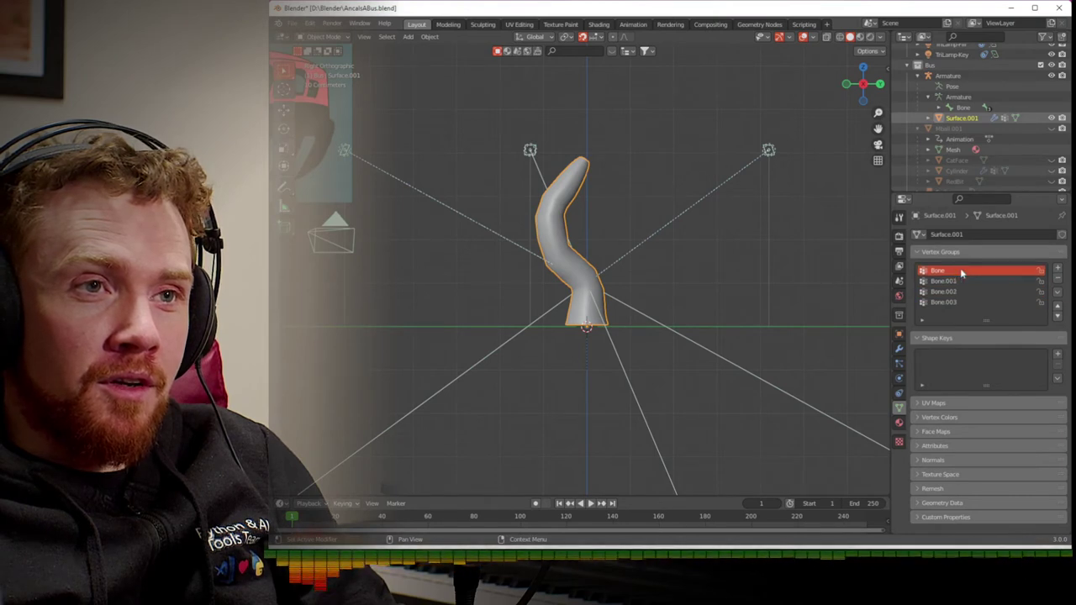
left_click(341, 38)
left_click(340, 94)
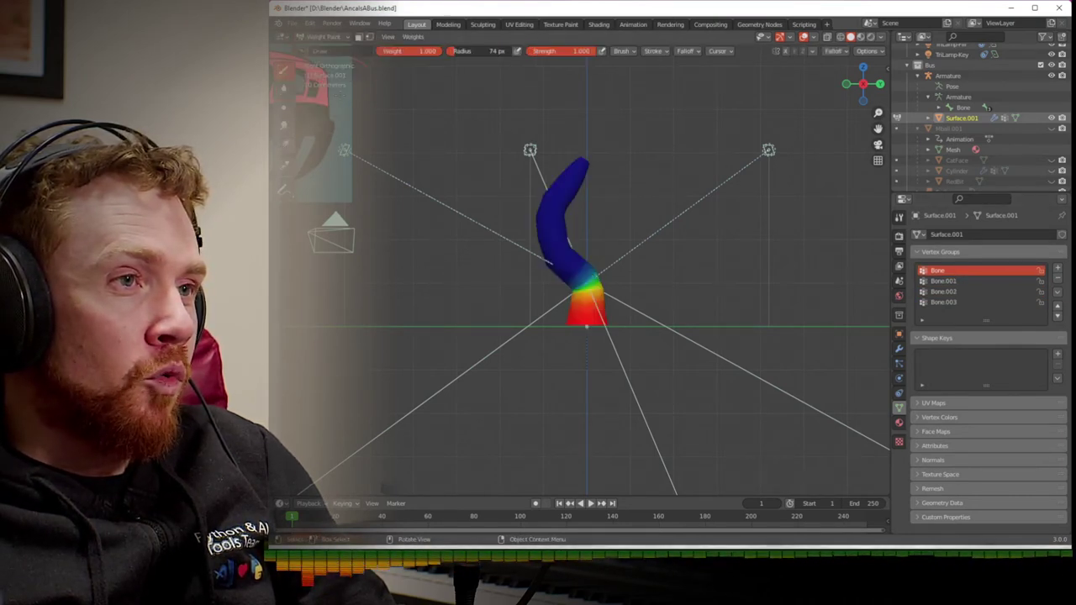
- Compare the vertex-group weights of Bone, Bone.001, Bone.002 and Bone.003 on the leg mesh
left_click(942, 281)
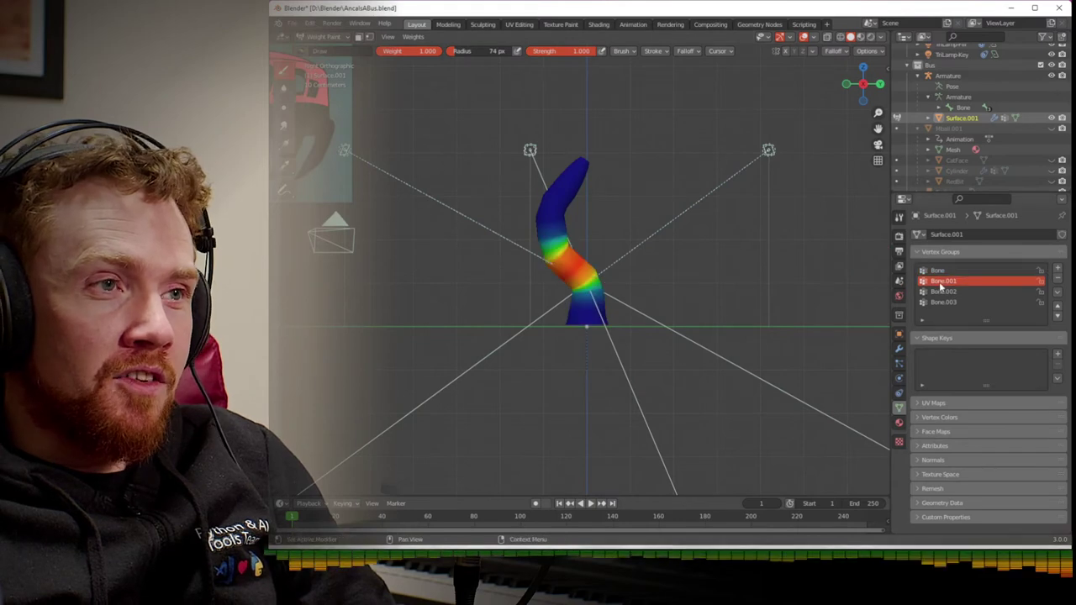
left_click(943, 291)
left_click(947, 304)
left_click(948, 292)
left_click(948, 282)
left_click(947, 271)
left_click(947, 281)
left_click(947, 291)
left_click(947, 302)
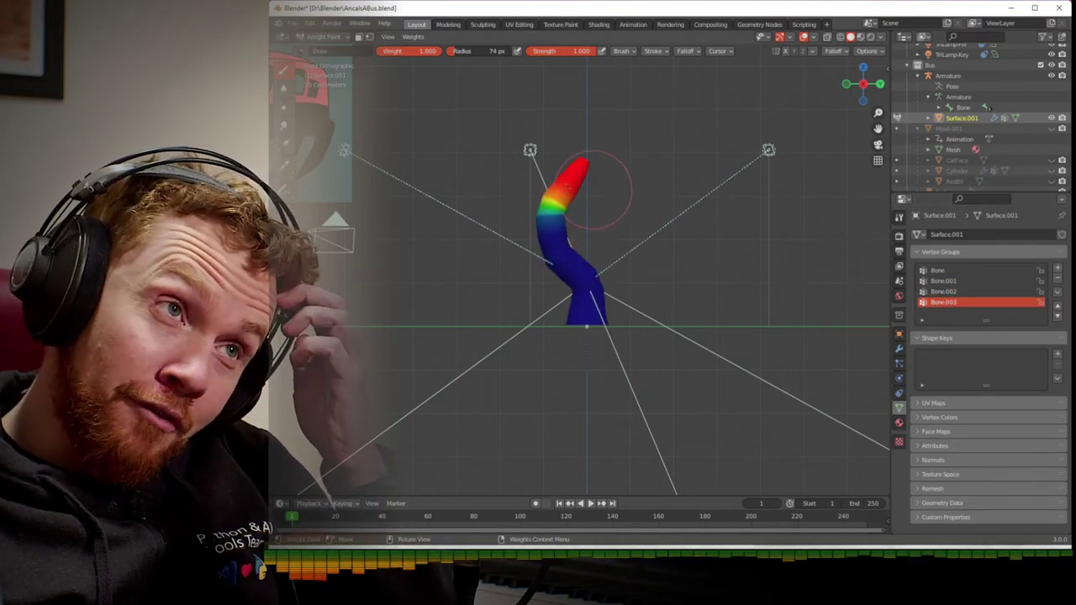
left_click(950, 292)
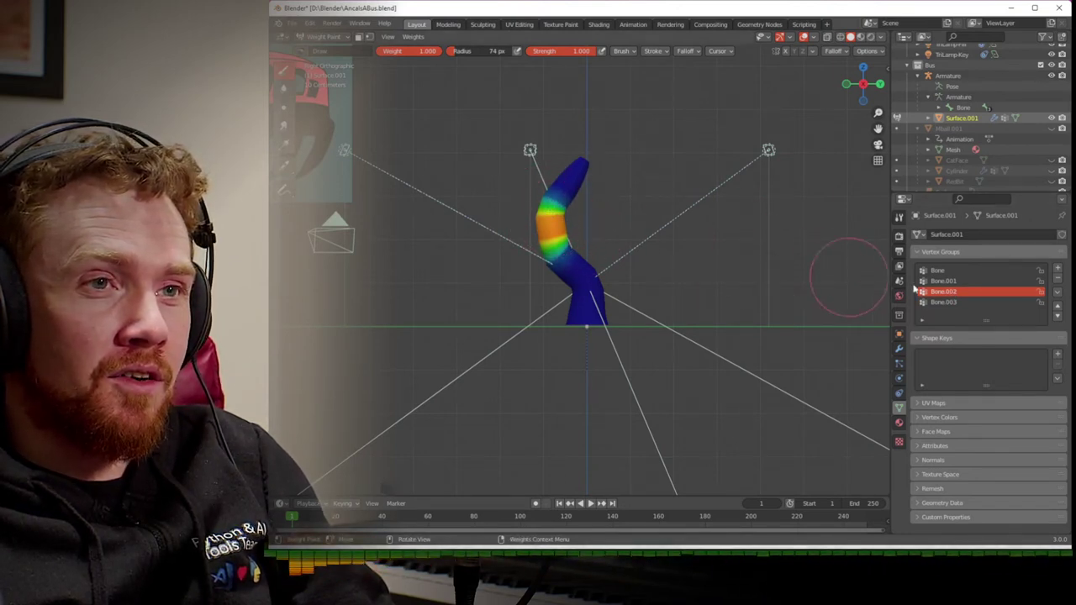
left_click(941, 281)
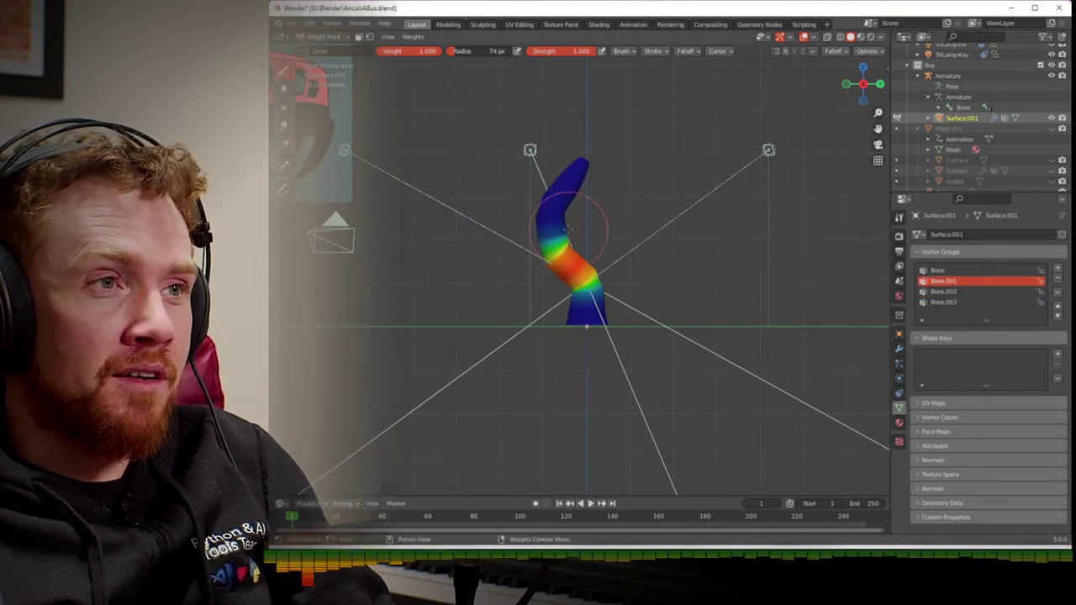
left_click(940, 302)
left_click(953, 293)
left_click(952, 304)
- Paint Bone.002 weight across the middle of the leg
left_click(952, 294)
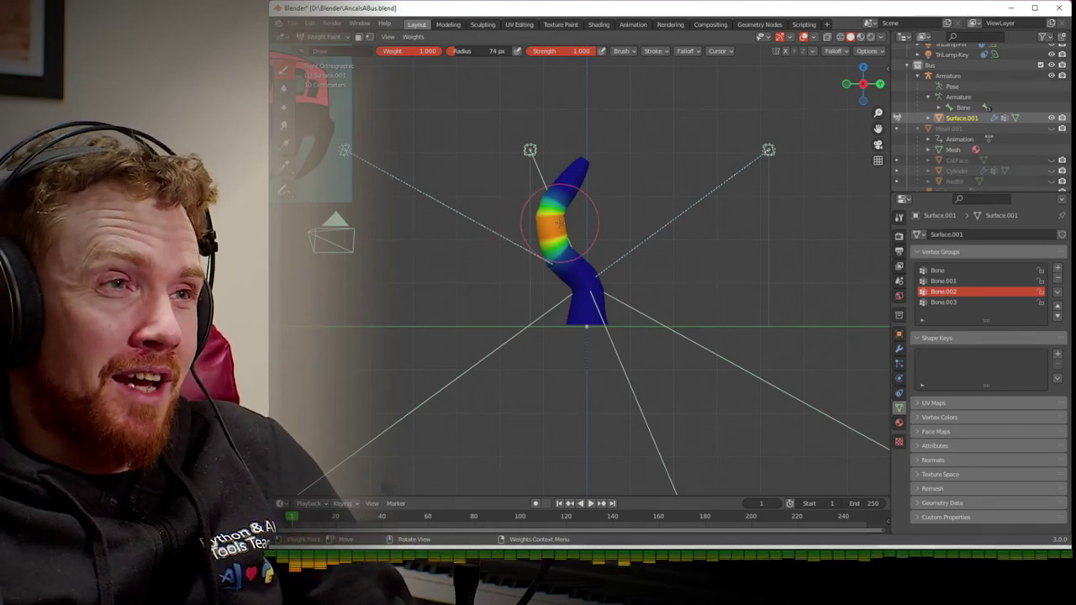
scroll(561, 222, "up", 4)
mouse_move(555, 210)
left_mouse_down()
mouse_move(531, 221)
mouse_move(567, 273)
mouse_move(563, 243)
mouse_move(580, 273)
left_mouse_up()
mouse_move(580, 273)
middle_mouse_down()
mouse_move(657, 284)
mouse_move(592, 298)
middle_mouse_up()
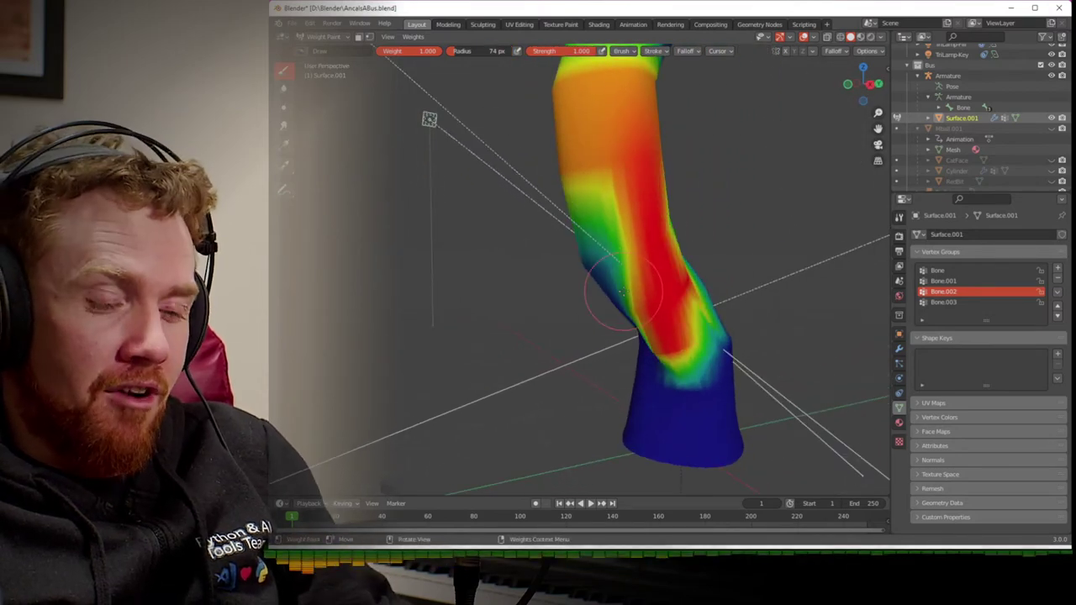
- Recheck each bone group's weights and switch the mesh back to Object Mode
left_click(623, 291, "ctrl")
scroll(622, 290, "down", 5)
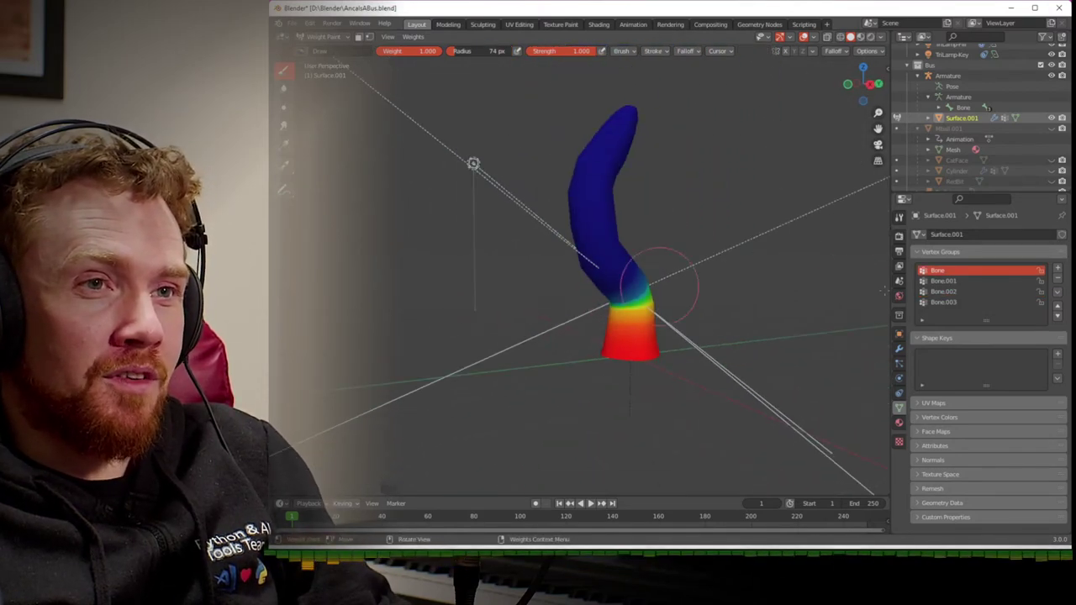
left_click(942, 281)
left_click(942, 291)
left_click(941, 302)
key("ctrl+Tab")
left_click(550, 235)
scroll(574, 232, "down", 2)
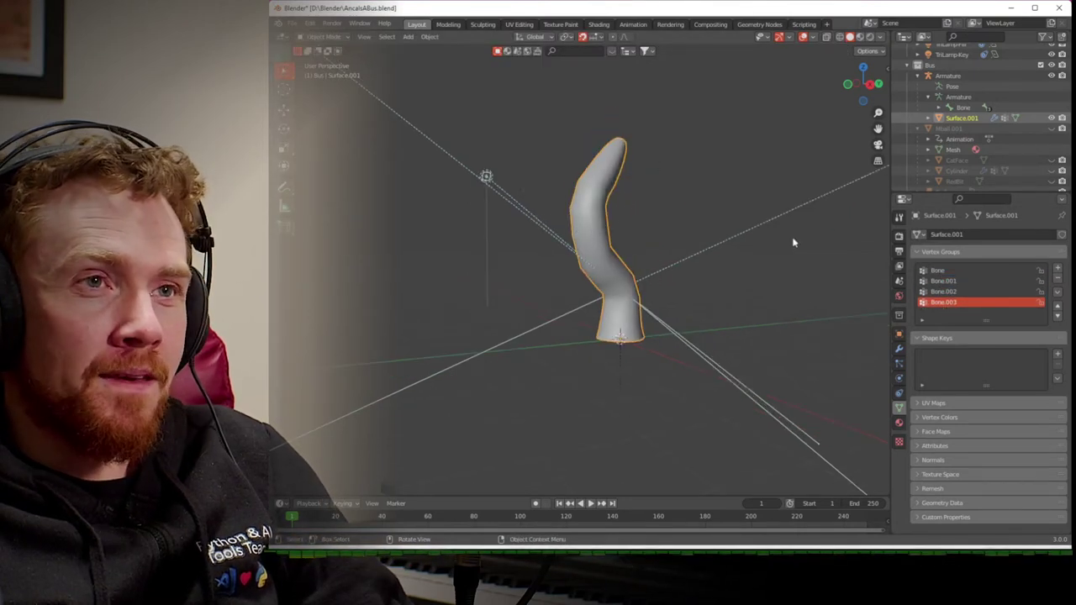
- In Pose Mode, clear the rotations of Bone.001, Bone.002 and Bone.003, then enter Edit Mode
left_click(602, 258)
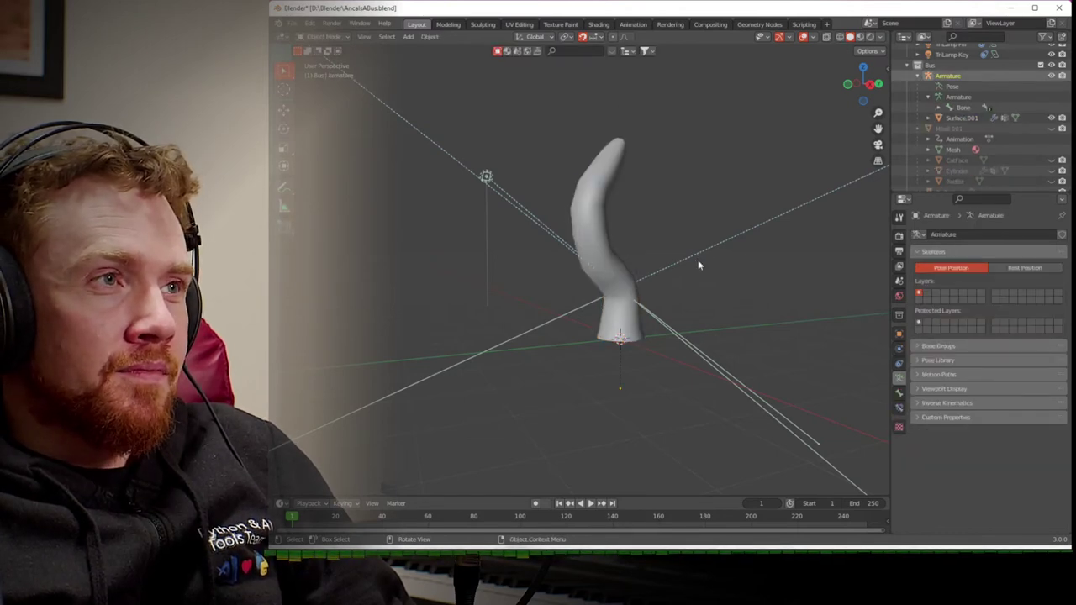
key("ctrl+Tab")
left_click(615, 288)
left_click(899, 392)
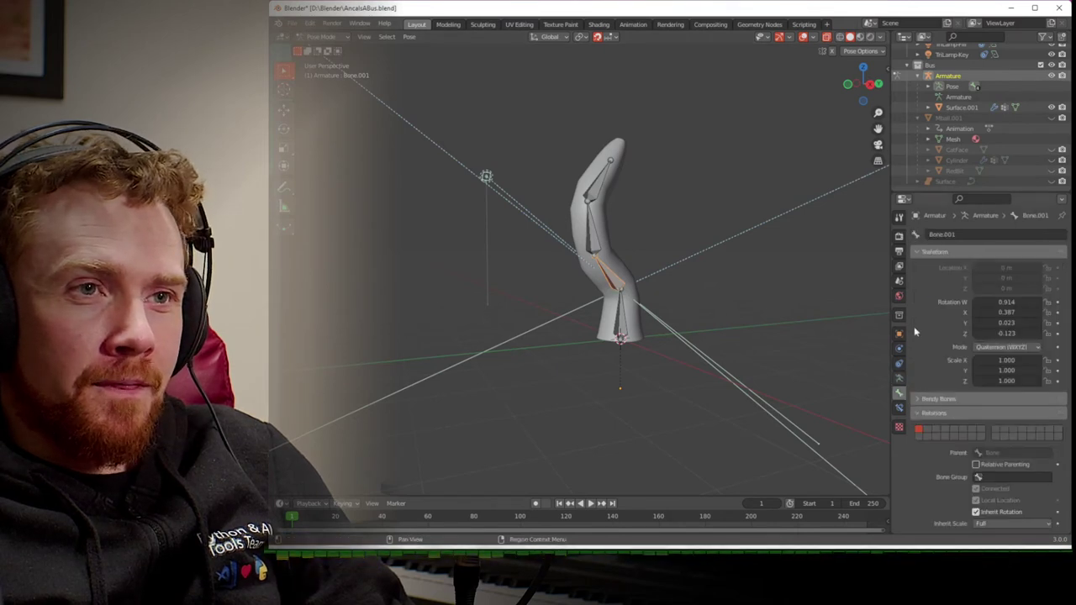
key("BackSpace")
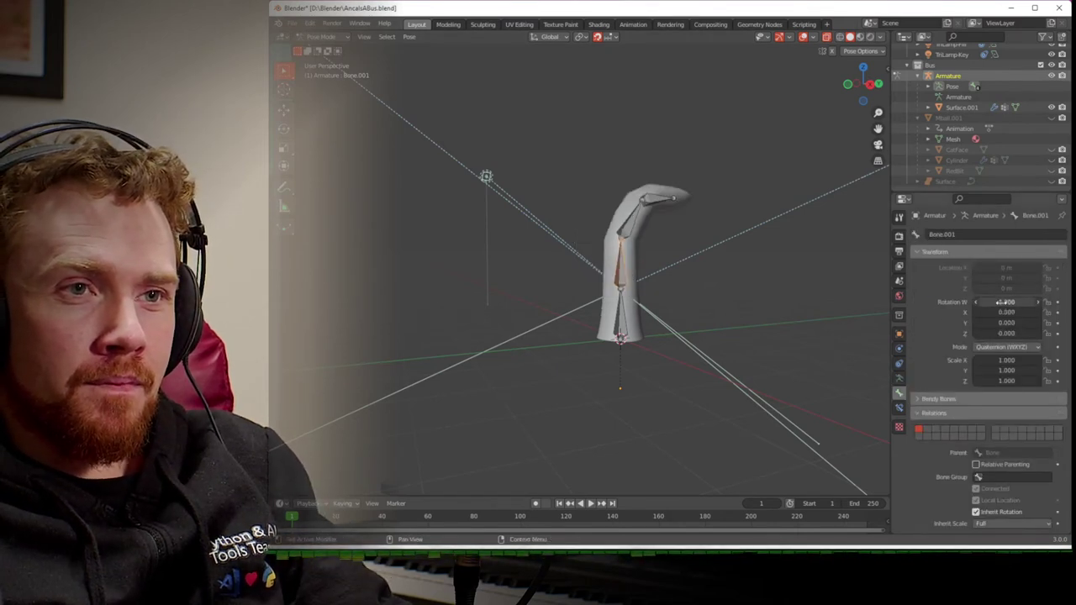
left_click(635, 223)
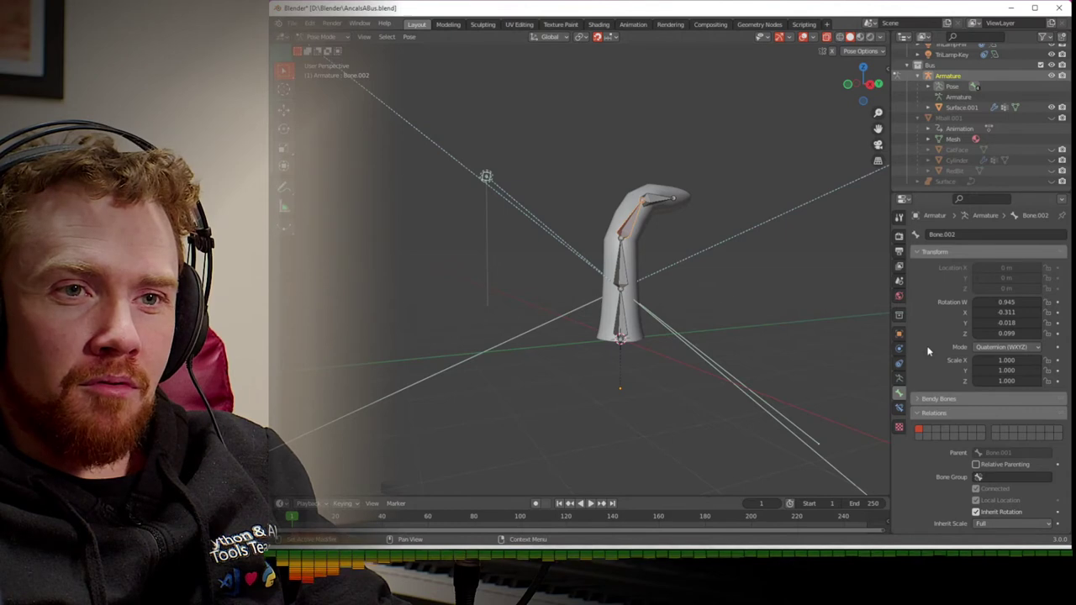
key("BackSpace")
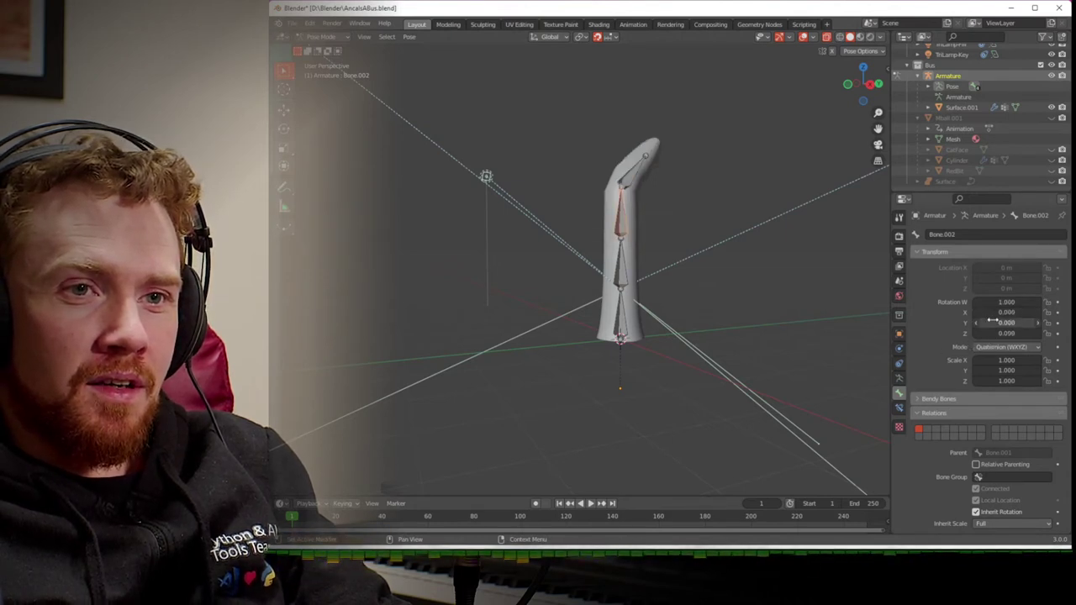
left_click(636, 172)
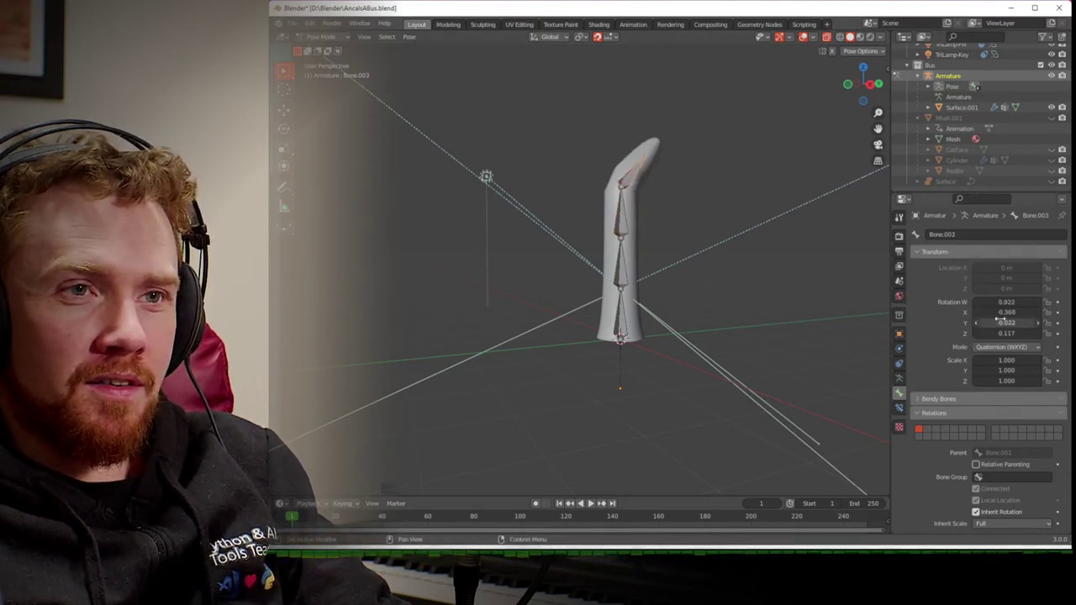
key("BackSpace")
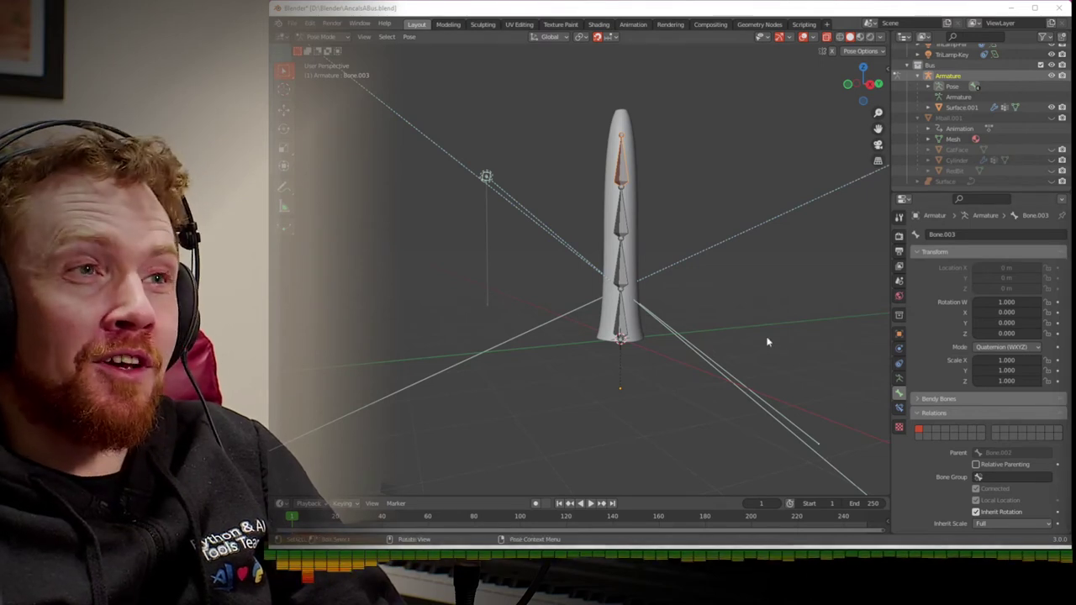
key("Tab")
- Switch to Right view, return the armature to Object Mode, save AncalsABus.blend, and show Object Constraints
middle_click_drag(759, 337, 673, 336)
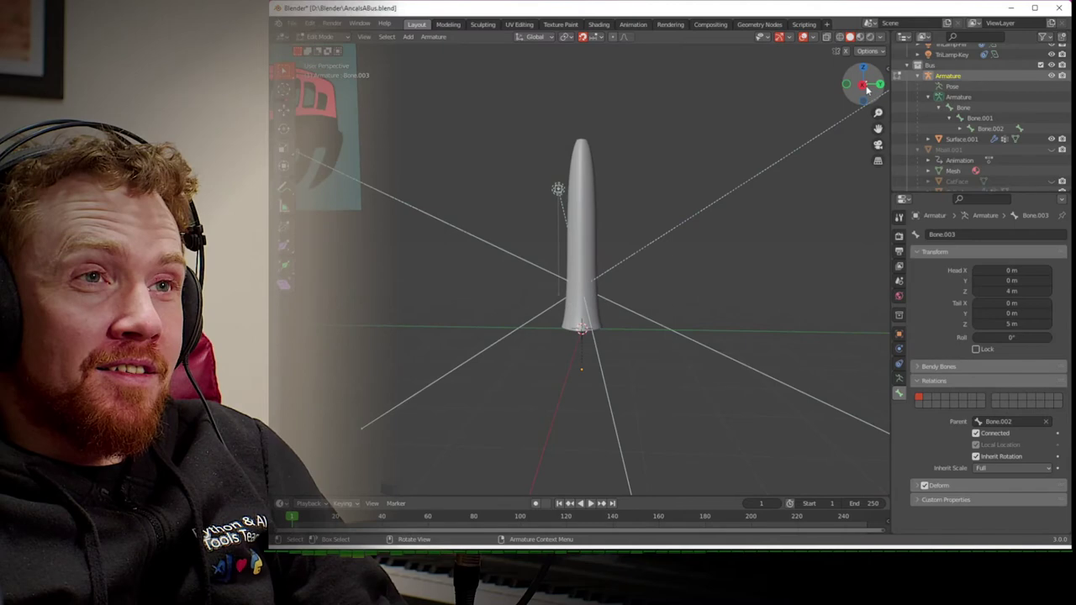
left_click(869, 89)
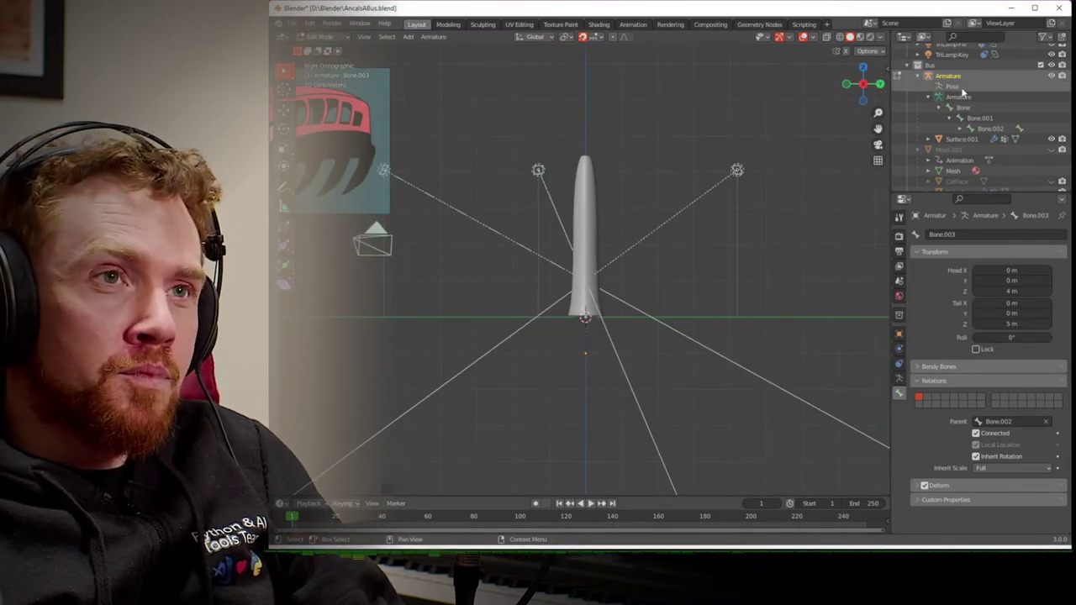
key("ctrl+Tab")
key("ctrl+Tab")
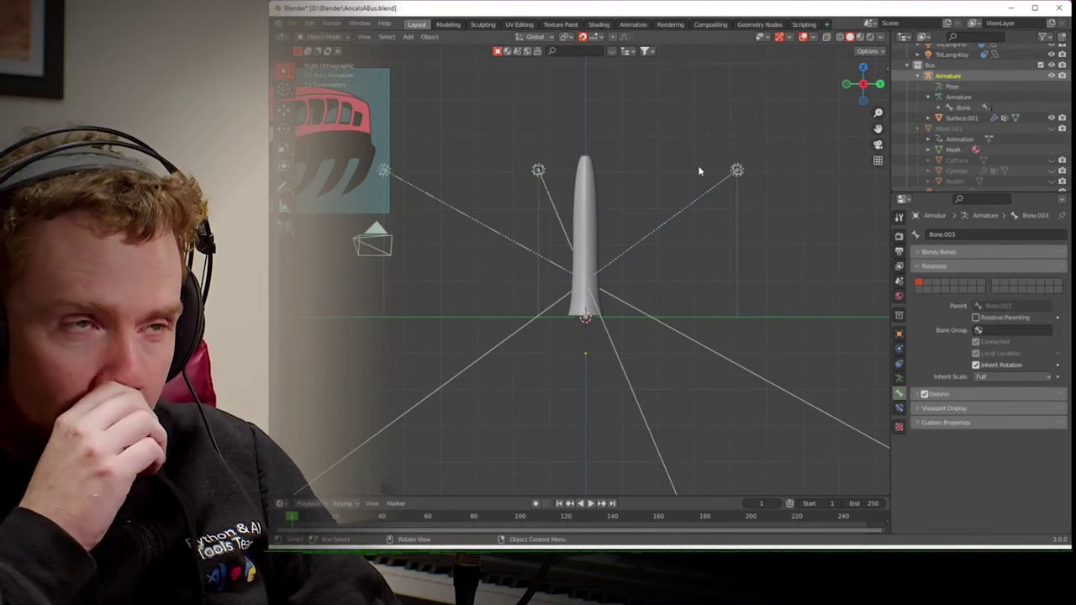
key("ctrl+s")
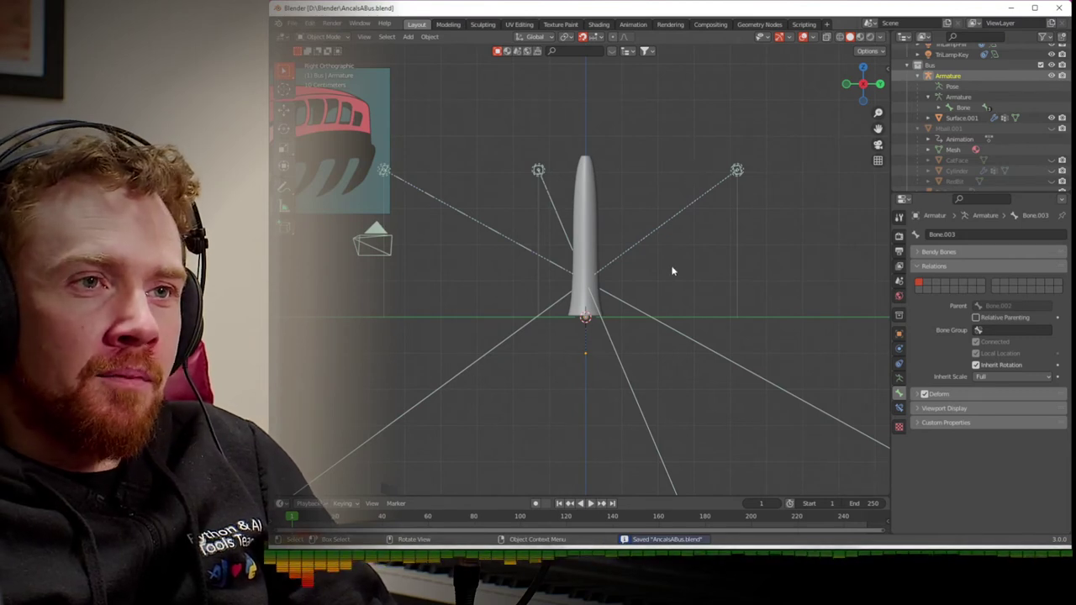
left_click(899, 364)
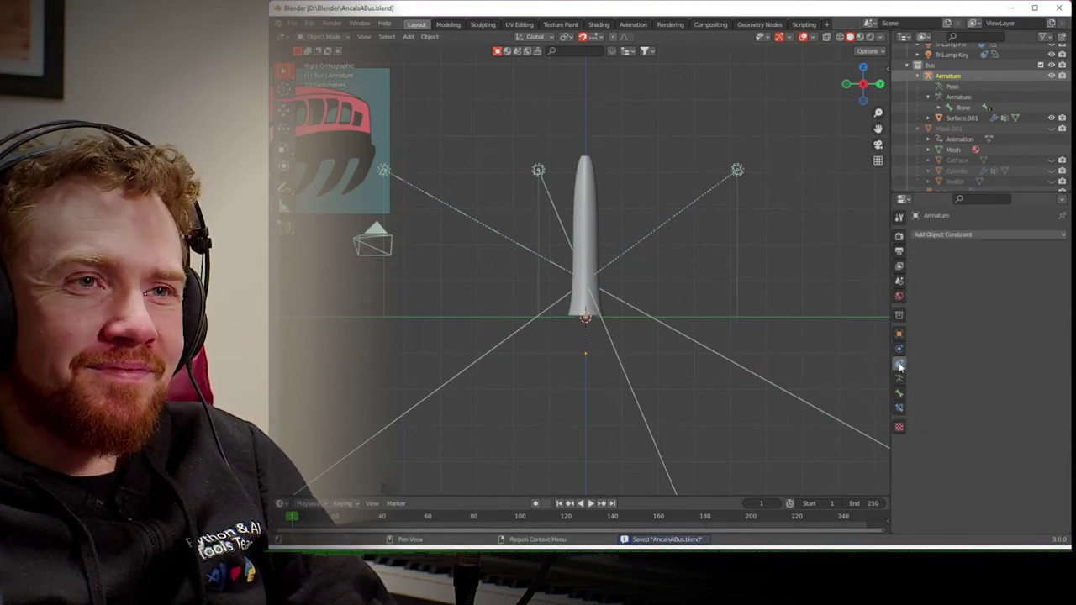
left_click(939, 234)
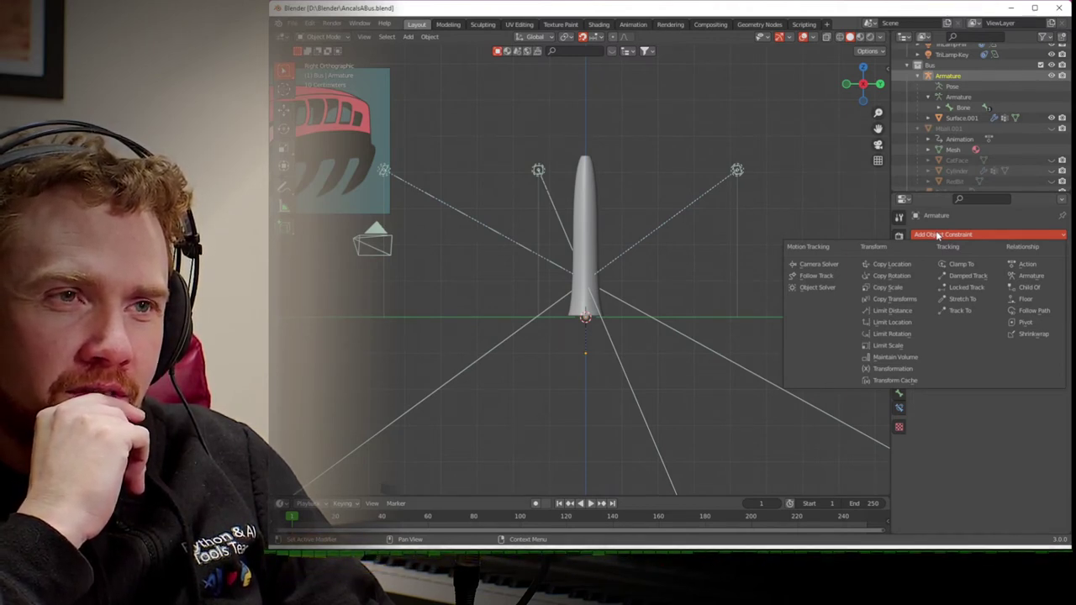
key("Escape")
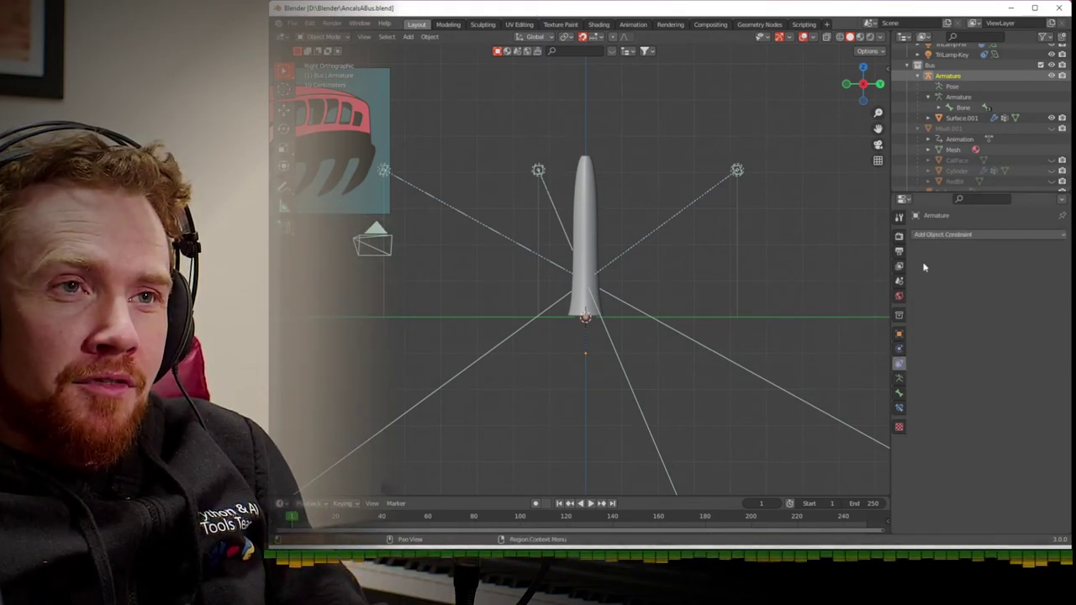
left_click(949, 237)
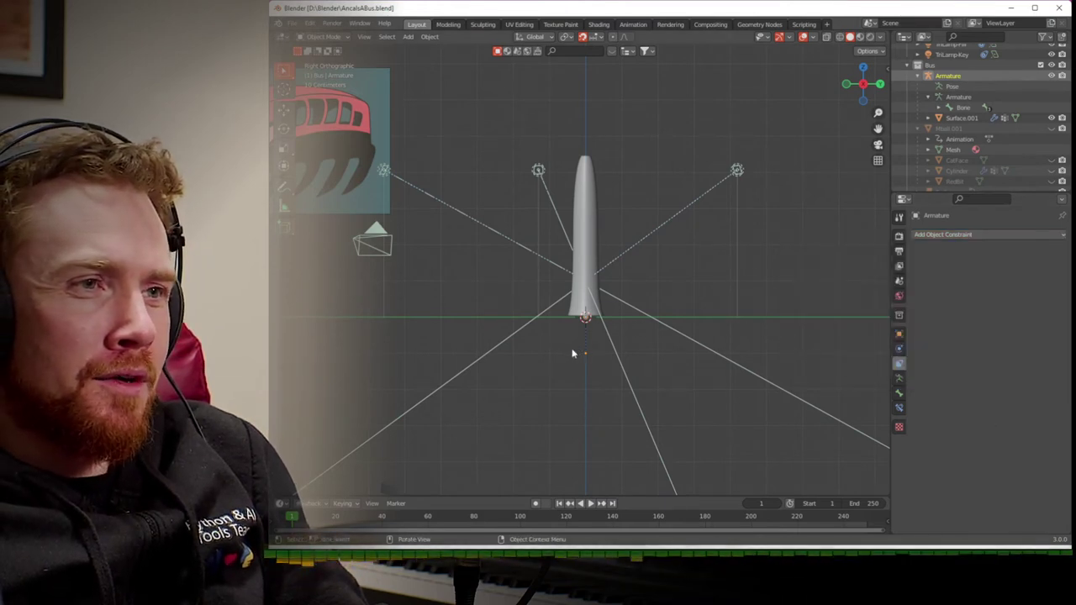
- Keep Cylinder and Cat Face hidden, unhide the Mball.001 bus body, and orbit to view it
left_click(920, 77)
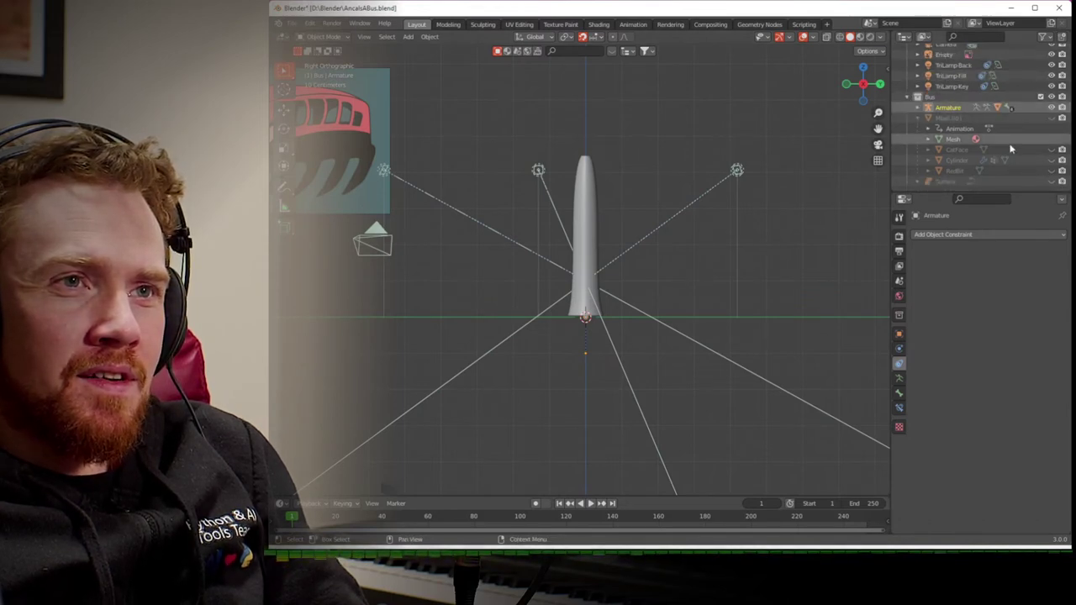
left_click(1050, 160)
left_click(1051, 160)
left_click(1053, 172)
left_click(1053, 172)
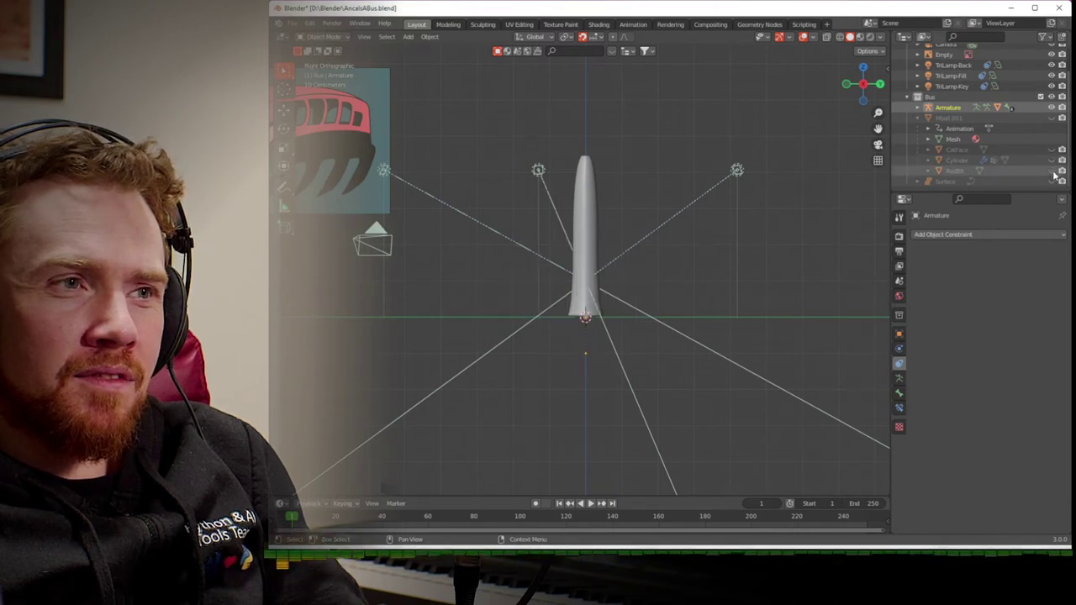
left_click(1052, 149)
left_click(1051, 150)
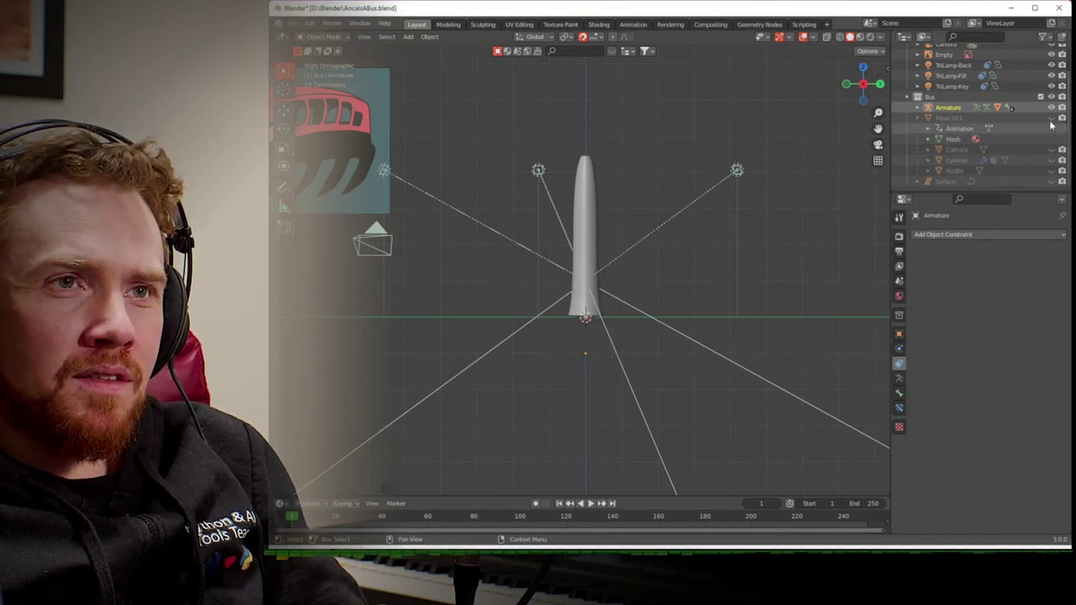
left_click(1051, 118)
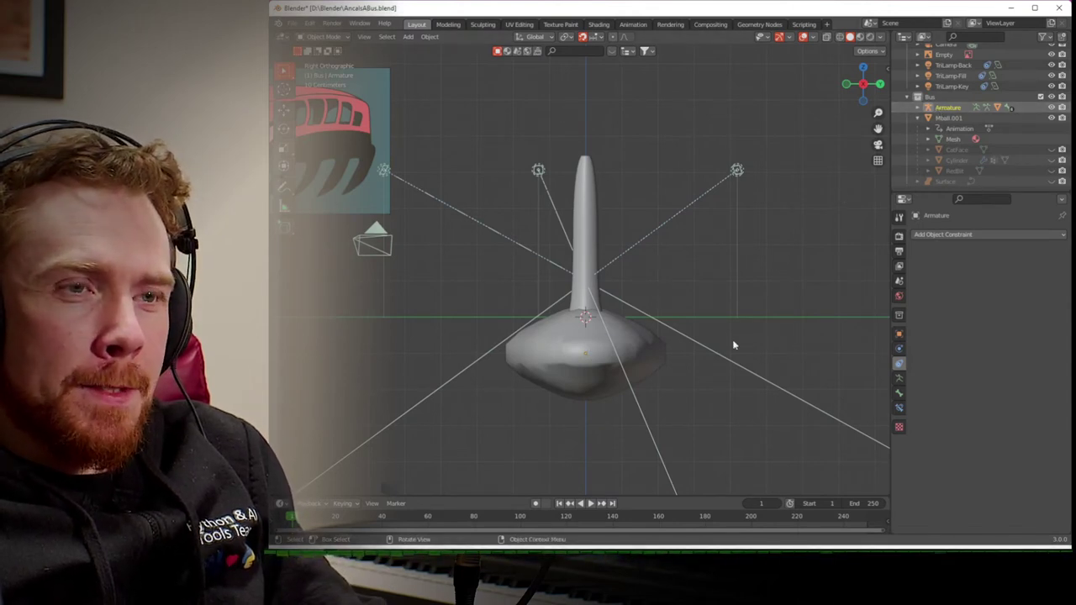
middle_click_drag(838, 356, 758, 366)
left_click(939, 237)
key("Escape")
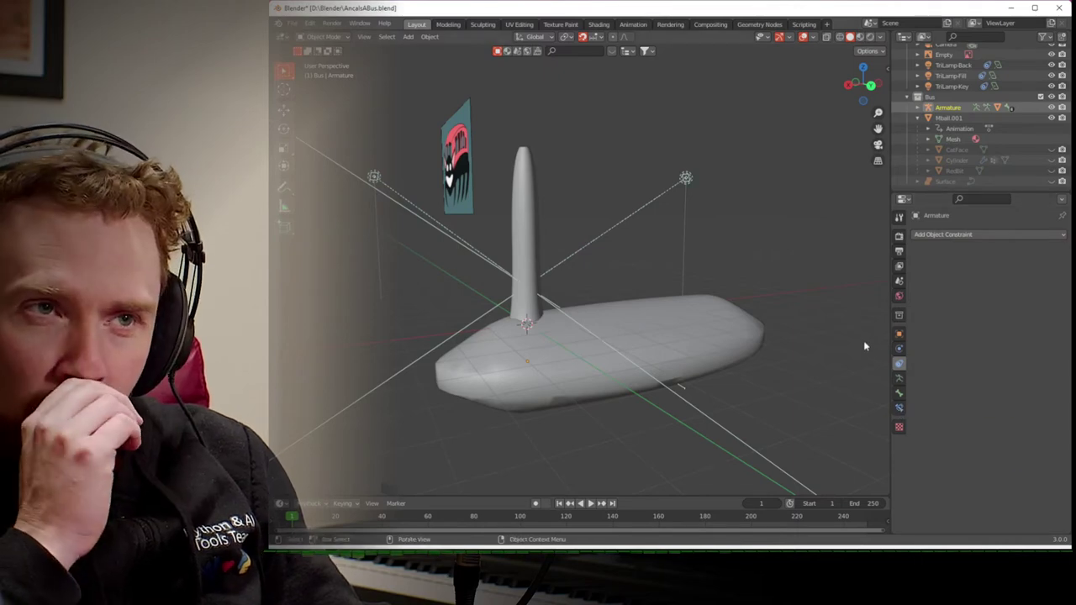
- Rename the armature to Leg.1
double_click(948, 111)
type("Leg.1")
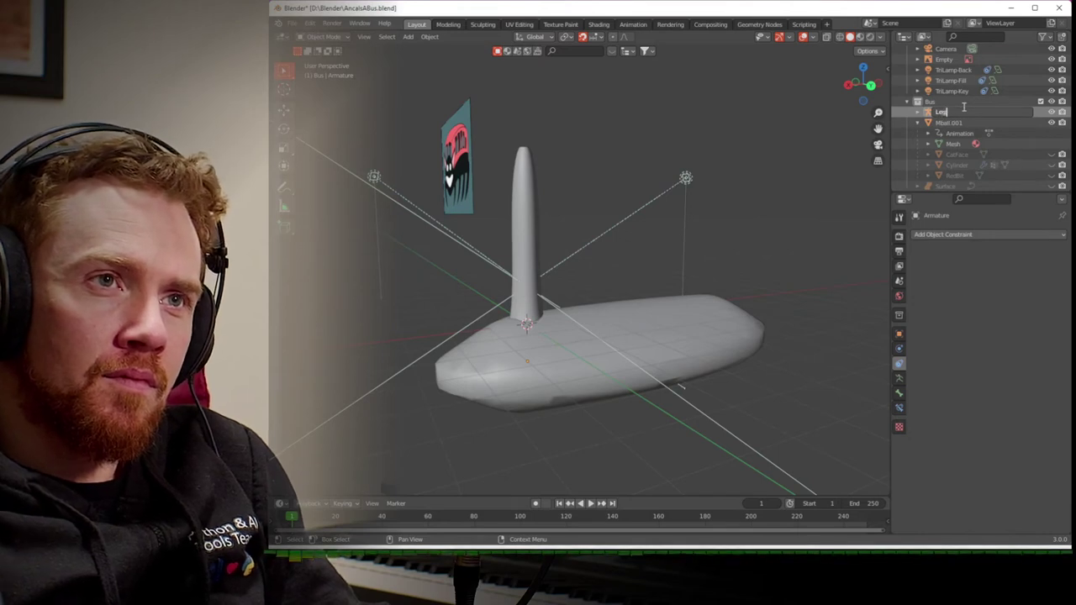
key("Return")
- Duplicate the leg rig in place as Leg.002, redoing the duplicate once
key("shift+d")
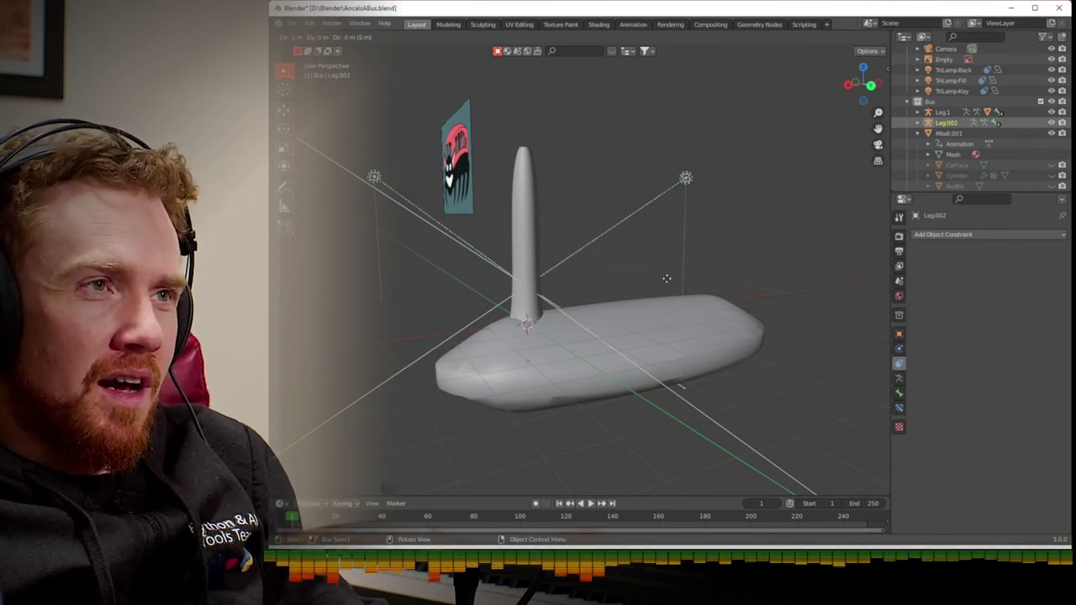
right_click(667, 281)
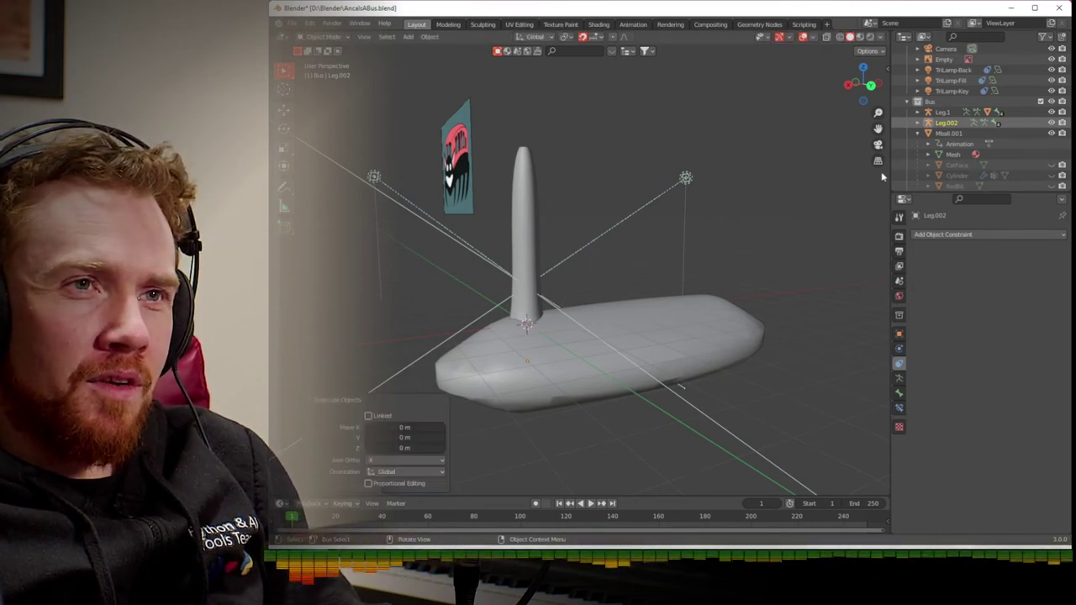
left_click(922, 112)
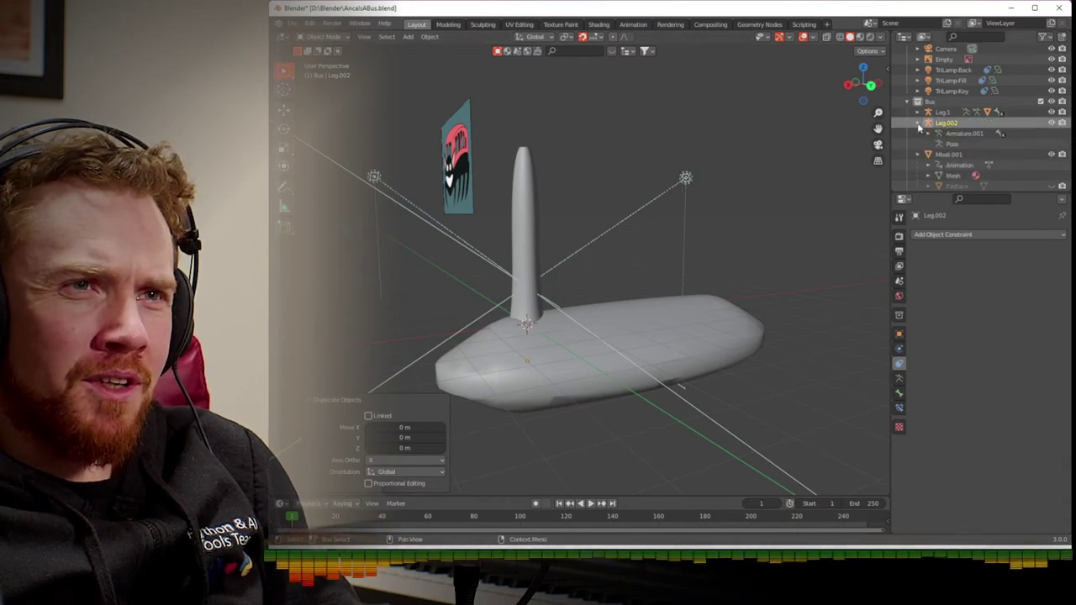
scroll(923, 133, "down", 2)
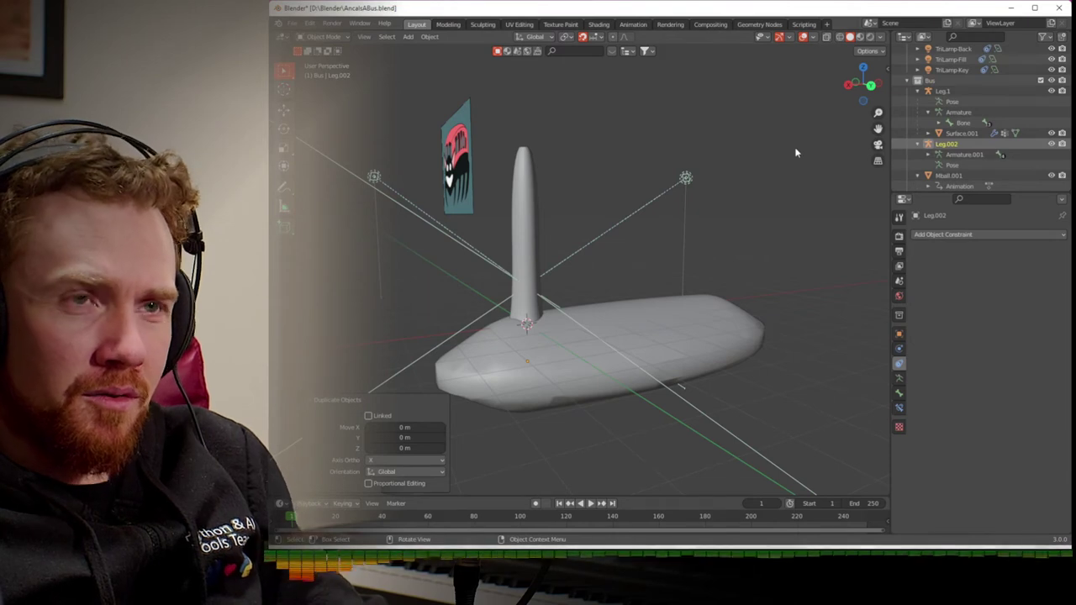
key("ctrl+z")
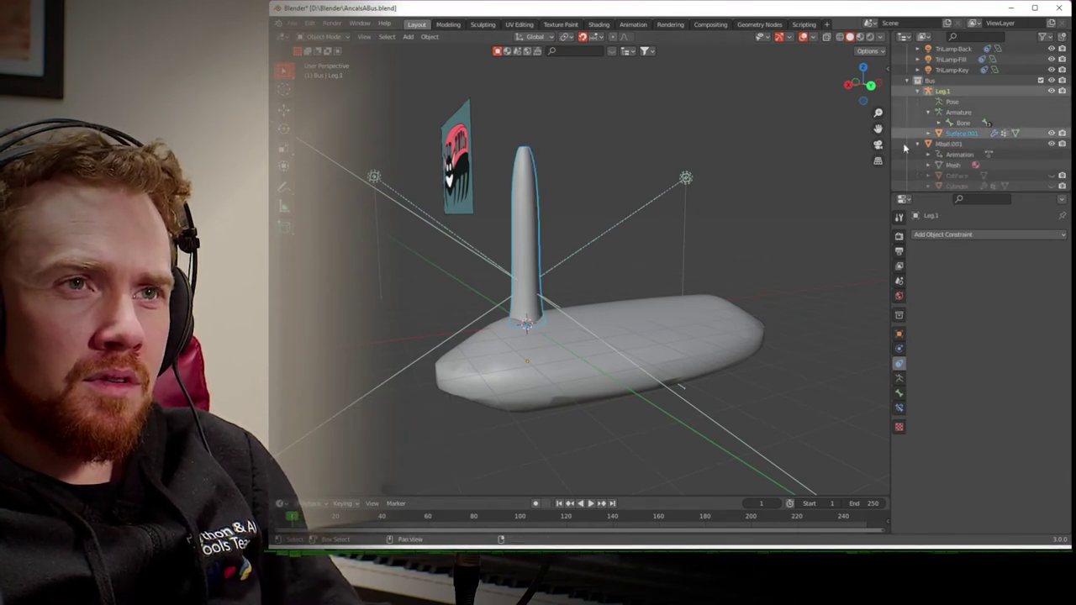
left_click(918, 92)
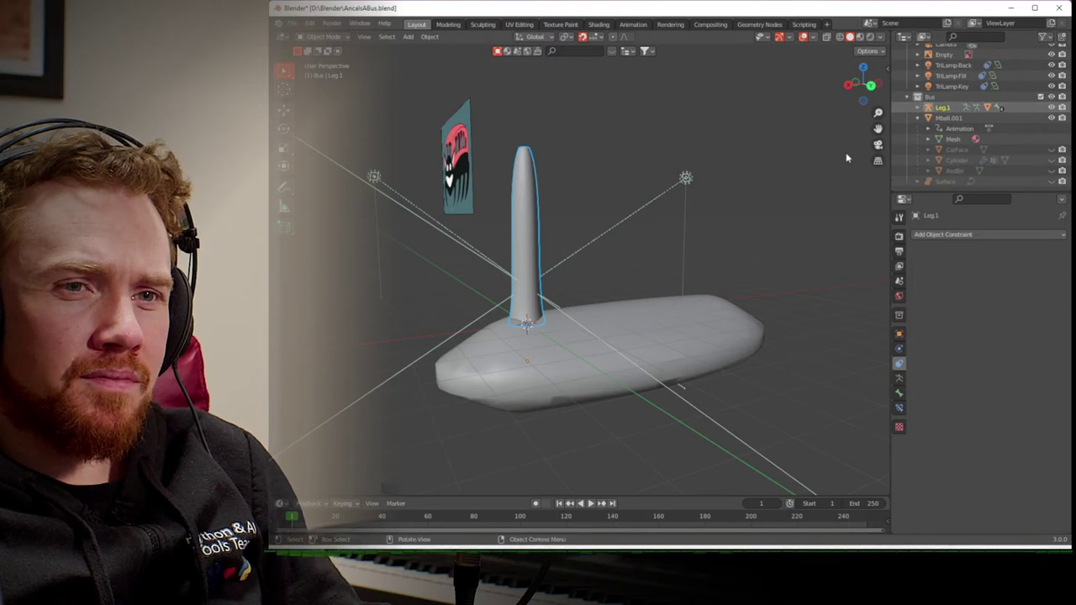
key("shift+d")
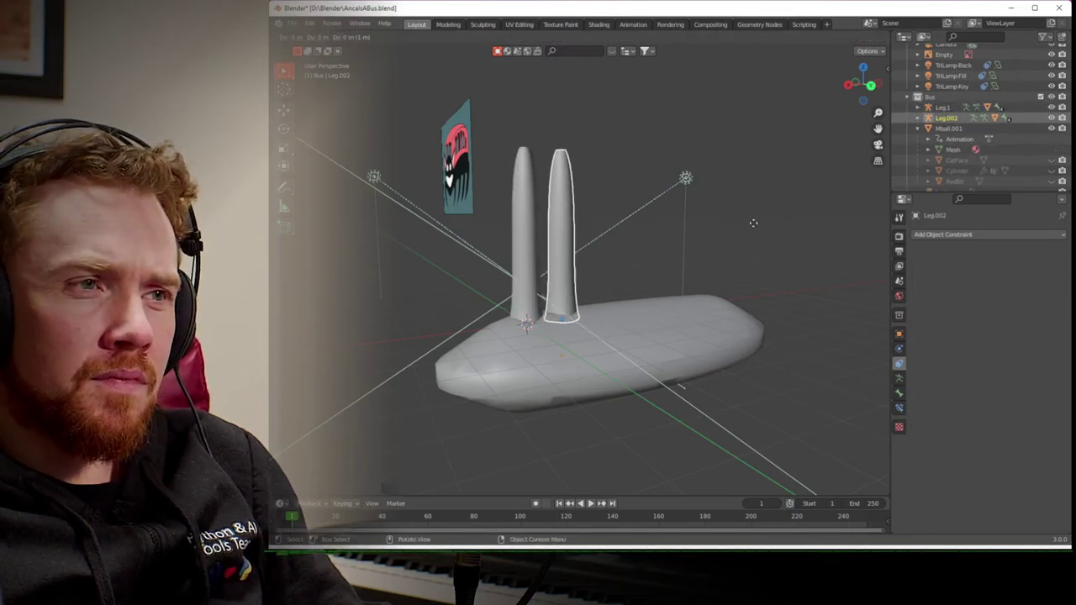
right_click(734, 231)
middle_click_drag(727, 239, 793, 234)
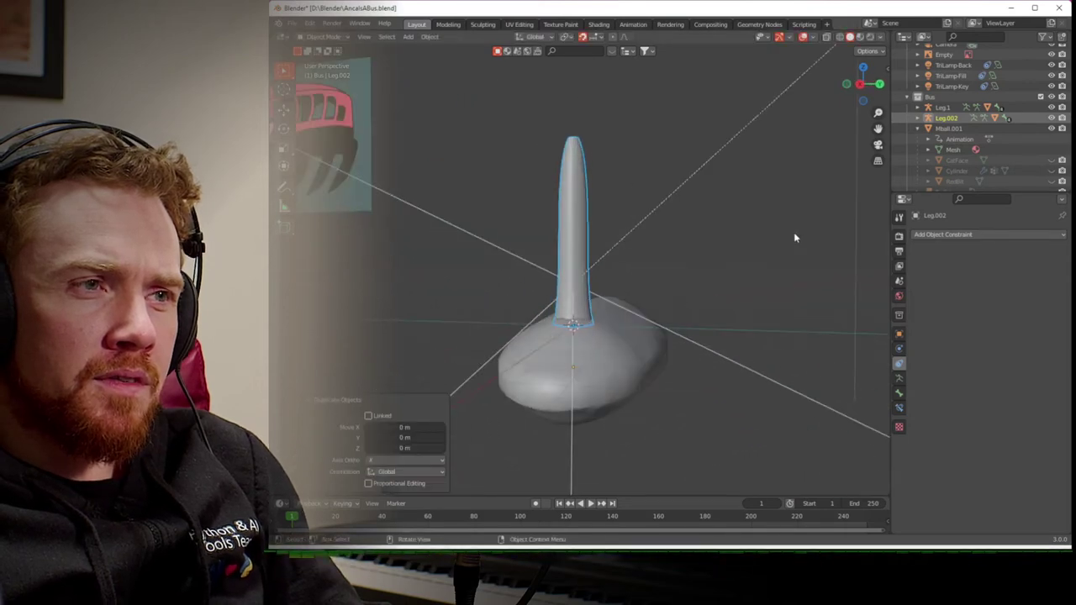
left_click(945, 109)
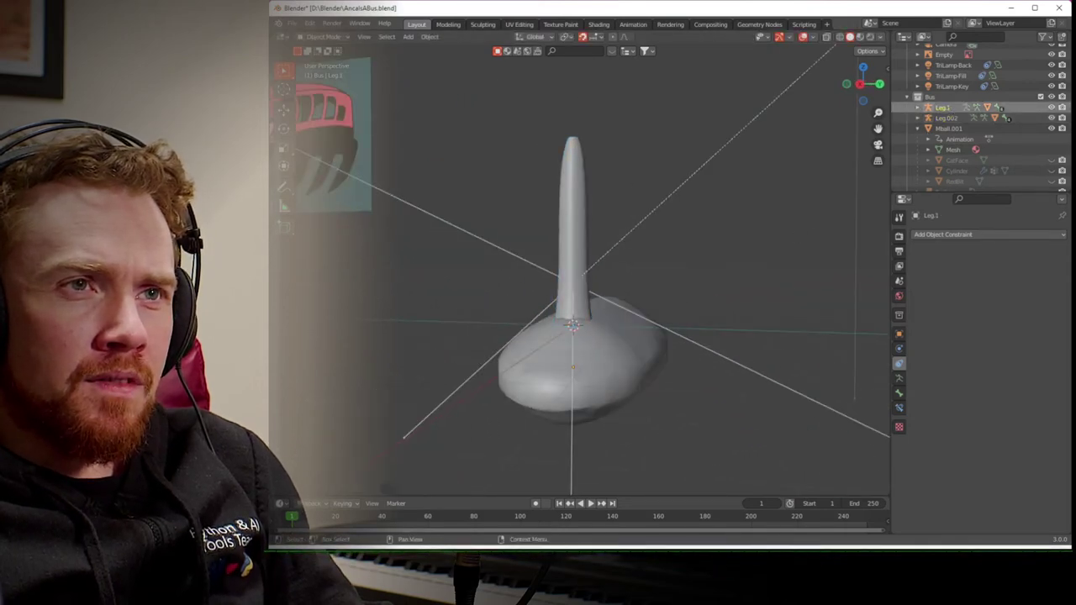
- Rename Leg.1 to Leg.1R
double_click(951, 111)
type("R")
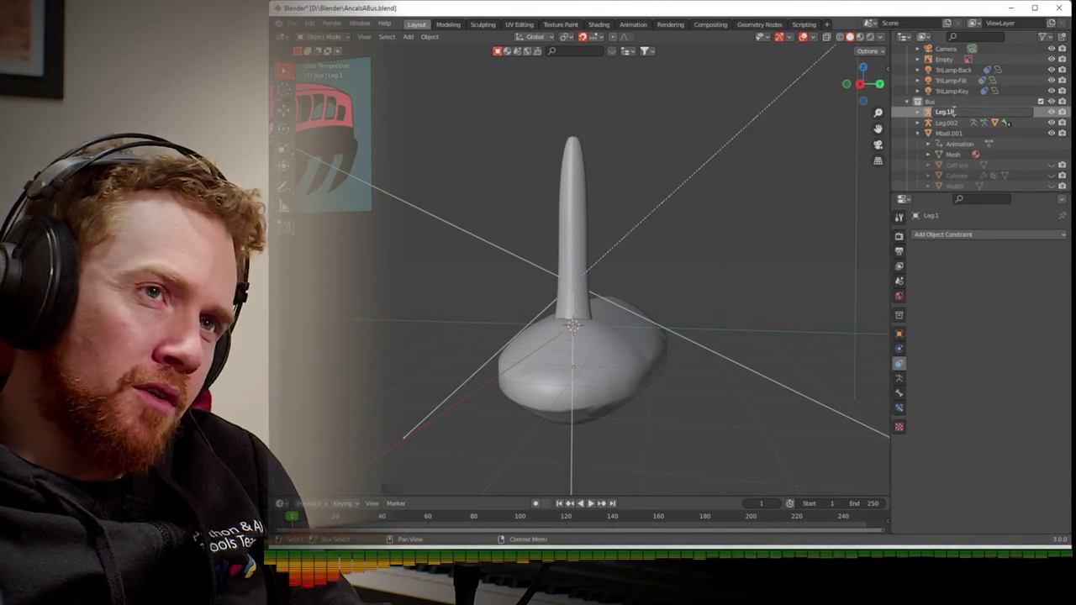
key("Return")
- Rename Leg.002 to Leg.1L and switch to Right view
left_click(954, 124)
scroll(954, 124, "down", 1)
double_click(949, 113)
key("BackSpace")
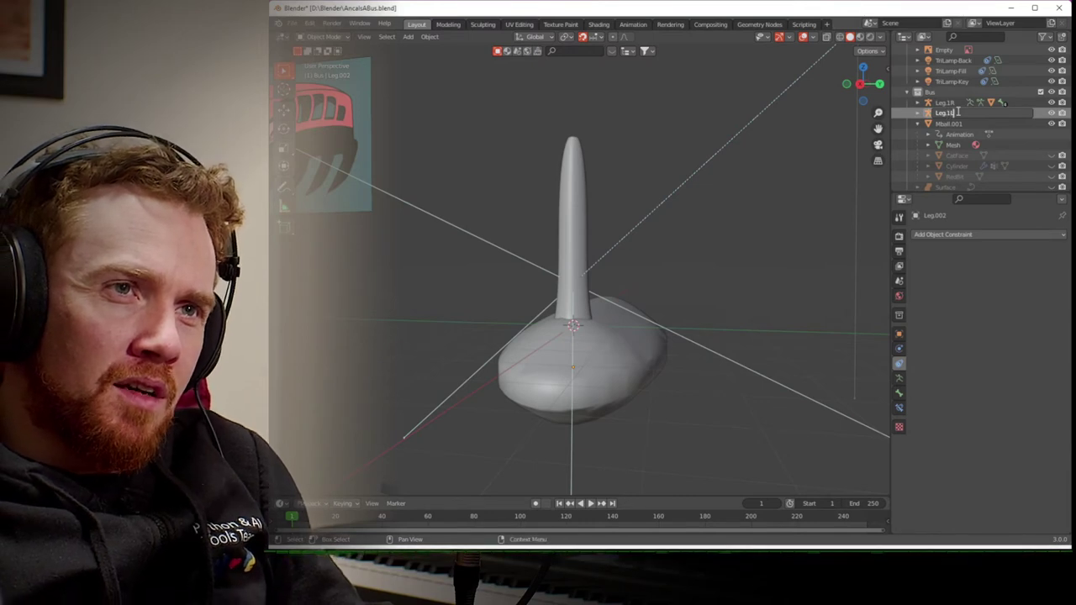
type("1L")
key("Return")
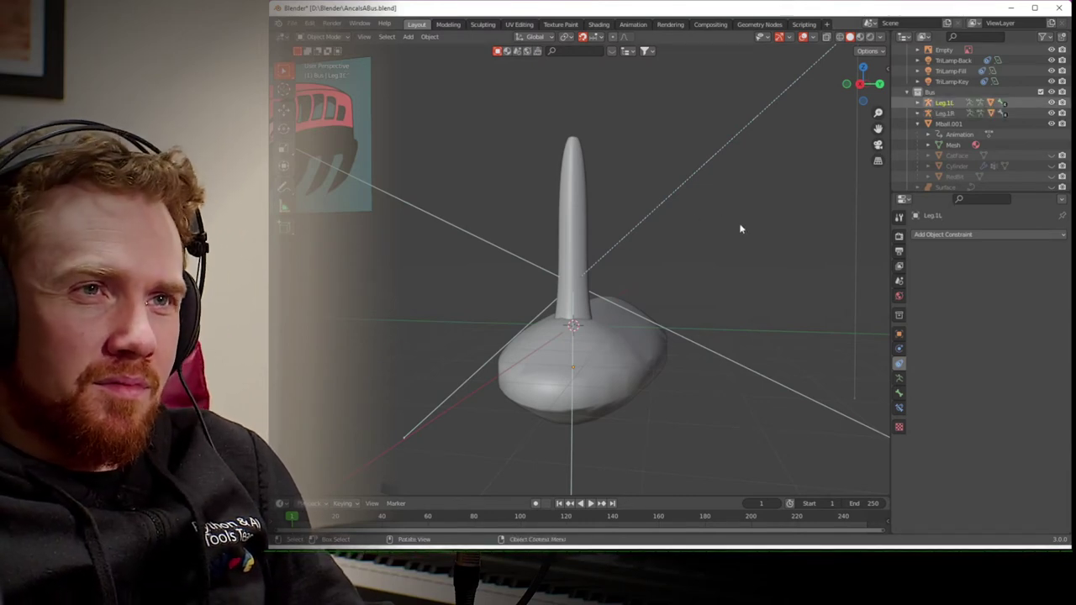
left_click(859, 86)
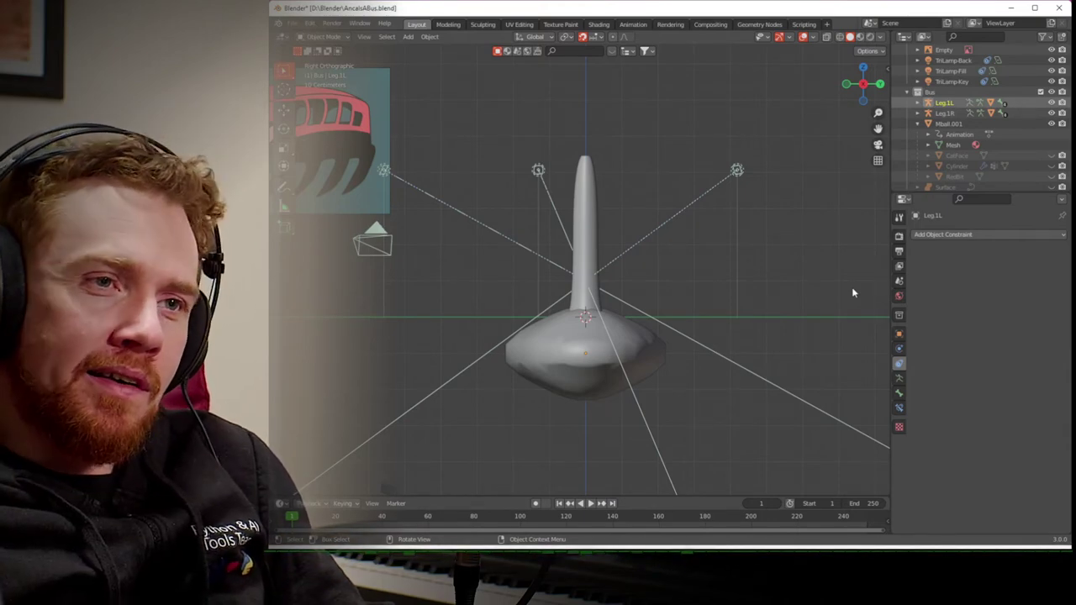
- Check the bone constraint types without adding one, then put Leg.1L into Edit Mode
left_click(899, 407)
left_click(899, 392)
left_click(899, 407)
left_click(952, 235)
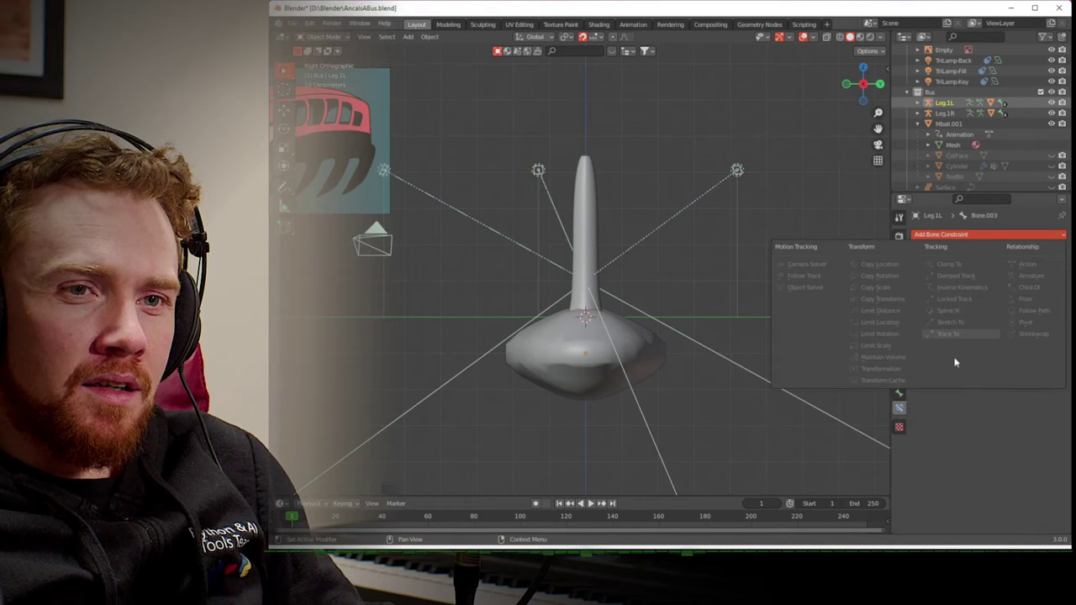
left_click(955, 414)
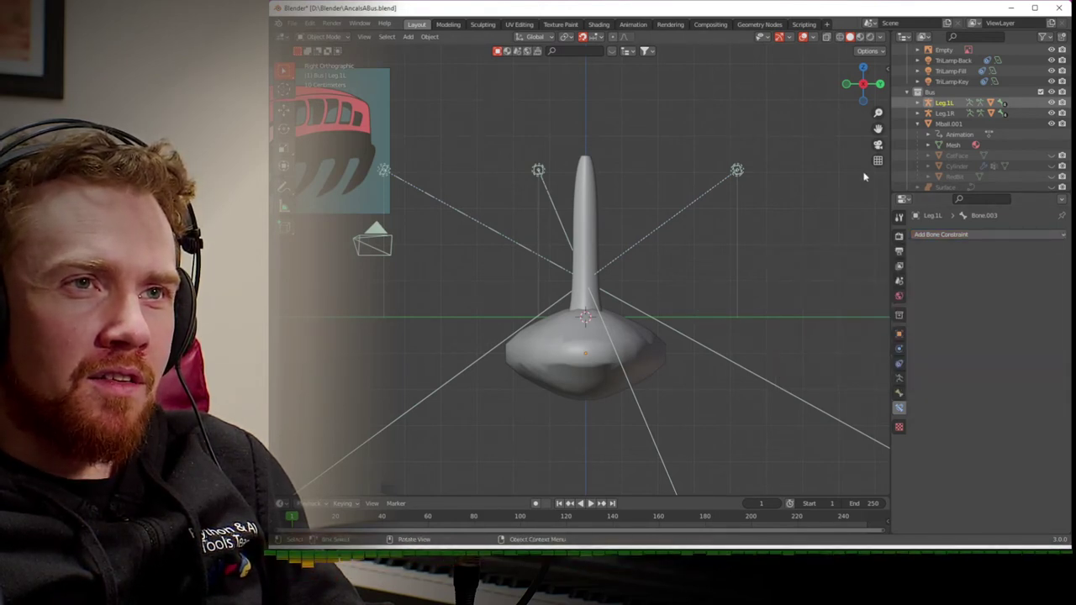
key("Tab")
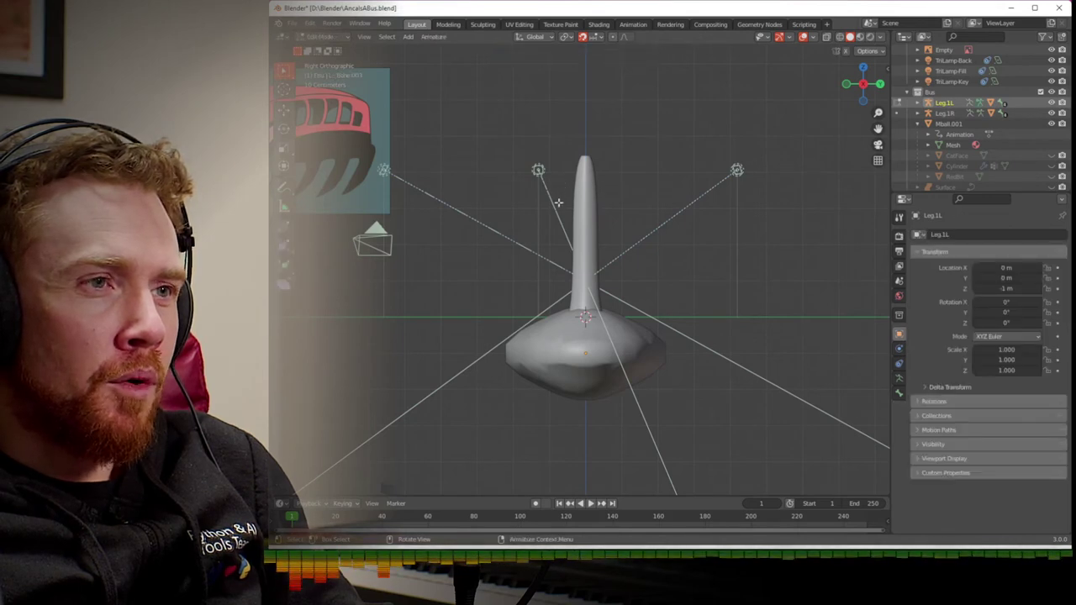
- In Pose Mode, rotate Leg.1L's base bone 90° and move it down against the body's side
key("Tab")
left_click(586, 311)
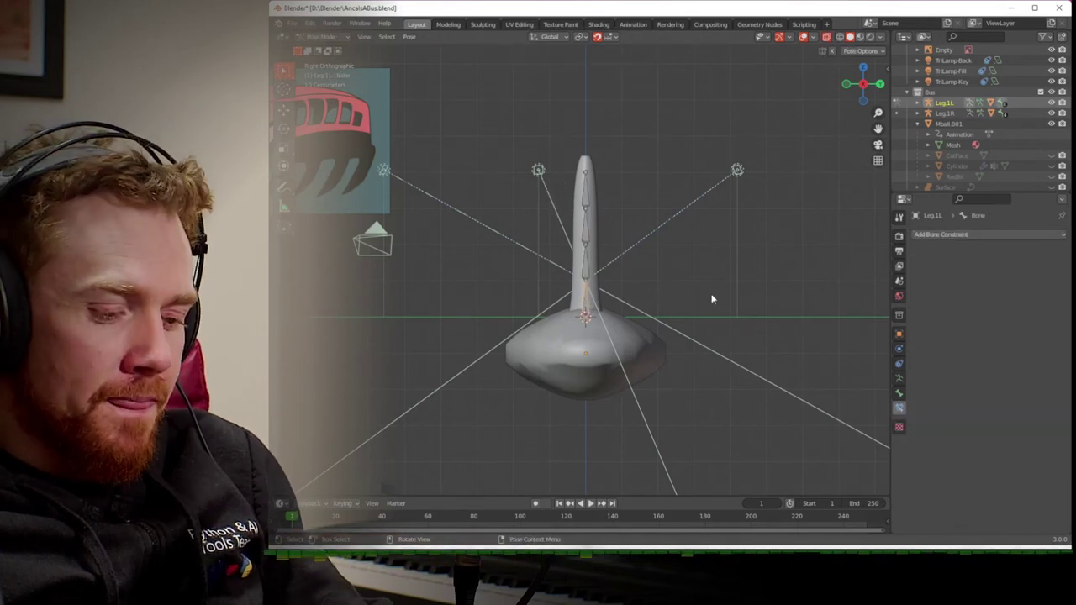
key("r")
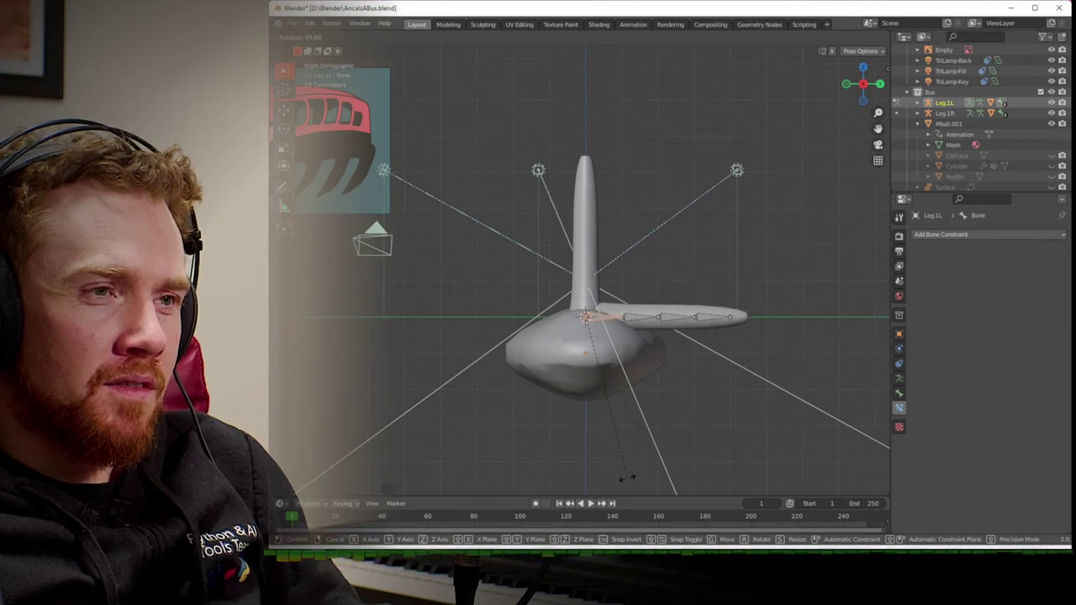
left_click(626, 477)
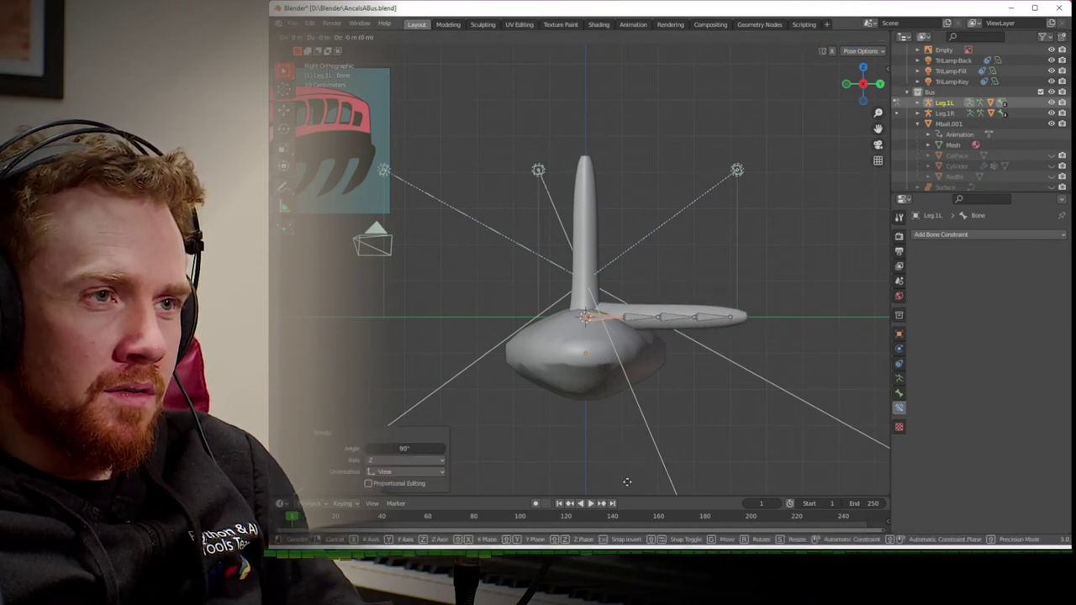
key("g")
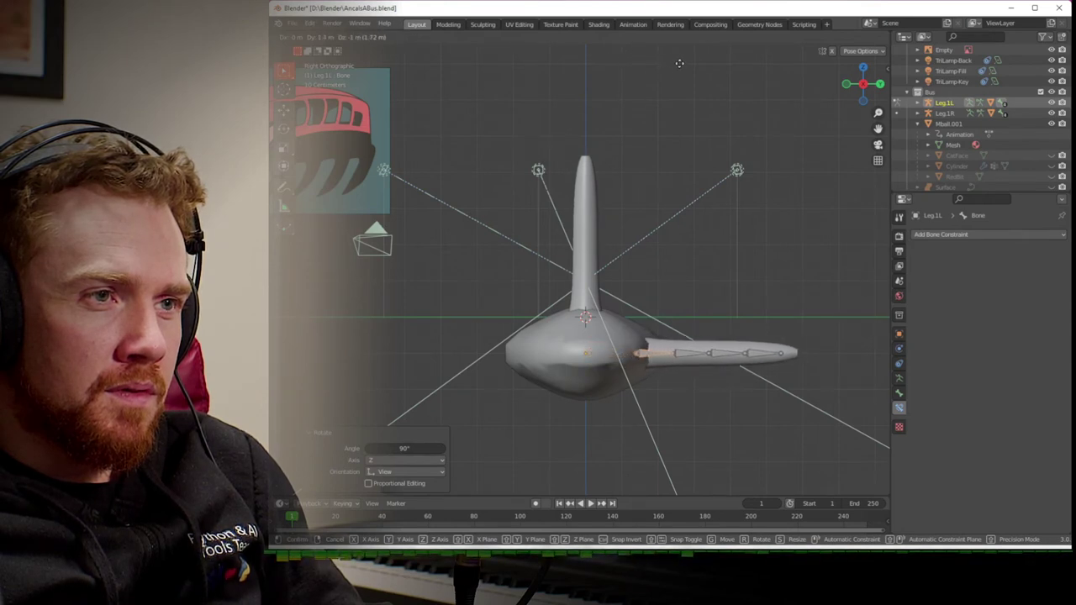
left_click(683, 67)
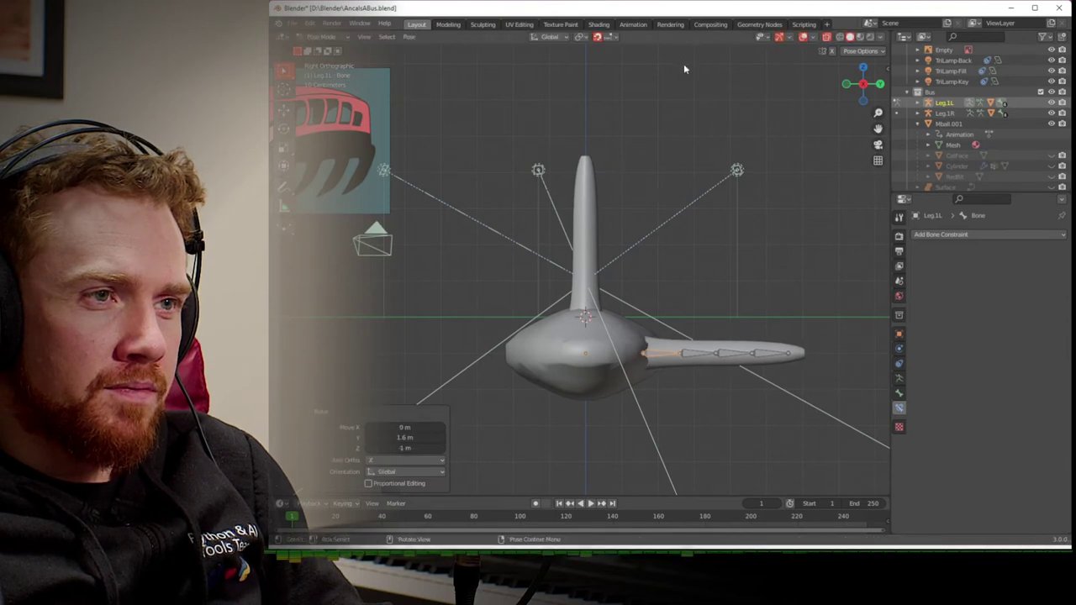
left_click(941, 114)
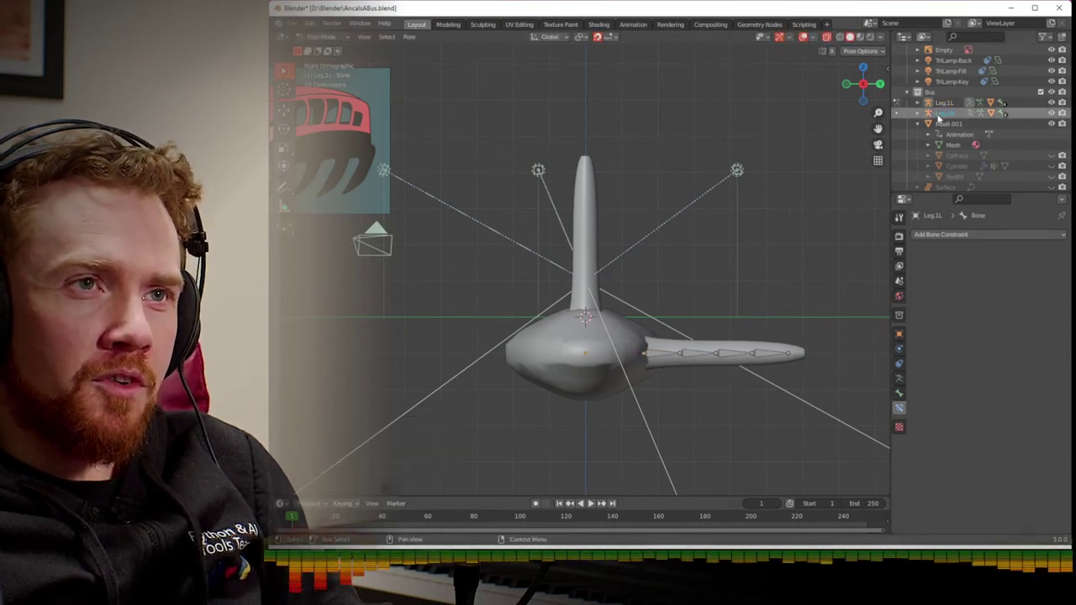
- Rotate Leg.1R's root bone -90° and lower it beside the body
left_click(898, 113)
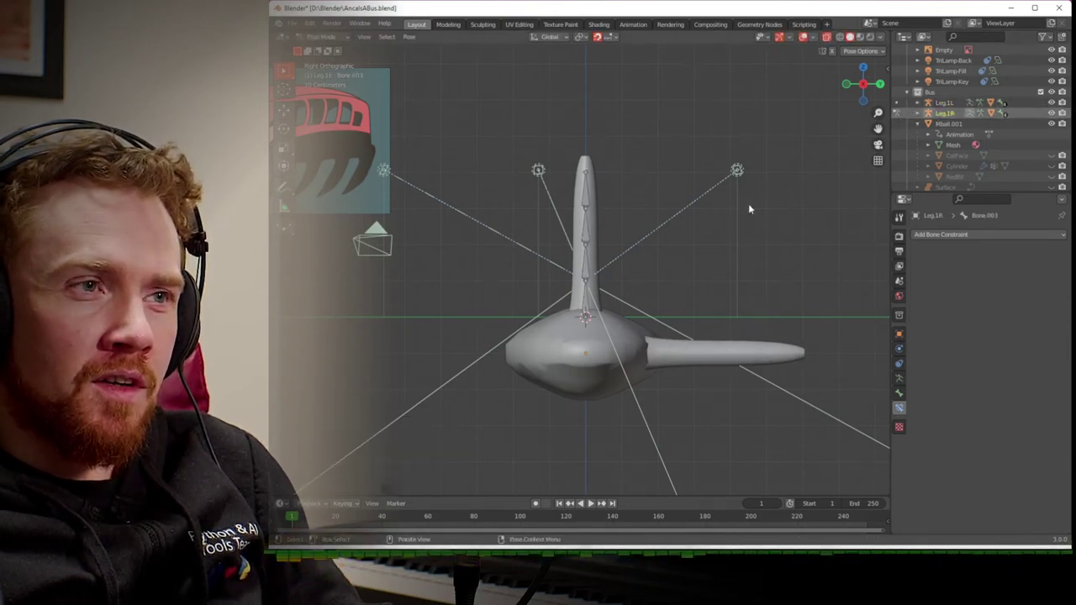
left_click(589, 299)
key("g")
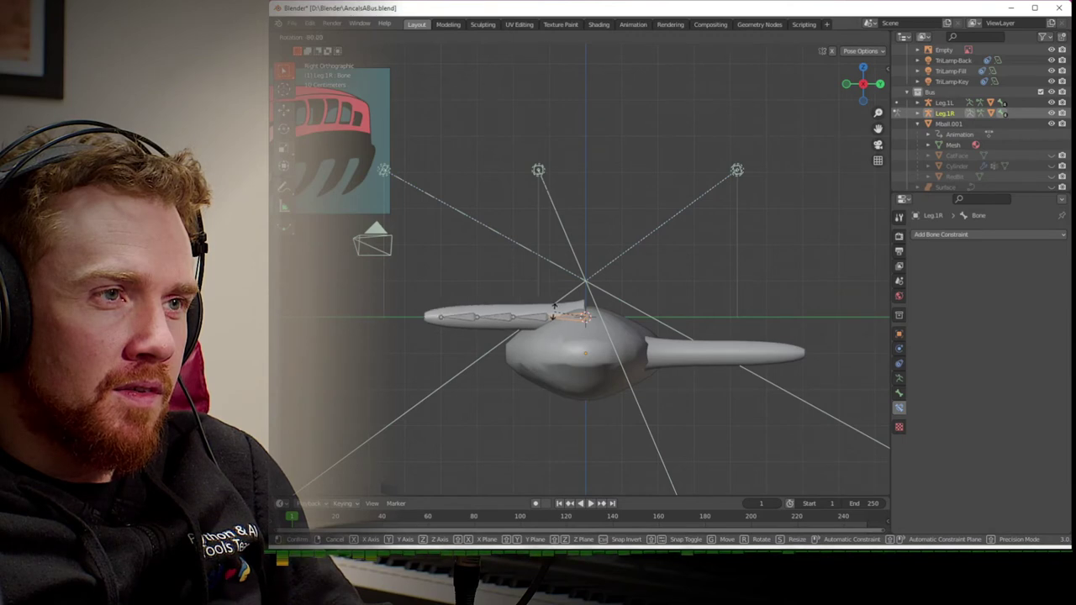
left_click(555, 311)
key("g")
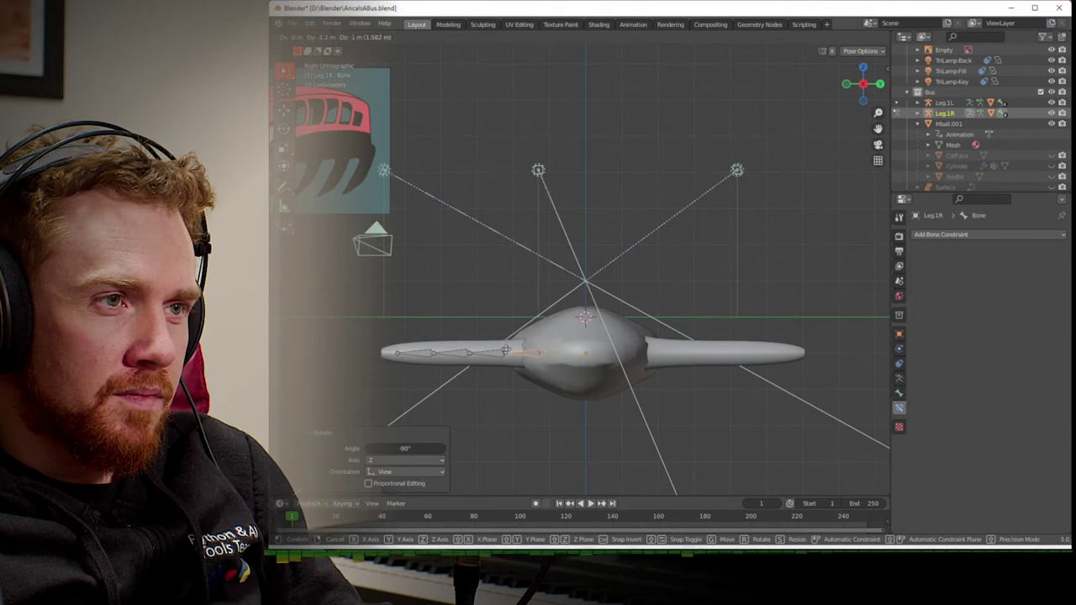
left_click(502, 350)
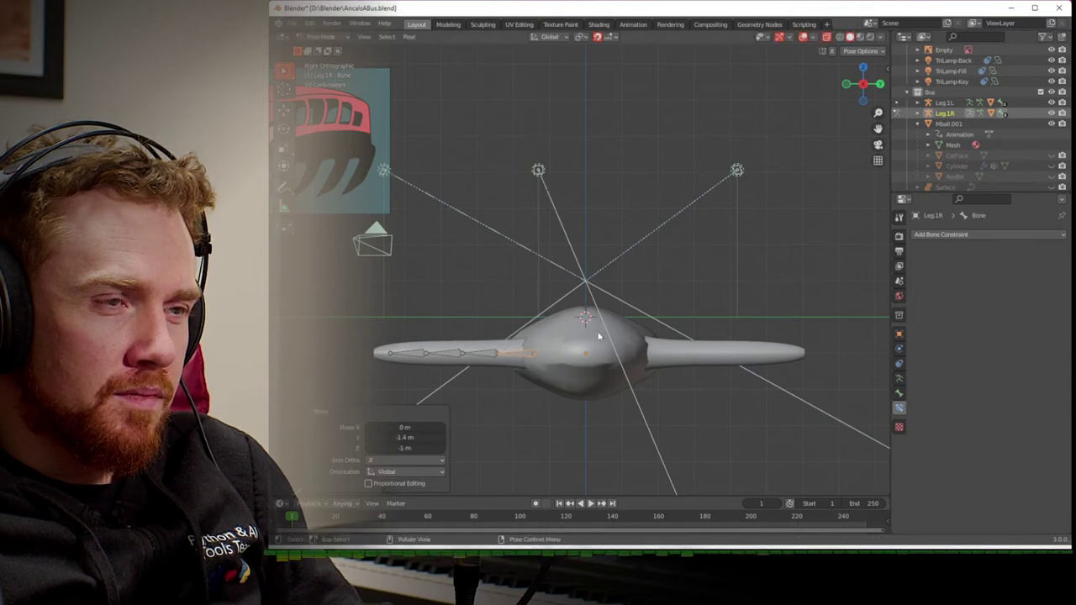
- Check the rig's rest position in Edit Mode, return to Object Mode, and save AncalsABus.blend
key("Tab")
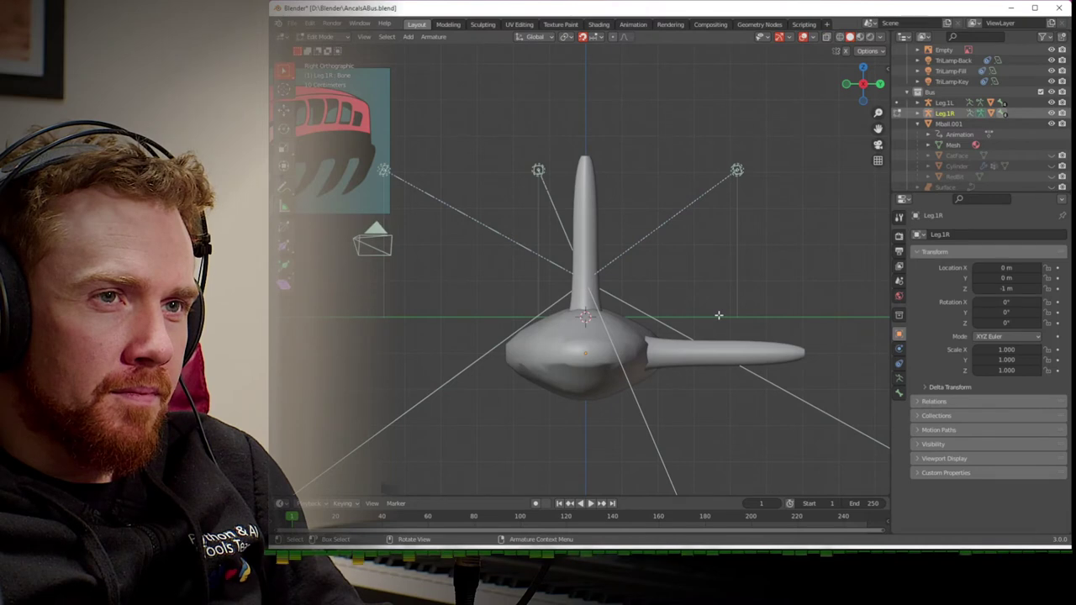
key("Tab")
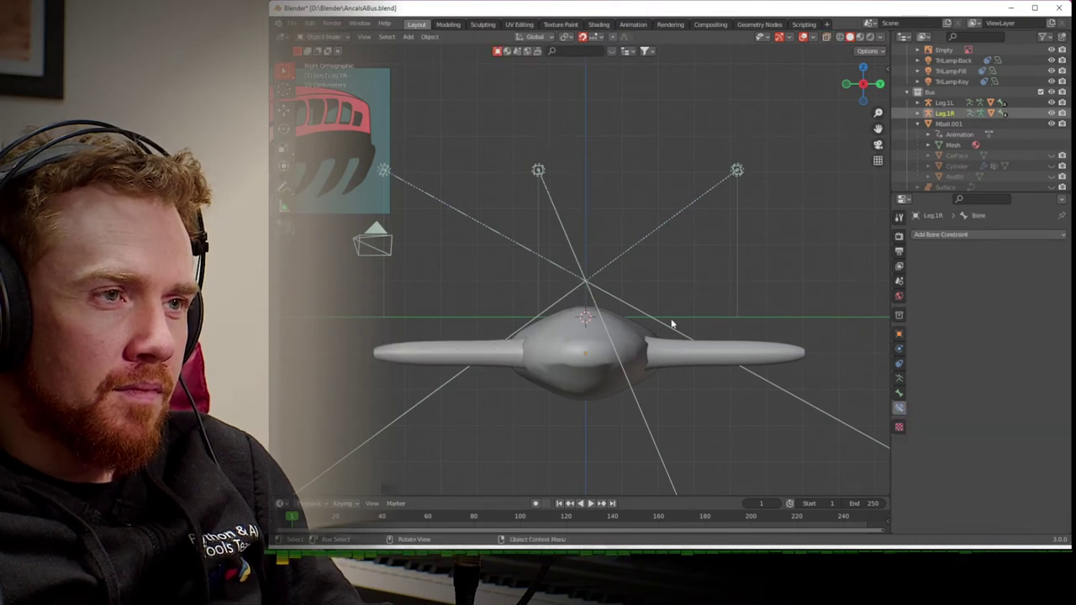
scroll(664, 331, "down", 1)
mouse_move(664, 330)
middle_mouse_down()
mouse_move(681, 336)
mouse_move(629, 344)
mouse_move(686, 315)
mouse_move(672, 318)
middle_mouse_up()
key("ctrl+s")
left_click(565, 326)
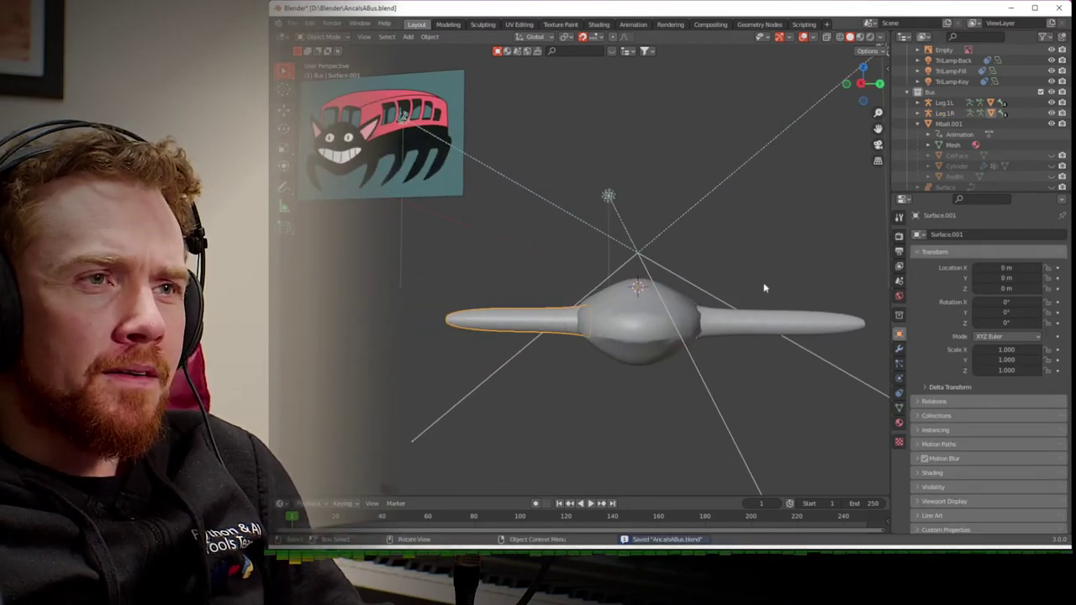
- Put Leg.1R into Pose Mode and set the transform orientation to Local
key("ctrl+Tab")
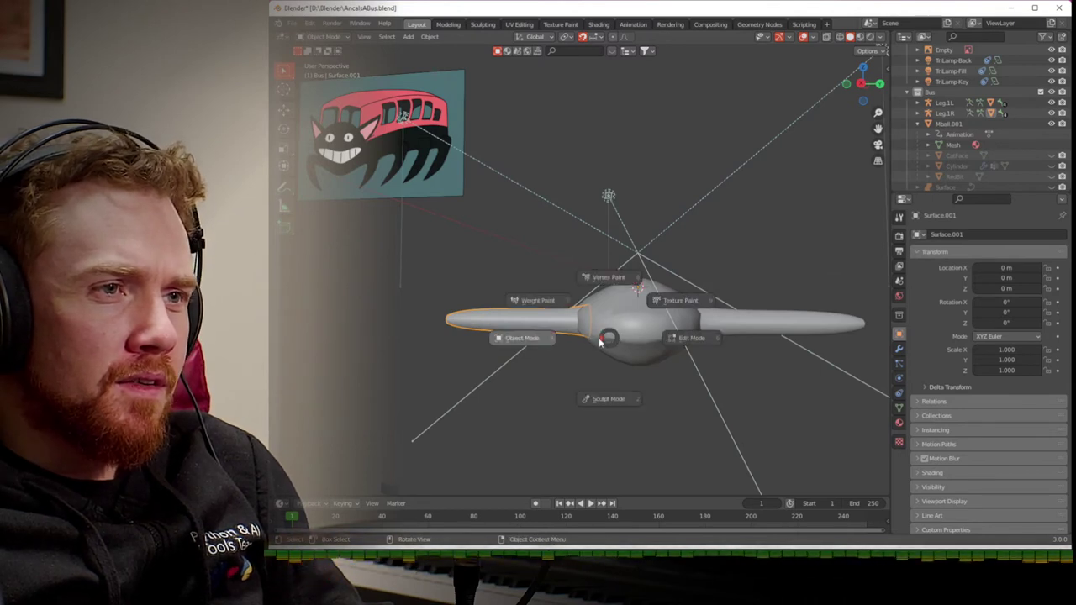
left_click(547, 319)
left_click(551, 327)
key("ctrl+Tab")
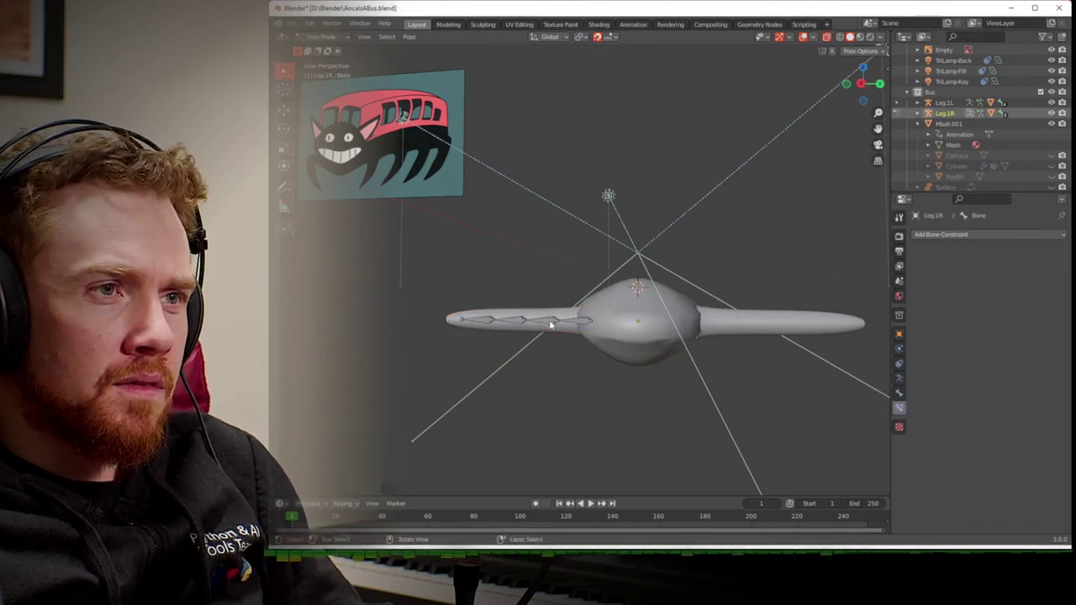
left_click(545, 323)
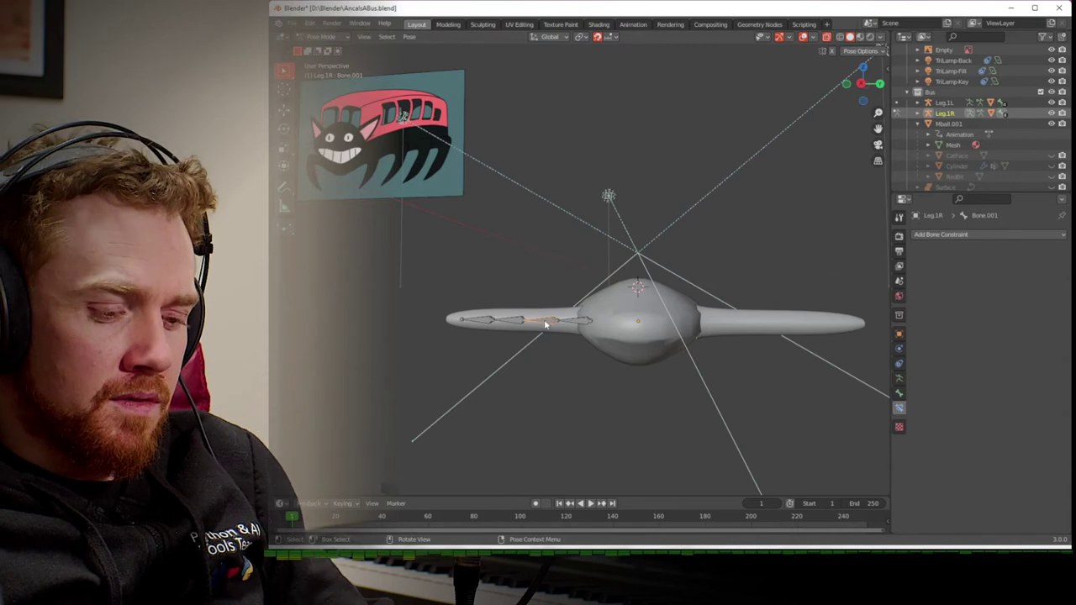
key("r")
key("Escape")
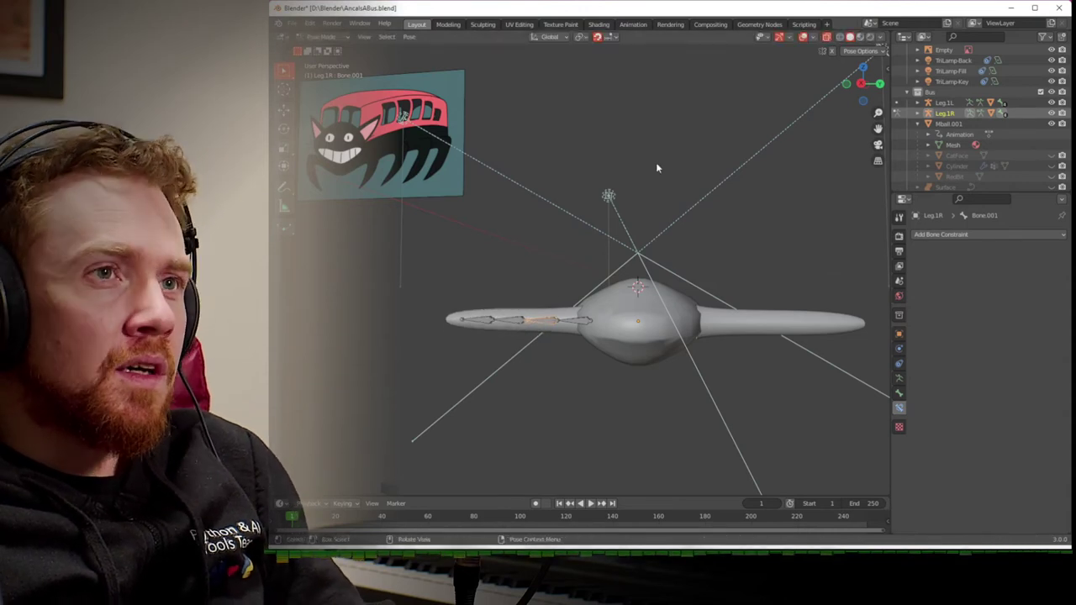
left_click(545, 81)
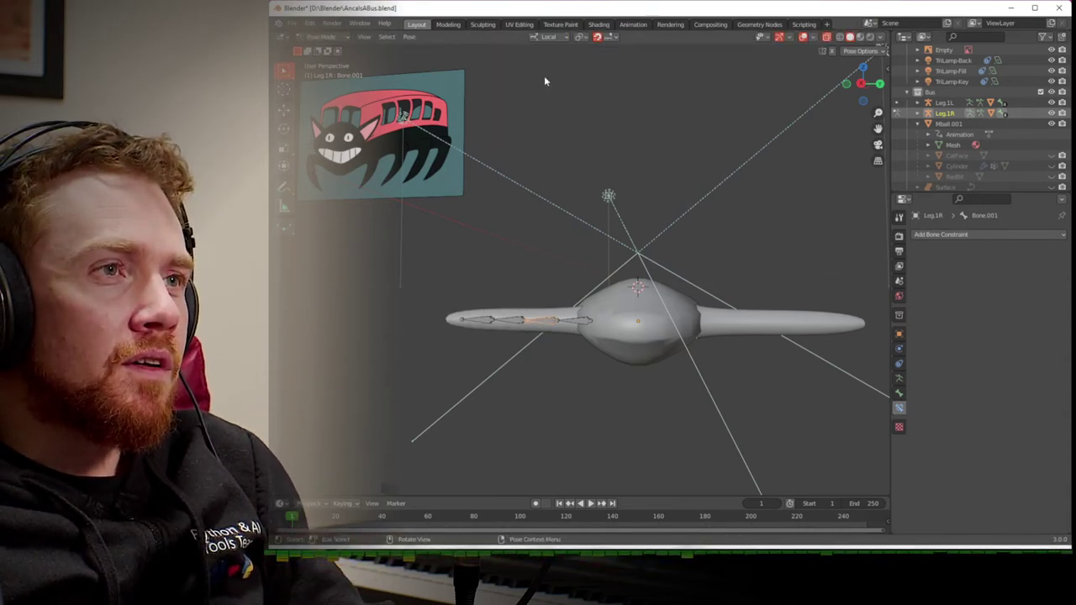
- Bend Bone.001 about local X, then bend Bone.002 39.3° so the leg hangs down
key("r")
key("x")
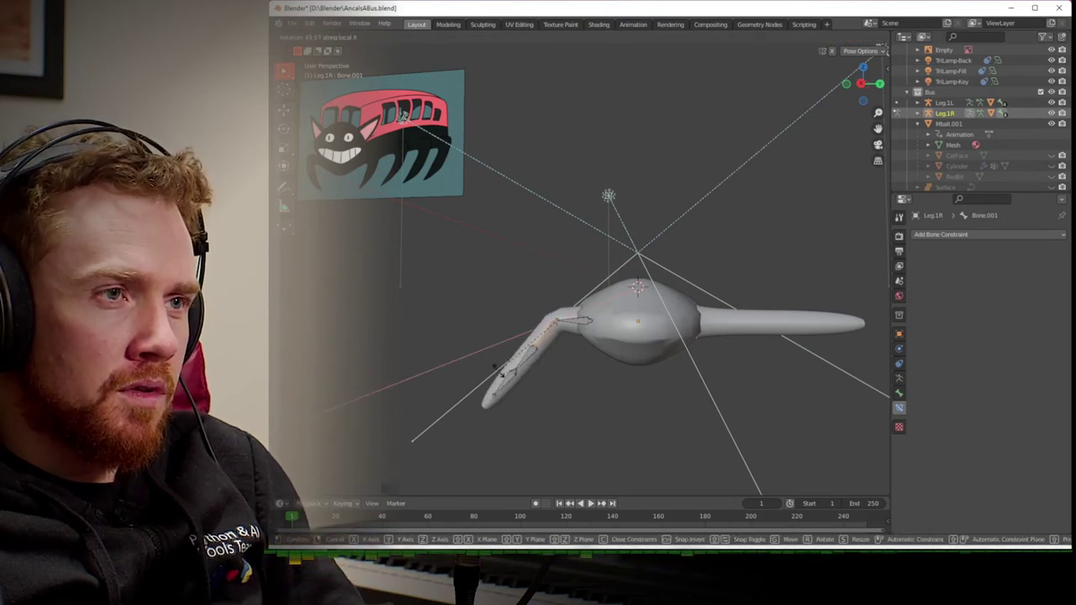
left_click(526, 372)
left_click(531, 360)
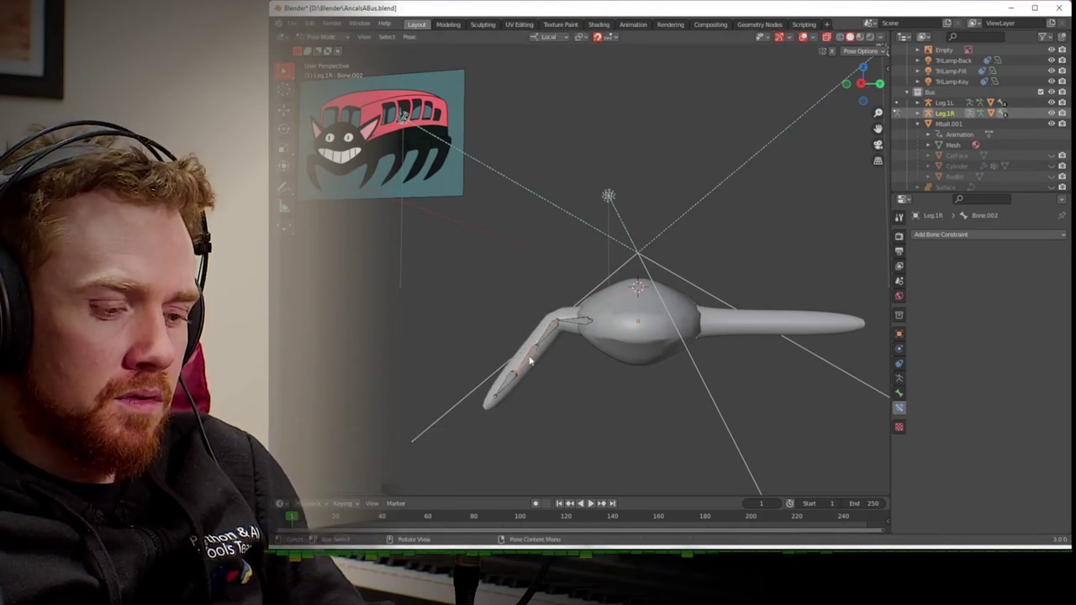
key("x")
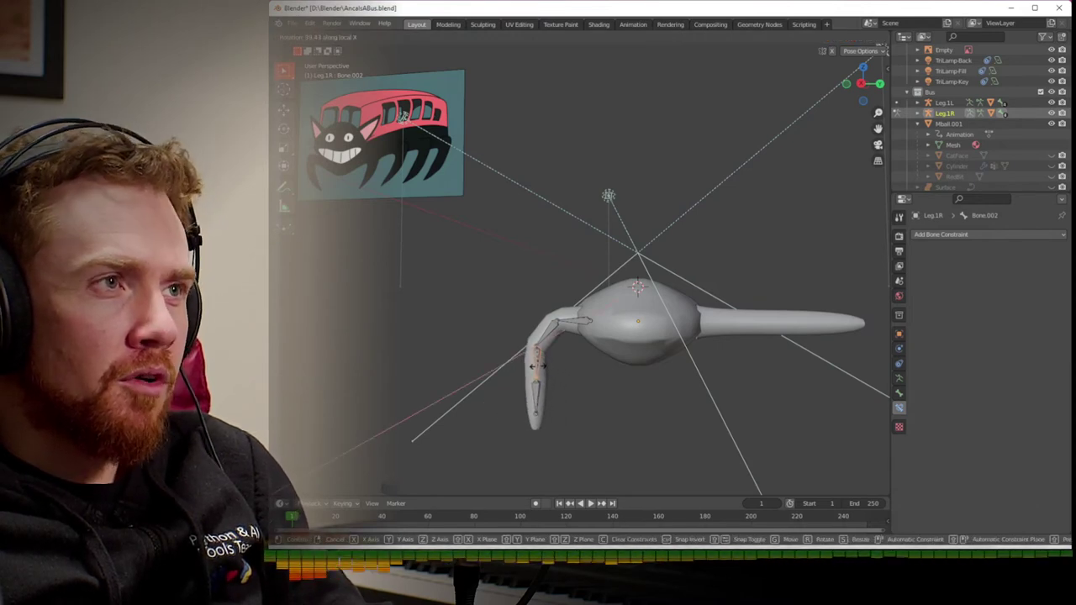
left_click(721, 324)
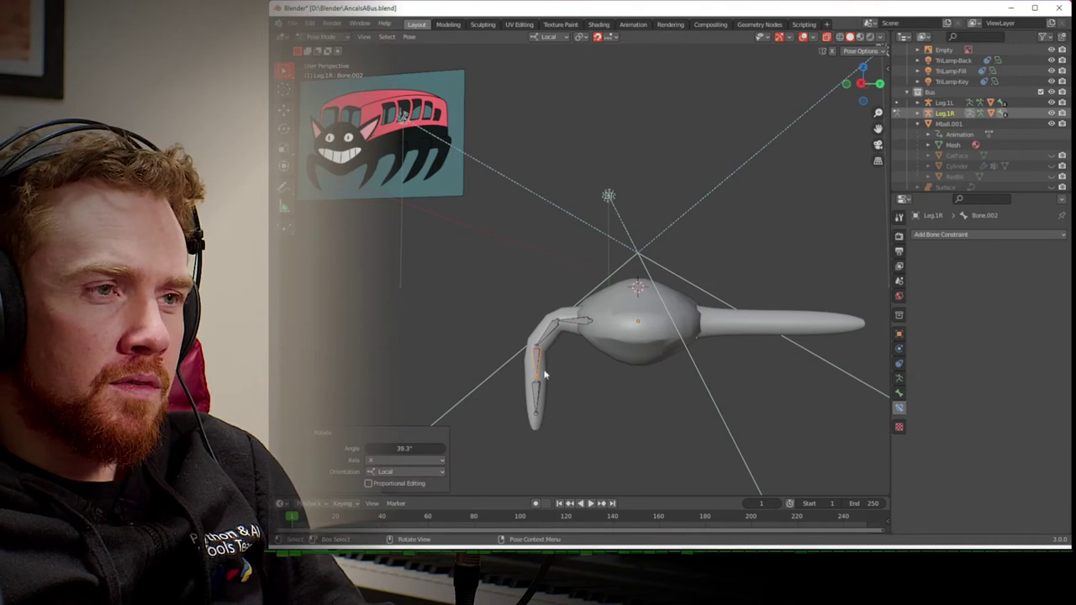
middle_click_drag(563, 394, 634, 430)
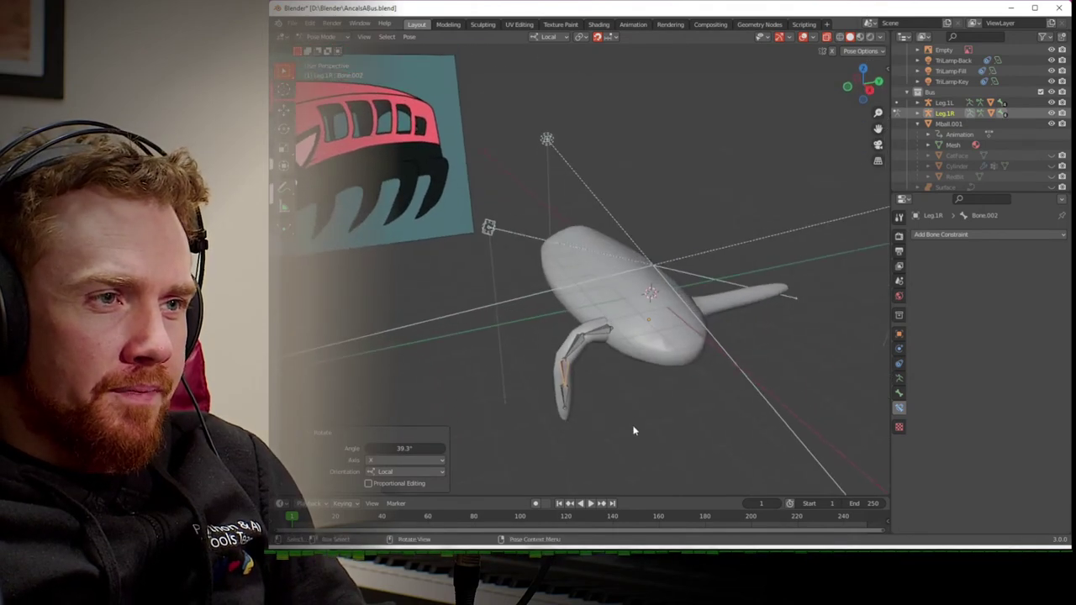
- View the model from the left, then from the top, and return Leg.1R to Object Mode
left_click(862, 88)
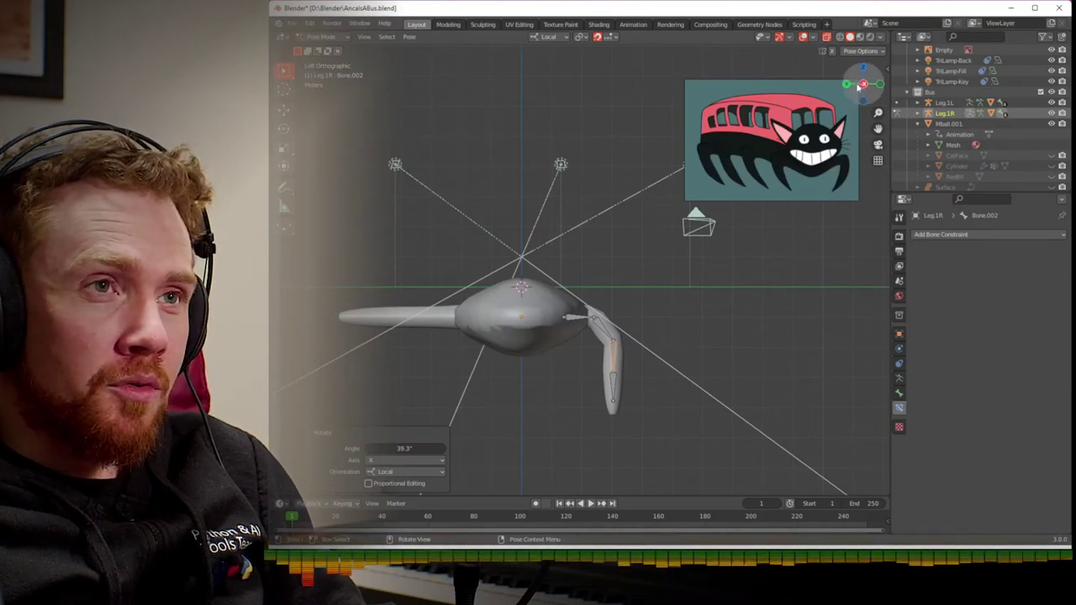
left_click(862, 68)
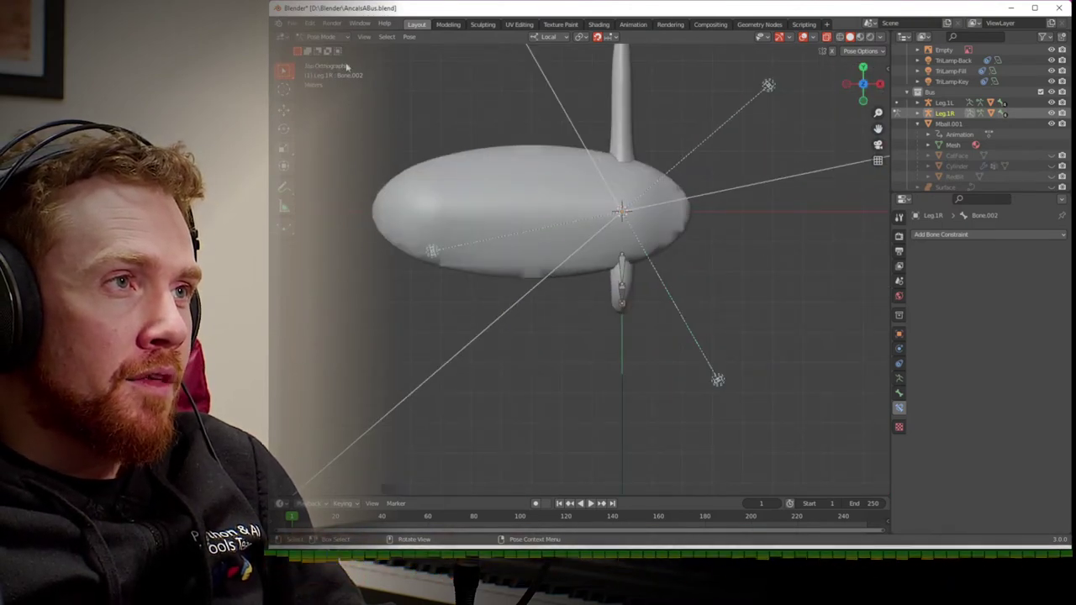
key("ctrl+Tab")
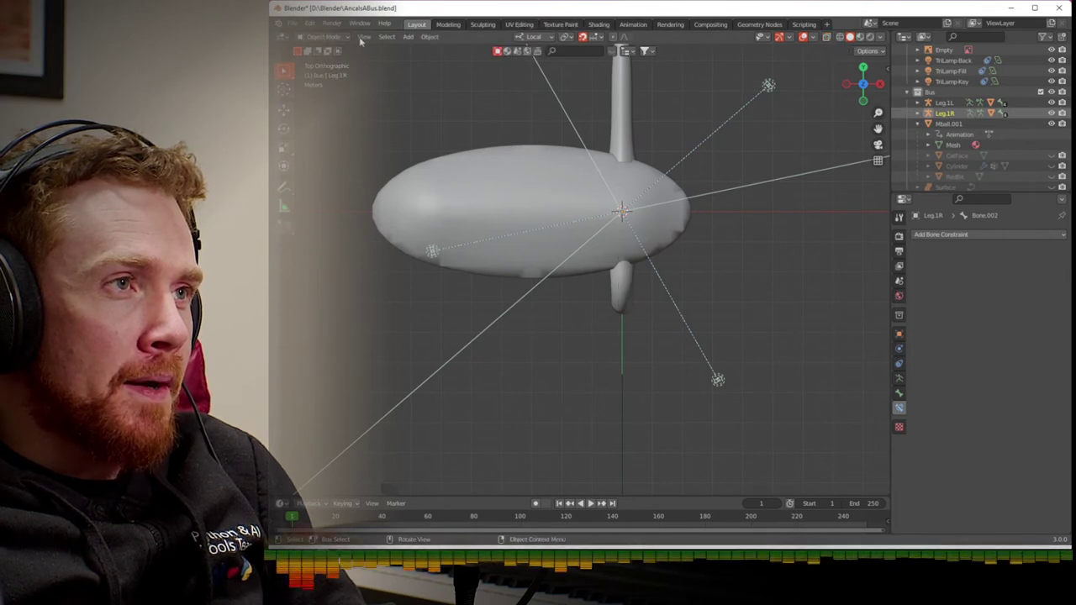
- Browse the Add menu's Curve options, including the Curve Profiles and Curve Spirals submenus
left_click(407, 37)
mouse_move(425, 61)
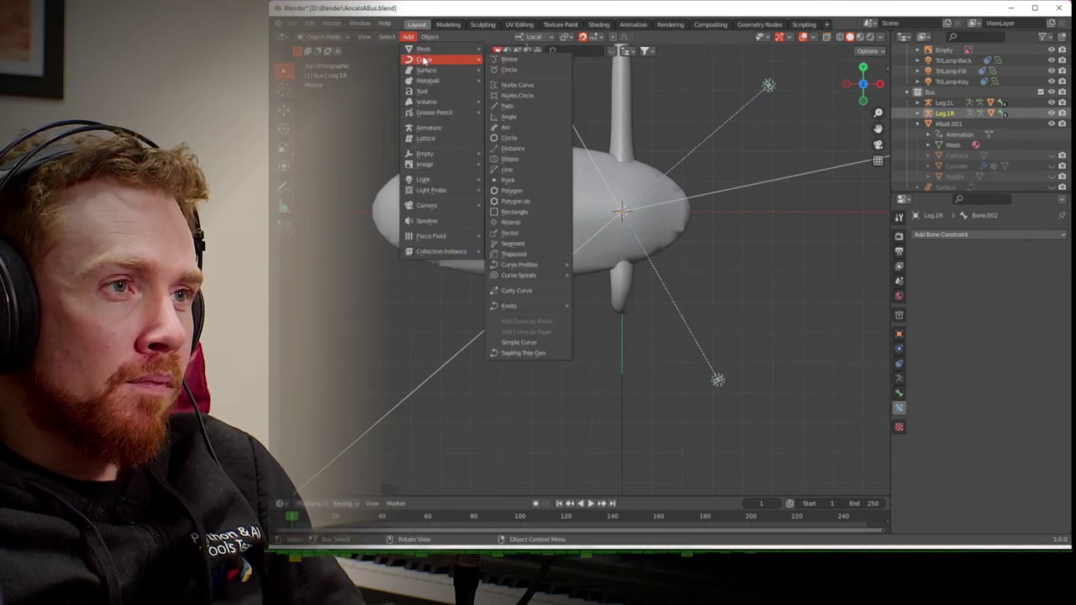
mouse_move(543, 270)
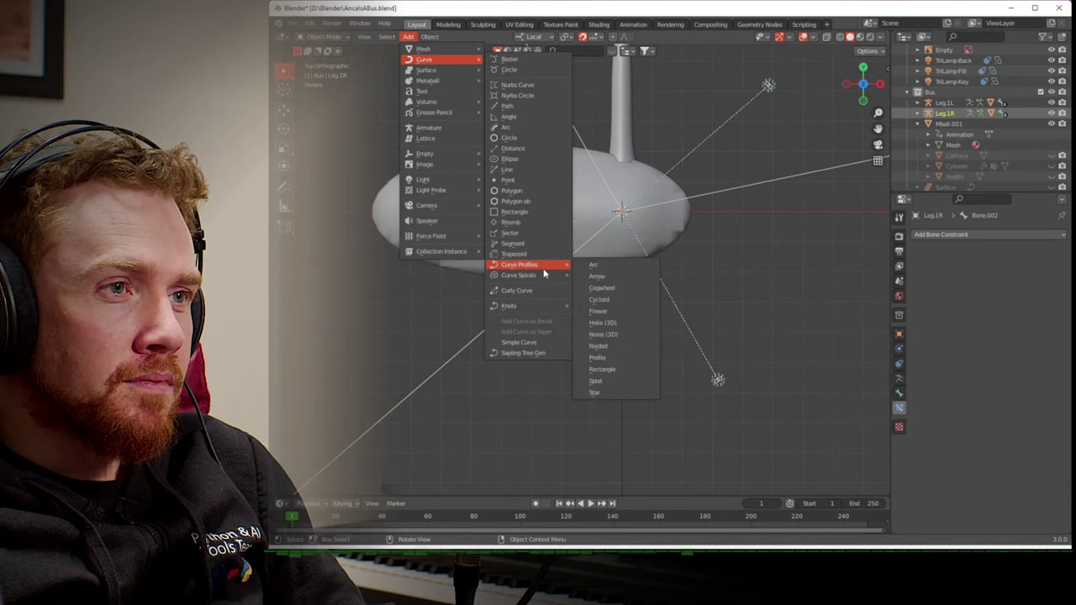
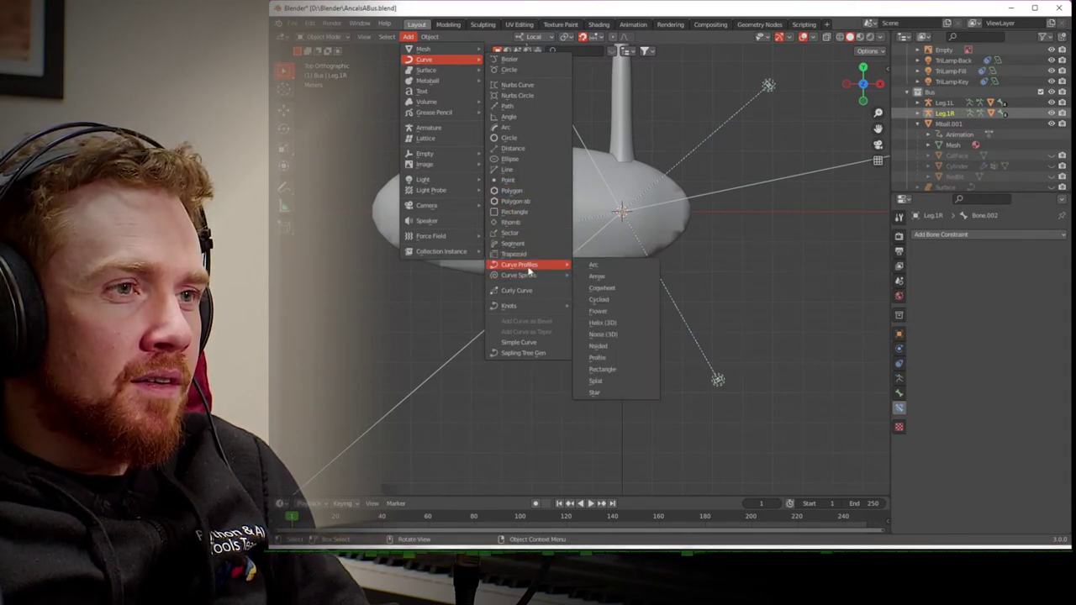
- Add a 3D Helix curve profile and set its output curve type to Bezier
left_click(615, 324)
middle_click_drag(614, 322, 609, 214)
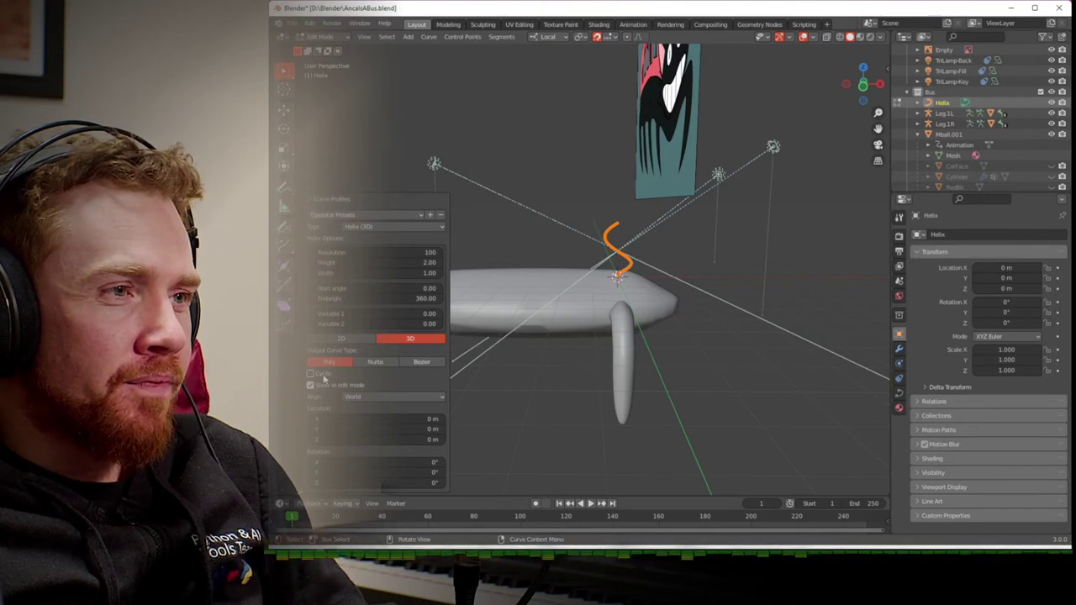
left_click(421, 363)
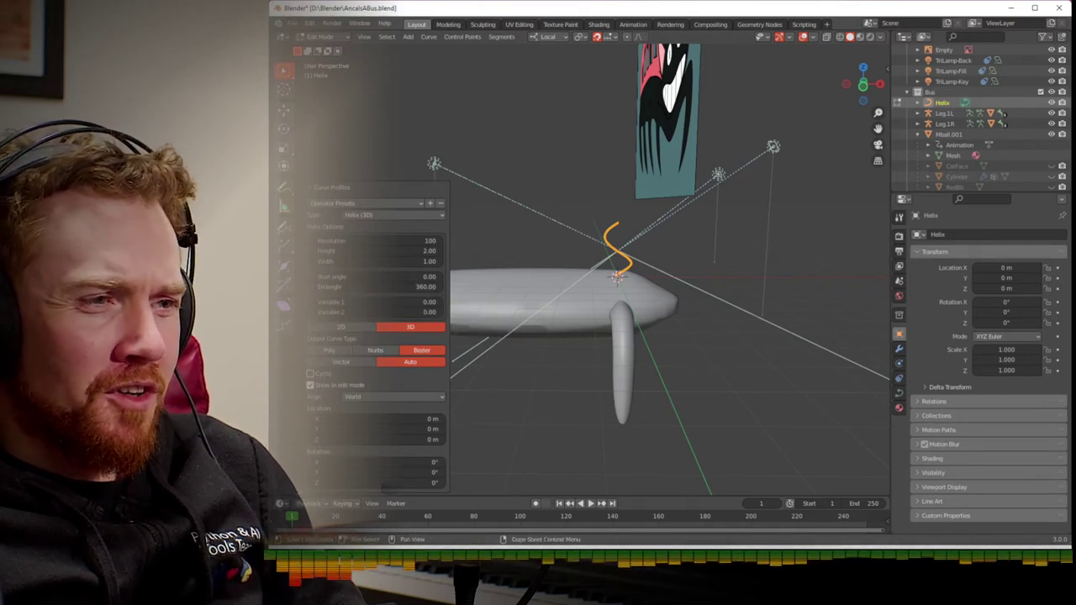
mouse_move(425, 545)
left_click(425, 496)
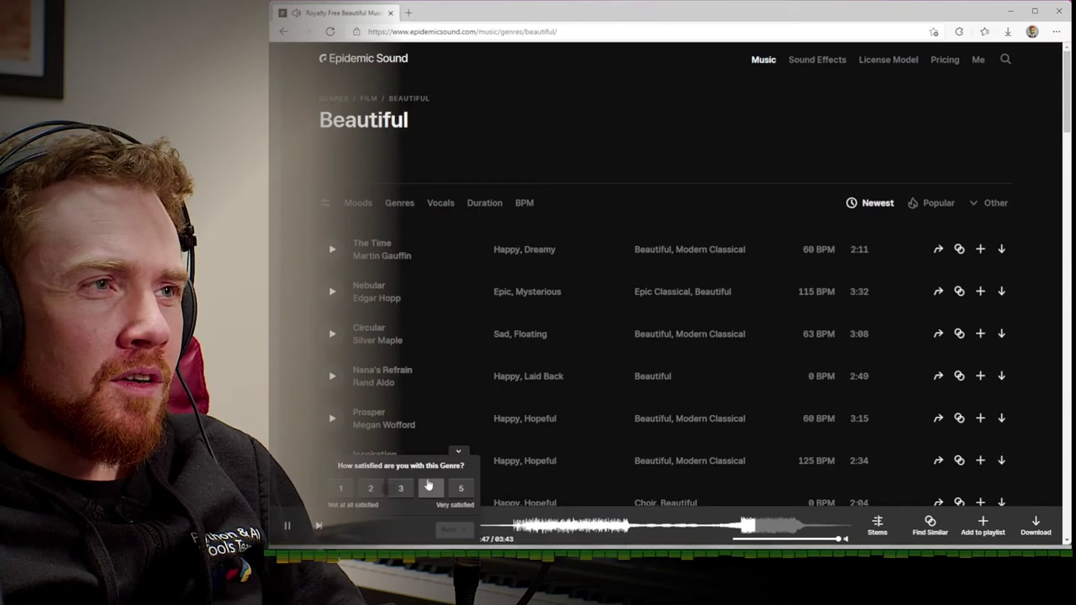
- Select the Cold Light of Day track and open the Across The Great Valley artist page
scroll(492, 397, "down", 10)
scroll(493, 394, "up", 10)
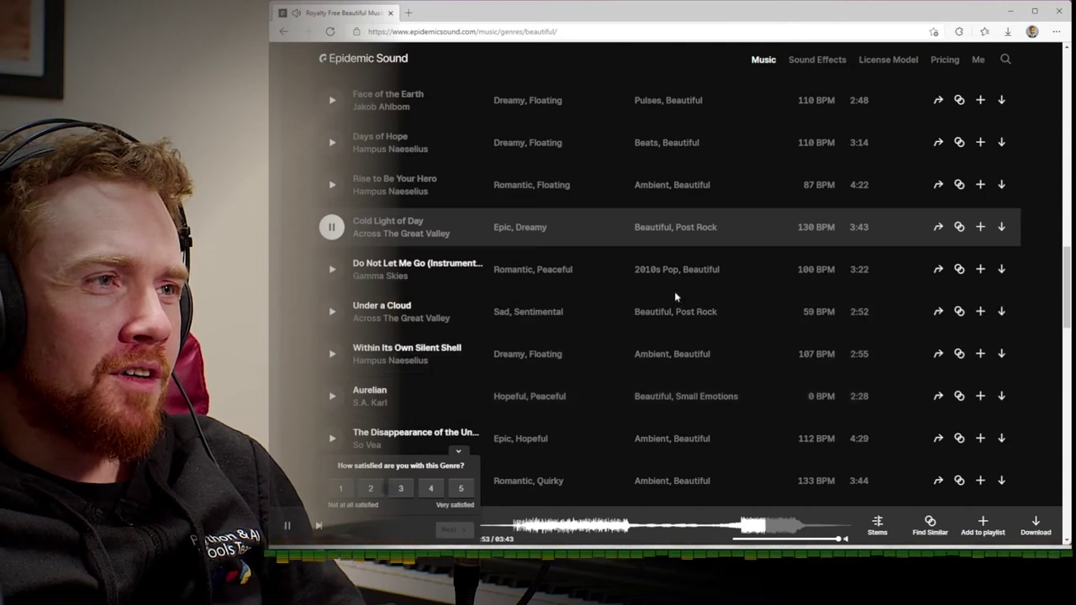
left_click(428, 238)
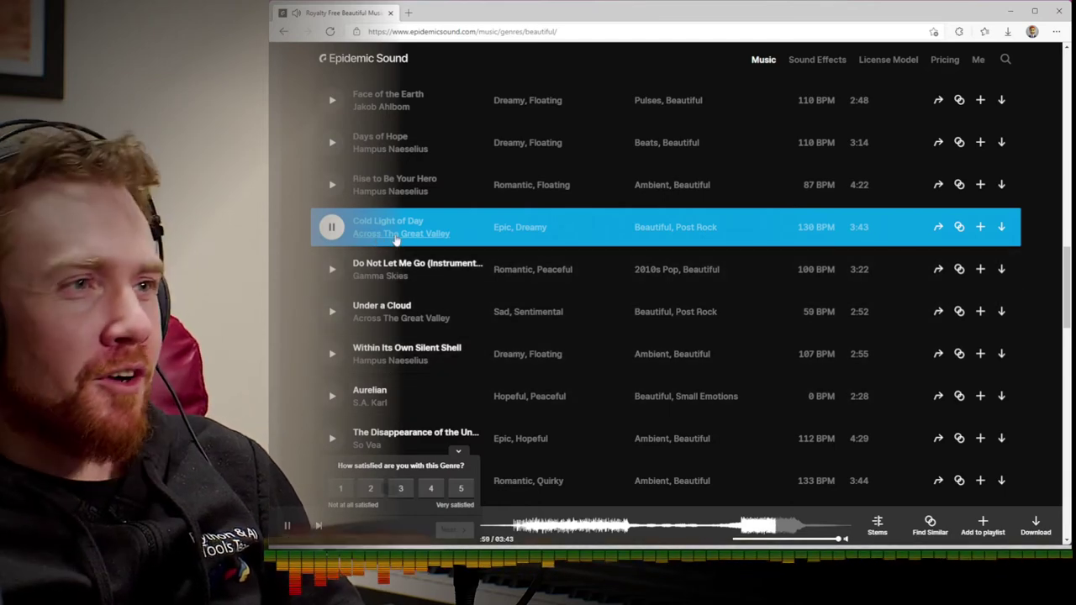
left_click(395, 239)
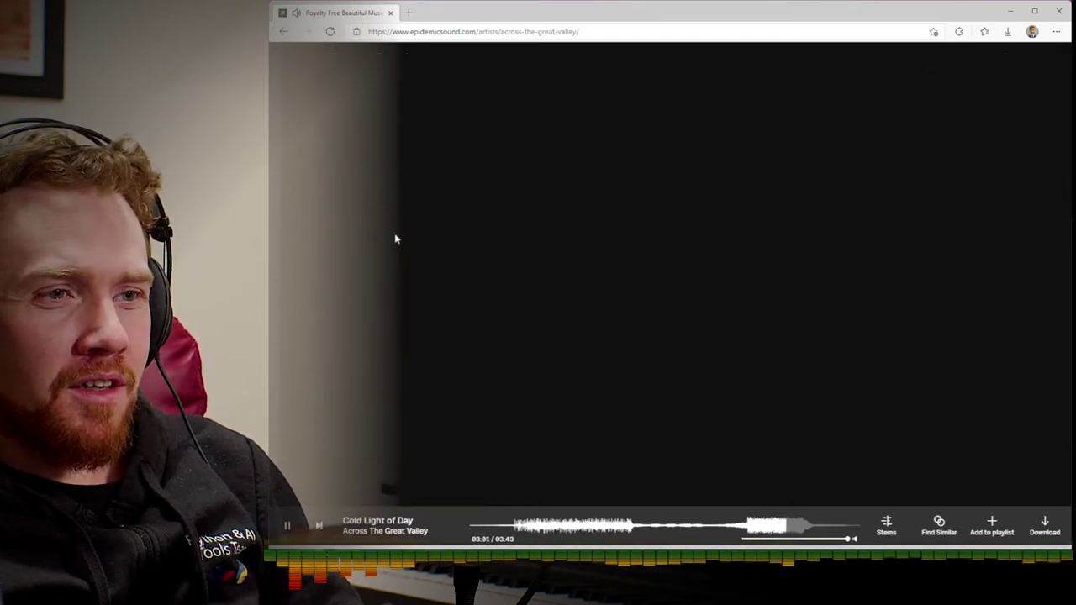
scroll(395, 240, "down", 3)
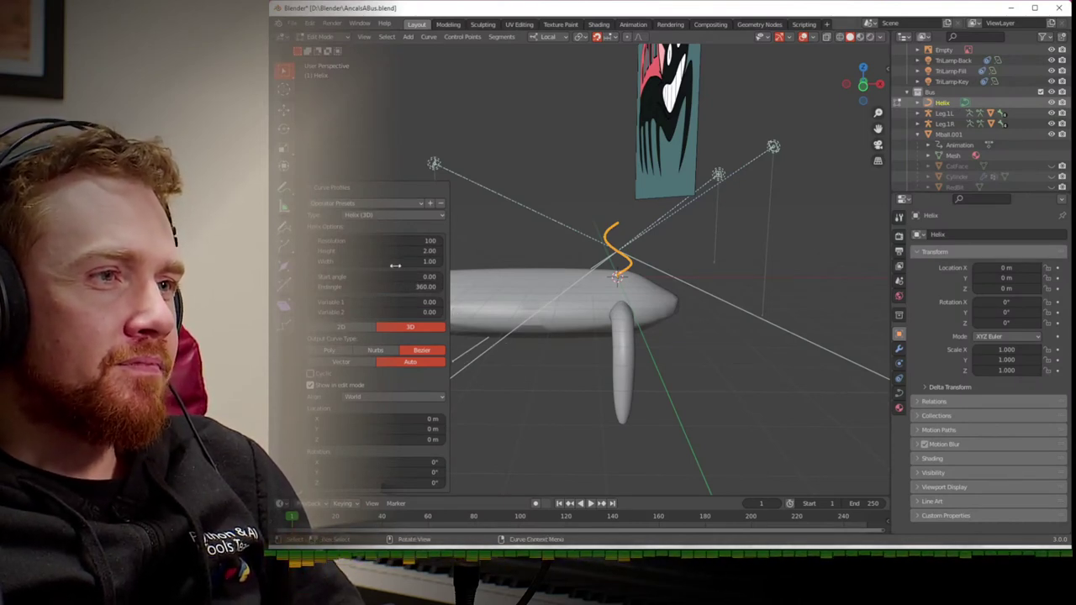
- Set the helix height to 6
left_click_drag(392, 253, 429, 252)
left_click(371, 251)
type("6")
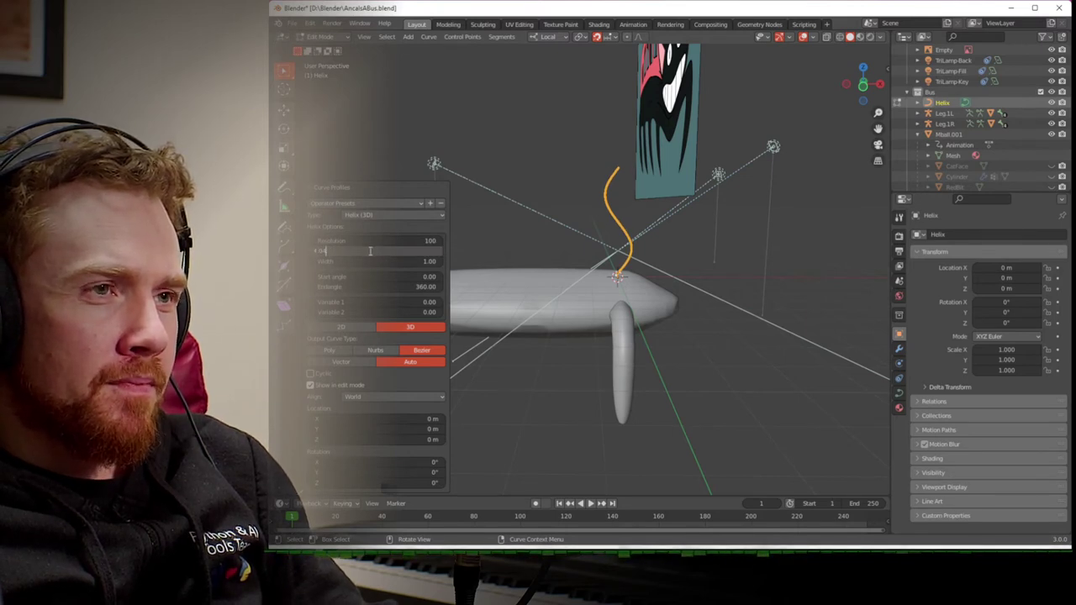
key("Return")
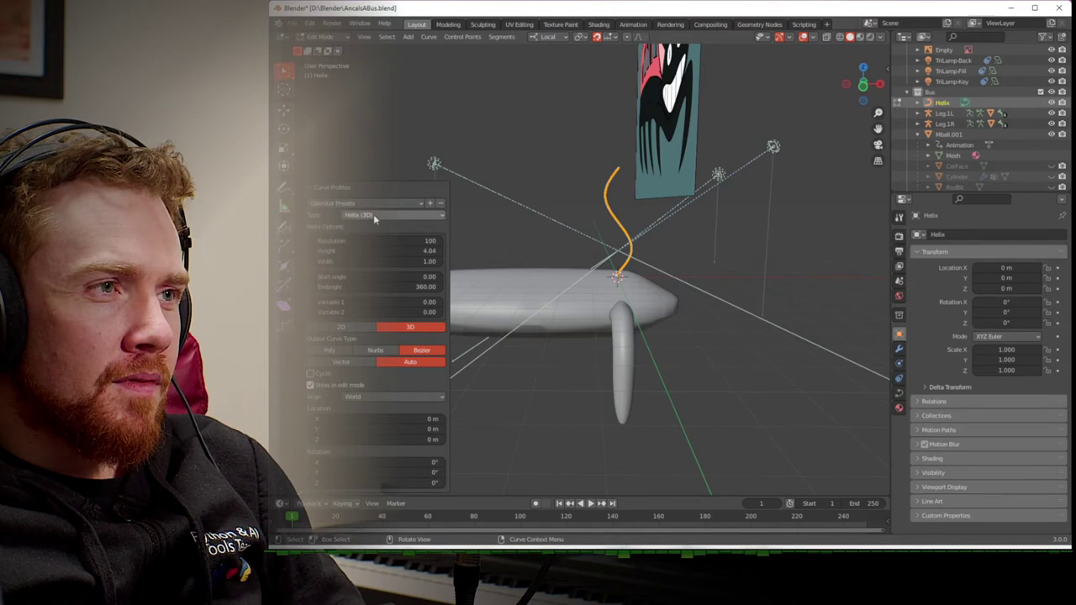
- Change the curve profile type to Flower and begin editing its petal count
left_click(373, 215)
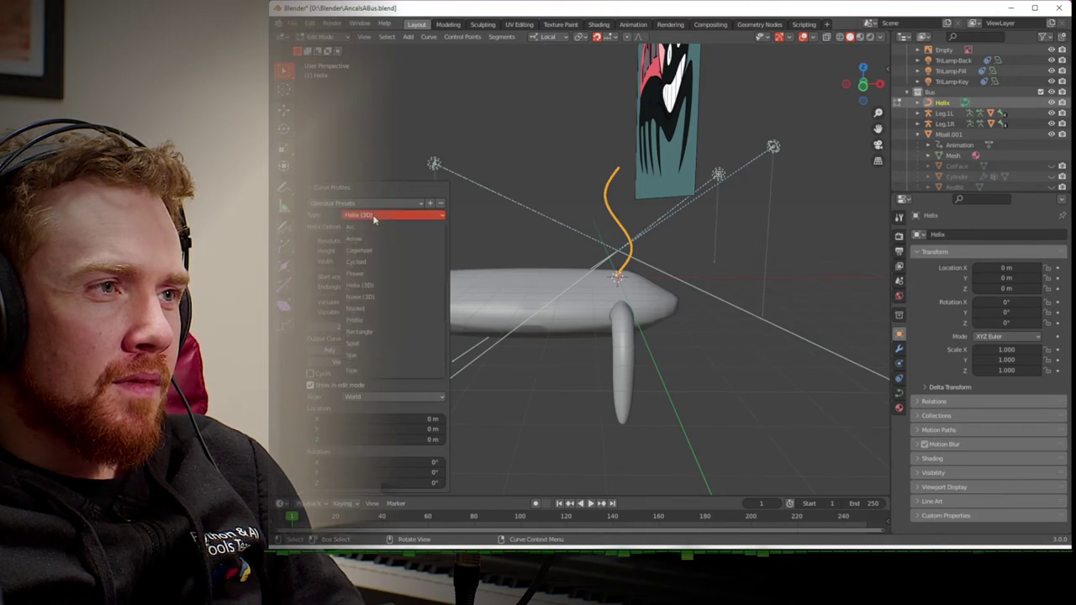
left_click(381, 278)
middle_click_drag(437, 353, 571, 253)
left_click(422, 278)
- Set the Flower to 4 petals, then play Grand Central Station on Epidemic Sound
type("4")
key("Return")
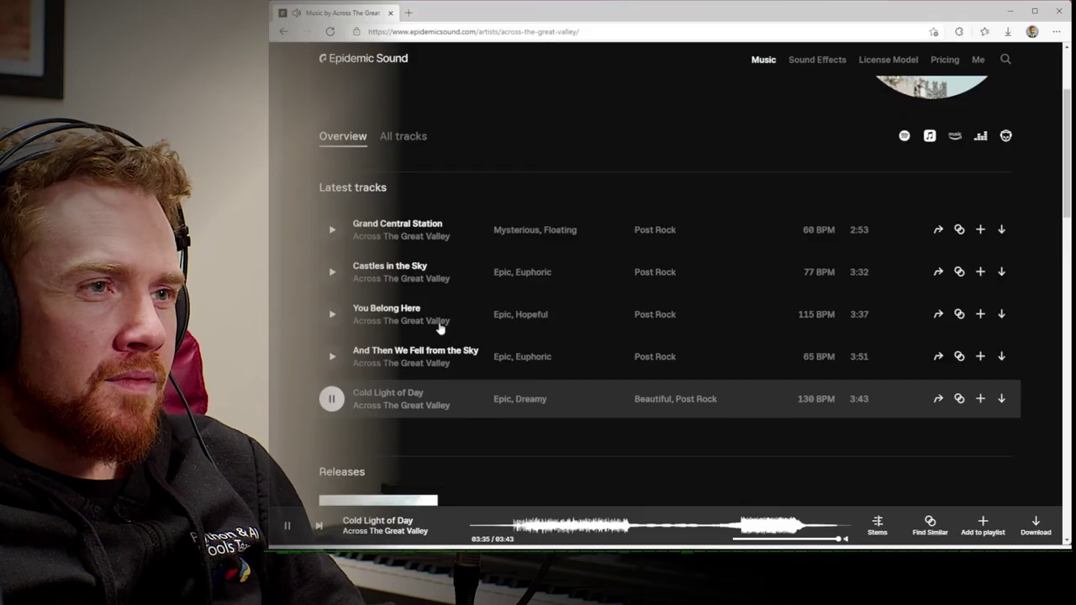
left_click(335, 231)
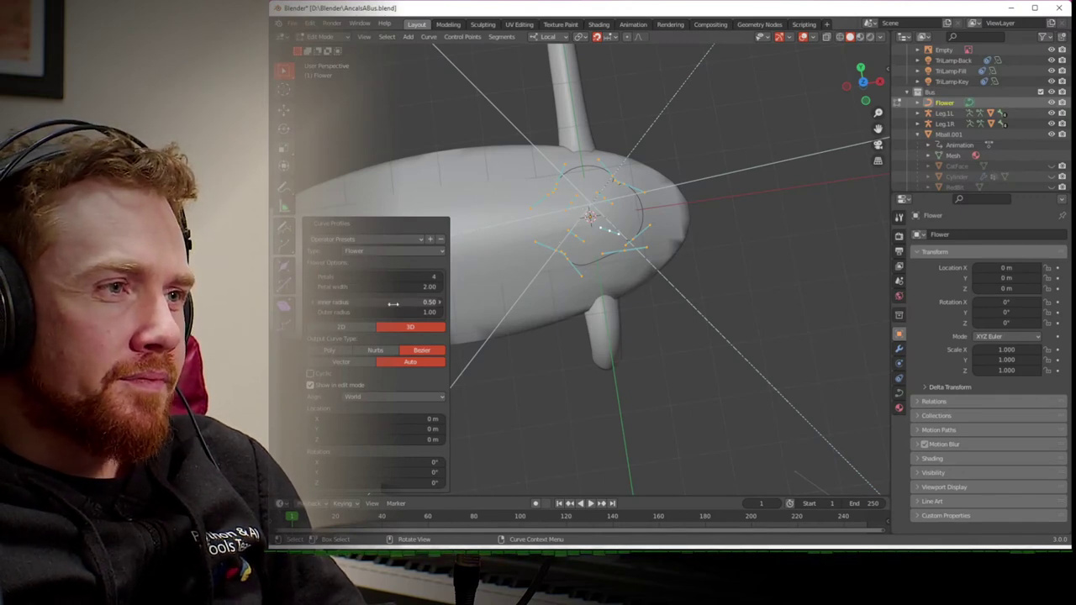
- Reduce the flower's inner radius to 0.41 and move it 3 m down the Y axis
left_click_drag(392, 305, 392, 307)
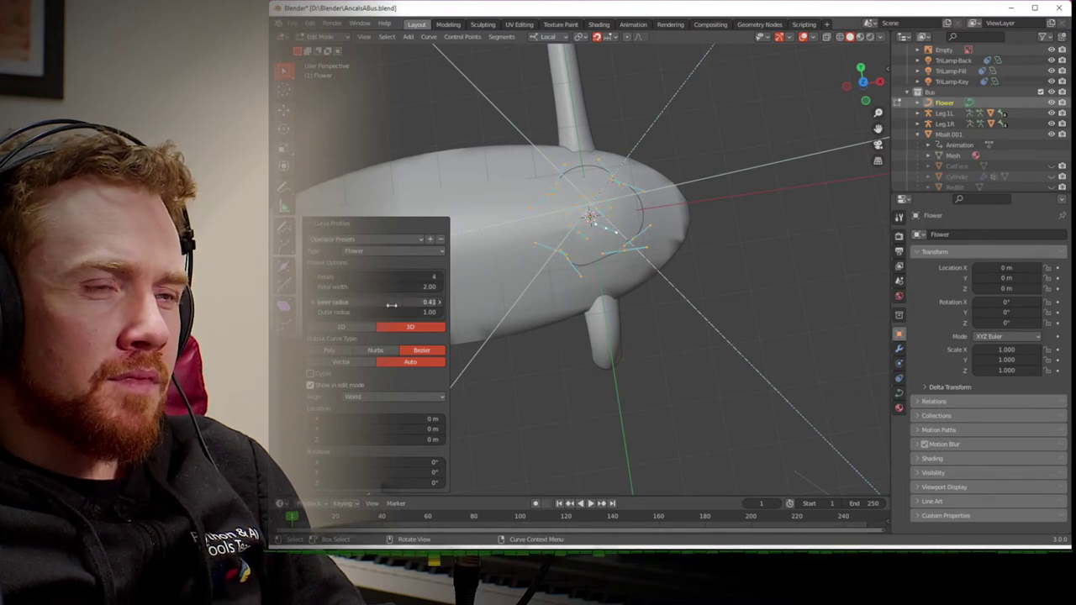
key("Tab")
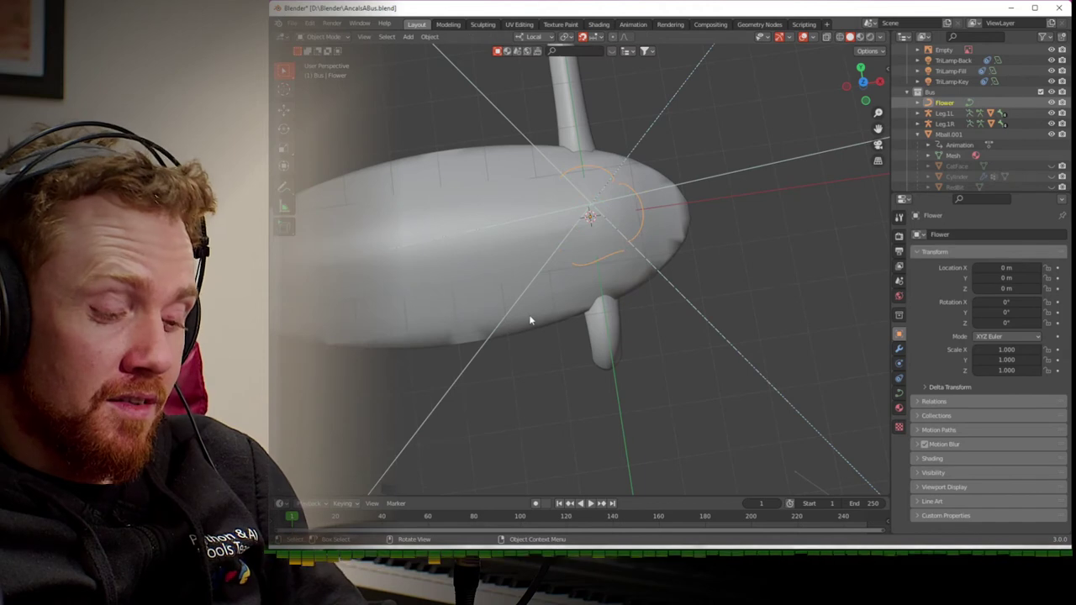
key("g")
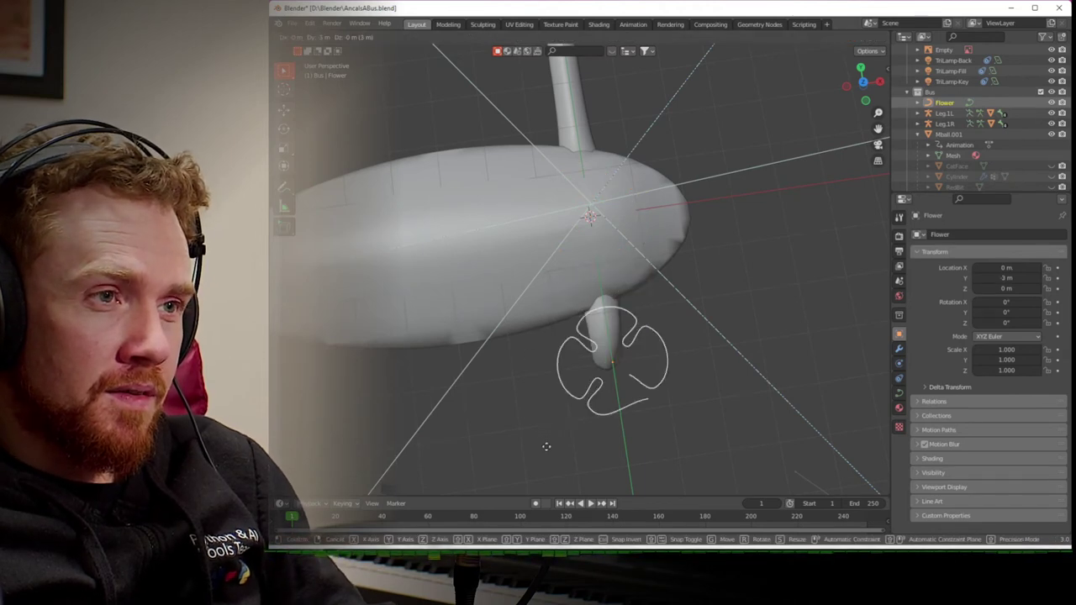
left_click(546, 446)
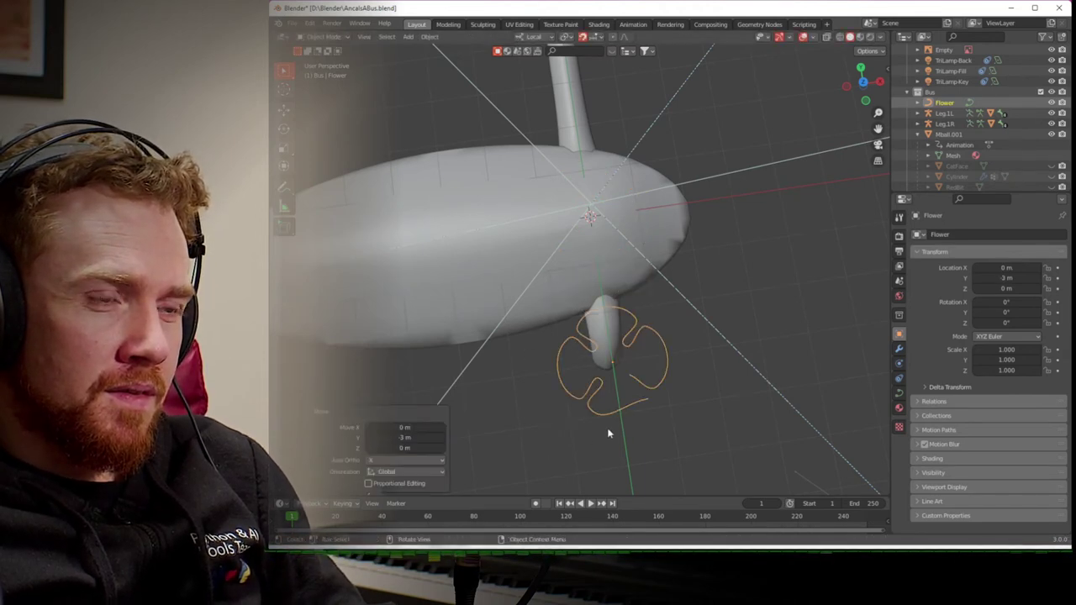
- Undo repeatedly until the Flower curve is removed from the scene
key("ctrl+z")
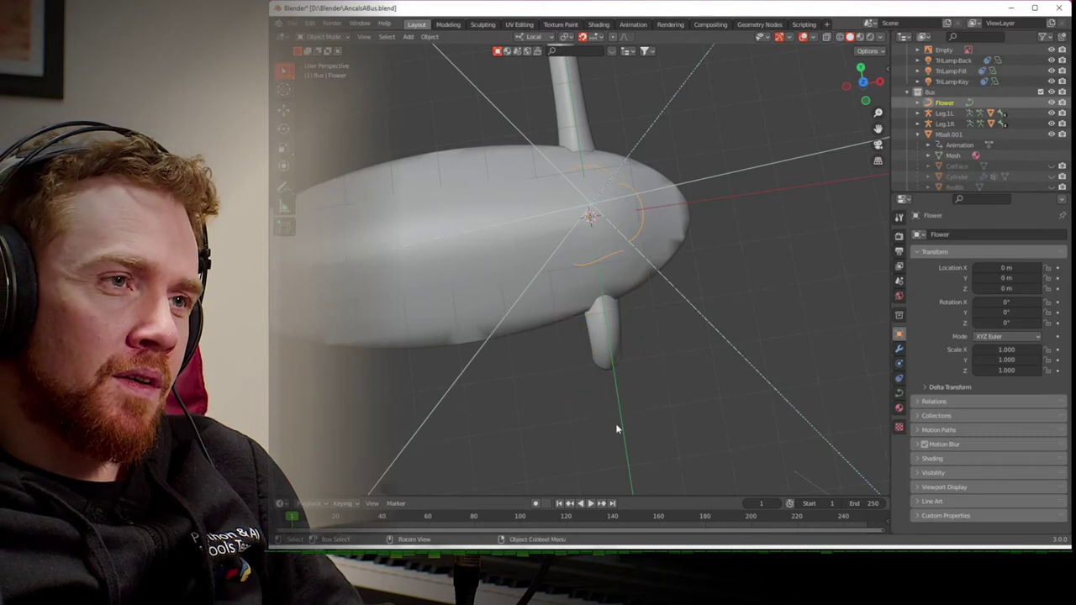
key("Tab")
key("ctrl+z")
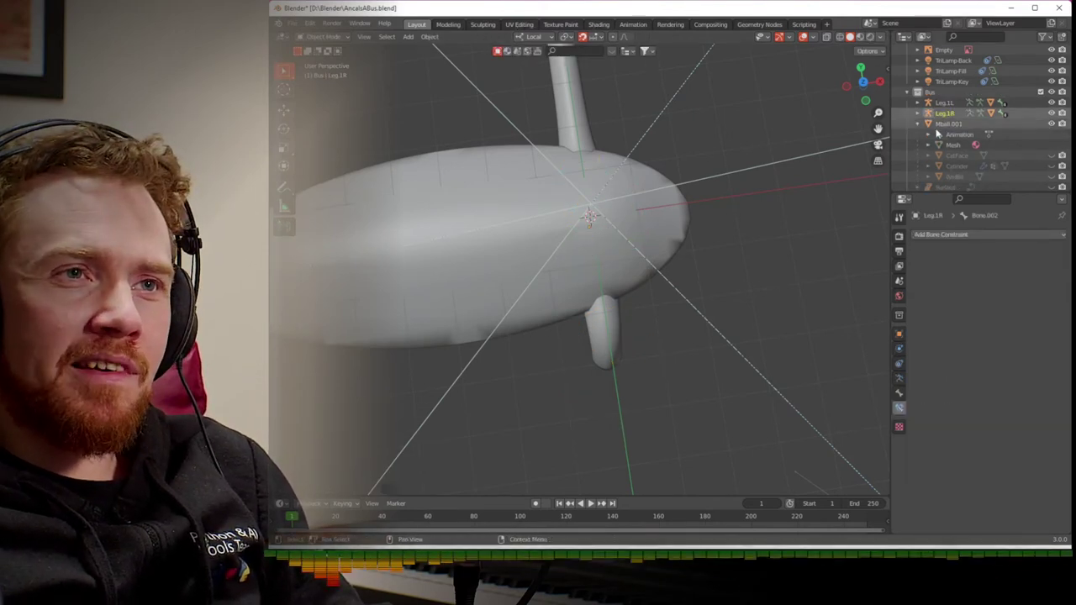
- Hide the Mball.001 bus body, switch to top view, and add a Flower curve profile
left_click(1050, 124)
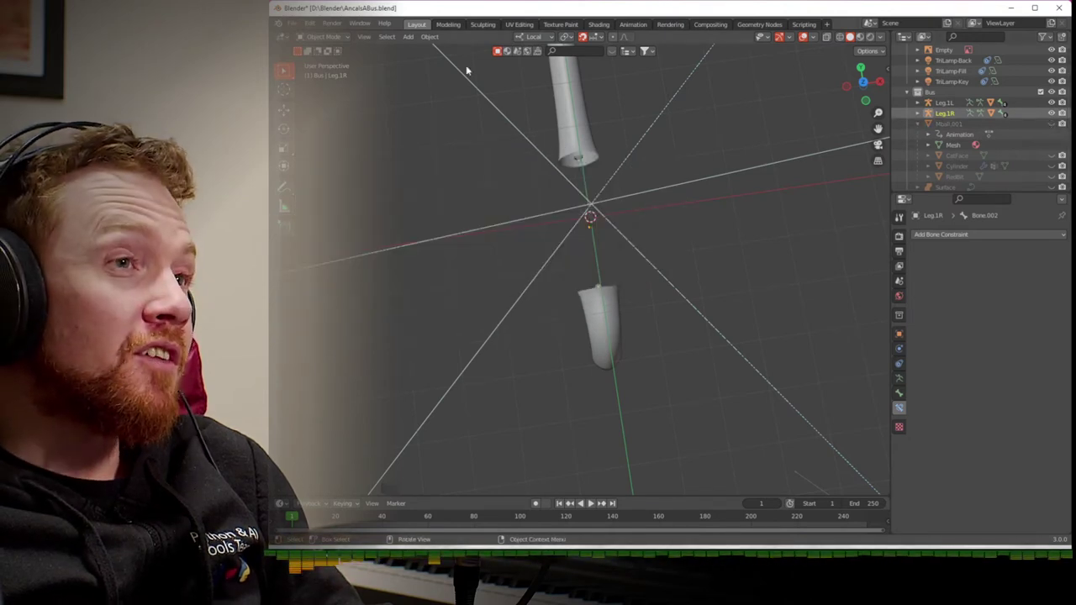
left_click(863, 81)
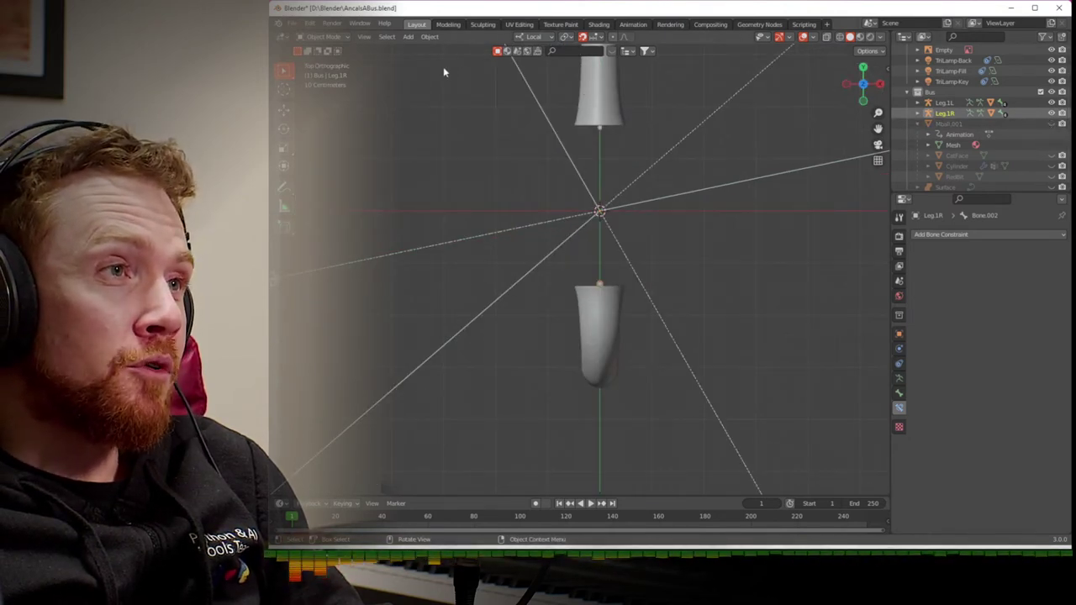
left_click(407, 38)
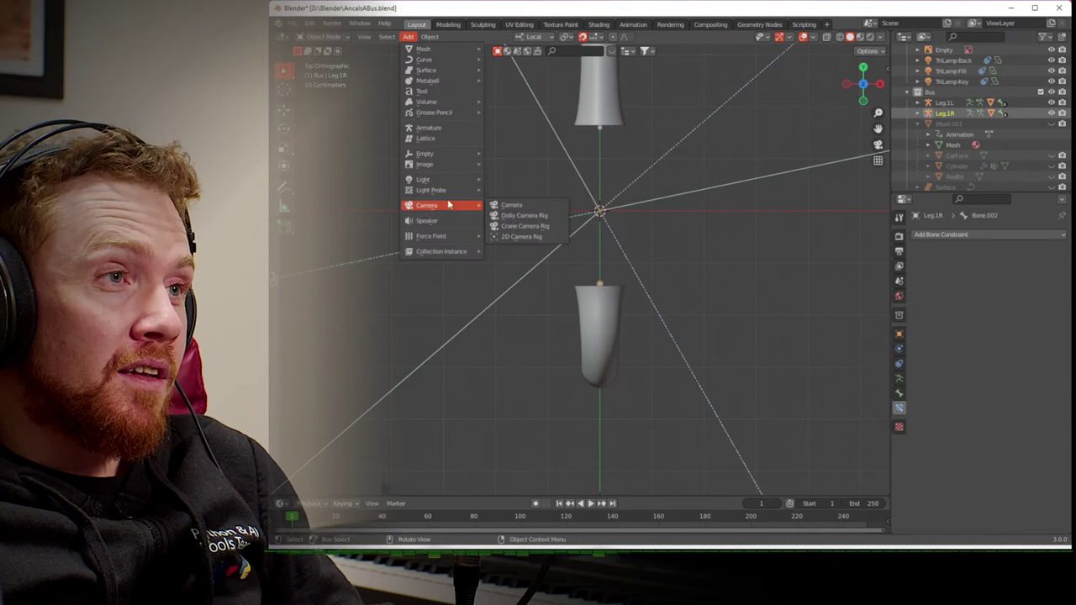
mouse_move(449, 178)
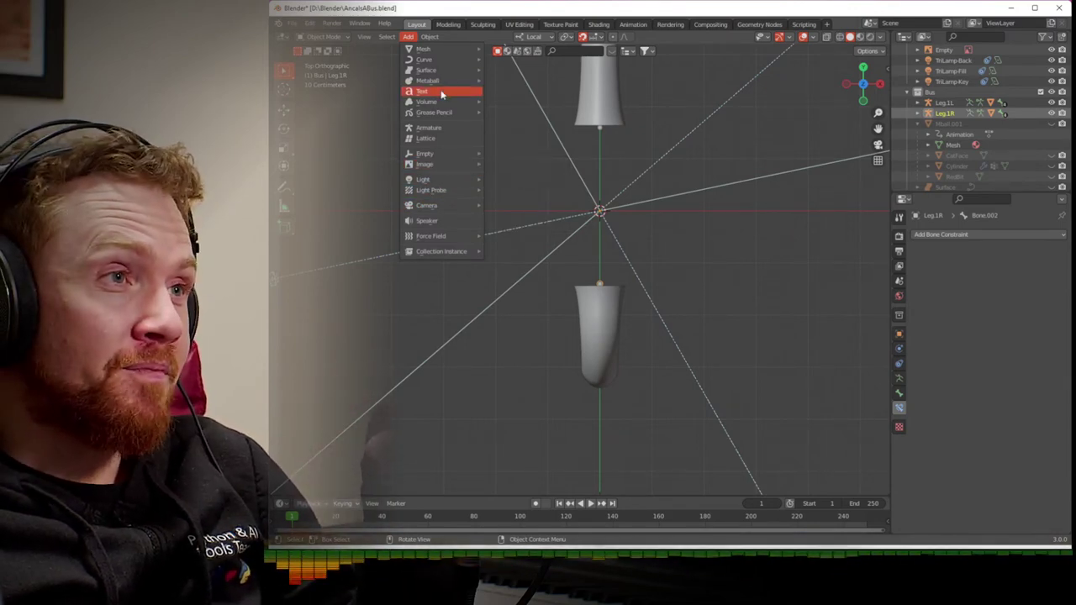
mouse_move(436, 60)
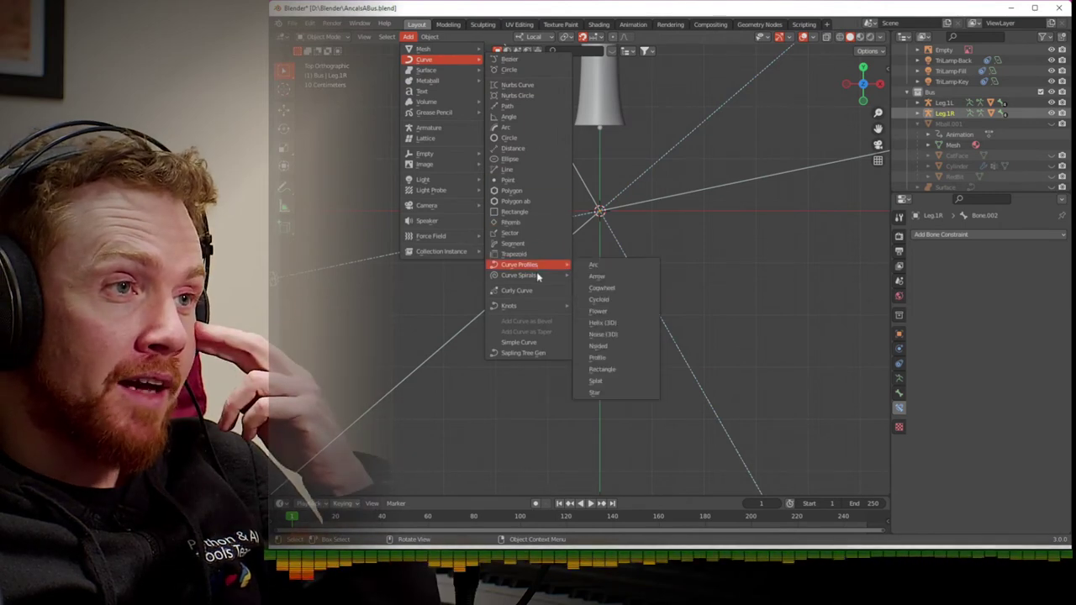
mouse_move(539, 276)
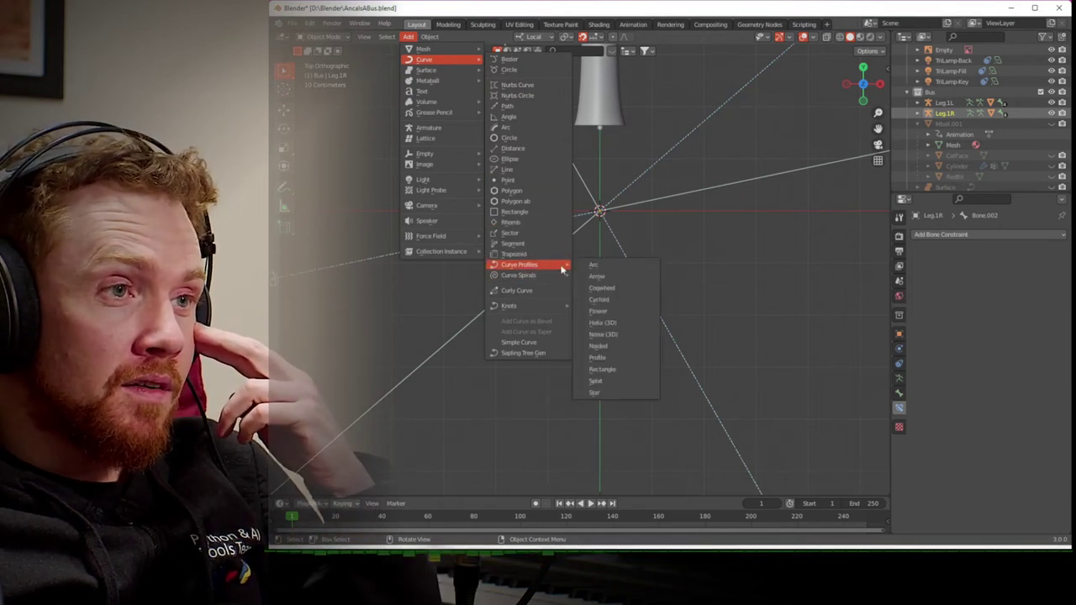
left_click(614, 311)
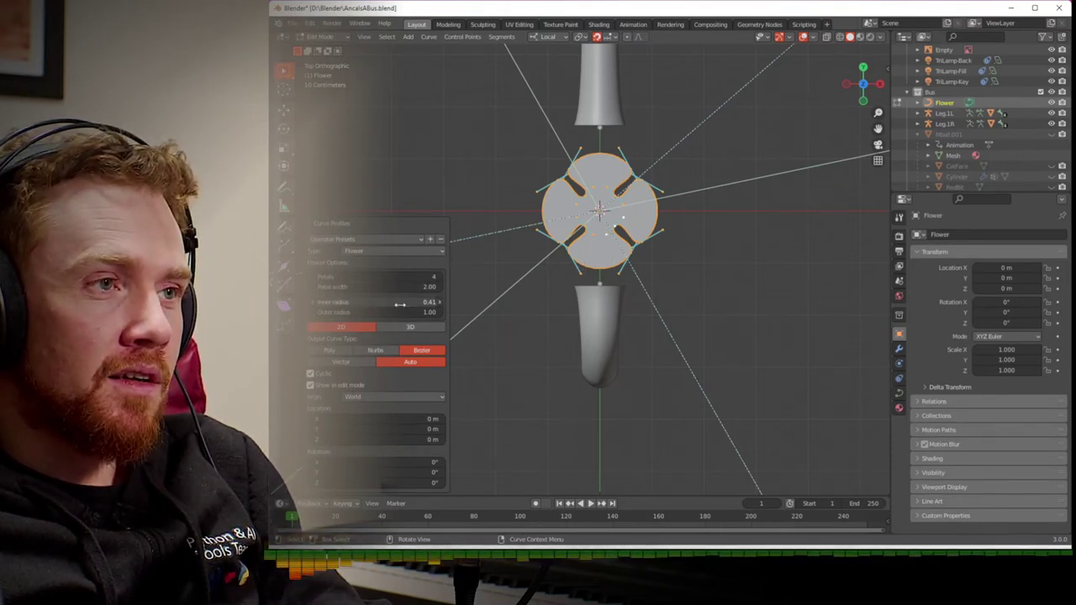
- Set the flower's inner radius to 0 and outer radius to 0.73, then move it 3 m down Y
left_click_drag(416, 303, 393, 312)
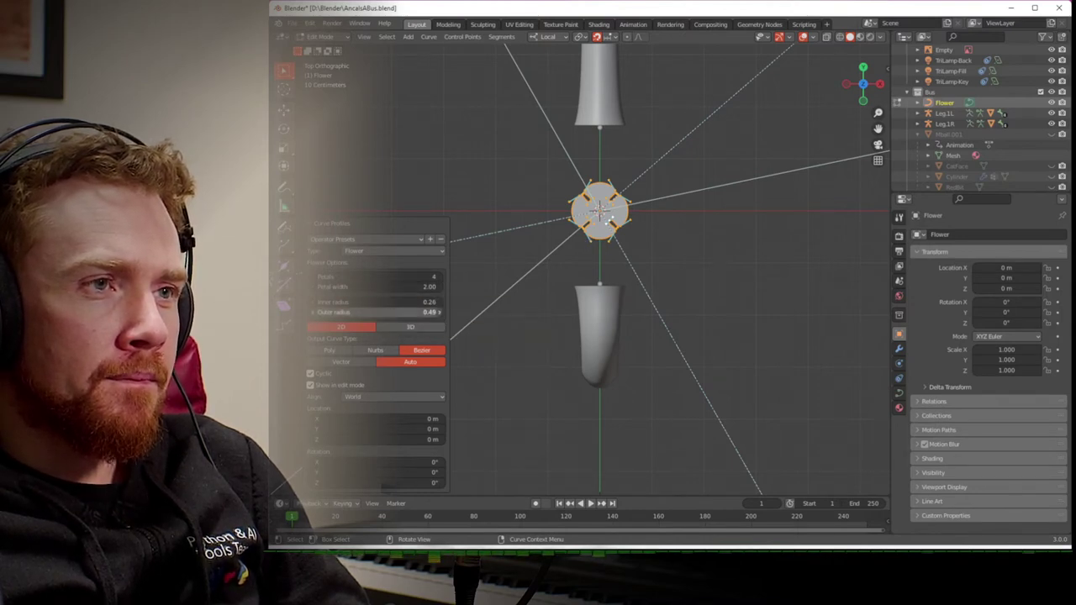
left_click_drag(384, 308, 437, 308)
key("Tab")
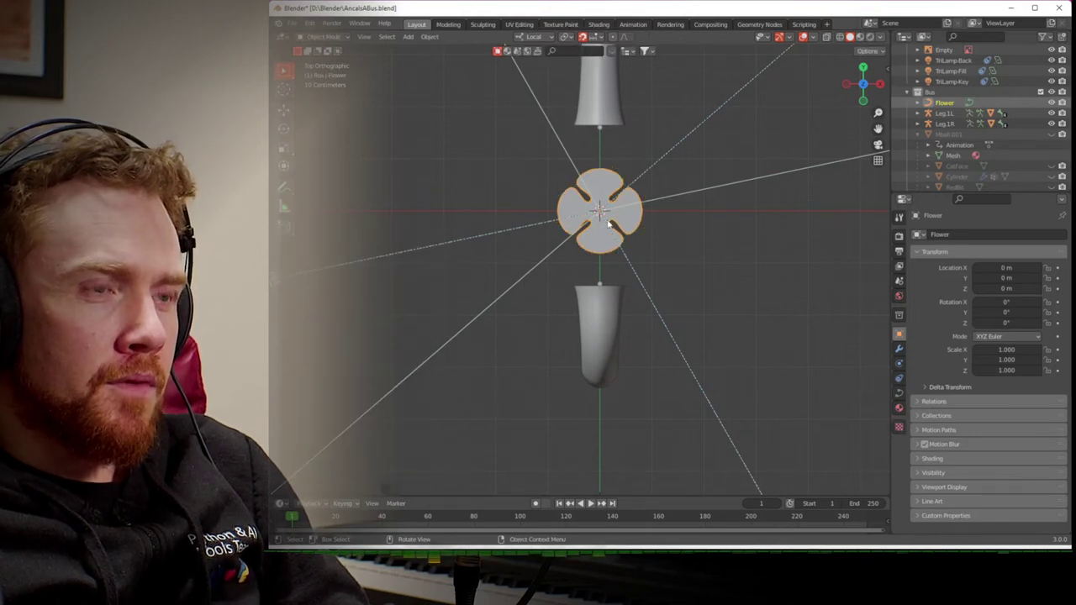
key("g")
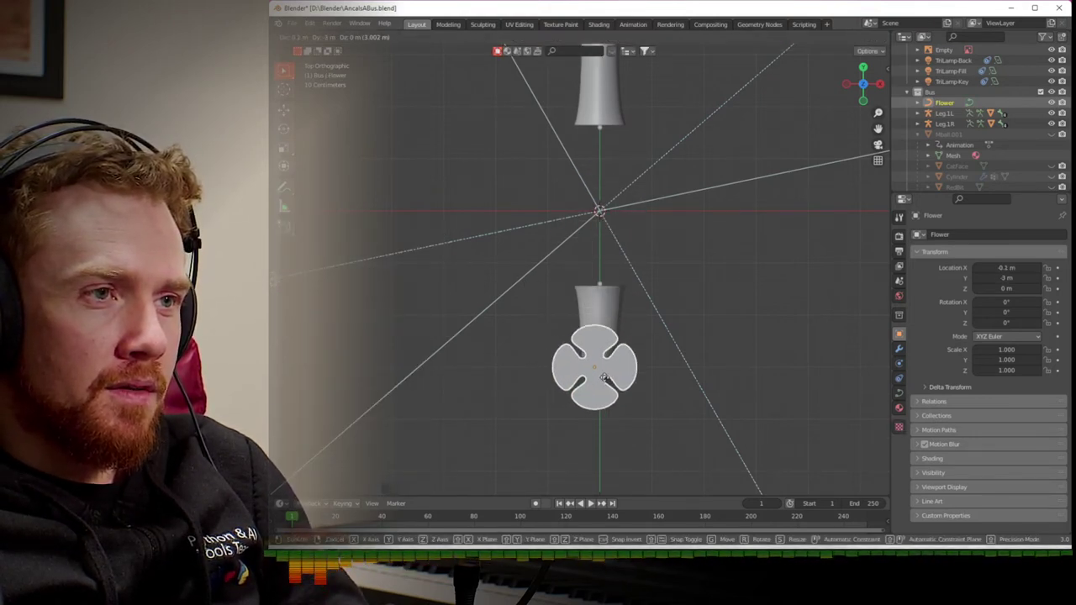
left_click(605, 377)
- In side view, lower the Flower along Z to about -4.2 m beneath the leg's foot
middle_click_drag(674, 265, 622, 132)
left_click(862, 82)
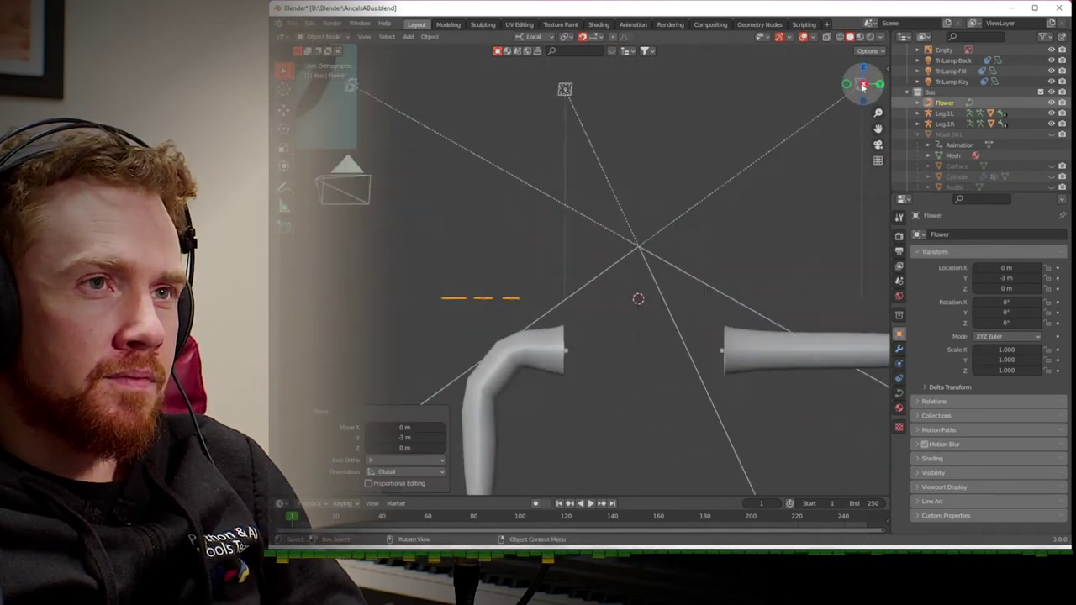
scroll(685, 299, "down", 2)
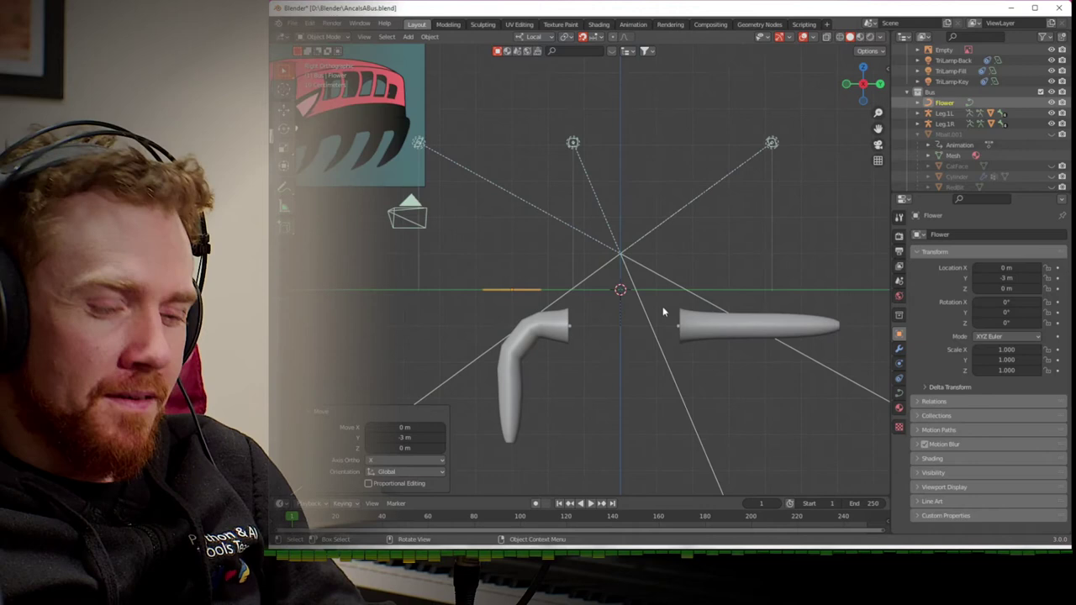
key("g")
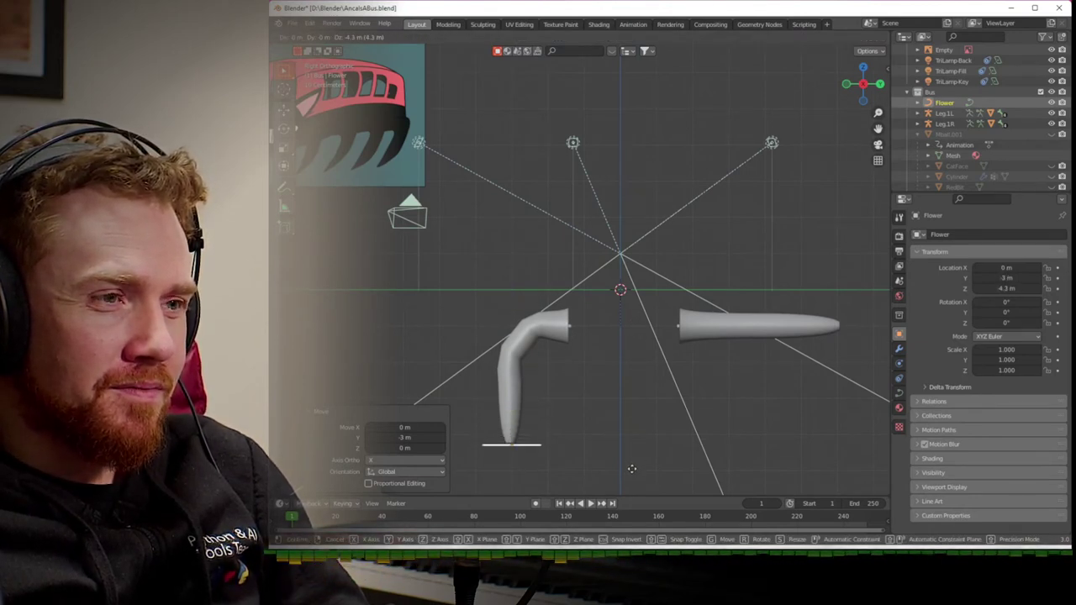
left_click(631, 466)
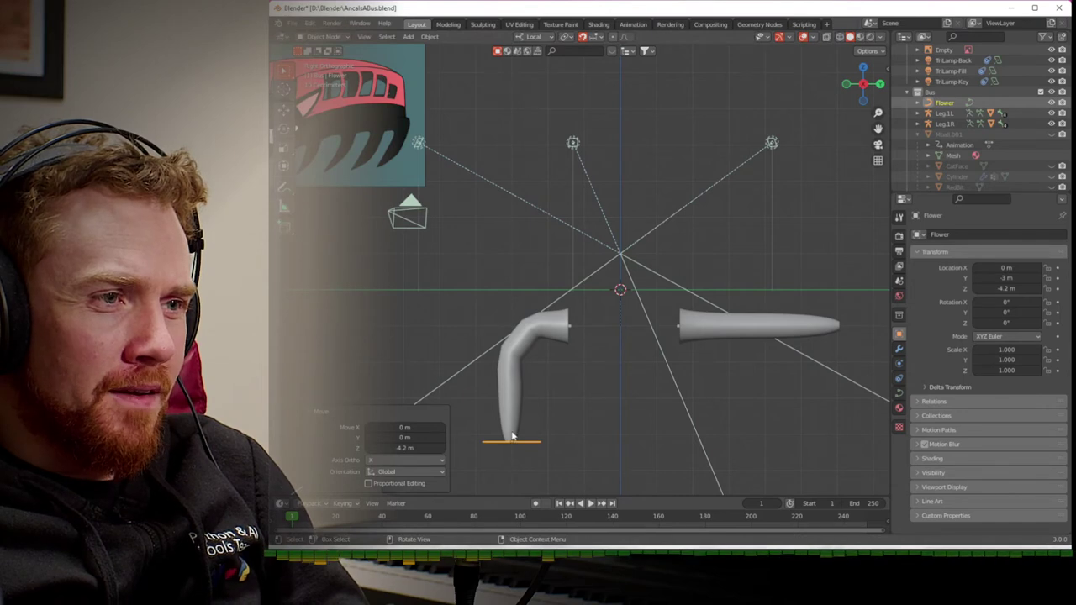
key("ctrl+z")
key("ctrl+z")
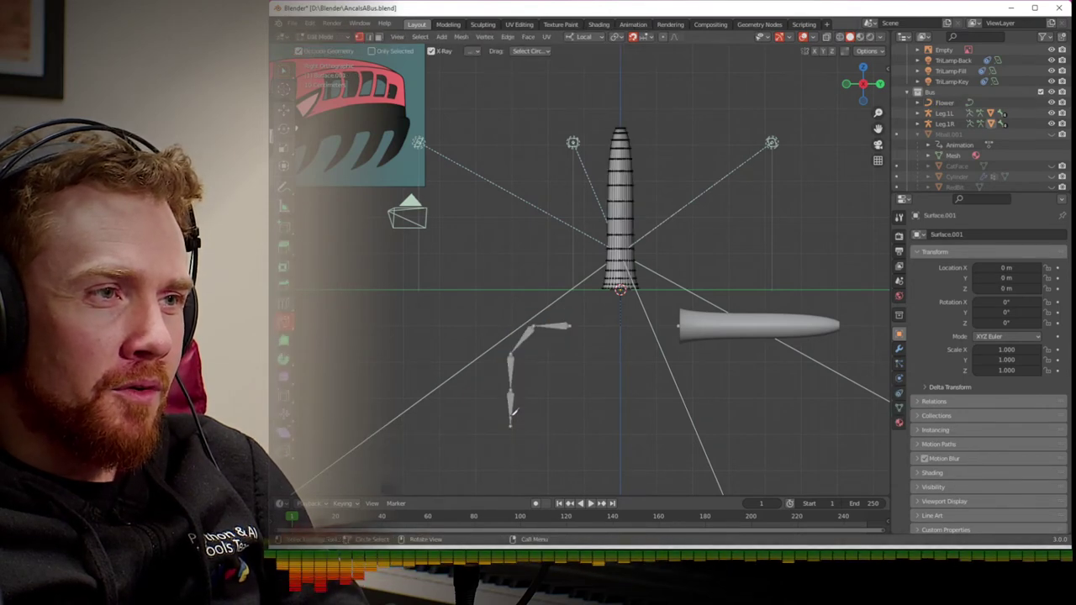
- Return to Object Mode, select the Leg.1R armature, and pick Bone.003 in Pose Mode
key("Tab")
key("ctrl+Tab")
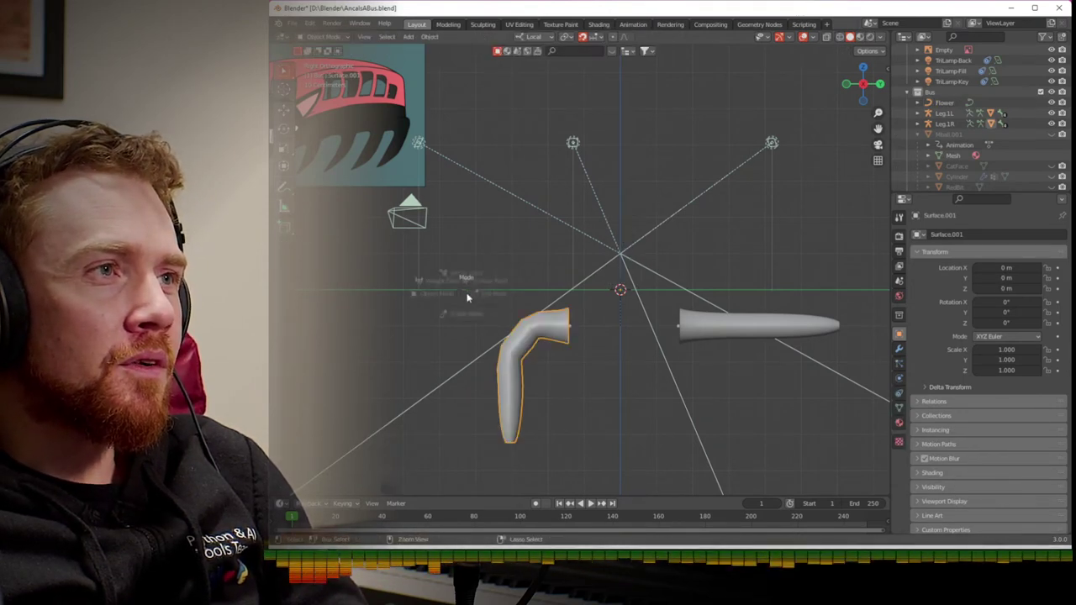
left_click(524, 406)
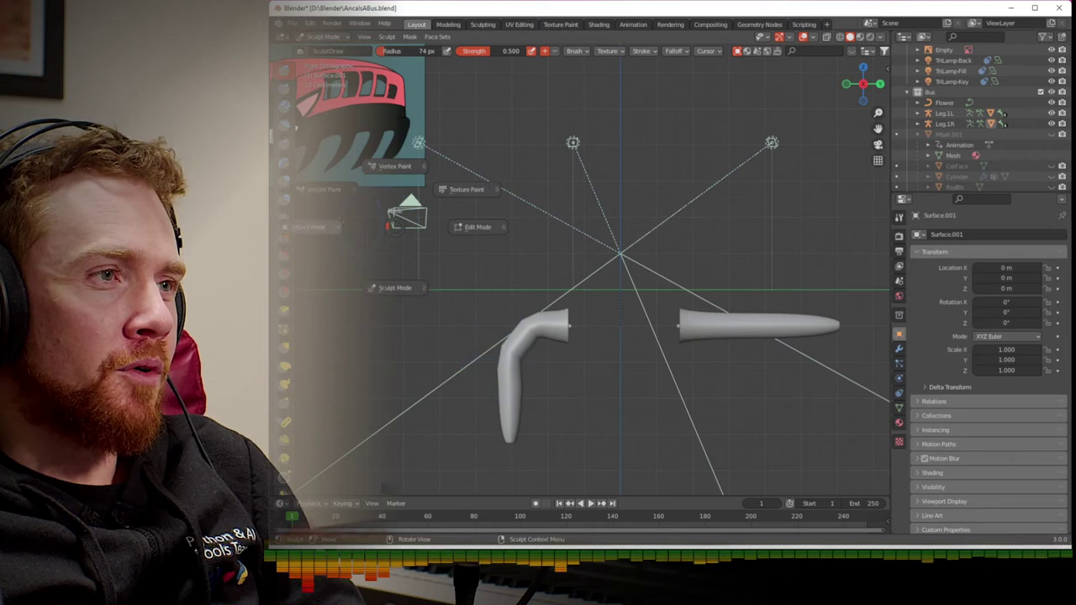
key("ctrl+Tab")
left_click(509, 370)
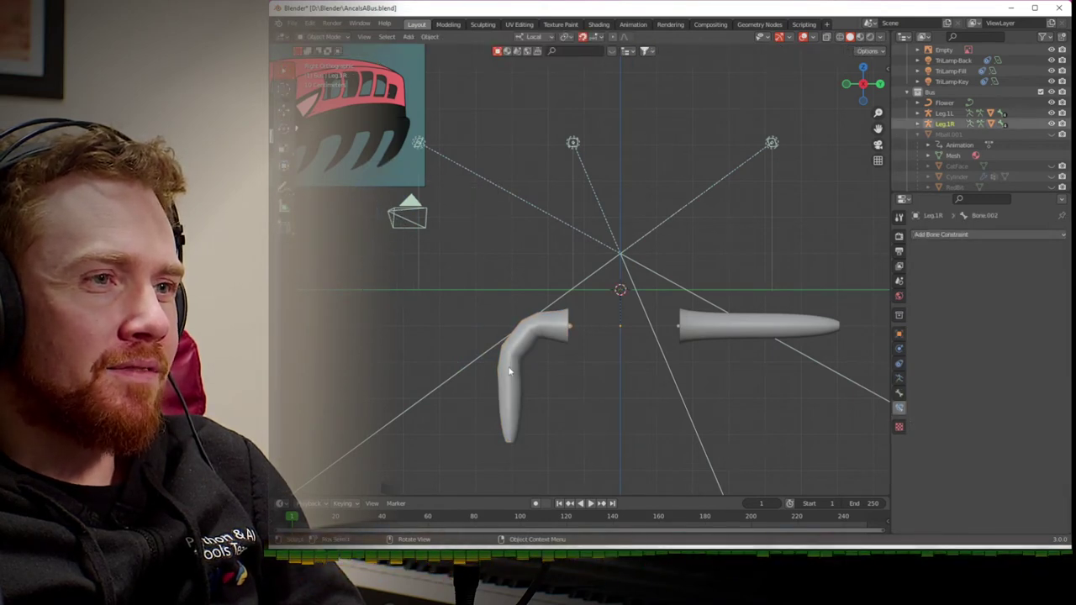
key("ctrl+Tab")
left_click(511, 424)
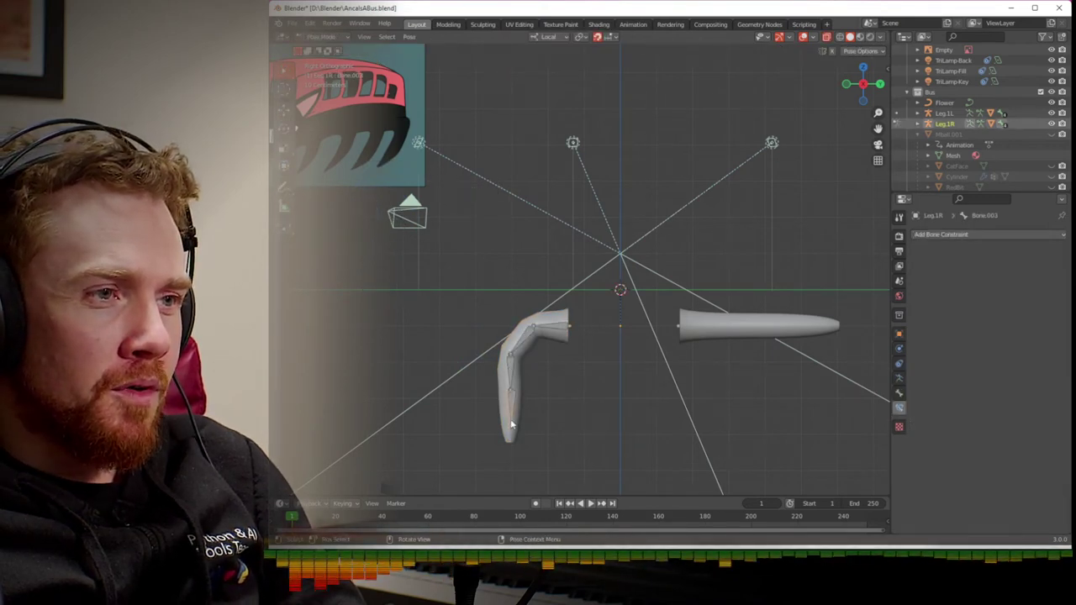
- Add a Follow Path constraint to Bone.003 targeting the Flower curve with forward axis X
left_click(936, 236)
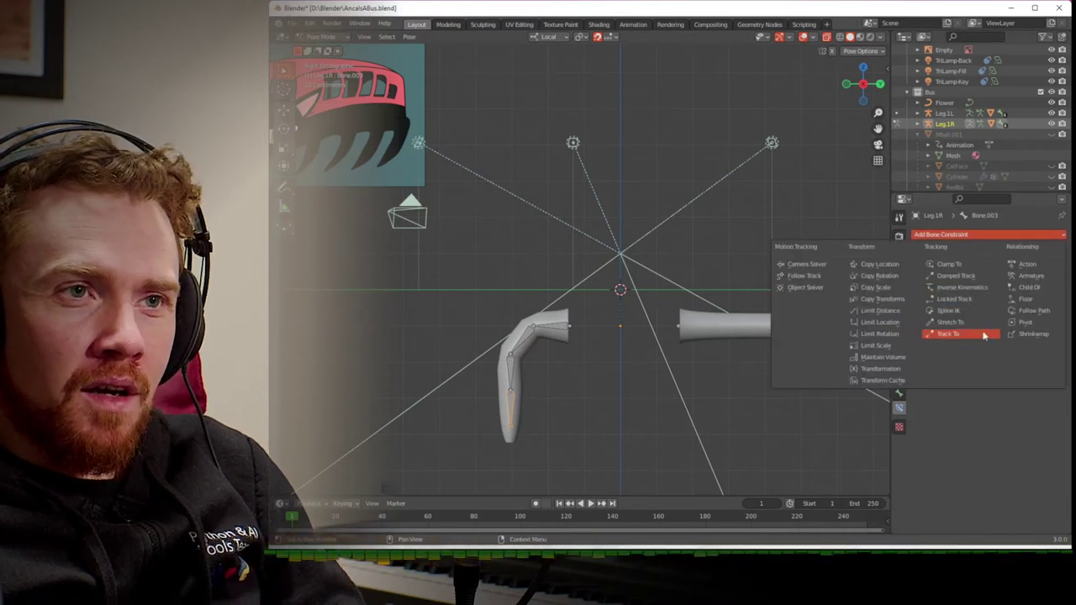
left_click(1026, 310)
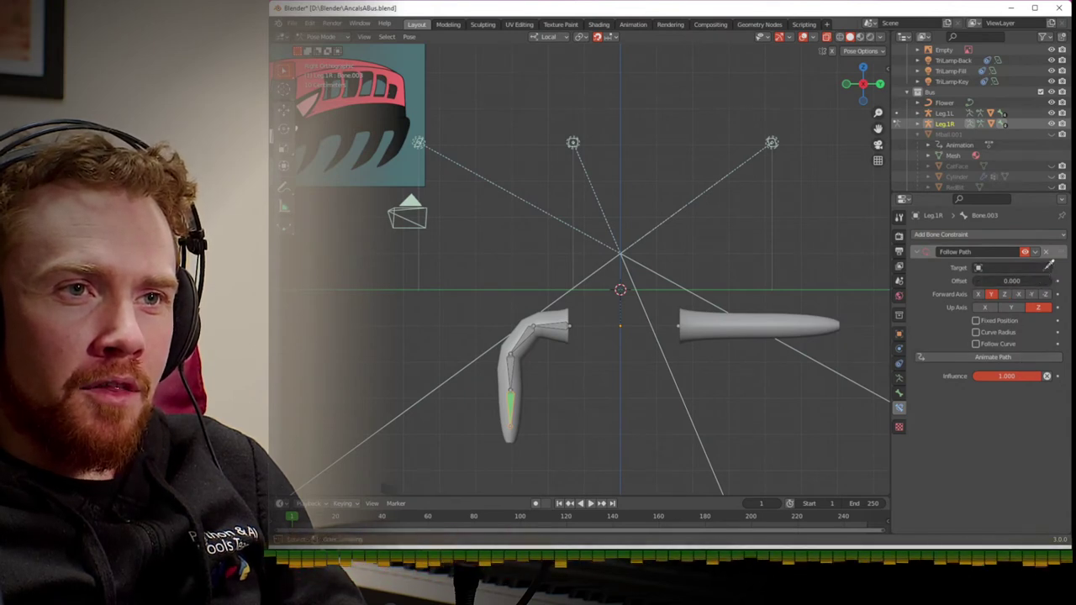
left_click_drag(948, 102, 993, 268)
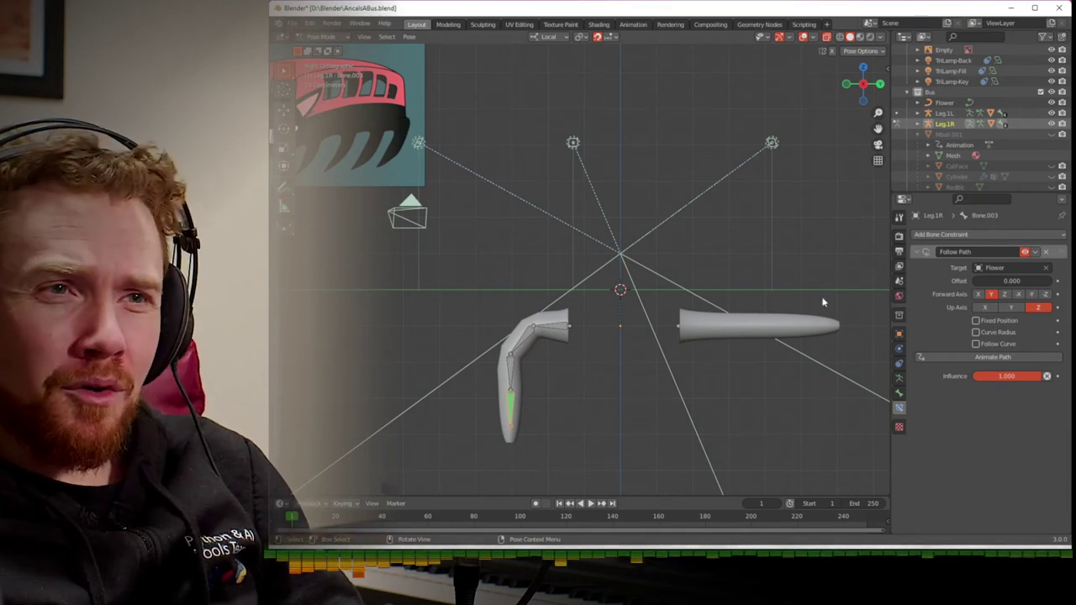
left_click(979, 294)
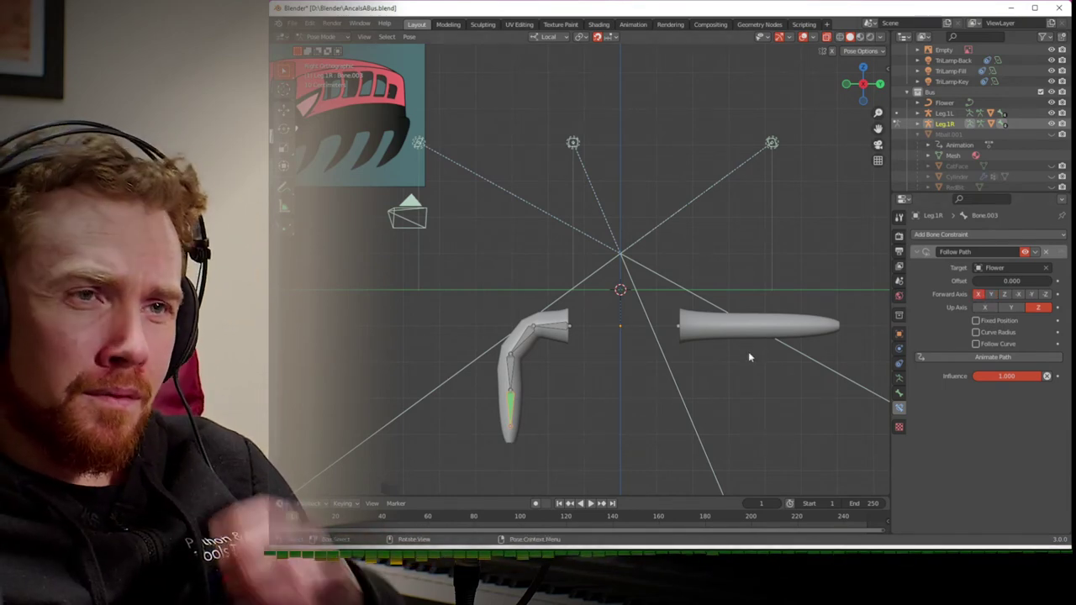
middle_click_drag(608, 434, 598, 415)
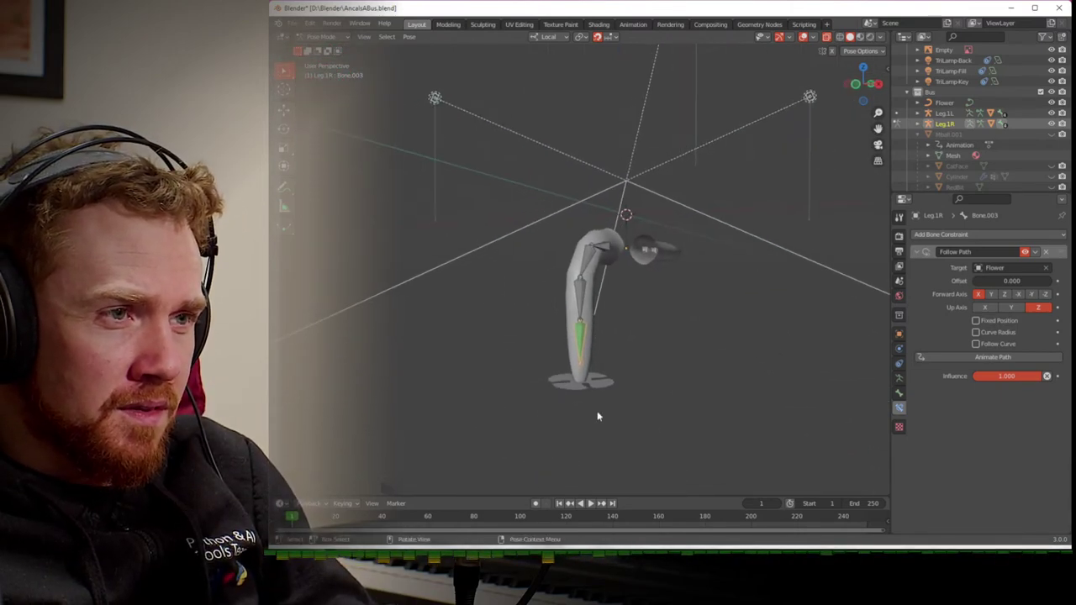
- Leave Pose Mode and raise the Flower along its local Z to -3.8384 m
key("Tab")
key("Tab")
key("ctrl+Tab")
left_click(598, 384)
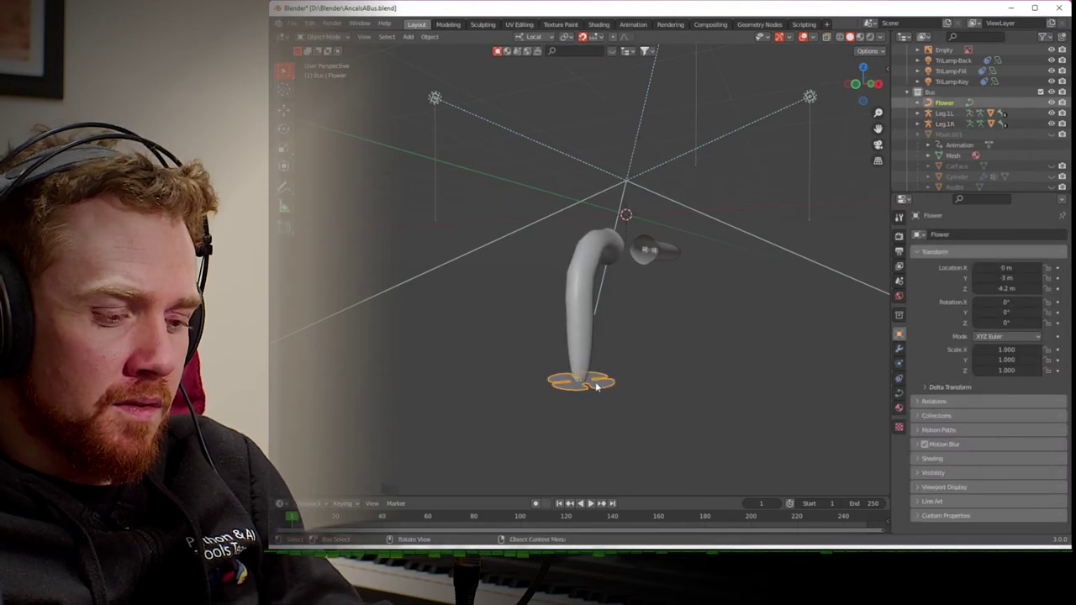
key("g")
key("z")
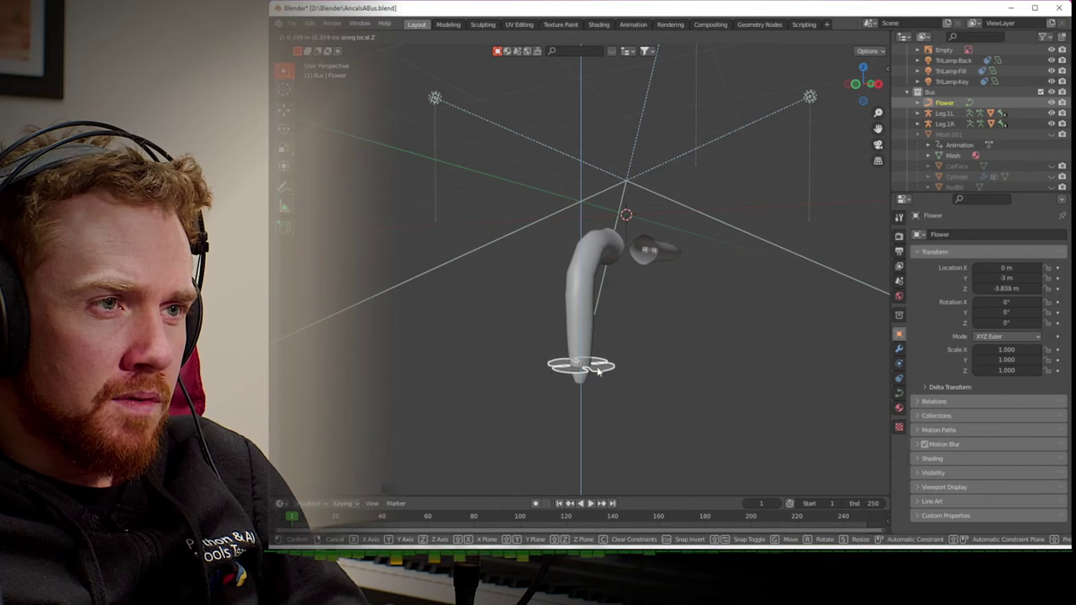
left_click(591, 356)
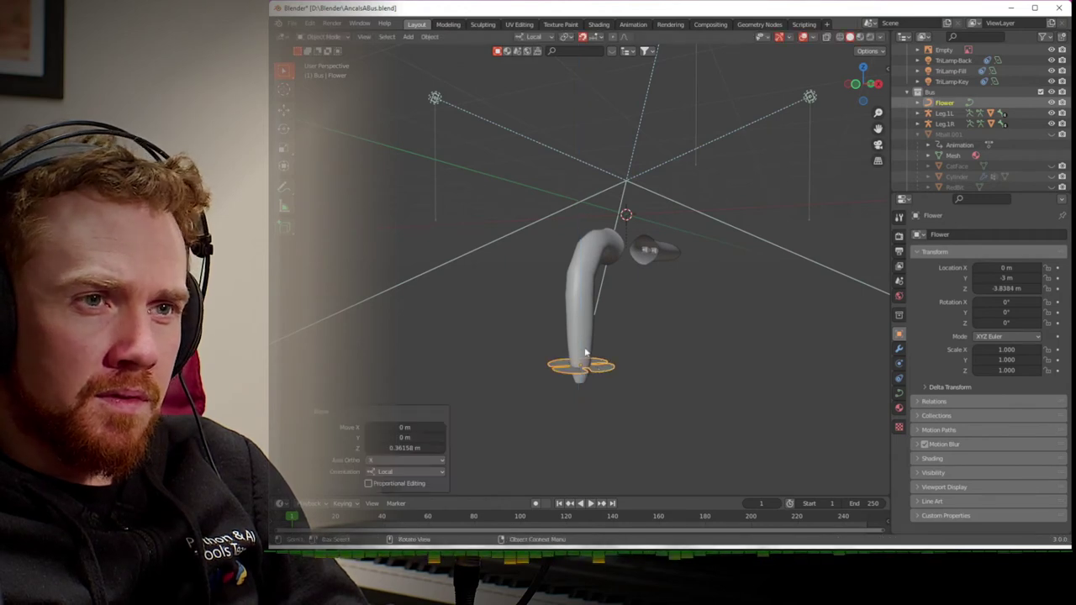
- Briefly inspect the leg's stem surface control cage, then reselect the Leg.1R armature
left_click(586, 353)
key("Tab")
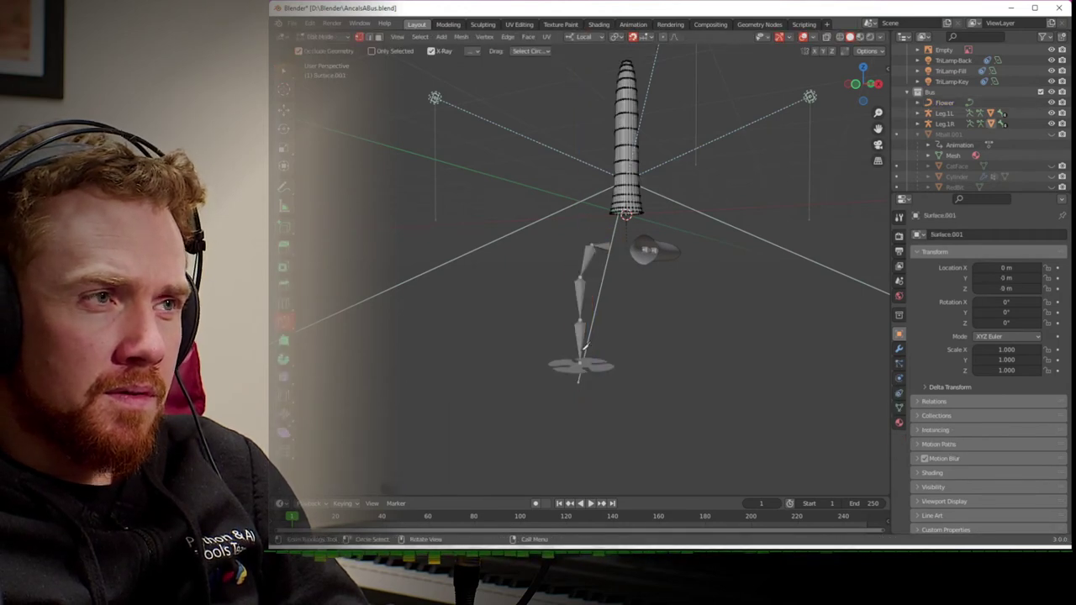
key("Tab")
key("ctrl+Tab")
key("Escape")
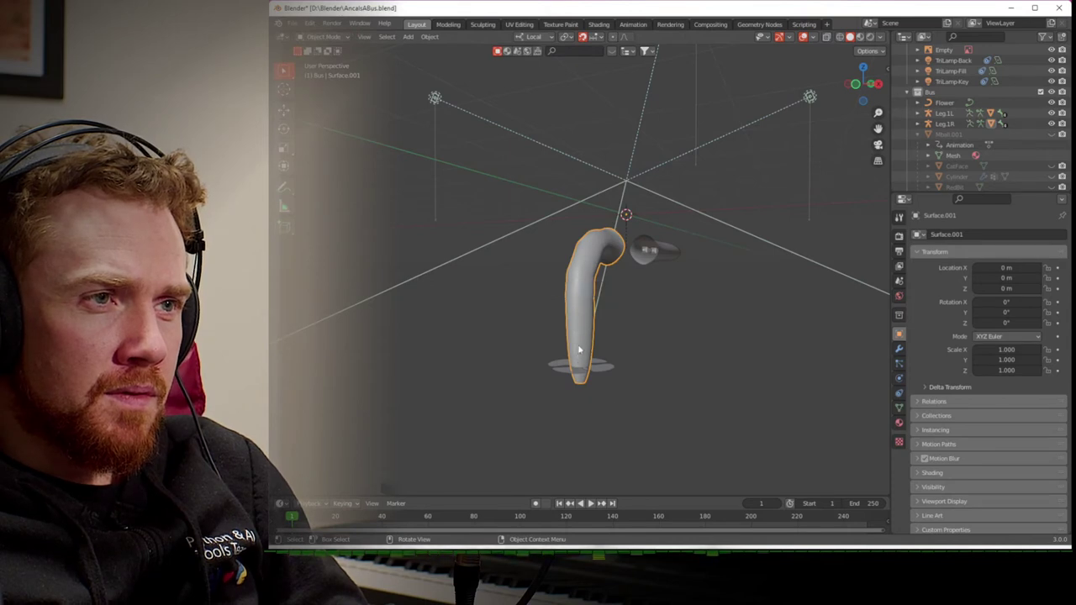
left_click(581, 335)
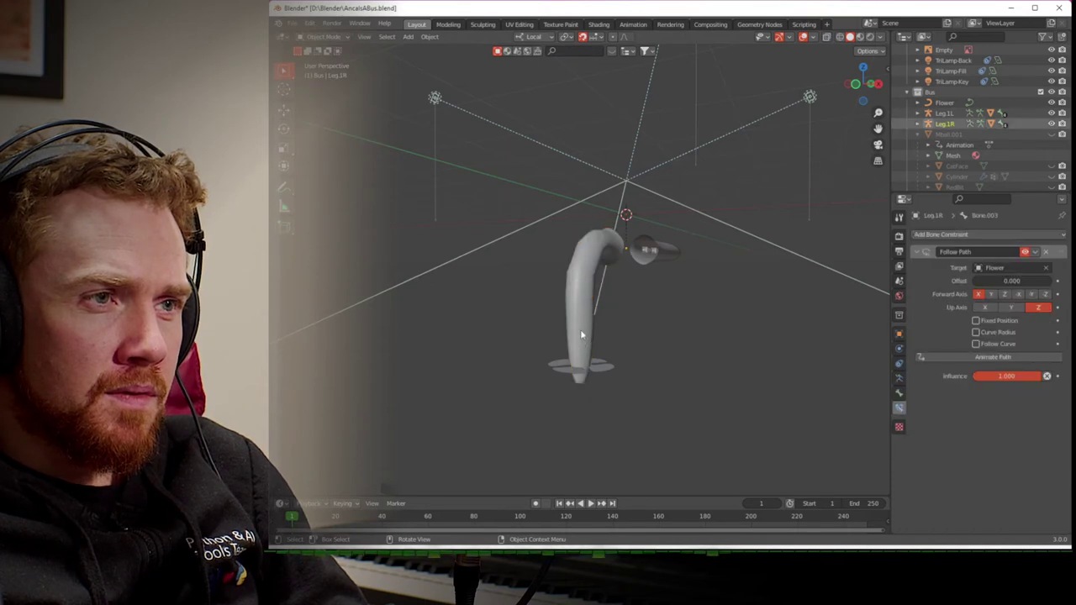
- Enable Follow Curve on the bone's Follow Path constraint and show the Flower's curve data
left_click(975, 345)
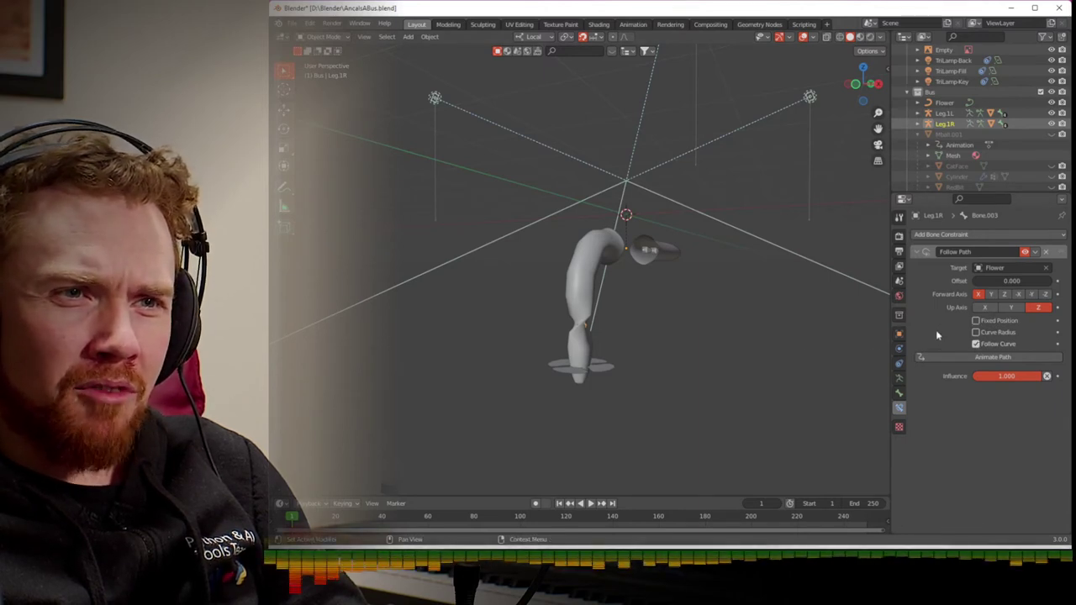
left_click(599, 373)
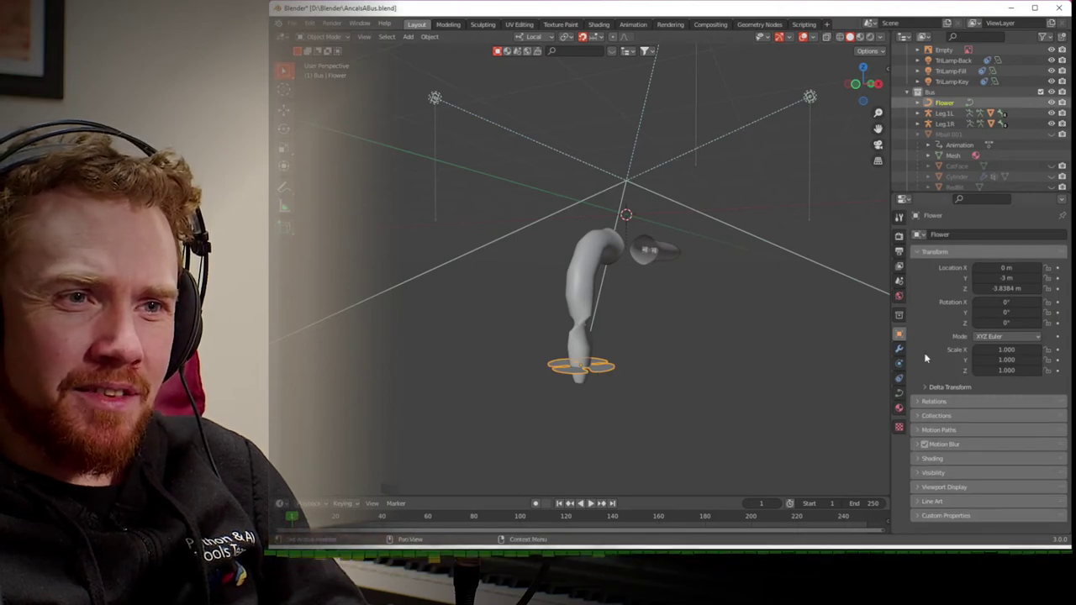
left_click(899, 393)
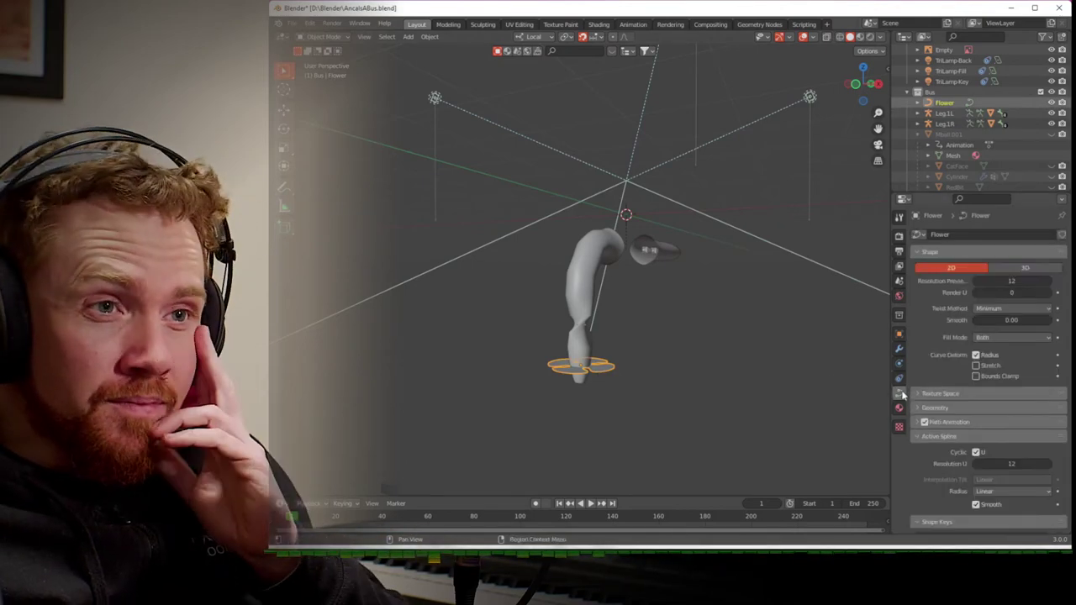
scroll(916, 430, "down", 3)
scroll(917, 430, "up", 2)
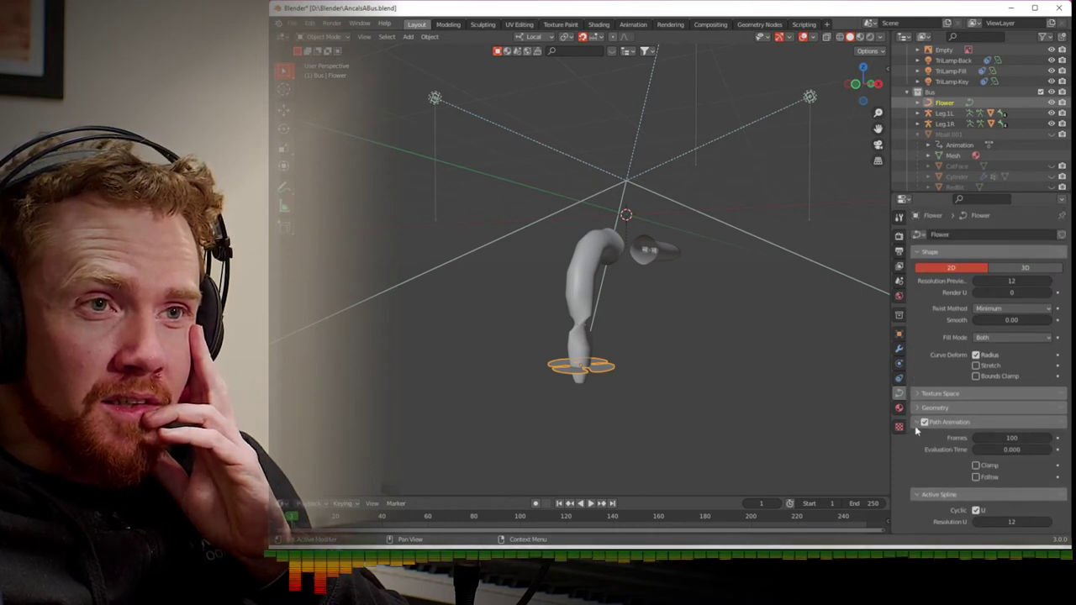
- Try Z-Up and Tangent twist methods on the Flower curve, then restore Minimum
left_click(995, 309)
left_click(993, 322)
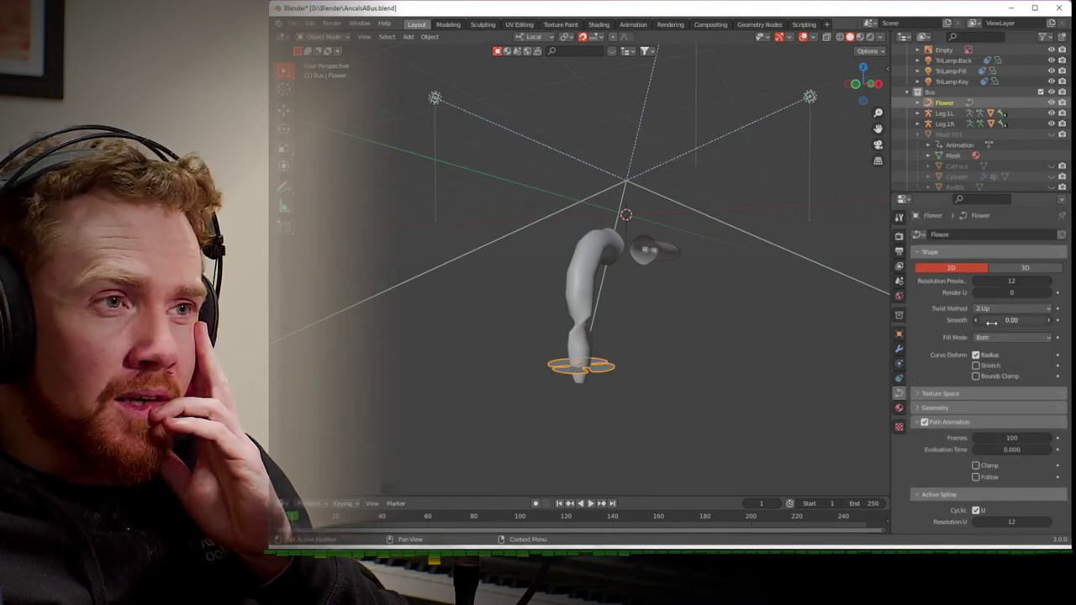
left_click(1000, 311)
left_click(996, 345)
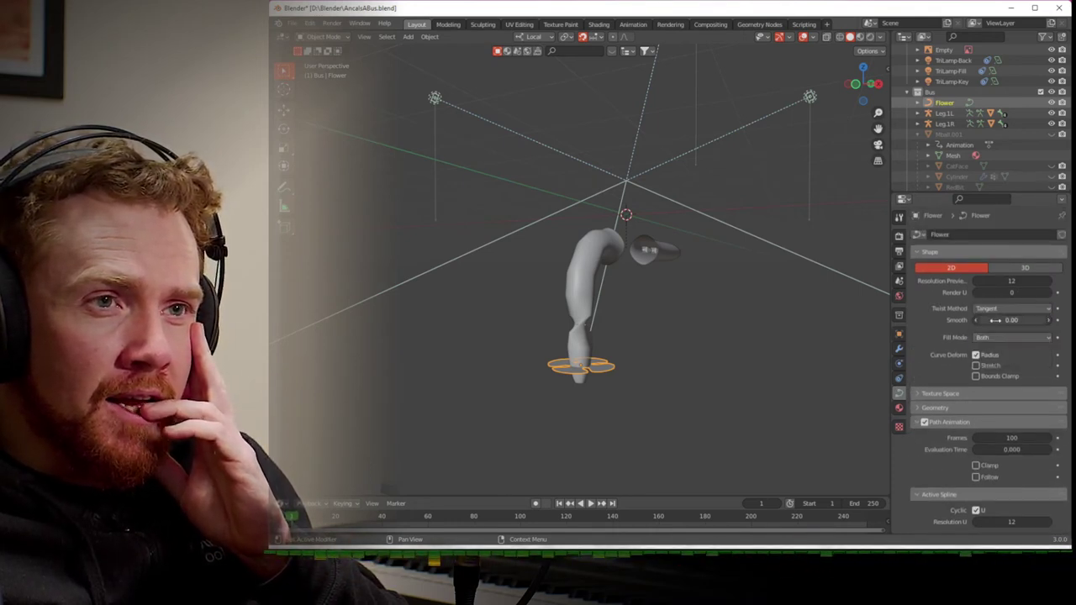
left_click(996, 310)
left_click(996, 334)
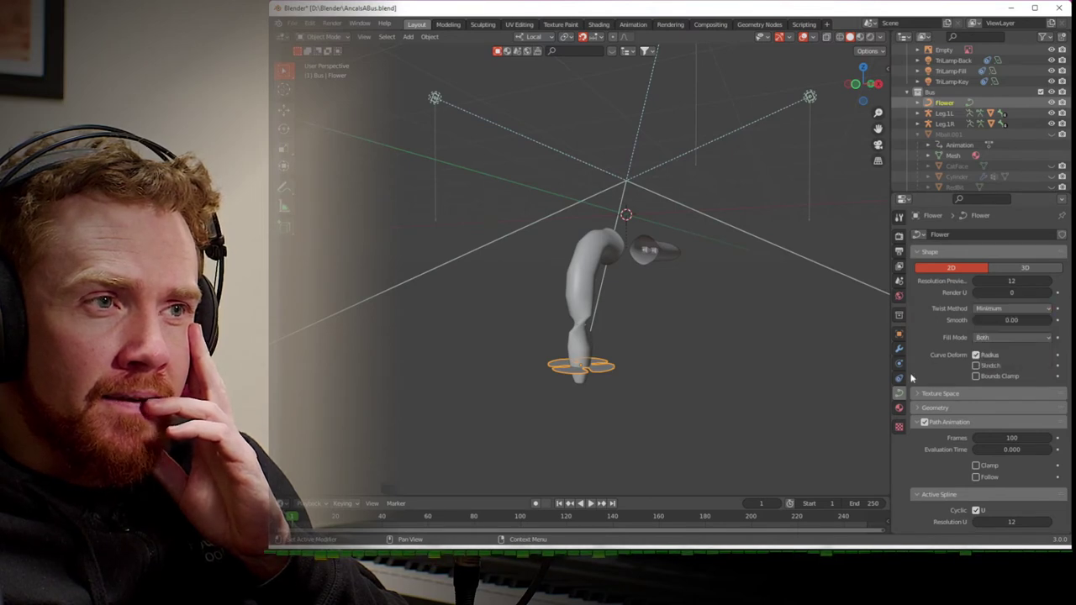
- Scrub the Flower's Evaluation Time to preview the leg flexing, then reset it to 0
scroll(919, 430, "down", 2)
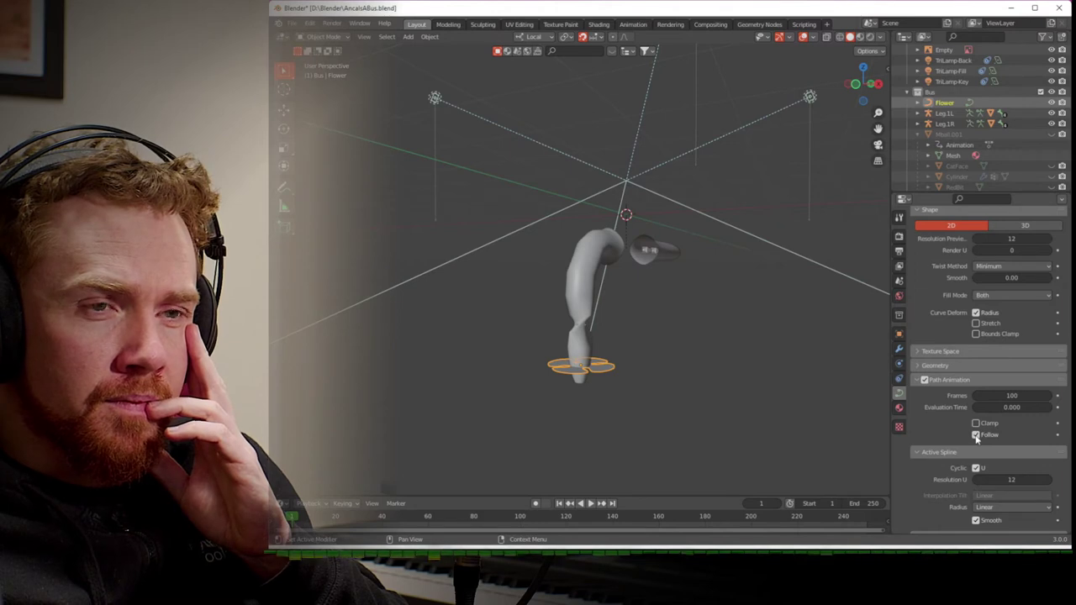
mouse_move(1008, 407)
left_mouse_down()
mouse_move(1039, 407)
mouse_move(999, 407)
mouse_move(1017, 407)
left_mouse_up()
left_click(1028, 407)
type("6.7")
key("BackSpace")
key("BackSpace")
key("BackSpace")
type("0")
key("Return")
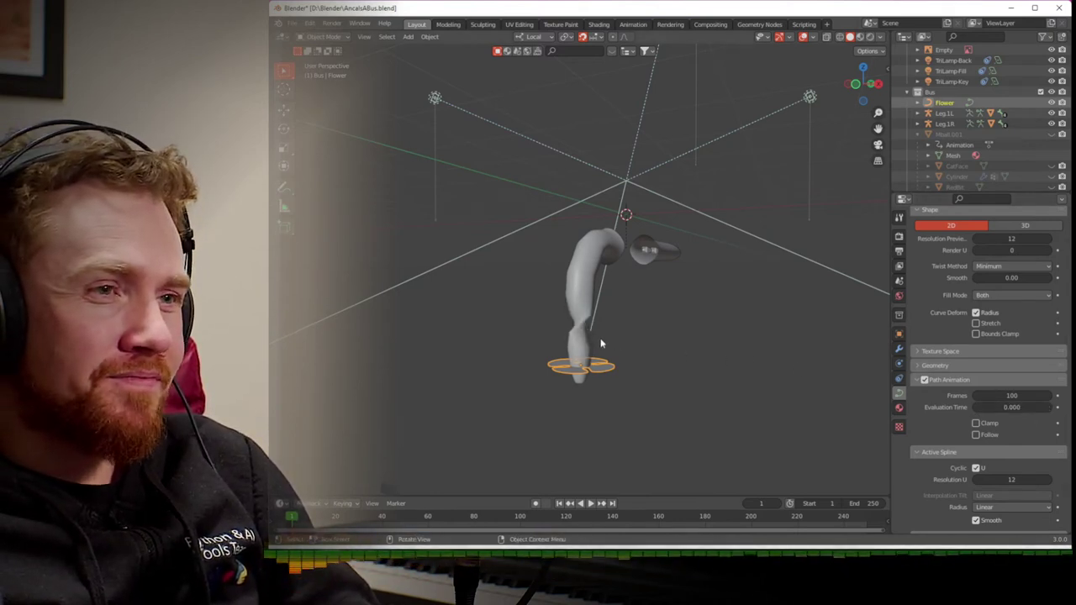
- Select the Leg.1R armature, show its bone constraints, and switch it into Pose Mode
left_click(583, 354)
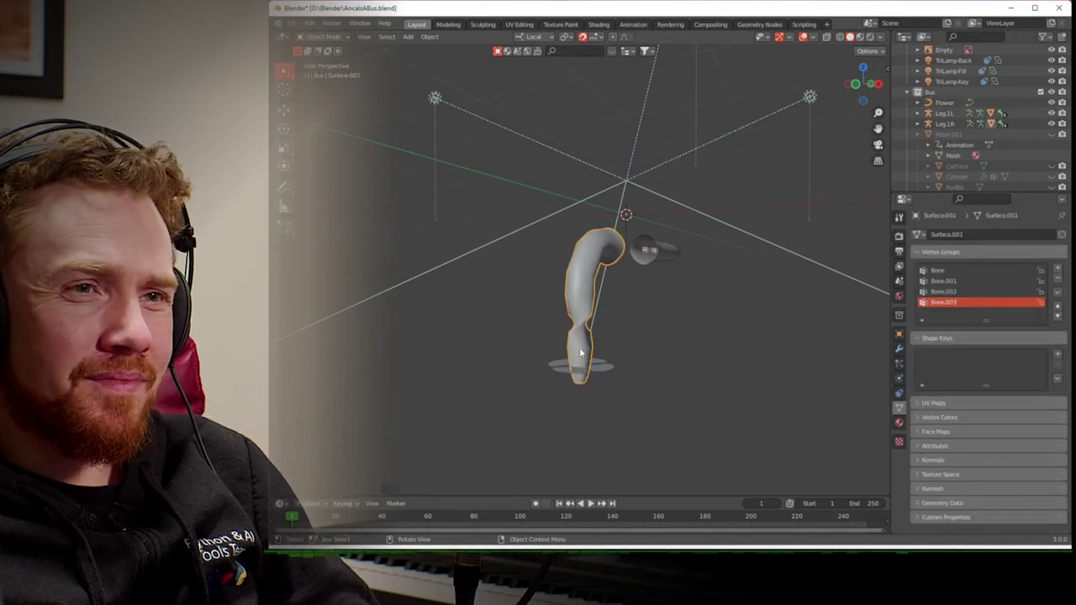
left_click(578, 353)
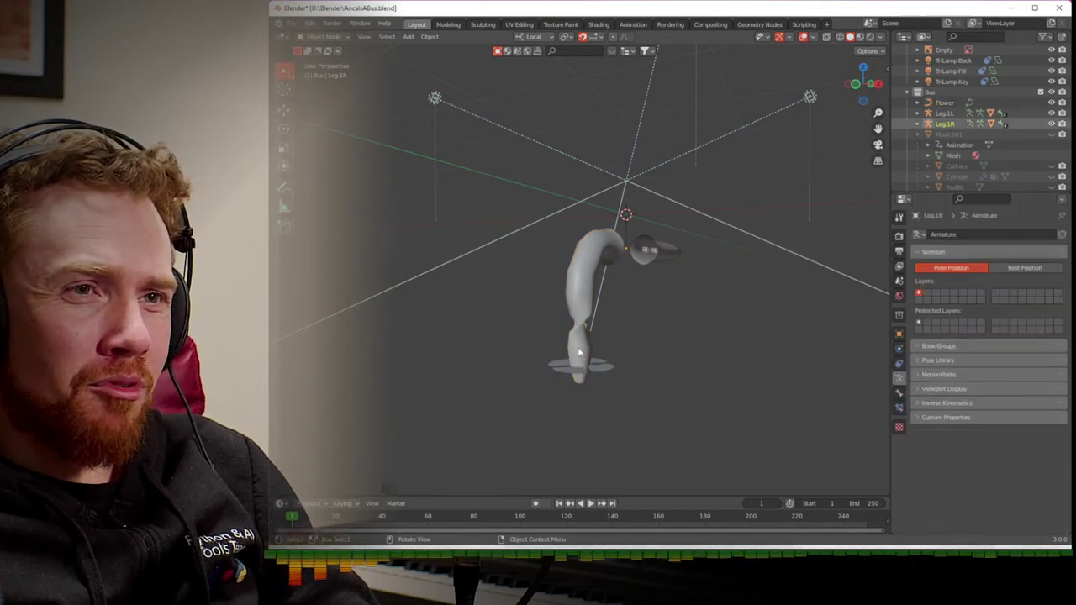
left_click(899, 407)
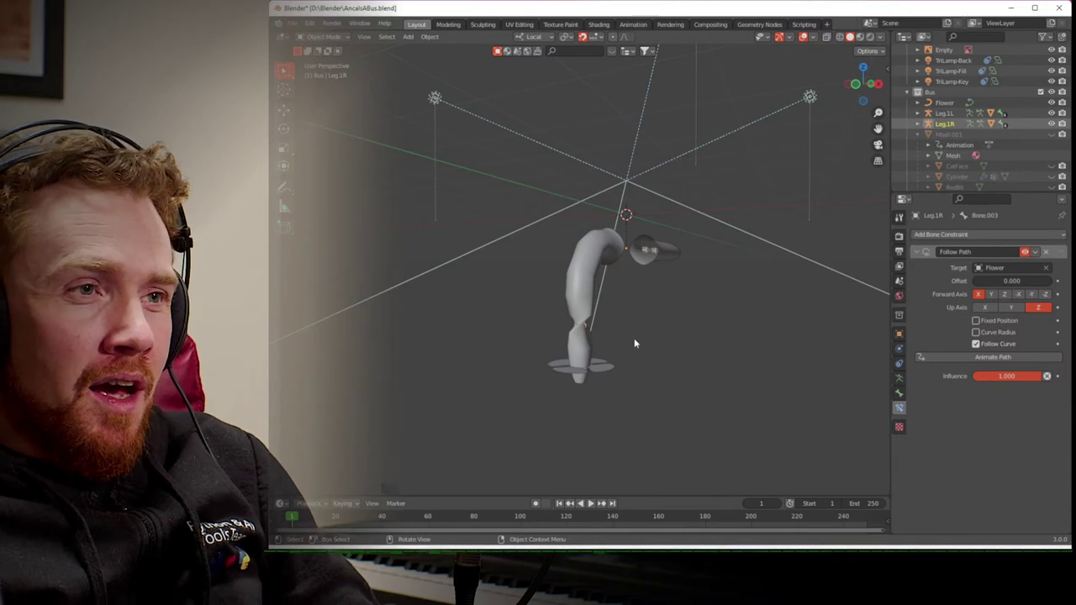
key("Tab")
key("Tab")
key("ctrl+Tab")
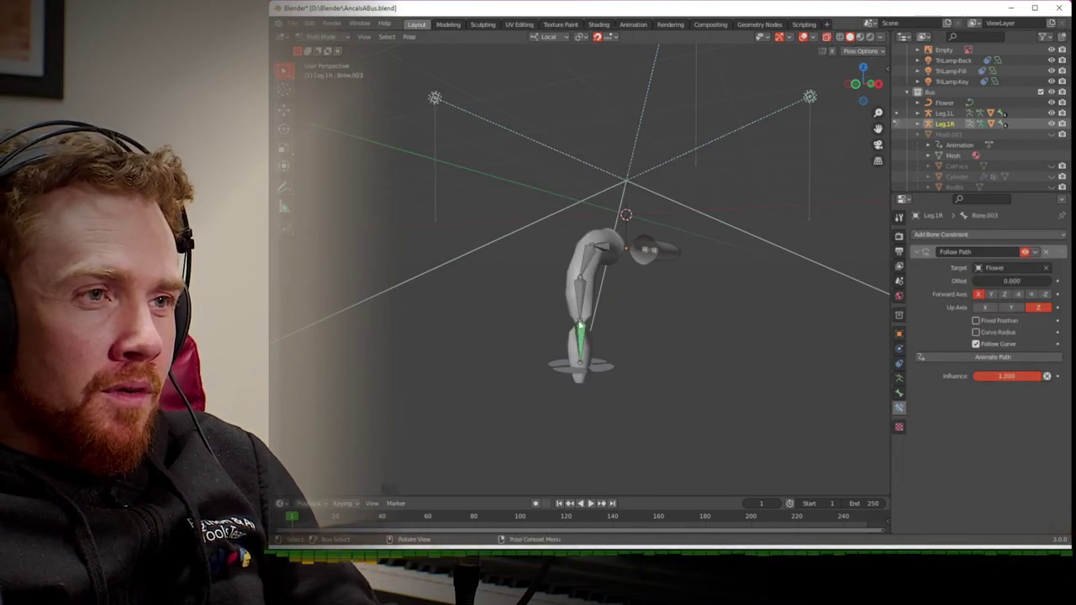
- Add and remove a trial IK constraint on Bone.002, then delete Bone.003's Follow Path constraint
left_click(578, 305)
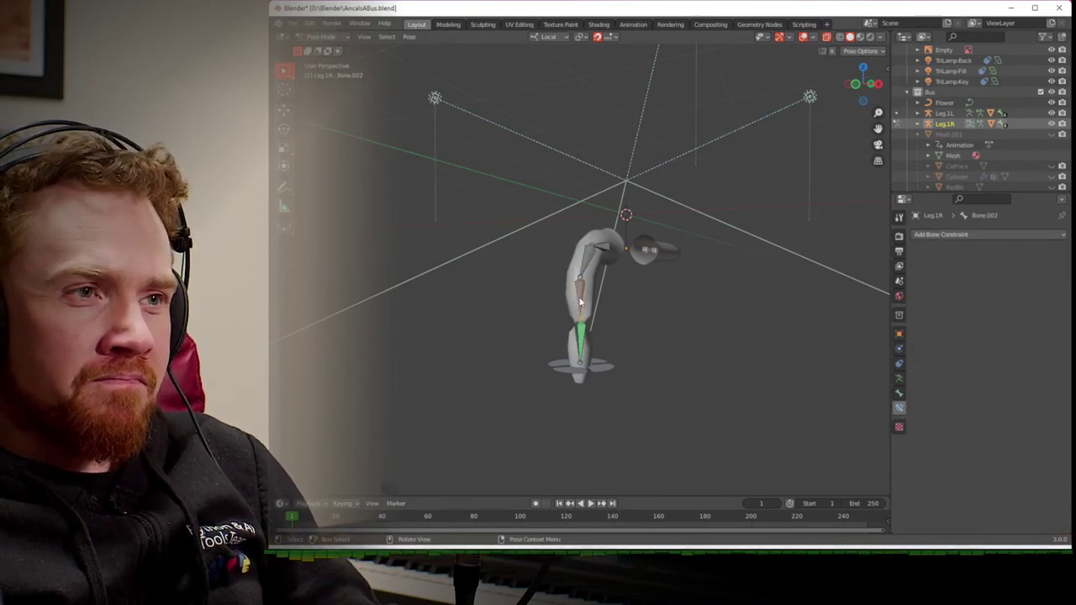
left_click(941, 235)
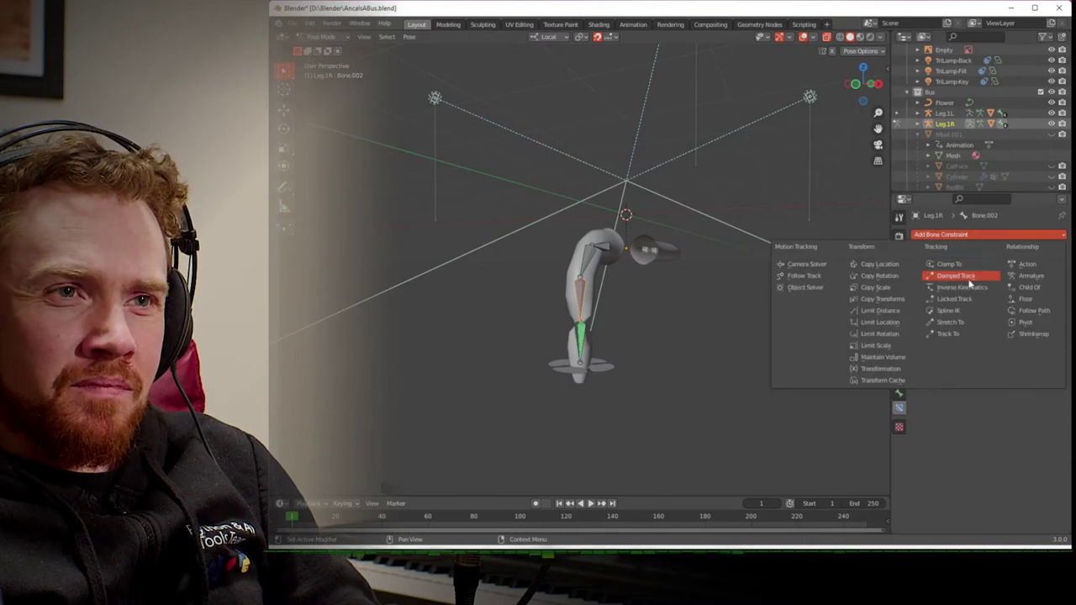
left_click(965, 281)
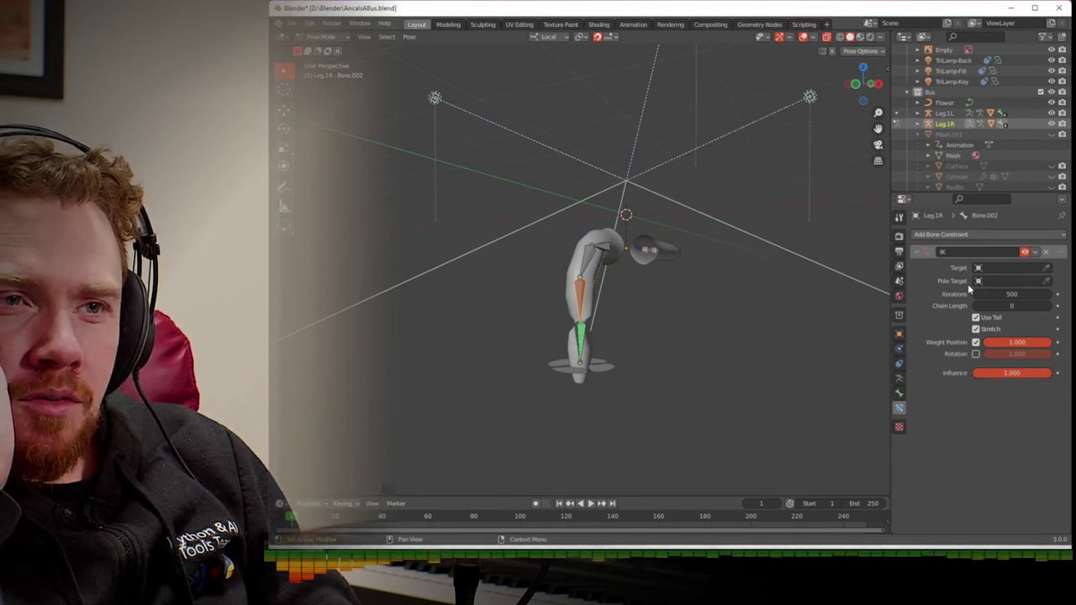
left_click(1045, 252)
left_click(582, 345)
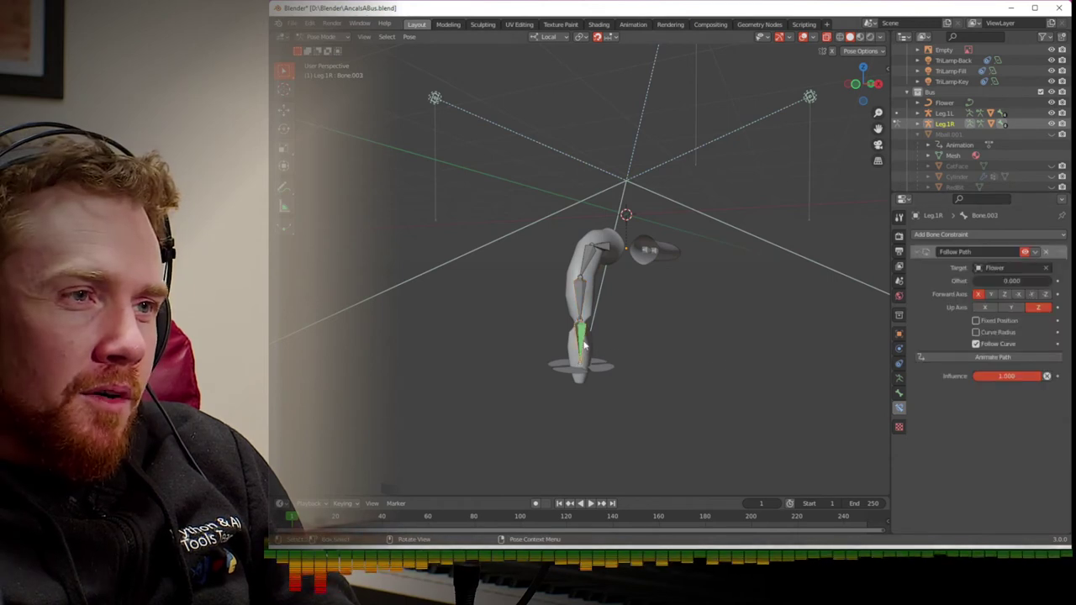
left_click(1046, 251)
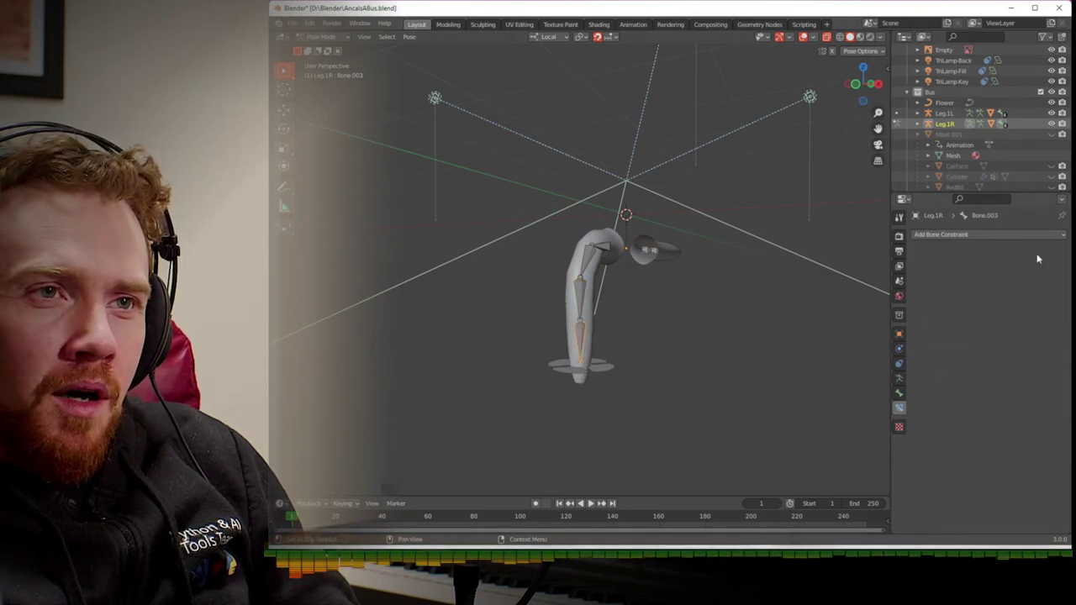
- Add an Inverse Kinematics constraint to Bone.003 targeting Flower, then select Flower in object mode
left_click(999, 236)
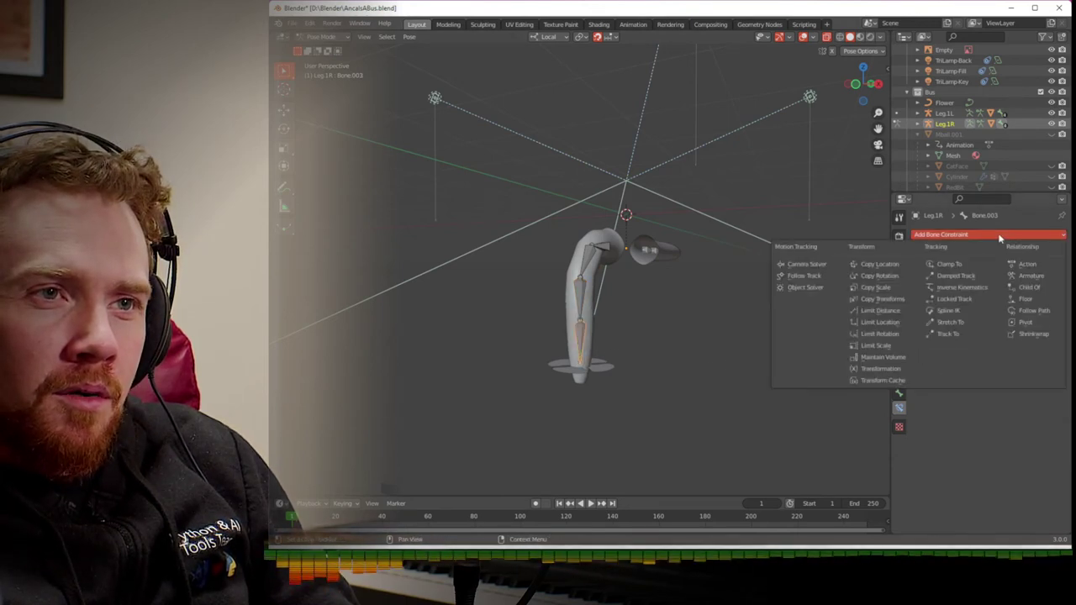
left_click(977, 288)
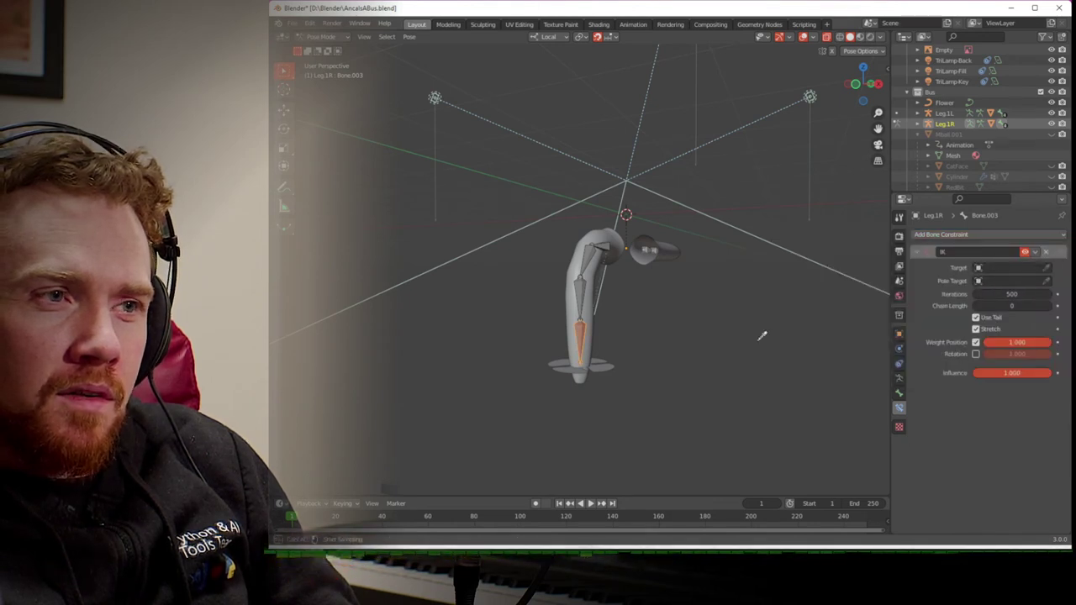
left_click(1000, 268)
left_click(981, 327)
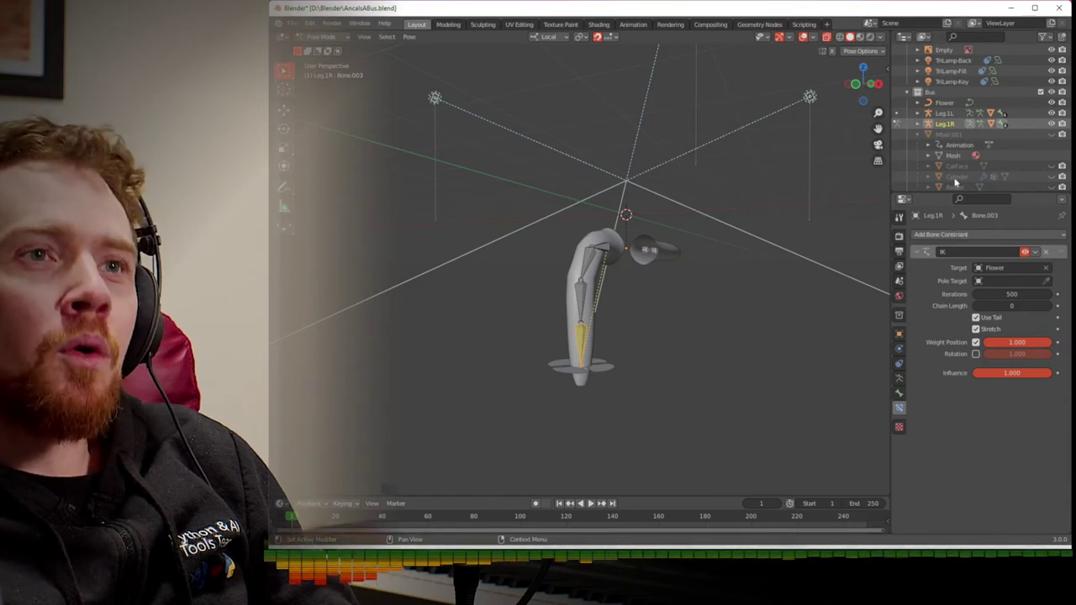
left_click(944, 102)
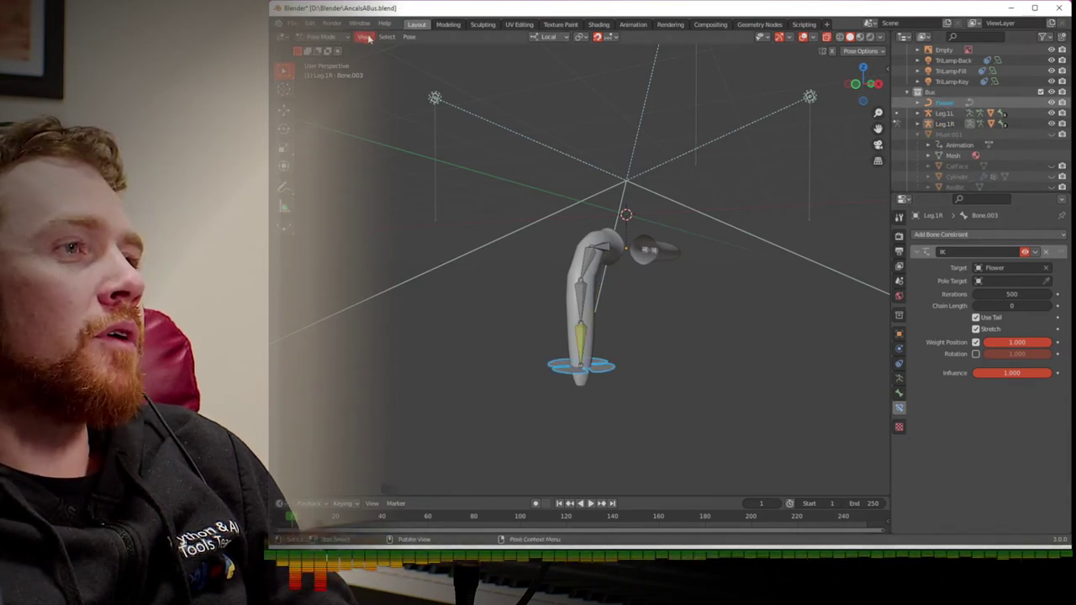
key("Tab")
key("Tab")
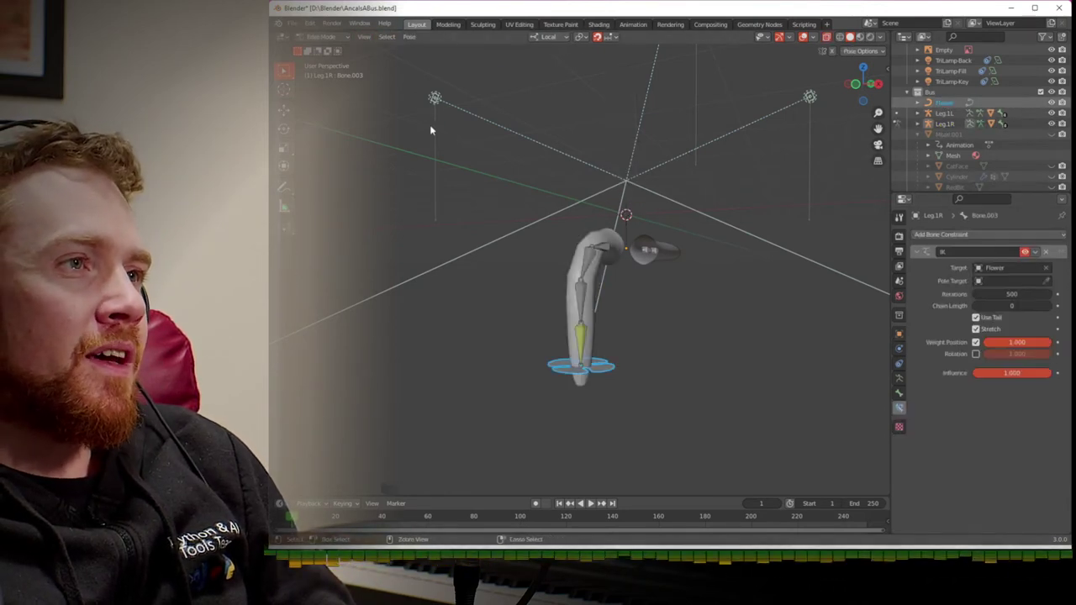
left_click(407, 37)
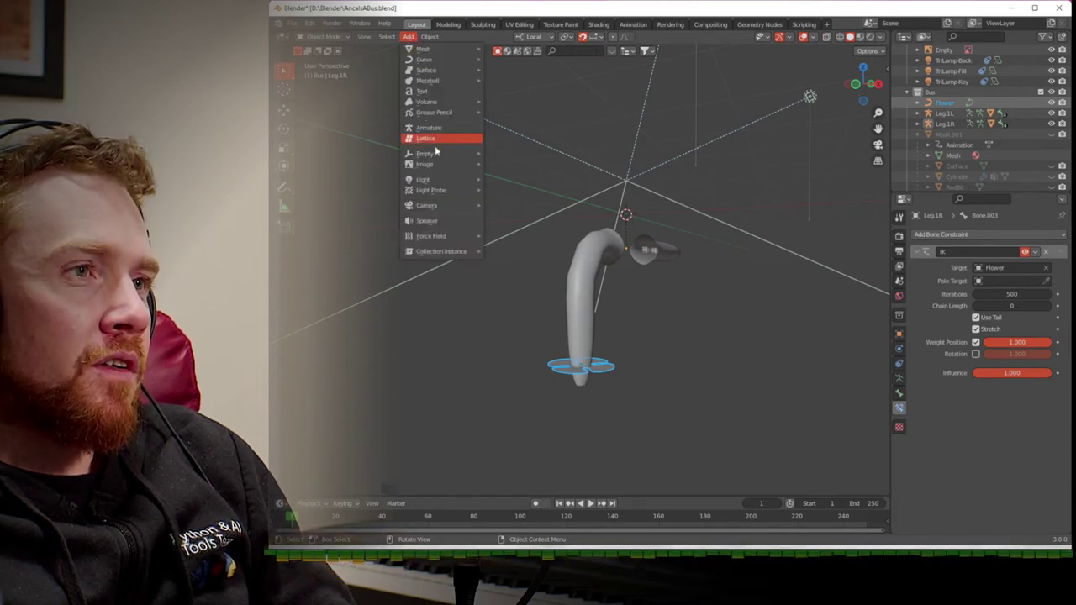
- Add a circle empty at the origin and check its Visibility and Viewport Display panels
mouse_move(437, 155)
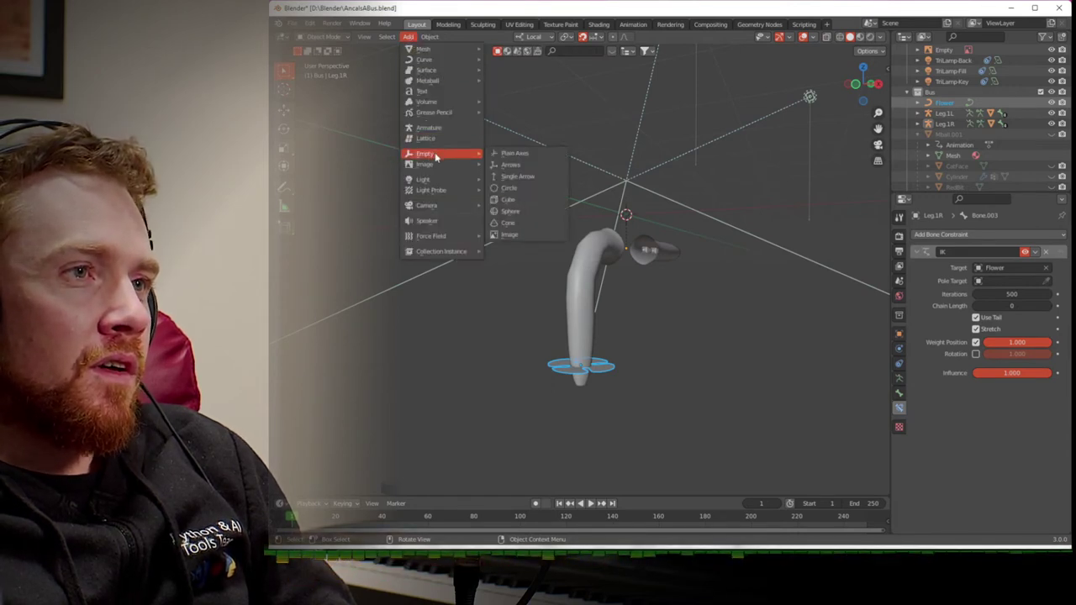
left_click(522, 189)
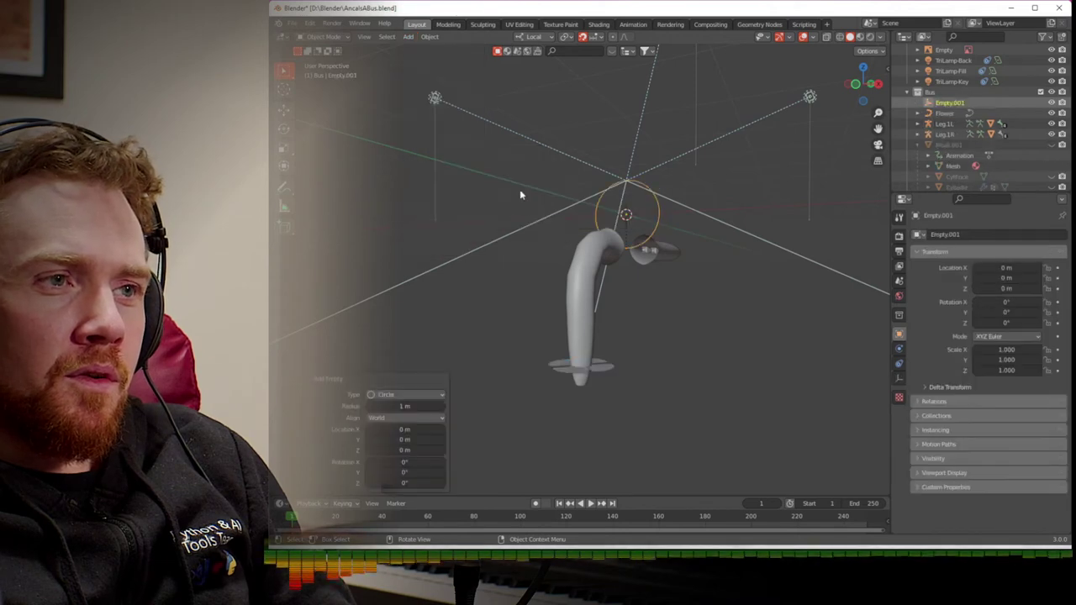
left_click(932, 459)
left_click(932, 458)
left_click(926, 473)
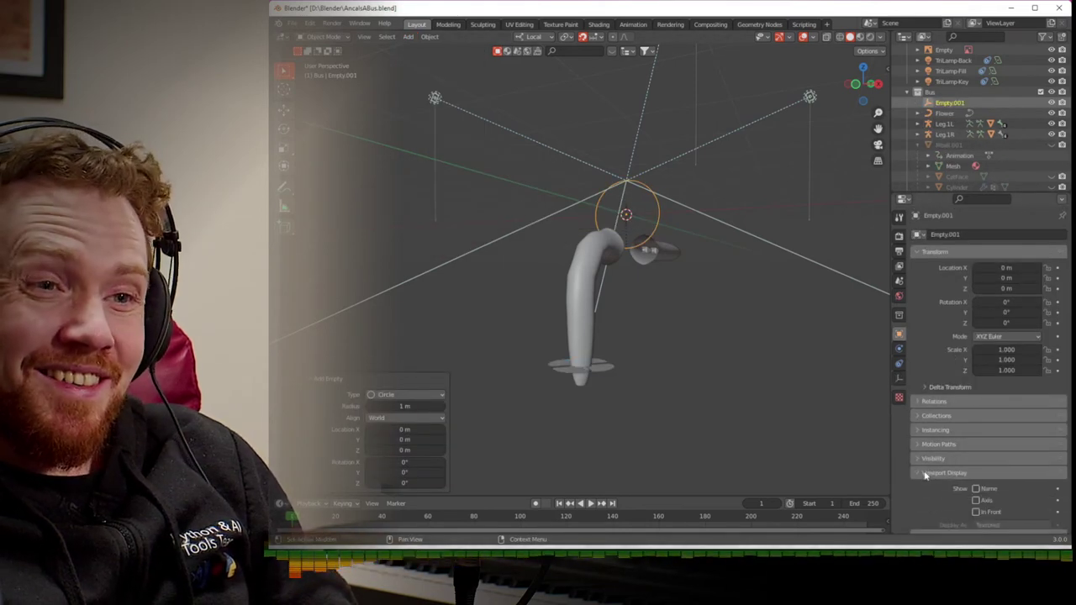
left_click(934, 458)
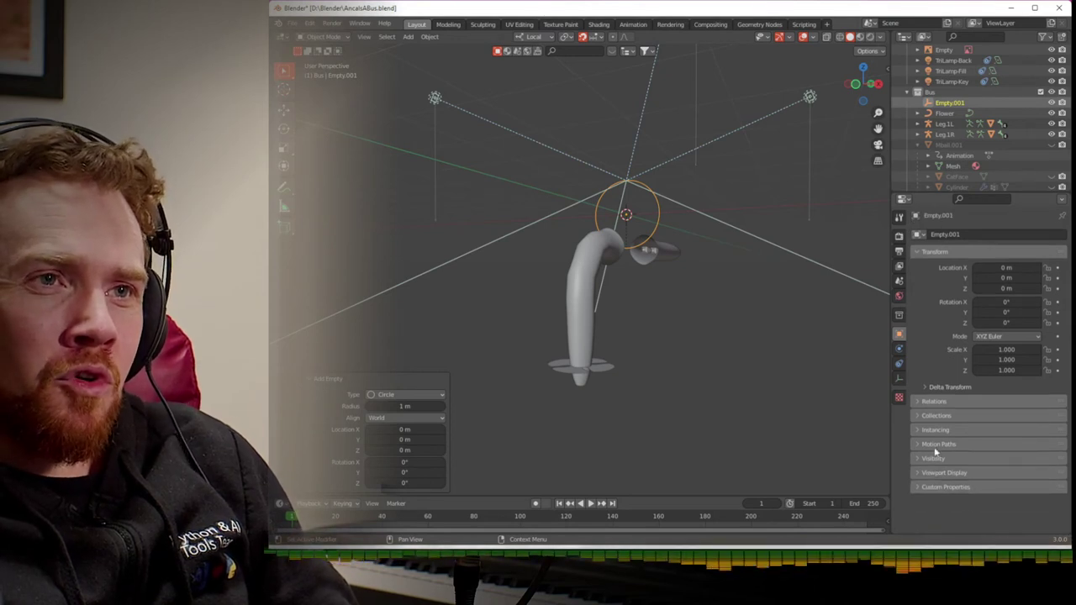
- Parent the selection to Flower with a plain Object parent
left_click(943, 113, "ctrl")
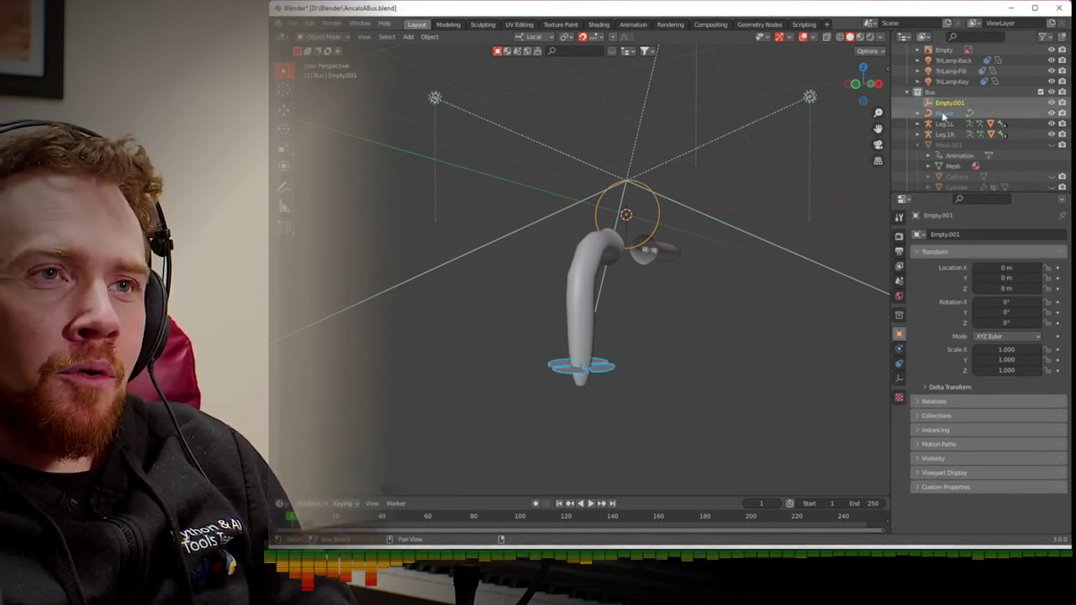
key("ctrl+p")
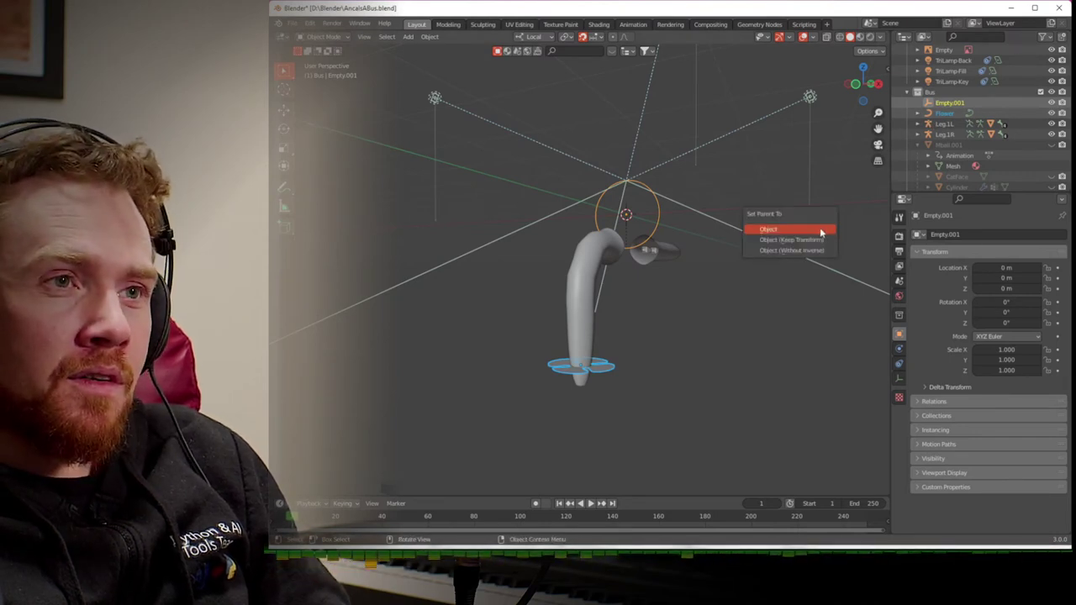
left_click(821, 232)
left_click(946, 112)
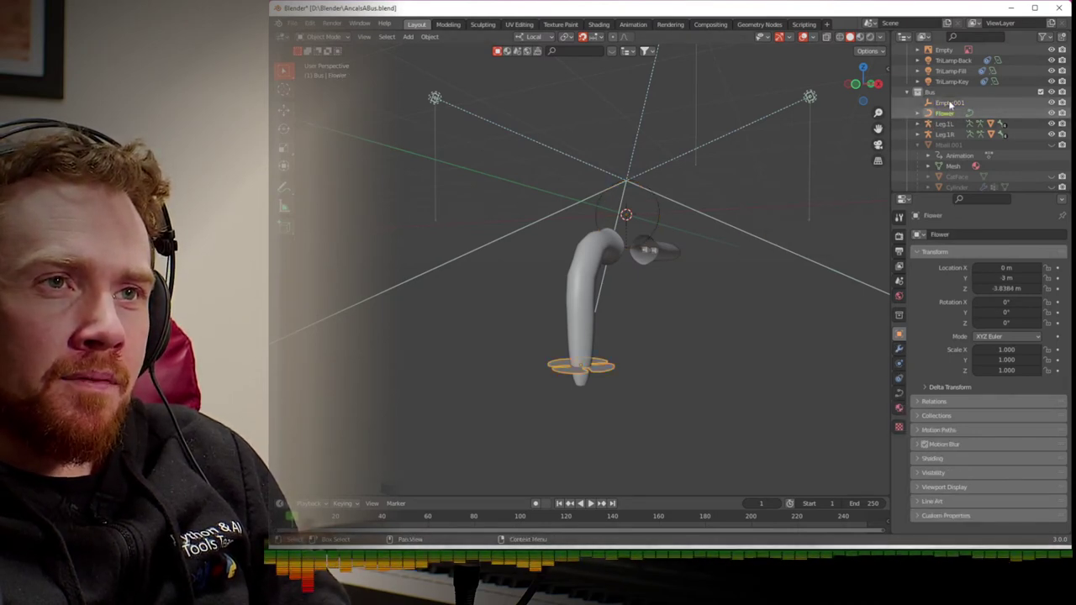
- Parent Empty.001 to the Flower curve using Follow Path parenting
left_click(950, 103, "ctrl")
key("ctrl+p")
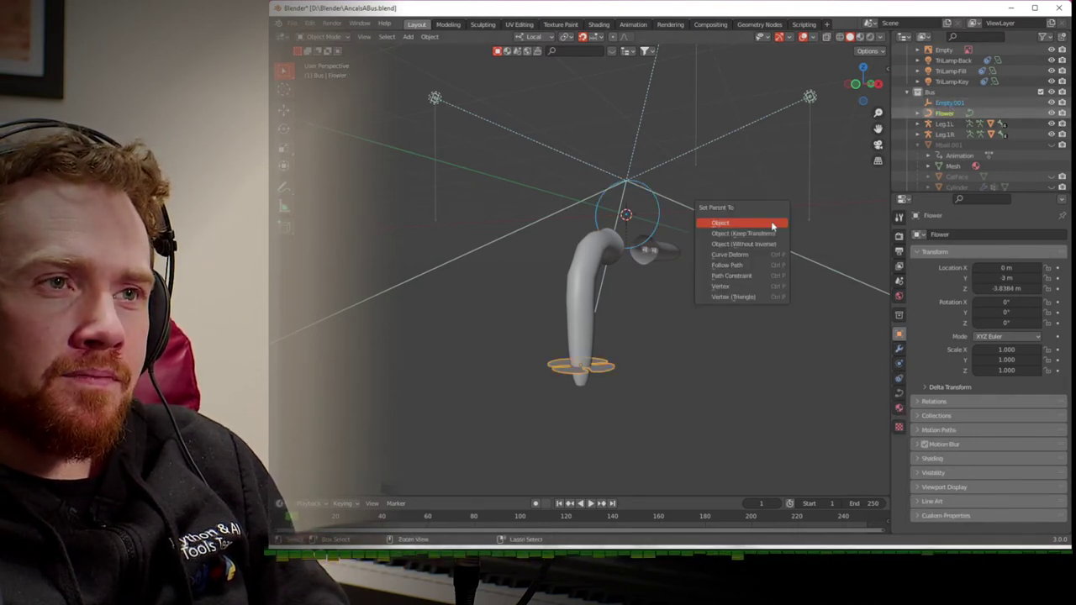
left_click(757, 267)
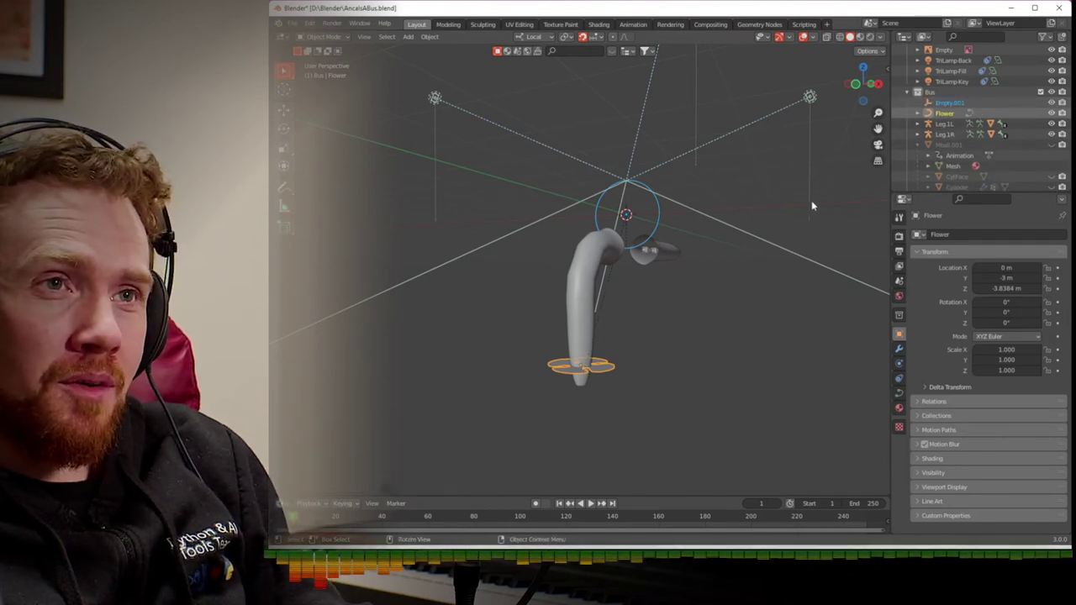
left_click(941, 104)
left_click(943, 113)
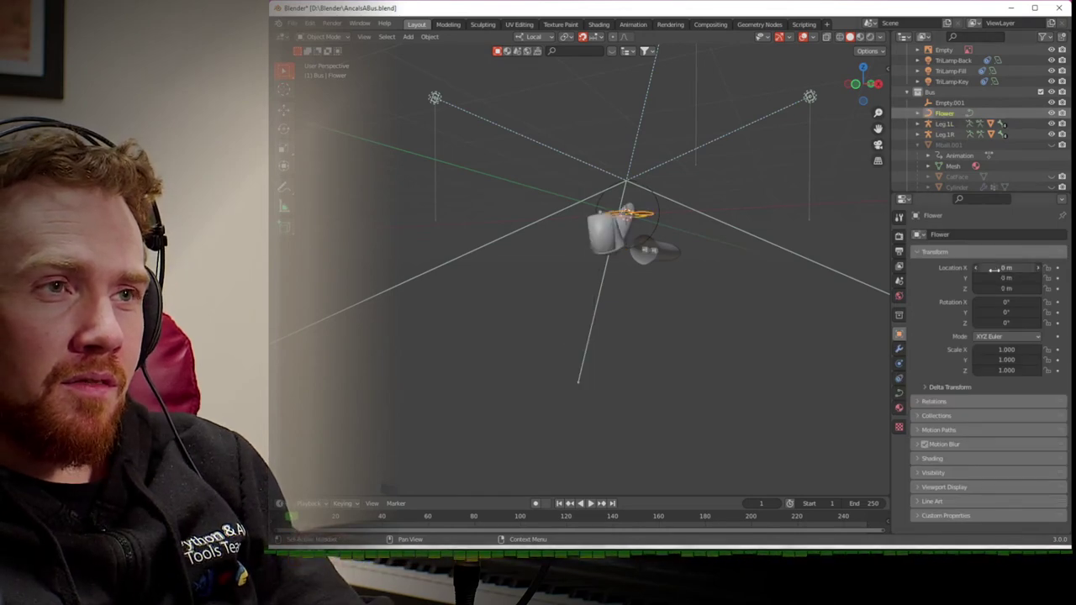
middle_click_drag(827, 278, 743, 334)
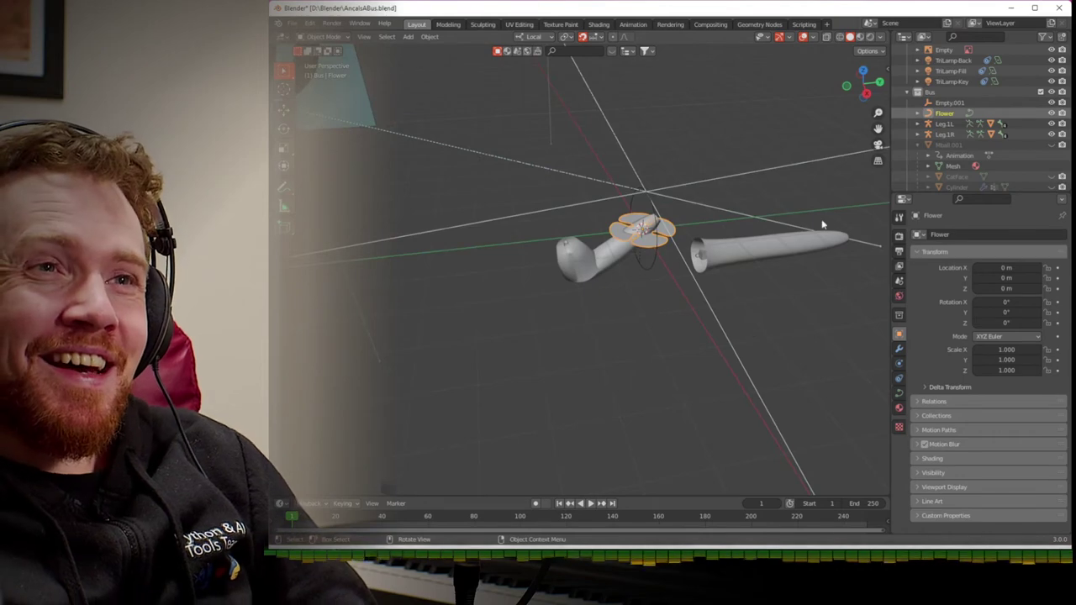
left_click(949, 101, "ctrl")
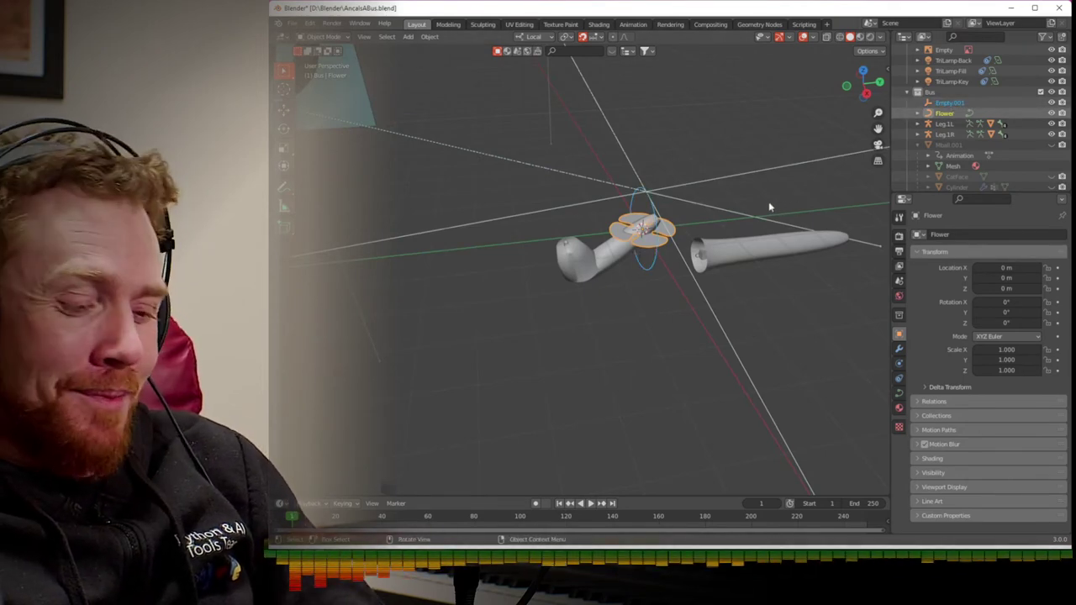
key("ctrl+p")
left_click(768, 205)
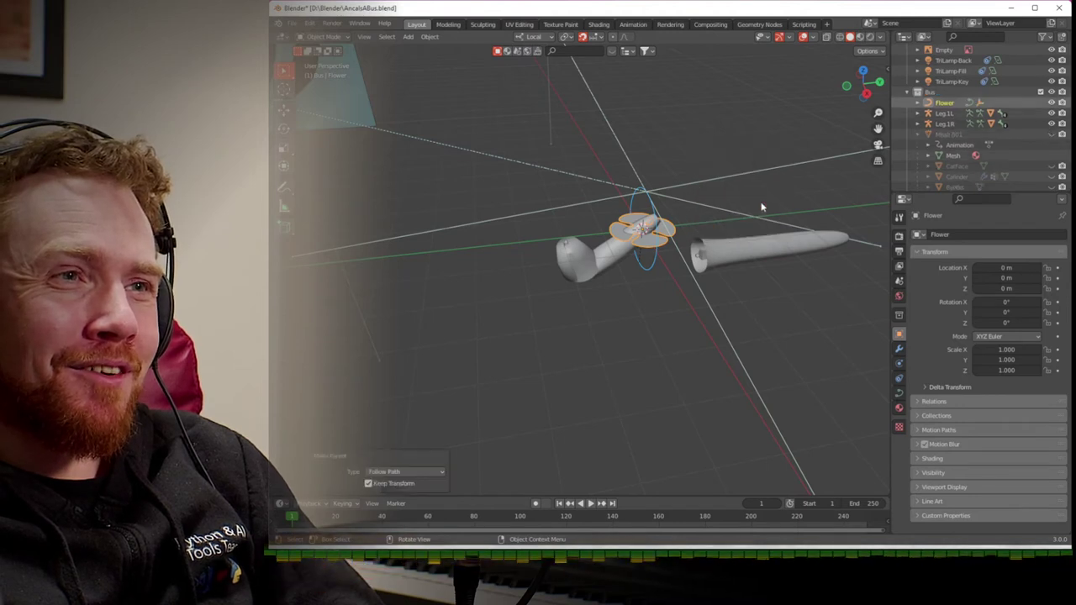
- Select Flower alone, switch to Right Orthographic view, and start moving it
left_click(939, 105)
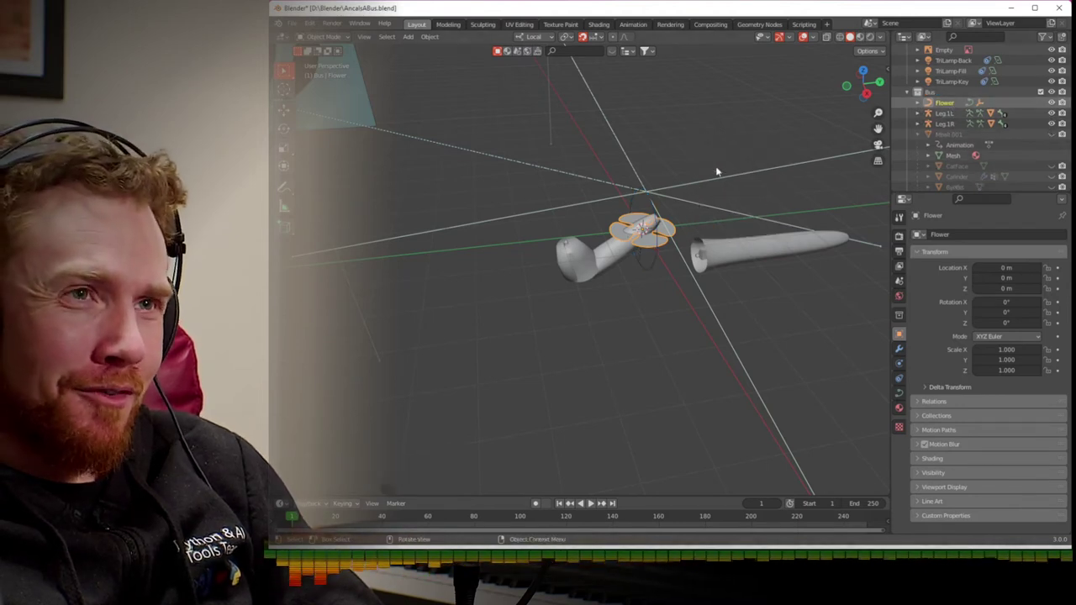
left_click(864, 95)
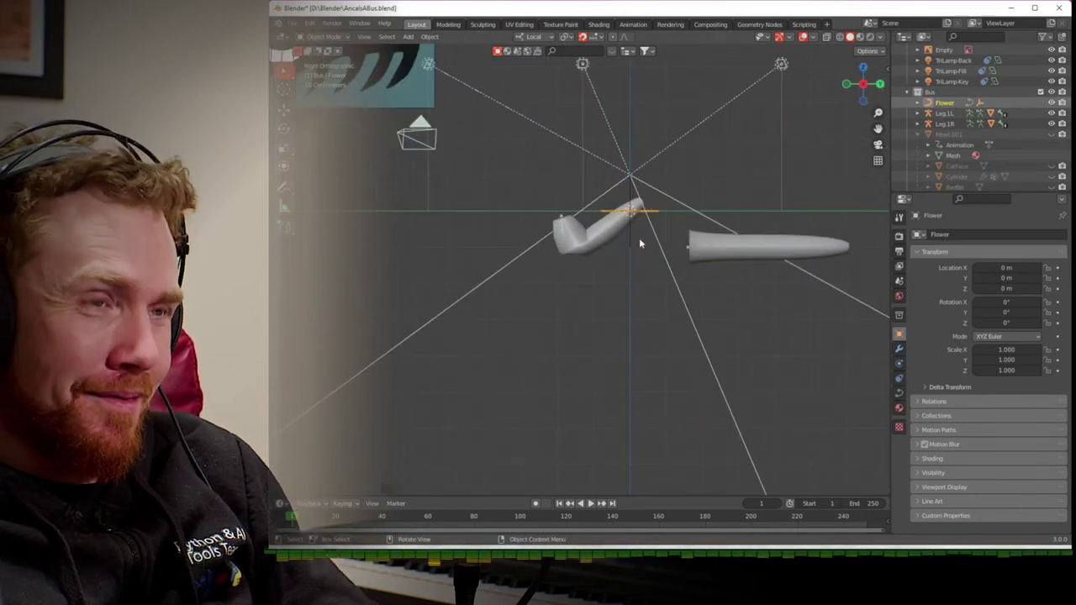
key("g")
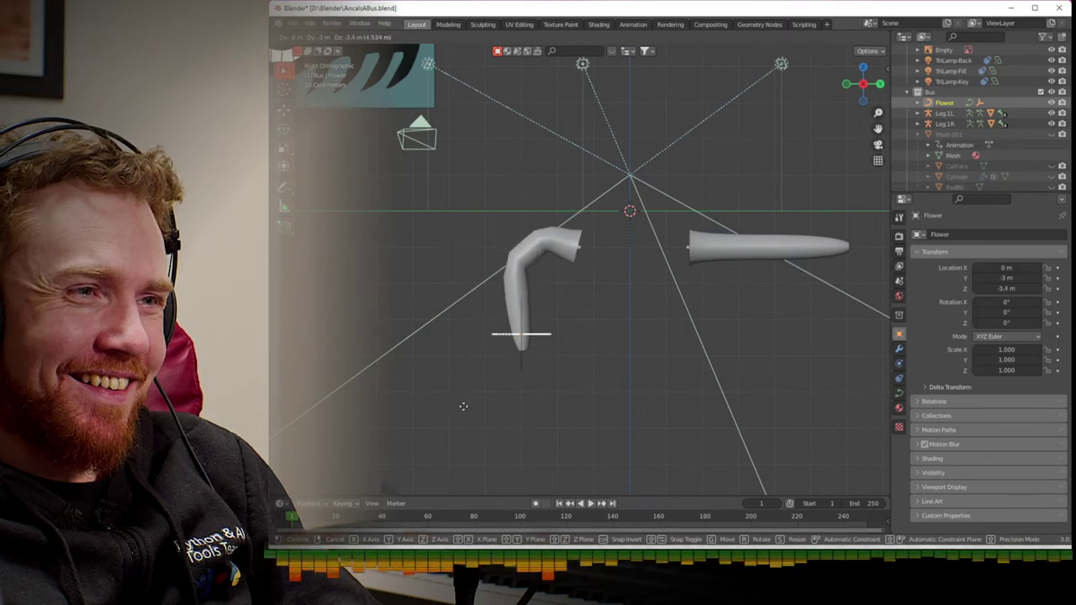
- Drop the Flower to Y −2.8 m, Z −3.5 m under the foot and orbit back to perspective
left_click(468, 407)
middle_click_drag(468, 410, 539, 449)
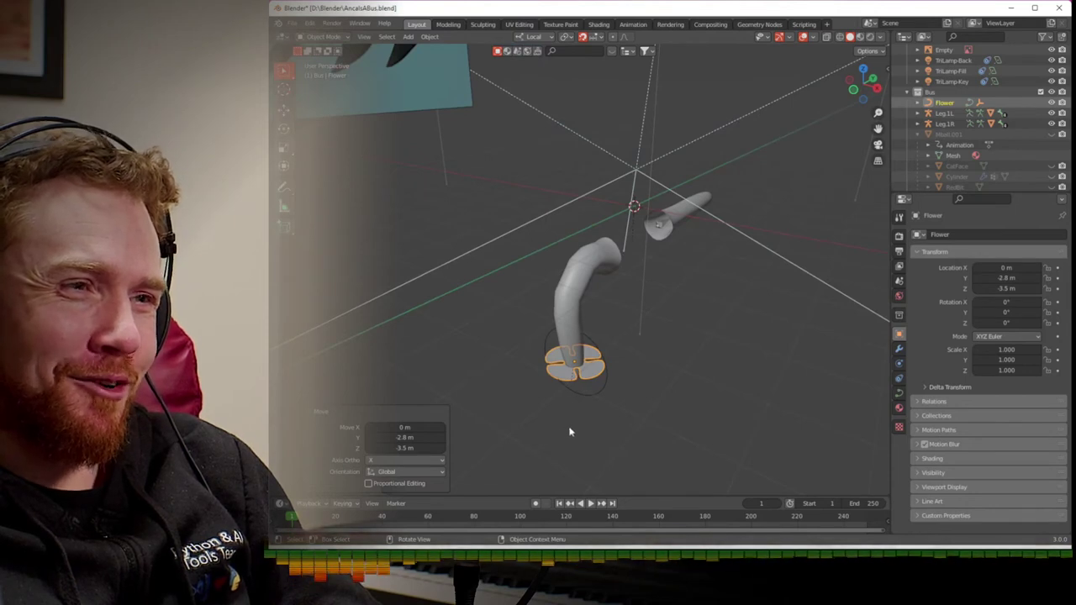
left_click(919, 114)
- Expand the Leg.1L and Leg.1R bone chains in the Outliner down to Bone.003
left_click(929, 134)
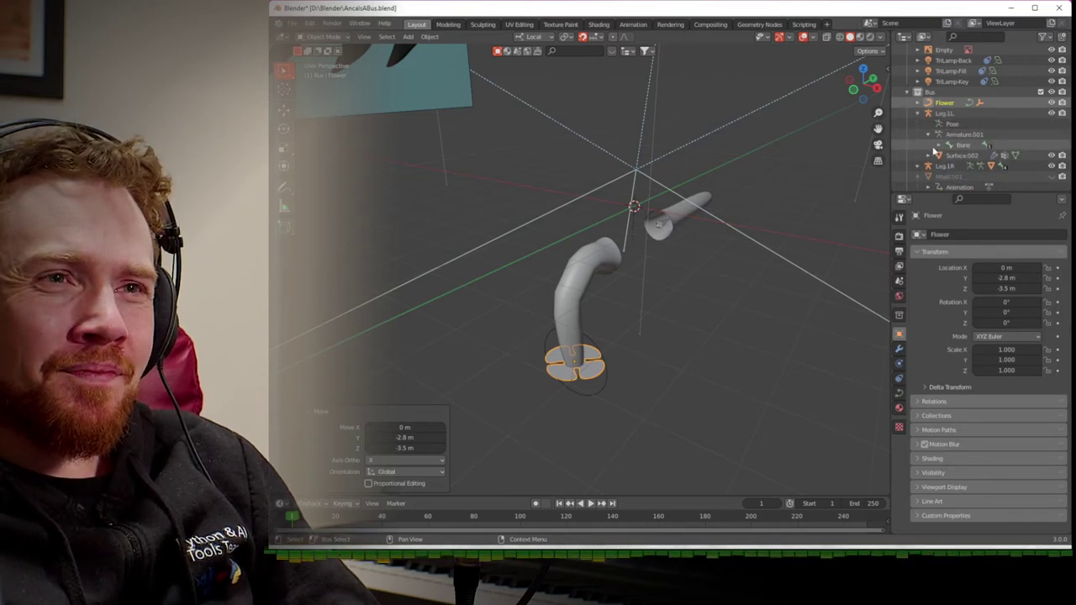
left_click(939, 147)
left_click(949, 156)
left_click(959, 166)
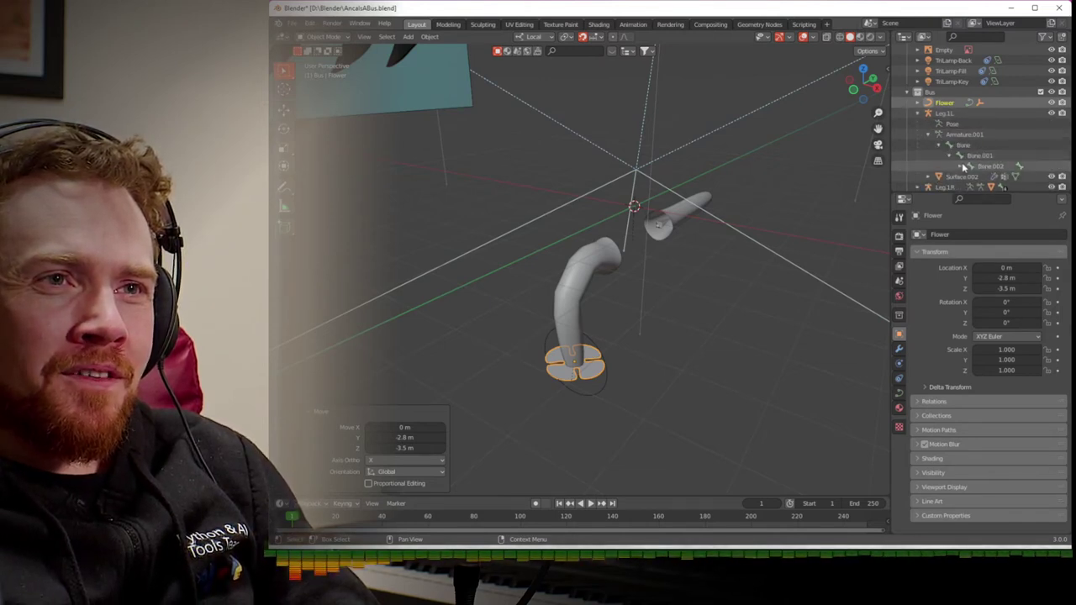
scroll(964, 168, "down", 1)
scroll(964, 168, "up", 1)
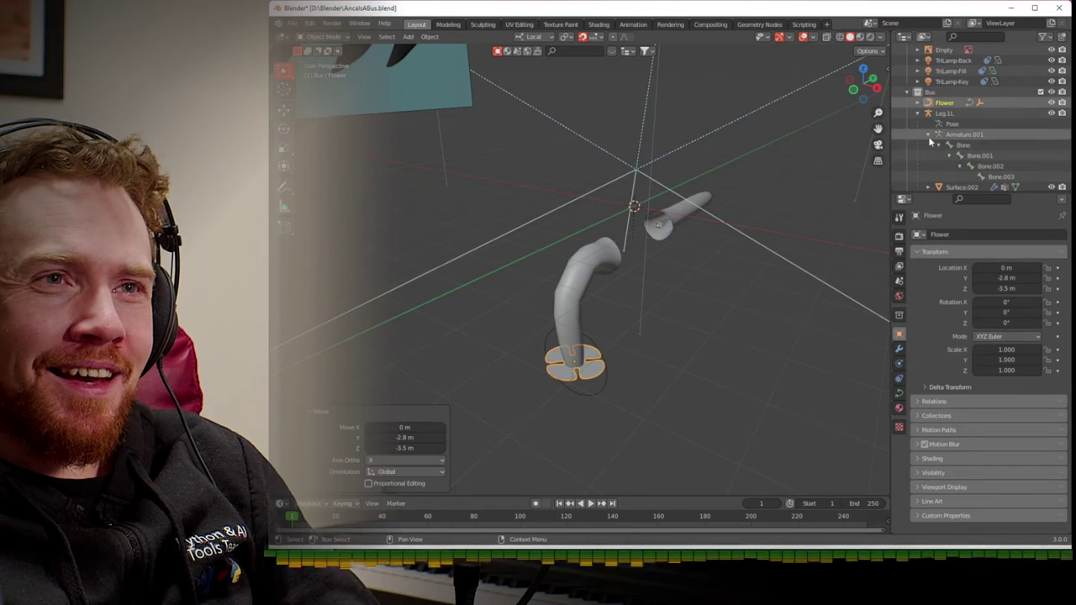
left_click(929, 134)
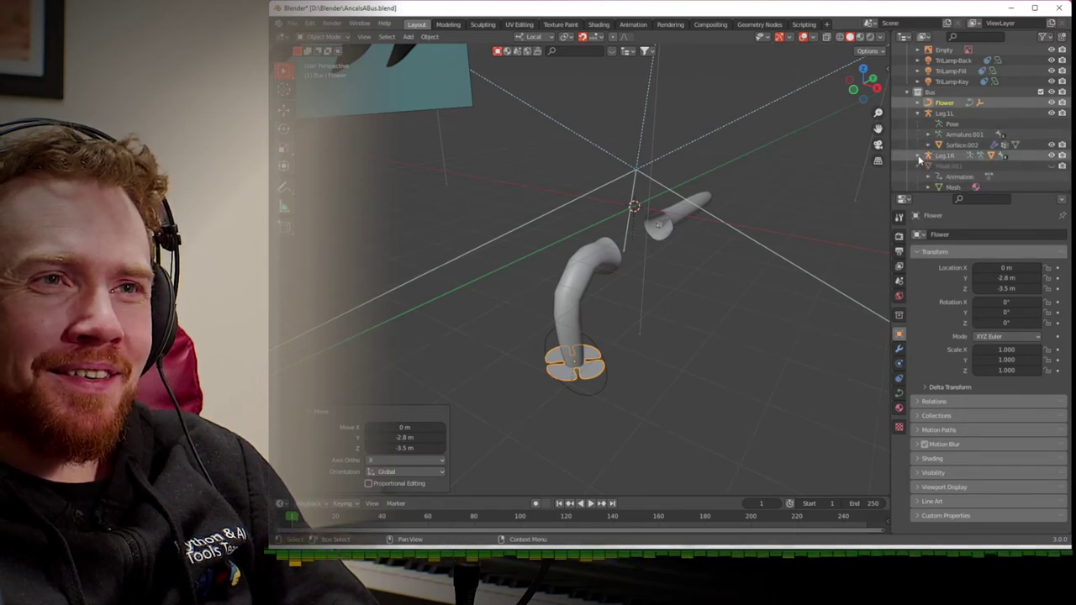
left_click(919, 158)
scroll(929, 166, "down", 1)
left_click(938, 166)
scroll(938, 166, "down", 2)
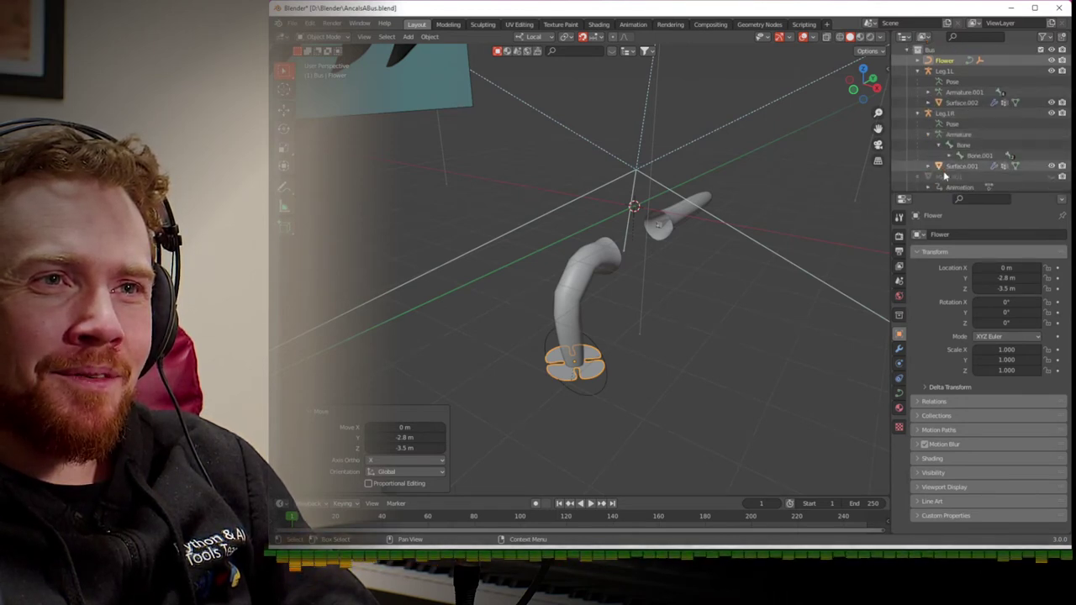
left_click(951, 157)
left_click(961, 166)
scroll(967, 169, "down", 2)
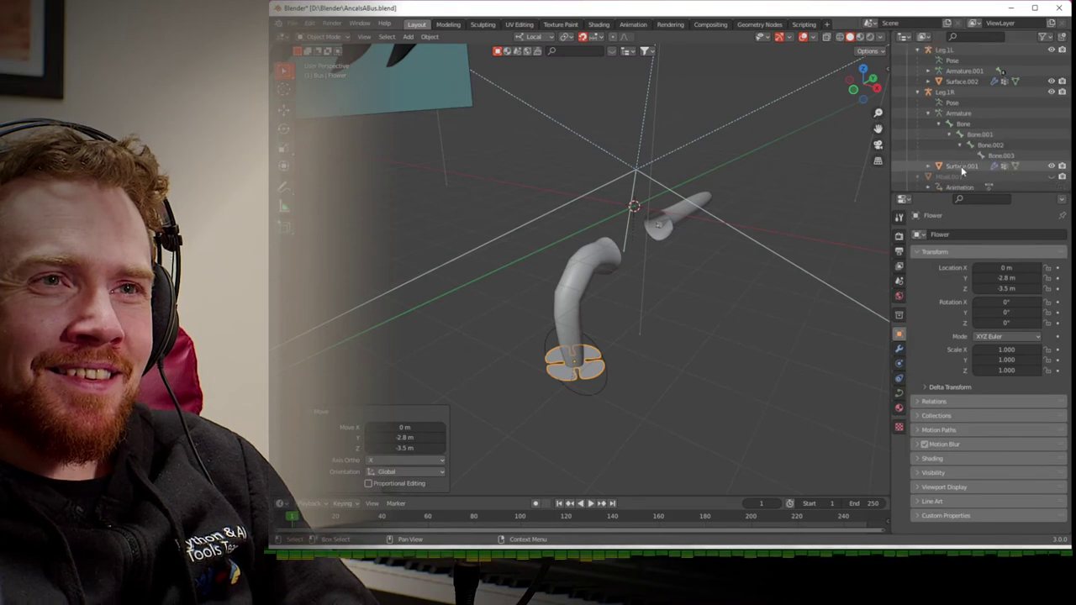
- Set Bone.003's IK target to Empty.001 and play the animation to test the leg
left_click(991, 156)
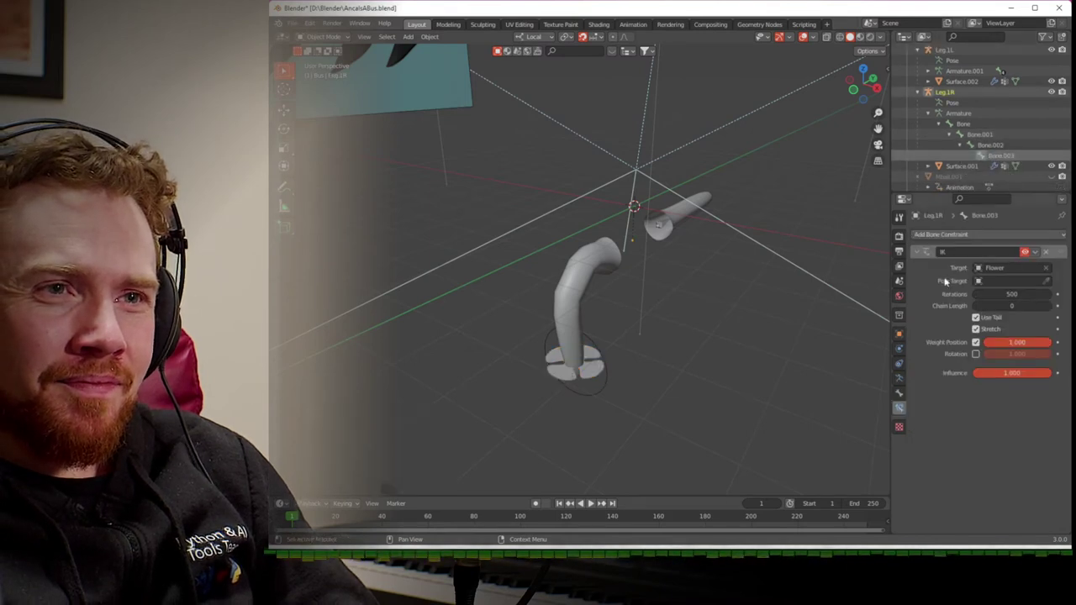
left_click(1009, 269)
left_click(990, 322)
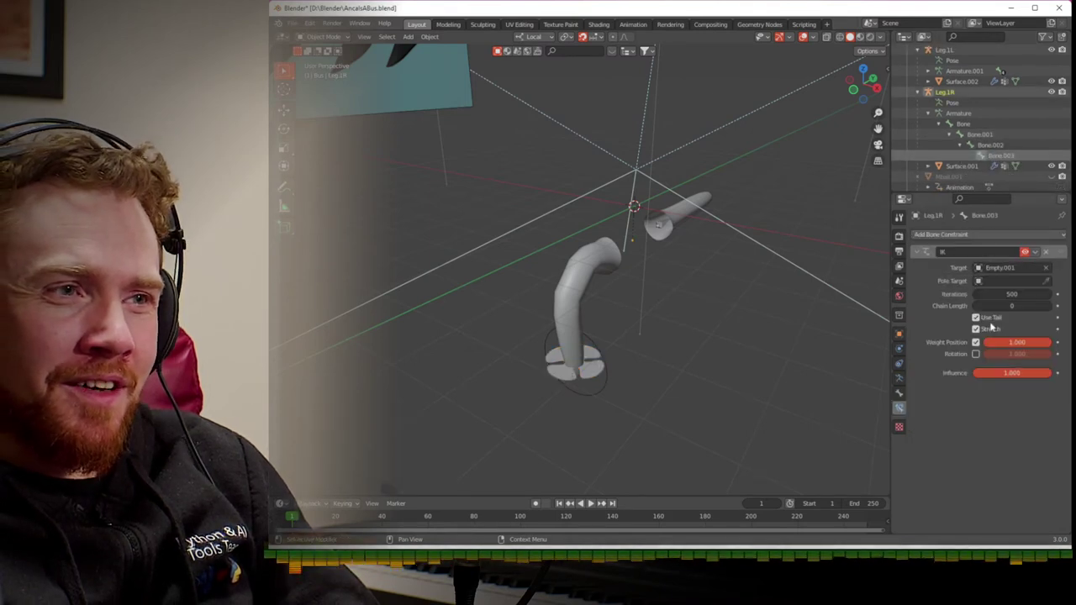
key("space")
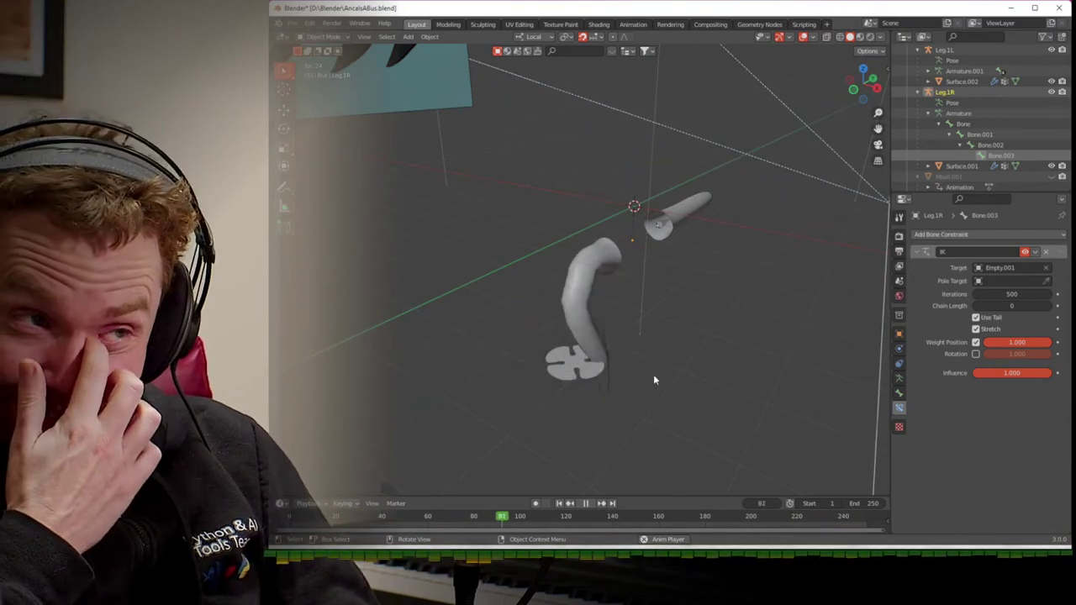
key("shift+Left")
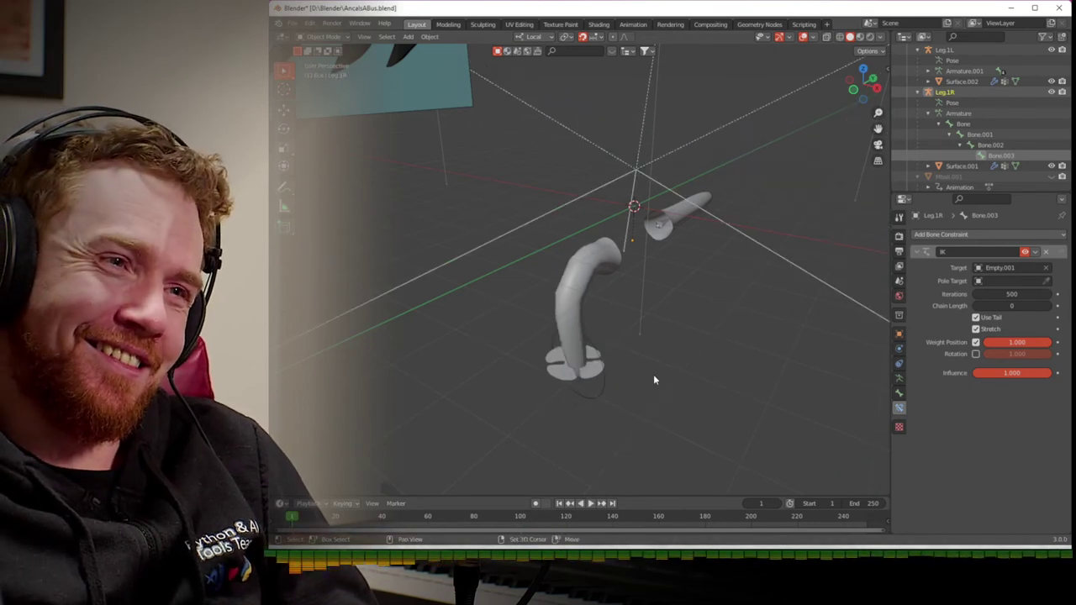
- Rename the Empty.001 under Flower to 'FlowerTracker', then reselect Flower
left_click(928, 114)
left_click(918, 92)
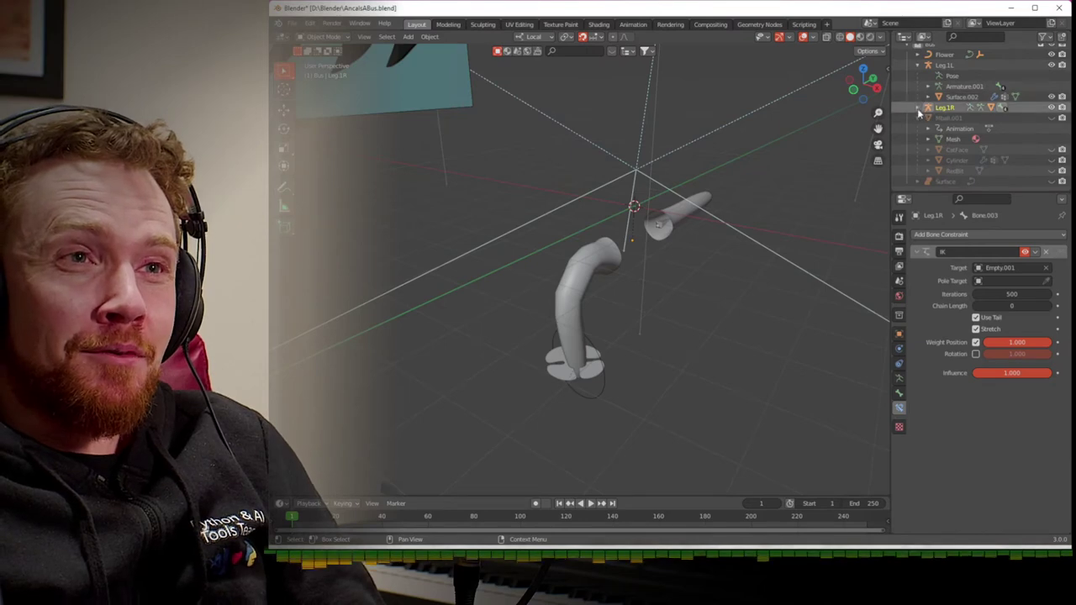
scroll(918, 117, "up", 3)
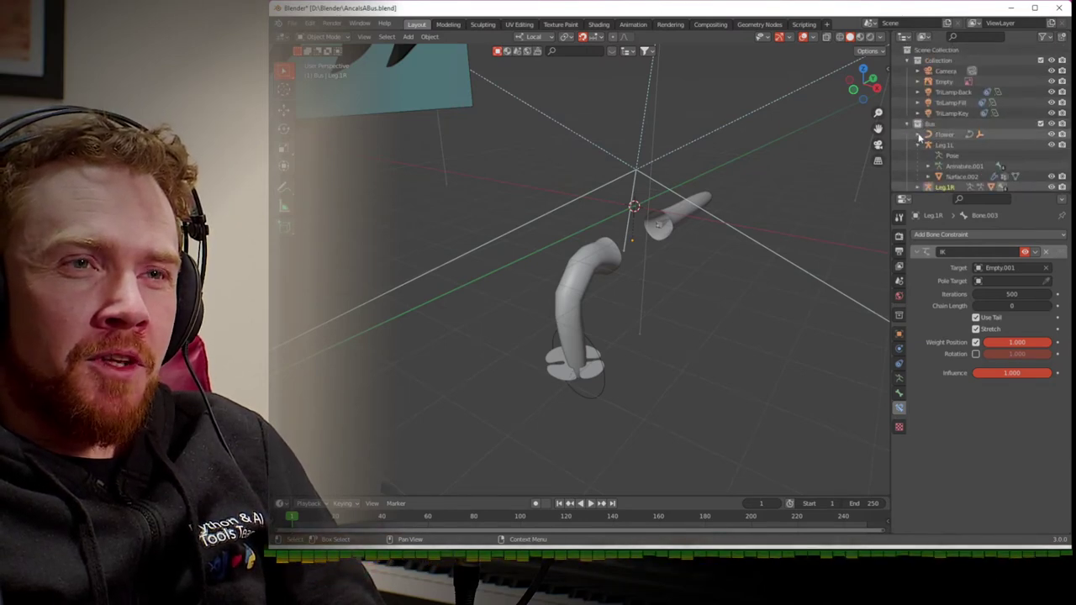
left_click(919, 135)
left_click(952, 156)
scroll(950, 164, "down", 2)
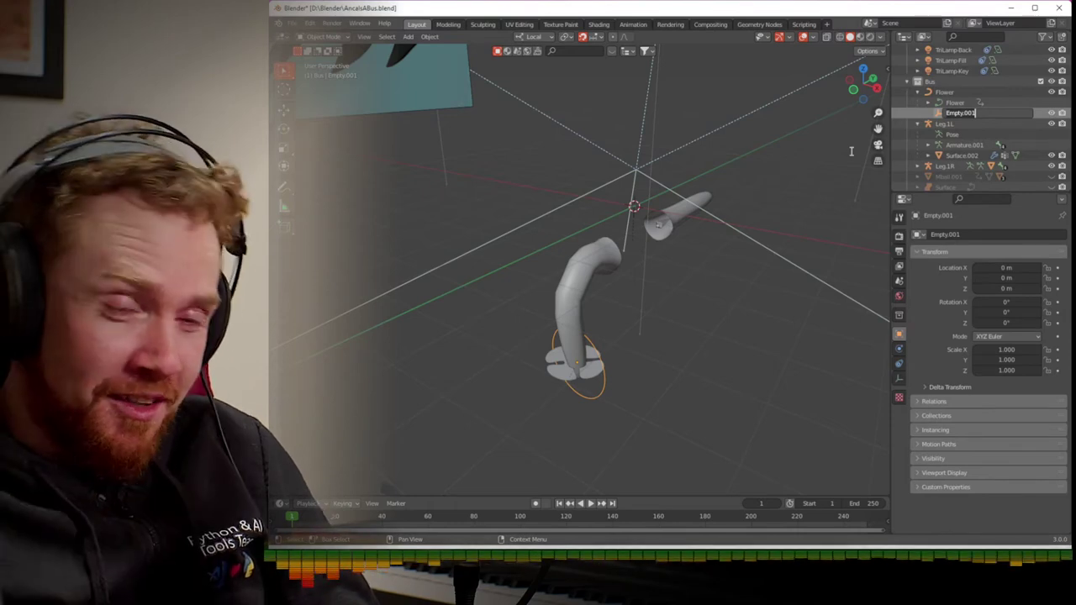
type("F")
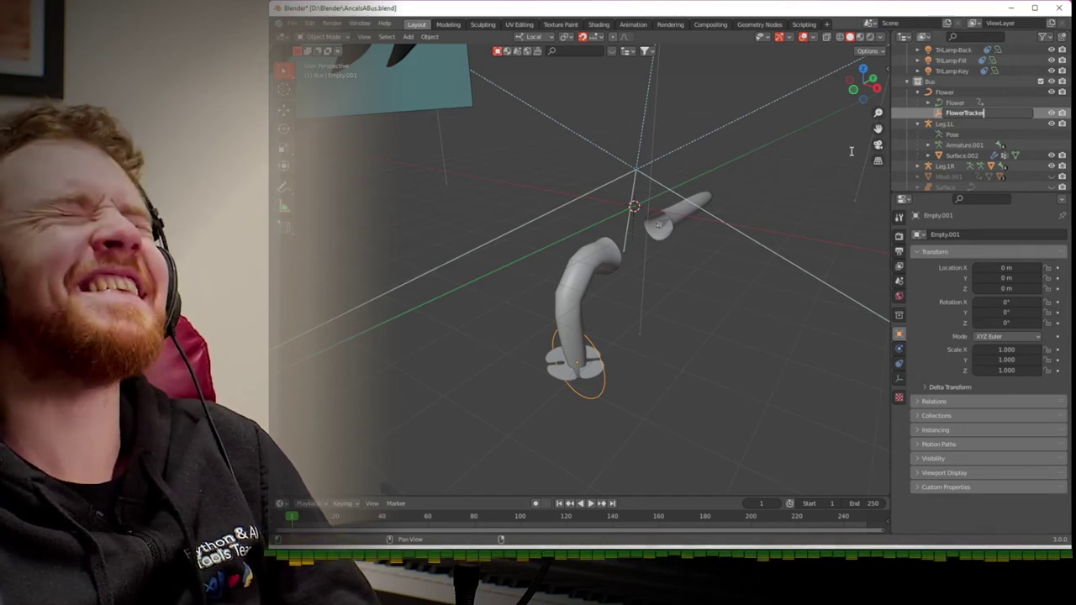
type("lowerTracker")
key("Return")
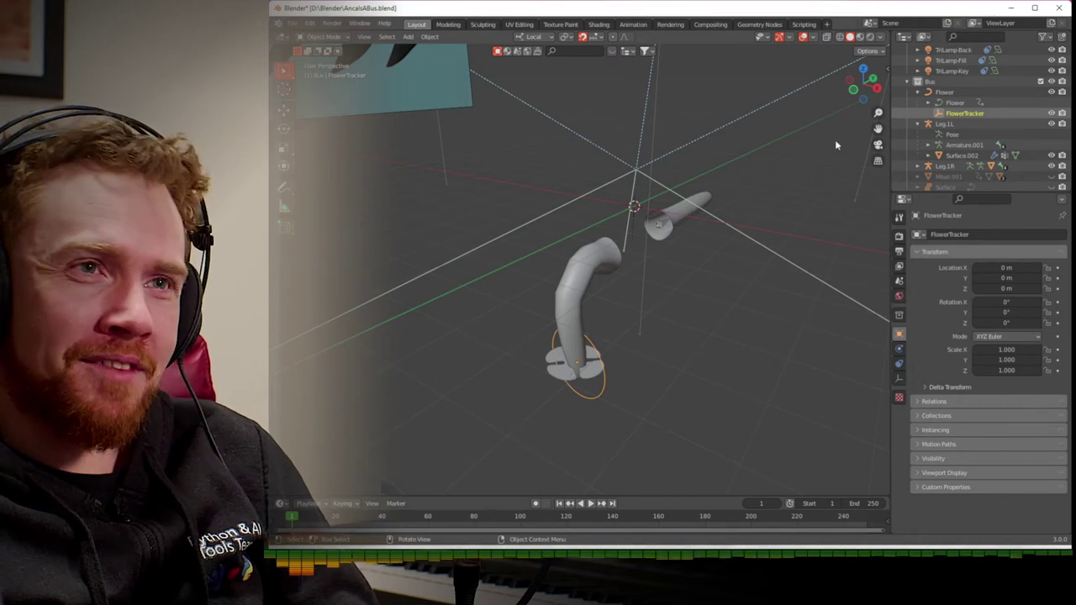
left_click(952, 93)
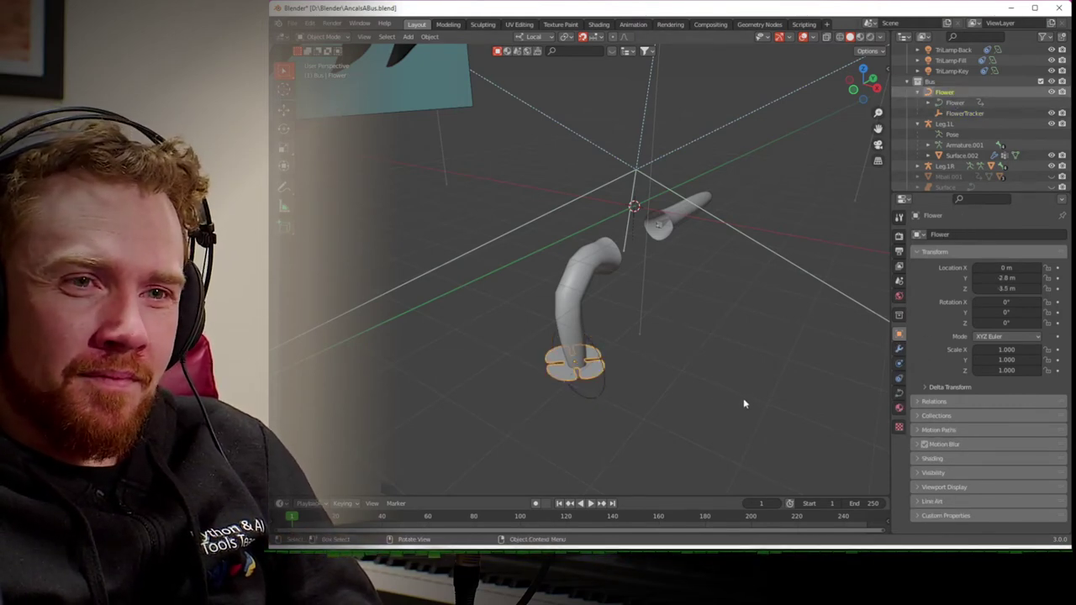
- Reframe the camera on the legs and flower using Lock Camera to View, then render with F12
key("KP_0")
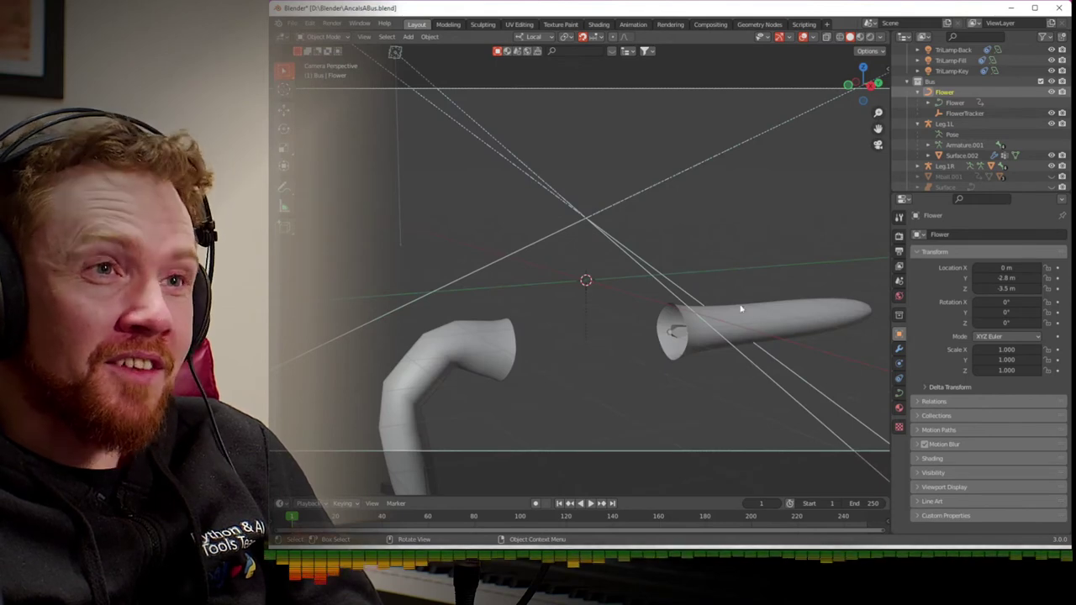
left_click(887, 70)
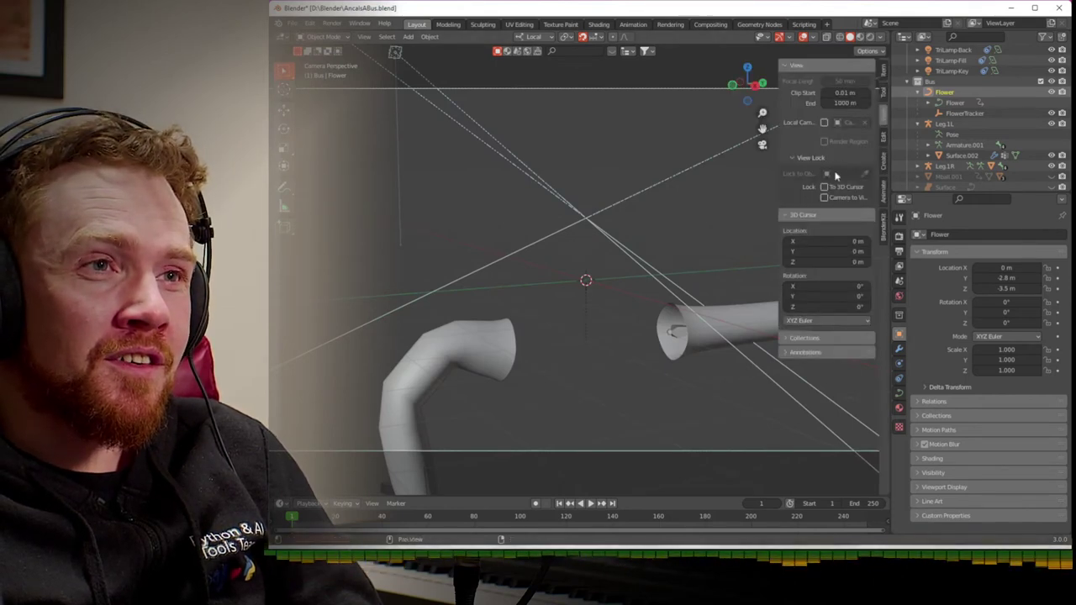
left_click(824, 197)
middle_click_drag(663, 277, 656, 288)
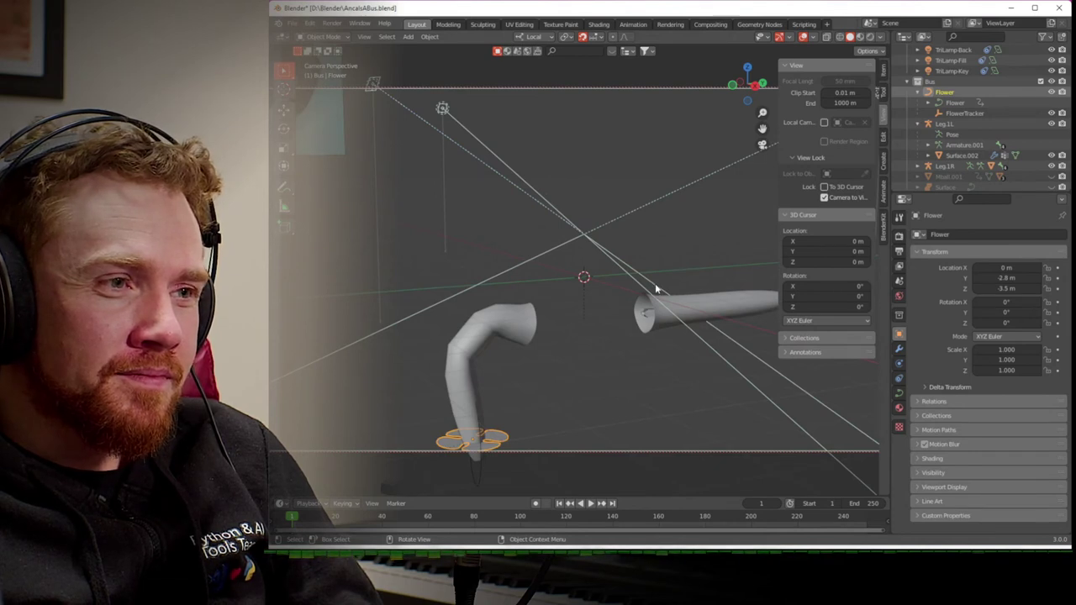
middle_click_drag(654, 284, 654, 266, "shift")
left_click(824, 198)
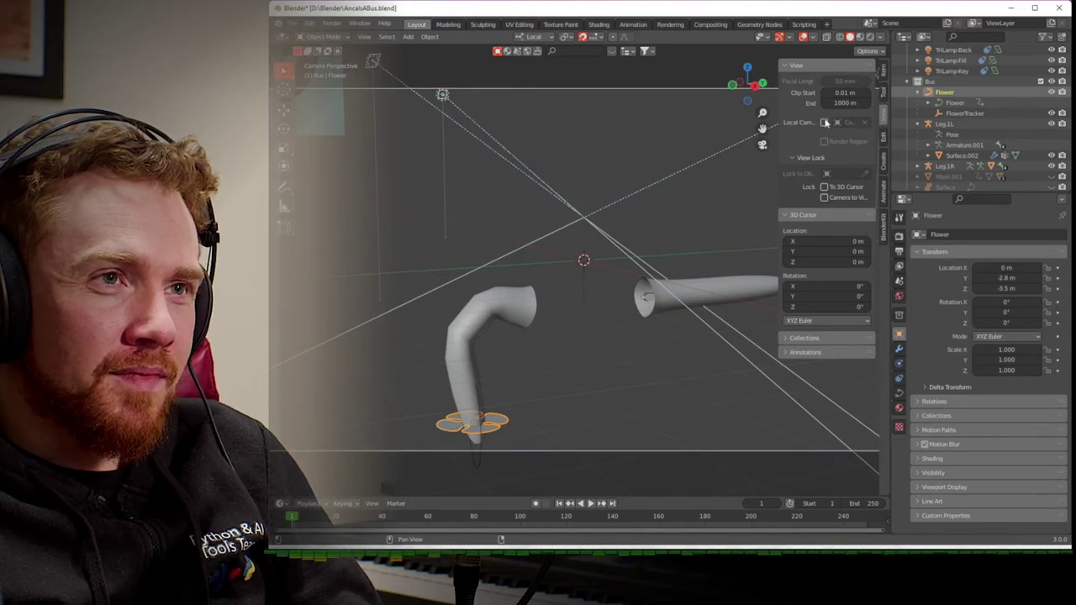
key("n")
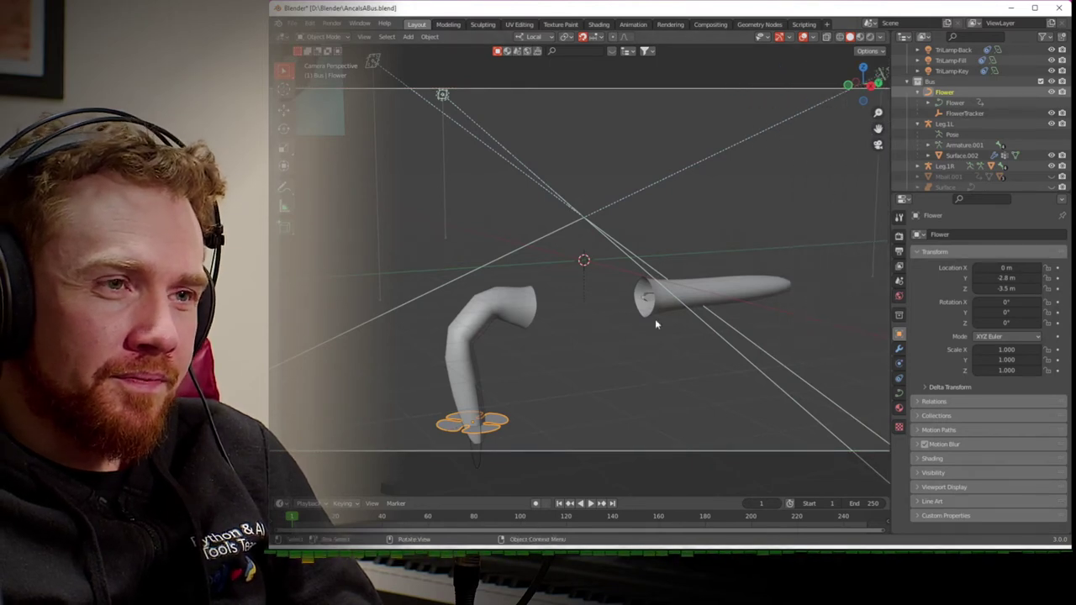
key("F12")
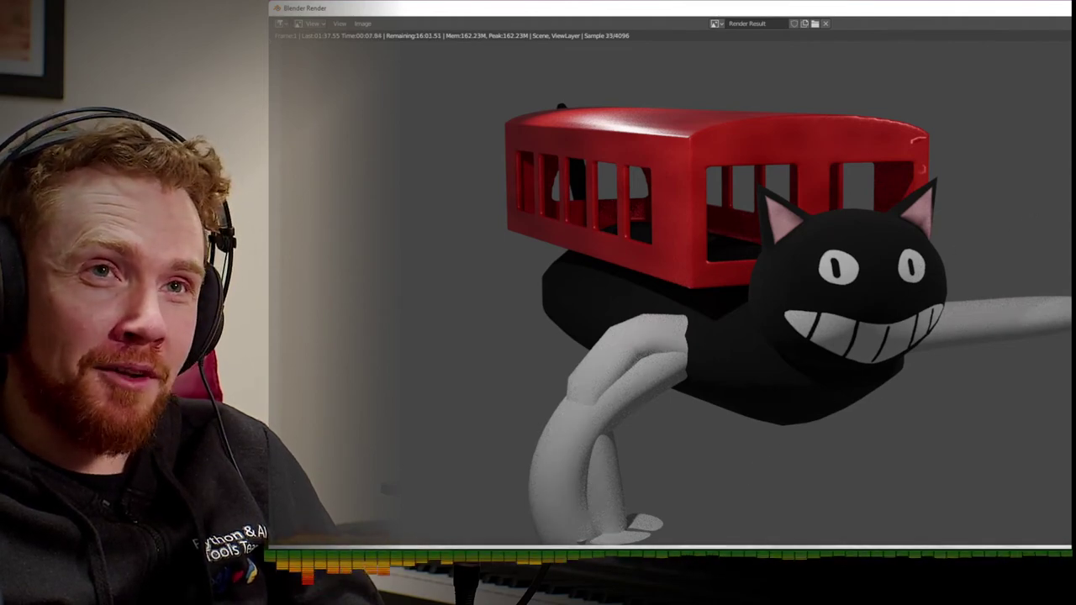
- Close the render result and delete the Surface object
key("Escape")
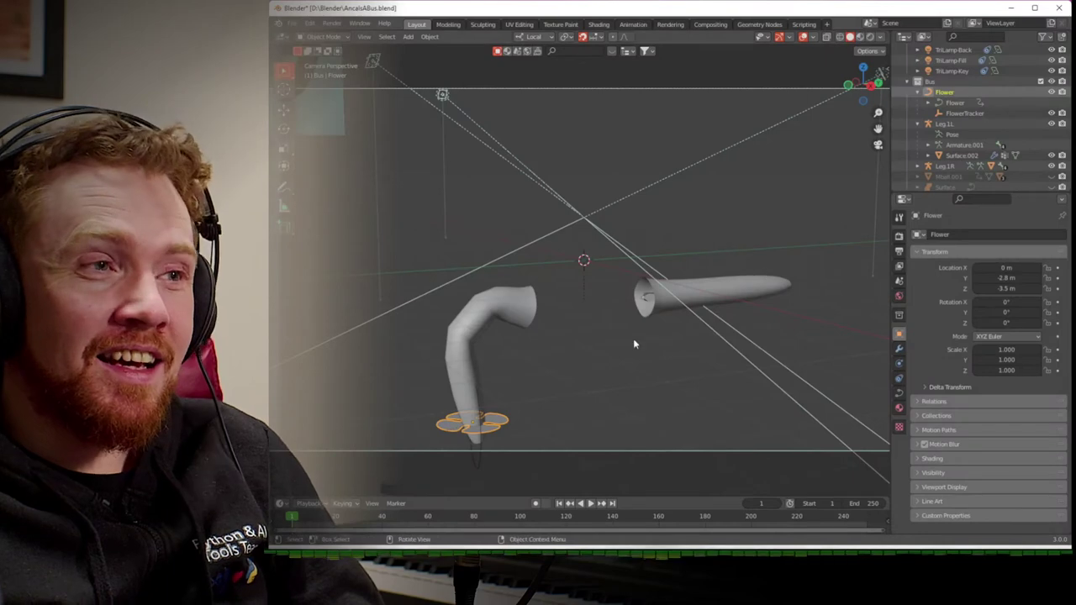
scroll(950, 160, "down", 1)
left_click(942, 185)
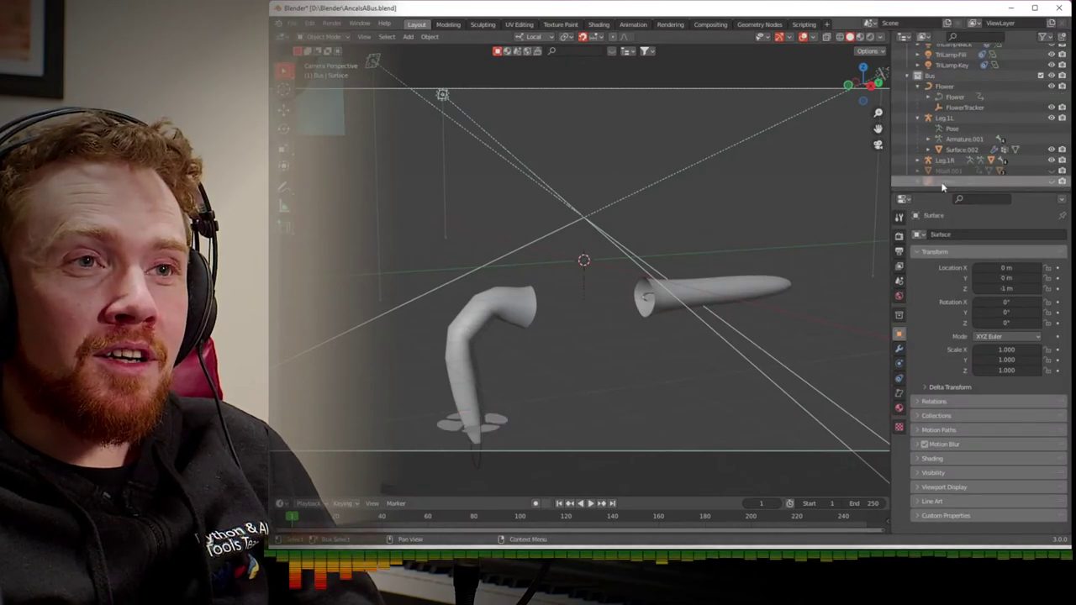
key("Delete")
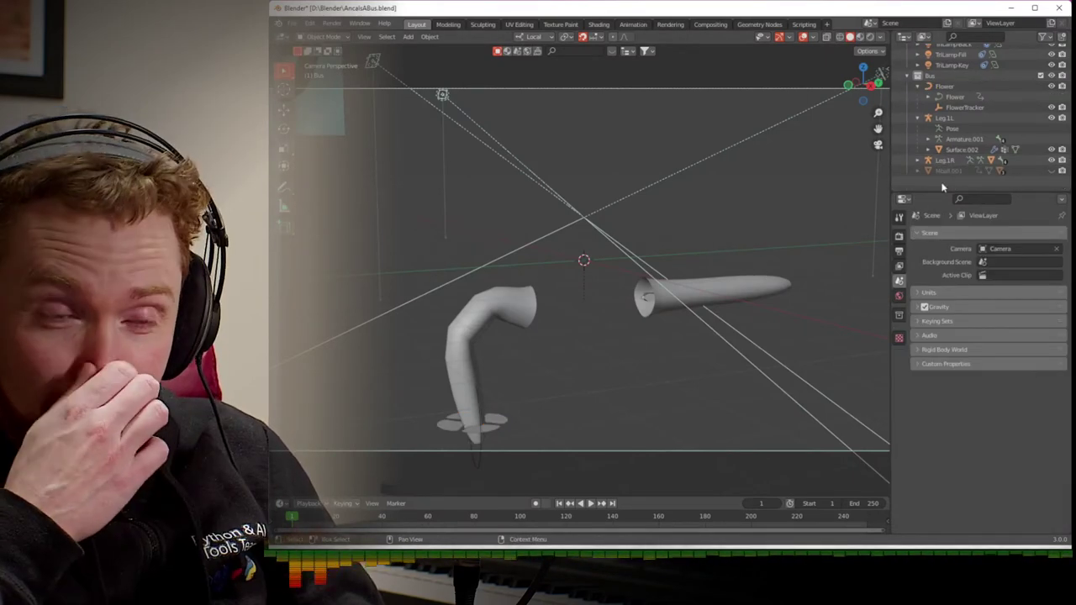
- Turn off Flower's render visibility, save AncalsABus.blend, and render a second preview
scroll(946, 134, "up", 1)
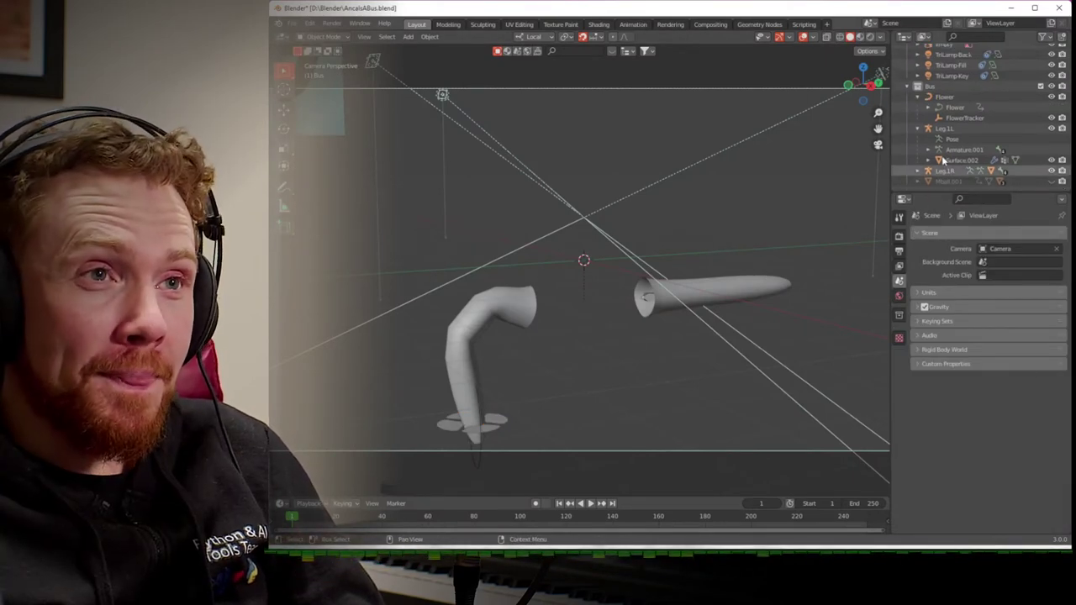
left_click(945, 97)
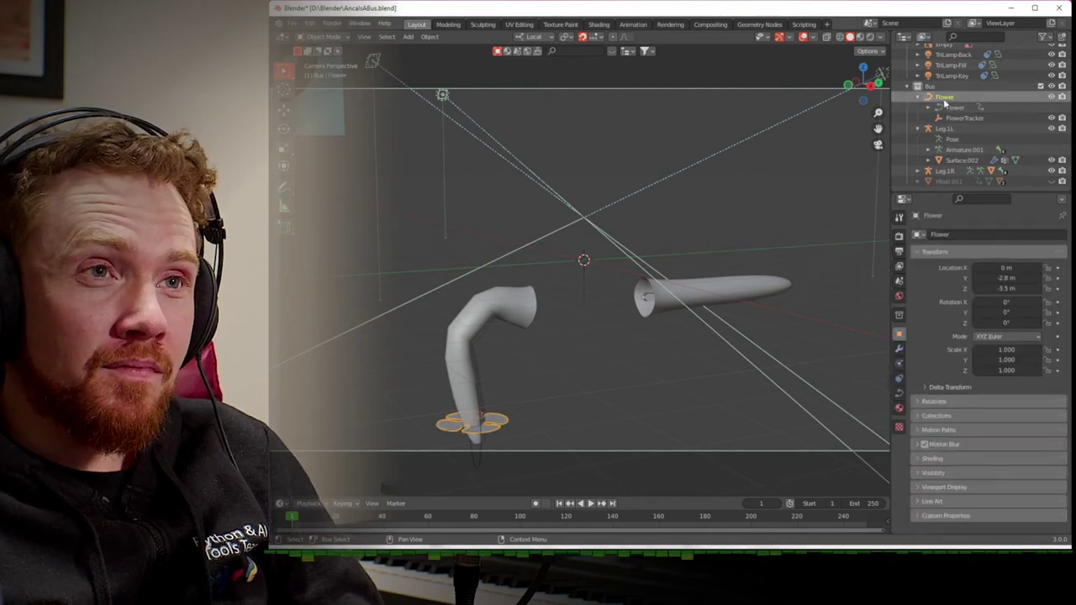
left_click(931, 473)
scroll(981, 477, "down", 1)
left_click(976, 470)
left_click(699, 476)
key("ctrl+s")
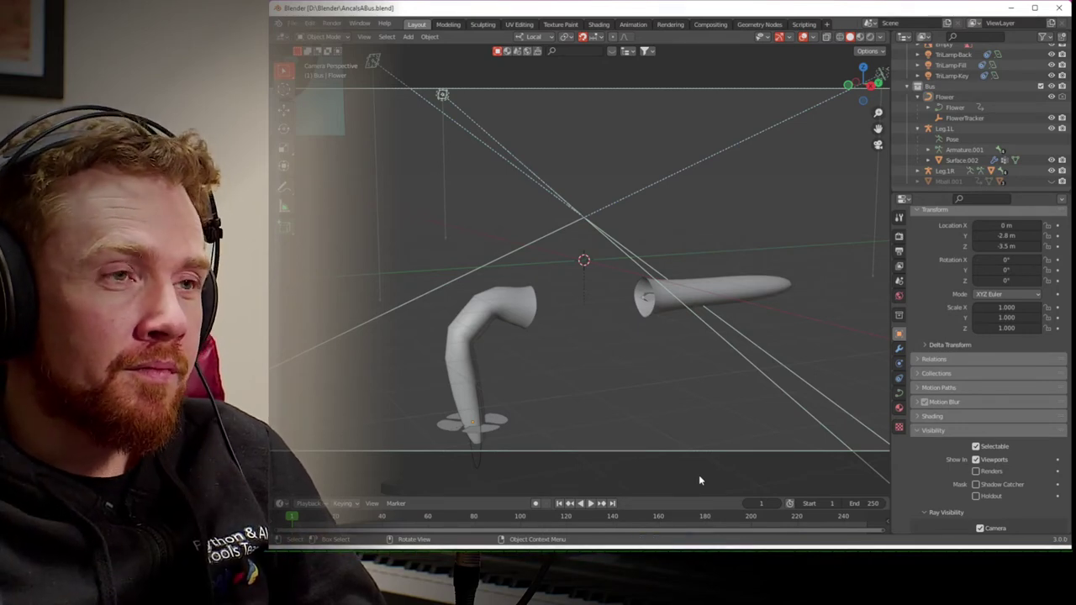
key("F12")
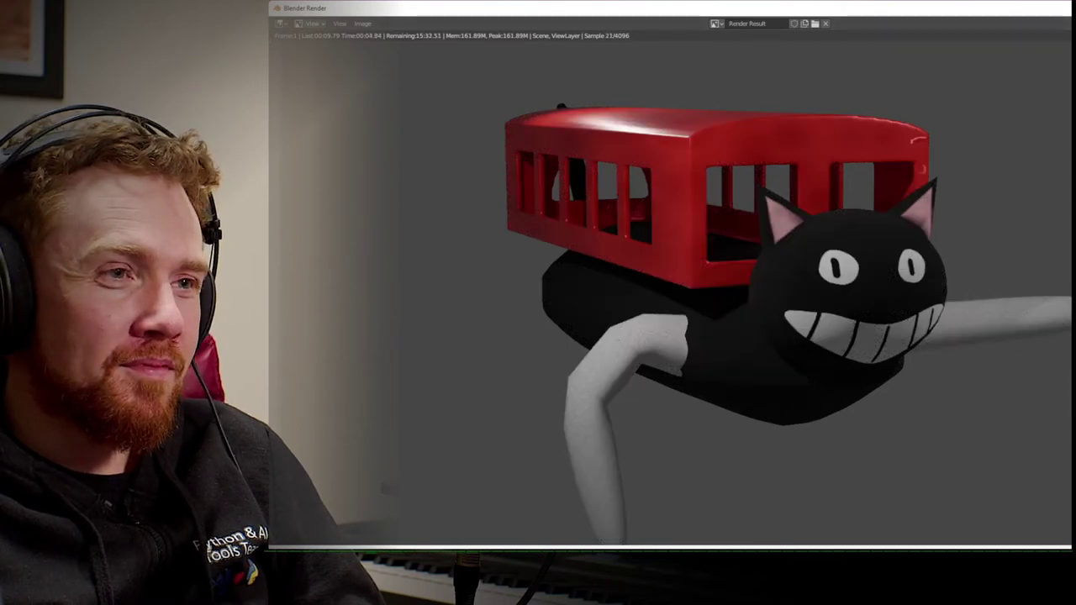
key("Escape")
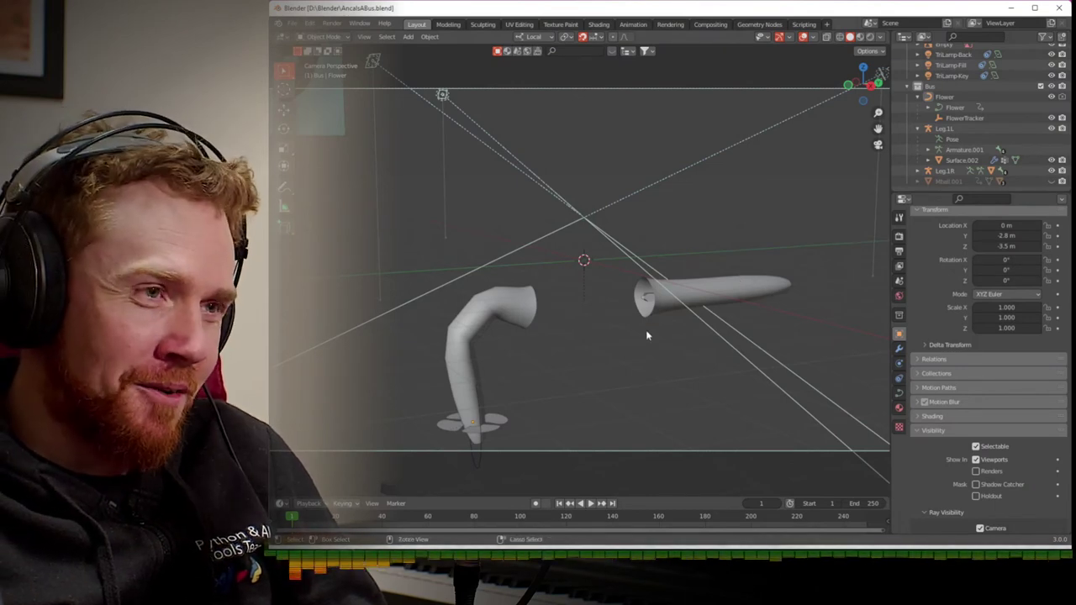
- Save the file, switch to top view, and add a Splat curve profile at the origin
key("ctrl+s")
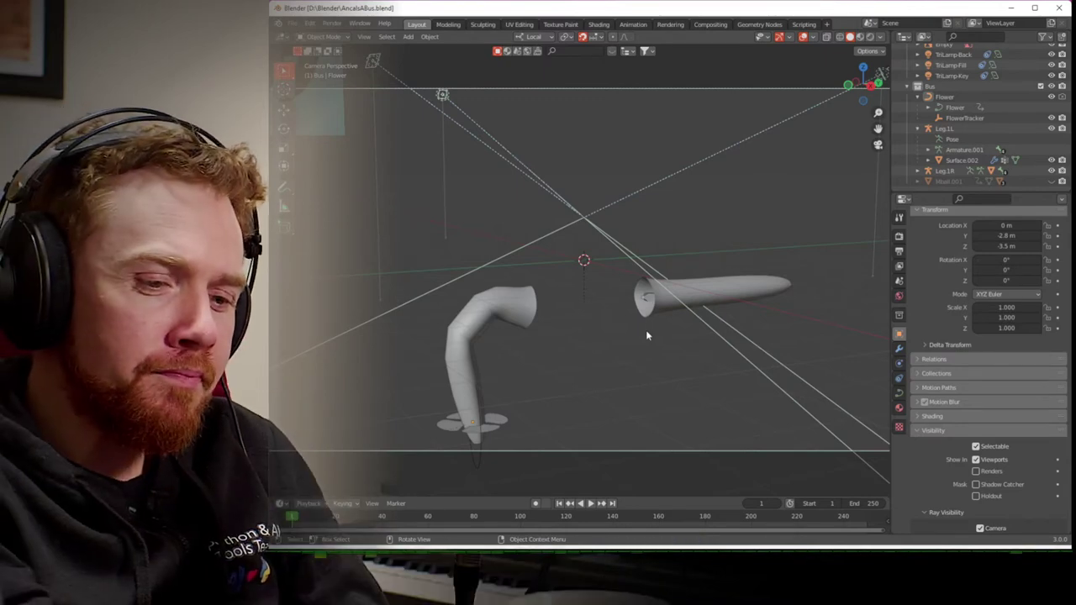
left_click(863, 67)
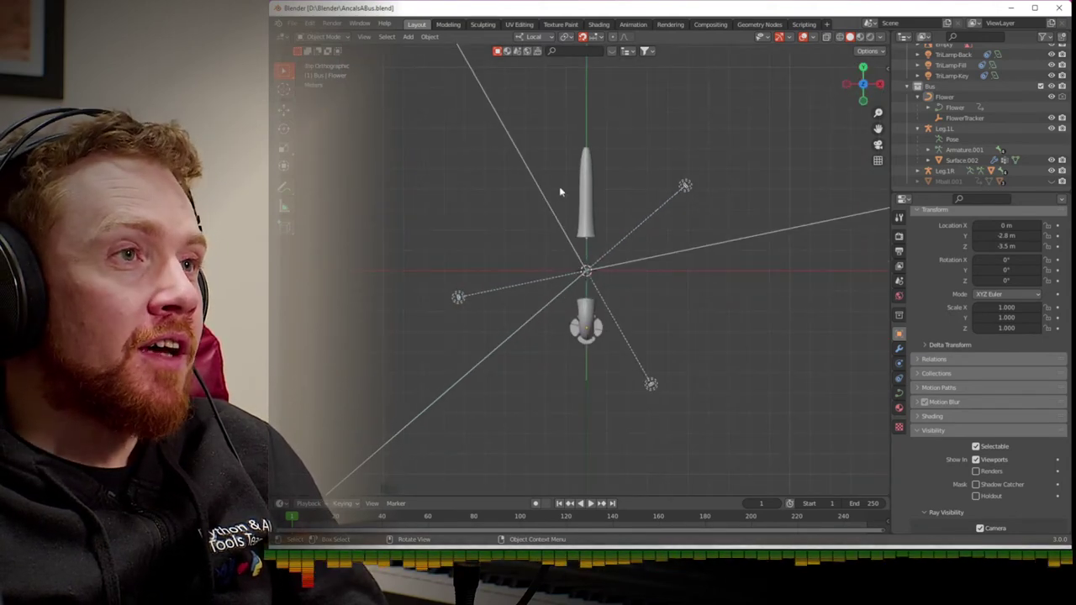
left_click(408, 37)
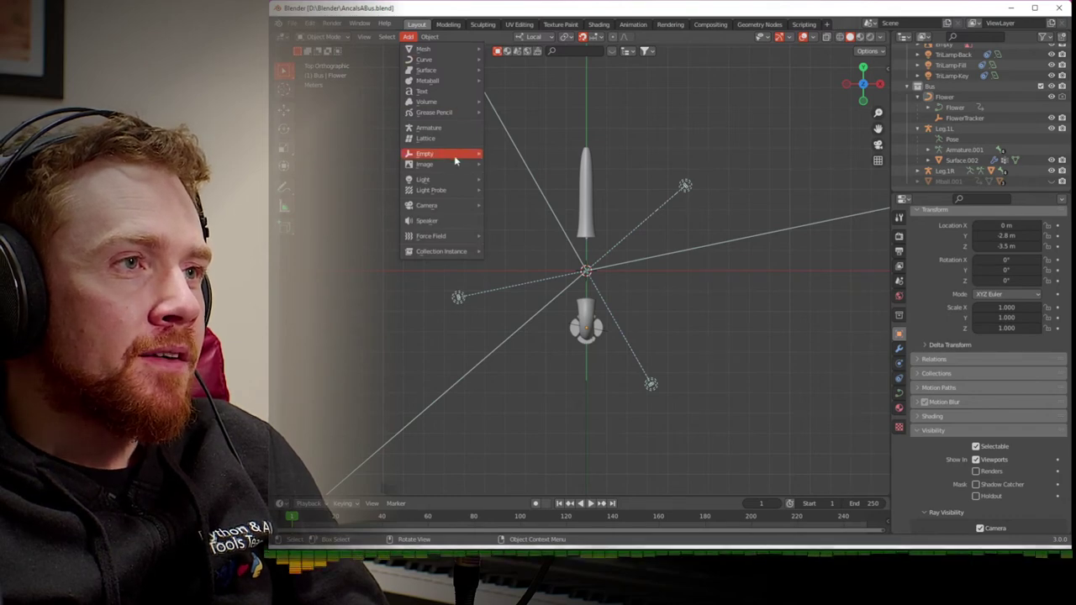
mouse_move(454, 164)
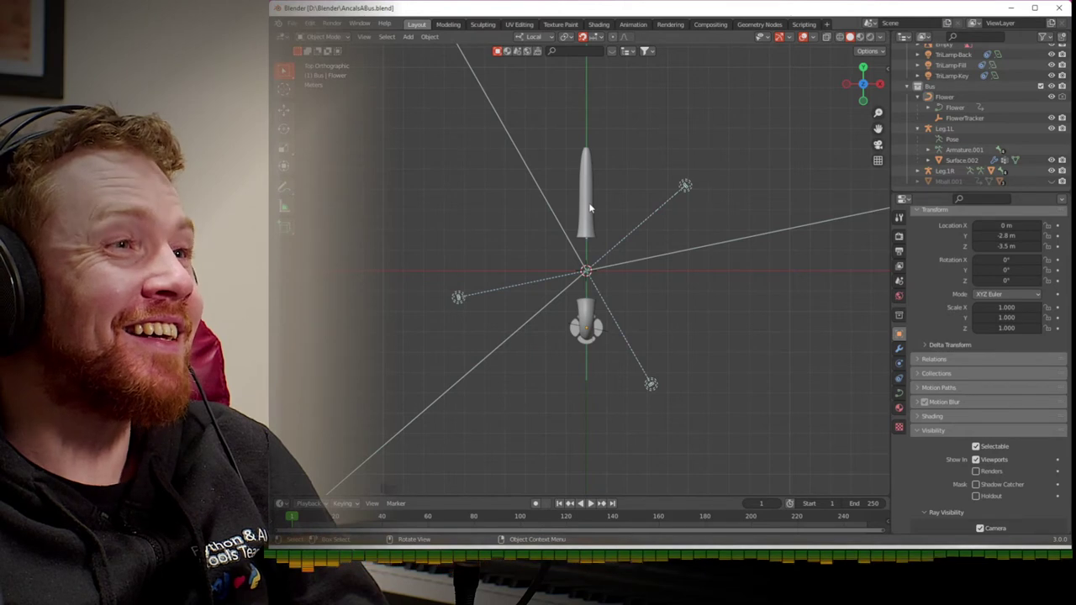
left_click(408, 36)
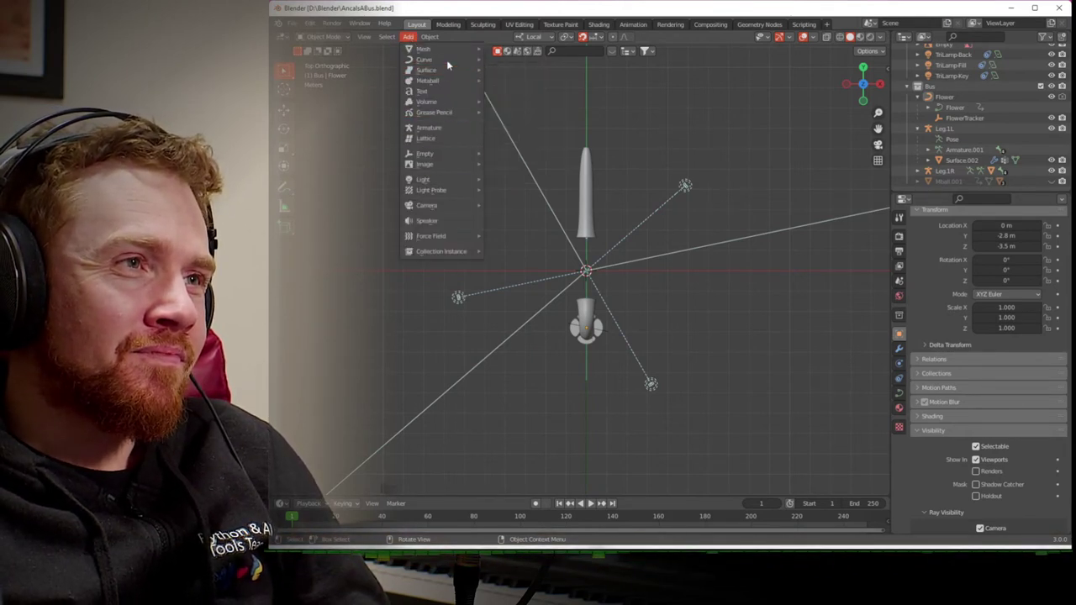
mouse_move(446, 60)
mouse_move(526, 277)
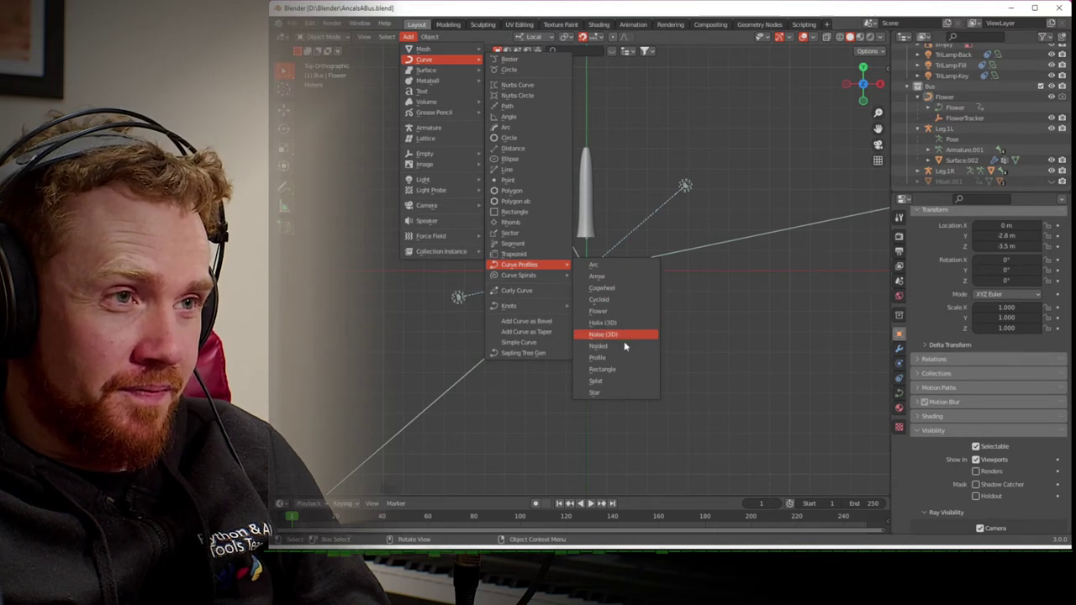
left_click(616, 382)
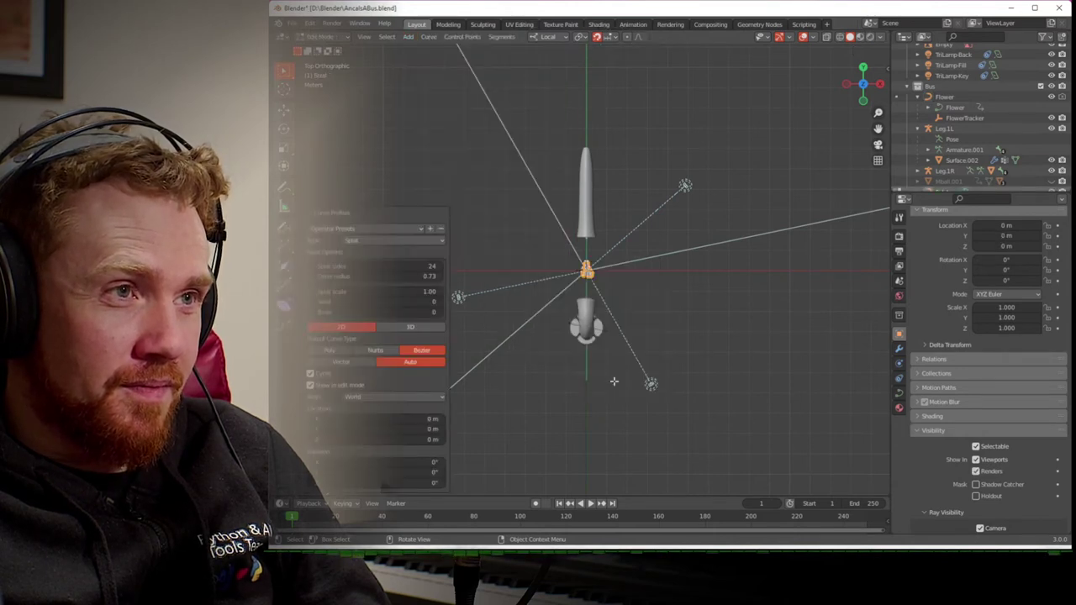
- Give the Splat curve 14 sides and a 1.30 outer radius, then leave edit mode
scroll(606, 334, "up", 6)
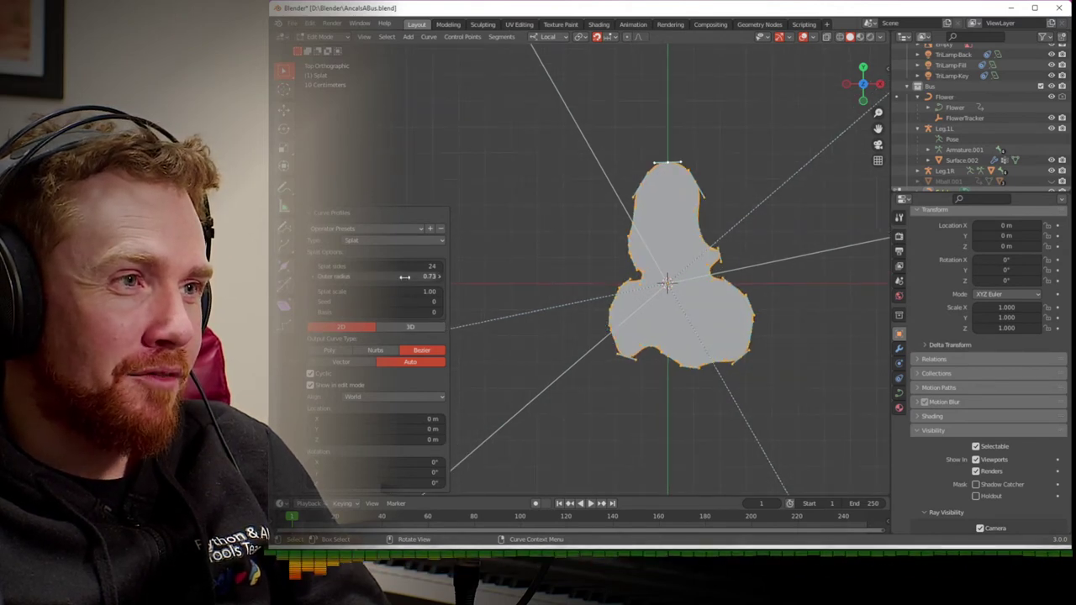
left_click_drag(421, 267, 397, 269)
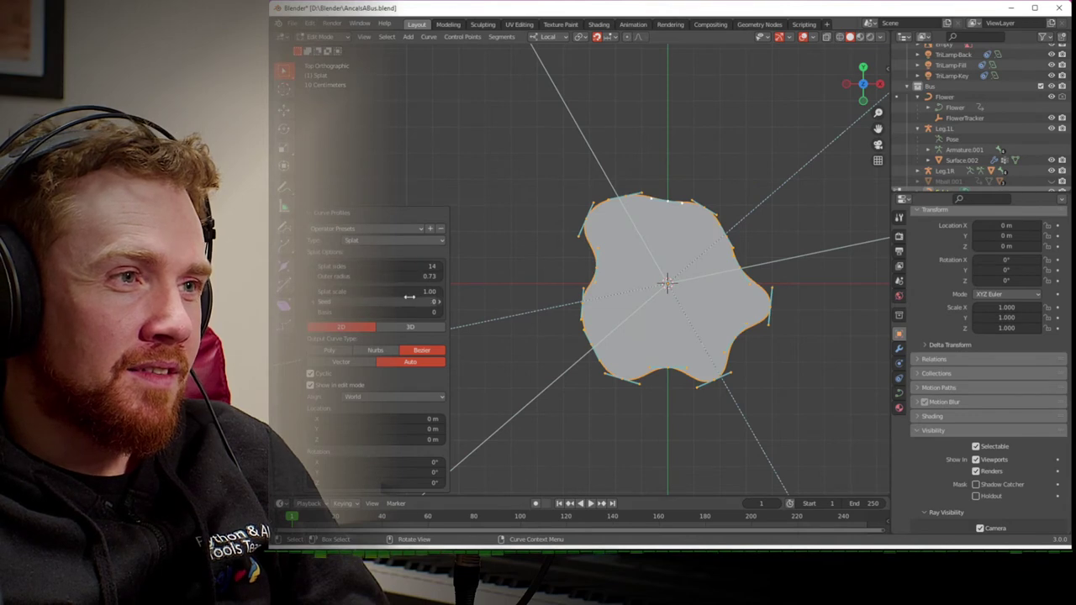
scroll(531, 305, "down", 6)
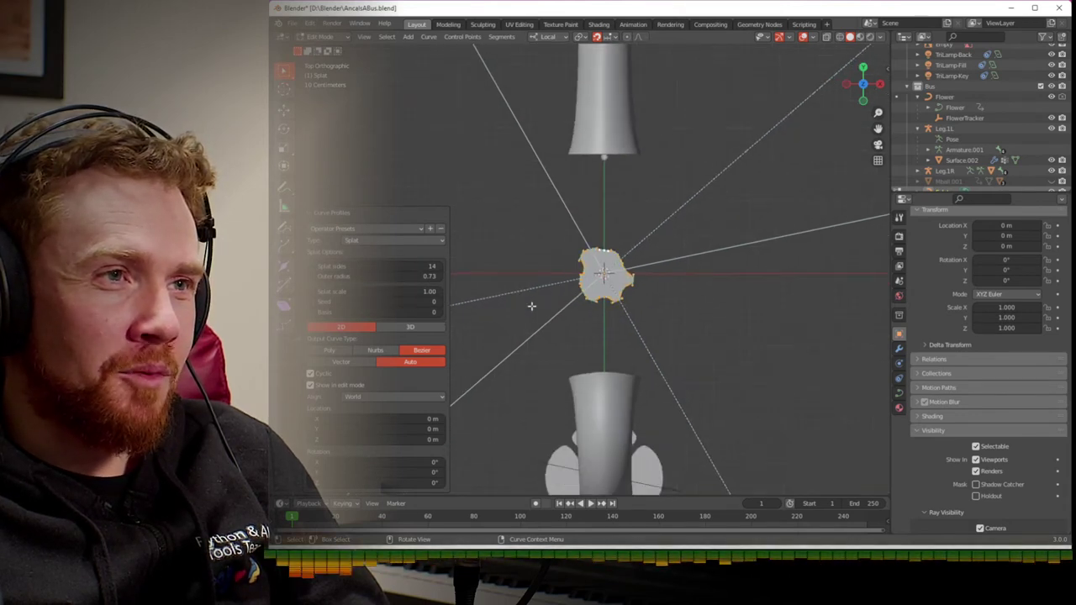
scroll(531, 306, "up", 1)
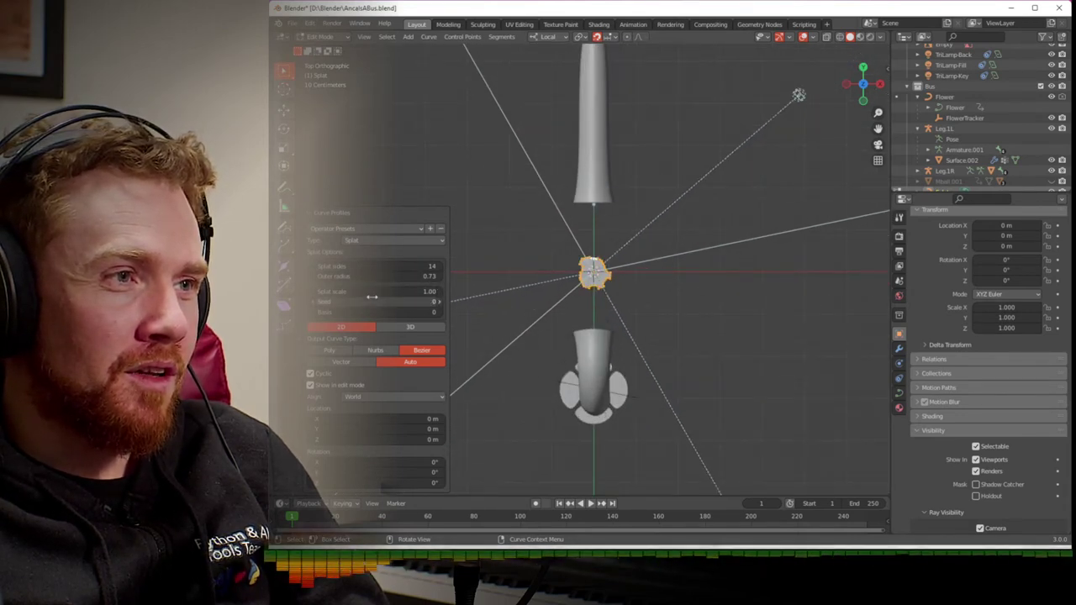
mouse_move(373, 291)
left_mouse_down()
mouse_move(402, 290)
mouse_move(358, 295)
left_mouse_up()
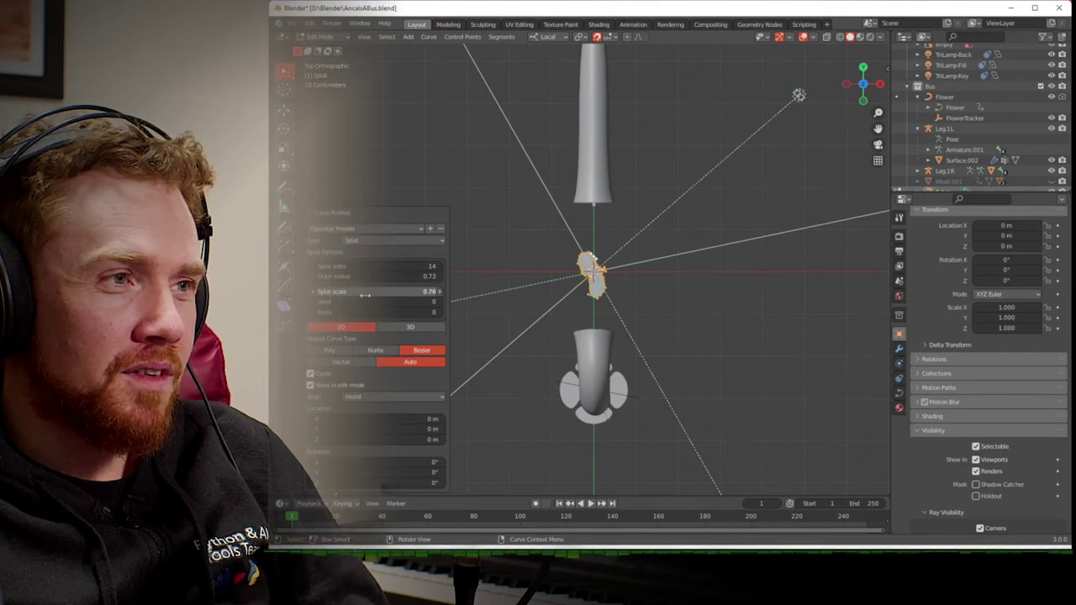
left_click_drag(367, 294, 381, 276)
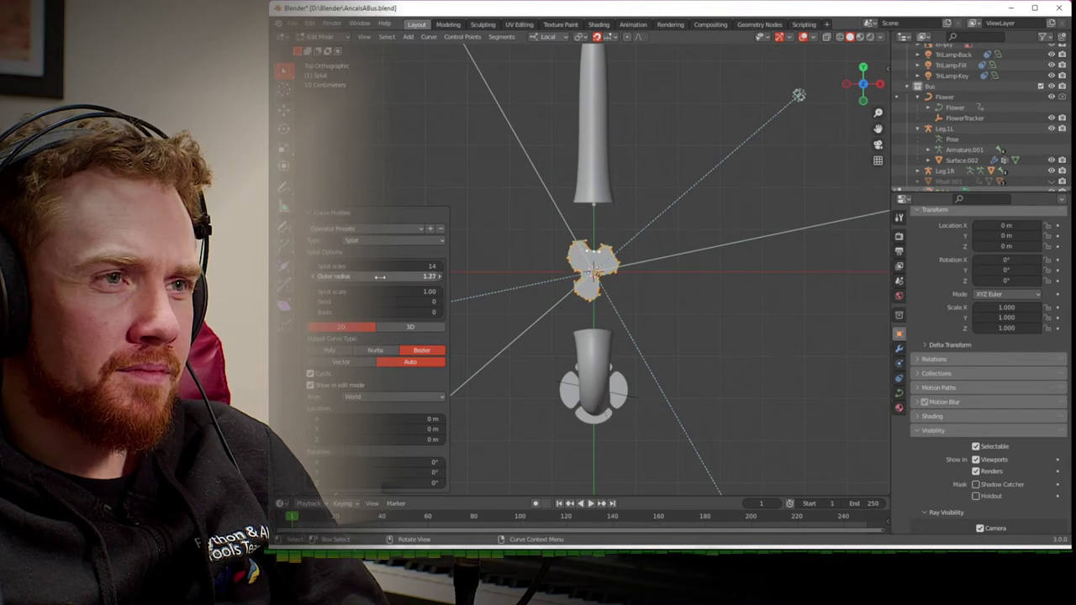
left_click_drag(380, 277, 380, 276)
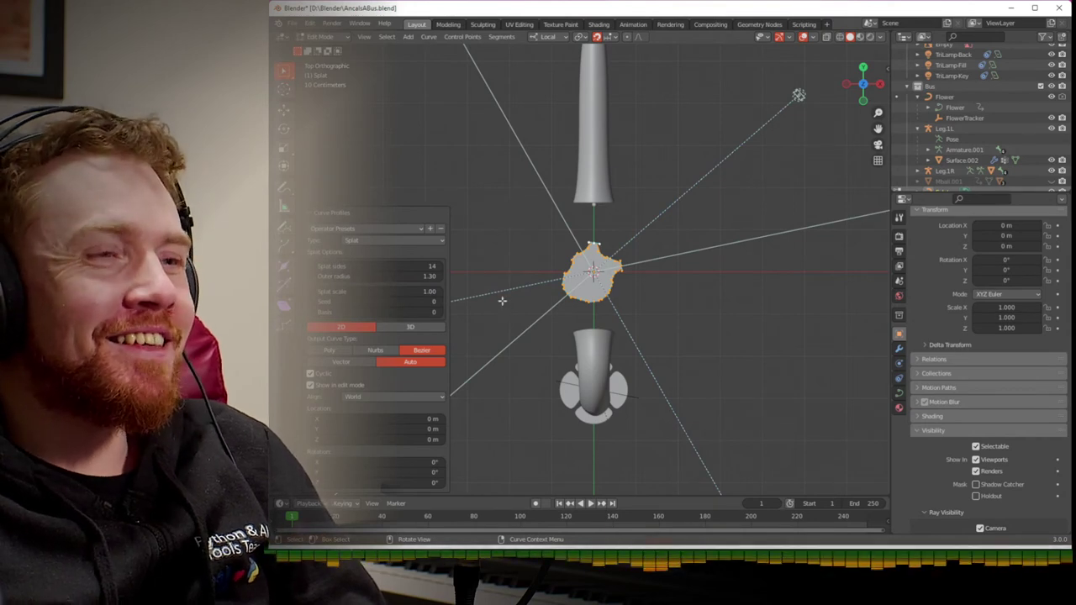
key("Tab")
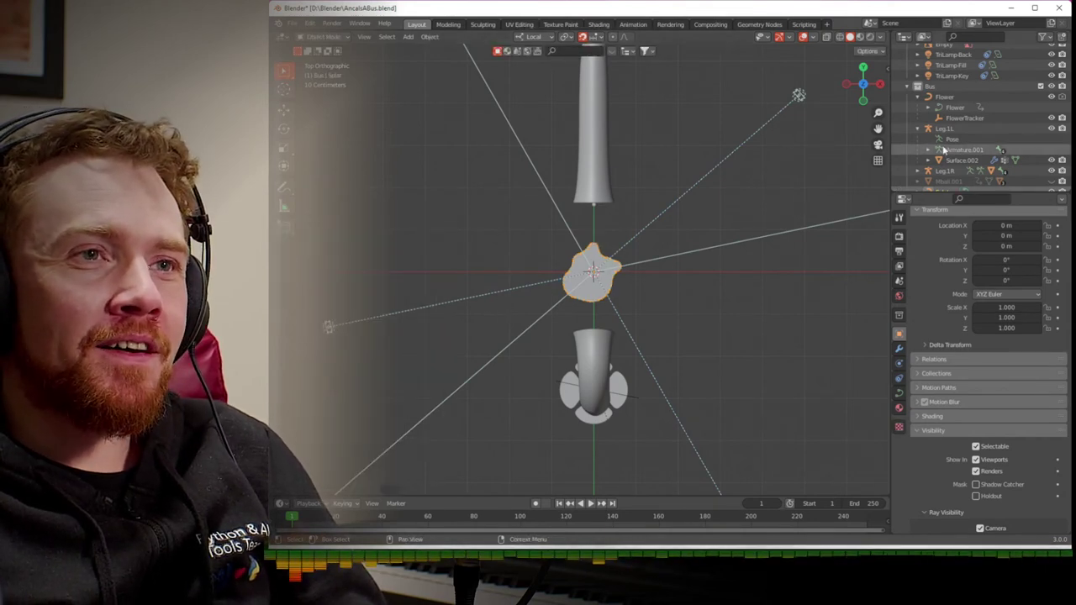
- Add a circle empty at the origin and name it Splat Follower
left_click(408, 37)
mouse_move(456, 157)
left_click(524, 186)
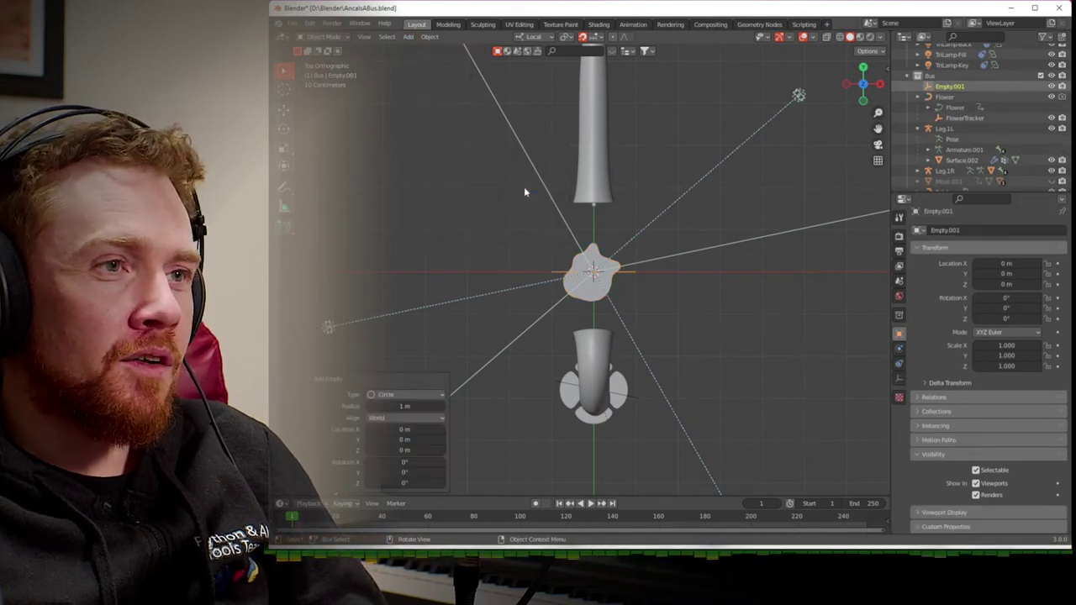
double_click(945, 87)
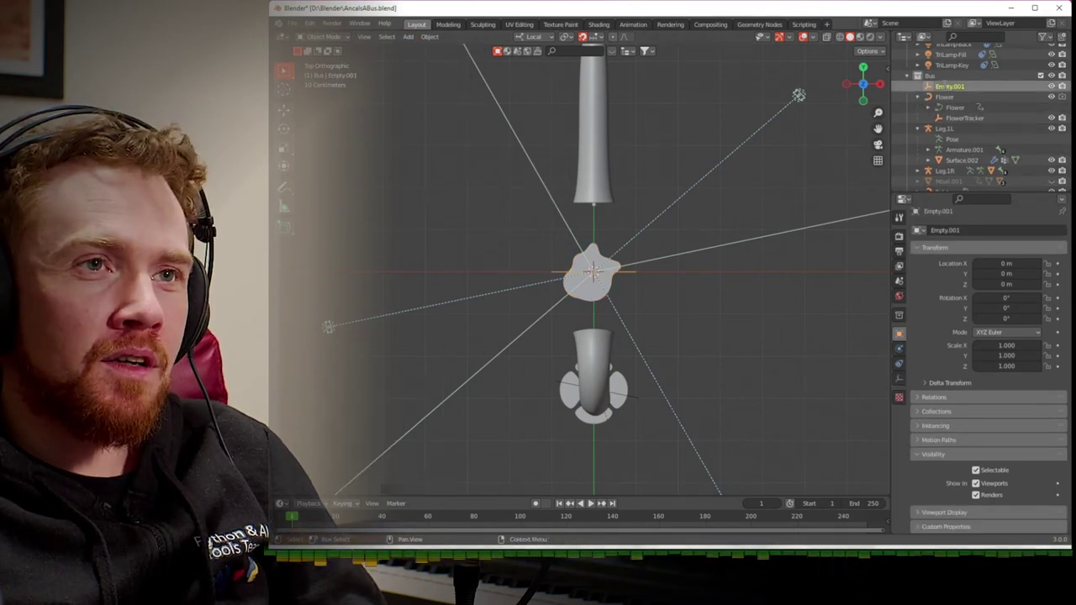
scroll(945, 84, "up", 2)
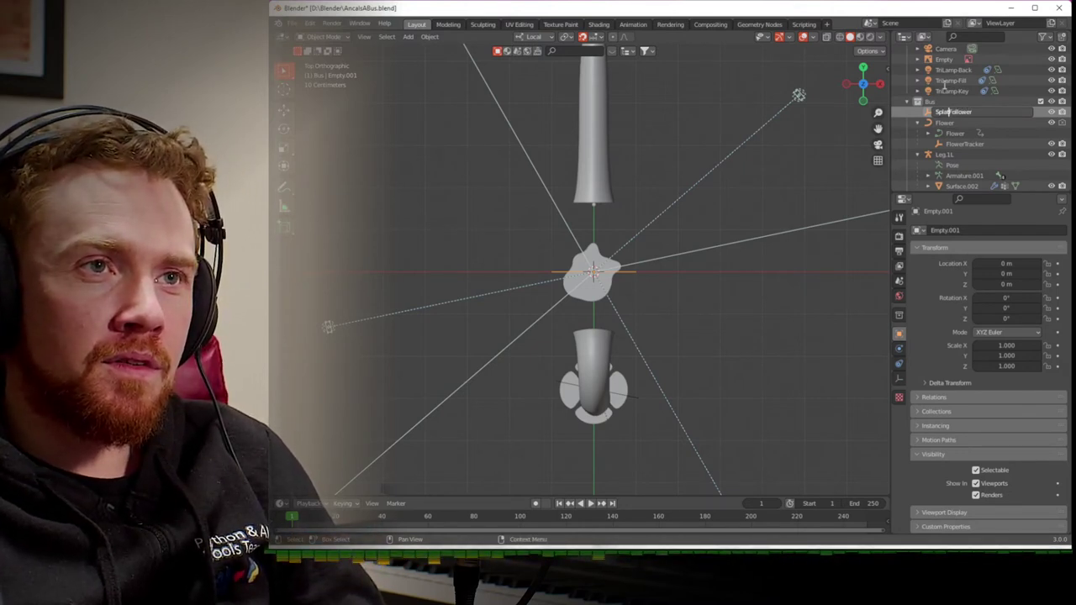
key("Return")
- Make Splat Follower follow the Splat curve path and hide Splat from renders
scroll(943, 126, "down", 2)
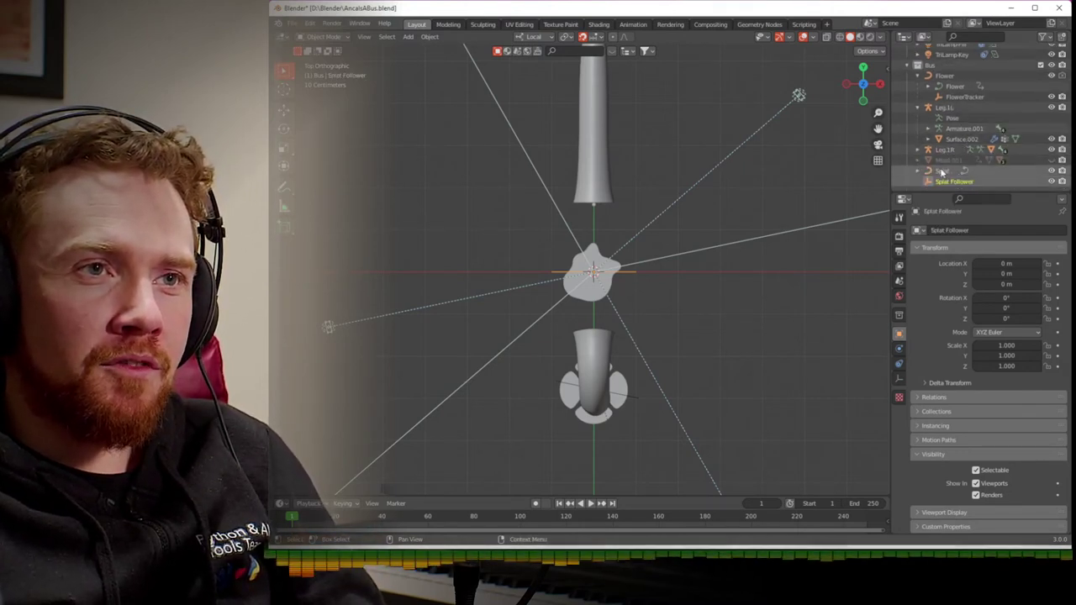
left_click(941, 171, "ctrl")
key("ctrl+p")
left_click(809, 239)
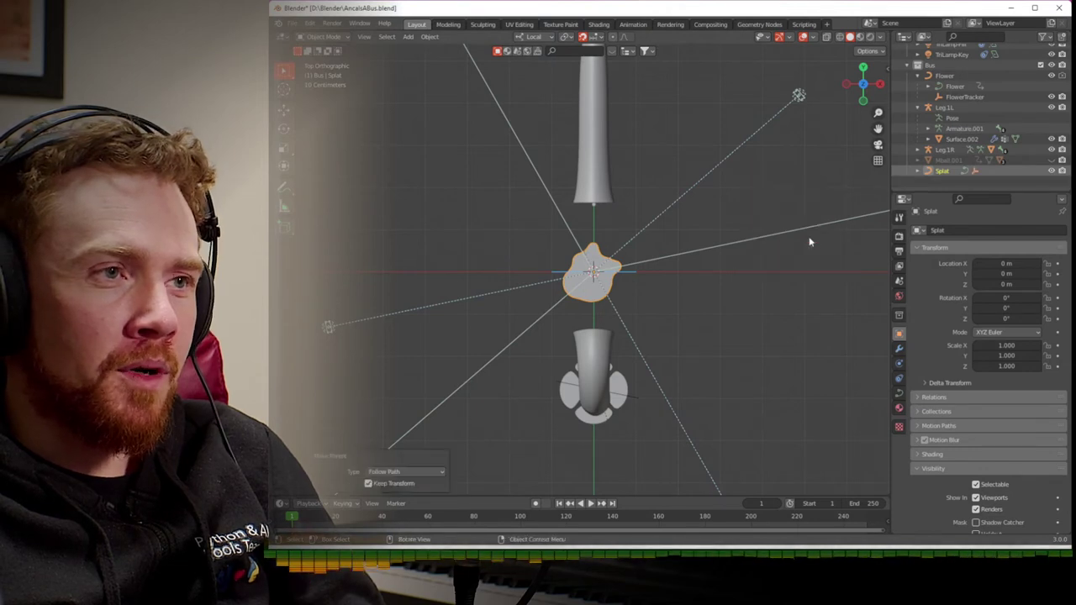
left_click(975, 509)
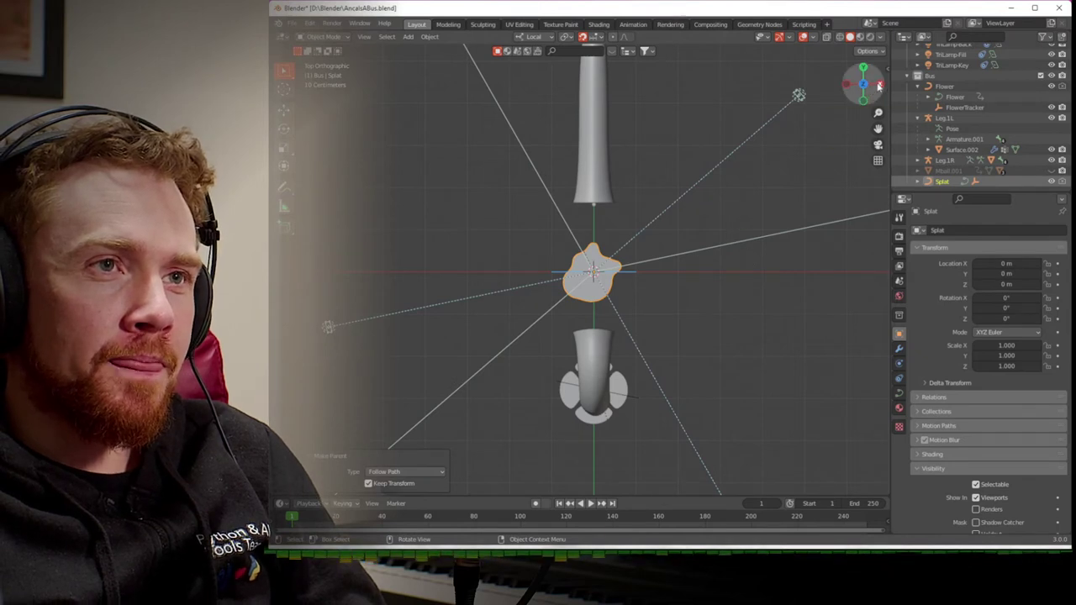
- In Right view, move the Splat curve to Y 2.8 m, Z -3.5 m
left_click(879, 85)
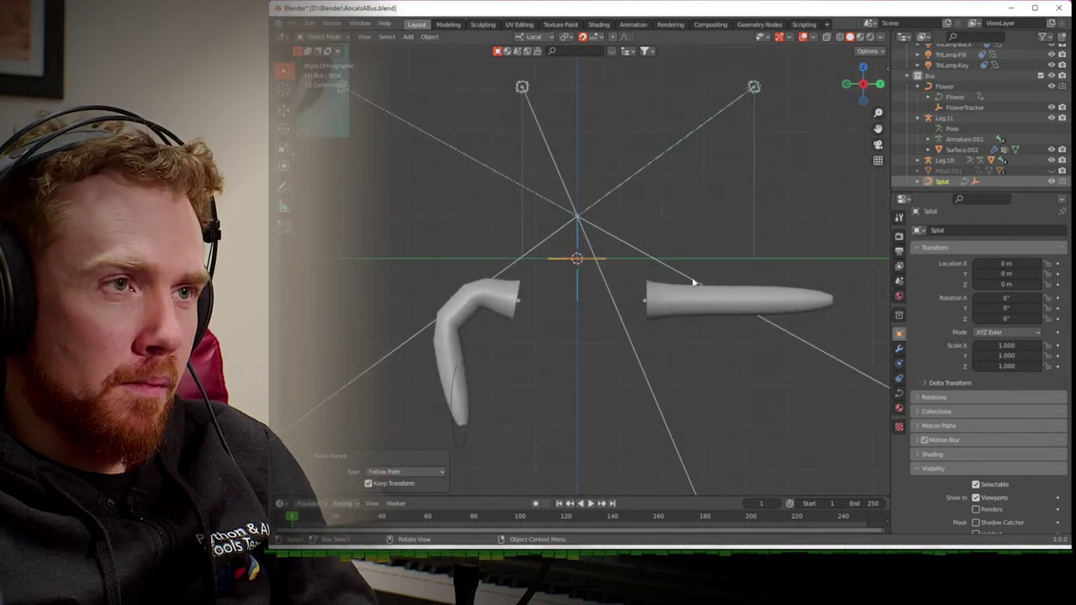
key("g")
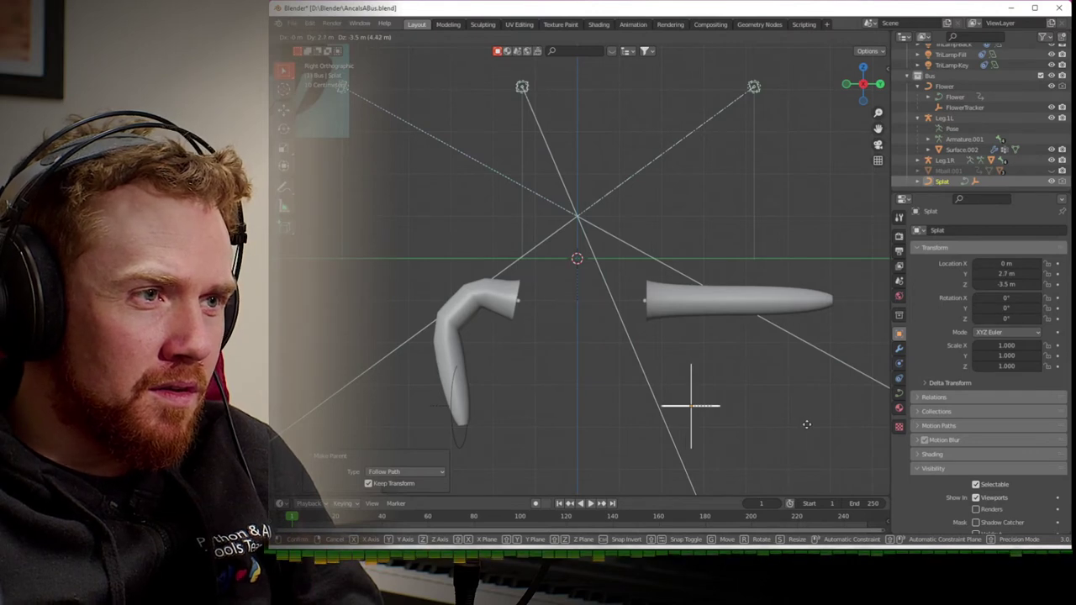
left_click(812, 426)
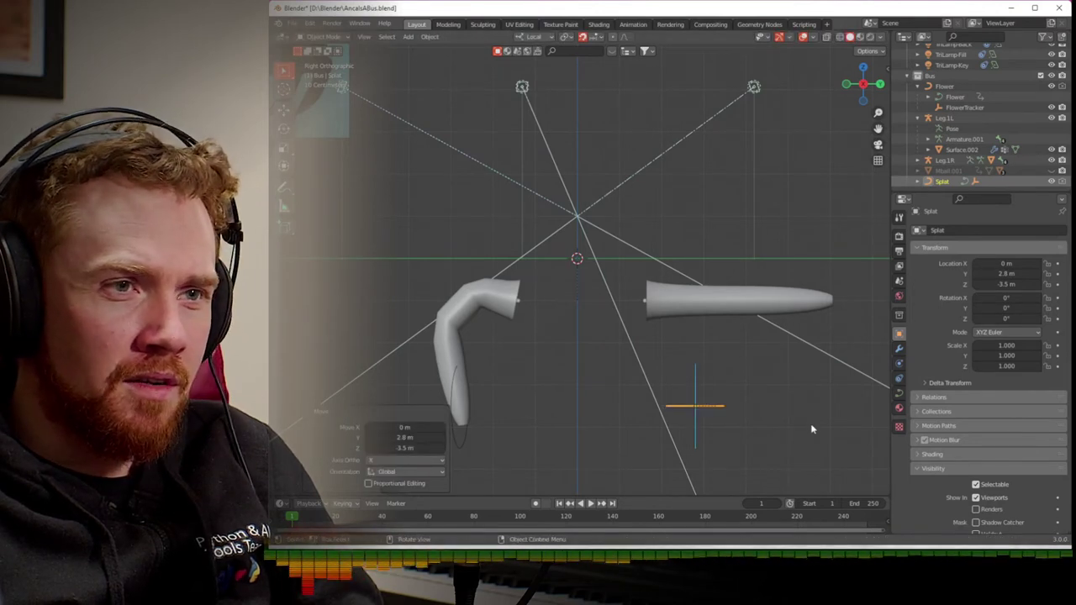
left_click(772, 299)
left_click(771, 299)
key("Tab")
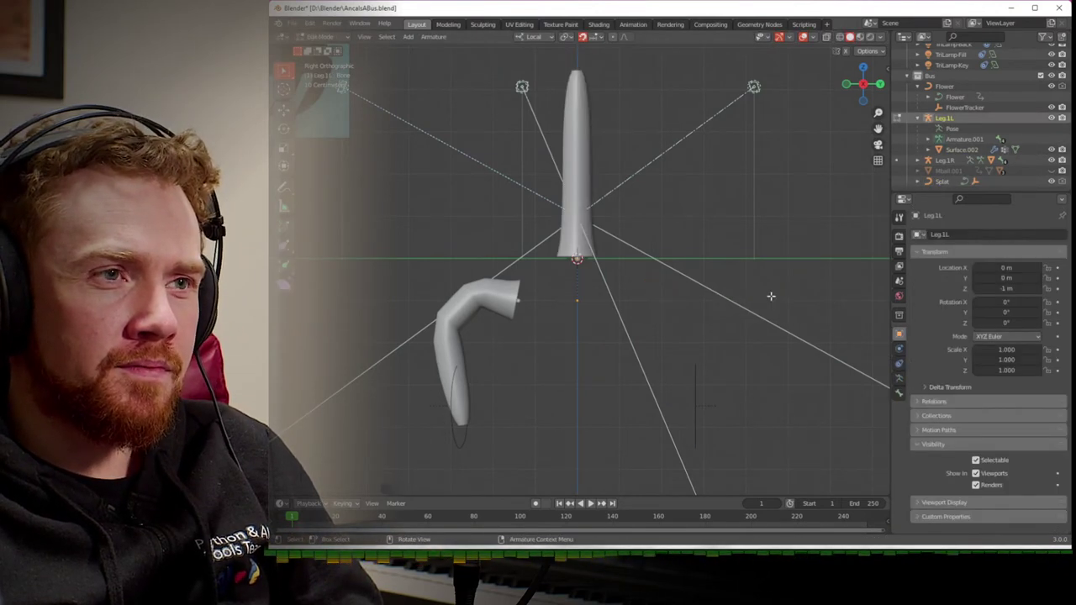
- In Pose Mode, add an Inverse Kinematics constraint to Leg.1L's Bone.003 targeting Splat Follower
key("ctrl+Tab")
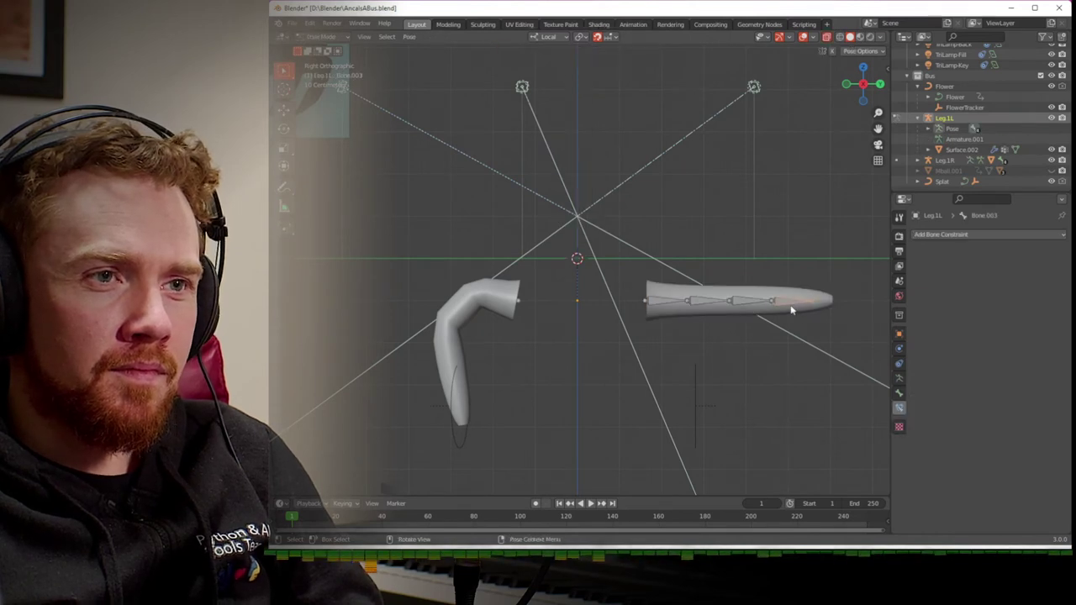
left_click(941, 236)
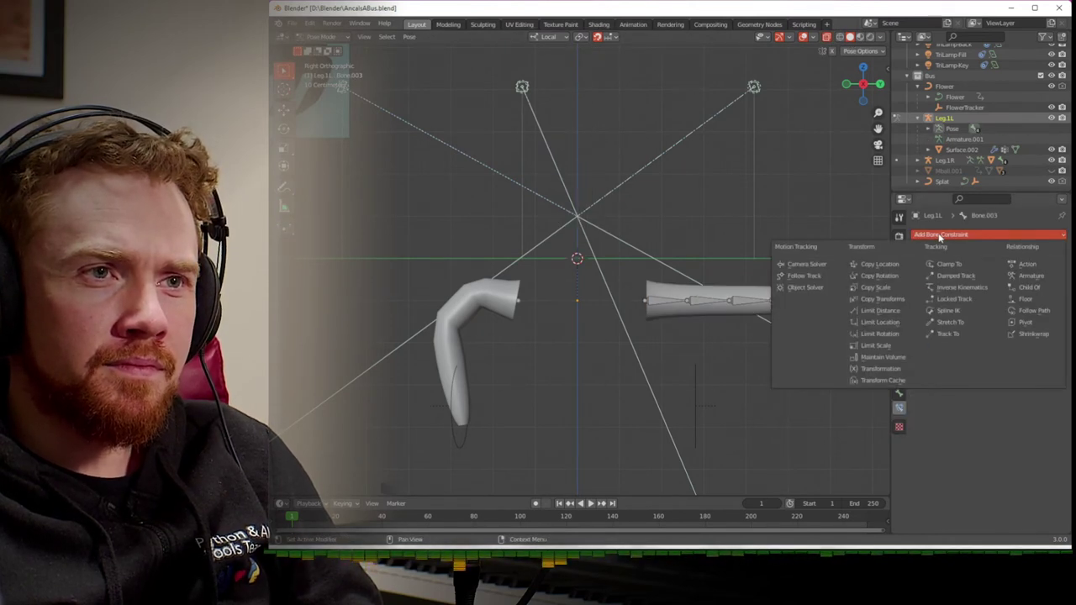
left_click(971, 288)
left_click(1046, 269)
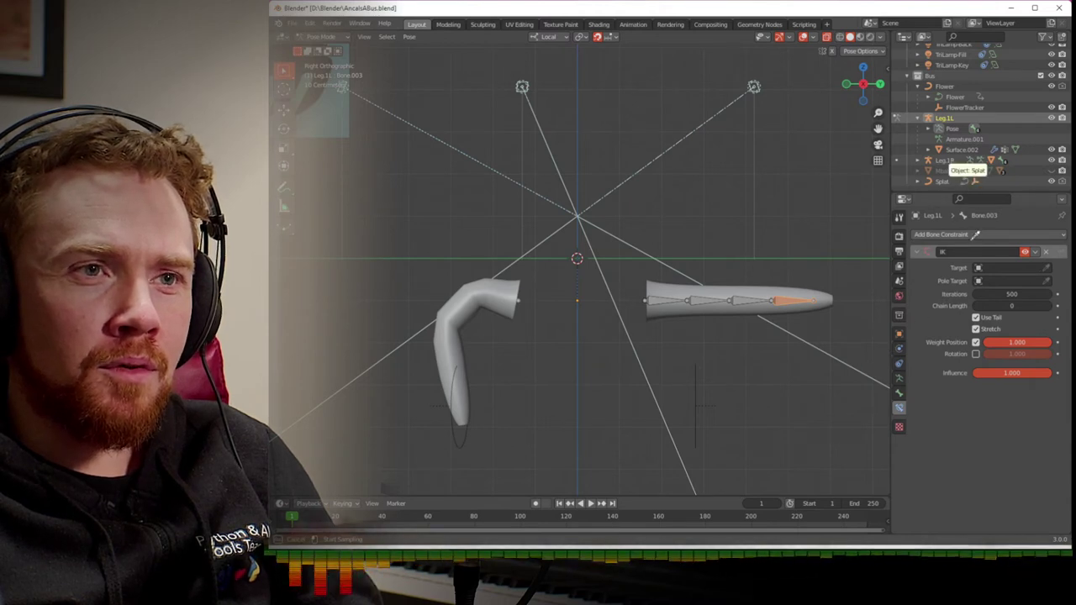
left_click(1005, 269)
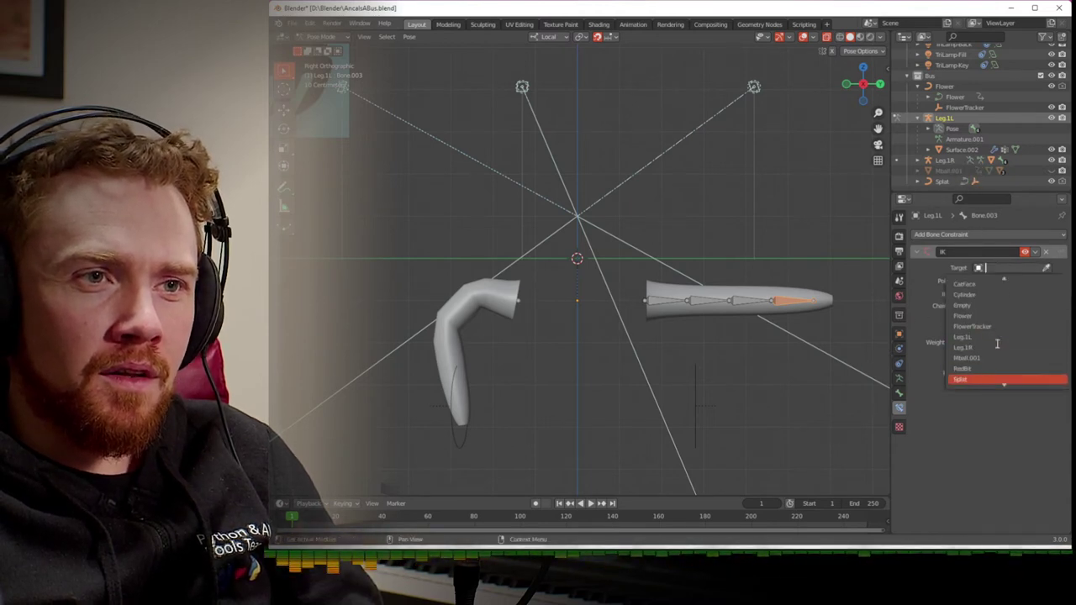
left_click(990, 326)
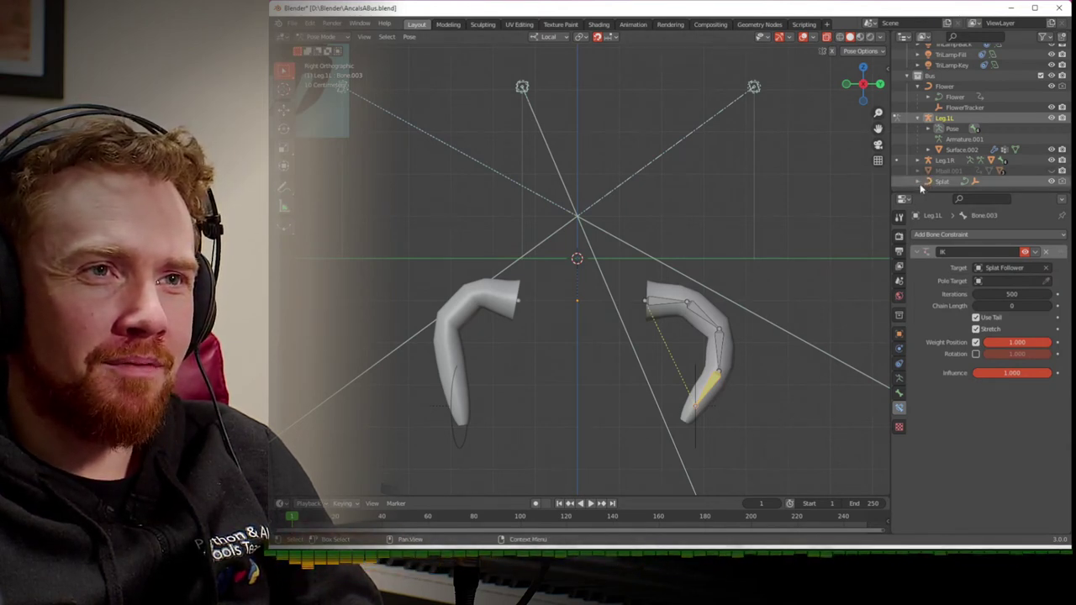
scroll(922, 185, "down", 2)
left_click(918, 160)
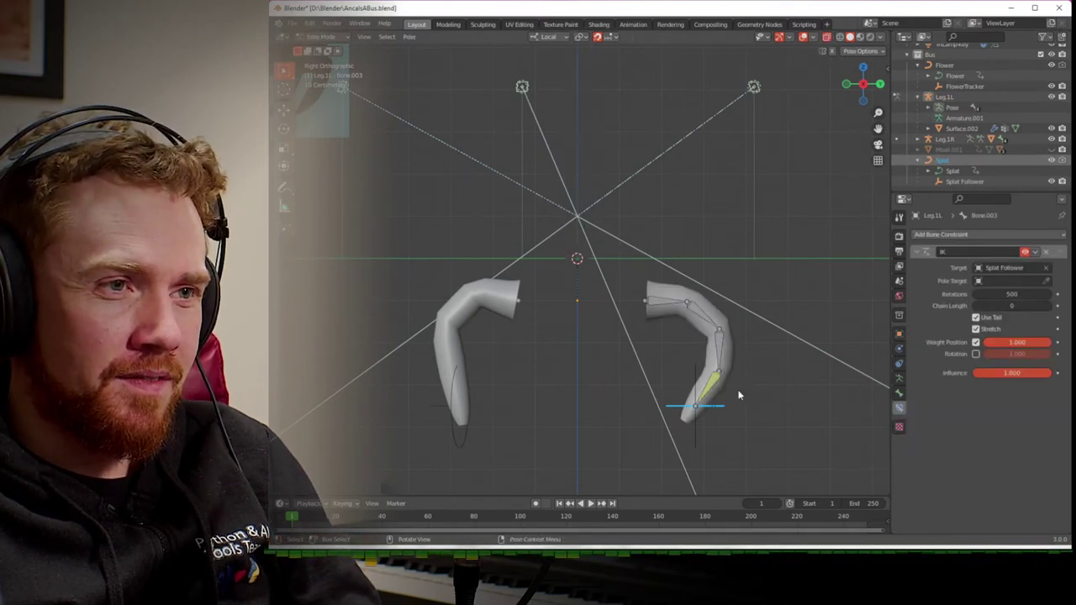
- Move the left leg rig 0.3 m down along its local Z axis
key("ctrl+Tab")
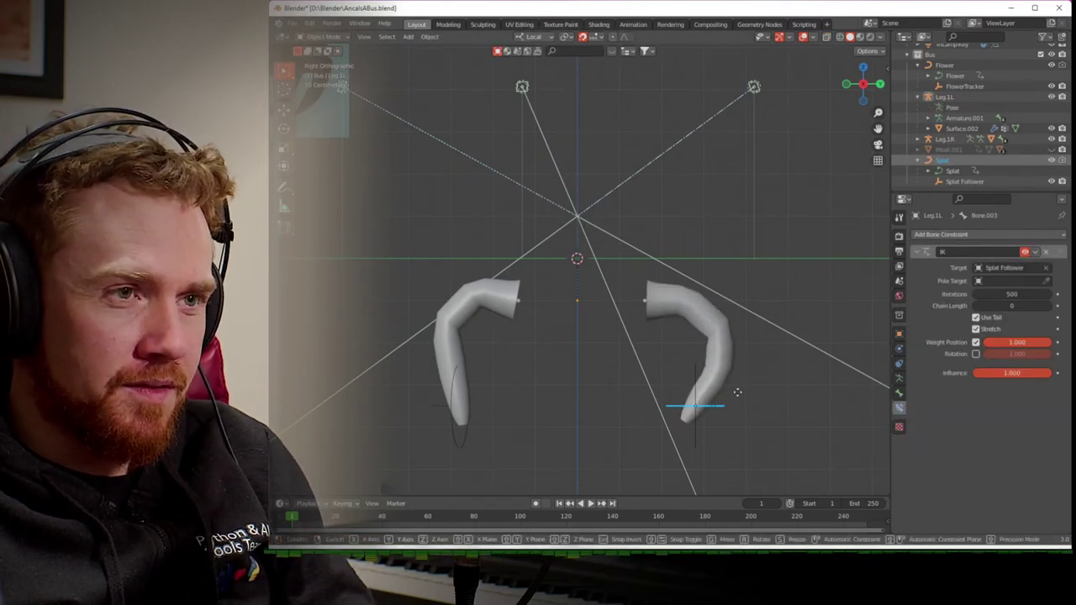
key("g")
key("z")
key("z")
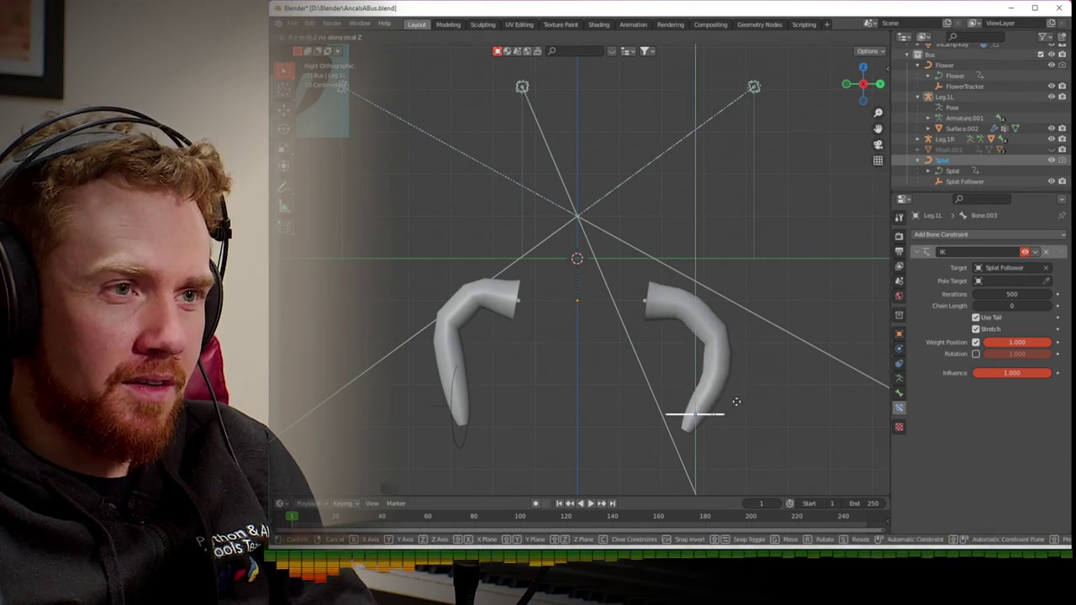
left_click(737, 406)
- Play the animation to watch the legs, then stop and rewind to frame 1
key("space")
scroll(803, 421, "down", 2)
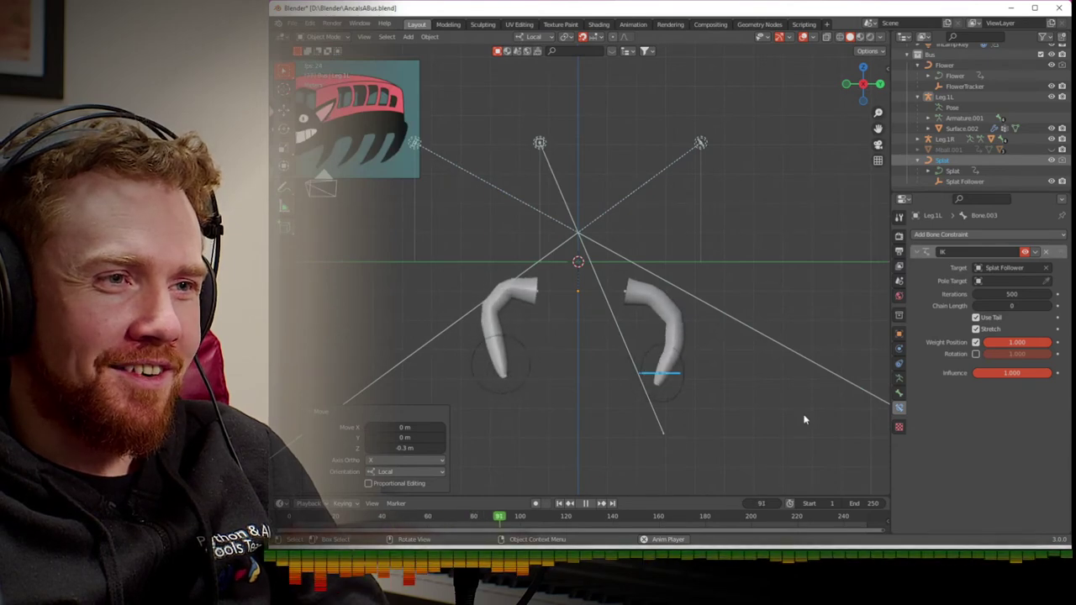
middle_click_drag(799, 413, 738, 435)
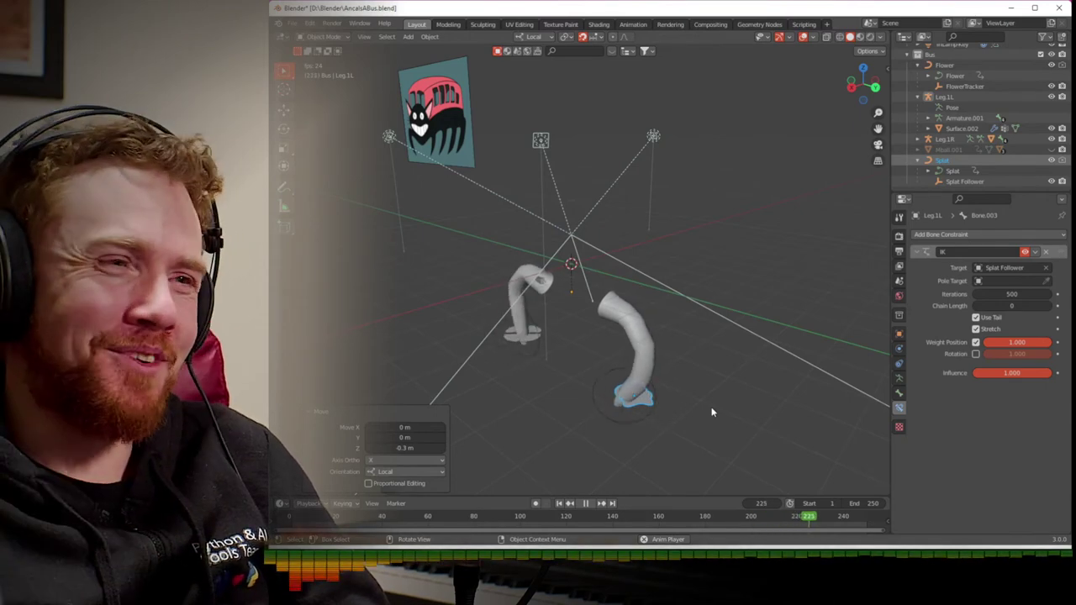
key("space")
key("shift+Left")
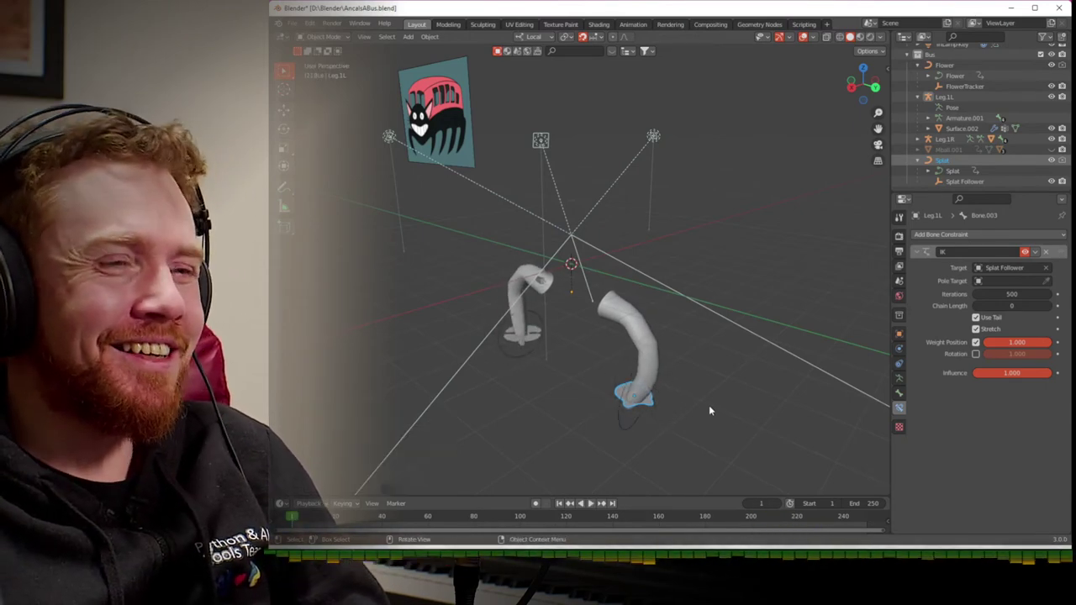
middle_click_drag(594, 382, 642, 389)
left_click(673, 317)
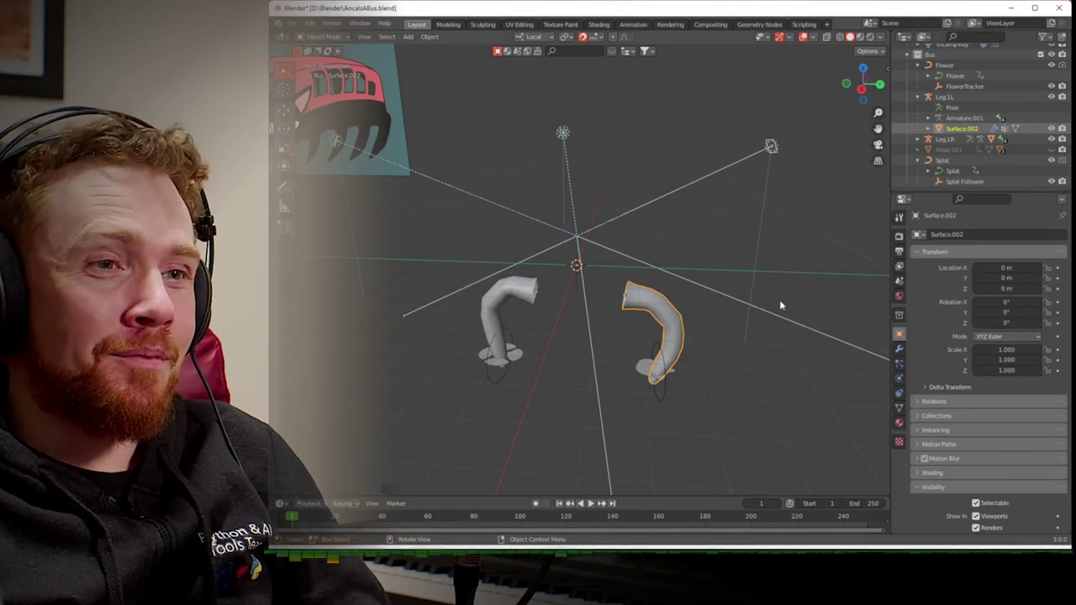
- Assign the CatBody material to both leg meshes
left_click(899, 423)
left_click(919, 280)
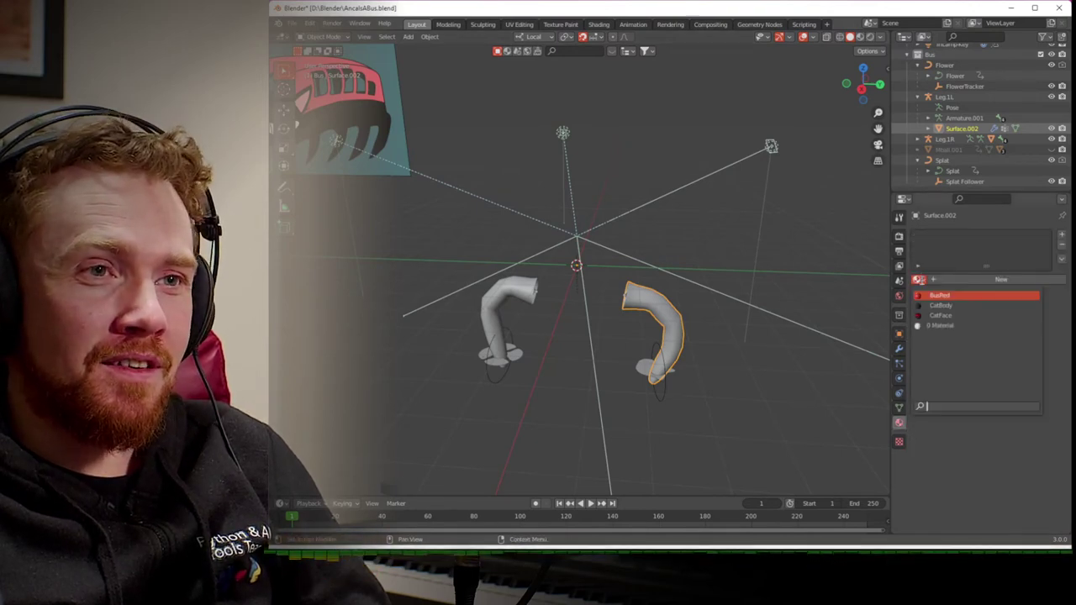
left_click(948, 311)
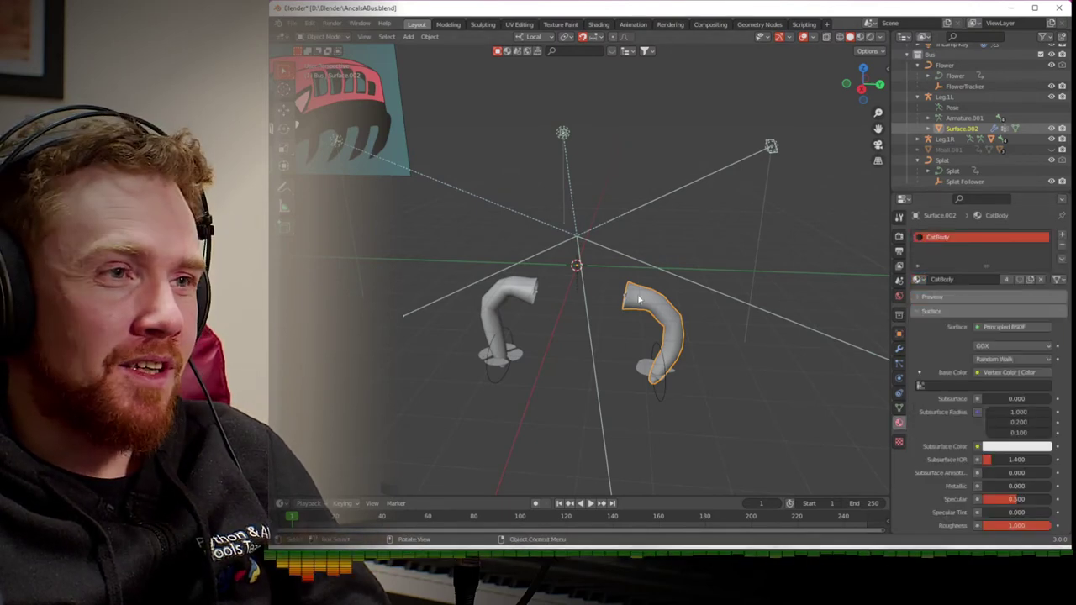
left_click(519, 295)
left_click(918, 280)
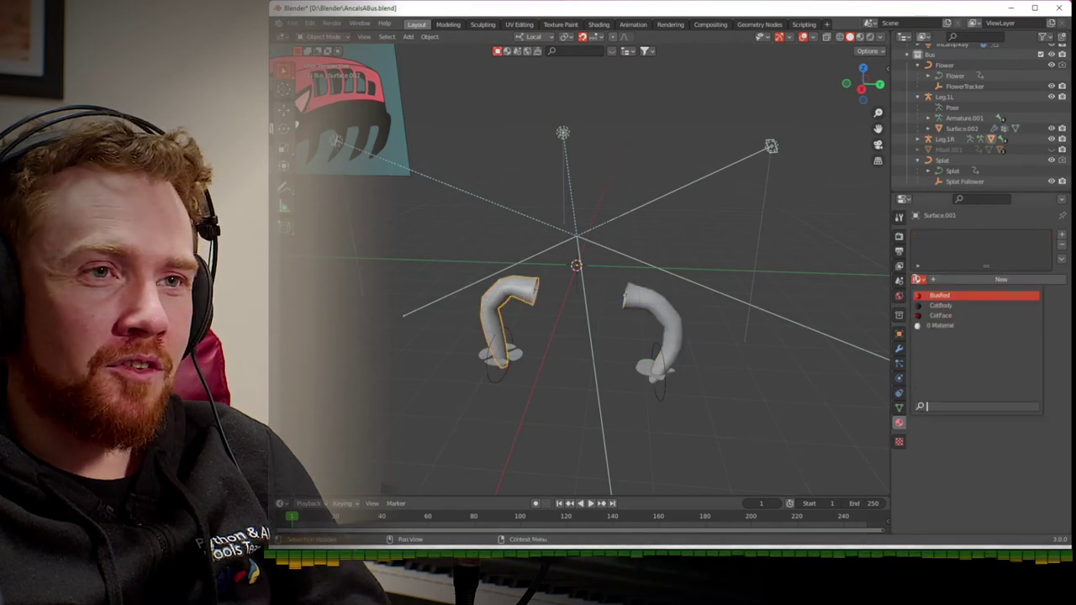
left_click(931, 312)
- In Vertex Paint mode, paint the left leg and the other leg's top black
key("ctrl+Tab")
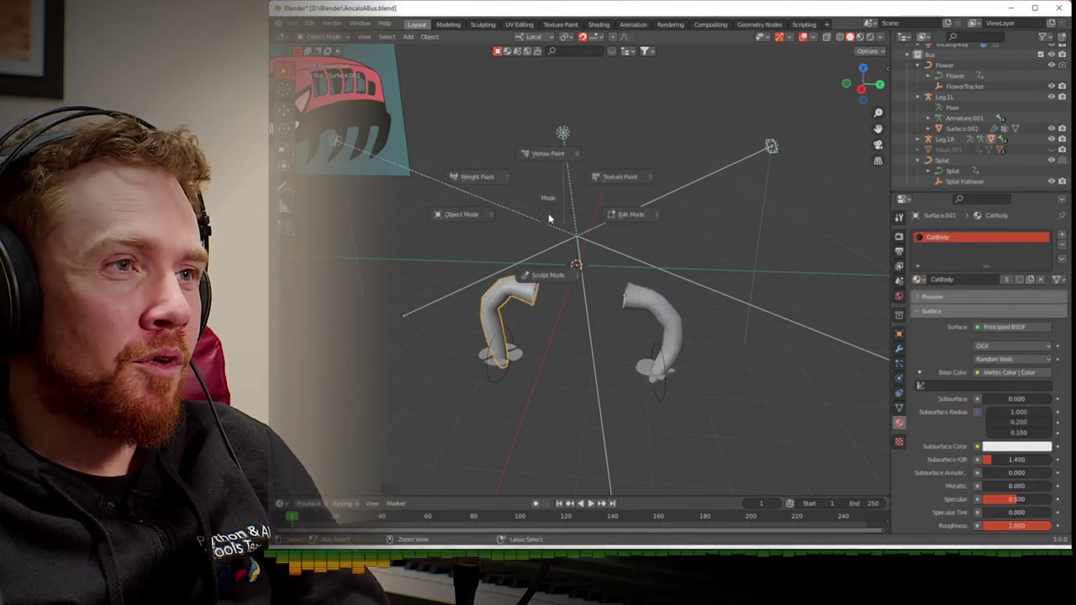
left_click(543, 154)
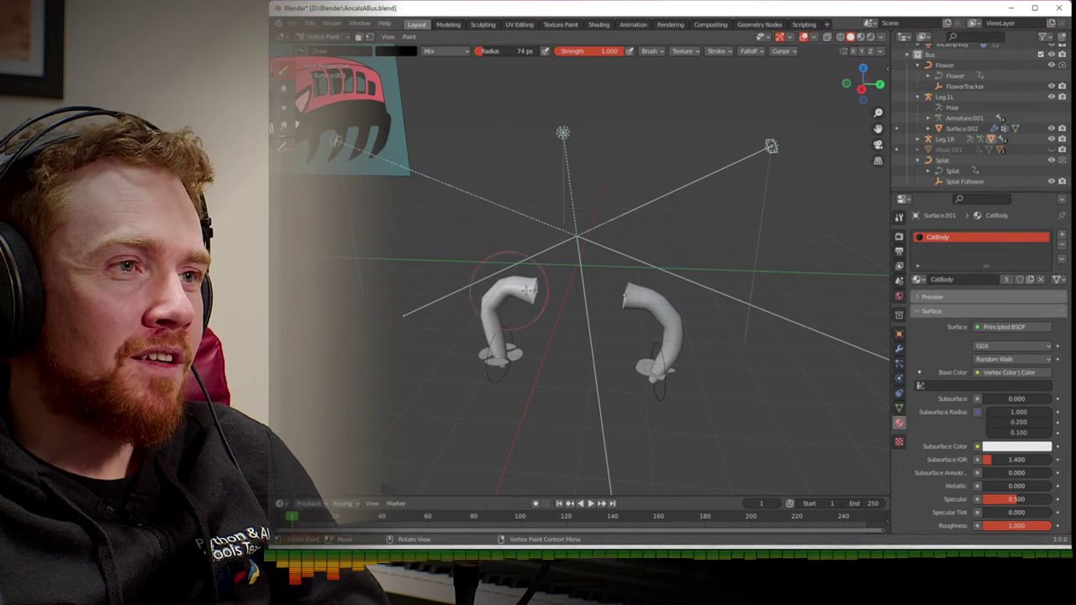
mouse_move(510, 290)
left_mouse_down()
mouse_move(510, 302)
mouse_move(483, 281)
mouse_move(511, 348)
mouse_move(496, 350)
left_mouse_up()
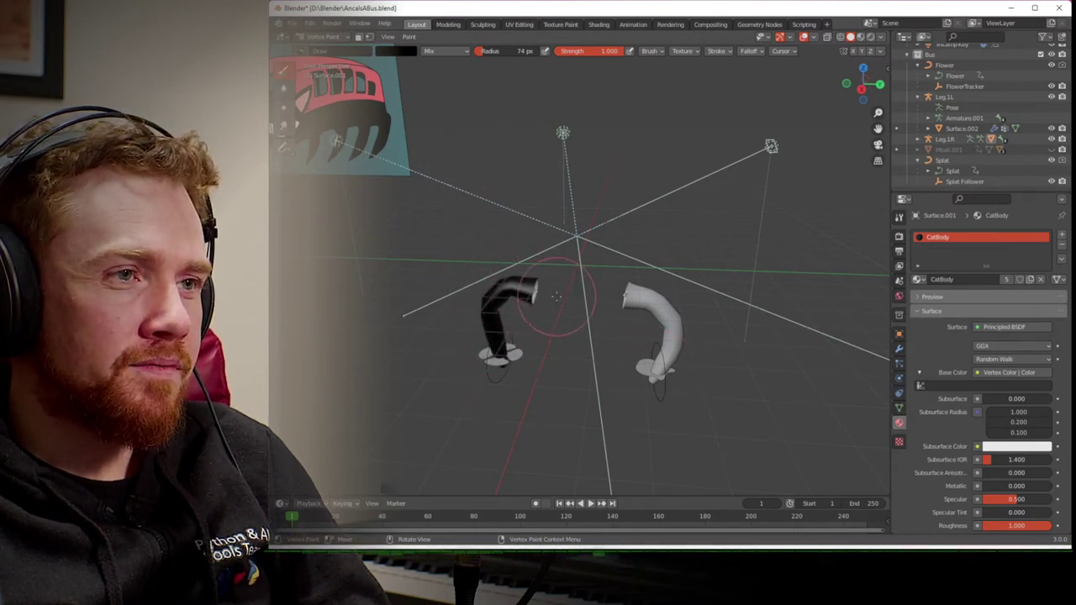
mouse_move(538, 290)
middle_mouse_down()
mouse_move(725, 281)
mouse_move(664, 292)
middle_mouse_up()
left_click_drag(639, 294, 639, 298)
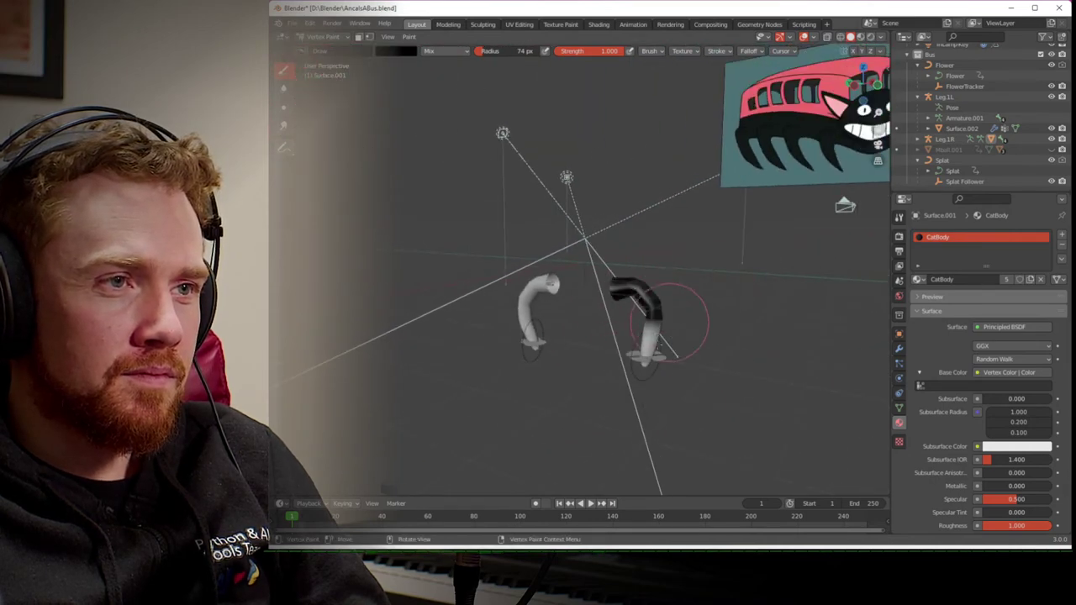
middle_click_drag(599, 292, 659, 302)
middle_click_drag(611, 278, 647, 256)
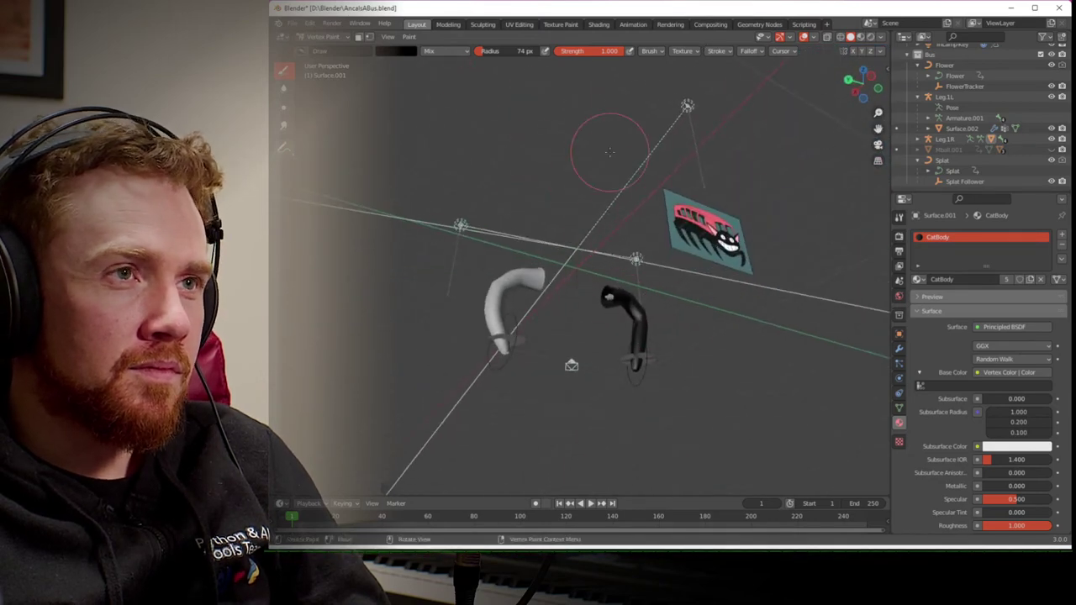
key("ctrl+Tab")
key("ctrl+Tab")
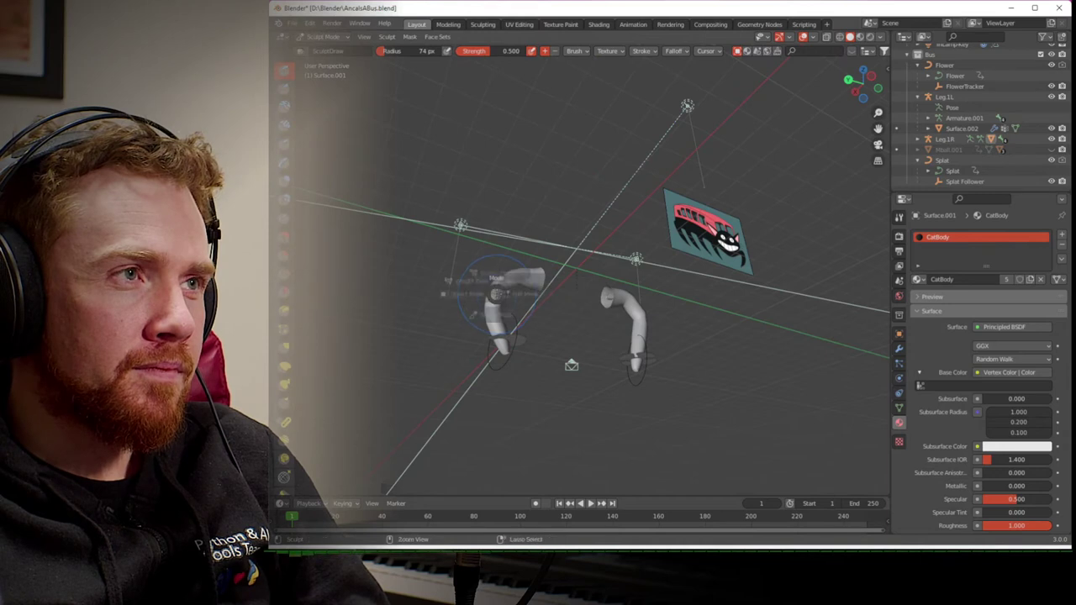
left_click(493, 294)
- Vertex-paint the Surface.002 leg's white lower part black and return to object mode
left_click(499, 288)
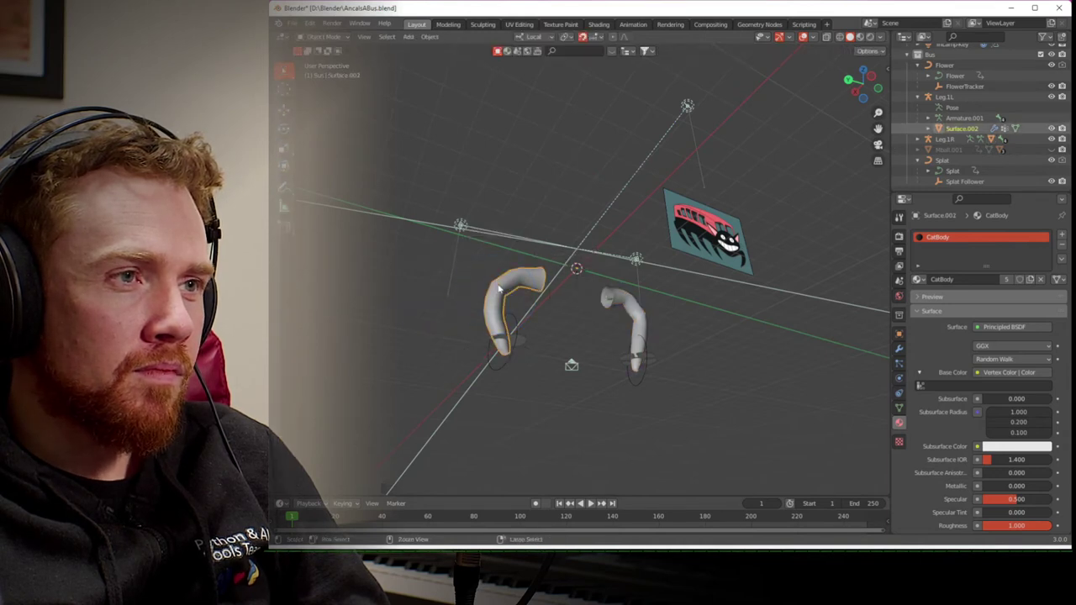
key("ctrl+Tab")
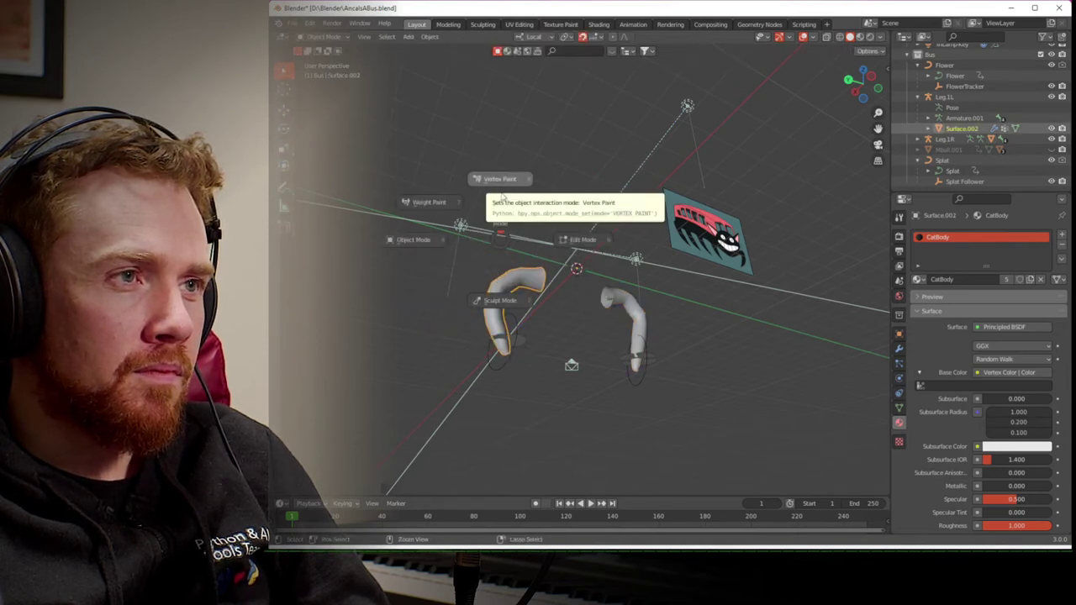
left_click(502, 196)
mouse_move(538, 273)
left_mouse_down()
mouse_move(504, 282)
mouse_move(514, 280)
mouse_move(511, 348)
mouse_move(504, 302)
mouse_move(498, 315)
left_mouse_up()
middle_click_drag(499, 316, 631, 336)
mouse_move(630, 326)
left_mouse_down()
mouse_move(647, 375)
mouse_move(637, 361)
mouse_move(625, 376)
mouse_move(636, 300)
left_mouse_up()
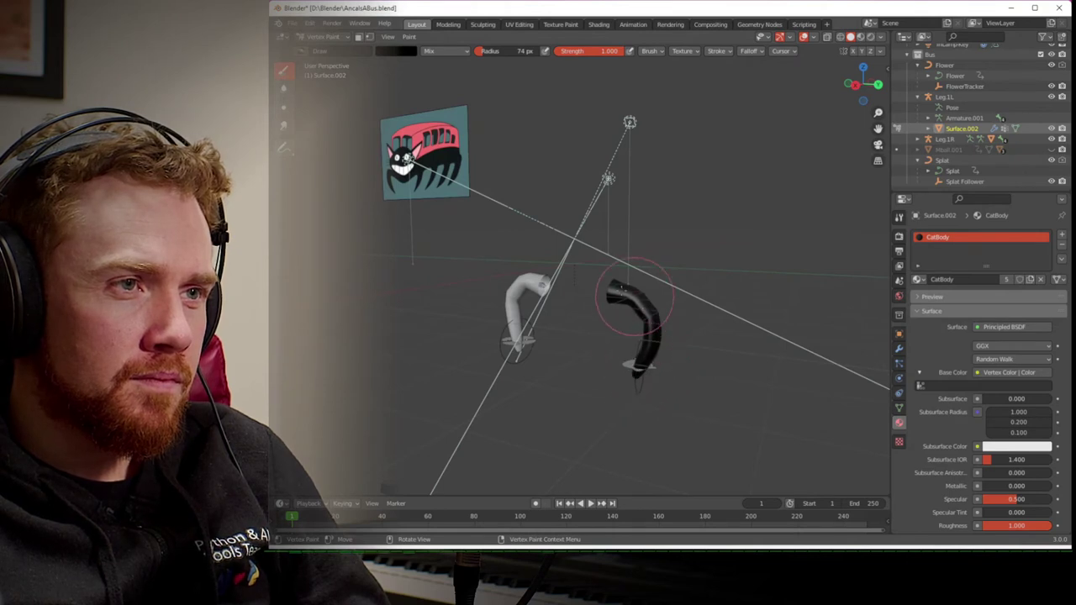
mouse_move(627, 303)
middle_mouse_down()
mouse_move(655, 325)
mouse_move(716, 260)
middle_mouse_up()
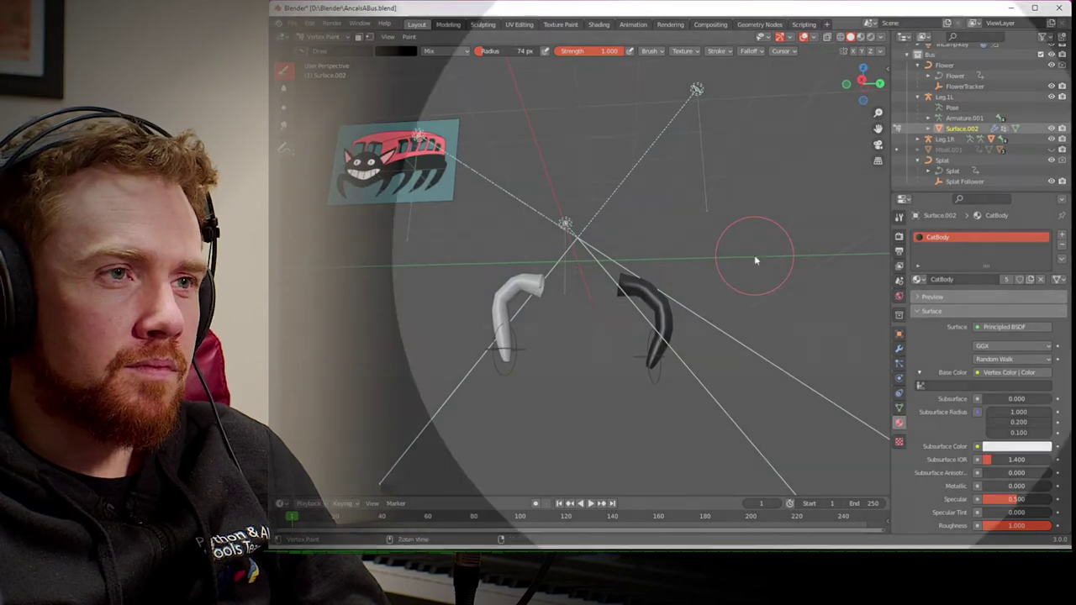
key("ctrl+Tab")
left_click_drag(856, 79, 819, 222)
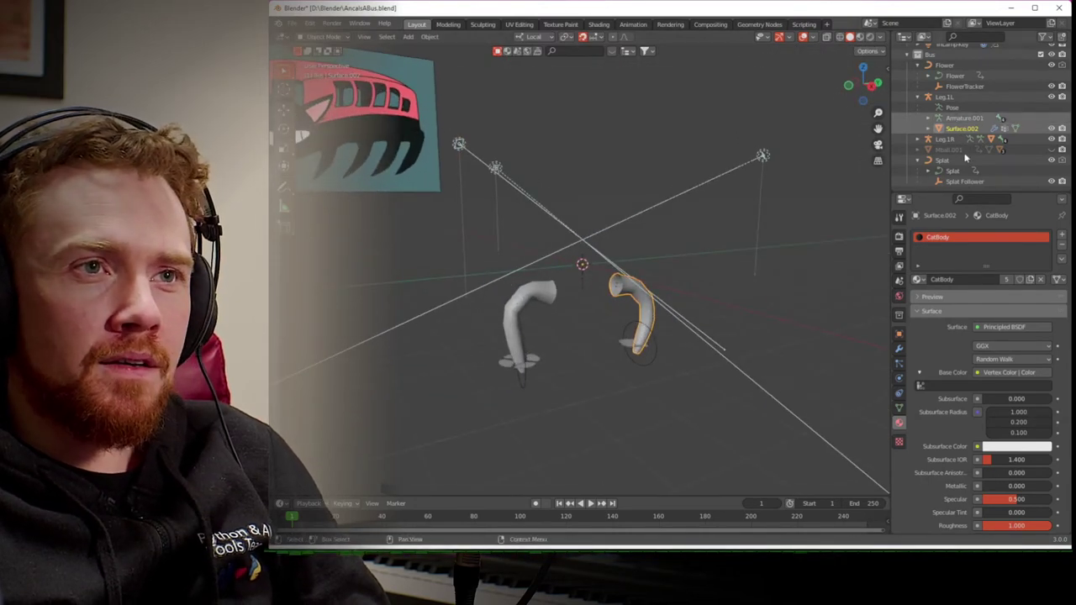
- Unhide the Mball.001 bus body, its Cylinder and the CatFace
left_click(919, 98)
scroll(945, 168, "up", 3)
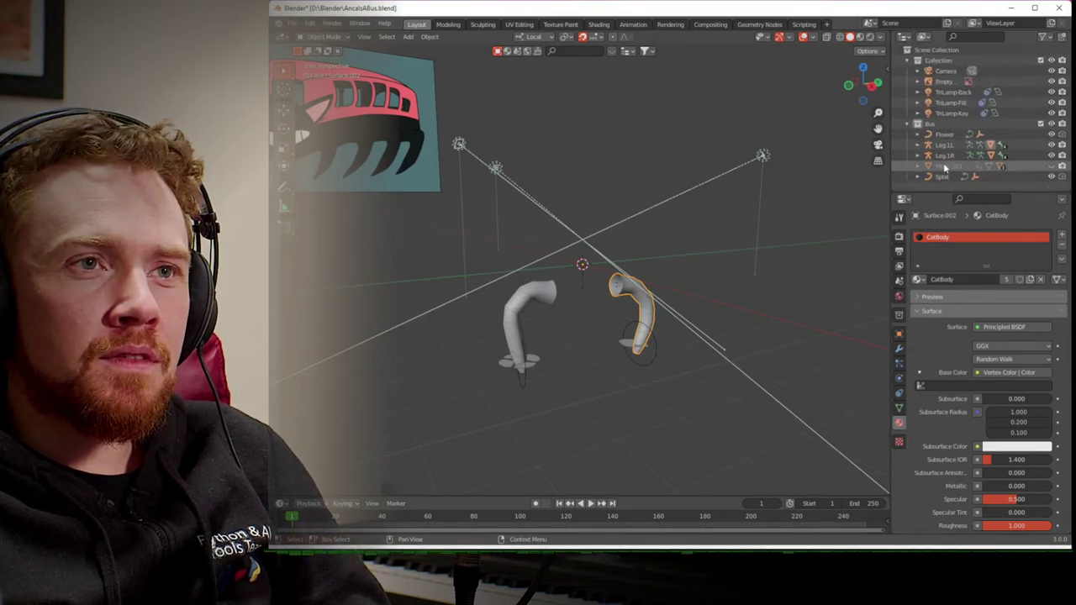
left_click(1051, 166)
left_click(928, 166)
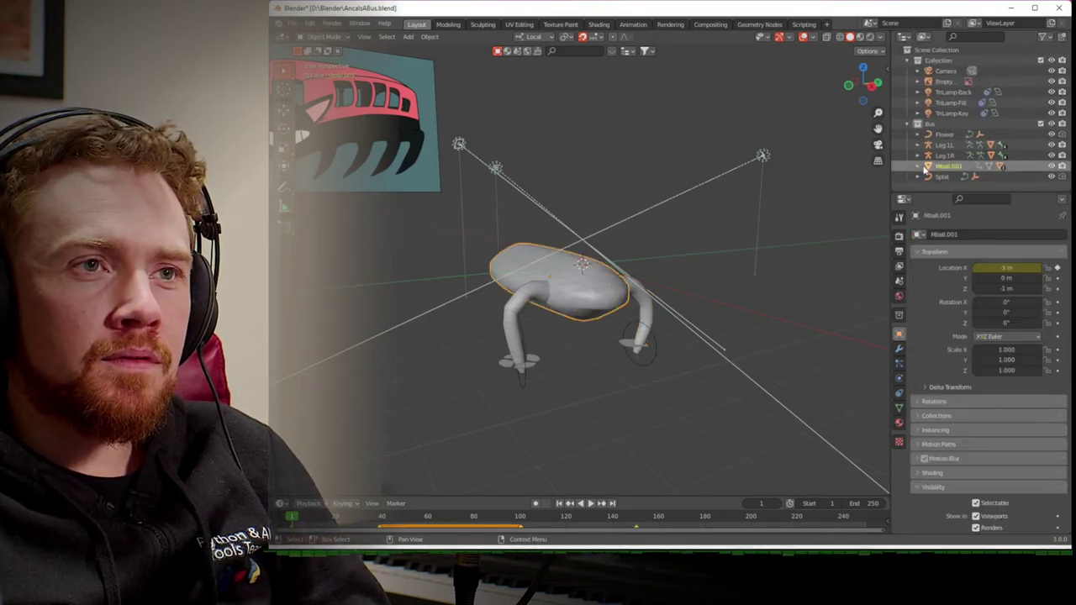
left_click(918, 167)
scroll(925, 160, "down", 3)
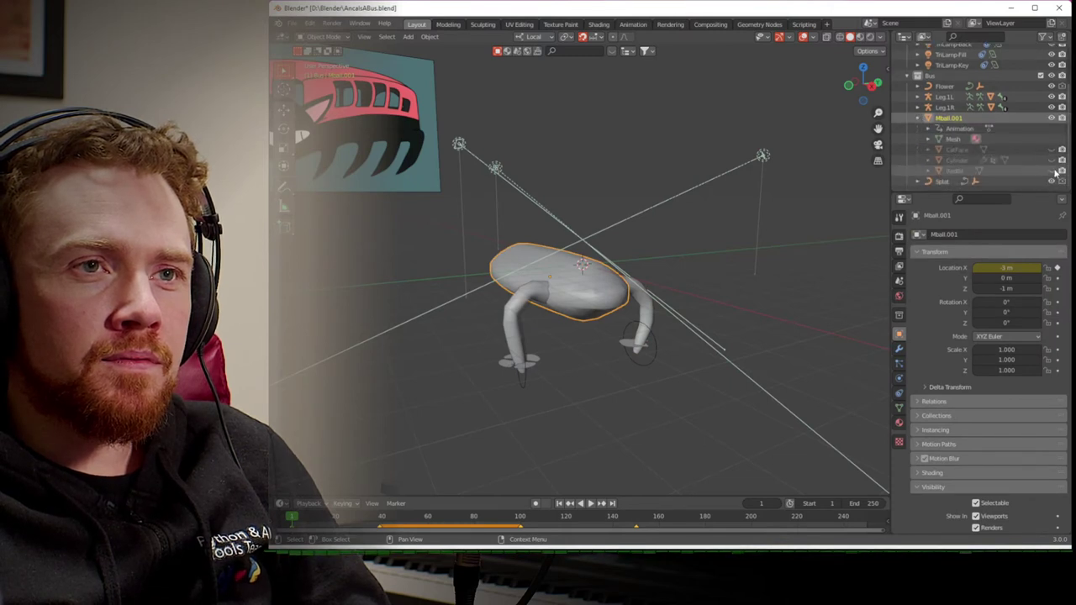
left_click(1052, 166)
left_click(1051, 160)
left_click(1051, 149)
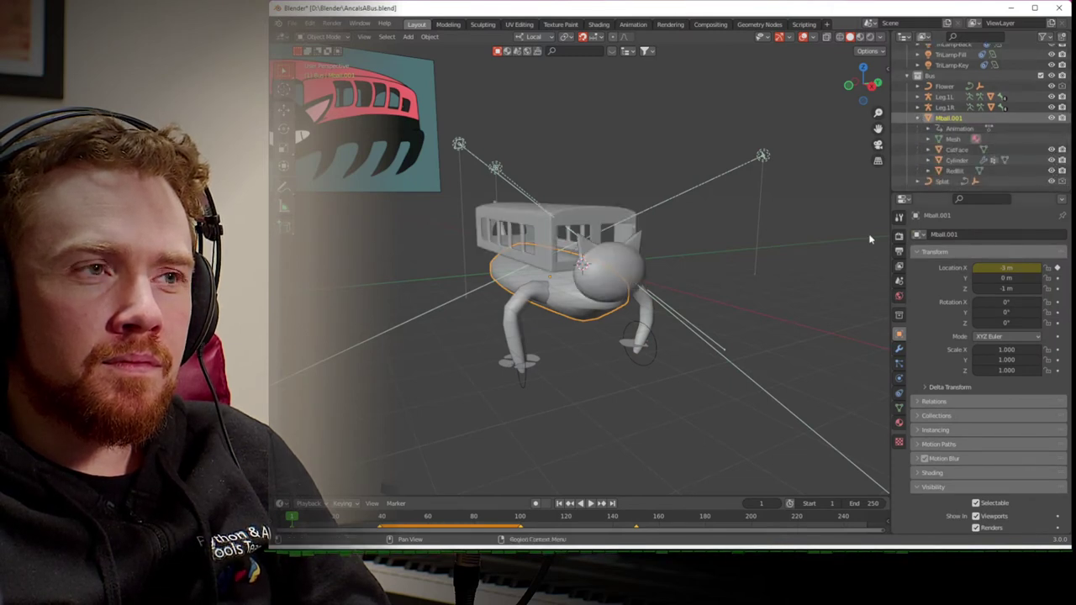
middle_click_drag(798, 257, 875, 200)
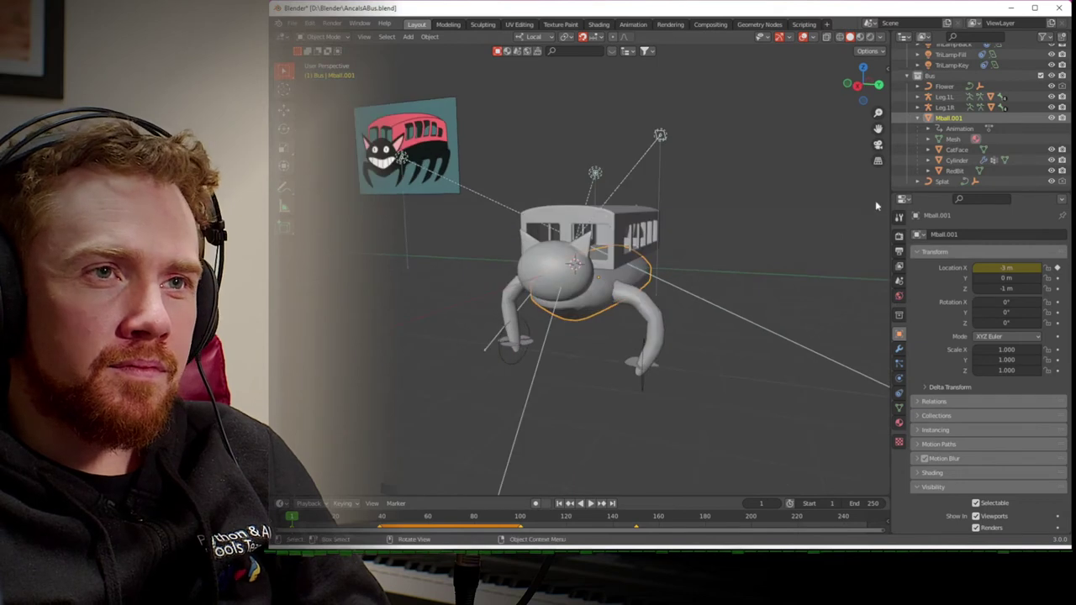
- Delete Mball.001's Location X keyframe, save AncalsABus.blend, and switch to Material Preview
left_click(948, 119)
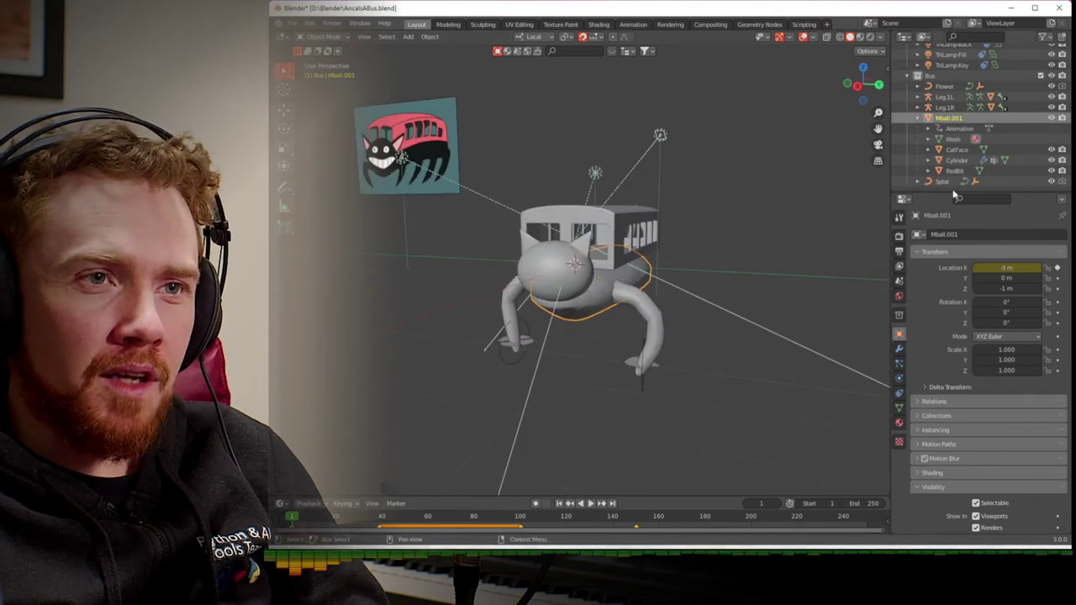
right_click(991, 269)
left_click(984, 302)
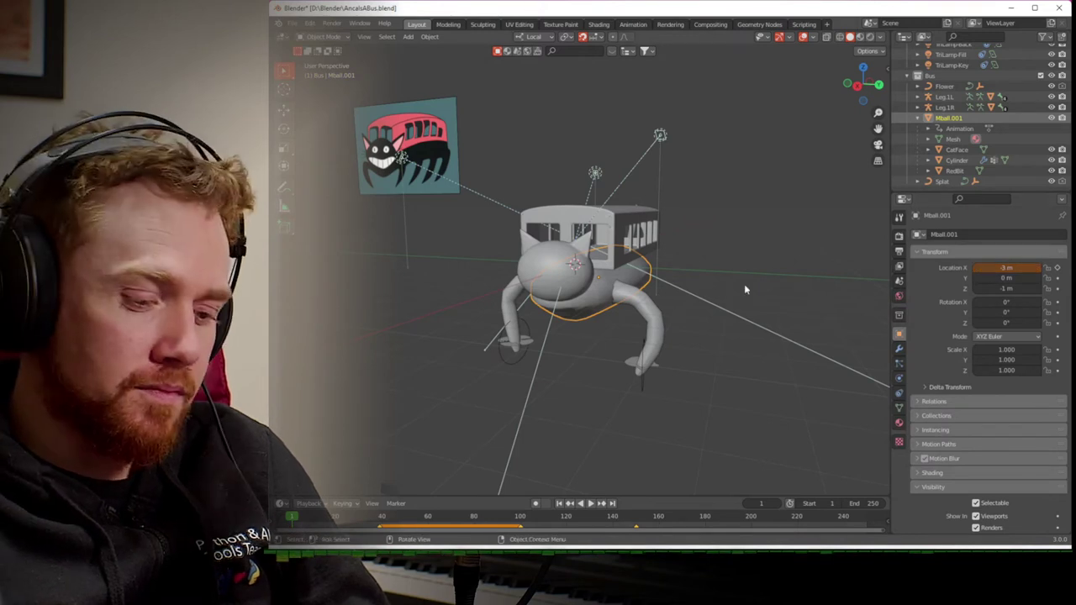
key("ctrl+s")
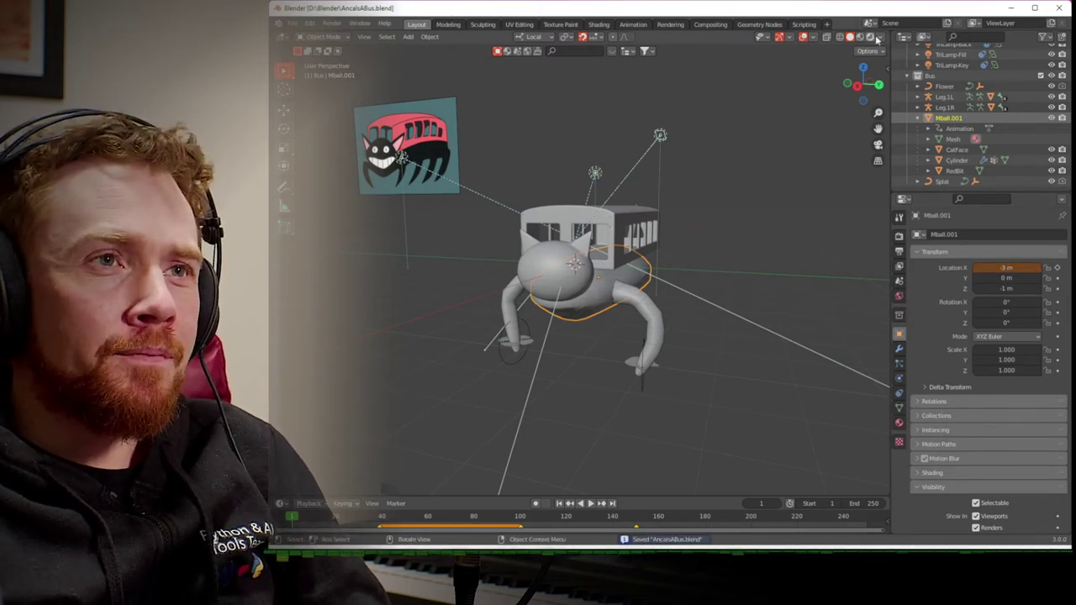
left_click(859, 37)
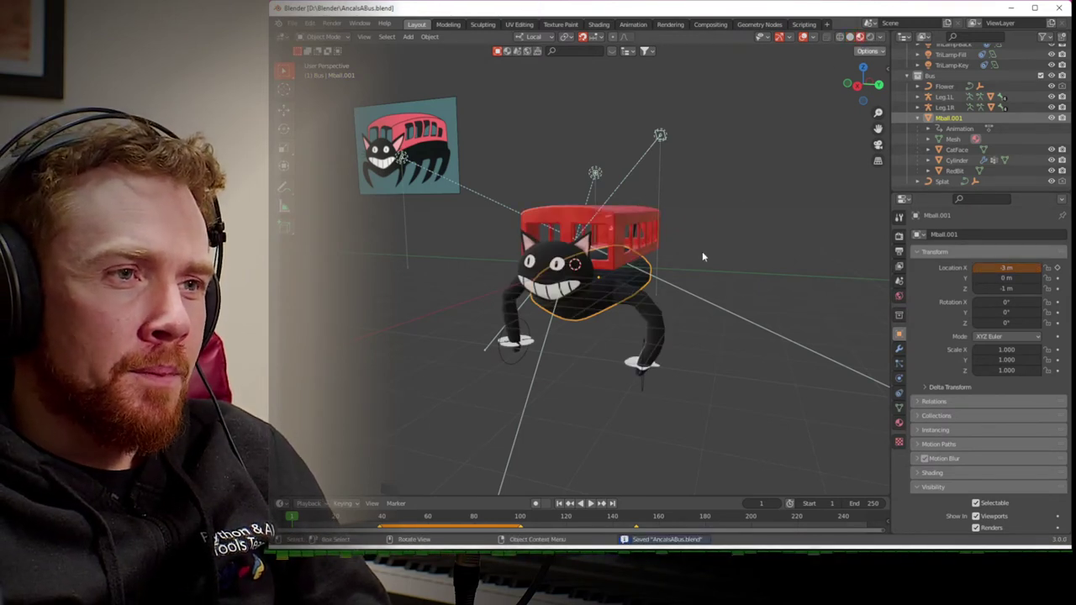
- Play the animation to check how the cat bus moves
middle_click_drag(729, 284, 774, 292)
scroll(774, 293, "up", 3)
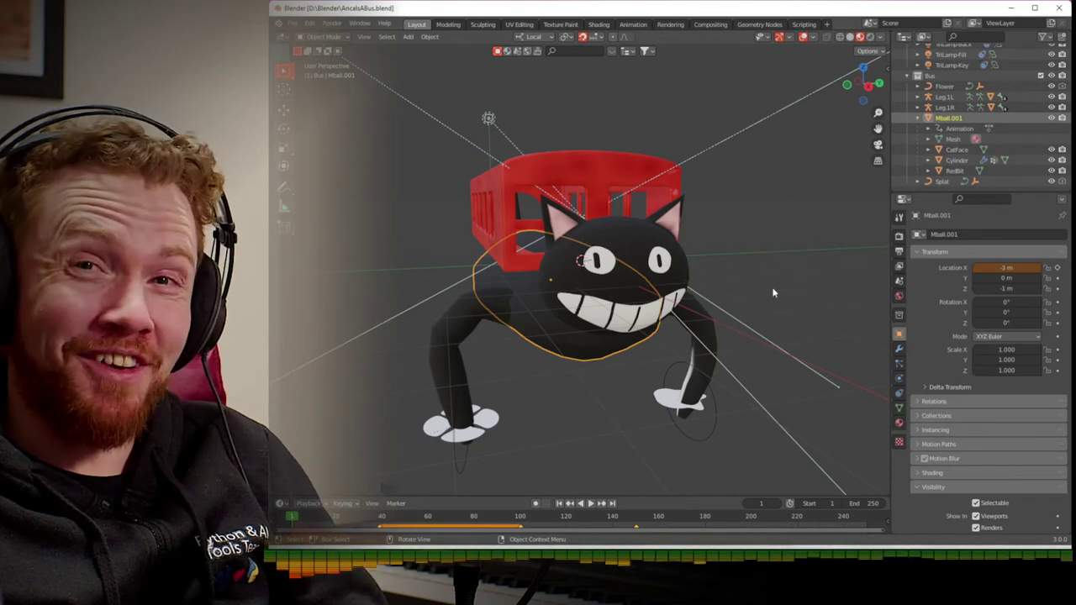
key("space")
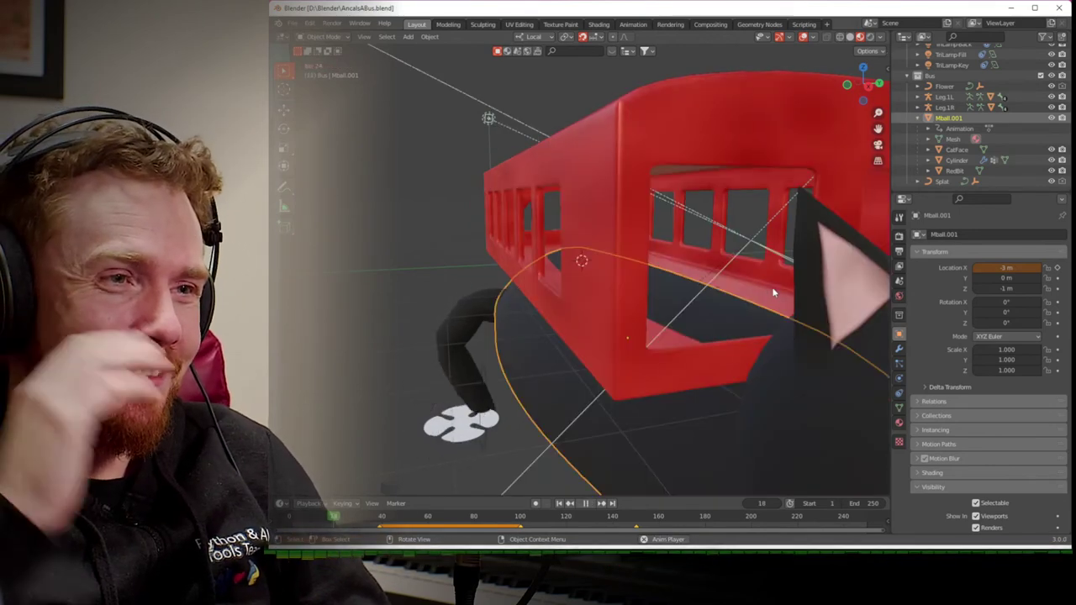
middle_click_drag(681, 294, 749, 304)
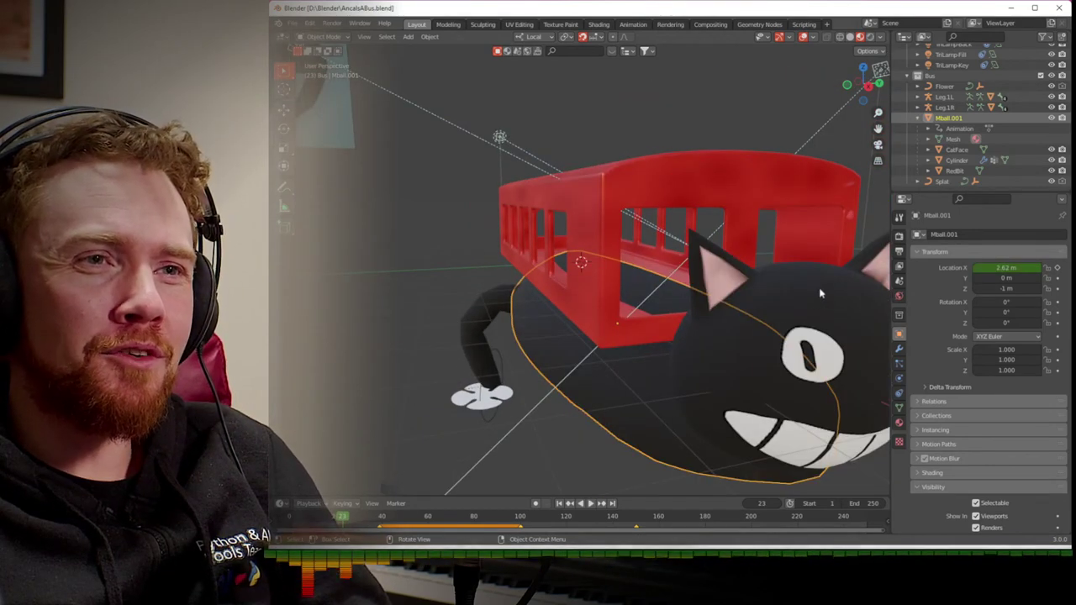
- Clear the body's Location X keyframe, set Location X to -3 m, and replay
right_click(1006, 268)
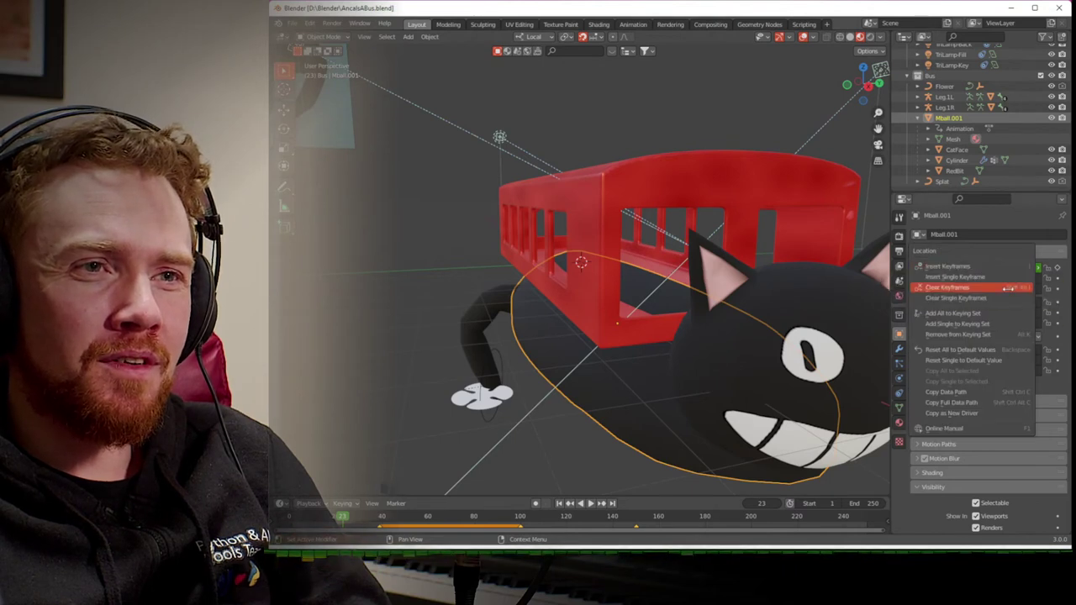
left_click(1004, 297)
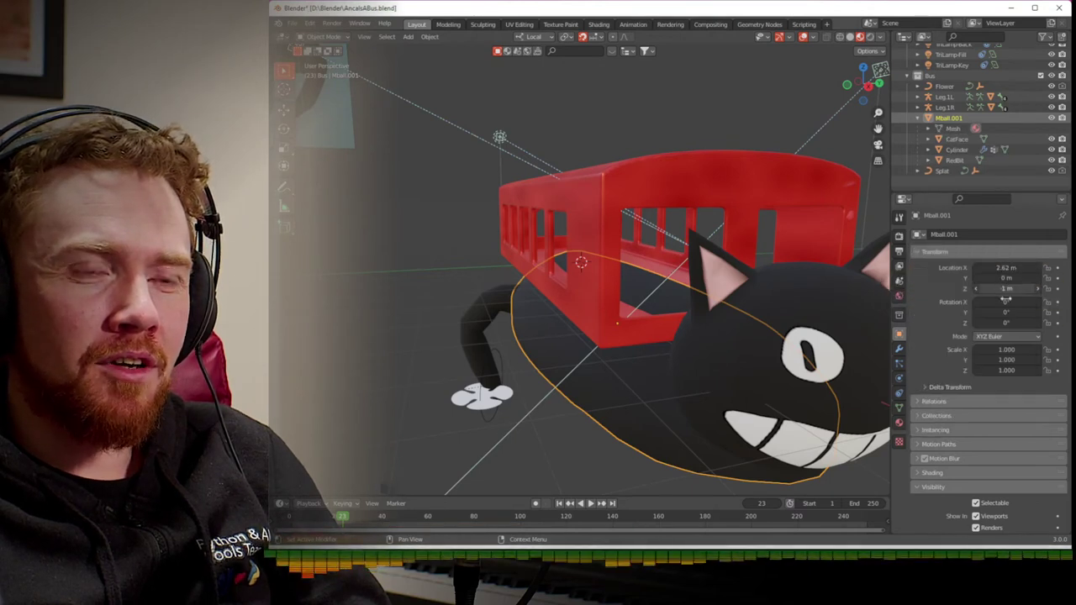
left_click(994, 267)
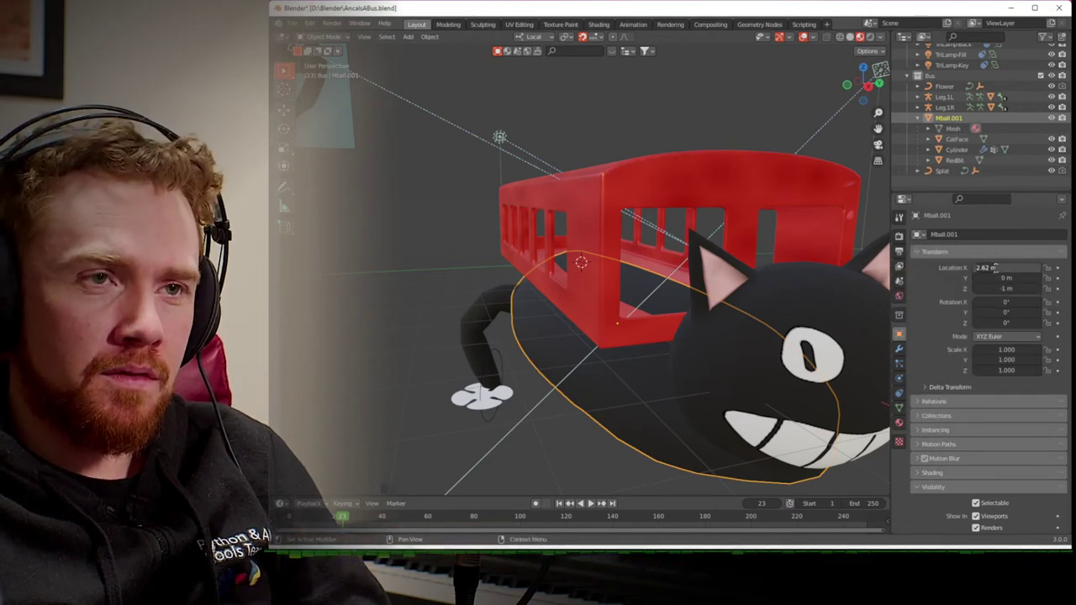
type("-3")
key("Return")
key("space")
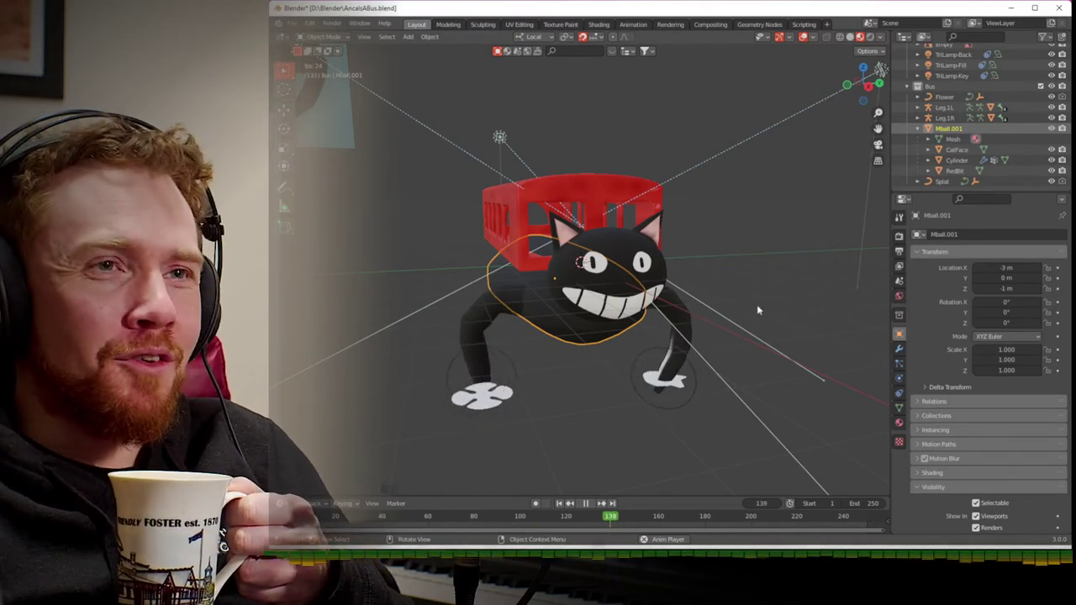
- Set the Splat curve's path animation Frames to 50
left_click(919, 182)
scroll(933, 173, "down", 1)
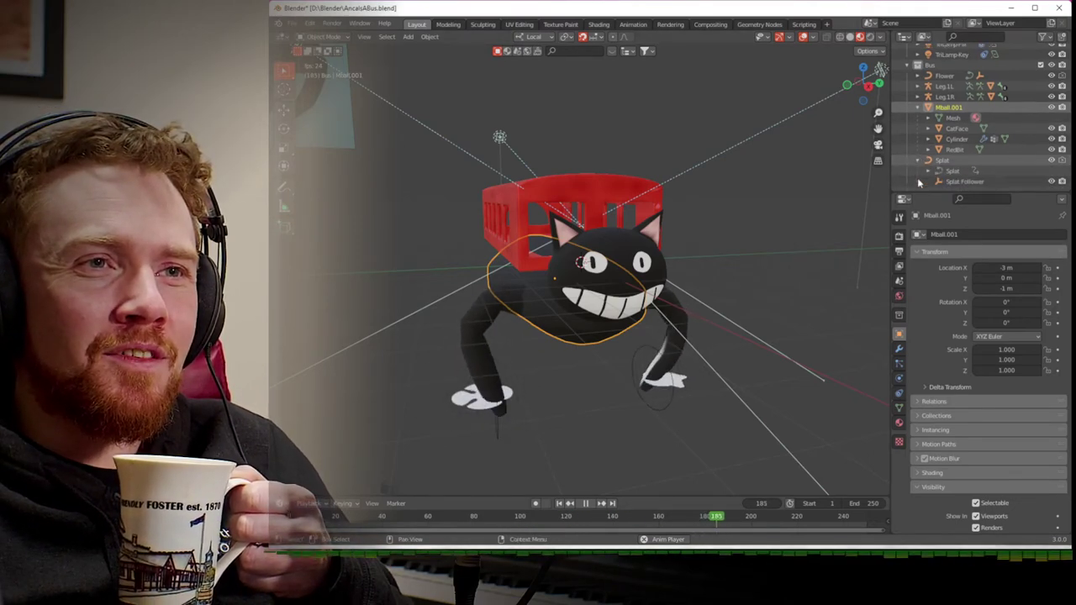
left_click(946, 171)
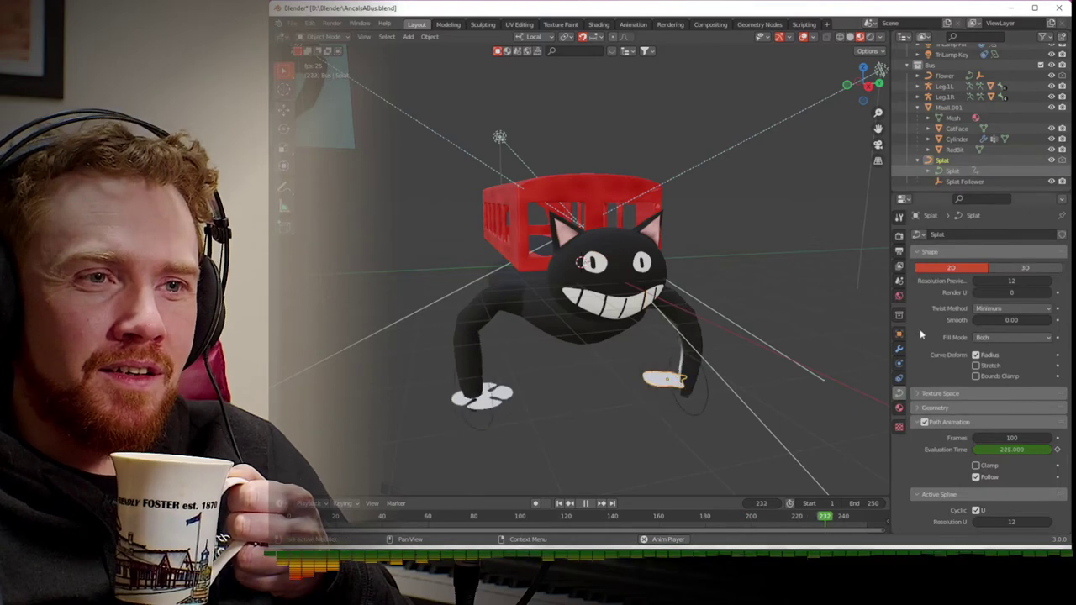
left_click(977, 438)
type("50")
key("Return")
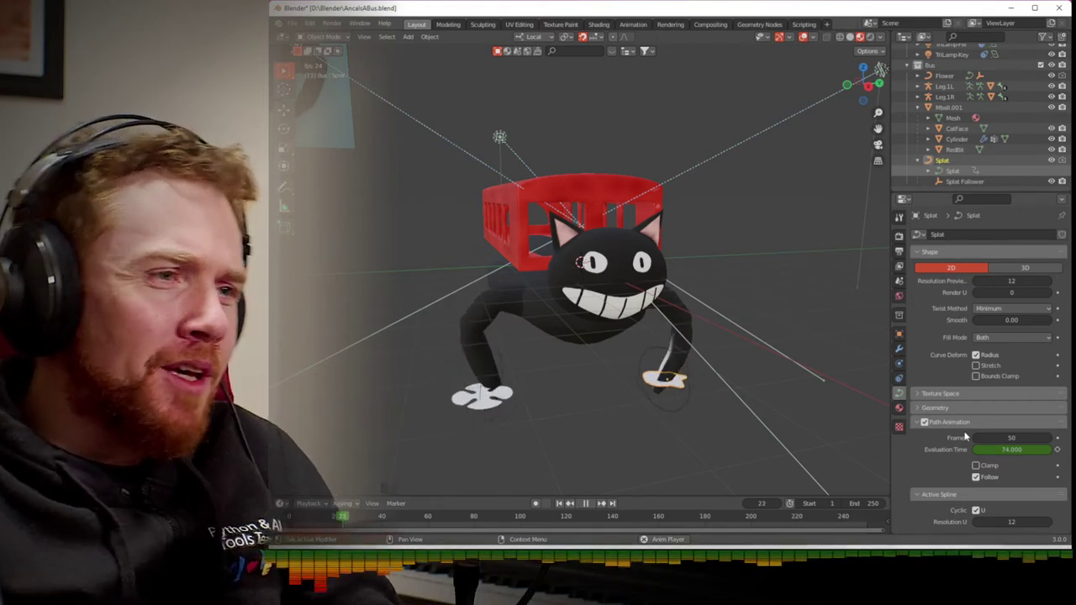
- Scale the Flower curve down, stop playback, and save AncalsABus.blend
left_click(495, 406)
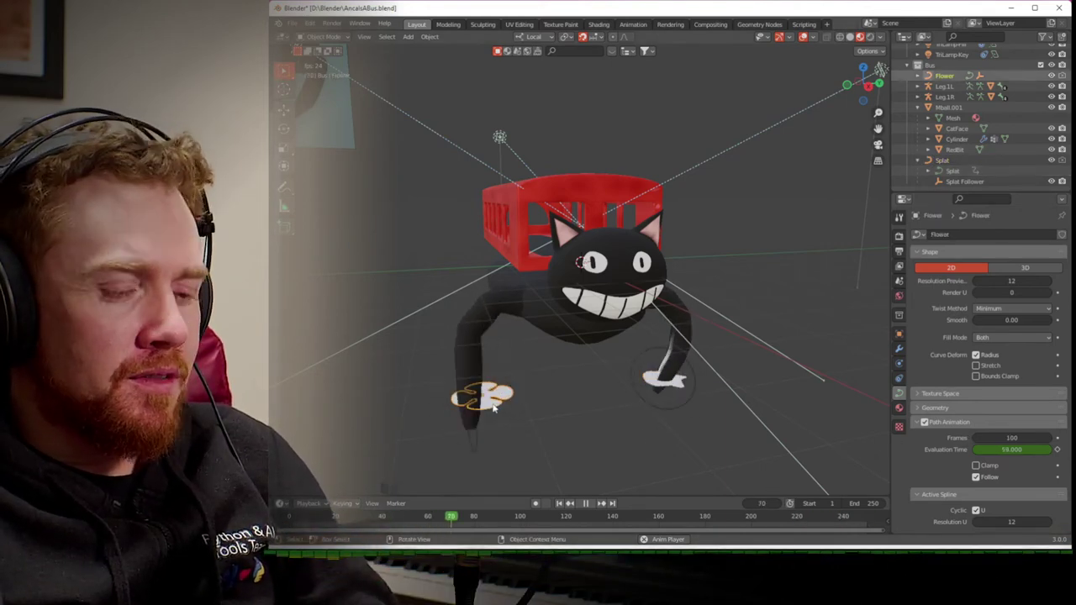
key("s")
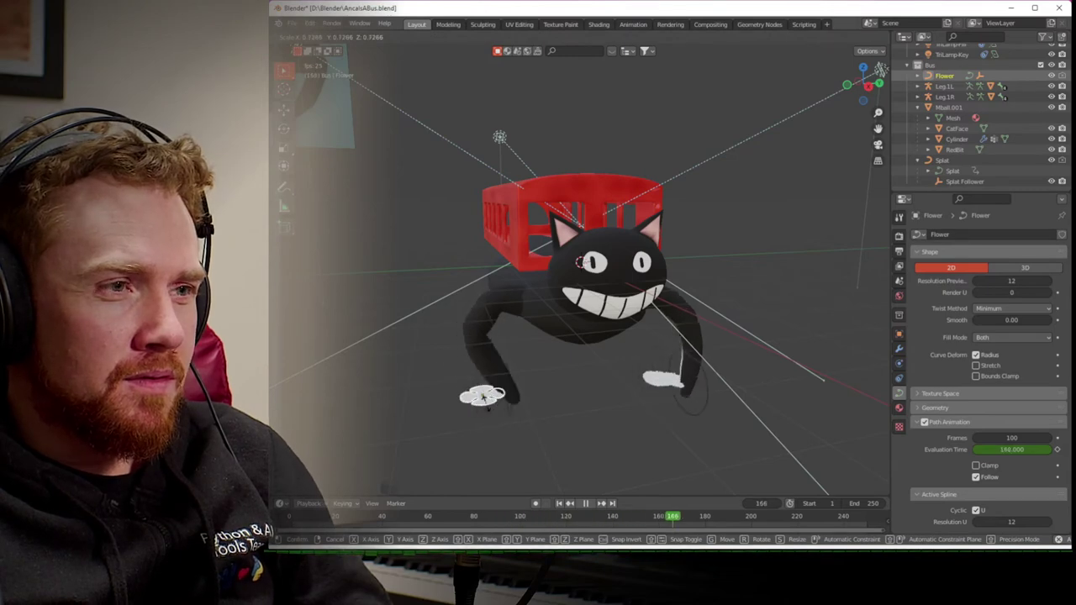
left_click(529, 425)
left_click(585, 453)
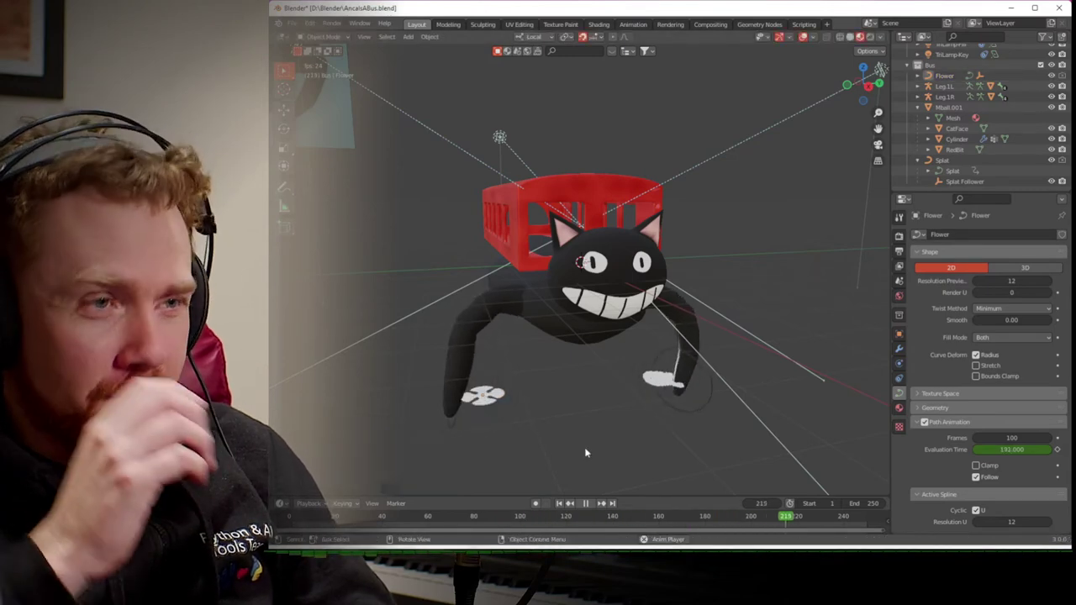
key("space")
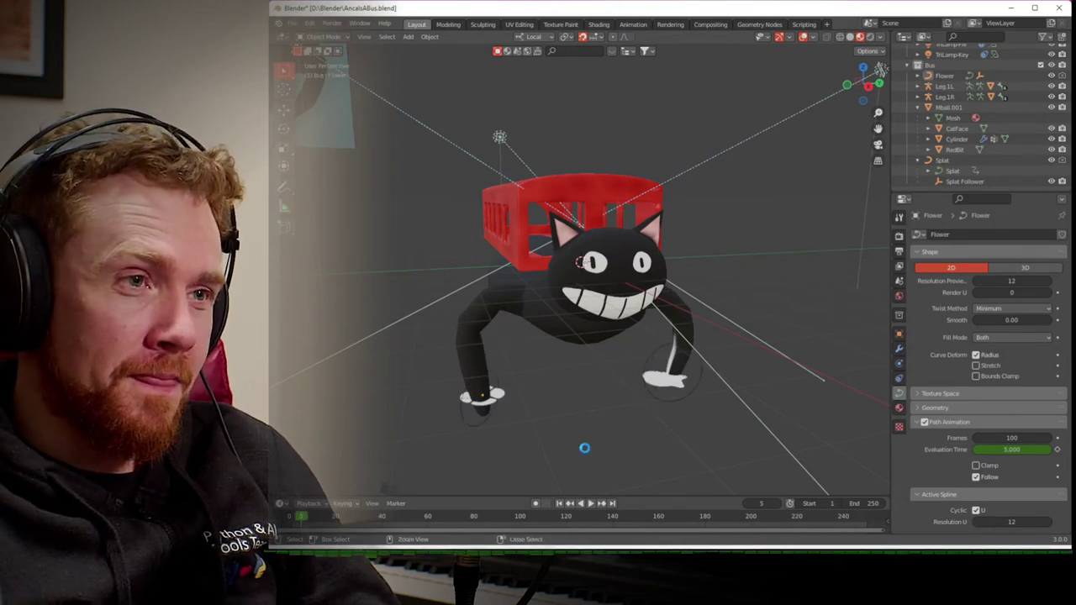
key("ctrl+s")
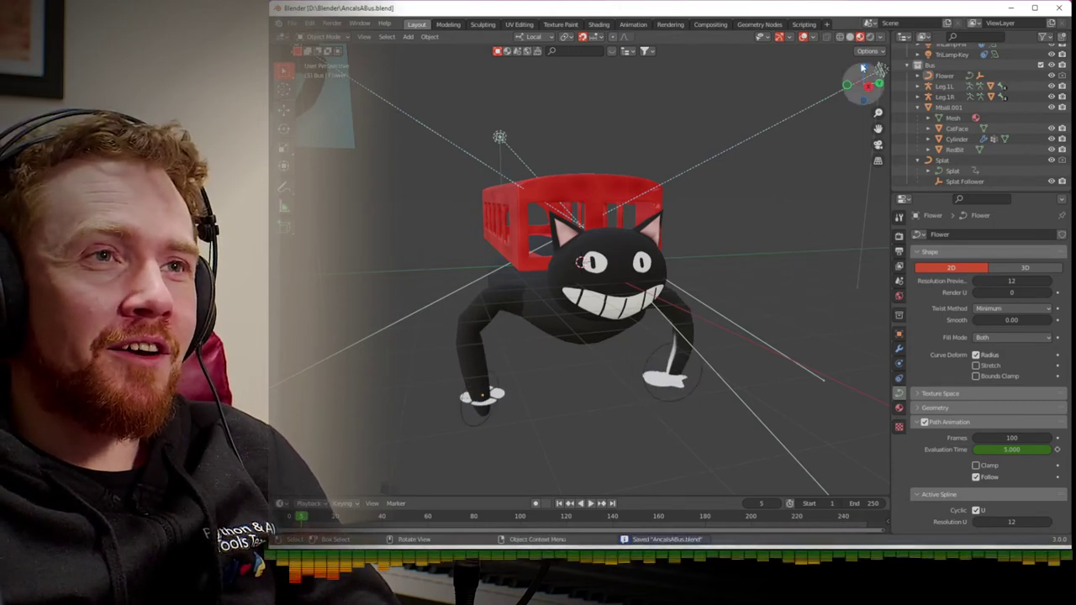
left_click(862, 67)
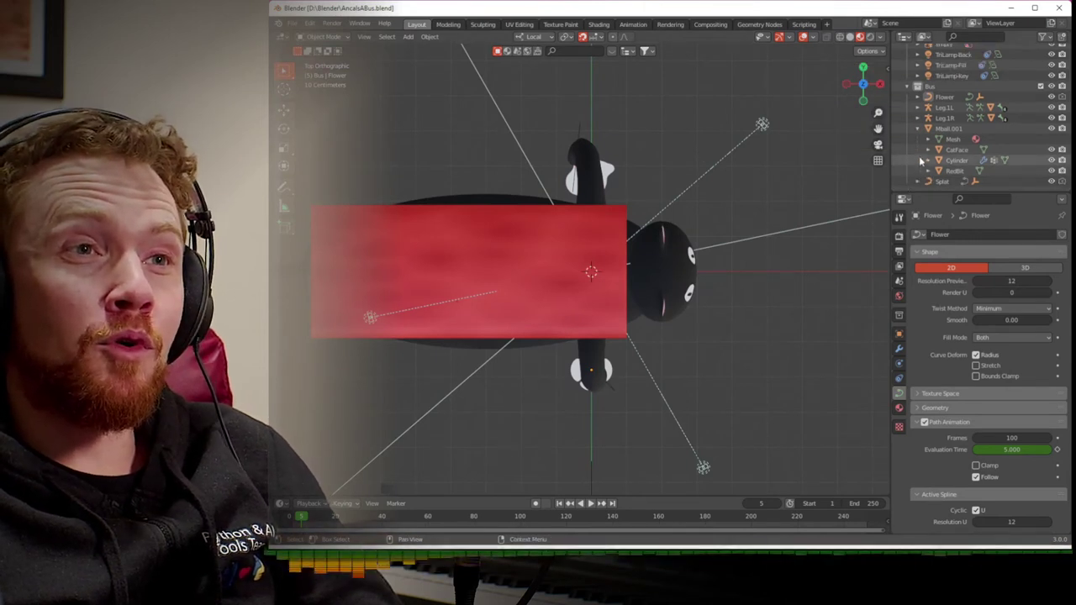
- Add an Array modifier to the Surface.002 leg mesh under Leg.1L
scroll(945, 121, "up", 2)
left_click(943, 108)
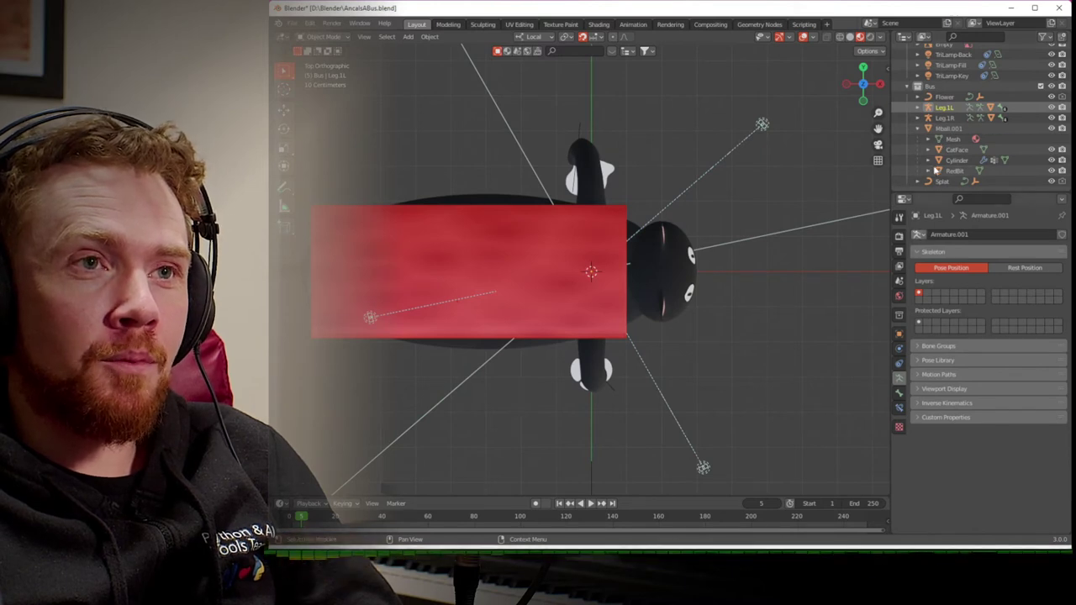
left_click(918, 108)
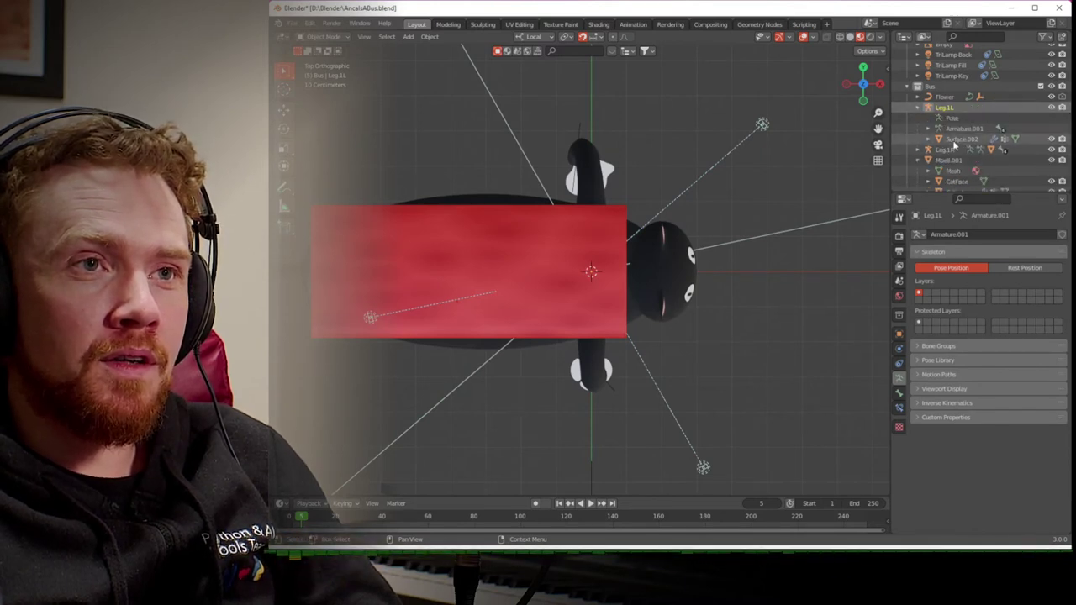
left_click(958, 139)
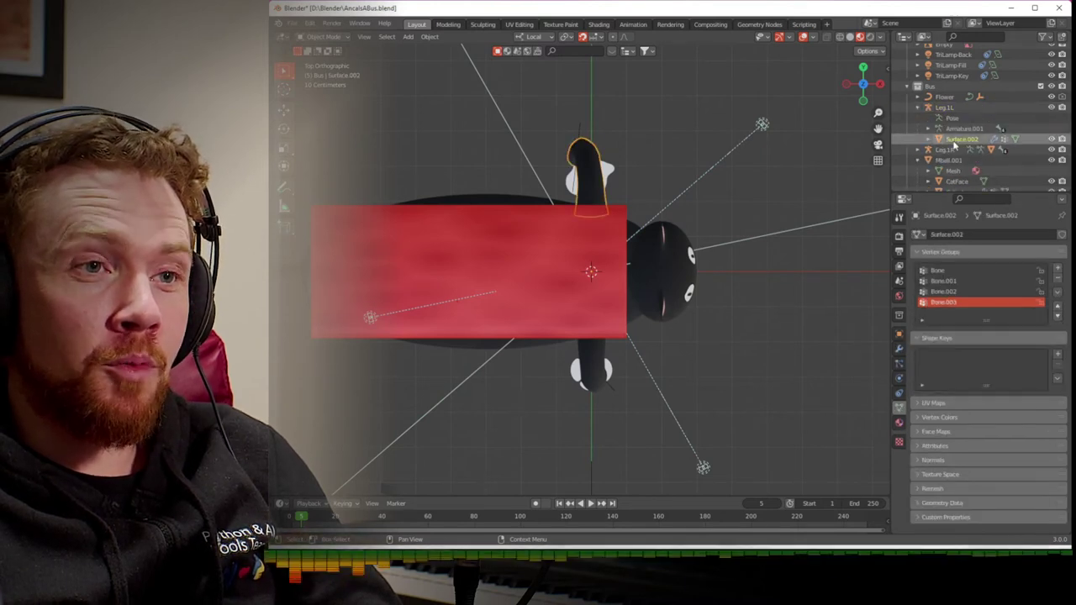
left_click(899, 350)
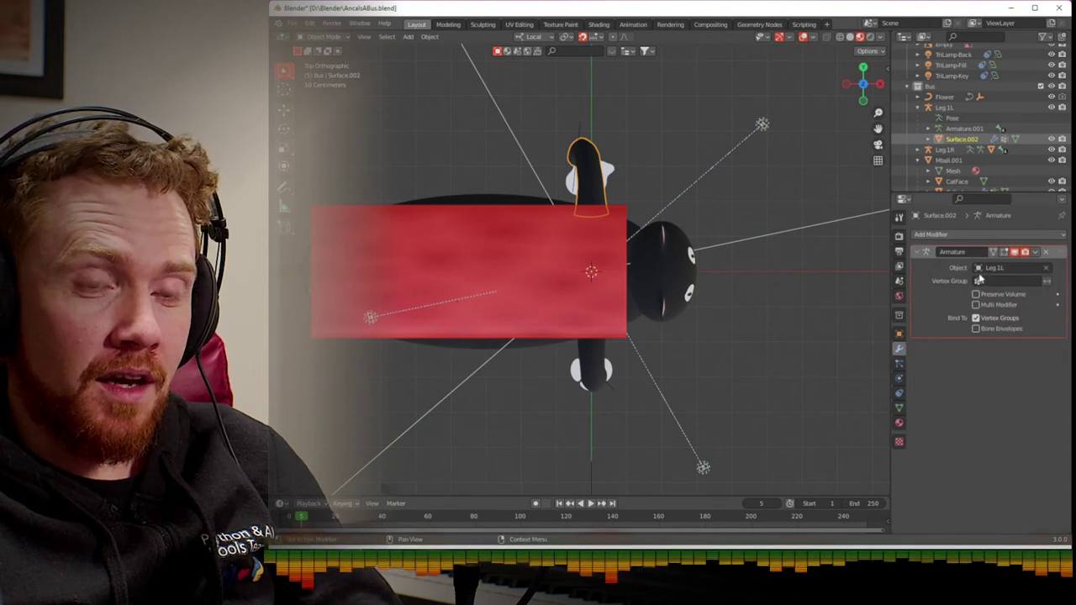
left_click(977, 233)
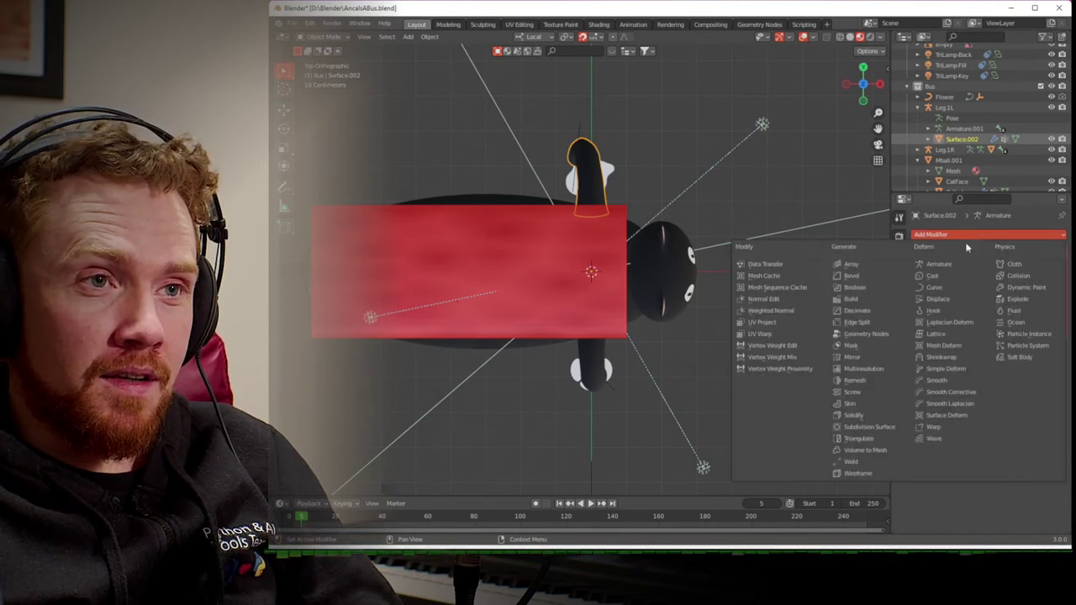
left_click(861, 265)
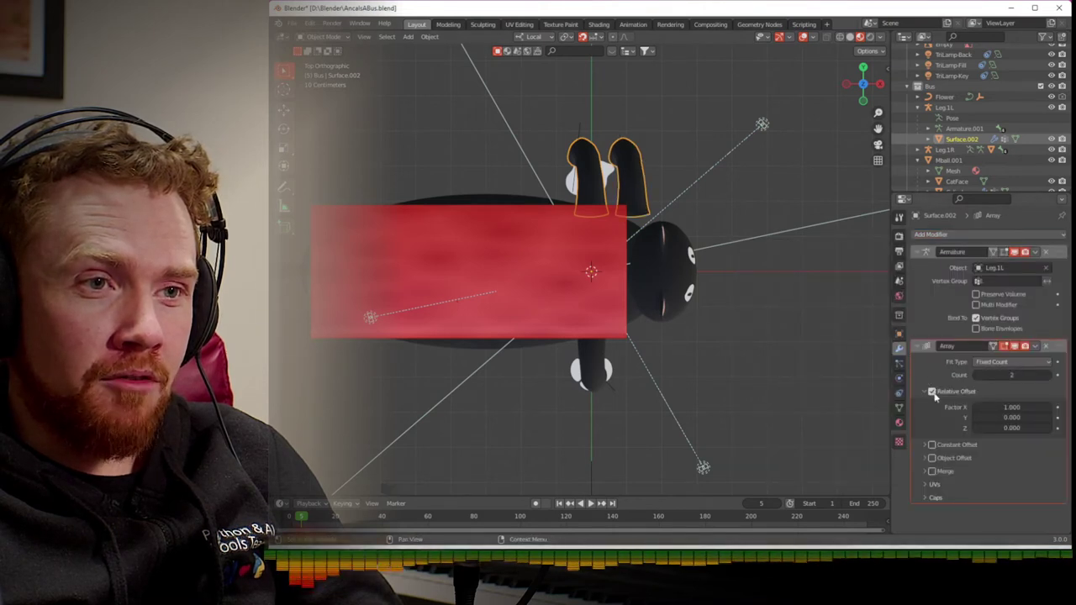
- Set the array's relative offset Factor X to -1.5 after first trying -2
left_click(991, 407)
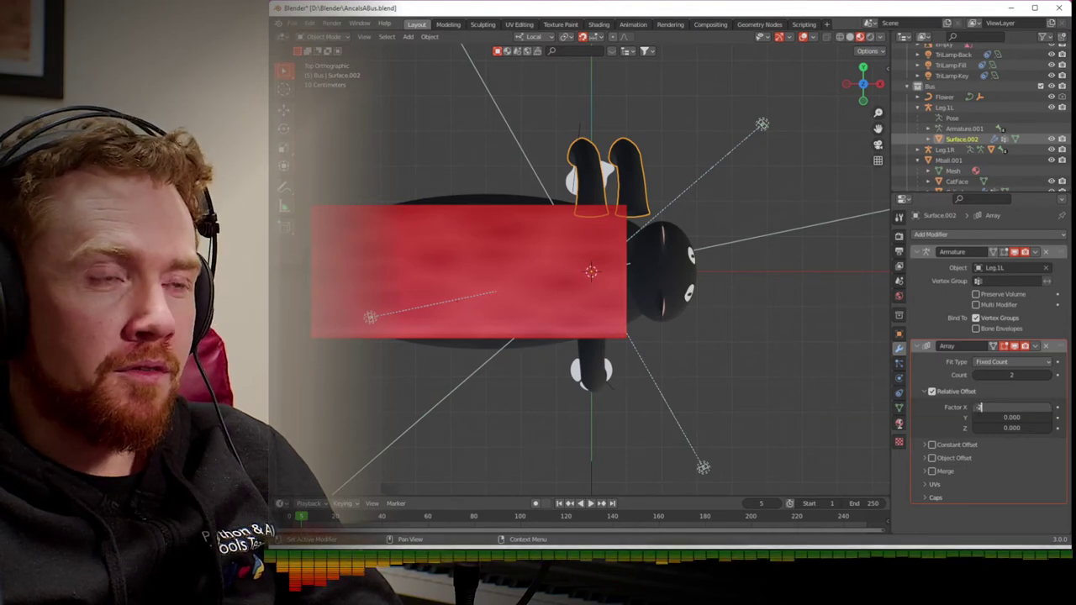
type("-2")
key("Return")
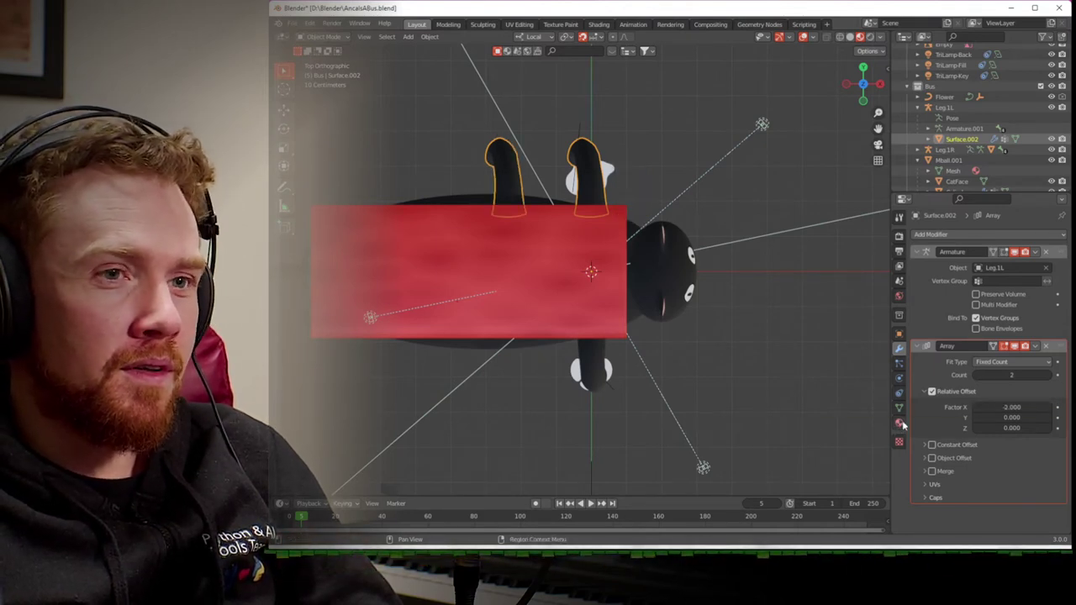
left_click(1020, 405)
type("-1.5")
key("Return")
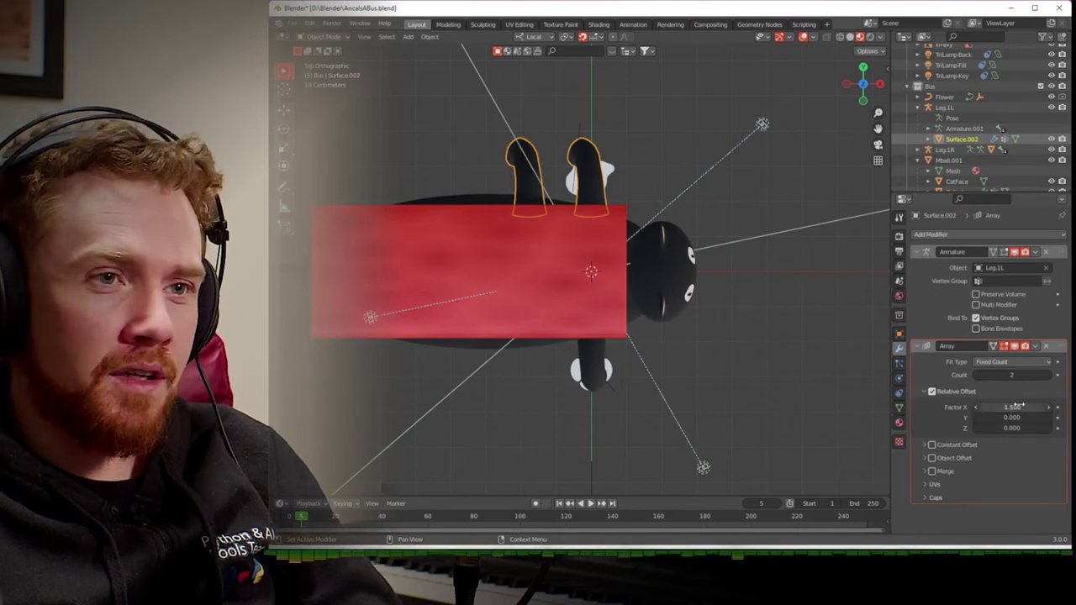
- Inspect the array's Object Offset, Constant Offset and Caps settings without changing them
left_click(926, 458)
left_click(924, 459)
left_click(925, 449)
left_click(924, 450)
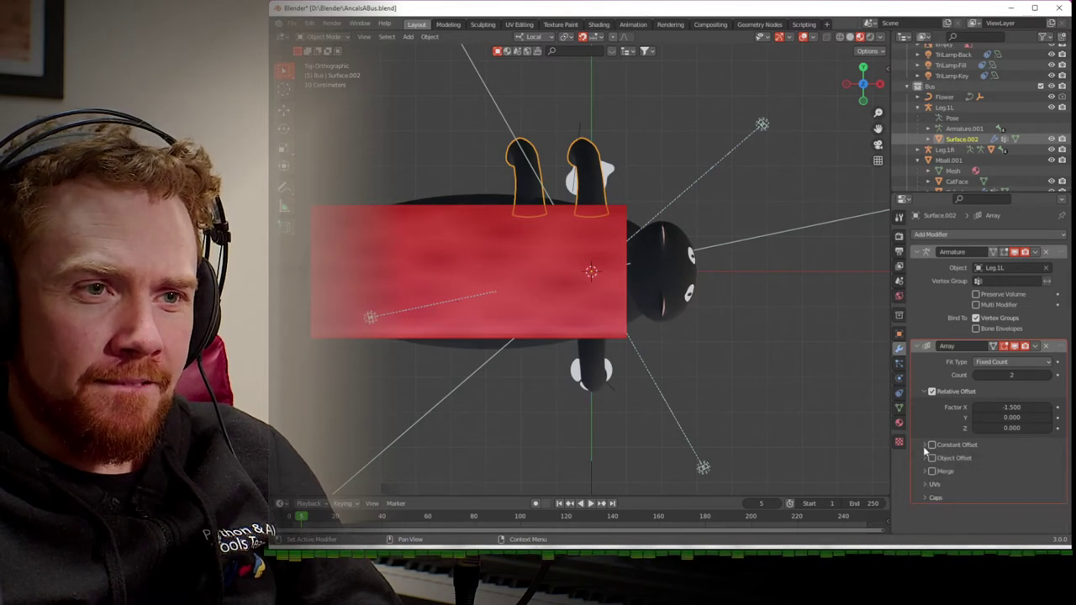
left_click(925, 498)
left_click(926, 498)
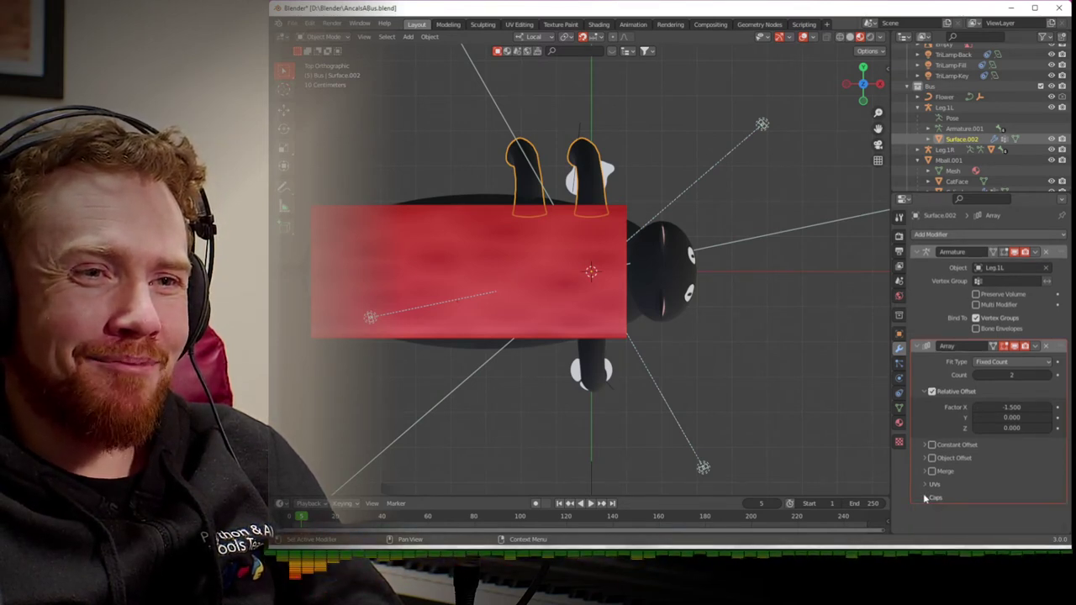
left_click(926, 446)
left_click(925, 446)
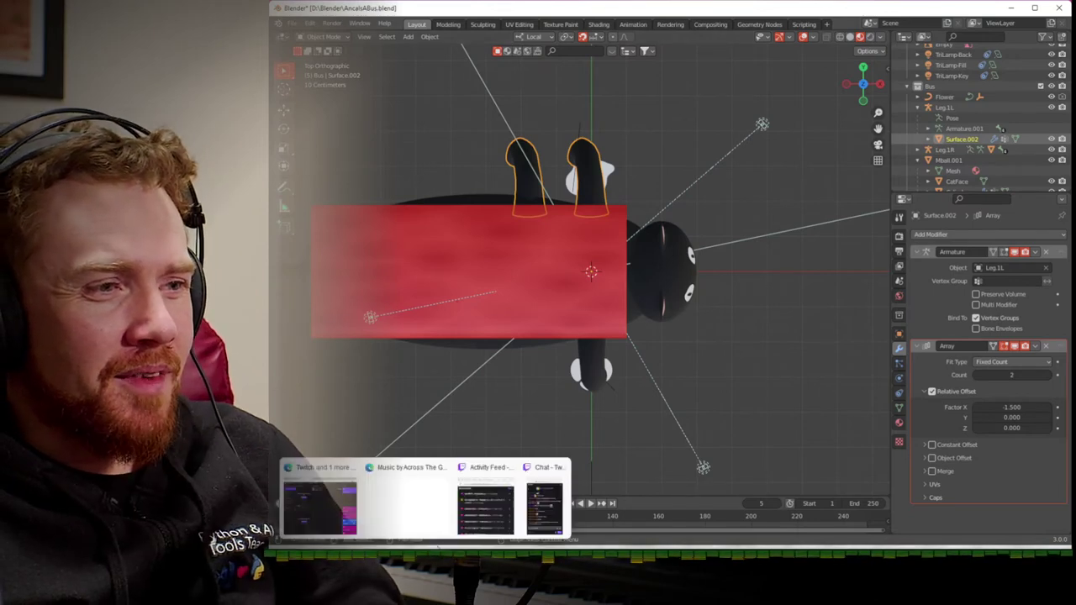
left_click(409, 514)
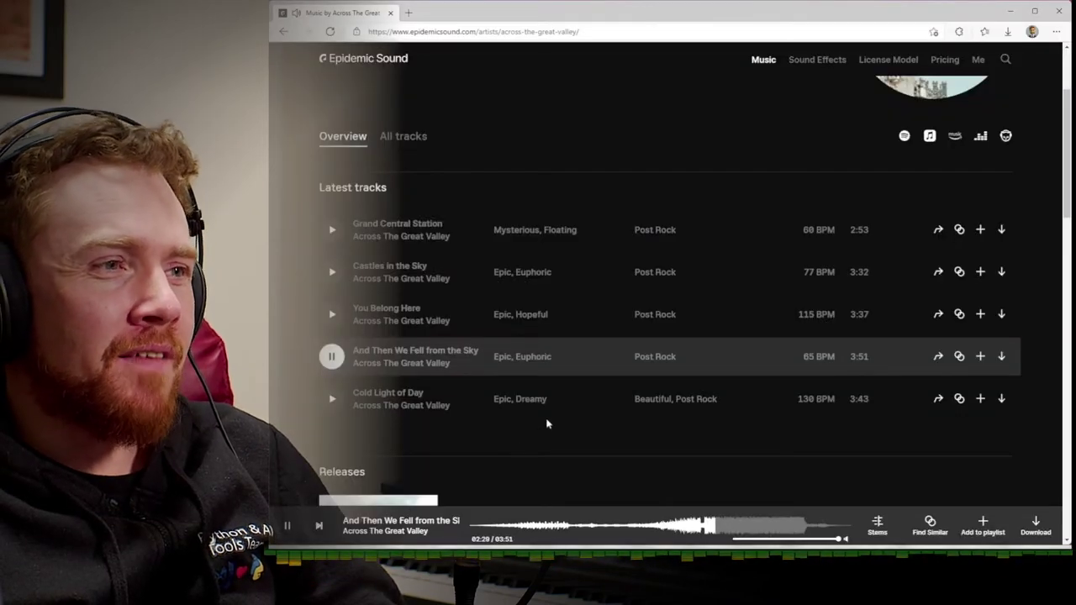
scroll(563, 430, "down", 2)
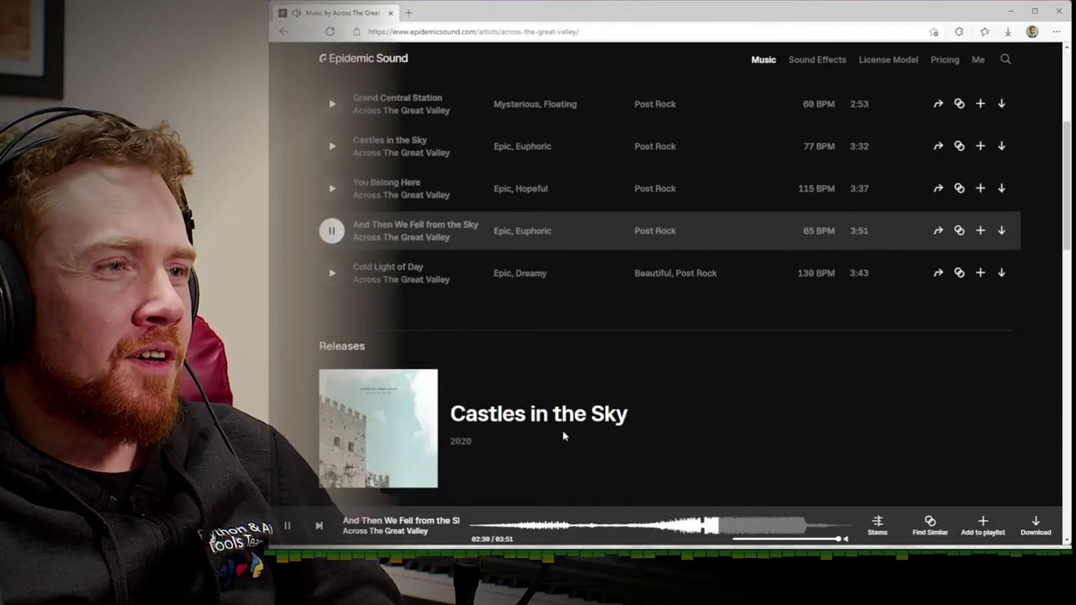
scroll(582, 428, "down", 3)
scroll(583, 429, "down", 4)
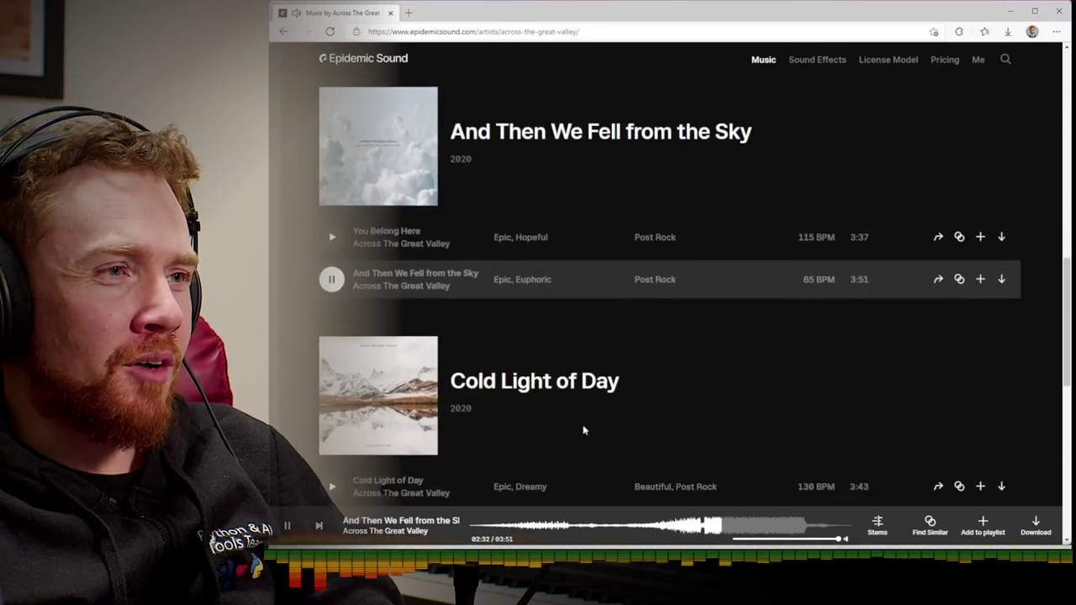
scroll(584, 431, "up", 10)
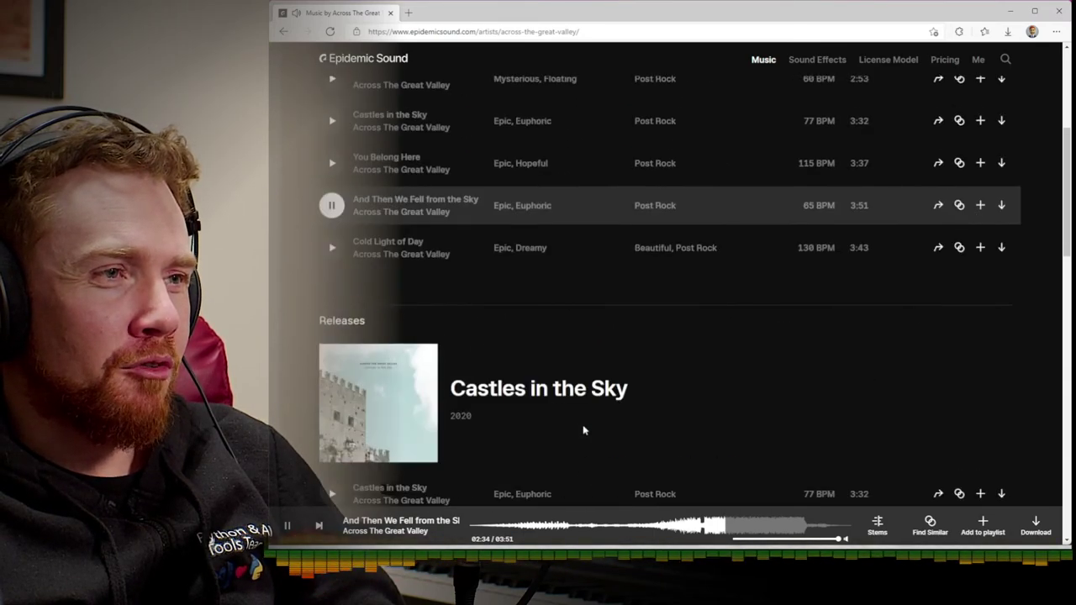
scroll(673, 404, "down", 1)
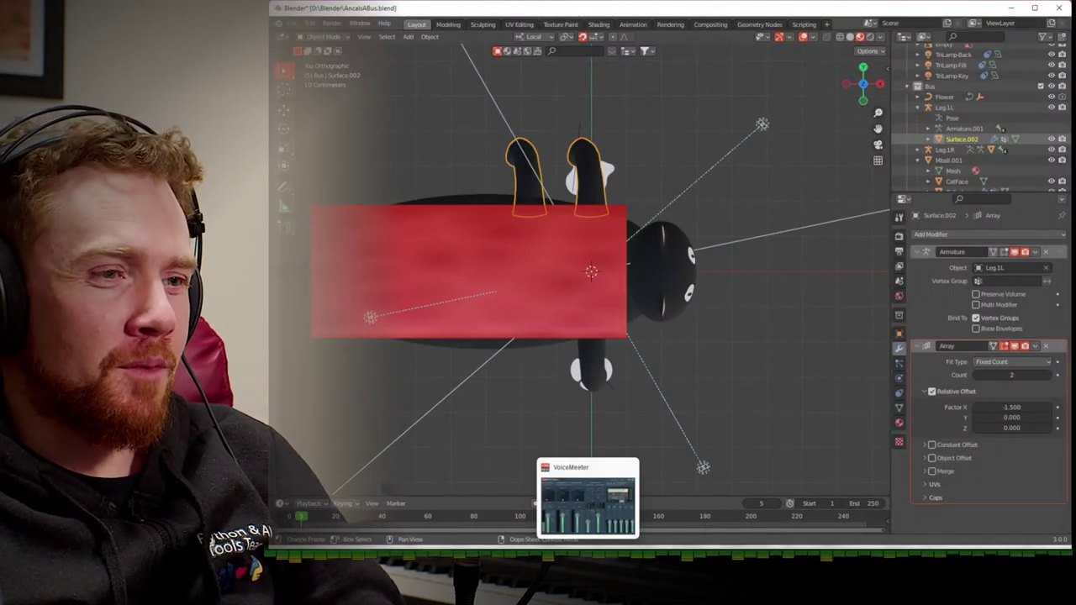
- Nudge the VoiceMeeter virtual input gain up, then return to Blender and orbit the cat bus
left_click(588, 551)
left_click_drag(781, 428, 785, 420)
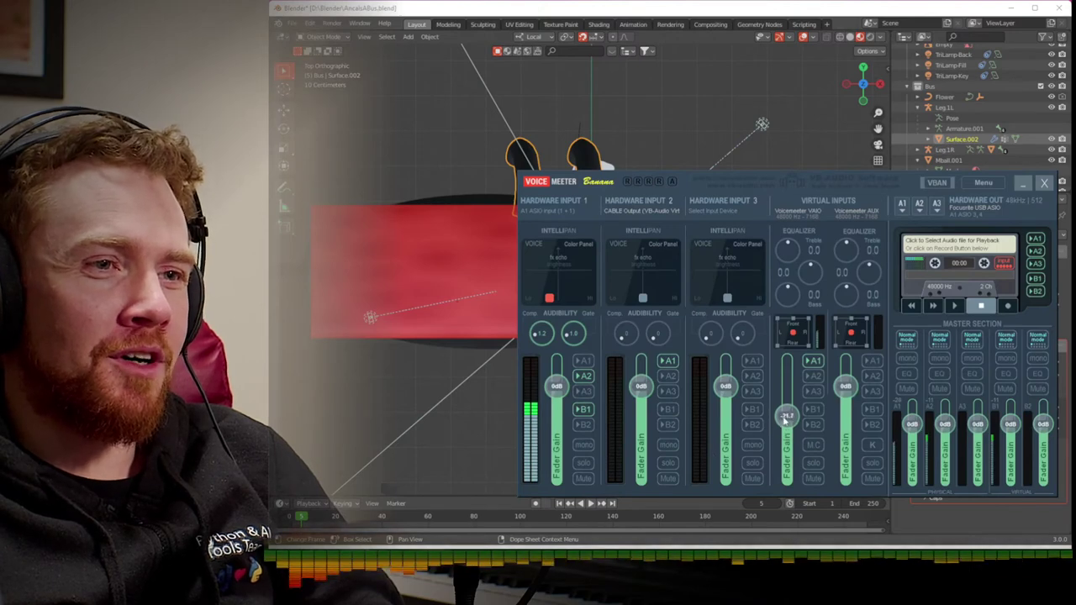
left_click(835, 16)
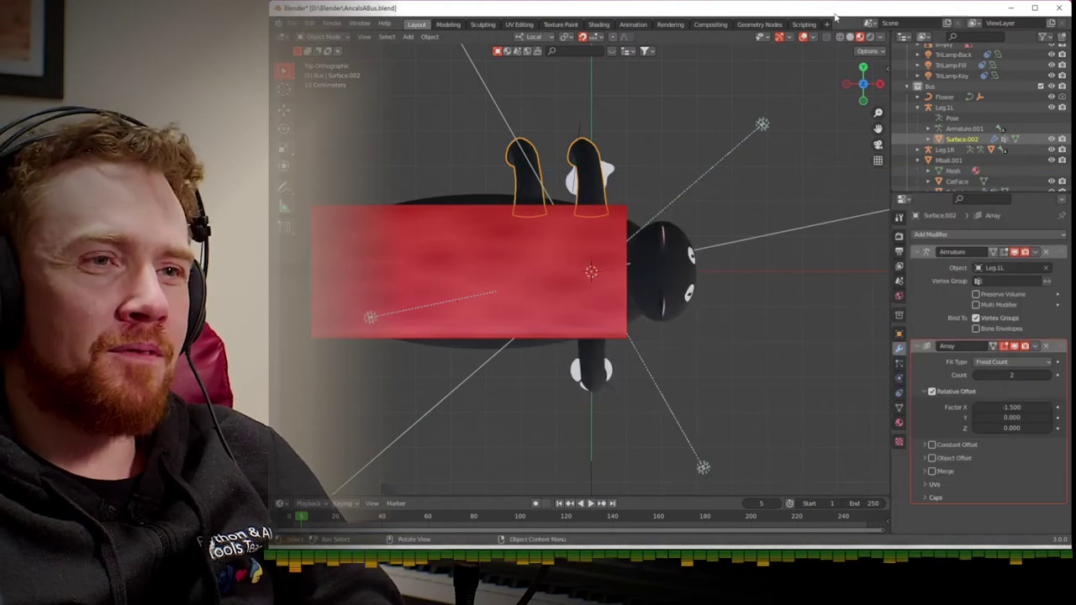
middle_click_drag(744, 344, 521, 353)
left_click(501, 393)
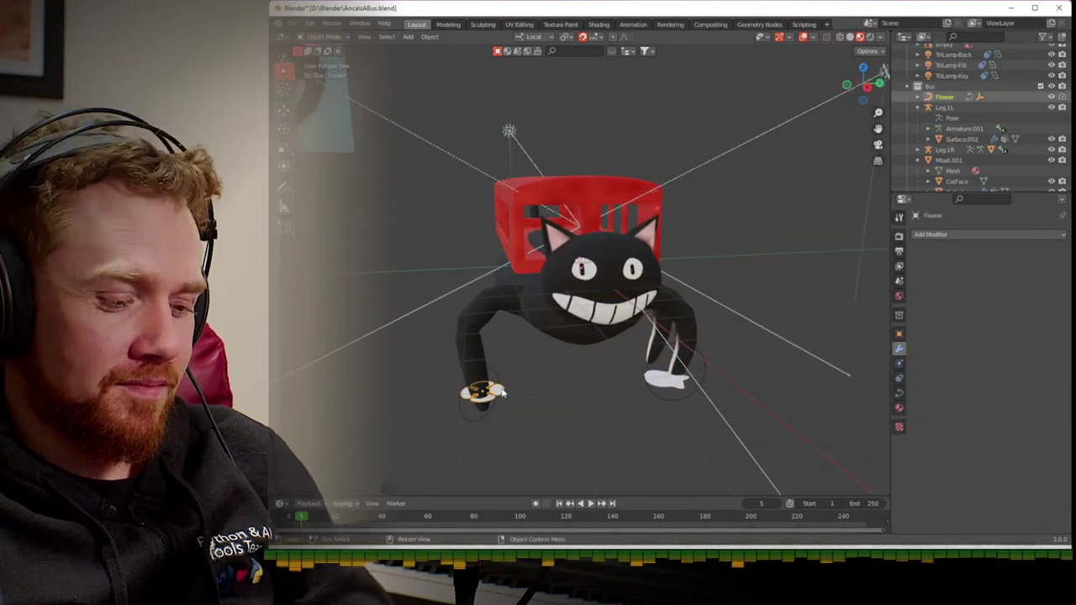
- Rotate the Flower and Splat feet about their vertical axis
key("g")
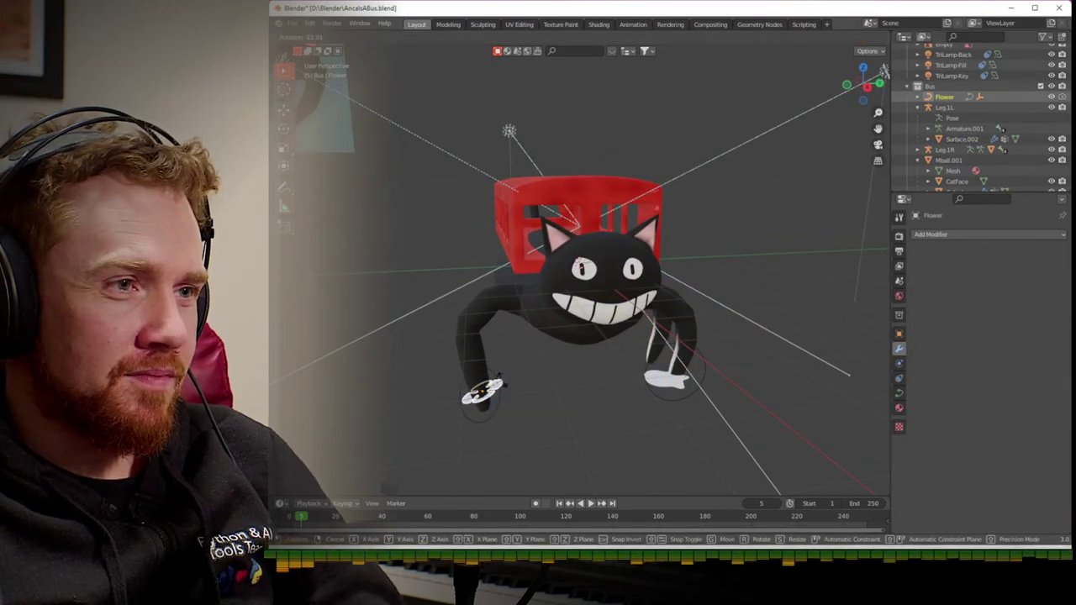
left_click(575, 385)
left_click(659, 384)
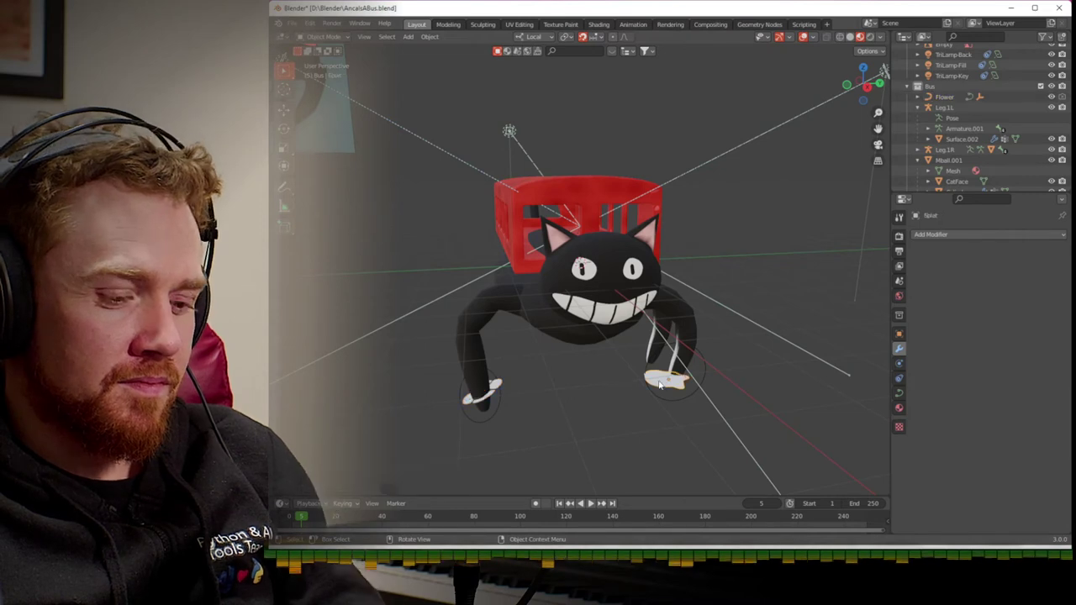
key("r")
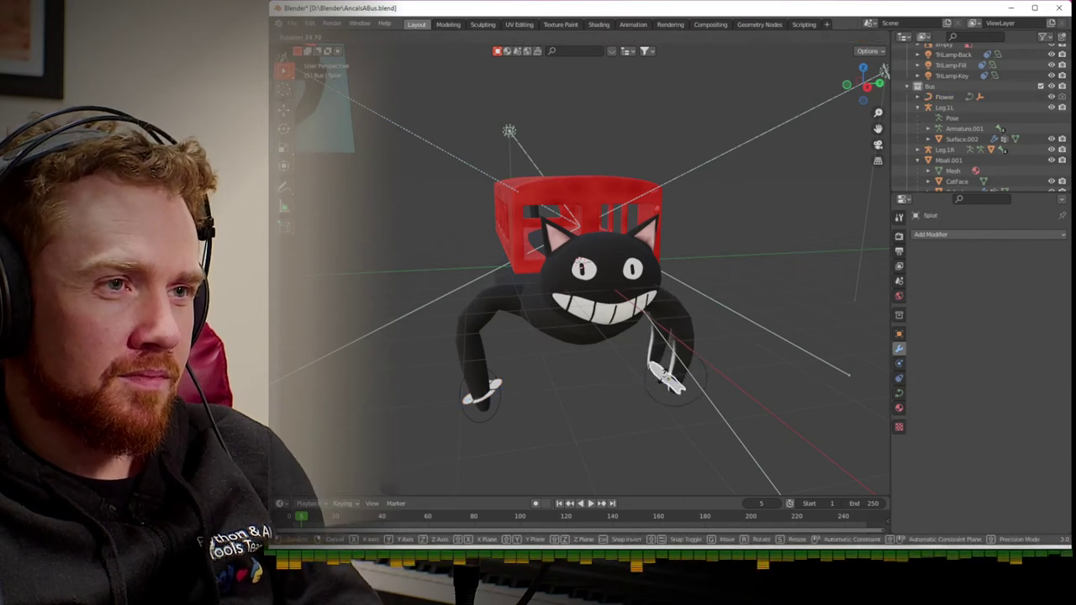
left_click(574, 446)
- Play the walk animation, stop it, rewind to frame 1 and select the left leg
key("space")
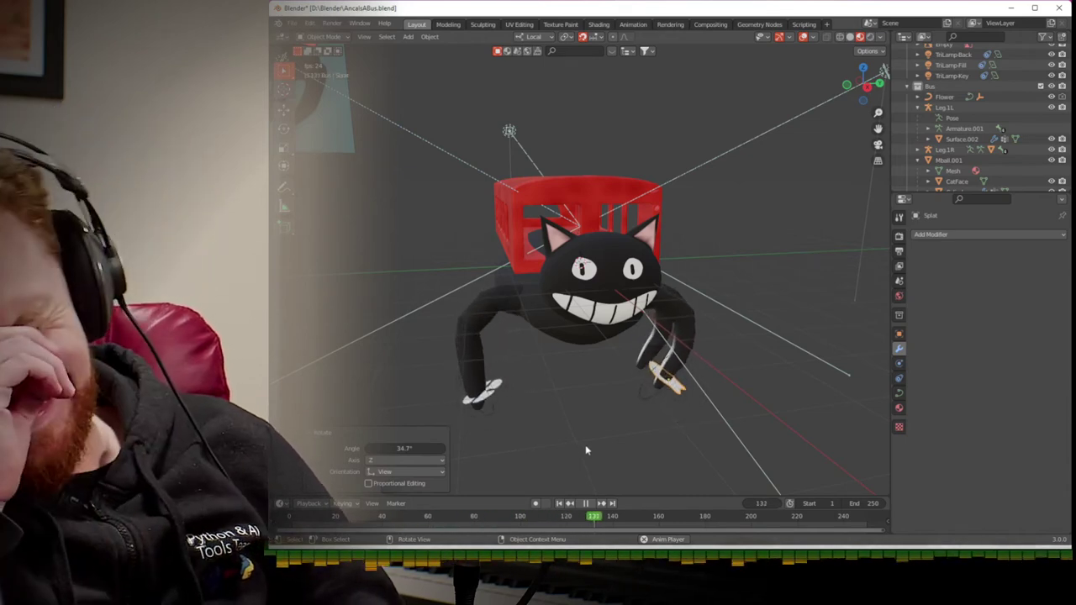
key("space")
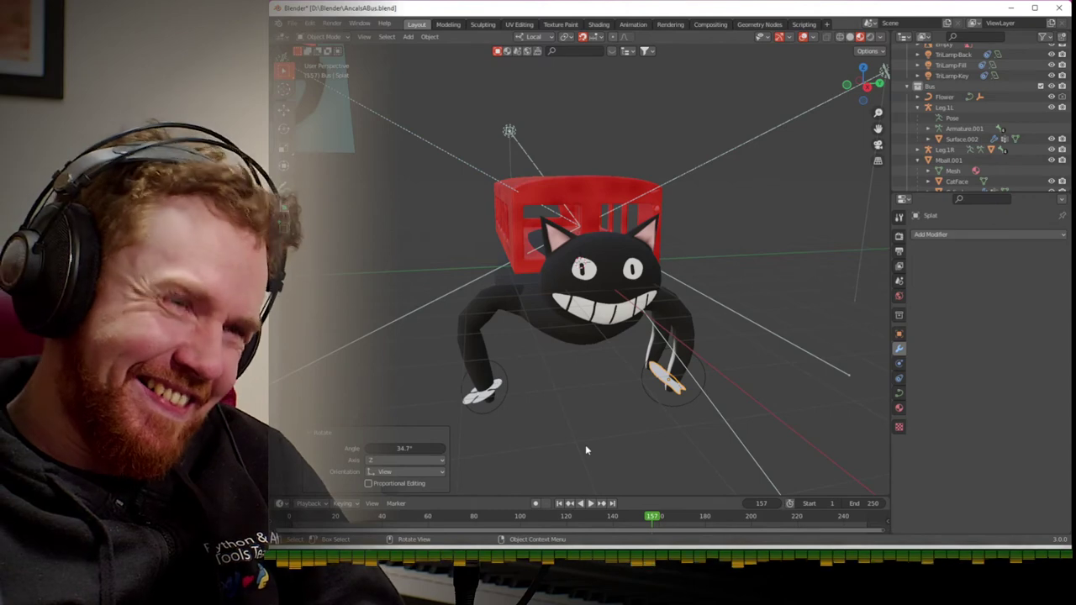
key("shift+Left")
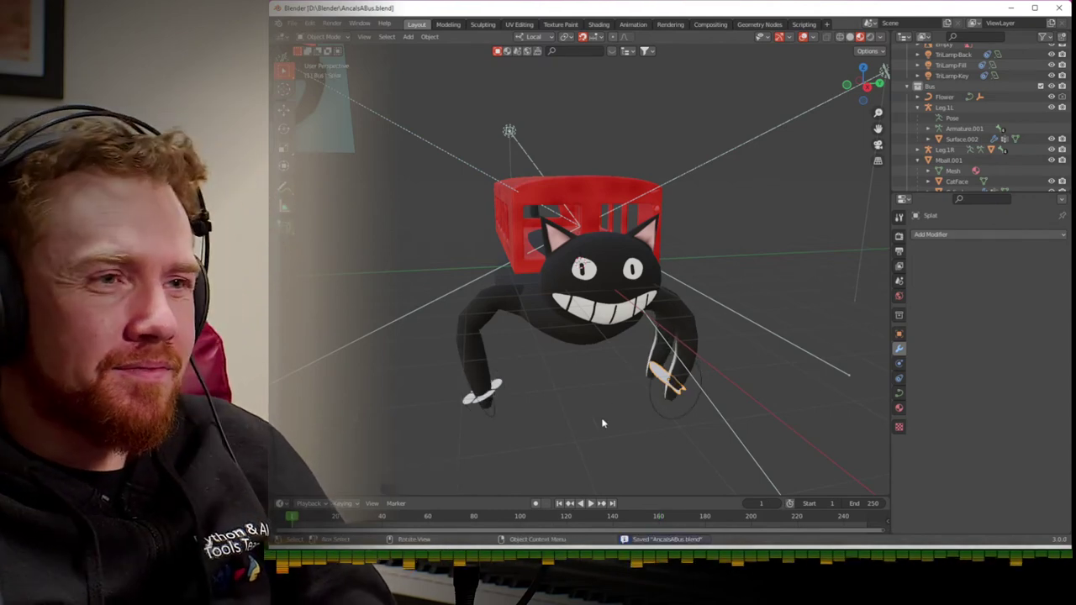
left_click(684, 349)
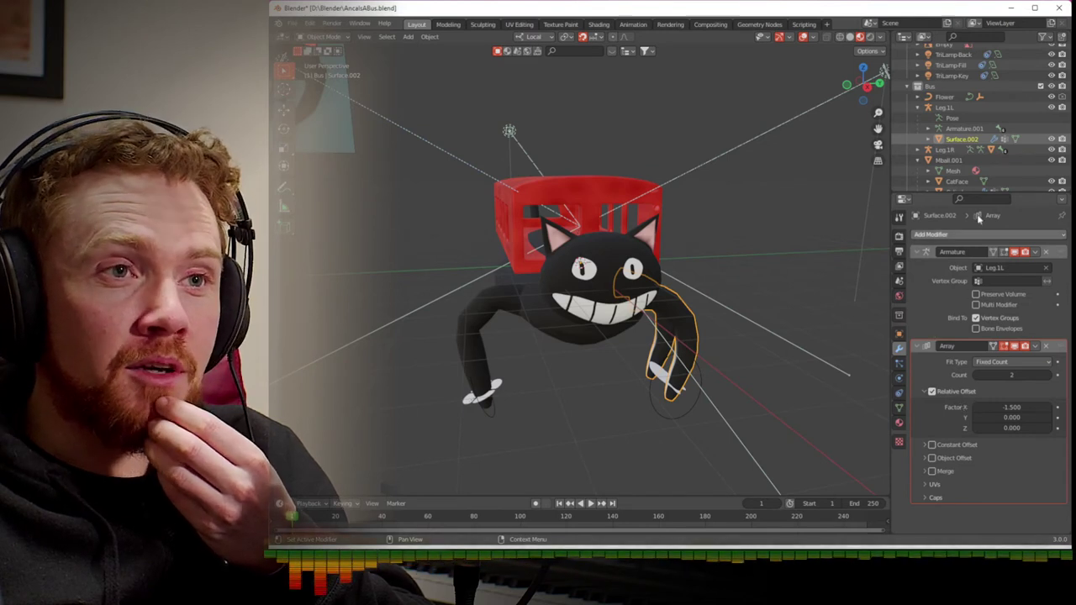
- Delete the Array modifier from the left leg's Surface.002 mesh
left_click(977, 235)
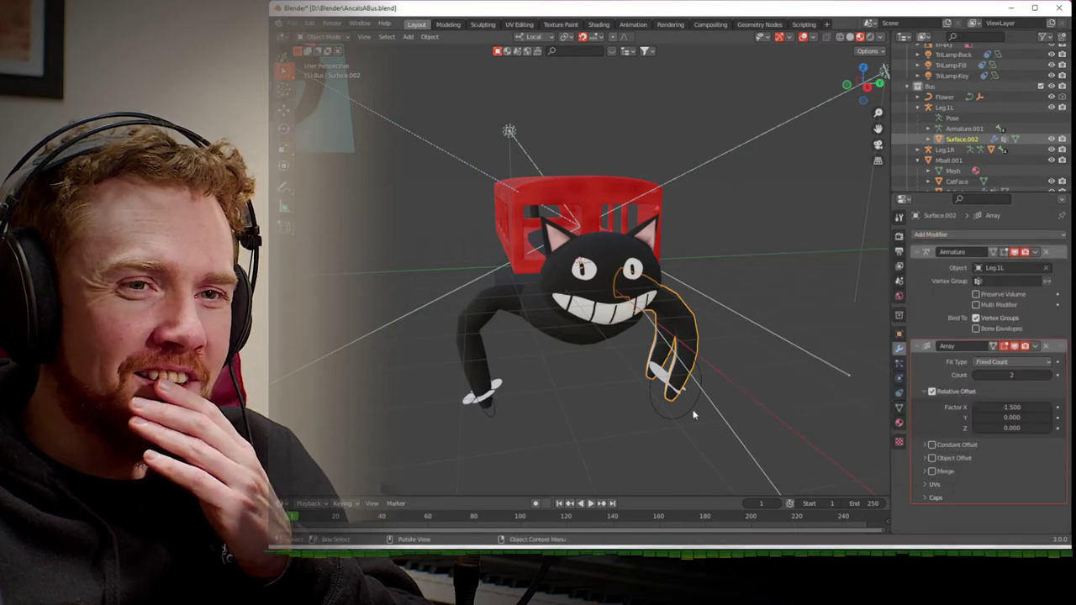
middle_click_drag(694, 414, 672, 416)
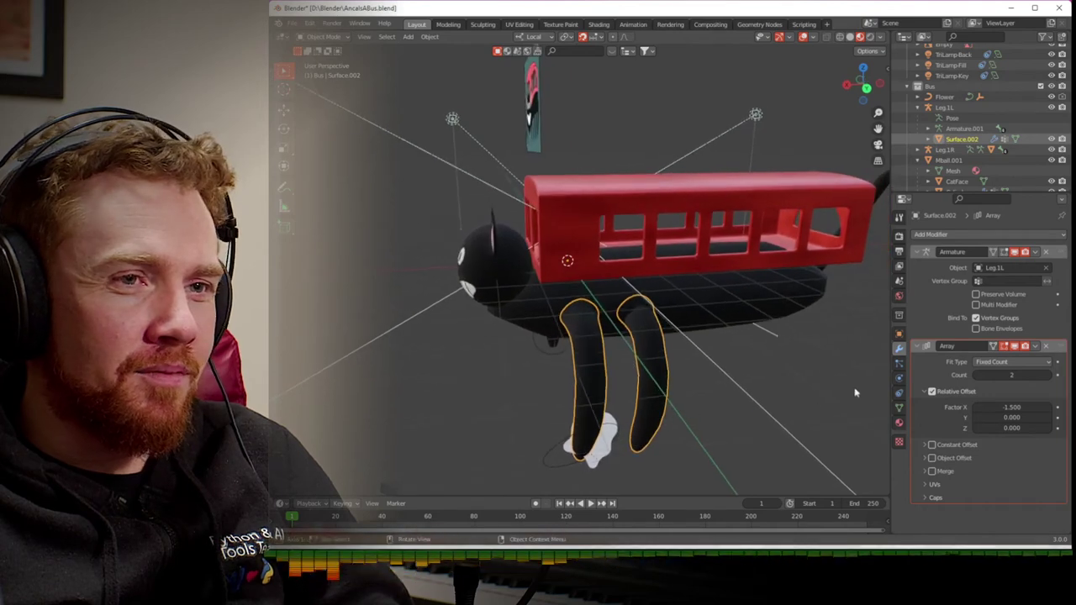
left_click(1046, 347)
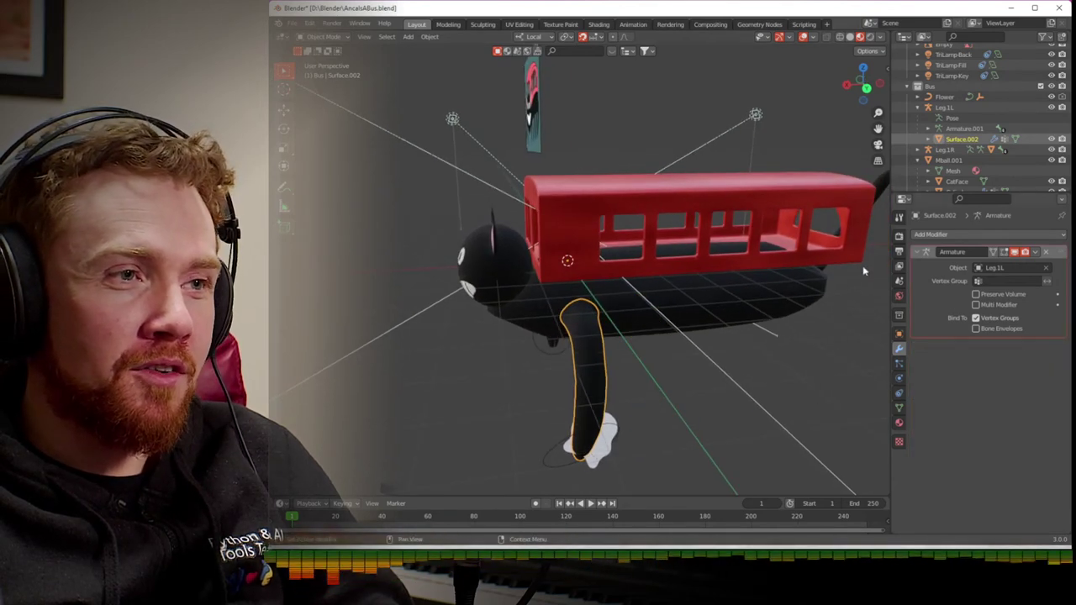
- Switch to top view and select the Leg.1R and Leg.1L rigs in the Outliner
left_click(863, 70)
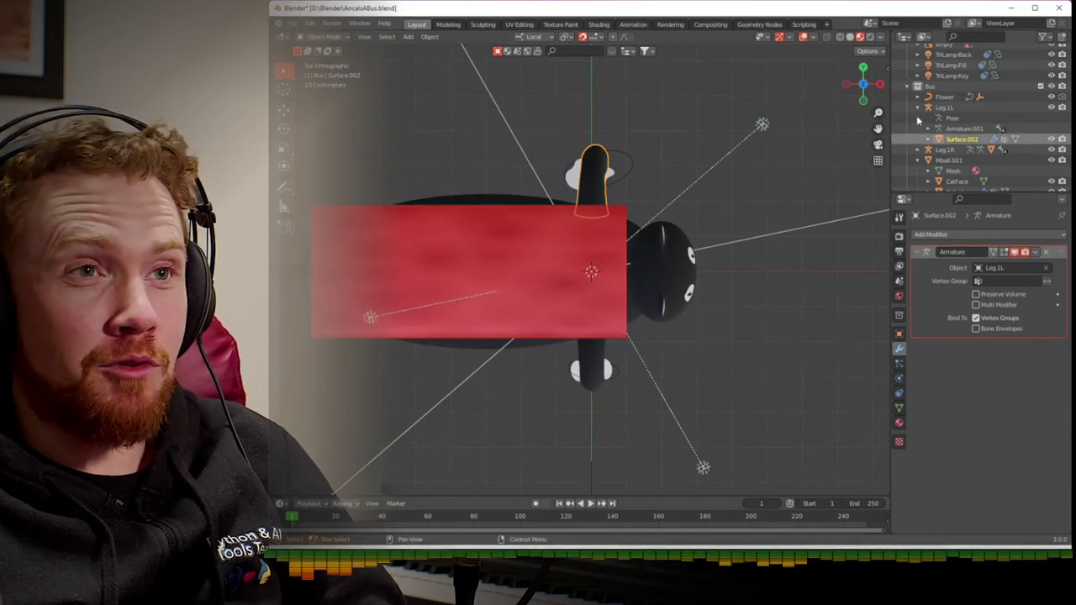
left_click(918, 107)
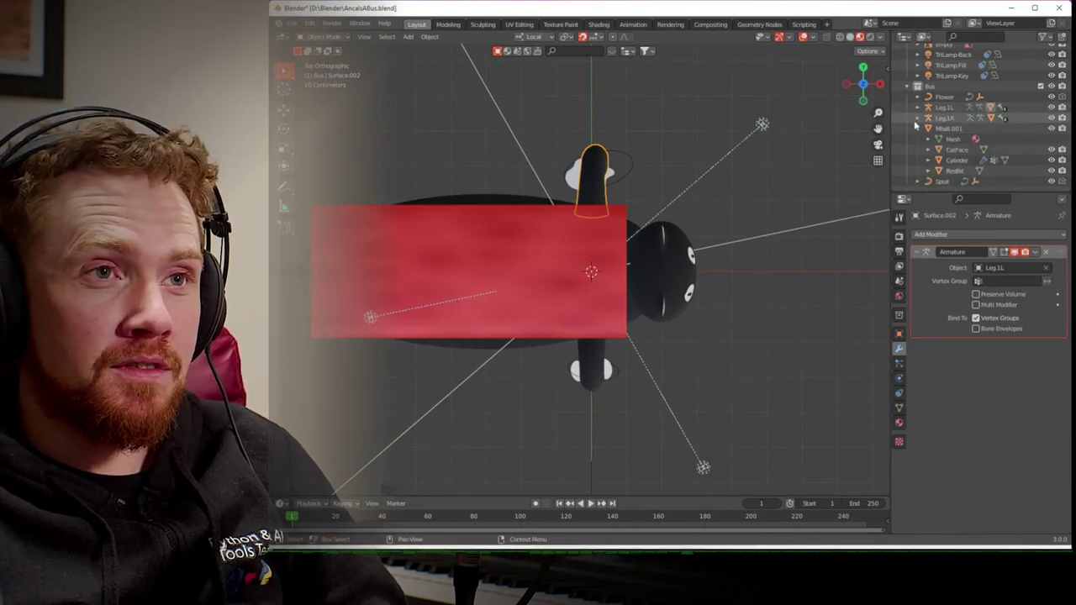
left_click(918, 108)
left_click(918, 149)
scroll(919, 154, "down", 1)
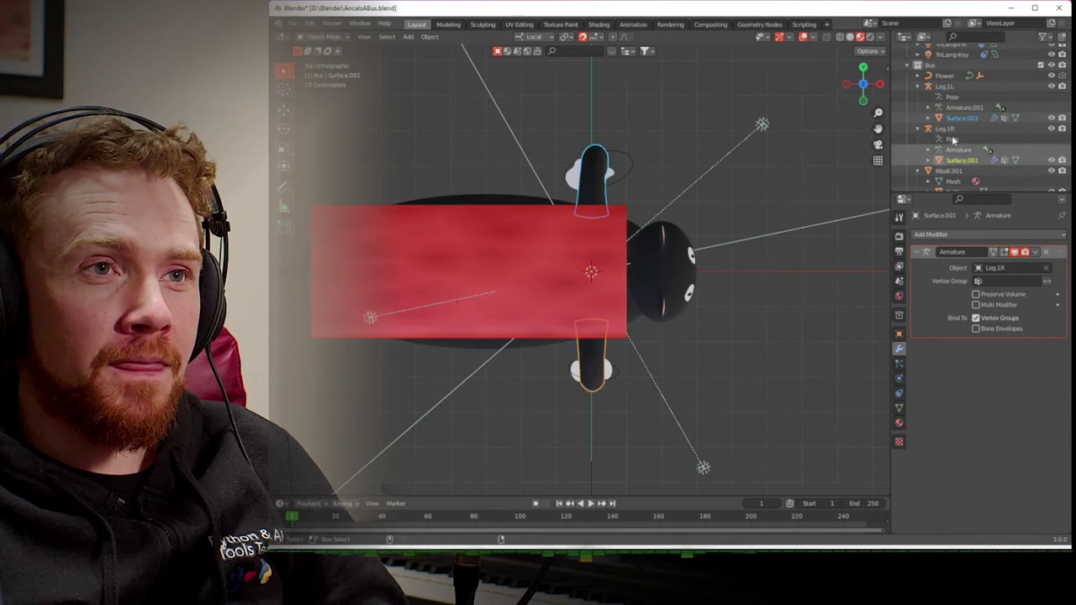
left_click(948, 129)
left_click(945, 86, "ctrl")
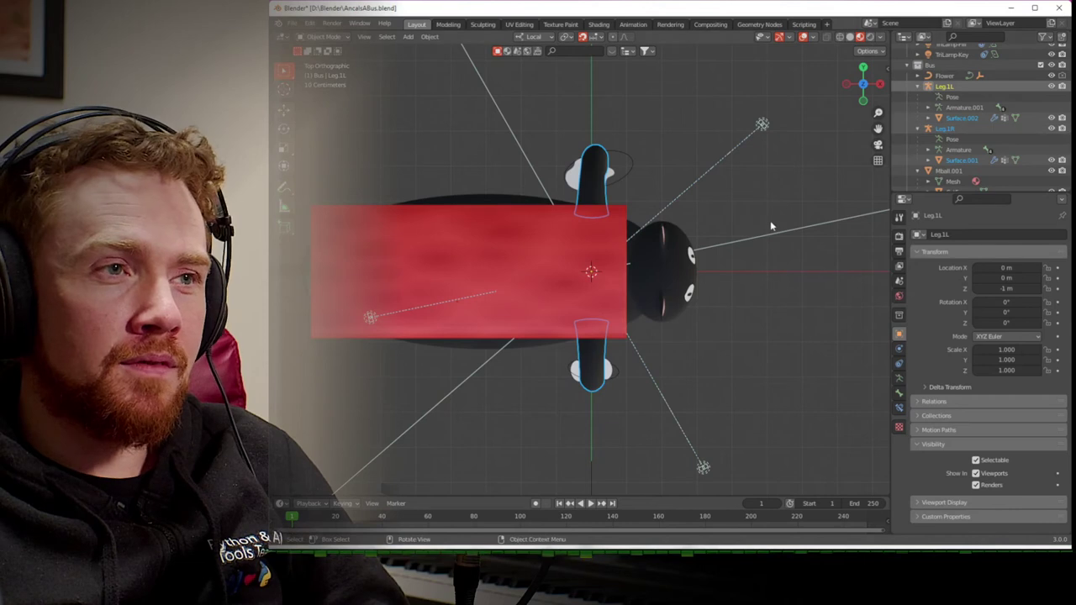
- Duplicate the leg rig pair three times, each copy moved further back along local X
key("shift+d")
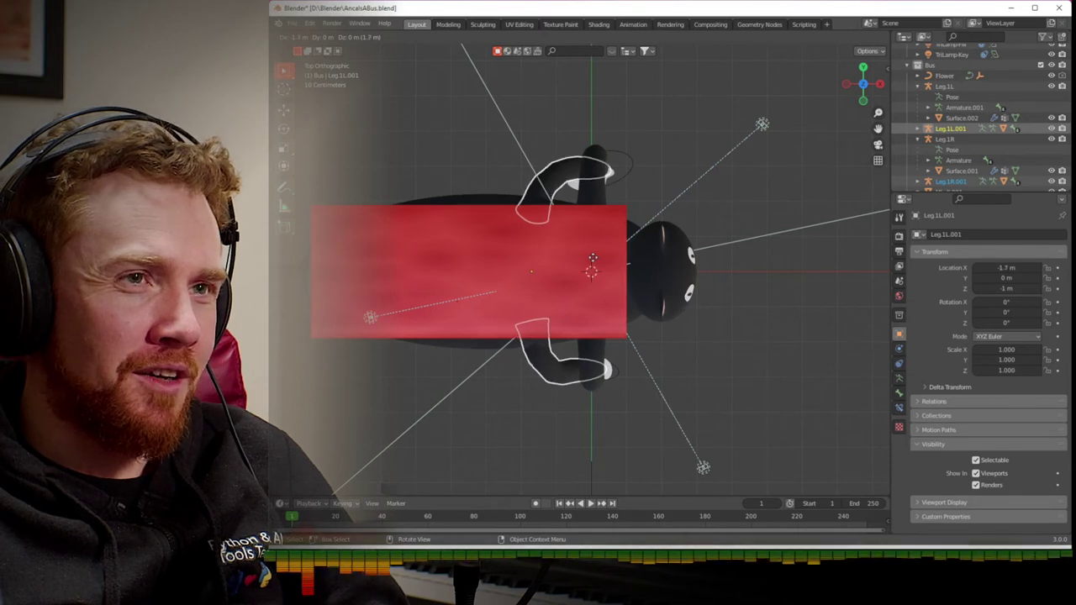
left_click(593, 263)
key("shift+d")
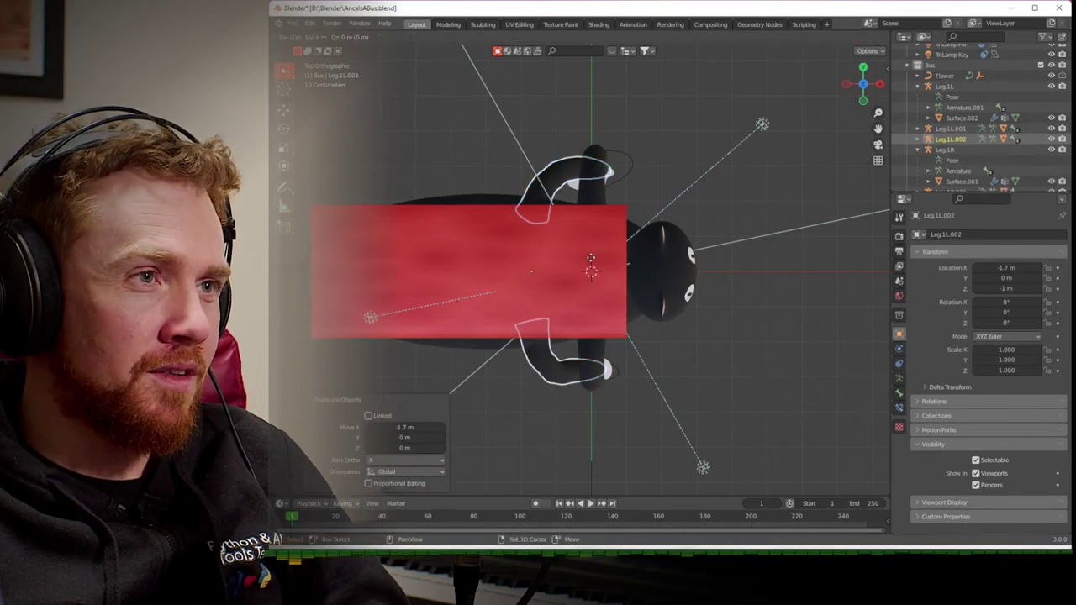
left_click(522, 253)
key("shift+d")
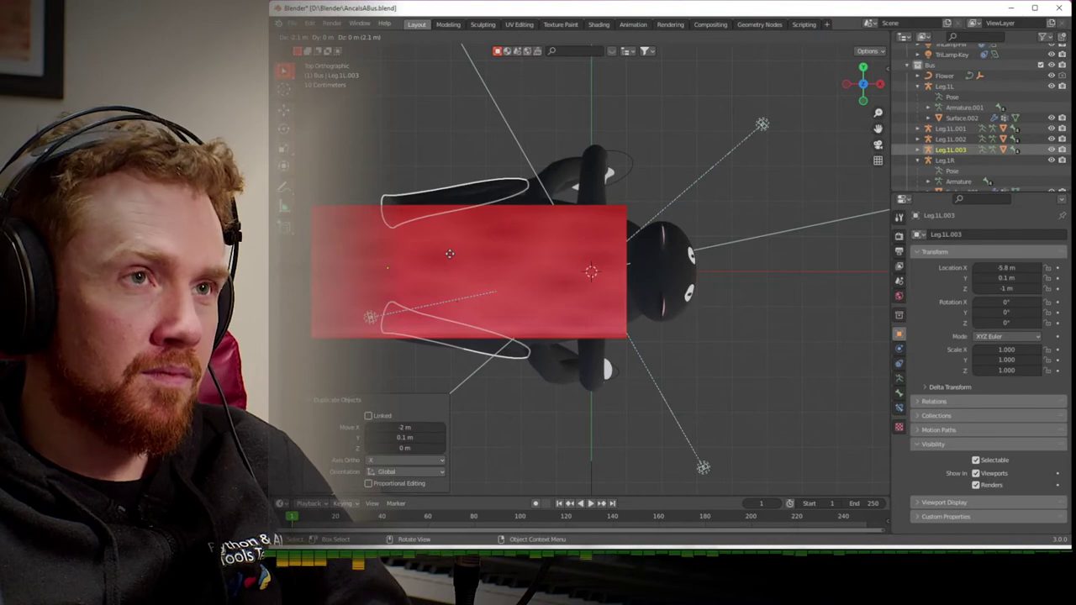
key("x")
key("x")
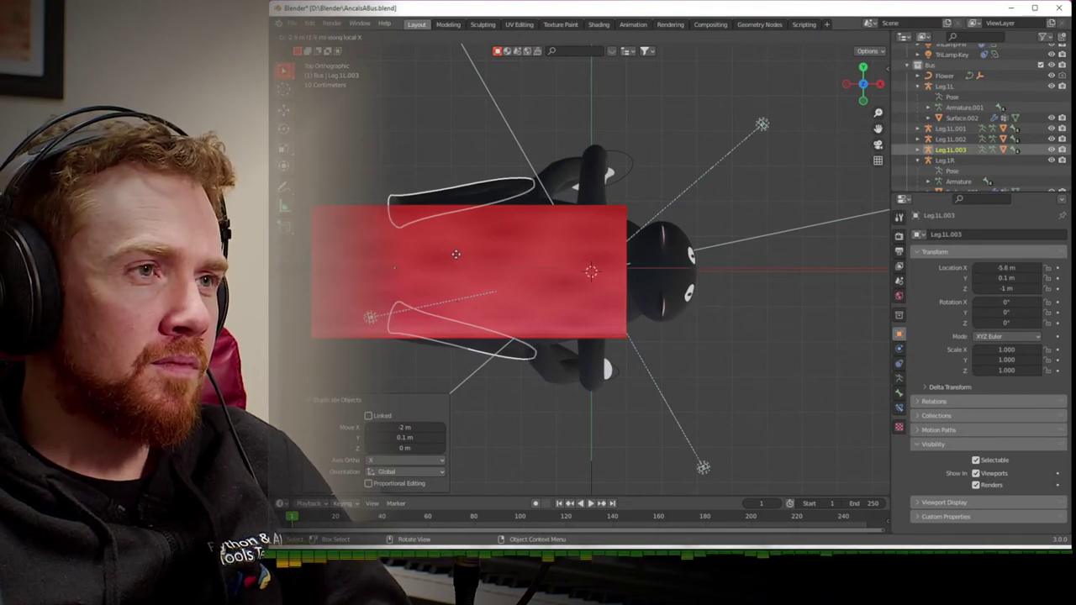
left_click(455, 254)
- Play the animation to check all legs walking, then stop and return to top view
middle_click_drag(657, 254, 412, 157)
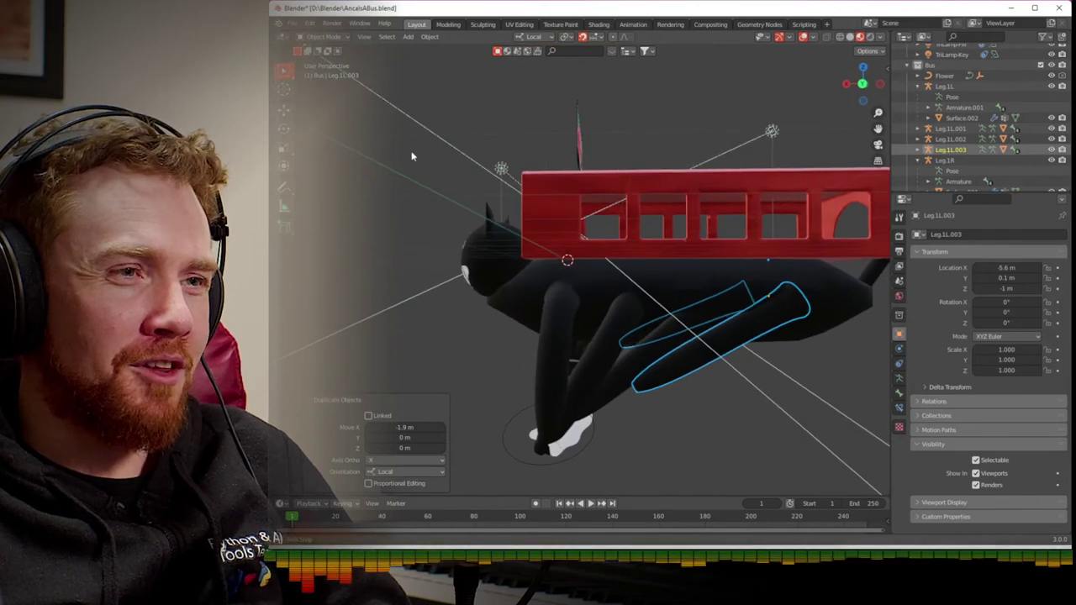
middle_click_drag(487, 366, 734, 367)
key("space")
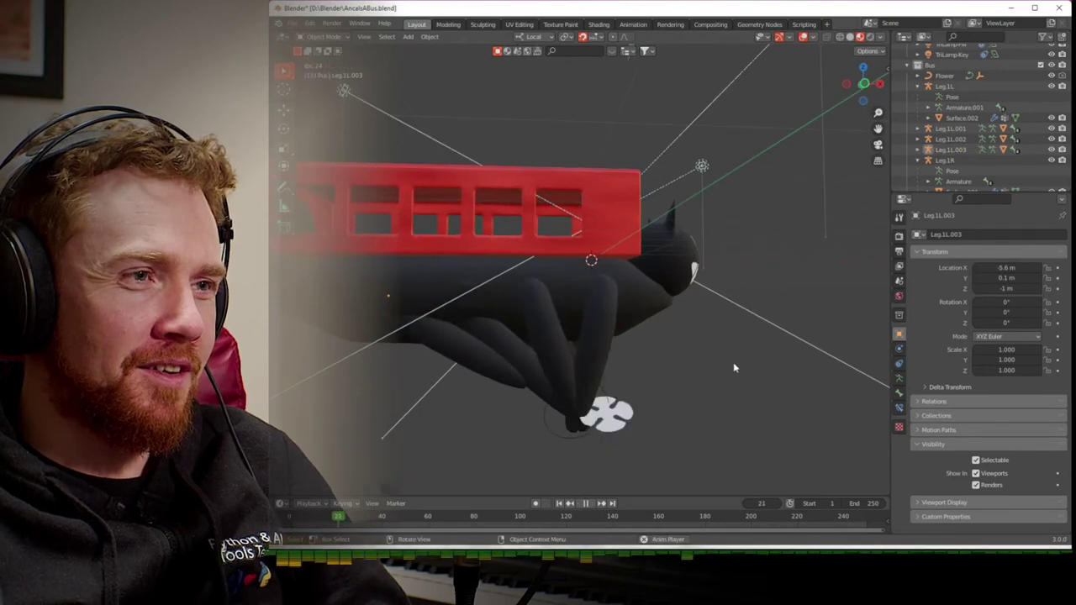
middle_click_drag(733, 367, 607, 393)
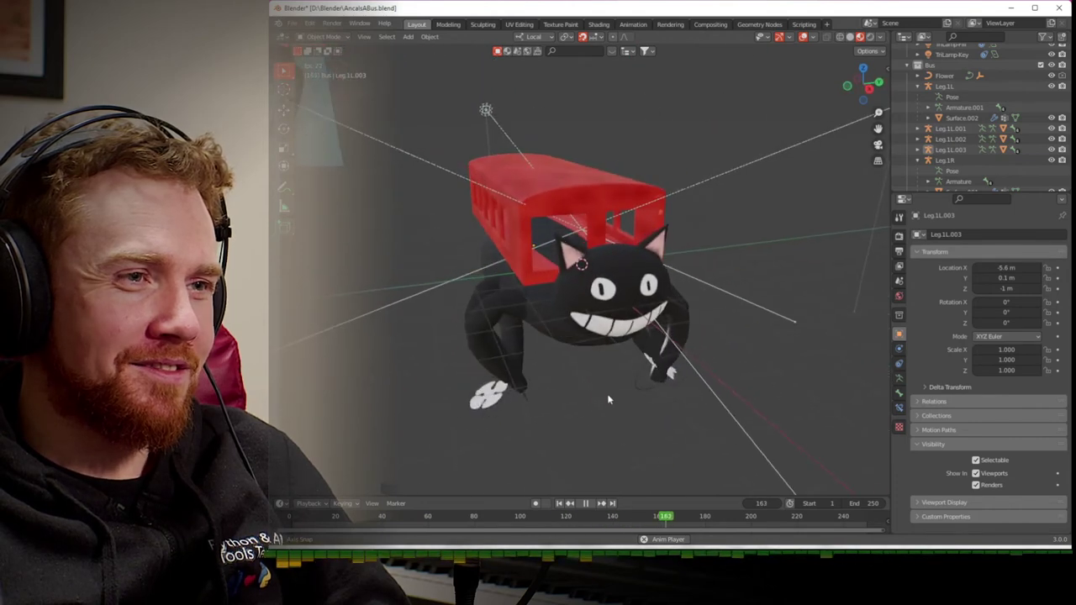
key("space")
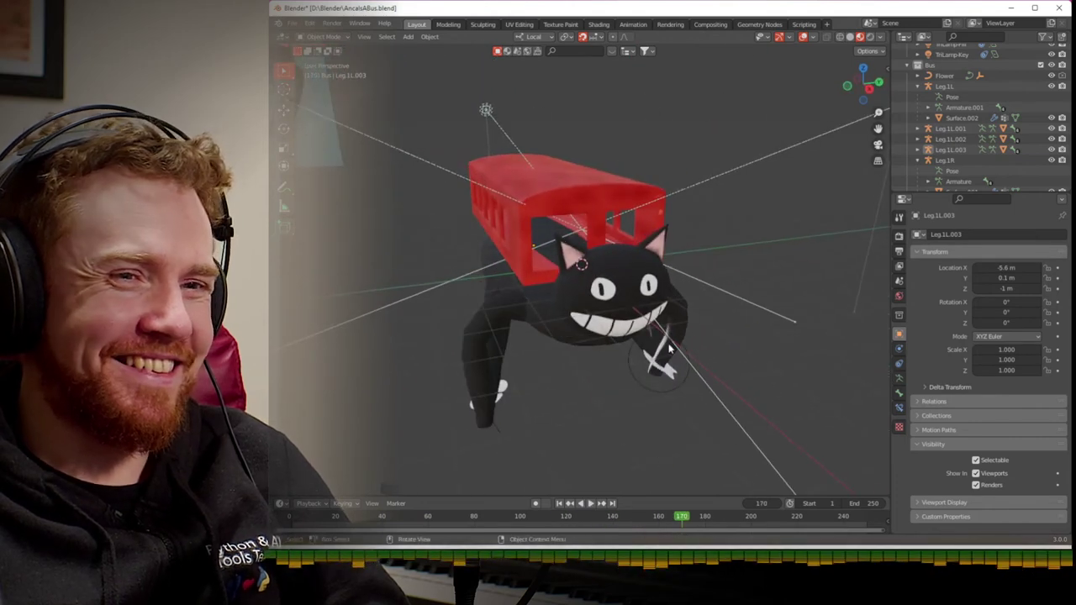
left_click(864, 71)
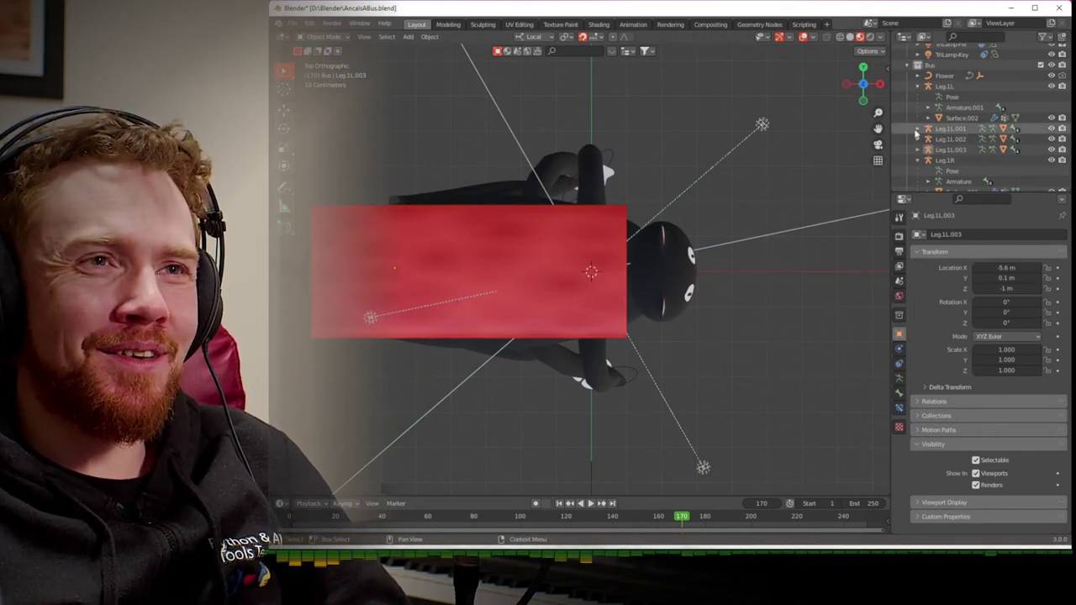
- Rename the Leg.1L.001 rig to Leg.2L
scroll(943, 136, "down", 1)
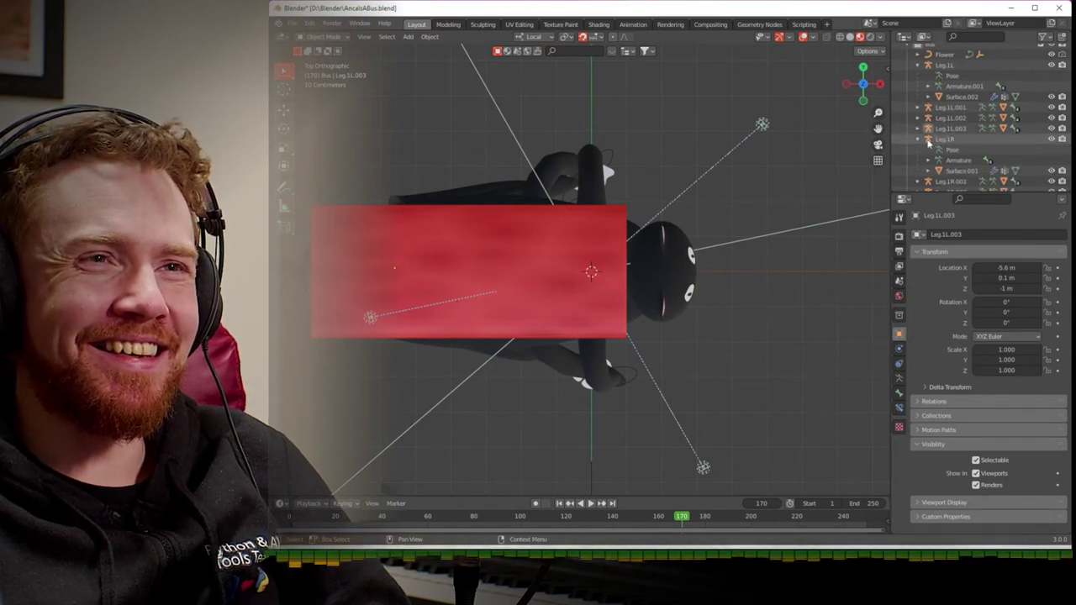
left_click(919, 139)
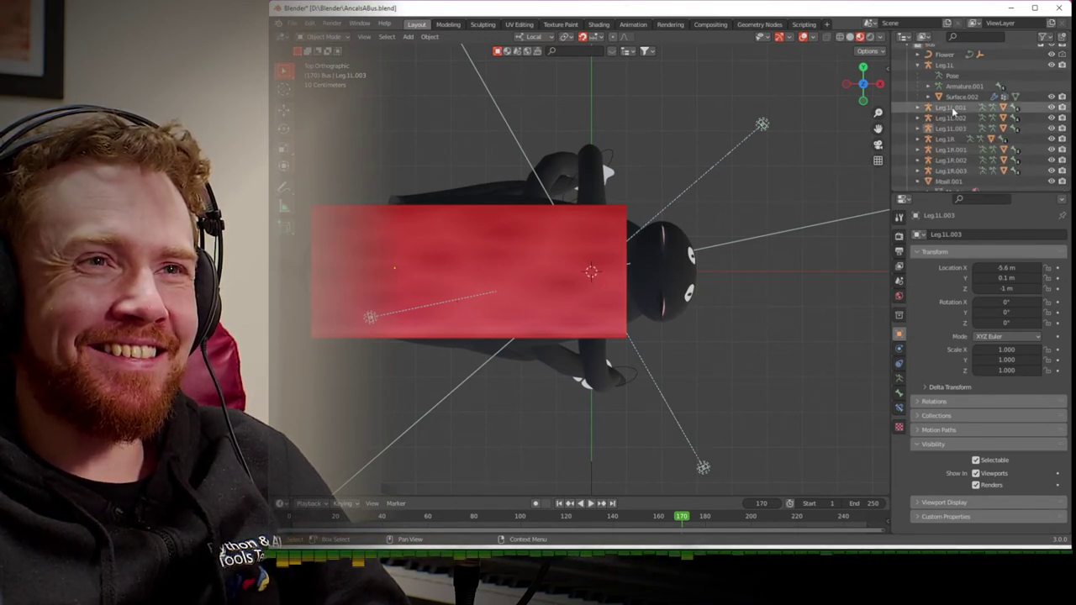
left_click(952, 110)
double_click(952, 112)
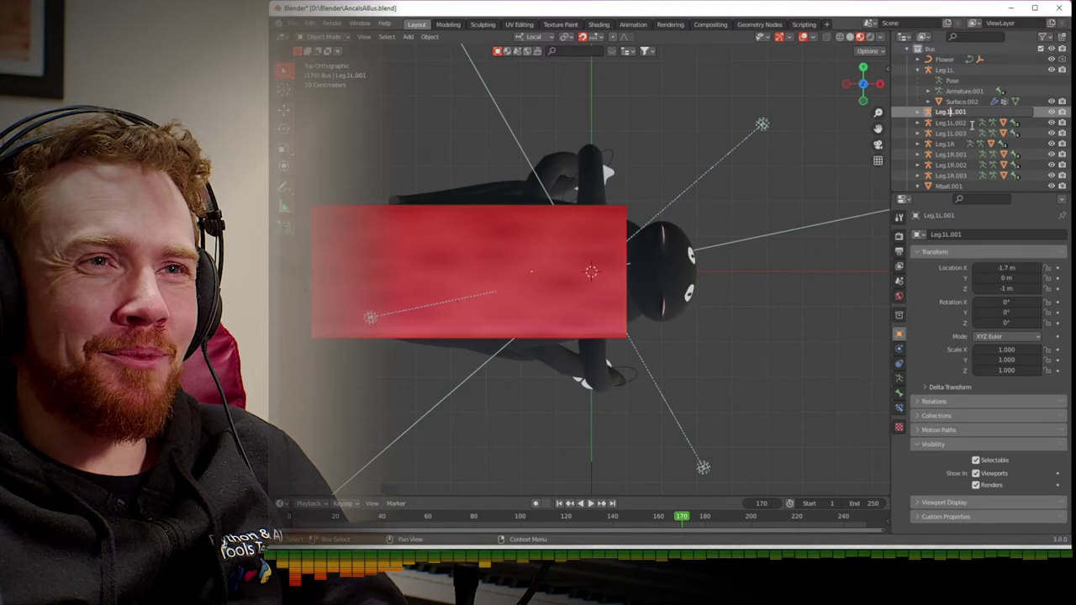
type("2")
key("Return")
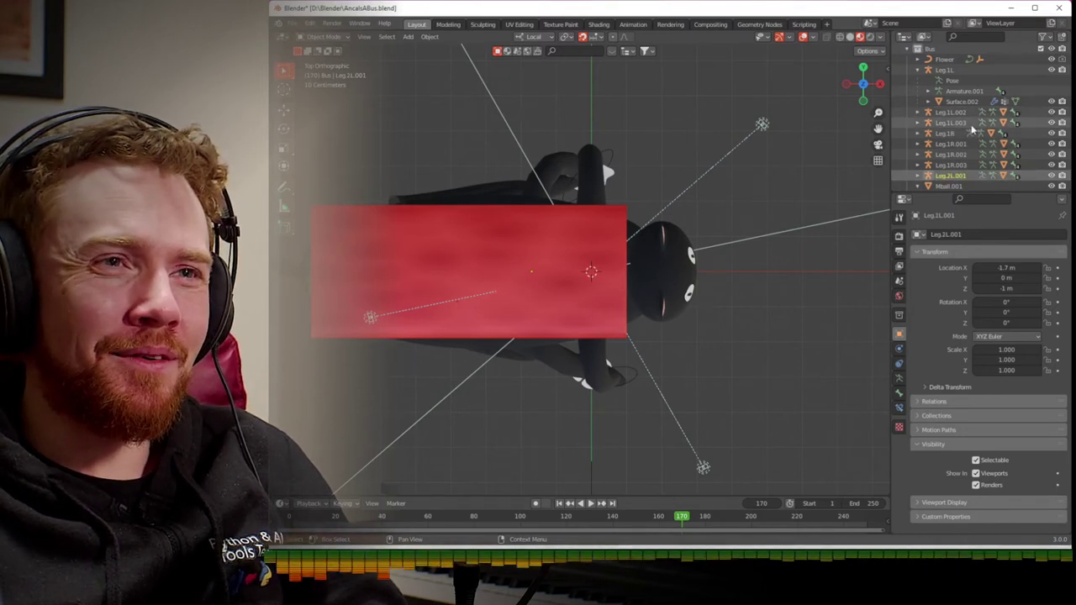
scroll(972, 127, "down", 3)
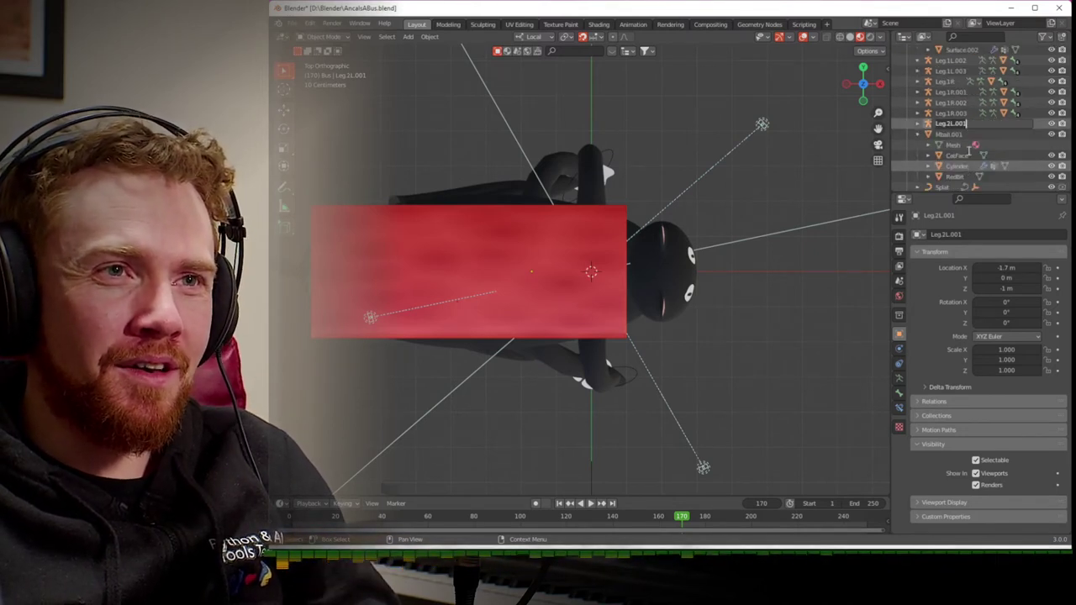
double_click(971, 126)
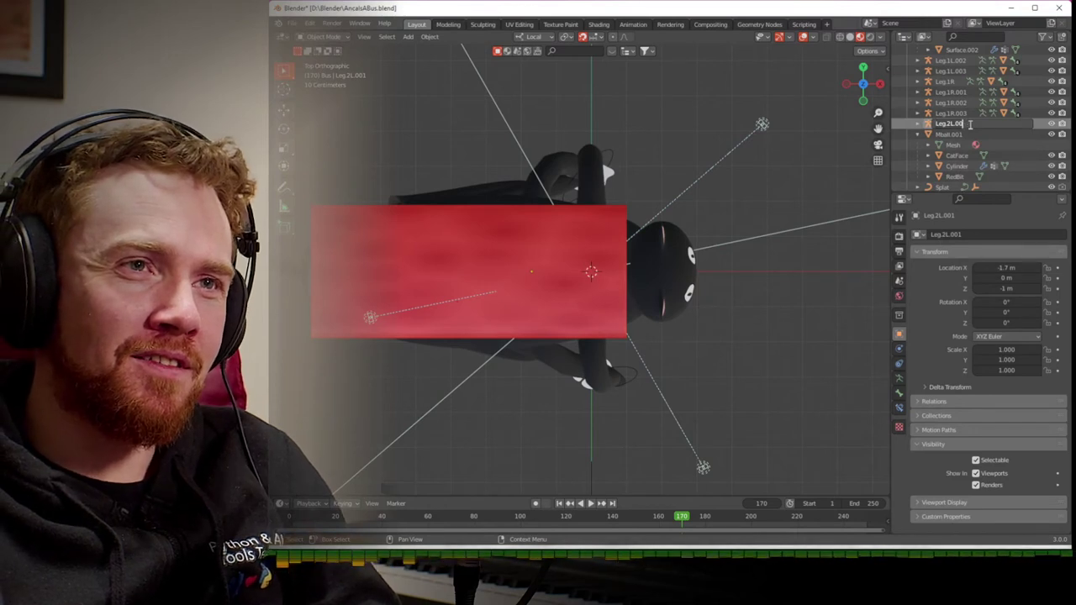
key("Return")
- Rename the right-side copies to Leg.2R, Leg.3R and Leg.4R
key("Up")
key("Up")
key("Up")
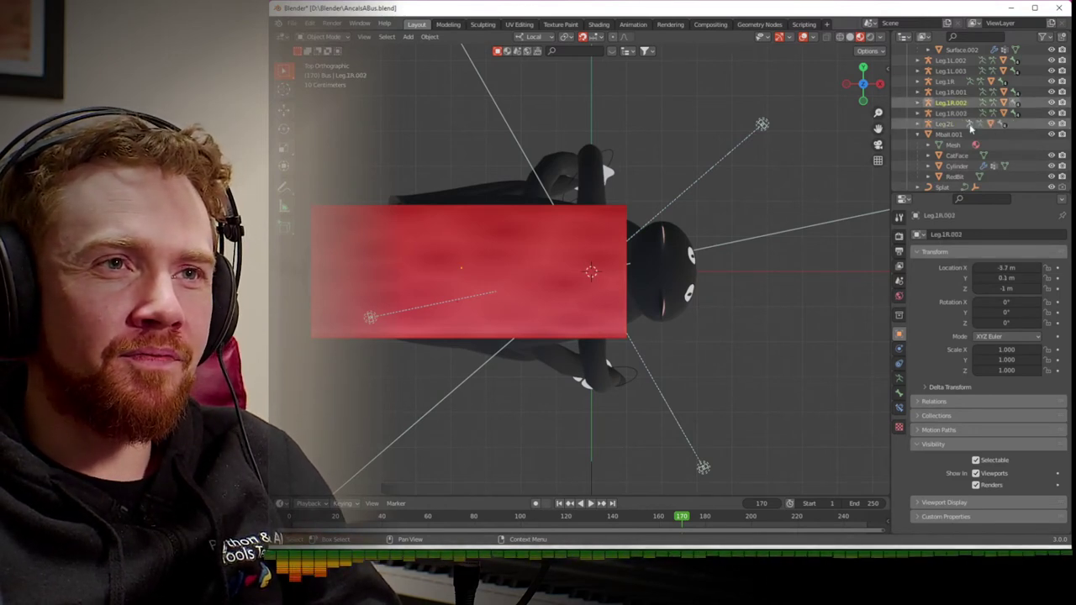
key("F2")
type("Leg.1")
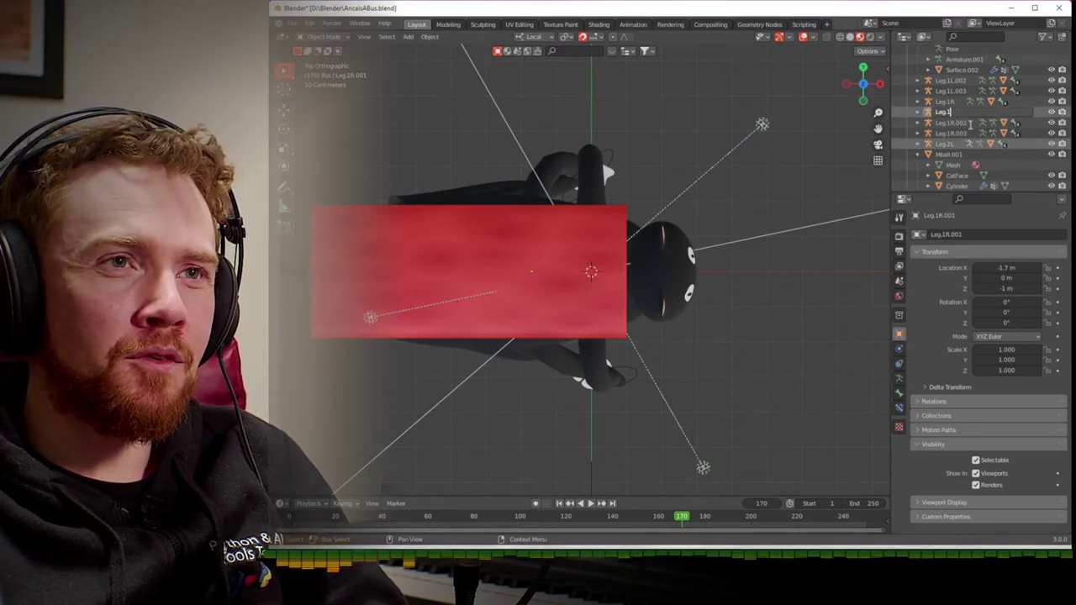
type("R")
key("Return")
key("Up")
key("Up")
key("Up")
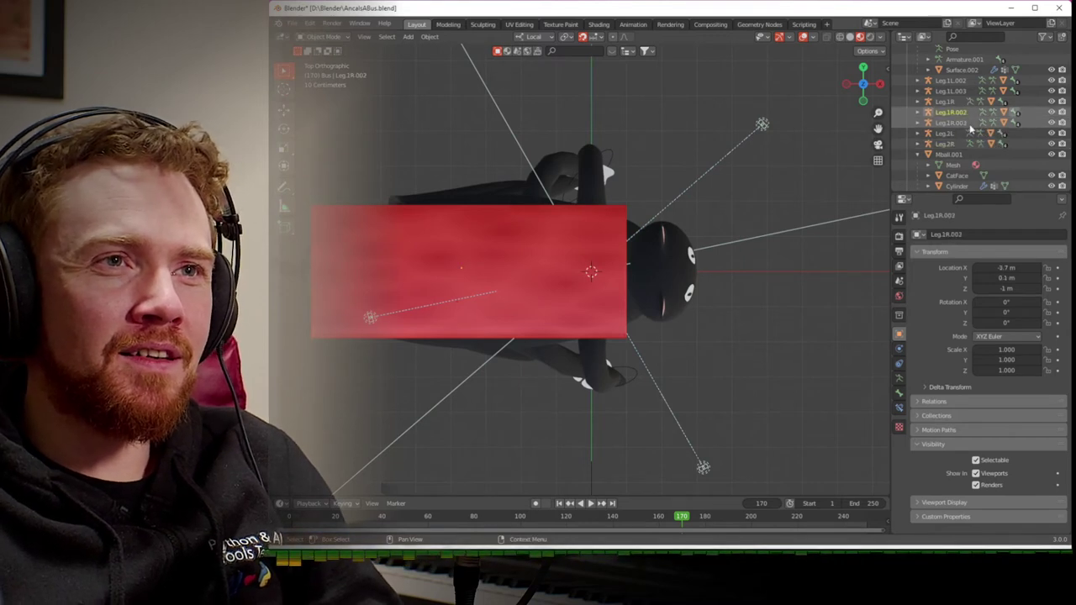
key("F2")
type("Leg.3R")
key("Return")
key("Up")
key("Up")
key("Up")
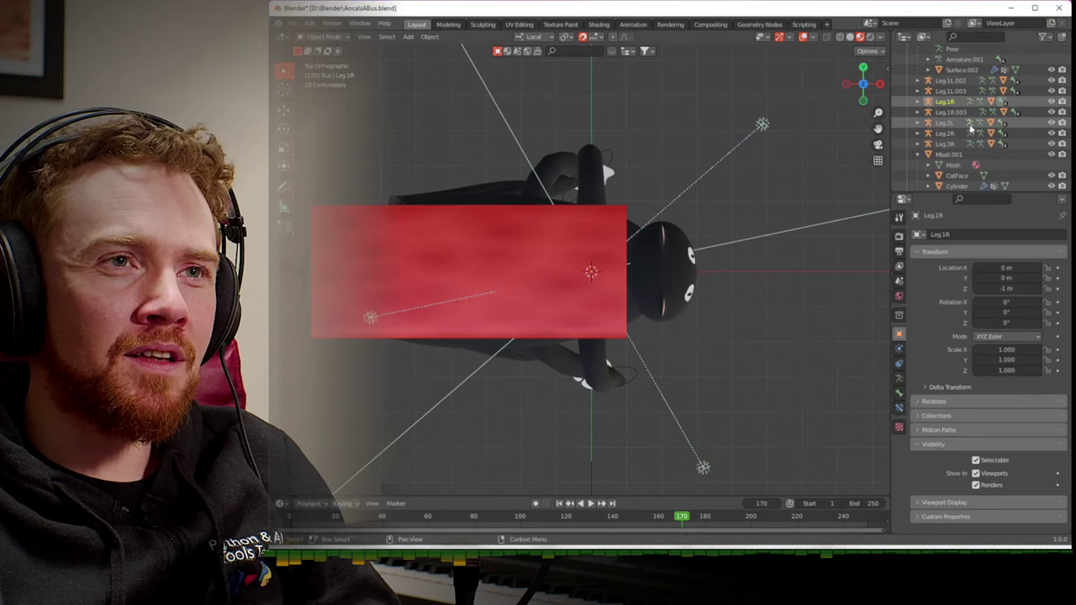
key("F2")
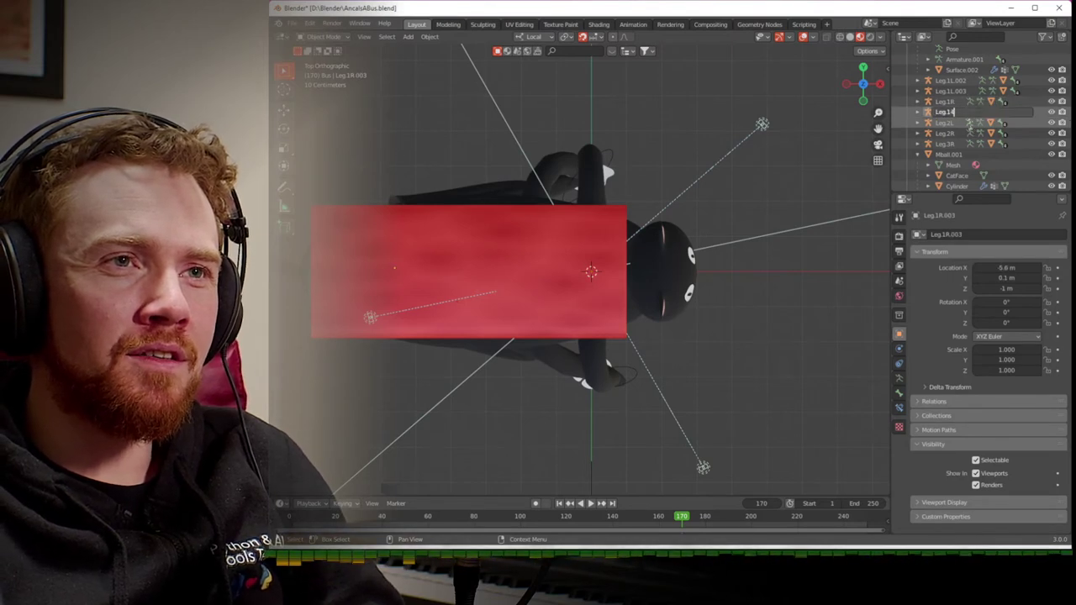
key("Return")
- Rename the remaining left-side copies to Leg.3L and Leg.4L
key("Up")
key("Up")
key("Up")
key("Up")
key("Up")
key("Up")
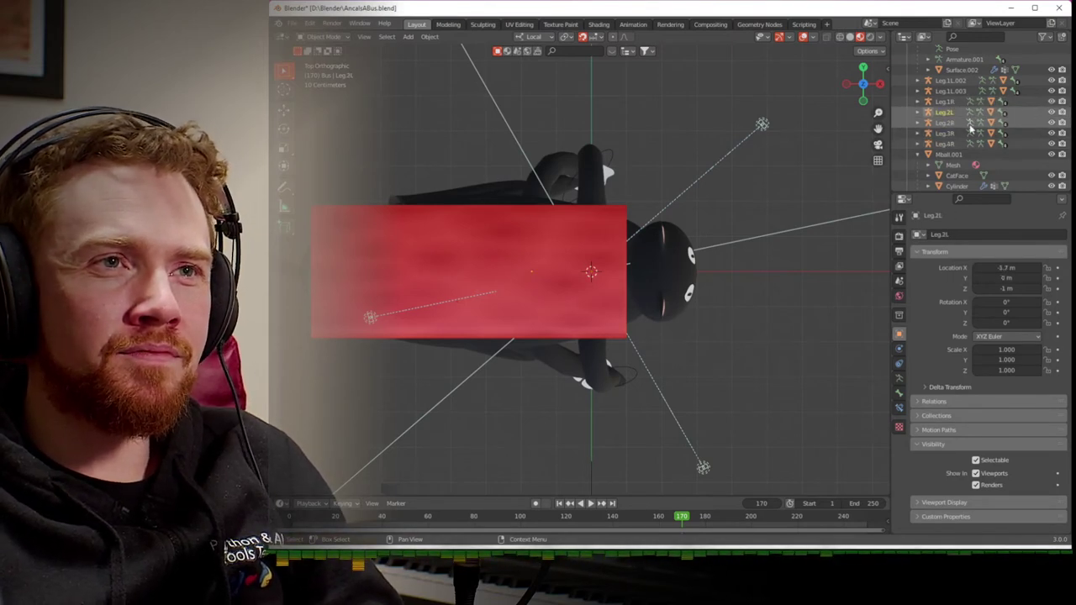
key("F2")
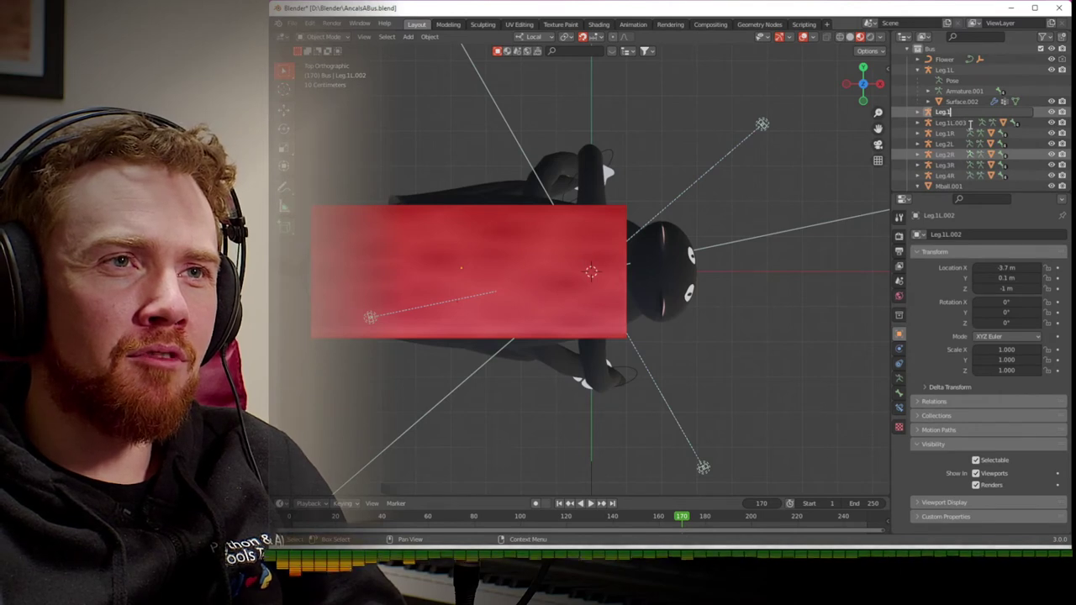
type("Leg.3L")
key("Return")
key("Up")
key("Up")
key("Up")
key("Up")
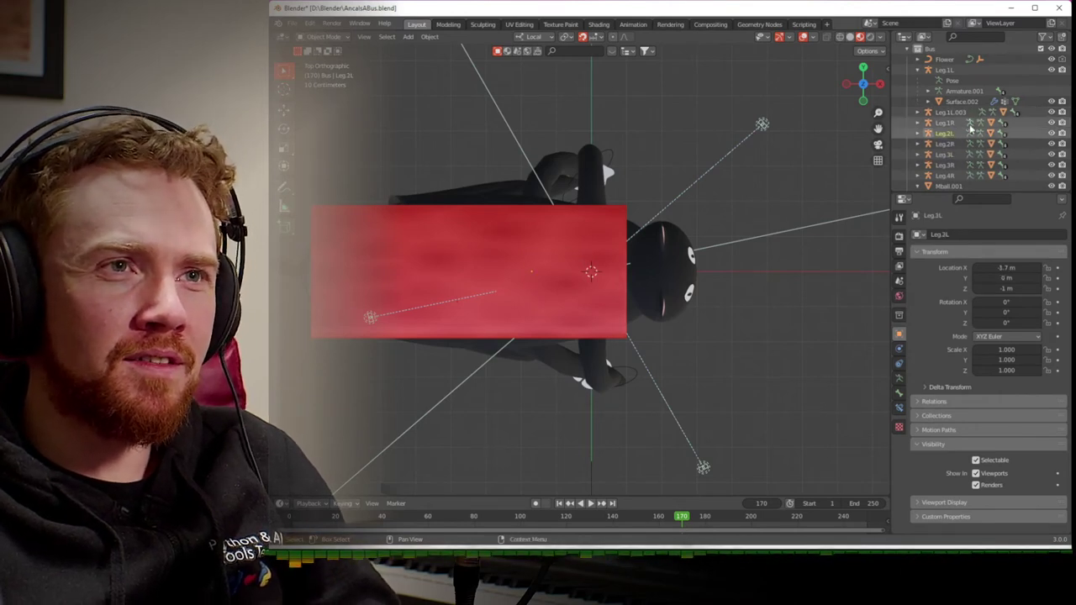
key("F2")
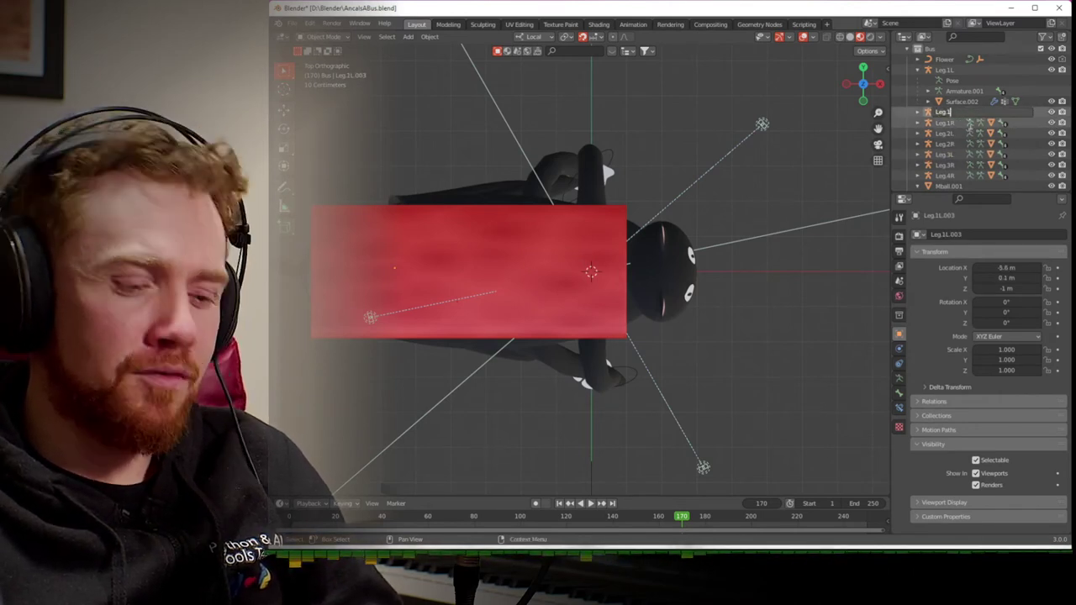
key("Return")
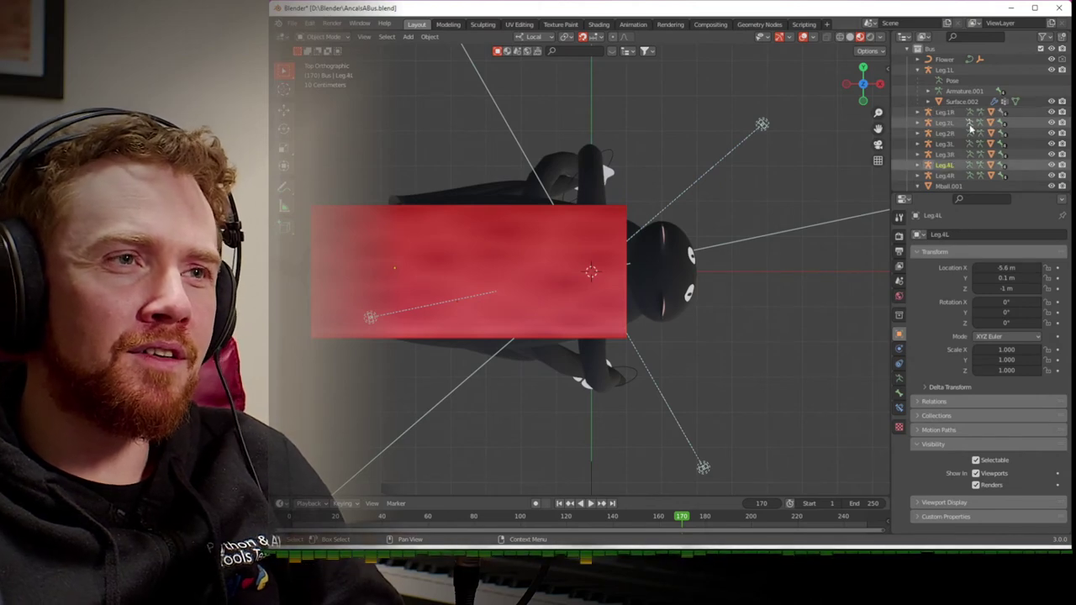
- Rewind to frame 1 and show the top view in solid shading
middle_click_drag(795, 303, 619, 216)
key("shift+Left")
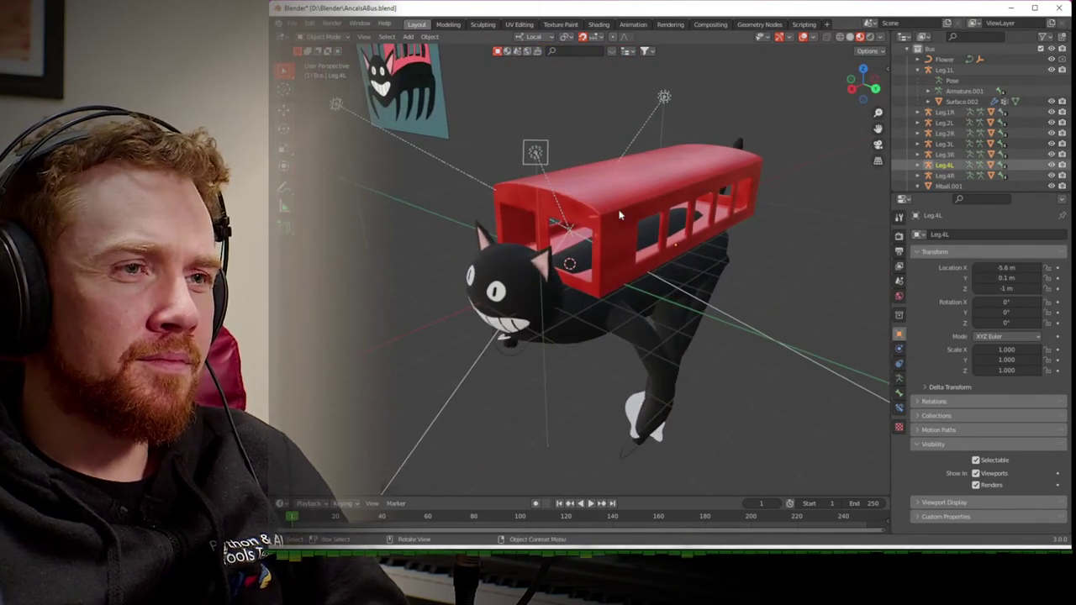
left_click(864, 69)
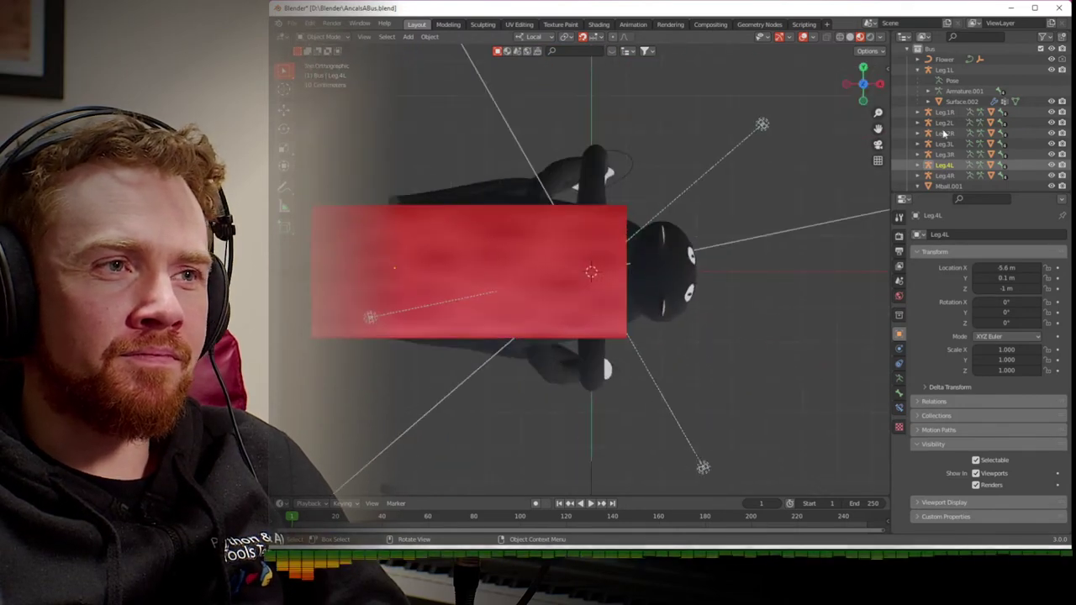
left_click(849, 38)
- Switch to wireframe, hide CatFace, Cylinder, RedBit and the camera/lights collection, and save
left_click(839, 37)
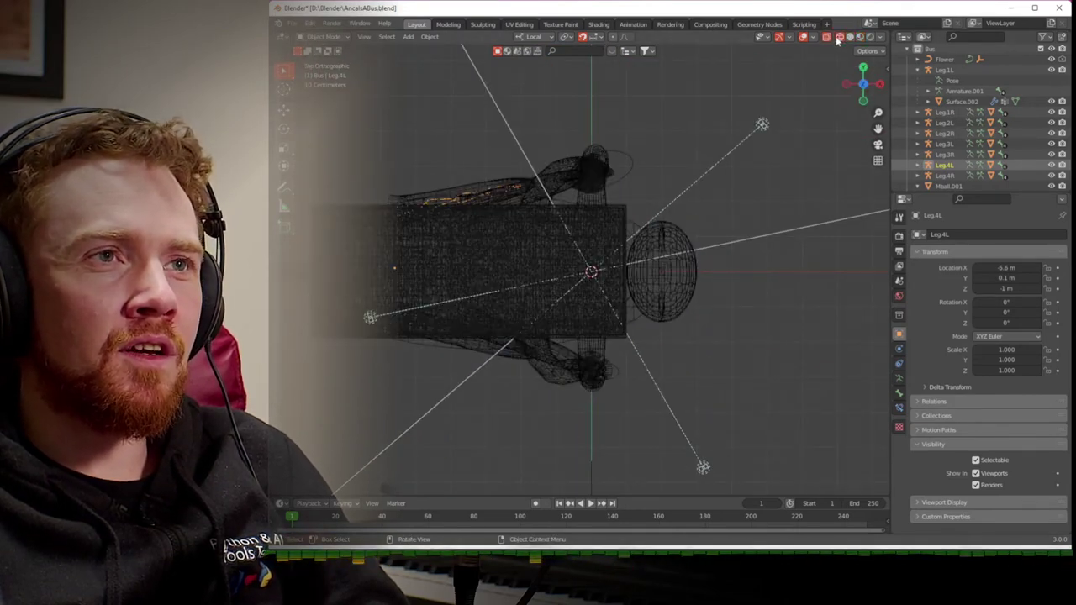
scroll(1051, 126, "down", 3)
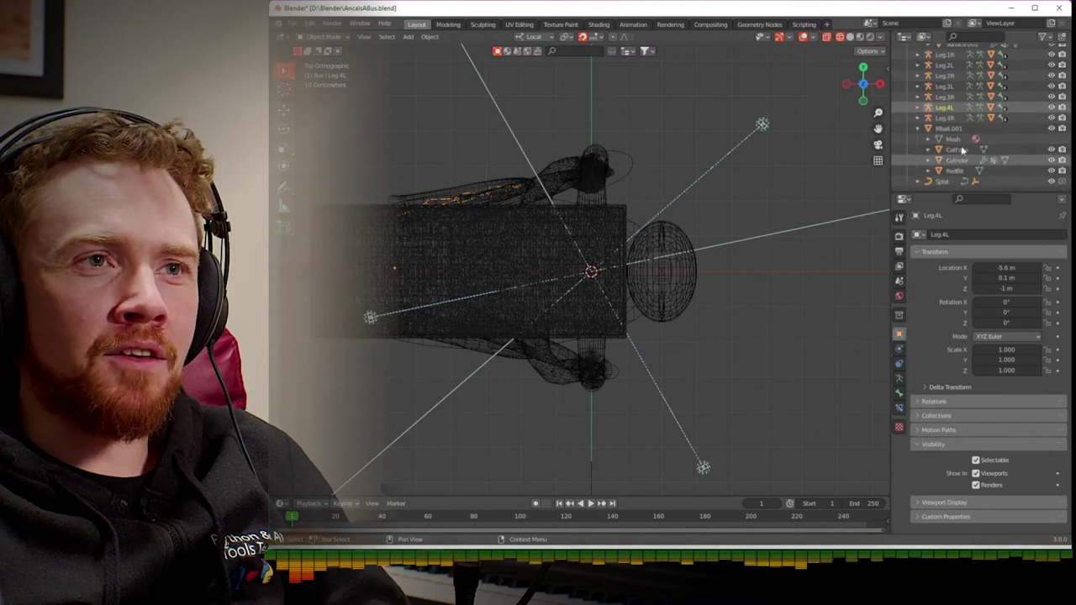
left_click_drag(1052, 148, 1053, 176)
left_click(667, 243)
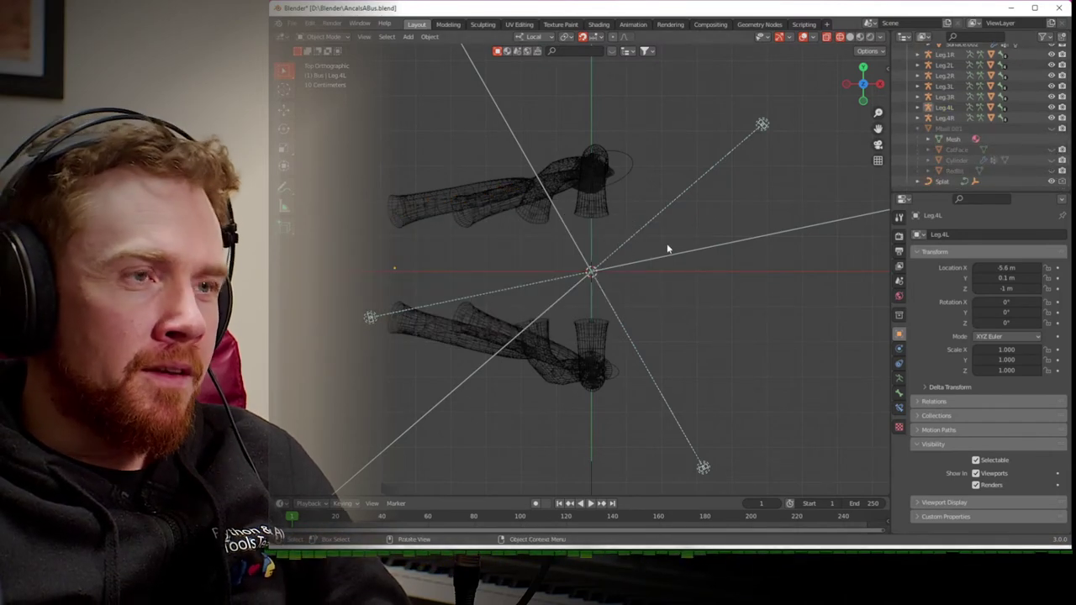
scroll(1035, 95, "up", 6)
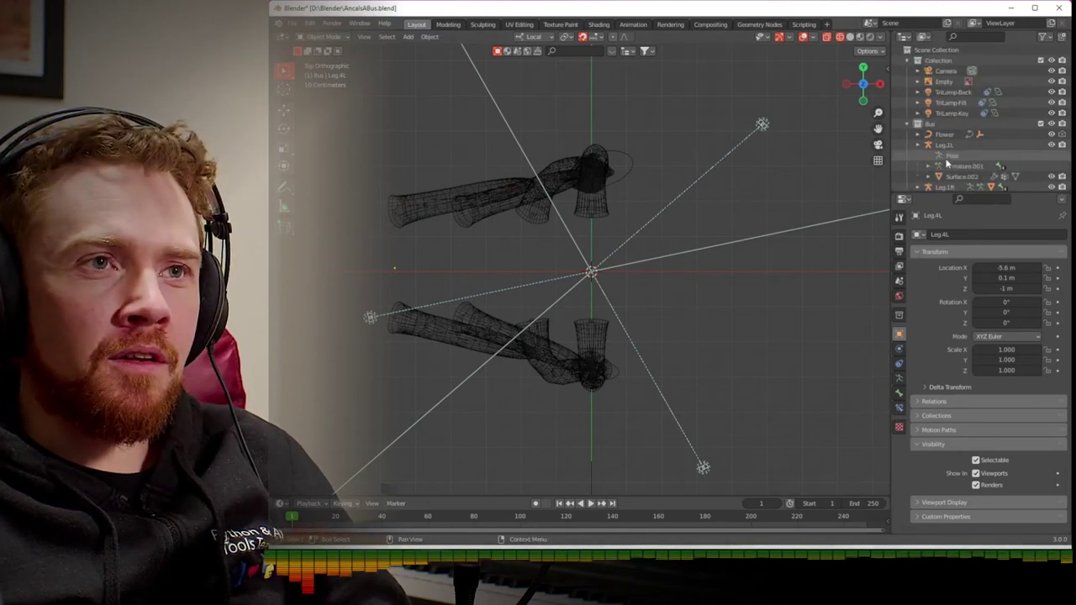
left_click(1051, 61)
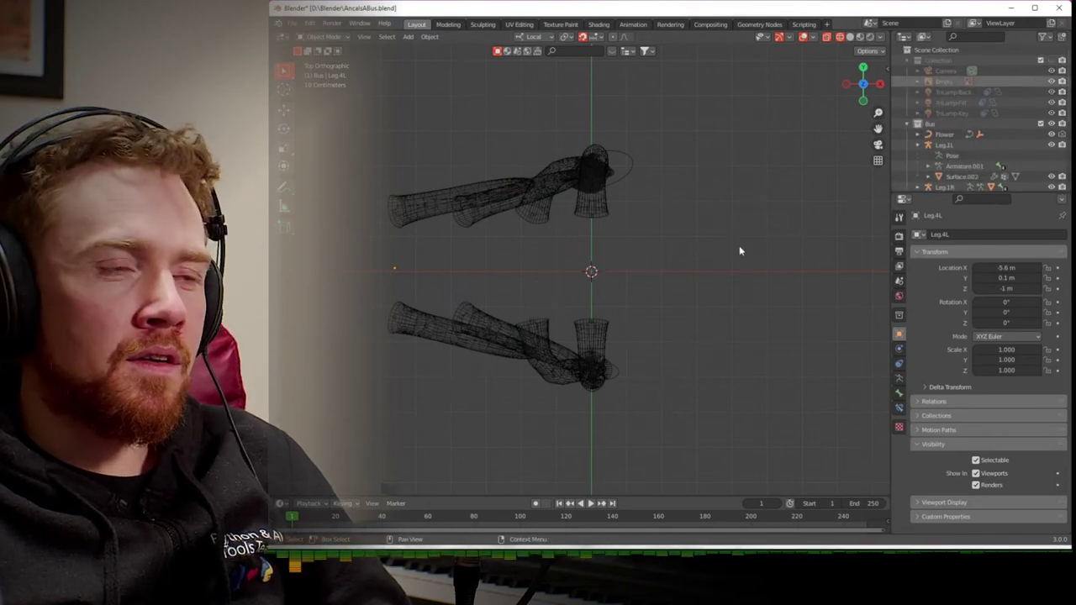
key("ctrl+s")
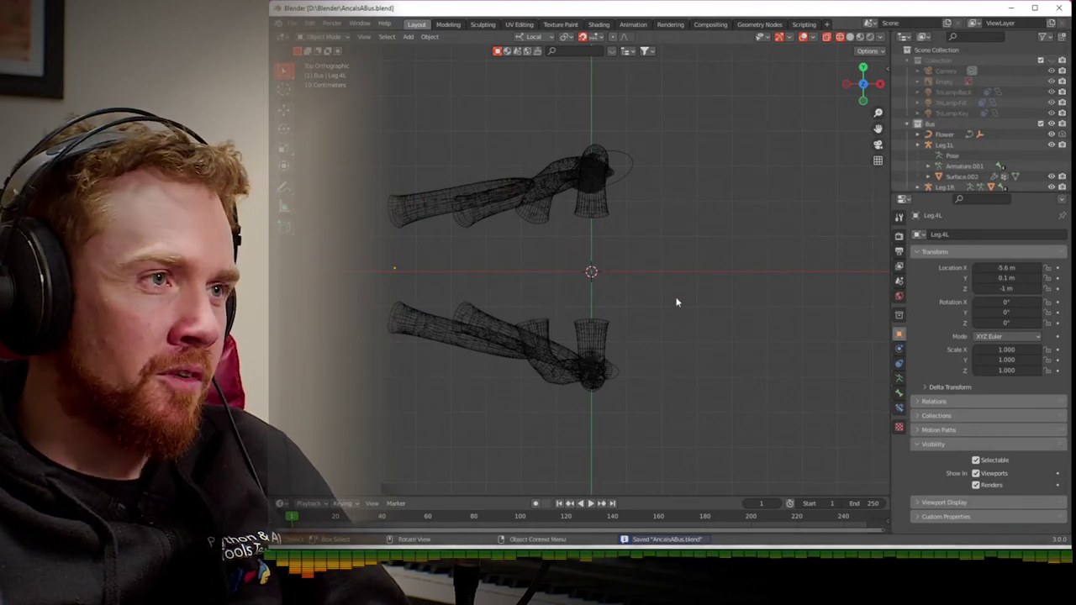
- Select the upper-left and lower-left leg tube meshes
scroll(677, 303, "up", 1)
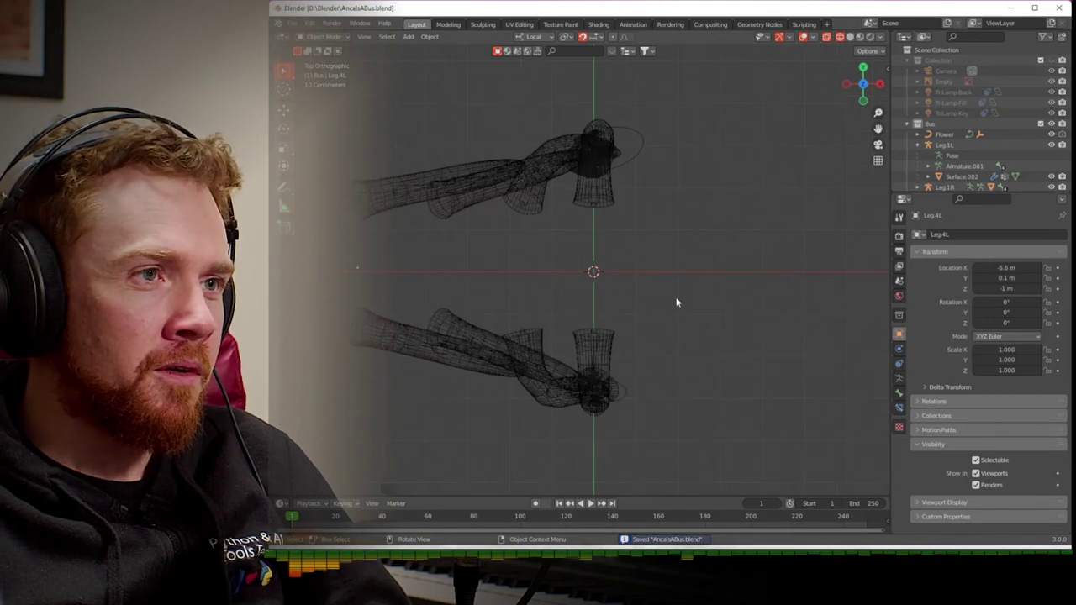
left_click(383, 204)
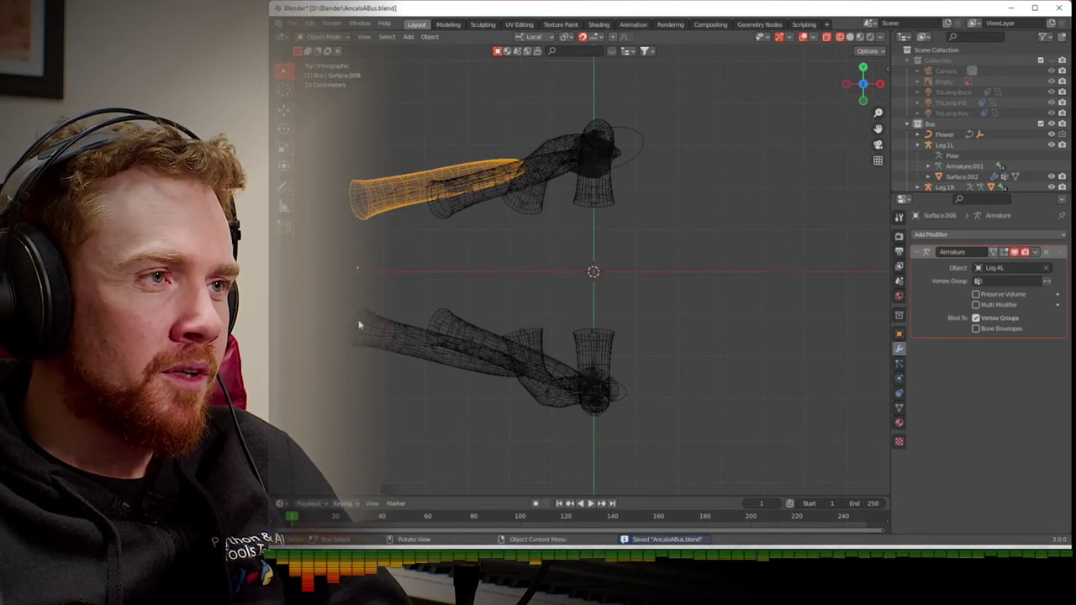
left_click(378, 342)
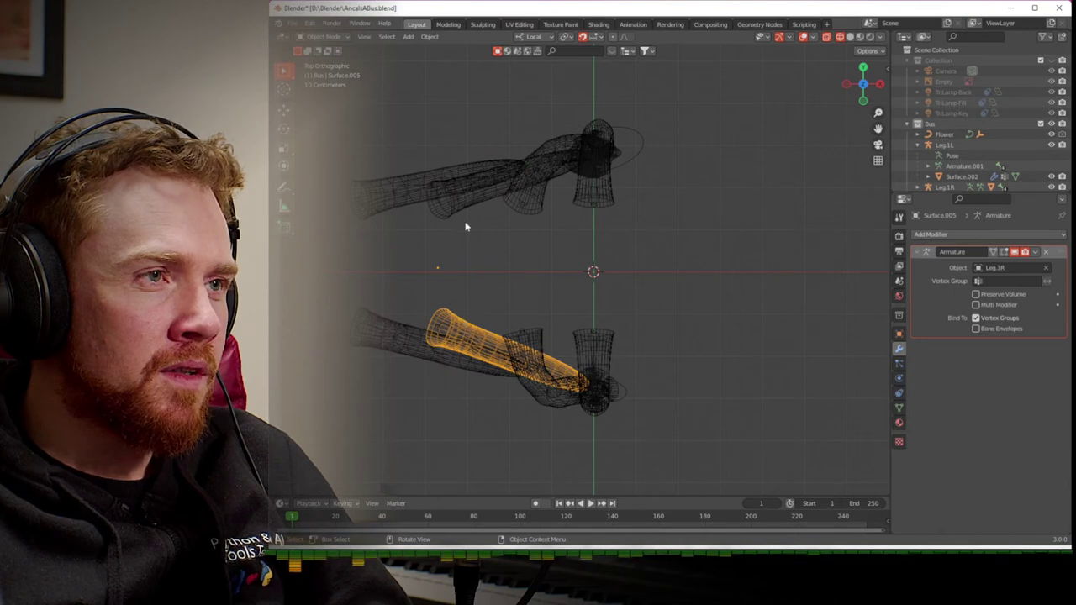
left_click(502, 202)
left_click(525, 203)
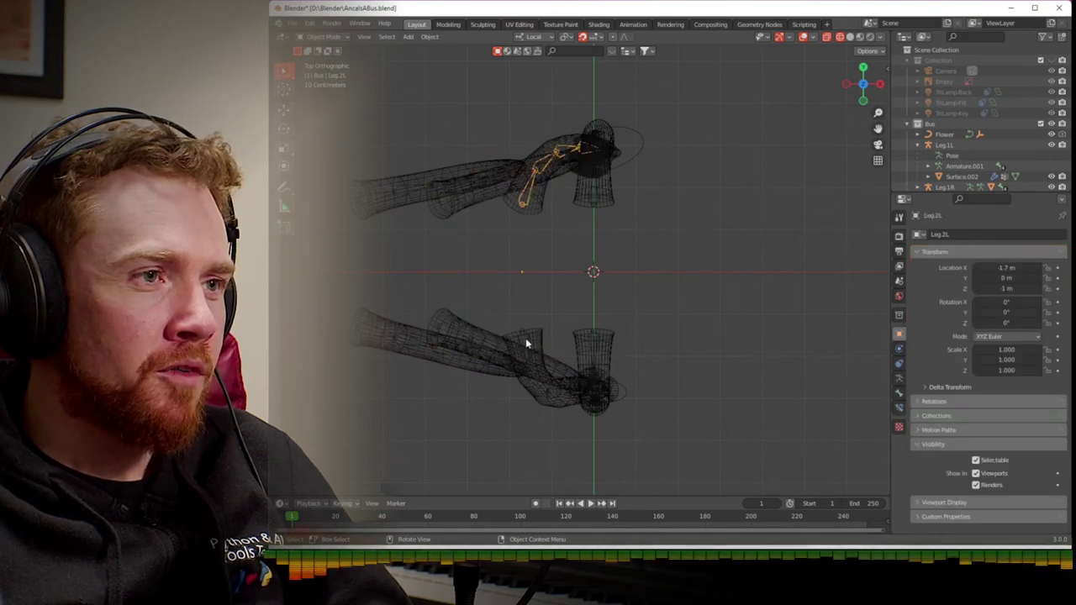
left_click(526, 341)
left_click(461, 334)
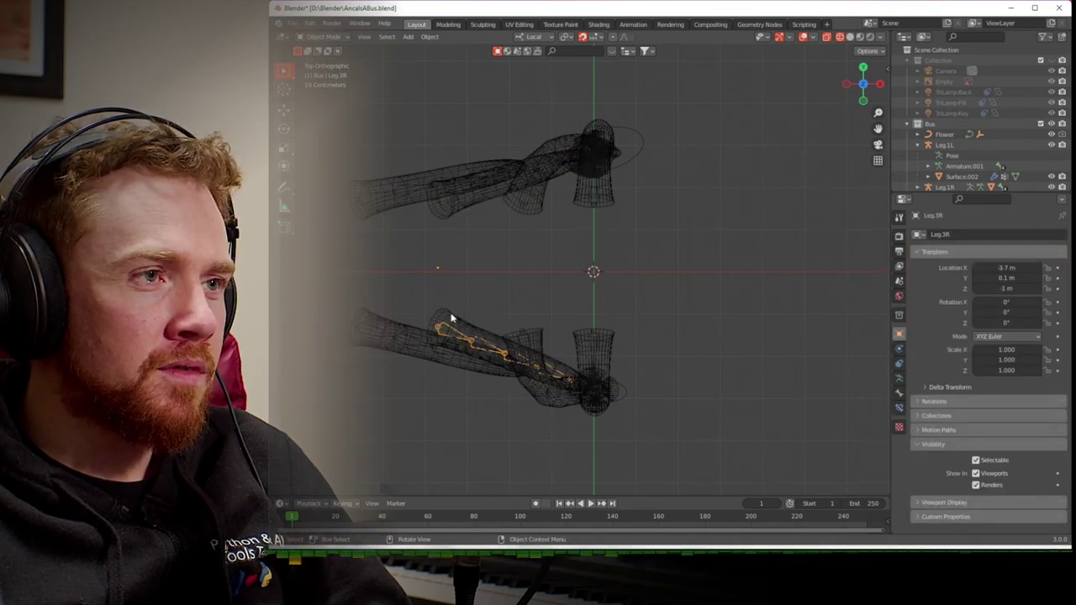
left_click(454, 201)
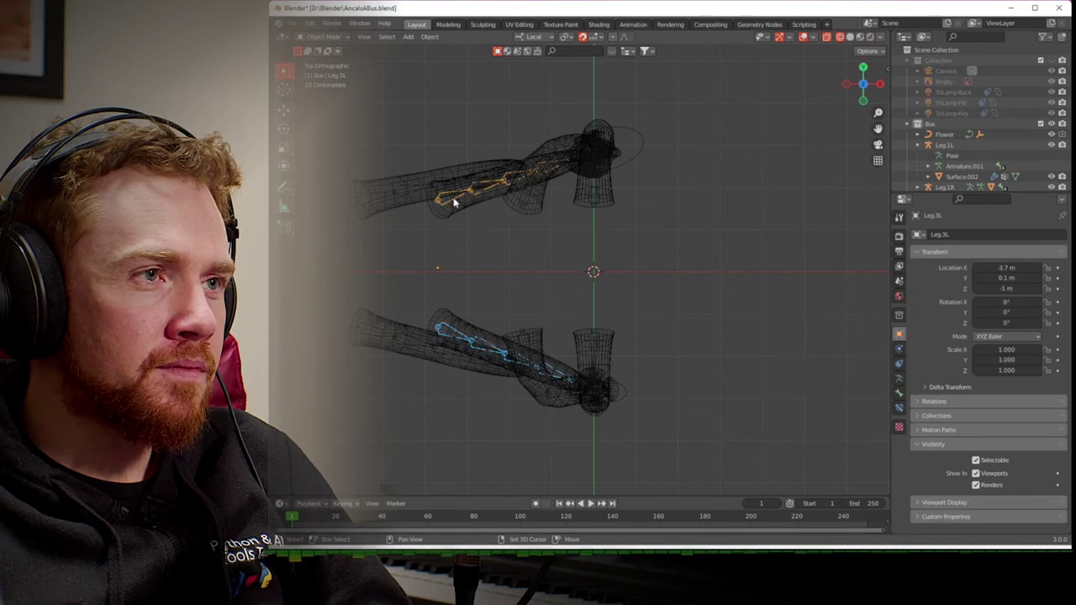
left_click(375, 200)
left_click(368, 337, "shift")
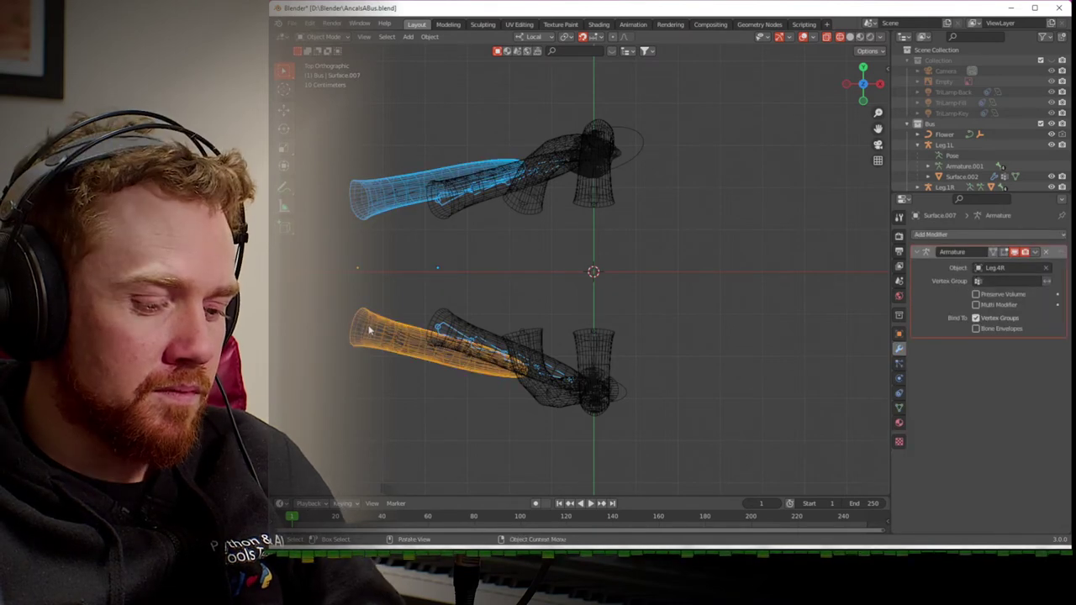
- Move the two leg tubes 0.1 m along local Y, then deselect everything
key("g")
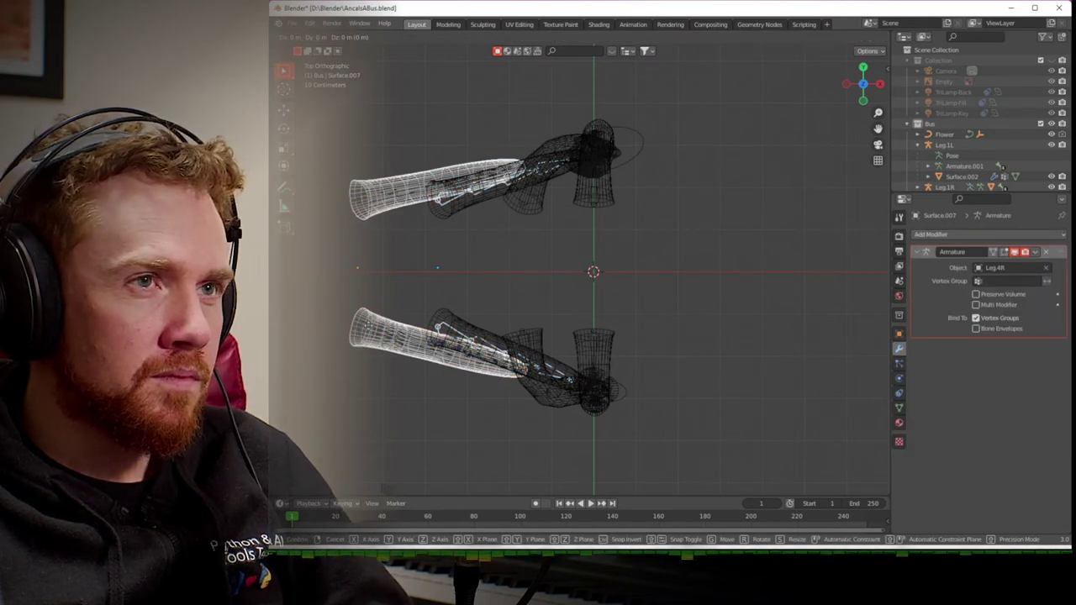
key("y")
key("y")
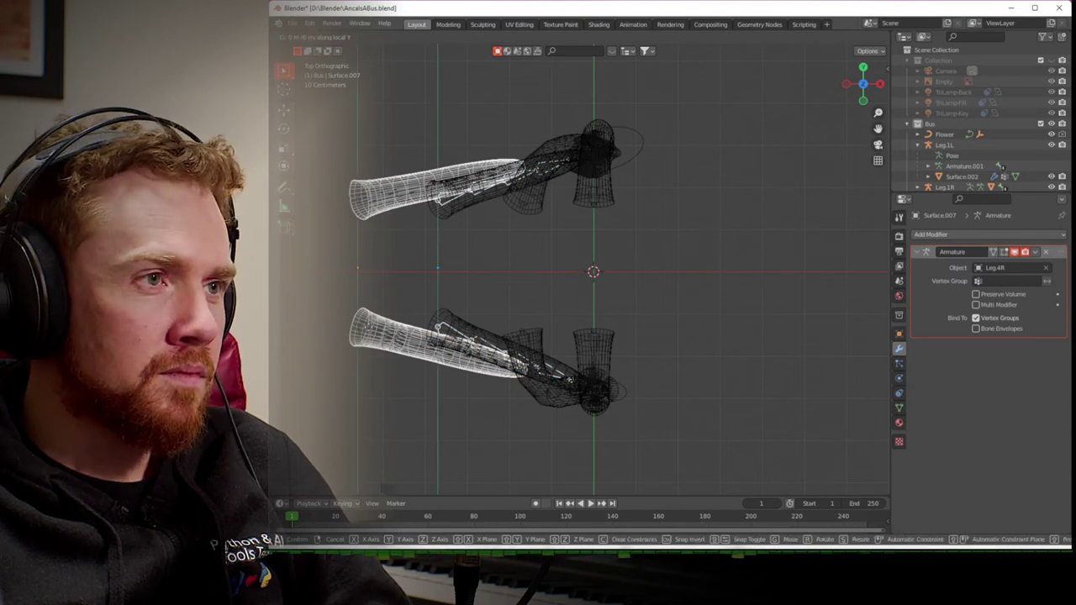
key("Return")
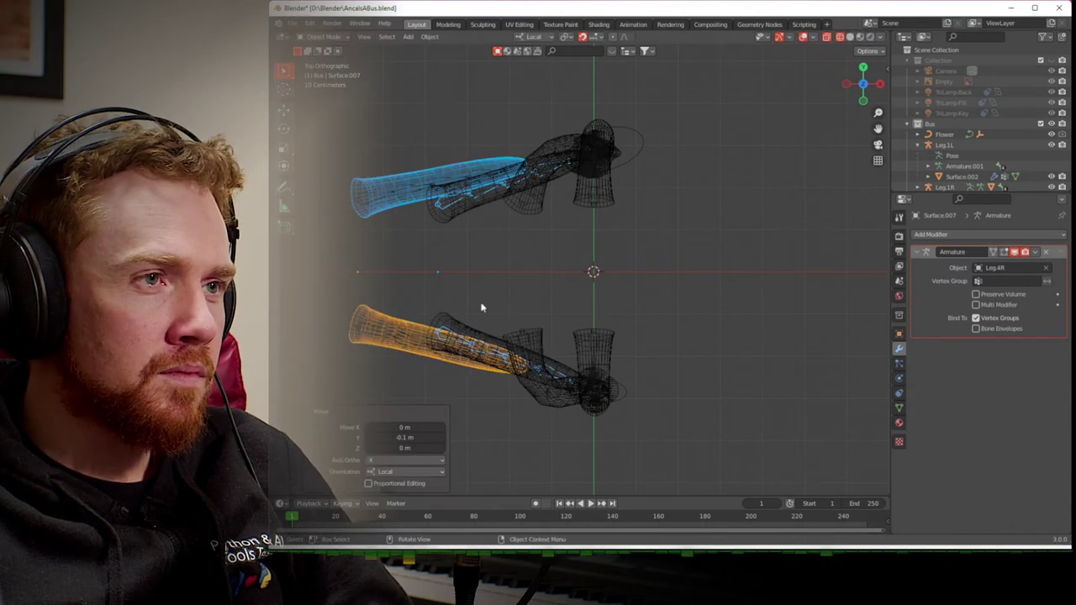
left_click(596, 347)
left_click(523, 345)
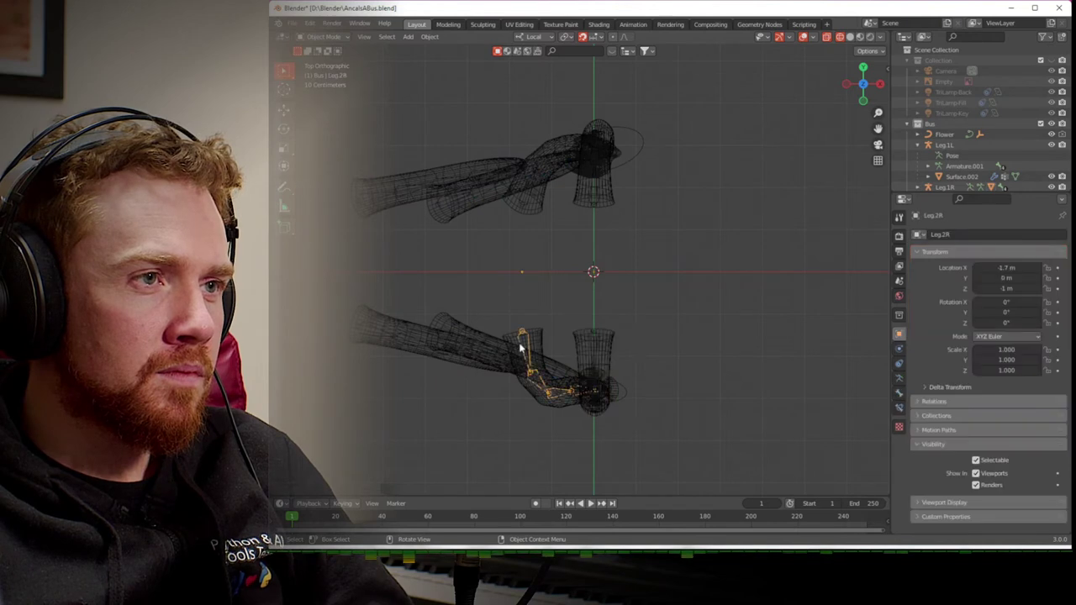
left_click(529, 311)
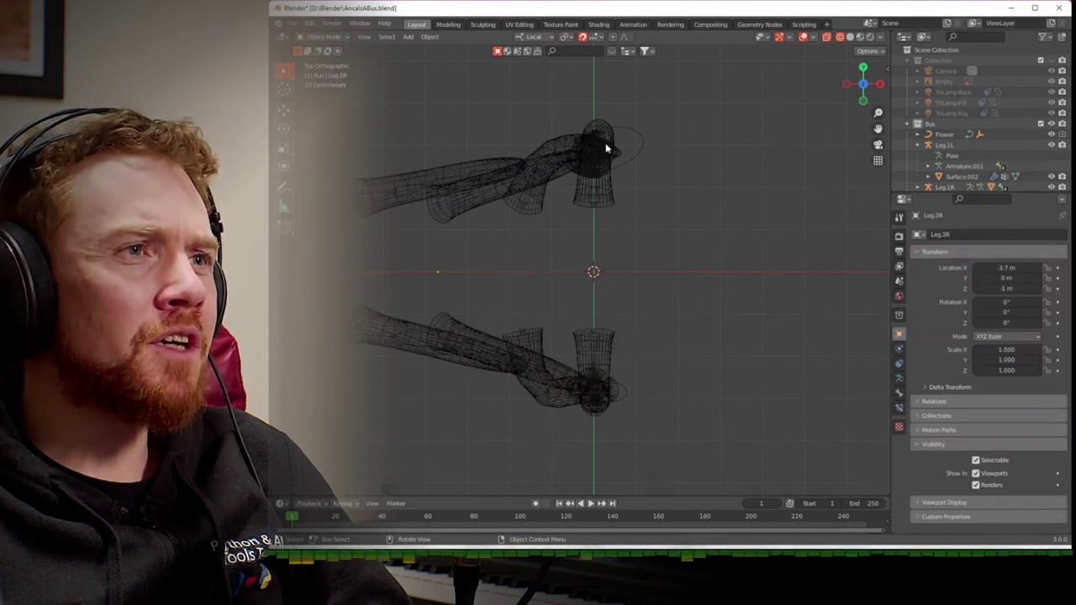
- Add a Flower curve profile with 5 petals and narrower petals
left_click(415, 38)
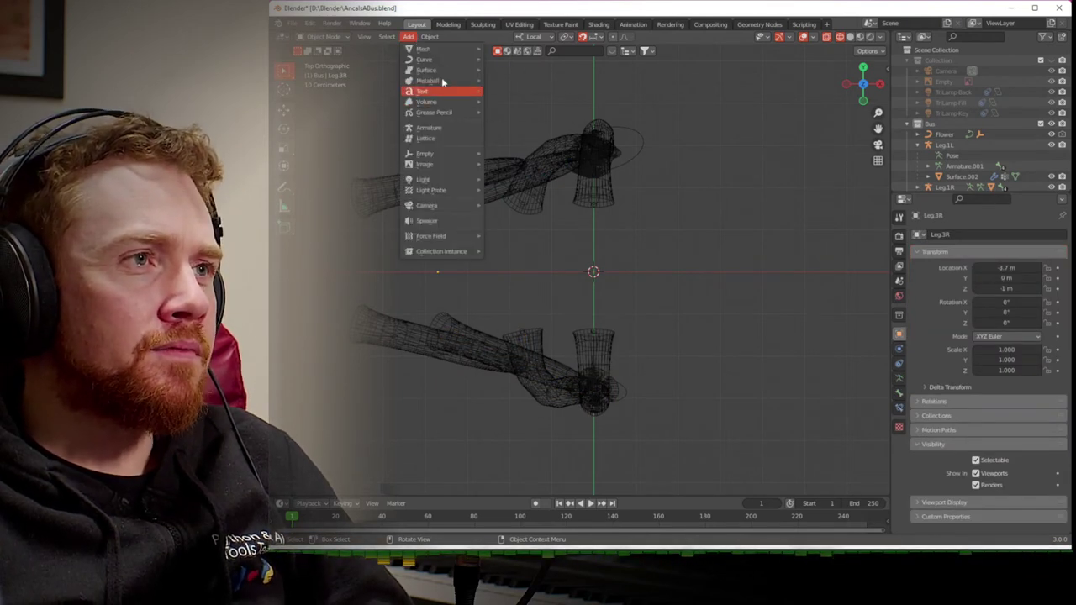
mouse_move(425, 60)
mouse_move(532, 266)
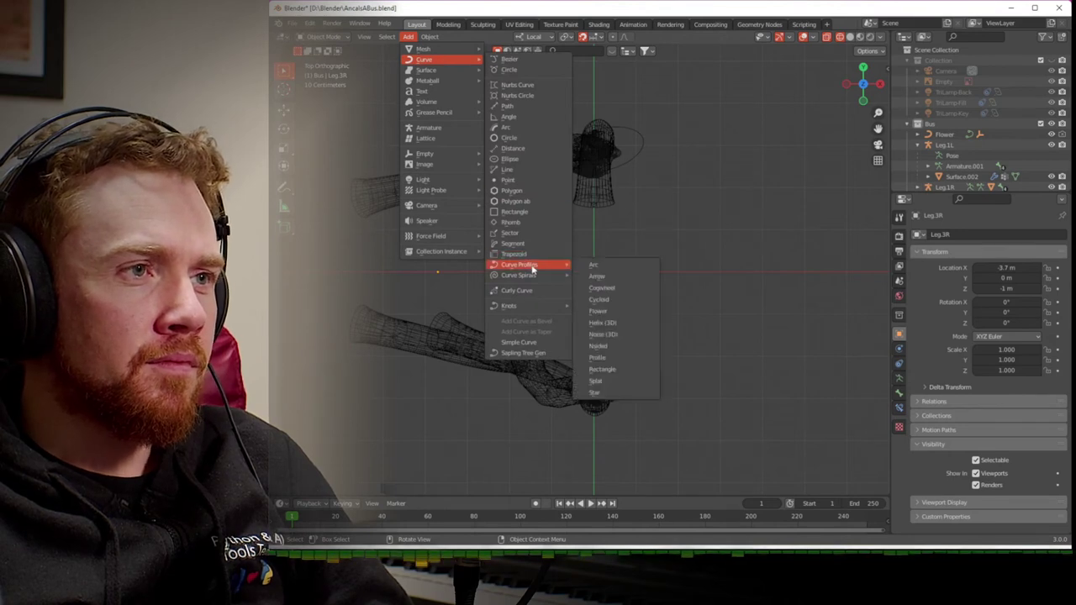
left_click(599, 312)
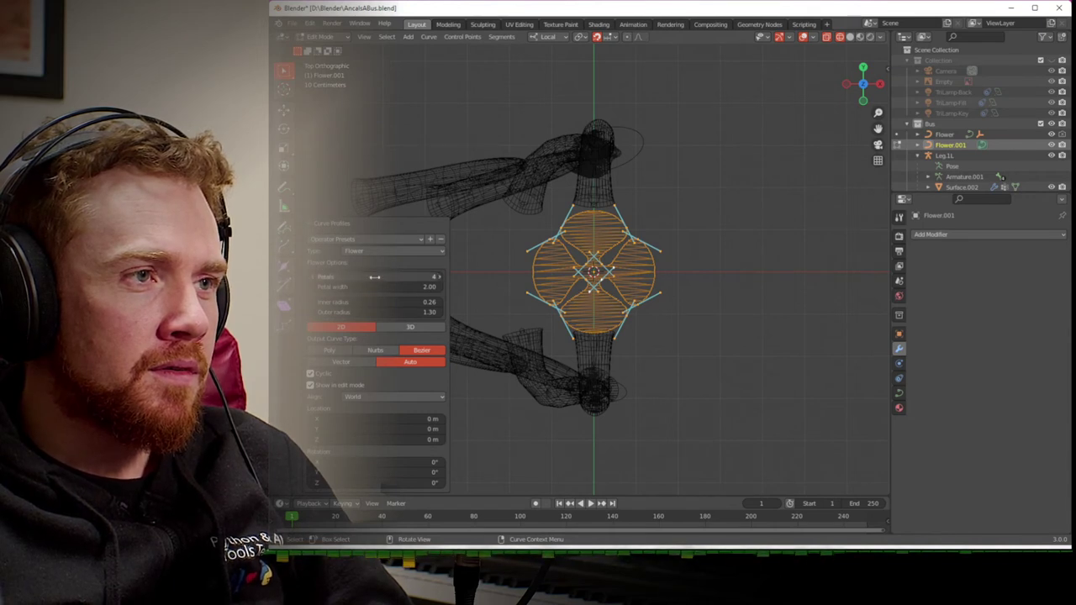
left_click(434, 276)
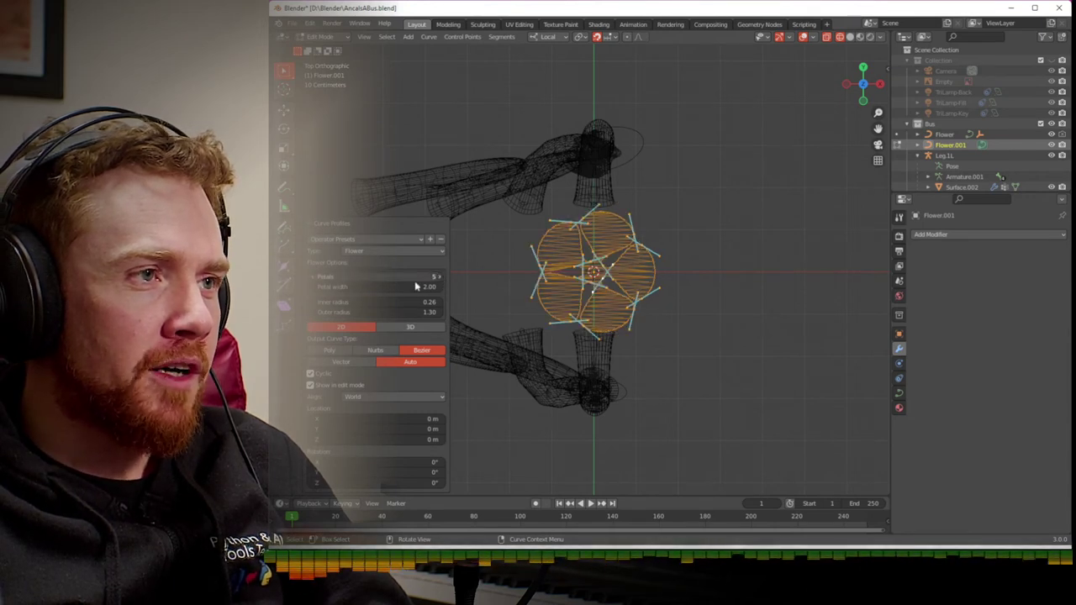
mouse_move(395, 288)
left_mouse_down()
mouse_move(370, 293)
mouse_move(400, 303)
left_mouse_up()
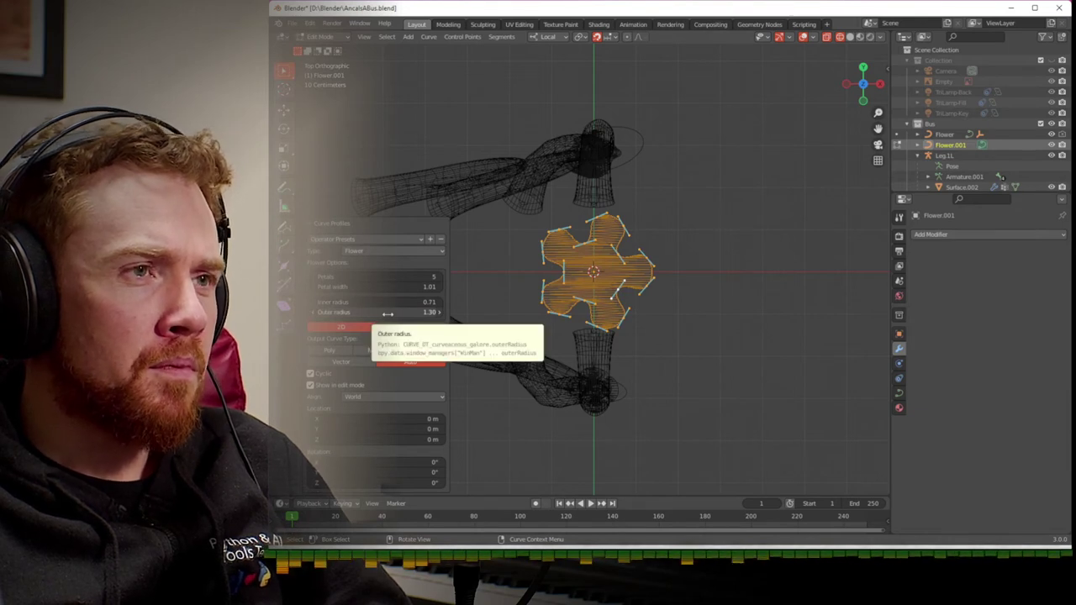
- Scale the flower to 0.303 in object mode and add a Circle empty
key("Tab")
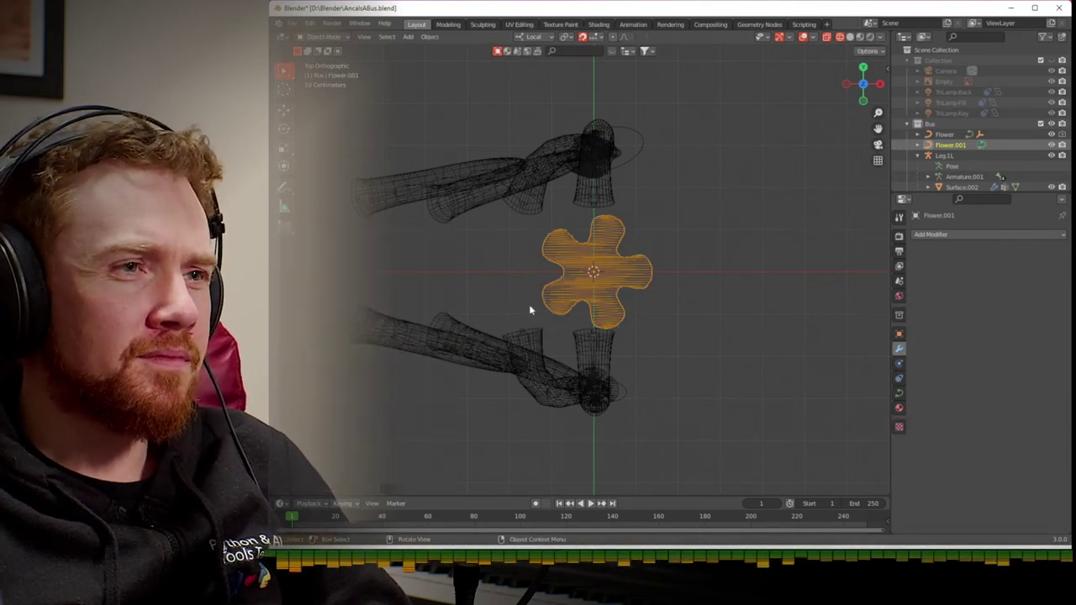
key("s")
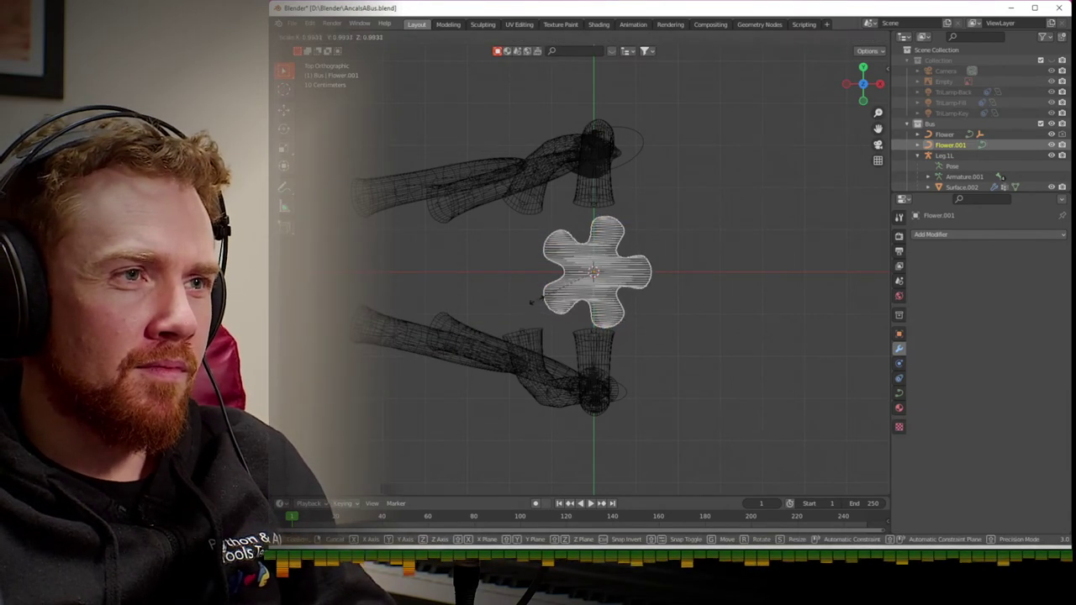
left_click(590, 295)
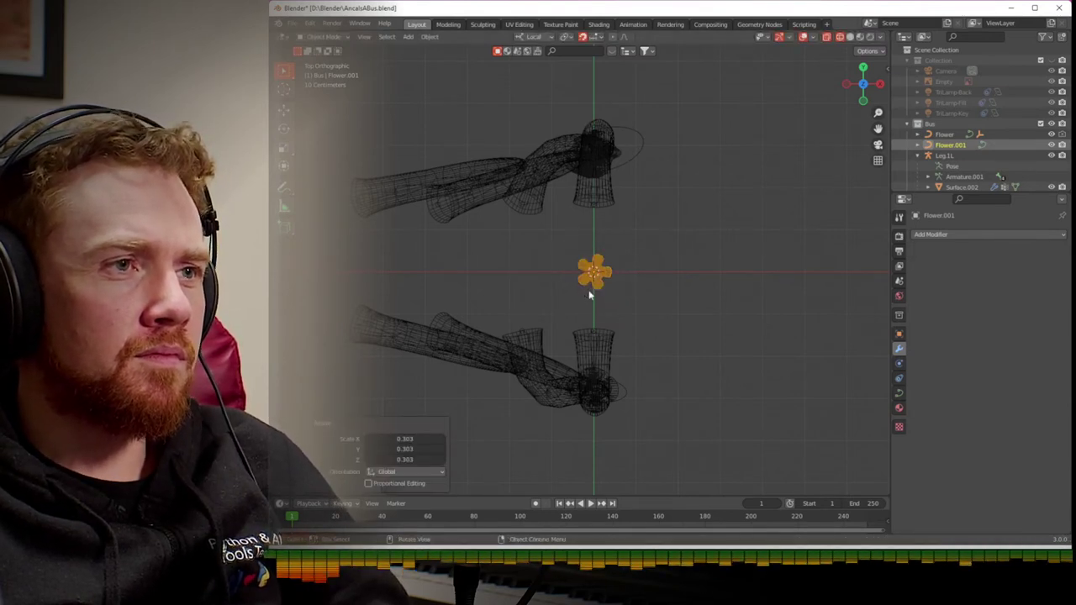
left_click(386, 37)
mouse_move(408, 37)
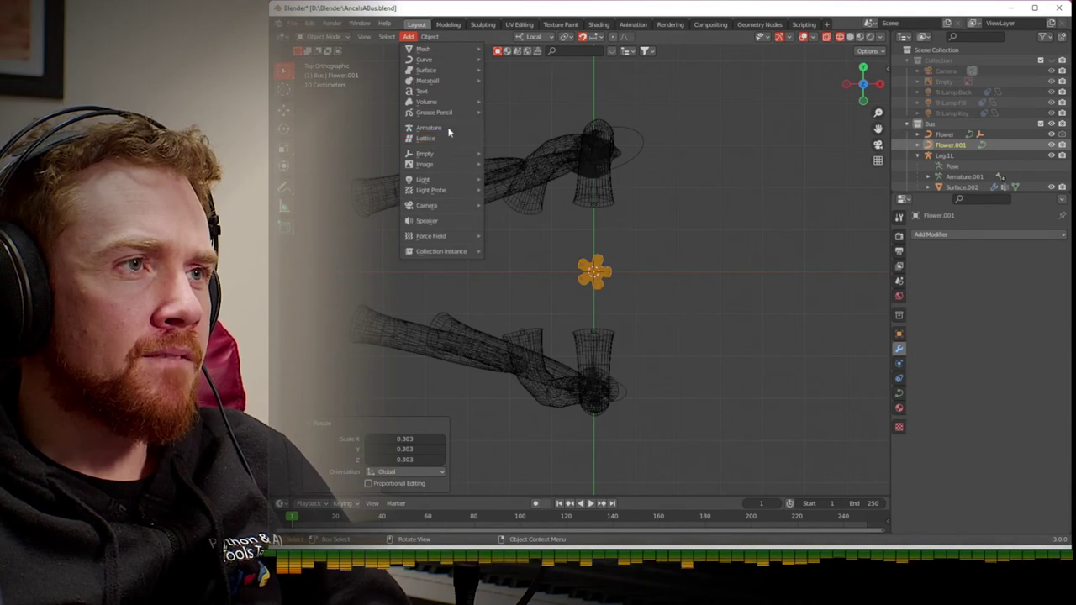
mouse_move(447, 156)
left_click(517, 191)
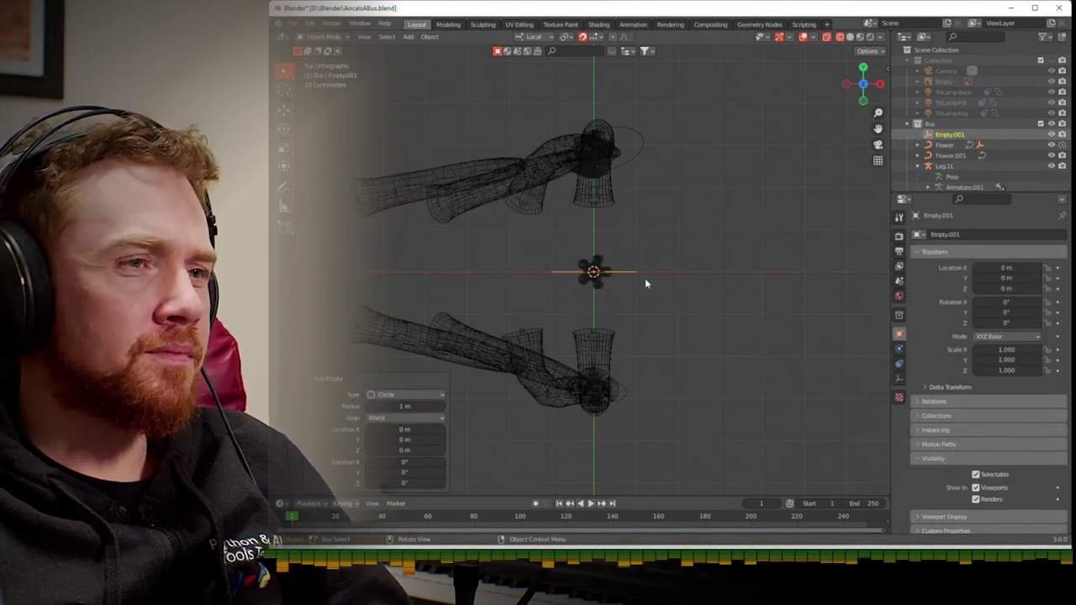
- Parent the flower to the empty with Follow Path and move it to X −1.6 m, Y 3 m
left_click(599, 265)
key("ctrl+p")
left_click(602, 264)
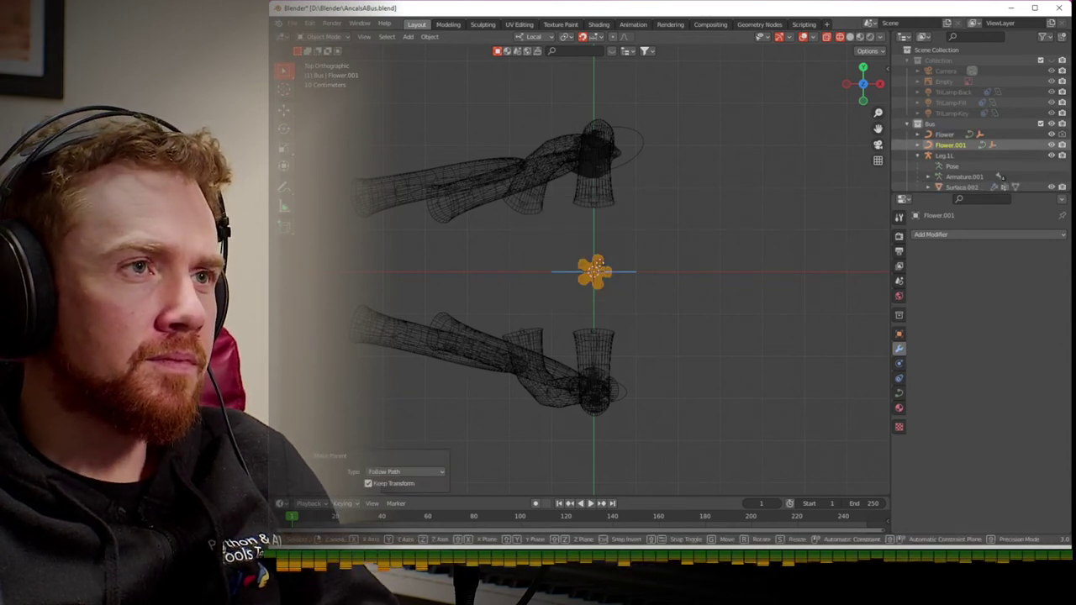
key("g")
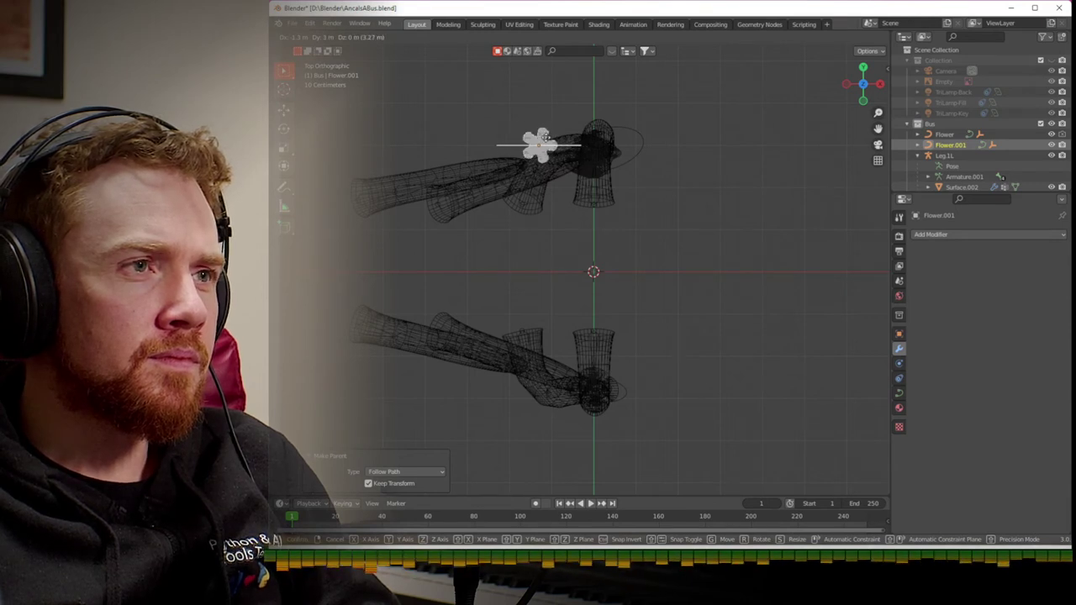
left_click(528, 139)
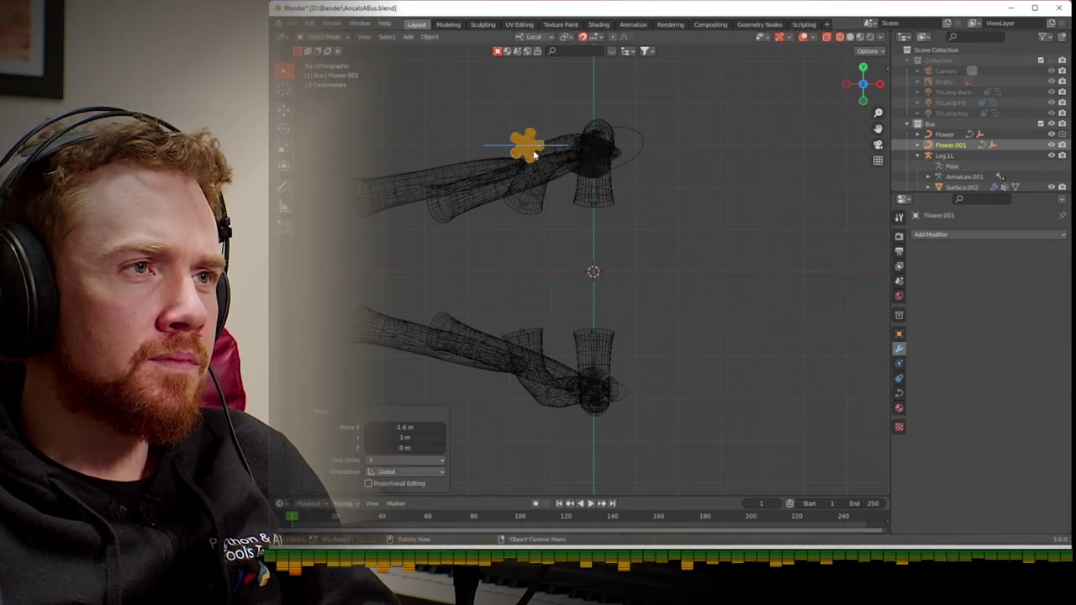
left_click(600, 260)
left_click(410, 37)
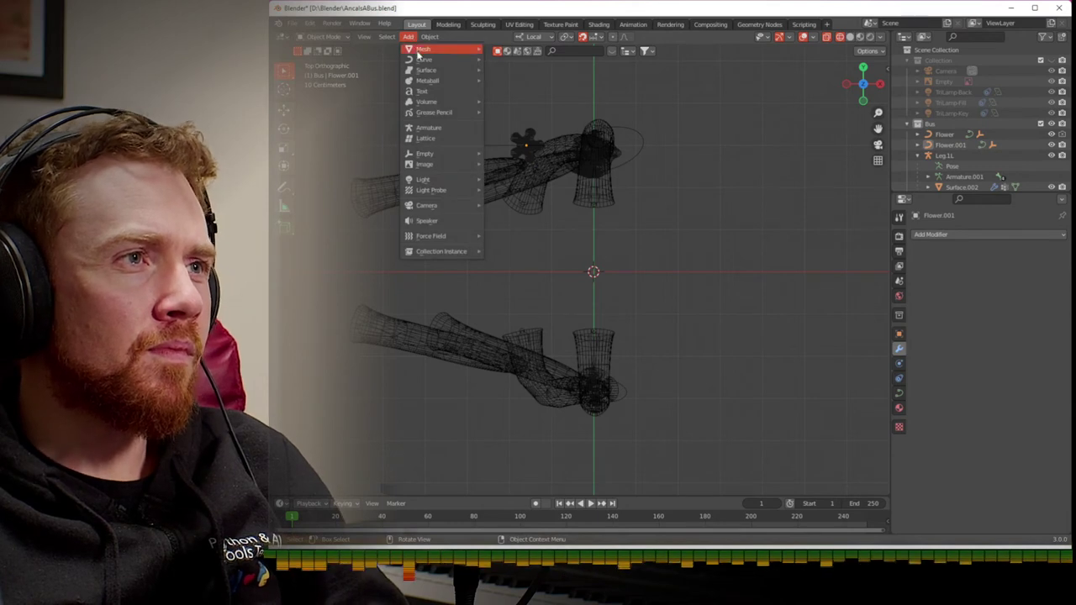
- Add a Noise (3D) curve profile at the origin and show its Path Animation settings
mouse_move(430, 61)
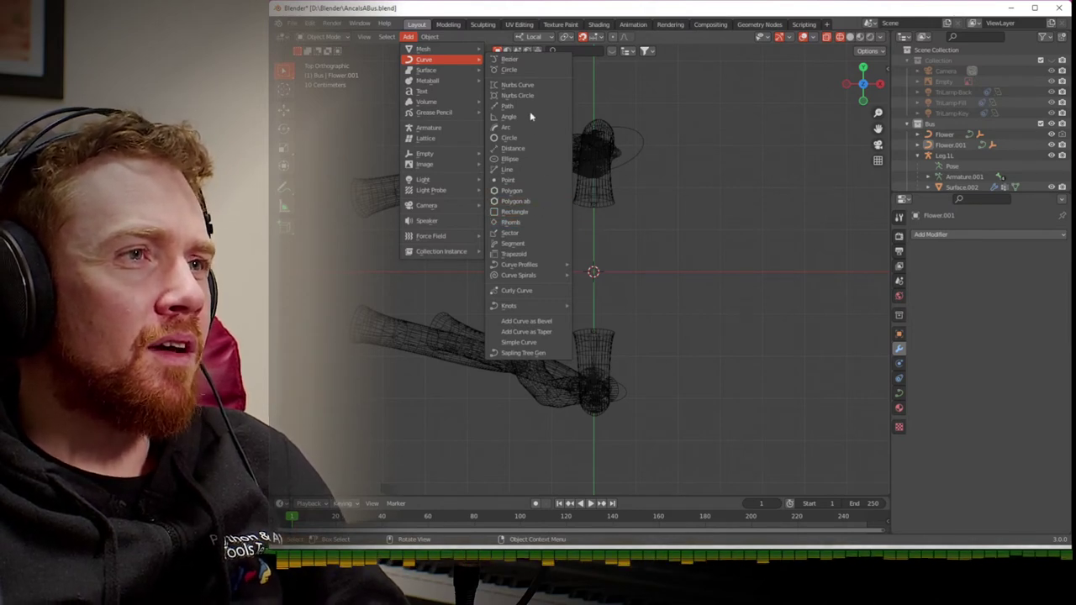
mouse_move(534, 277)
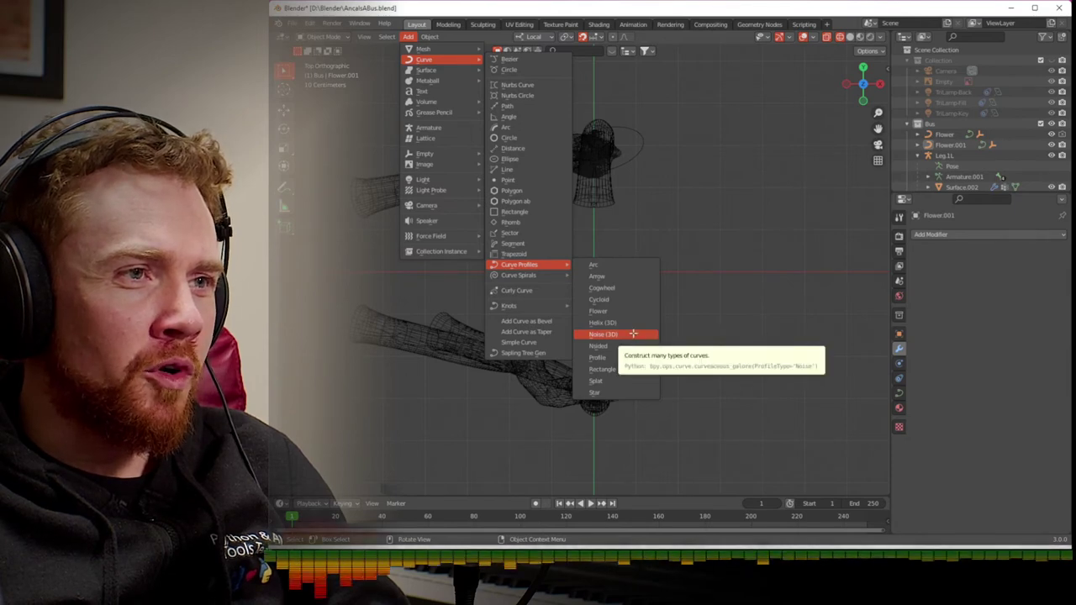
left_click(633, 334)
middle_click_drag(625, 317, 605, 250)
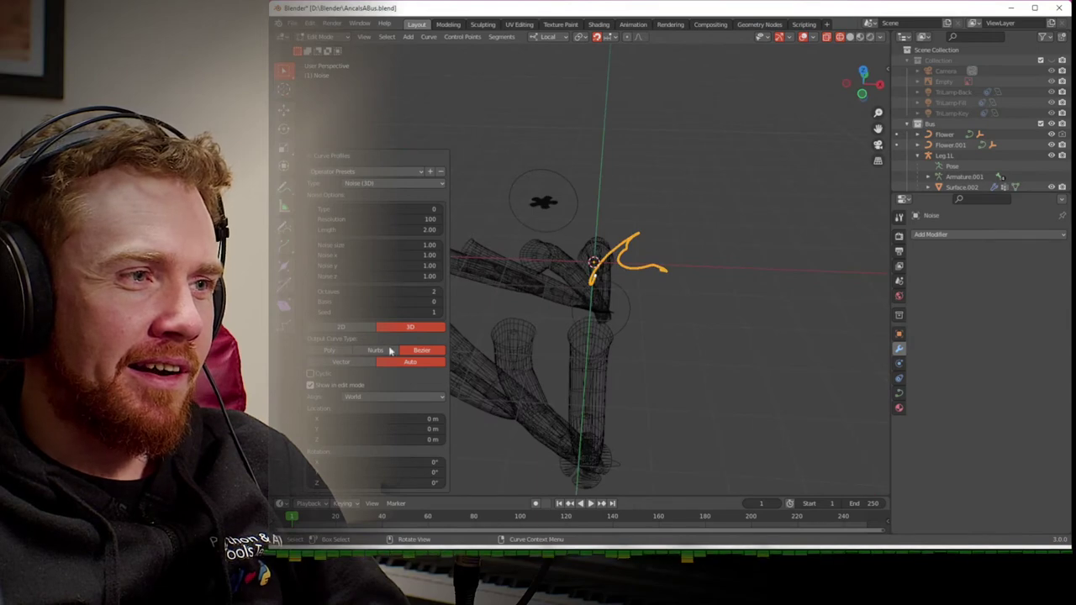
middle_click_drag(604, 373, 610, 452)
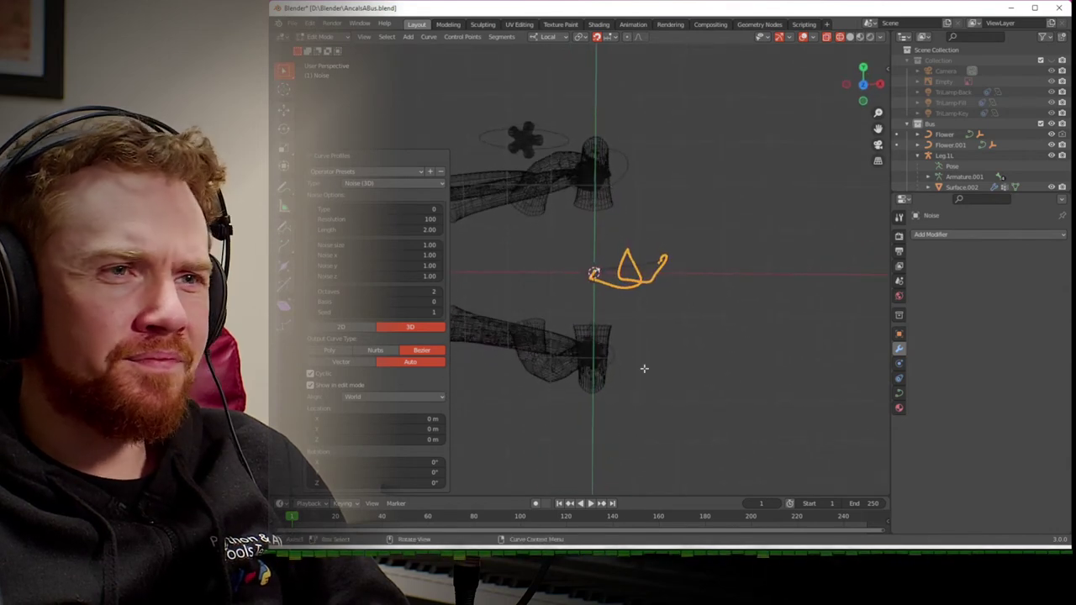
left_click(898, 393)
scroll(929, 384, "down", 2)
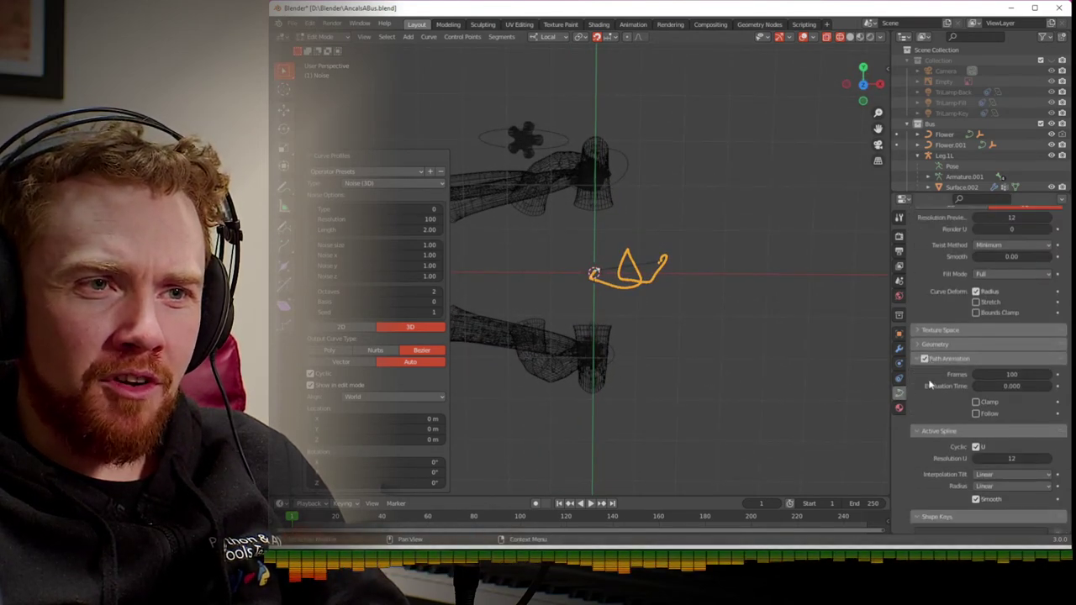
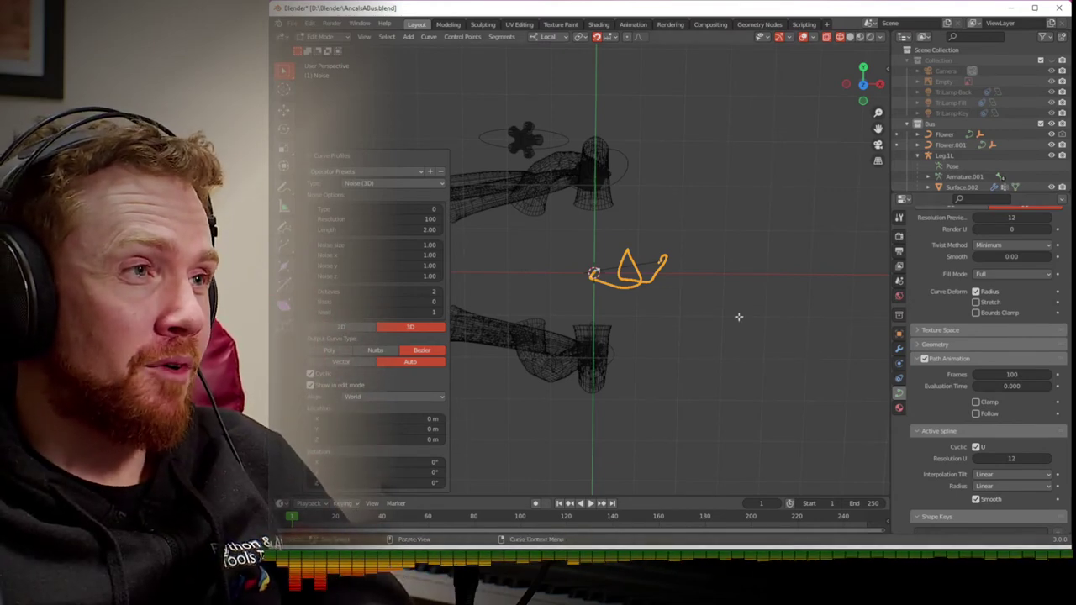
- Change the curve profile type to Splat and view it from directly above
left_click(408, 185)
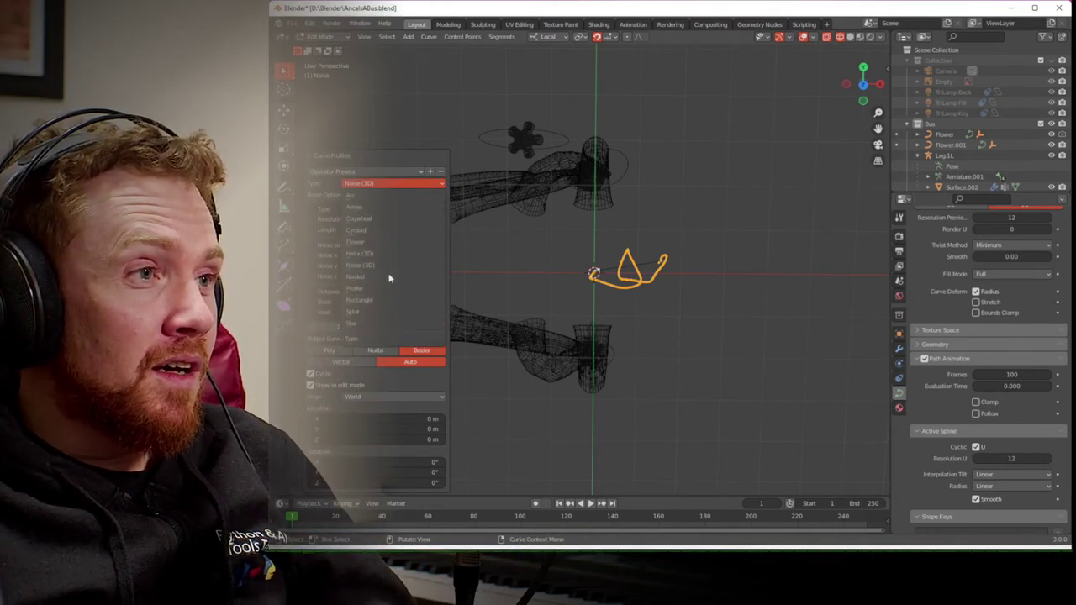
left_click(357, 311)
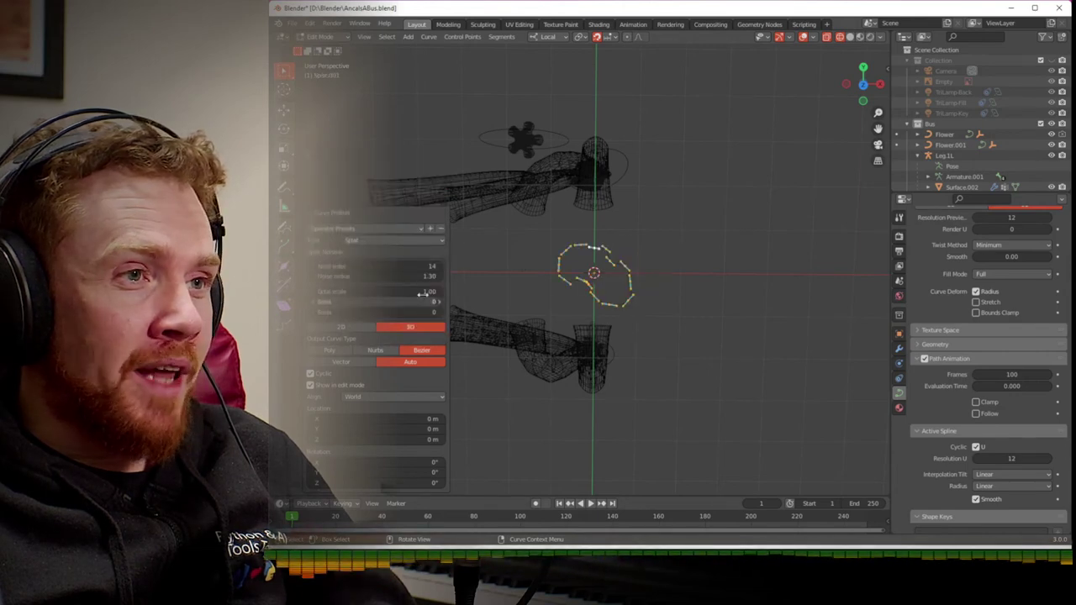
left_click(863, 86)
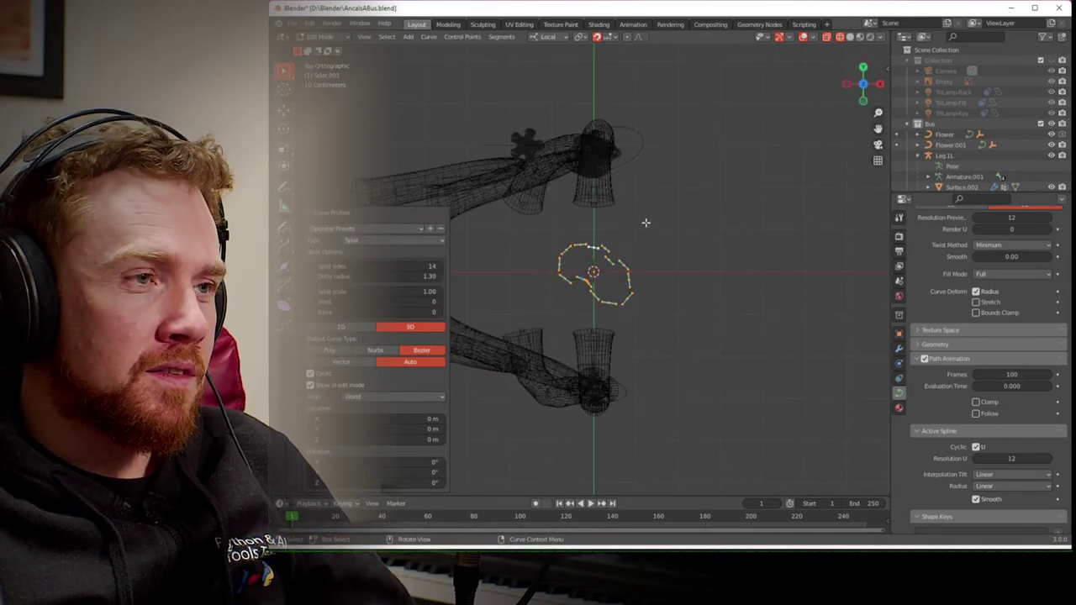
key("KP_7")
- Return to Object Mode and begin scaling down the splat curve
scroll(603, 271, "up", 2)
scroll(603, 271, "up", 4)
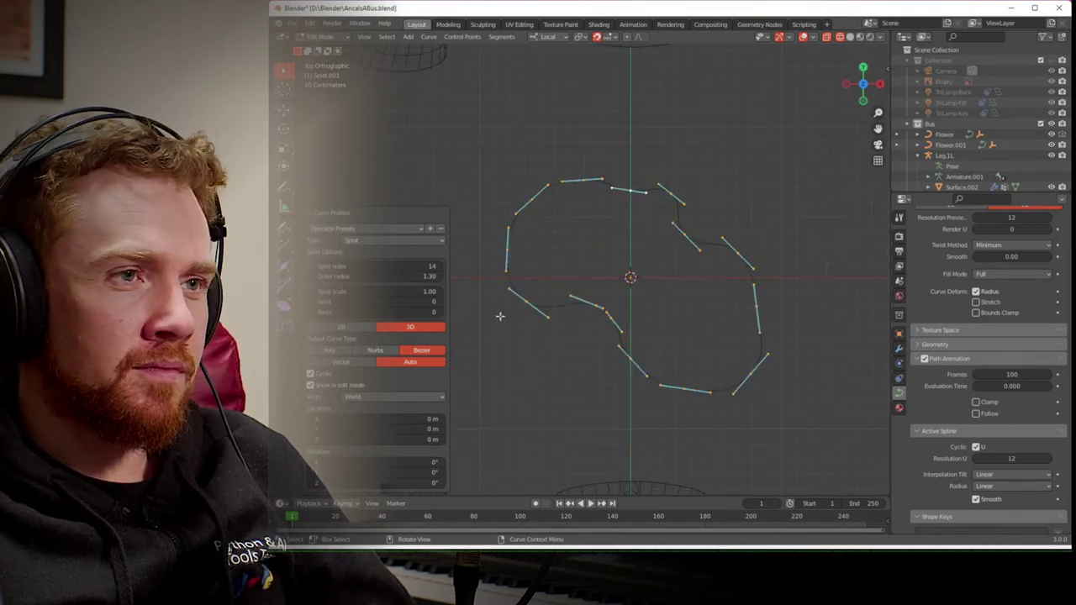
scroll(499, 316, "down", 5)
key("Tab")
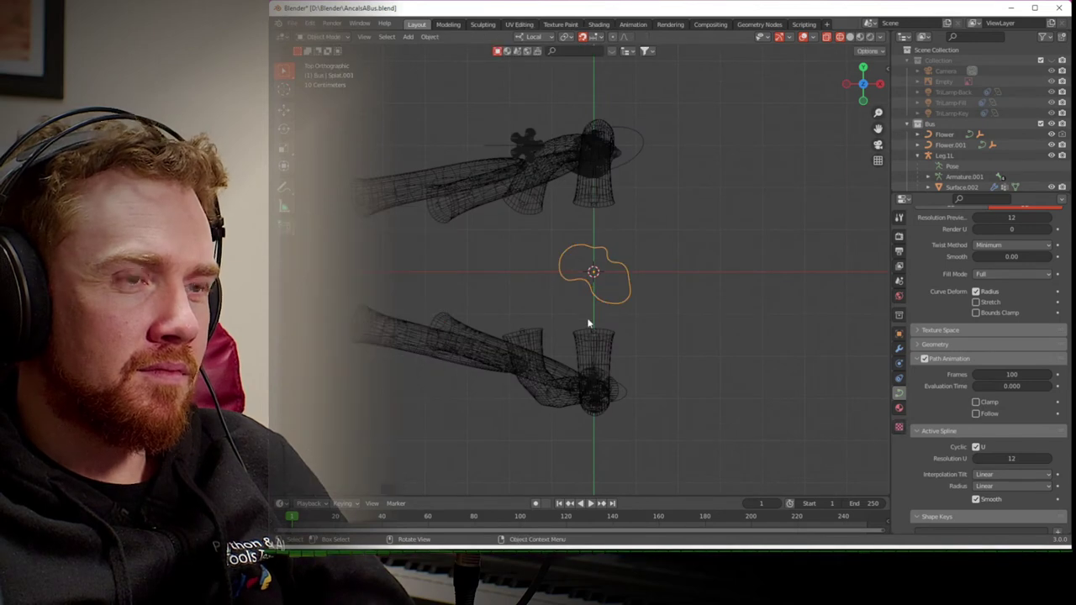
key("s")
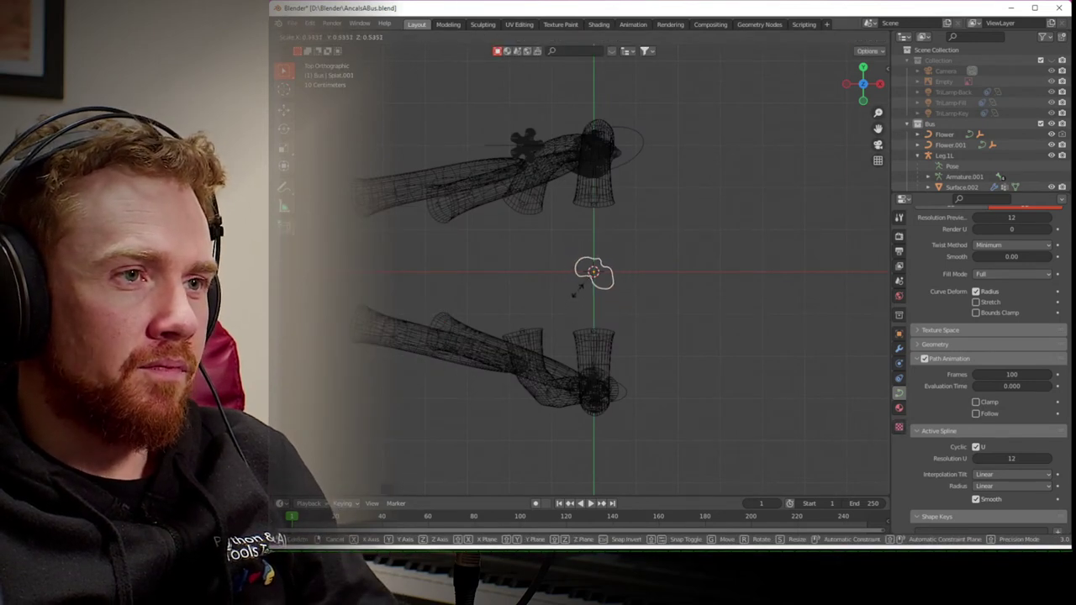
- Finish scaling the splat curve to 0.6 and add a Circle empty at the centre
left_click(578, 294)
left_click(408, 37)
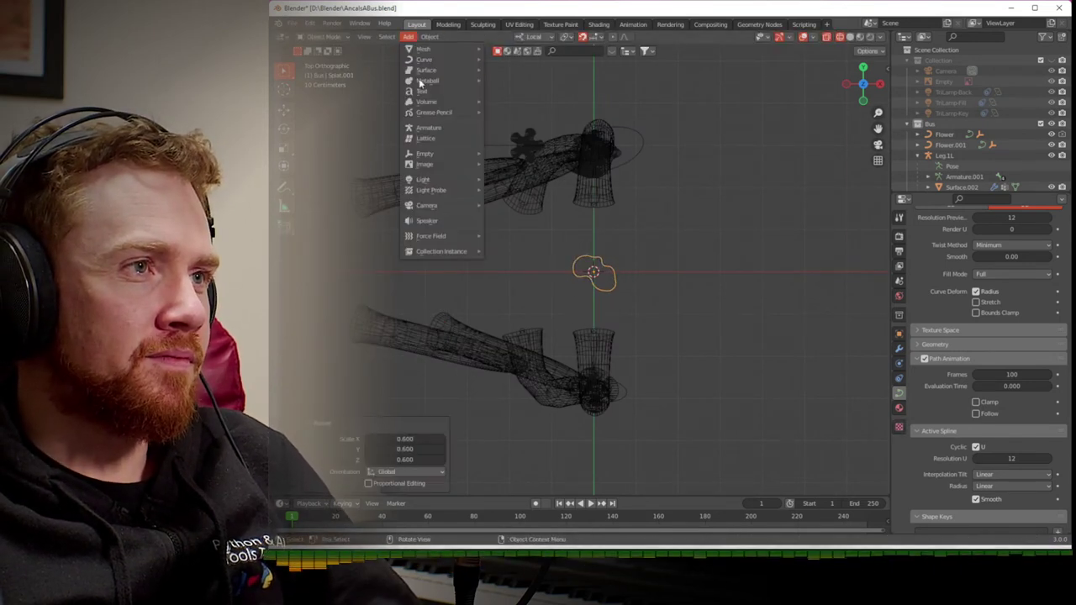
mouse_move(429, 154)
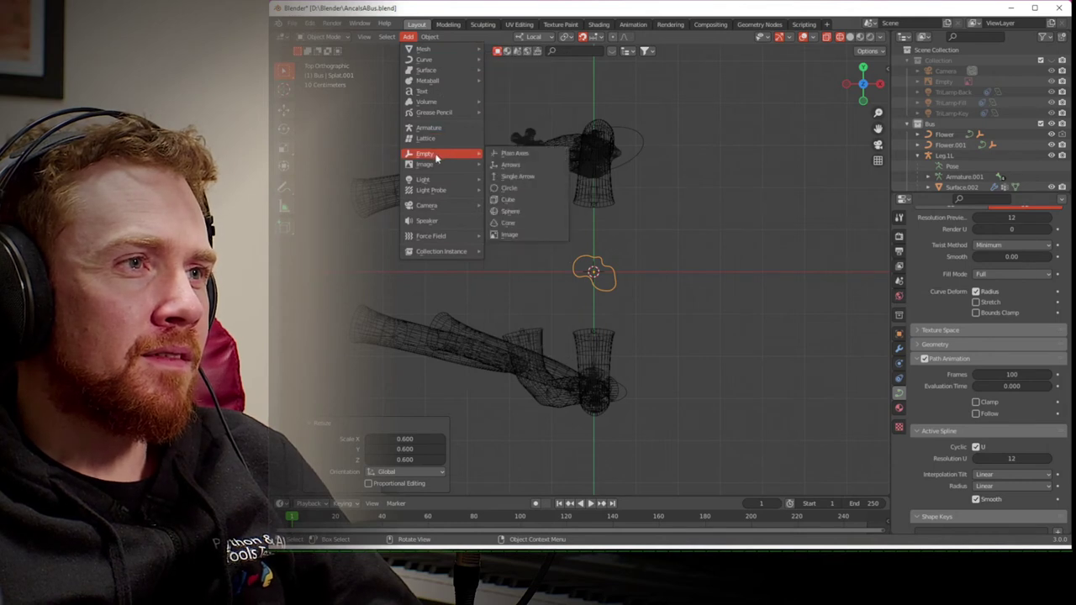
left_click(522, 187)
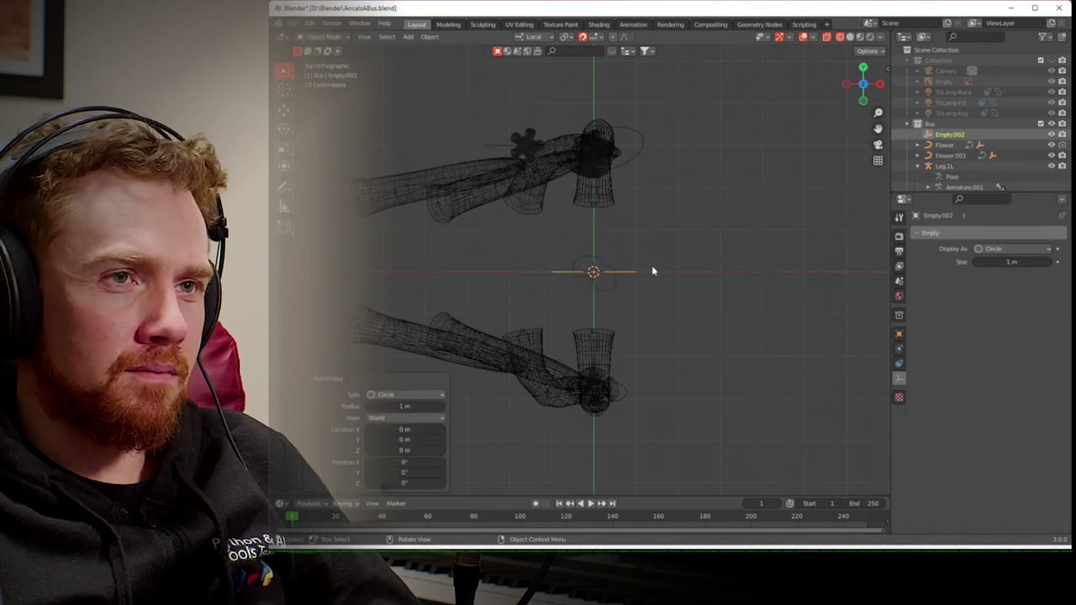
- Parent the empty to the splat curve with Follow Path and move the curve near the lower foot
left_click(600, 269, "shift")
key("ctrl+p")
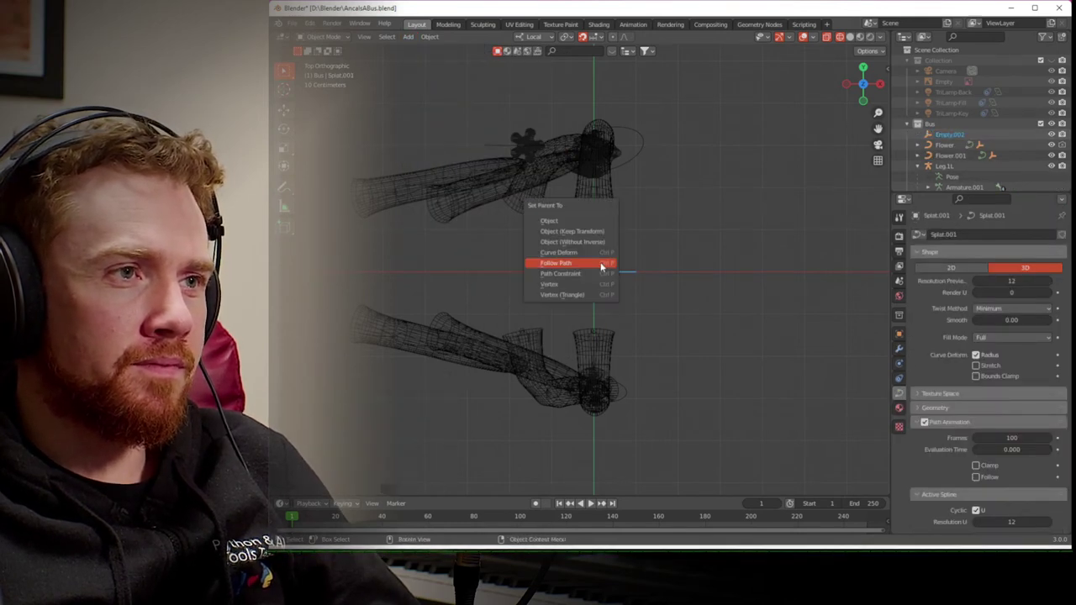
left_click(600, 267)
key("g")
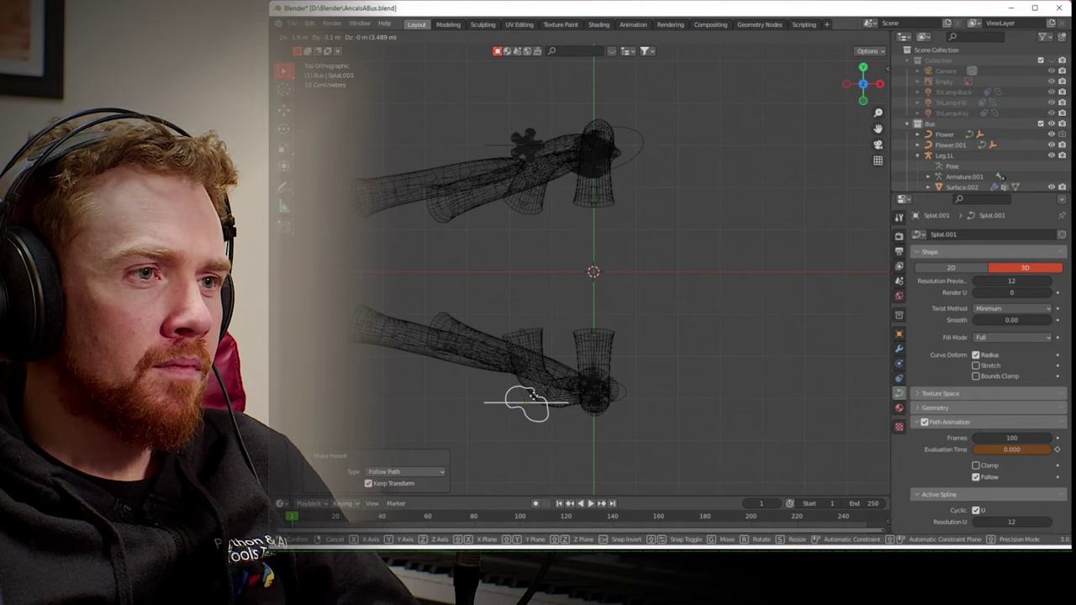
left_click(533, 388)
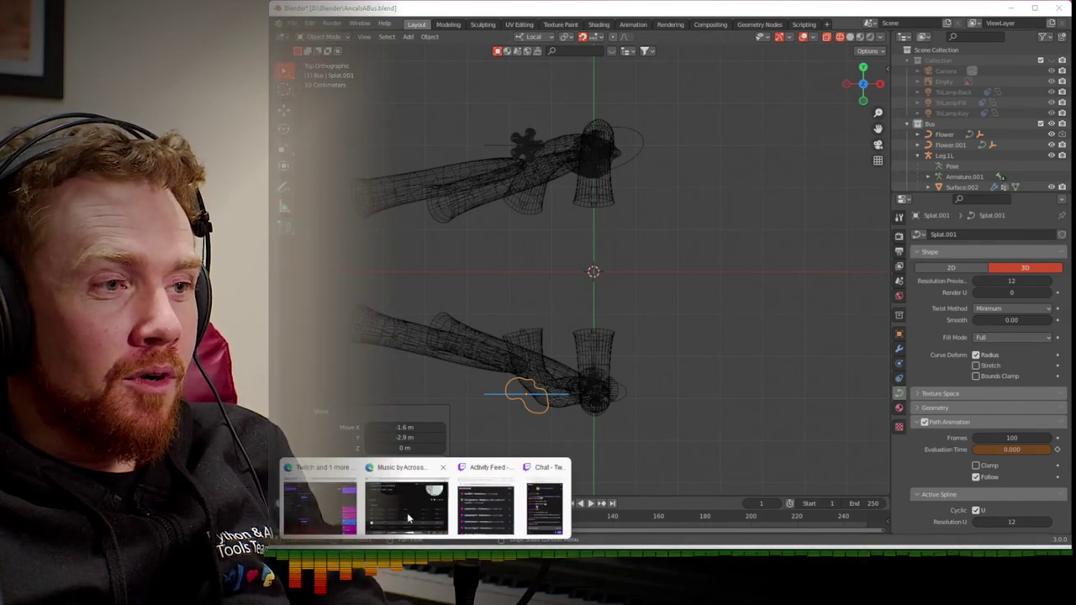
- Switch to the Epidemic Sound browser window and browse the music page
left_click(403, 500)
scroll(513, 353, "down", 5)
scroll(538, 350, "down", 4)
scroll(550, 348, "up", 8)
scroll(476, 332, "down", 6)
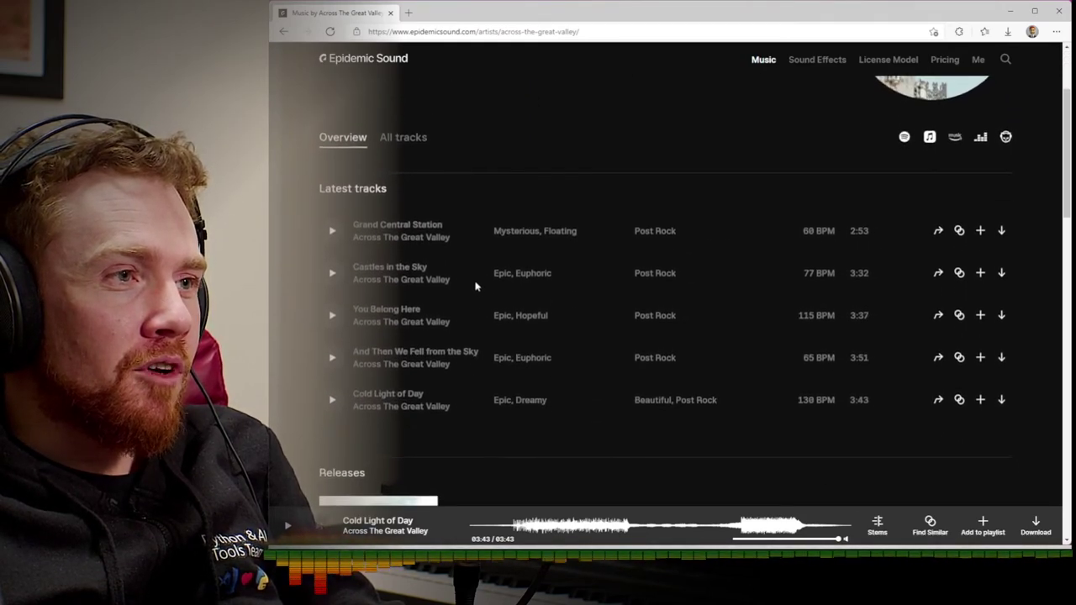
scroll(475, 330, "up", 4)
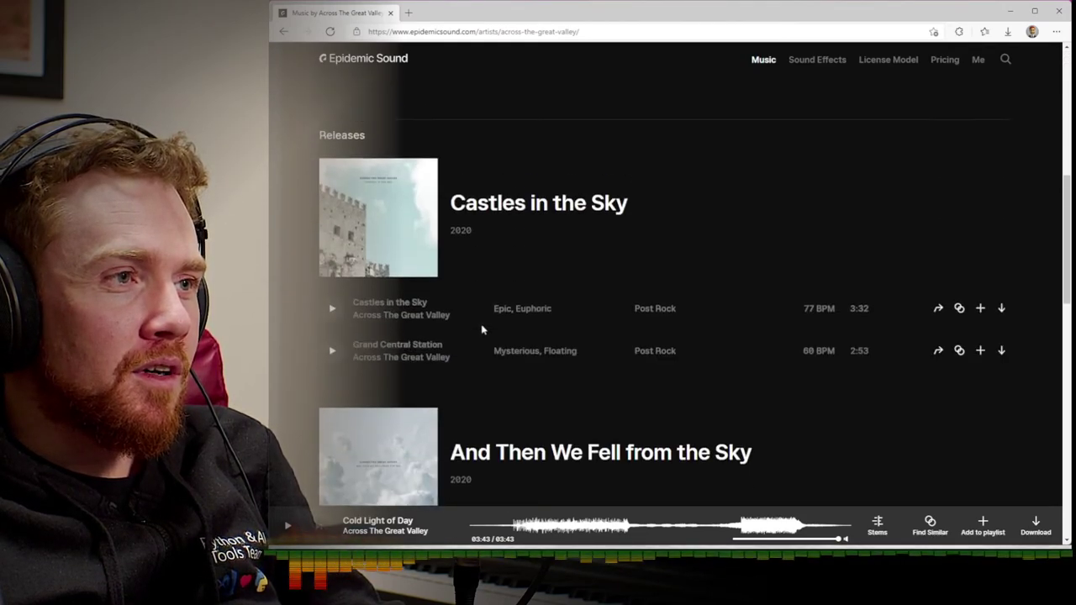
scroll(481, 326, "down", 3)
scroll(481, 330, "down", 8)
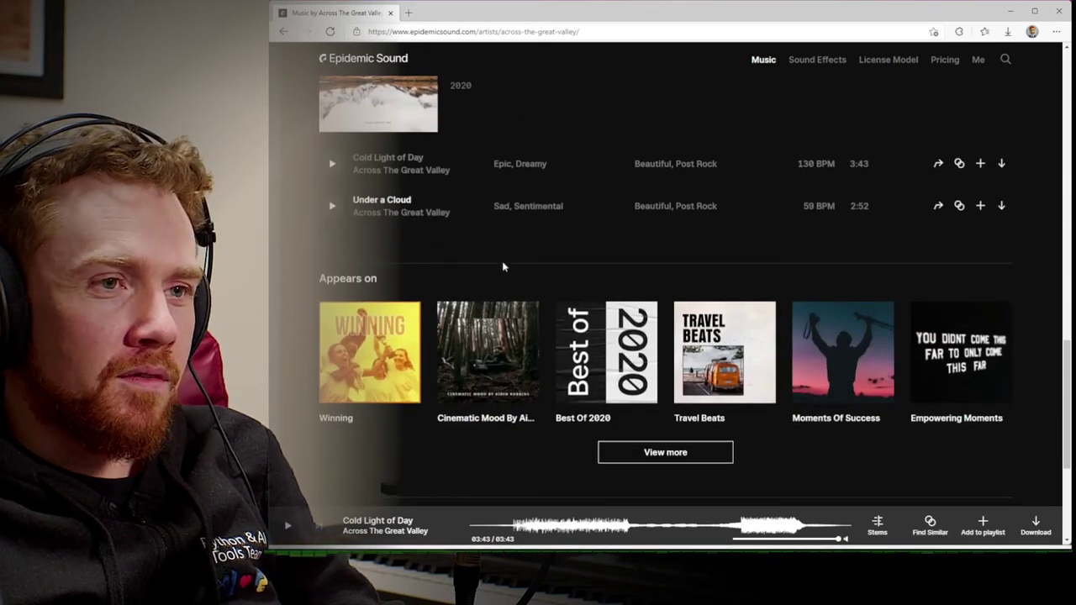
scroll(503, 267, "down", 1)
scroll(533, 231, "up", 1)
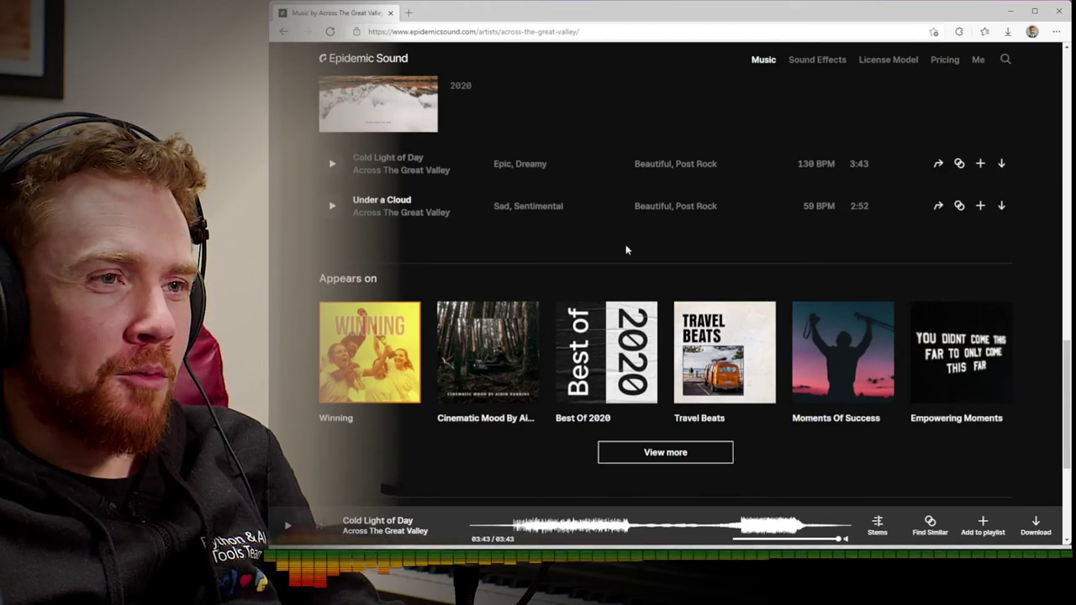
scroll(631, 253, "up", 5)
scroll(631, 253, "down", 4)
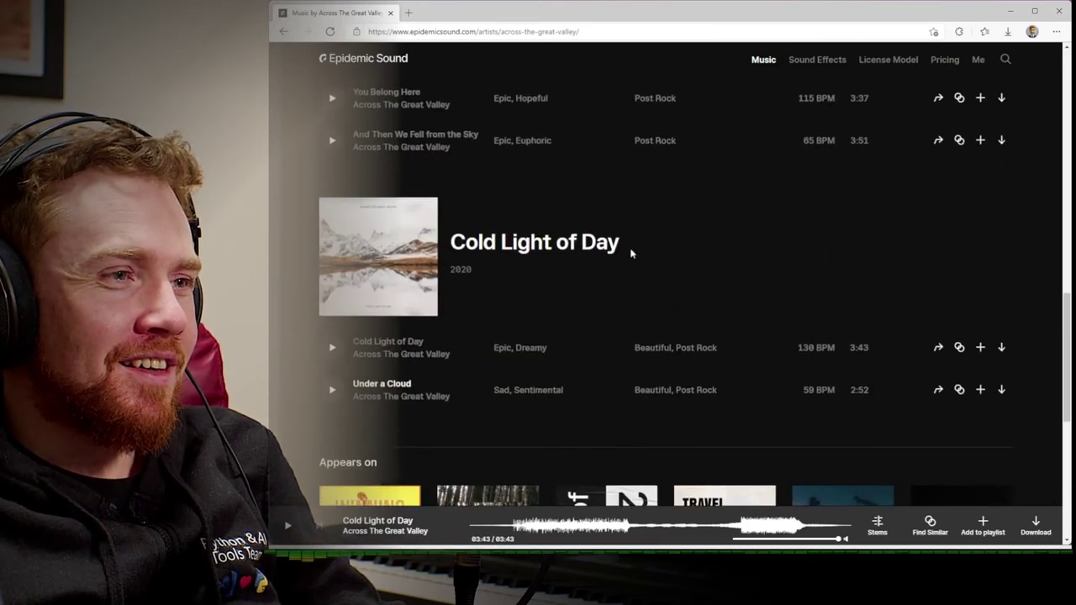
scroll(631, 253, "up", 1)
scroll(631, 252, "up", 6)
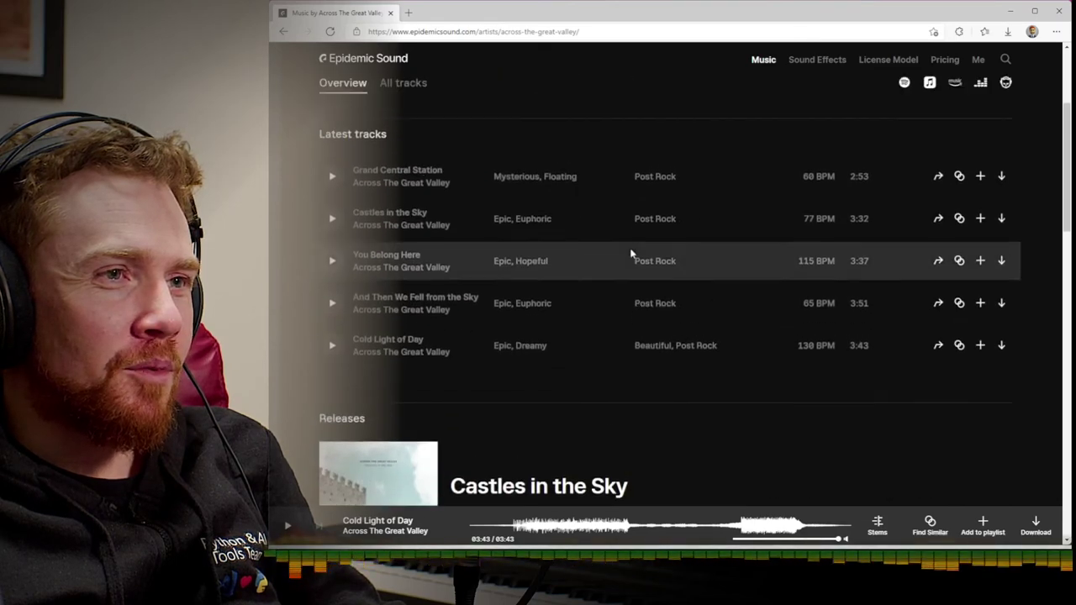
- Open the Post Rock genre and play the track 'Dagdröm'
left_click(658, 232)
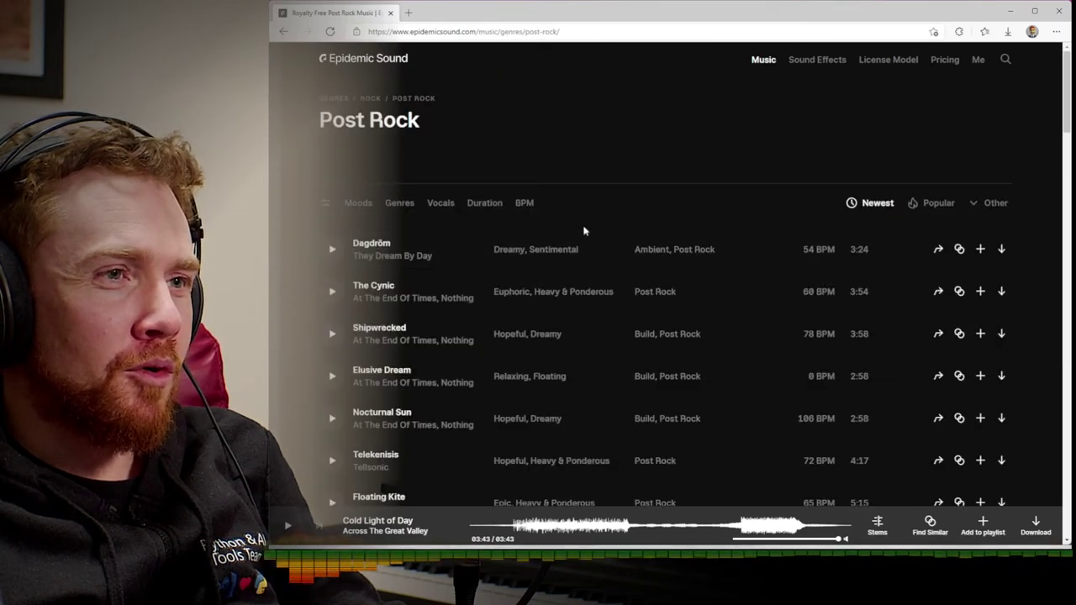
scroll(595, 229, "down", 2)
scroll(596, 229, "down", 2)
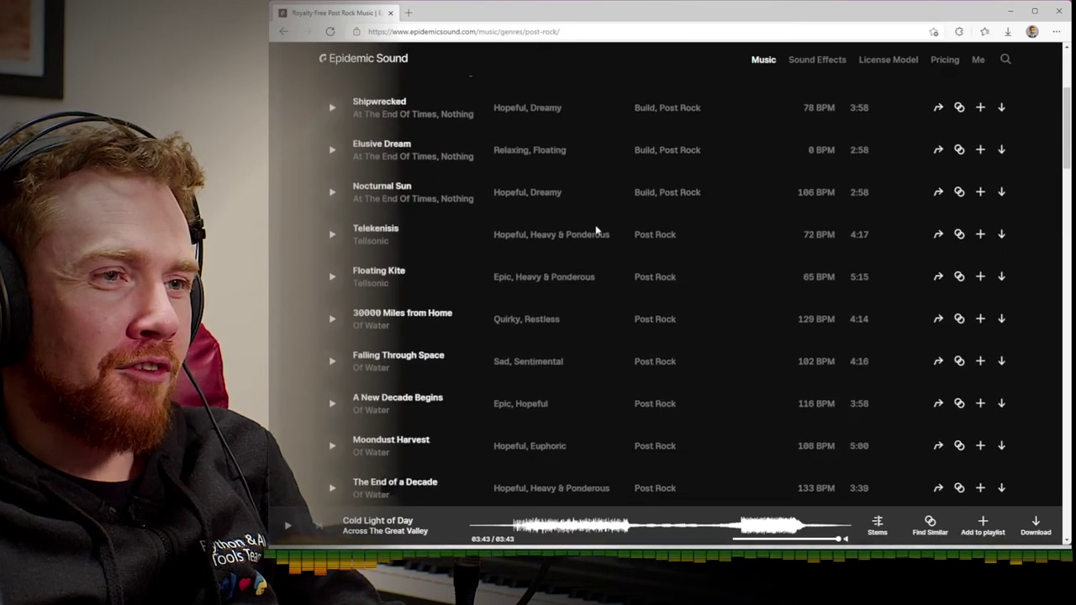
scroll(595, 230, "down", 3)
scroll(595, 230, "up", 5)
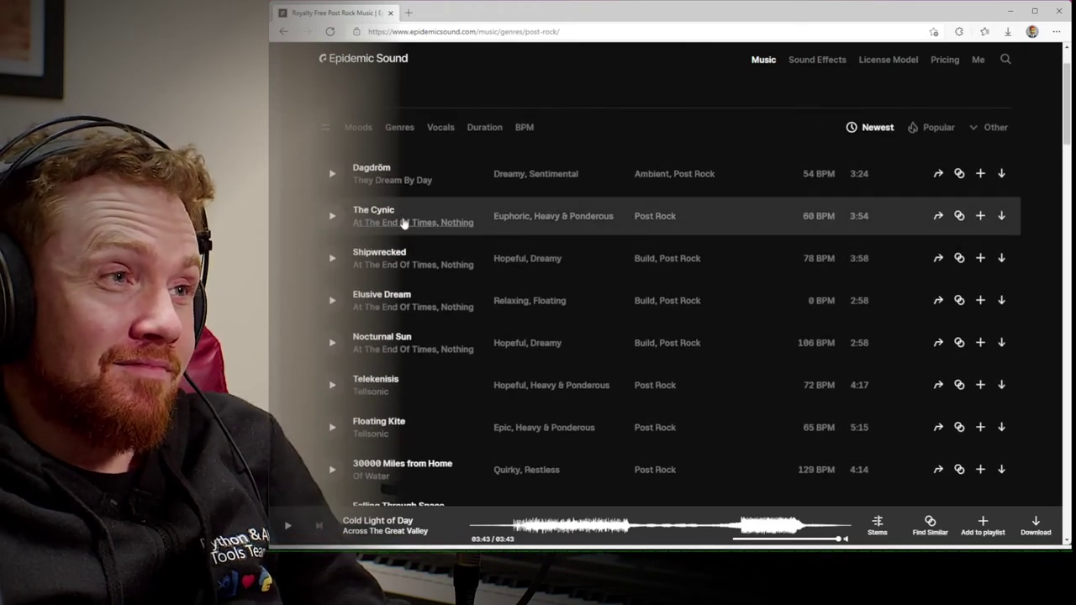
left_click(332, 175)
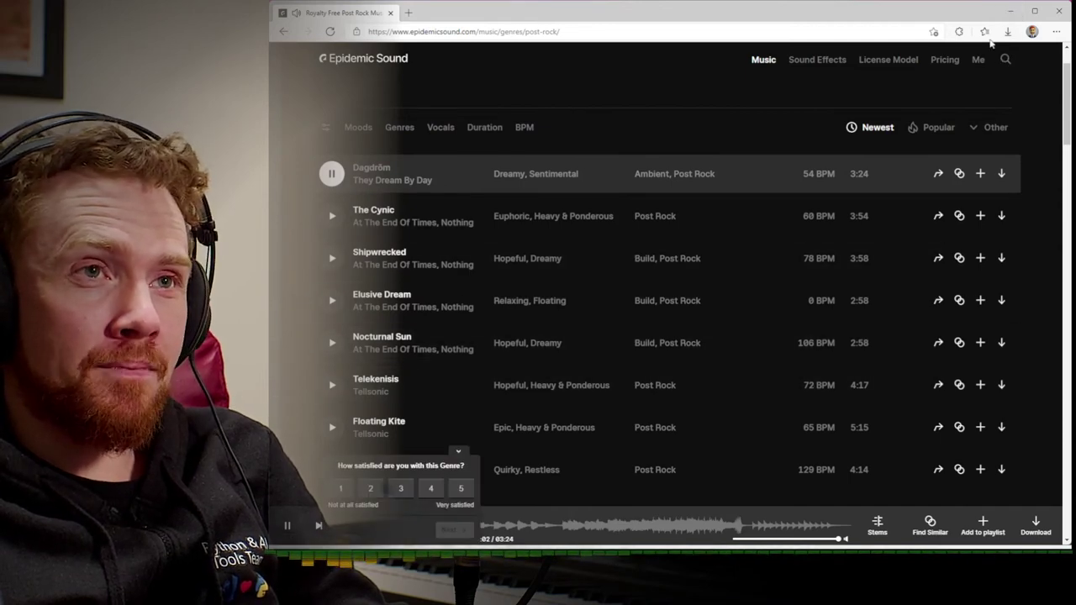
- Minimize the browser, lower the music to about −24 dB in Voicemeeter, and return to Blender
double_click(1007, 15)
left_click(989, 30)
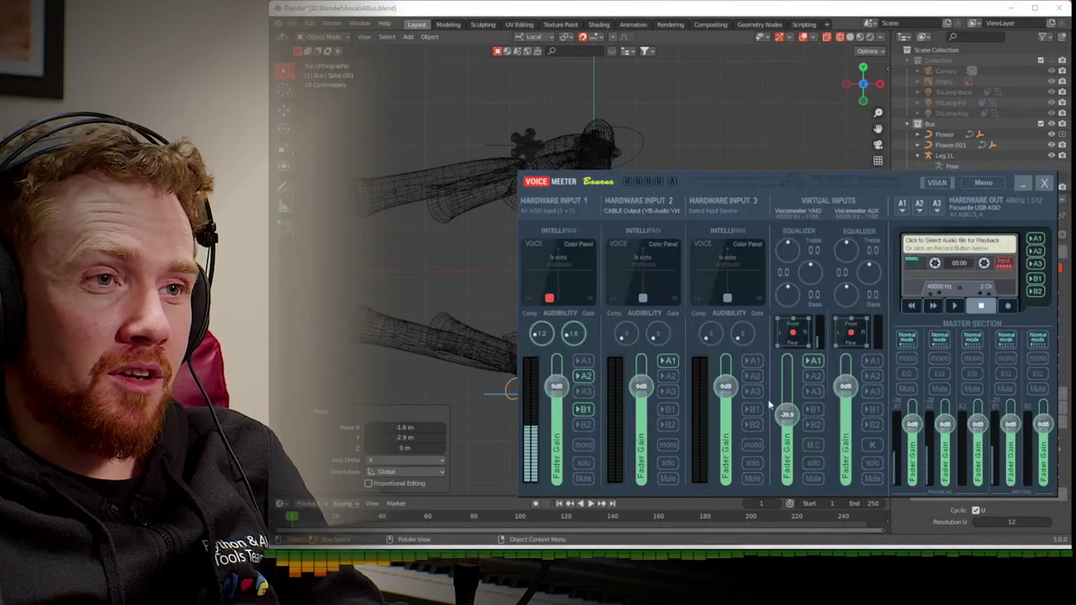
left_click_drag(786, 415, 786, 421)
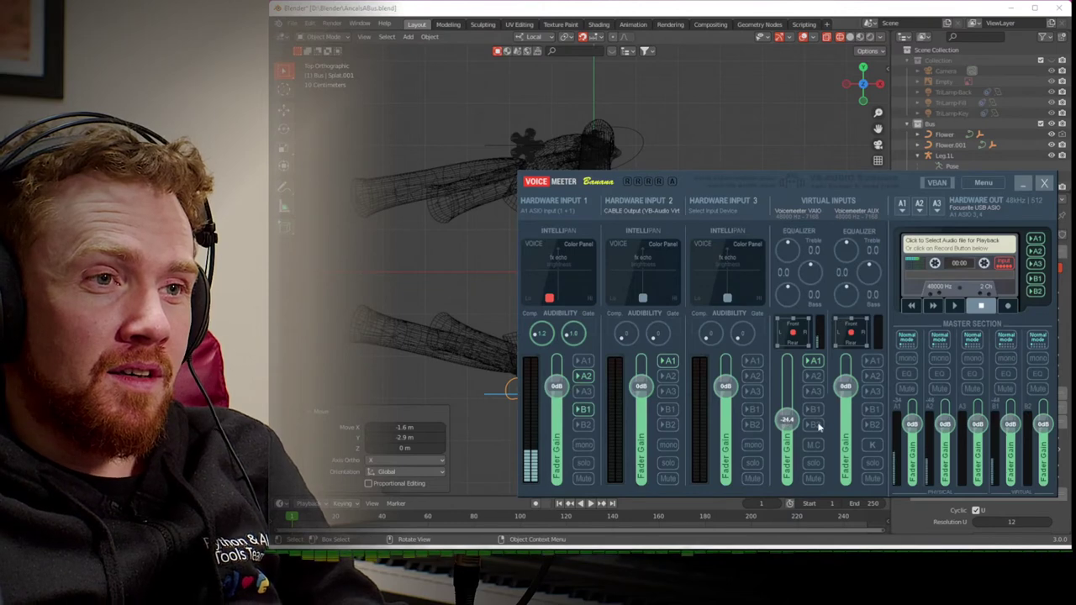
left_click(747, 8)
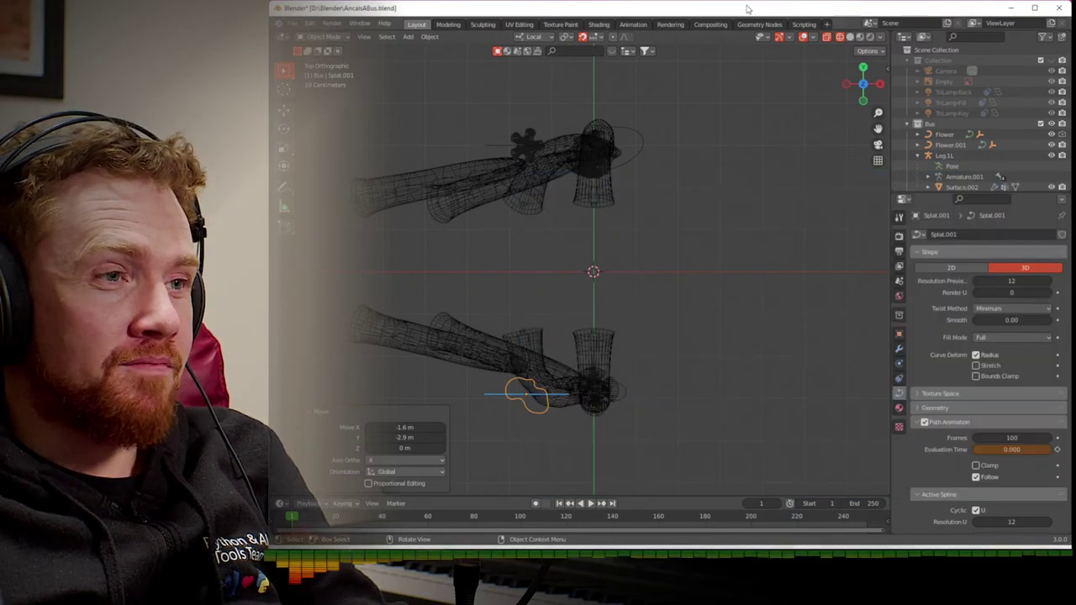
- Pose the upper leg's armature and show the end bone's constraints
left_click(528, 202)
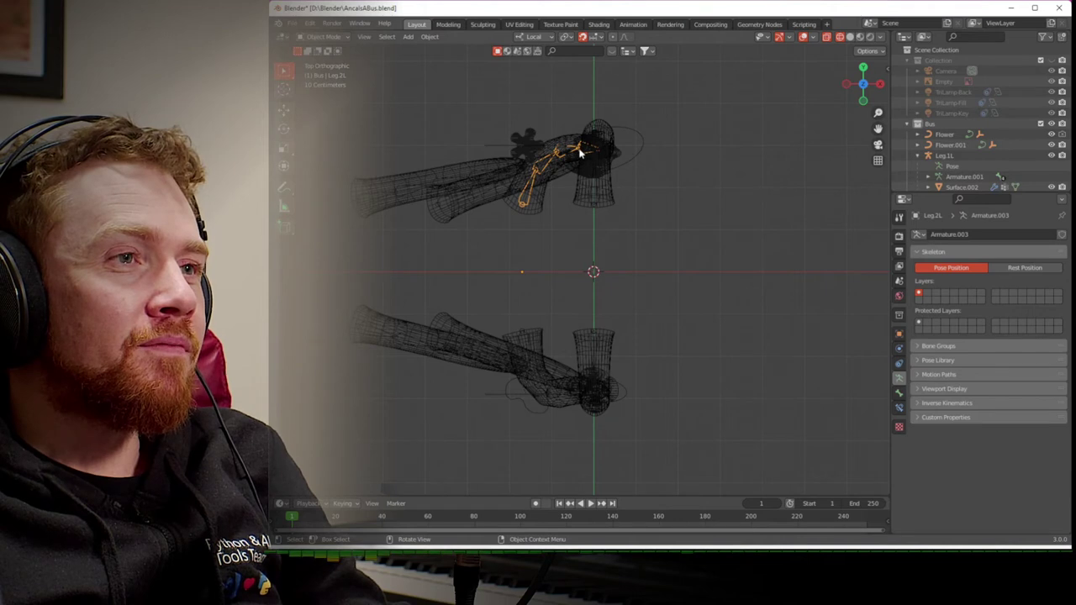
key("Tab")
key("ctrl+Tab")
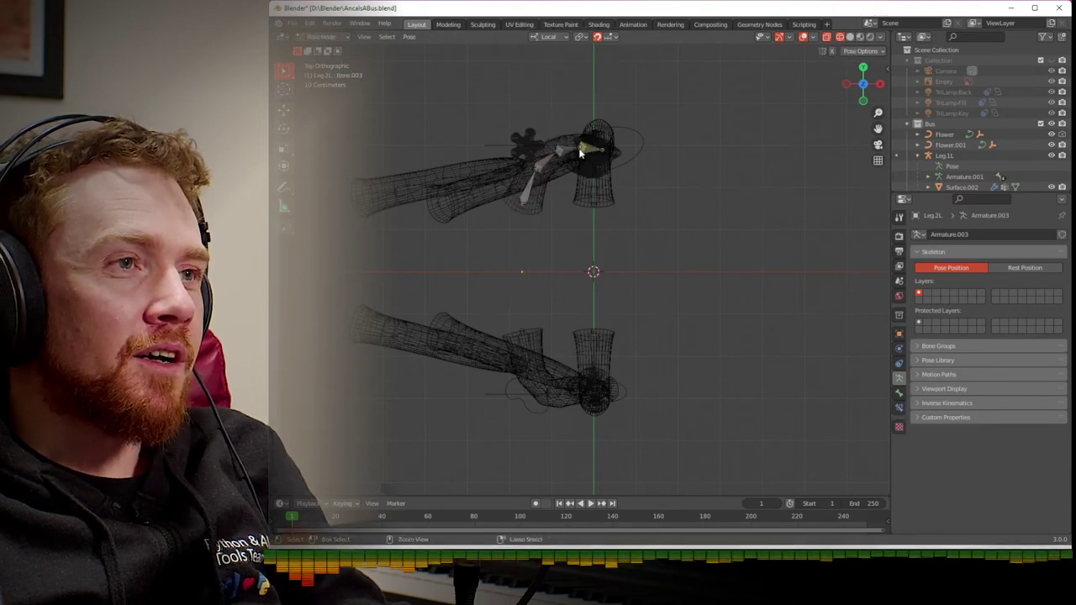
left_click(585, 153)
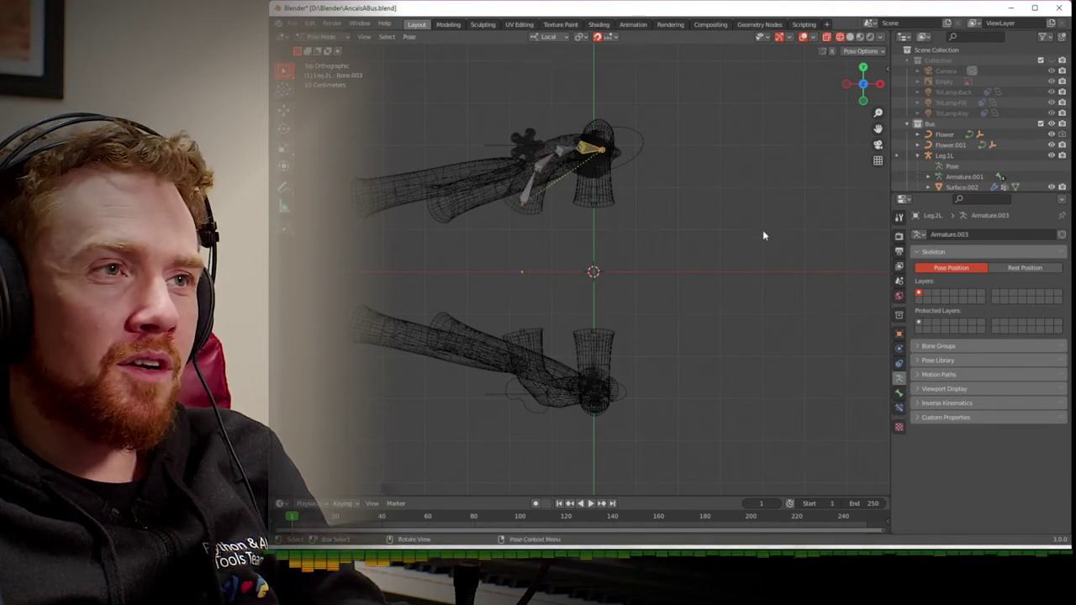
left_click(899, 408)
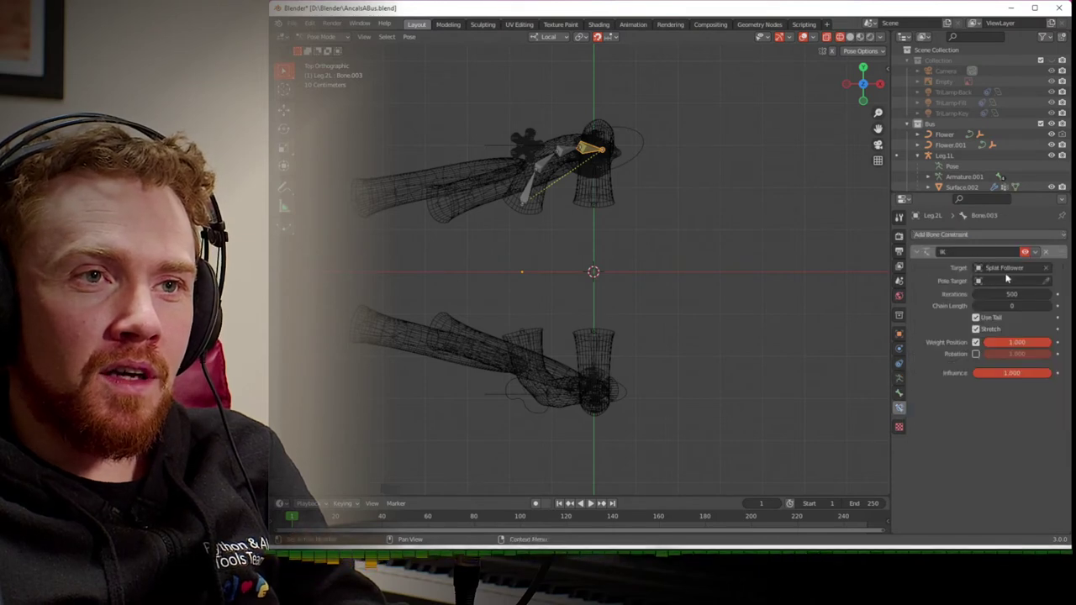
- Browse the IK target list and the outliner to locate Empty.001
scroll(961, 138, "down", 8)
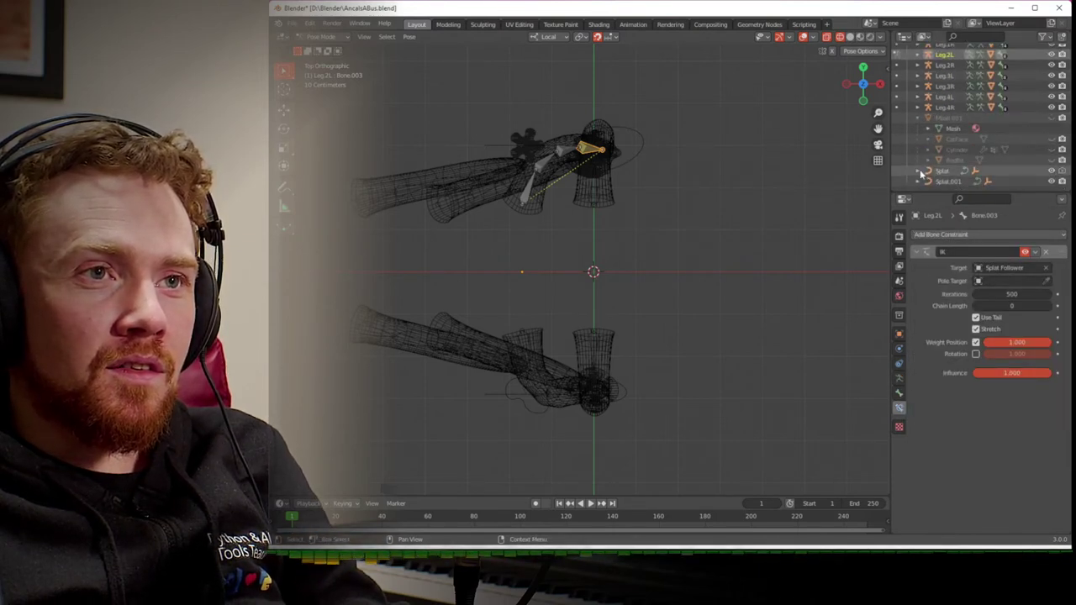
left_click(1022, 268)
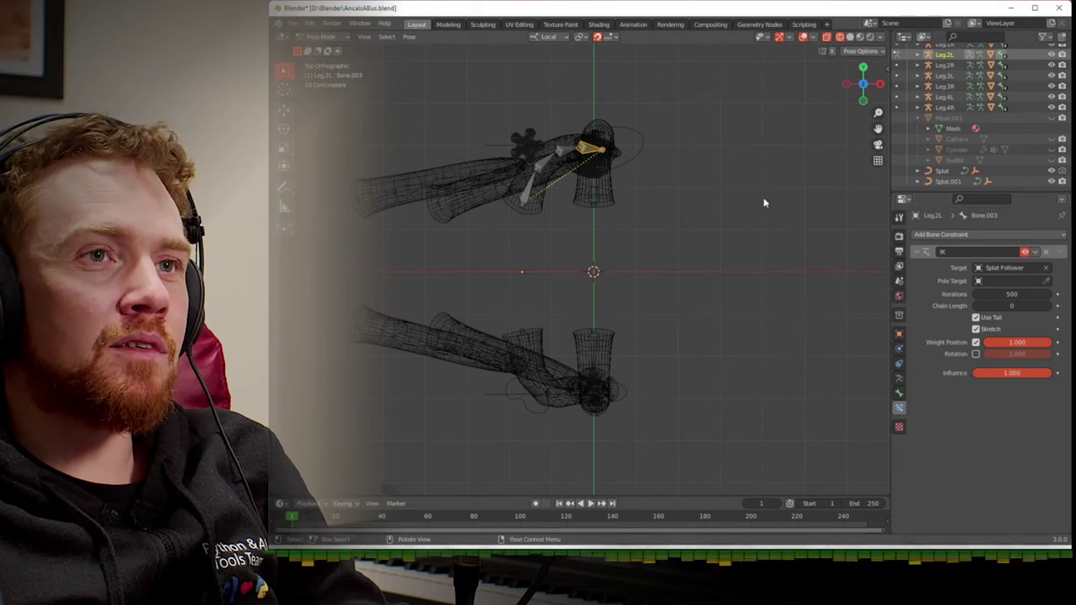
left_click(504, 150)
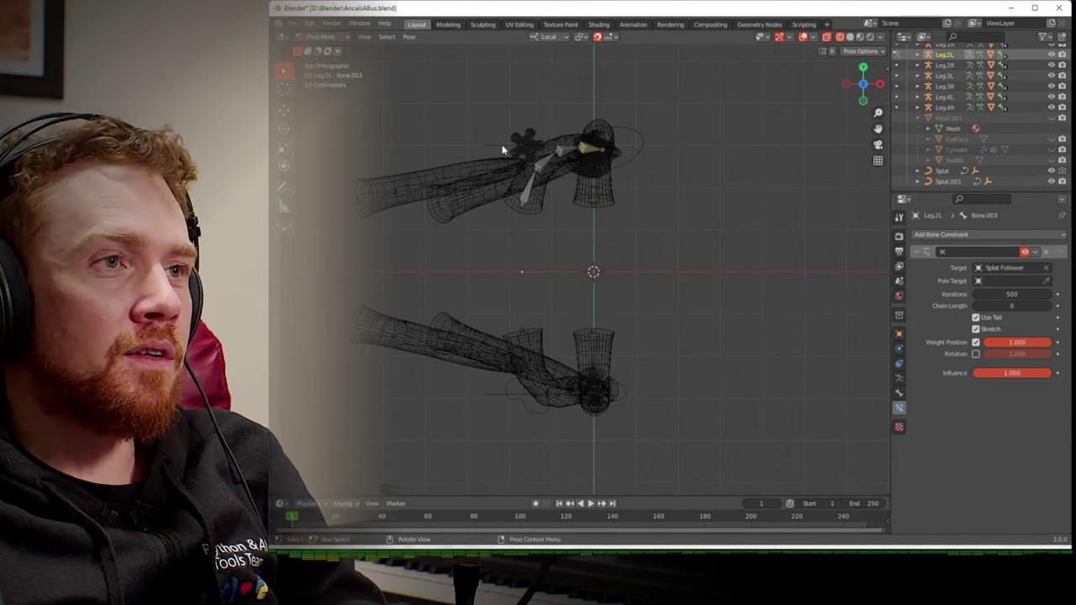
scroll(505, 152, "up", 1)
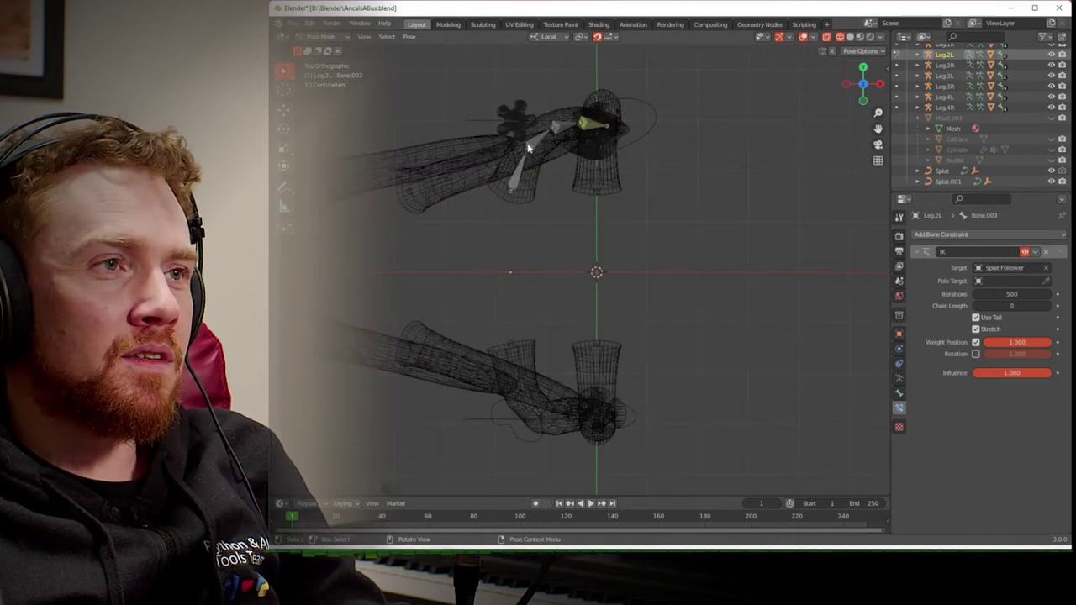
scroll(939, 147, "up", 1)
scroll(939, 147, "down", 2)
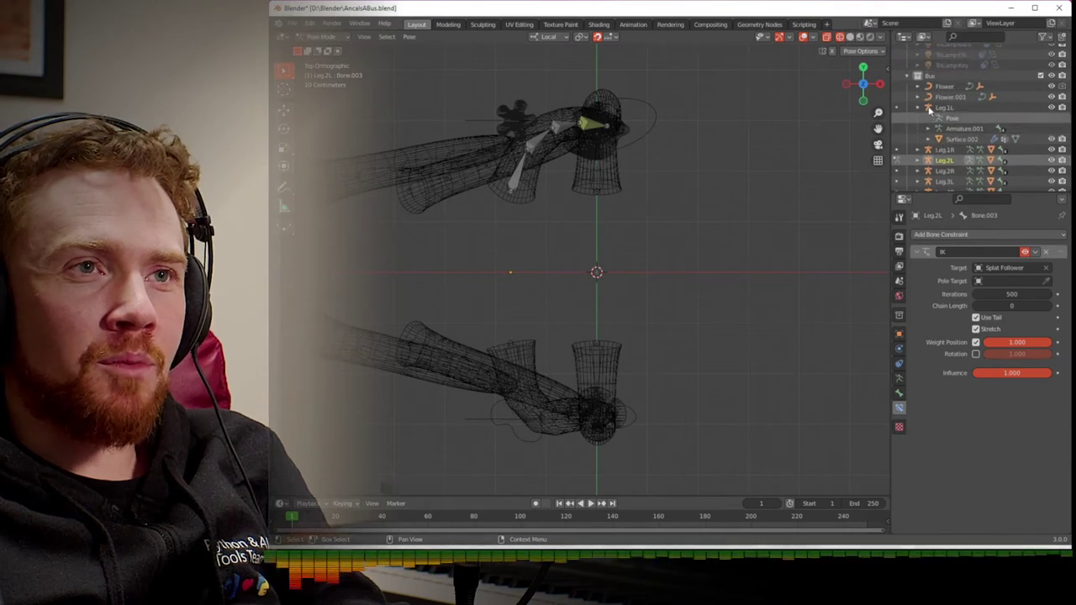
scroll(929, 113, "up", 5)
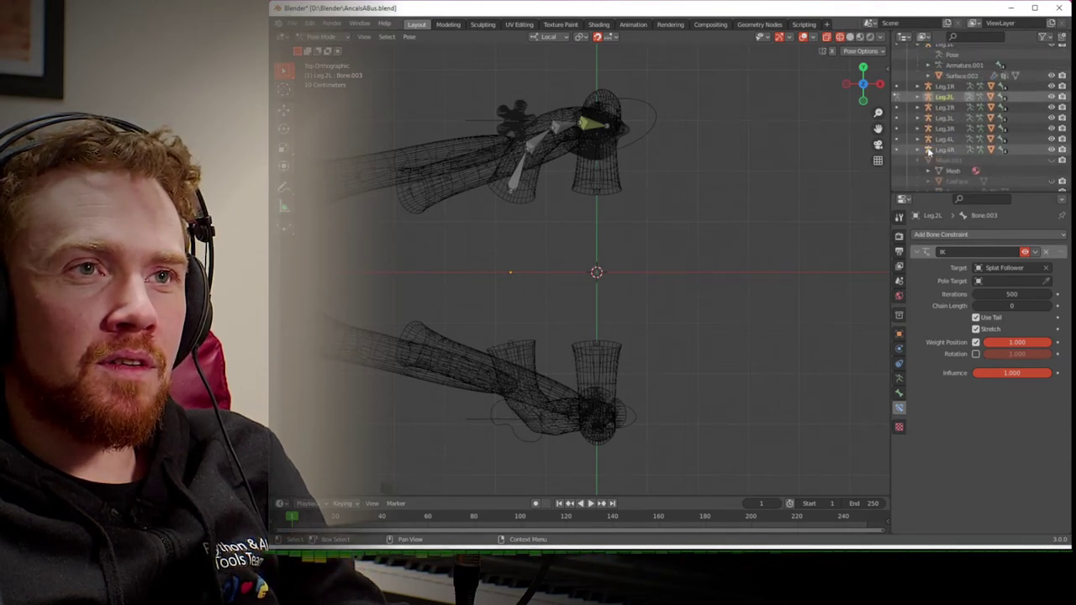
scroll(929, 151, "down", 5)
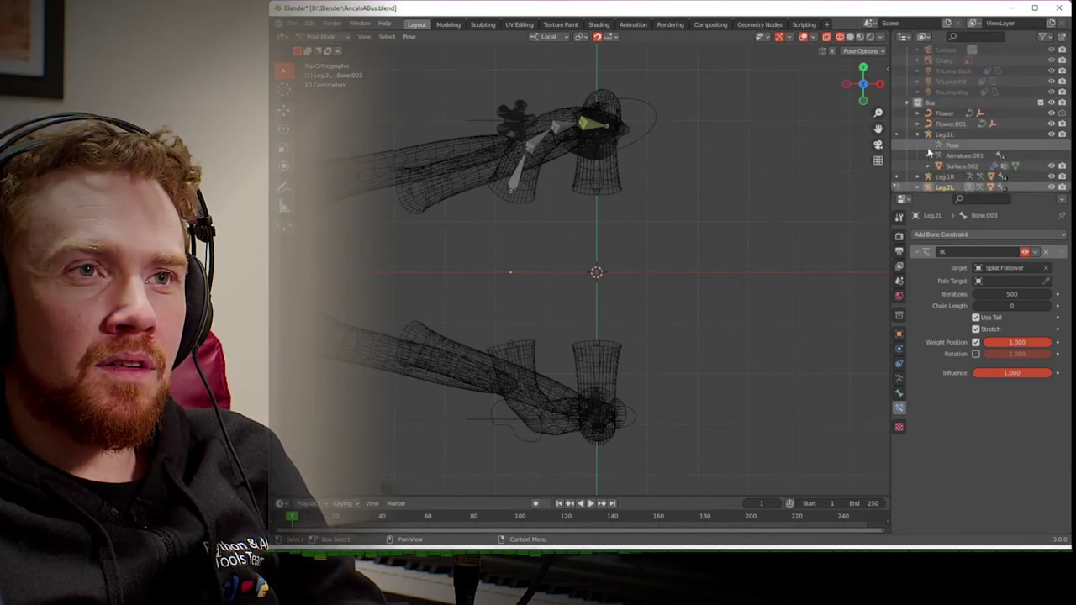
scroll(918, 158, "down", 3)
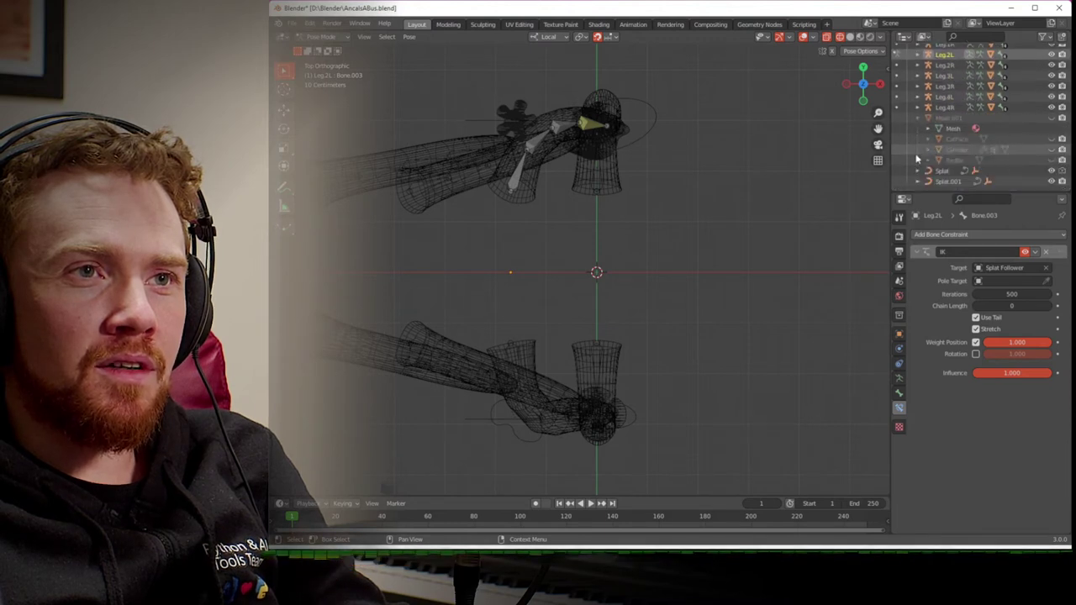
scroll(924, 156, "up", 4)
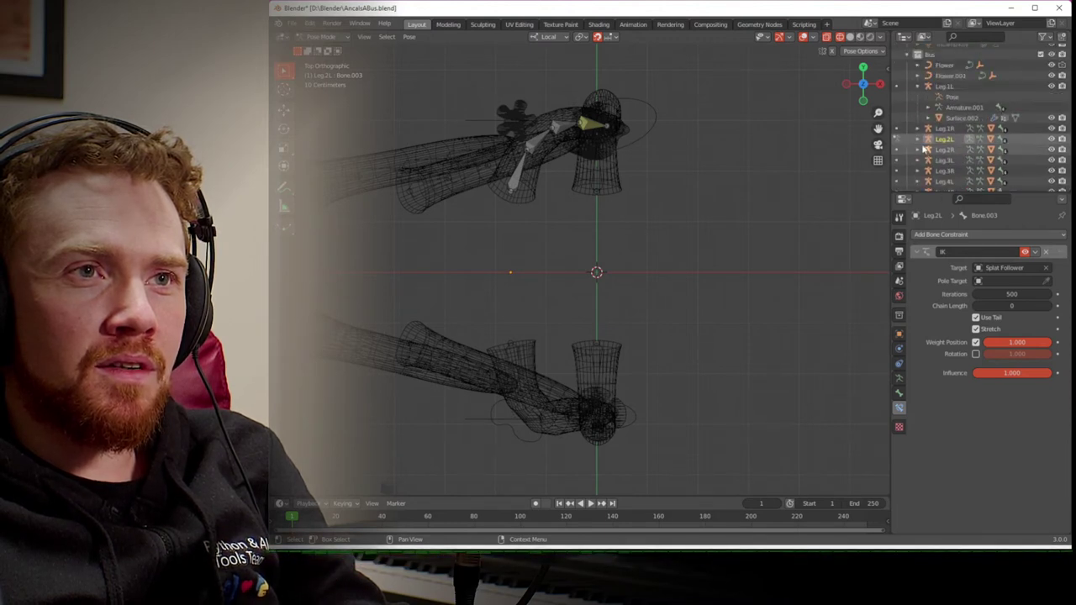
scroll(912, 139, "up", 2)
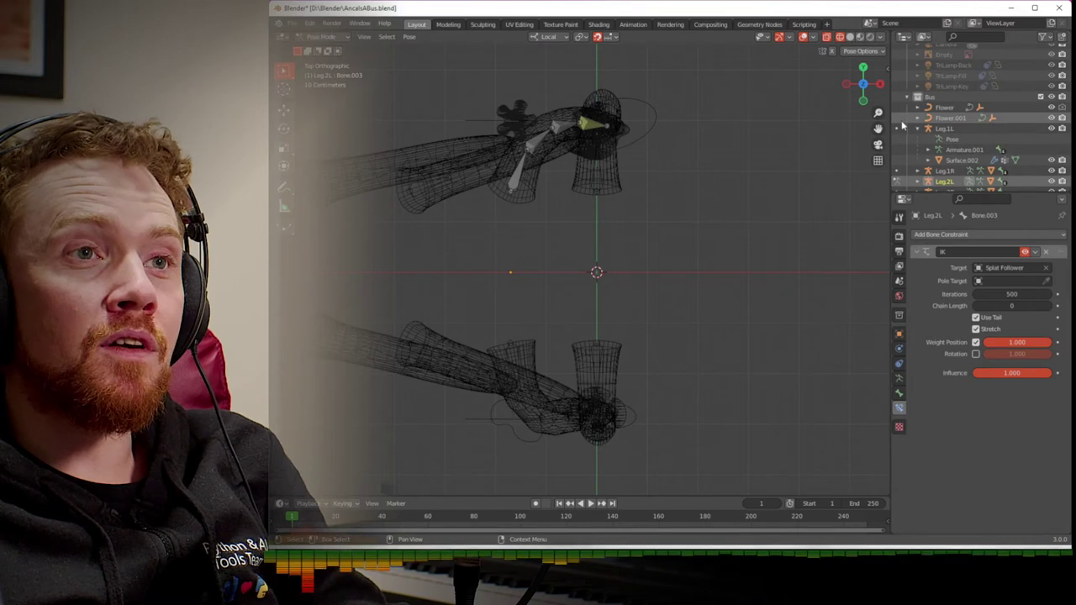
- Set the Leg.2L bone's IK Target to Empty.001
left_click(928, 118)
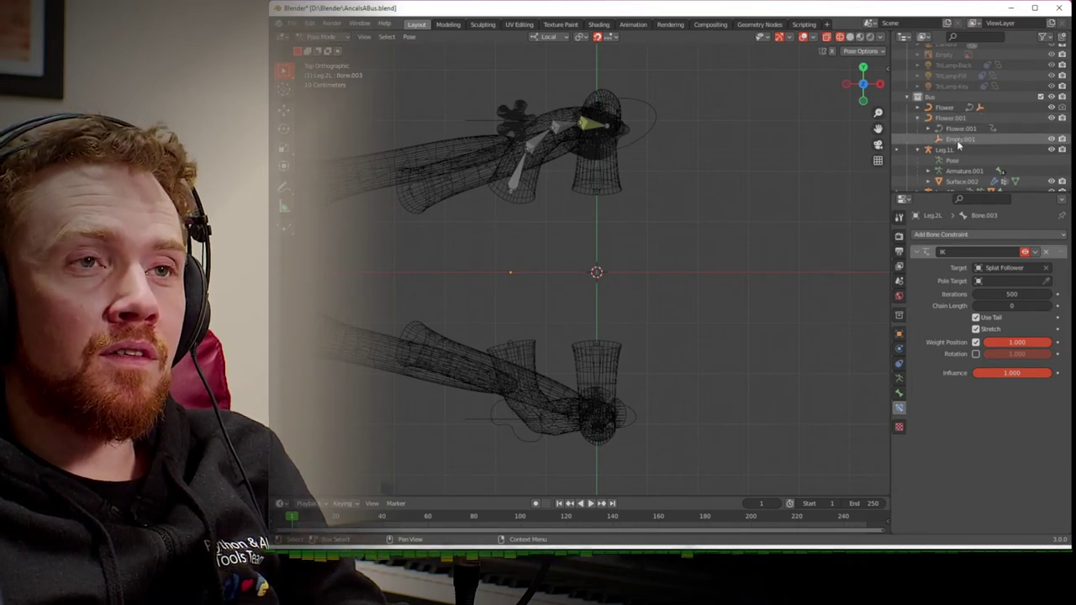
left_click(997, 281)
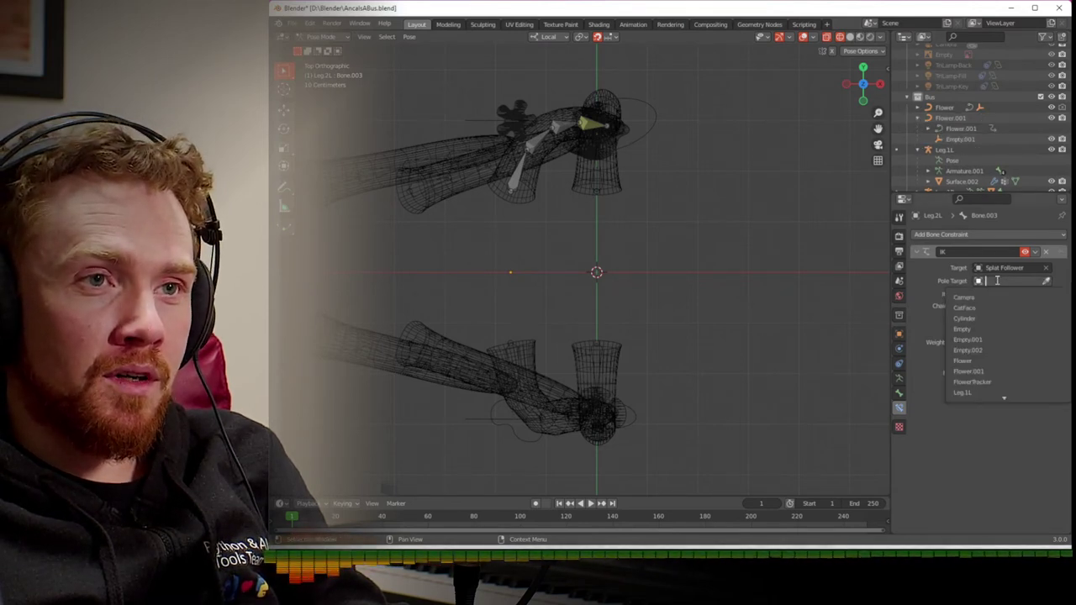
left_click(1000, 267)
left_click(985, 331)
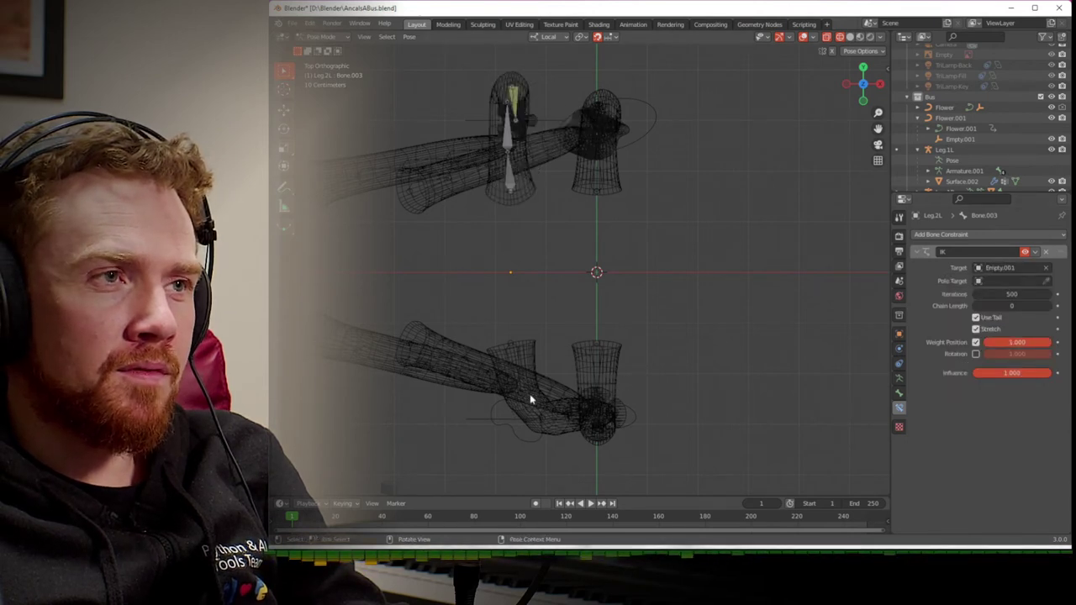
- Return to Object Mode and select the Surface.003 leg mesh
key("ctrl+Tab")
left_click(516, 363)
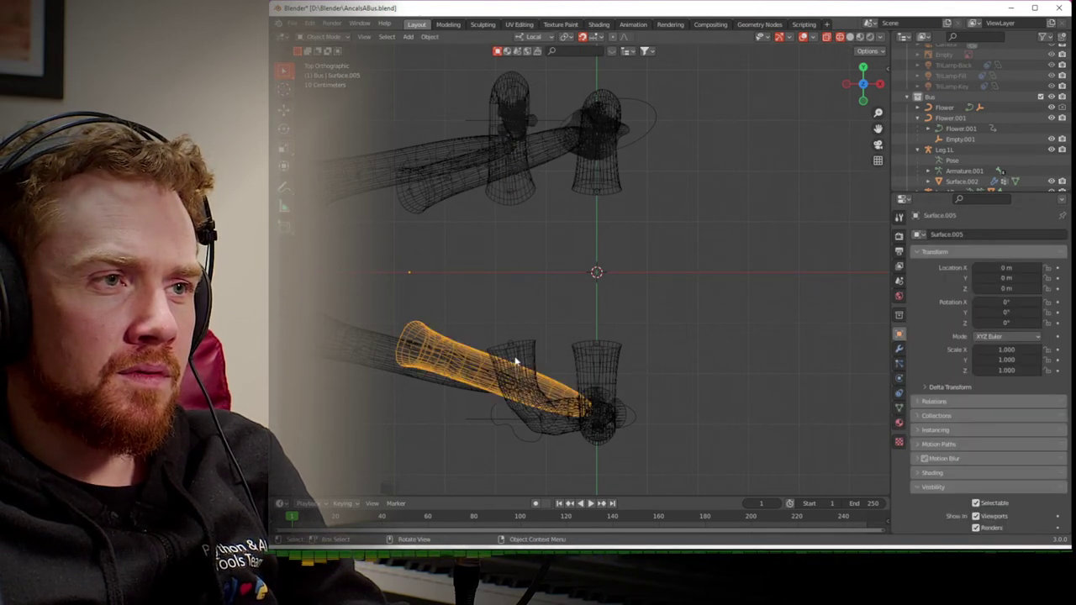
left_click(516, 361)
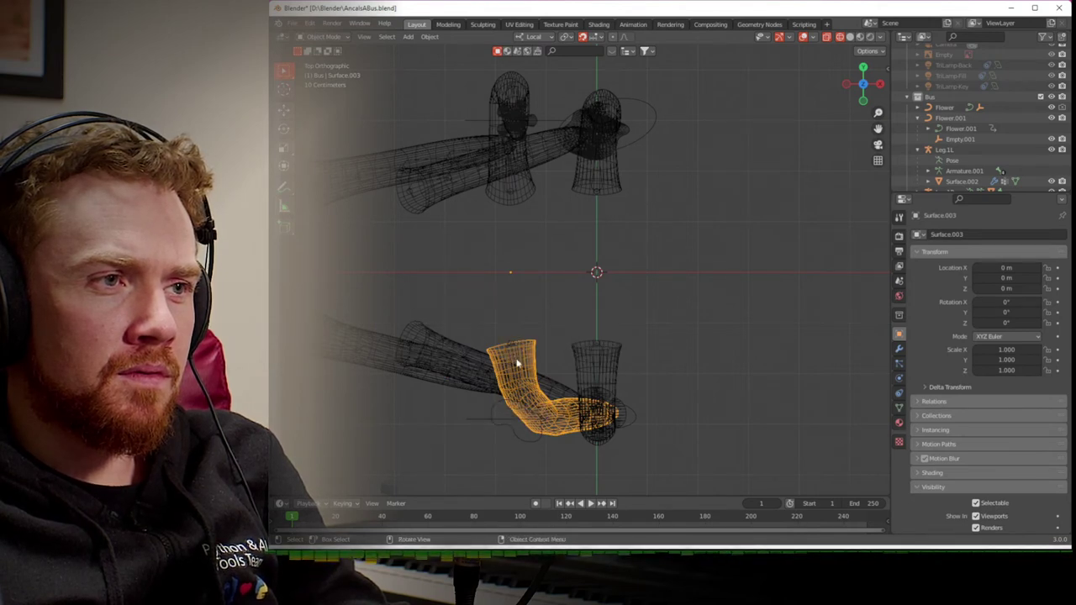
- Pose the Leg.2R armature and set its bone's IK Target to Empty.002
left_click(520, 353)
key("ctrl+Tab")
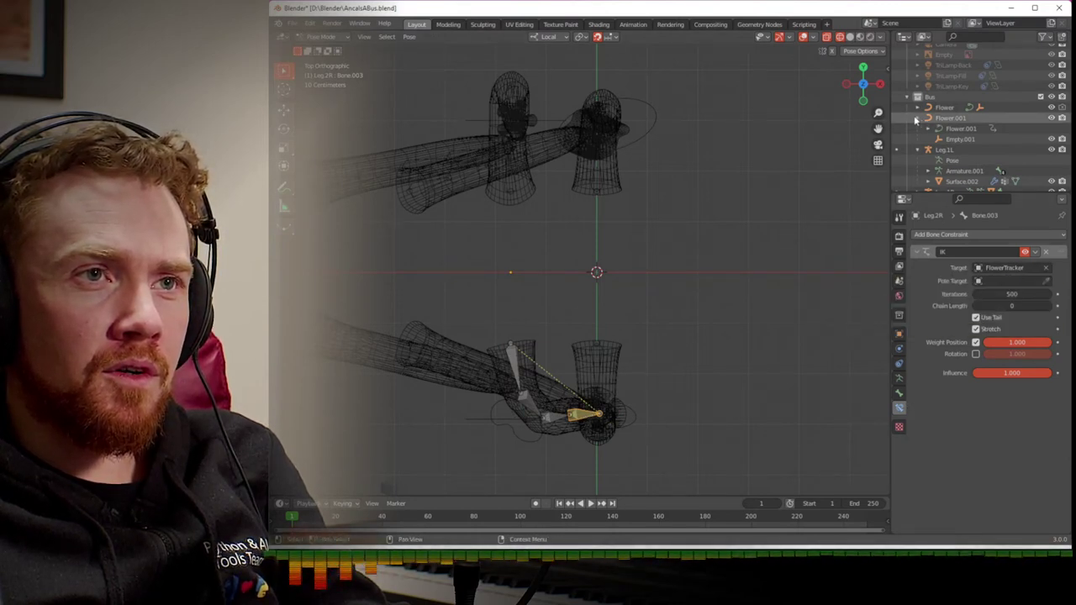
scroll(918, 152, "down", 5)
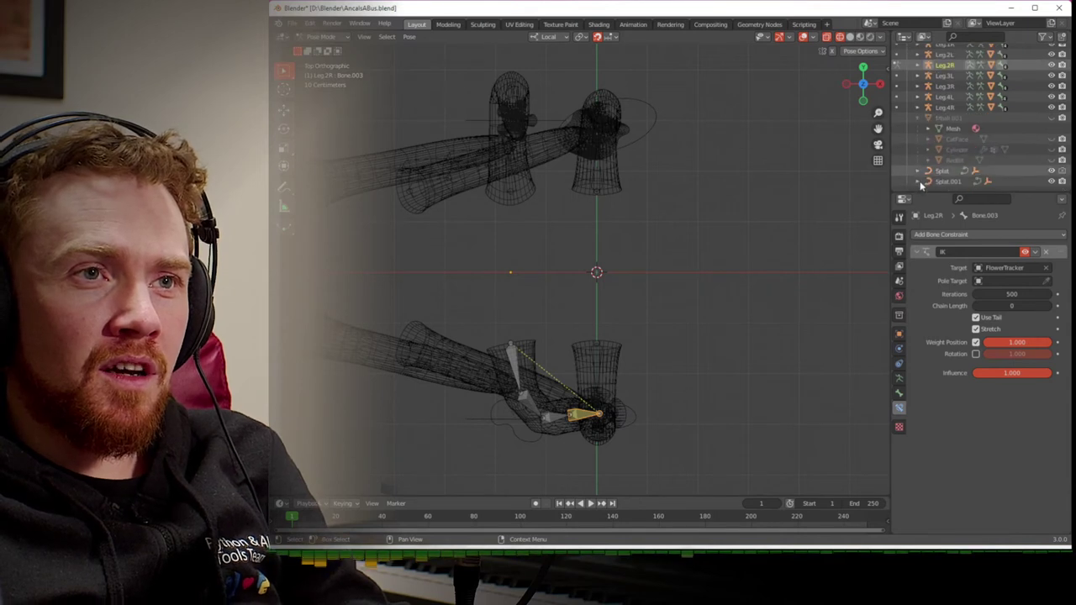
left_click(918, 181)
scroll(920, 177, "down", 1)
left_click(992, 267)
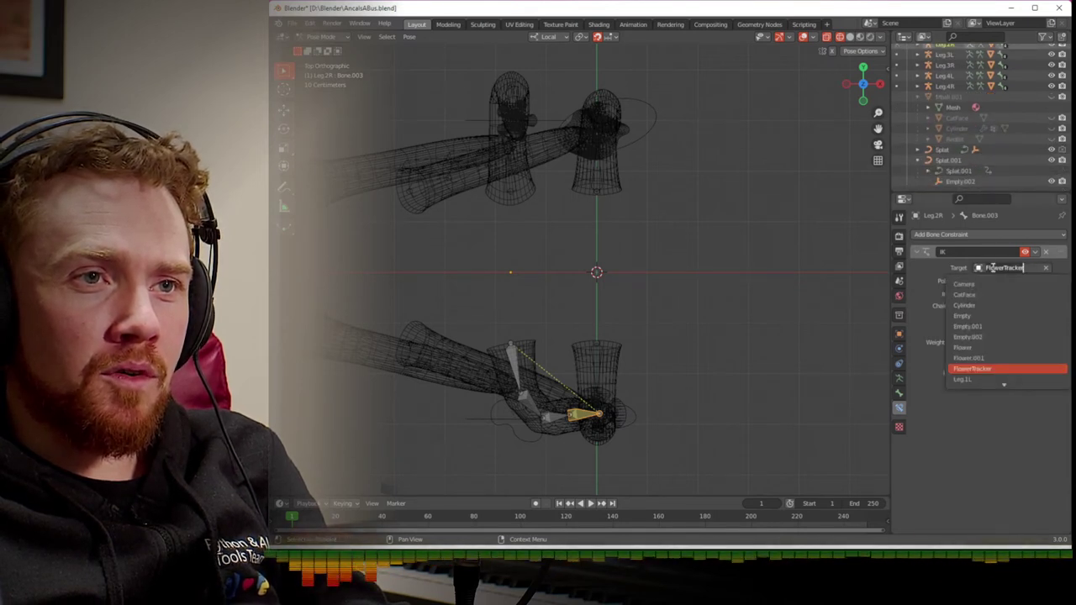
left_click(990, 337)
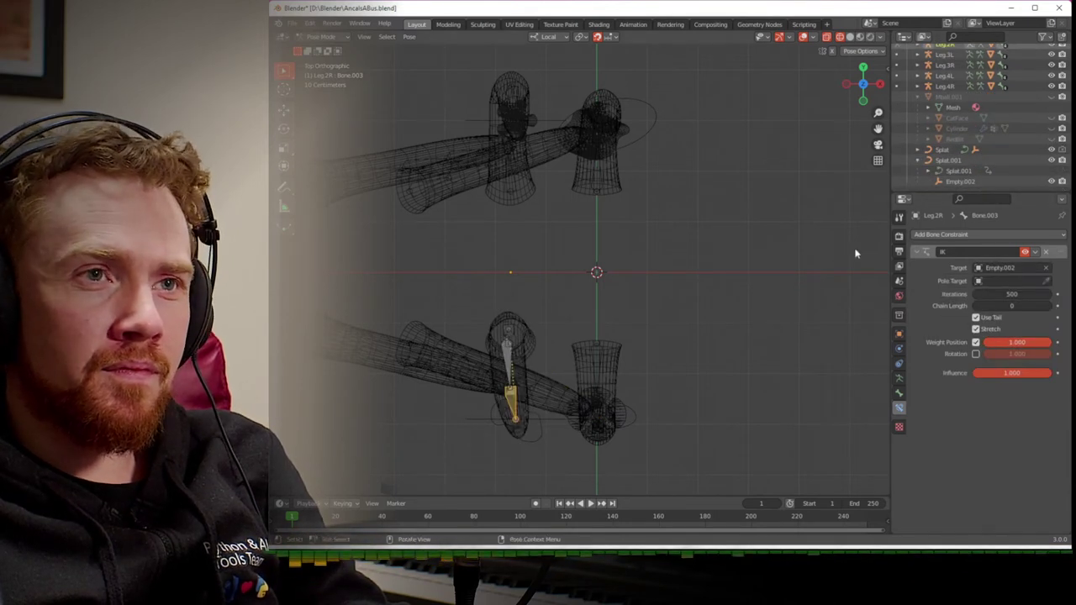
- Select the Flower.001 path, view the legs from the right, and leave Pose Mode
middle_click_drag(650, 275, 523, 194)
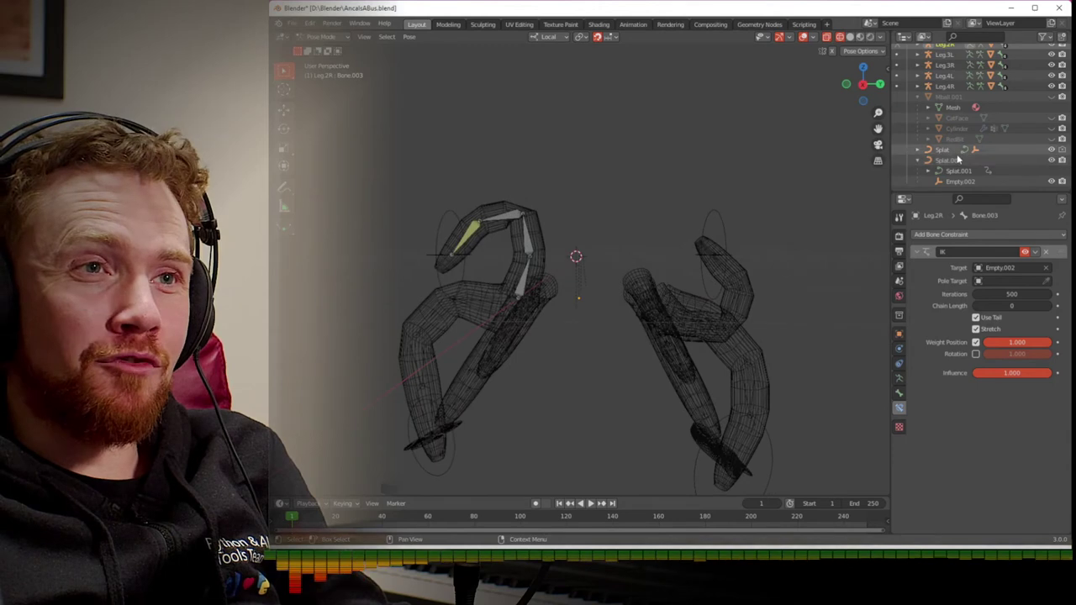
scroll(963, 134, "up", 3)
scroll(959, 105, "up", 3)
left_click(947, 76)
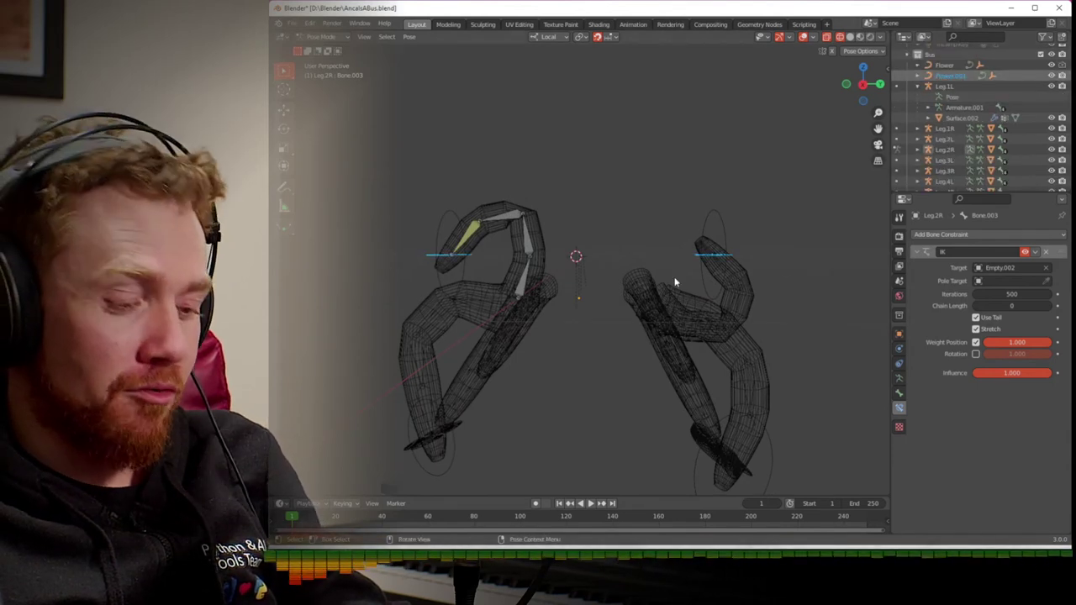
left_click(862, 84)
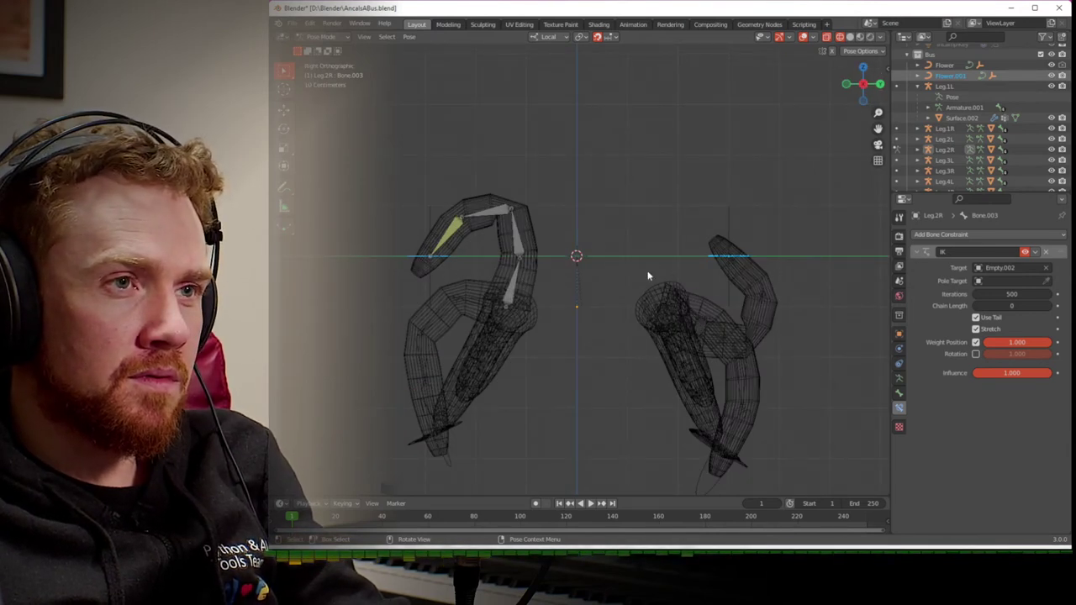
key("Tab")
key("Tab")
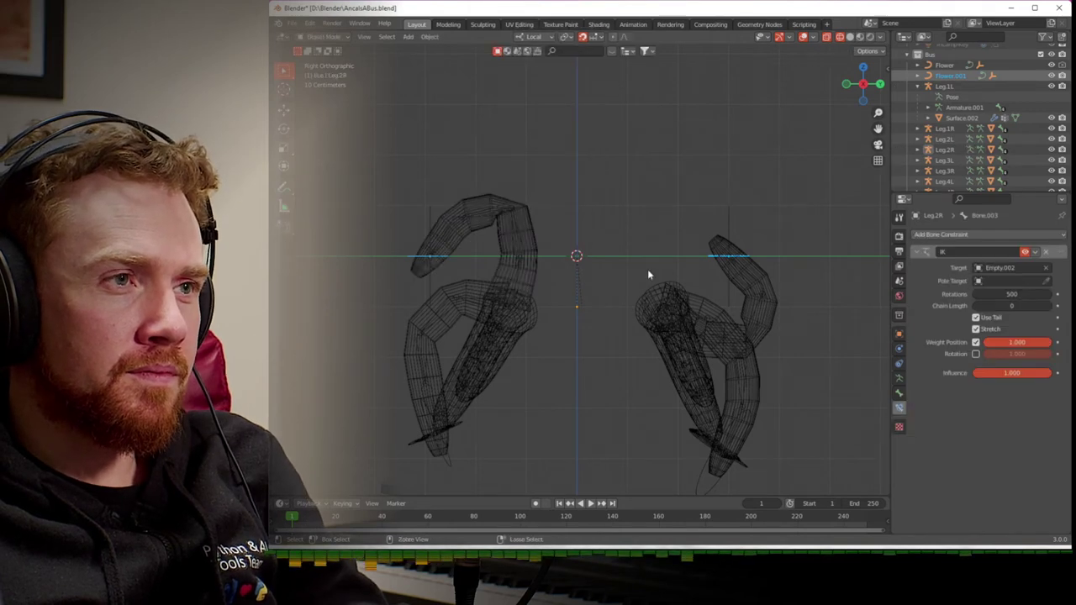
- Lower the Flower.001 and Splat.001 paths about 3.7 m along local Z
left_click(947, 76)
scroll(941, 126, "down", 3)
left_click(945, 161)
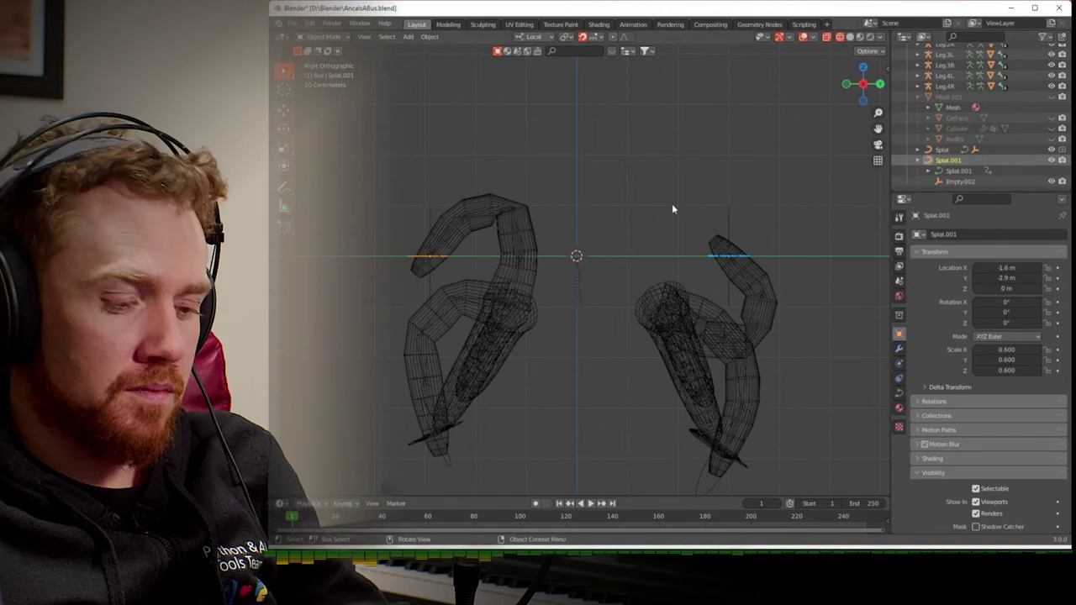
key("g")
key("z")
key("z")
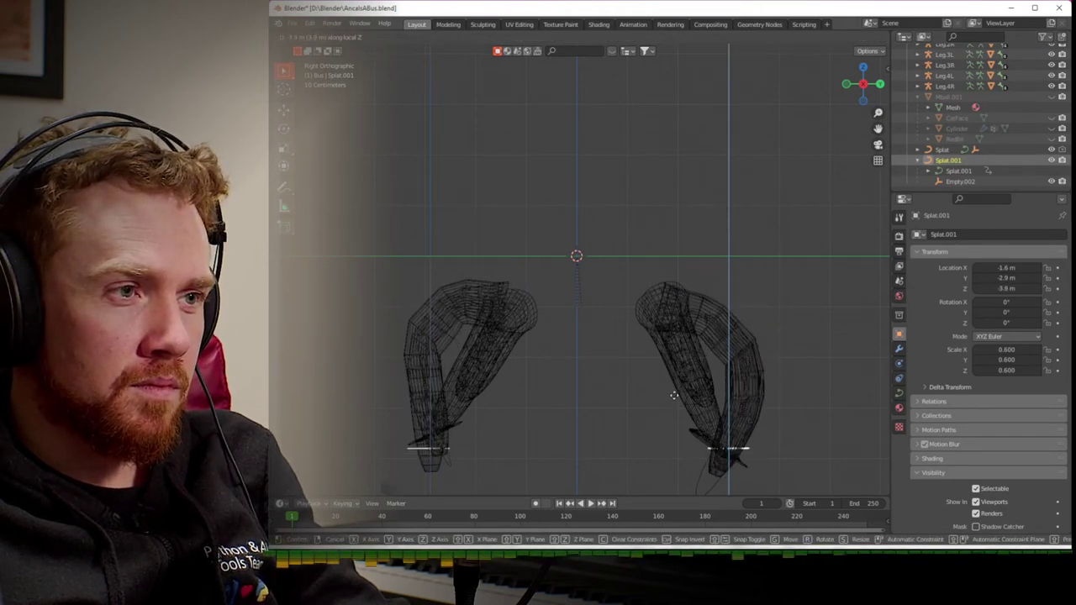
left_click(673, 393)
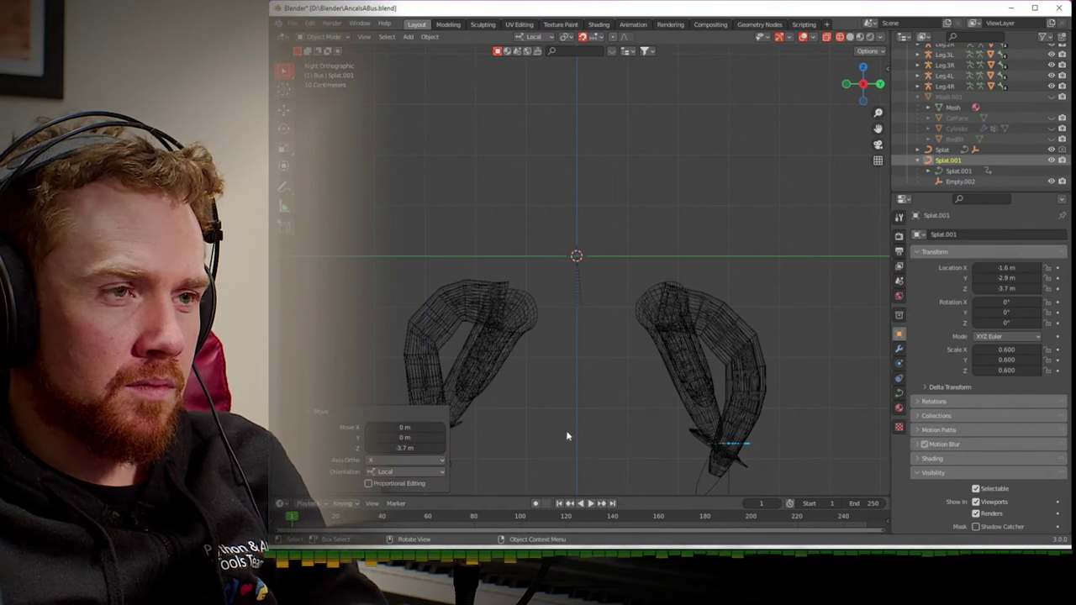
middle_click_drag(565, 427, 591, 351)
- Tilt the Splat.001 path by 11.5°
left_click(526, 370)
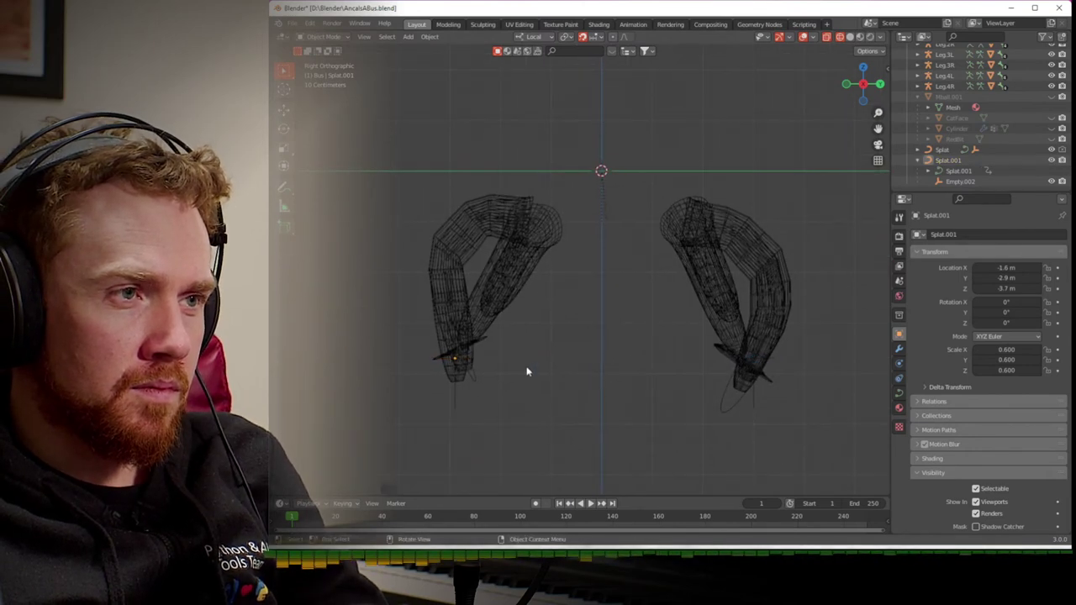
left_click(760, 243)
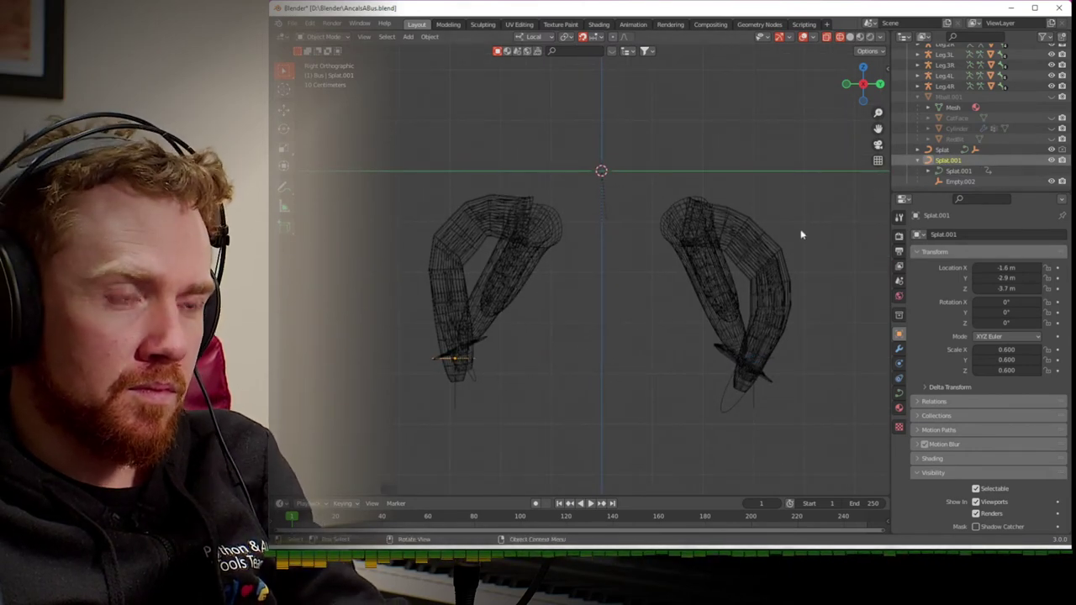
key("r")
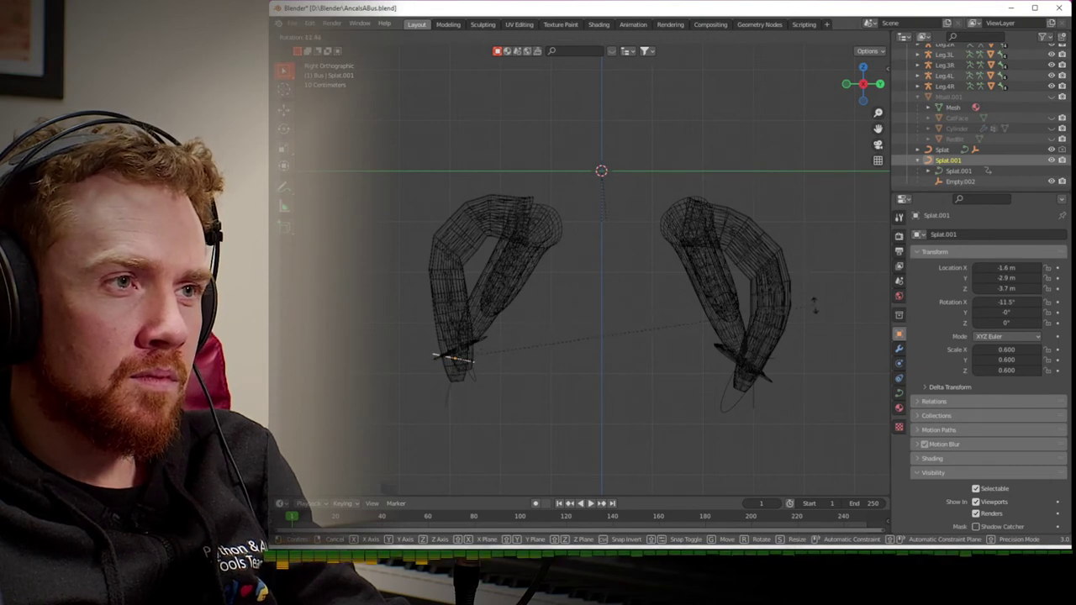
left_click(813, 305)
scroll(952, 90, "up", 5)
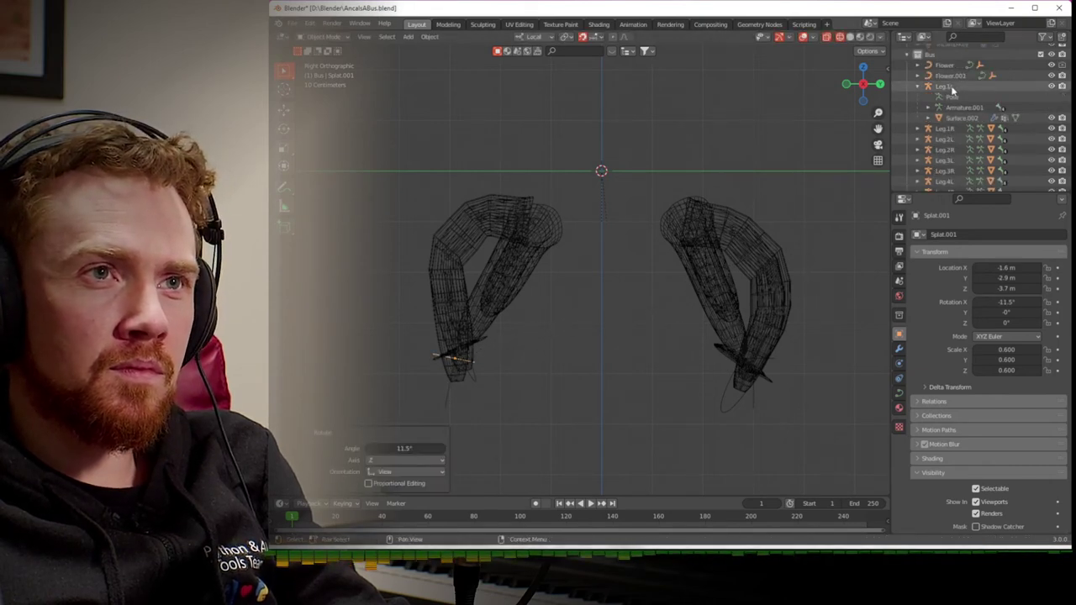
- Rotate Flower.001 about 60° to an X rotation of −59.7°
left_click(950, 87)
left_click(951, 75)
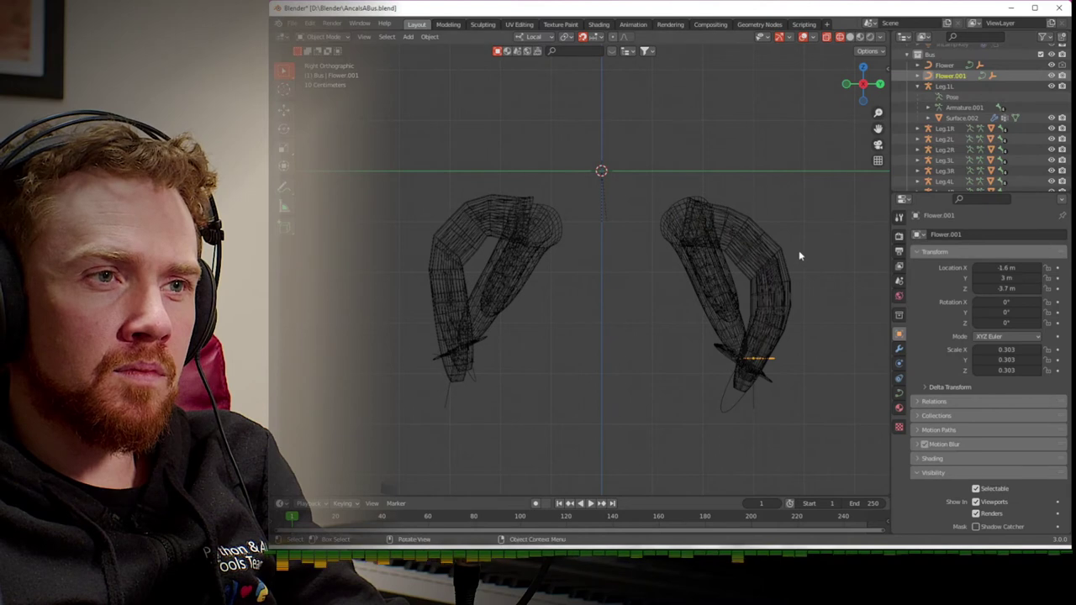
key("r")
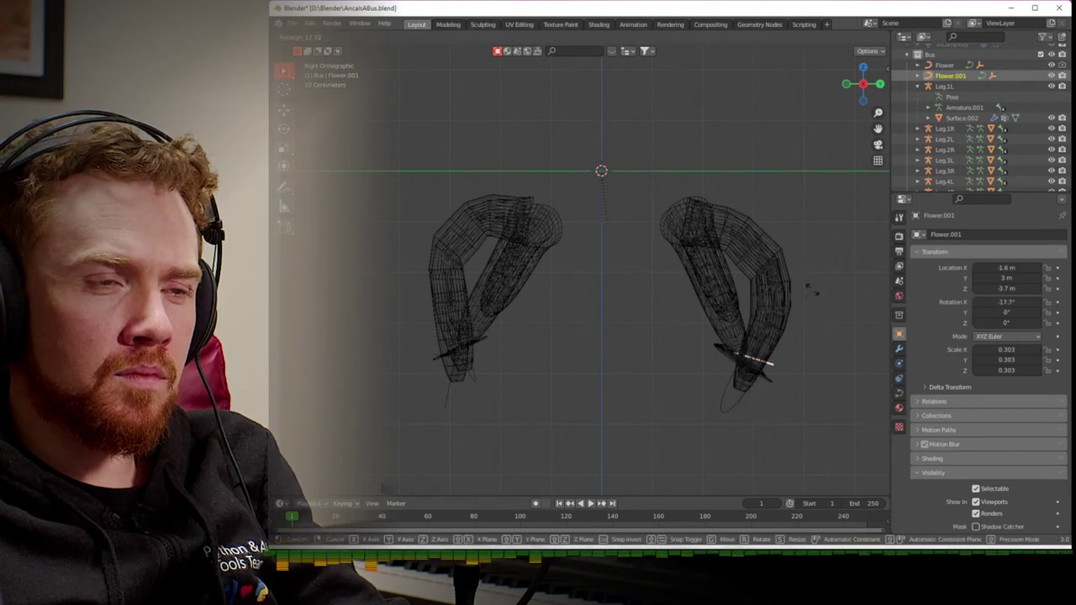
left_click(806, 356)
middle_click_drag(638, 382, 538, 379)
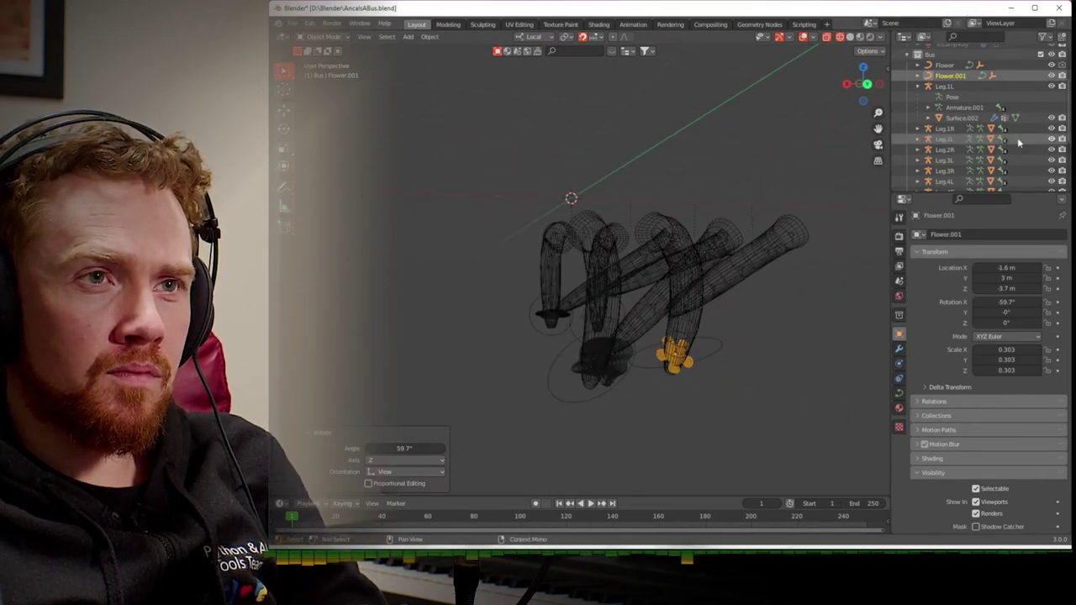
- Play the walk while orbiting, pause at frame 128, and recentre a top view of the legs
key("space")
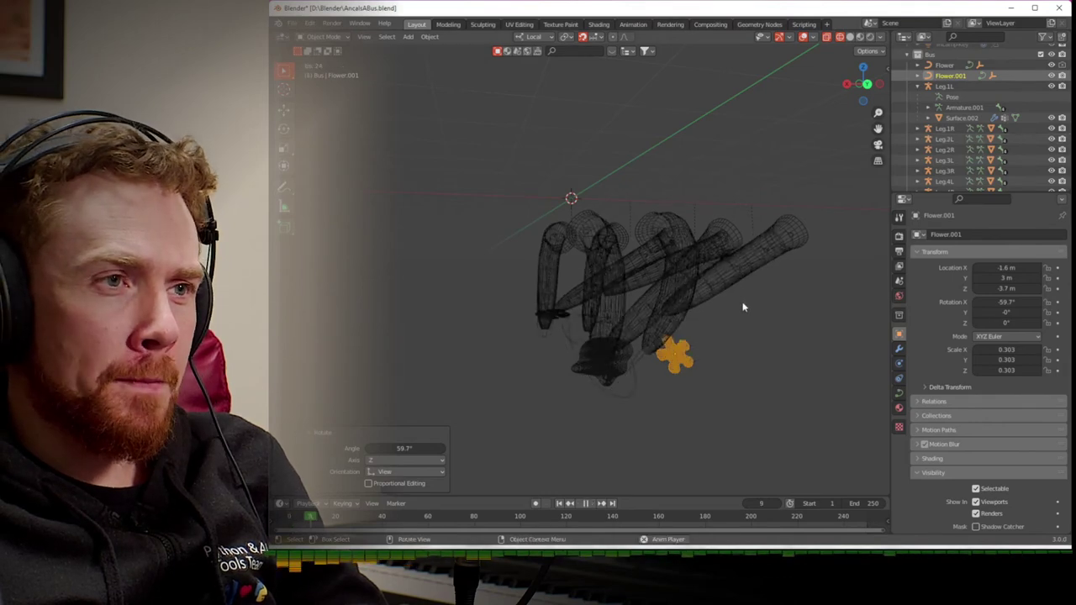
middle_click_drag(737, 338, 706, 338)
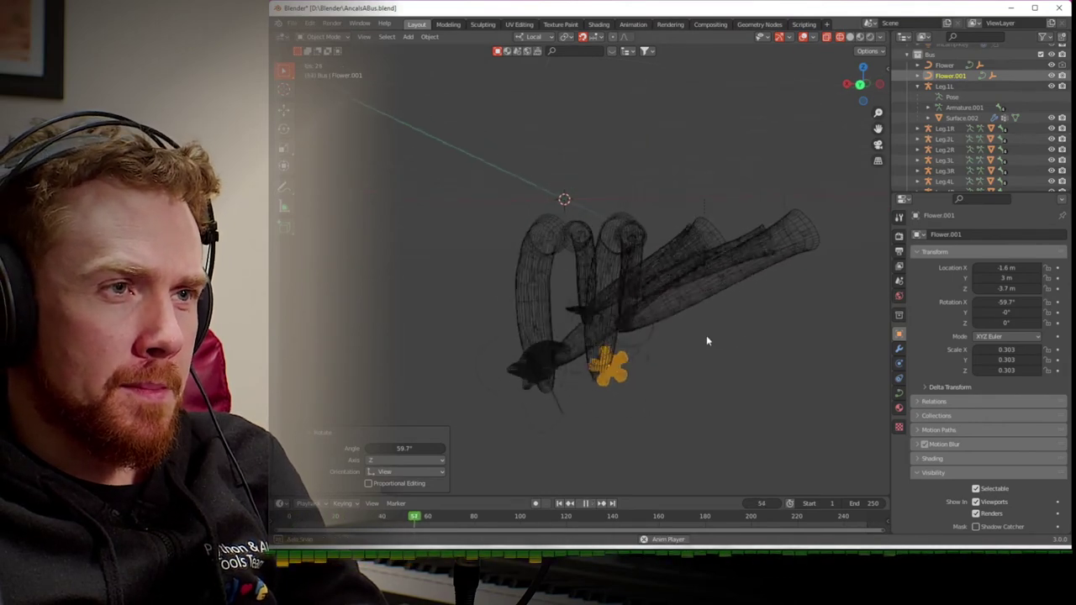
middle_click_drag(740, 353, 712, 363)
key("space")
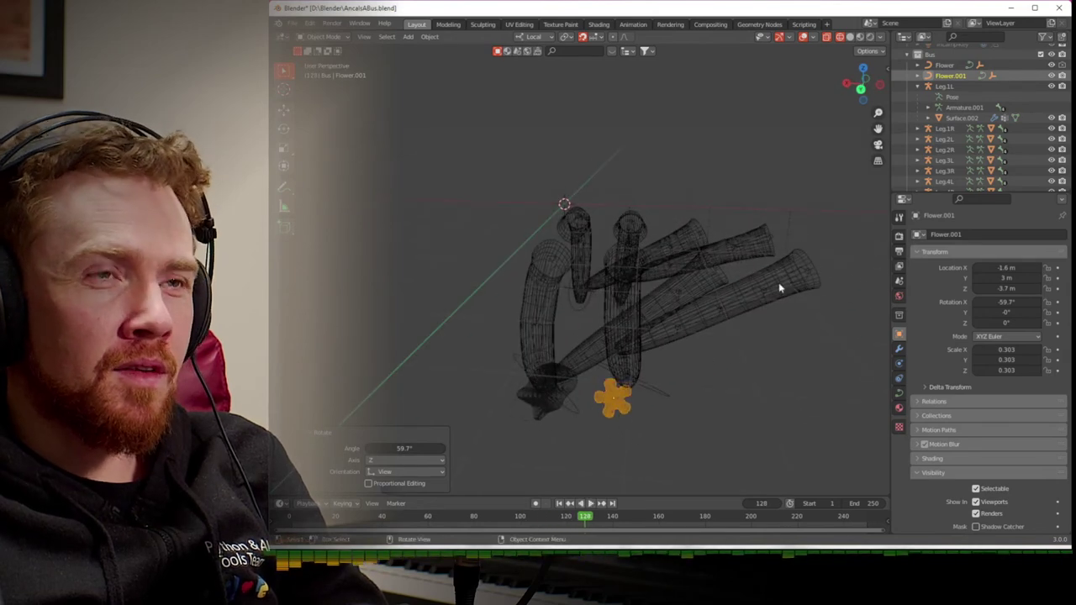
left_click(864, 70)
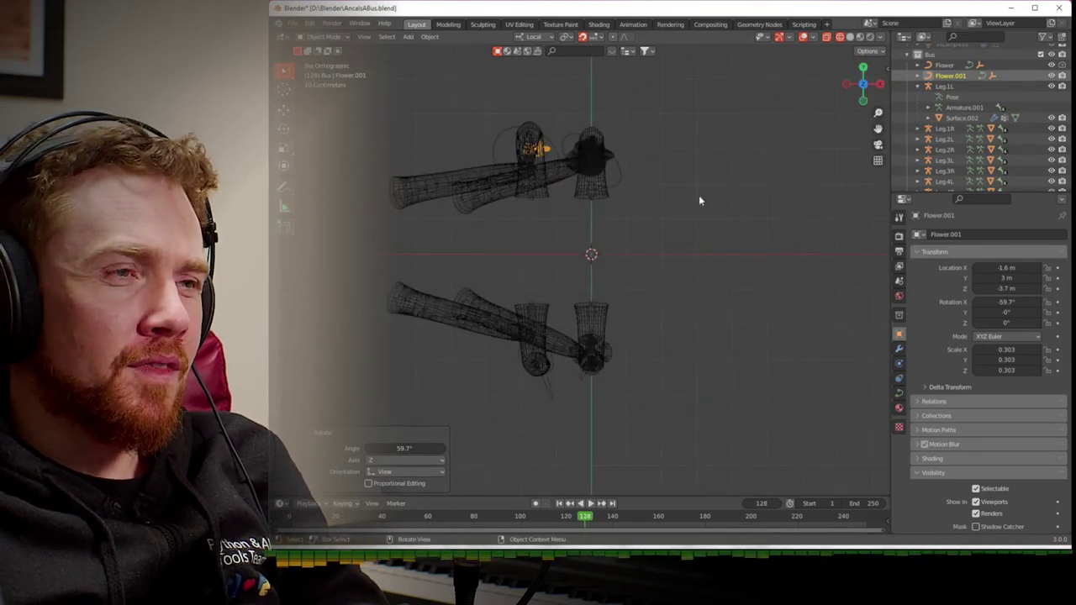
middle_click_drag(558, 266, 604, 270, "shift")
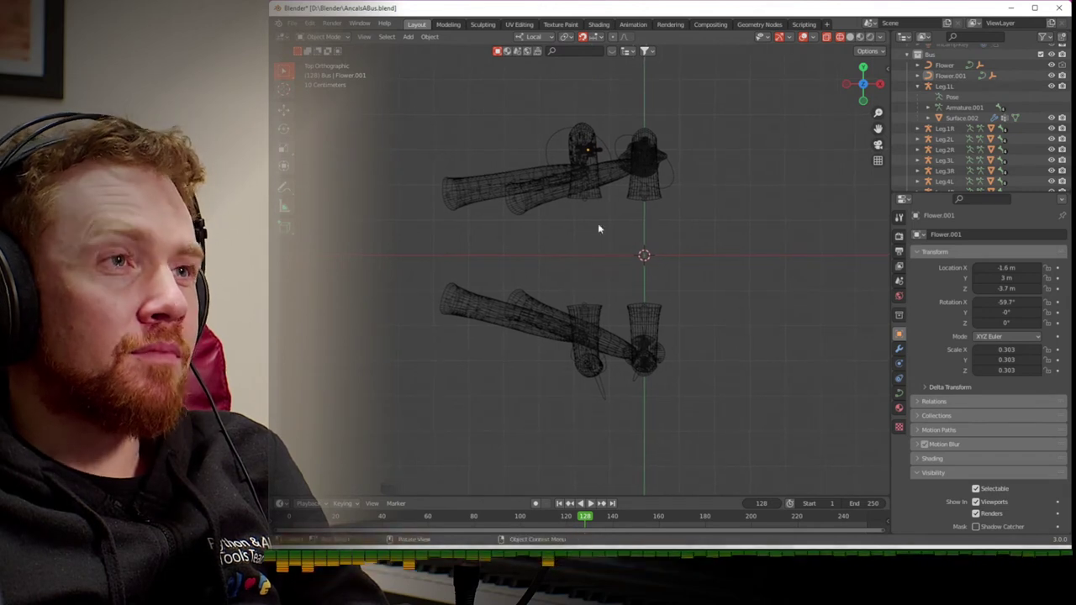
left_click(408, 37)
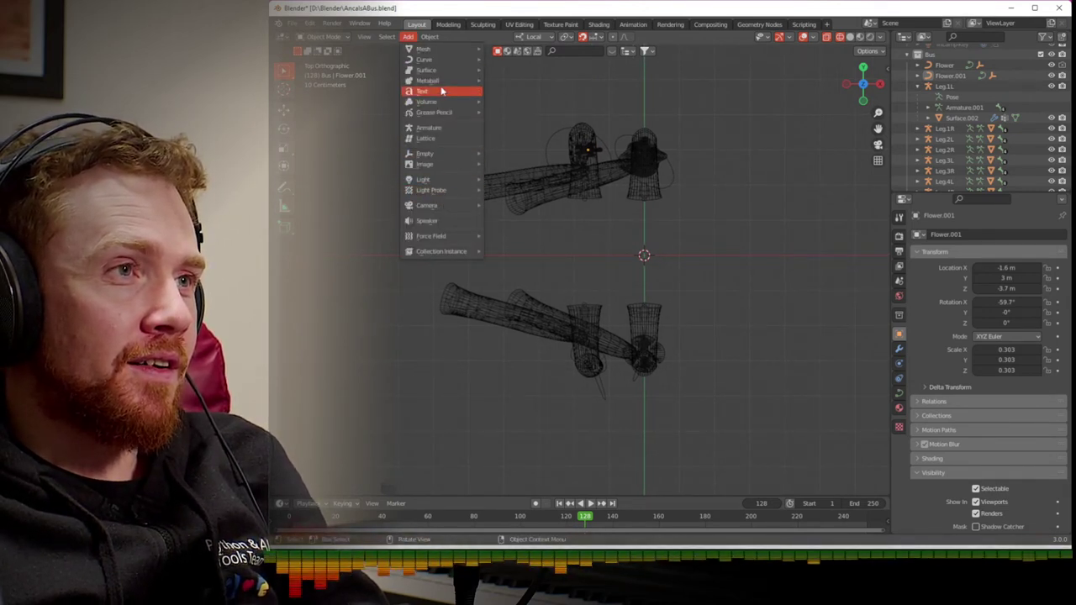
- Add a Torus Knot Plus curve at the centre and view it at an angle
mouse_move(446, 63)
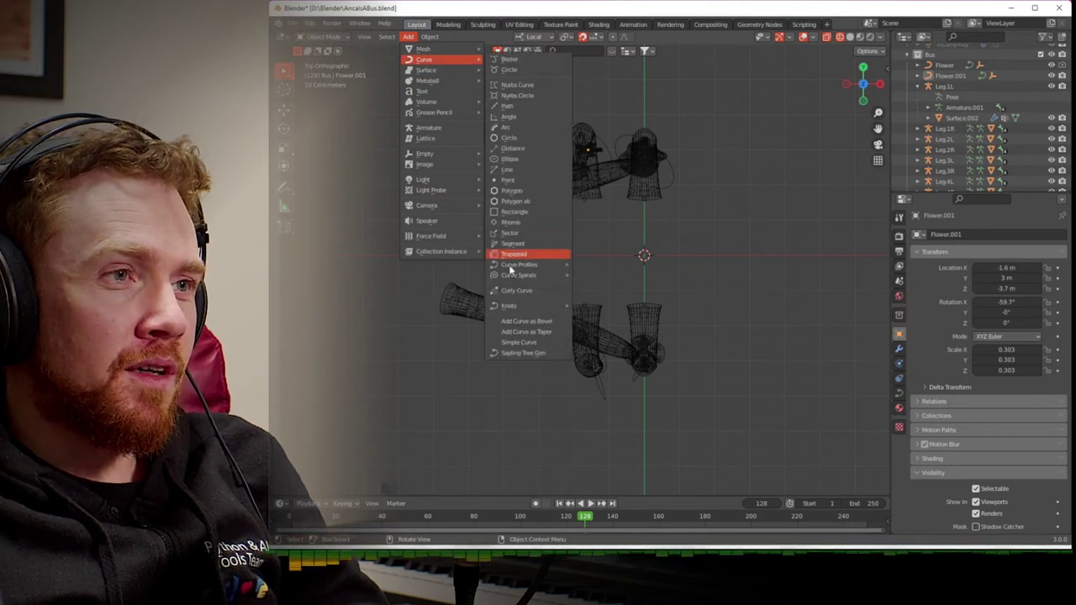
mouse_move(526, 307)
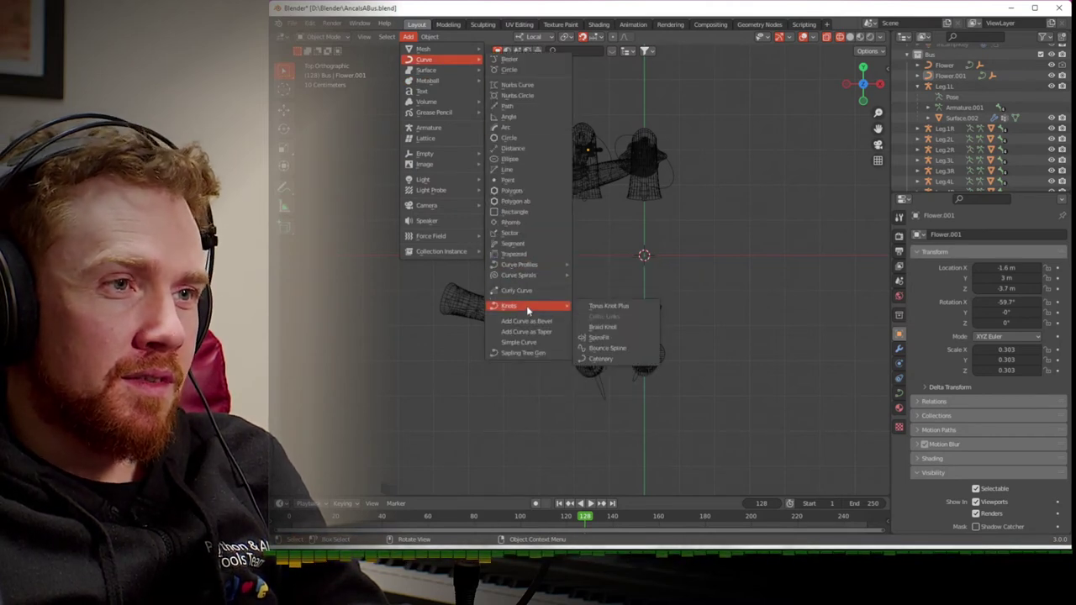
left_click(586, 306)
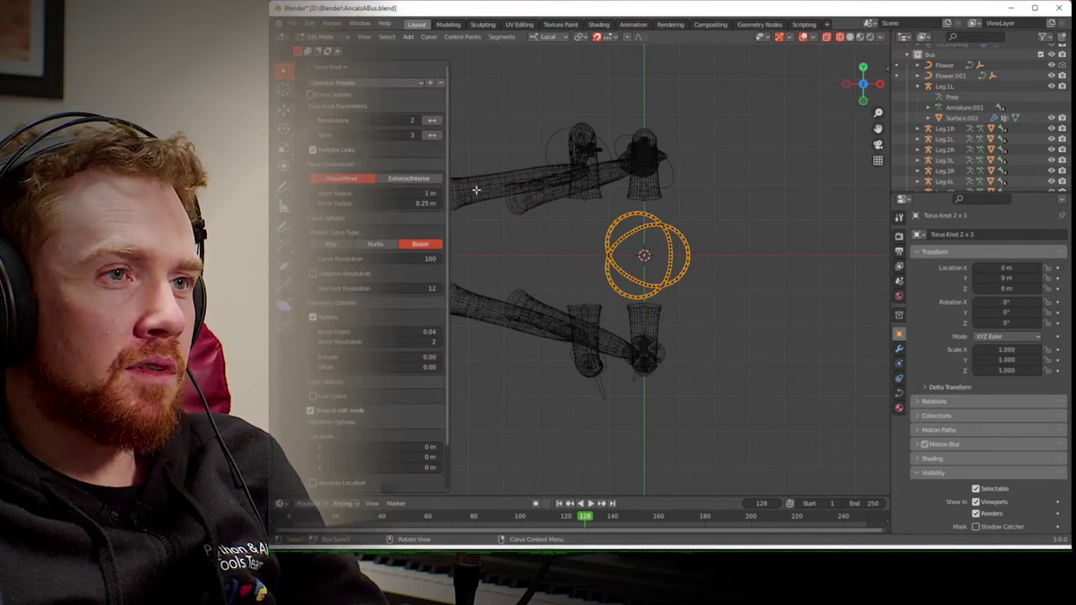
middle_click_drag(483, 199, 418, 99)
left_click_drag(388, 120, 398, 120)
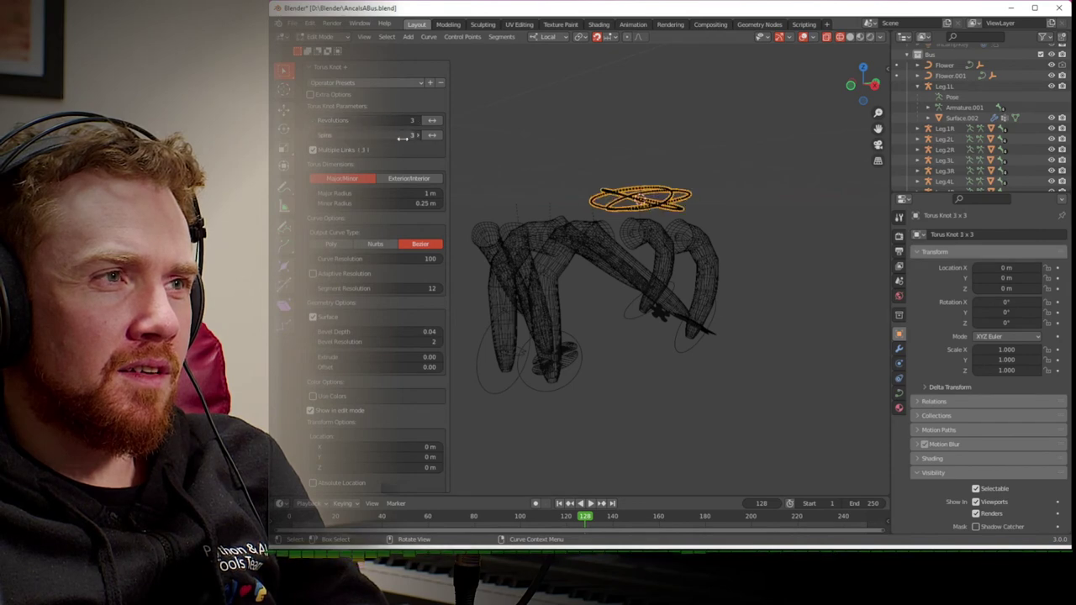
middle_click_drag(554, 207, 555, 252)
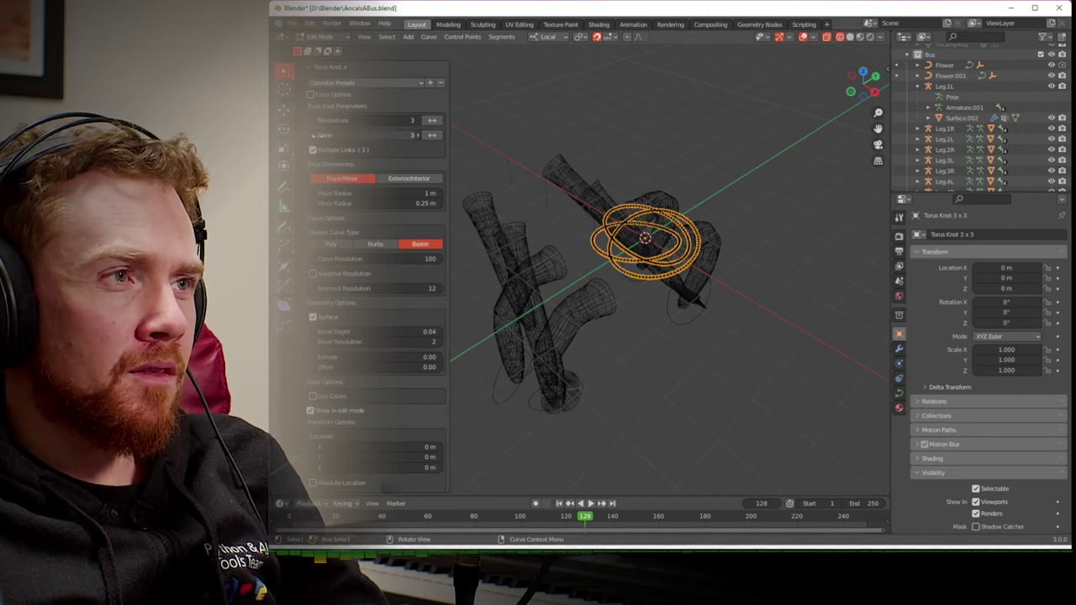
- Set Spins 2, curve resolution 17 and major radius 0.22 m, then exit Edit Mode
left_click(316, 139)
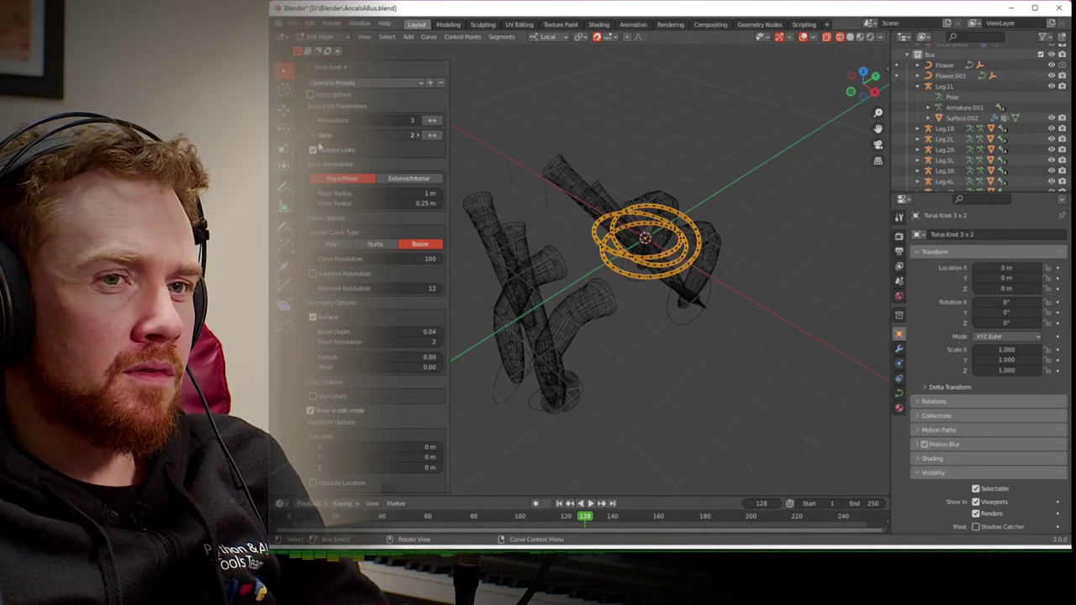
left_click_drag(401, 260, 356, 267)
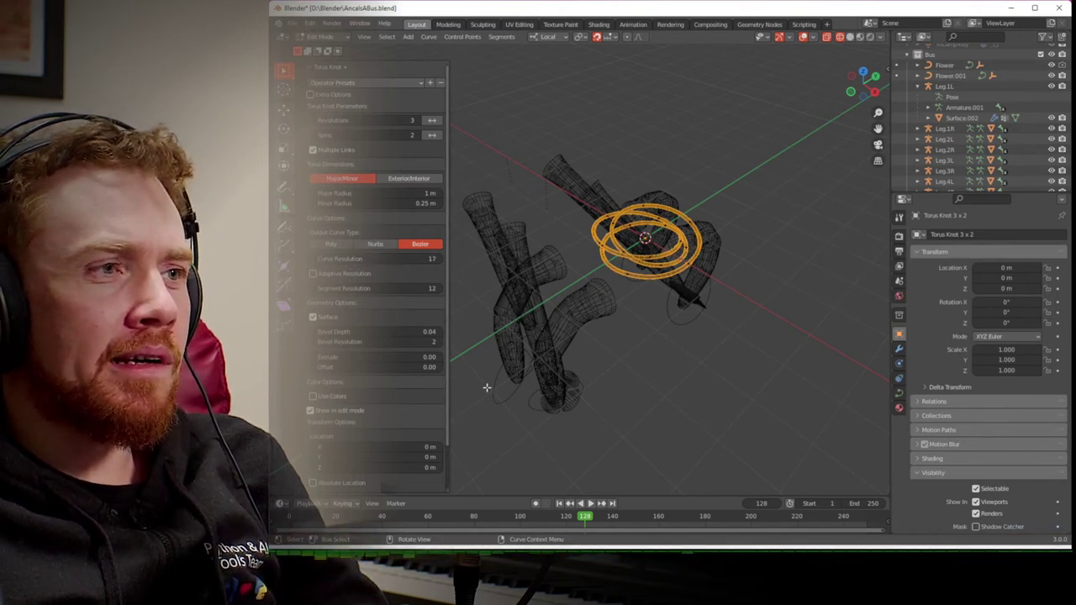
left_click(861, 73)
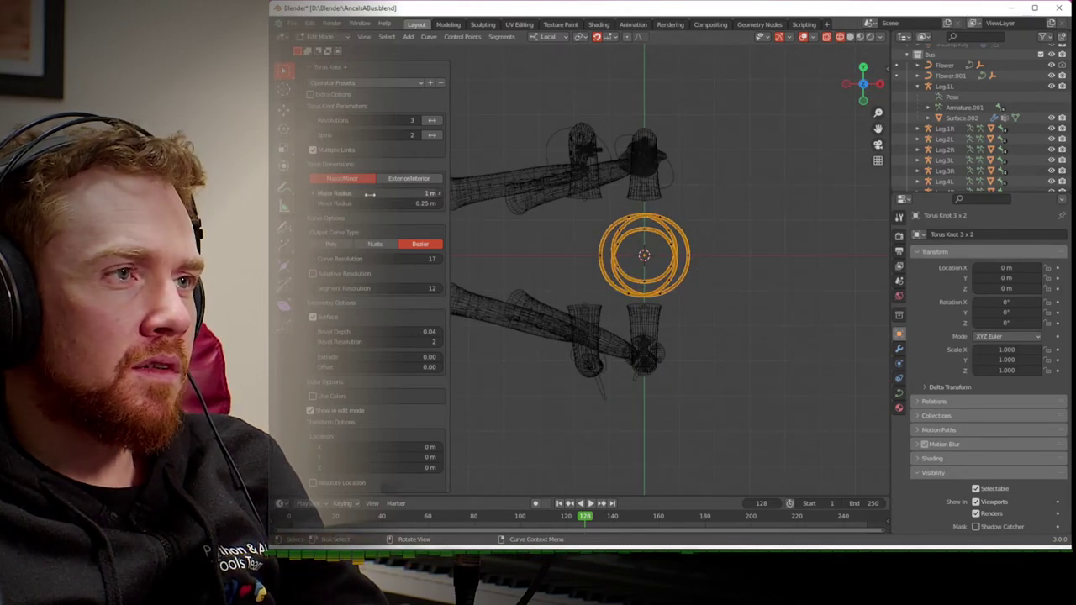
mouse_move(370, 197)
left_mouse_down()
mouse_move(318, 203)
mouse_move(387, 203)
left_mouse_up()
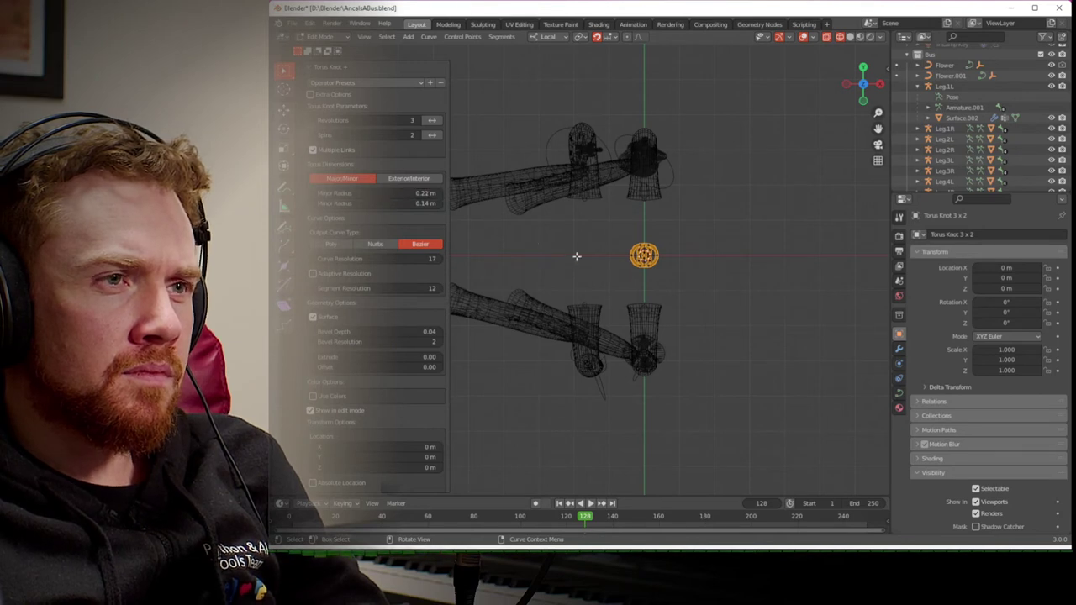
key("Tab")
left_click(407, 38)
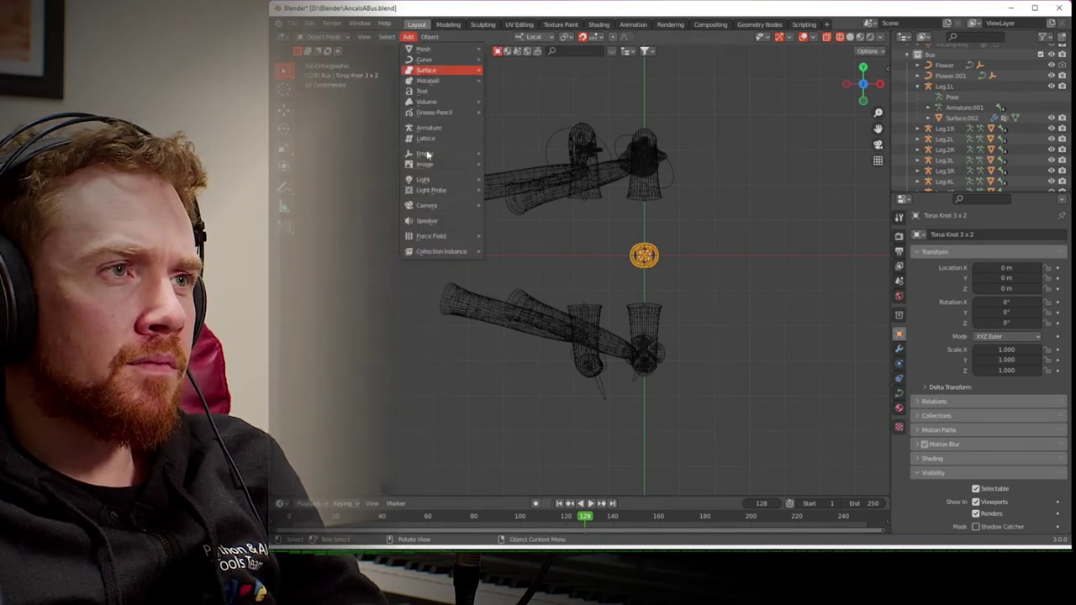
- Add a Circle empty following the torus knot as a path, and move the knot to X −3.7 m, Y 3 m
mouse_move(446, 154)
left_click(521, 188)
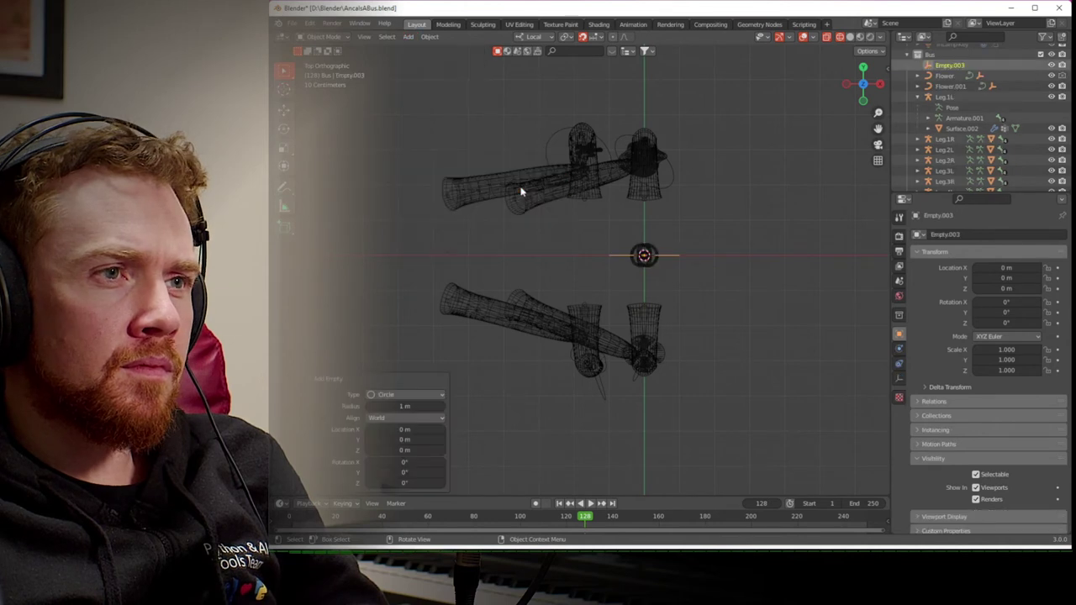
left_click(646, 262)
key("ctrl+p")
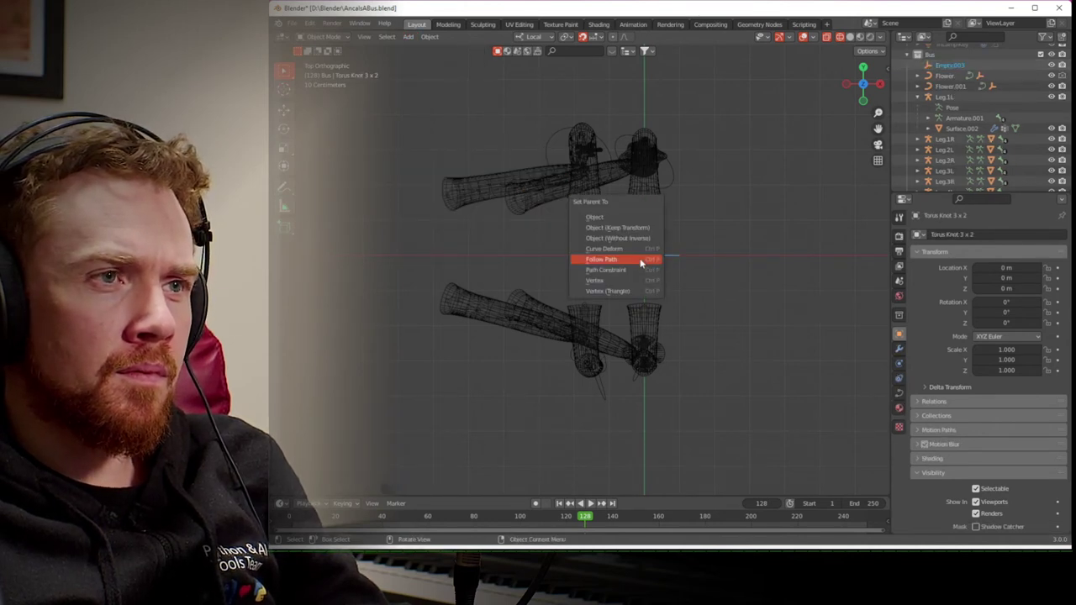
left_click(641, 260)
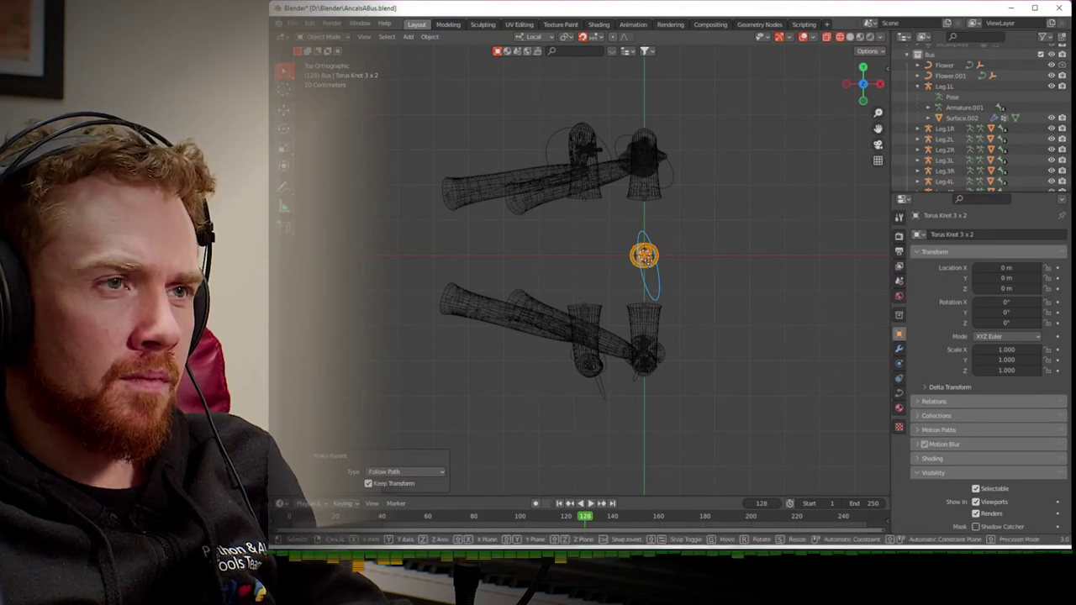
key("g")
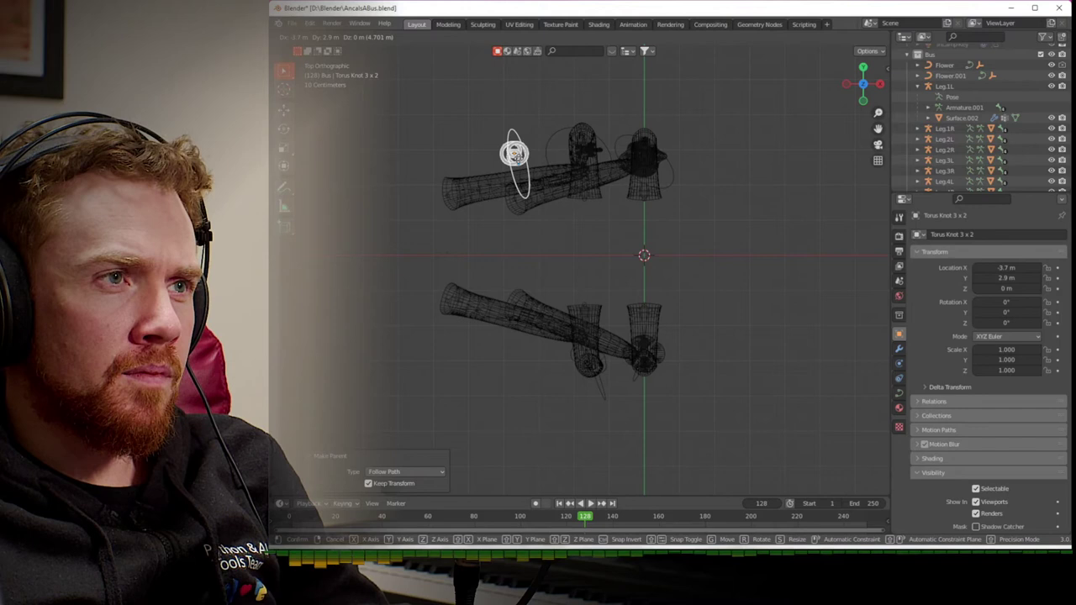
left_click(519, 187)
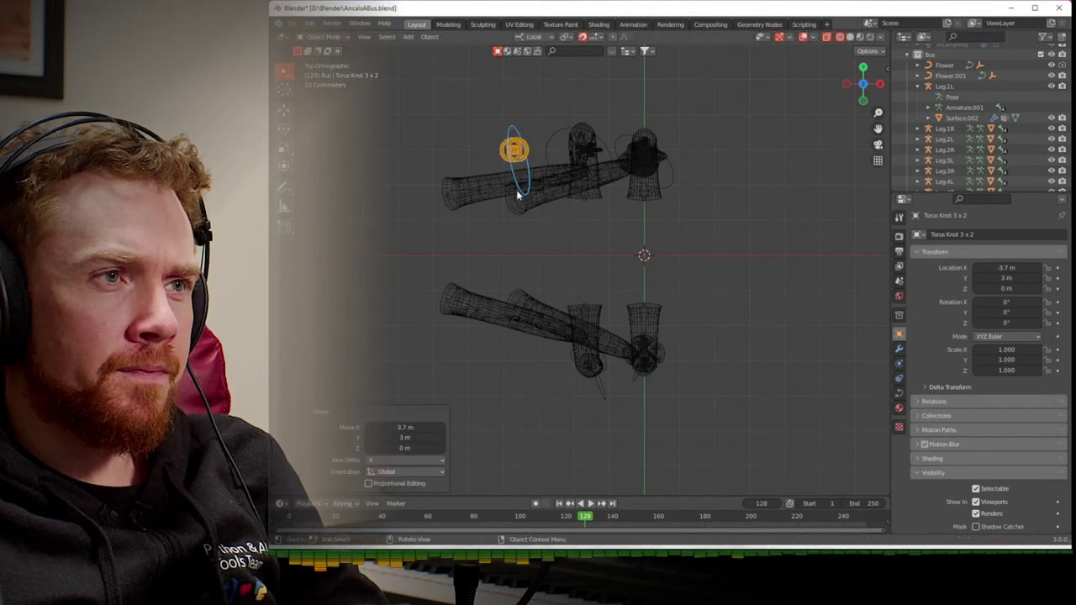
- Set the Leg.3L IK bone's target to Empty.003
left_click(522, 201)
left_click(525, 202)
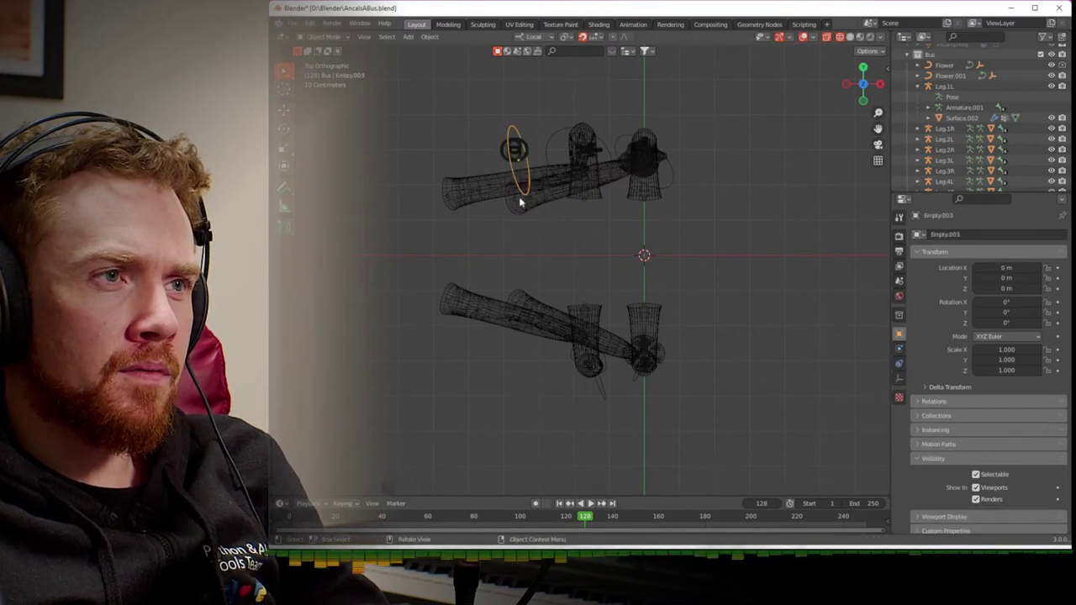
left_click(517, 208)
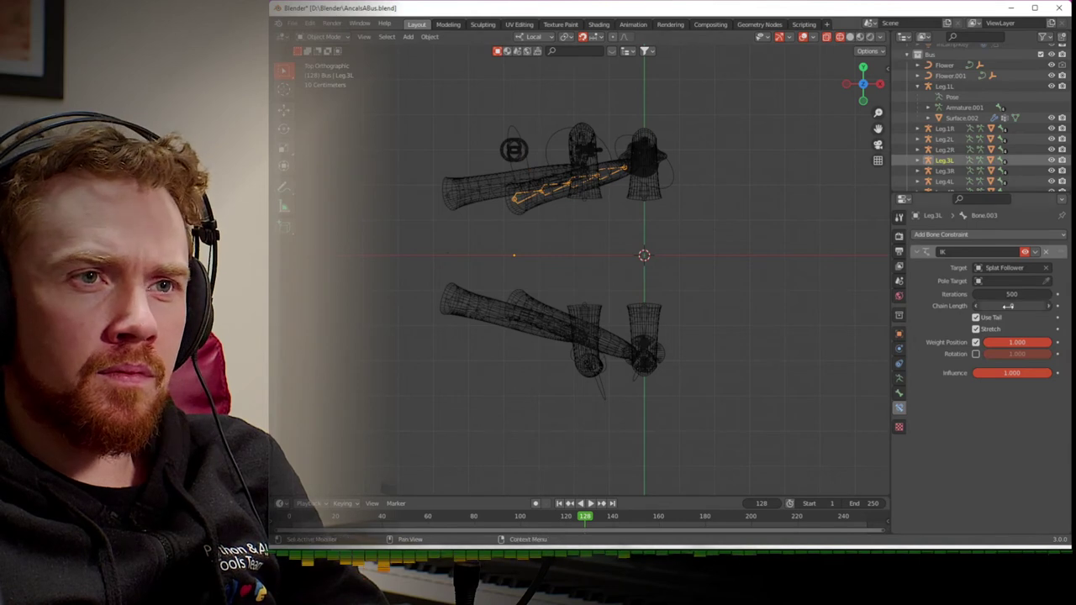
left_click(1013, 268)
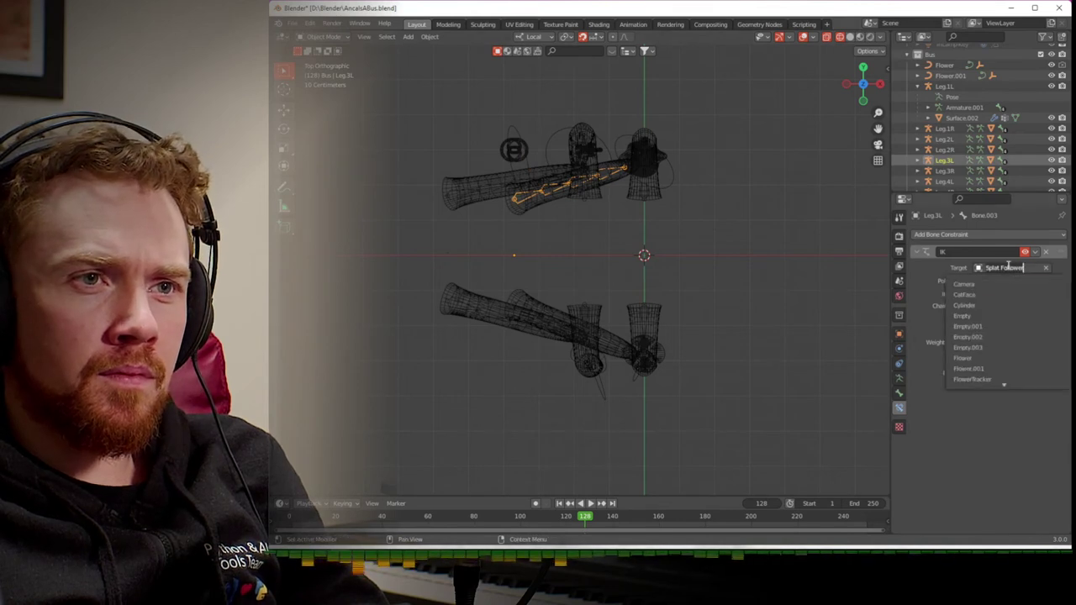
left_click(996, 348)
left_click(665, 257)
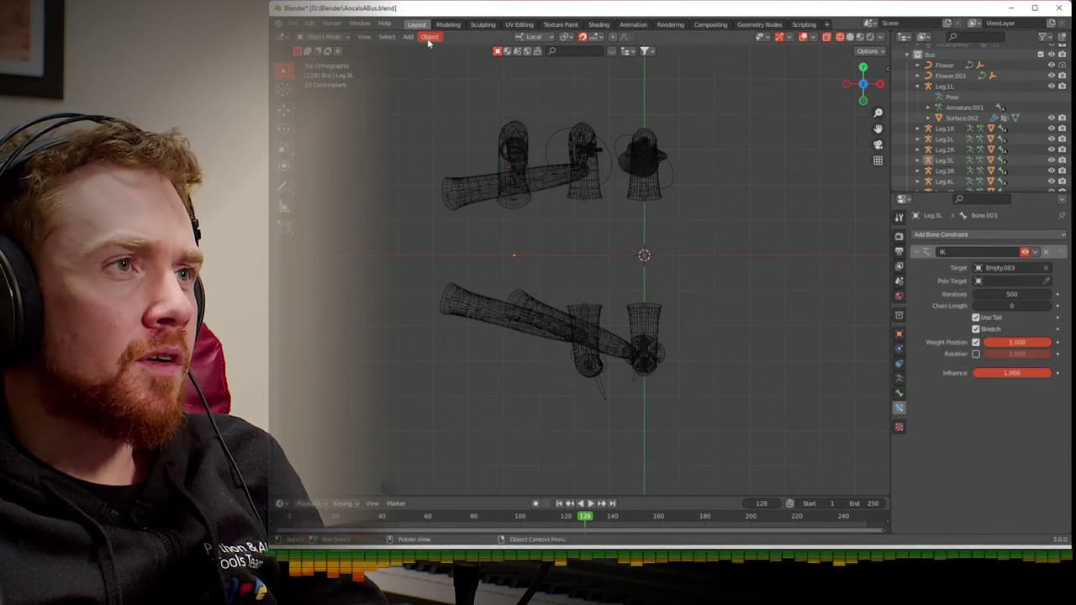
left_click(408, 37)
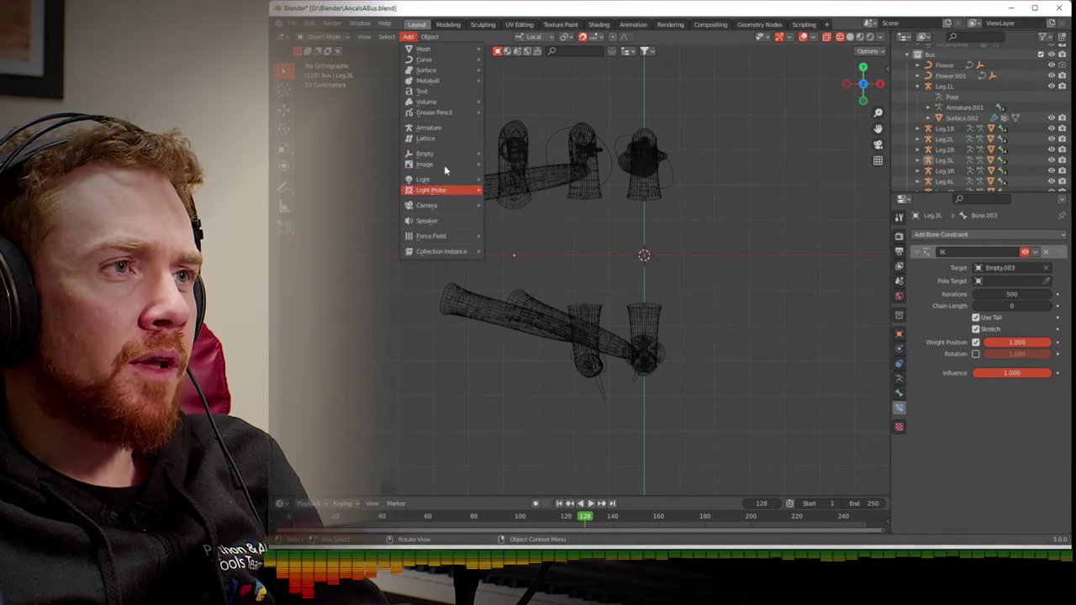
- Add a Torus Knot Plus with Spans 3 and enlarge its major radius to 0.26 m
mouse_move(442, 59)
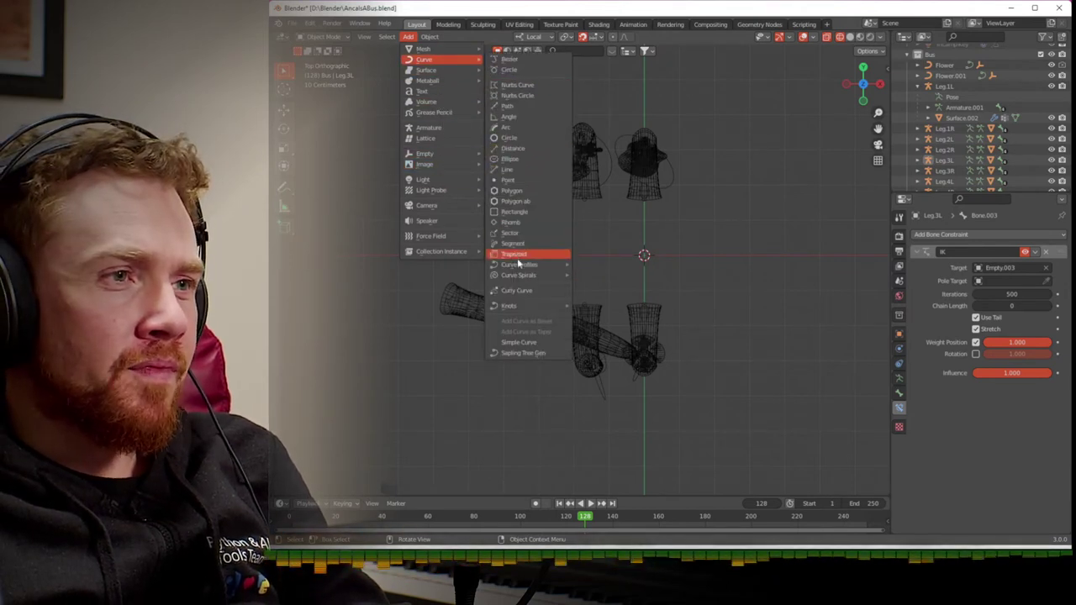
mouse_move(521, 306)
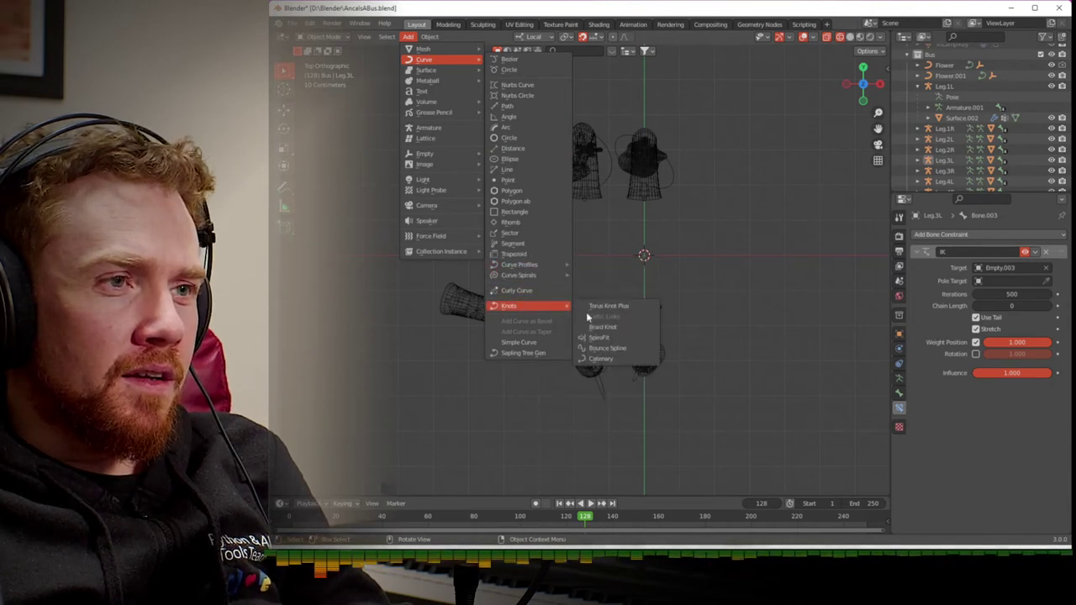
left_click(622, 306)
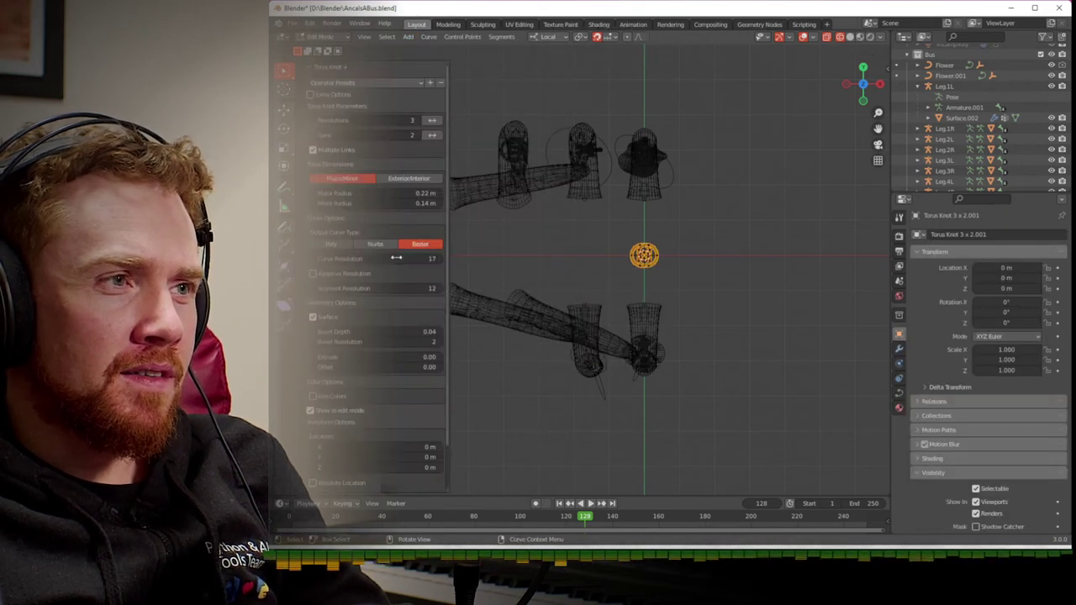
left_click(418, 137)
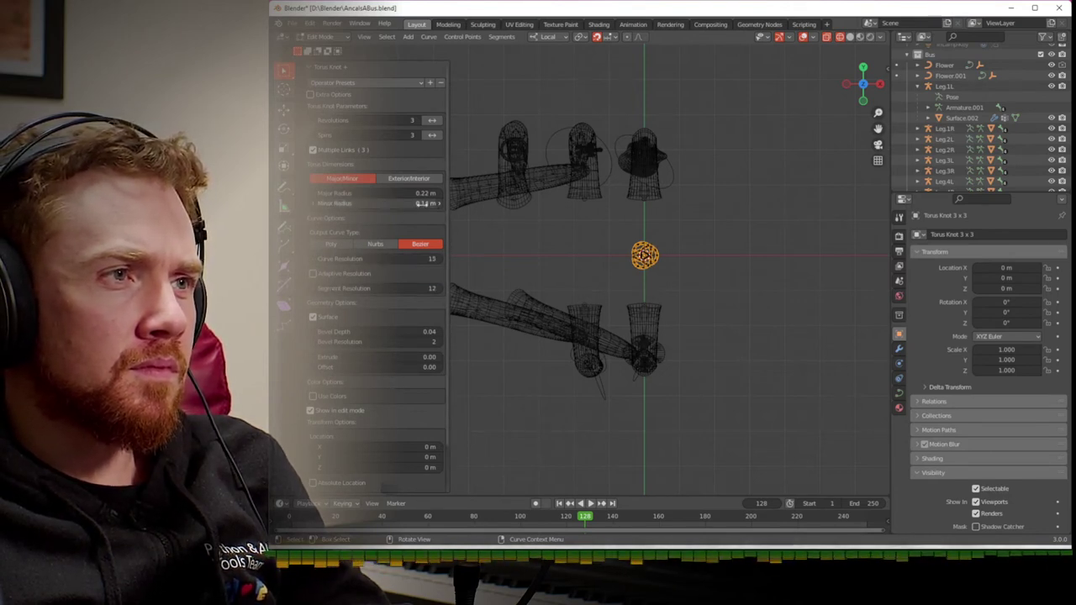
left_click_drag(433, 193, 488, 193)
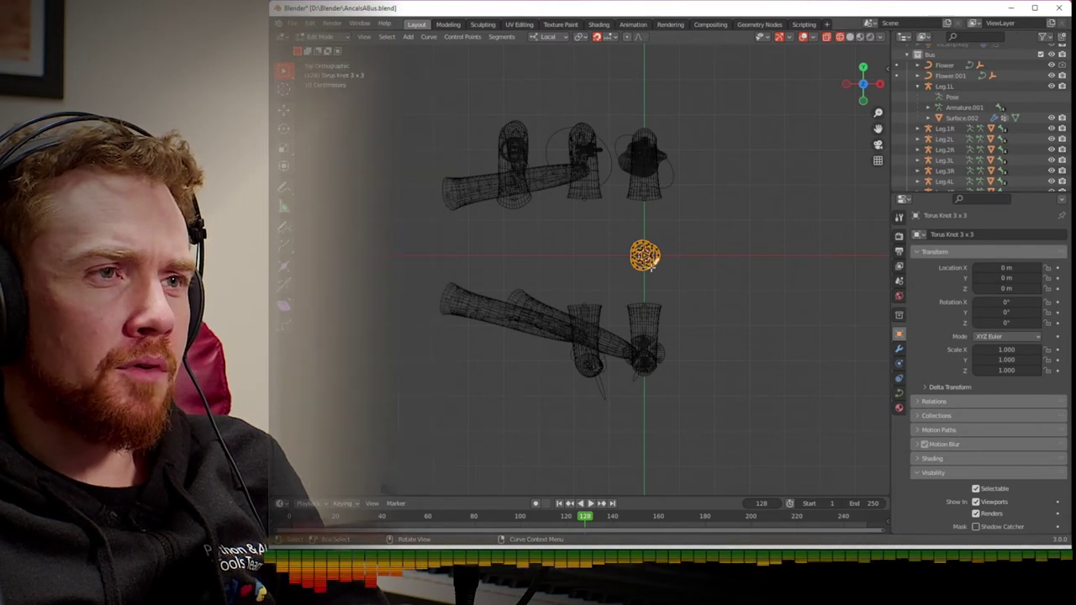
- Add a circle empty and parent it to Torus Knot 3 x 3 with Follow Path
key("Tab")
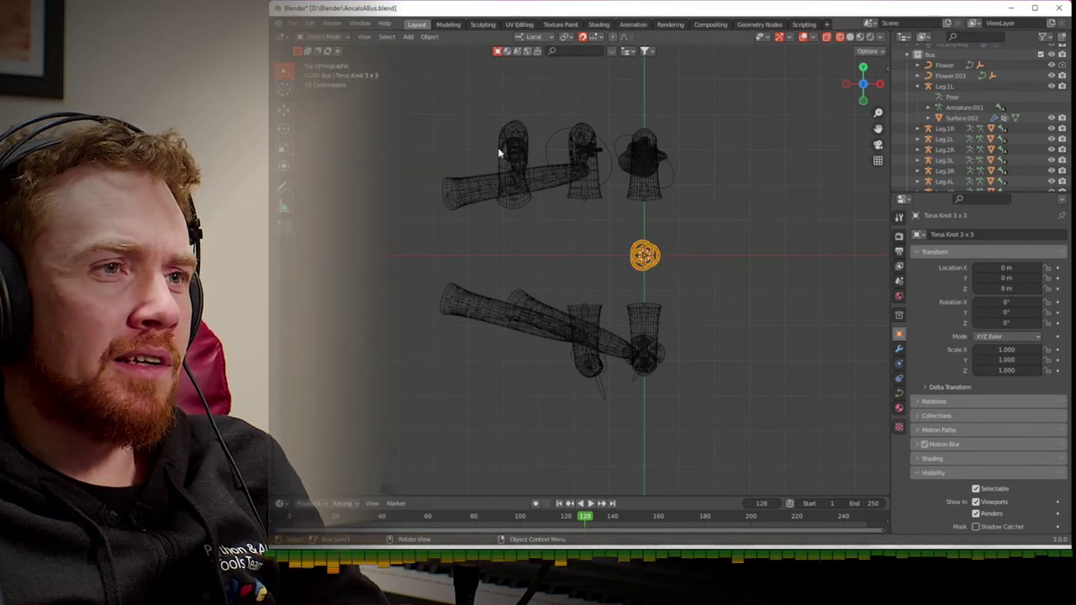
left_click(408, 37)
mouse_move(427, 154)
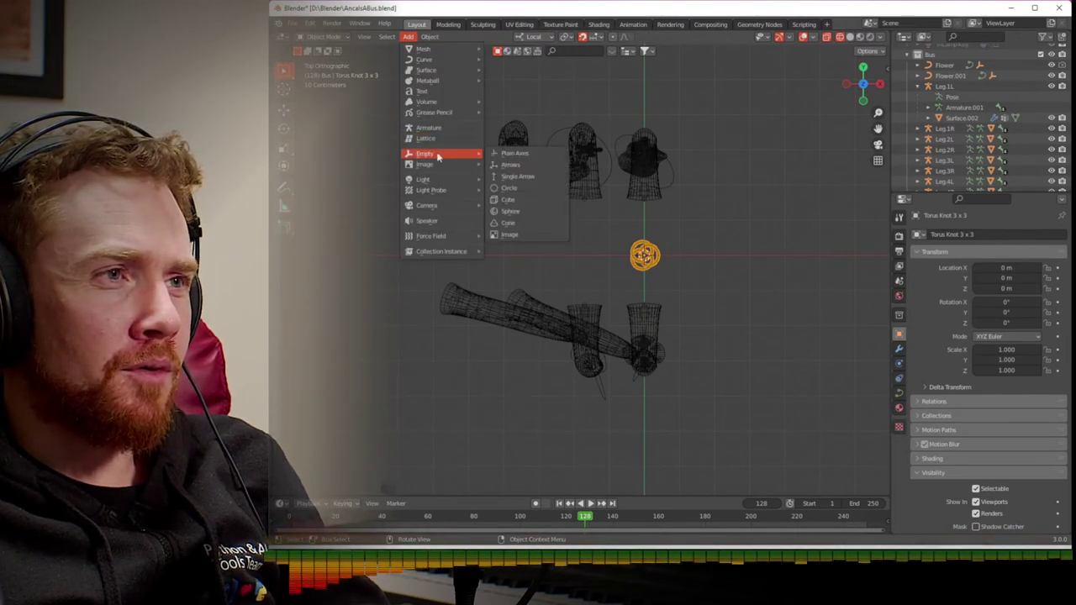
left_click(526, 192)
left_click(647, 256)
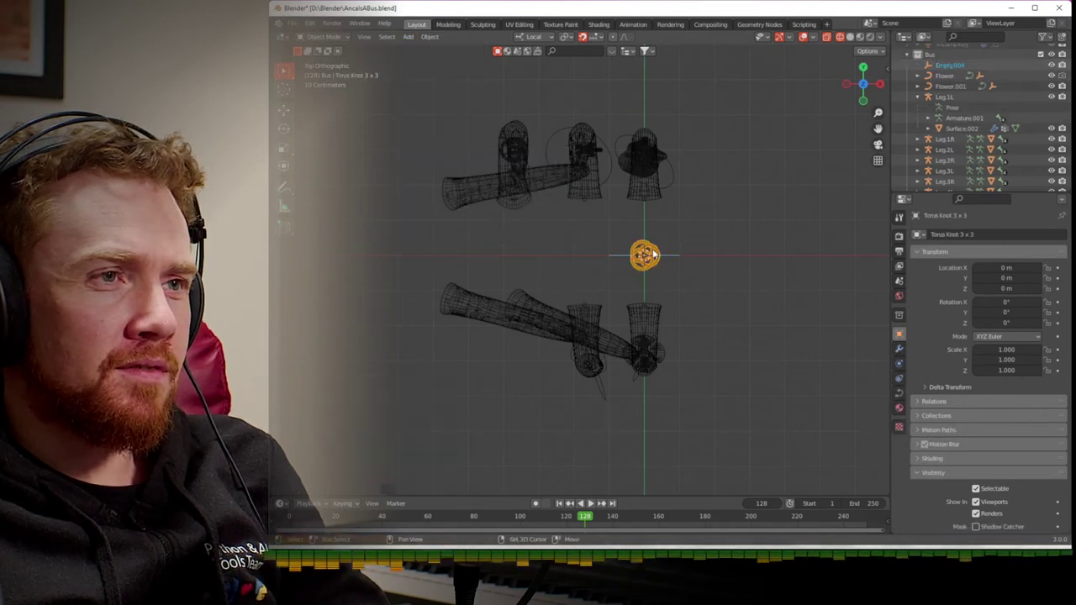
key("ctrl+p")
left_click(650, 251)
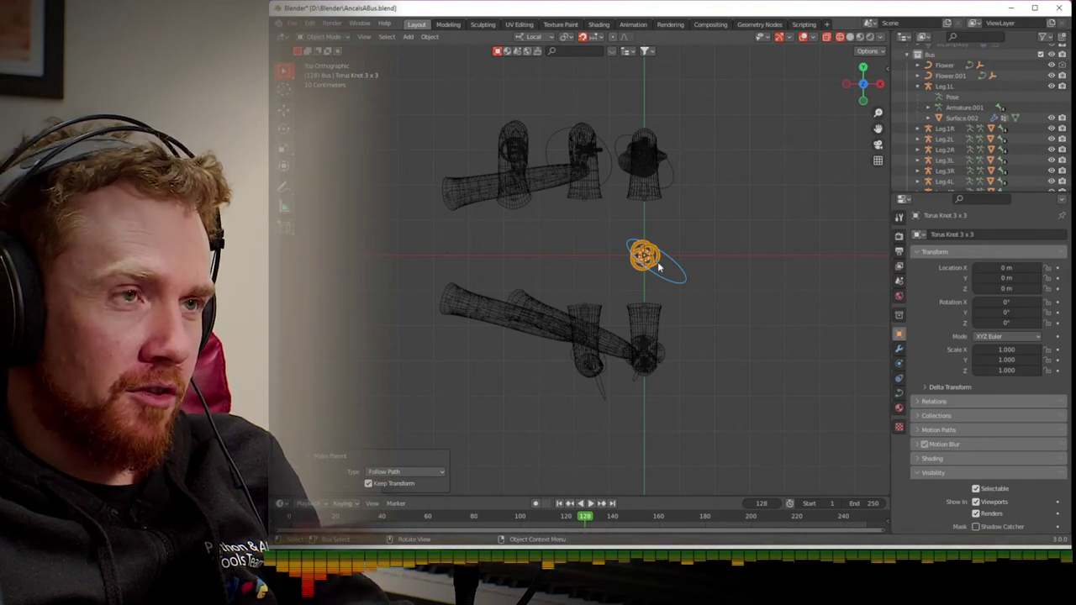
- Move Torus Knot 3 x 3 to X −3.6 m, Y −3 m beside the lower-left leg, and select Leg.3R
key("g")
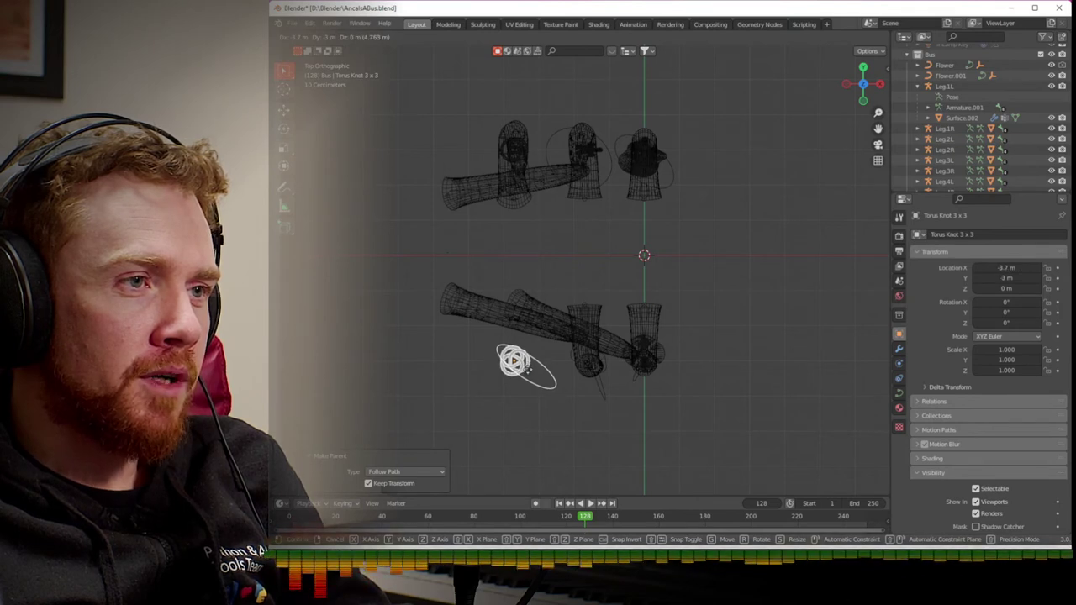
left_click(531, 375)
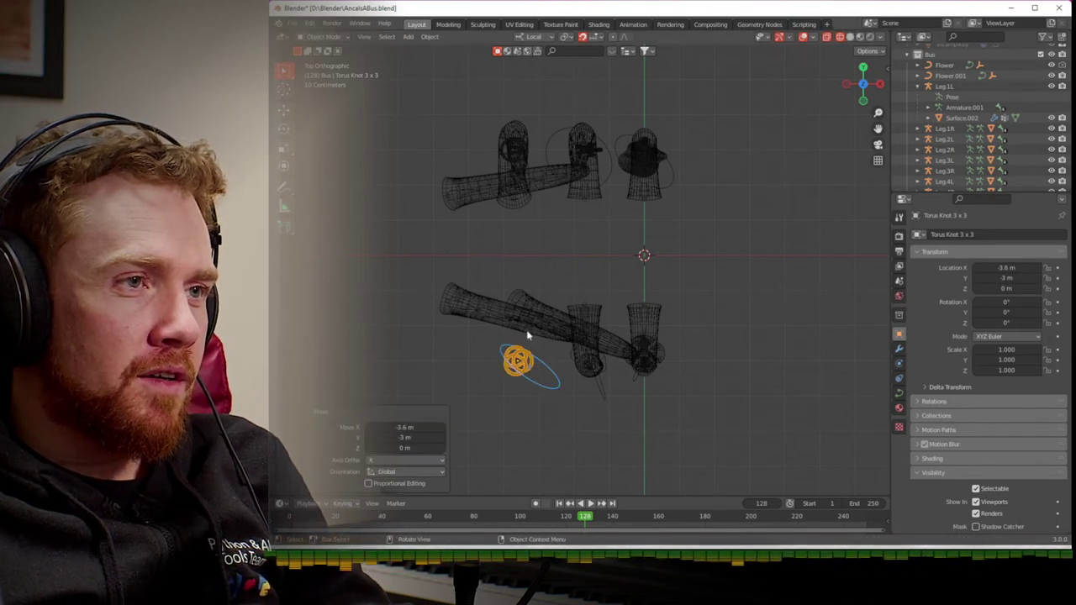
left_click(521, 308)
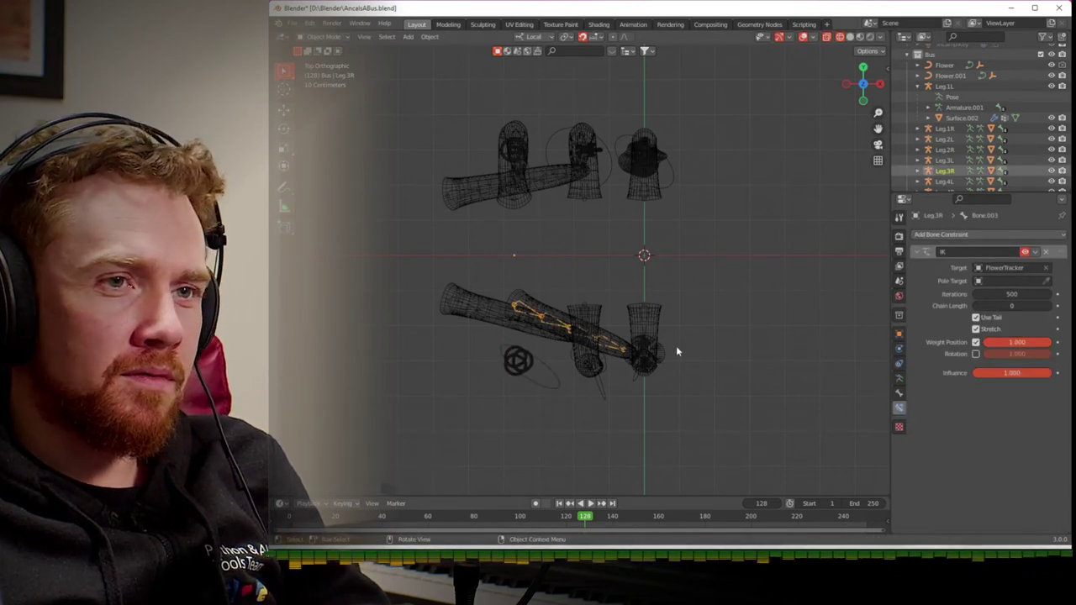
- Retarget Leg.3R's IK constraint to Empty.004, then select both torus knots
left_click(980, 267)
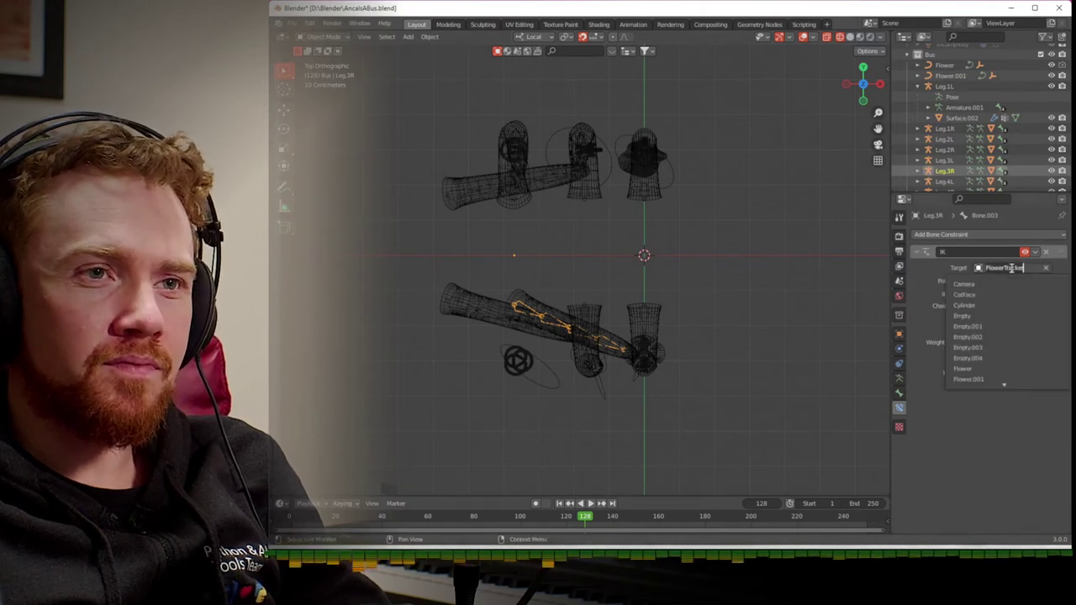
left_click(1000, 359)
middle_click_drag(652, 408, 550, 313)
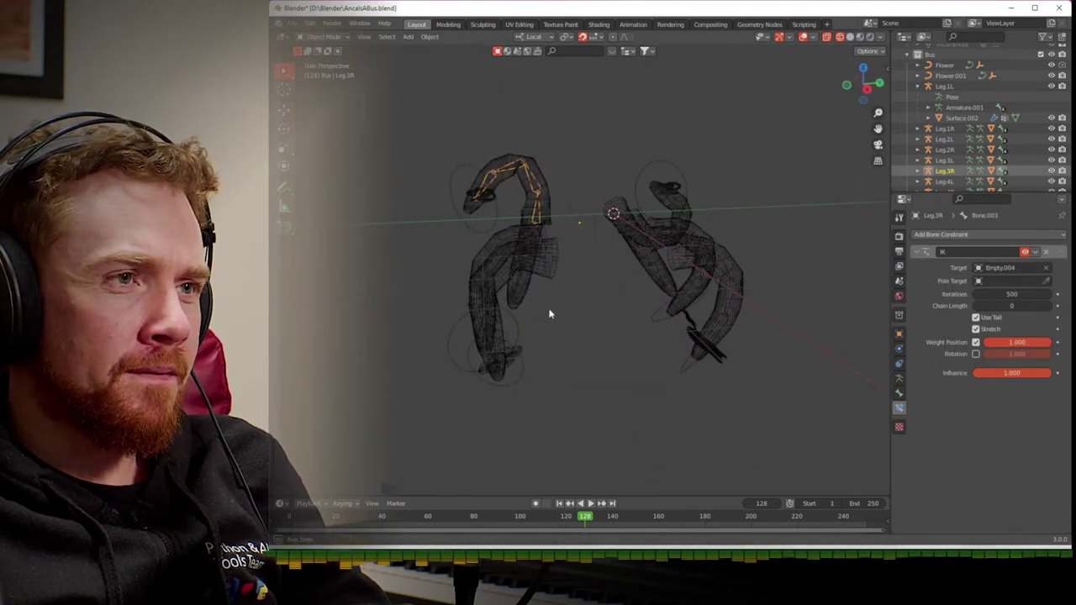
left_click(491, 203)
left_click(496, 200)
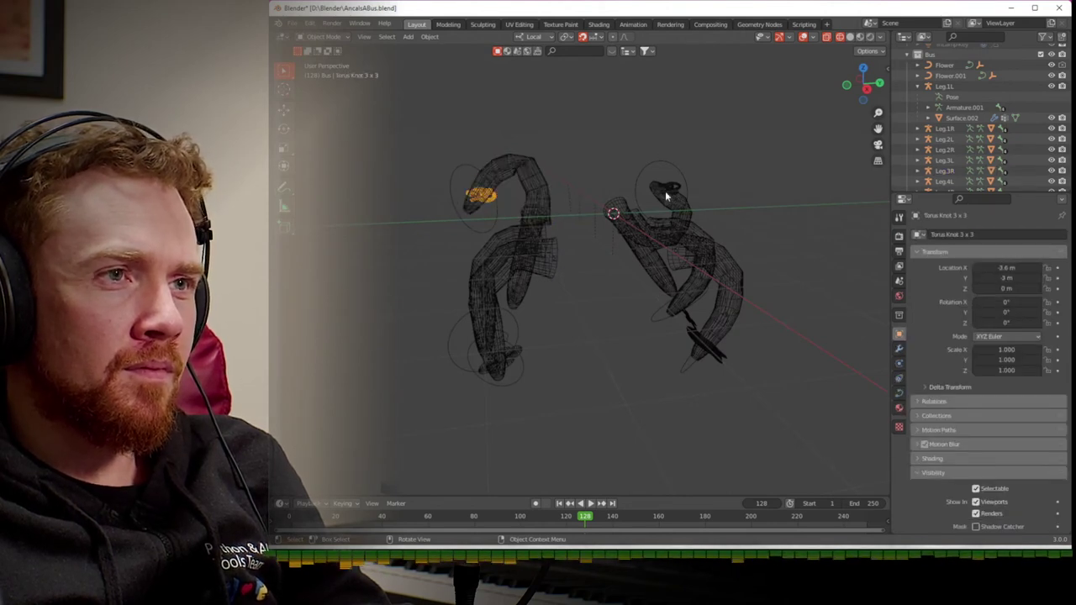
left_click(673, 189)
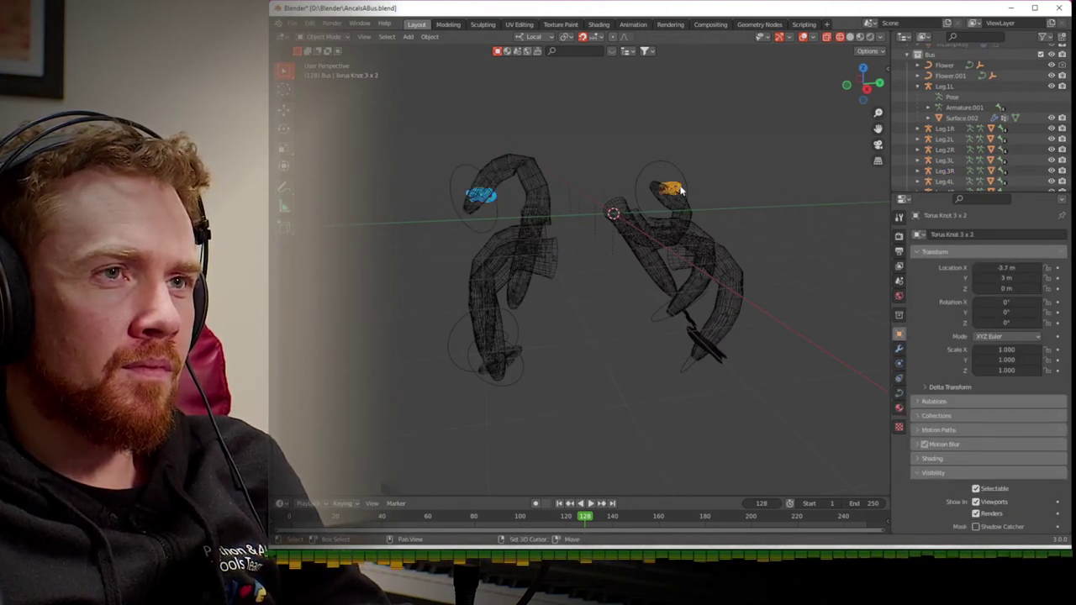
- Lower both torus knots along Z to −3.7 m and play the walk to check it
left_click(867, 88)
key("g")
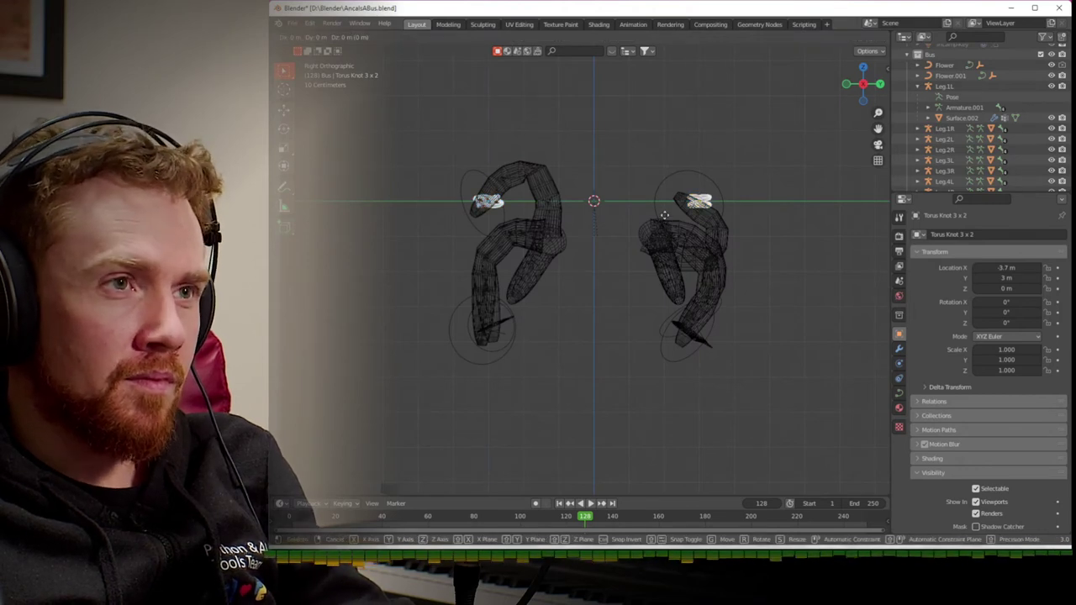
key("z")
key("z")
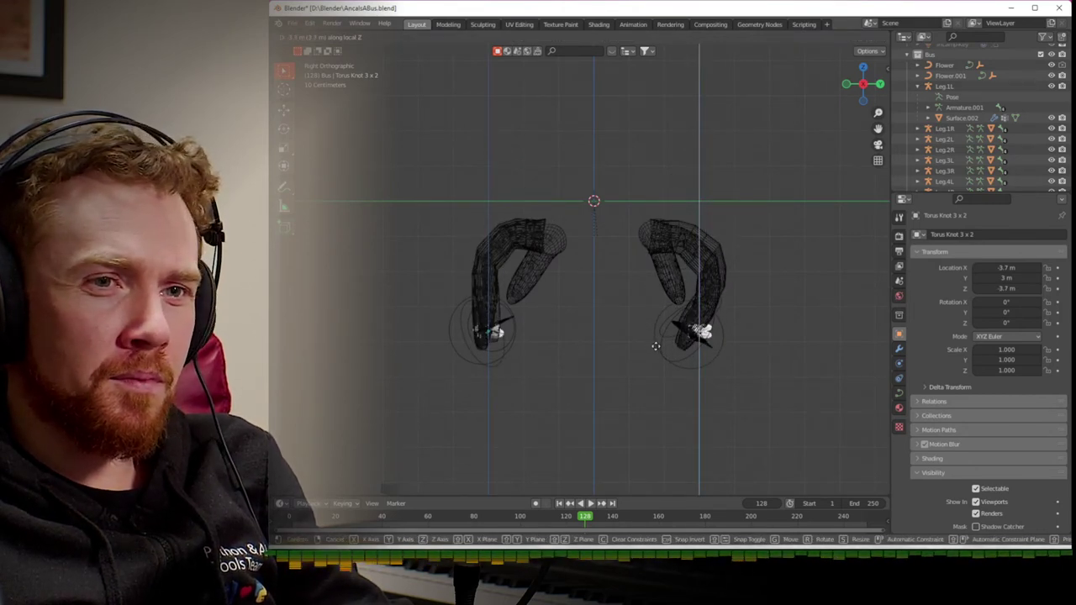
left_click(656, 346)
middle_click_drag(655, 346, 742, 361)
key("space")
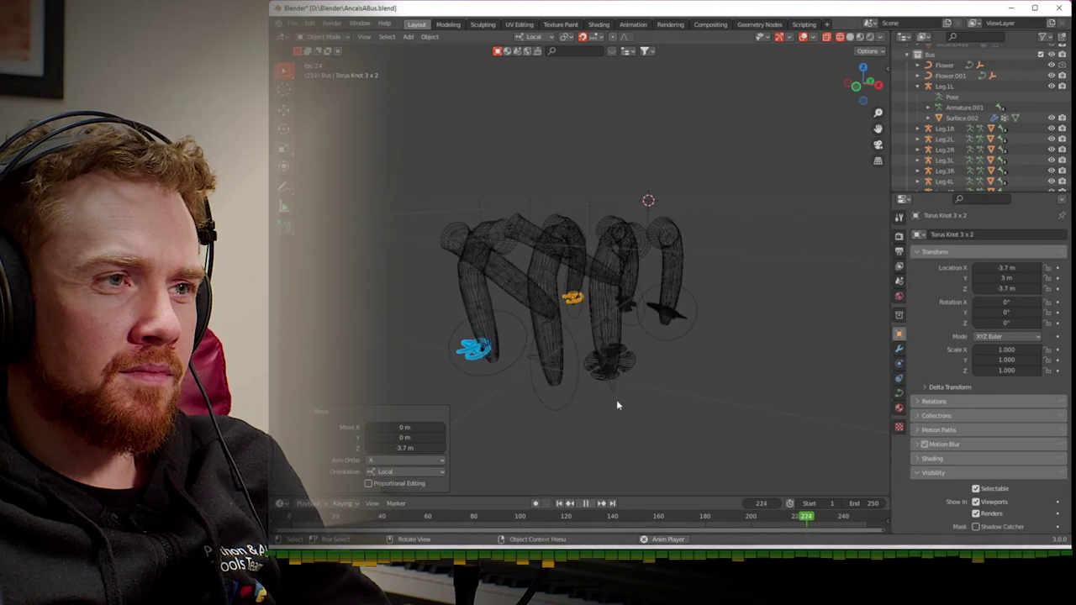
key("space")
- Tilt Torus Knot 3 x 3 by 27.2° in the right side view
left_click(475, 356)
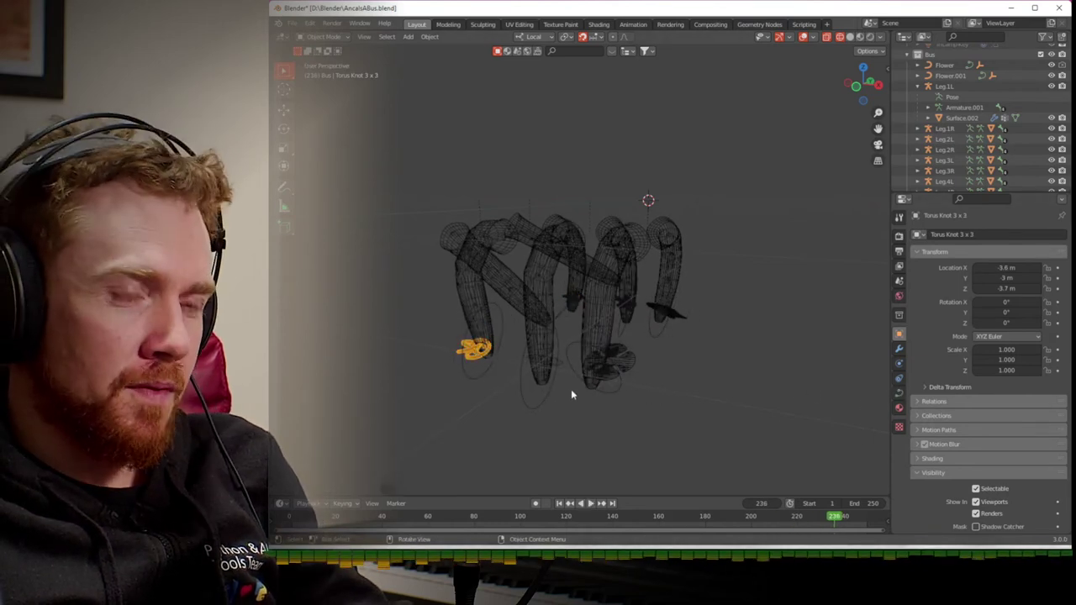
left_click(878, 83)
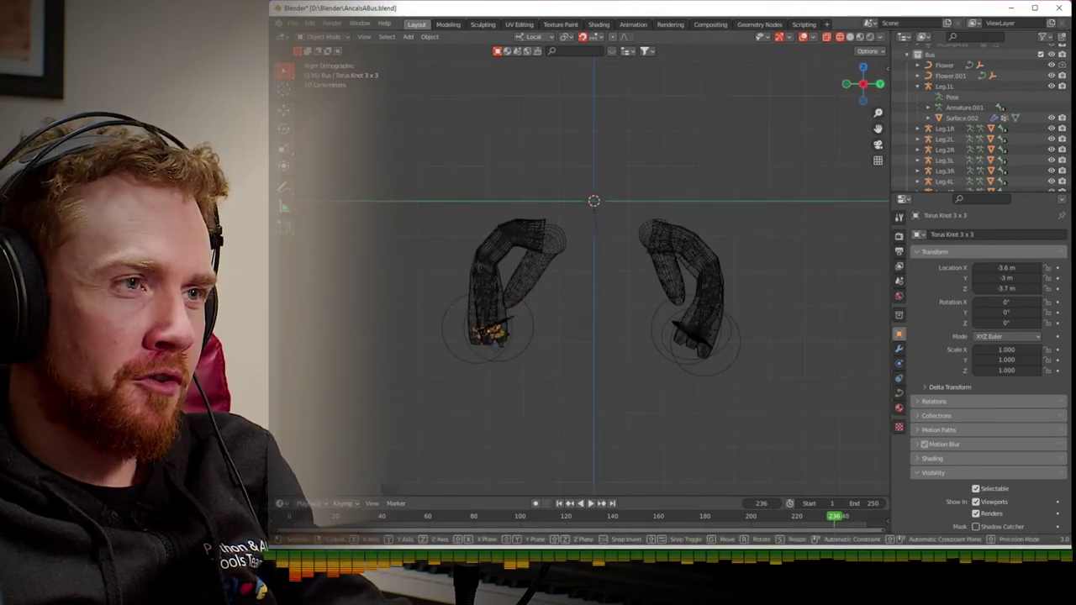
key("r")
left_click(666, 322)
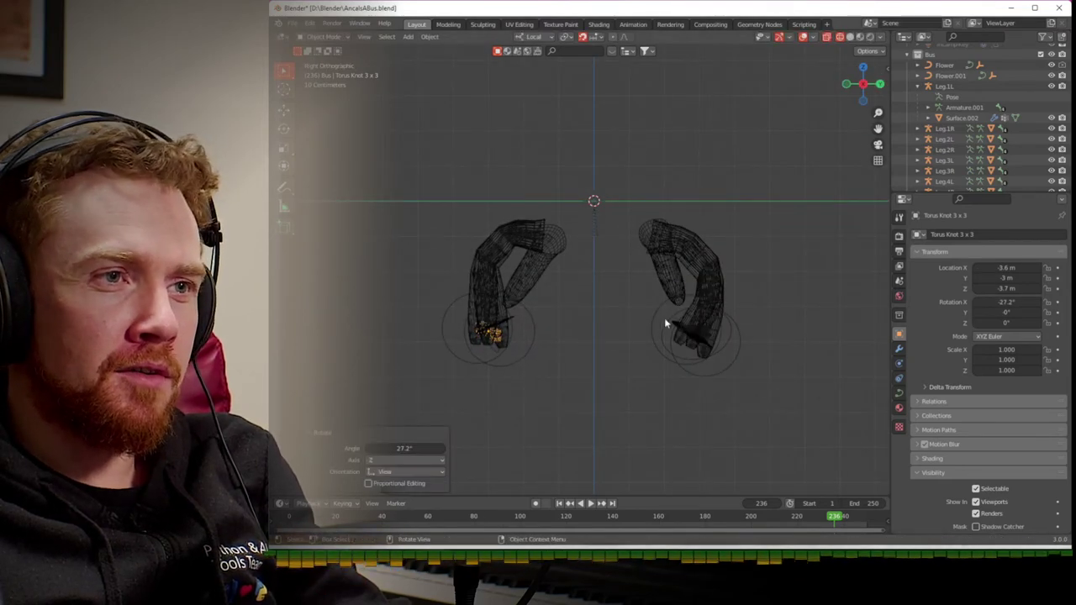
left_click(673, 329)
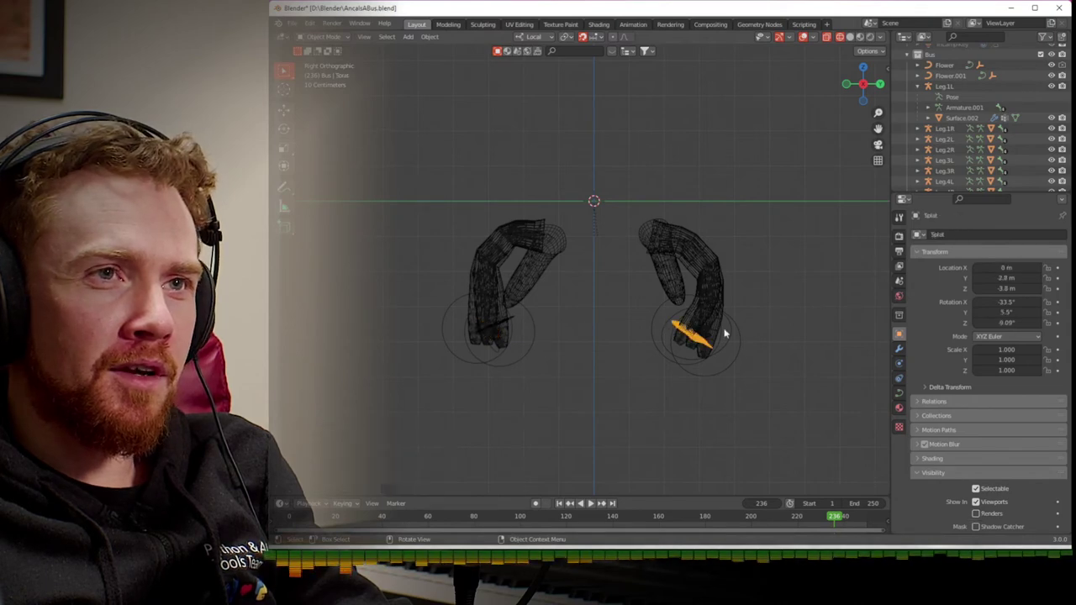
middle_click_drag(716, 333, 644, 348)
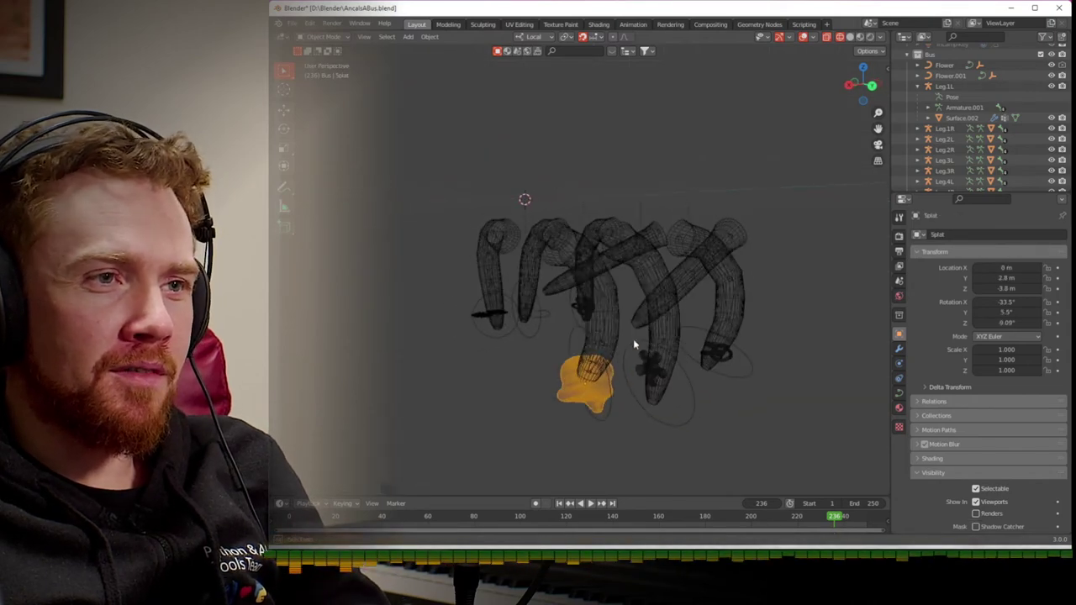
- Rotate Torus Knot 3 x 2 to 40.1°, 42.6°, 24.7° and replay the walk animation
left_click(722, 363)
left_click(722, 361)
key("r")
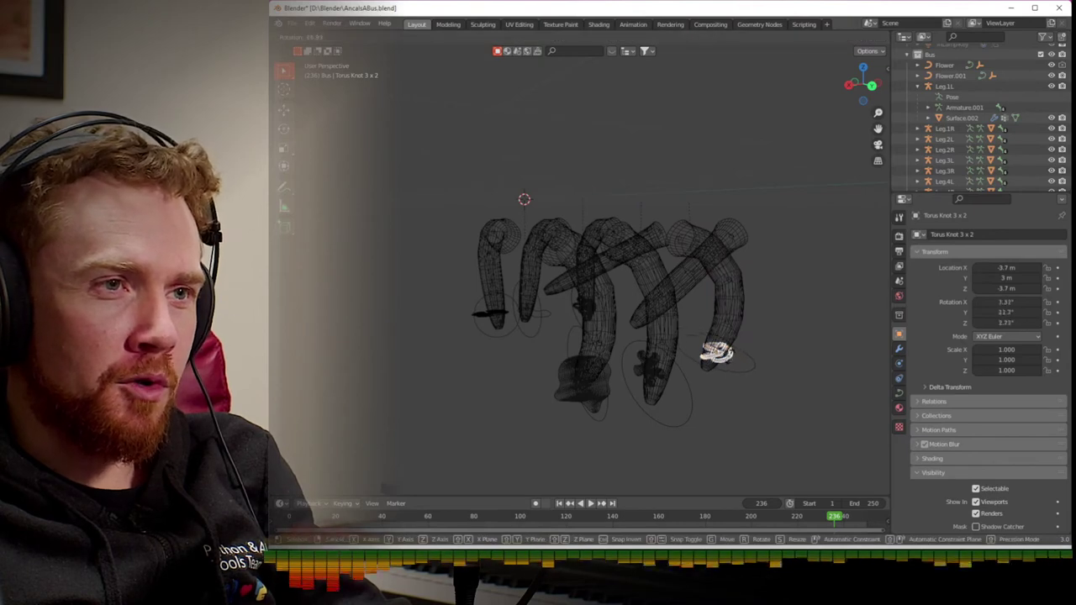
left_click(646, 360)
middle_click_drag(646, 360, 801, 377)
key("space")
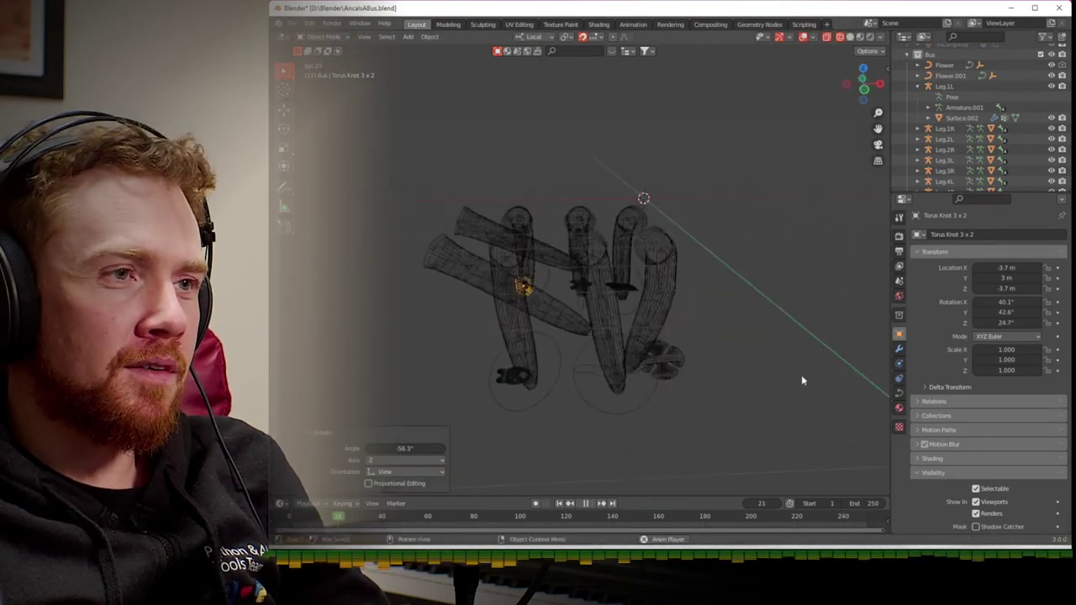
left_click(523, 375)
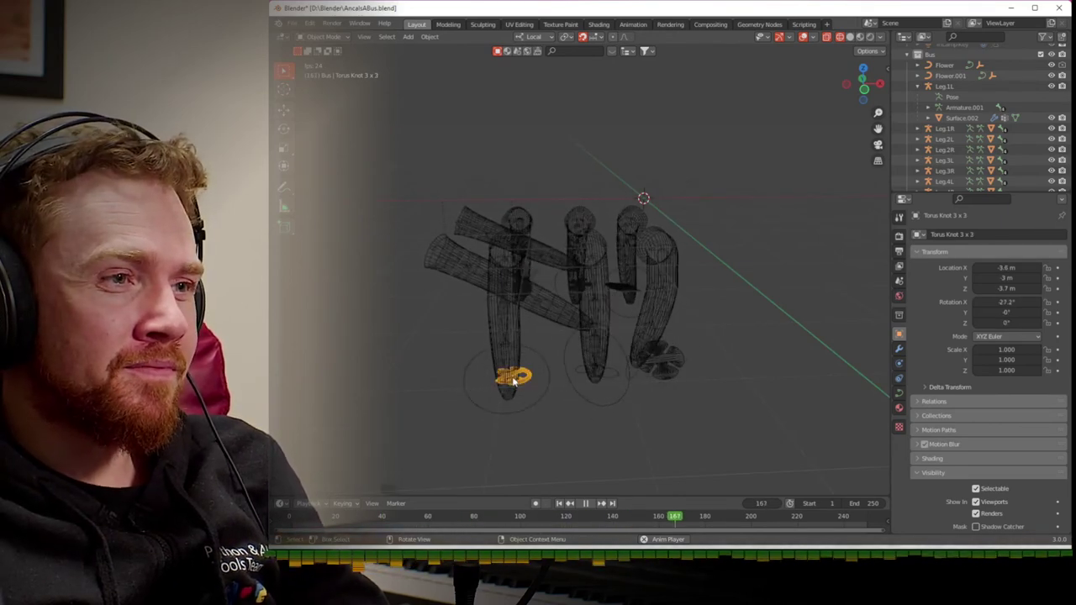
- Adjust Torus Knot 3 x 3's Path Animation Frames, trying 70 and then 50
left_click(898, 393)
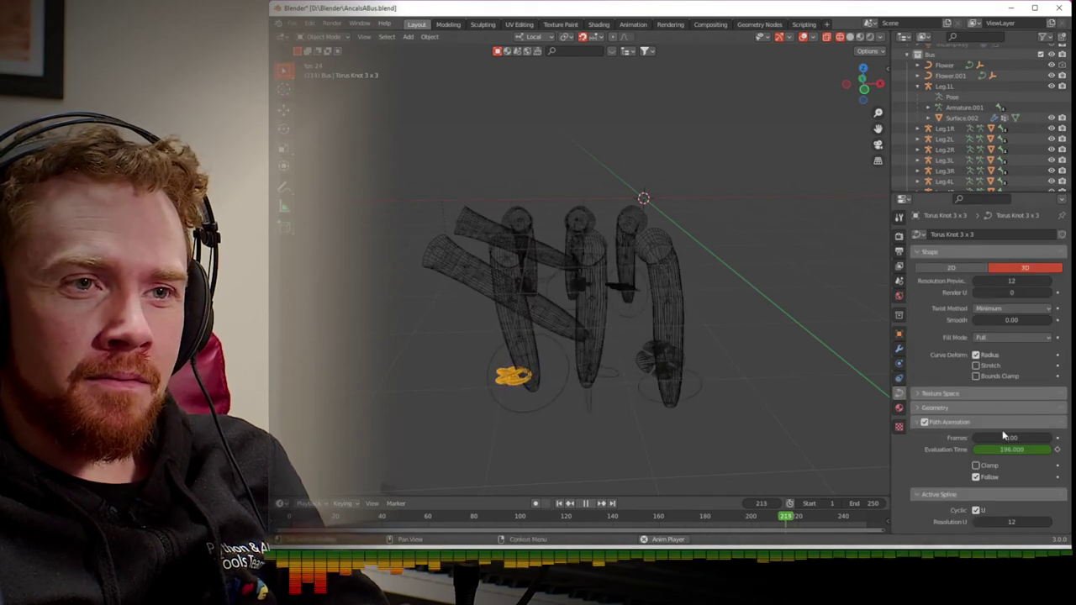
double_click(979, 438)
type("70")
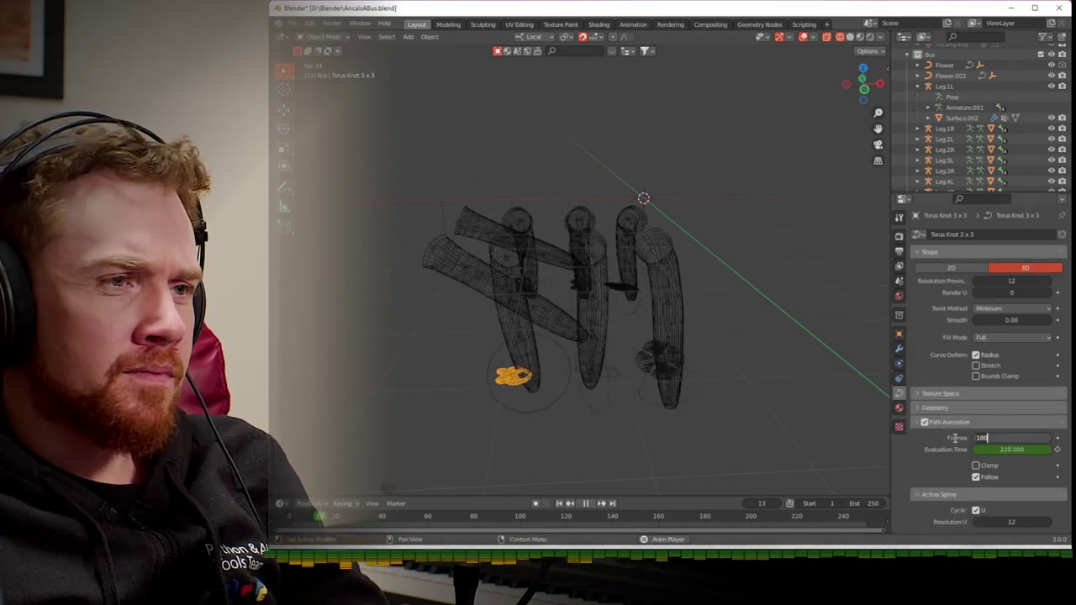
key("Return")
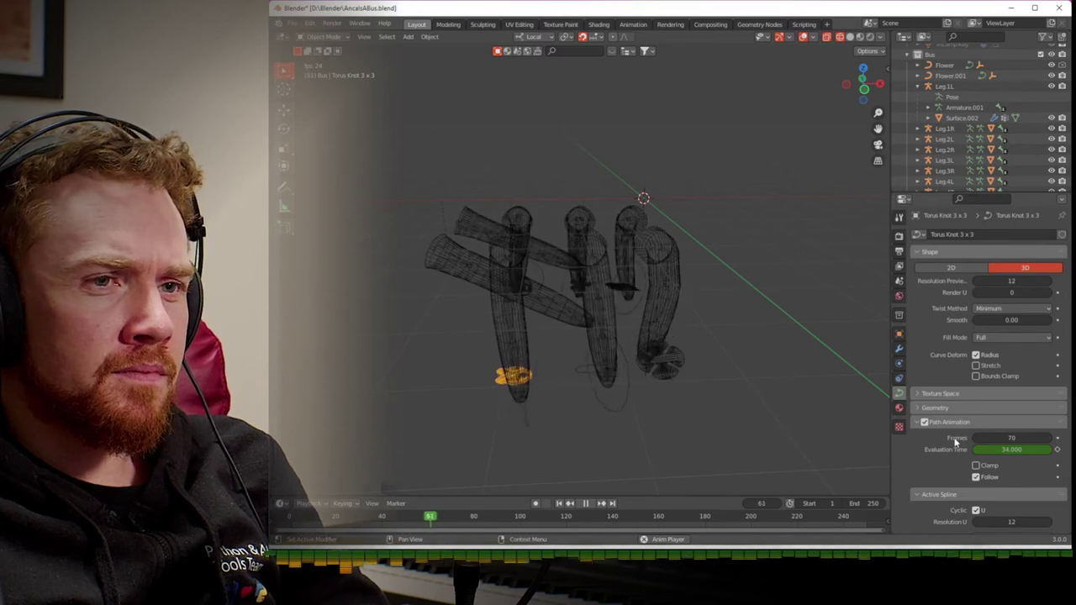
double_click(975, 437)
type("50")
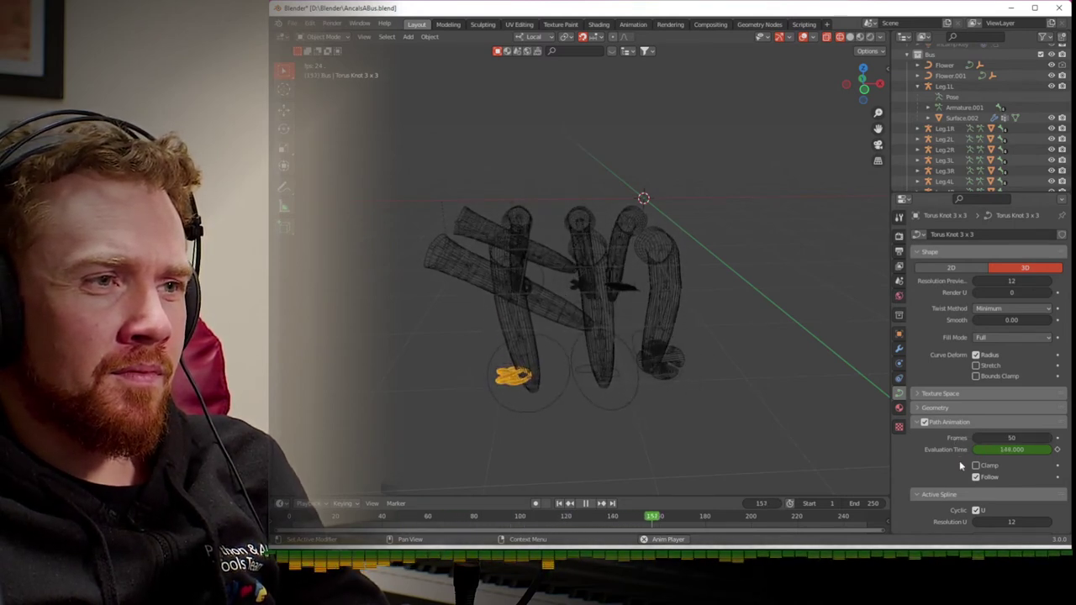
key("Return")
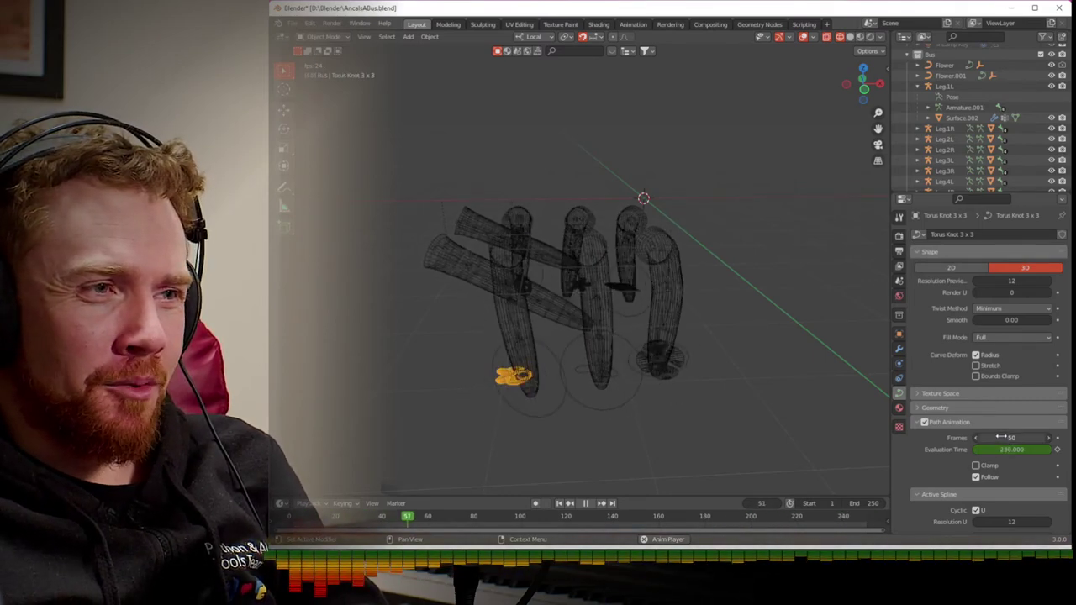
left_click(1001, 437)
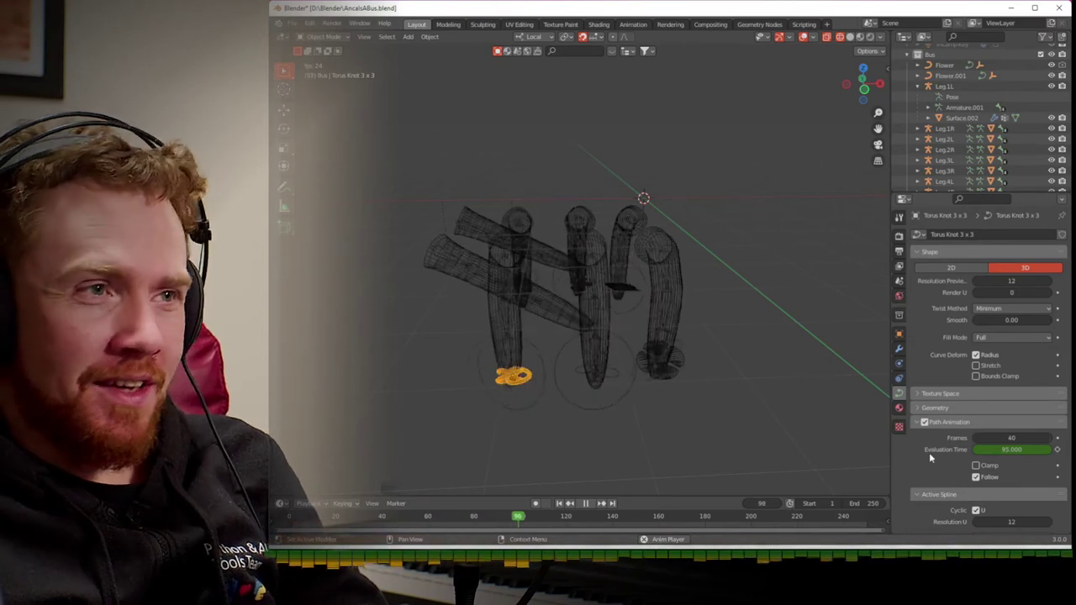
- Set Torus Knot 3 x 2's Path Animation Frames to 40
left_click(525, 290)
left_click(533, 296)
middle_click_drag(535, 299, 633, 257)
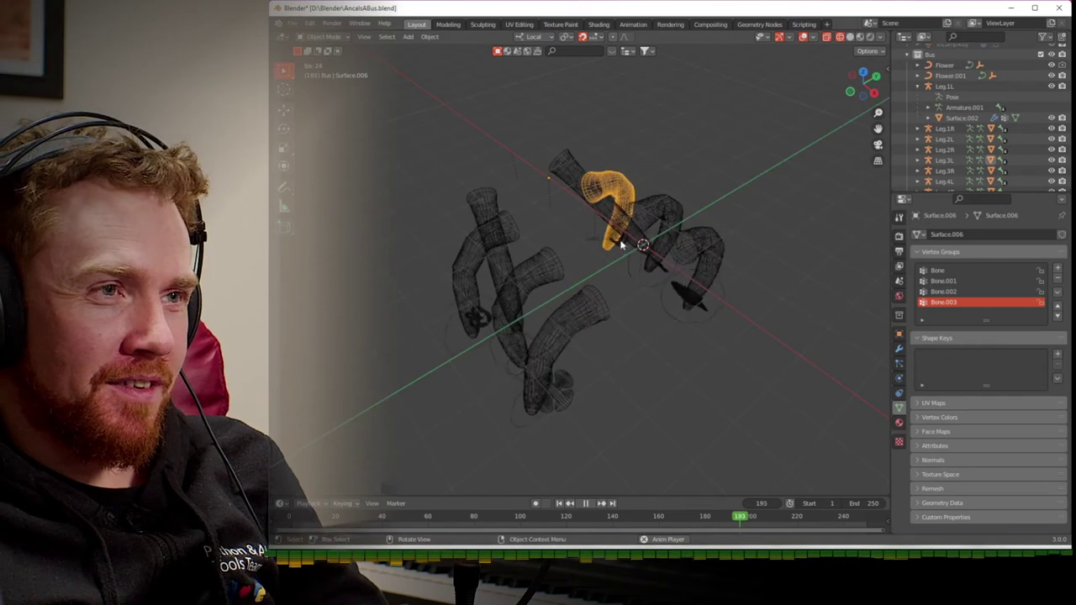
left_click(620, 239)
left_click(1011, 438)
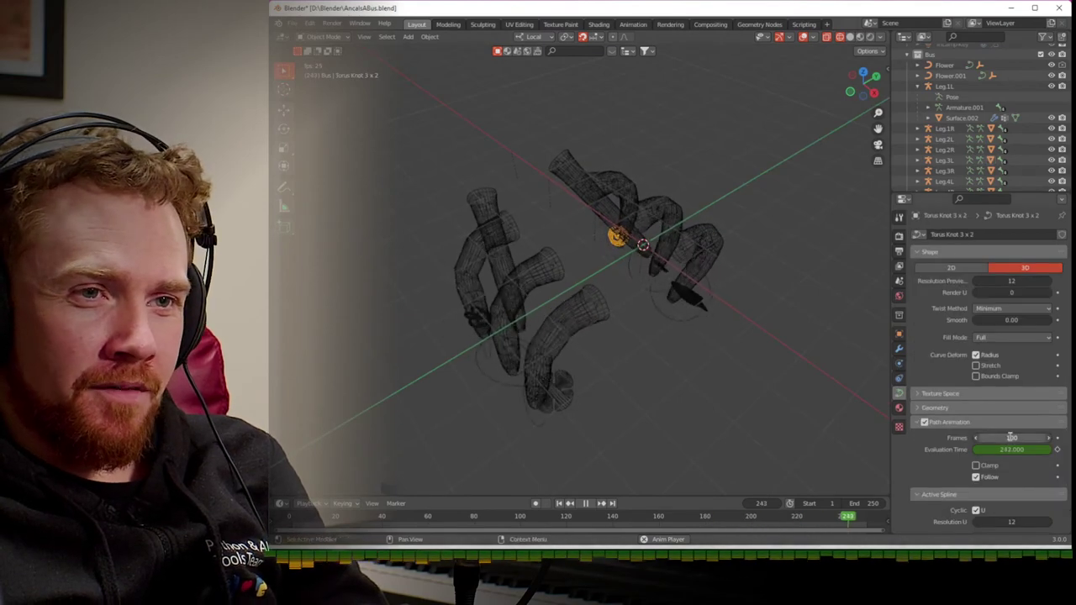
type("40")
key("Return")
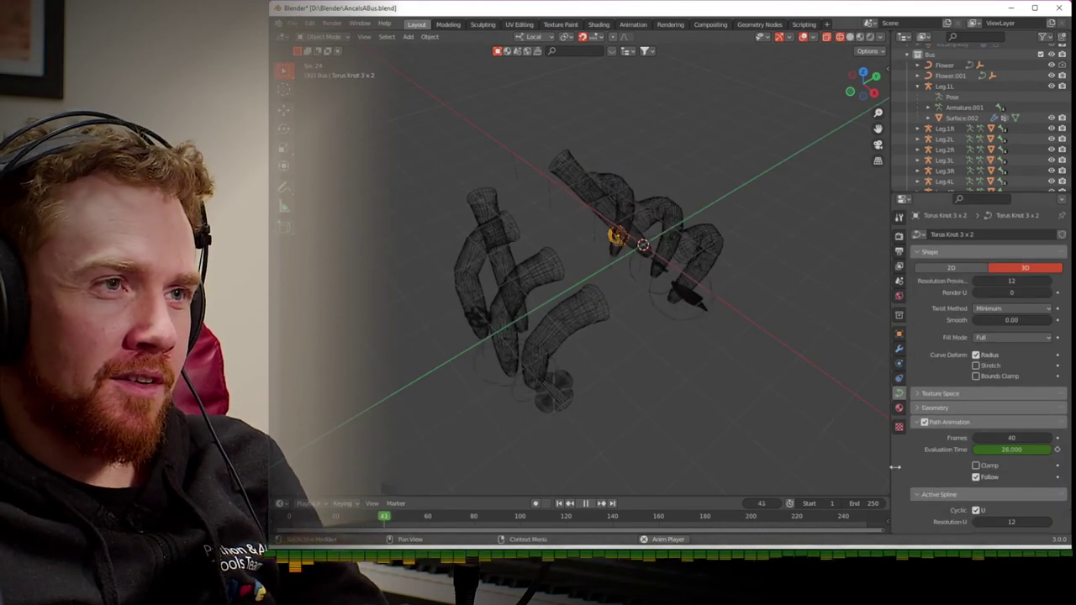
- Stop playback back at frame 1 and view the legs from the side, then from the top
middle_click_drag(739, 448, 675, 396)
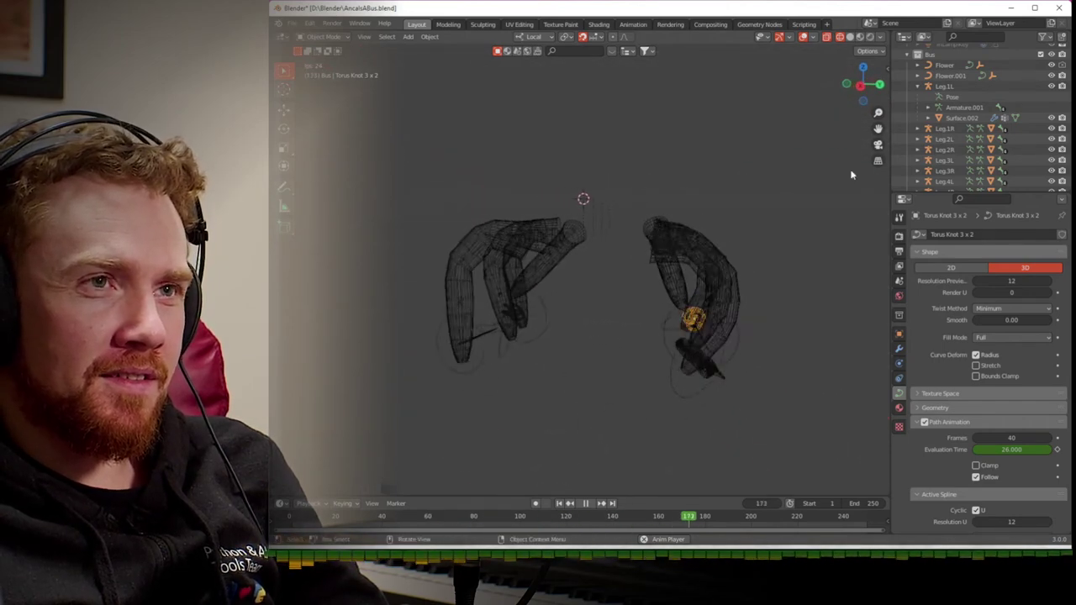
left_click(846, 84)
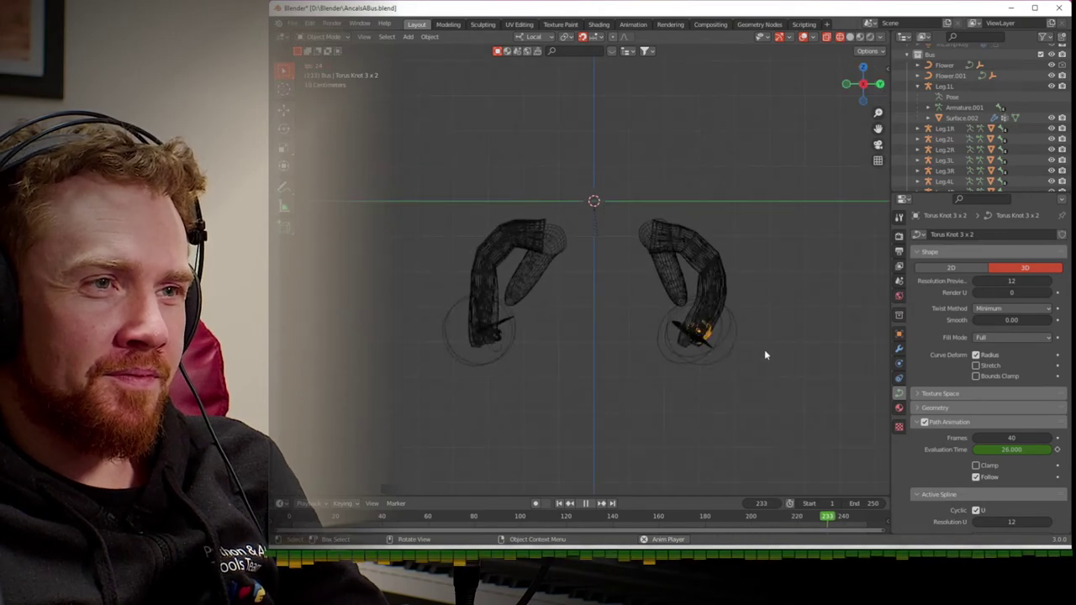
key("Escape")
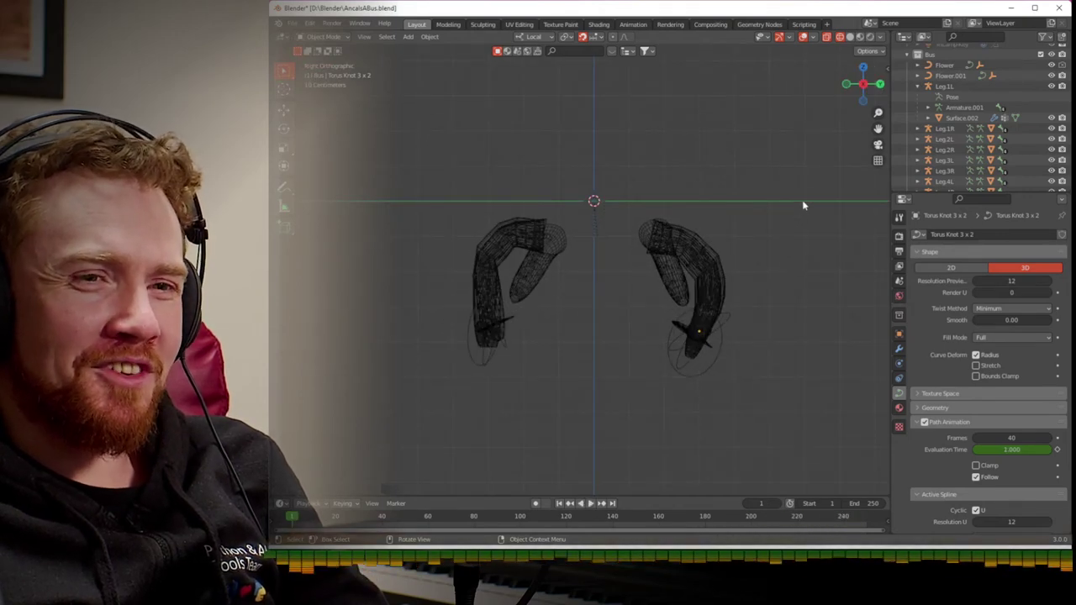
middle_click_drag(743, 185, 743, 205)
key("KP_7")
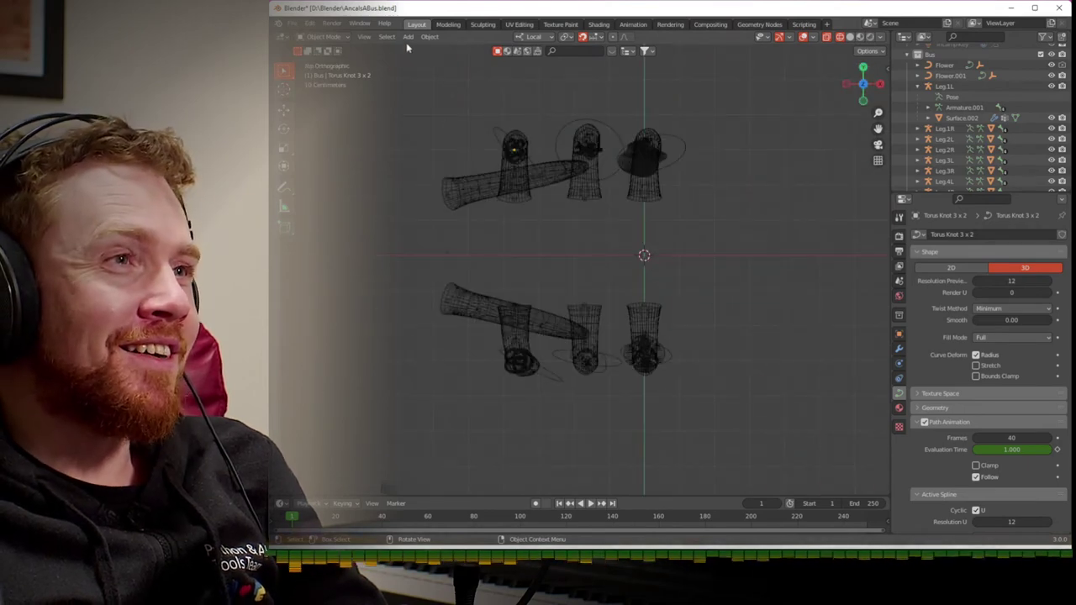
- Add a Braid Knot curve with 3 sides, 2 strands and radius 0.19
left_click(407, 37)
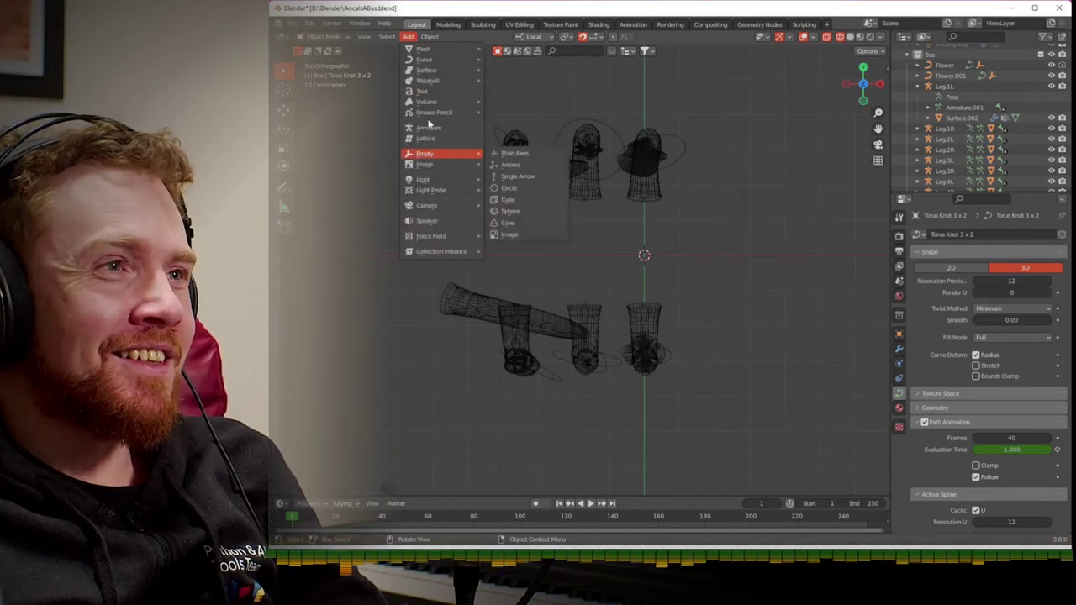
mouse_move(436, 65)
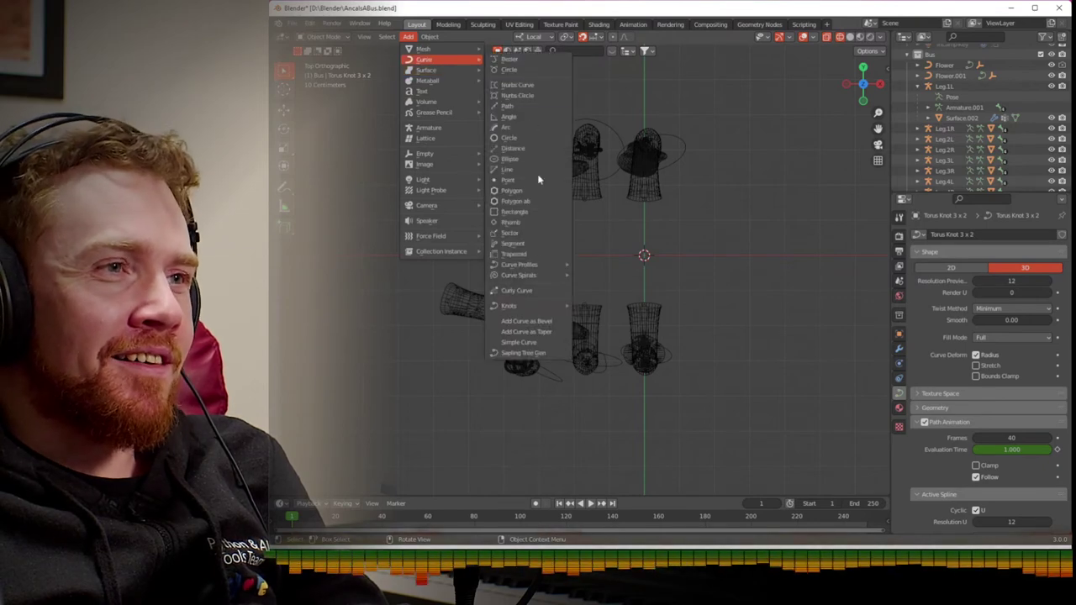
mouse_move(539, 276)
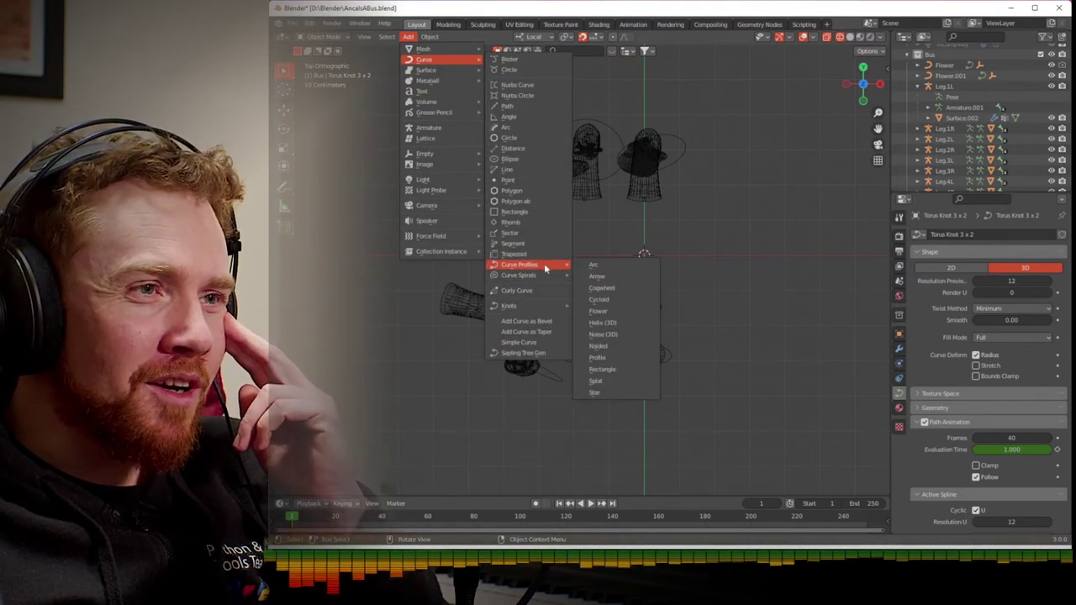
mouse_move(538, 303)
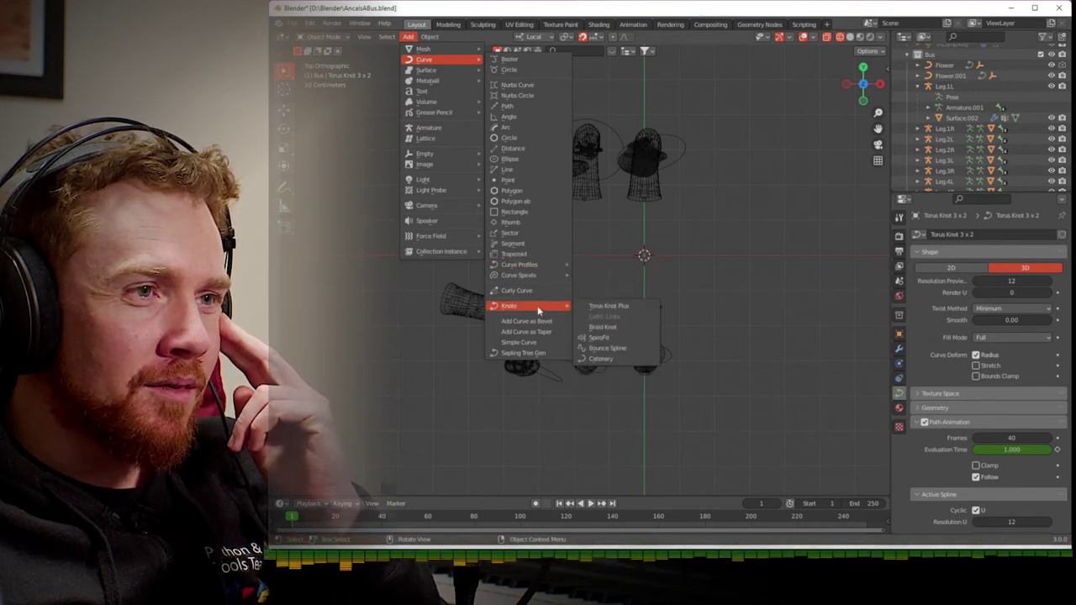
left_click(602, 326)
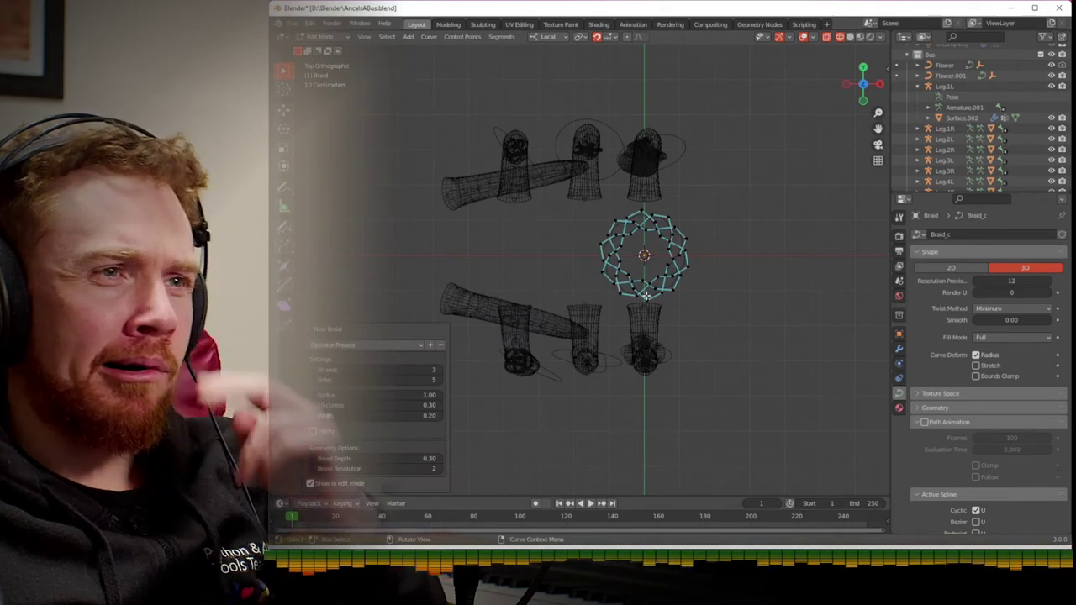
left_click(316, 381)
left_click(317, 381)
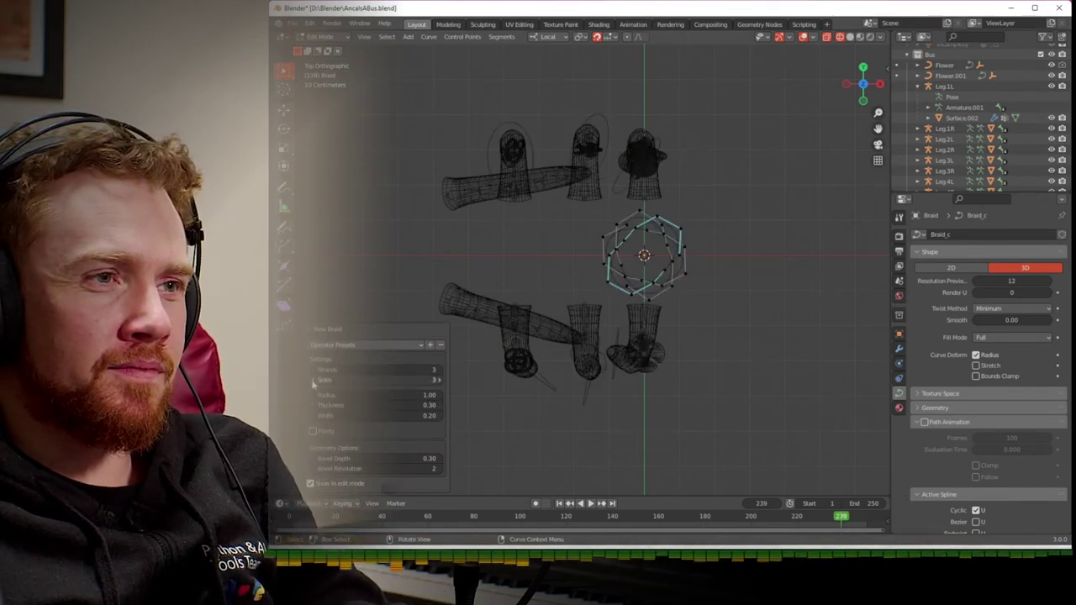
left_click(316, 371)
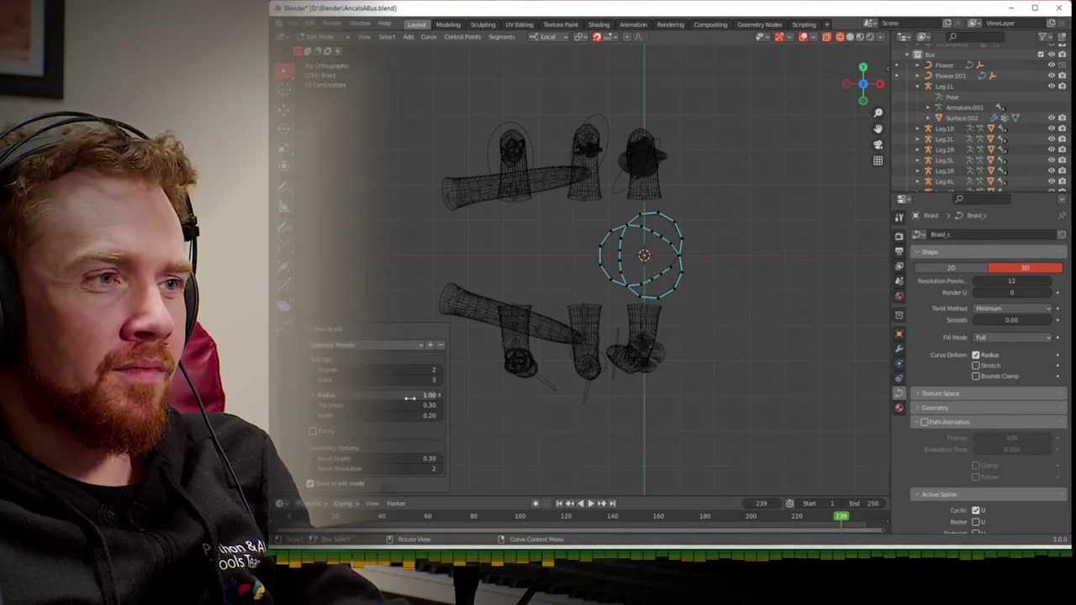
left_click_drag(401, 399, 379, 400)
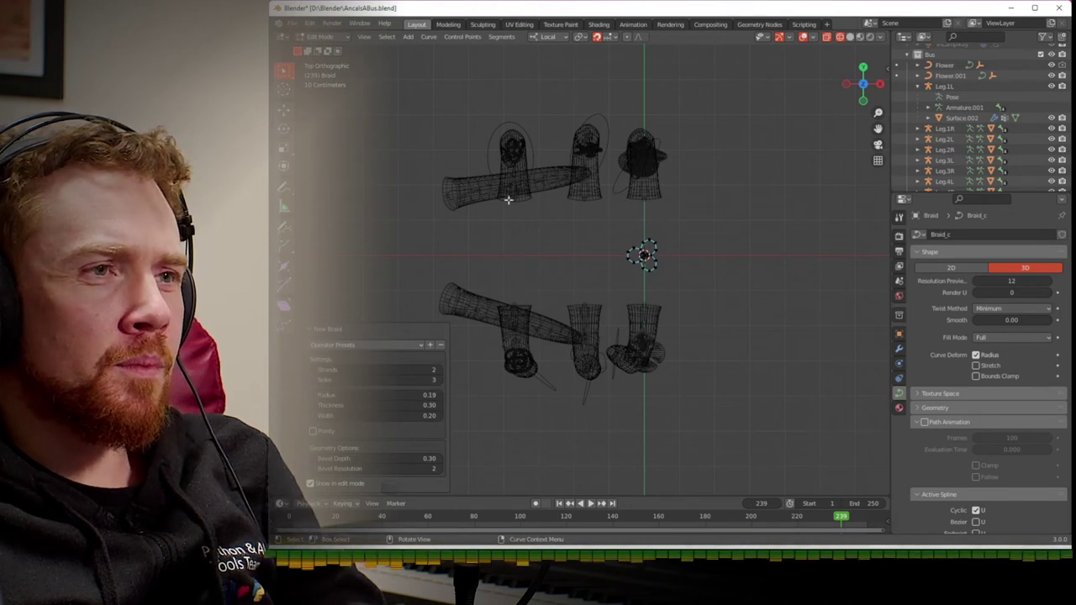
key("Tab")
- Add a circle empty and parent it to the Braid curve with Follow Path
left_click(407, 37)
mouse_move(470, 157)
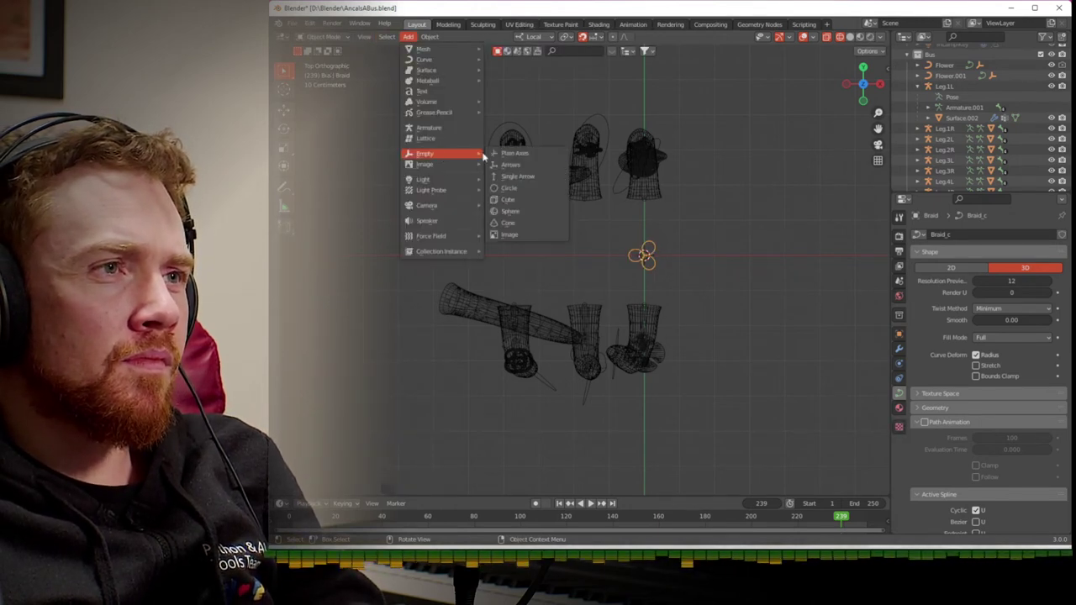
left_click(512, 190)
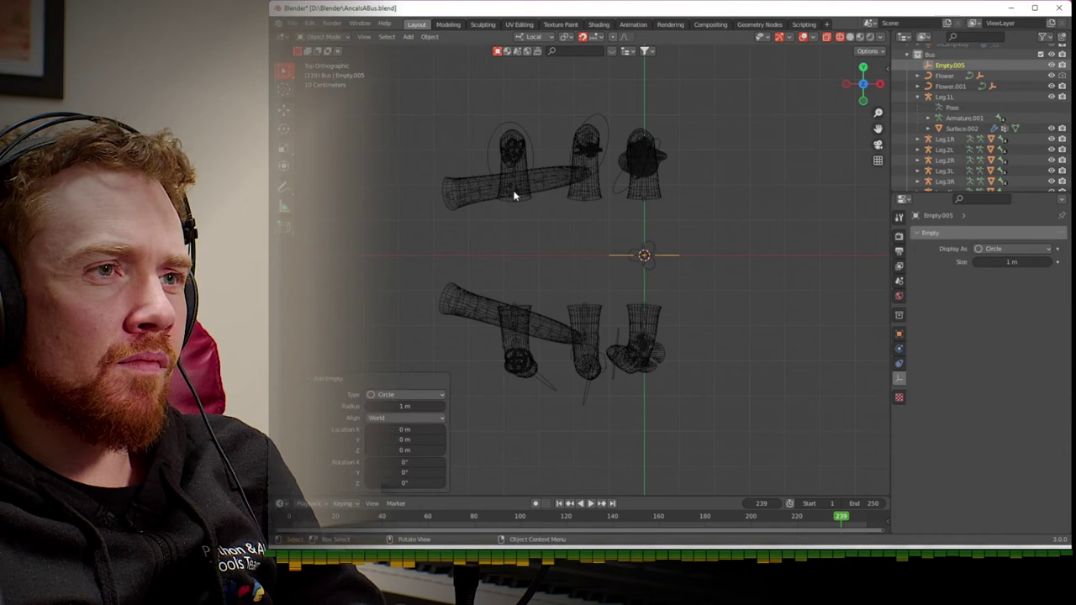
left_click(654, 249, "shift")
key("ctrl+p")
left_click(654, 249)
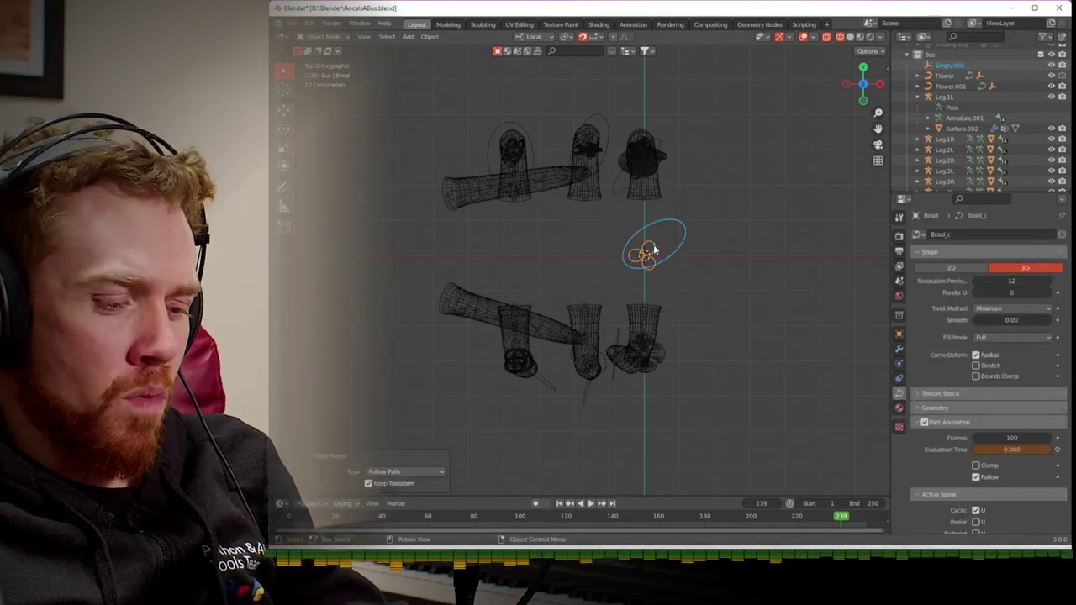
- Move the braid to X −5.6 m, Y 3.2 m beside the top-left leg, and select that leg's armature
key("g")
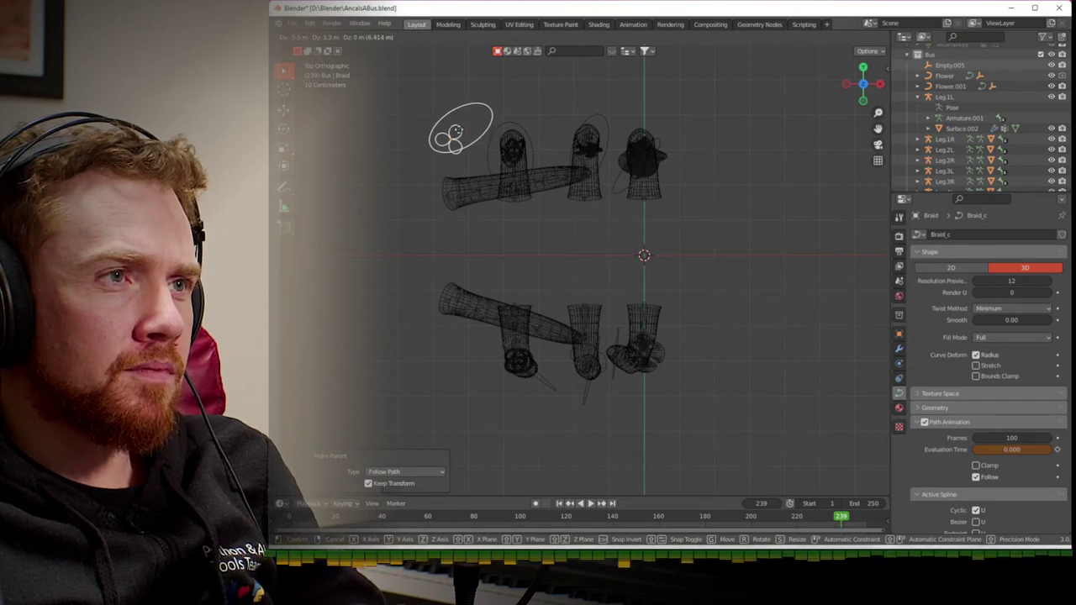
left_click(459, 135)
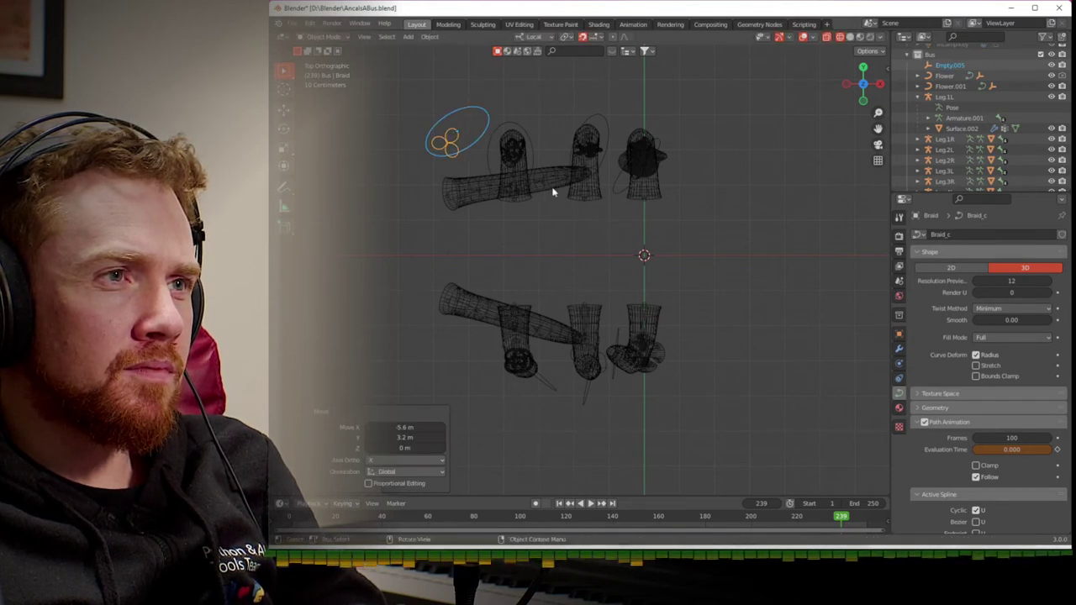
left_click(458, 196)
left_click(450, 198)
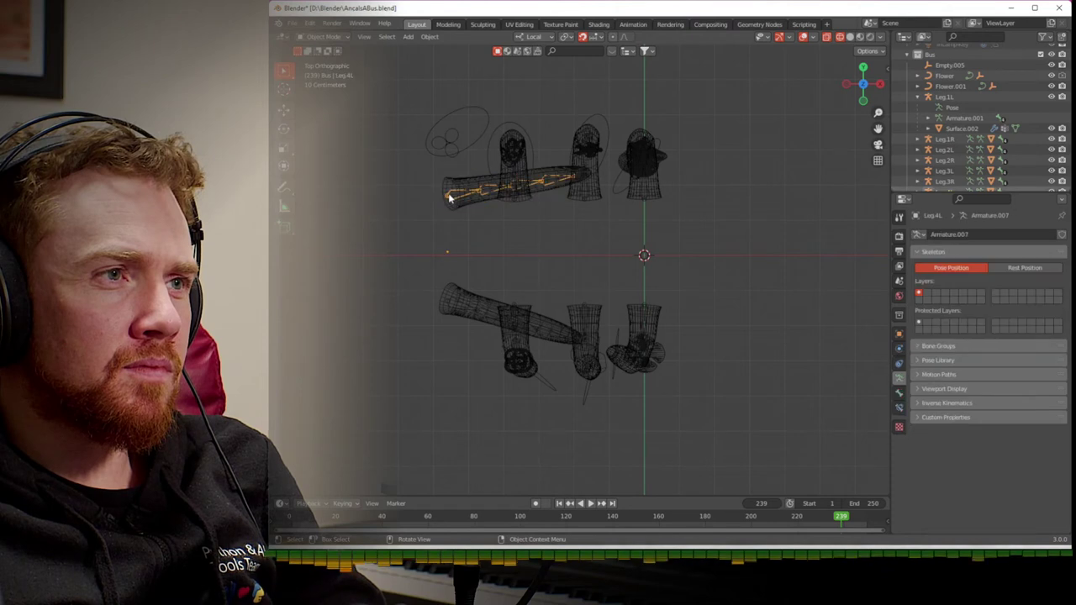
- Set the top-left leg's Bone.003 IK constraint target to Empty.005
left_click(899, 407)
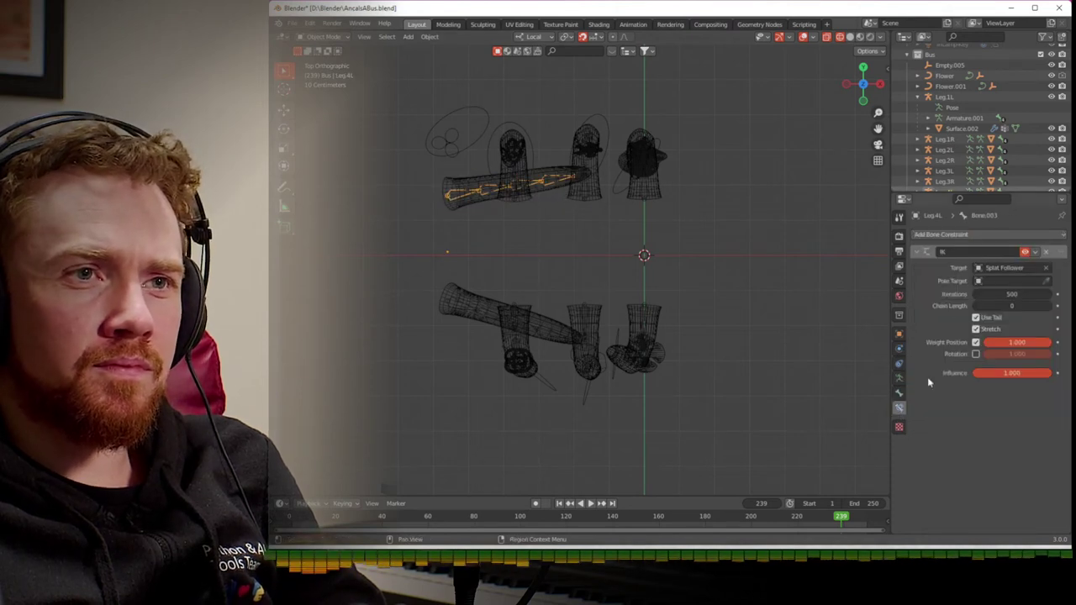
left_click(1002, 268)
scroll(984, 374, "down", 4)
left_click(981, 347)
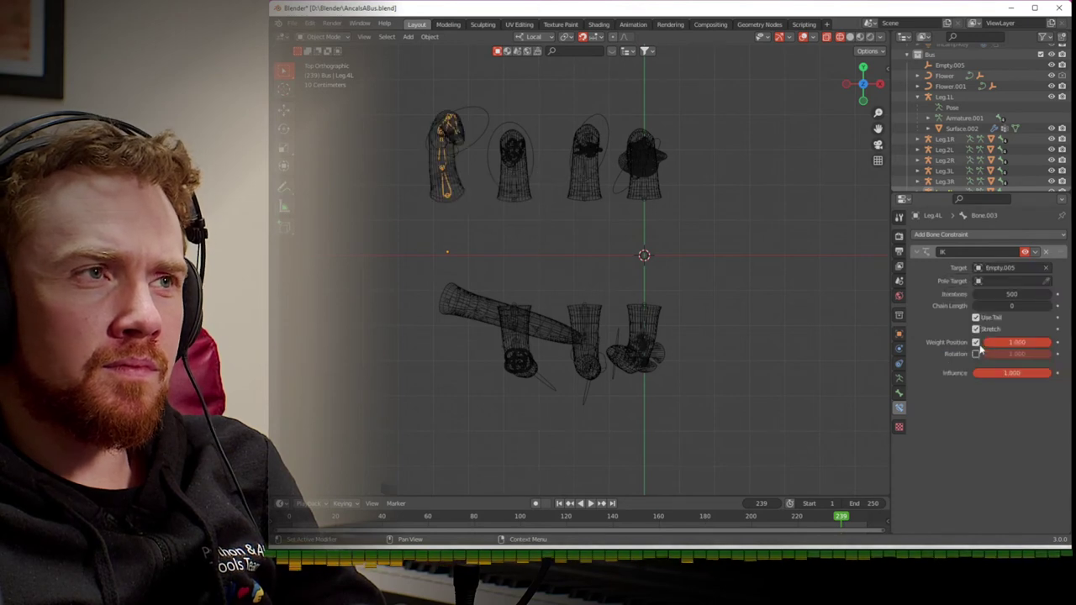
- Nudge the top-left and lower-left leg bones into place and return to Object Mode
left_click(590, 269)
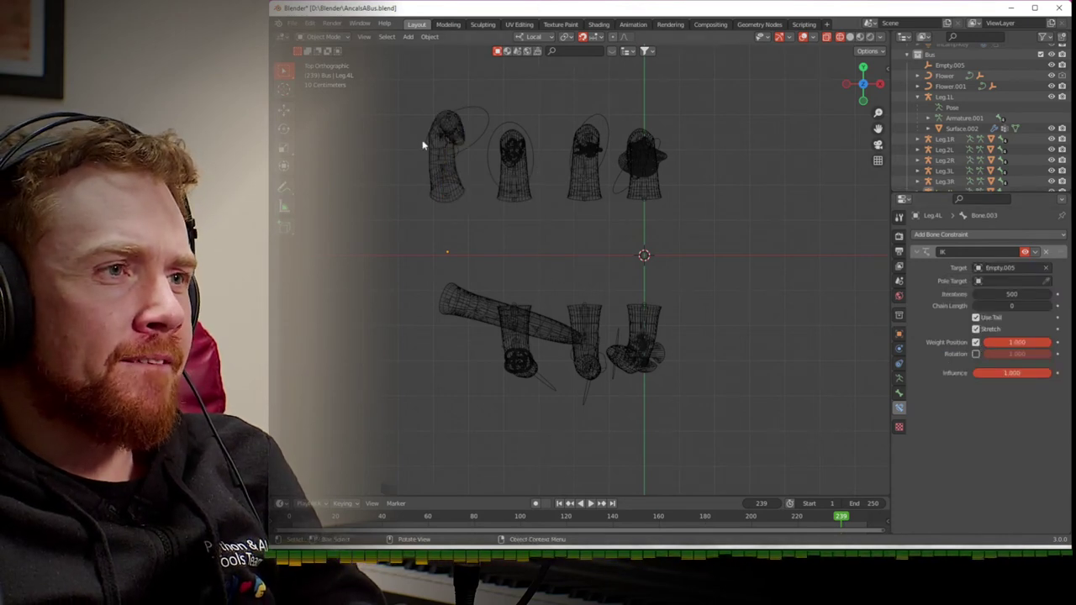
left_click(447, 195)
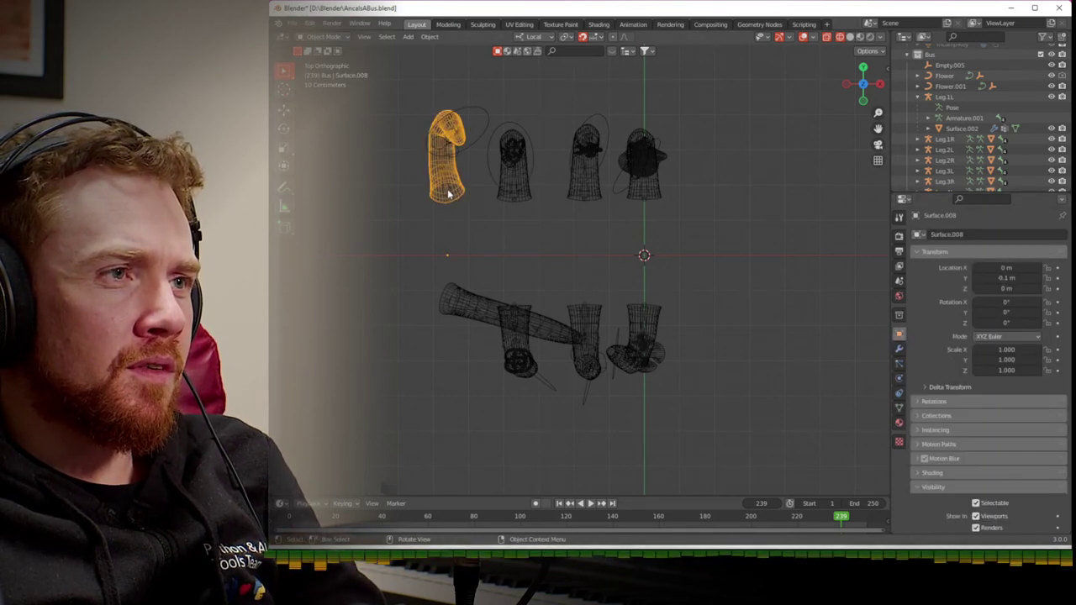
left_click(447, 197)
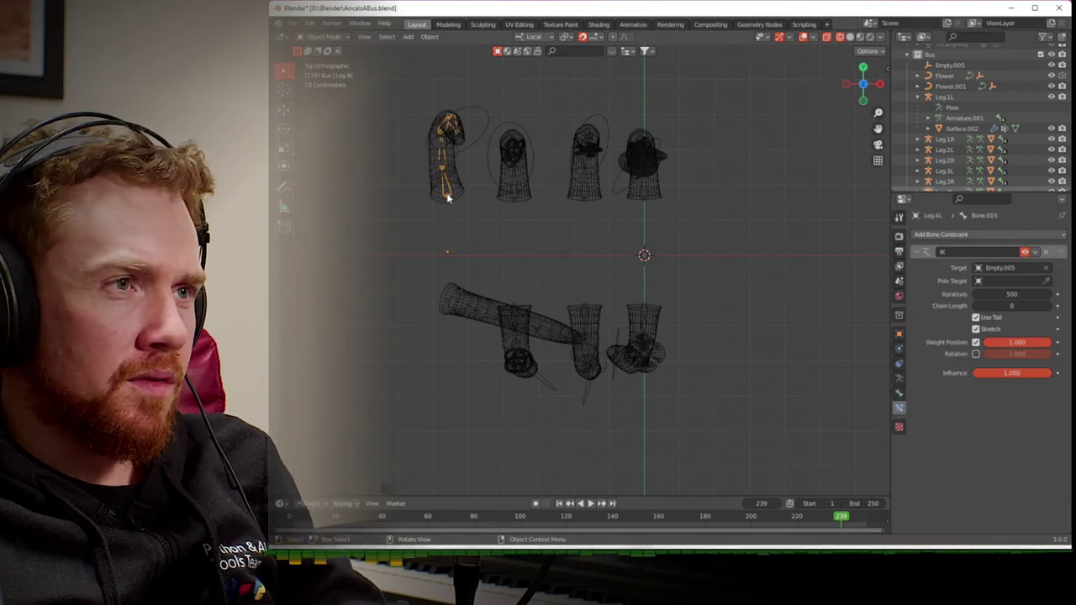
key("g")
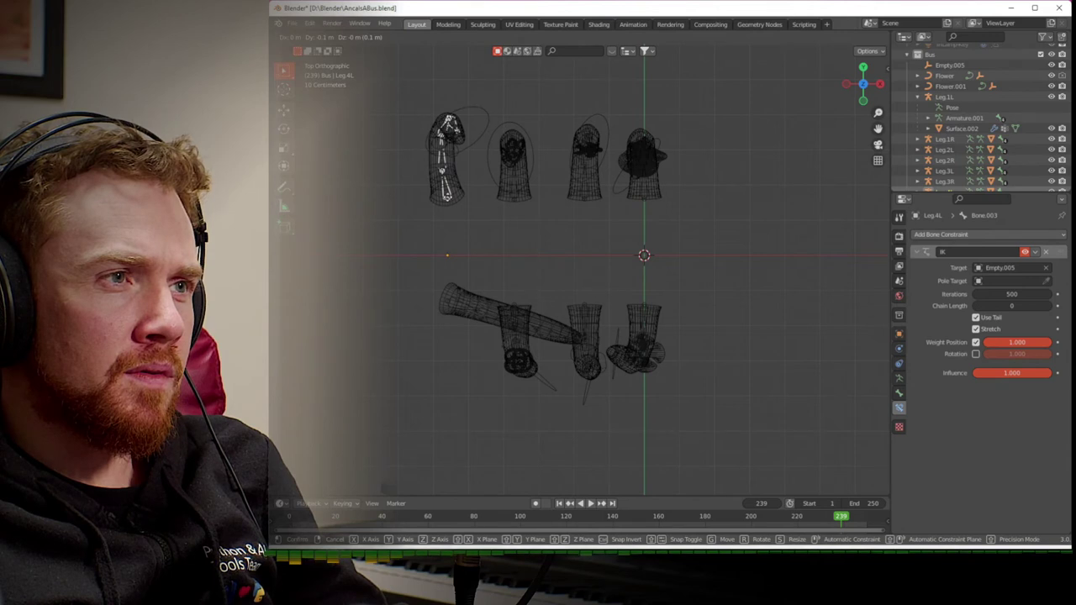
left_click(446, 283)
left_click(453, 306)
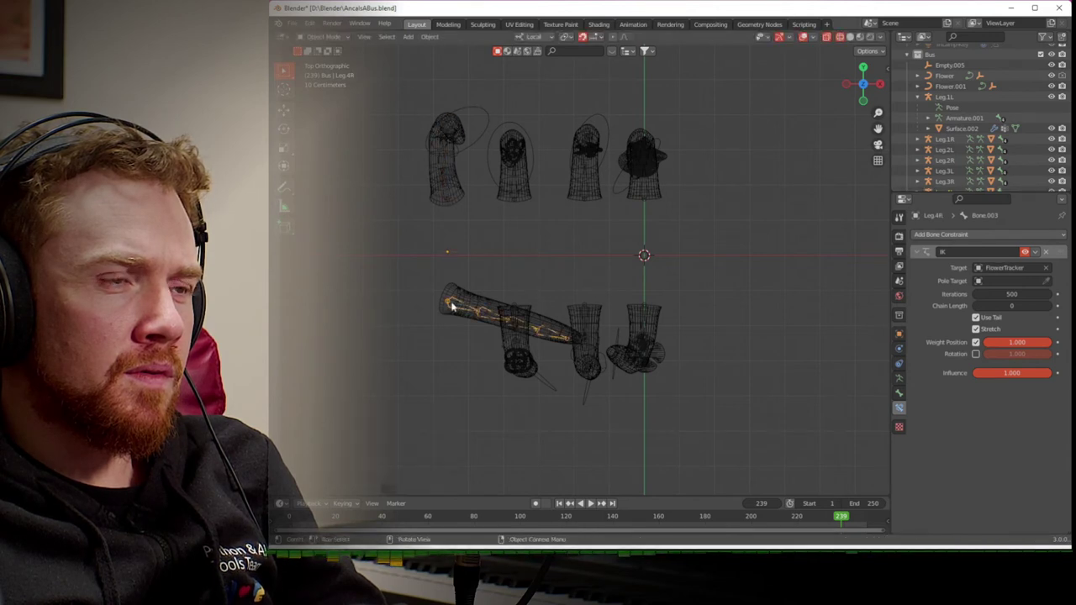
key("g")
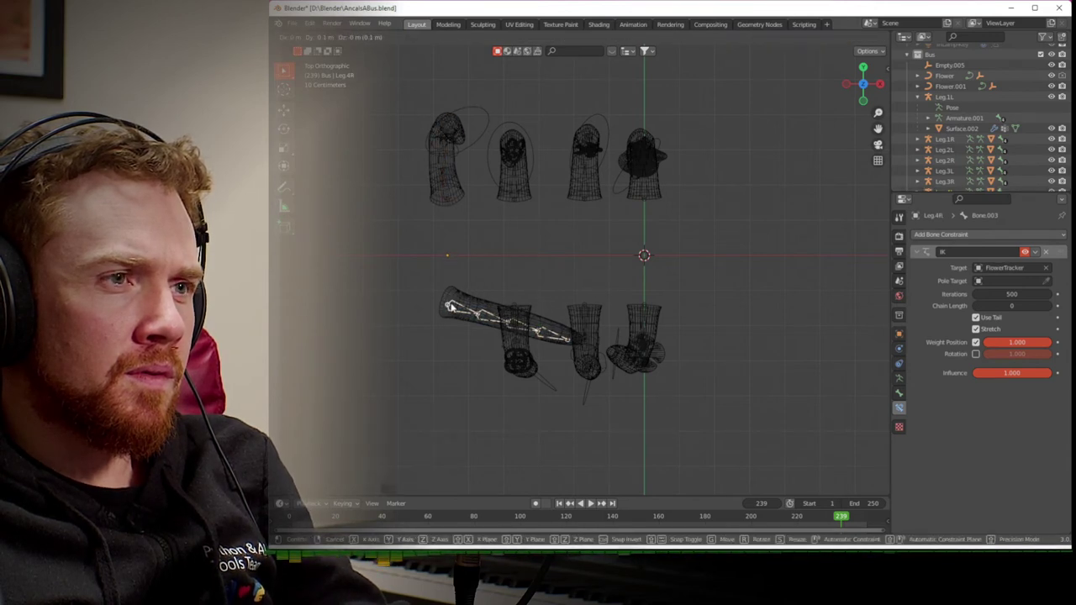
left_click(452, 308)
key("ctrl+Tab")
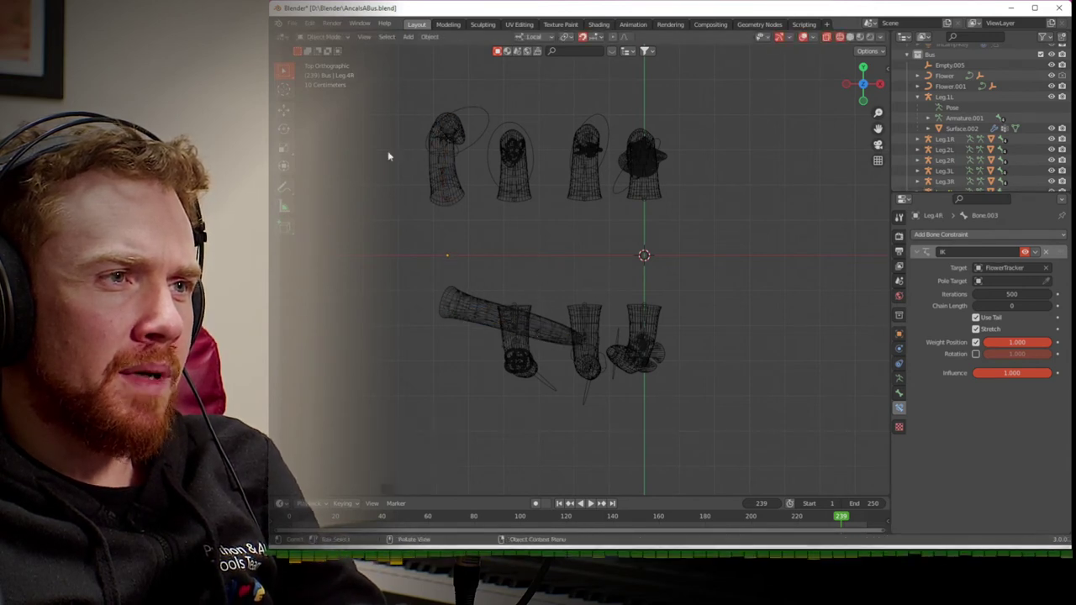
left_click(407, 37)
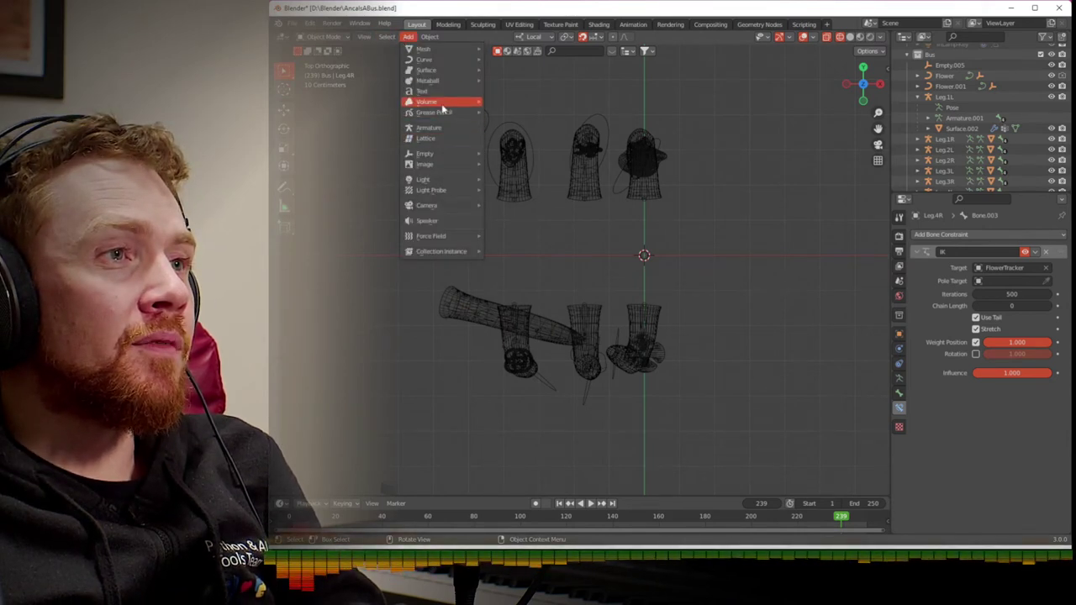
- Add a Splat curve profile with 13 sides and outer radius 0.61 at the origin
mouse_move(425, 60)
mouse_move(514, 267)
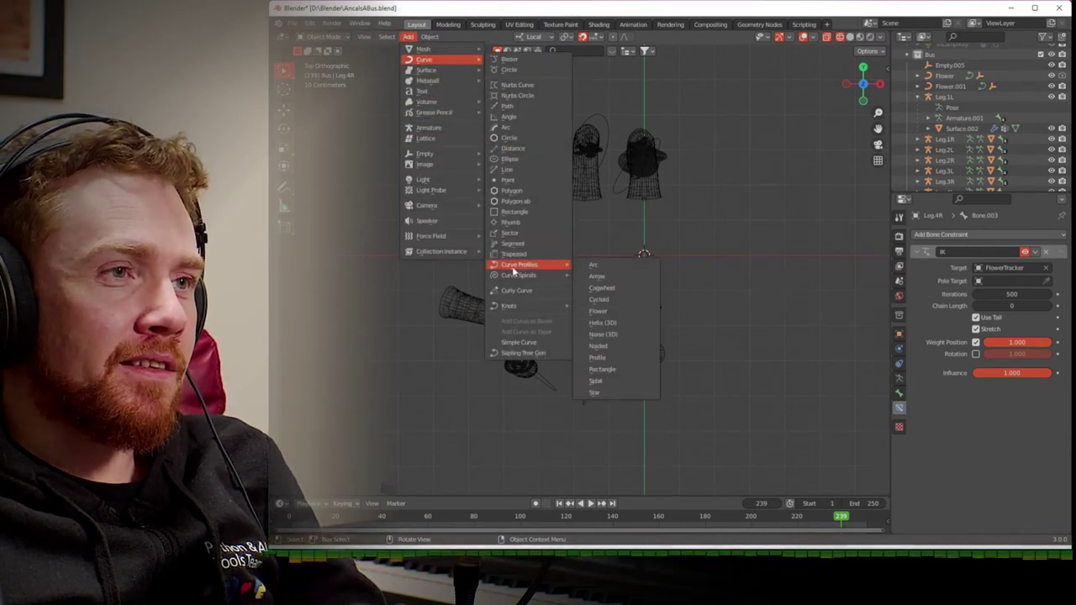
left_click(612, 383)
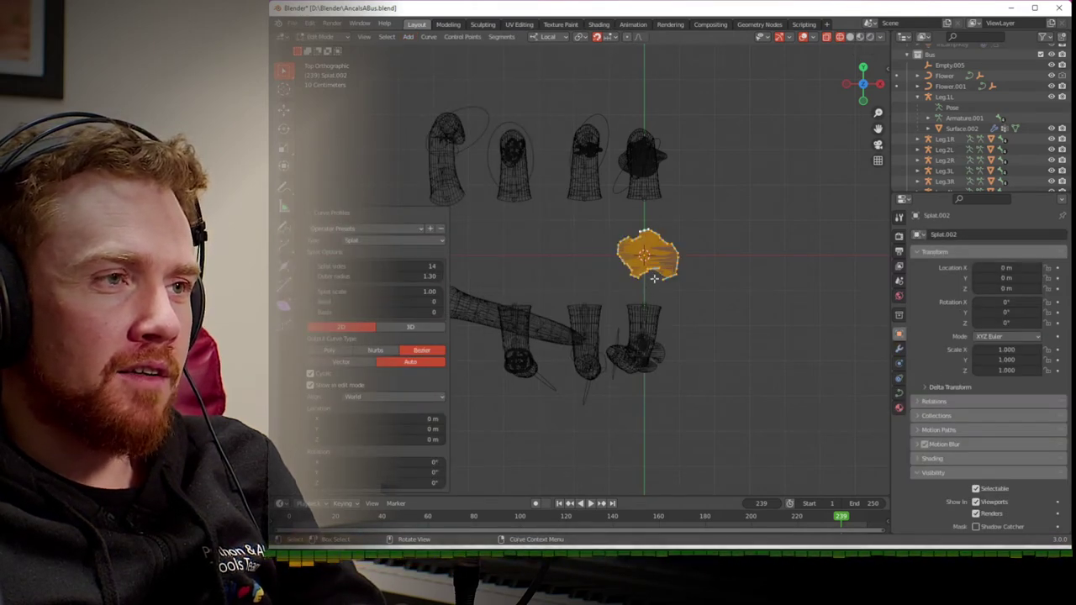
scroll(654, 279, "up", 3)
scroll(654, 279, "up", 2)
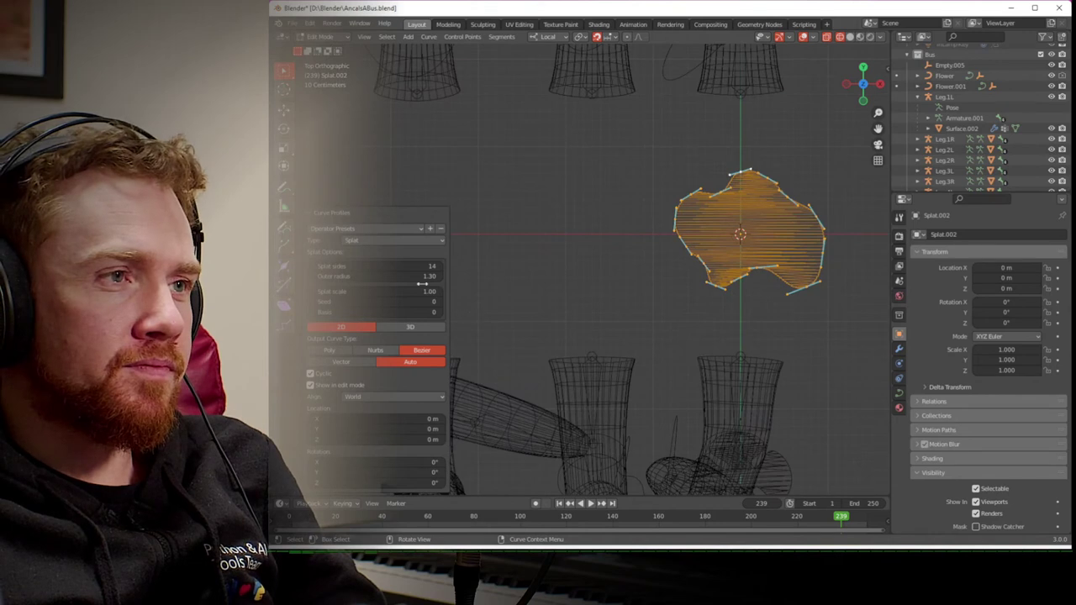
mouse_move(376, 268)
left_mouse_down()
mouse_move(357, 268)
mouse_move(385, 269)
mouse_move(353, 276)
mouse_move(392, 267)
left_mouse_up()
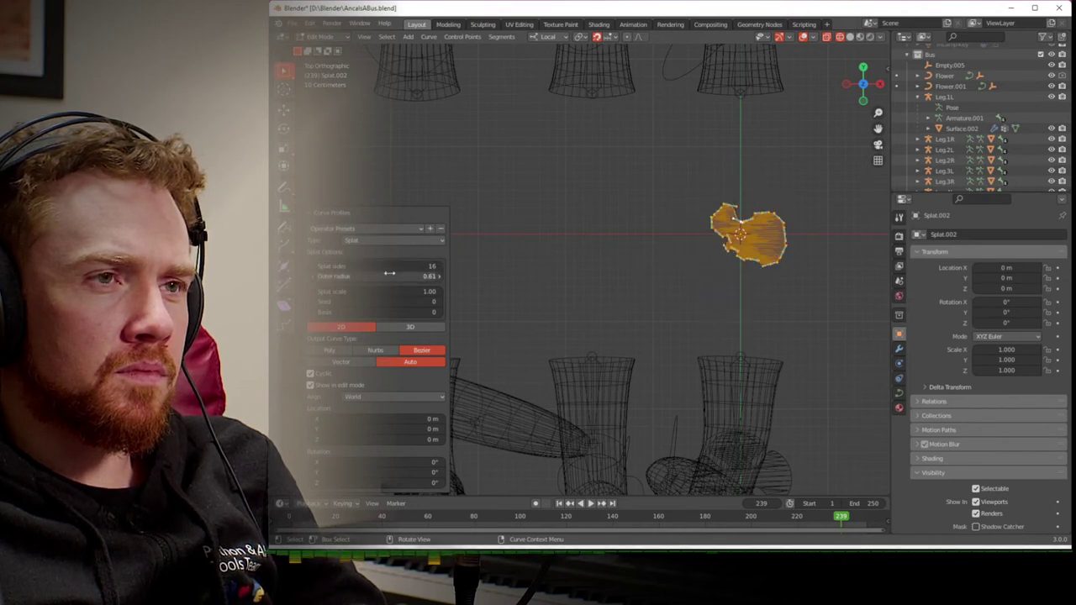
left_click(314, 268)
left_click(314, 267)
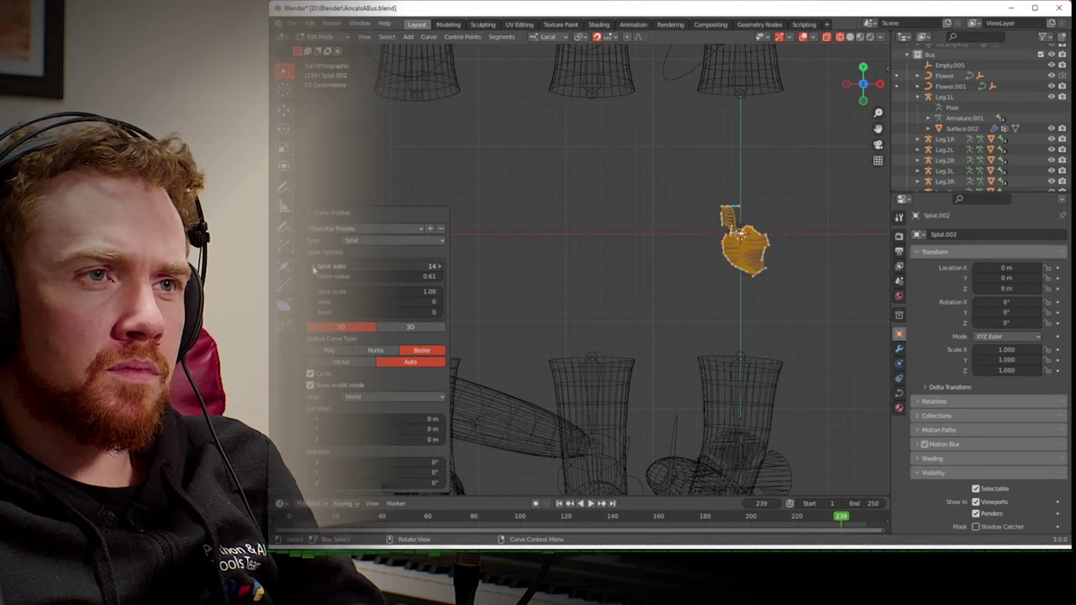
left_click(313, 269)
middle_click_drag(660, 292, 661, 291)
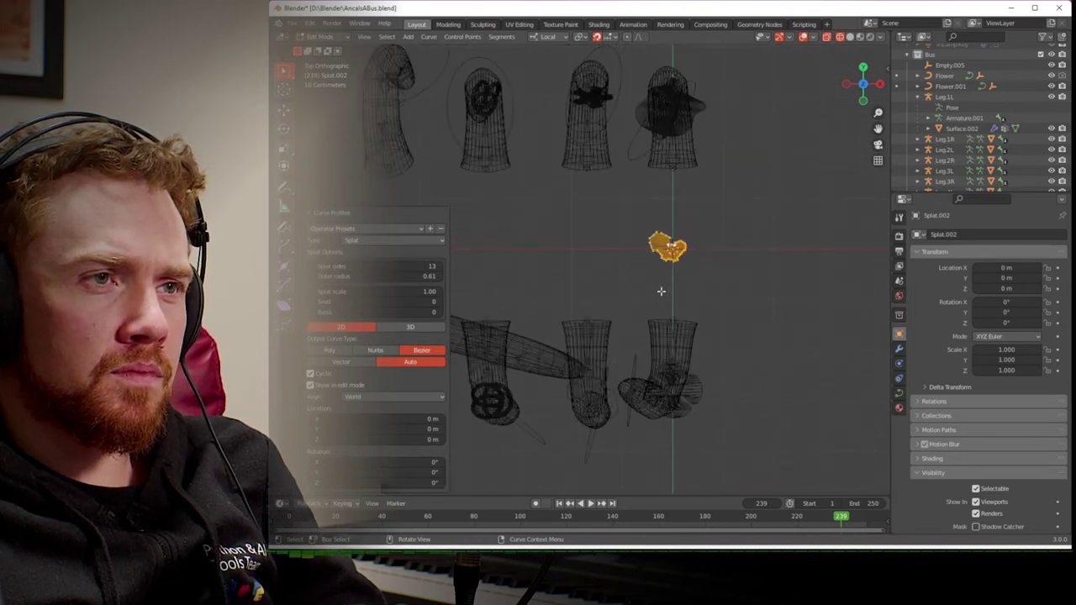
key("Tab")
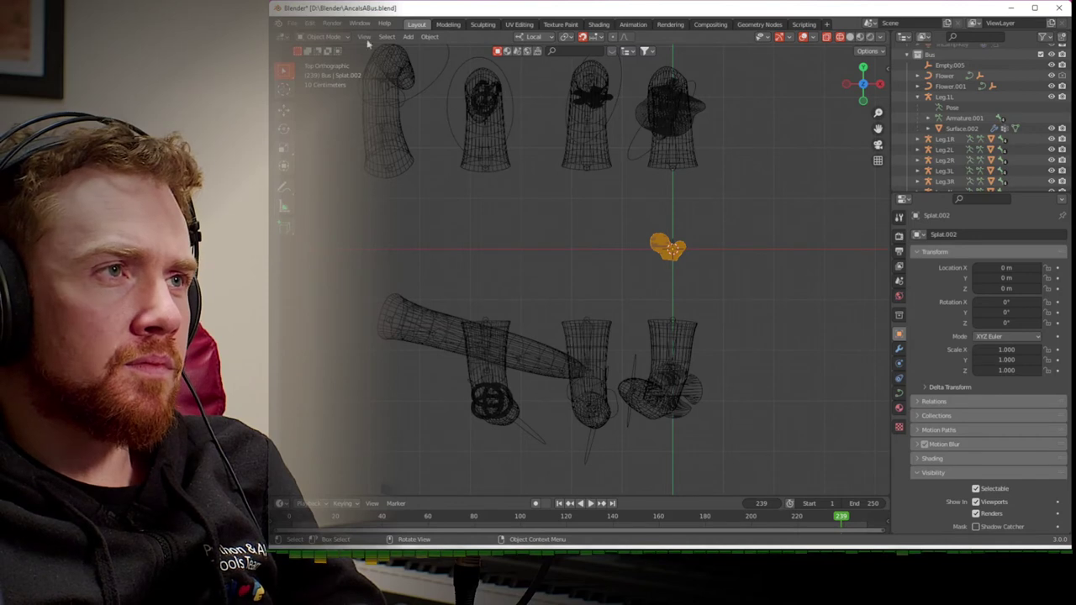
left_click(408, 37)
- Add a circle empty and parent it to Splat.002 with Follow Path
mouse_move(445, 154)
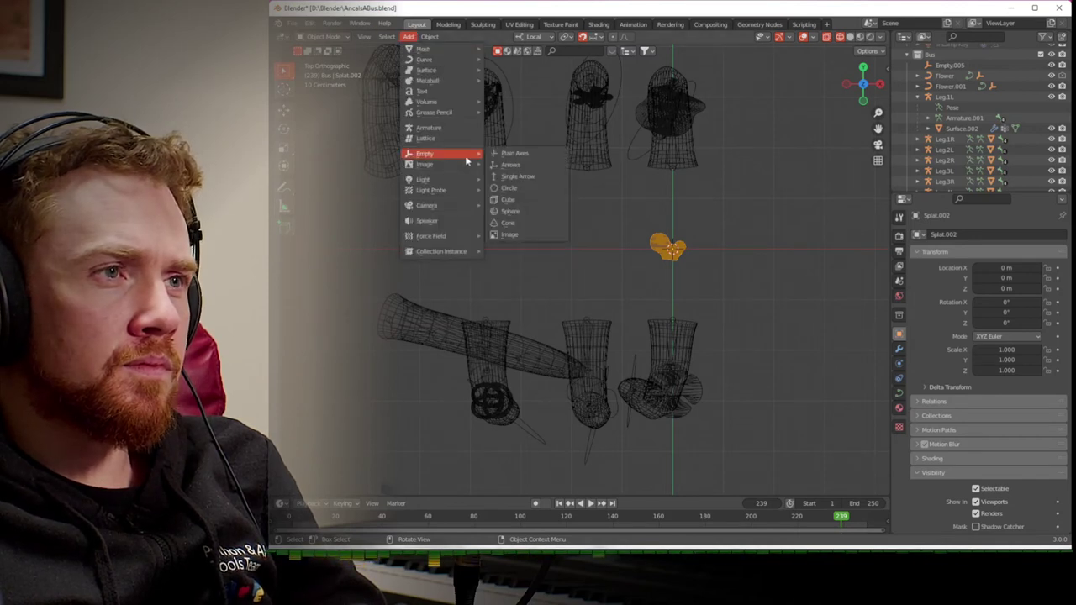
left_click(525, 193)
left_click(659, 245, "shift")
key("ctrl+p")
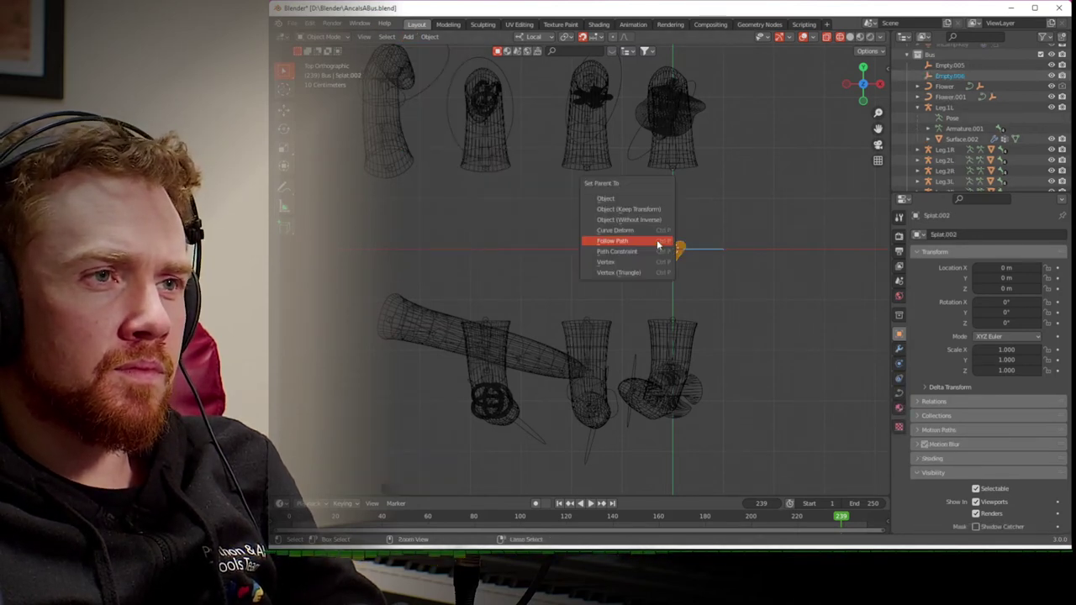
left_click(613, 241)
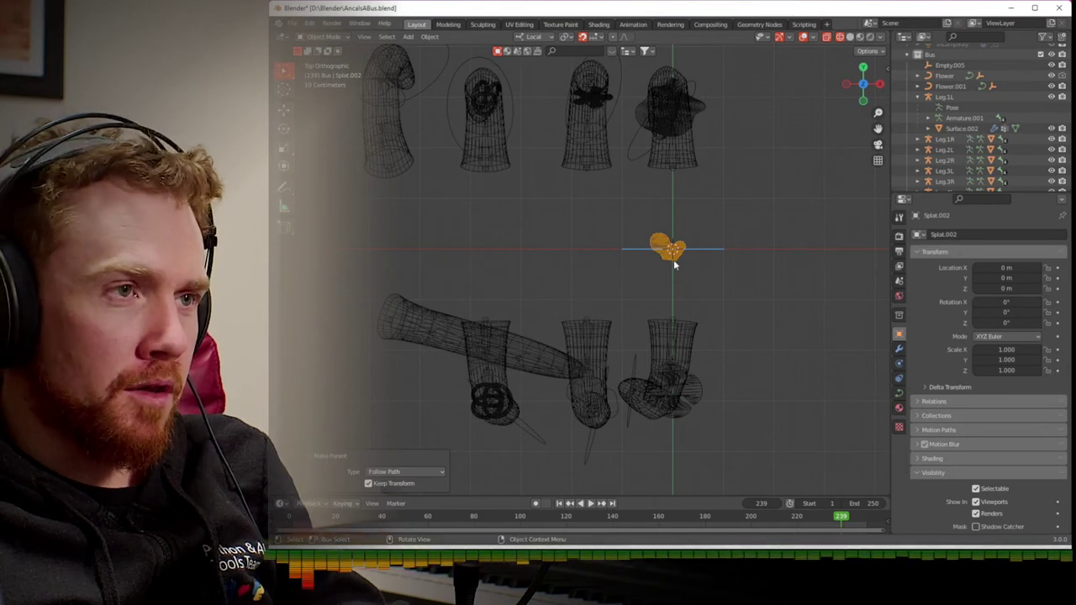
- Move the splat to X −5.6 m, Y −3 m beside the lower-left leg, and select Leg.4R
key("g")
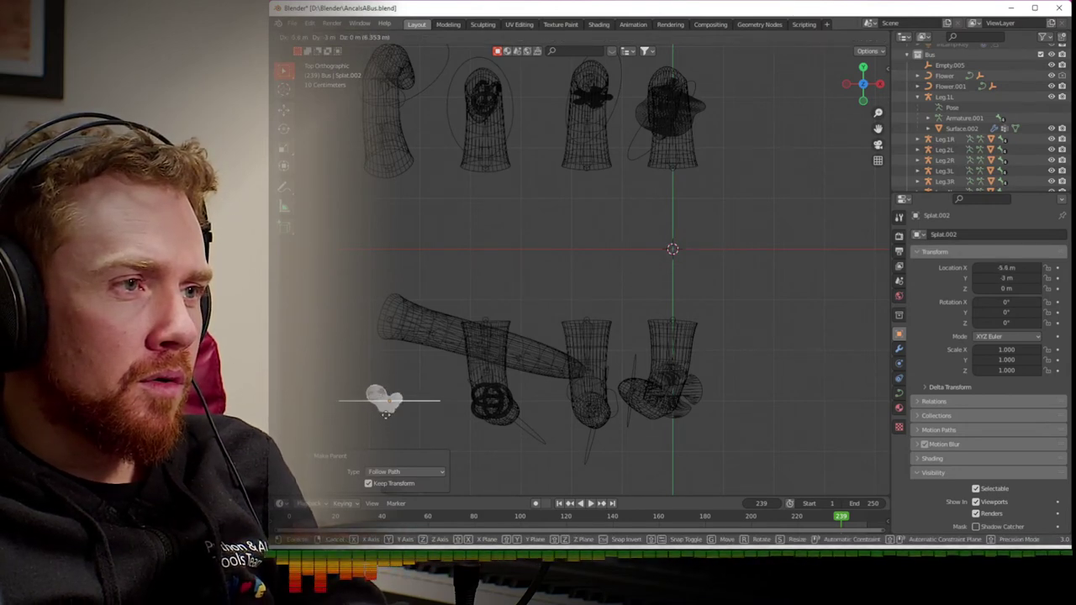
left_click(387, 415)
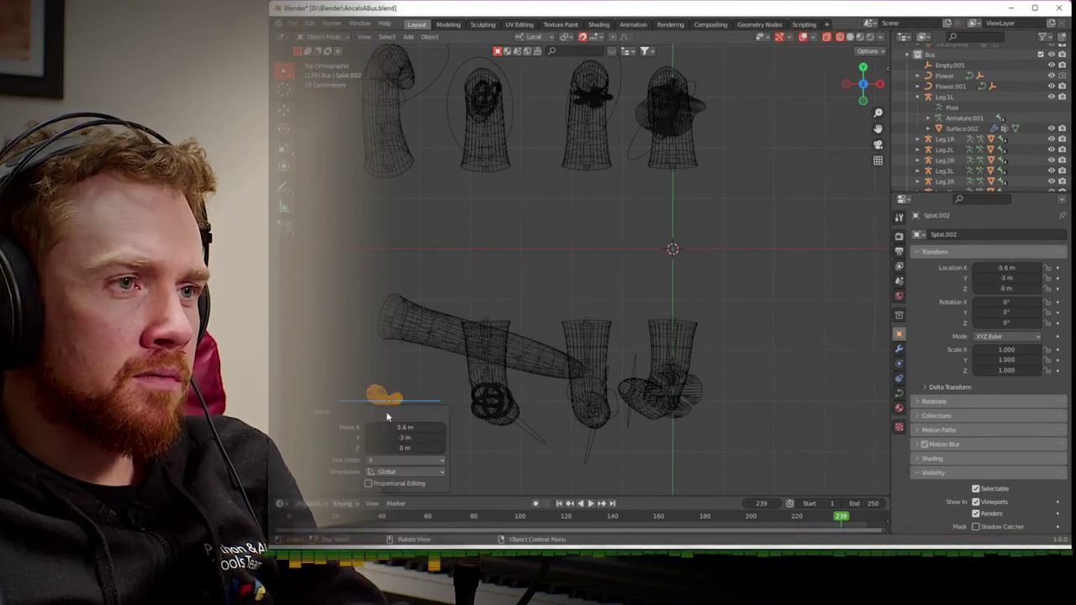
left_click(392, 326)
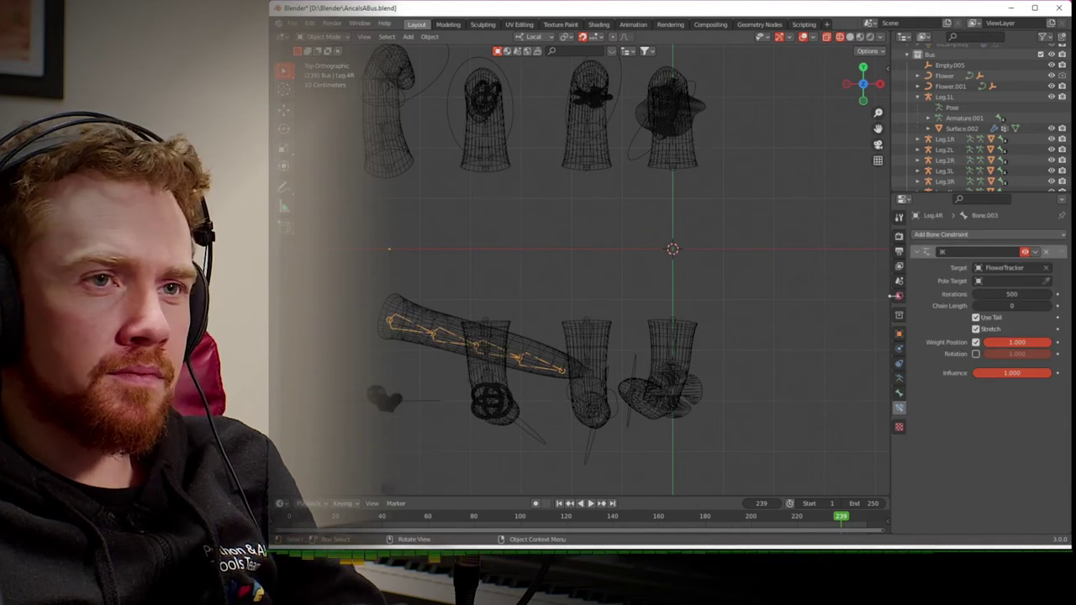
- Retarget Leg.4R's IK constraint to Empty.006, then view from the right and select Surface.007
left_click(1005, 268)
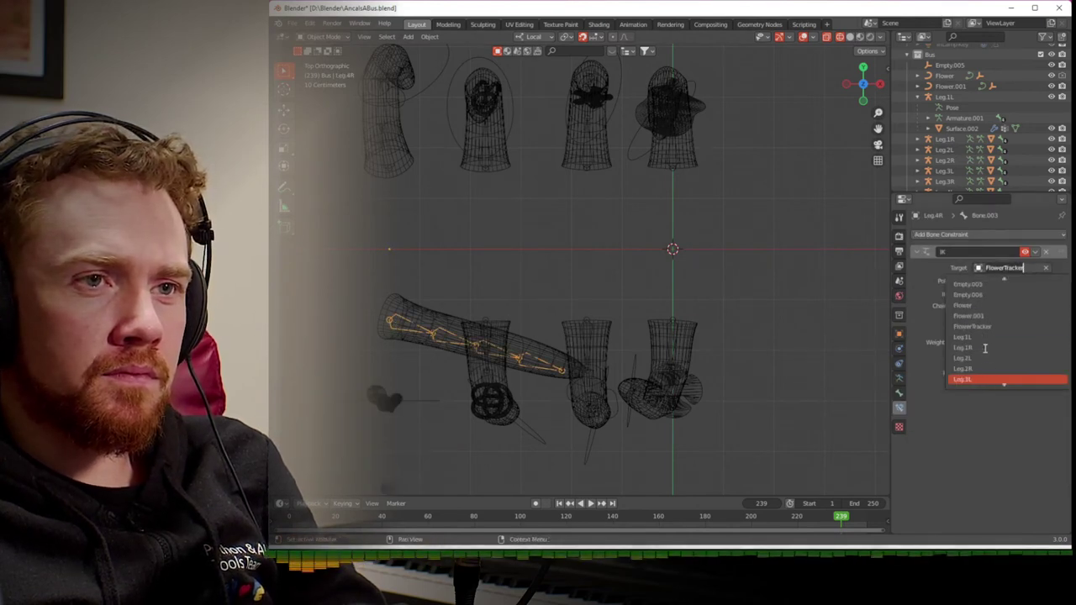
left_click(968, 295)
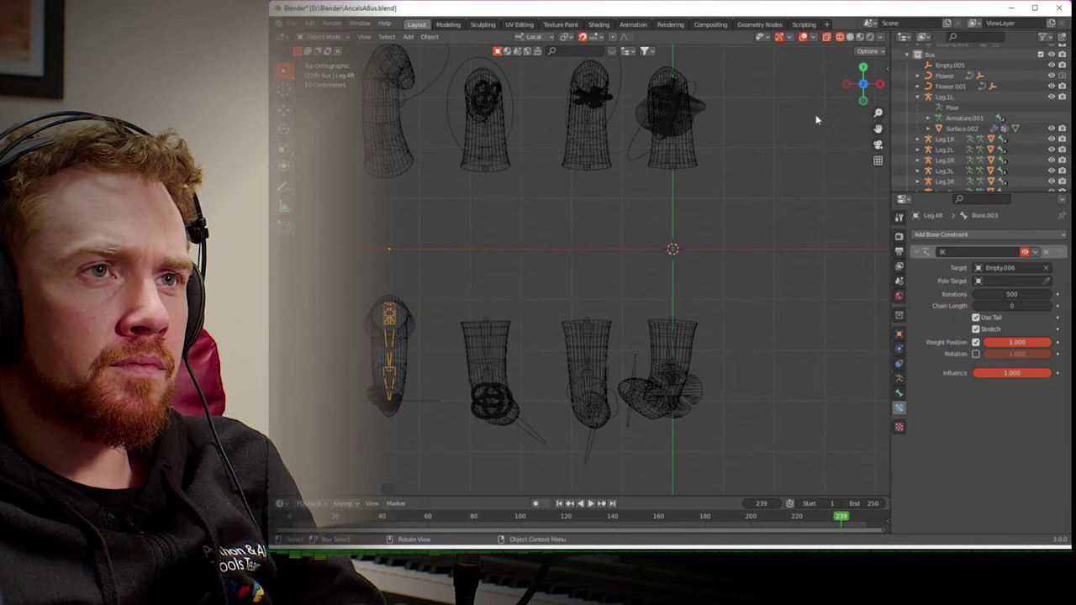
left_click(880, 84)
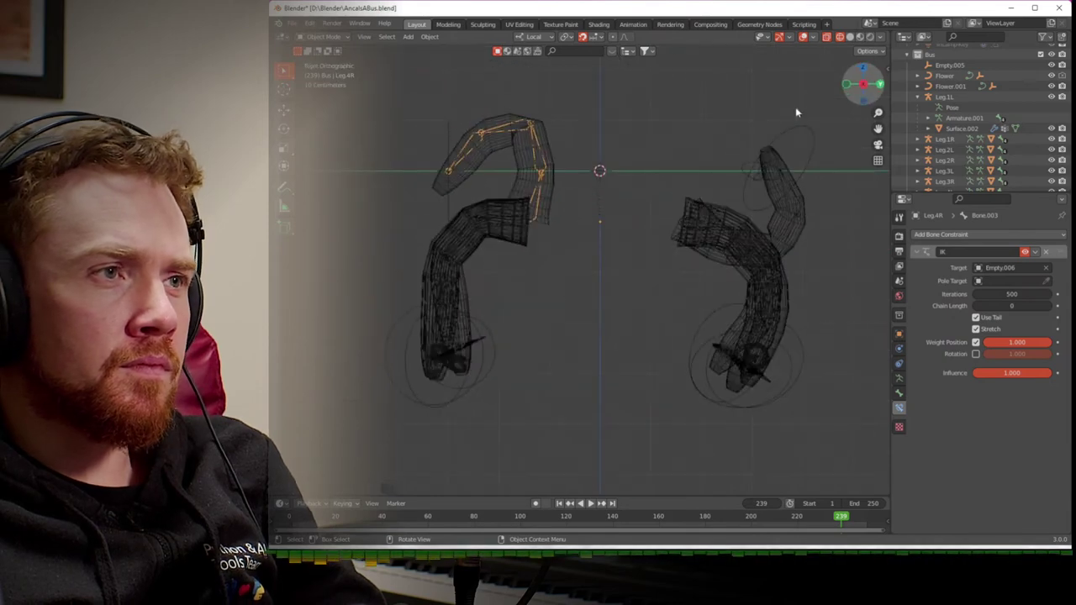
left_click(448, 176)
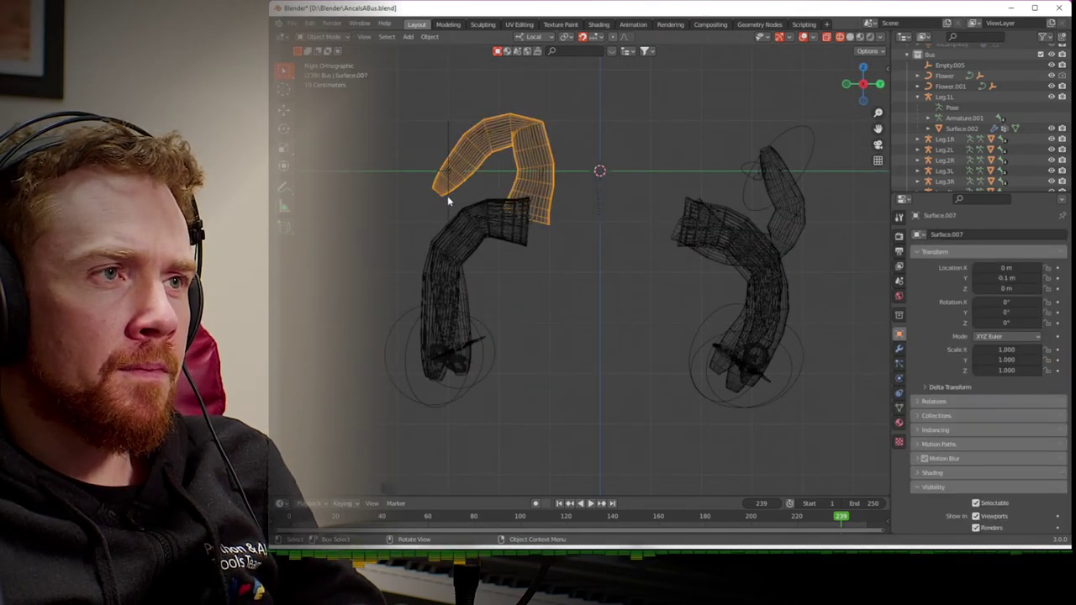
scroll(967, 126, "up", 3)
- Move the Braid object to the top of the Bus collection in the outliner
left_click(918, 98)
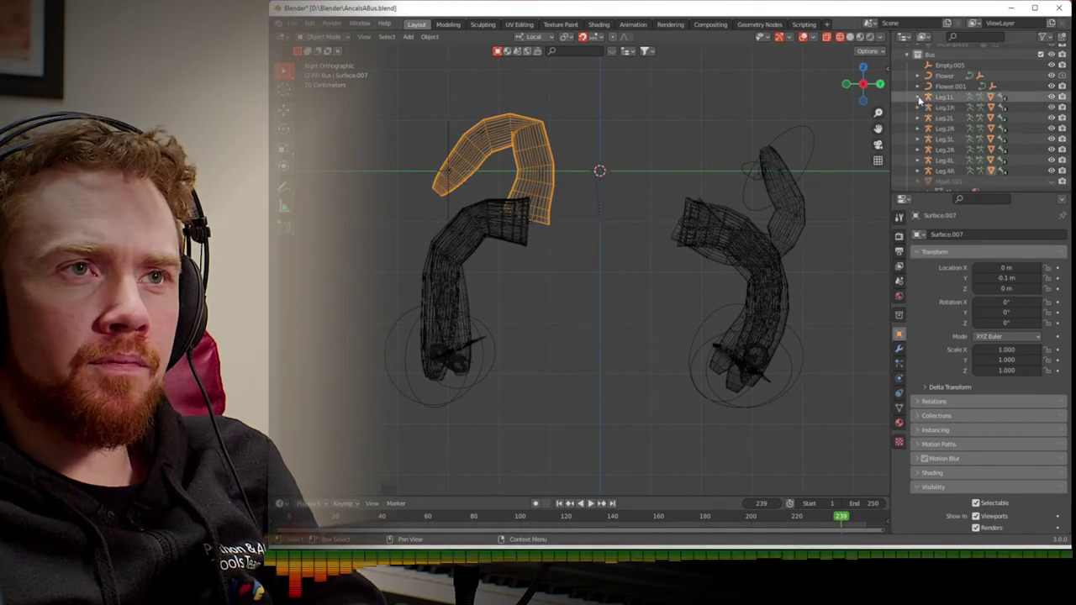
left_click(945, 109)
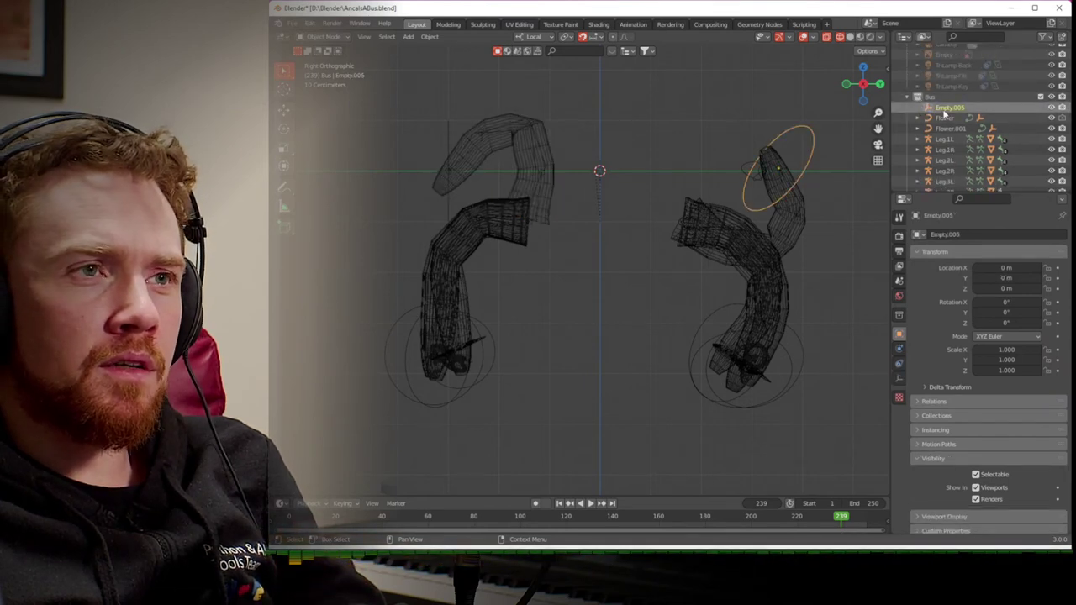
scroll(950, 126, "down", 4)
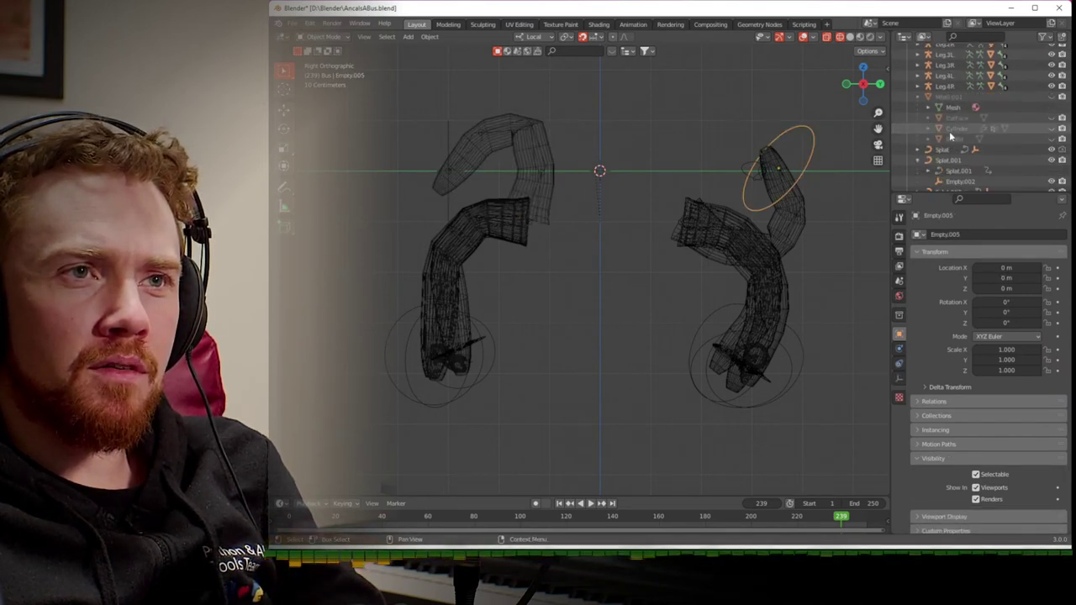
scroll(950, 136, "down", 3)
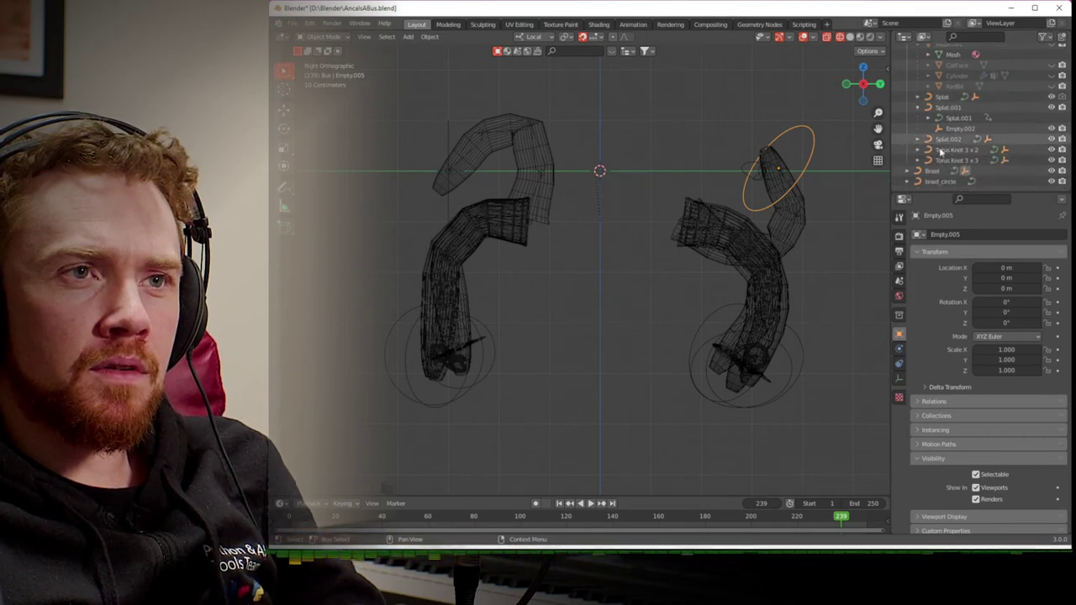
left_click(934, 171)
left_click_drag(932, 187, 943, 106)
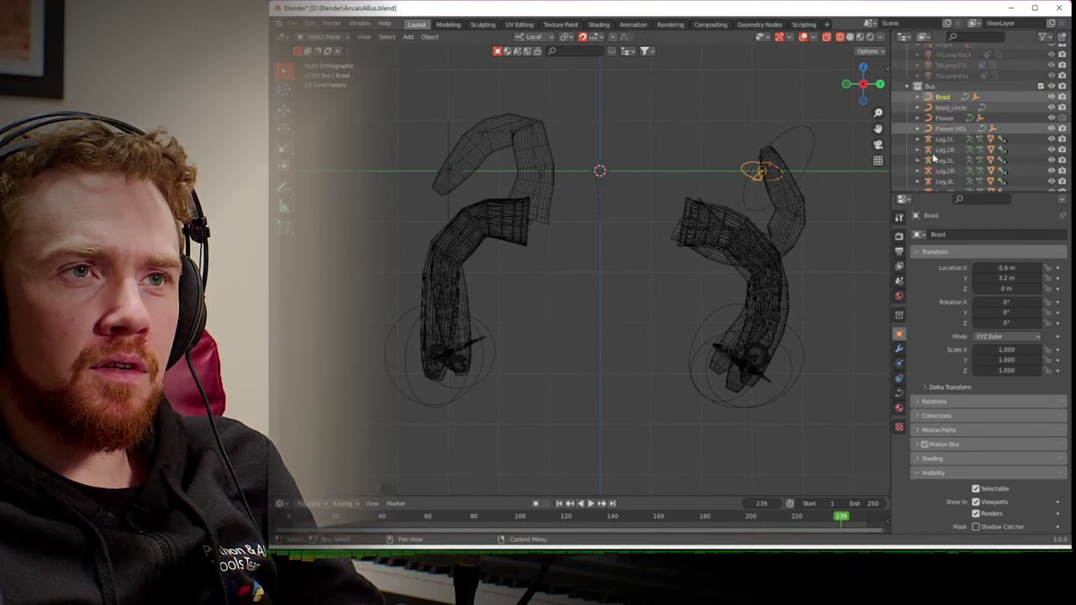
left_click(944, 107)
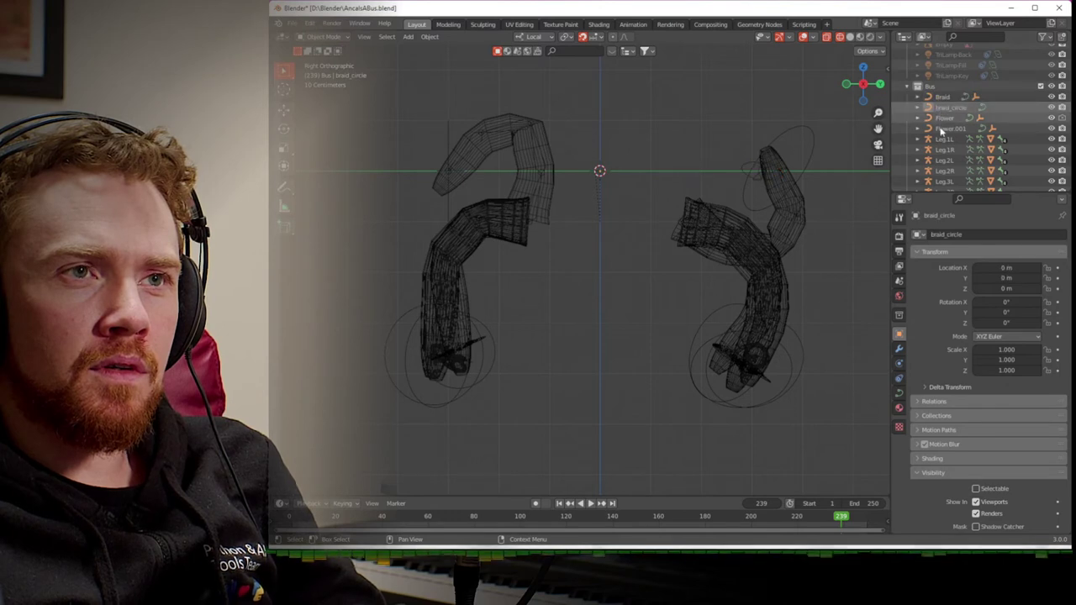
left_click(940, 100)
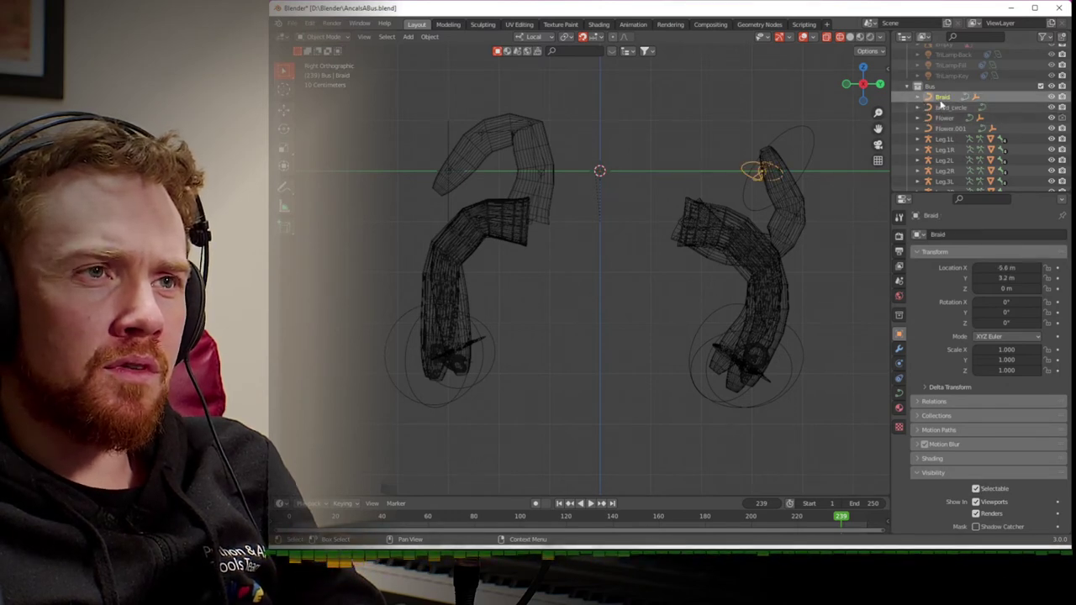
- Lower the Braid curve vertically to about -3.8 m, then nudge it again
key("g")
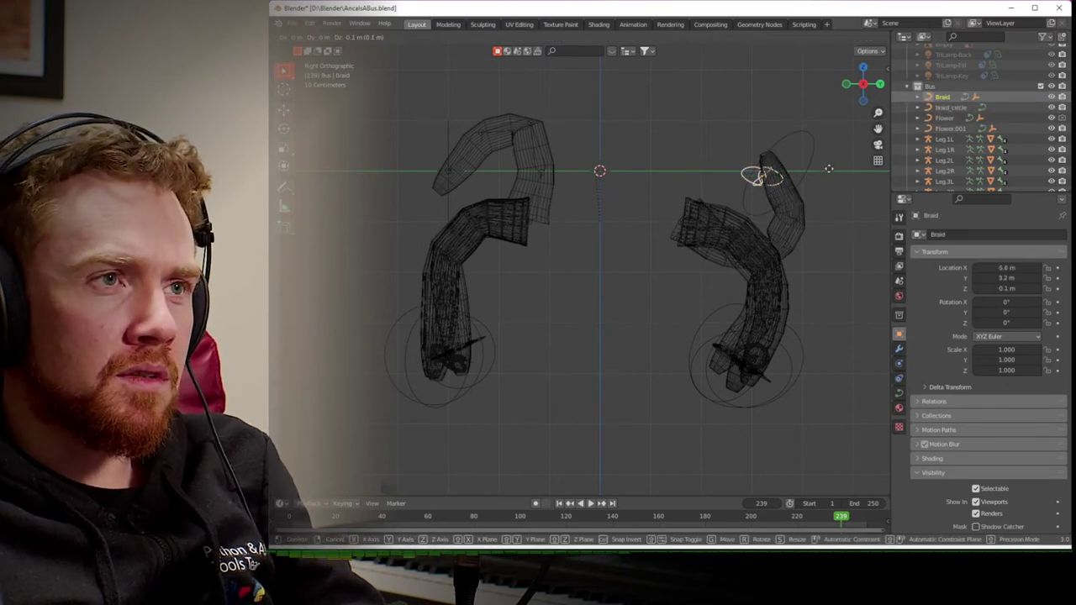
key("z")
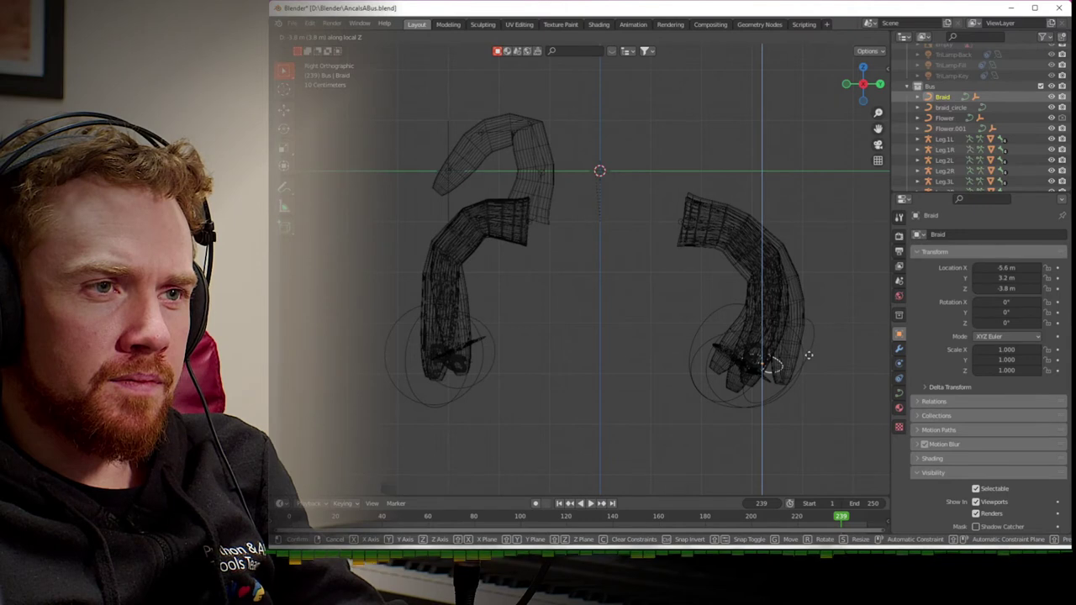
left_click(802, 360)
key("z")
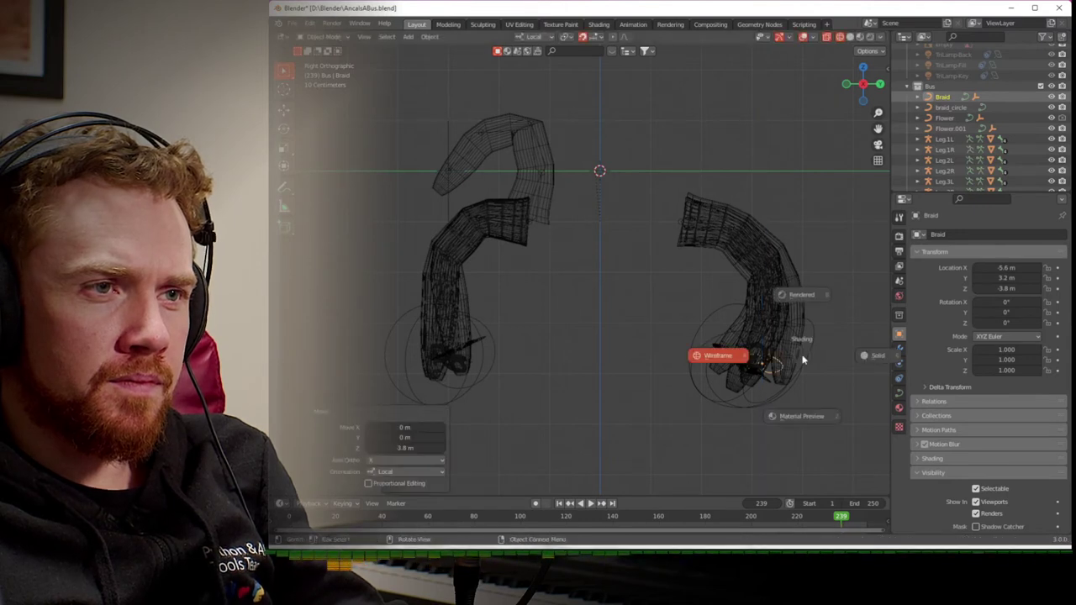
key("Escape")
key("g")
key("z")
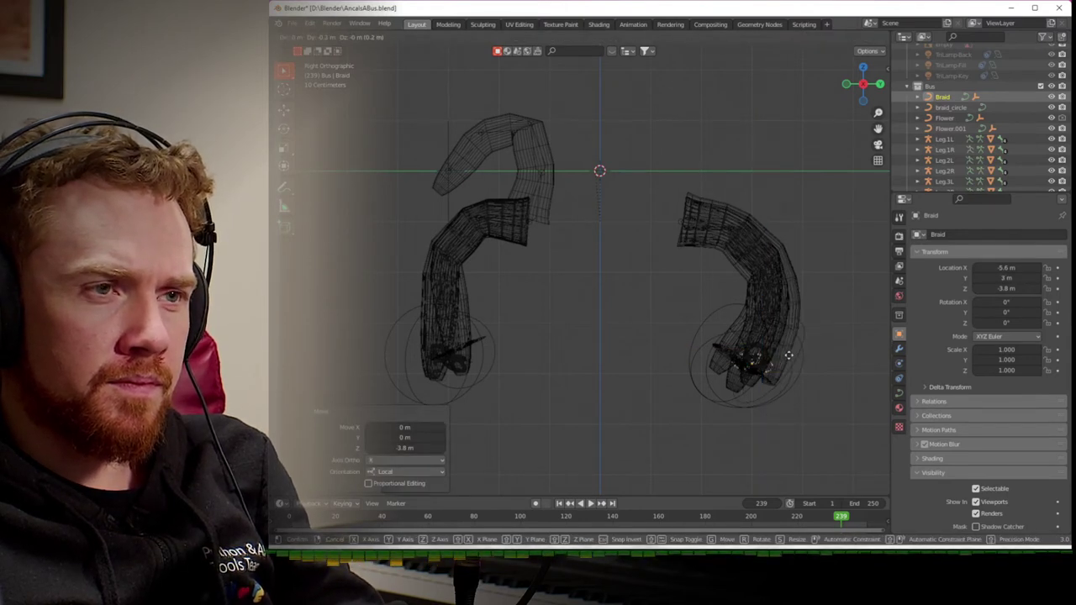
left_click(787, 358)
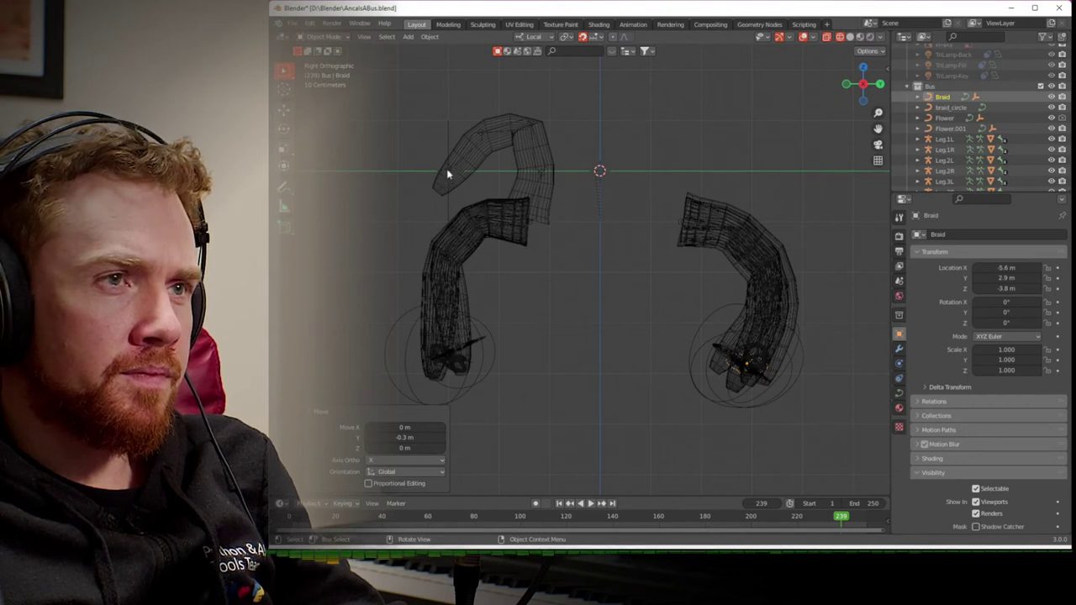
- Lower Splat.002 along its local Z to -3.7 m beside the lower-left foot
scroll(943, 111, "down", 2)
scroll(943, 111, "down", 5)
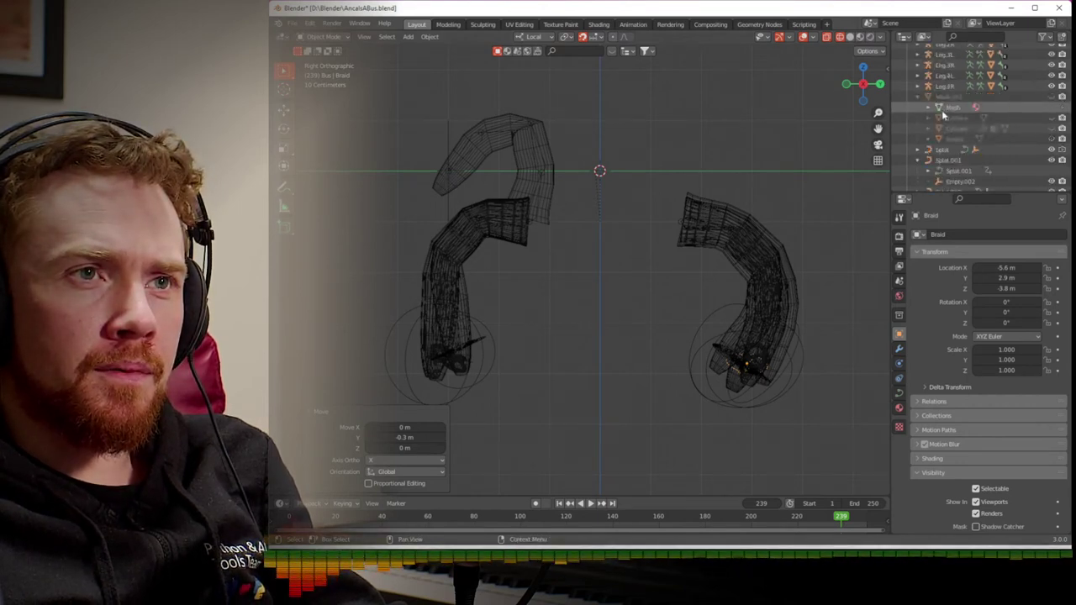
left_click(941, 159)
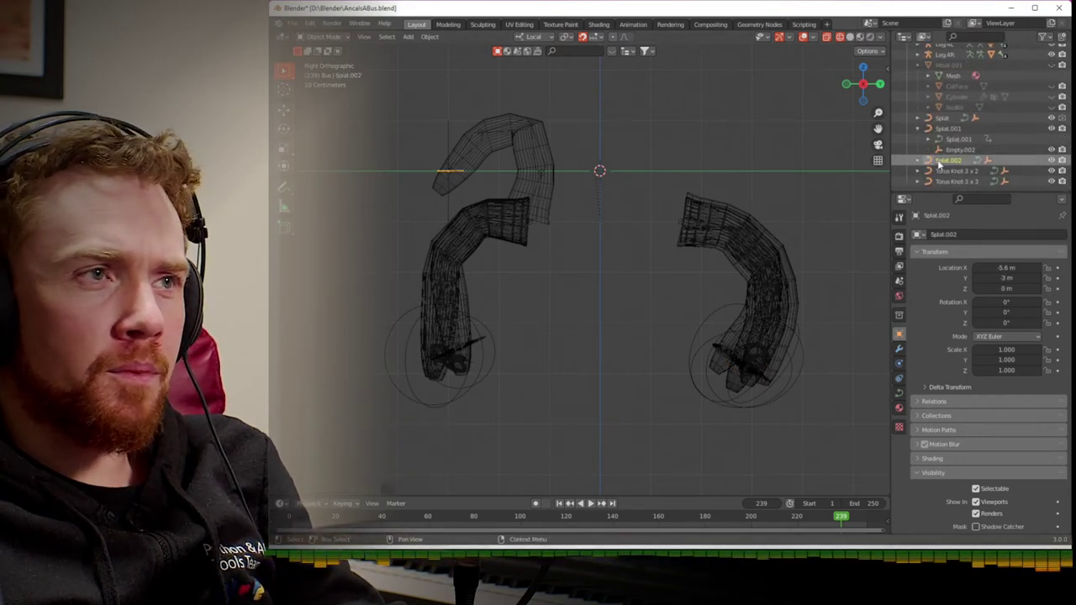
key("g")
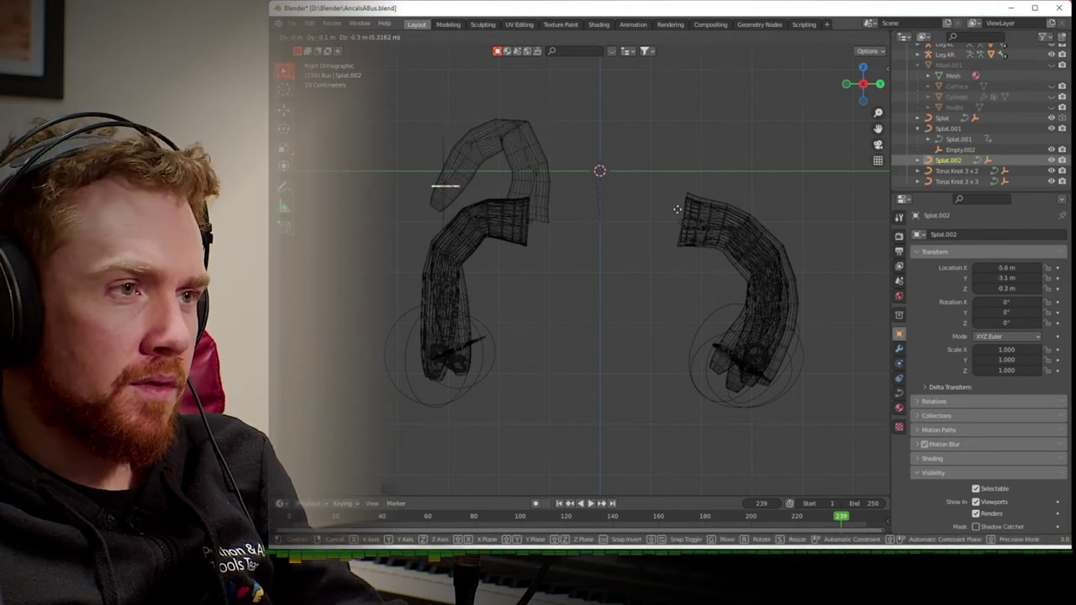
key("z")
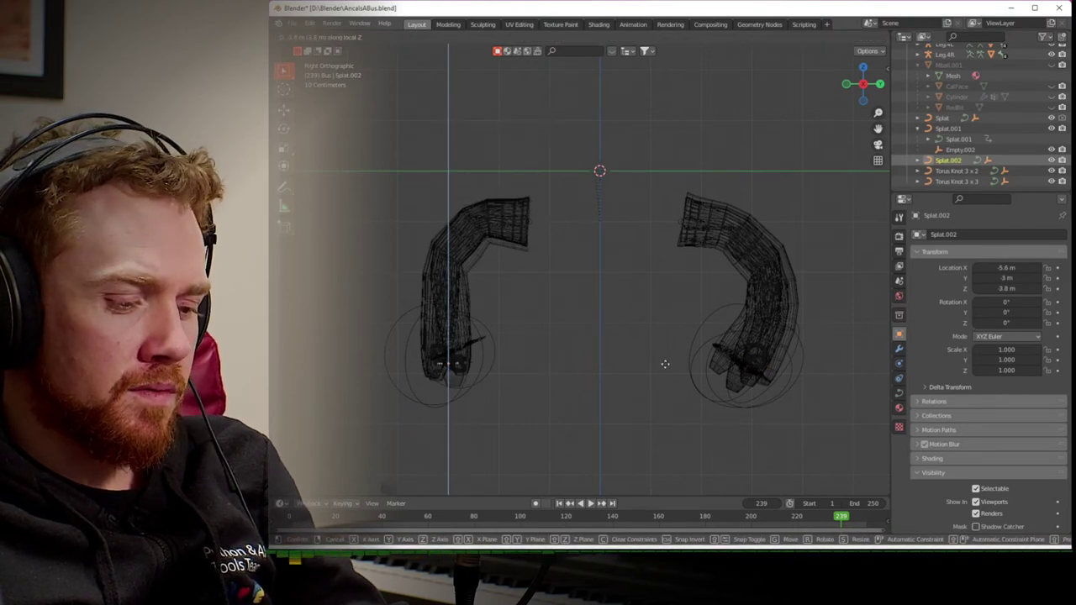
left_click(664, 359)
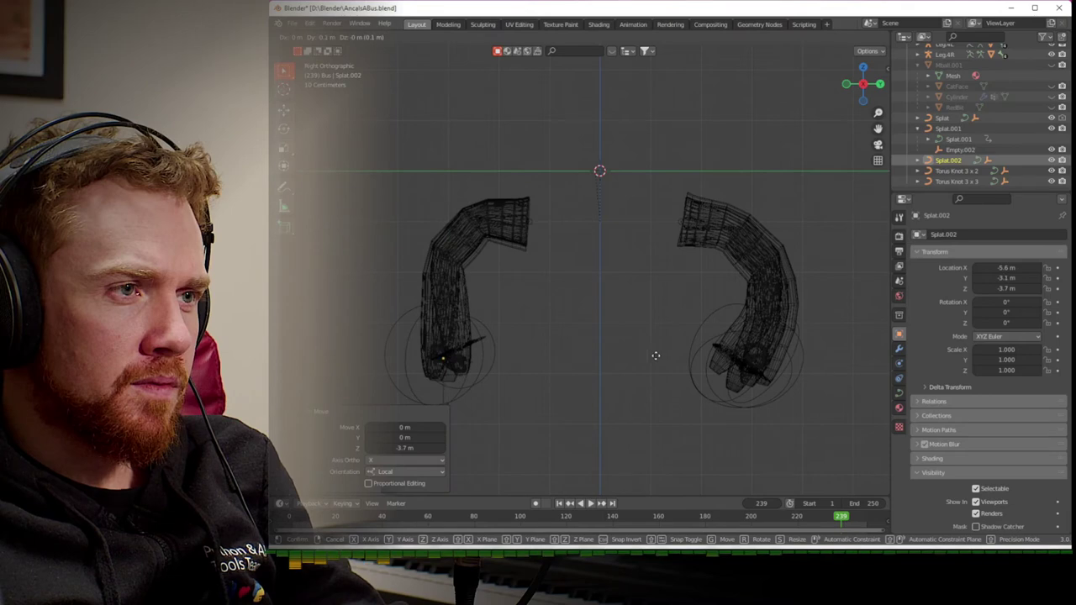
middle_click_drag(606, 327, 693, 340)
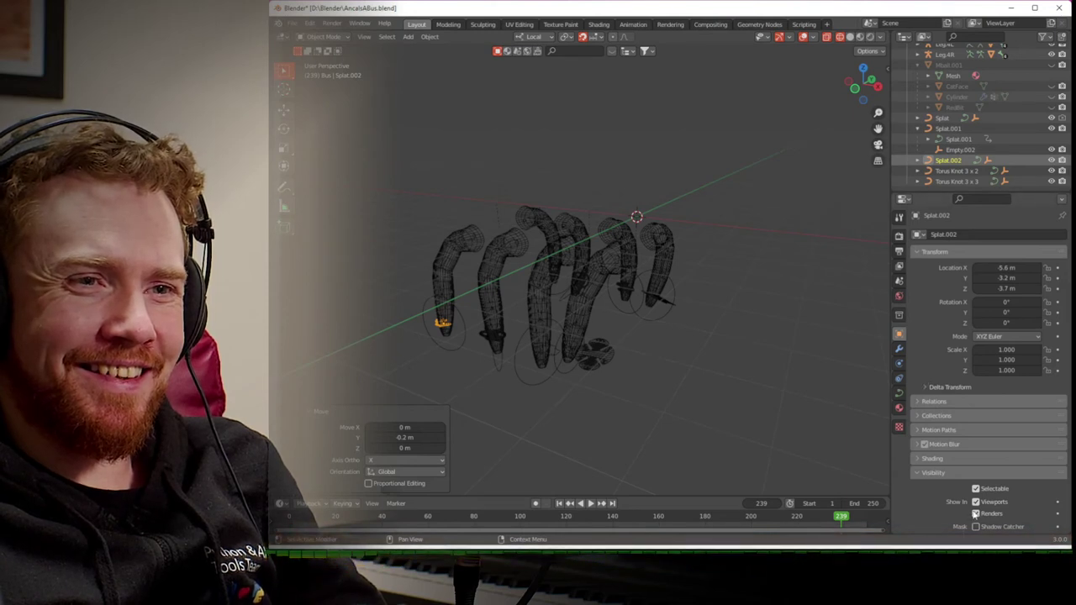
- Inspect the Torus Knot 3 x 2, Torus Knot 3 x 3, Splat.002, Splat.001 and Splat objects
left_click(954, 170)
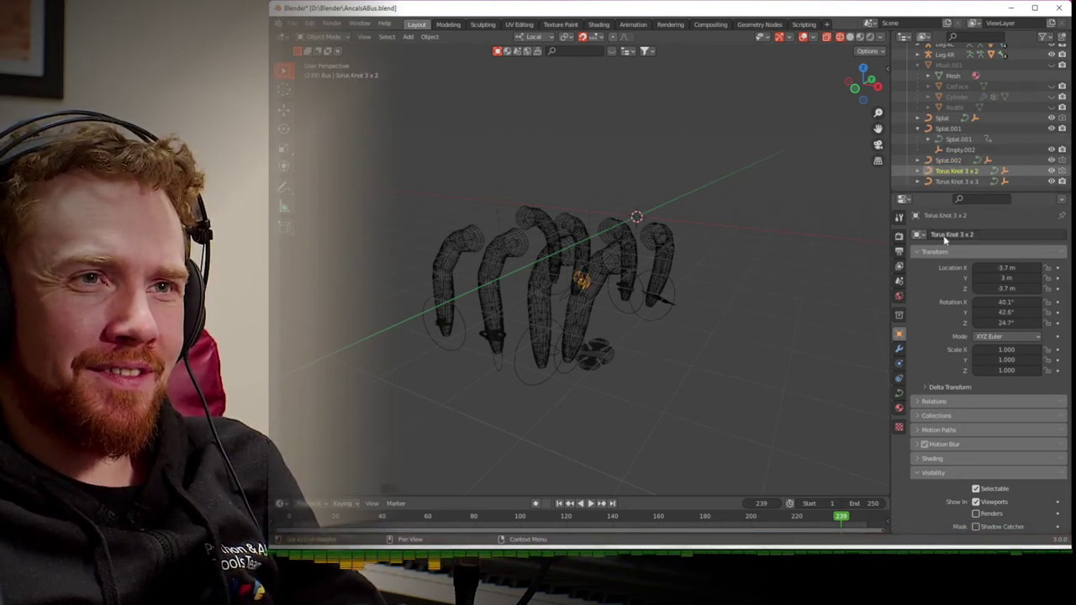
left_click(956, 181)
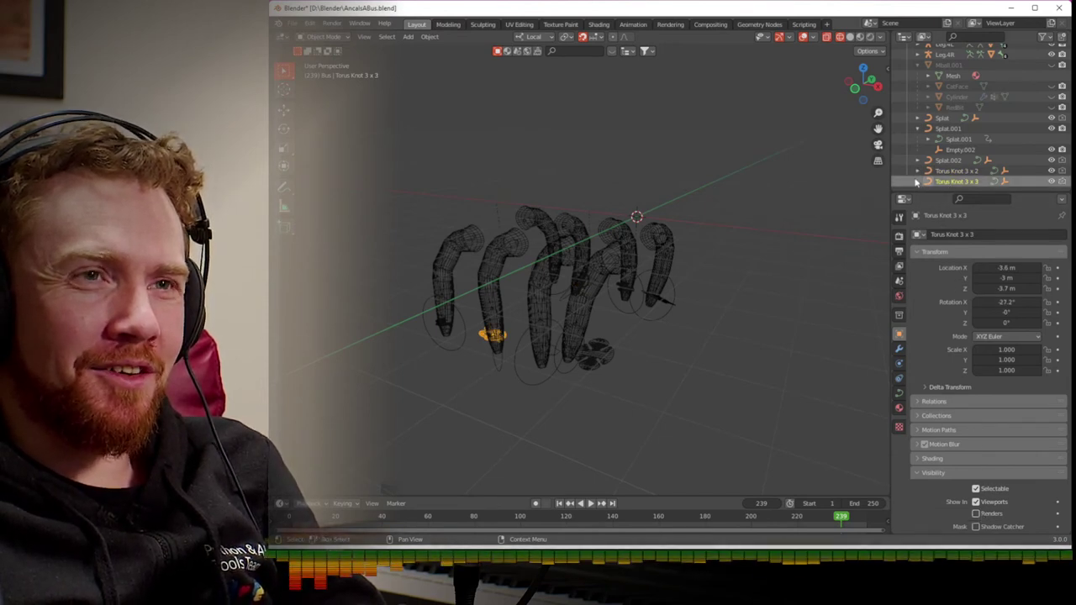
scroll(925, 176, "up", 2)
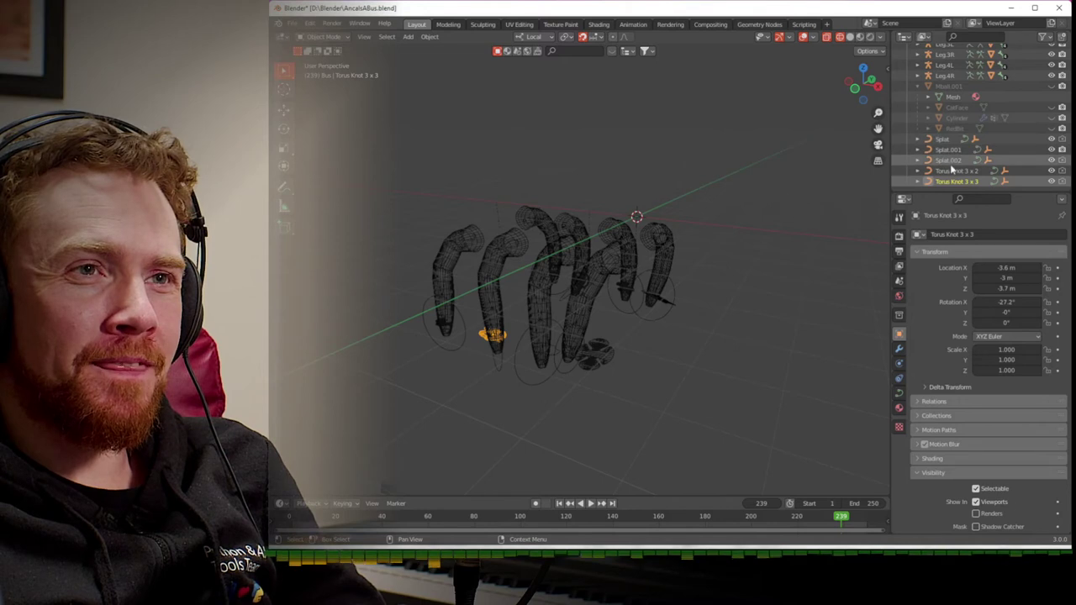
left_click(948, 160)
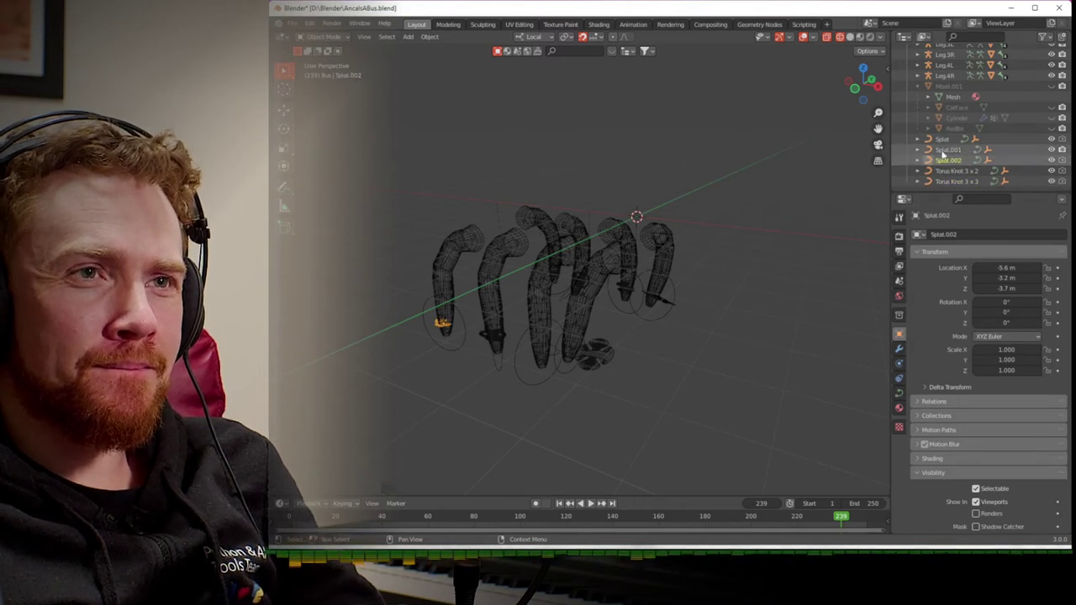
left_click(949, 149)
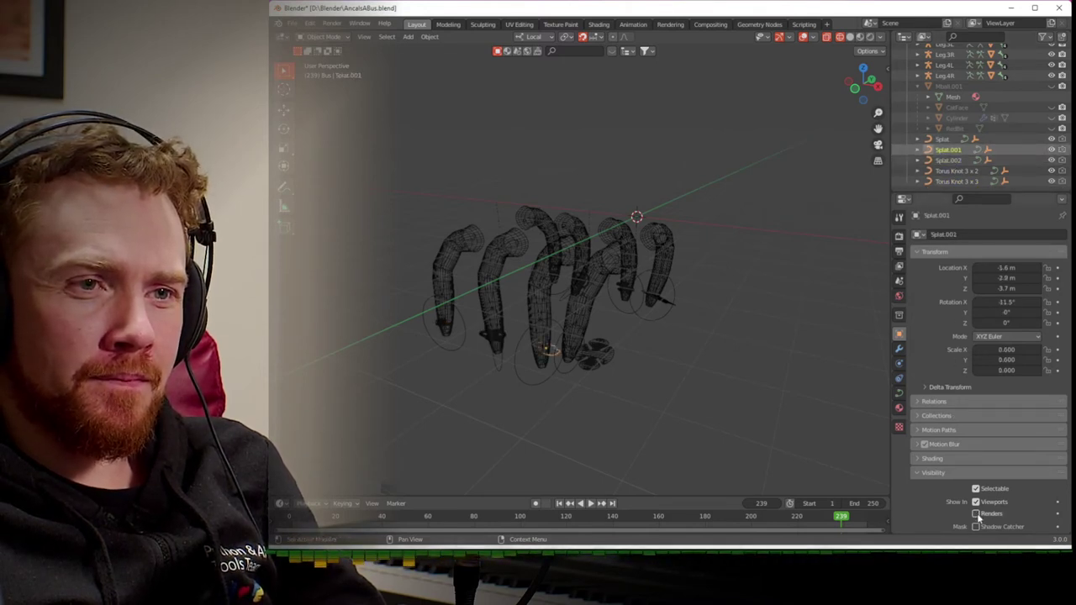
left_click(942, 139)
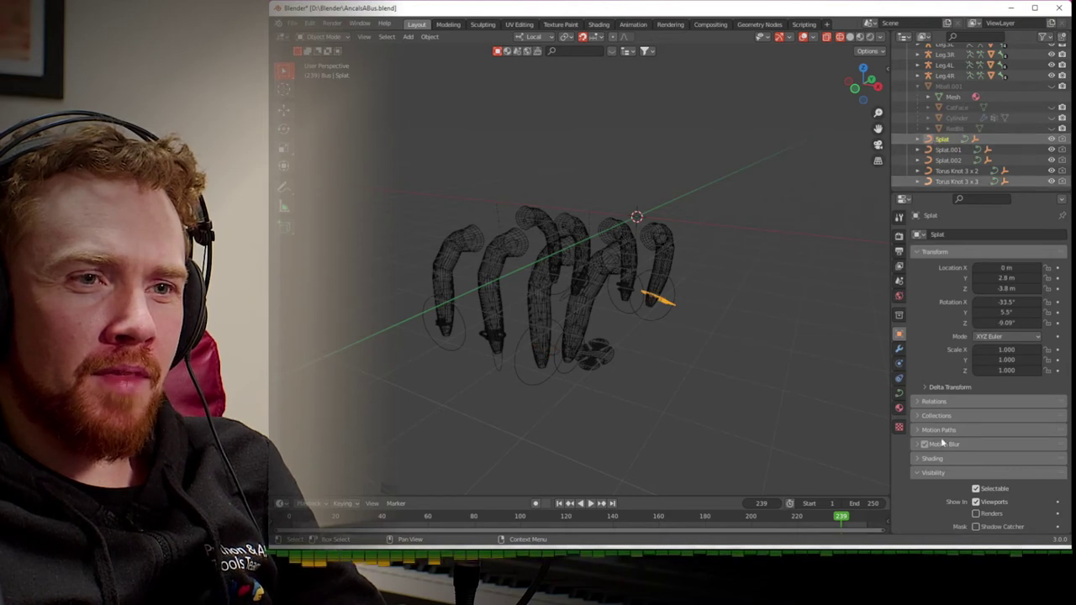
scroll(967, 126, "up", 2)
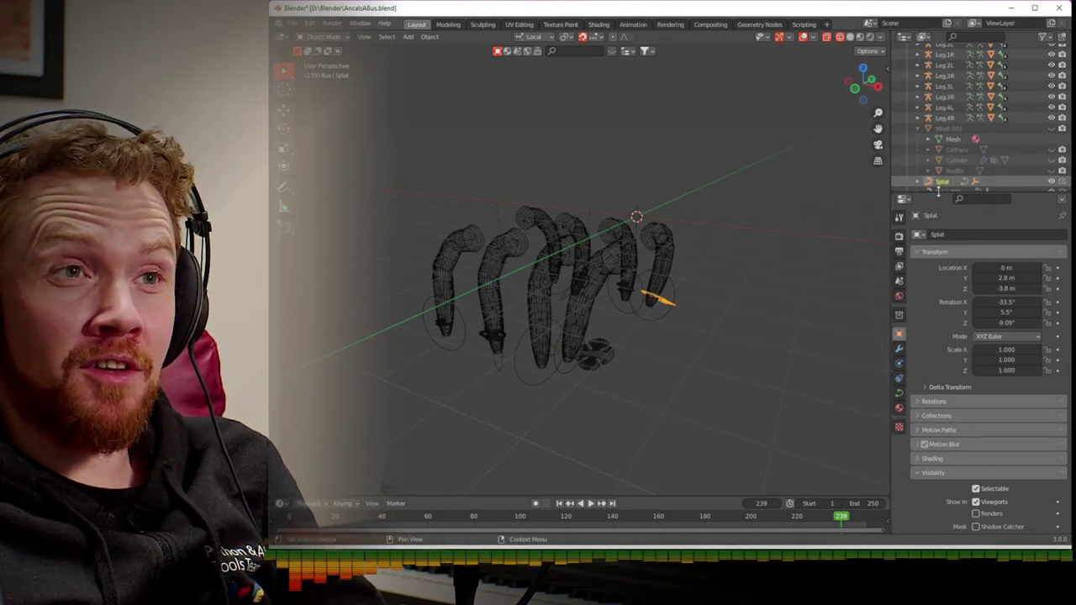
- Unhide Mesh.001 and make the cat head and bus body visible again
left_click(918, 129)
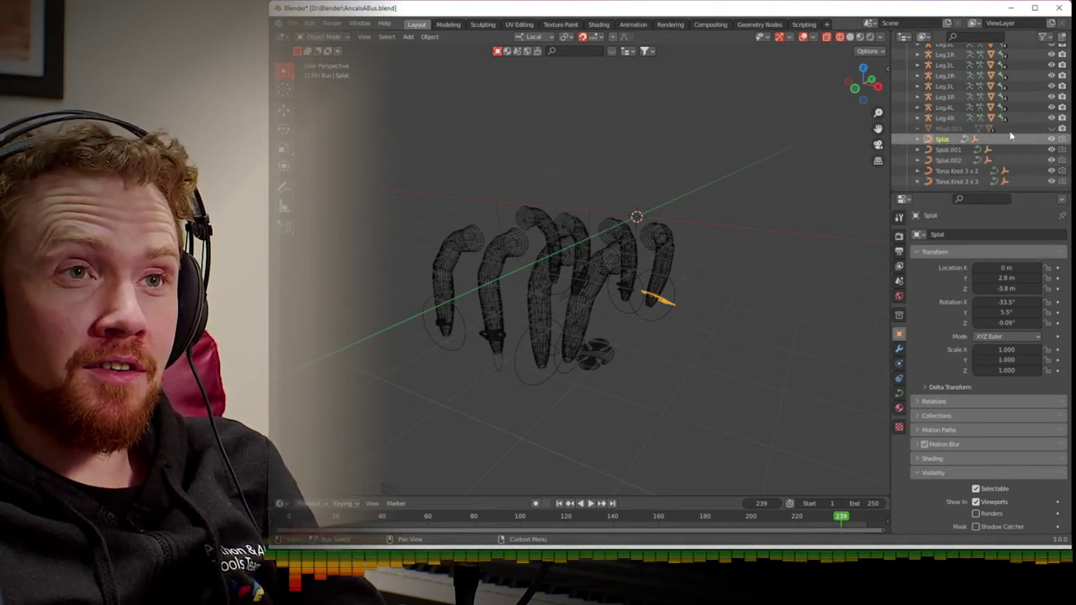
key("alt+h")
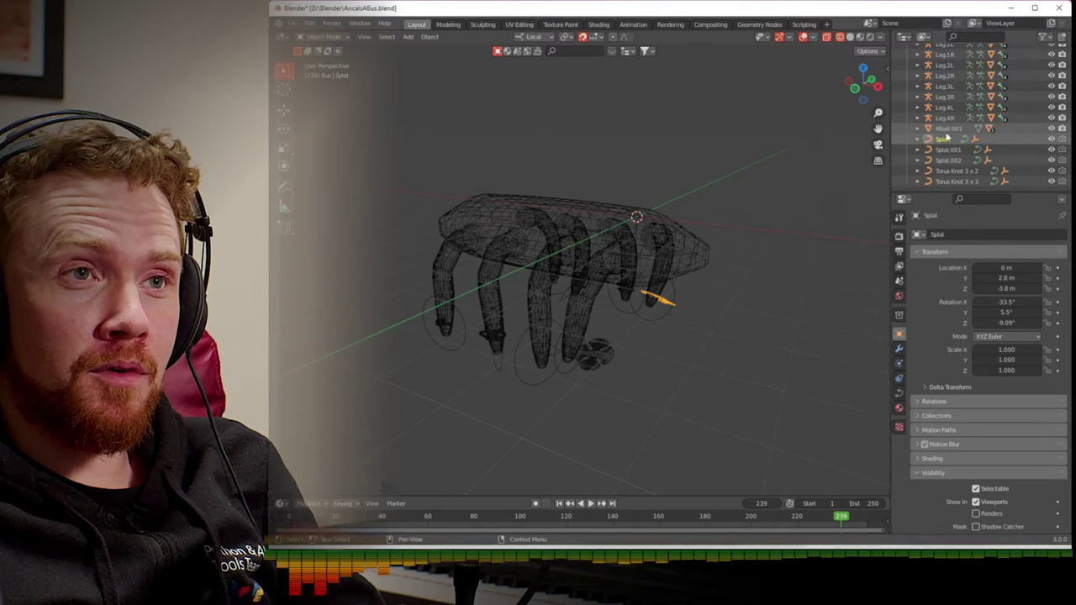
left_click(919, 129)
left_click(1051, 150)
left_click(1051, 171)
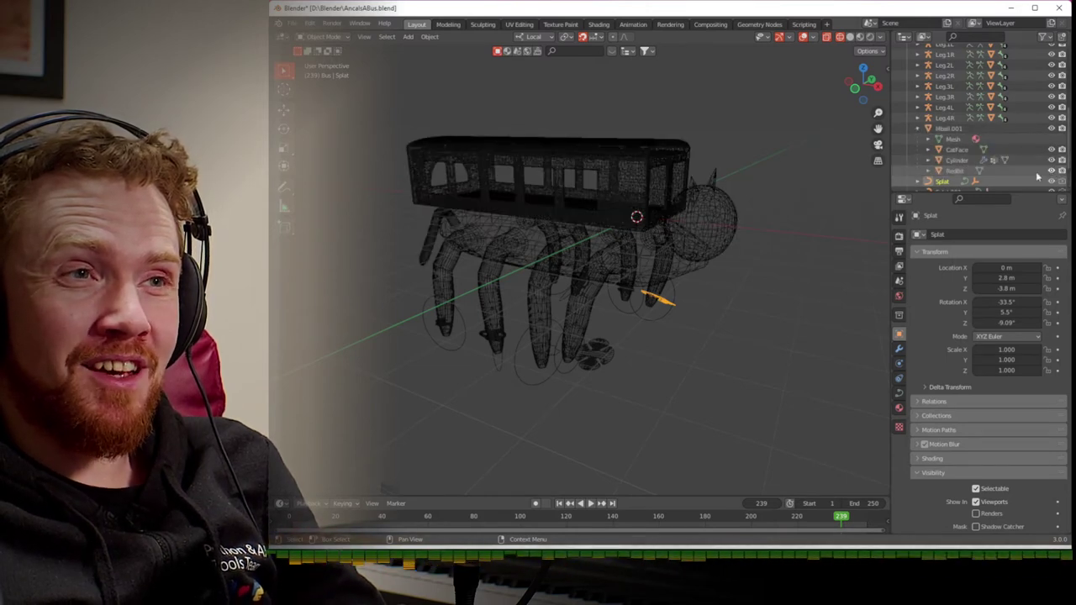
scroll(925, 134, "up", 4)
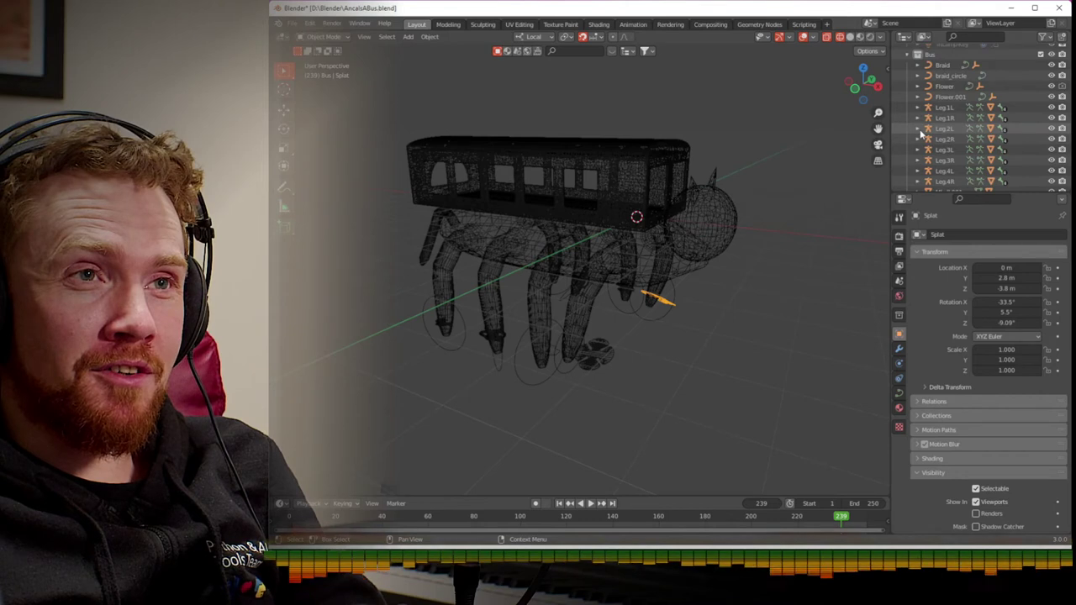
- Check Flower.001, Flower, braid_circle and Braid, then play the walk and watch it from the side
left_click(941, 98)
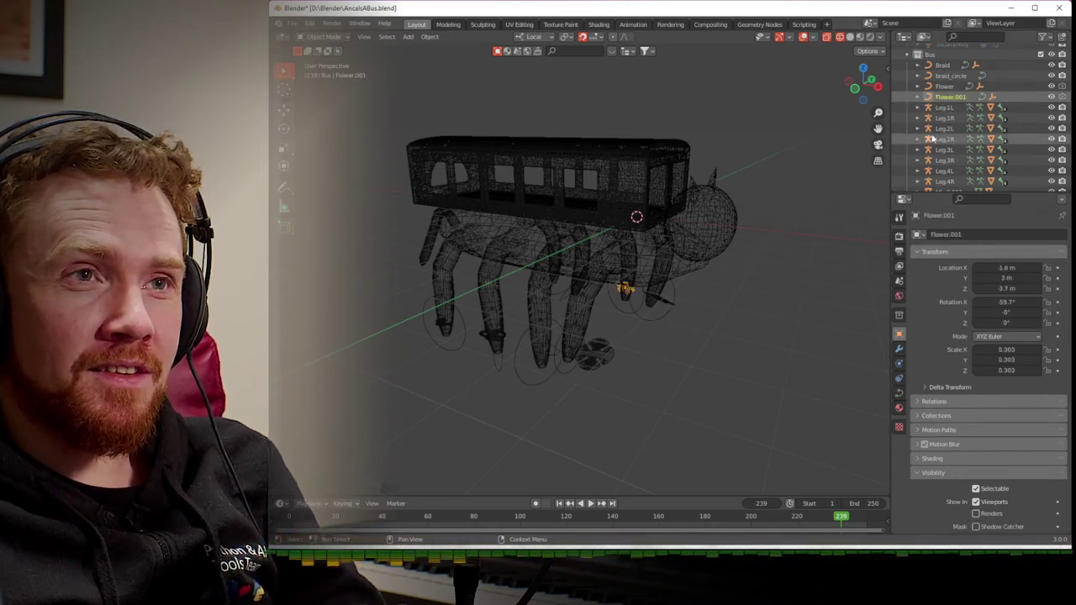
left_click(948, 86)
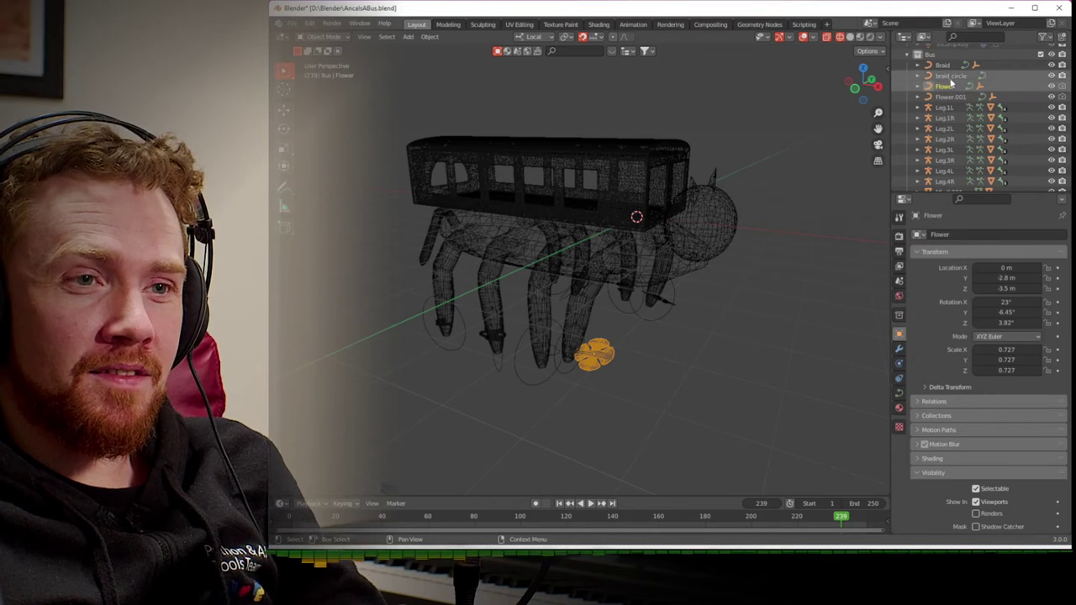
left_click(950, 75)
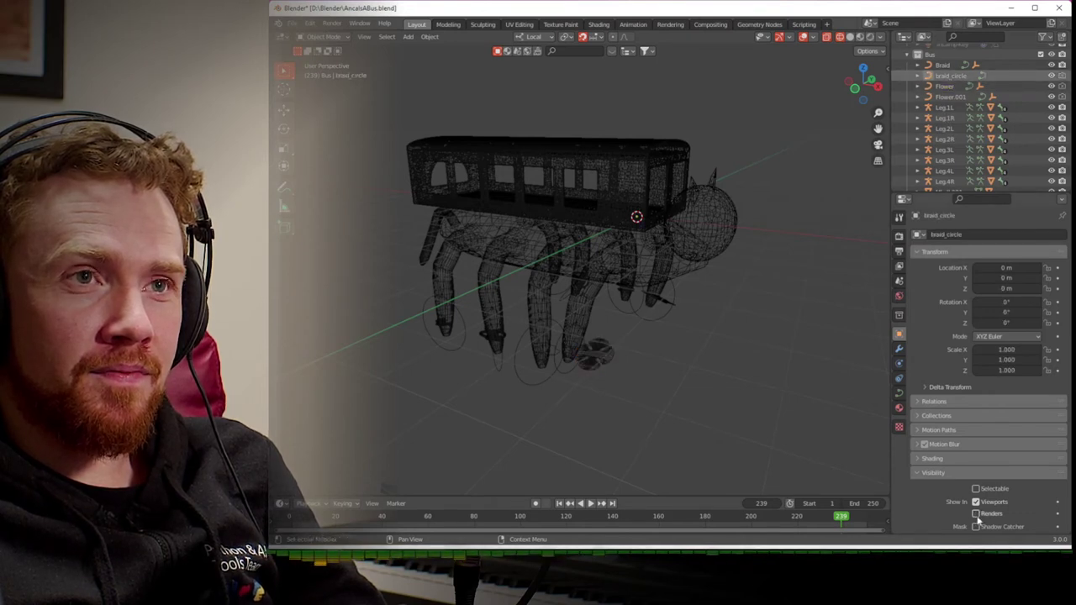
left_click(942, 65)
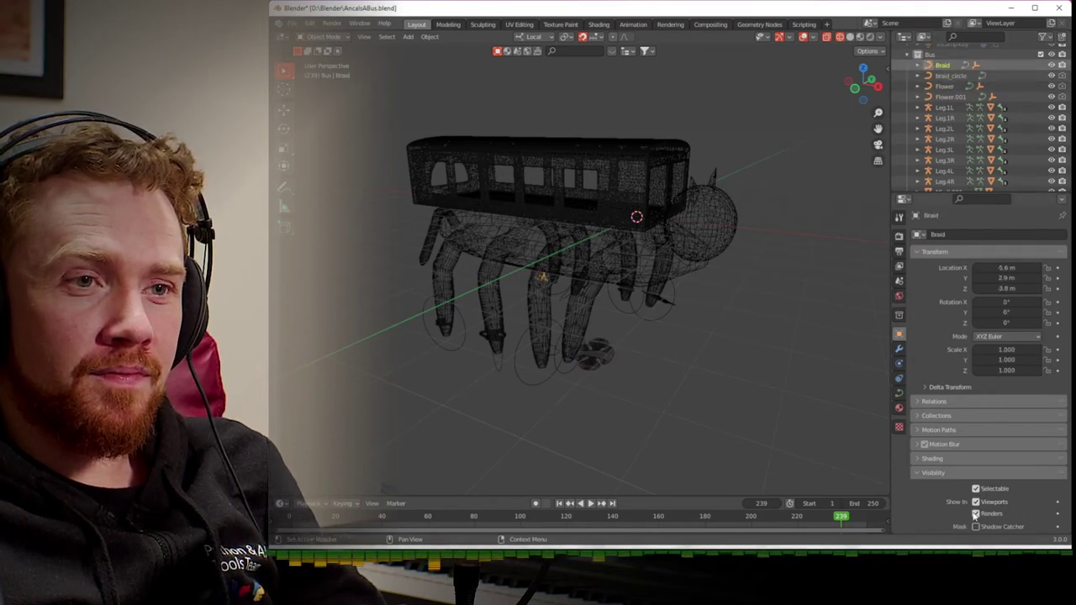
middle_click_drag(747, 378, 710, 384)
key("space")
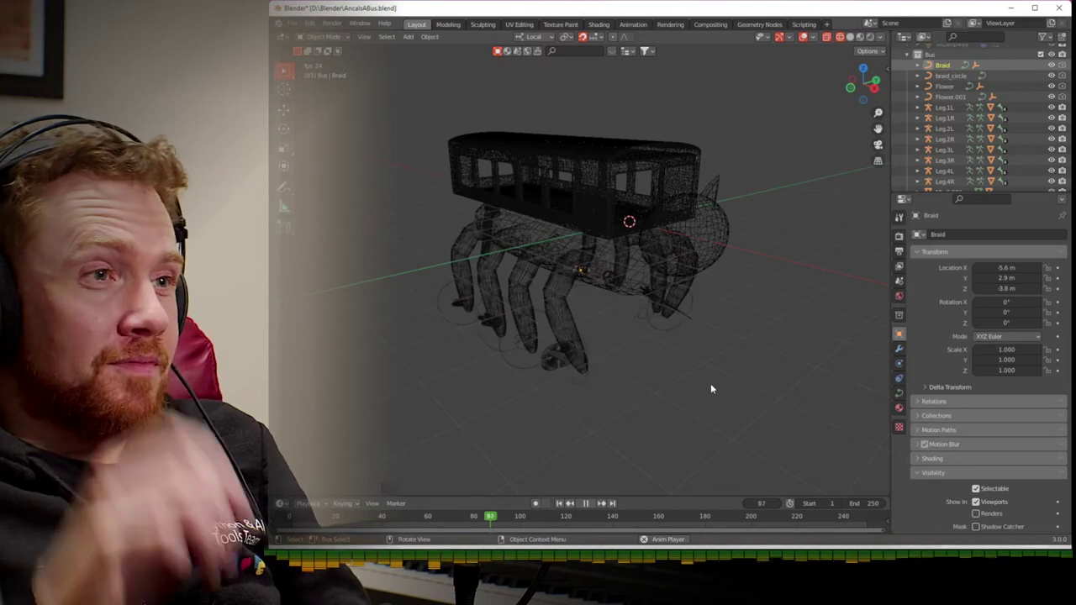
middle_click_drag(710, 388, 572, 365)
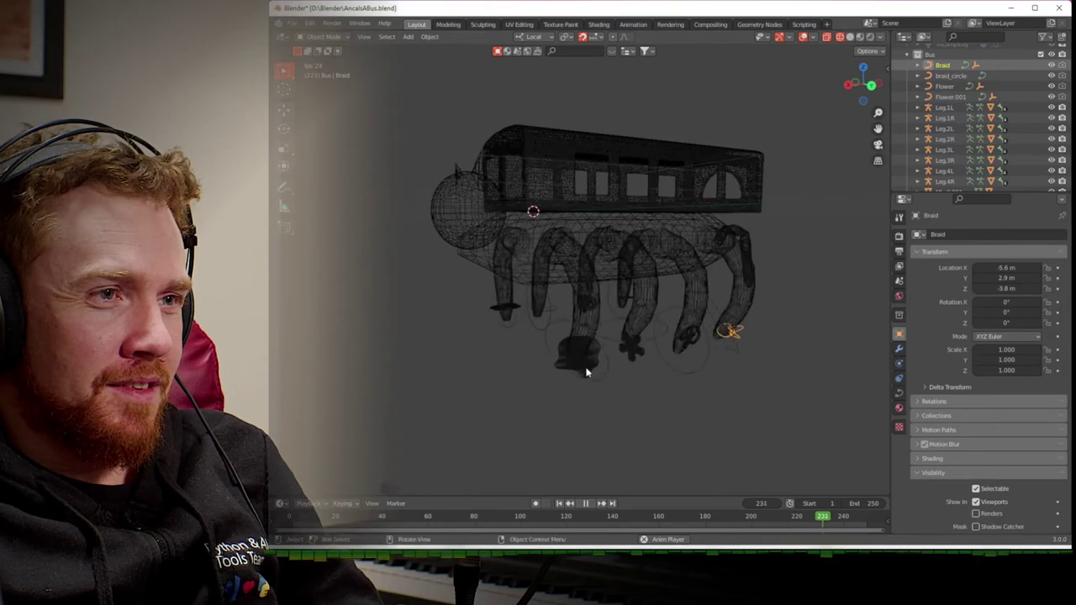
left_click(584, 366)
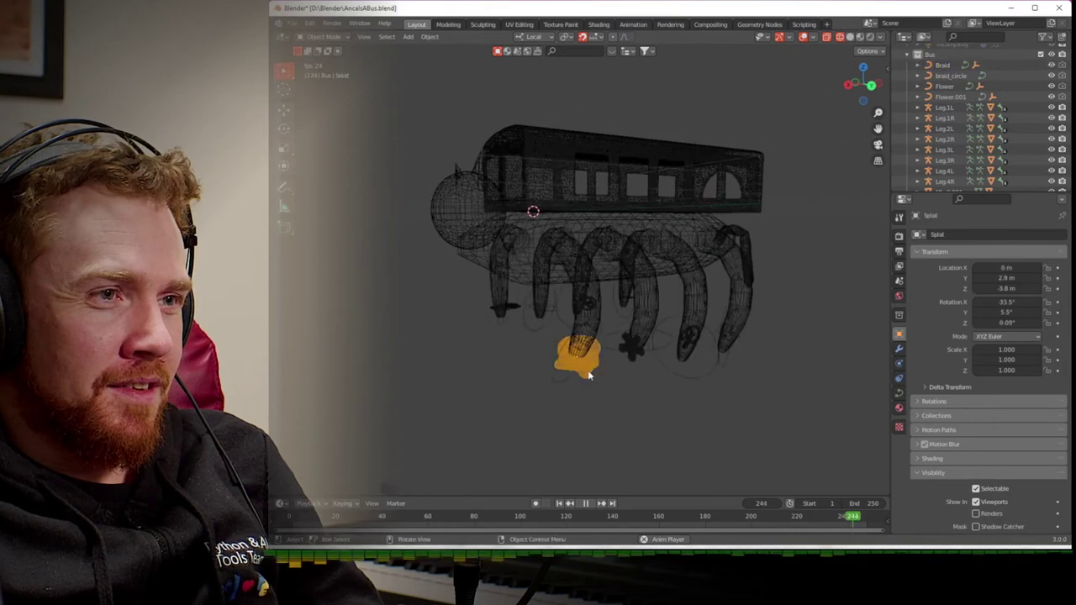
- Set the Splat curve's path animation length to 75 frames
left_click(898, 392)
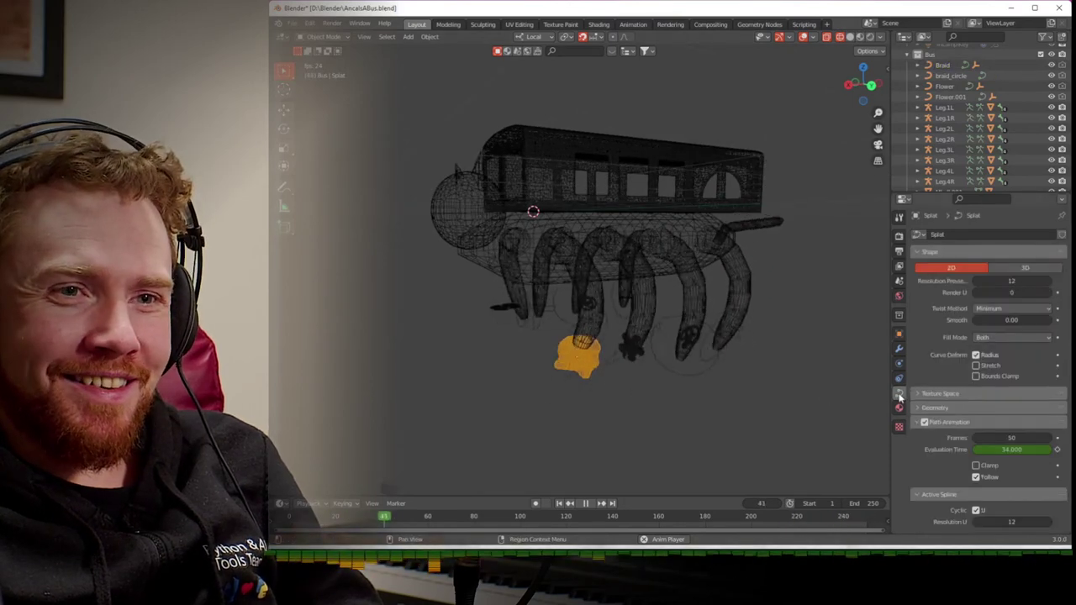
double_click(1012, 438)
type("75")
key("Return")
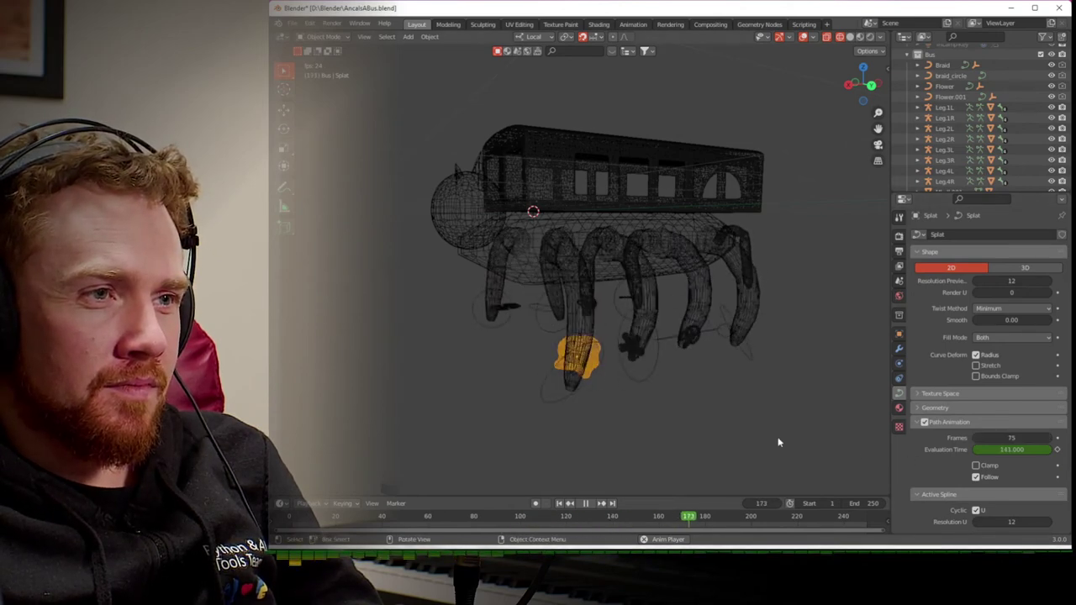
scroll(778, 442, "up", 4)
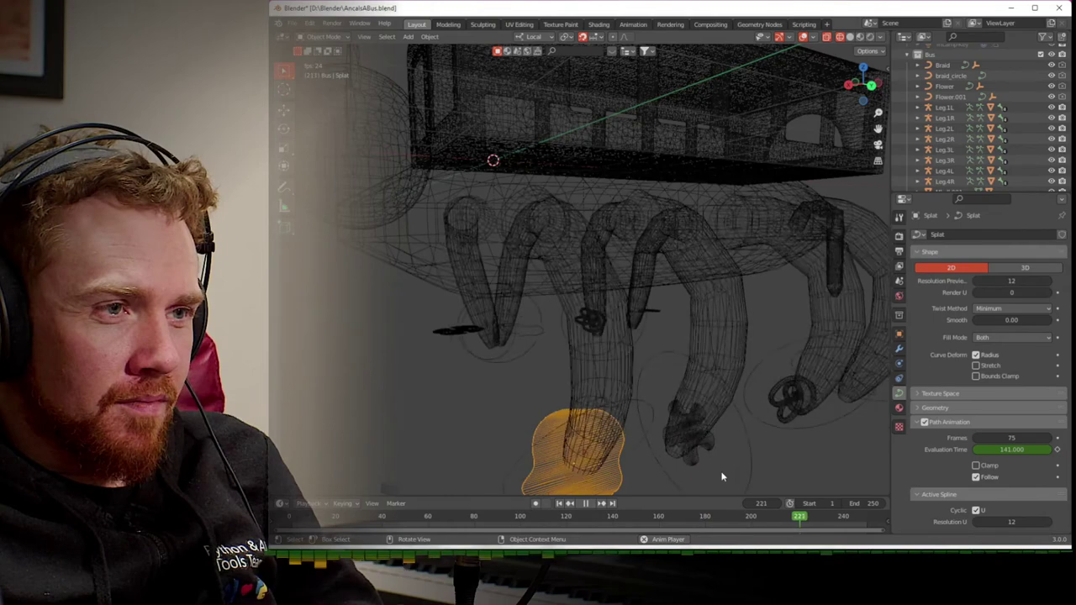
scroll(721, 475, "down", 4)
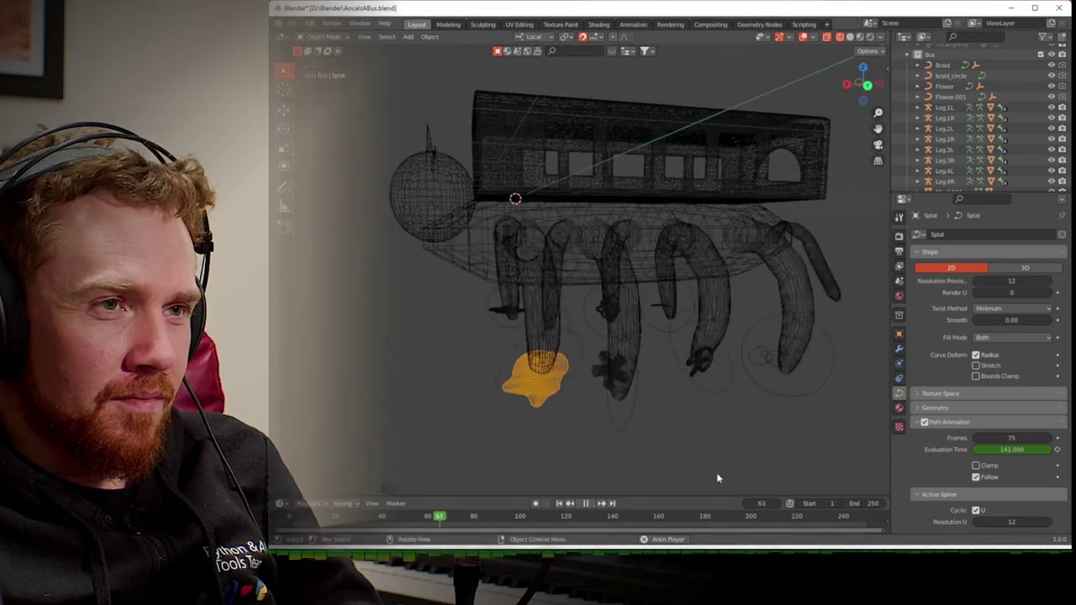
scroll(716, 472, "down", 3)
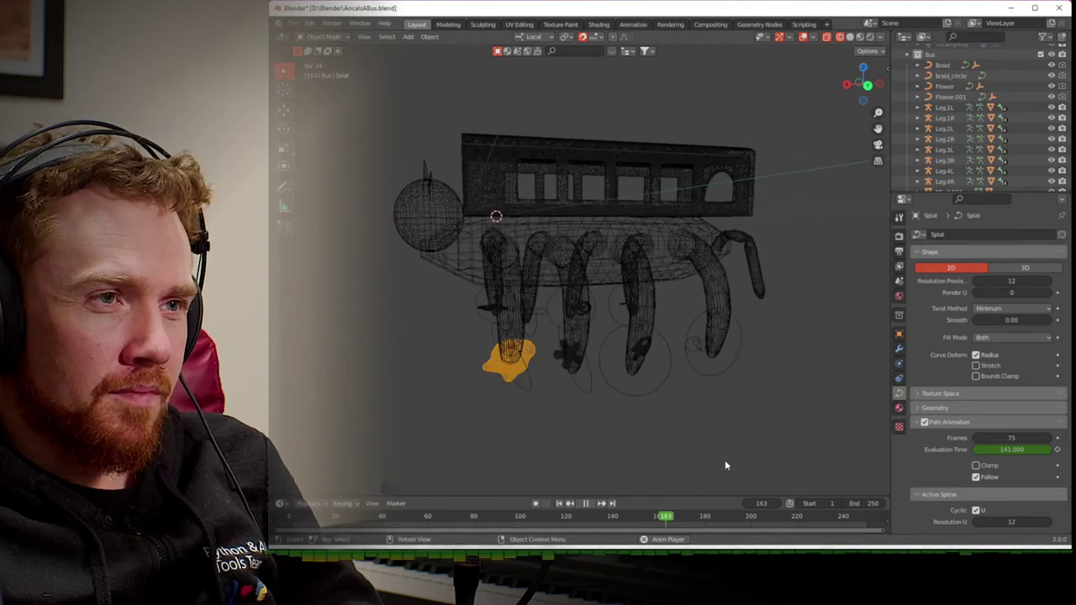
- Stop playback at frame 174 and select the Cylinder tail
key("space")
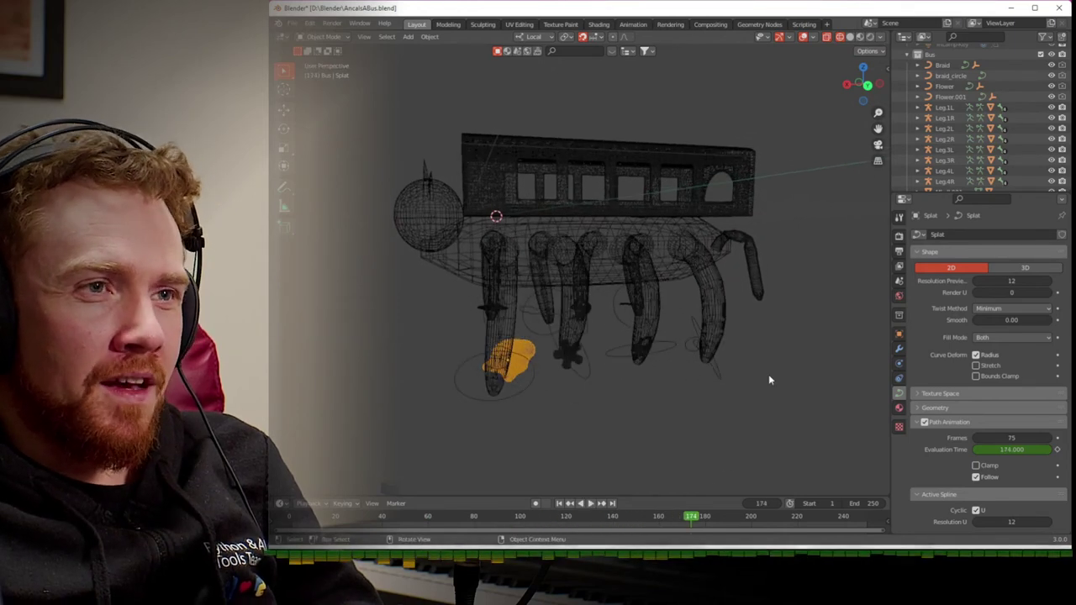
left_click(757, 276)
middle_click_drag(838, 237, 766, 250)
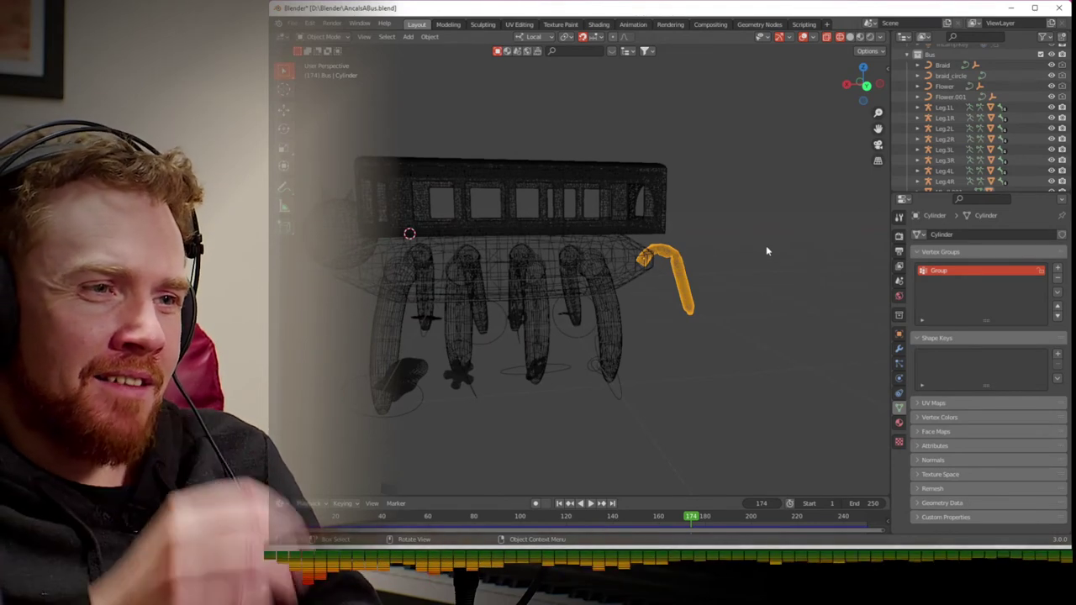
- At frame 1, enter Edit Mode on the tail and circle-select its upper section
middle_click_drag(613, 301, 668, 294)
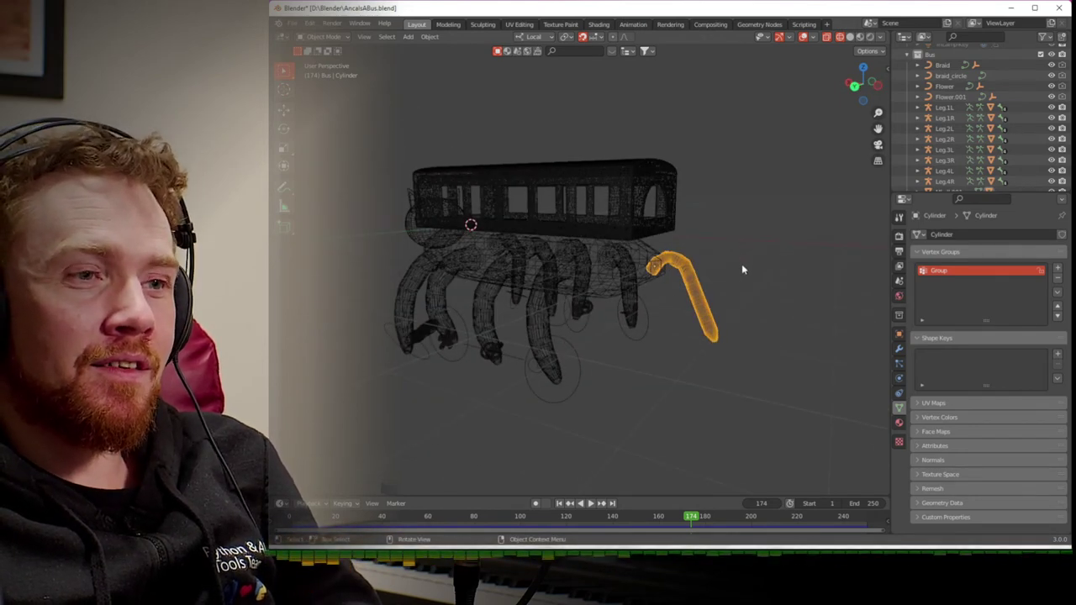
key("shift+Left")
middle_click_drag(740, 237, 756, 231)
key("Tab")
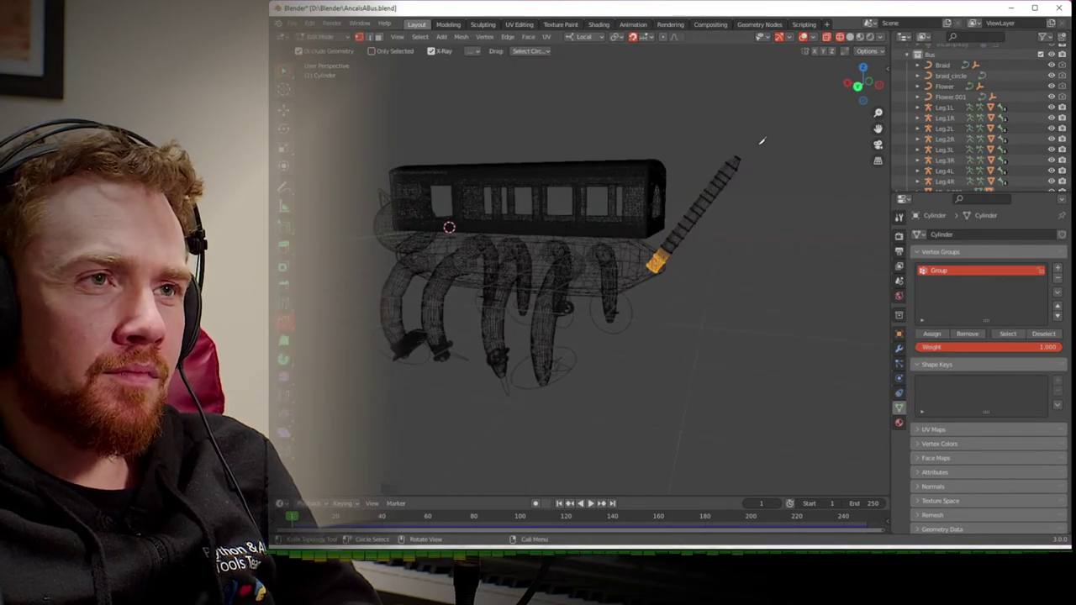
key("shift+space")
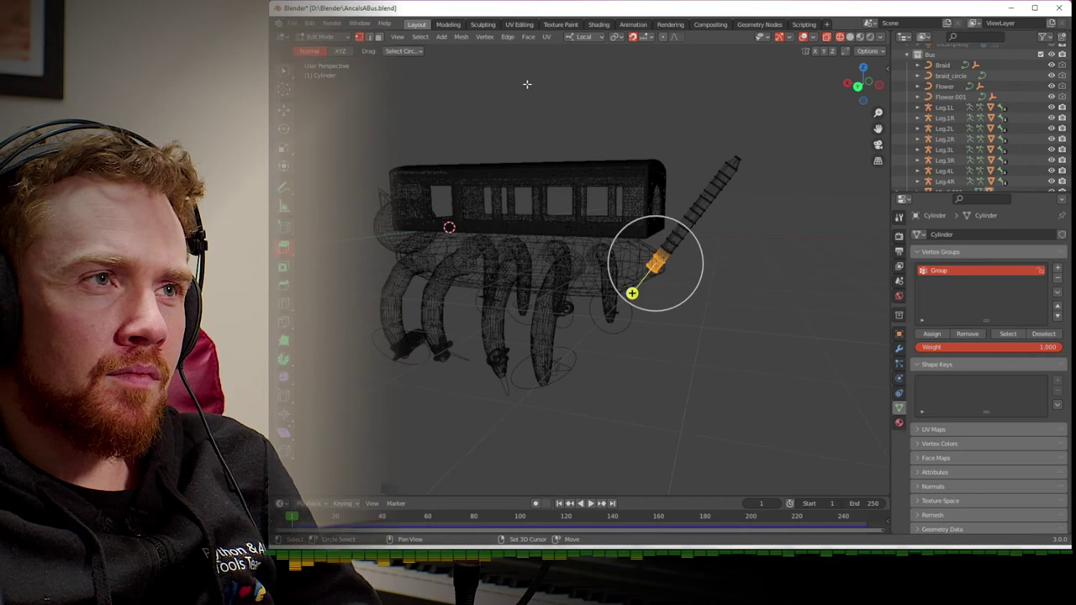
key("shift+space")
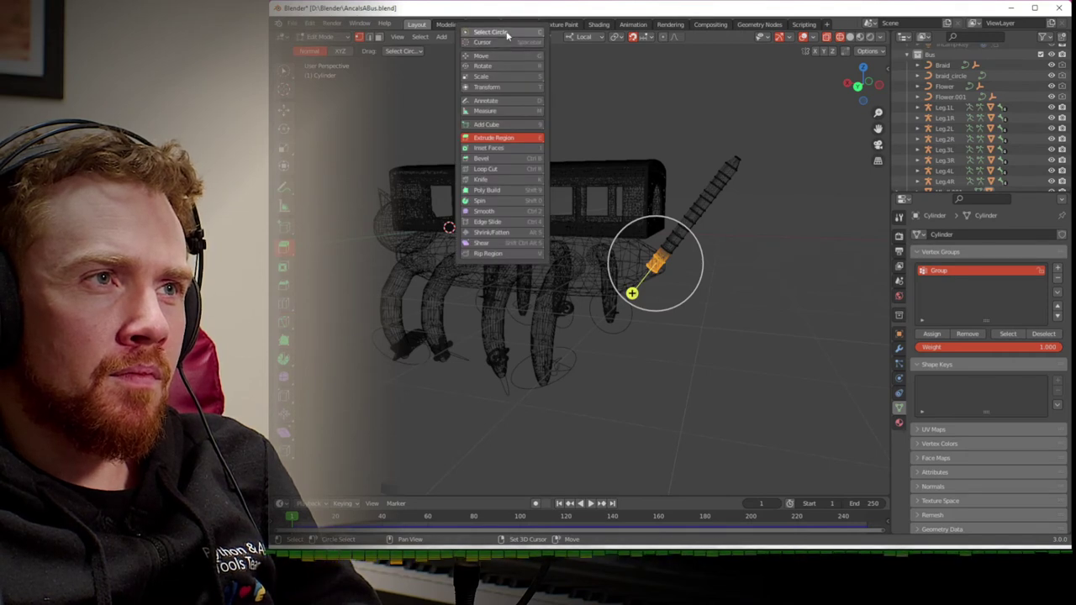
left_click(490, 32)
left_click_drag(745, 136, 690, 223)
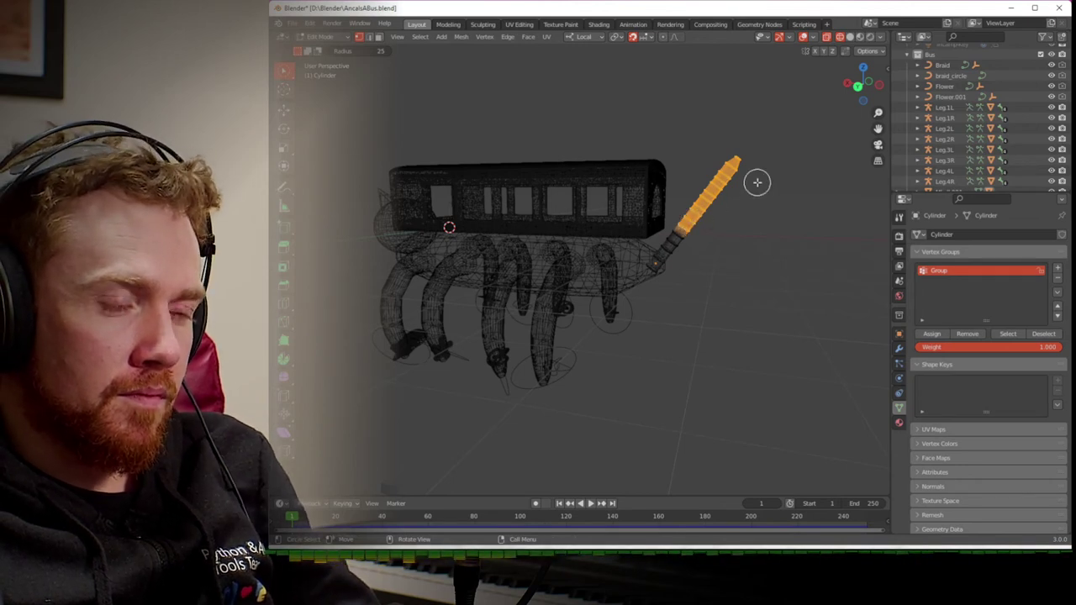
- Rotate the upper tail section and shift it into a new position
left_click(595, 37)
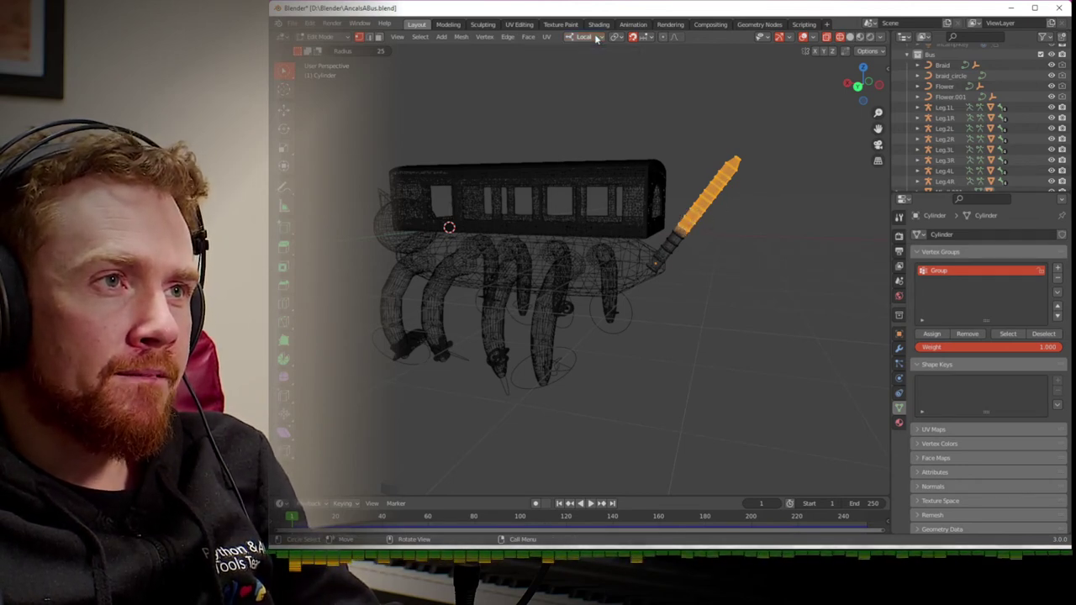
key("r")
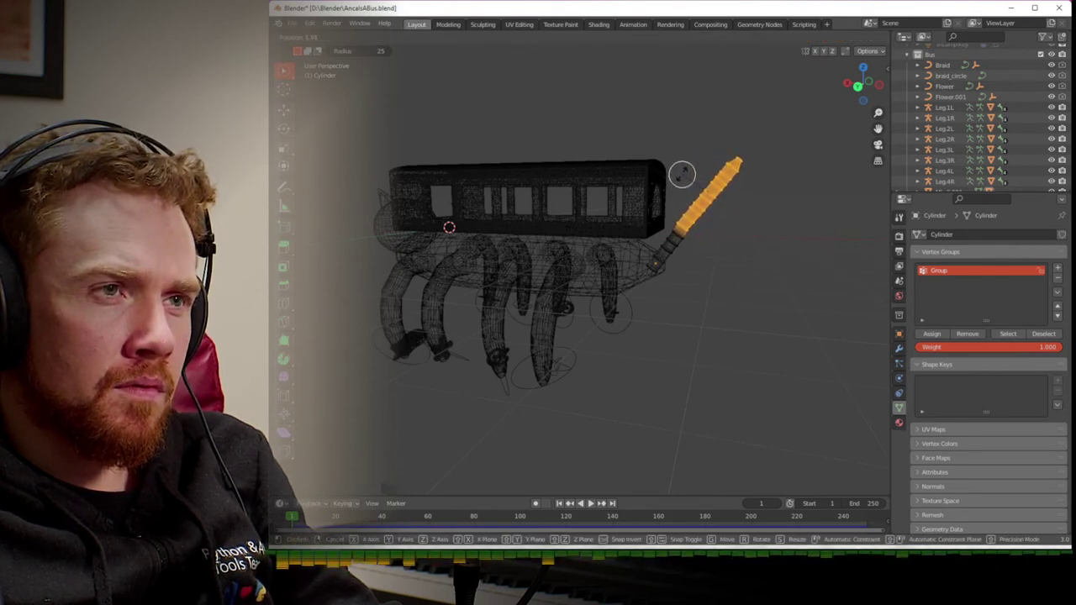
left_click(684, 174)
key("g")
right_click(696, 175)
key("ctrl+z")
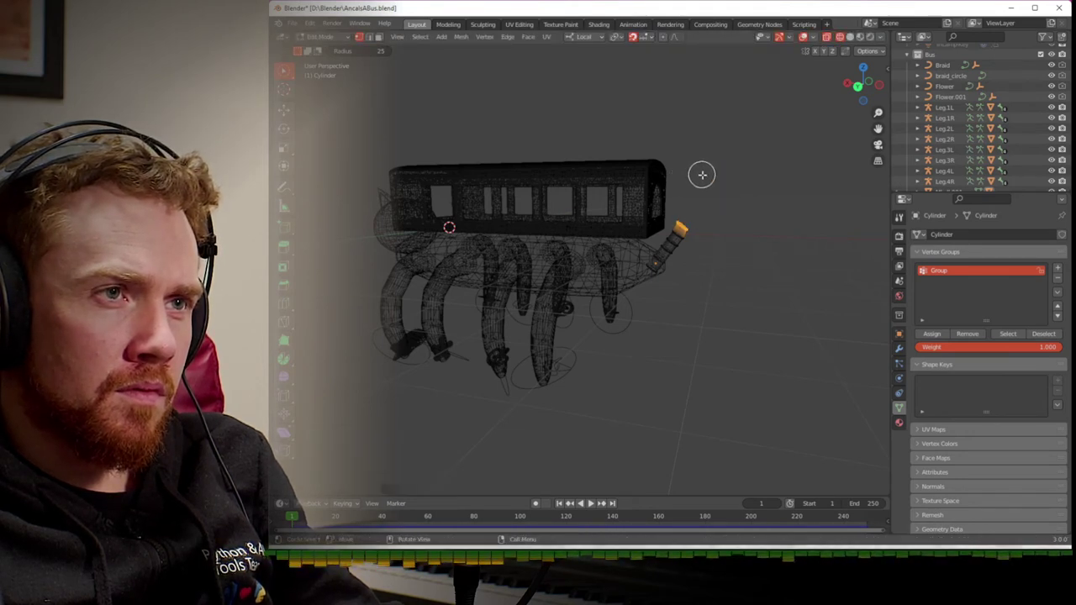
key("ctrl+shift+z")
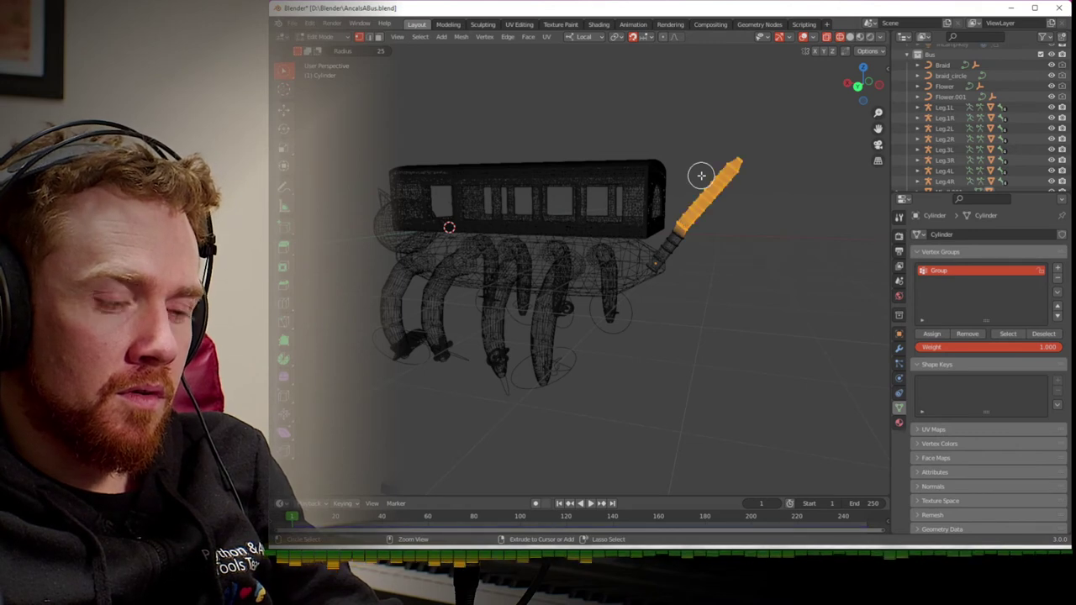
key("g")
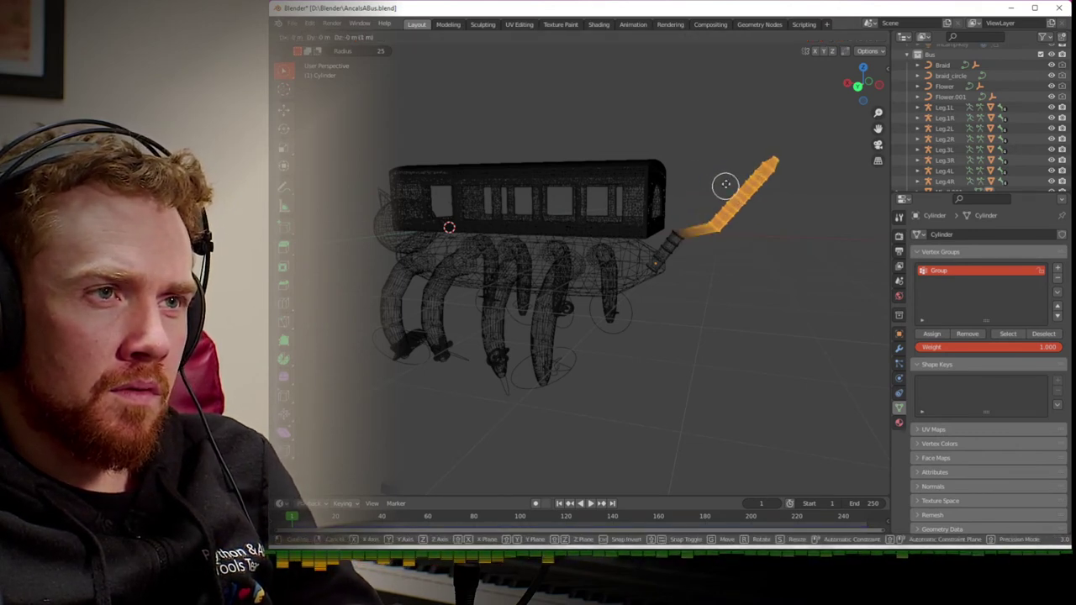
left_click(716, 181)
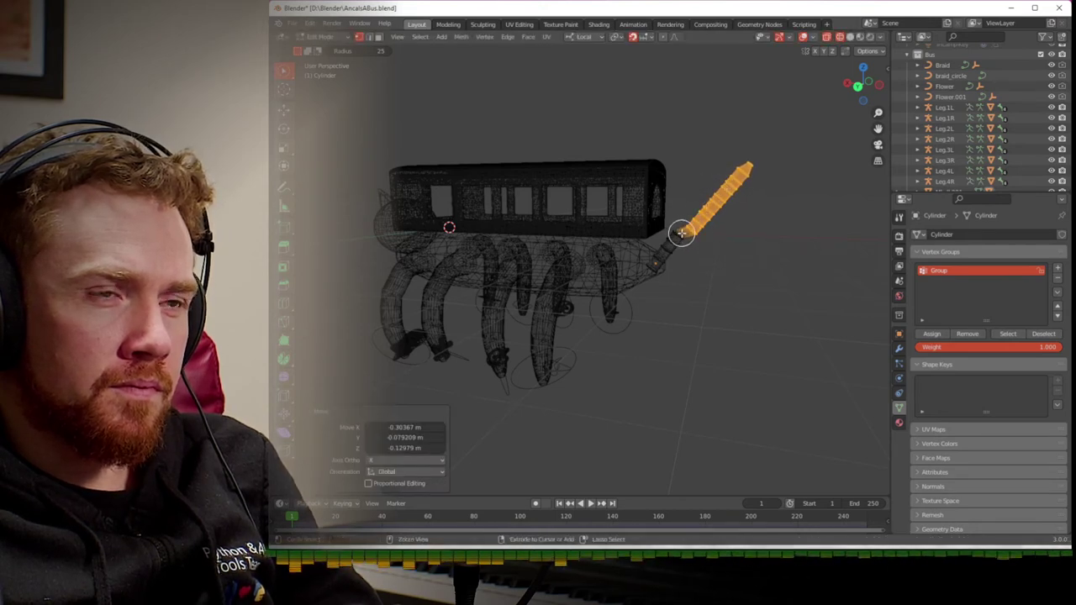
- Rotate the tail section 14.1° then 19.1°, shifting it after each turn
key("ctrl")
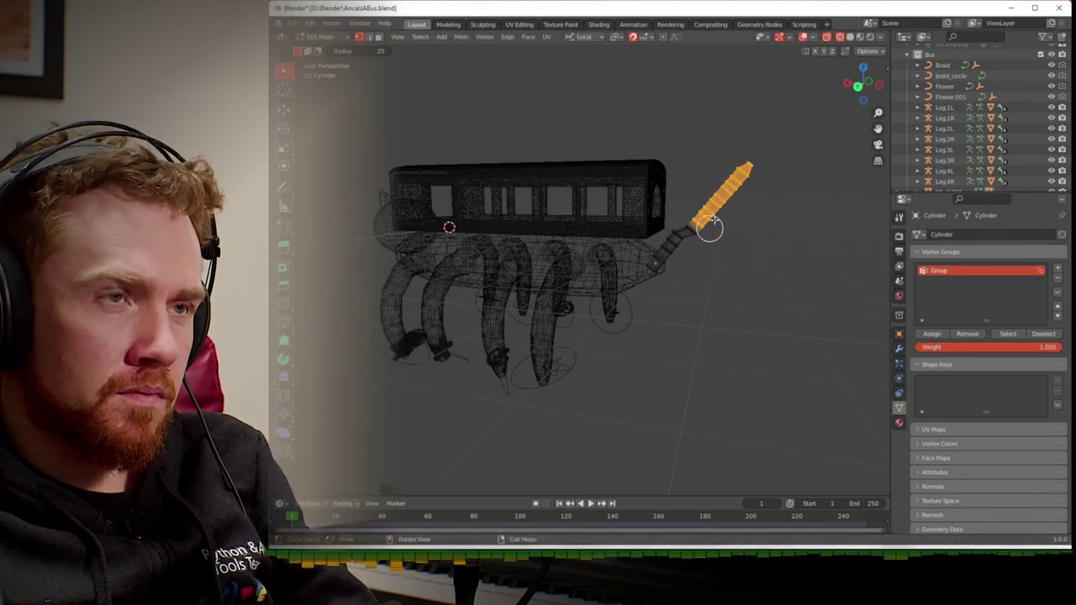
key("r")
left_click(710, 217)
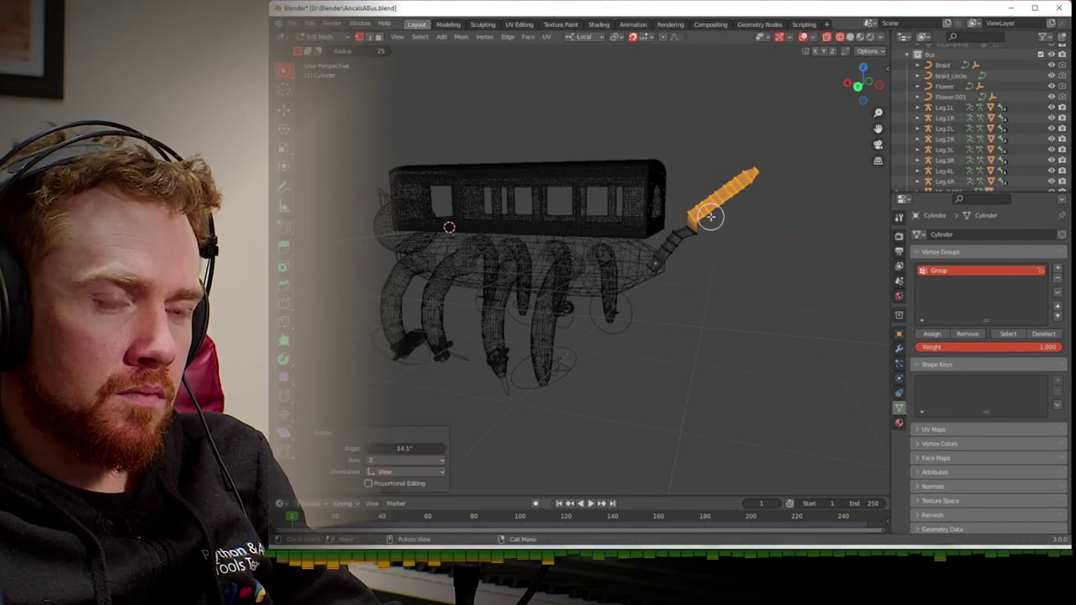
key("g")
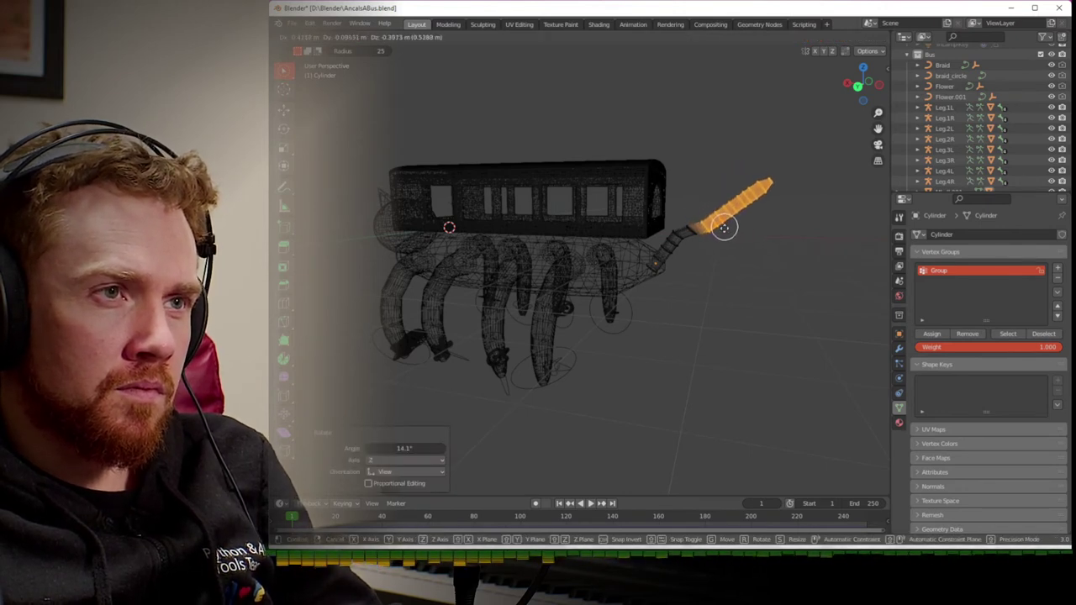
left_click(724, 229)
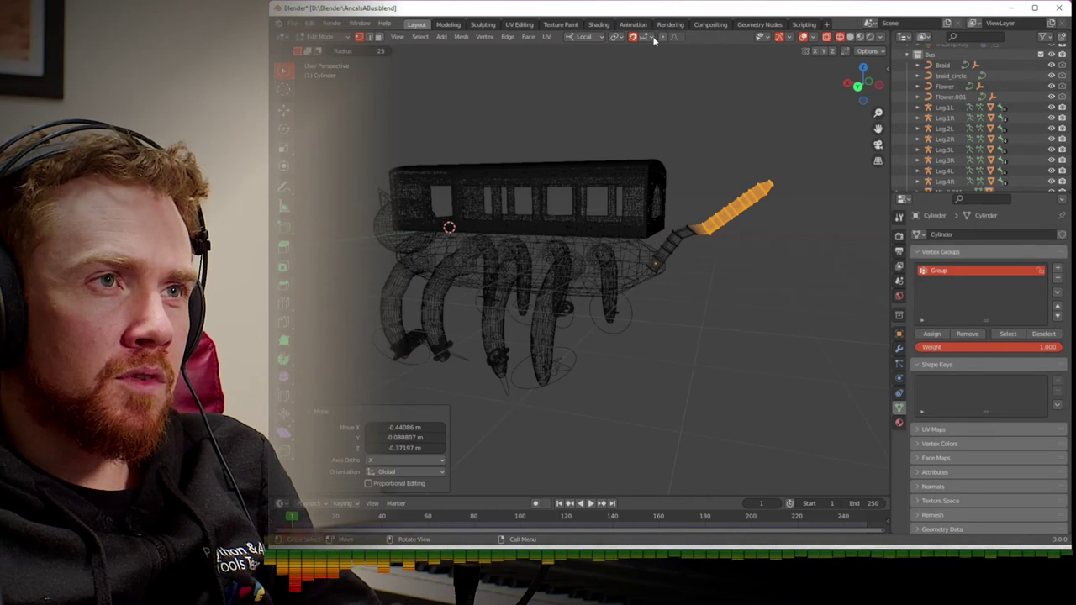
key("r")
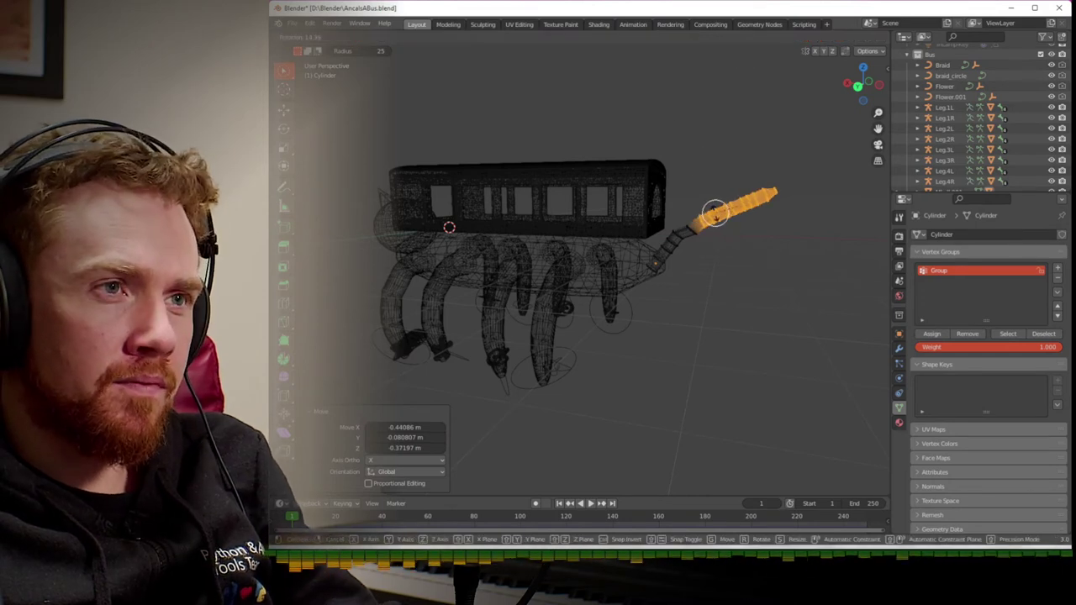
left_click(714, 213)
key("g")
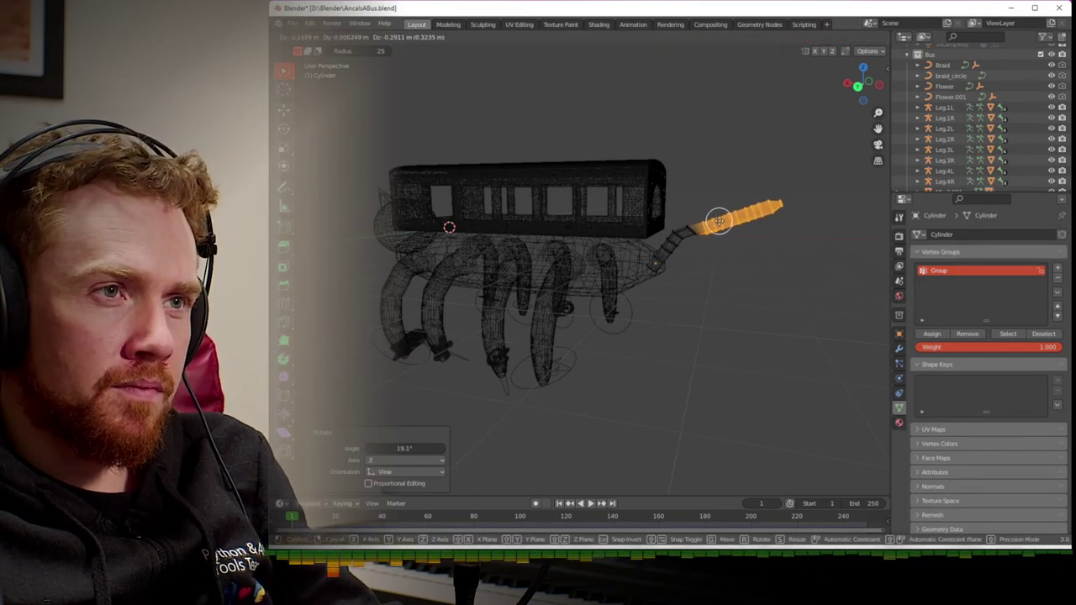
left_click(699, 226)
- Turn the tail 17.7° and 20.5°, then extend the selection along the tail and shift it
key("r")
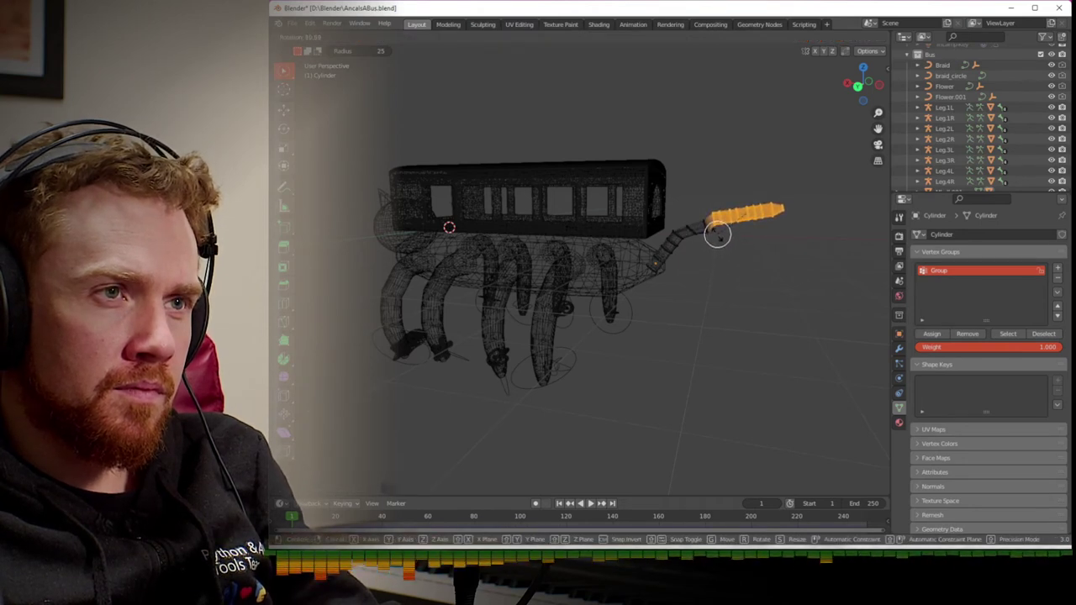
left_click(716, 232)
key("g")
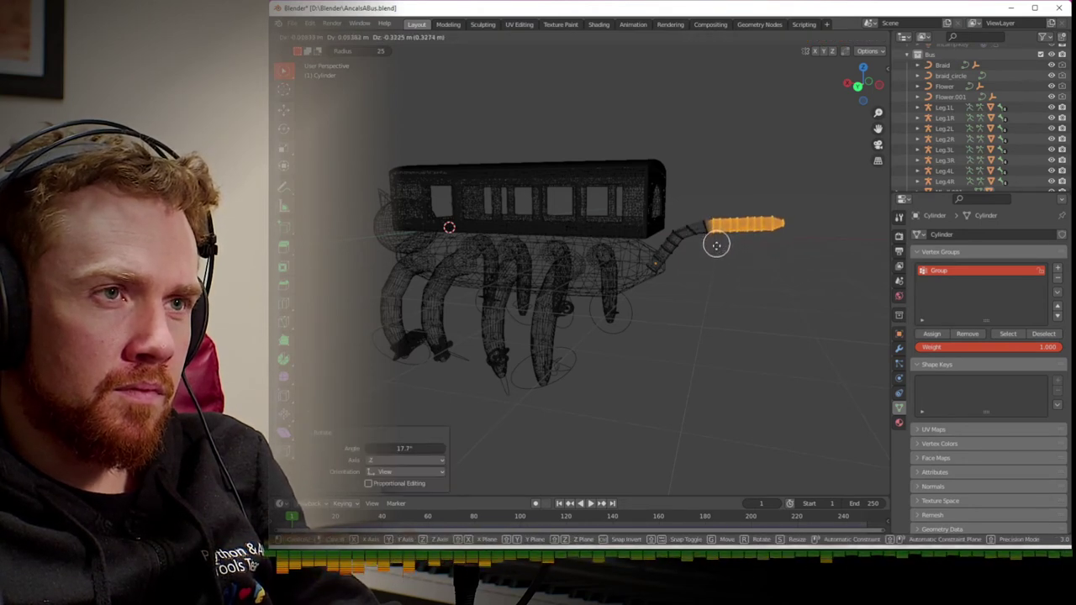
left_click(716, 252)
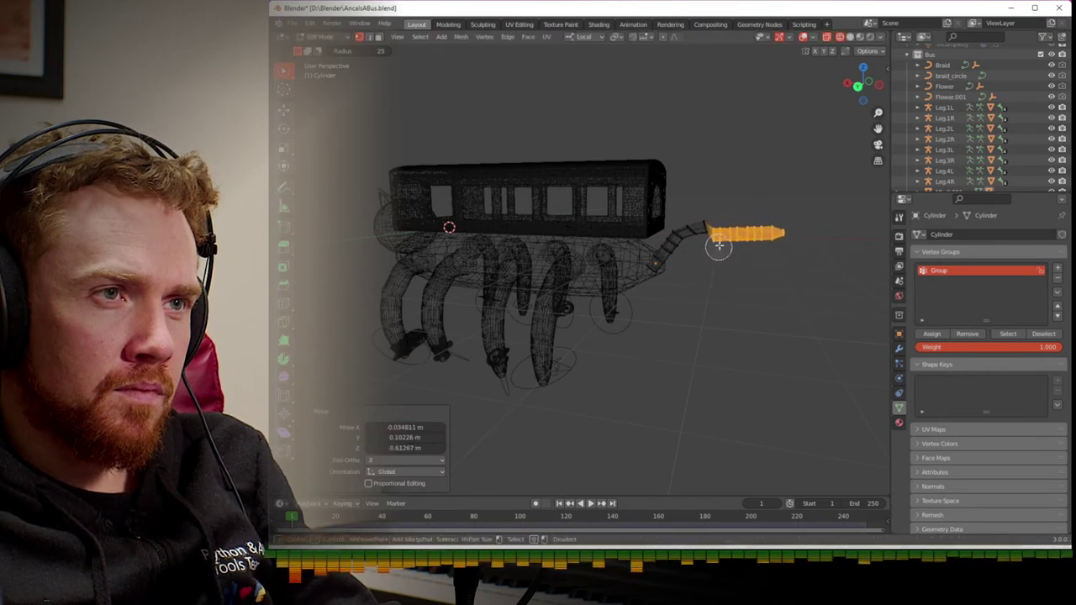
key("r")
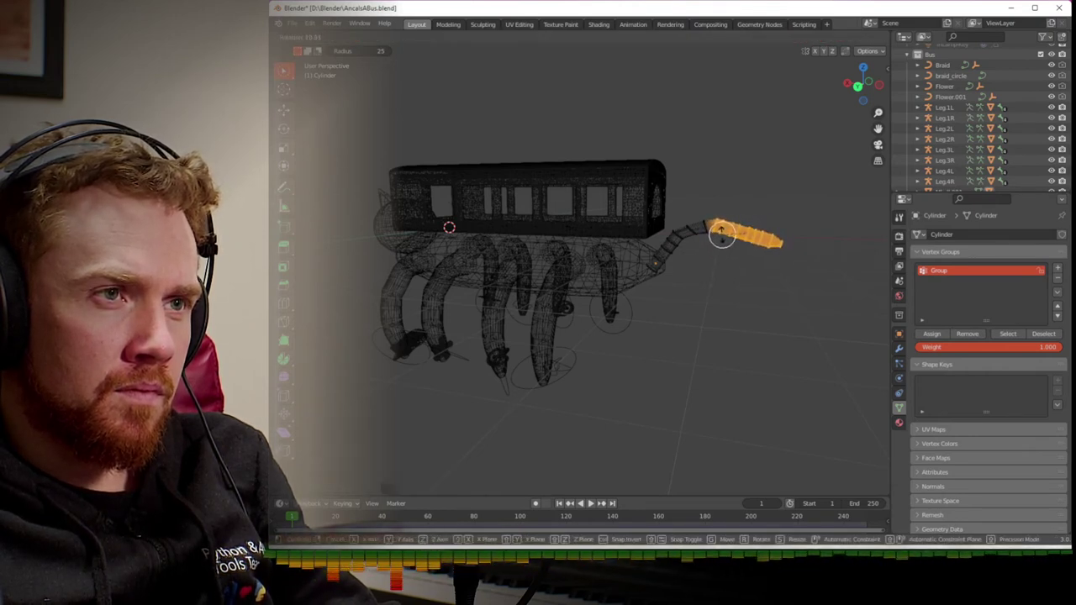
left_click(720, 238)
left_click_drag(713, 234, 779, 240)
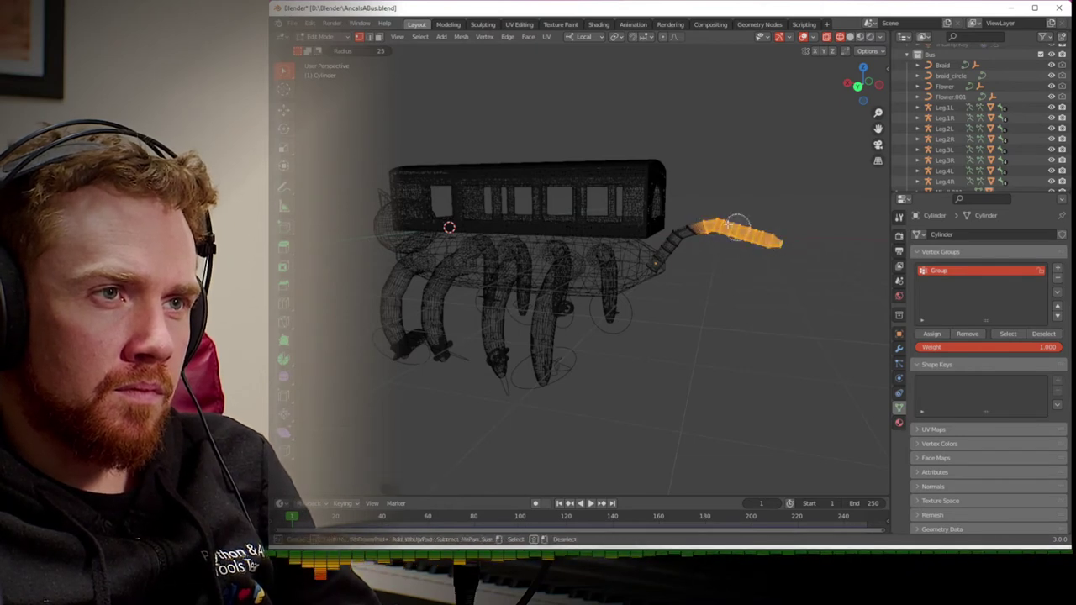
key("g")
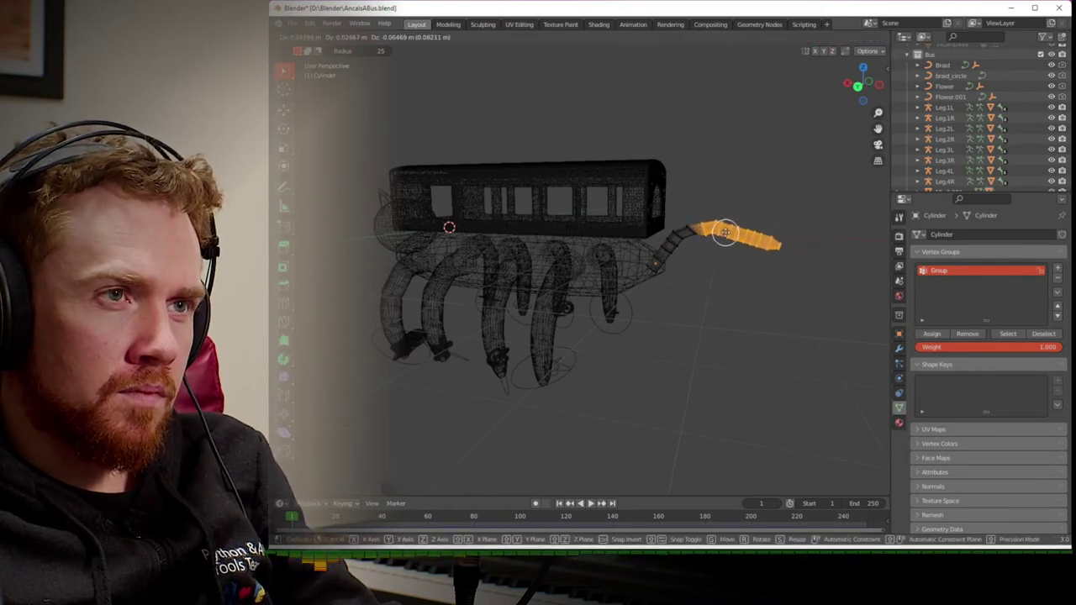
left_click(725, 230)
left_click_drag(697, 231, 689, 234)
- Rotate the selected tail section 29° and shift it into place
middle_click_drag(690, 234, 690, 234)
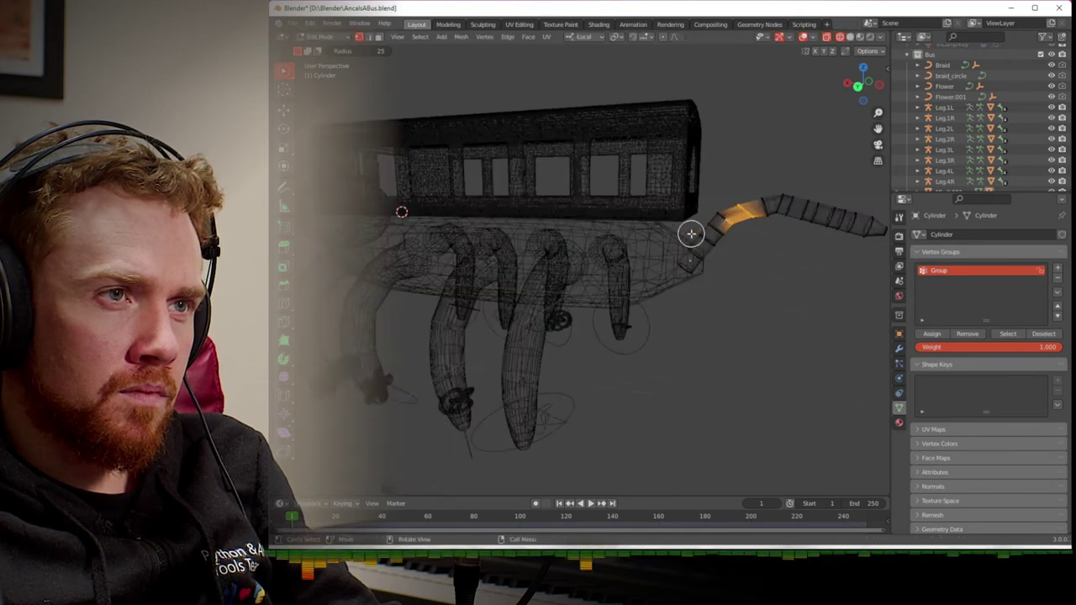
left_click_drag(738, 207, 750, 221)
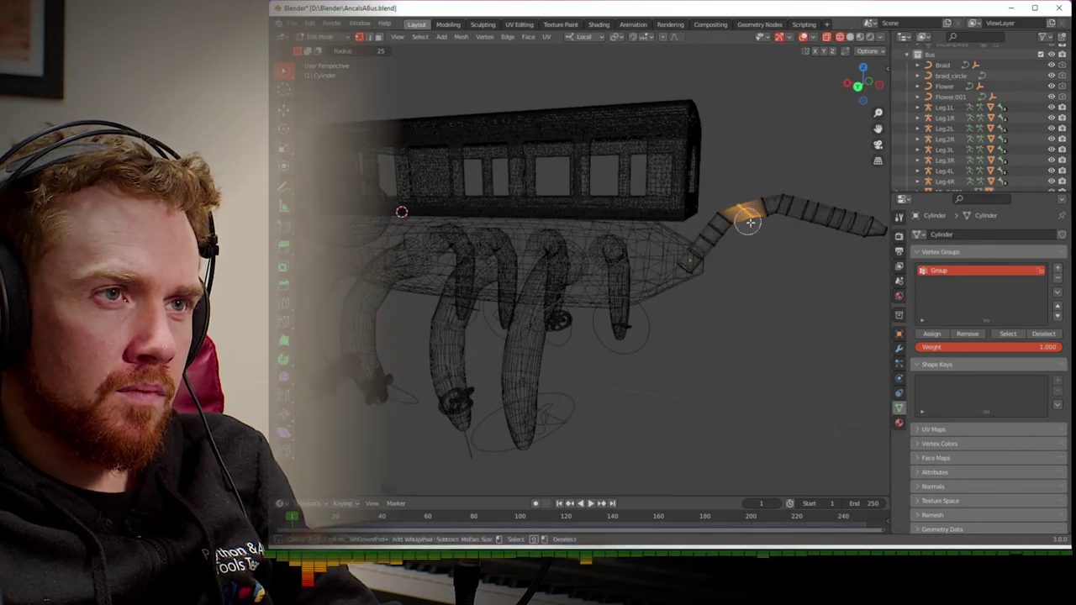
key("g")
left_click(731, 226)
key("g")
left_click(731, 225)
- Select the next tail segment, rotate it 15° and move its end down
mouse_move(781, 202)
left_mouse_down()
mouse_move(827, 207)
mouse_move(878, 227)
left_mouse_up()
key("Return")
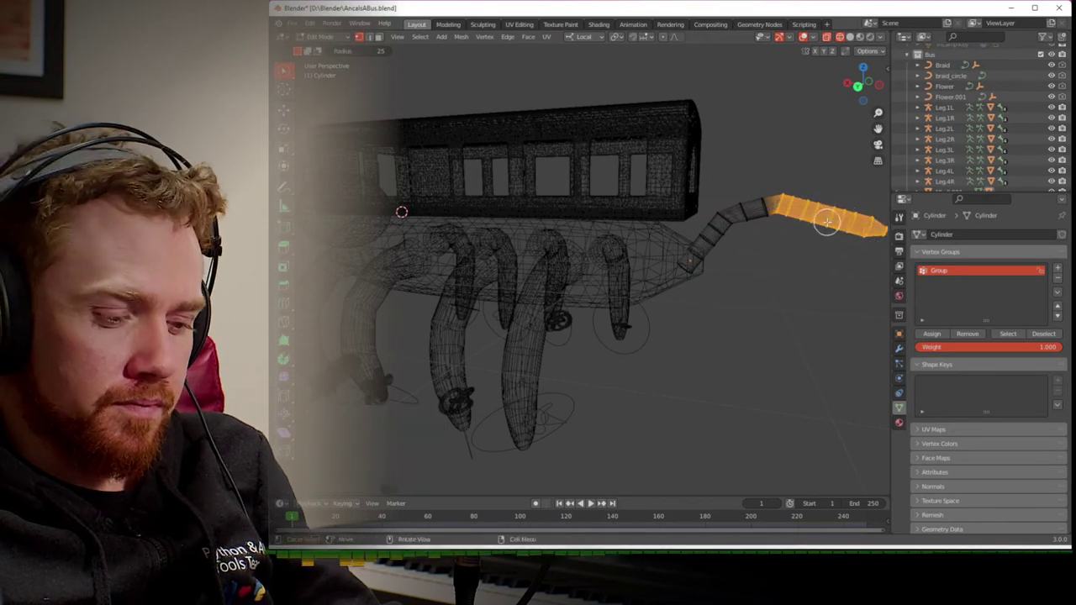
key("g")
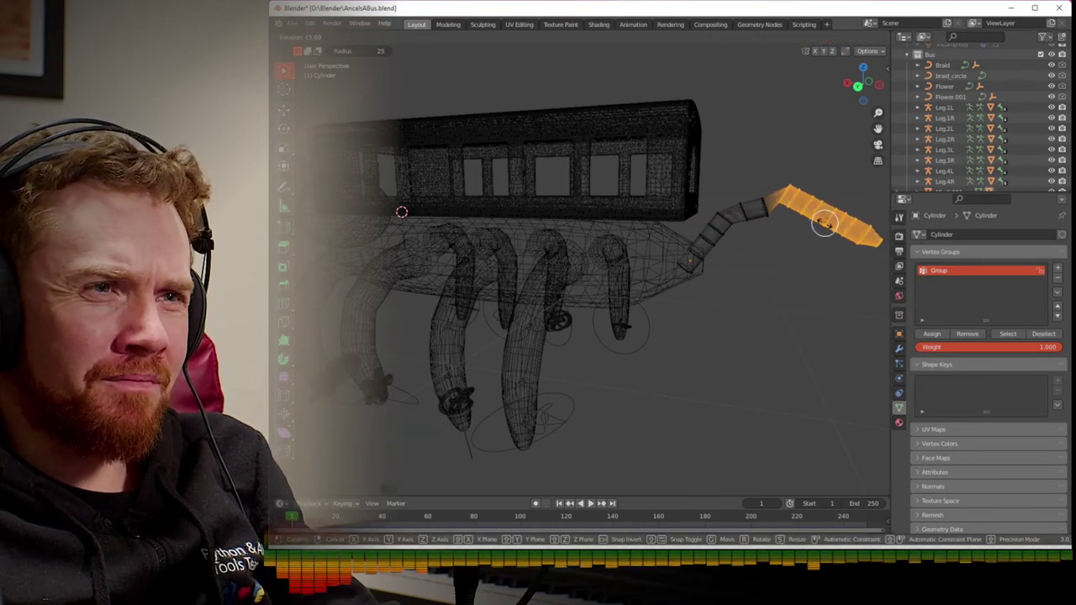
left_click(828, 222)
key("g")
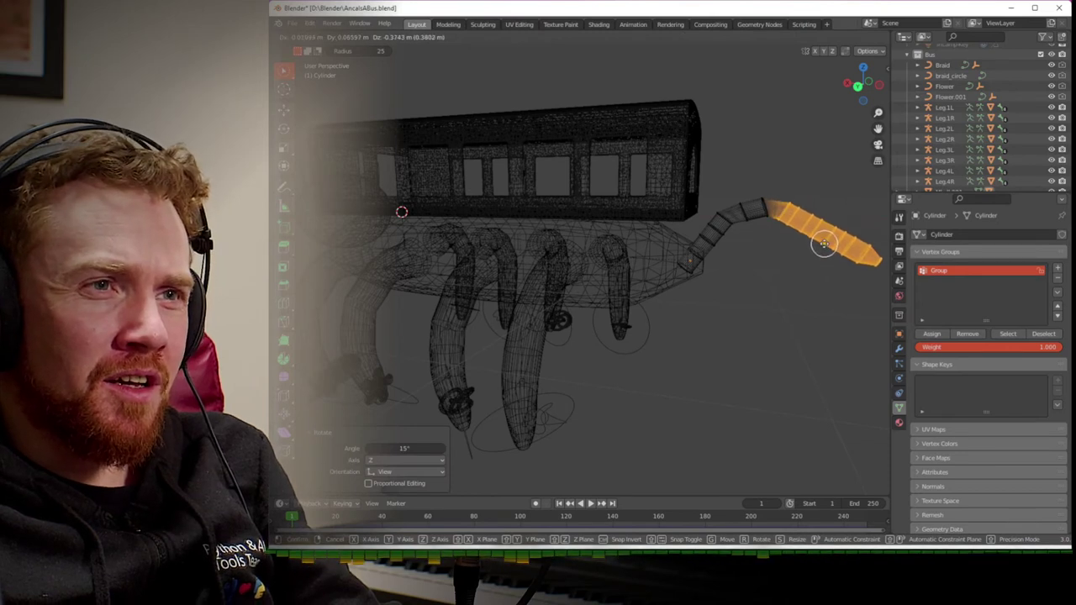
left_click(824, 244)
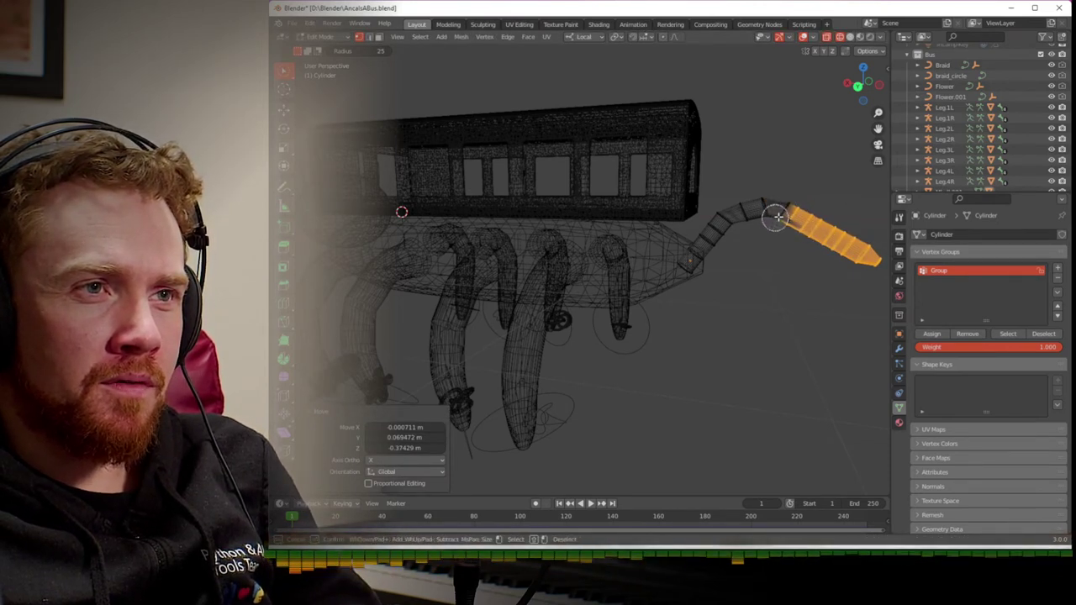
- Add the next tail ring to the selection, turn the tail end and reposition it
left_click_drag(780, 202, 788, 220)
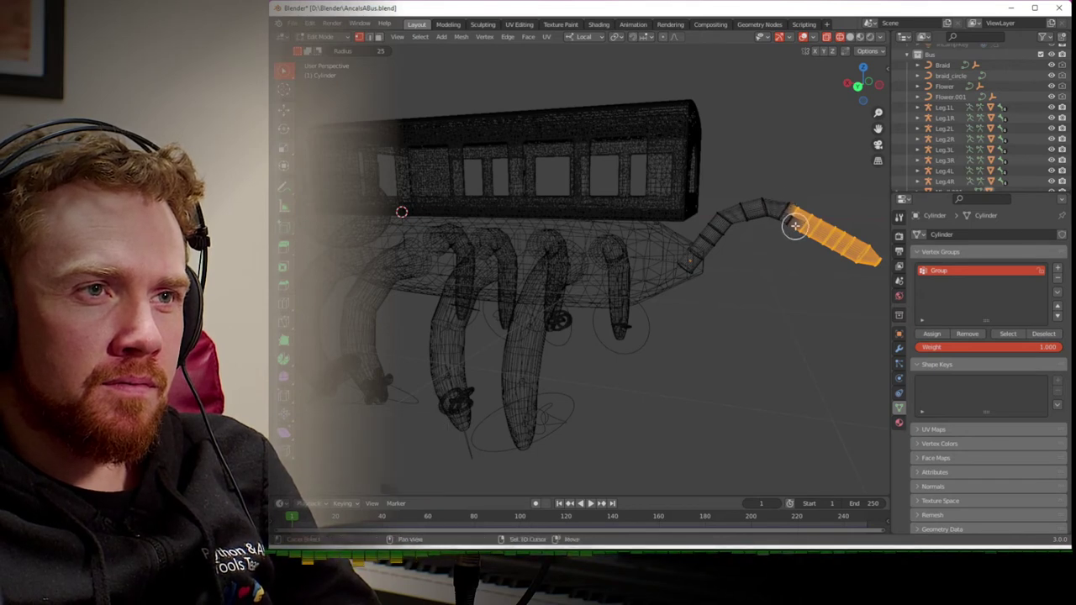
key("g")
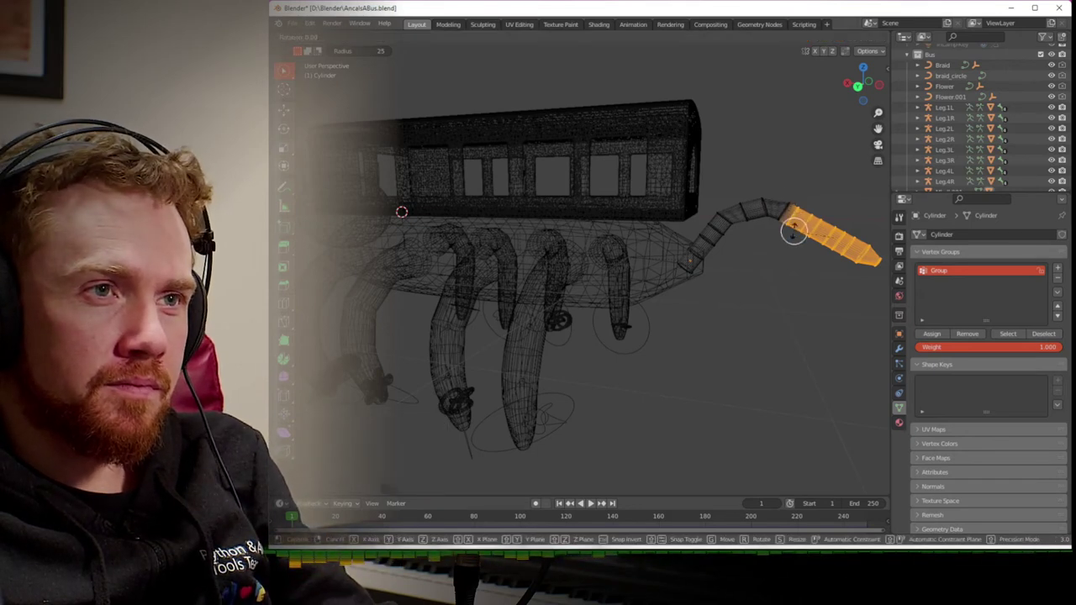
key("r")
left_click(795, 232)
key("g")
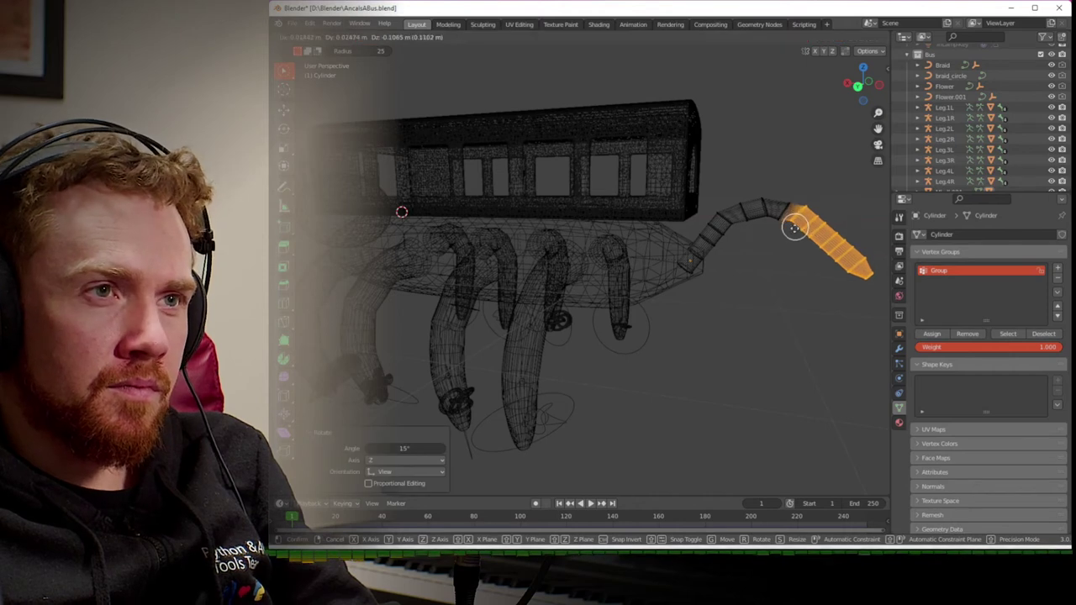
left_click(793, 237)
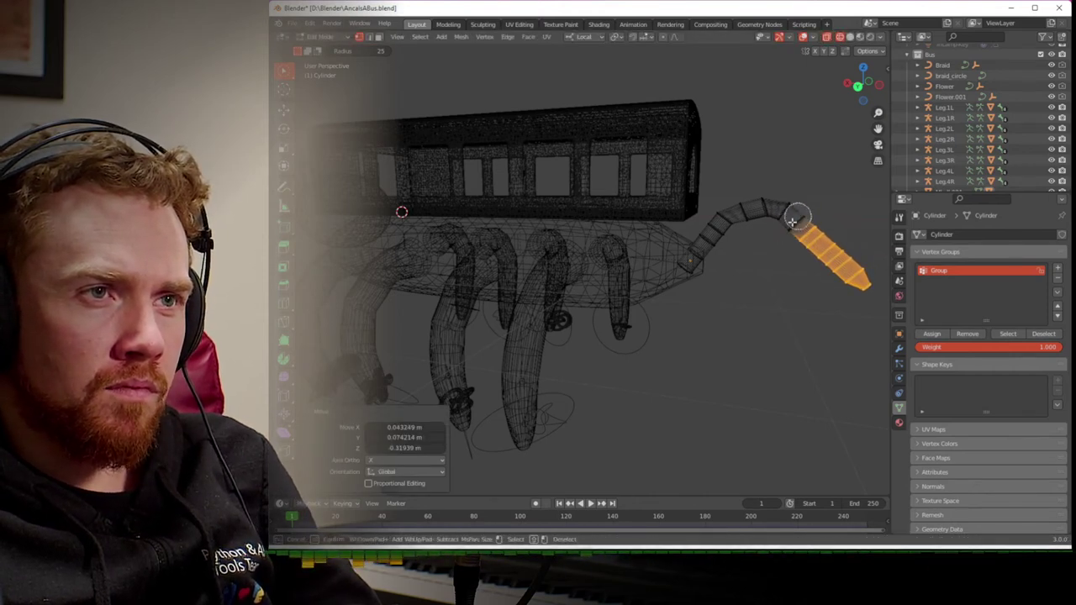
- Curl the tail tip further with more turns and shifts, ending with 9.54°, then leave Edit Mode
right_click(790, 228)
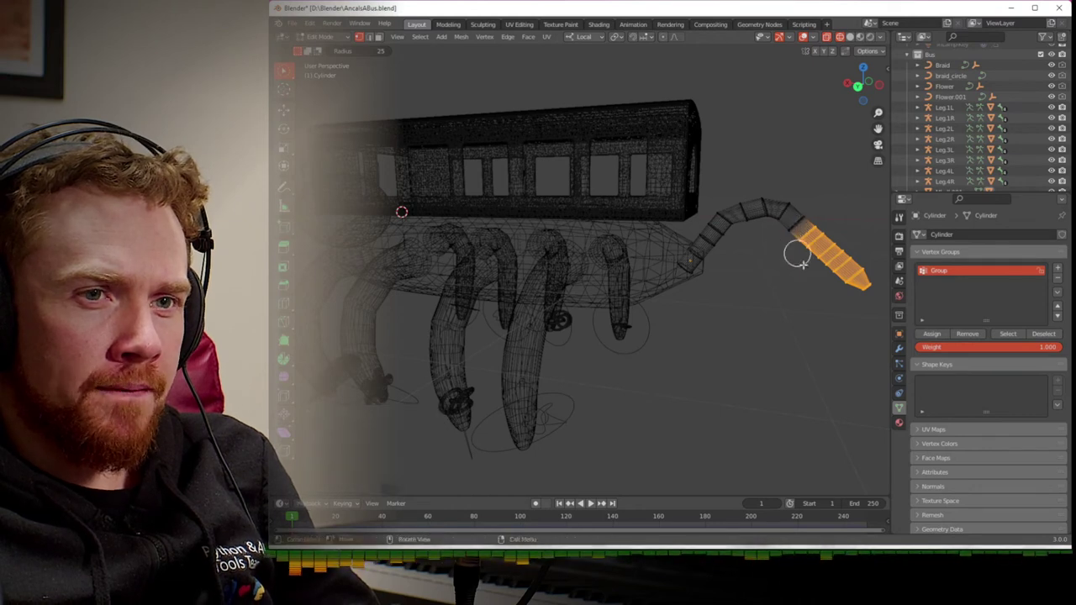
key("r")
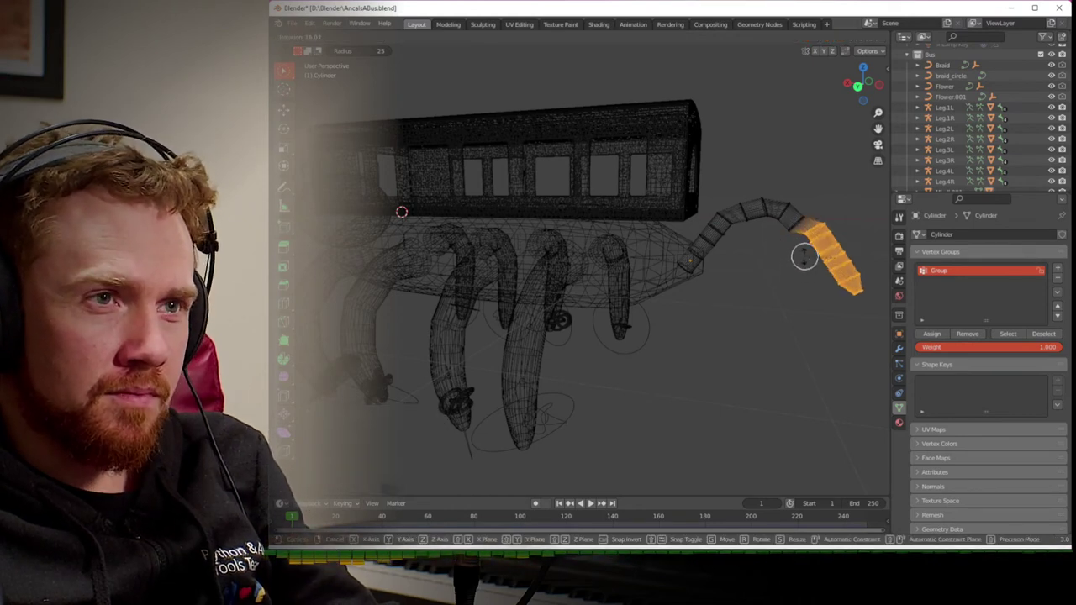
left_click(805, 256)
key("g")
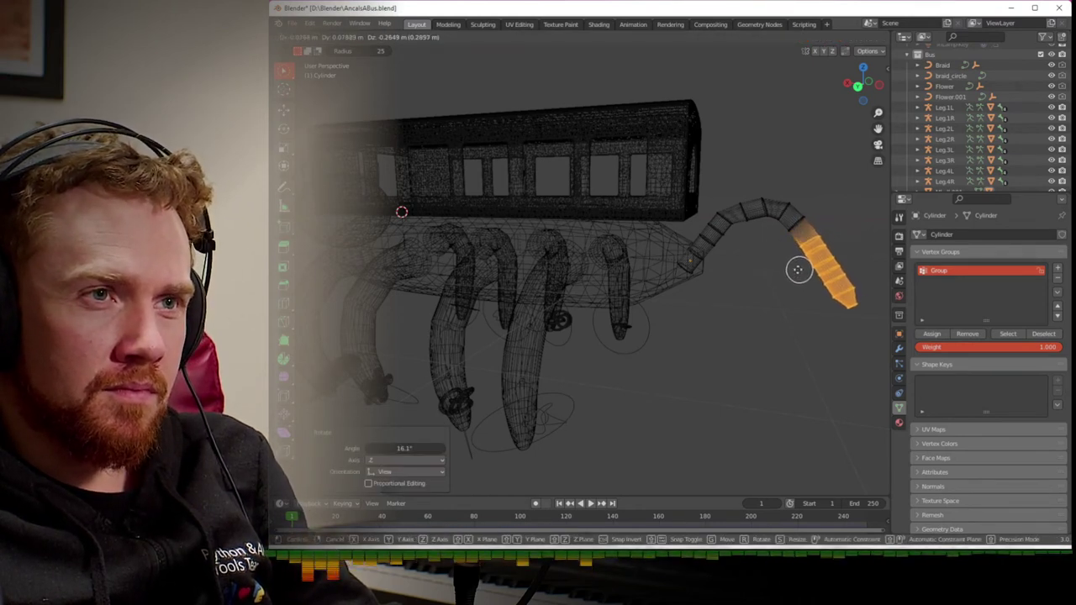
left_click(794, 270)
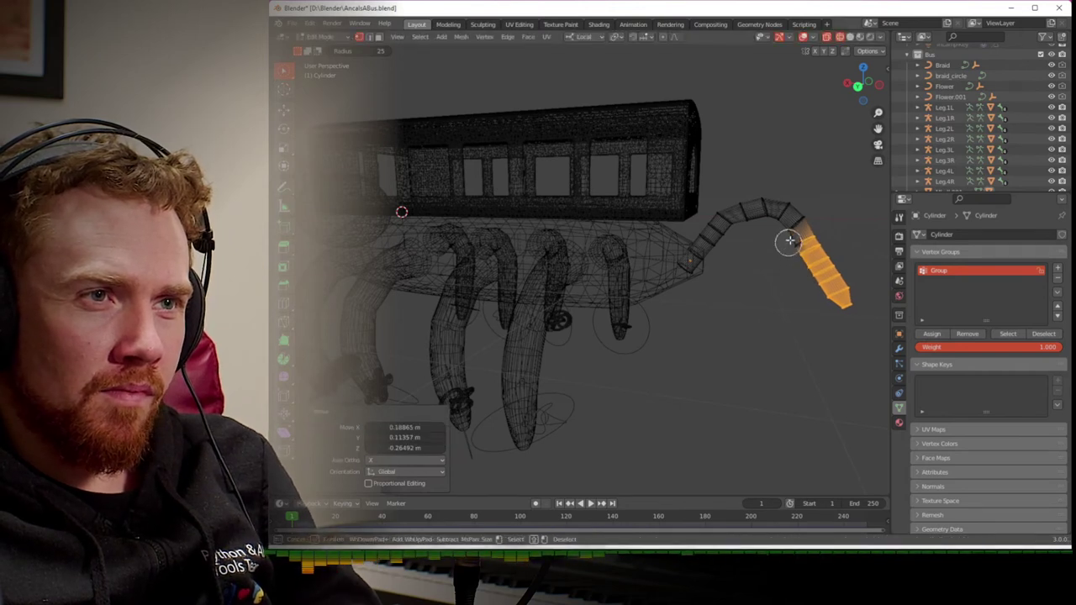
key("Escape")
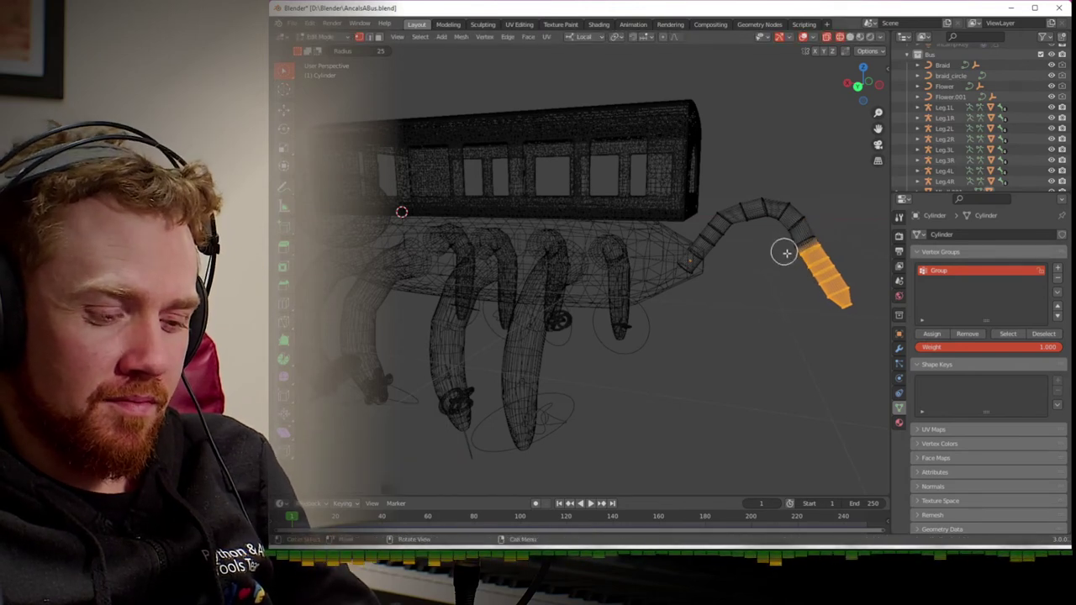
key("g")
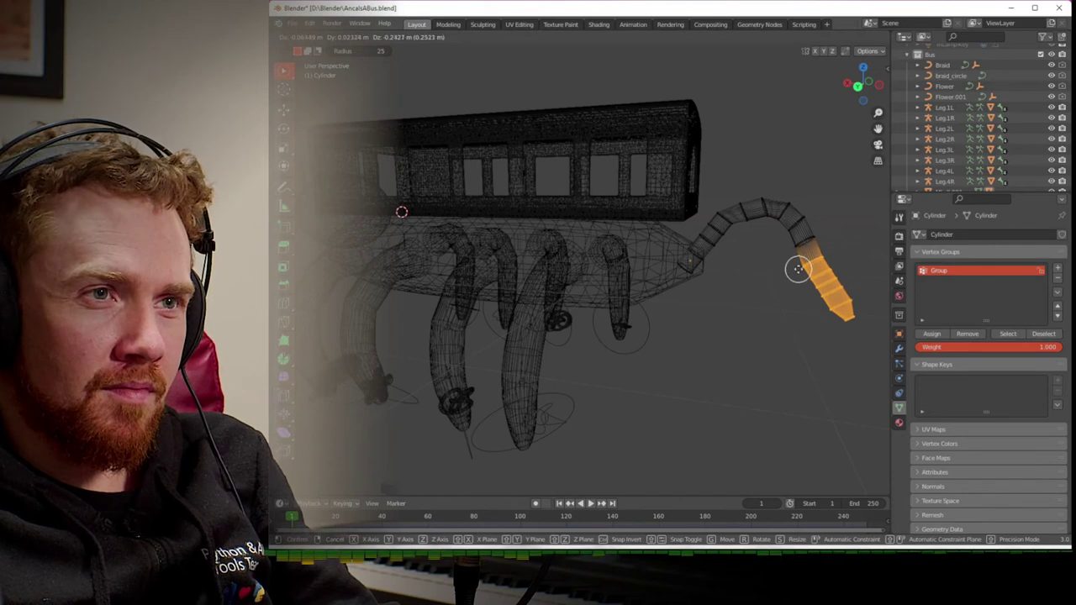
left_click(799, 269)
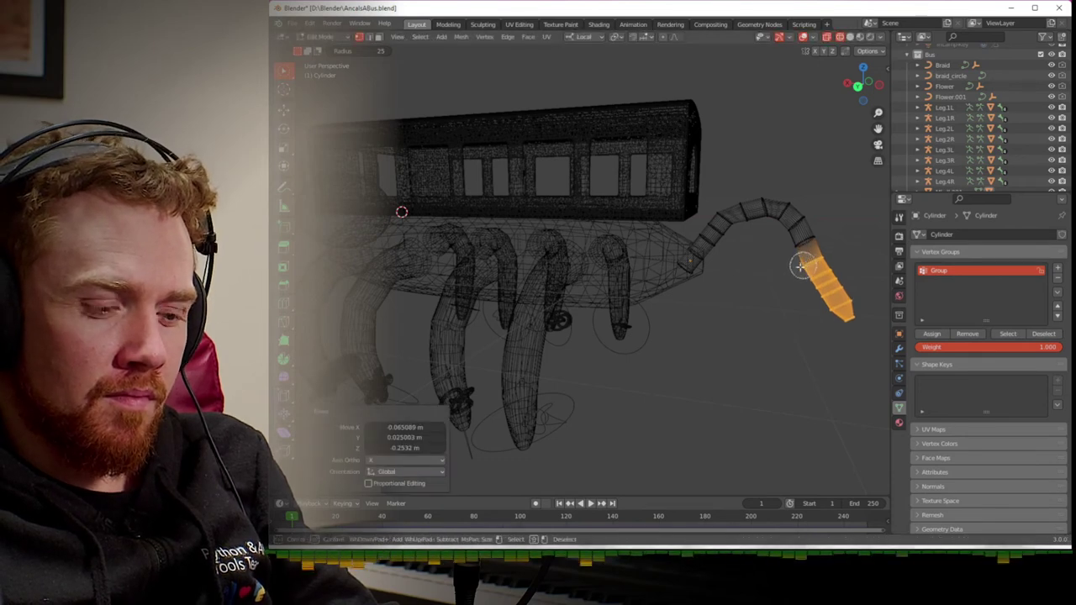
key("r")
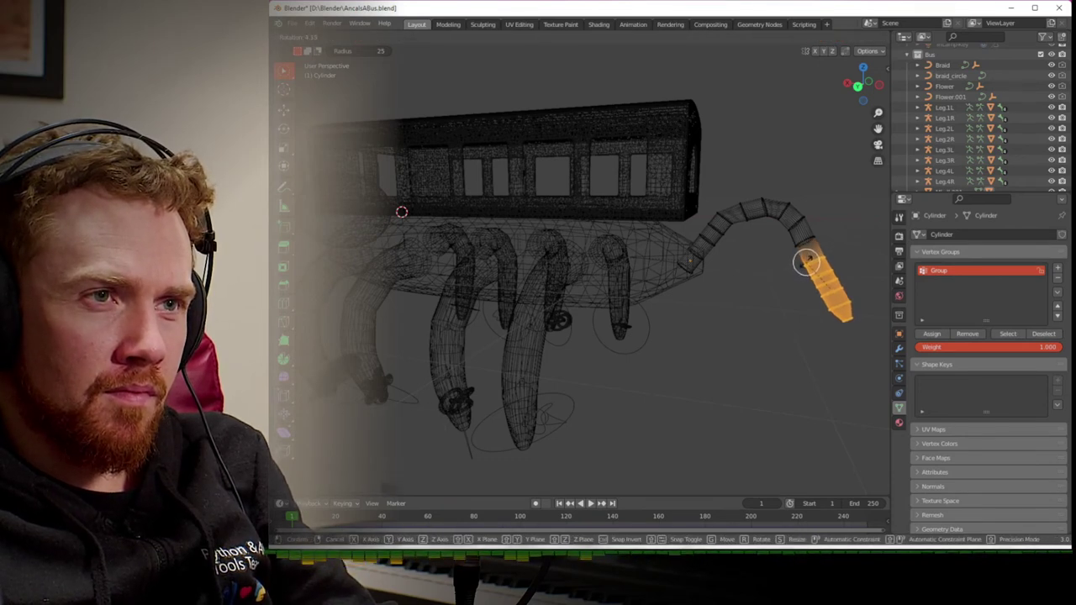
left_click(808, 262)
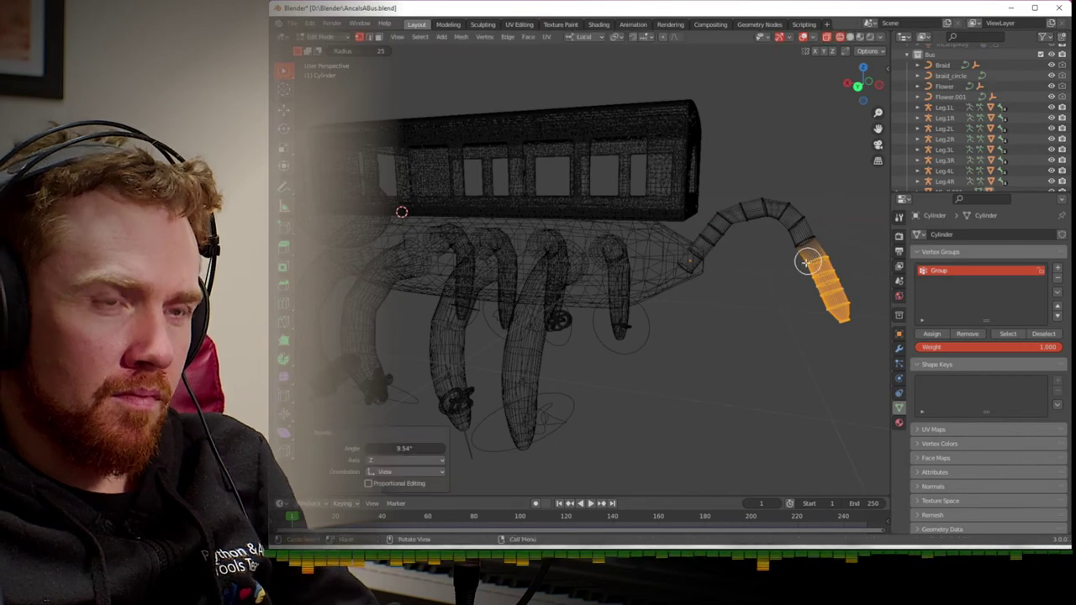
key("Tab")
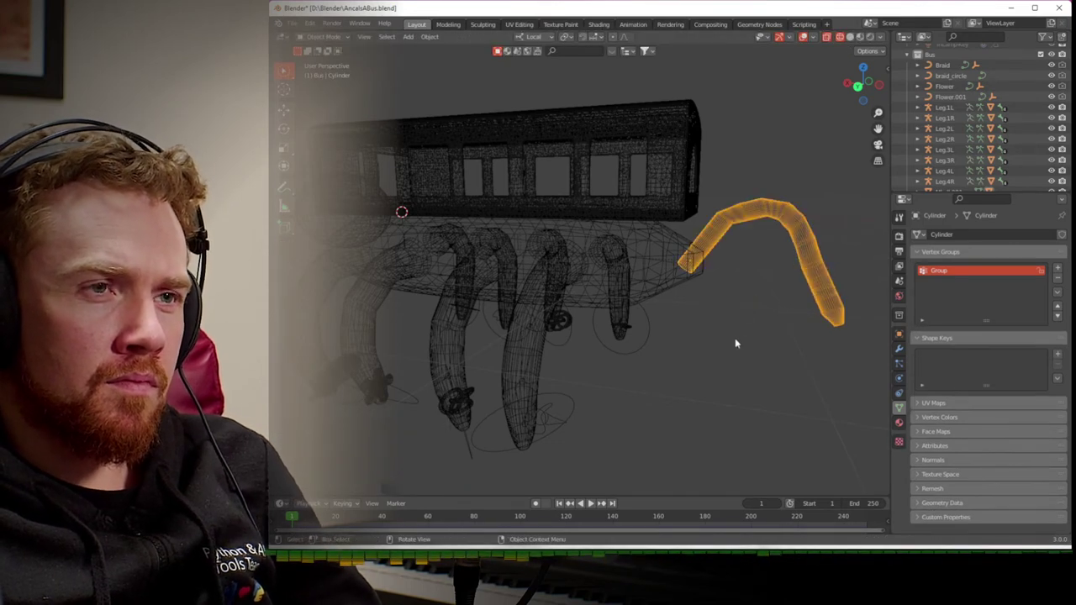
- Play the walk cycle, then render frame 242 through the scene camera
key("space")
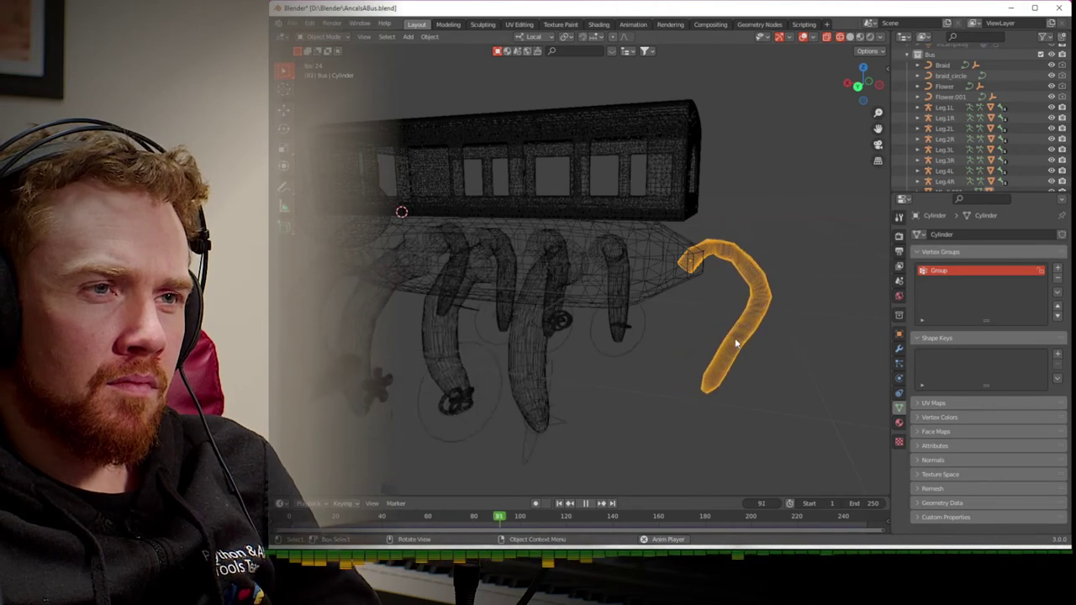
scroll(735, 338, "down", 3)
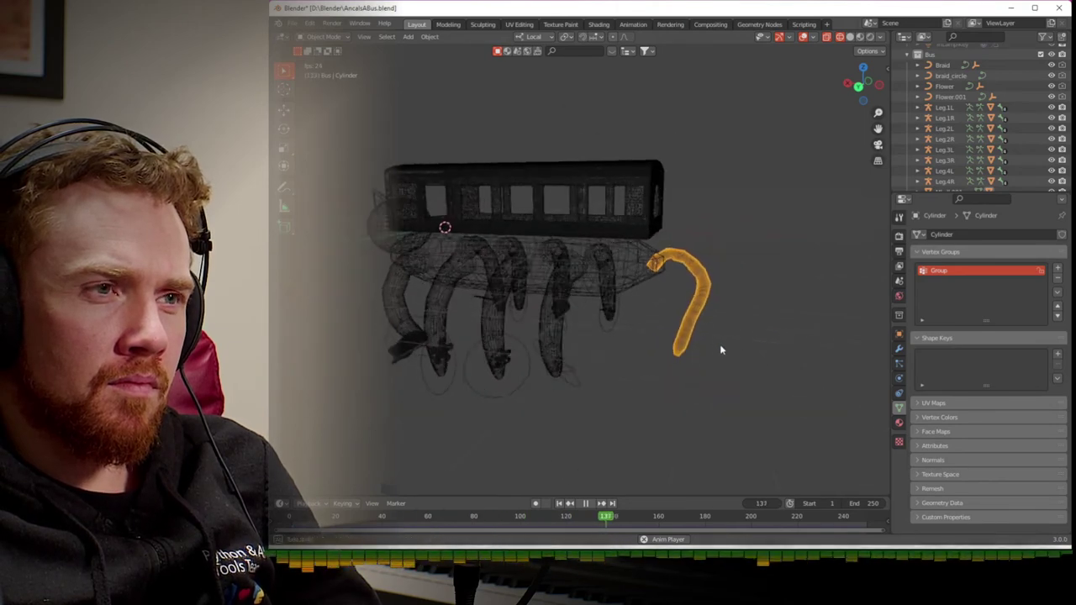
middle_click_drag(719, 349, 764, 338)
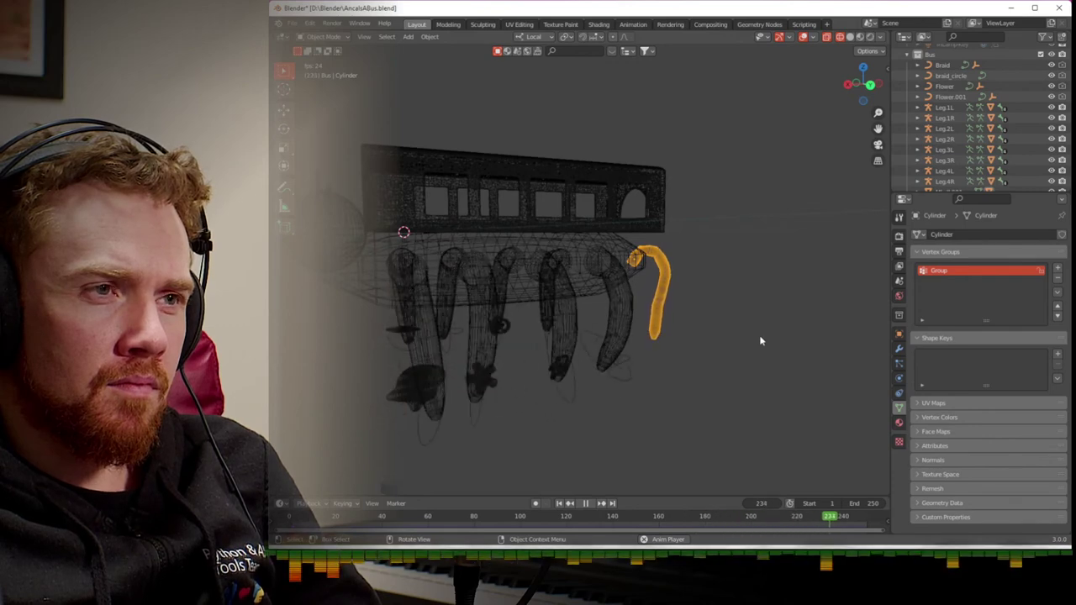
key("space")
middle_click_drag(591, 343, 711, 350)
scroll(722, 343, "down", 3)
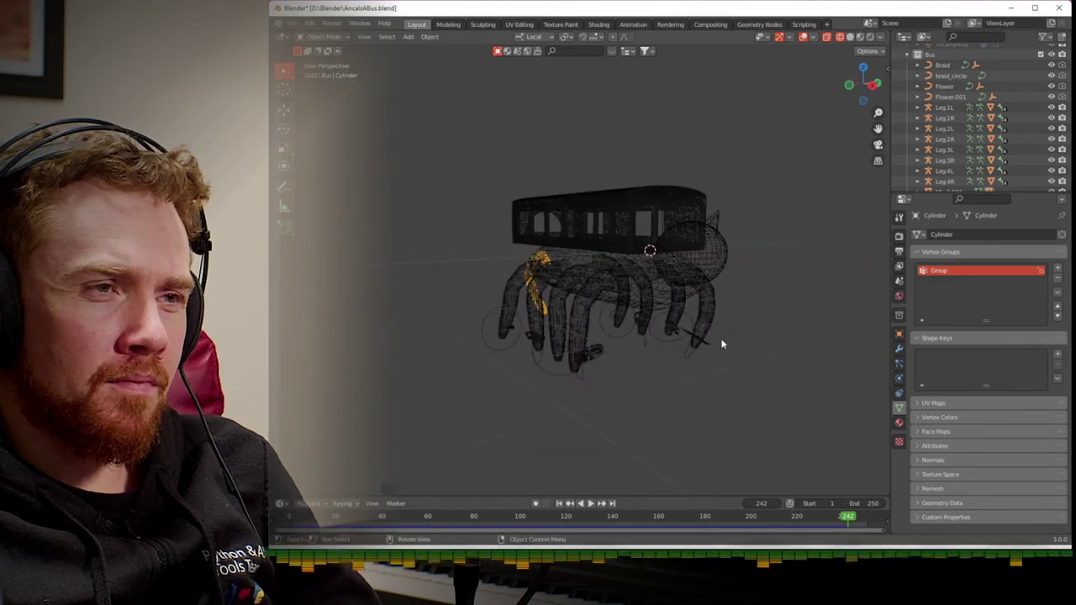
key("KP_0")
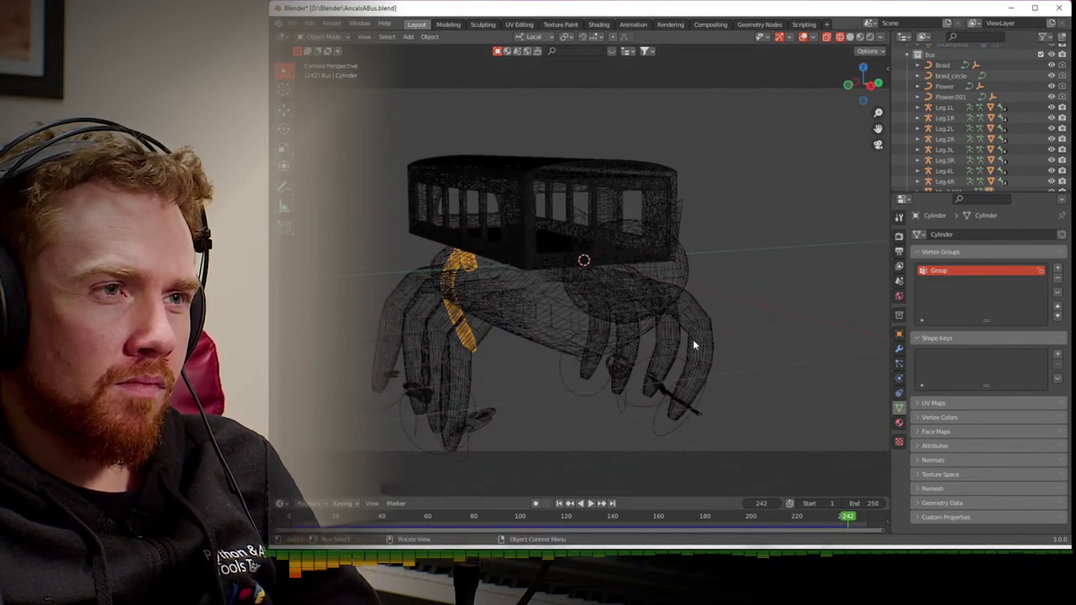
key("F12")
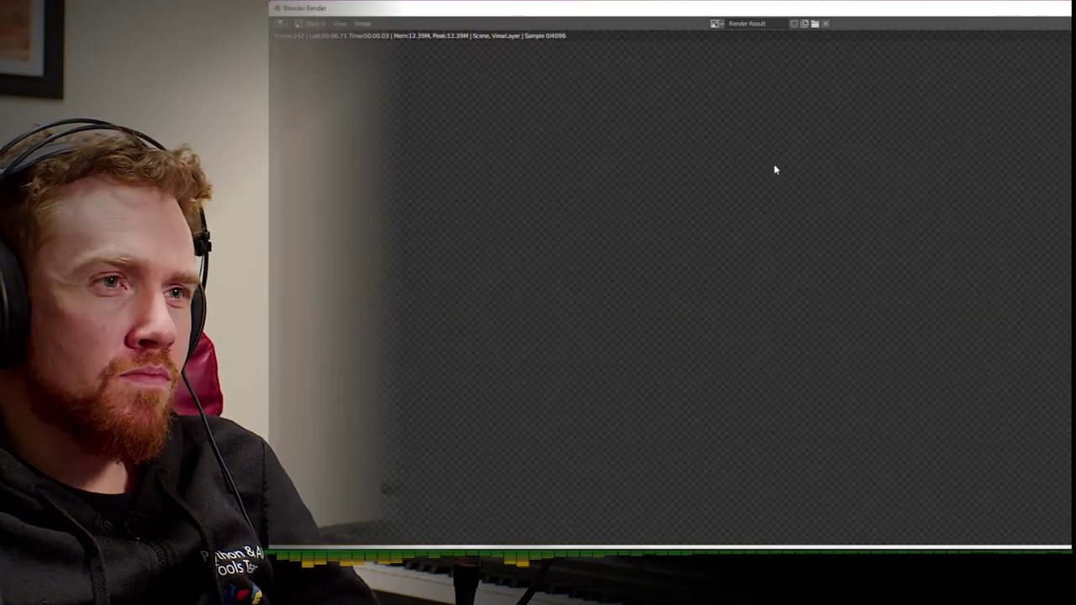
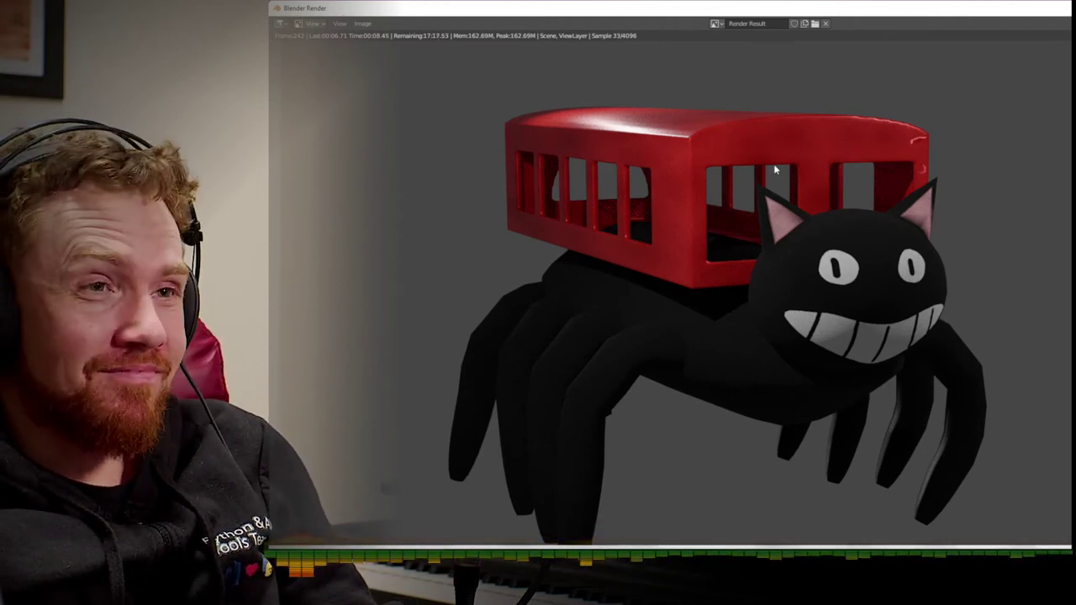
- Maximize the render window, then switch back to the main Blender scene window
double_click(767, 11)
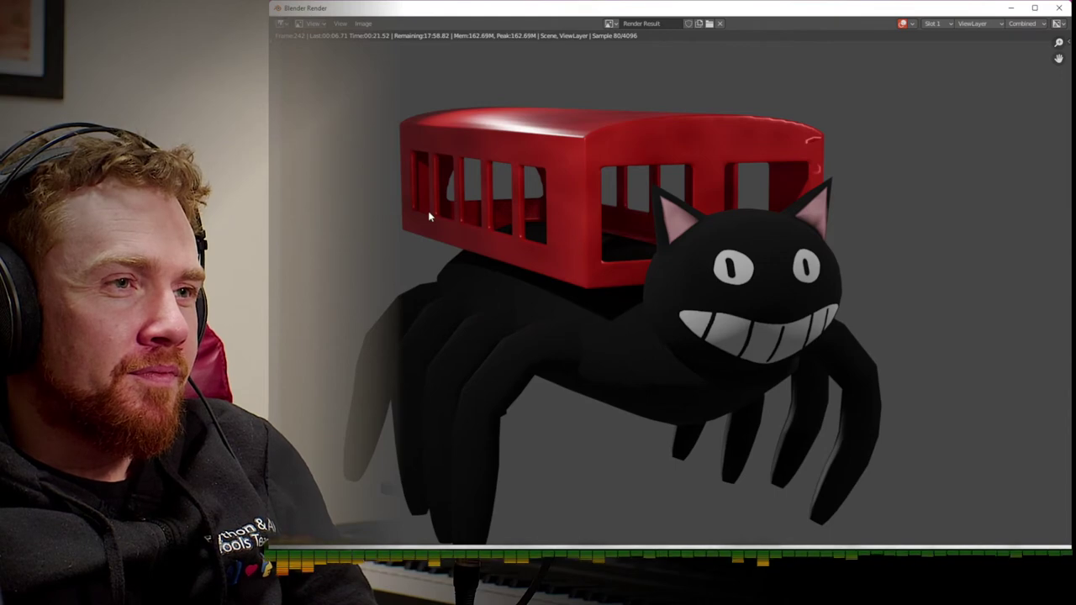
key("alt+Tab")
left_click(510, 210)
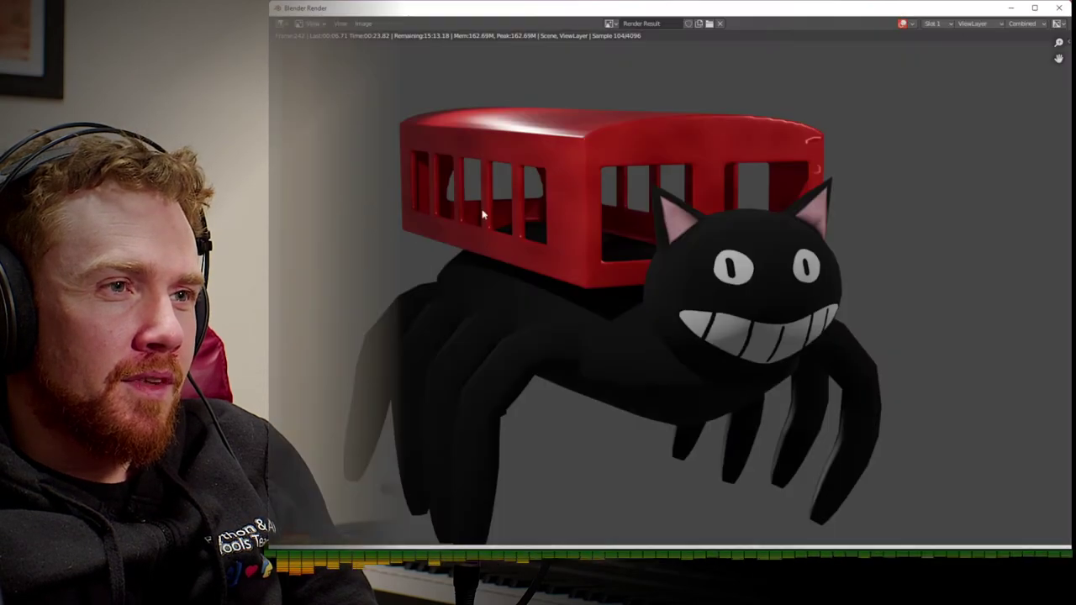
key("alt+Tab")
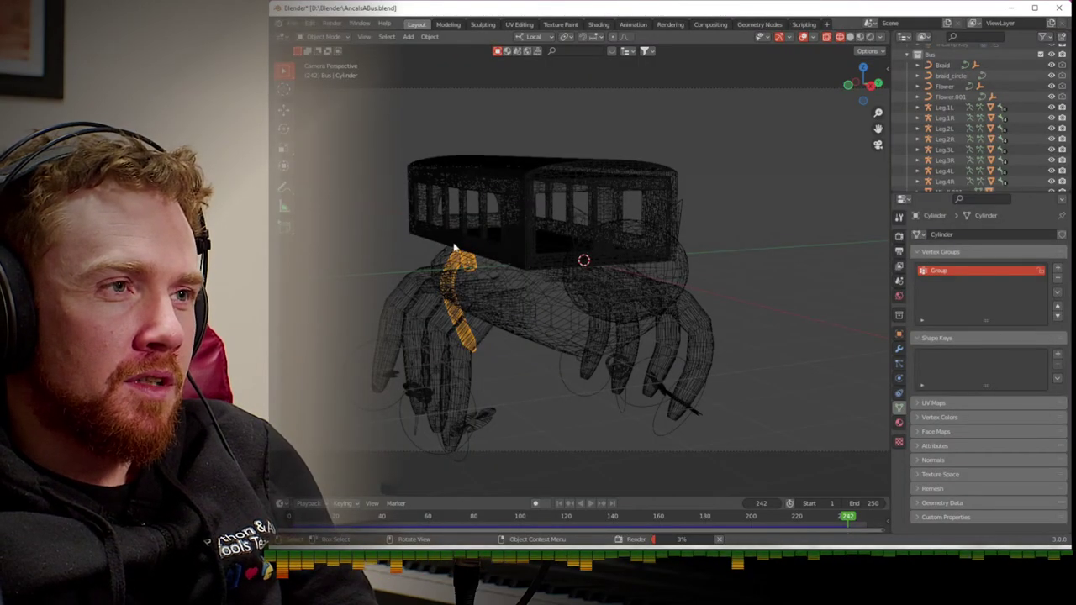
- Select the bus body and frame it in a centred Front Orthographic view
left_click(428, 237)
left_click(423, 230)
left_click(426, 229)
middle_click_drag(715, 163, 801, 154)
scroll(799, 156, "up", 6)
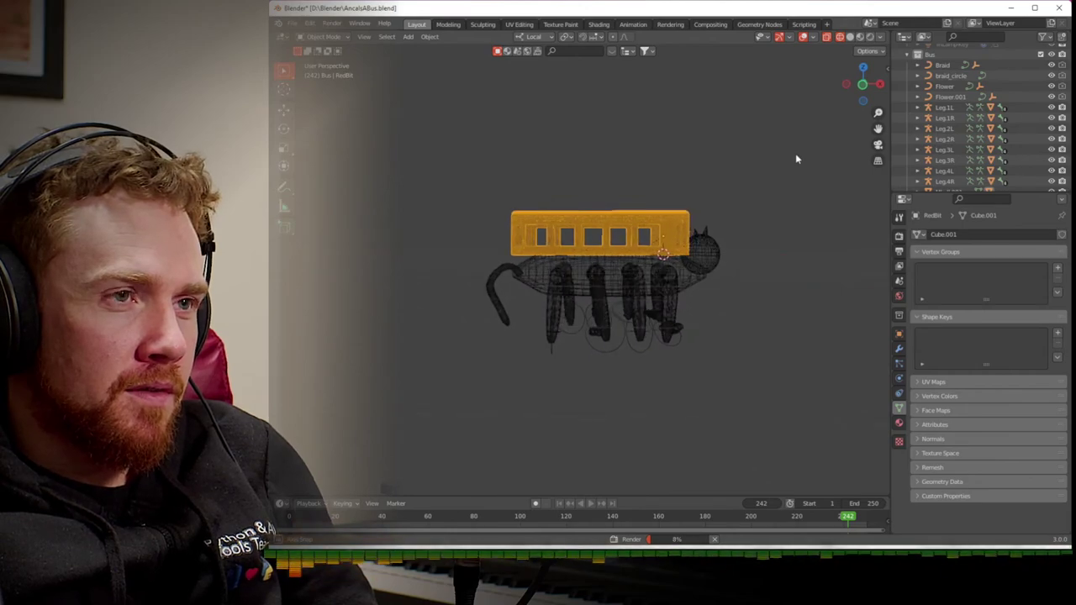
middle_click_drag(778, 165, 793, 101)
scroll(779, 192, "down", 2)
left_click(864, 89)
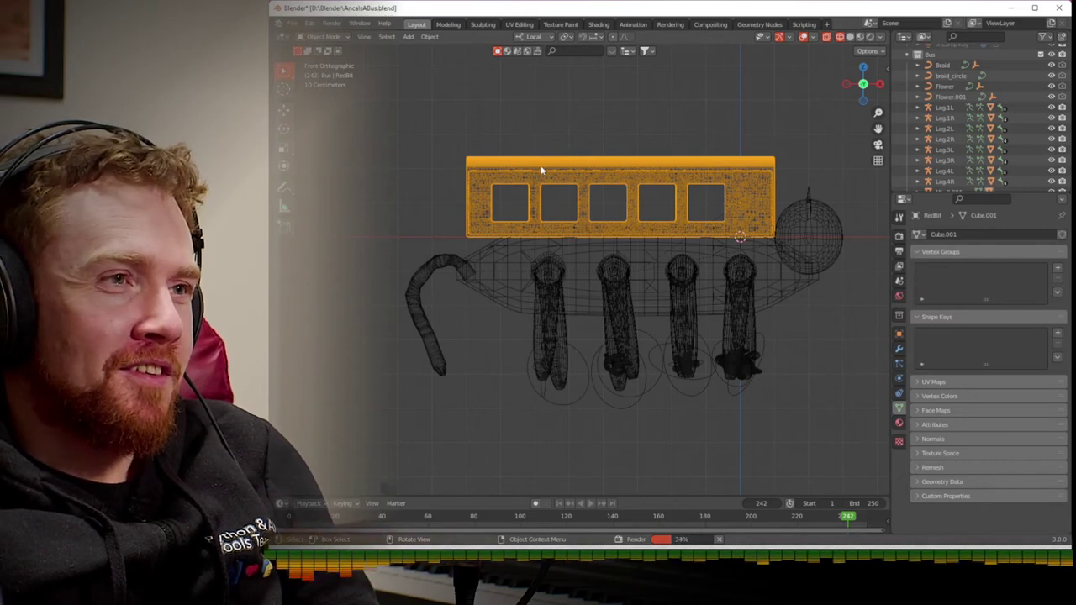
scroll(540, 171, "up", 2)
middle_click_drag(540, 171, 567, 226, "shift")
- Save the project as AncalsABus.blend and enter 'bus seat' in the BlenderKit search
key("ctrl+s")
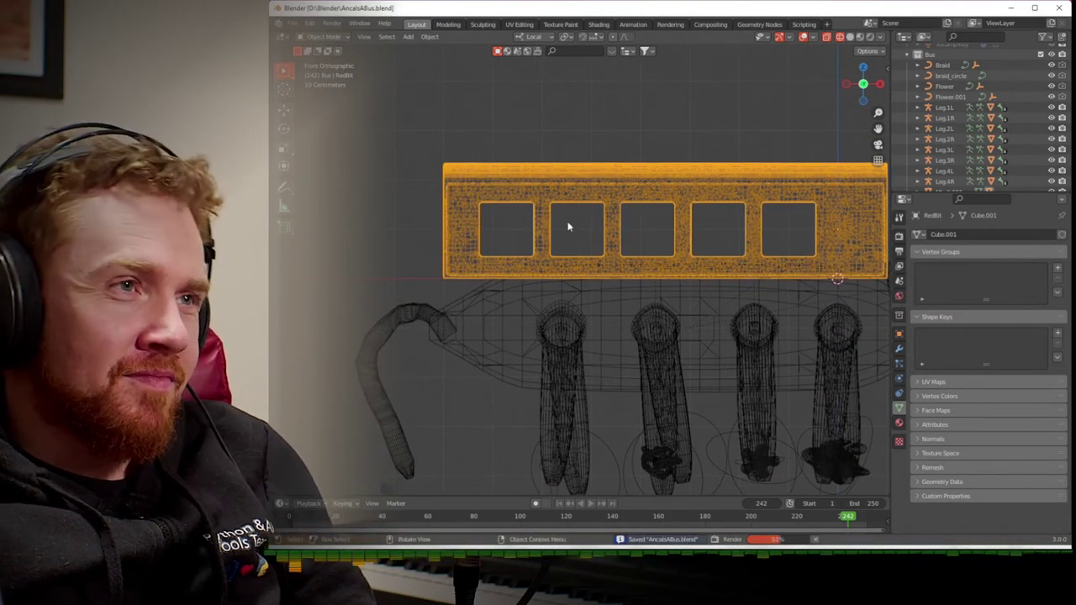
left_click(566, 51)
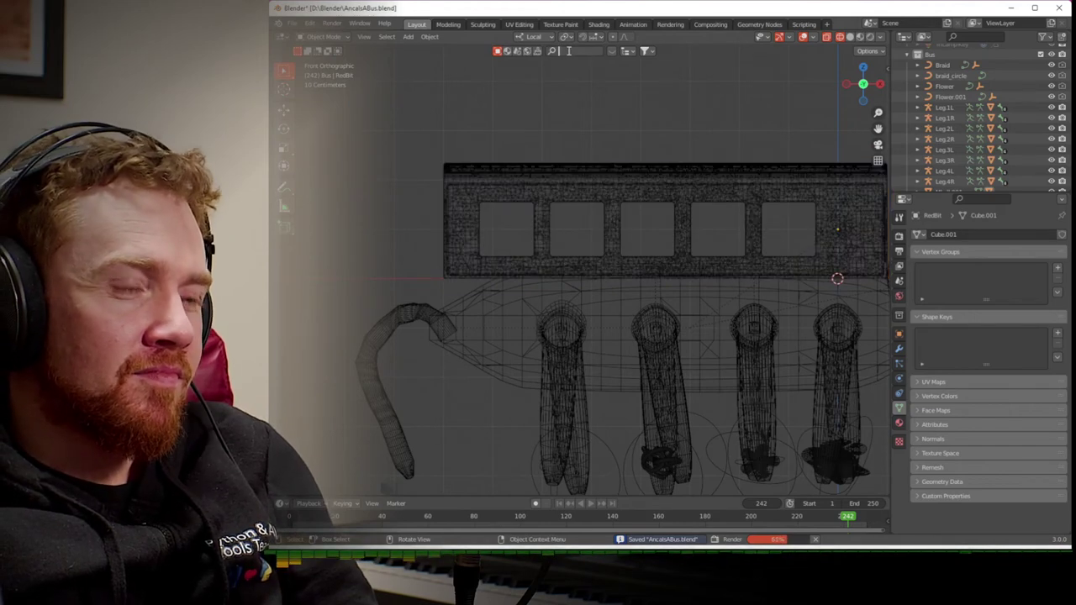
type("bus")
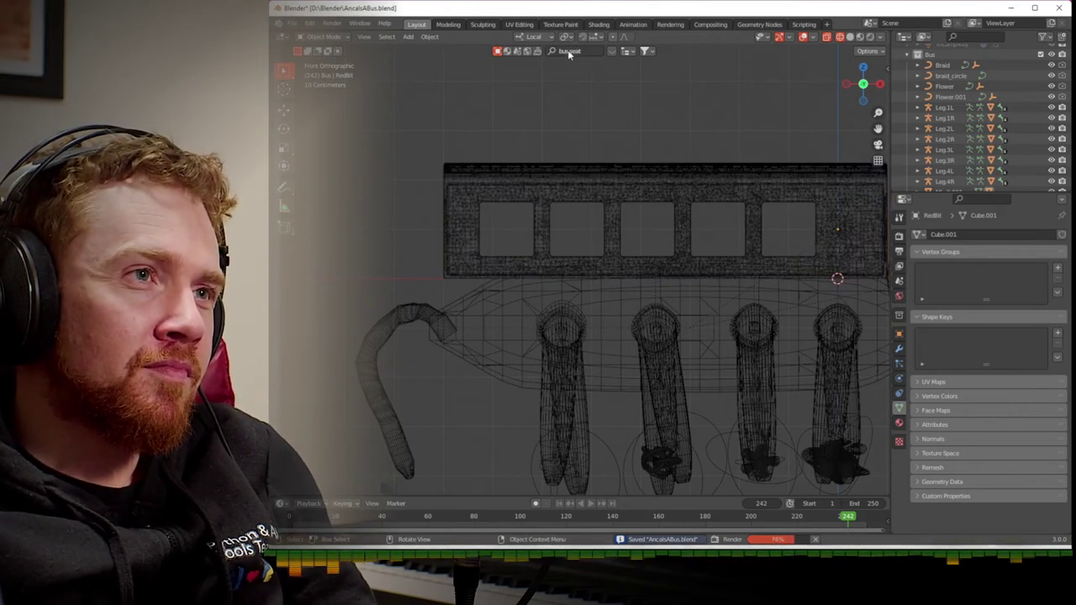
type(" seat")
- Run the 'bus seat' BlenderKit search and page through the 678 results
key("Return")
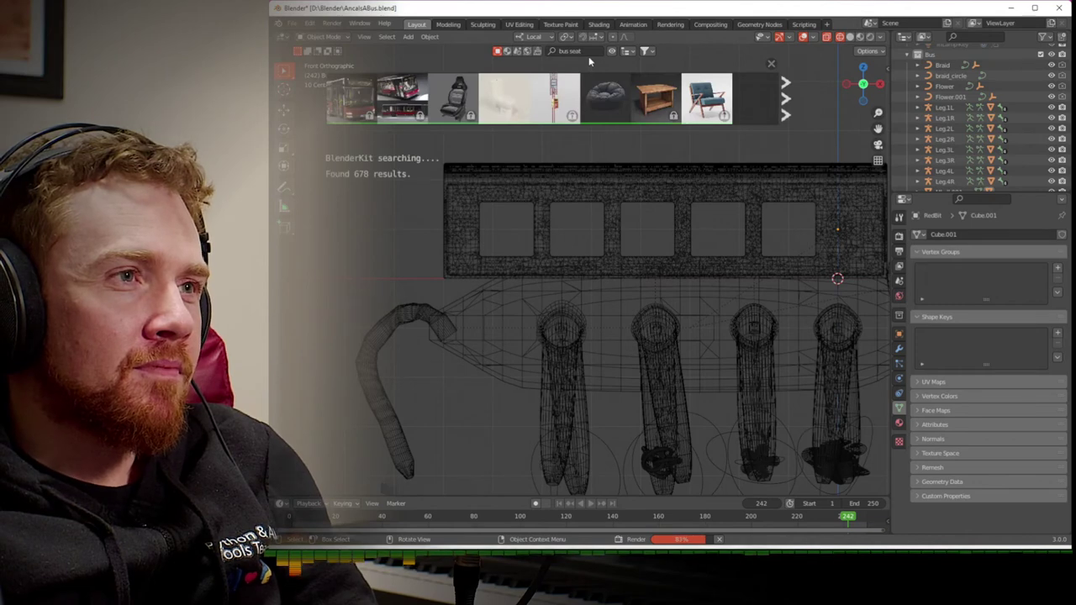
left_click(785, 99)
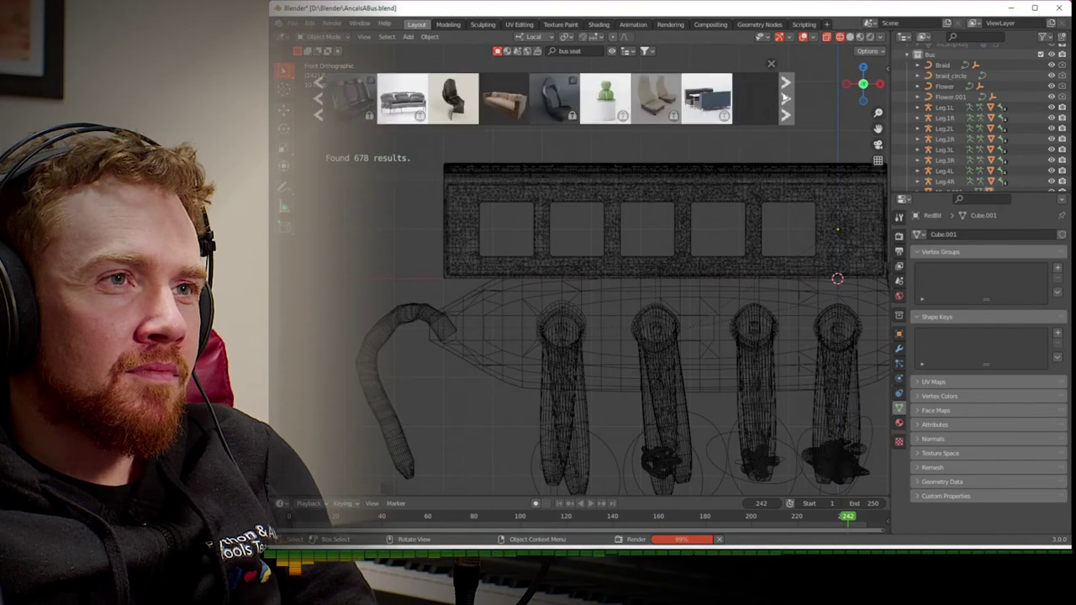
left_click(785, 99)
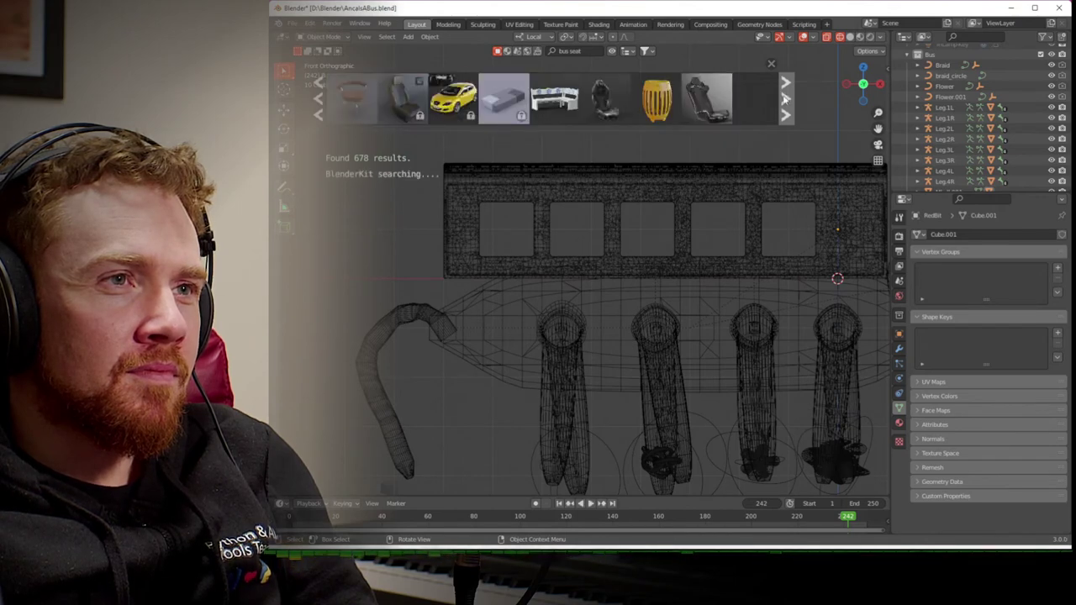
mouse_move(704, 110)
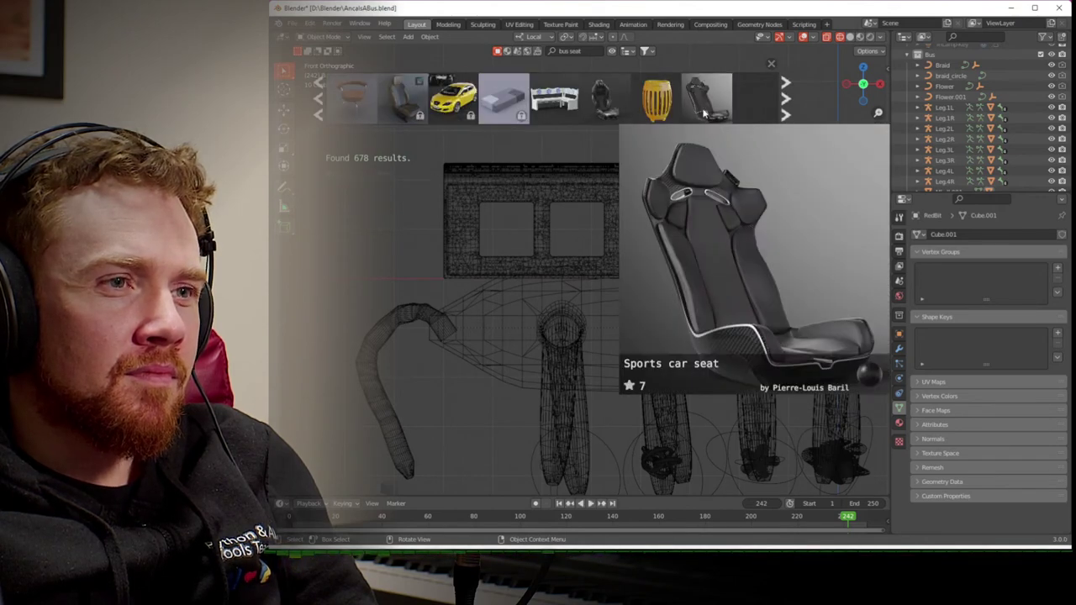
mouse_move(613, 114)
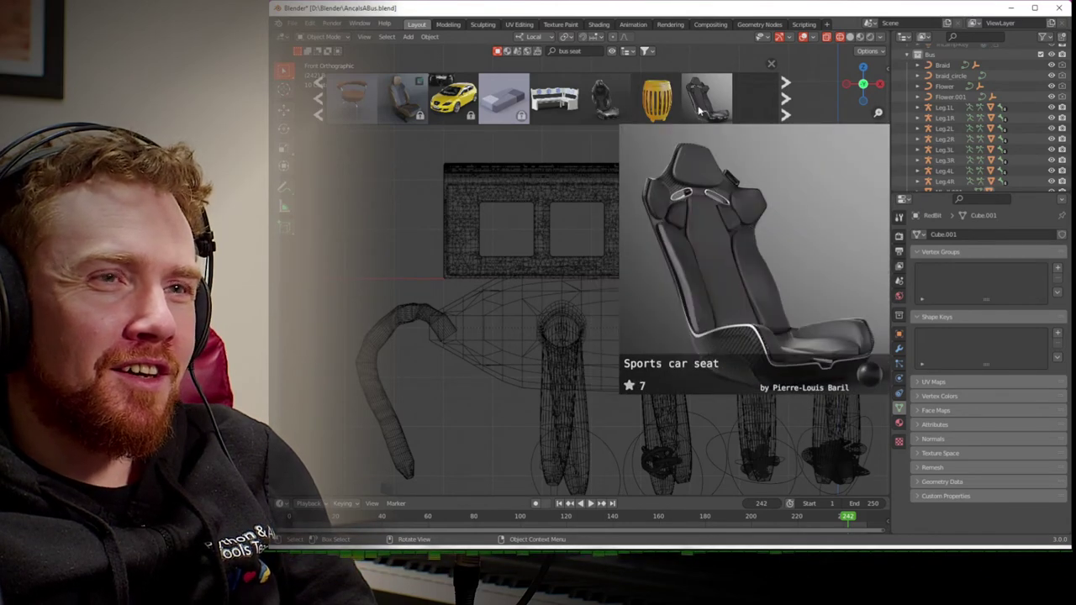
left_click(786, 99)
left_click(786, 99)
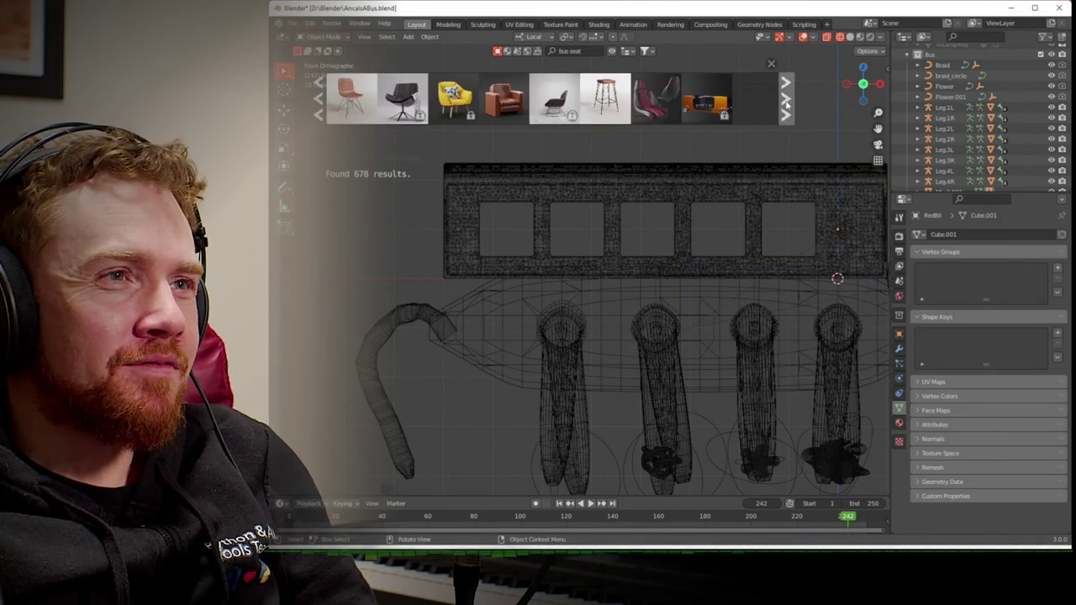
left_click(786, 99)
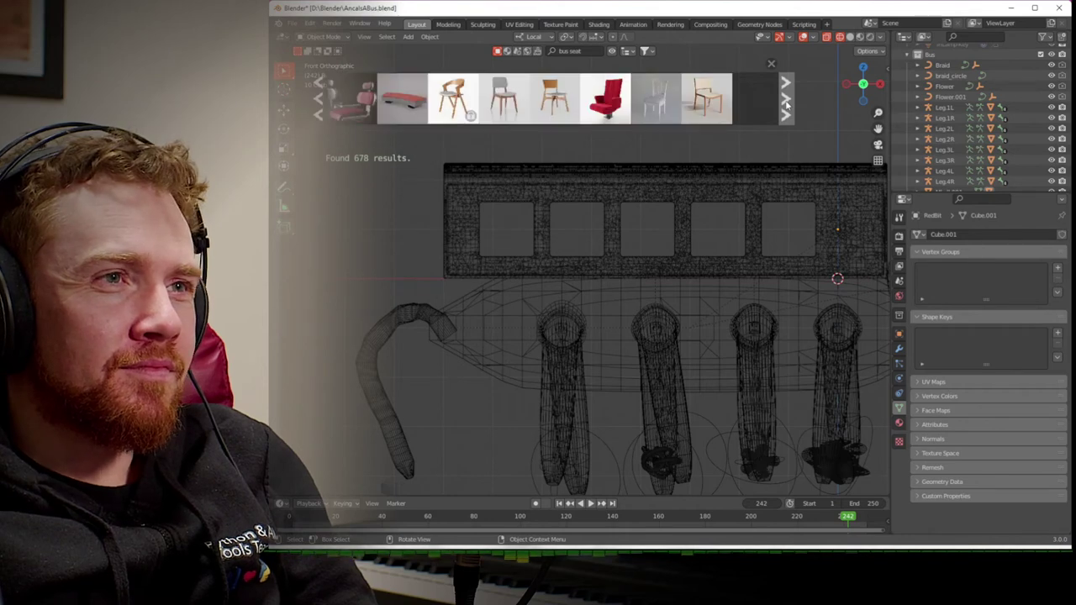
left_click(786, 99)
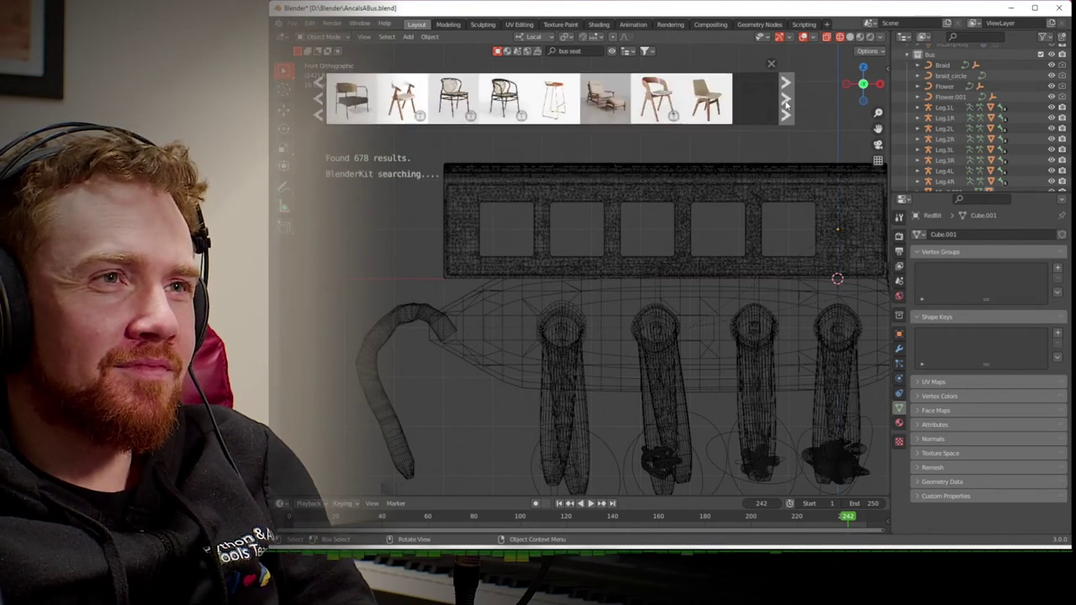
left_click(786, 99)
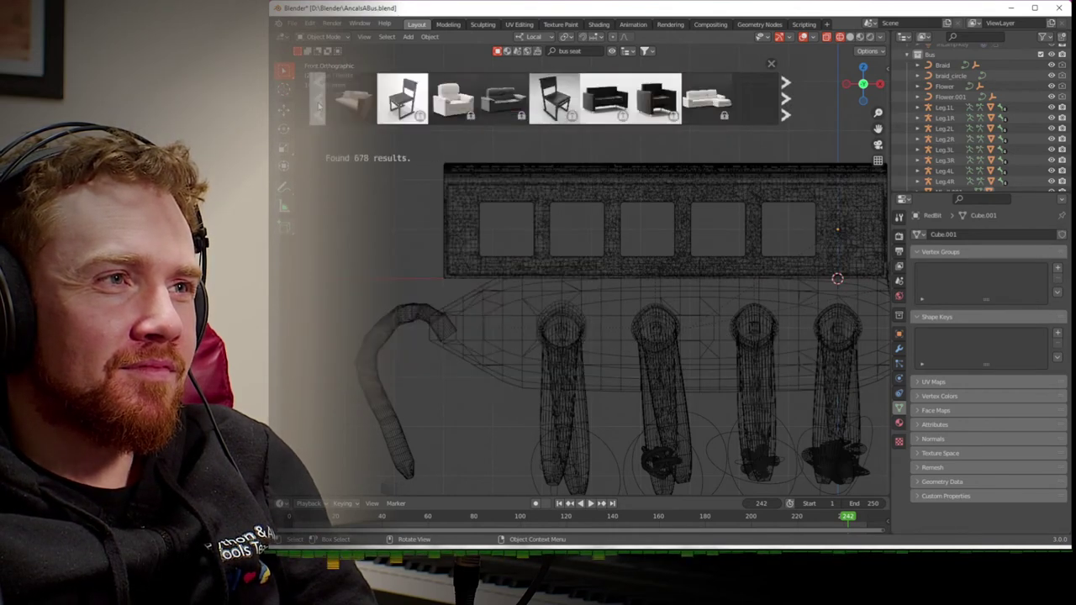
left_click(786, 99)
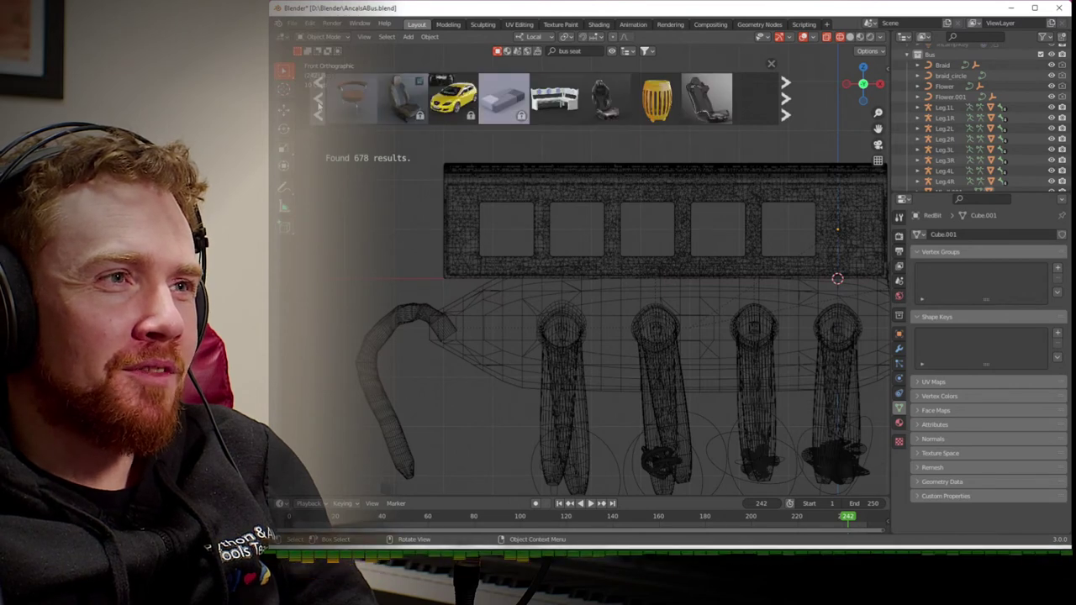
- Download the Sports car seat asset into the scene and close the asset bar
mouse_move(712, 99)
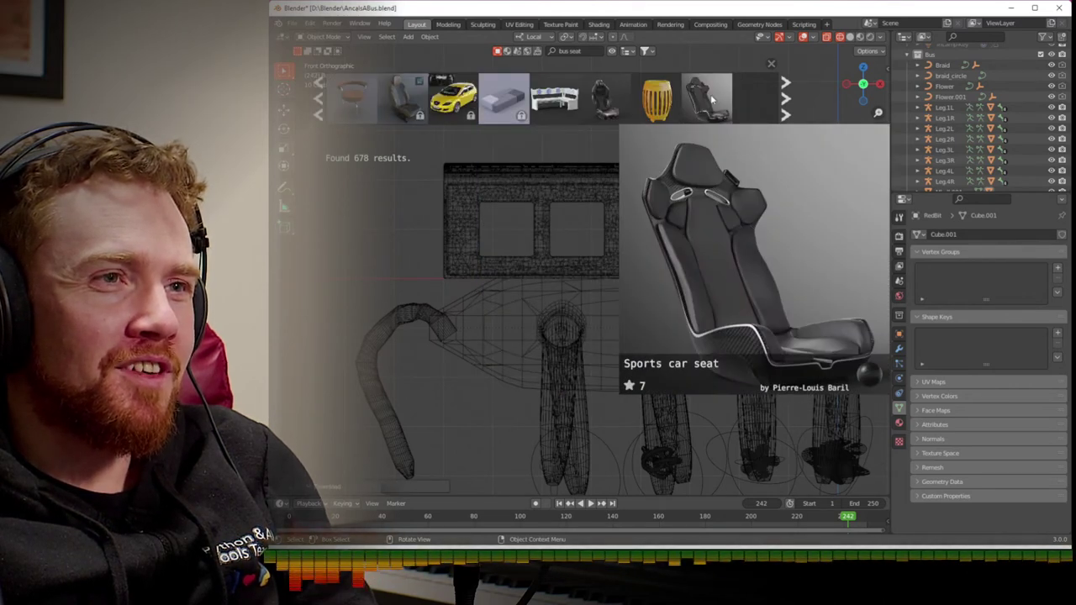
left_click(712, 99)
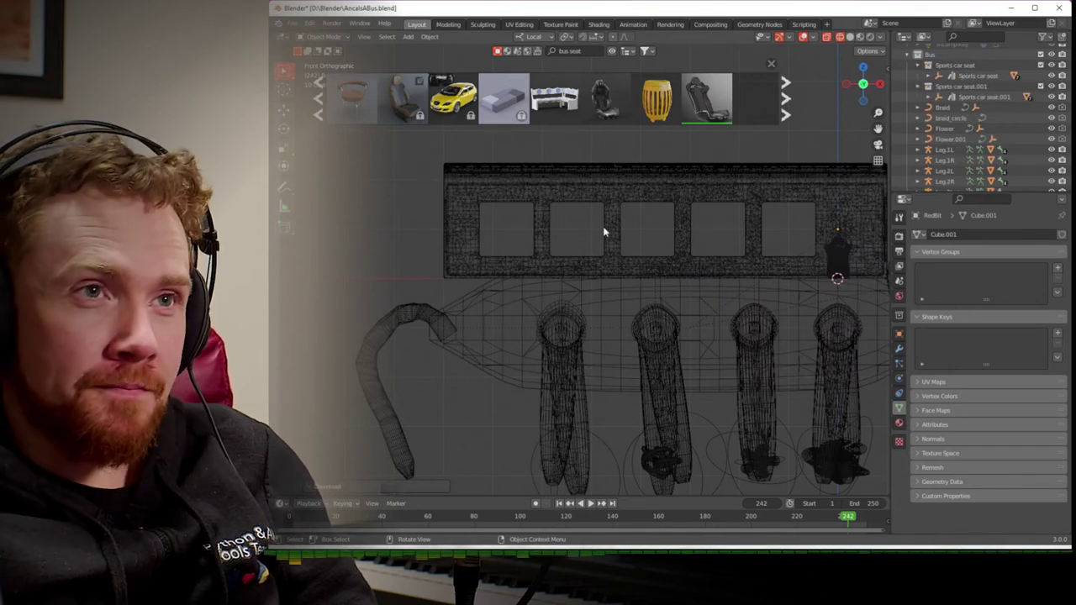
left_click(771, 63)
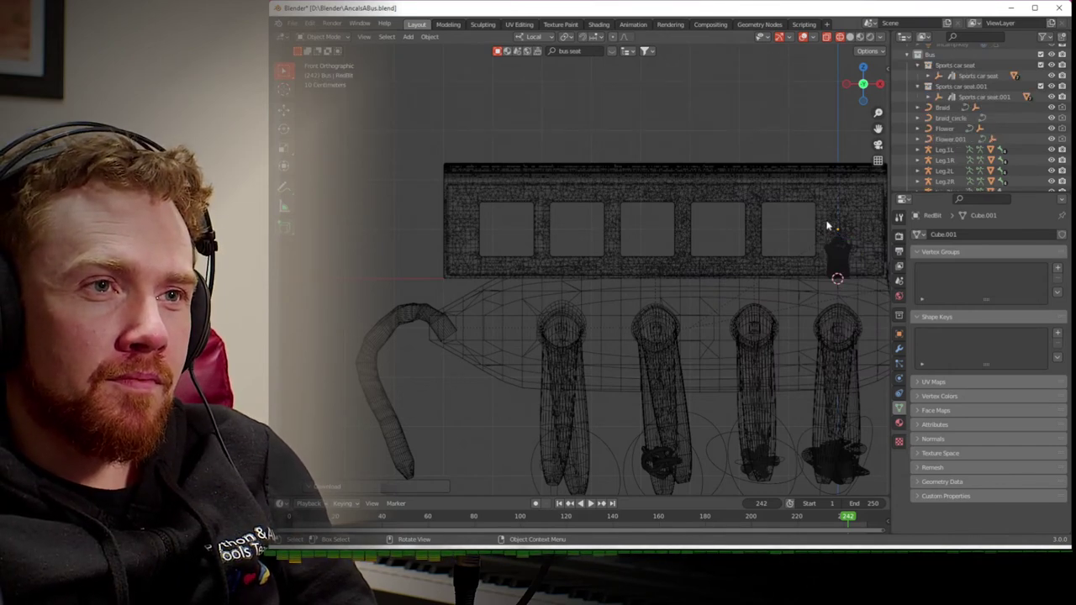
- In Top view, delete the duplicate Sports car seat.001 collection from the Outliner
middle_click_drag(789, 199, 663, 280)
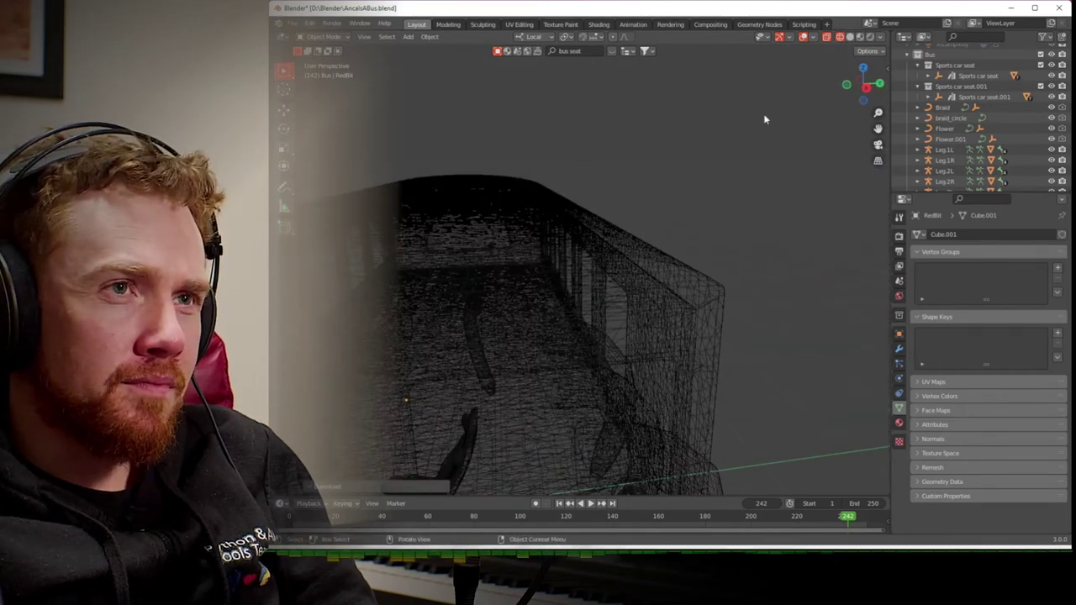
left_click(857, 80)
middle_click_drag(841, 258, 730, 215, "shift")
left_click(735, 308)
left_click(734, 319)
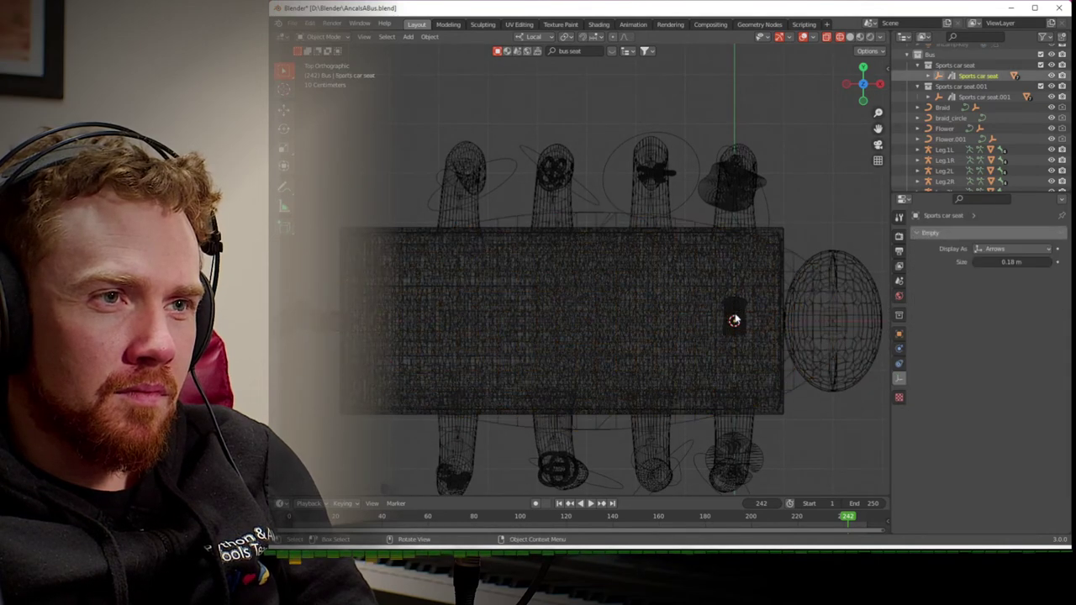
left_click(737, 321)
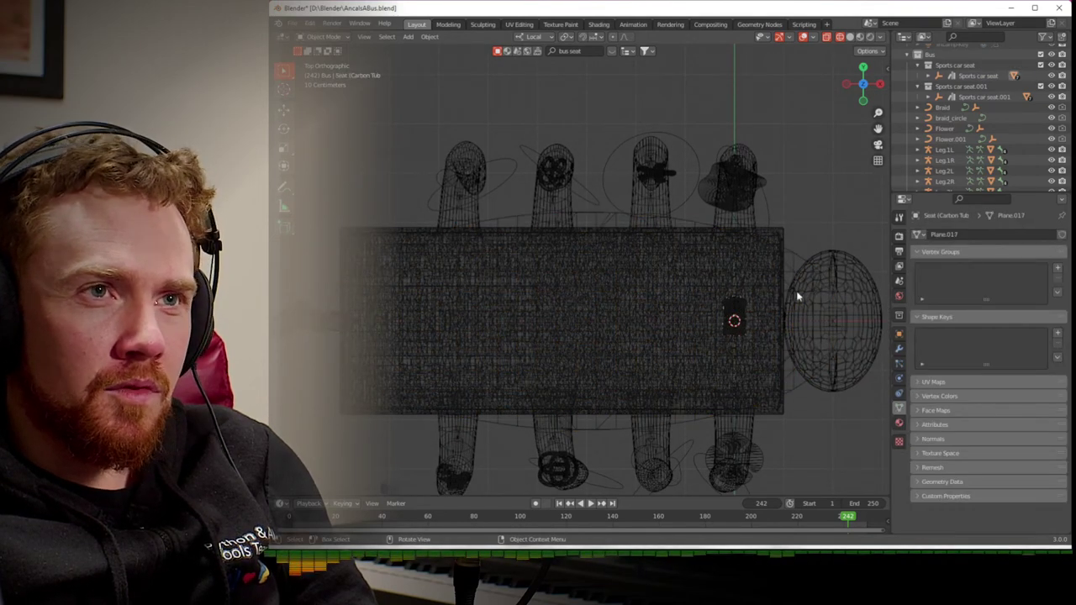
left_click(962, 97)
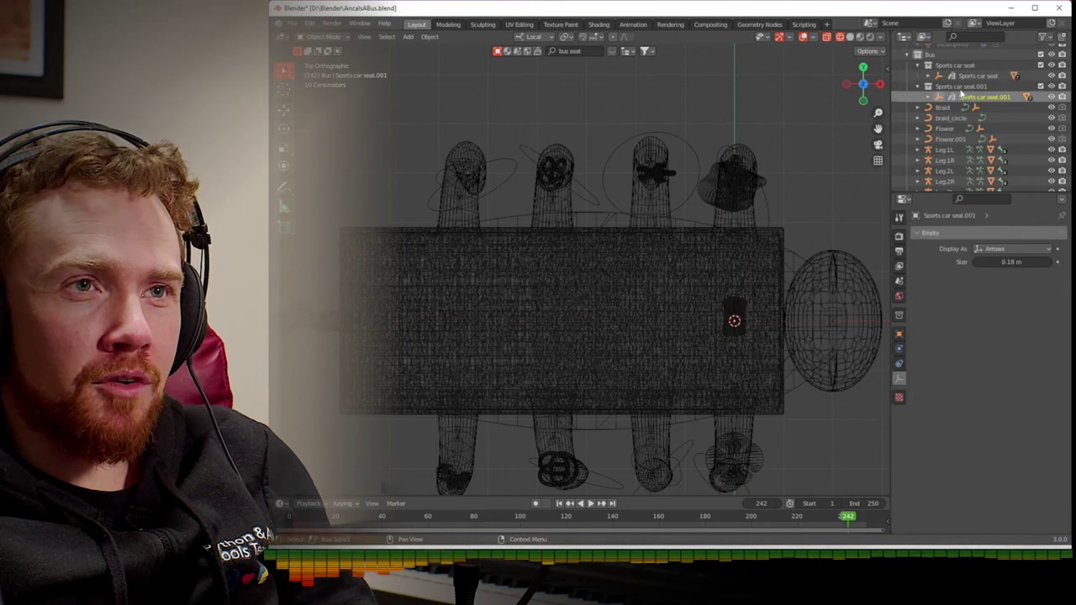
key("x")
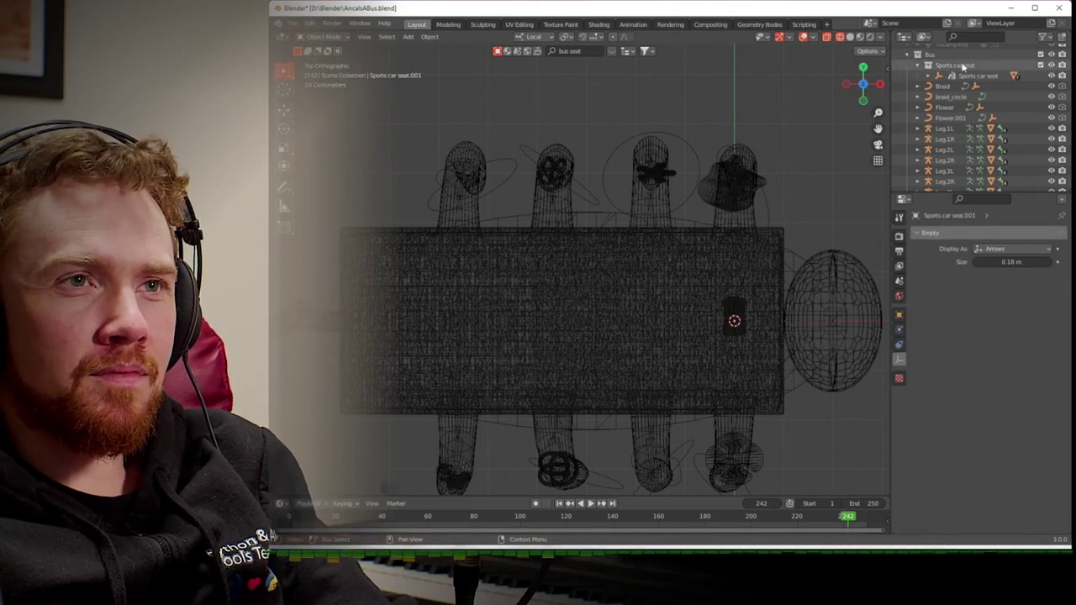
- Rotate the Sports car seat −90° about Z and view it inside the bus
left_click(966, 75)
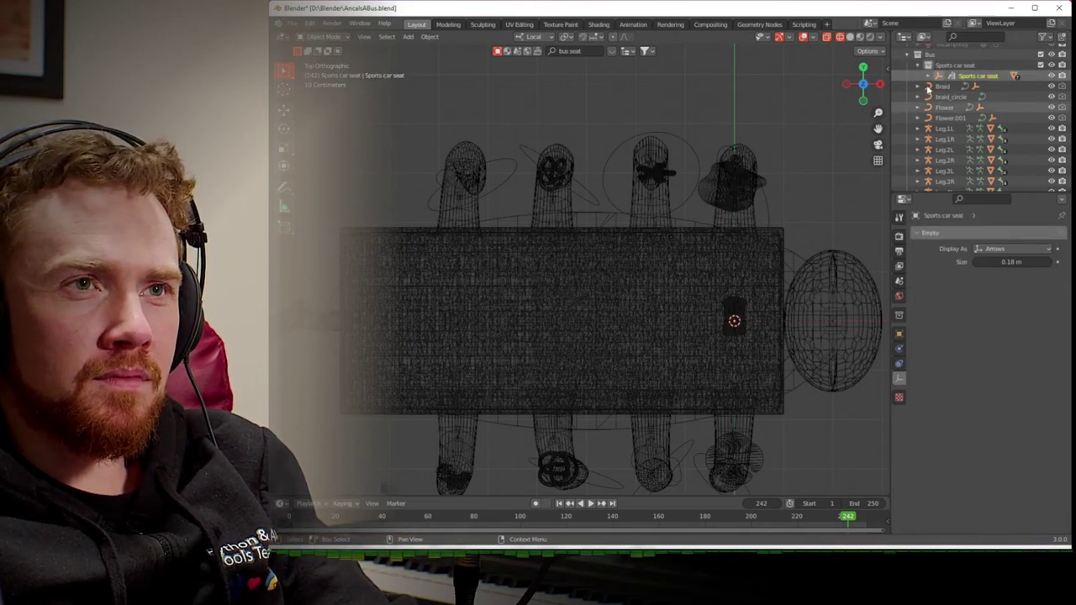
left_click(931, 76)
left_click(933, 79)
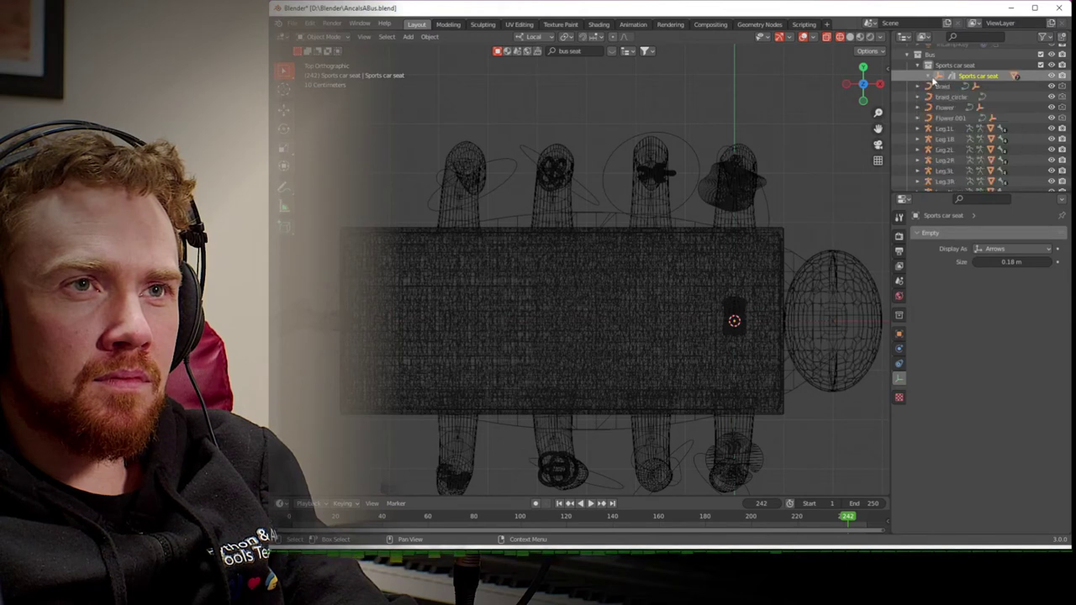
key("g")
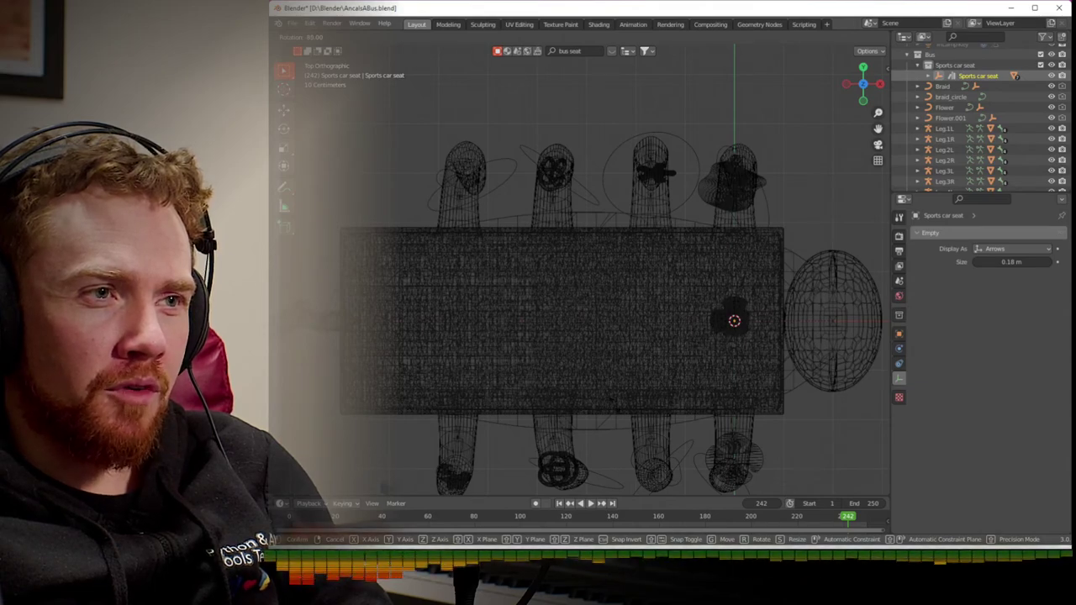
left_click(614, 407)
scroll(728, 398, "up", 5)
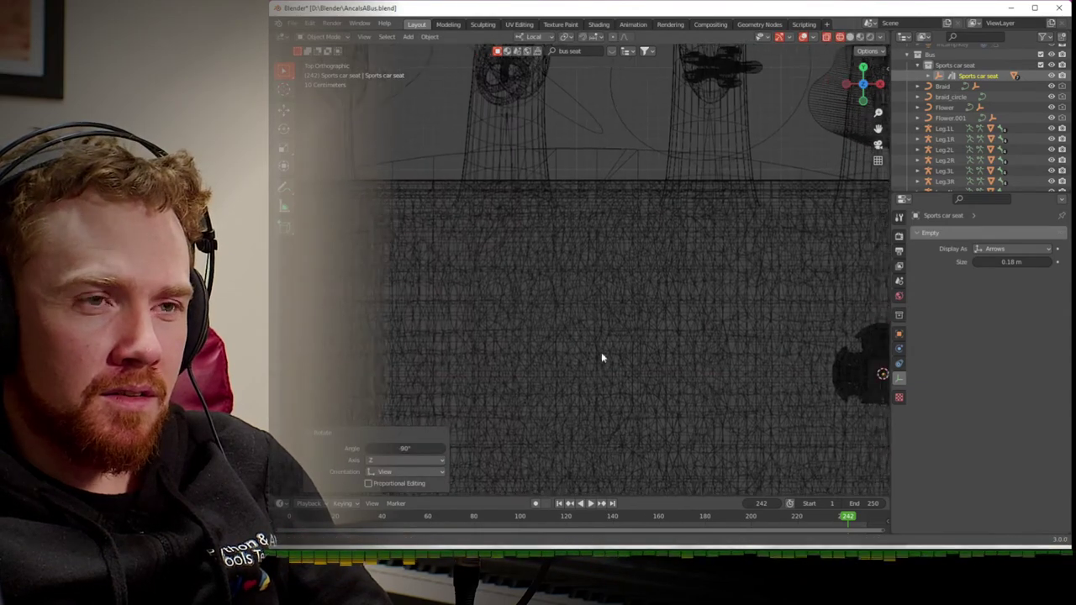
scroll(533, 329, "down", 3)
middle_click_drag(533, 330, 697, 244)
scroll(986, 145, "down", 5)
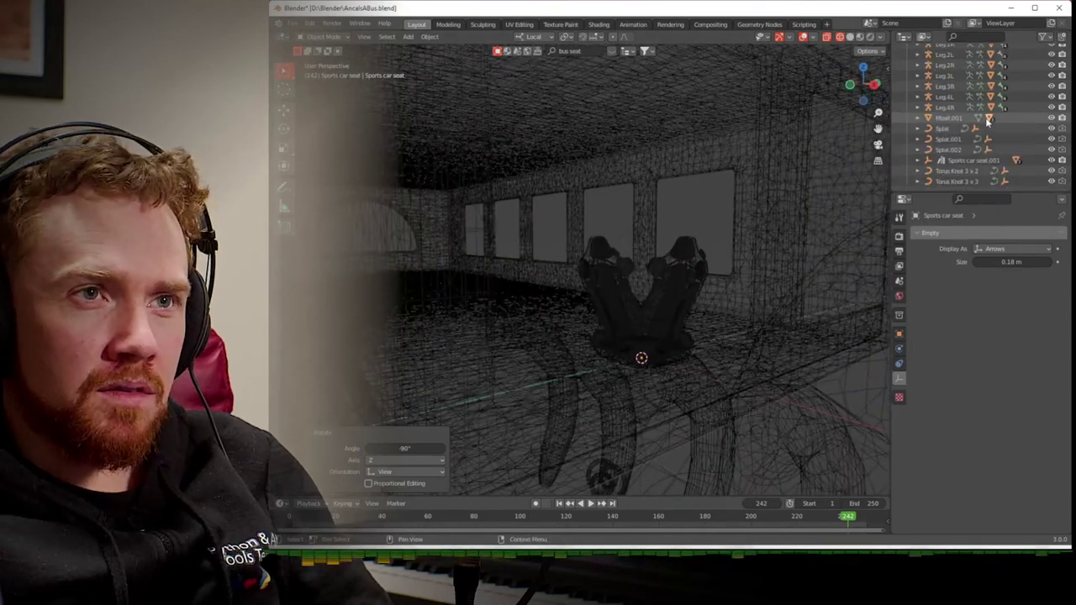
- Delete every .001 duplicate seat part: empty, light housing, latch, tub, bolsters, shell, facing, dorsal pad
left_click(980, 161)
key("x")
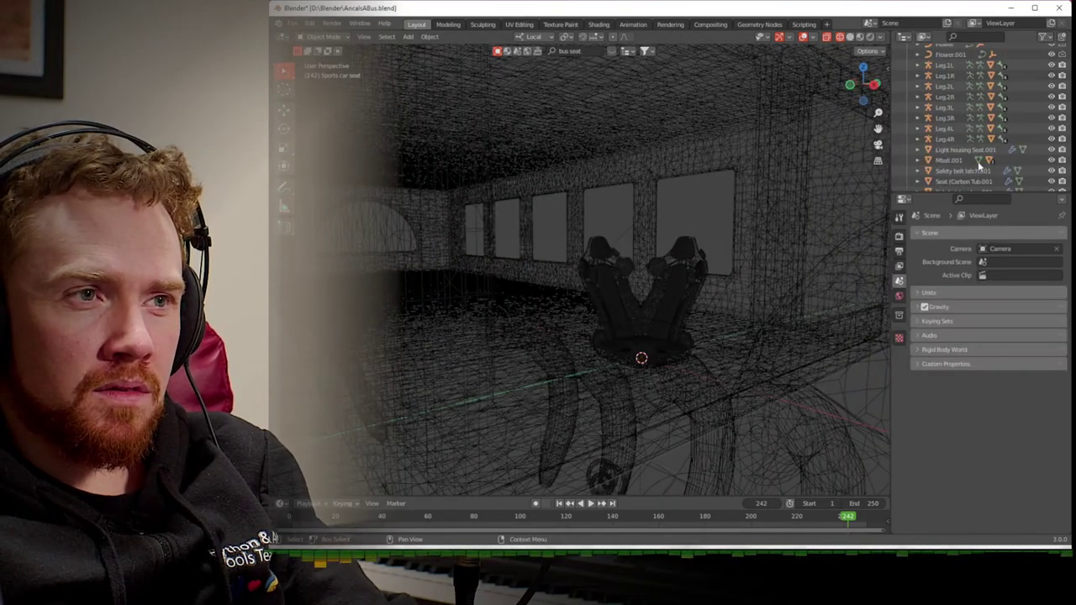
left_click(954, 151)
key("x")
left_click(955, 162)
key("x")
left_click(956, 162)
key("x")
left_click(956, 162)
key("x")
scroll(956, 160, "up", 5)
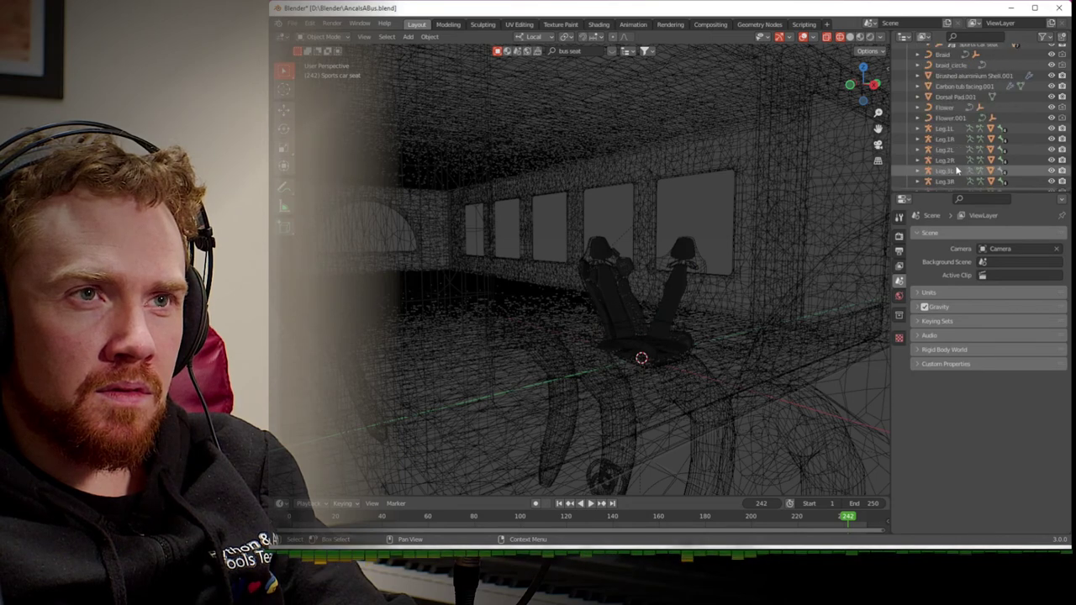
left_click(956, 118)
key("x")
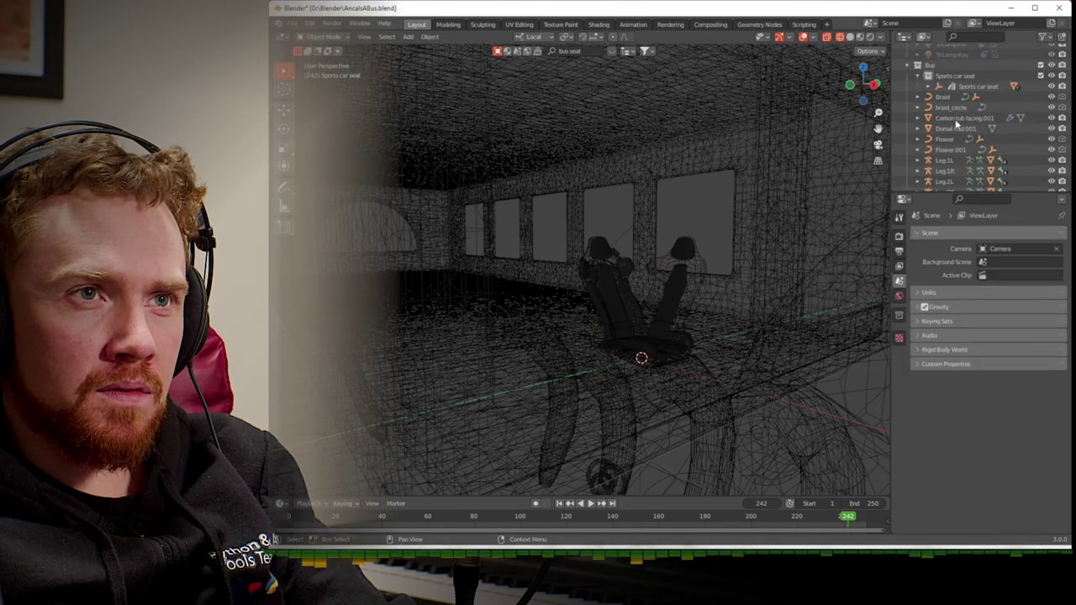
left_click(956, 124)
key("x")
left_click(958, 118)
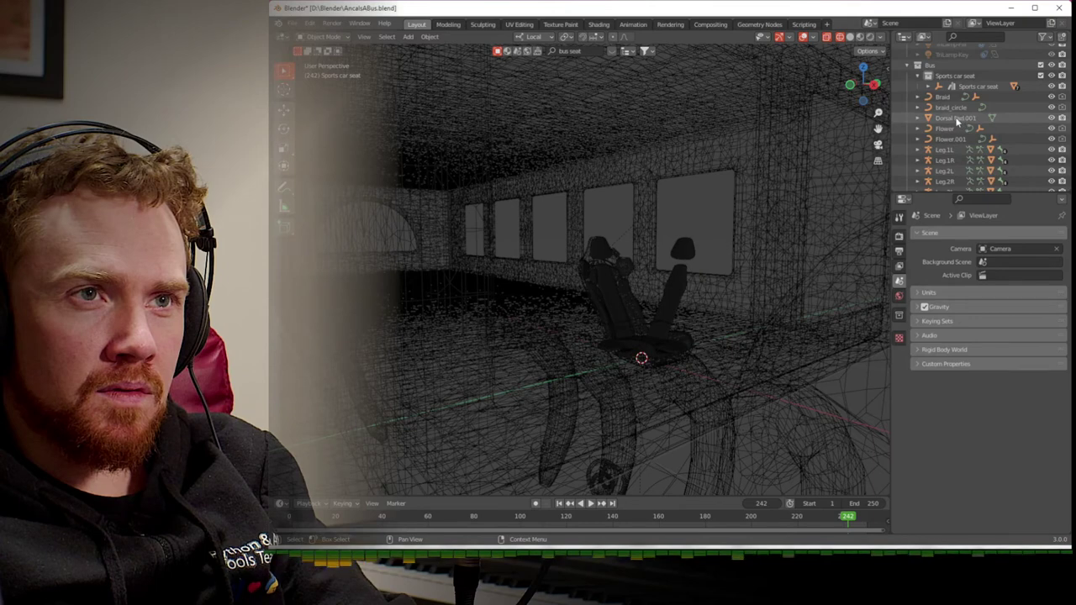
key("x")
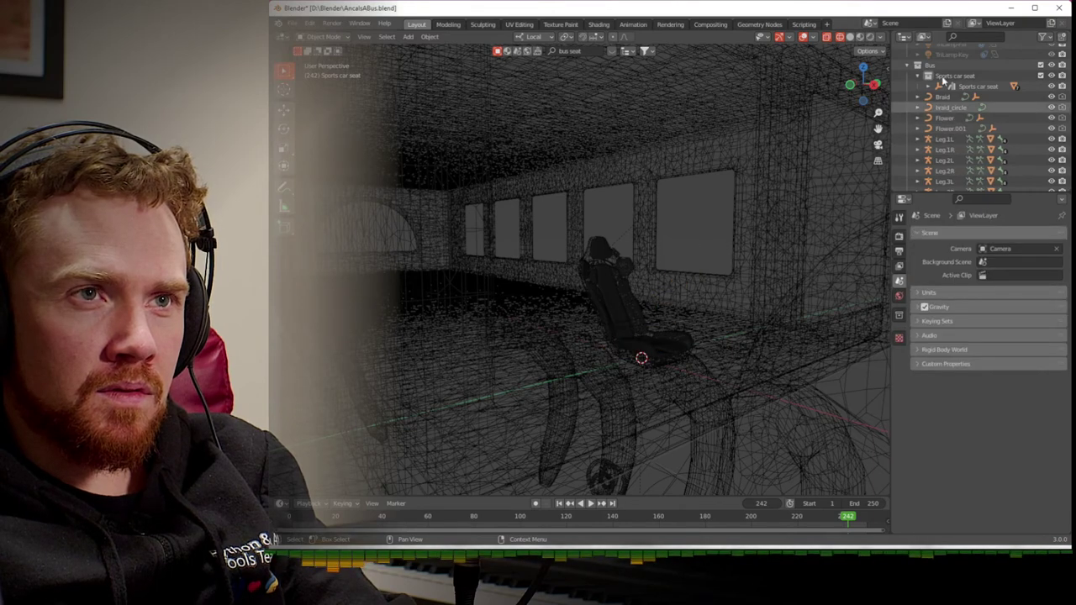
- Select the Sports car seat parent and resize it in top view
left_click(954, 86)
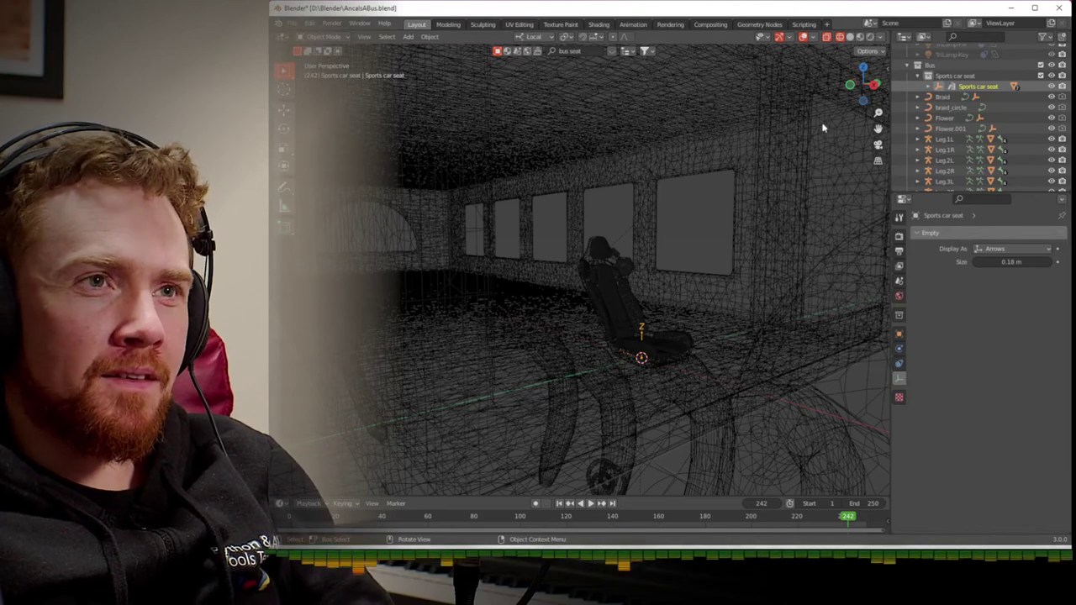
left_click(860, 67)
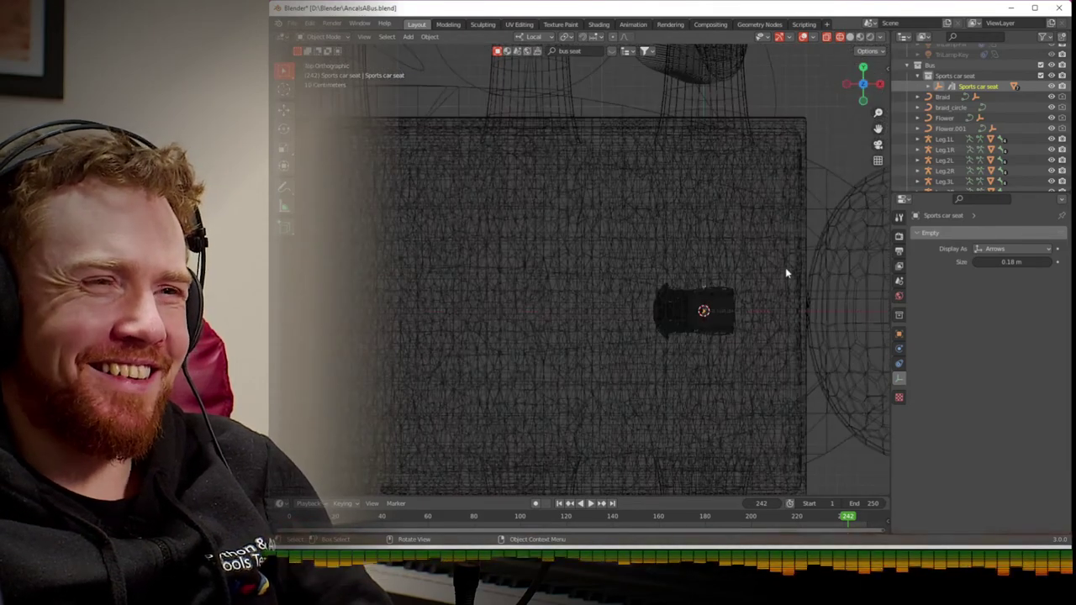
scroll(785, 269, "down", 2)
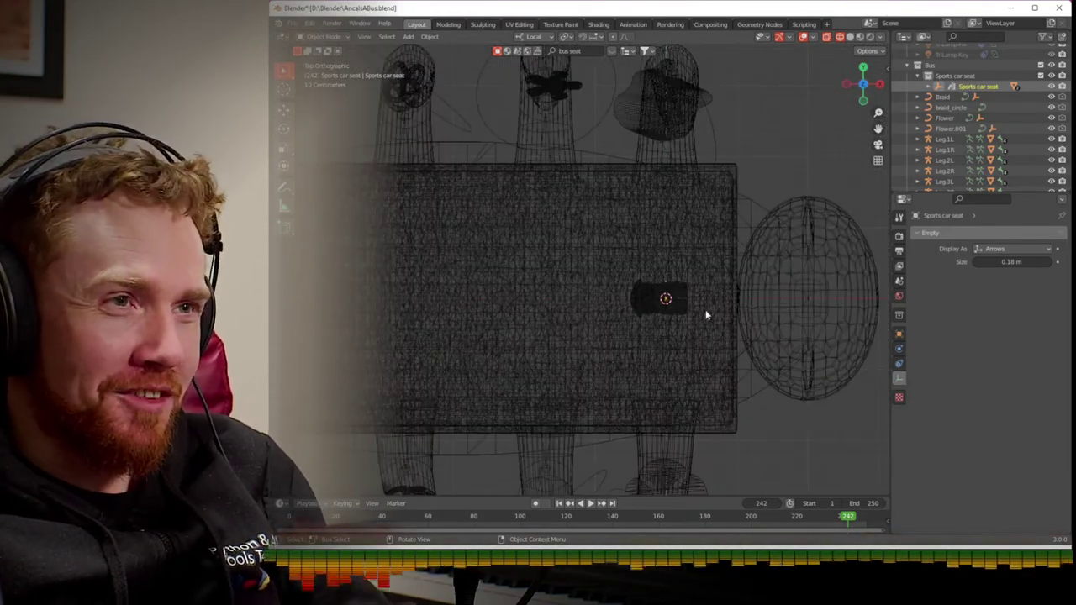
key("s")
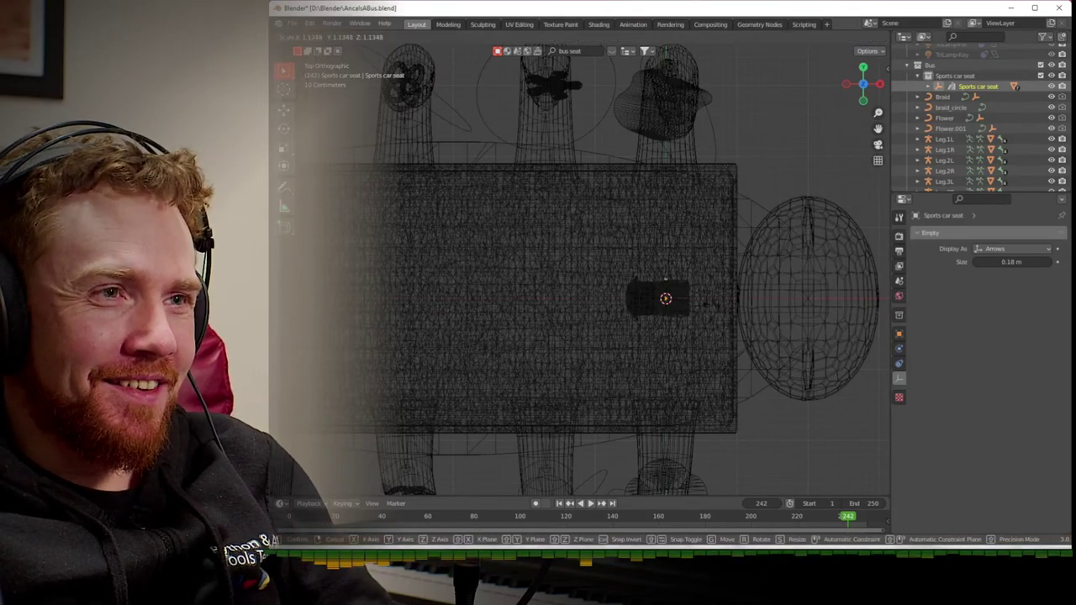
left_click(665, 274)
middle_click_drag(666, 274, 606, 201)
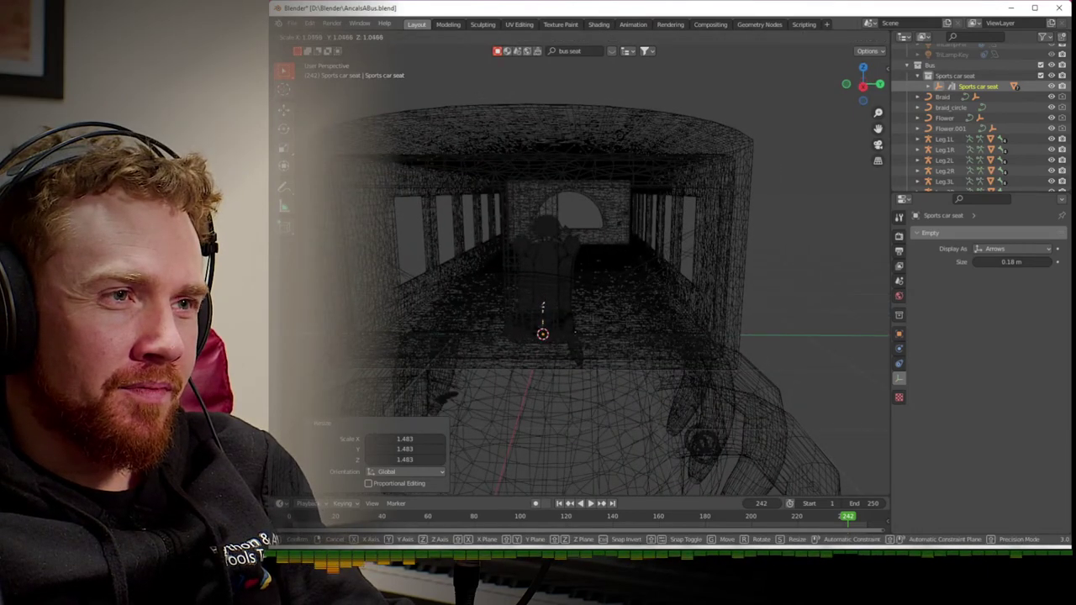
left_click(619, 225)
- Move the seat −0.506 m in X and 0.930 m in Y across the bus floor
left_click(863, 67)
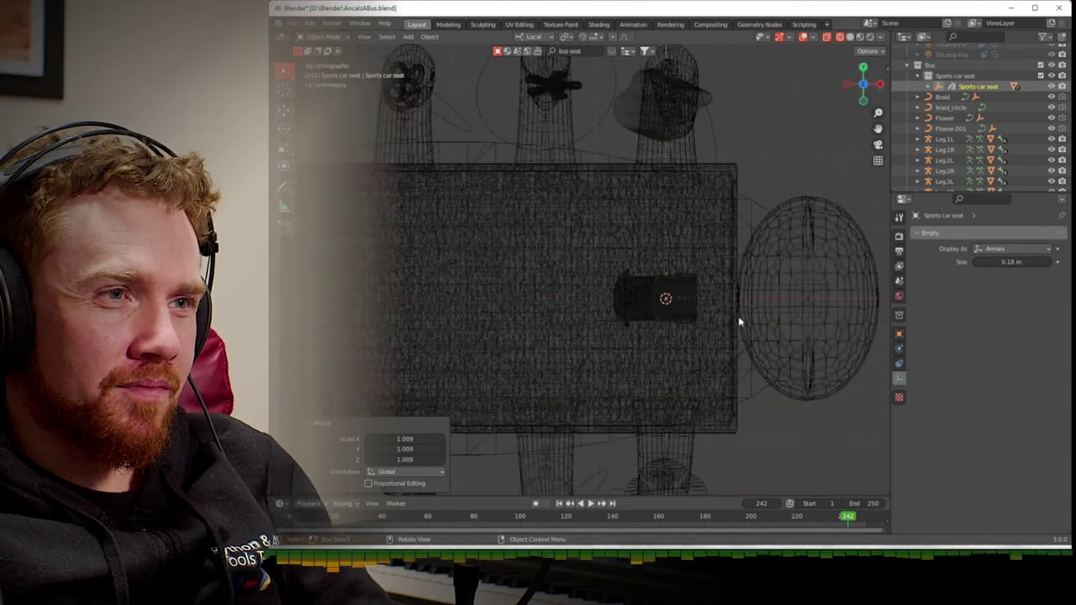
key("g")
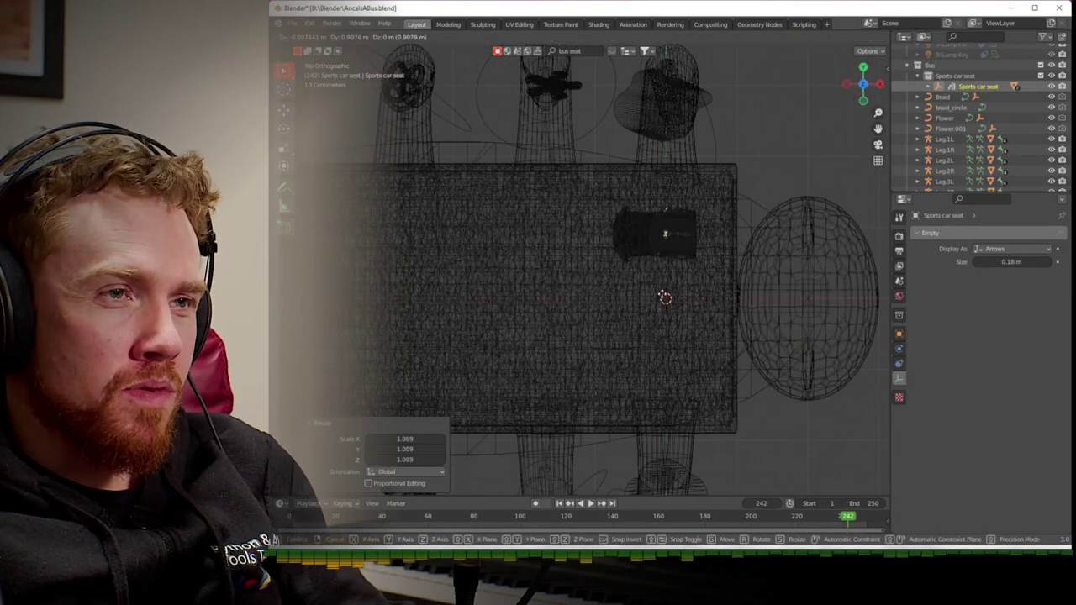
left_click(627, 293)
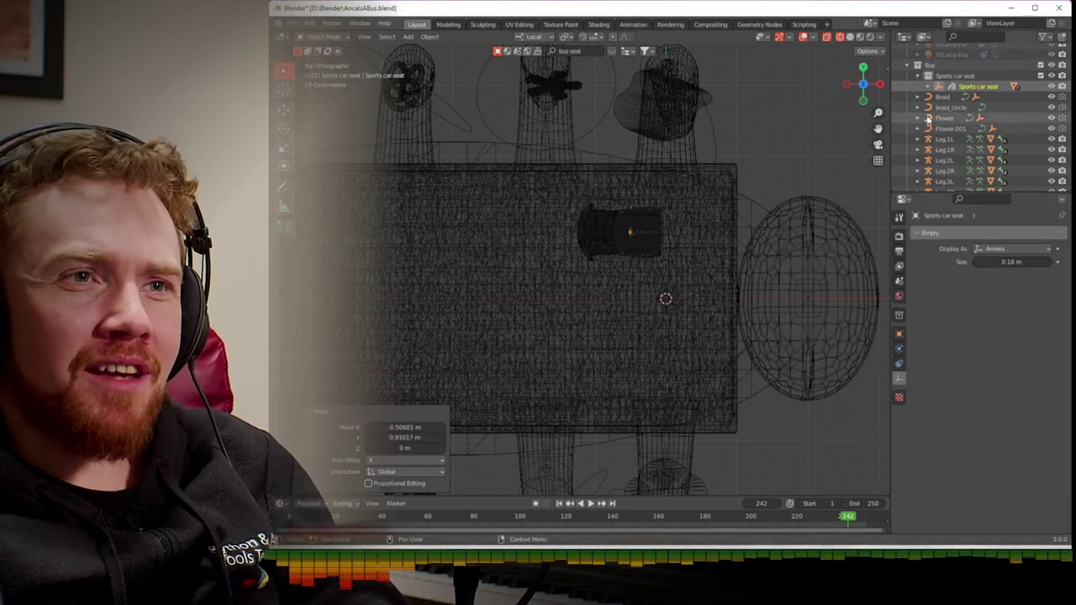
left_click(928, 87)
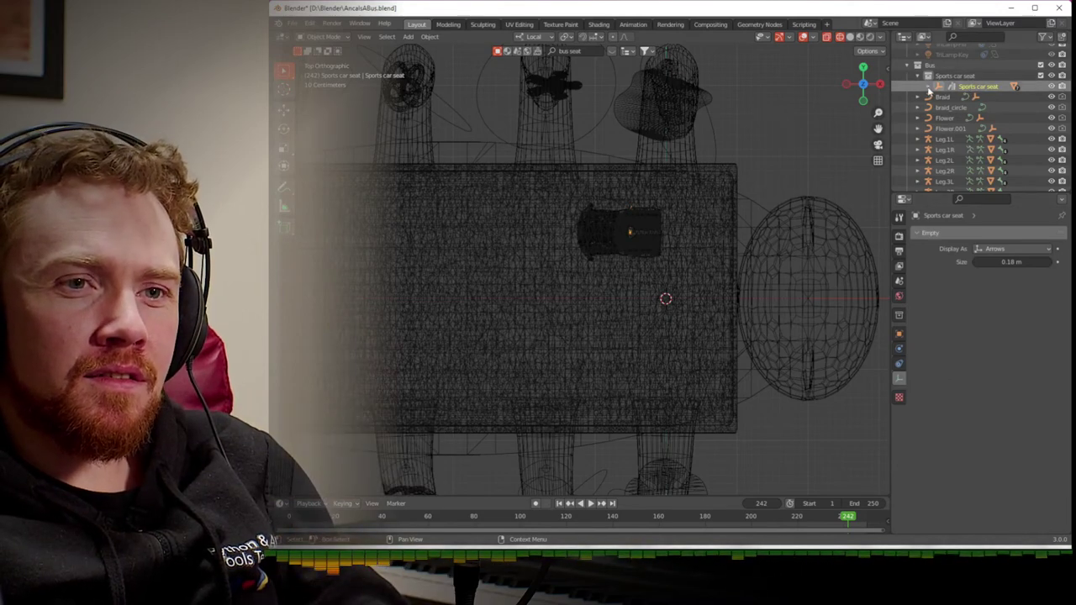
left_click(929, 87)
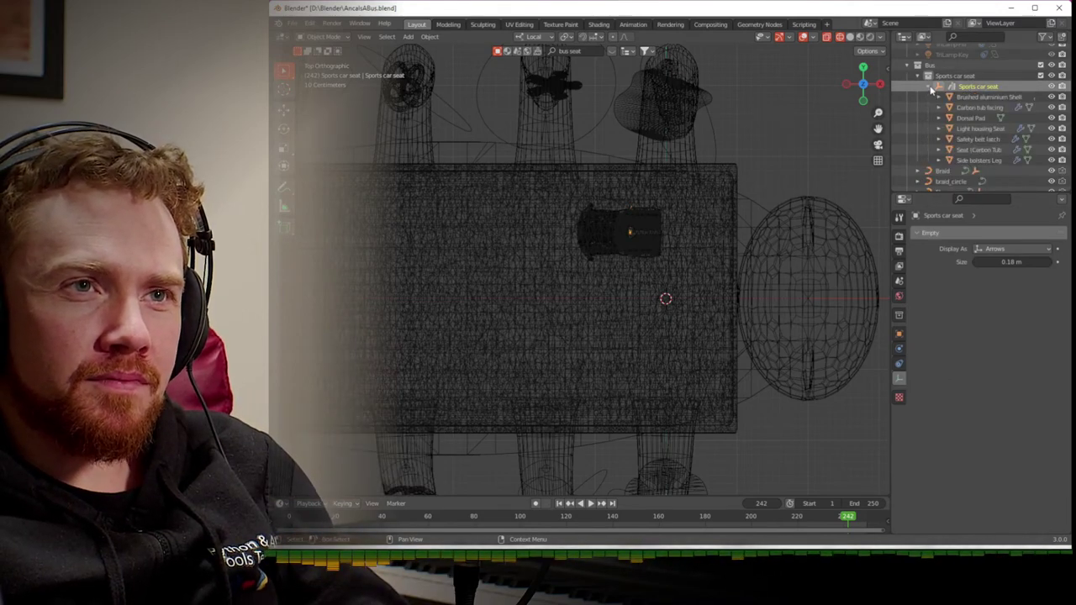
left_click(931, 87)
middle_click_drag(756, 244, 602, 192)
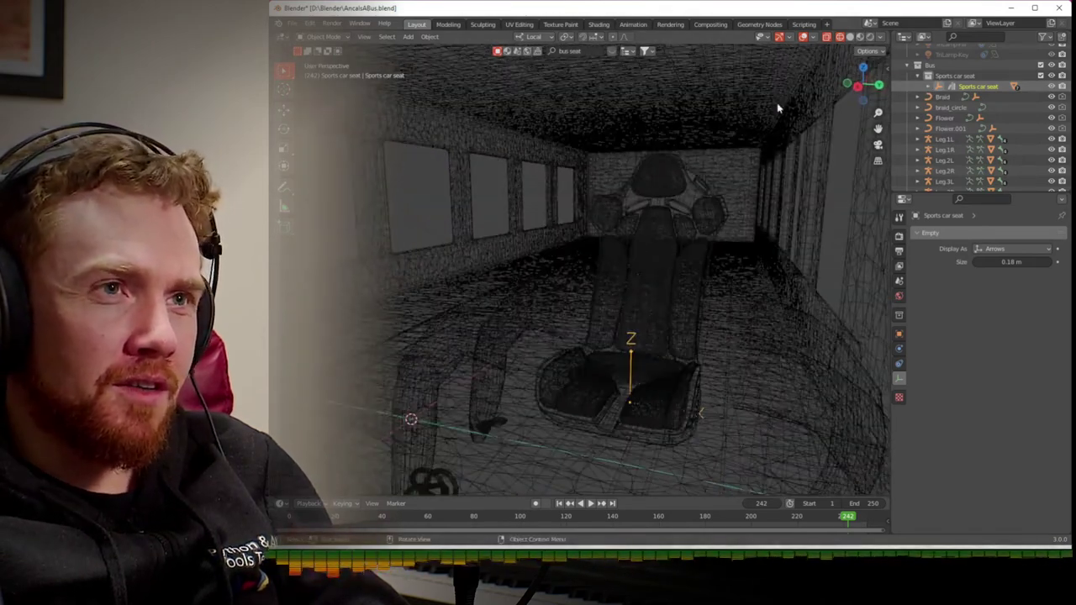
left_click(851, 38)
- Select all seat parts and try Object > Join, then undo it
middle_click_drag(773, 205, 754, 238)
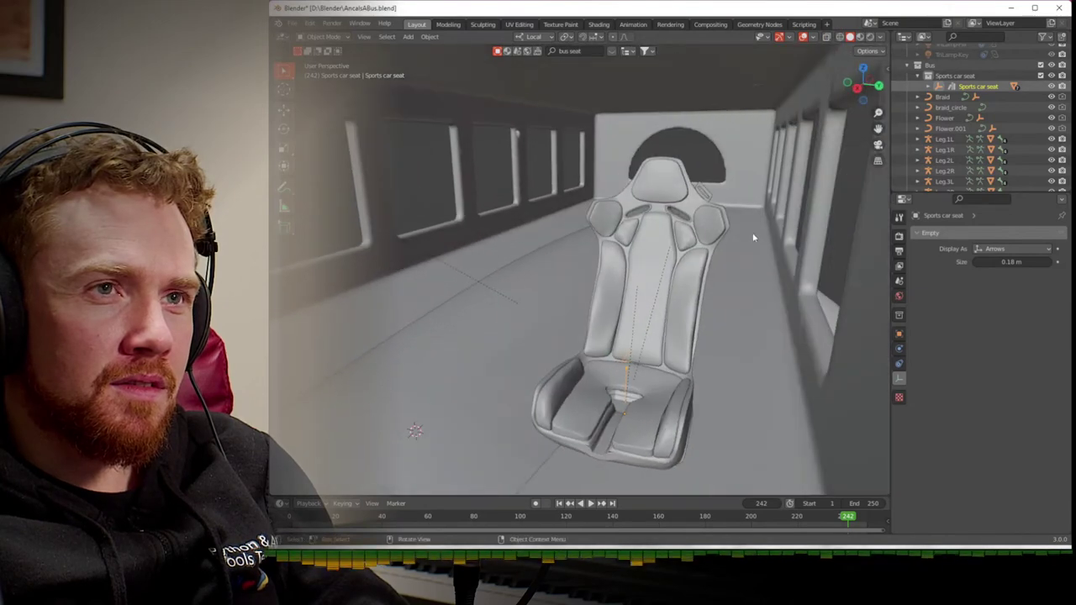
left_click(929, 88)
left_click(966, 99)
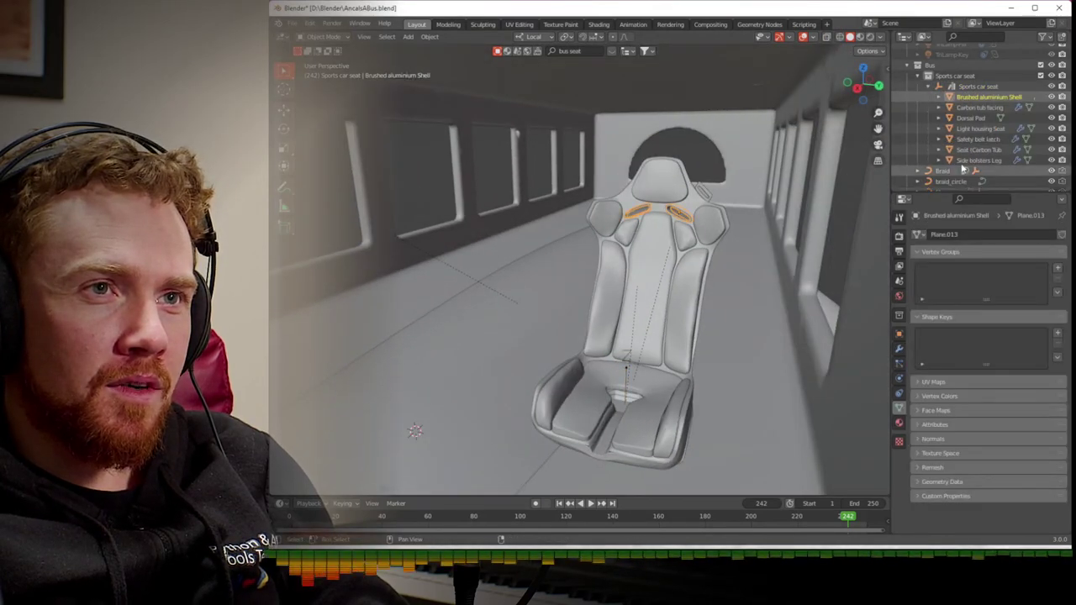
left_click(979, 160, "shift")
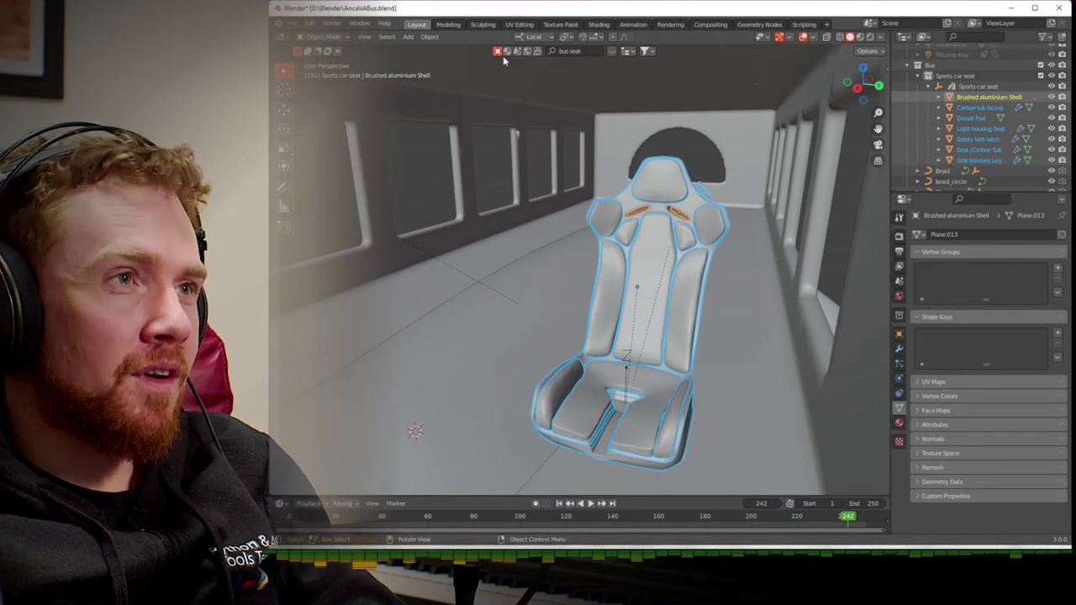
left_click(431, 37)
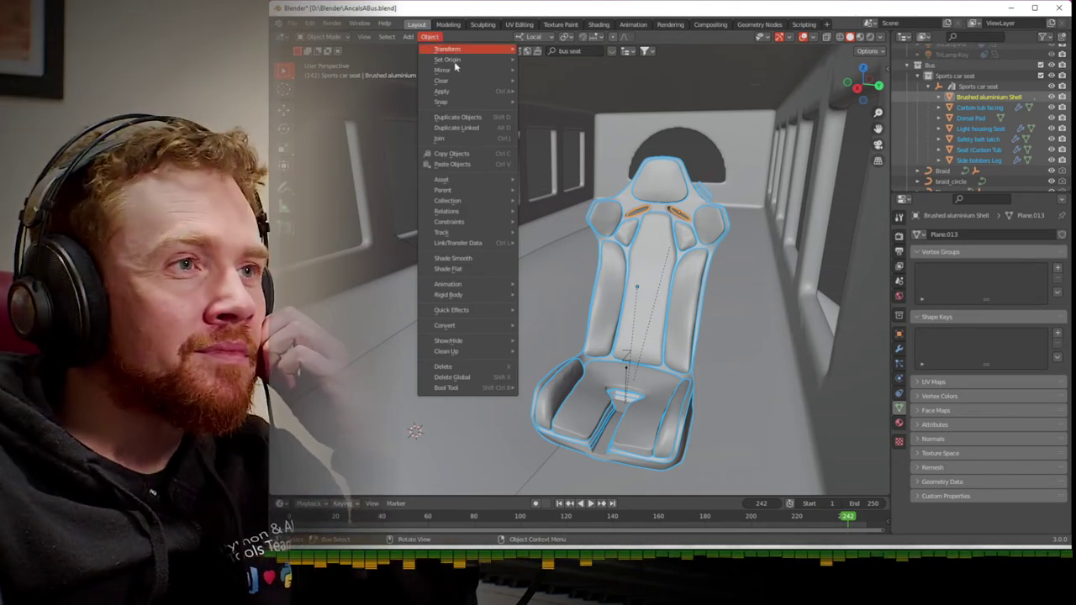
left_click(479, 141)
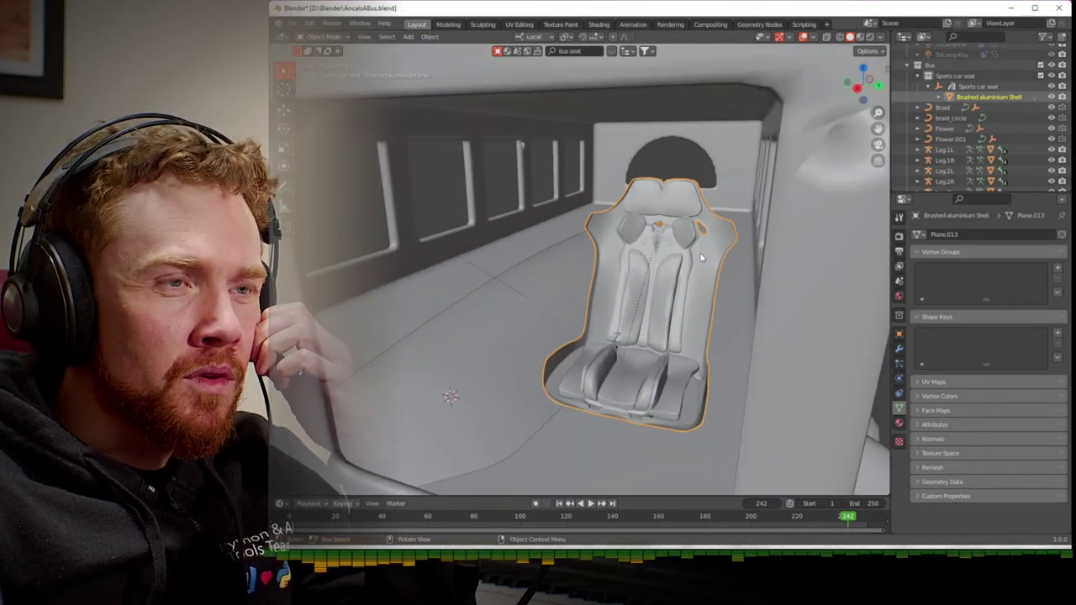
key("ctrl+z")
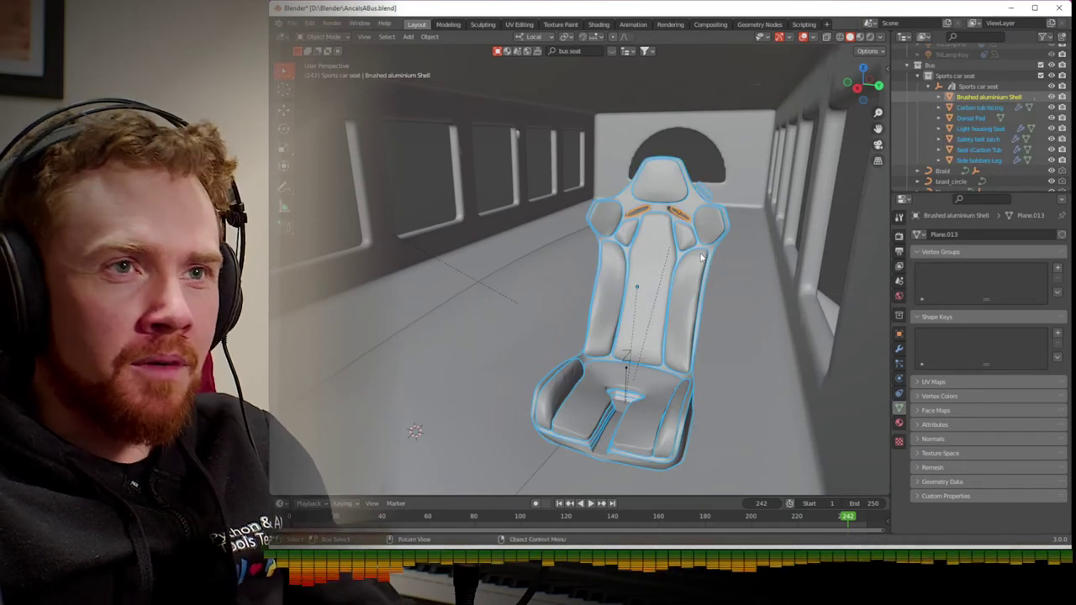
- Apply the modifiers on each seat part: facing, light housing, latch, tub, bolsters and shell
left_click(972, 110)
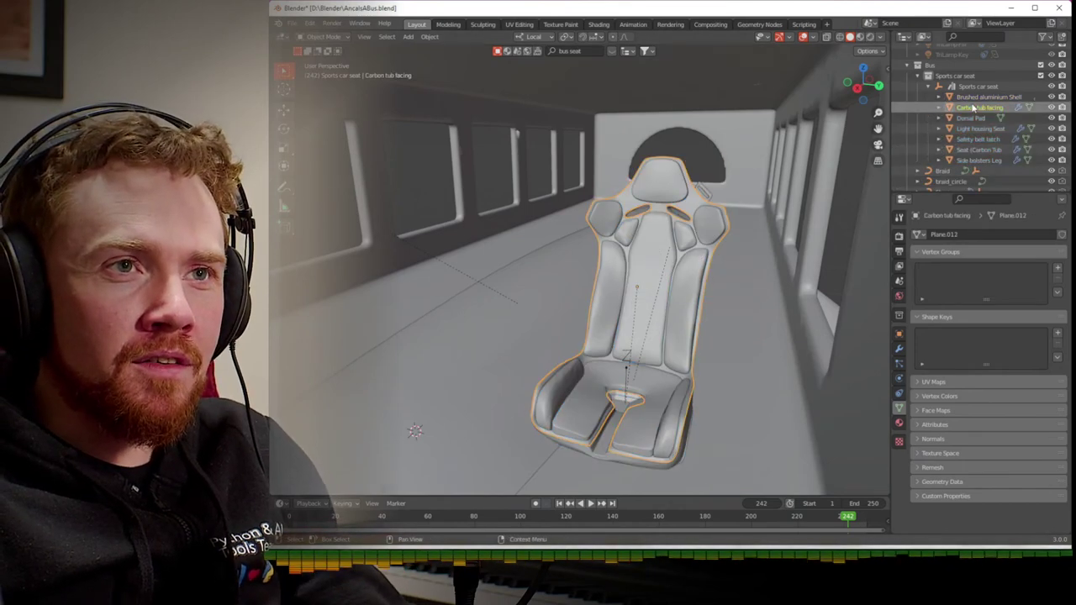
left_click(900, 348)
key("ctrl+a")
key("ctrl+a")
key("ctrl+a")
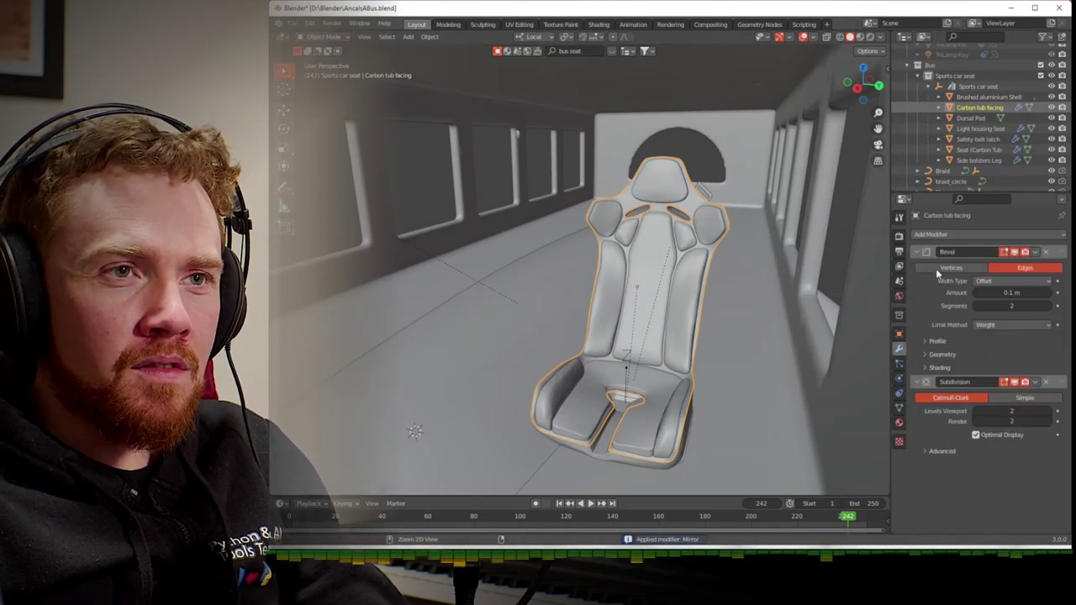
left_click(979, 128)
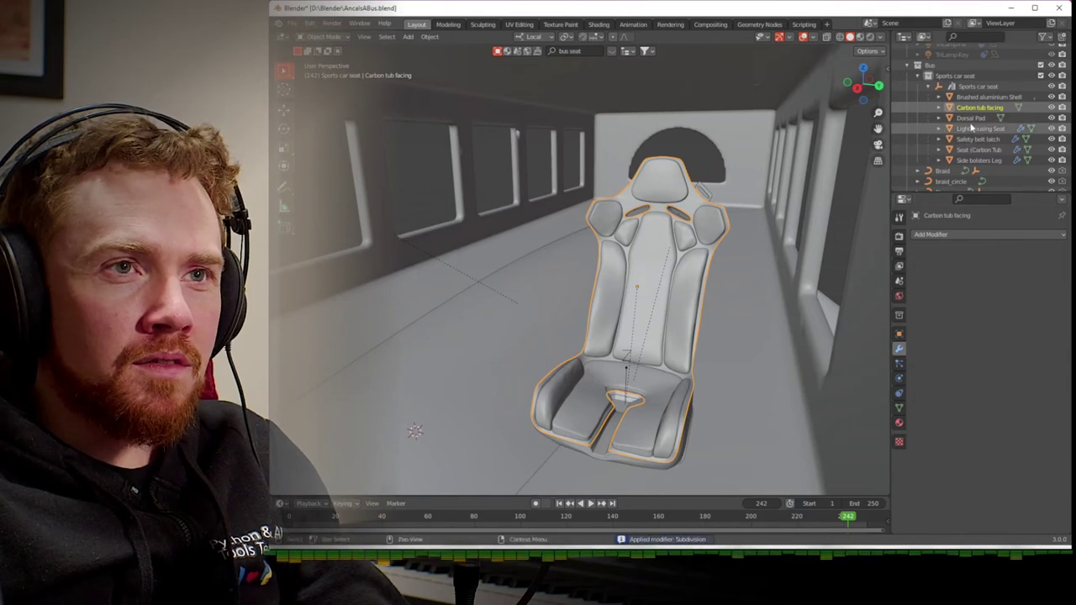
key("ctrl+a")
key("ctrl+a")
key("ctrl+a")
key("ctrl+a")
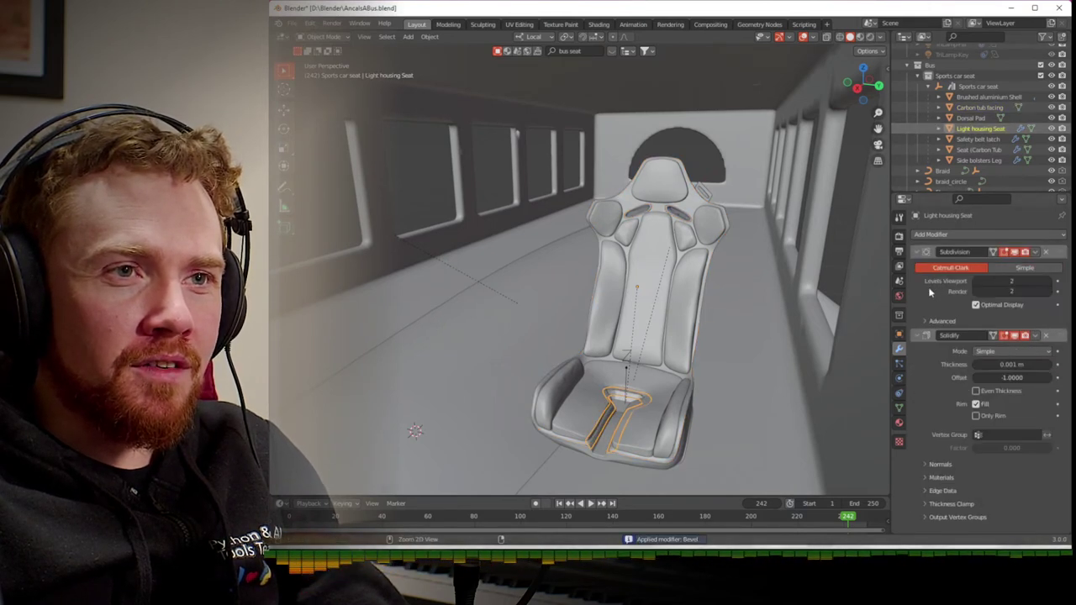
left_click(967, 140)
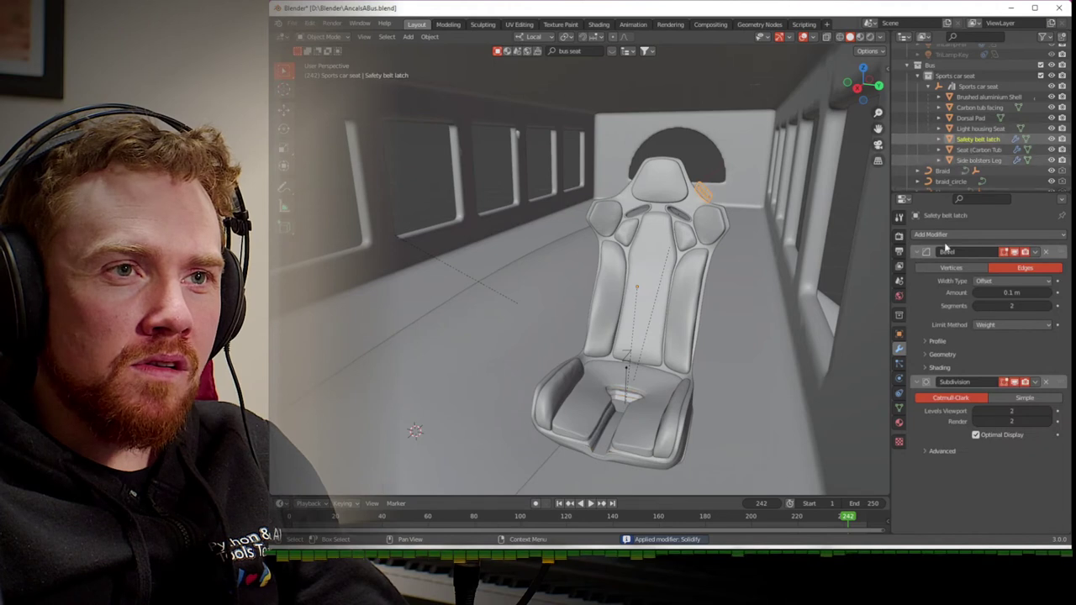
key("ctrl+a")
key("ctrl+a")
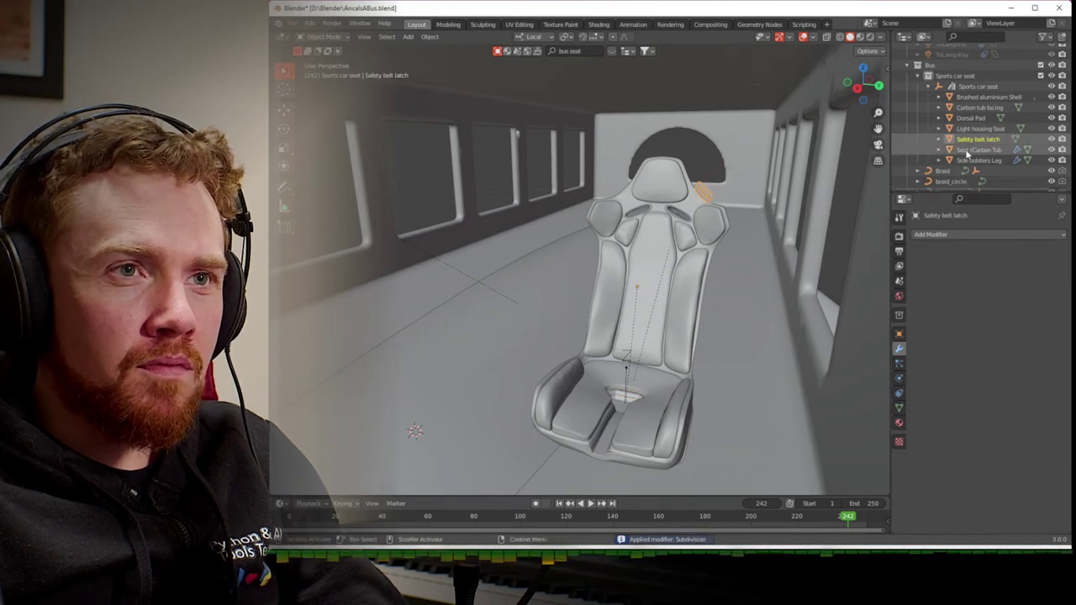
left_click(975, 150)
key("ctrl+a")
key("ctrl+a")
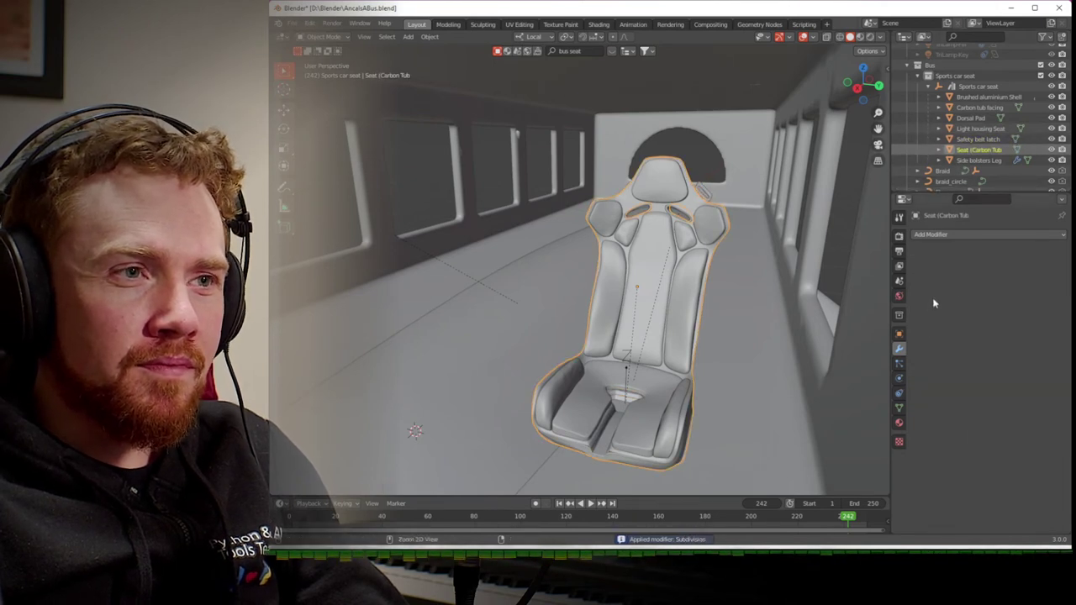
left_click(977, 160)
key("ctrl+a")
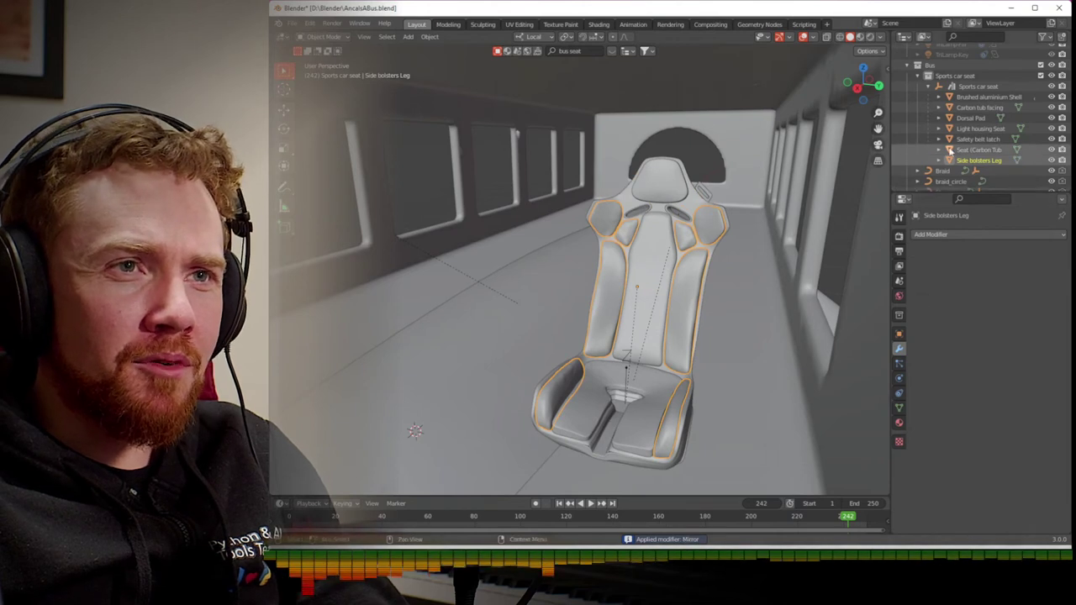
left_click(956, 98)
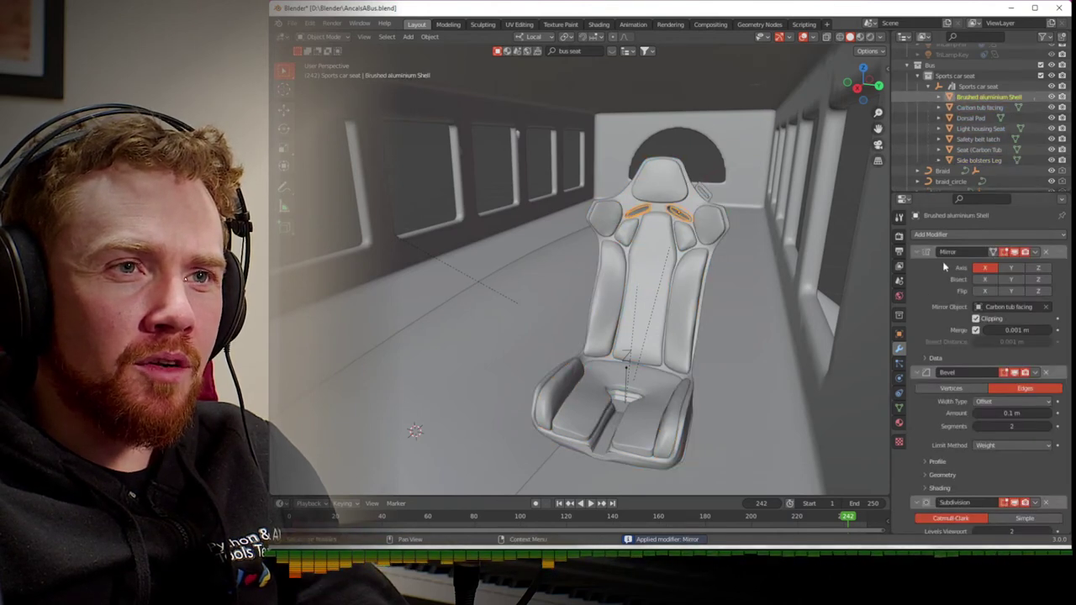
key("ctrl+a")
key("ctrl+a")
key("ctrl+a")
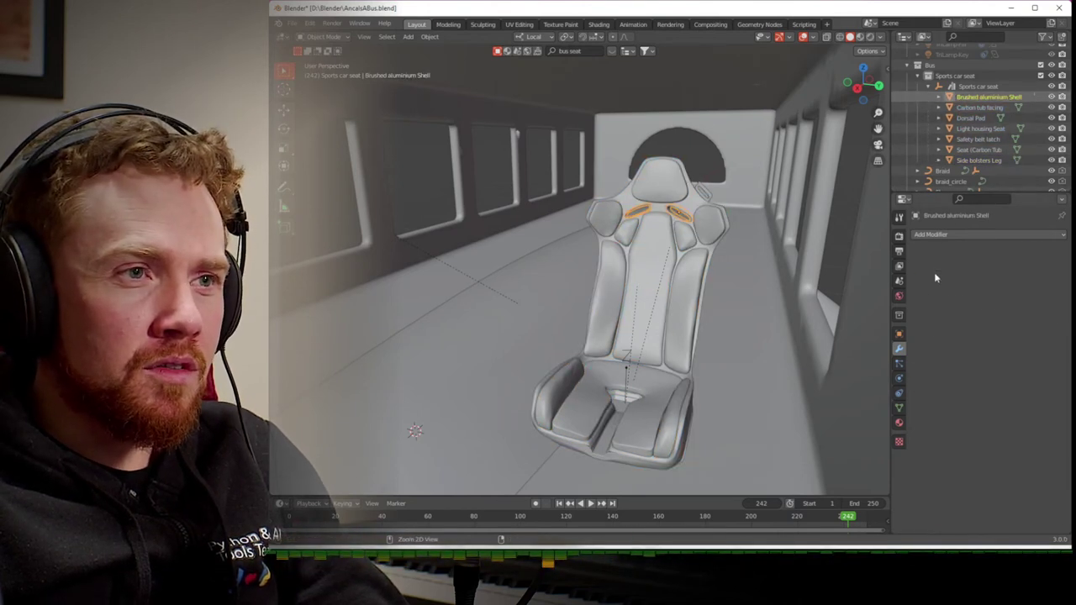
- Reselect all seat parts and join them into one Brushed aluminium Shell mesh
left_click(964, 161, "shift")
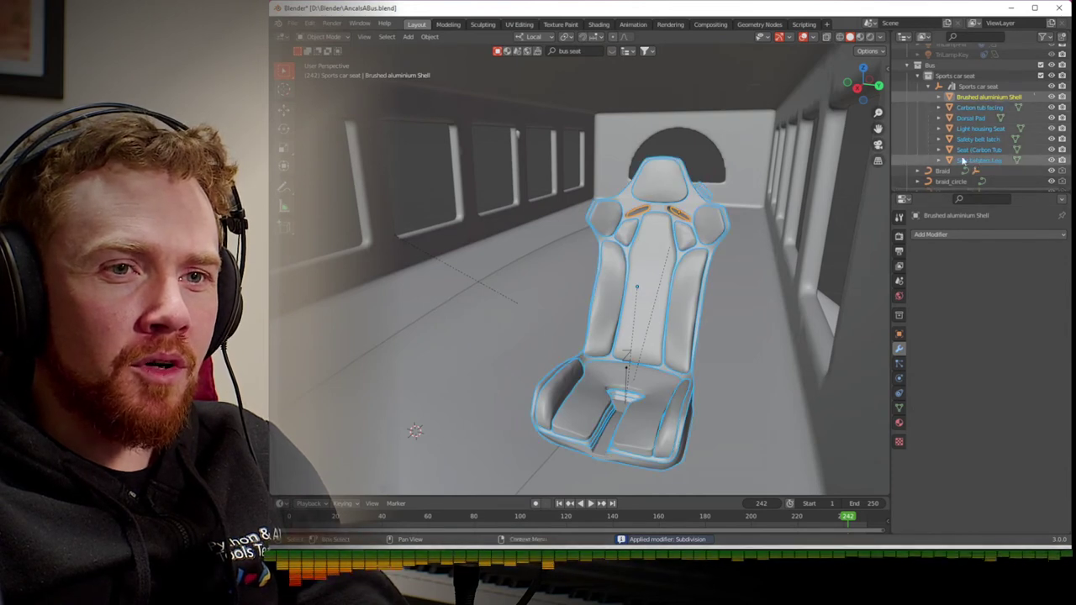
left_click(408, 37)
mouse_move(431, 38)
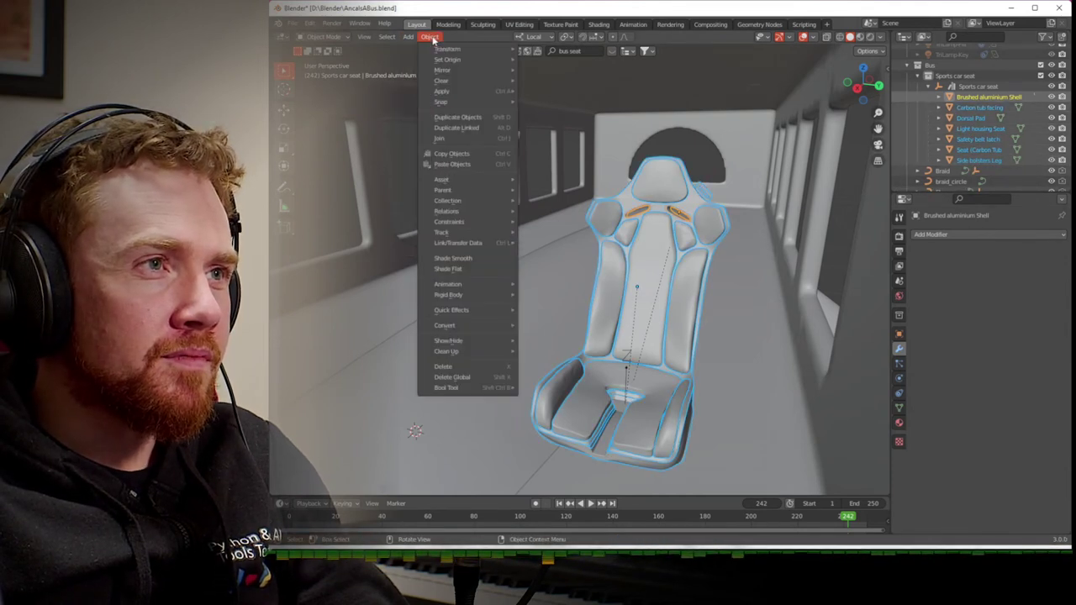
left_click(470, 139)
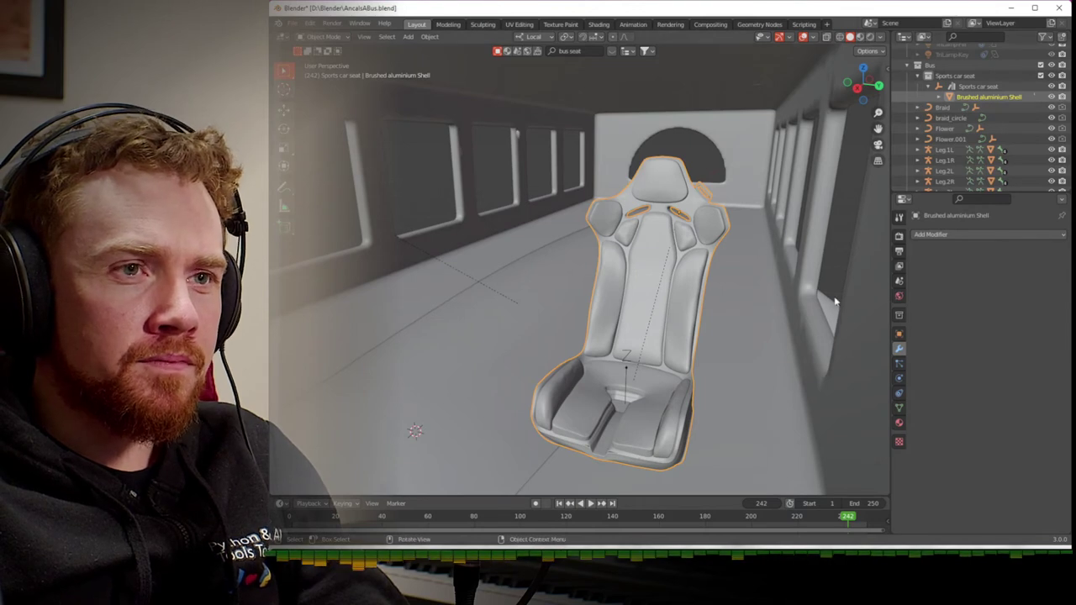
left_click(900, 365)
- Add an Array modifier to the seat with relative X offset 0 and Count 5
left_click(899, 349)
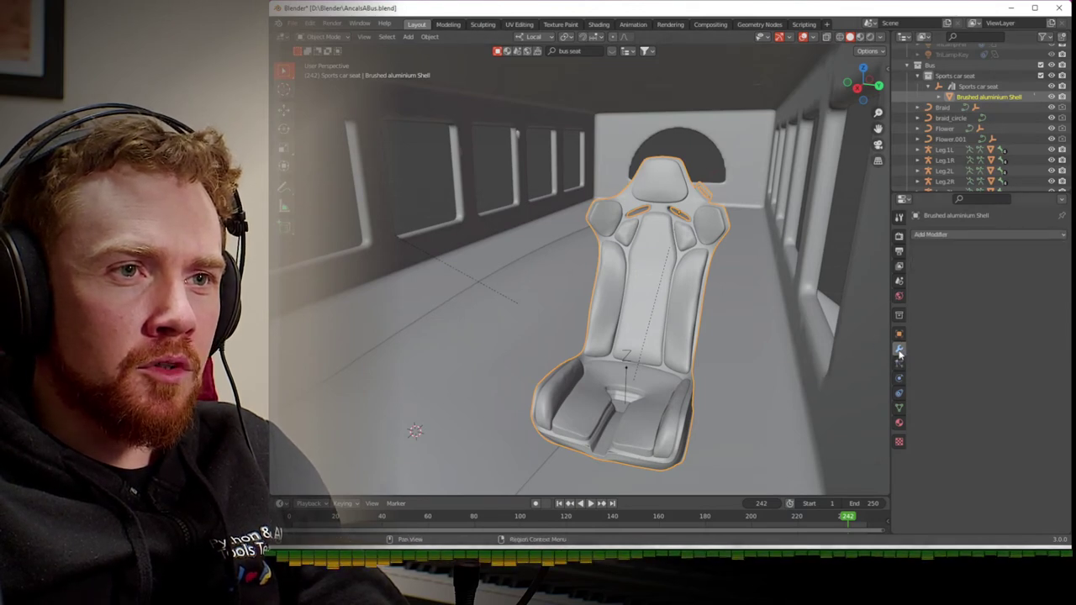
left_click(947, 241)
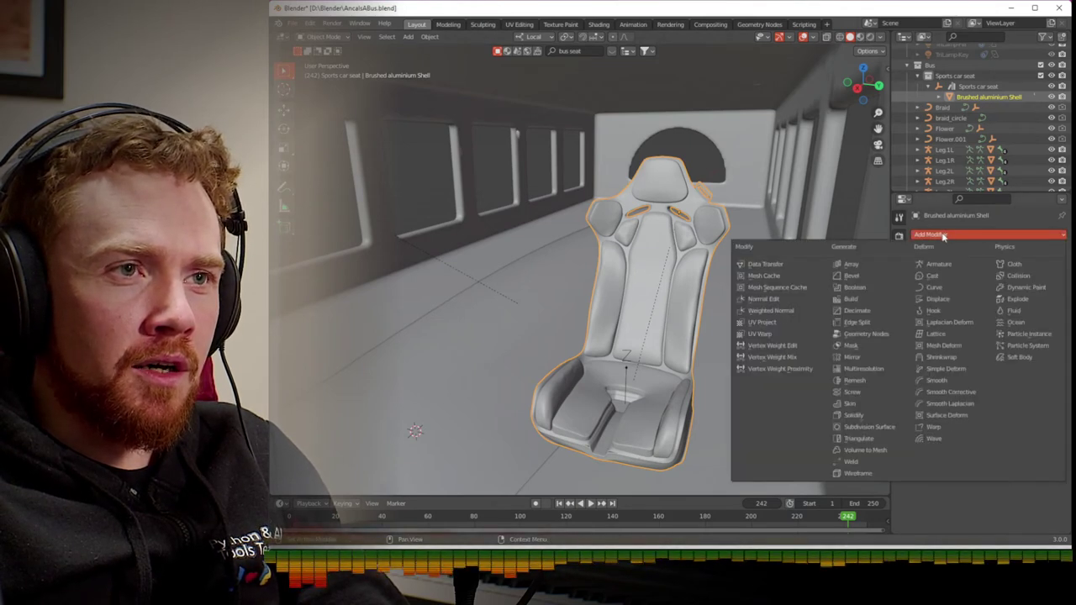
left_click(861, 275)
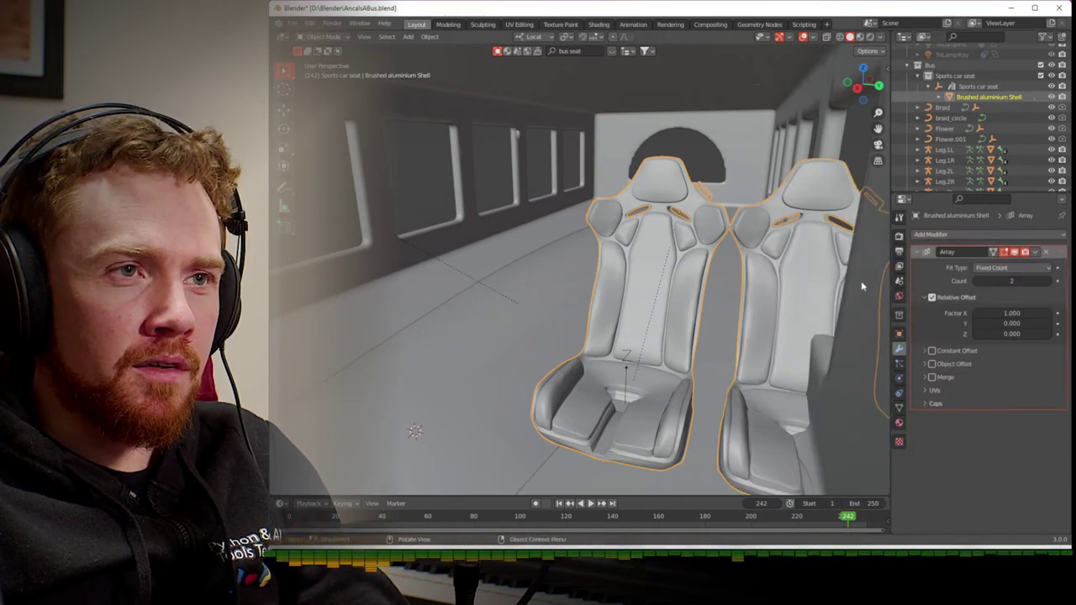
left_click(998, 313)
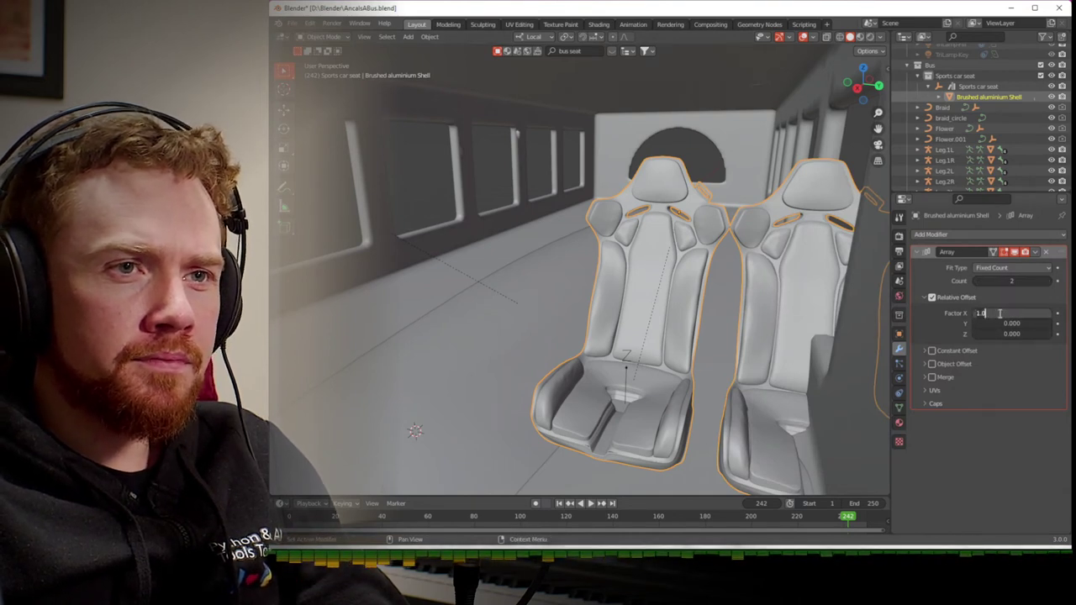
type("0")
key("Return")
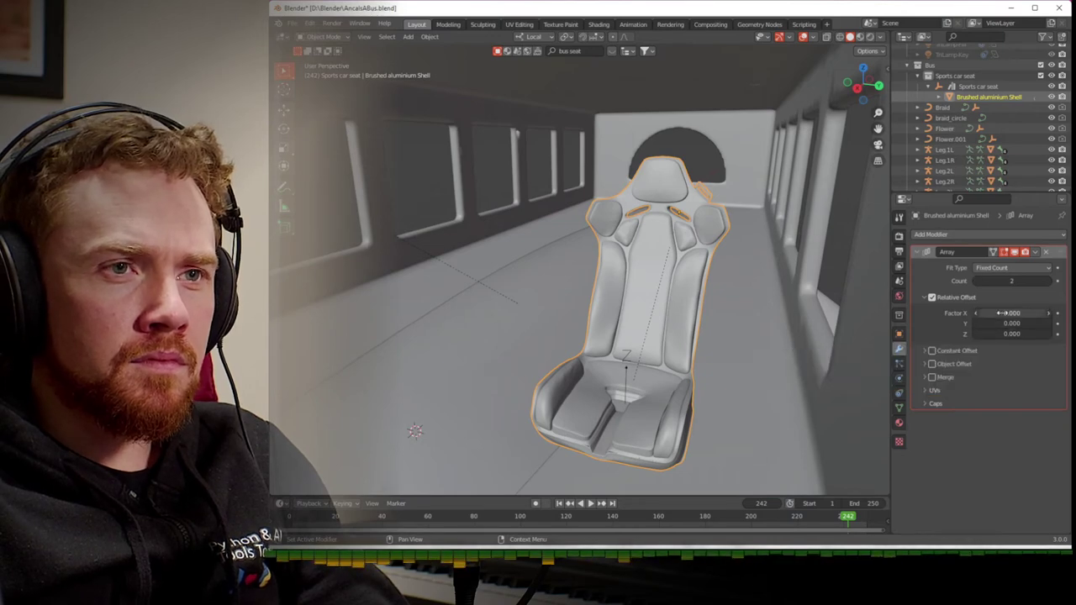
middle_click_drag(732, 109, 776, 160)
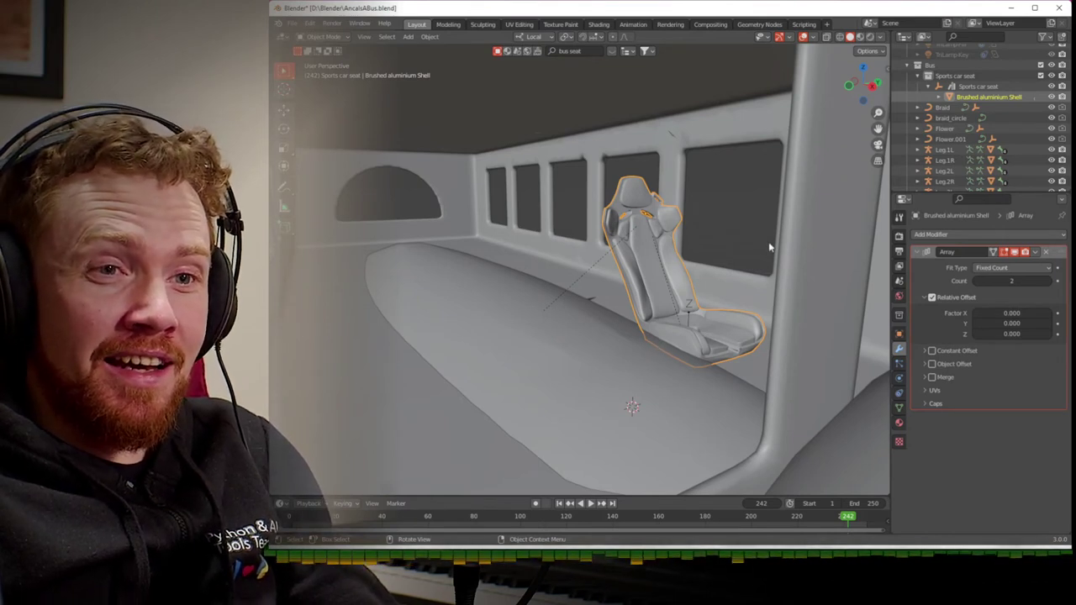
left_click(1025, 284)
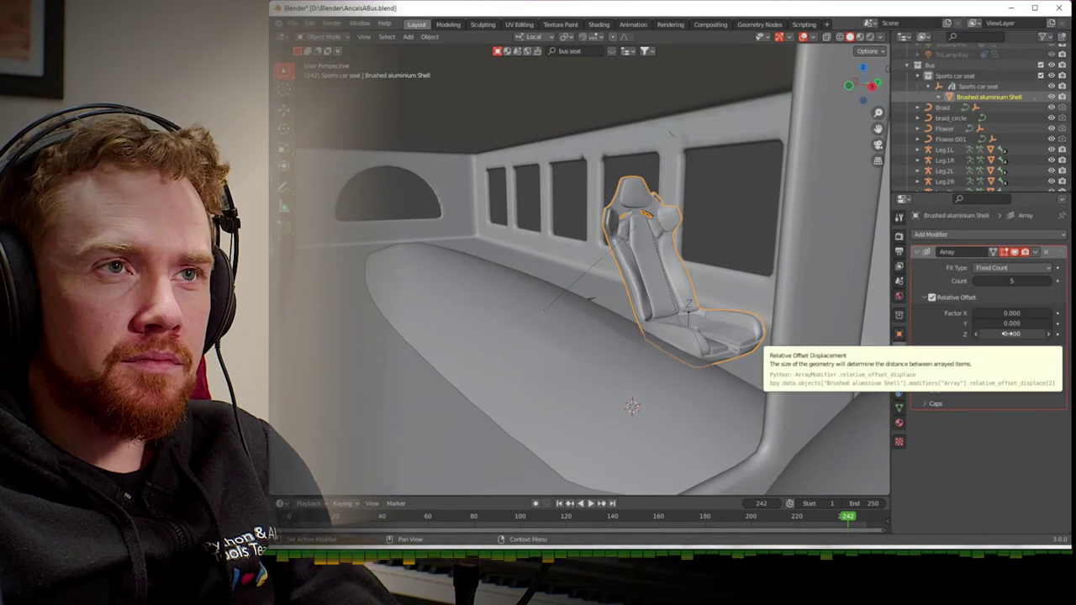
- Switch the array from relative to constant offset, with X 0 m and Y 1 m
left_click(1008, 312)
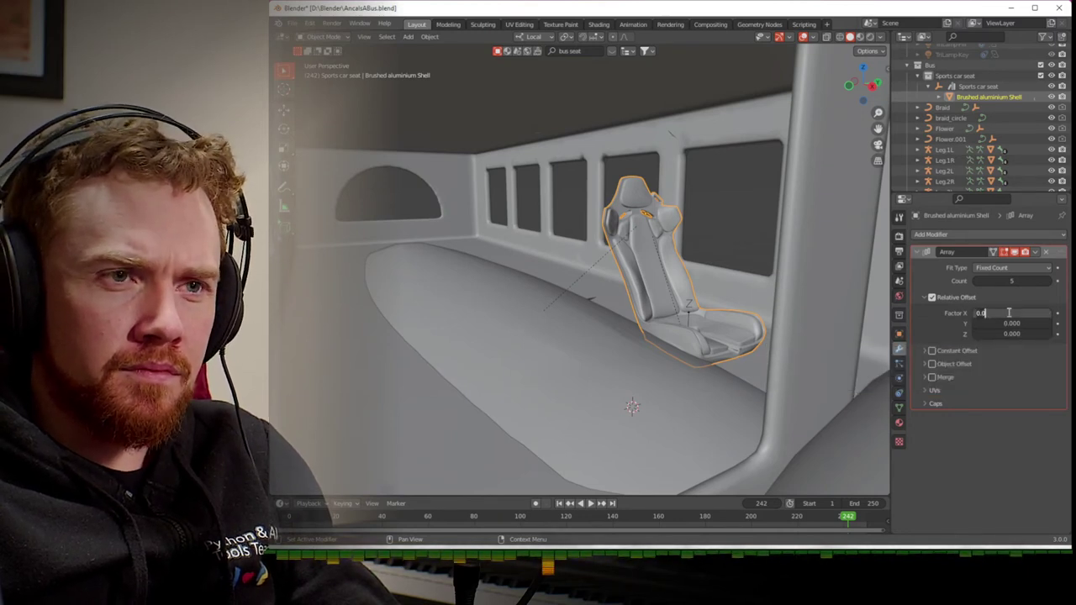
left_click(932, 351)
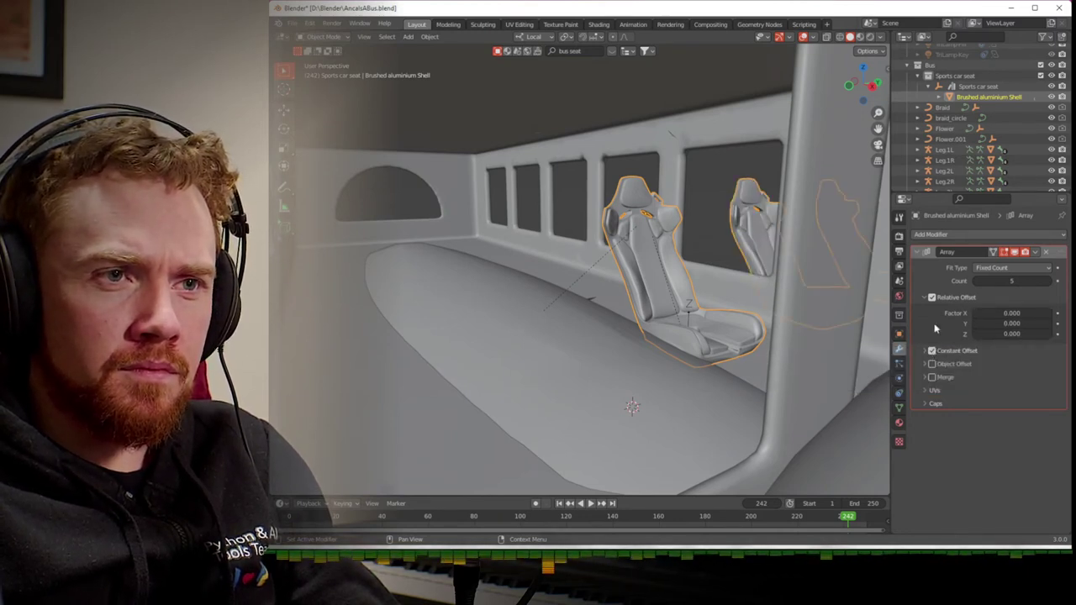
left_click(932, 298)
left_click(925, 350)
left_click(1000, 366)
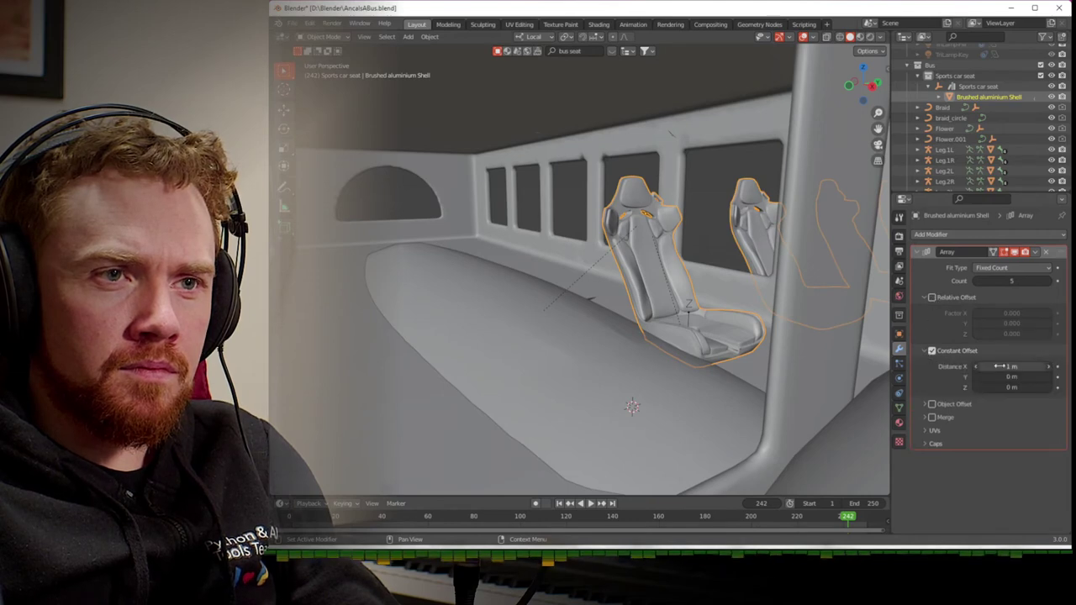
type("0")
key("Return")
left_click(998, 377)
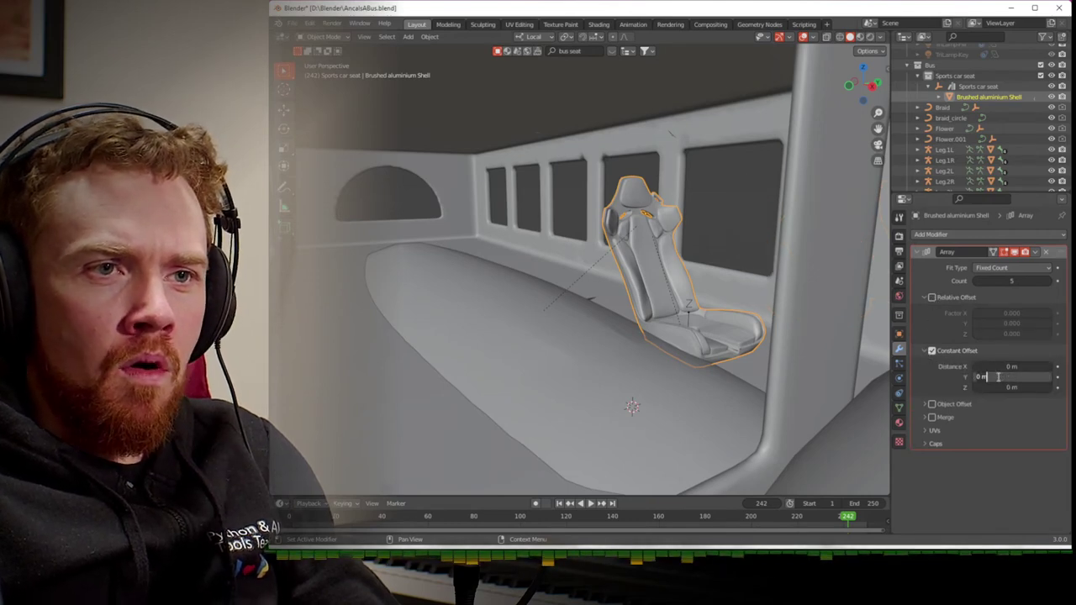
type("1")
key("Return")
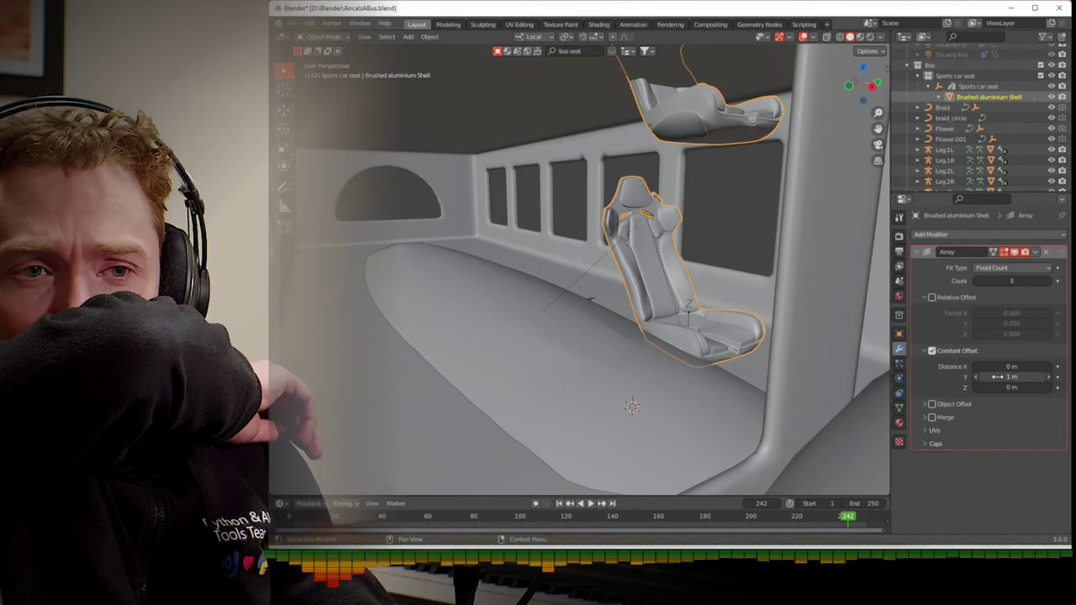
- Change the constant offset to Y 0 m and Z −1 m, lining seats along the bus
left_click(998, 376)
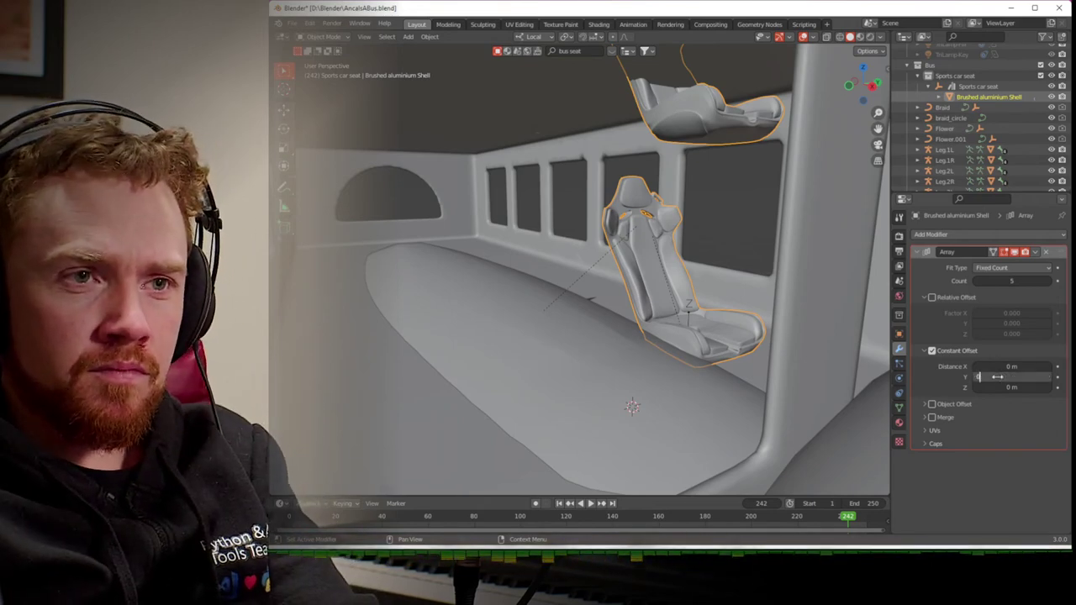
type("0")
key("Return")
left_click(997, 387)
type("1")
key("Return")
left_click(998, 387)
type("-1")
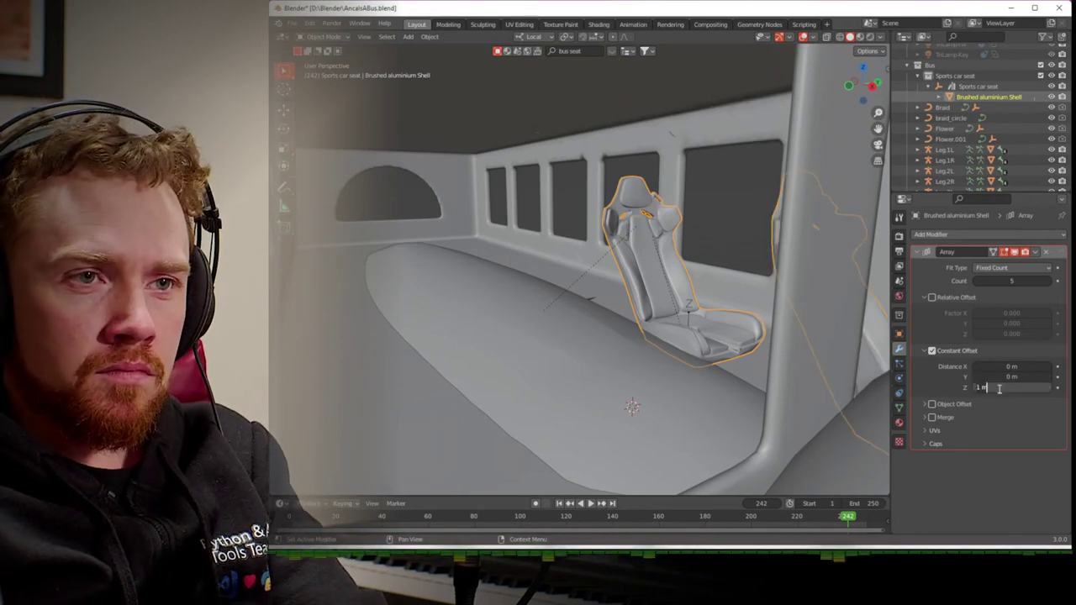
key("Return")
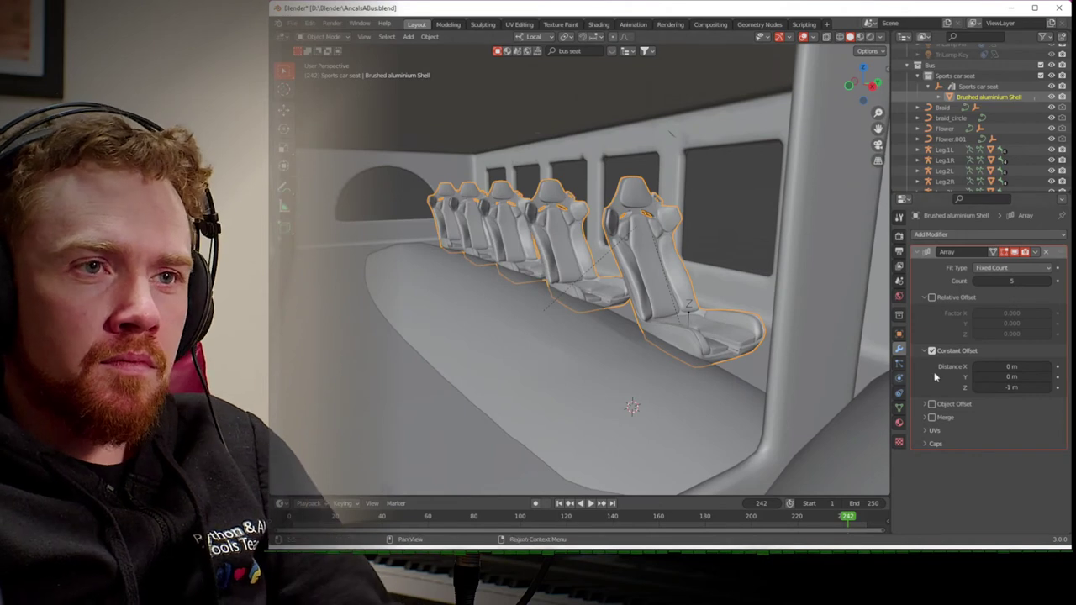
- Add a second Array modifier and turn off its relative offset
left_click(966, 235)
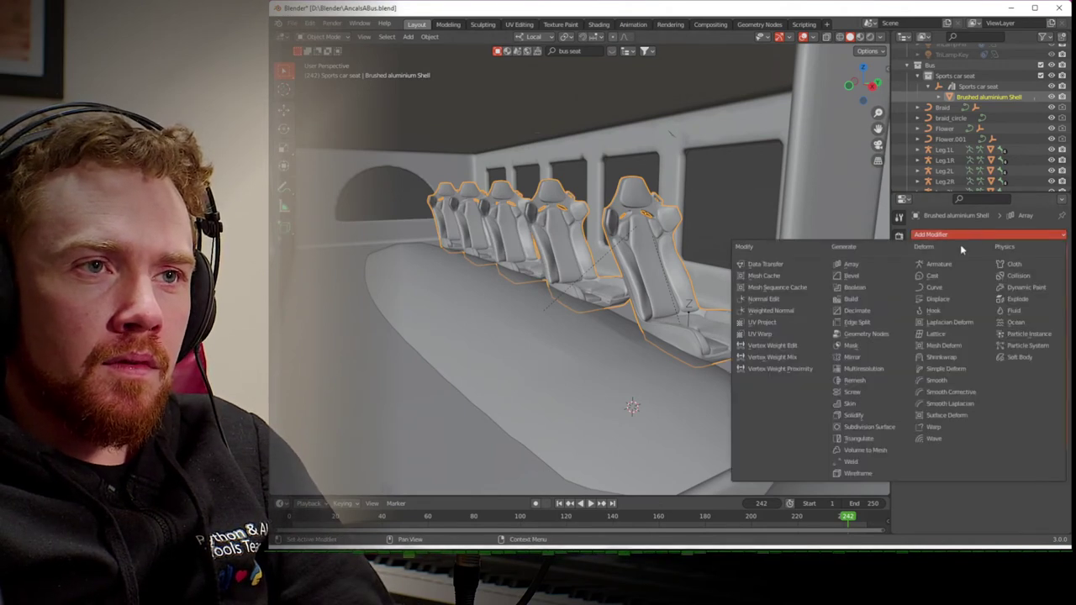
left_click(868, 269)
scroll(968, 447, "down", 3)
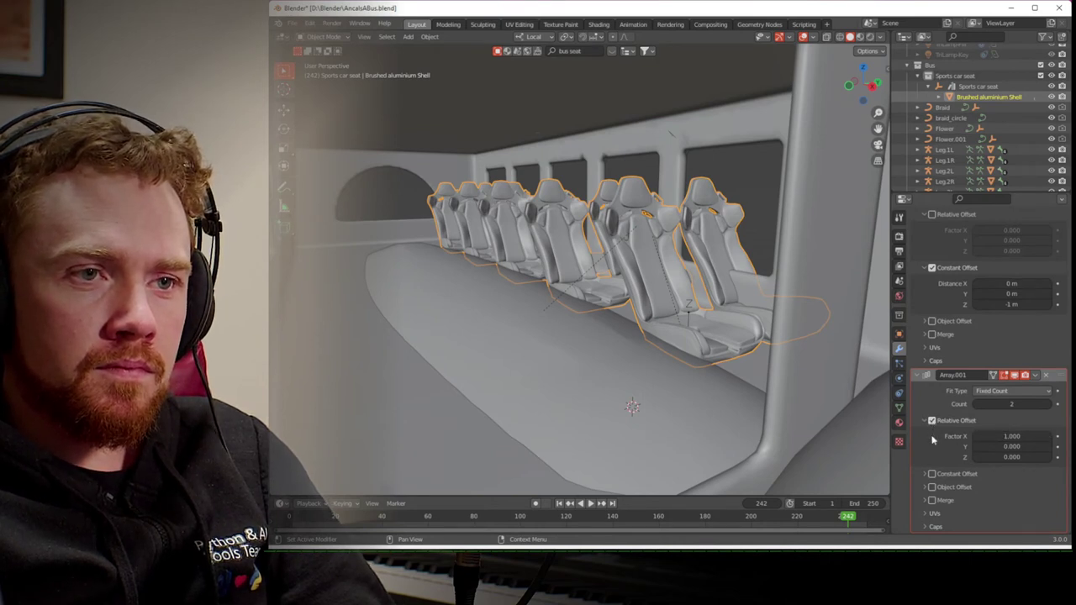
left_click(931, 421)
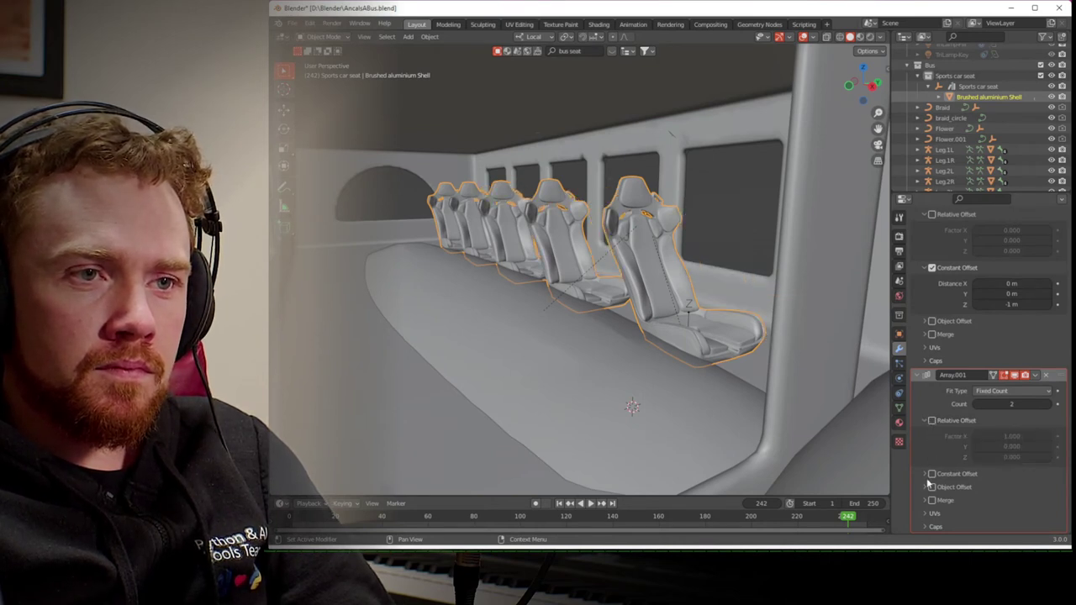
- Enable Constant Offset on Array.001 and set its X distance to -1.5 m, then orbit to check the second seat row
left_click(932, 473)
left_click(1011, 489)
type("1")
key("Return")
left_click(999, 489)
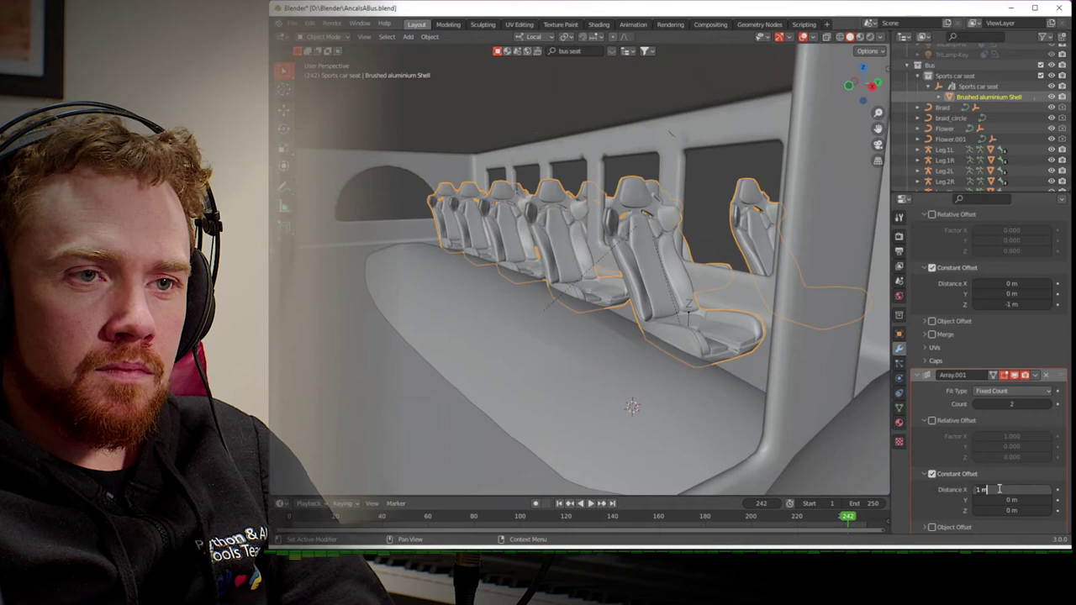
type("-2")
key("Return")
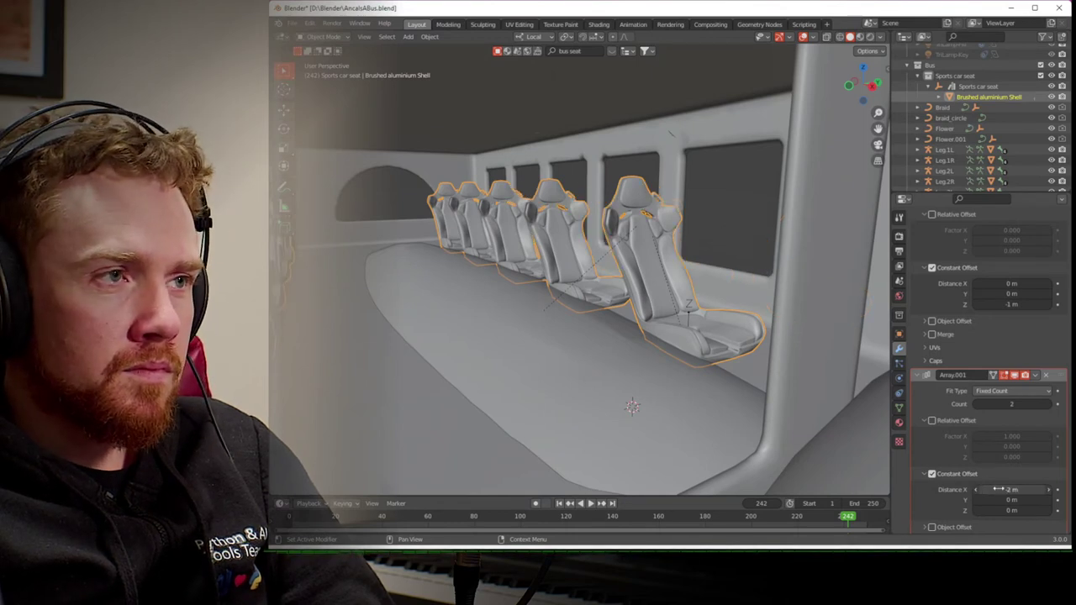
left_click(999, 490)
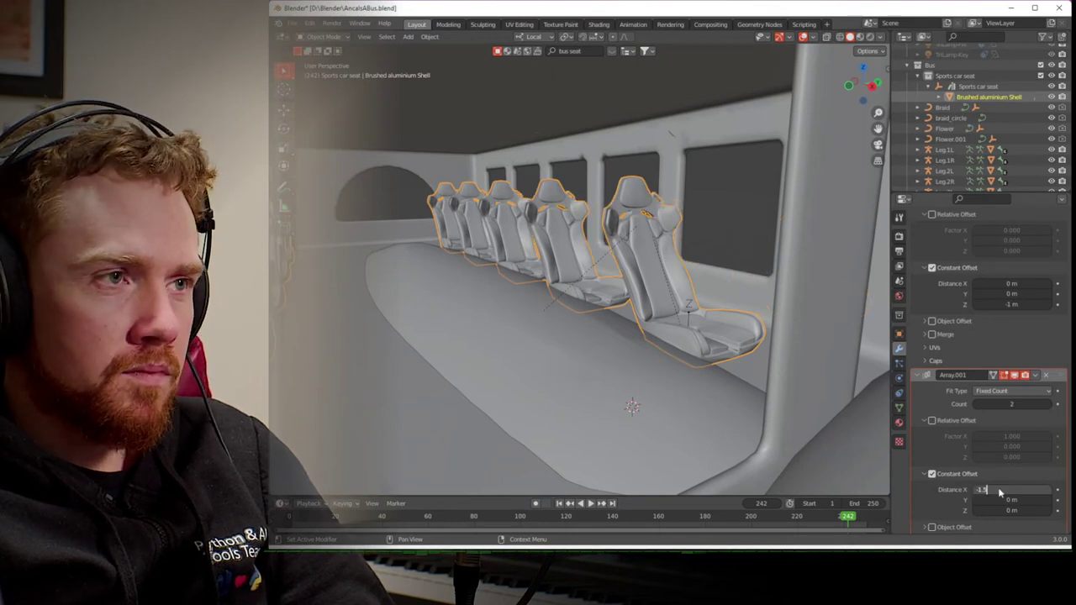
type("-1.5")
key("Return")
middle_click_drag(693, 353, 618, 351)
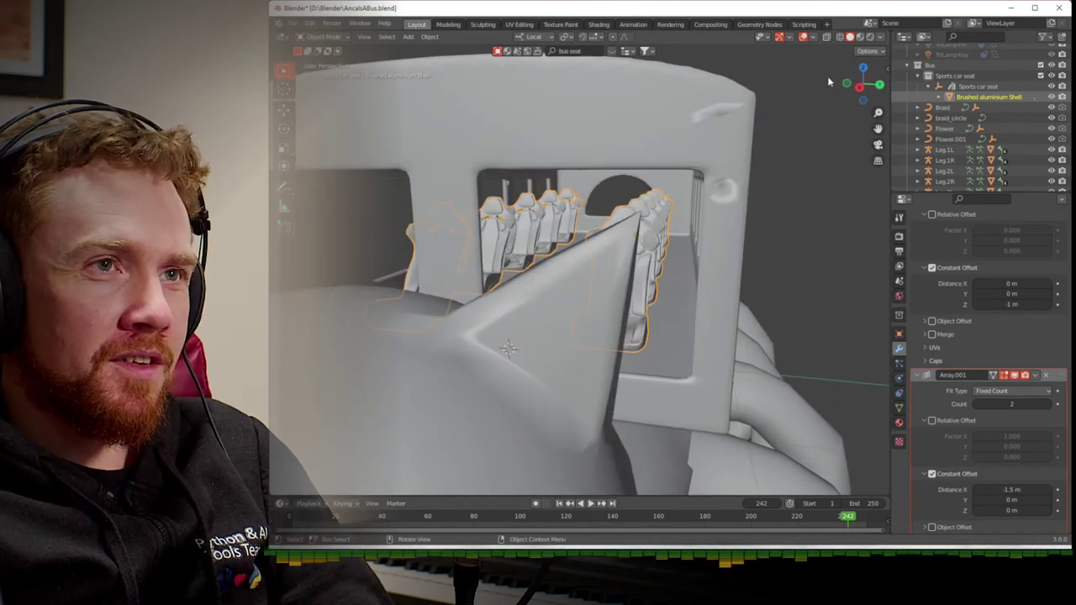
left_click(858, 38)
- Select the red bus body, view it in Rendered shading and make the camera and lamps visible
scroll(687, 240, "up", 6)
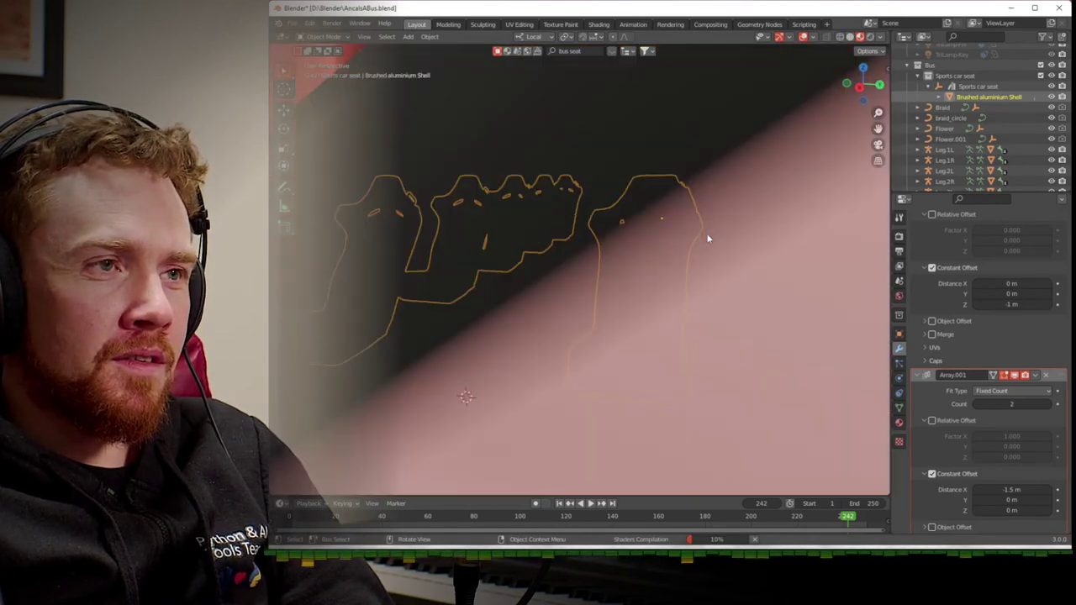
left_click(690, 239)
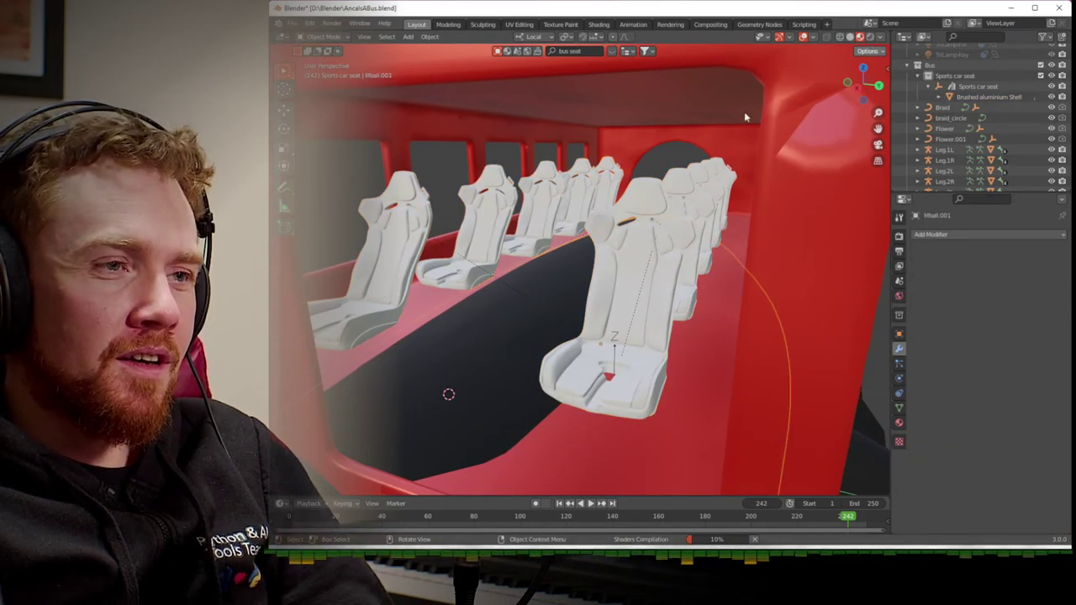
key("z")
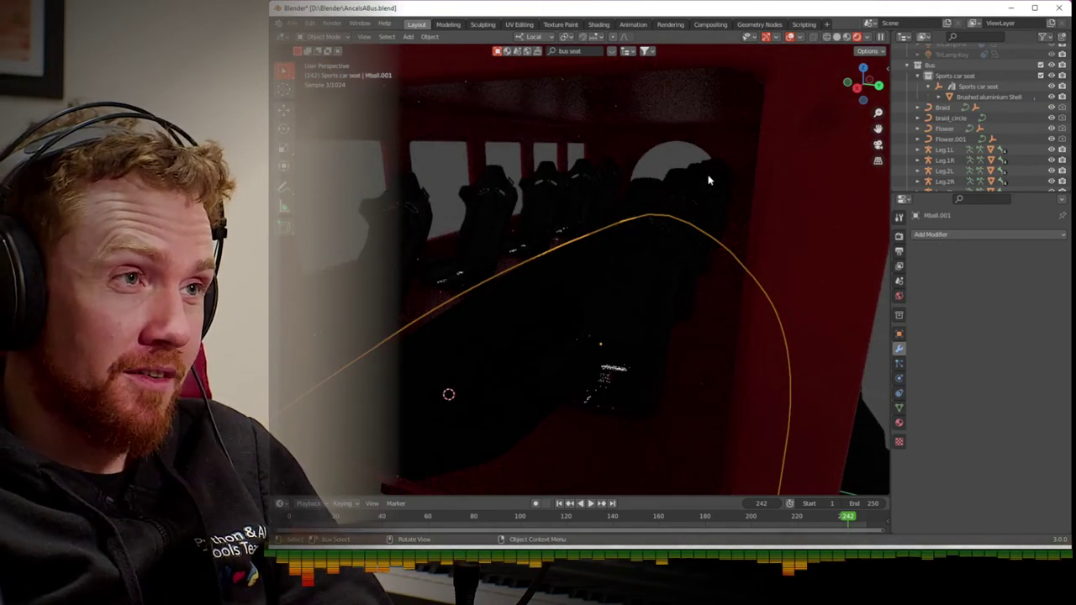
scroll(970, 147, "up", 3)
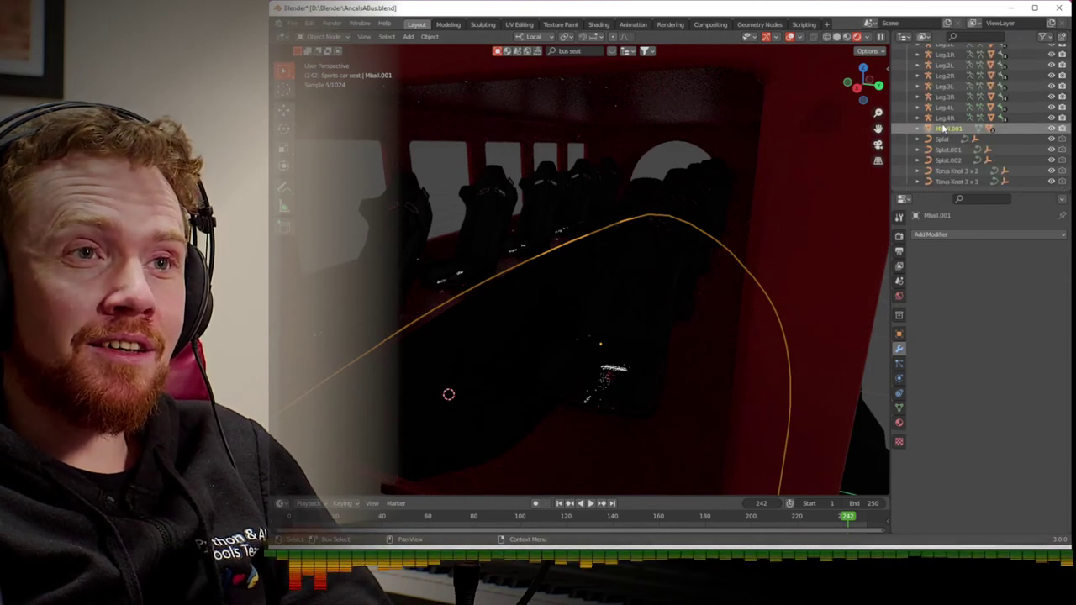
left_click(1051, 61)
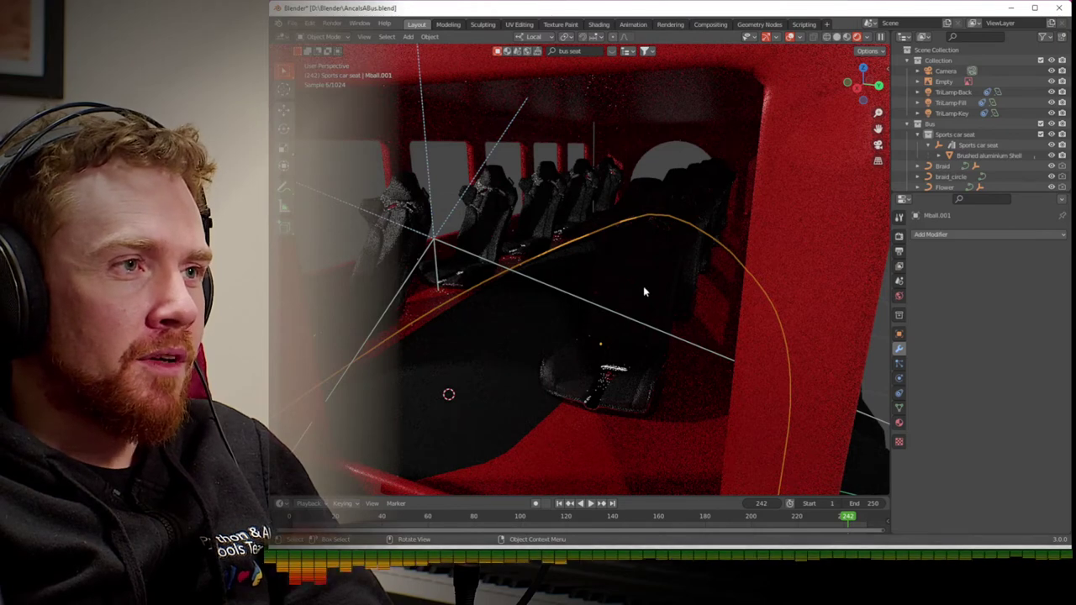
- Return to Material Preview, save AncalsABus.blend, and frame the bus from outside
left_click(847, 37)
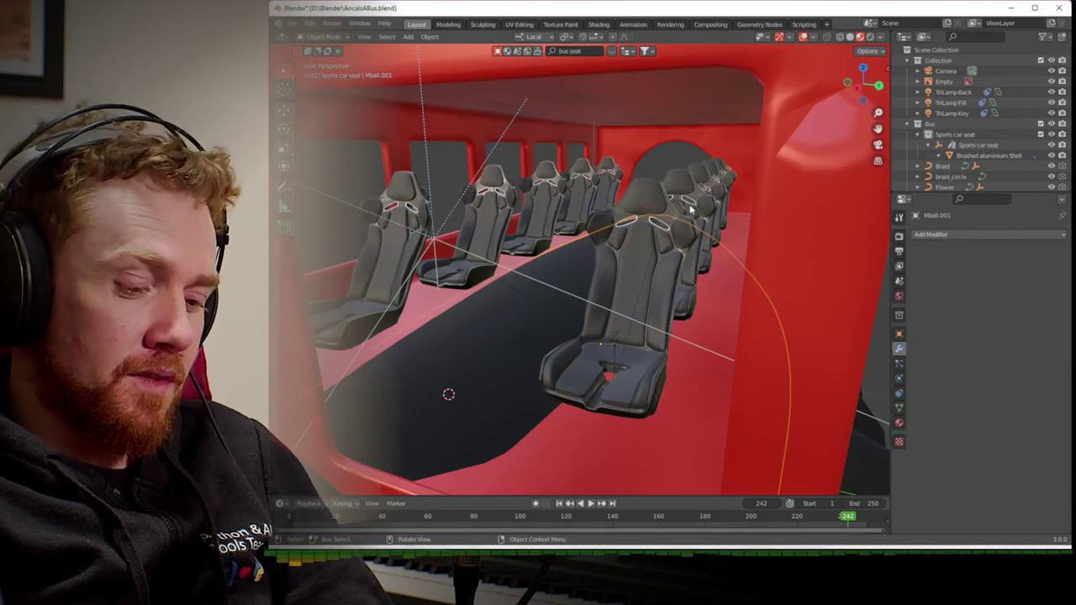
key("ctrl+s")
middle_click_drag(691, 209, 601, 210)
key("KP_Decimal")
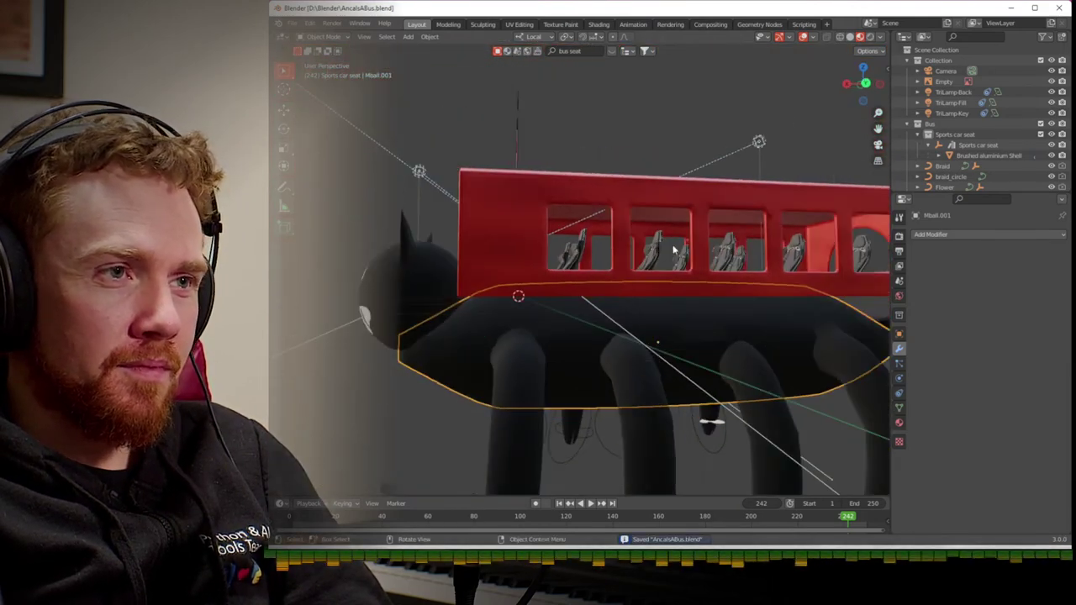
- From the back view, add a cube and raise it 1 m into the bus
left_click(866, 81)
scroll(816, 178, "down", 3)
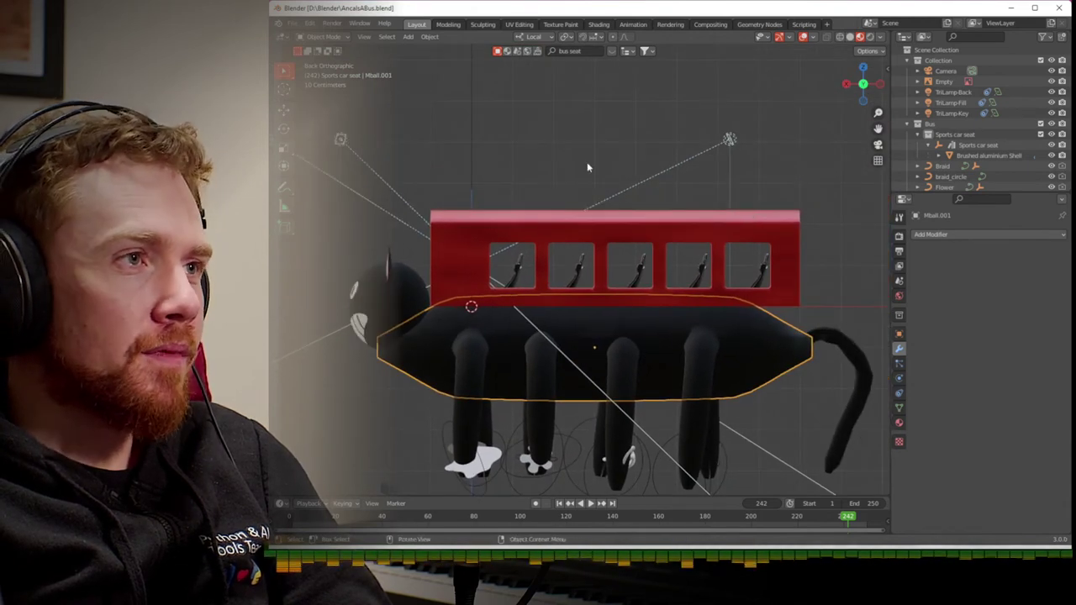
left_click(408, 37)
mouse_move(415, 54)
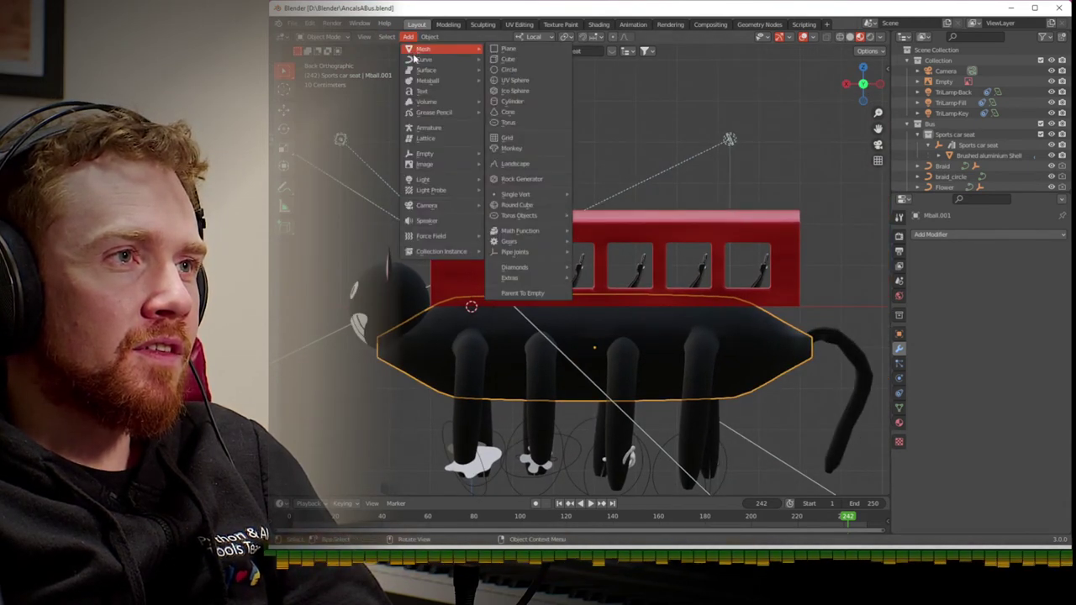
left_click(505, 59)
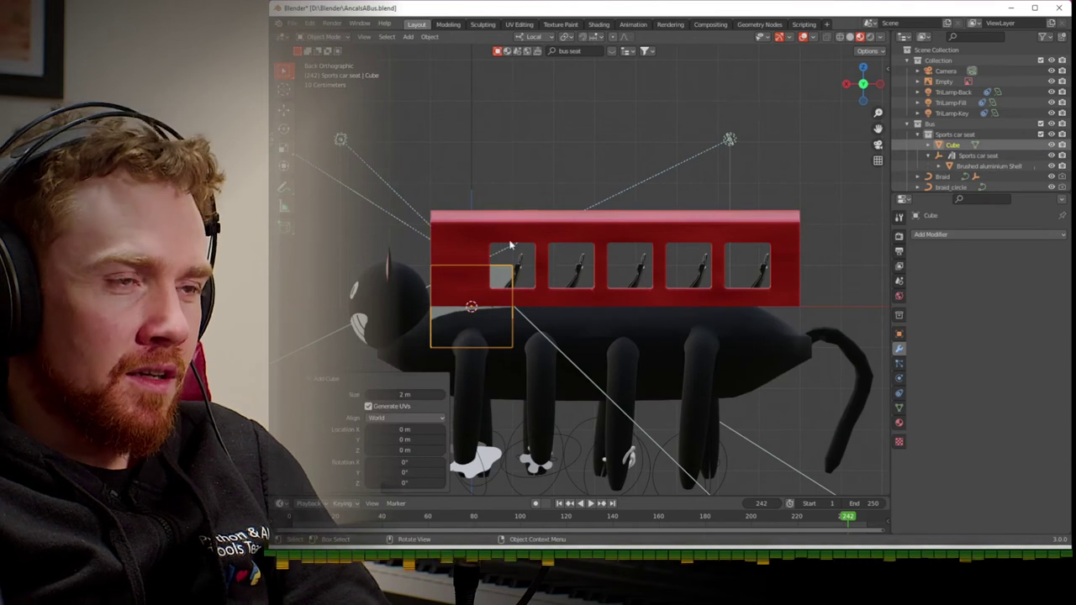
key("g")
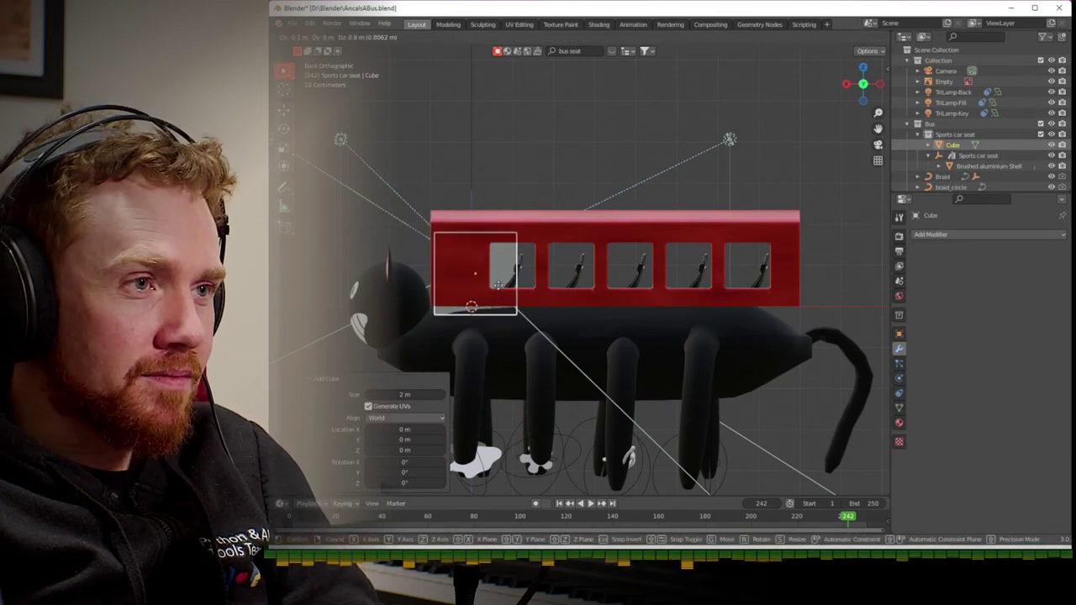
key("Return")
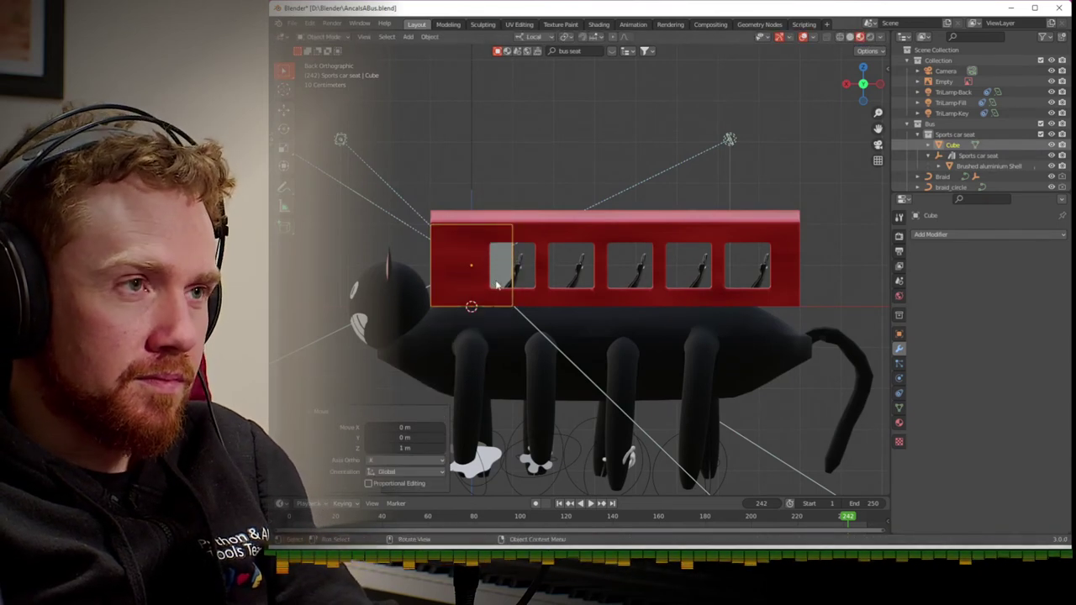
- Stretch the cube by moving its left-end edge along local X to the bus's right end
key("Tab")
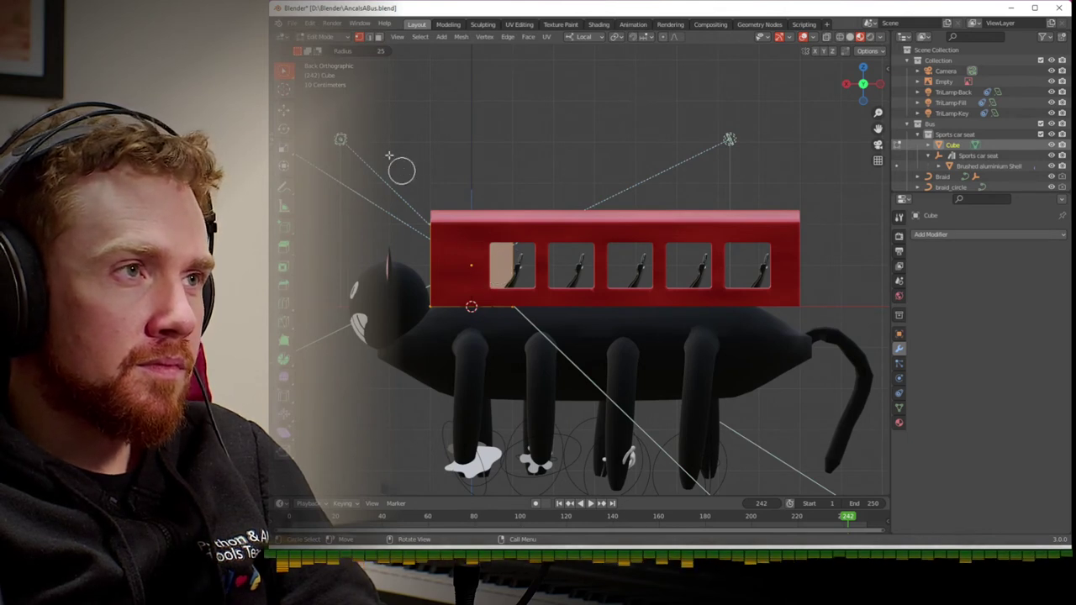
mouse_move(284, 72)
left_mouse_down()
mouse_move(317, 117)
mouse_move(316, 96)
left_mouse_up()
left_click_drag(502, 195, 531, 329)
key("g")
key("z")
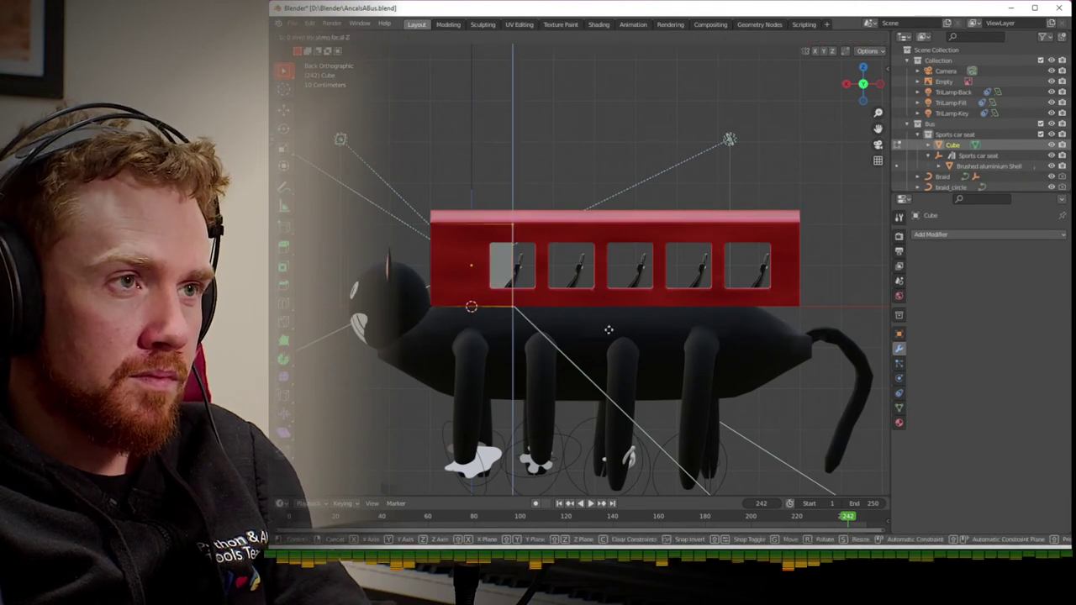
key("x")
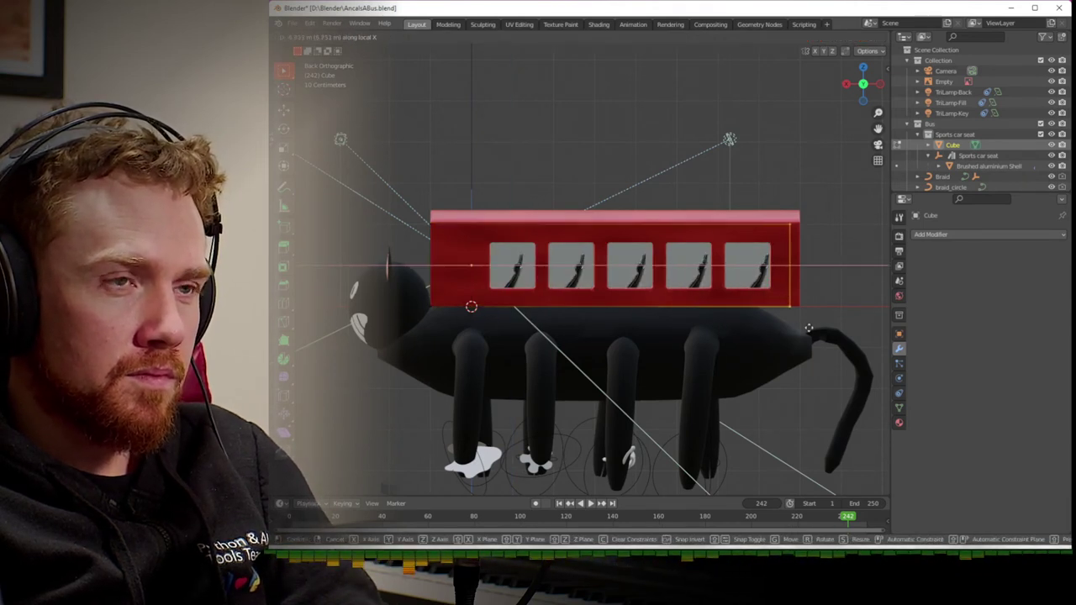
left_click(809, 328)
key("Tab")
- Select the cat body, pick an action from its right-click menu, and orbit toward the cat's face
left_click(654, 332)
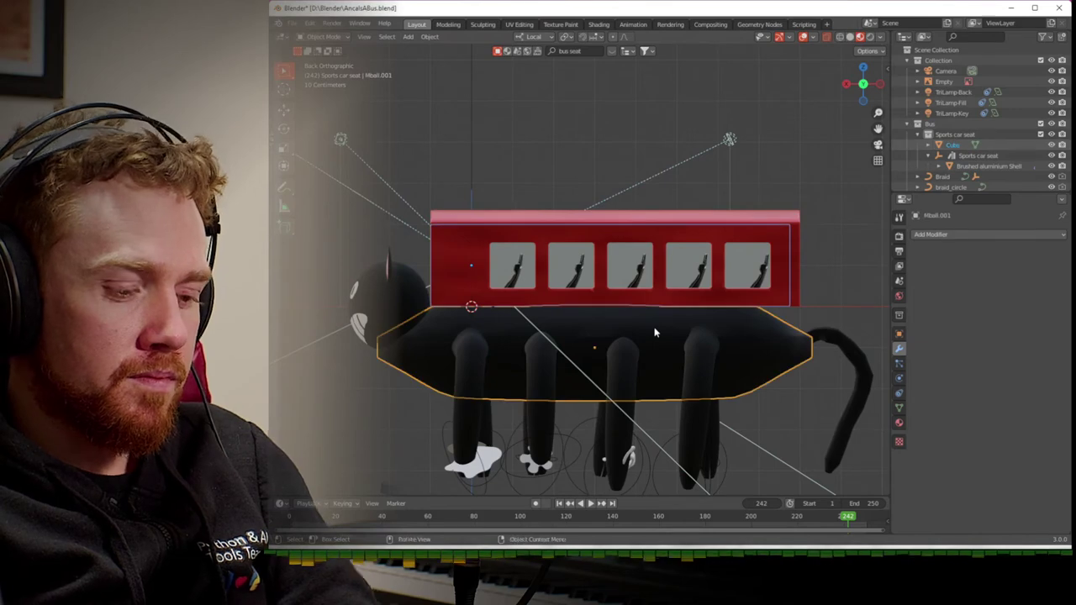
right_click(649, 321)
left_click(647, 318)
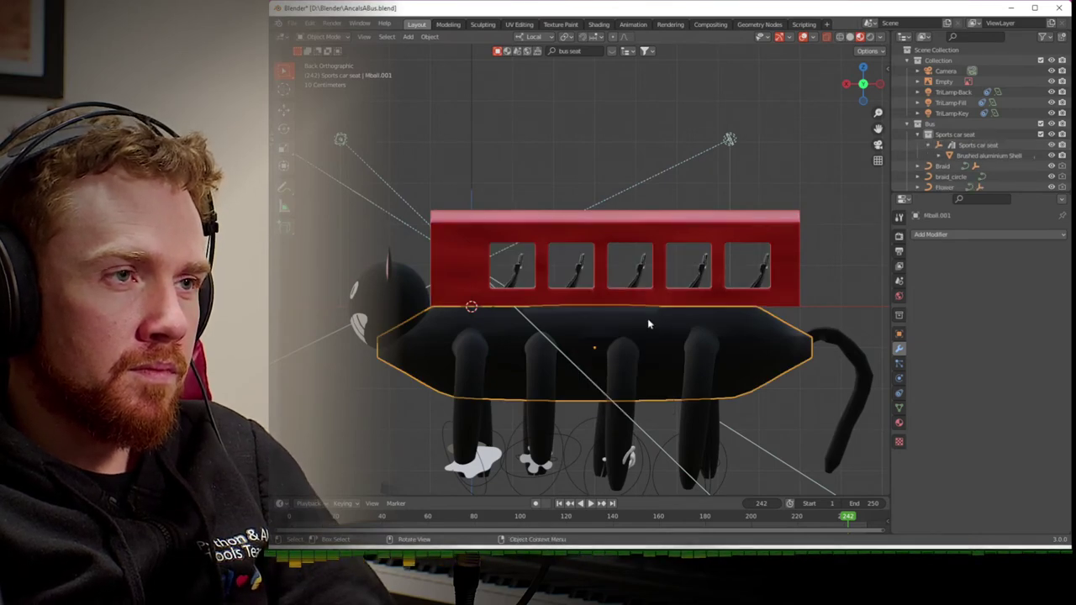
middle_click_drag(552, 300, 672, 317)
scroll(705, 313, "up", 8)
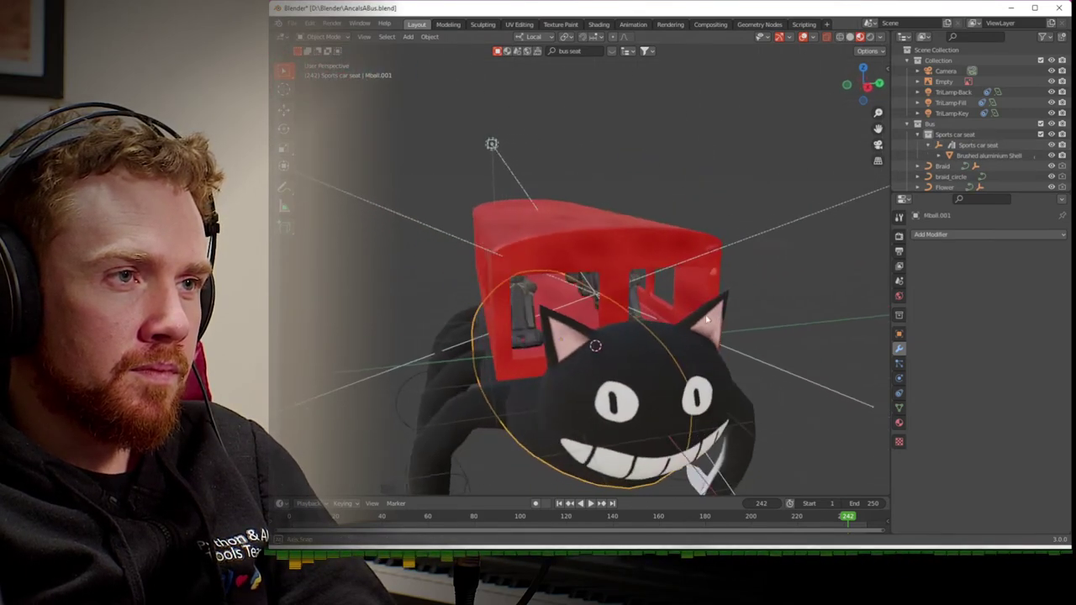
- Inspect the seats inside the bus, collapse the Sports car seat collection, and hide then unhide Mball.001
scroll(706, 305, "up", 6)
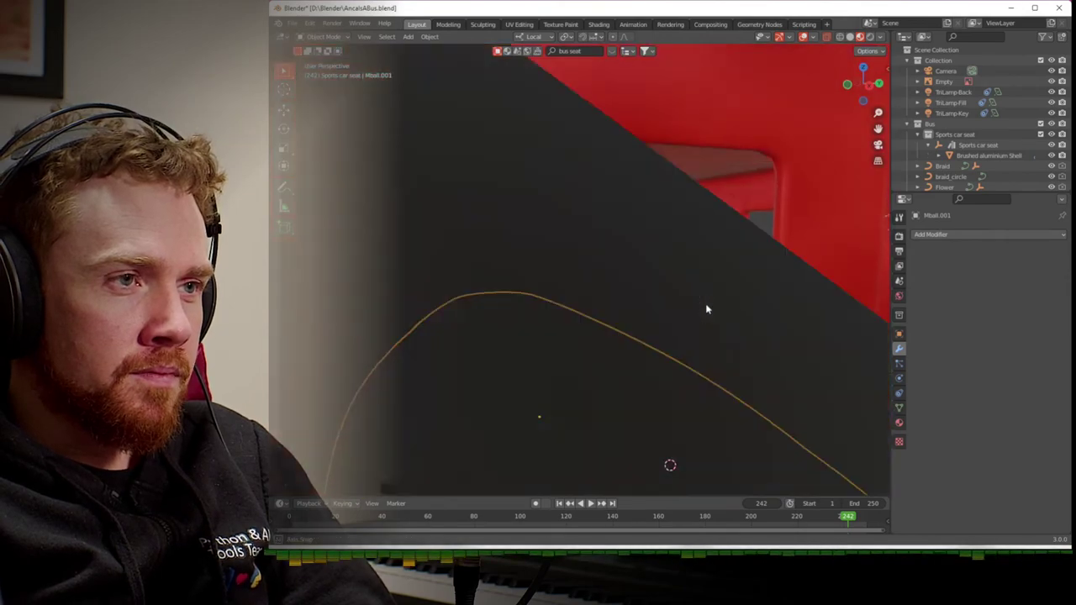
middle_click_drag(691, 308, 645, 343)
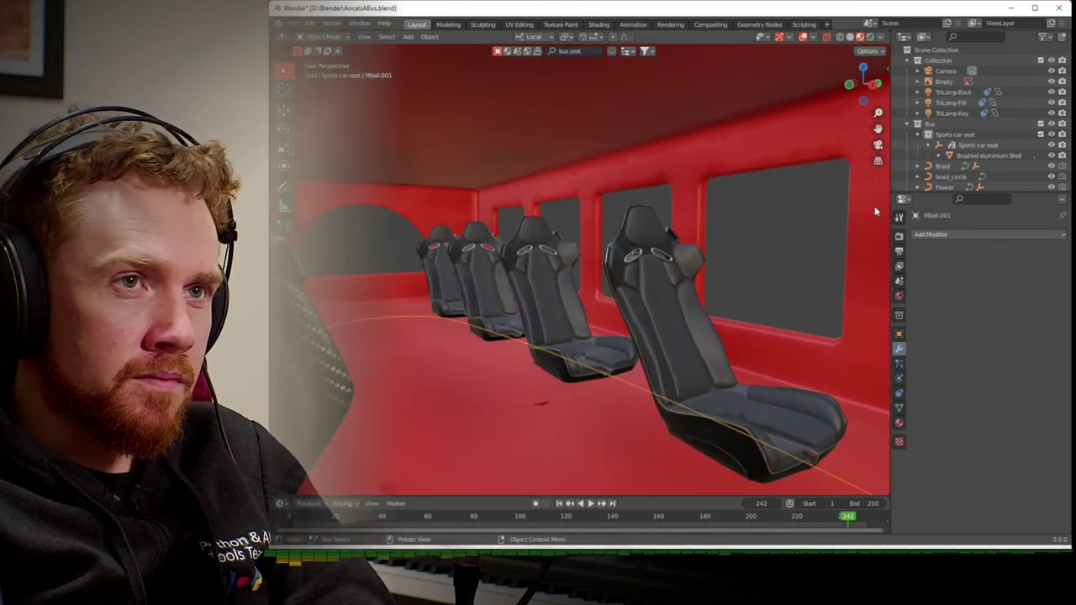
left_click(923, 135)
scroll(928, 144, "down", 3)
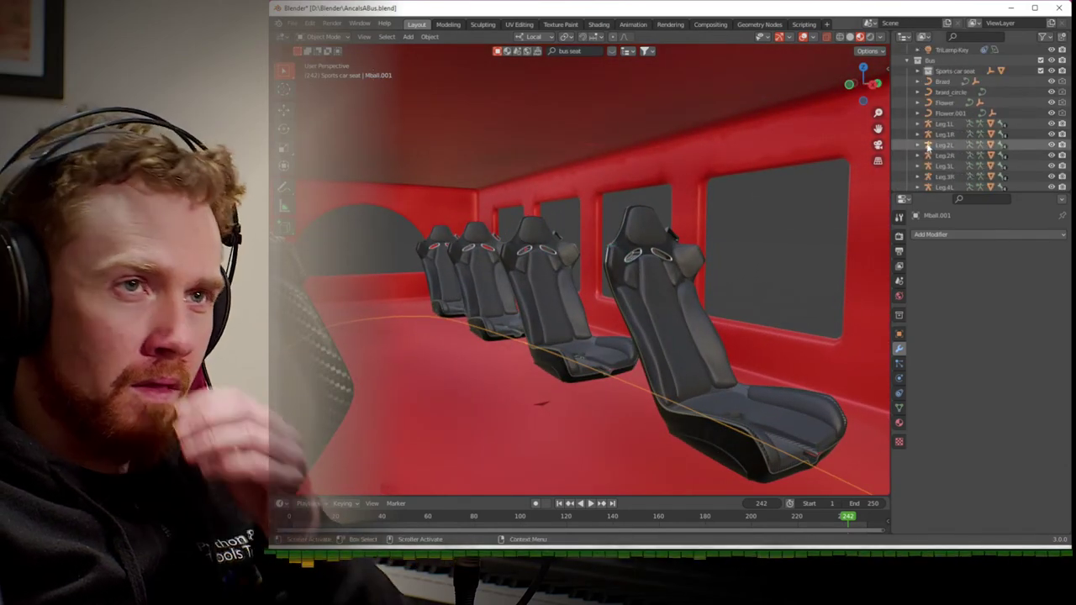
scroll(928, 147, "down", 3)
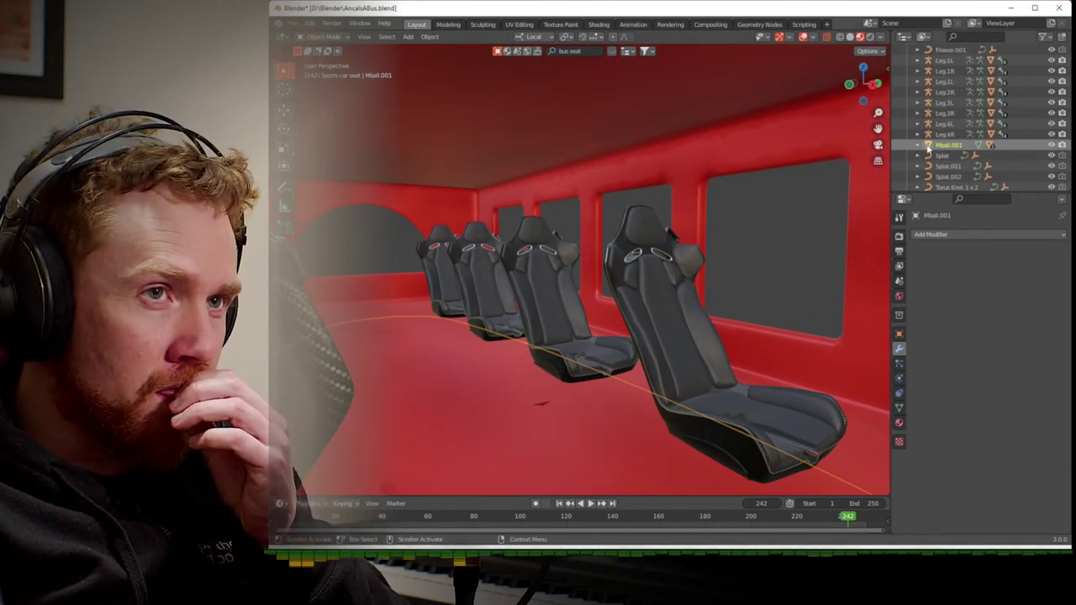
left_click(1051, 145)
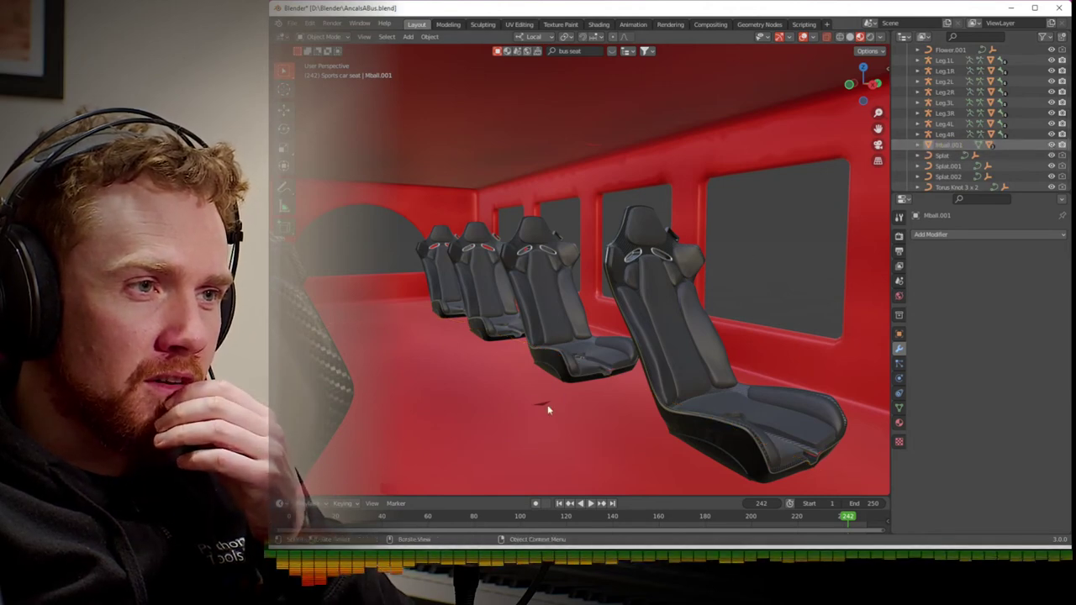
key("alt+h")
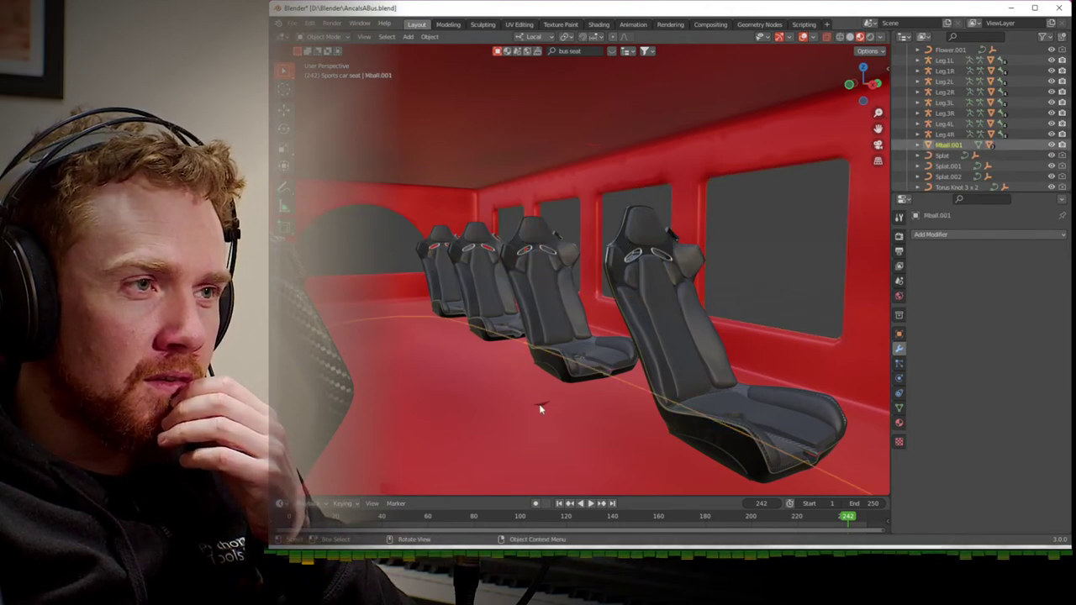
- Make the Brushed aluminium Shell the active object and frame the seats in the view
left_click(538, 404)
key("ctrl+z")
left_click(542, 405)
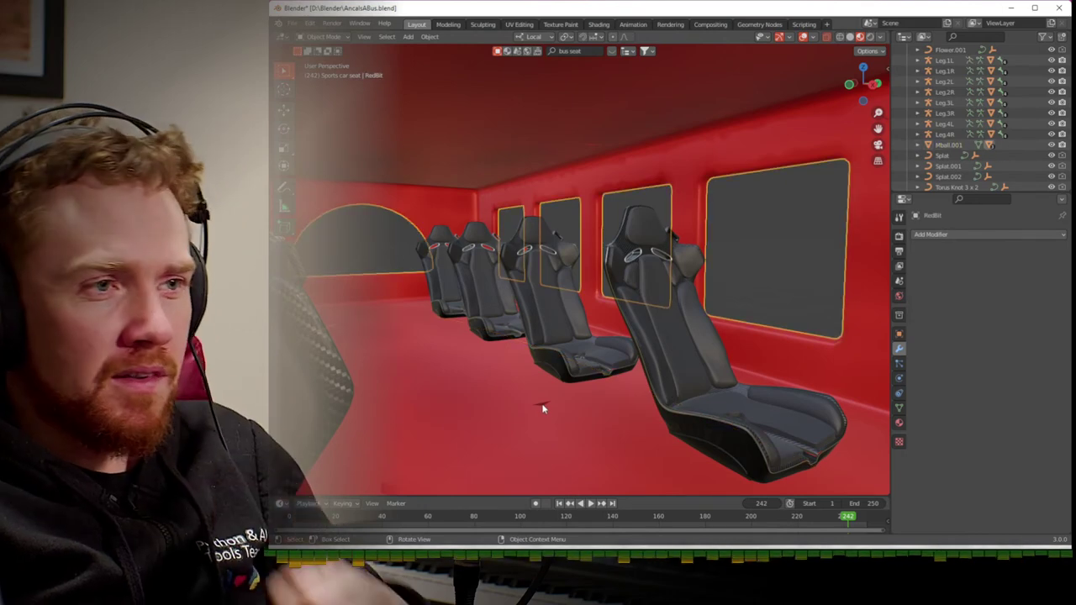
key("ctrl+z")
key("KP_Decimal")
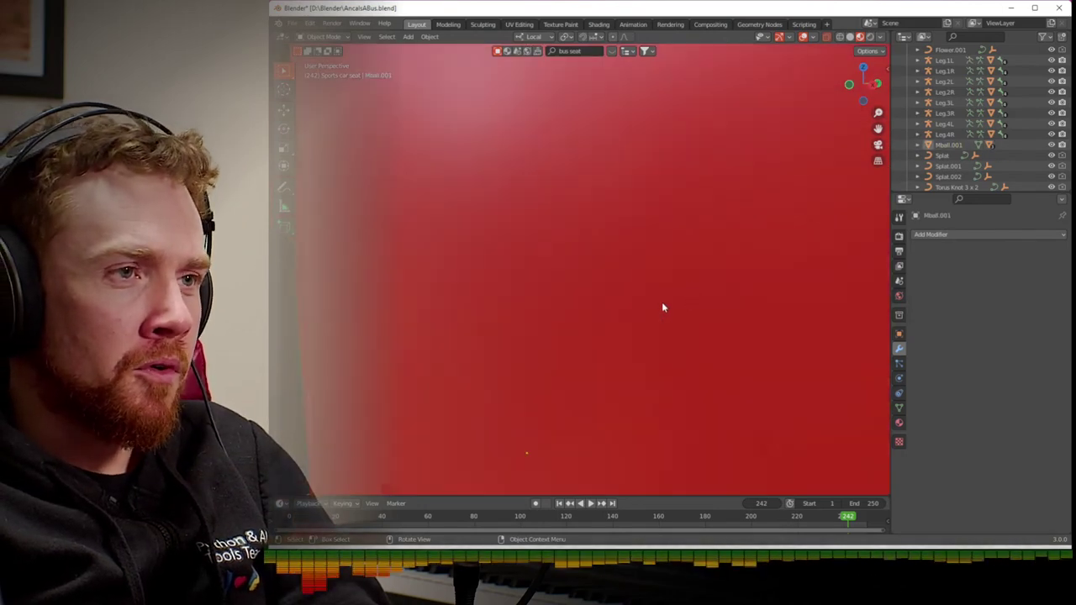
key("ctrl+z")
key("KP_Decimal")
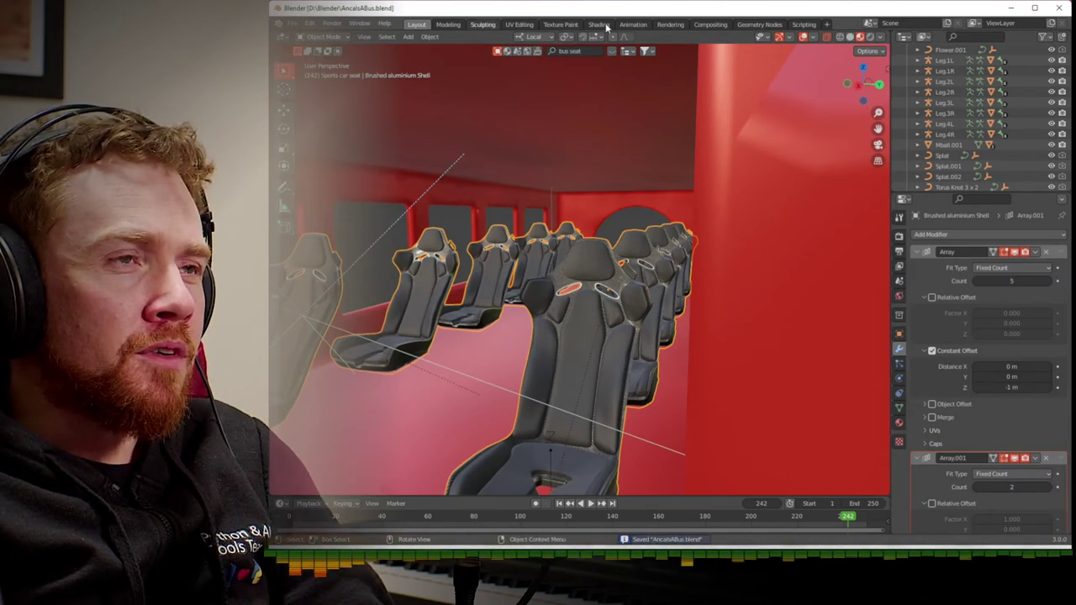
key("ctrl+Page_Down")
key("ctrl+Page_Down")
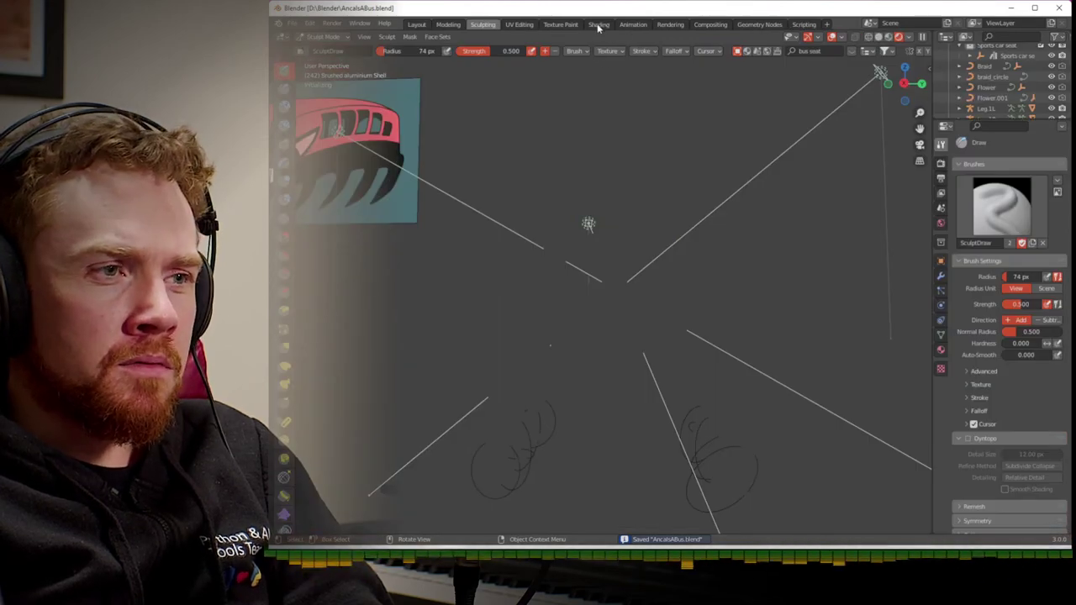
left_click(598, 24)
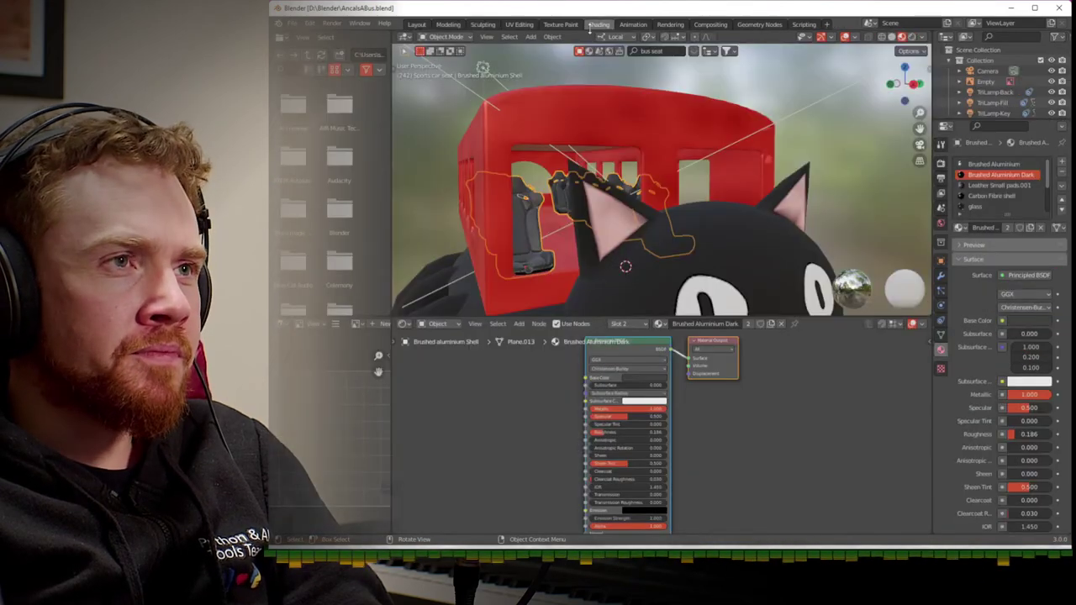
left_click(417, 25)
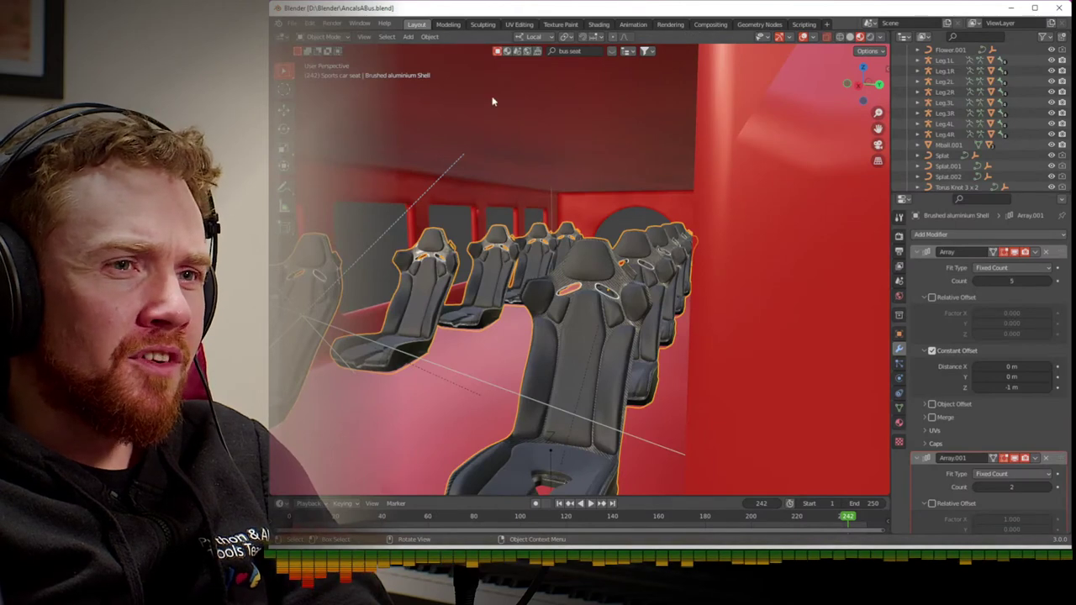
- Add a Decimate modifier to the seats and move it to the top of the stack
left_click(921, 236)
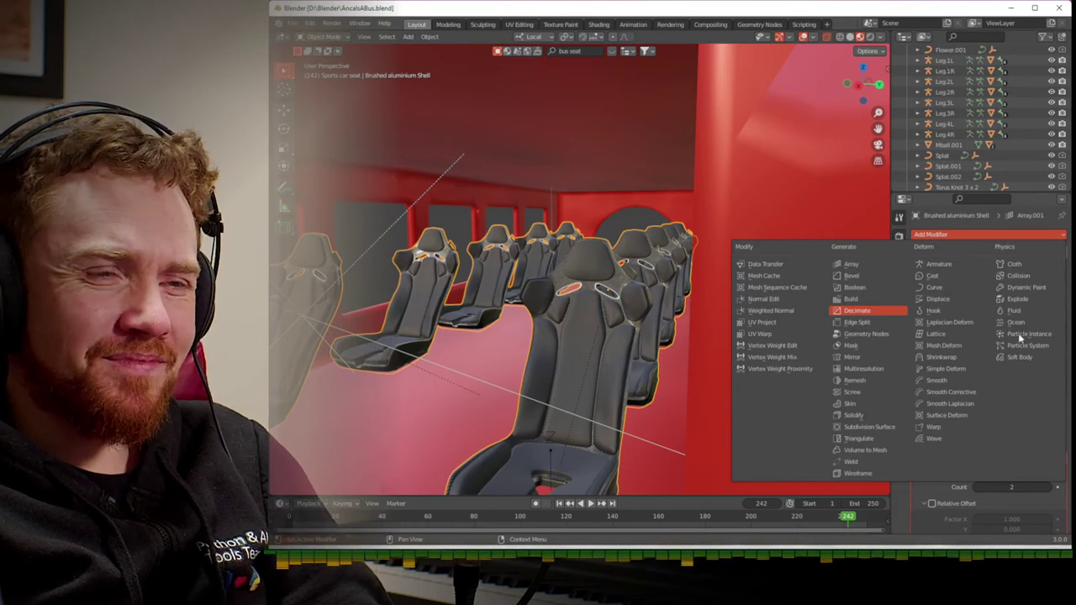
key("Return")
scroll(1003, 358, "down", 7)
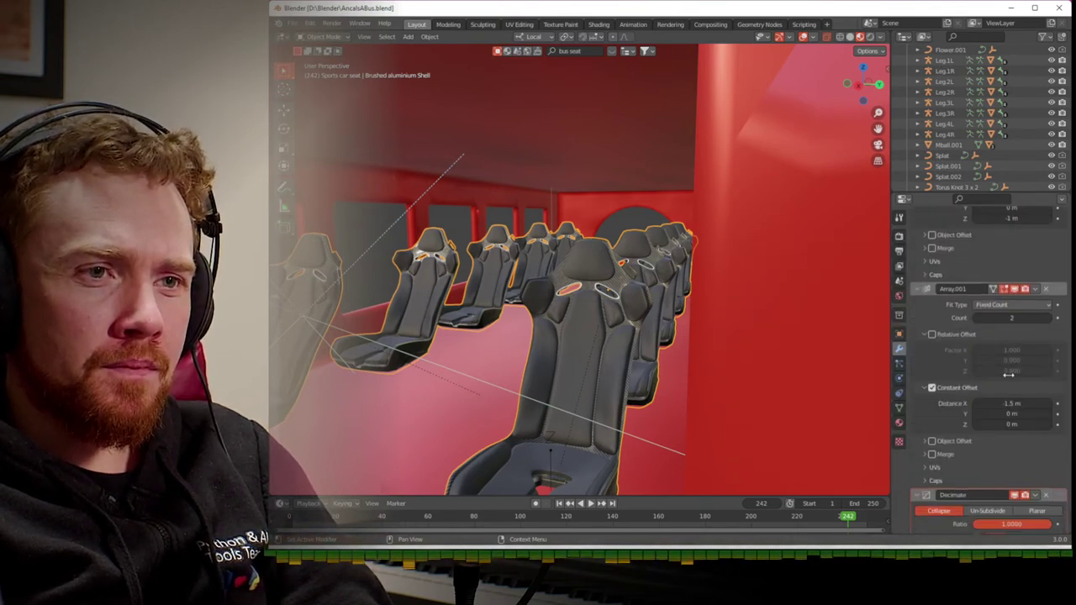
left_click(1036, 431)
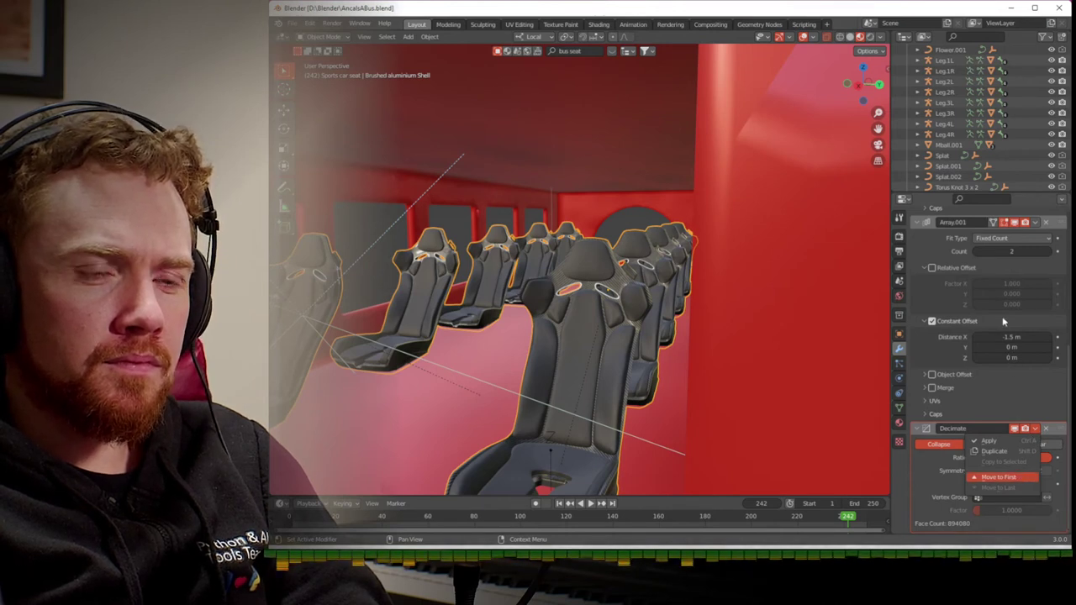
key("Return")
scroll(1002, 294, "up", 8)
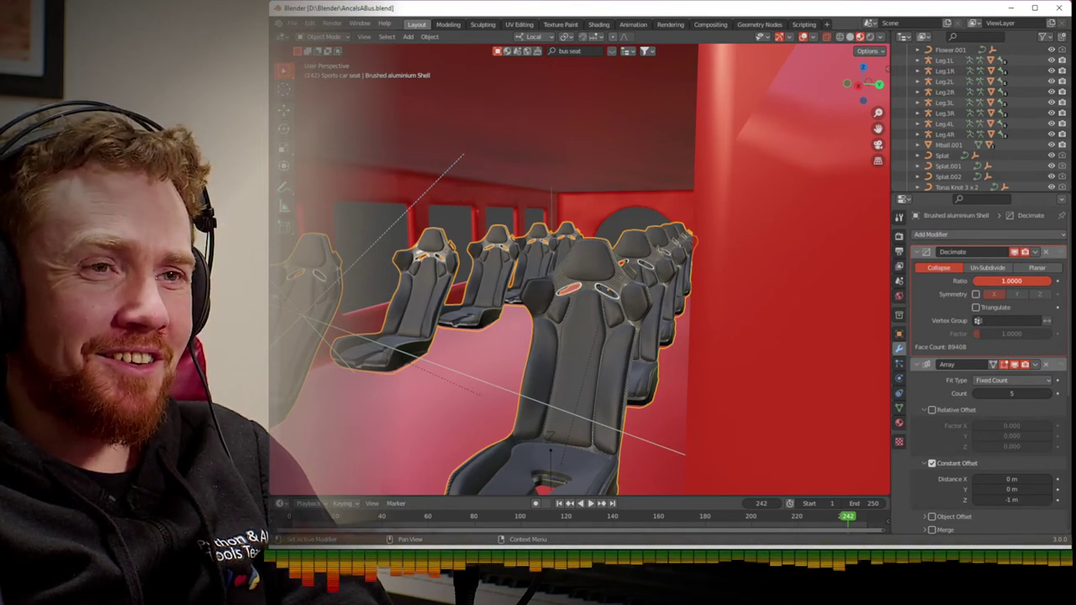
- Try Decimate ratios of 0.5 and 0.4, settling on 0.2 after checking seat detail
left_click_drag(1037, 286, 982, 283)
left_click(1022, 281)
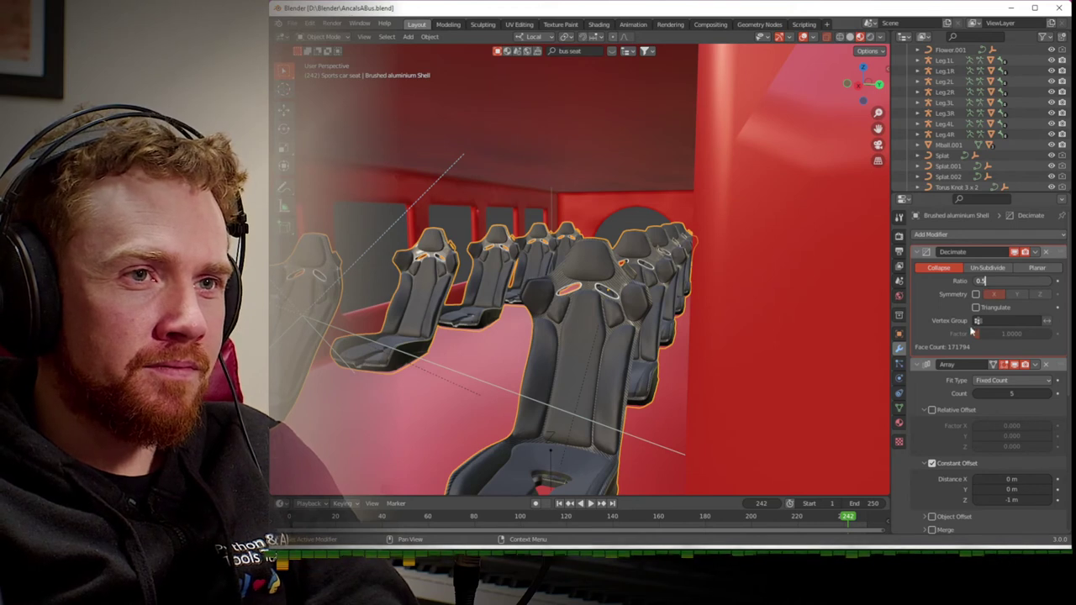
key("Return")
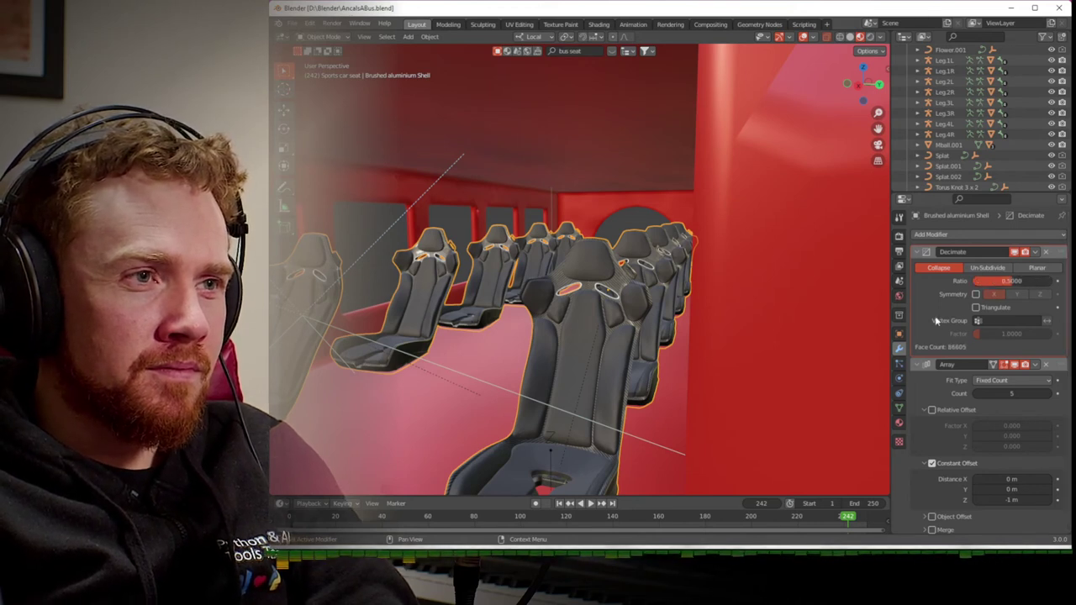
left_click(1017, 281)
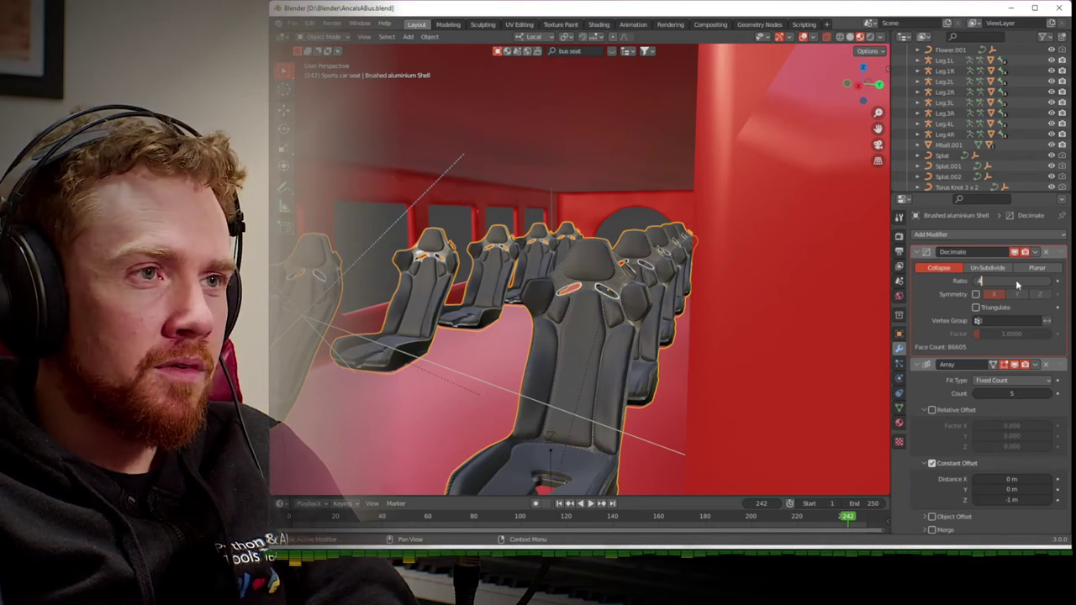
type(".4")
key("Return")
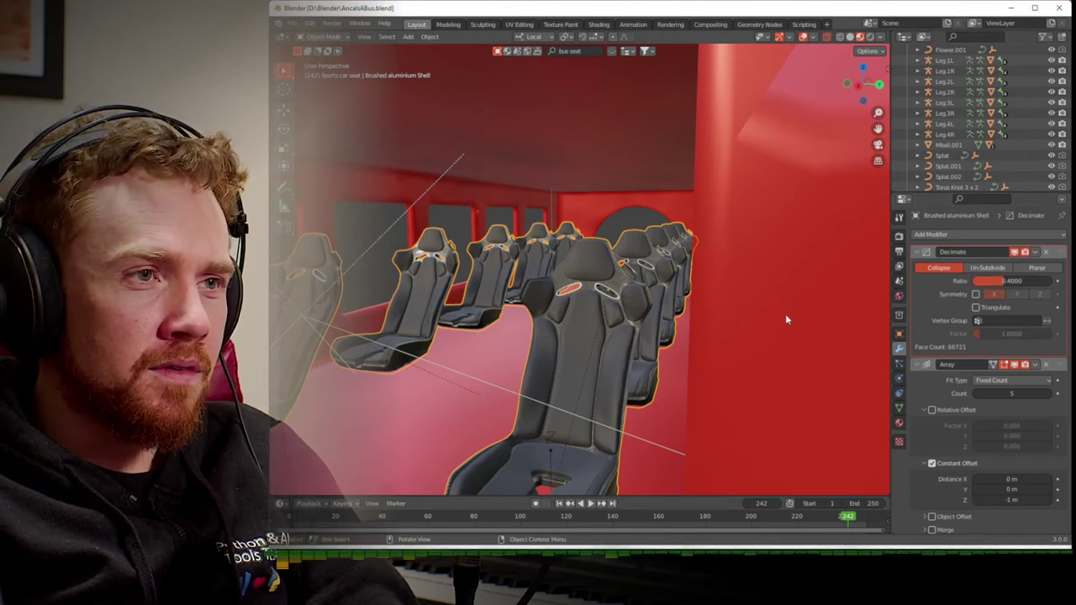
middle_click_drag(785, 314, 666, 328)
scroll(667, 329, "up", 3)
left_click(1013, 281)
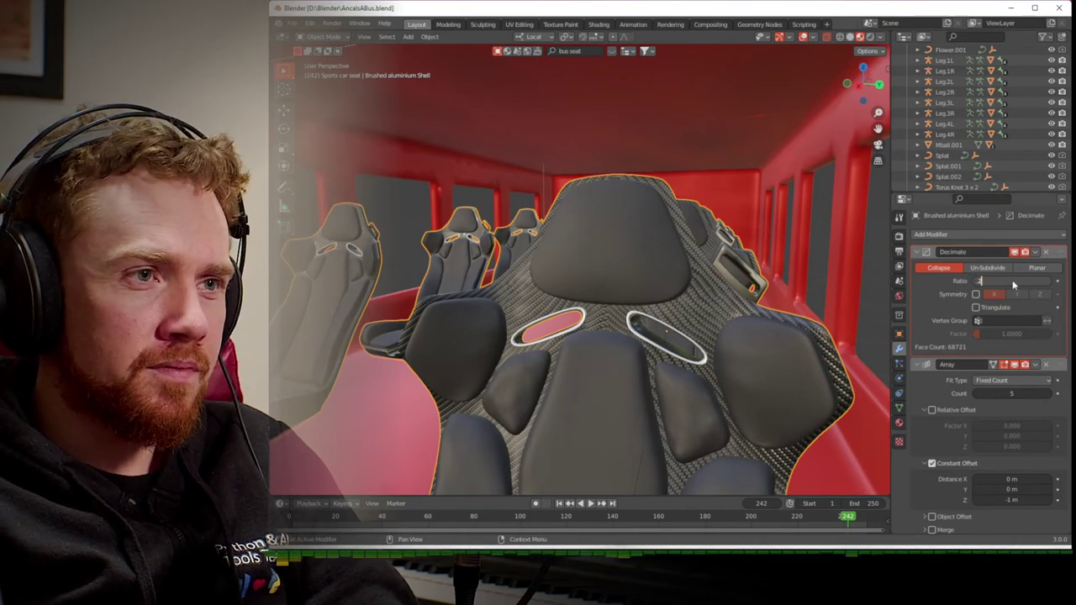
key("Return")
scroll(809, 320, "down", 8)
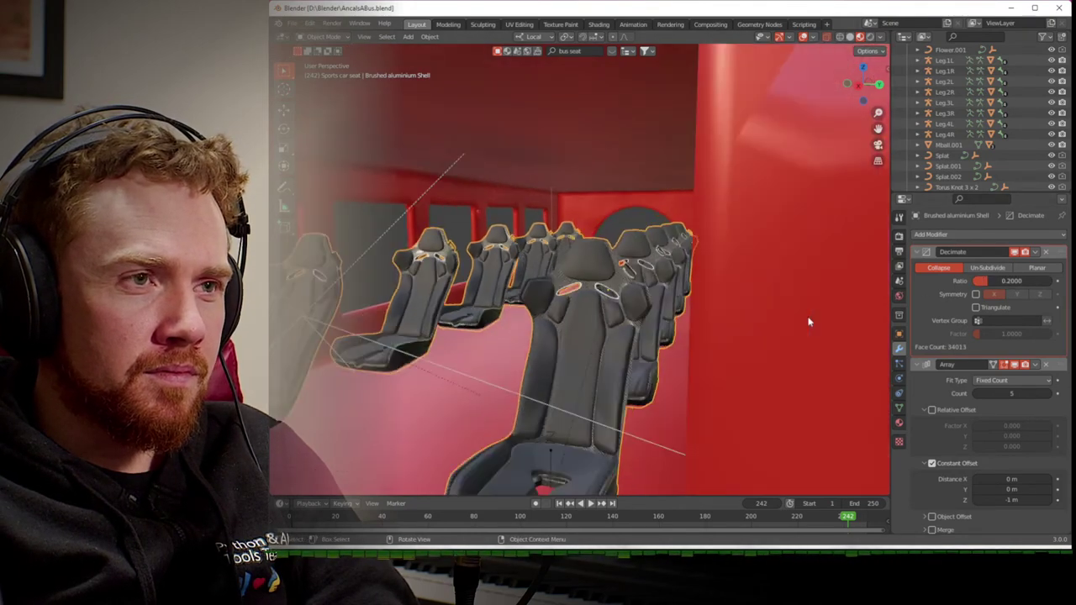
middle_click_drag(768, 336, 664, 355)
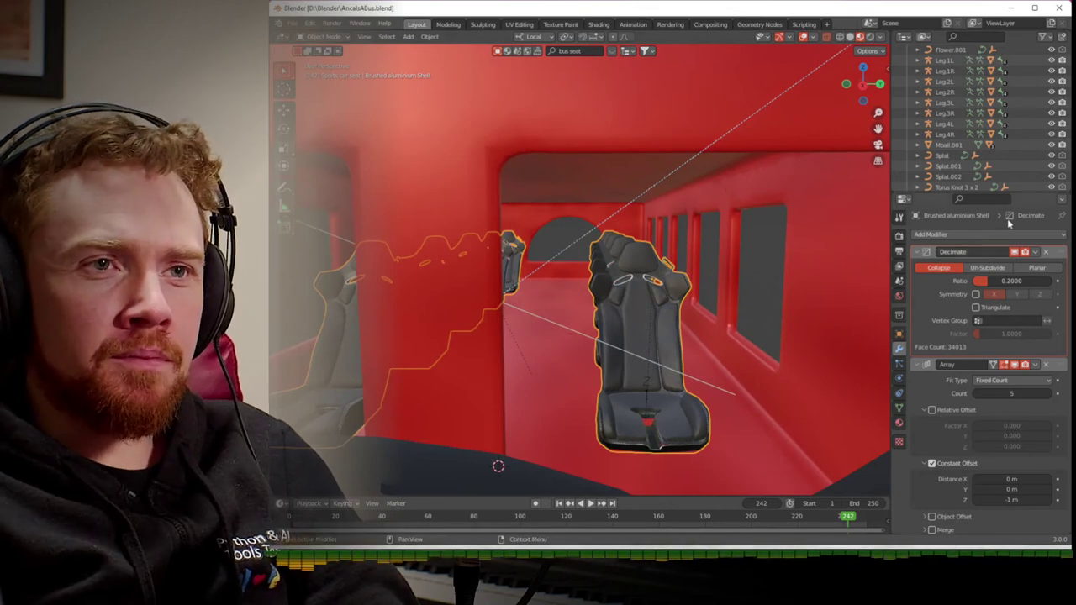
- Apply the Decimate modifier to the seats and switch to the Shading workspace
left_click(1035, 252)
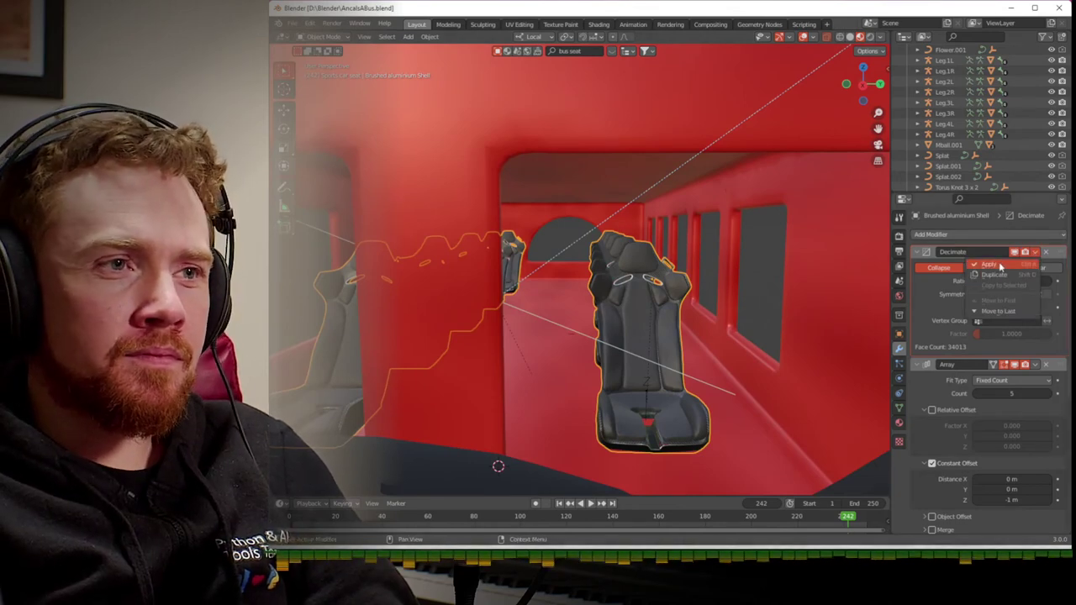
key("Return")
scroll(761, 316, "down", 8)
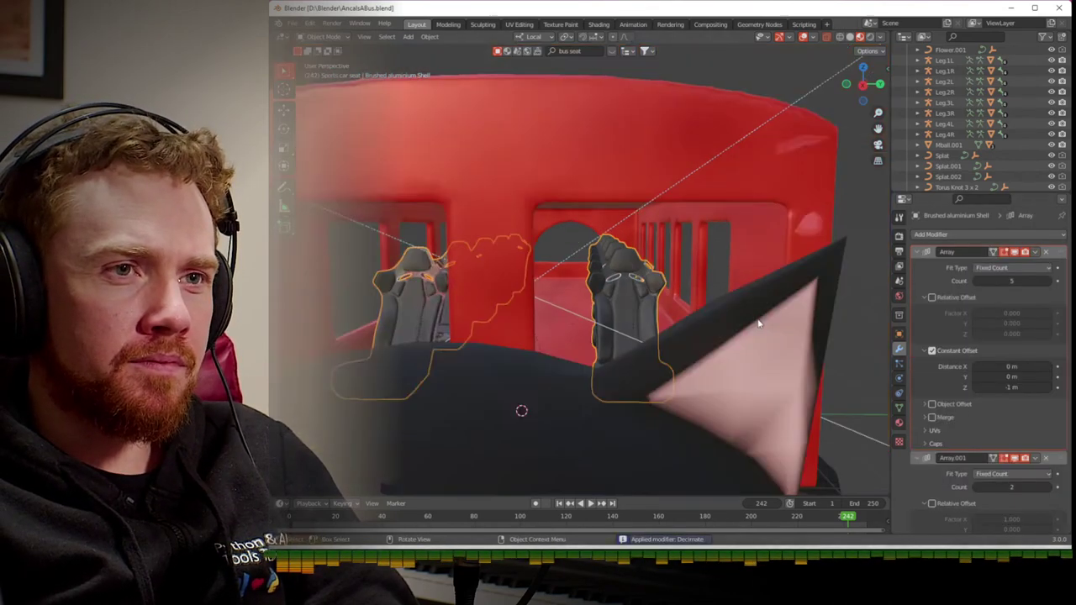
middle_click_drag(761, 319, 828, 322)
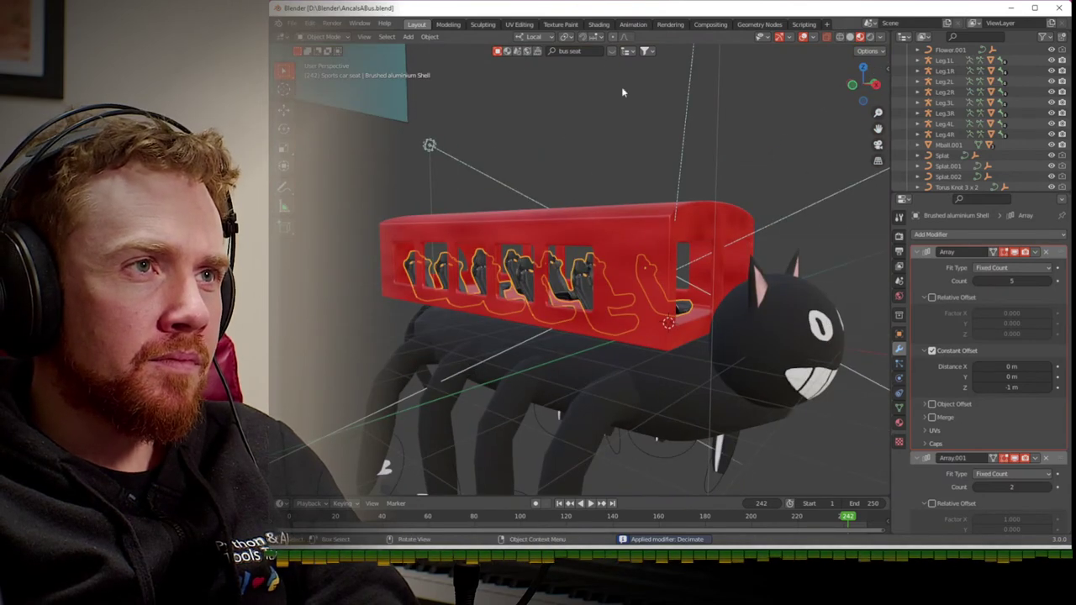
left_click(599, 25)
key("KP_Decimal")
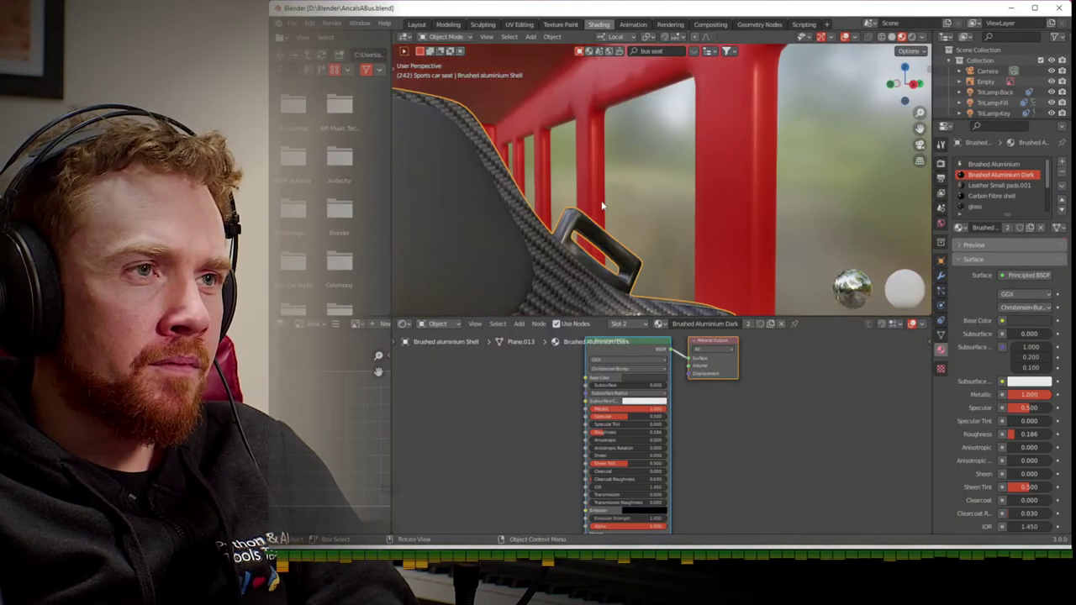
- Make Carbon Fibre shell the active material slot and pan around its Checker Texture and Mix nodes
middle_click_drag(599, 195, 613, 203)
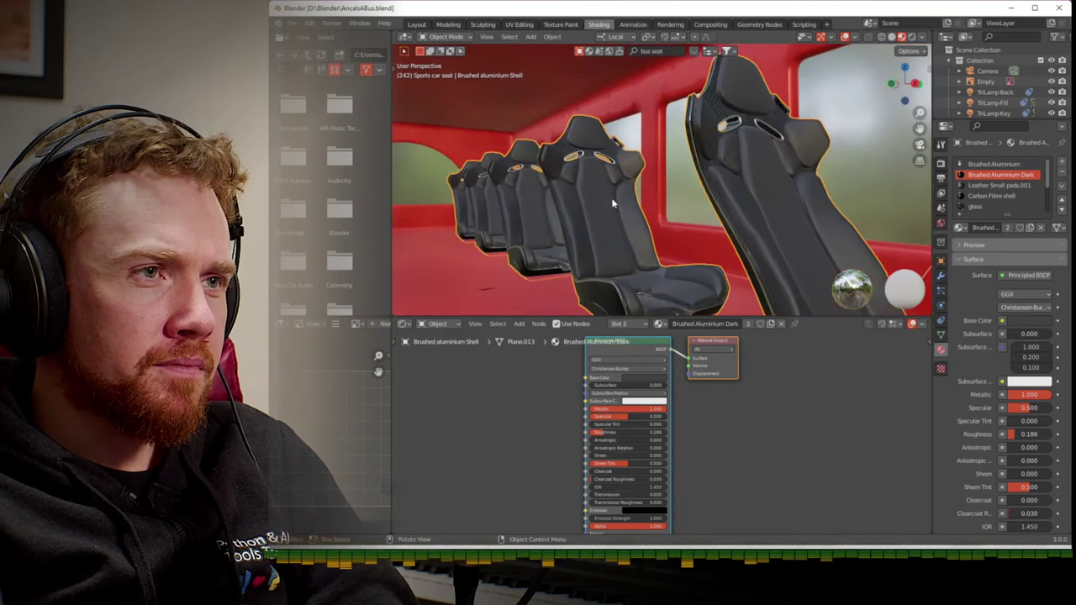
left_click(707, 430)
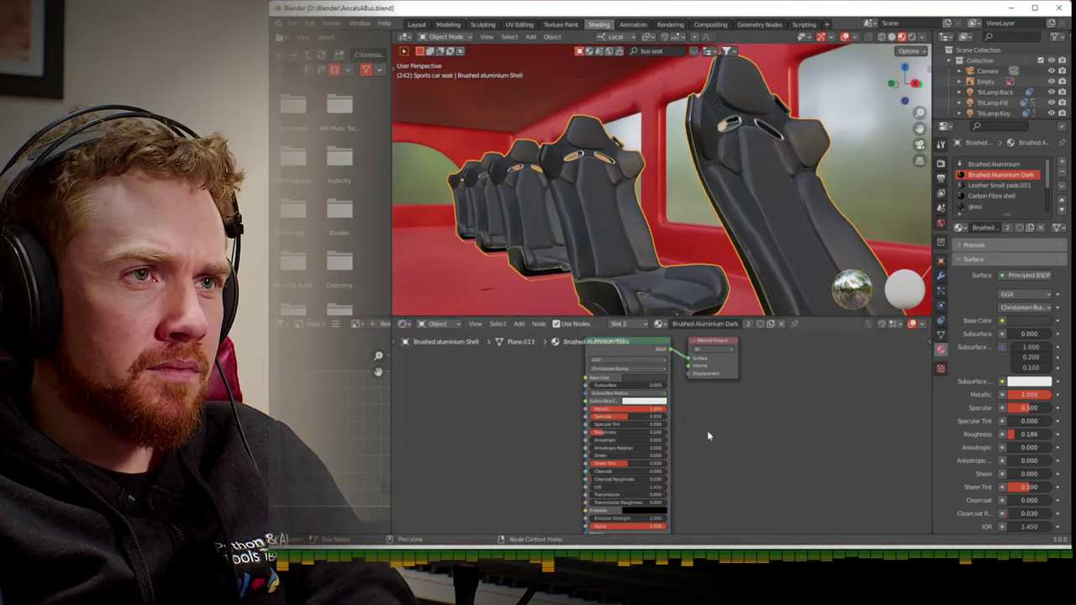
left_click(620, 324)
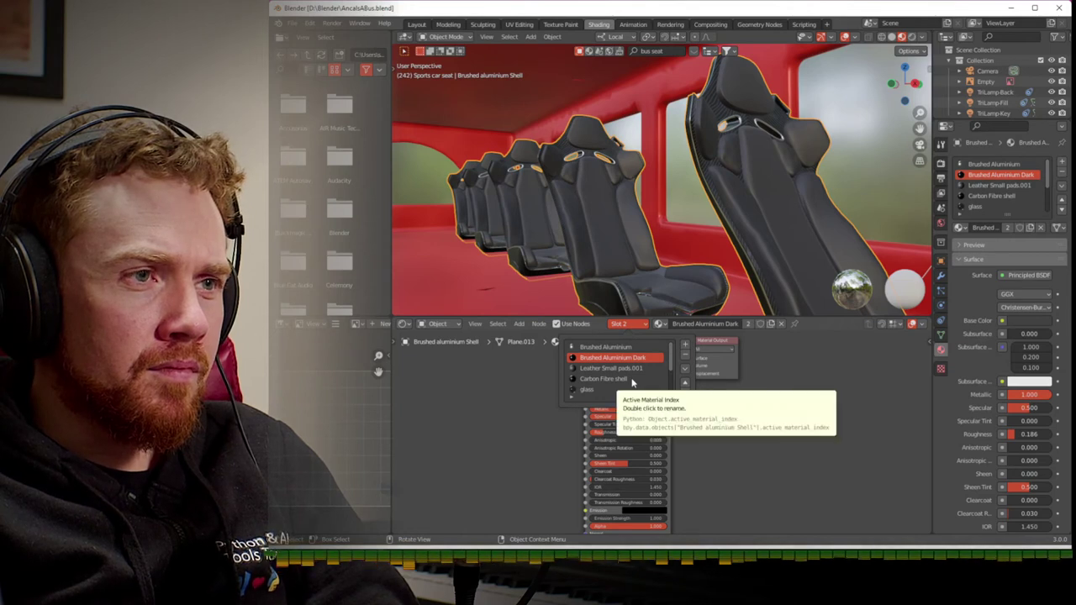
left_click(627, 379)
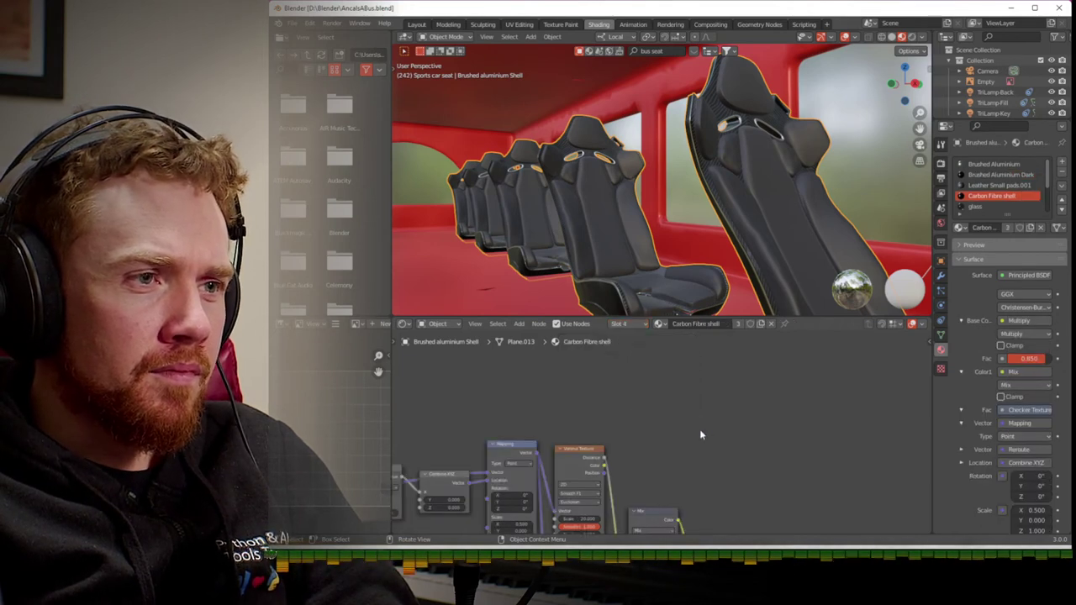
middle_click_drag(732, 435, 844, 345)
middle_click_drag(684, 508, 605, 446)
scroll(577, 427, "down", 3)
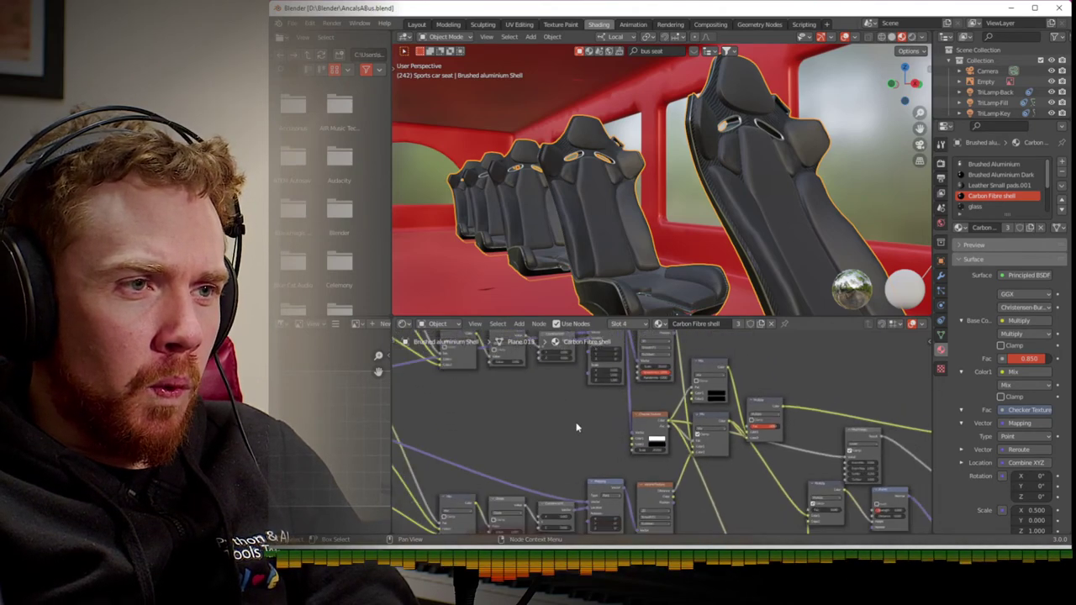
scroll(577, 427, "down", 5)
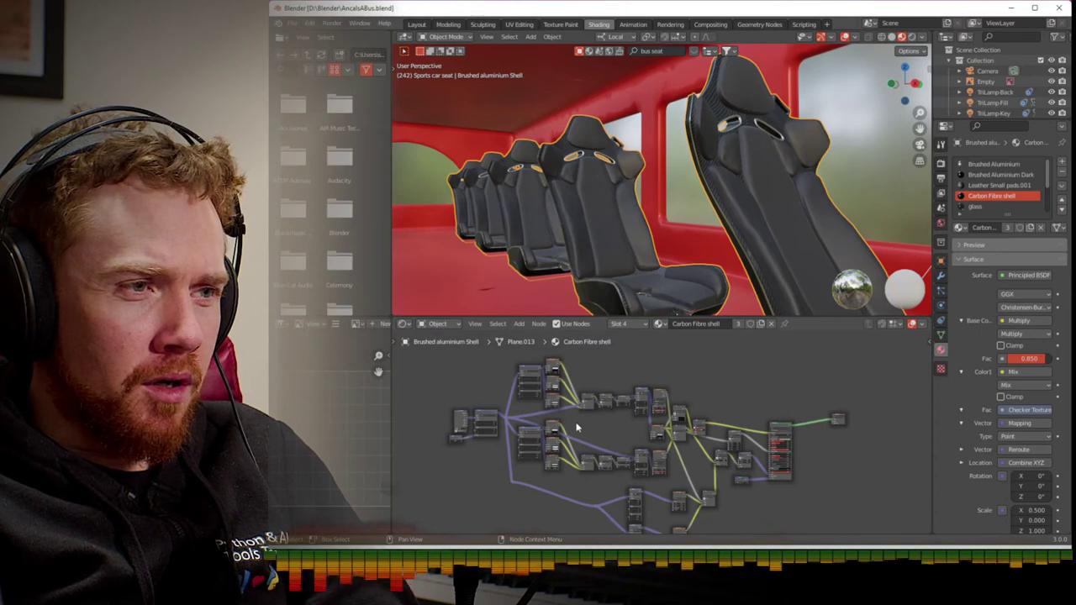
scroll(577, 428, "down", 2)
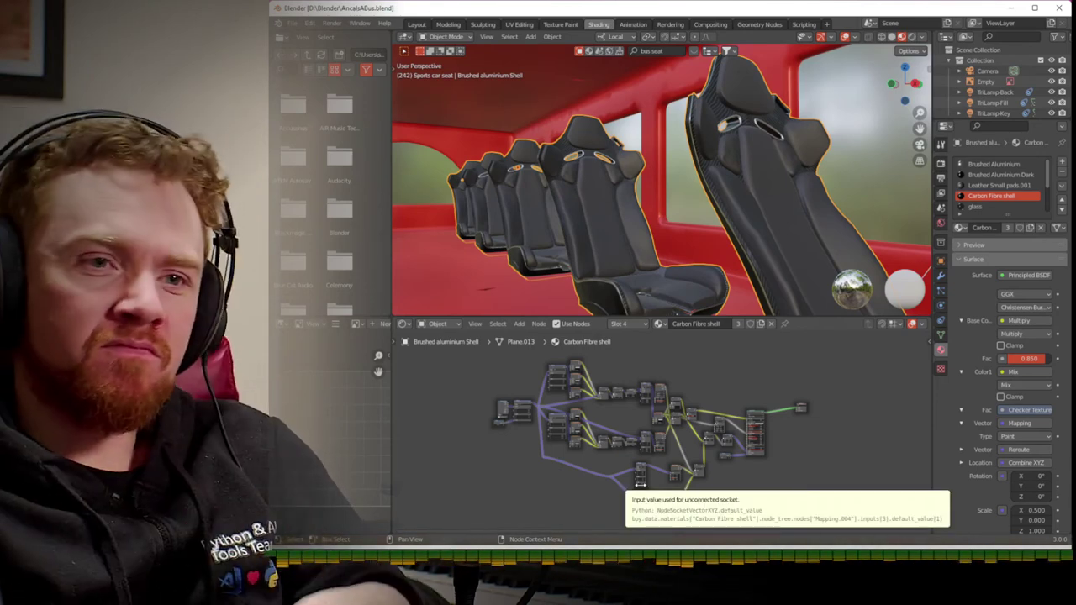
scroll(575, 504, "up", 6)
scroll(688, 479, "up", 4)
scroll(693, 347, "up", 2, "shift")
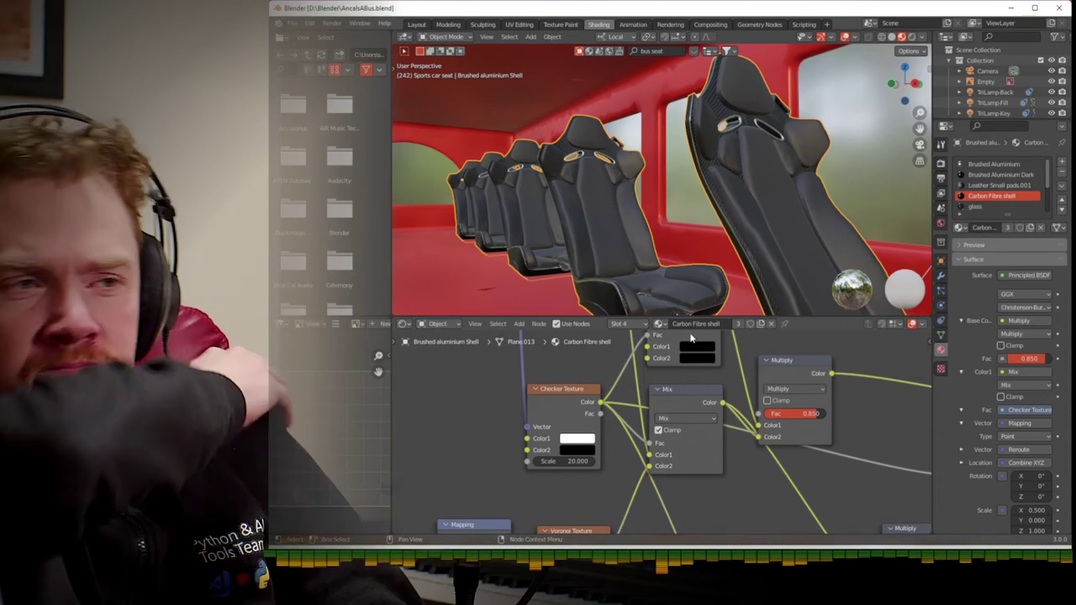
- Set the Mix node's Color1 to a deep blue
scroll(750, 269, "up", 5)
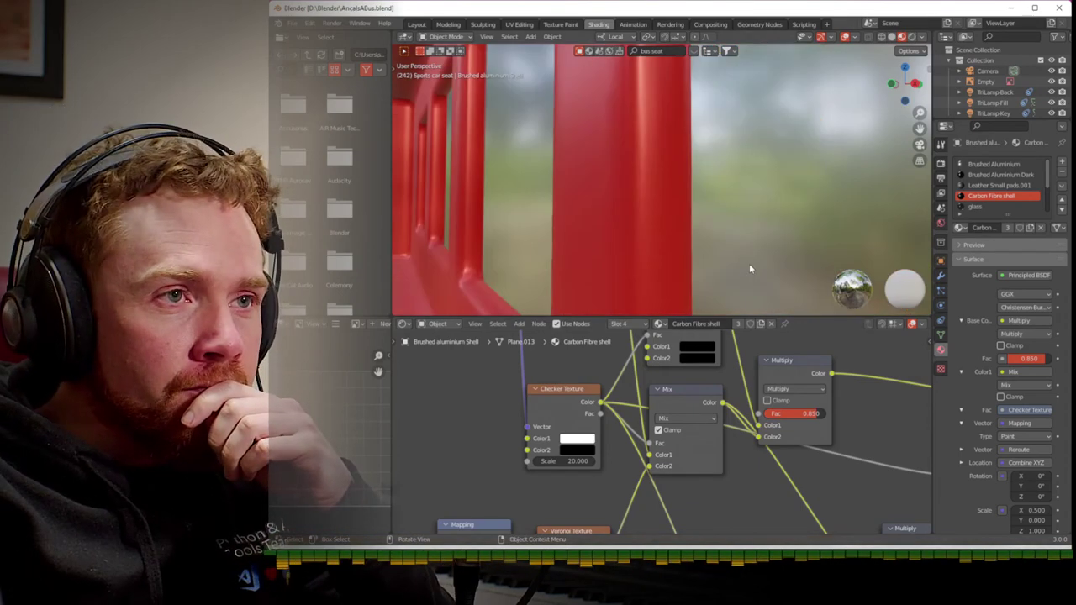
scroll(749, 263, "down", 5)
middle_click_drag(748, 480, 765, 531)
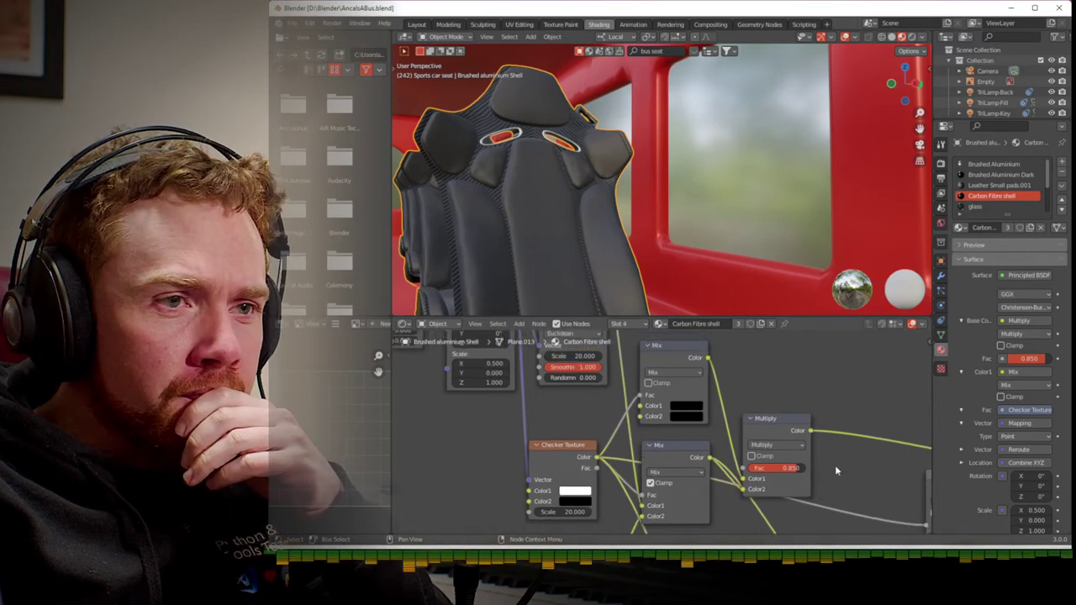
scroll(824, 411, "up", 2, "shift")
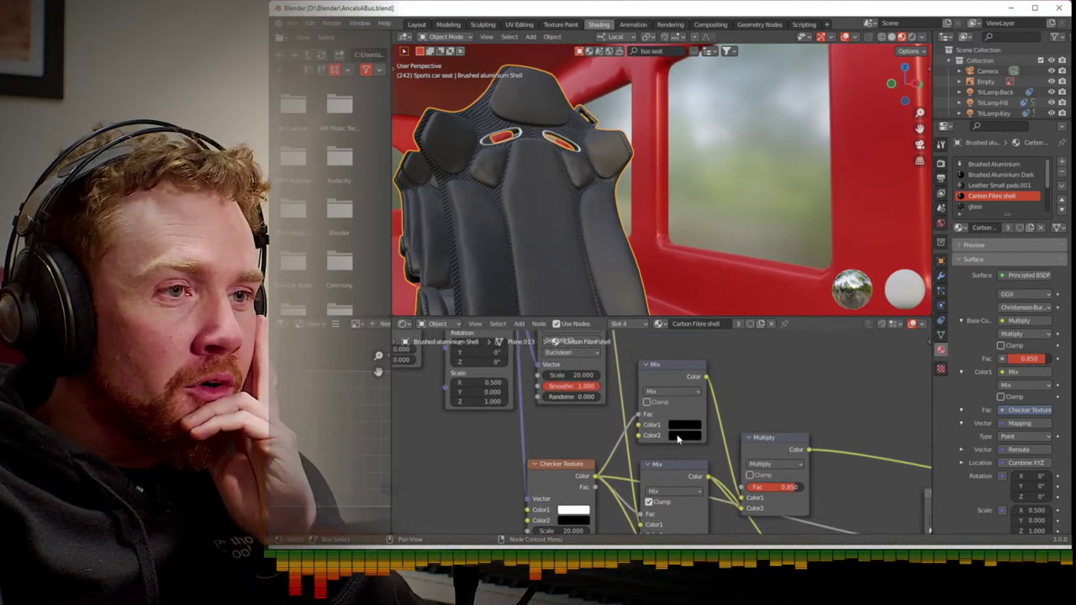
scroll(679, 439, "up", 5)
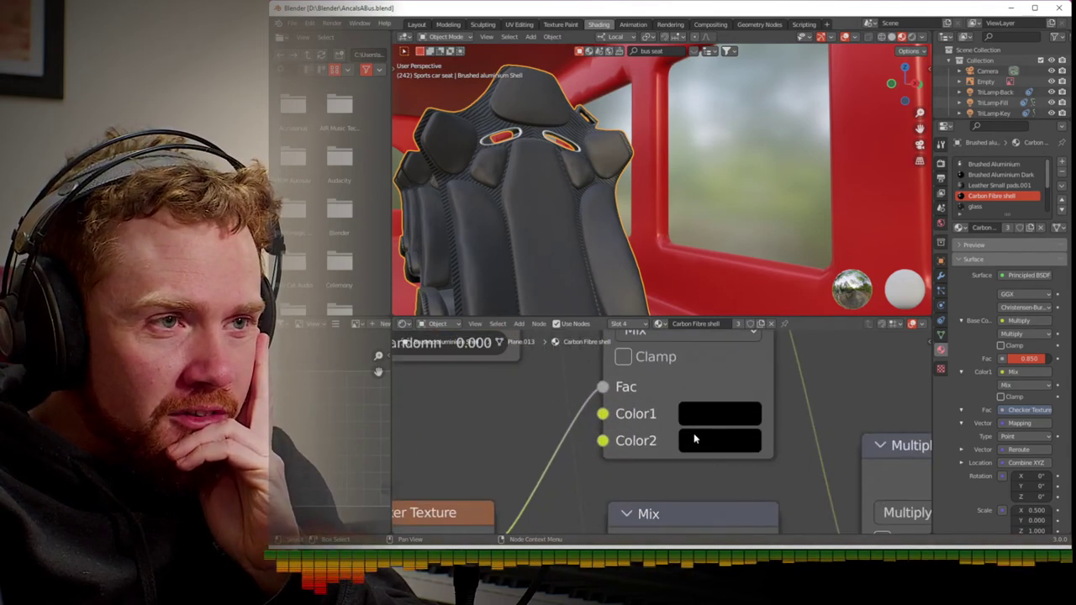
scroll(716, 437, "down", 5)
left_click(689, 436)
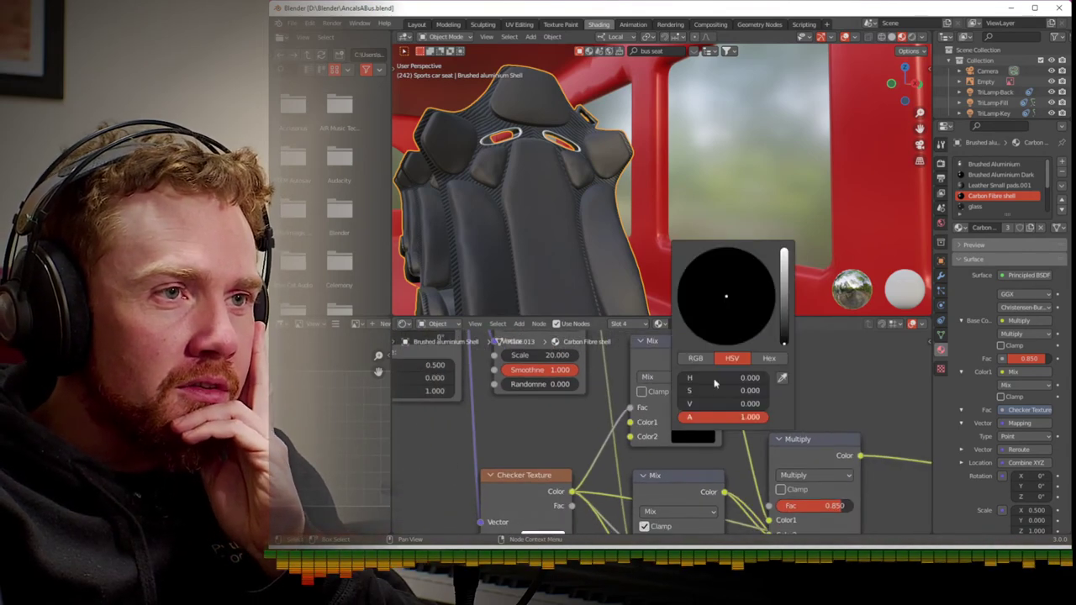
left_click(688, 422)
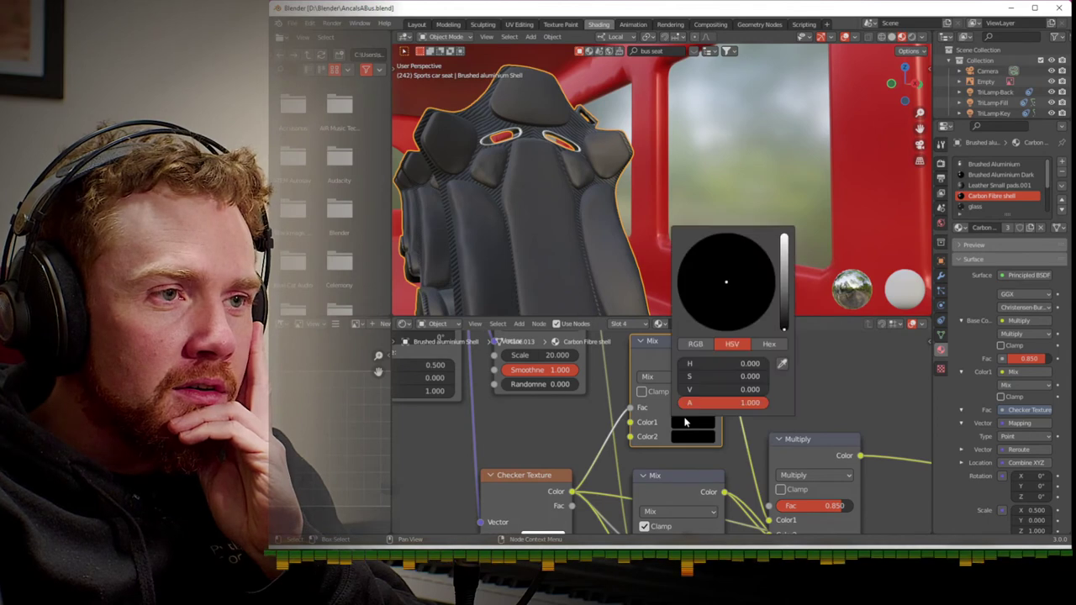
left_click(685, 429)
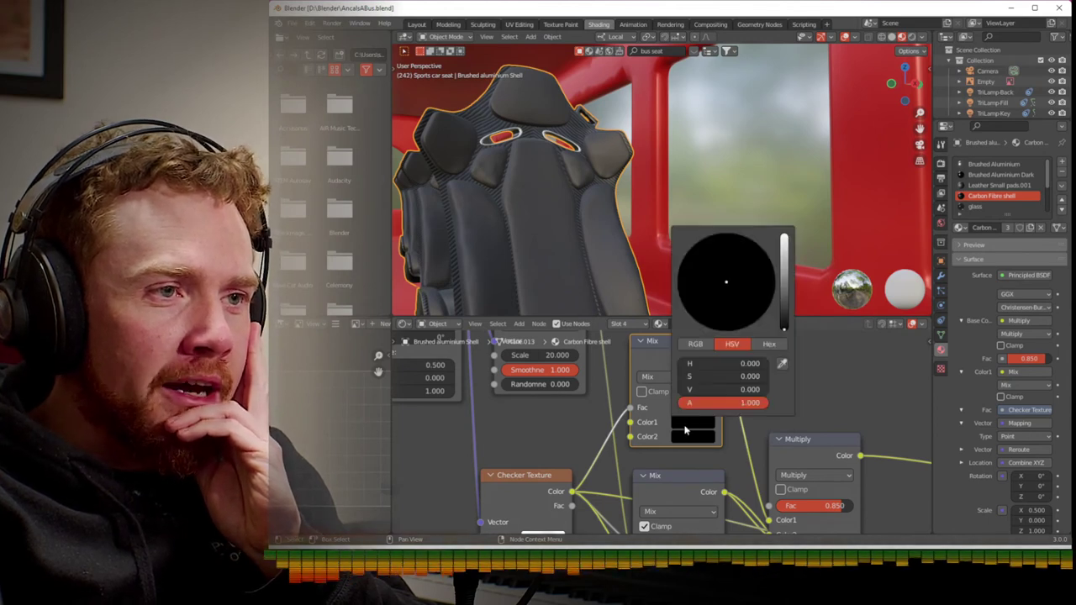
left_click_drag(786, 316, 771, 261)
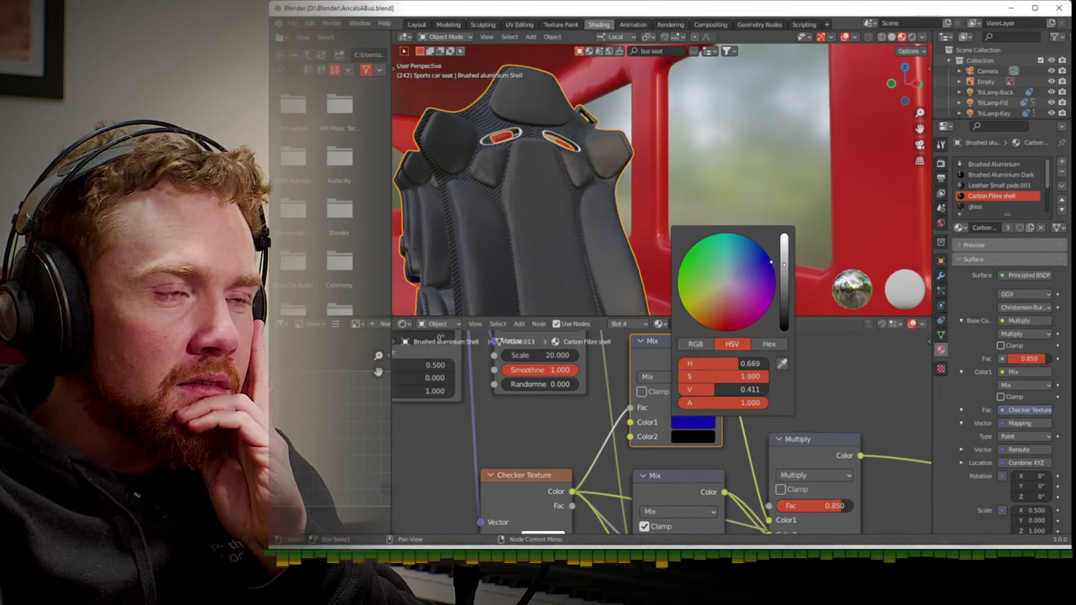
- Set the Mix node's Color2 to a purple shade and check the tinted seats
left_click(706, 437)
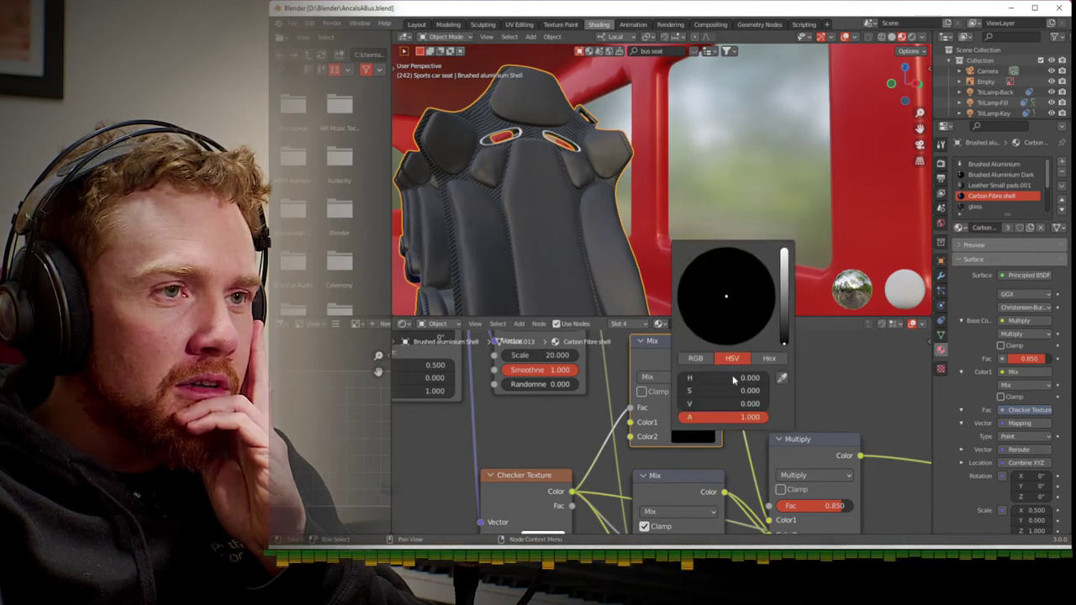
left_click_drag(783, 329, 784, 298)
left_click_drag(756, 328, 761, 330)
scroll(673, 251, "down", 8)
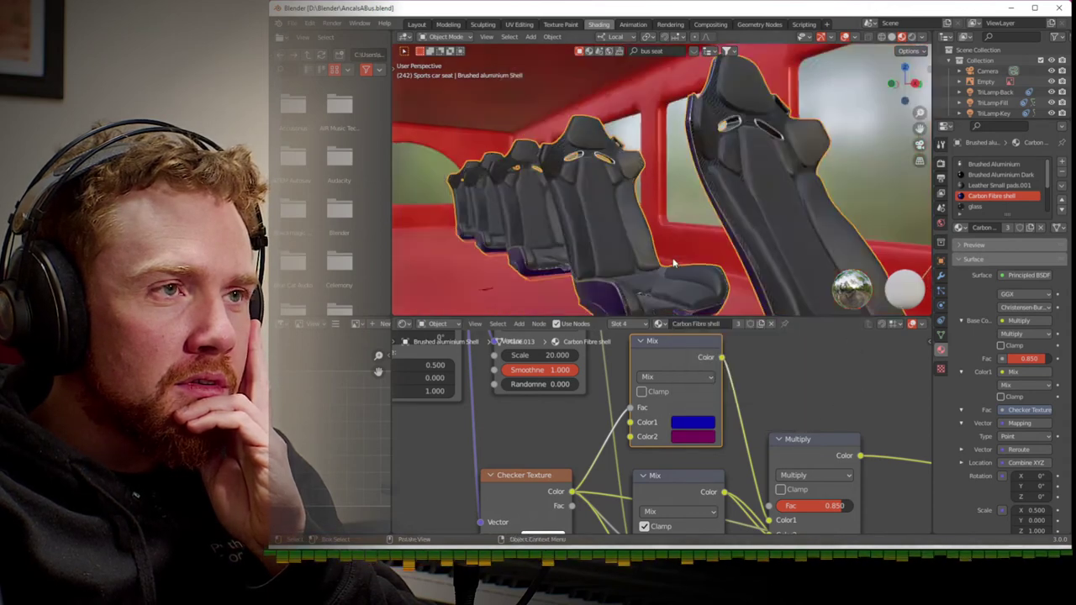
scroll(673, 250, "up", 5)
scroll(674, 251, "up", 6)
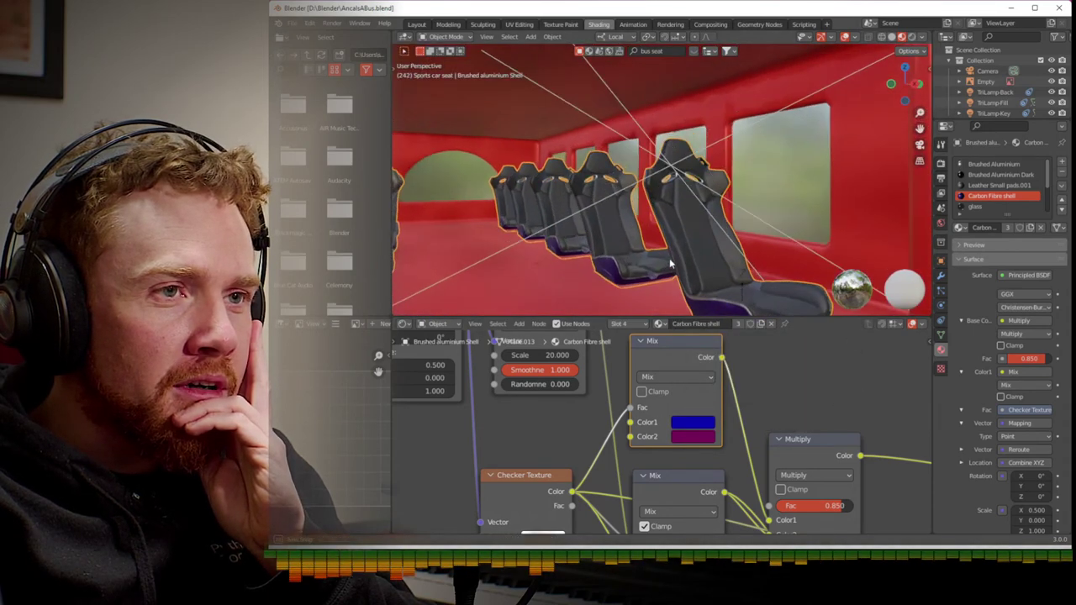
scroll(666, 260, "up", 3)
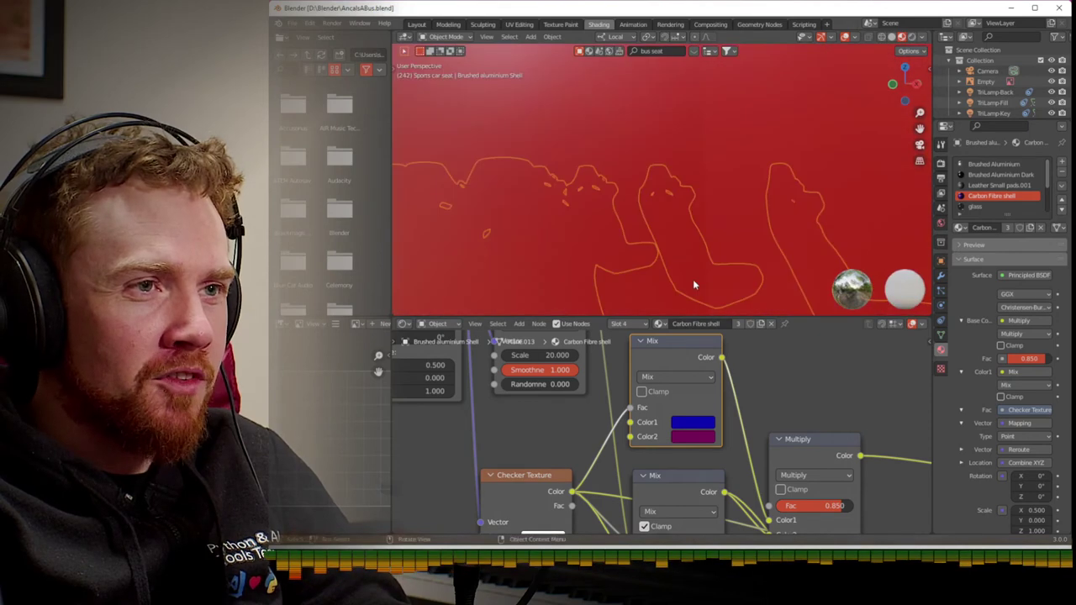
scroll(679, 278, "down", 5)
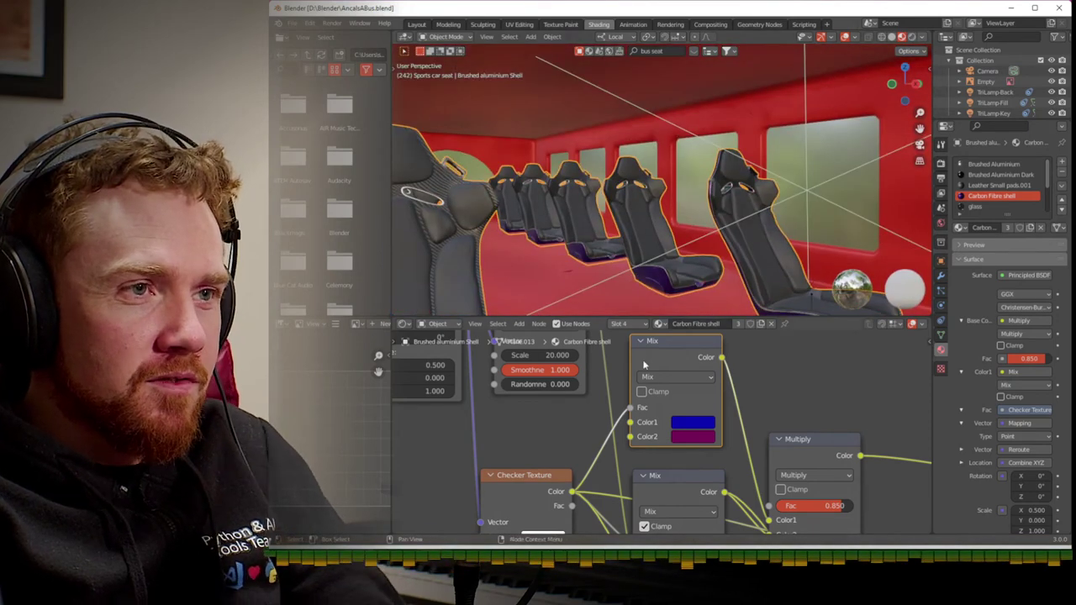
- Switch the slot to Carbon Fibre.001 and make its Mix Color1 a dark green
left_click(661, 323)
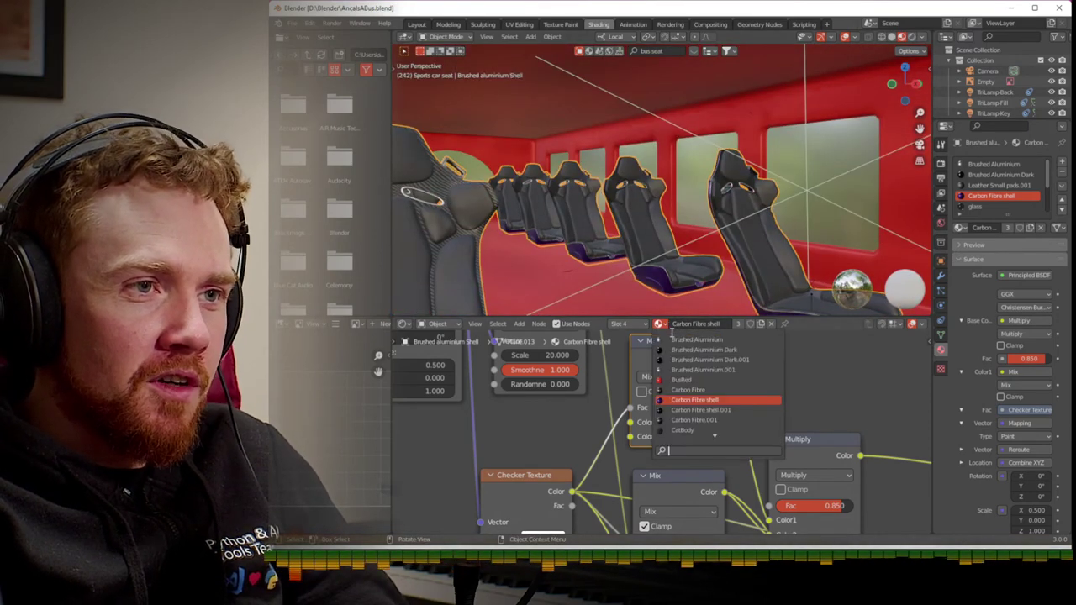
left_click(736, 420)
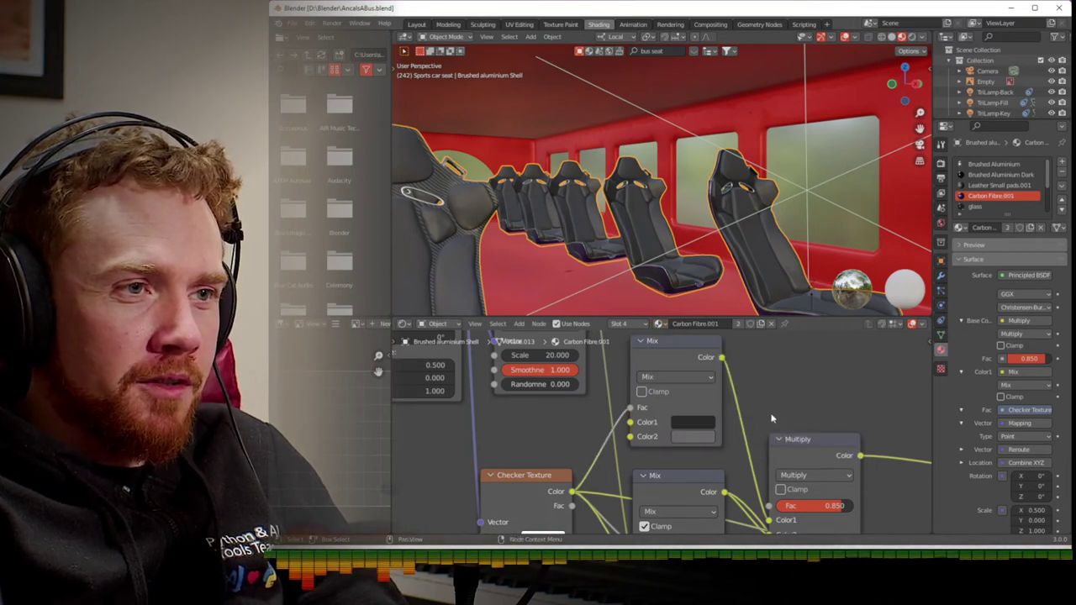
left_click(692, 422)
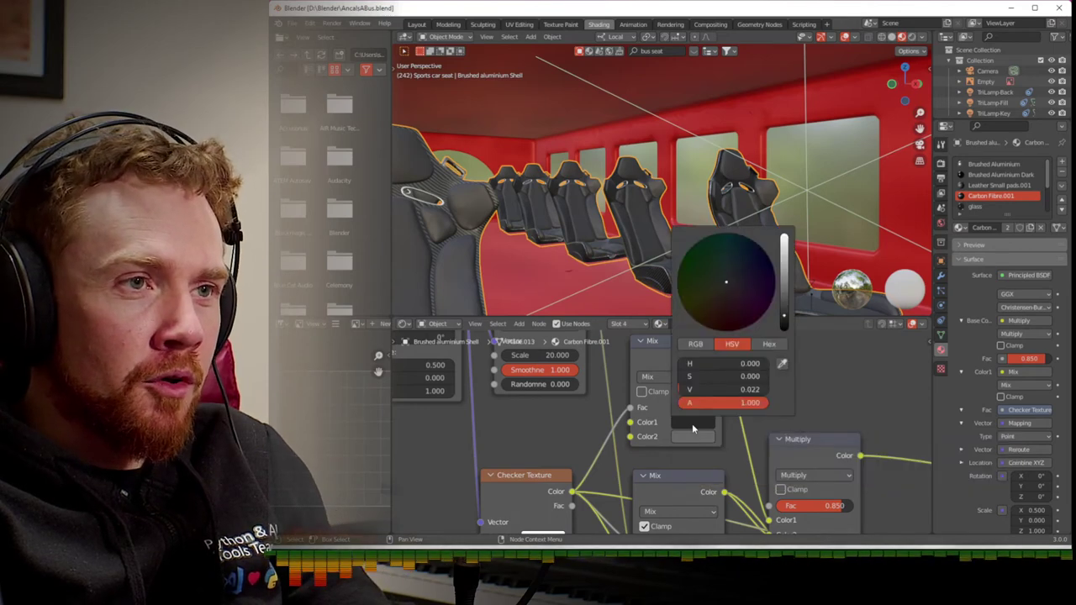
left_click_drag(790, 285, 784, 272)
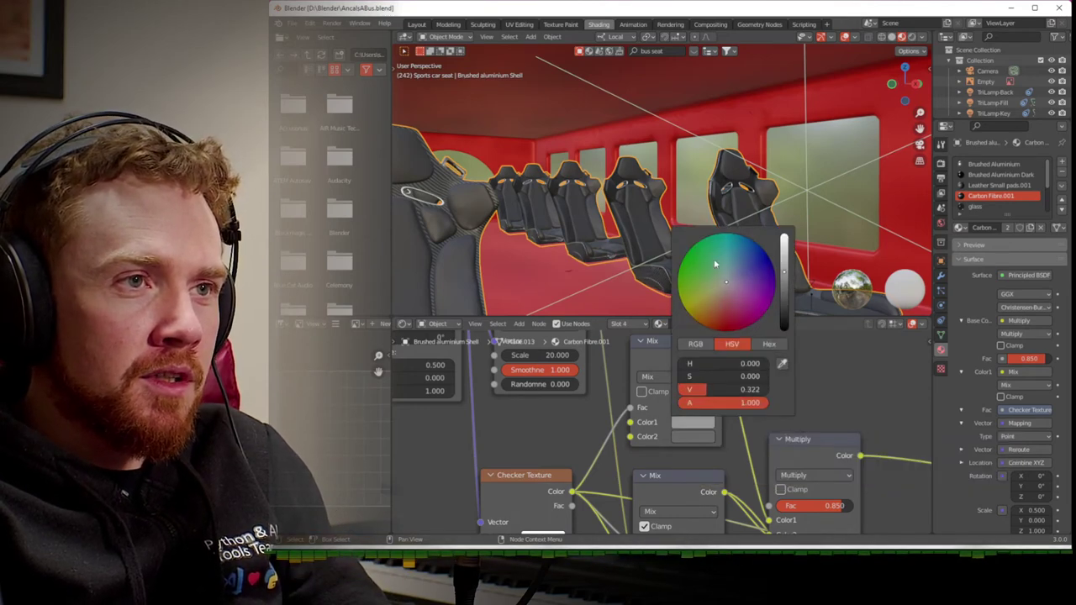
left_click_drag(716, 264, 696, 244)
left_click_drag(785, 271, 785, 289)
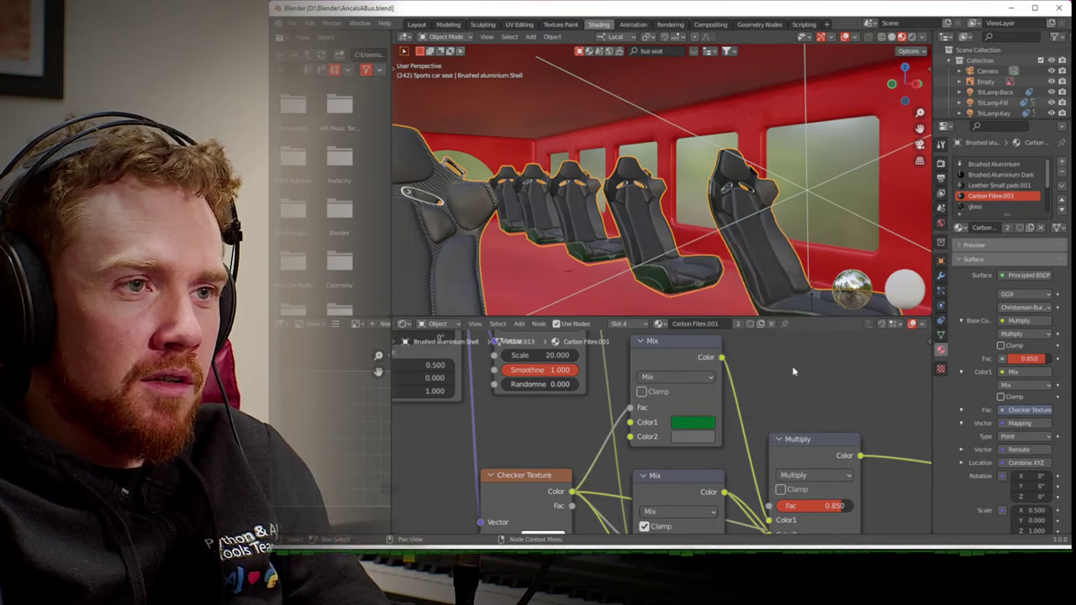
- Make Color2 deep blue, then scroll the material list toward Leather Big pads.001
left_click(701, 437)
left_click_drag(721, 291, 785, 283)
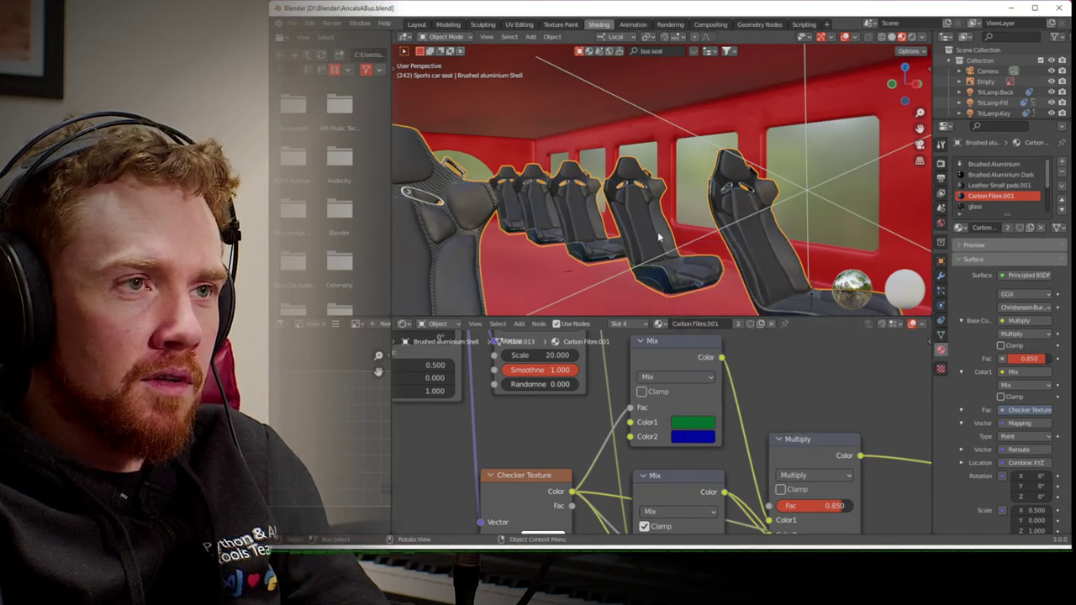
left_click(660, 324)
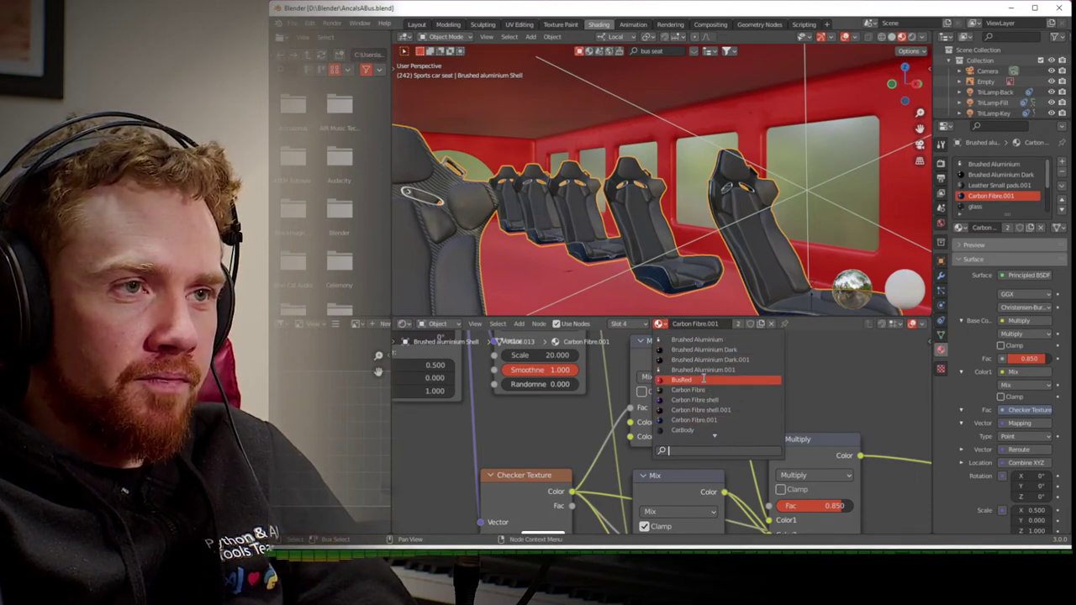
scroll(704, 387, "down", 15)
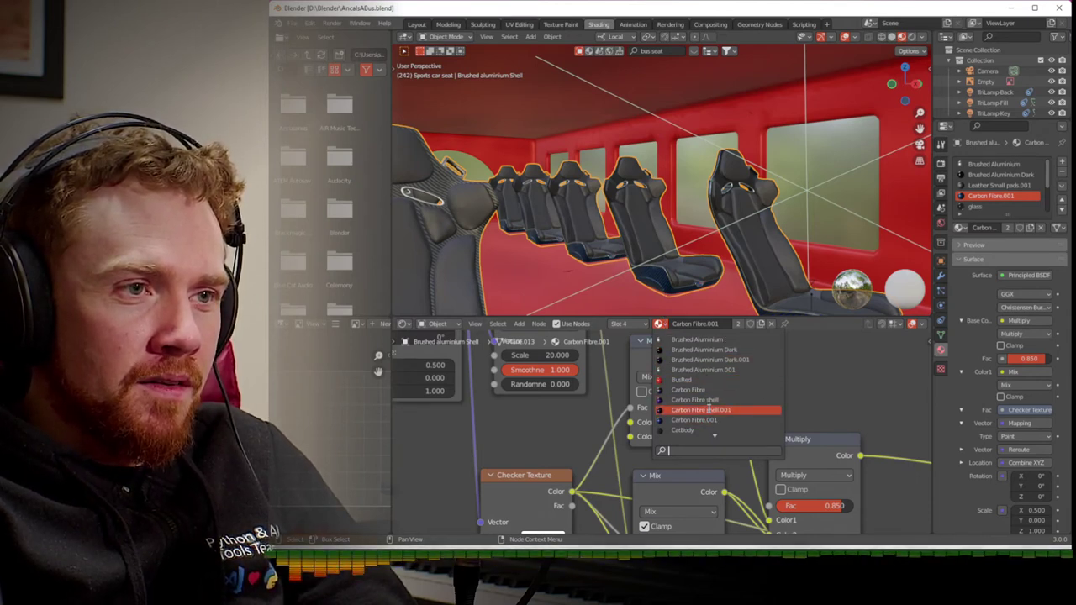
scroll(711, 422, "down", 2)
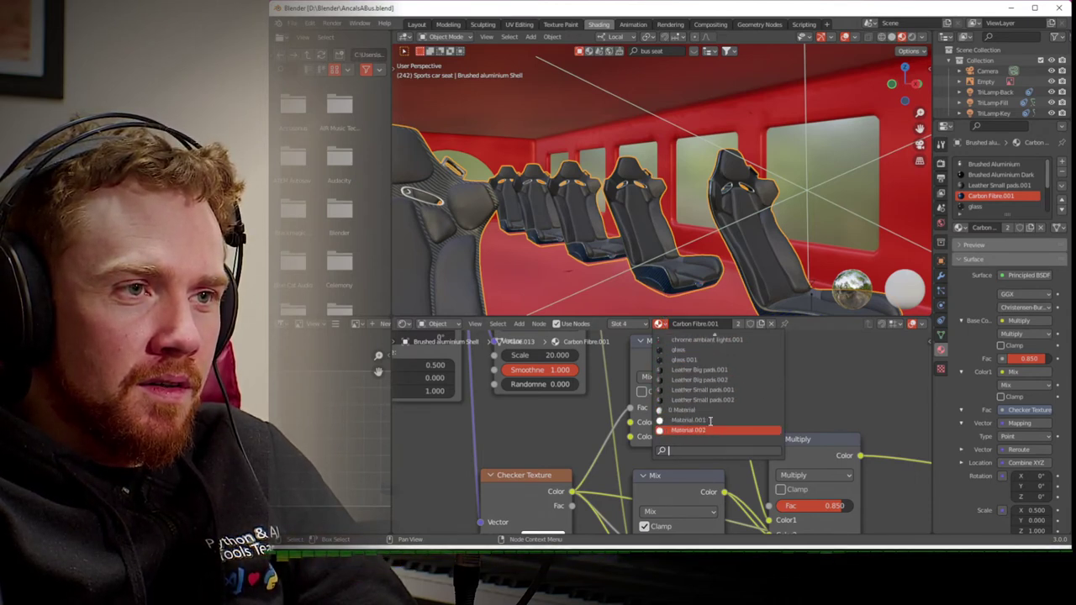
- Switch to the Leather Big pads.001 material and bring its Mix node into view
left_click(711, 370)
scroll(779, 377, "down", 6)
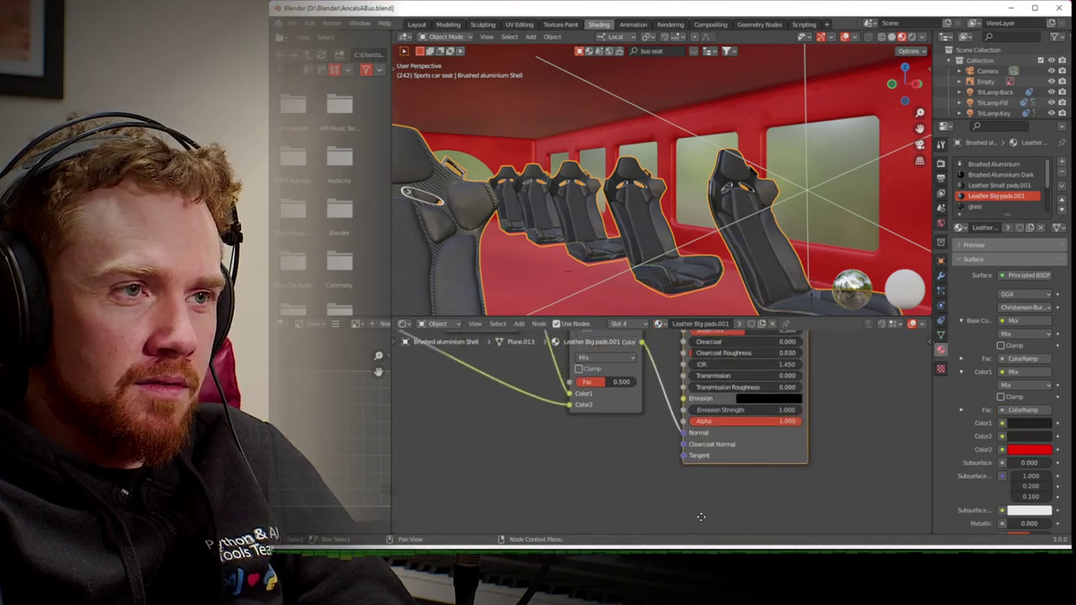
scroll(708, 417, "down", 2)
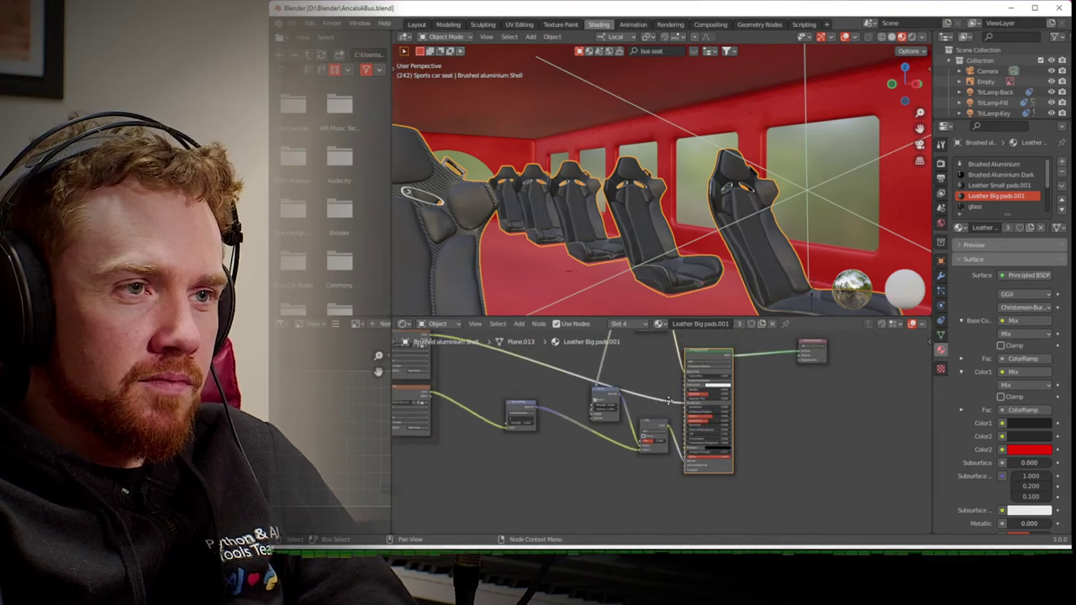
middle_click_drag(702, 362, 721, 451)
scroll(722, 452, "up", 3)
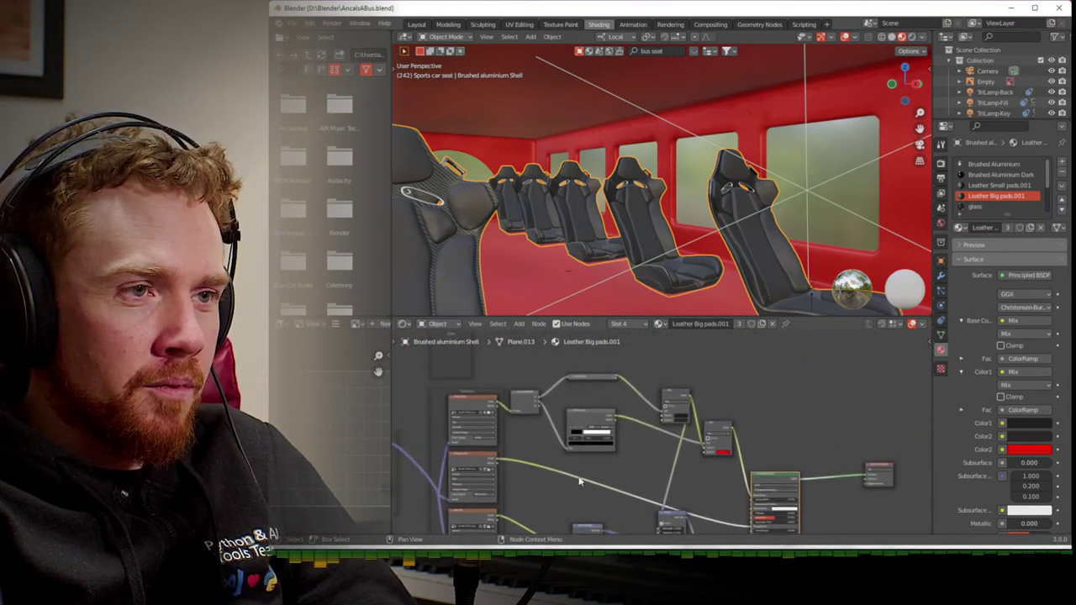
scroll(691, 455, "up", 2)
scroll(633, 459, "up", 1)
middle_click_drag(633, 459, 538, 490)
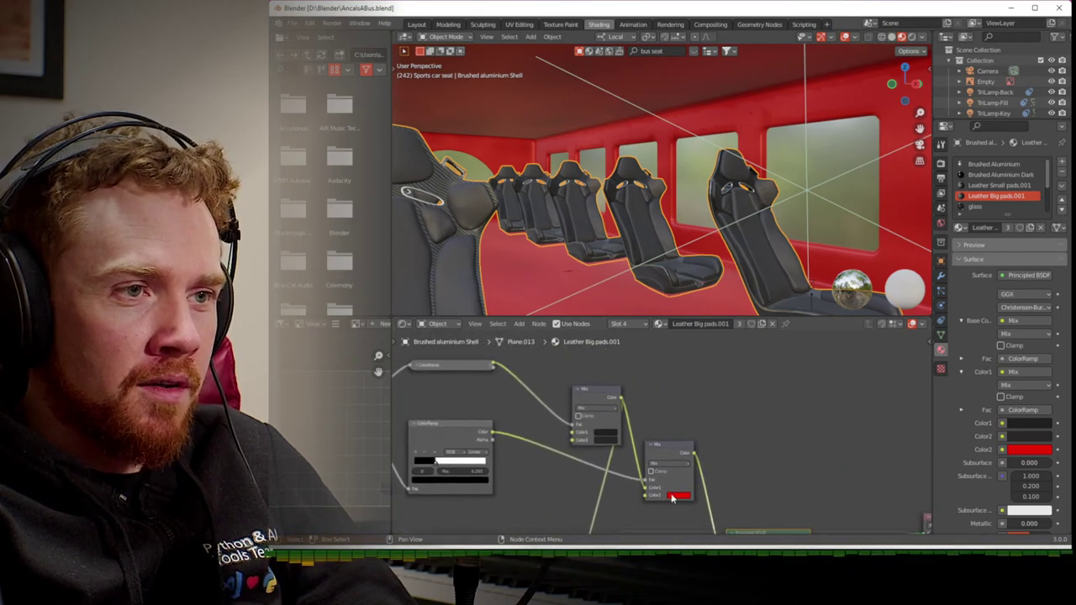
- Set the Mix node's first colour to tan brown and shift its second colour towards brown
left_click(607, 434)
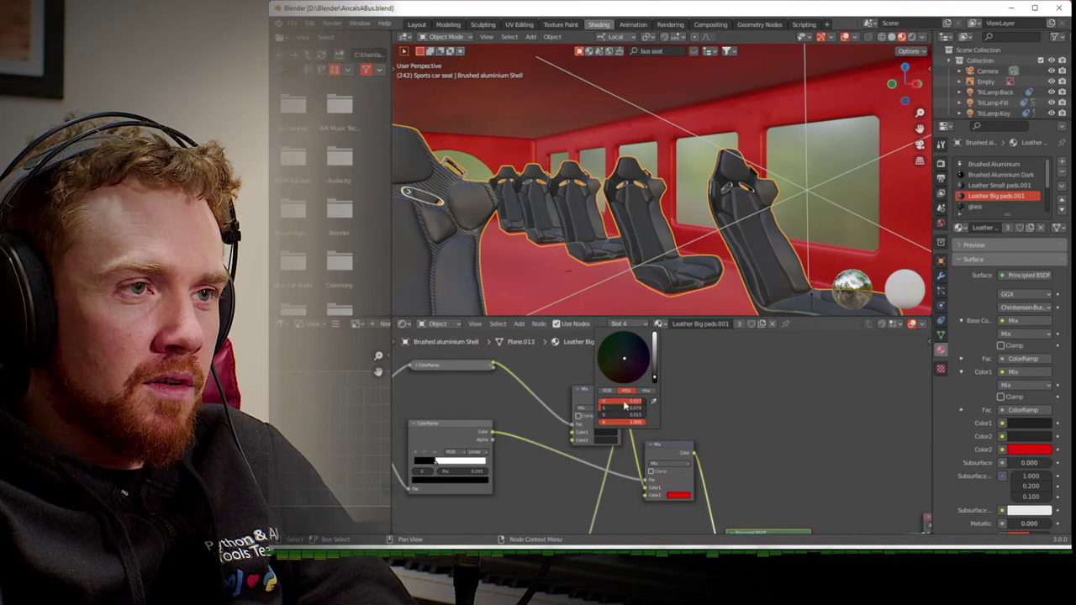
left_click(655, 375)
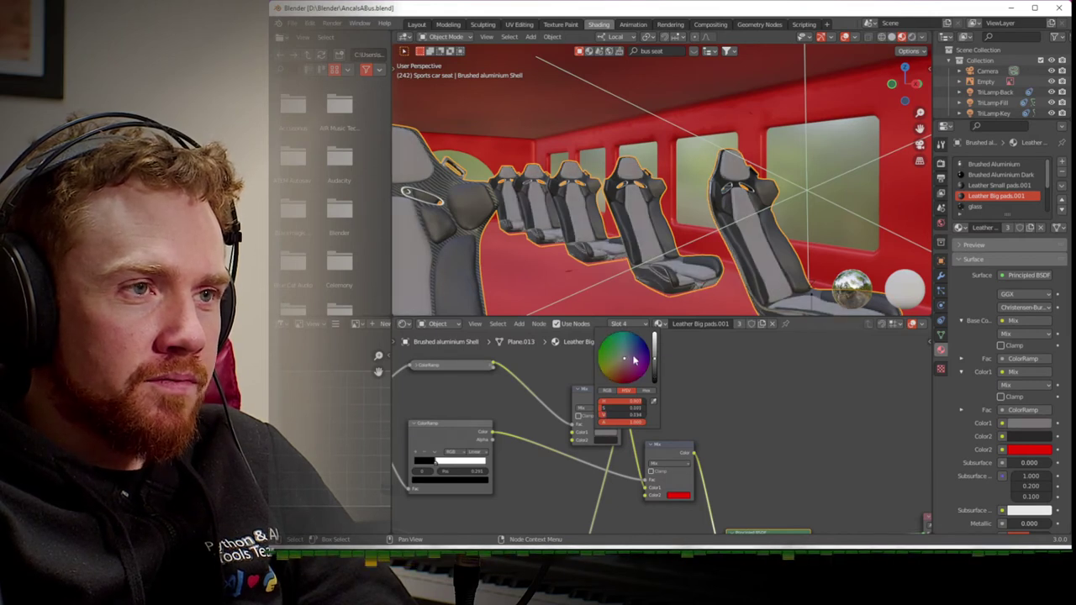
left_click_drag(624, 361, 613, 380)
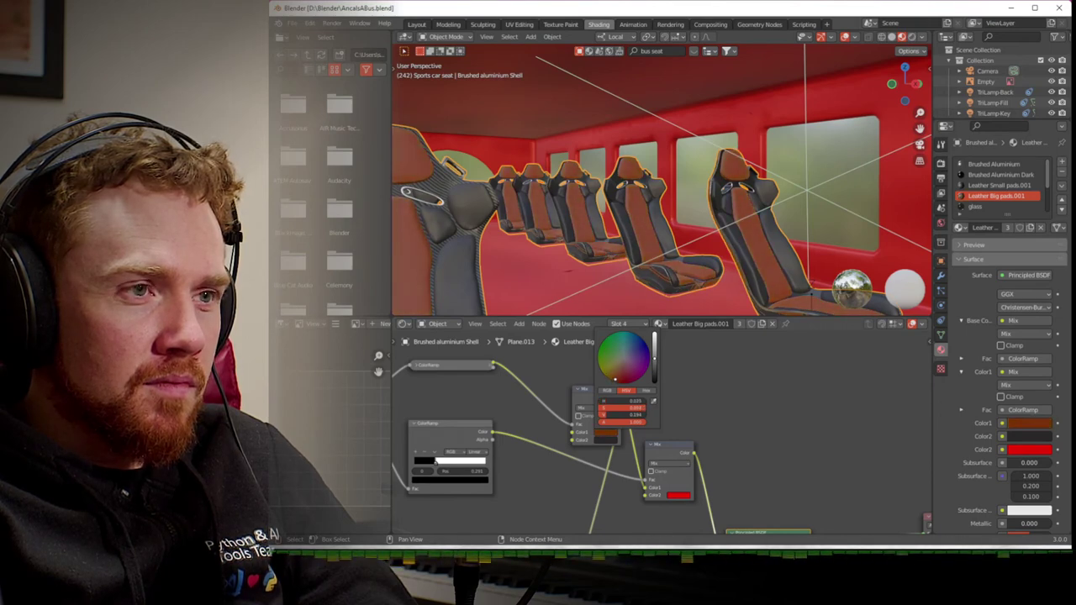
left_click(608, 440)
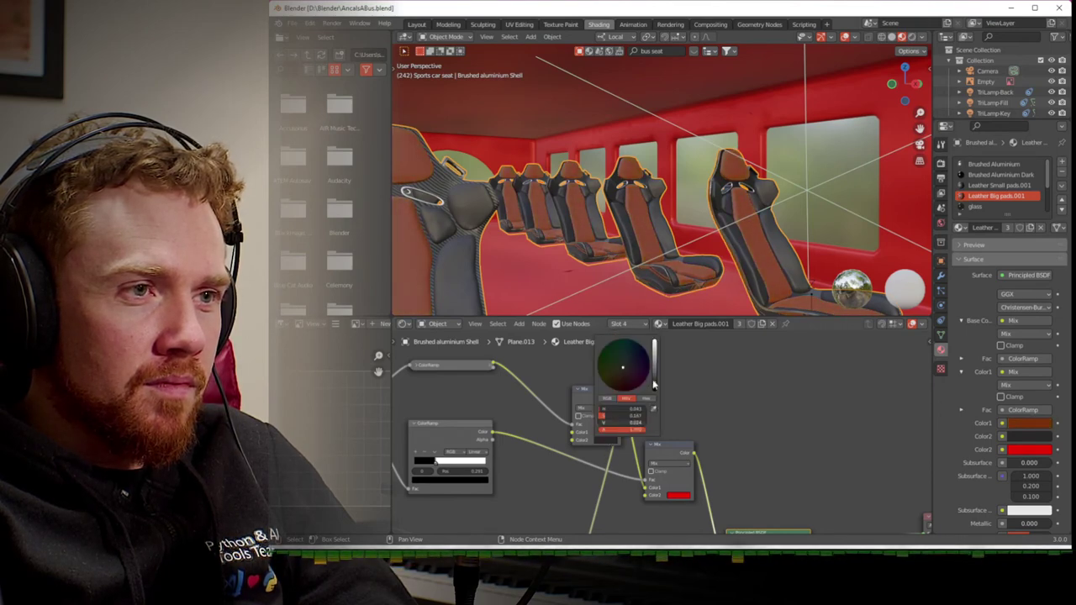
scroll(623, 364, "up", 2)
left_click_drag(625, 375, 619, 380)
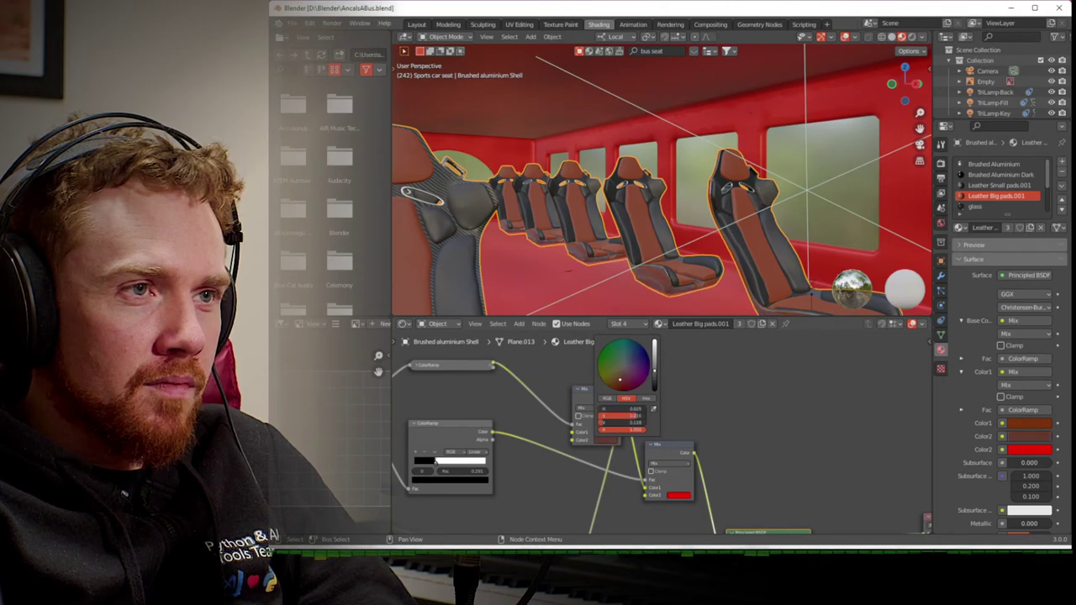
scroll(623, 364, "down", 1)
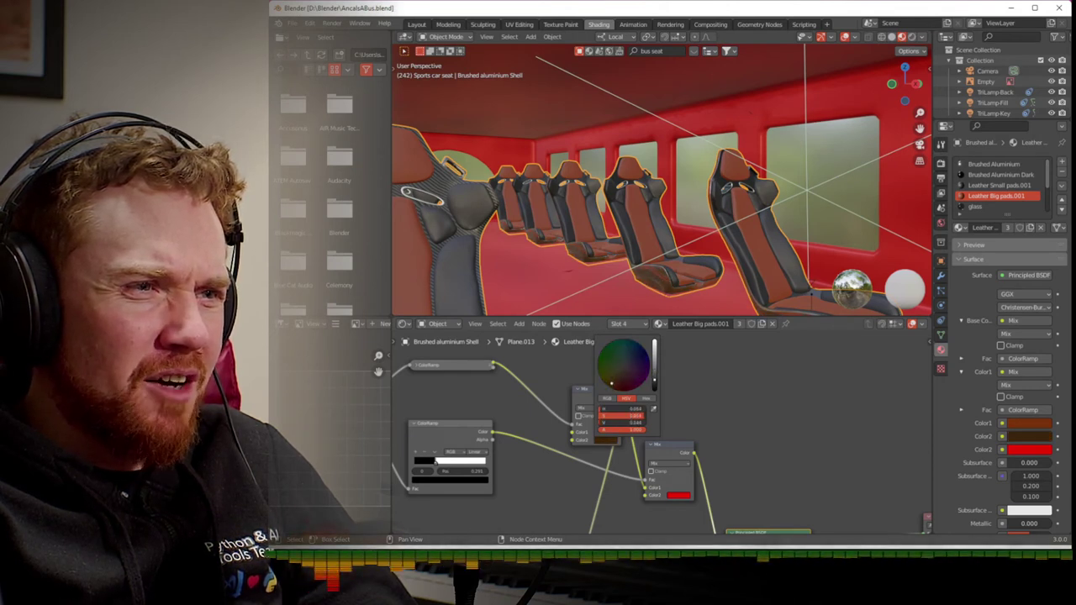
scroll(622, 364, "down", 4)
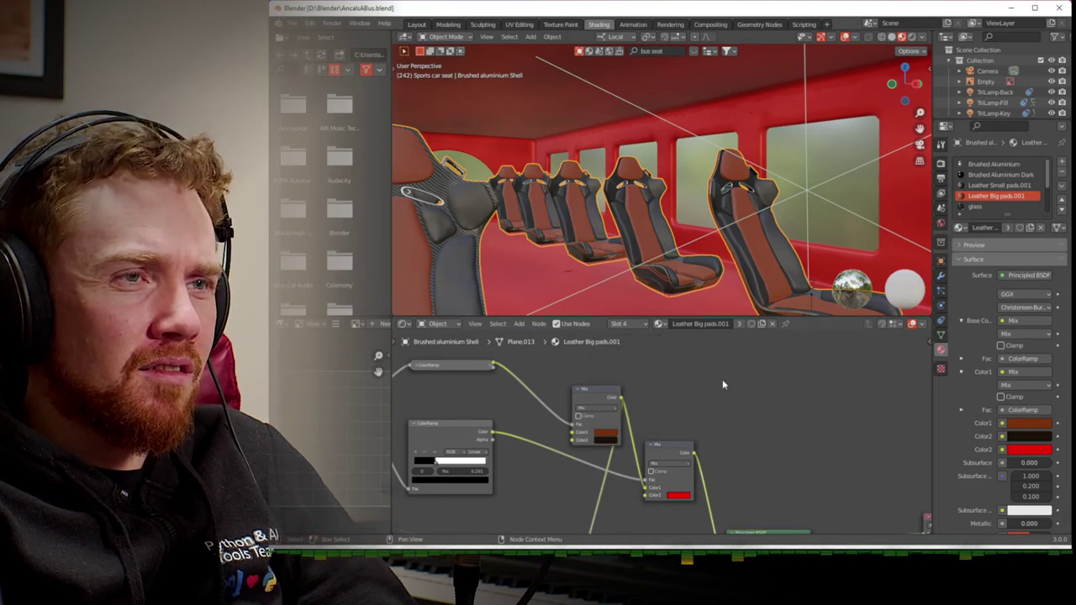
- Fine-tune the first Mix colour to a deeper reddish-brown
left_click(606, 432)
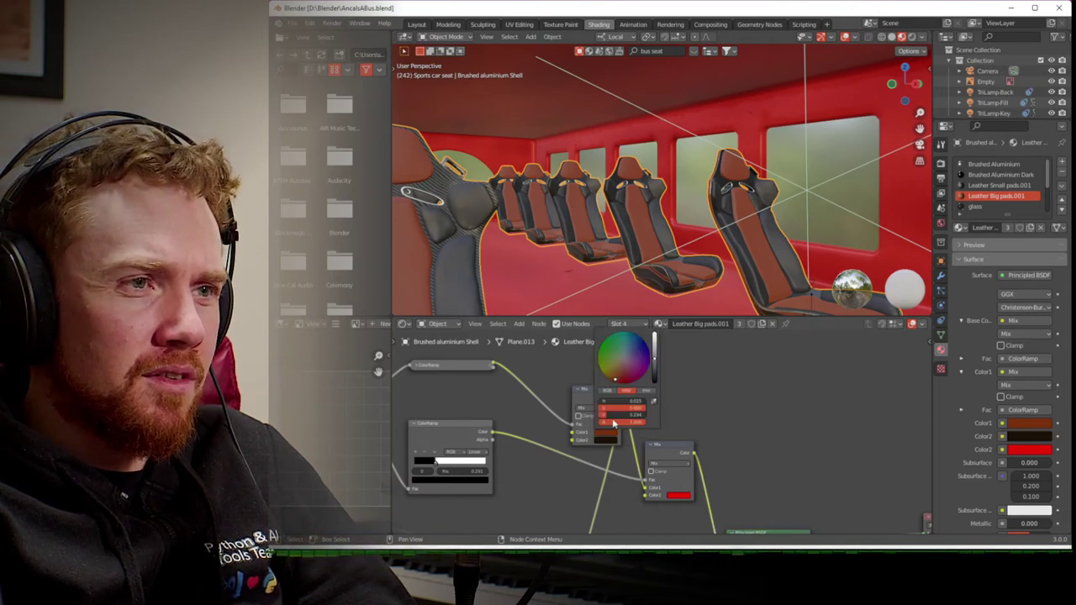
left_click_drag(611, 375, 614, 381)
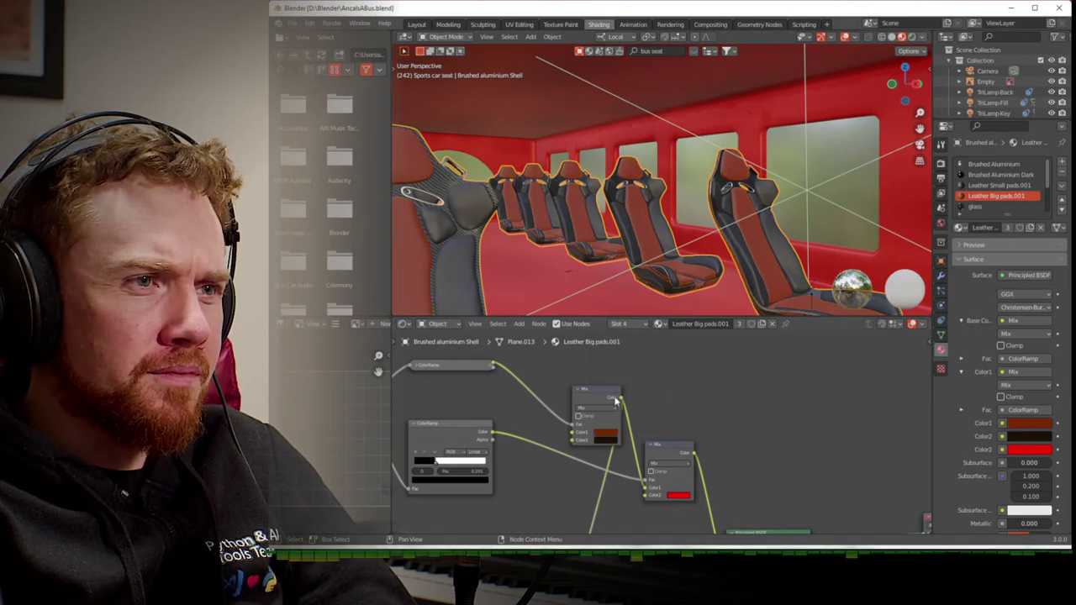
left_click_drag(612, 393, 623, 386)
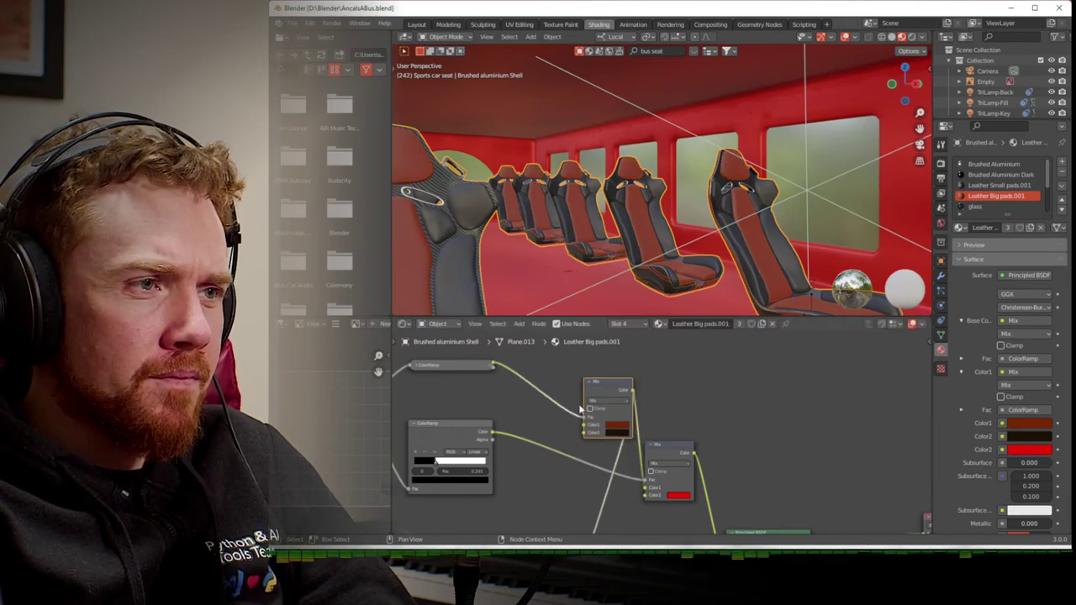
middle_click_drag(554, 419, 593, 416)
middle_click_drag(504, 418, 768, 390)
scroll(534, 462, "up", 3)
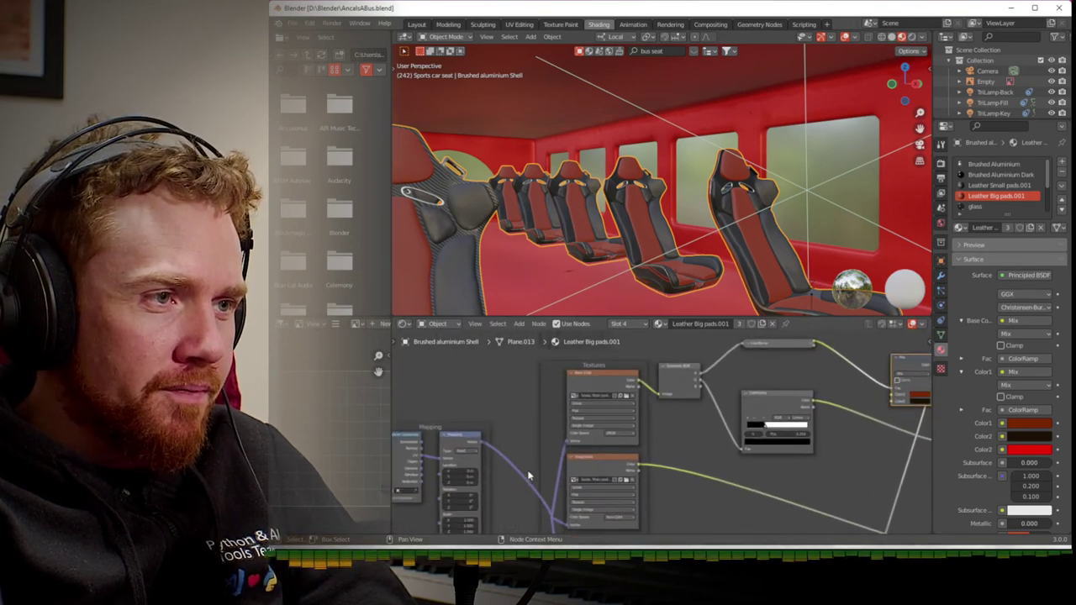
- Survey the seat material's Texture Coordinate and Mapping nodes, then bring up the Add > Input node list
middle_click_drag(486, 455, 720, 395)
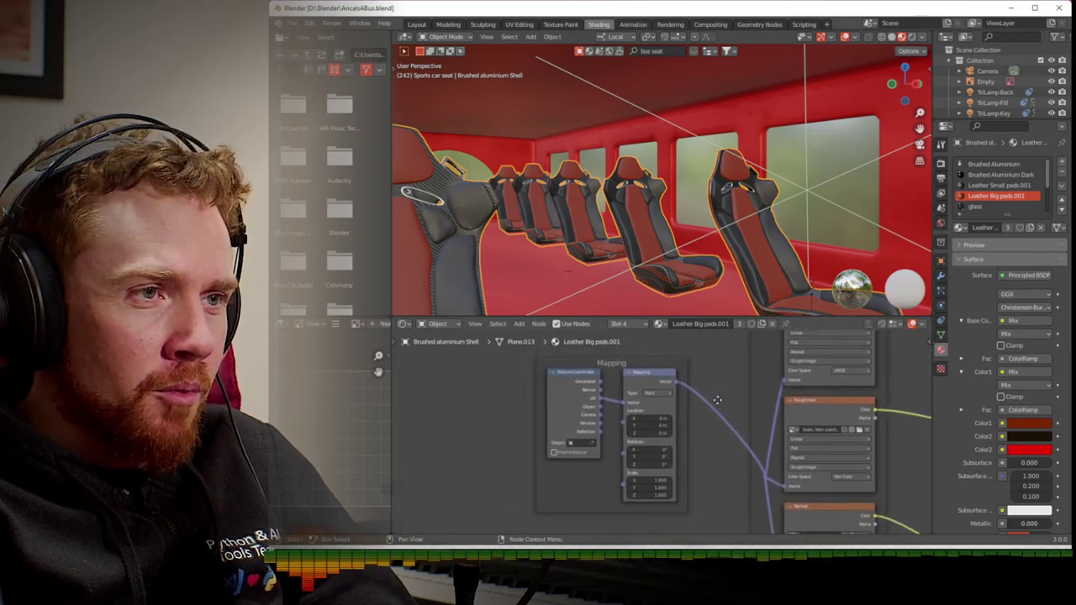
scroll(717, 398, "down", 3)
middle_click_drag(695, 368, 475, 532)
middle_click_drag(604, 446, 539, 499)
middle_click_drag(632, 433, 647, 422)
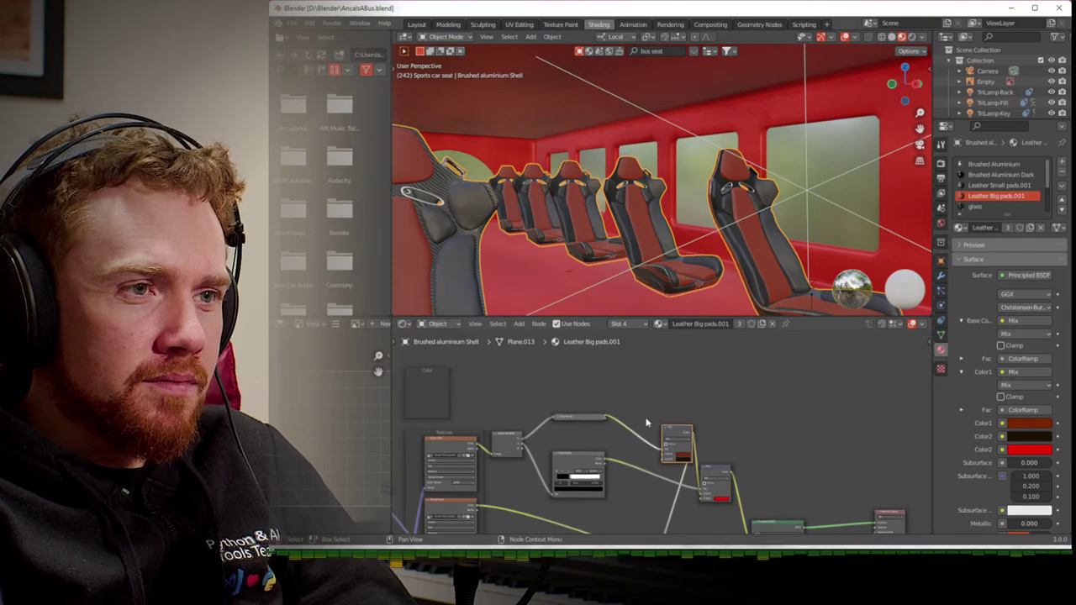
left_click(520, 326)
mouse_move(542, 351)
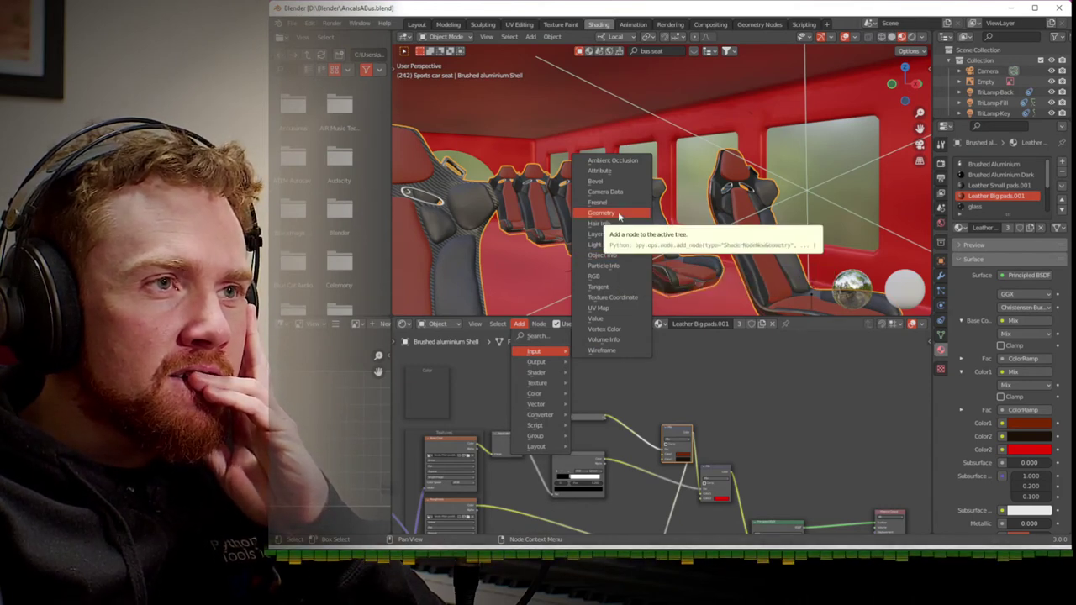
- Add an Object Info input node, replacing a temporary Geometry node
left_click(623, 216)
left_click(613, 370)
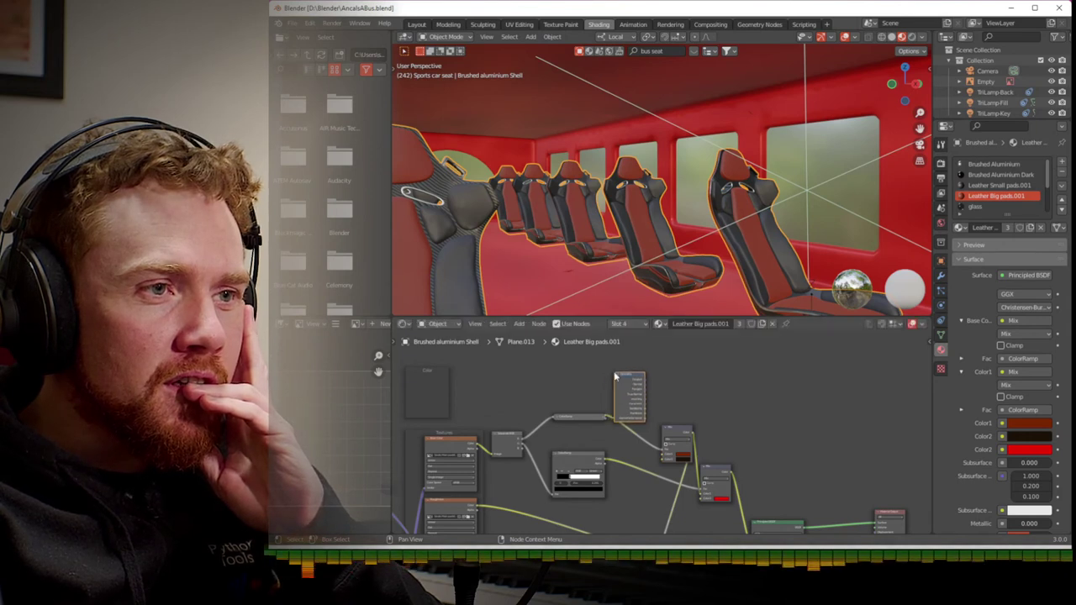
scroll(614, 371, "up", 3)
middle_click_drag(654, 388, 666, 443)
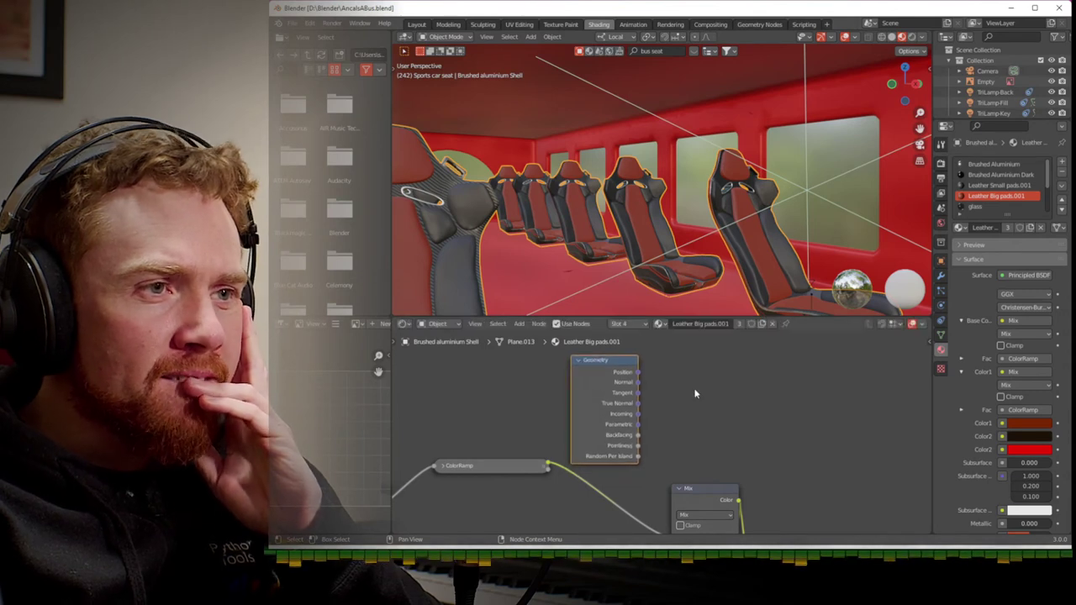
scroll(695, 393, "down", 1)
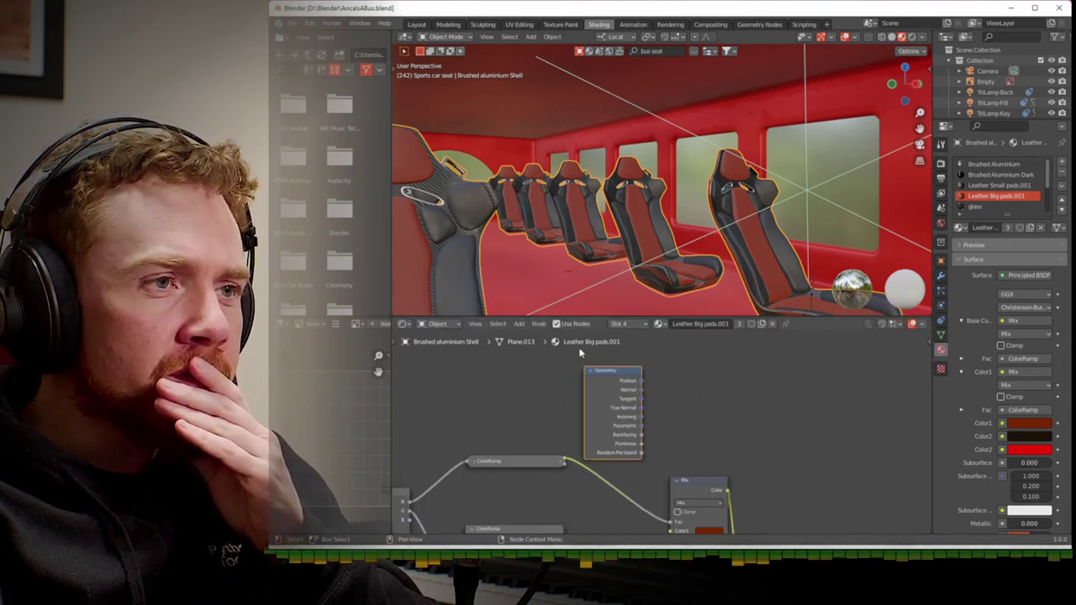
left_click(521, 324)
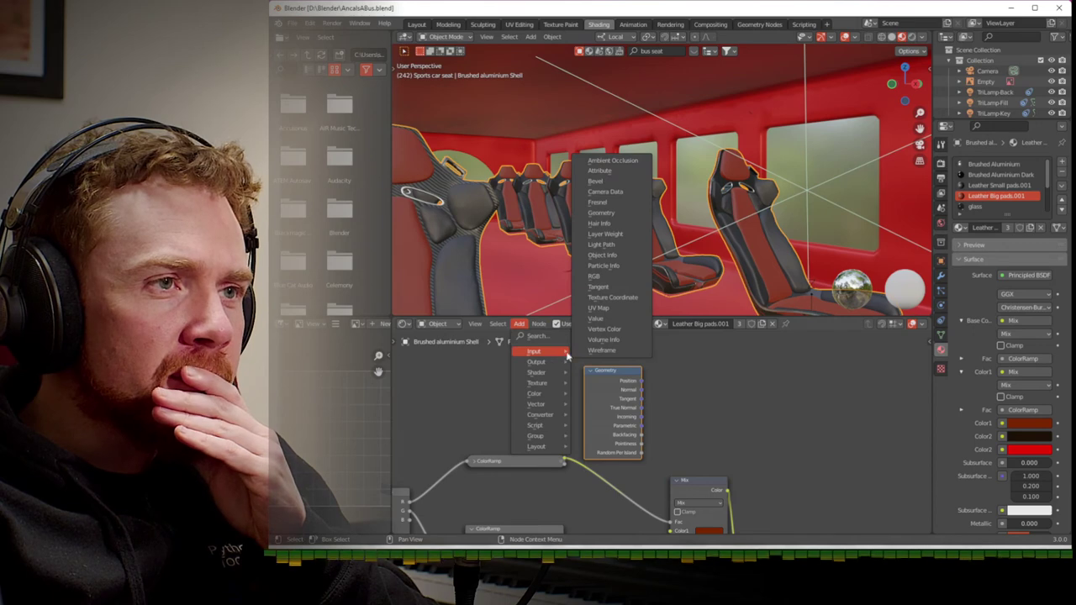
left_click(602, 254)
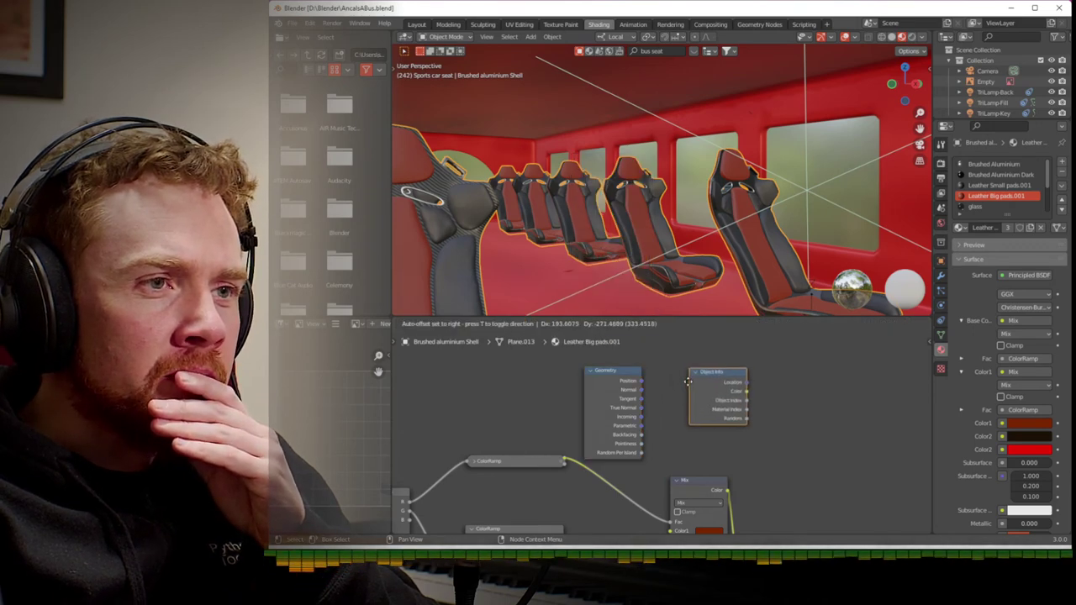
left_click(675, 377)
left_click(617, 372)
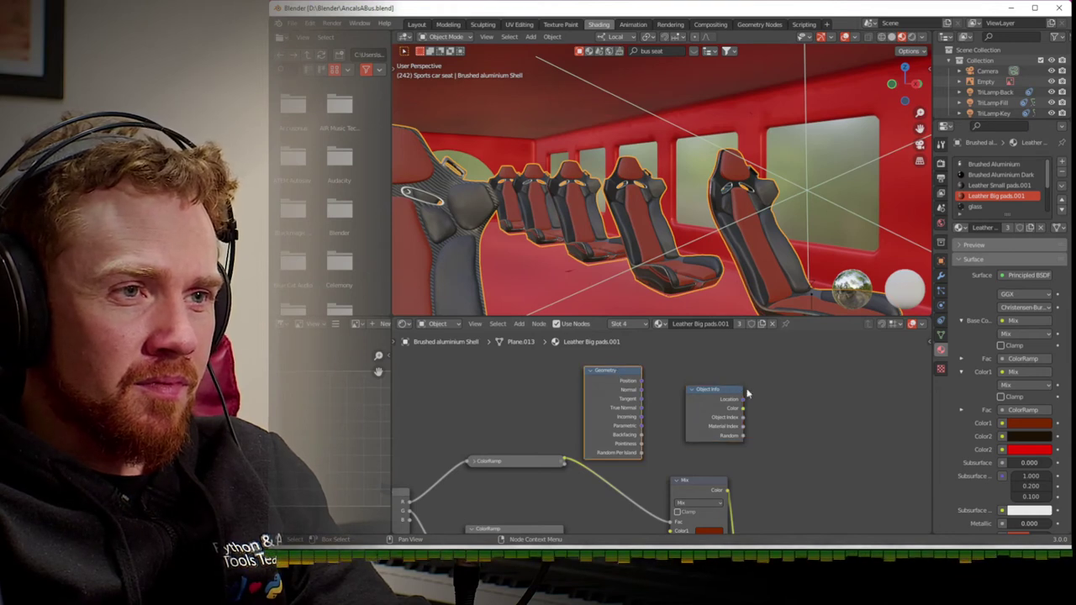
key("x")
left_click_drag(745, 392, 622, 382)
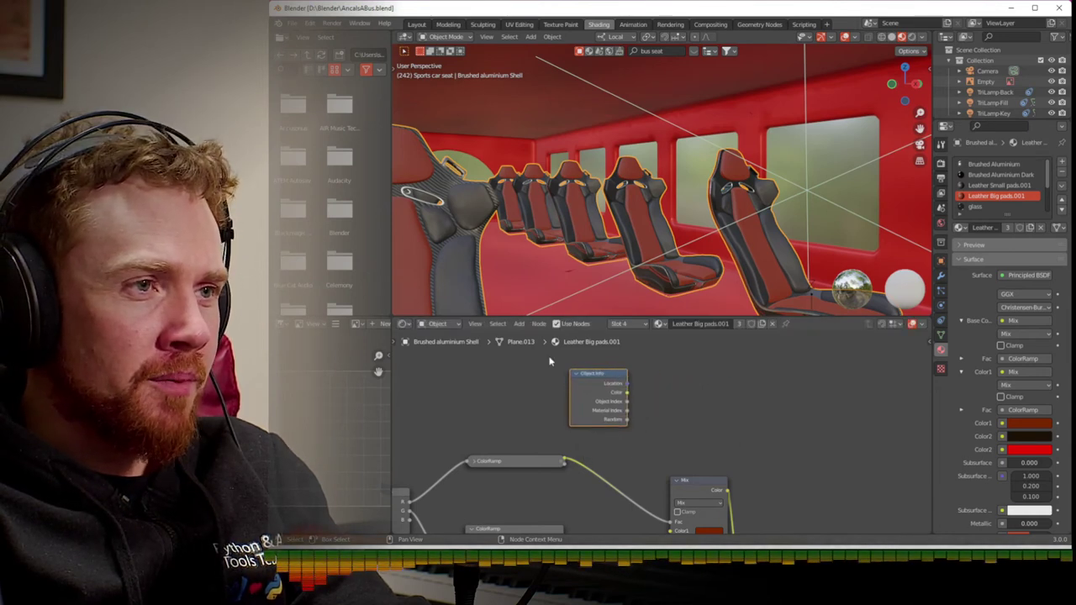
- Add a ColorRamp between Object Info and the Mix node's Color1, black stop at 0.218
left_click(518, 324)
mouse_move(542, 417)
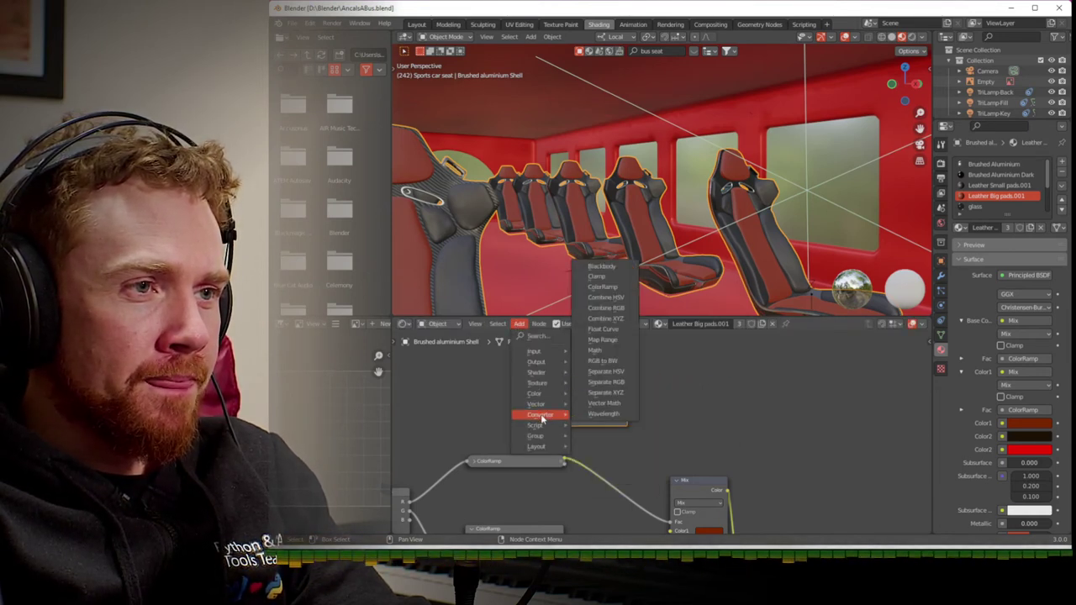
left_click(602, 286)
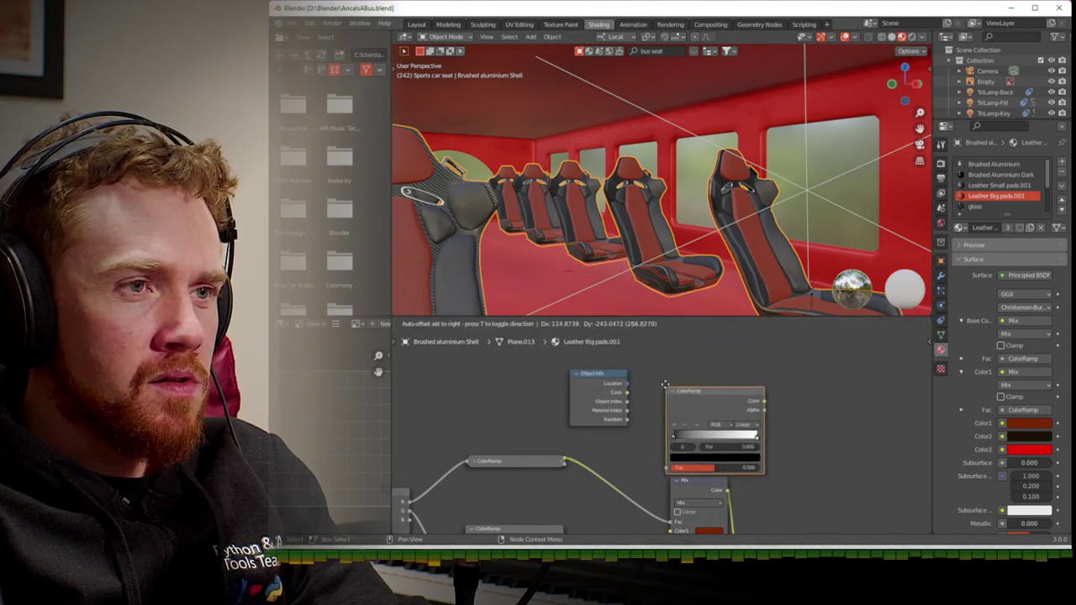
left_click(645, 355)
left_click_drag(628, 392, 649, 443)
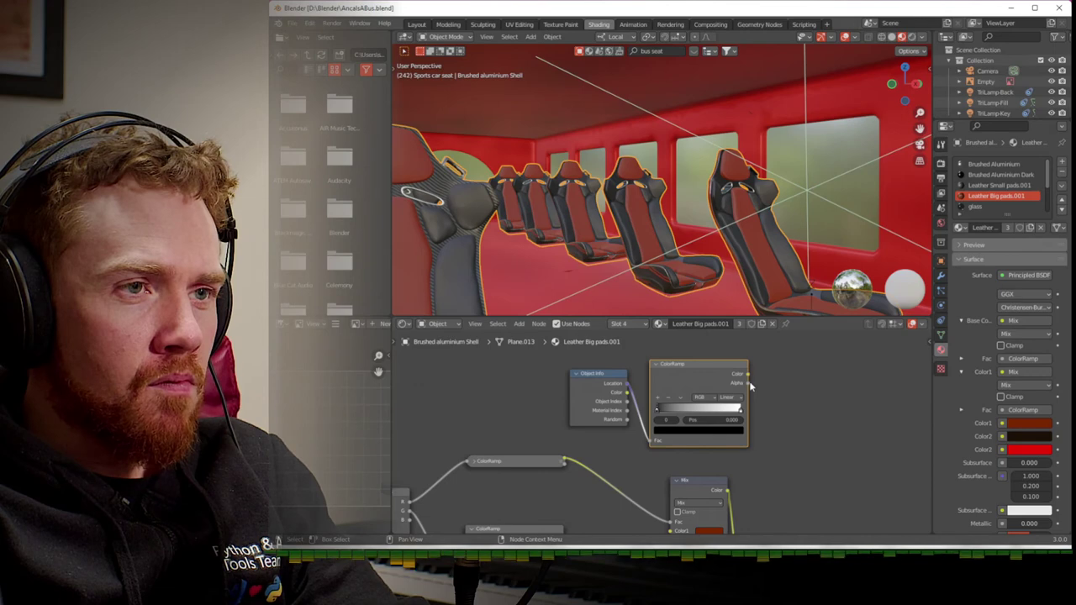
left_click_drag(746, 374, 672, 432)
middle_click_drag(812, 402, 809, 468)
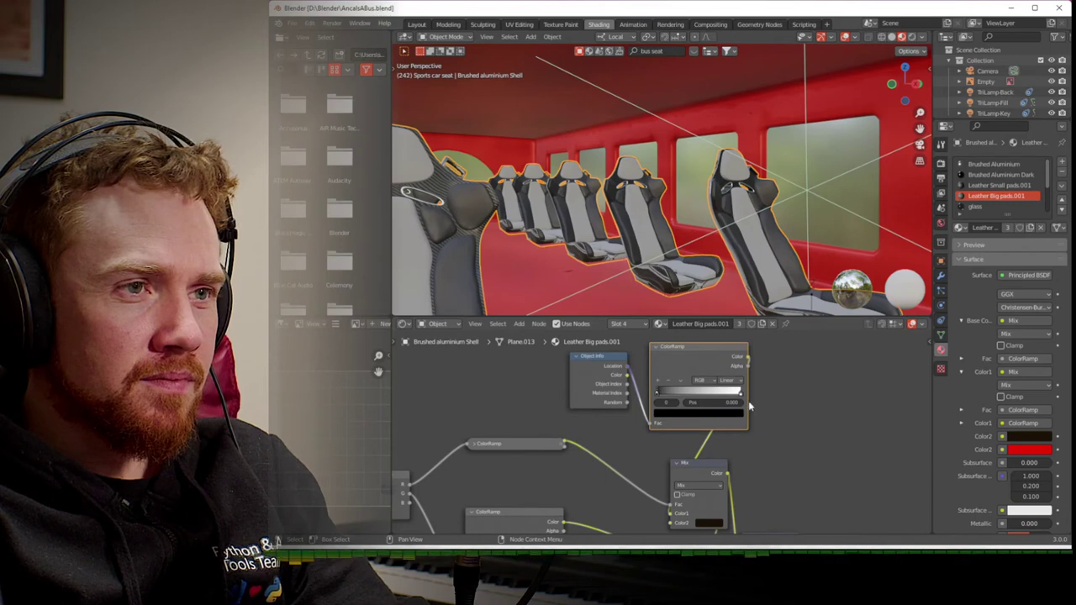
left_click_drag(659, 395, 678, 396)
- Cut Object Info's link to the ramp's Fac and add a Separate XYZ node
left_click_drag(581, 356, 516, 360)
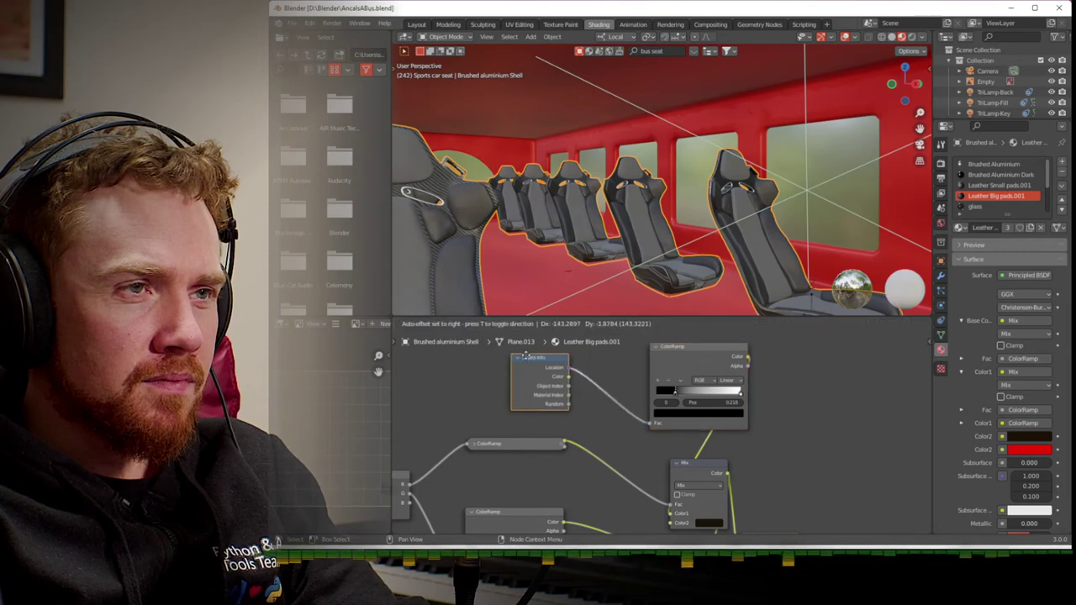
left_click_drag(649, 423, 587, 396)
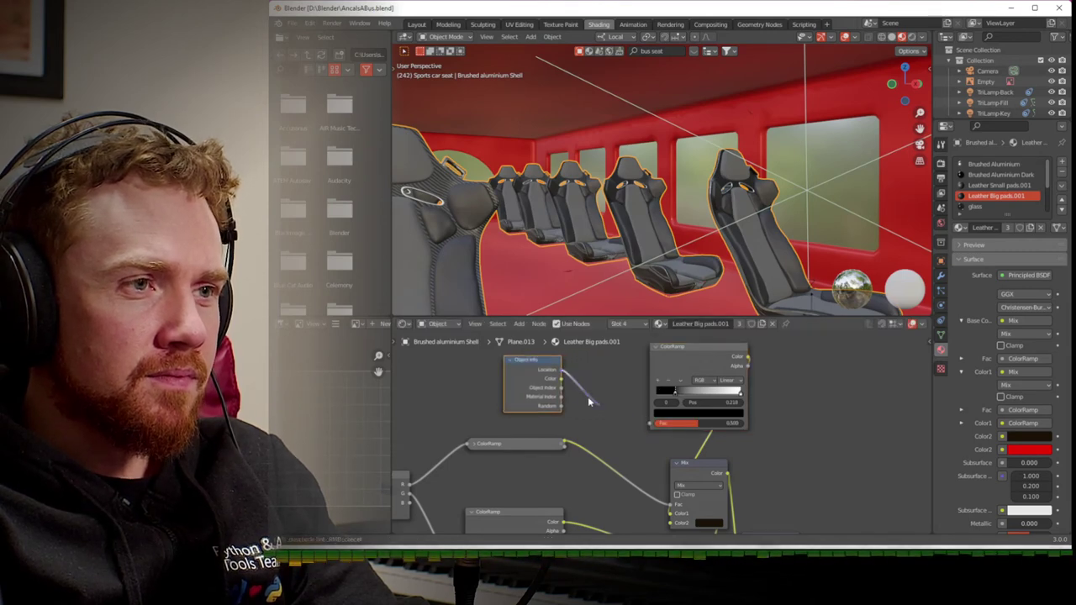
left_click(518, 325)
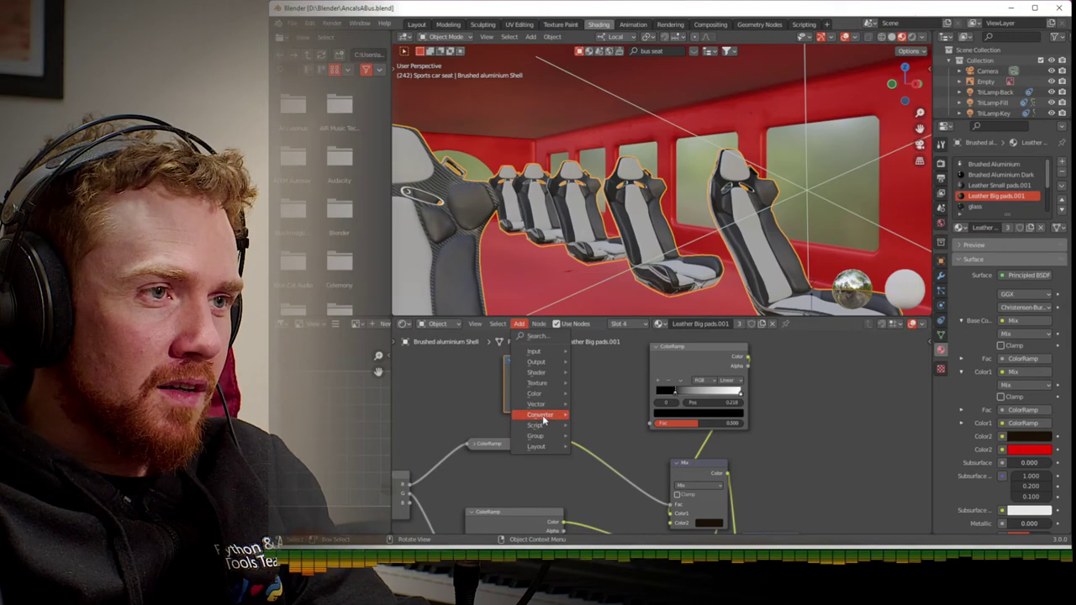
mouse_move(539, 414)
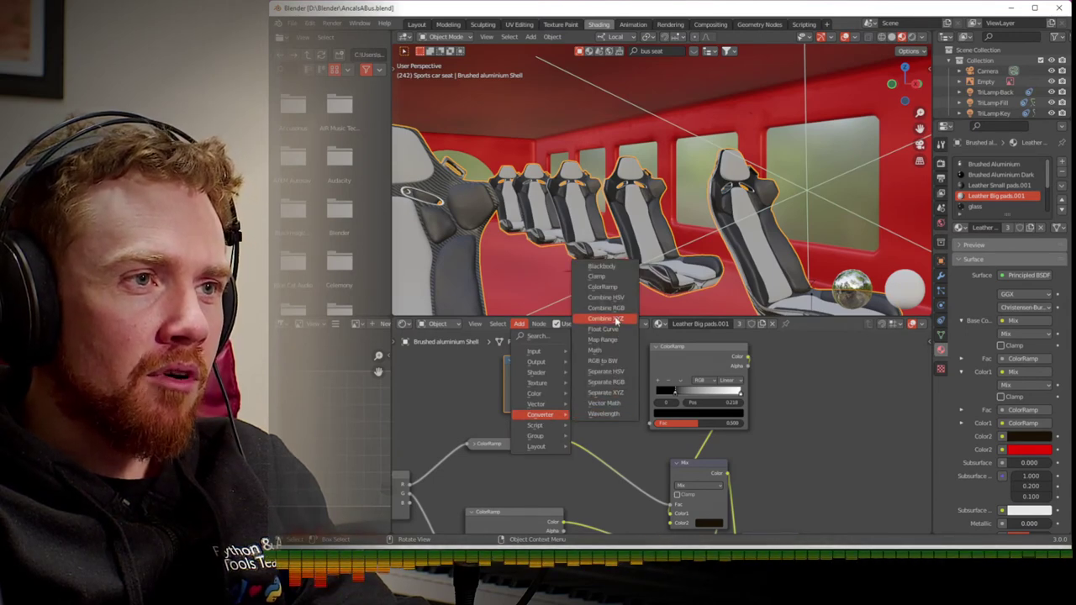
left_click(605, 391)
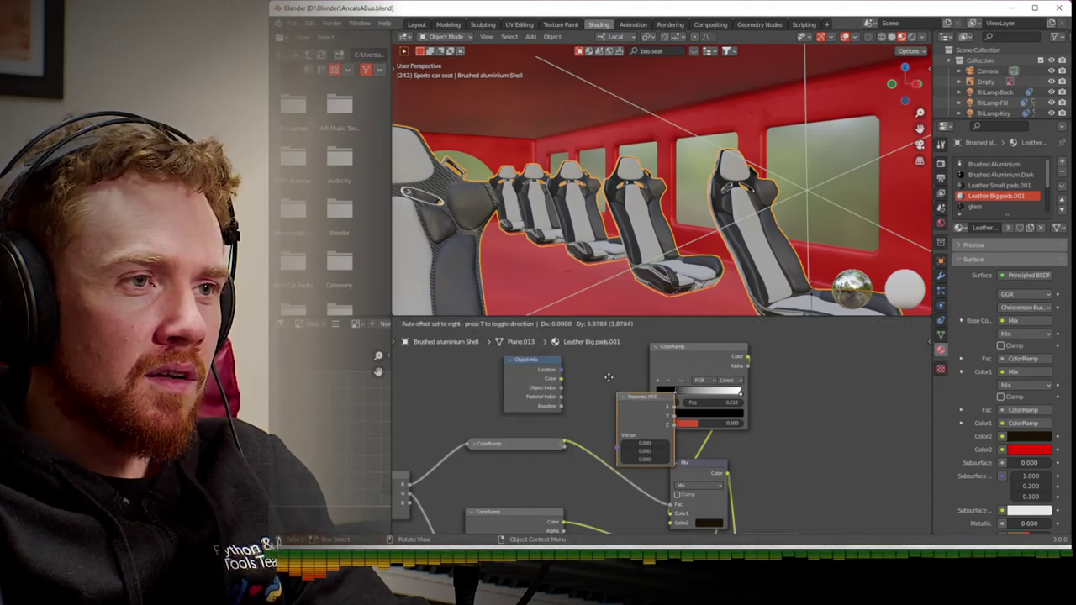
- Route Object Info Location through Separate XYZ into the ColorRamp's Fac
left_click(587, 364)
left_click(559, 373)
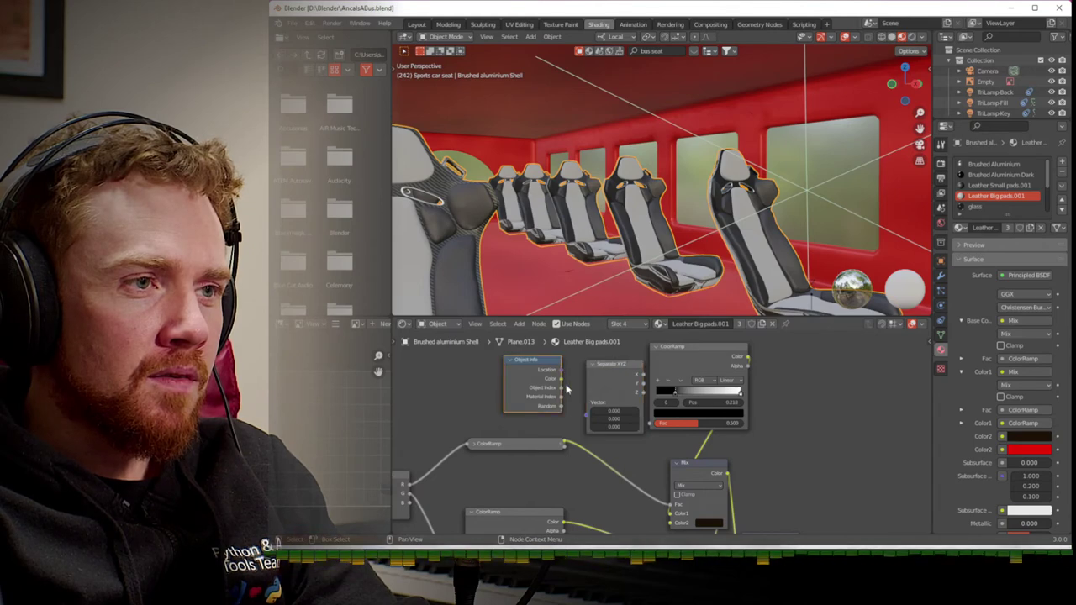
left_click_drag(588, 417, 588, 405)
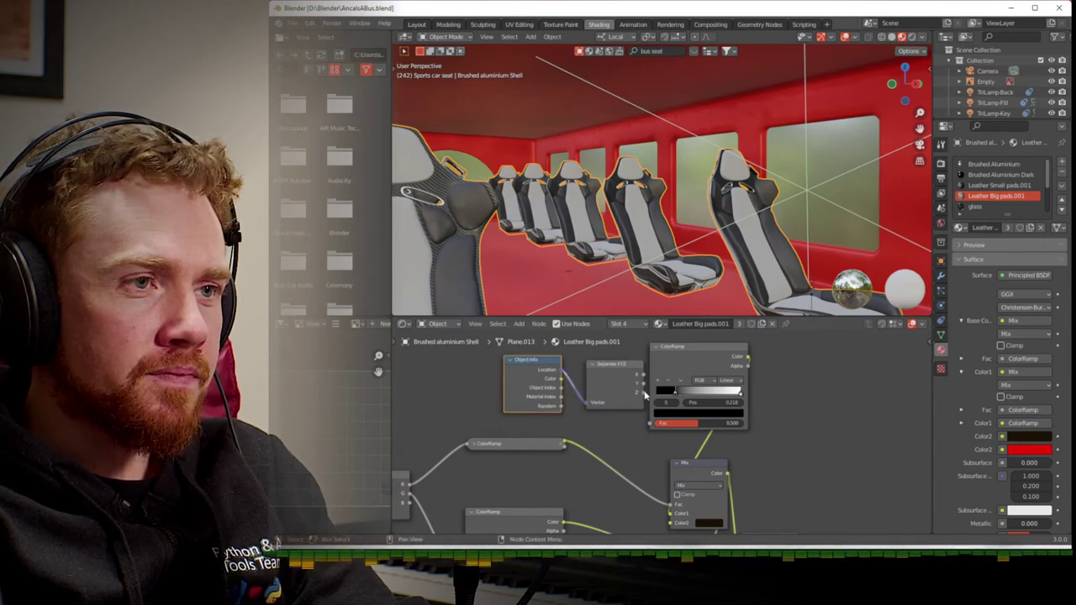
left_click_drag(644, 384, 661, 416)
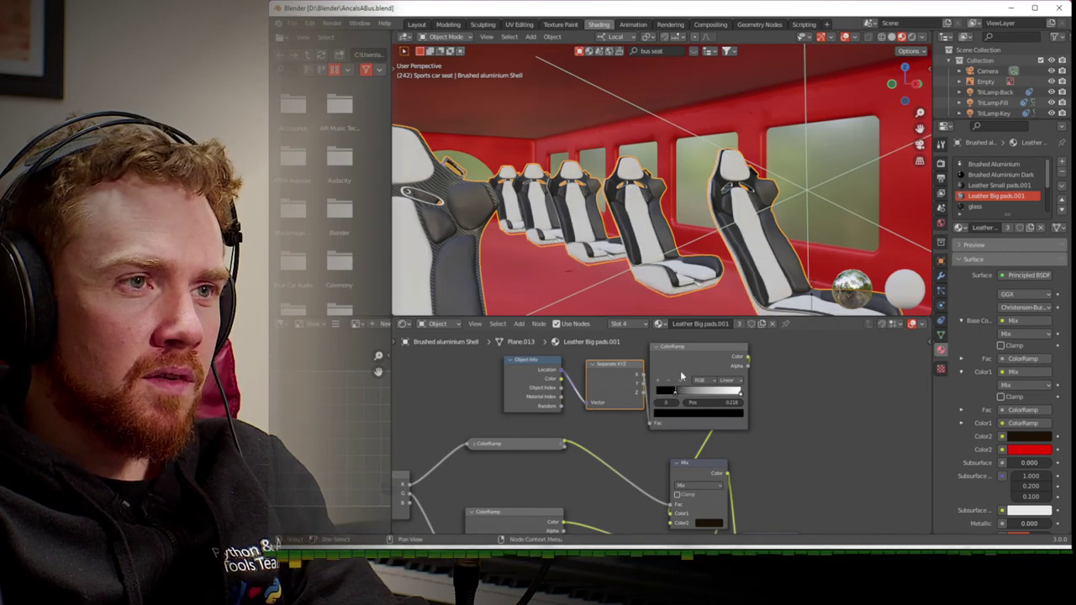
left_click_drag(691, 346, 723, 348)
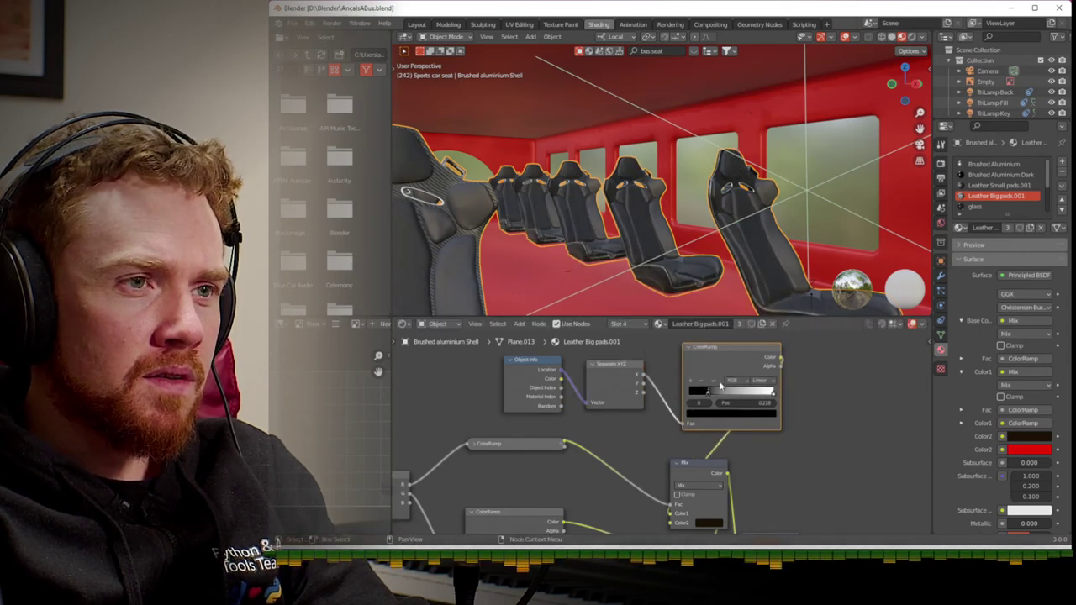
left_click_drag(709, 401, 685, 395)
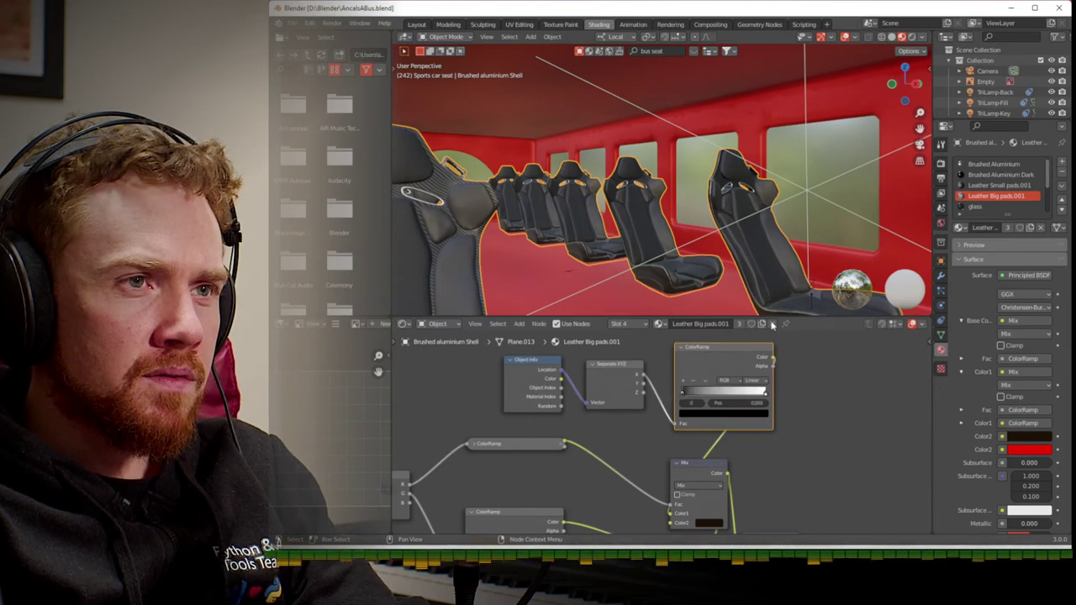
mouse_move(776, 282)
middle_mouse_down()
mouse_move(754, 288)
mouse_move(769, 286)
middle_mouse_up()
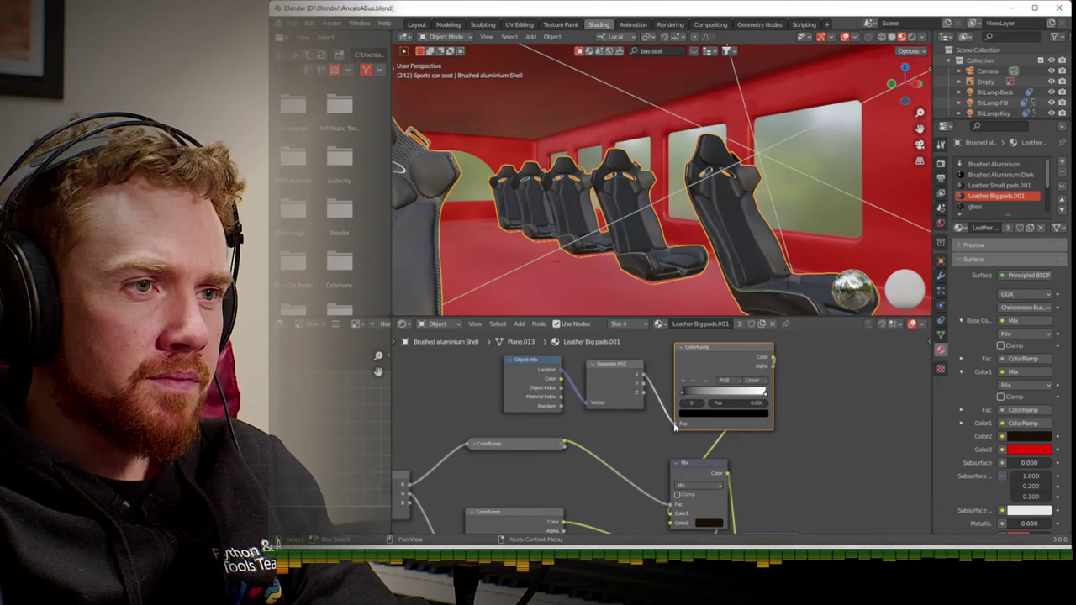
- Rework the ColorRamp stop positions and Fac link, moving the black stop right
mouse_move(670, 423)
left_mouse_down()
mouse_move(650, 389)
mouse_move(675, 424)
left_mouse_up()
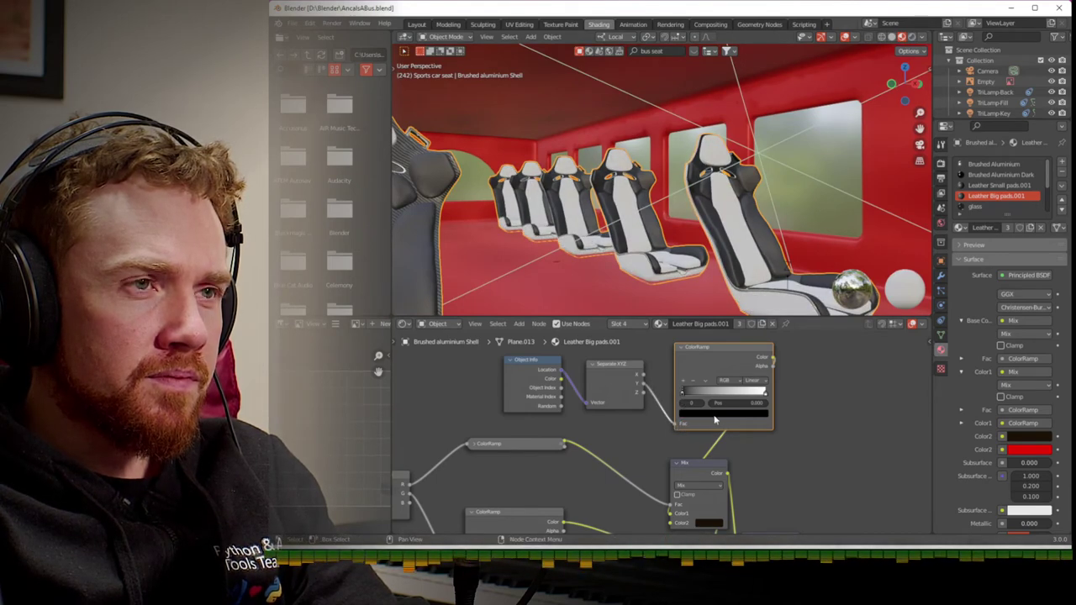
left_click_drag(765, 397, 822, 399)
left_click_drag(685, 397, 752, 395)
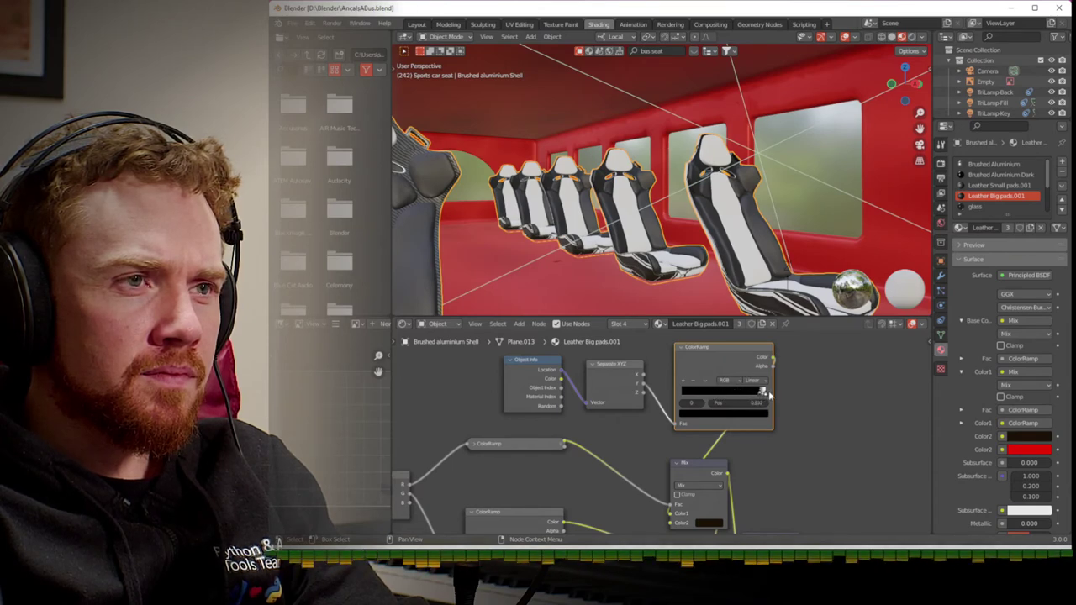
left_click_drag(736, 399, 664, 397)
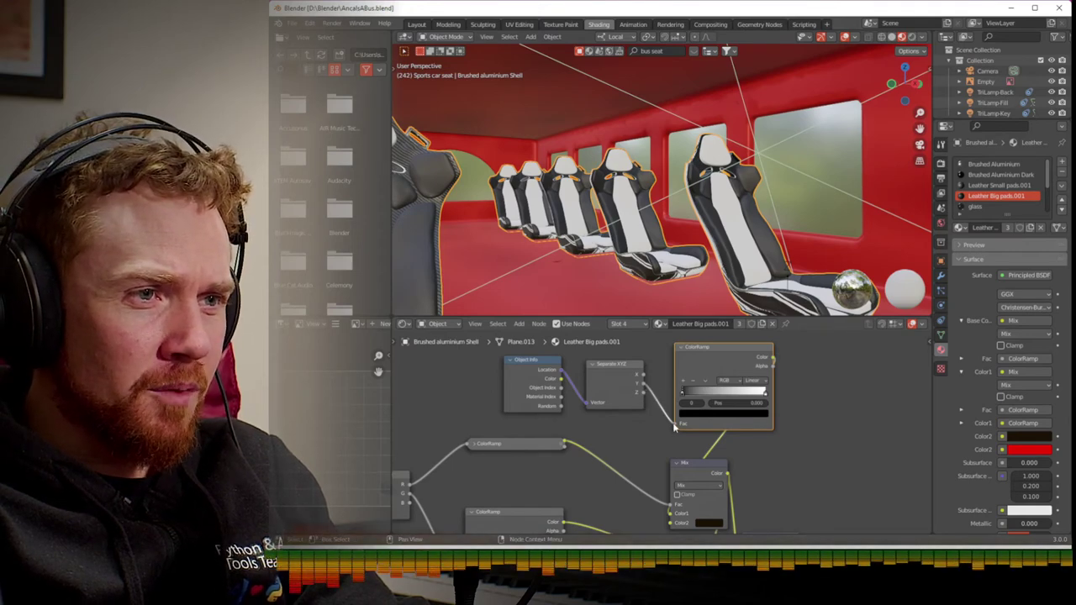
mouse_move(674, 425)
left_mouse_down()
mouse_move(645, 397)
mouse_move(677, 425)
left_mouse_up()
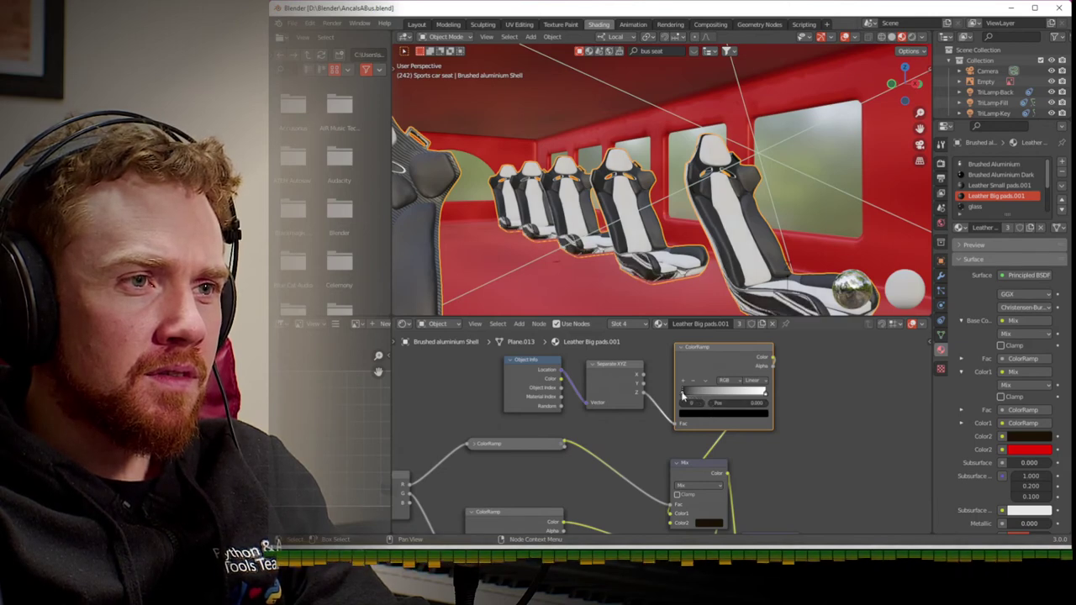
left_click_drag(697, 400, 741, 402)
- Make the ramp's bright stop saturated red and delete the Object Info node
left_click(743, 416)
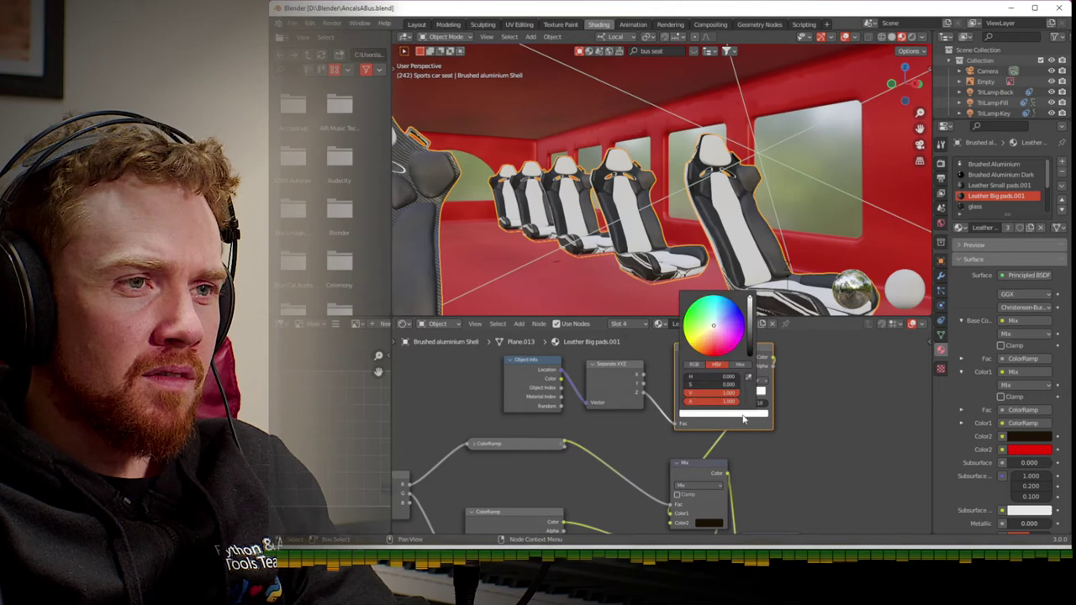
left_click(714, 343)
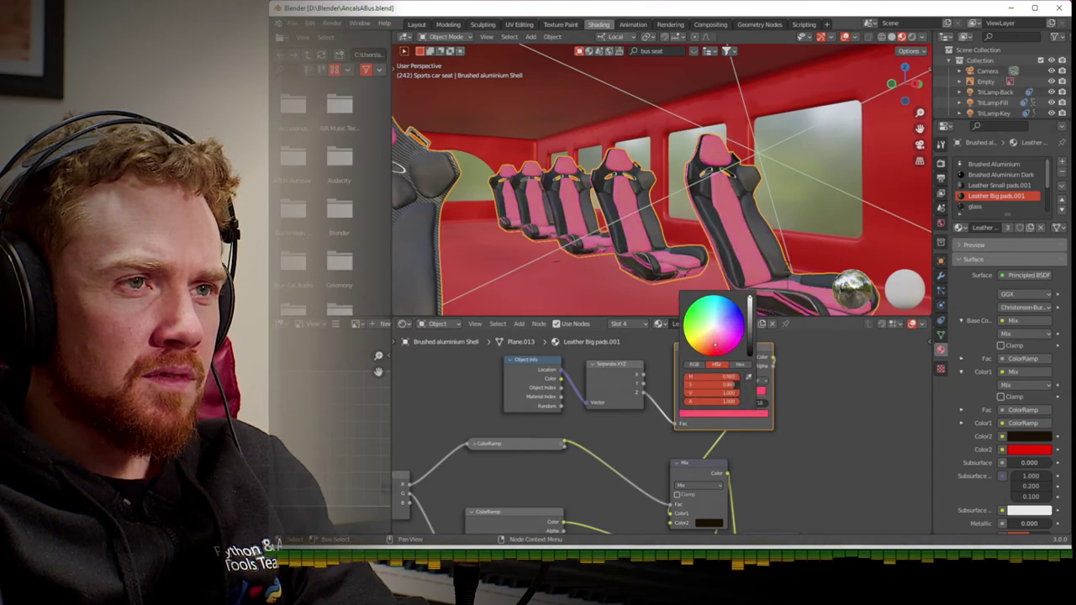
left_click_drag(715, 343, 714, 355)
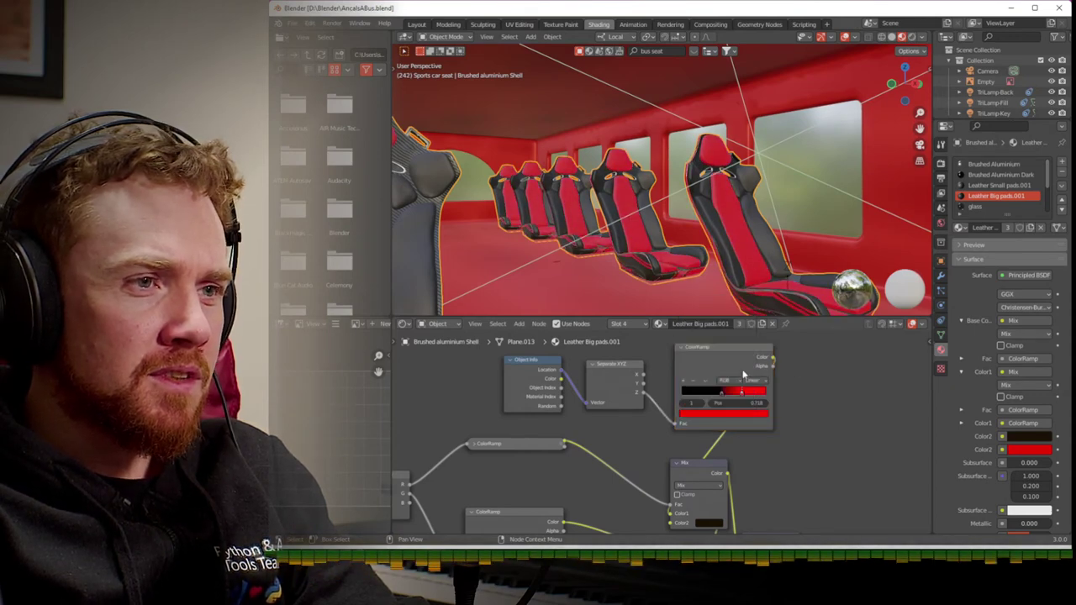
left_click(513, 361)
key("Delete")
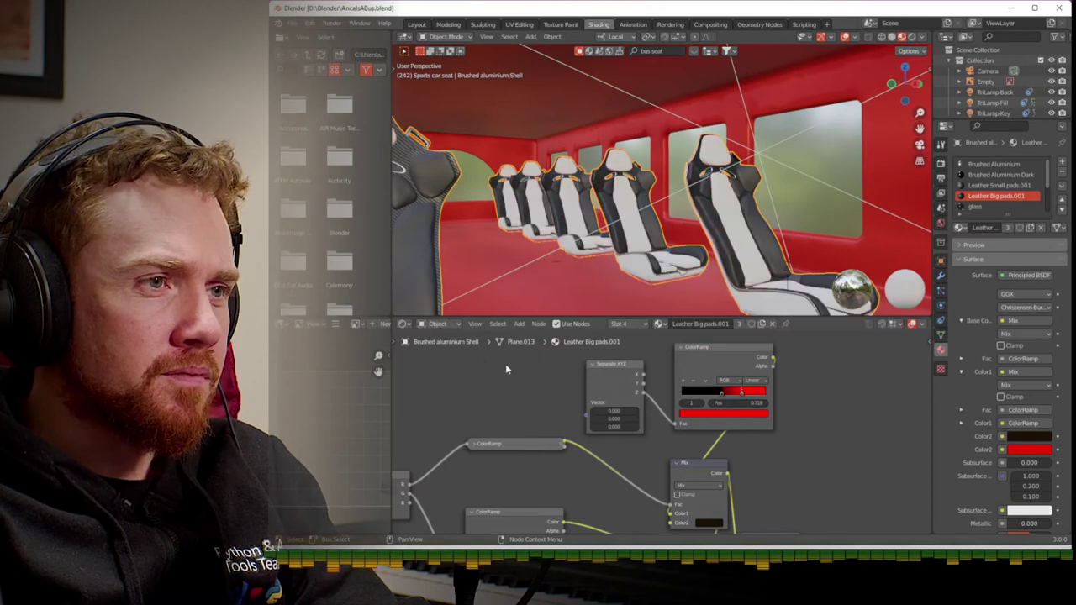
left_click(520, 326)
mouse_move(536, 351)
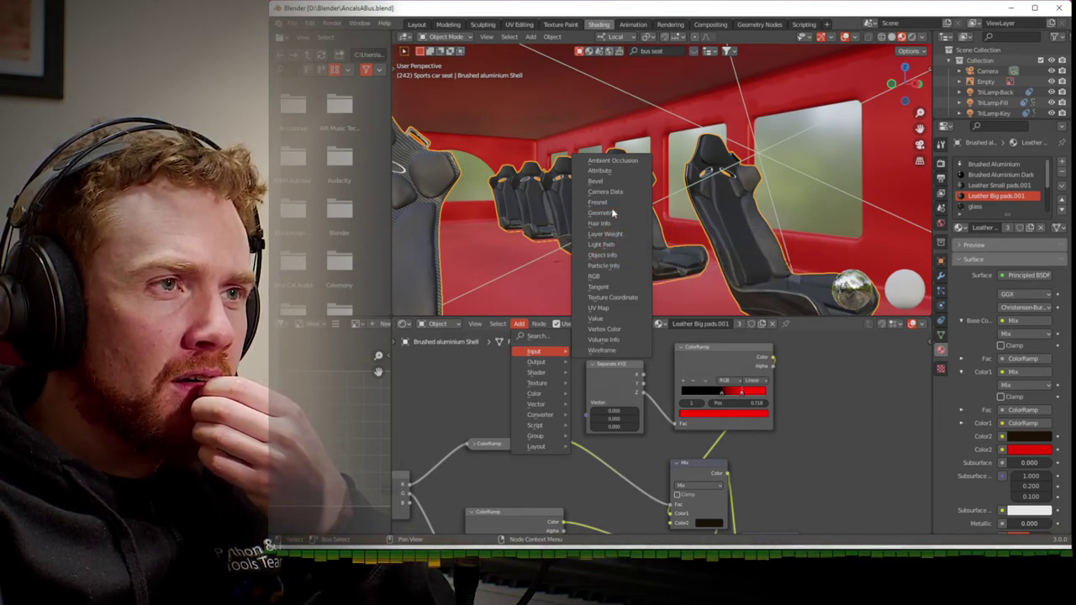
- Add a Camera Data node and connect its View Distance to the ColorRamp's Fac
right_click(611, 202)
left_click(605, 191)
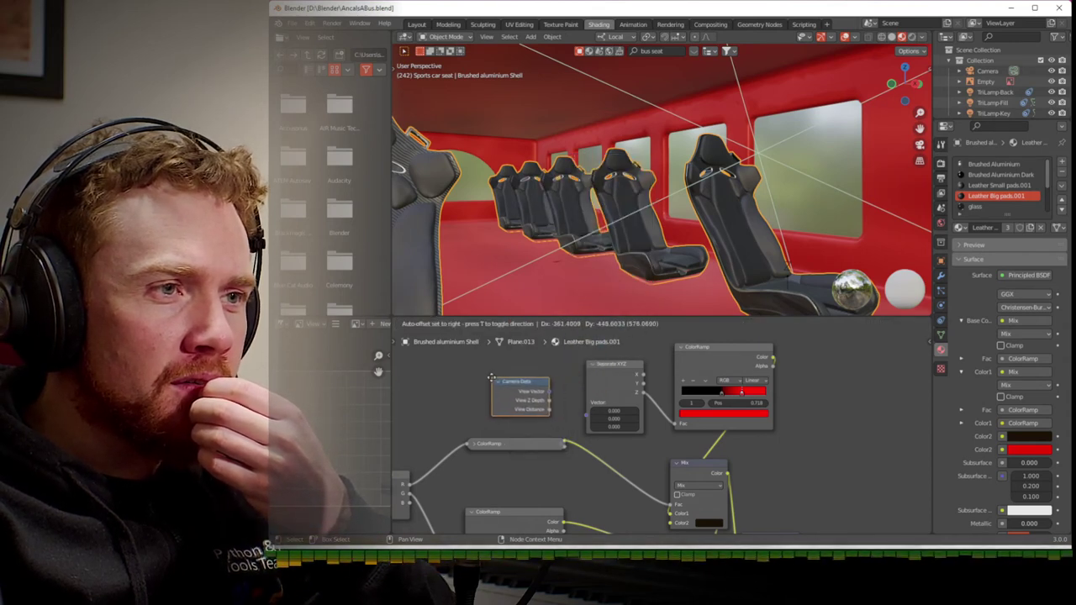
left_click(493, 378)
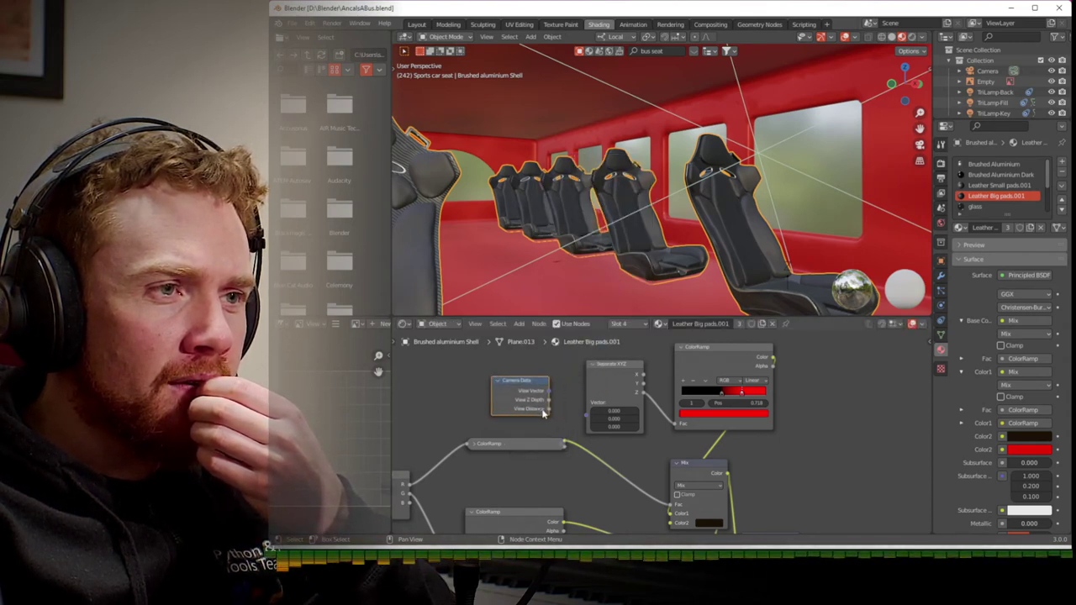
left_click_drag(675, 425, 662, 422)
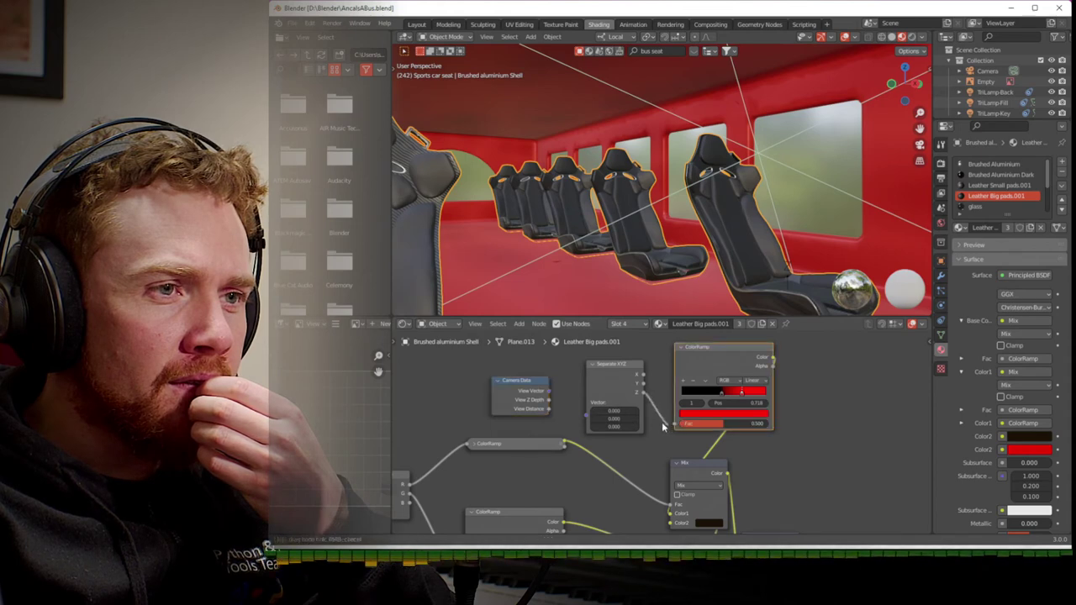
left_click_drag(548, 409, 679, 424)
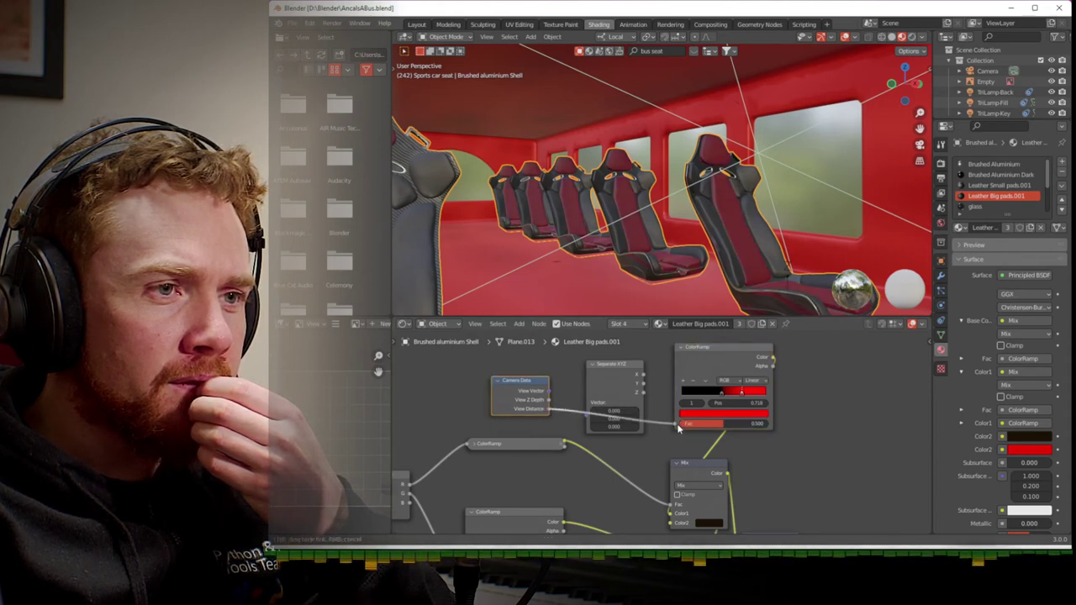
- Move the ramp's black stop to 0.000 and delete the Separate XYZ node
left_click(728, 398)
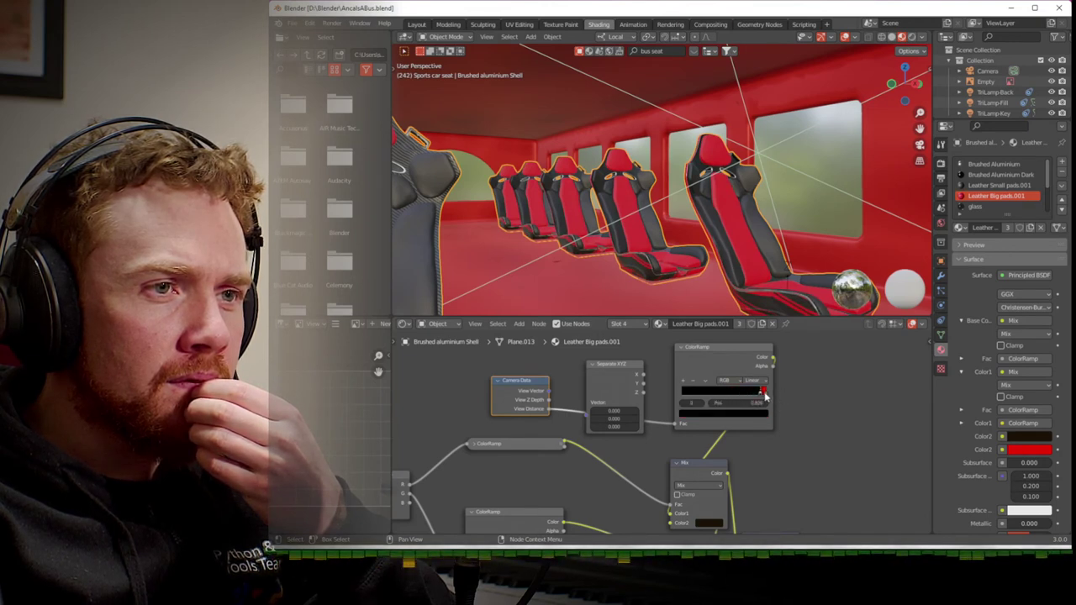
left_click_drag(758, 399, 685, 397)
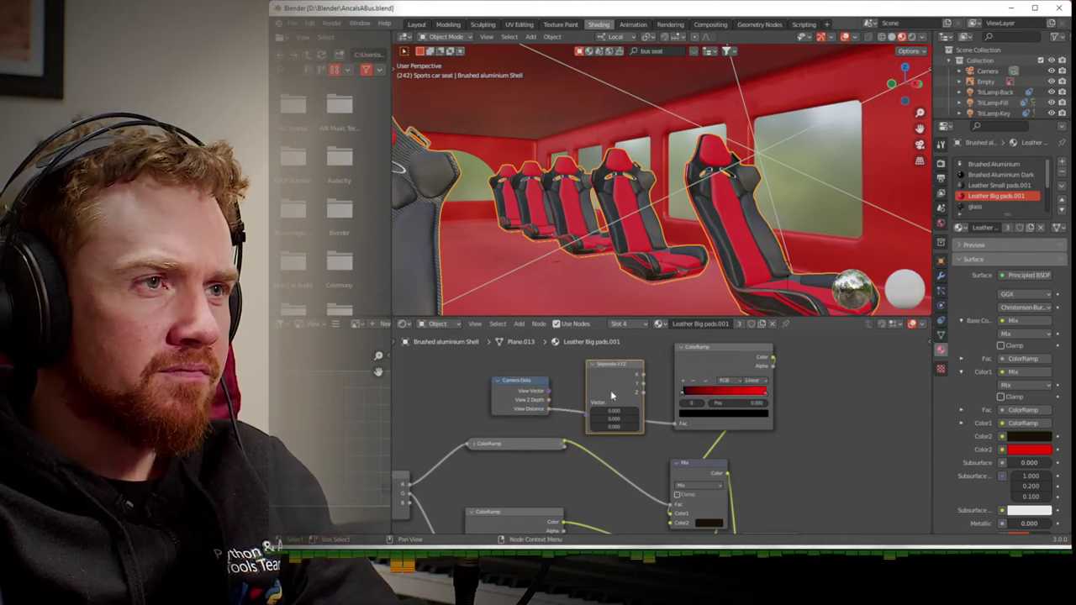
key("ctrl+x")
left_click(518, 324)
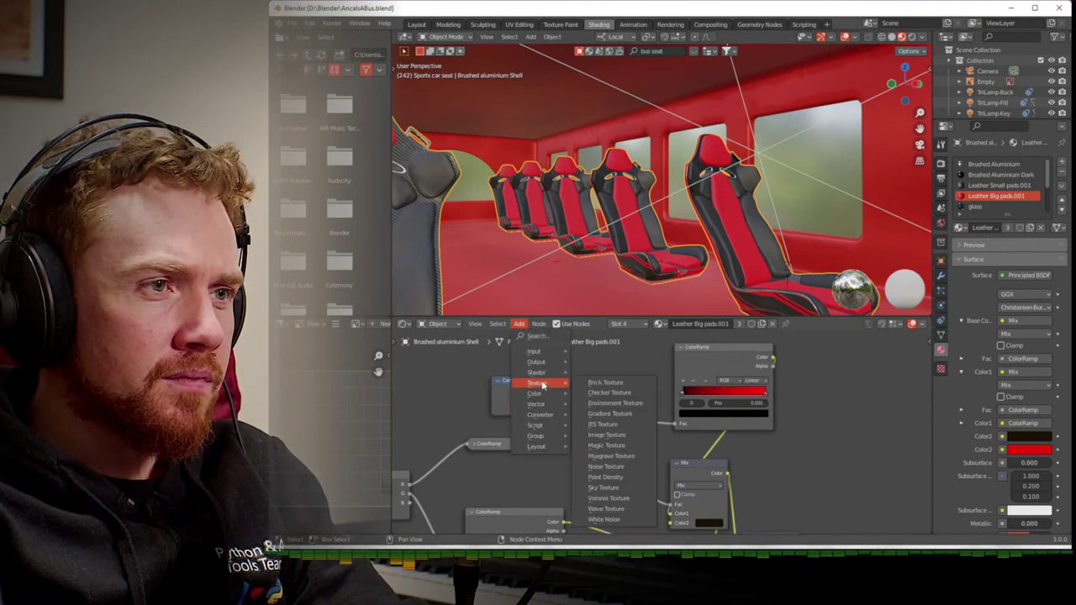
- Insert a Map Range node into the Camera Data to ColorRamp link
mouse_move(540, 414)
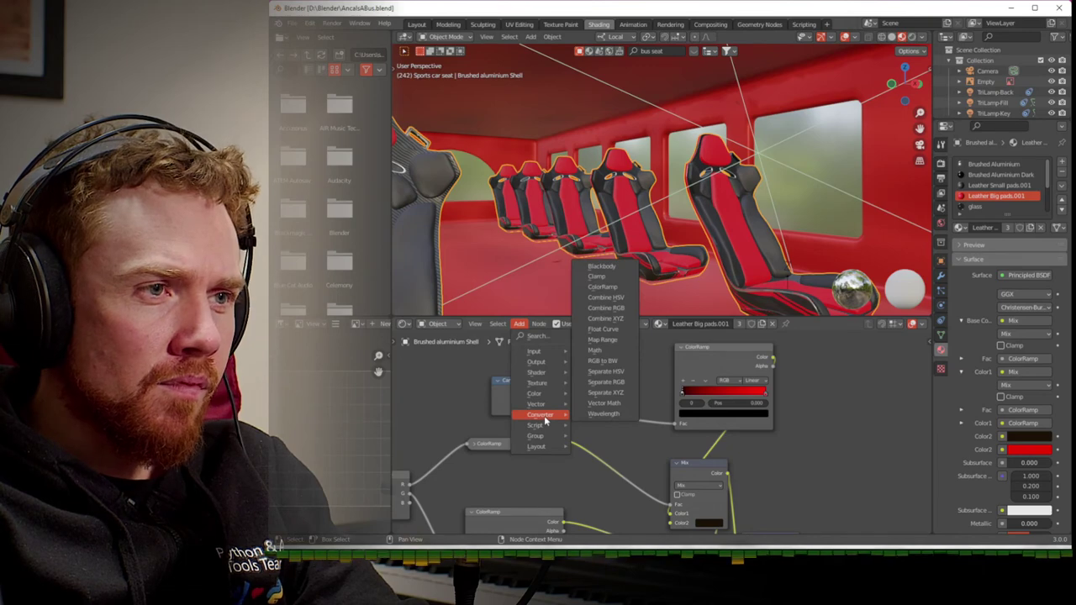
left_click(602, 345)
left_click(613, 416)
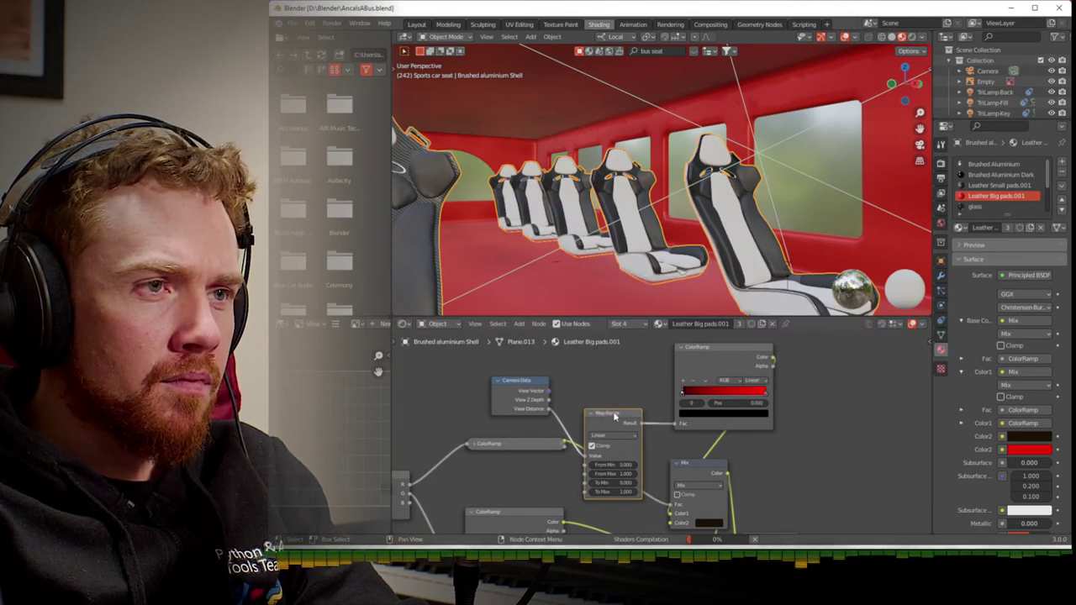
left_click_drag(610, 414, 608, 360)
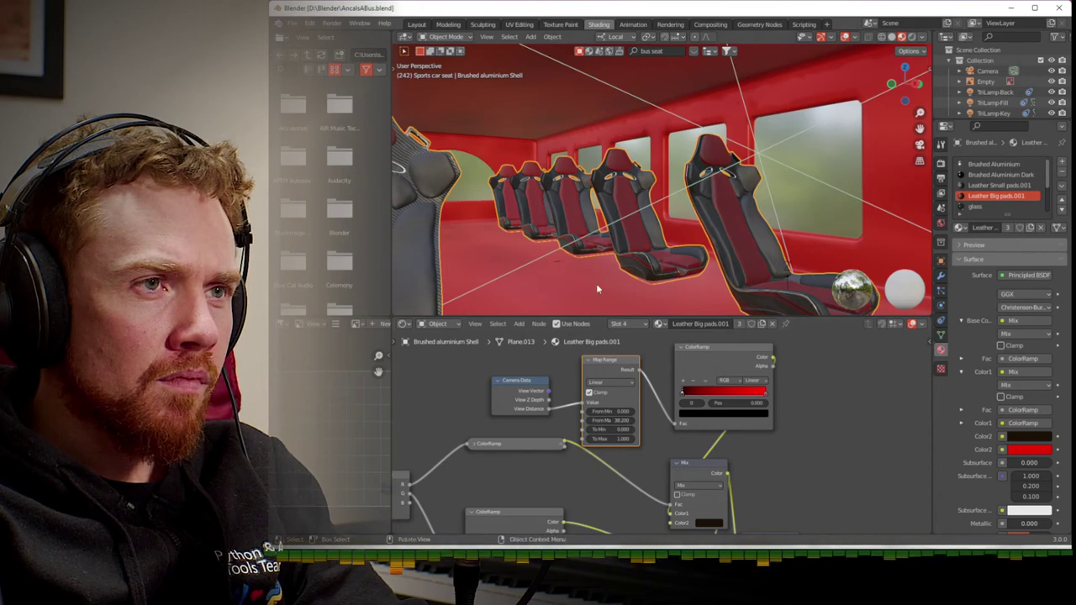
scroll(596, 283, "down", 8)
scroll(596, 283, "up", 12)
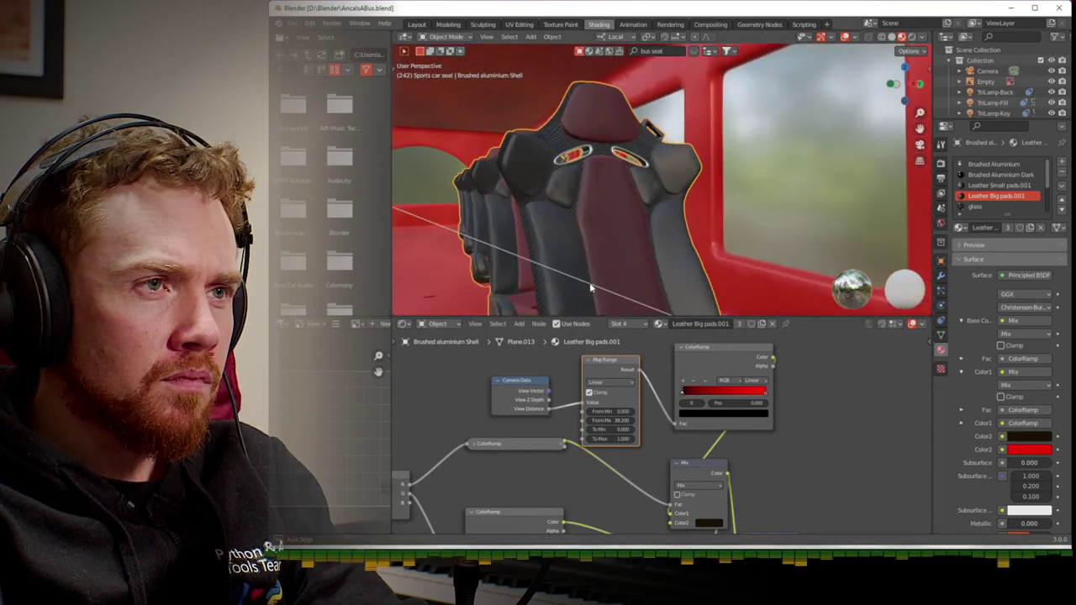
middle_click_drag(587, 288, 602, 288)
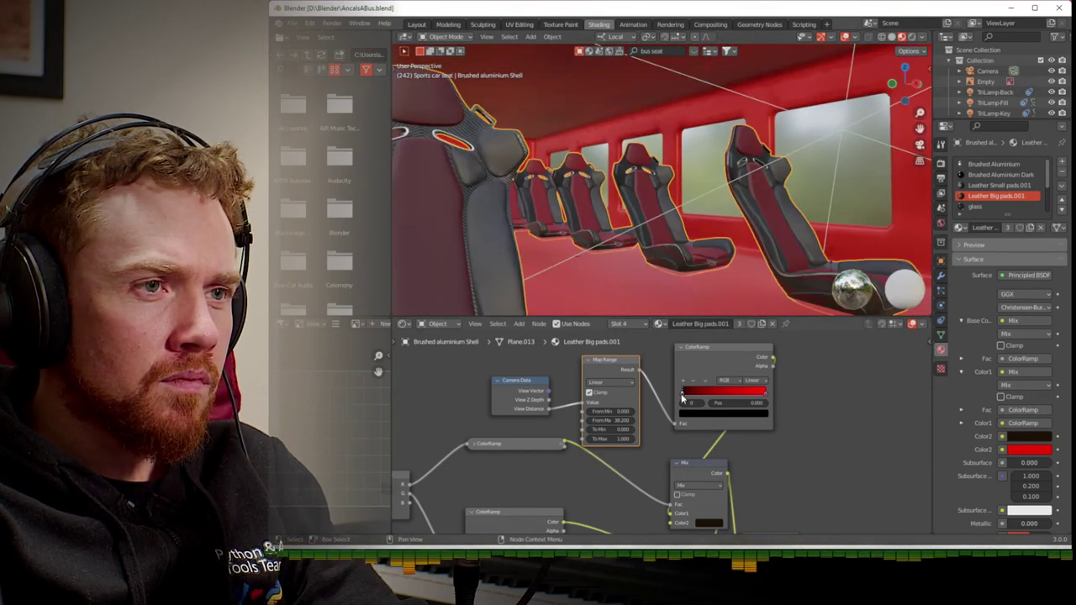
- Change the ColorRamp stop to a bright pink so the seat pads turn magenta
left_click(696, 418)
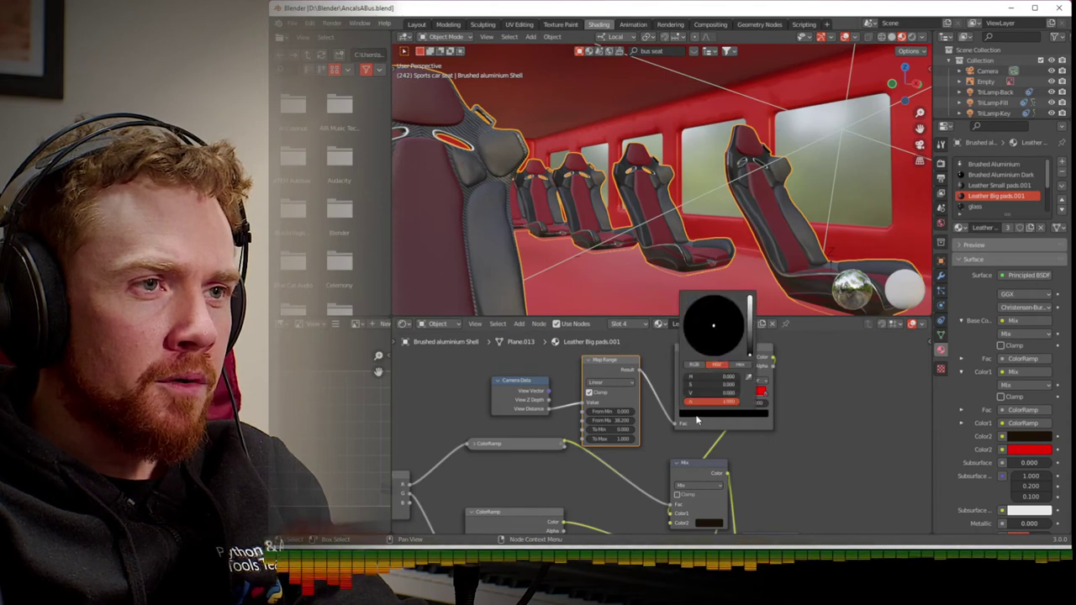
left_click_drag(749, 331, 749, 297)
left_click(731, 342)
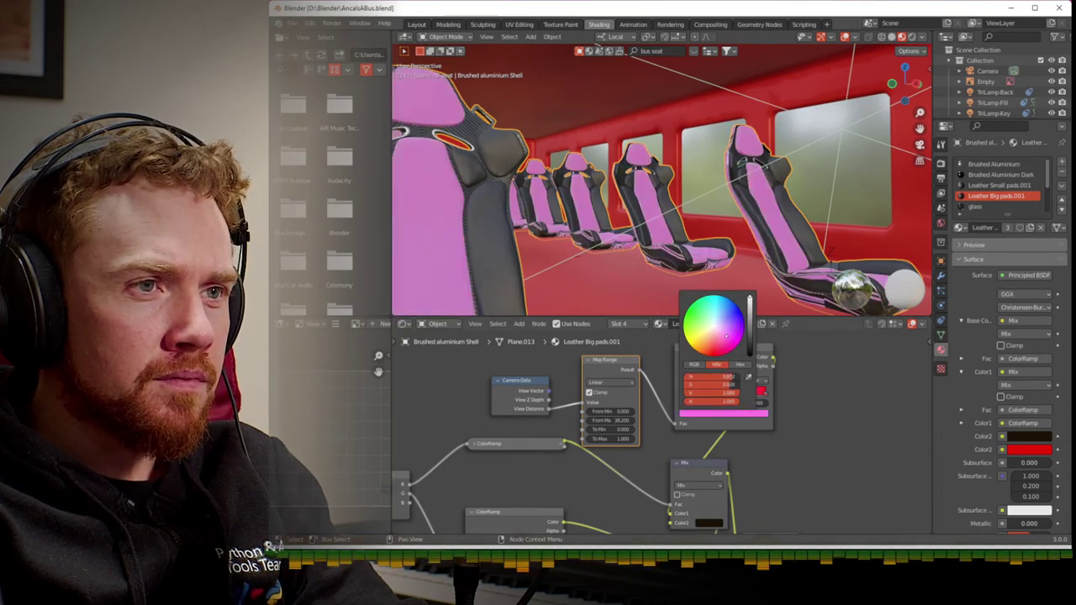
mouse_move(651, 275)
middle_mouse_down()
mouse_move(637, 283)
mouse_move(645, 277)
middle_mouse_up()
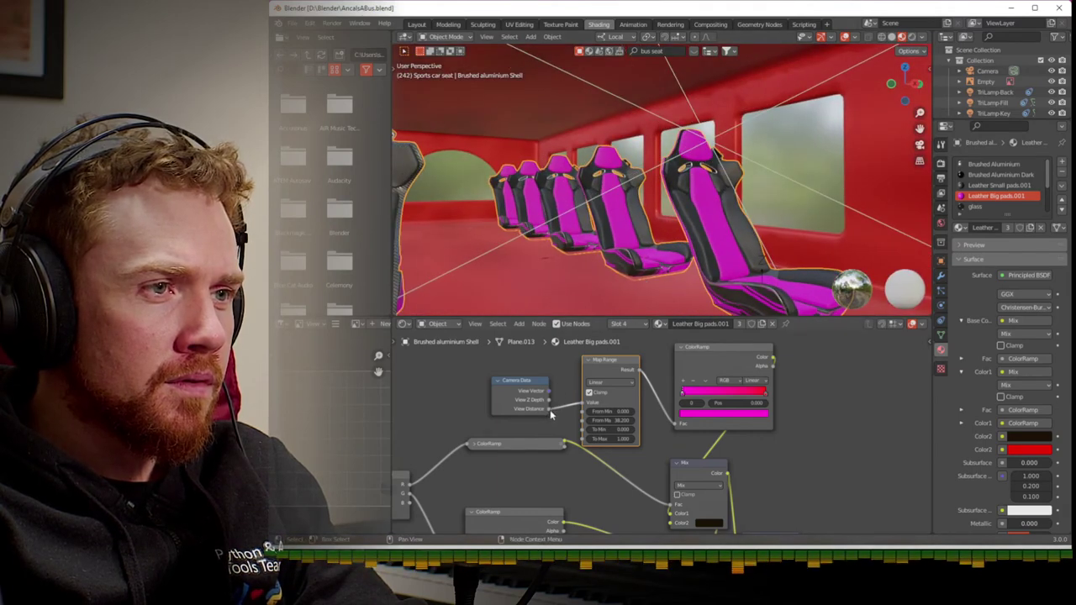
- Disconnect and delete the Camera Data and Map Range nodes
left_click_drag(586, 407, 556, 407)
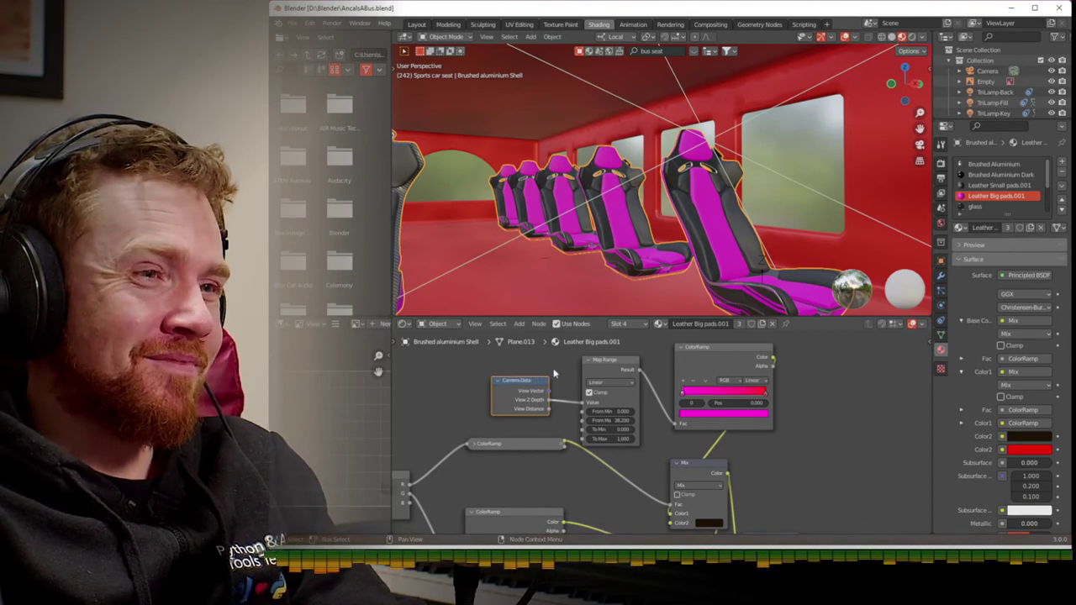
key("x")
left_click(610, 363)
key("x")
key("x")
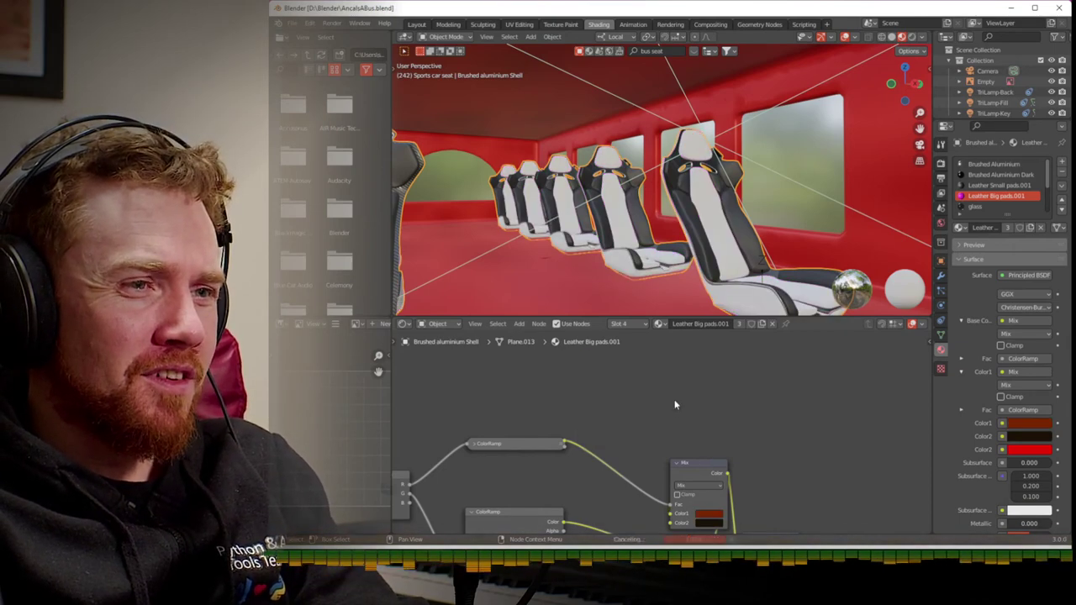
- Set the Mix node's Color1 to green so the bus seat pads show green
key("KP_Divide")
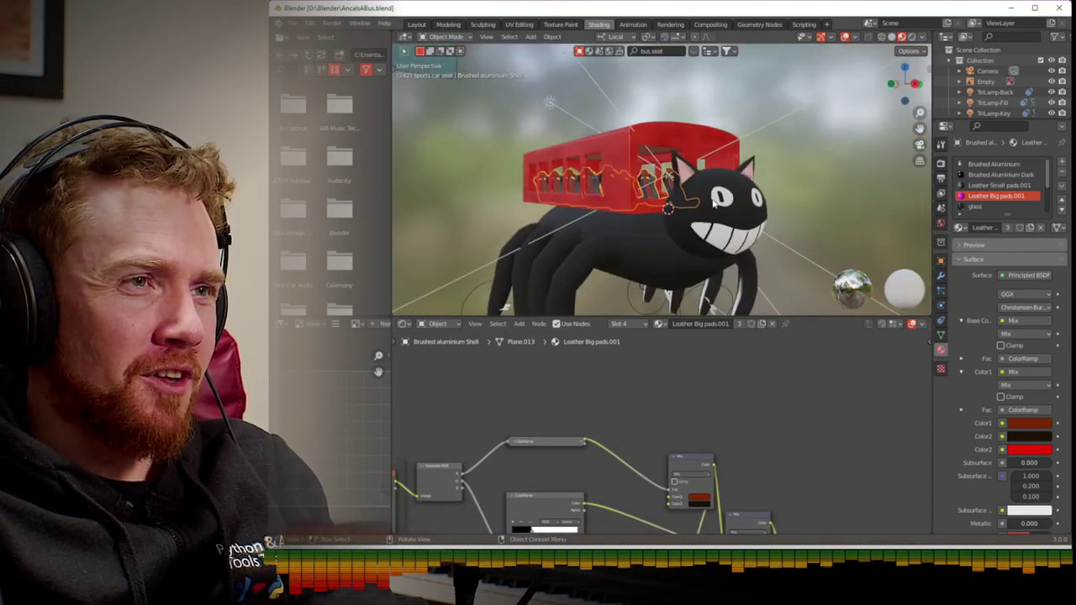
left_click(698, 501)
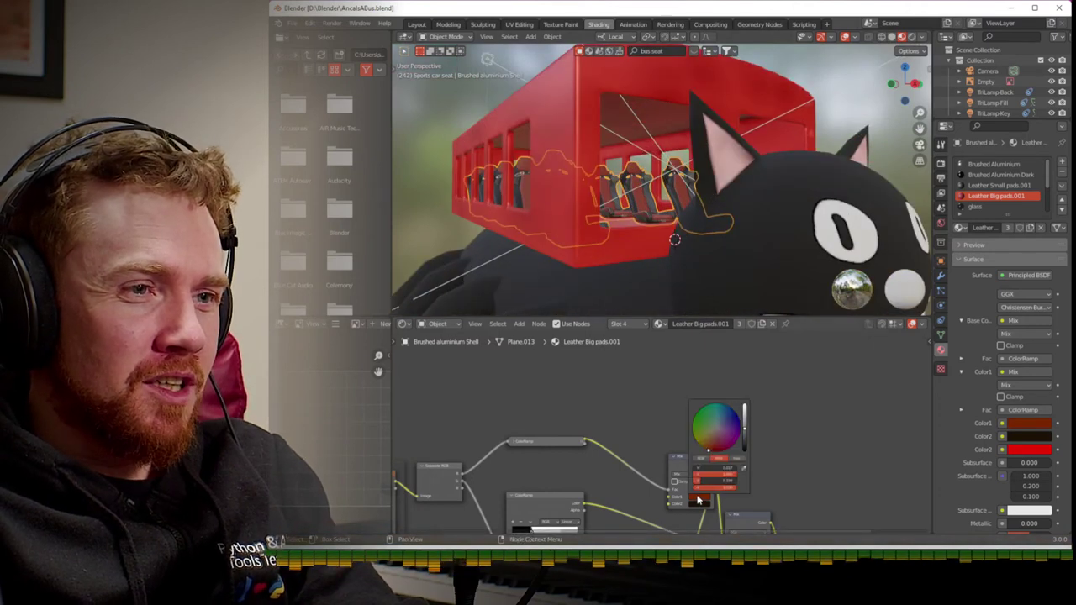
left_click_drag(709, 451, 692, 423)
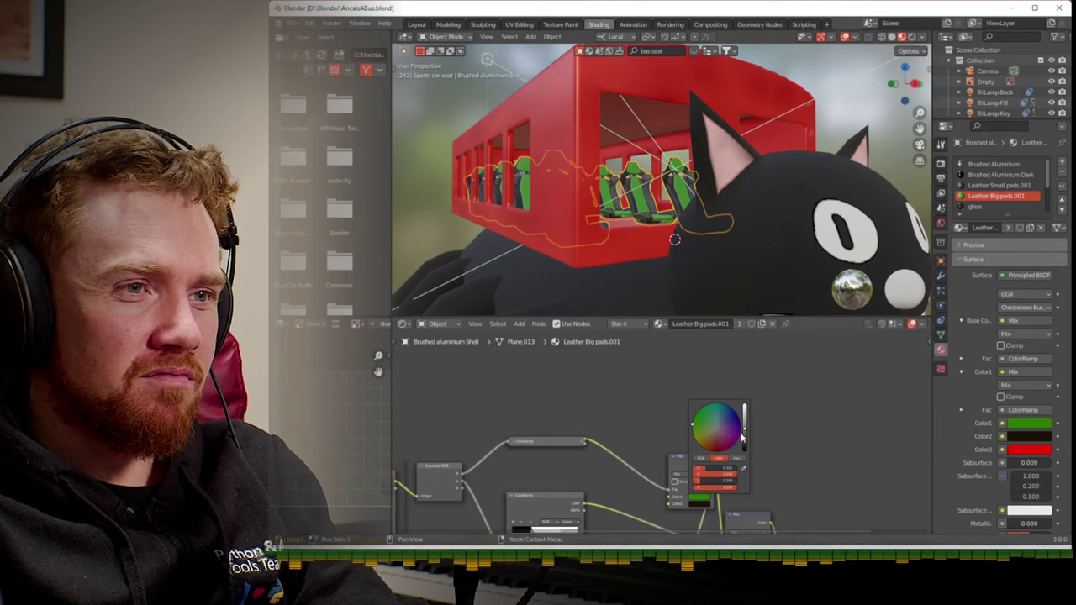
middle_click_drag(656, 225, 822, 275)
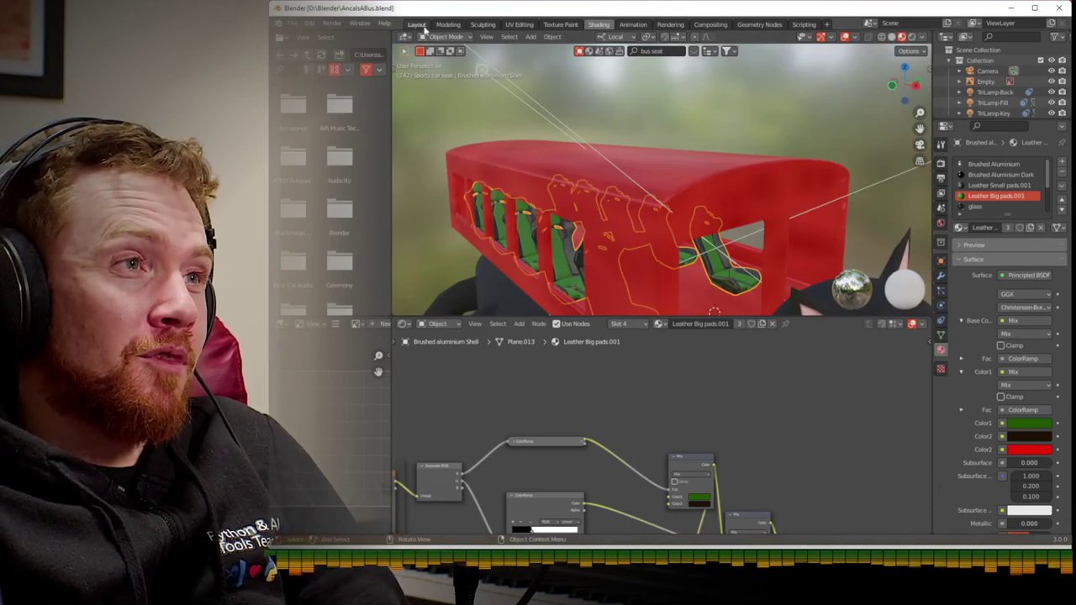
- In the Layout workspace, set Array.001 Constant Offset Distance X to -1.2 m
left_click(422, 26)
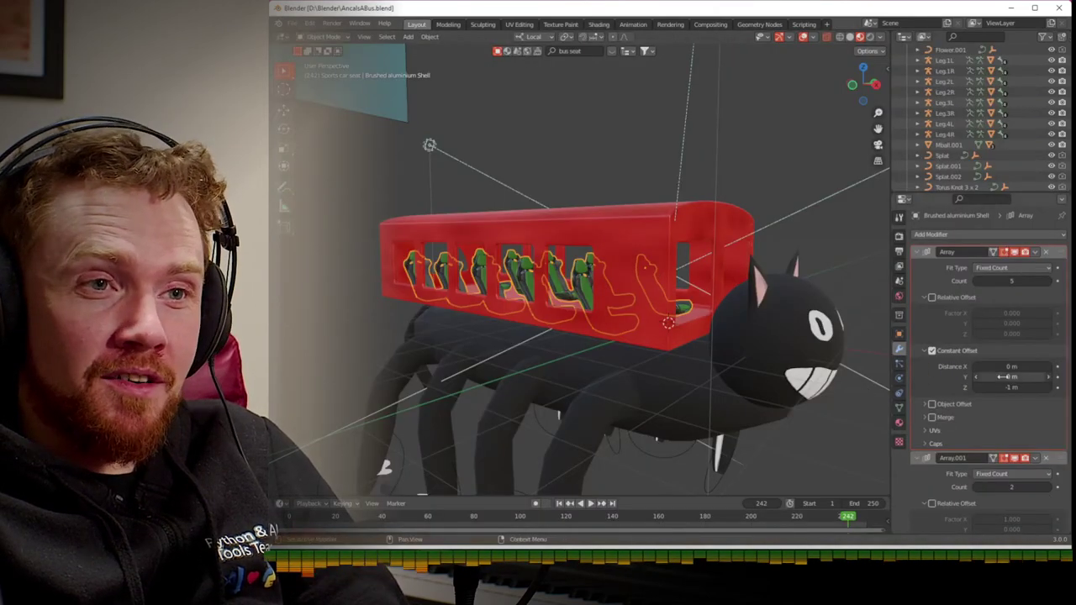
scroll(1012, 406, "down", 3)
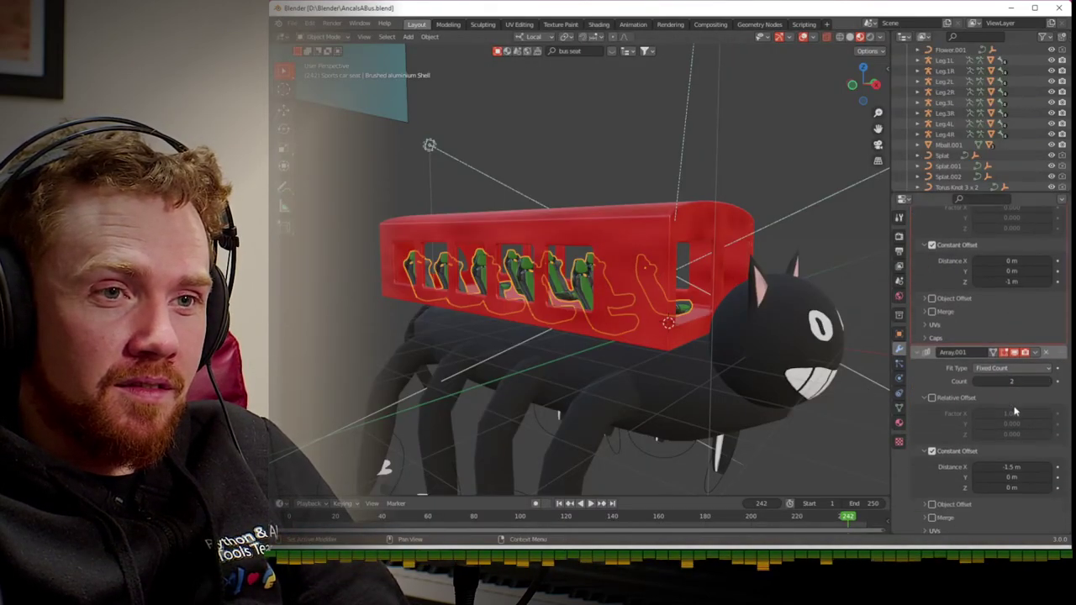
left_click(1017, 467)
type("-1.5")
key("BackSpace")
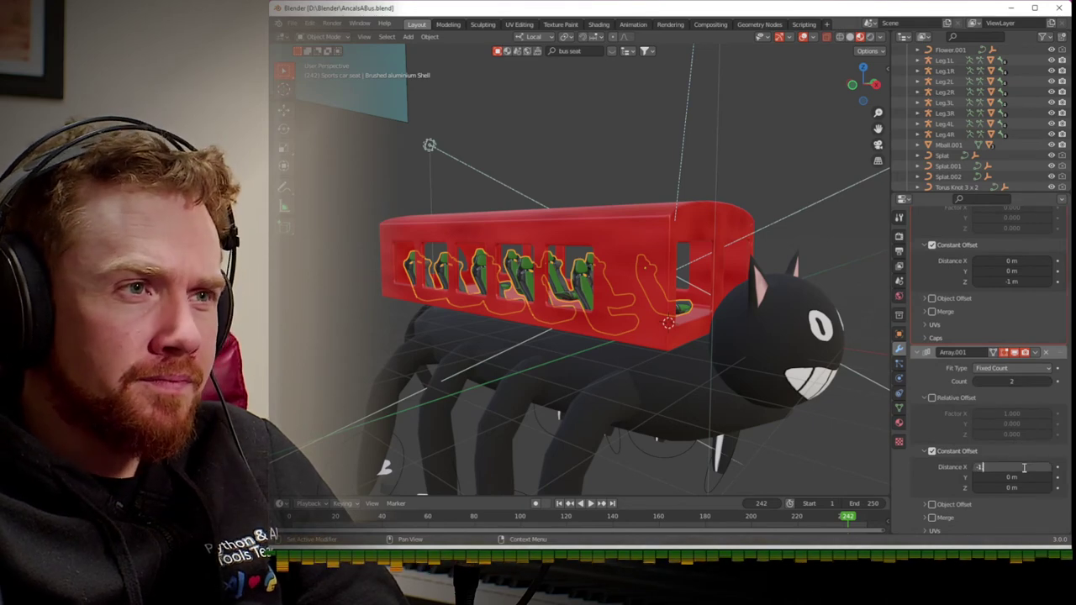
key("Return")
mouse_move(735, 369)
middle_mouse_down()
mouse_move(715, 386)
mouse_move(726, 445)
mouse_move(726, 354)
mouse_move(737, 379)
middle_mouse_up()
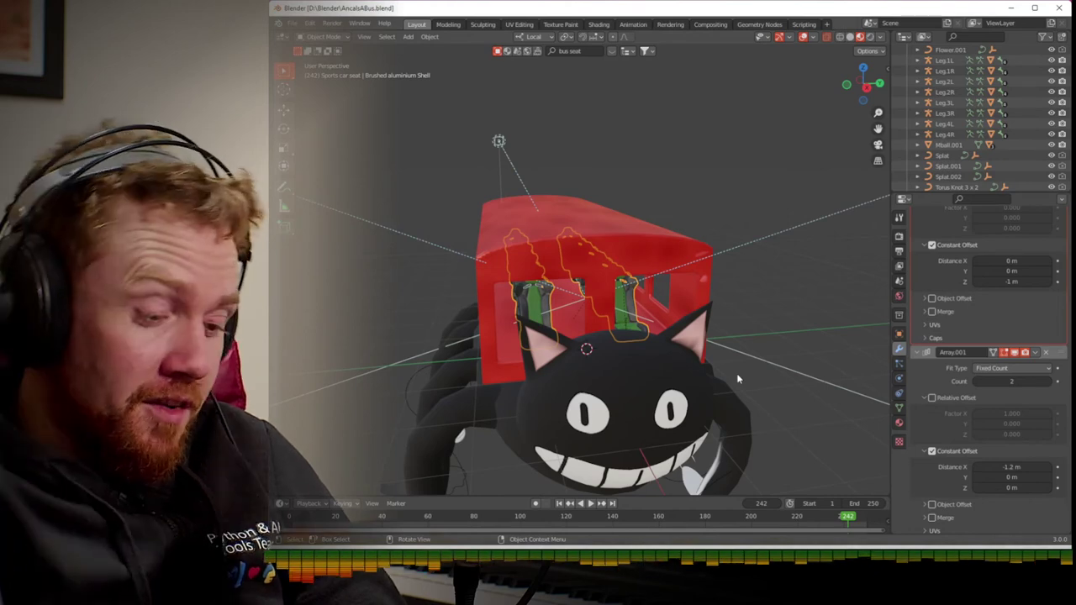
- Save AncalsABus.blend and select the CatFace object
key("ctrl+s")
left_click(742, 300)
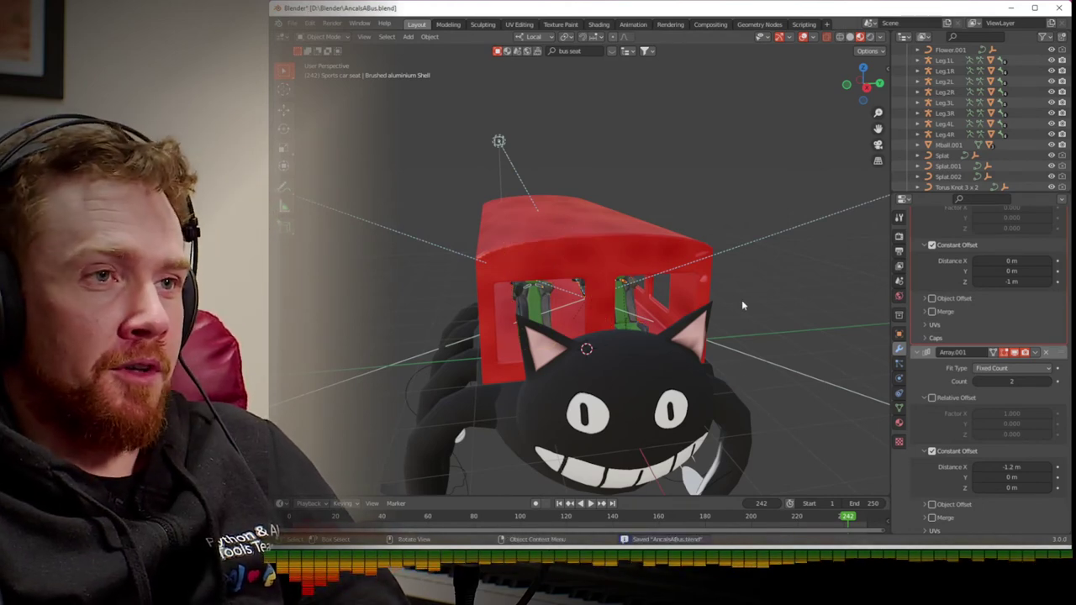
mouse_move(742, 301)
middle_mouse_down()
mouse_move(786, 281)
mouse_move(724, 275)
mouse_move(763, 299)
middle_mouse_up()
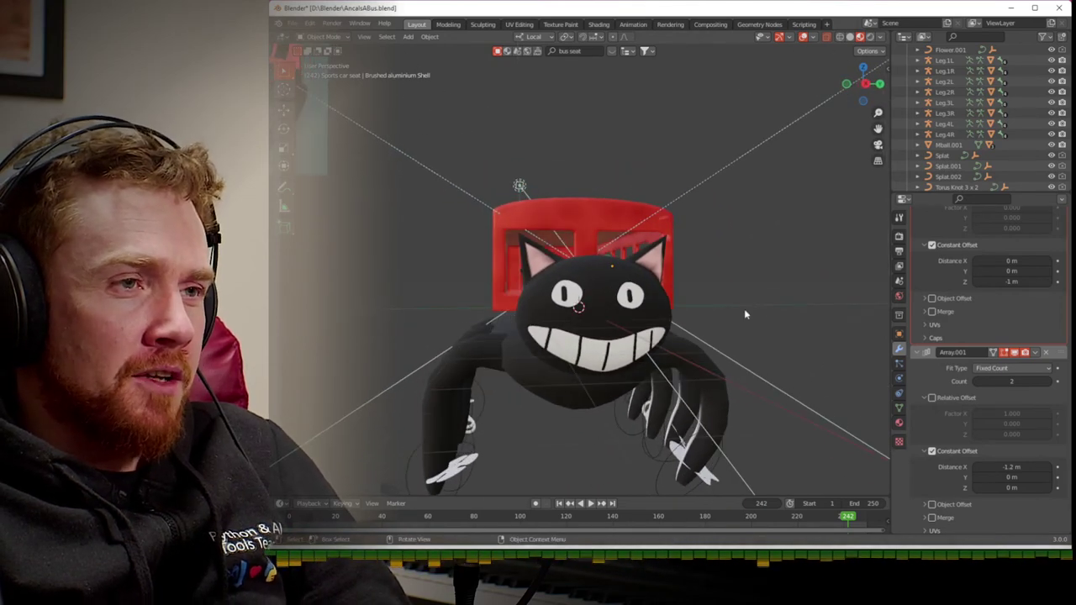
key("ctrl+s")
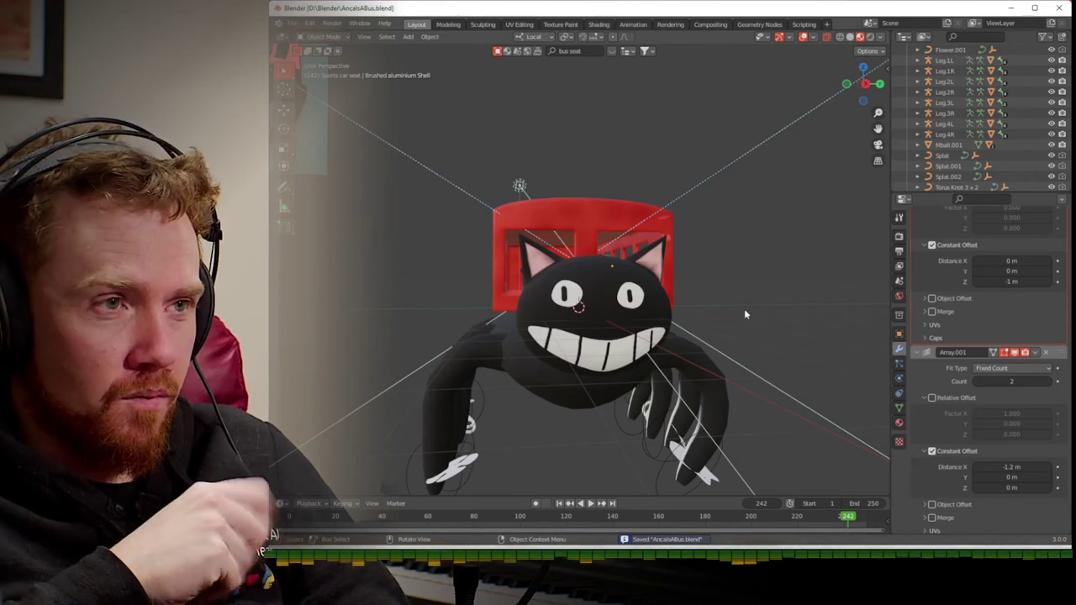
left_click(591, 286)
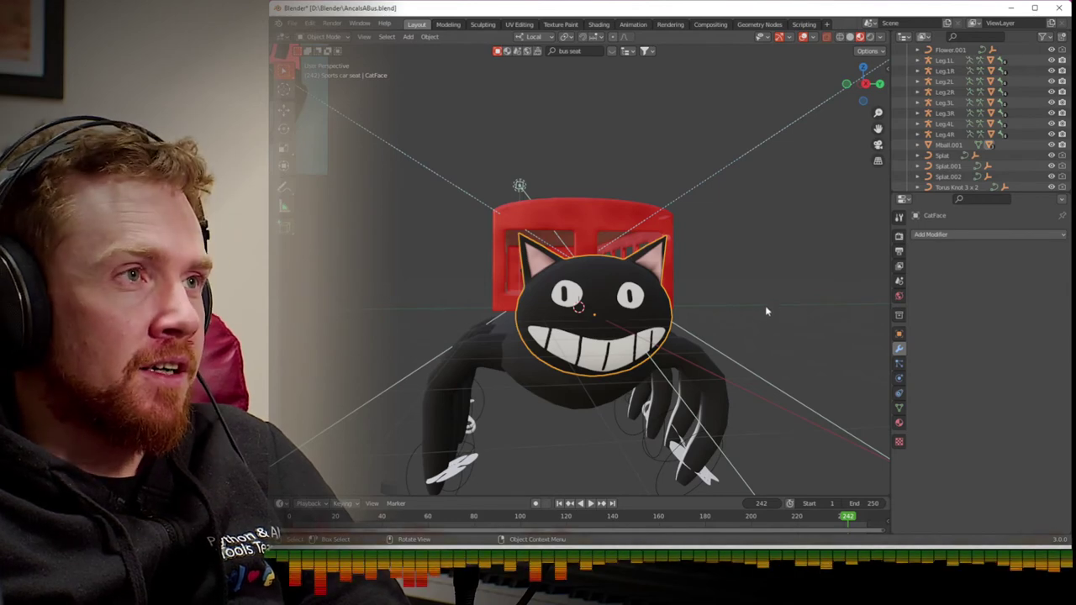
- Save again, review CatFace's Physics and Object properties, and bring up the Object menu
key("ctrl+s")
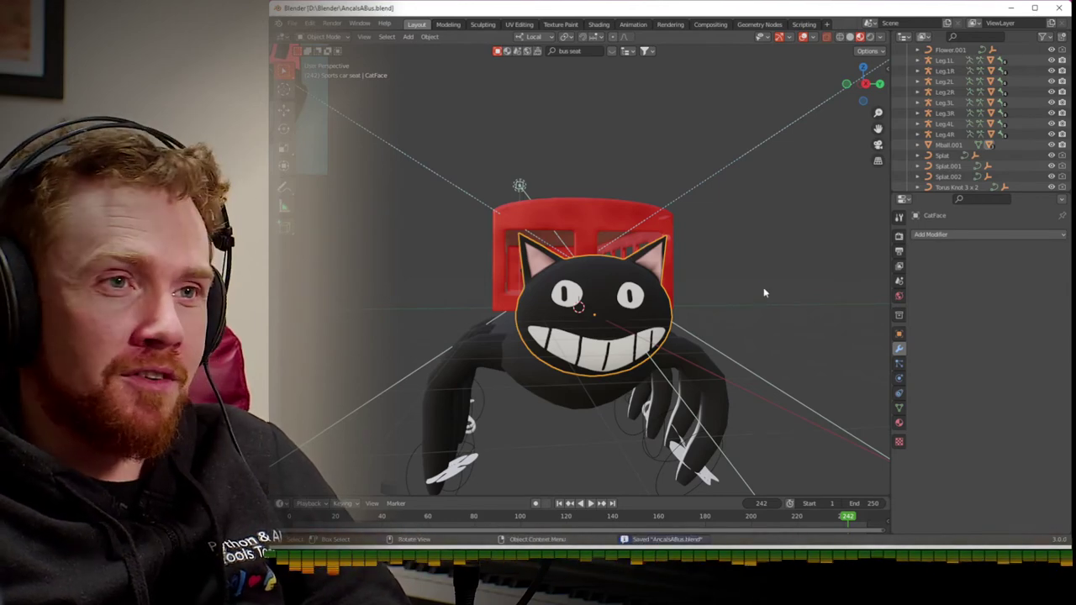
left_click(899, 366)
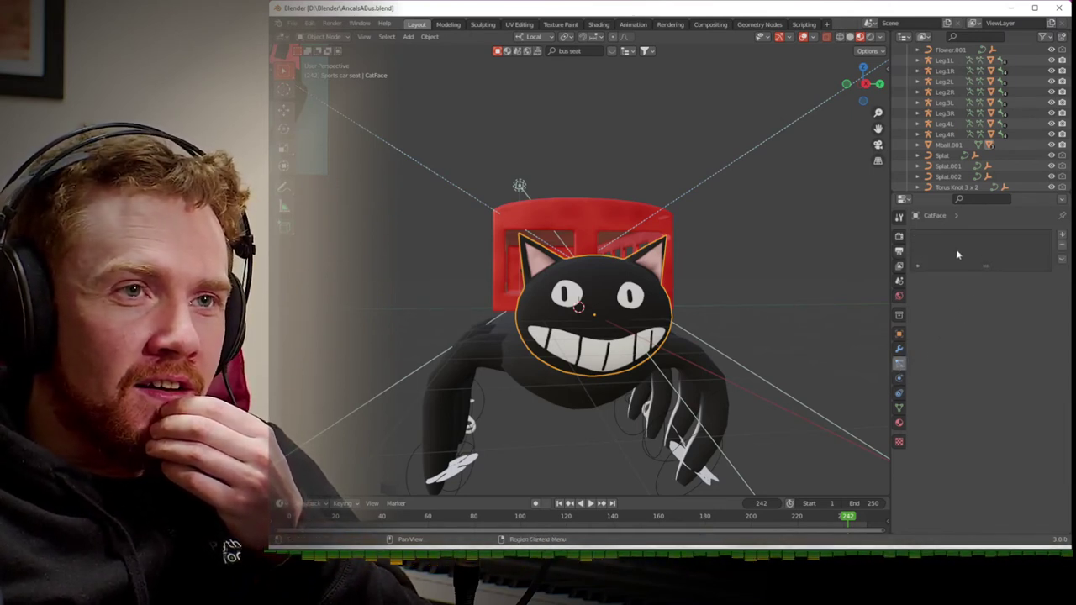
left_click(899, 378)
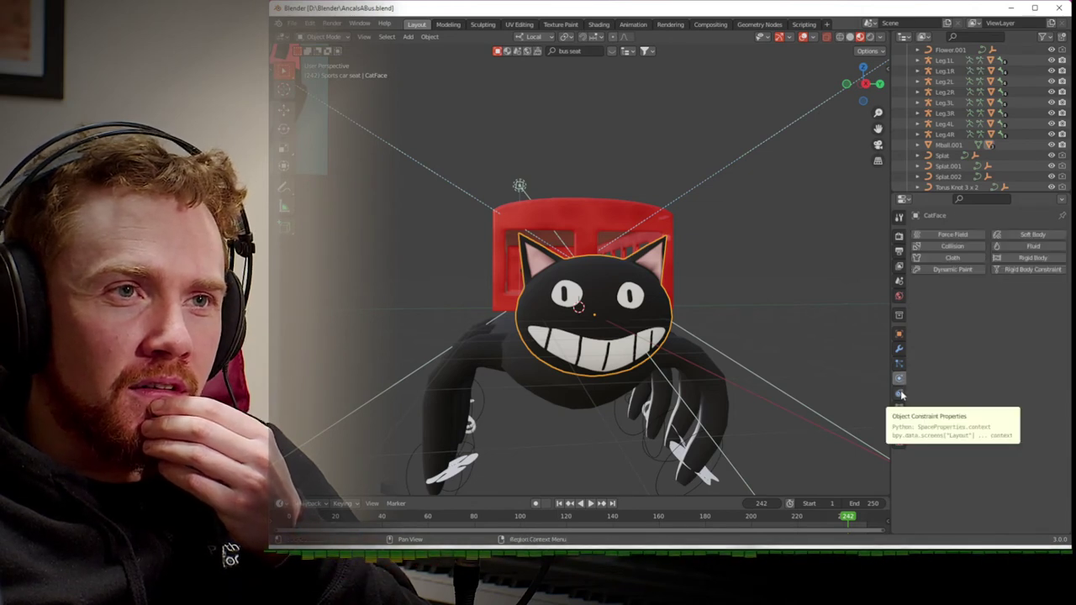
left_click(900, 334)
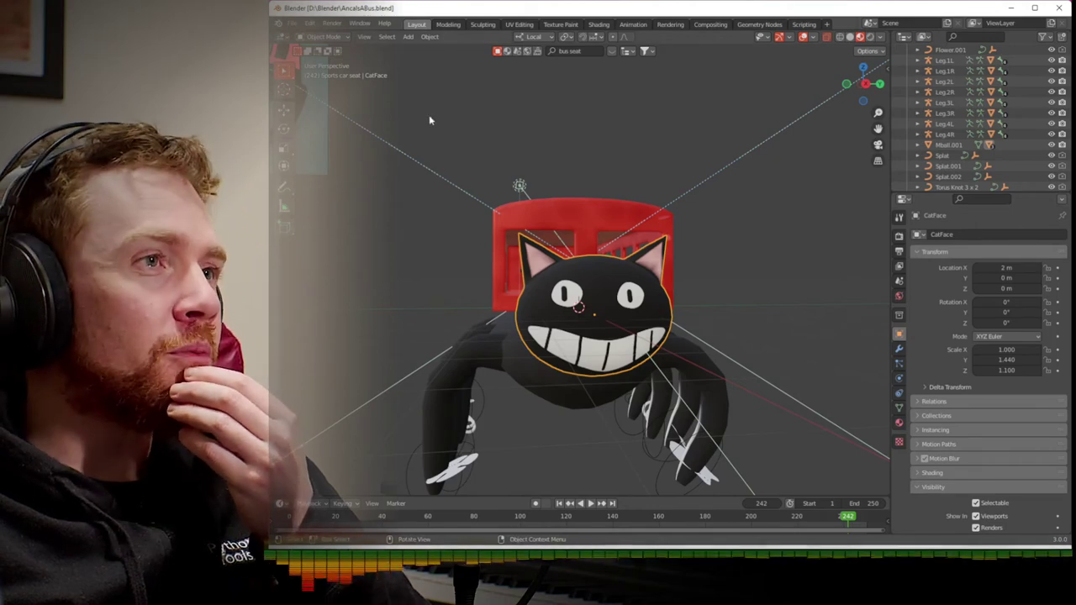
left_click(428, 37)
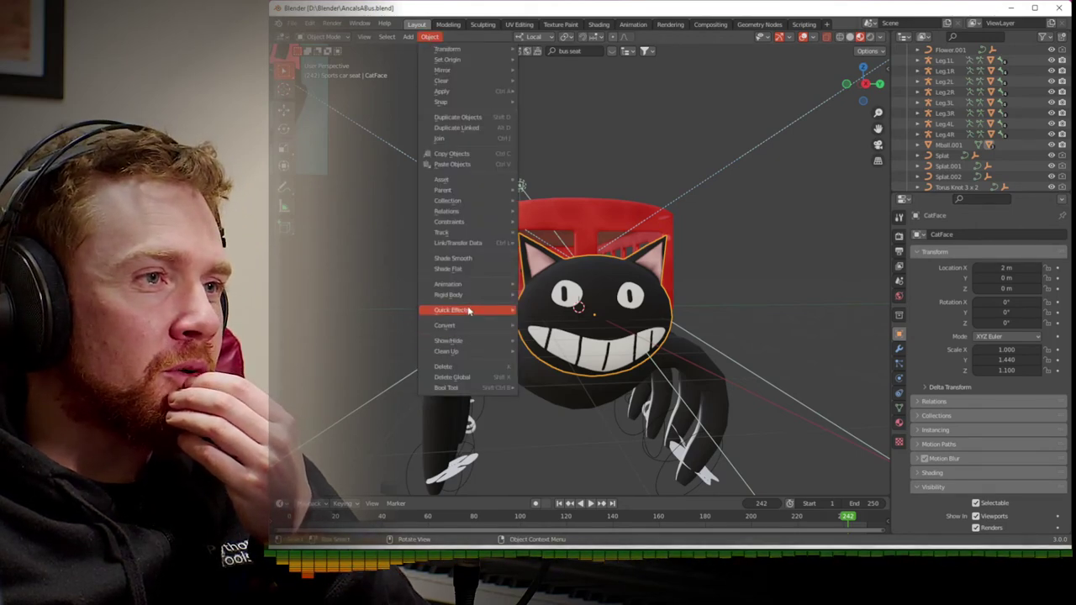
- Add Quick Fur to the cat face and start the animation playback
mouse_move(468, 311)
left_click(542, 310)
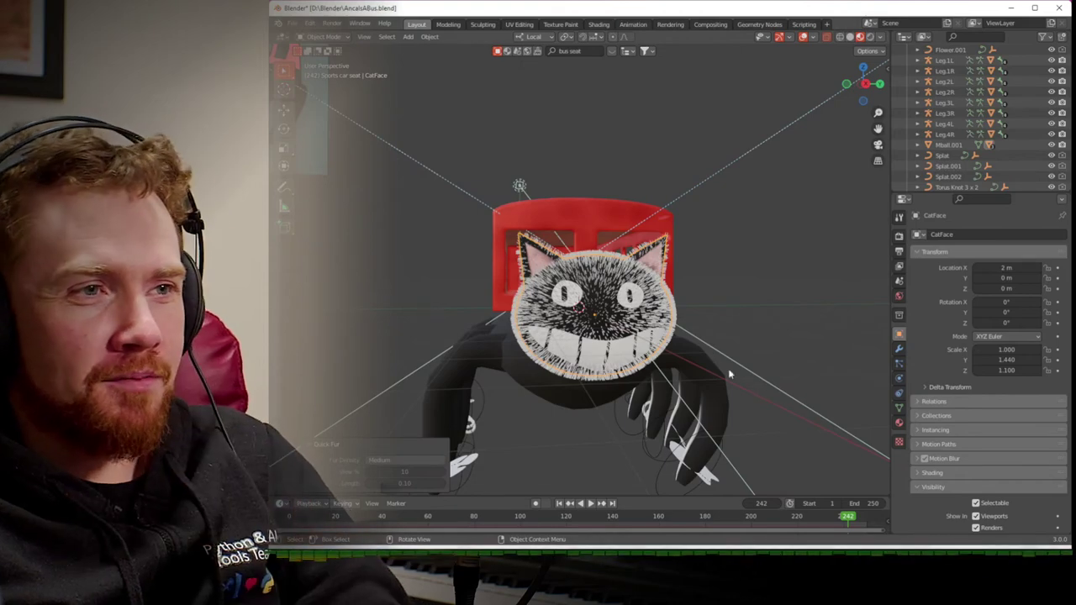
scroll(719, 358, "up", 5)
key("space")
- Stop playback at frame 1 and render the current frame of the bus and cat
scroll(728, 364, "down", 5)
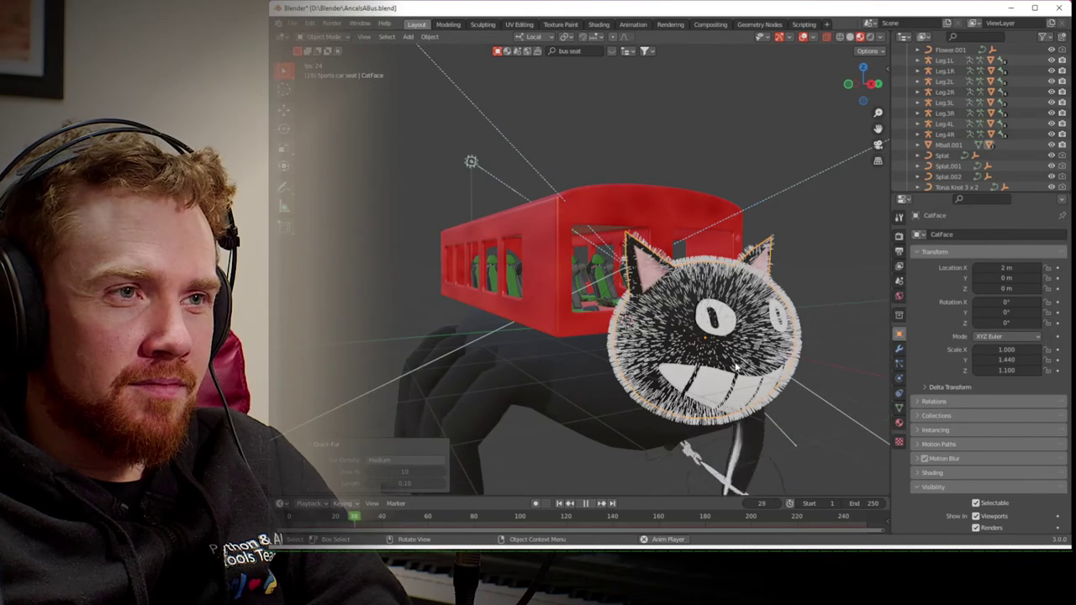
key("Escape")
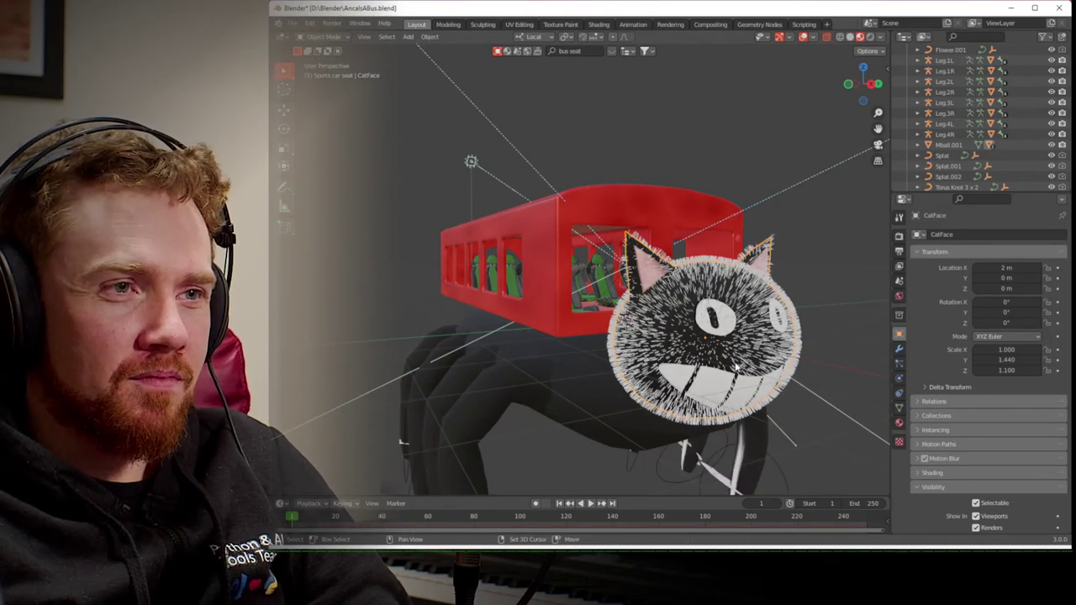
mouse_move(736, 366)
middle_mouse_down()
mouse_move(636, 354)
mouse_move(740, 364)
middle_mouse_up()
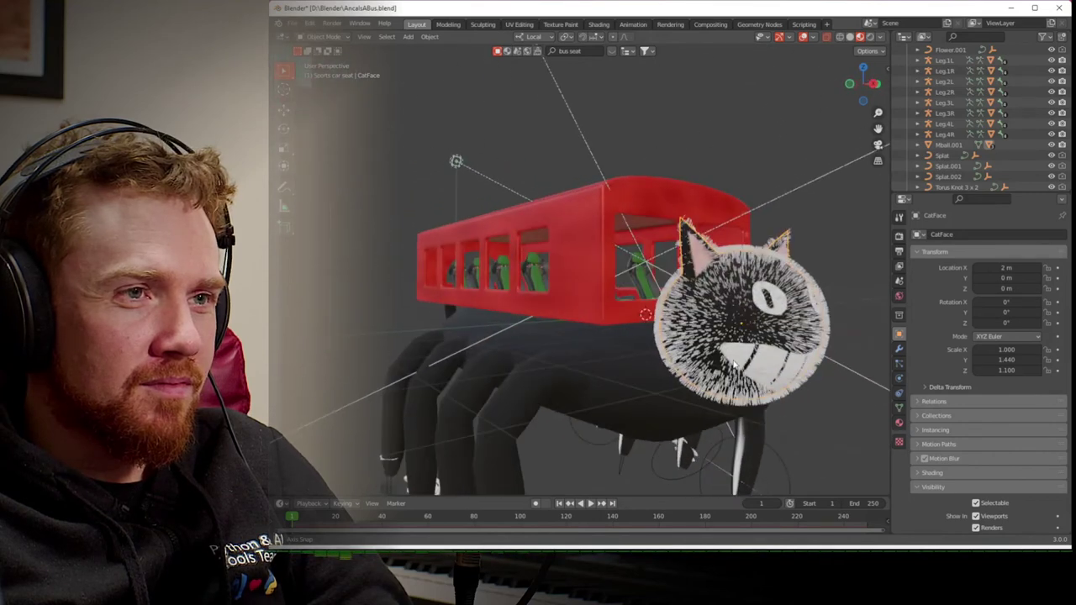
key("F12")
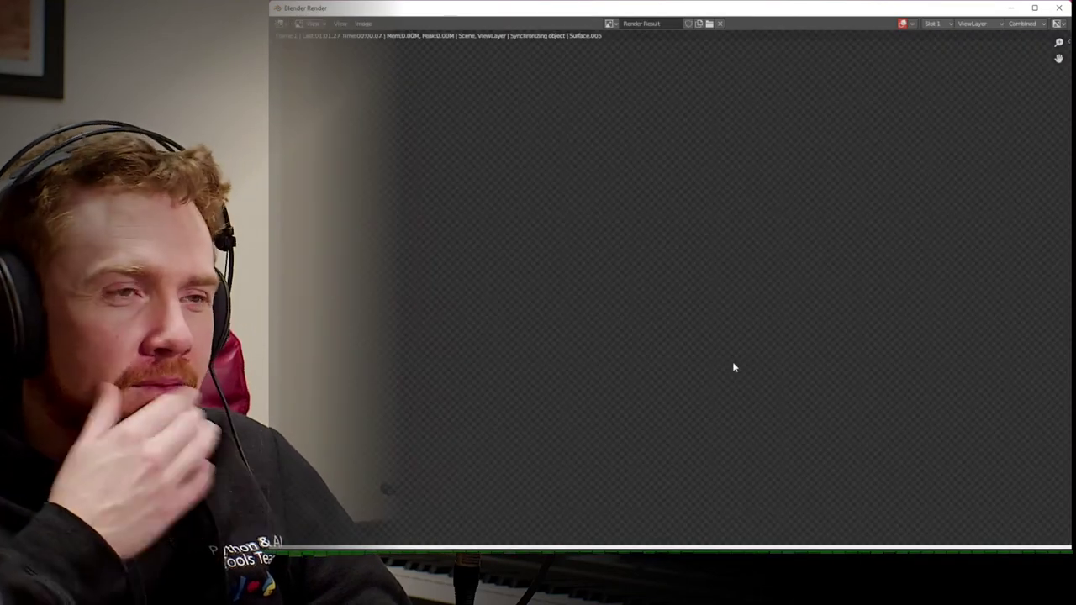
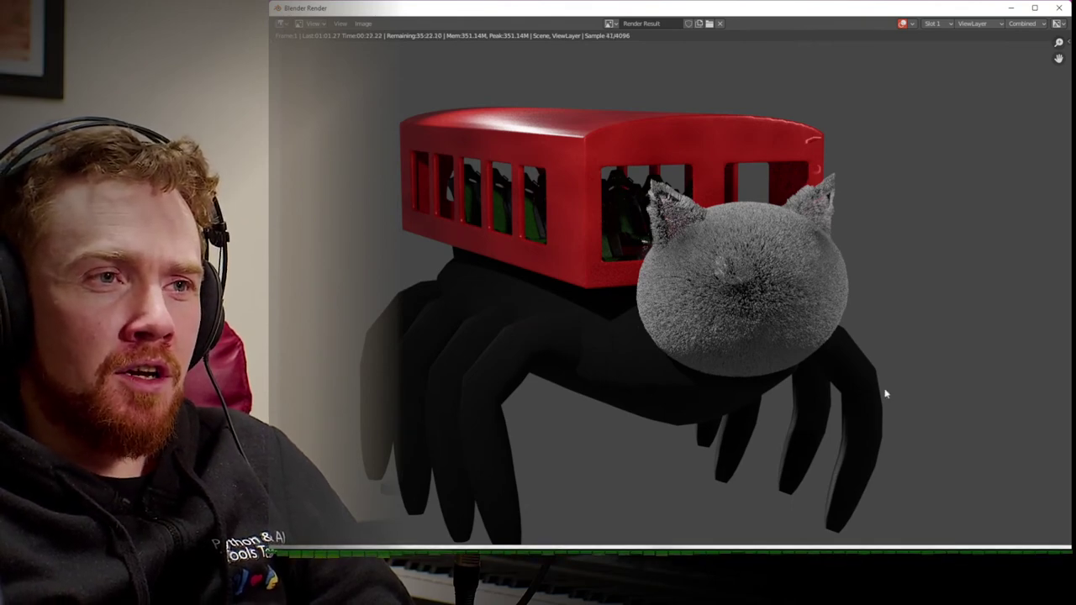
- Zoom into the cat head in the furry render, then close the render window
scroll(834, 305, "up", 3)
scroll(653, 308, "up", 1)
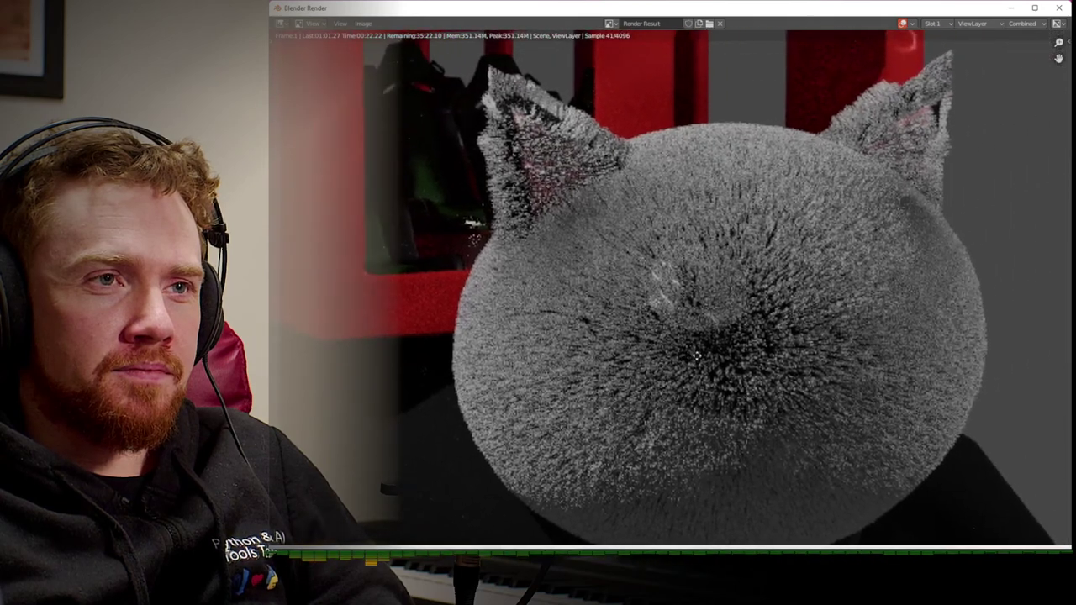
scroll(701, 359, "down", 2)
scroll(705, 359, "up", 1)
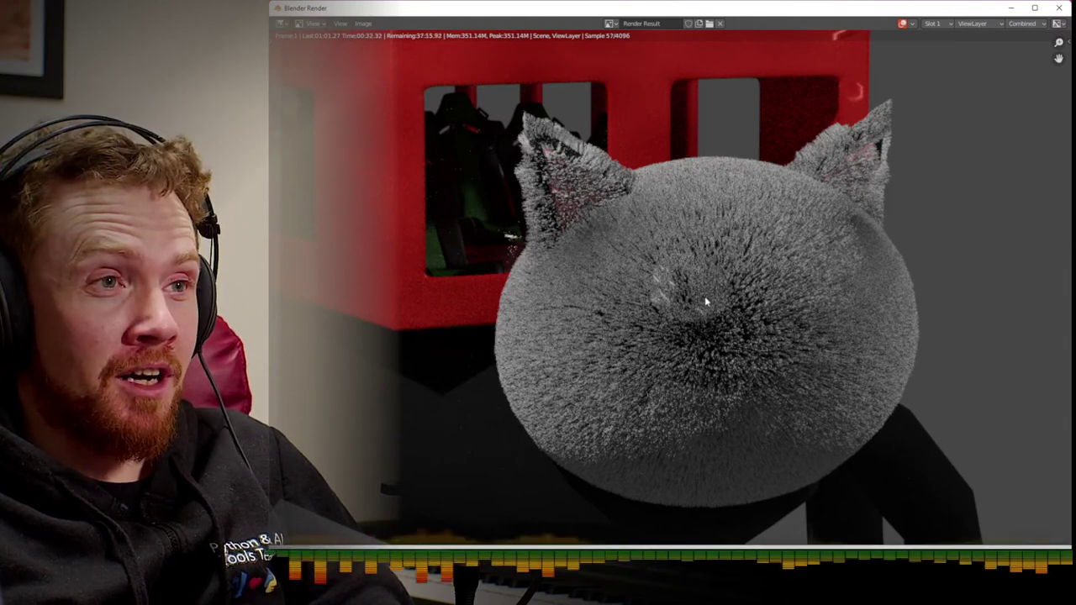
key("F11")
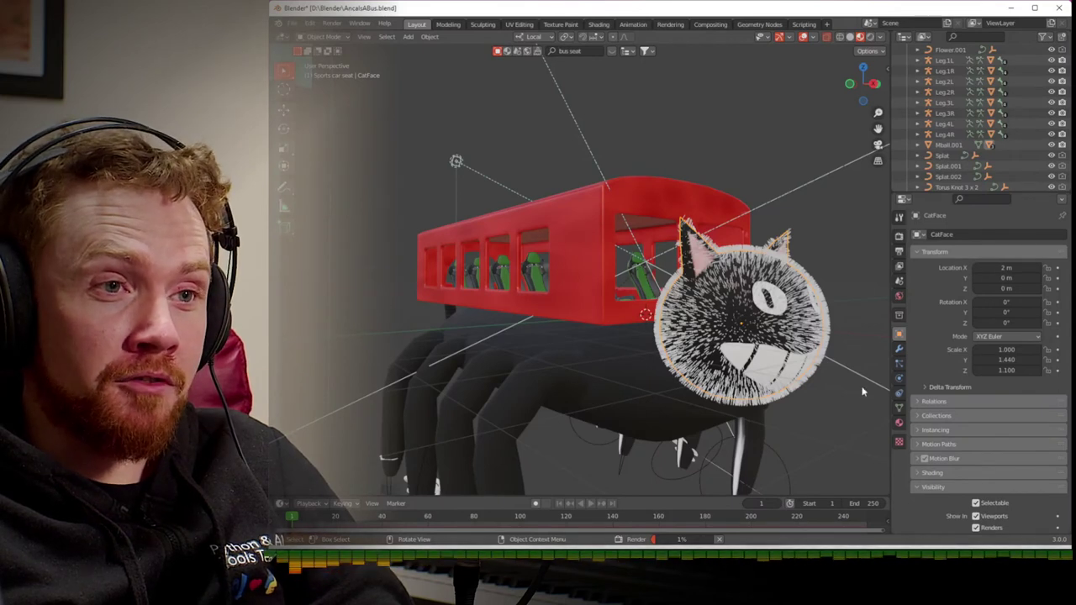
- Set the cat face's hair particle Emit From source to Vertices
left_click(898, 364)
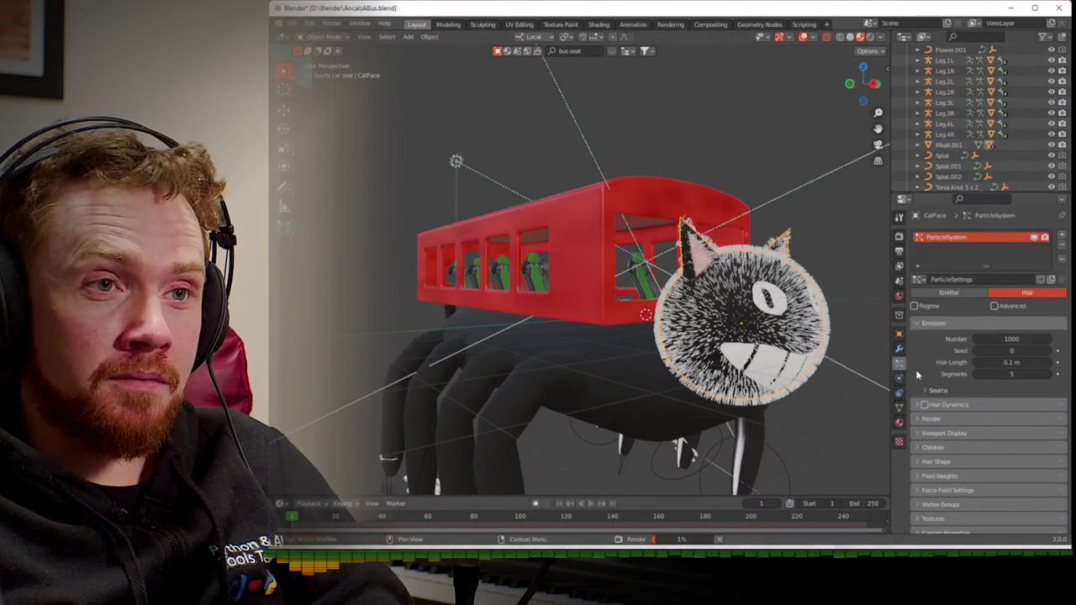
middle_click_drag(792, 376, 874, 364)
scroll(765, 379, "up", 2)
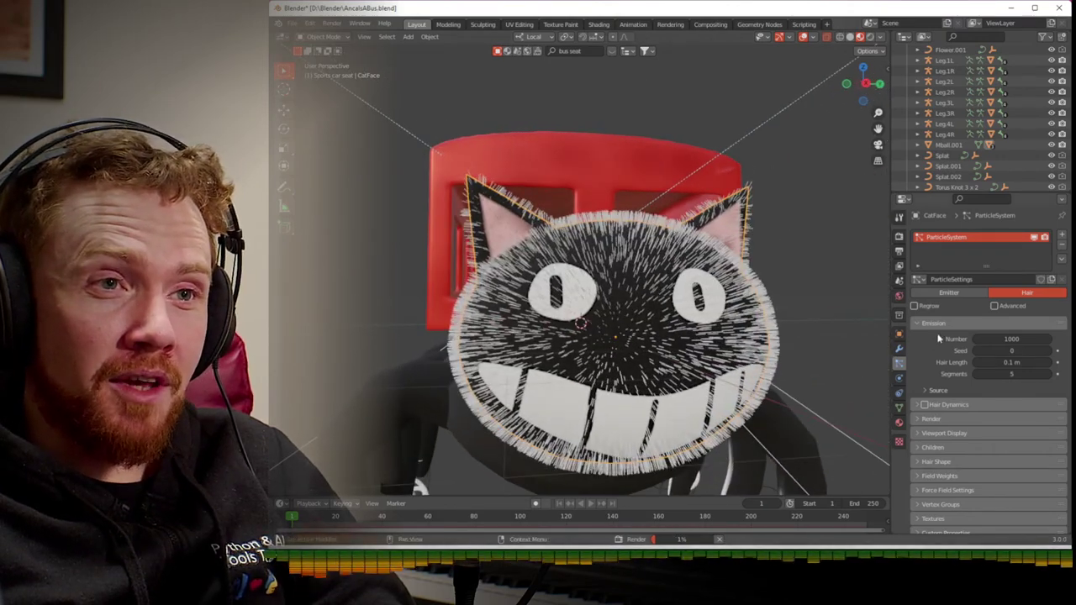
scroll(934, 345, "down", 1)
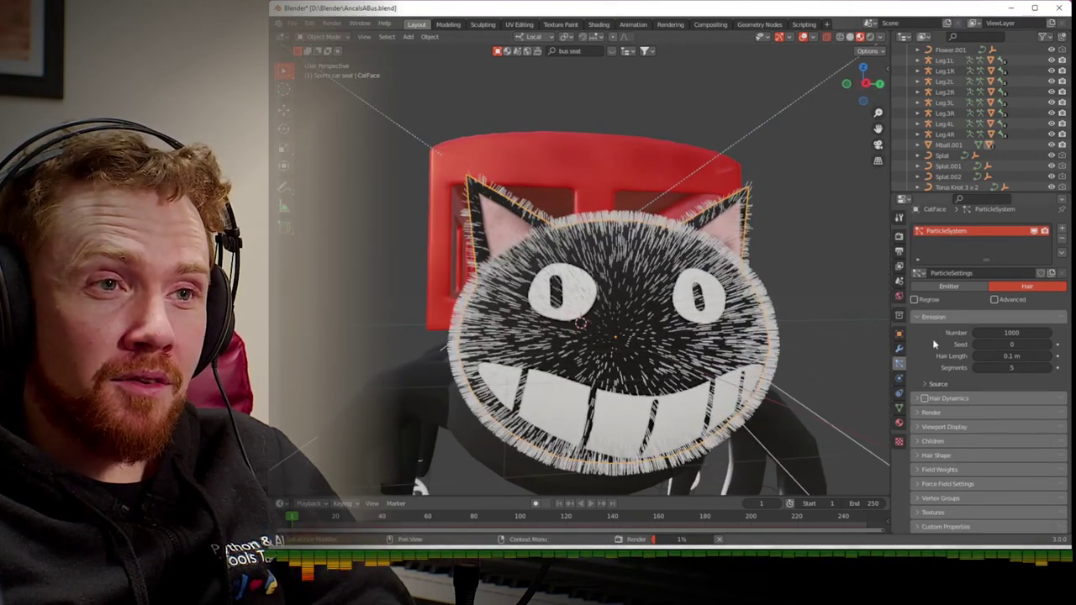
left_click(923, 385)
scroll(923, 382, "down", 2)
left_click(1009, 337)
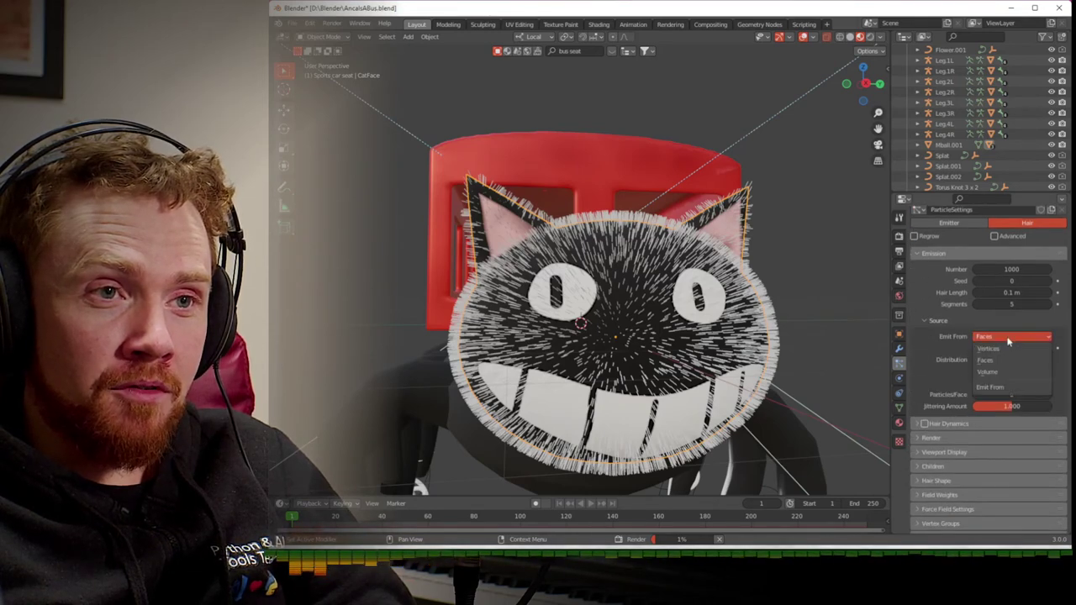
left_click(1006, 348)
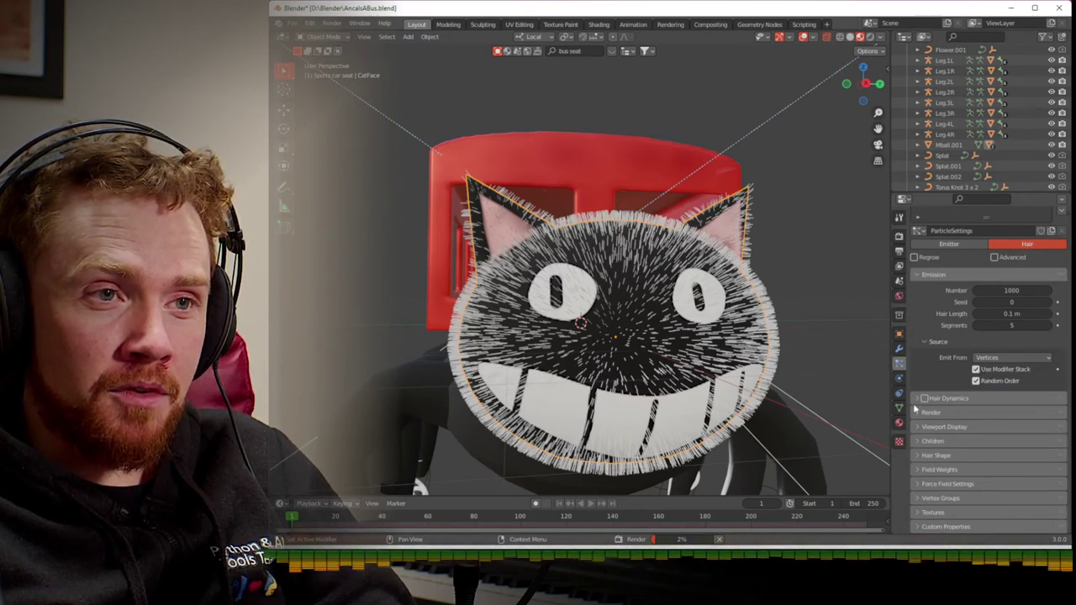
- Expand the hair's Vertex Groups panel and show the CatFace mesh data properties
scroll(918, 430, "up", 3)
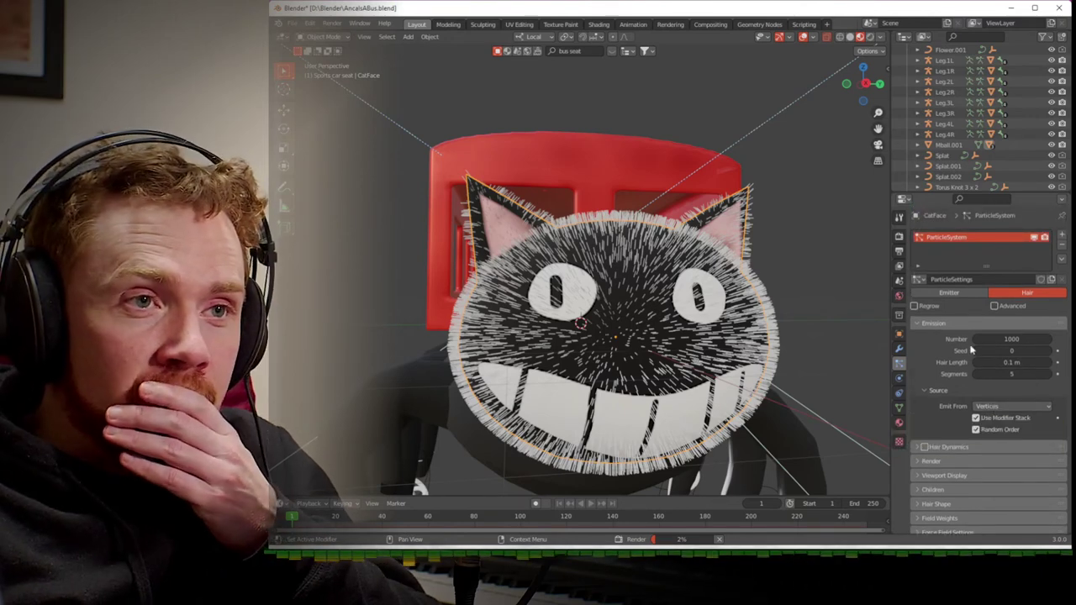
scroll(941, 372, "down", 3)
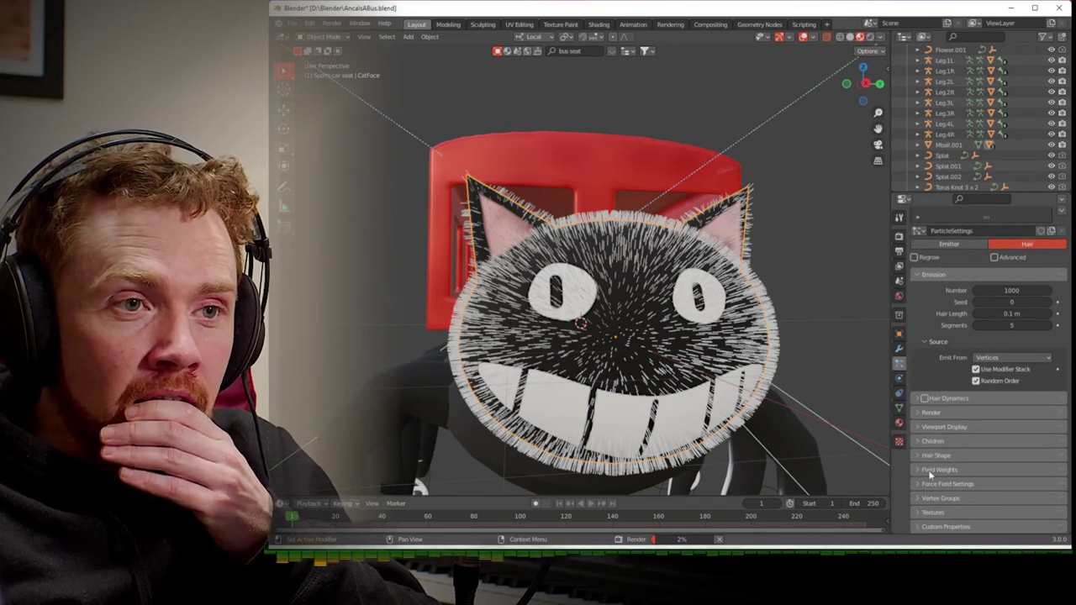
left_click(918, 498)
scroll(921, 471, "down", 5)
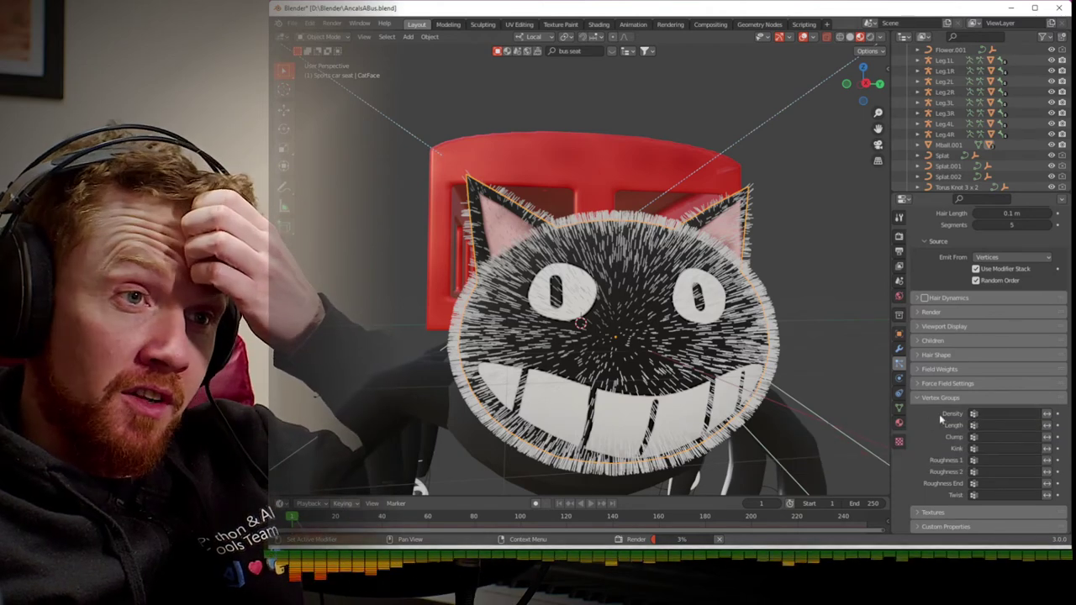
left_click(899, 407)
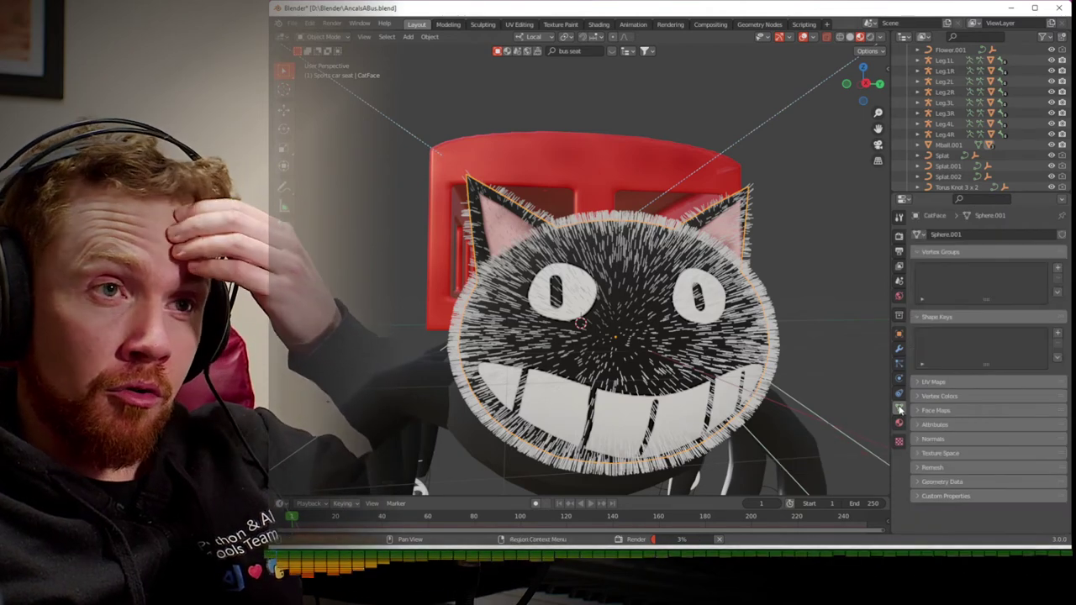
- Add a vertex group named 'Hairiness' and assign all the cat face's vertices to it
left_click(1058, 267)
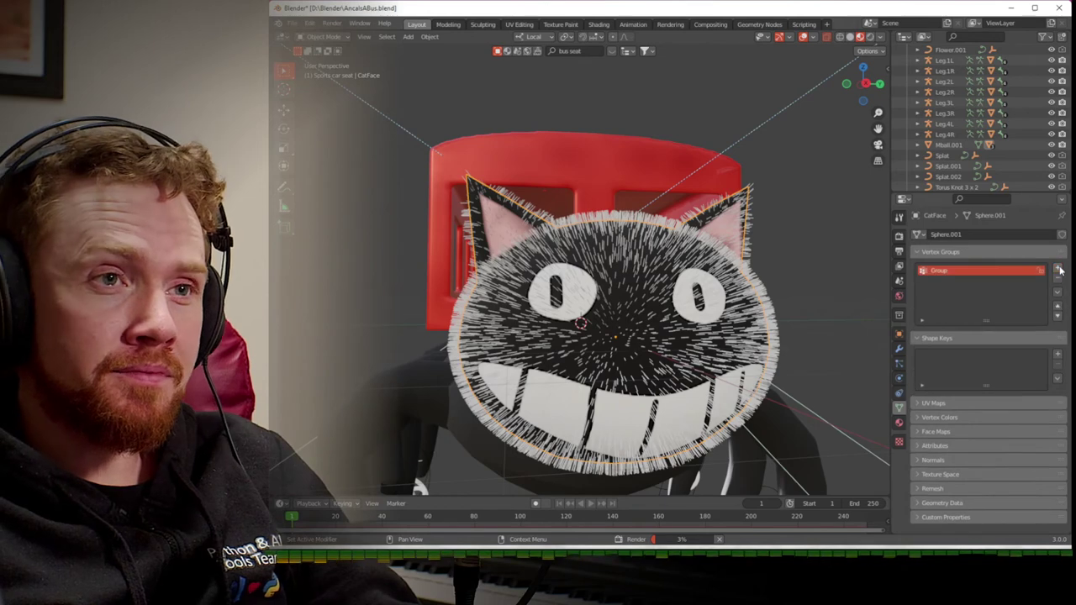
double_click(974, 270)
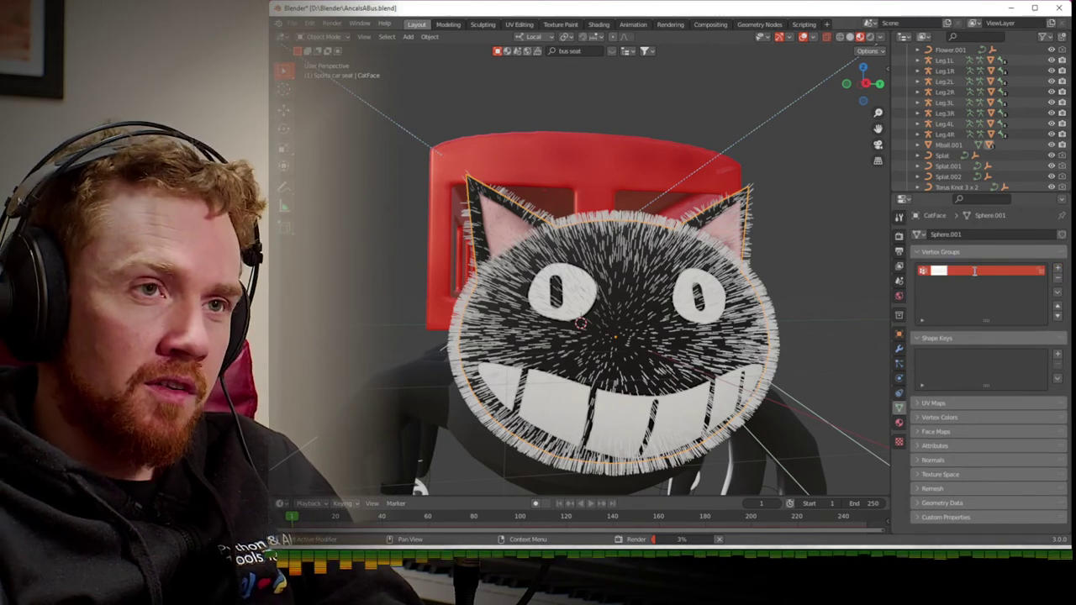
type("Hairine")
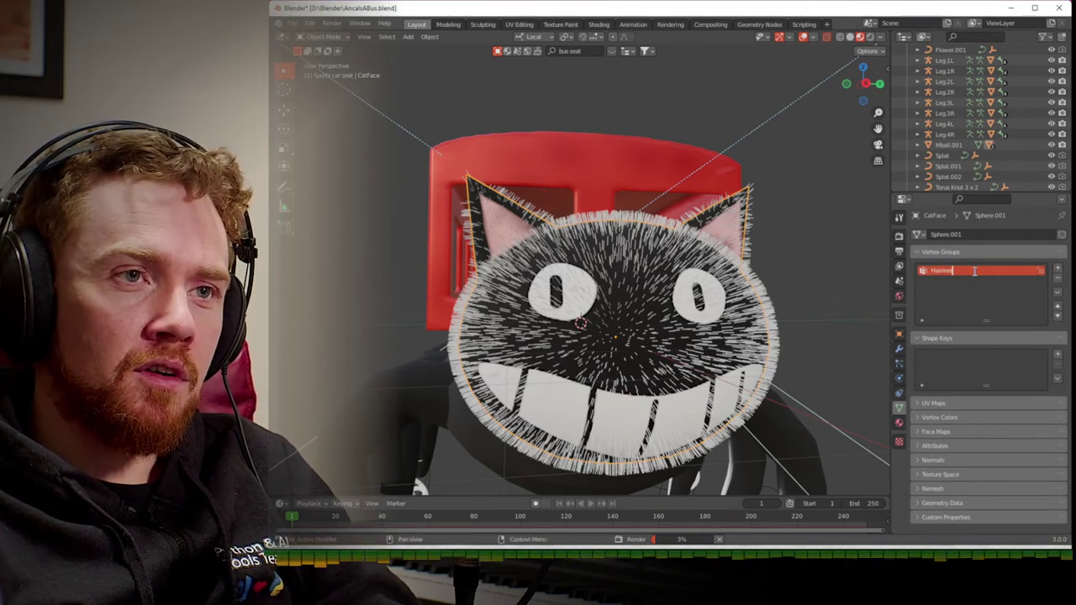
type("ss")
key("Return")
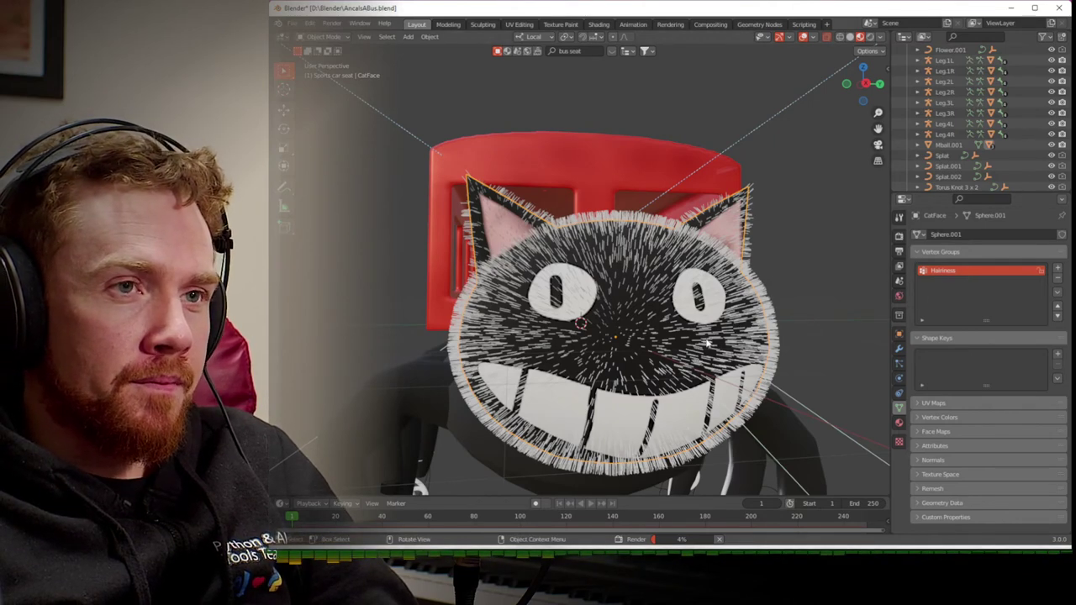
key("Tab")
key("a")
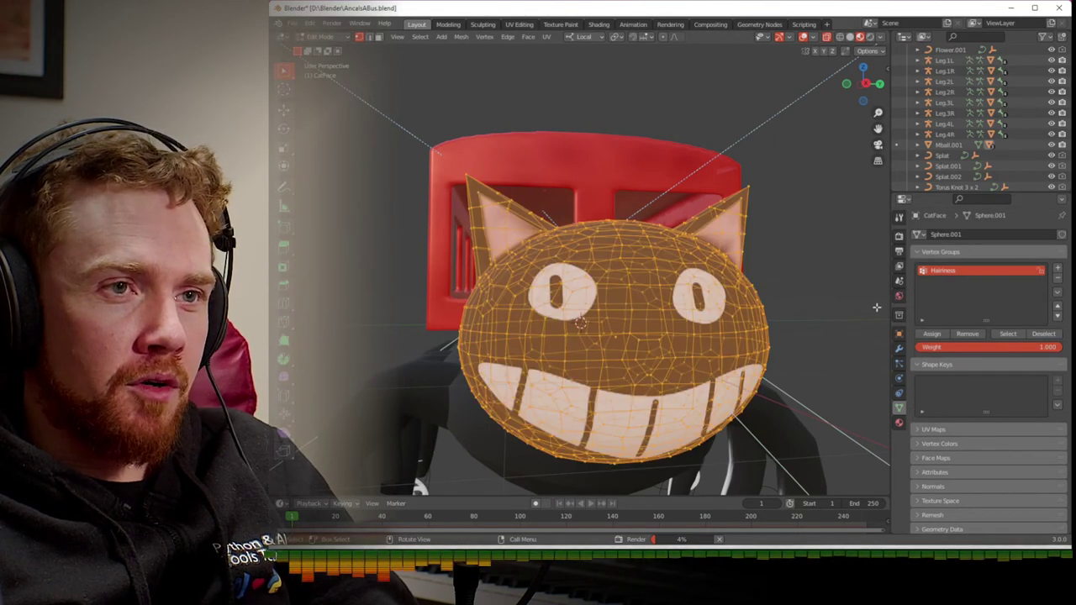
left_click(933, 334)
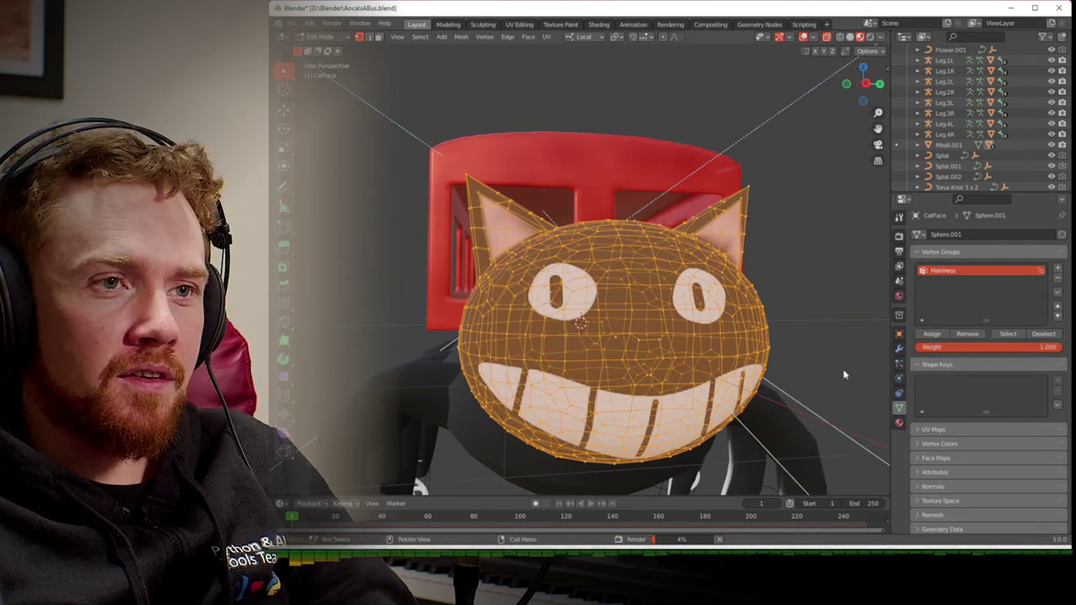
key("Tab")
- Set Hairiness as the hair Density vertex group and switch CatFace to Weight Paint mode
left_click(899, 364)
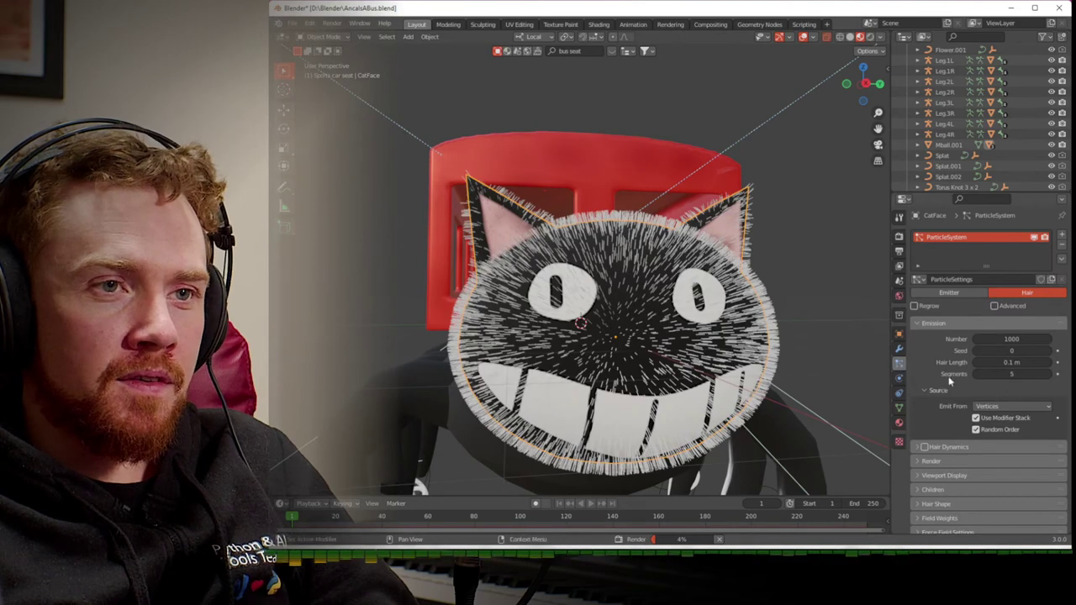
scroll(983, 408, "down", 4)
left_click(1035, 435)
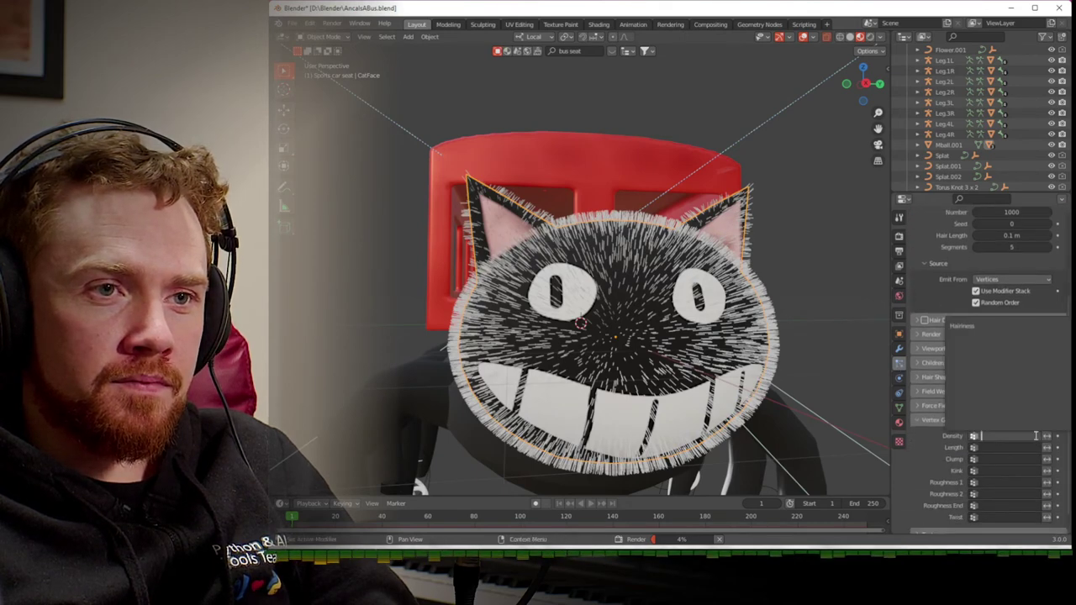
left_click(972, 326)
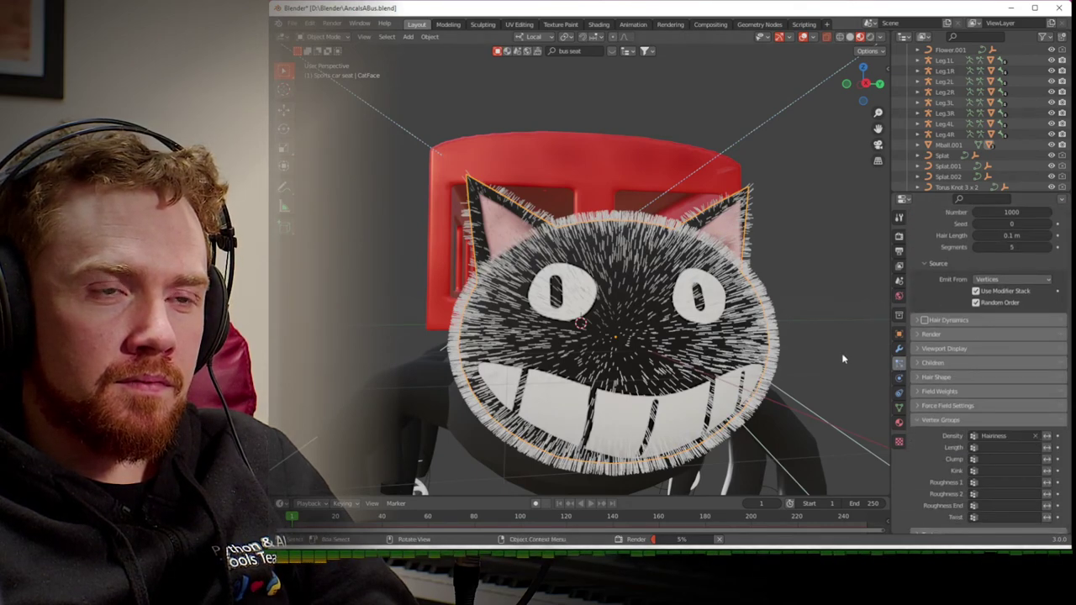
key("Tab")
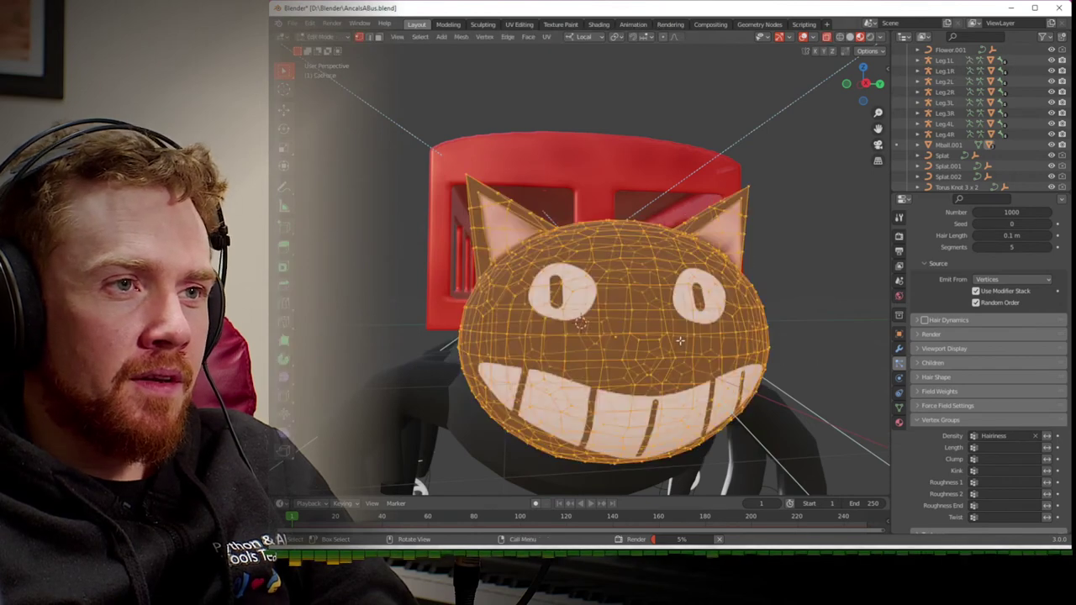
key("Tab")
left_click(325, 37)
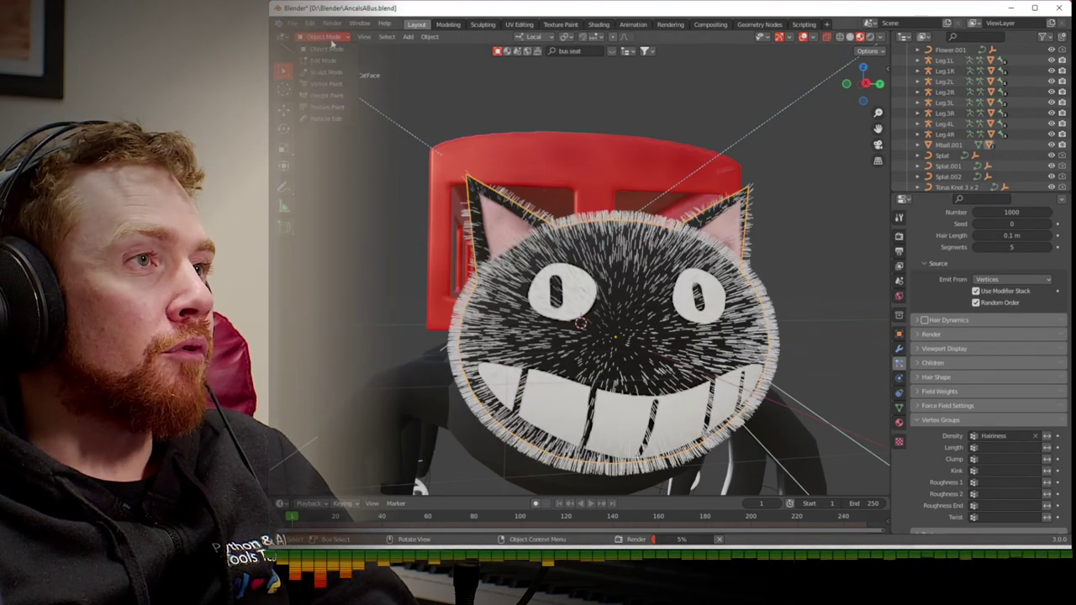
left_click(326, 95)
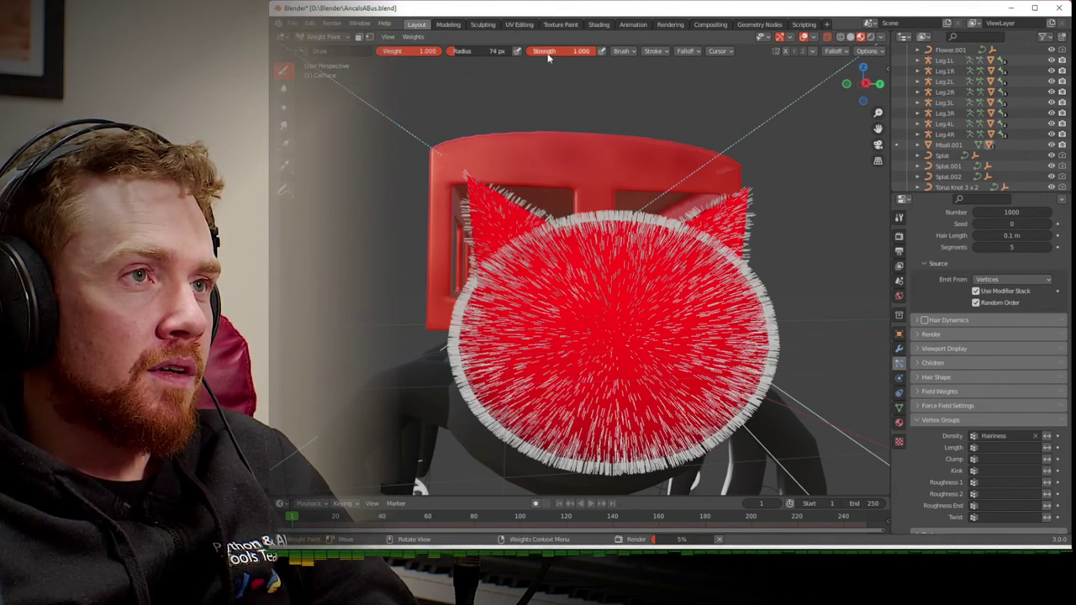
- With Weight 0 and a 42 px brush, paint a zero-weight patch mid-face, then enter Edit Mode
left_click_drag(433, 50, 378, 50)
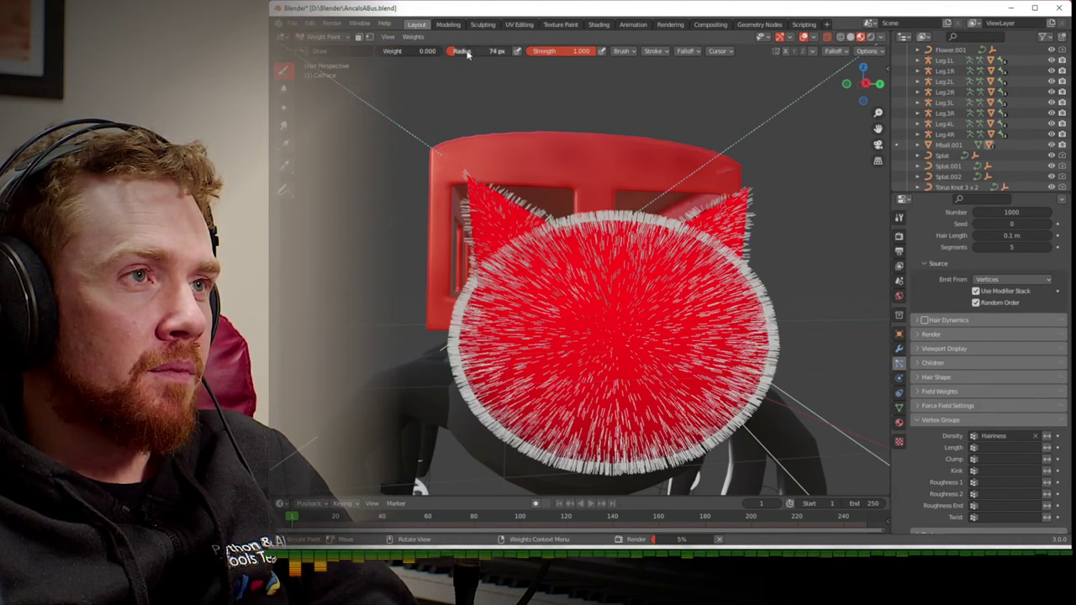
left_click_drag(496, 51, 482, 50)
scroll(546, 307, "up", 5)
scroll(545, 307, "down", 3)
scroll(545, 309, "down", 5)
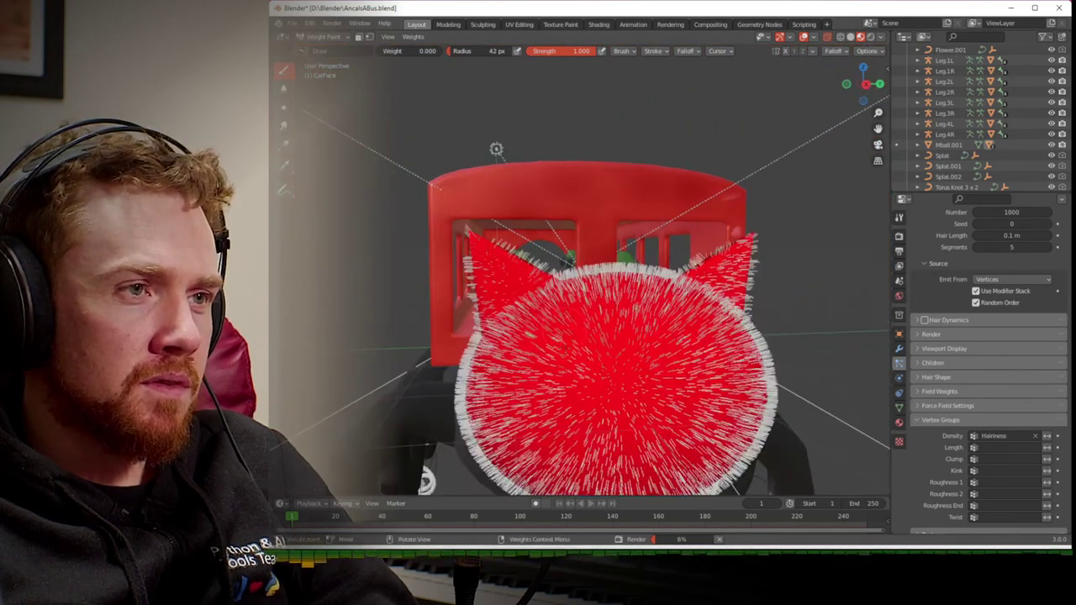
mouse_move(572, 376)
left_mouse_down()
mouse_move(593, 368)
mouse_move(568, 371)
mouse_move(593, 395)
mouse_move(586, 355)
mouse_move(542, 366)
mouse_move(579, 377)
mouse_move(591, 398)
left_mouse_up()
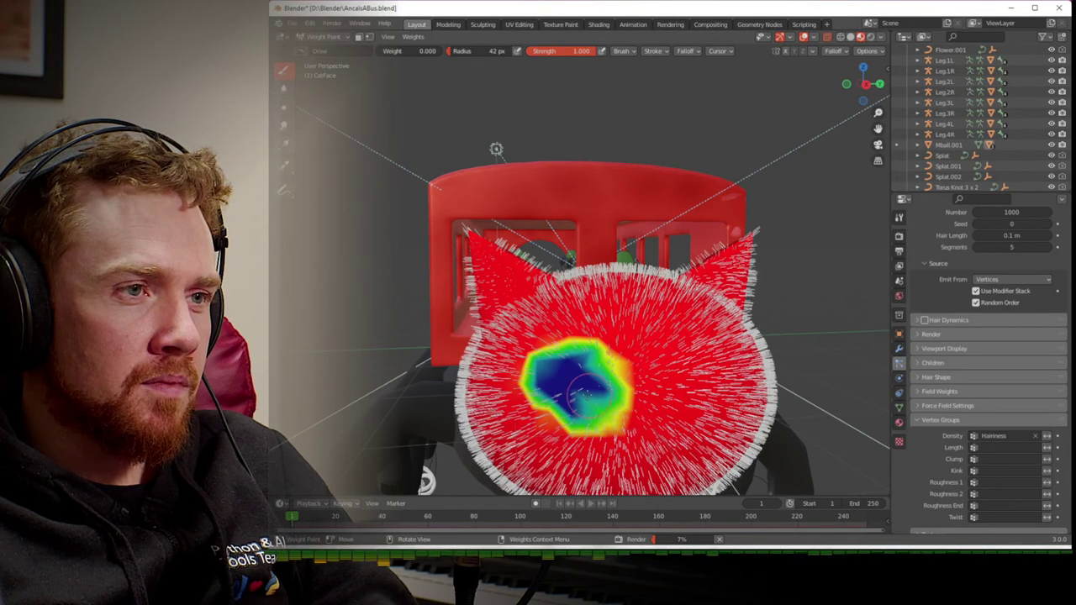
left_click_drag(574, 380, 593, 395)
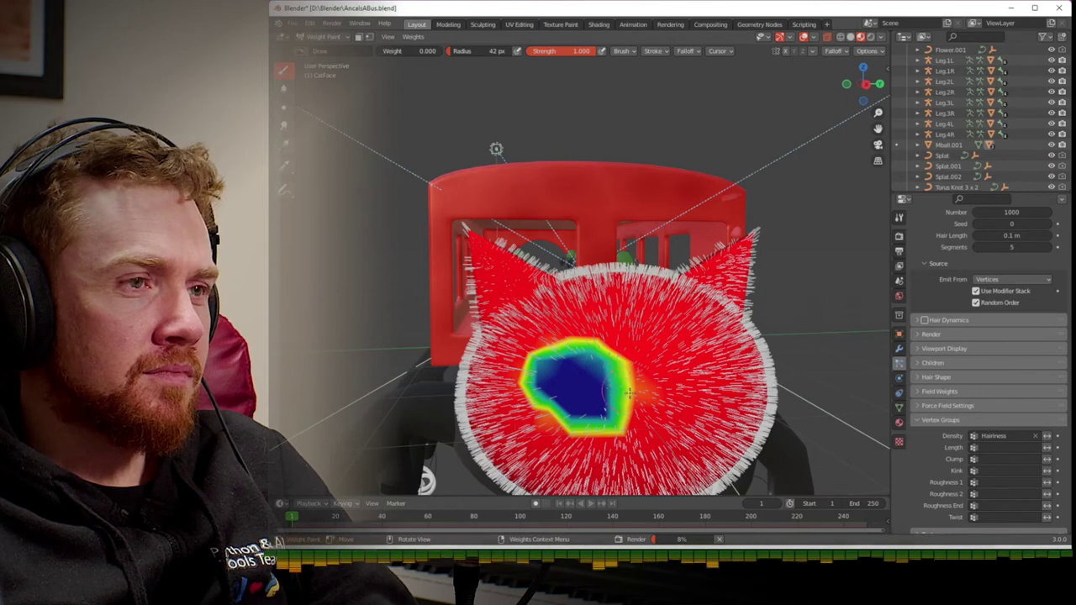
key("Tab")
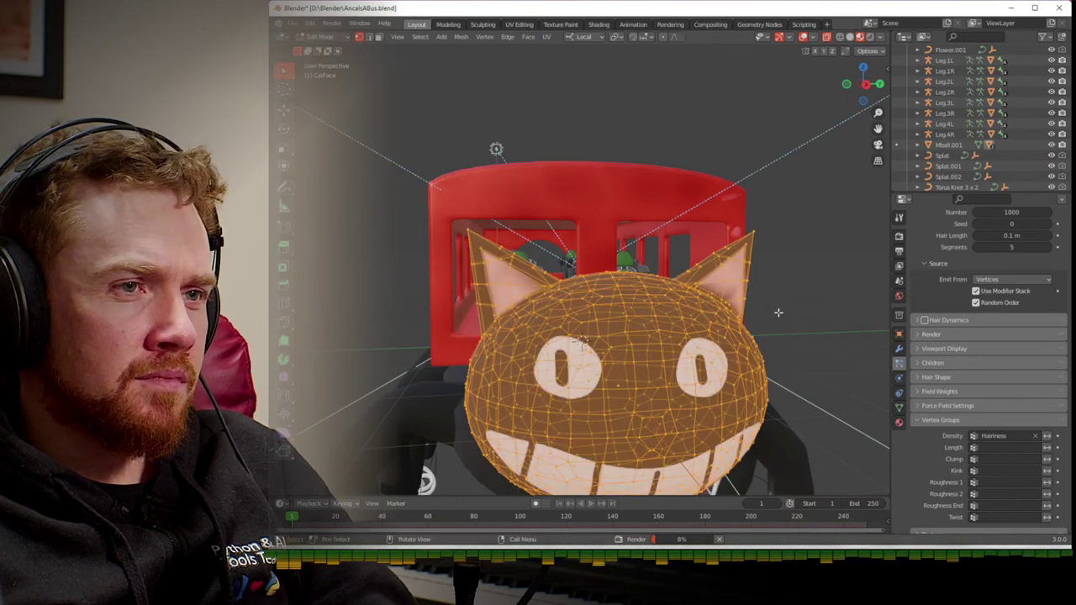
- Return CatFace to Object Mode and inspect the furry face from several angles, including right view
key("Tab")
key("ctrl+Tab")
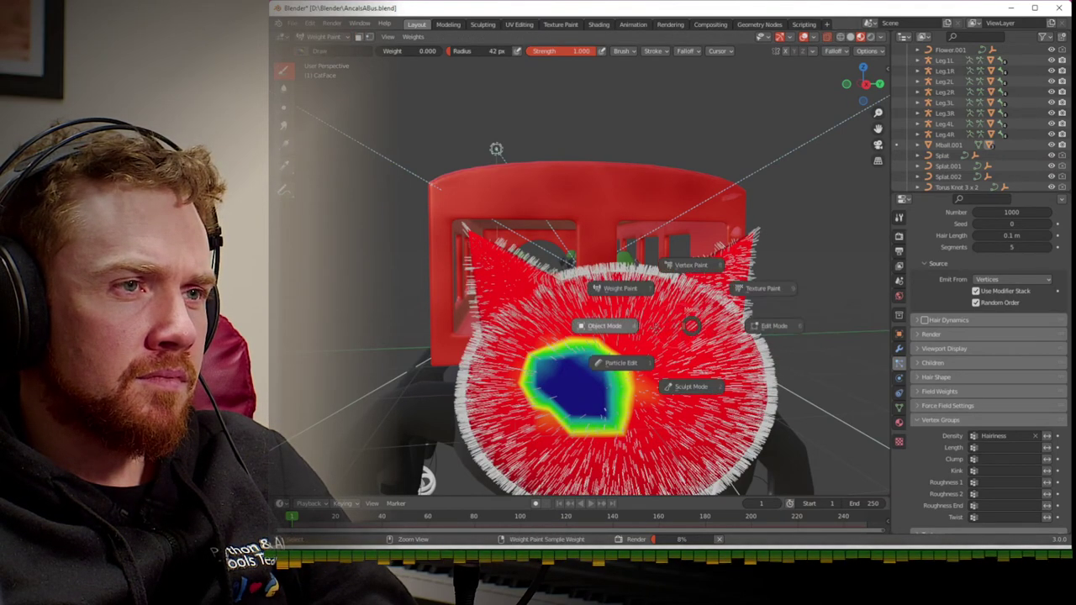
left_click(649, 334)
middle_click_drag(776, 334, 806, 353)
scroll(786, 336, "up", 4)
scroll(784, 324, "down", 4)
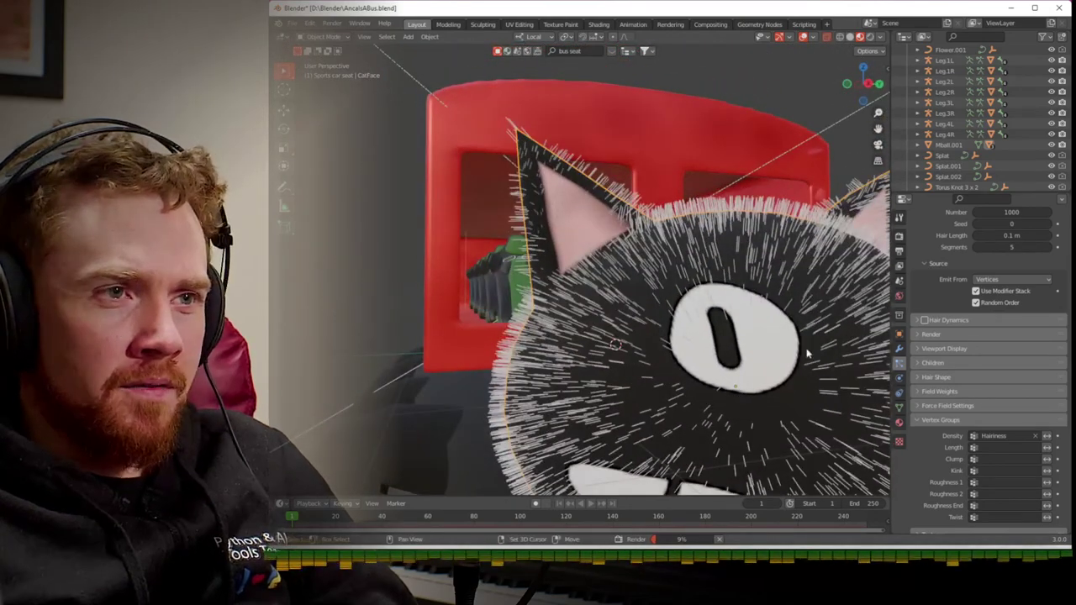
key("KP_3")
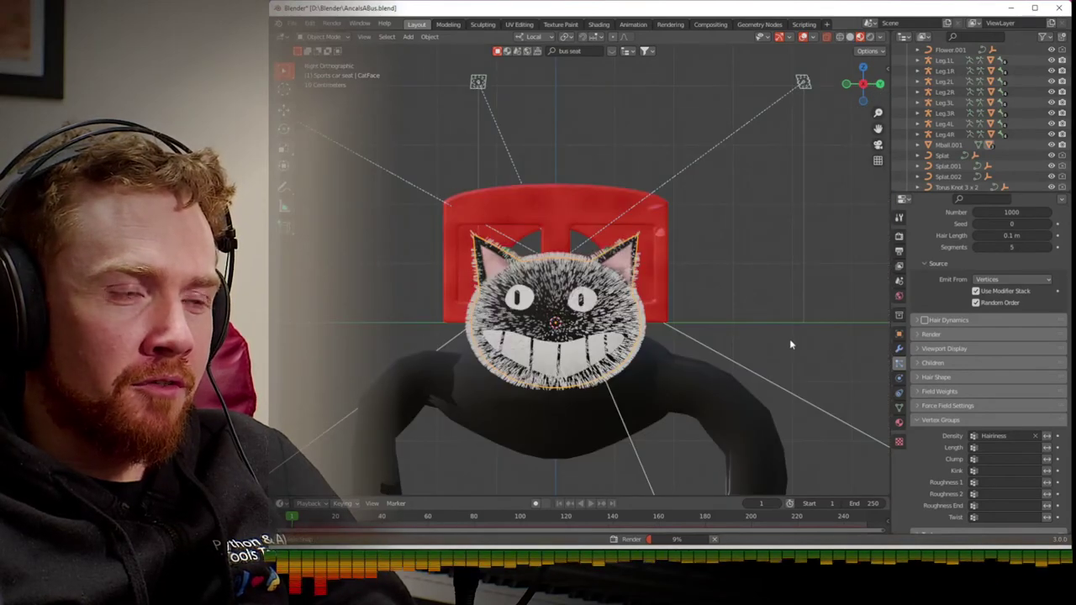
middle_click_drag(733, 334, 631, 338)
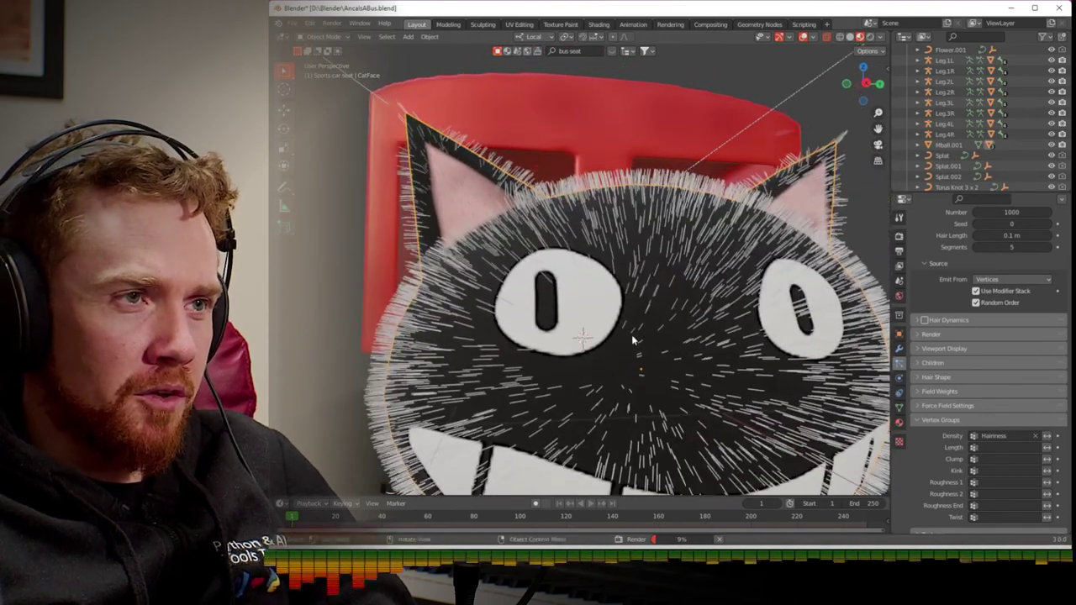
key("ctrl+Tab")
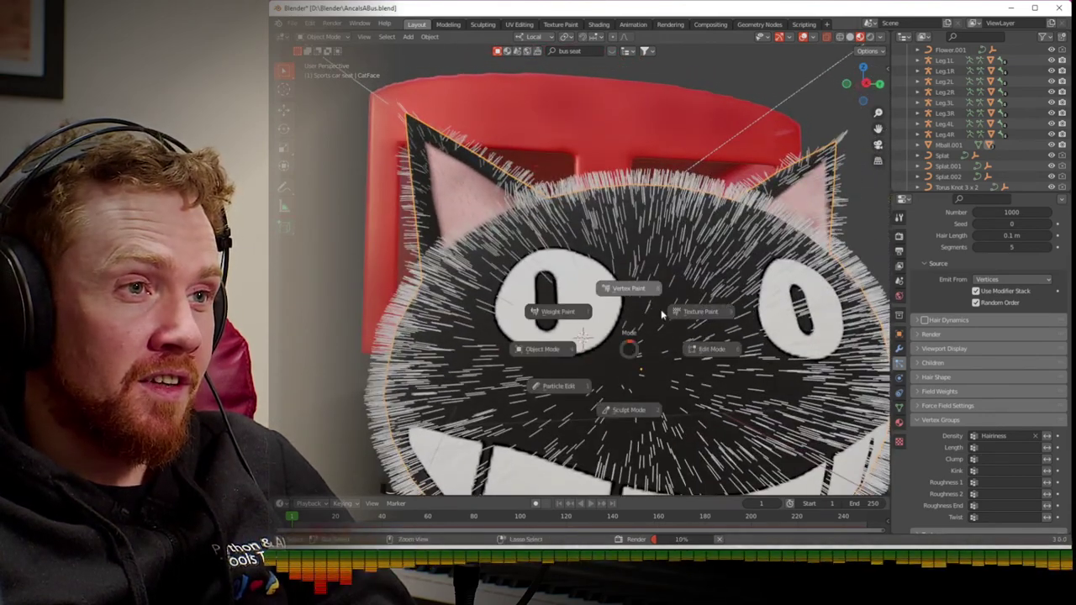
- In Weight Paint, enlarge the zero-weight patch upward and touch up its lower-right edge and notch
left_click(558, 312)
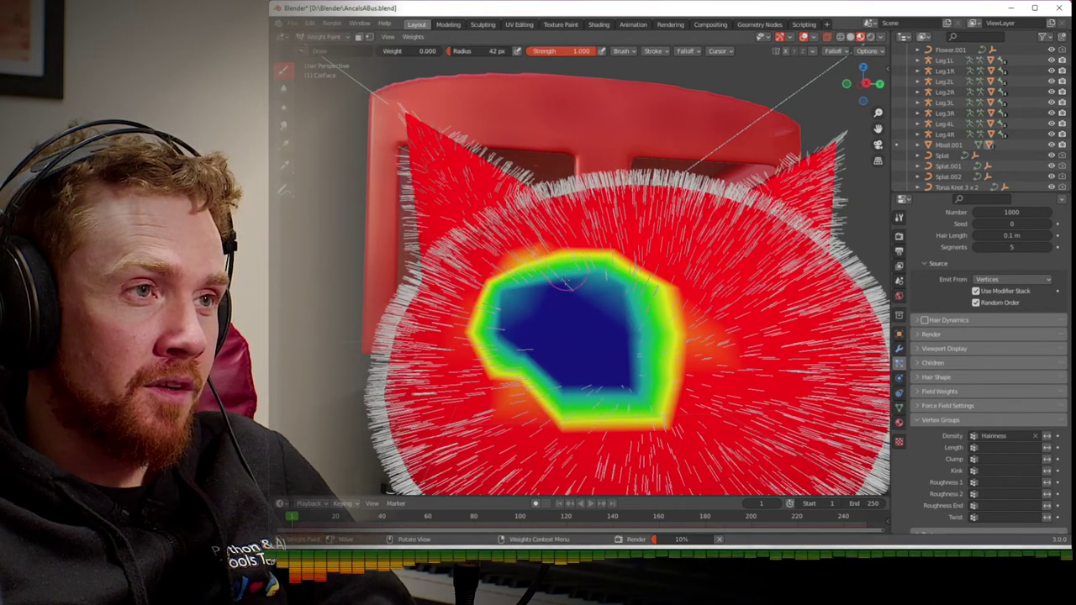
mouse_move(558, 267)
left_mouse_down()
mouse_move(524, 273)
mouse_move(547, 255)
mouse_move(593, 257)
mouse_move(593, 276)
mouse_move(640, 297)
mouse_move(628, 256)
mouse_move(624, 267)
mouse_move(545, 257)
mouse_move(517, 317)
mouse_move(510, 292)
mouse_move(503, 315)
mouse_move(555, 370)
left_mouse_up()
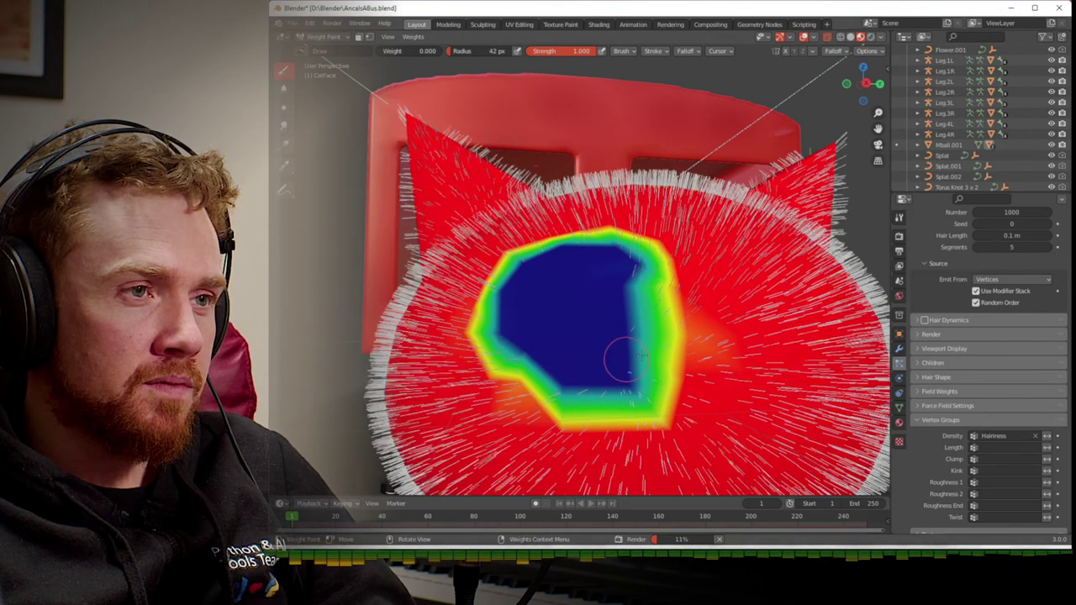
left_click_drag(421, 50, 426, 50)
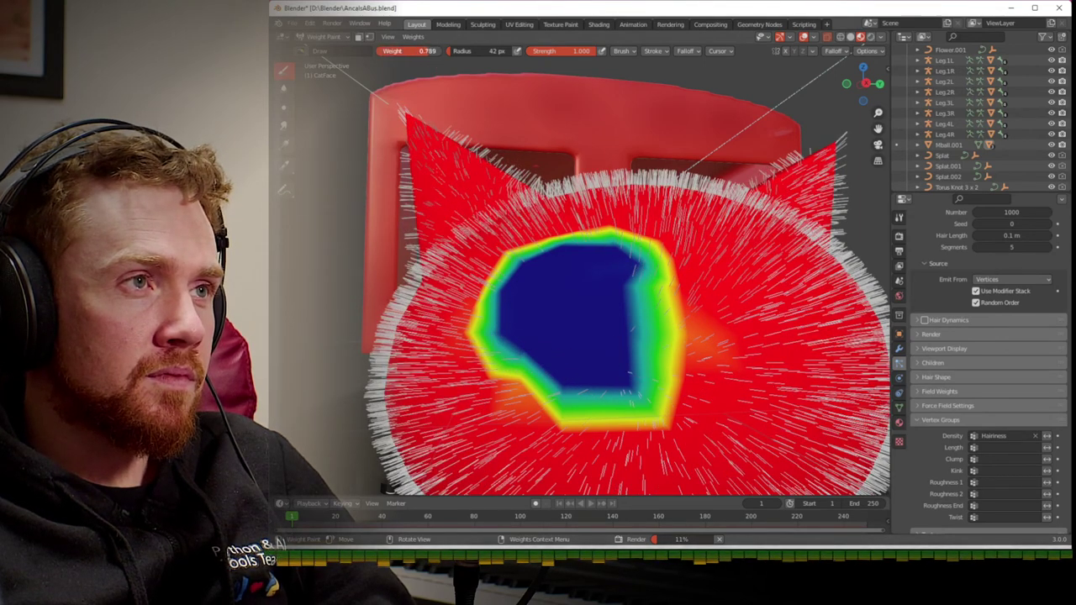
mouse_move(580, 352)
left_mouse_down()
mouse_move(628, 401)
mouse_move(675, 383)
mouse_move(574, 407)
mouse_move(650, 389)
left_mouse_up()
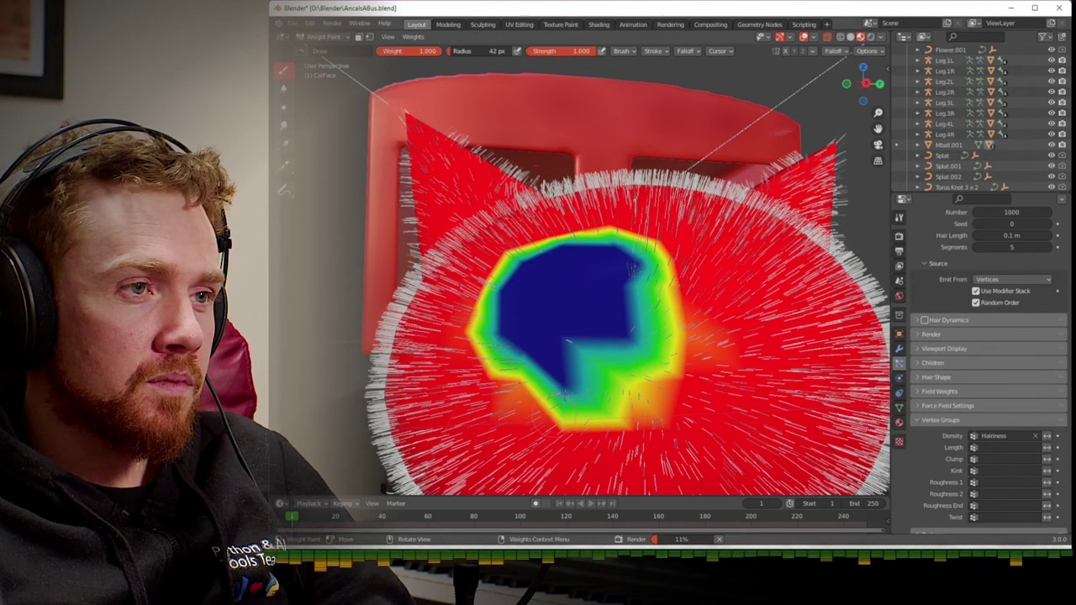
mouse_move(567, 342)
left_mouse_down()
mouse_move(580, 379)
mouse_move(629, 399)
left_mouse_up()
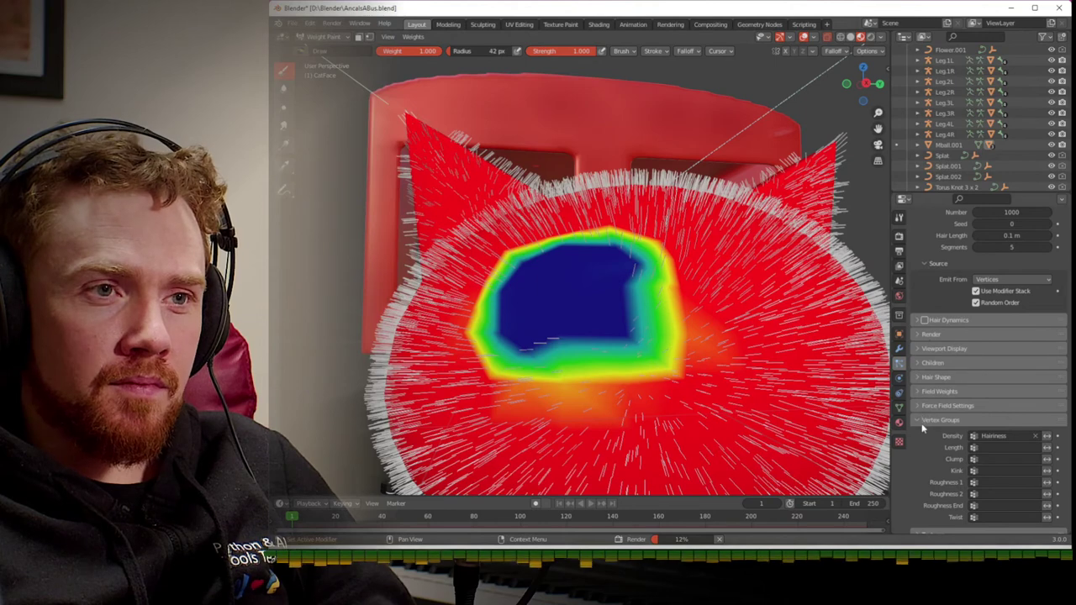
- Set the hair's Viewport Display As option to None
scroll(914, 427, "down", 1)
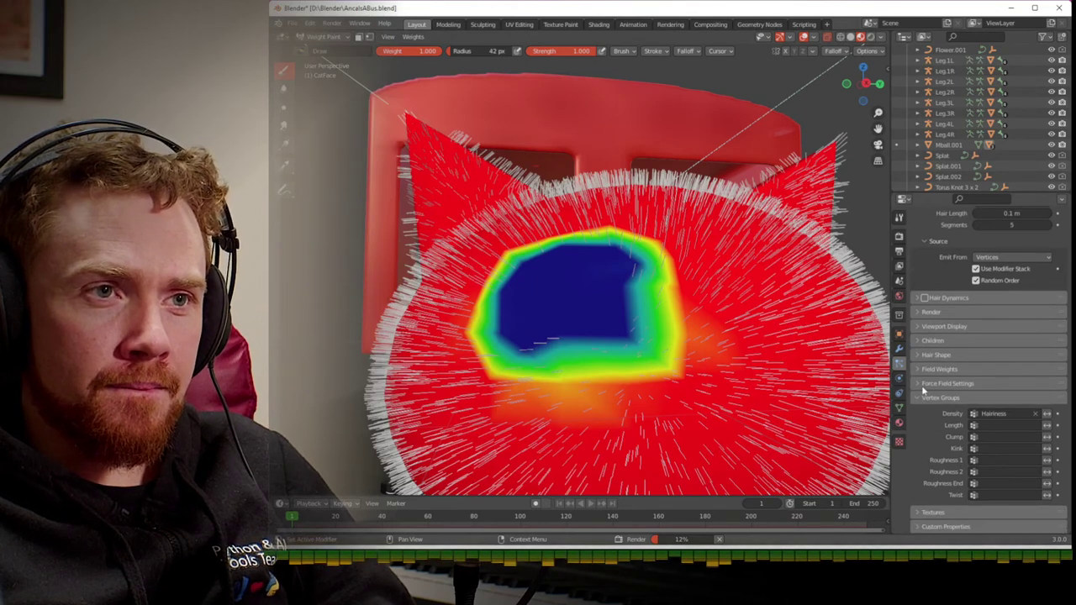
left_click(922, 328)
left_click(1009, 342)
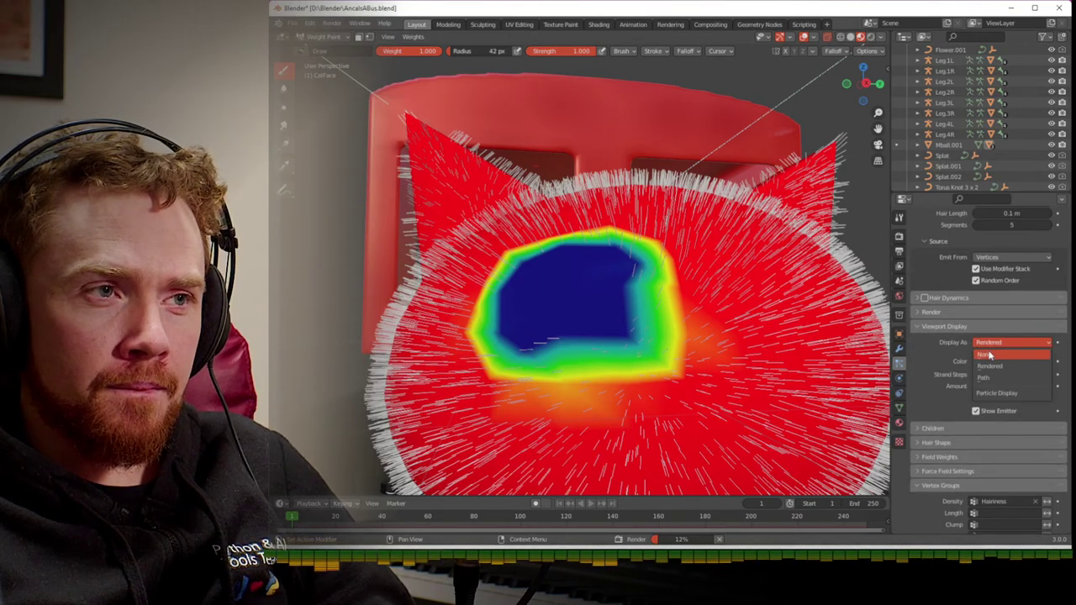
left_click(1004, 345)
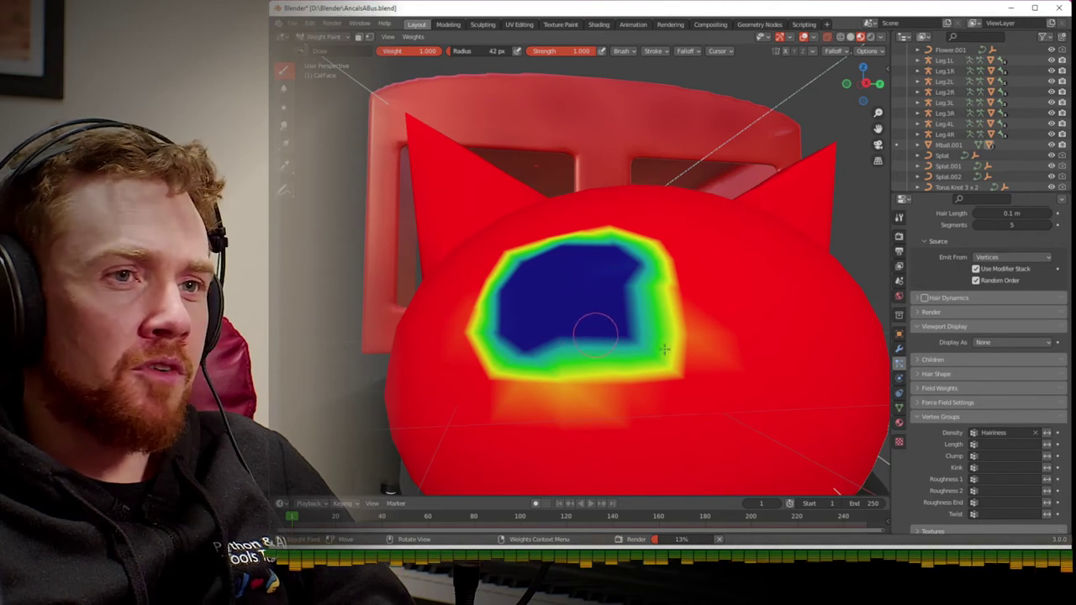
- Sample the patch weight, review the cat in Object Mode from above and front, and save
left_click_drag(642, 343, 608, 329, "ctrl")
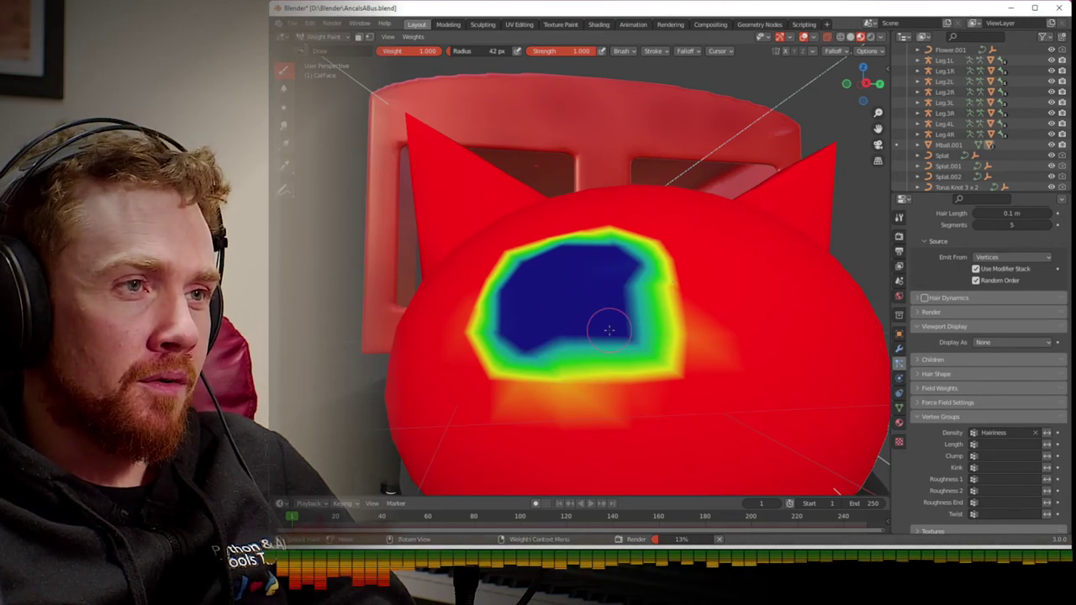
key("ctrl+Tab")
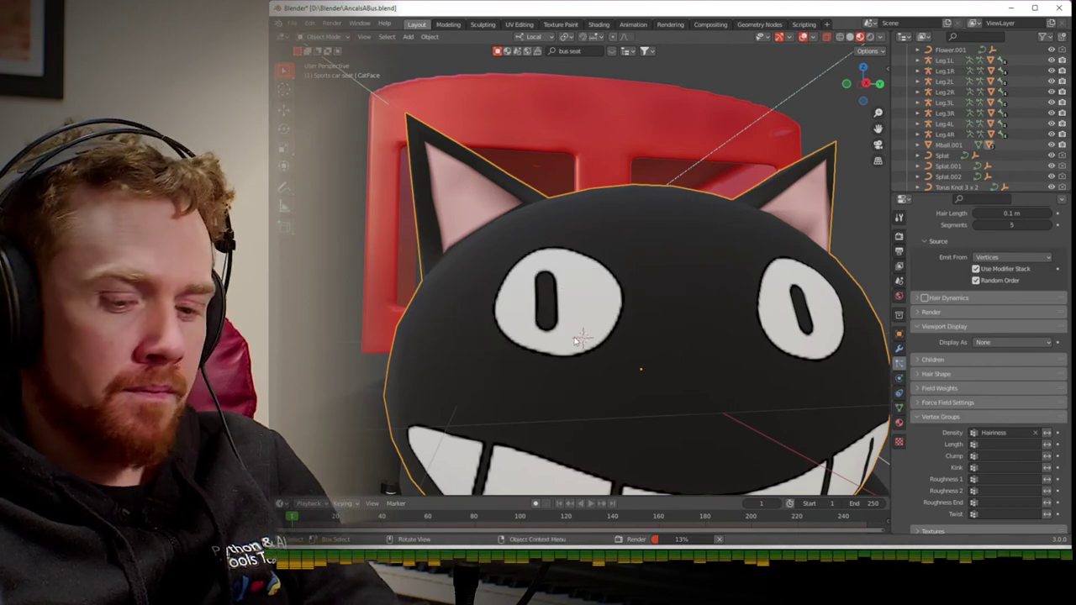
key("KP_7")
middle_click_drag(564, 334, 472, 274)
middle_click_drag(534, 374, 544, 318)
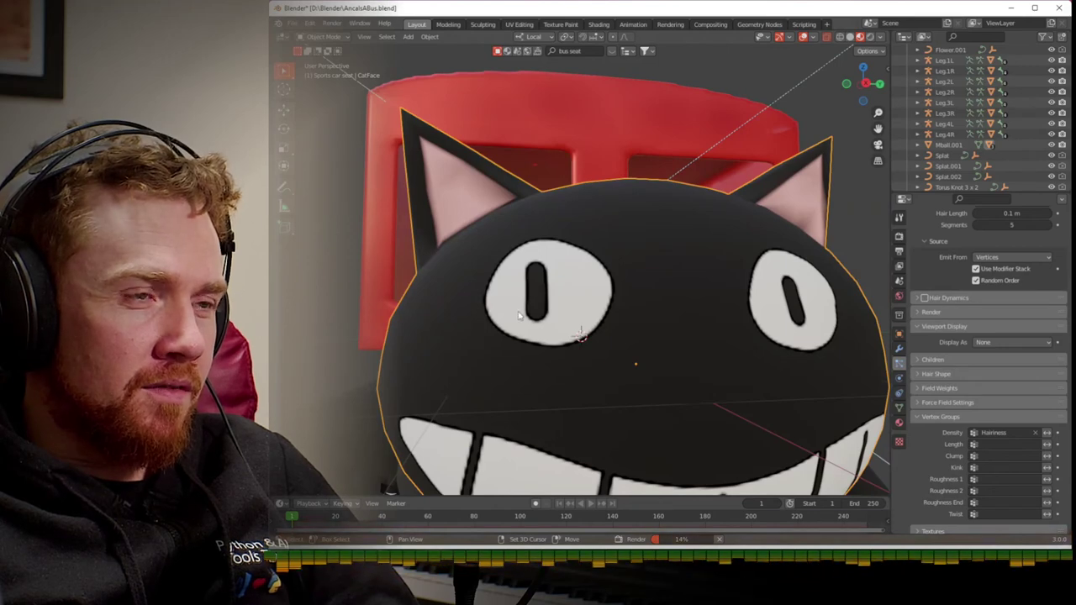
left_click(546, 305, "shift")
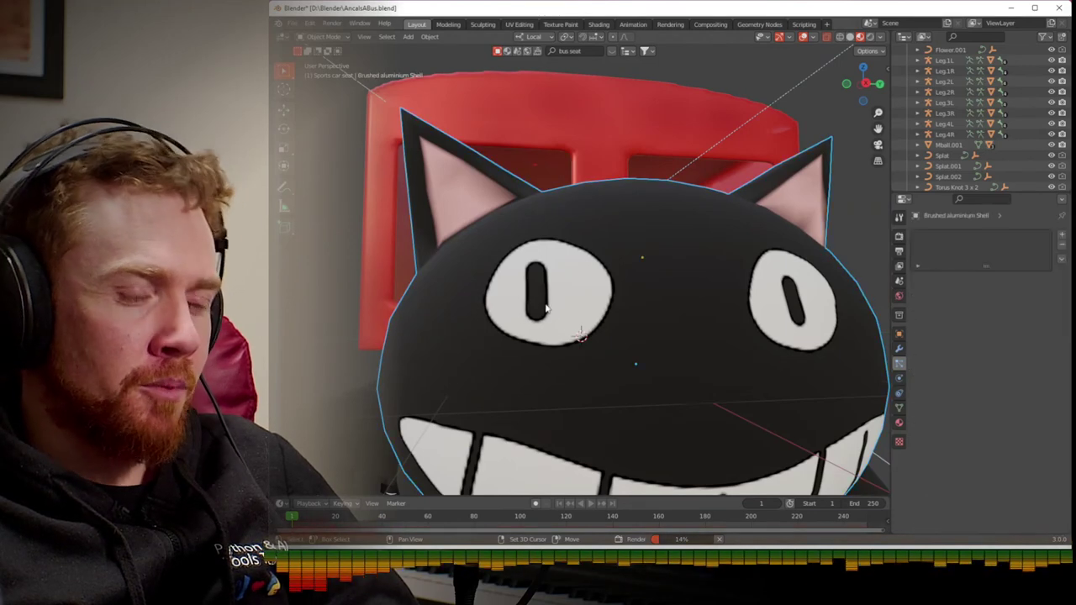
key("z")
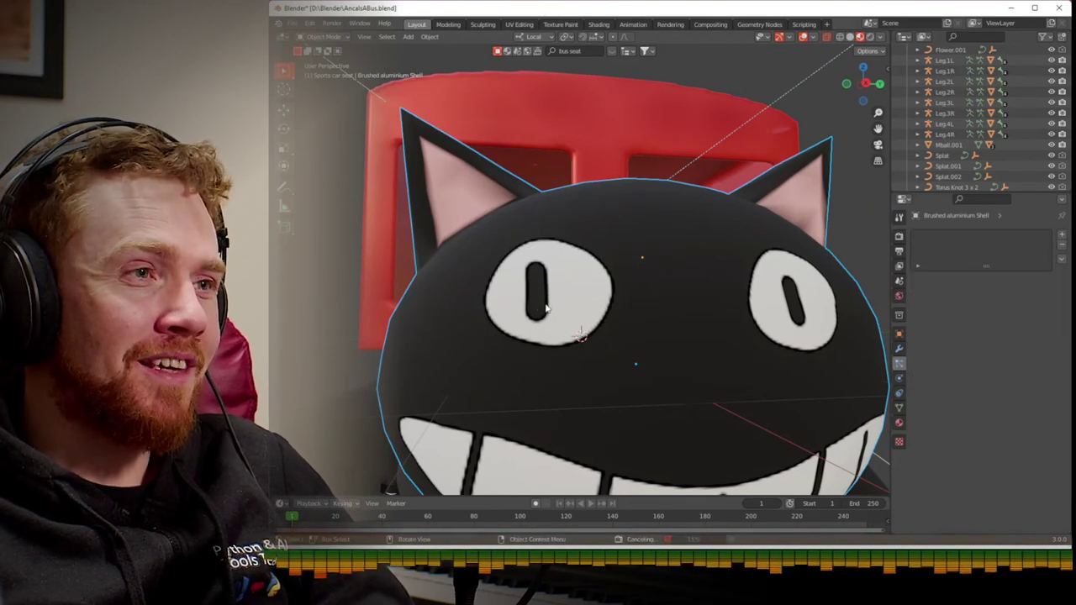
left_click(654, 362)
key("ctrl+s")
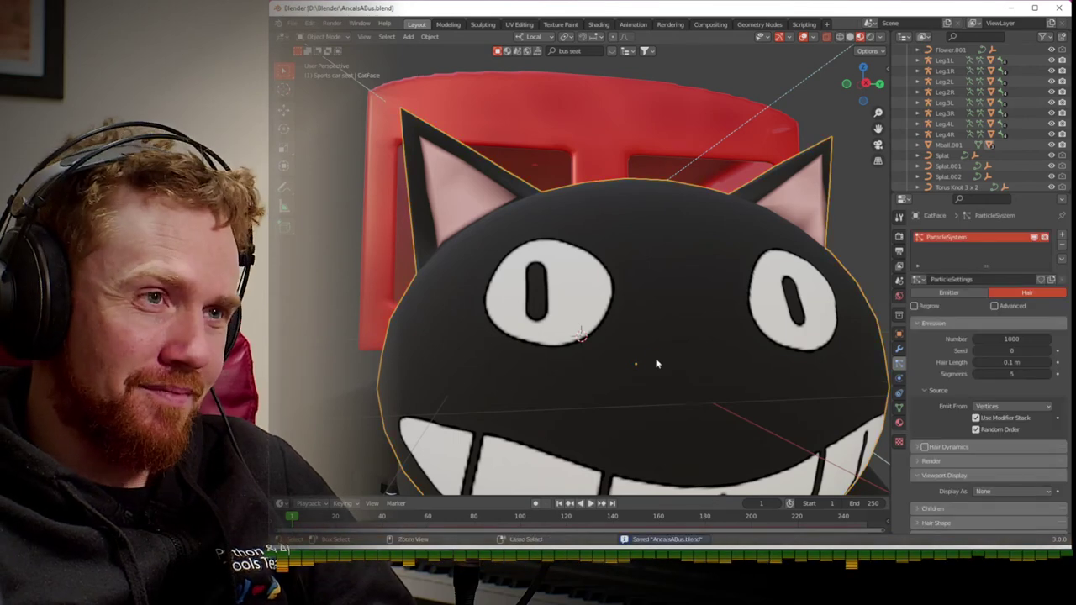
- Paint over the hairless patch's lower-right edge and check the result in Object Mode
key("ctrl+Tab")
left_click(607, 328)
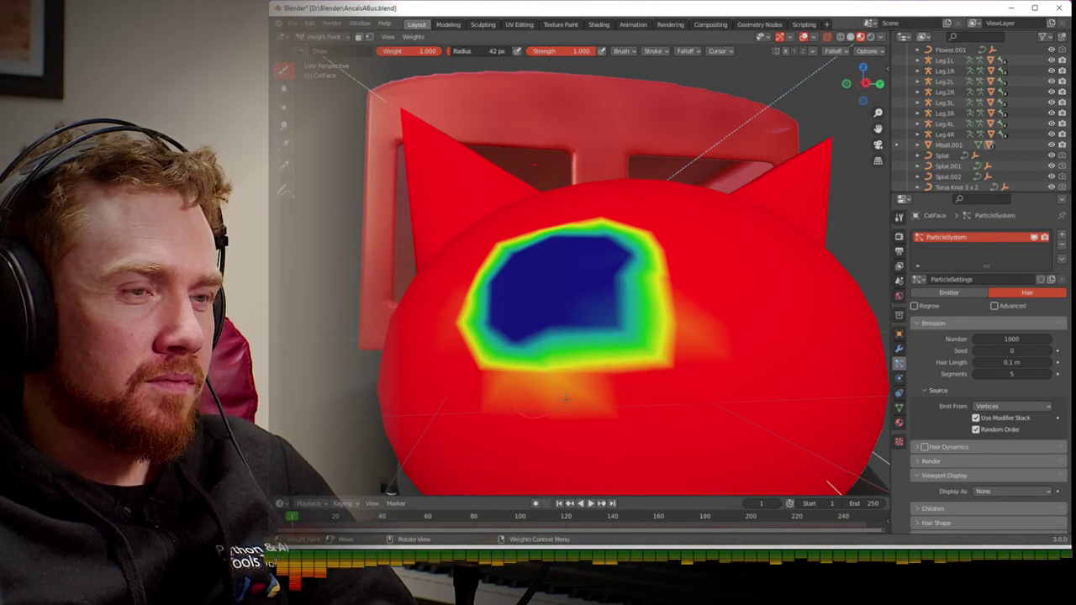
left_click_drag(639, 326, 626, 334)
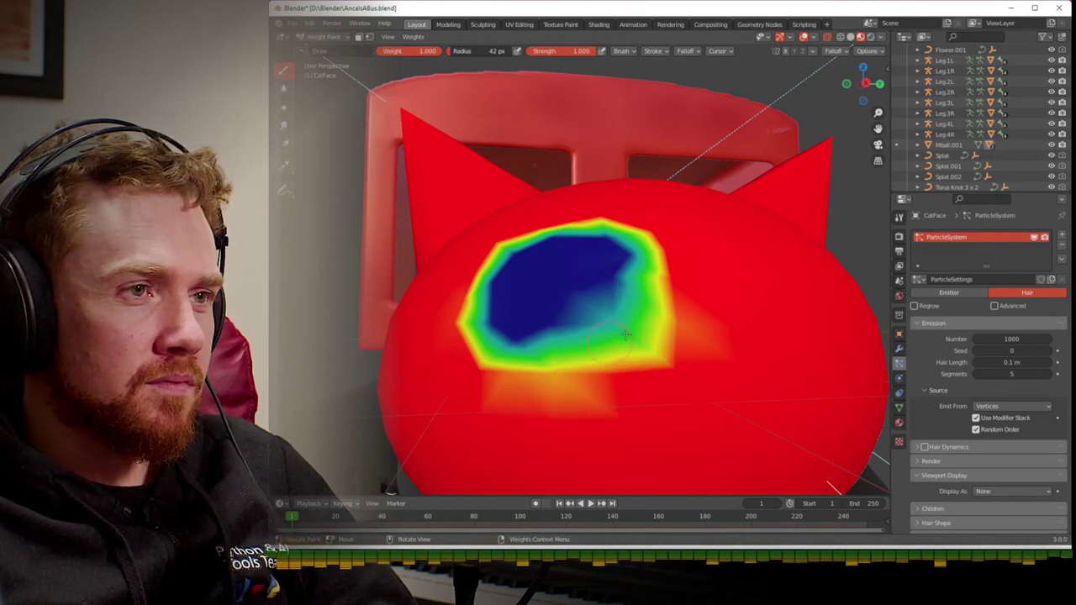
key("ctrl+Tab")
left_click(588, 397)
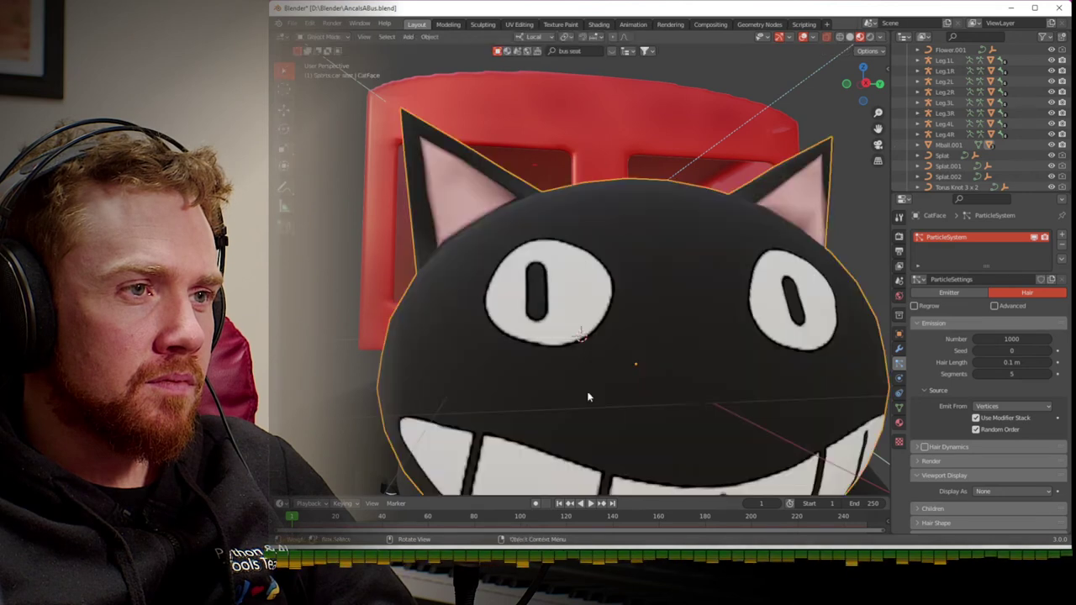
- Paint the patch's upper-right edge back toward full hair, recheck in Object Mode, then resume painting
key("ctrl+Tab")
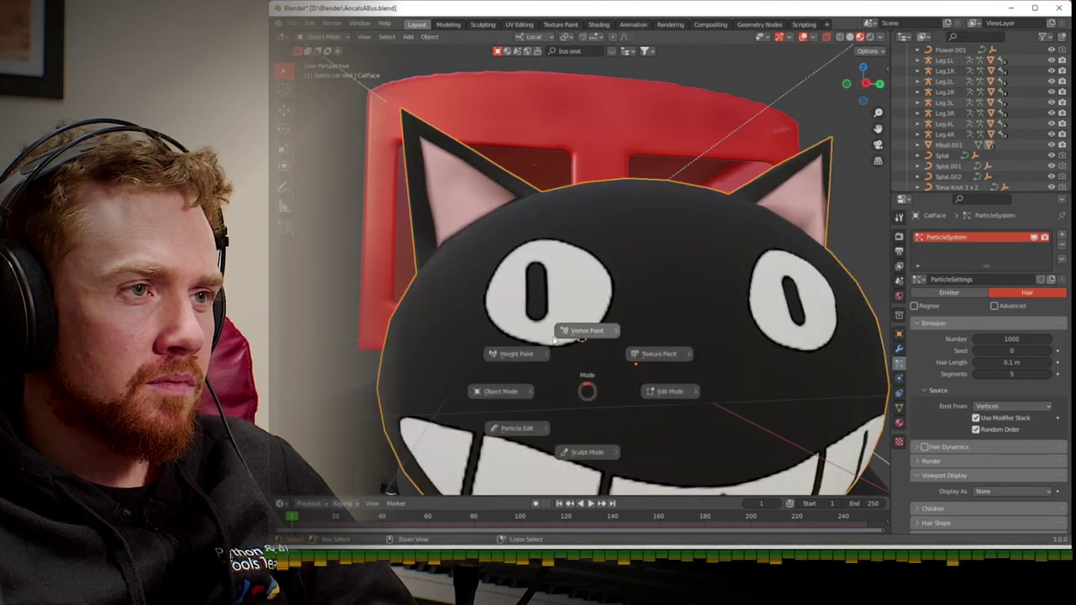
left_click(522, 356)
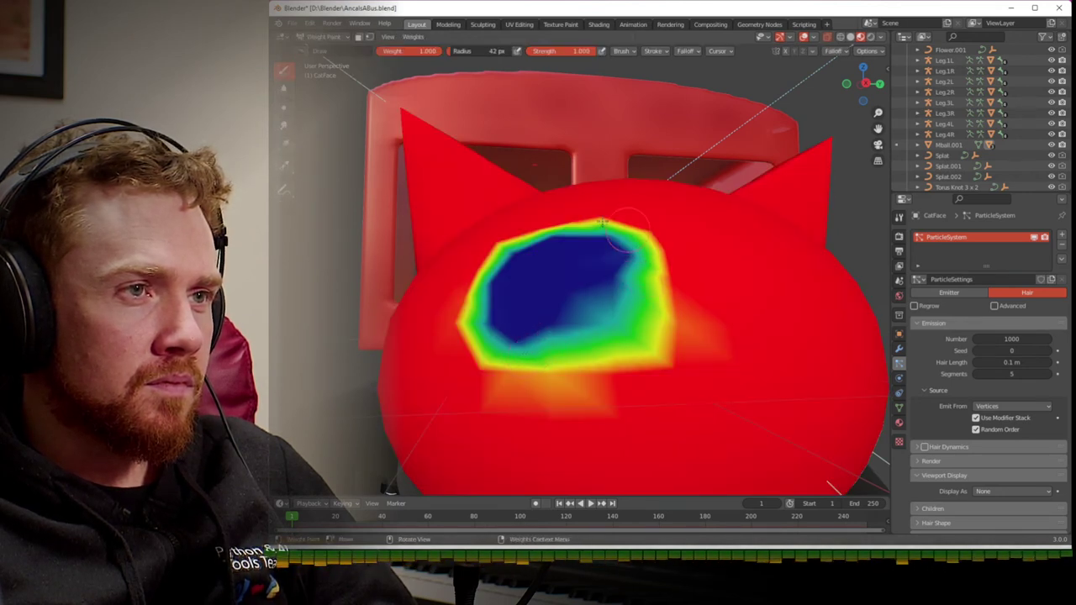
left_click_drag(602, 222, 685, 288)
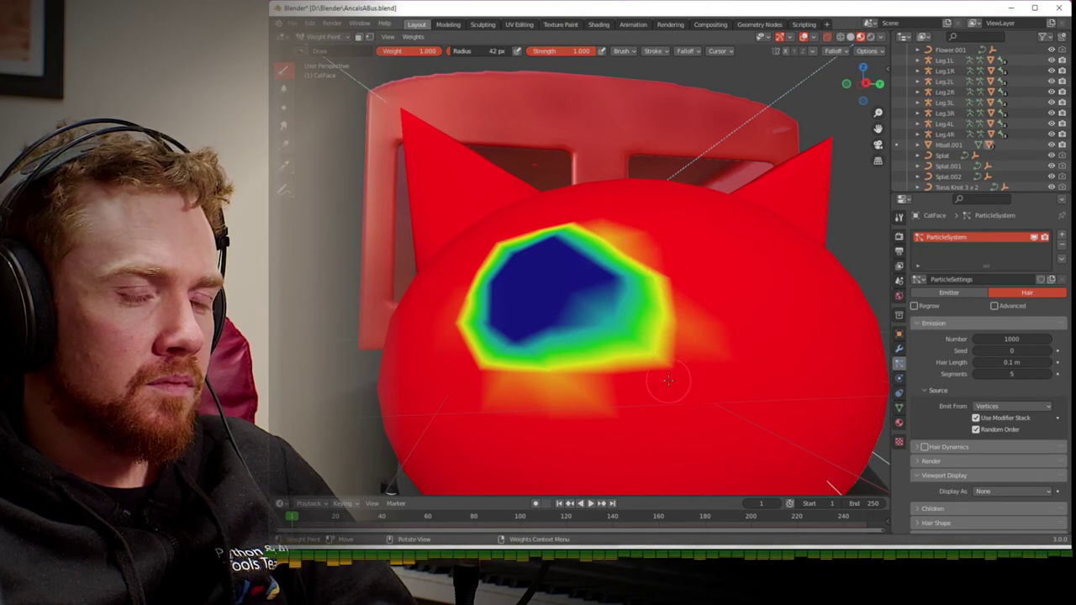
middle_click_drag(667, 380, 670, 373)
key("ctrl+Tab")
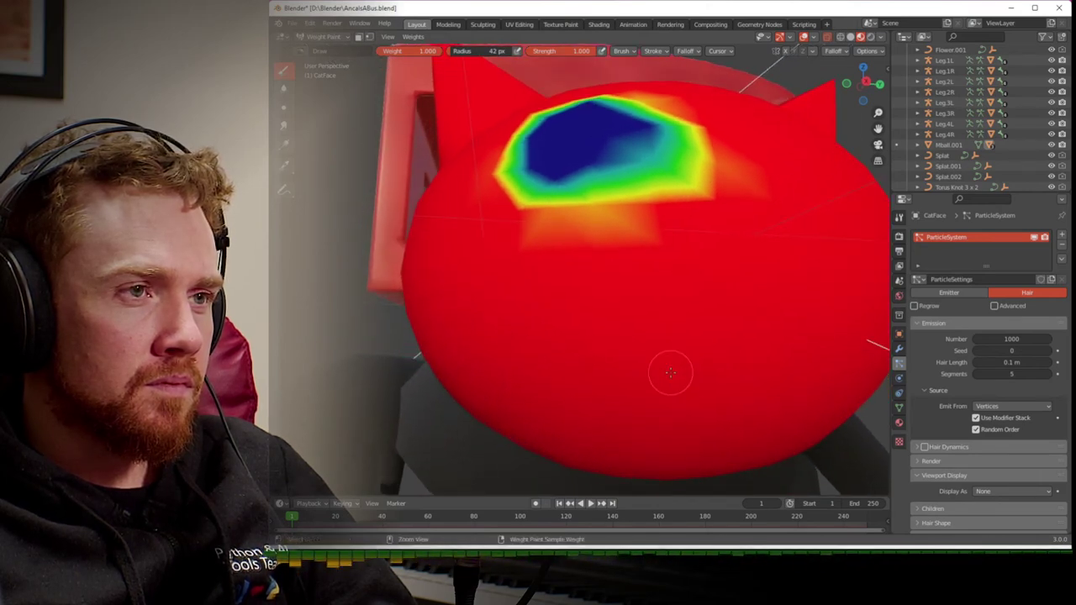
left_click(586, 373)
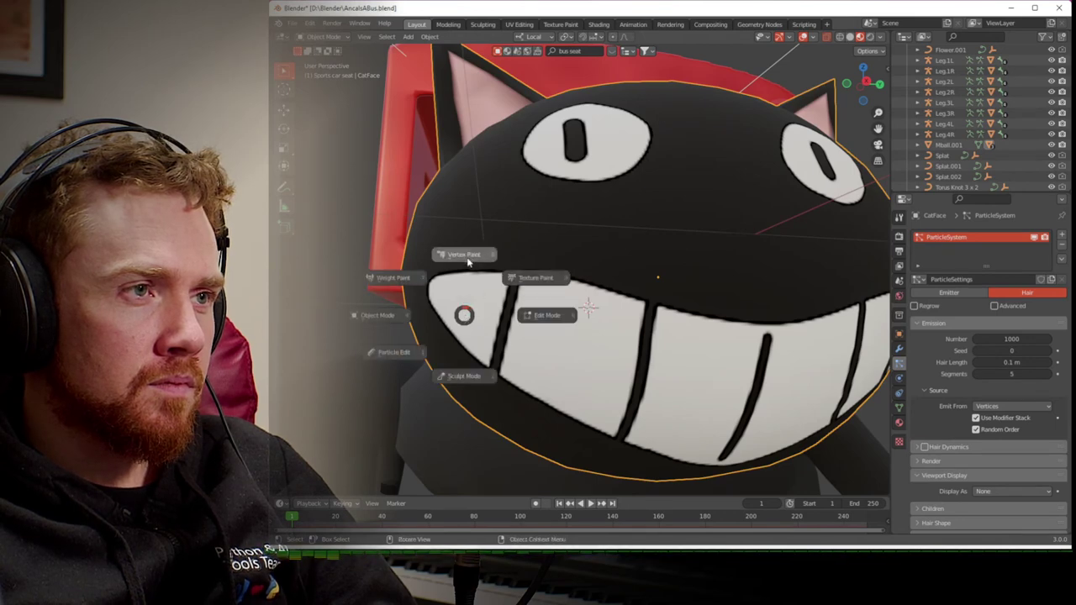
left_click(405, 277)
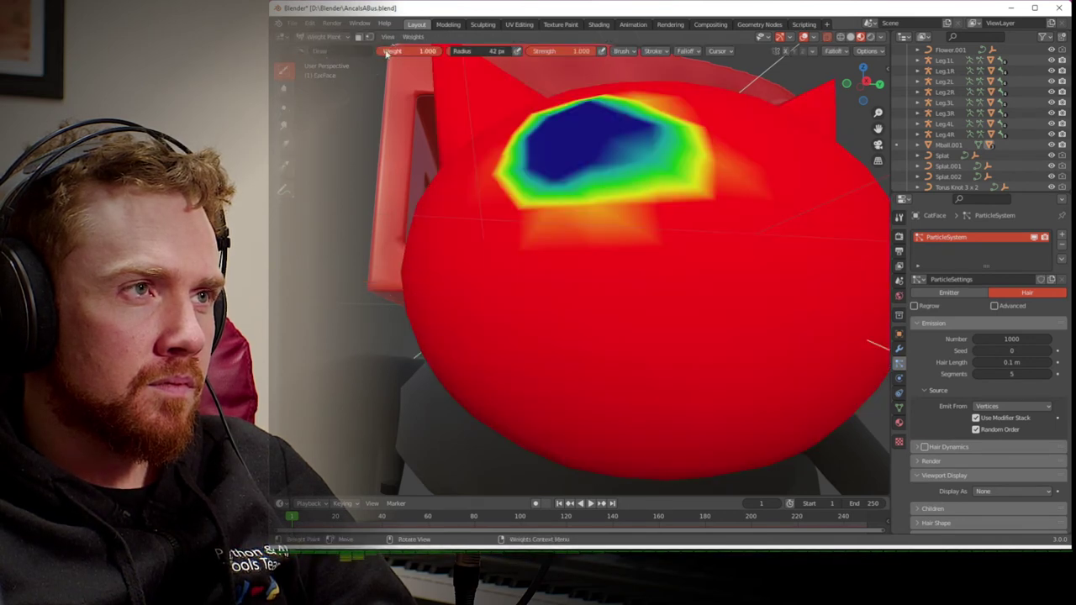
- Paint zero weight across the lower face and mouth area
left_click(451, 308)
mouse_move(494, 329)
left_mouse_down()
mouse_move(546, 357)
mouse_move(475, 316)
mouse_move(578, 370)
mouse_move(524, 342)
left_mouse_up()
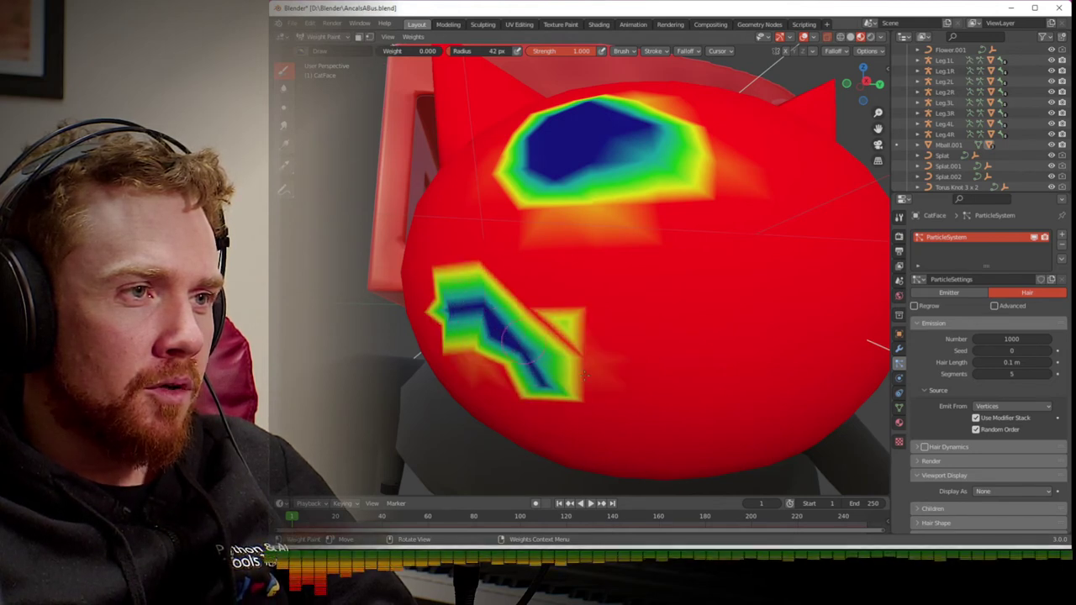
mouse_move(606, 351)
left_mouse_down()
mouse_move(471, 313)
mouse_move(565, 341)
mouse_move(584, 363)
mouse_move(540, 376)
mouse_move(592, 394)
mouse_move(571, 394)
mouse_move(638, 405)
mouse_move(656, 397)
mouse_move(597, 370)
mouse_move(633, 385)
mouse_move(685, 383)
mouse_move(610, 378)
mouse_move(665, 364)
mouse_move(574, 353)
mouse_move(608, 356)
mouse_move(490, 314)
mouse_move(618, 347)
mouse_move(507, 319)
mouse_move(538, 326)
mouse_move(544, 351)
mouse_move(532, 329)
mouse_move(517, 371)
mouse_move(460, 315)
mouse_move(541, 374)
mouse_move(592, 385)
mouse_move(558, 378)
mouse_move(497, 335)
mouse_move(533, 376)
mouse_move(567, 384)
mouse_move(584, 348)
mouse_move(564, 337)
mouse_move(649, 345)
mouse_move(648, 357)
mouse_move(602, 357)
mouse_move(715, 392)
mouse_move(664, 415)
mouse_move(726, 421)
mouse_move(782, 374)
mouse_move(740, 391)
mouse_move(710, 368)
mouse_move(723, 336)
mouse_move(707, 362)
mouse_move(562, 346)
left_mouse_up()
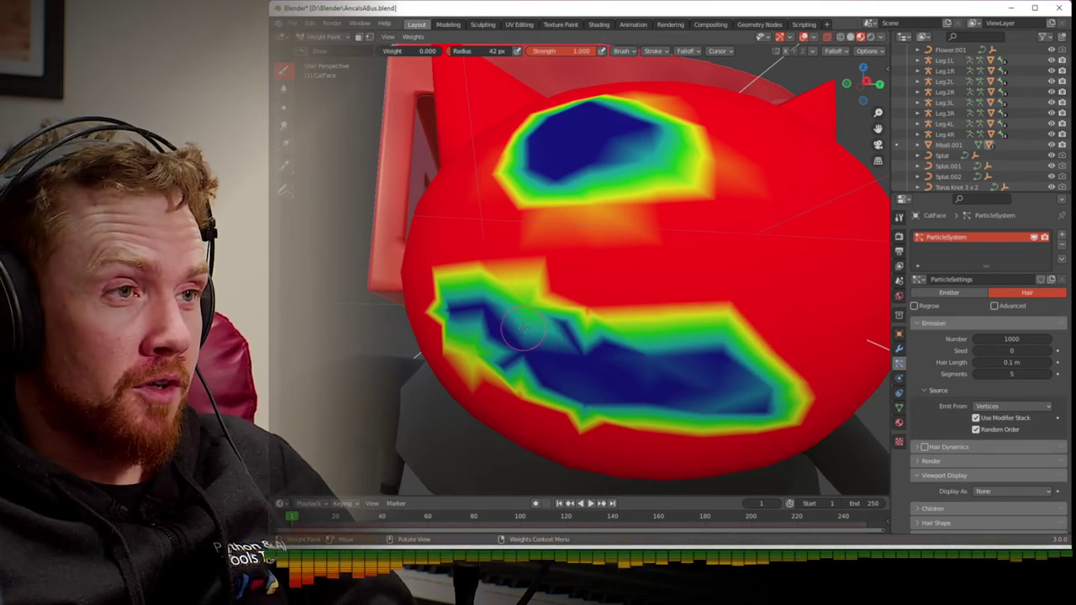
mouse_move(510, 324)
left_mouse_down()
mouse_move(528, 320)
mouse_move(593, 351)
mouse_move(584, 318)
mouse_move(542, 336)
mouse_move(538, 370)
mouse_move(508, 357)
mouse_move(589, 392)
mouse_move(521, 361)
mouse_move(496, 336)
mouse_move(484, 340)
left_mouse_up()
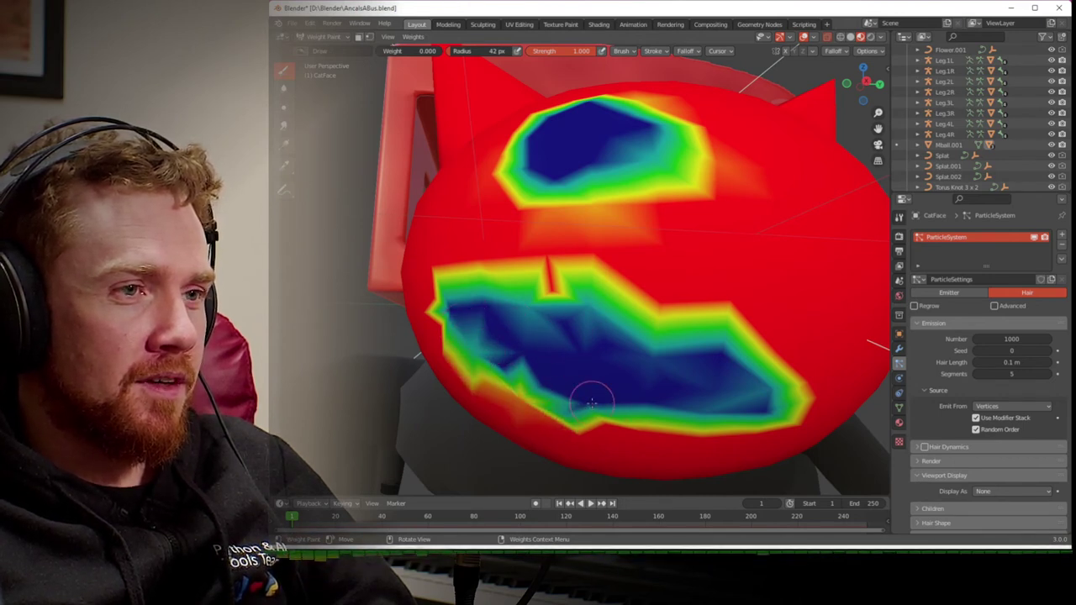
- Add a zero-weight band along the mouth from another angle, then return to Object Mode
mouse_move(706, 410)
middle_mouse_down()
mouse_move(710, 422)
mouse_move(647, 408)
middle_mouse_up()
left_click(636, 388)
mouse_move(637, 388)
left_mouse_down()
mouse_move(572, 416)
mouse_move(525, 419)
mouse_move(500, 403)
mouse_move(568, 385)
mouse_move(474, 391)
mouse_move(649, 348)
mouse_move(597, 368)
mouse_move(623, 355)
mouse_move(594, 386)
mouse_move(647, 347)
mouse_move(597, 367)
mouse_move(678, 335)
mouse_move(627, 347)
mouse_move(668, 333)
mouse_move(684, 339)
left_mouse_up()
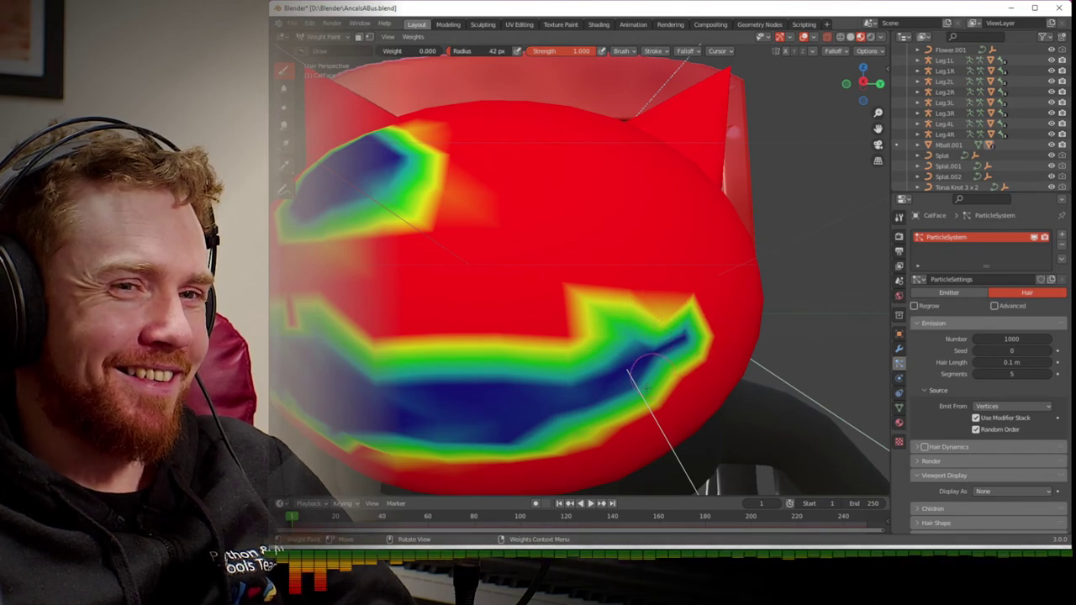
scroll(664, 379, "down", 4)
scroll(688, 384, "up", 3)
mouse_move(672, 377)
middle_mouse_down()
mouse_move(688, 384)
mouse_move(623, 386)
middle_mouse_up()
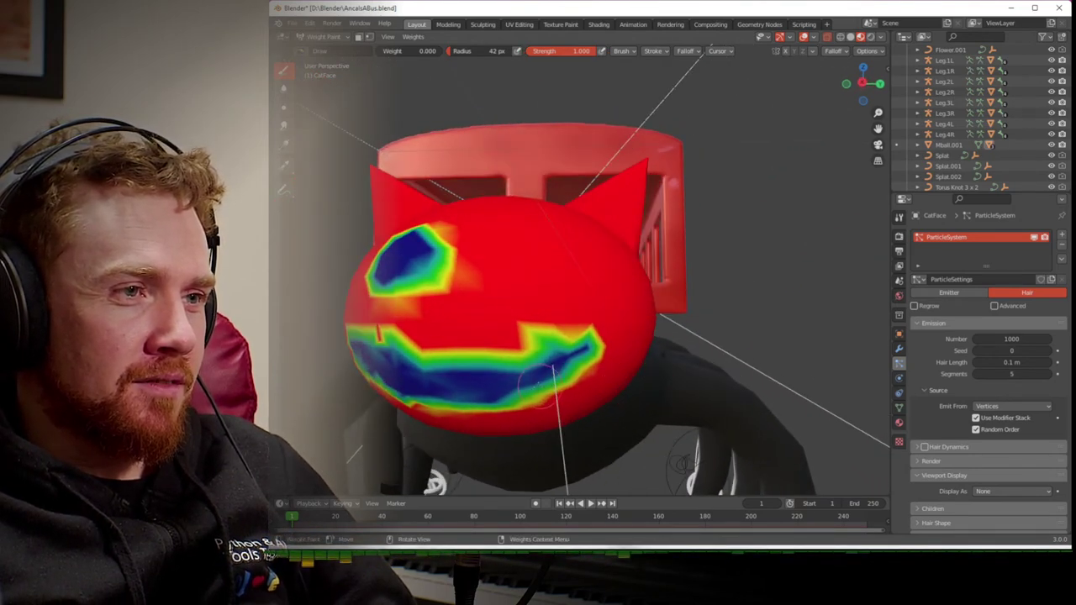
key("ctrl+Tab")
left_click(466, 390)
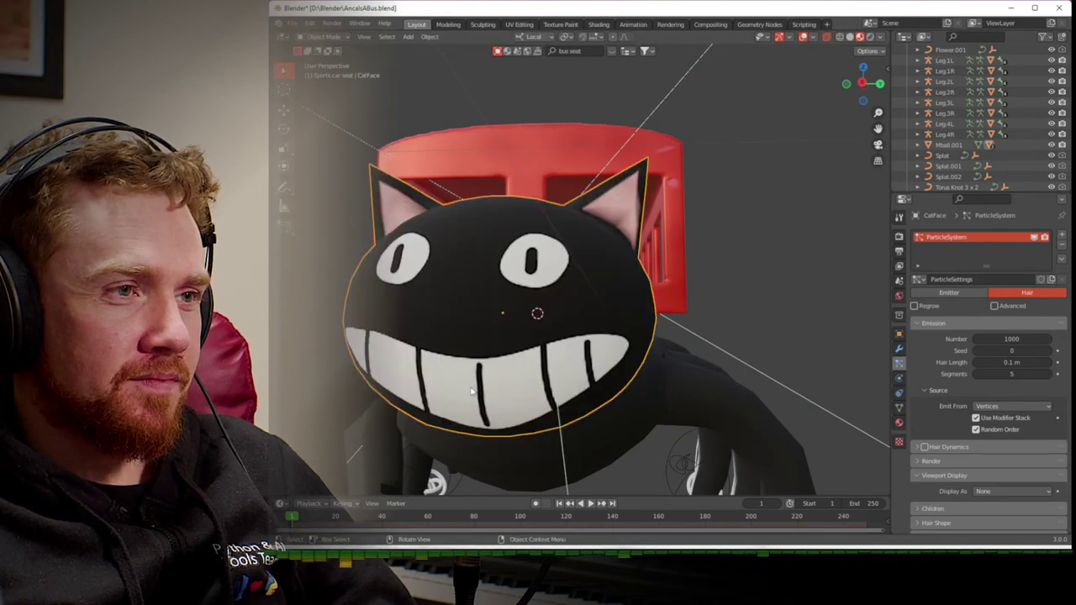
- Paint more of the mouth's lower centre to zero weight, checking it in Object Mode
key("ctrl+Tab")
left_click(439, 410)
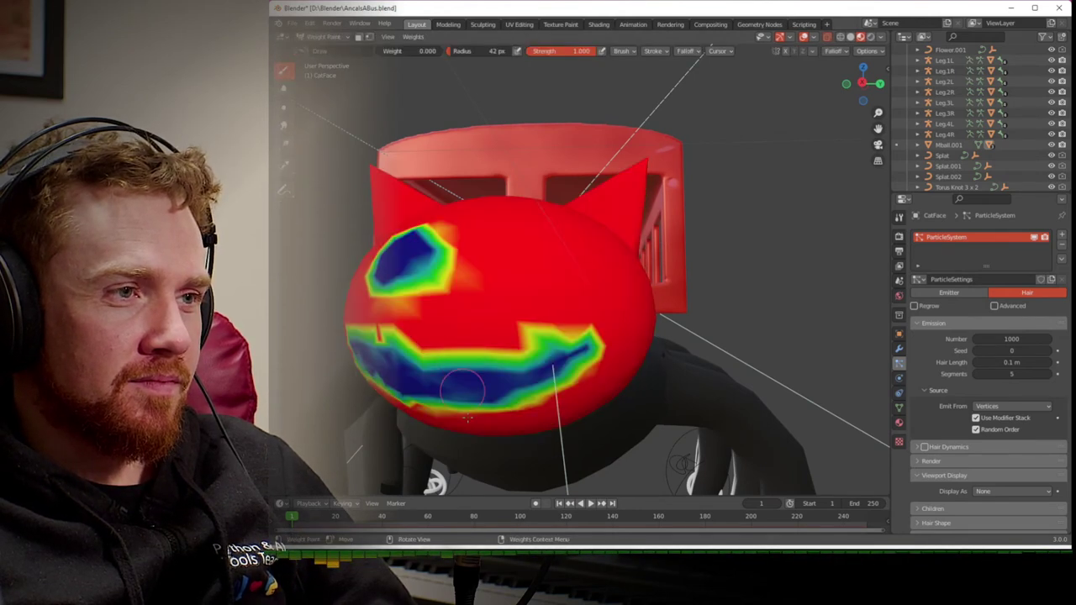
mouse_move(440, 410)
left_mouse_down()
mouse_move(531, 422)
mouse_move(486, 405)
mouse_move(510, 411)
mouse_move(569, 375)
mouse_move(542, 404)
mouse_move(618, 366)
mouse_move(614, 354)
mouse_move(577, 367)
mouse_move(619, 353)
mouse_move(593, 363)
left_mouse_up()
key("ctrl+Tab")
key("ctrl+Tab")
left_click(486, 358)
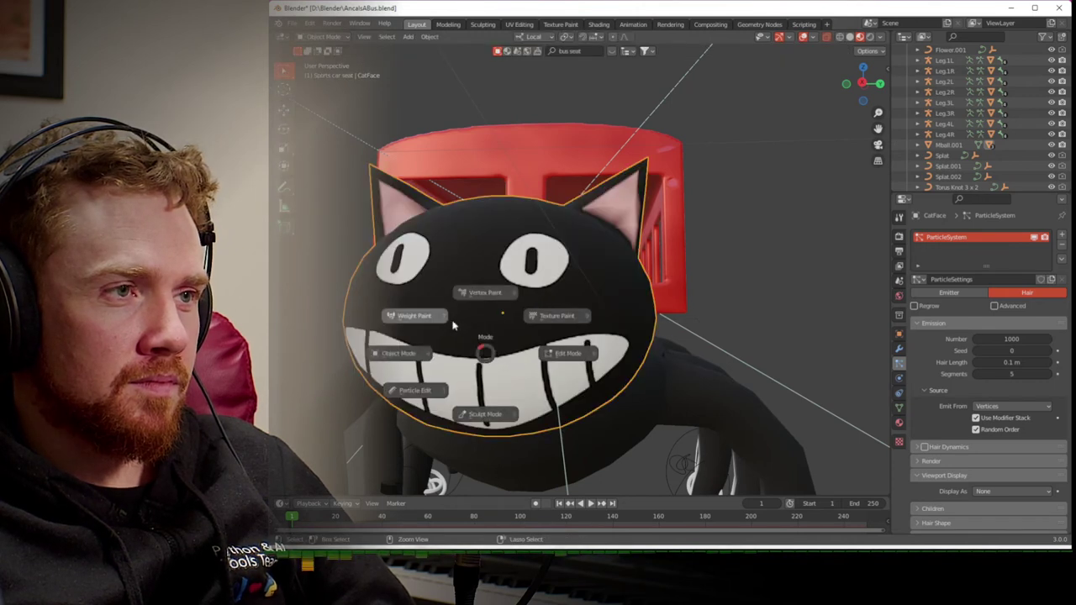
left_click(436, 324)
mouse_move(597, 351)
left_mouse_down()
mouse_move(567, 357)
mouse_move(626, 336)
mouse_move(635, 344)
mouse_move(592, 347)
left_mouse_up()
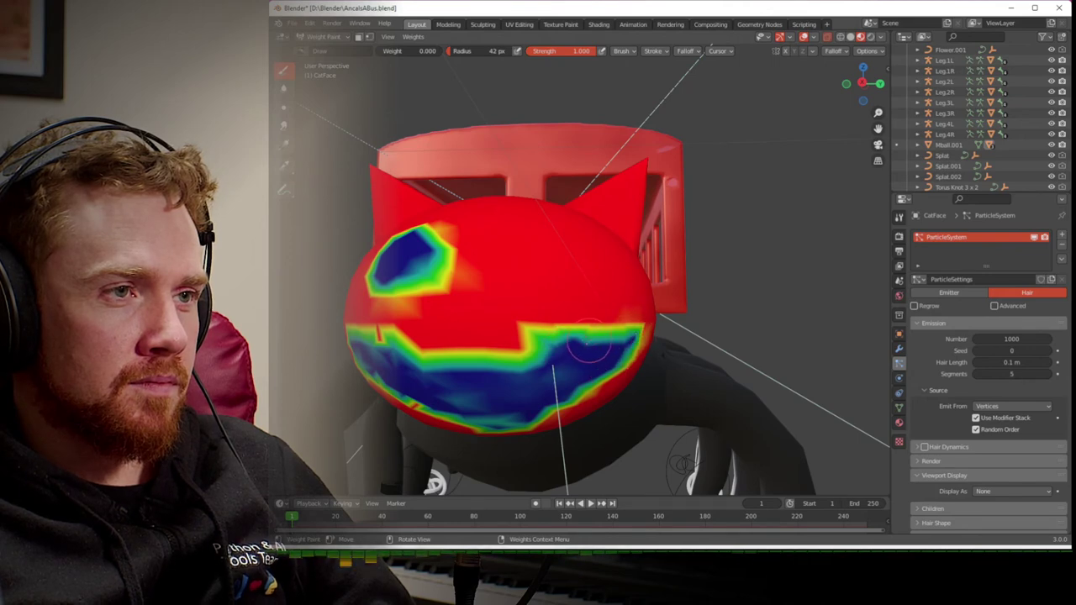
mouse_move(593, 347)
middle_mouse_down()
mouse_move(555, 344)
mouse_move(572, 341)
mouse_move(581, 294)
middle_mouse_up()
scroll(571, 341, "up", 5)
key("ctrl+Tab")
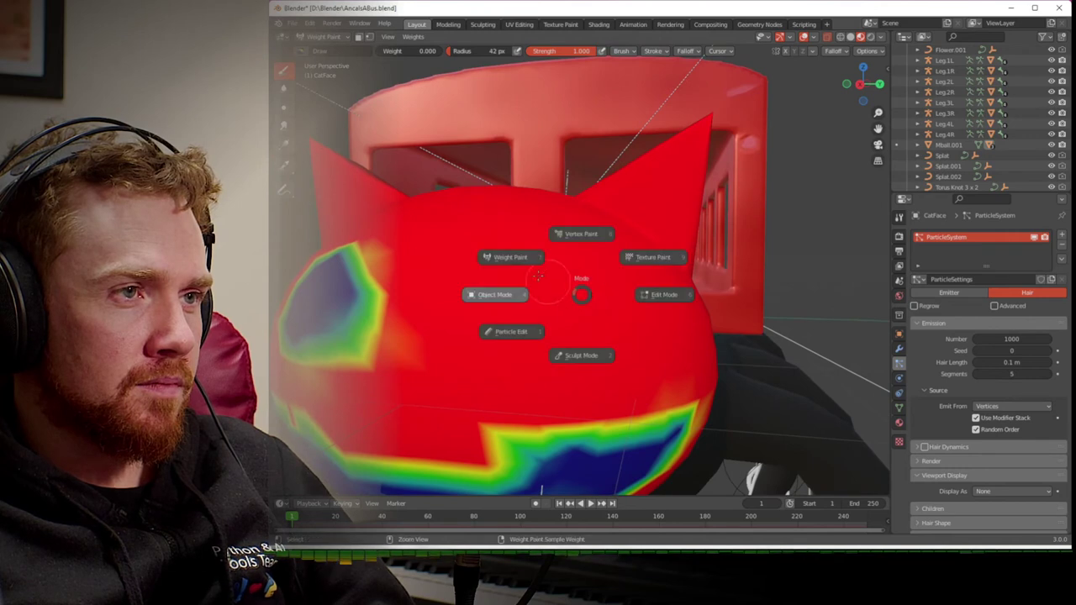
left_click(512, 275)
- Paint zero weight across and inside the right eye, then view it in Object Mode
key("ctrl+Tab")
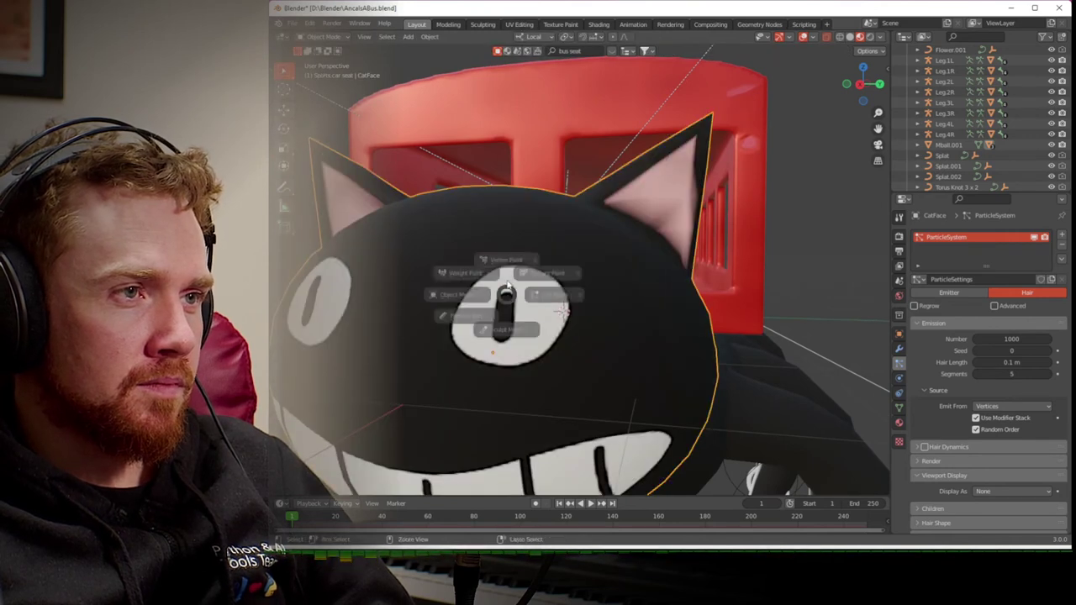
mouse_move(503, 283)
left_mouse_down()
mouse_move(550, 293)
mouse_move(524, 336)
mouse_move(496, 338)
mouse_move(481, 296)
mouse_move(512, 292)
mouse_move(544, 346)
mouse_move(492, 348)
mouse_move(548, 325)
mouse_move(552, 303)
mouse_move(531, 287)
mouse_move(463, 293)
left_mouse_up()
mouse_move(475, 337)
left_mouse_down()
mouse_move(506, 290)
mouse_move(509, 342)
mouse_move(533, 347)
mouse_move(536, 301)
mouse_move(481, 285)
mouse_move(551, 278)
mouse_move(557, 359)
mouse_move(489, 359)
mouse_move(473, 322)
mouse_move(483, 279)
left_mouse_up()
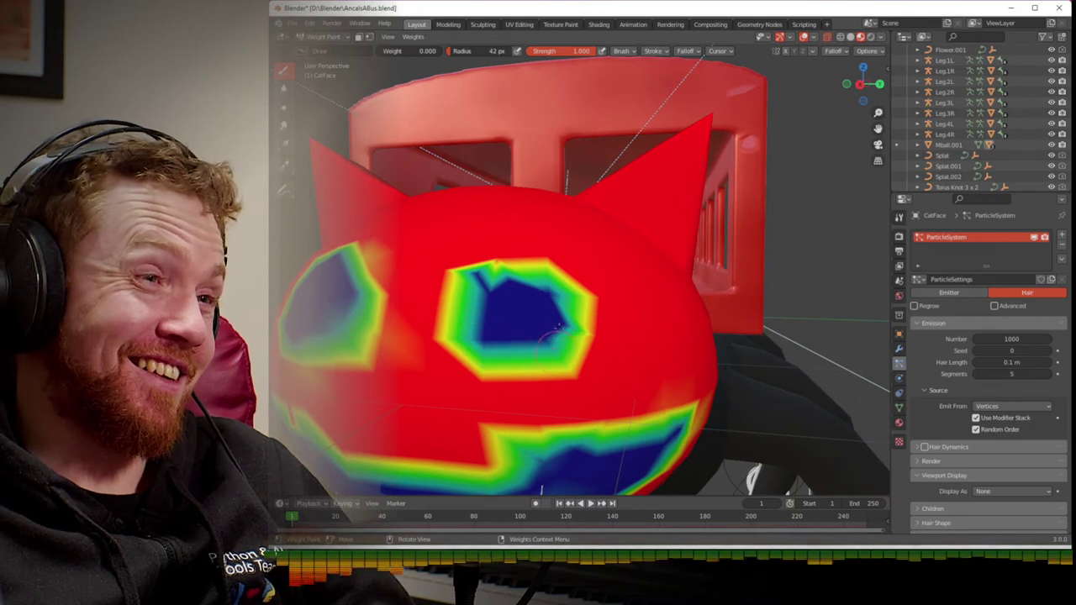
scroll(544, 363, "up", 2)
middle_click_drag(544, 363, 664, 379)
mouse_move(663, 379)
left_mouse_down()
mouse_move(659, 329)
mouse_move(713, 327)
mouse_move(743, 348)
mouse_move(732, 357)
mouse_move(725, 343)
mouse_move(749, 378)
mouse_move(723, 416)
mouse_move(744, 398)
mouse_move(745, 352)
mouse_move(740, 410)
left_mouse_up()
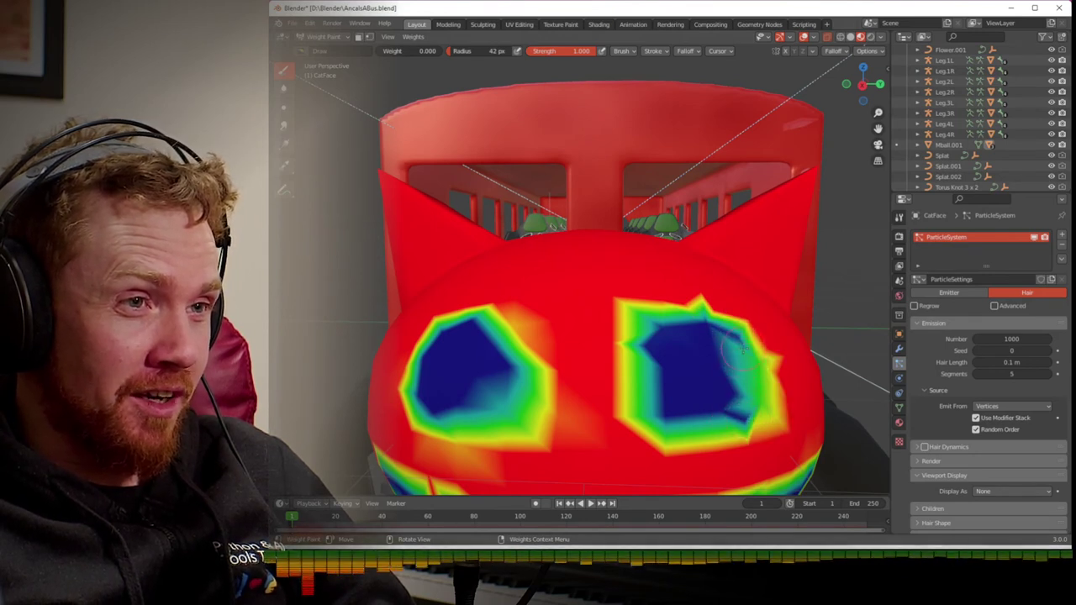
middle_click_drag(722, 381, 565, 431)
left_click_drag(550, 376, 548, 402)
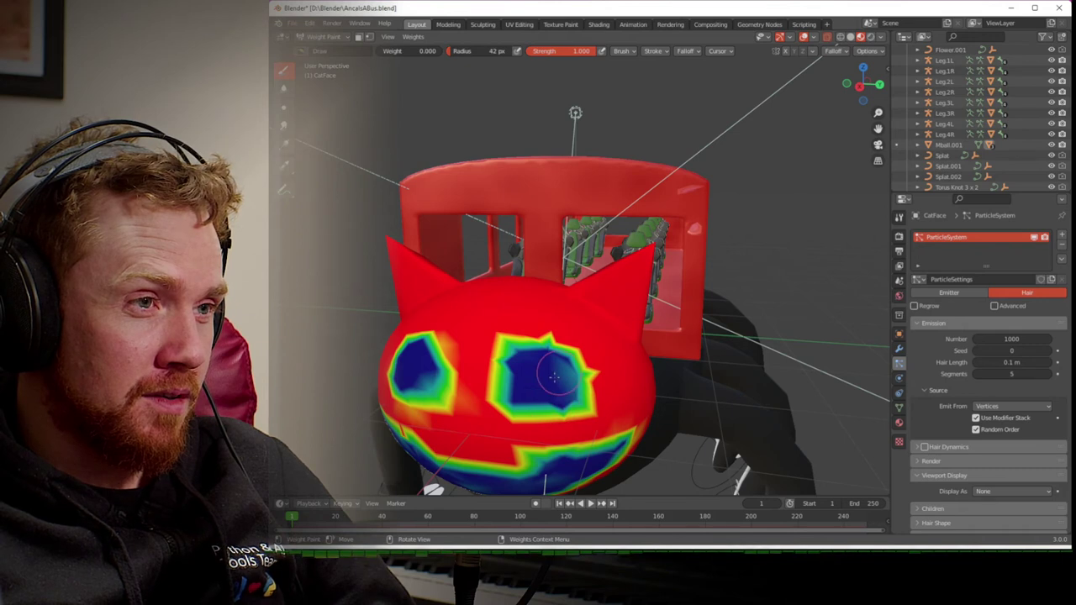
key("ctrl+Tab")
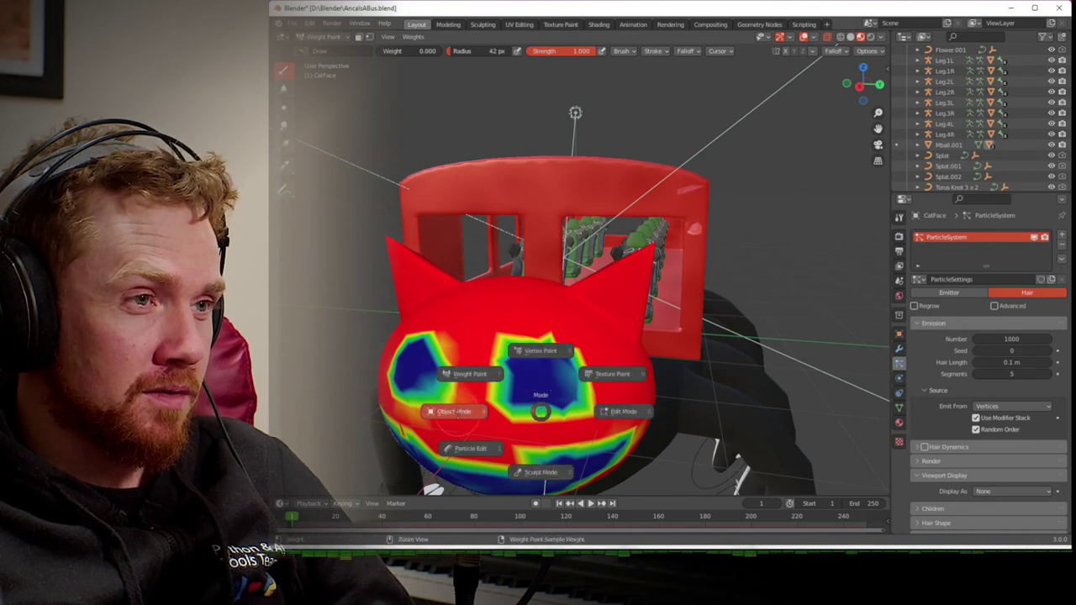
left_click(454, 411)
- Touch up the eye's upper-left edge at weight 1.0 and return to Object Mode
key("ctrl+Tab")
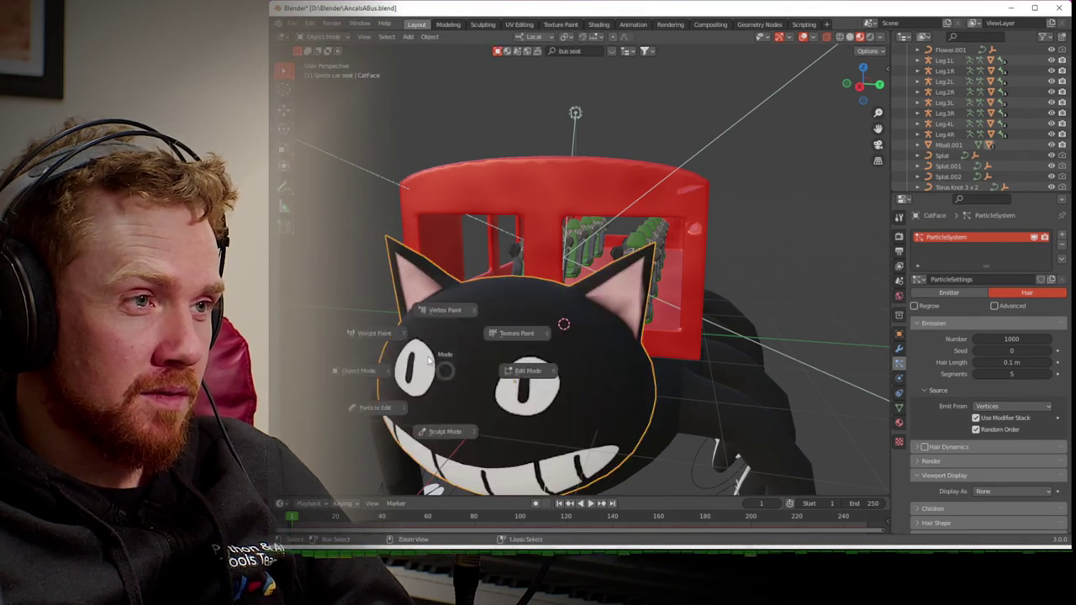
left_click(398, 337)
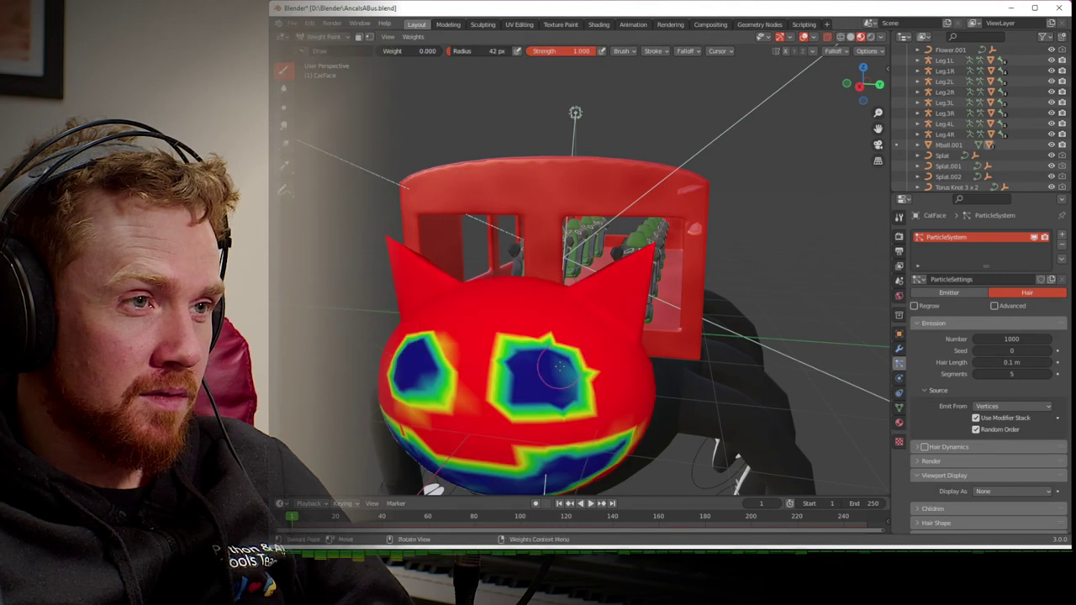
left_click_drag(395, 51, 442, 50)
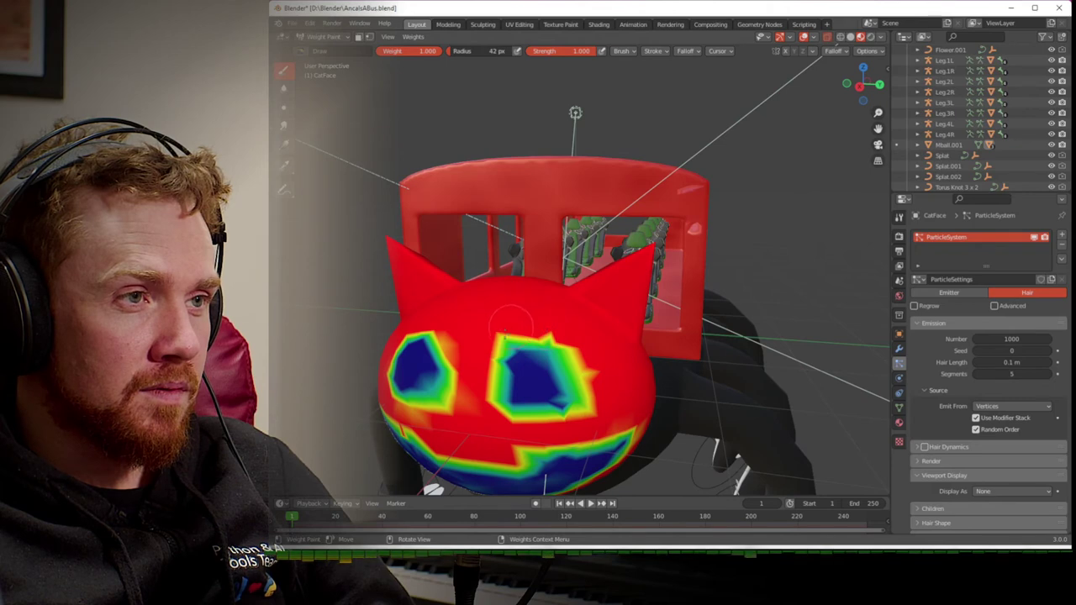
left_click_drag(502, 343, 509, 353)
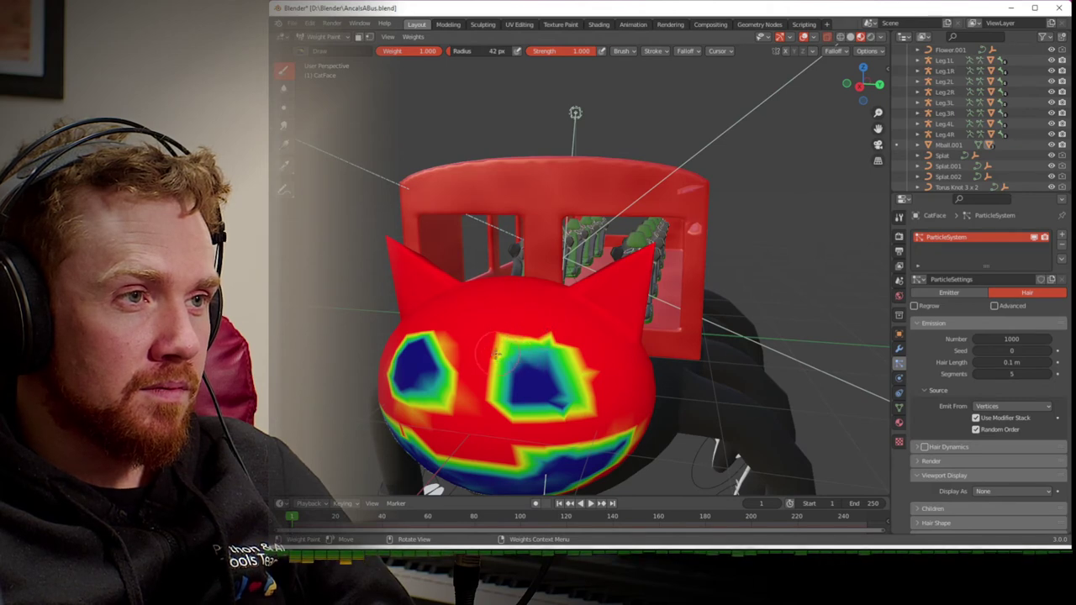
middle_click_drag(496, 358, 759, 421)
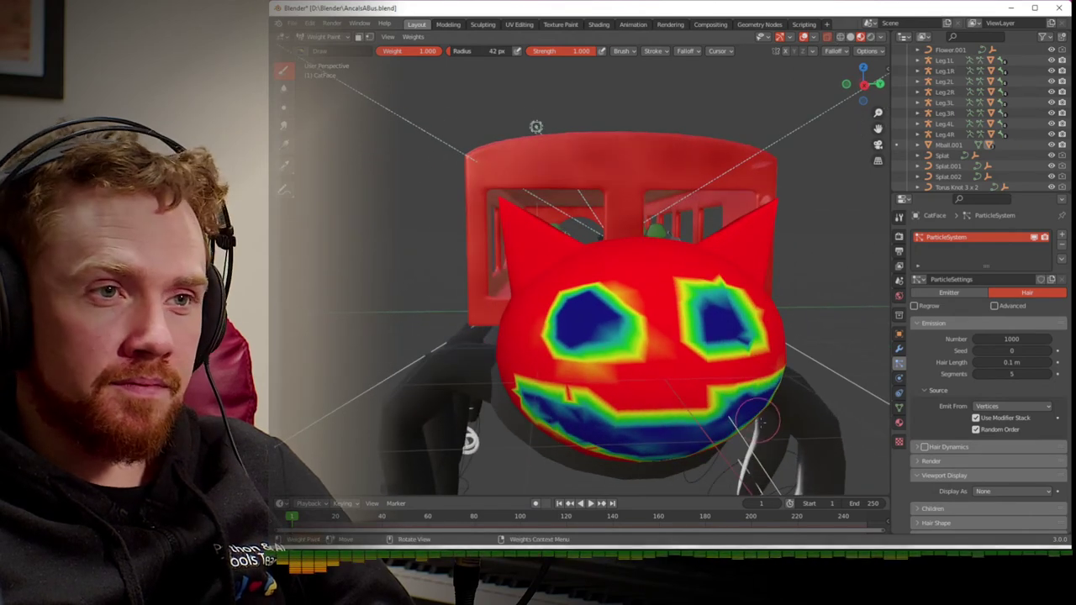
key("ctrl+Tab")
left_click(717, 431)
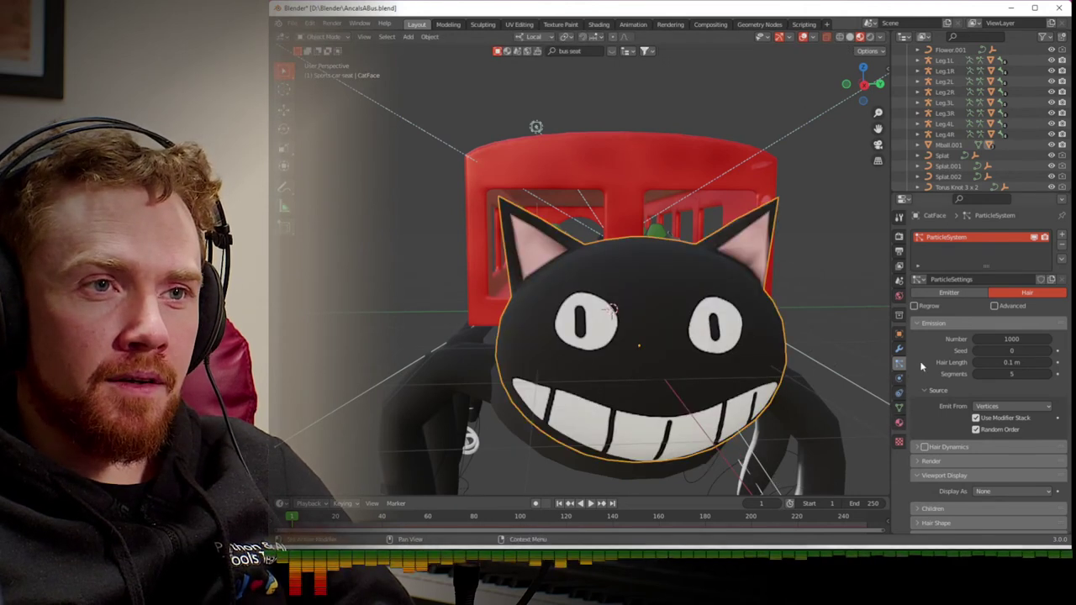
- Set the hair viewport display back to Rendered and view the furry cat from the side
scroll(921, 366, "down", 5)
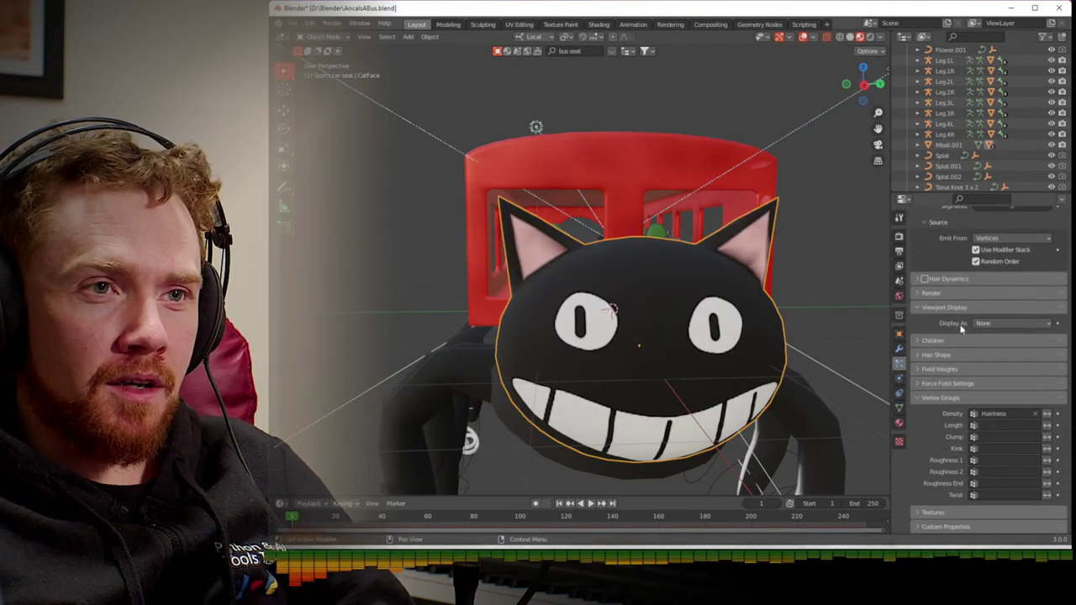
left_click(985, 323)
left_click(987, 350)
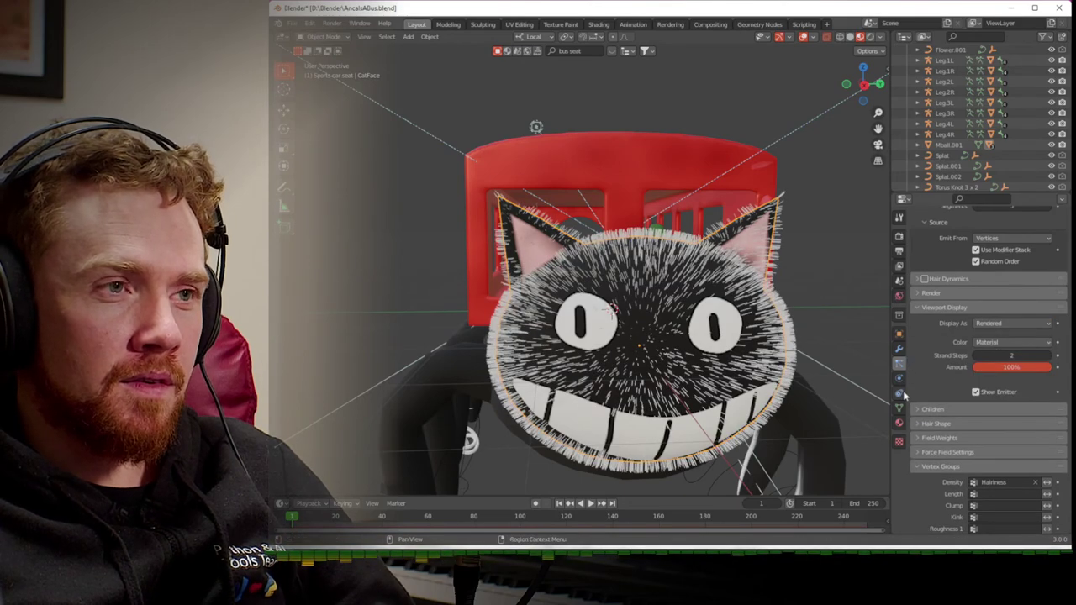
middle_click_drag(807, 362, 743, 353)
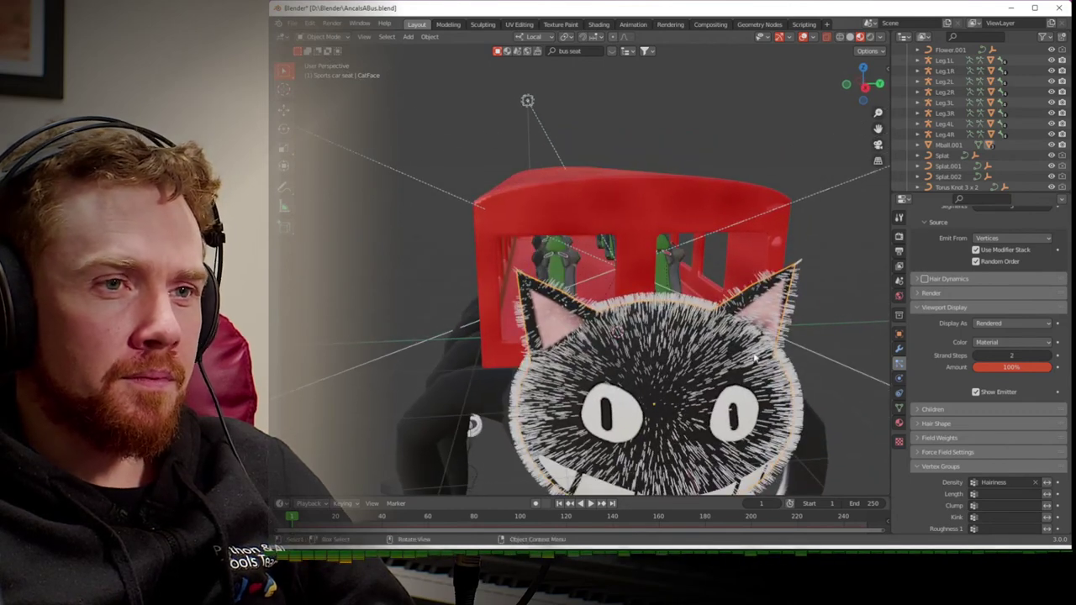
- In hair Shape, keep root diameter at 1 m and edit the diameter scale, typing 07
left_click(915, 424)
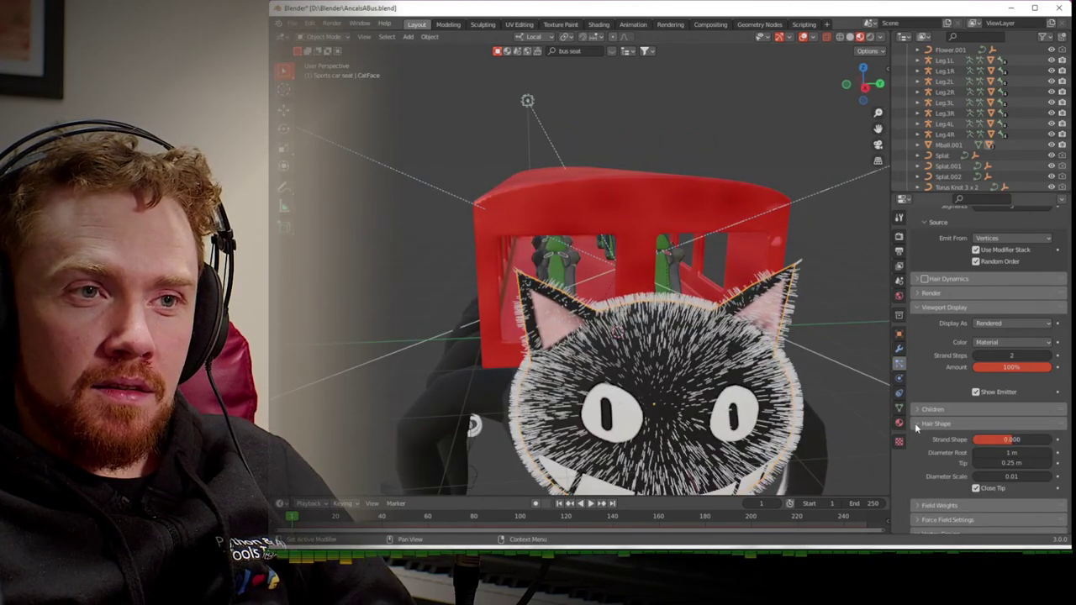
left_click(993, 454)
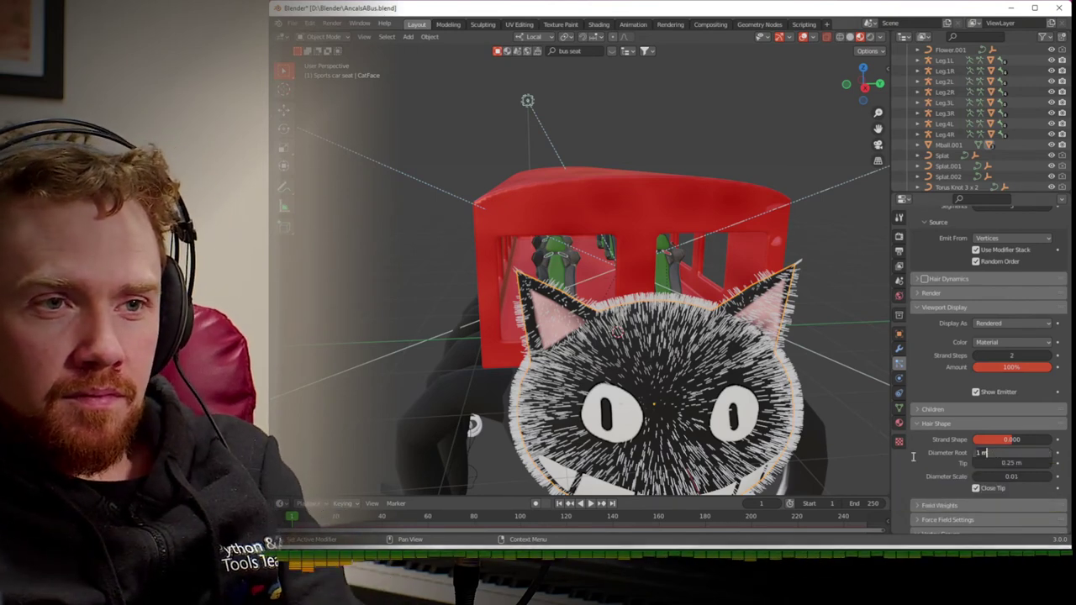
key("Return")
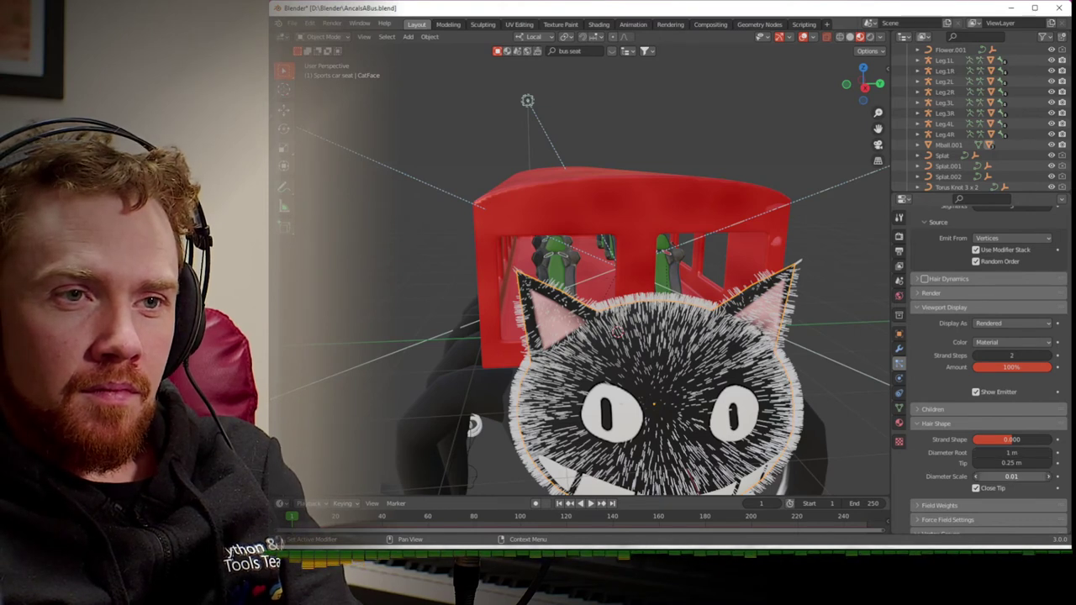
left_click(1012, 477)
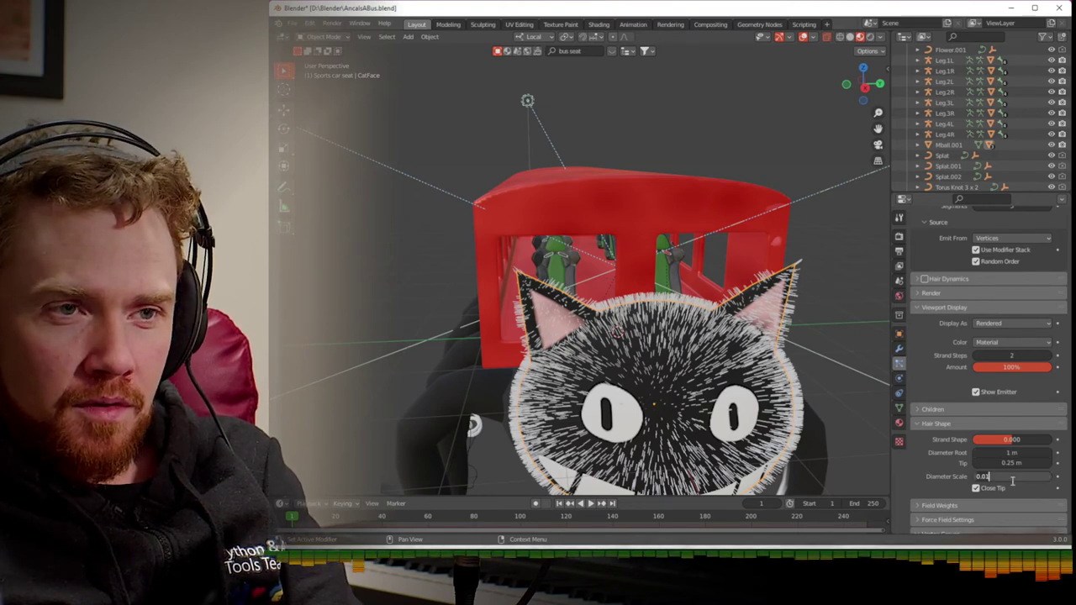
key("BackSpace")
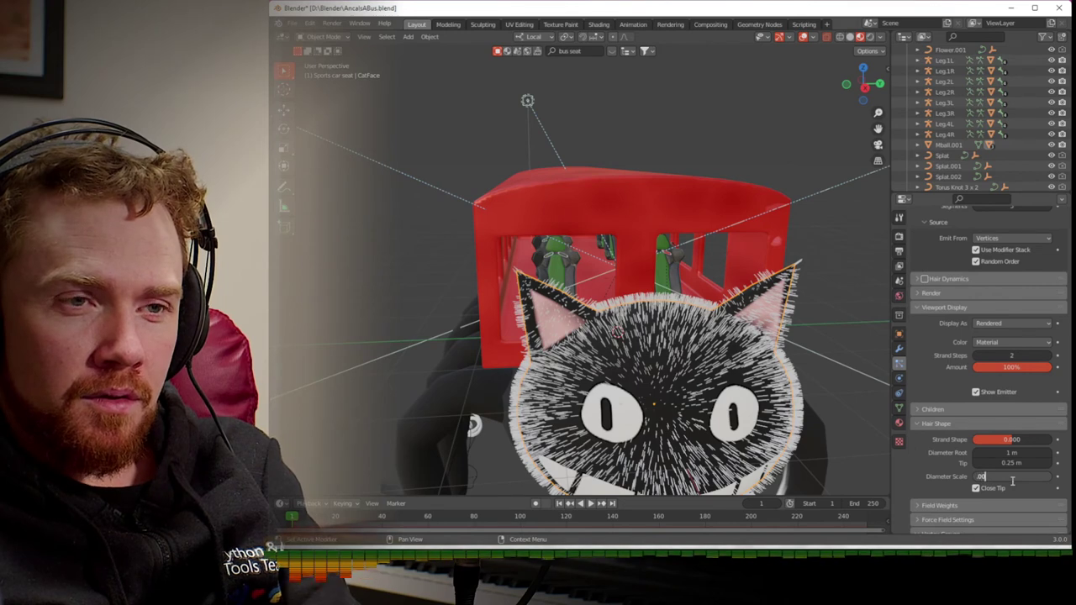
type("07")
key("Return")
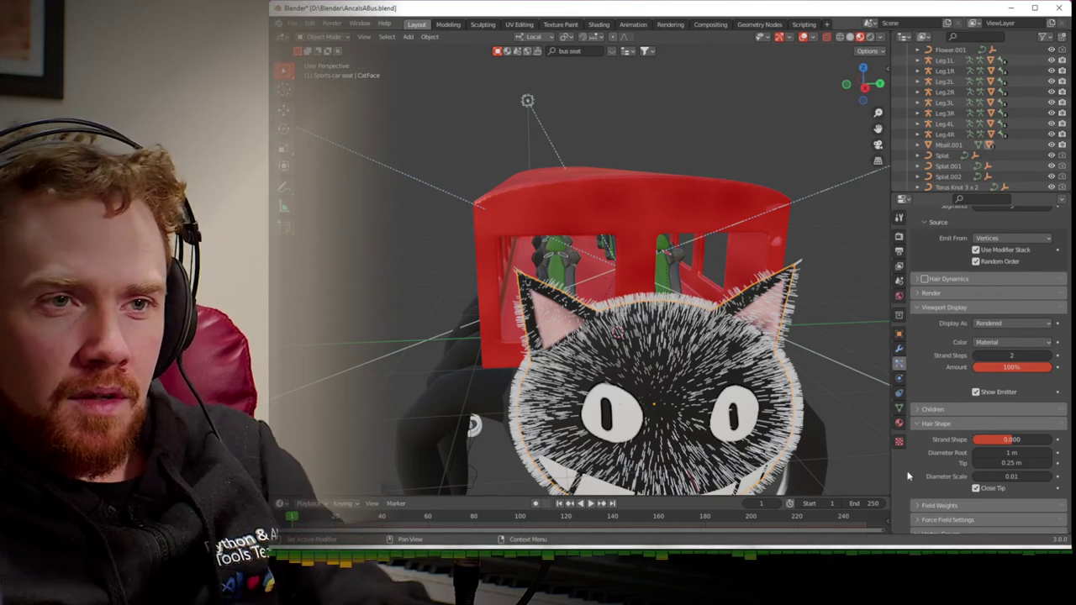
- Check the hair Children and viewport colour options, then show CatFace's Material Properties
left_click(952, 410)
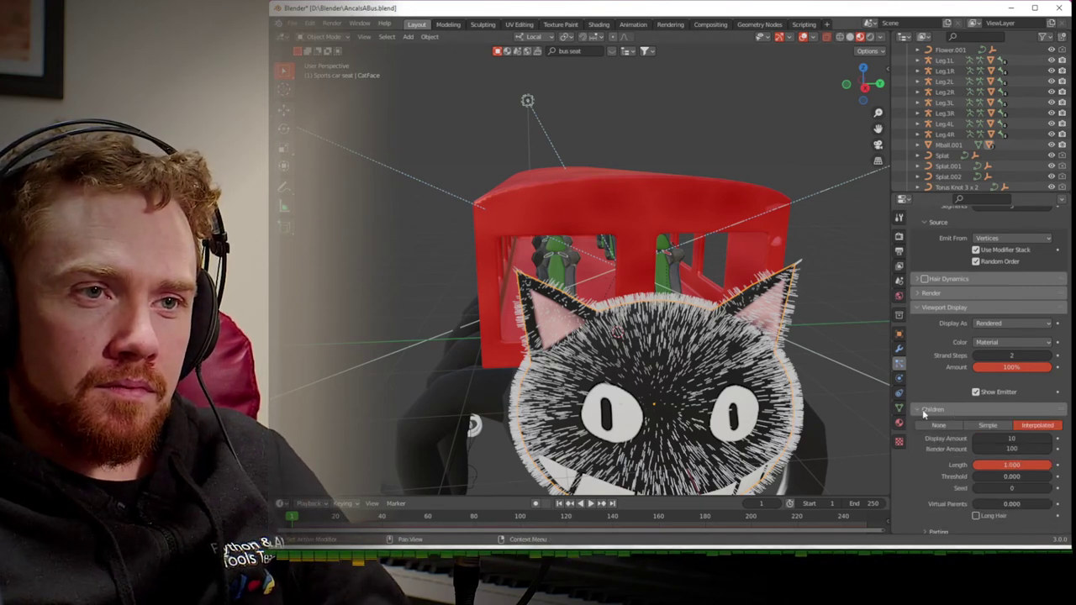
left_click(923, 411)
middle_click_drag(772, 401, 782, 396)
scroll(948, 383, "up", 1)
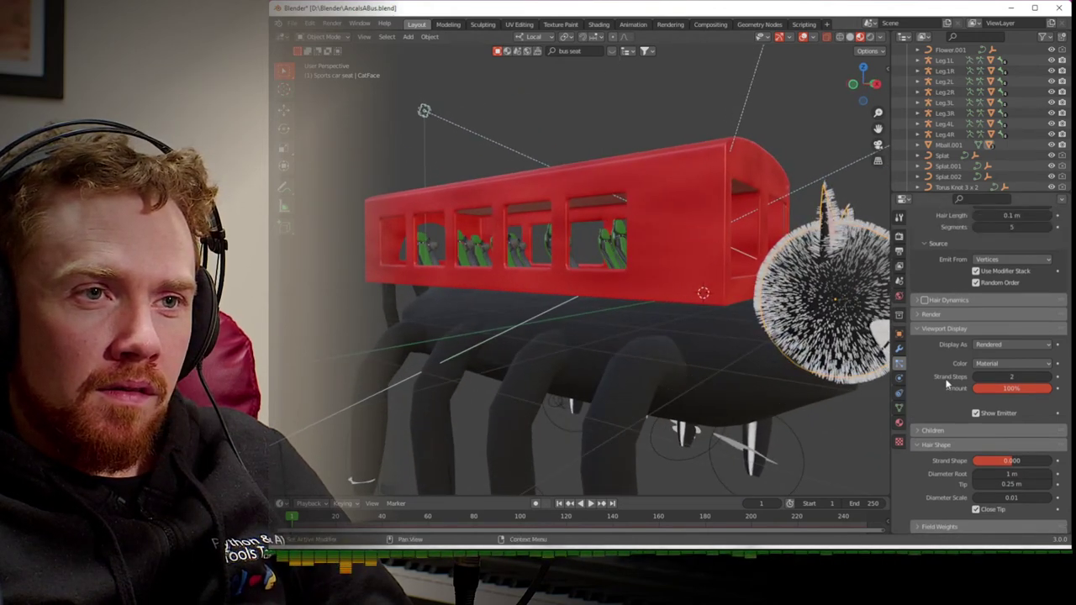
left_click(992, 363)
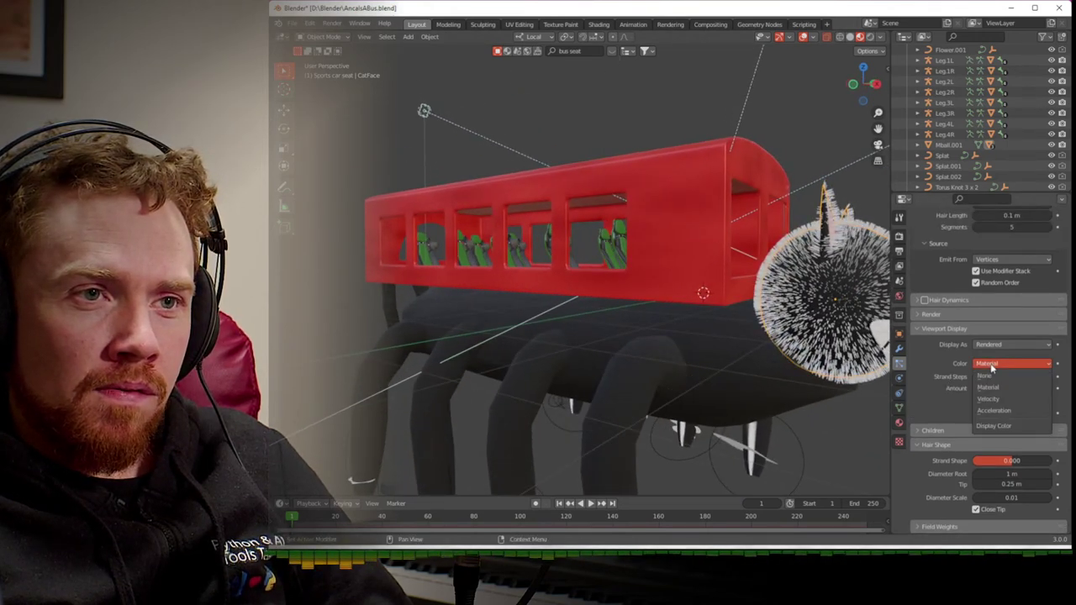
middle_click_drag(849, 375, 747, 395)
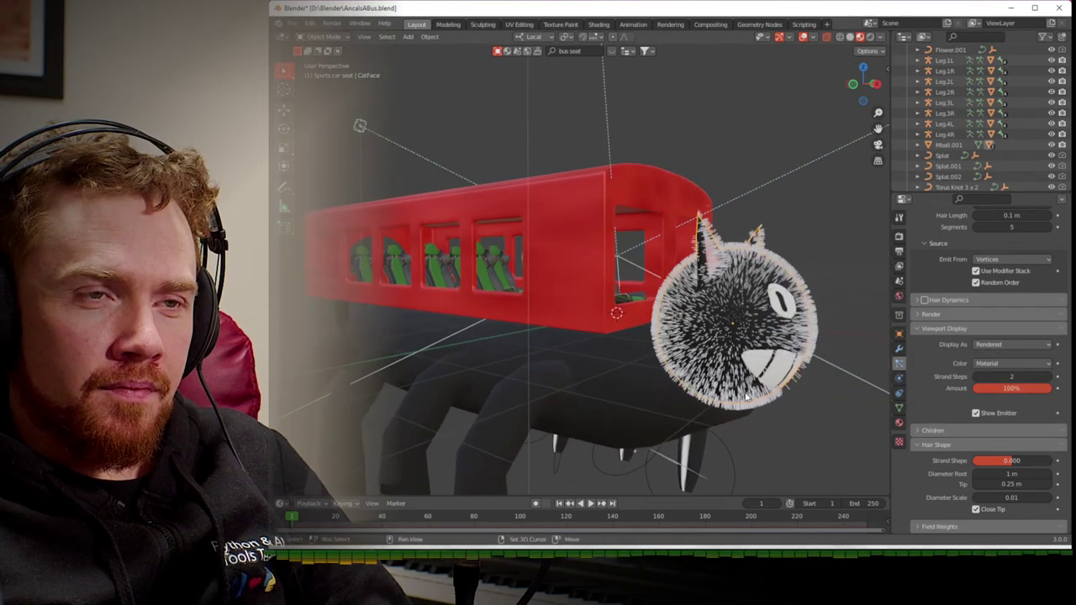
left_click(898, 423)
scroll(930, 308, "up", 4)
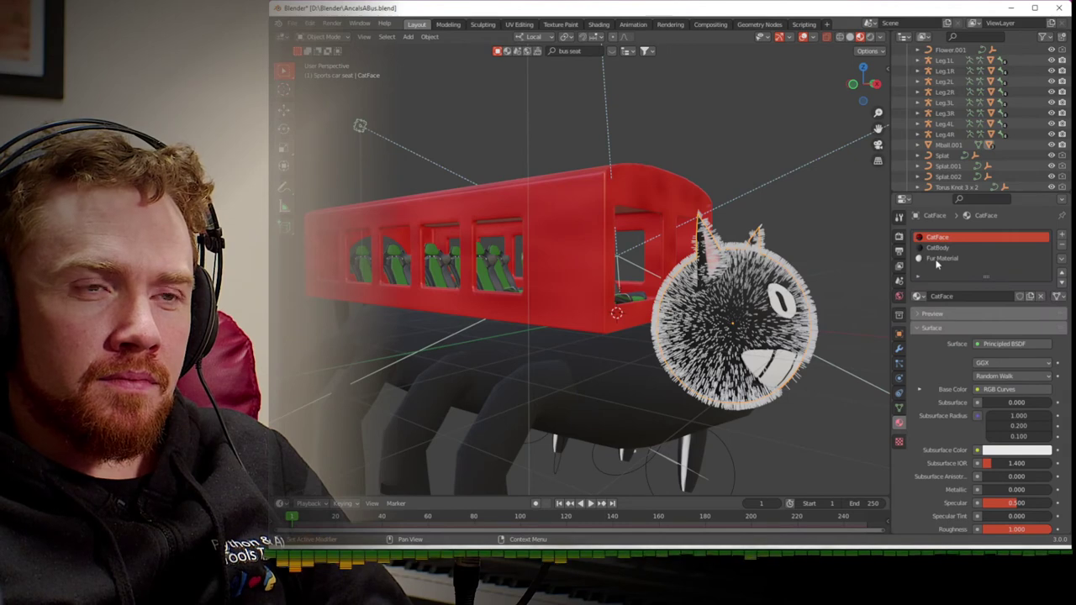
- Select the Fur Material and preview the cat in the Shading workspace with rendered shading
left_click(937, 260)
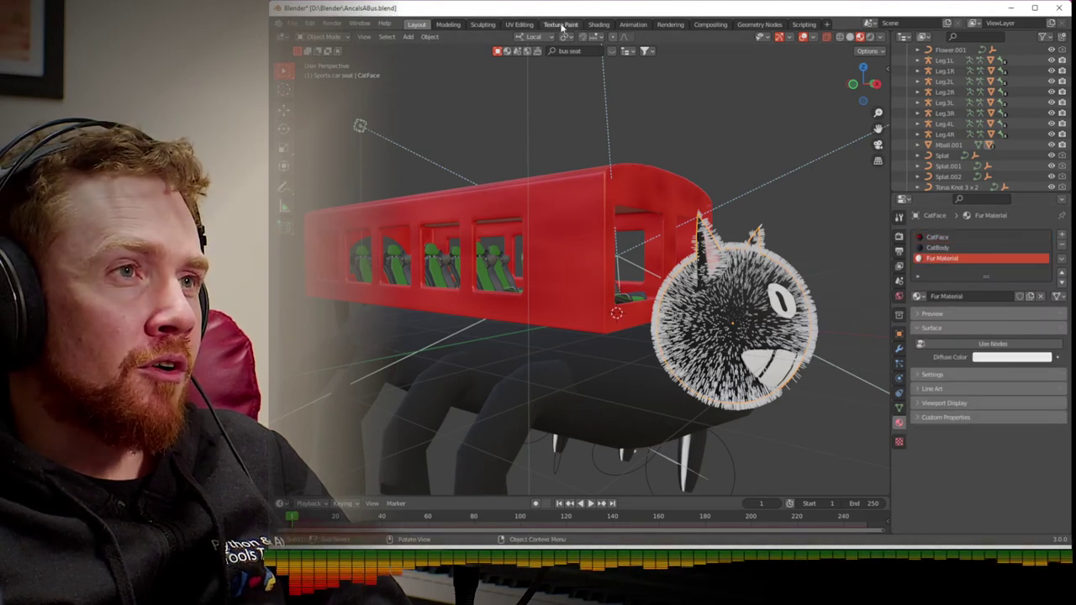
left_click(592, 25)
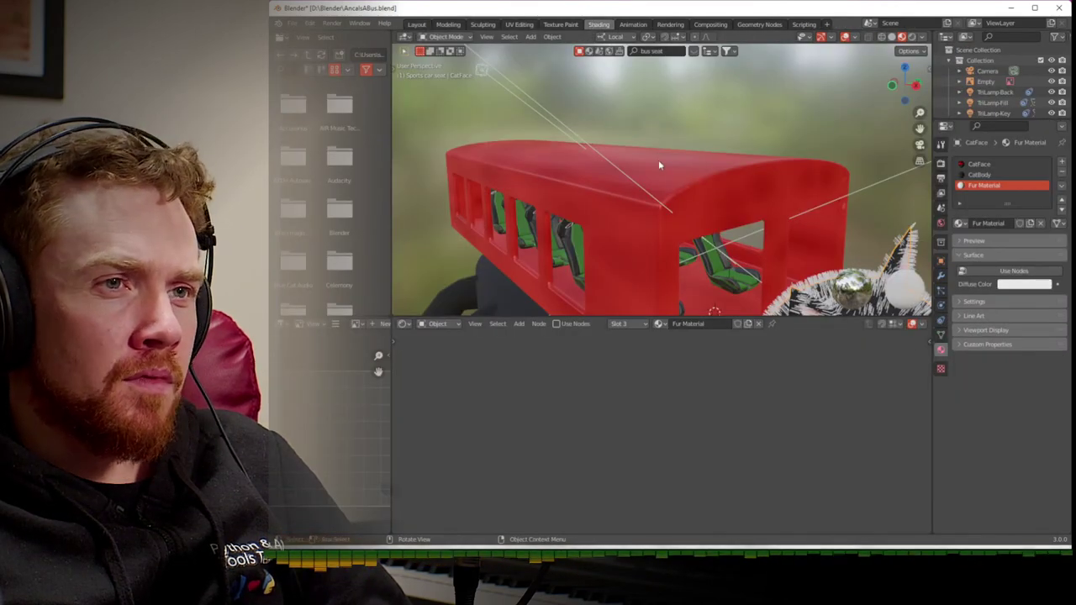
key("KP_Decimal")
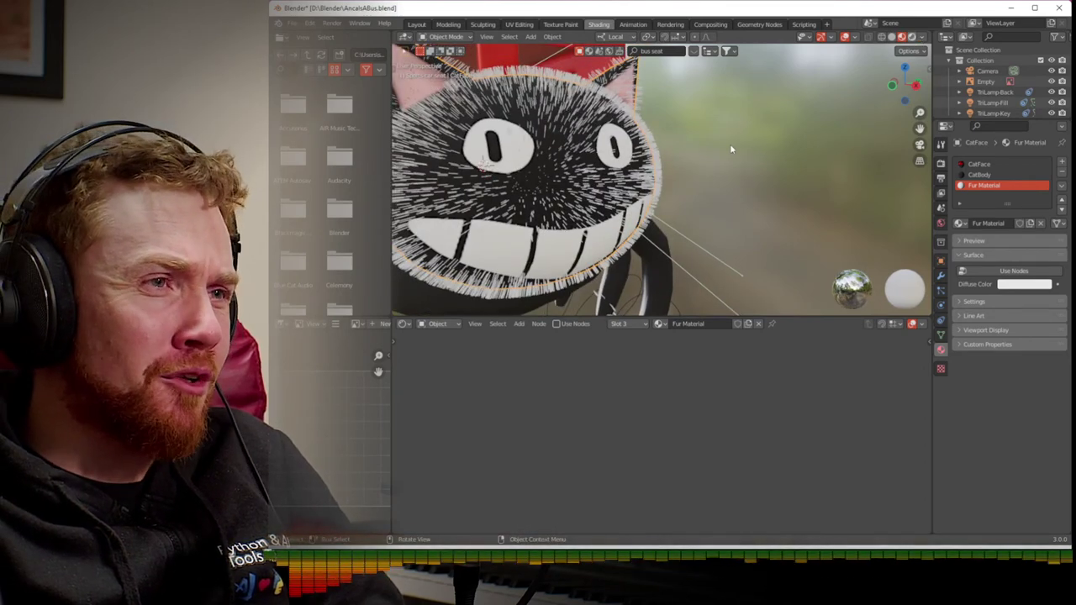
left_click(912, 37)
middle_click_drag(723, 168, 613, 214)
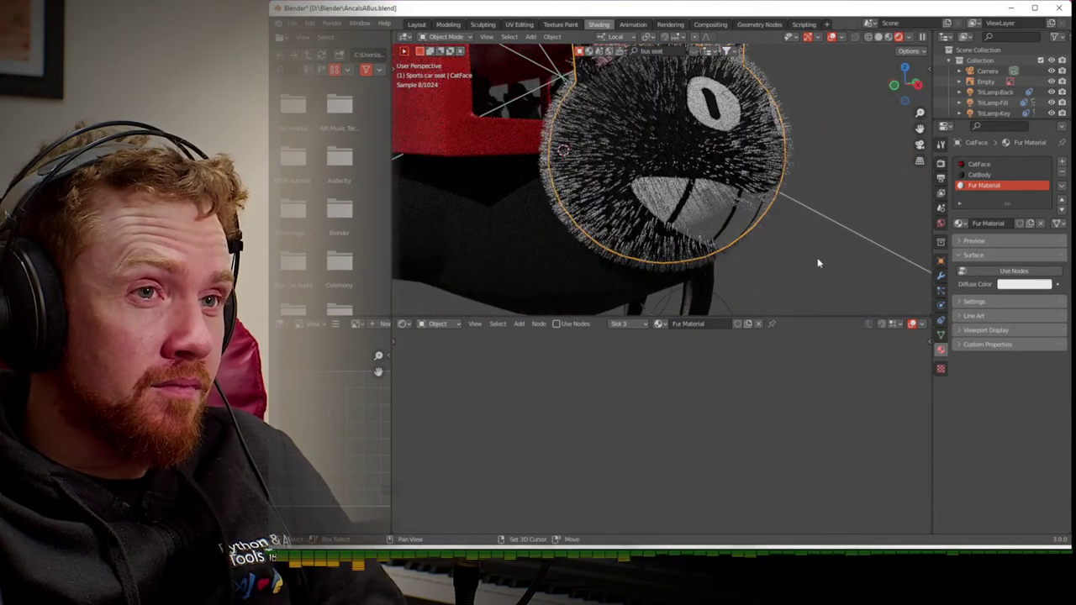
- Enable Use Nodes on the Fur Material and drag its Base Color almost to black
left_click(972, 303)
left_click(969, 302)
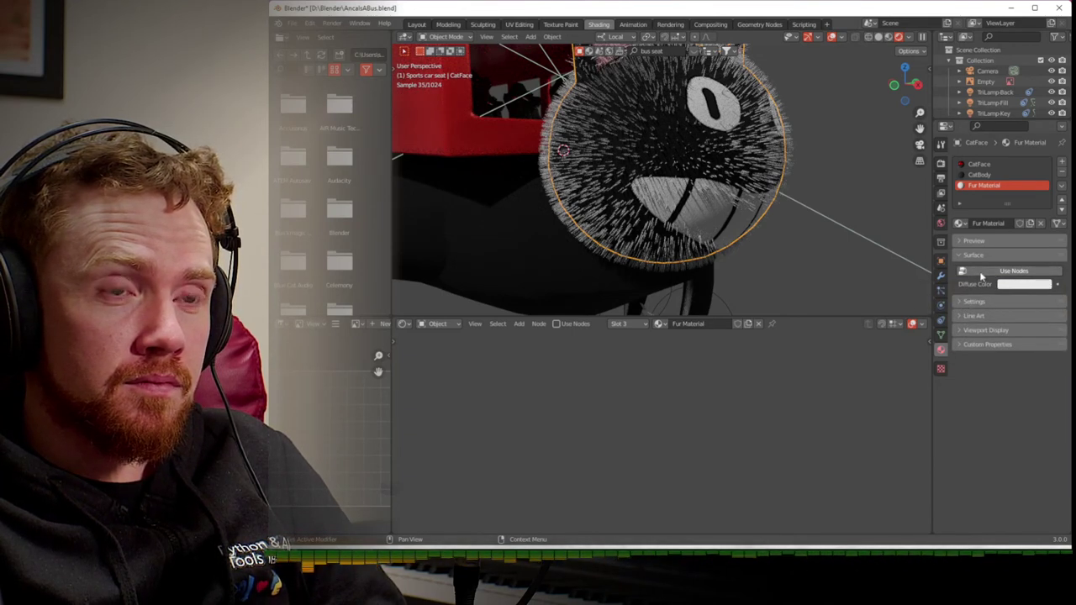
left_click(1014, 286)
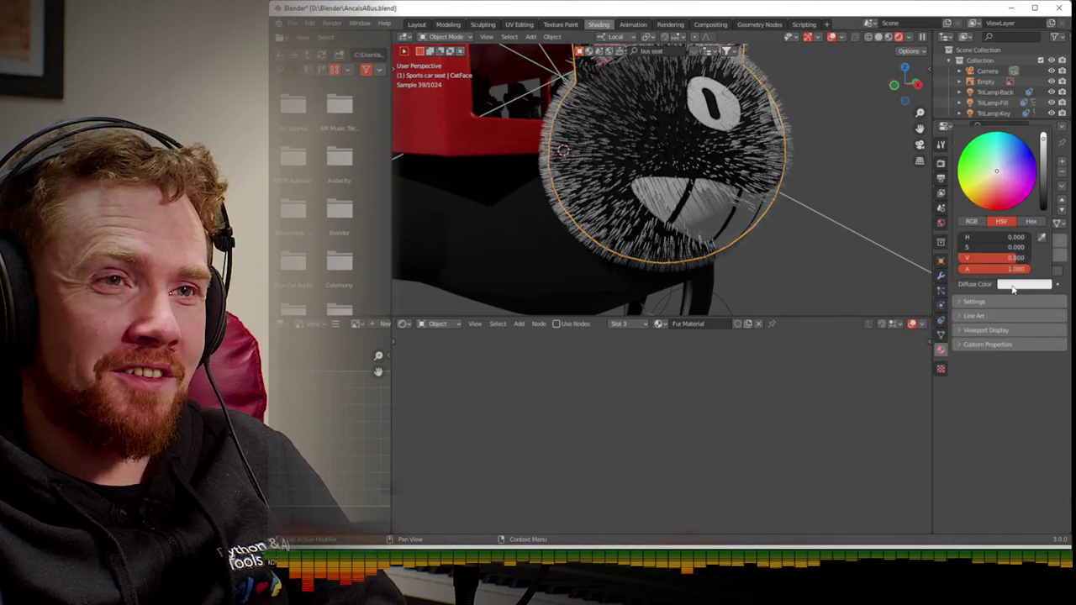
left_click_drag(1043, 200, 1043, 206)
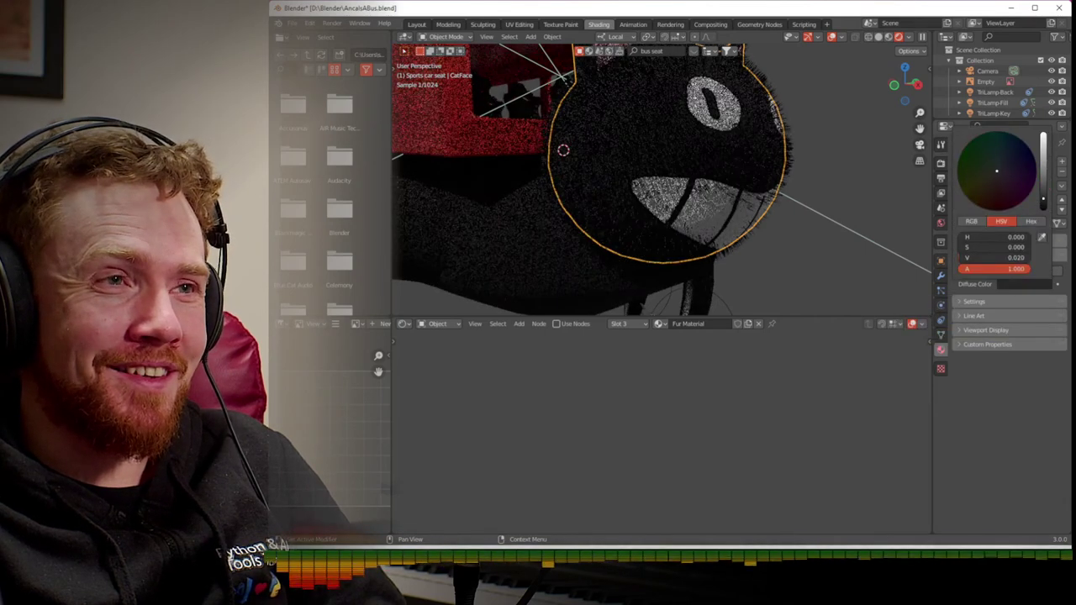
left_click(1011, 271)
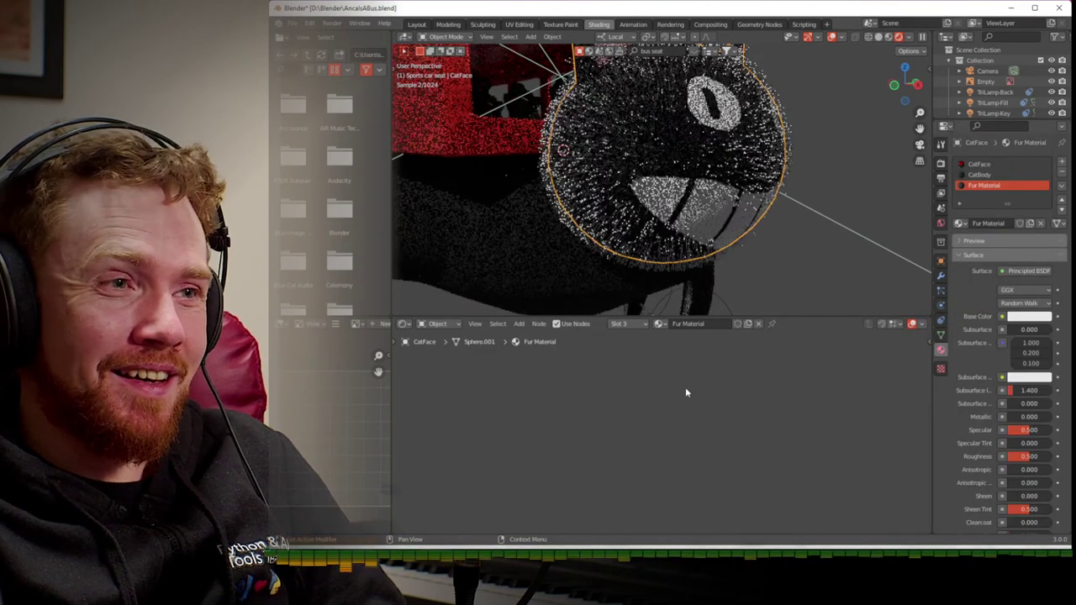
left_click(1025, 317)
left_click_drag(1043, 220, 1044, 234)
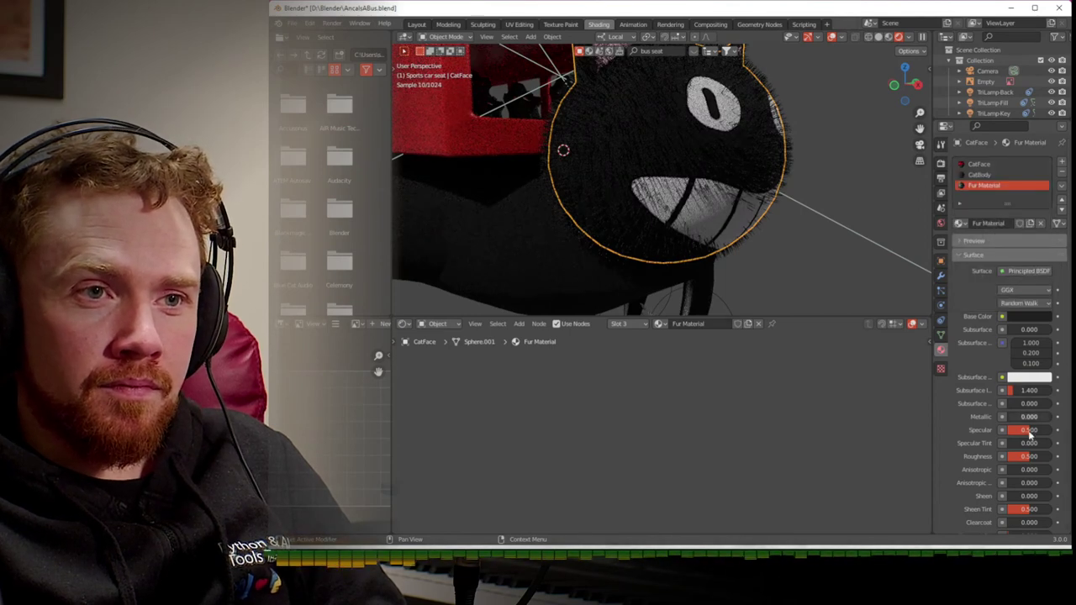
- Set the fur's Specular to 0.947 and Roughness to 0
left_click_drag(1029, 429, 1060, 429)
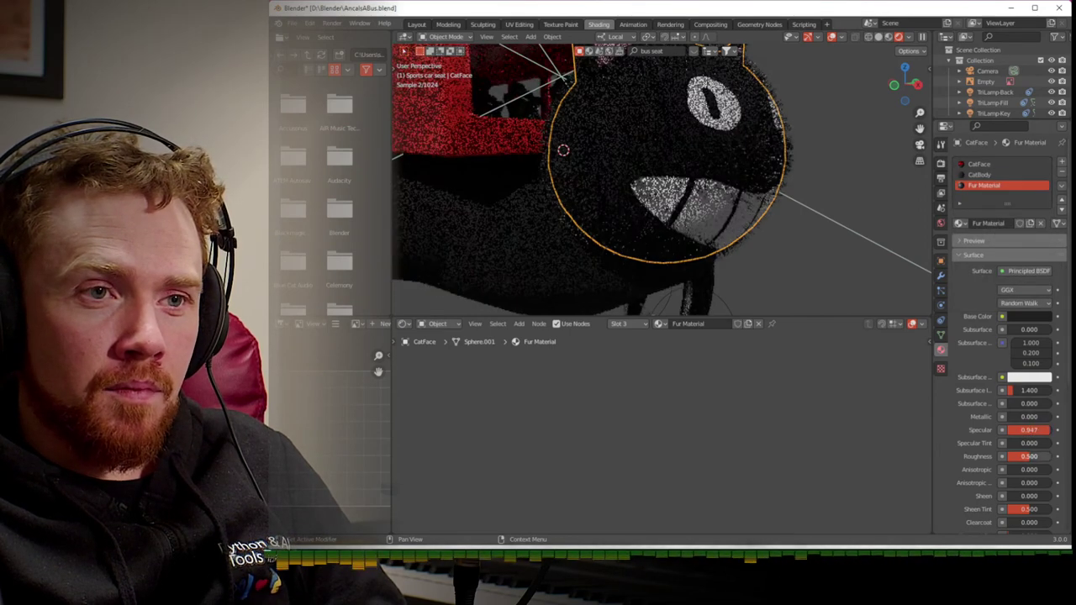
key("BackSpace")
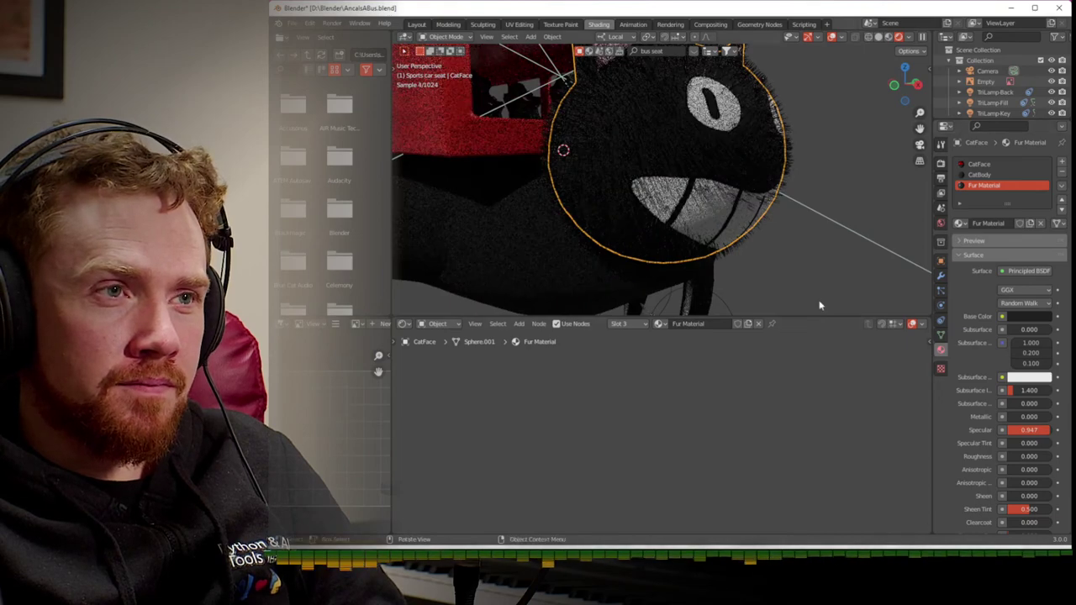
scroll(774, 258, "up", 2)
scroll(761, 251, "down", 2)
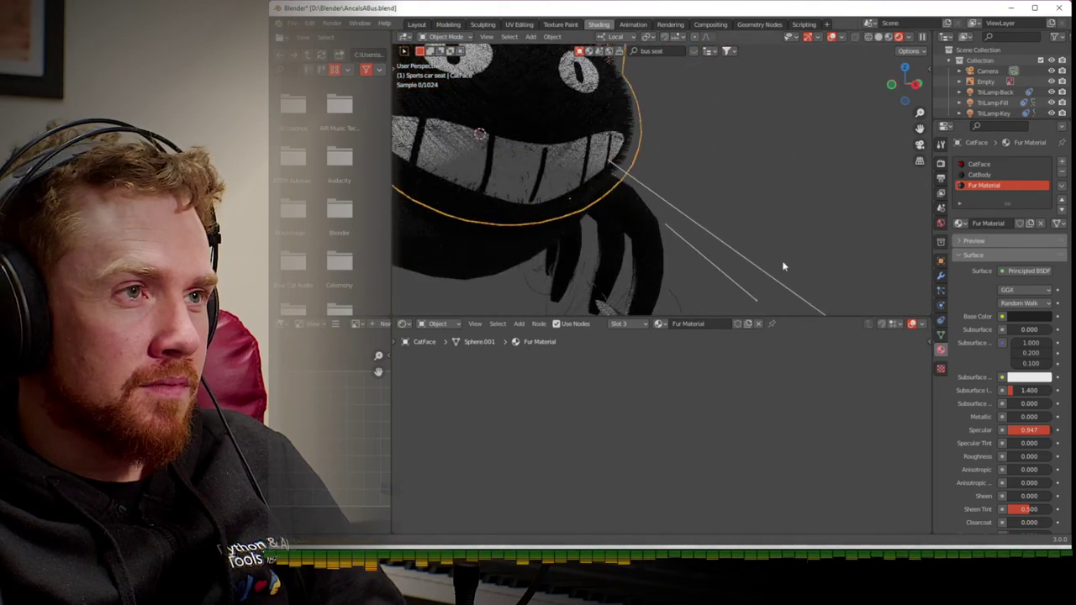
scroll(783, 264, "down", 2)
scroll(743, 247, "up", 4)
scroll(744, 249, "up", 2)
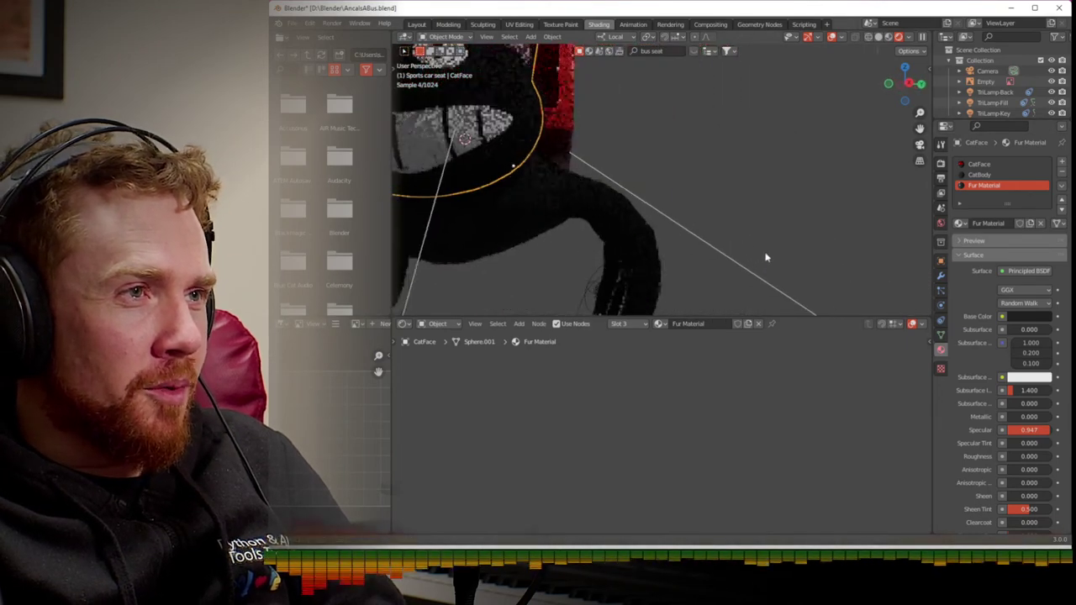
scroll(765, 257, "down", 3)
- Save AncalsABus.blend with Ctrl+S
middle_click_drag(783, 267, 716, 210)
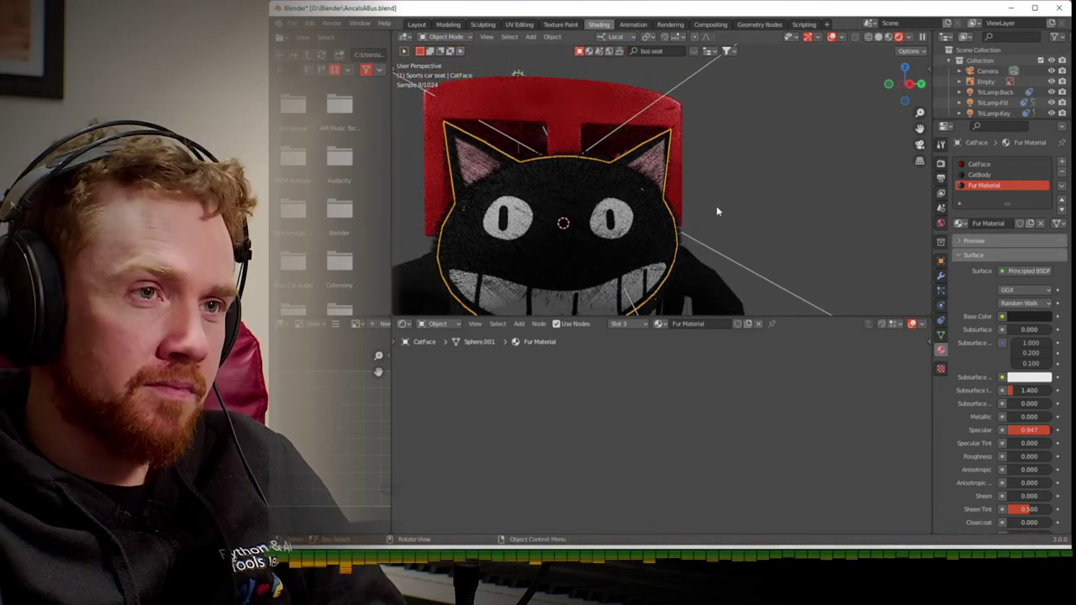
key("ctrl+s")
left_click(941, 179)
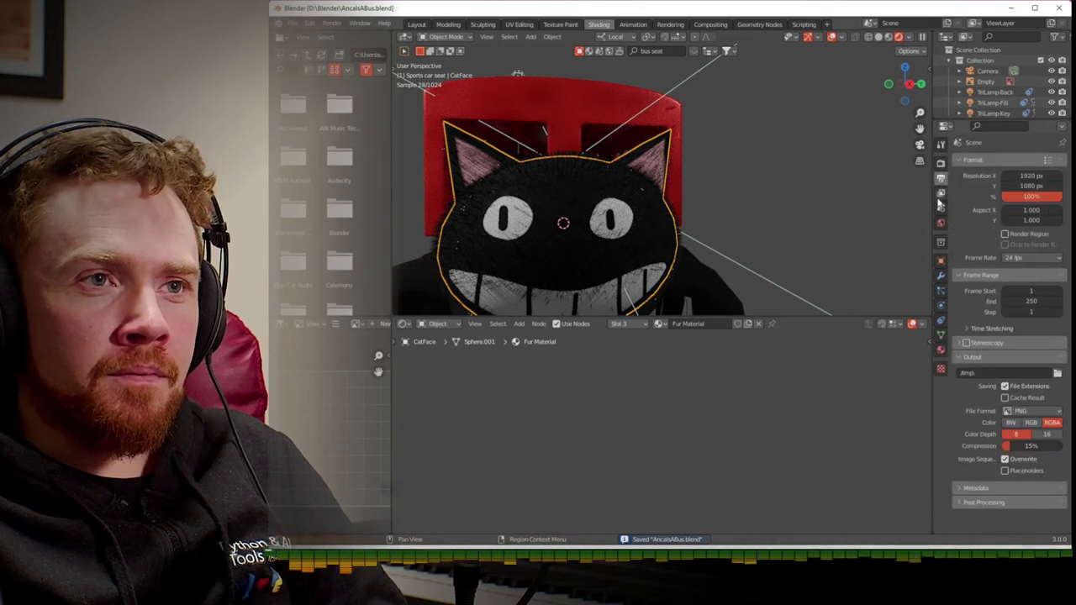
- Apply the Preview sampling preset in Render Properties
left_click(941, 193)
left_click(941, 164)
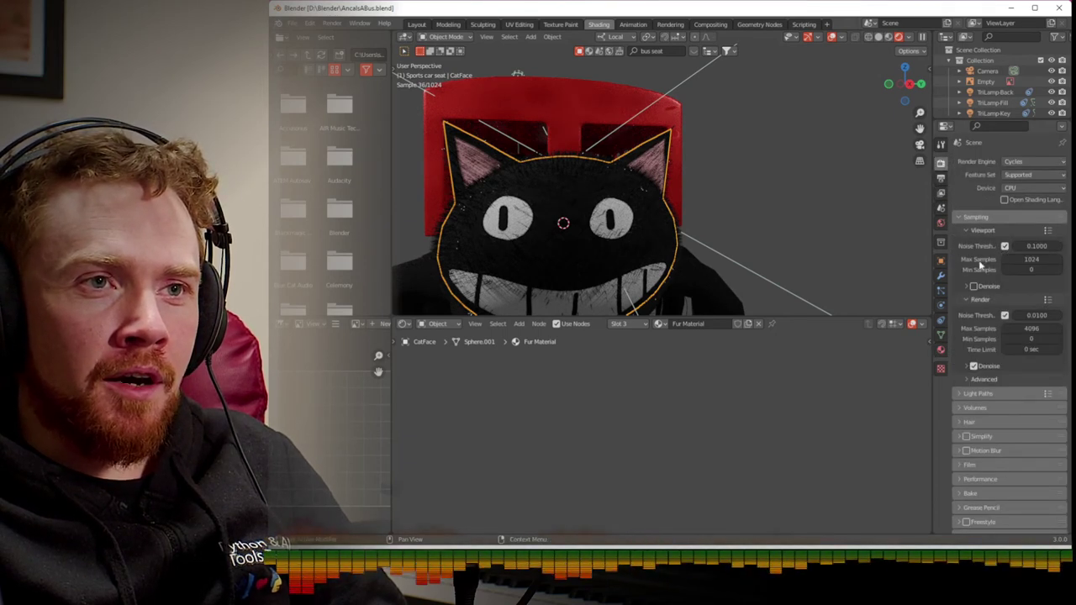
left_click(1047, 300)
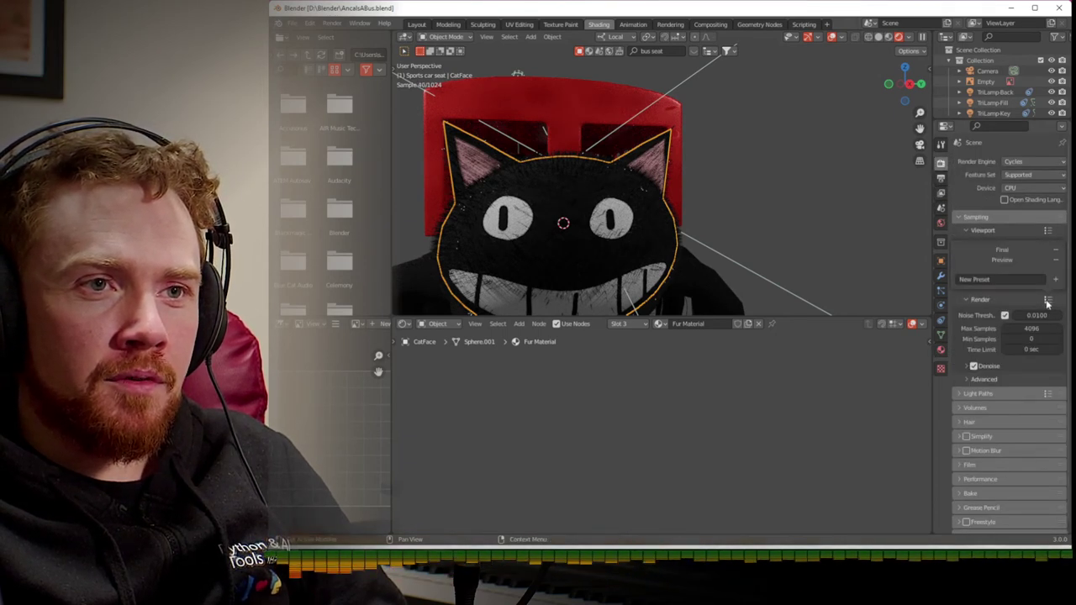
left_click(1013, 262)
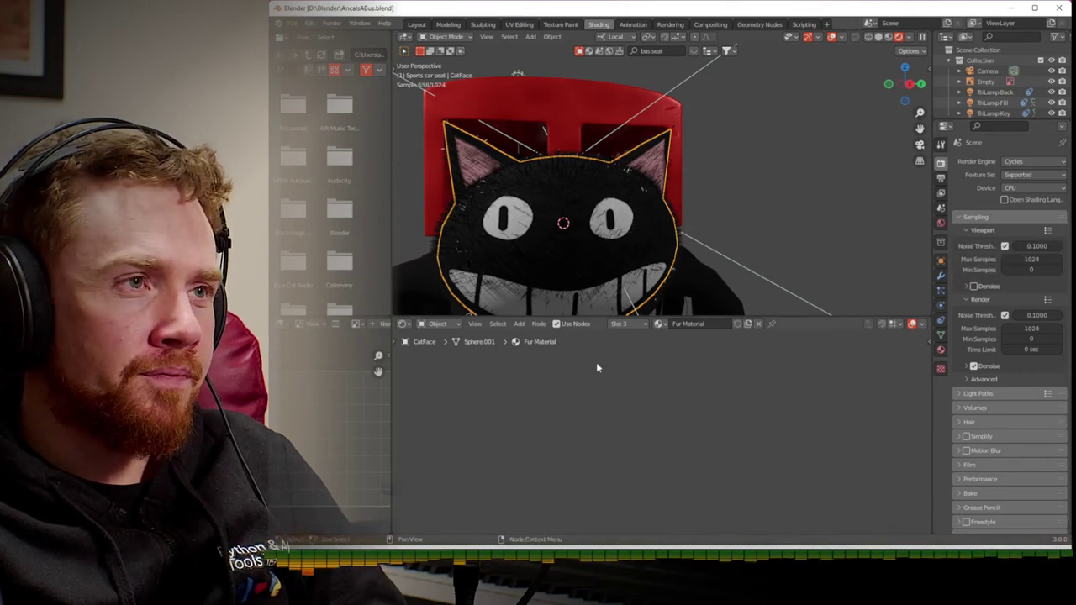
- Render a test image with F12, then close it and return to Layout
key("F12")
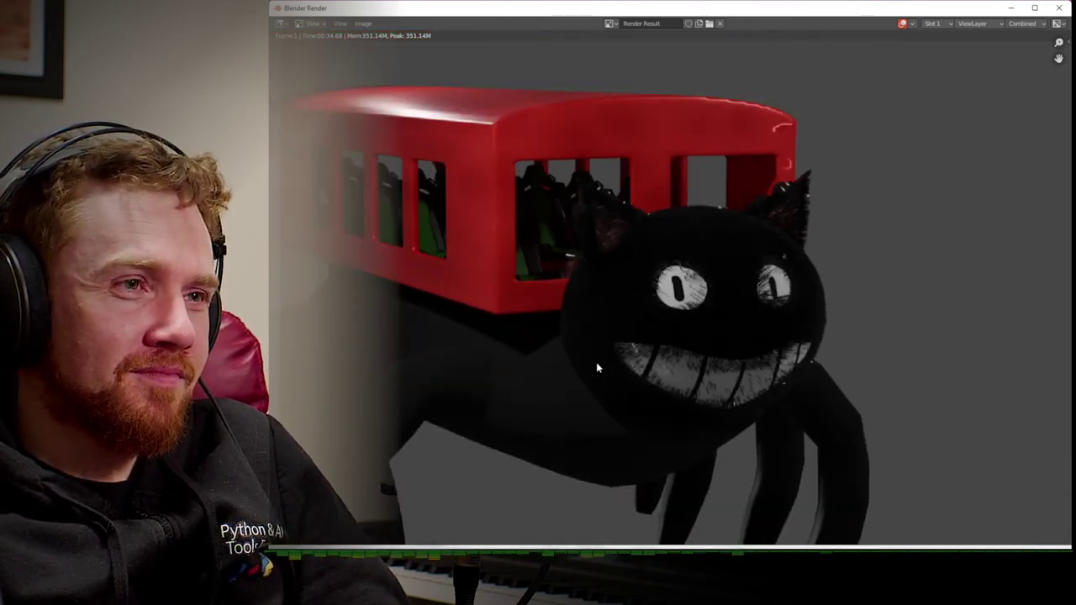
key("Escape")
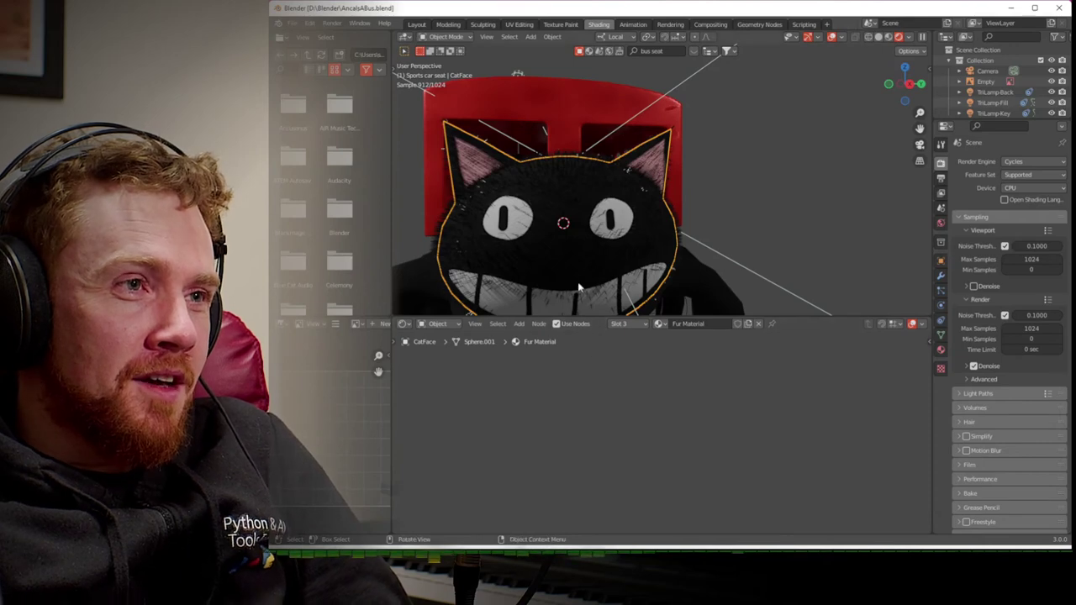
left_click(416, 24)
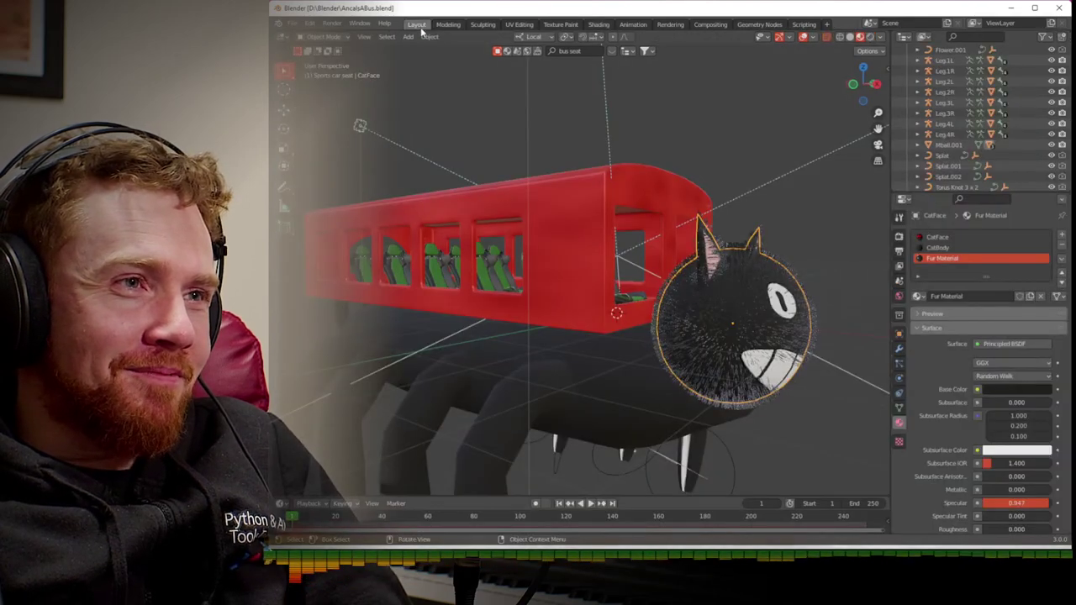
- Put CatFace into Weight Paint mode with the paint weight set to 0
middle_click_drag(632, 267, 580, 240)
scroll(578, 298, "up", 5)
scroll(589, 290, "down", 3)
scroll(605, 283, "up", 3)
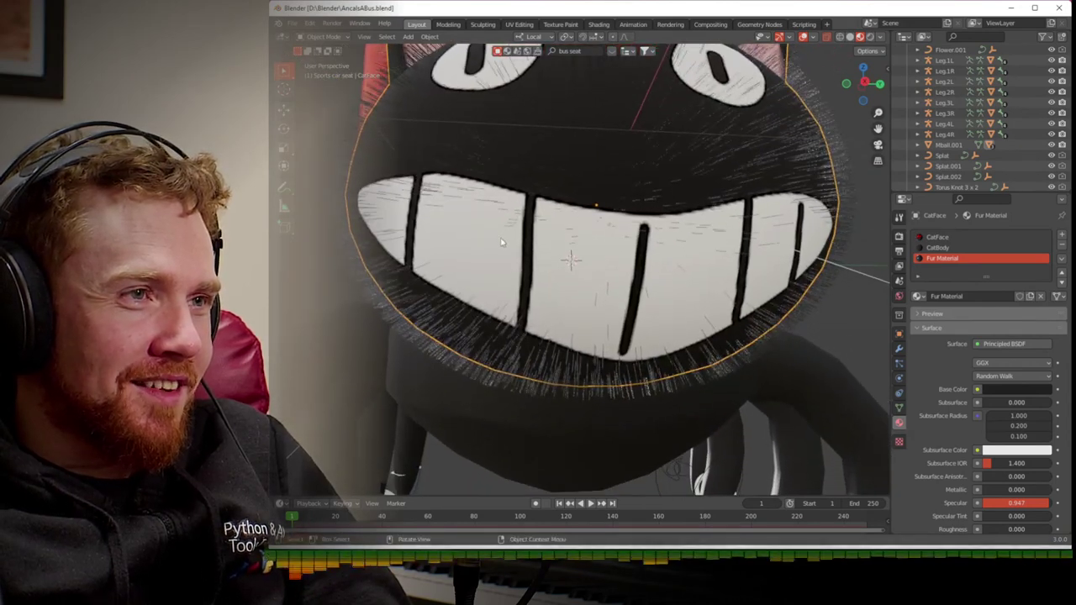
key("ctrl+Tab")
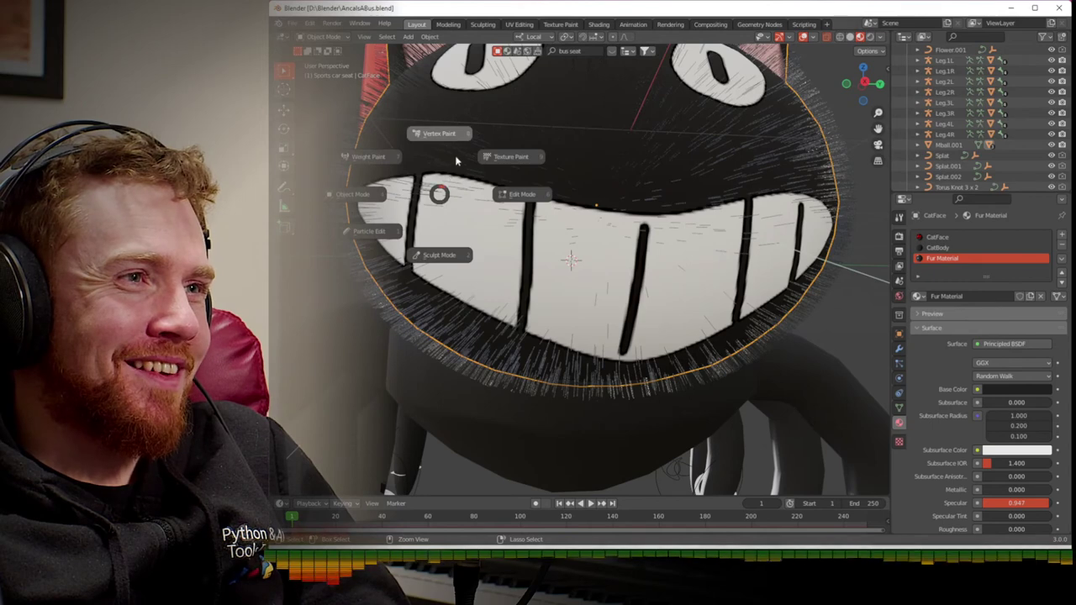
left_click(368, 157)
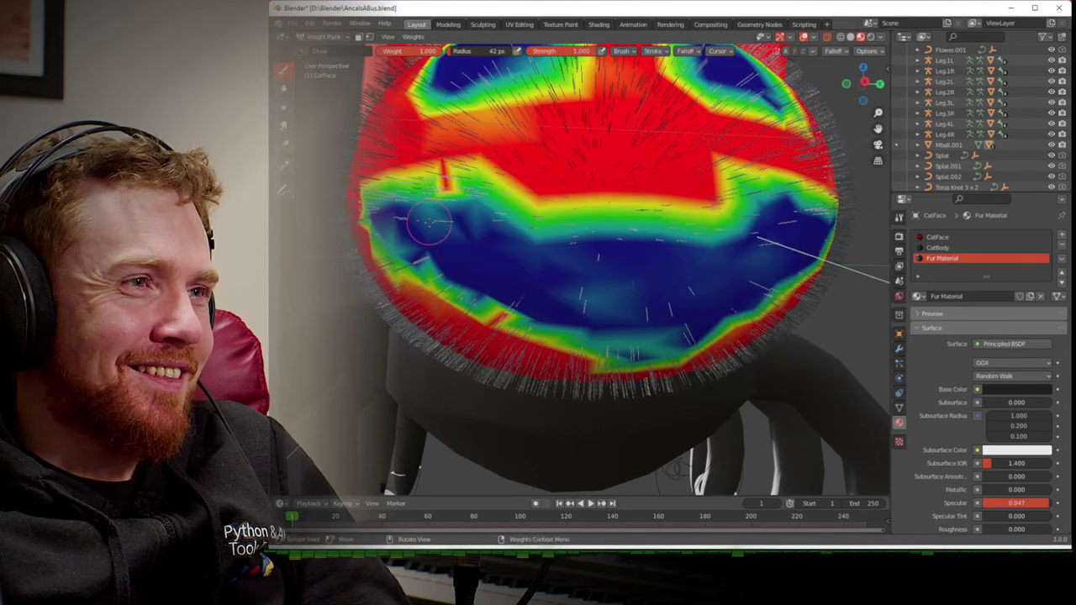
left_click_drag(433, 51, 380, 50)
- Paint zero weight over the face's left side, lower mouth band and both ears
mouse_move(404, 181)
left_mouse_down()
mouse_move(416, 236)
mouse_move(451, 233)
mouse_move(423, 208)
mouse_move(458, 202)
mouse_move(403, 208)
mouse_move(555, 229)
left_mouse_up()
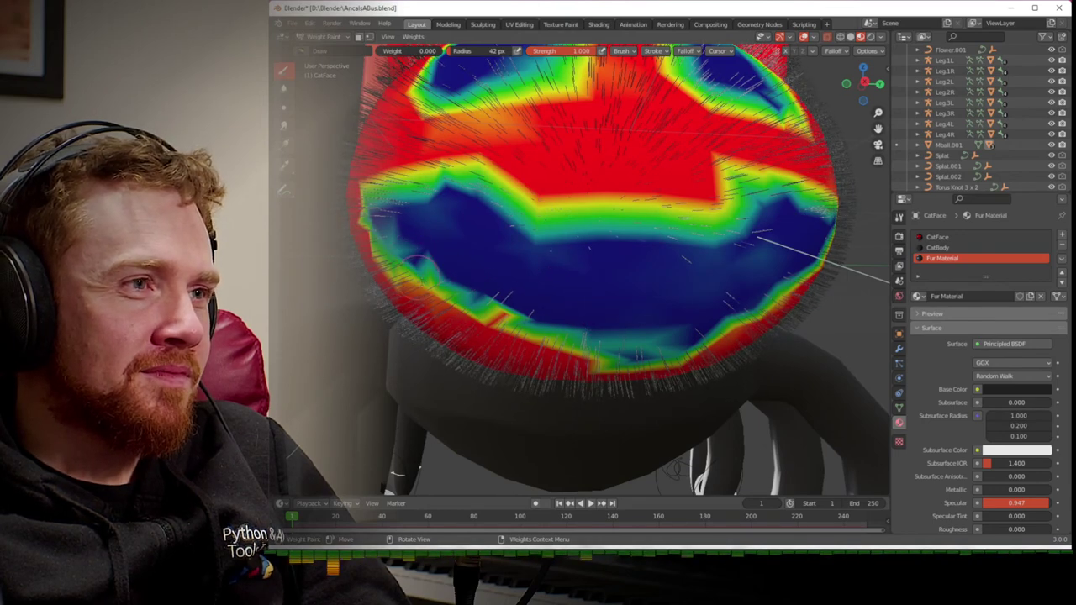
mouse_move(471, 294)
left_mouse_down()
mouse_move(635, 335)
mouse_move(579, 341)
mouse_move(676, 338)
mouse_move(736, 300)
mouse_move(779, 236)
mouse_move(681, 272)
mouse_move(768, 235)
mouse_move(695, 254)
mouse_move(737, 236)
left_mouse_up()
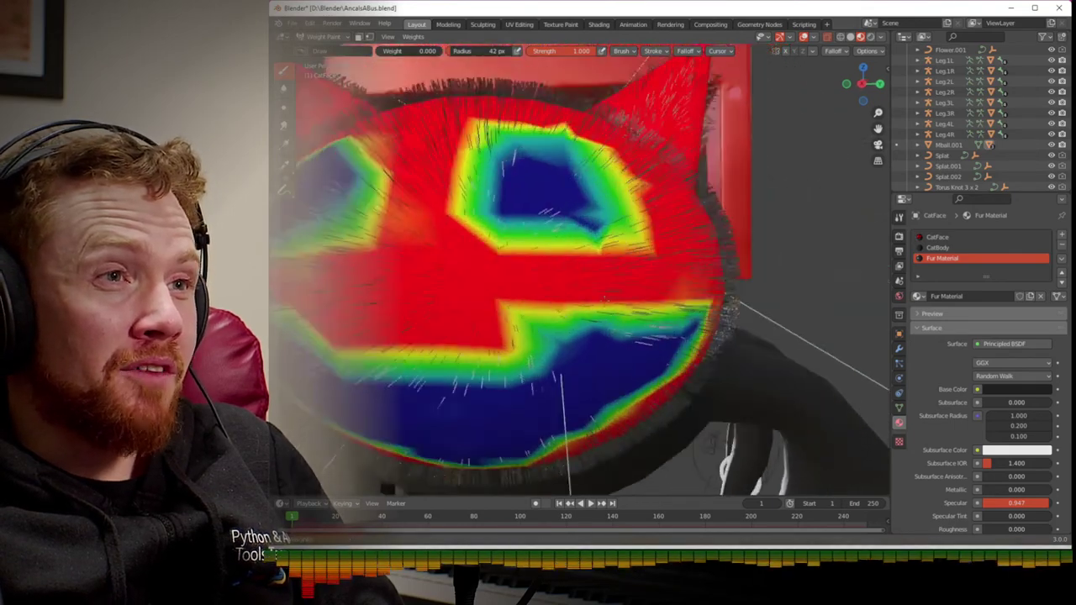
mouse_move(436, 198)
middle_mouse_down()
mouse_move(454, 193)
mouse_move(436, 198)
middle_mouse_up()
mouse_move(436, 199)
left_mouse_down()
mouse_move(458, 202)
mouse_move(446, 206)
mouse_move(404, 160)
mouse_move(463, 183)
mouse_move(437, 195)
mouse_move(424, 240)
mouse_move(435, 241)
mouse_move(450, 206)
mouse_move(423, 208)
mouse_move(434, 202)
left_mouse_up()
mouse_move(786, 202)
left_mouse_down()
mouse_move(808, 172)
mouse_move(794, 252)
mouse_move(770, 210)
mouse_move(744, 227)
mouse_move(802, 202)
mouse_move(807, 227)
mouse_move(790, 206)
left_mouse_up()
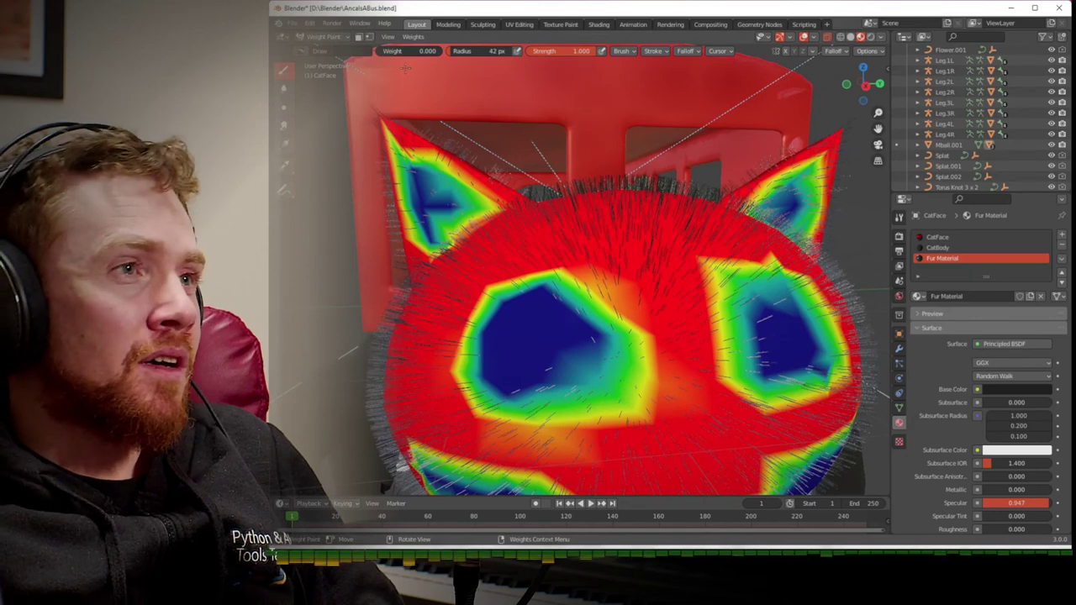
left_click(412, 37)
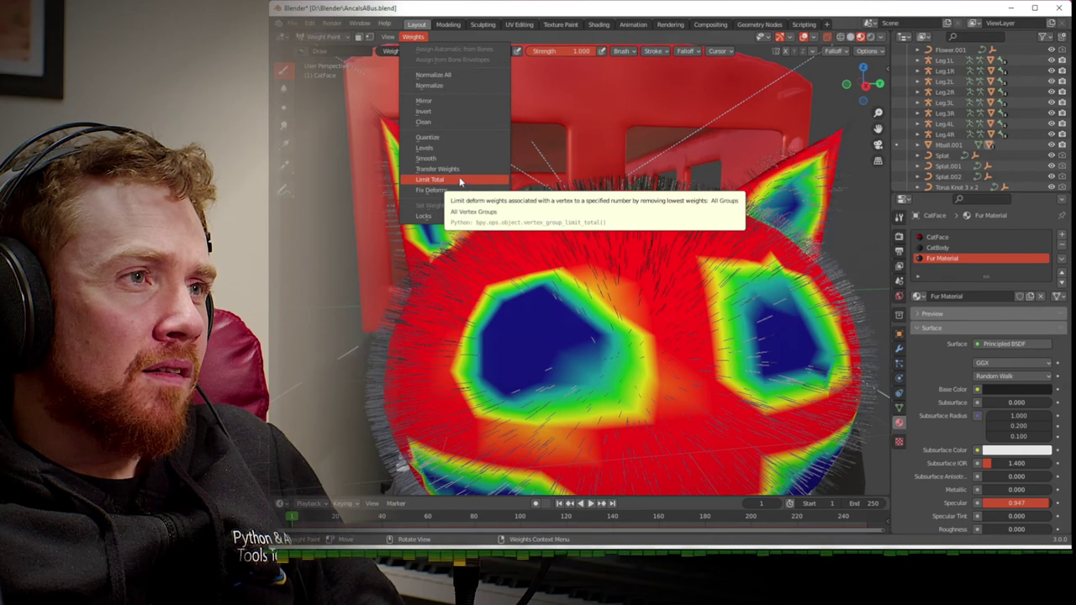
- Apply Weights > Levels to the face with gain 1.04 and the offset confirmed
left_click(451, 149)
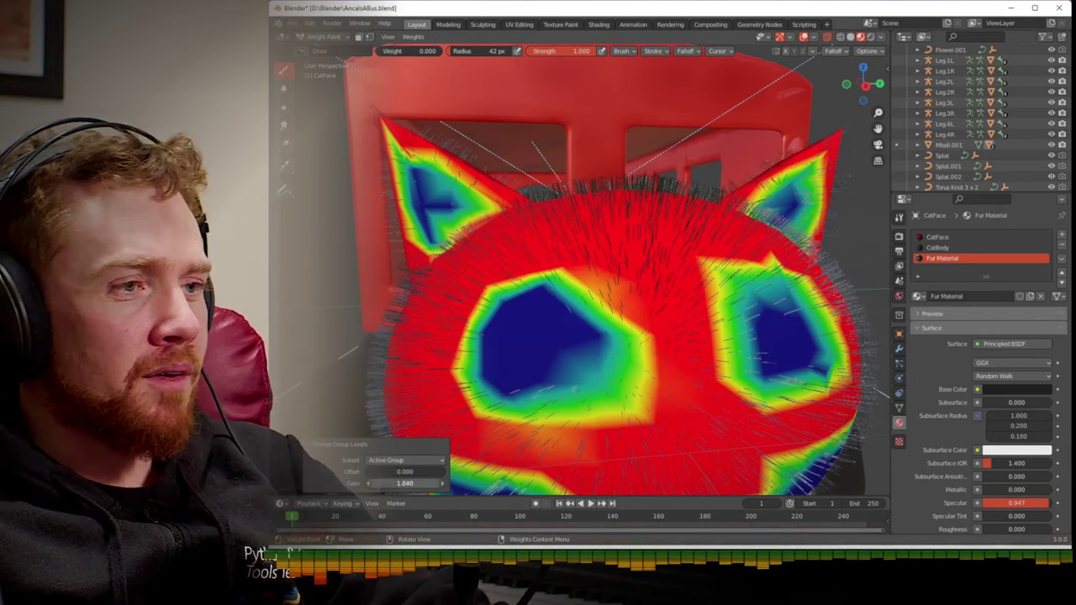
left_click(409, 485)
type("1.04")
key("Return")
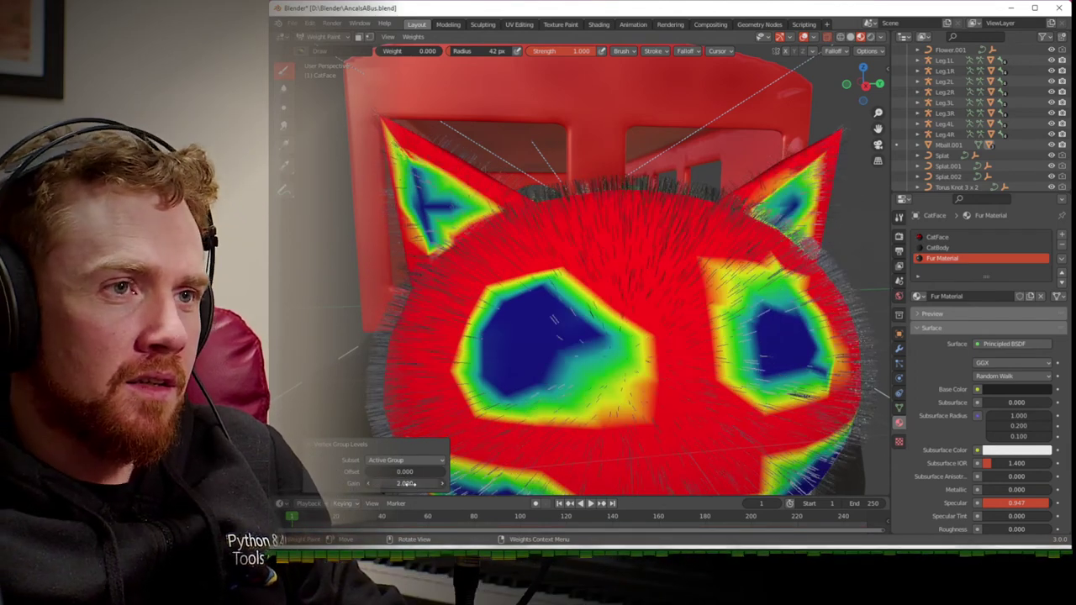
left_click(403, 472)
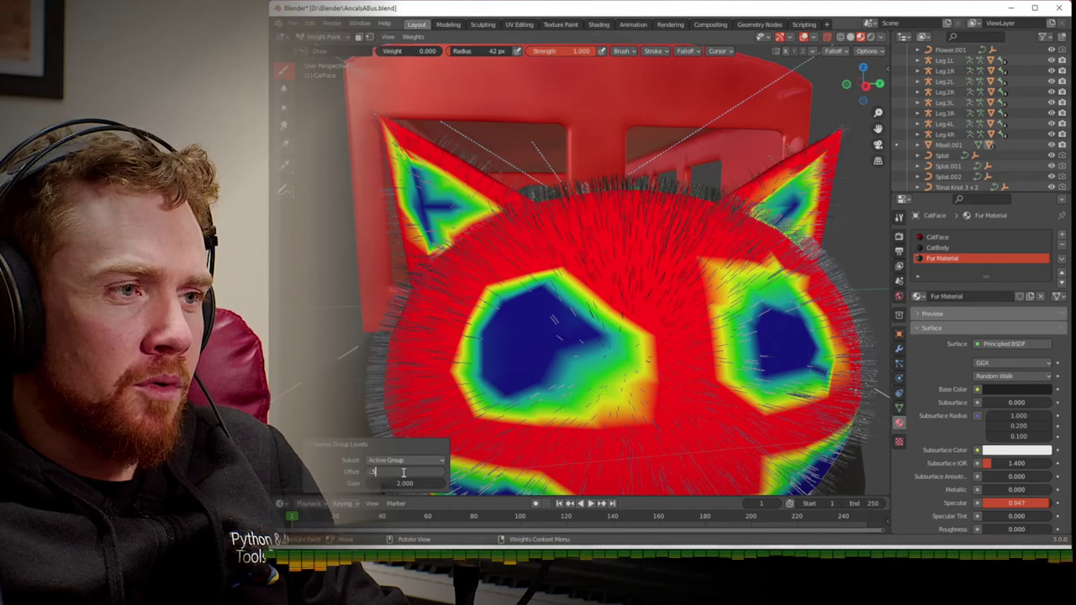
key("Return")
mouse_move(550, 422)
middle_mouse_down()
mouse_move(550, 348)
mouse_move(537, 417)
middle_mouse_up()
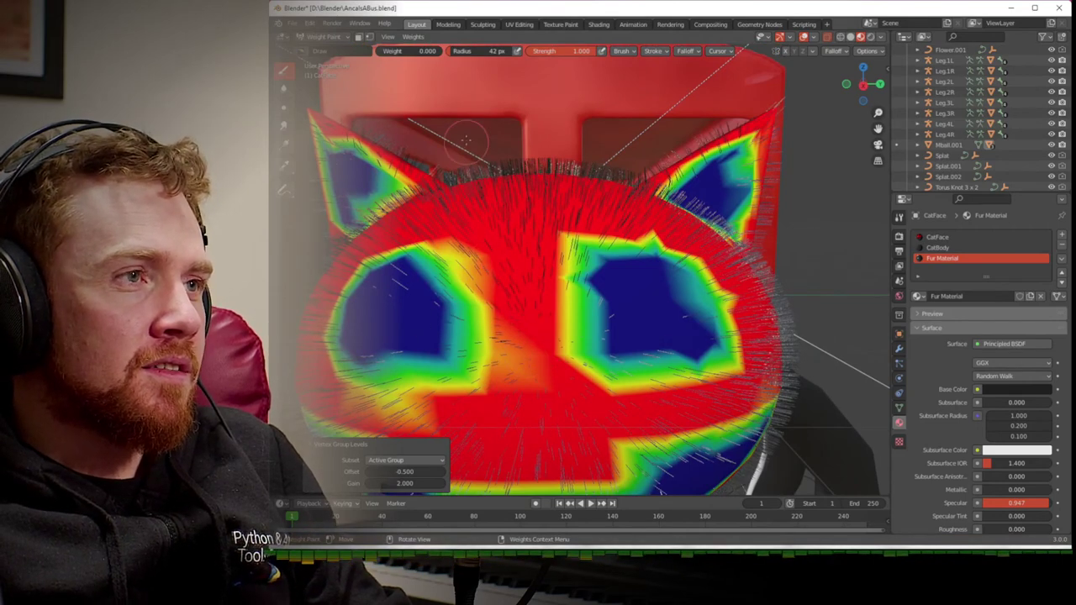
- Smooth the face weights with factor 0.9 and expand/contract -0.1
left_click(415, 38)
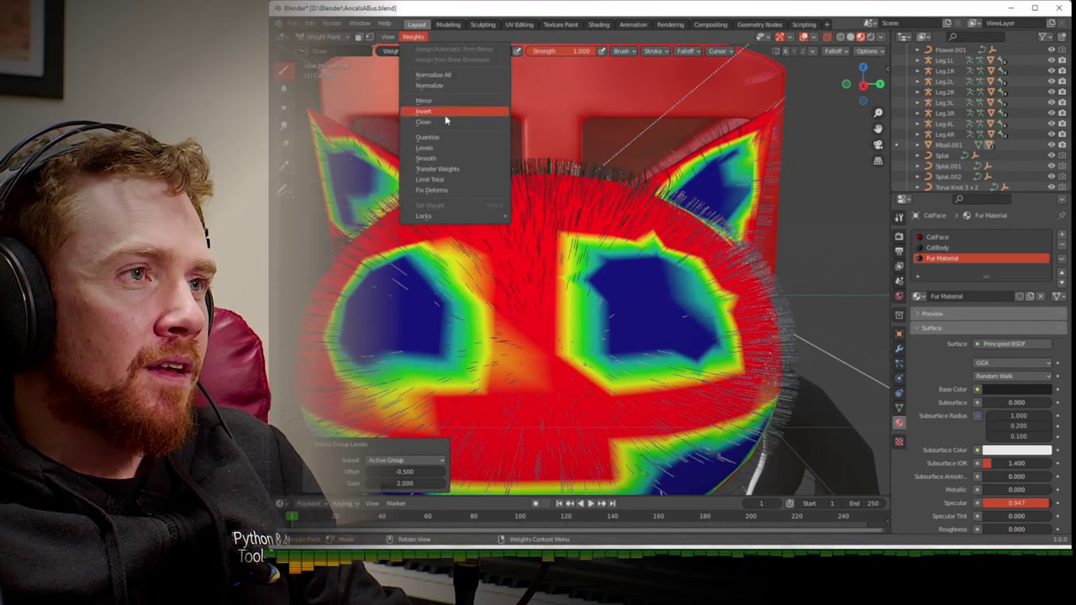
left_click(450, 159)
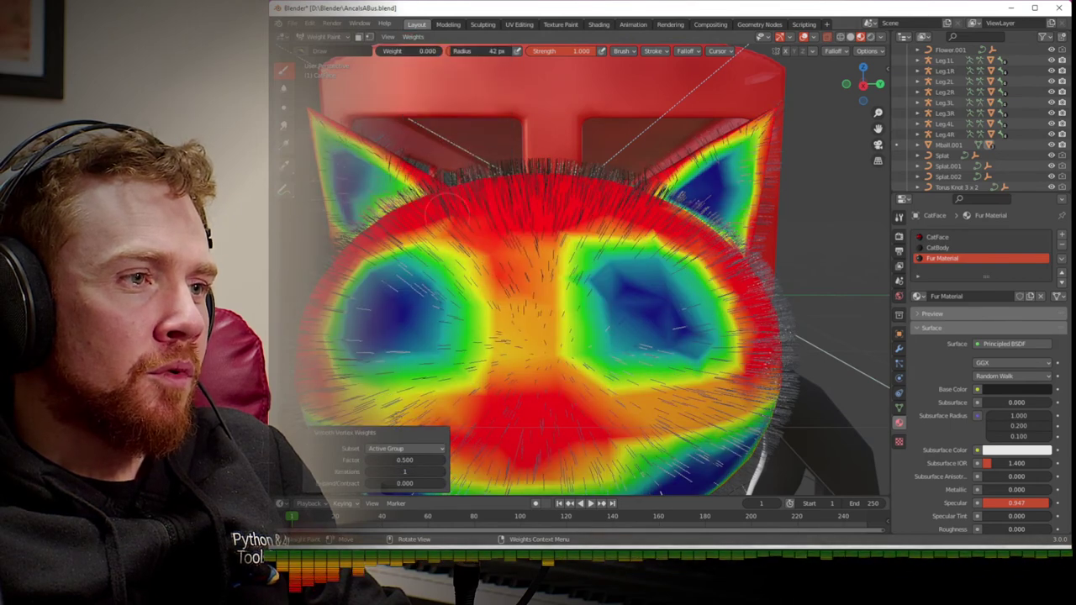
left_click(407, 461)
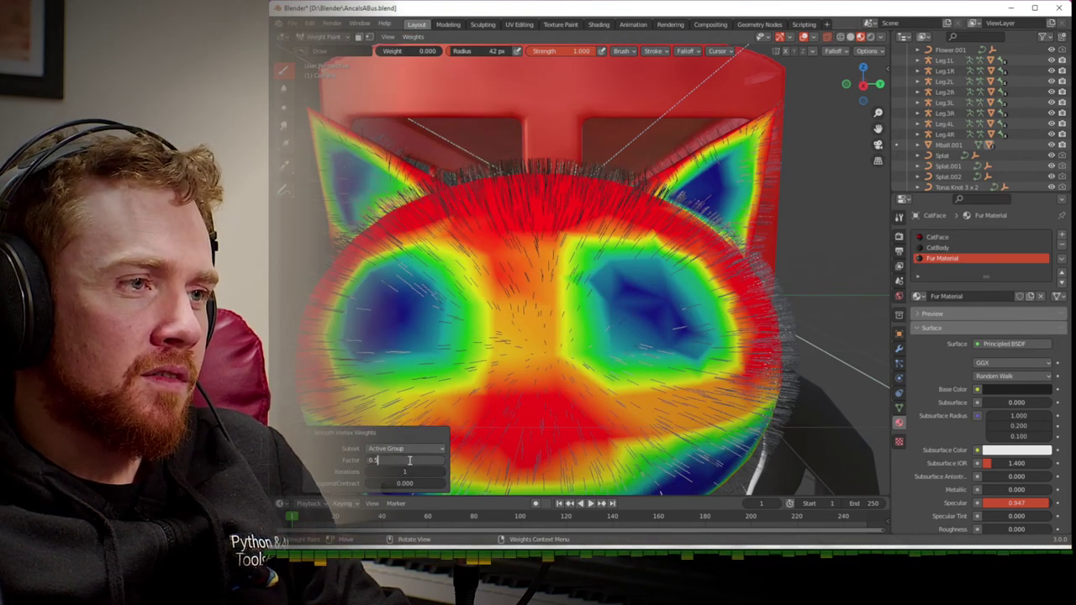
type("0.9")
key("Return")
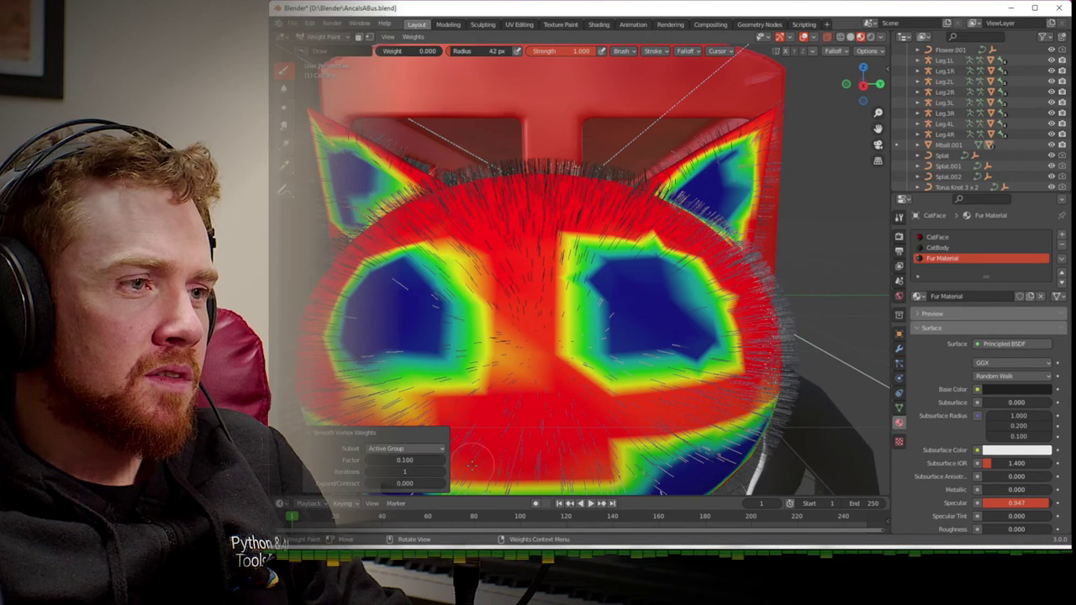
left_click(421, 485)
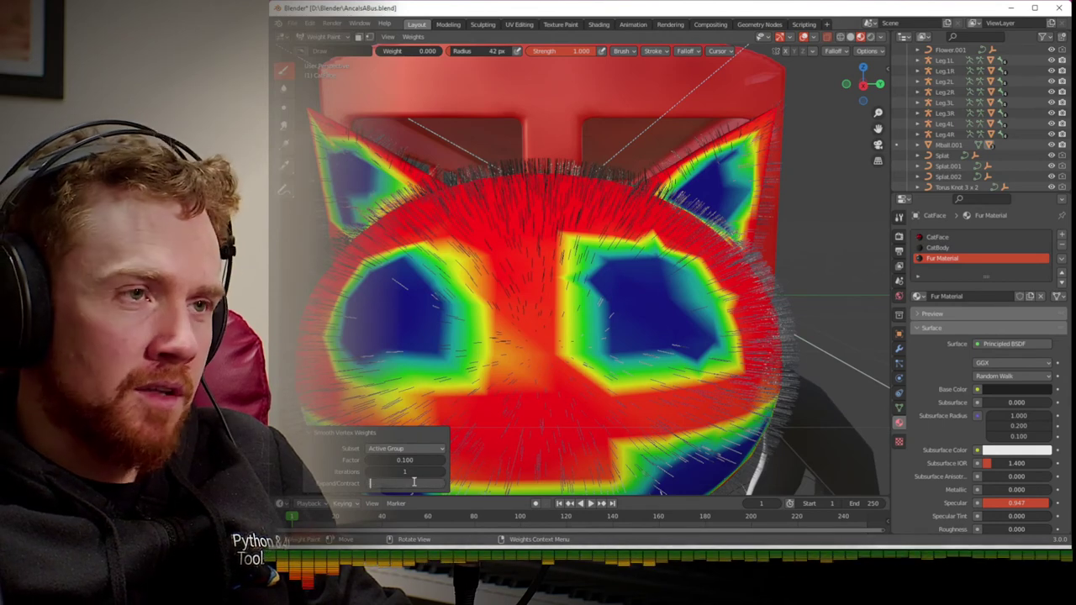
type("0.1")
key("Return")
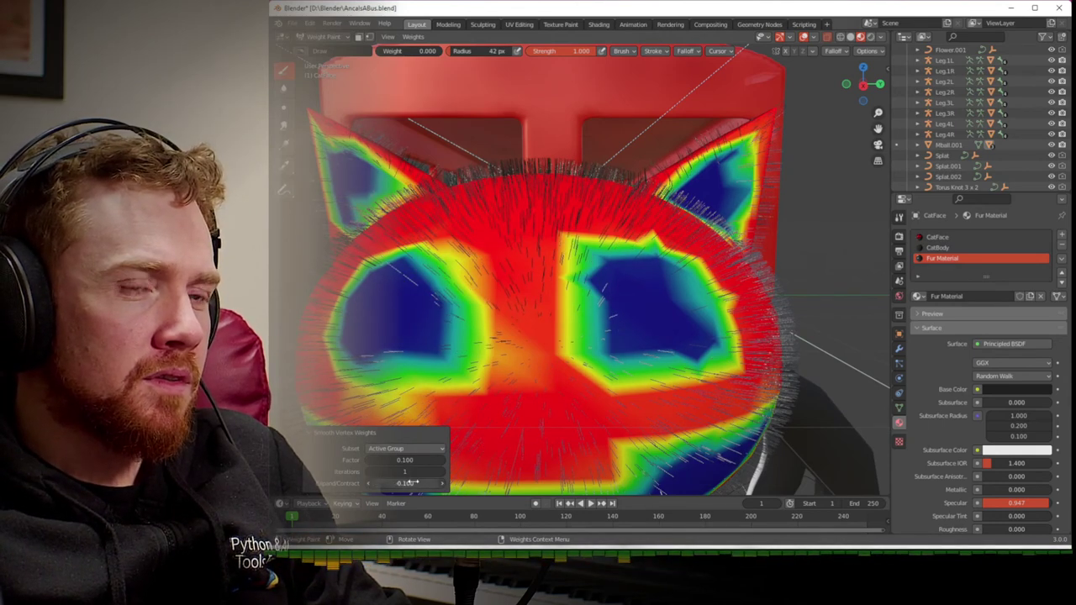
key("minus")
mouse_move(493, 448)
middle_mouse_down()
mouse_move(485, 411)
mouse_move(494, 430)
mouse_move(530, 421)
middle_mouse_up()
- Return CatFace to Object Mode and save the blend file
key("Tab")
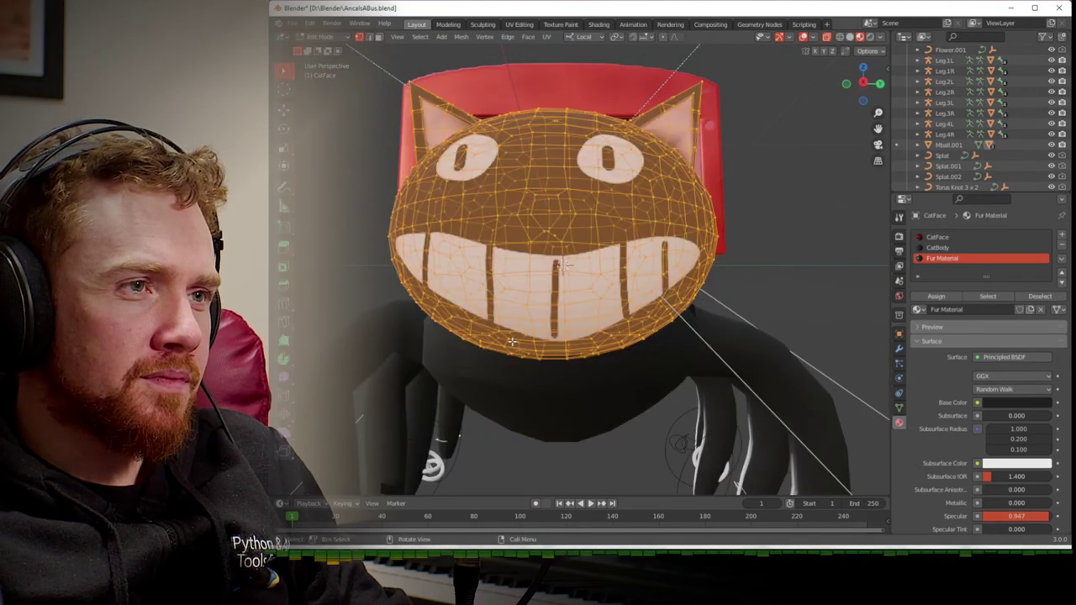
key("Tab")
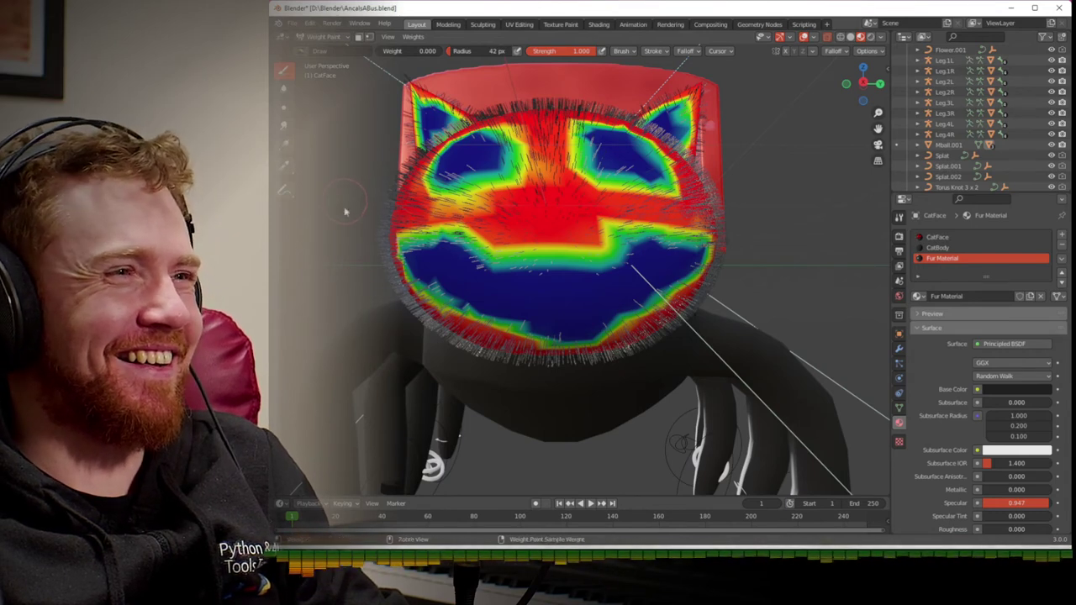
key("ctrl+Tab")
middle_click_drag(340, 242, 384, 268)
key("ctrl+s")
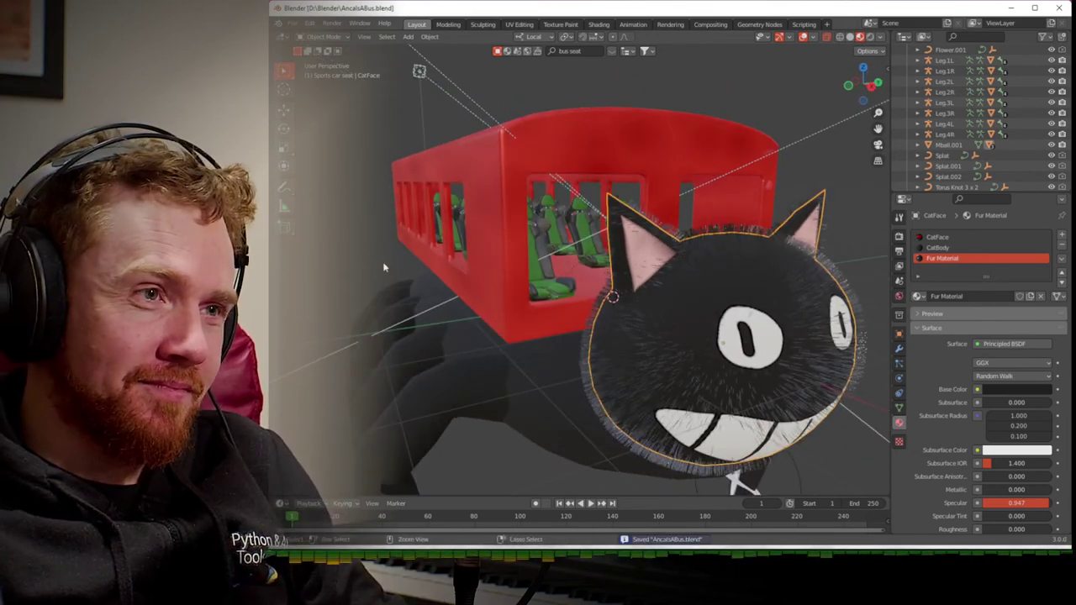
- Enable Hair Dynamics on the face's particle hair and test it with playback
left_click(898, 364)
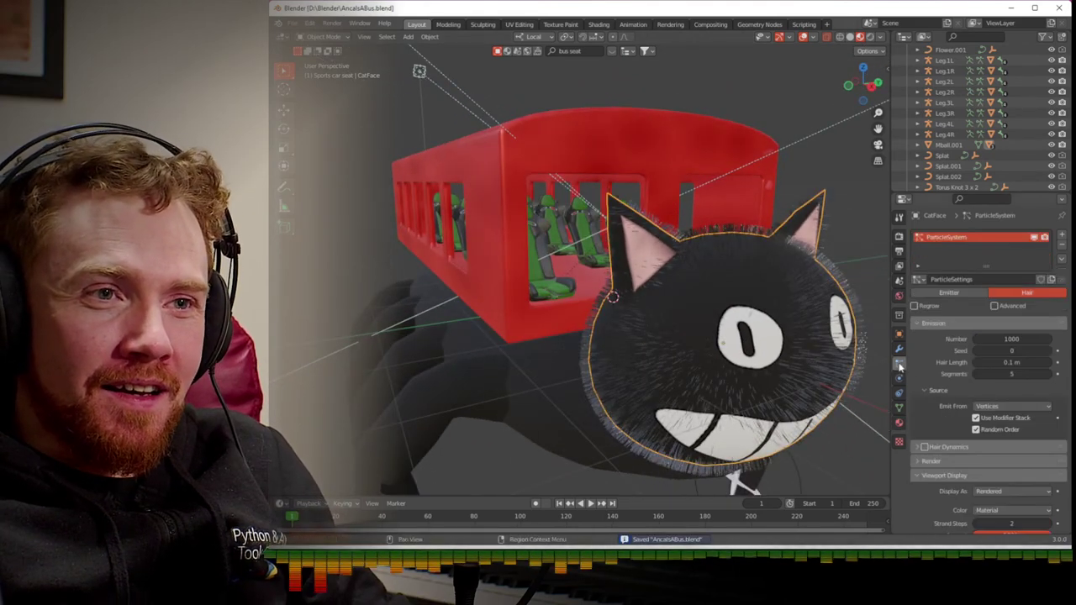
left_click(918, 451)
scroll(921, 429, "down", 2)
left_click(925, 405)
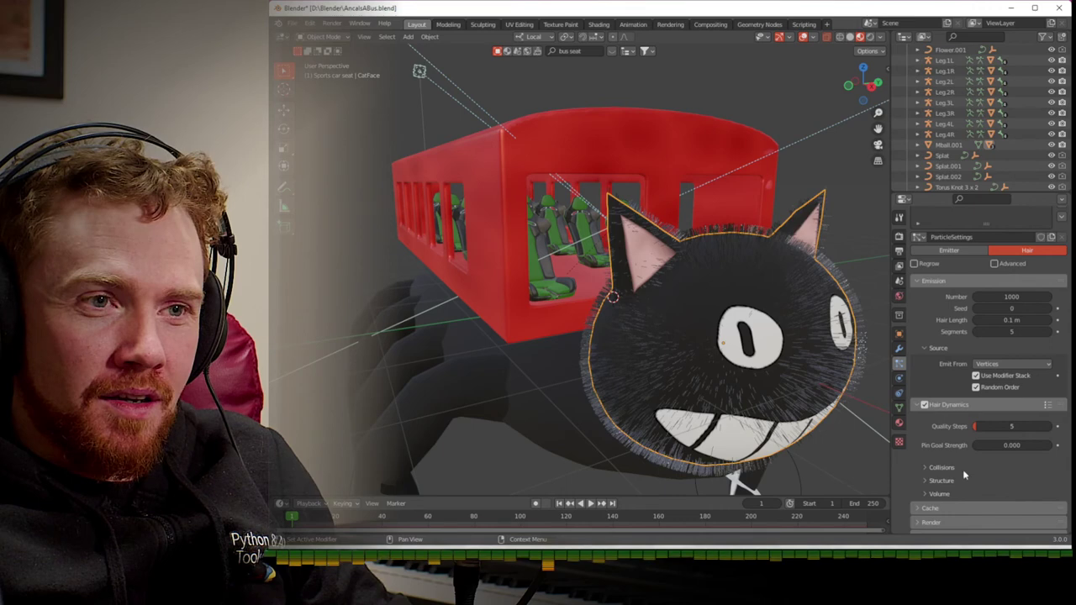
scroll(922, 475, "down", 1)
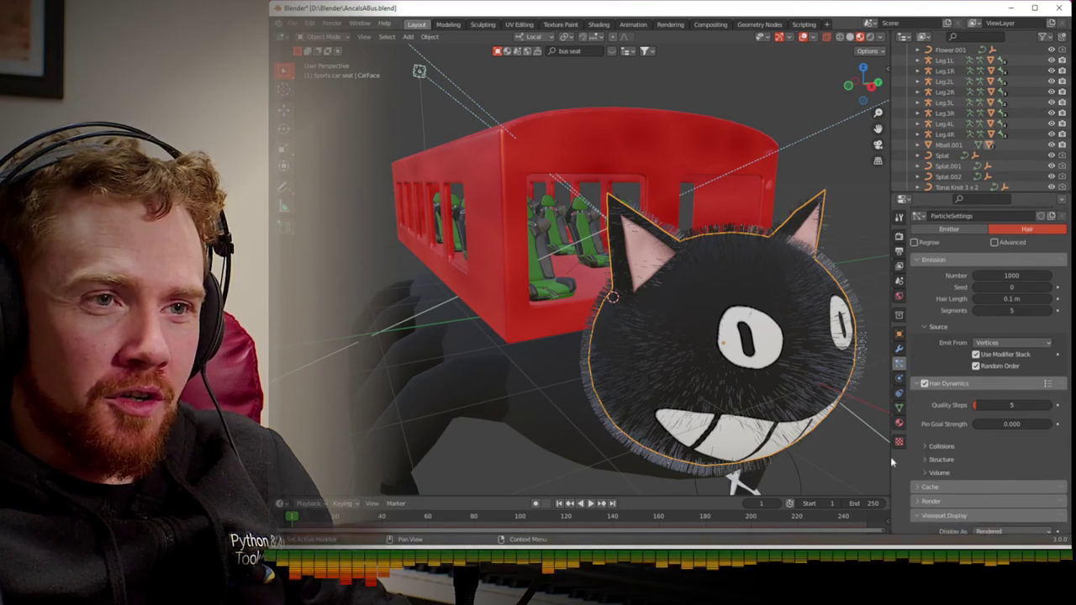
key("space")
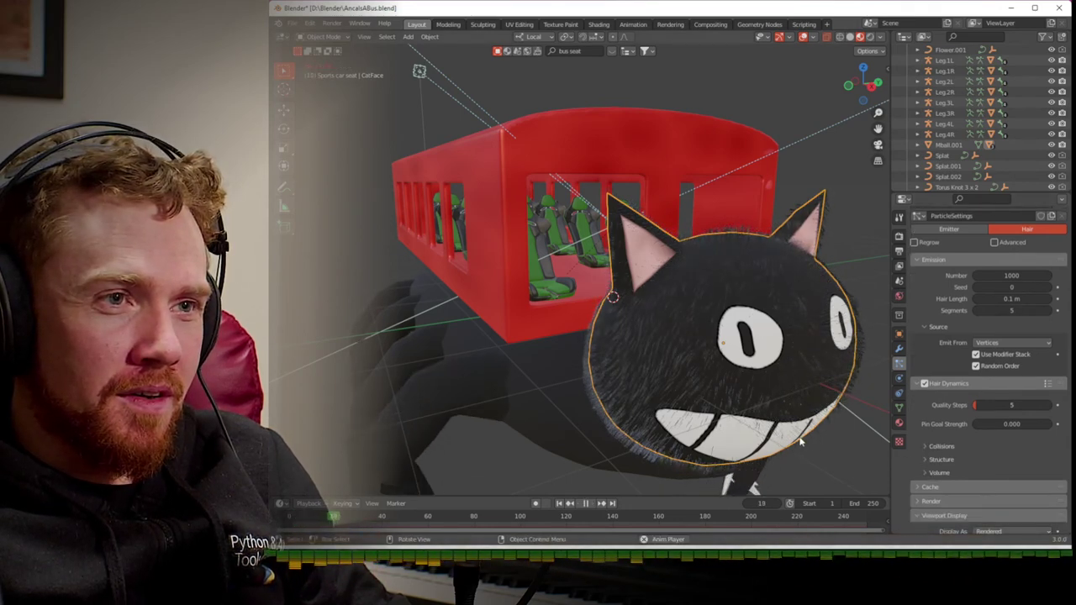
key("space")
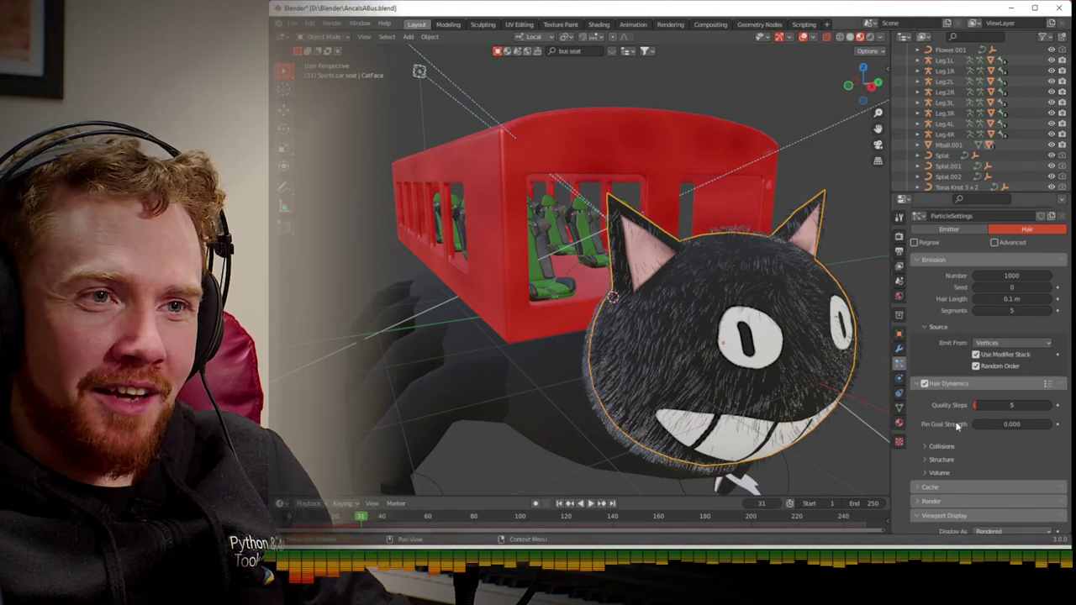
- Set the hair Structure Stiffness to 0.8 and Random to 0.1
left_click(926, 461)
scroll(925, 468, "down", 1)
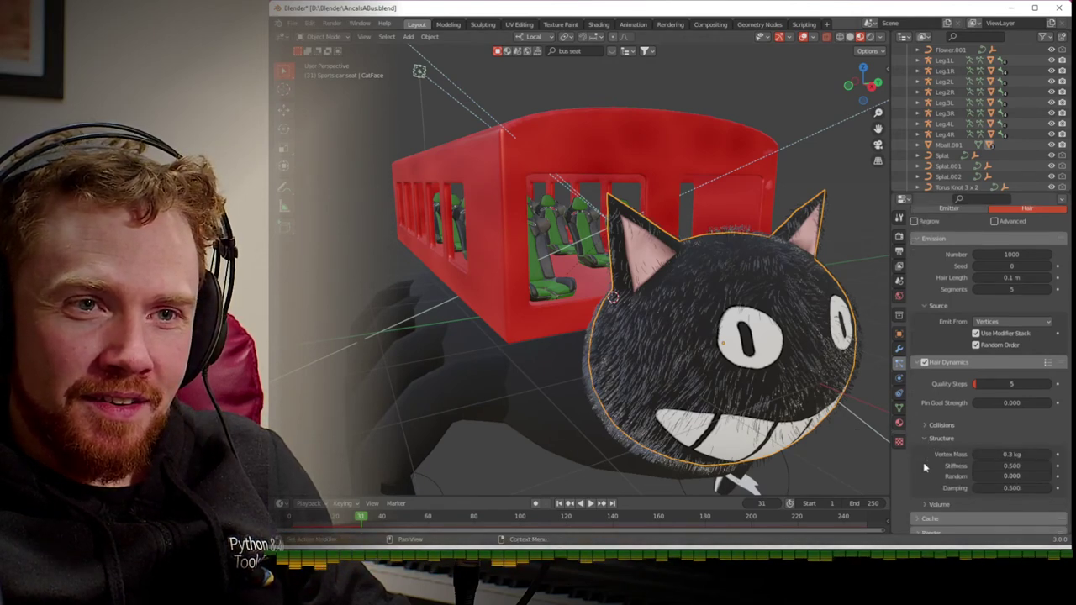
scroll(924, 465, "down", 1)
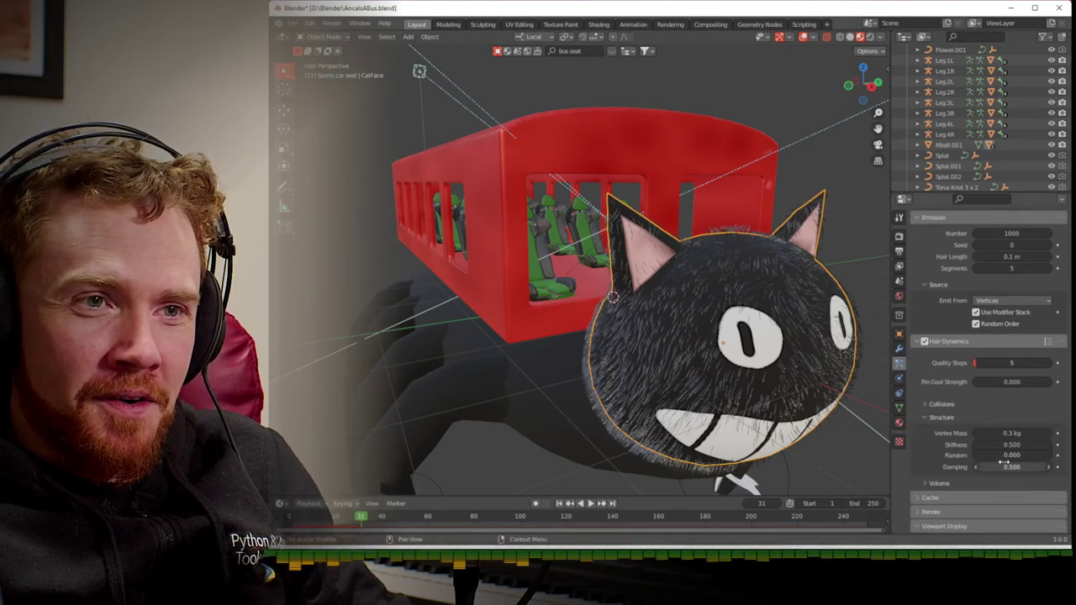
left_click(1030, 447)
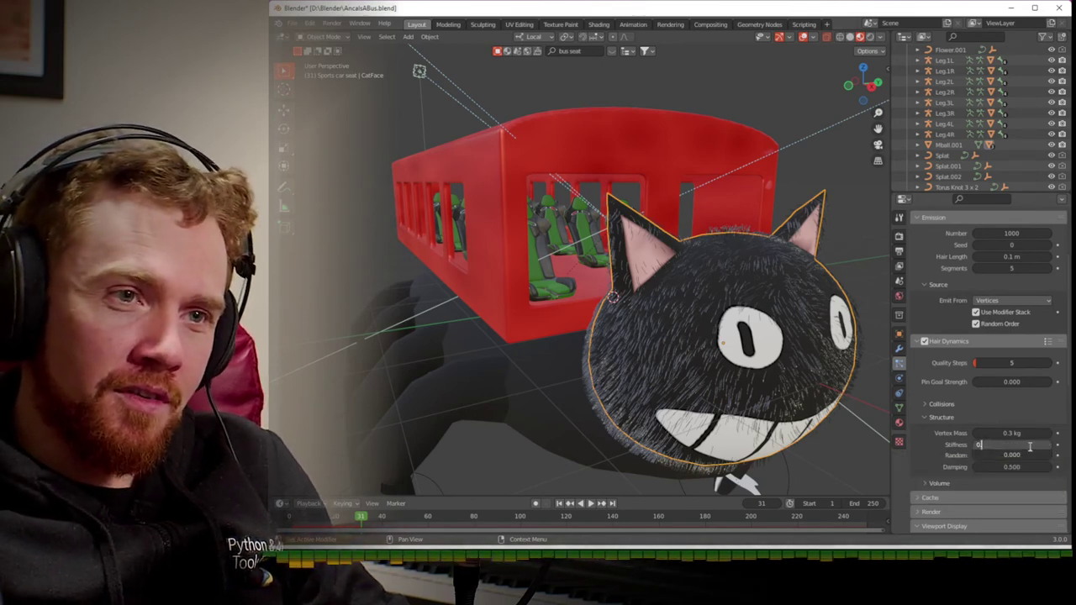
type("0.8")
key("Return")
left_click(1026, 455)
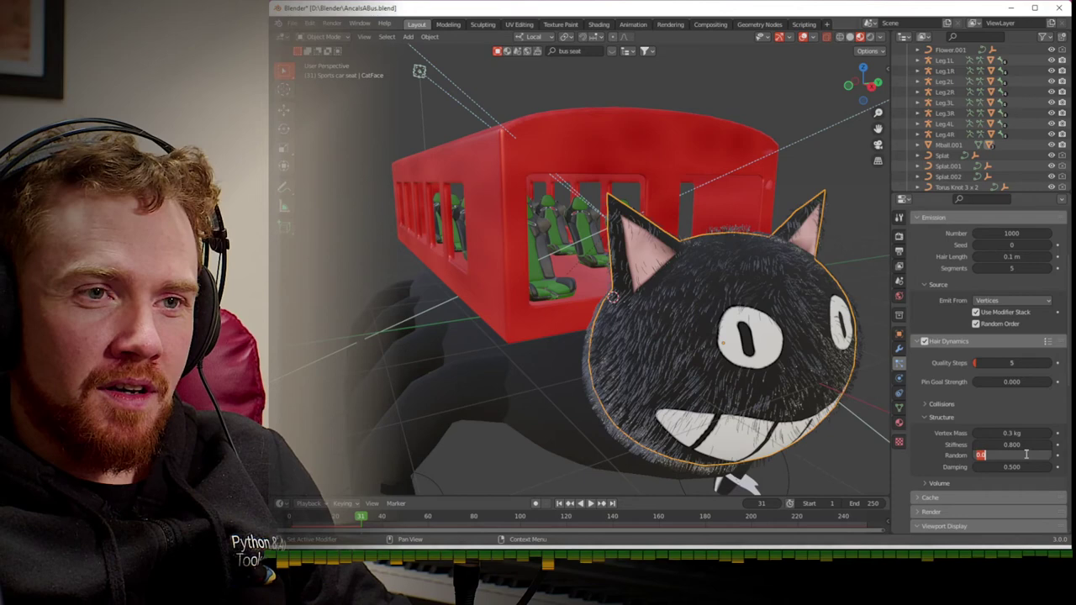
type("0.1")
key("Return")
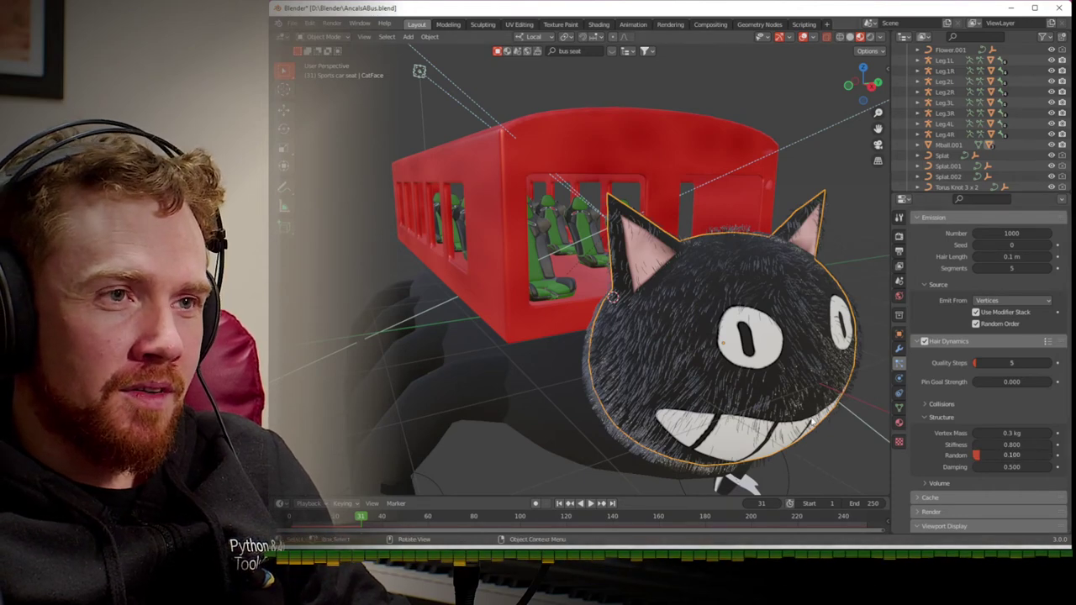
- Replay the hair simulation from the start, then save the file
key("shift+Left")
key("space")
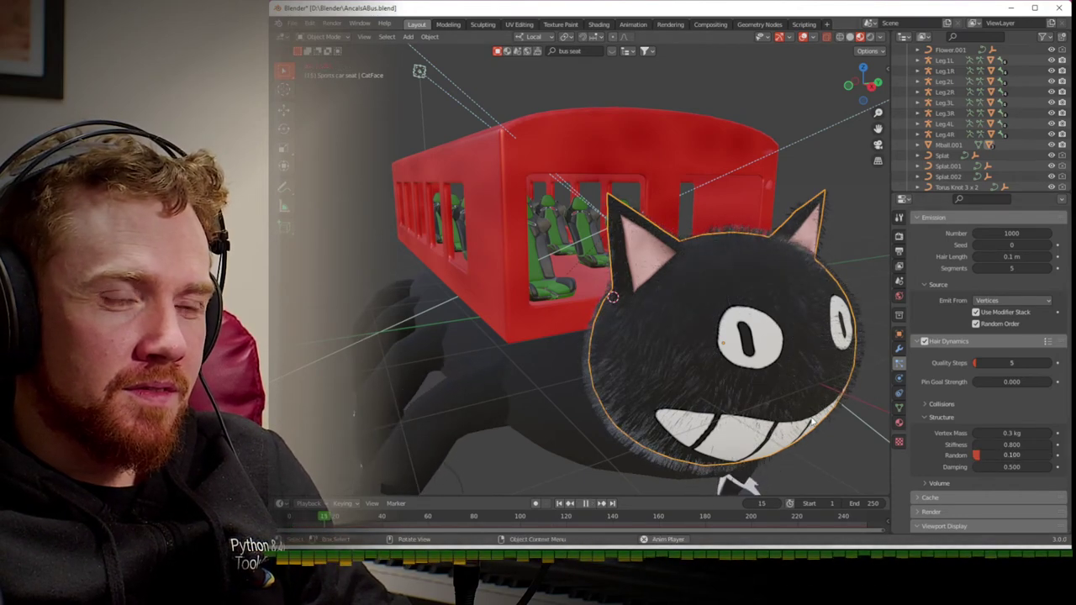
key("space")
middle_click_drag(785, 398, 755, 387)
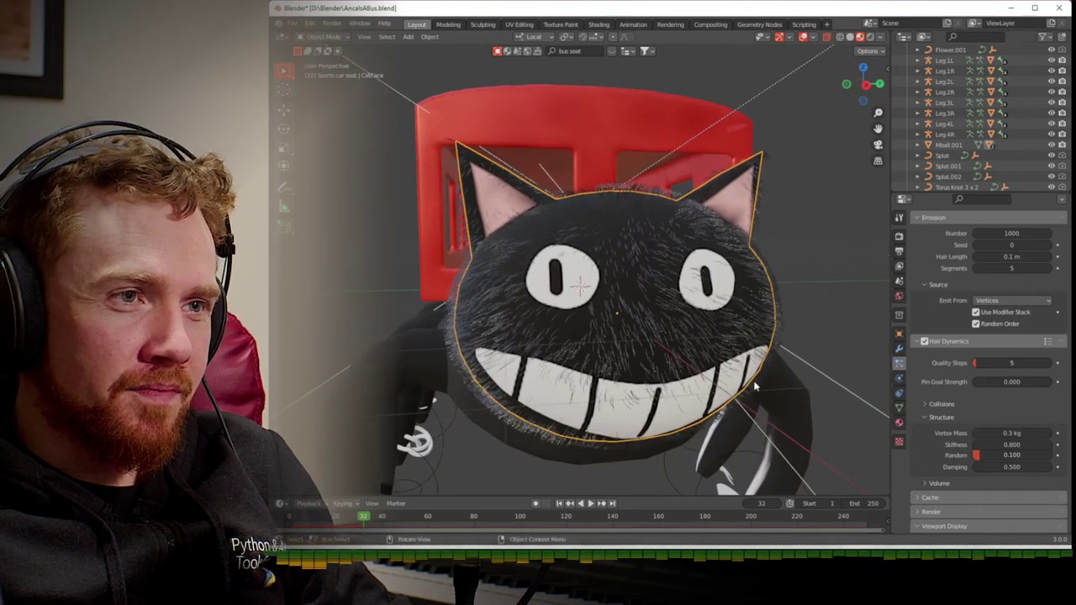
key("ctrl+s")
- Render the camera view with F12, inspect the result, and close the render window
key("F12")
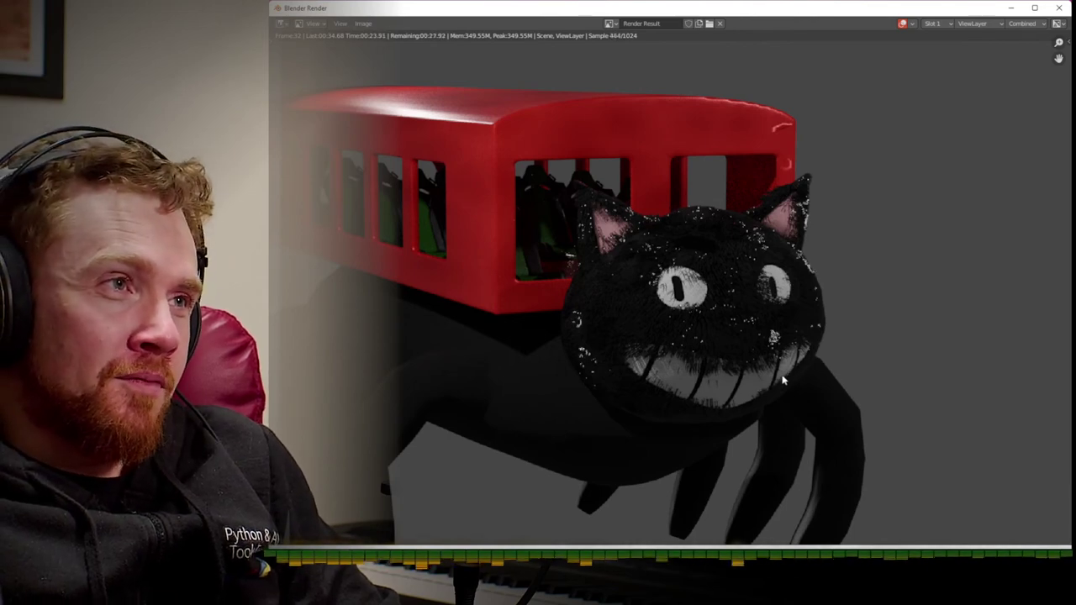
scroll(782, 381, "up", 3)
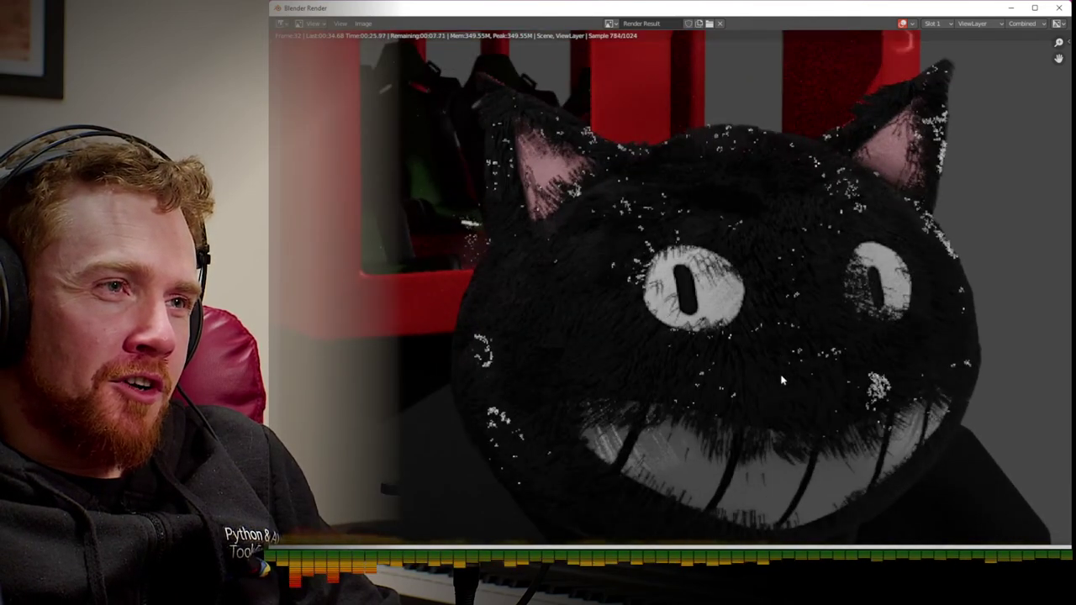
scroll(782, 380, "down", 1)
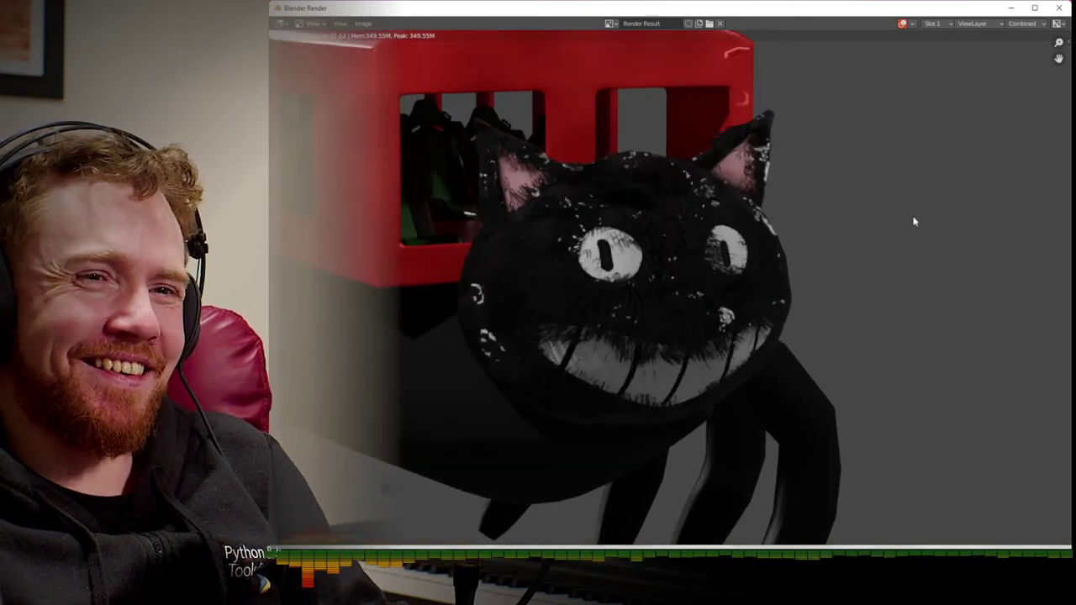
left_click(1057, 9)
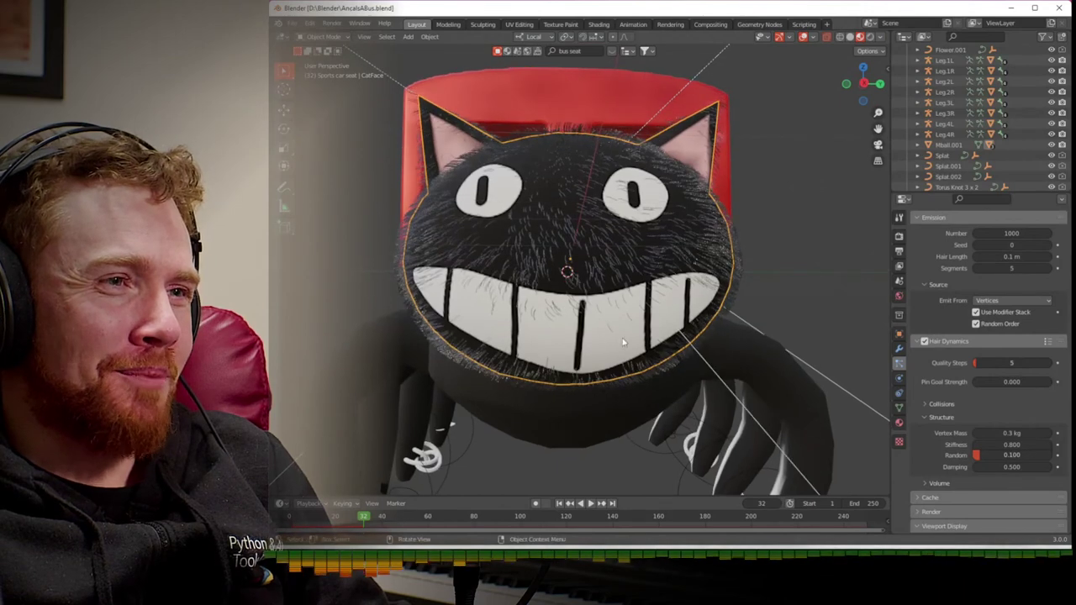
- Switch CatFace to Weight Paint and stroke zero weight across the mouth
key("ctrl+Tab")
left_click(564, 292)
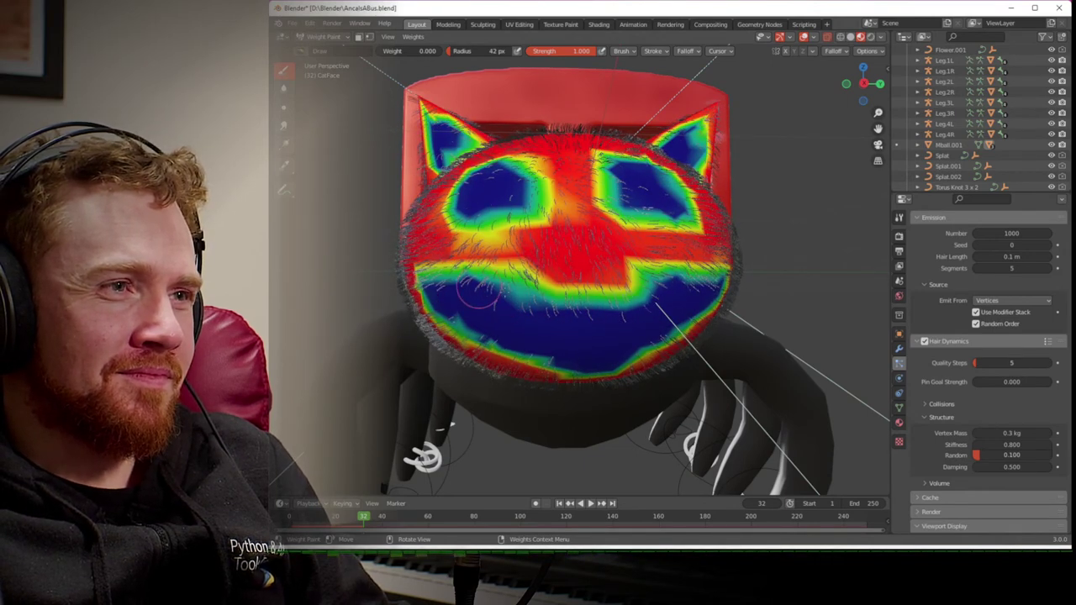
left_click_drag(559, 313, 639, 296)
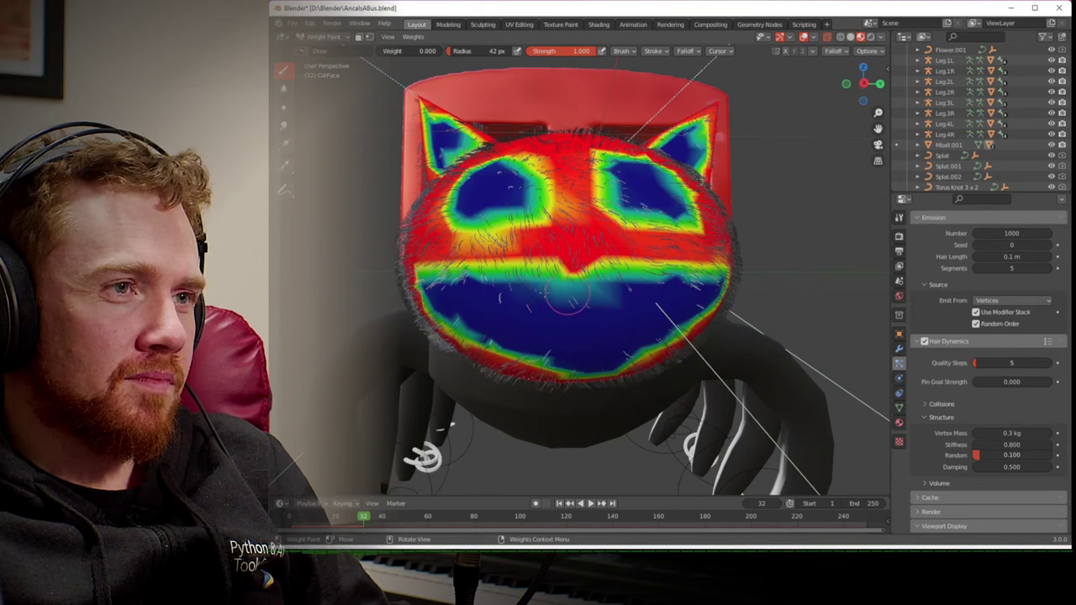
- Check the fur in Object Mode, then return to Weight Paint and repaint the light mouth patch
key("ctrl+Tab")
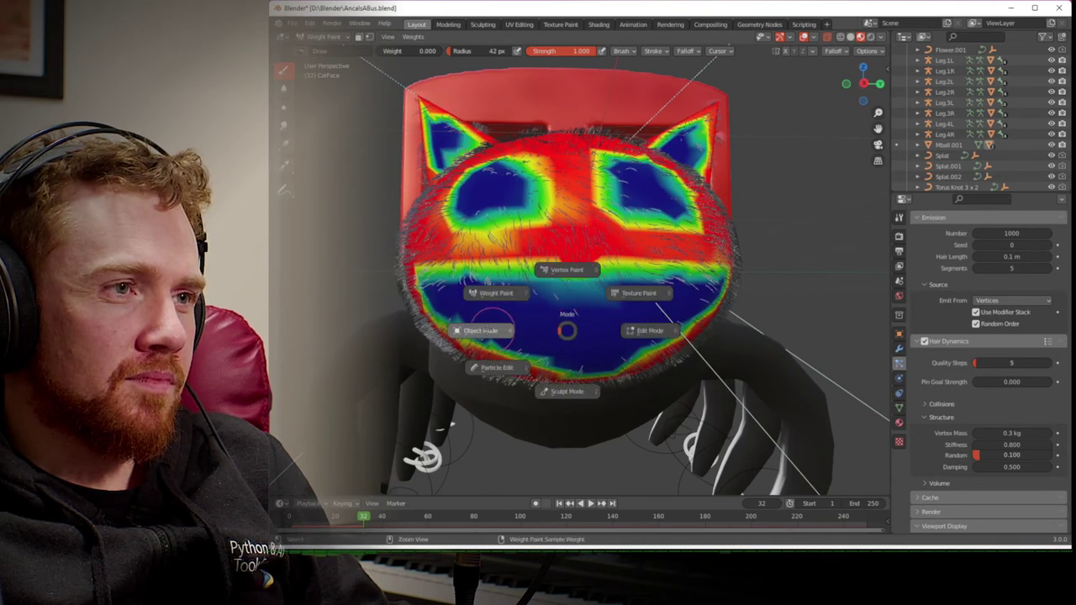
left_click(484, 331)
key("ctrl+Tab")
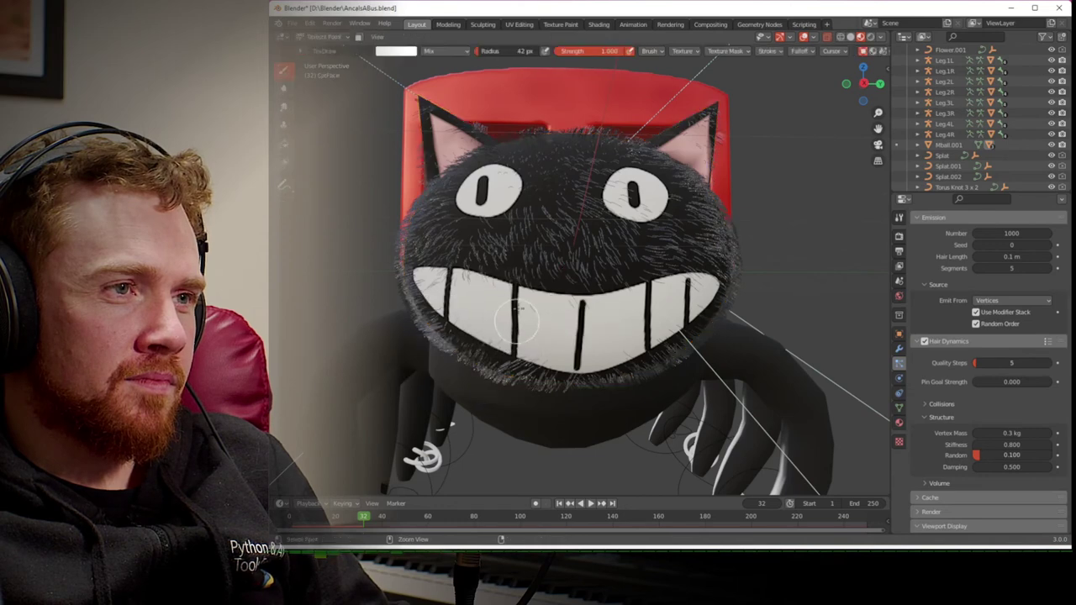
key("ctrl+Tab")
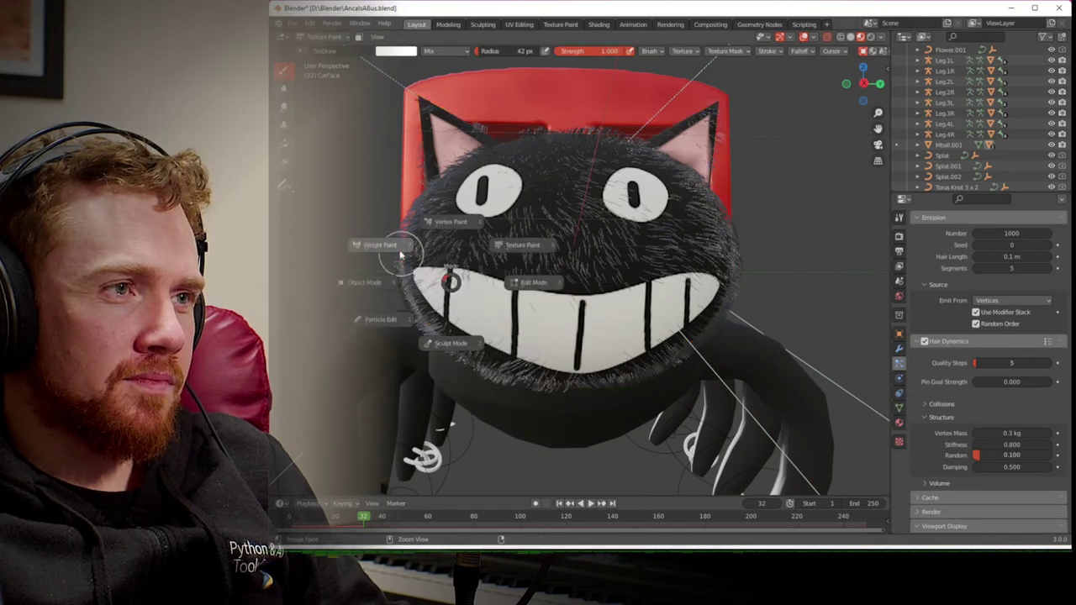
left_click(401, 254)
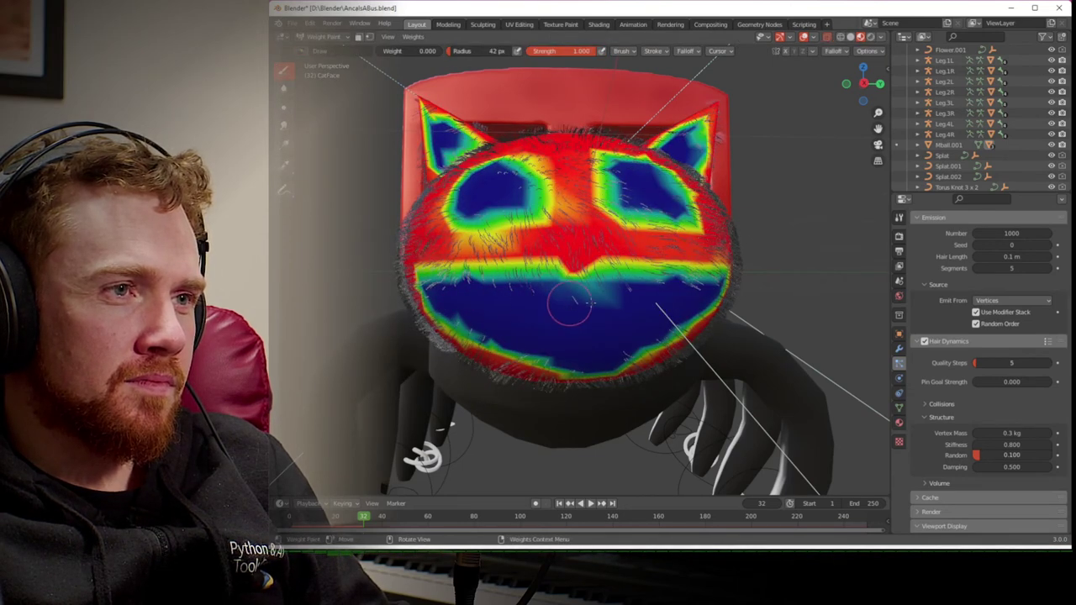
mouse_move(592, 294)
left_mouse_down()
mouse_move(643, 296)
mouse_move(544, 301)
mouse_move(576, 312)
mouse_move(464, 287)
mouse_move(525, 290)
mouse_move(485, 286)
mouse_move(526, 278)
mouse_move(529, 287)
mouse_move(459, 277)
mouse_move(511, 284)
mouse_move(466, 252)
mouse_move(492, 257)
left_mouse_up()
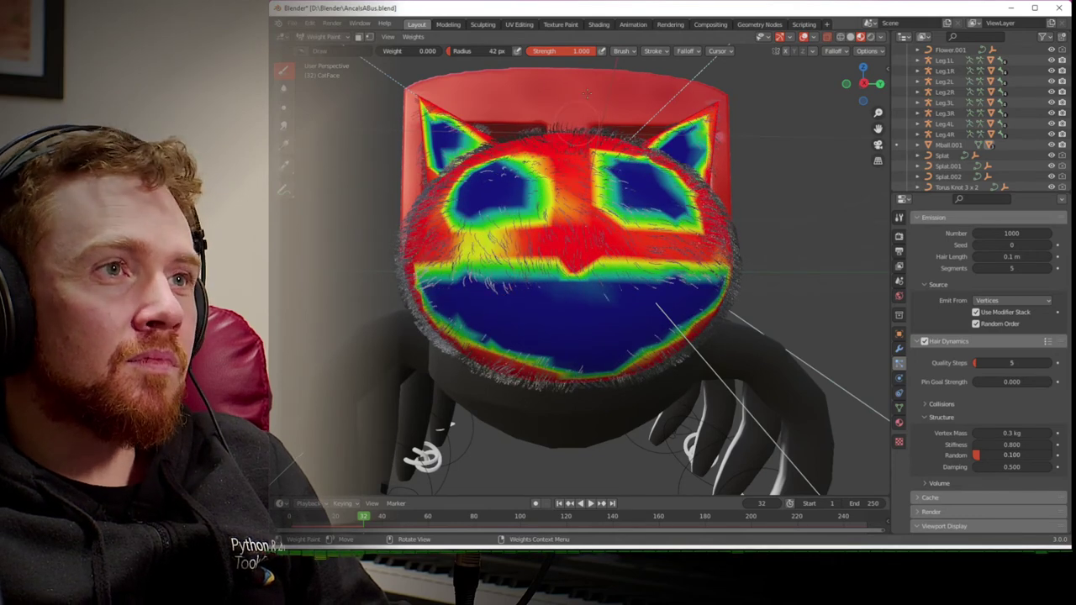
- Review the brush Falloff settings and keep the stroke method as Space
left_click(676, 52)
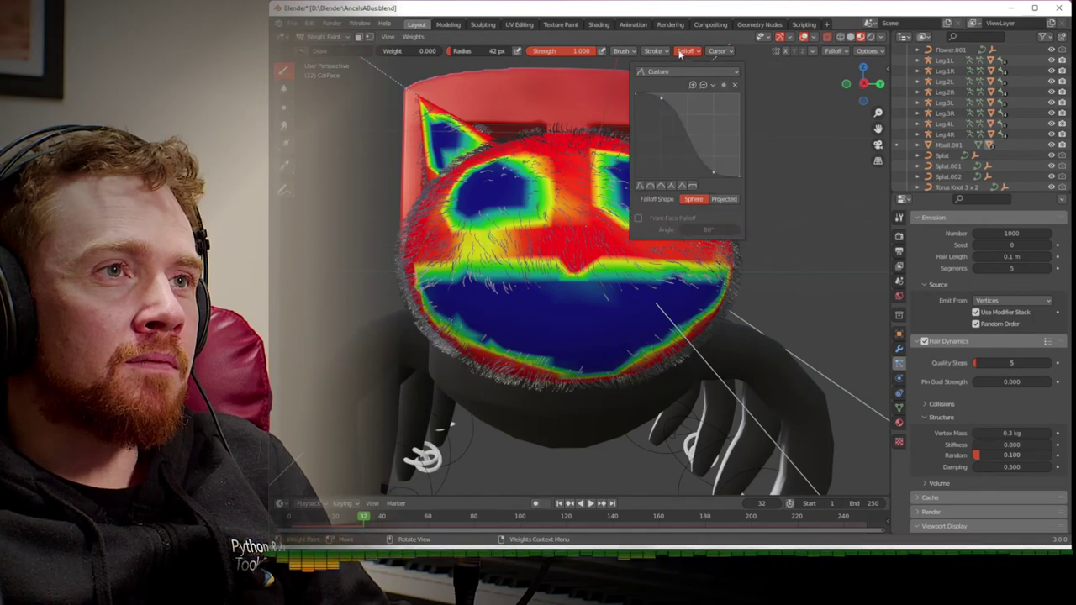
mouse_move(660, 53)
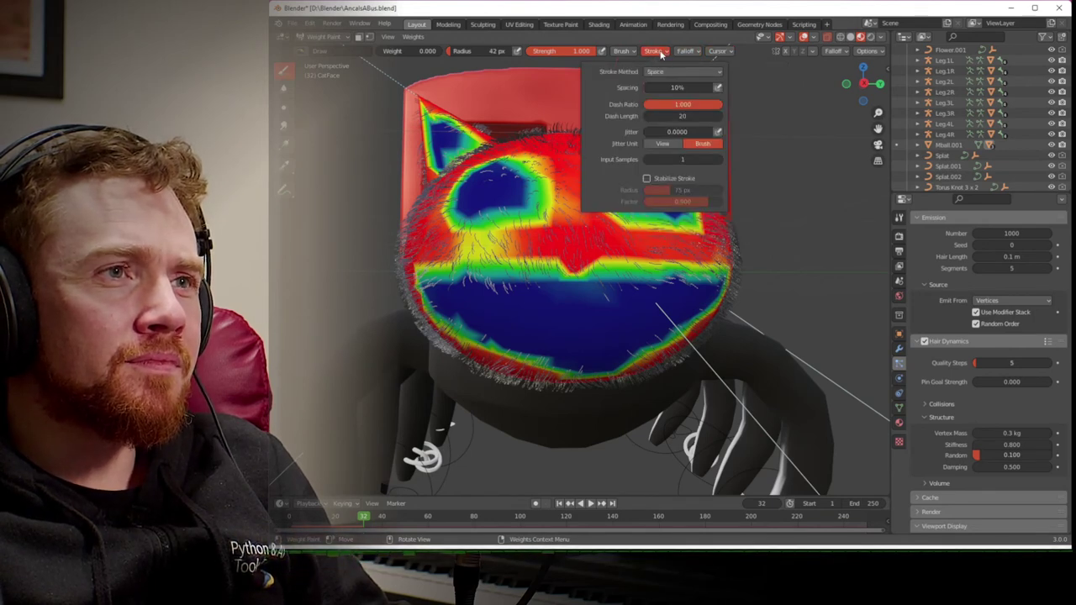
left_click(661, 73)
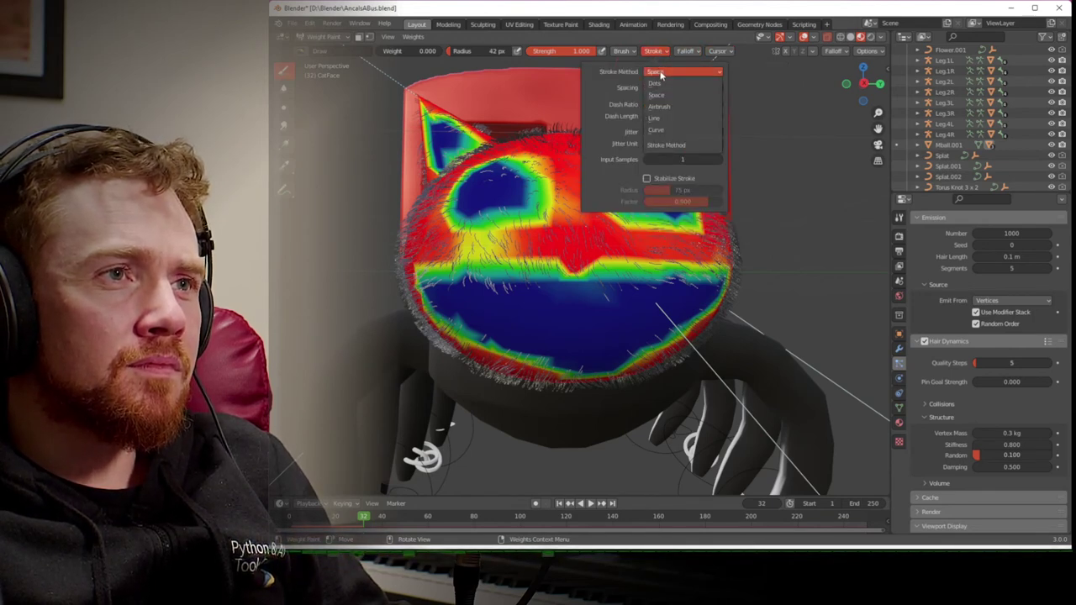
left_click(661, 75)
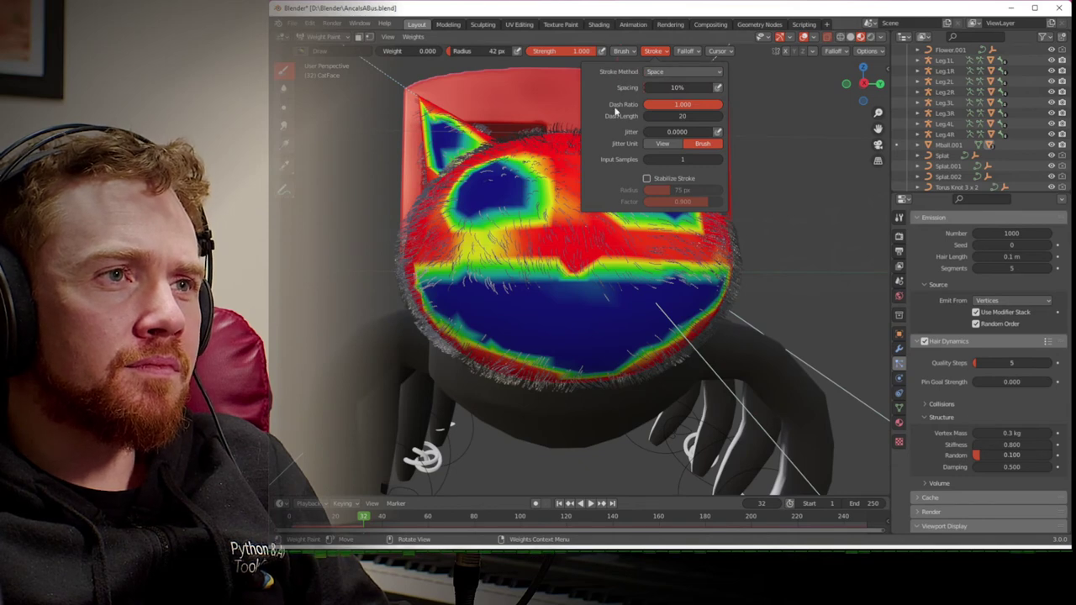
- Keep the brush blend mode at Mix and paint zero weight along the right of the mouth
mouse_move(622, 51)
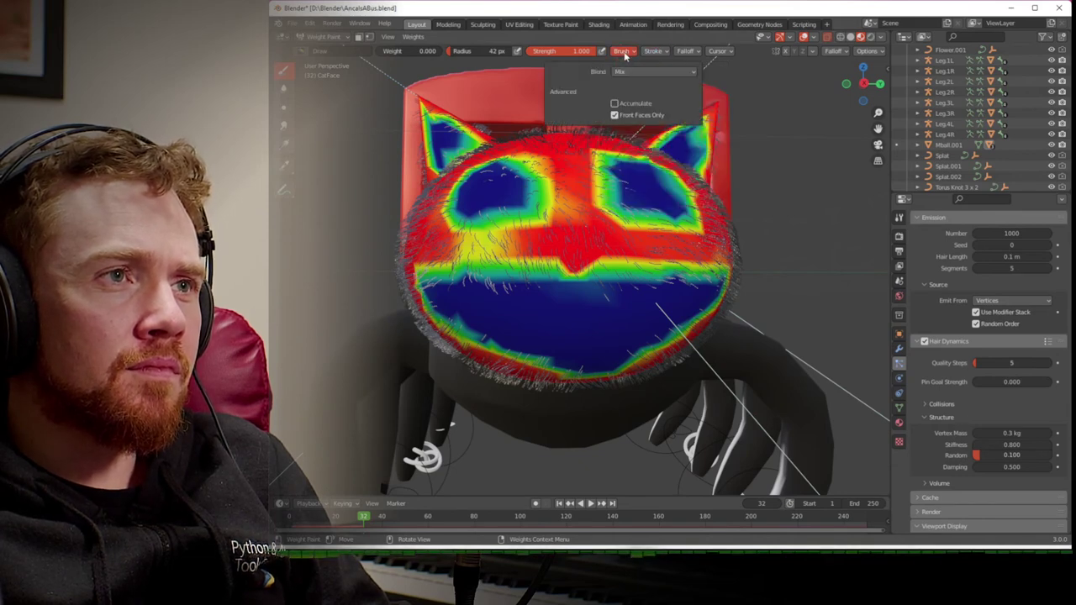
left_click(636, 73)
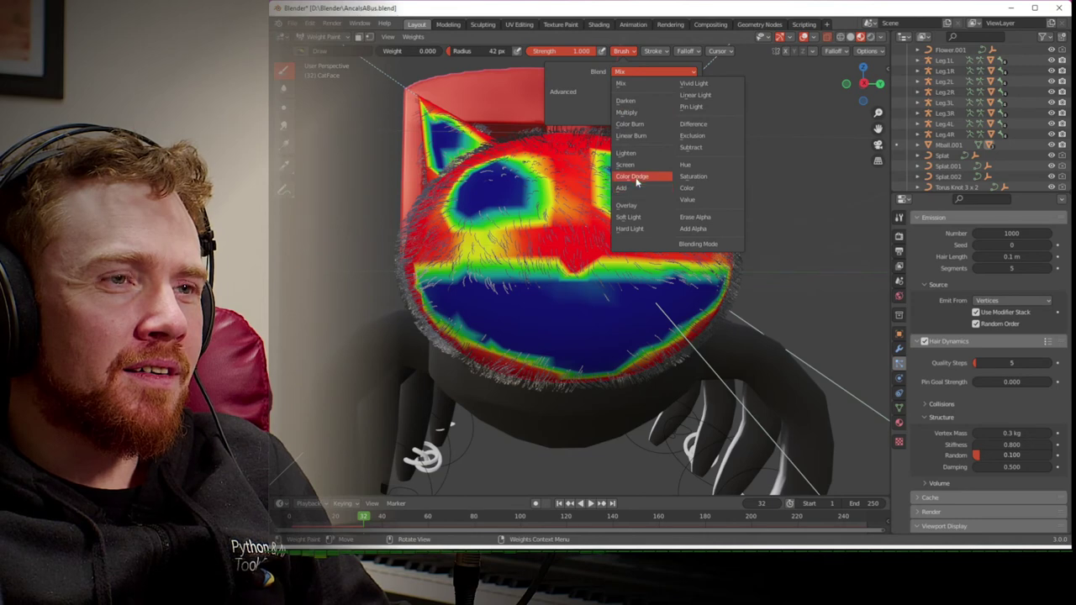
left_click(596, 87)
left_click(619, 75)
left_click(619, 82)
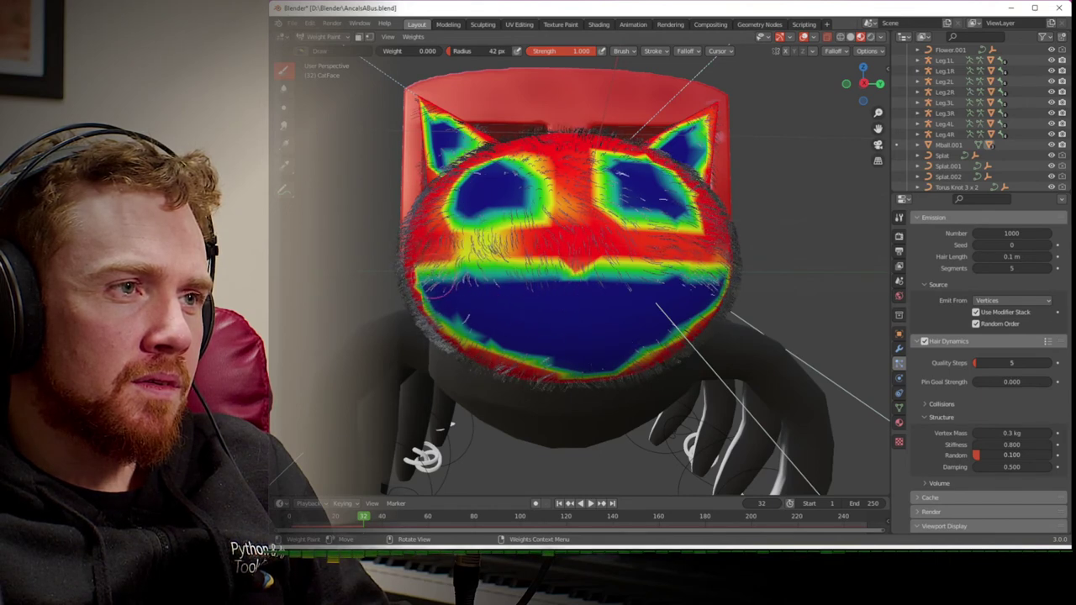
mouse_move(538, 290)
left_mouse_down()
mouse_move(718, 286)
mouse_move(571, 282)
left_mouse_up()
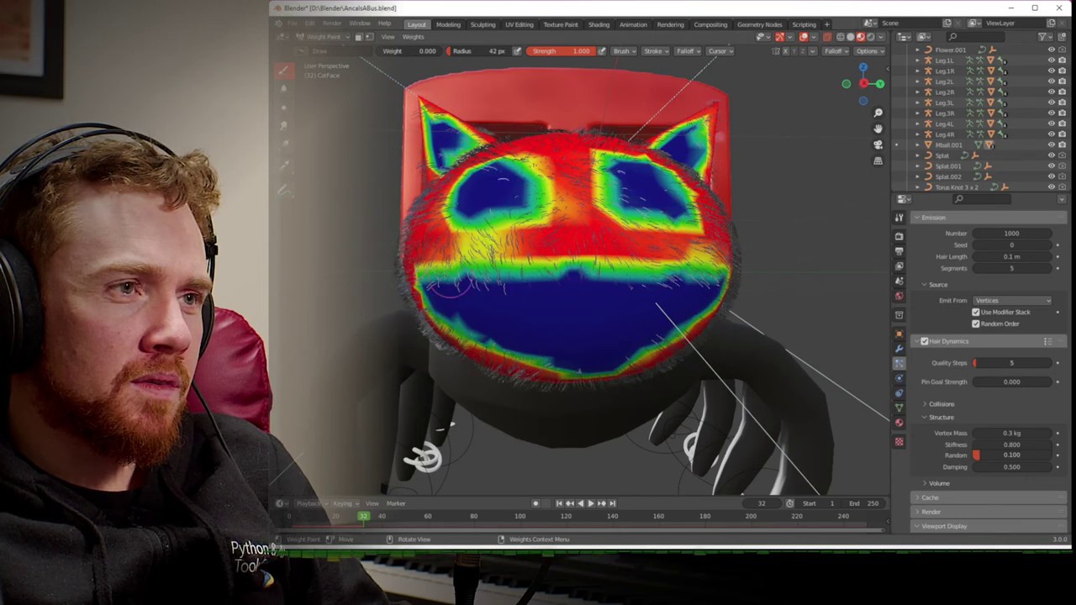
- Check the fur, then paint zero weight over the mouth's left side and upper edge
key("ctrl+Tab")
left_click(523, 331)
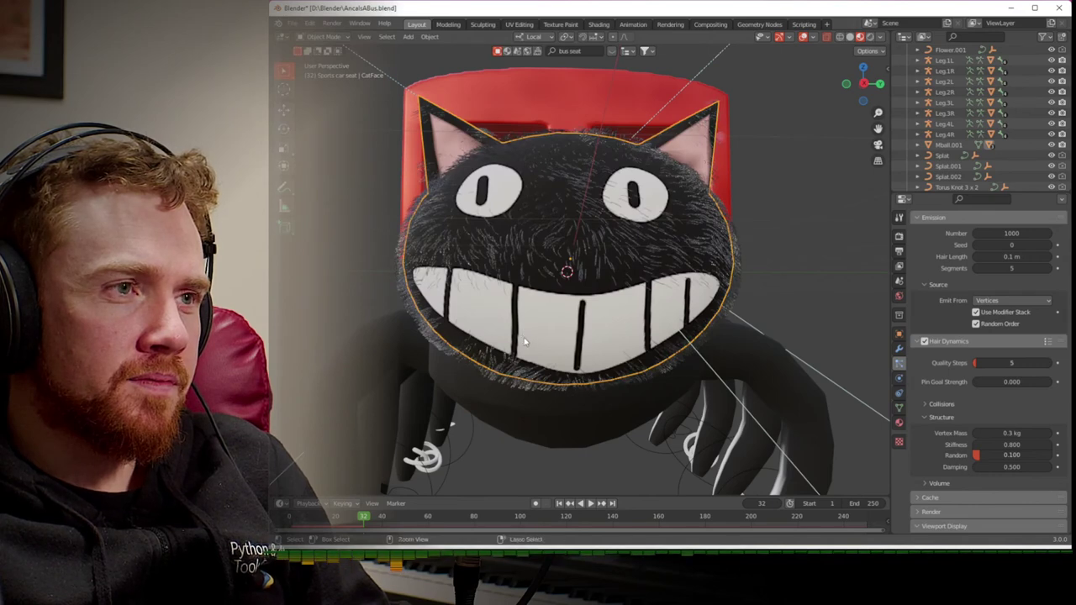
key("ctrl+Tab")
left_click(465, 272)
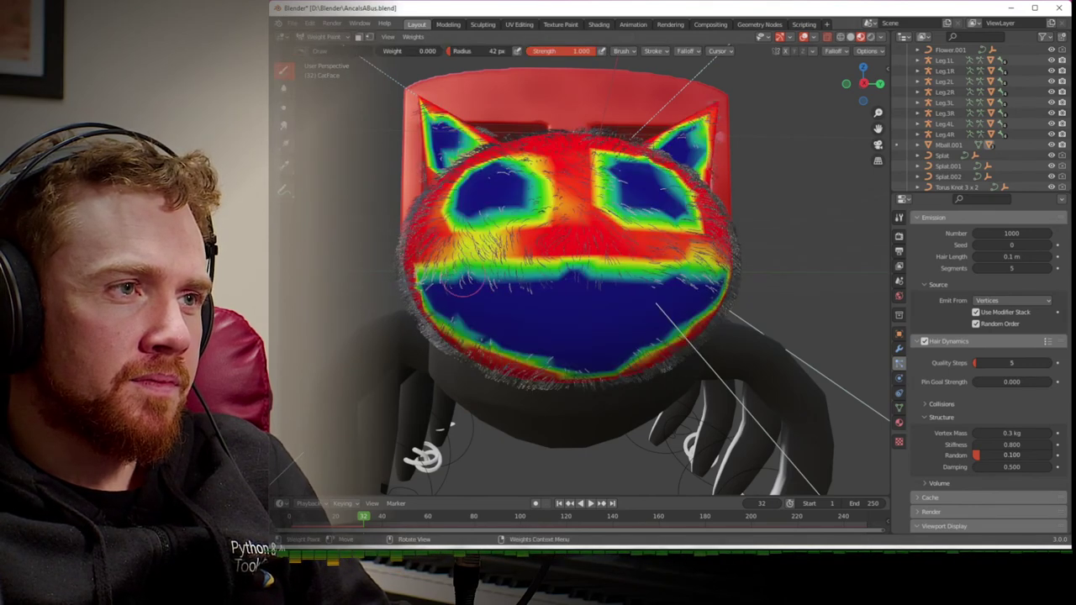
left_click_drag(437, 290, 446, 273)
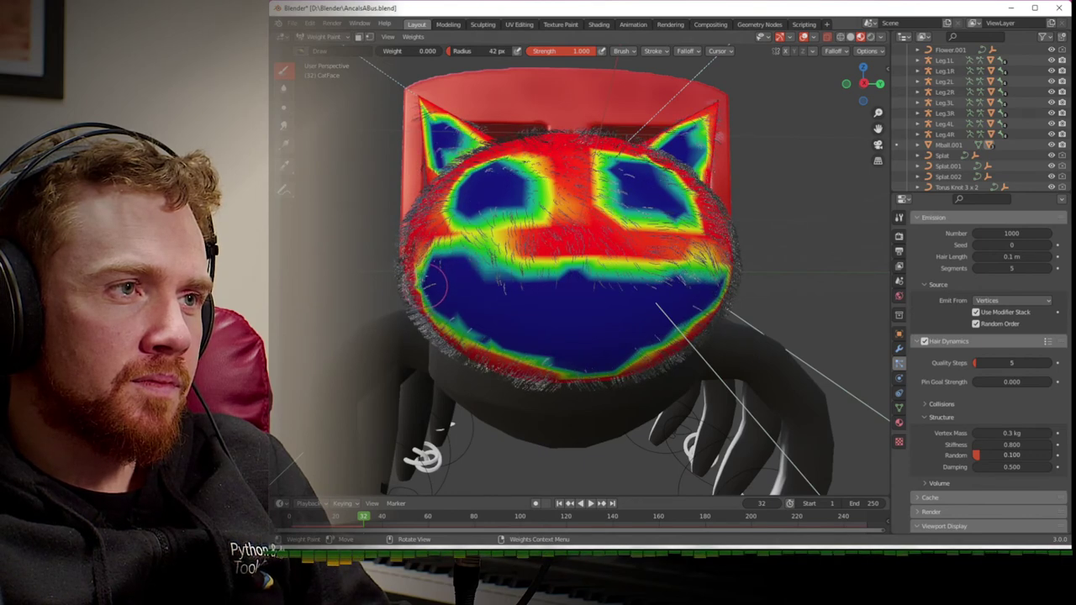
left_click_drag(488, 280, 500, 270)
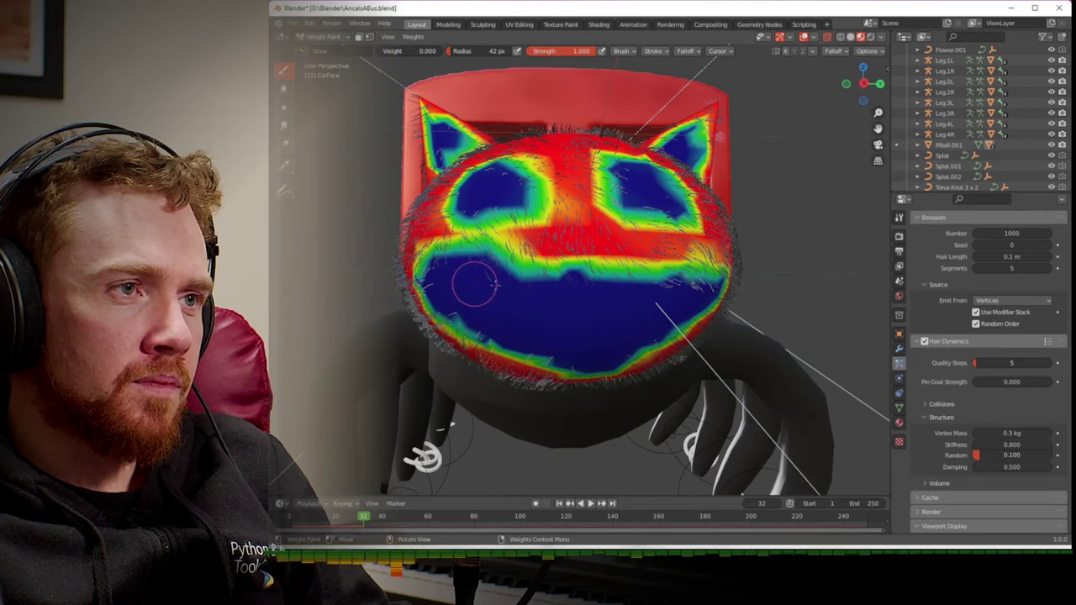
middle_click_drag(607, 296, 559, 286)
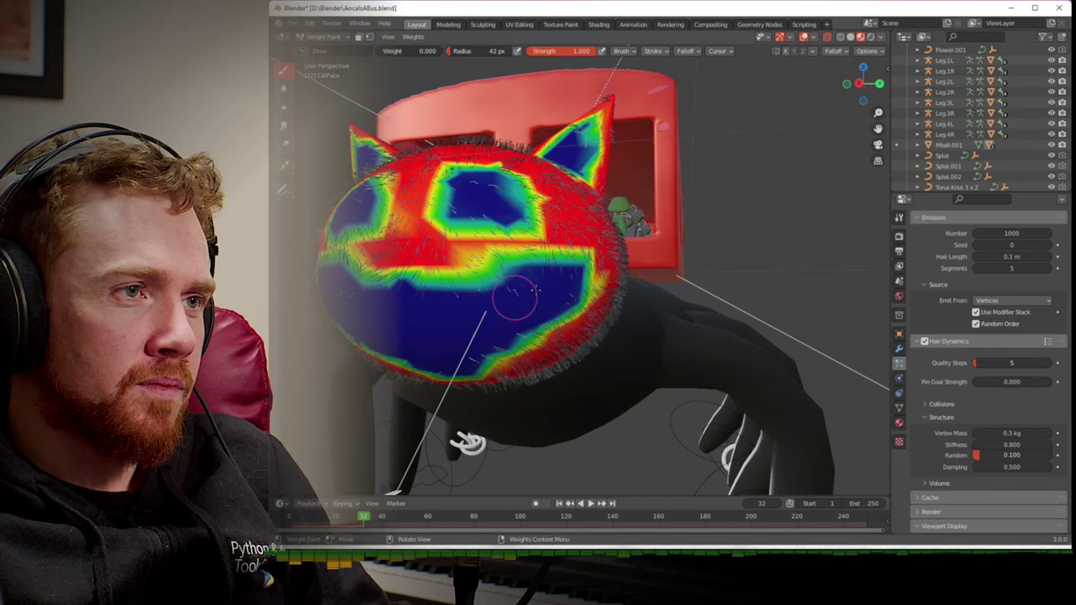
- Recheck the fur and repaint zero weight over the upper, lower and left mouth
key("ctrl+Tab")
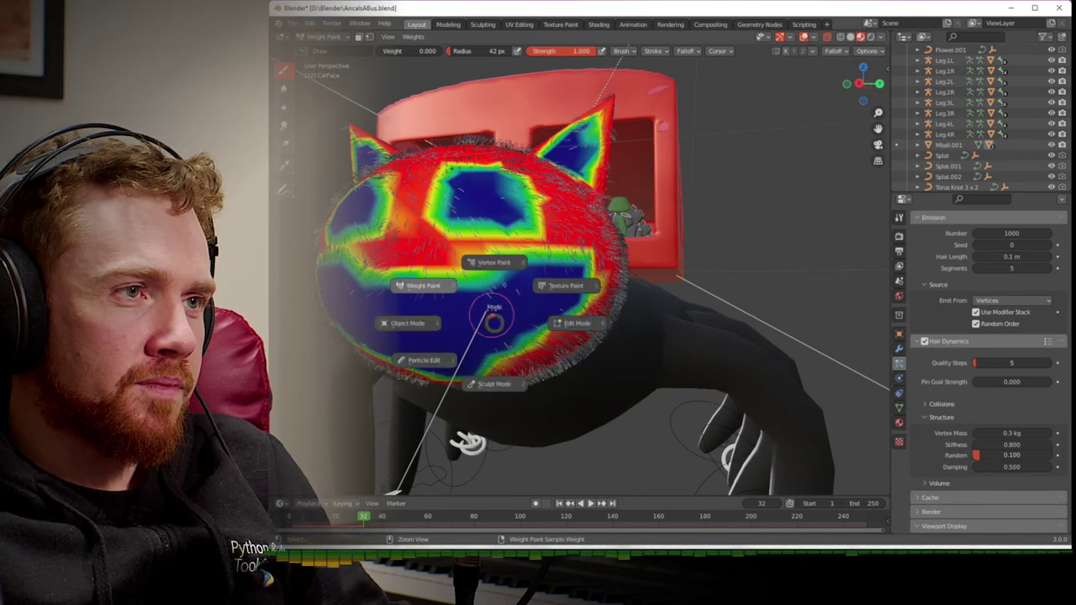
left_click(412, 324)
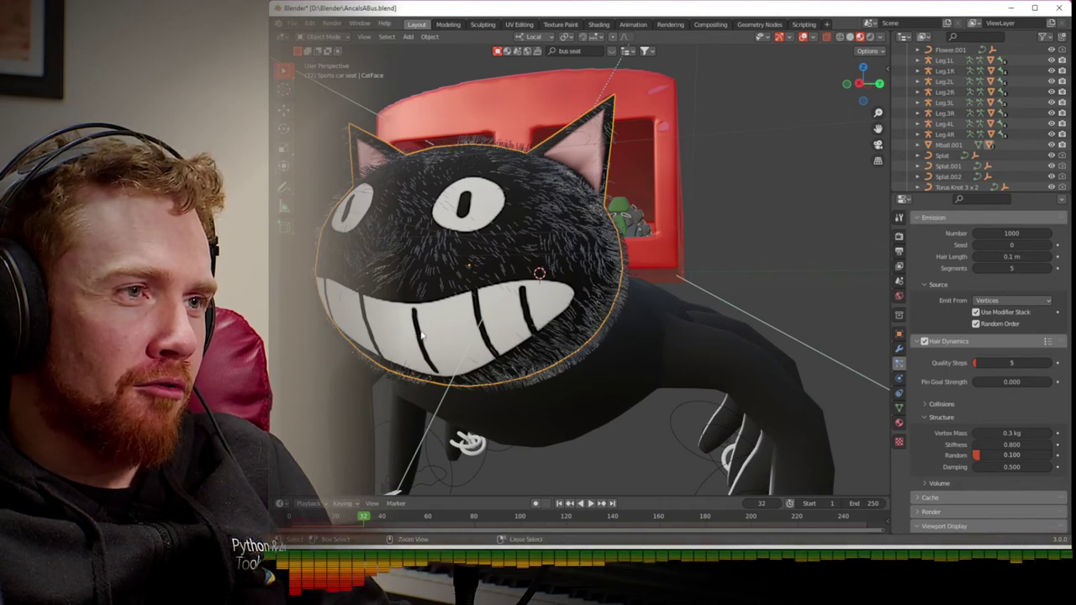
key("ctrl+Tab")
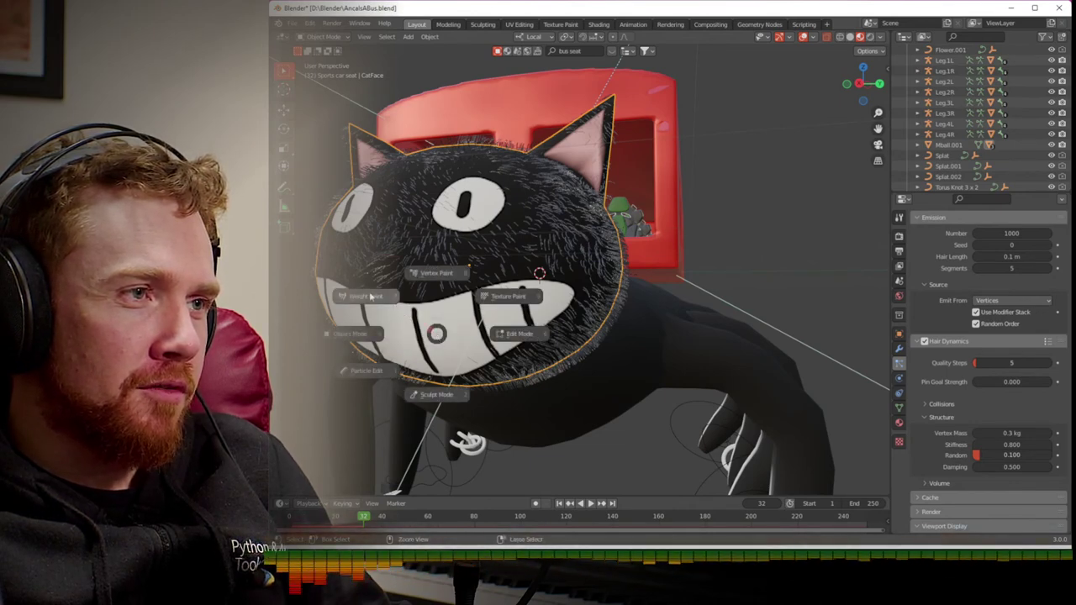
left_click(370, 296)
mouse_move(465, 311)
left_mouse_down()
mouse_move(489, 295)
mouse_move(475, 293)
left_mouse_up()
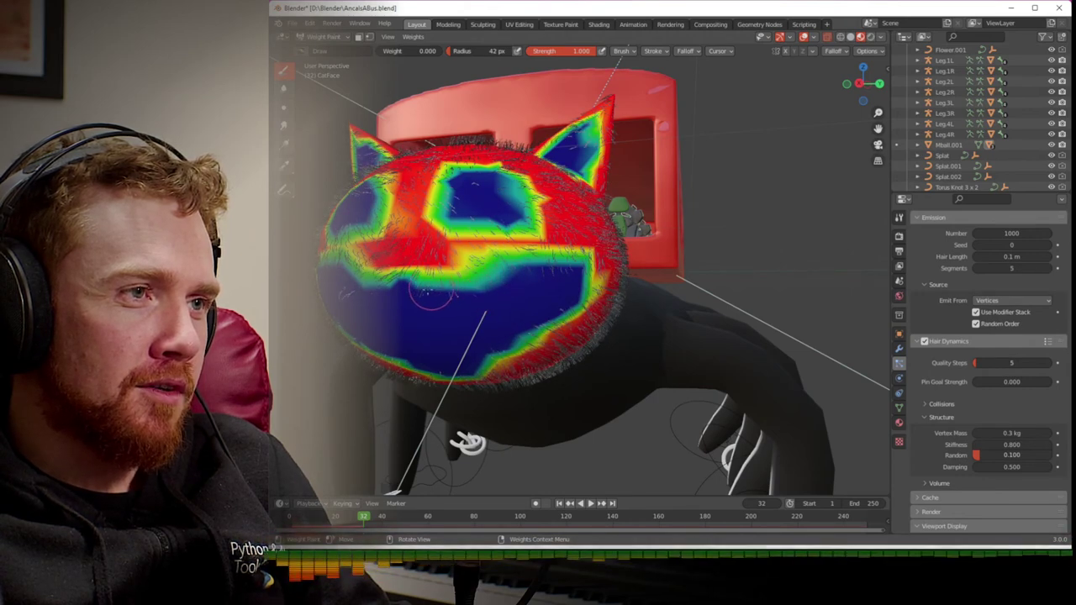
left_click_drag(507, 283, 443, 296)
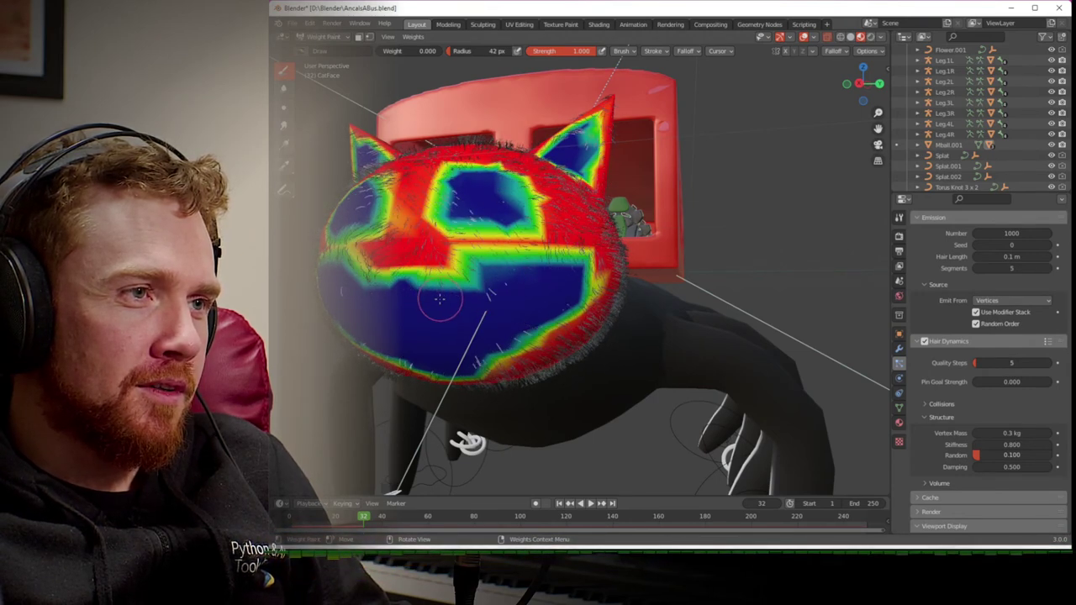
left_click_drag(432, 294, 525, 332)
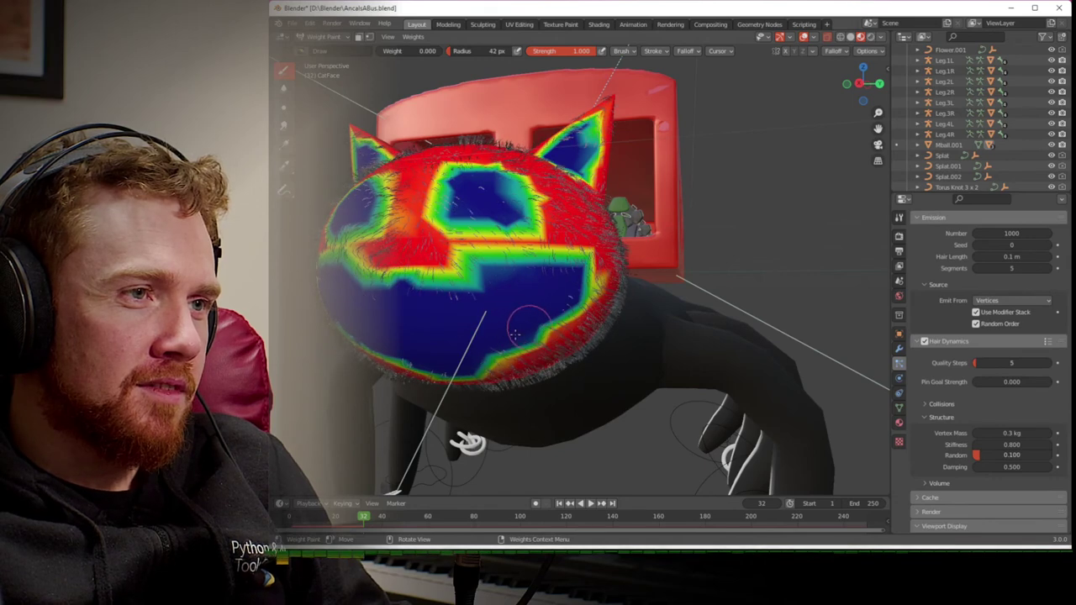
mouse_move(525, 332)
middle_mouse_down()
mouse_move(515, 329)
mouse_move(524, 326)
middle_mouse_up()
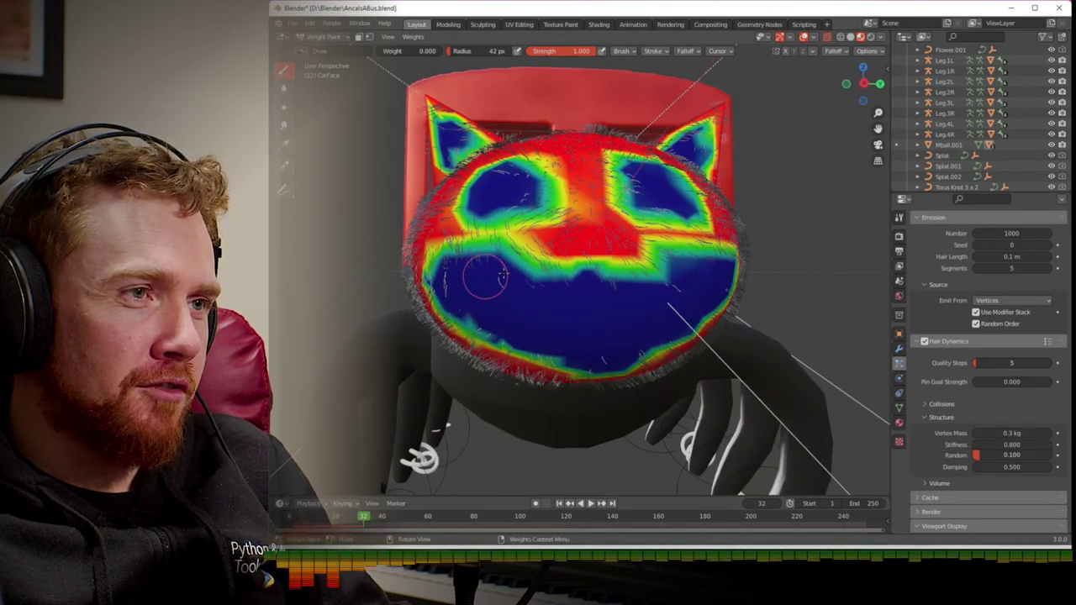
mouse_move(460, 262)
left_mouse_down()
mouse_move(437, 286)
mouse_move(461, 321)
mouse_move(493, 325)
left_mouse_up()
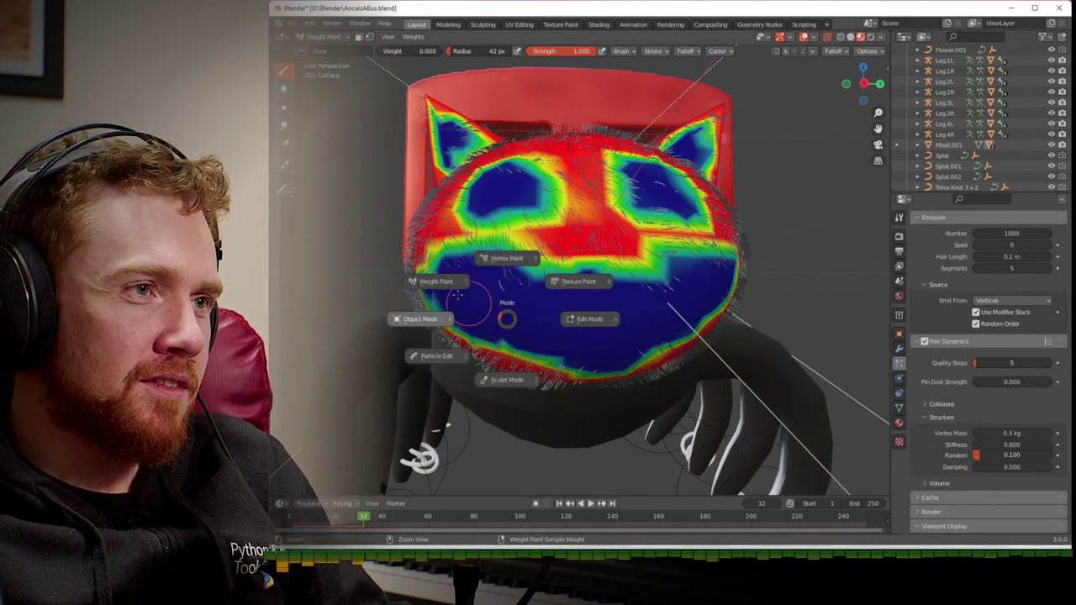
- Inspect the fur around the cat and bus from both sides in Object Mode
left_click(448, 329)
middle_click_drag(448, 329, 538, 332)
key("ctrl+Tab")
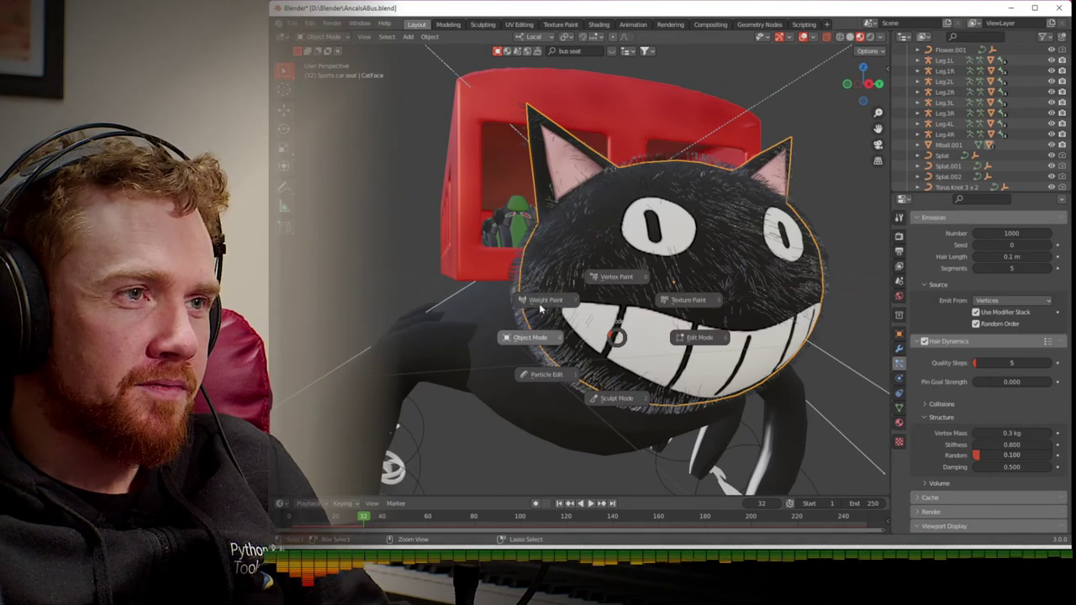
left_click(546, 300)
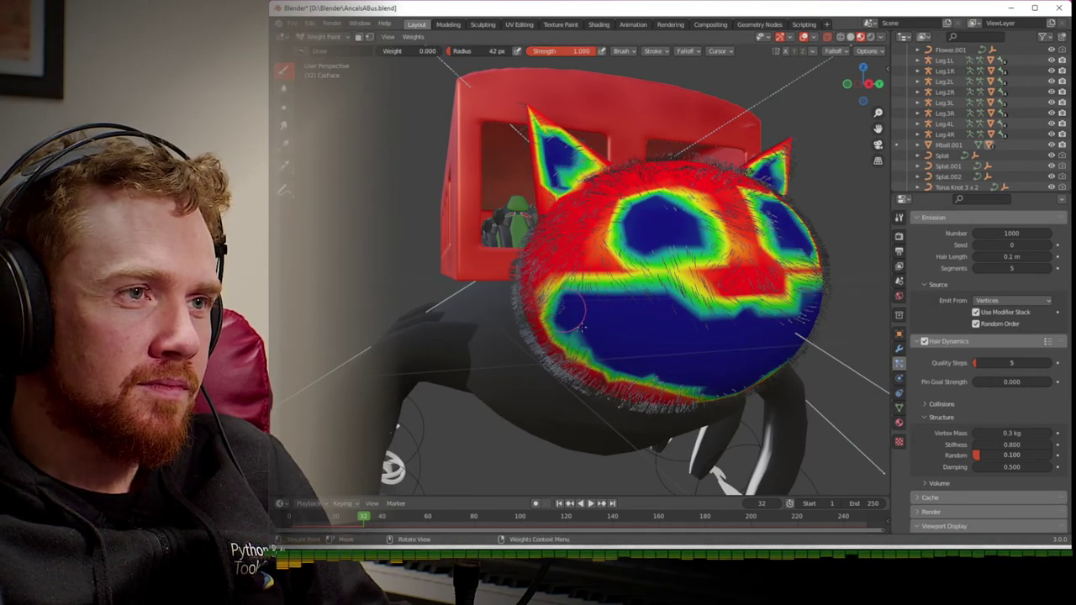
middle_click_drag(727, 330, 506, 319)
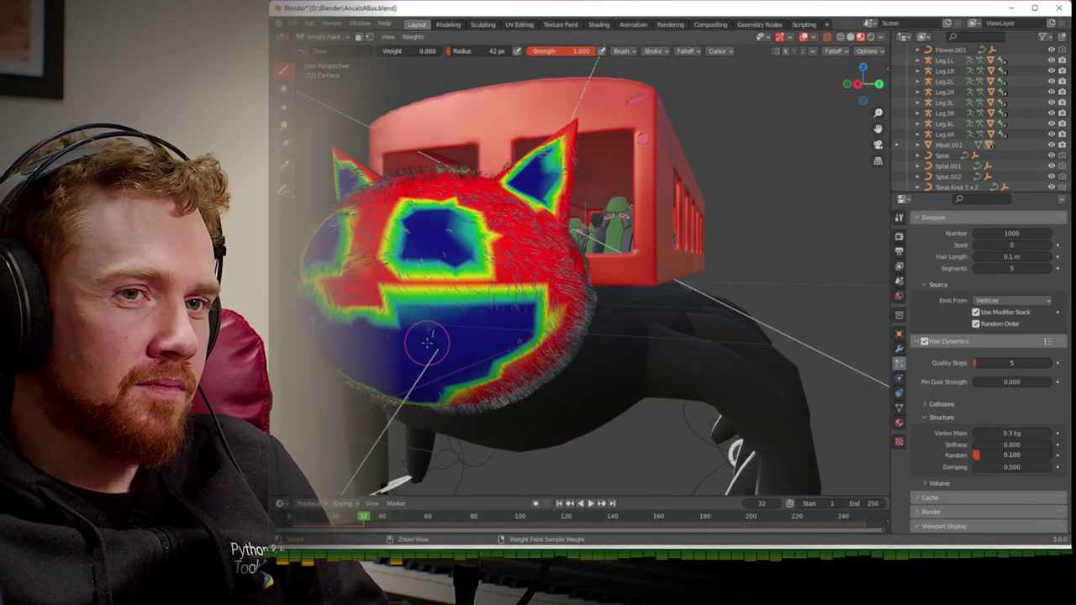
key("ctrl+Tab")
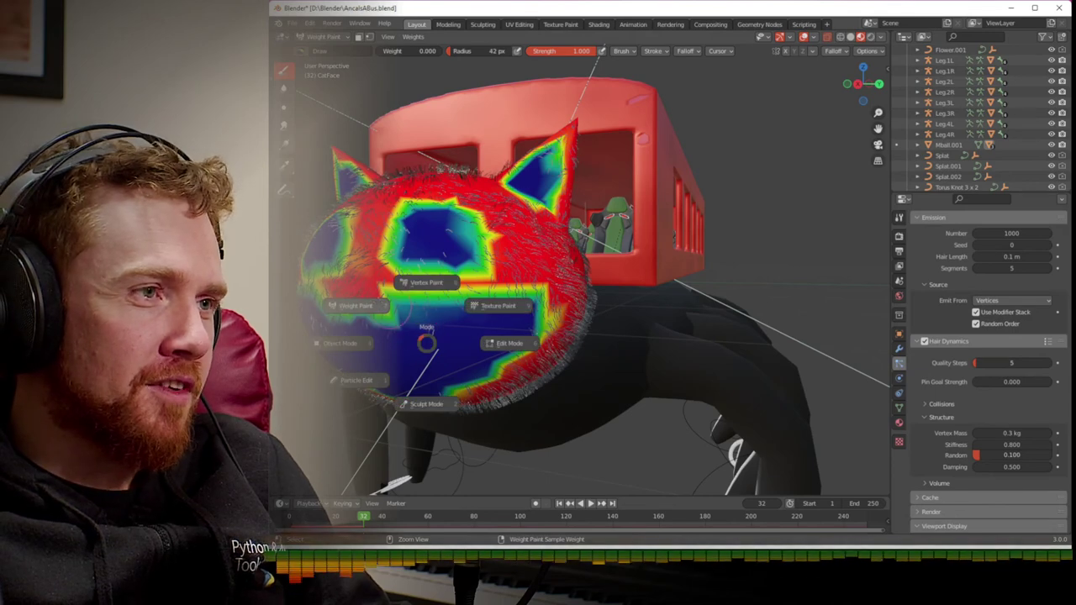
left_click(341, 343)
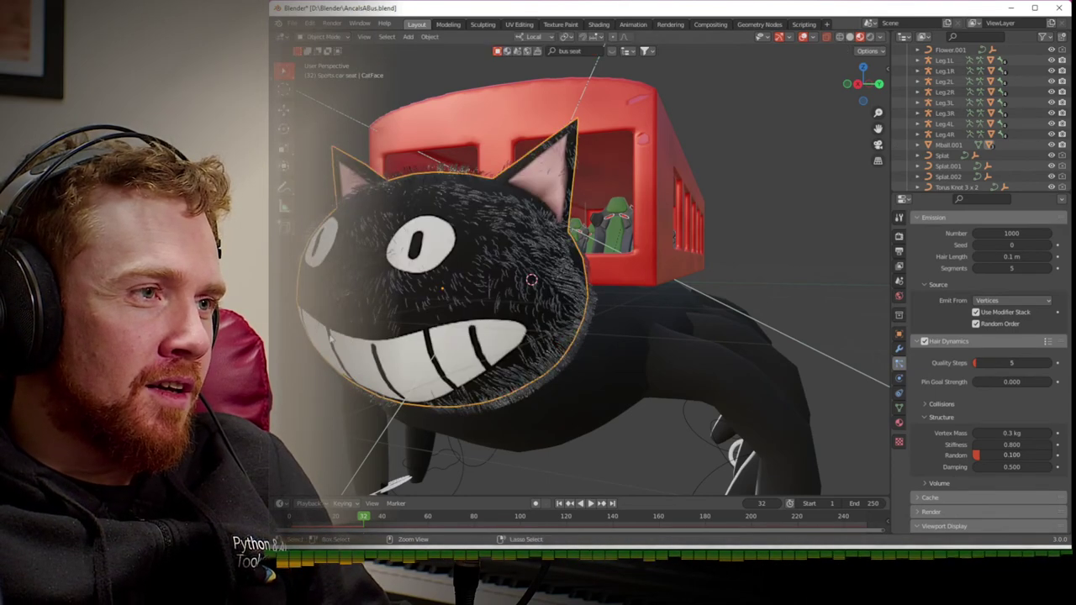
middle_click_drag(354, 346, 427, 367)
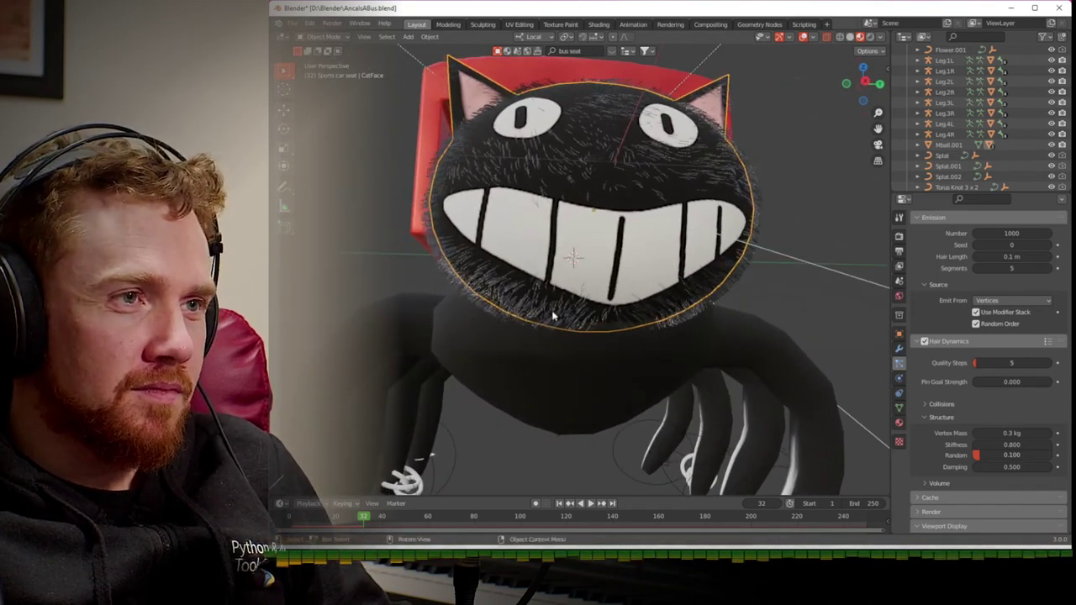
- Return to Weight Paint and paint more of the lower face to zero weight
key("ctrl+Tab")
left_click(599, 284)
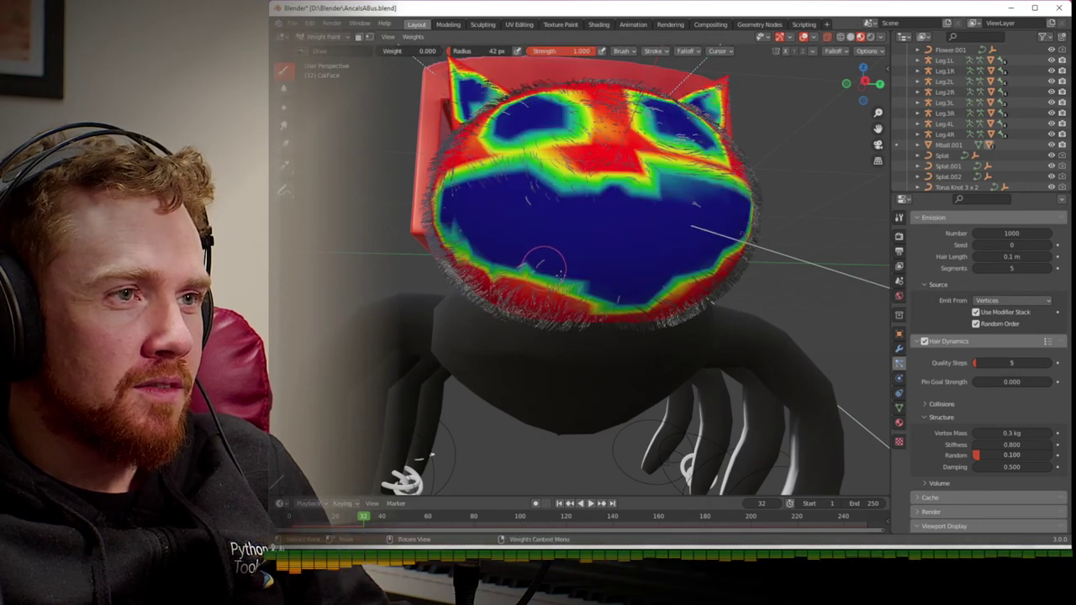
mouse_move(593, 292)
left_mouse_down()
mouse_move(576, 277)
mouse_move(639, 281)
mouse_move(680, 269)
mouse_move(645, 287)
left_mouse_up()
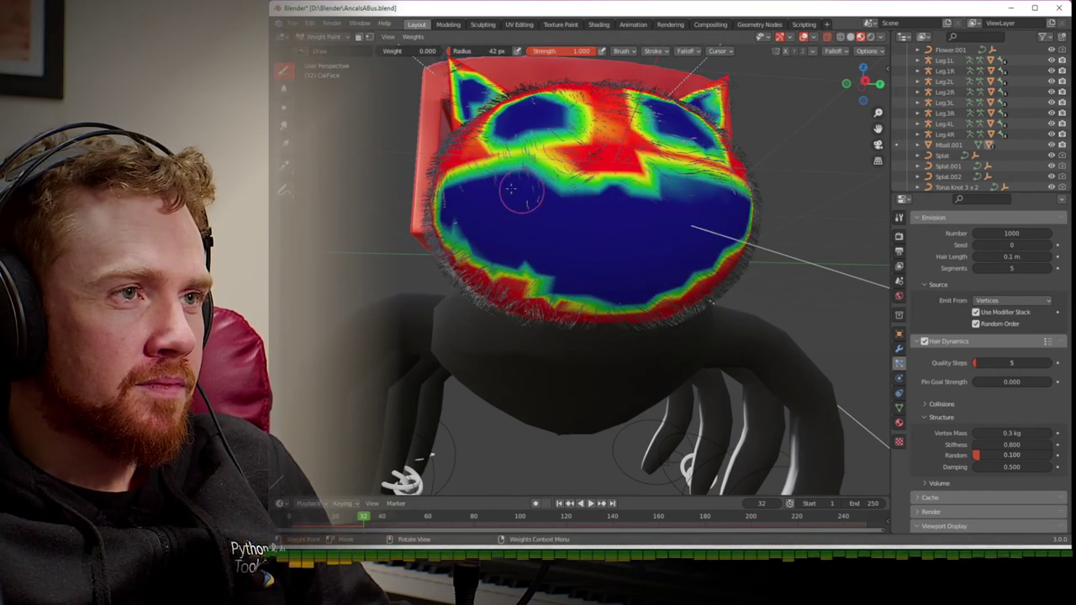
mouse_move(571, 206)
left_mouse_down()
mouse_move(580, 200)
mouse_move(470, 286)
mouse_move(505, 290)
left_mouse_up()
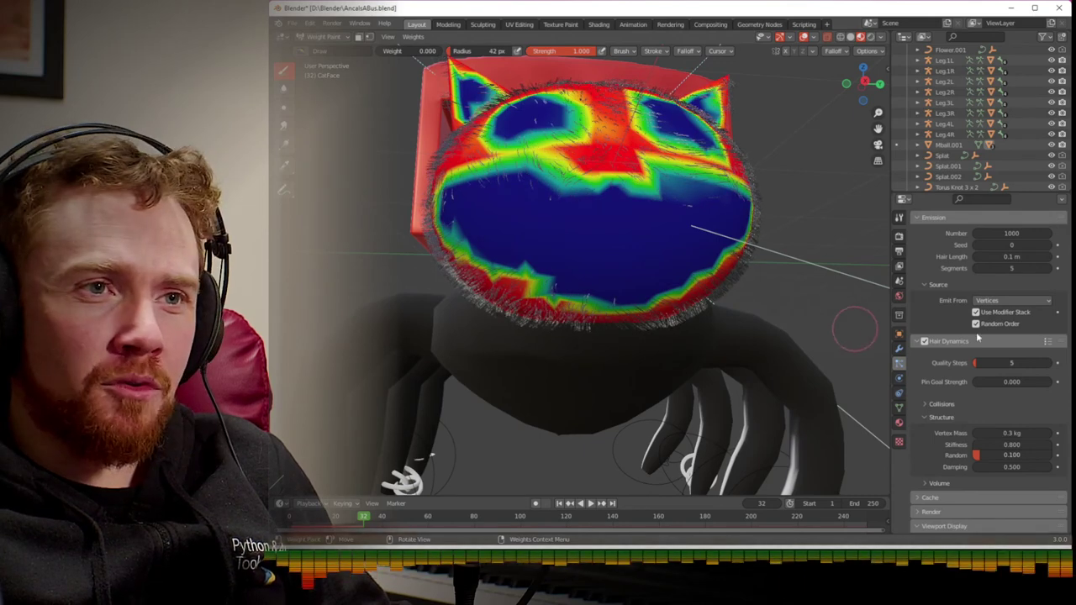
left_click(992, 302)
- Emit the CatFace fur from Faces and paint full 1.0 weight on the forehead between the eyes
left_click(996, 328)
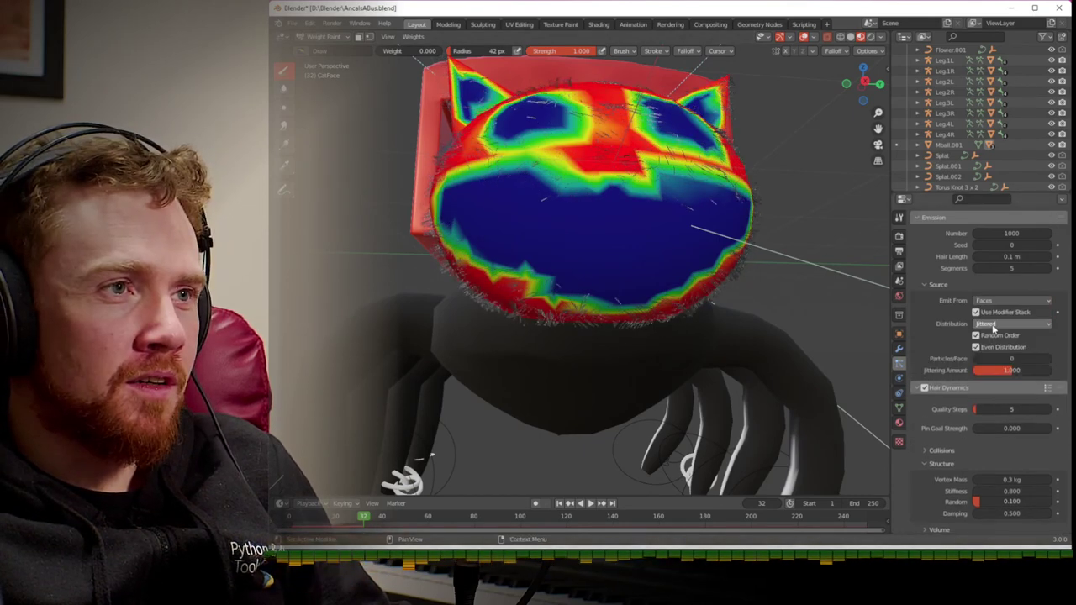
middle_click_drag(615, 254, 611, 267)
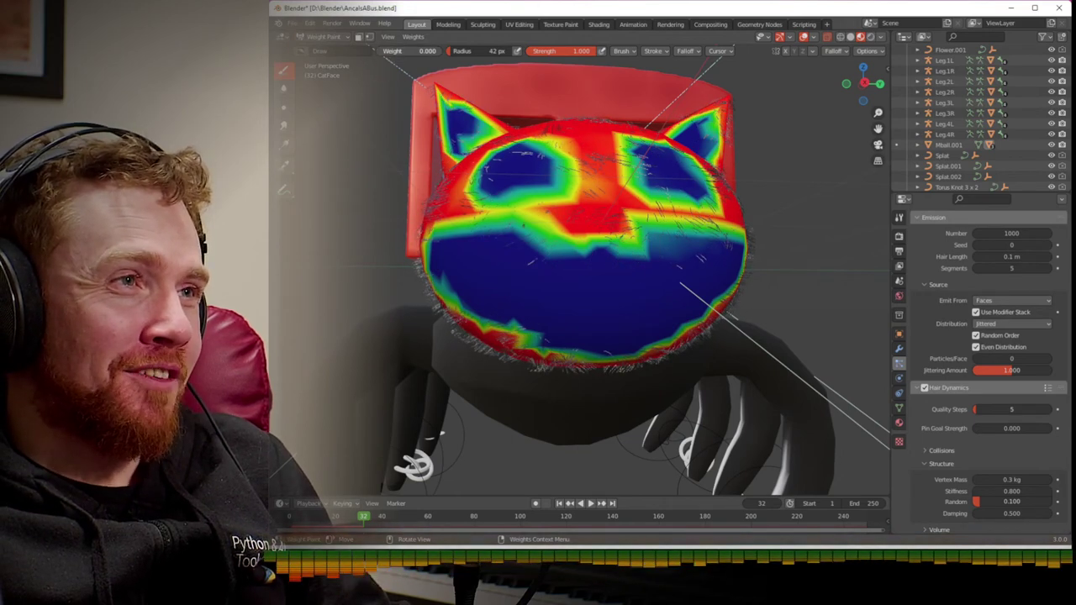
key("shift+x")
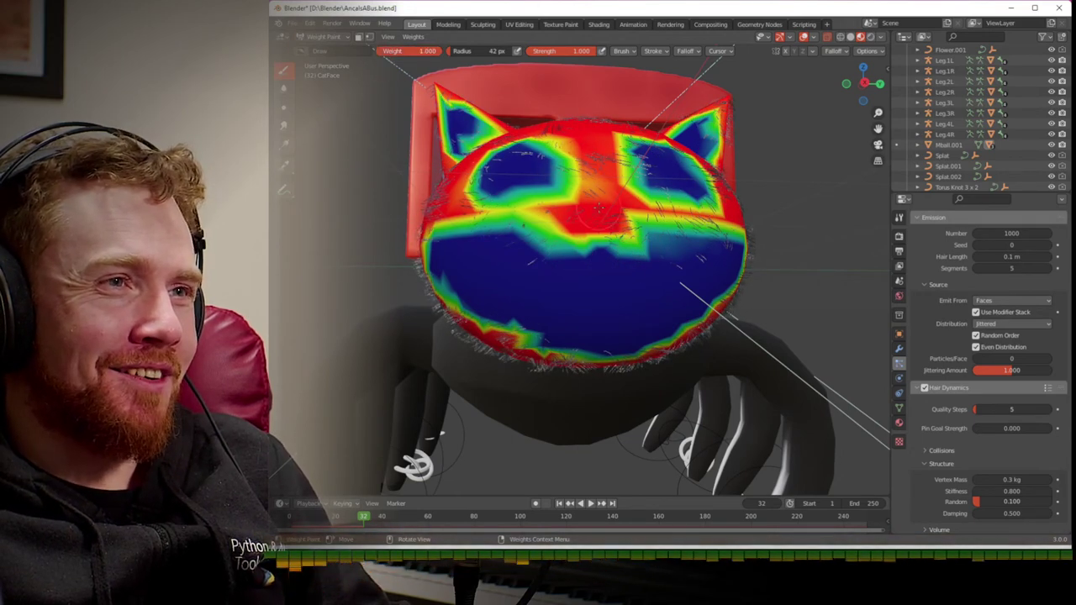
left_click_drag(613, 216, 714, 231)
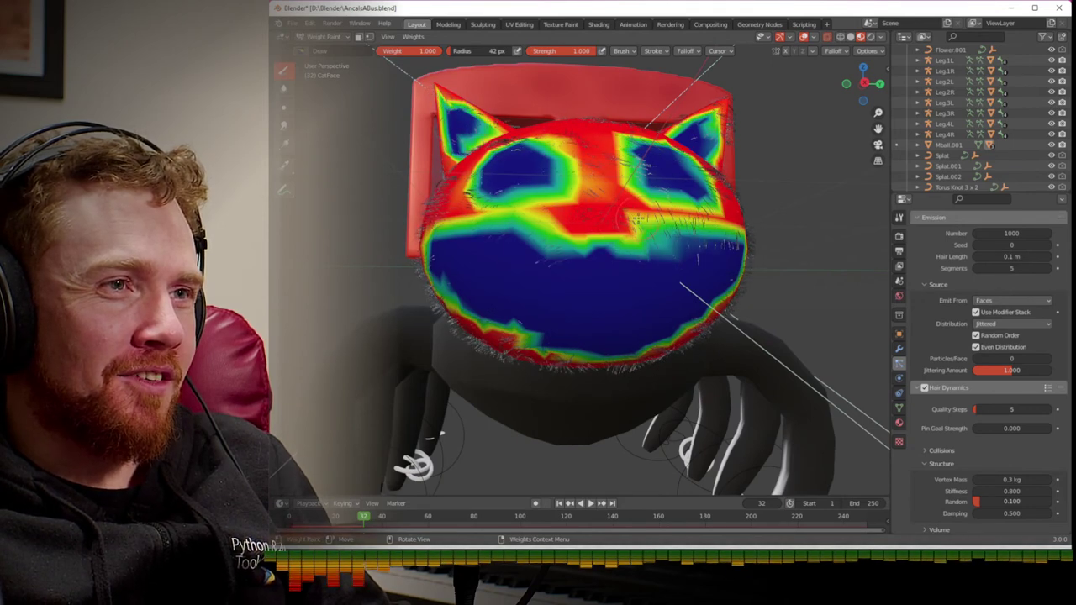
- Return CatFace to Object Mode and check the fur from the side and front
key("ctrl+Tab")
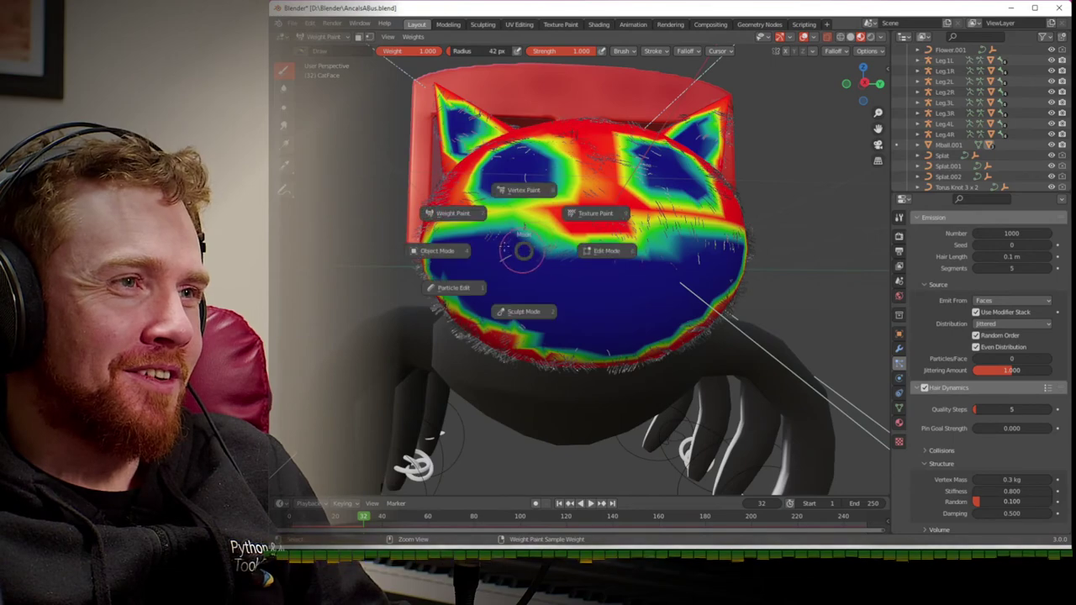
left_click(451, 251)
middle_click_drag(507, 287, 564, 287)
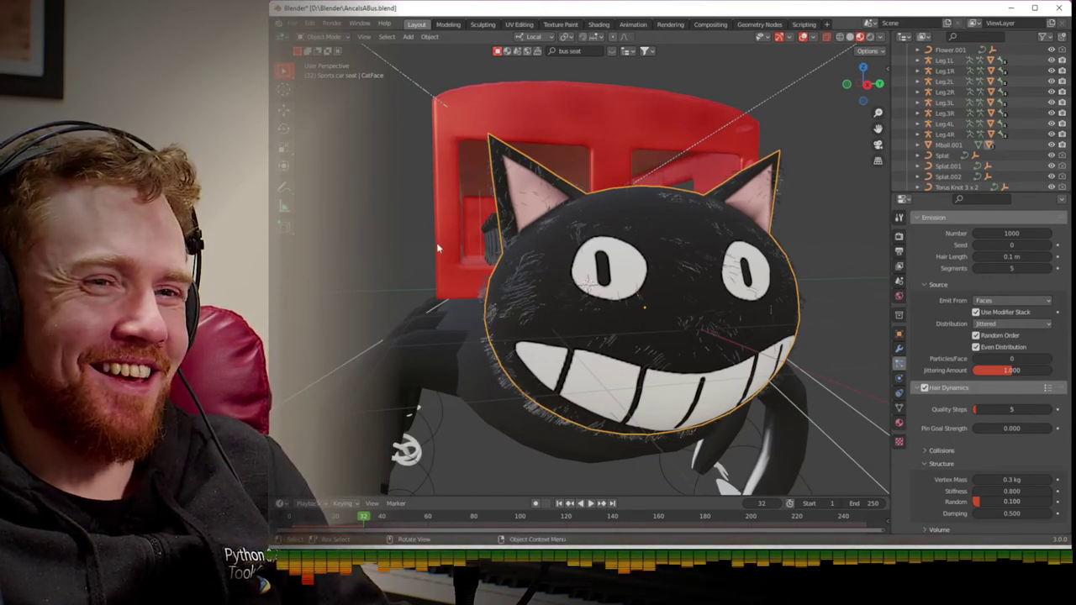
middle_click_drag(438, 255, 422, 251)
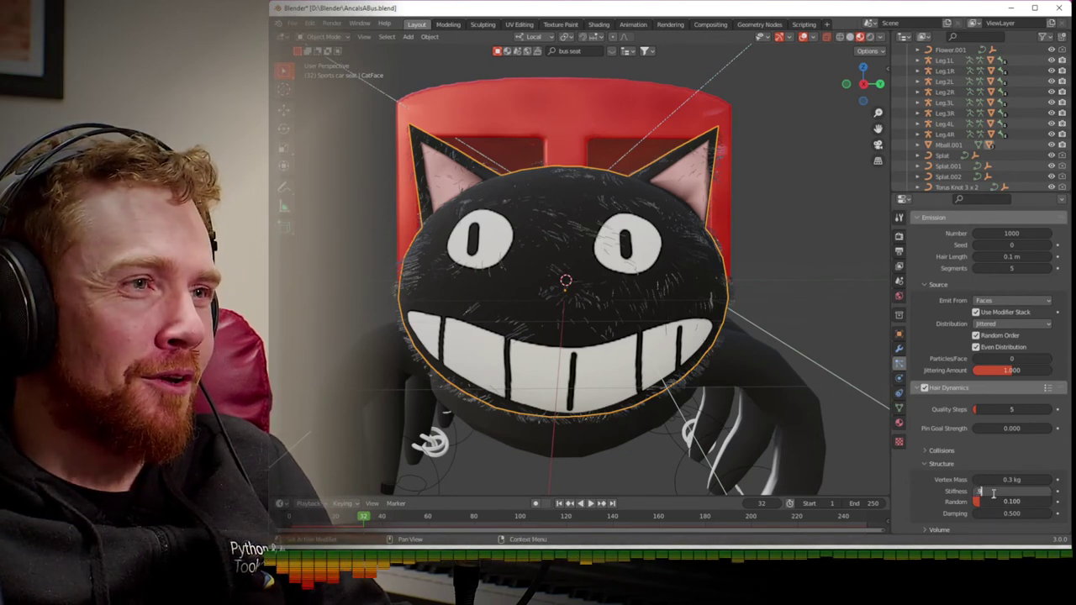
- Confirm hair stiffness 0.900, preview the hair dynamics from frame 1, and save the file
key("Escape")
key("shift+Left")
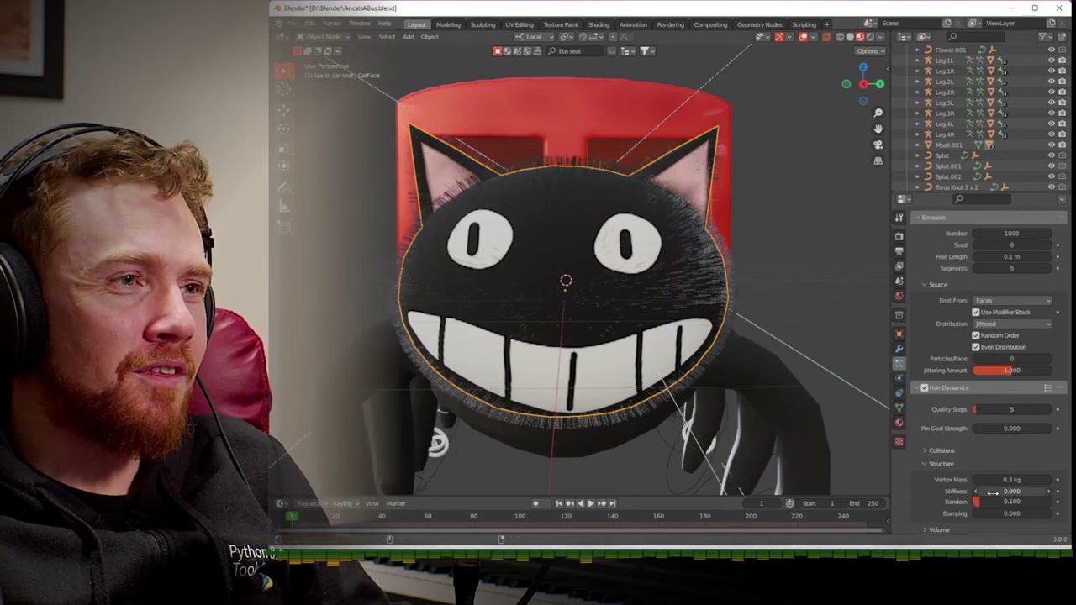
key("space")
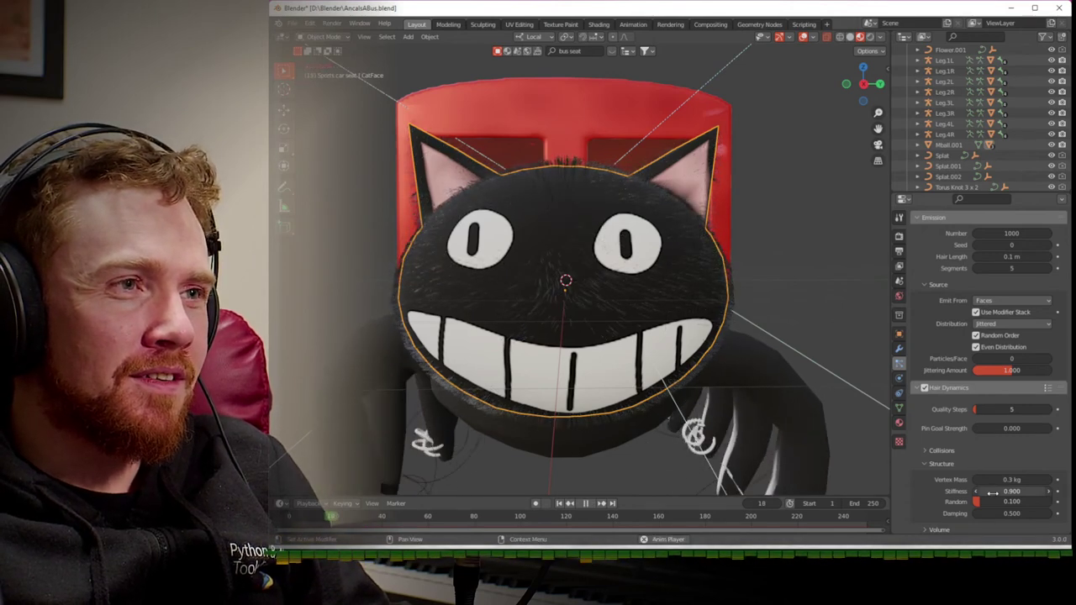
key("Escape")
key("ctrl+s")
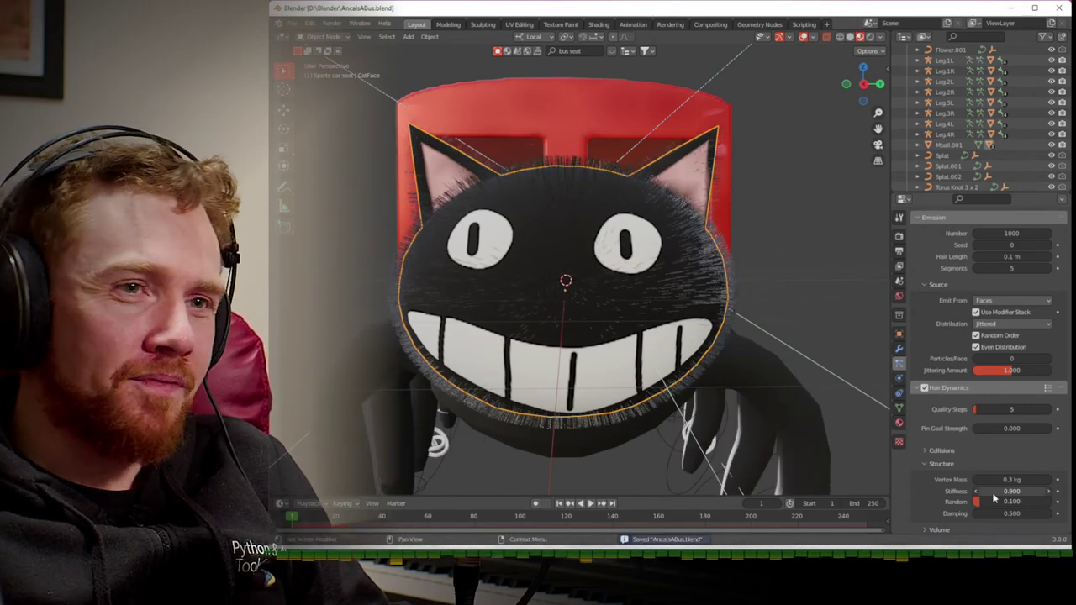
- Lengthen the hair to 0.2 m and play the animation to check it
scroll(975, 416, "up", 4)
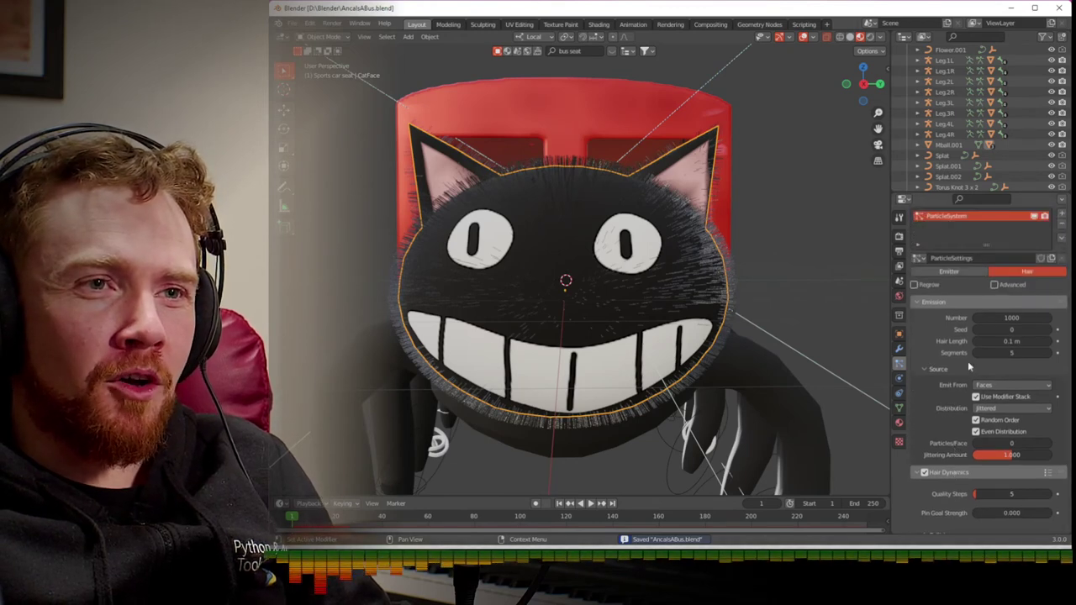
left_click(983, 341)
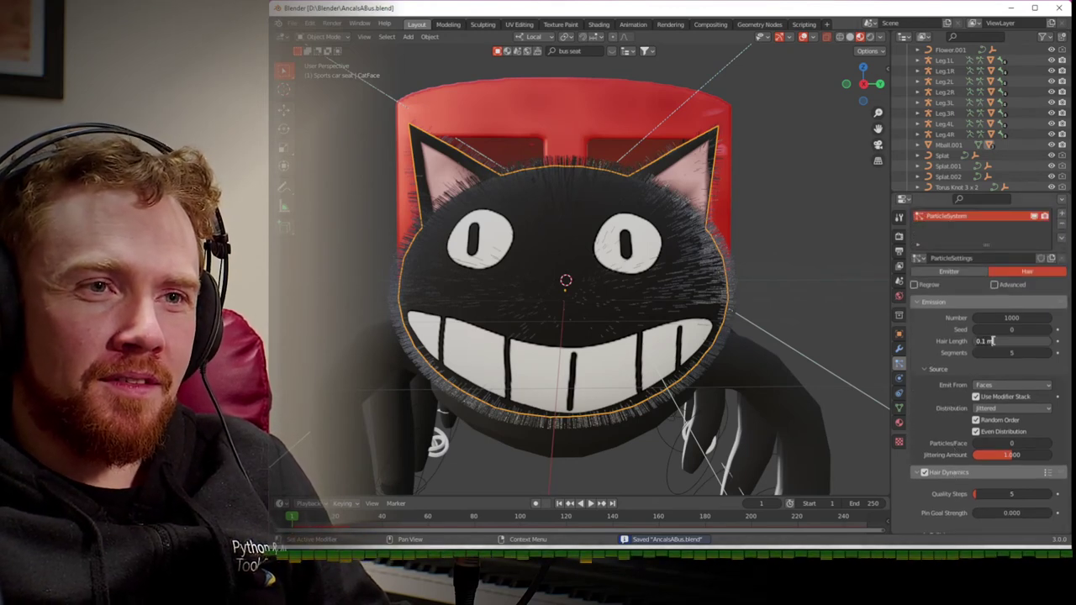
key("BackSpace")
type("0.2")
key("Return")
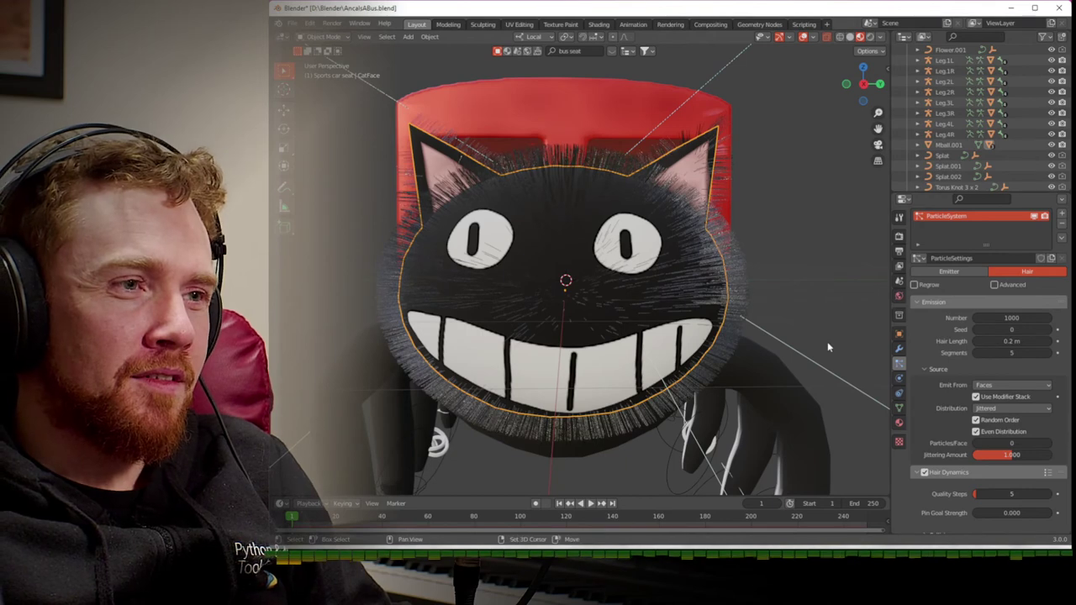
key("space")
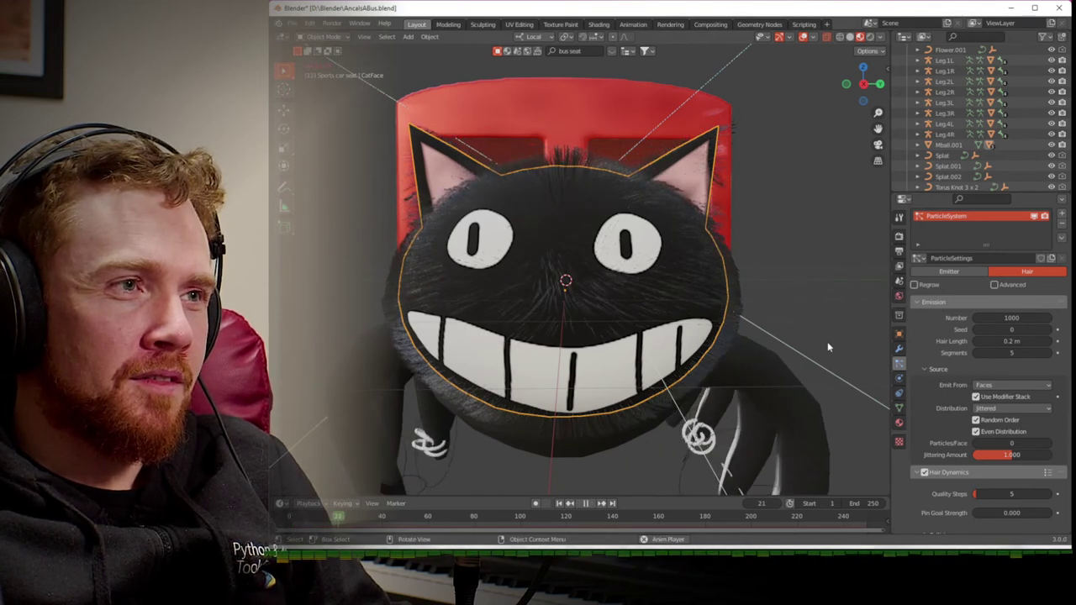
- Set hair Damping to 0.800 and replay from frame 1 to test the damped fur
scroll(929, 416, "down", 6)
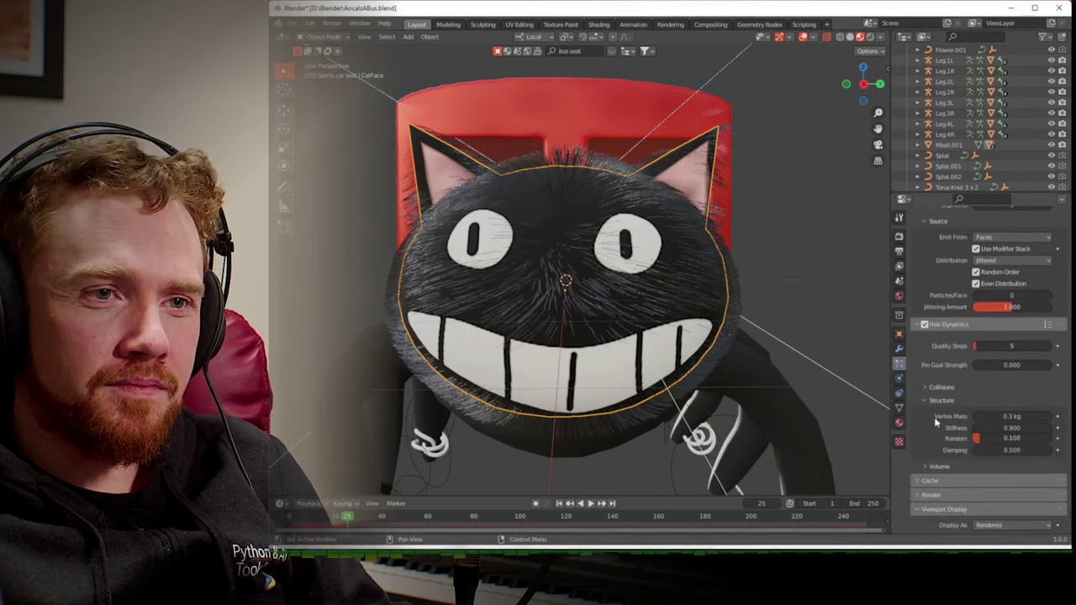
left_click(992, 449)
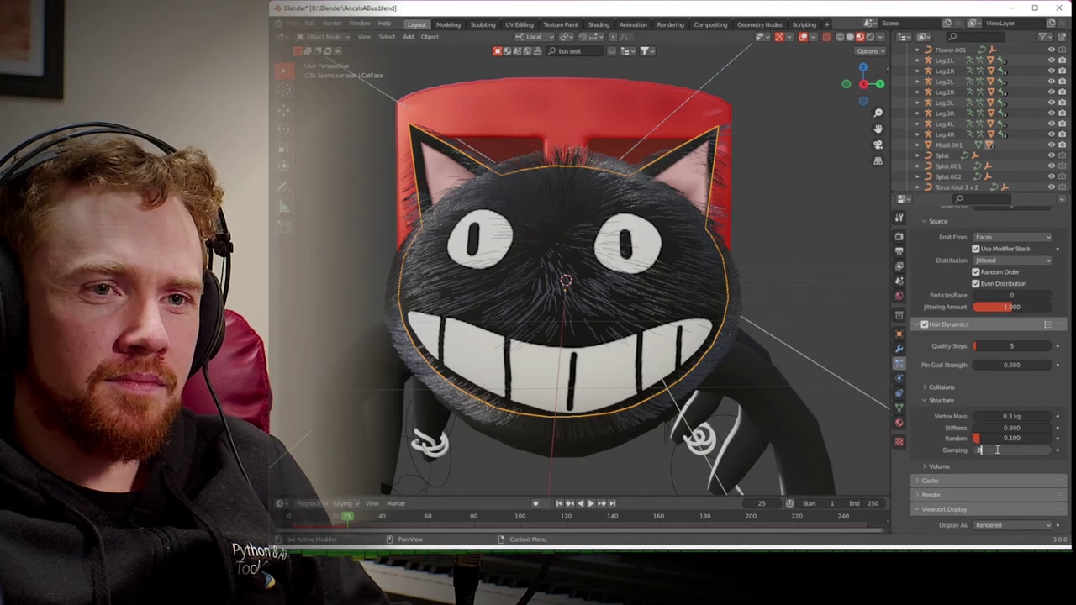
type("0.8")
key("Return")
key("shift+Left")
key("space")
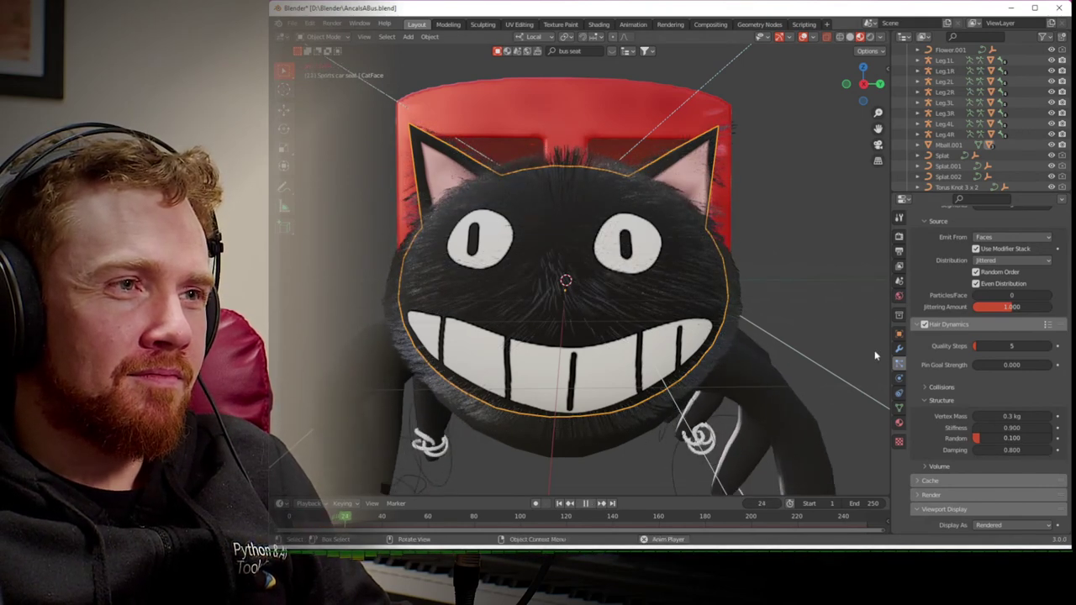
key("space")
middle_click_drag(874, 356, 803, 382)
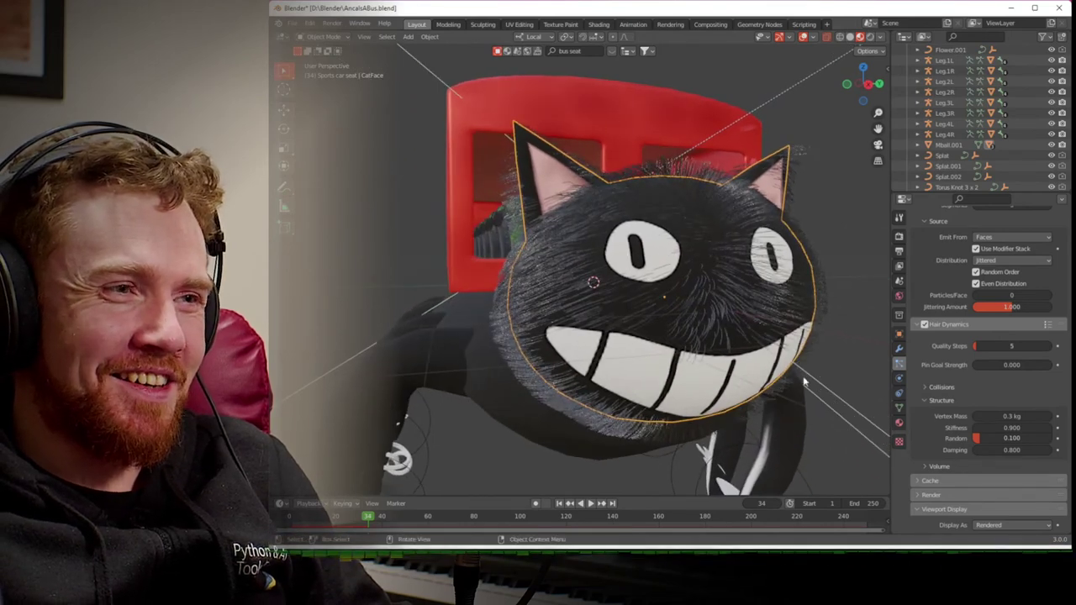
middle_click_drag(703, 382, 643, 384)
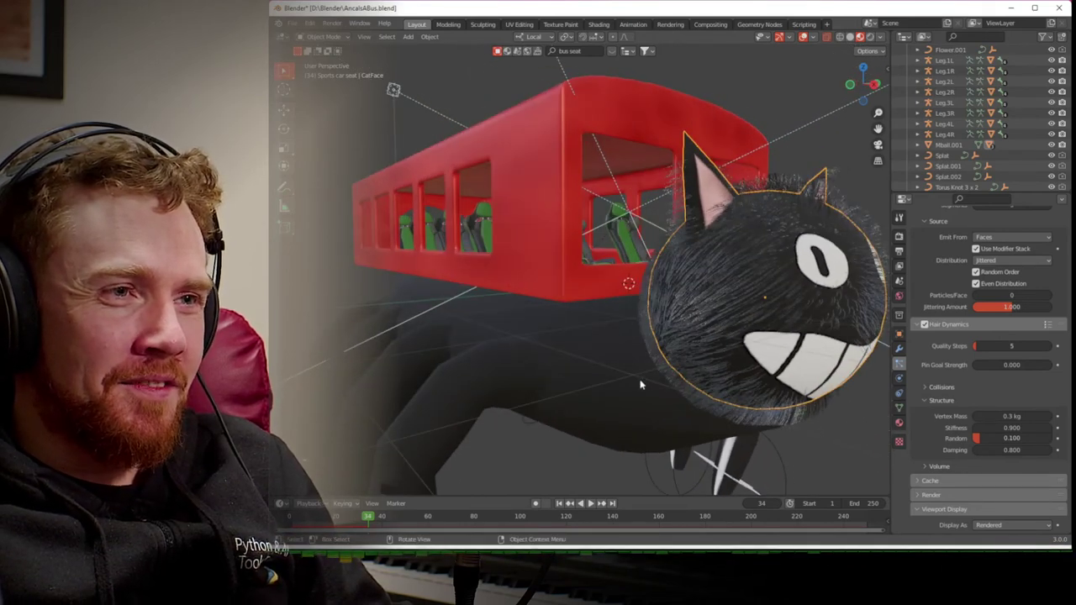
- Save the file and glance at the particle system entry's options
key("ctrl+s")
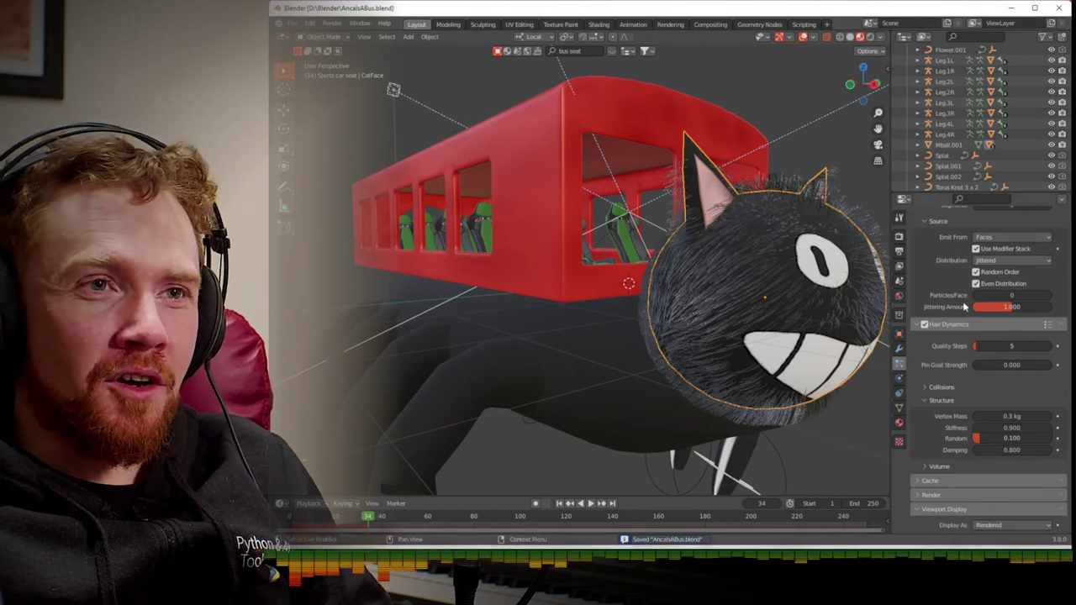
scroll(961, 303, "up", 5)
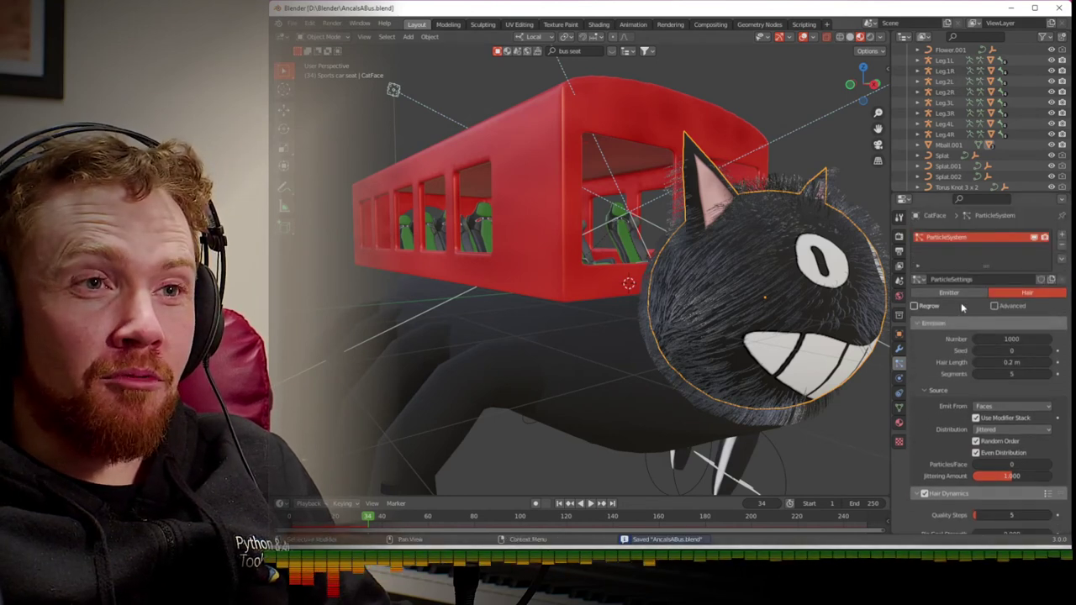
right_click(956, 238)
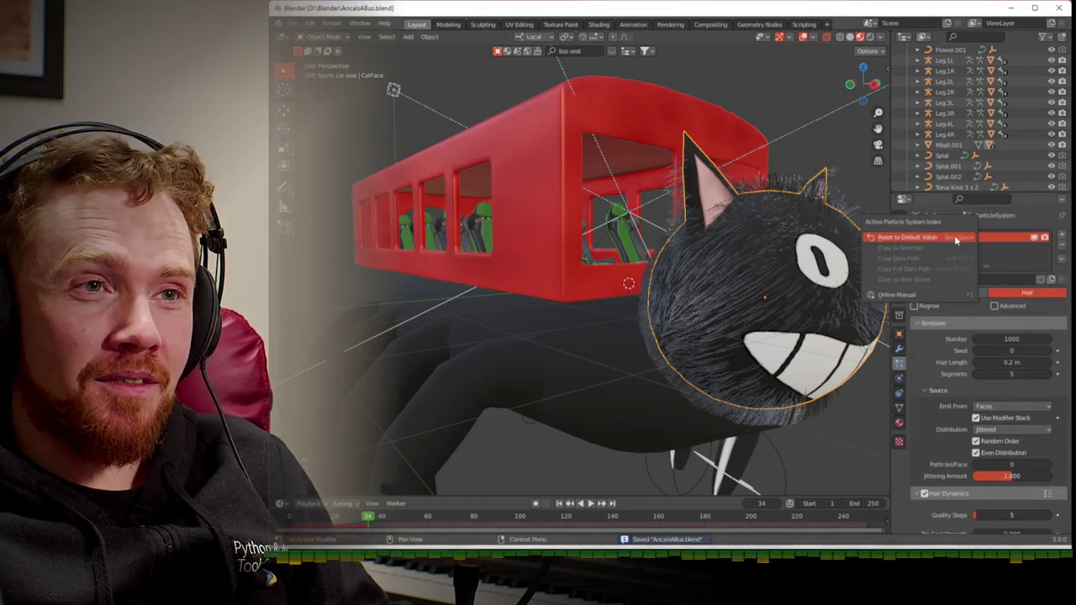
key("Escape")
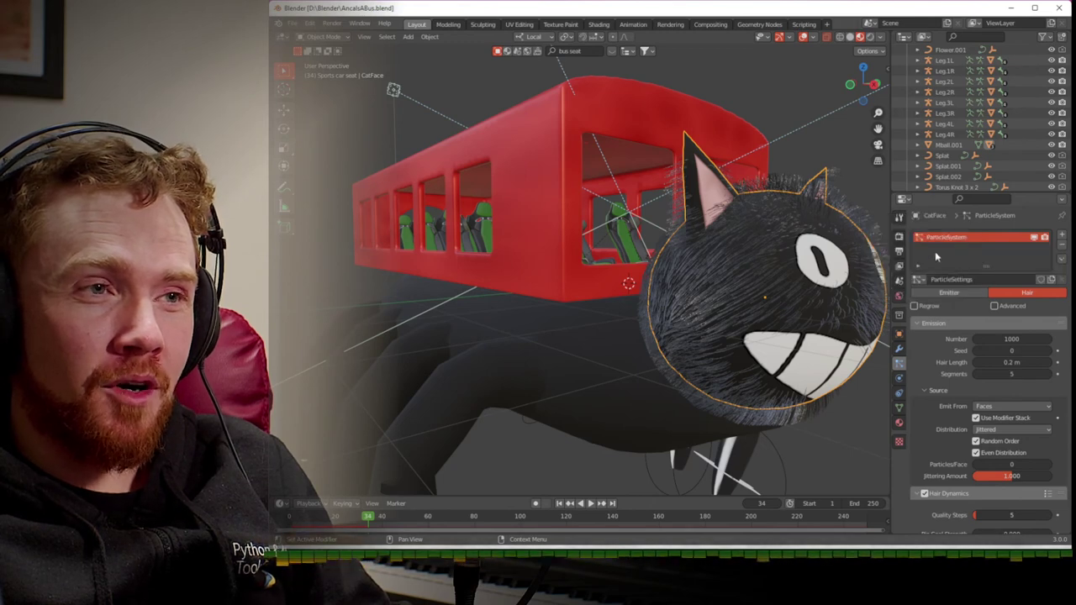
- Try selecting the body Mball.001, head and a leg, then clear the selection
left_click(599, 347)
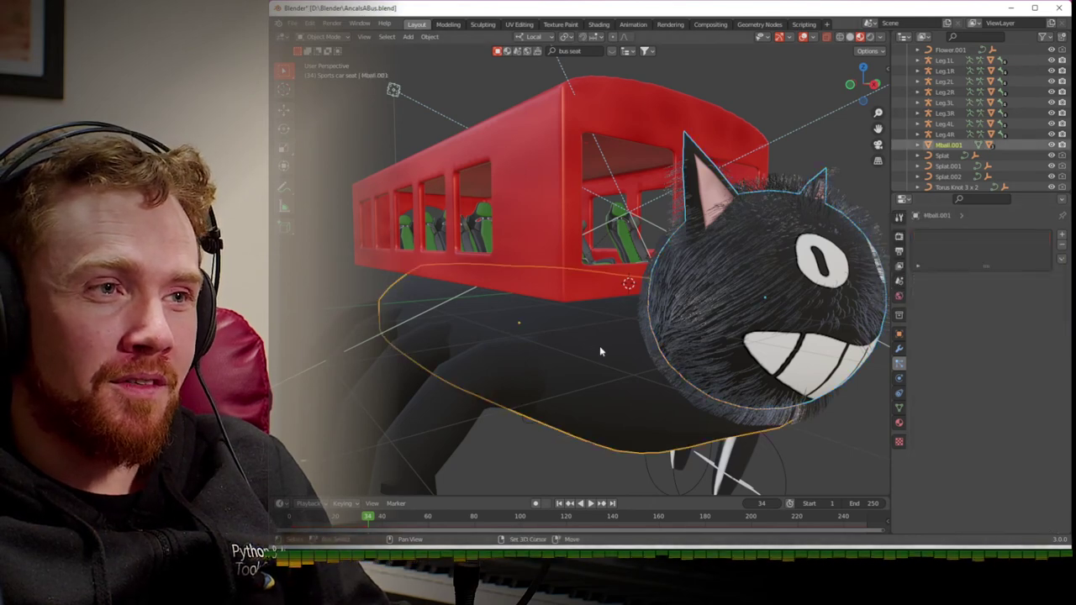
left_click(743, 298, "shift")
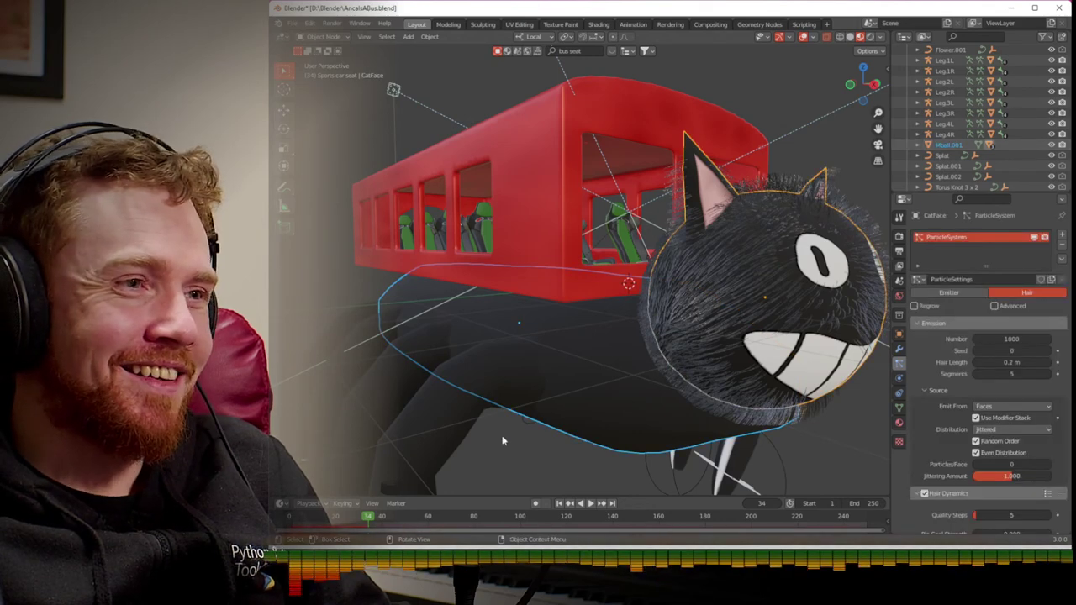
left_click(429, 437, "shift")
left_click(489, 462)
middle_click_drag(491, 440, 499, 407)
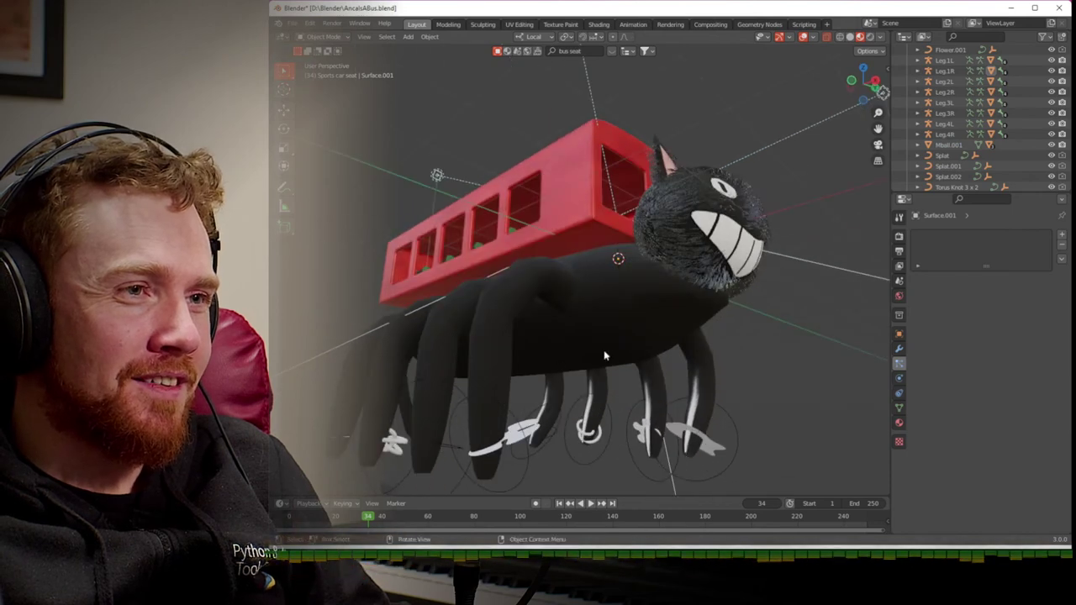
- Select the spider body and all eight legs together
left_click(604, 350)
left_click(691, 373, "shift")
left_click(649, 383, "shift")
left_click(597, 393, "shift")
left_click(555, 395, "shift")
left_click(351, 383, "shift")
left_click(386, 376, "shift")
left_click(437, 372, "shift")
left_click(485, 363, "shift")
- Add CatFace last as the active object and bring up its particle system options
left_click(699, 214, "shift")
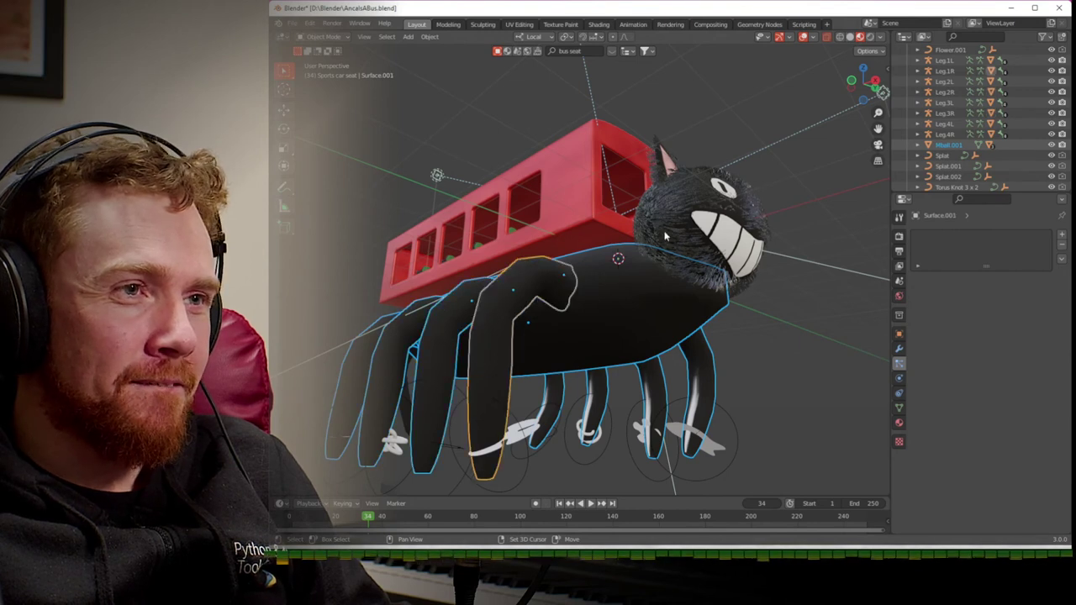
right_click(947, 247)
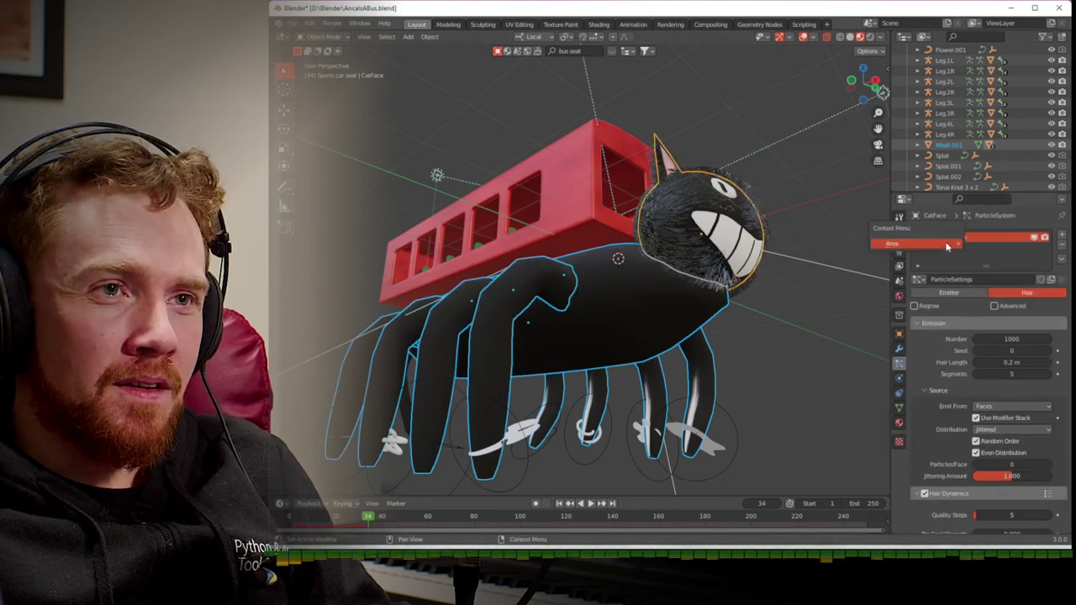
right_click(960, 239)
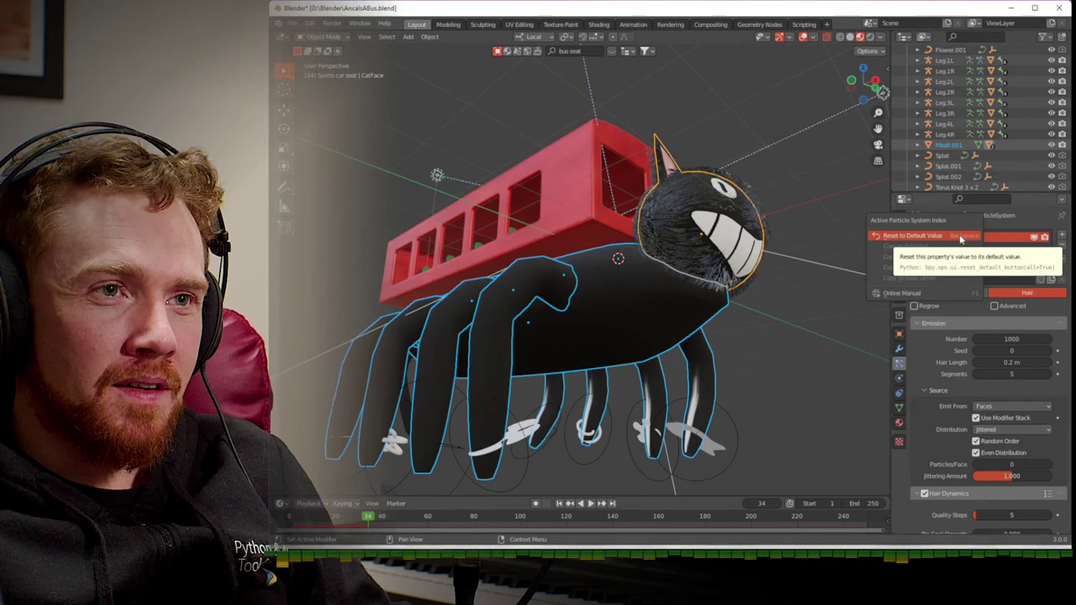
left_click(407, 37)
mouse_move(430, 37)
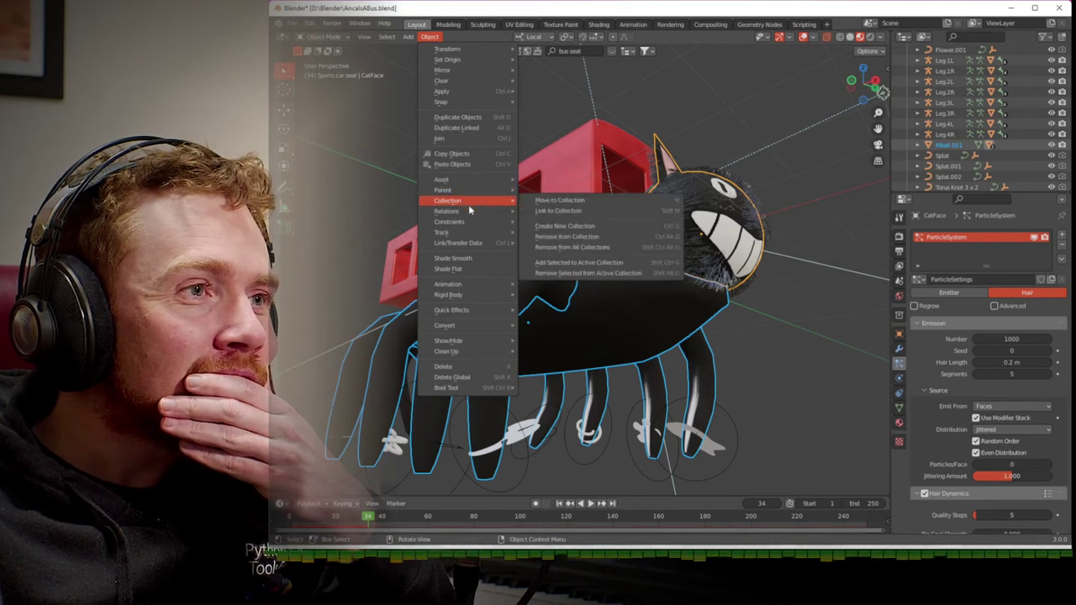
mouse_move(470, 204)
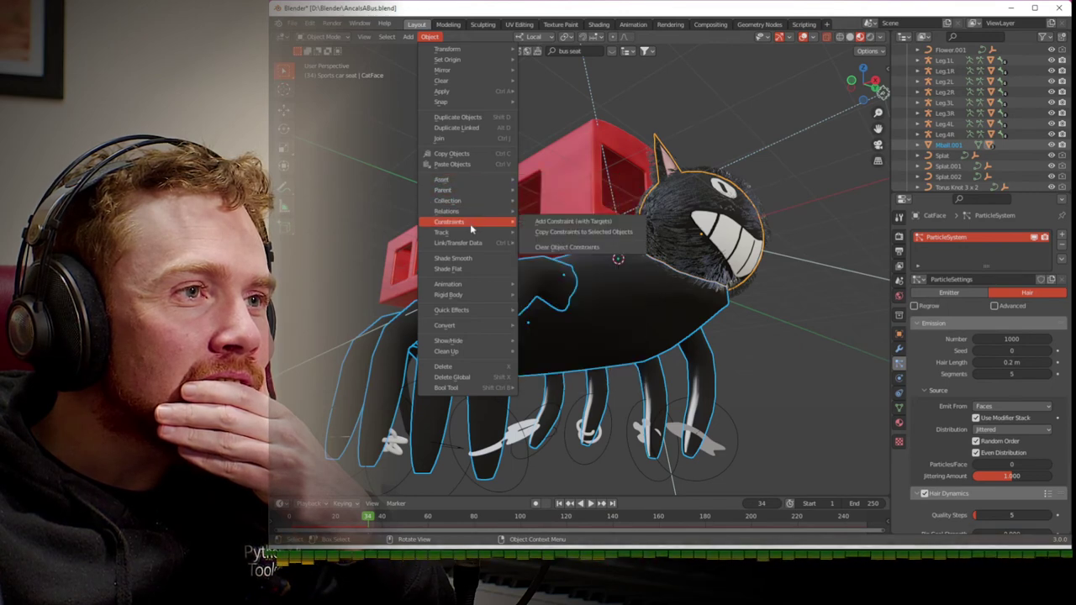
mouse_move(471, 243)
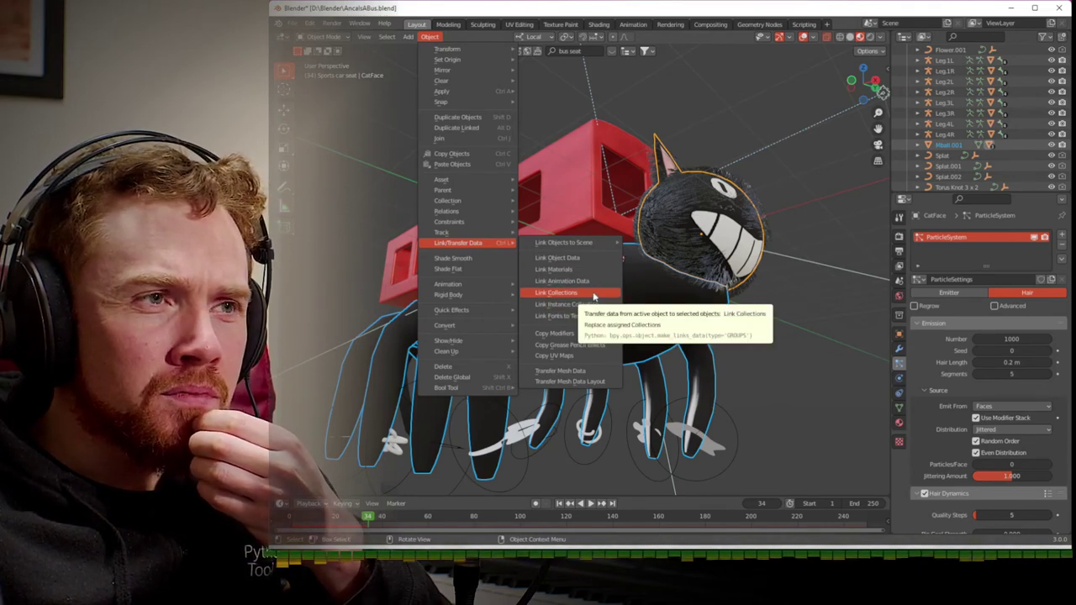
mouse_move(594, 245)
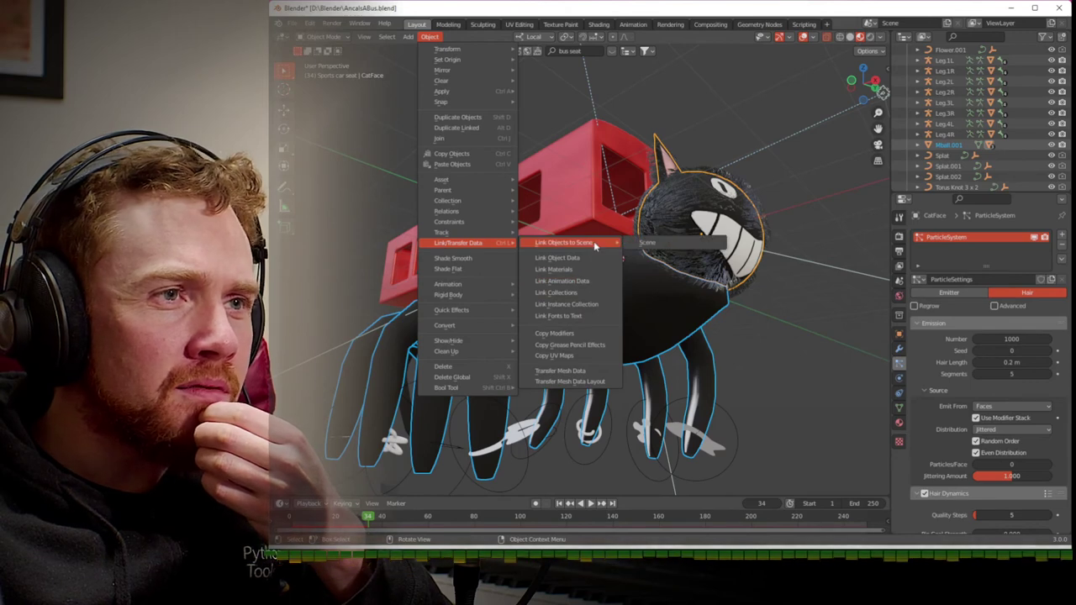
left_click(593, 258)
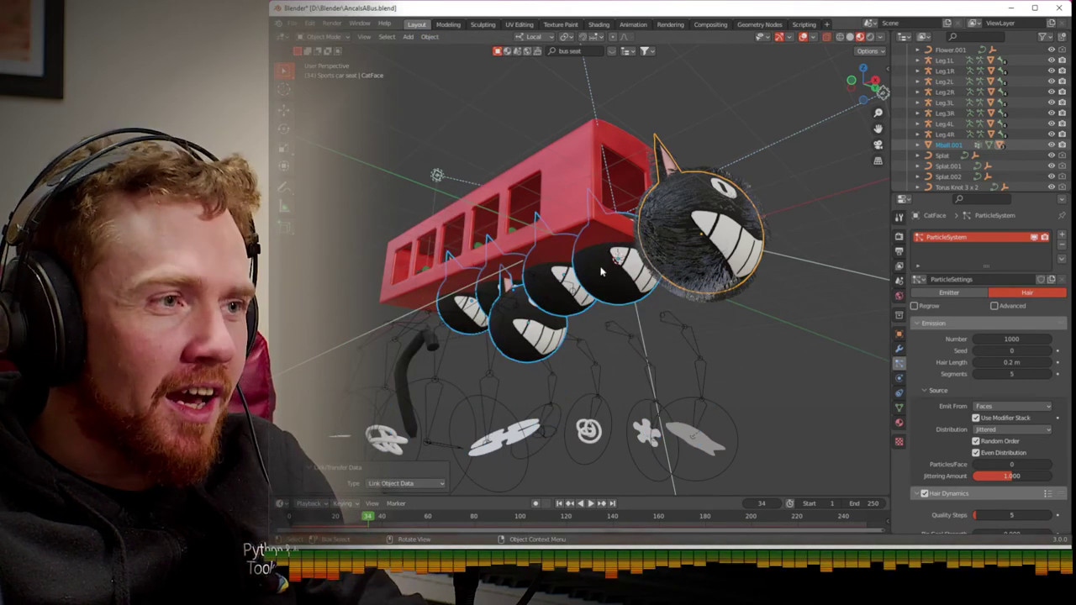
key("ctrl+z")
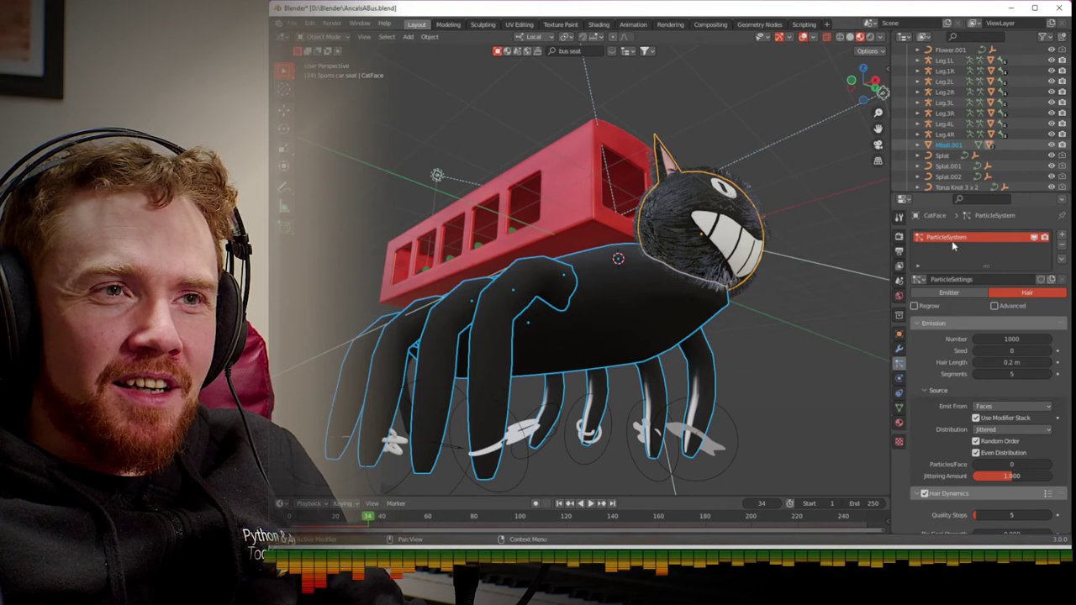
- Copy CatFace's hair particles to the selected objects, save AncalsABus.blend, and return to frame 1
left_click(1062, 260)
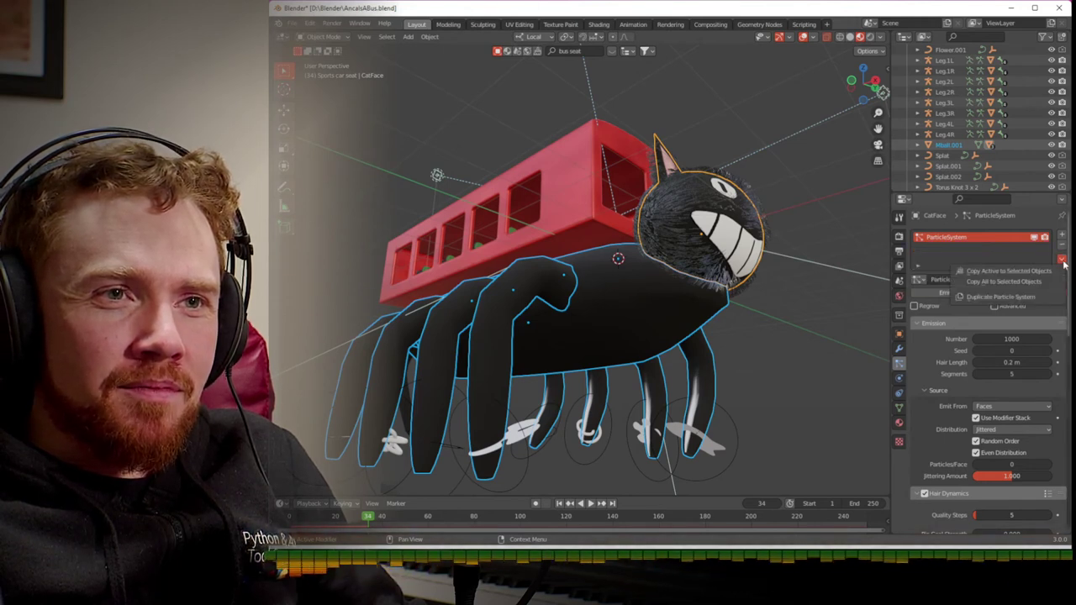
left_click(999, 272)
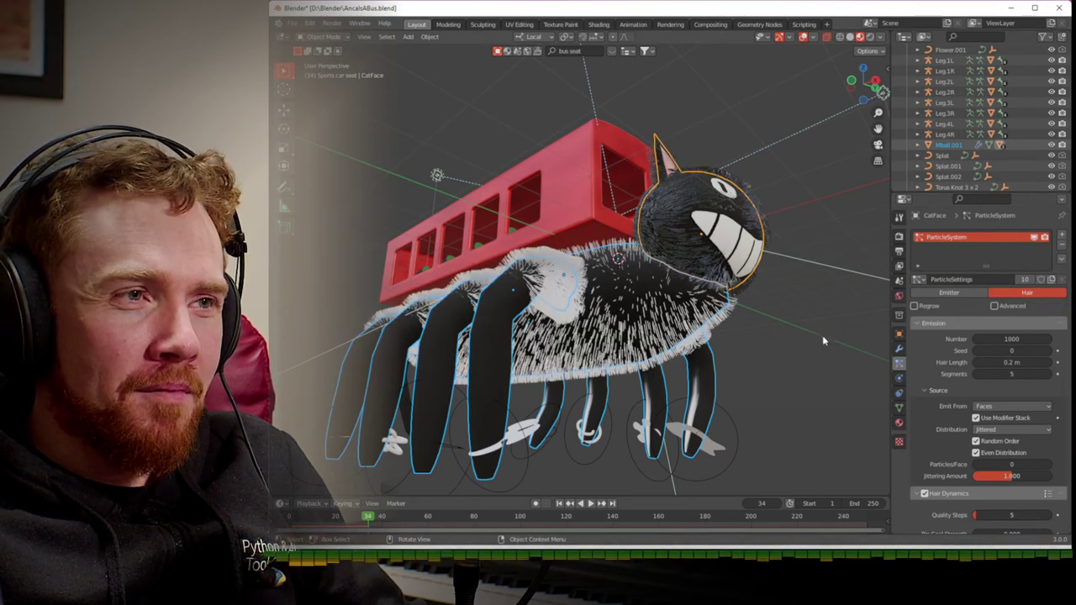
key("ctrl+s")
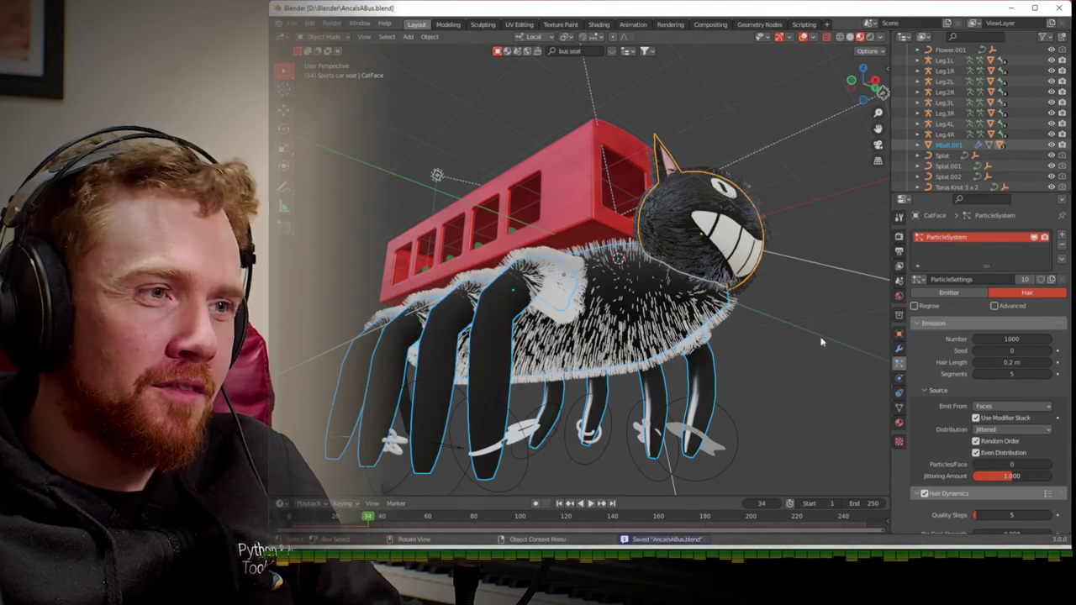
key("shift+Left")
middle_click_drag(814, 353, 805, 381)
key("KP_4")
key("KP_4")
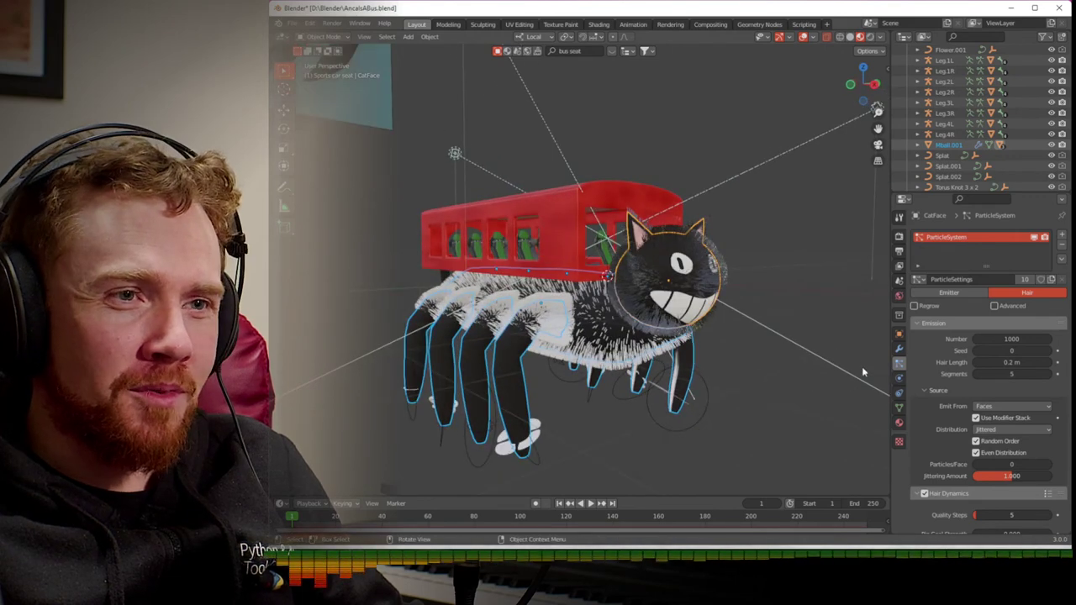
- Copy the Fur Material from the active object to the selected objects
left_click(899, 422)
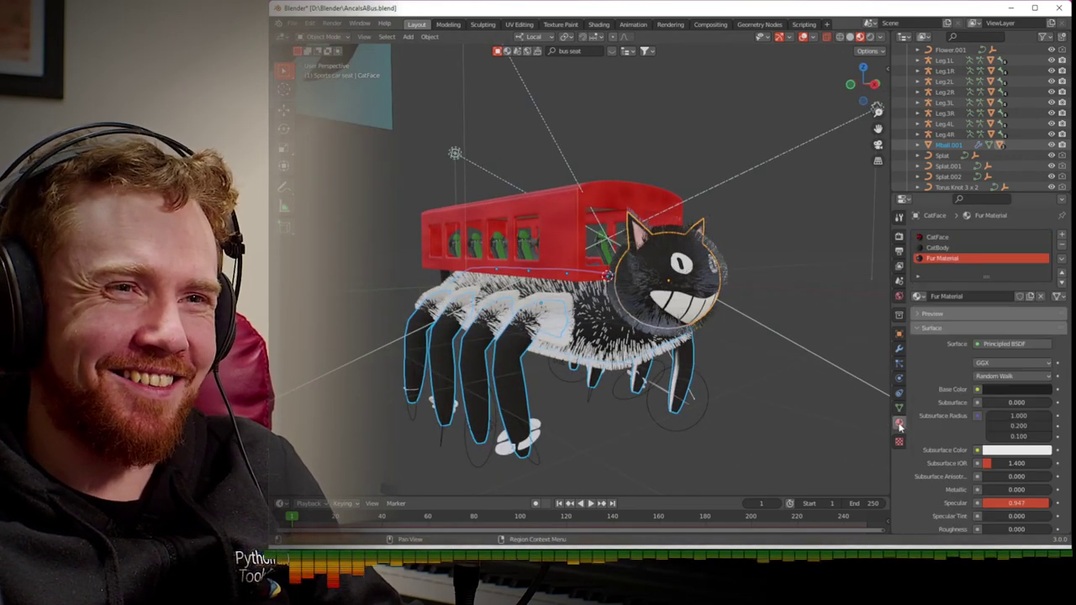
left_click(1062, 258)
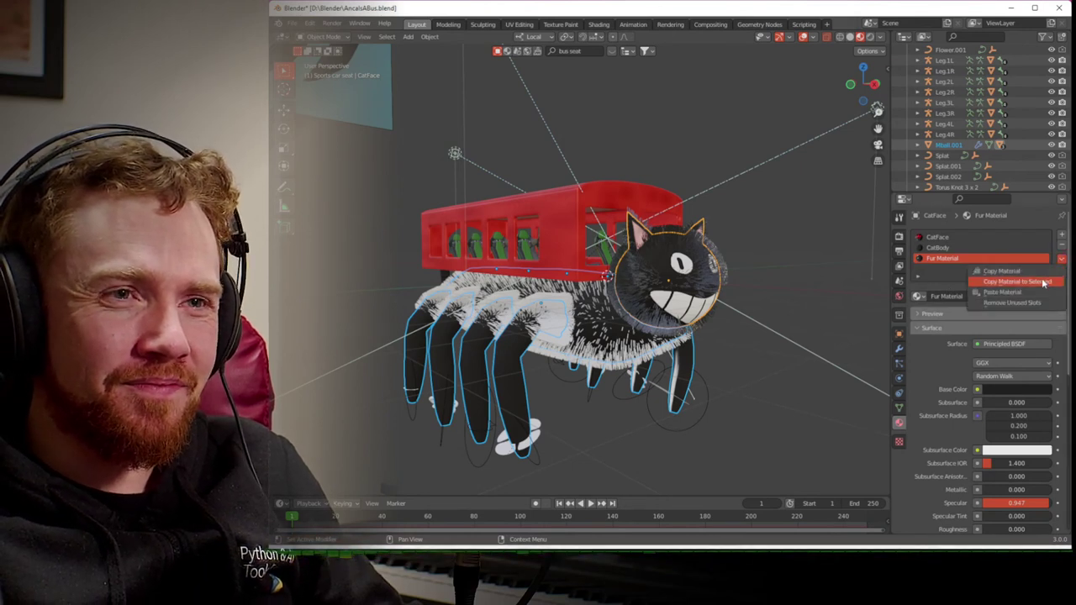
left_click(1043, 282)
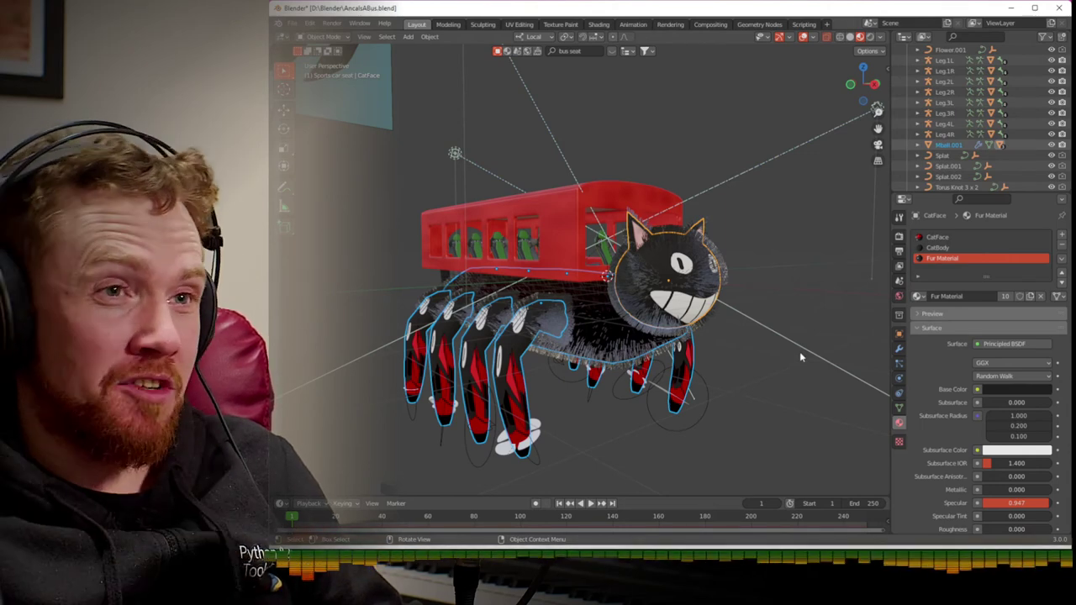
- Select the spider's legs, viewing them from underneath and the front
middle_click_drag(658, 365, 434, 392)
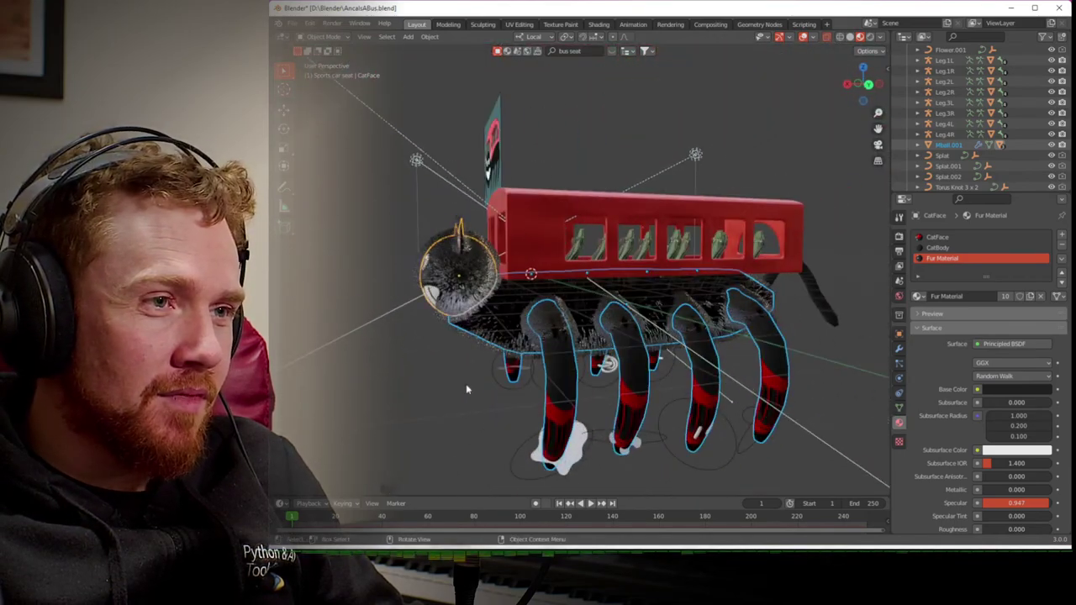
left_click(555, 370)
left_click(647, 370, "shift")
left_click(717, 373, "shift")
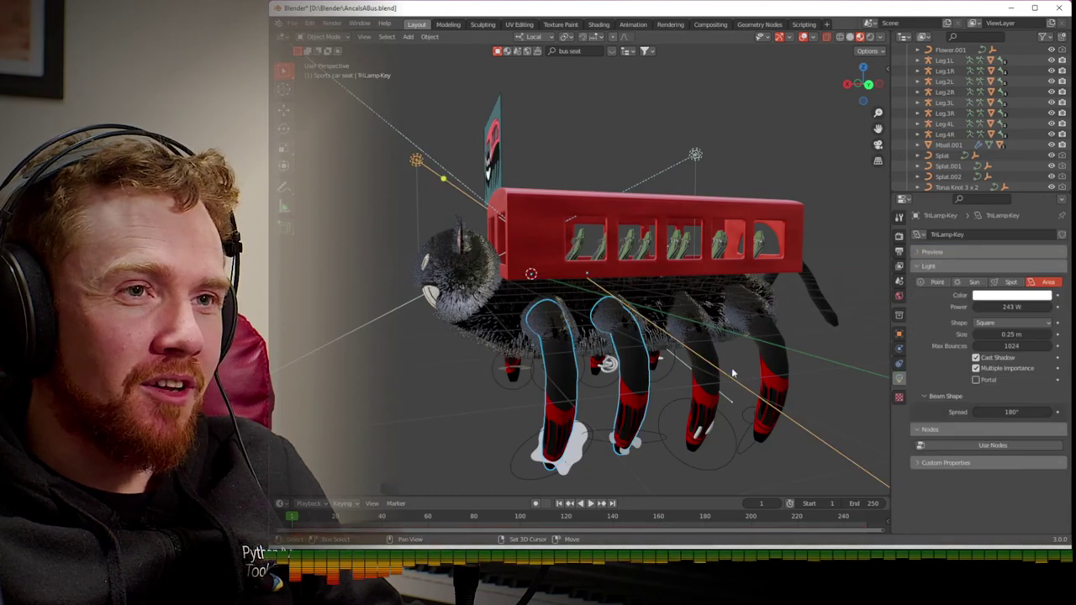
left_click(781, 372, "shift")
left_click(708, 391, "shift")
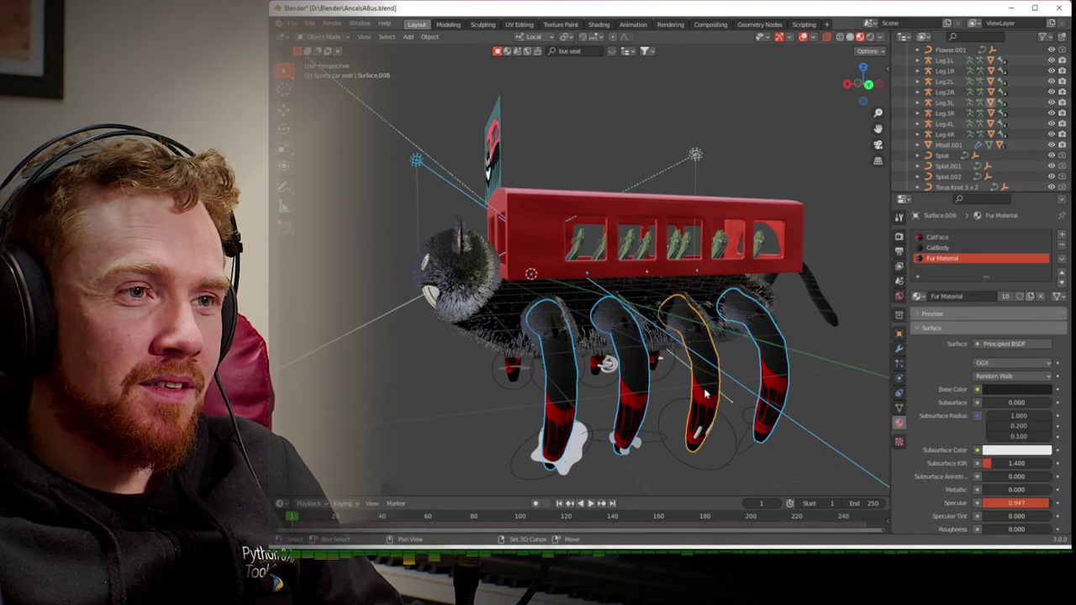
middle_click_drag(709, 391, 521, 424)
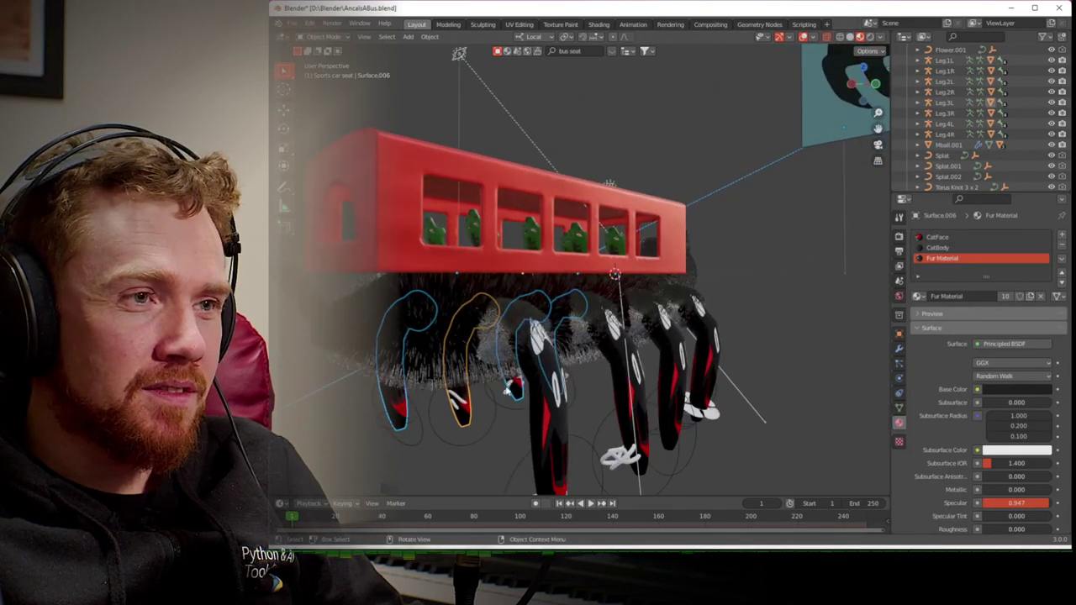
left_click(548, 439, "shift")
left_click(636, 420, "shift")
left_click(685, 406, "shift")
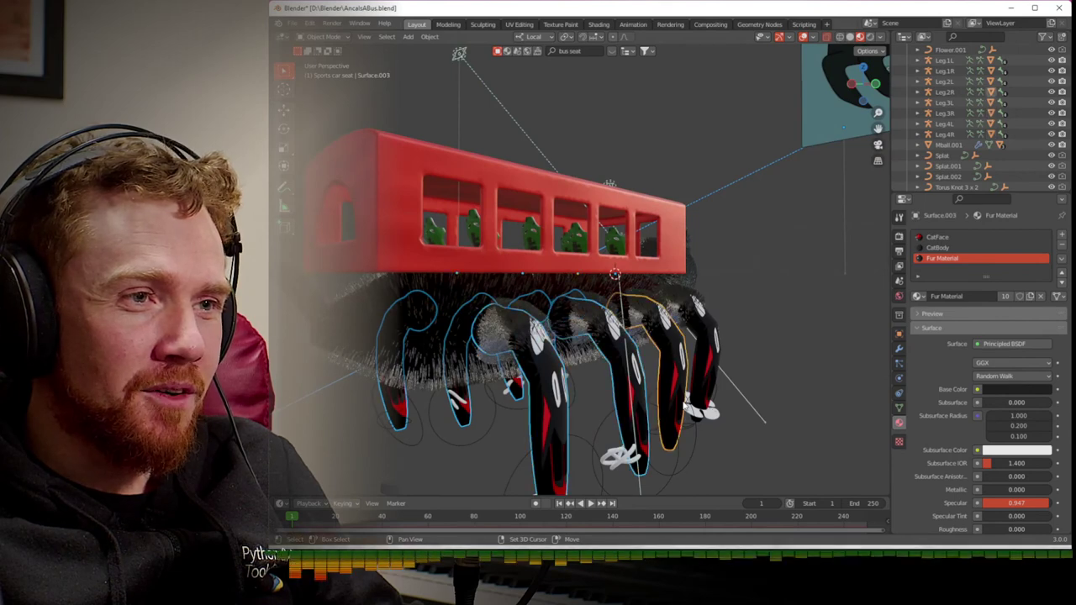
left_click(711, 389, "shift")
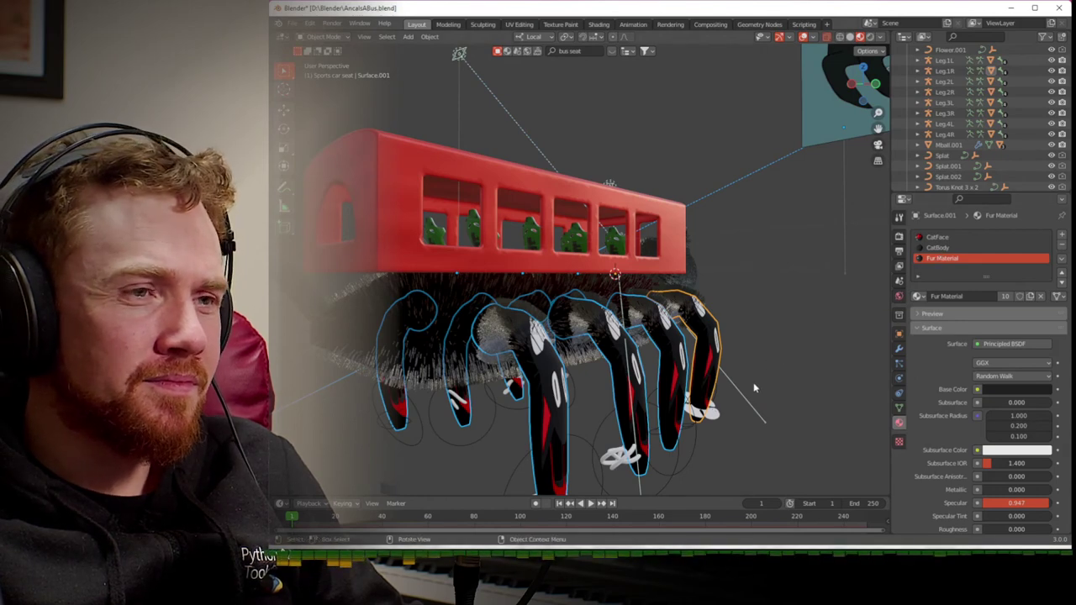
- Assign the CatBody material slot to all the legs' geometry in Edit Mode
key("Tab")
key("a")
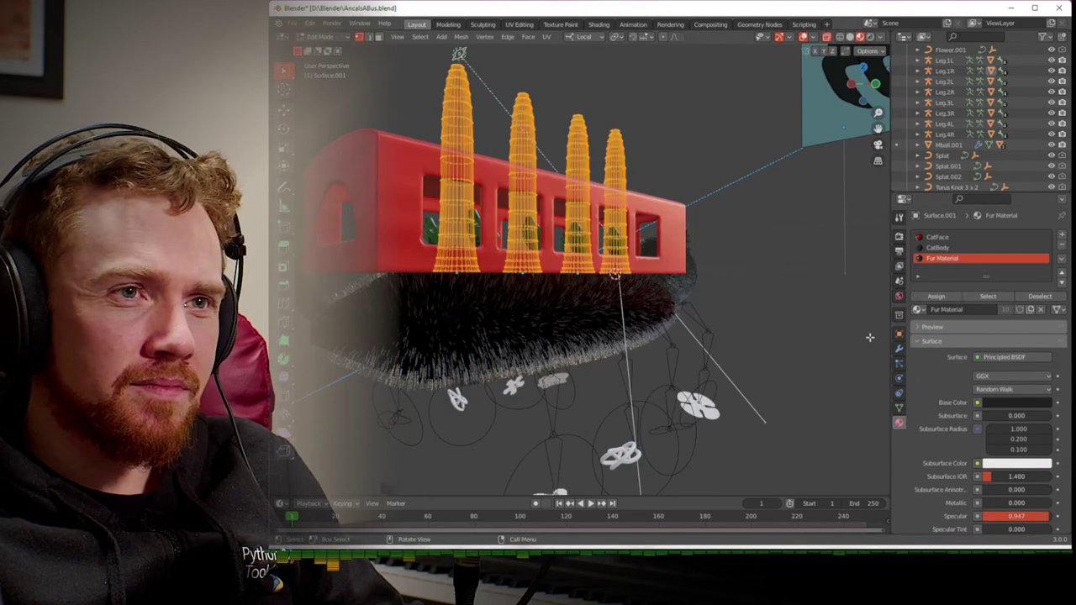
left_click(940, 248)
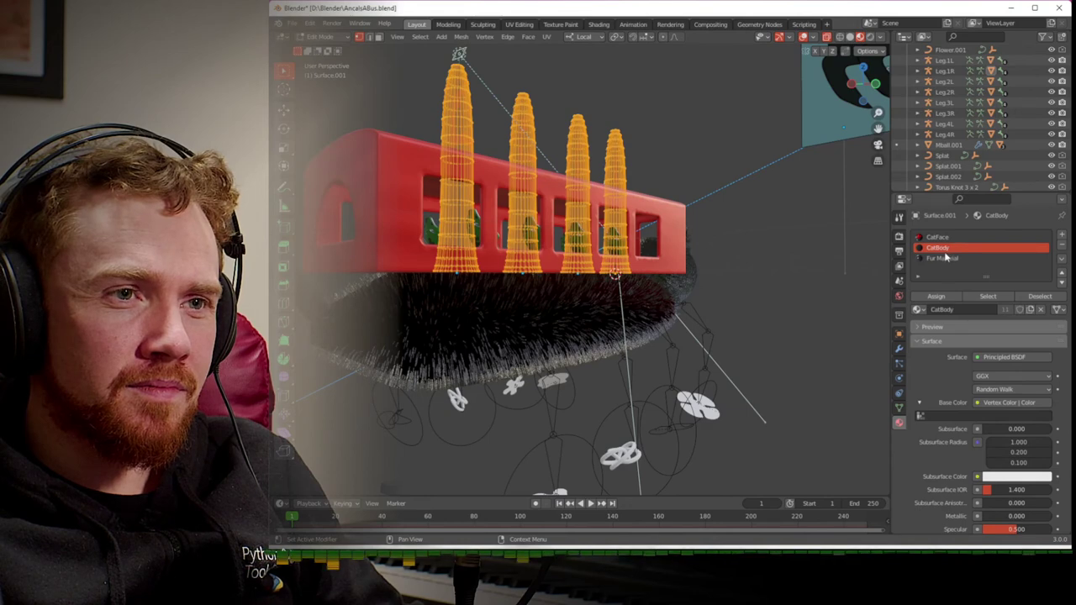
left_click(935, 296)
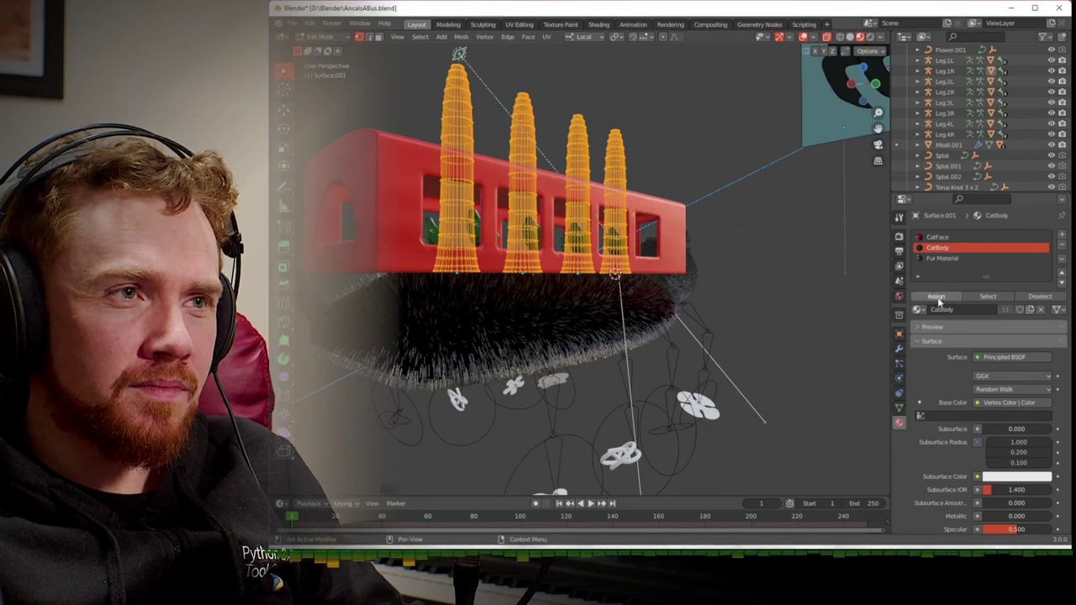
key("Tab")
middle_click_drag(653, 363, 523, 382)
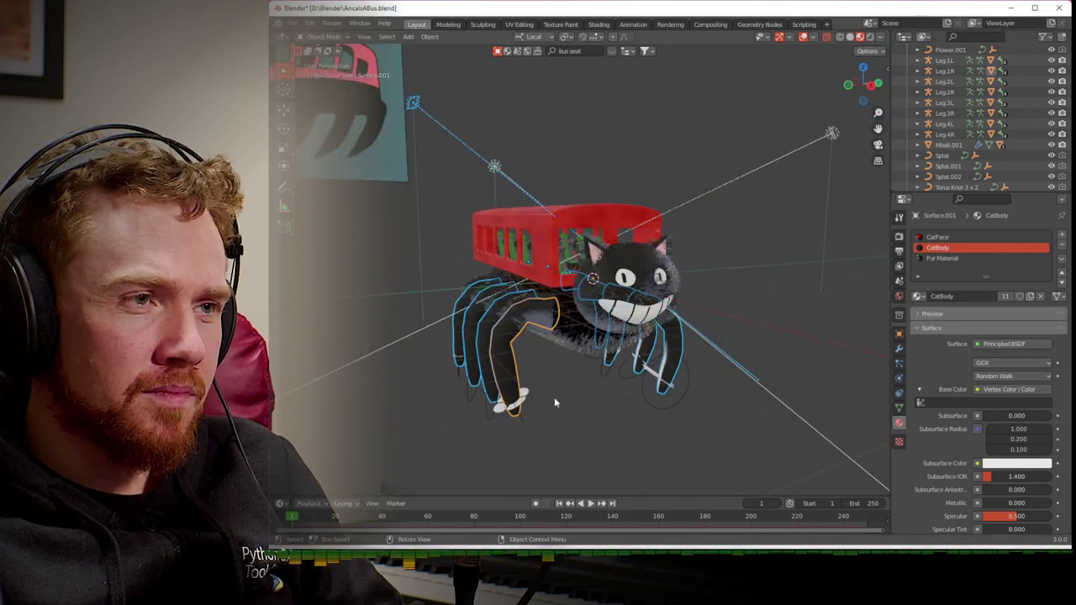
- Play and stop the animation, then save the file
key("space")
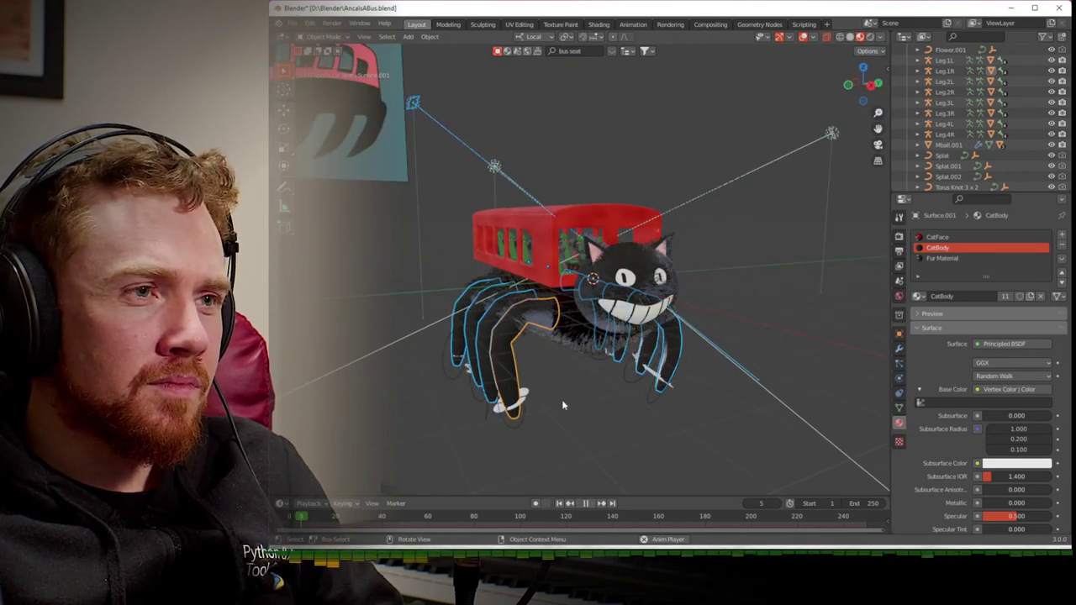
key("Escape")
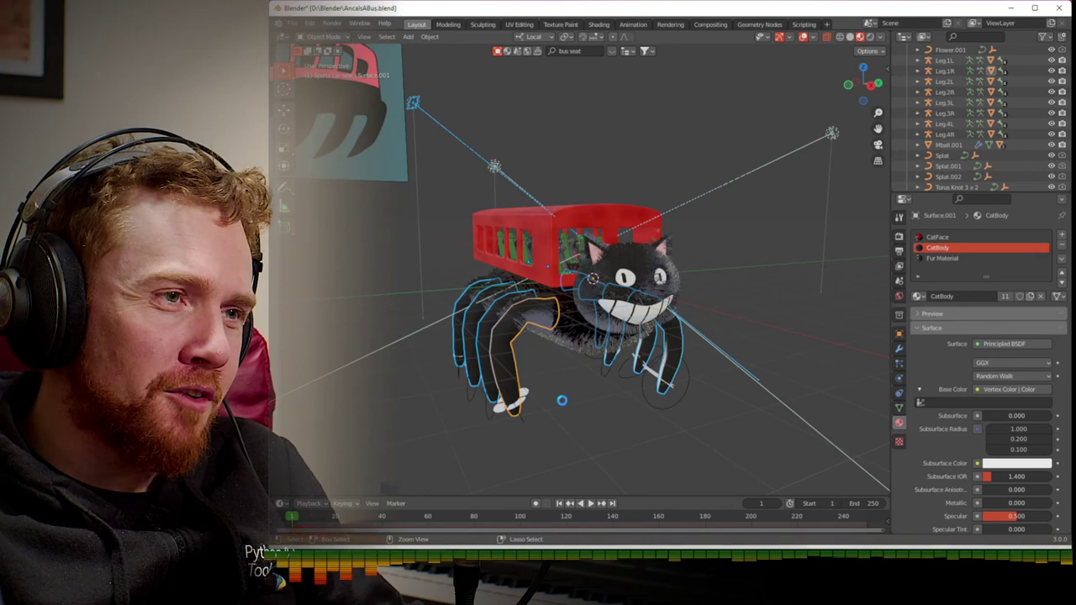
key("ctrl+s")
- Select the front leg and bring up its hair particle settings
left_click(498, 376)
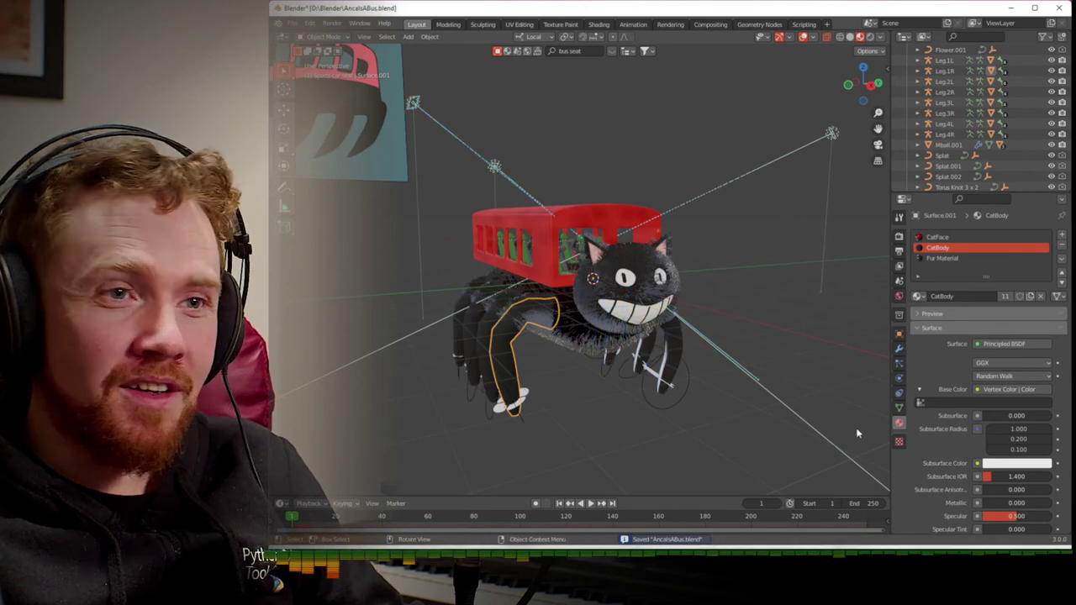
left_click(899, 363)
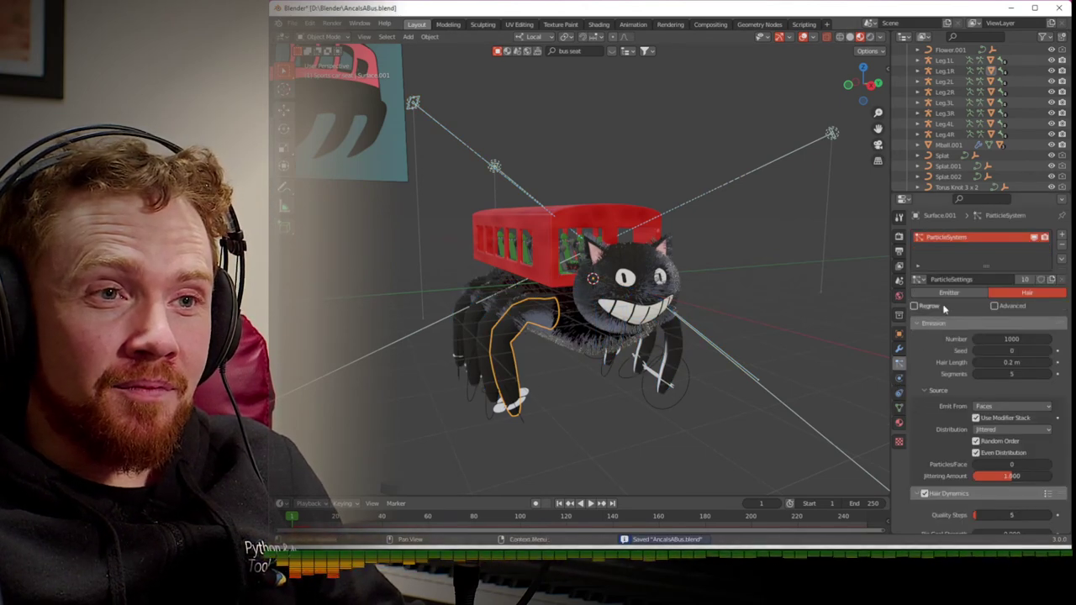
scroll(950, 406, "down", 2)
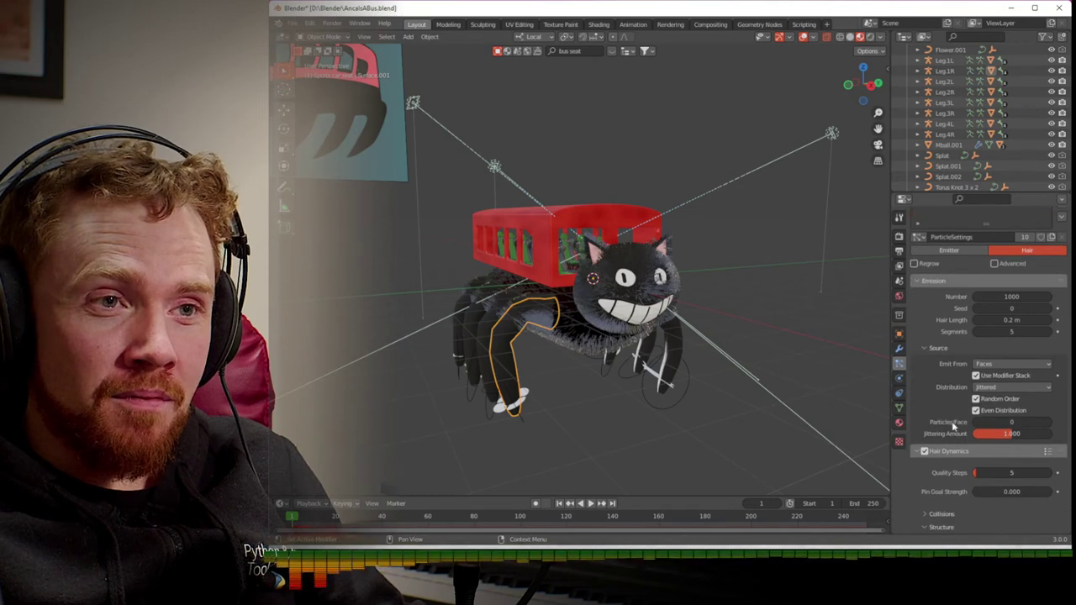
scroll(952, 428, "down", 3)
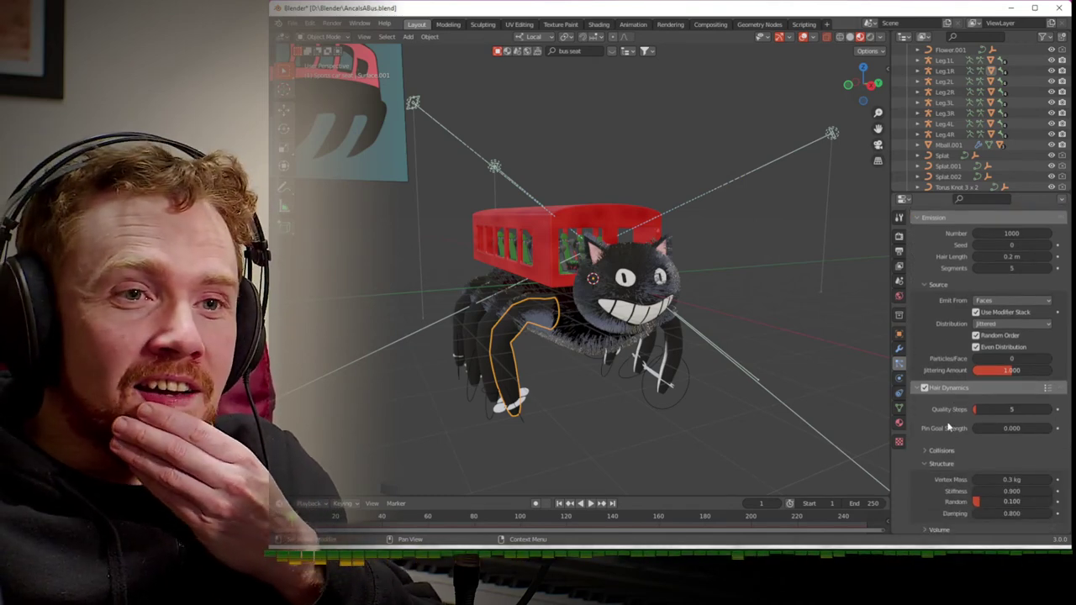
scroll(948, 427, "down", 2)
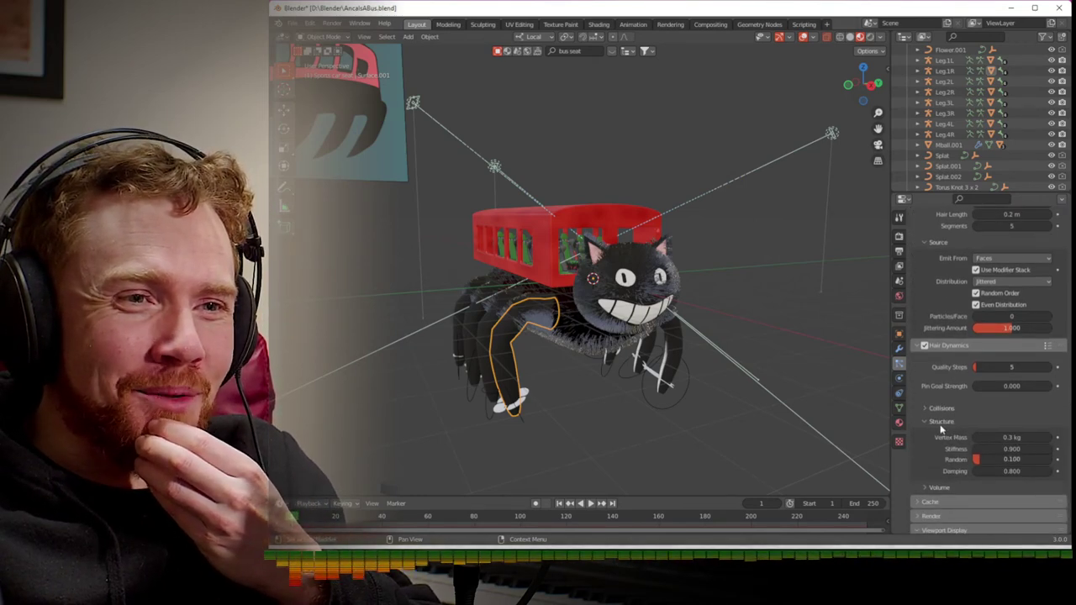
scroll(942, 427, "down", 3)
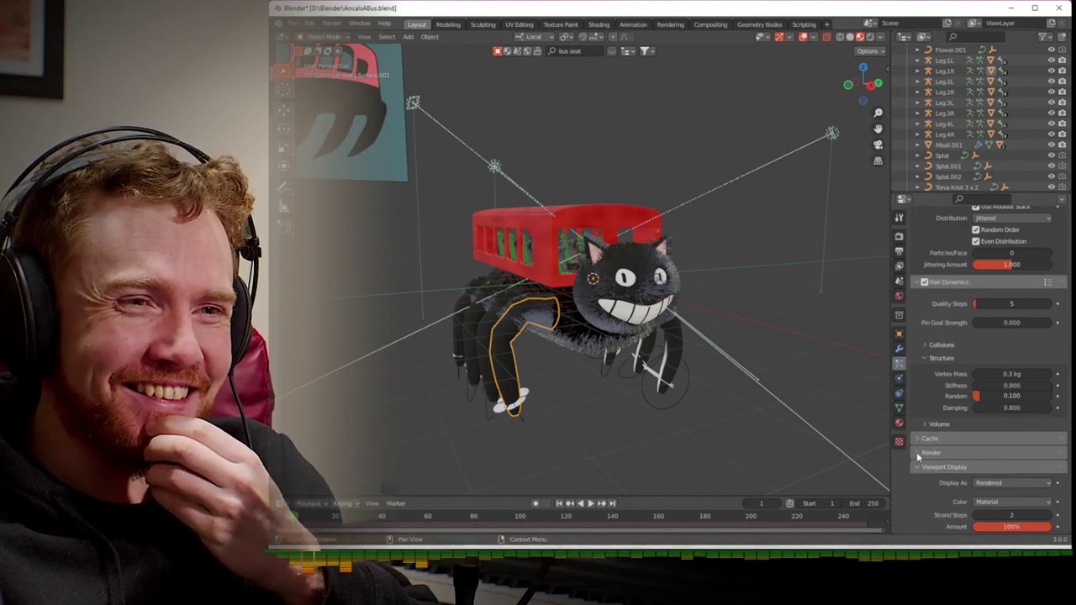
scroll(917, 457, "down", 3)
scroll(918, 457, "down", 5)
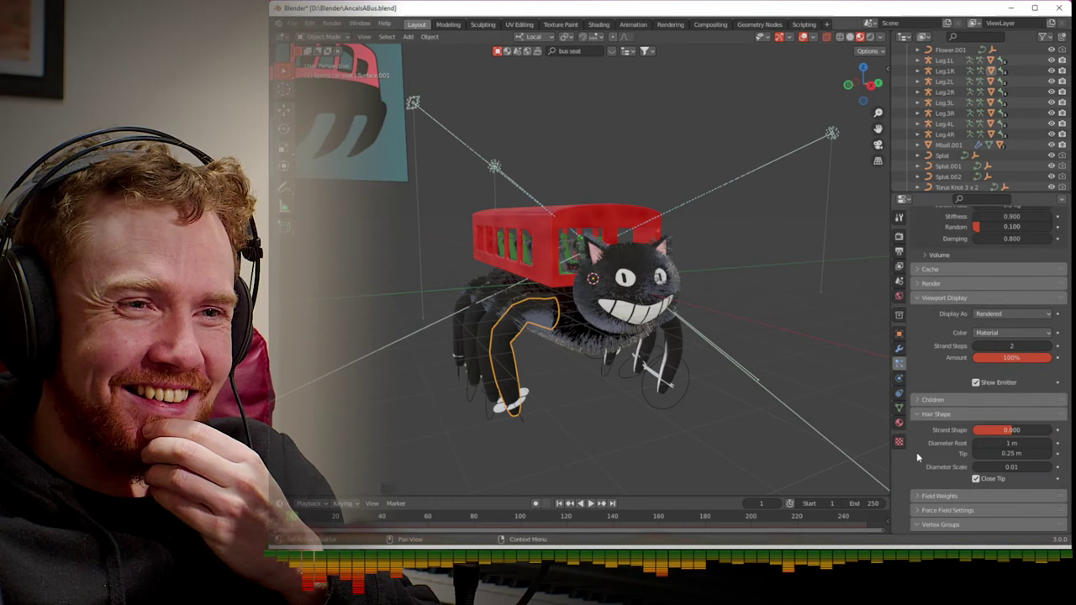
scroll(917, 456, "down", 1)
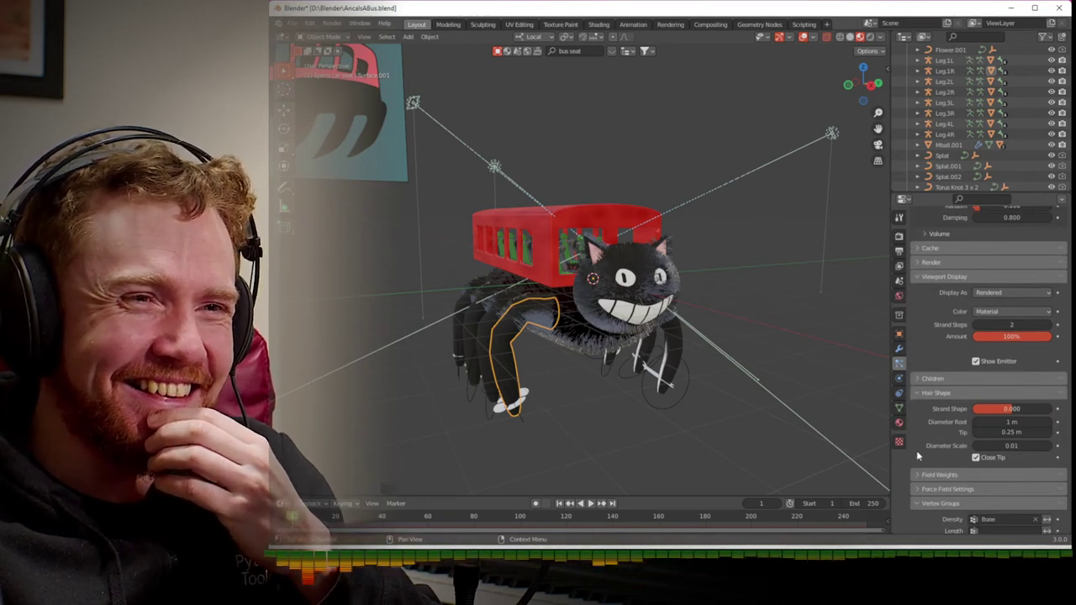
- Clear the Bone density vertex group on the front leg's hair
left_click(922, 379)
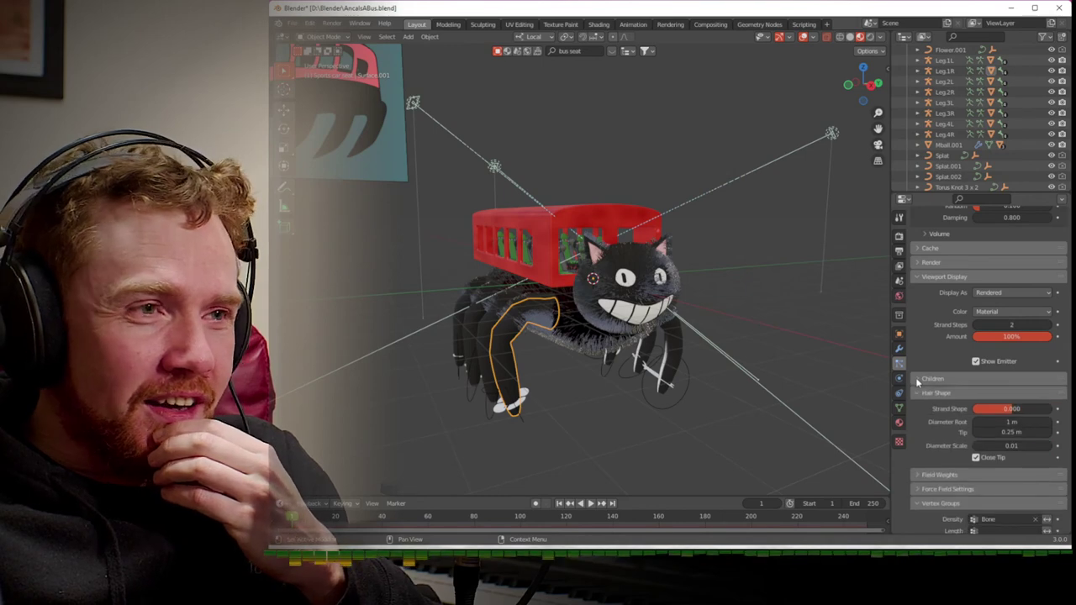
left_click(916, 378)
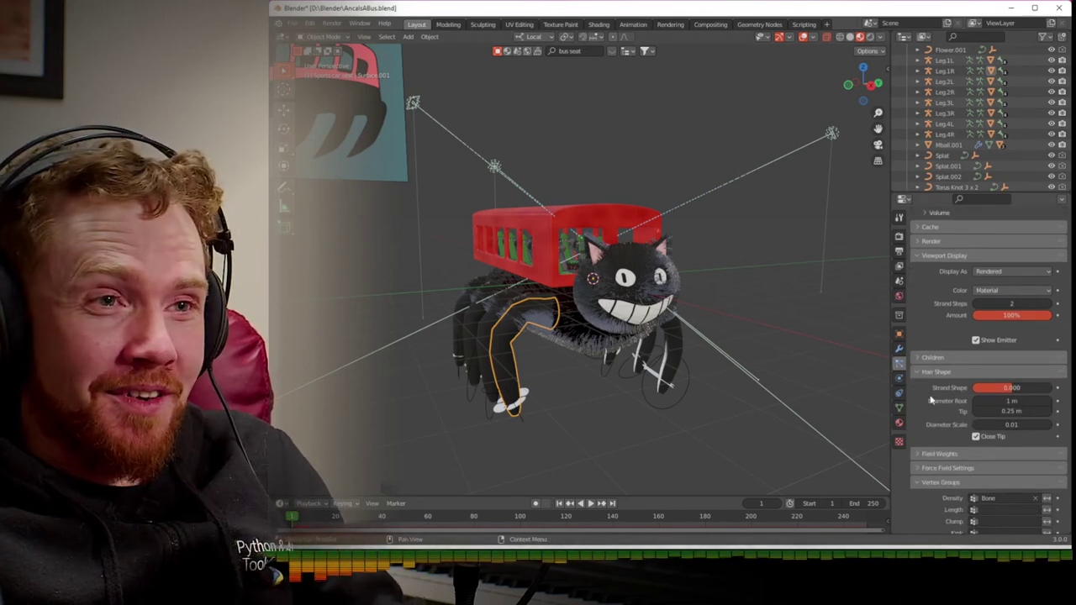
scroll(931, 401, "down", 4)
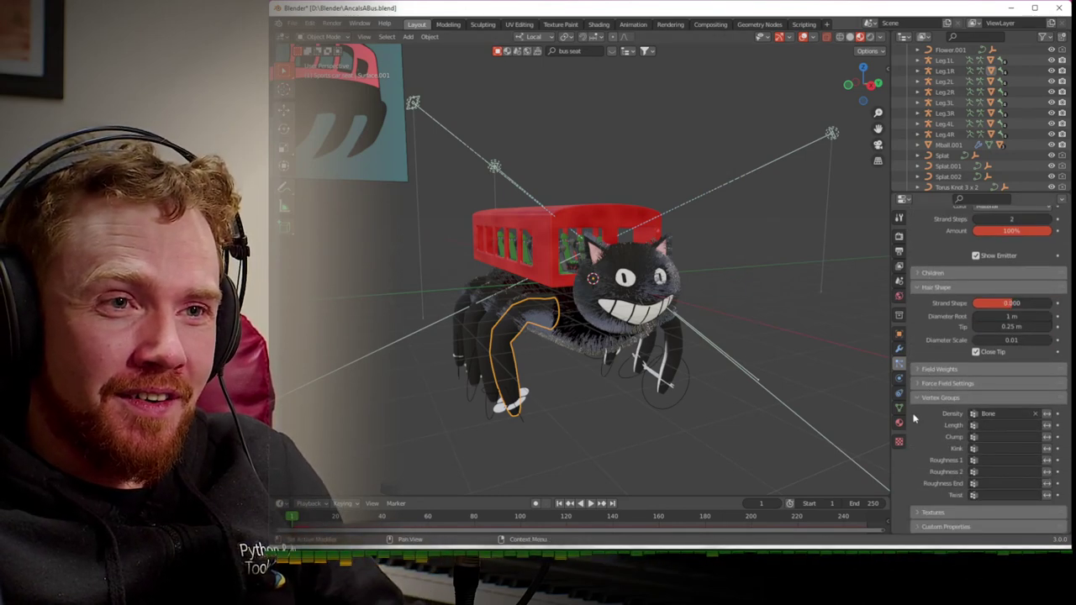
left_click(1005, 415)
key("BackSpace")
key("Return")
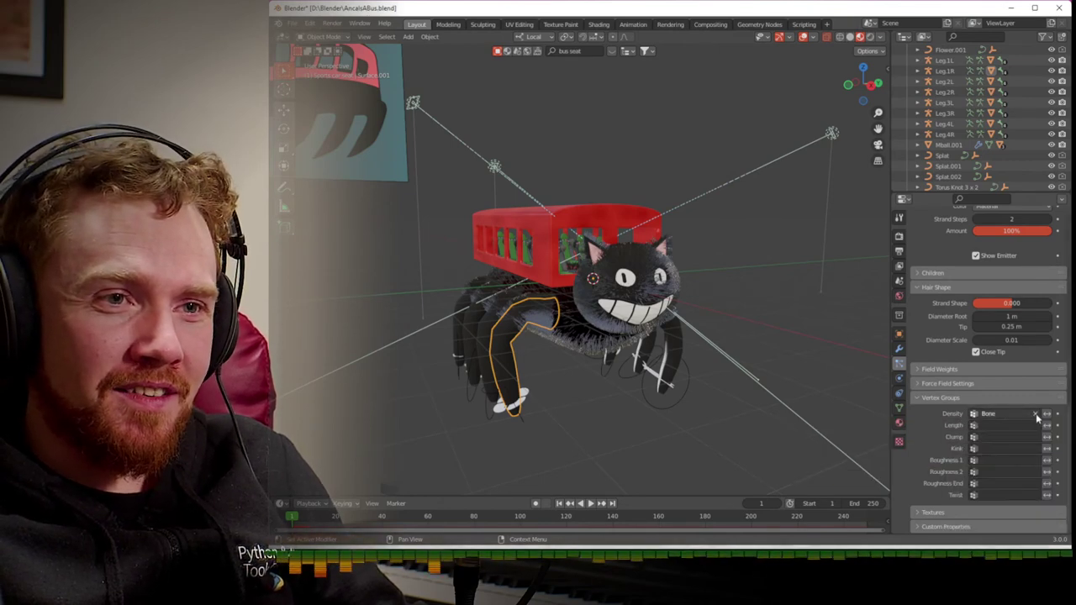
- Clear the Bone density group on legs Surface.003, Surface.005 and Surface.007
middle_click_drag(415, 364, 545, 376)
left_click(542, 374)
left_click(1038, 414)
left_click(480, 360)
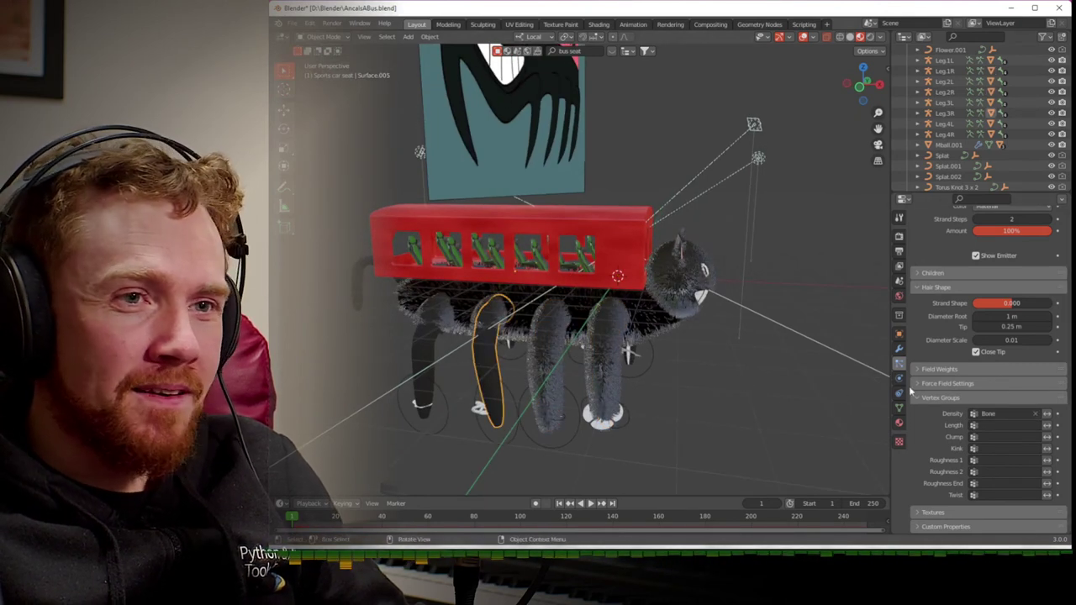
left_click(1035, 415)
left_click(435, 354)
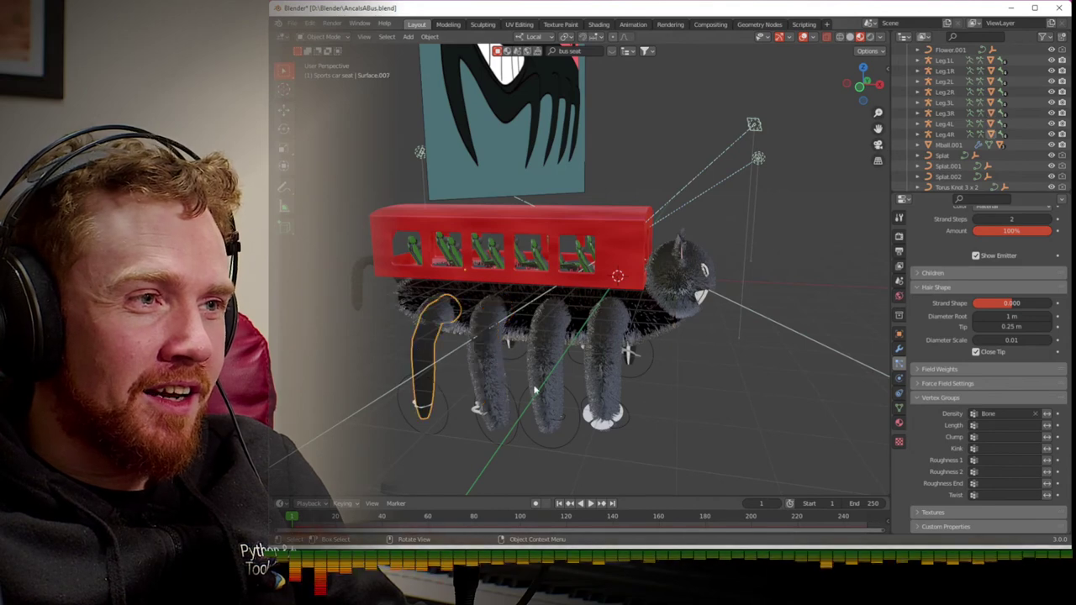
left_click(1036, 414)
- Clear the Bone density group on legs Surface.002 and Surface.006, then select Mball.001
middle_click_drag(686, 370, 487, 370)
left_click(578, 353)
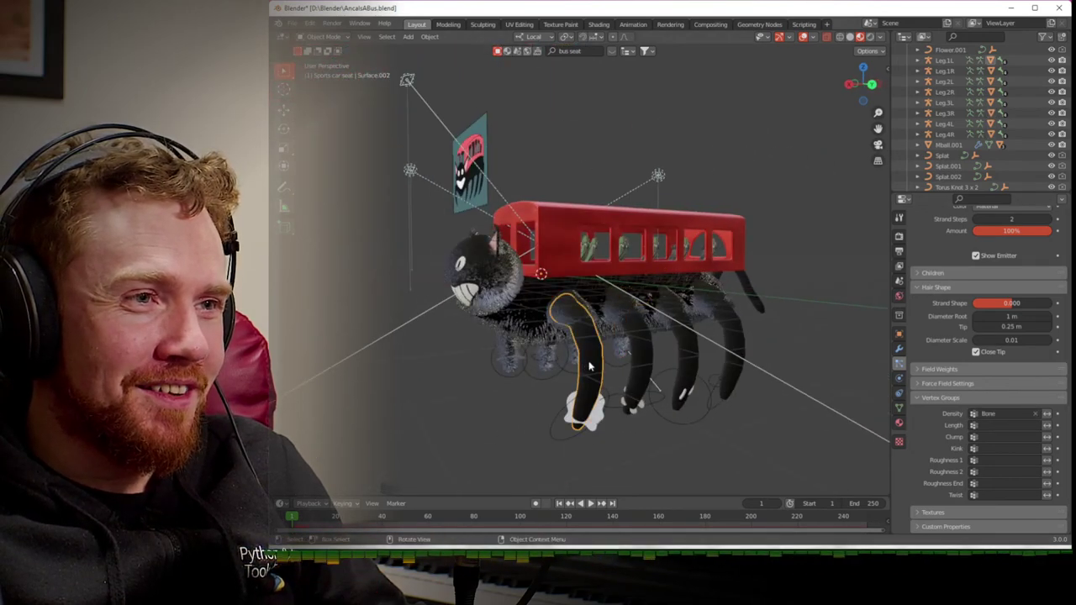
left_click(1035, 415)
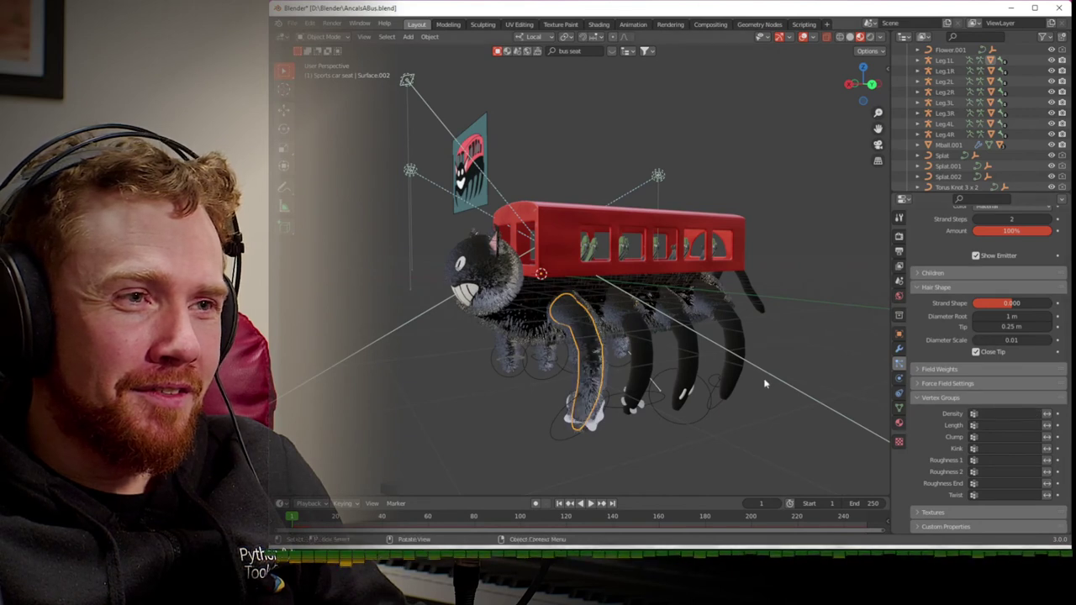
left_click(641, 361)
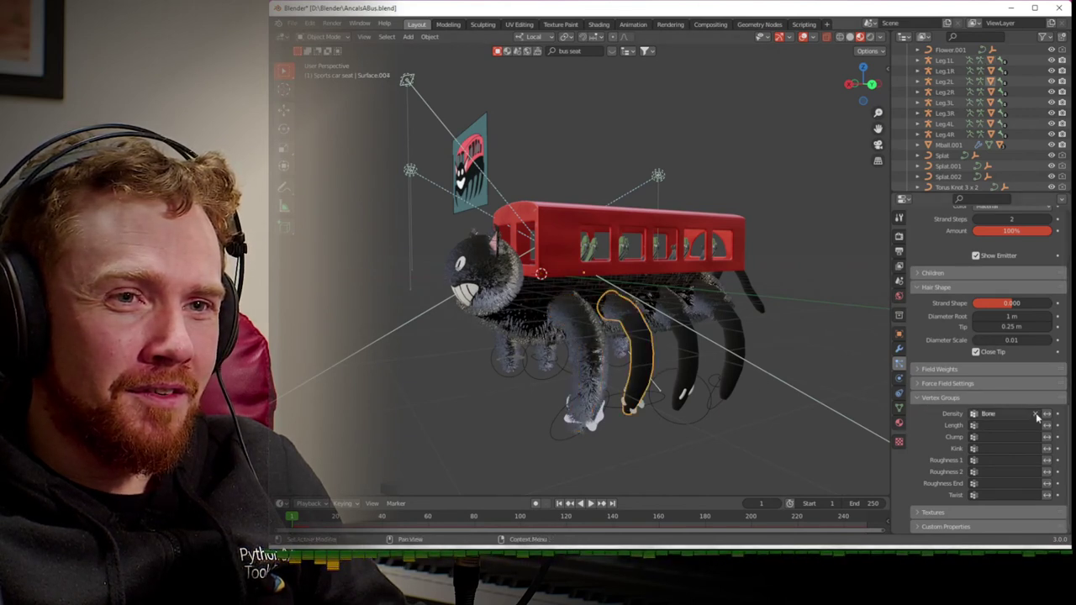
left_click(687, 358)
left_click(1035, 414)
left_click(724, 343)
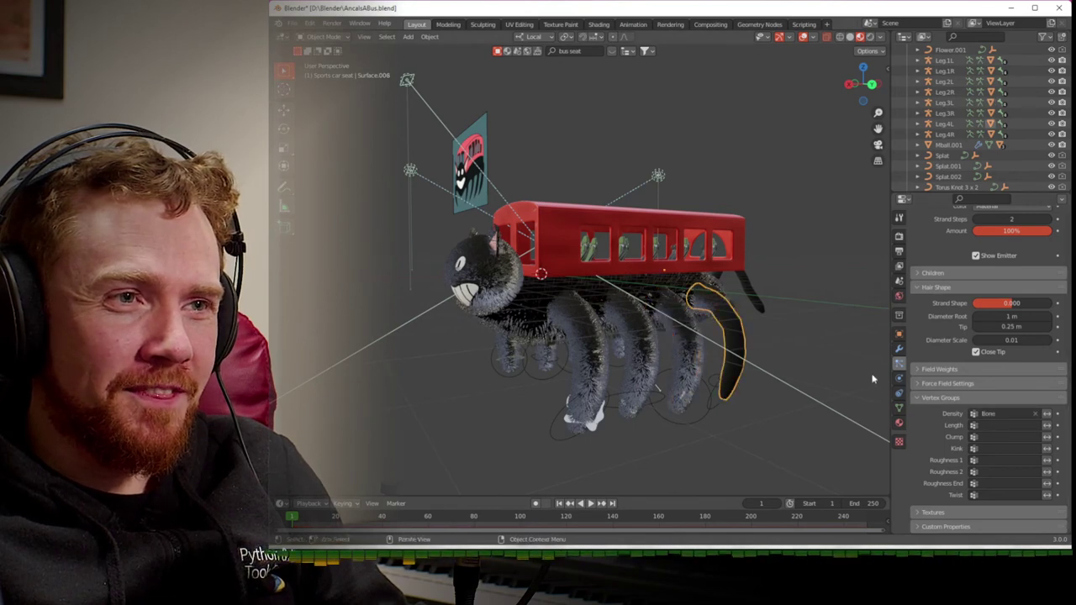
left_click(636, 292)
- Save the file and play the animation to frame 25 to check the fur
middle_click_drag(865, 414, 829, 412)
key("ctrl+s")
key("space")
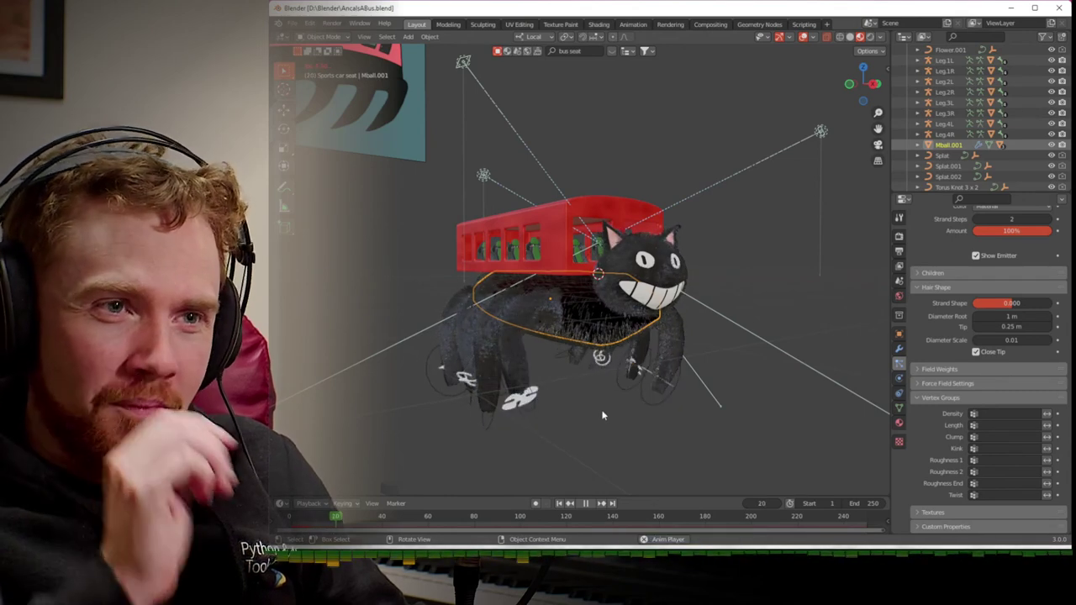
key("space")
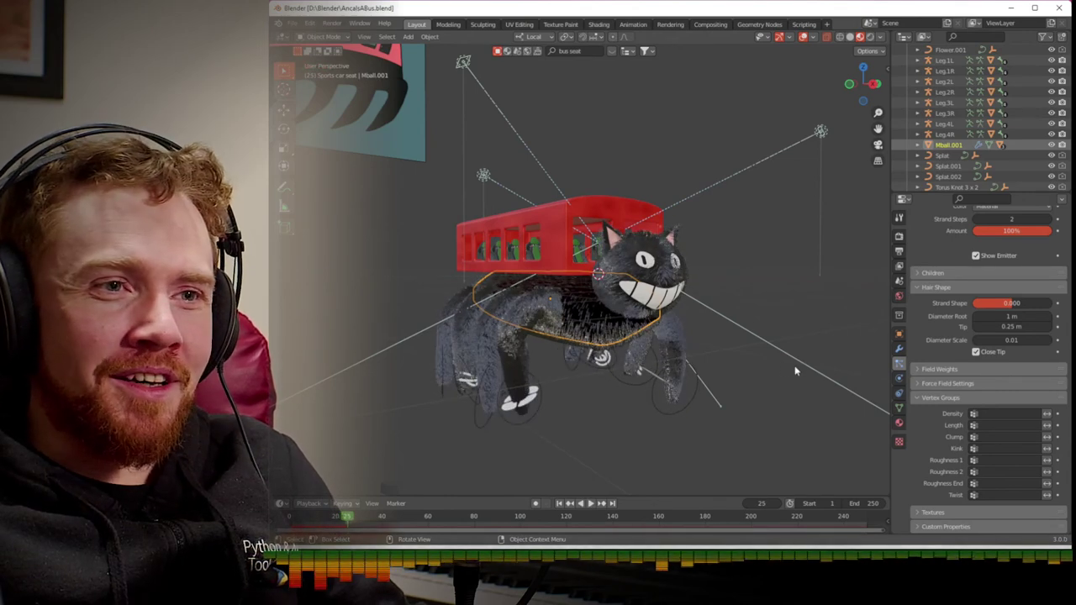
scroll(919, 405, "up", 5)
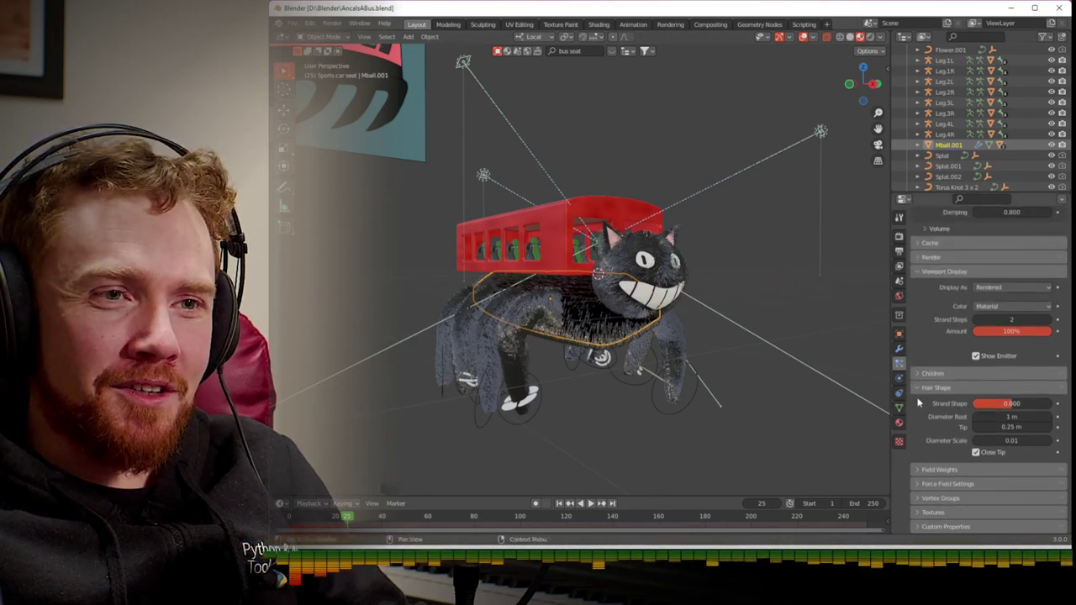
scroll(918, 389, "up", 3)
- Set the hair Display As to None and save the file
left_click(1009, 355)
left_click(1002, 370)
scroll(943, 367, "up", 3)
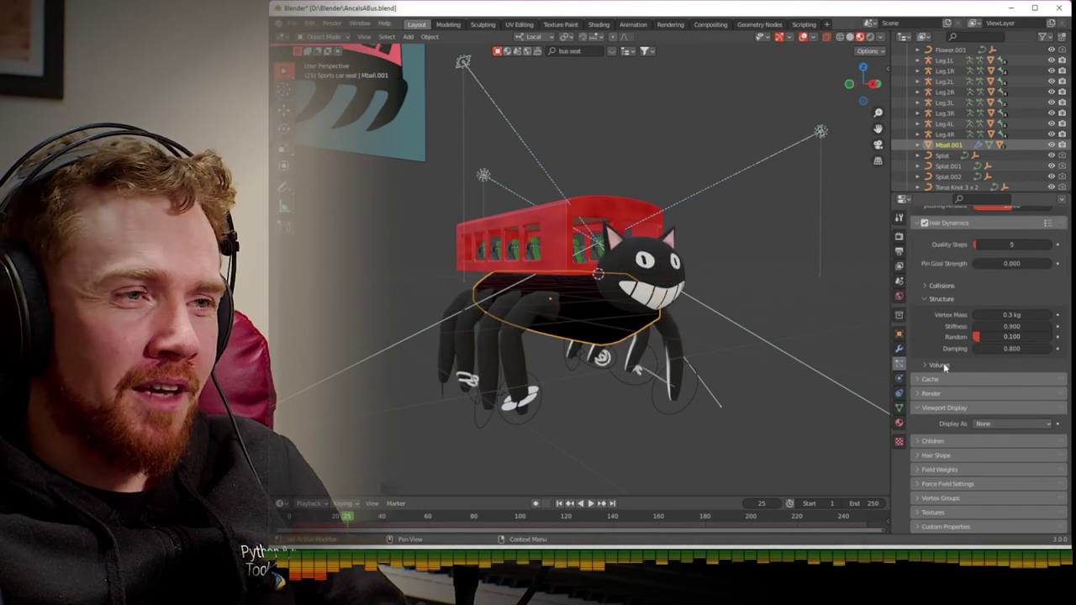
key("ctrl+s")
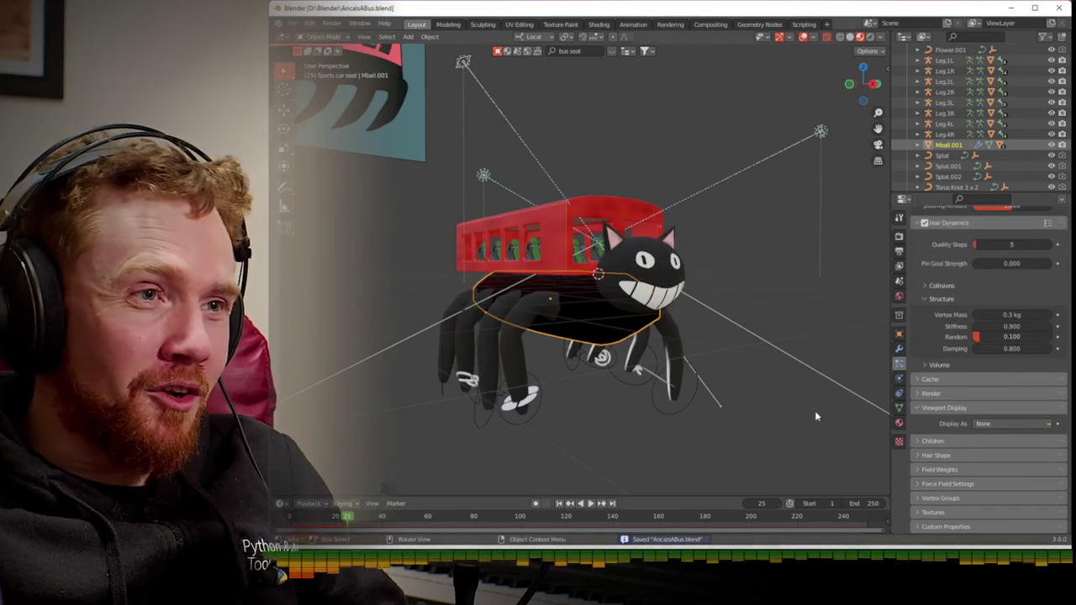
- Select the front leg Surface.001 and show its material settings
middle_click_drag(815, 416, 589, 458)
left_click_drag(779, 420, 780, 431)
key("alt+Tab")
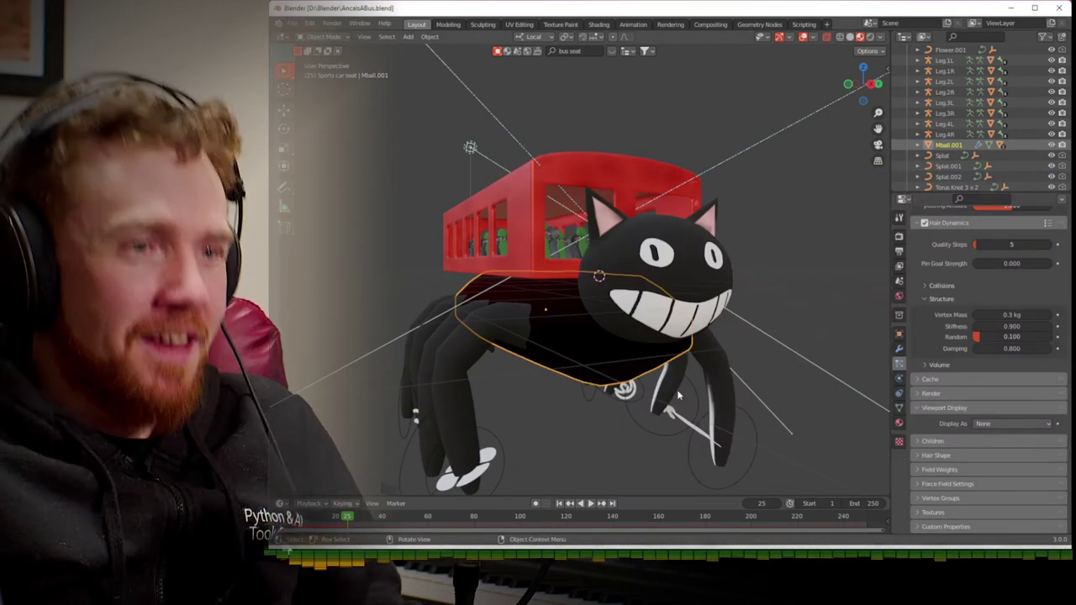
left_click(474, 395)
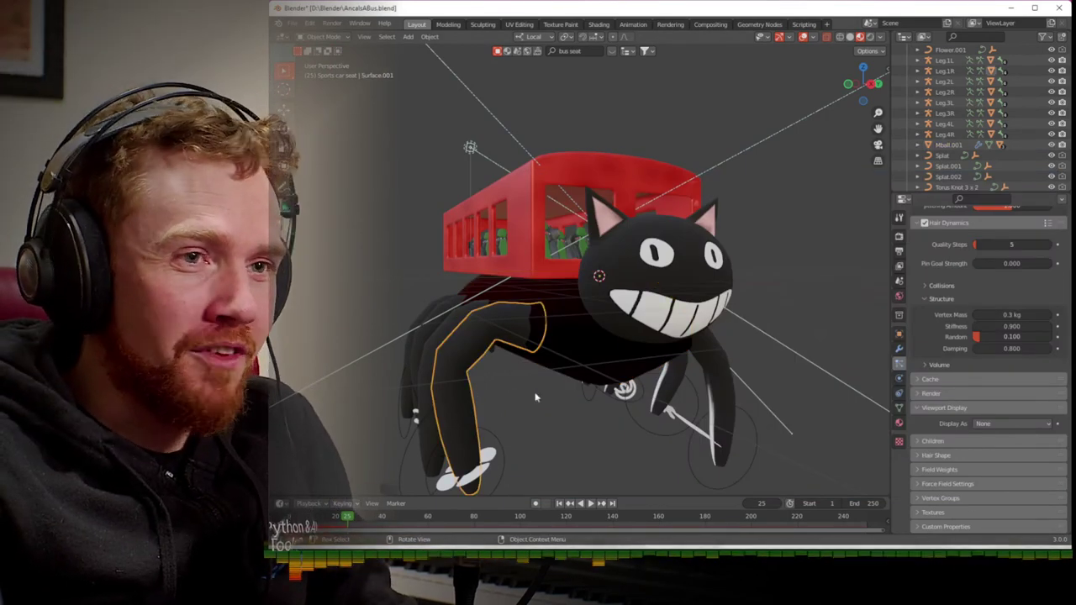
left_click(898, 424)
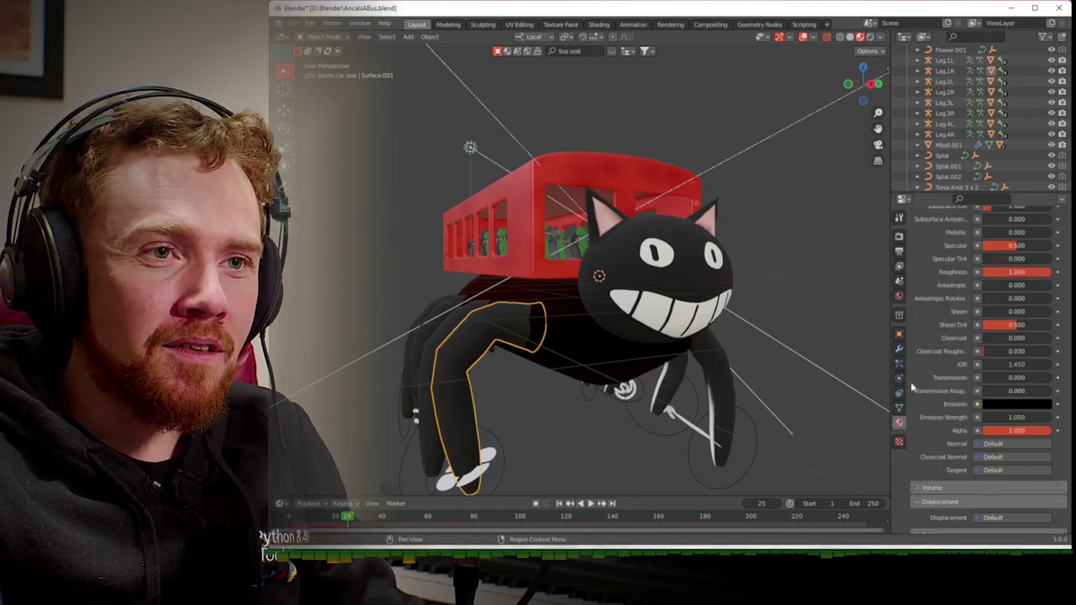
- Select the body Mball.001 and assign it the CatBody material slot in Edit Mode
scroll(932, 346, "up", 8)
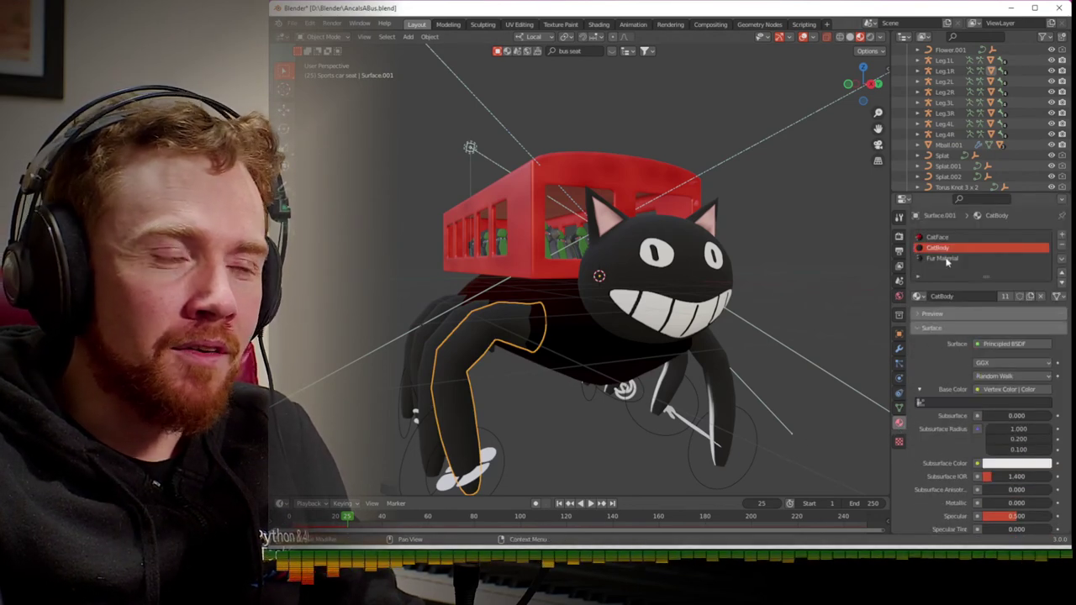
double_click(947, 249)
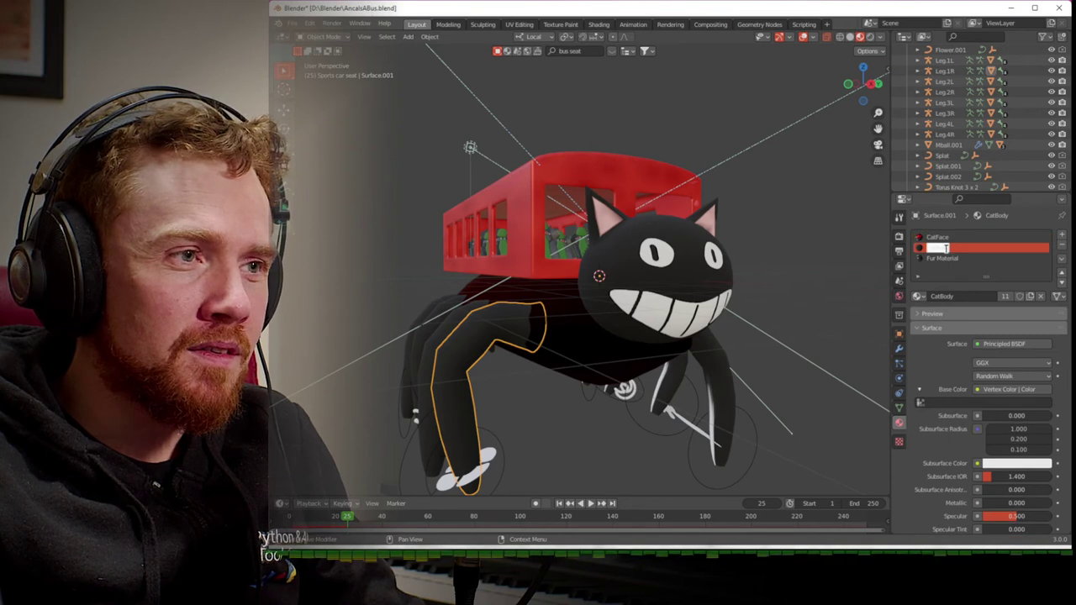
left_click(606, 376)
left_click(580, 351)
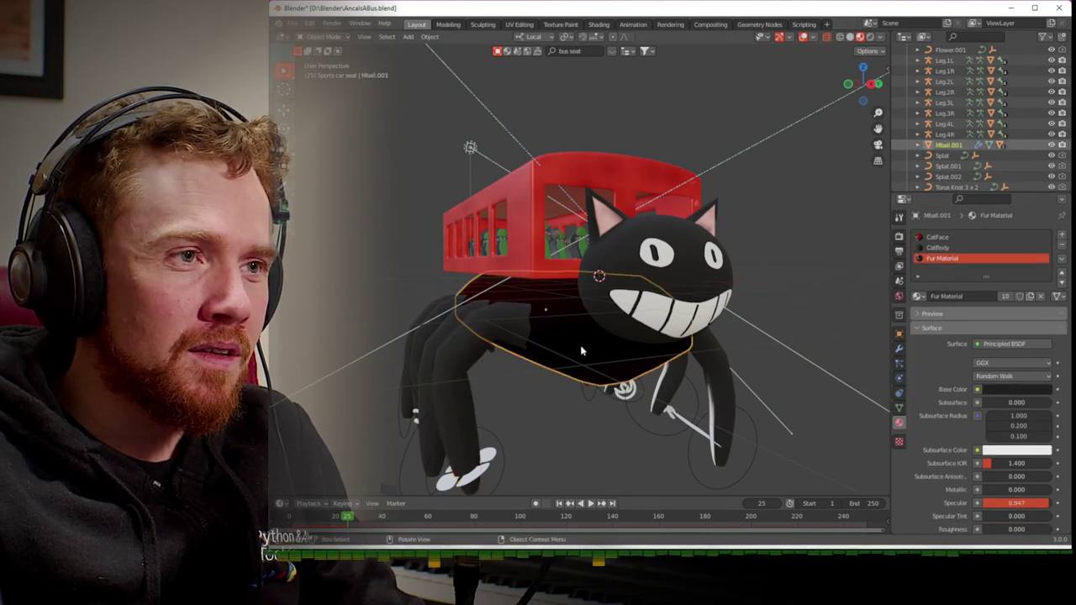
left_click(950, 249)
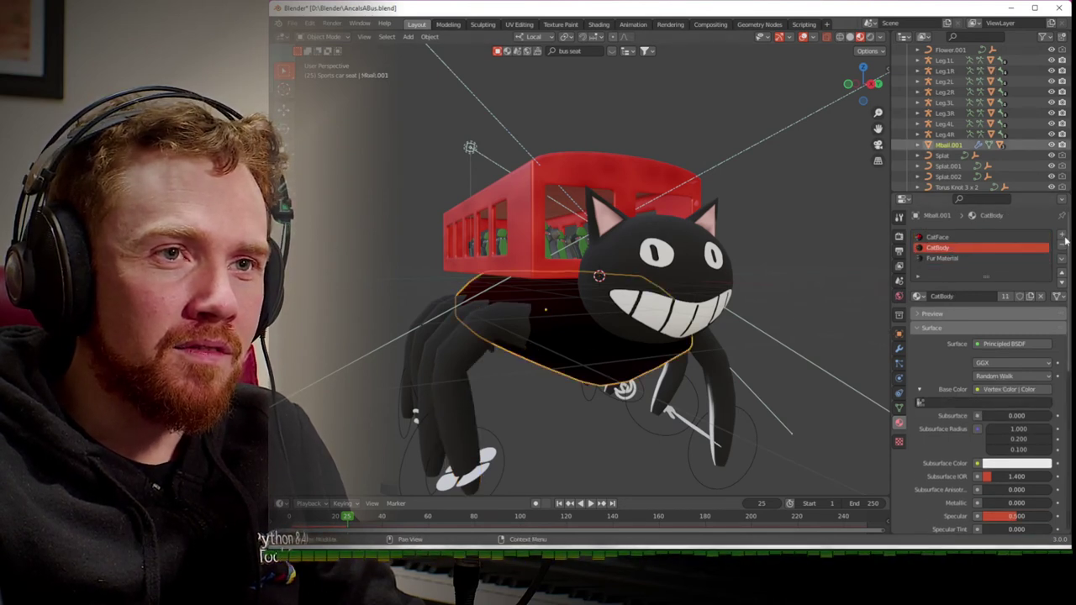
key("Tab")
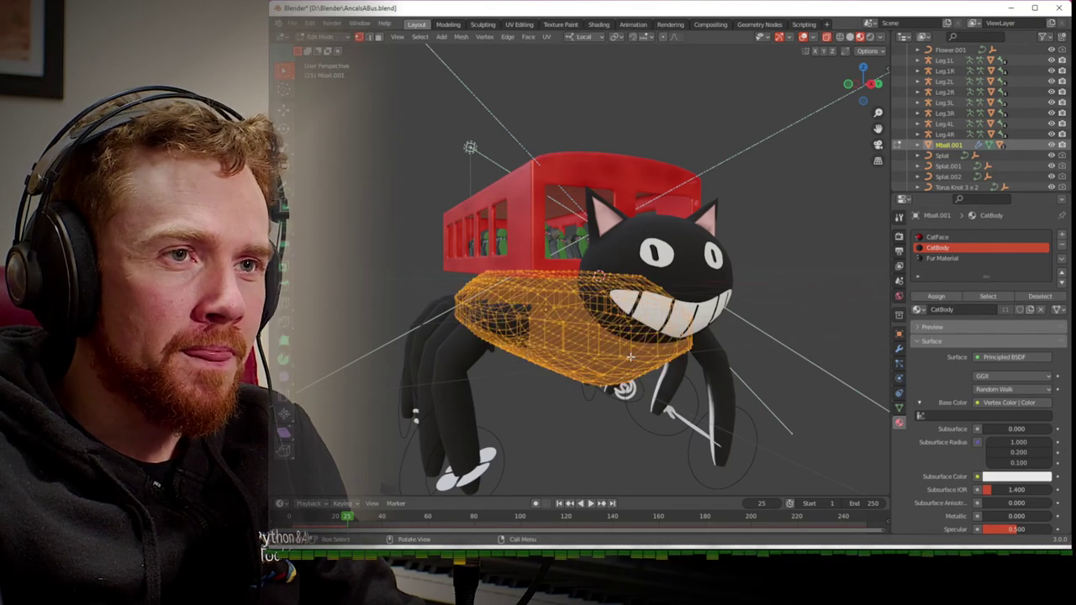
left_click(947, 298)
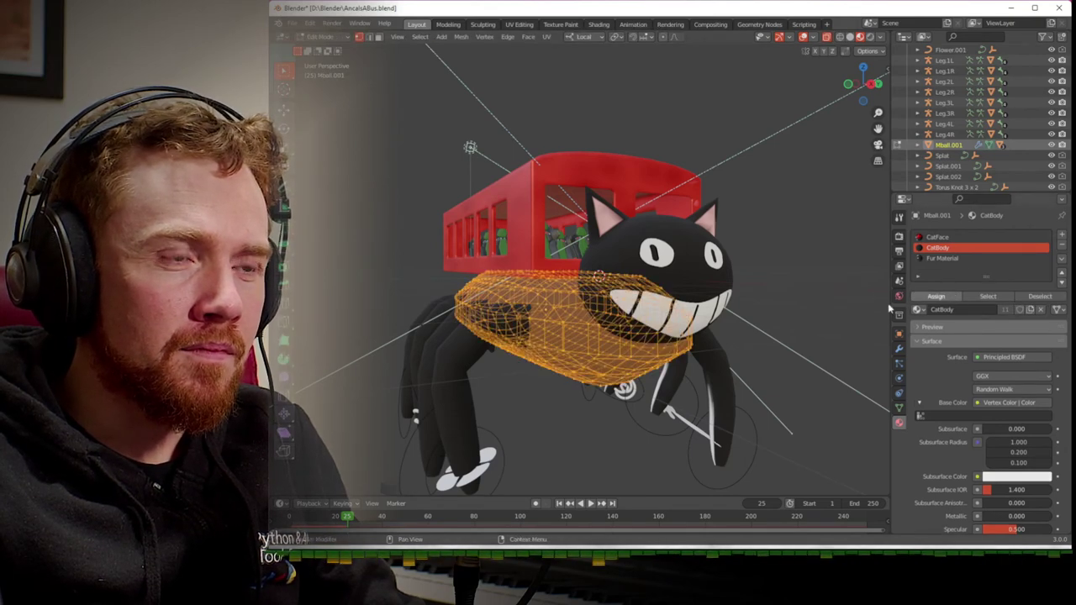
key("Tab")
- Deselect the body and play the walking leg animation from a left-front view
left_click(529, 406)
middle_click_drag(529, 407, 484, 312)
key("space")
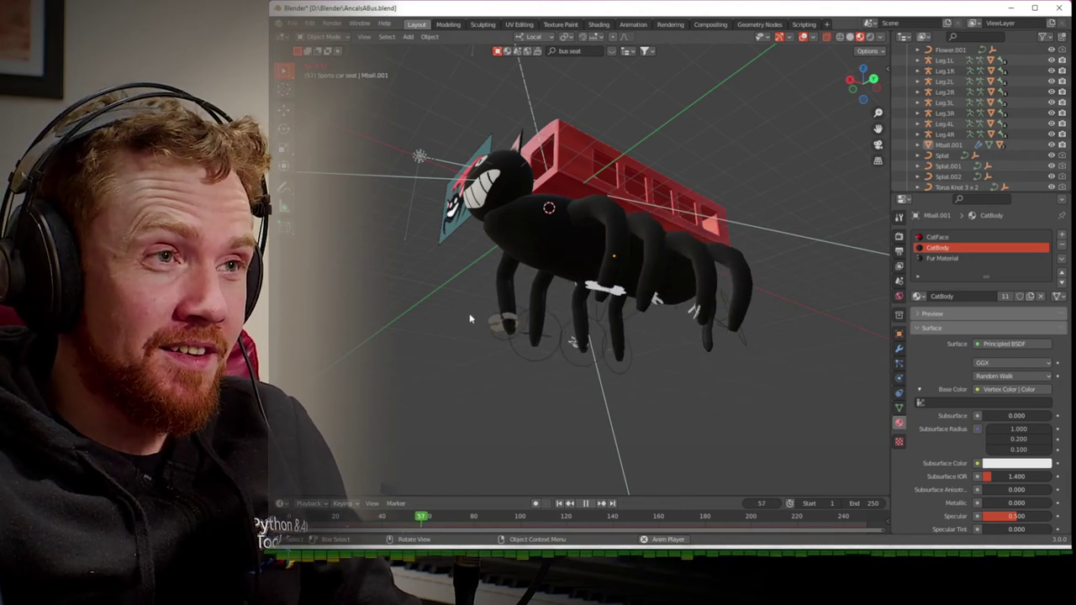
middle_click_drag(487, 335, 572, 319)
- Stop playback and zoom into the bus to inspect the green seats, then orbit back out
key("space")
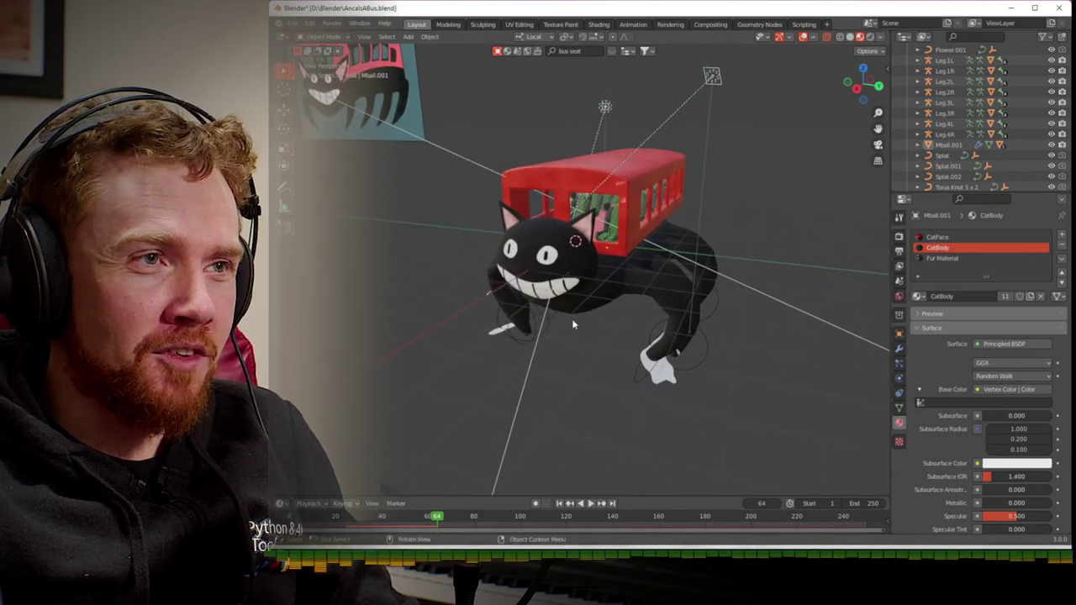
scroll(571, 319, "up", 5)
scroll(611, 301, "up", 10)
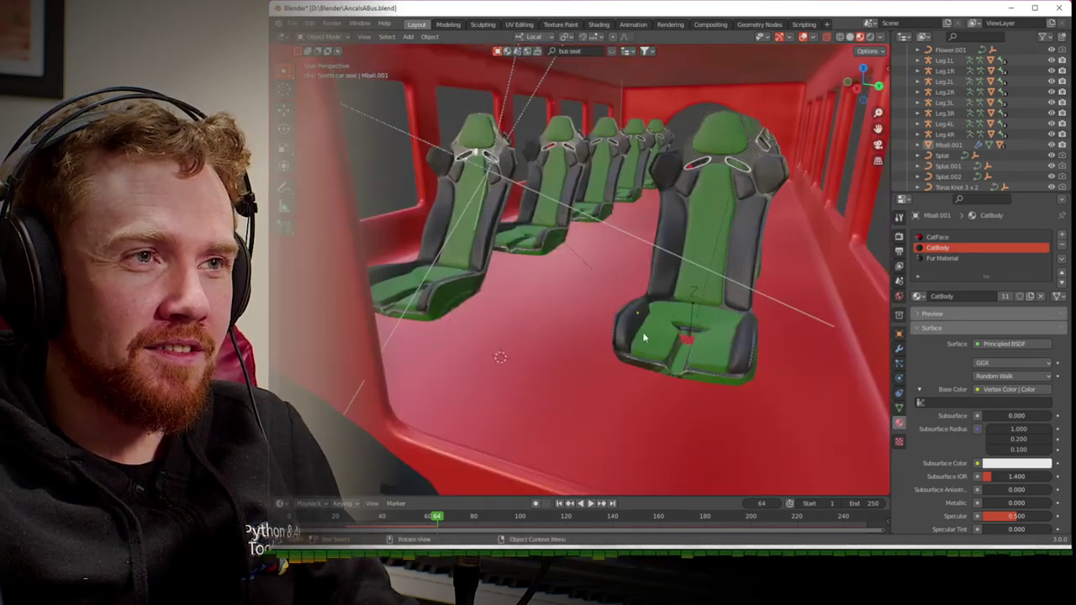
scroll(612, 368, "down", 3)
scroll(609, 376, "down", 4)
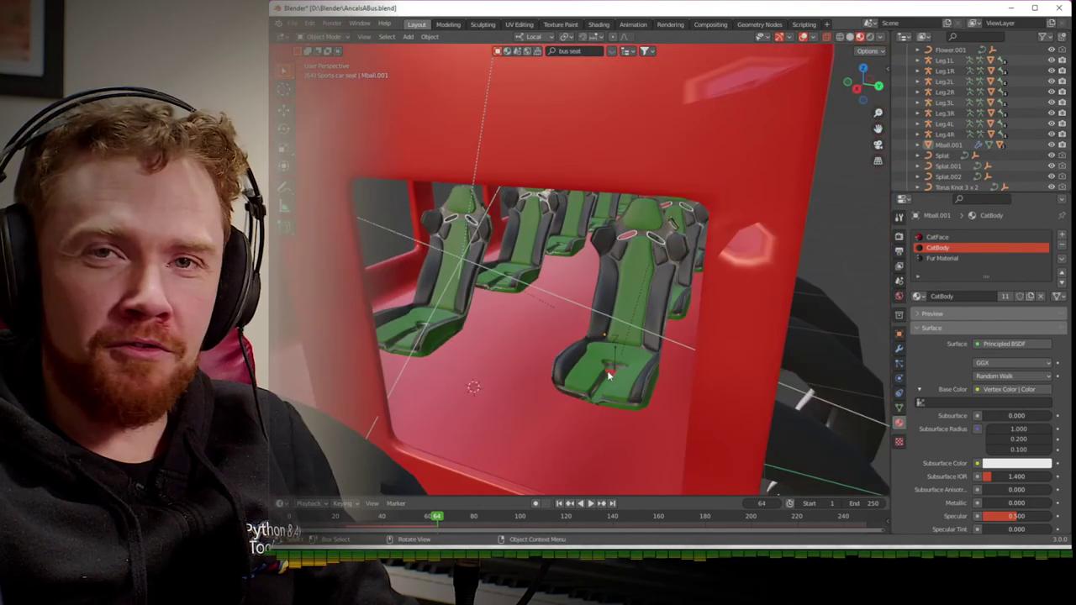
scroll(613, 370, "down", 8)
middle_click_drag(619, 359, 659, 350)
- Show the body's fur particle settings, scrolled down to Hair Dynamics
scroll(660, 350, "down", 2)
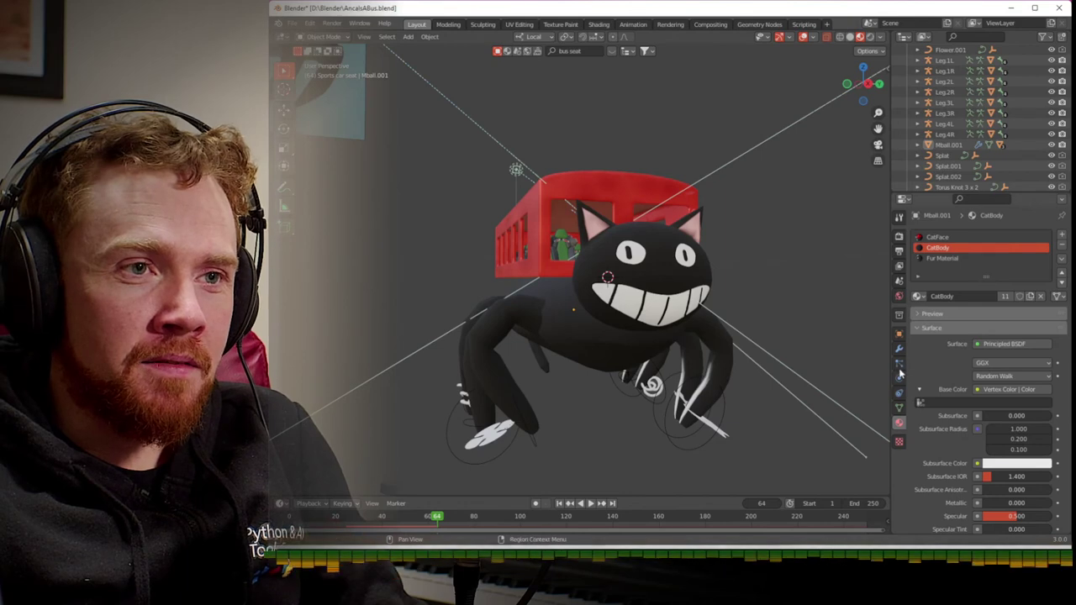
left_click(900, 362)
scroll(916, 400, "down", 7)
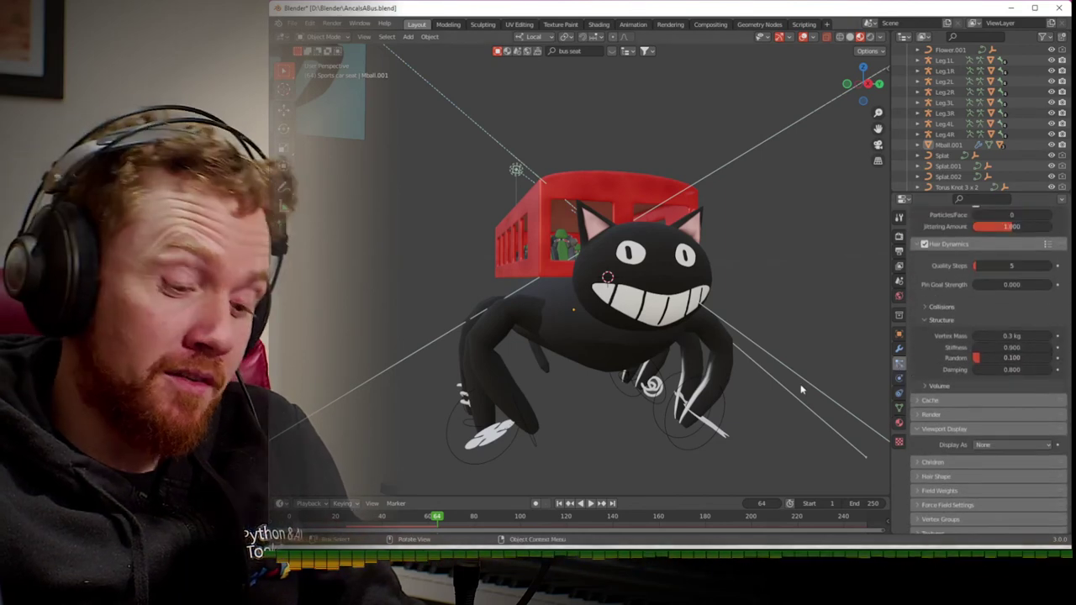
- Save the blend file and briefly play the animation to preview the fur
key("ctrl+s")
key("ctrl+shift+space")
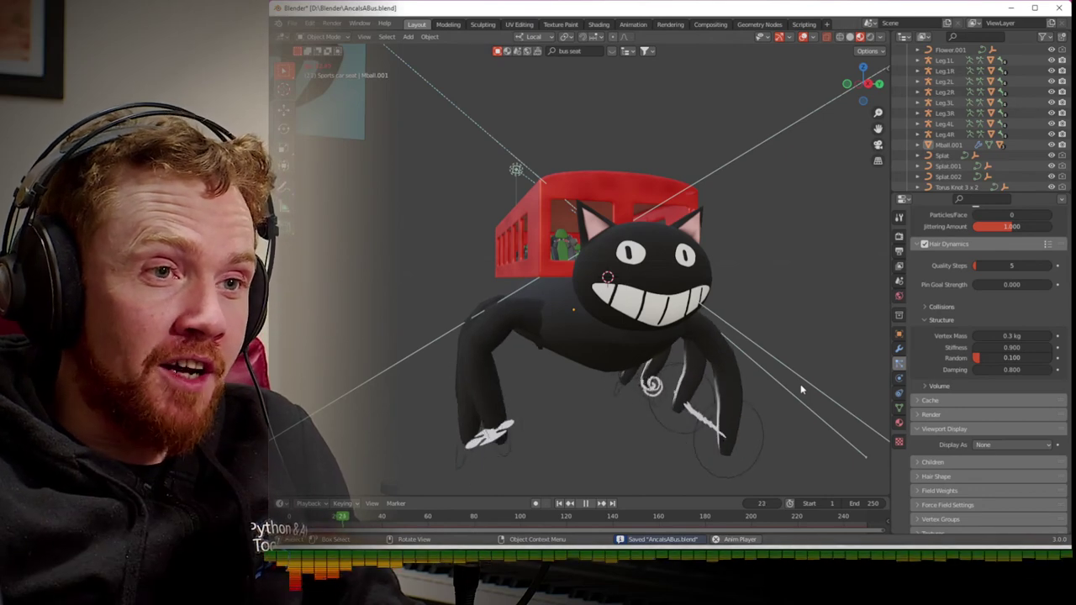
key("space")
- Bake the hair dynamics cache for frames 1 to 250
left_click(925, 399)
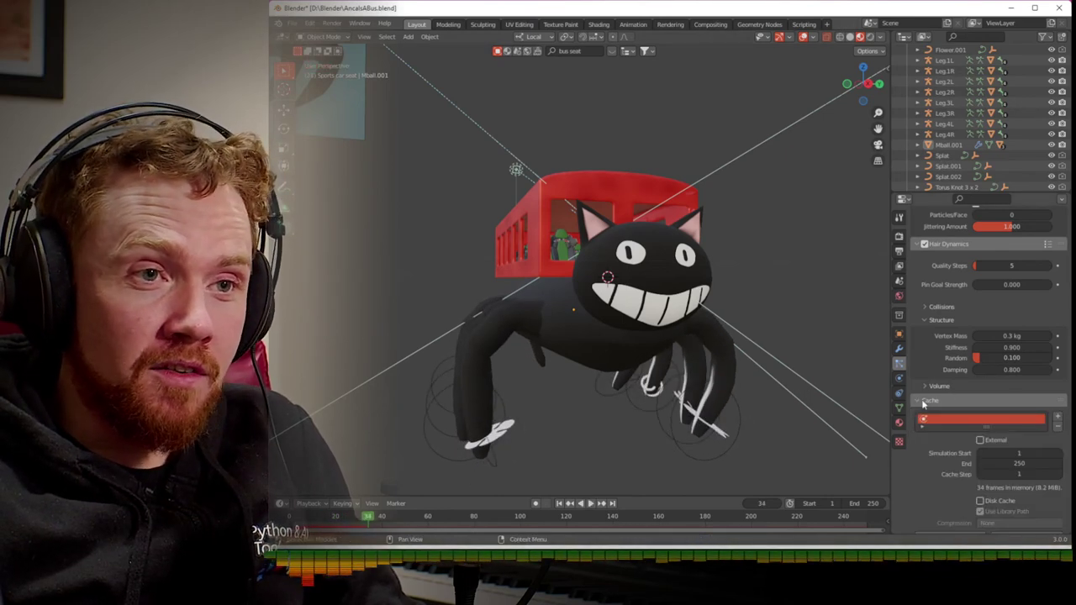
scroll(924, 449, "down", 3)
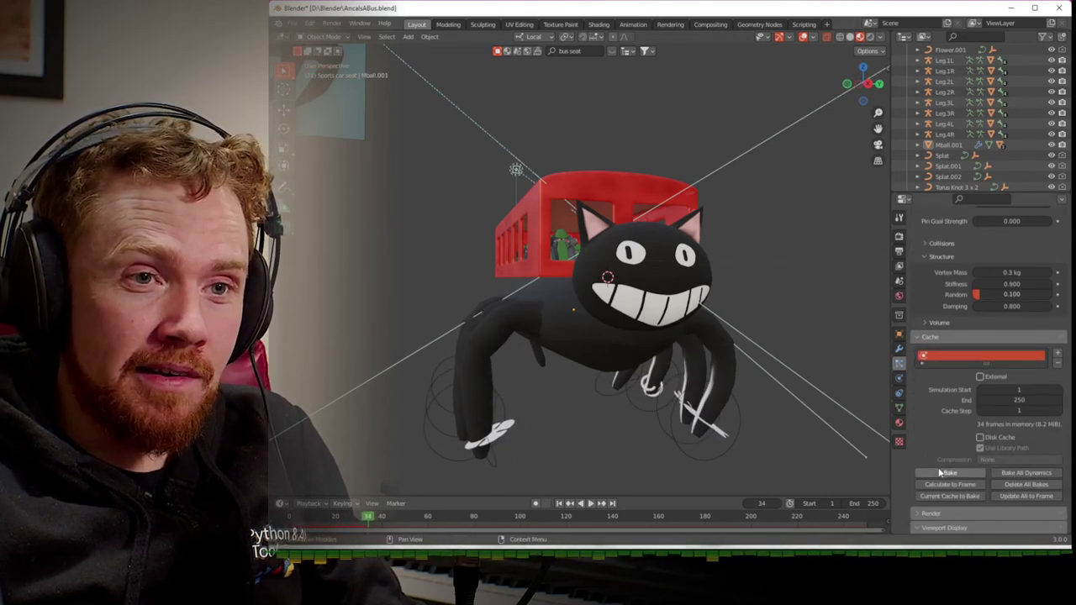
left_click(925, 471)
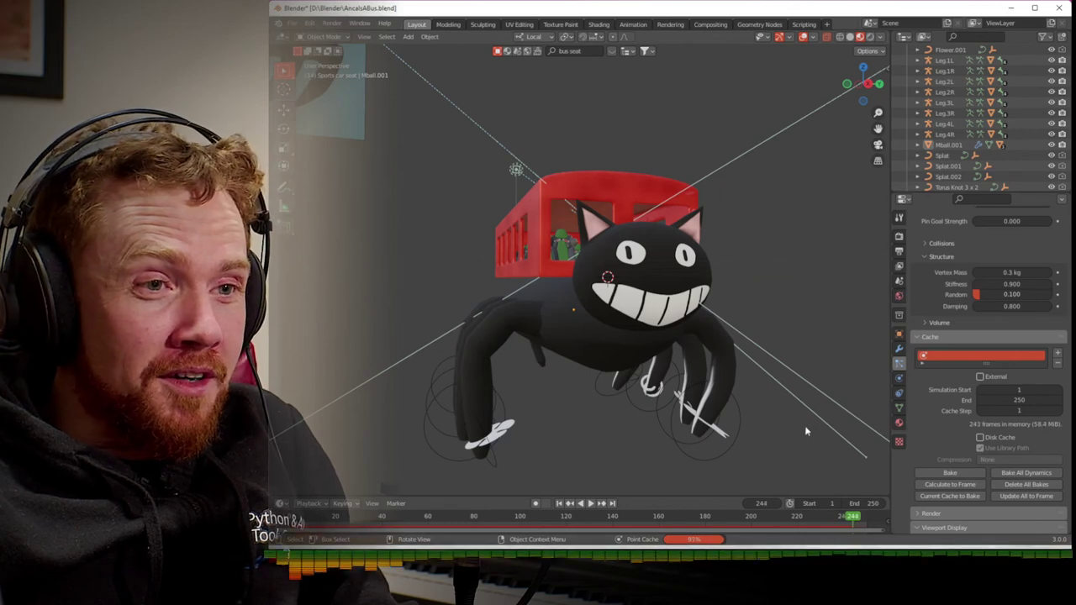
middle_click_drag(759, 409, 737, 400)
- Save AncalsABus.blend while replaying the baked animation from frame 1
key("space")
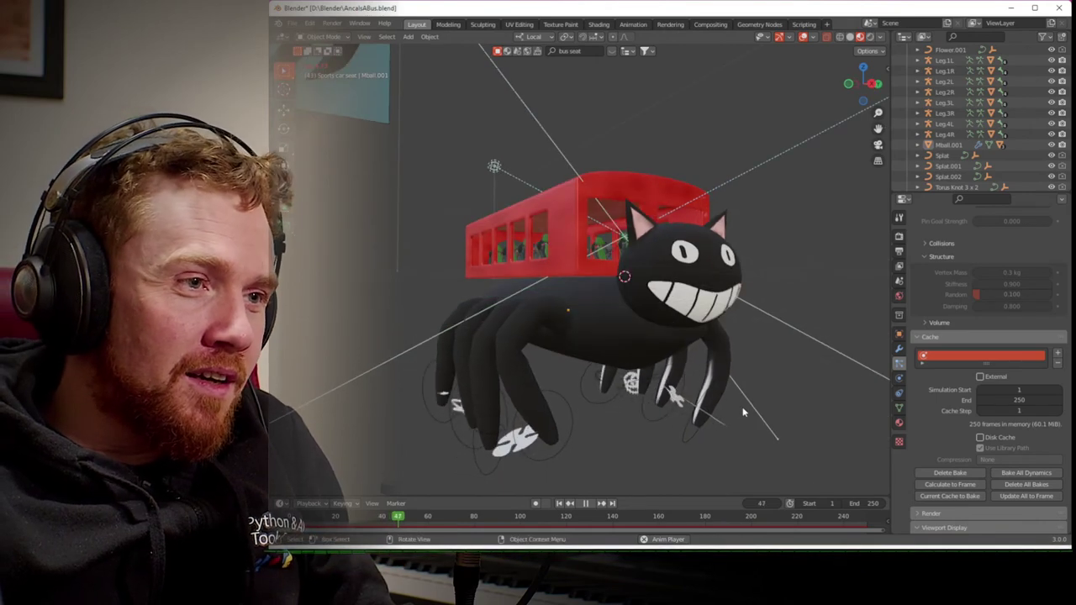
key("ctrl+s")
key("Escape")
key("space")
- Stop the animation on frame 97 and view the cat bus through the scene camera
left_click(516, 522)
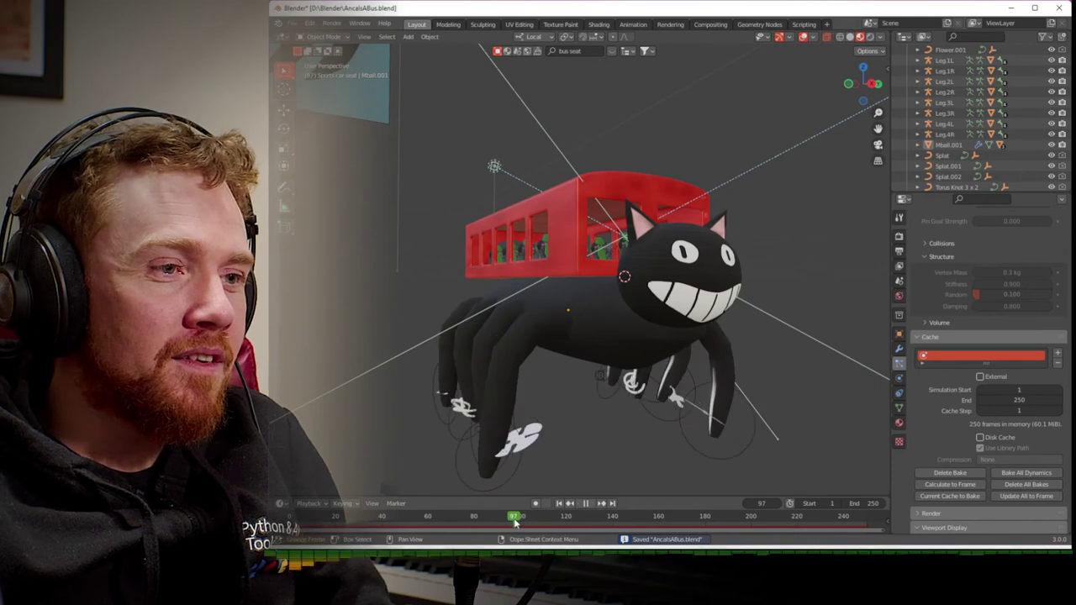
key("space")
middle_click_drag(572, 457, 499, 432)
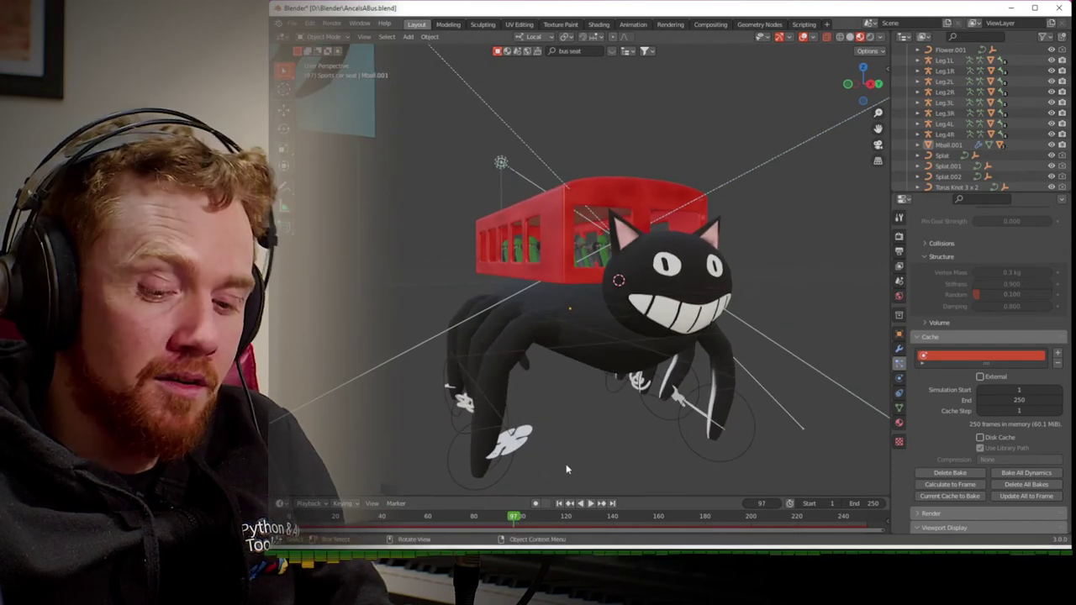
scroll(567, 469, "down", 4)
key("KP_0")
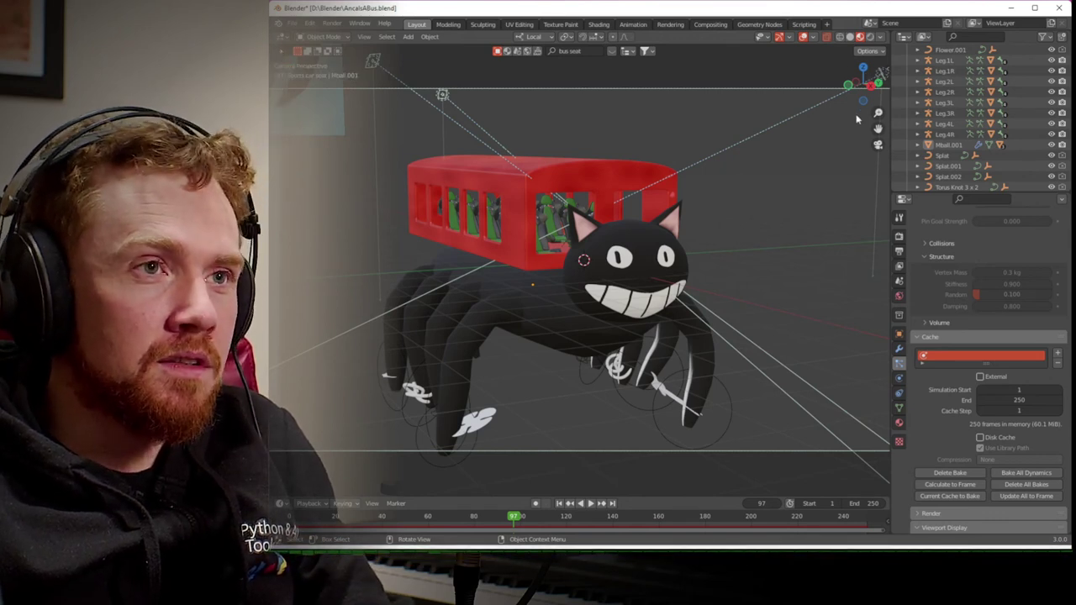
- Tilt the camera up to reframe the cat bus using Camera to View lock
key("n")
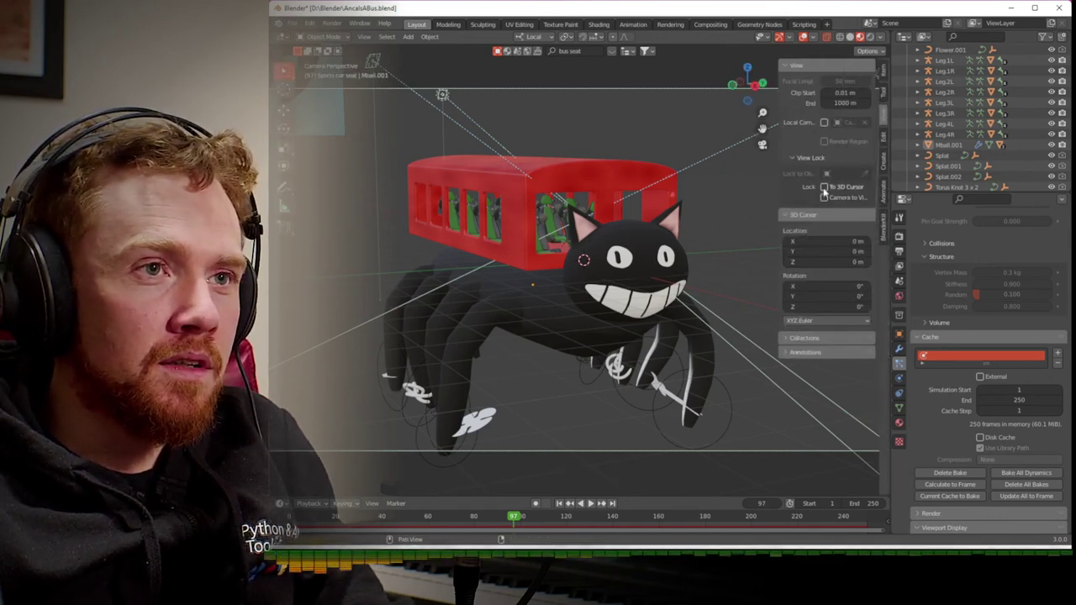
left_click(825, 197)
middle_click_drag(647, 293, 666, 272)
left_click(824, 196)
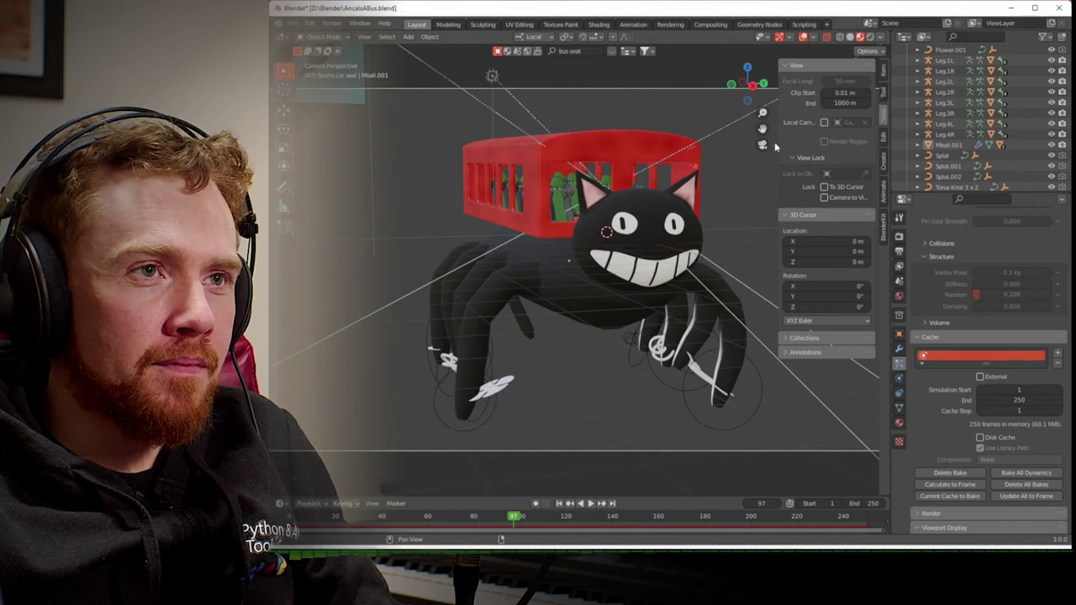
key("n")
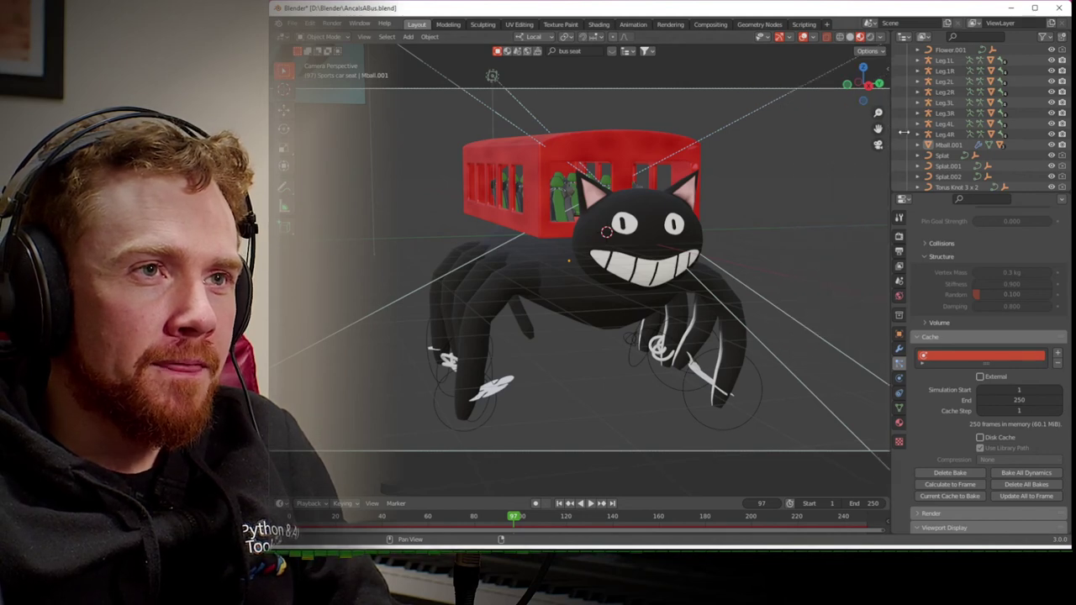
- Save the file and render frame 97 with F12
key("ctrl+s")
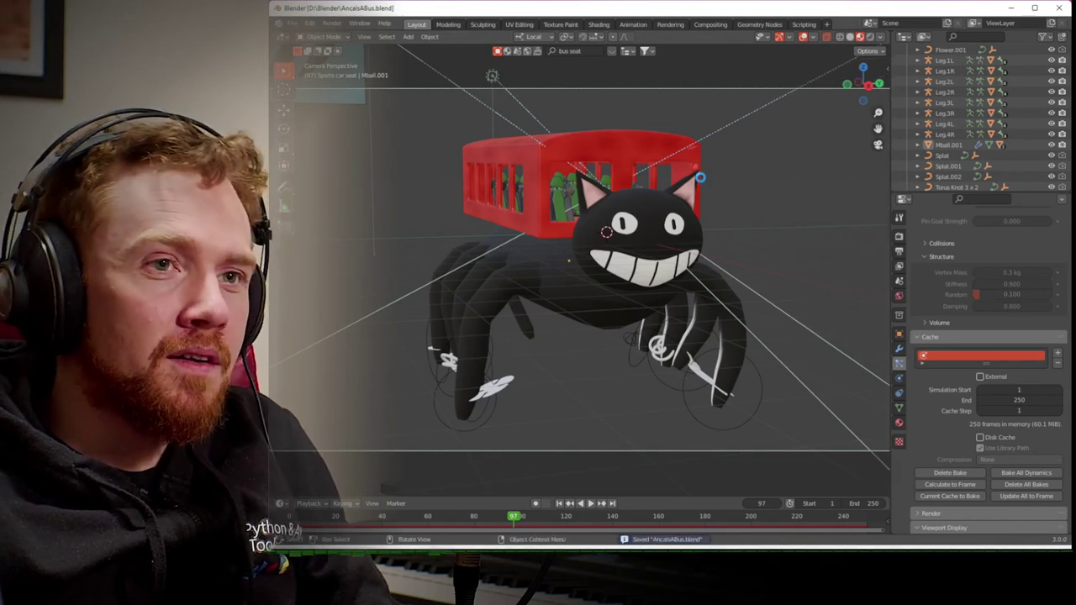
key("F12")
left_click_drag(693, 7, 601, 30)
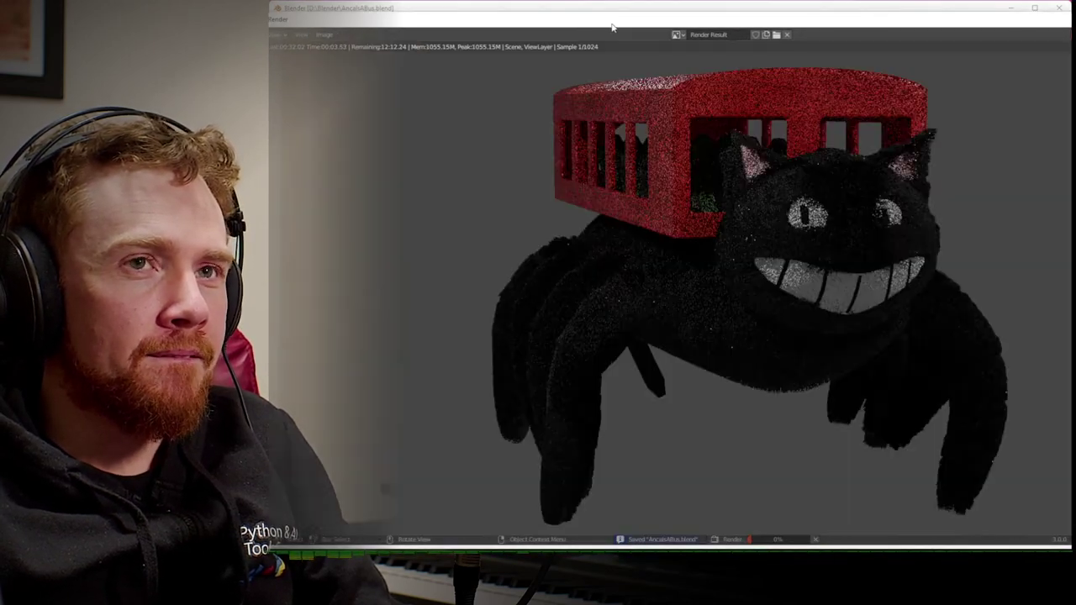
- Let the frame 97 render finish at 00:58.19 and maximise its window to inspect the furry cat-spider
mouse_move(639, 31)
left_mouse_down()
mouse_move(656, 8)
mouse_move(633, 21)
left_mouse_up()
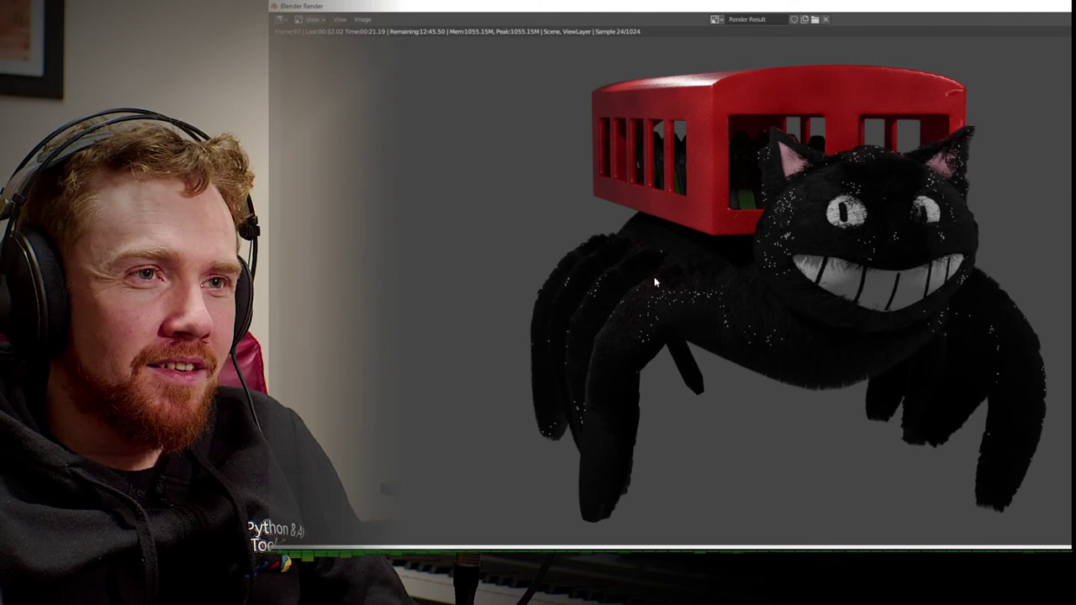
scroll(652, 267, "up", 6)
scroll(536, 310, "down", 2)
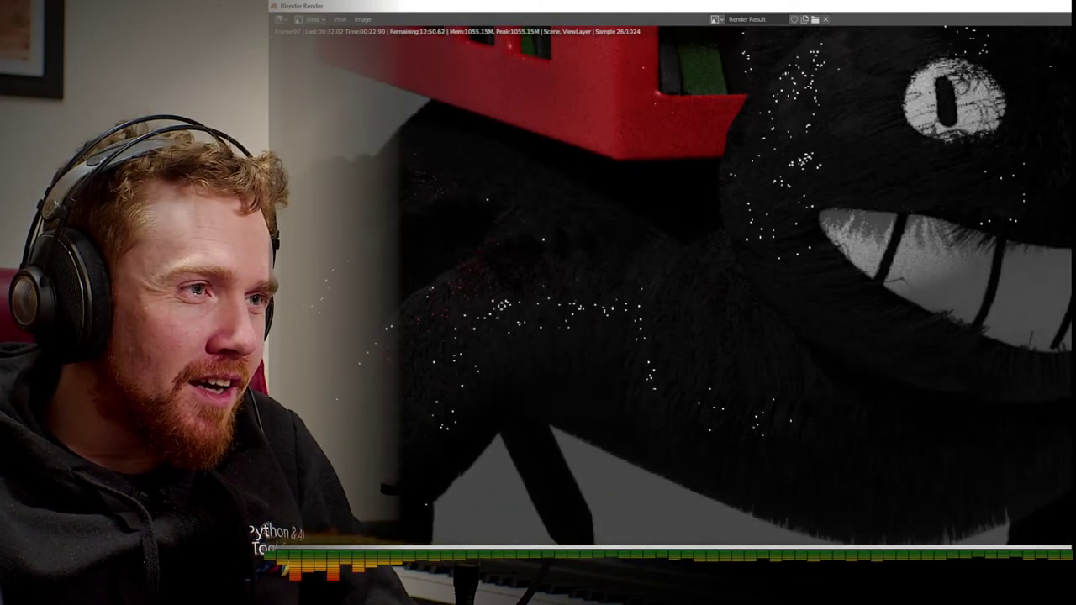
scroll(602, 330, "up", 2)
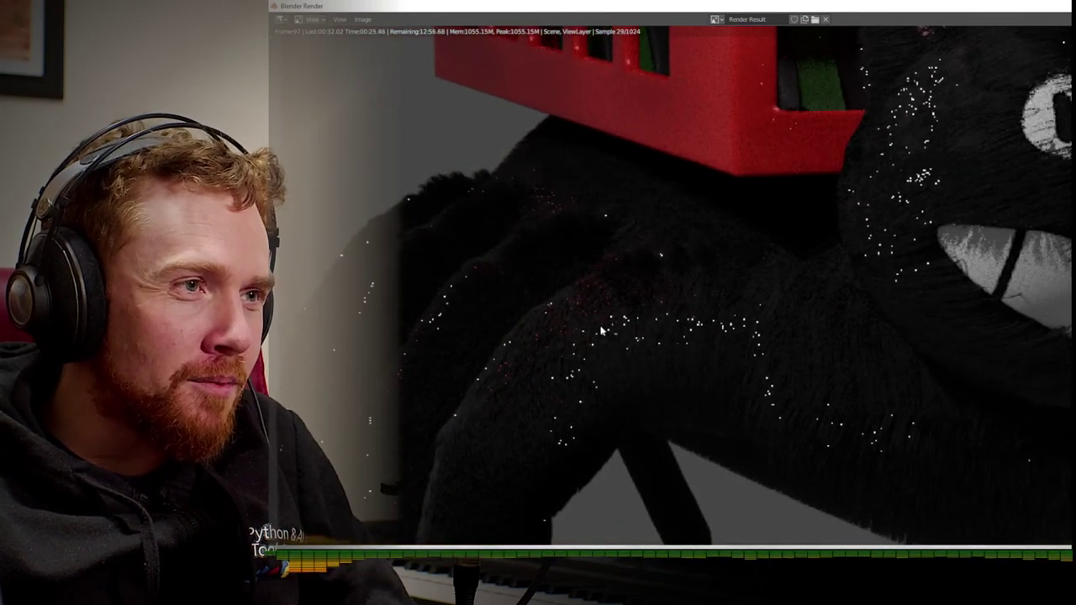
scroll(654, 336, "down", 1)
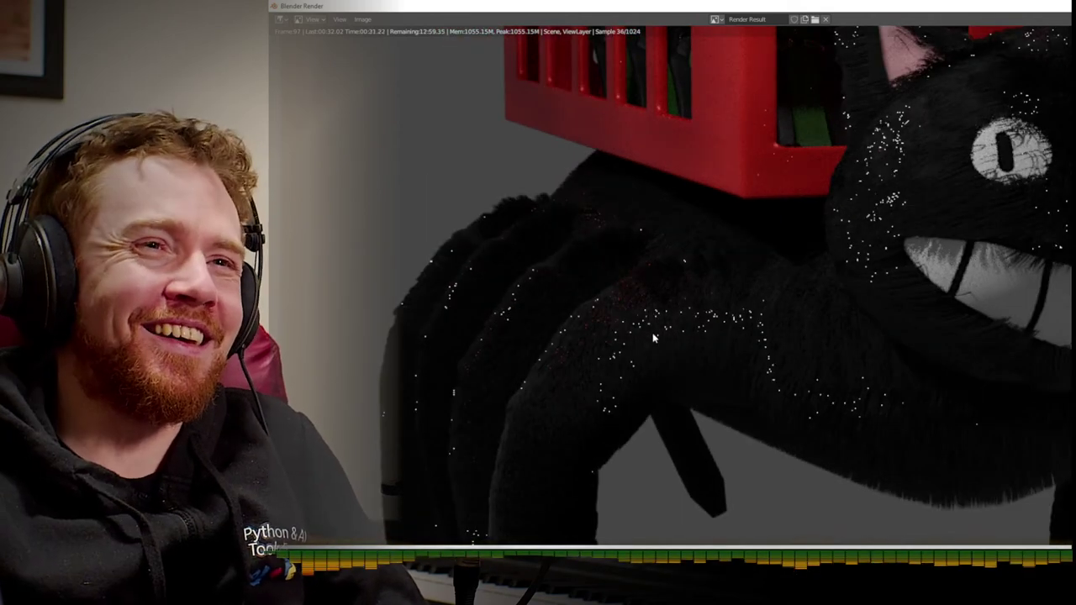
scroll(654, 336, "down", 5)
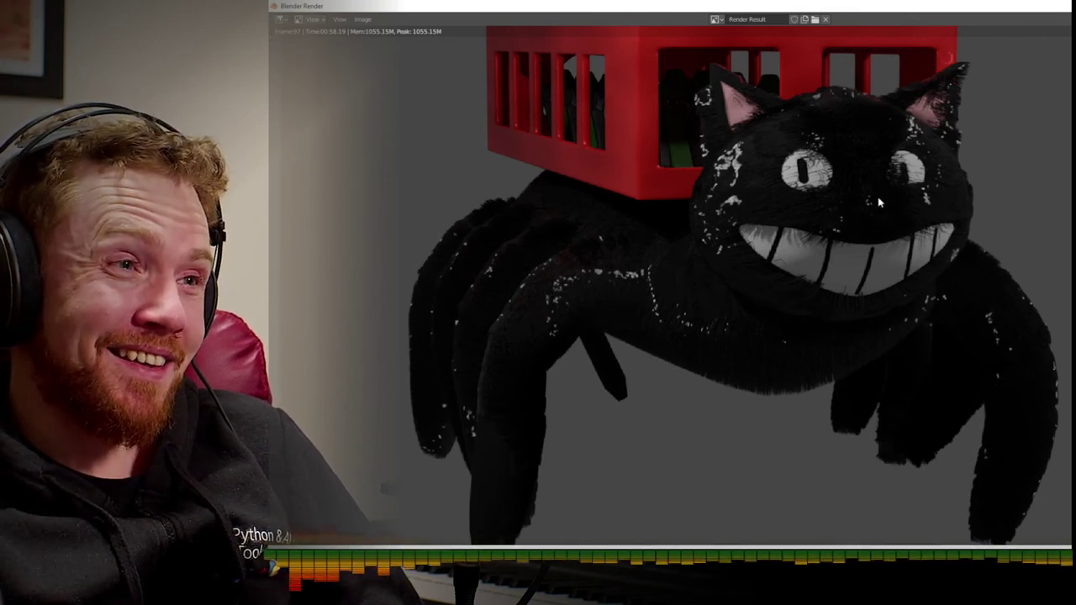
double_click(938, 9)
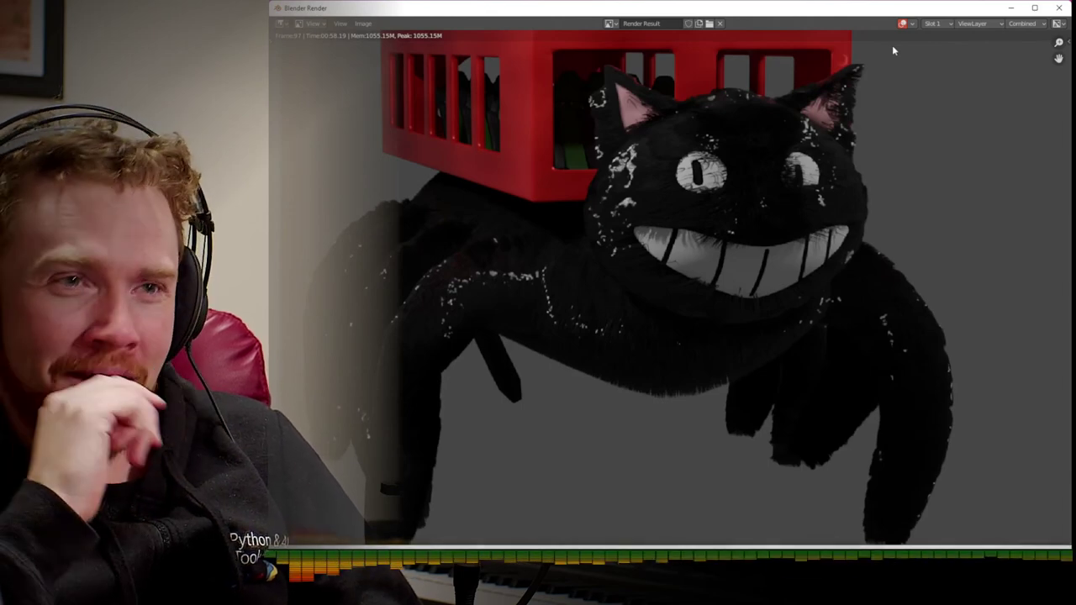
scroll(872, 123, "down", 1)
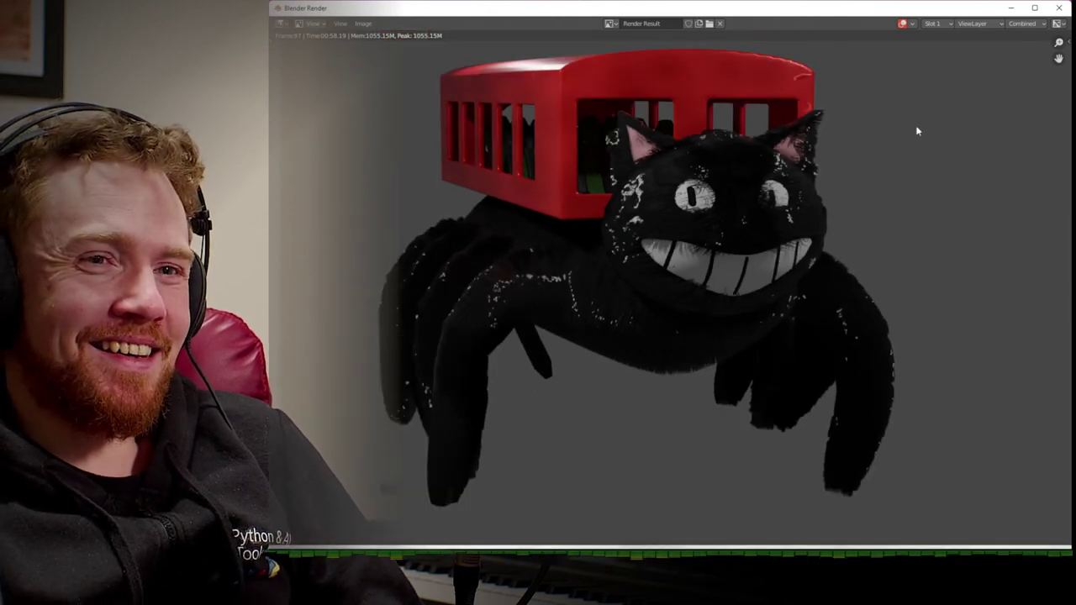
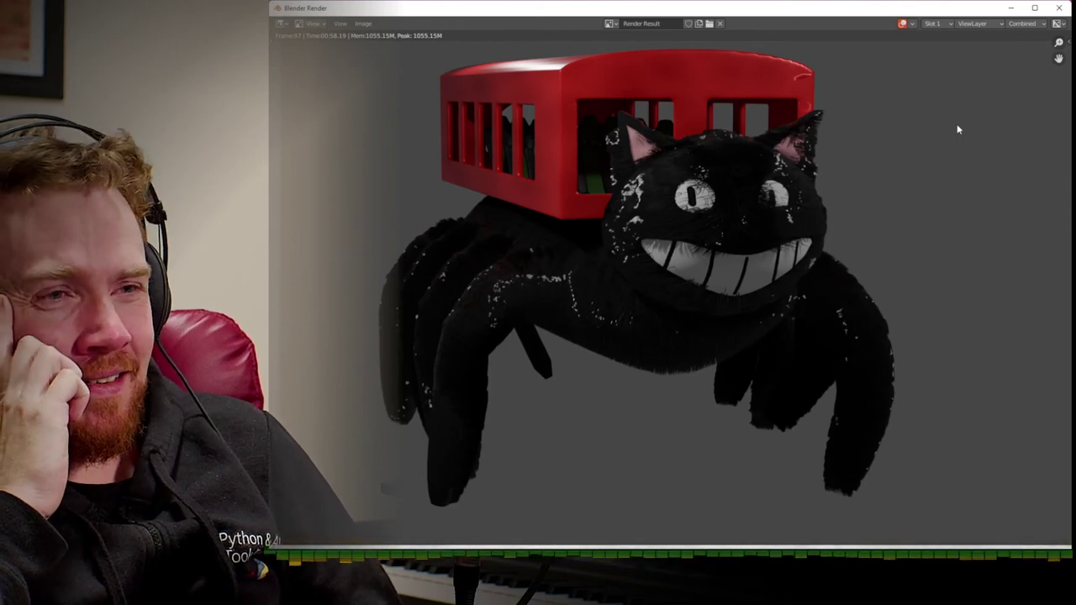
- Close the render result, select Mball.001 in camera view, save AncatsABus.blend, and rewind to frame 1
key("Escape")
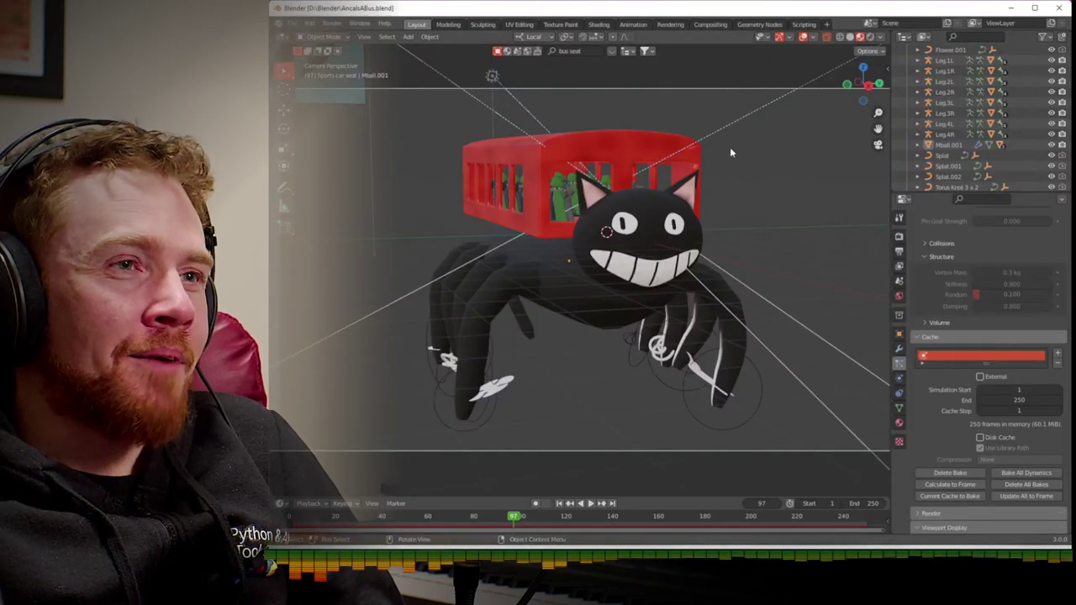
key("KP_0")
key("KP_0")
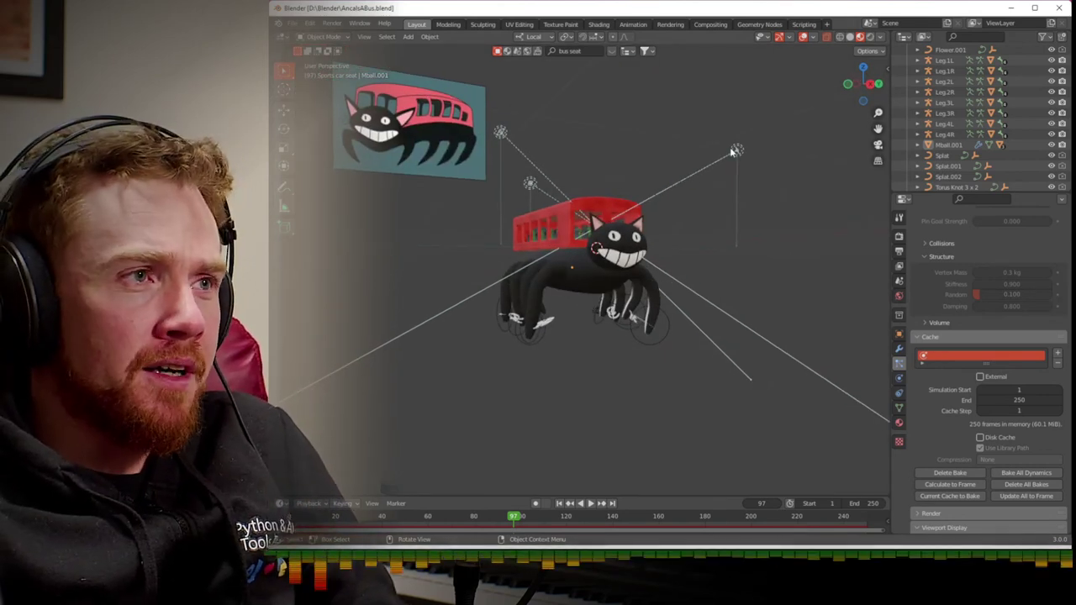
middle_click_drag(764, 161, 782, 200)
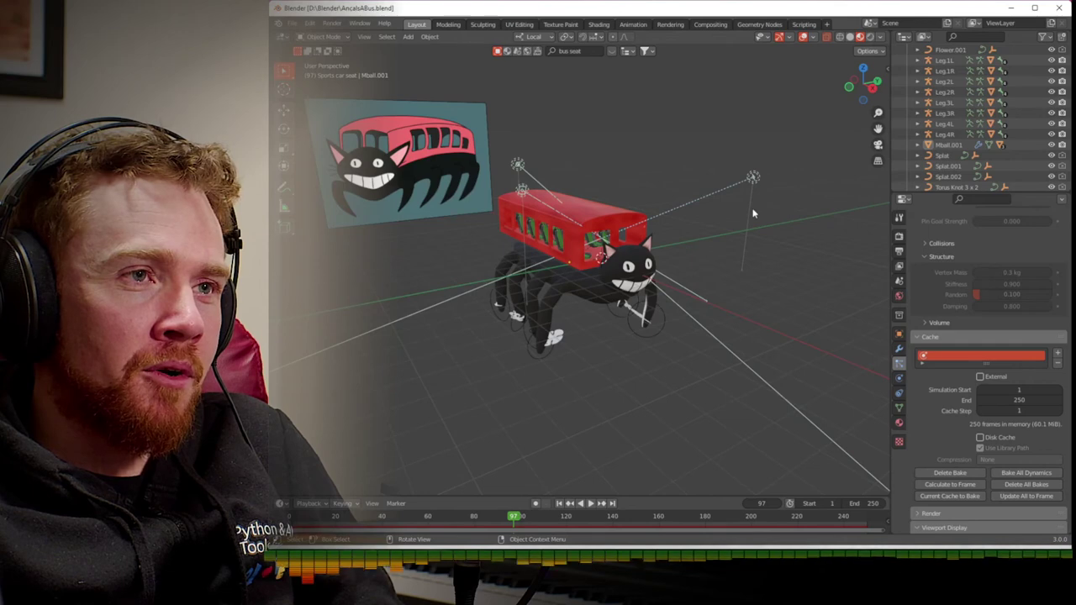
left_click(591, 295)
key("ctrl+s")
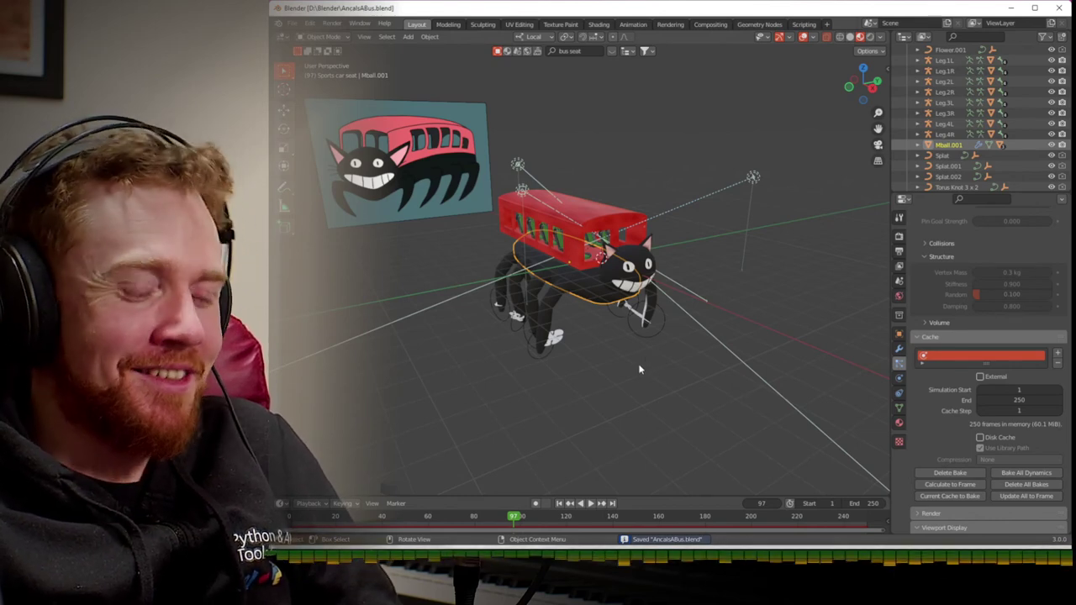
key("shift+Left")
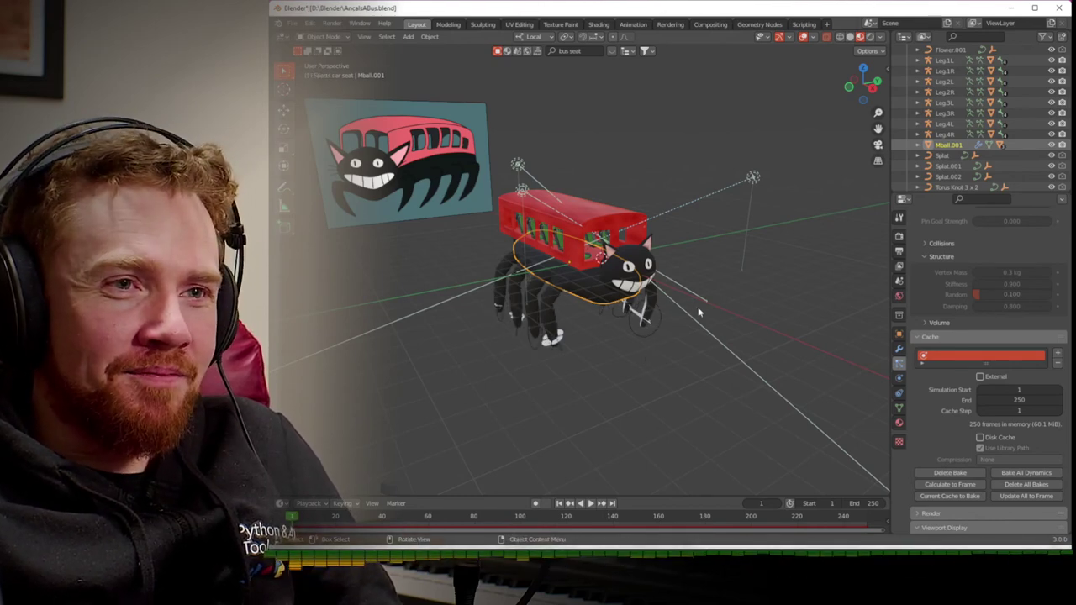
- Keyframe Mball.001's X location at -3 m on frame 1 and test that the bus slides along
scroll(917, 308, "up", 8)
scroll(919, 308, "up", 2)
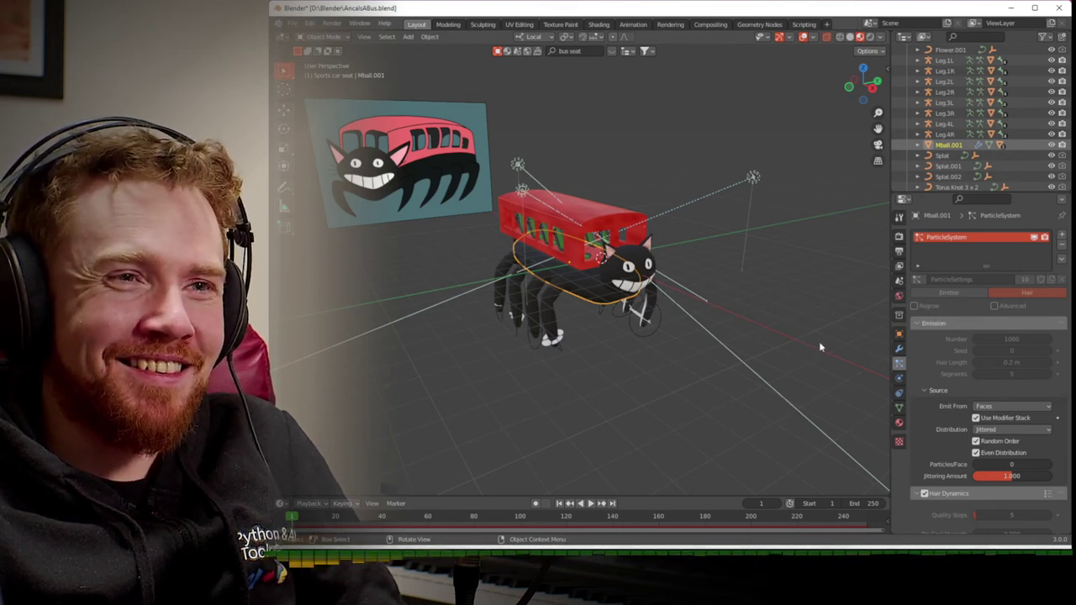
left_click(899, 334)
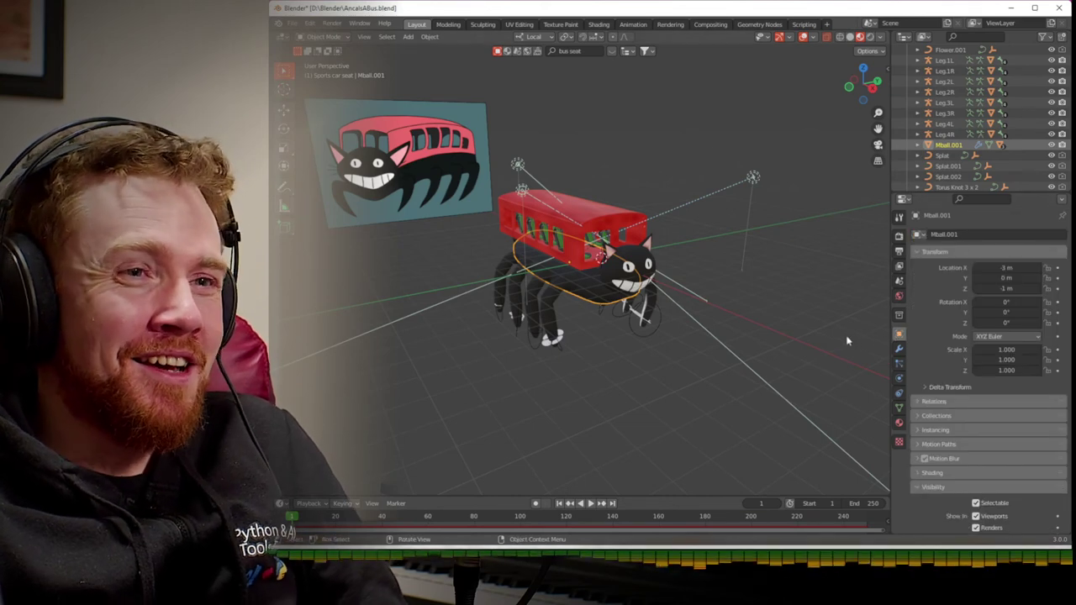
middle_click_drag(837, 278, 783, 232)
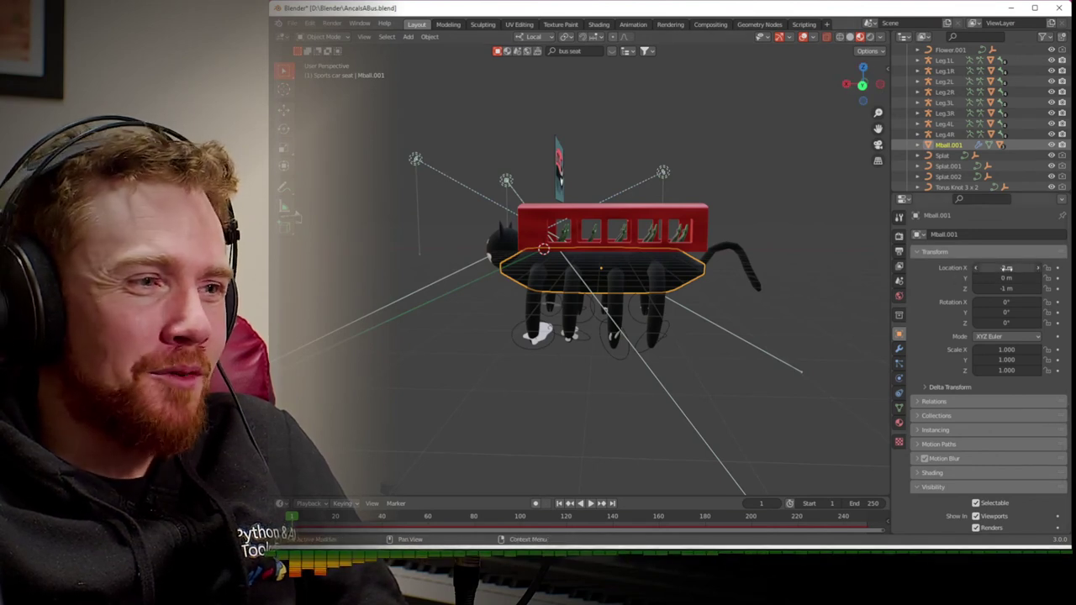
left_click(1057, 269)
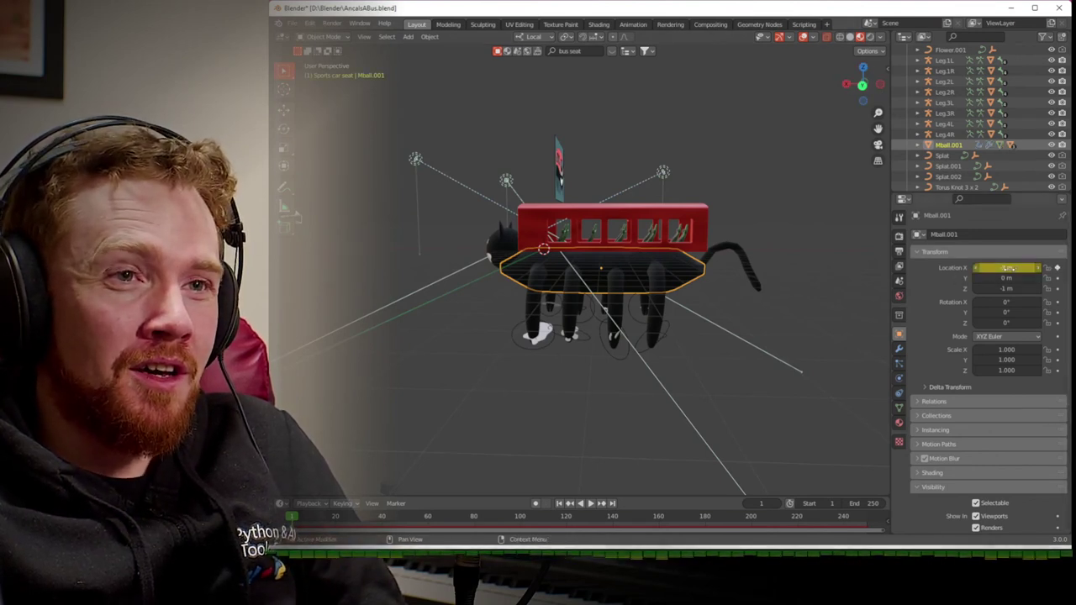
mouse_move(1020, 269)
left_mouse_down()
mouse_move(1000, 269)
mouse_move(1017, 268)
left_mouse_up()
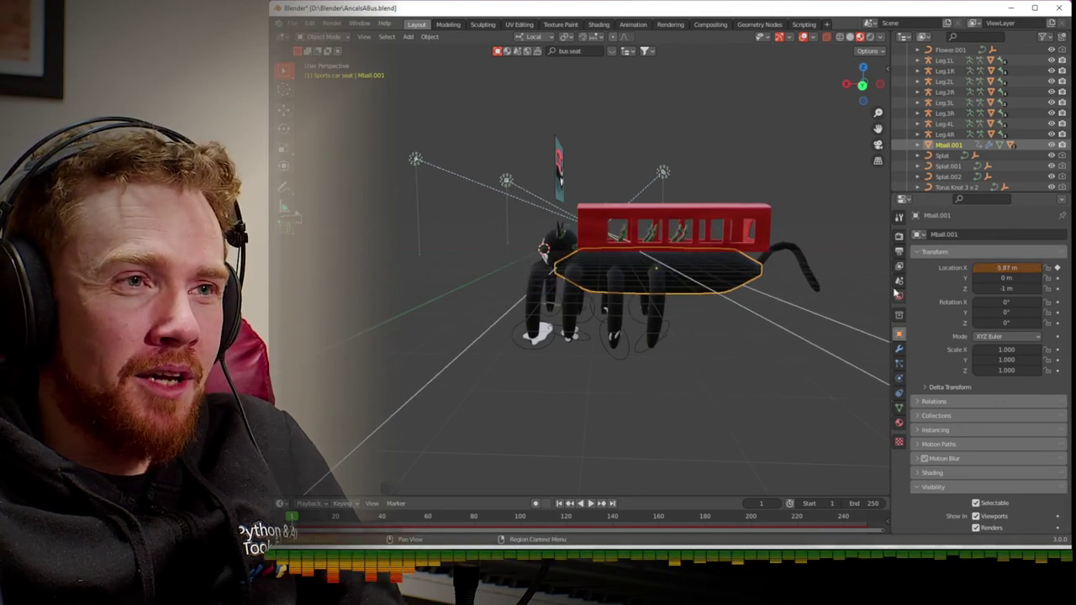
key("space")
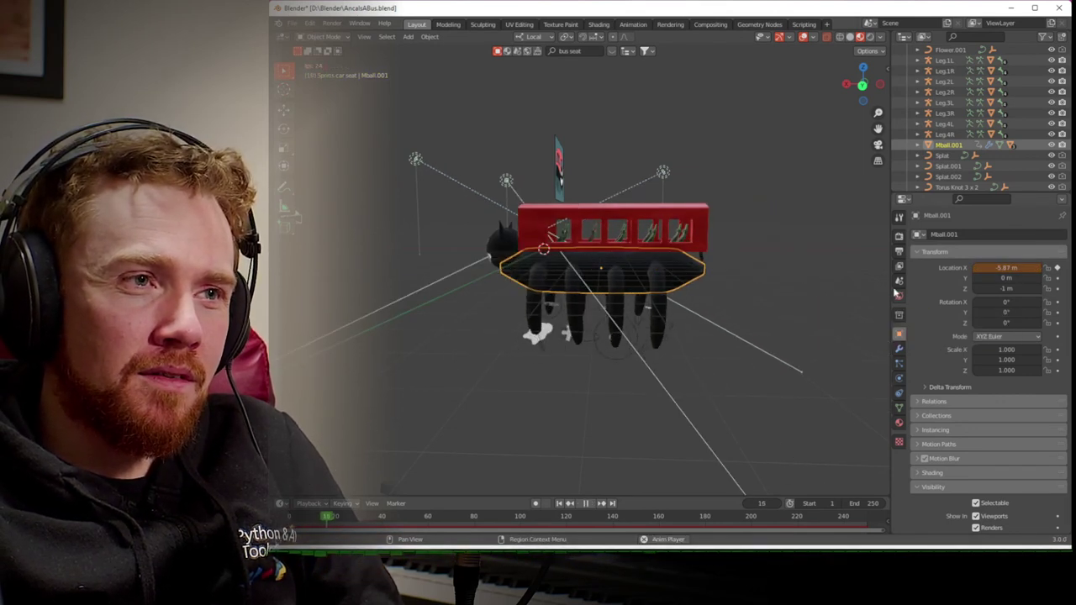
key("Escape")
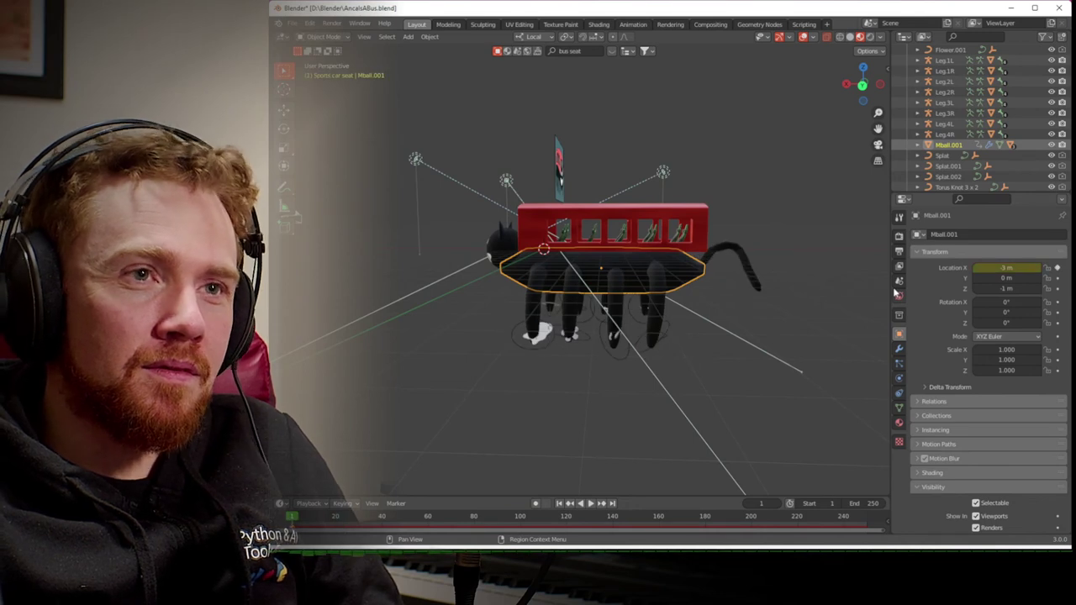
- Select the leg objects from Leg.1L down to Mball.001, with Mball.001 active
left_click(953, 137)
scroll(950, 134, "up", 2)
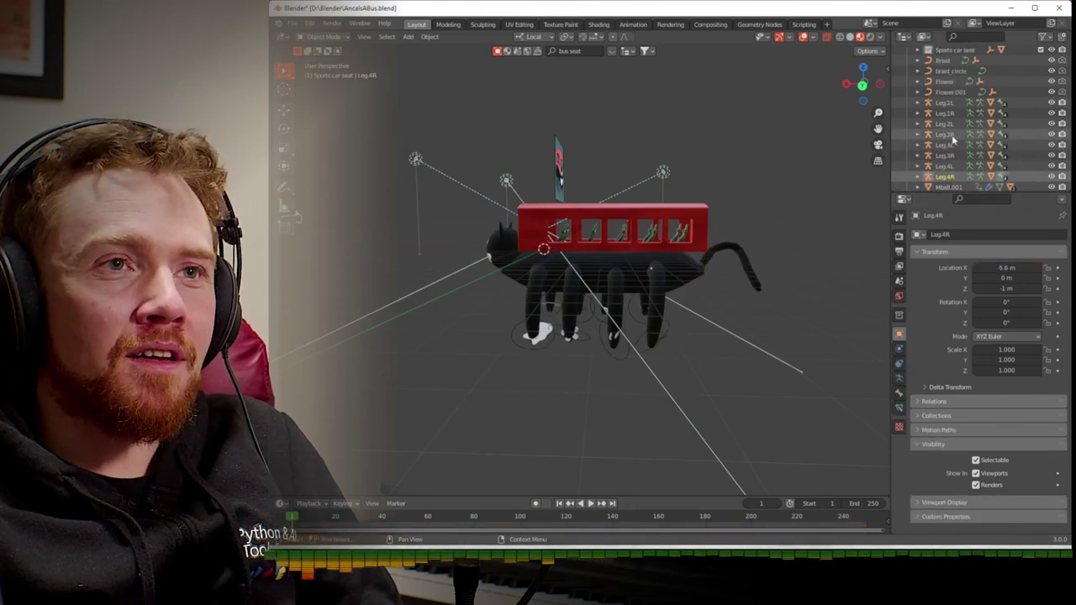
left_click(945, 105, "shift")
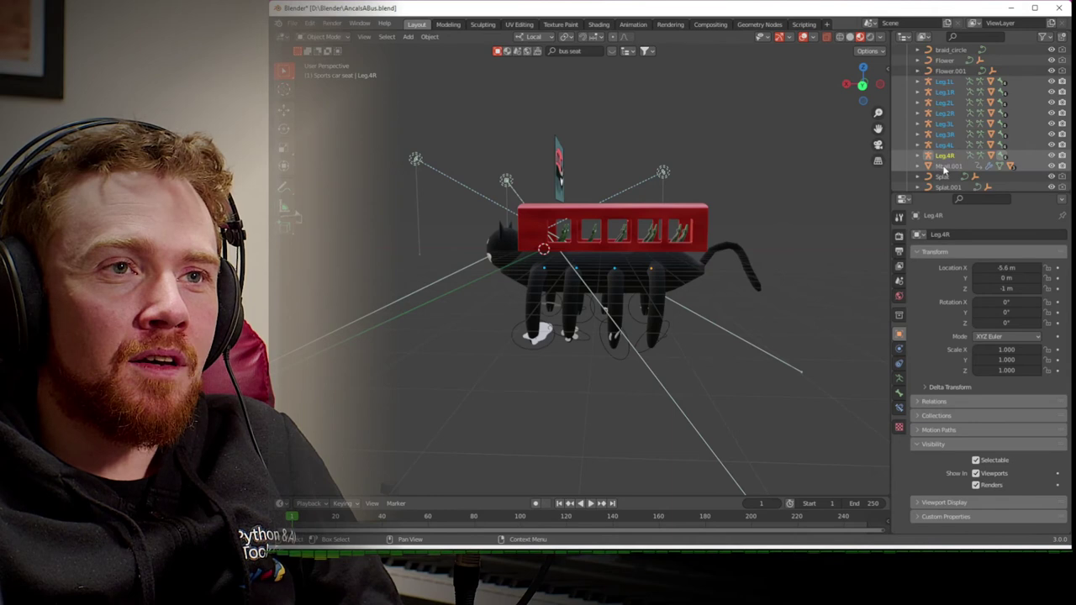
key("Up")
key("Up")
key("Up")
key("Up")
key("Up")
key("Up")
key("Up")
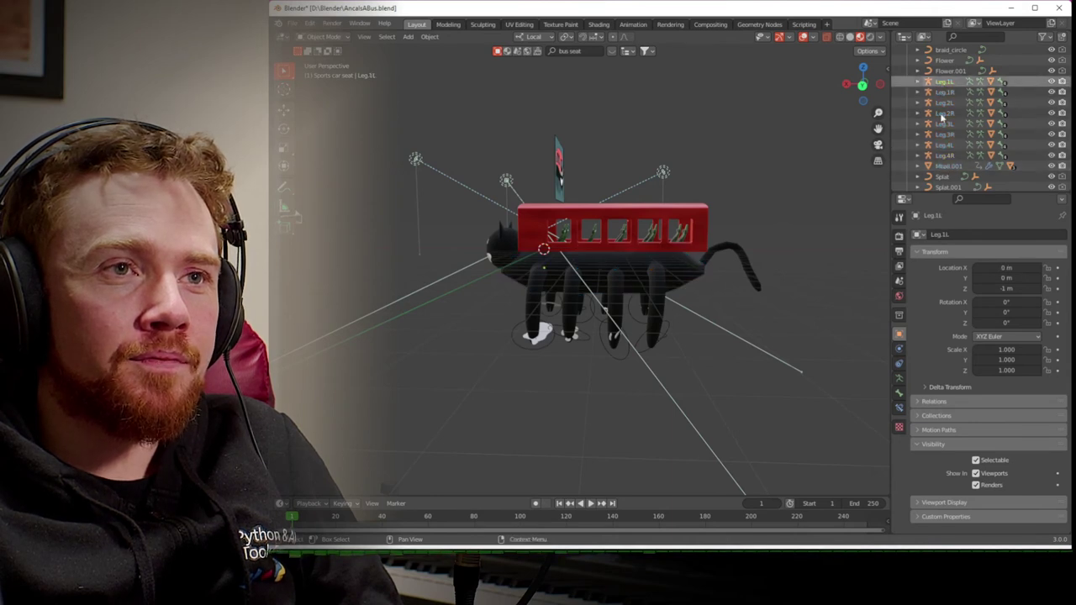
left_click(950, 167, "shift")
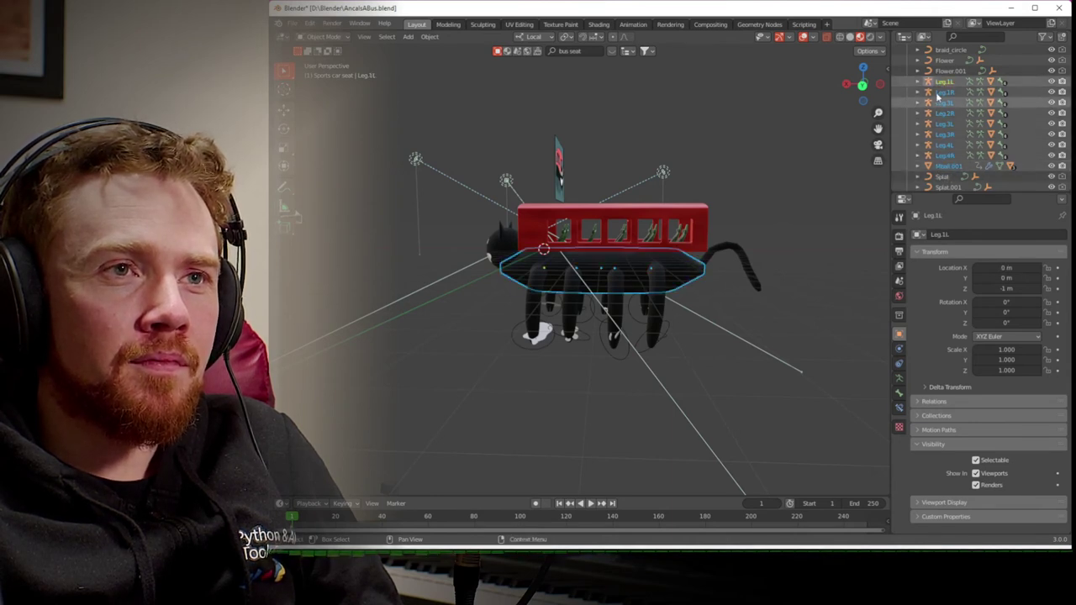
left_click(943, 166, "ctrl")
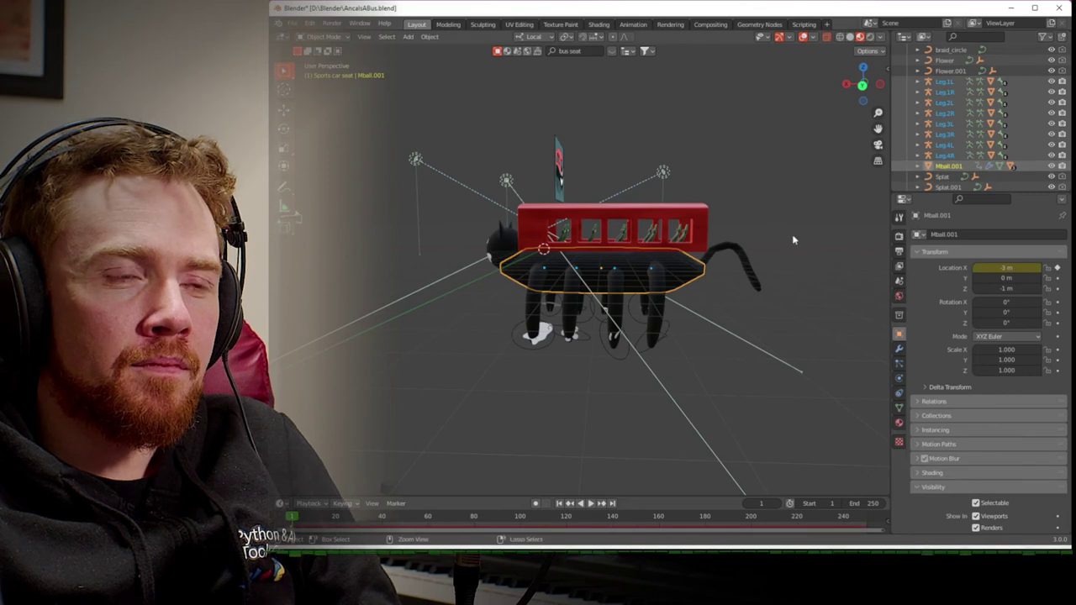
- Parent the eight legs to Mball.001 with Keep Transform and test moving the seat
key("ctrl+p")
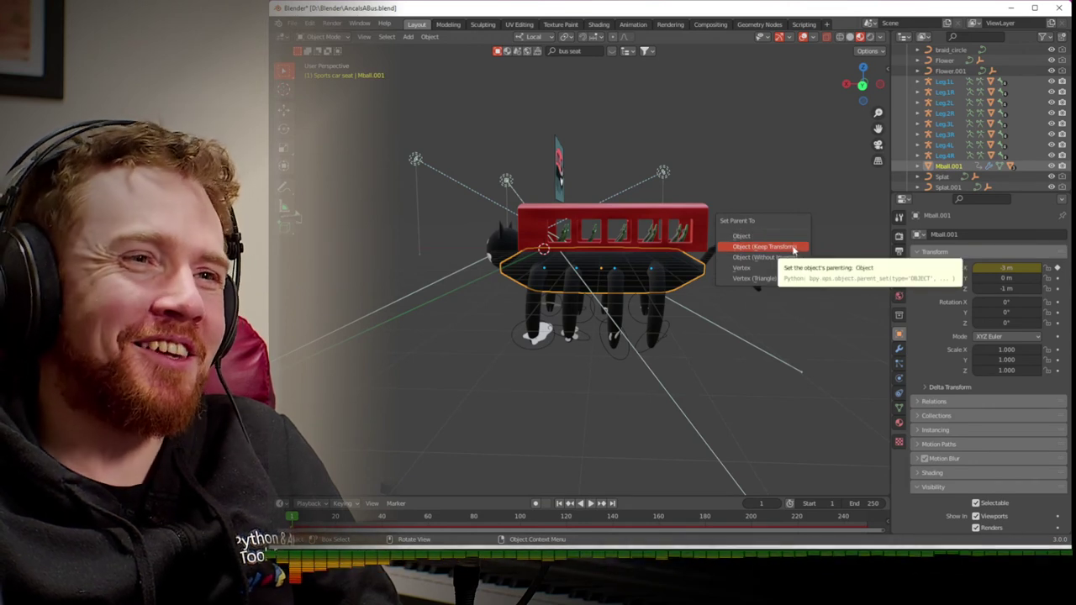
left_click(793, 250)
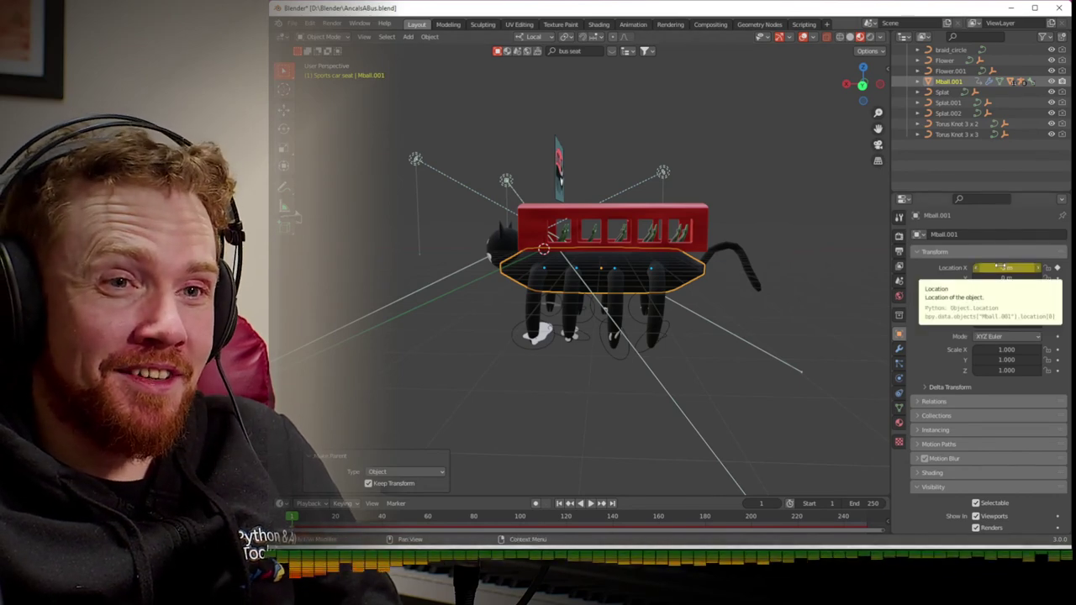
left_click_drag(1007, 267, 1031, 268)
key("Escape")
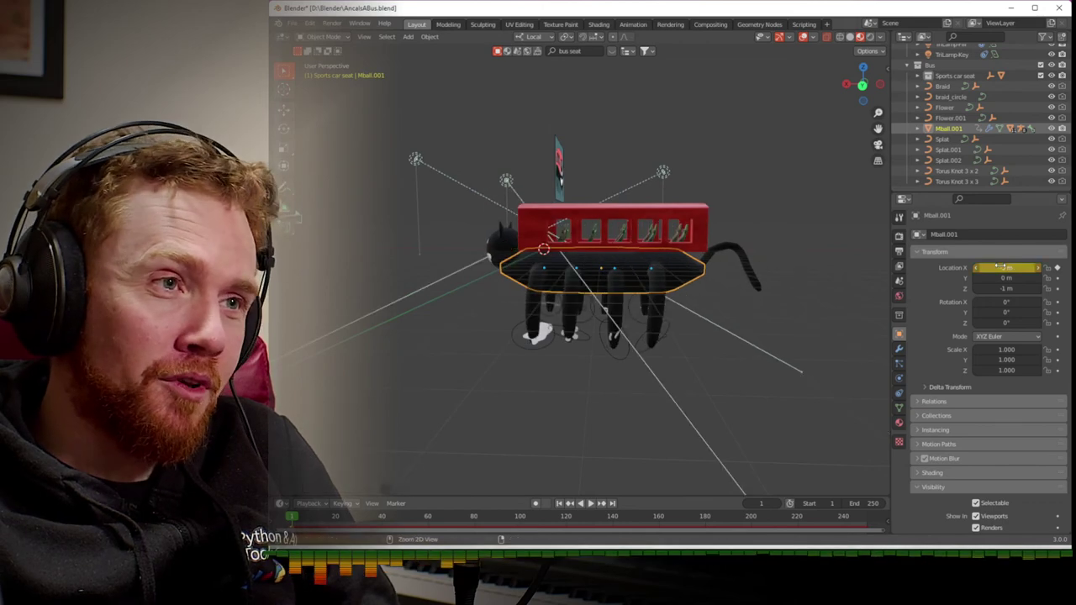
- Parent the Splats, Torus Knots, braid_circle and Flower.001 to Mball.001 with Keep Transform
left_click(966, 180)
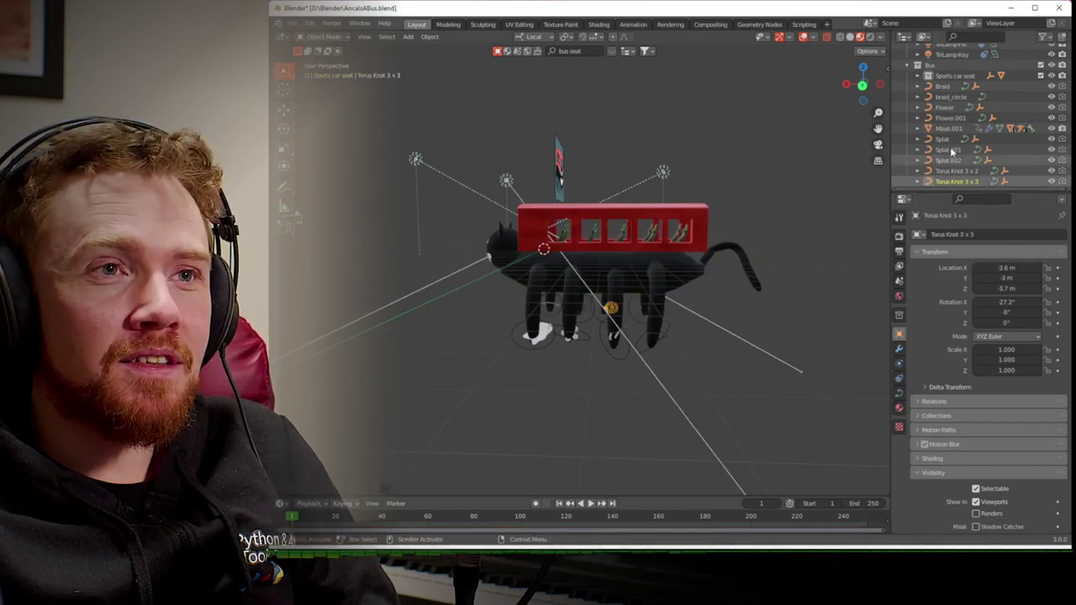
left_click(950, 139, "shift")
left_click(948, 98, "ctrl")
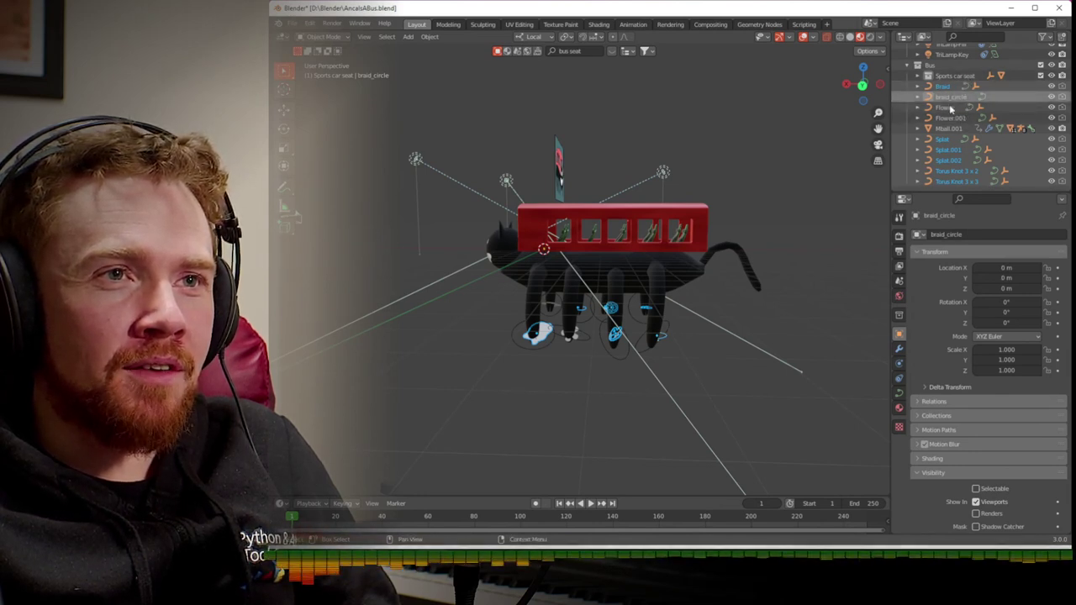
left_click(950, 118, "ctrl")
left_click(945, 129, "ctrl")
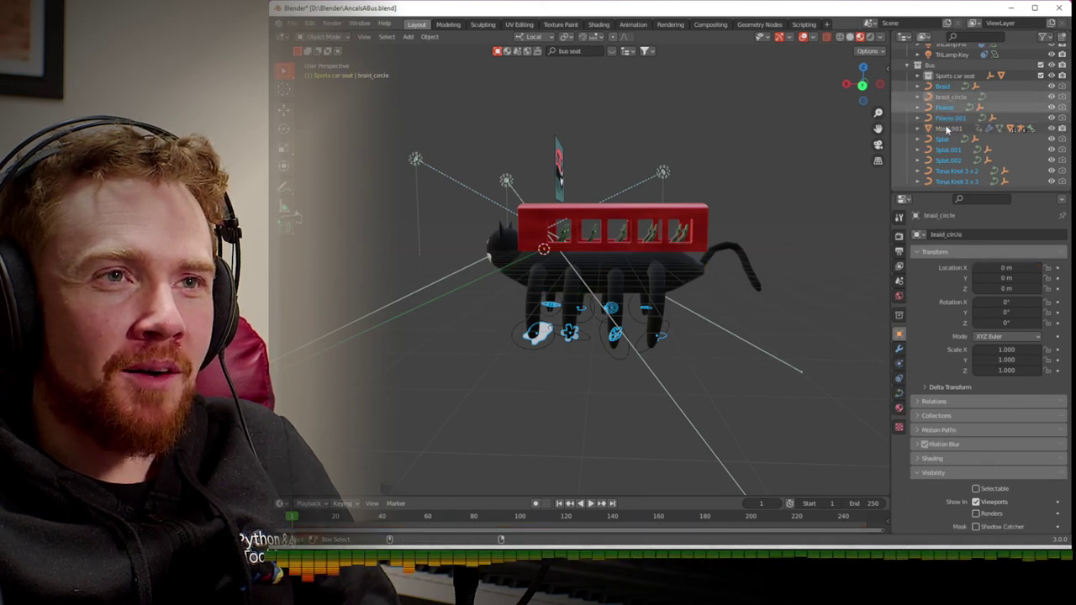
key("ctrl+p")
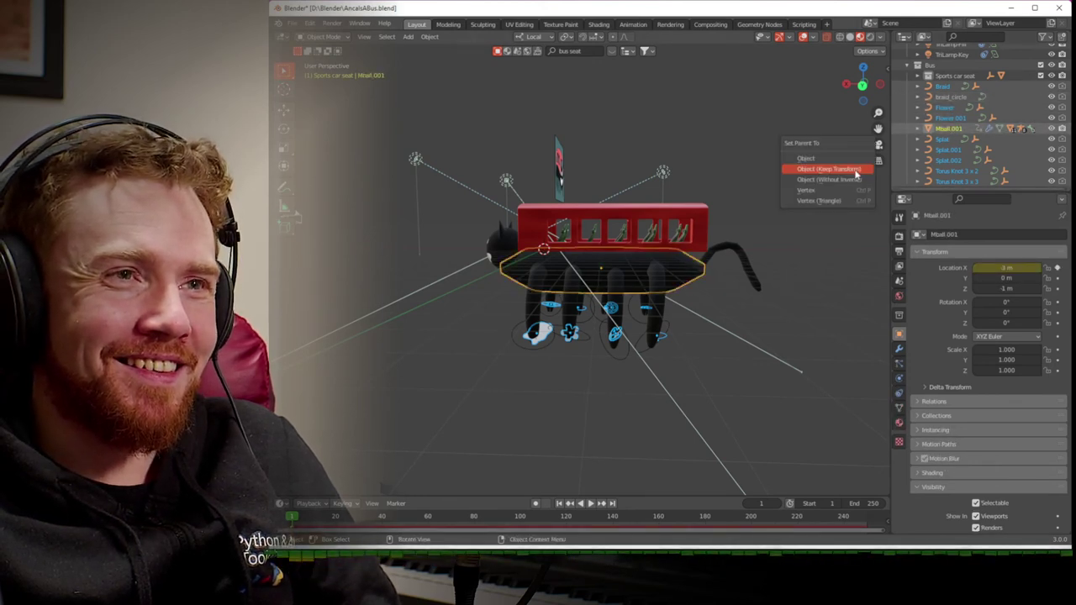
left_click(848, 170)
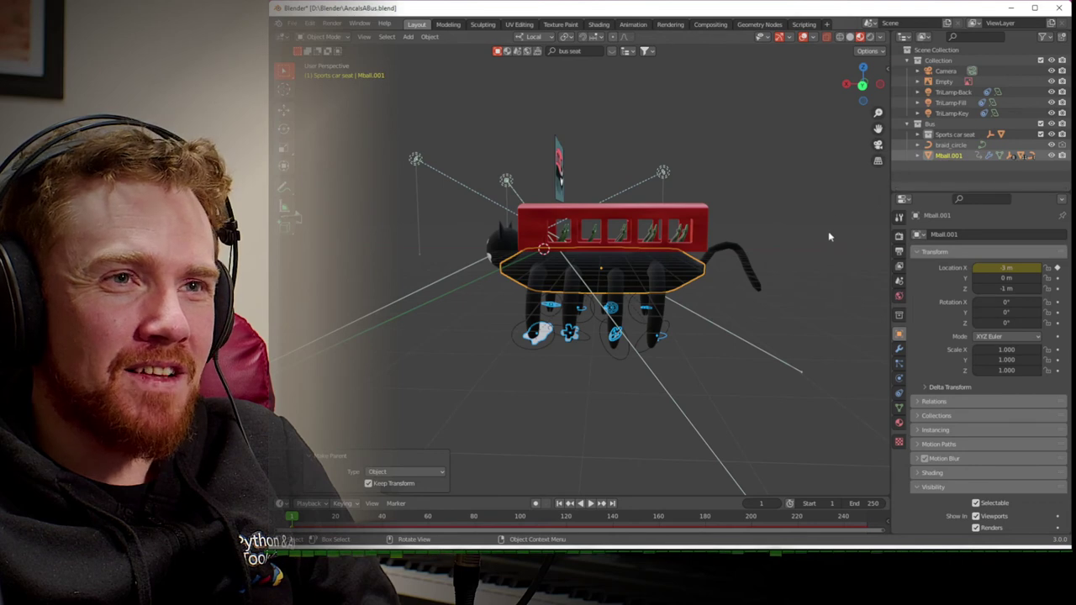
- Parent the Sports car seat to Mball.001 with Keep Transform, then slide the rig toward X -12.95 m
left_click_drag(1008, 267, 992, 268)
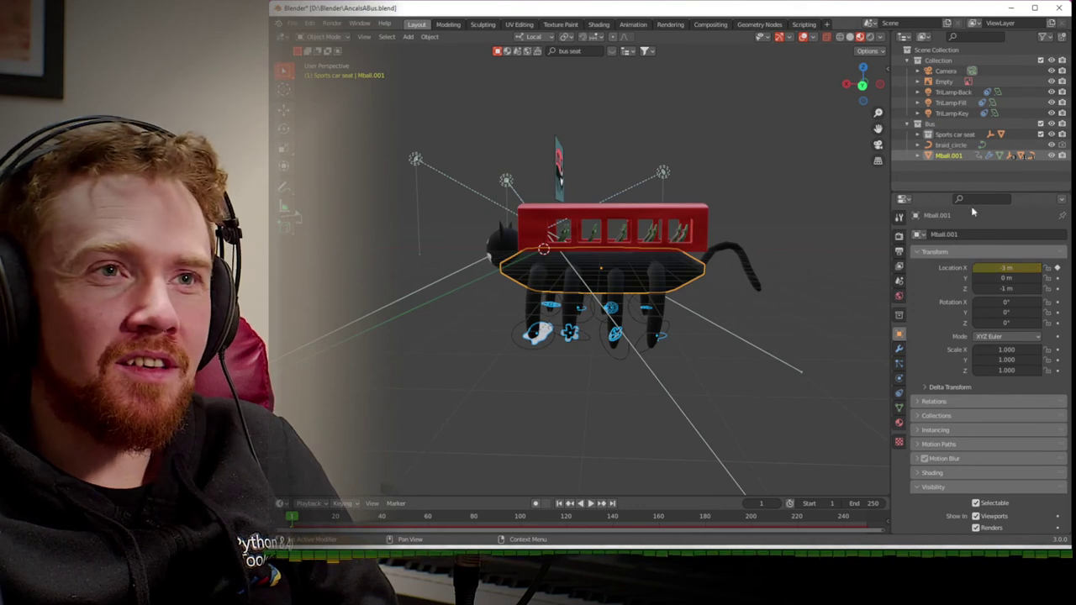
left_click(917, 135)
left_click(941, 145)
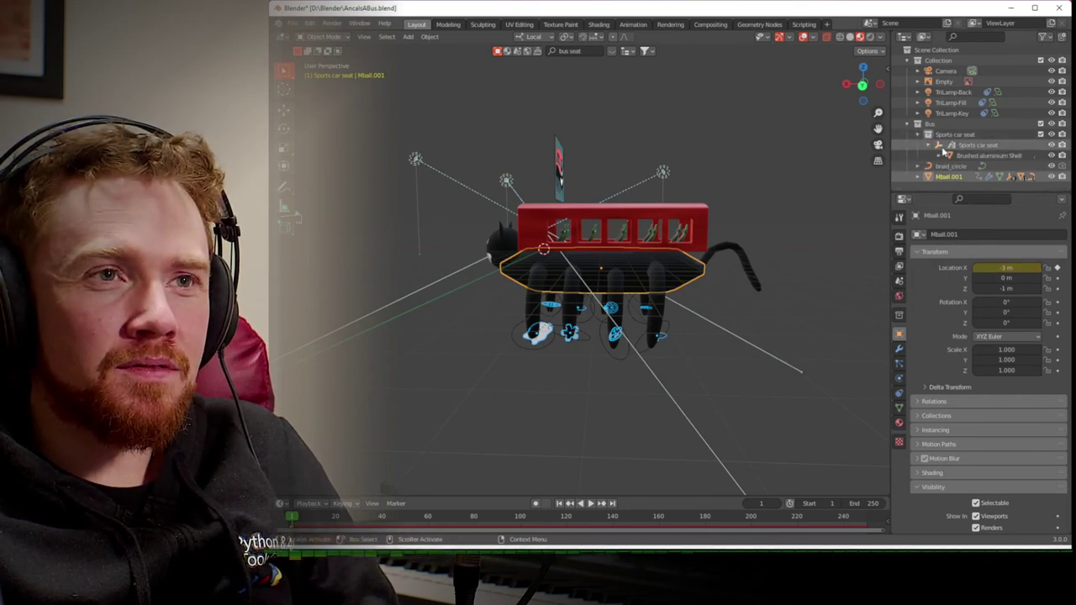
left_click(958, 146)
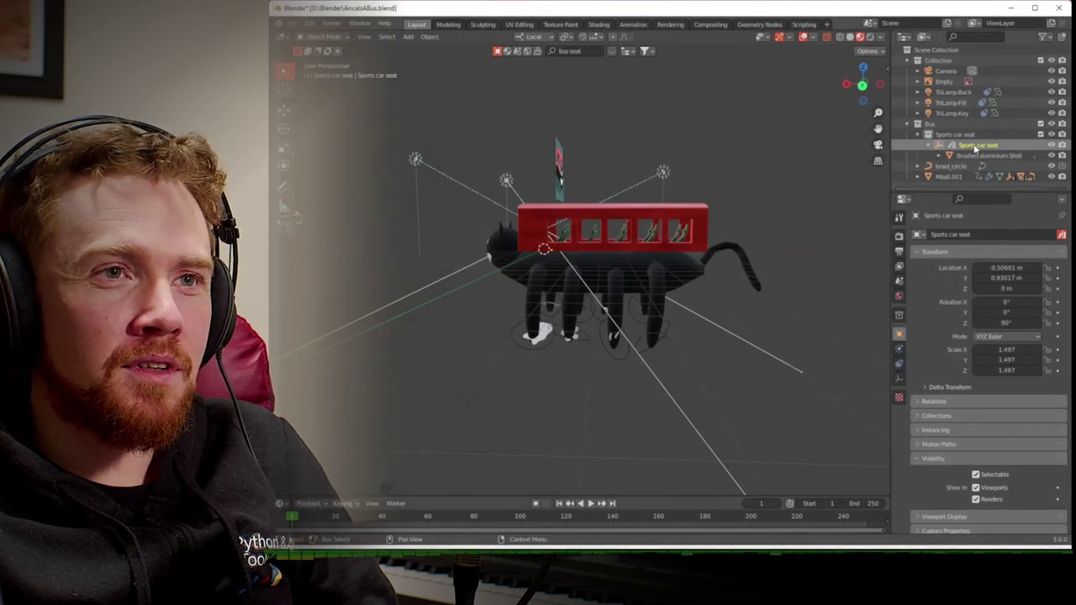
left_click(944, 178)
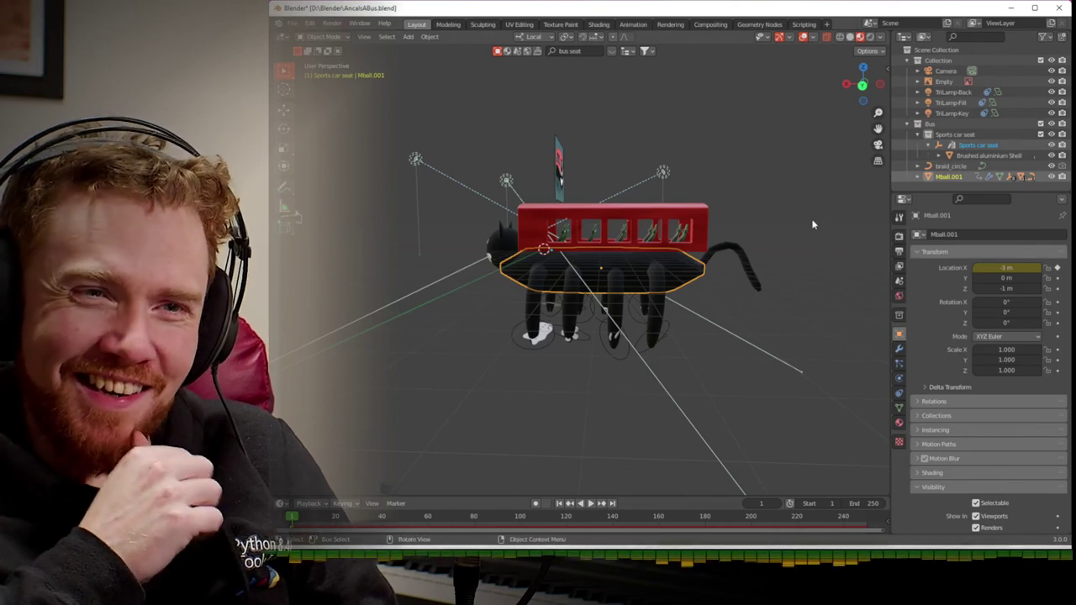
key("ctrl+p")
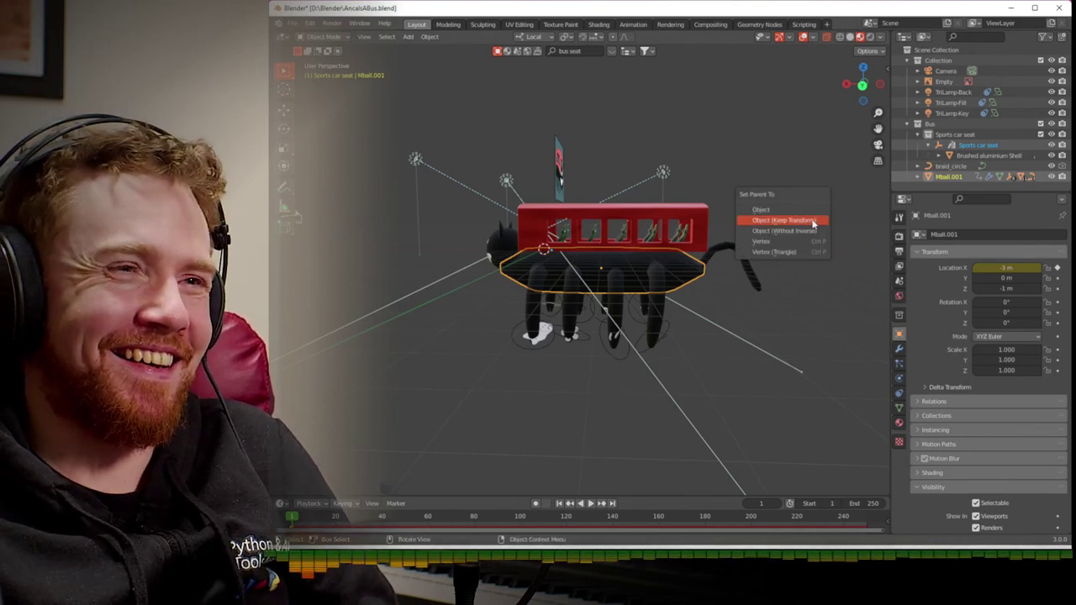
left_click(813, 222)
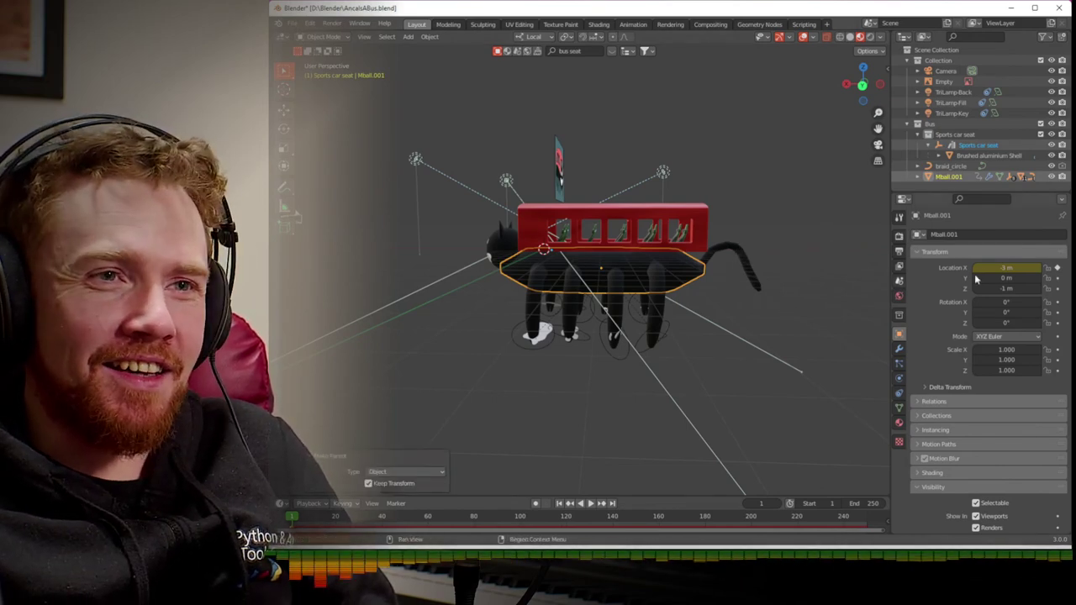
left_click_drag(1006, 267, 840, 267)
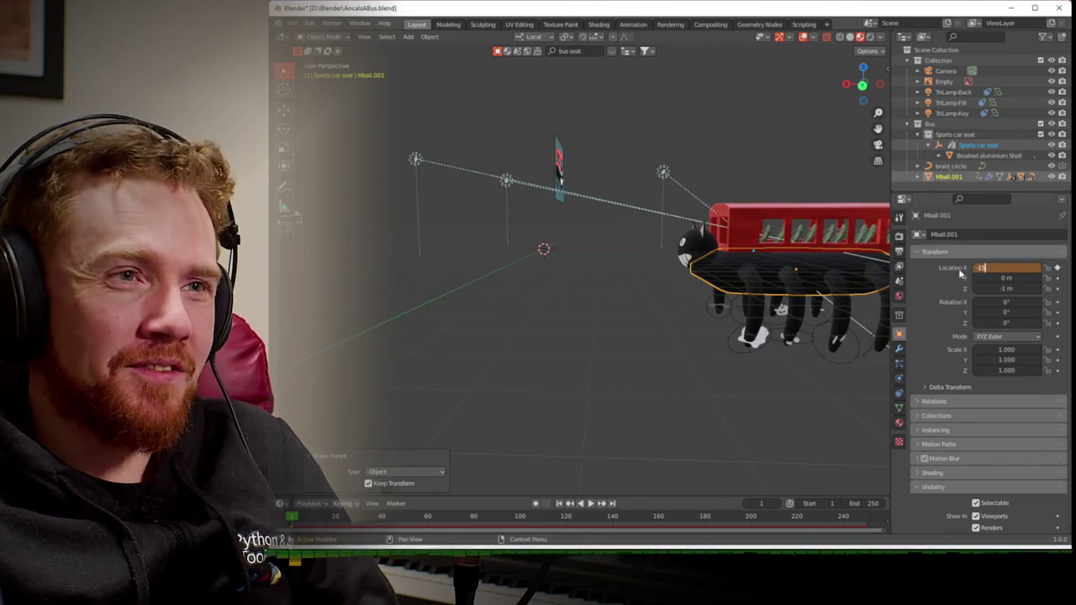
- Keyframe Mball.001 at X -15 m on frame 1, then move it to 11.72 m at frame 249
key("Return")
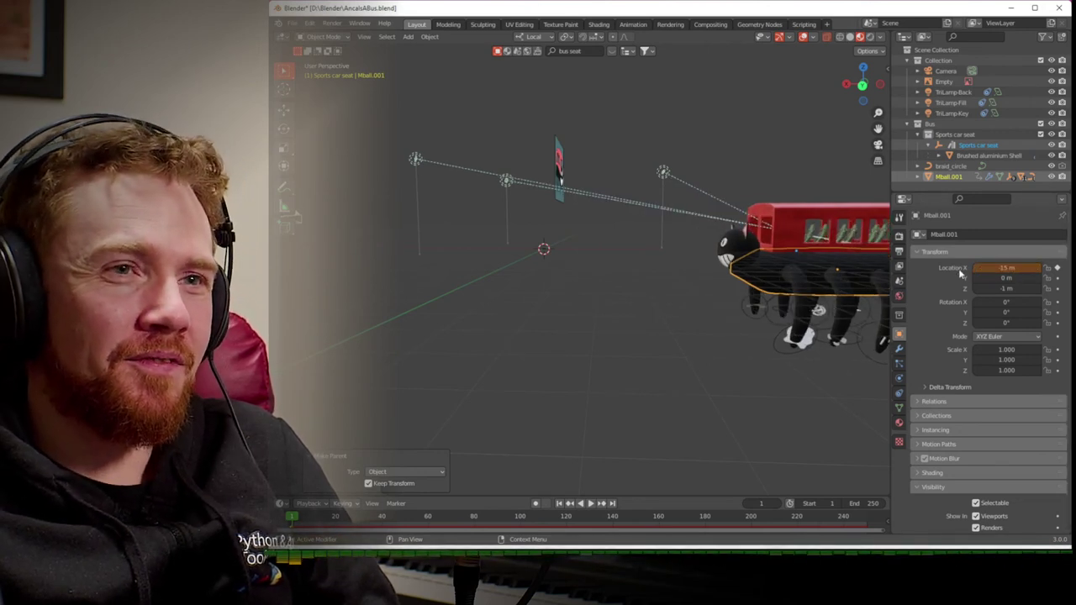
left_click(1058, 268)
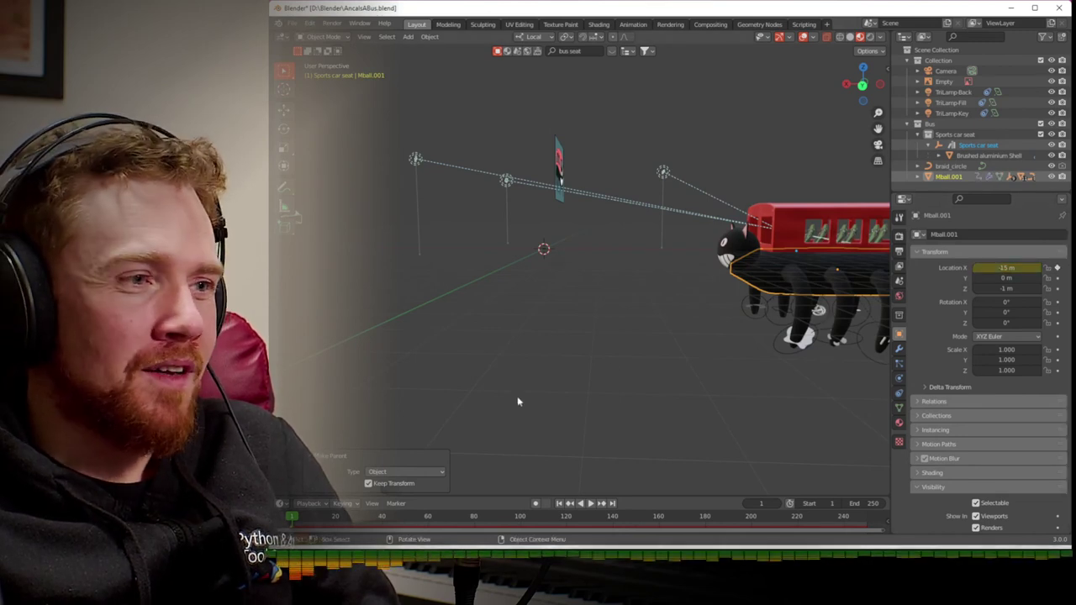
left_click_drag(650, 511, 866, 516)
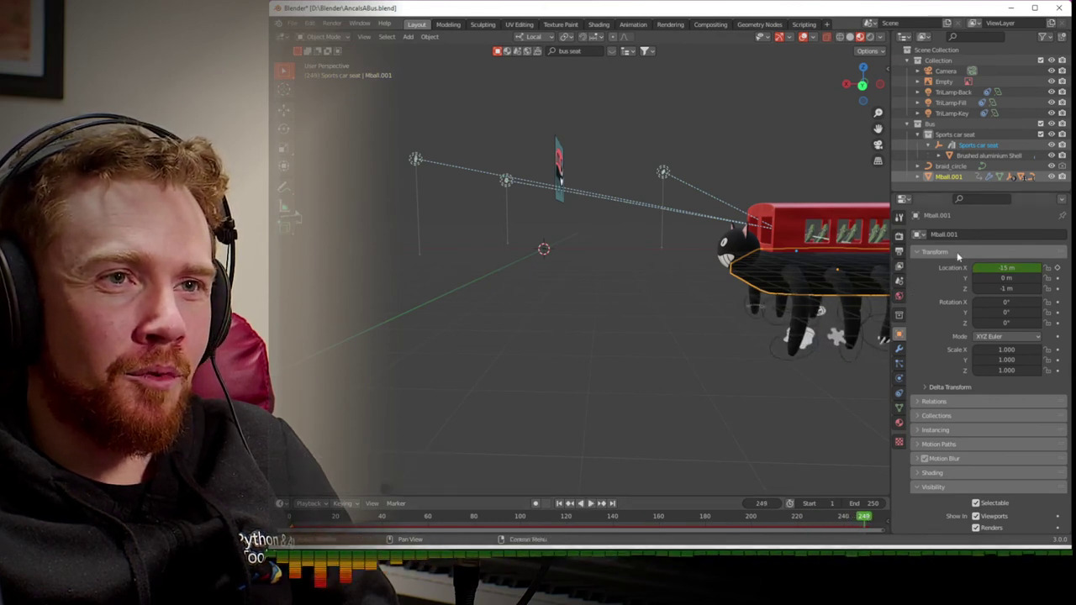
left_click_drag(1006, 267, 1075, 267)
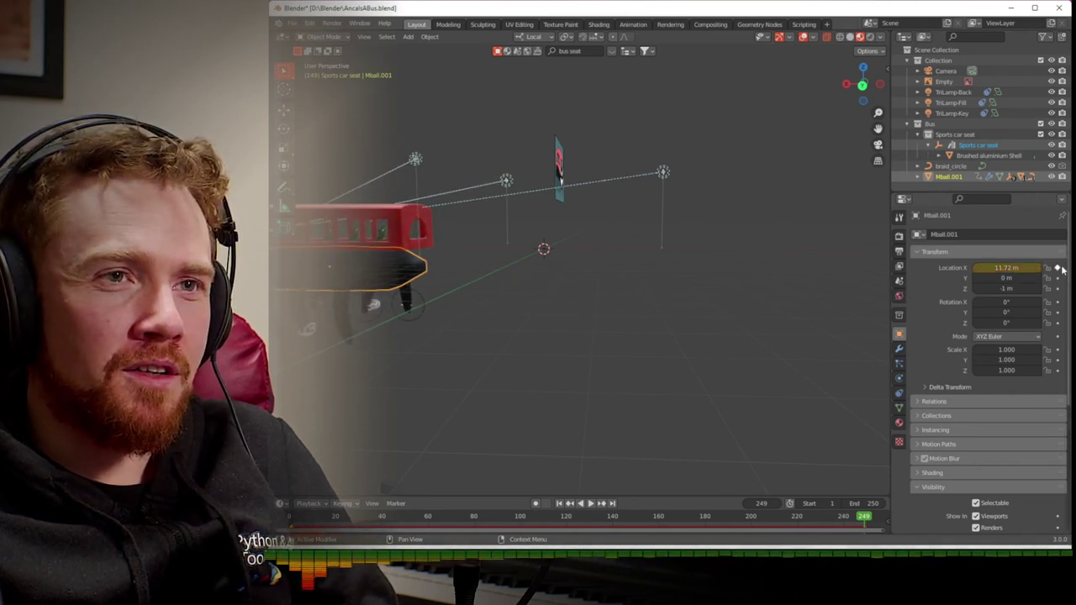
- Select the Cylinder object in the Outliner
scroll(921, 179, "down", 6)
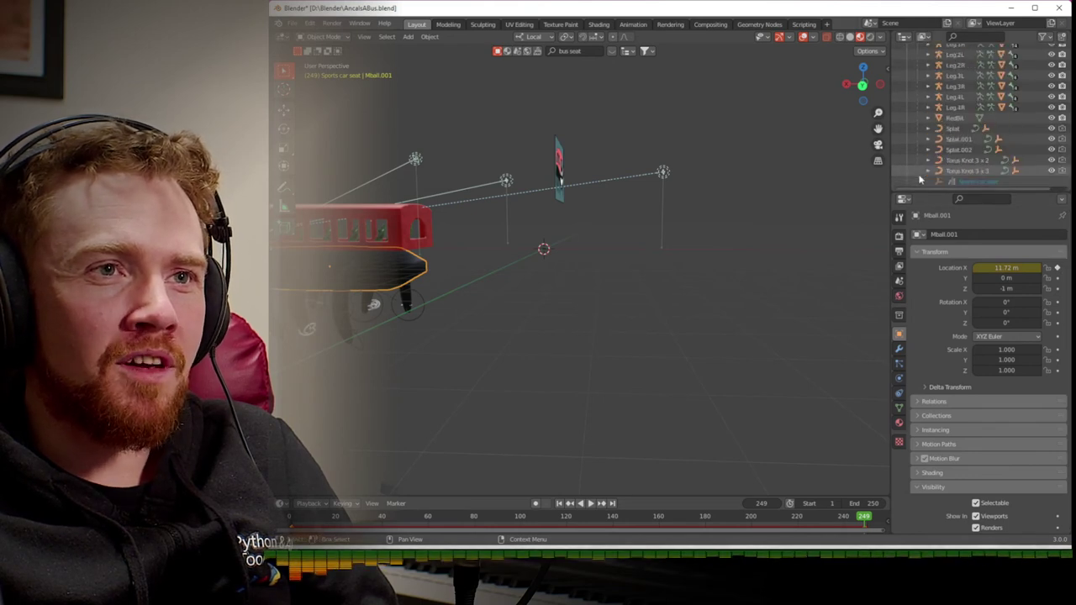
scroll(937, 151, "up", 5)
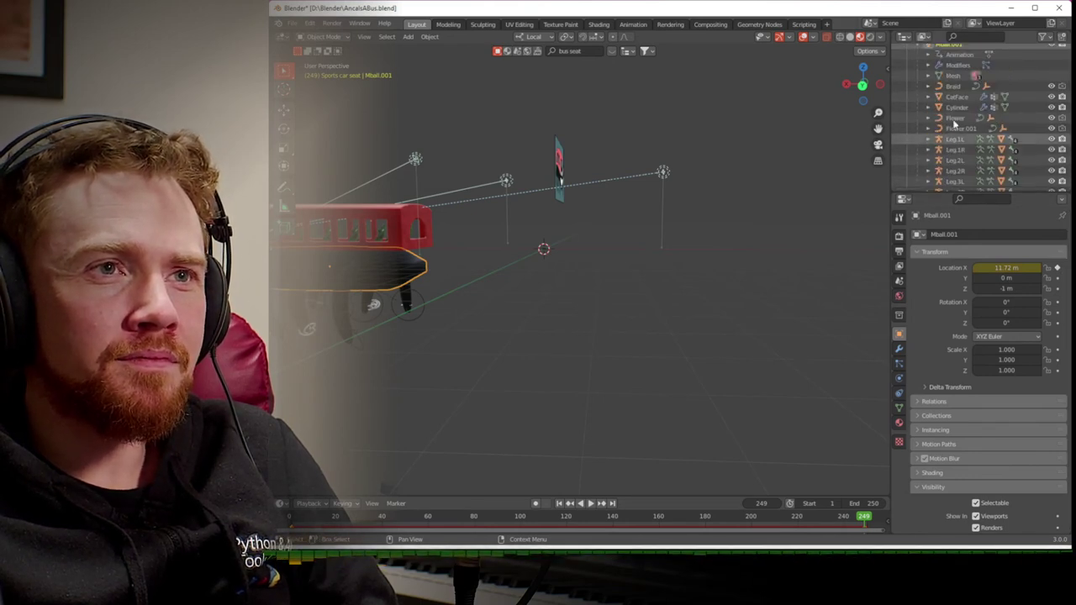
left_click(956, 108)
scroll(782, 212, "down", 3)
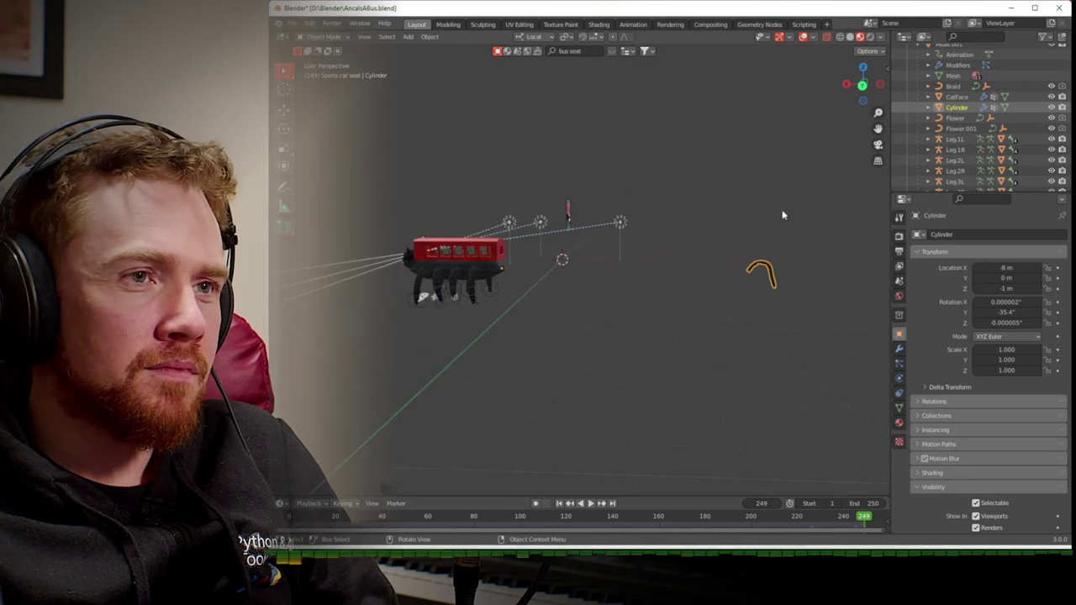
key("space")
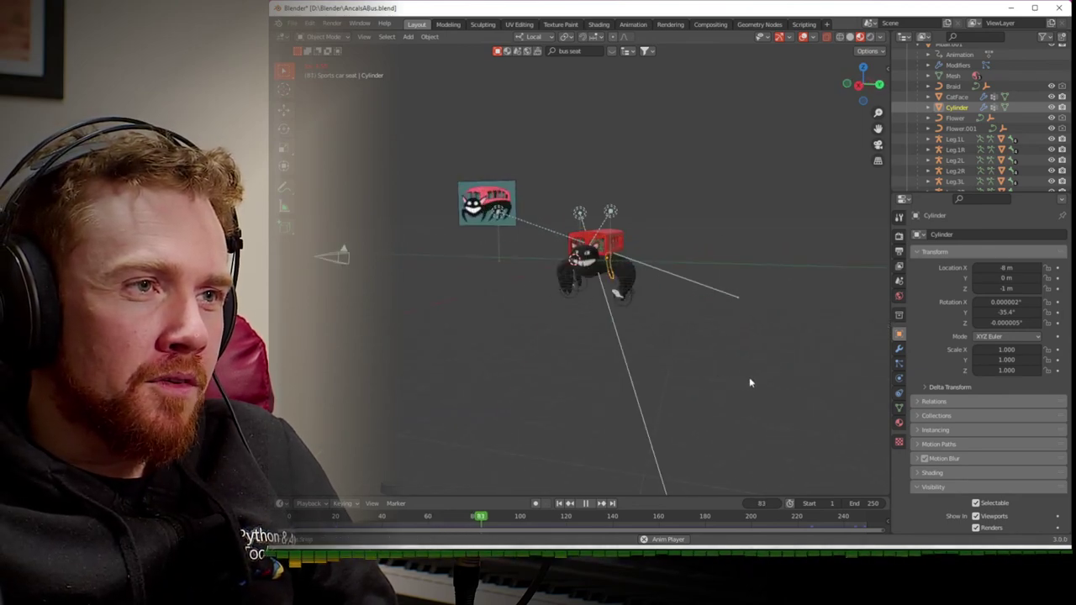
middle_click_drag(835, 381, 681, 383)
scroll(685, 382, "up", 7)
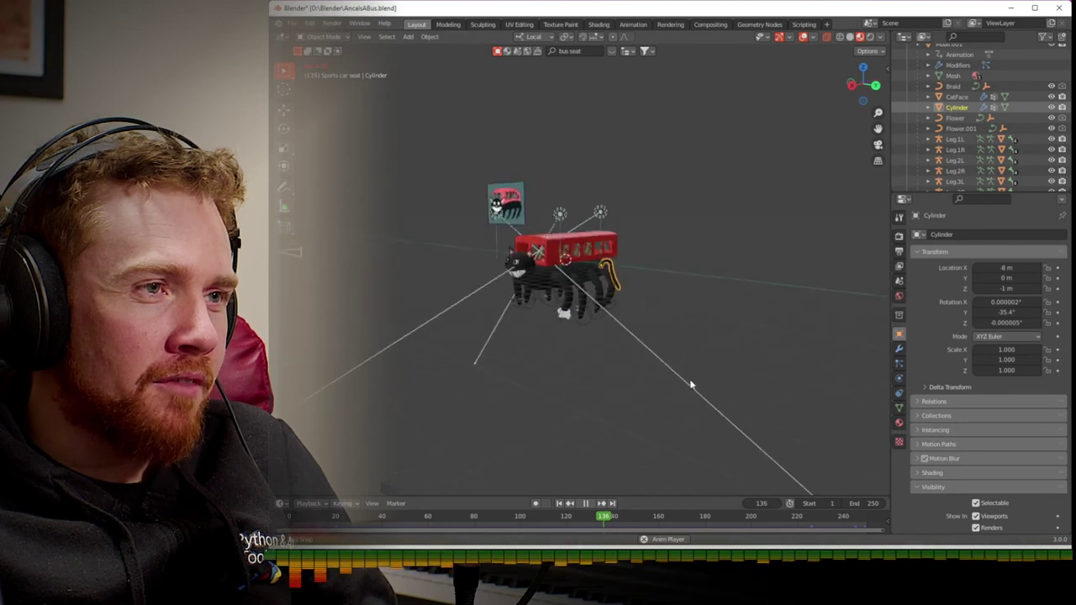
middle_click_drag(690, 384, 586, 389)
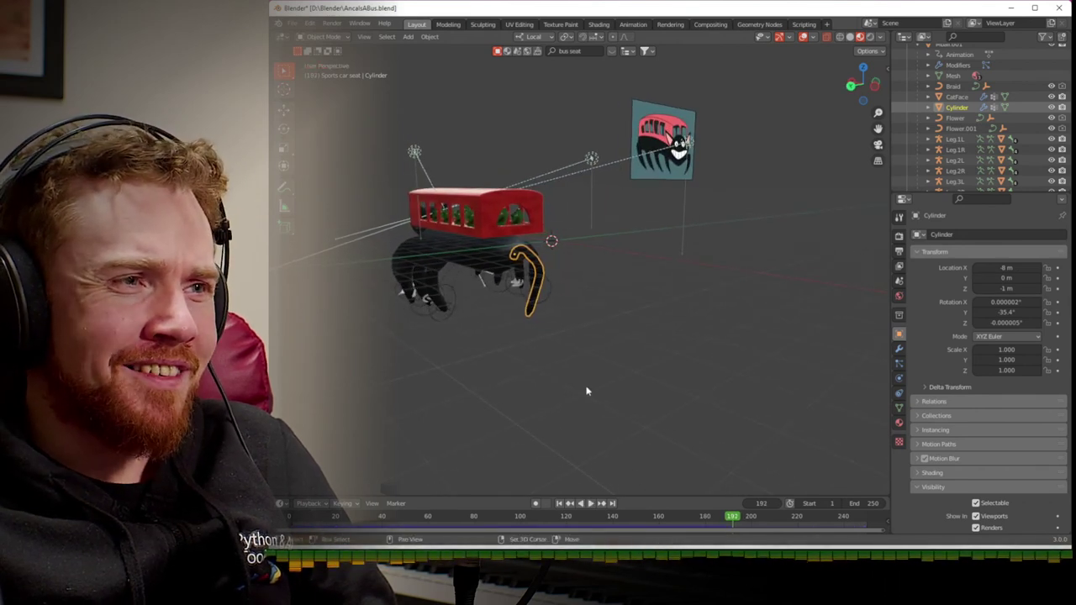
key("Escape")
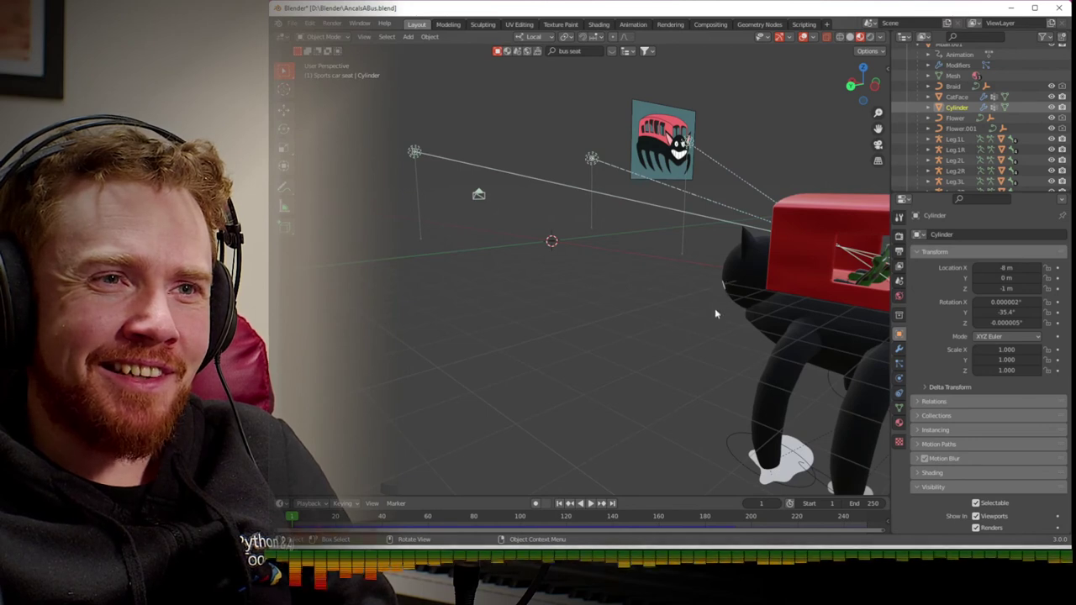
- Switch to top view and add a Plain Axes empty at the origin
middle_click_drag(682, 309, 713, 318)
scroll(966, 121, "up", 3)
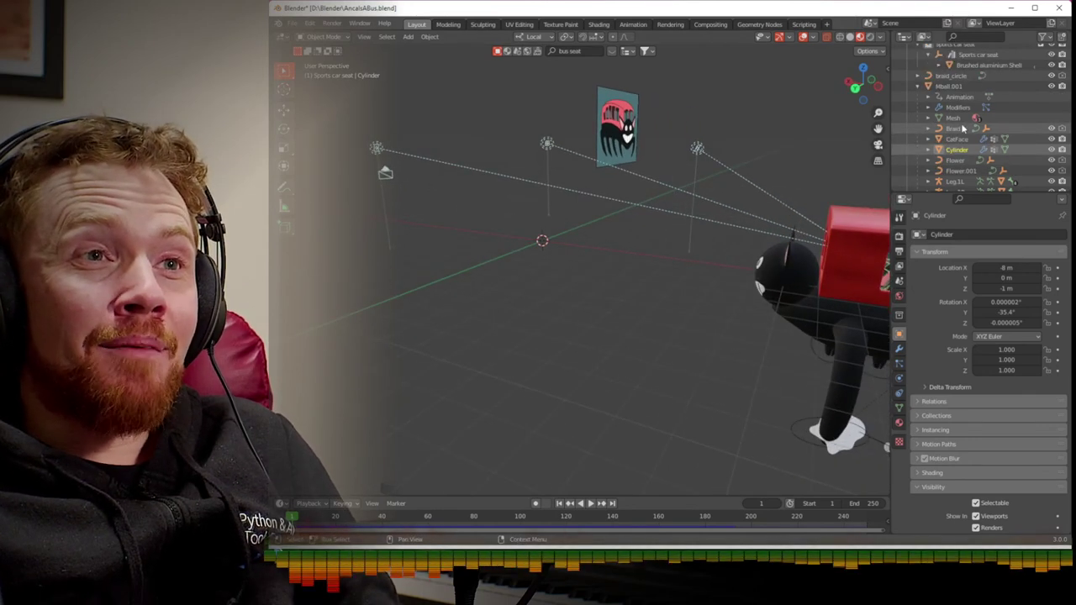
scroll(973, 124, "down", 2)
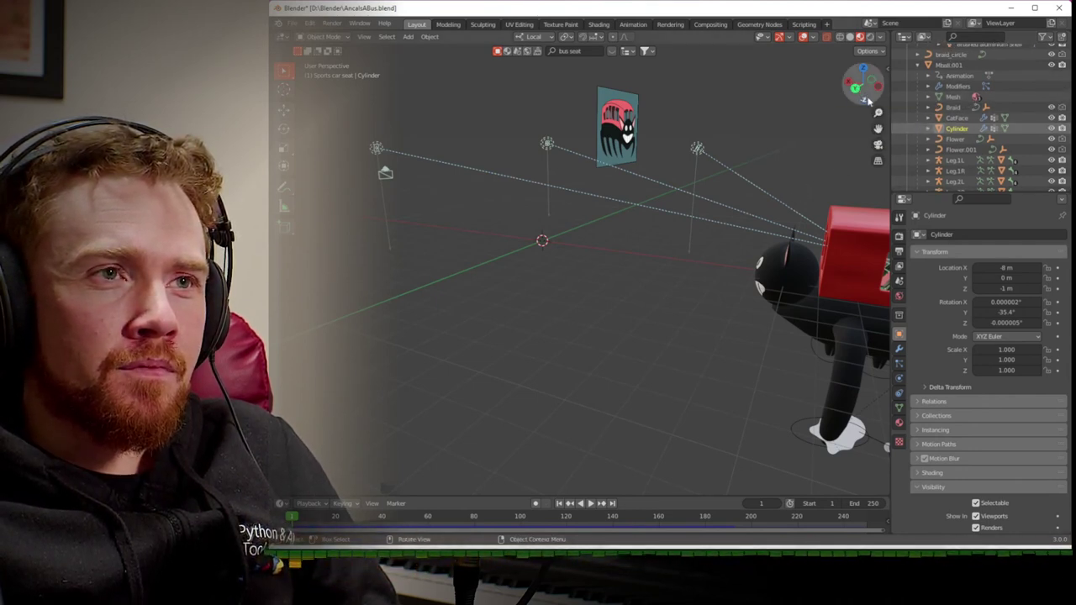
left_click(862, 72)
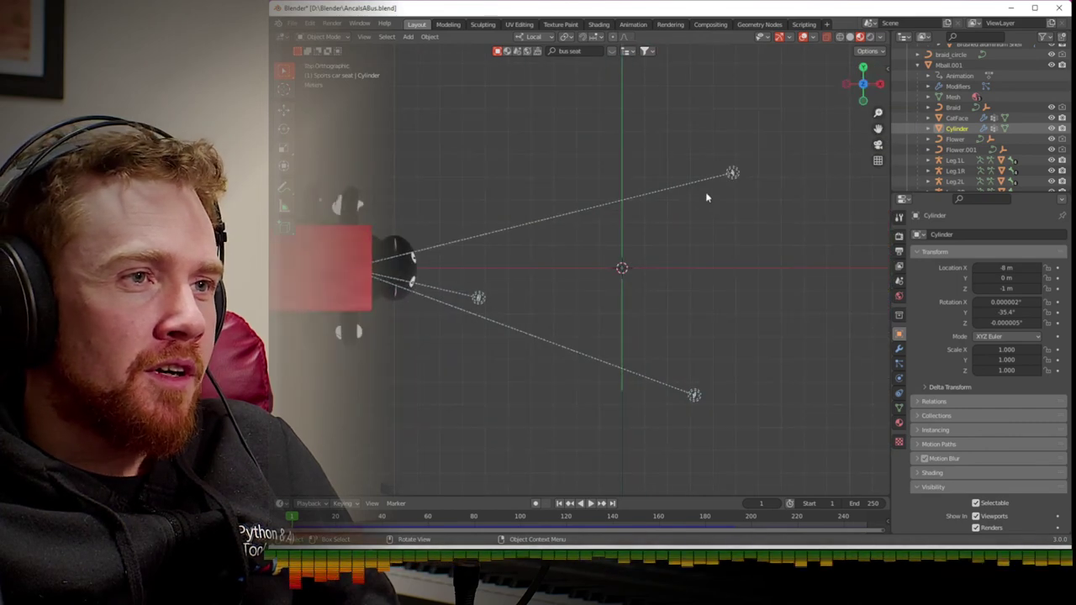
scroll(706, 199, "down", 2)
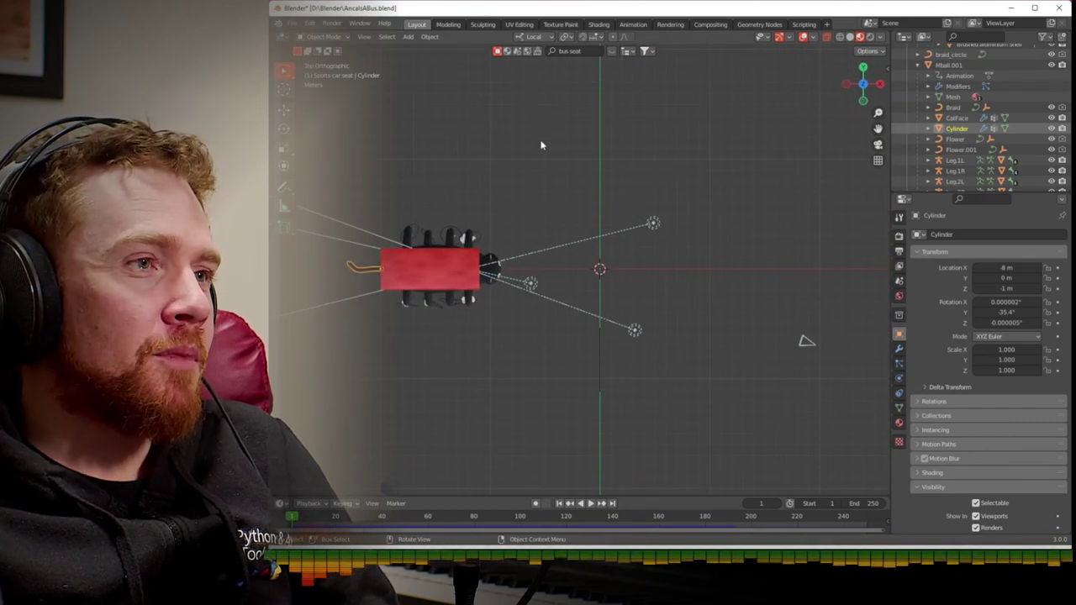
left_click(409, 38)
mouse_move(437, 158)
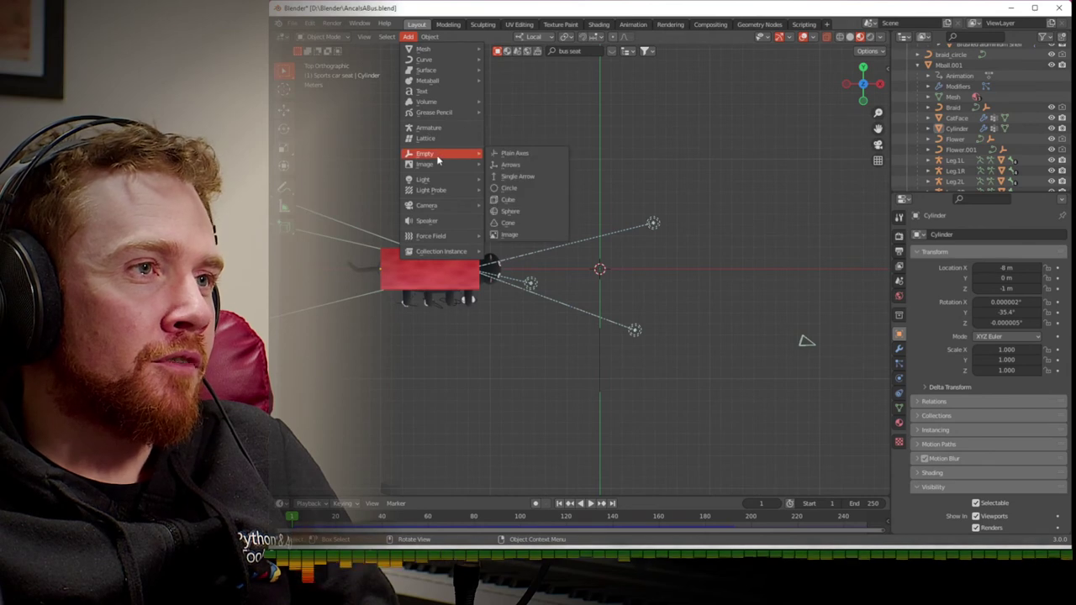
left_click(533, 156)
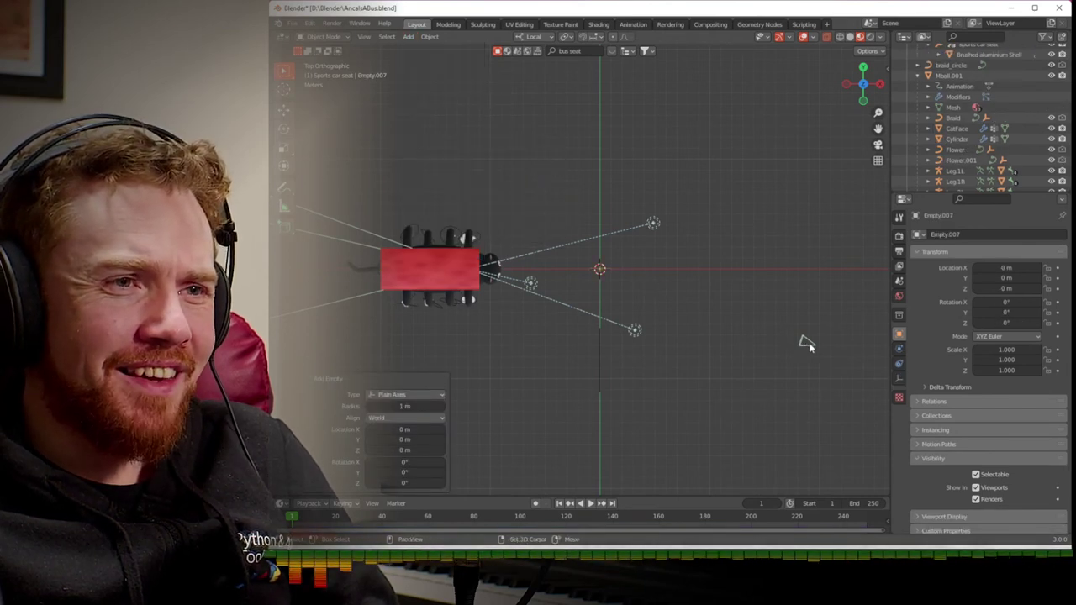
key("ctrl+z")
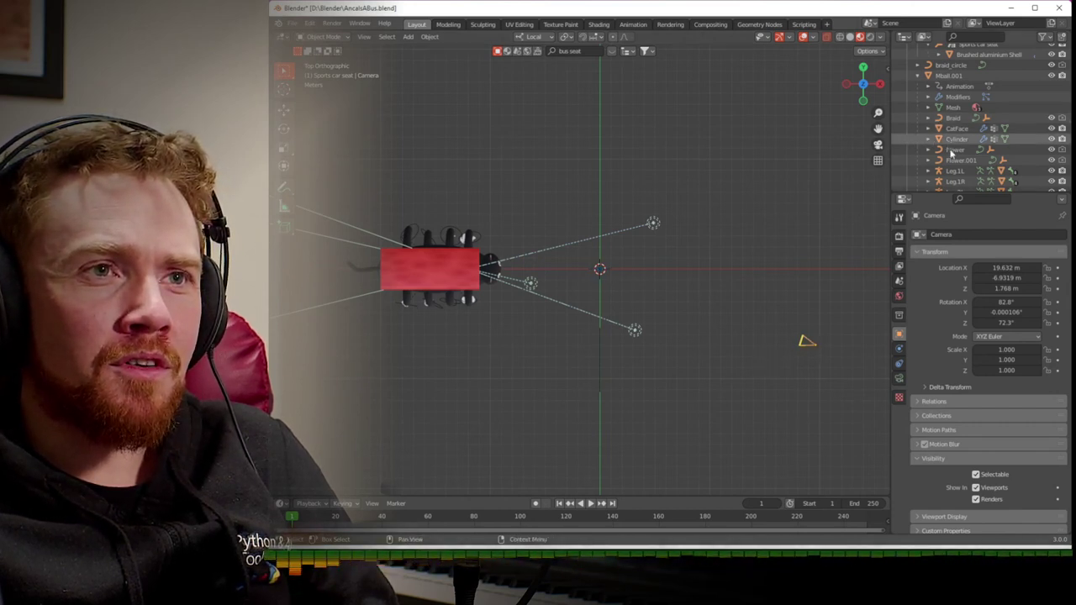
scroll(960, 109, "down", 2)
scroll(961, 109, "up", 5)
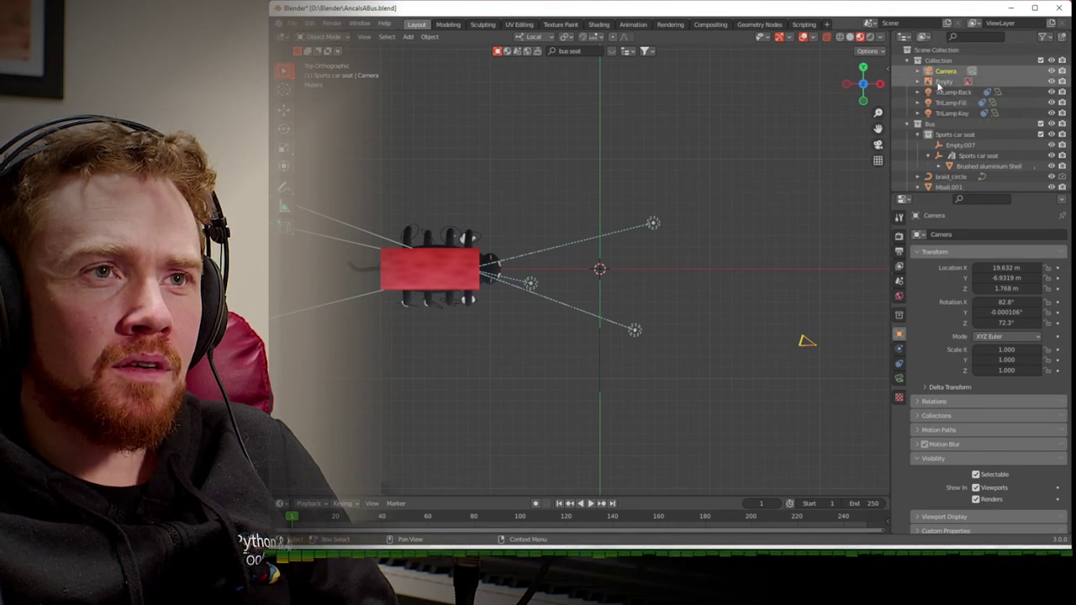
scroll(942, 126, "down", 3)
scroll(942, 134, "up", 5)
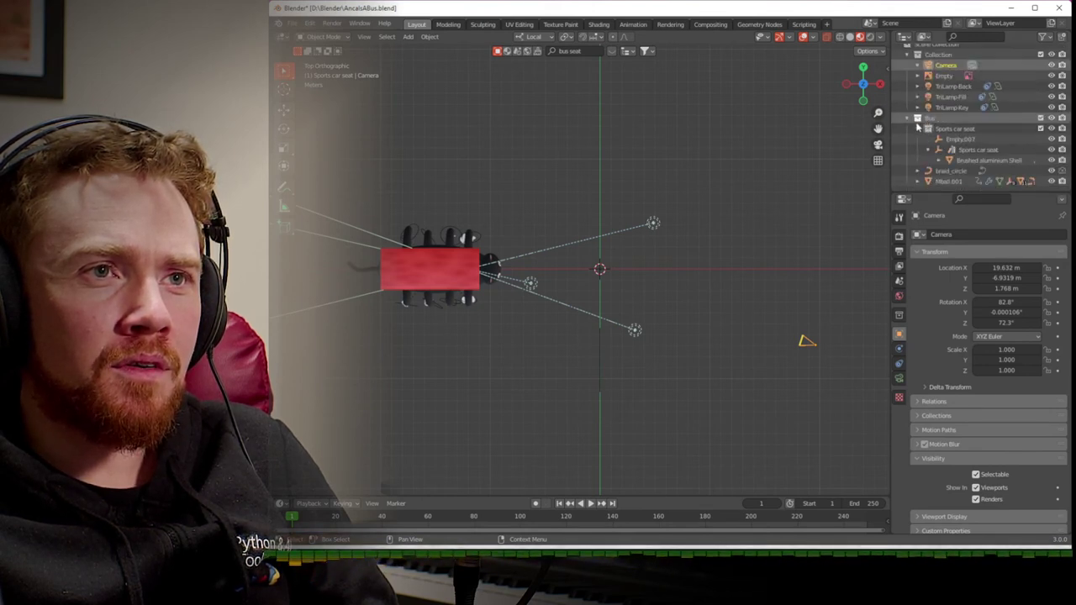
- Move the empty into the main Collection and rename it CameraTarget
left_click_drag(948, 138, 941, 55)
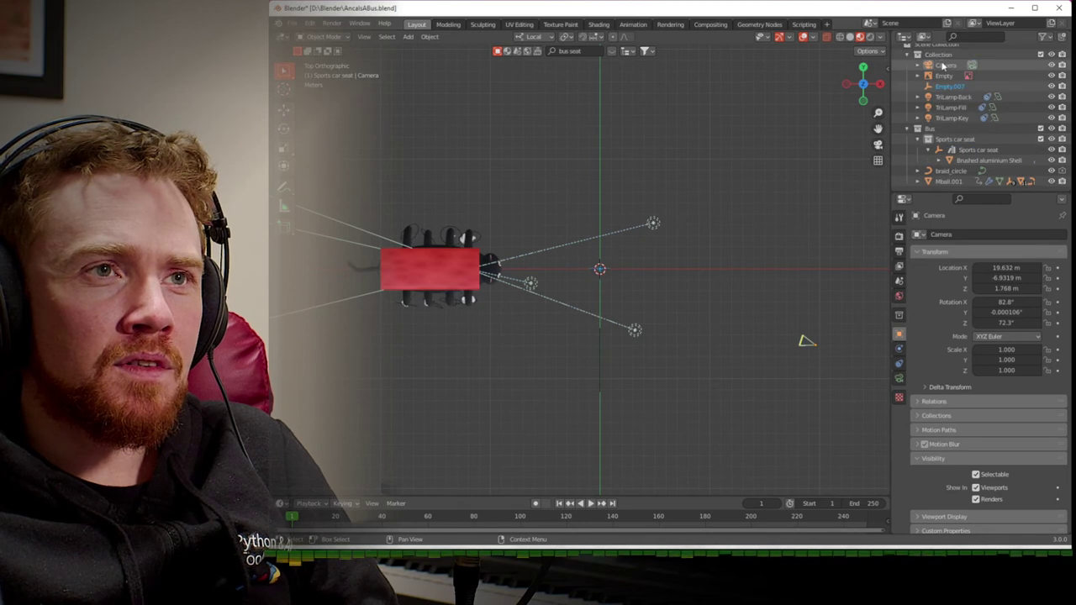
left_click(952, 87)
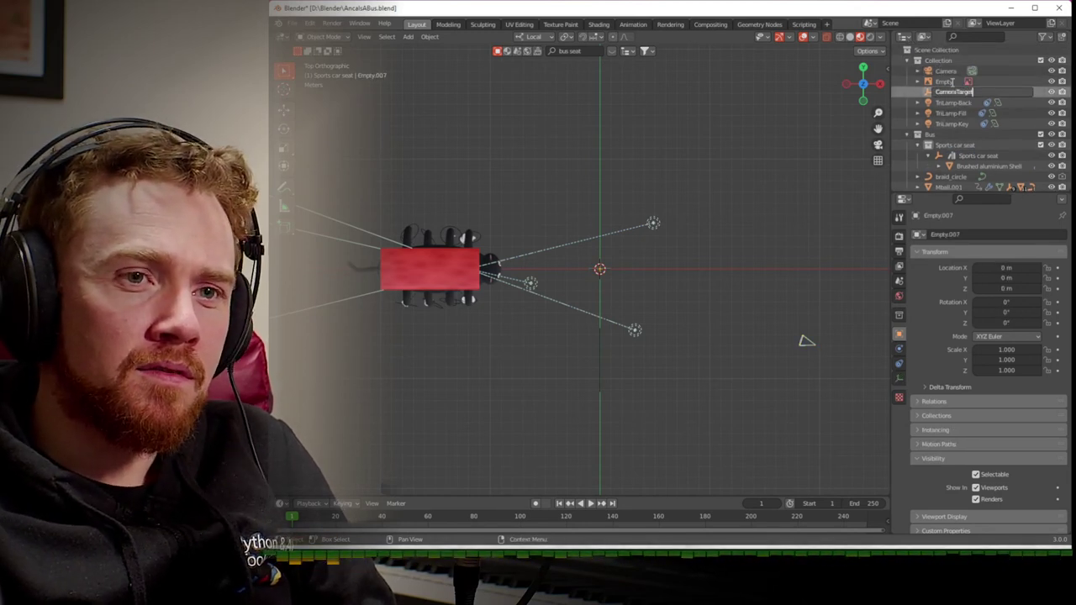
key("Return")
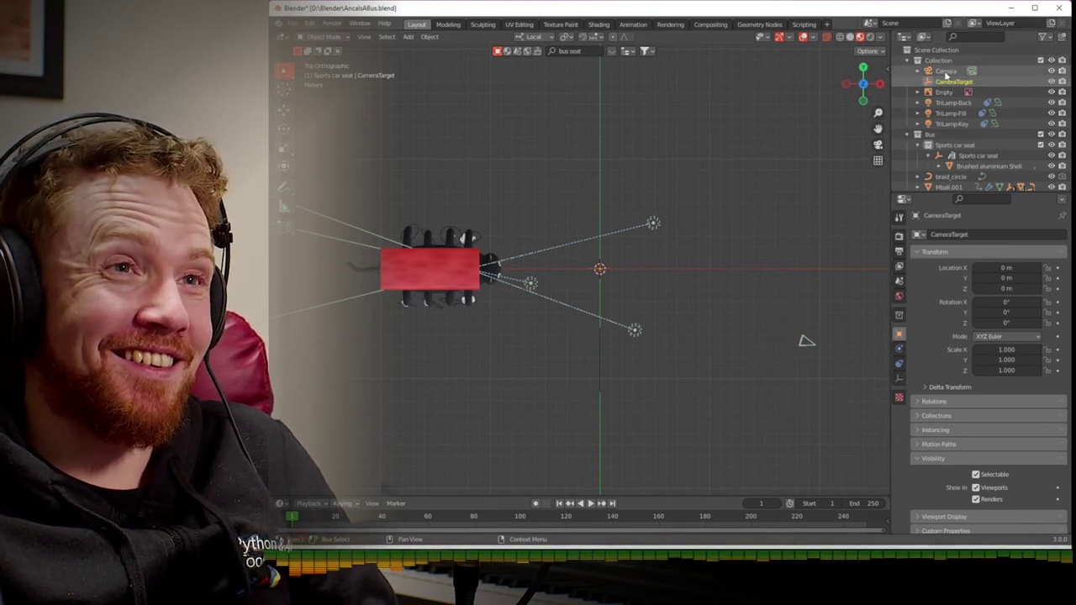
left_click(946, 72)
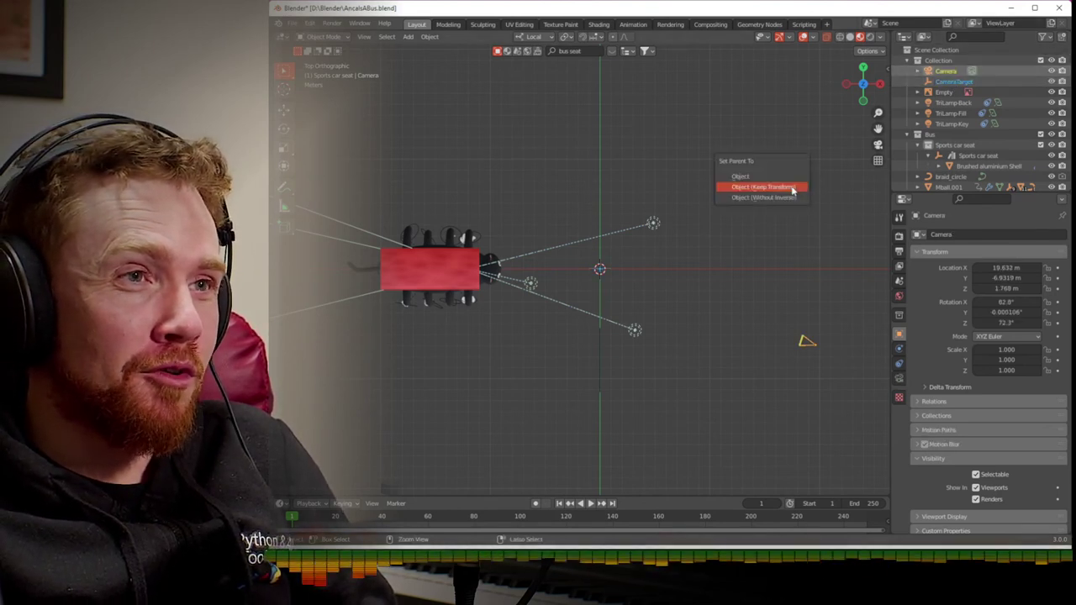
- Try parenting between the Camera and CameraTarget, then undo the parenting
left_click(776, 186)
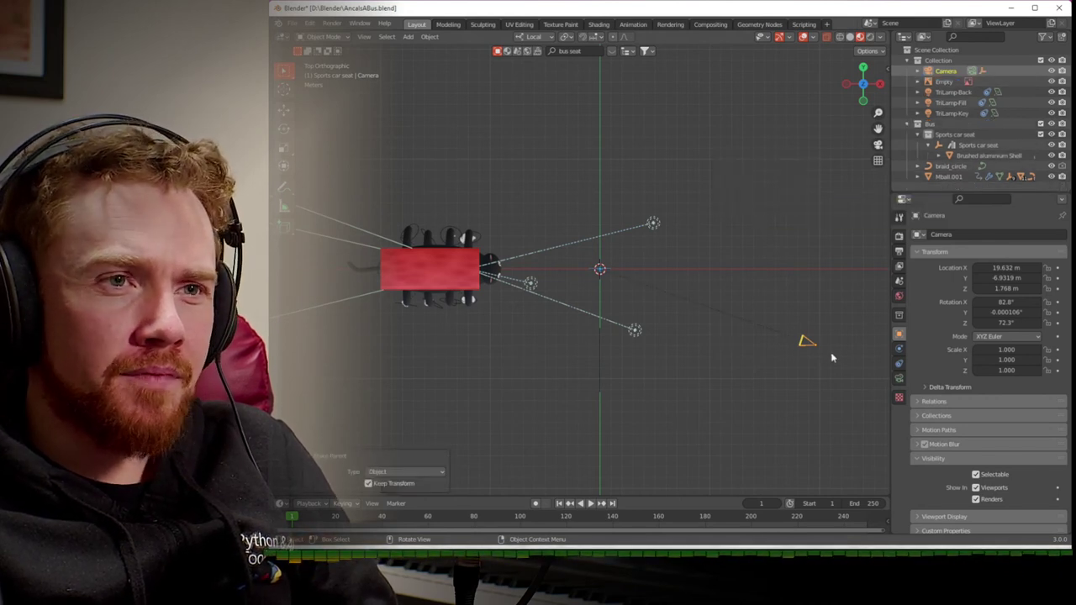
left_click(947, 72)
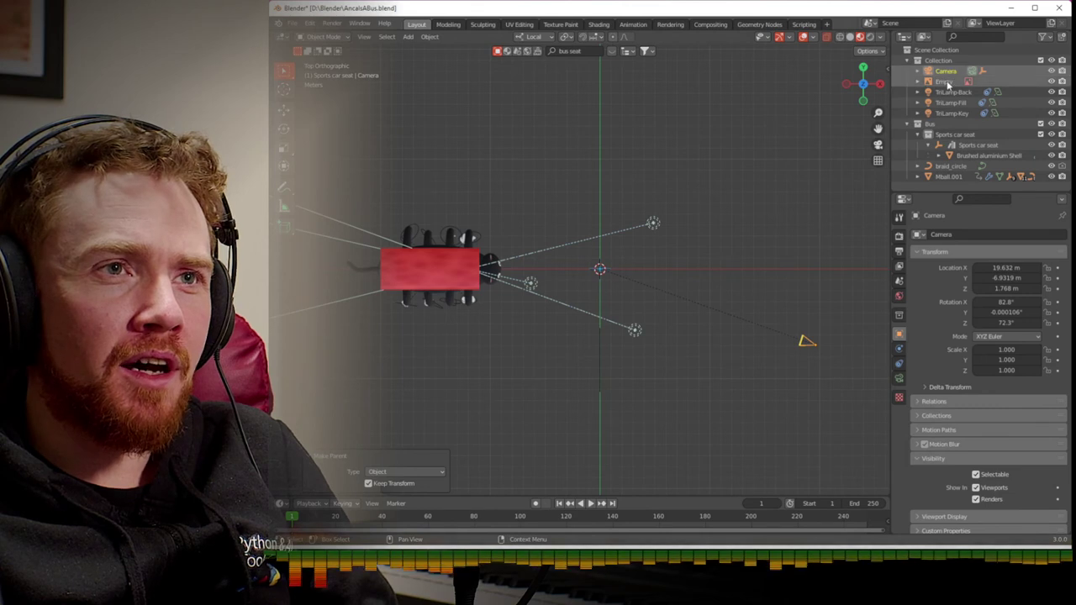
key("ctrl+z")
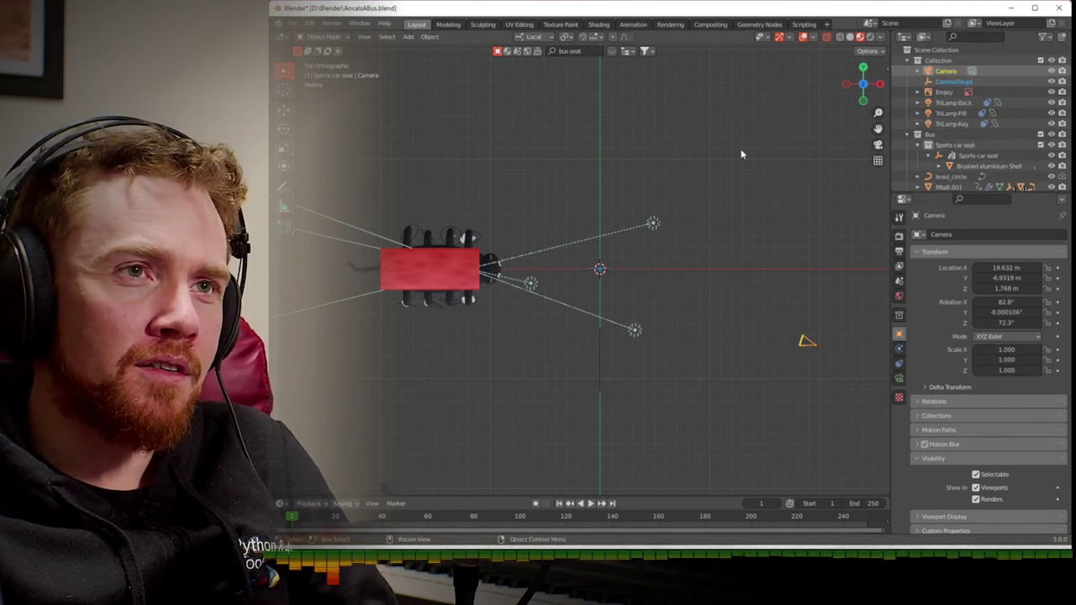
key("ctrl+z")
key("ctrl+shift+z")
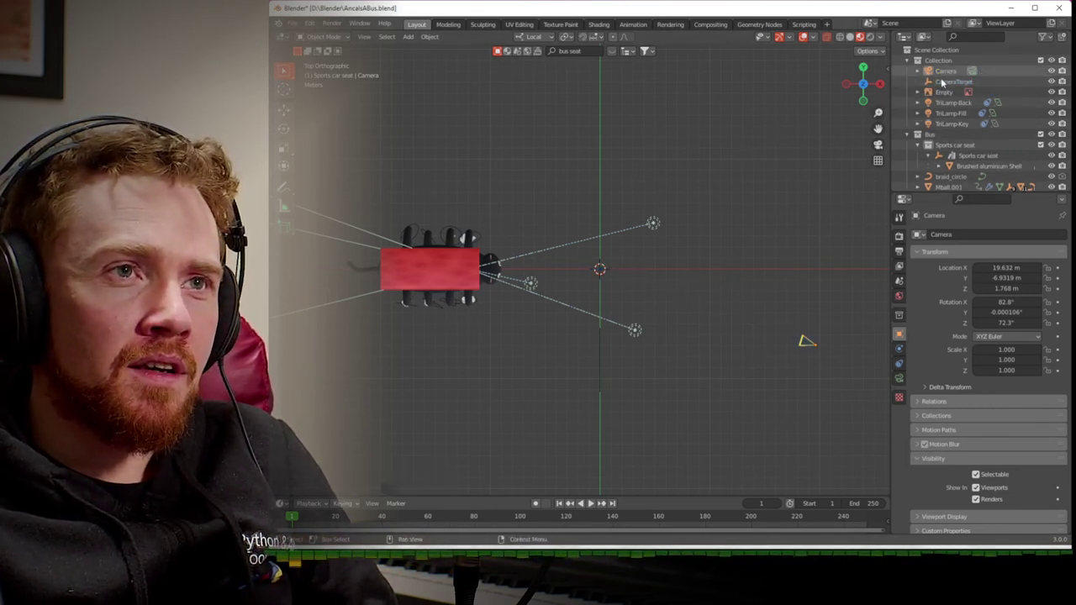
key("ctrl+p")
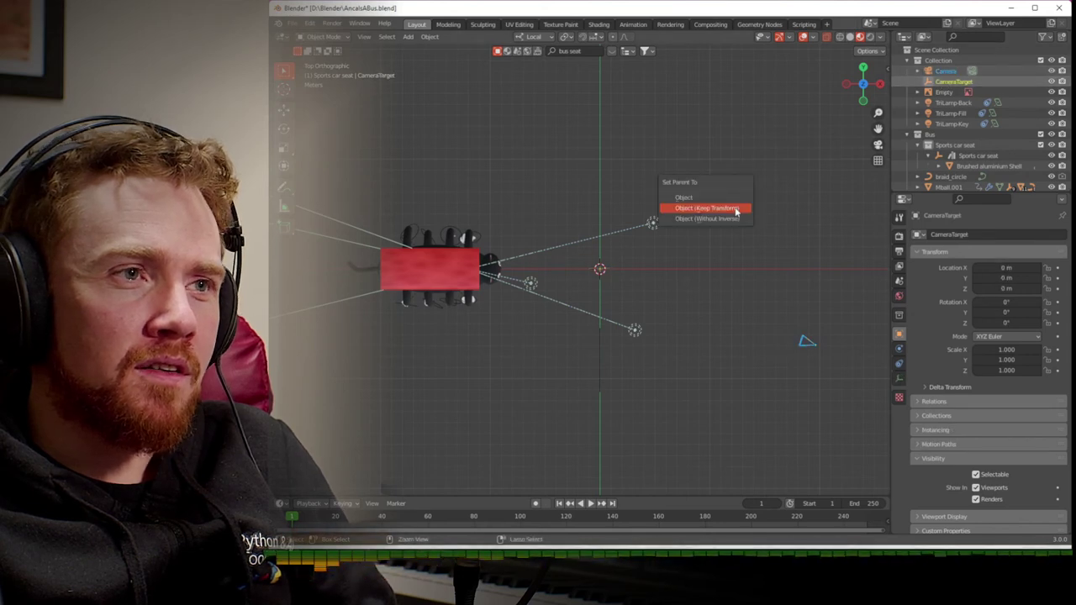
left_click(736, 210)
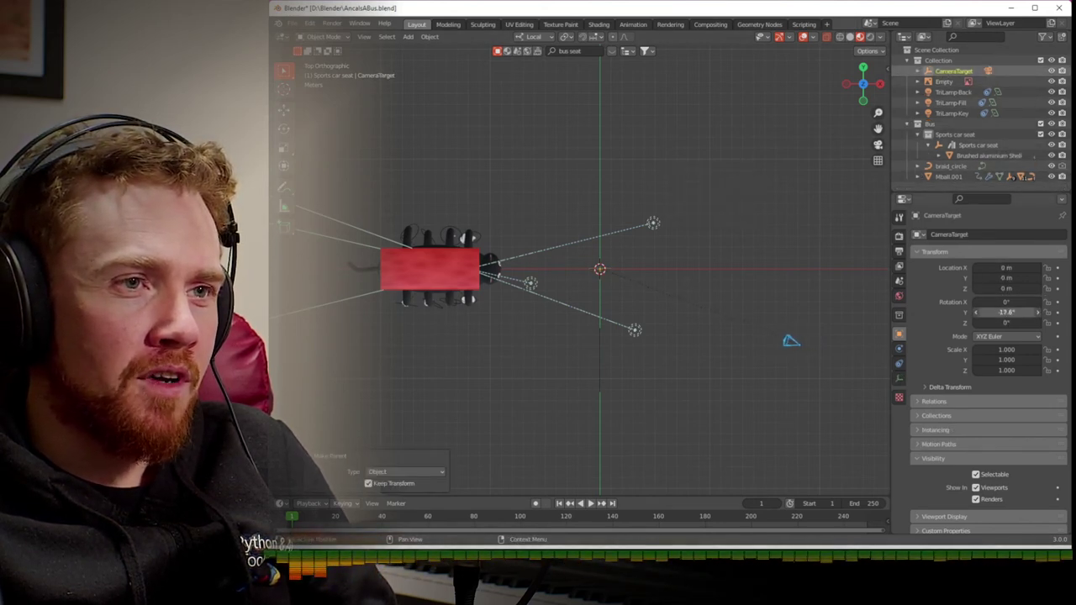
left_click(1016, 311)
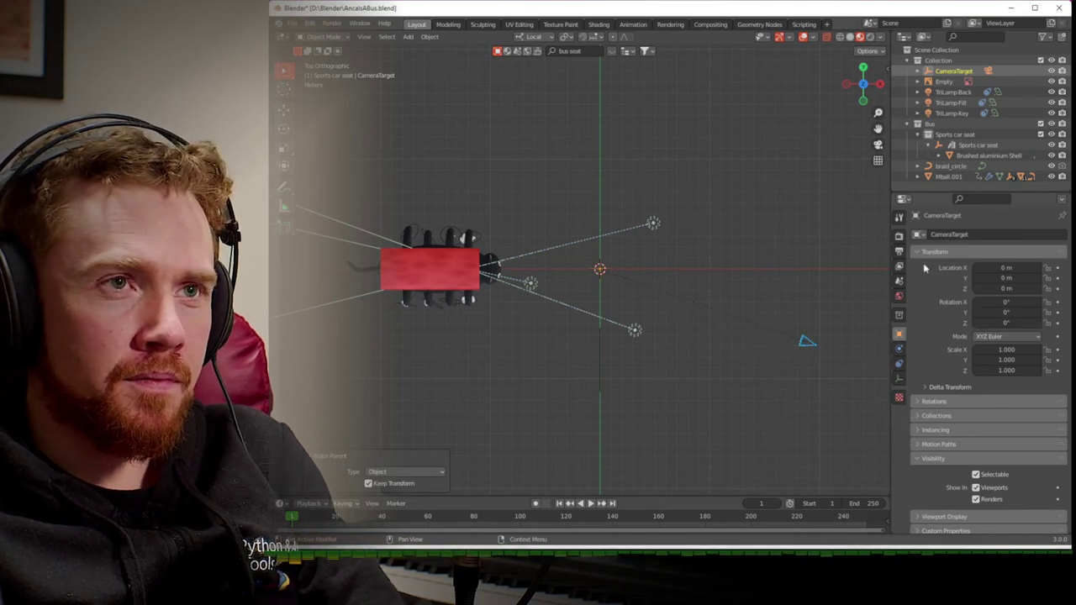
key("ctrl+z")
key("ctrl+z")
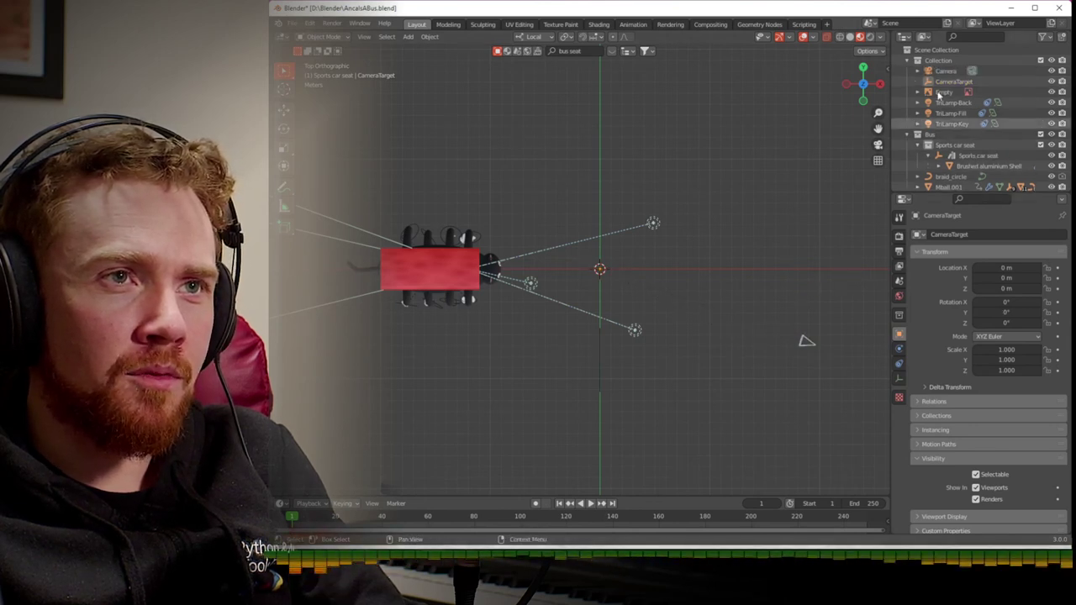
- Place the camera at X 15 m with rotation 90°, 0°, 90° and check the camera view
left_click(798, 324)
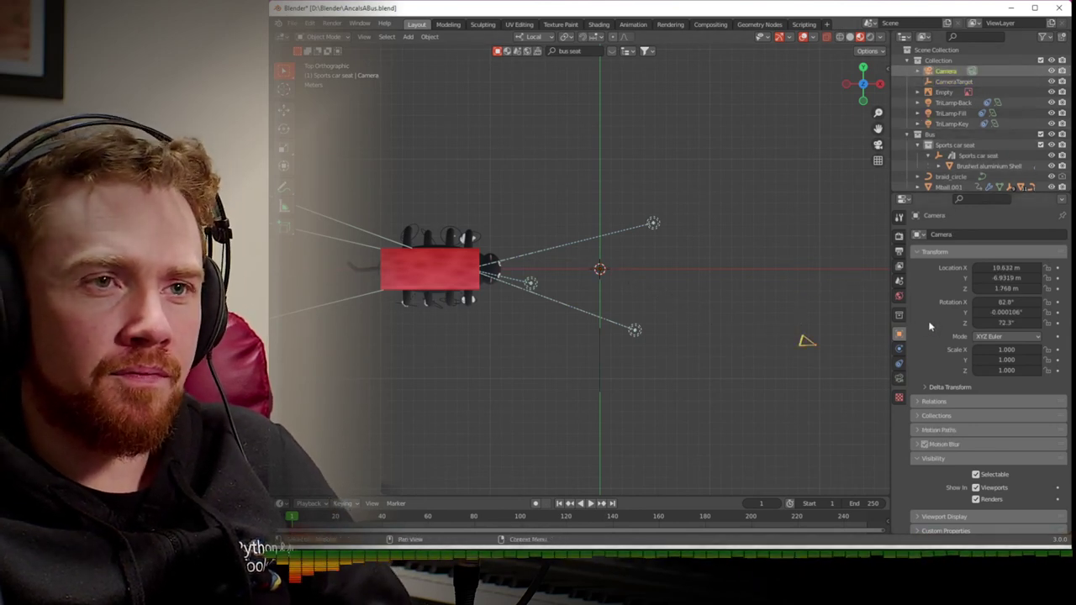
left_click_drag(989, 268, 989, 287)
type("0")
key("Return")
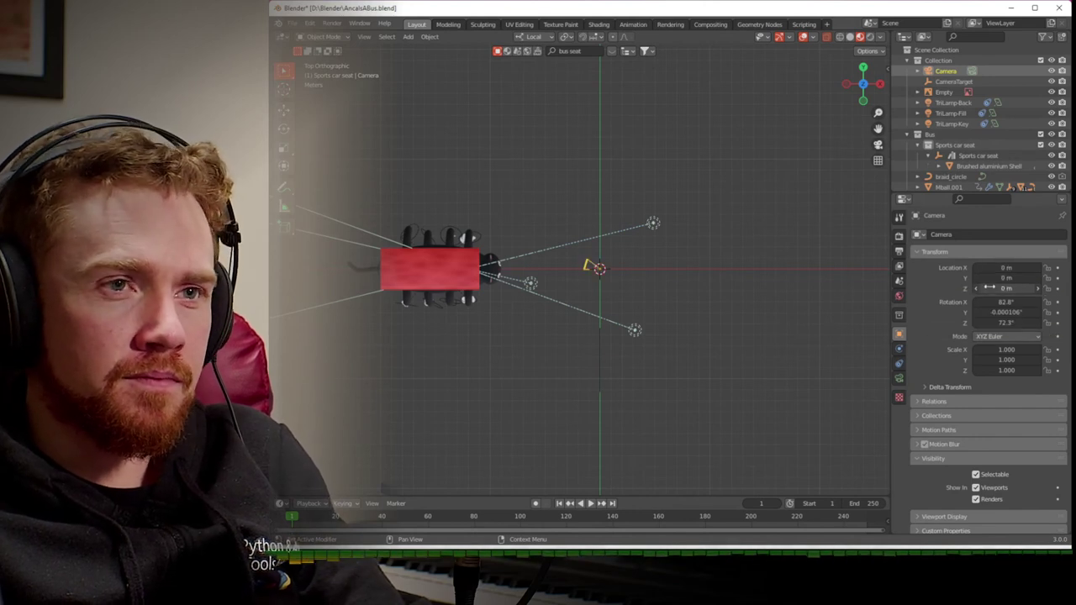
left_click(992, 312)
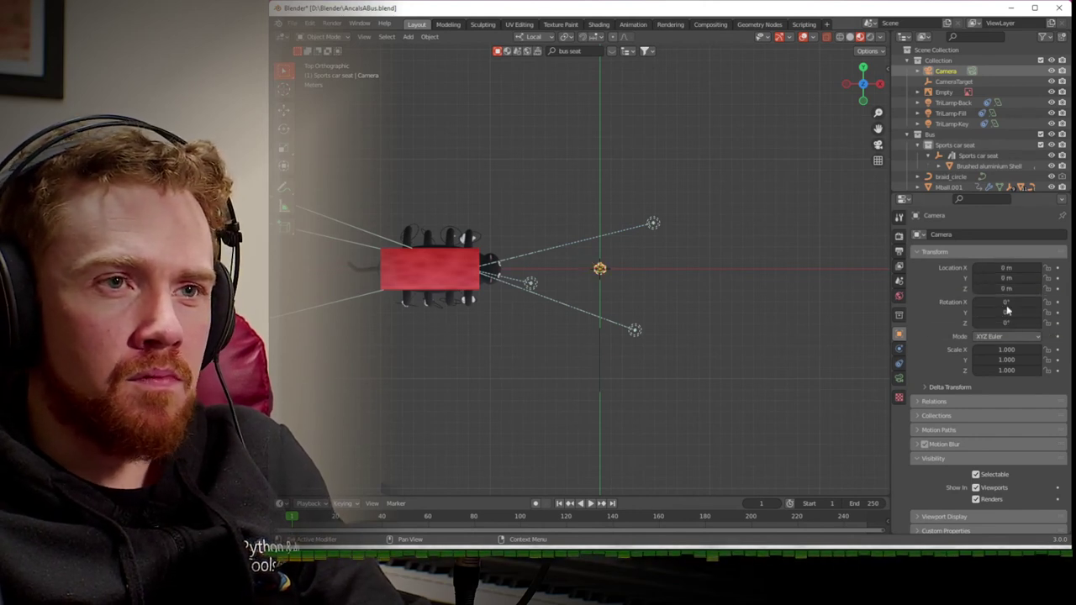
type("90")
key("Return")
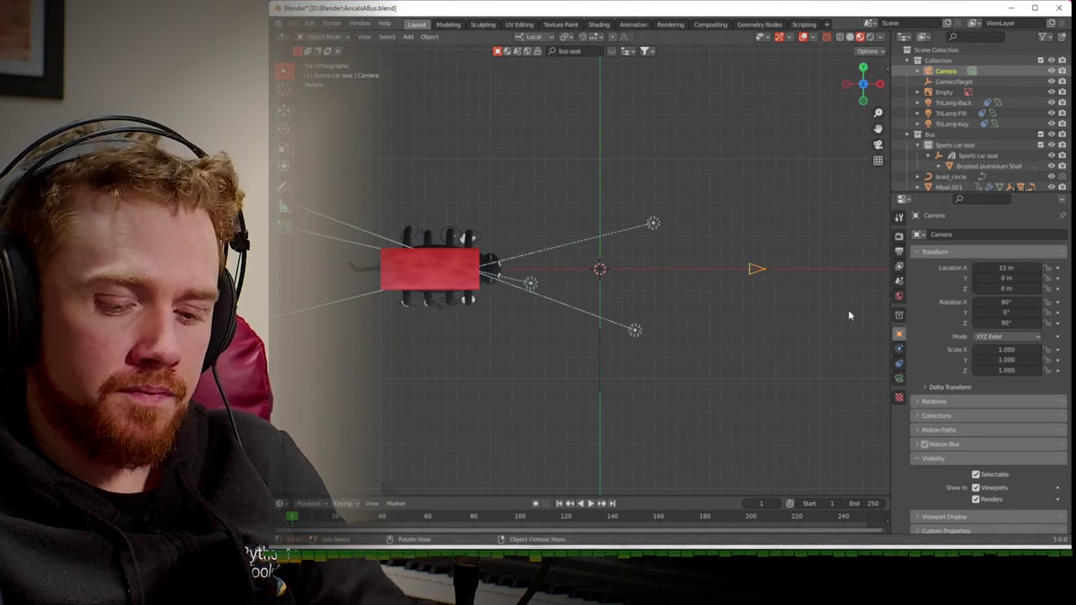
key("KP_0")
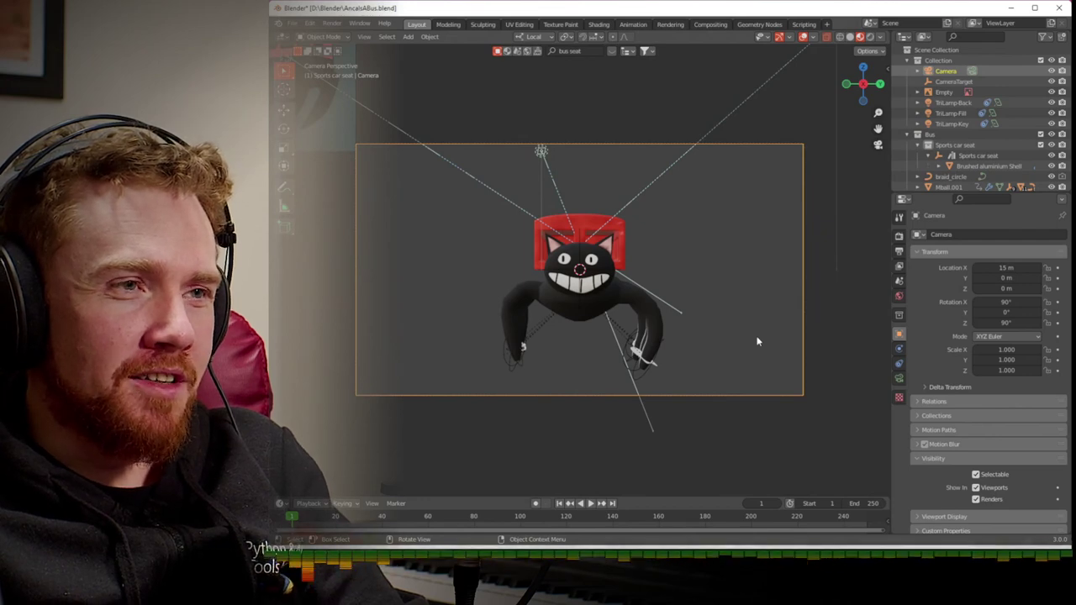
key("KP_7")
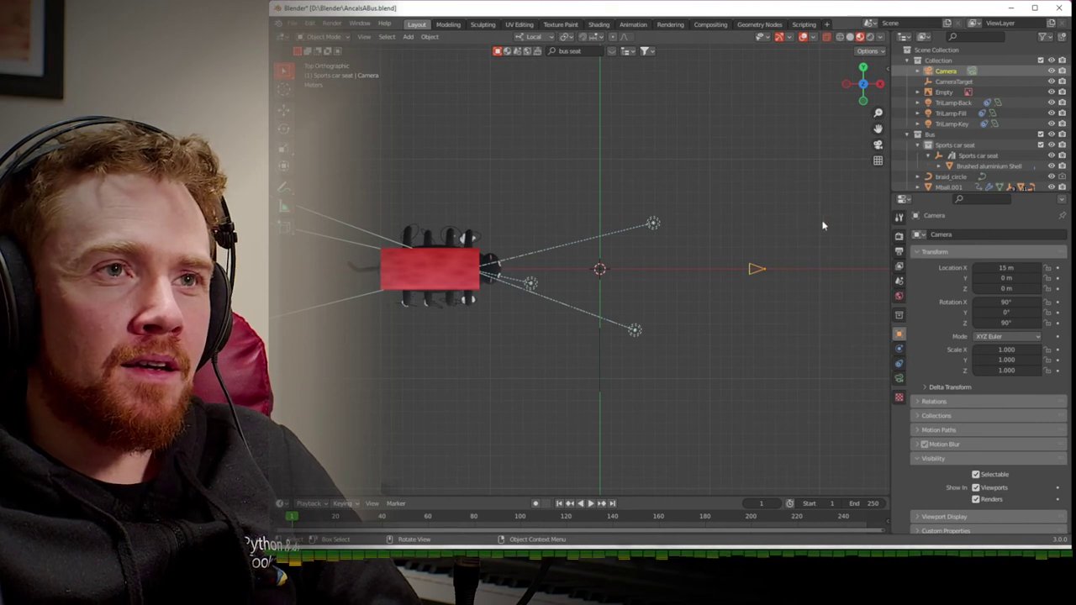
left_click(950, 81, "ctrl")
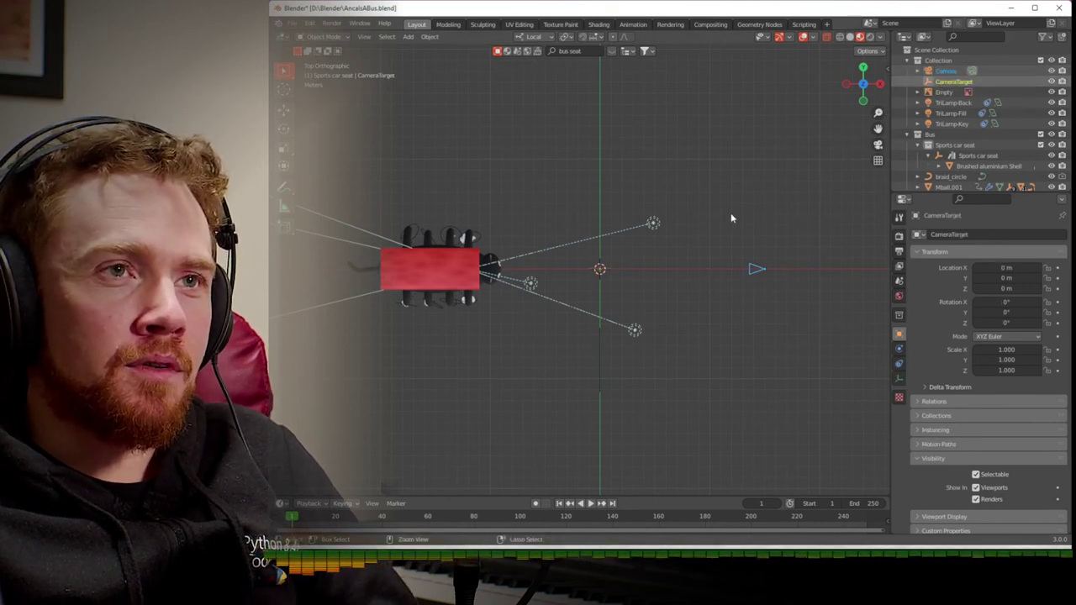
- Parent Camera to CameraTarget with Object (Keep Transform)
key("ctrl+p")
left_click(730, 212)
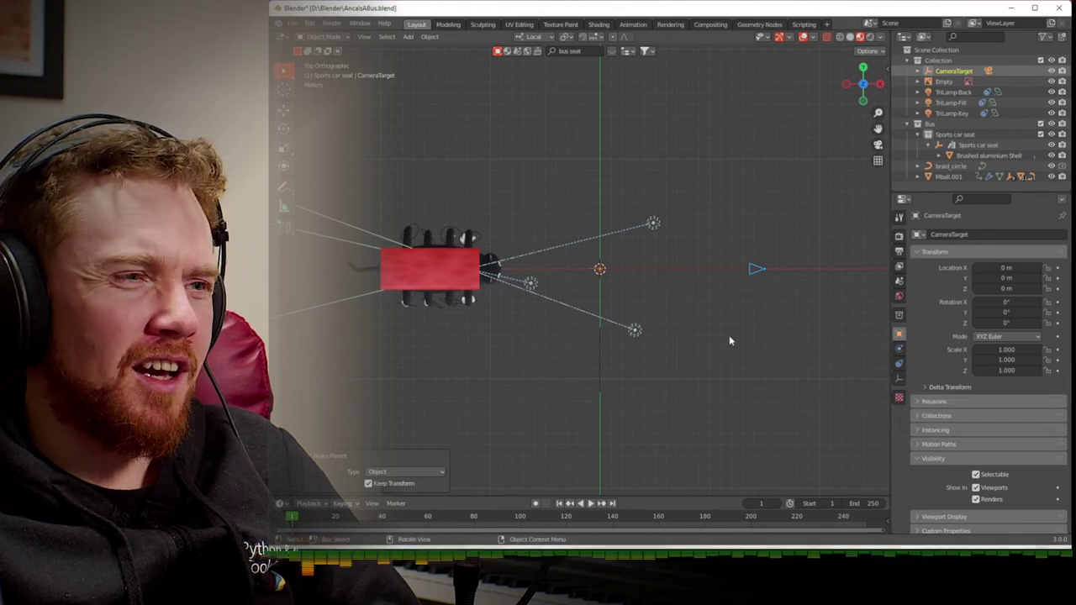
middle_click_drag(729, 340, 665, 251)
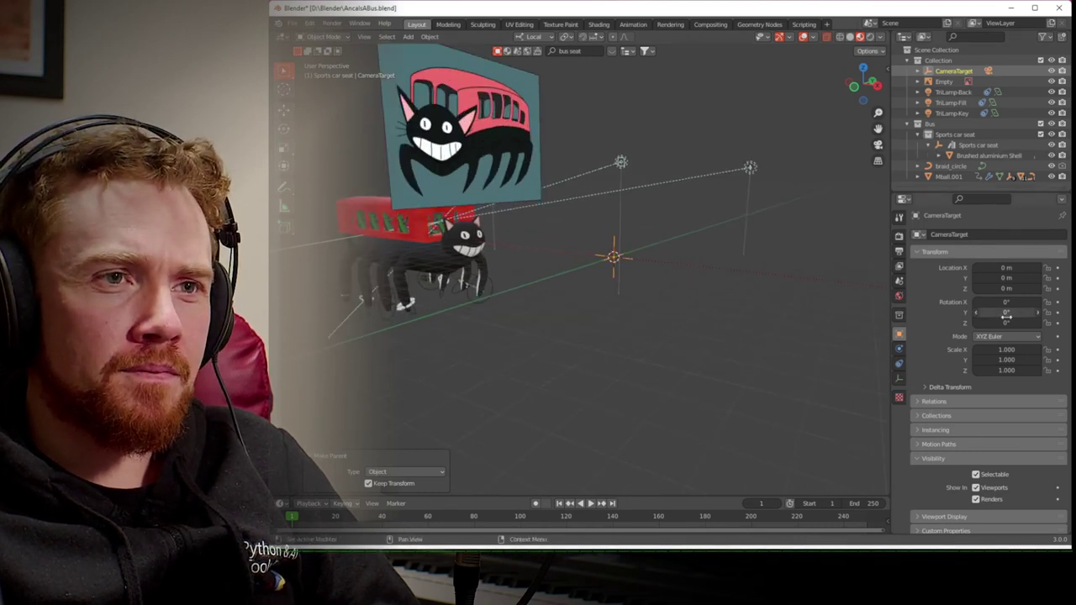
scroll(853, 305, "down", 4)
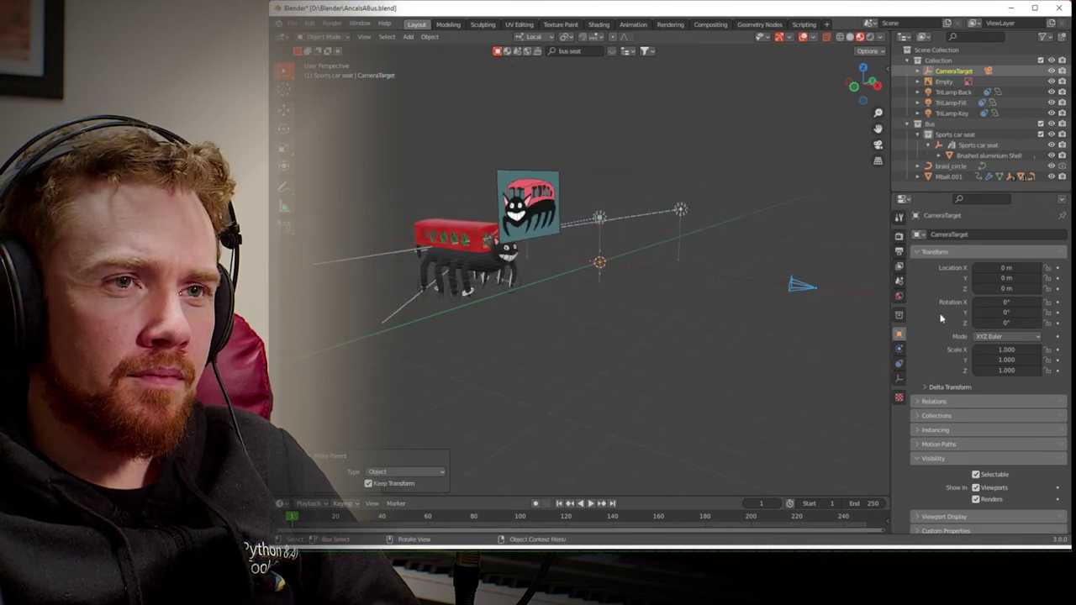
- Test the camera swing by rotating CameraTarget on Y and Z, then reset its rotation to 0°
left_click_drag(1000, 311, 1006, 312)
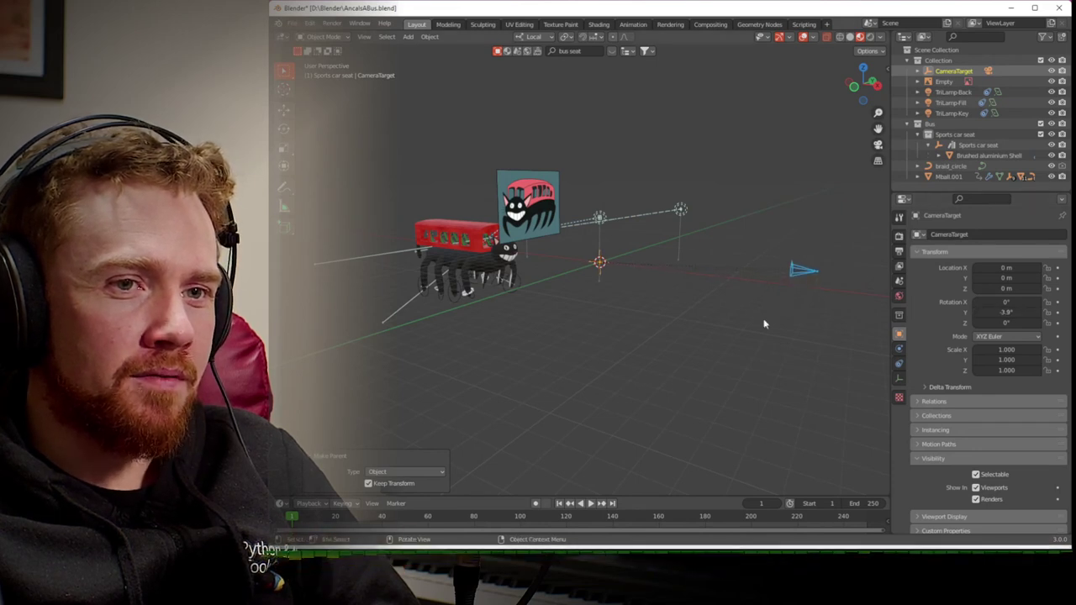
mouse_move(1006, 322)
left_mouse_down()
mouse_move(984, 322)
mouse_move(1007, 323)
left_mouse_up()
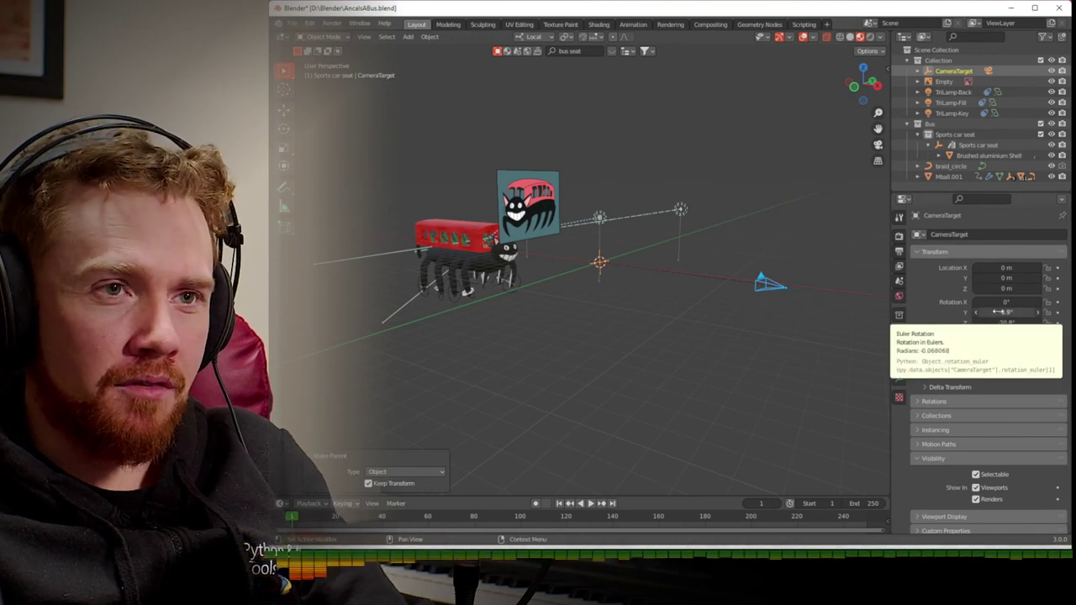
key("alt+r")
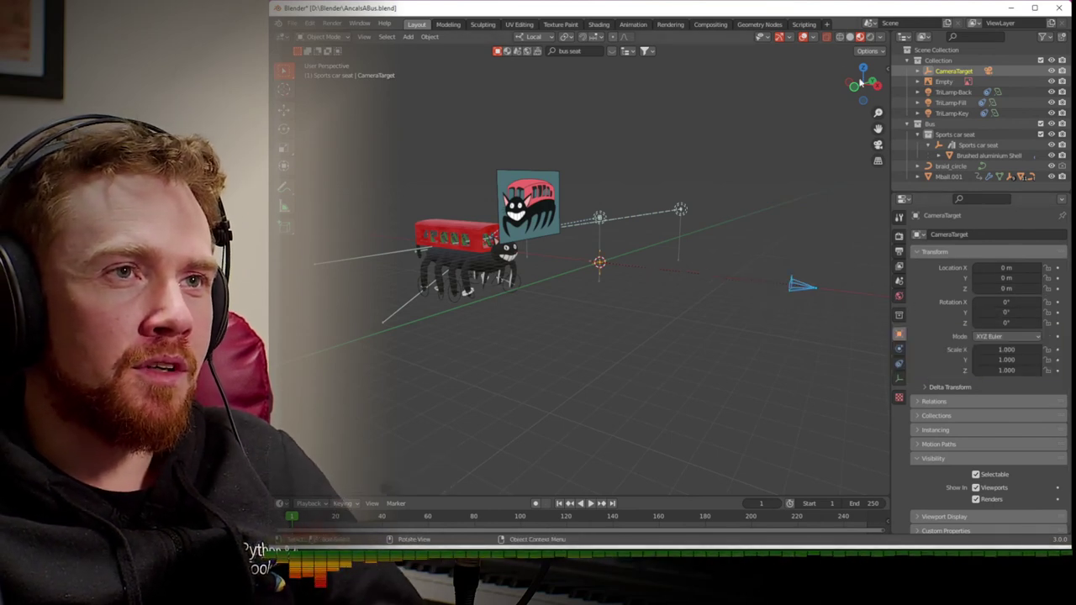
left_click(865, 70)
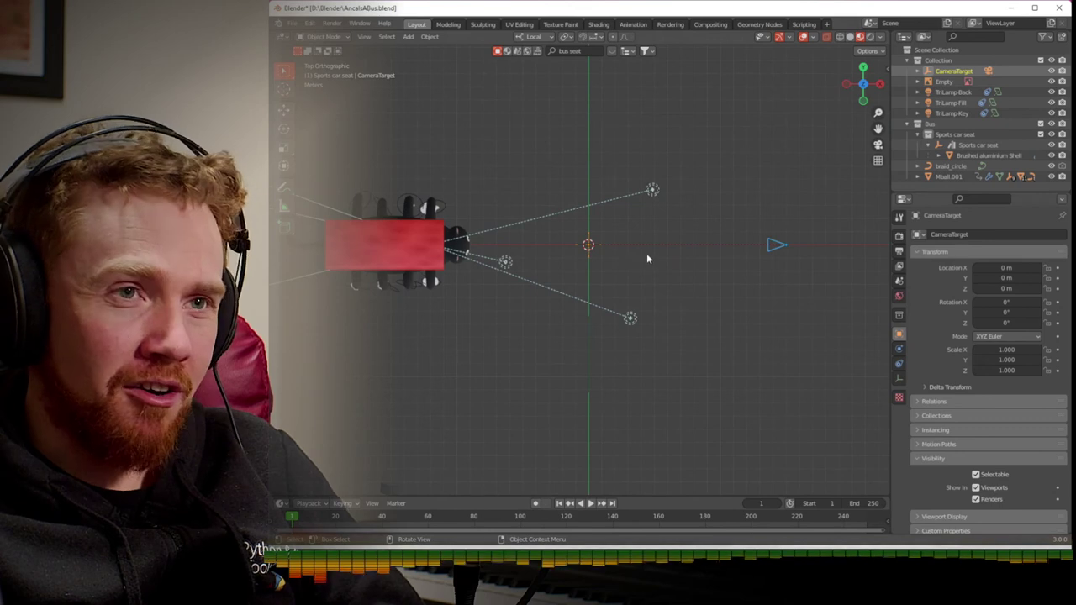
- Move CameraTarget to X -8.78 m and keyframe its X location
left_click_drag(1001, 269, 967, 269)
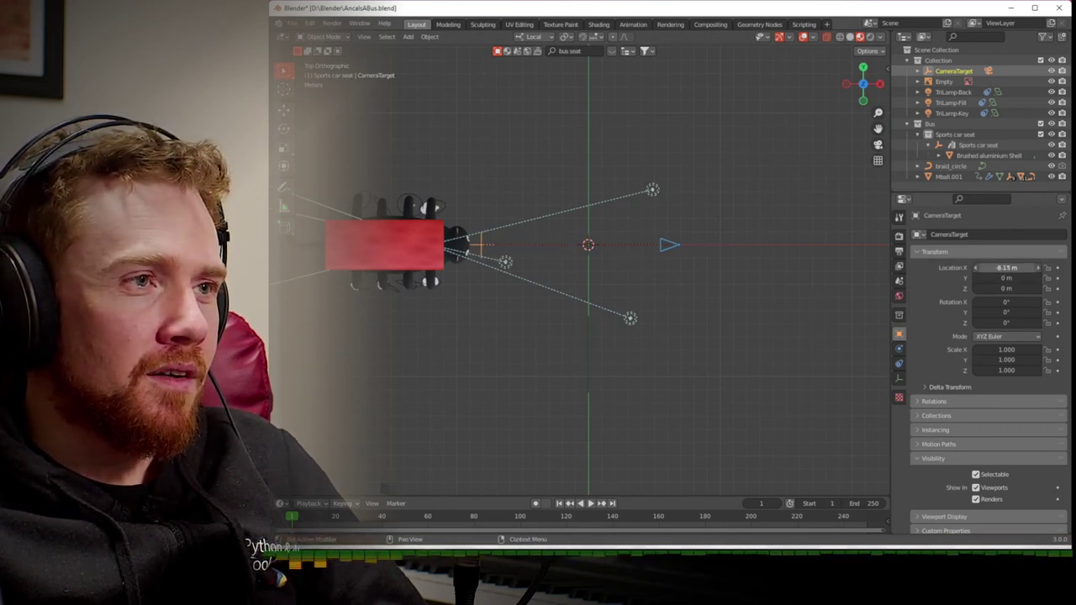
left_click_drag(967, 269, 967, 269)
key("KP_0")
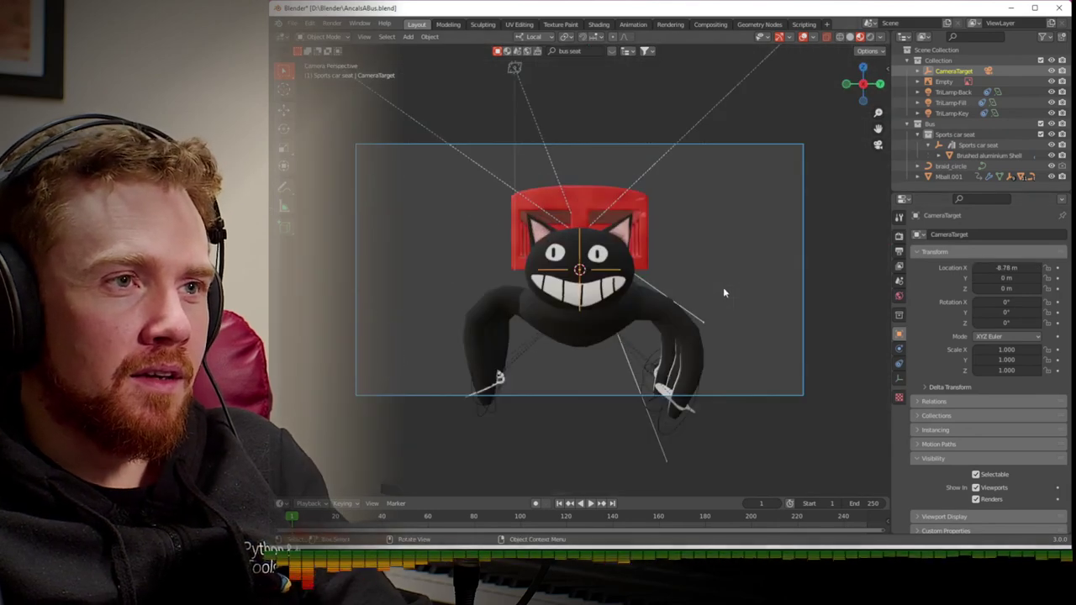
middle_click_drag(723, 287, 730, 293)
key("KP_7")
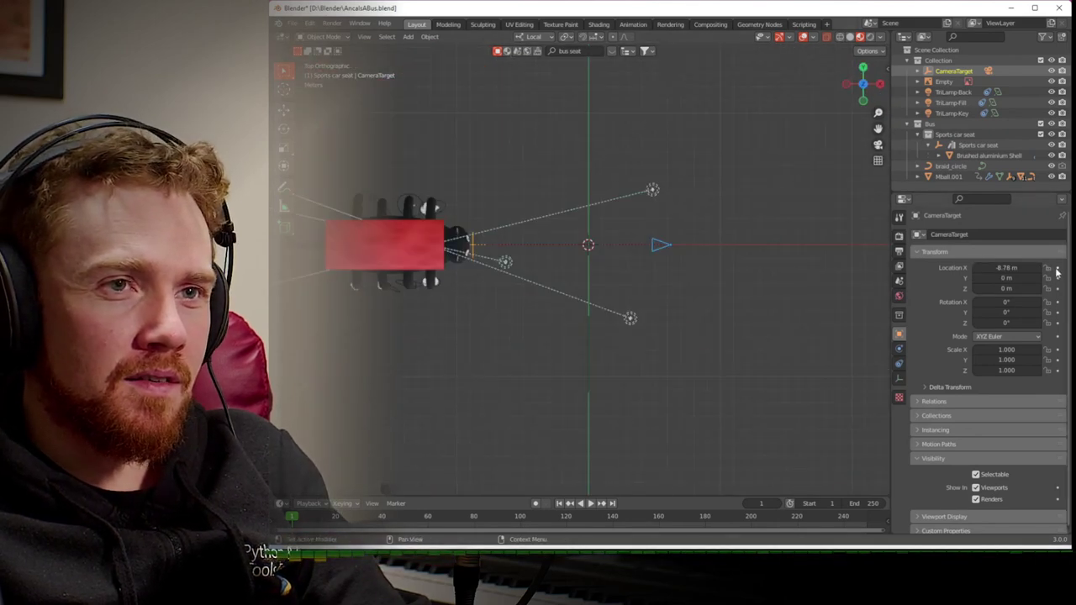
left_click(1057, 269)
- Set CameraTarget's X rotation to 0°, swing it on Z and tilt Y to 7.7°
left_click_drag(351, 518, 288, 516)
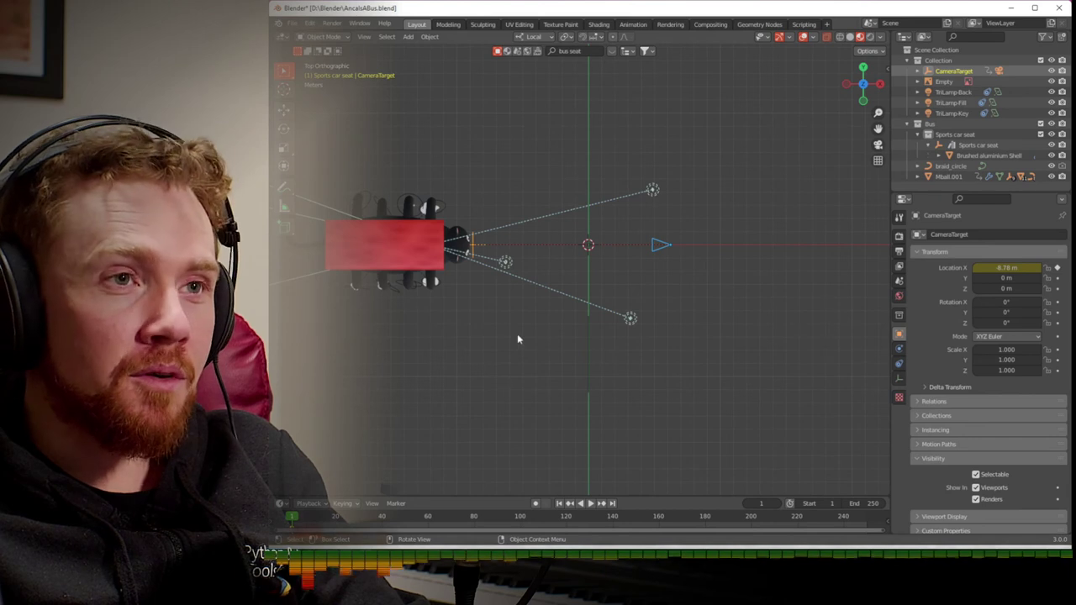
left_click_drag(1006, 302, 977, 323)
double_click(1007, 302)
type("0")
key("Return")
left_click_drag(1007, 312, 1017, 312)
middle_click_drag(752, 375, 769, 272)
left_click_drag(1006, 312, 993, 312)
- Tilt CameraTarget on Y to 9.7° through the camera view and keyframe its Y and Z rotation
key("KP_0")
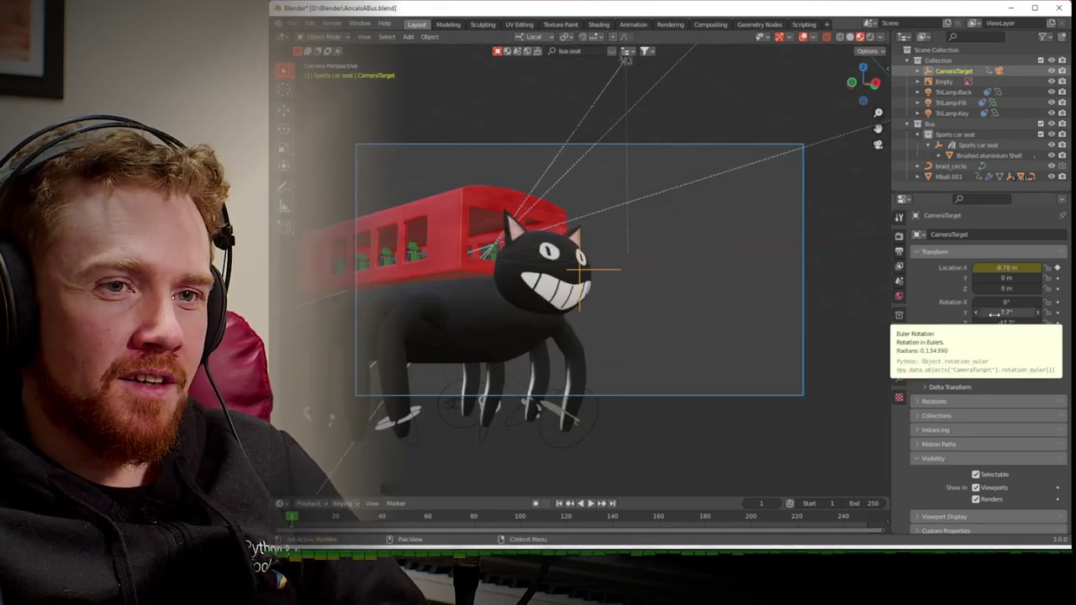
mouse_move(995, 313)
left_mouse_down()
mouse_move(1017, 313)
mouse_move(981, 323)
left_mouse_up()
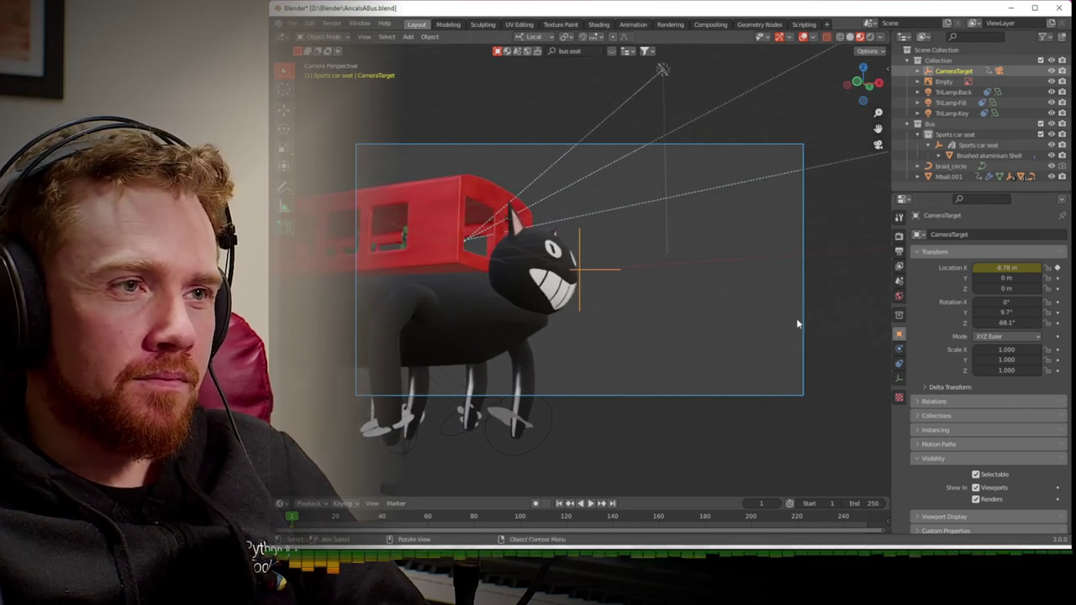
left_click(1058, 323)
left_click(1057, 312)
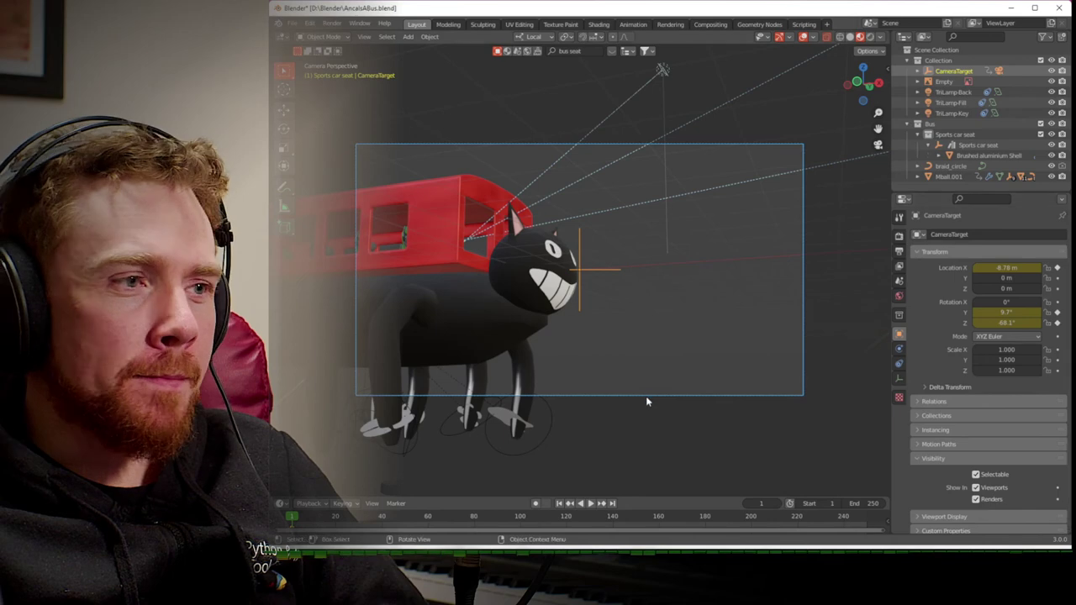
key("space")
- At frame 100, move CameraTarget to X -0.44 m, tilt Y to -3.3°, and keyframe its rotation
left_click_drag(370, 518, 521, 513)
key("space")
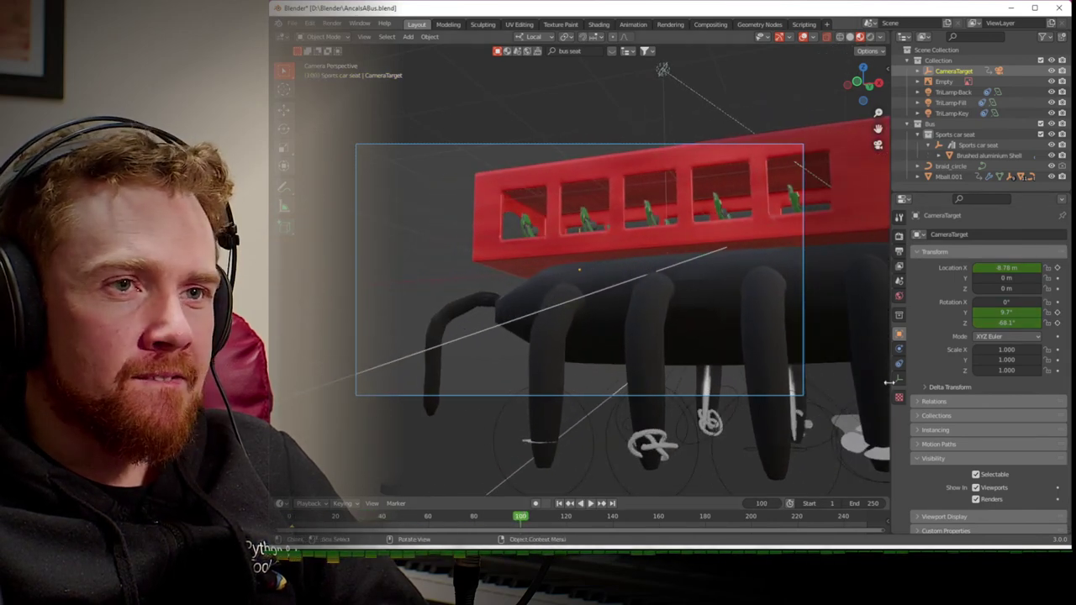
left_click_drag(1000, 268, 1070, 267)
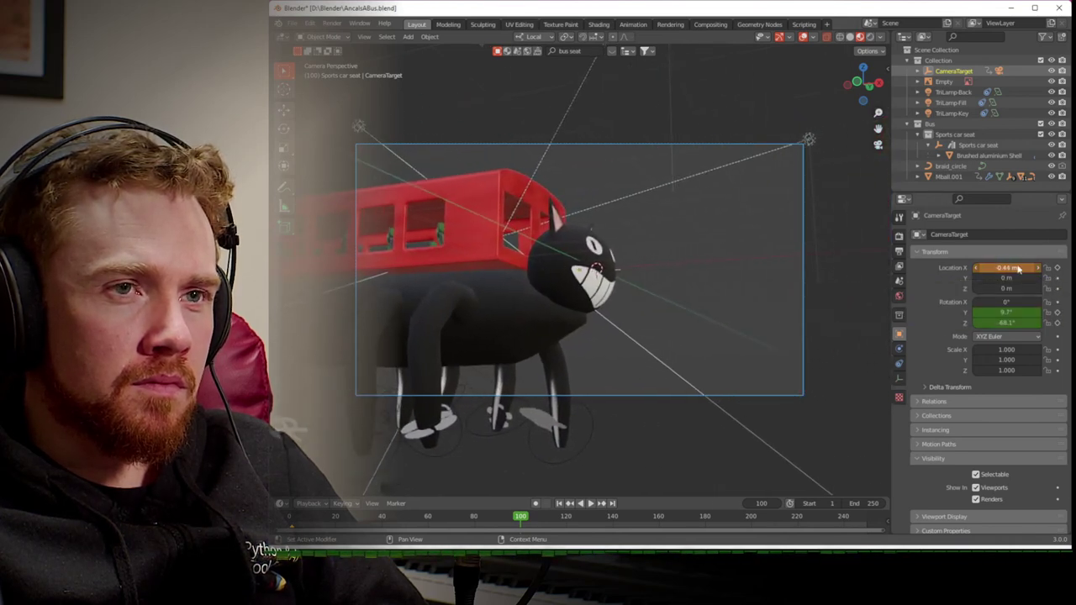
left_click_drag(1027, 312, 1057, 323)
key("i")
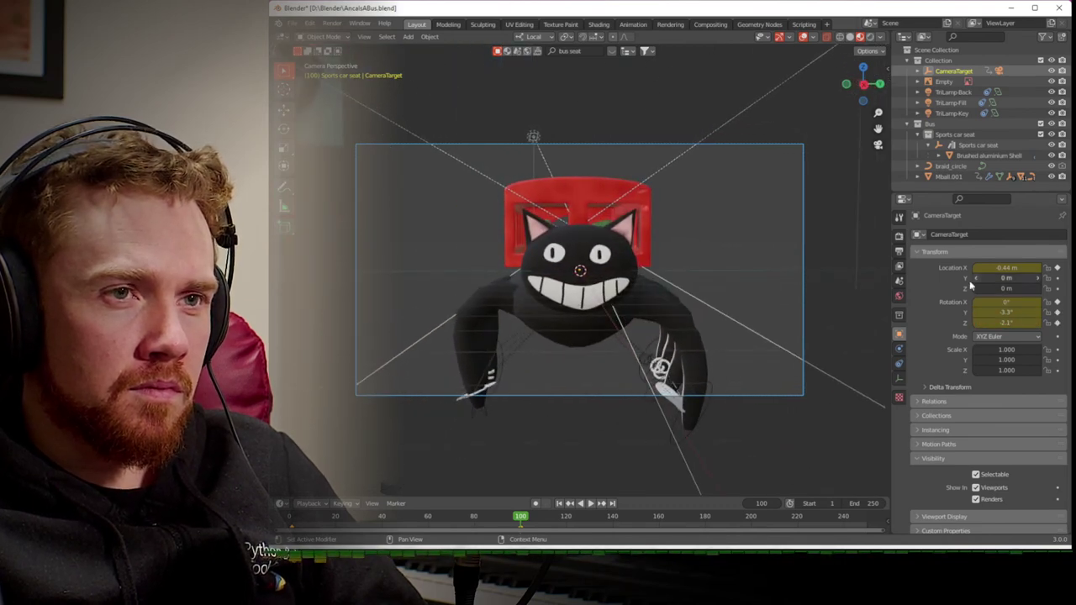
left_click_drag(523, 520, 333, 518)
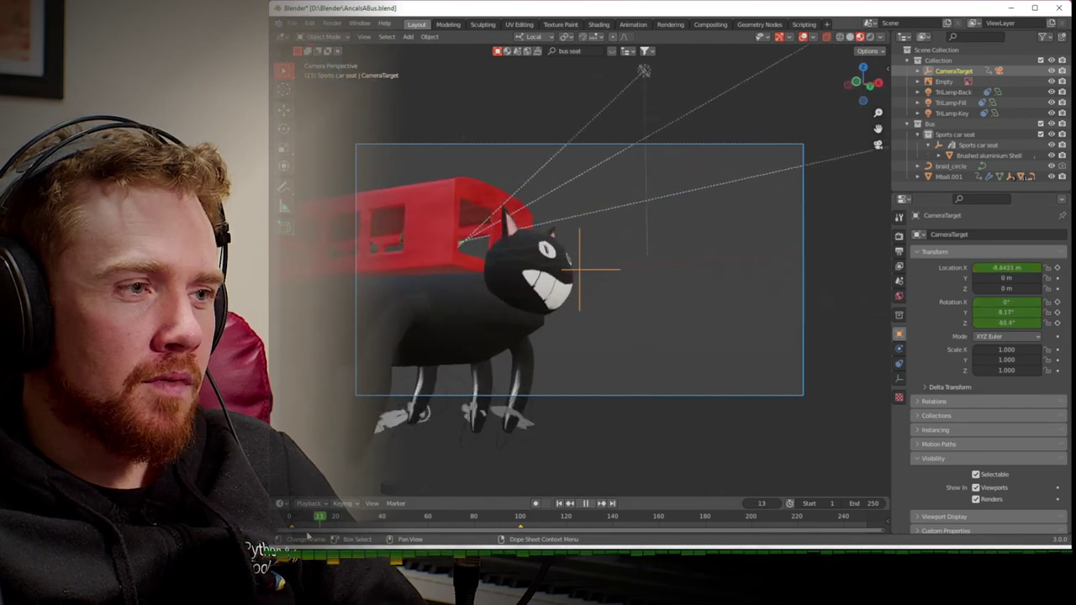
- Preview the camera move, keyframe CameraTarget's X -8.78 m on frame 1, and save the file
key("space")
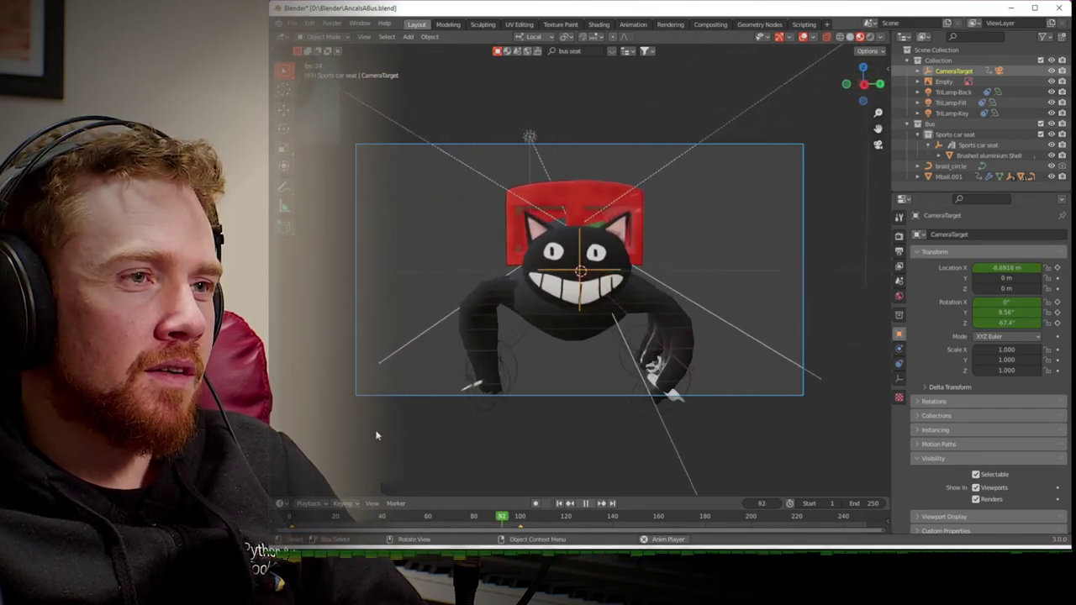
key("space")
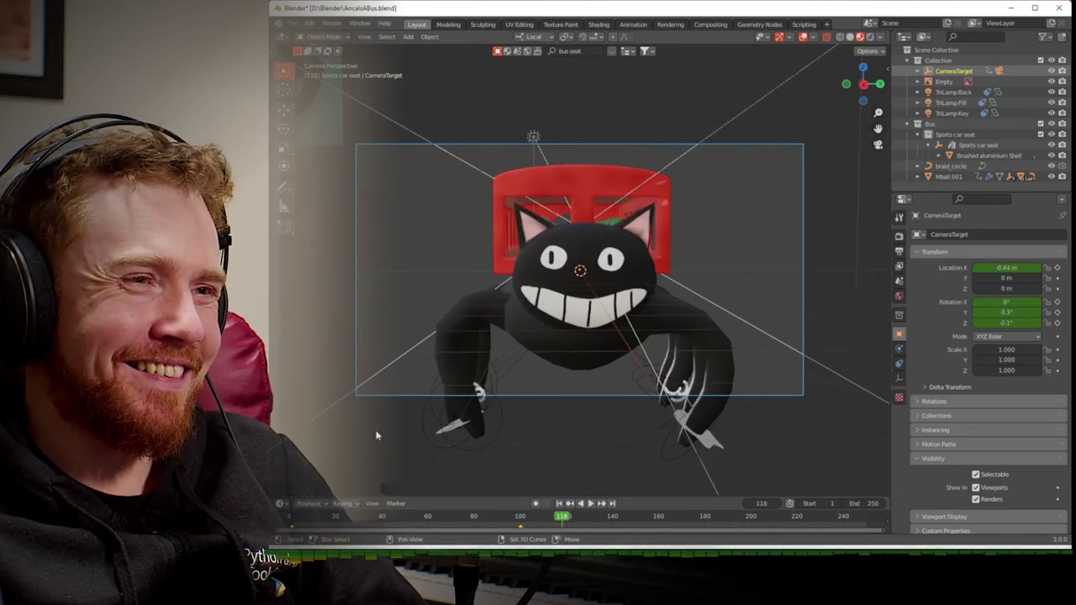
key("shift+Left")
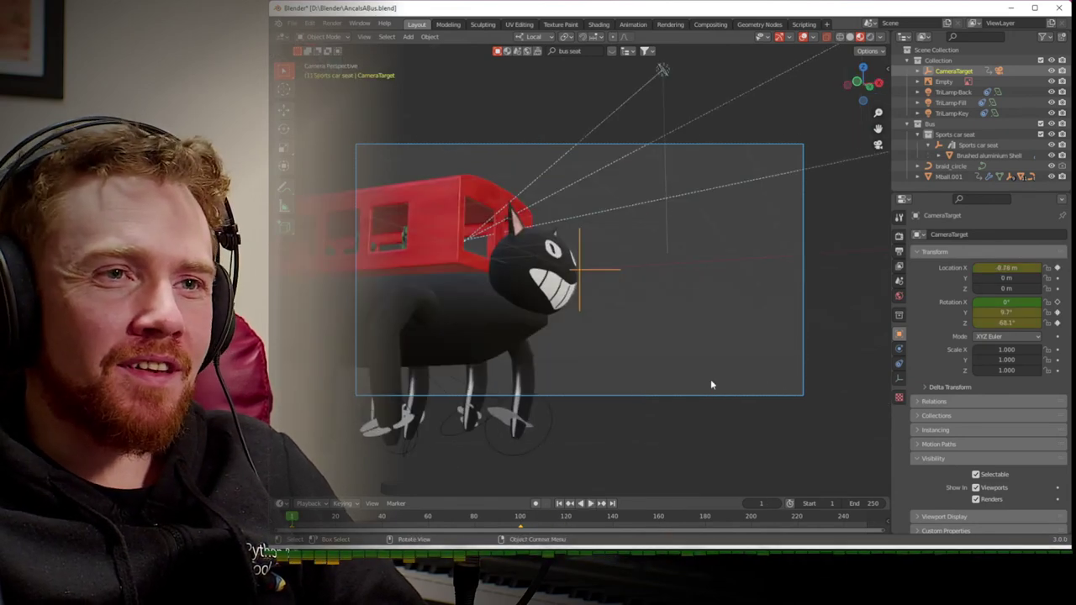
key("space")
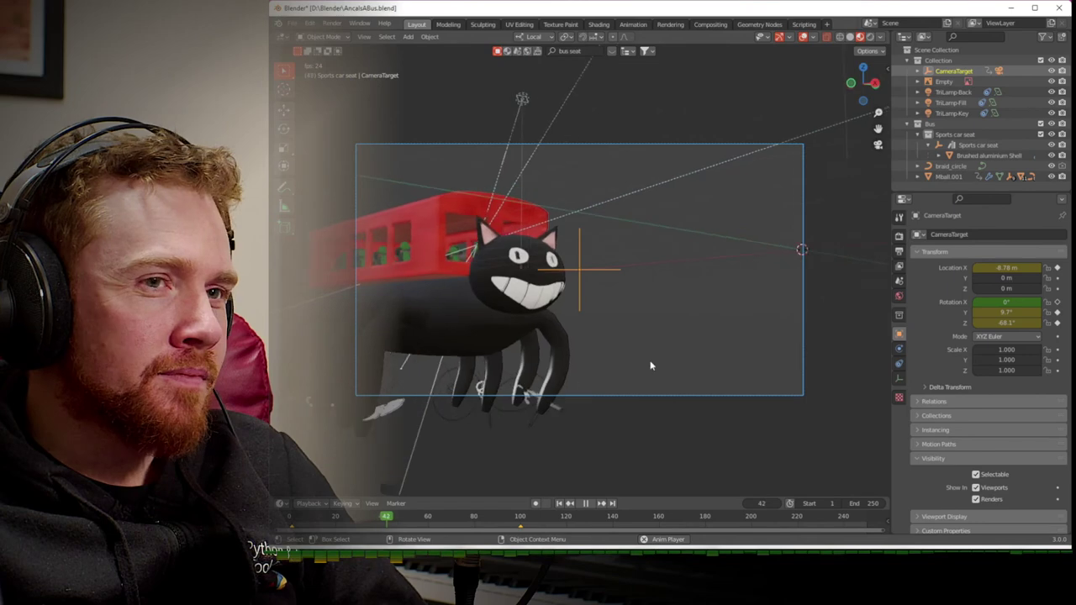
key("space")
key("shift+Left")
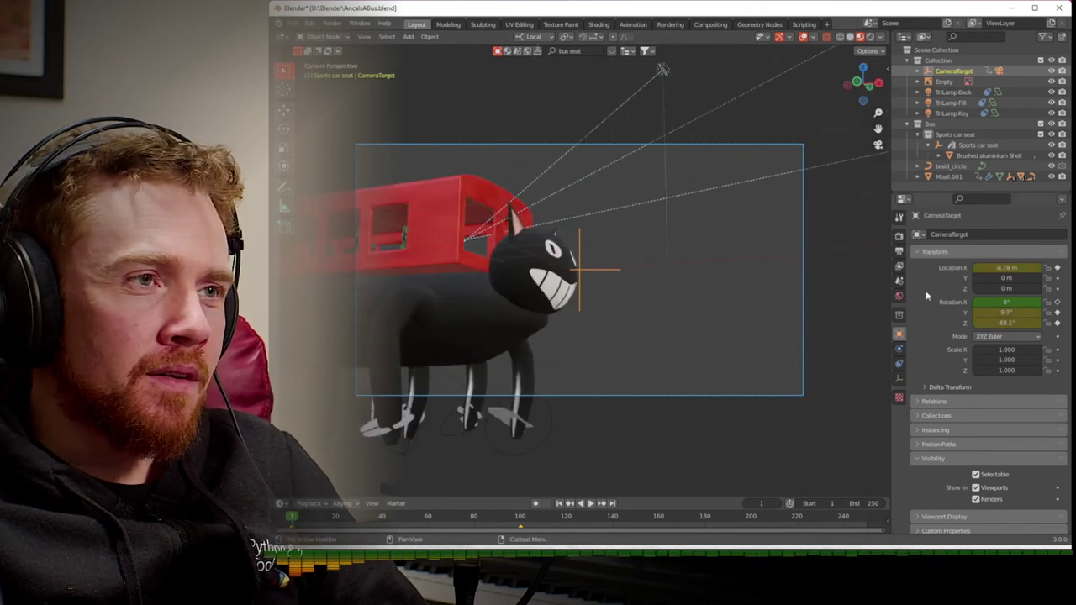
left_click(1057, 267)
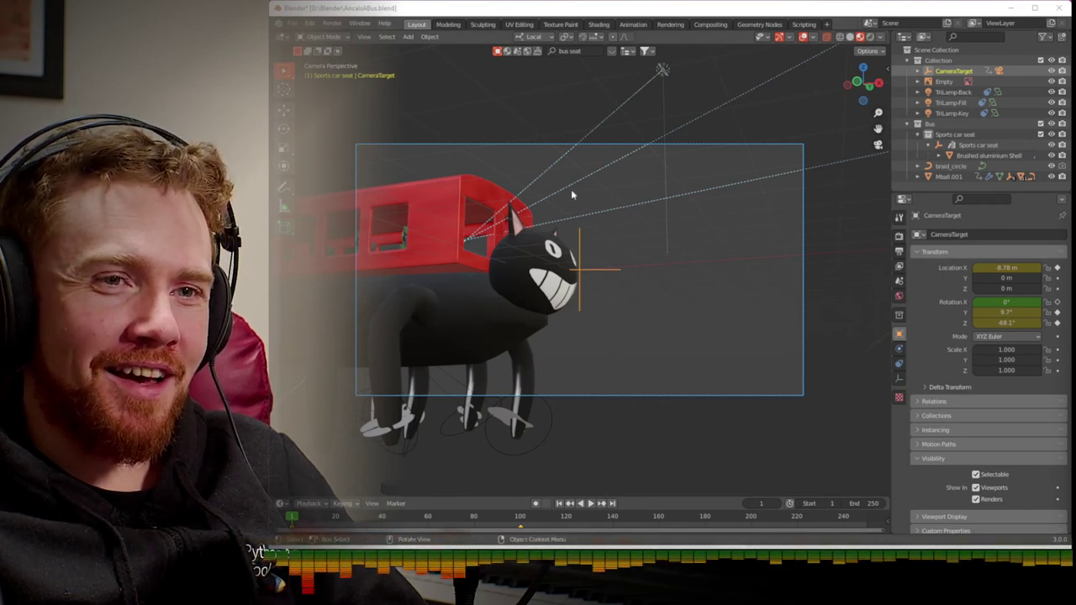
key("ctrl+s")
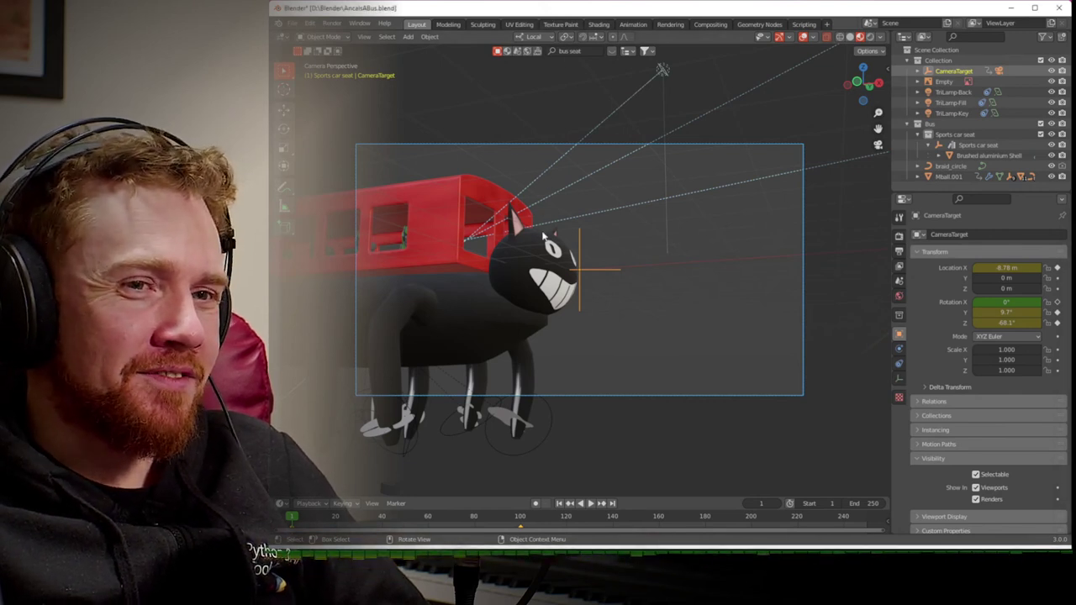
- Play the shot from the start and expand CameraTarget in the Outliner to show its children
key("space")
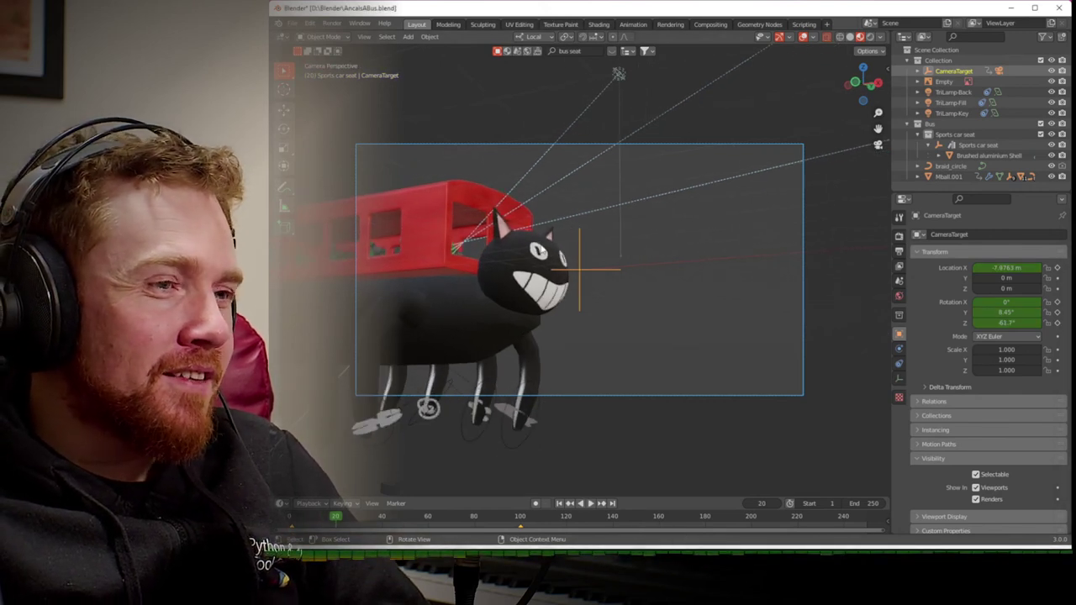
key("shift+Left")
scroll(536, 305, "up", 2)
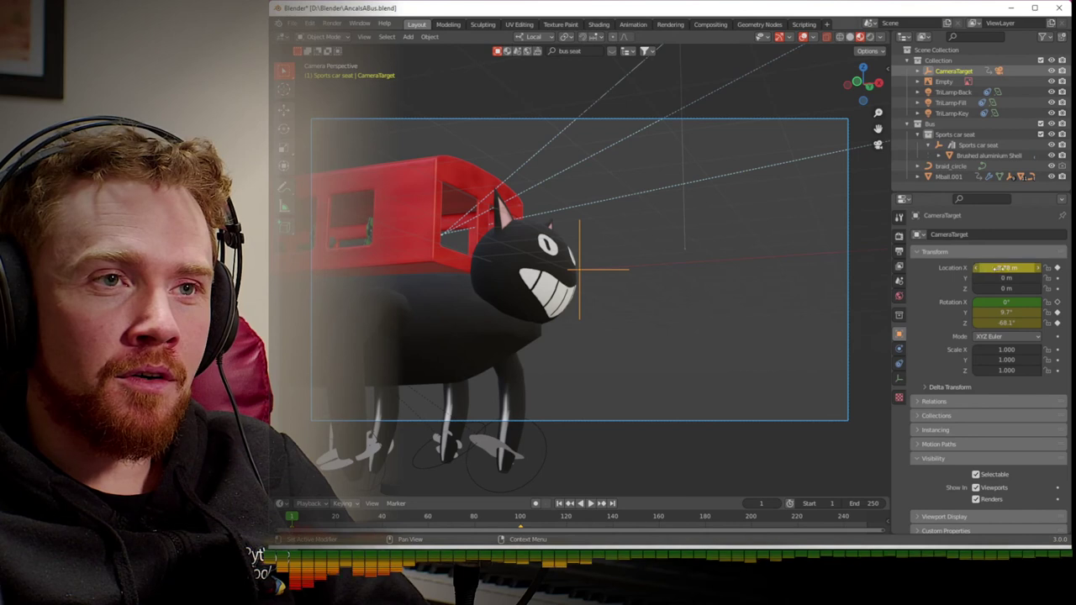
left_click(918, 71)
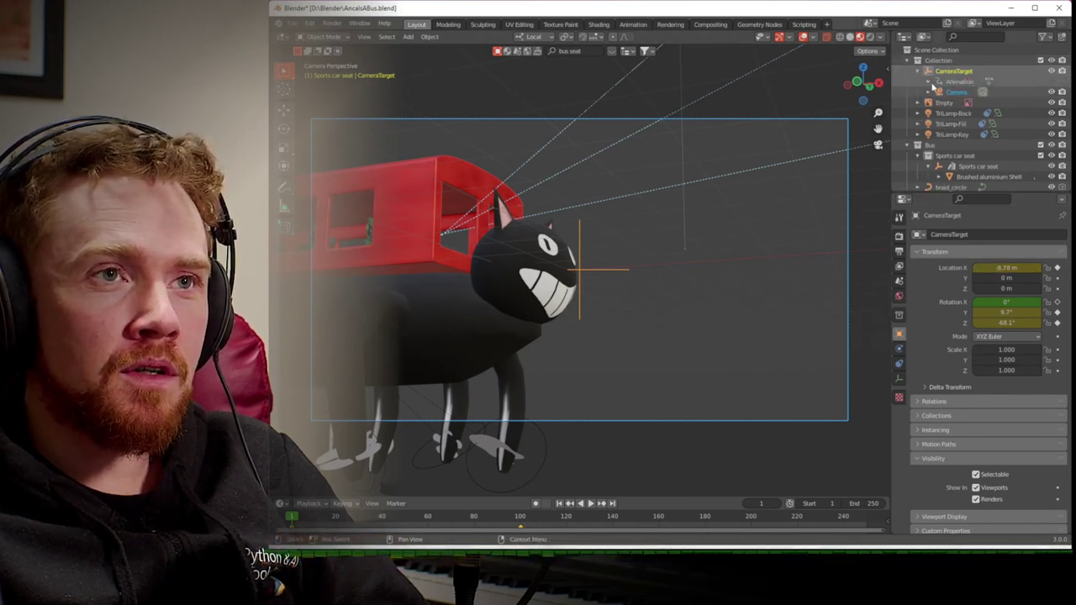
- Move the camera to X 11.71 m, keep Y at 0 m, and keyframe its X location
left_click(959, 92)
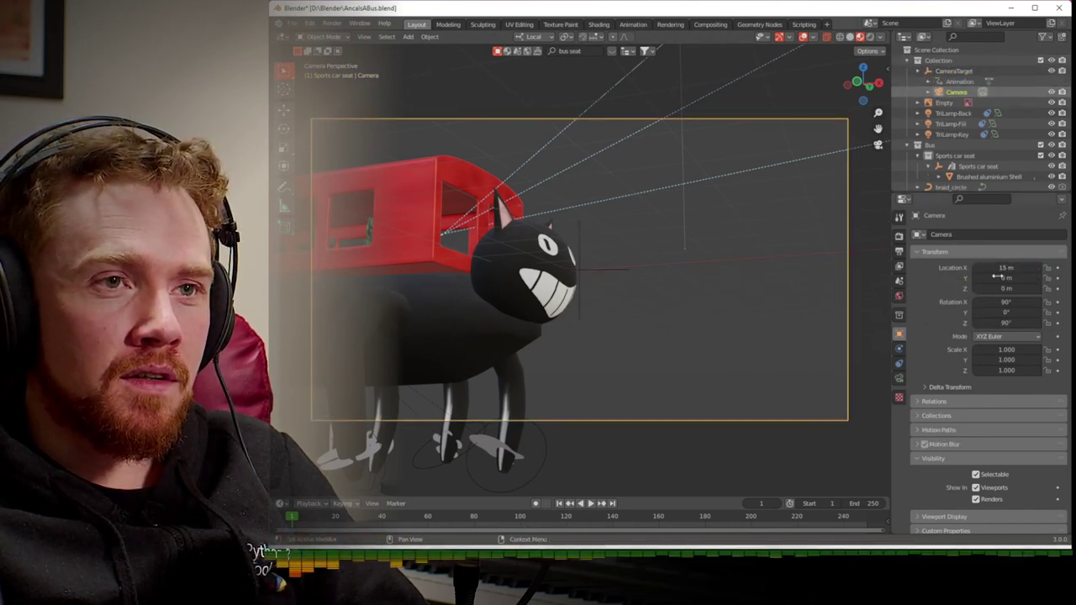
left_click_drag(1006, 268, 1017, 288)
key("BackSpace")
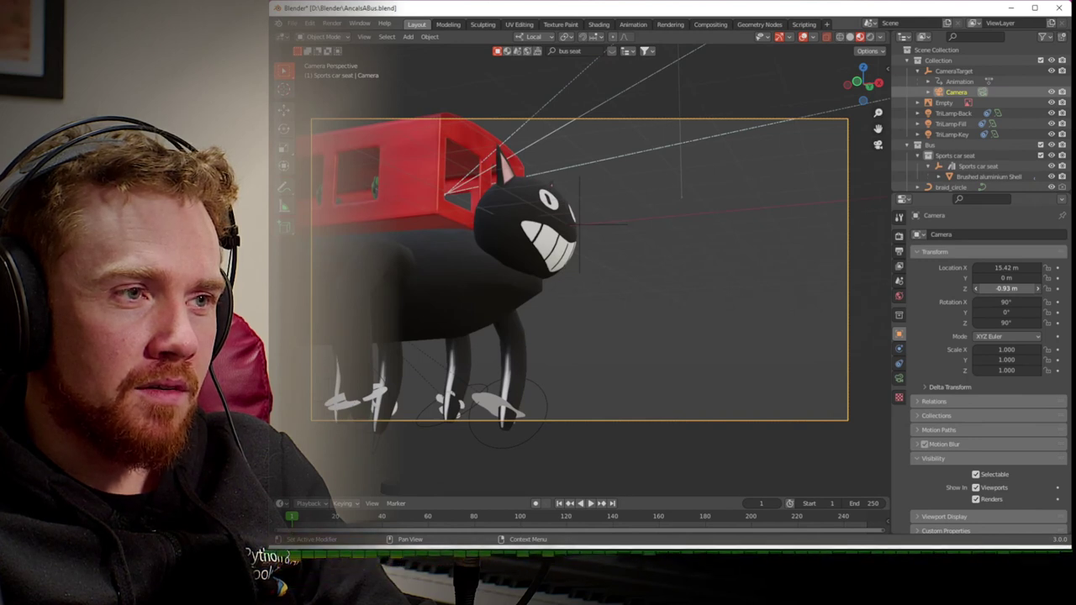
left_click_drag(1006, 267, 958, 268)
left_click(1057, 267)
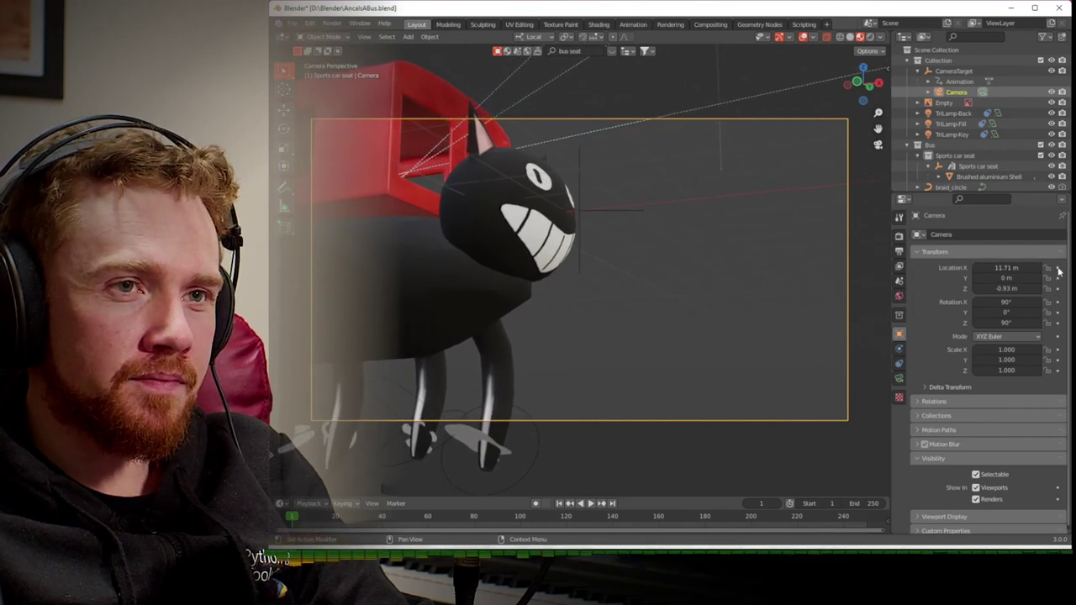
- Play the animation to check the camera move, then select CameraTarget
key("space")
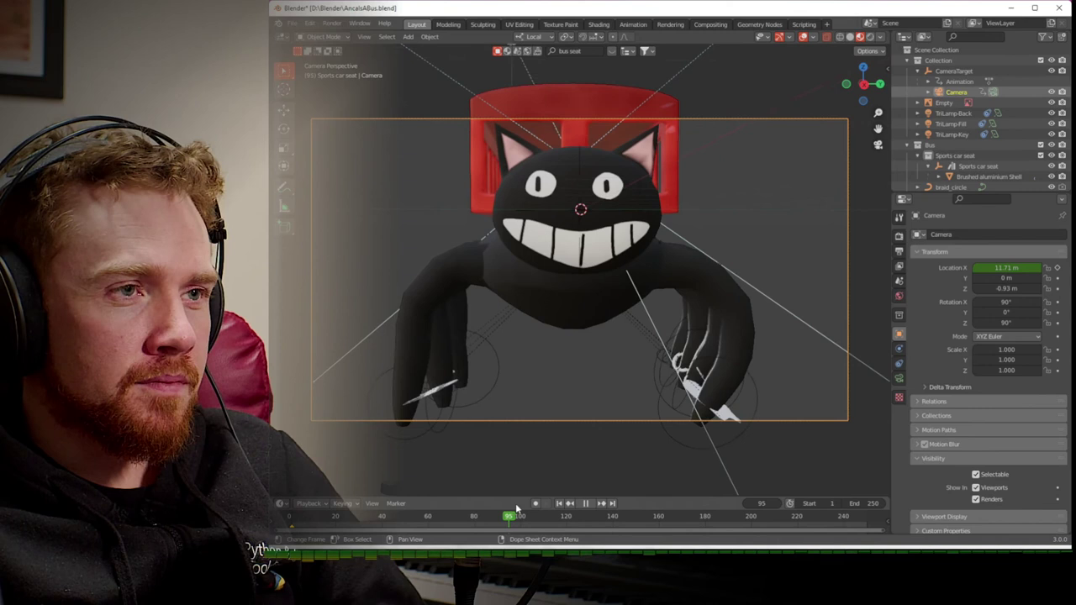
key("space")
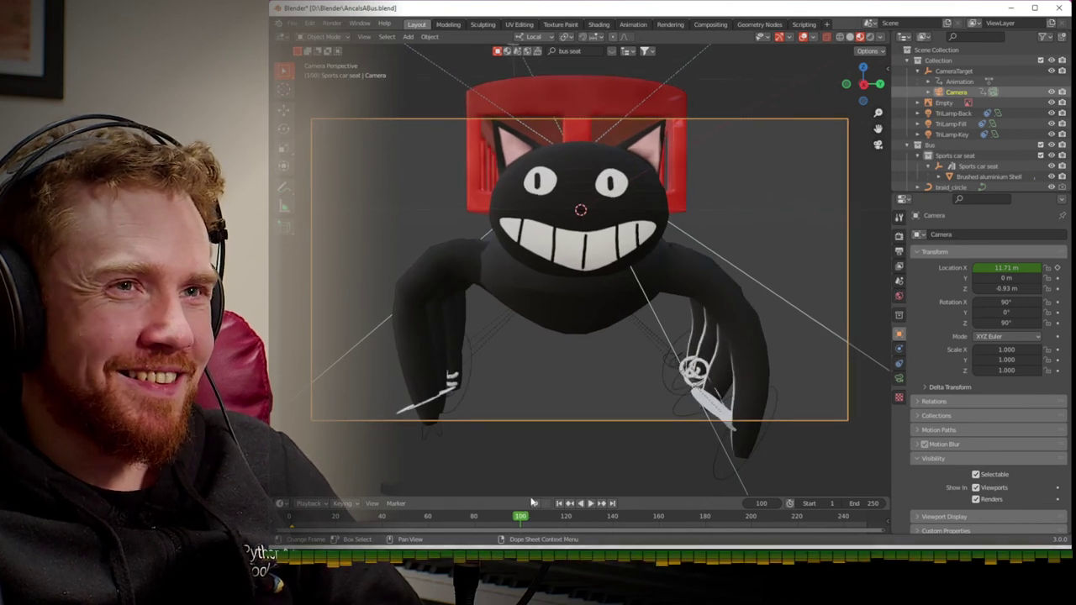
left_click(951, 71)
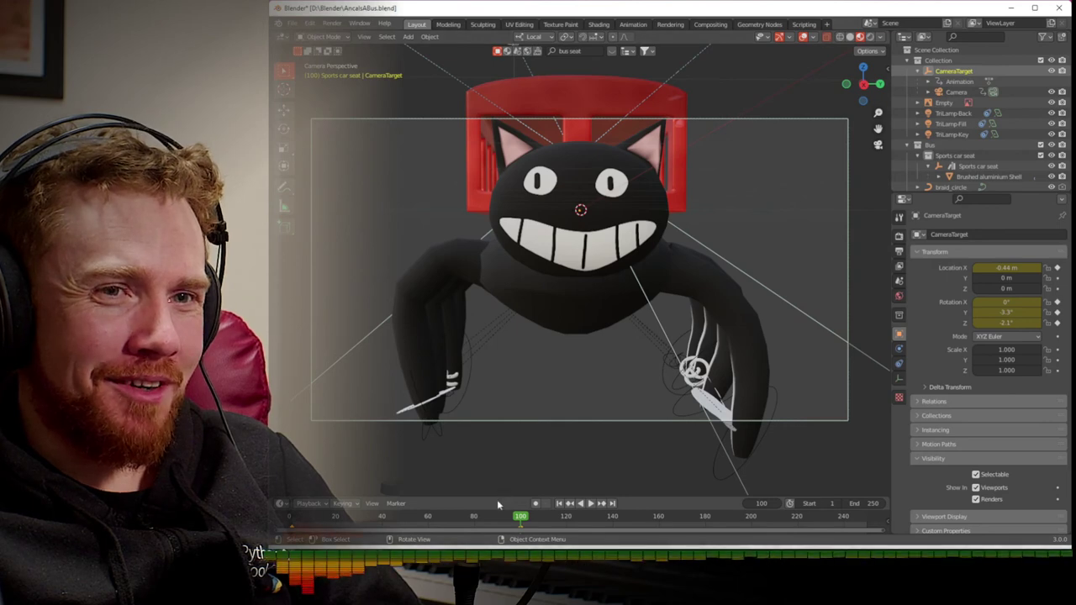
- At frame 159, rotate CameraTarget to Z 43.1° and Y -14.1° so the camera frames the bus seats
key("space")
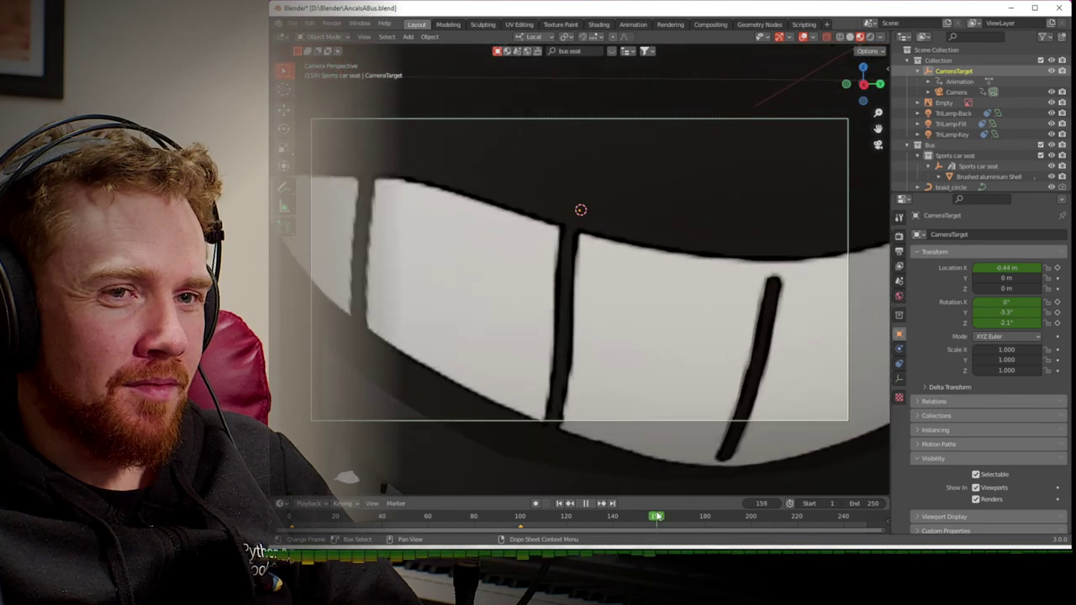
key("space")
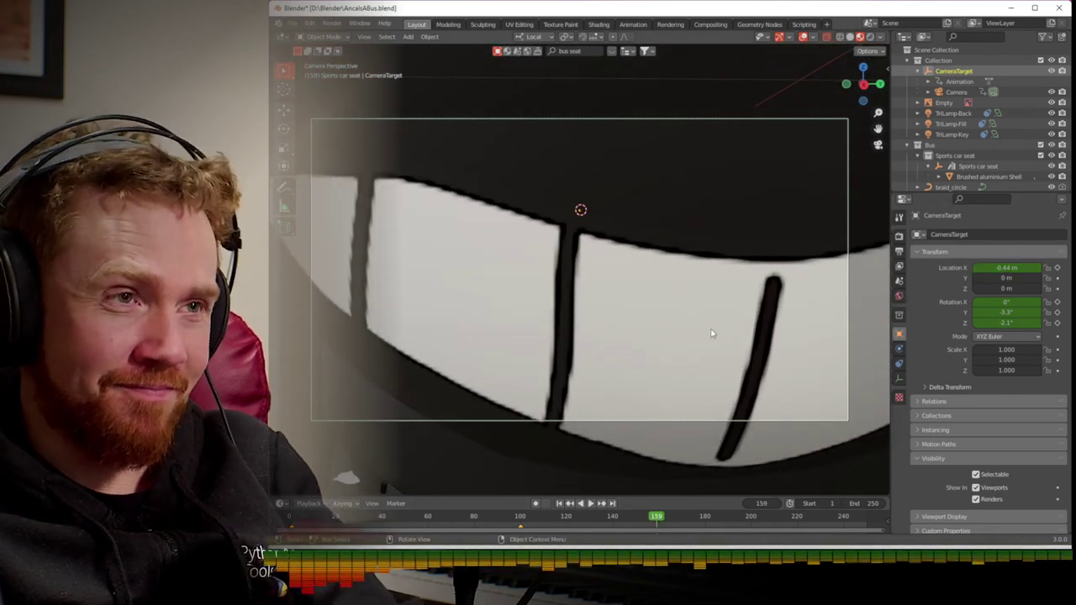
key("KP_0")
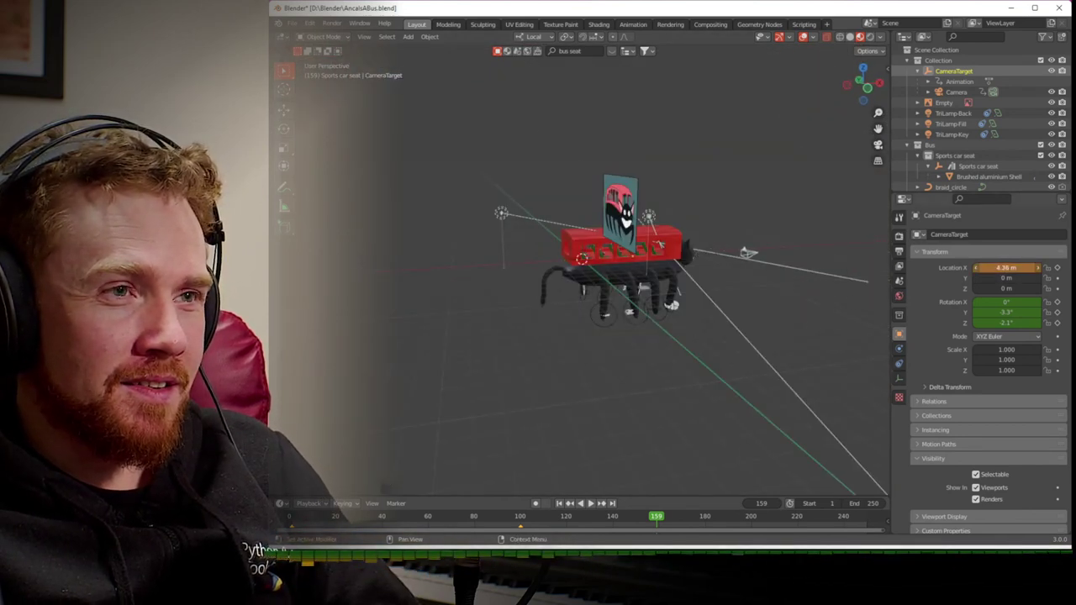
middle_click_drag(771, 325, 723, 361)
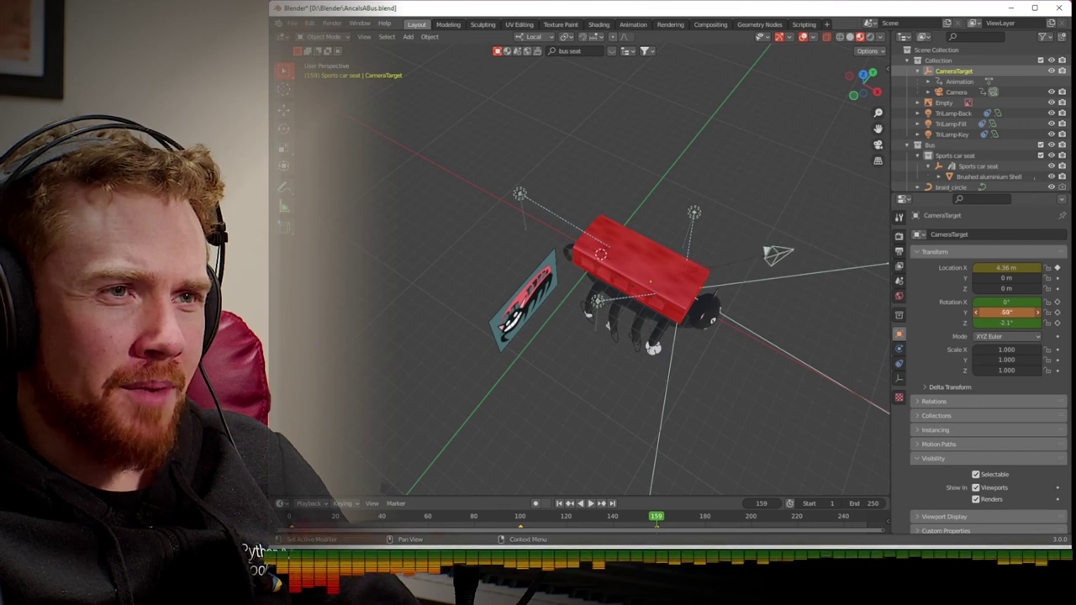
left_click_drag(1022, 323, 1037, 322)
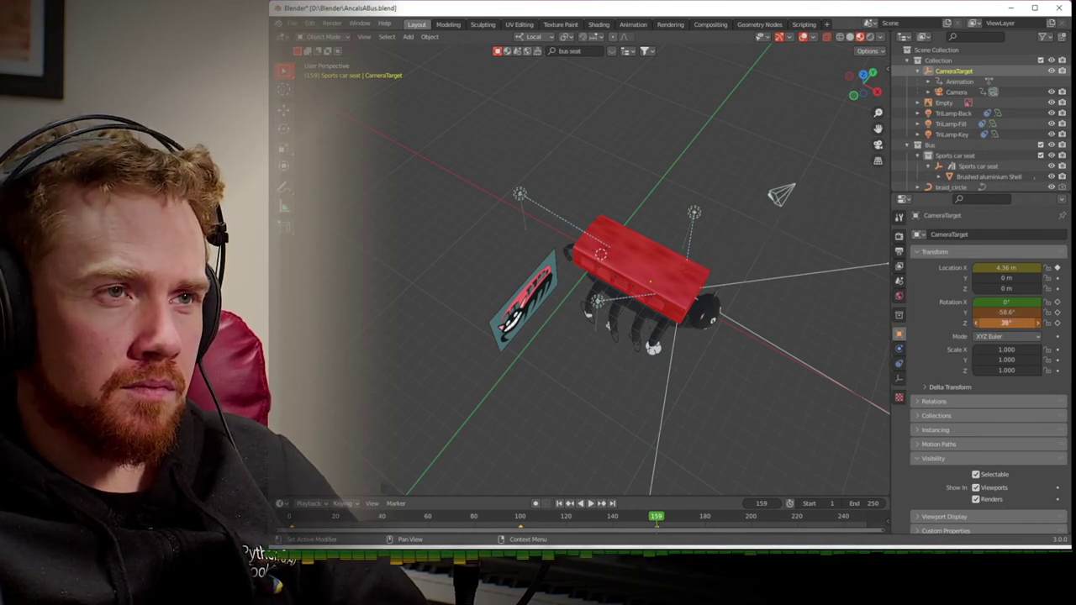
key("KP_0")
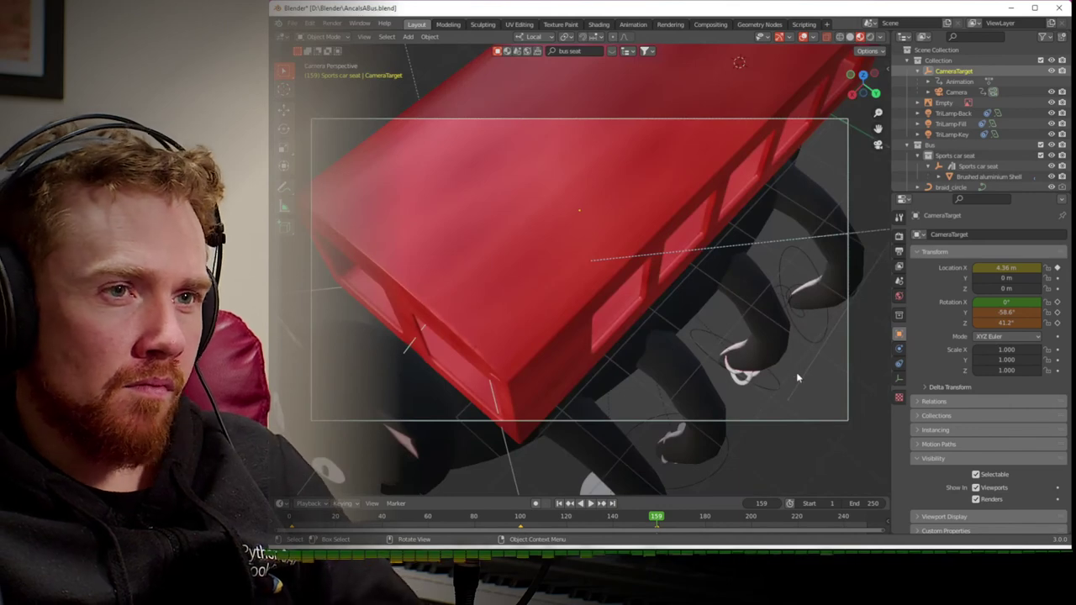
left_click_drag(1034, 312, 990, 322)
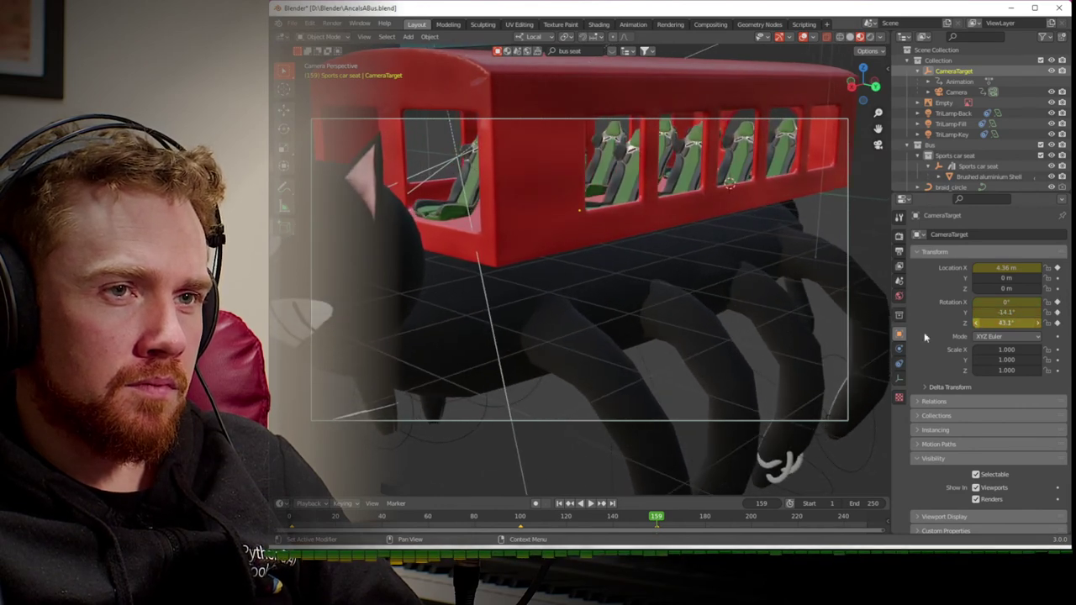
left_click(957, 91)
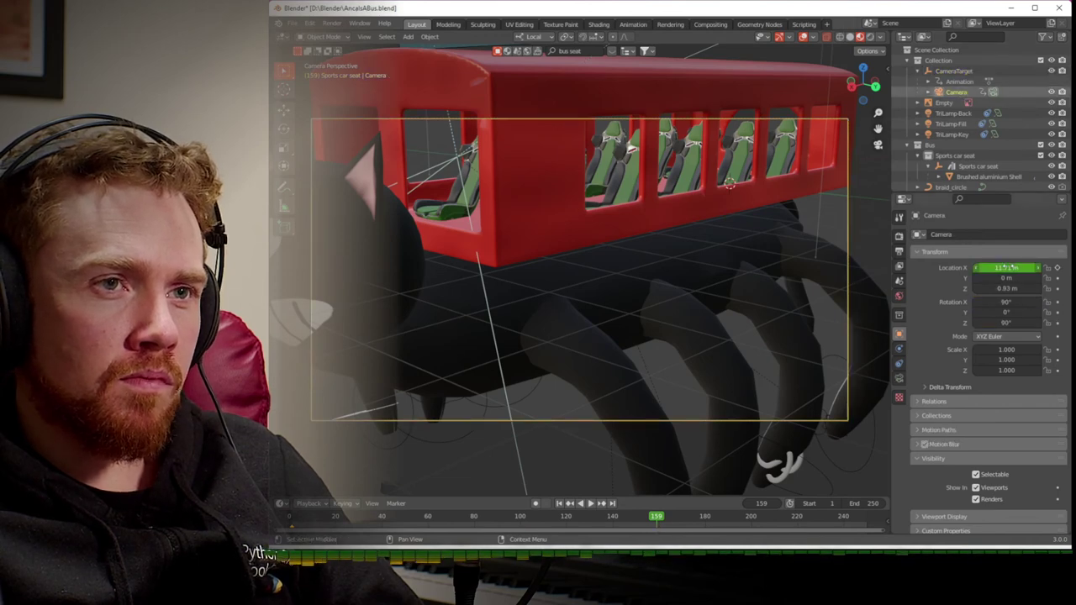
- Keyframe the camera location at frame 97, then at frame 155 with X pulled back to 20.48 m
left_click_drag(655, 520, 516, 526)
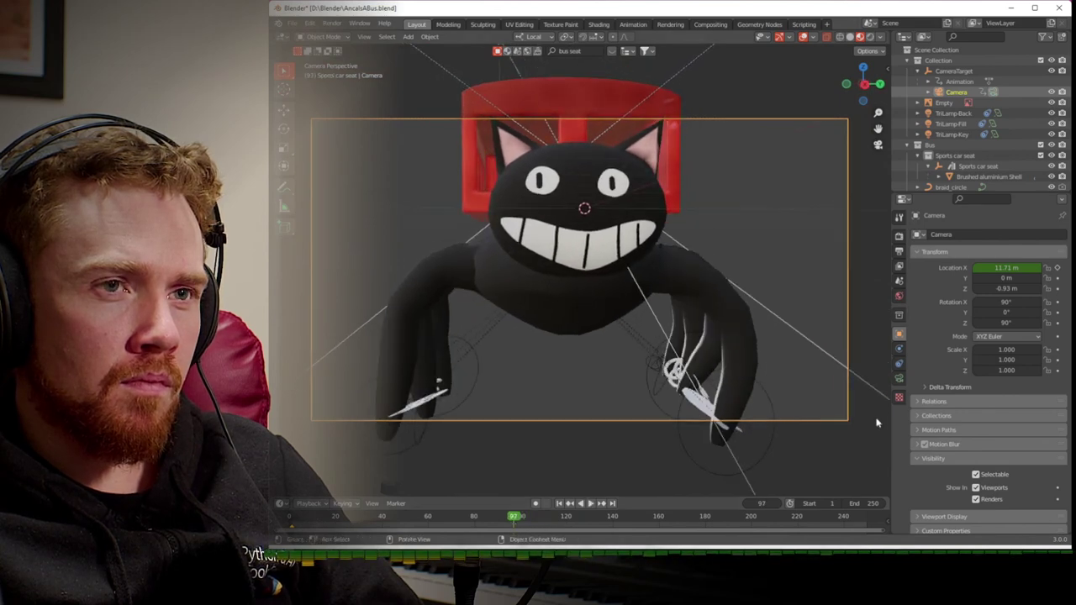
key("i")
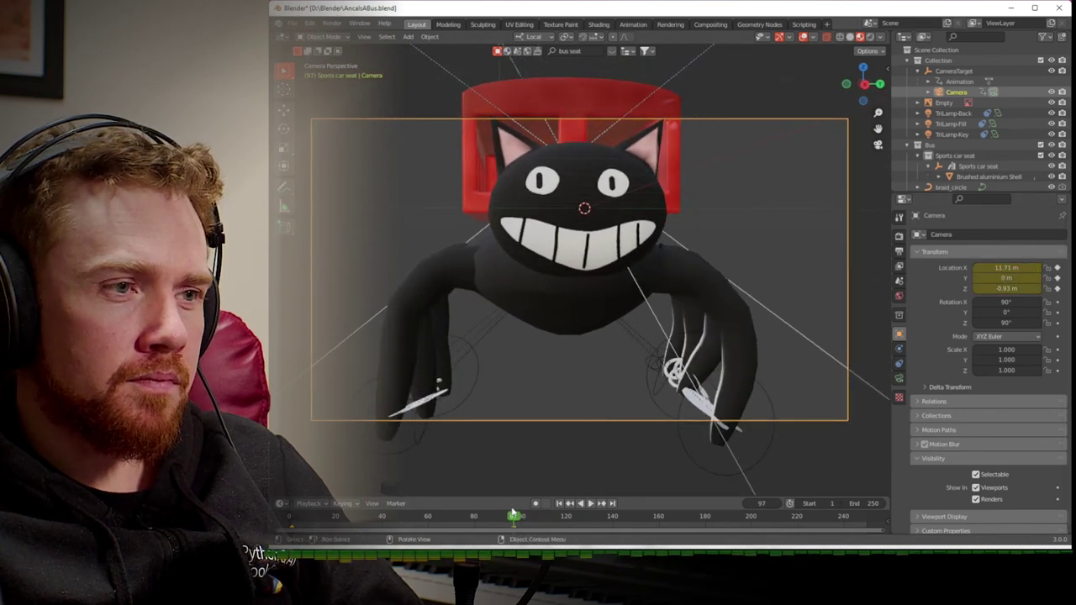
left_click_drag(526, 520, 647, 517)
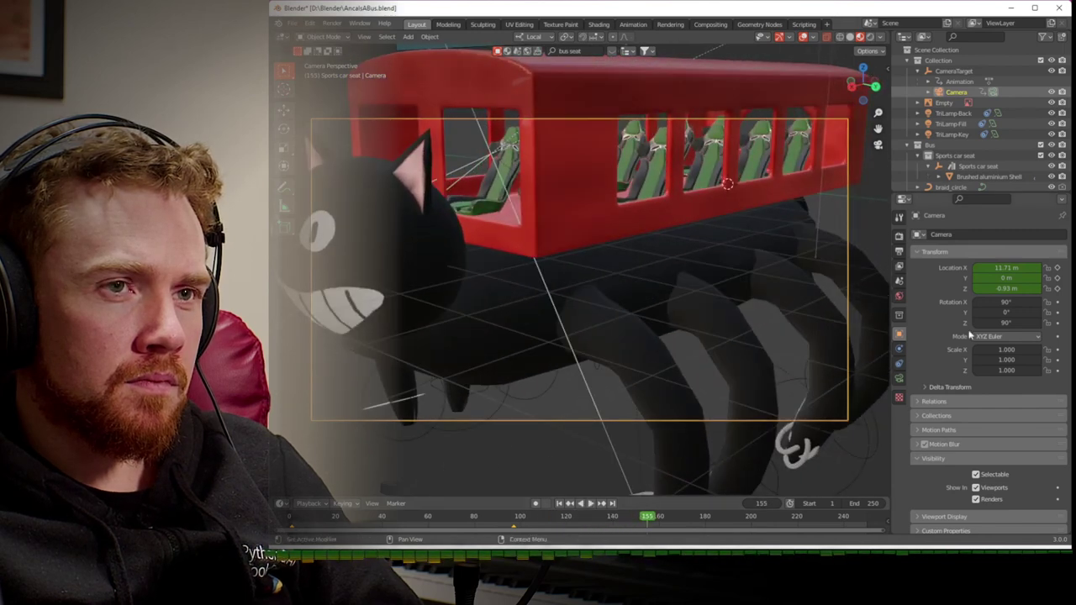
left_click_drag(1000, 267, 967, 288)
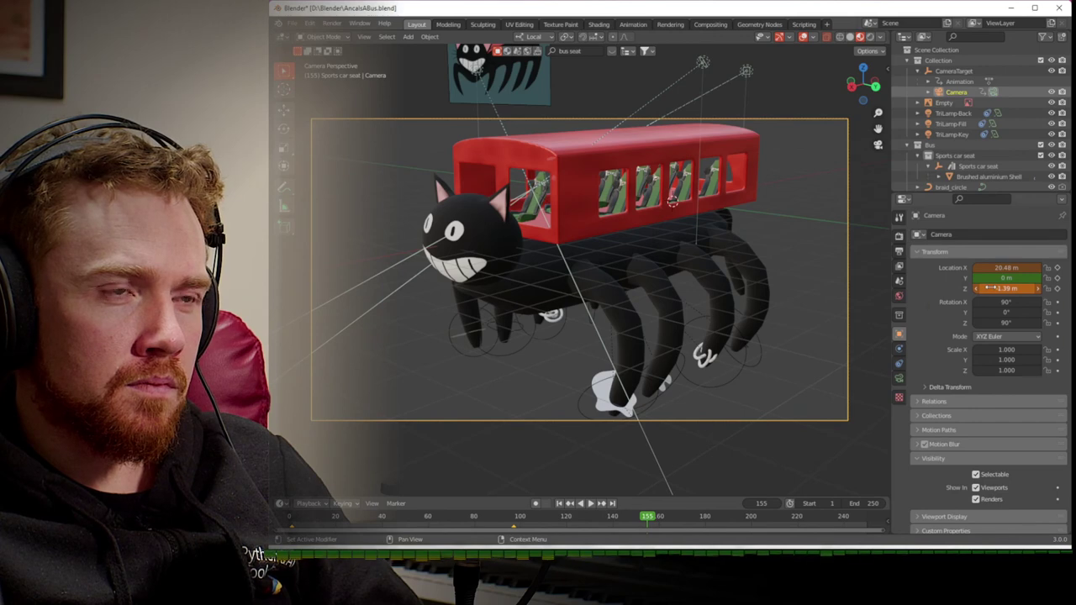
key("i")
- At frame 224, swing CameraTarget's rotation to Y -12.5° and Z 84.8°
key("space")
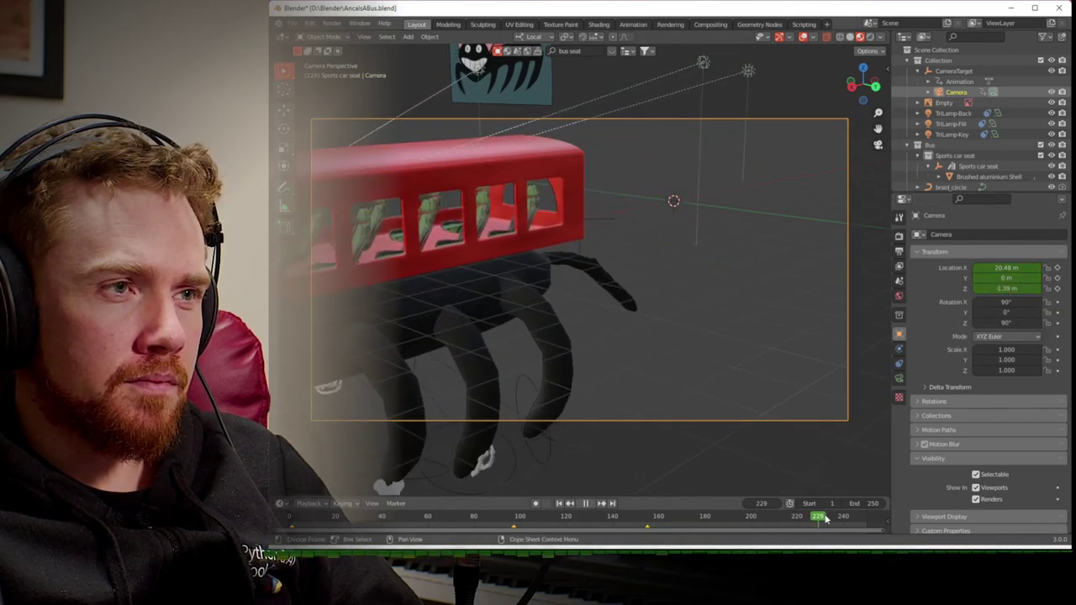
left_click_drag(838, 518, 806, 517)
key("space")
left_click(954, 71)
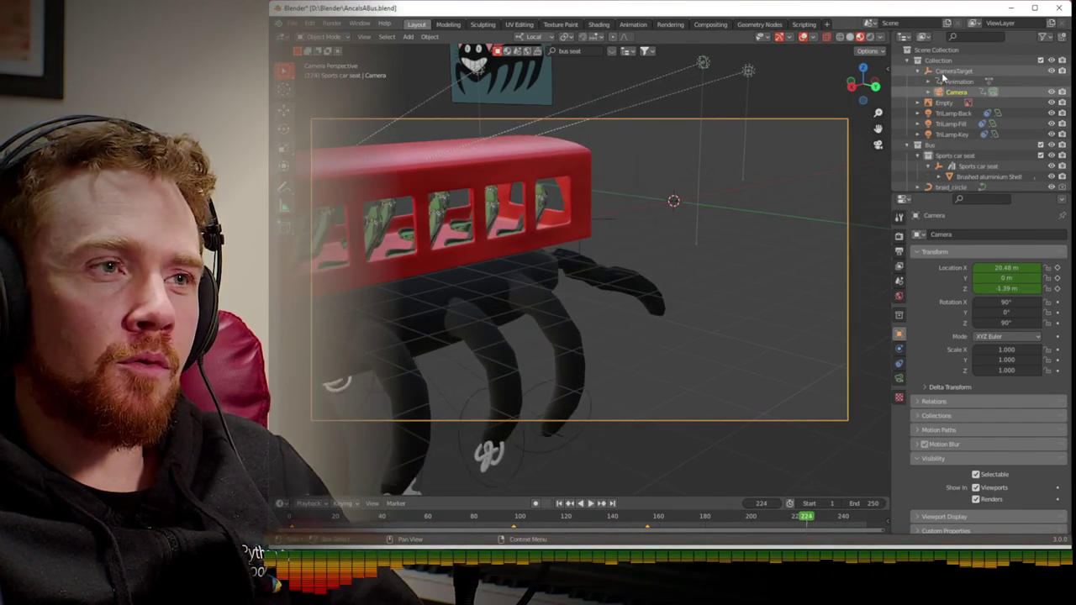
mouse_move(1006, 312)
left_mouse_down()
mouse_move(1014, 322)
mouse_move(1047, 323)
mouse_move(998, 322)
left_mouse_up()
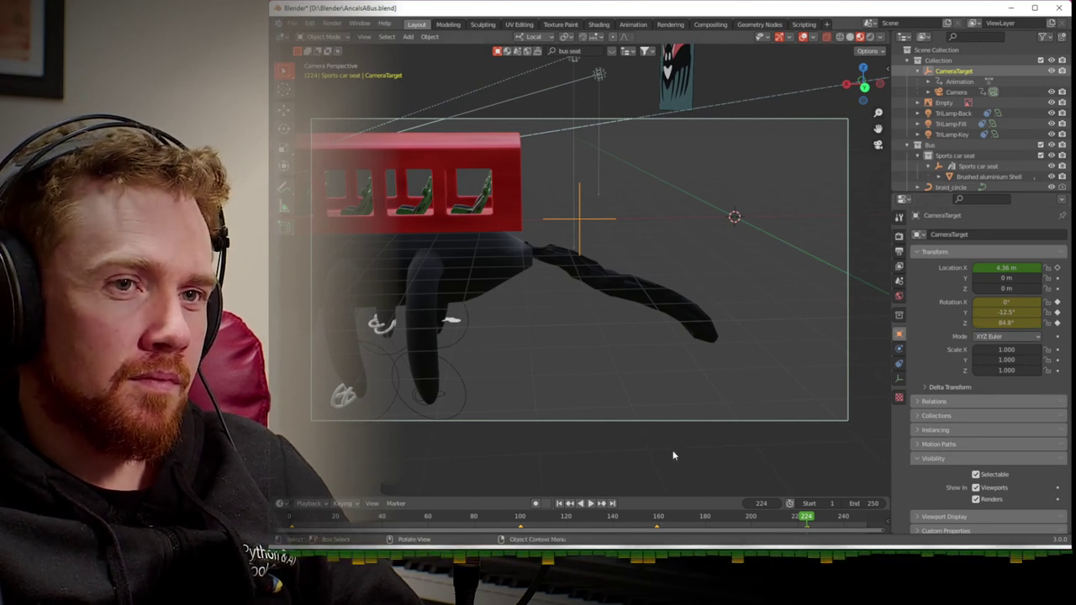
- Play the animation from frame 1, then replay and scrub the late frames around 210-218
key("shift+Left")
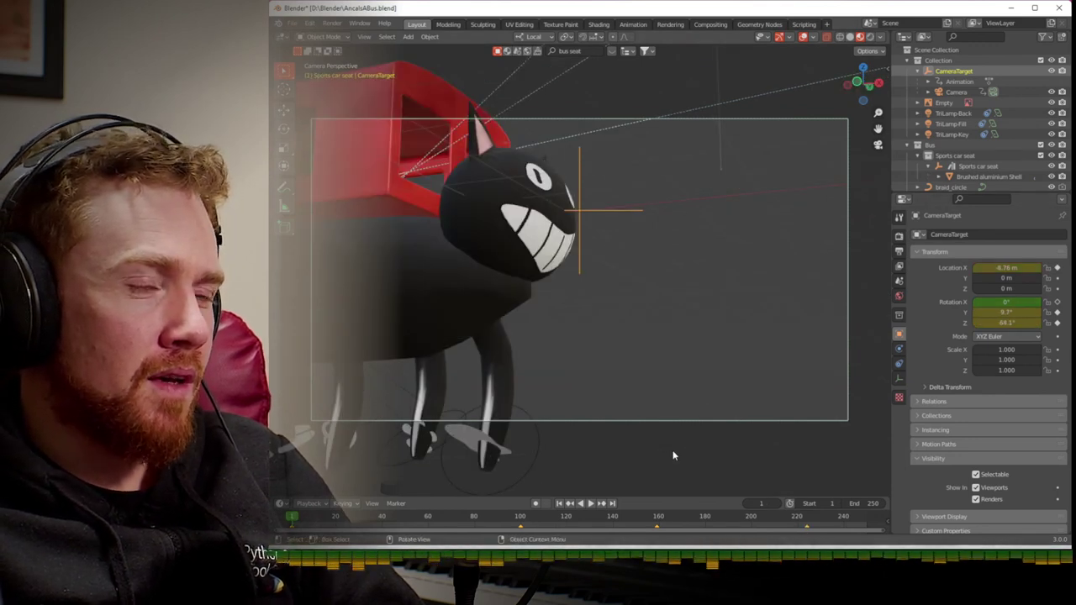
key("space")
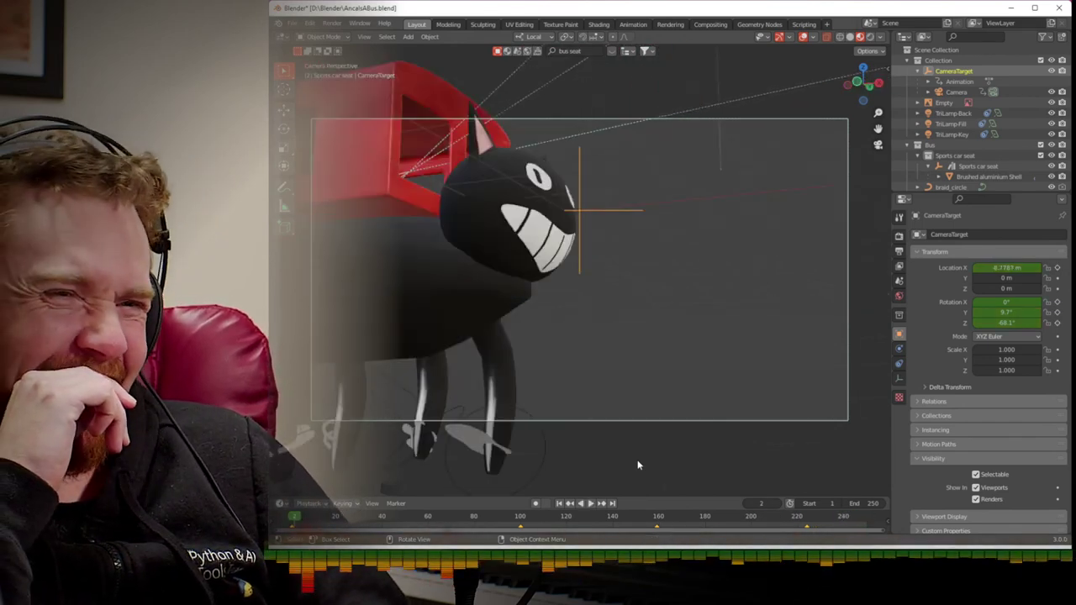
key("space")
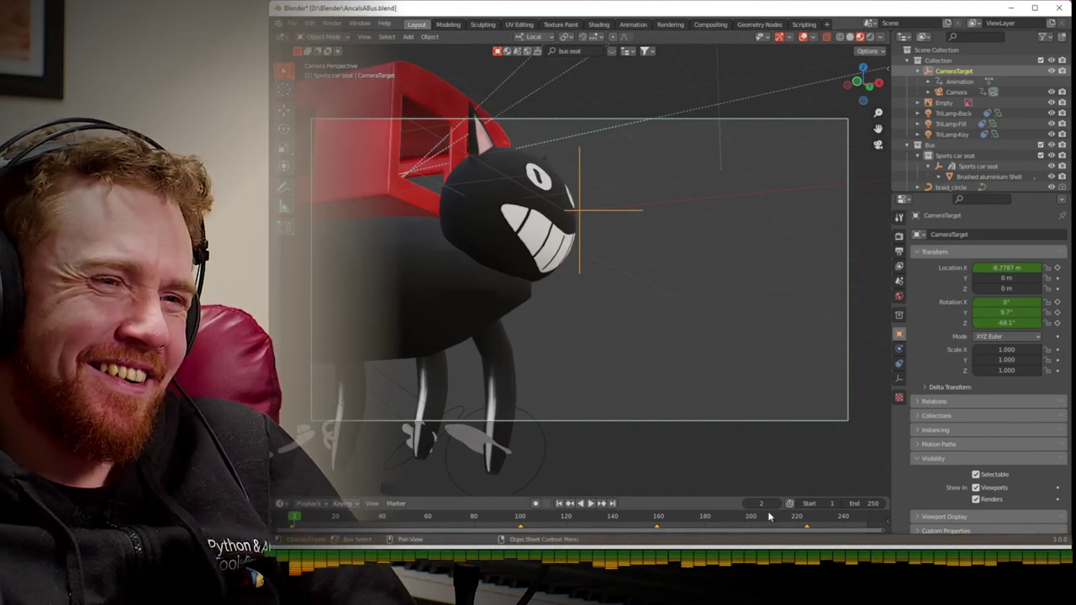
left_click(793, 520)
key("space")
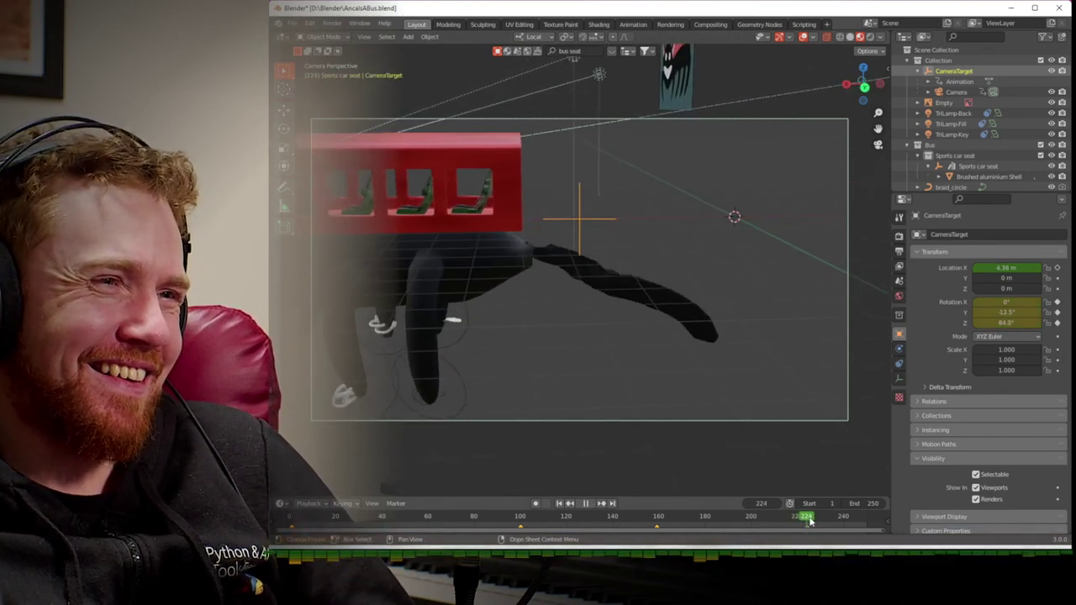
mouse_move(803, 523)
left_mouse_down()
mouse_move(775, 526)
mouse_move(823, 526)
mouse_move(763, 529)
mouse_move(793, 531)
left_mouse_up()
key("space")
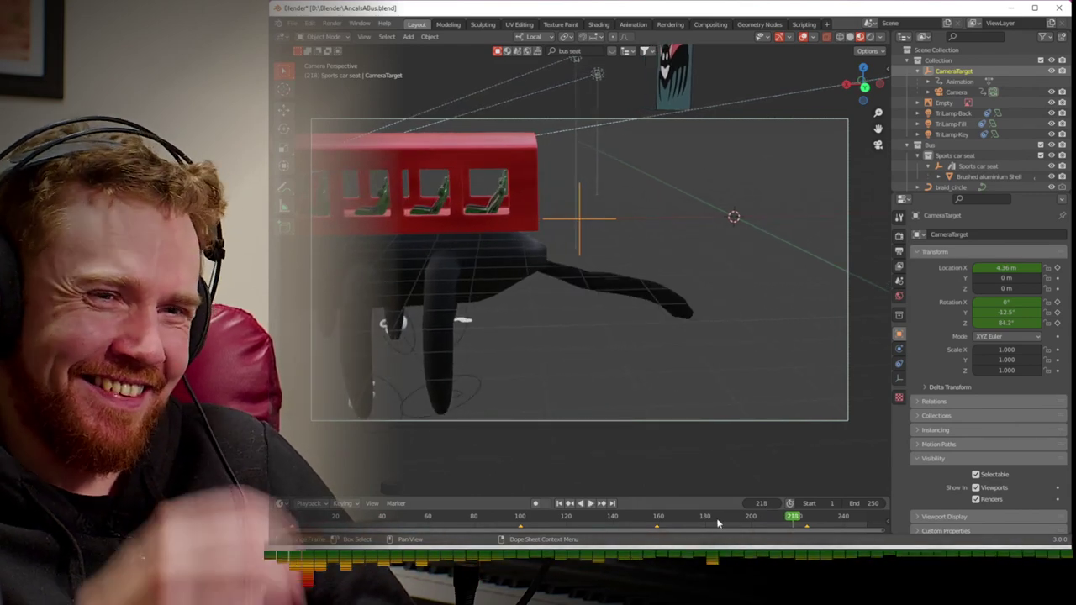
- Rewind to frame 1, exit the camera view, and show the output settings
key("shift+Left")
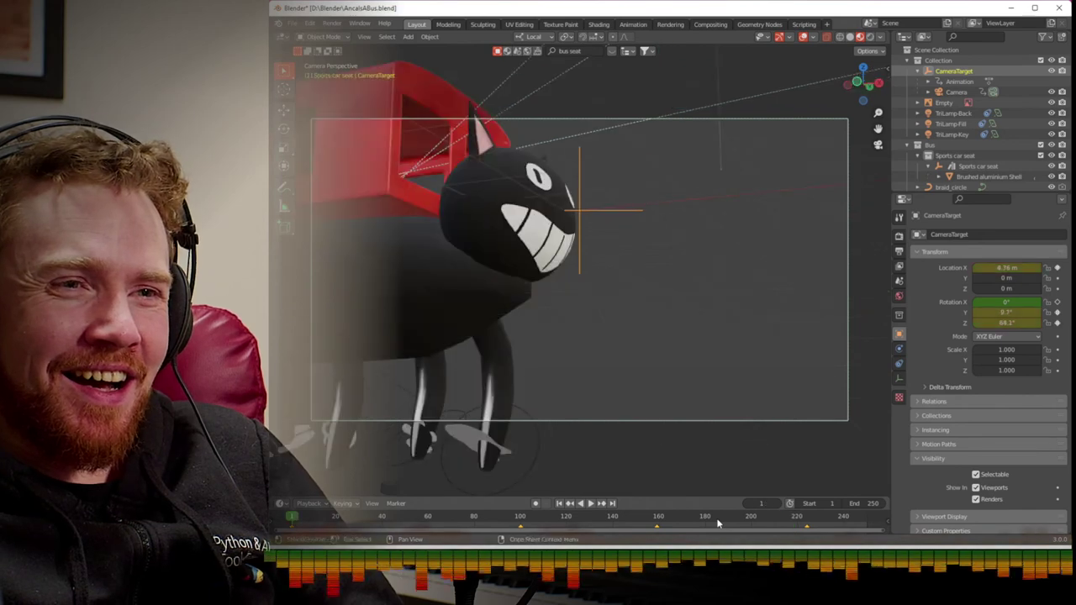
key("KP_0")
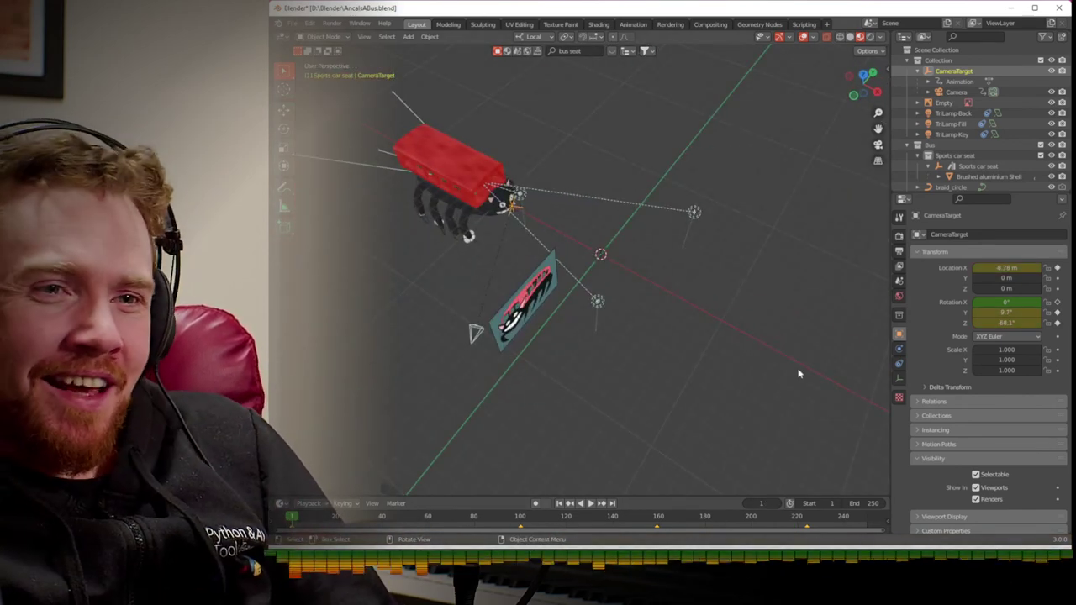
left_click(900, 252)
scroll(922, 397, "down", 2)
left_click(900, 281)
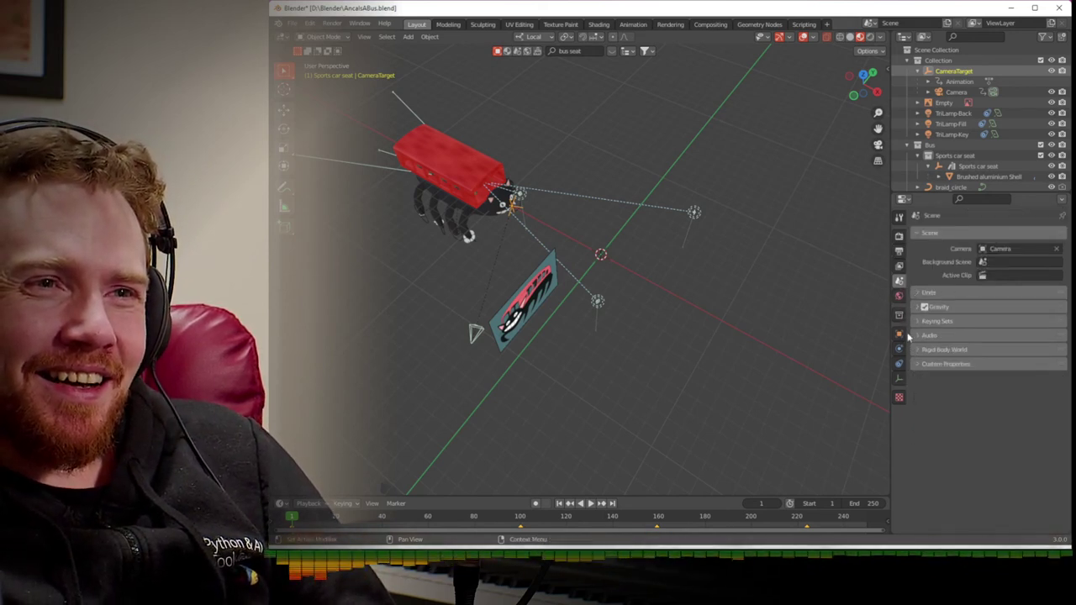
left_click(900, 296)
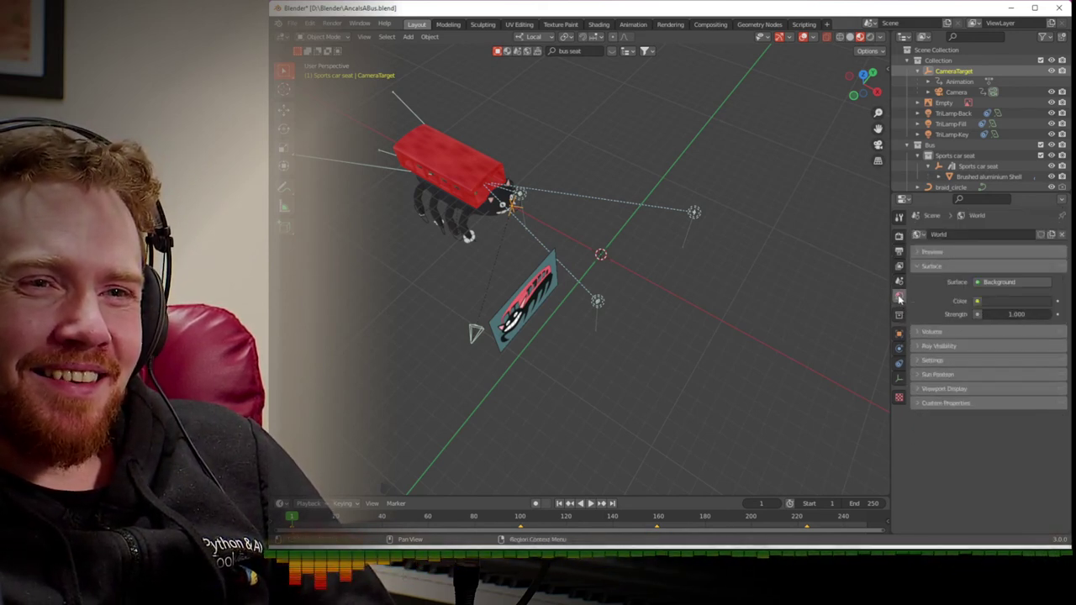
left_click(915, 361)
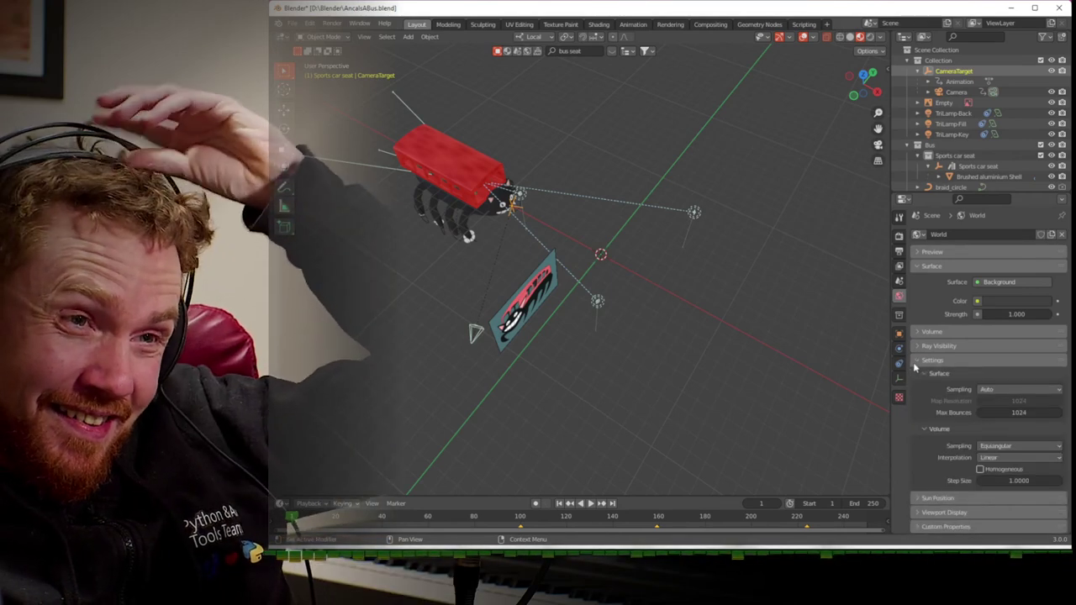
left_click(899, 316)
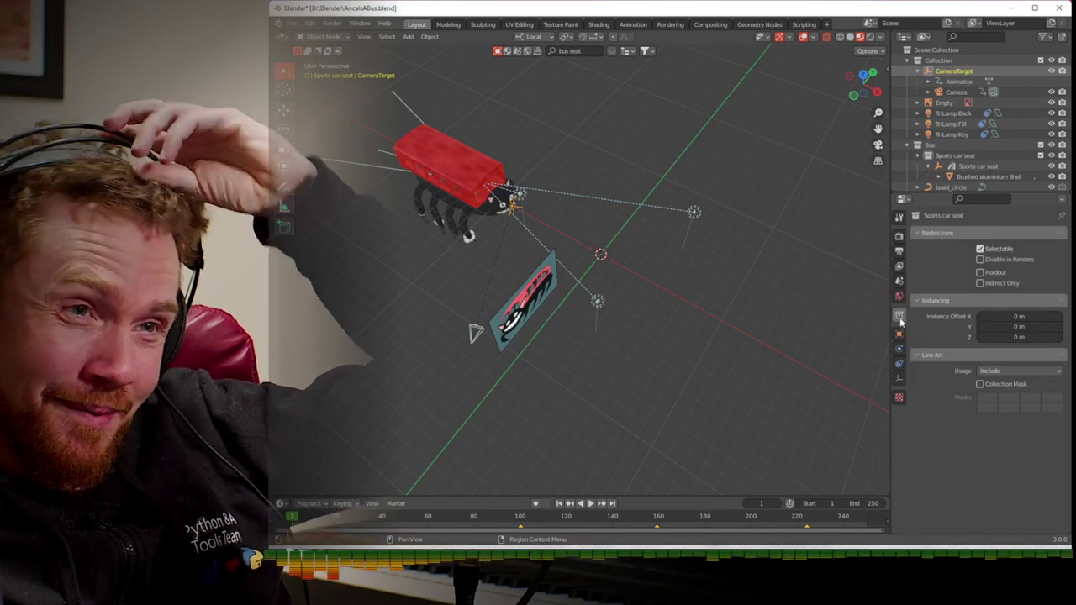
left_click(899, 334)
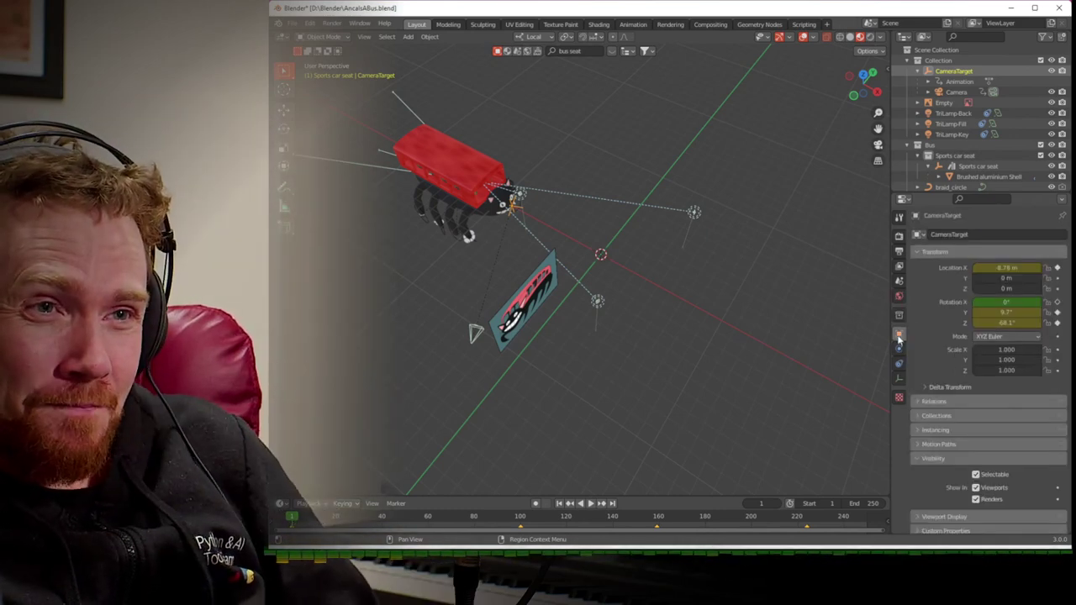
scroll(915, 454, "down", 1)
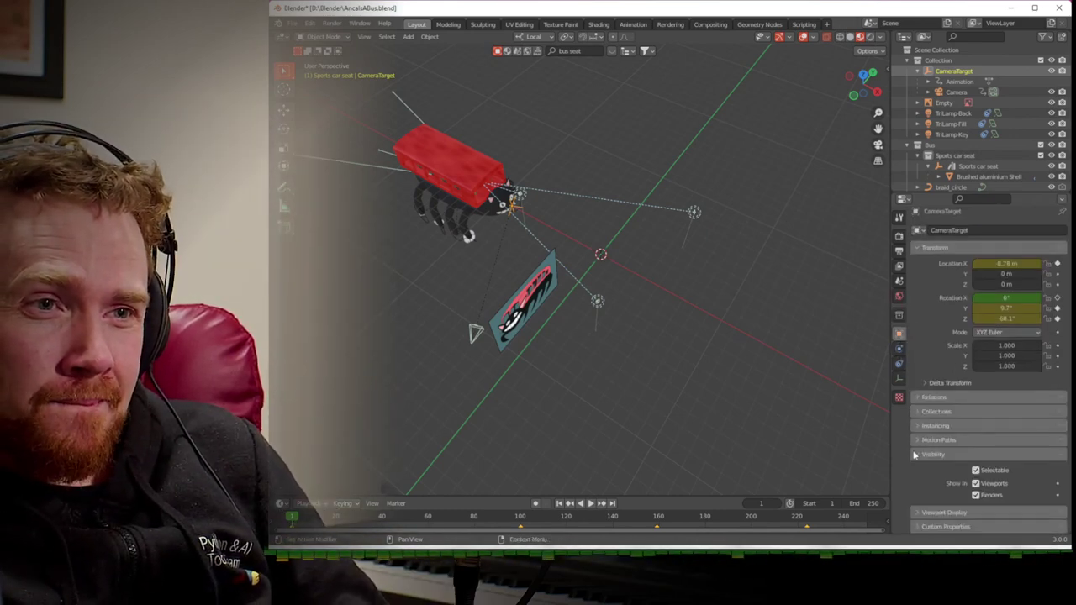
scroll(950, 122, "down", 1)
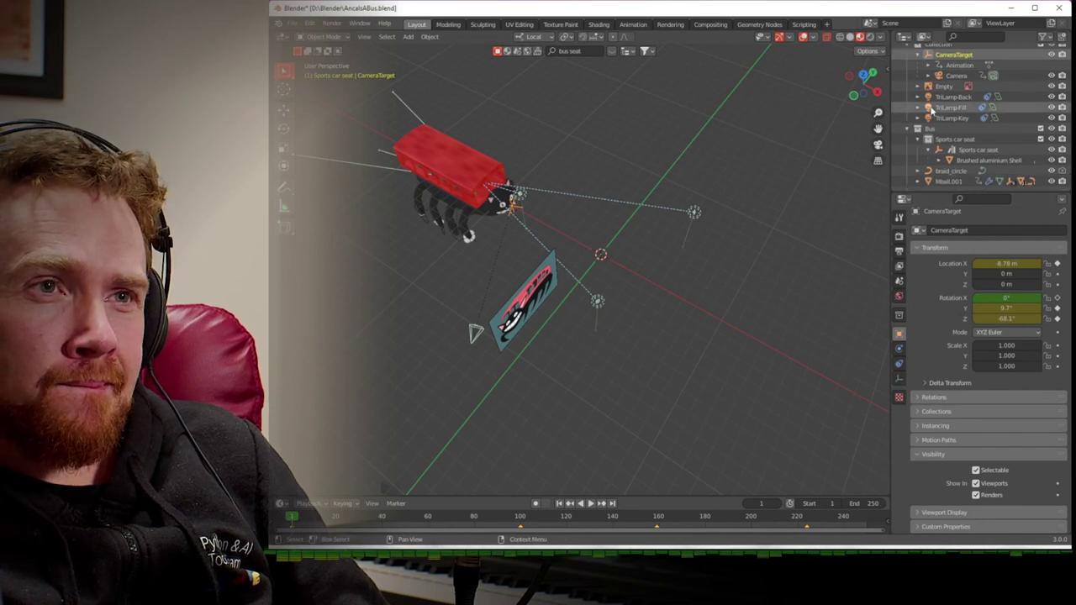
left_click(941, 181)
- Rename the metaball Mball.001 to Body in the Outliner
scroll(920, 187, "down", 6)
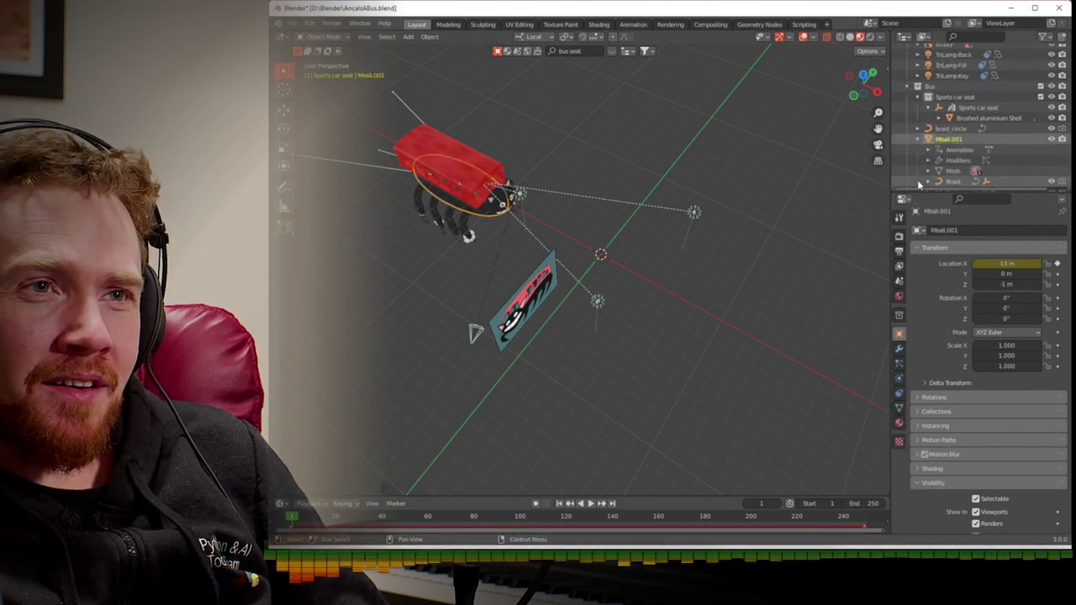
scroll(925, 169, "up", 5)
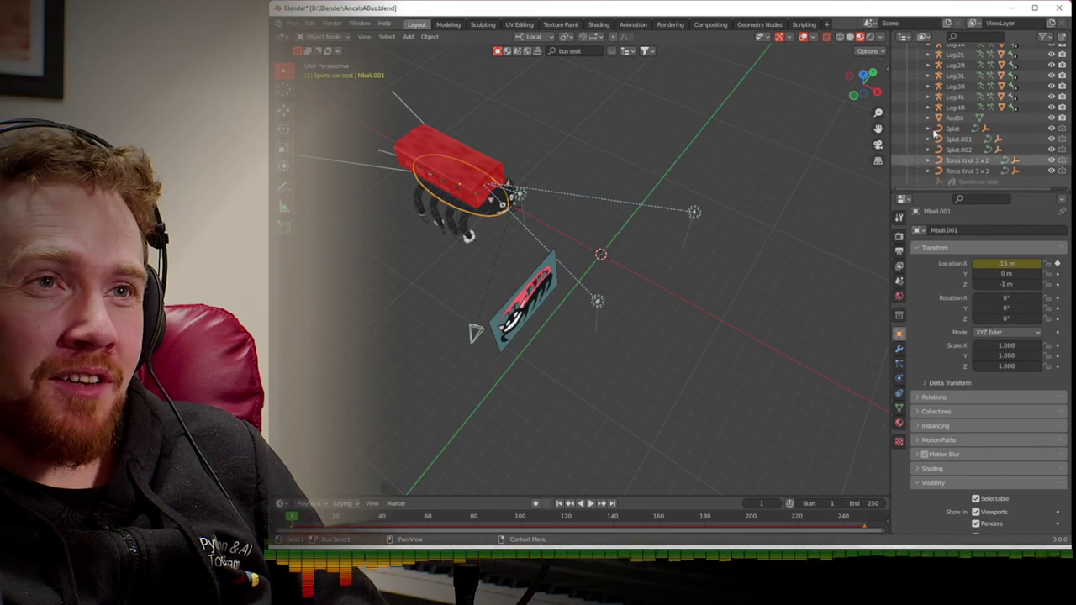
scroll(936, 128, "down", 5)
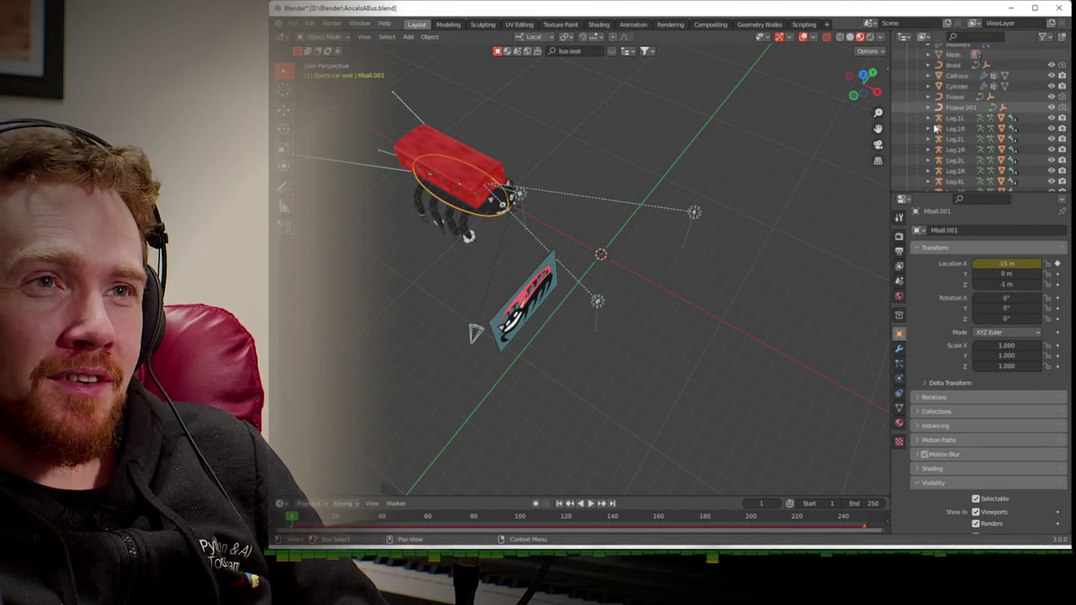
scroll(930, 128, "up", 3)
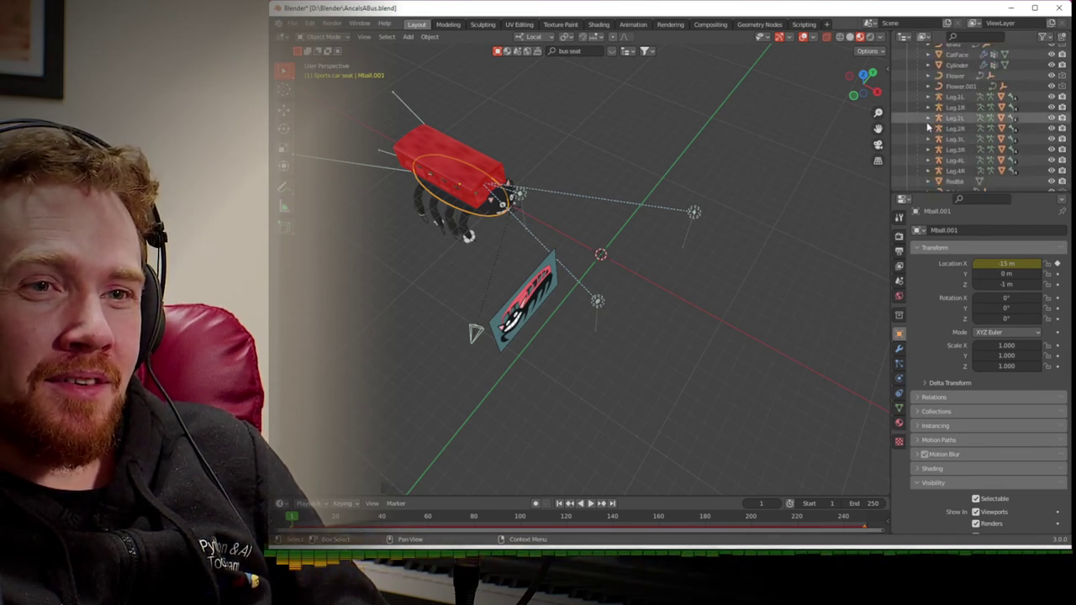
scroll(929, 126, "up", 1)
scroll(929, 117, "up", 2)
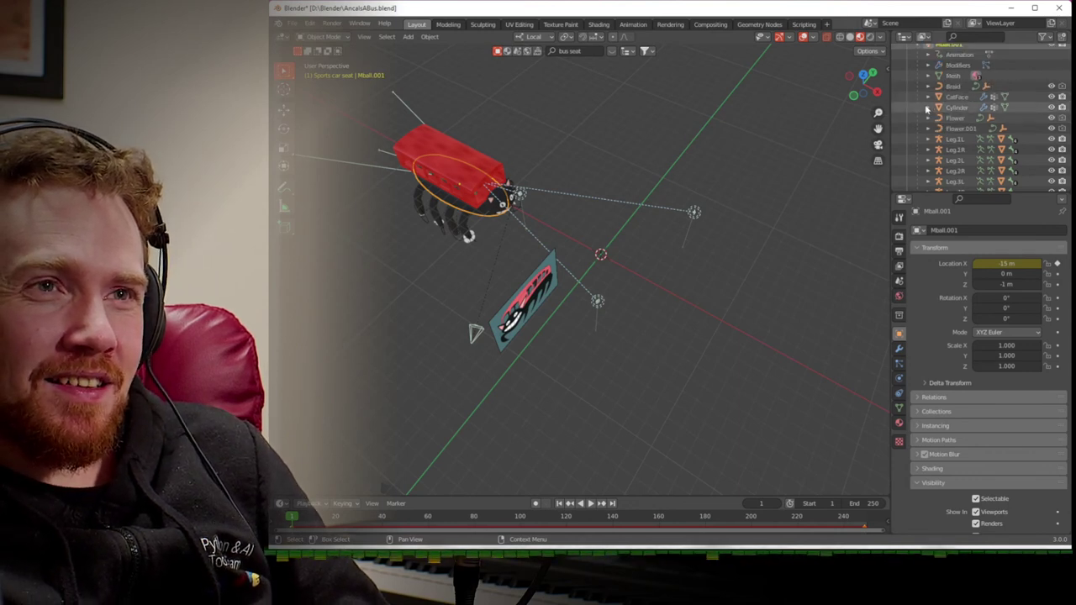
scroll(919, 154, "down", 5)
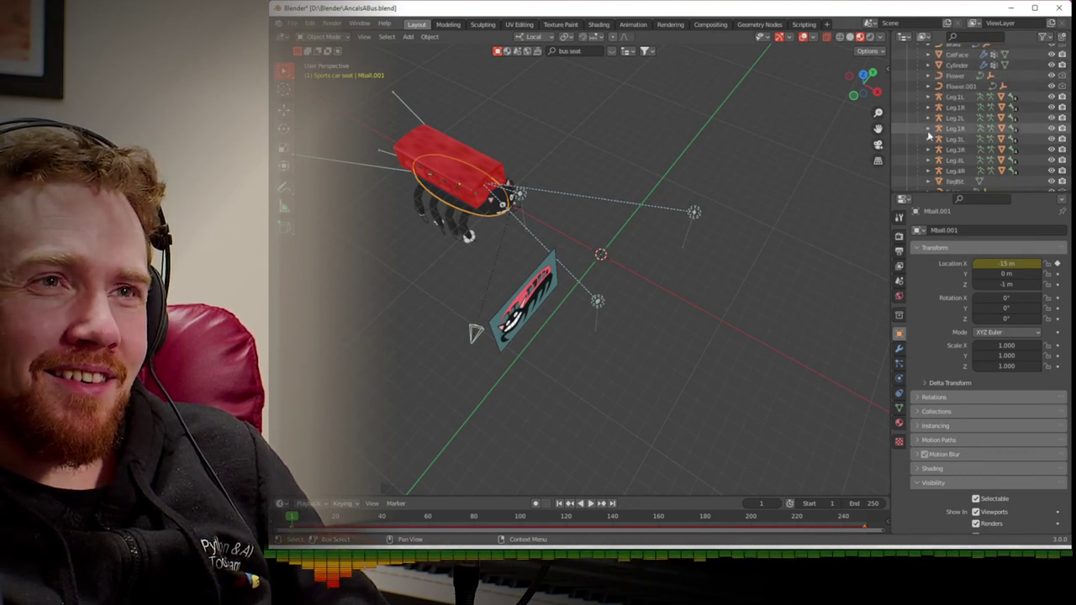
scroll(930, 135, "up", 6)
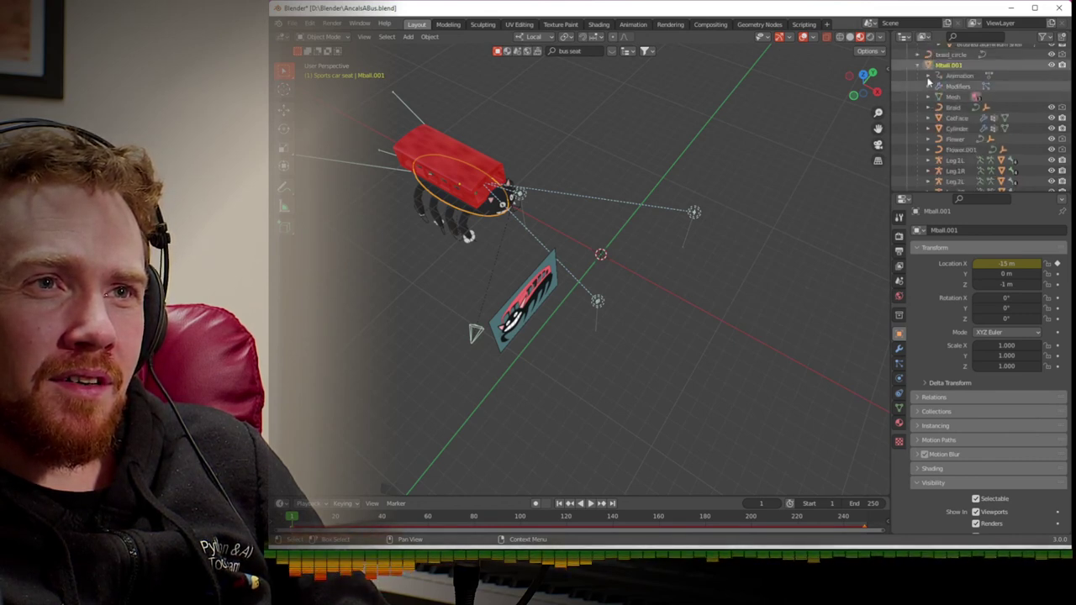
double_click(946, 66)
scroll(947, 66, "up", 2)
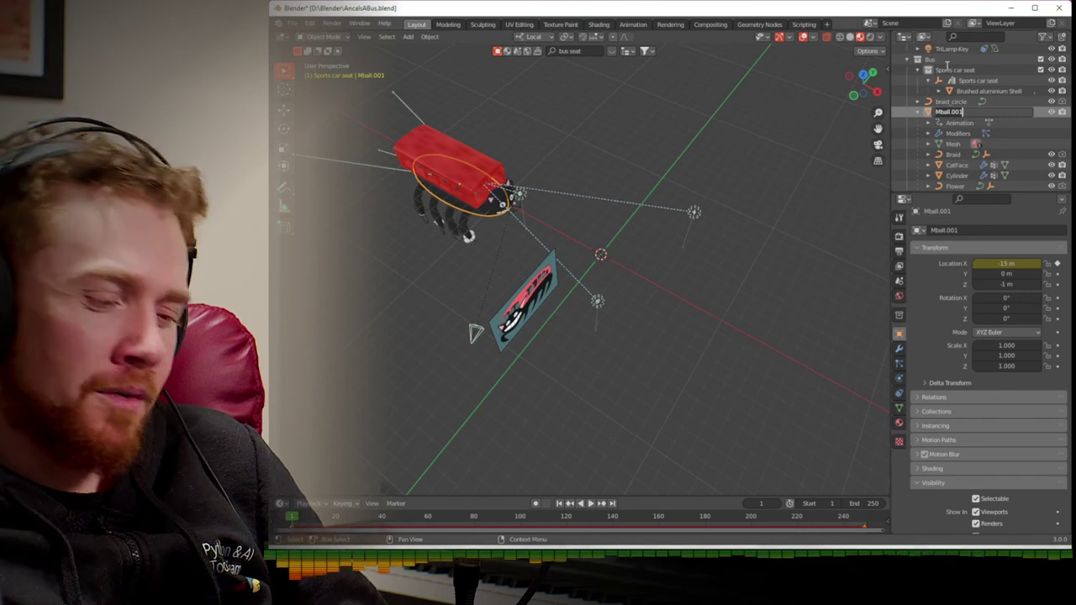
type("Body")
key("Return")
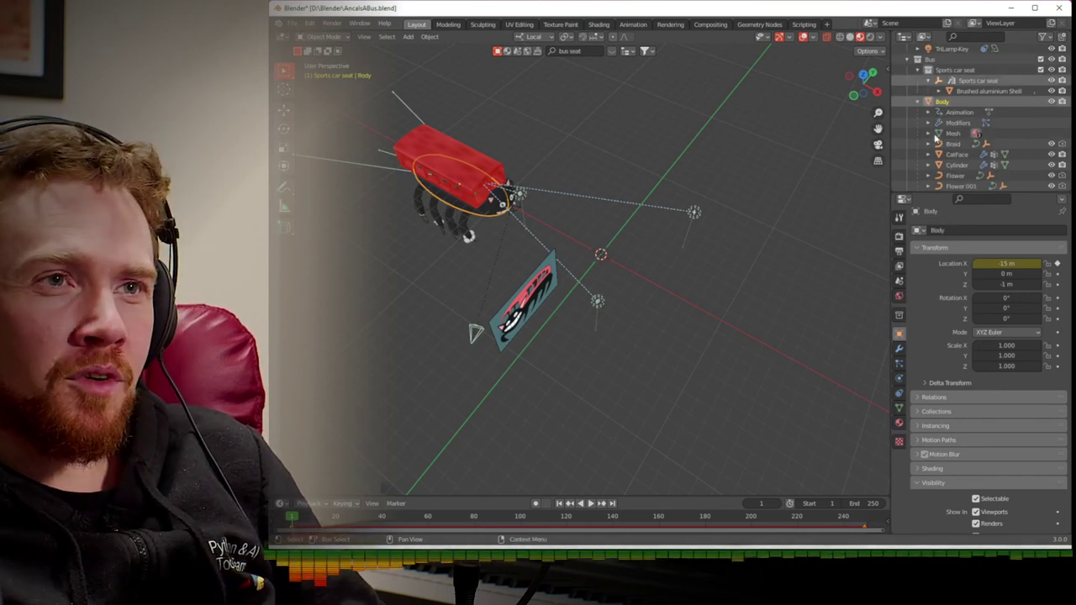
- Rename the Cylinder to Tail and show its cloth physics settings
scroll(953, 150, "down", 1)
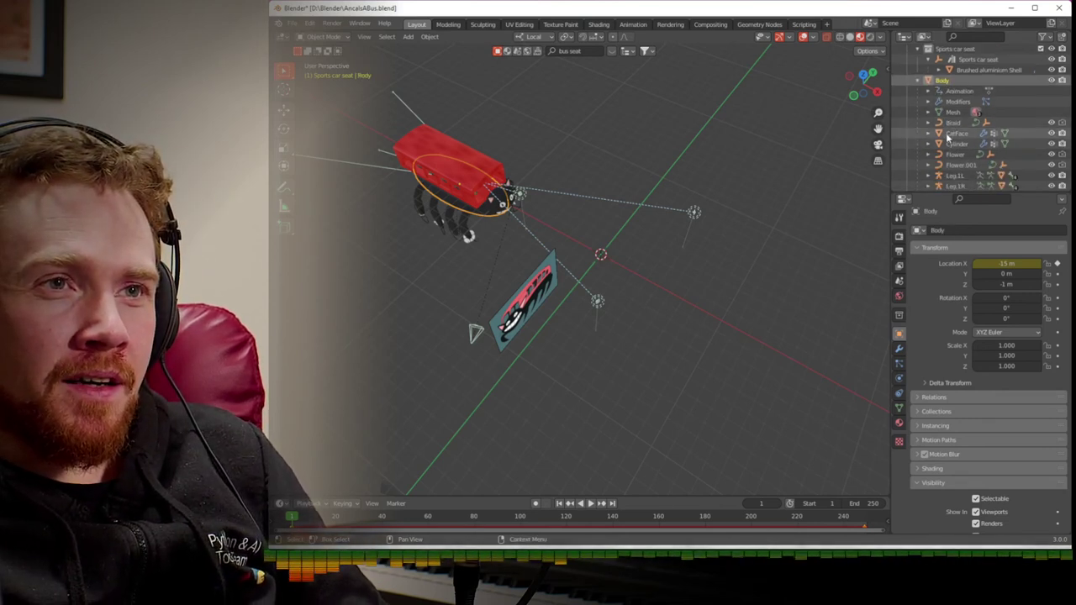
left_click(950, 134)
scroll(945, 135, "down", 2)
double_click(956, 122)
scroll(956, 123, "down", 1)
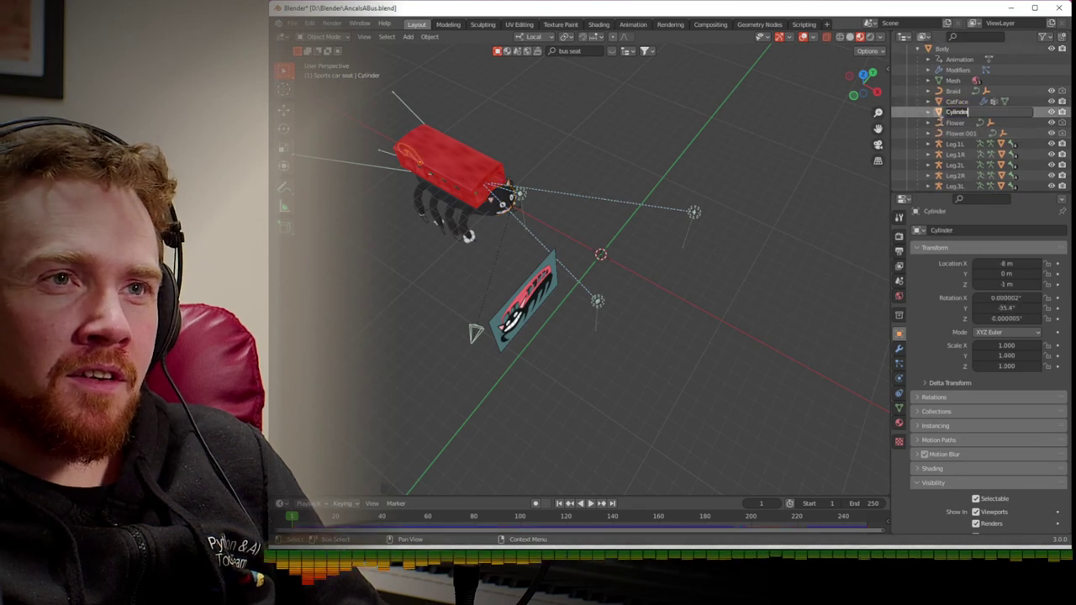
type("Tail")
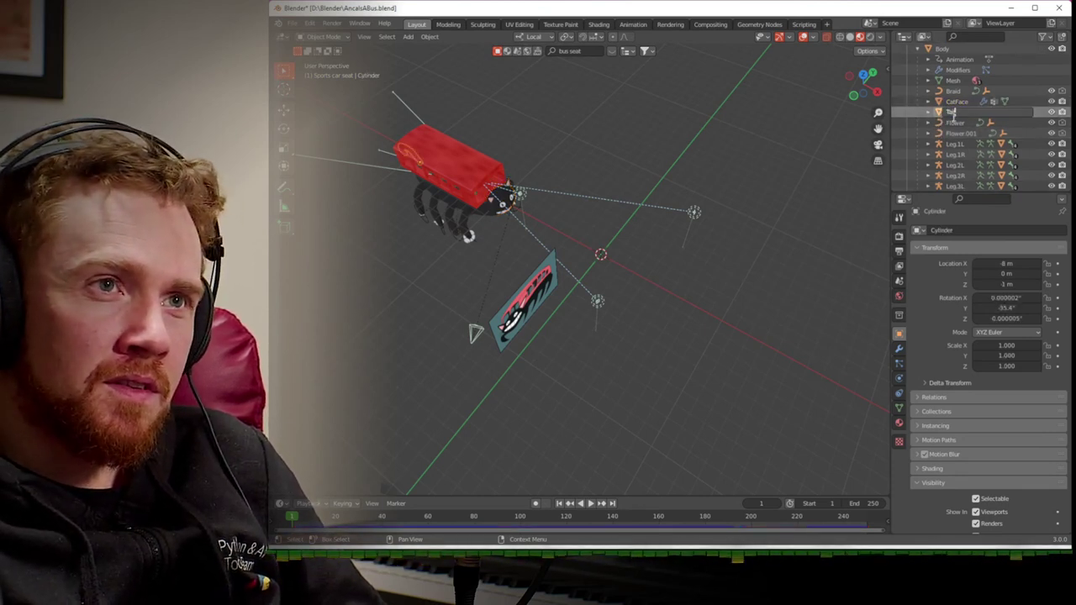
key("Return")
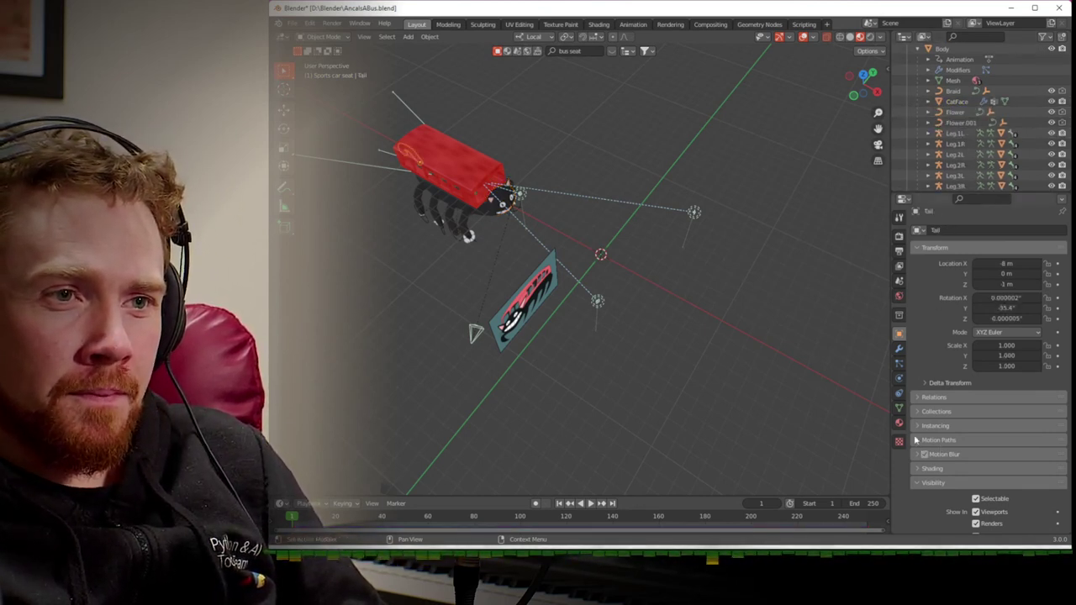
left_click(899, 381)
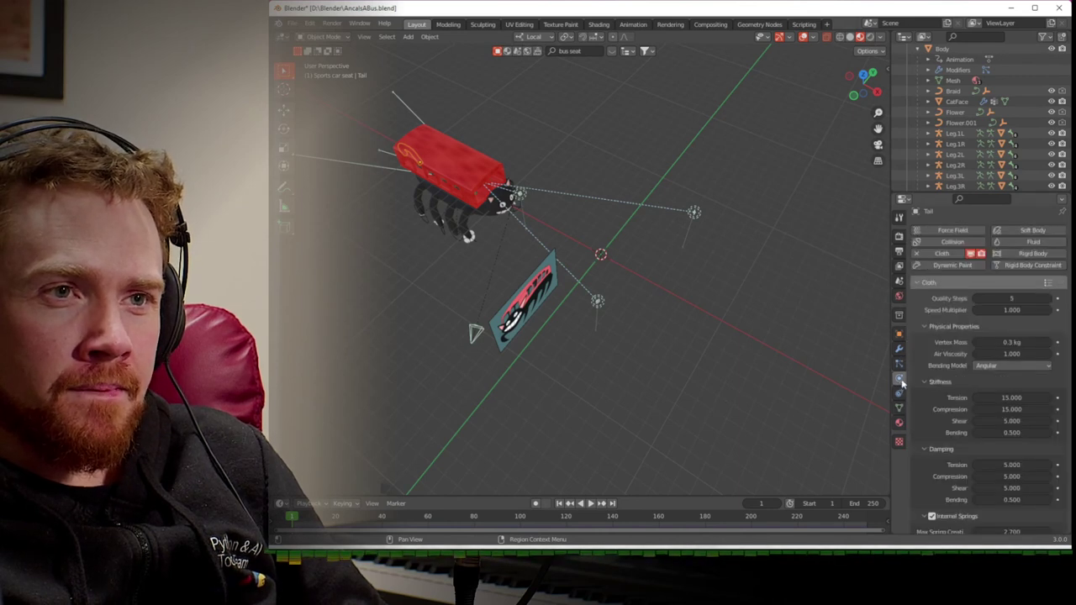
- Expand the tail's cloth cache settings
scroll(925, 379, "down", 6)
left_click(925, 473)
scroll(923, 476, "down", 3)
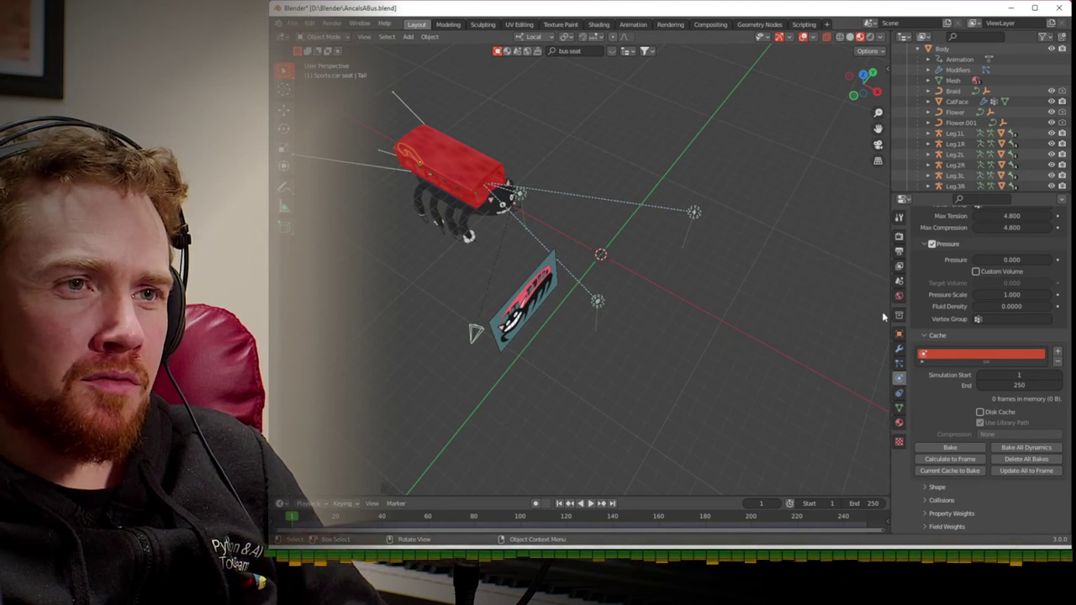
- Change the frame rate to 30 fps in the Output properties and save AncatsABus.blend
left_click(899, 251)
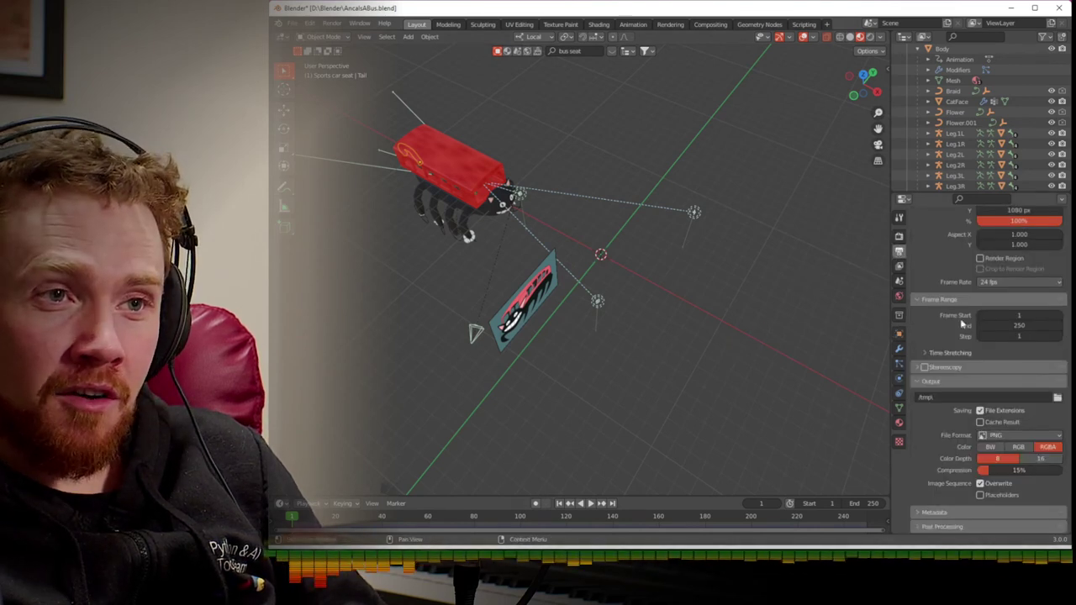
scroll(1012, 351, "up", 2)
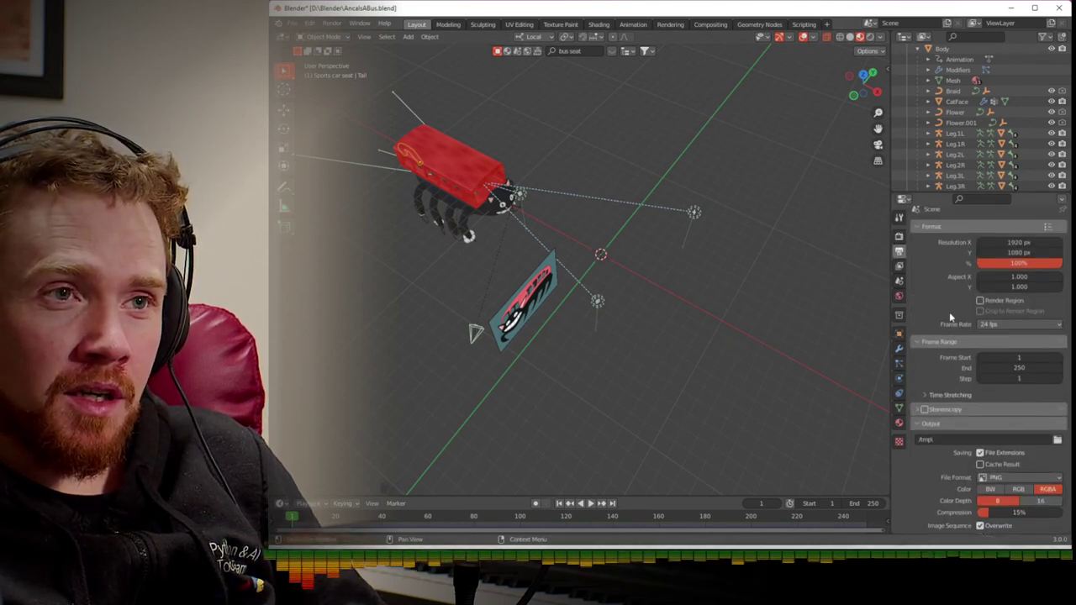
left_click(1002, 325)
left_click(1007, 378)
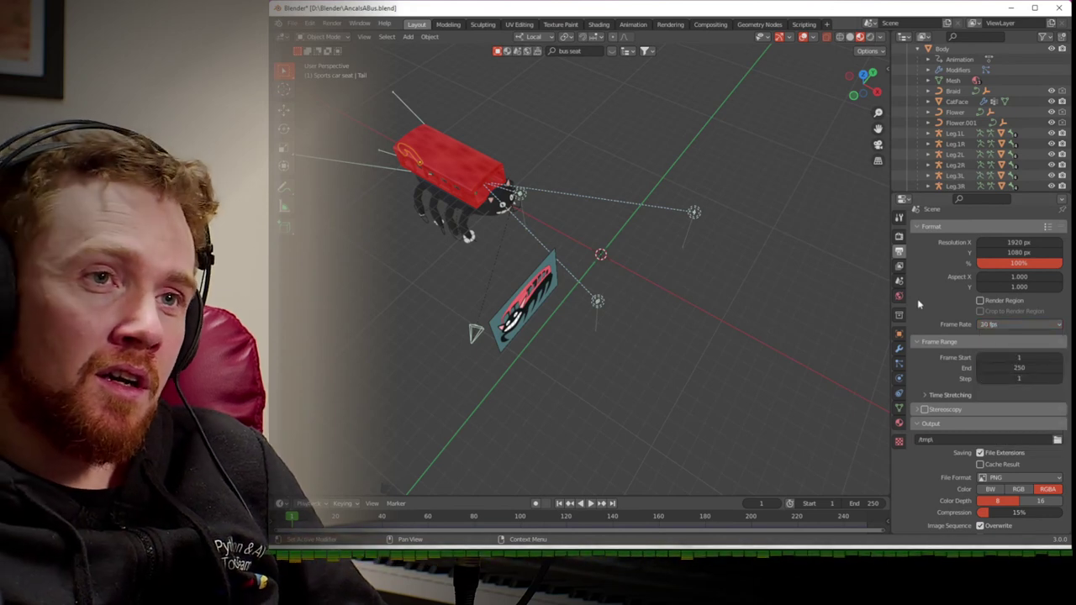
key("ctrl+s")
scroll(940, 263, "up", 1)
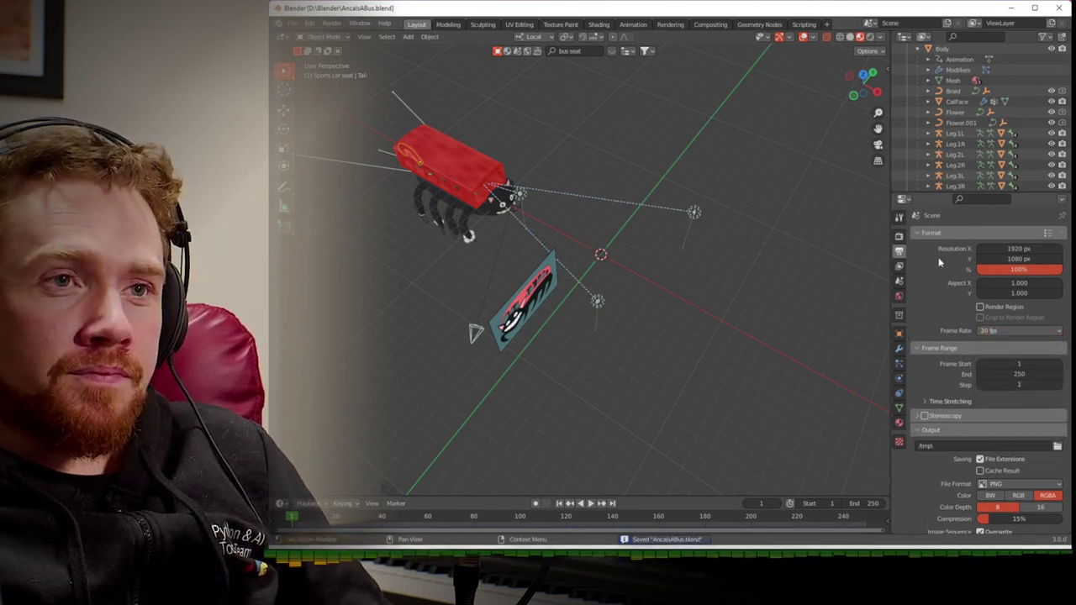
- Play the 30 fps animation through the scene camera and save AncatsABus.blend again
middle_click_drag(611, 254, 507, 214)
key("space")
key("KP_0")
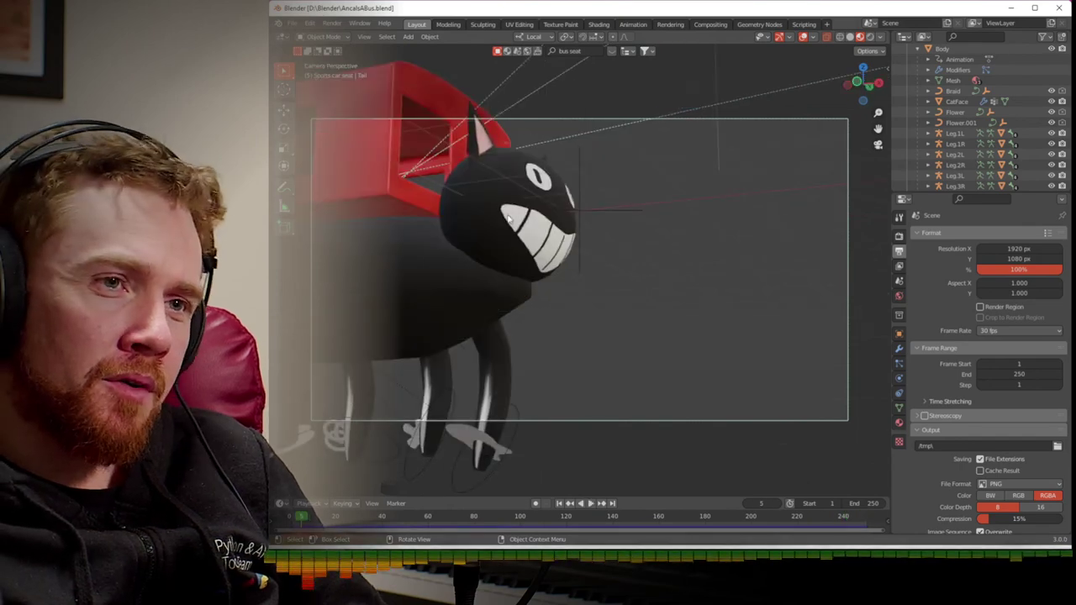
key("ctrl+s")
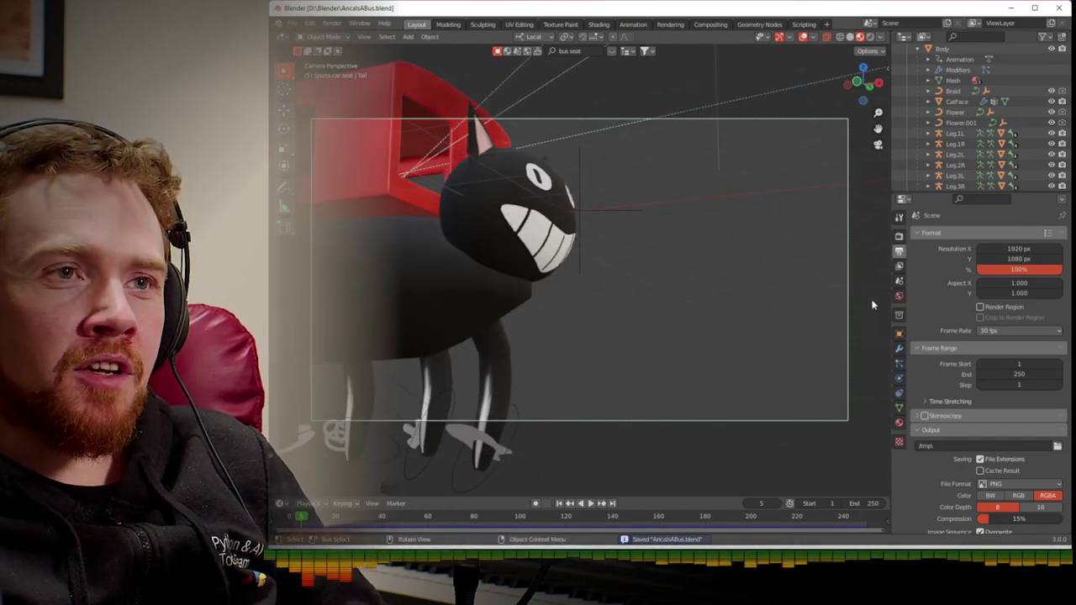
key("KP_0")
middle_click_drag(728, 221, 601, 290)
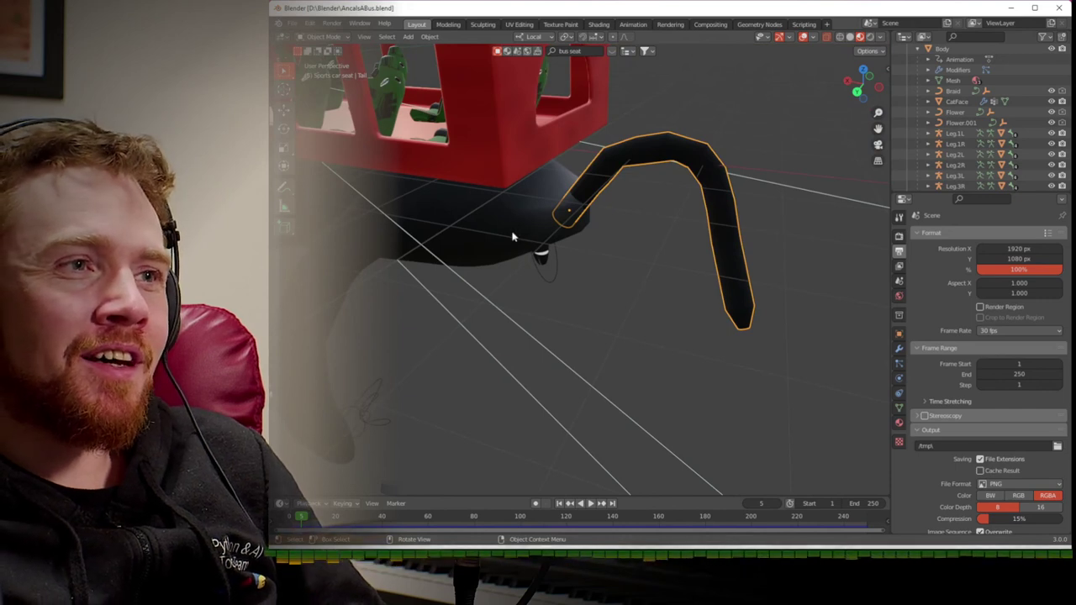
- Copy the Body's fur particle system onto the Tail with Copy Active to Selected
left_click(680, 163)
left_click(683, 161)
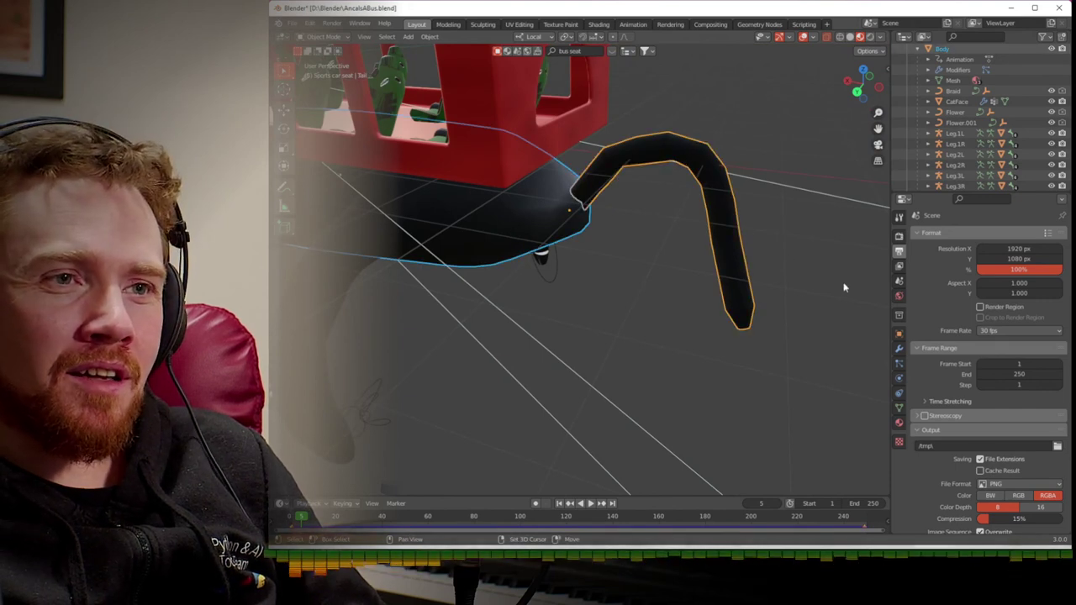
left_click(899, 363)
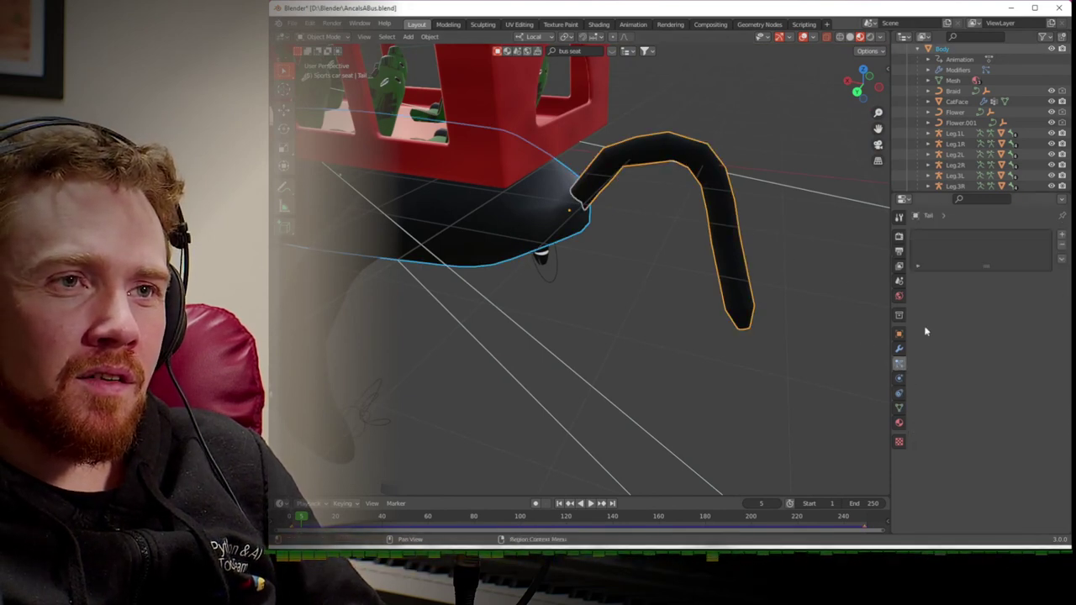
left_click(655, 153)
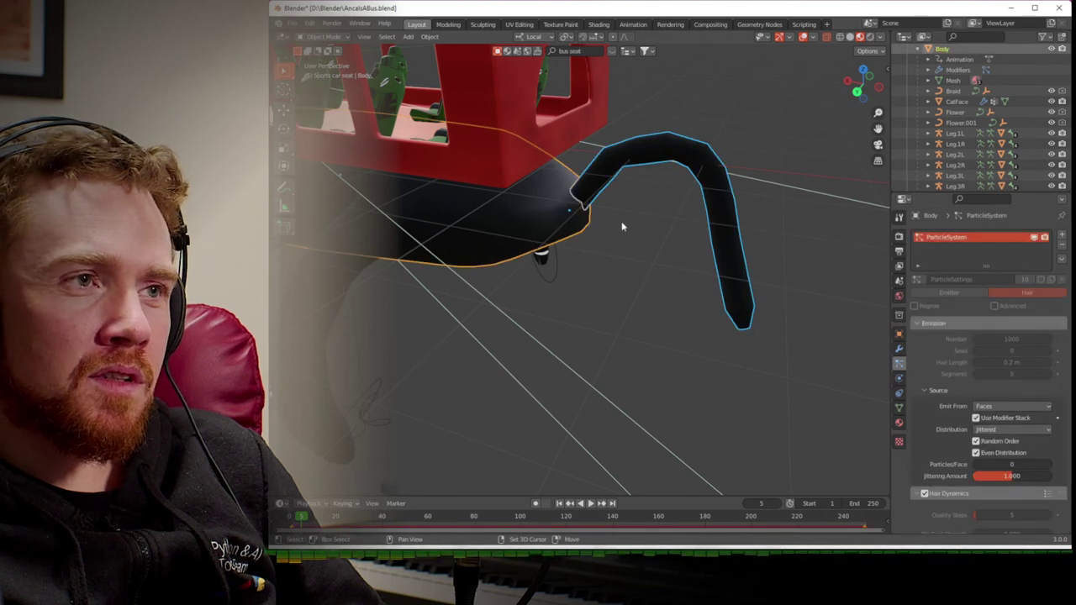
left_click(1062, 259)
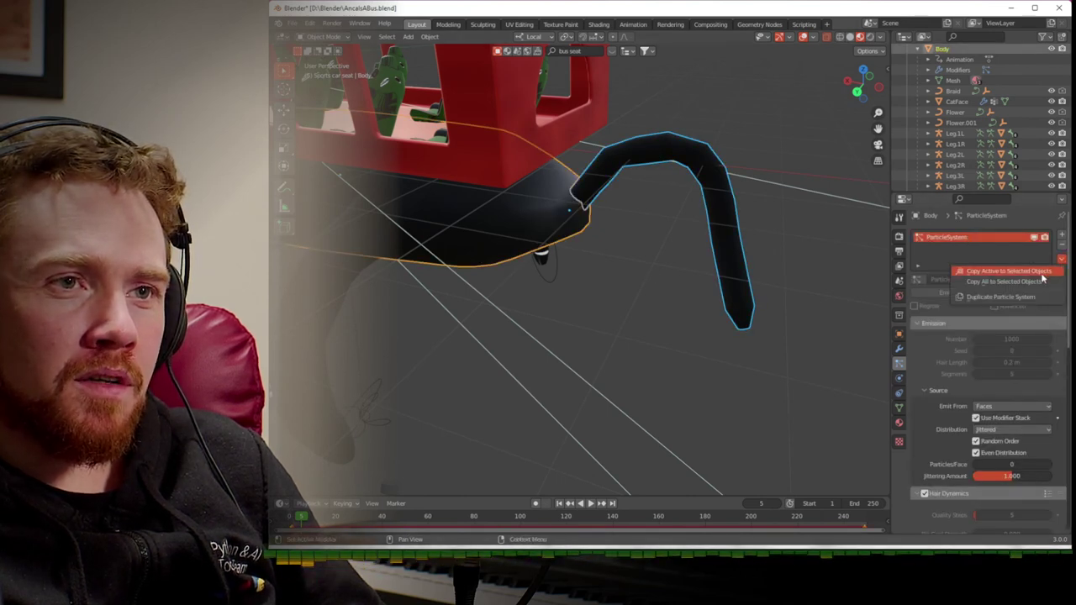
left_click(1008, 271)
left_click(638, 249)
left_click(719, 230)
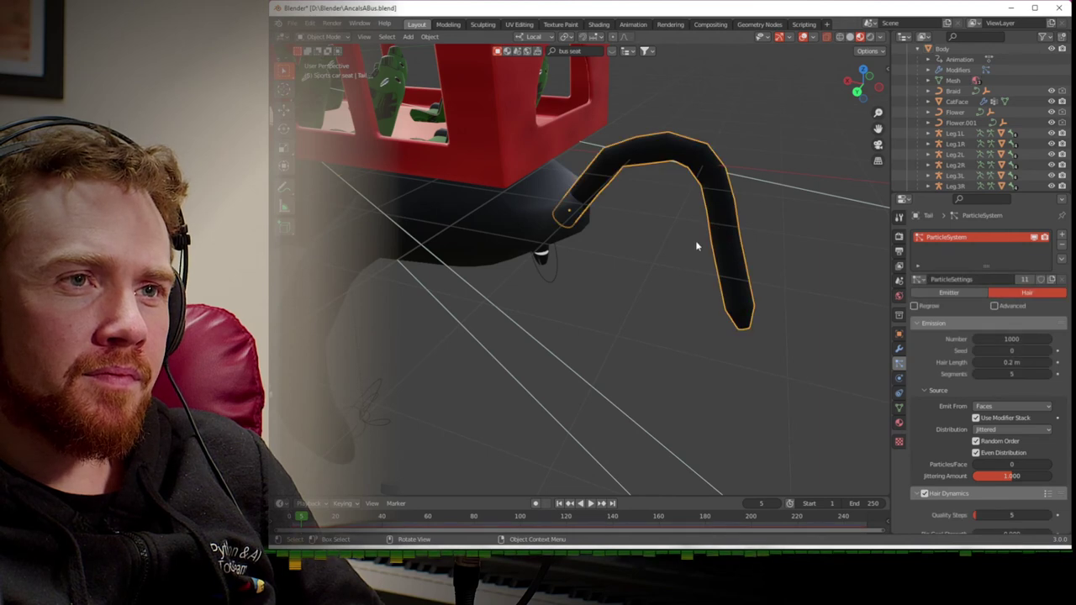
- Copy the Body's material slots onto the Tail and pick the CatBody slot
left_click(899, 425)
left_click(524, 228)
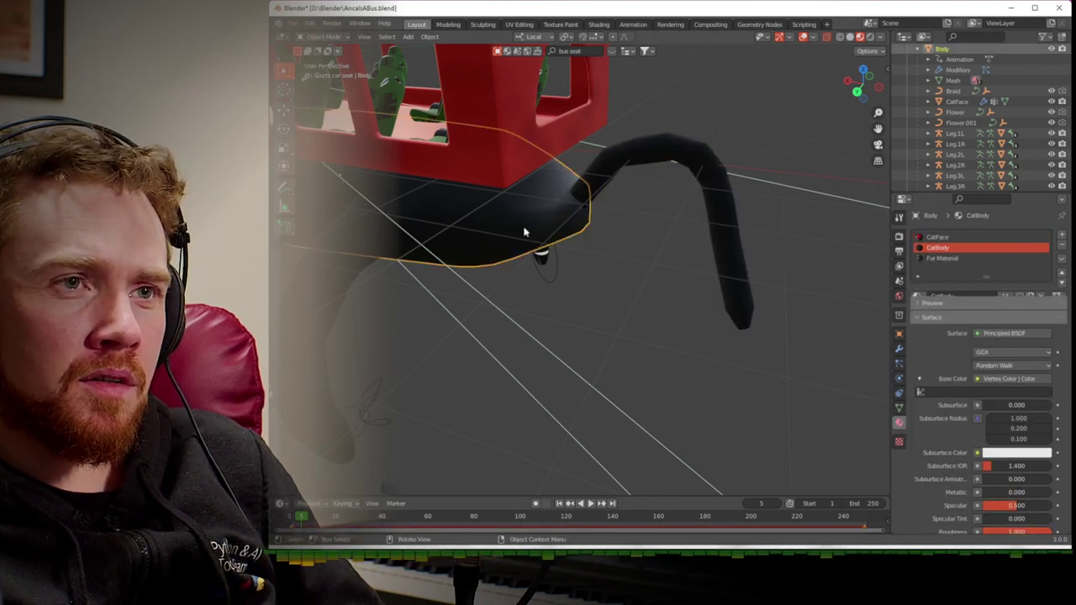
left_click(727, 249)
left_click(964, 259)
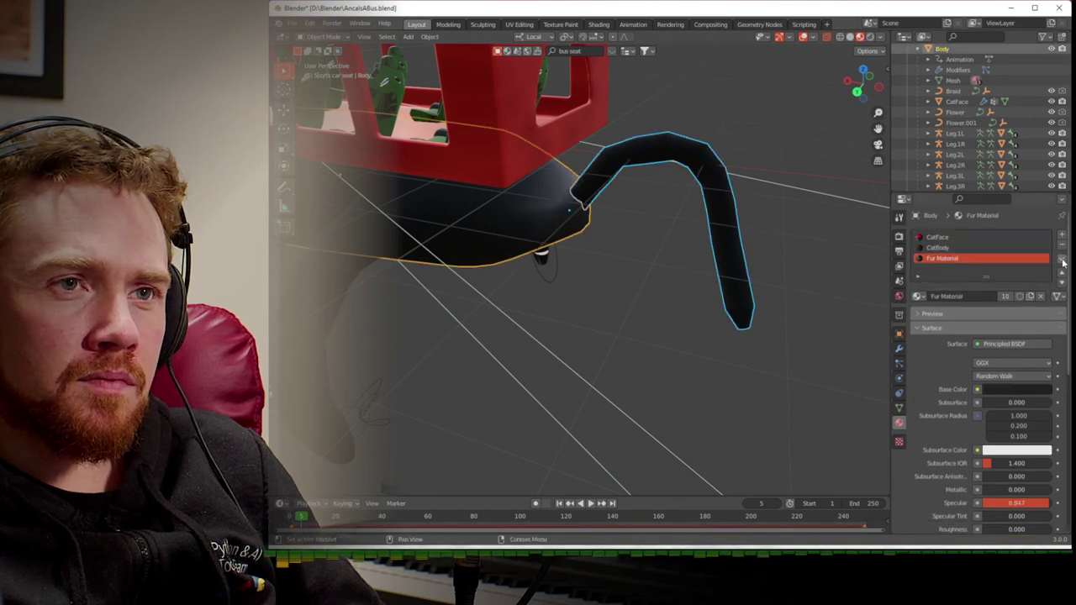
left_click(1061, 259)
left_click(1016, 280)
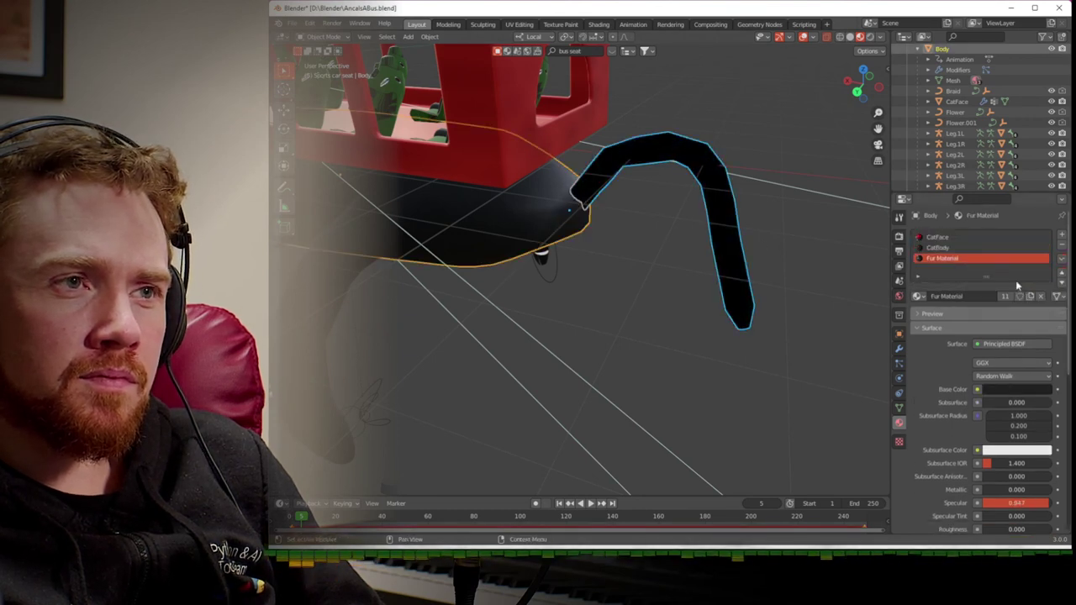
left_click(727, 249)
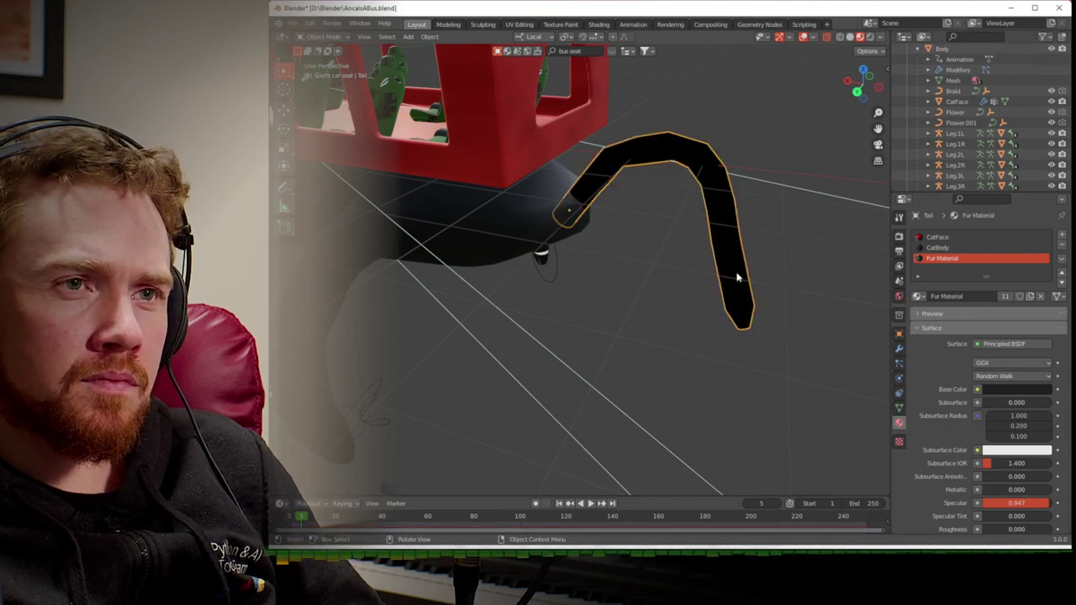
left_click(946, 249)
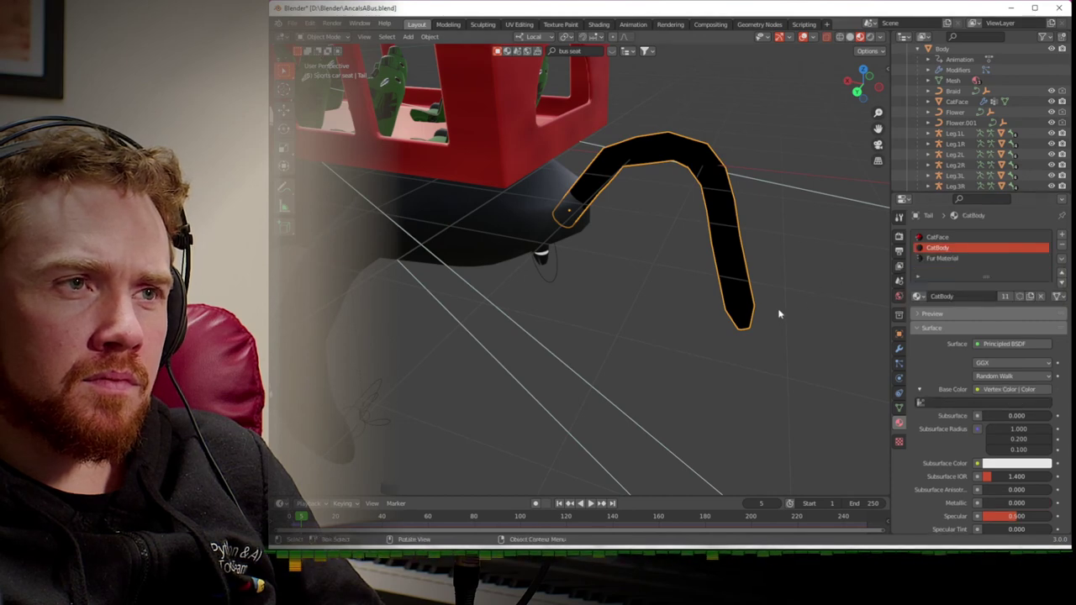
- Assign CatBody to every face of the Tail mesh in Edit Mode
key("Tab")
key("a")
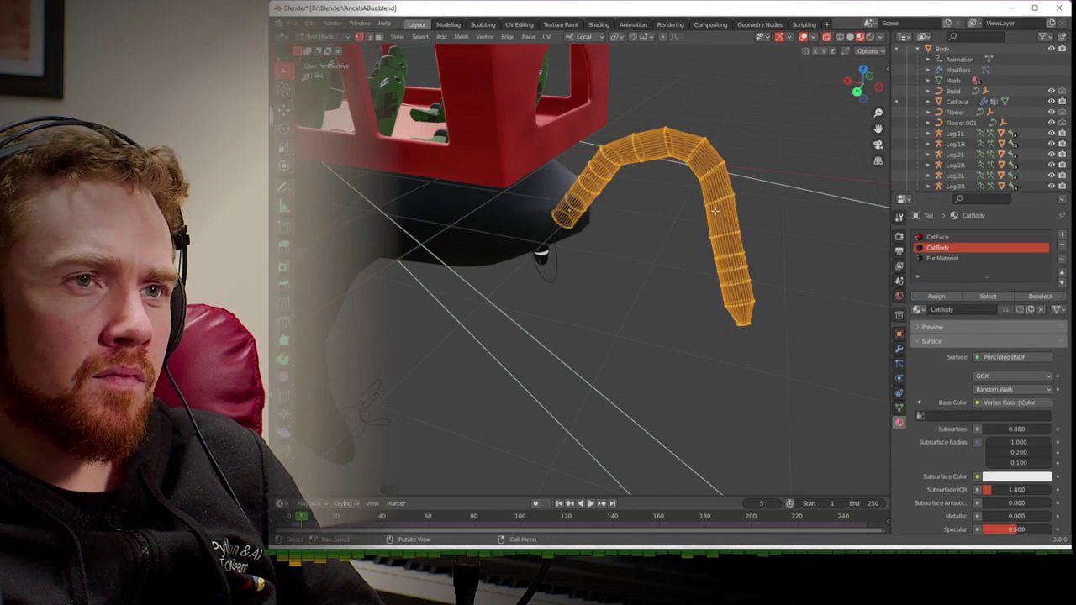
left_click(938, 297)
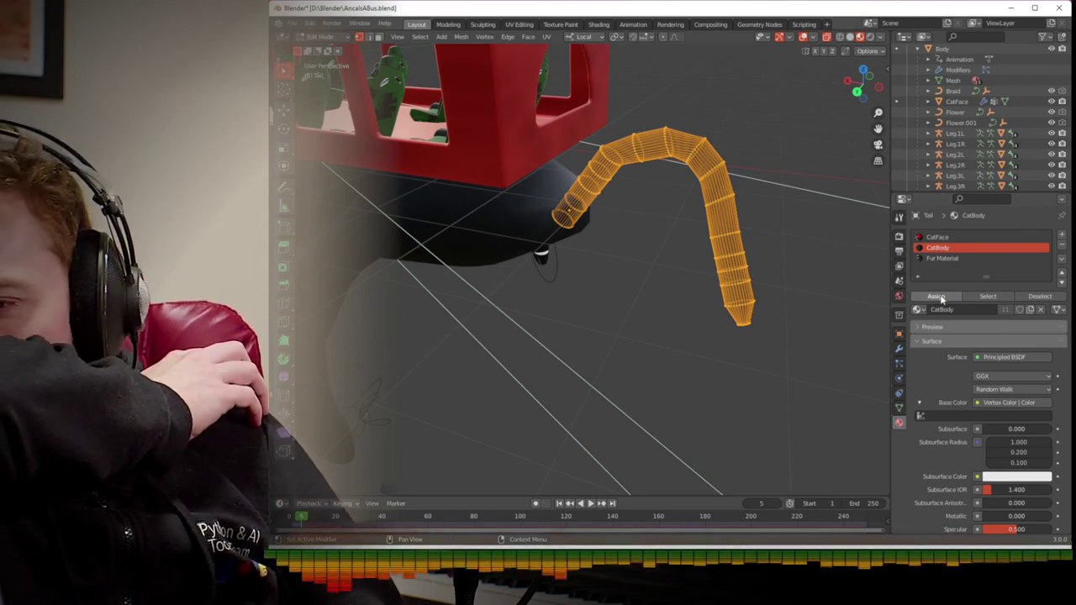
key("Tab")
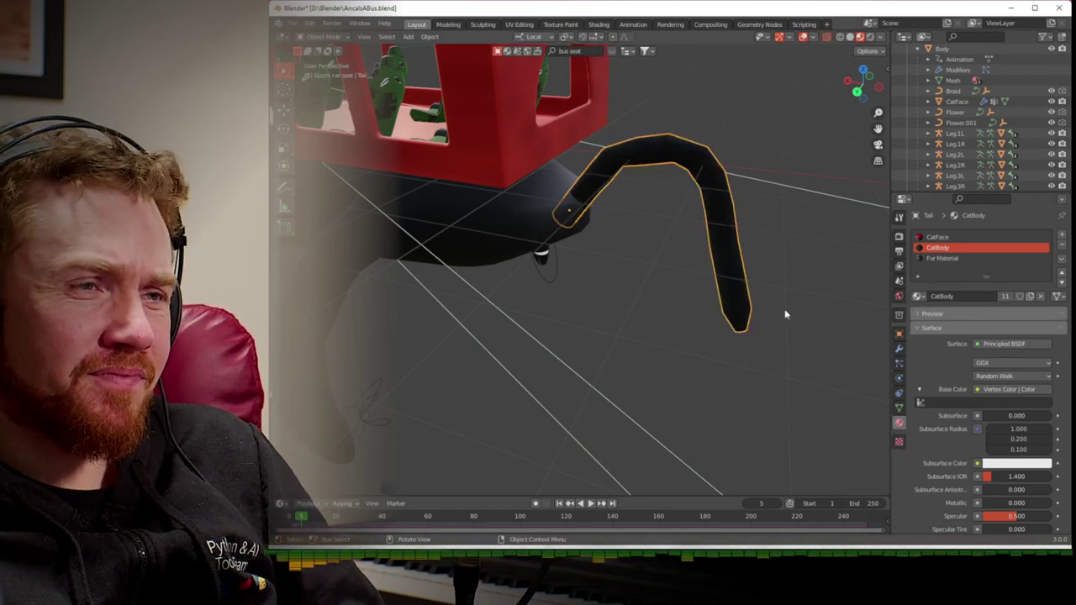
- Preview the cat-bus animation through the scene camera, jumping ahead to around frame 175
left_click(784, 308)
middle_click_drag(784, 307, 621, 299)
key("space")
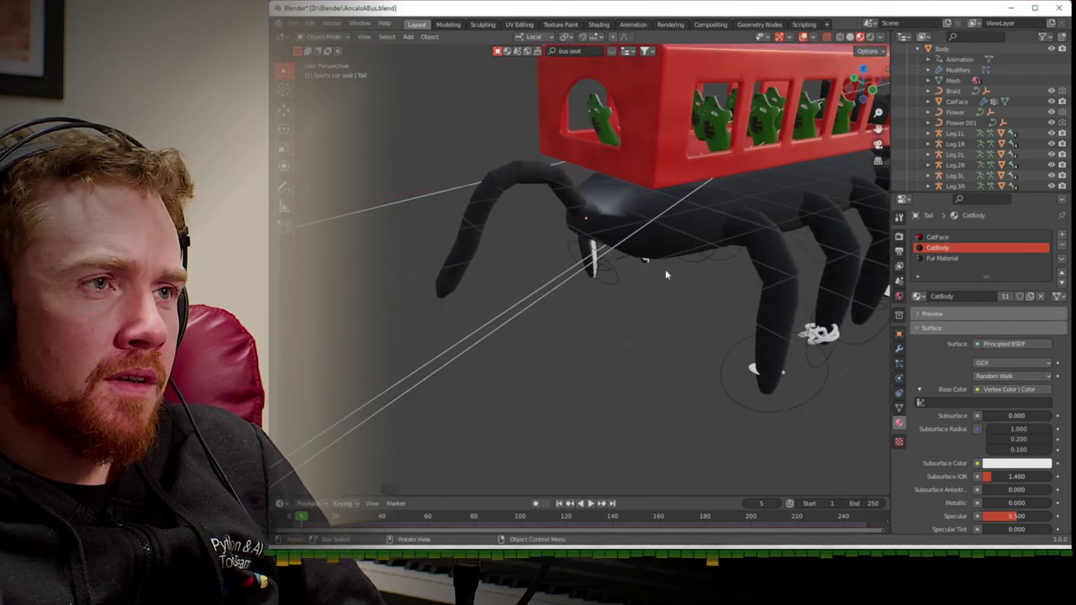
key("space")
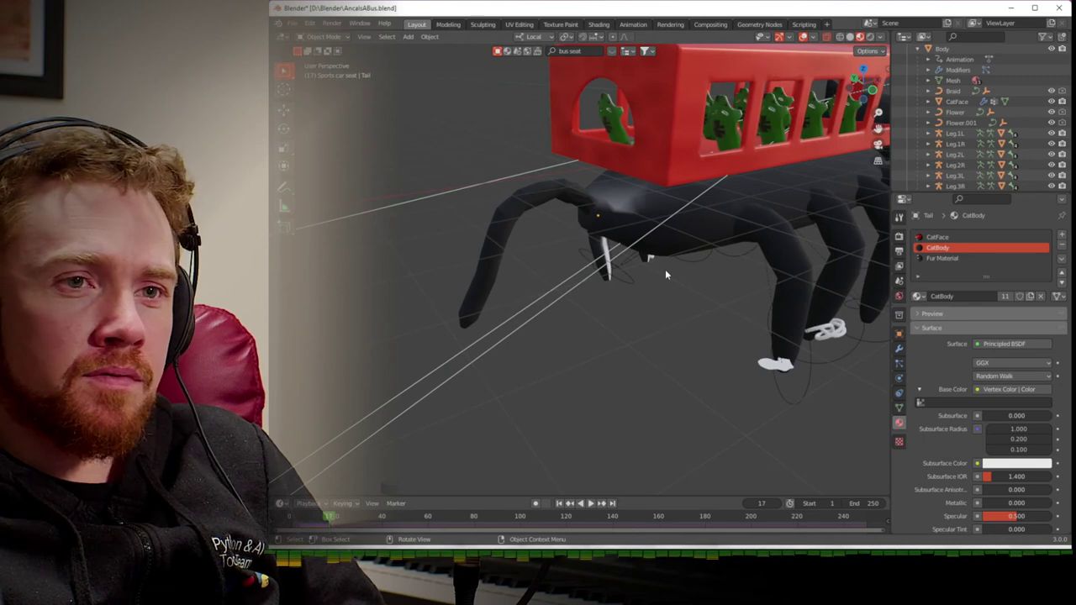
key("KP_0")
key("space")
left_click_drag(395, 517, 684, 526)
key("Escape")
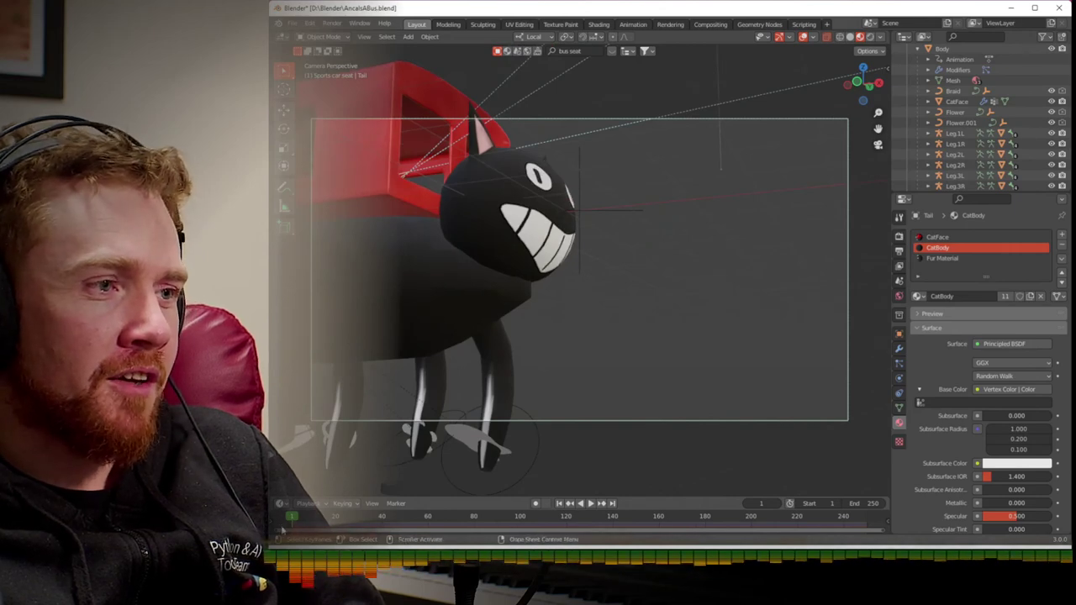
- Replay from around frame 164, rewind to frame 1, and show Tail's object constraints
key("space")
left_click_drag(449, 521, 745, 525)
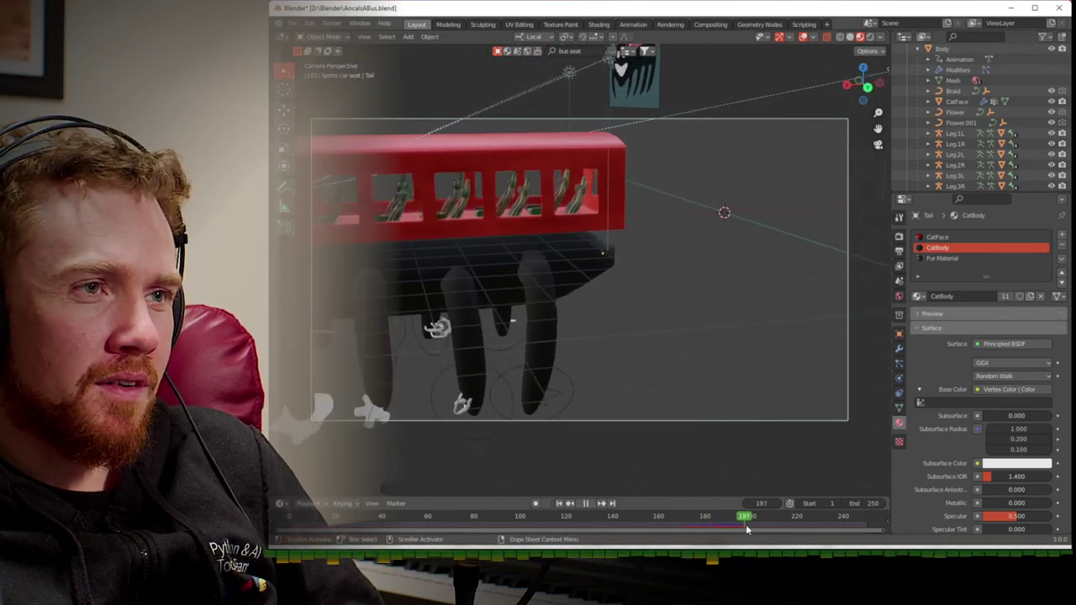
key("Escape")
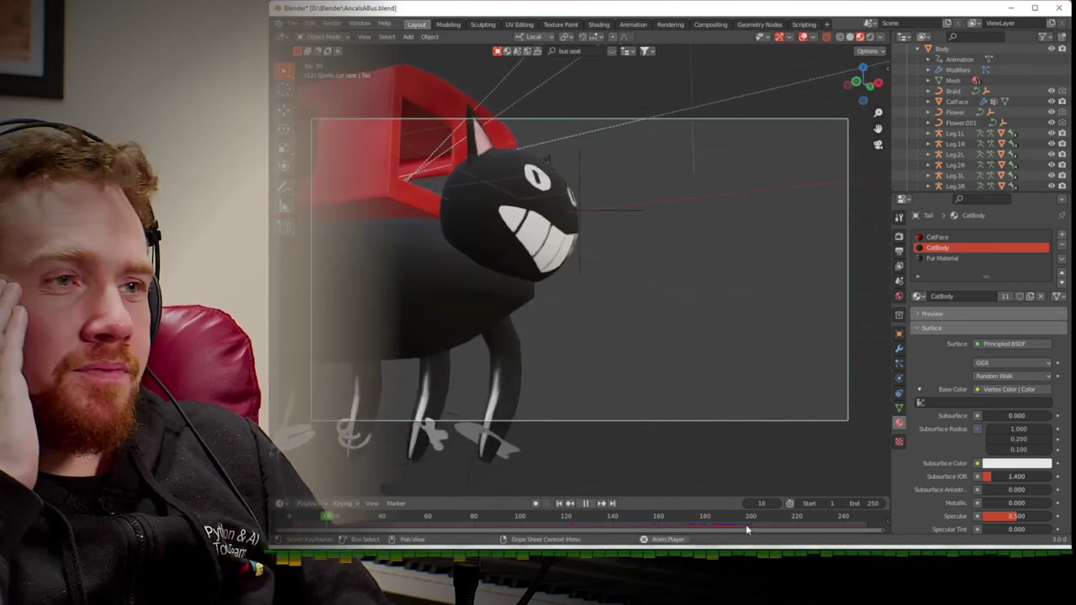
key("Escape")
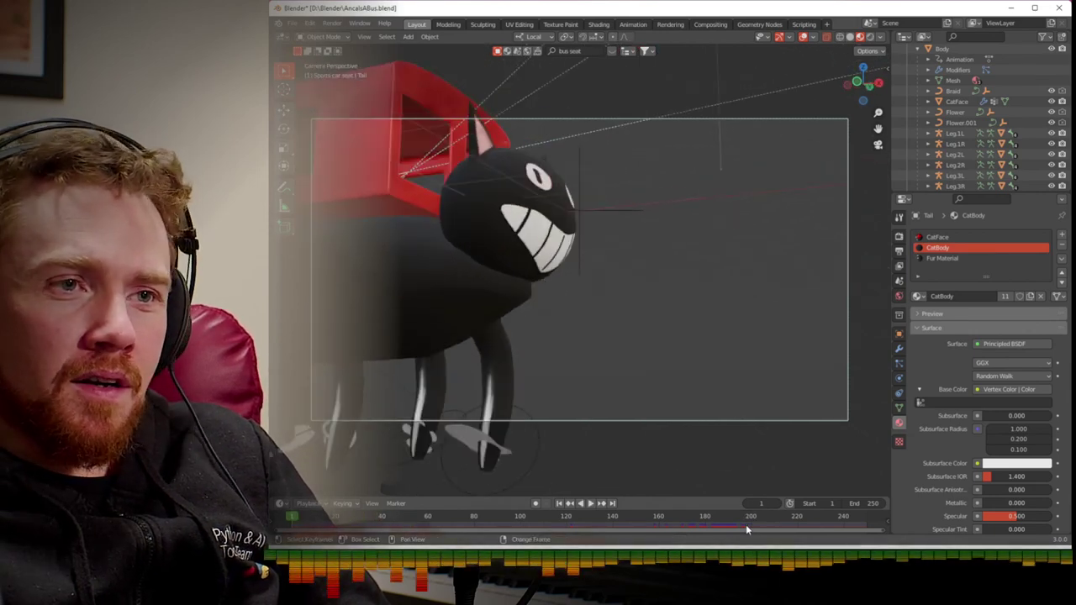
left_click(900, 393)
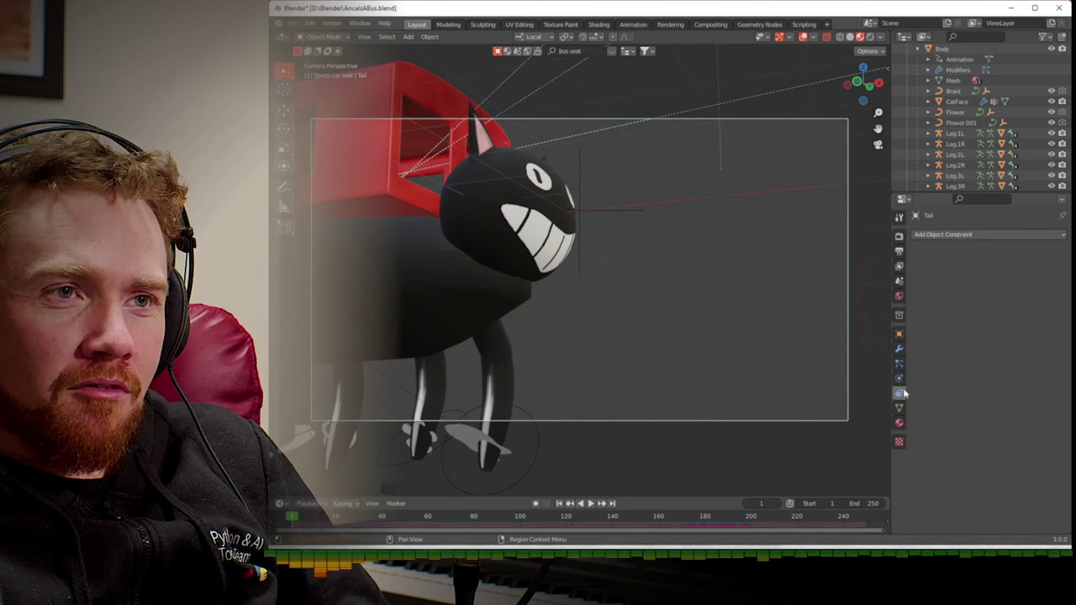
- Bake the Tail's cloth simulation cache across frames 1–250
scroll(957, 102, "down", 6)
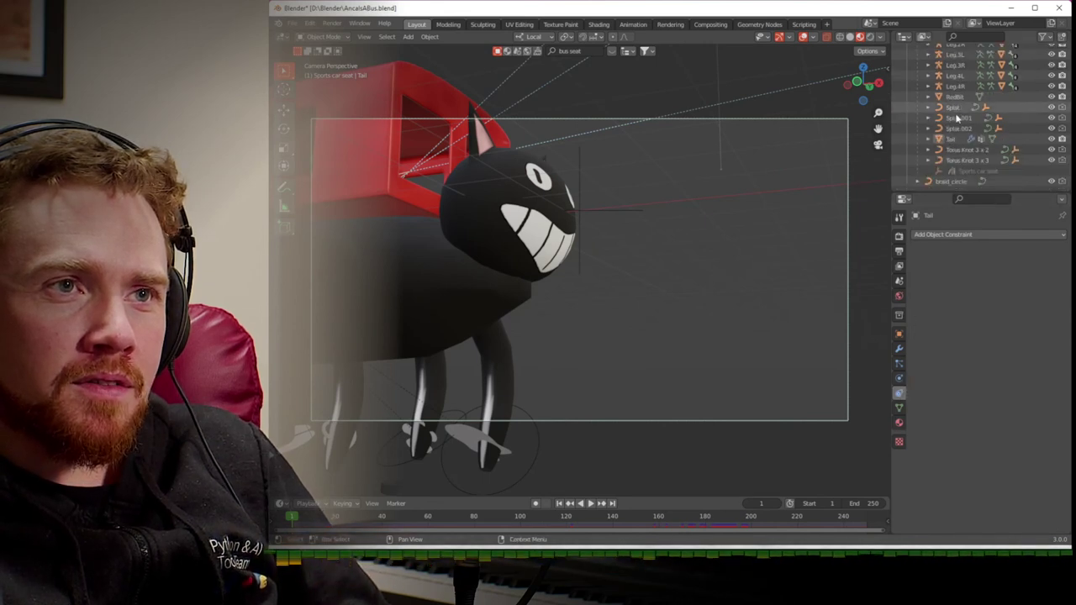
left_click(899, 379)
scroll(923, 375, "down", 10)
left_click(949, 447)
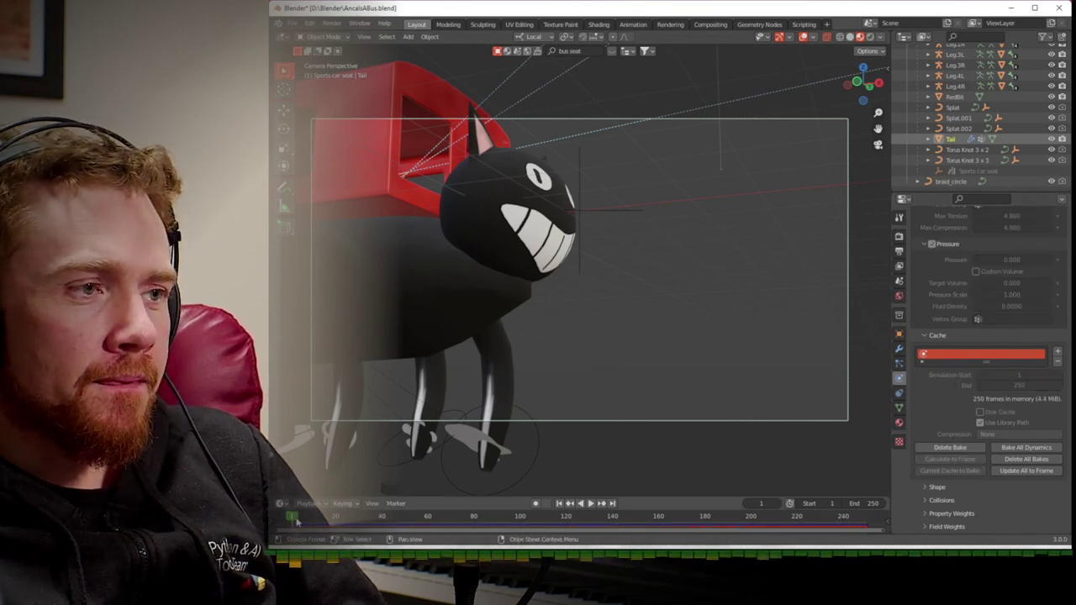
- Play the animation to frame 206 and render that frame with F12
key("space")
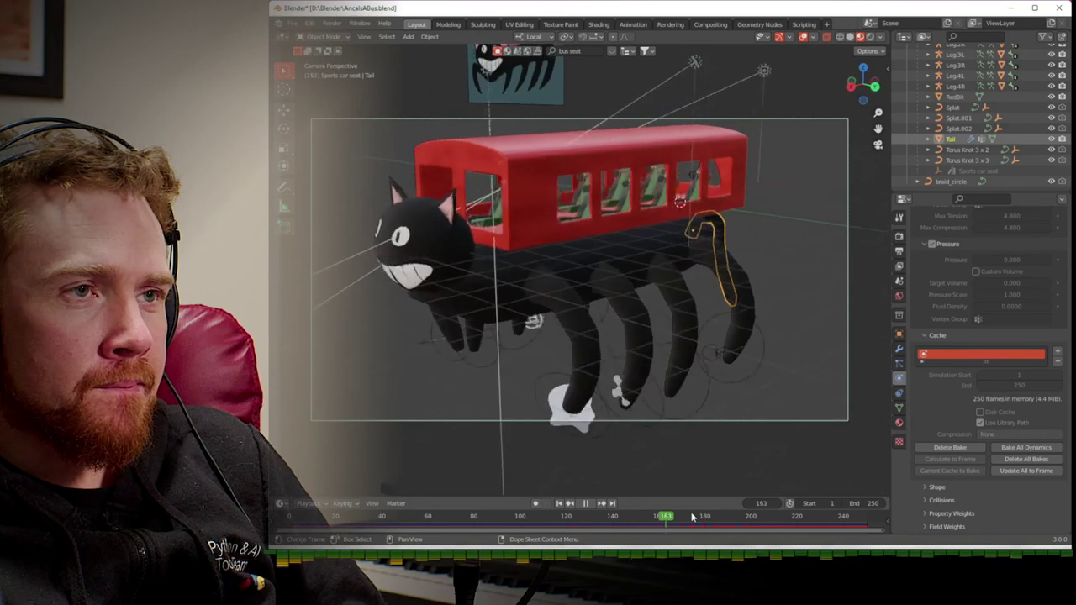
key("space")
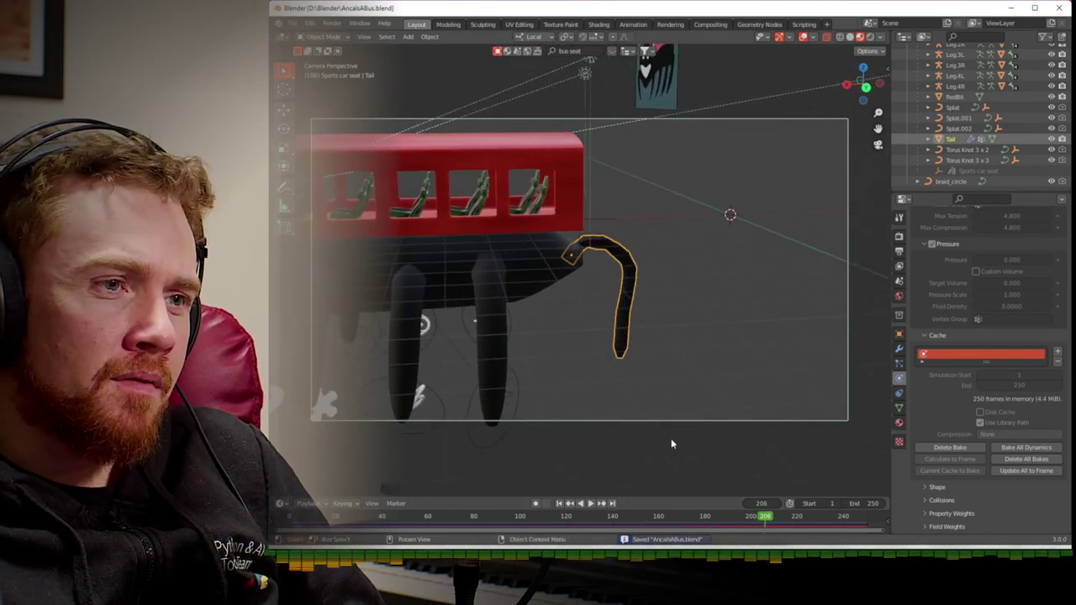
key("F12")
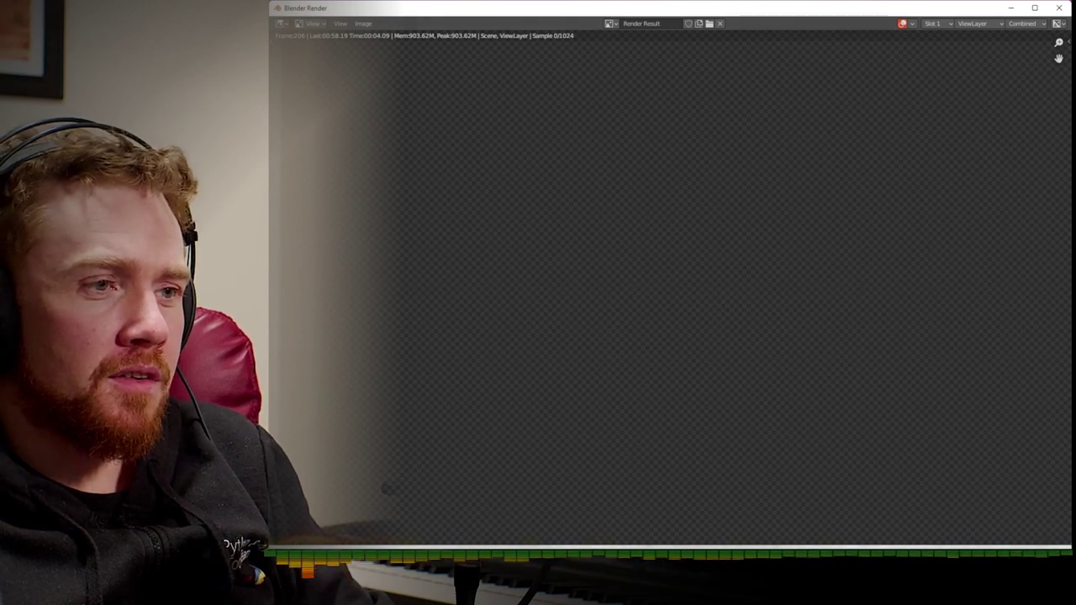
- Switch back and forth between the render result window and the main scene window via the taskbar
left_click(564, 589)
left_click(534, 508)
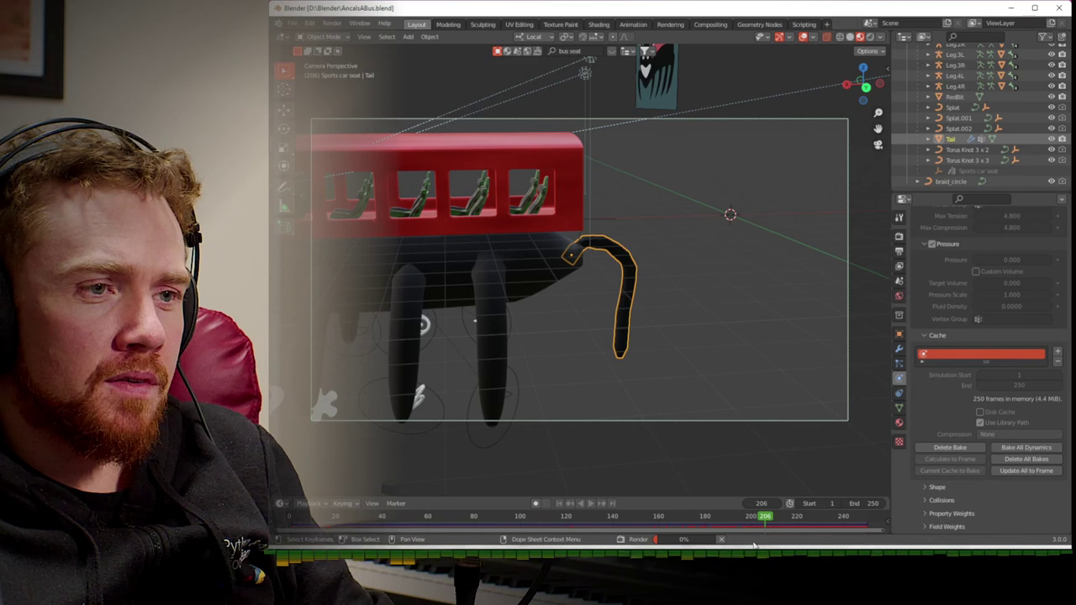
mouse_move(675, 542)
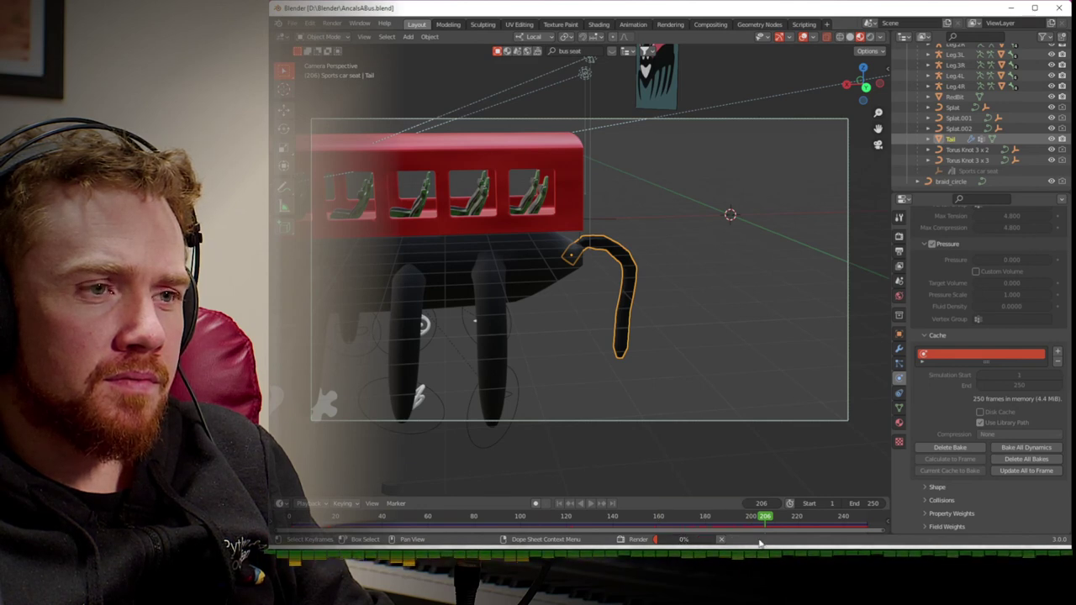
mouse_move(564, 555)
left_click(593, 515)
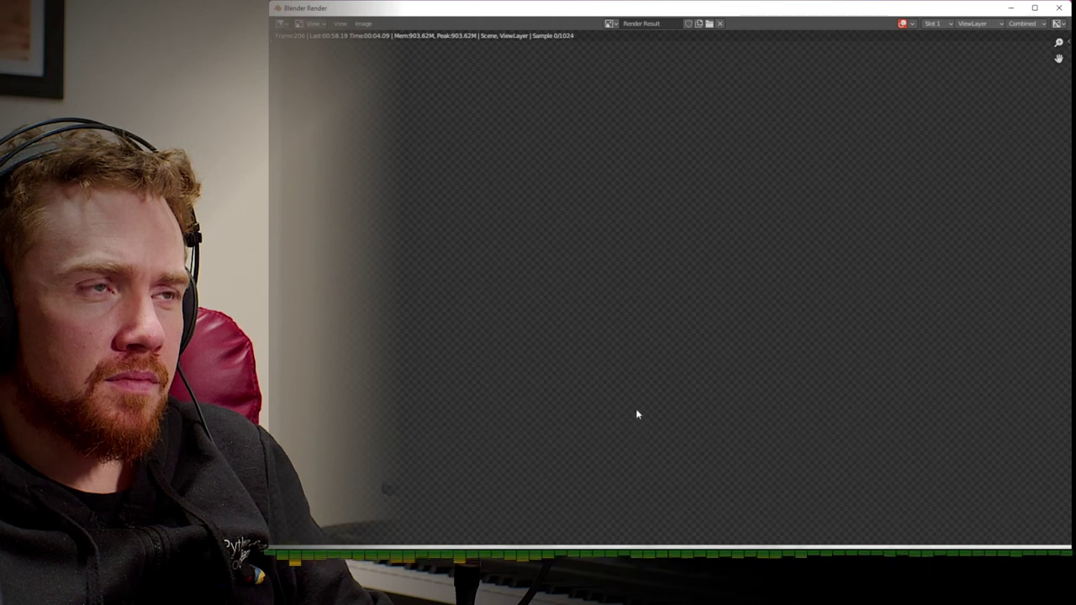
mouse_move(565, 555)
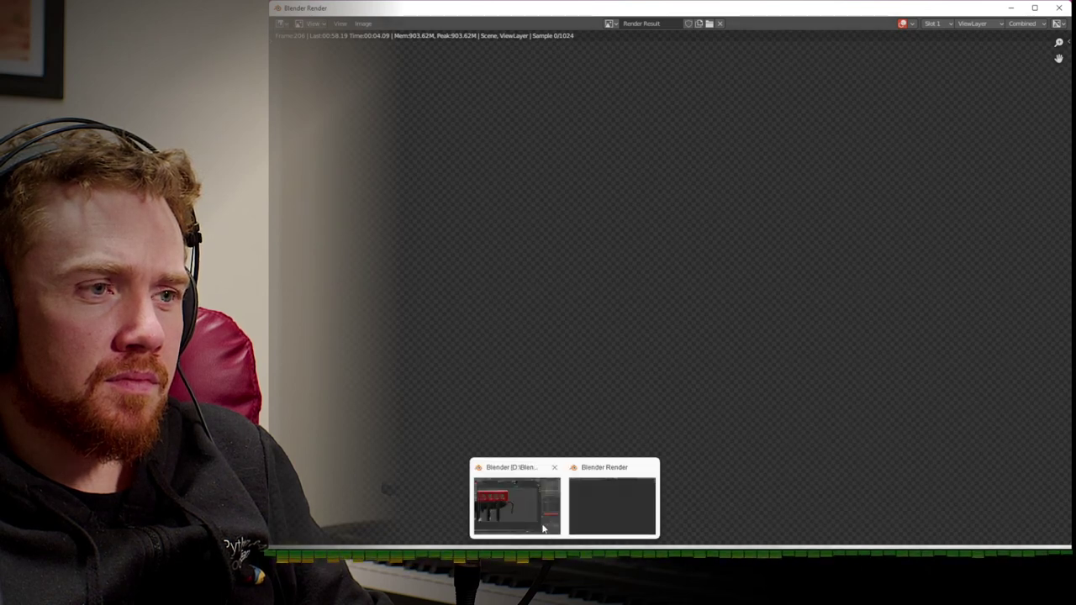
left_click(544, 521)
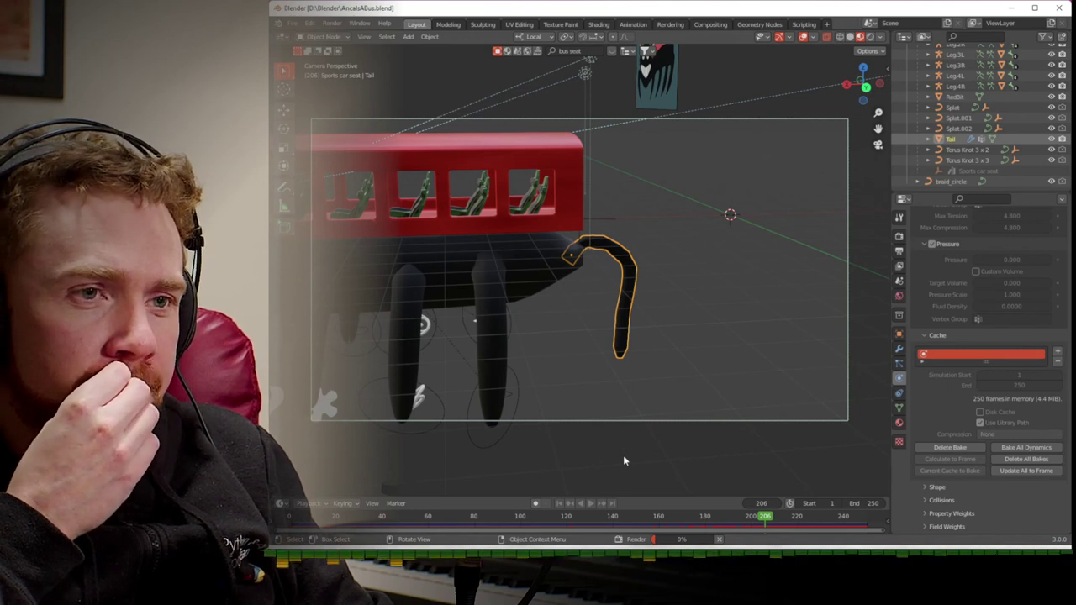
mouse_move(565, 556)
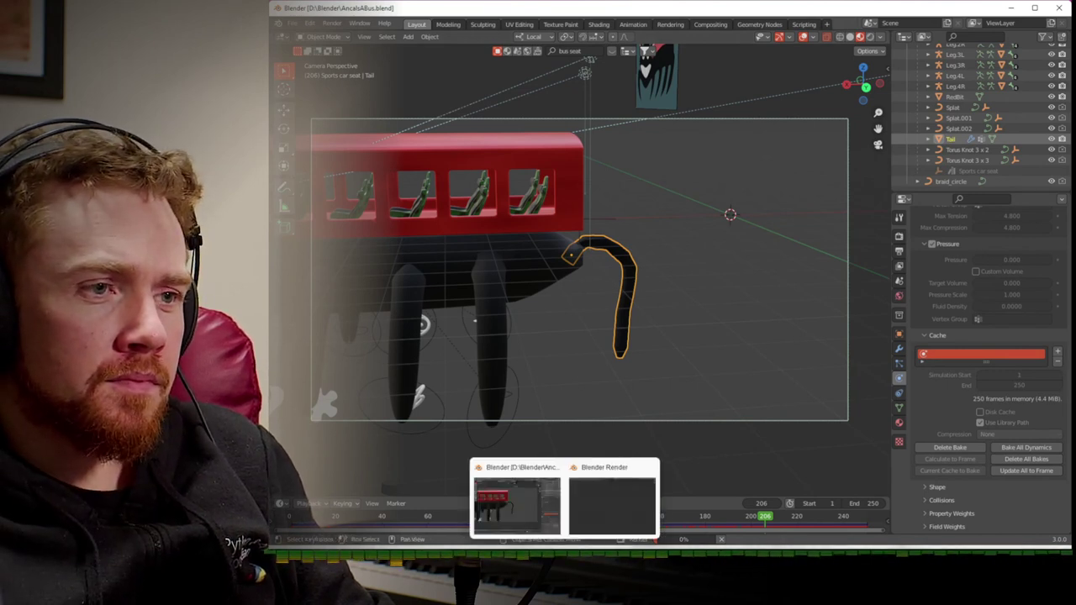
left_click(583, 533)
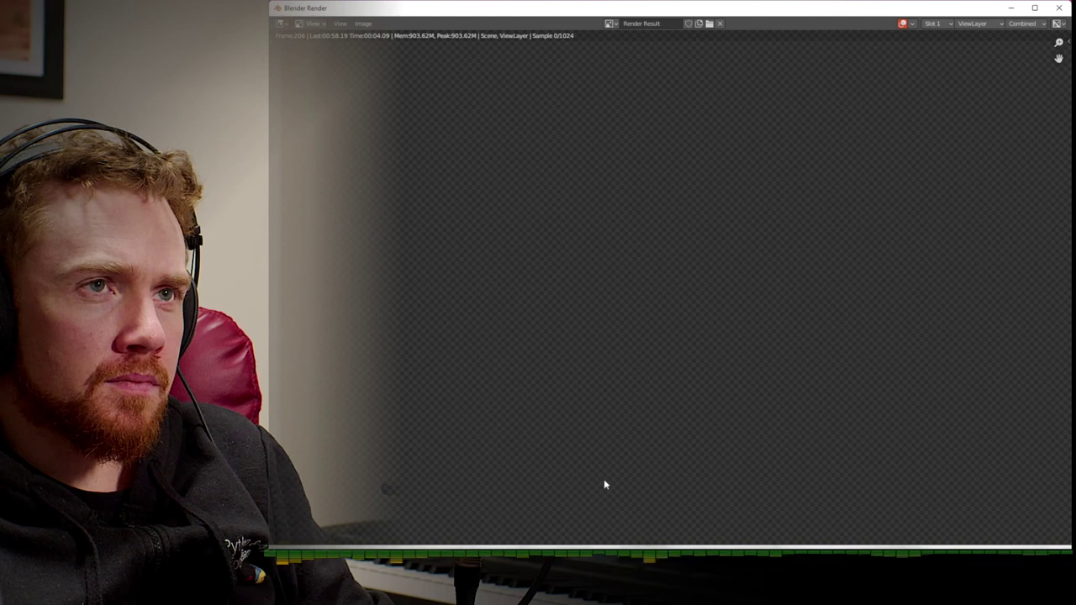
mouse_move(564, 556)
left_click(537, 509)
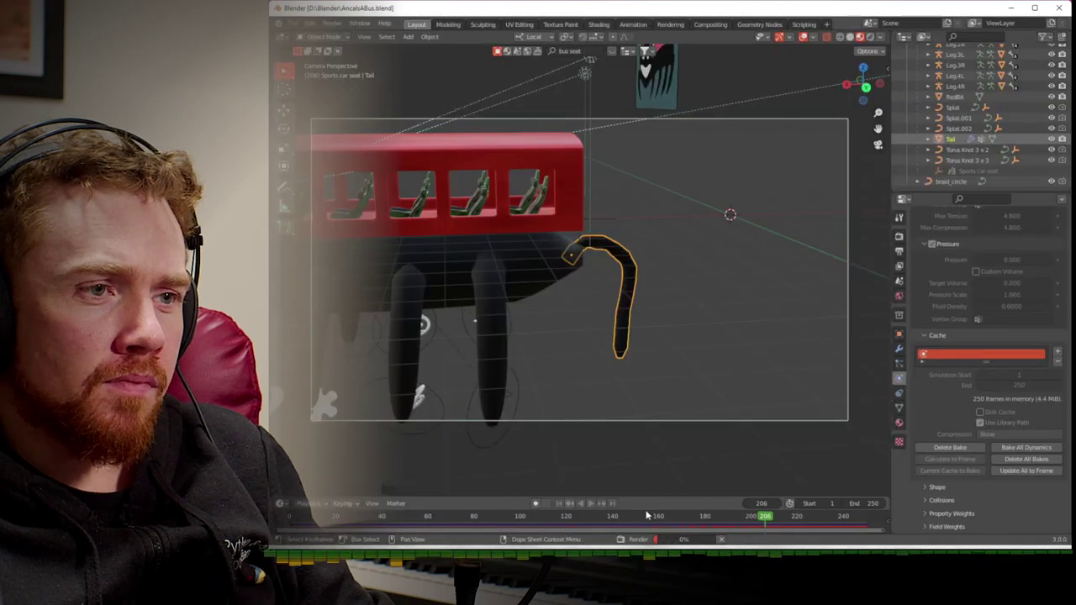
- Cancel the running render and start Bake All Dynamics from the tail's particle settings
left_click(720, 540)
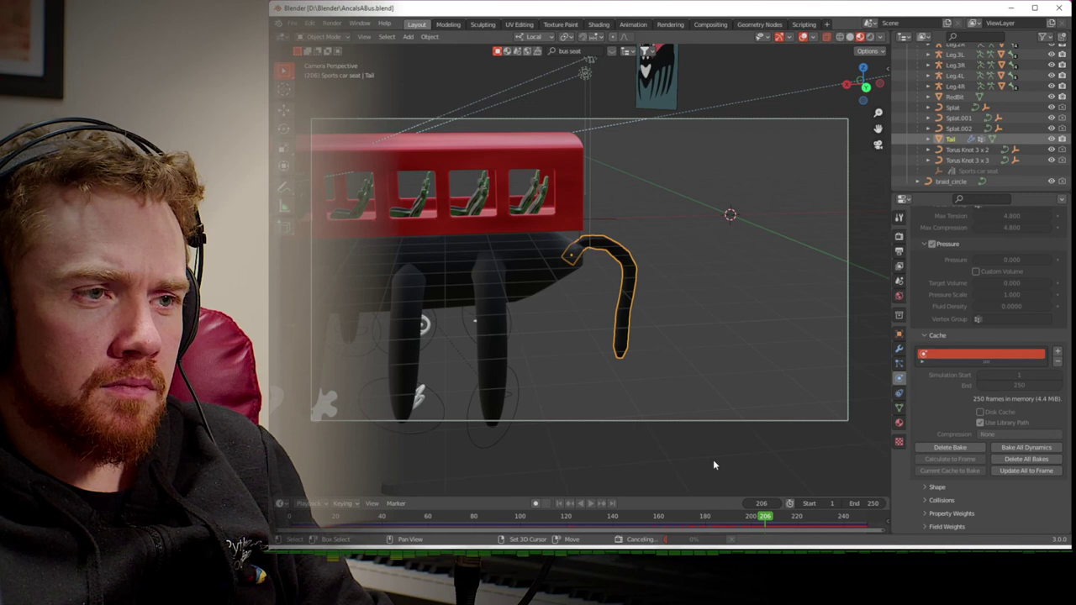
left_click(900, 366)
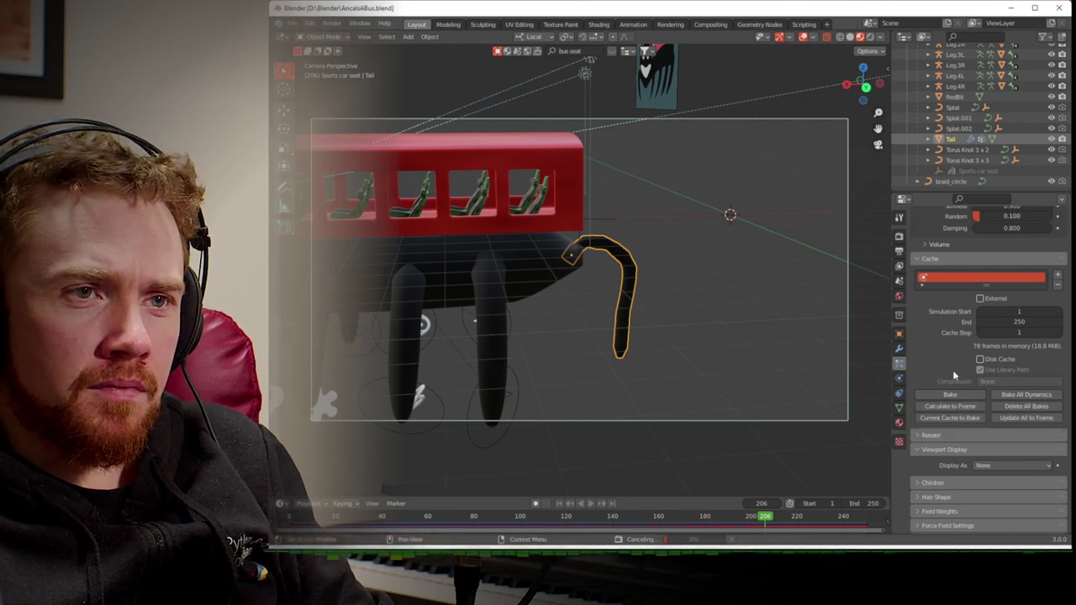
left_click(1009, 395)
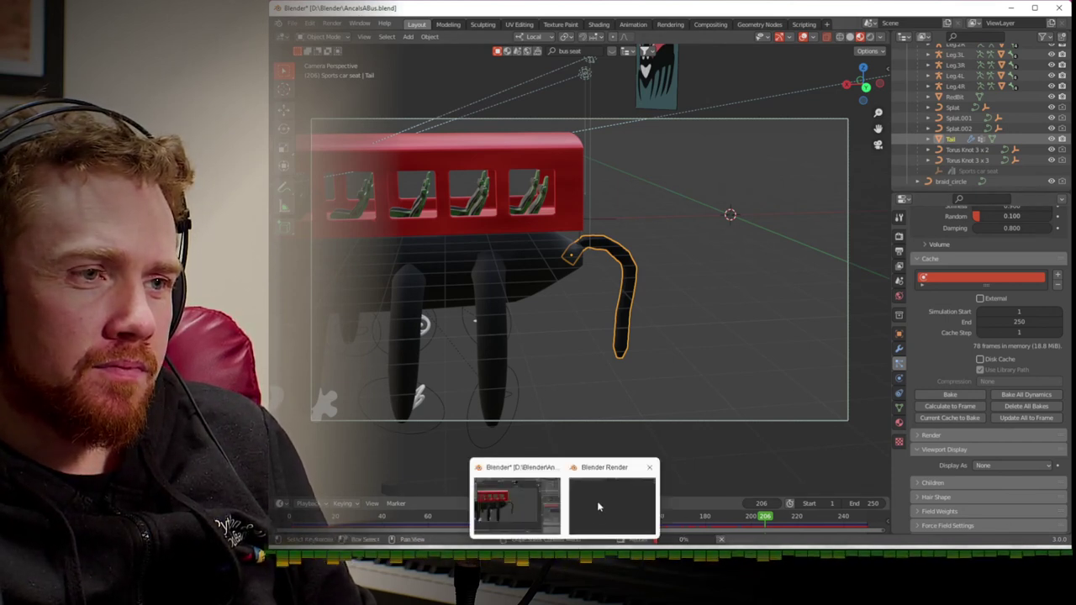
- Bring Blender's console log forward to check bake progress, then return to the main scene
left_click(597, 504)
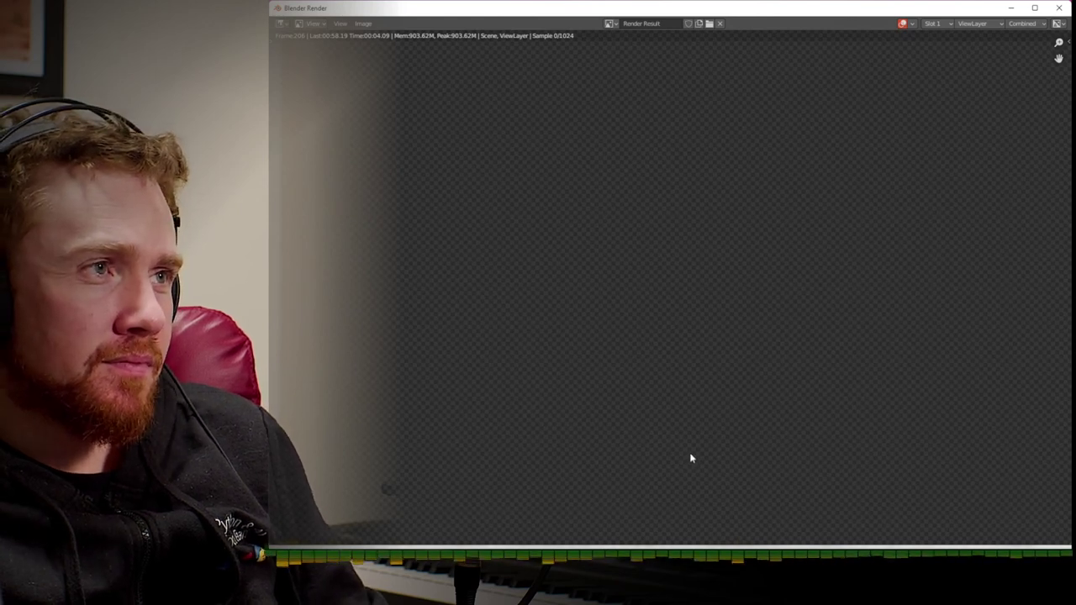
mouse_move(572, 545)
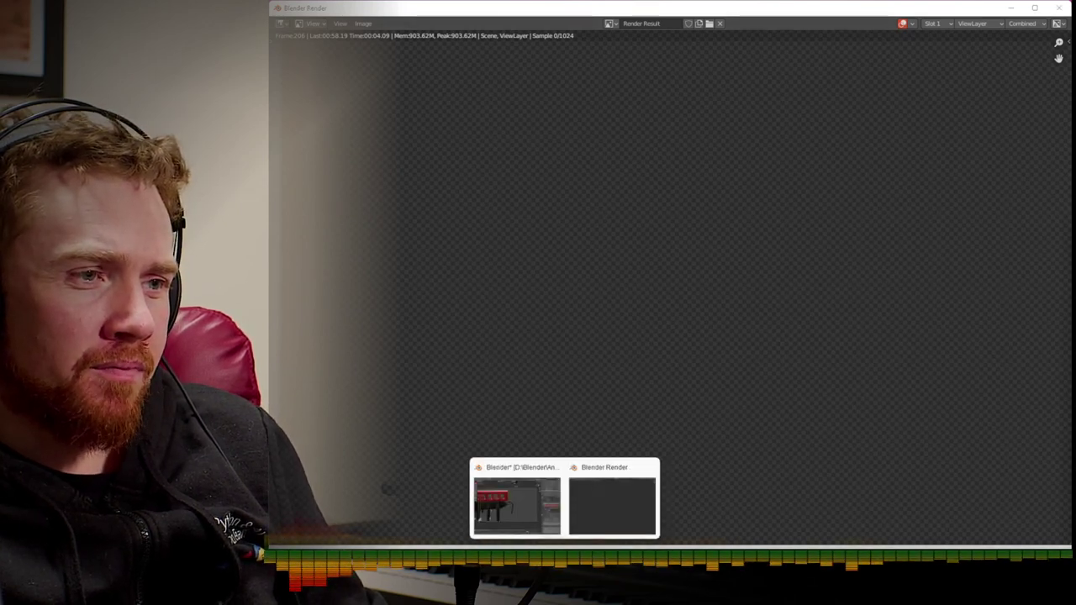
mouse_move(611, 546)
left_click(598, 503)
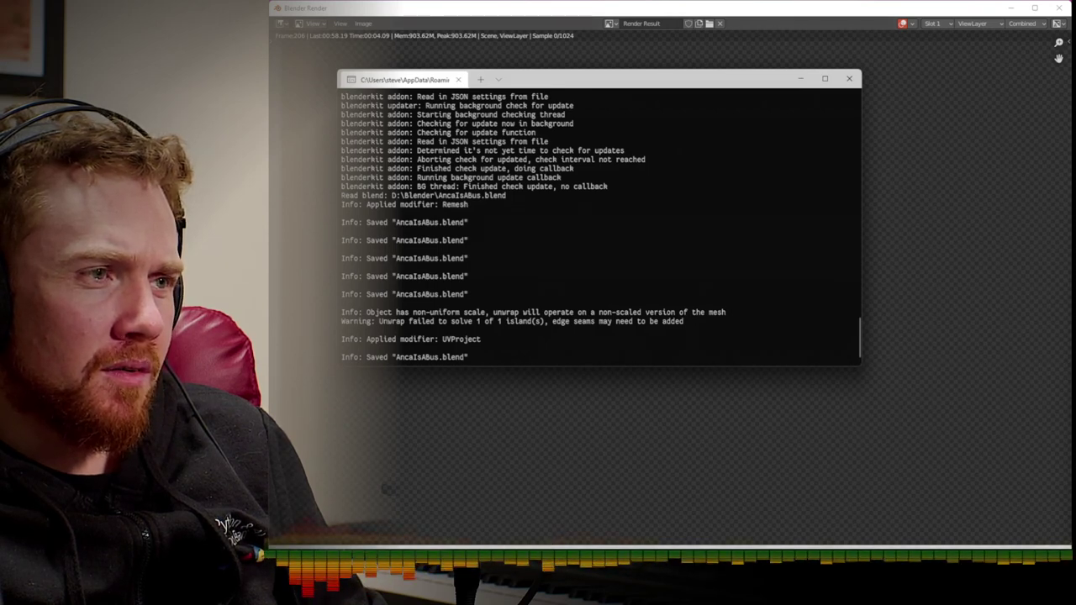
mouse_move(573, 546)
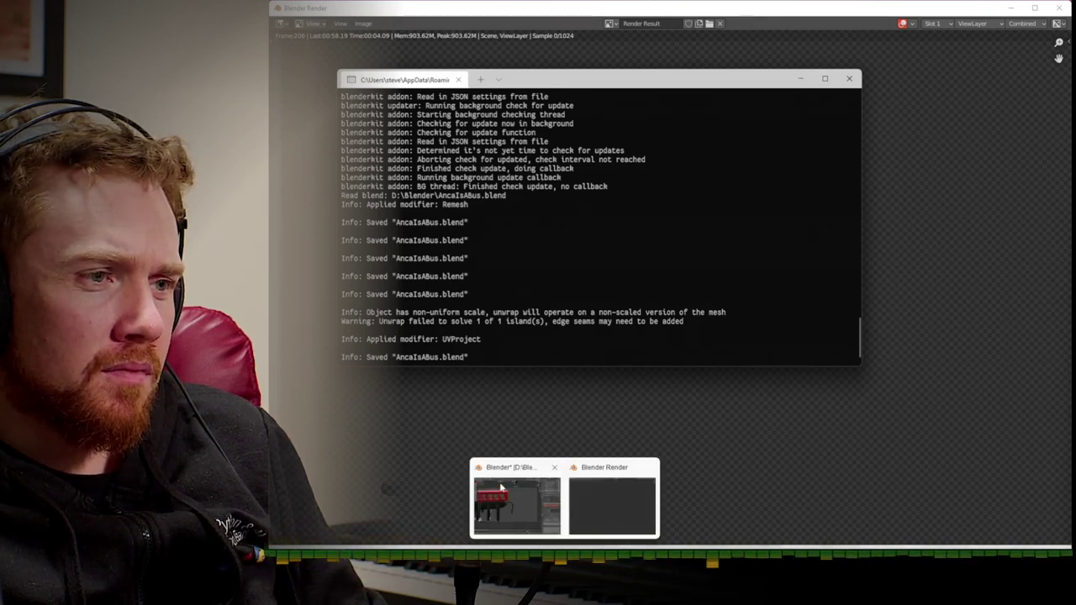
left_click(521, 486)
- Cancel the running render job and get back to the Blender scene window
left_click(719, 540)
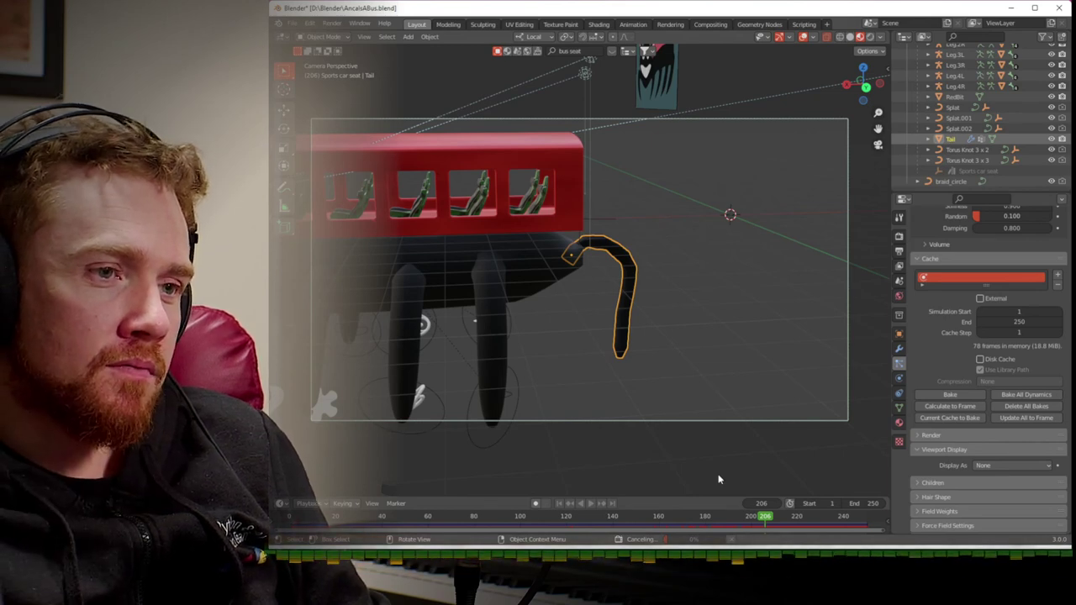
mouse_move(403, 545)
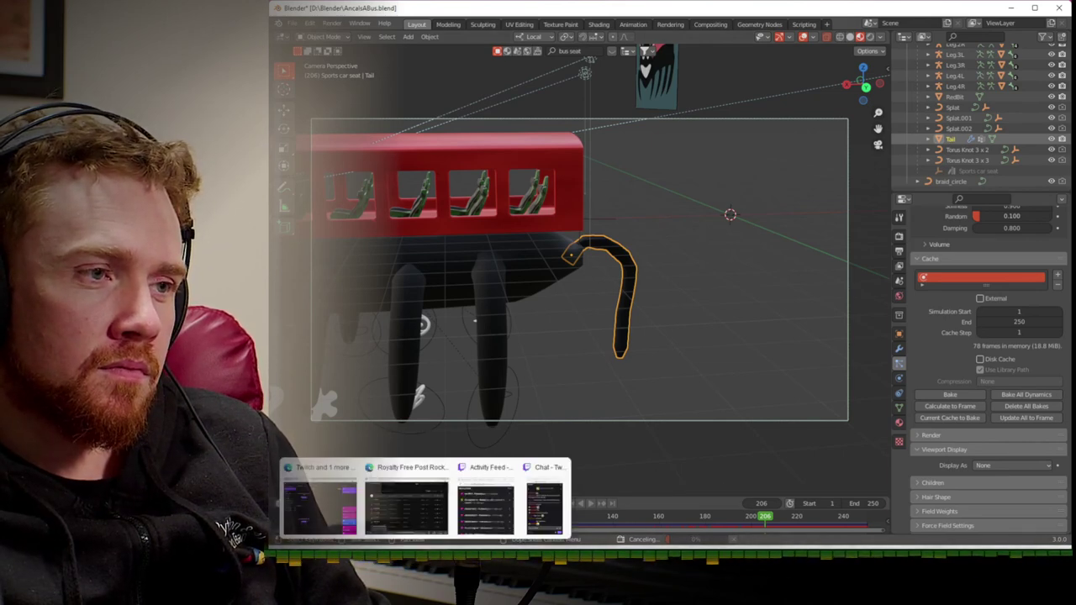
left_click(418, 508)
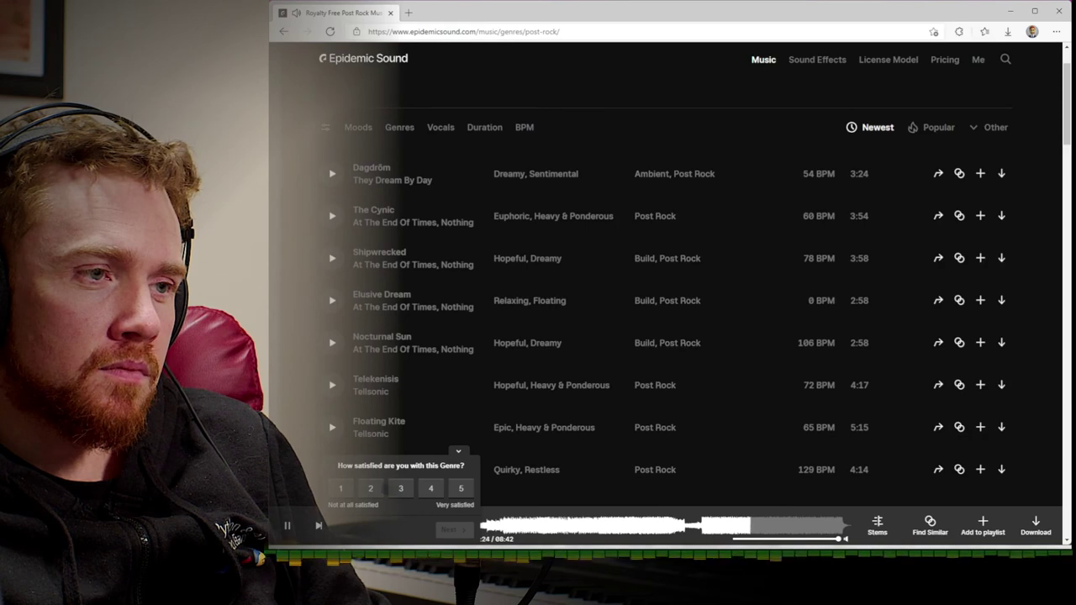
left_click(521, 524)
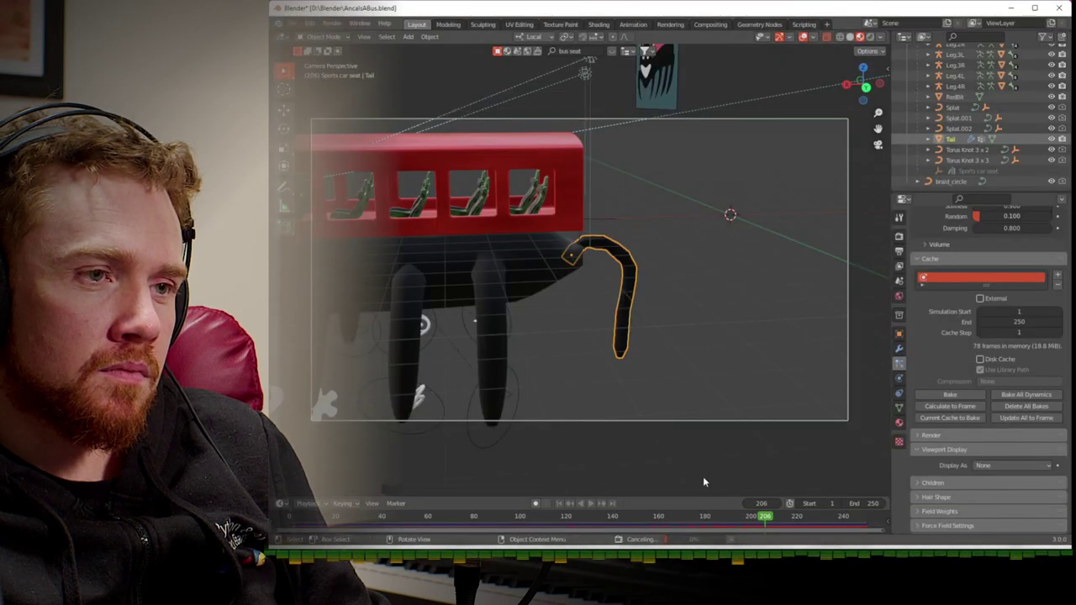
- Select Splat.002 in the outliner, then quit Blender, saving the scene
left_click(958, 128)
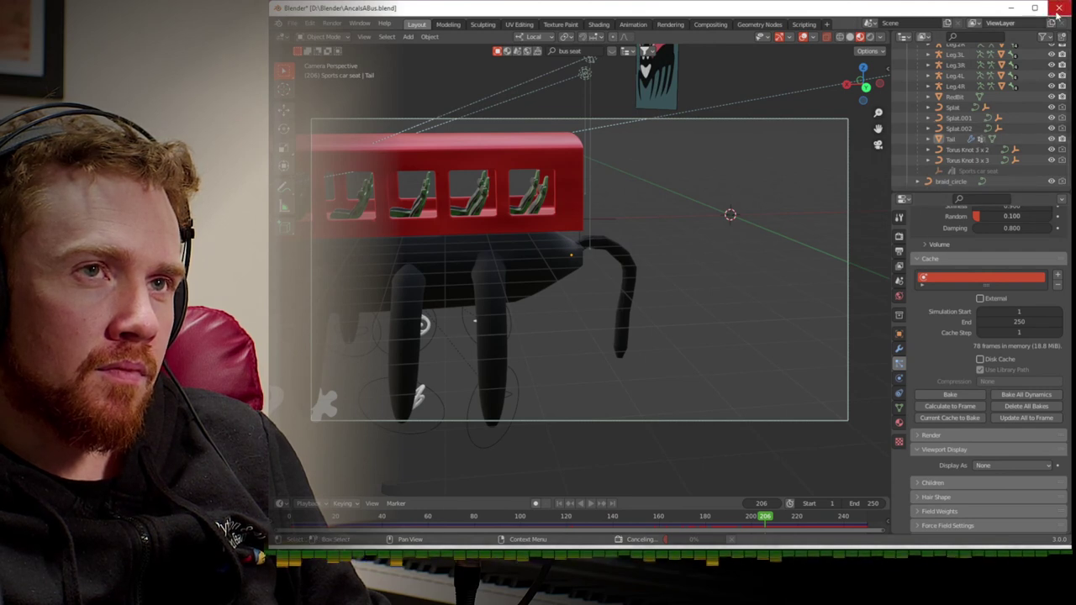
left_click(1058, 11)
left_click(631, 300)
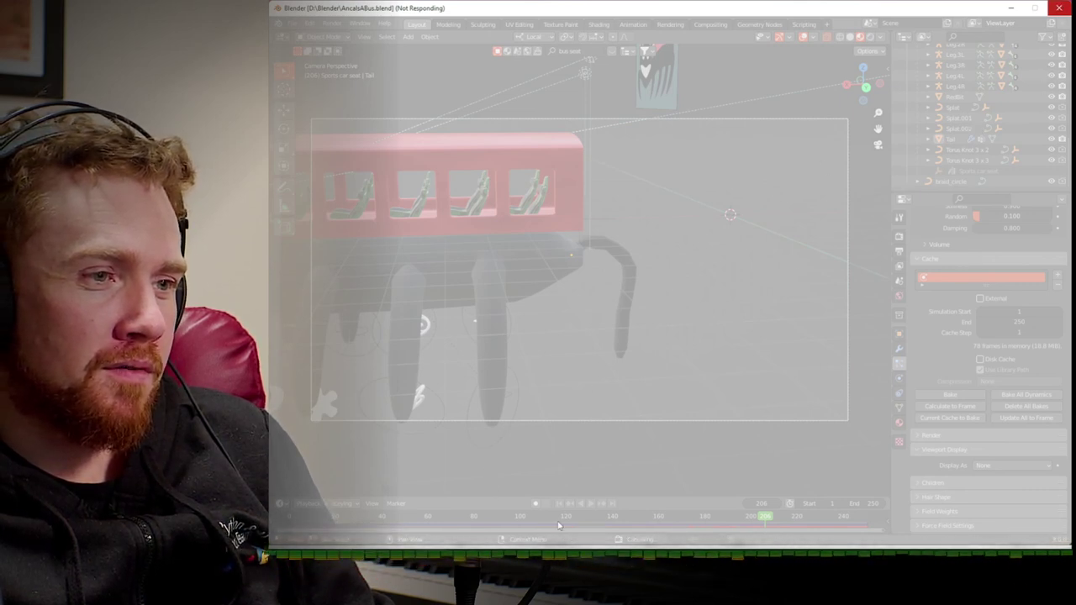
- Close the frozen Blender and its console, then relaunch and reopen AncatsABus.blend from Recent Files
mouse_move(563, 544)
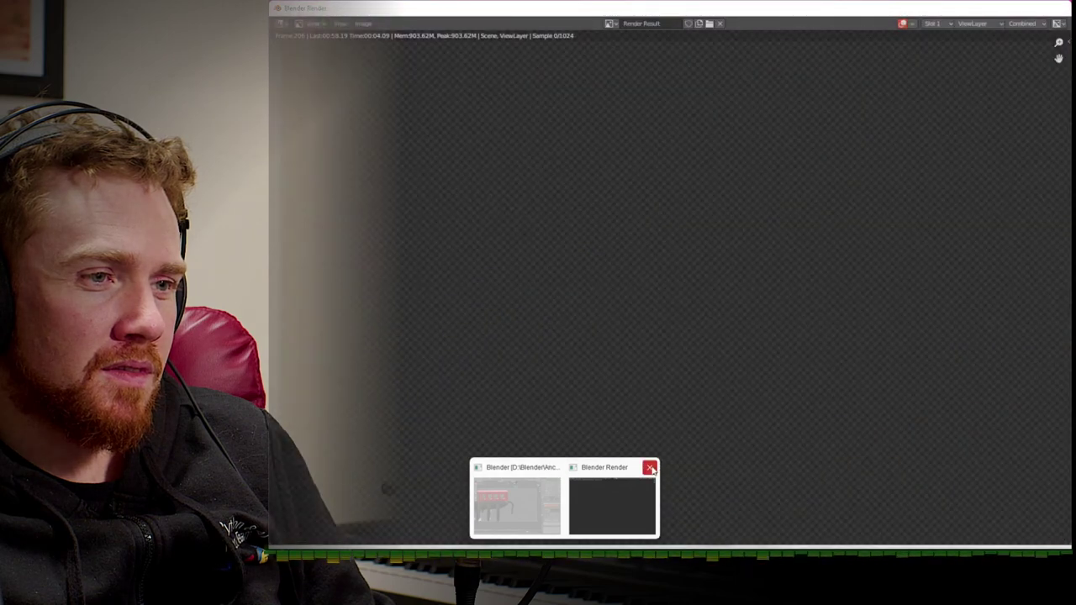
left_click(648, 467)
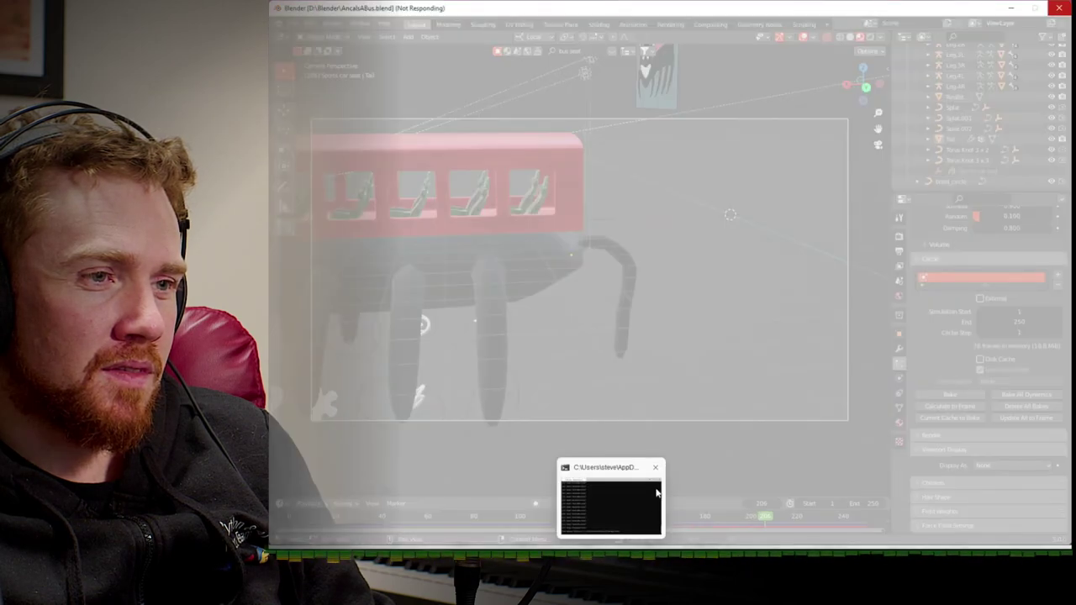
left_click(655, 468)
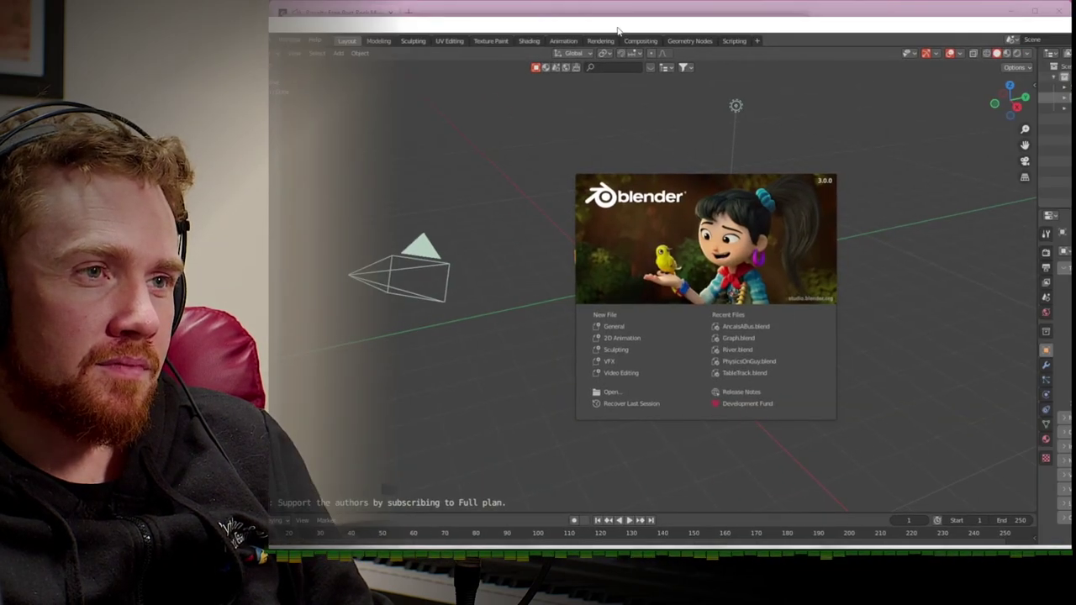
left_click(698, 311)
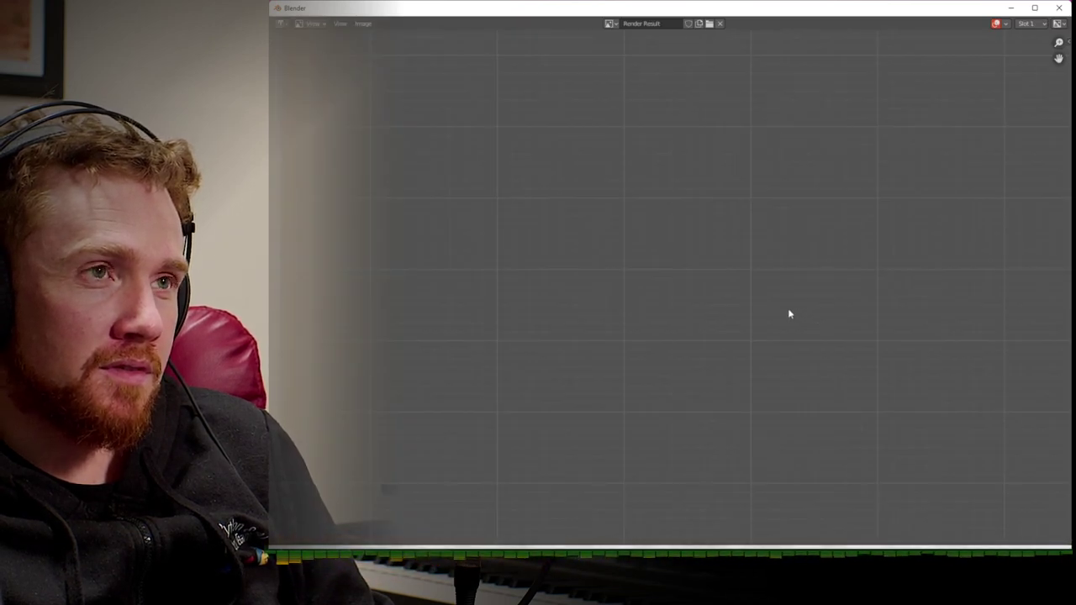
left_click(538, 511)
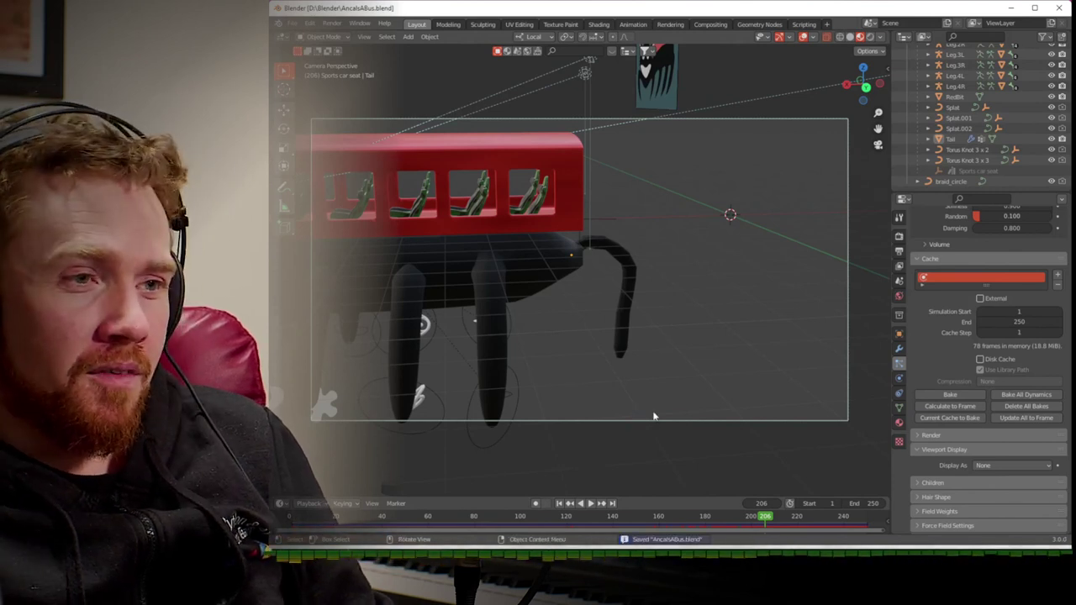
- Save the scene and store the particle cache on disk with Heavy compression
key("ctrl+s")
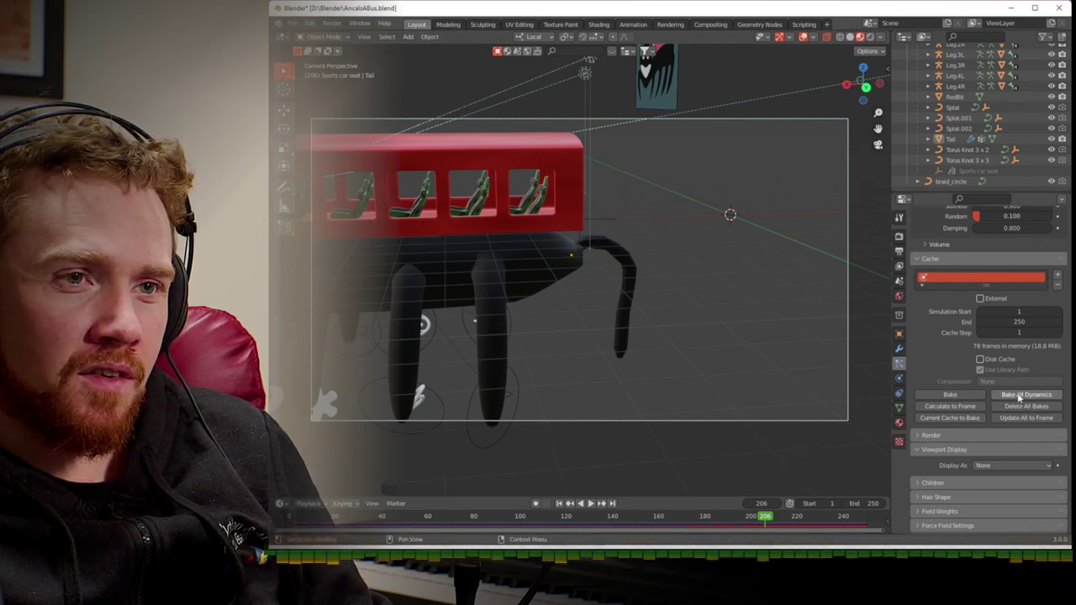
left_click(980, 359)
left_click(1018, 382)
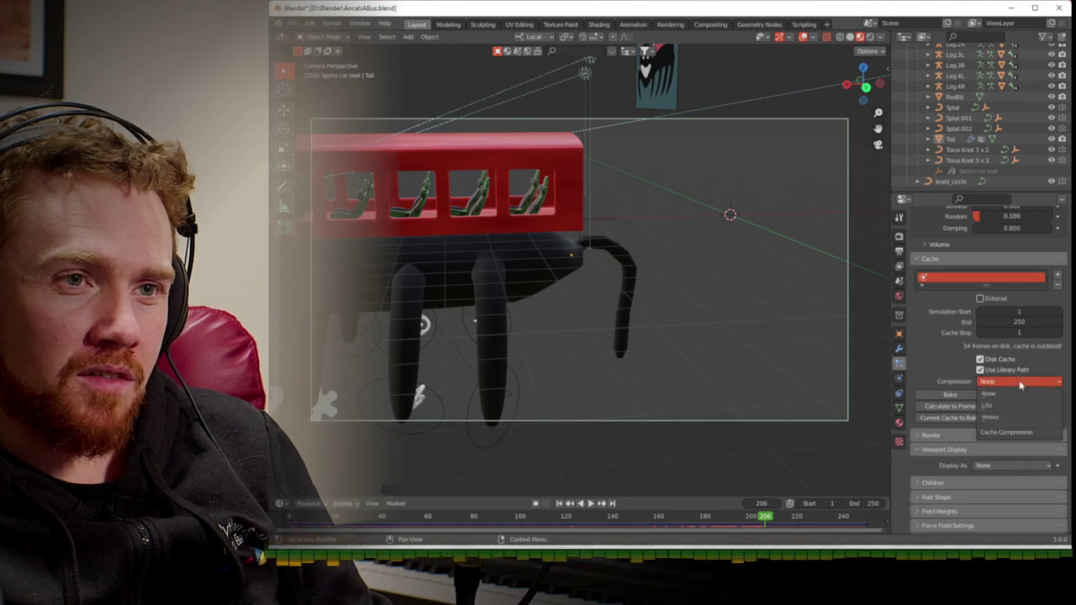
left_click(1014, 418)
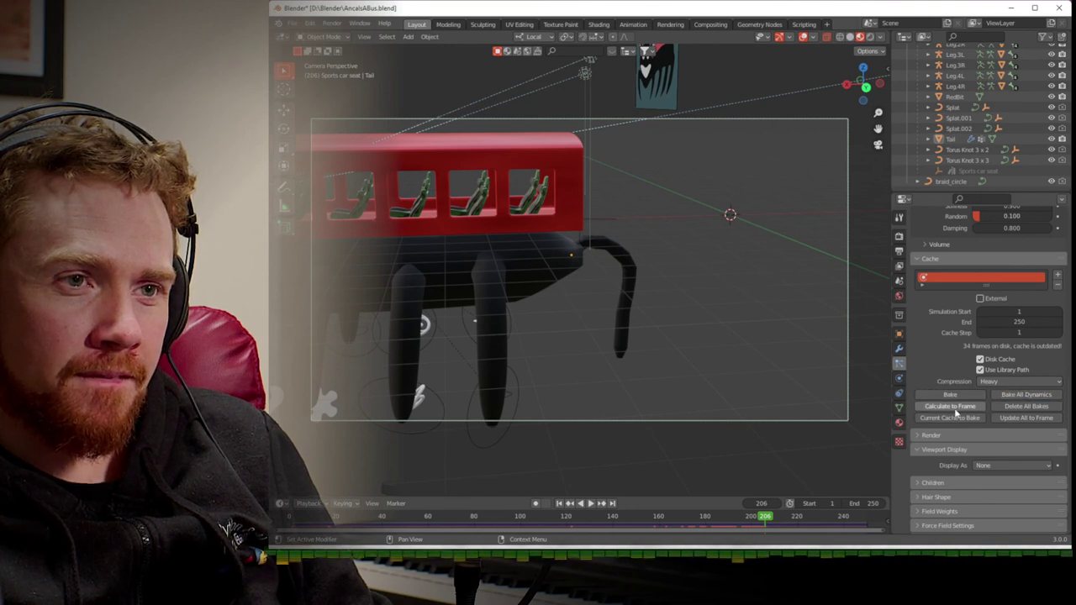
- Delete all existing bakes, re-bake all dynamics, then render the current frame
left_click(1017, 406)
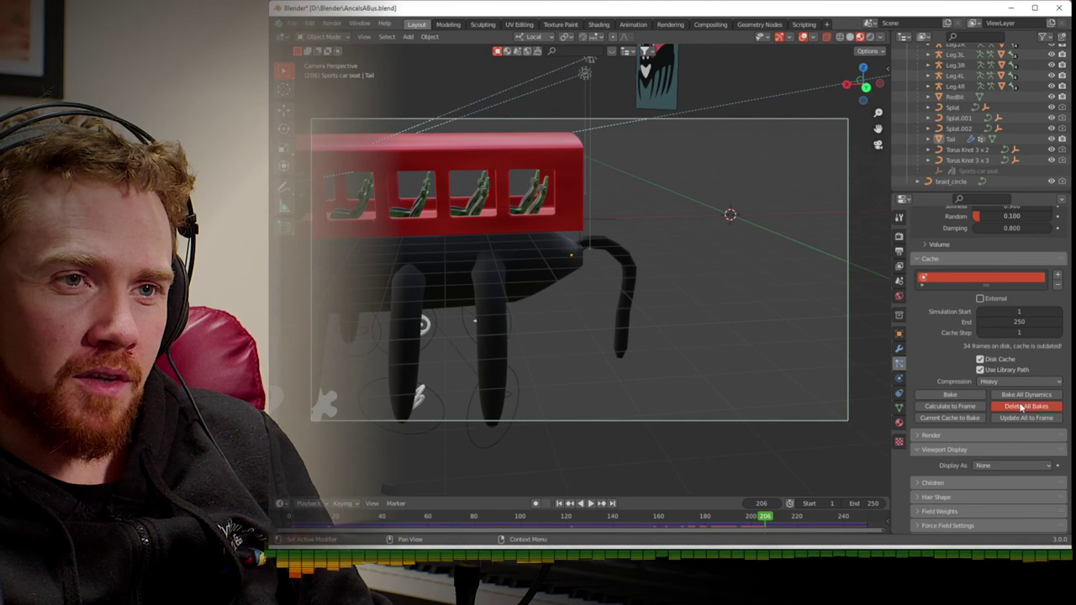
left_click(1027, 395)
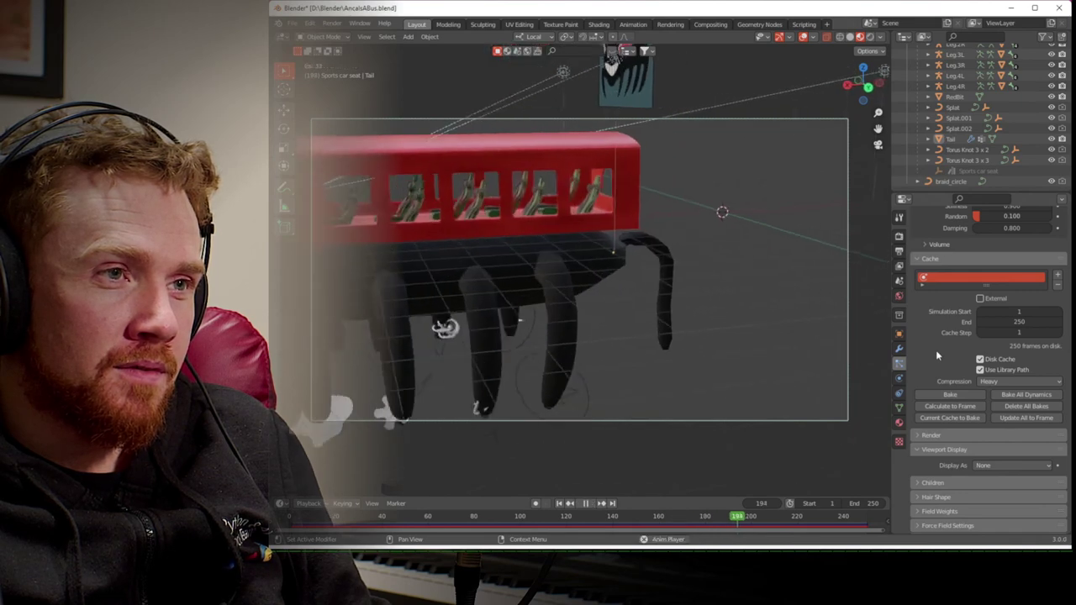
key("F12")
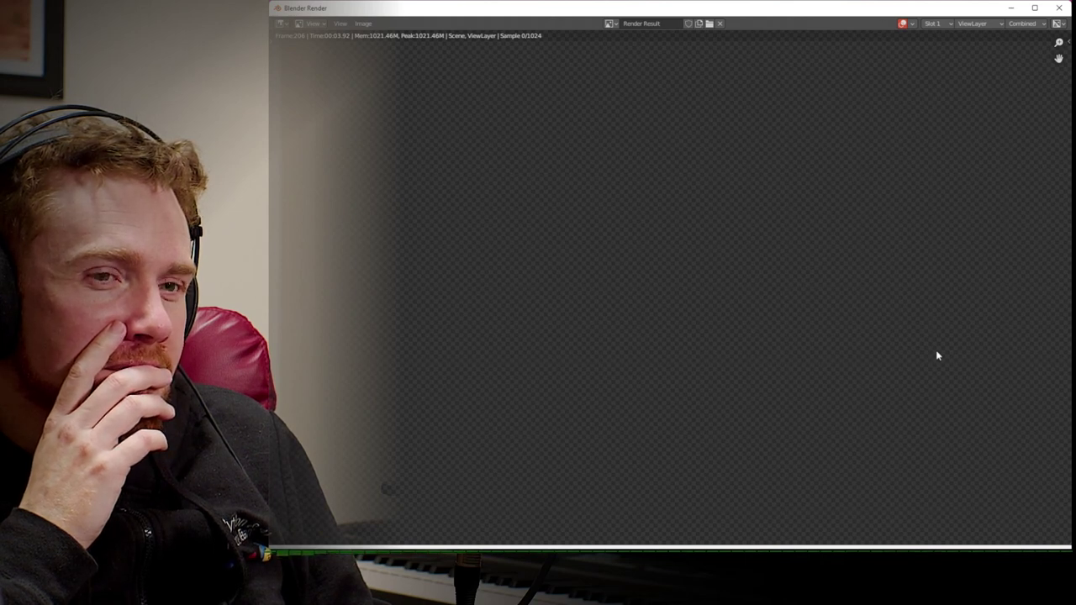
- Switch between the render window and the main scene, then open Task Manager to check hardware usage
key("F11")
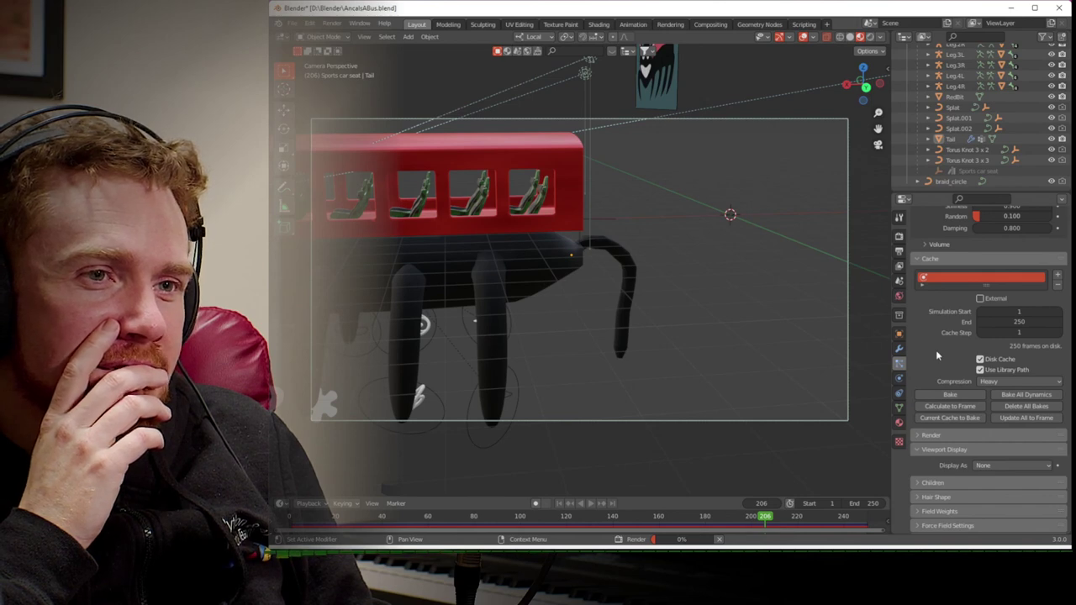
key("alt+Tab")
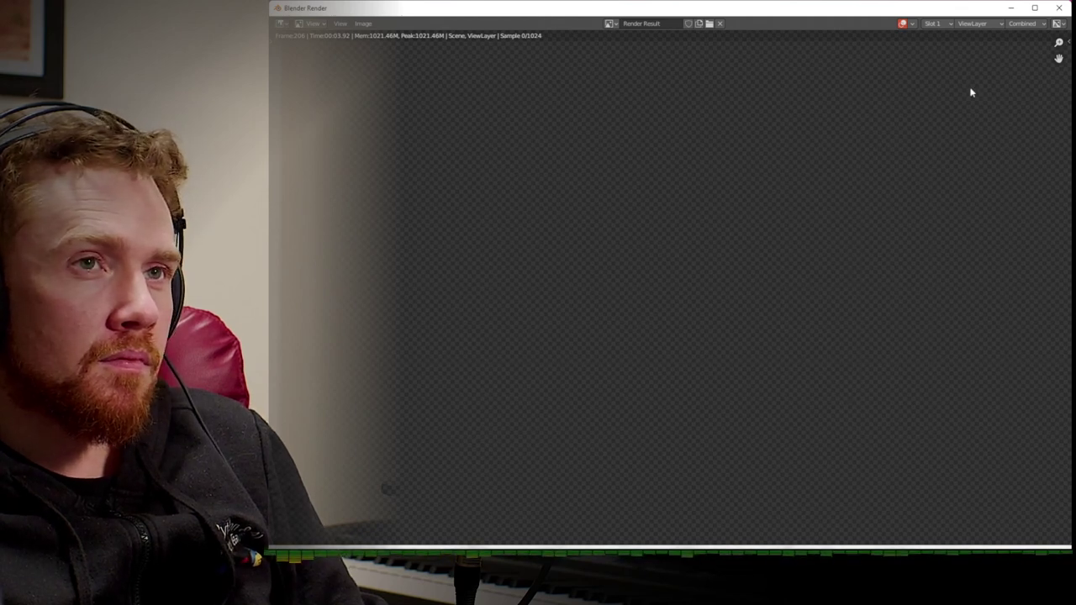
key("alt+Tab")
left_click(648, 242)
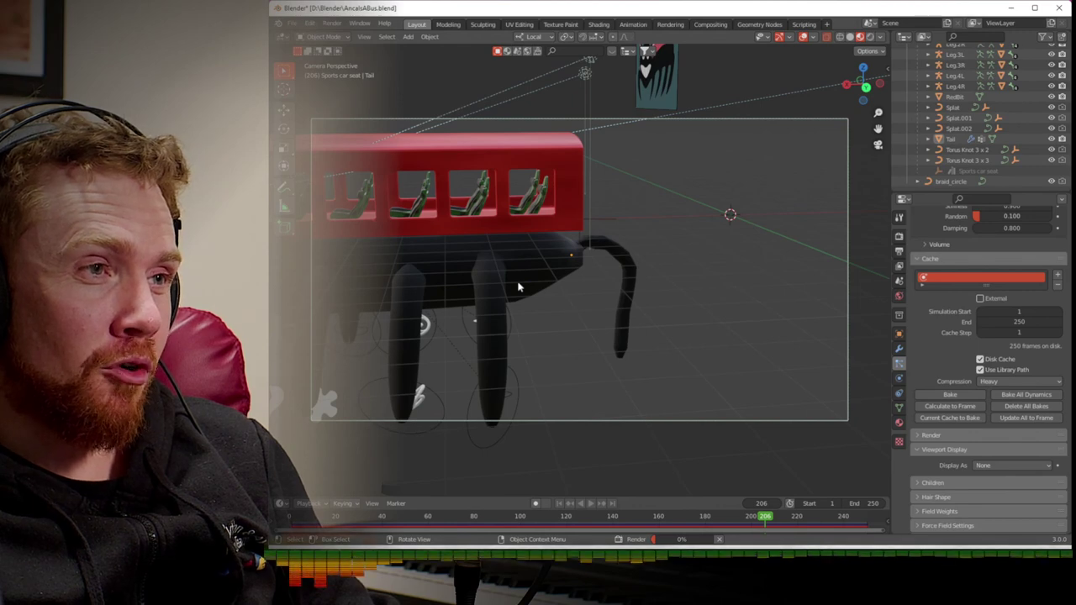
key("ctrl+shift+Escape")
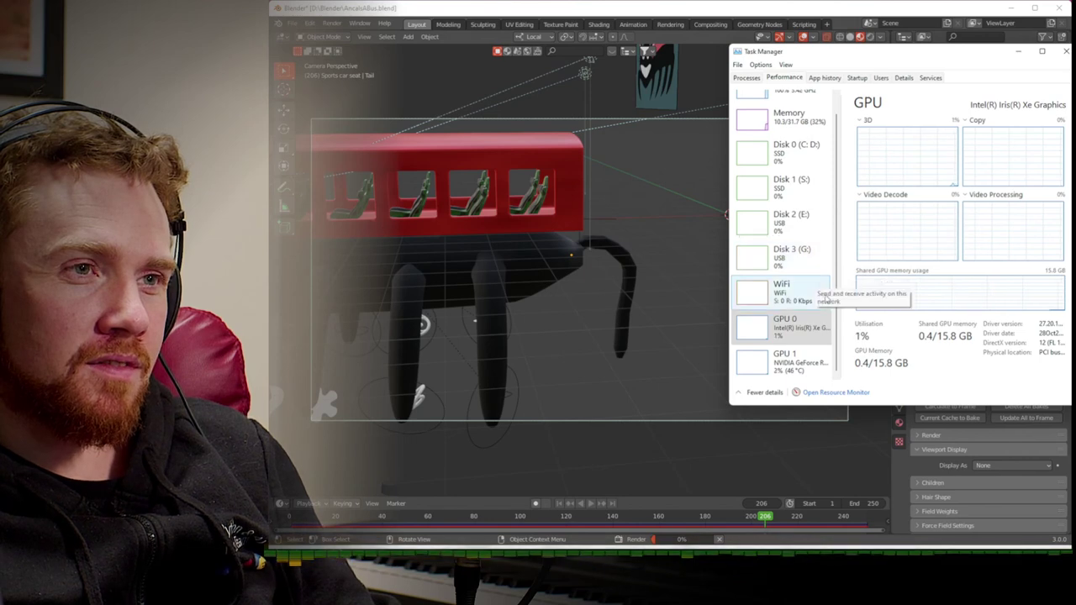
- Close Task Manager, set the Cycles render device to GPU Compute, and cancel the running render
scroll(828, 315, "up", 2)
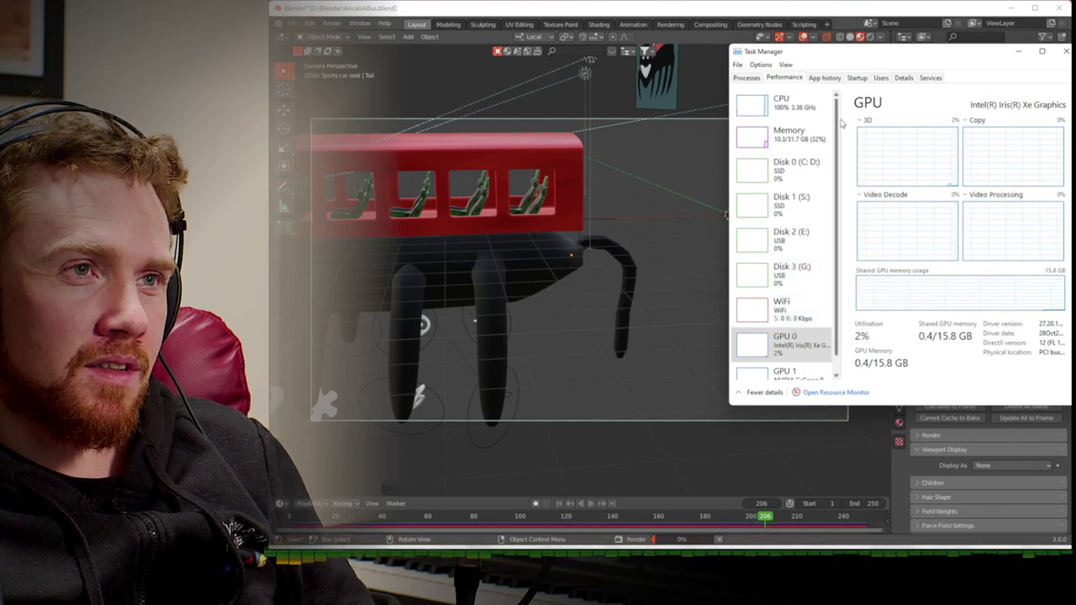
left_click(1066, 51)
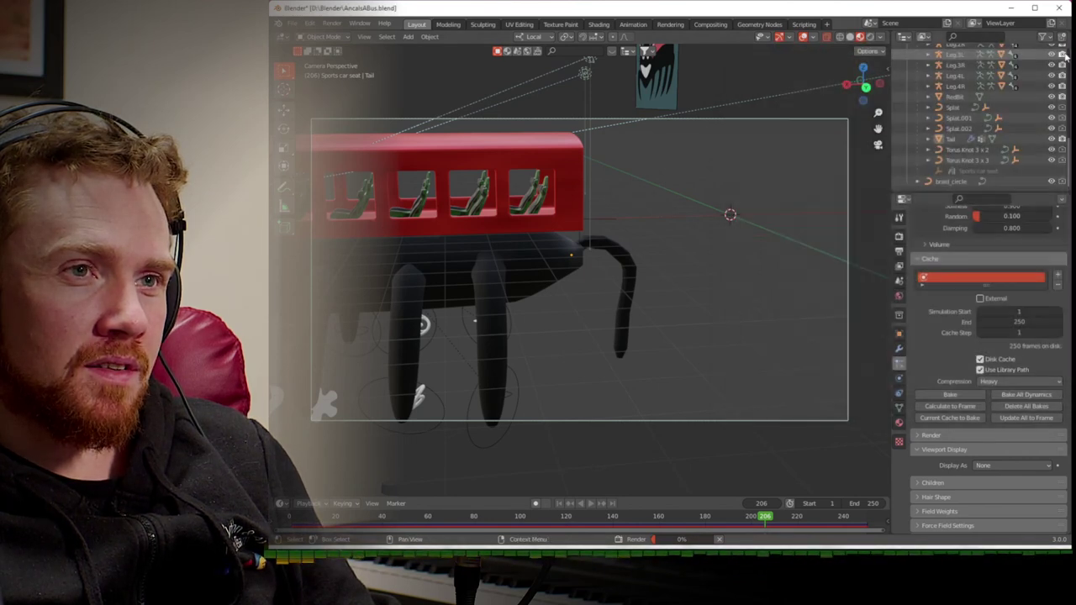
left_click(899, 252)
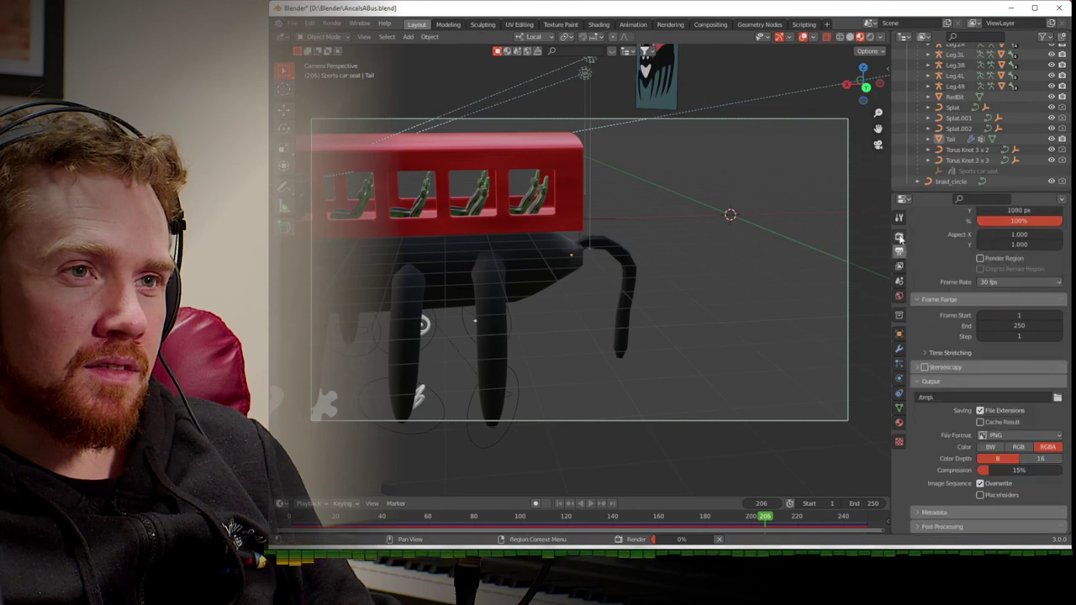
left_click(899, 238)
scroll(921, 265, "up", 3)
left_click(996, 262)
left_click(997, 285)
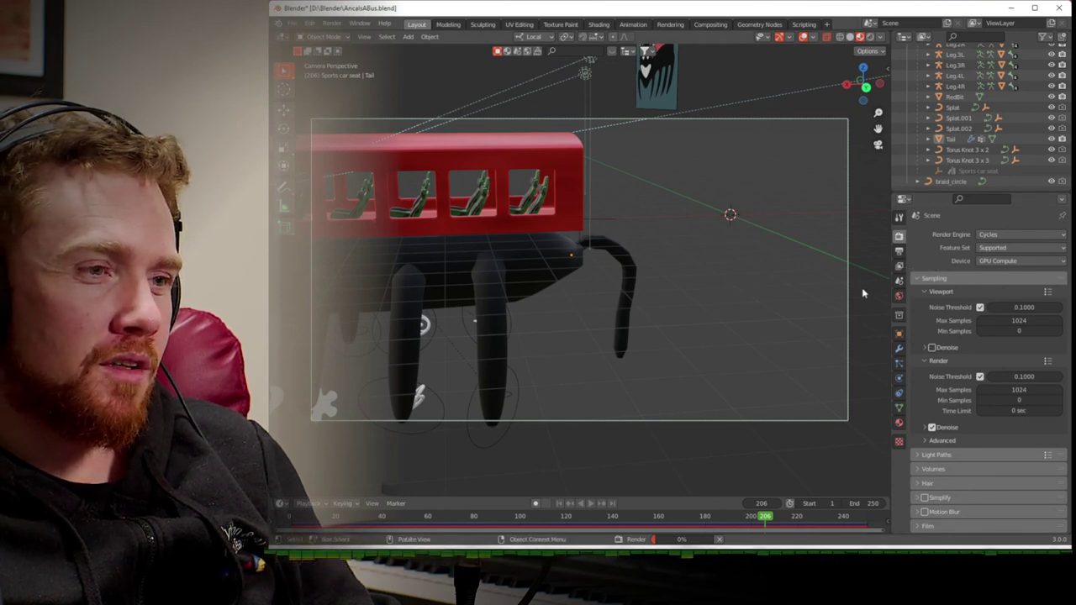
left_click(720, 539)
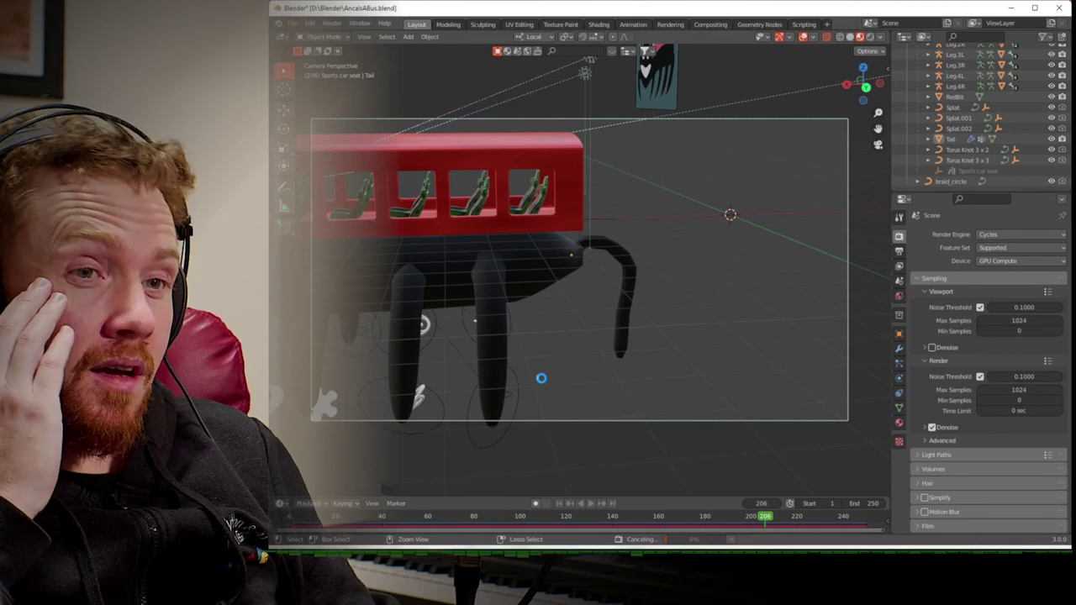
- Save the scene, quit Blender through its console, and relaunch it with AncatsABus.blend
key("ctrl+s")
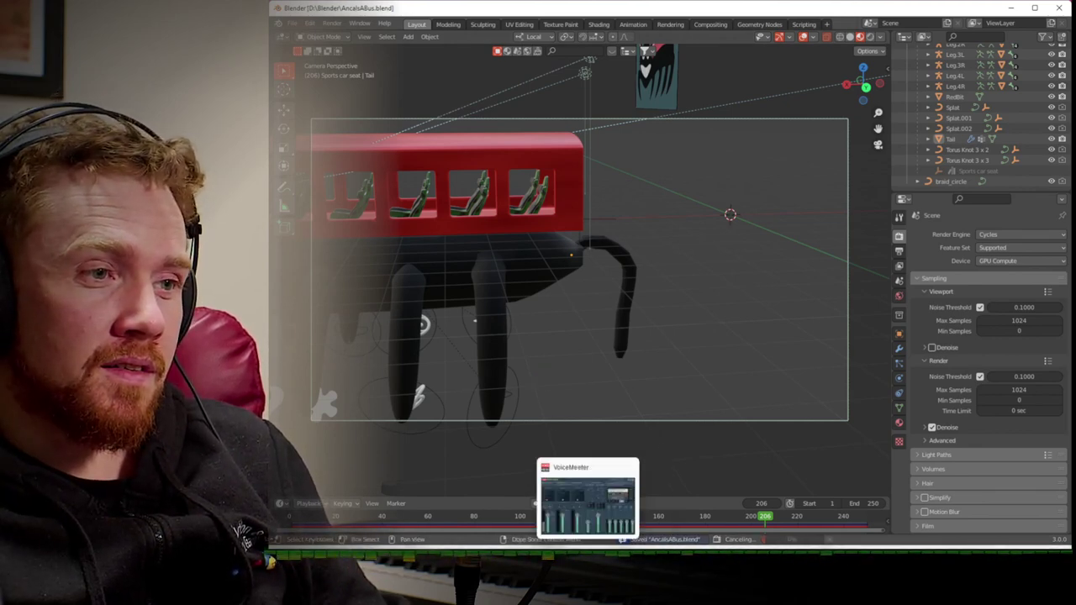
mouse_move(565, 557)
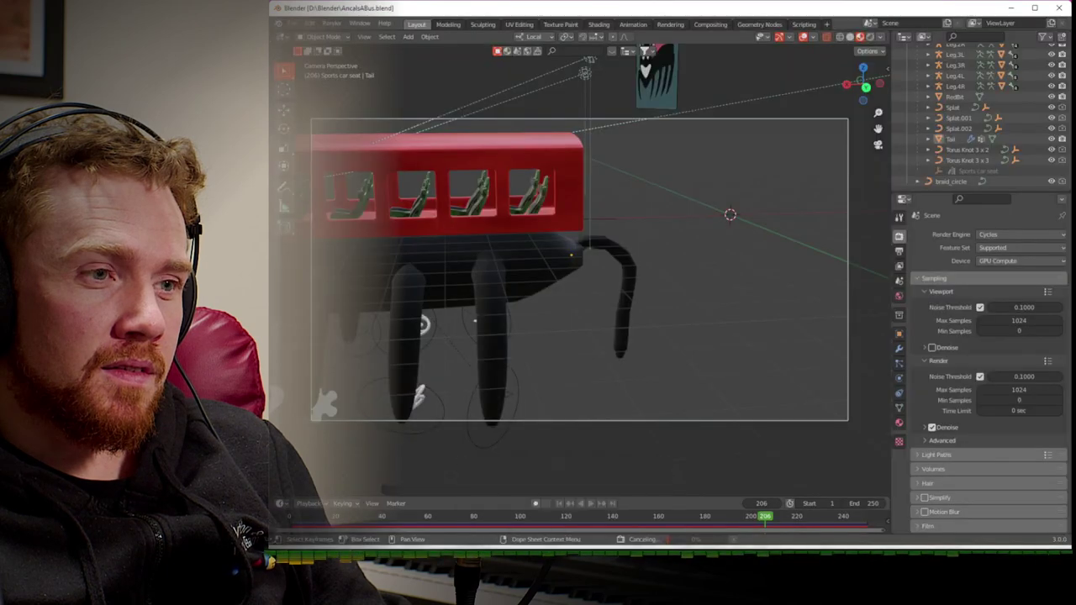
mouse_move(614, 557)
left_click(613, 496)
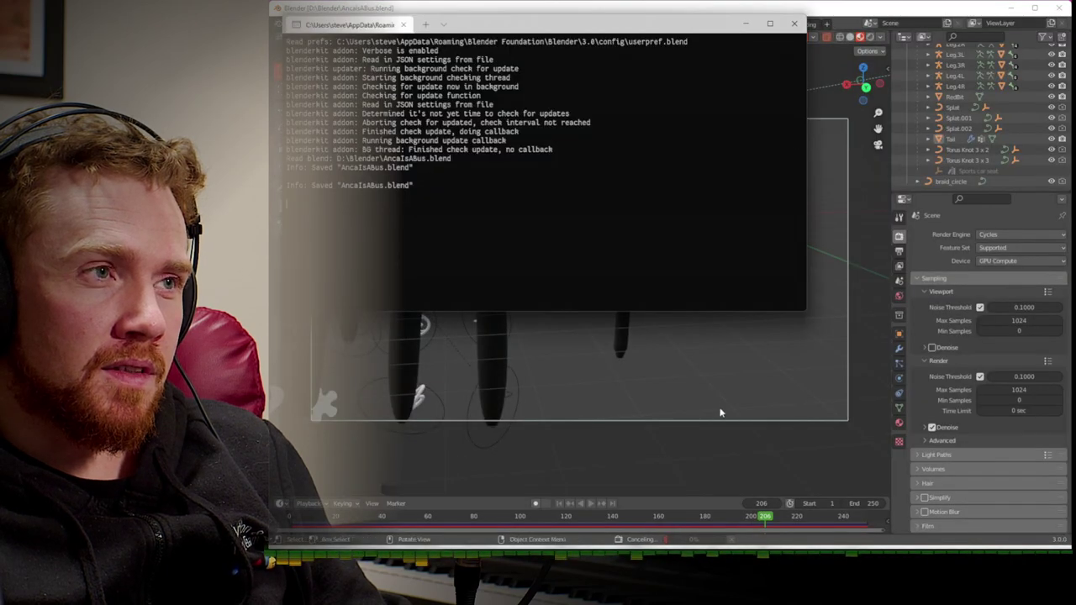
left_click(794, 23)
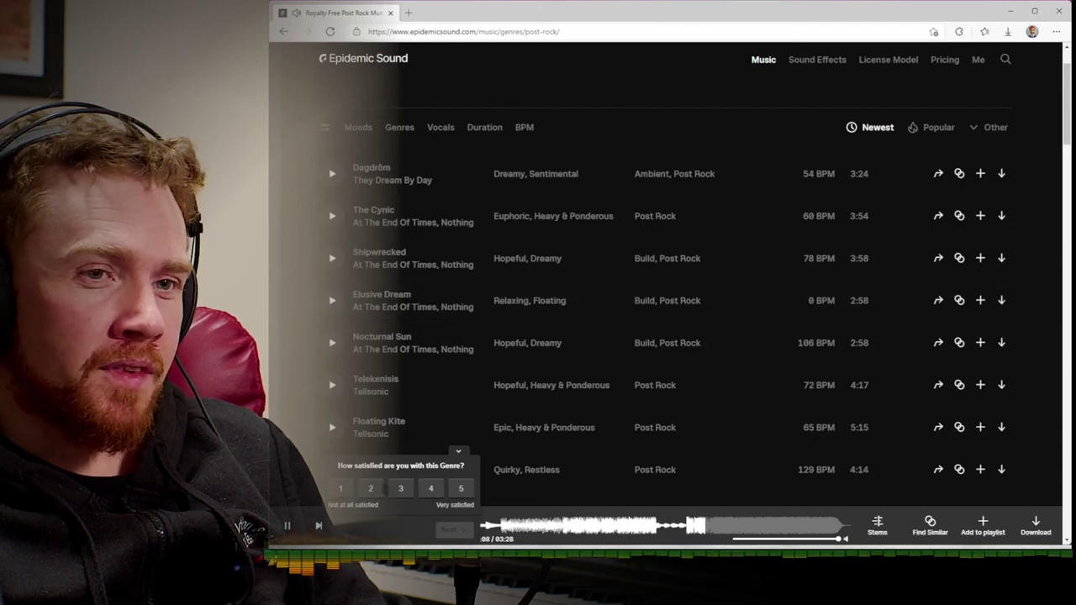
left_click(606, 557)
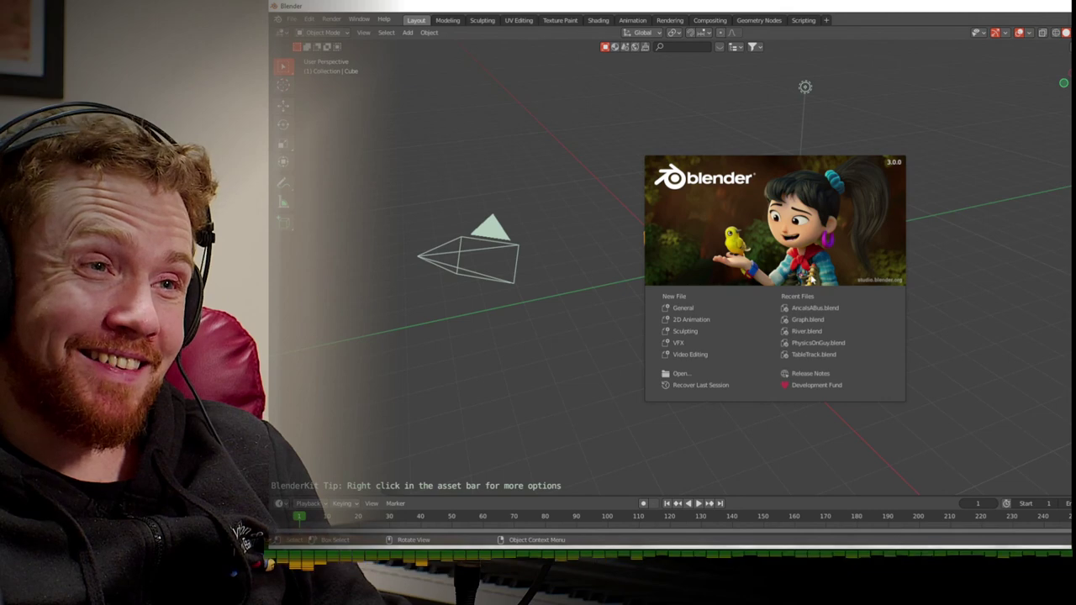
left_click(808, 311)
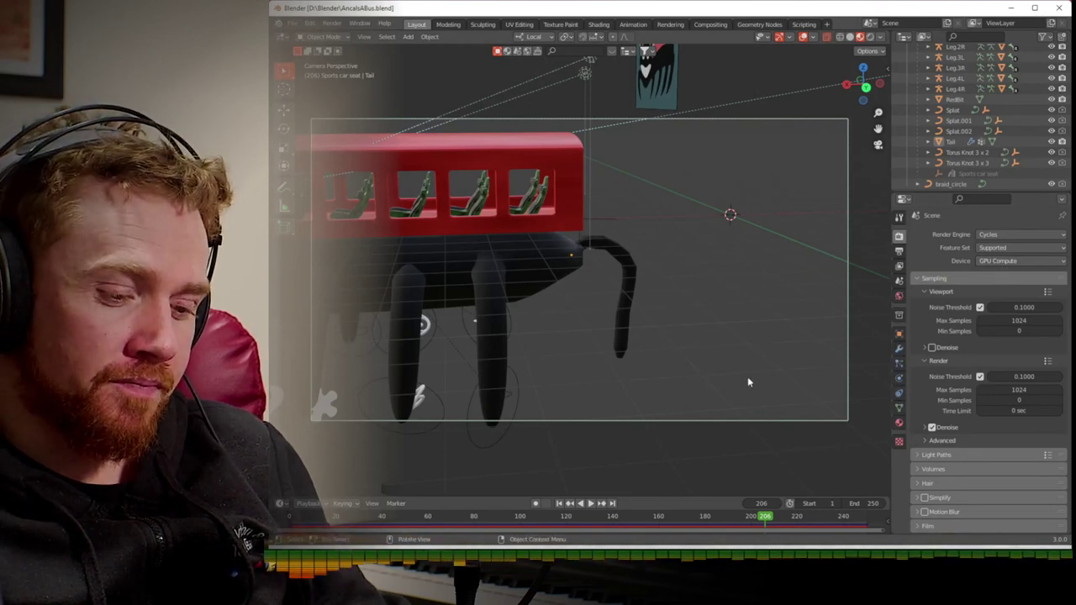
- Render frame 206 on the GPU and open Task Manager to monitor it
key("F12")
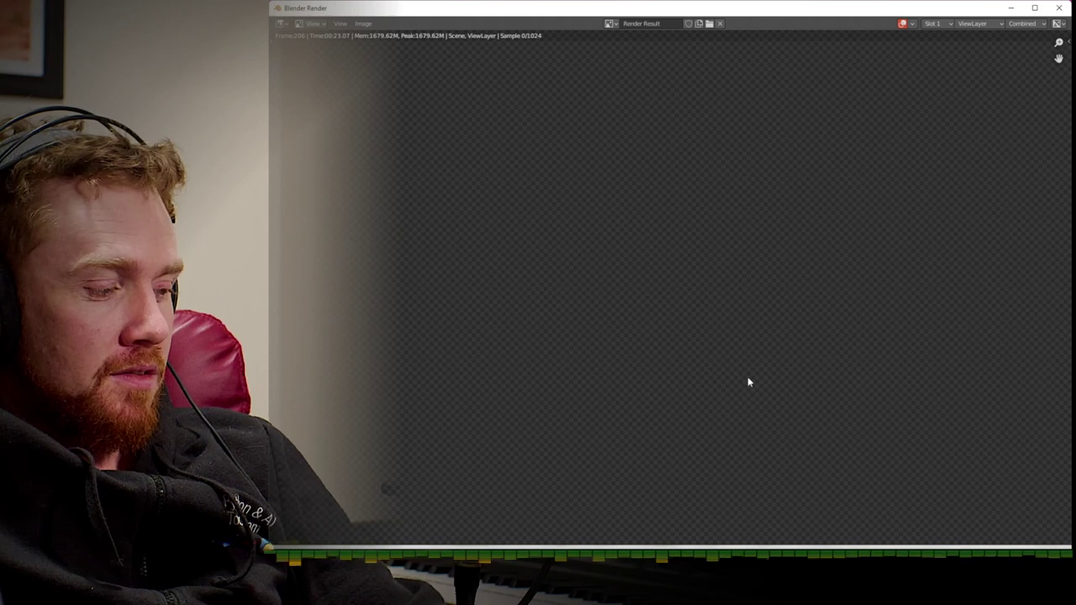
key("ctrl+shift+Escape")
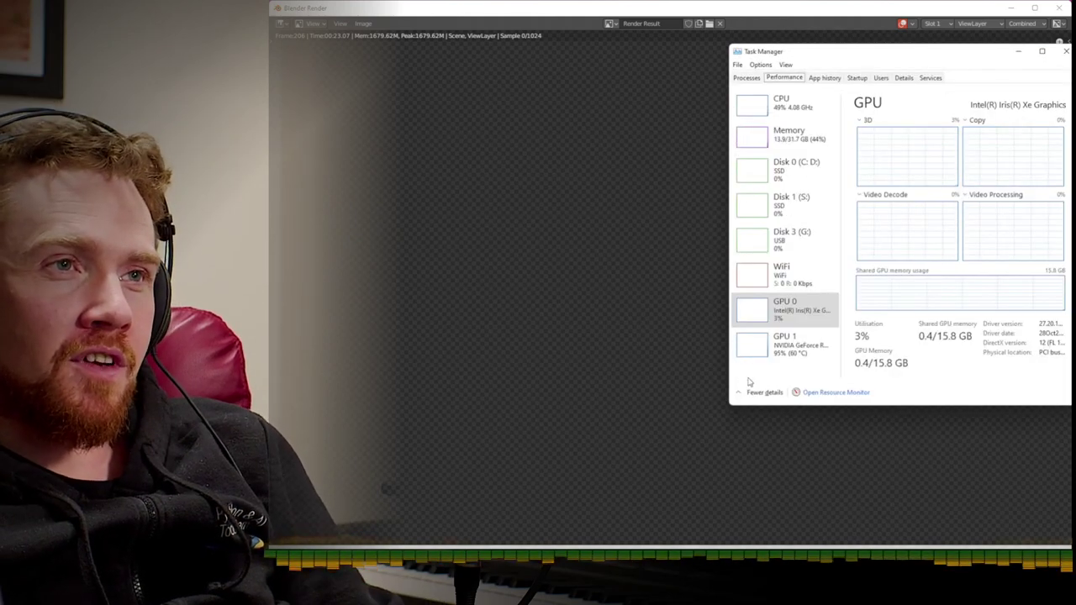
- Check the NVIDIA GPU and CPU usage graphs, then close Task Manager and return to Blender
left_click(794, 353)
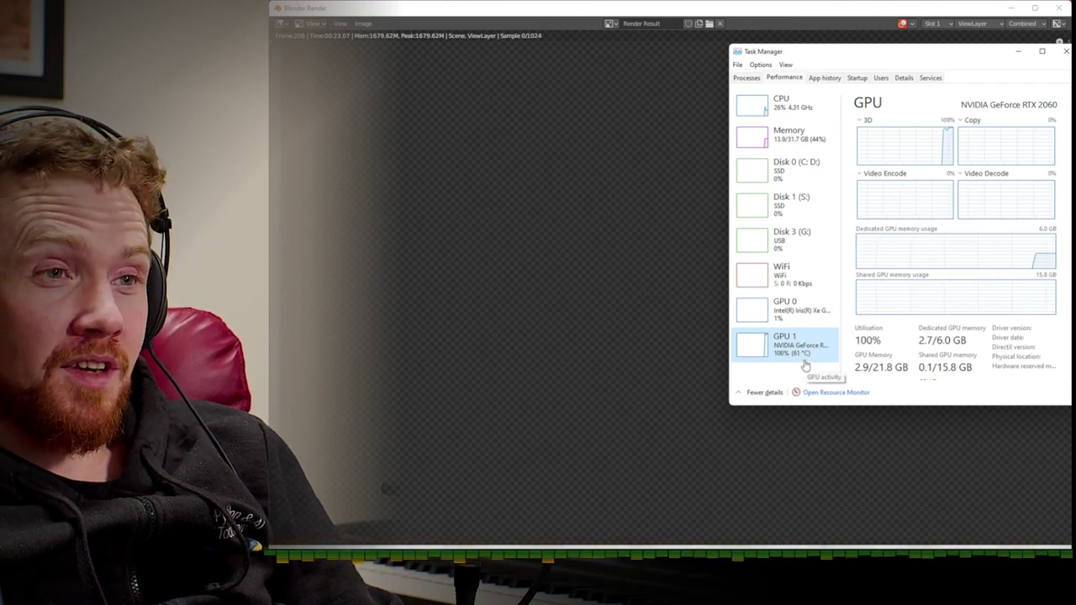
scroll(806, 370, "down", 1)
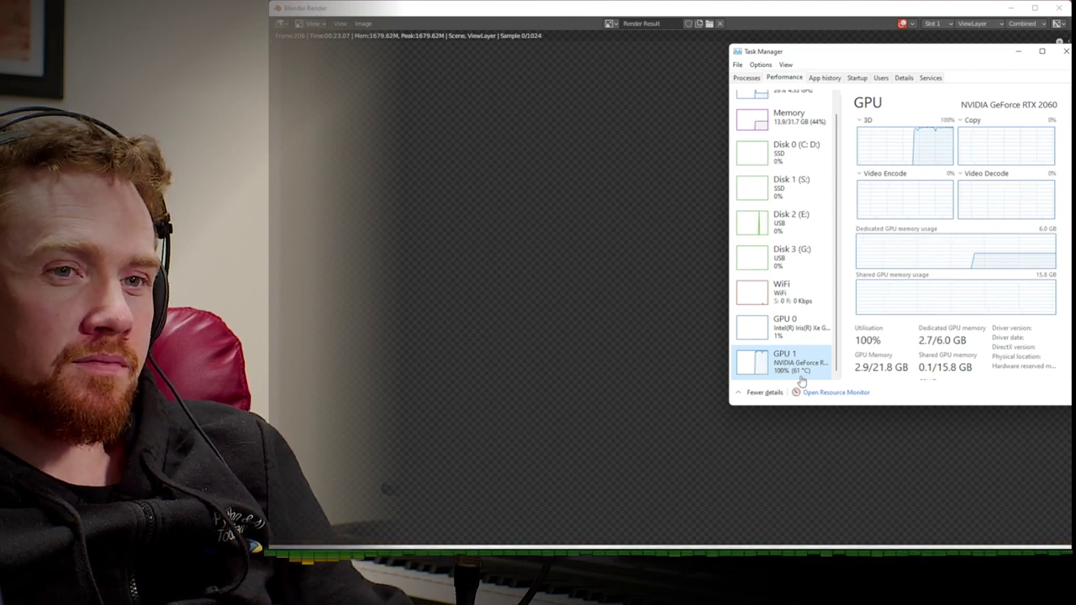
scroll(801, 381, "up", 1)
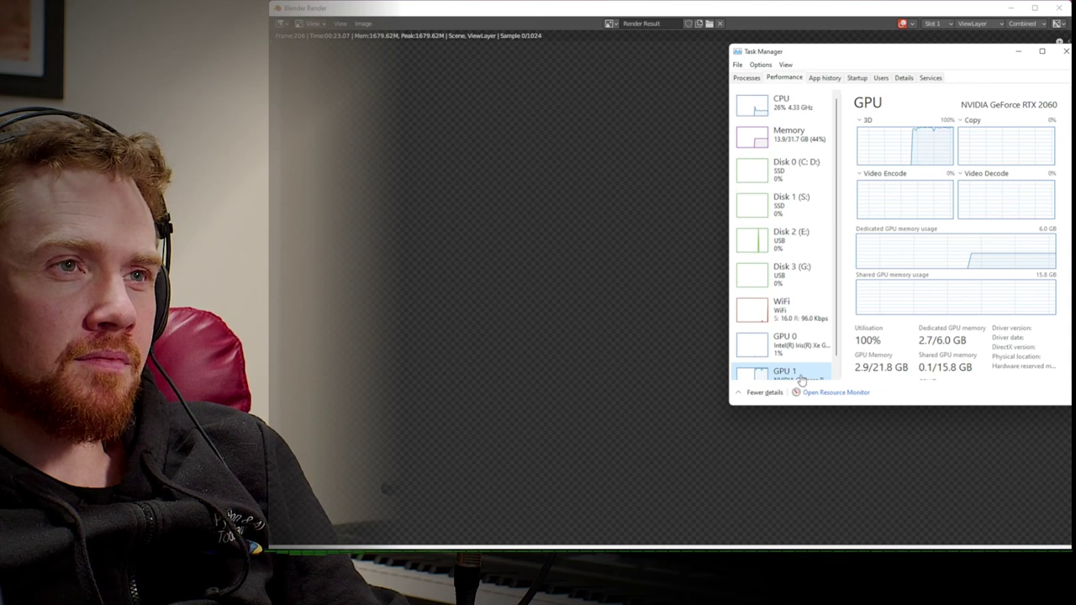
left_click(788, 104)
scroll(786, 134, "down", 1)
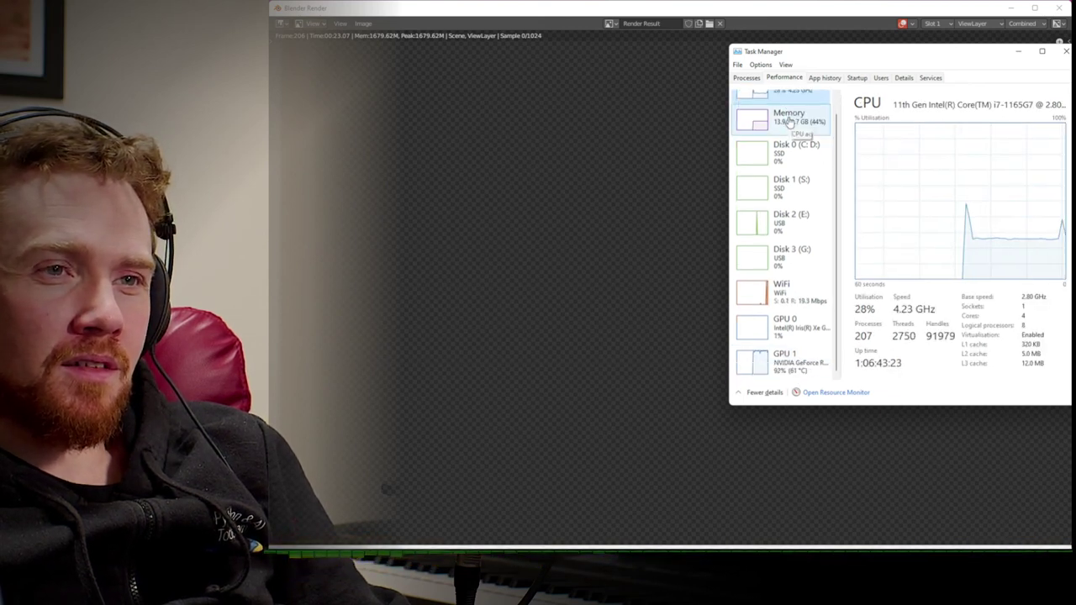
left_click(790, 375)
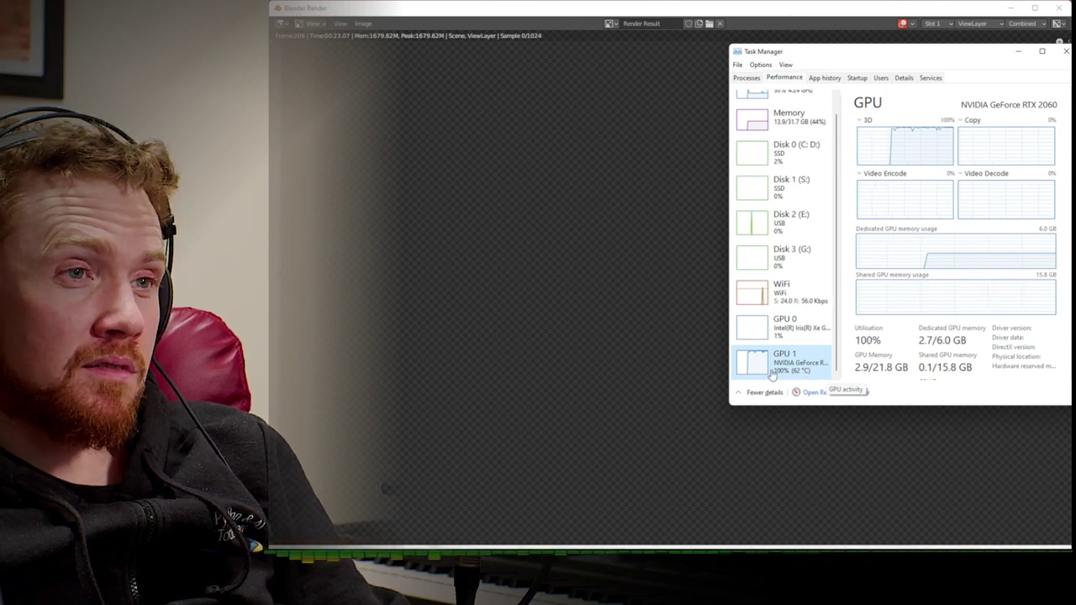
left_click(726, 360)
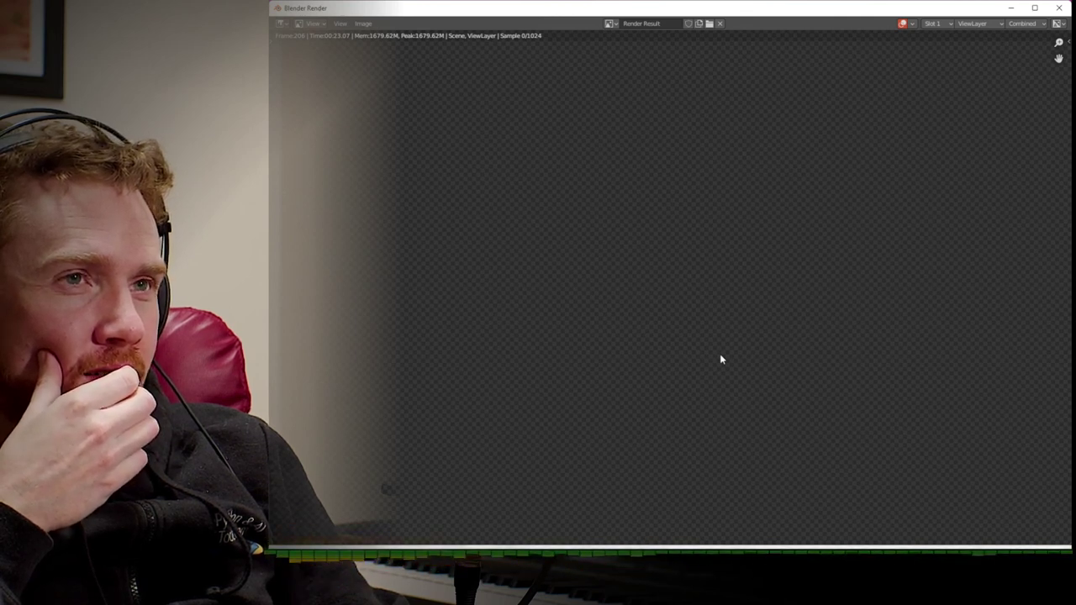
key("alt+Tab")
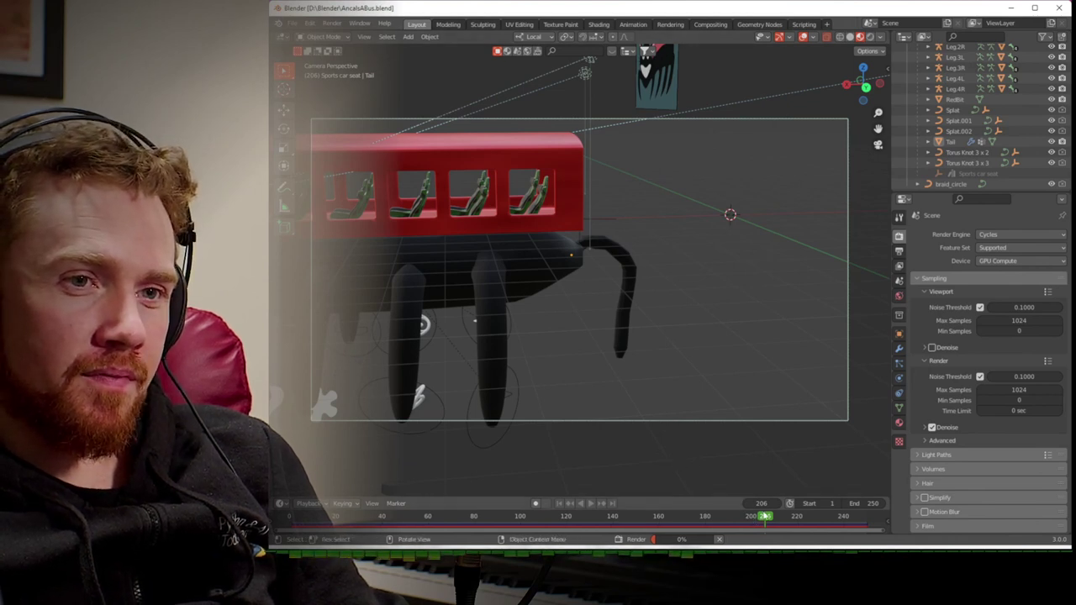
- Cancel the render, close the leftover console, and reopen AncatsABus.blend from Recent Files
left_click(761, 520)
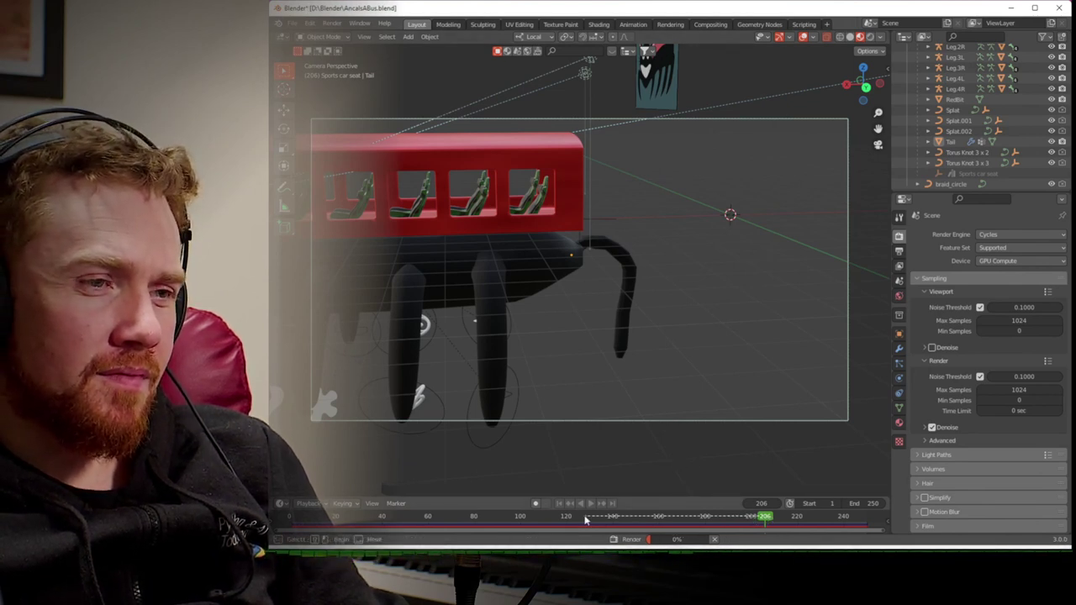
left_click(721, 539)
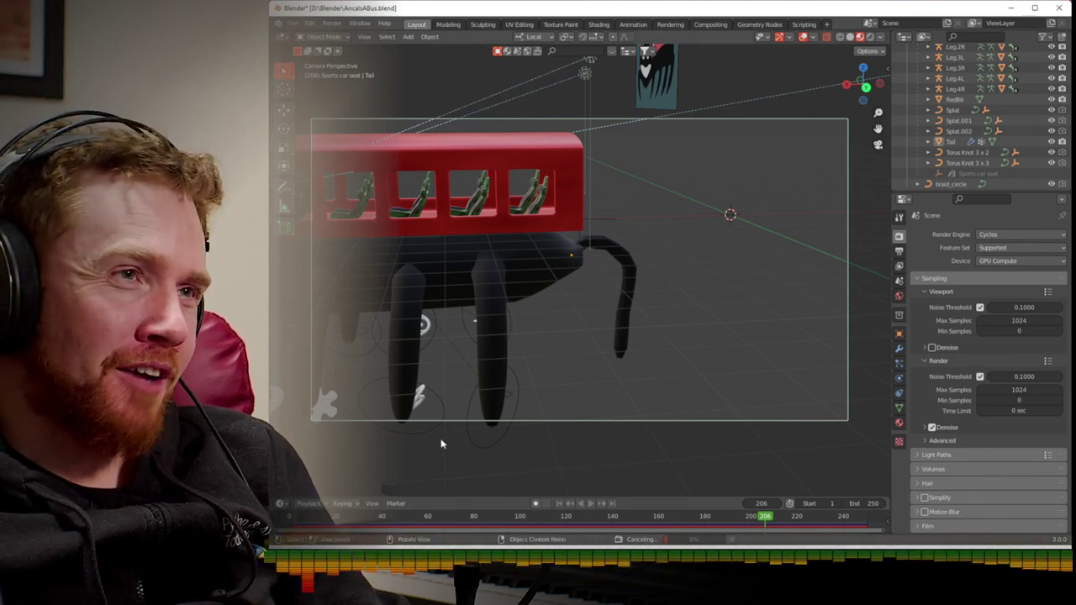
key("alt+Tab")
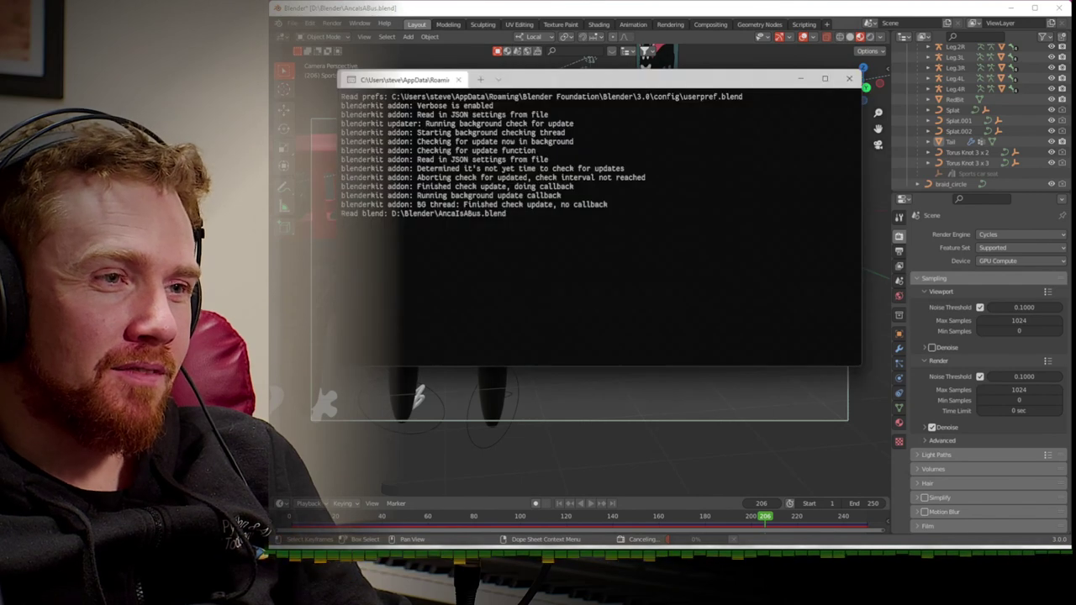
left_click(849, 79)
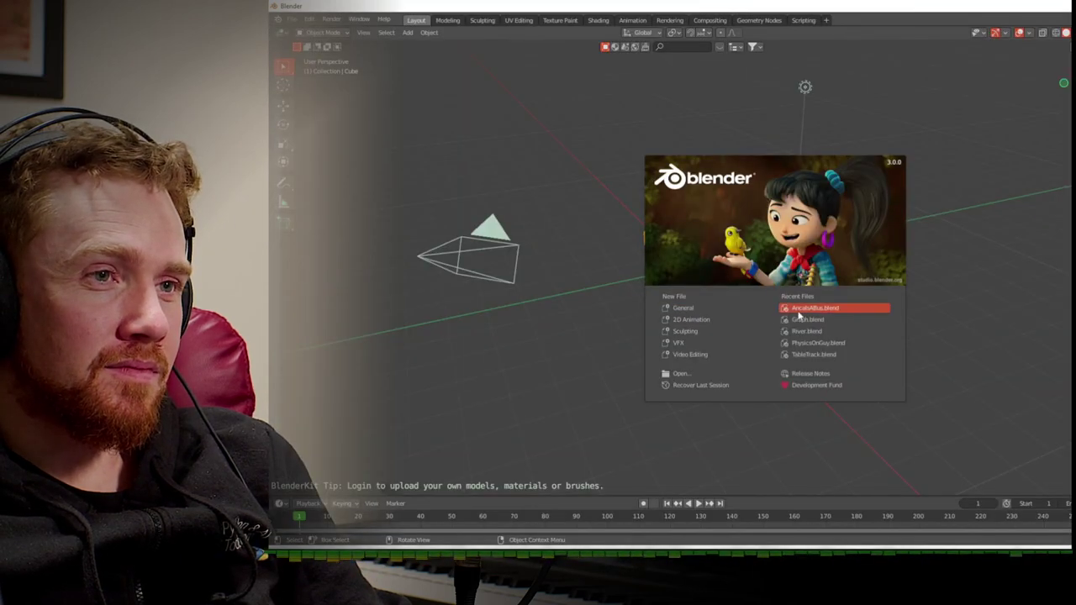
left_click(797, 310)
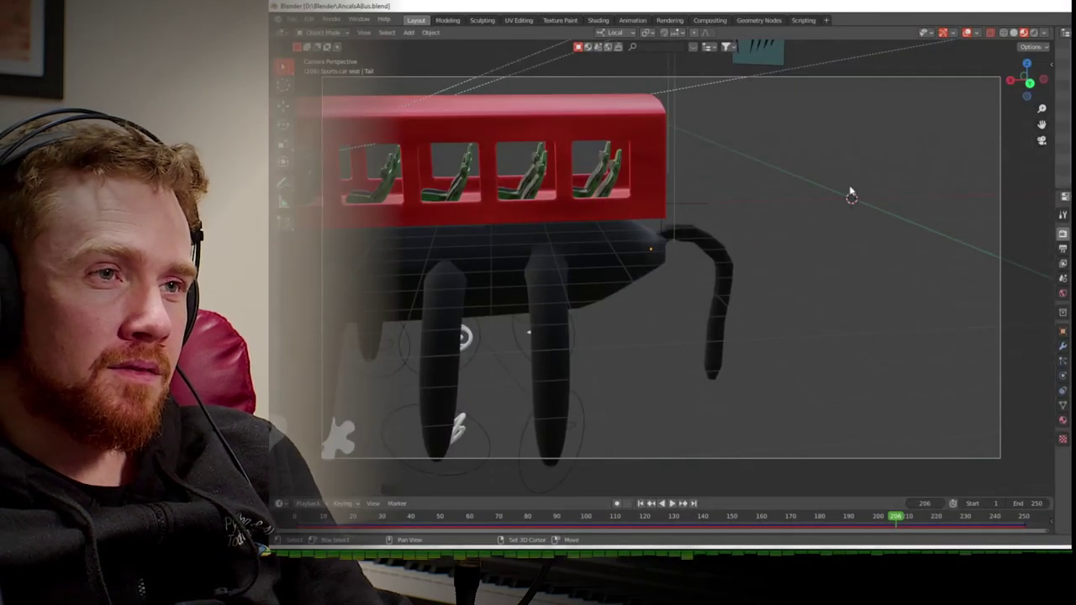
- Return to frame 1, save the file, and render a test frame of the furry cat
key("KP_0")
key("ctrl+s")
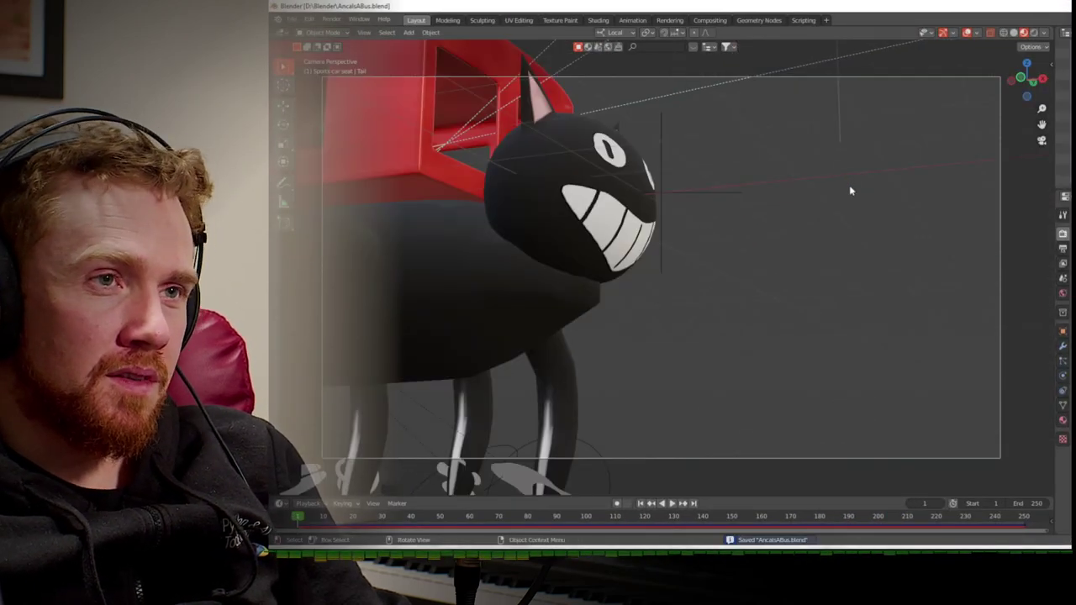
key("F12")
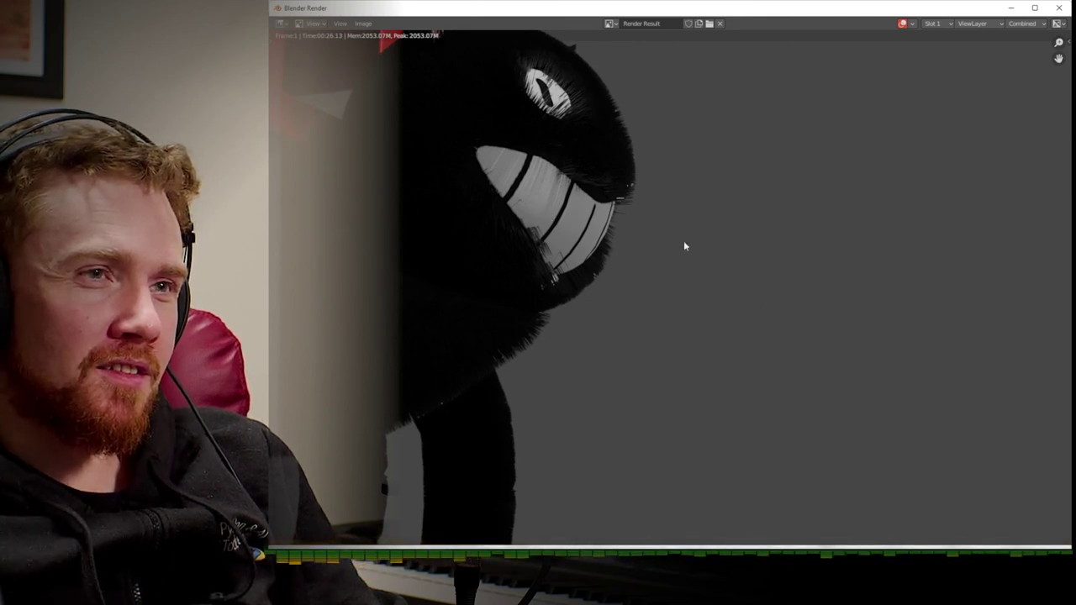
- Close the frame 1 render, play the animation to frame 94, and render that frame
left_click(1058, 8)
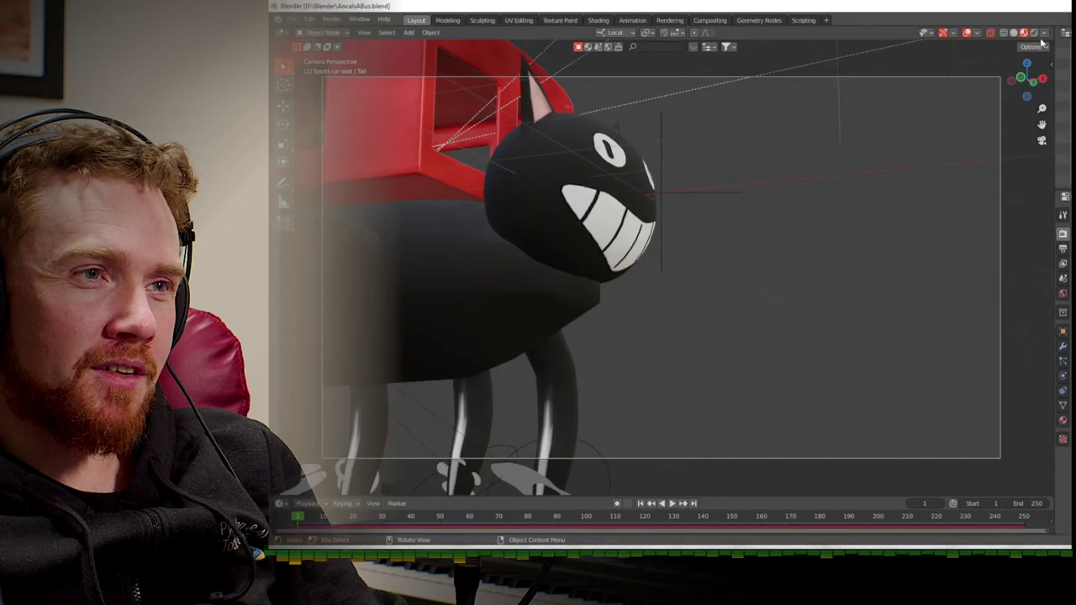
key("space")
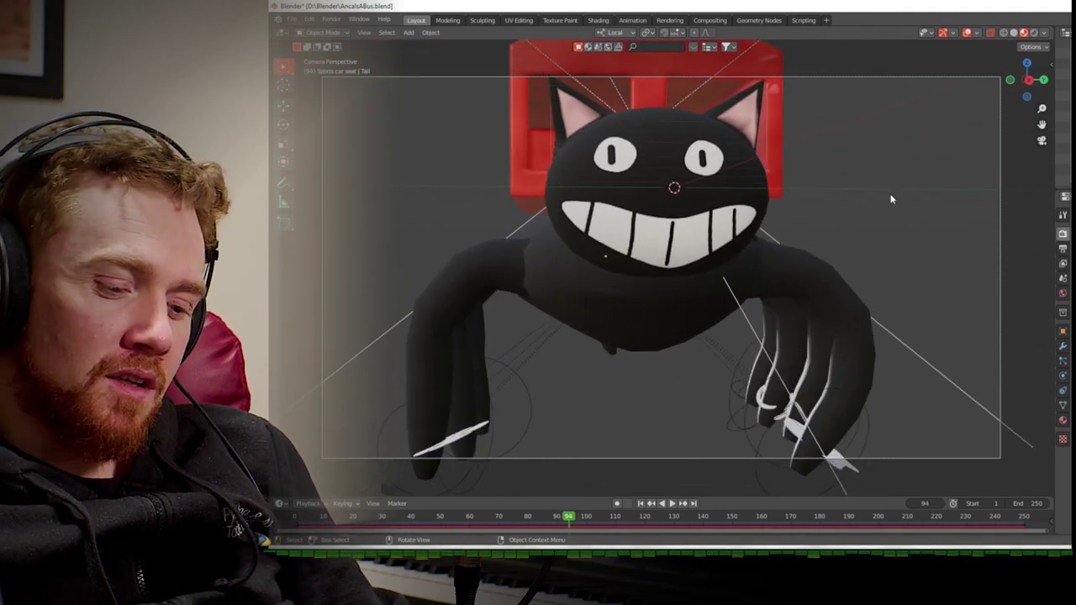
key("F12")
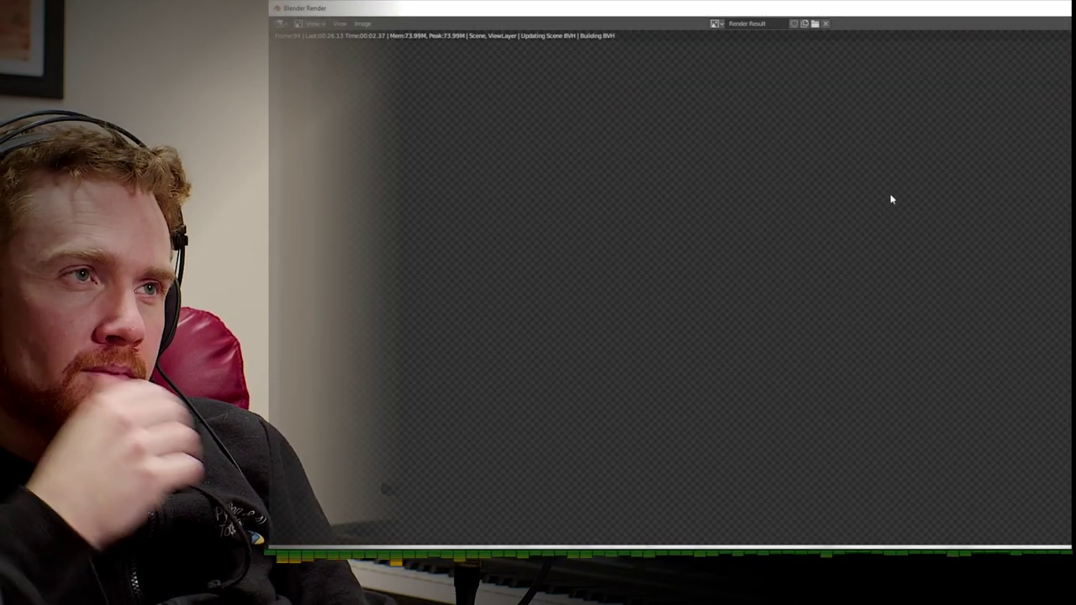
- Wait for the frame 94 render to finish in 00:28.63, review the grinning cat under the bus, then close it
double_click(863, 15)
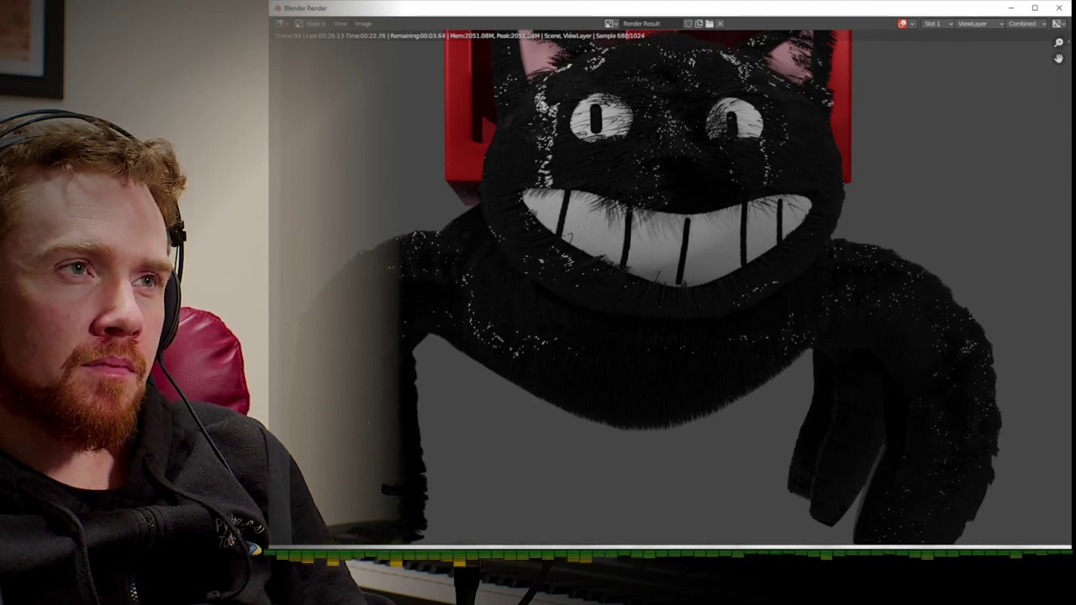
key("F11")
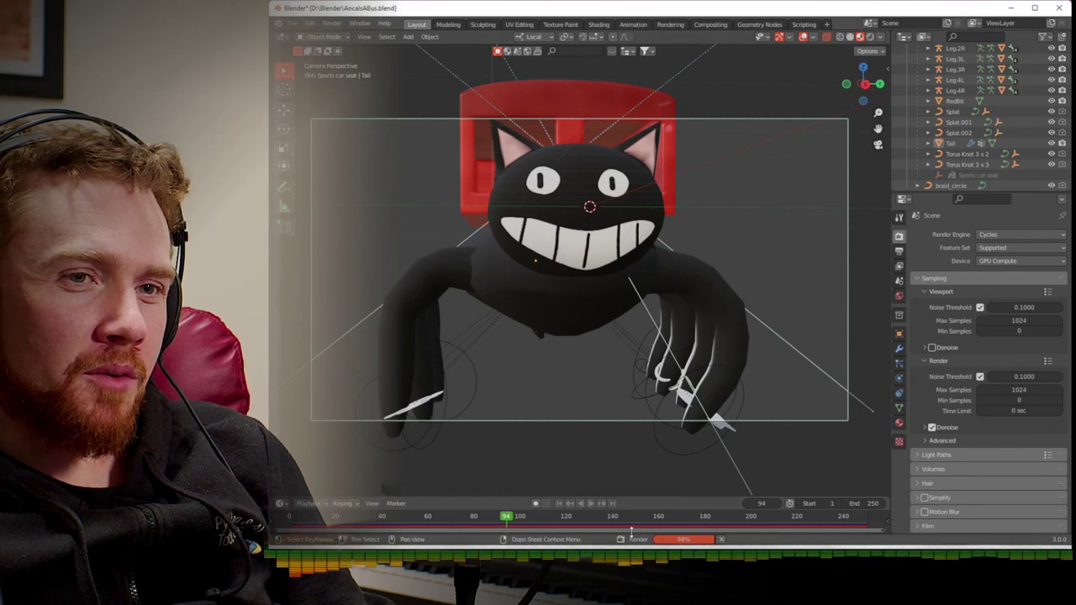
mouse_move(572, 550)
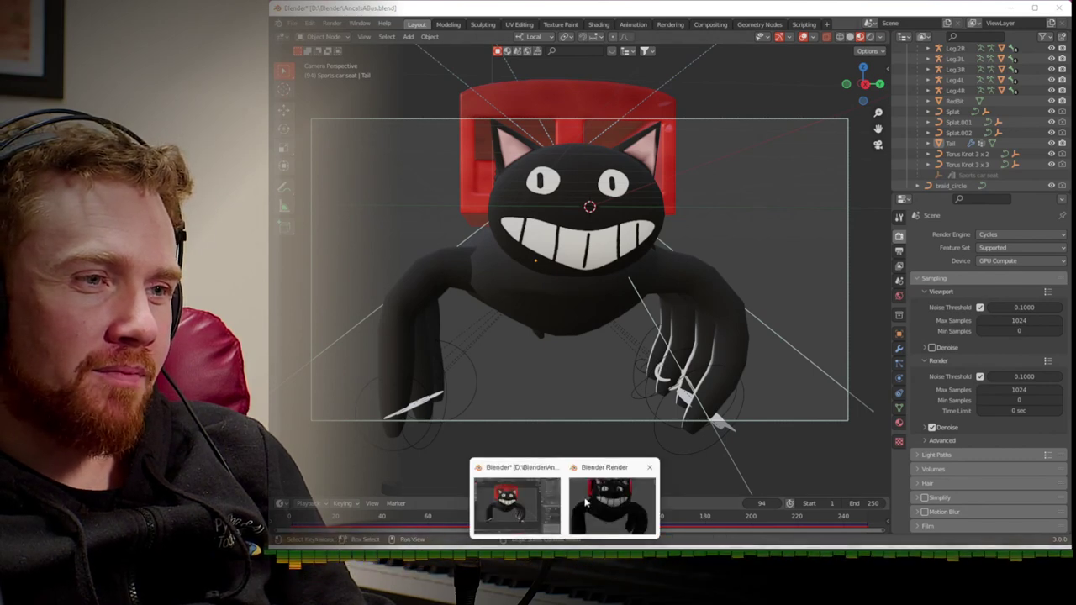
left_click(612, 502)
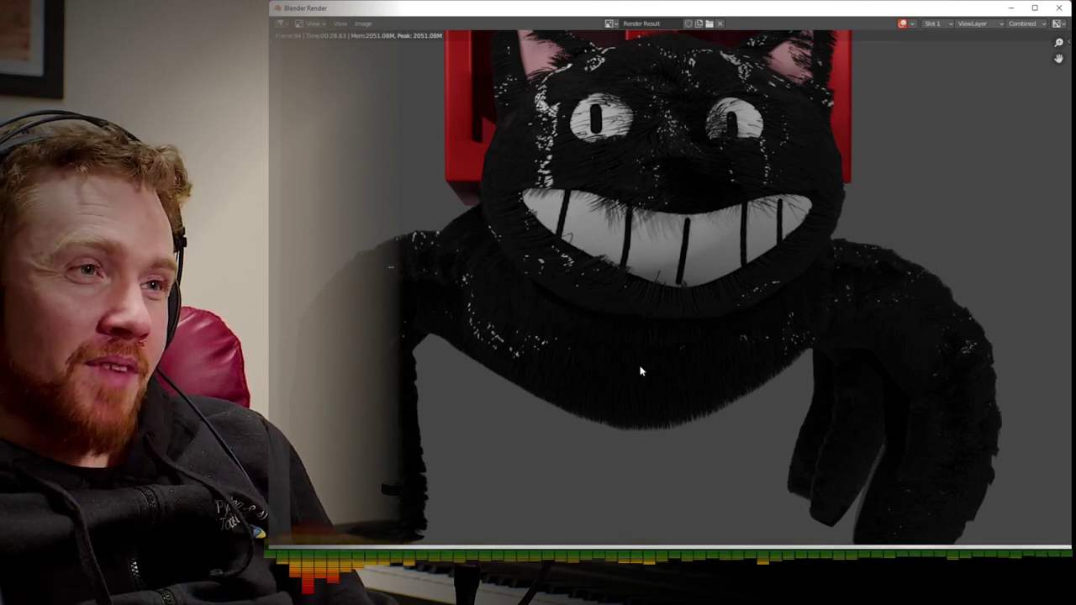
key("Escape")
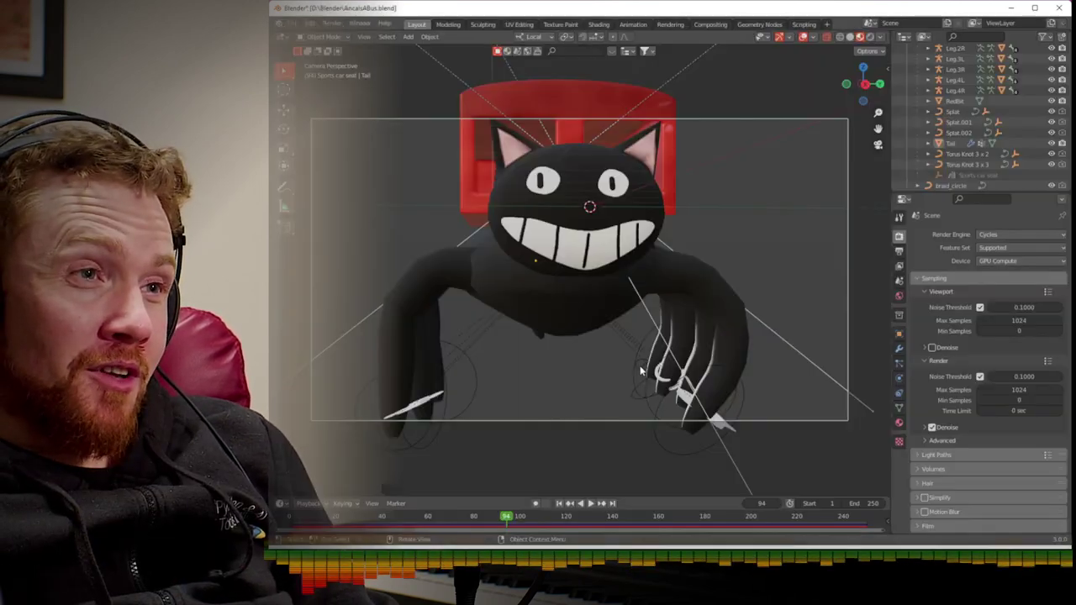
- Select the CatFace object and orbit out of camera view to see the whole cat bus
left_click(538, 199)
scroll(528, 223, "up", 3)
scroll(504, 210, "up", 1)
scroll(487, 195, "down", 5)
middle_click_drag(486, 196, 541, 224)
scroll(554, 219, "up", 5)
scroll(553, 217, "down", 6)
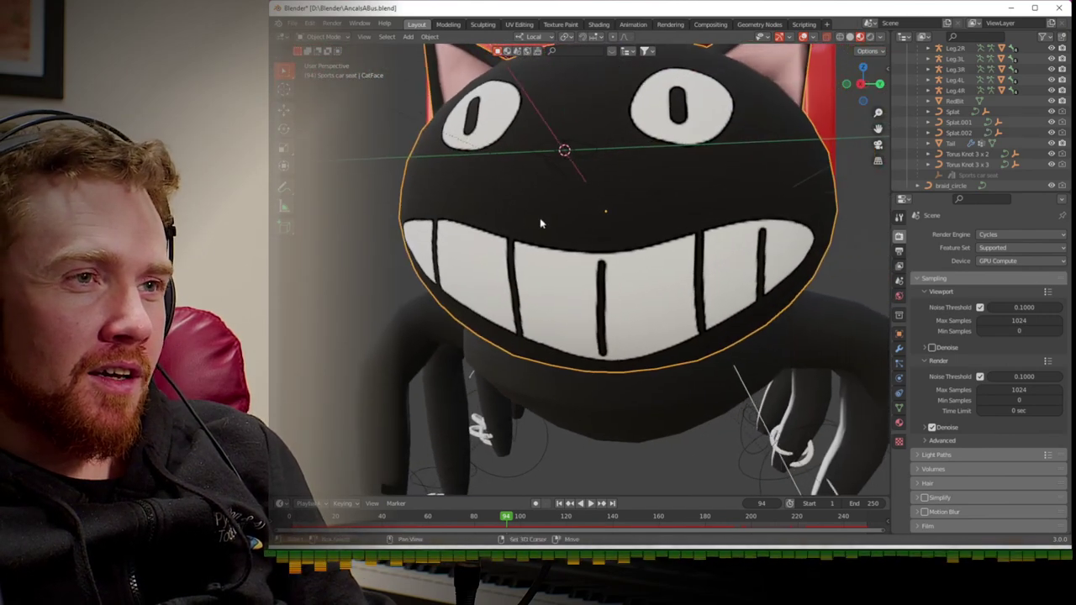
- Switch CatFace to Weight Paint, set brush weight to 0.000, and paint over the mouth's green band
key("ctrl+Tab")
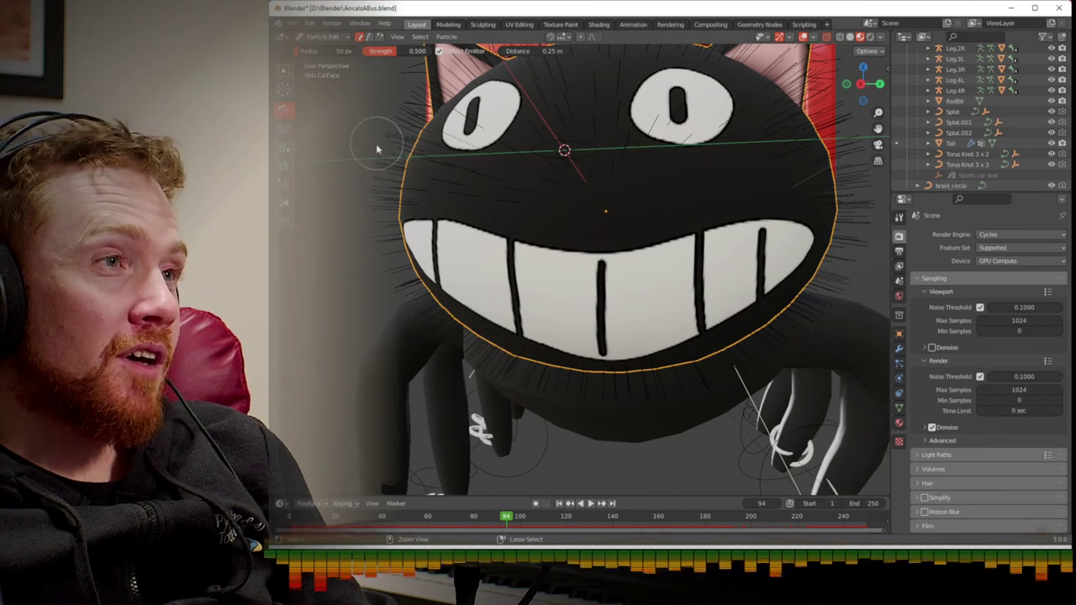
key("ctrl+Tab")
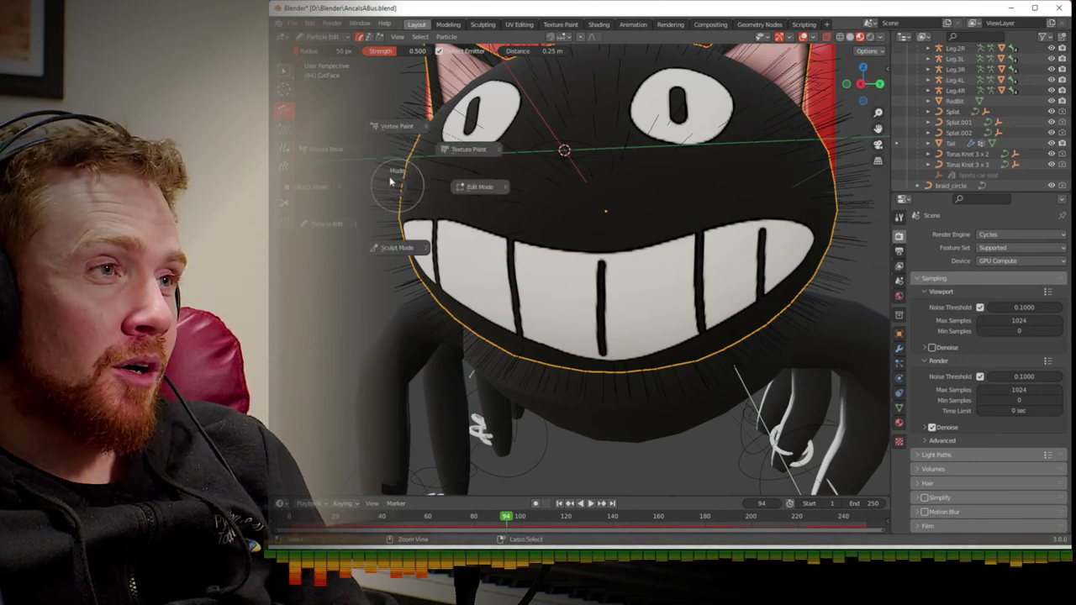
left_click(334, 156)
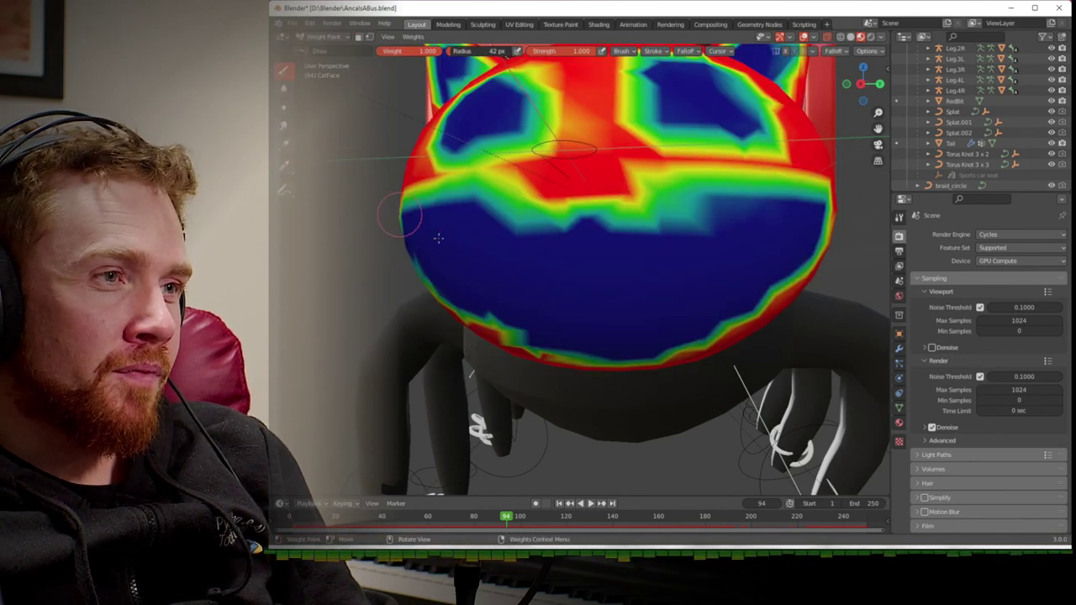
left_click_drag(398, 50, 370, 50)
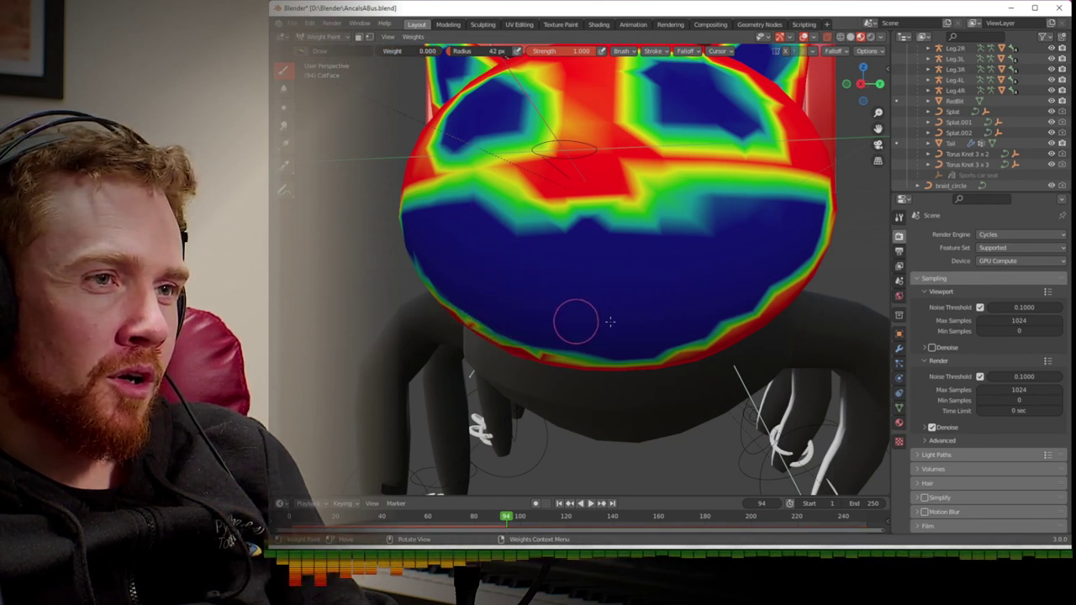
mouse_move(675, 206)
left_mouse_down()
mouse_move(683, 221)
mouse_move(673, 198)
mouse_move(702, 211)
mouse_move(629, 237)
mouse_move(615, 216)
mouse_move(557, 228)
mouse_move(502, 210)
left_mouse_up()
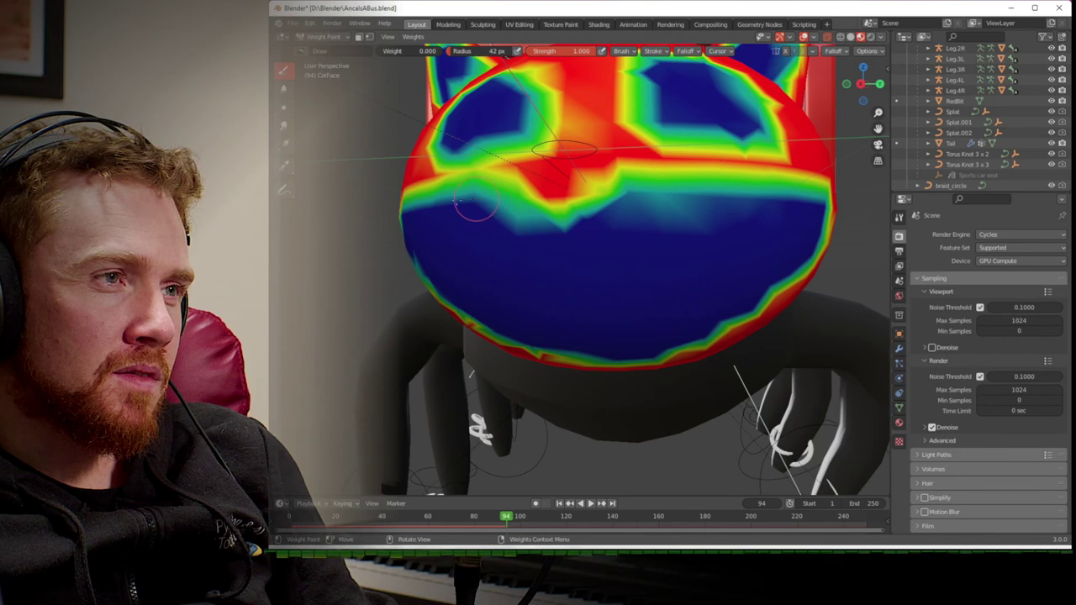
- Return to Object Mode, hide the reference image Empty, and save AncalsABus.blend
key("ctrl+Tab")
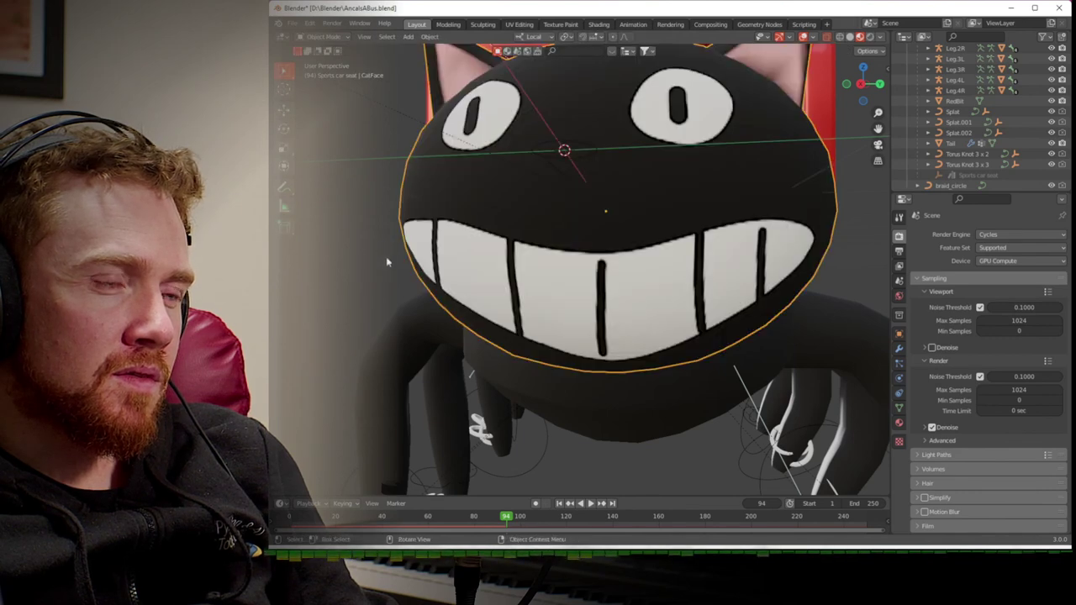
middle_click_drag(421, 271, 521, 278)
scroll(479, 287, "down", 5)
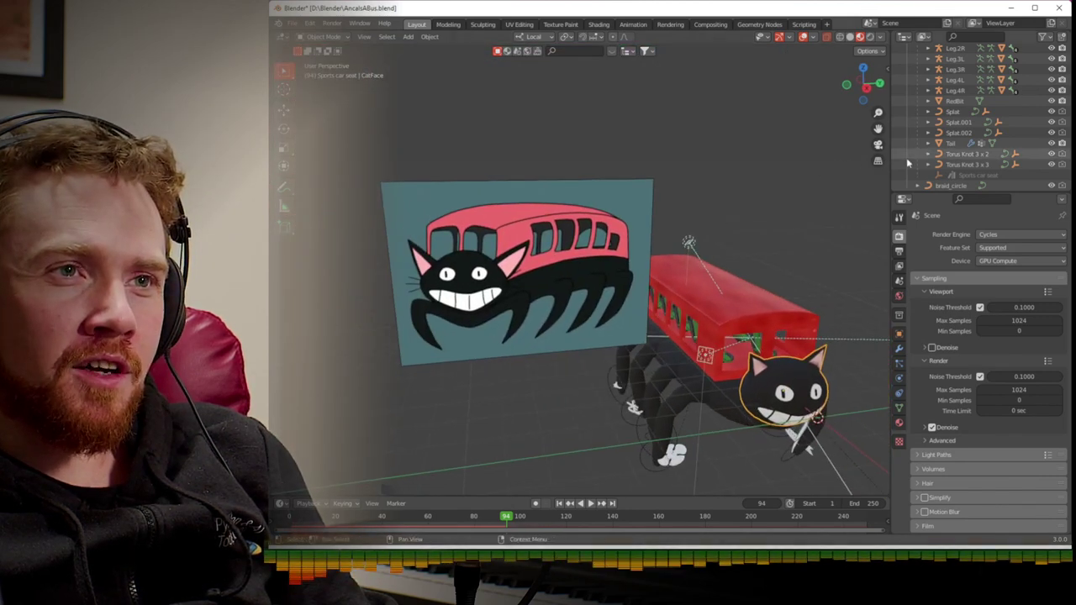
scroll(1001, 135, "up", 10)
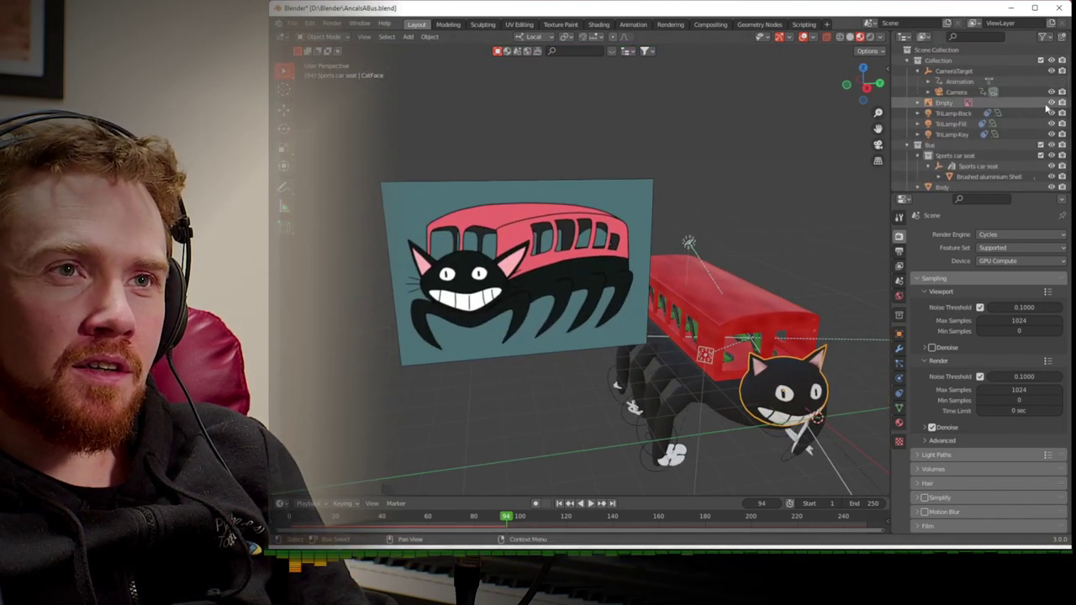
left_click(1050, 102)
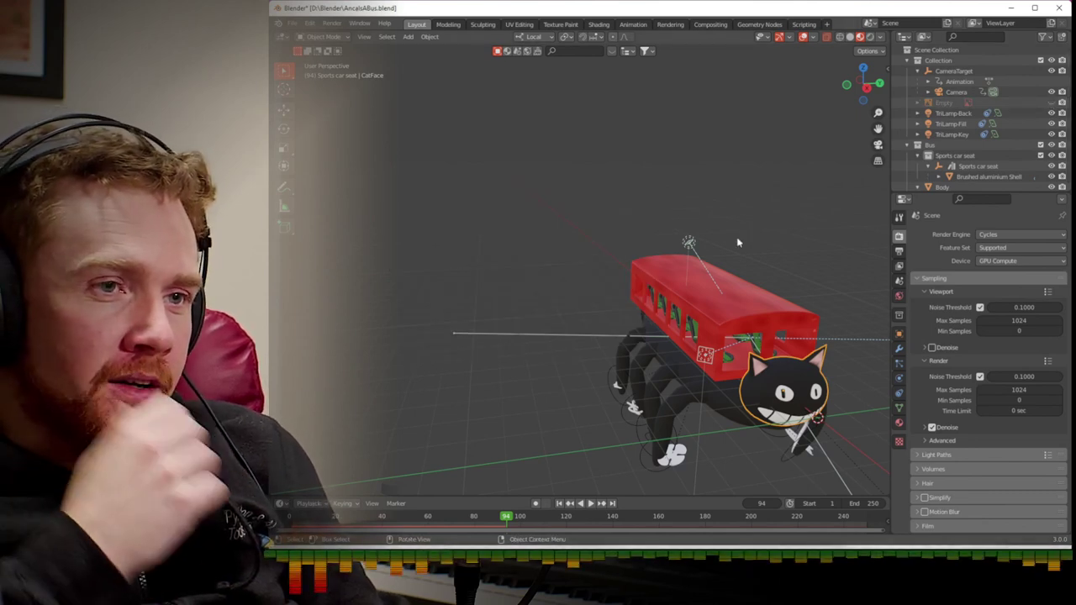
key("ctrl+s")
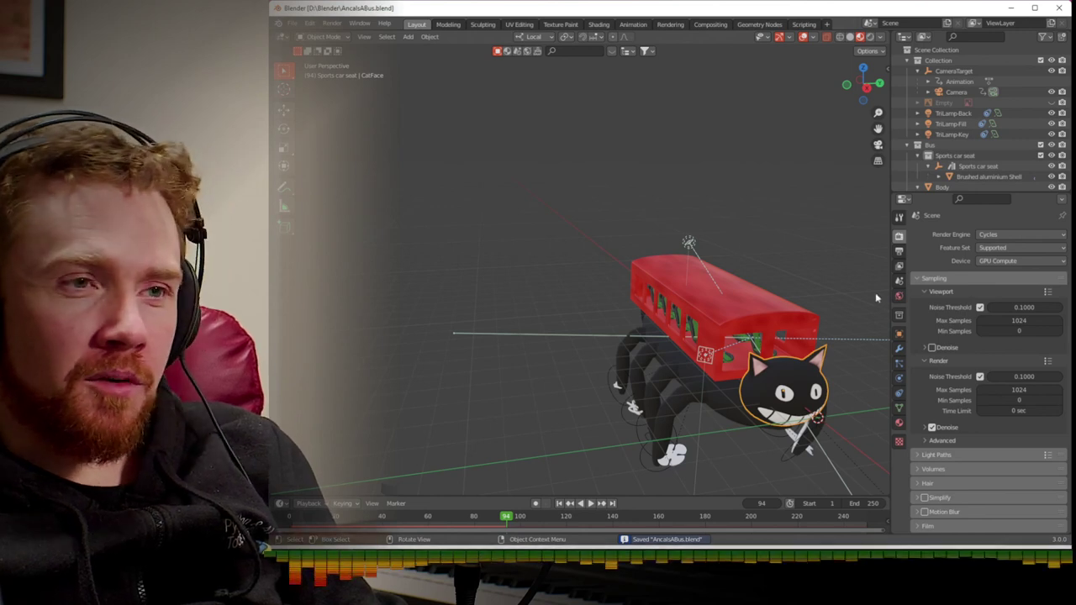
- Select the cat's Body and show its hair particle settings: 1000 strands, 0.2 m long
left_click(899, 393)
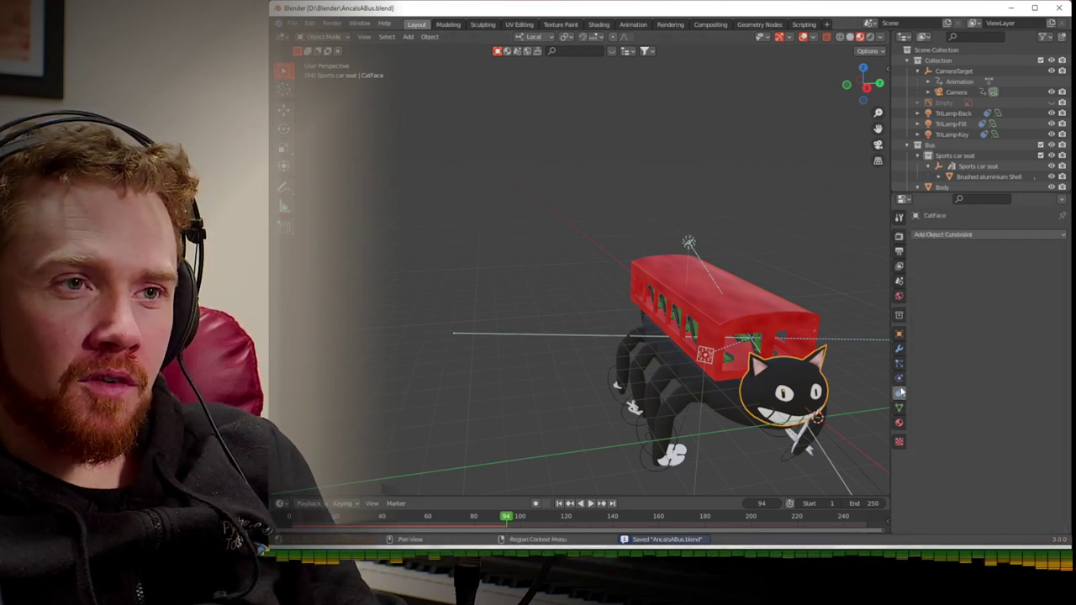
left_click(898, 378)
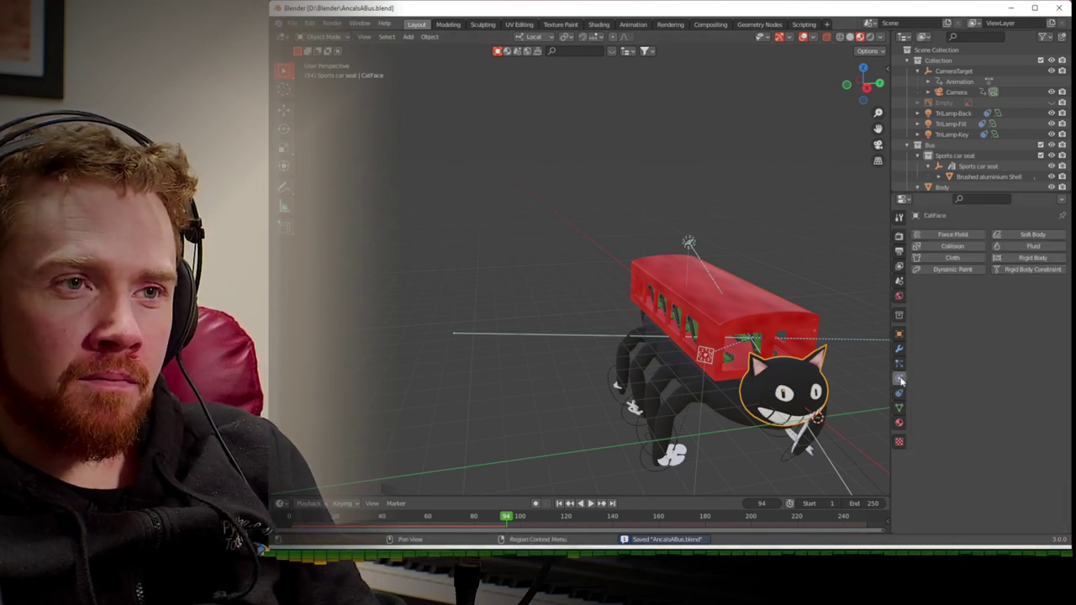
left_click(771, 326)
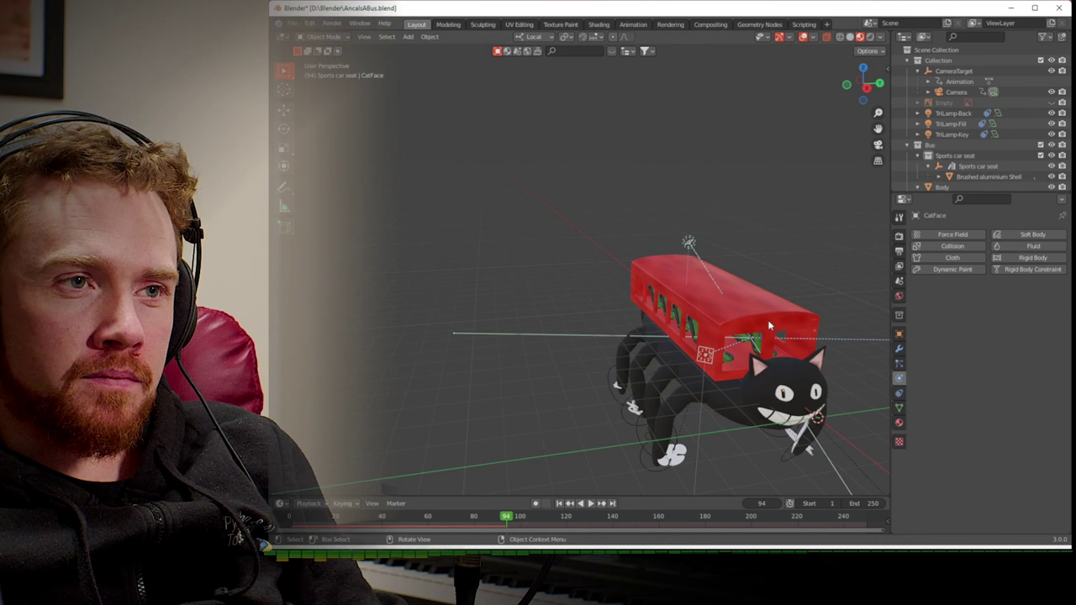
left_click(721, 401)
left_click(899, 364)
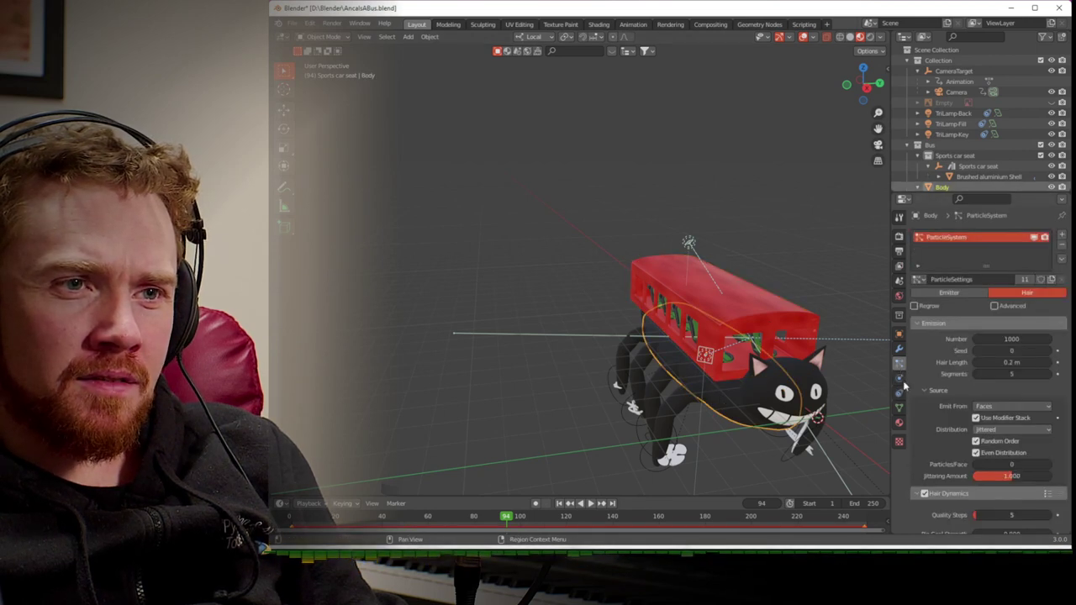
- Save the file, check the caches of CatFace, a front leg and the Tail, then select Body
scroll(941, 407, "down", 10)
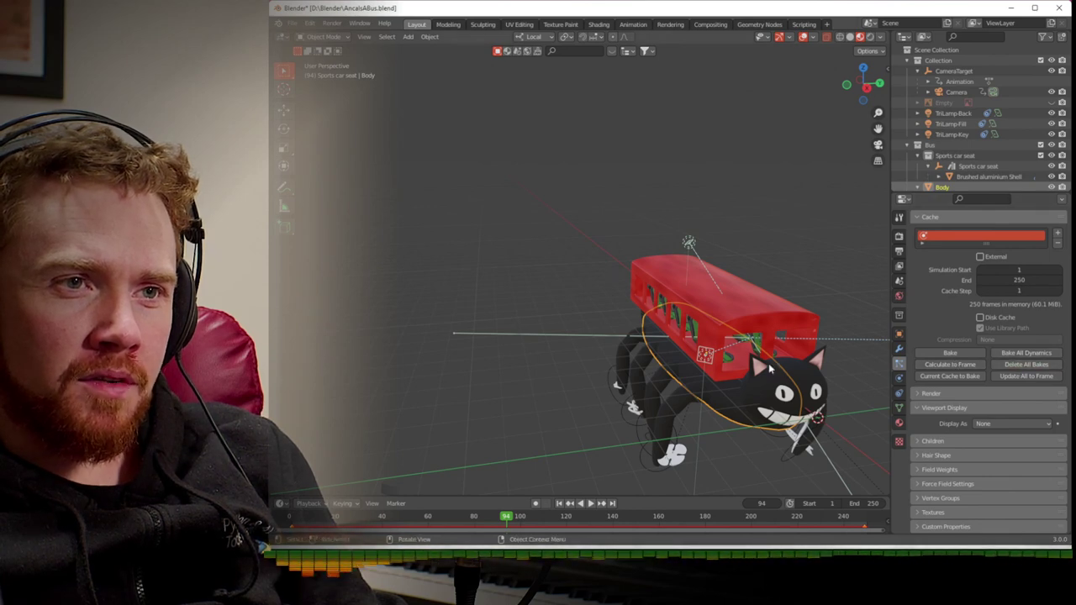
key("ctrl+s")
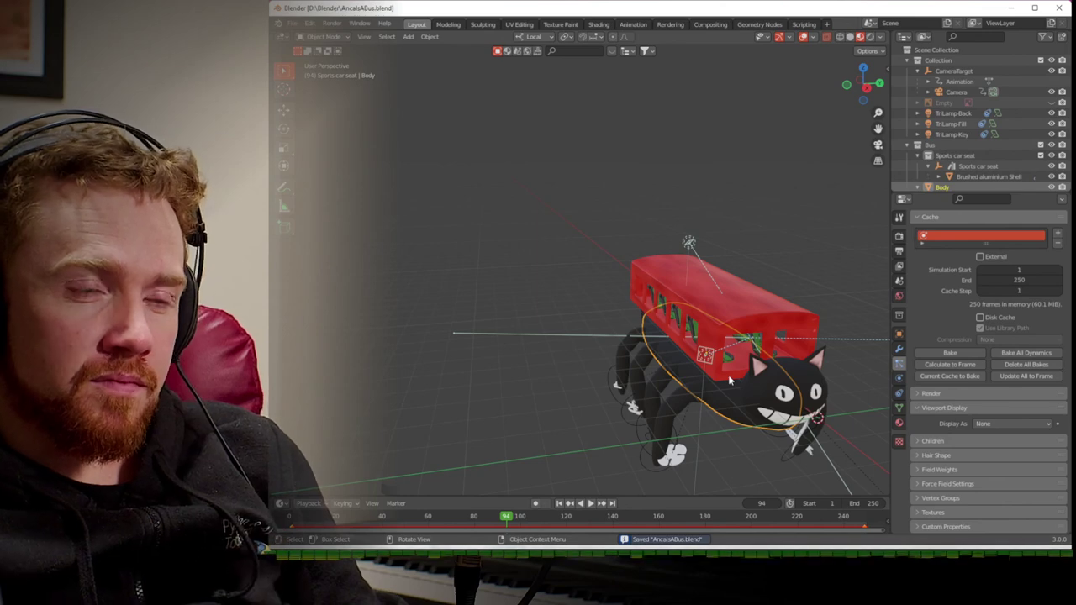
left_click(770, 389)
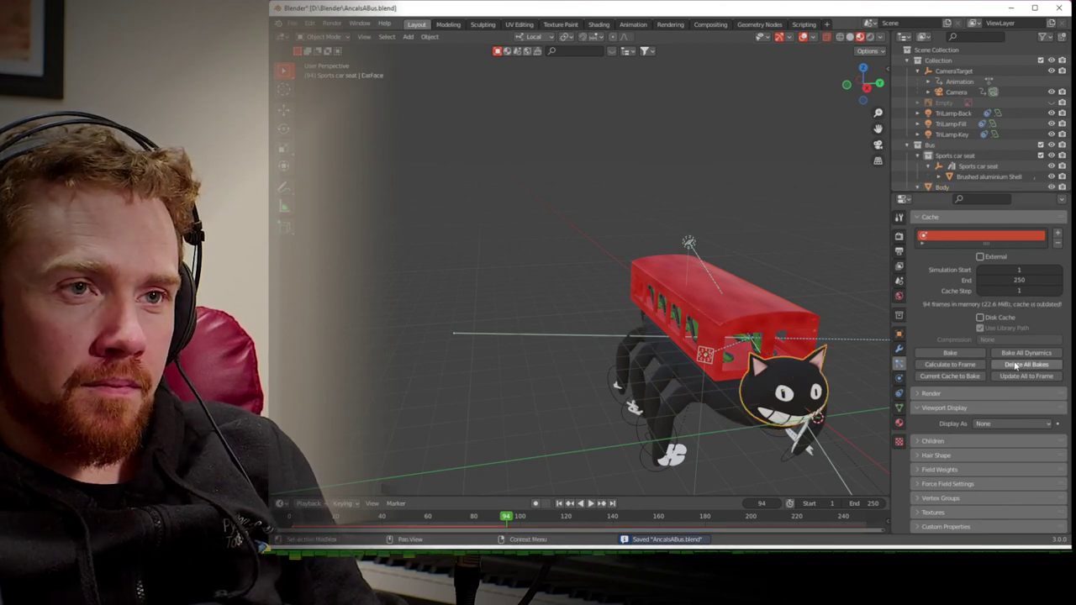
mouse_move(825, 380)
middle_mouse_down()
mouse_move(807, 360)
mouse_move(838, 365)
middle_mouse_up()
left_click(649, 328)
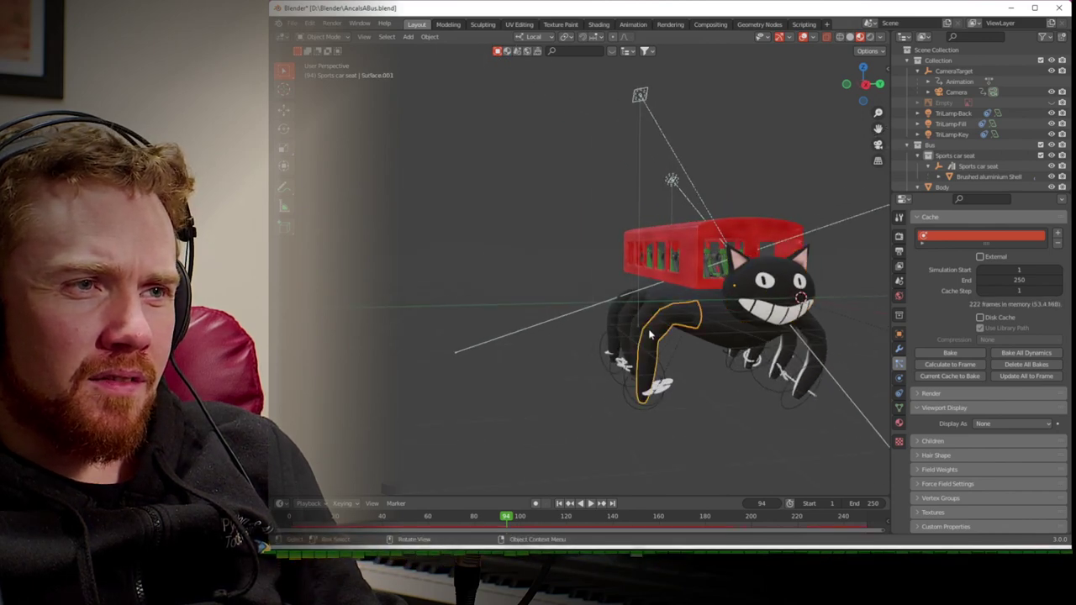
middle_click_drag(620, 309, 671, 318)
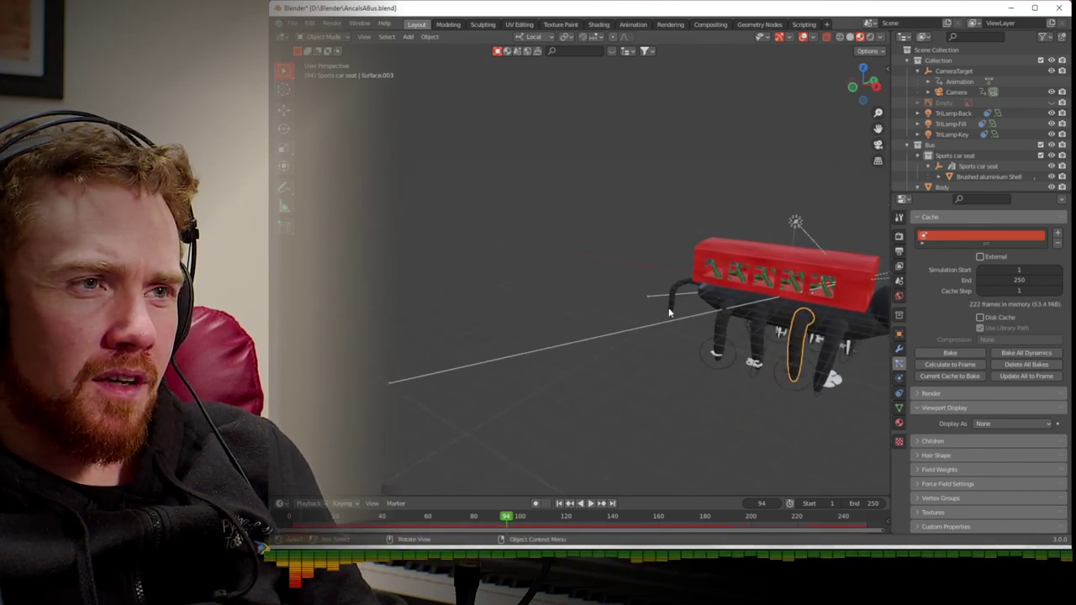
left_click(673, 298)
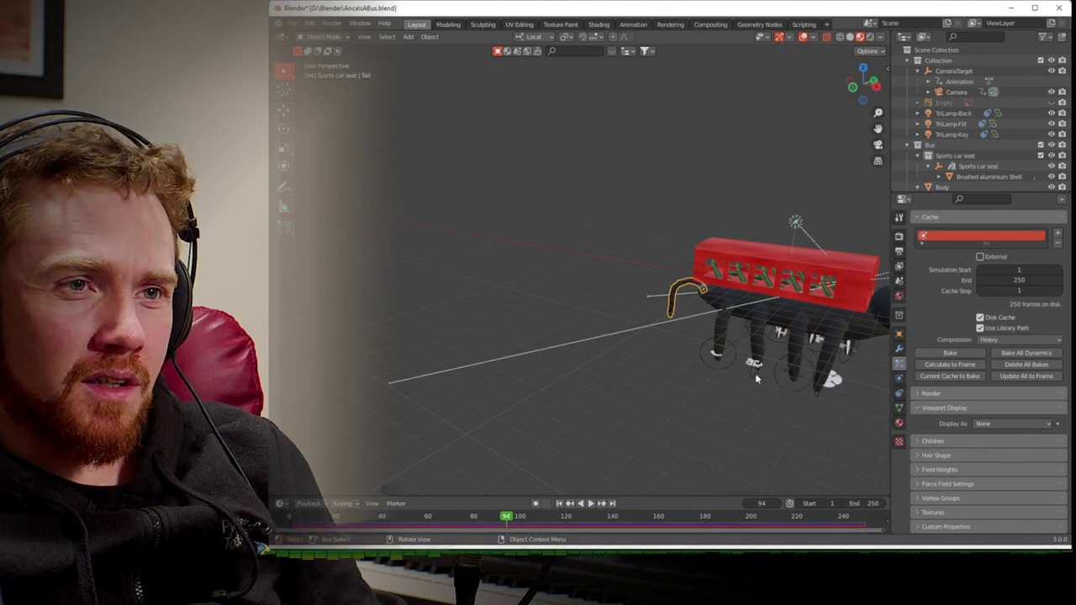
middle_click_drag(755, 379, 720, 373)
left_click(769, 353)
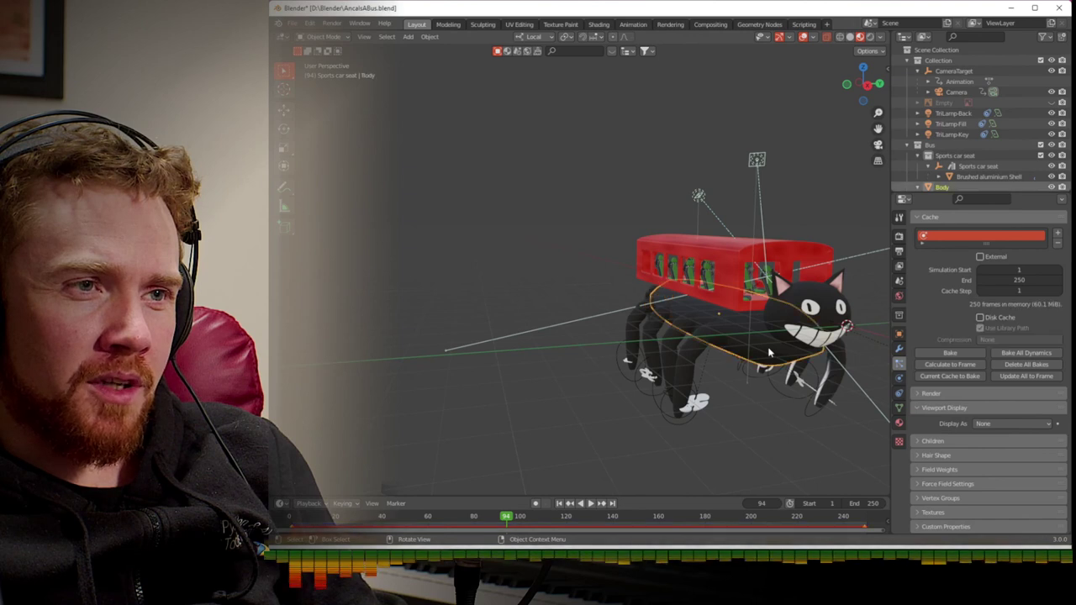
- Set Body's fur cache to Disk Cache with Heavy compression and Use Library Path off
left_click(983, 319)
left_click(982, 318)
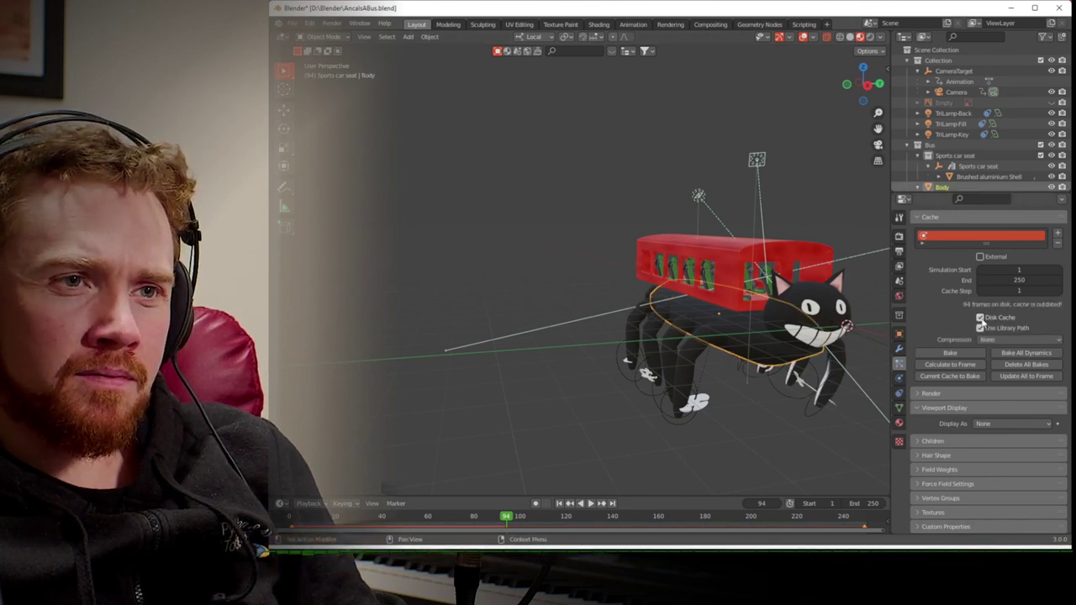
left_click(985, 339)
left_click(990, 374)
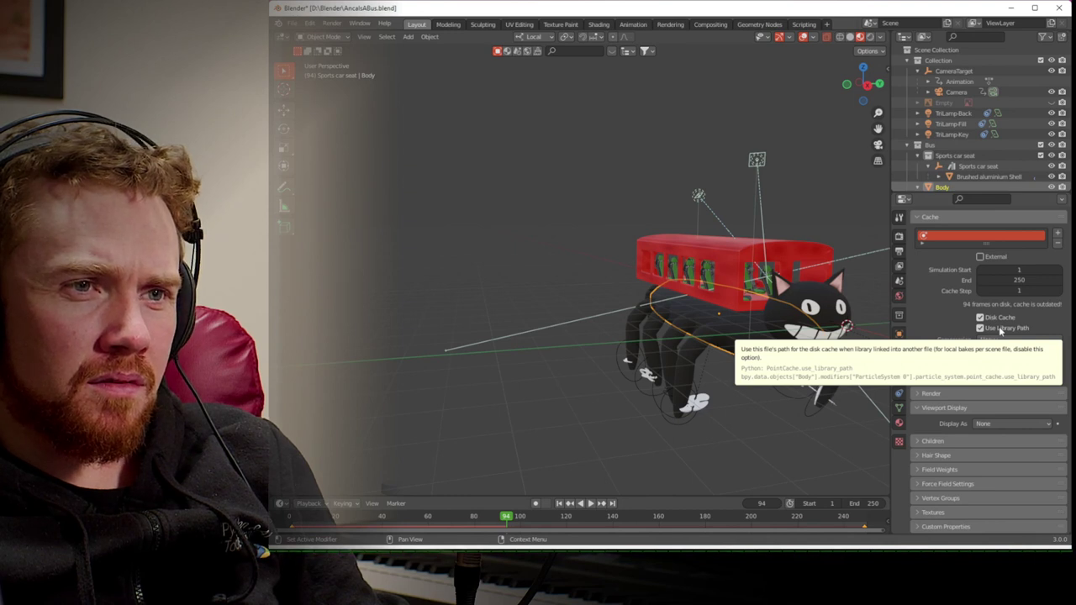
left_click(980, 328)
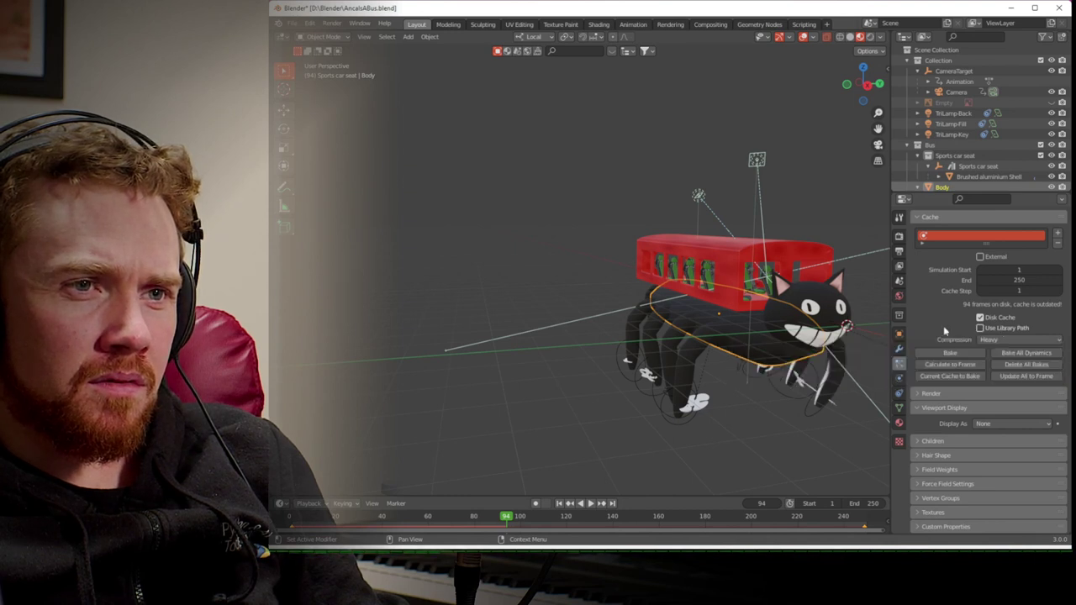
- Store leg Surface.001's cache on disk with Heavy compression, and set Heavy on the next leg
middle_click_drag(757, 290, 670, 286)
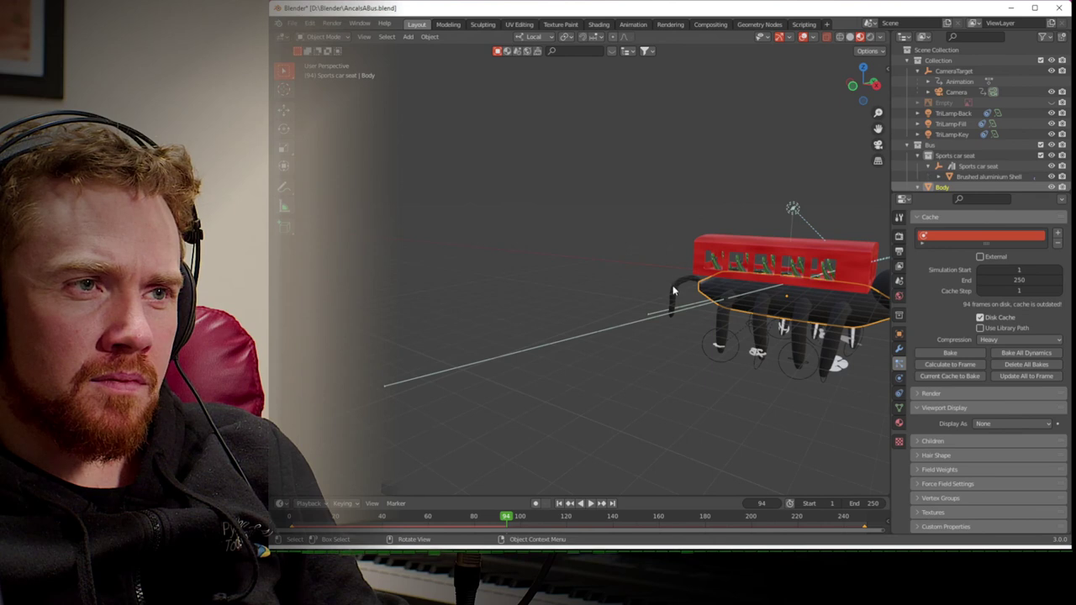
left_click(673, 288)
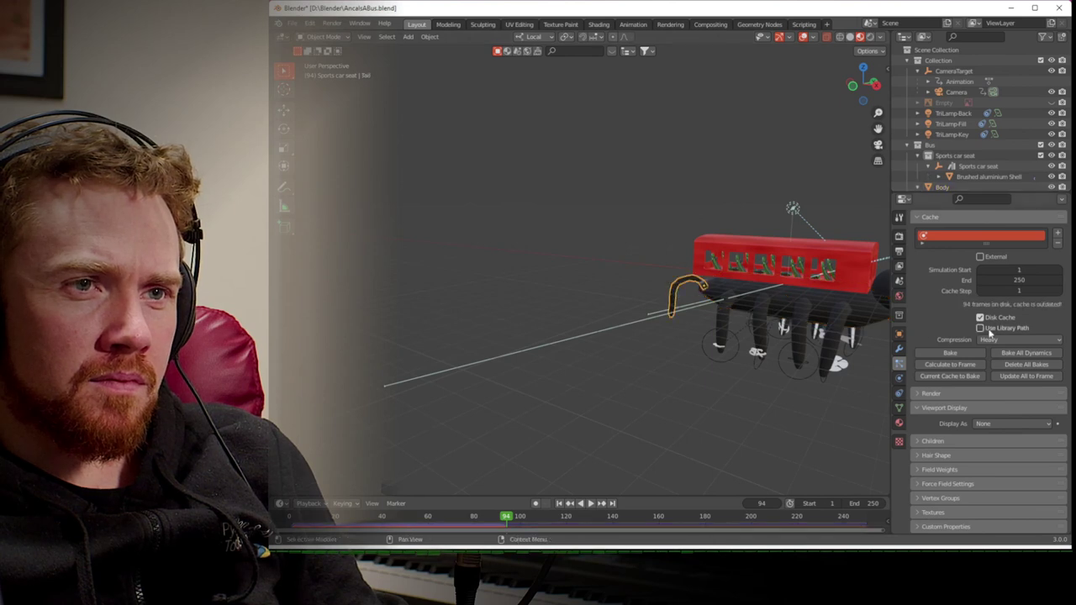
left_click(805, 305)
left_click(797, 300)
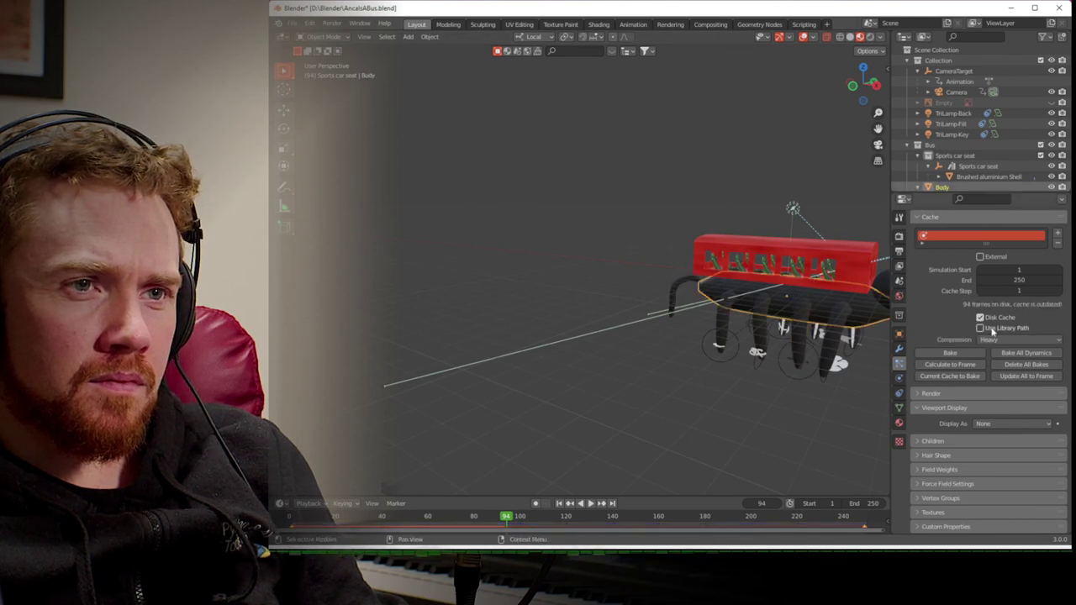
left_click(836, 327)
left_click(981, 318)
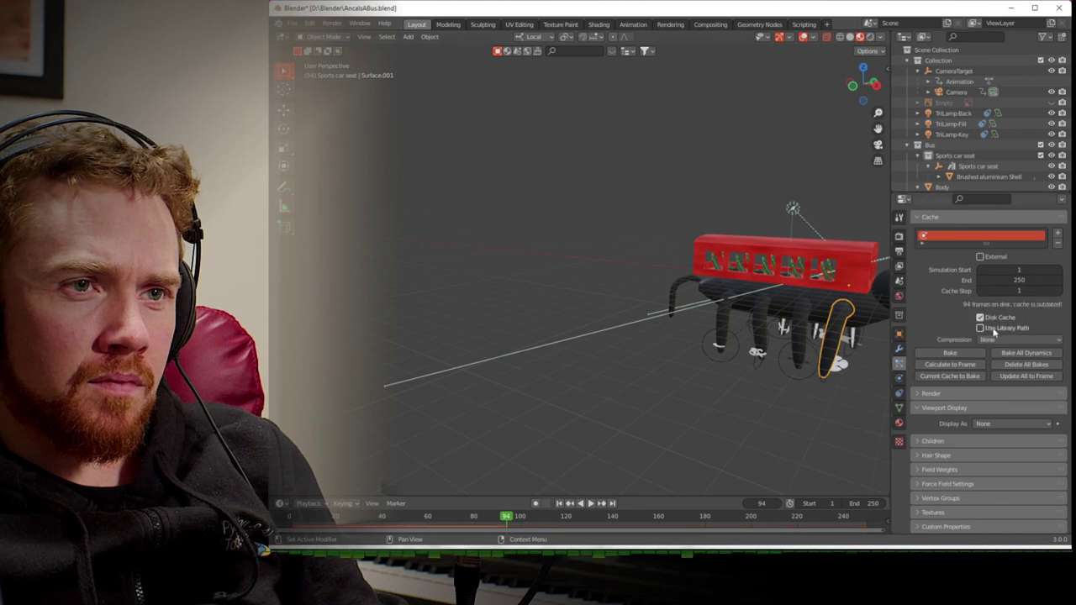
left_click(1018, 338)
left_click(1019, 374)
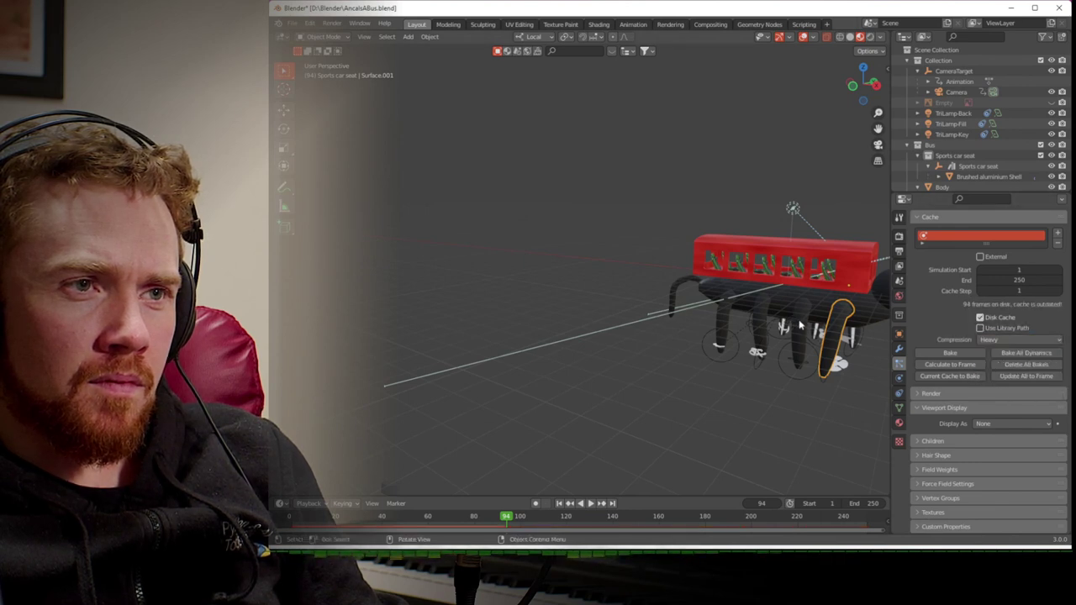
left_click(796, 324)
left_click(985, 341)
left_click(1018, 374)
- Store legs Surface.003 and Surface.007 caches on disk with Heavy compression
left_click(761, 324)
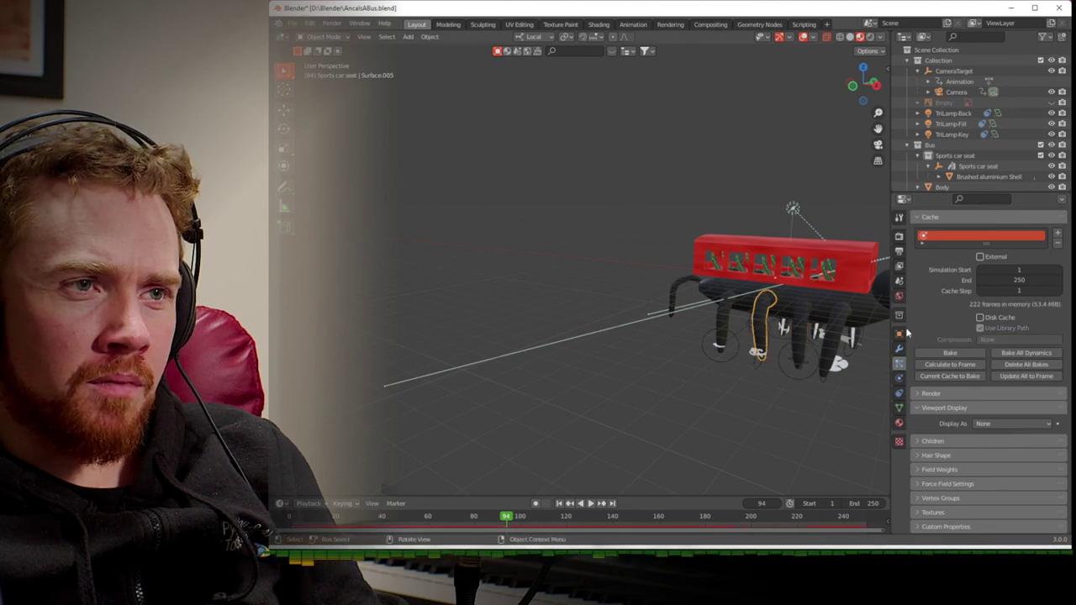
left_click(980, 318)
left_click(1019, 338)
left_click(996, 377)
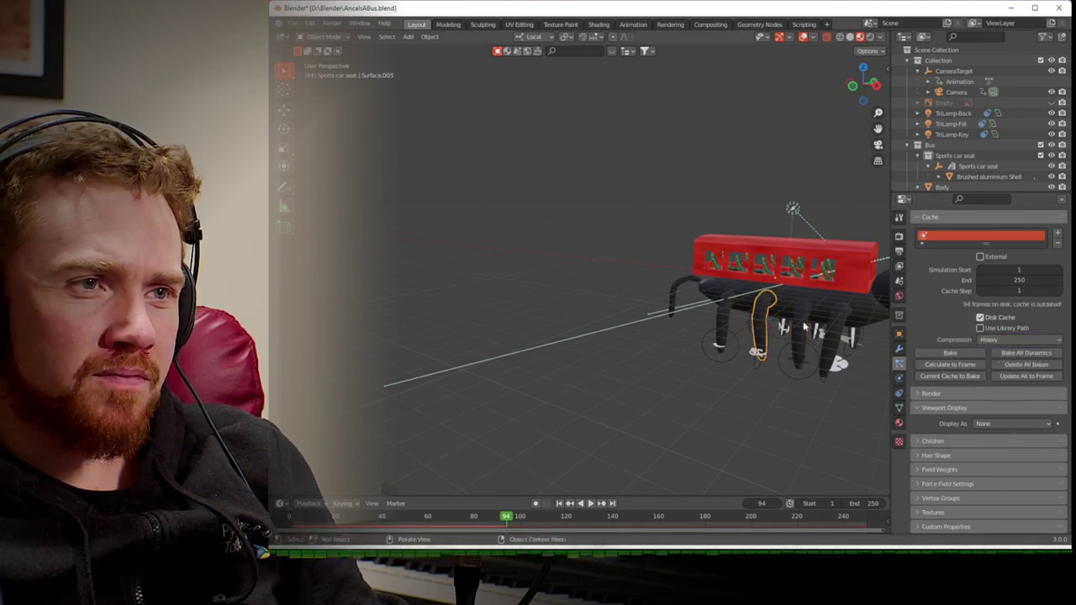
left_click(723, 323)
left_click(979, 318)
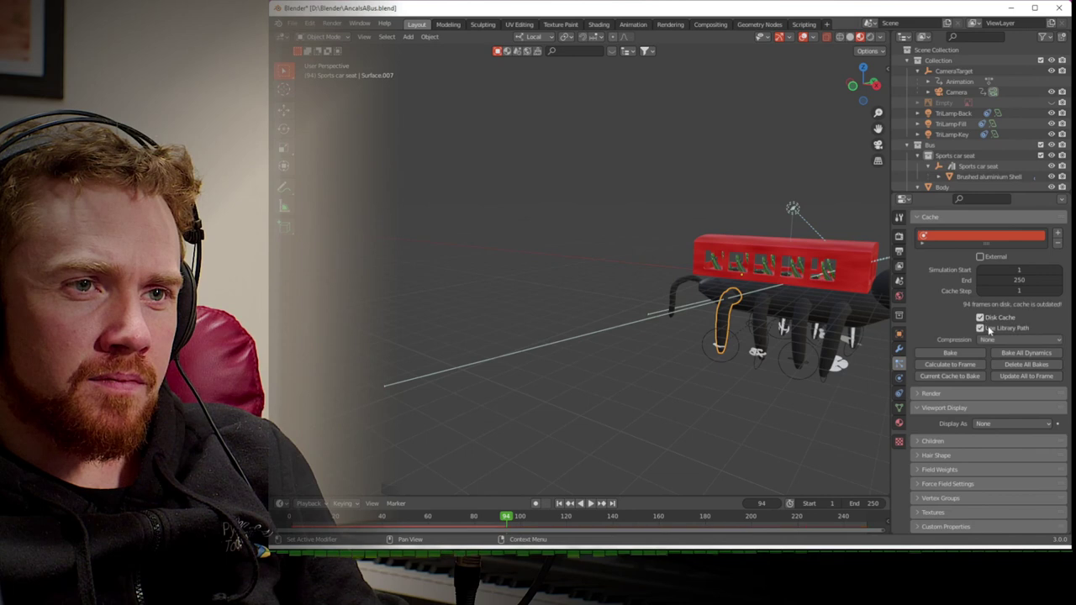
left_click(994, 340)
left_click(997, 377)
- Set the CatFace, Surface.002 and Surface.004 caches to disk with Heavy compression
middle_click_drag(793, 342, 709, 348)
left_click(564, 389)
left_click(980, 318)
left_click(994, 340)
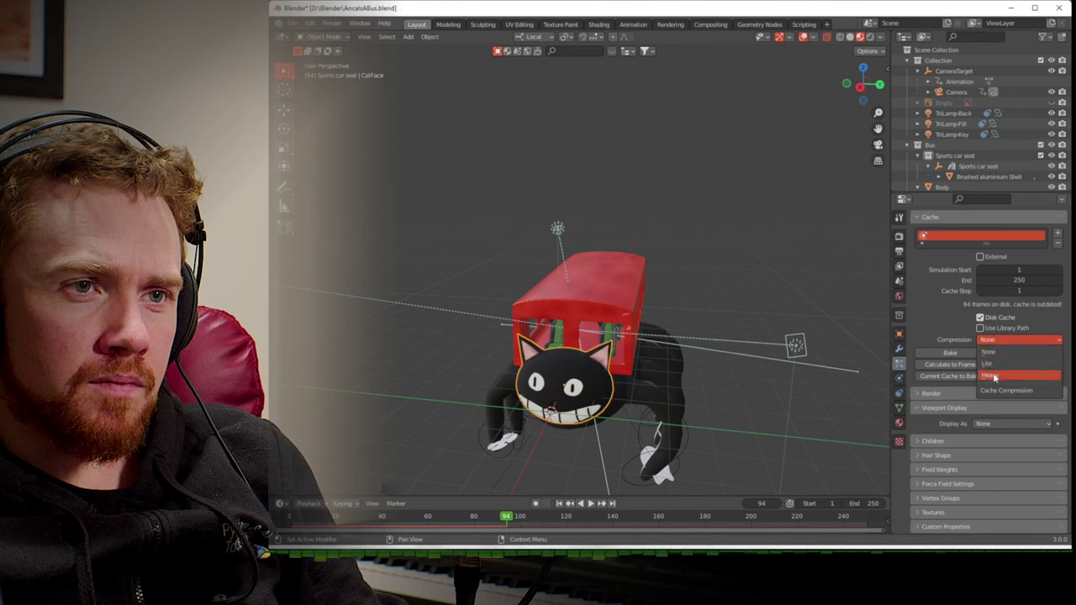
left_click(657, 404)
left_click(981, 318)
left_click(994, 340)
left_click(994, 377)
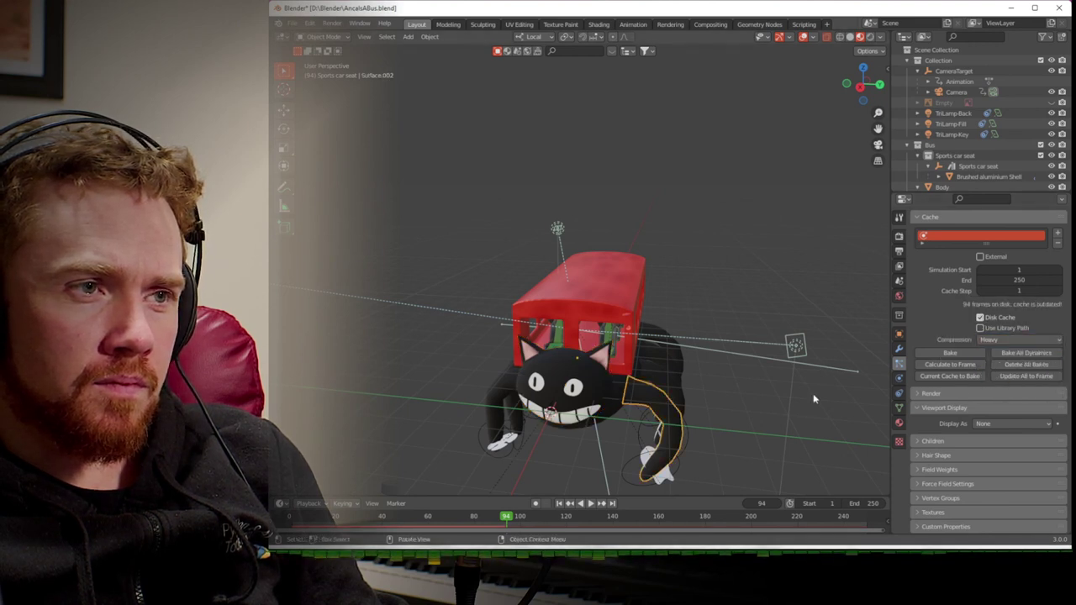
left_click(670, 391)
left_click(1000, 319)
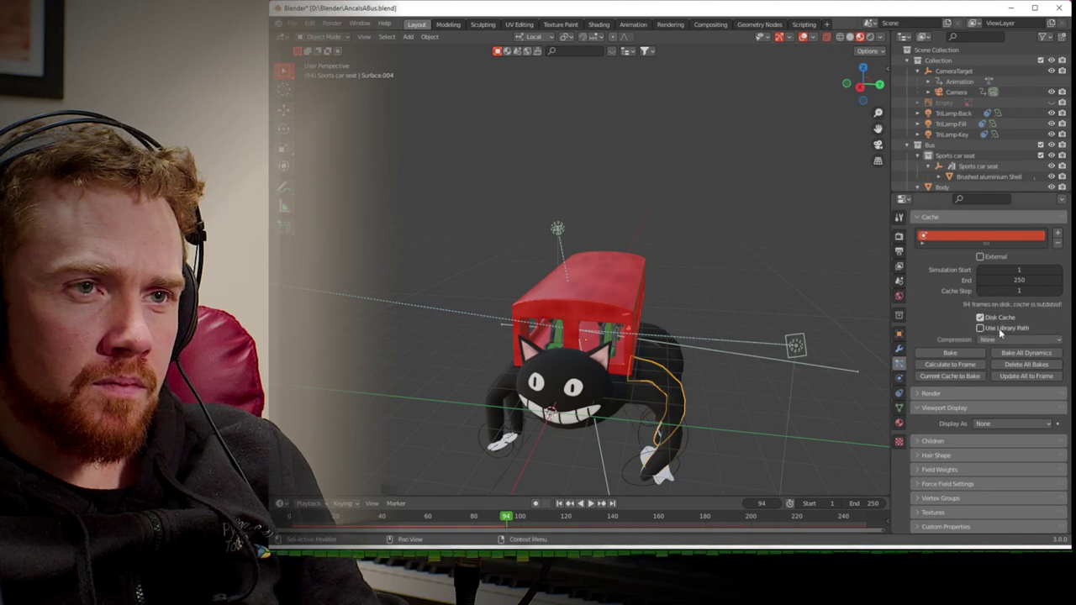
left_click(1019, 340)
left_click(1000, 375)
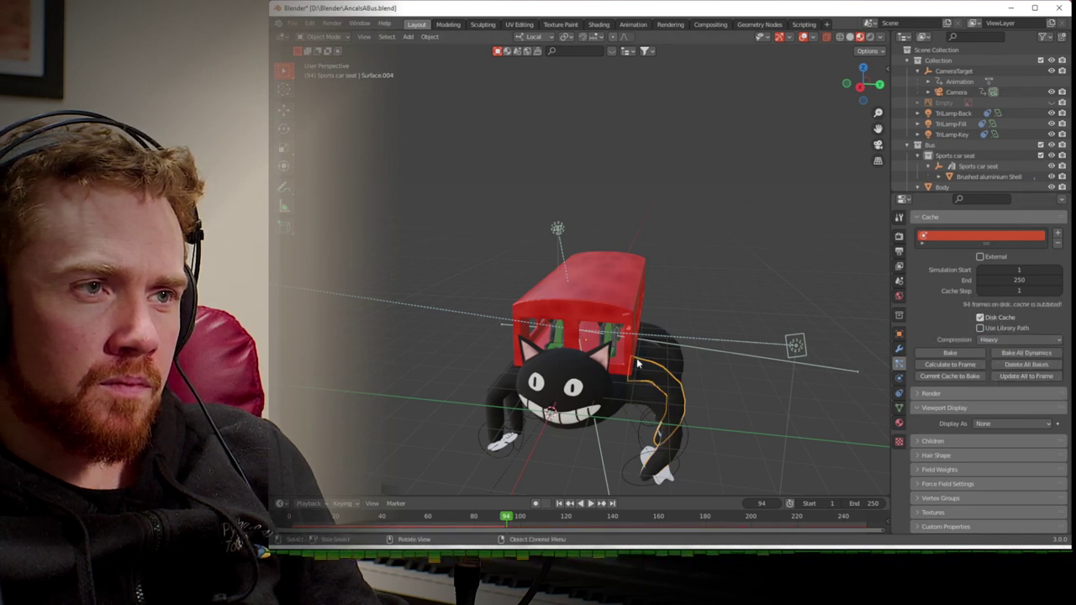
- Set legs Surface.006 and Surface.008 caches to disk with Heavy compression
left_click(644, 357)
left_click(662, 361)
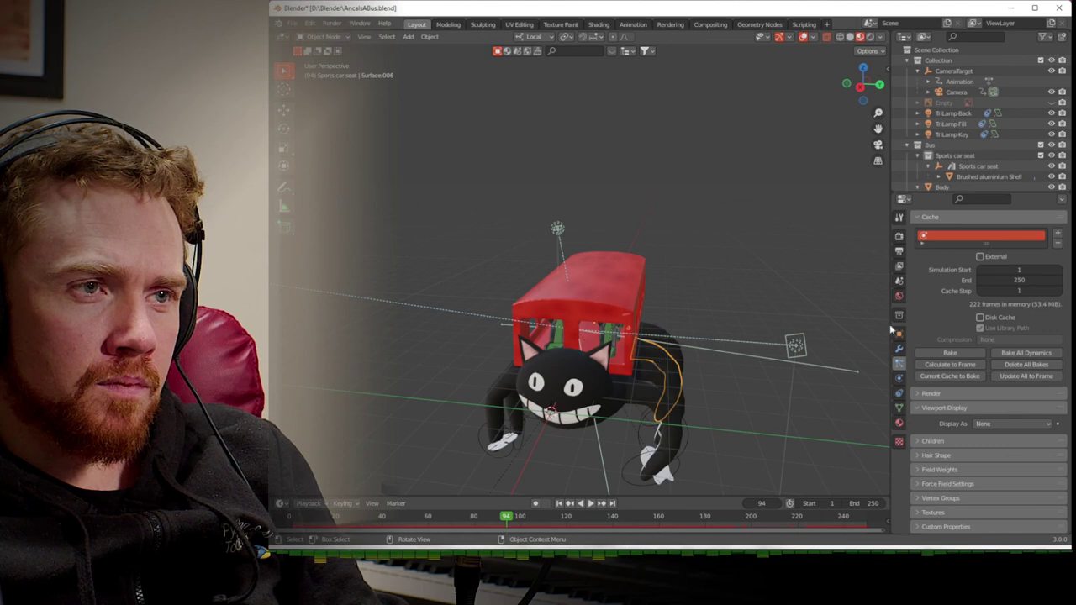
left_click(997, 319)
left_click(995, 339)
left_click(1000, 370)
left_click(658, 336)
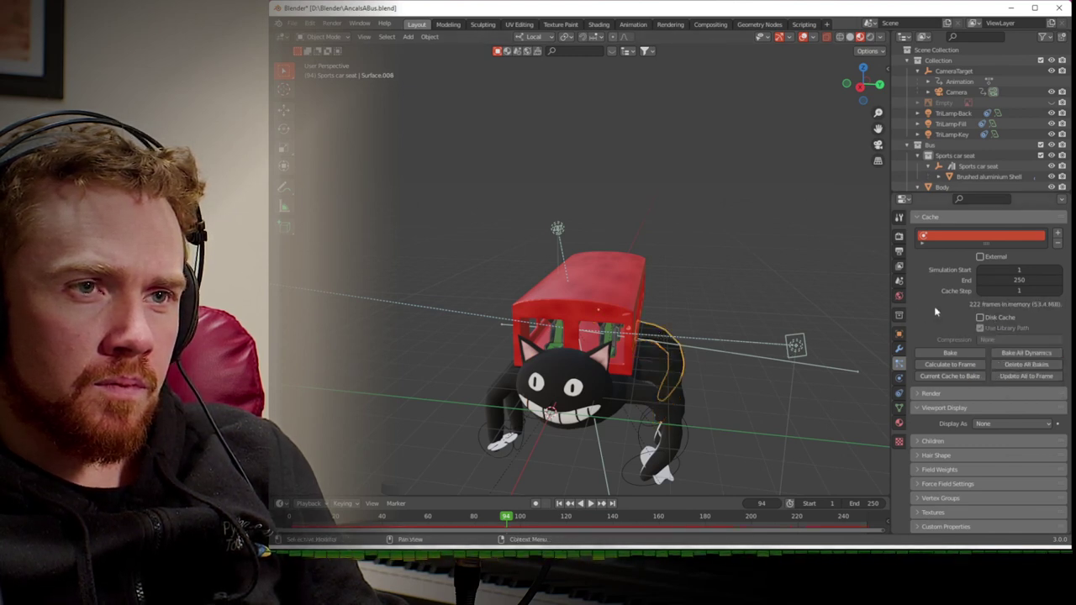
left_click(997, 340)
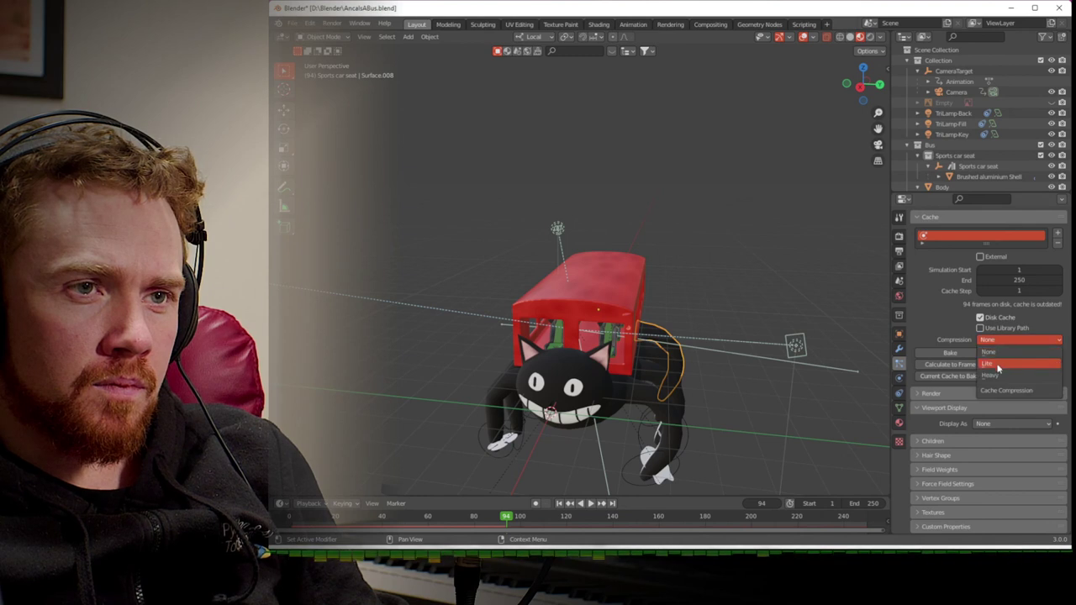
left_click(990, 375)
- Store the Tail's cloth cache on disk with Heavy compression and start baking it
middle_click_drag(759, 302, 704, 295)
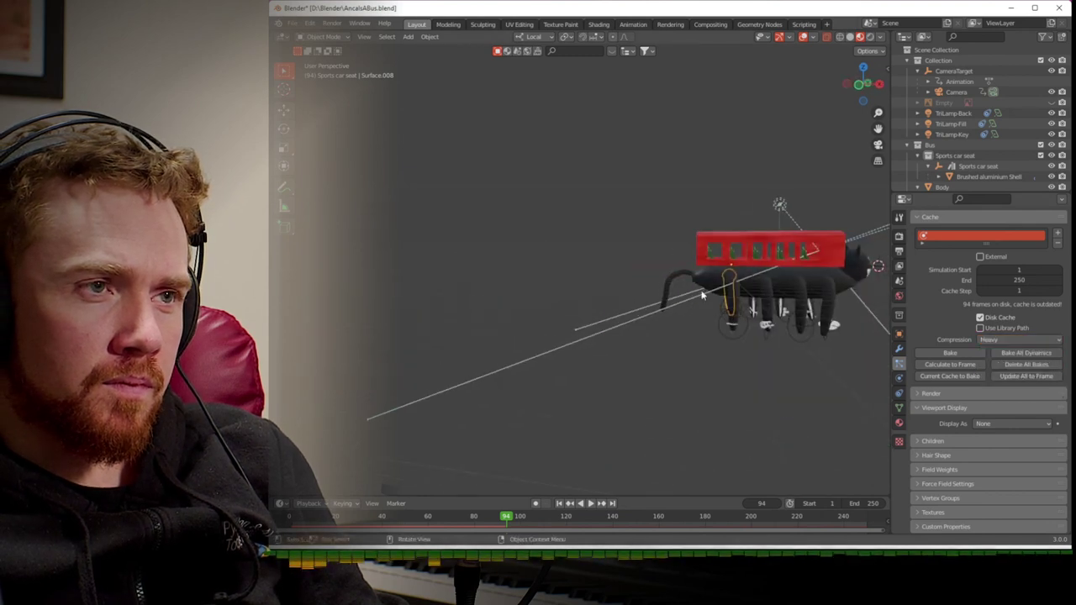
left_click(679, 283)
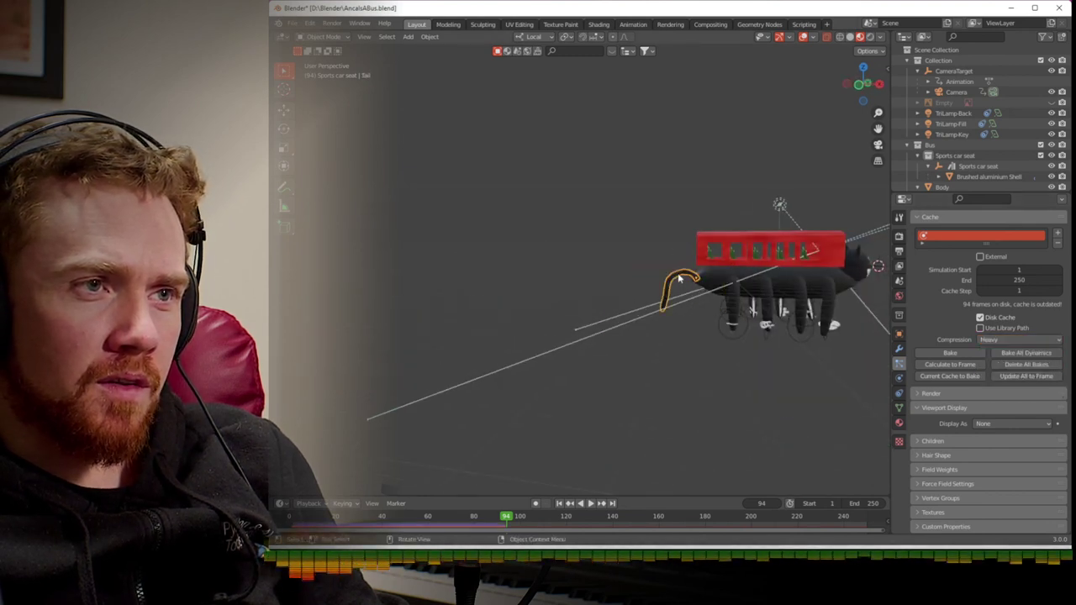
left_click(899, 379)
left_click(980, 412)
left_click(992, 434)
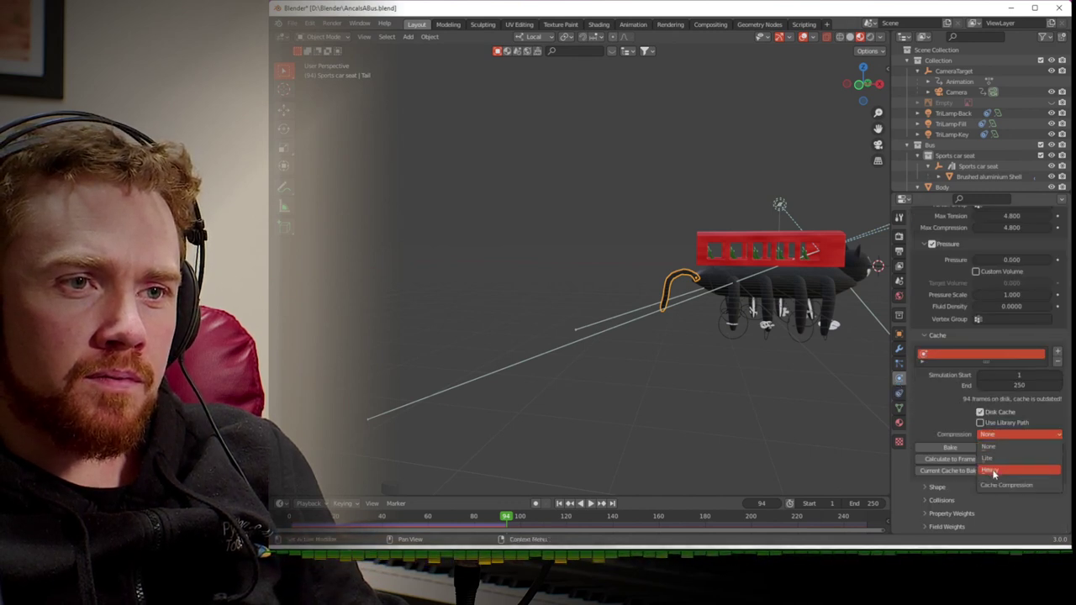
left_click(994, 471)
left_click(950, 447)
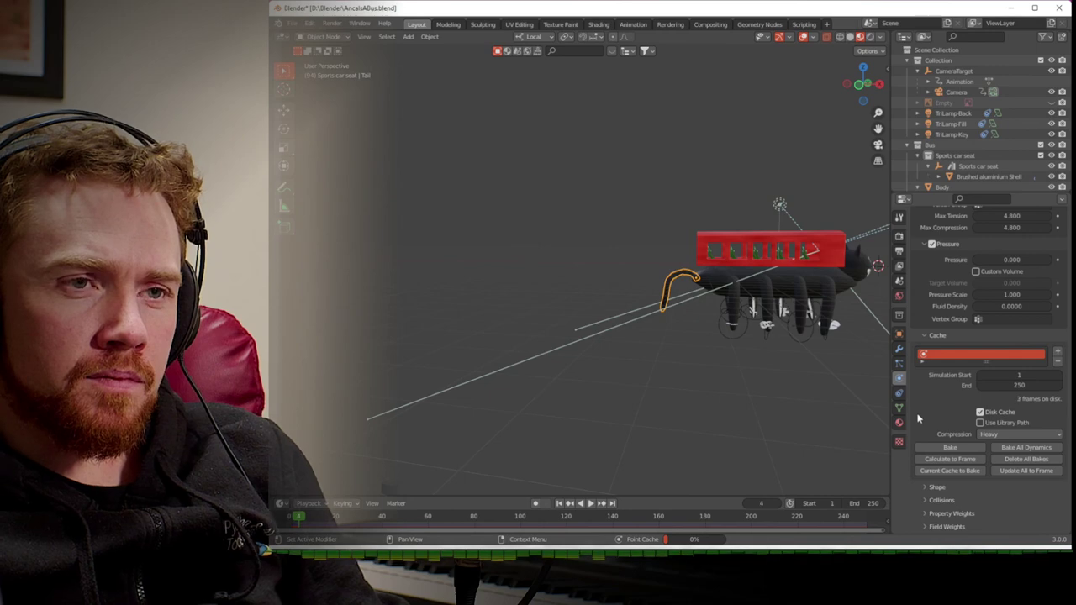
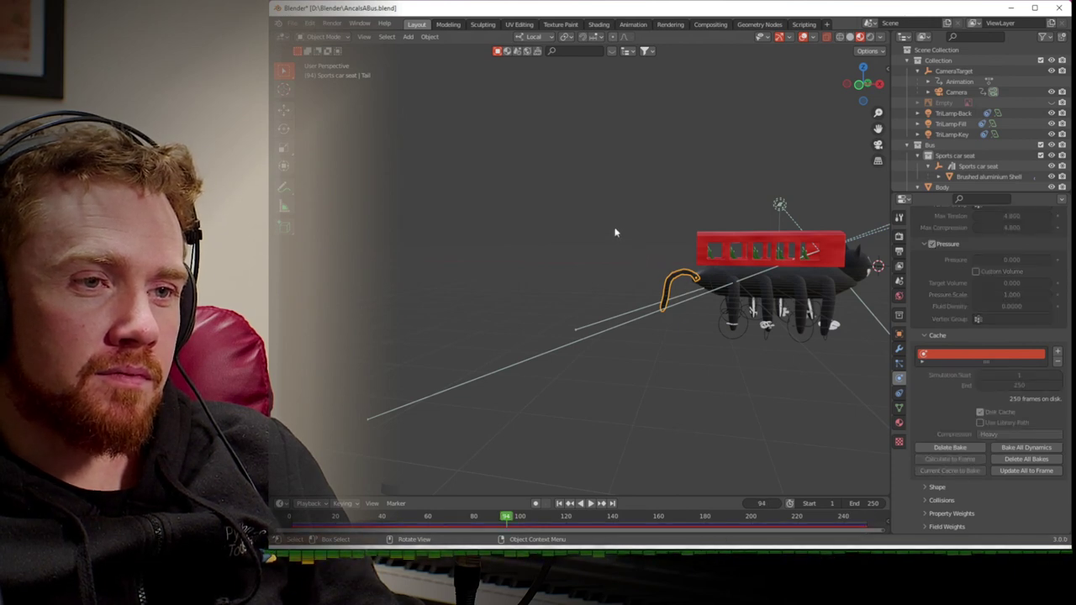
- In the Shading workspace, set CatFace's Fur Material roughness to 0.2 and save AncalsABus.blend
left_click(598, 24)
left_click(565, 253)
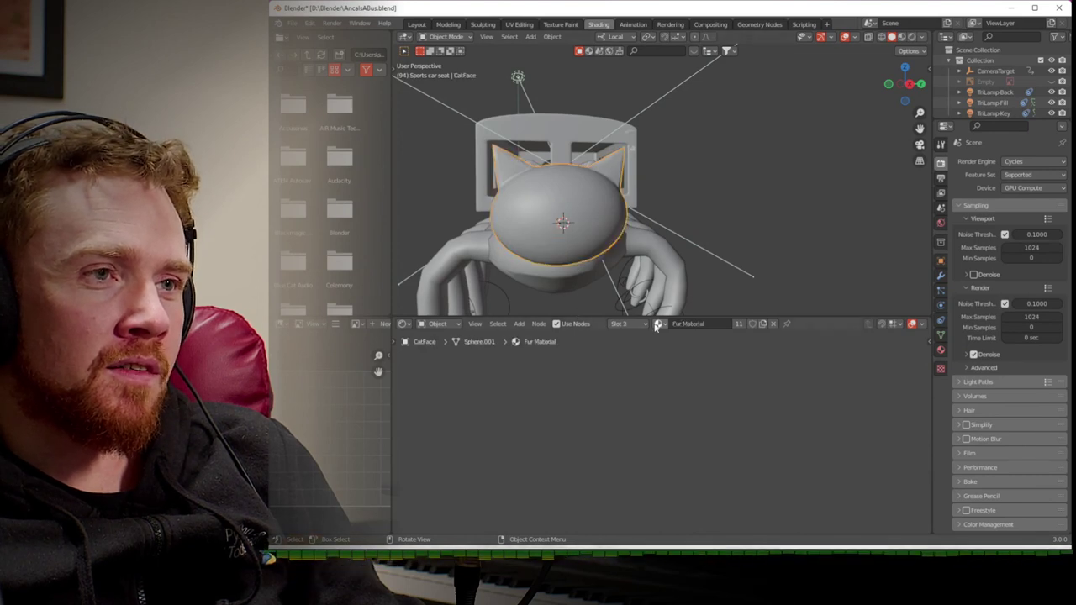
scroll(681, 392, "down", 5)
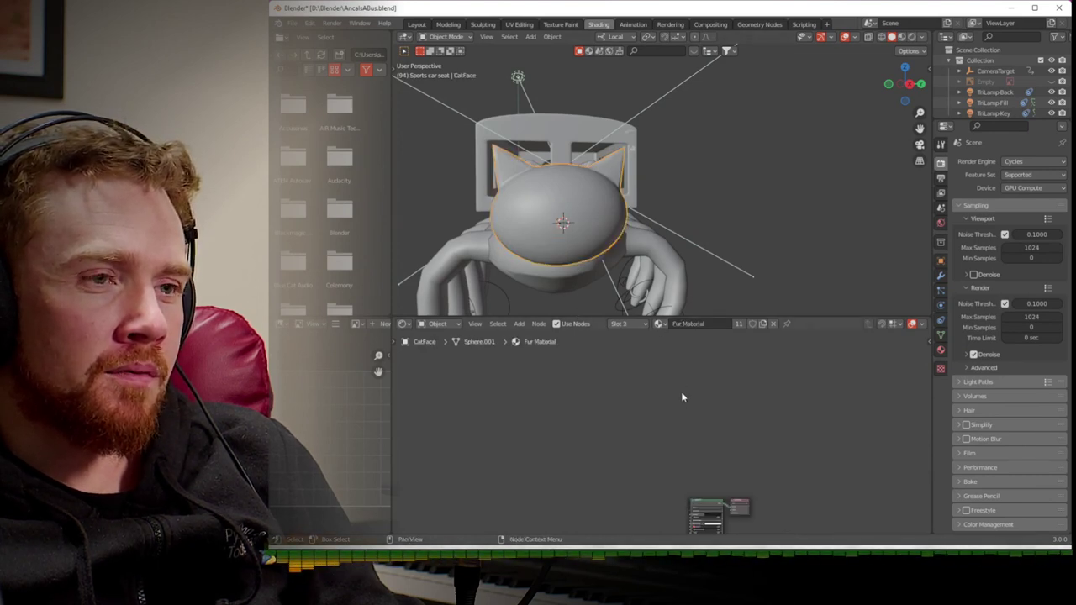
scroll(673, 432, "up", 5)
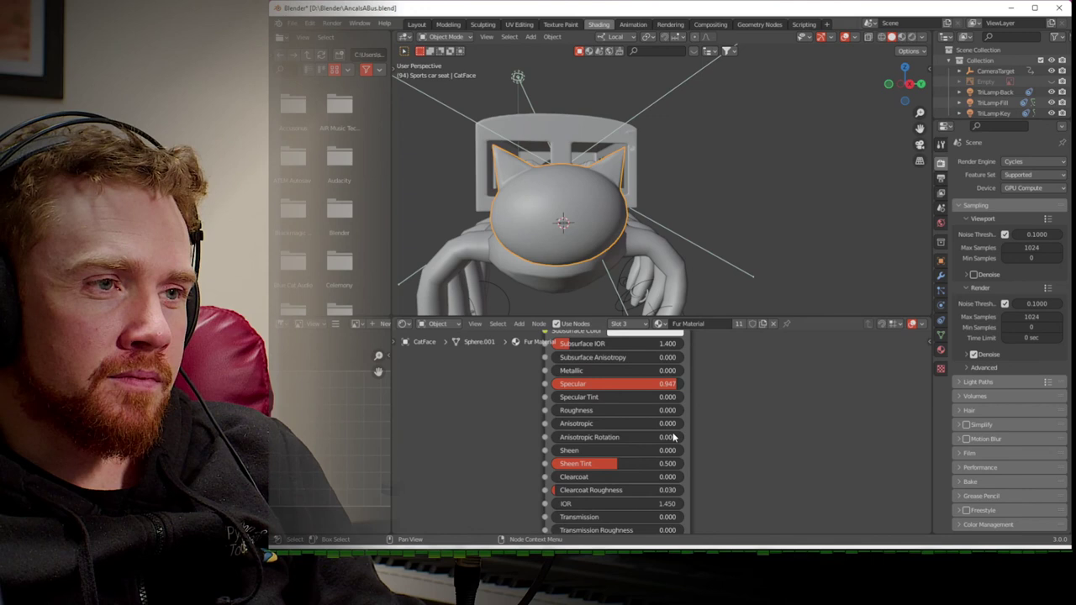
left_click(614, 410)
type("0.2")
key("Return")
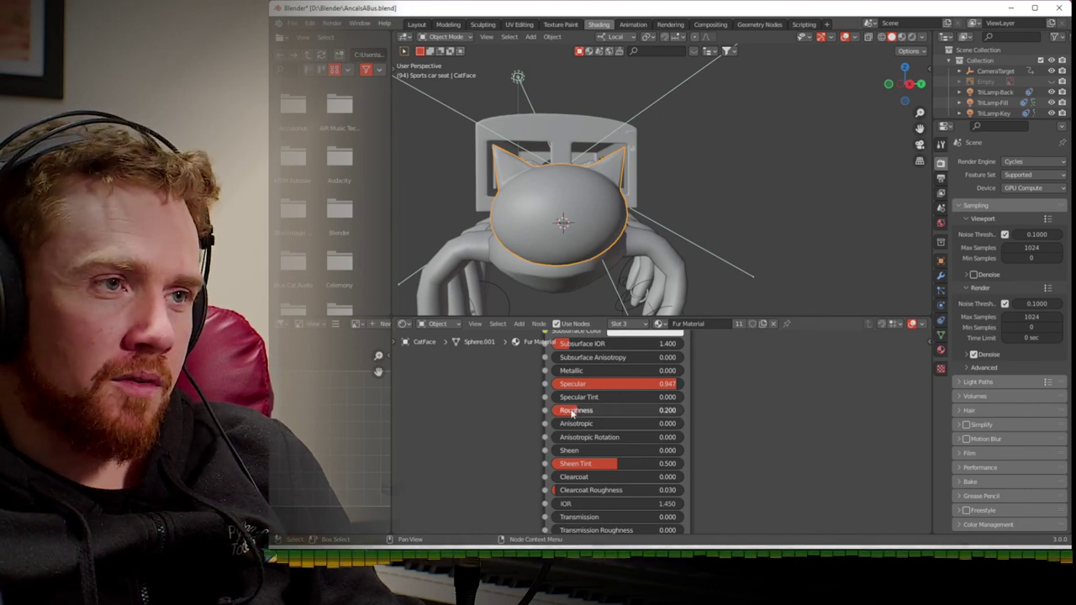
key("ctrl+s")
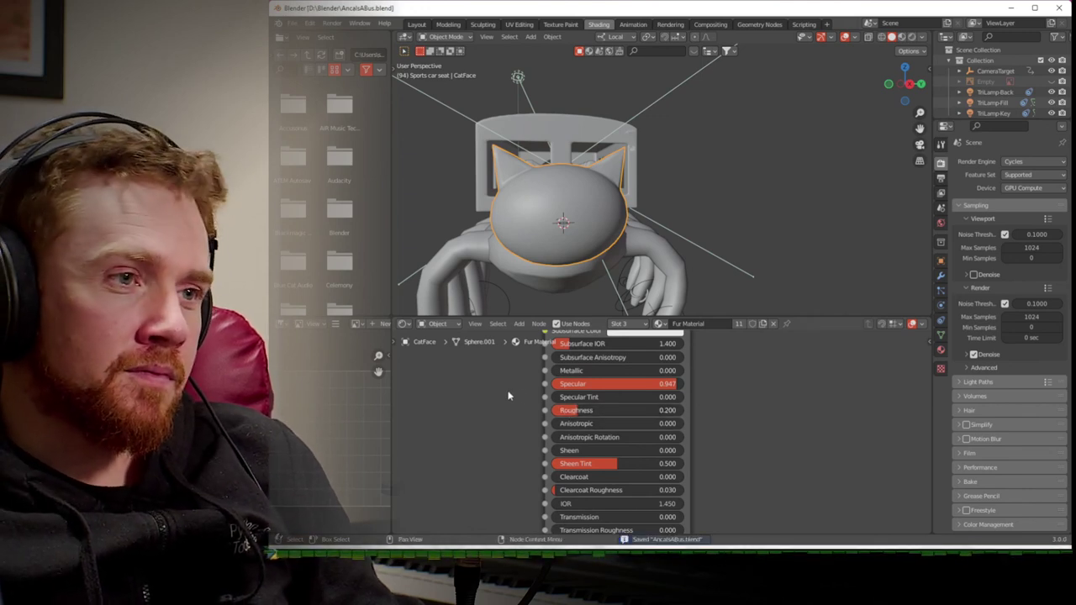
left_click(417, 24)
- Search BlenderKit's HDRIs for 'space'
middle_click_drag(572, 170, 470, 155)
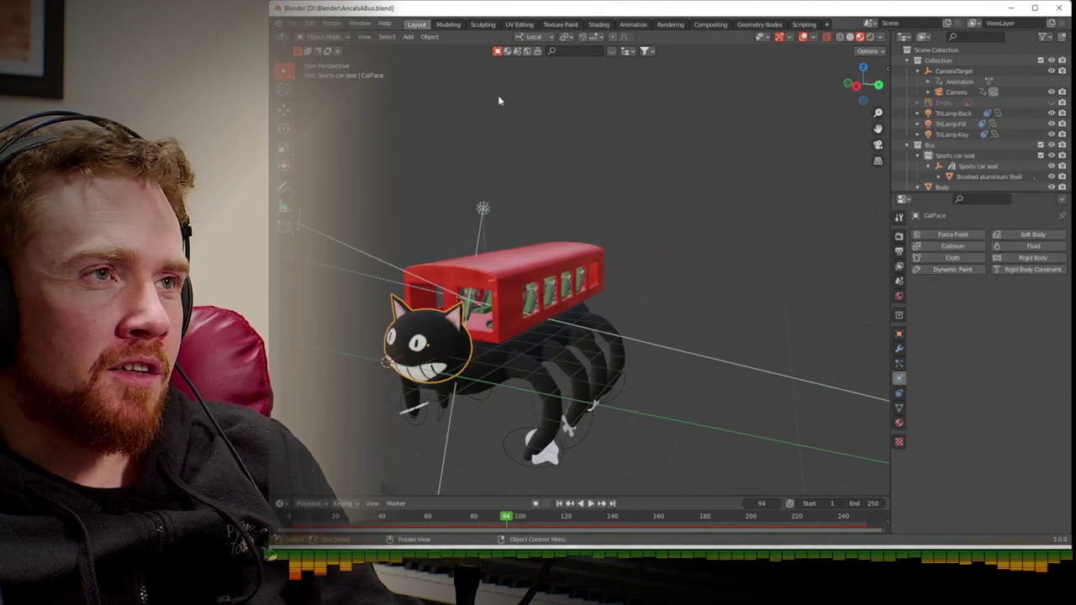
left_click(527, 52)
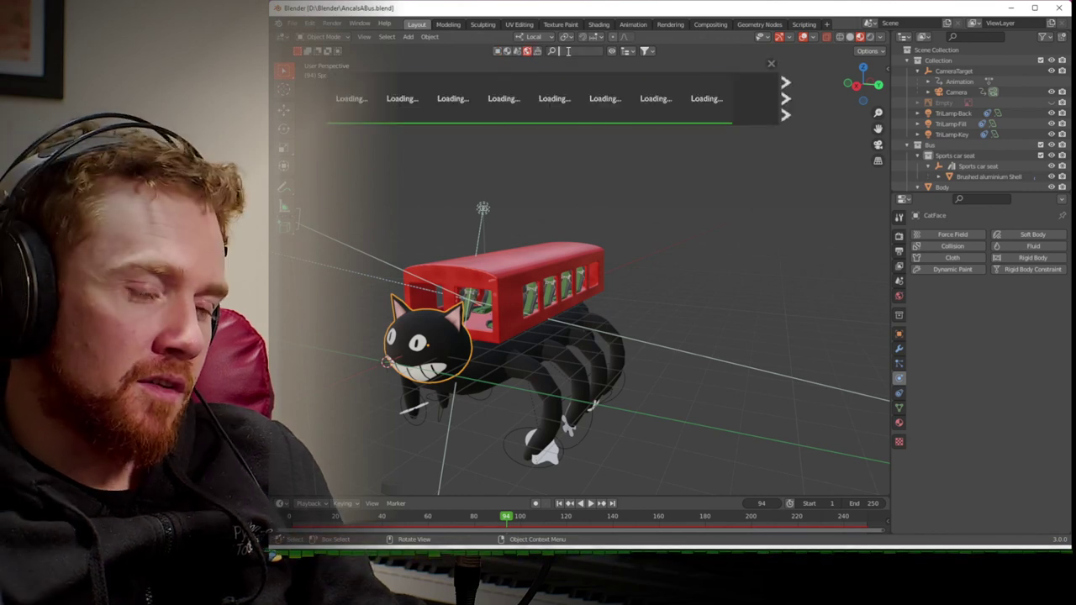
left_click(567, 51)
type("space")
key("Return")
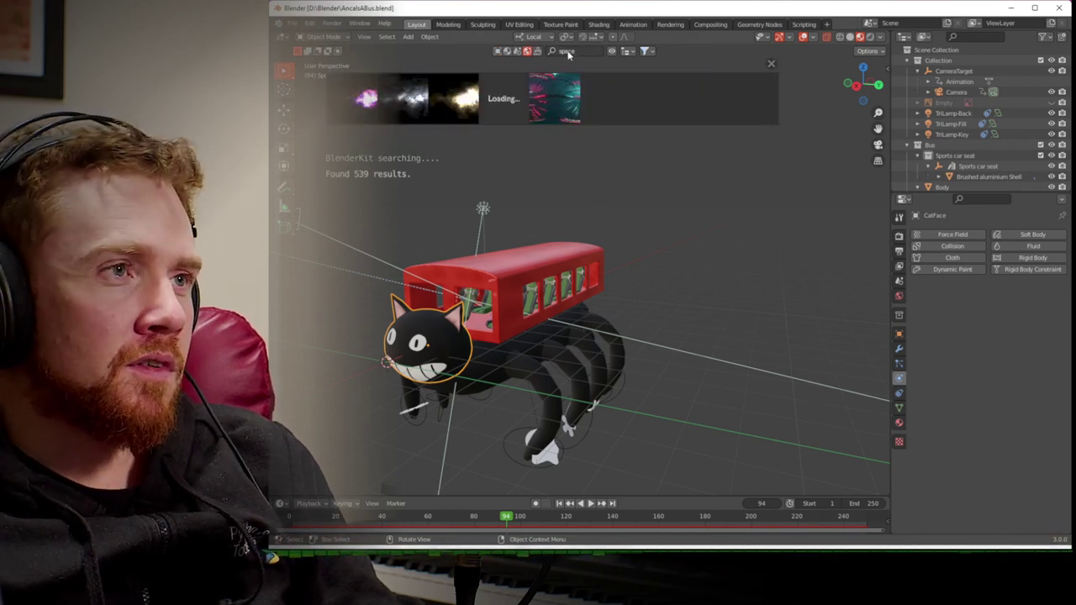
- Download the Outer space 1 HDRI and view the scene in rendered shading
mouse_move(433, 110)
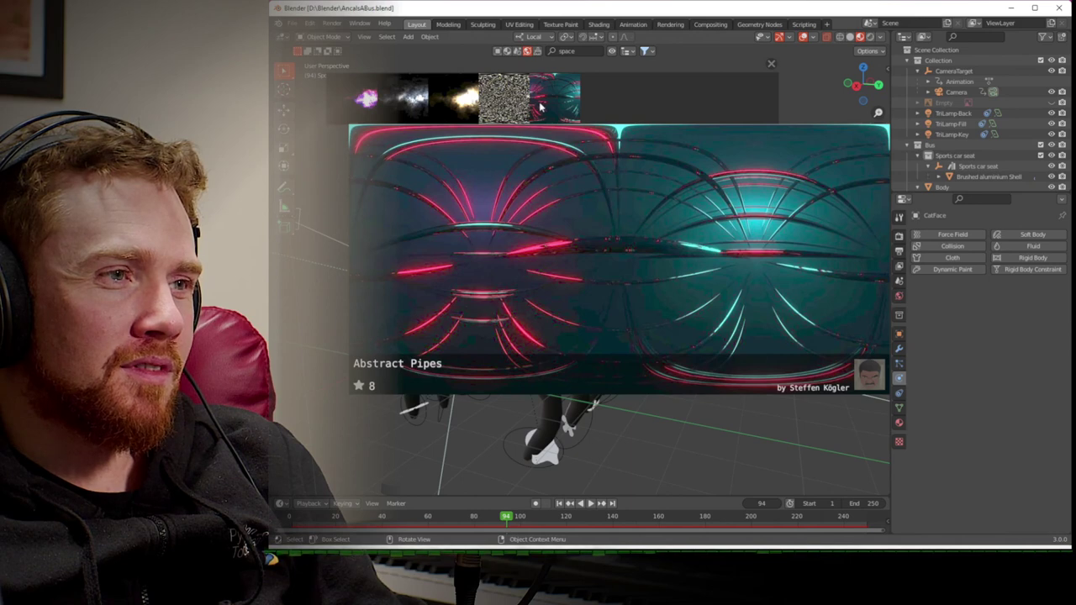
left_click(363, 100)
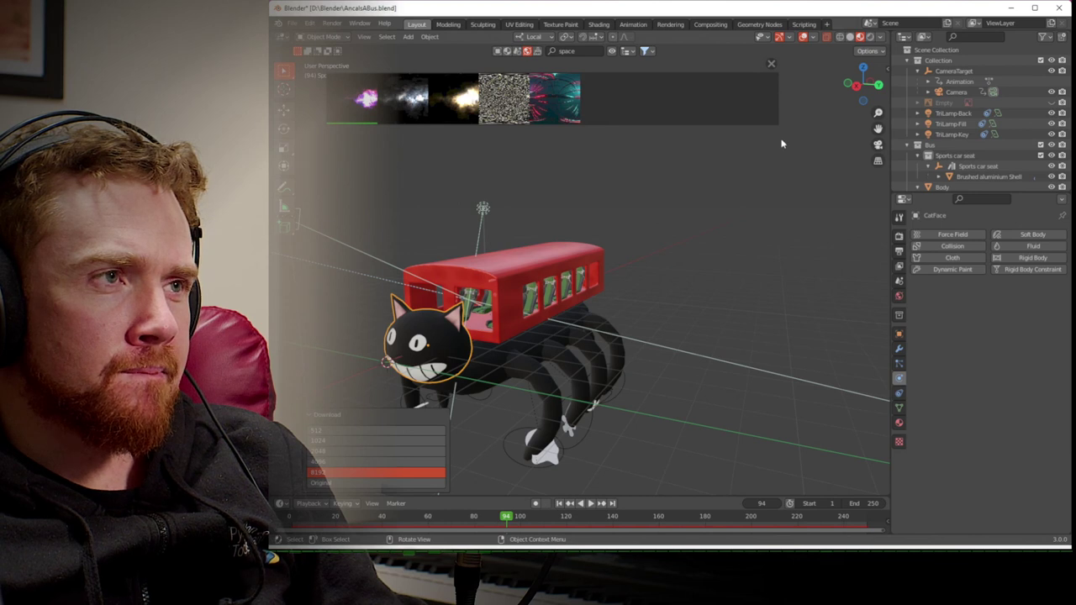
left_click(869, 37)
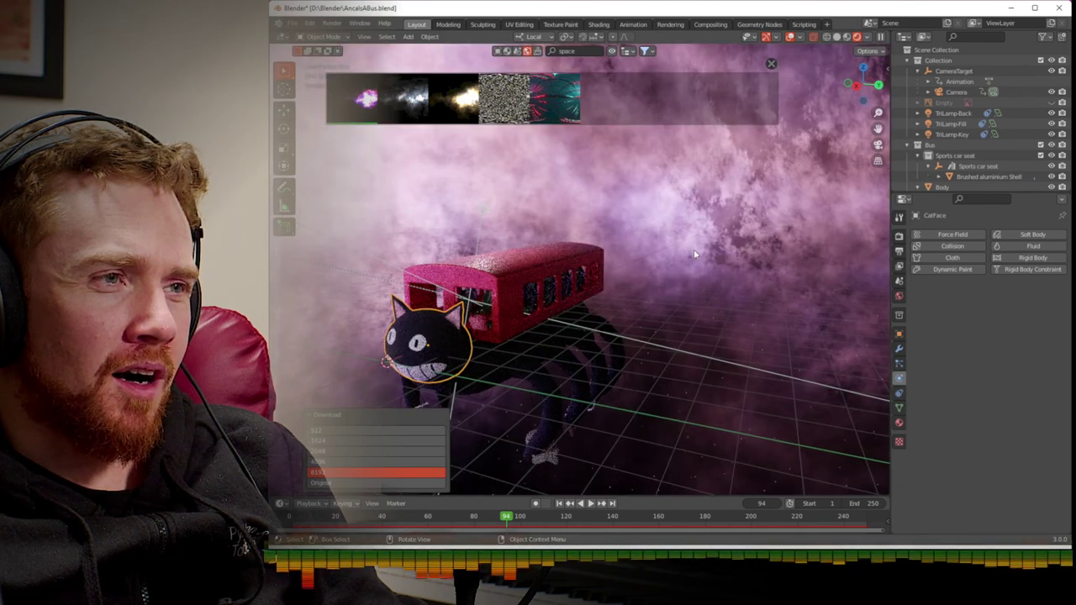
- Reduce the world's Outer space 1.001 background strength to 0.1
middle_click_drag(721, 249, 745, 246)
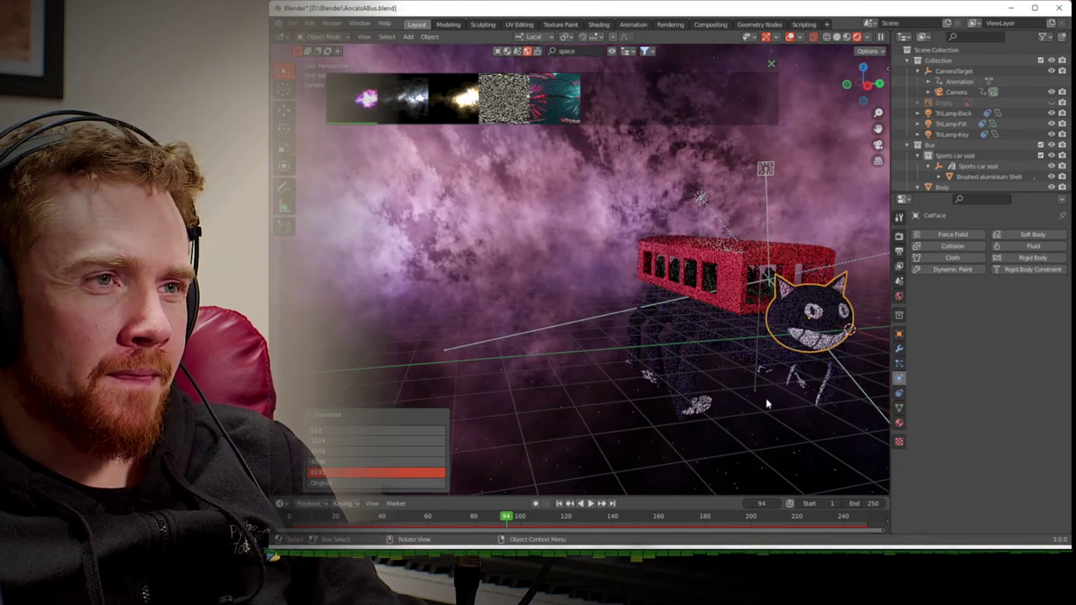
left_click(899, 296)
left_click(1018, 314)
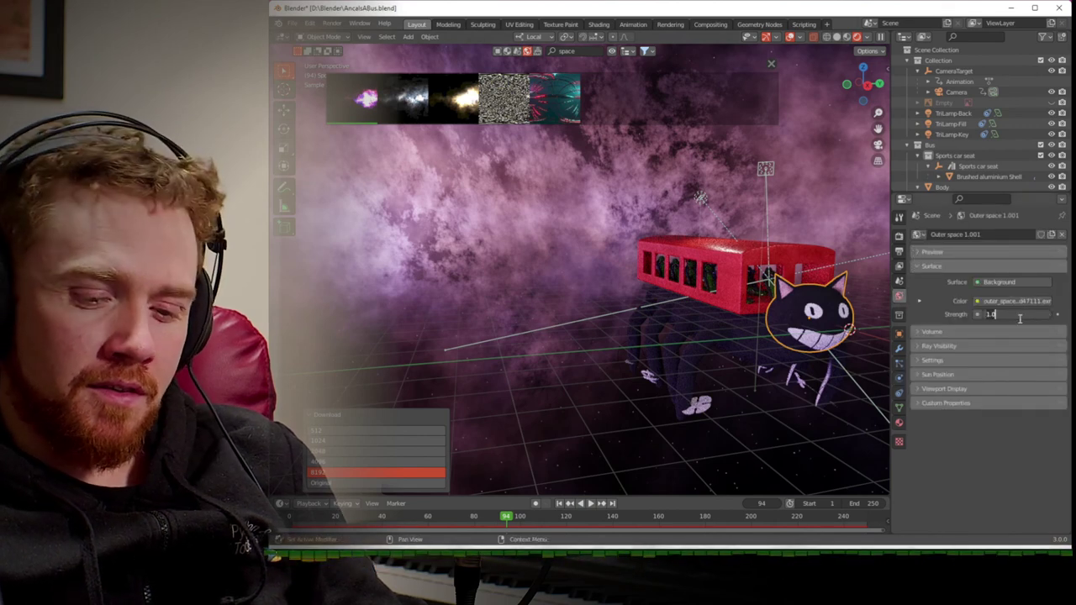
type("4")
key("Return")
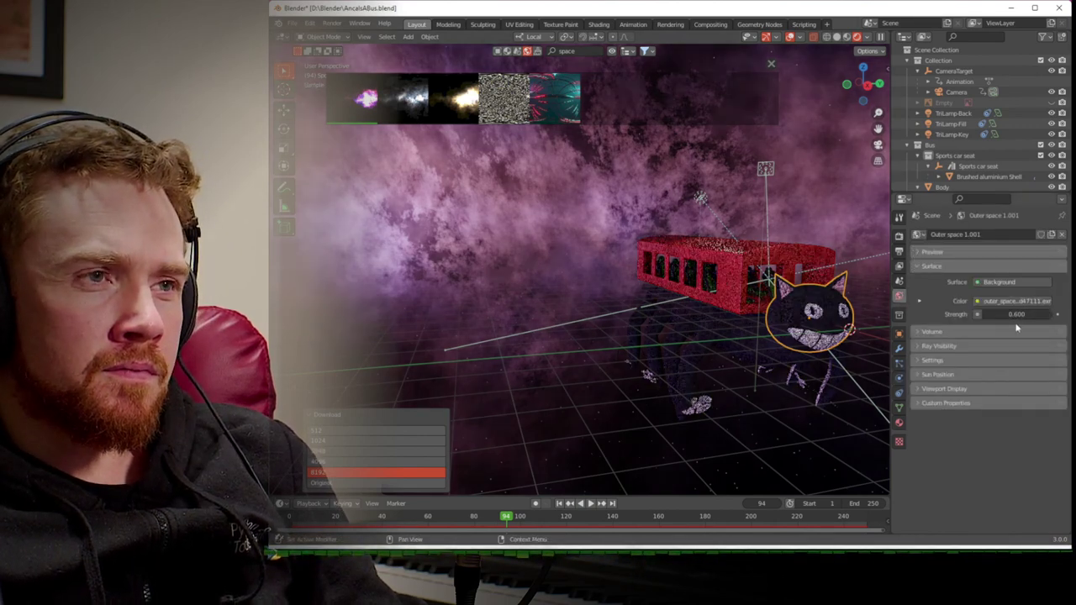
left_click(1013, 314)
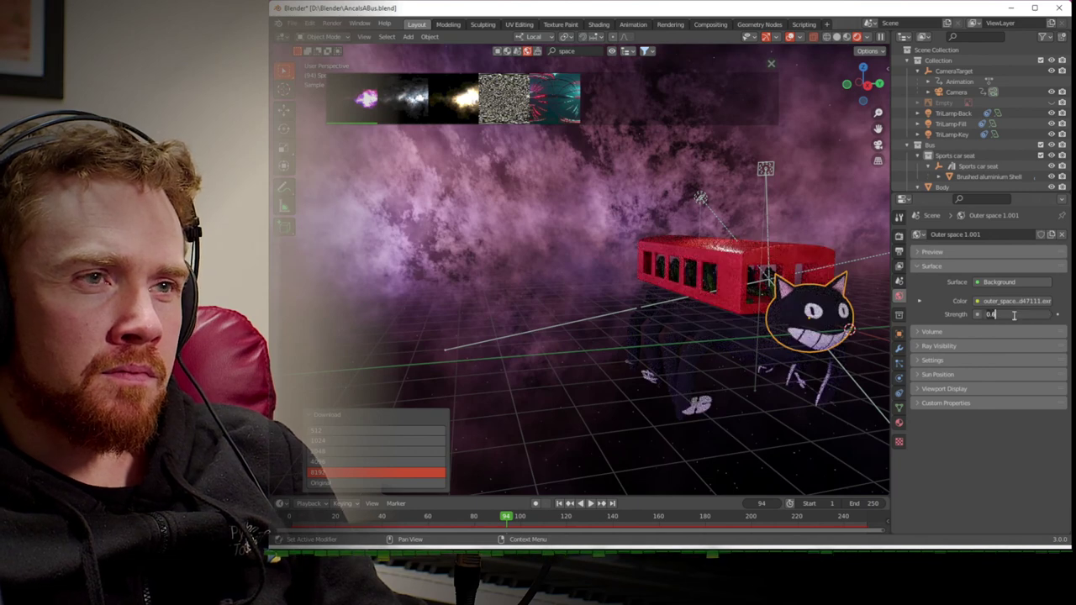
key("Return")
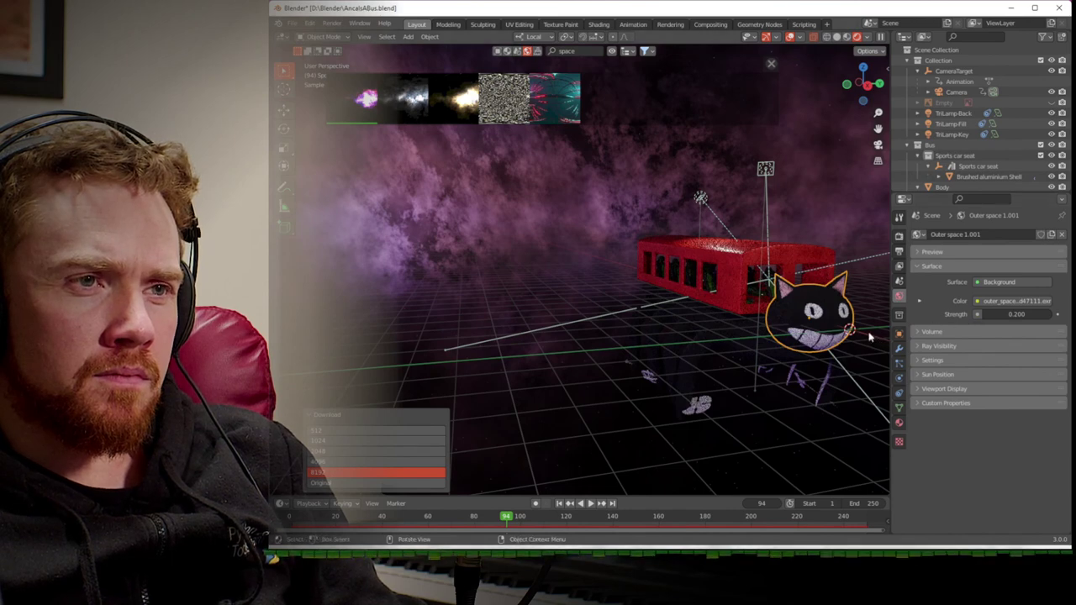
middle_click_drag(871, 338, 851, 331)
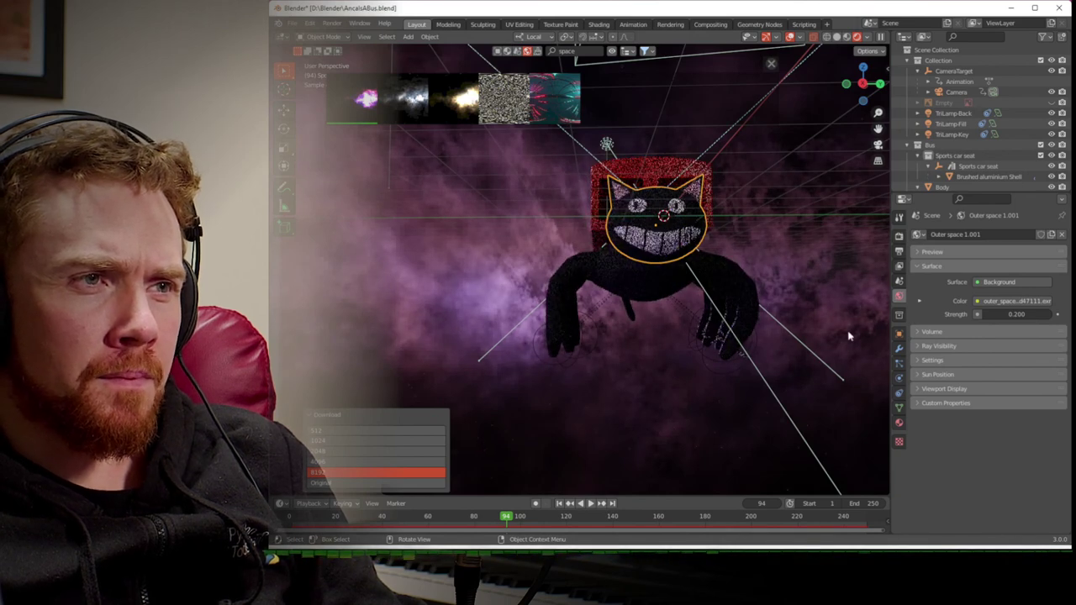
left_click(1002, 314)
type("0.1")
key("Return")
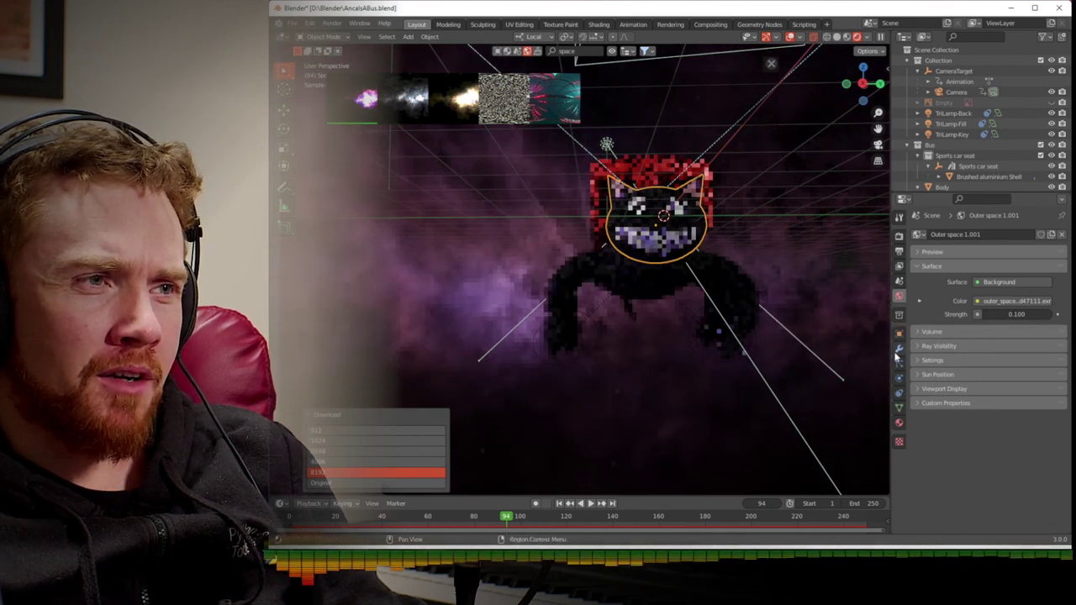
- Deselect the cat, zoom out and orbit to see the lamps from below
left_click(625, 412)
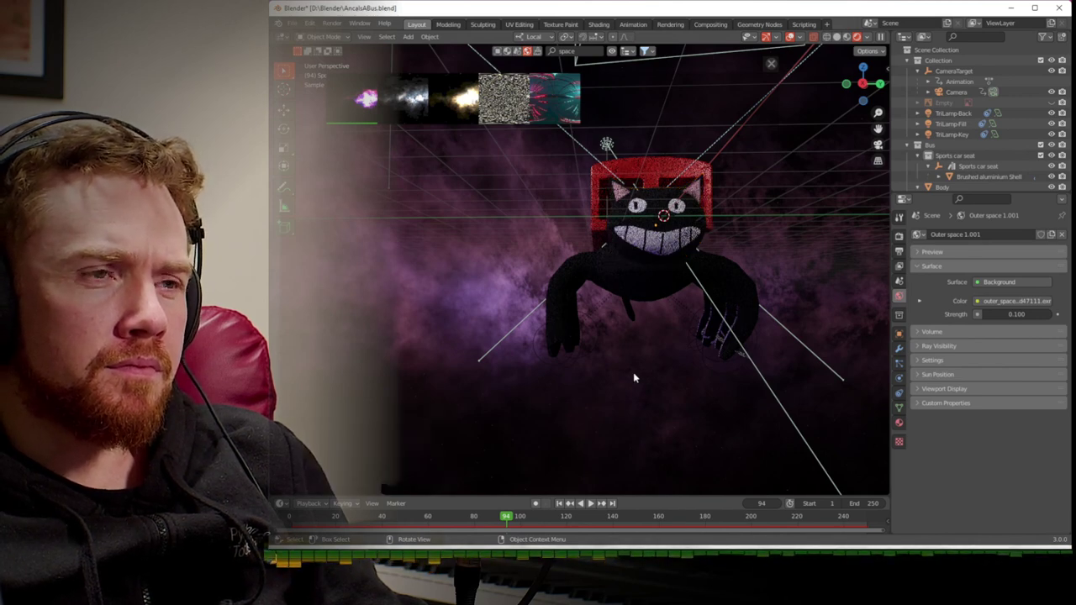
scroll(637, 380, "down", 4)
middle_click_drag(660, 380, 648, 380)
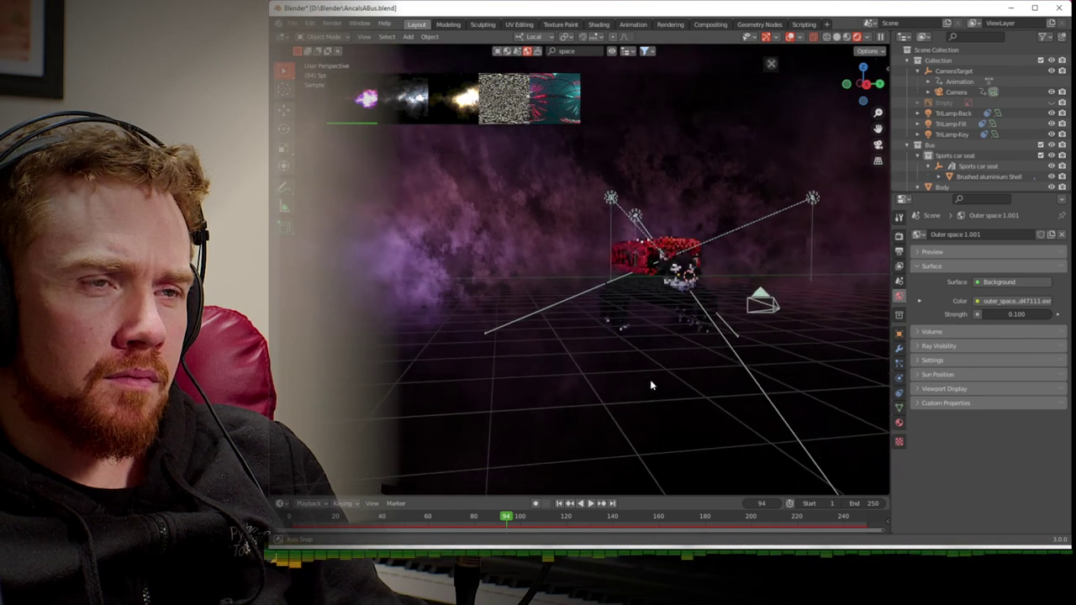
- Lower TriLamp-Back beneath the cat bus to a Z location of -5.43 m
left_click(812, 199)
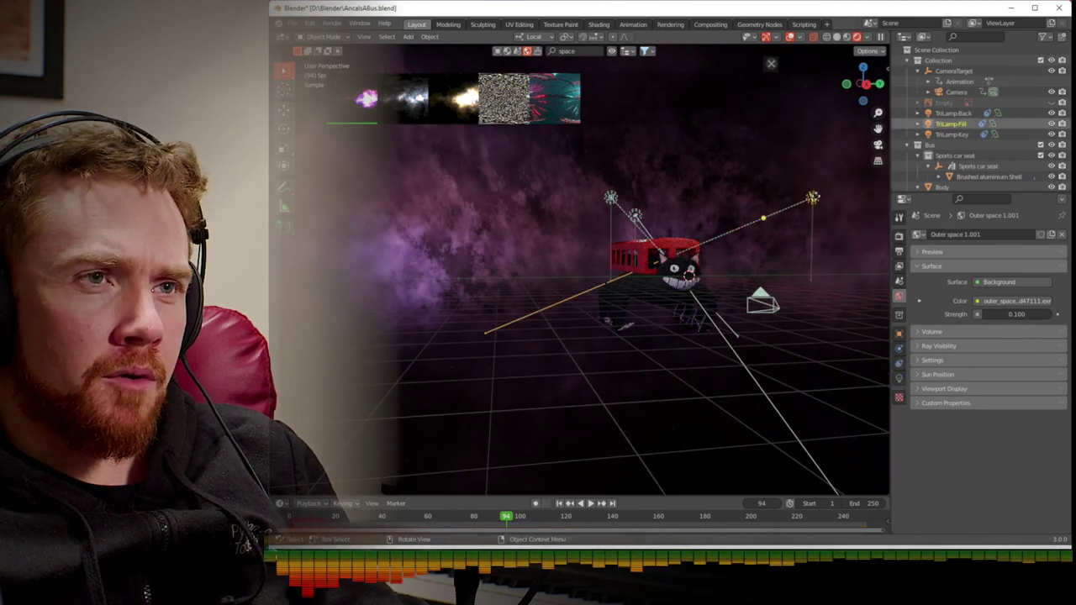
left_click(637, 218)
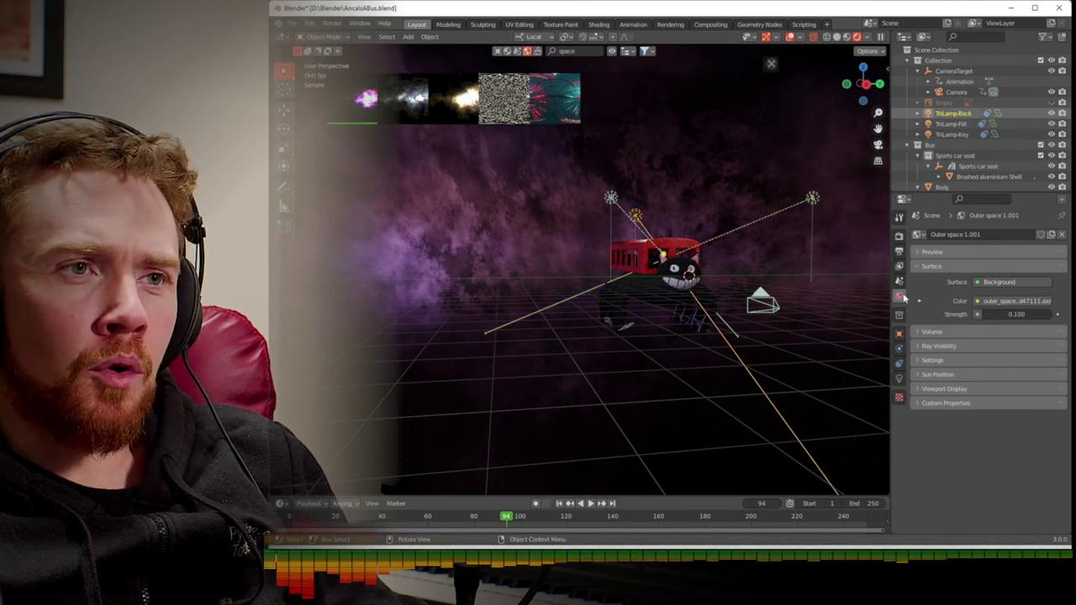
left_click(900, 338)
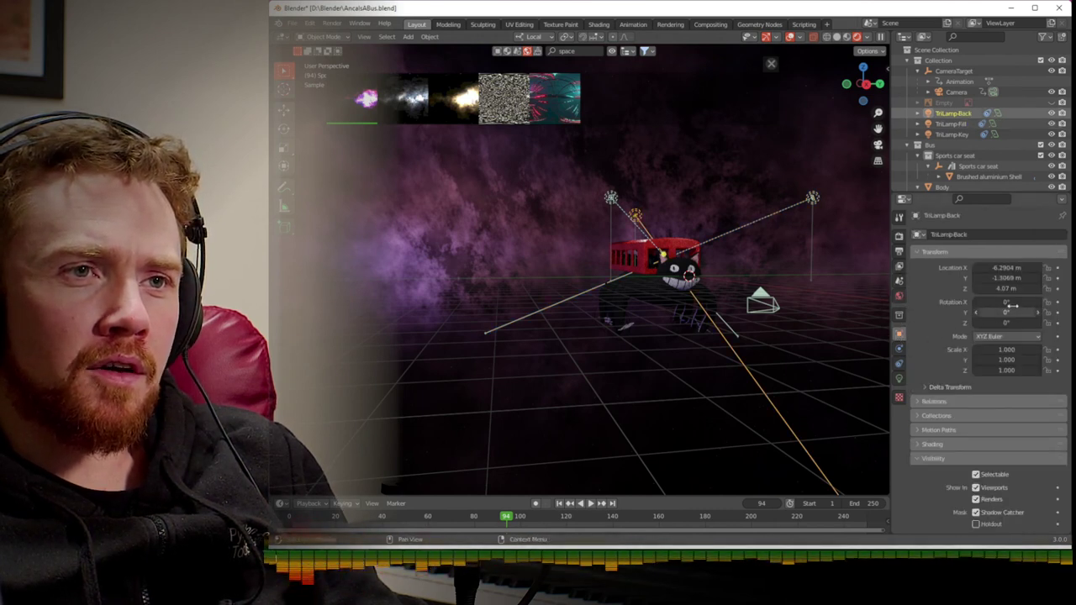
left_click_drag(1009, 288, 918, 288)
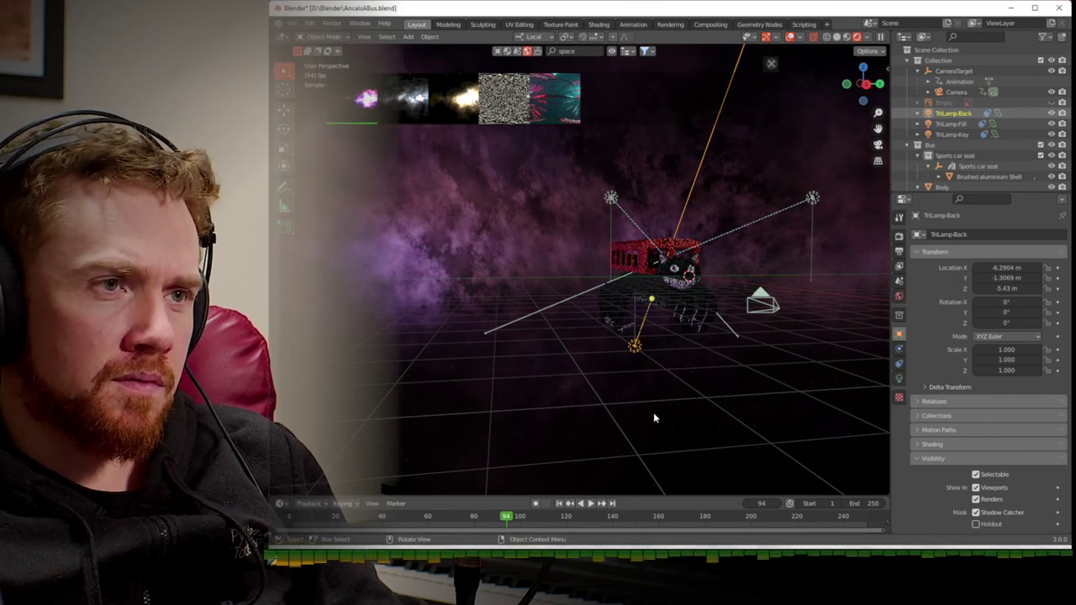
- View the scene through the camera and jump to frame 28
key("KP_0")
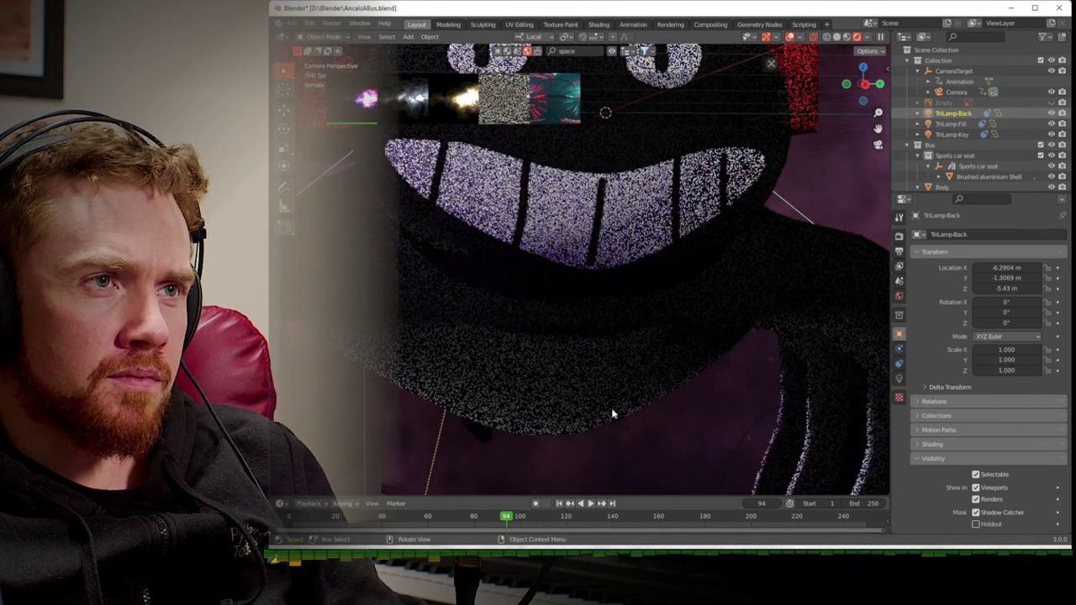
scroll(647, 391, "down", 4)
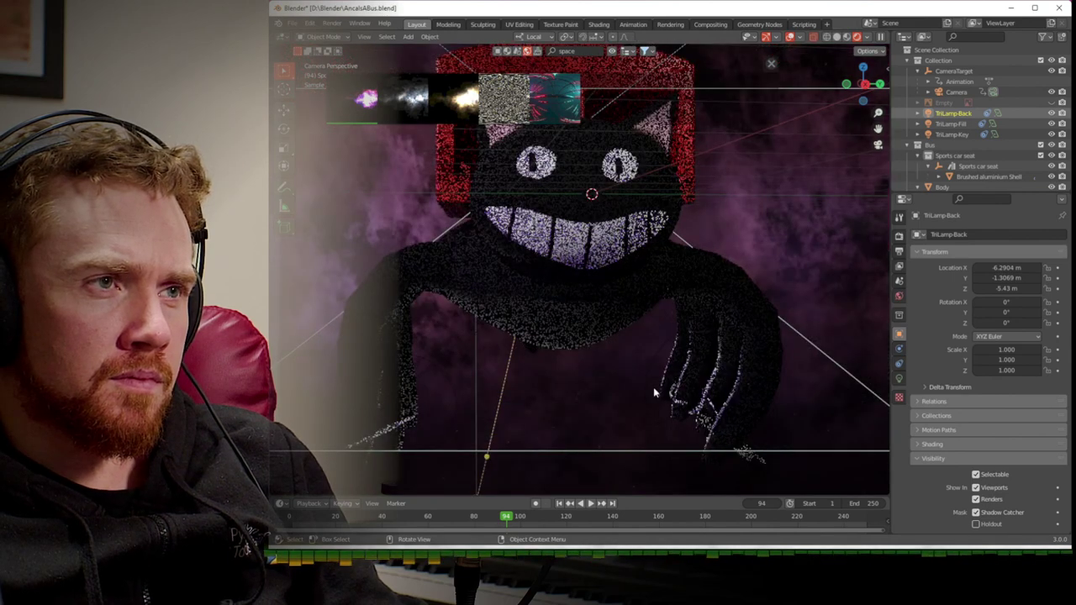
scroll(653, 386, "down", 2)
scroll(555, 442, "up", 1)
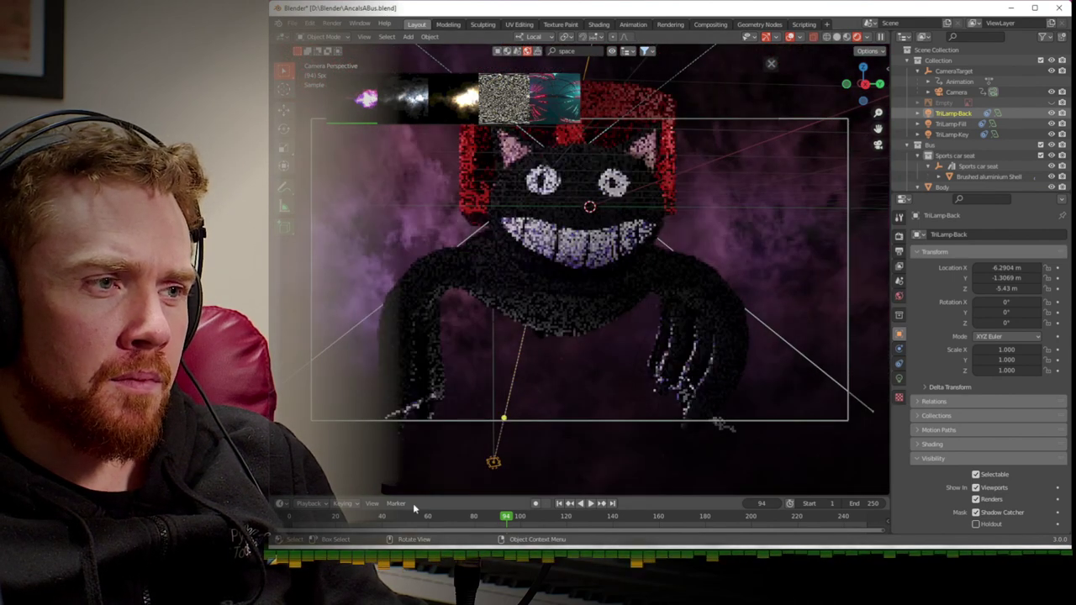
left_click(354, 516)
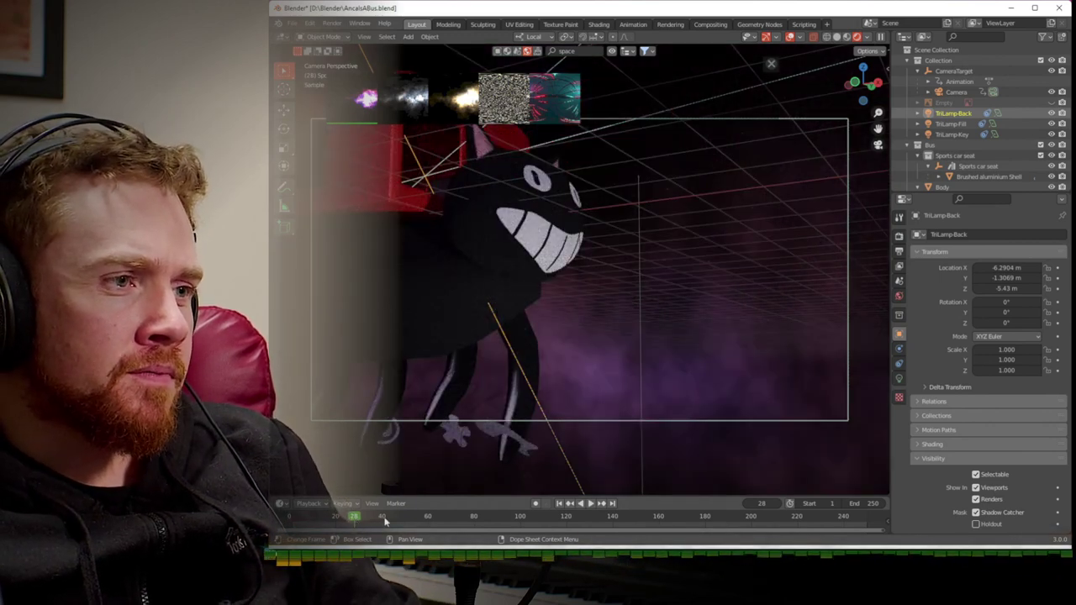
- Check the animation at frames 41, 82, 170, 198 and 225
left_click(385, 520)
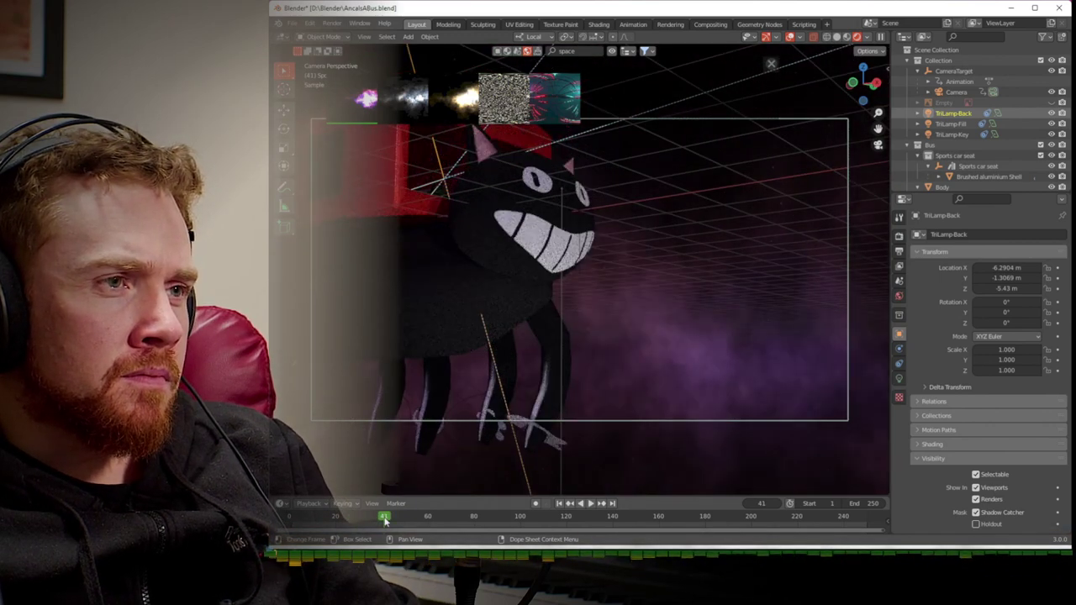
left_click(478, 516)
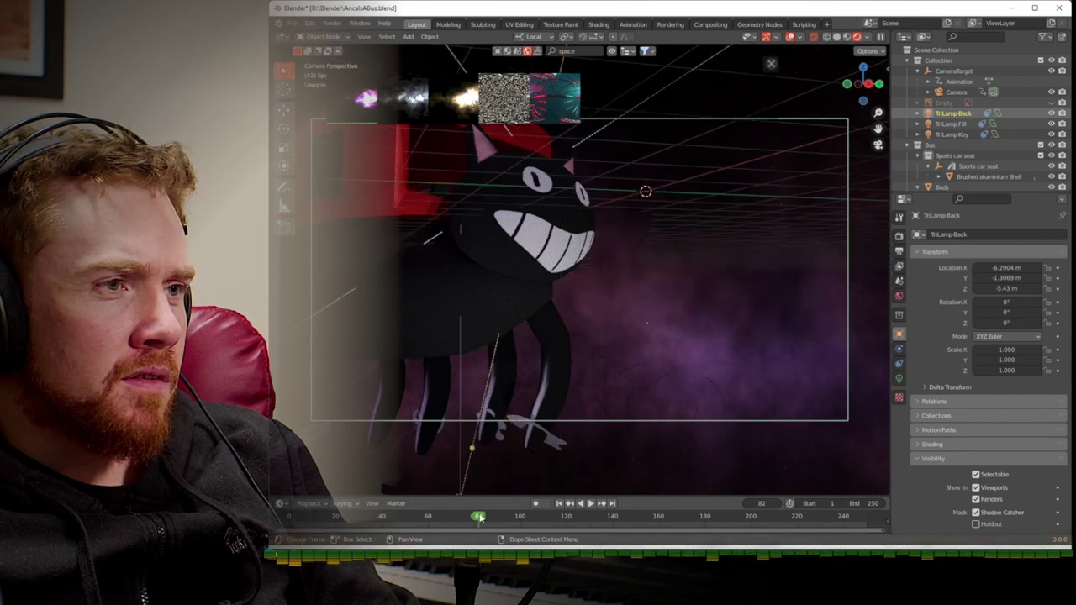
left_click(680, 516)
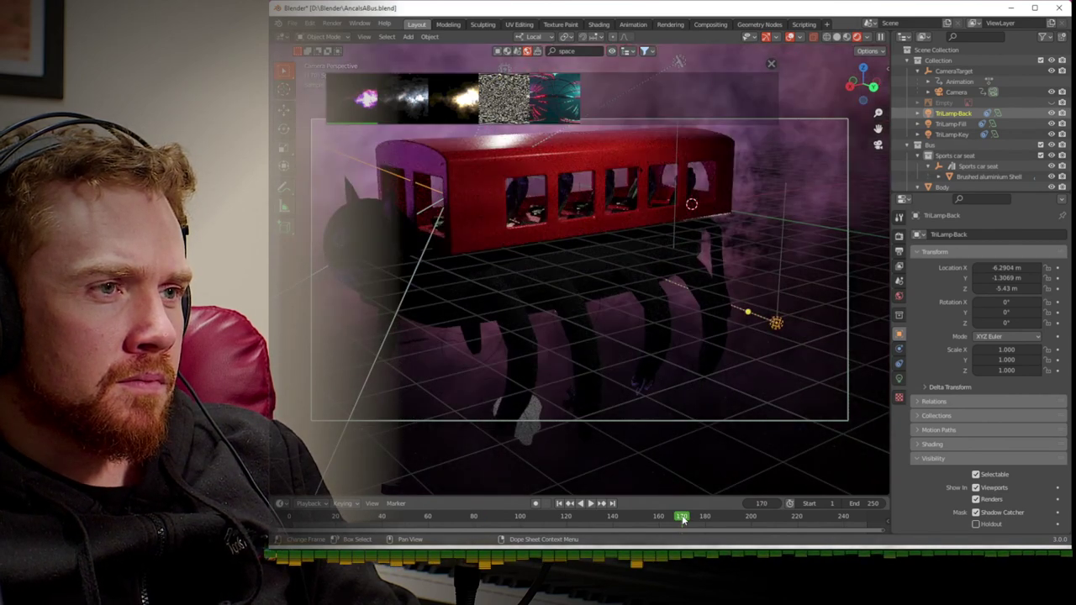
left_click(747, 516)
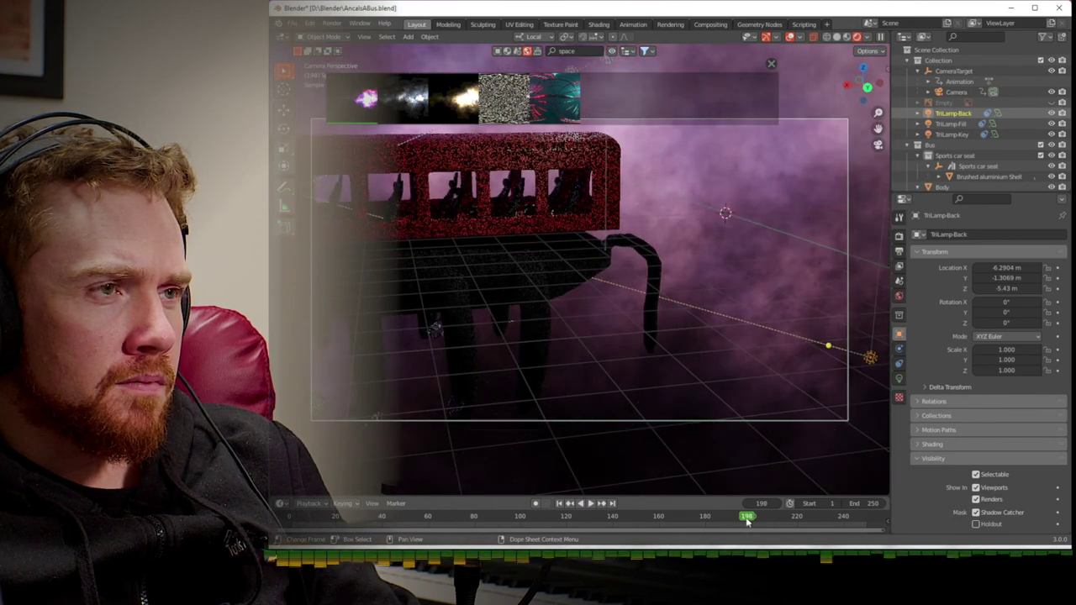
left_click(810, 516)
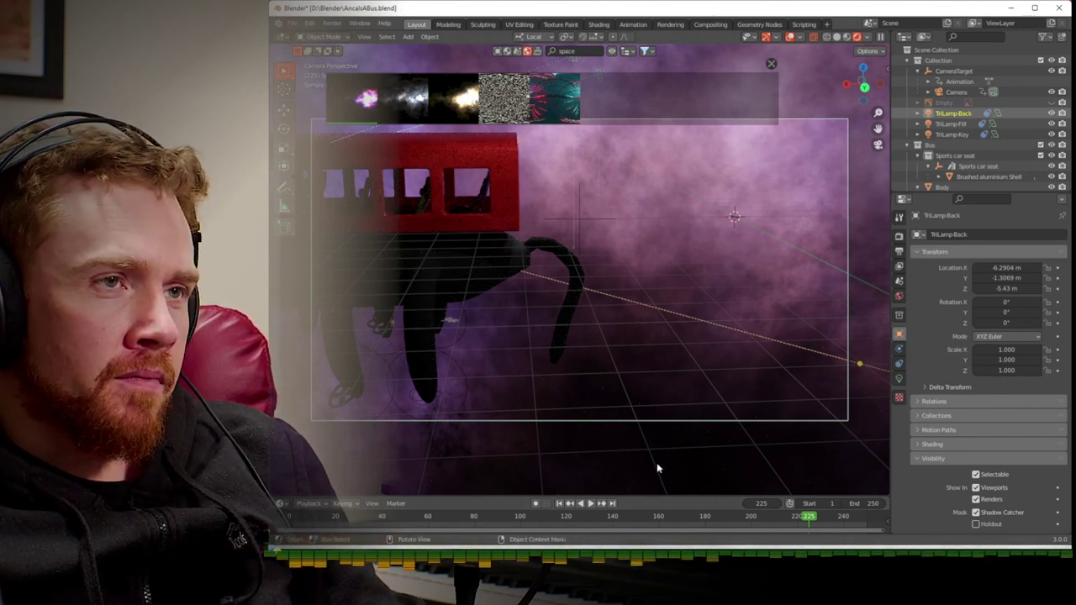
- Switch to Solid shading, return to frame 1 and save the file
left_click(836, 37)
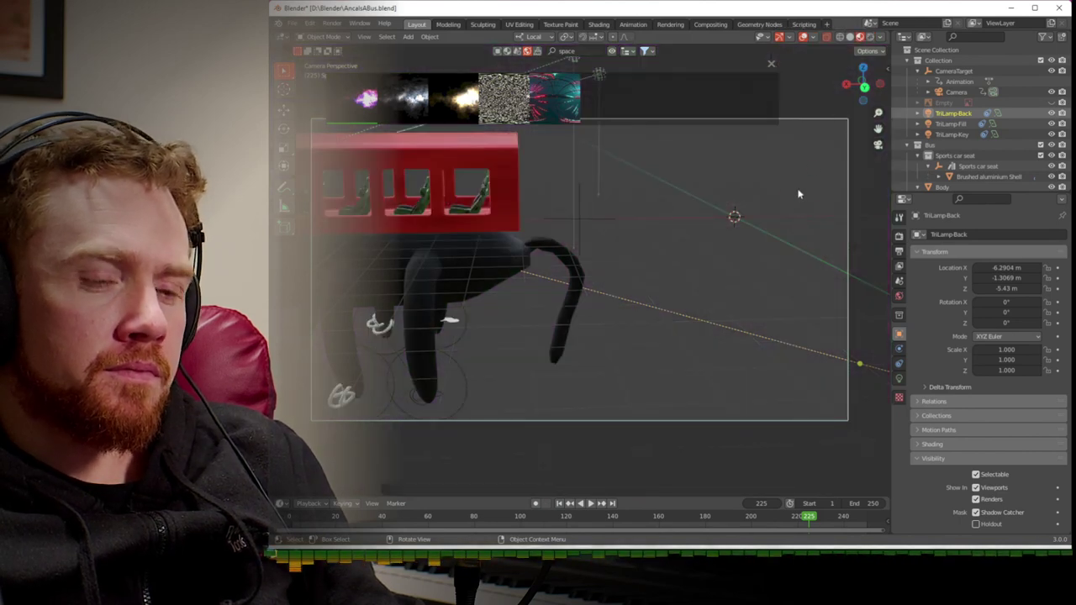
key("shift+Left")
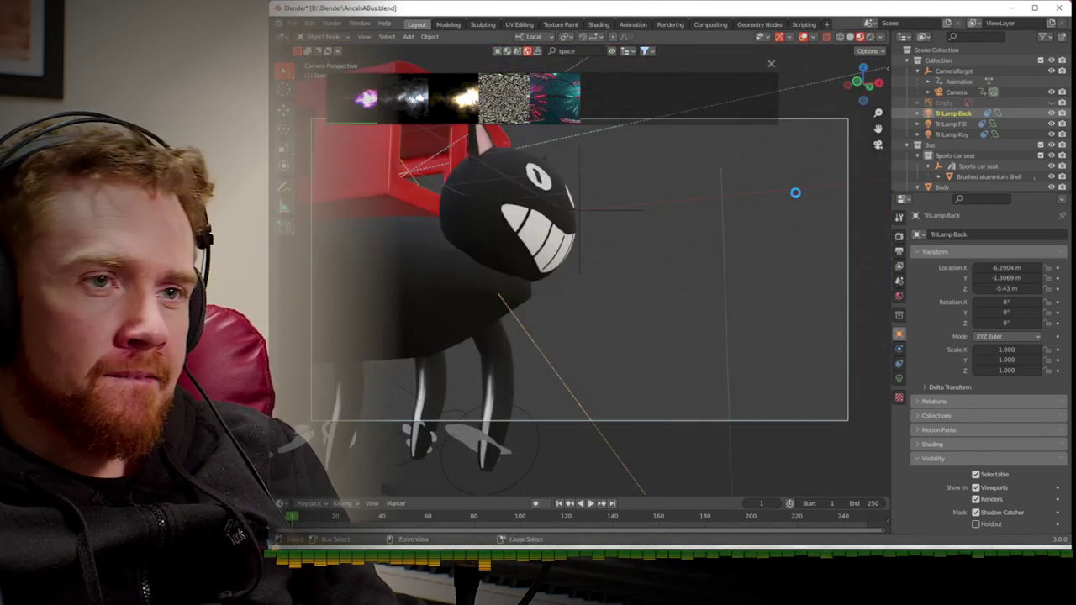
key("ctrl+s")
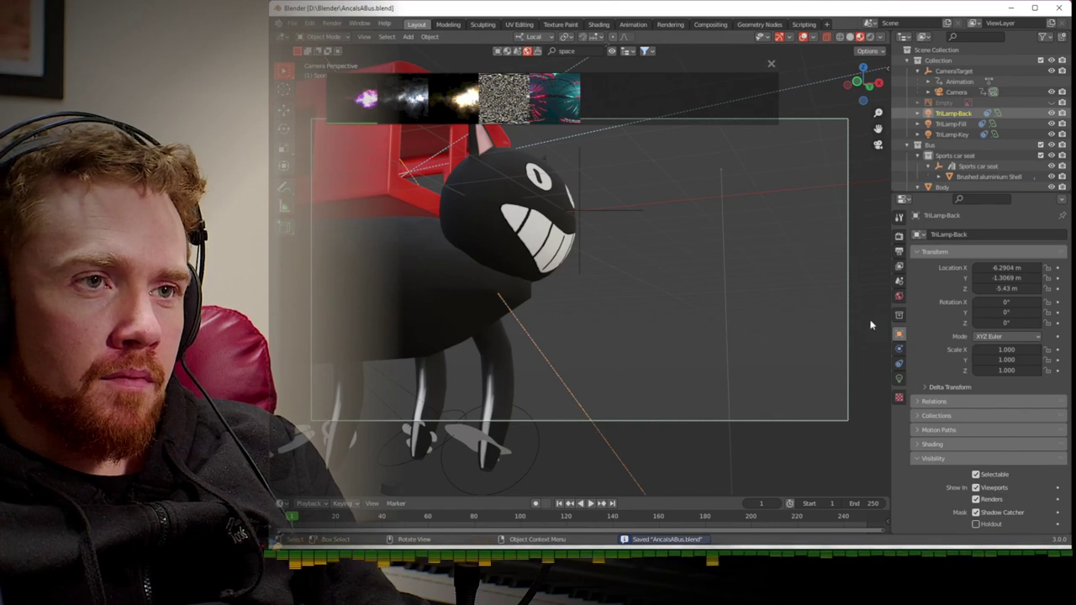